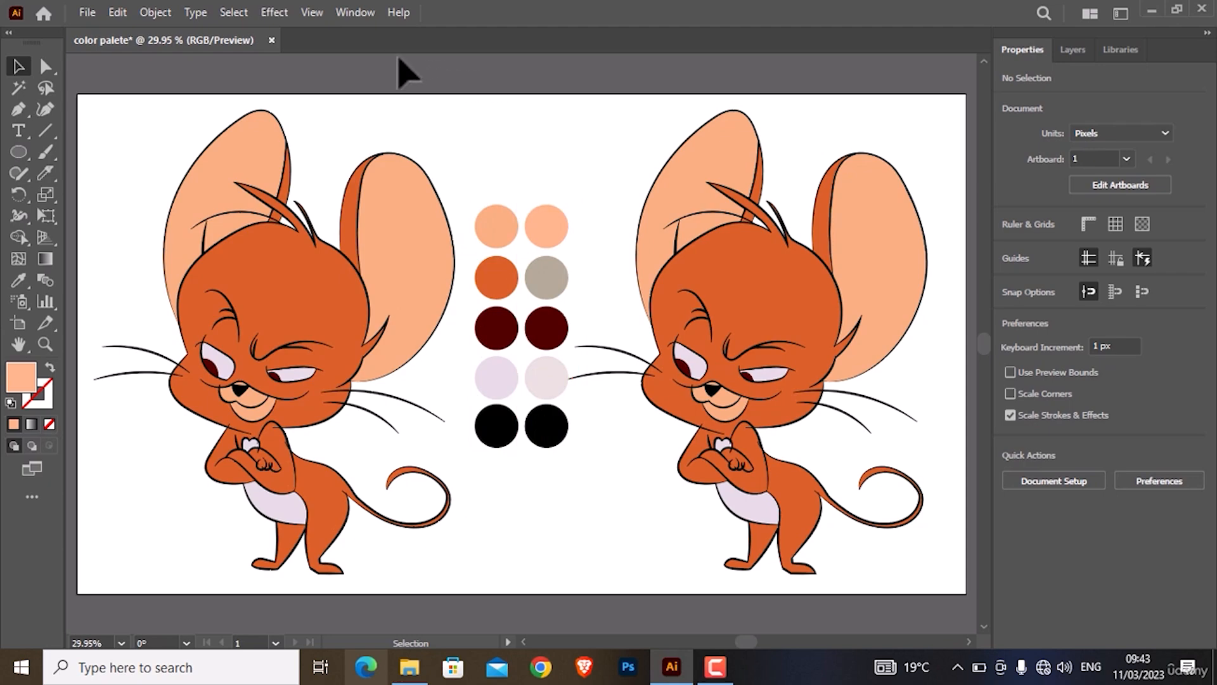
- Show the Swatches panel and create a color group named jerry from the grey-beige circle's fill
left_click(349, 17)
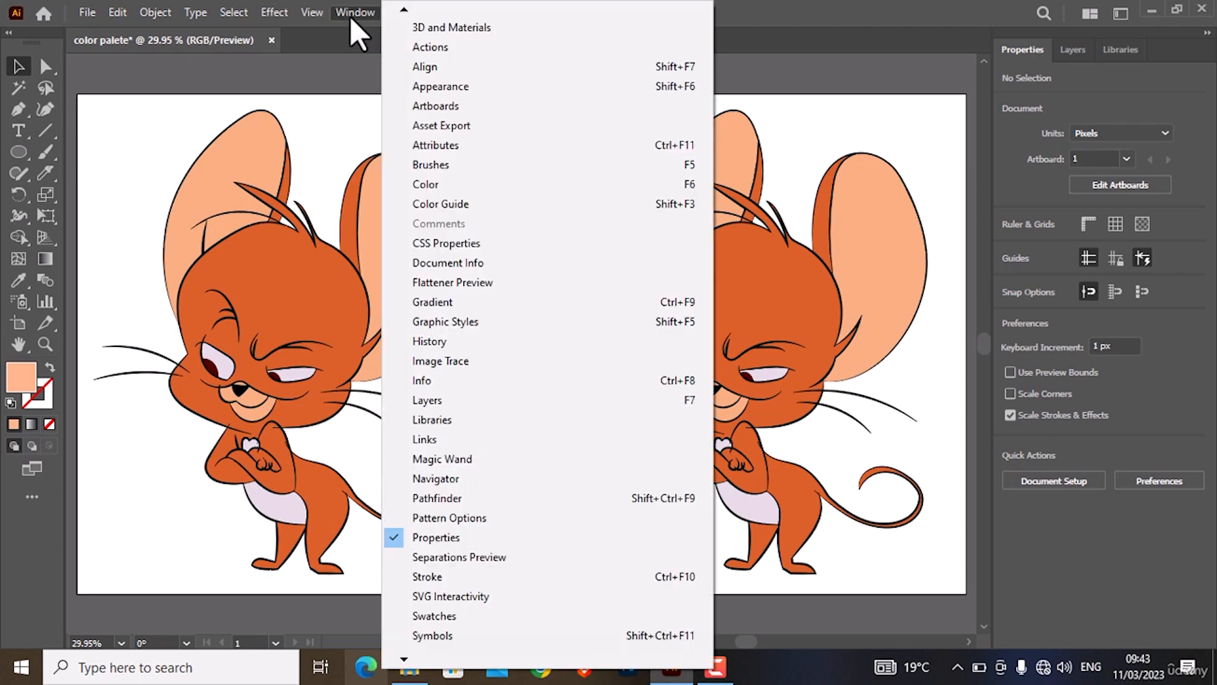
left_click(466, 614)
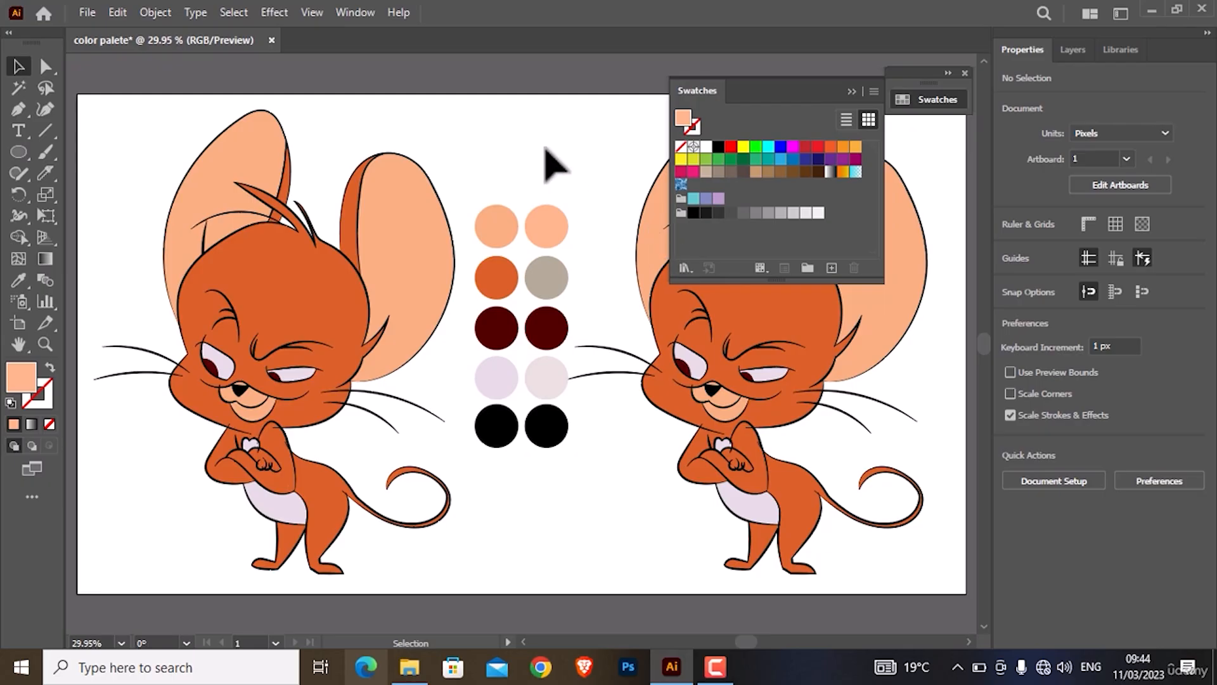
left_click(548, 275)
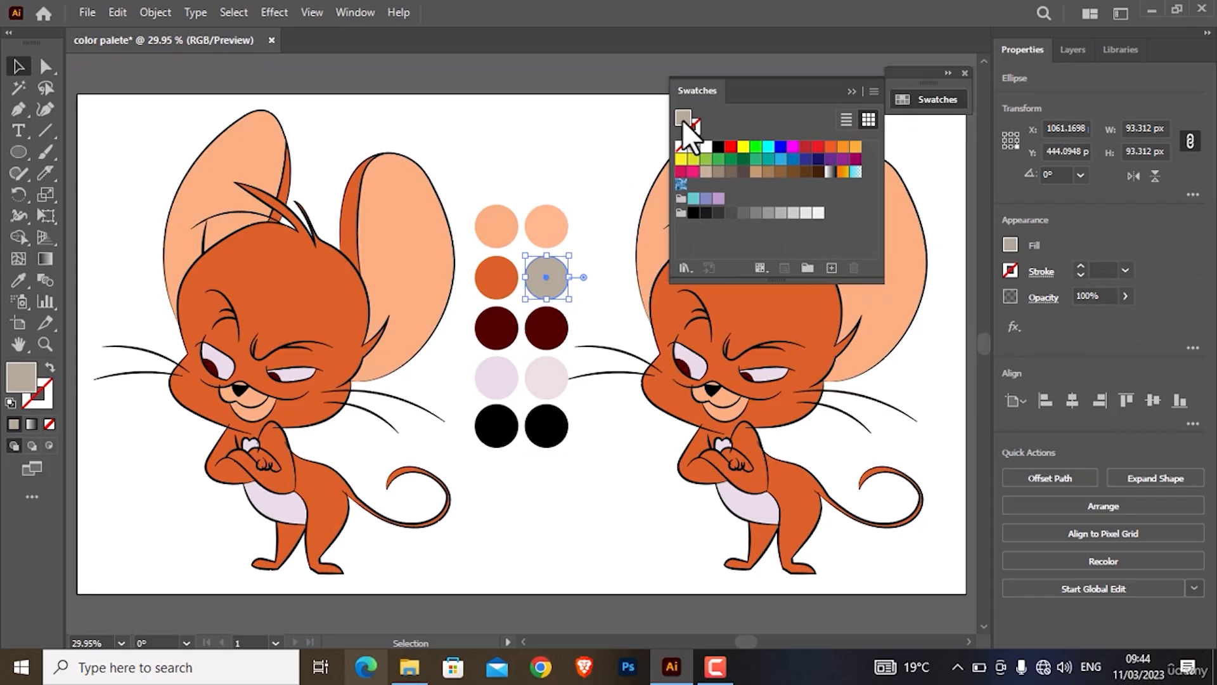
left_click(807, 267)
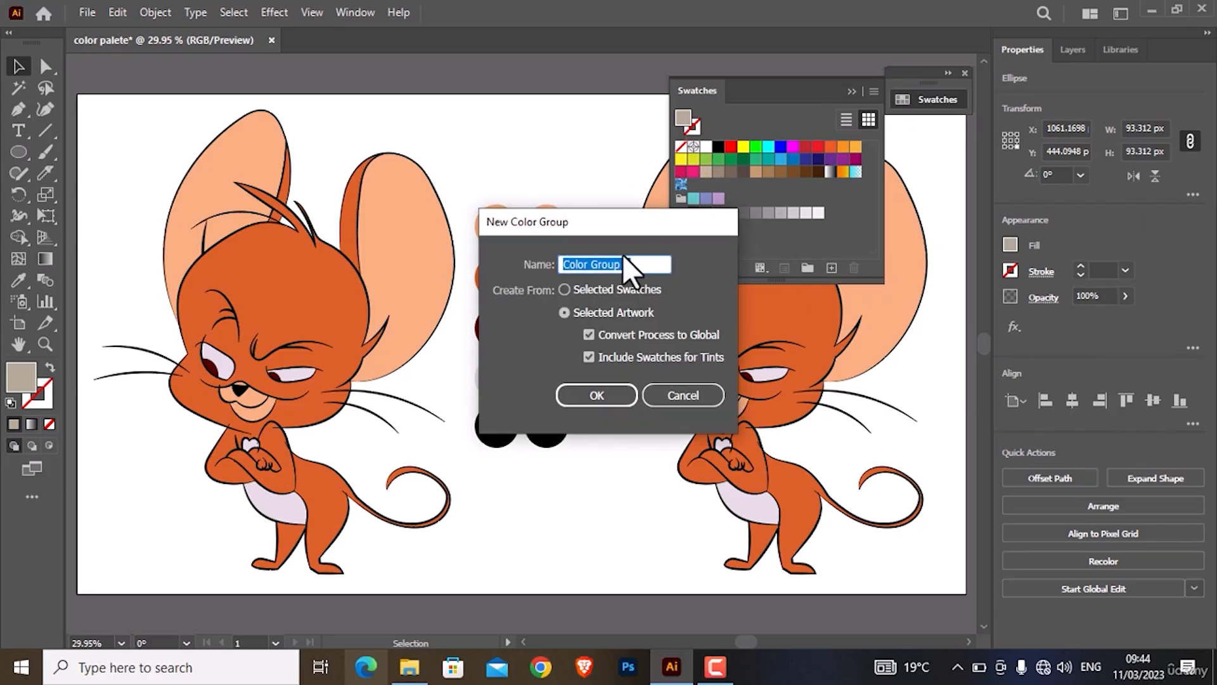
type("jerry")
key("Return")
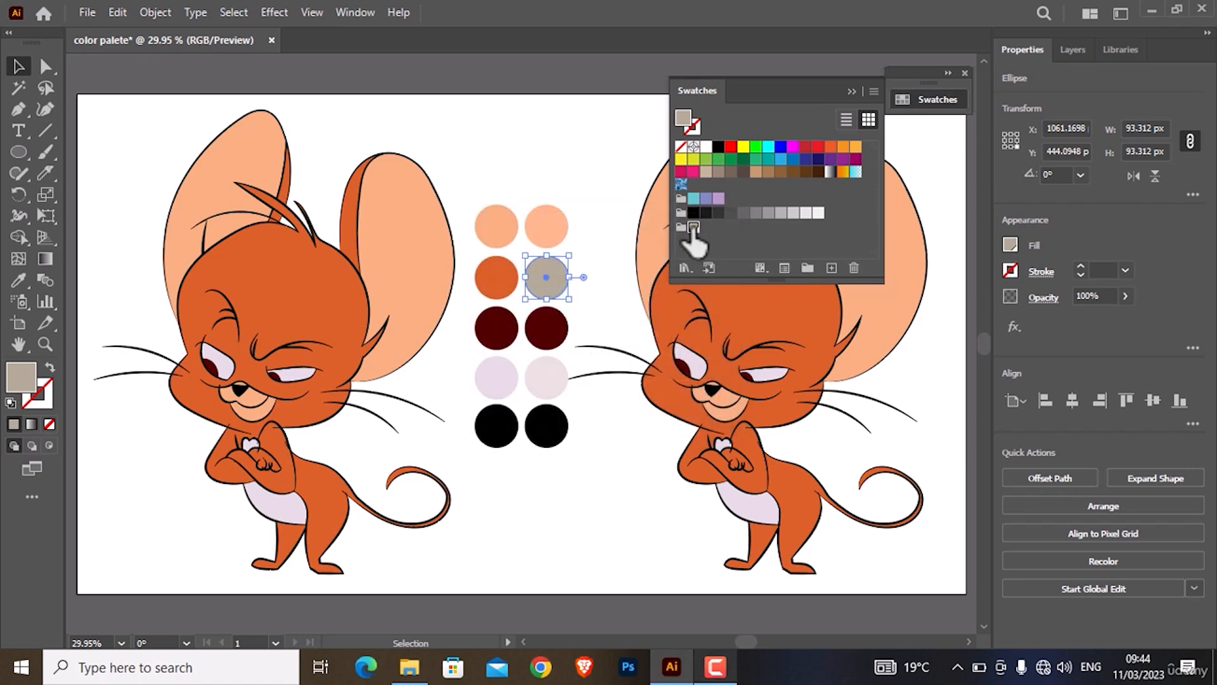
- Inspect the swatch options of the new grey-beige swatch and keep Global enabled
left_click(694, 227)
double_click(694, 227)
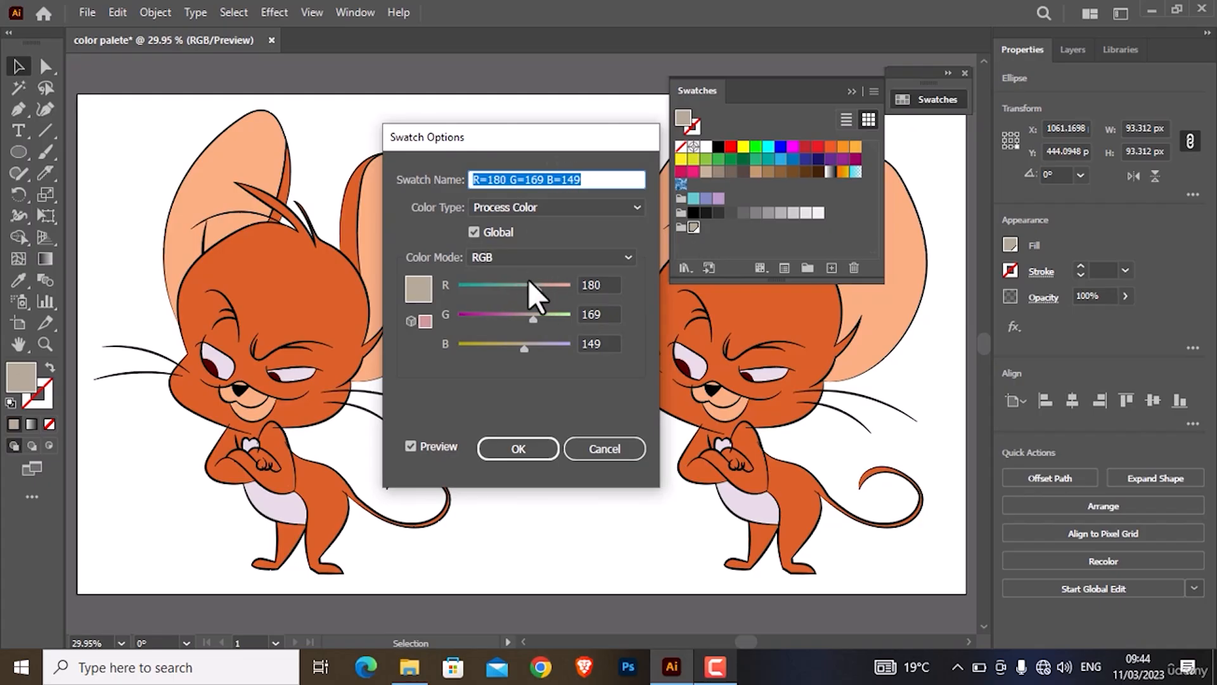
left_click(474, 235)
left_click(474, 236)
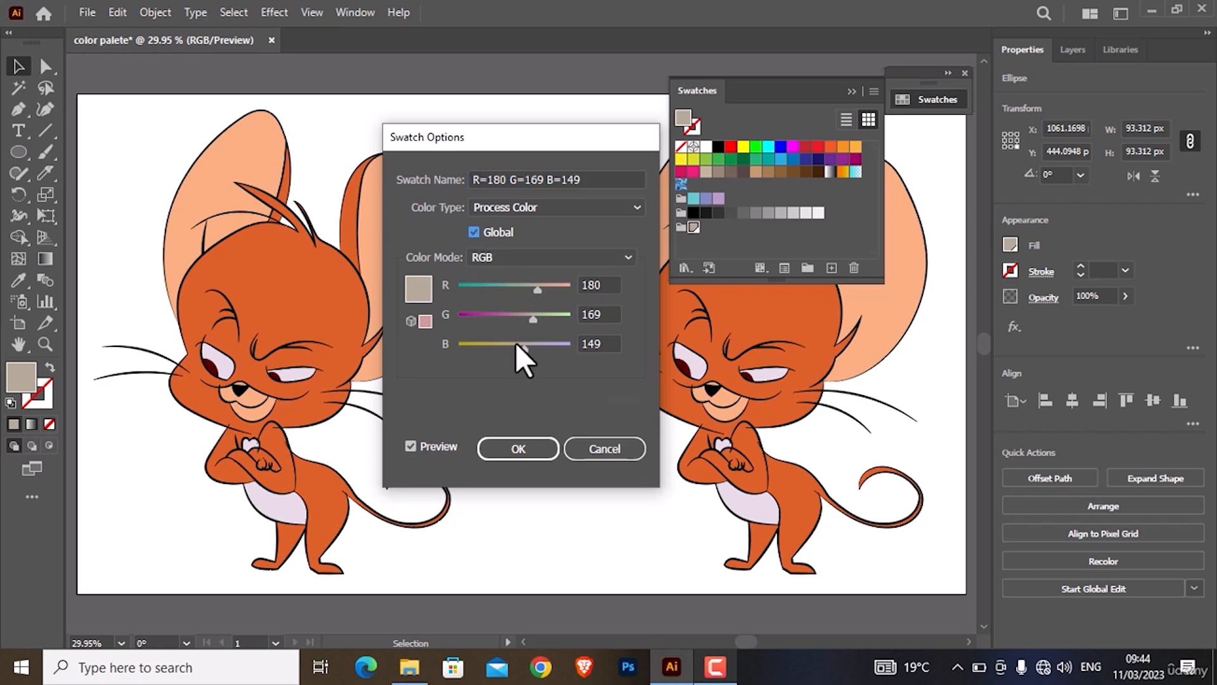
left_click(522, 451)
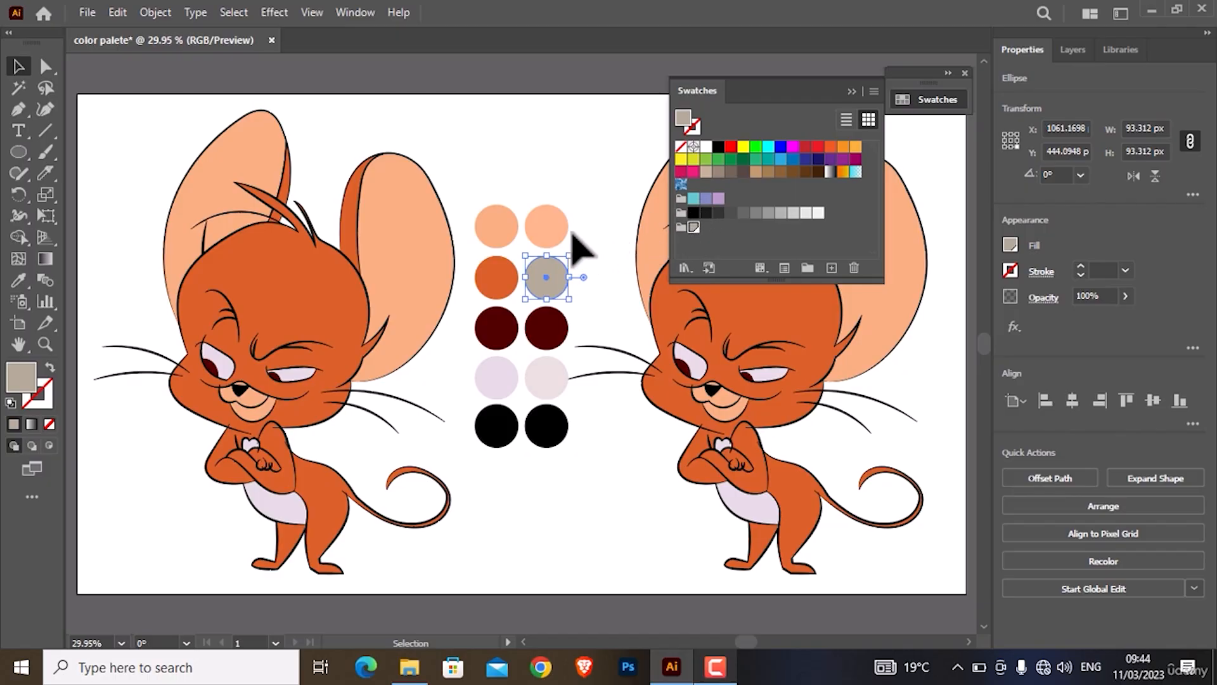
- Shift the fill of the second-column peach circle to a slightly deeper peach, R=255 G=172 B=131
left_click(547, 225)
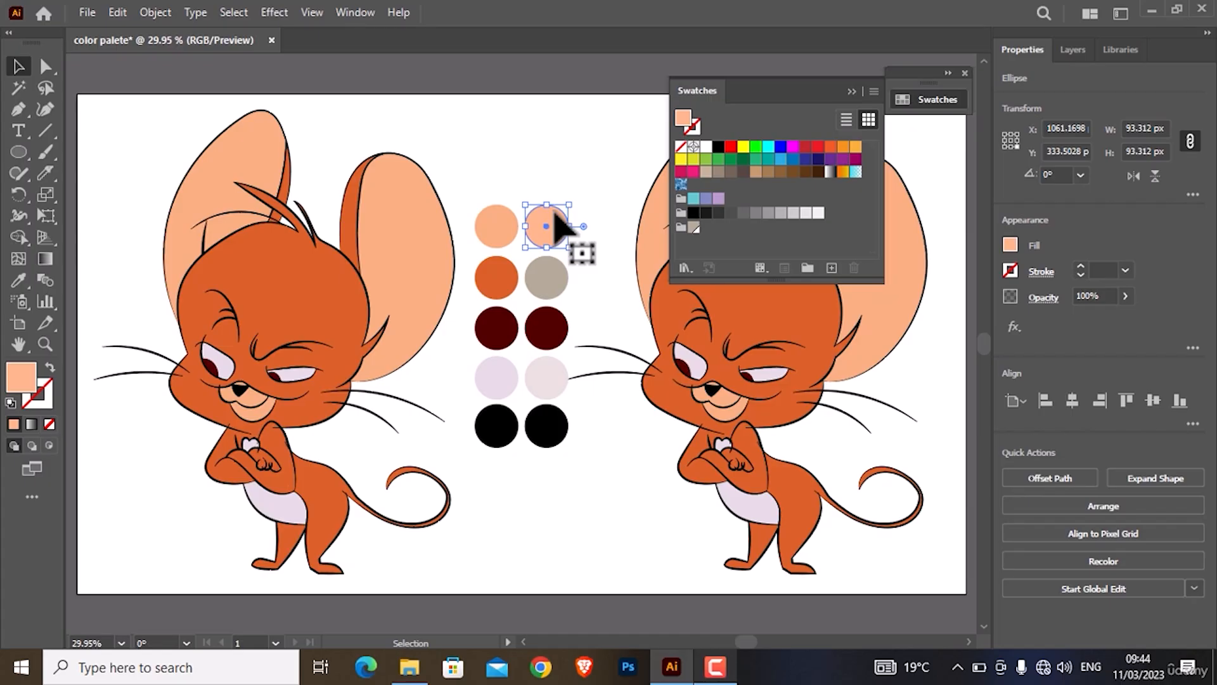
double_click(683, 116)
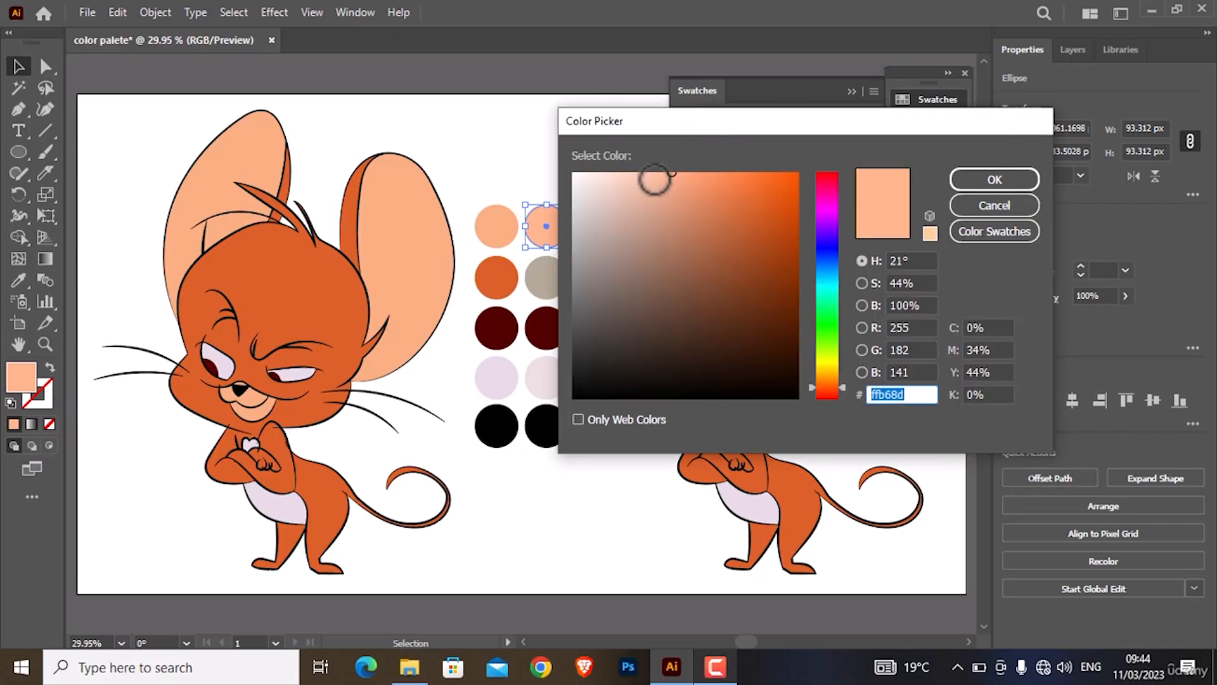
left_click(669, 177)
left_click_drag(669, 177, 682, 172)
left_click(994, 180)
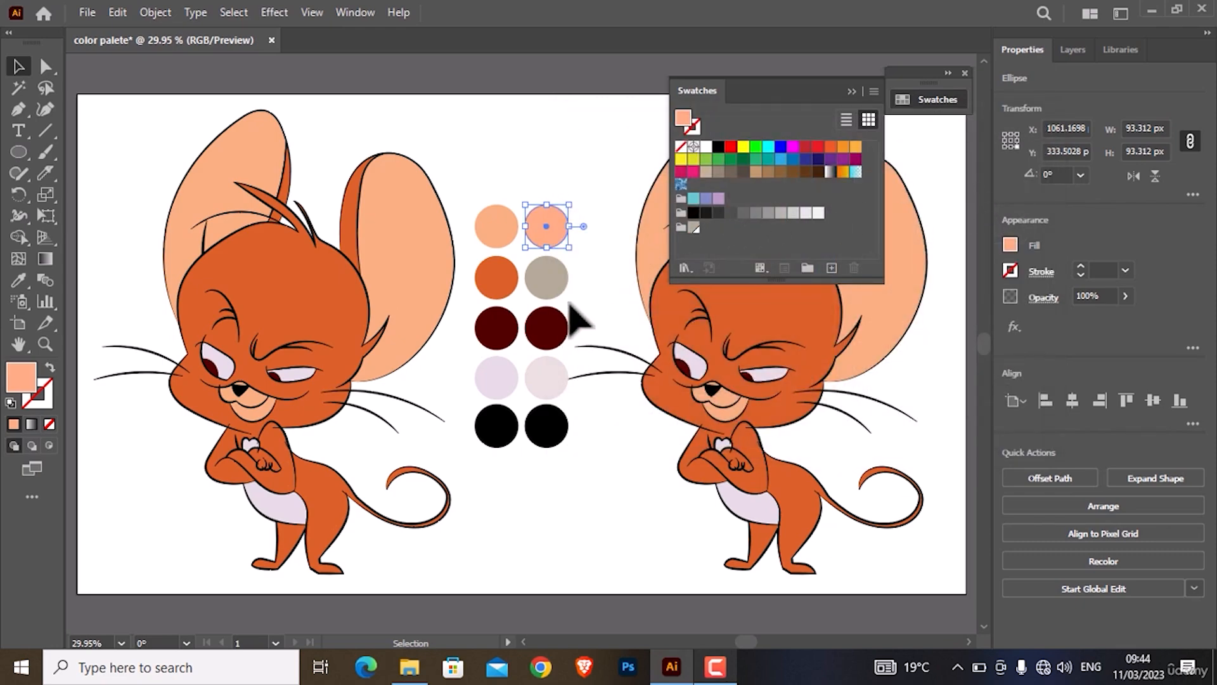
- Add the adjusted peach circle's fill to the jerry color group and make the swatch global
left_click(557, 322)
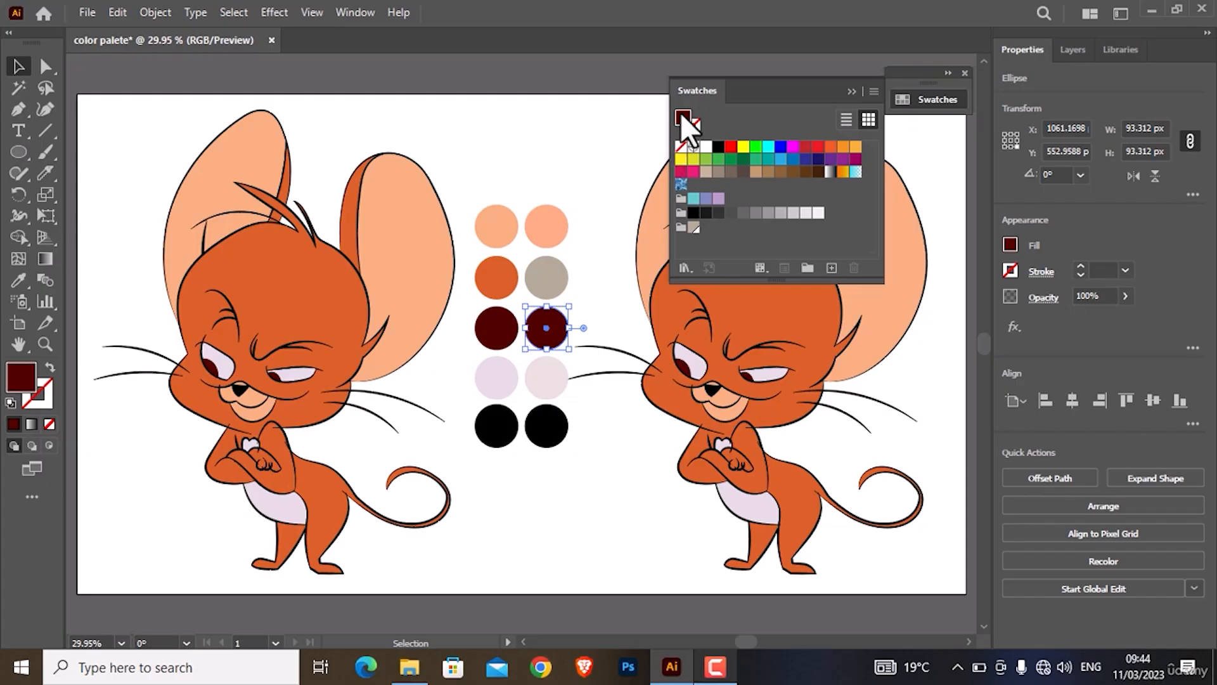
left_click(560, 236)
left_click_drag(675, 121, 705, 230)
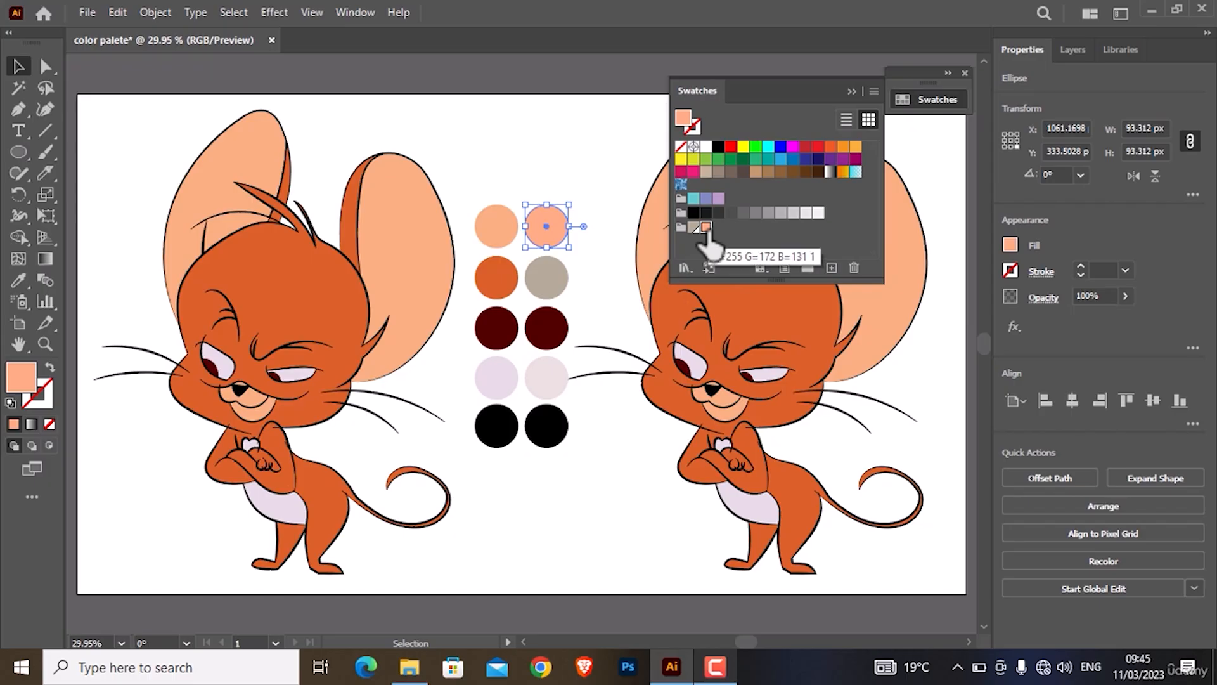
double_click(706, 228)
left_click(507, 230)
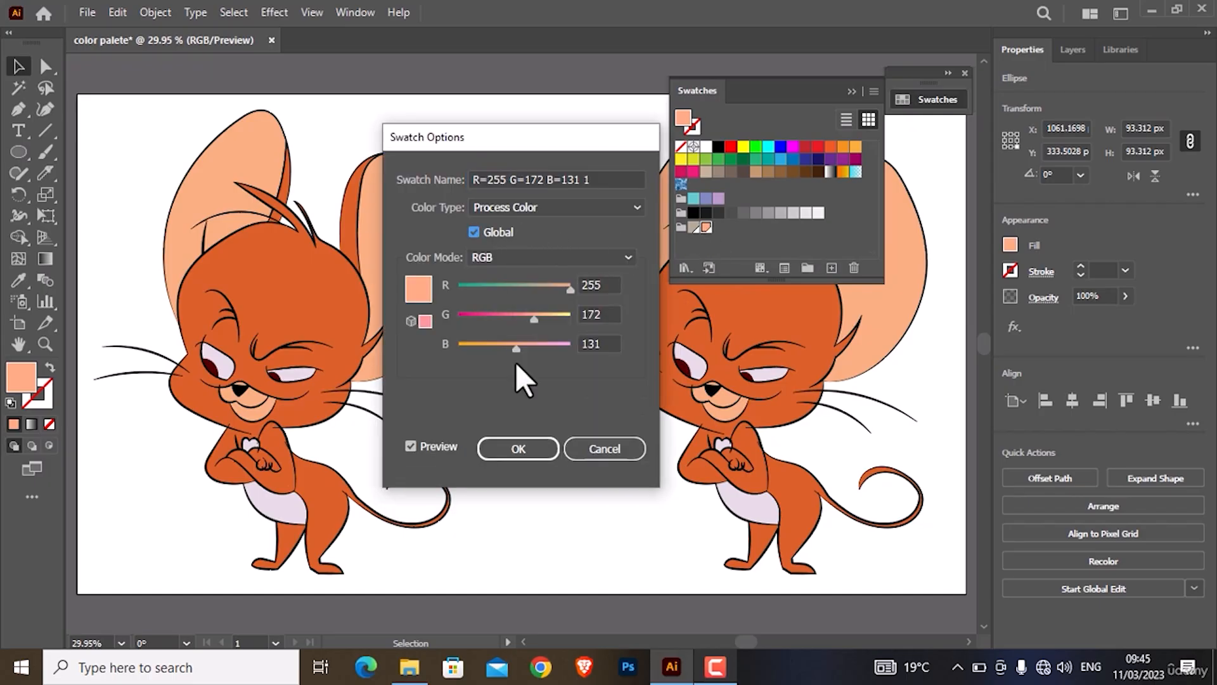
left_click(516, 454)
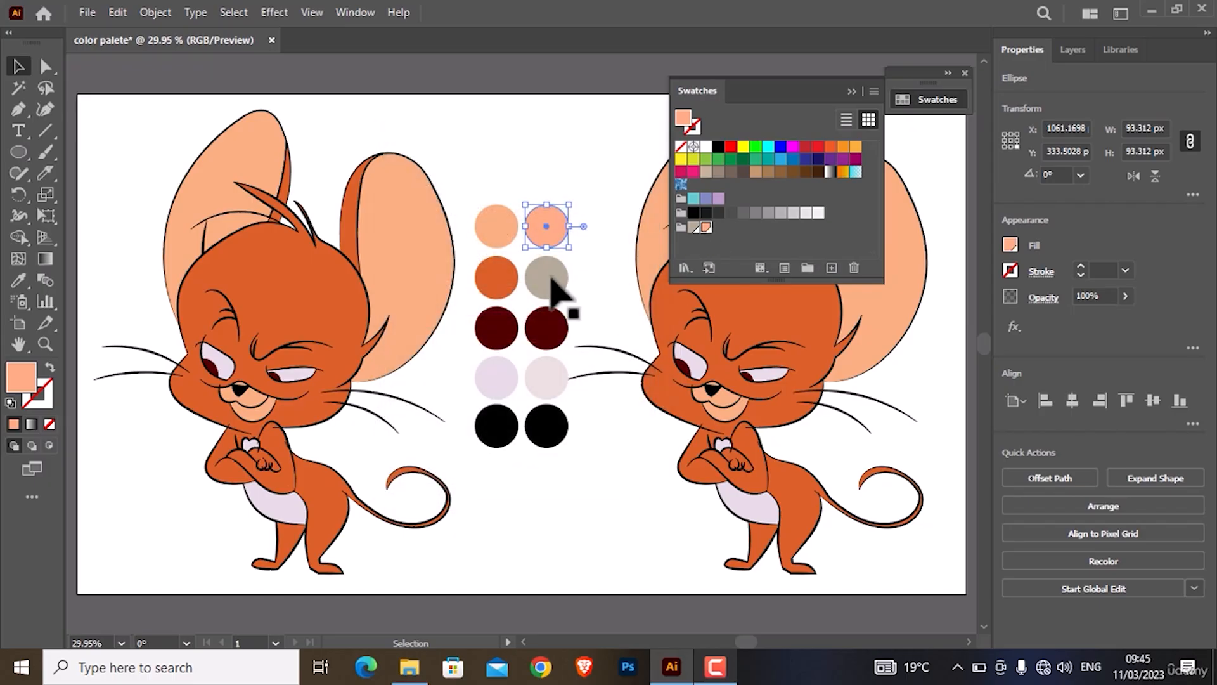
- Add the second-column dark red circle's fill to the jerry color group as a global swatch
left_click(549, 335)
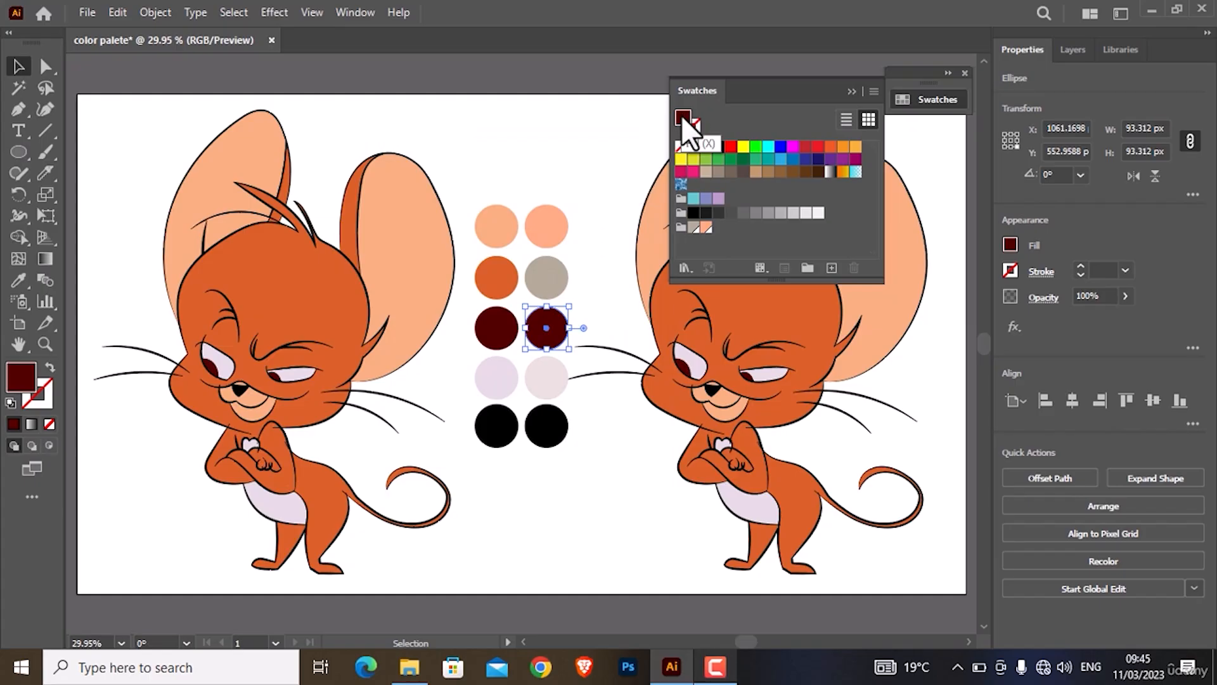
left_click_drag(681, 117, 718, 226)
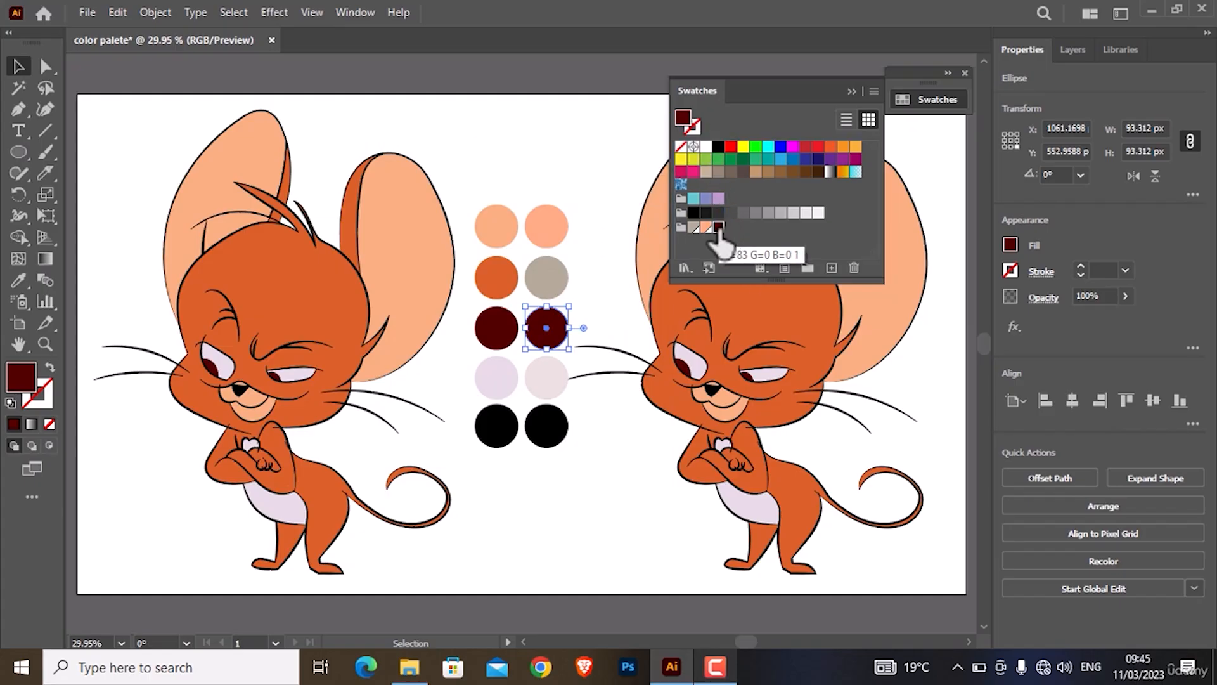
double_click(718, 227)
left_click(496, 234)
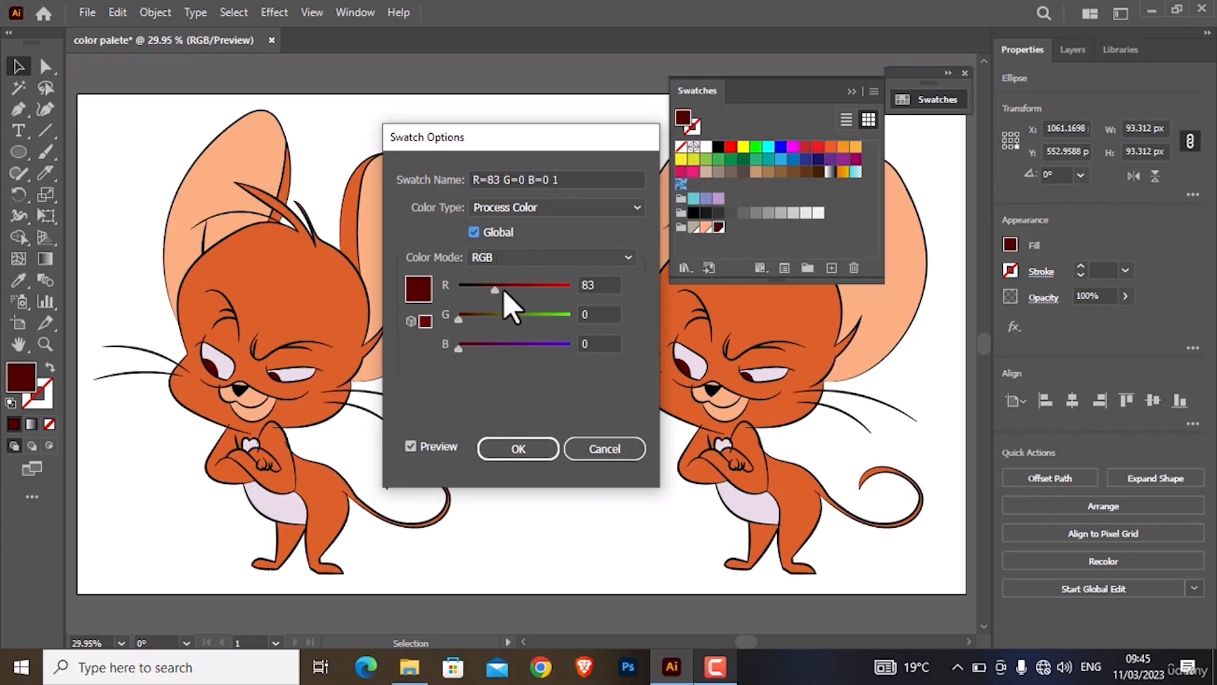
left_click(518, 448)
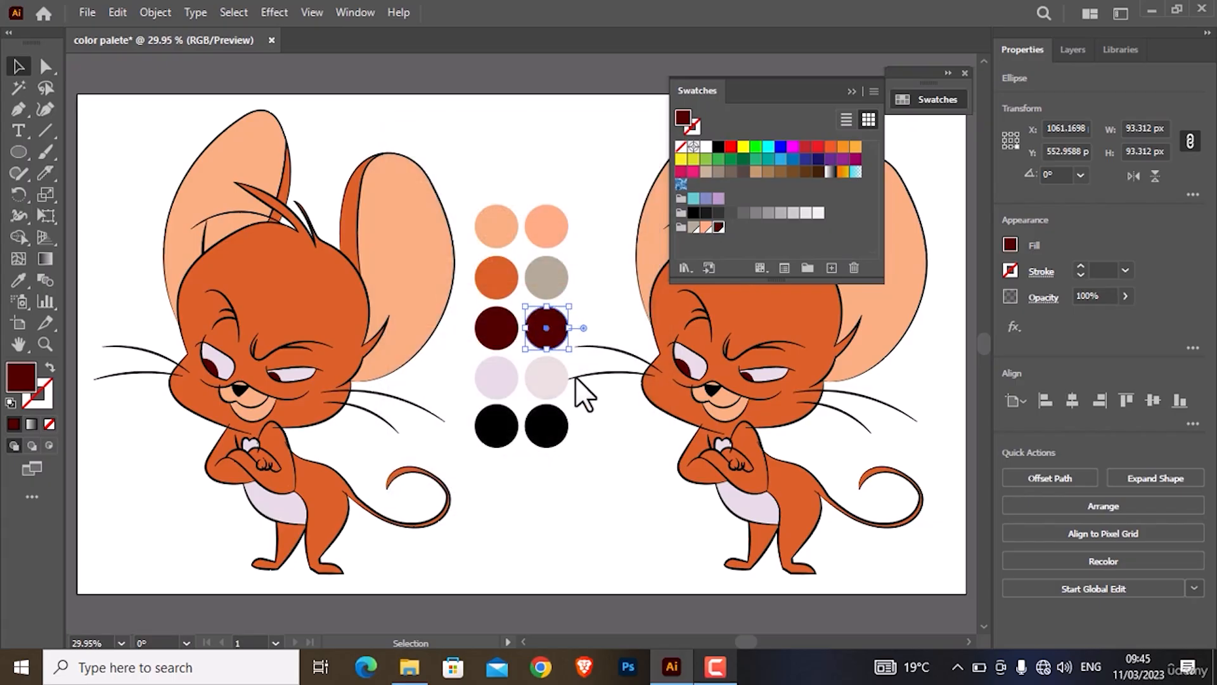
- Add the second-column pale pink circle's fill to the jerry color group as a global swatch
left_click(557, 380)
left_click_drag(686, 116, 729, 229)
double_click(730, 227)
left_click(484, 237)
left_click(527, 447)
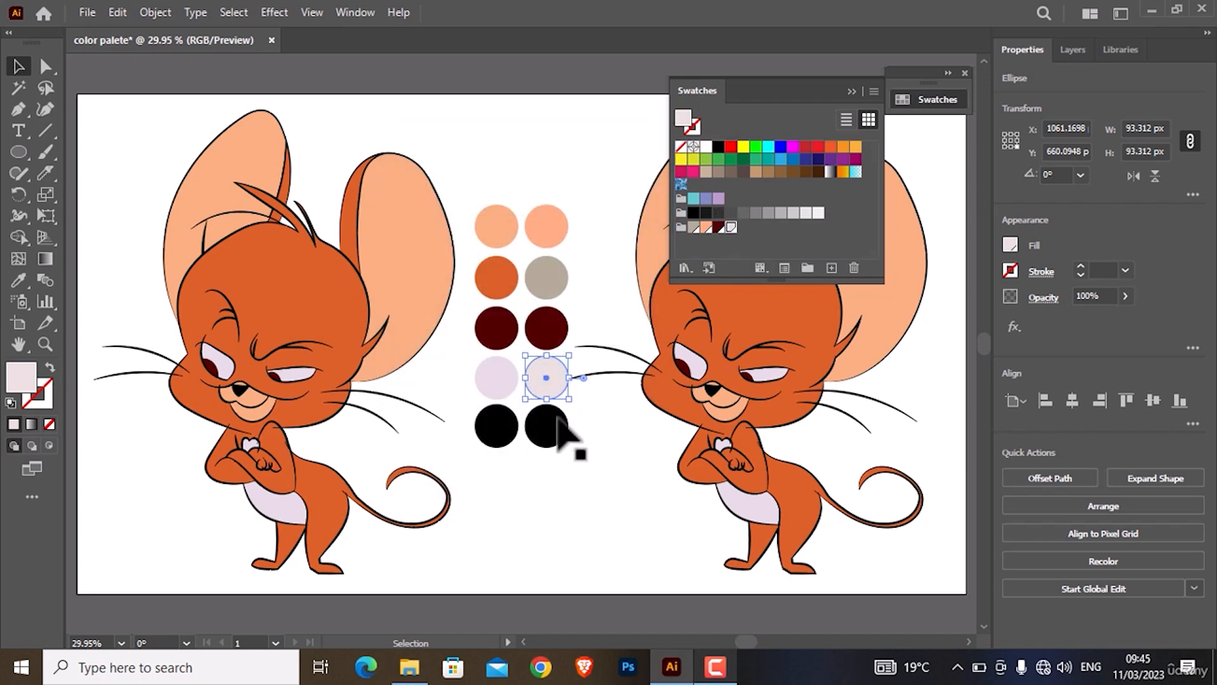
- Add the second-column black circle's fill to the jerry color group and close its swatch options
left_click(552, 425)
left_click_drag(685, 121, 745, 236)
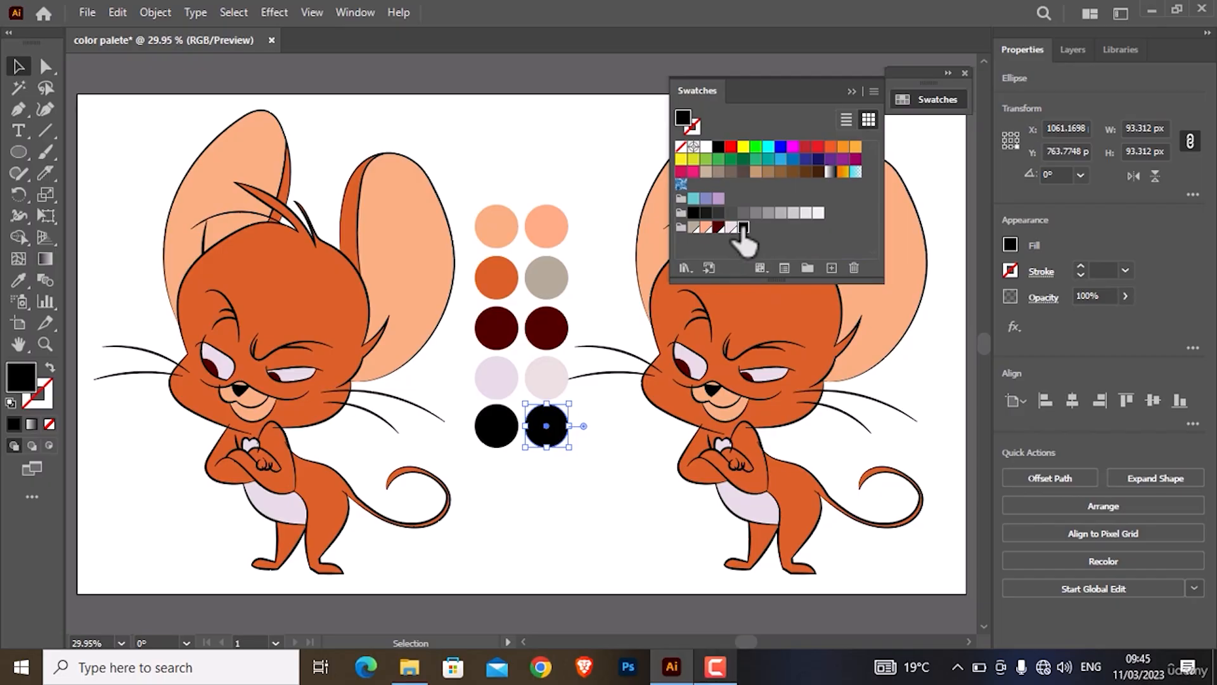
double_click(743, 227)
left_click(526, 464)
- Lighten the second-column black circle's fill slightly to a near-black
double_click(685, 118)
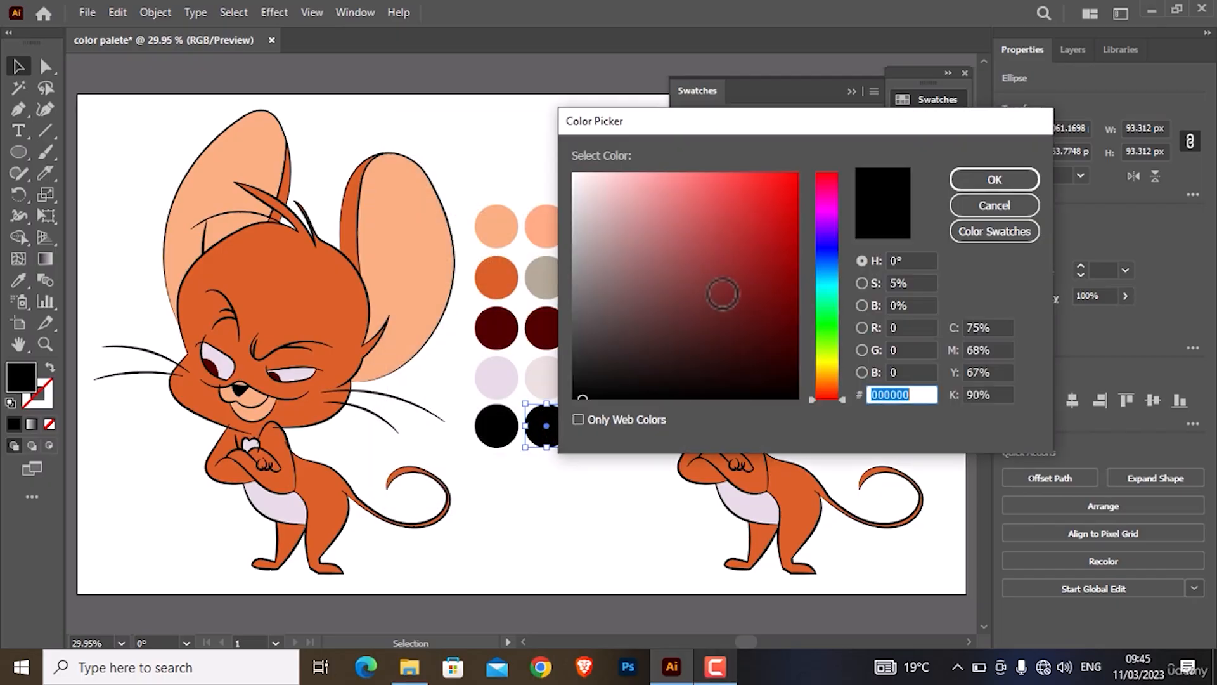
left_click(582, 398)
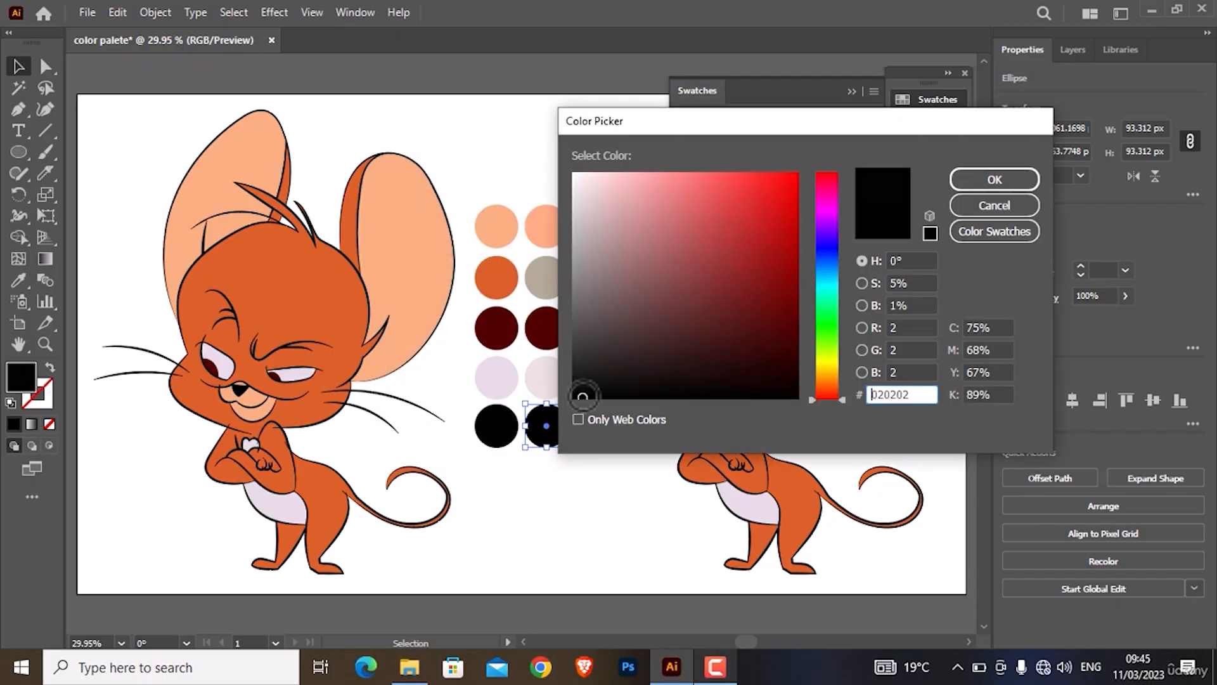
left_click(970, 180)
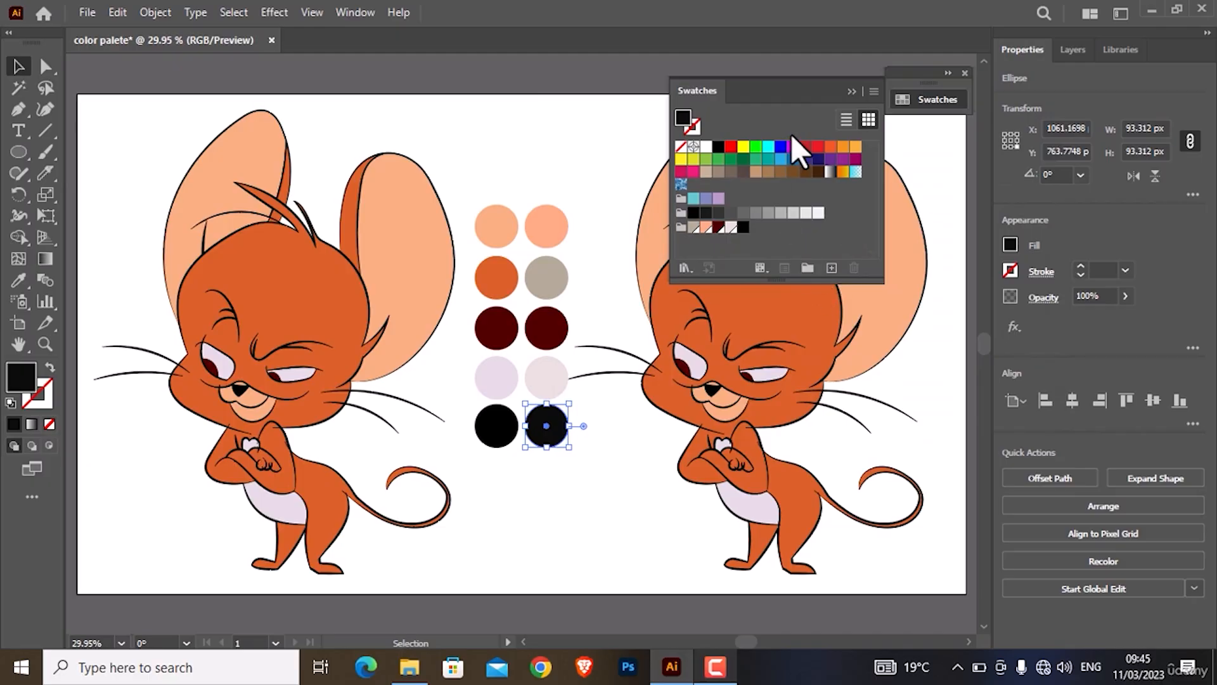
- Move the Swatches panel over the original mouse so the second mouse is uncovered, and expand it
left_click(906, 99)
left_click_drag(908, 93, 236, 108)
left_click(398, 118)
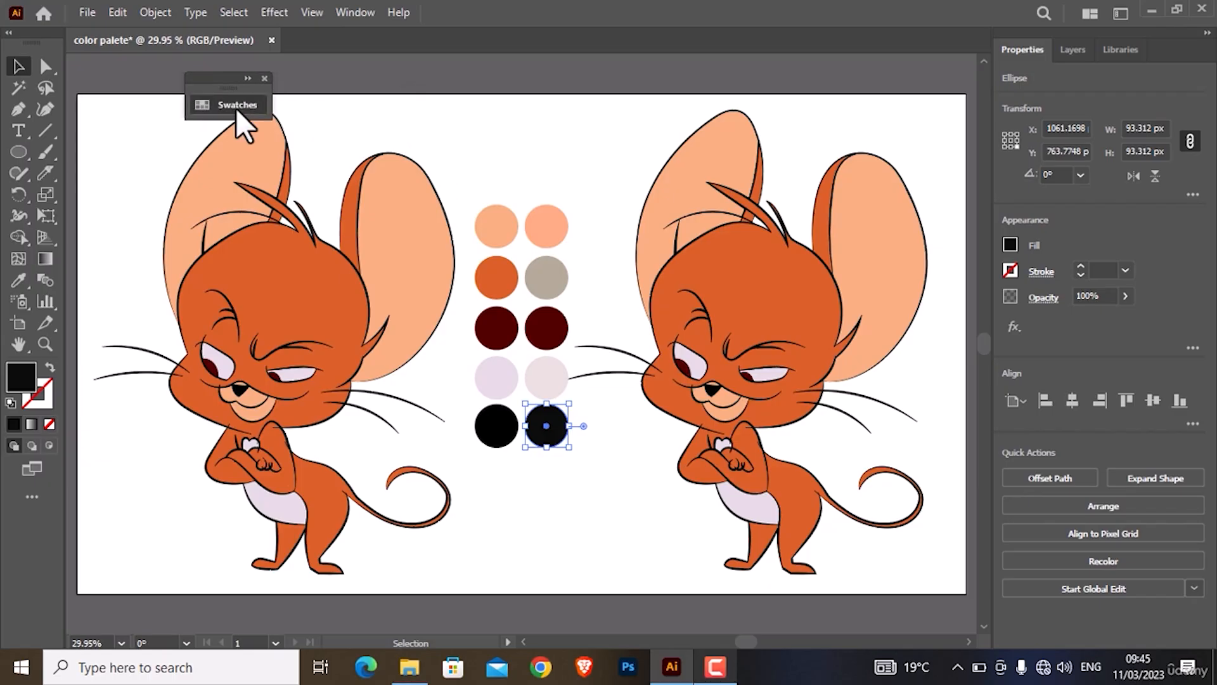
left_click(241, 108)
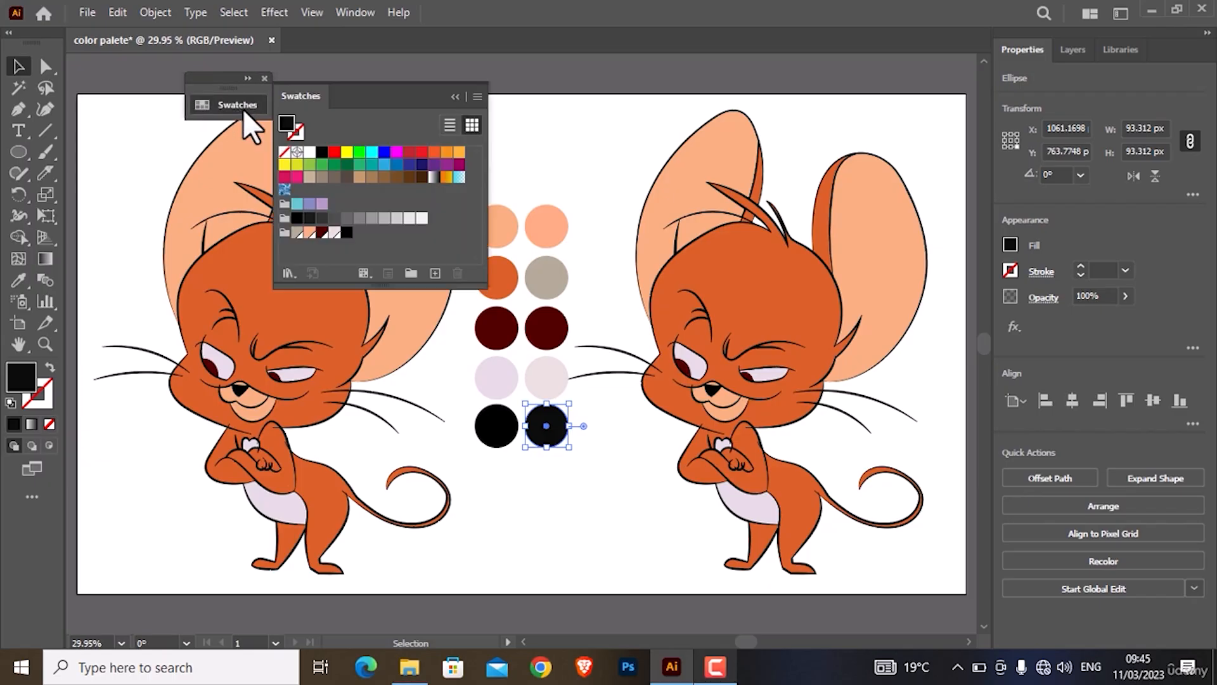
- Fill the second mouse's inner ears, muzzle and mouth with the jerry group's R=255 G=172 B=131 peach global swatch
left_click(41, 65)
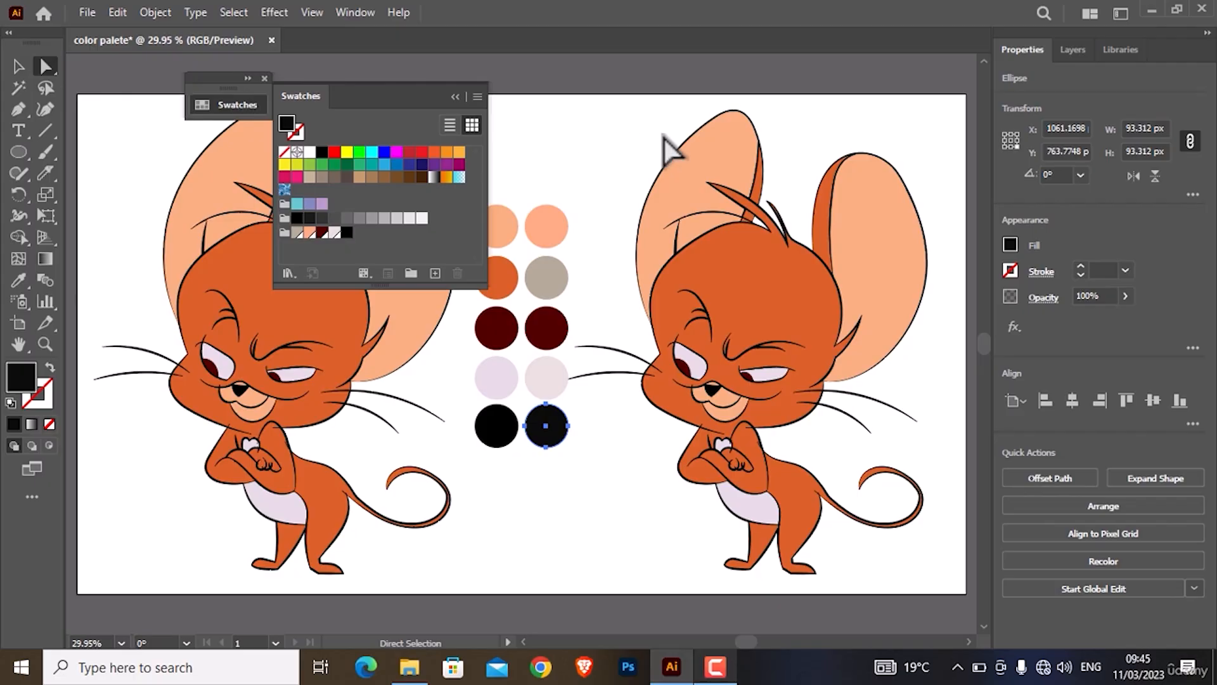
left_click(700, 169)
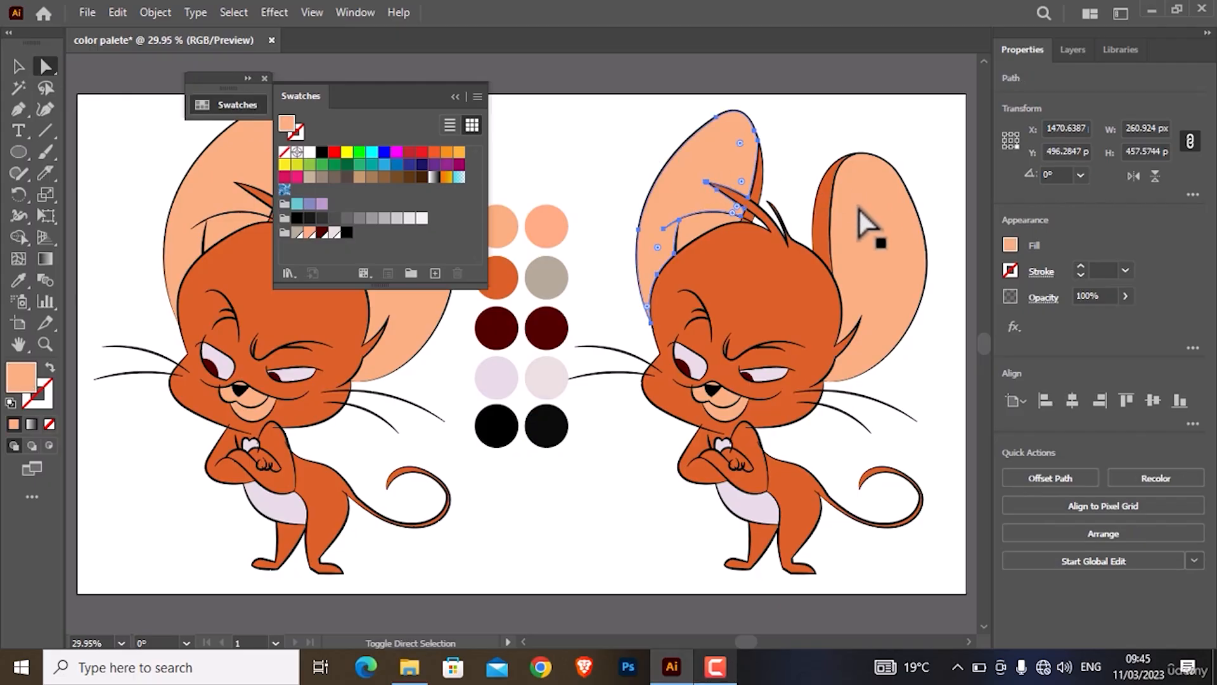
left_click(867, 238, "shift")
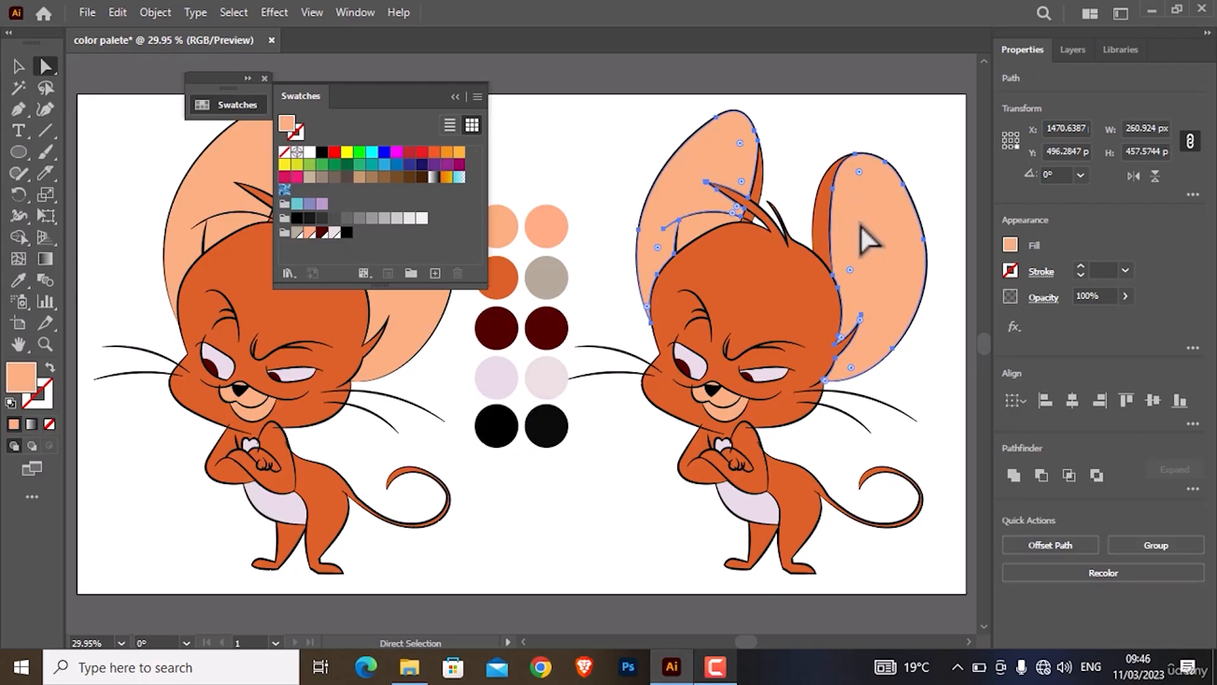
left_click(720, 398, "shift")
left_click(699, 393, "shift")
scroll(711, 388, "up", 2)
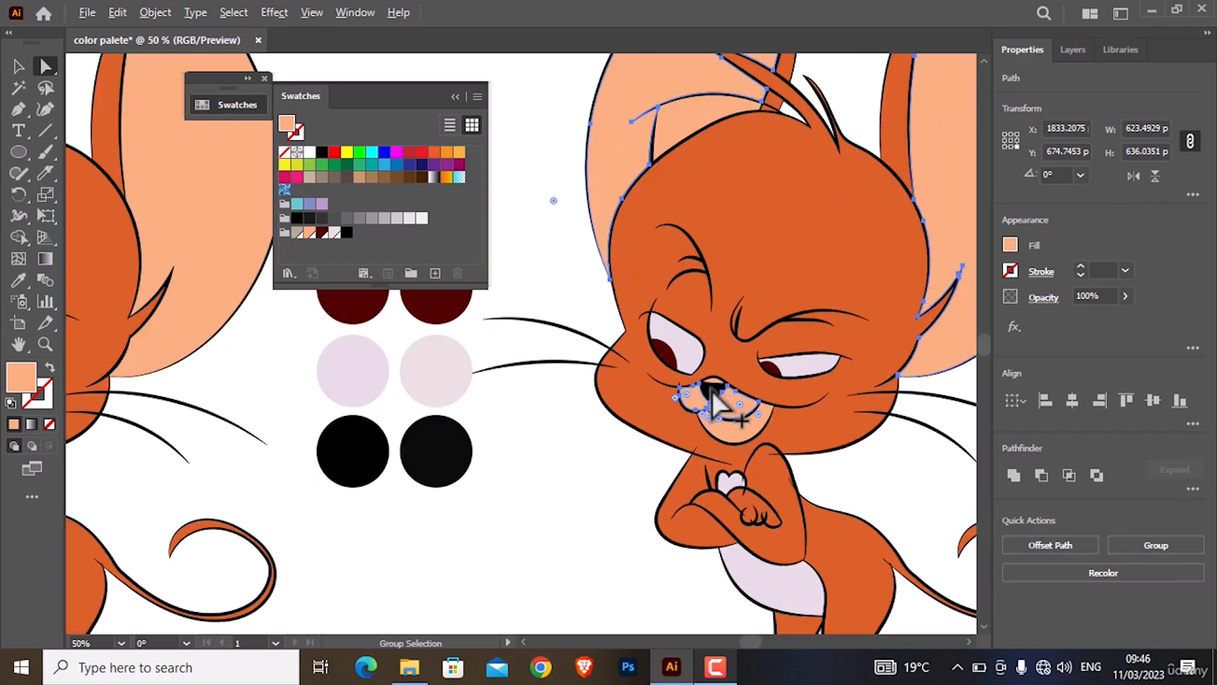
left_click(735, 424, "shift")
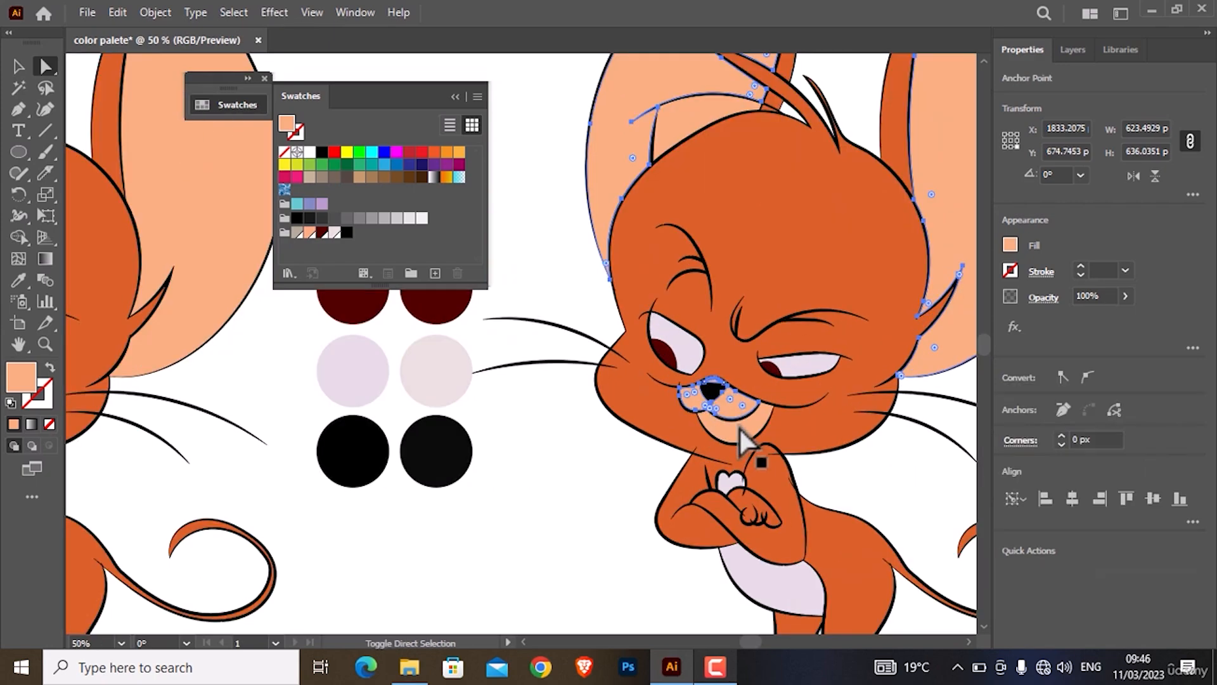
left_click(735, 437, "shift")
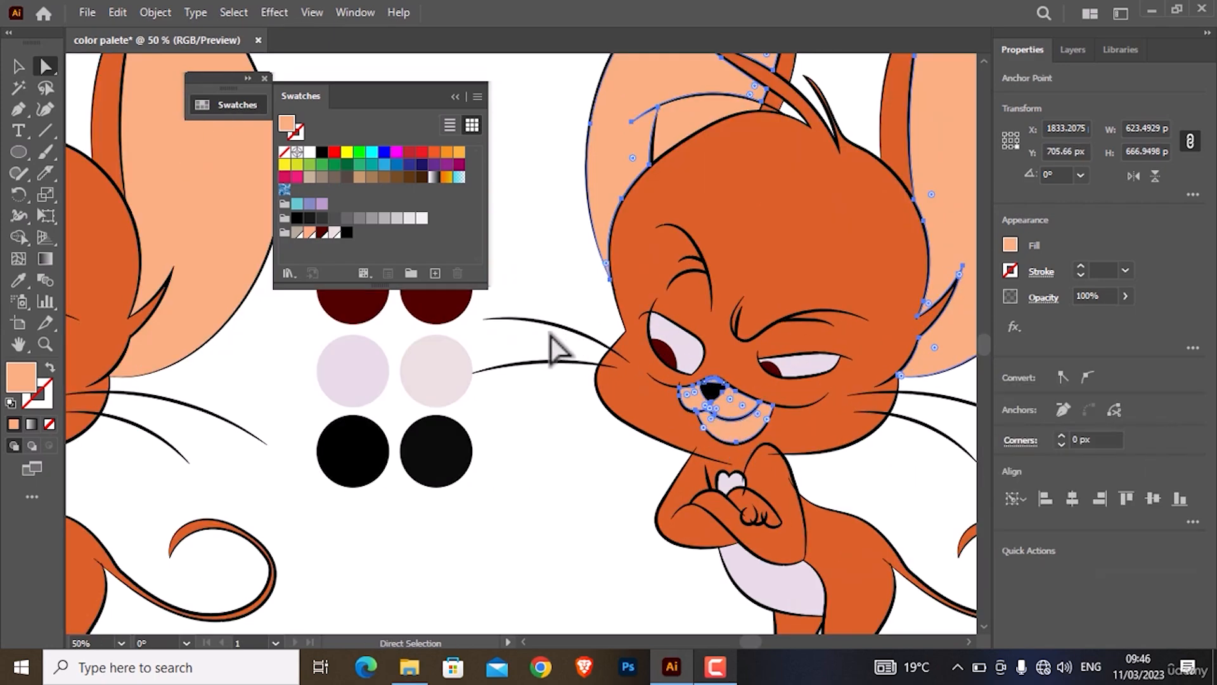
scroll(558, 345, "down", 1)
scroll(557, 345, "down", 1)
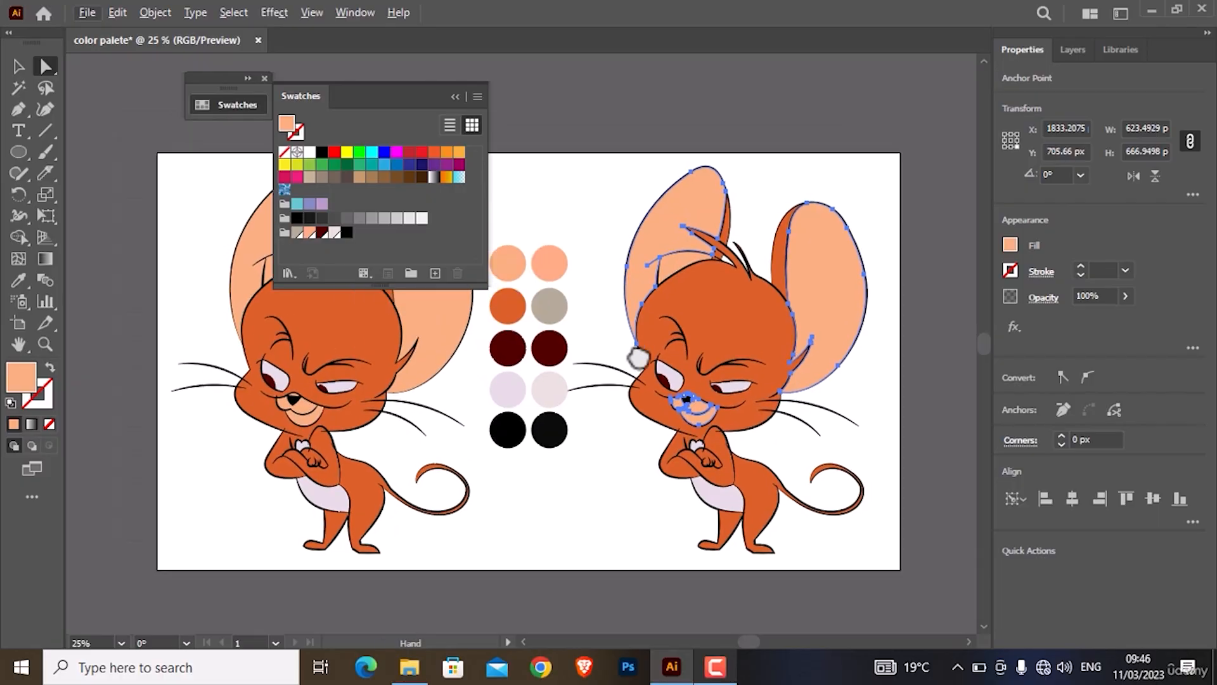
left_click_drag(558, 345, 687, 354)
key("i")
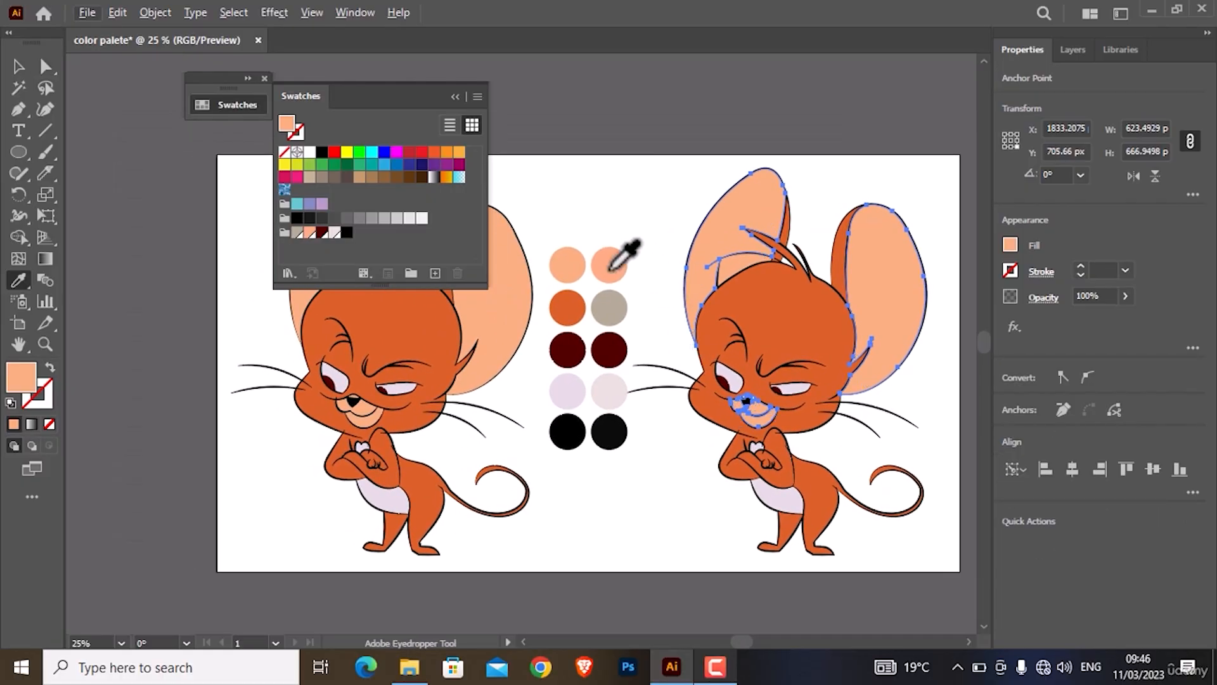
key("a")
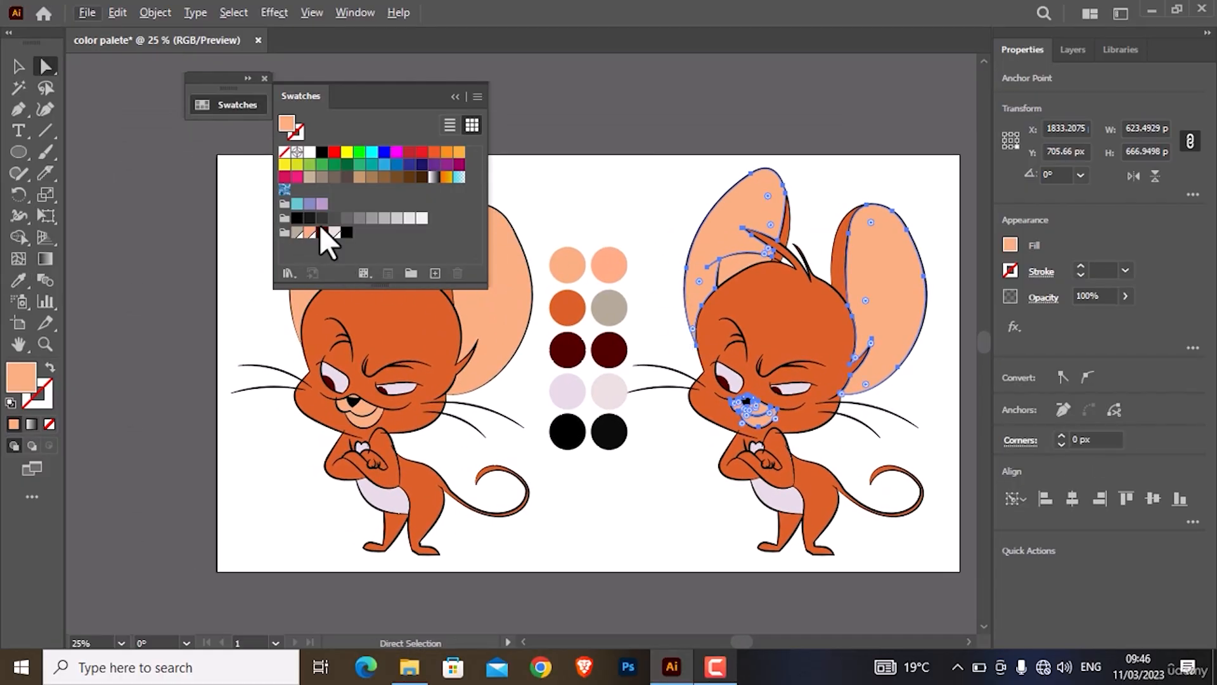
left_click(309, 233)
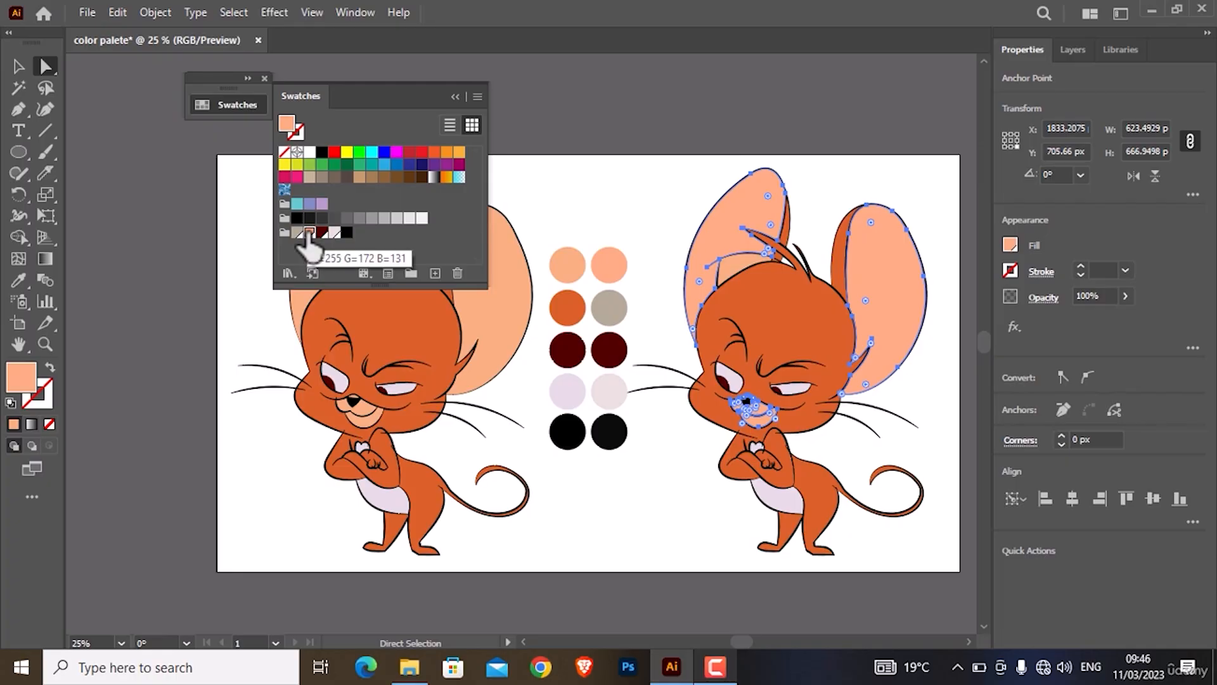
left_click(321, 232)
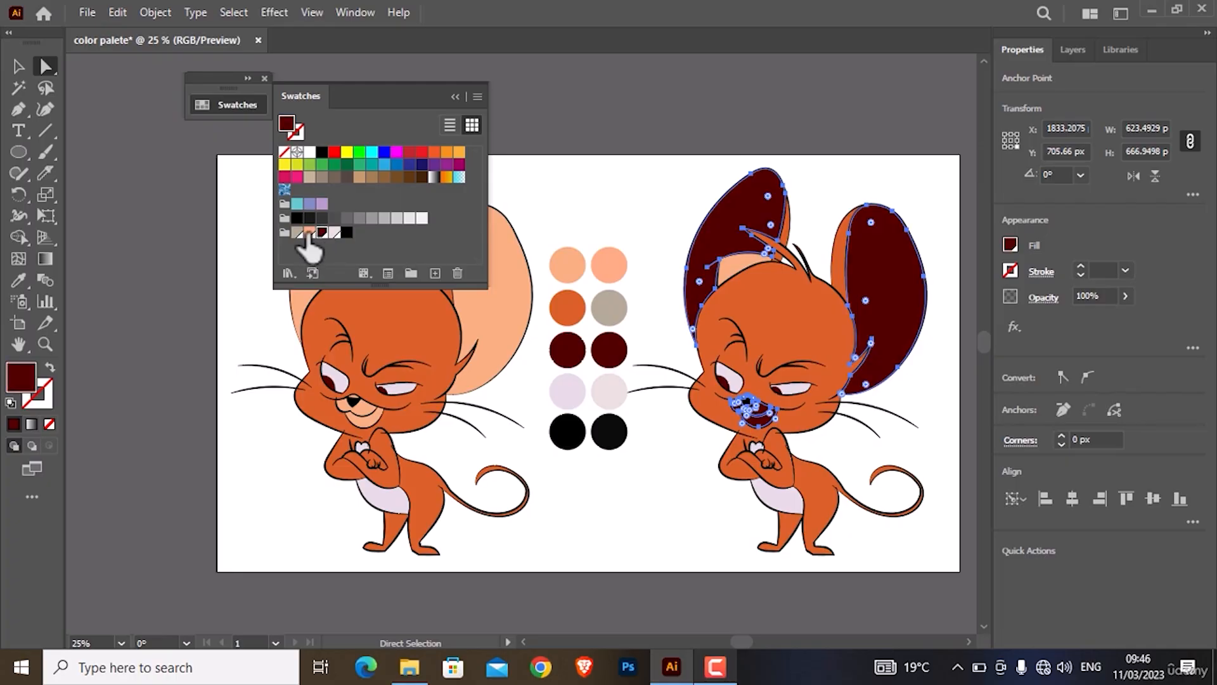
left_click(309, 233)
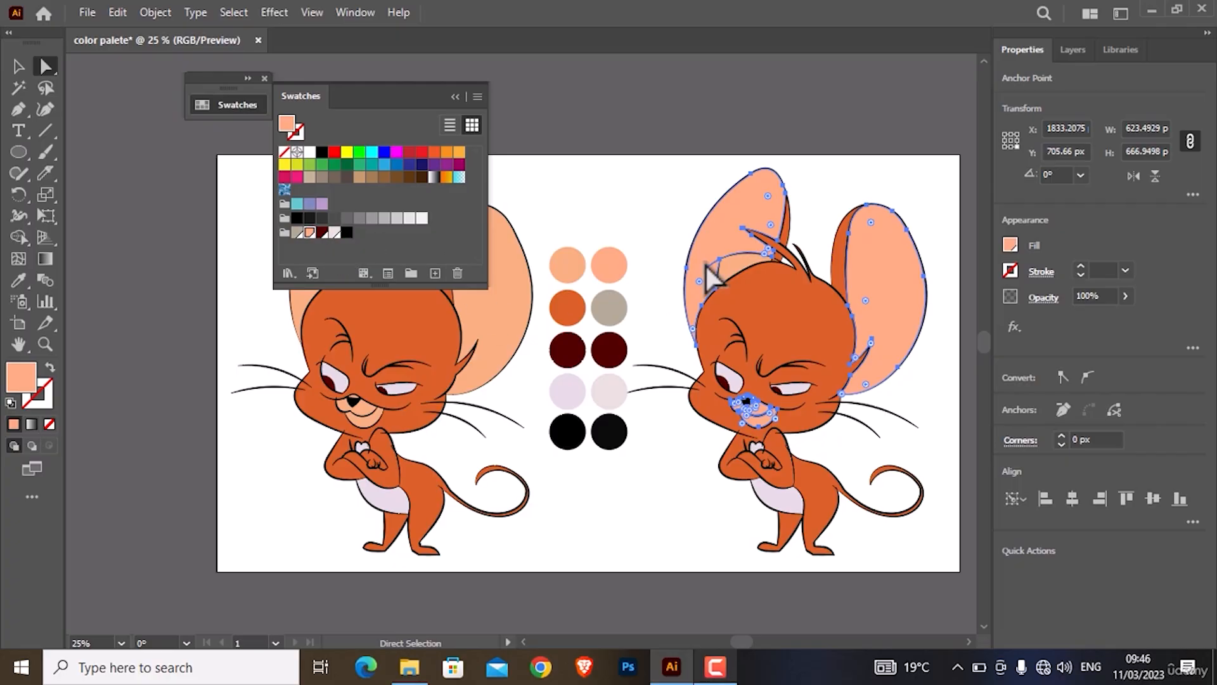
- Fill the second mouse's orange head, outer ears, arms, body, legs and tail with the jerry group's grey-beige swatch
left_click(781, 287)
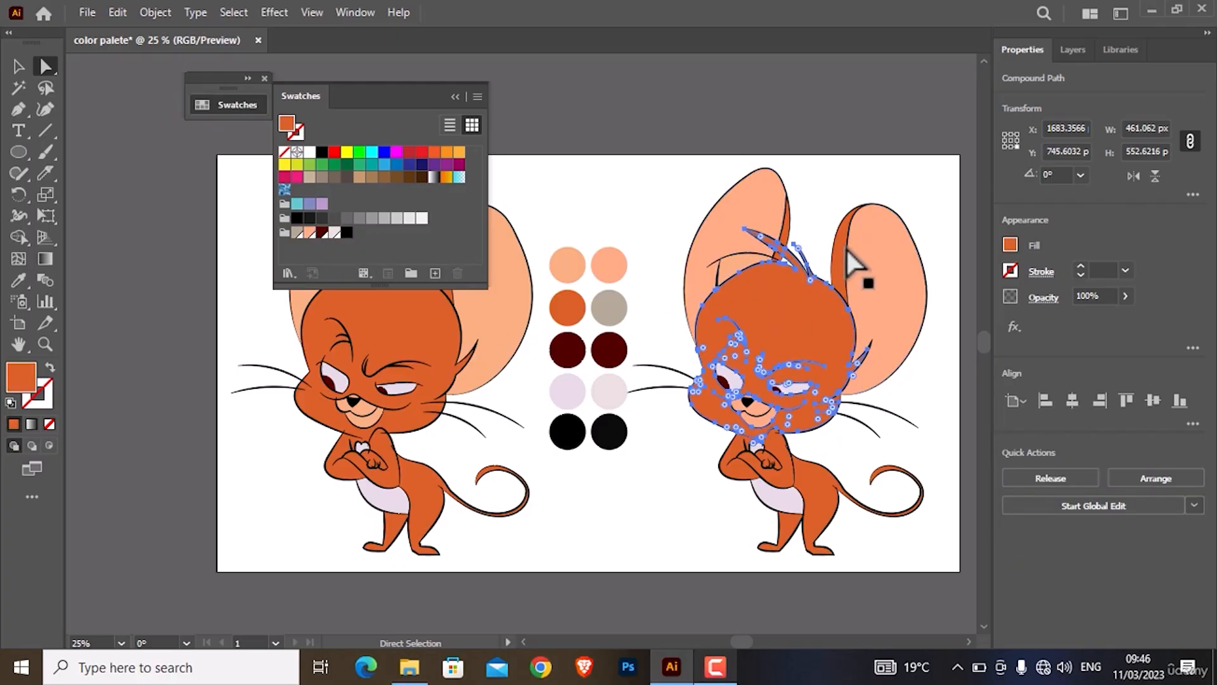
scroll(847, 251, "up", 4)
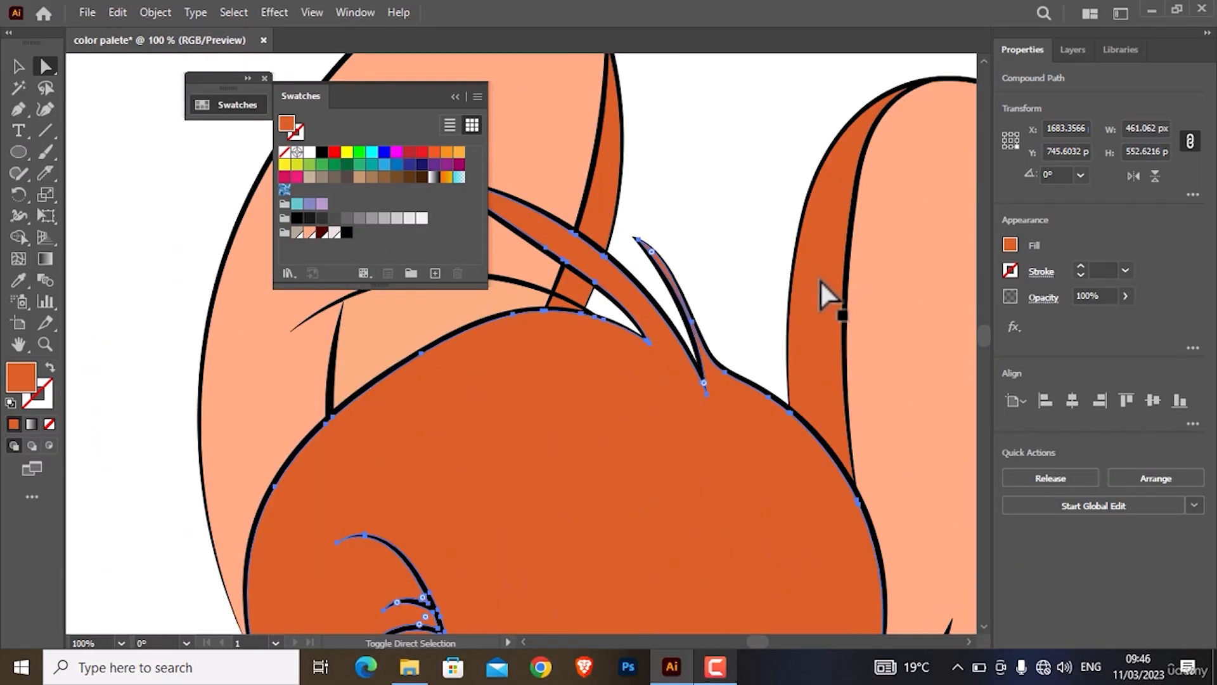
left_click(820, 280, "shift")
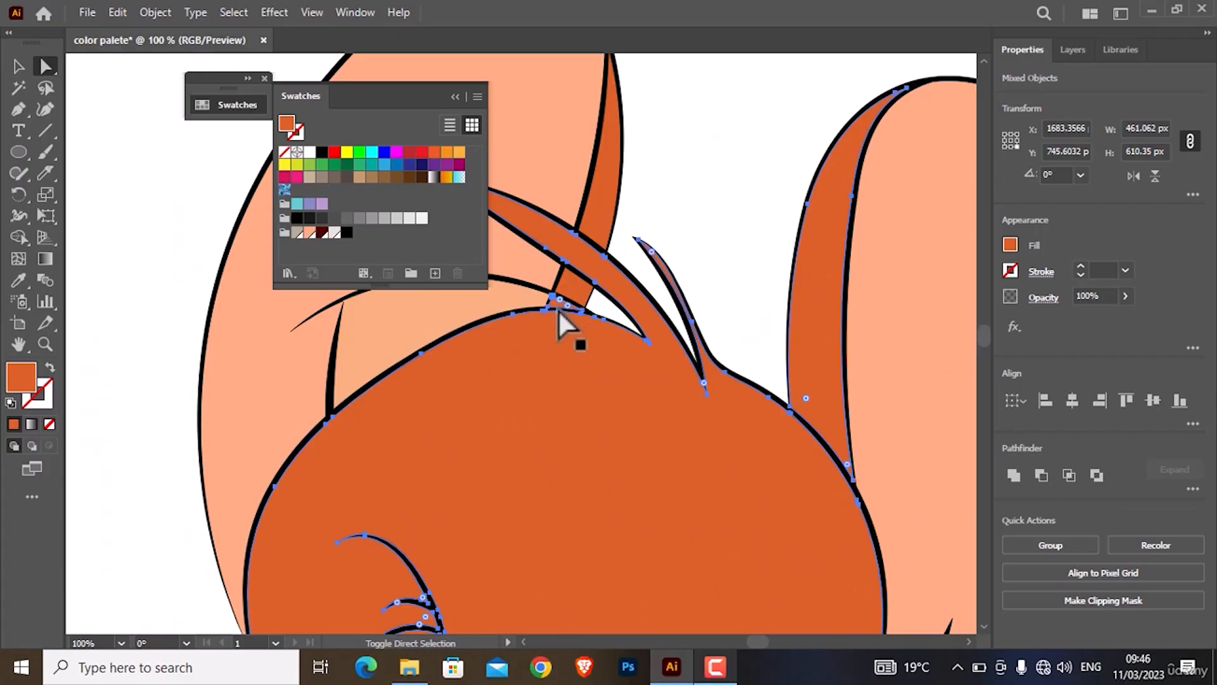
left_click(578, 286, "shift")
left_click(598, 228, "shift")
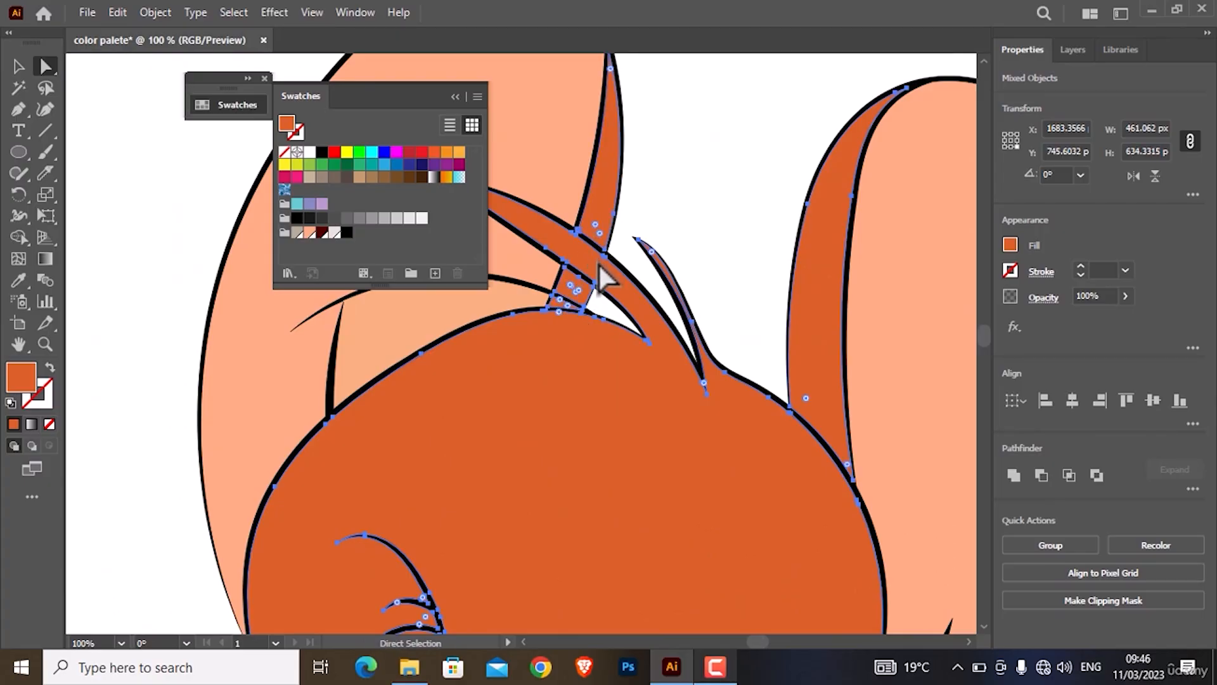
scroll(600, 265, "down", 3)
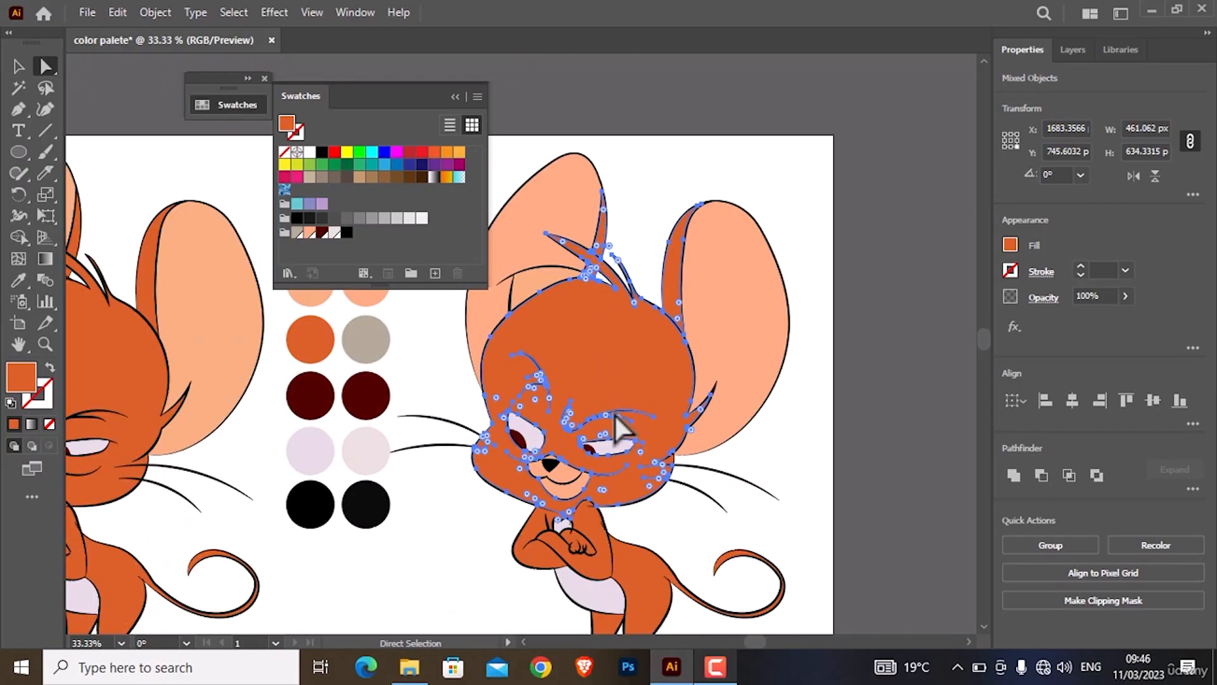
scroll(584, 551, "up", 2)
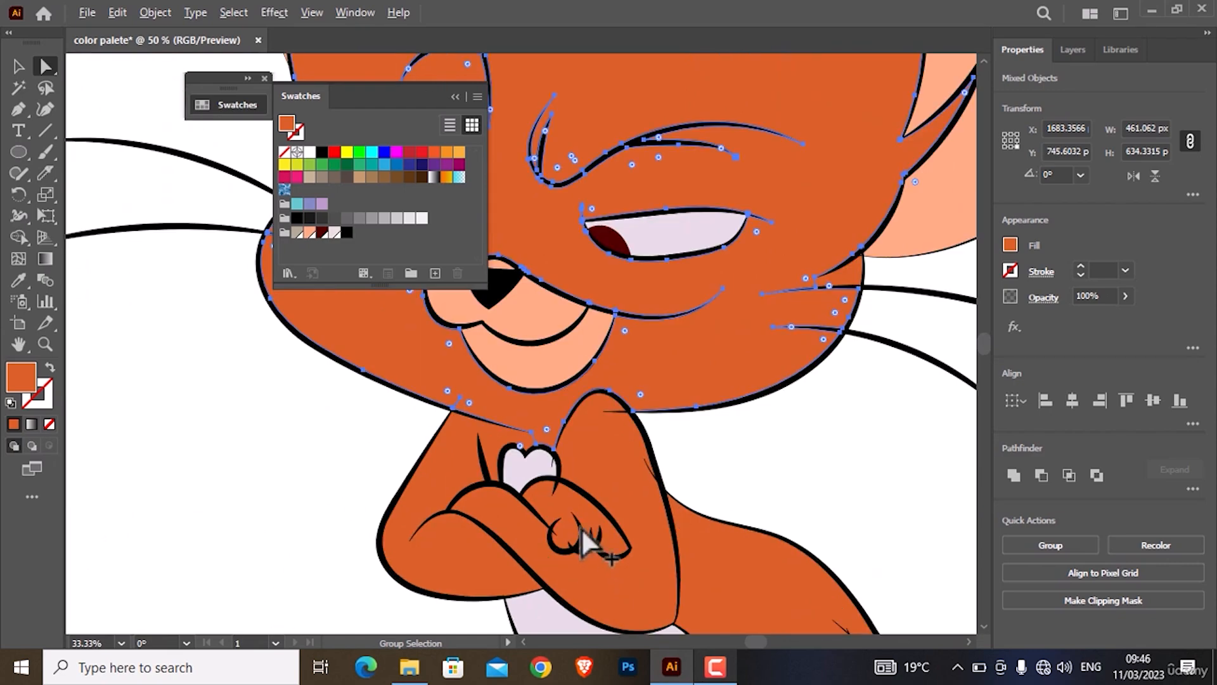
scroll(581, 527, "up", 3)
left_click(446, 398, "shift")
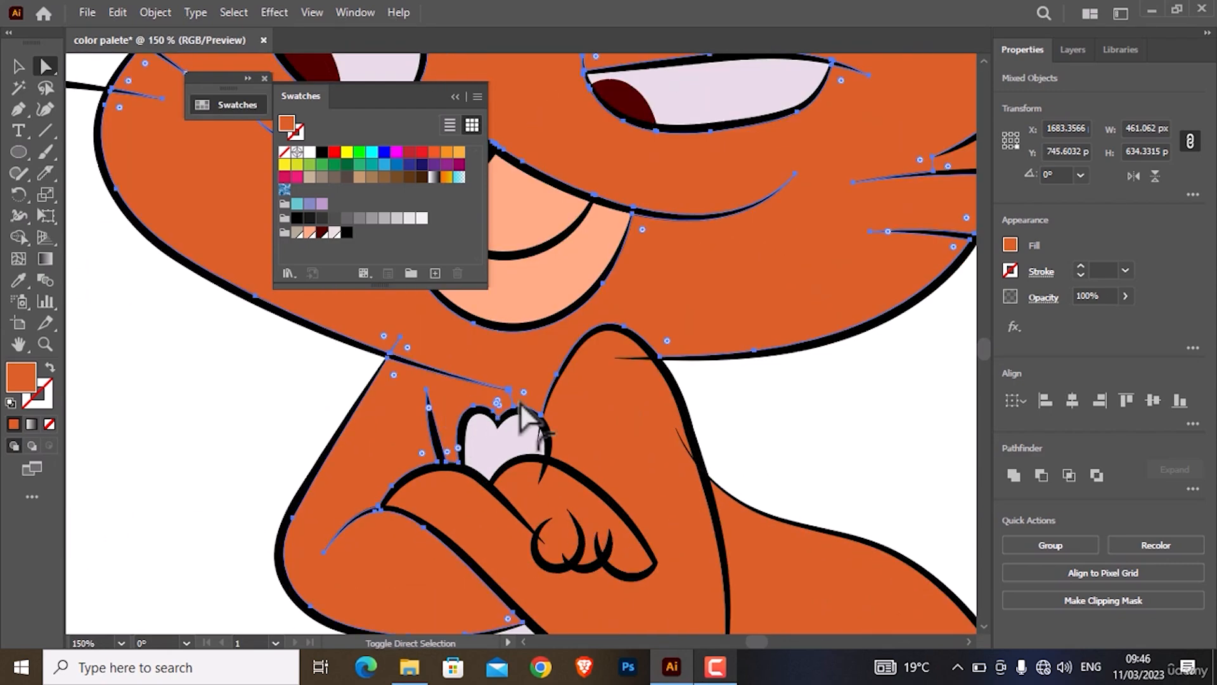
left_click(579, 412, "shift")
left_click(536, 497, "shift")
scroll(564, 503, "down", 5)
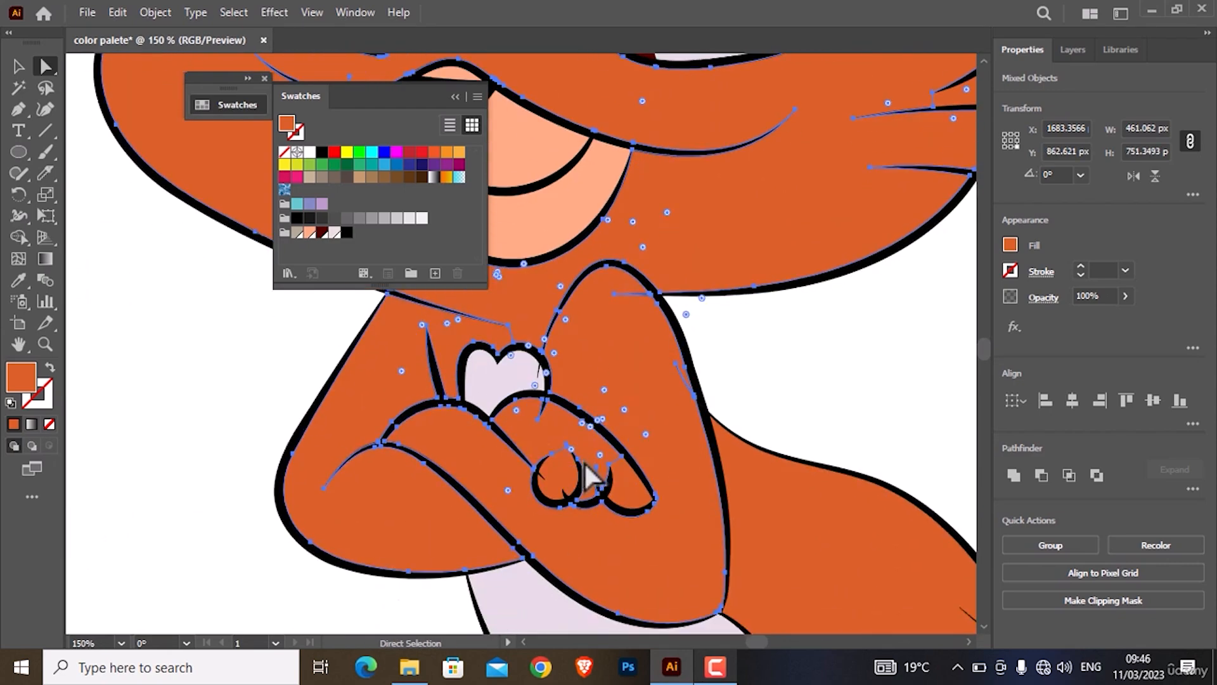
scroll(812, 416, "down", 6)
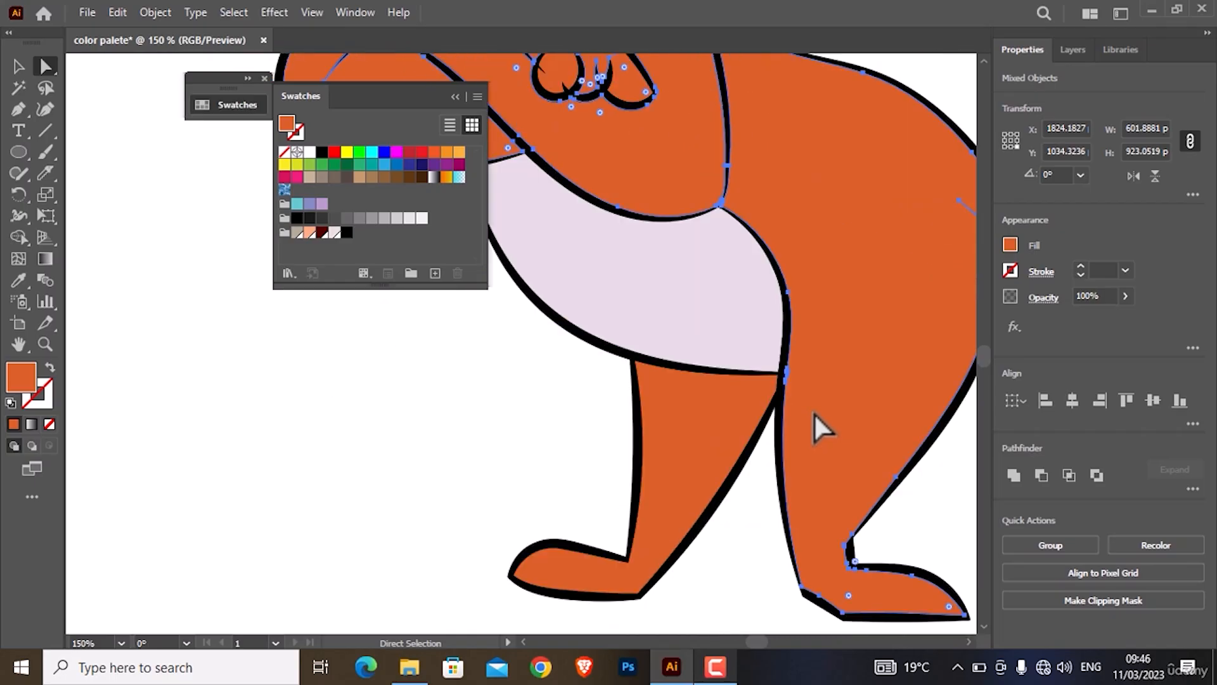
left_click(719, 403, "shift")
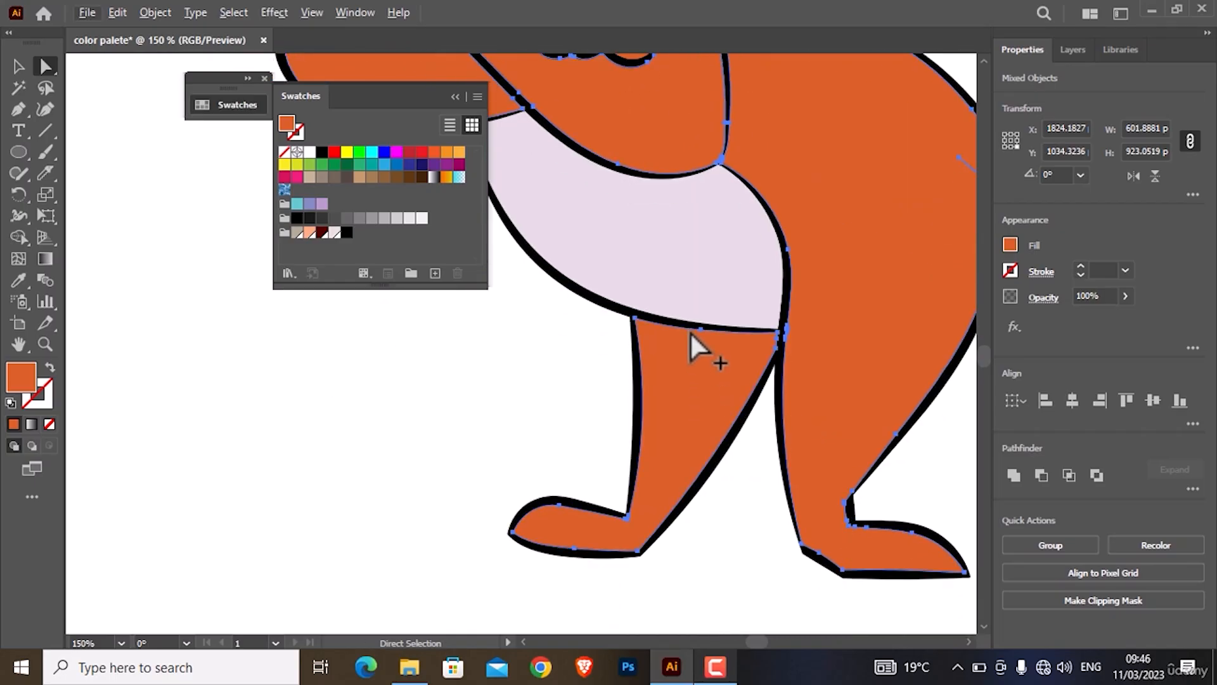
key("ctrl")
scroll(665, 265, "down", 3)
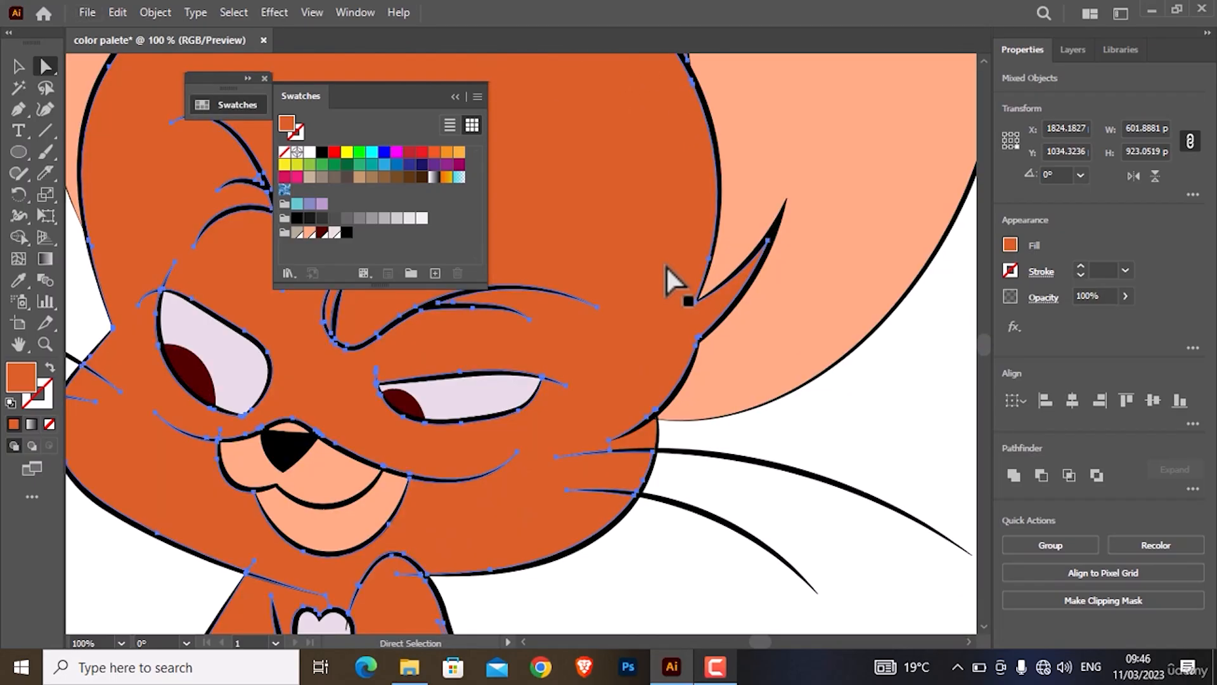
scroll(665, 265, "down", 1)
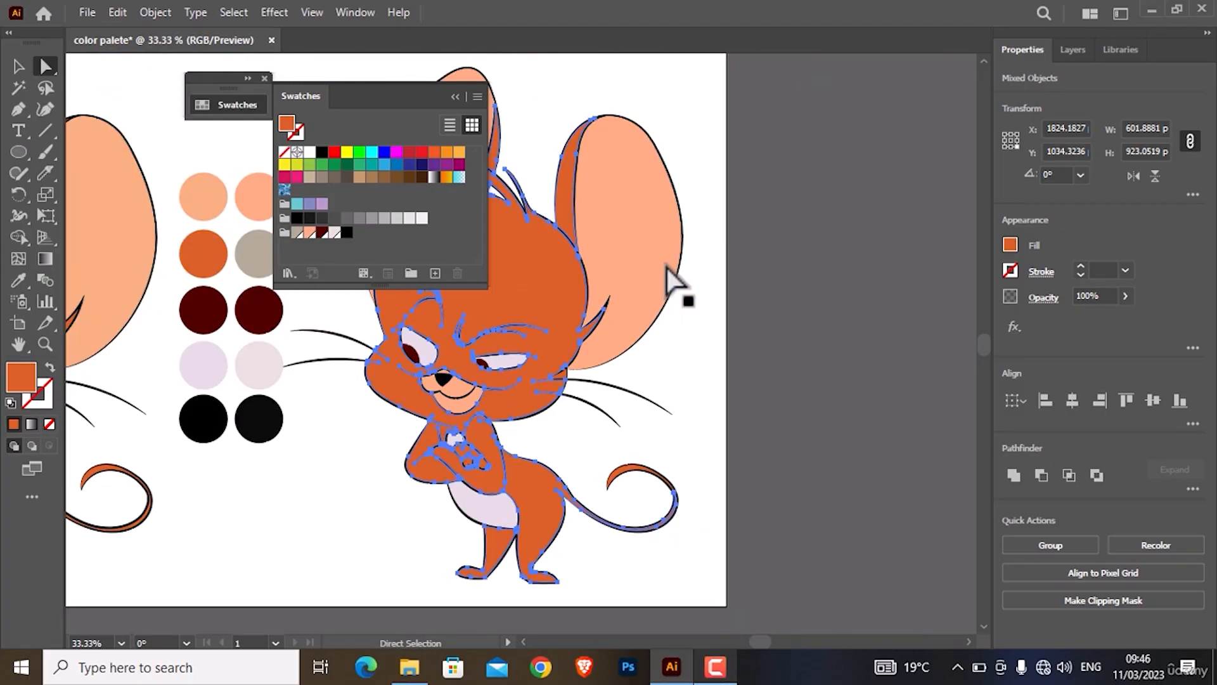
left_click_drag(462, 334, 680, 349)
left_click_drag(817, 469, 880, 529)
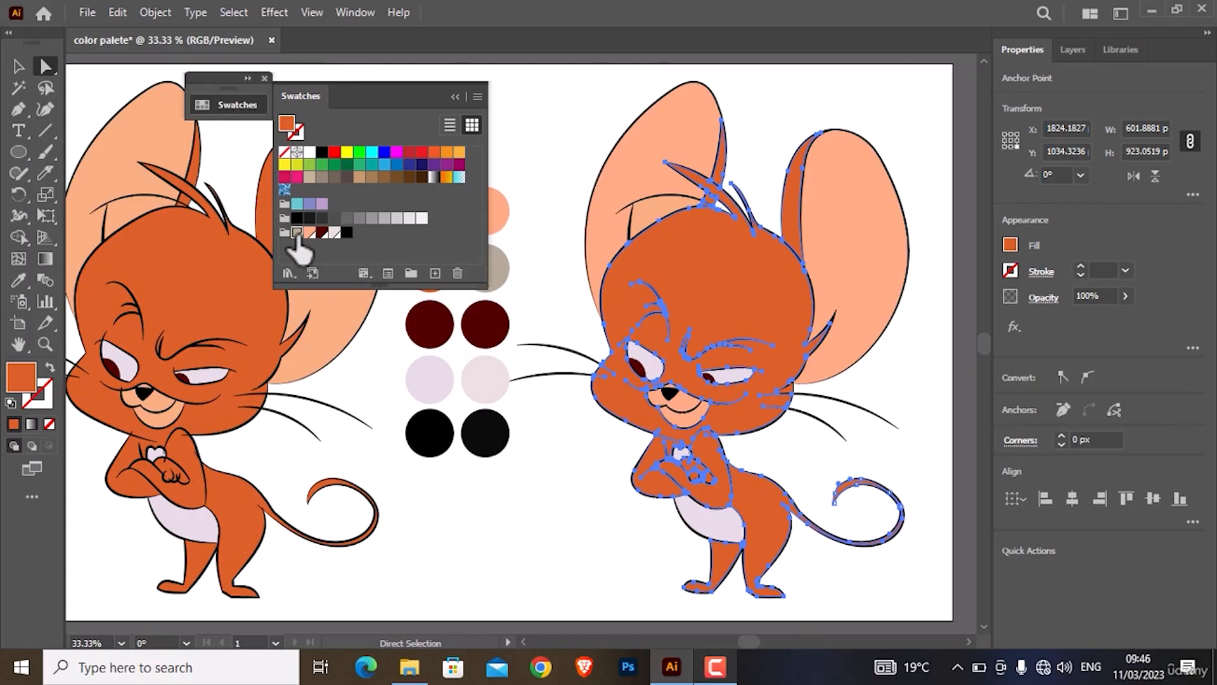
left_click(296, 233)
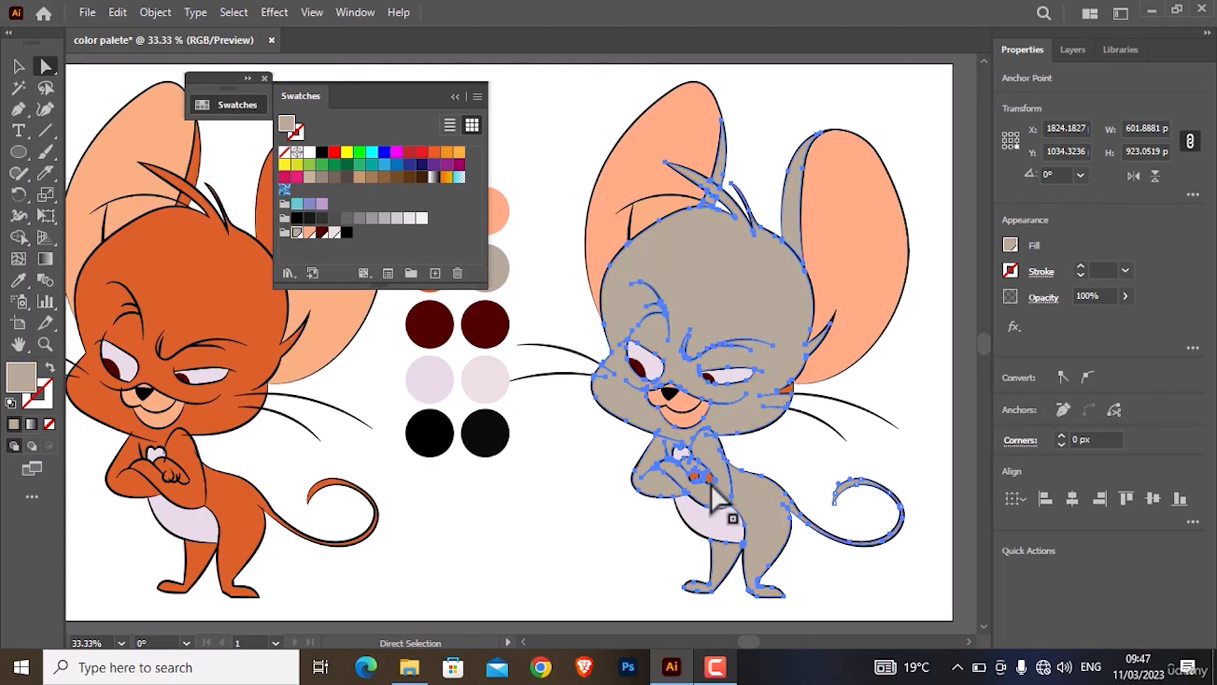
- Fill the leftover orange finger and cheek pieces with the grey-beige swatch and clear the selection
scroll(716, 488, "up", 4)
left_click(624, 428)
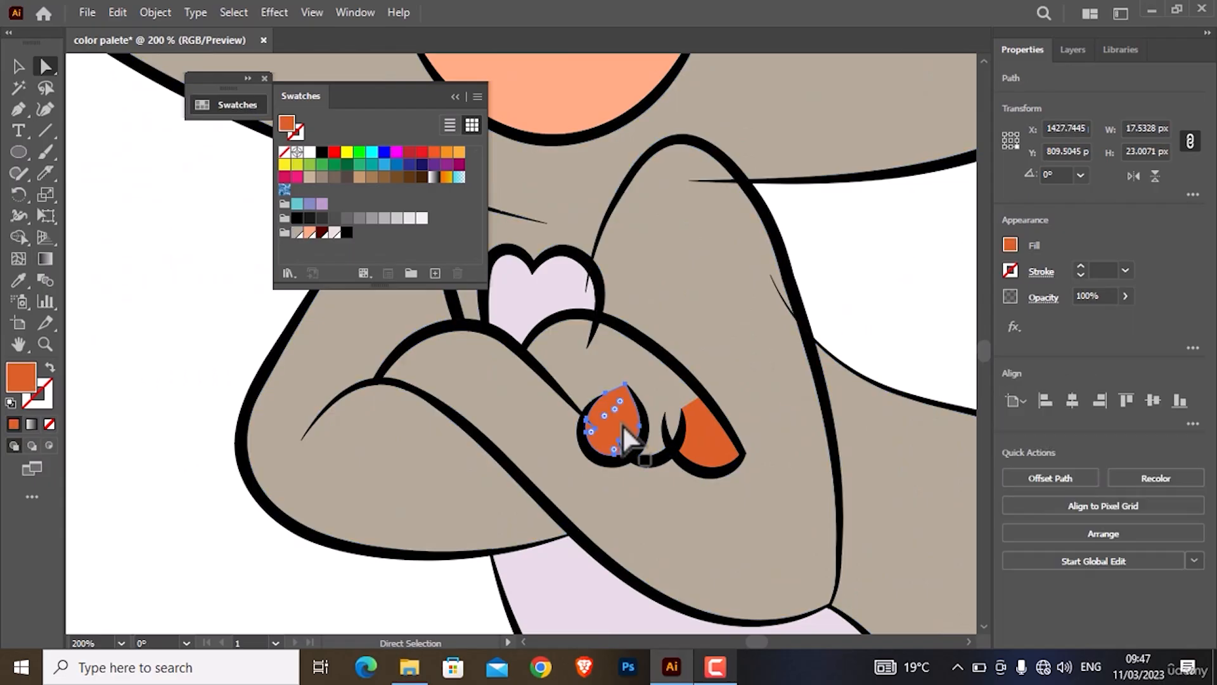
left_click(718, 460, "shift")
scroll(774, 357, "down", 3)
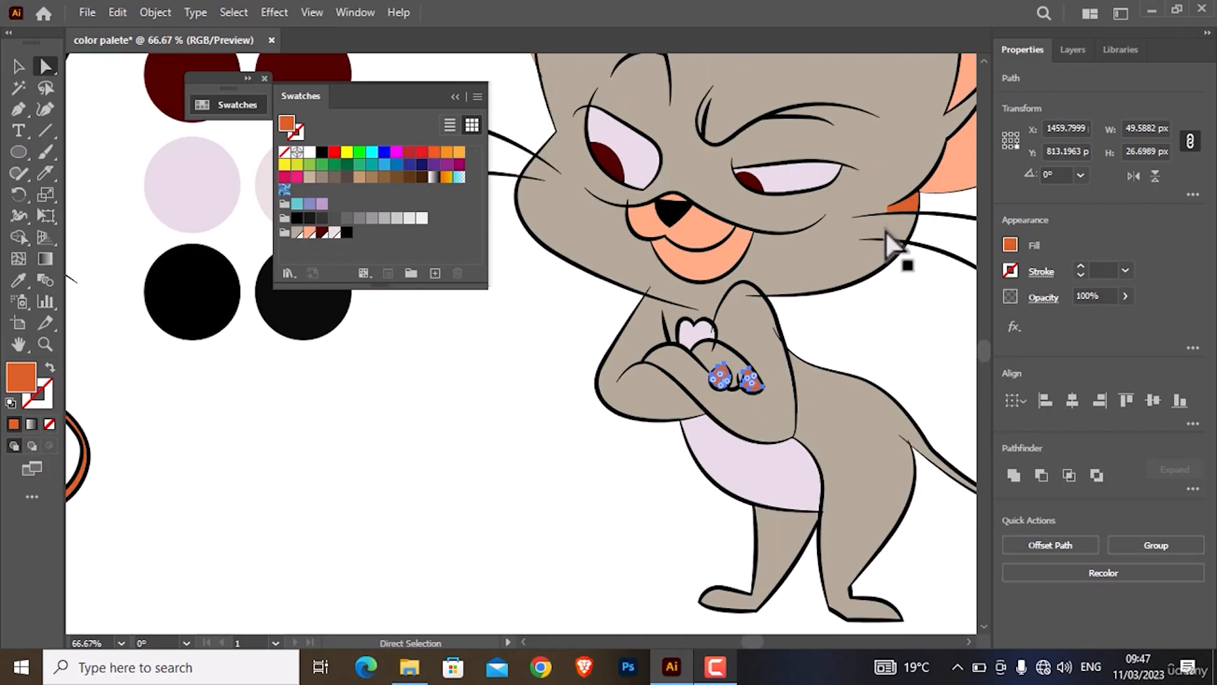
left_click(908, 205, "shift")
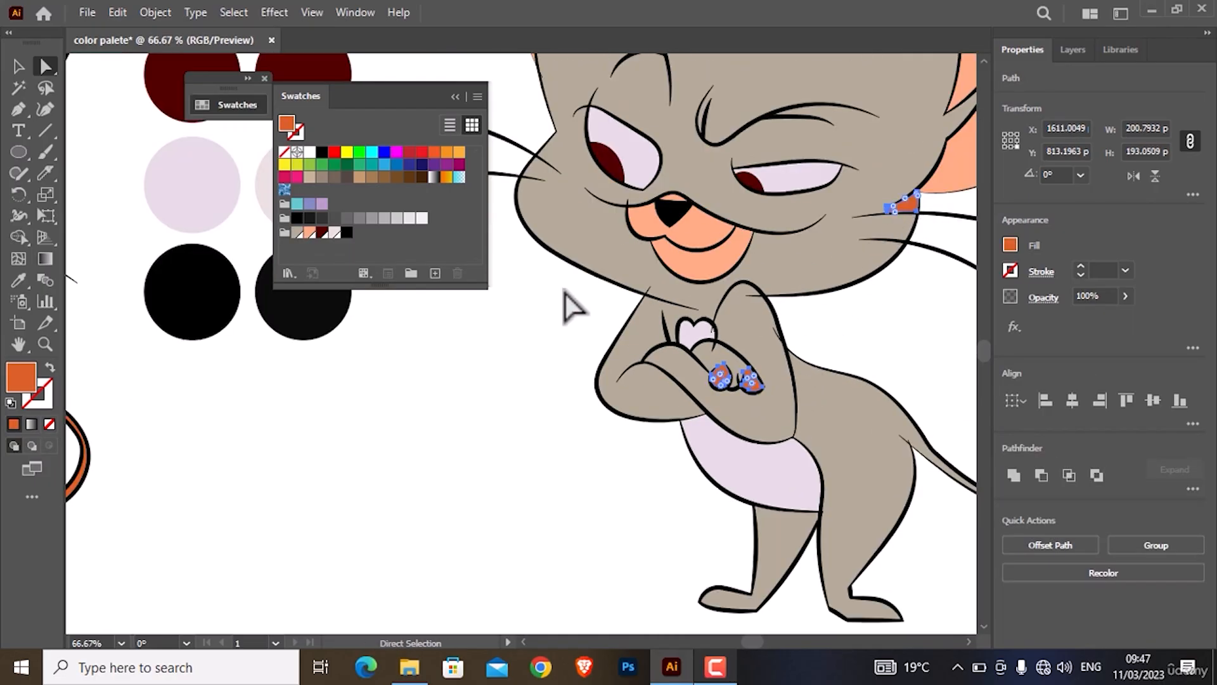
left_click(297, 233)
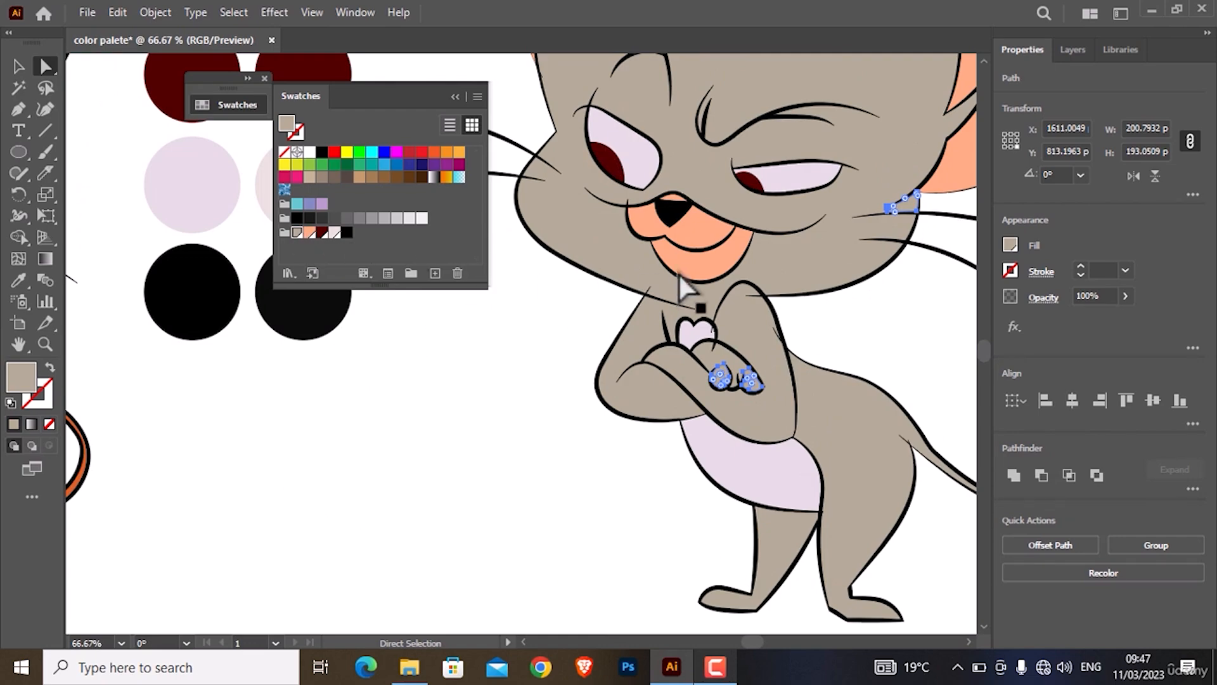
left_click(547, 309)
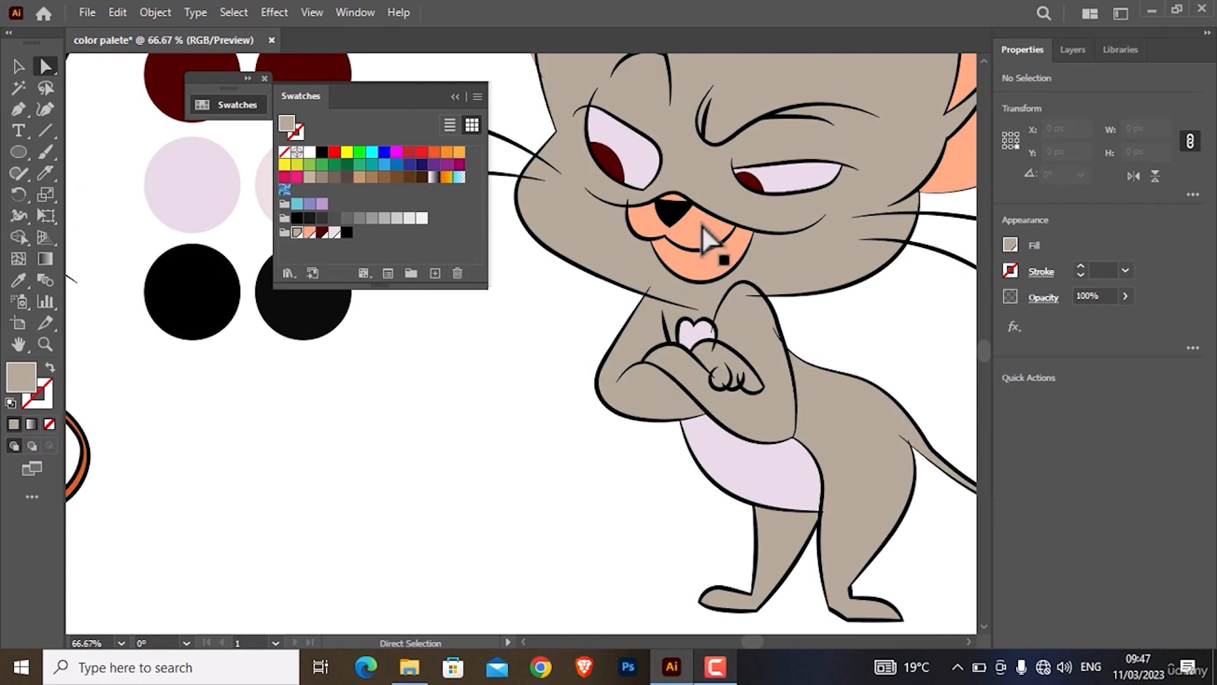
- Recolor the second mouse's muzzle and mouth with the jerry group's pale pink swatch and clear the selection
left_click(702, 225)
left_click(641, 226, "shift")
left_click(691, 258)
left_click(642, 228, "shift")
left_click(334, 233)
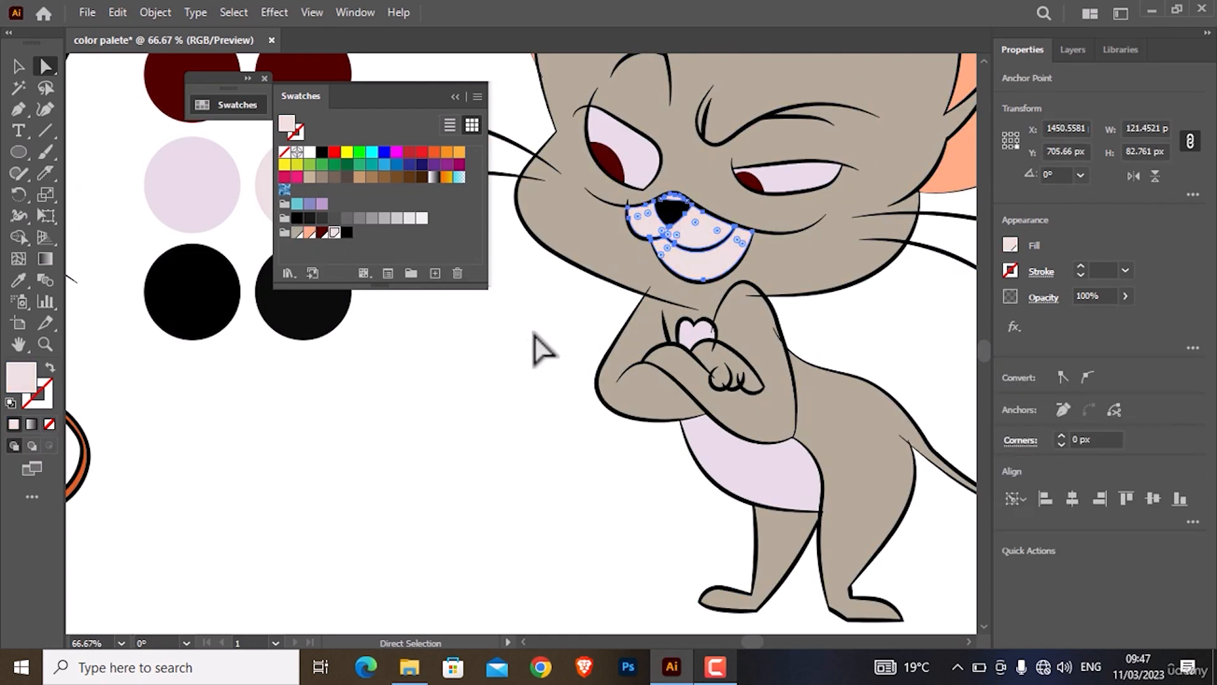
left_click(535, 334)
- Collapse the Swatches panel and fit the whole artboard in the window
scroll(576, 328, "down", 4)
left_click_drag(571, 305, 752, 312)
left_click(455, 97)
key("ctrl+0")
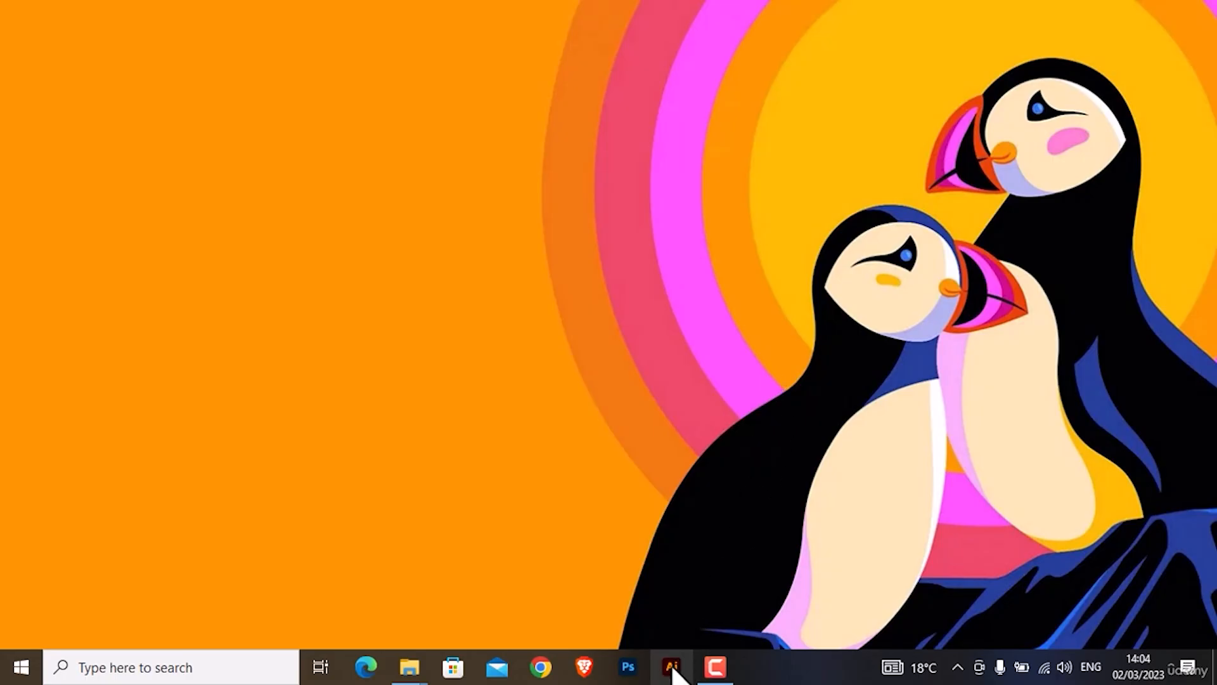
- Launch Illustrator and start setting up a new file from the start screen
left_click(673, 670)
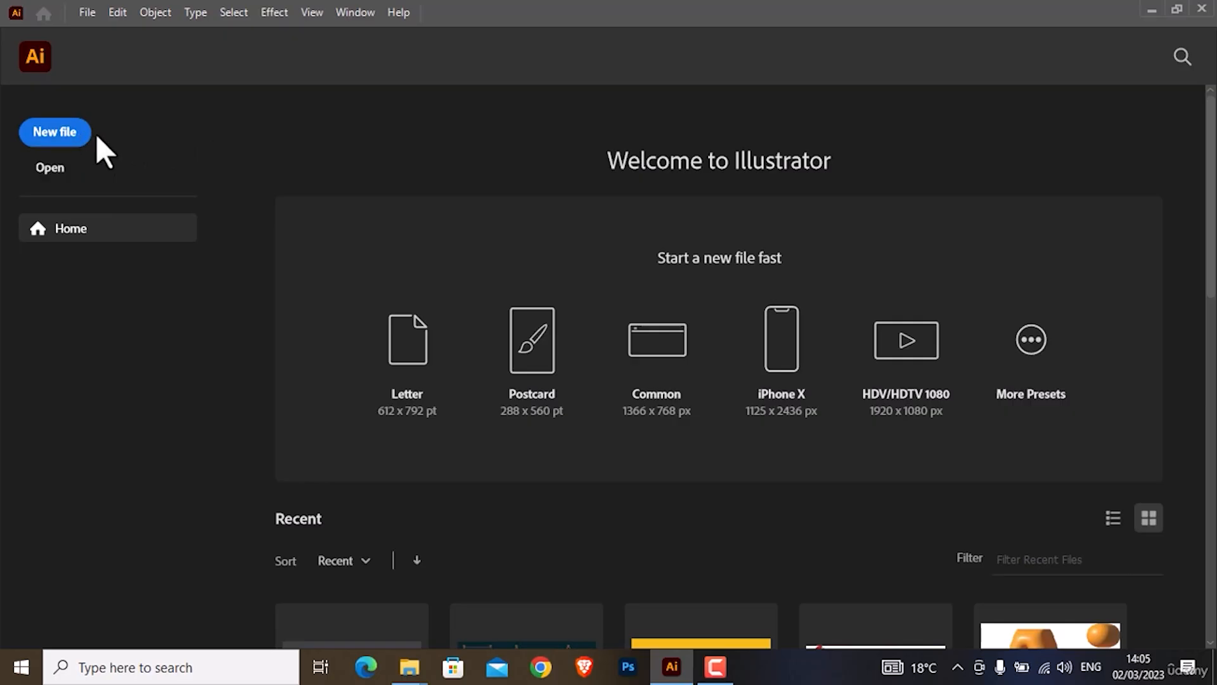
left_click(87, 13)
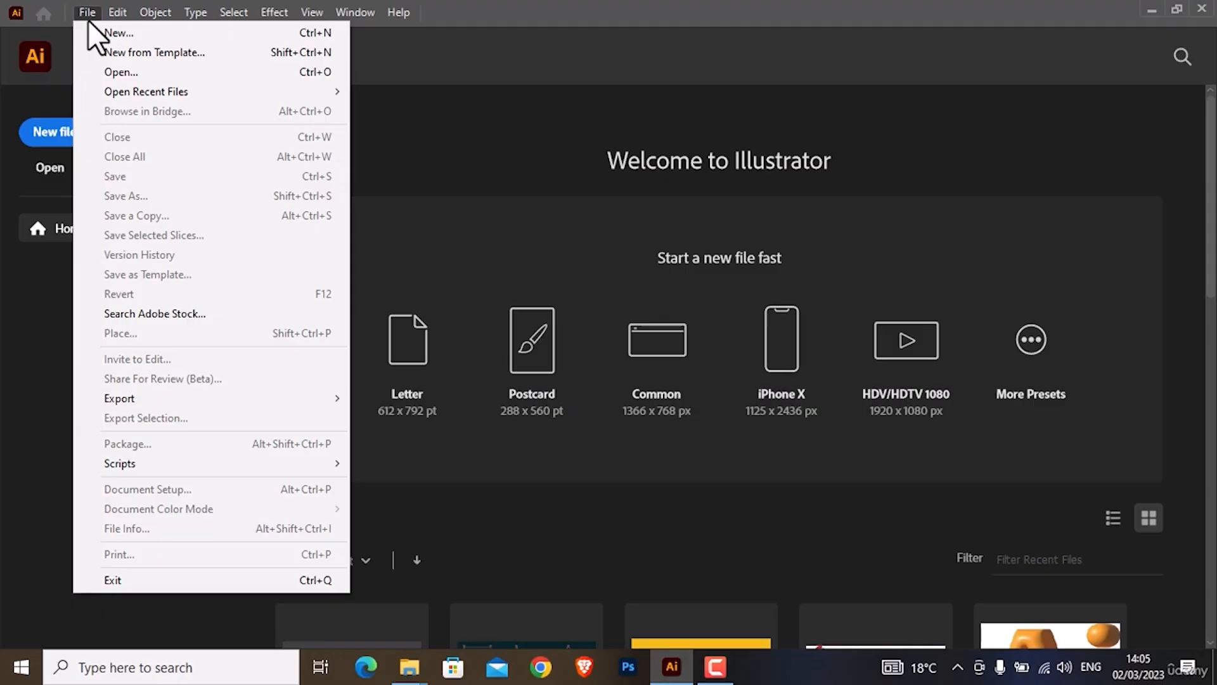
left_click(452, 85)
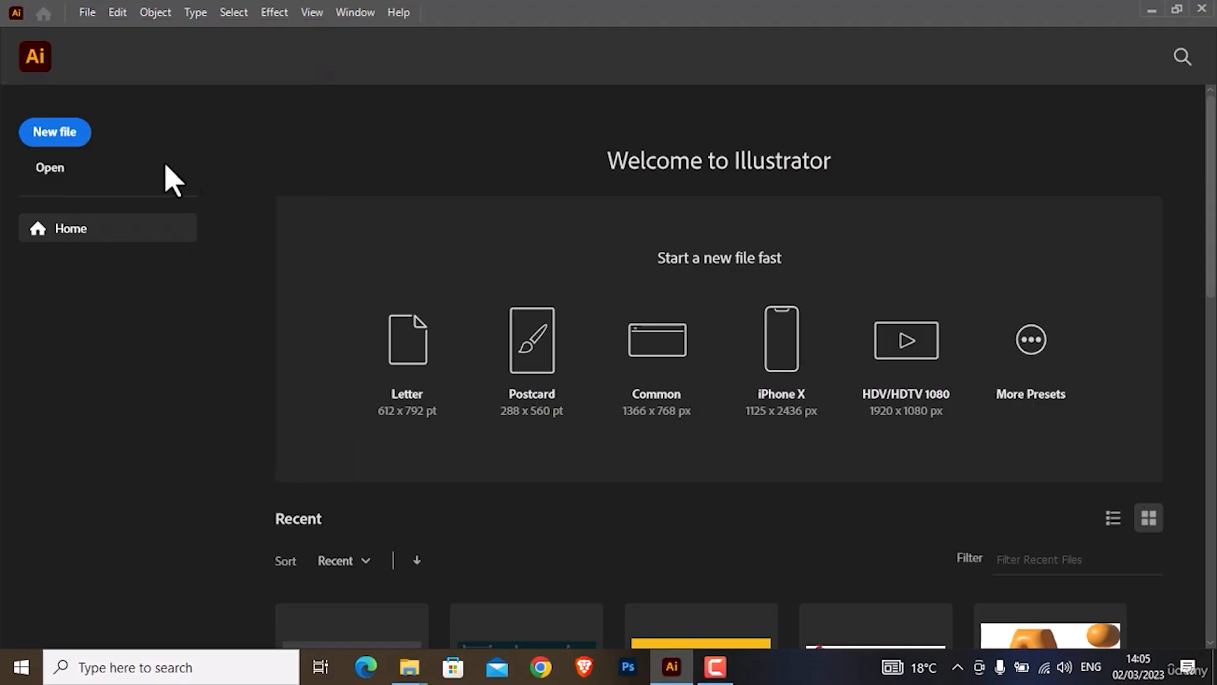
left_click(83, 133)
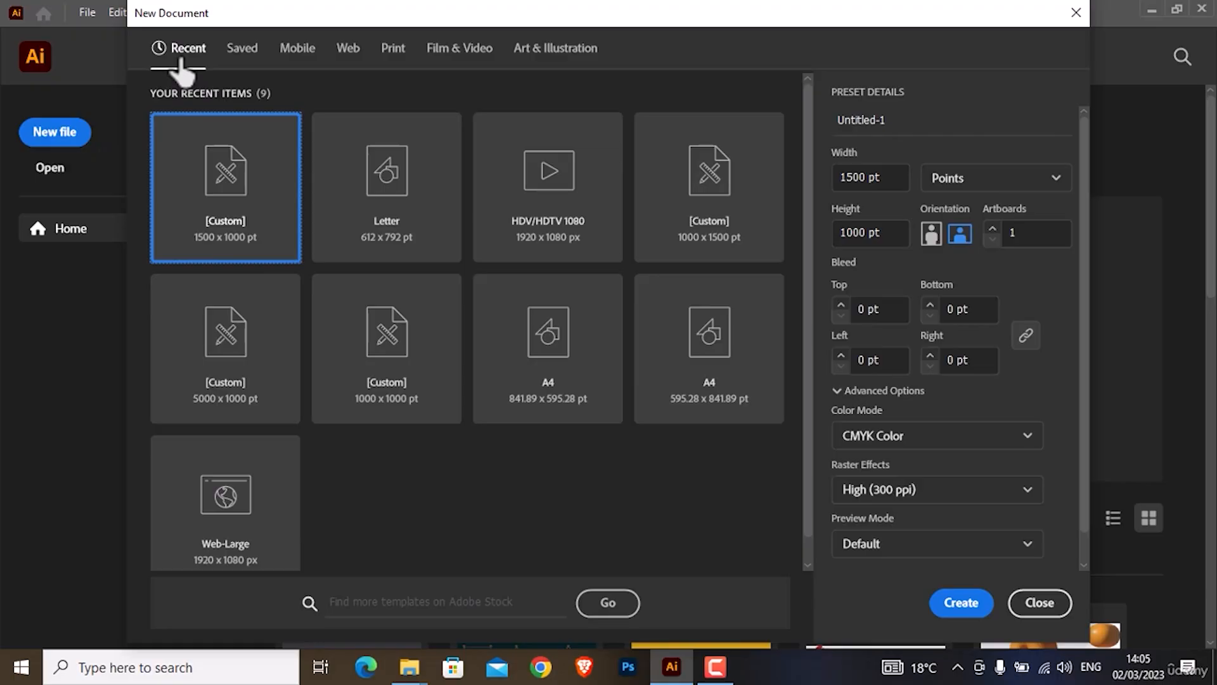
- Browse the Saved, Mobile, Web and Print presets, and choose the 1920 x 1080 preset under Art & Illustration
left_click(248, 49)
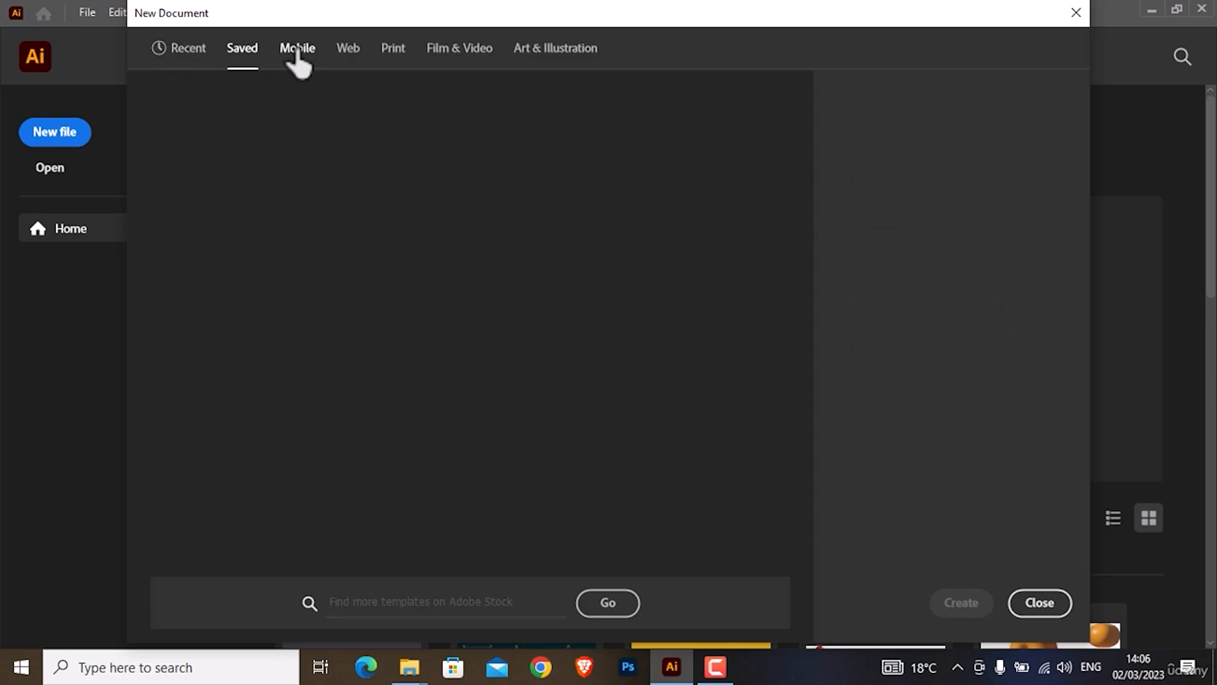
left_click(297, 51)
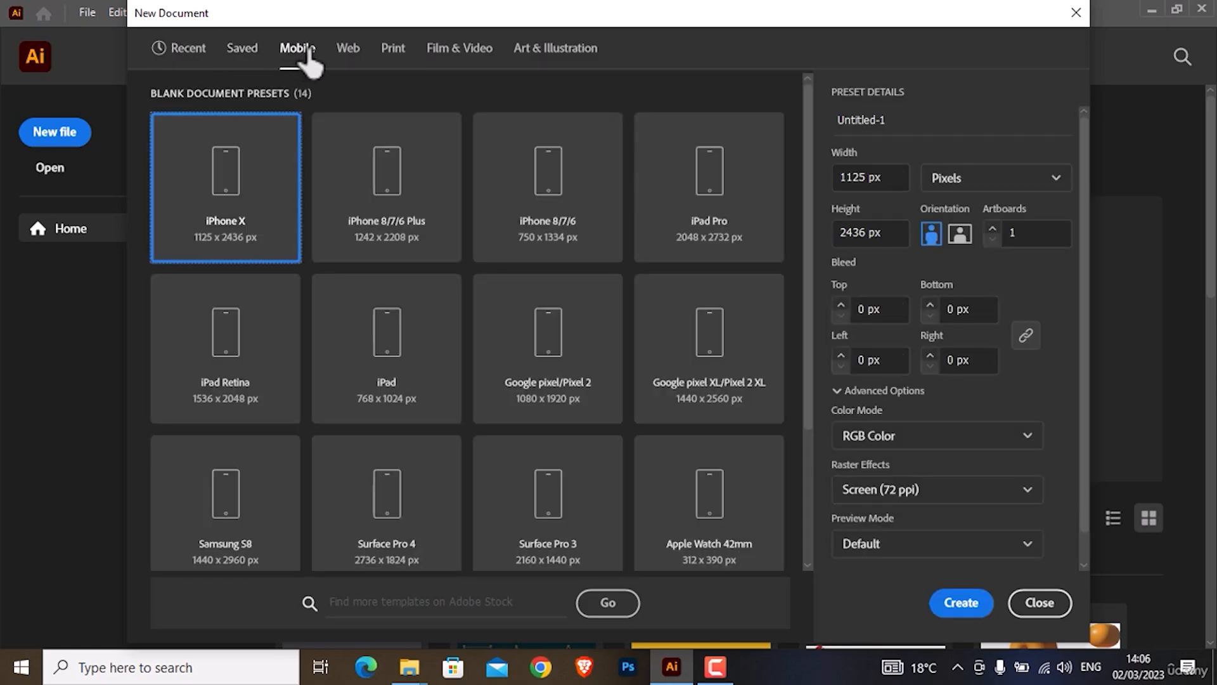
left_click(355, 57)
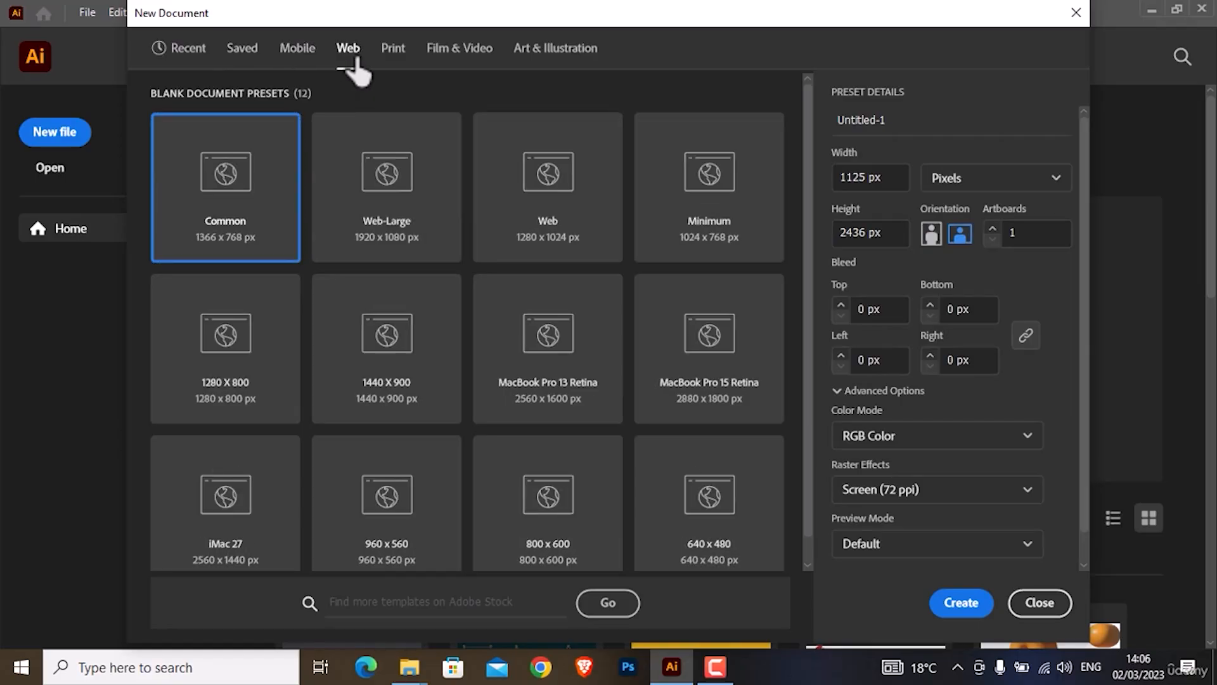
left_click(393, 56)
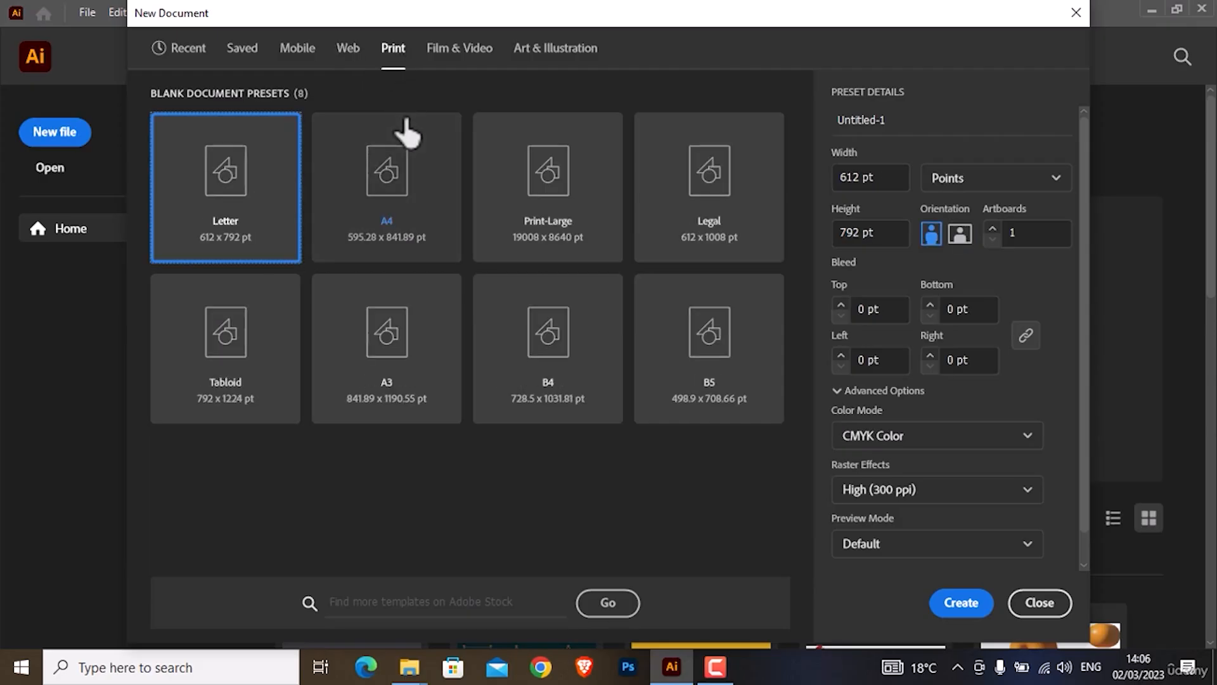
left_click(538, 55)
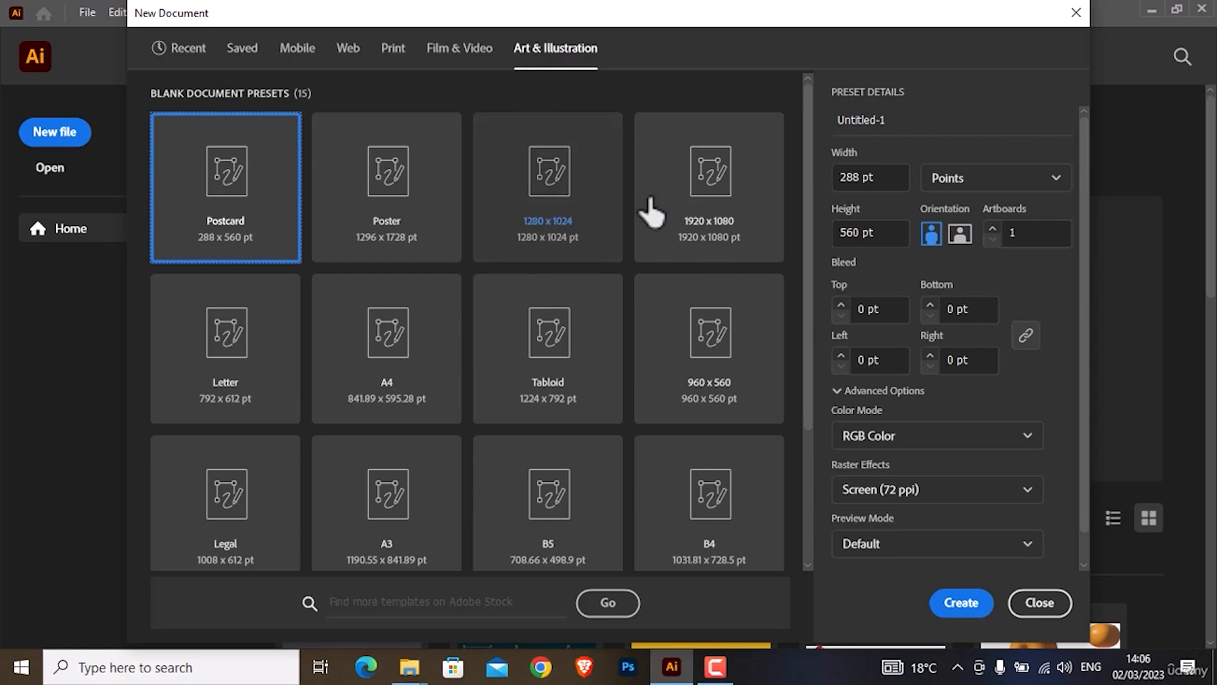
left_click(702, 209)
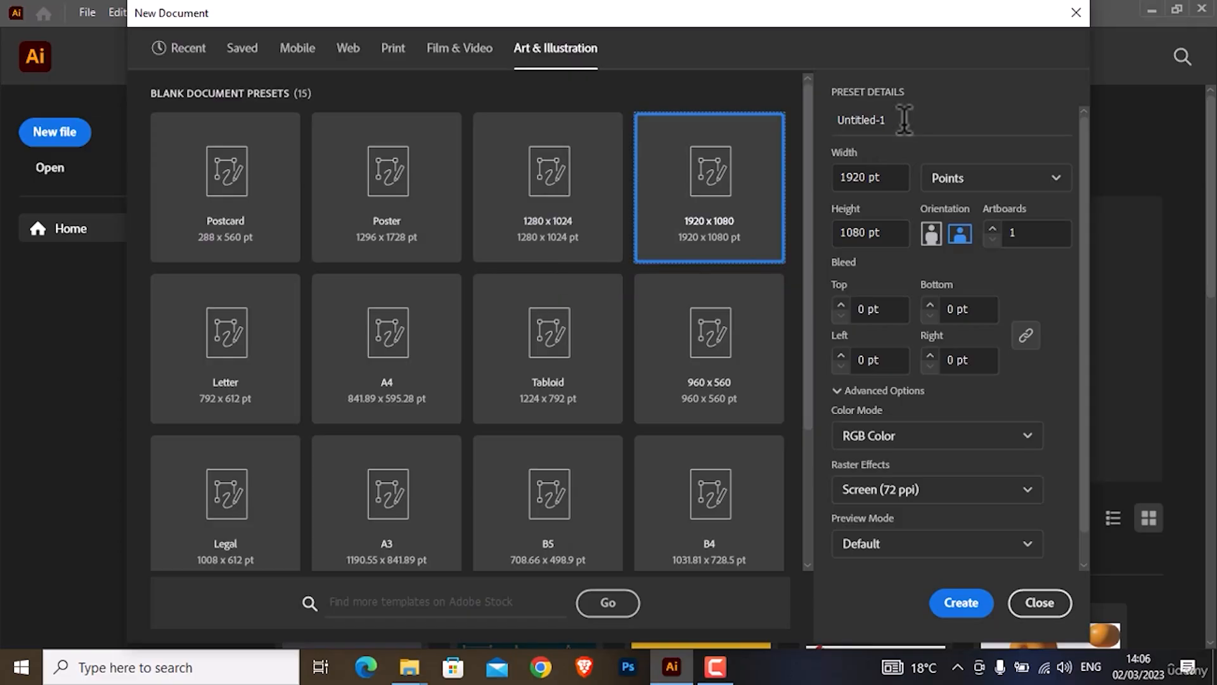
- Name the new document Illustration
left_click_drag(895, 120, 838, 119)
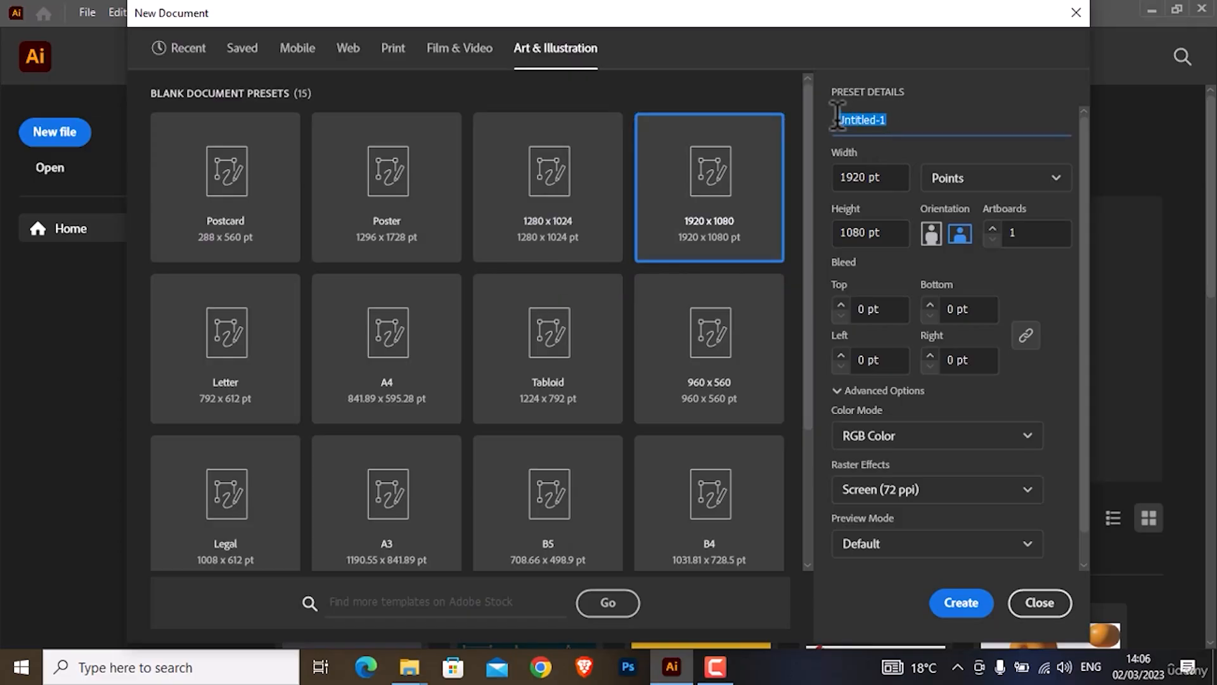
key("BackSpace")
type("Illustration")
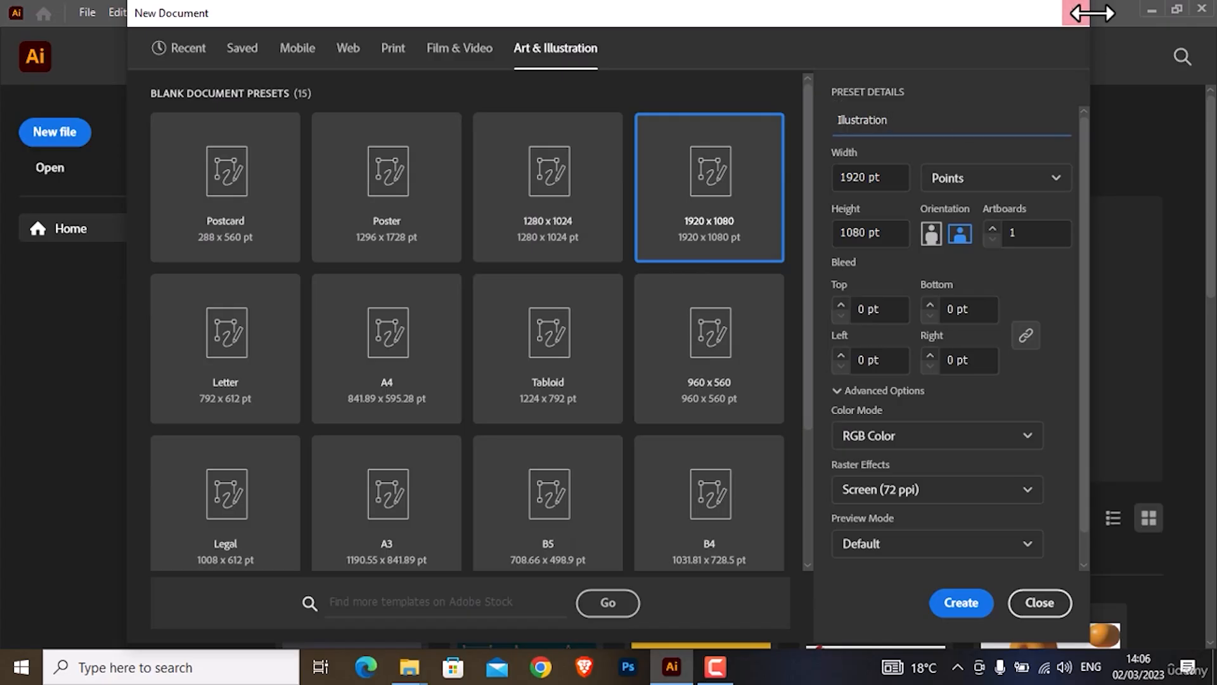
- Set the new document's width to 1920 and its measurement units to Pixels
left_click(873, 173)
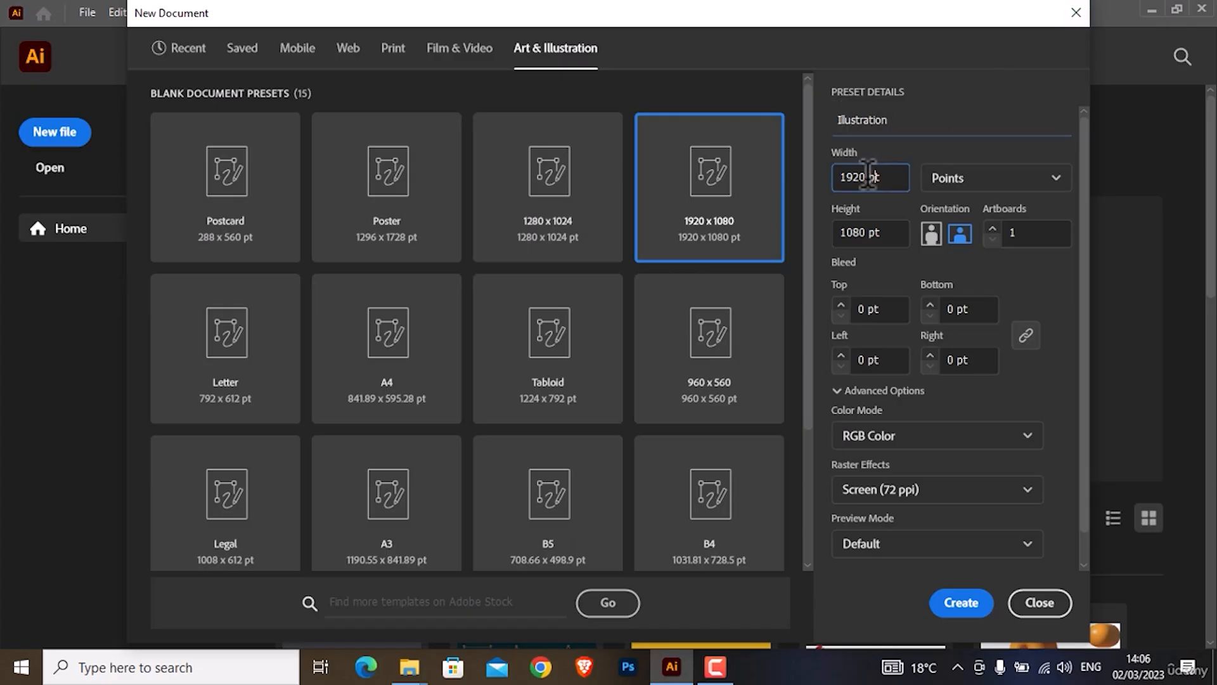
left_click_drag(868, 173, 846, 173)
type("920")
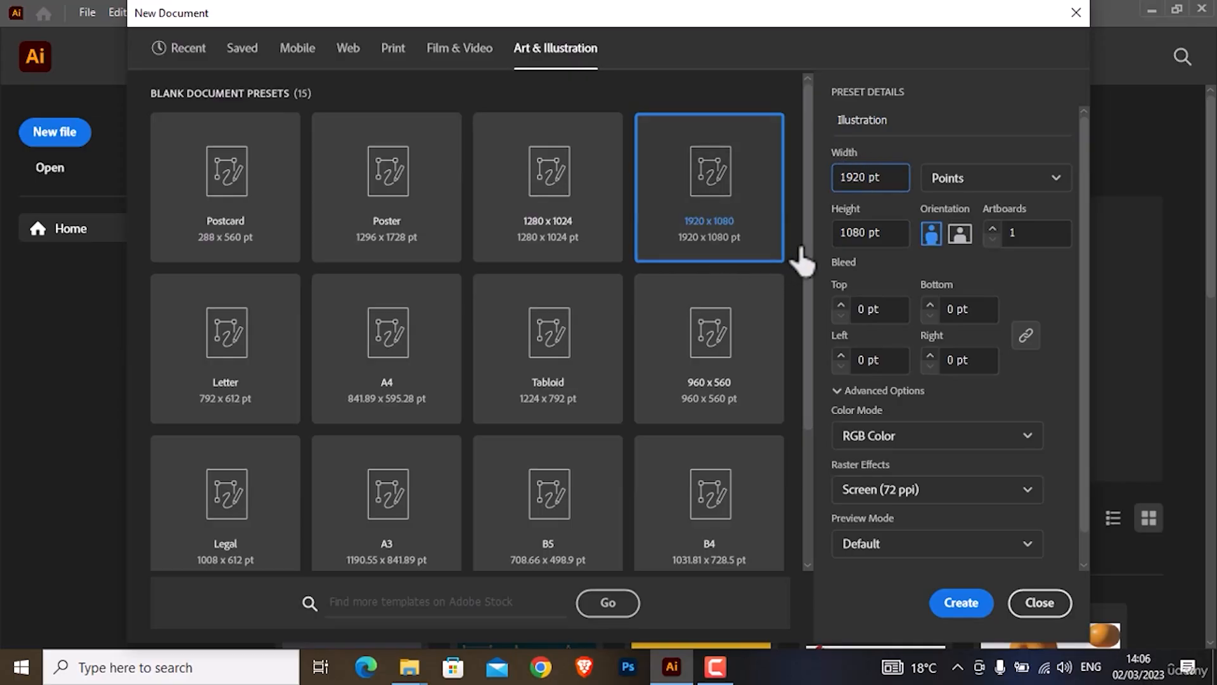
left_click(866, 232)
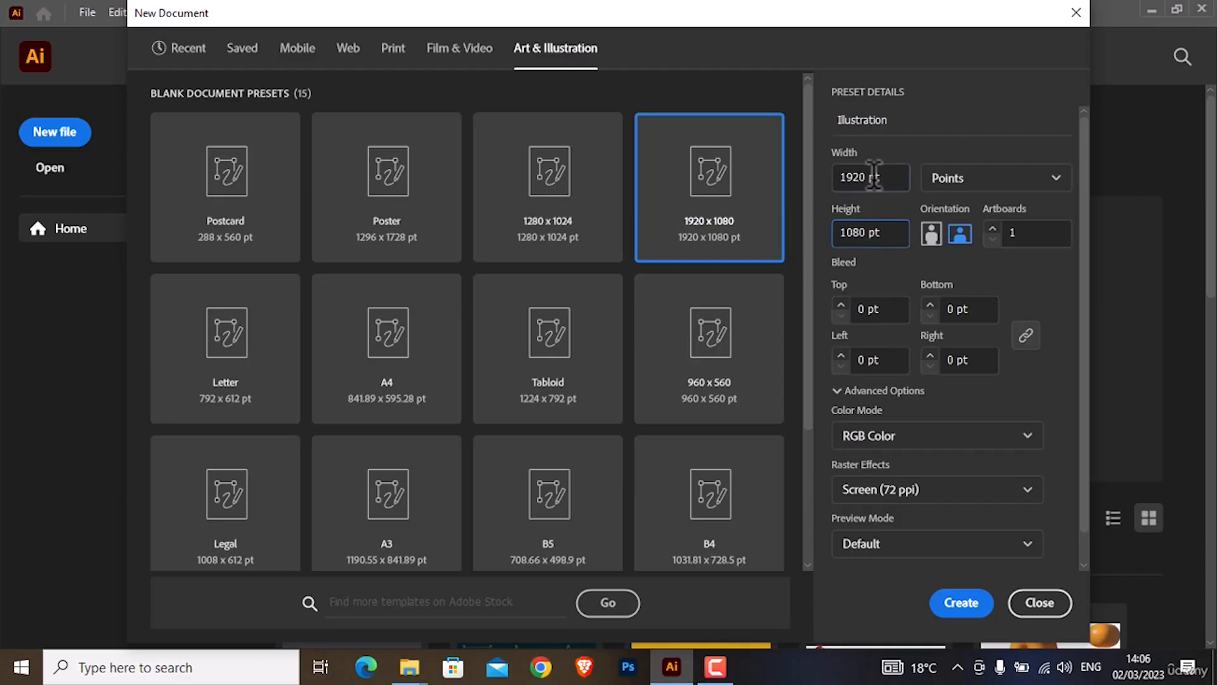
left_click(992, 179)
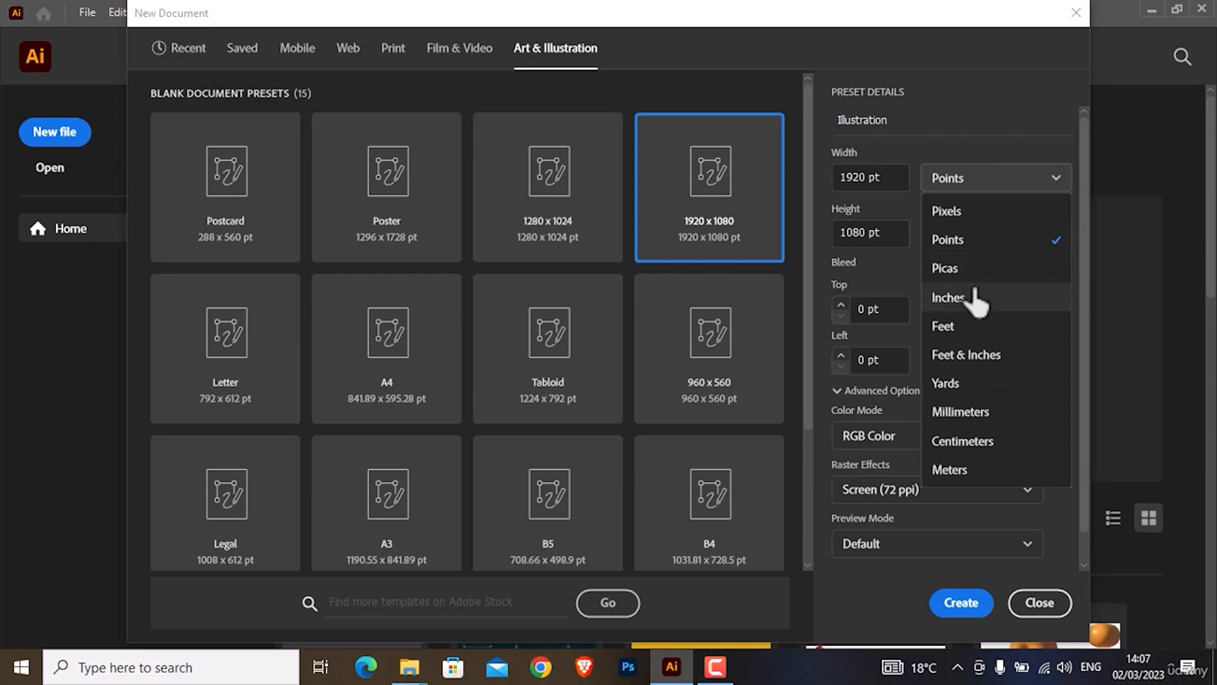
left_click(957, 212)
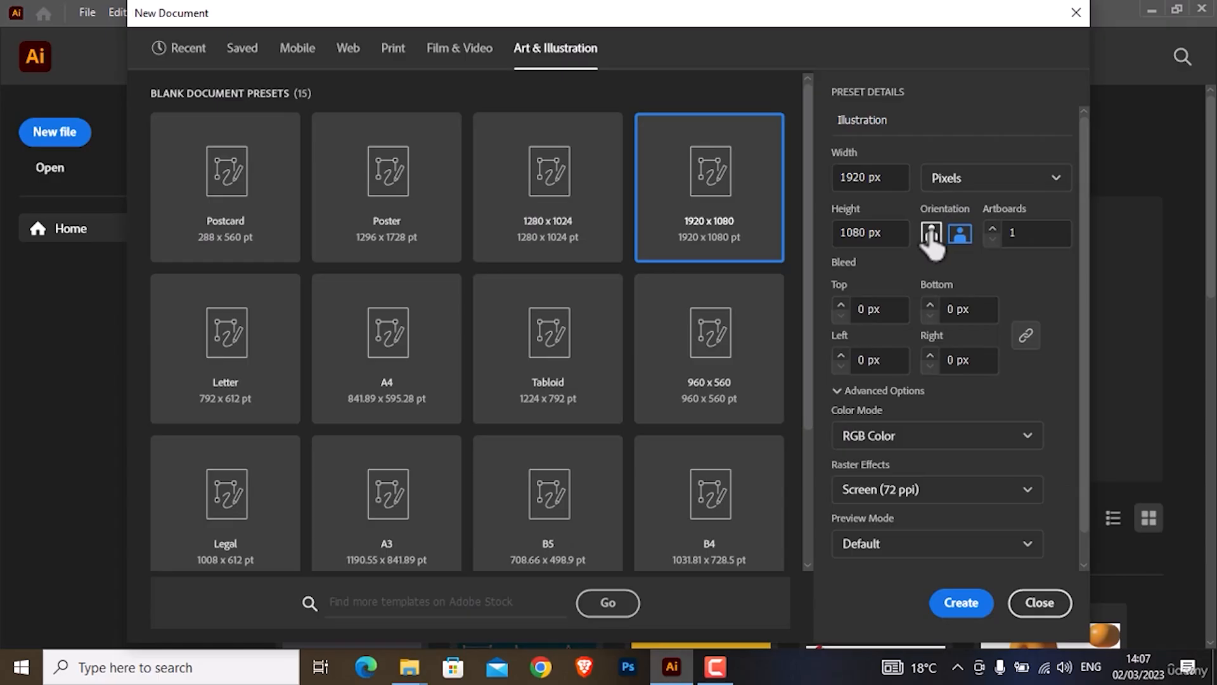
- Try portrait orientation, return to landscape, and set the number of artboards to 2
left_click(931, 235)
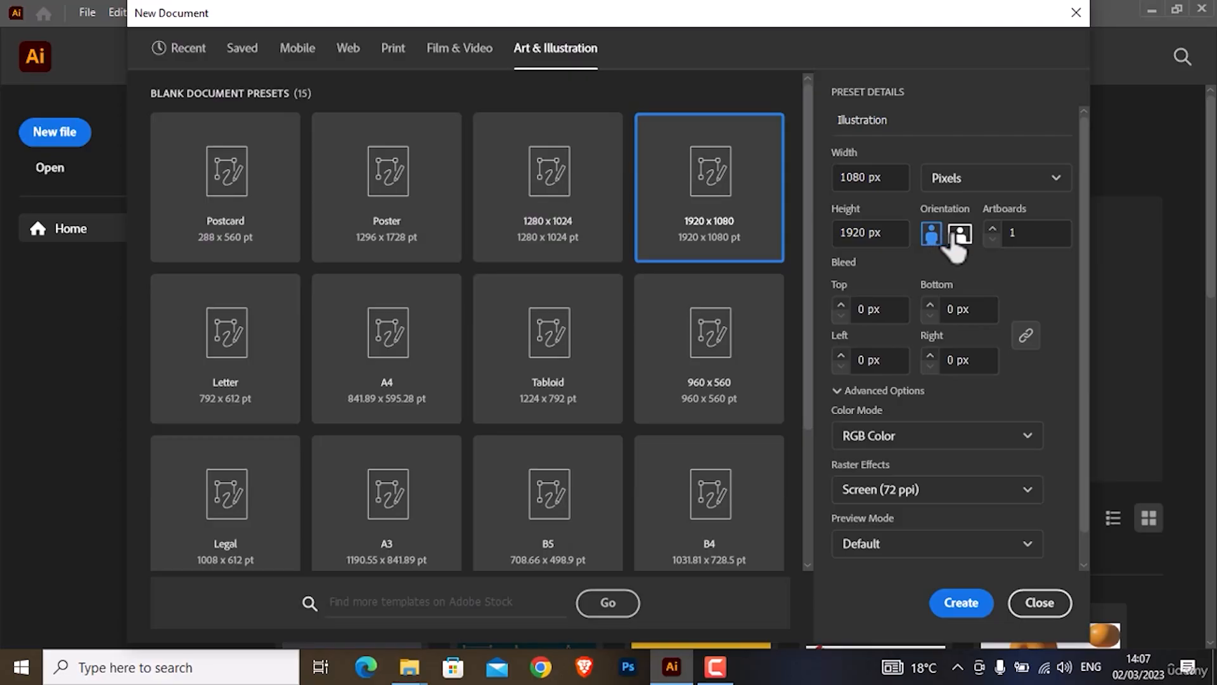
left_click(956, 244)
left_click(991, 228)
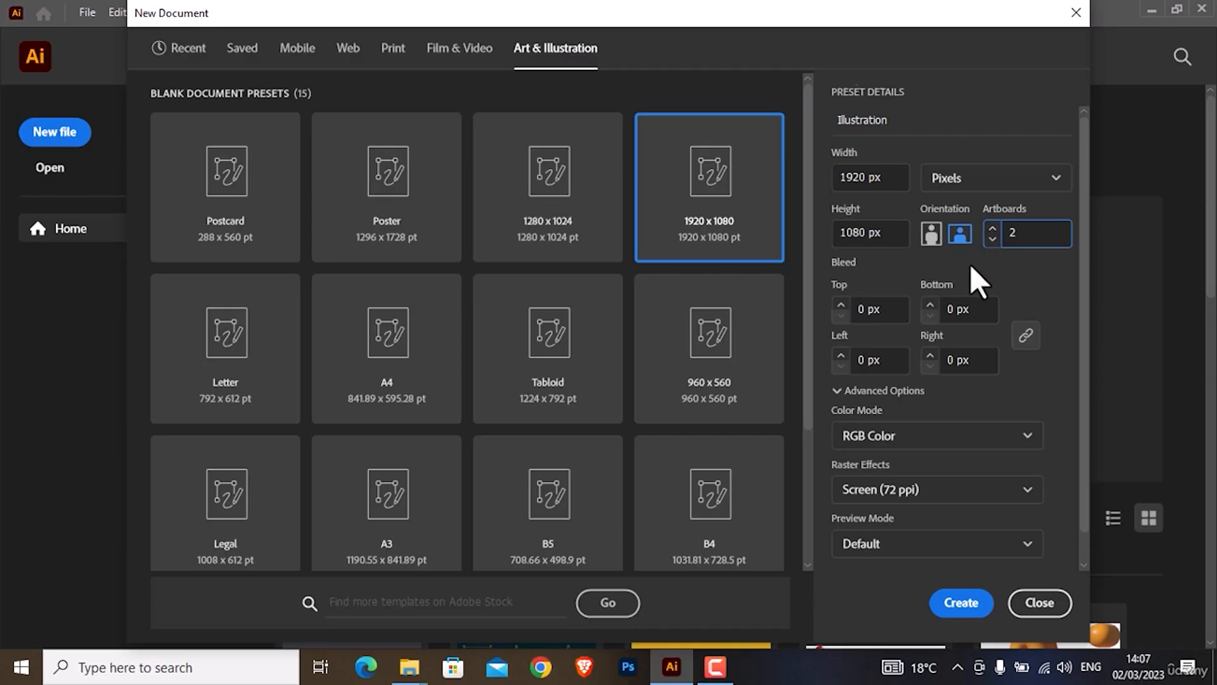
- Create the document with RGB Color mode and High (300 ppi) raster effects
scroll(971, 266, "down", 1)
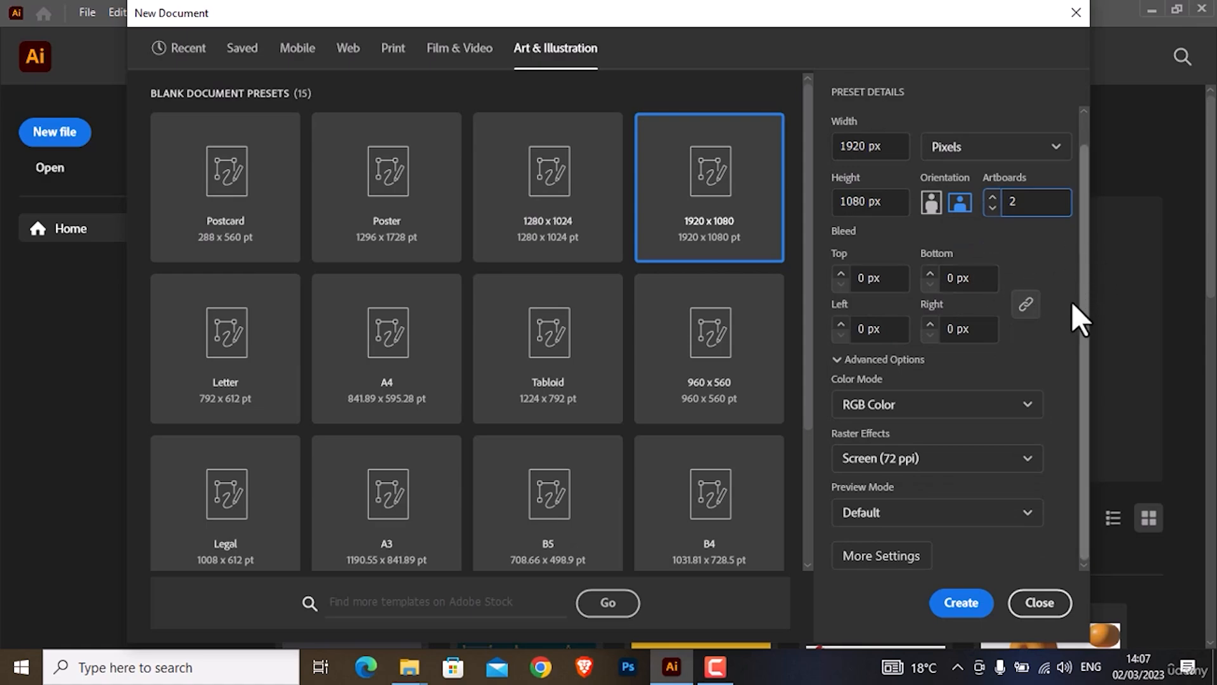
left_click(889, 406)
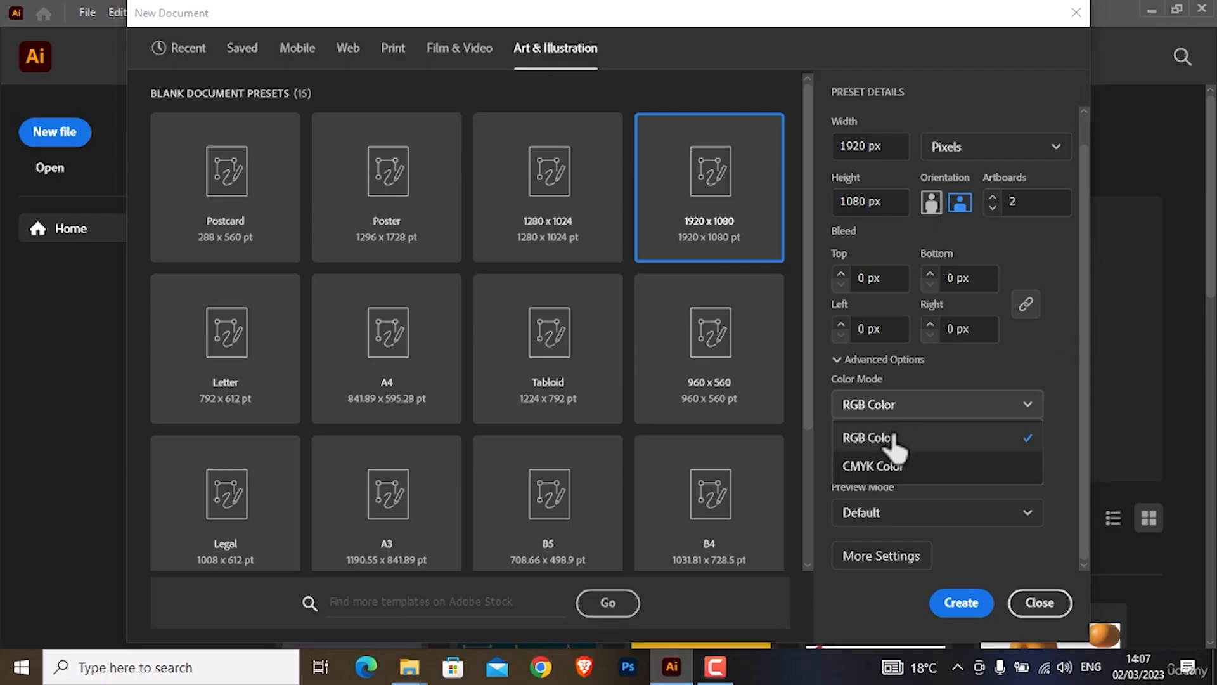
left_click(893, 441)
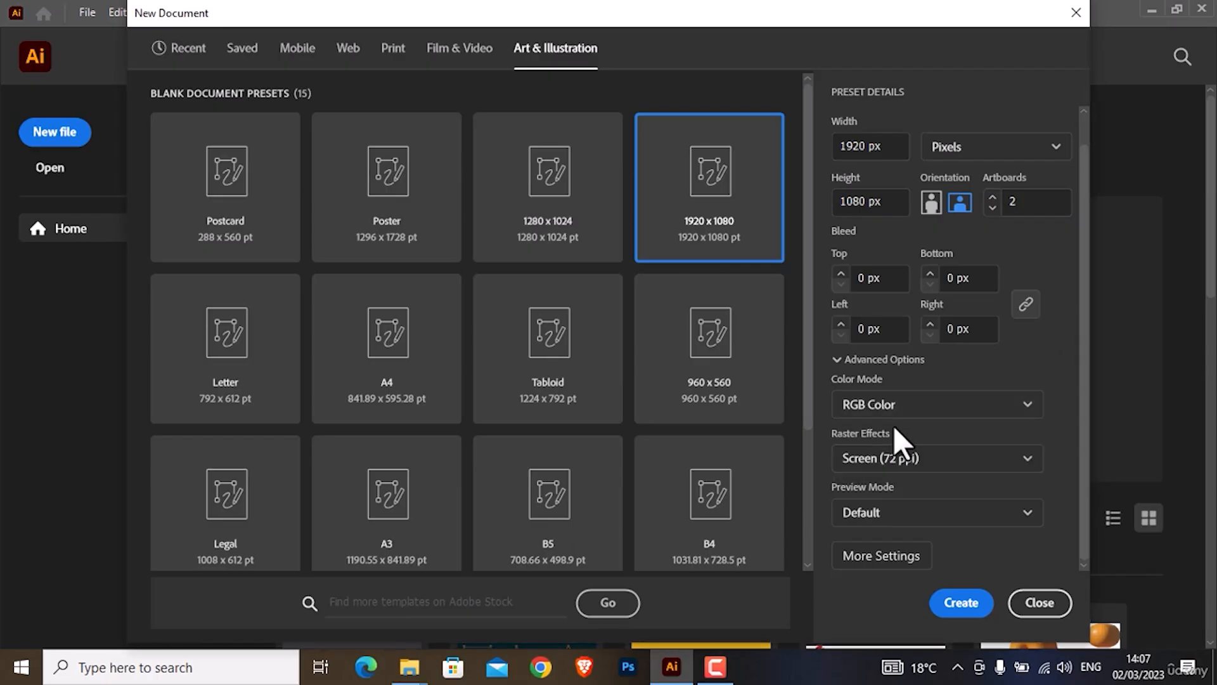
left_click(916, 466)
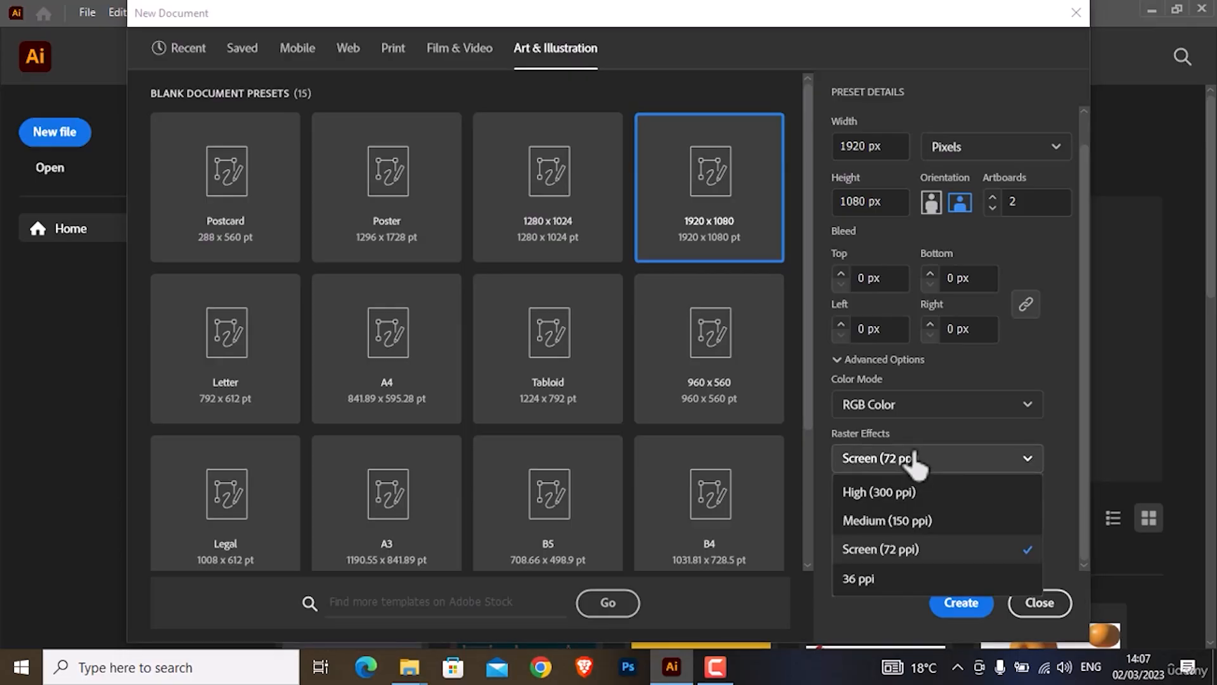
left_click(911, 492)
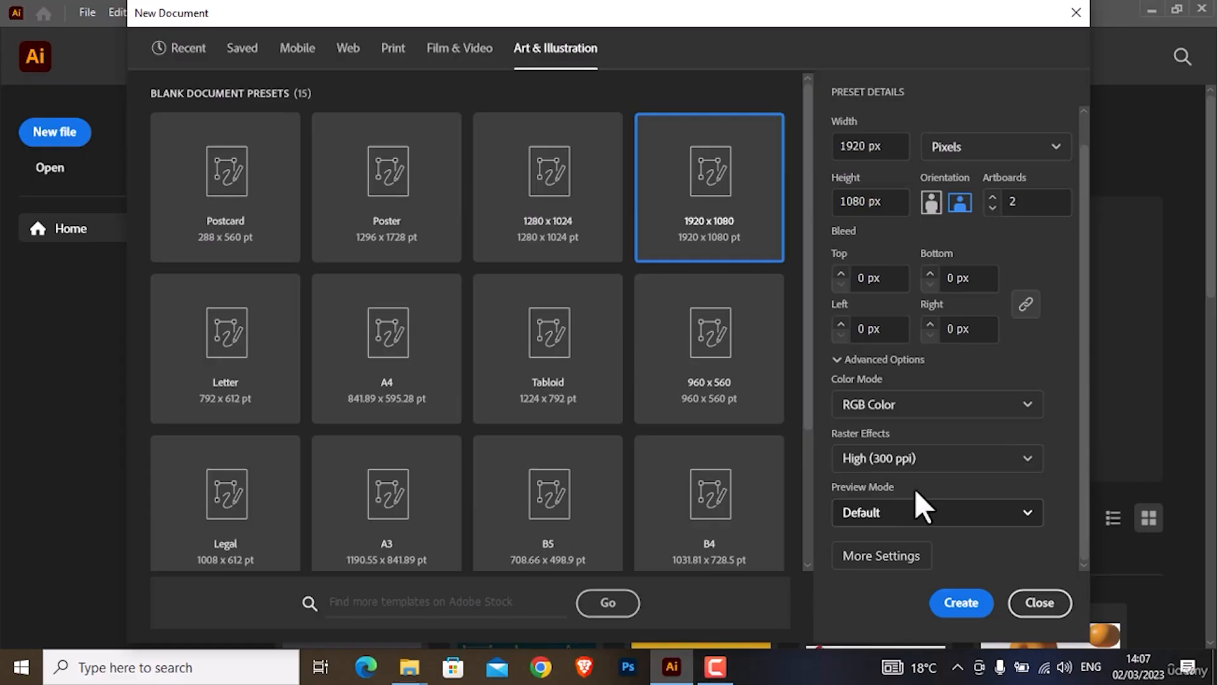
left_click(967, 602)
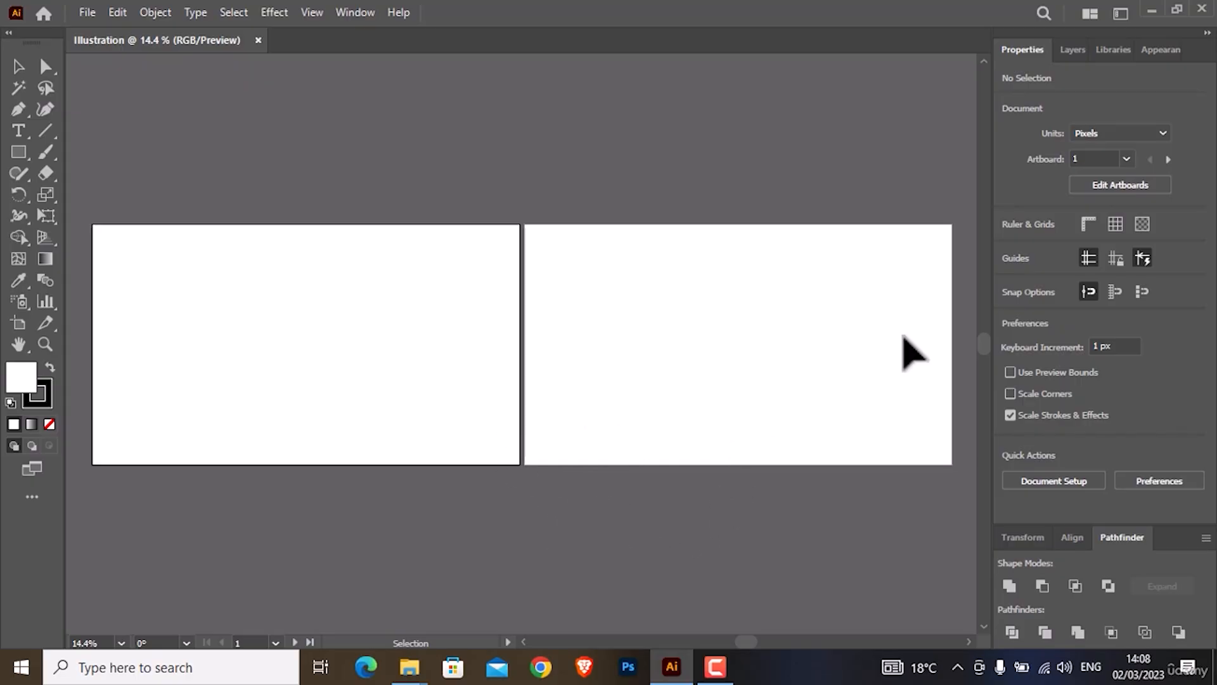
- Delete the second artboard, leave artboard editing and fit the remaining artboard in the window
left_click(1090, 185)
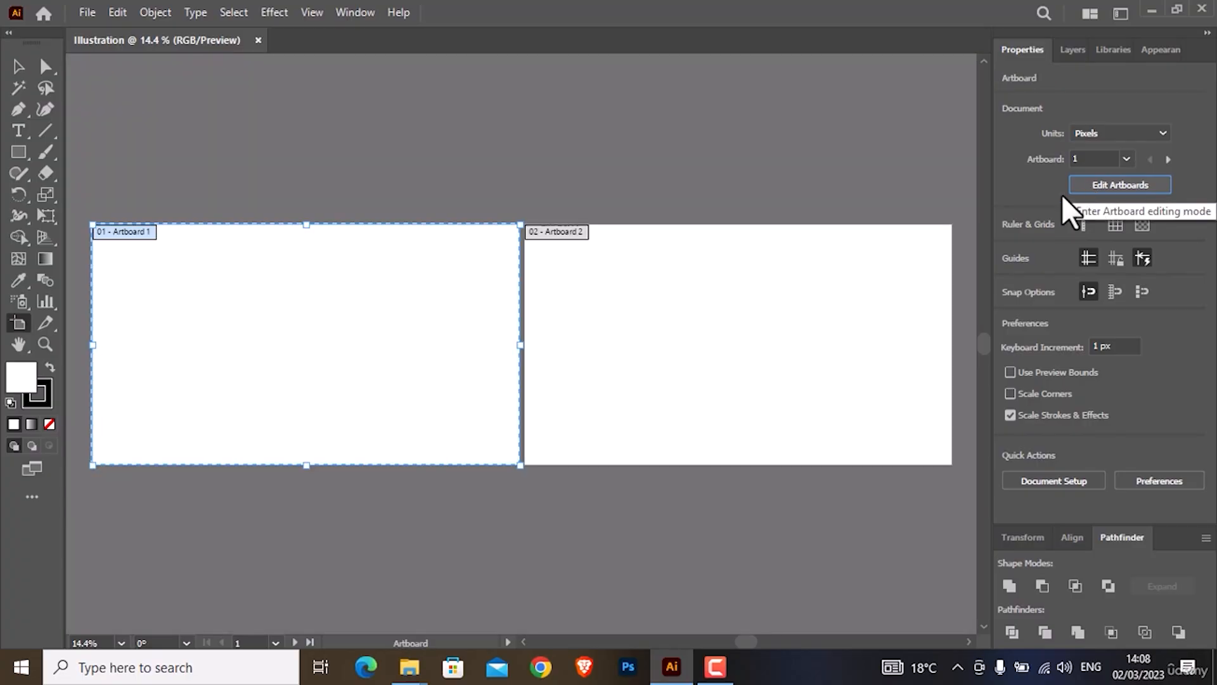
left_click(538, 239)
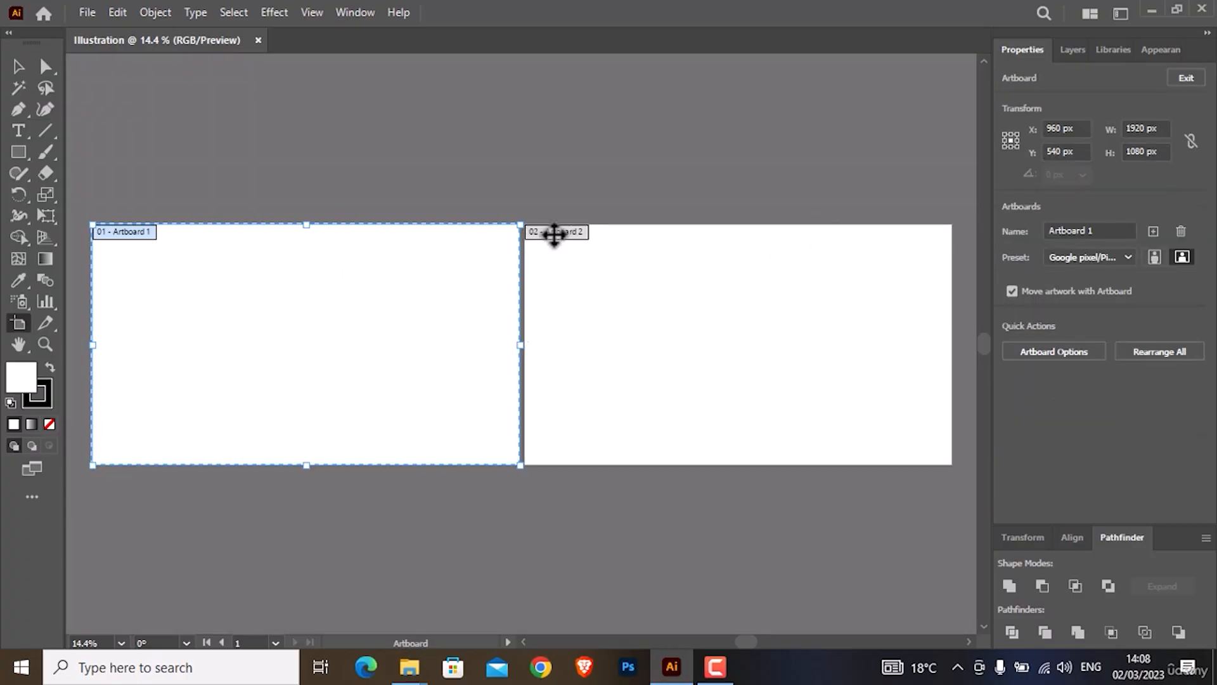
key("Delete")
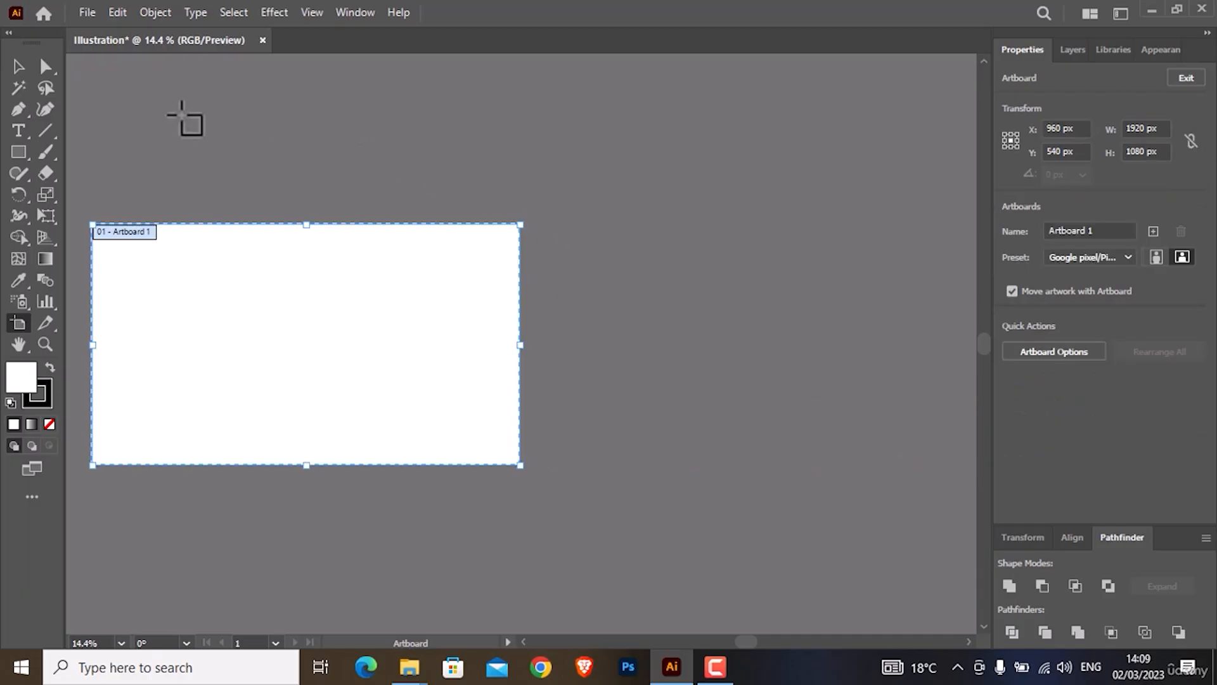
left_click(19, 67)
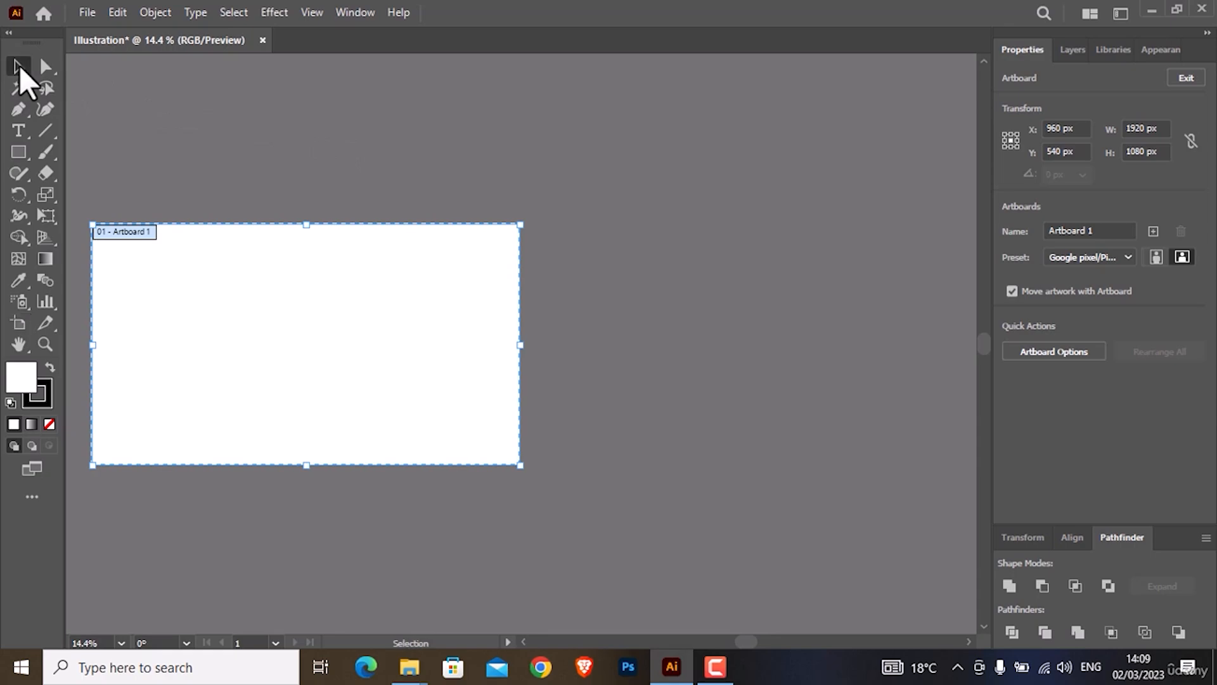
left_click(247, 276)
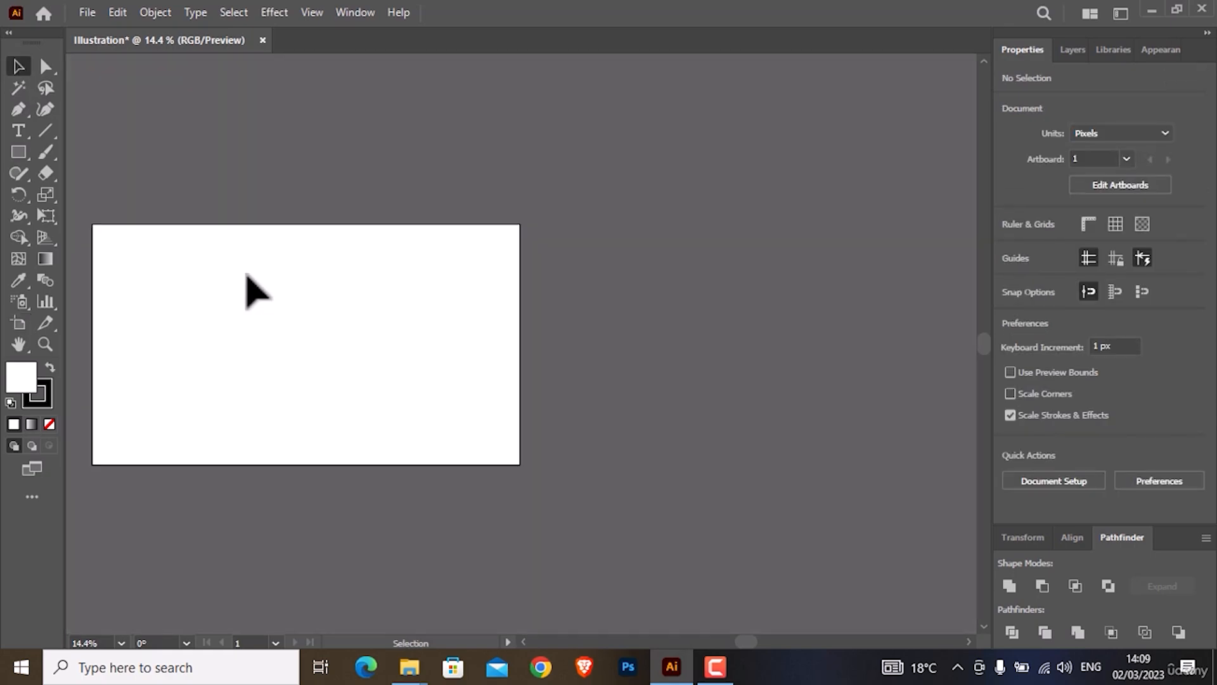
key("ctrl+0")
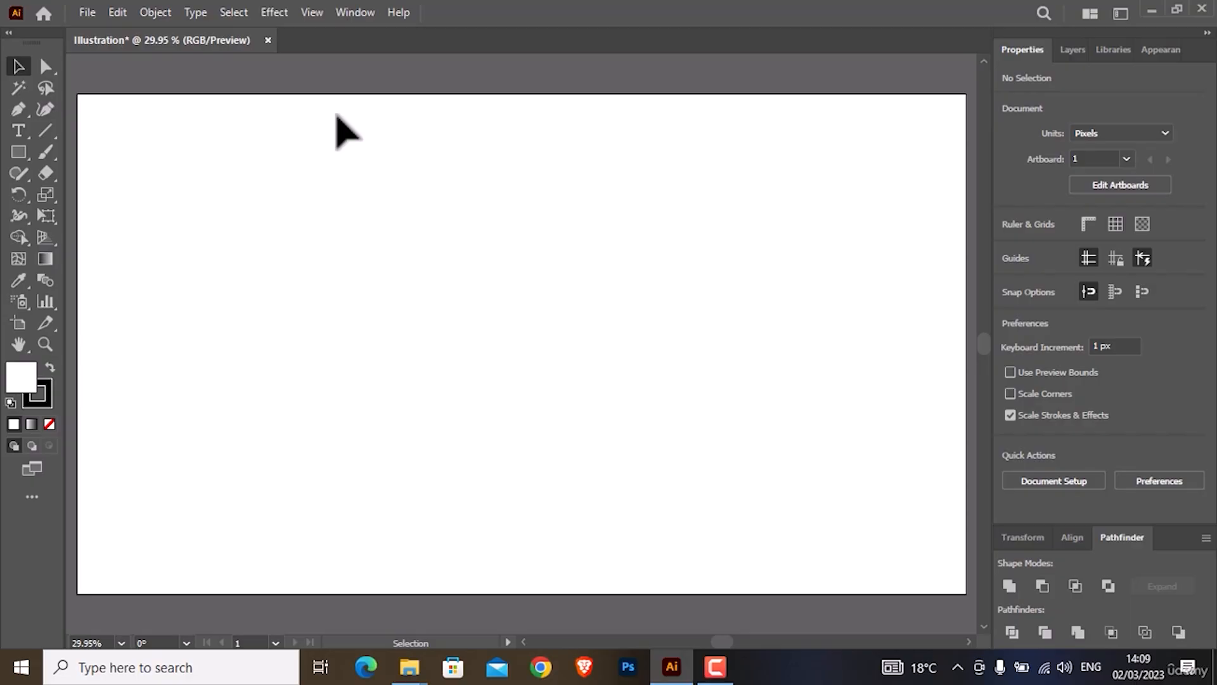
- Reset the Essentials workspace to its default layout
left_click(367, 12)
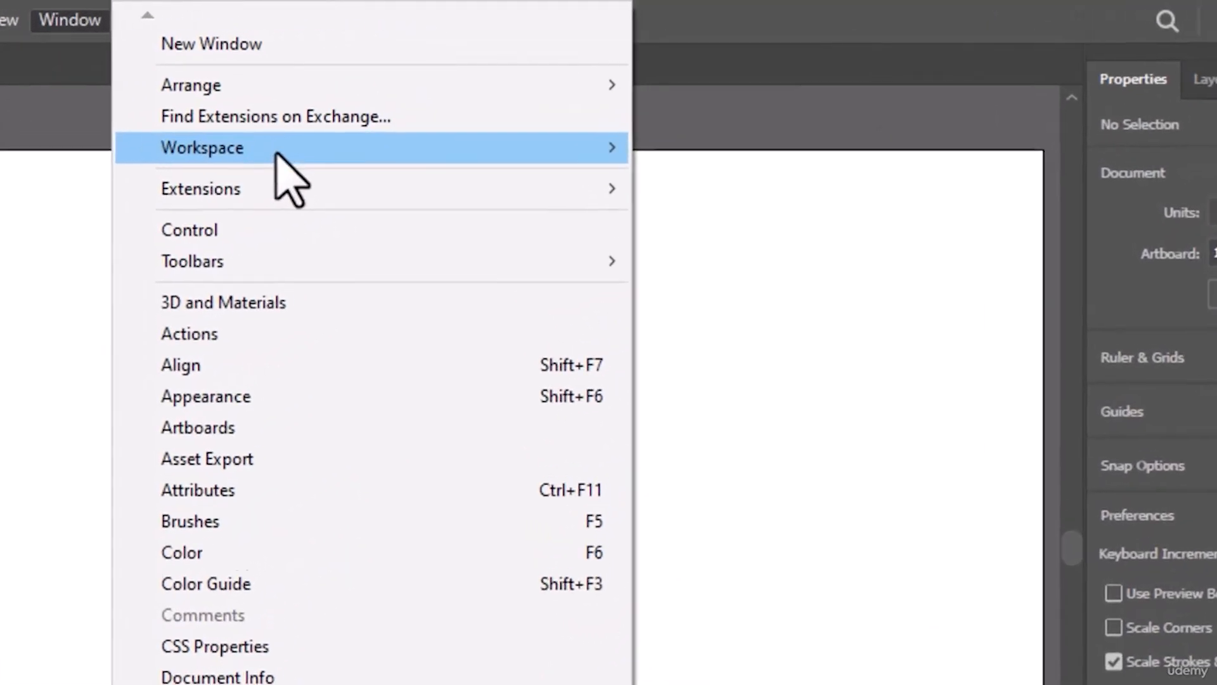
mouse_move(596, 96)
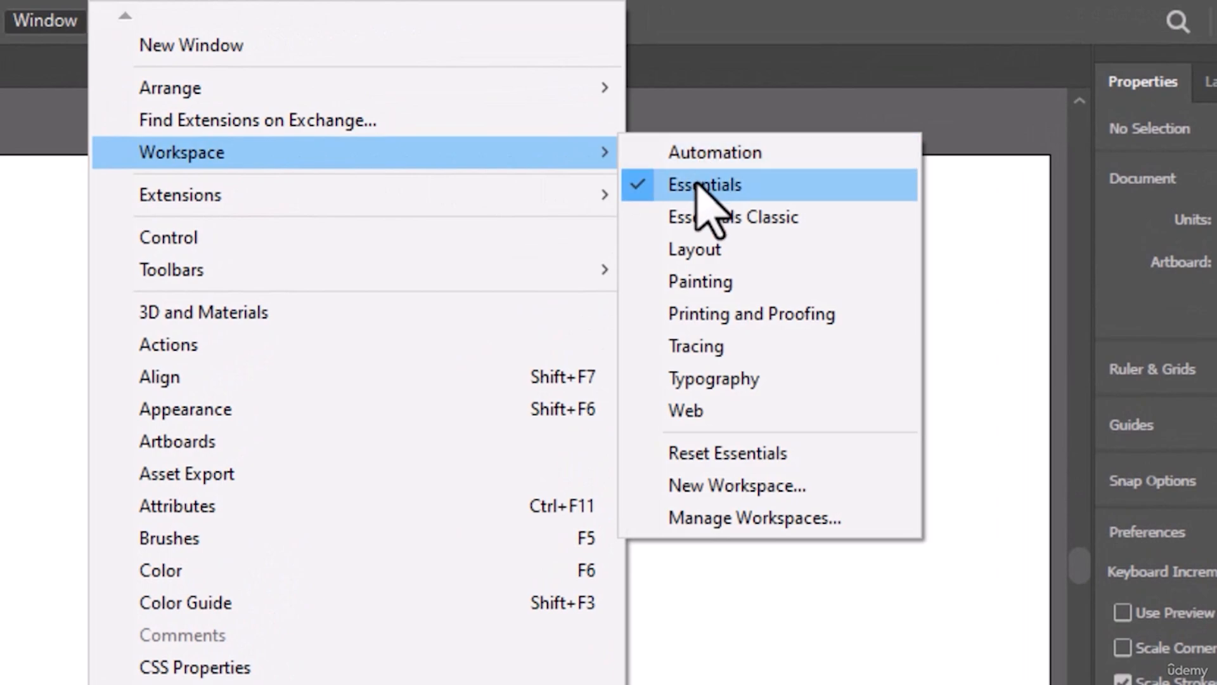
left_click(768, 461)
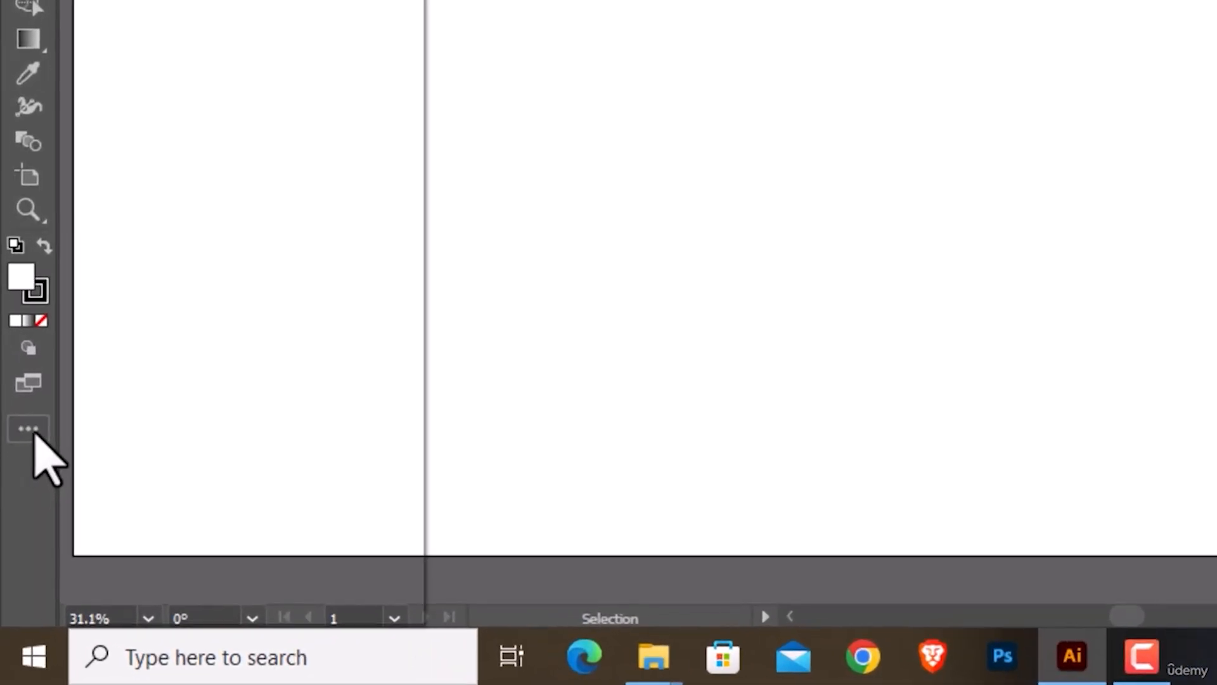
- Switch the toolbar from the Basic to the Advanced set of tools
left_click(28, 429)
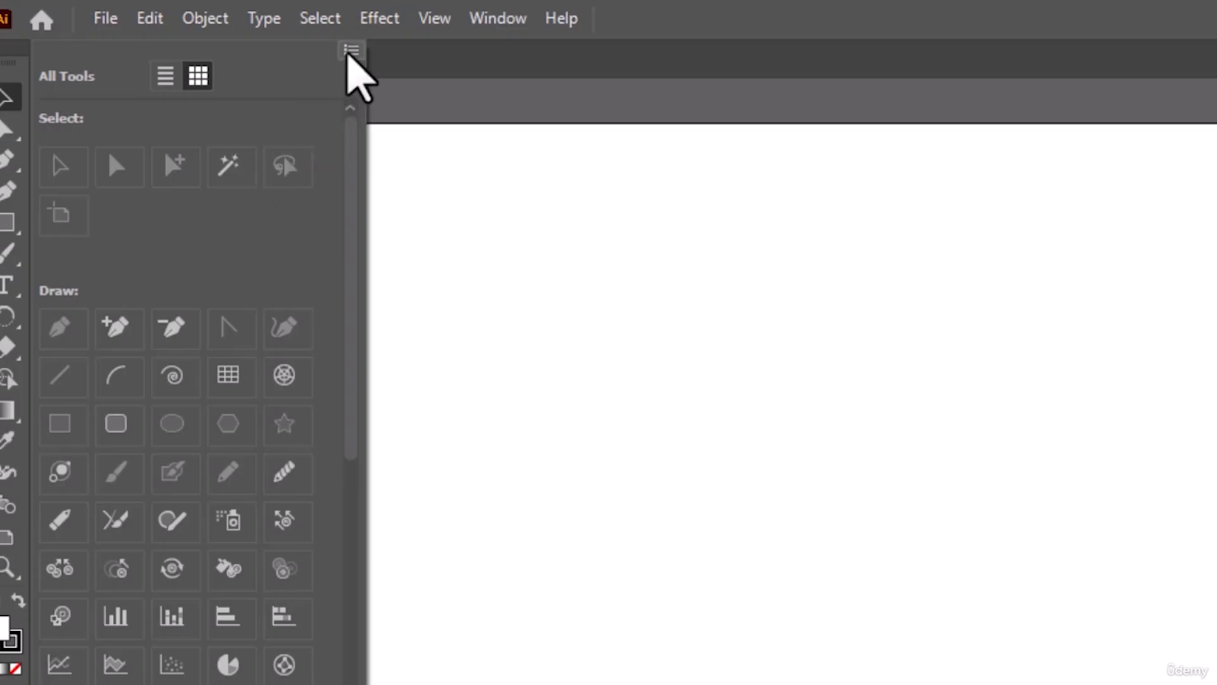
left_click(349, 51)
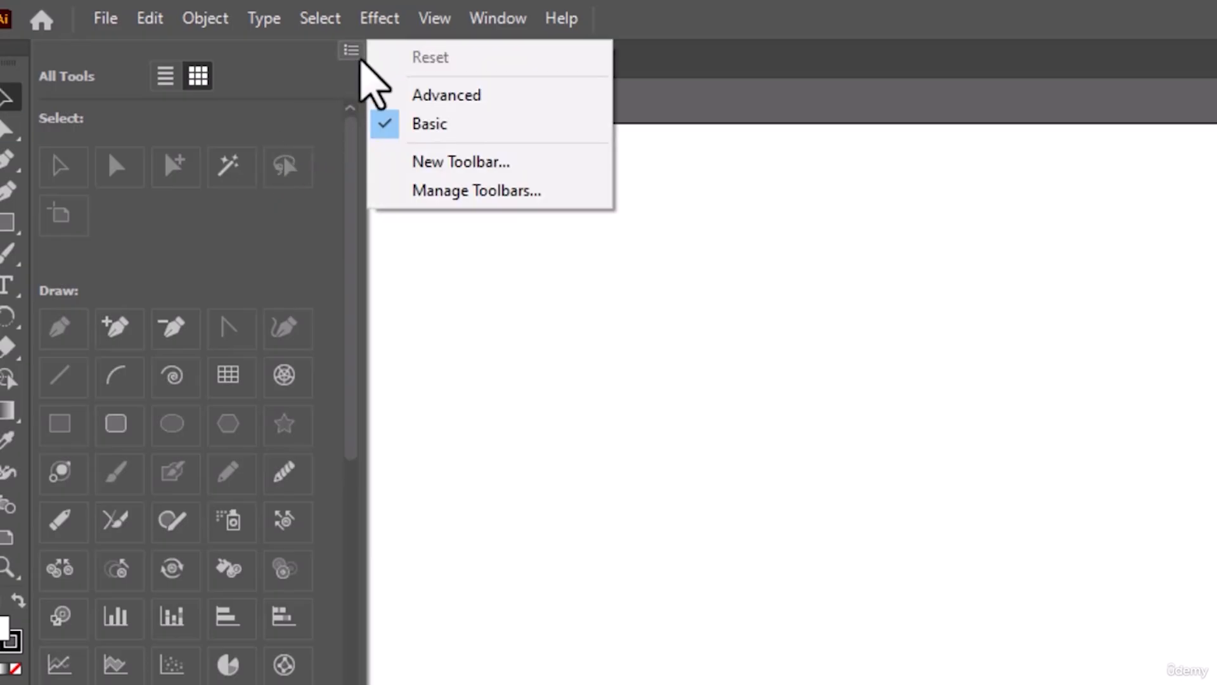
left_click(393, 95)
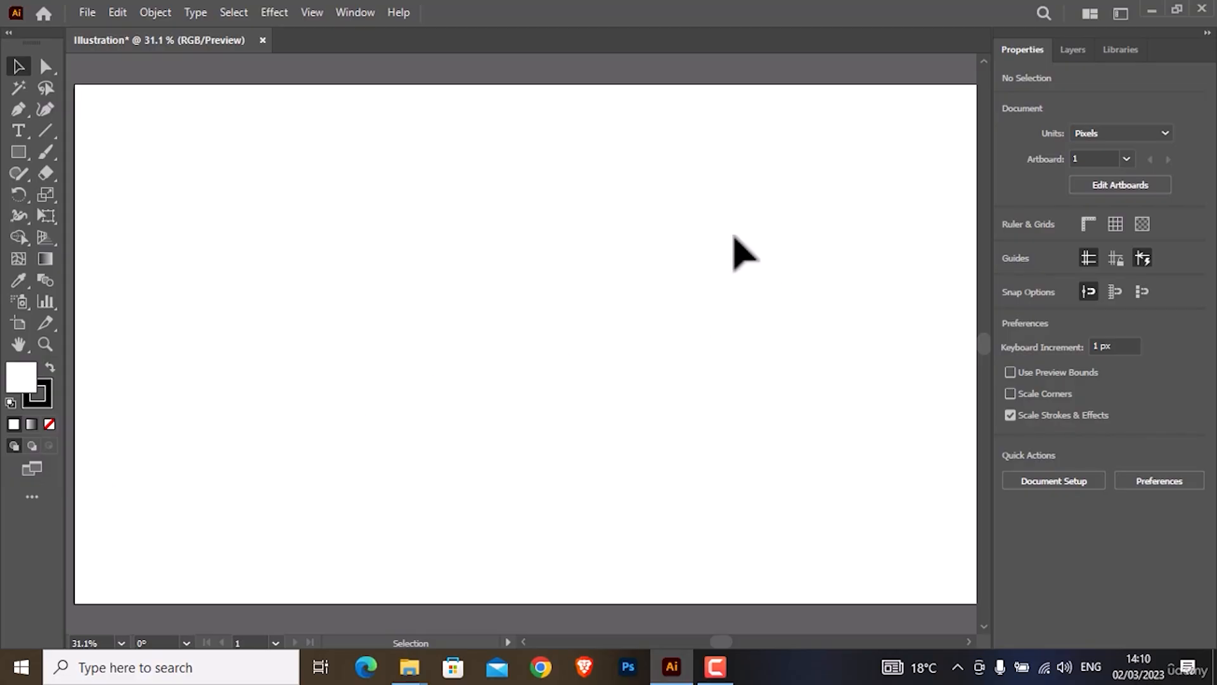
- Add the Swatches panel to the Properties, Layers and Libraries group and close the leftover Brushes and Symbols panel
left_click(359, 10)
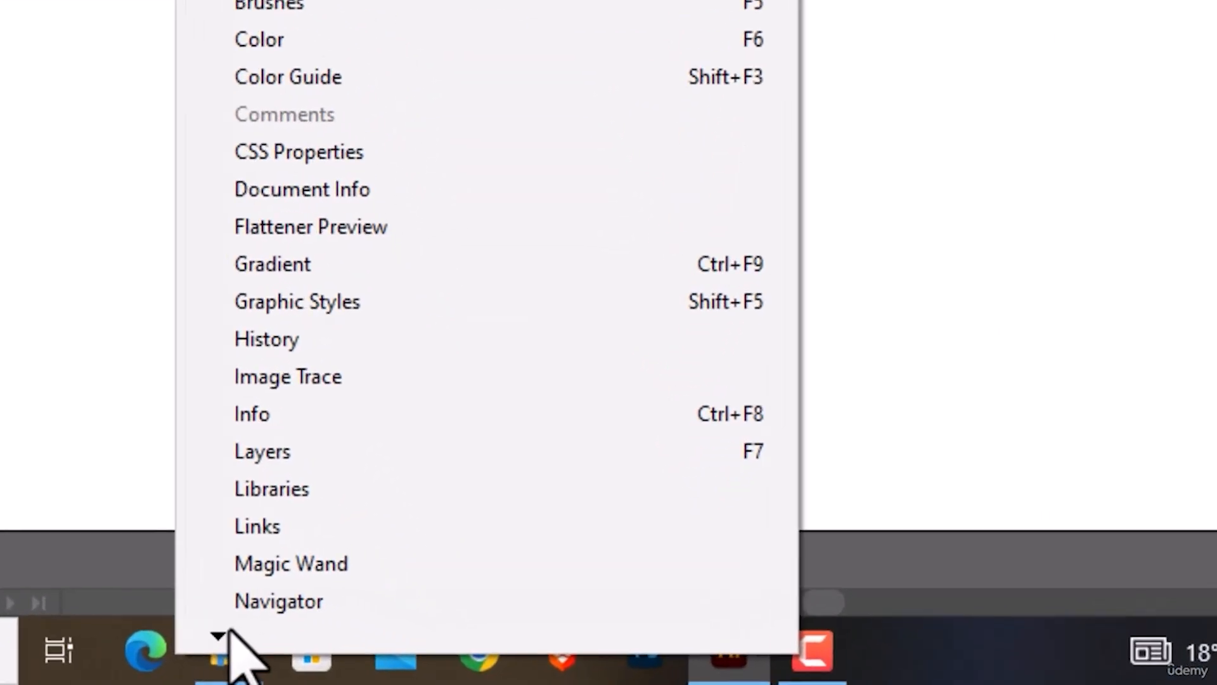
mouse_move(405, 658)
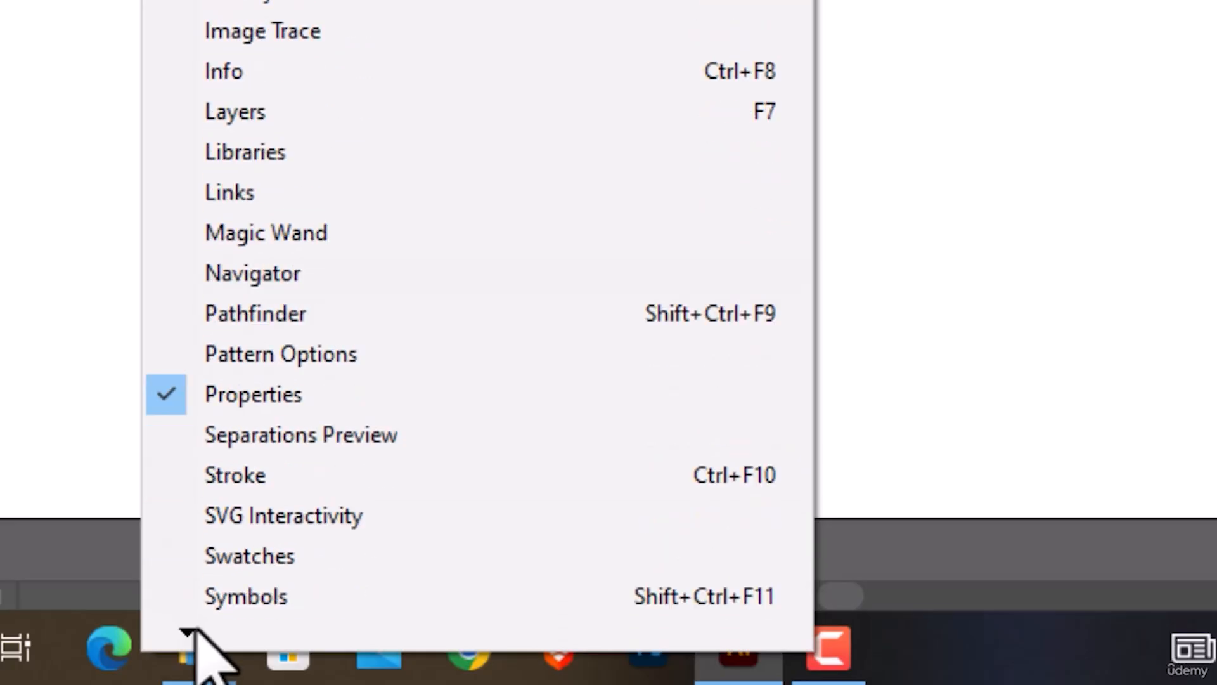
left_click(263, 507)
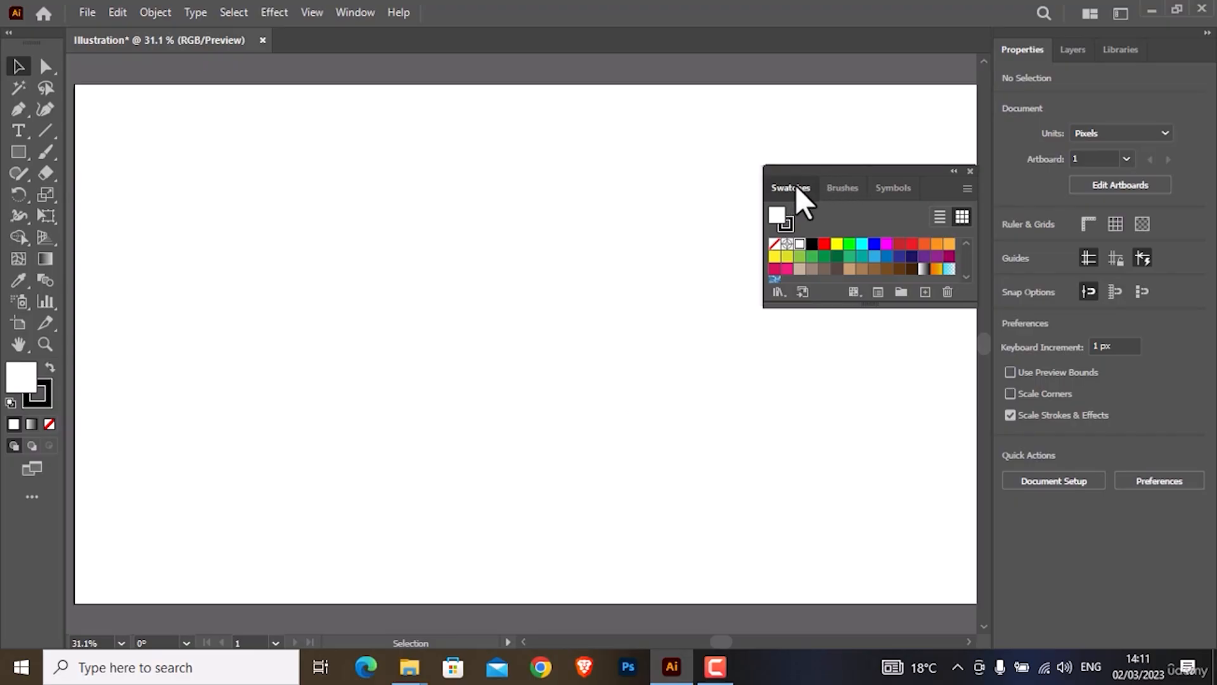
left_click_drag(796, 185, 1155, 48)
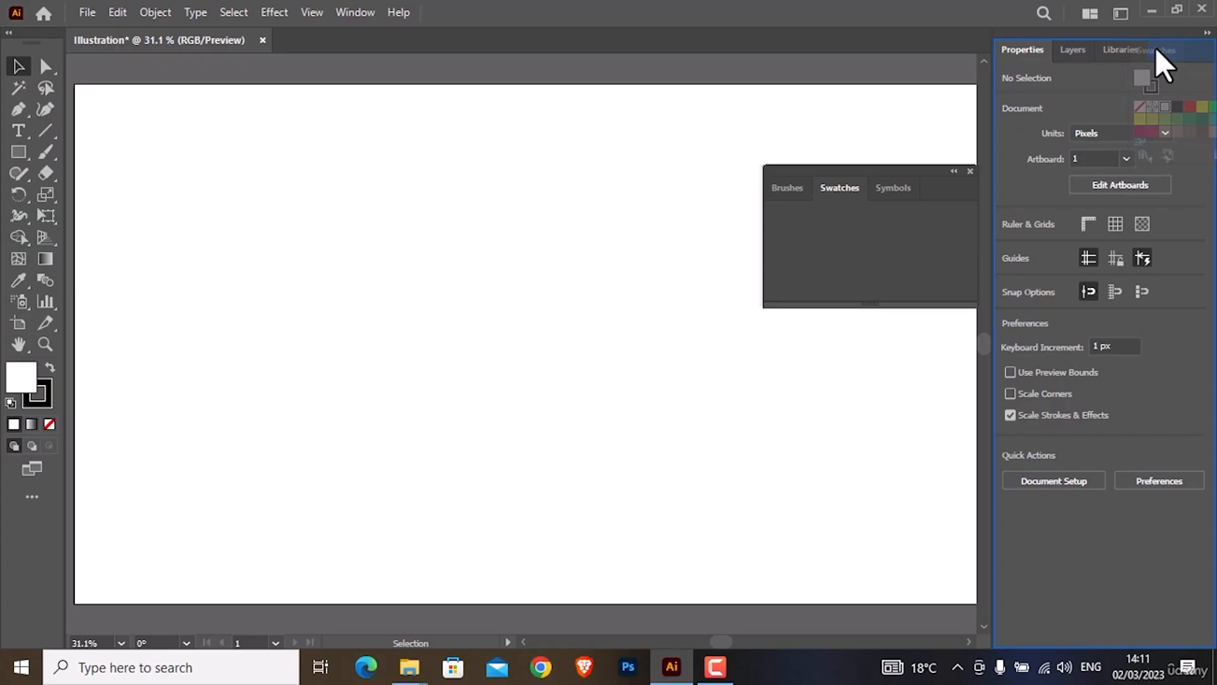
left_click_drag(1154, 48, 1156, 48)
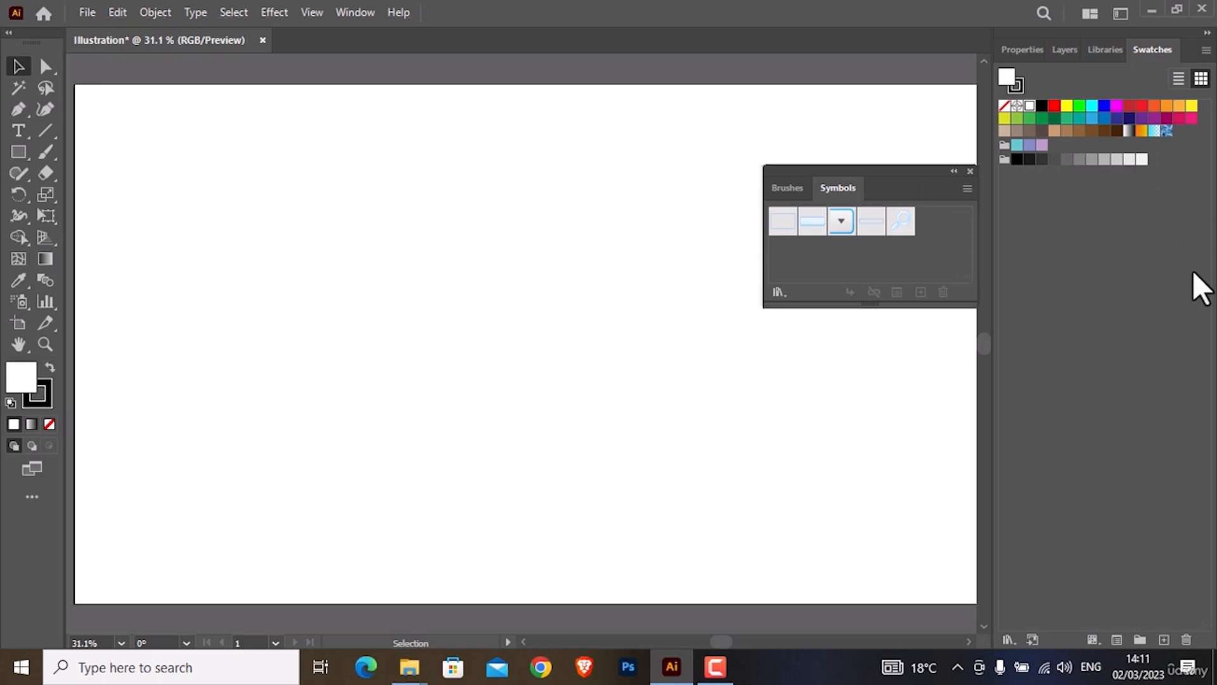
left_click(970, 171)
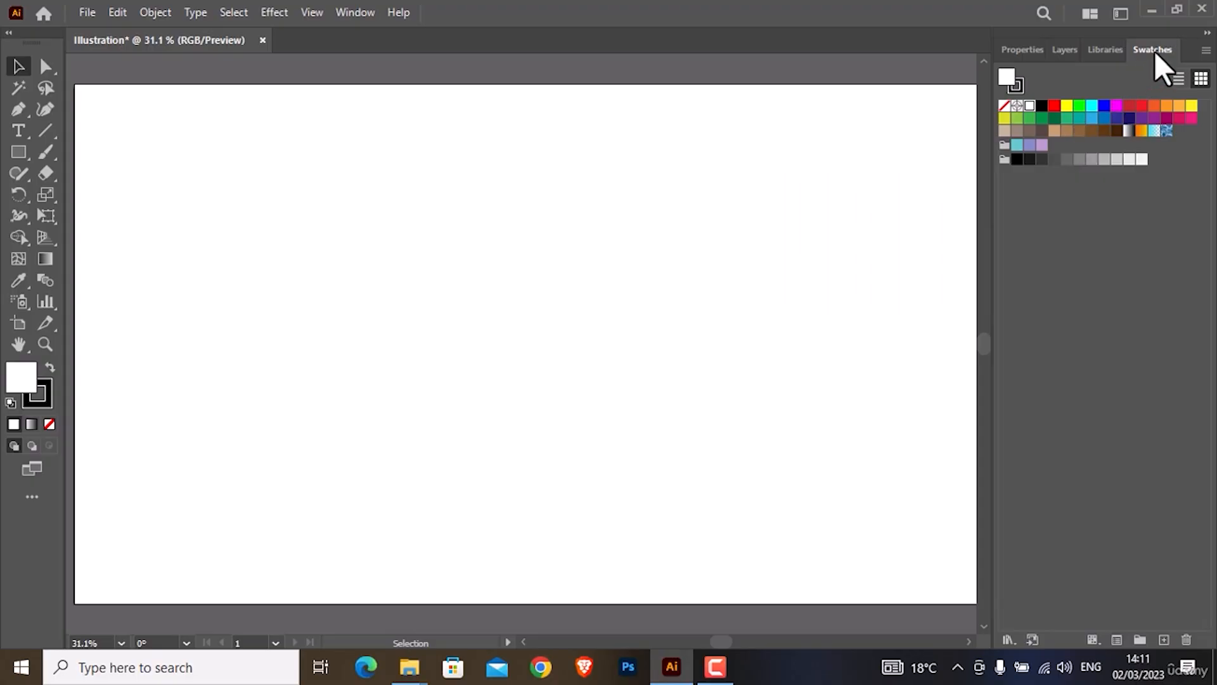
- Dock the Swatches panel in an enlarged area below the Properties, Layers and Libraries group, with the Properties panel in front
left_click_drag(1154, 51, 1025, 605)
left_click_drag(1018, 633, 1017, 635)
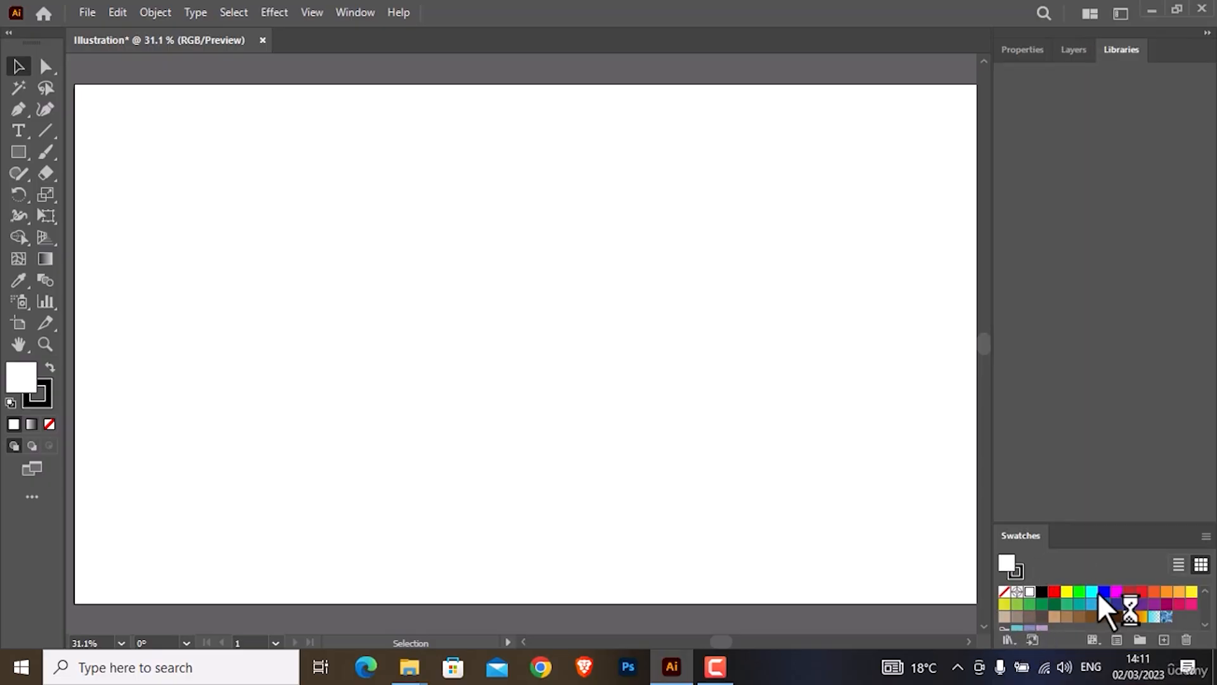
left_click_drag(1069, 519, 1071, 482)
left_click(1074, 44)
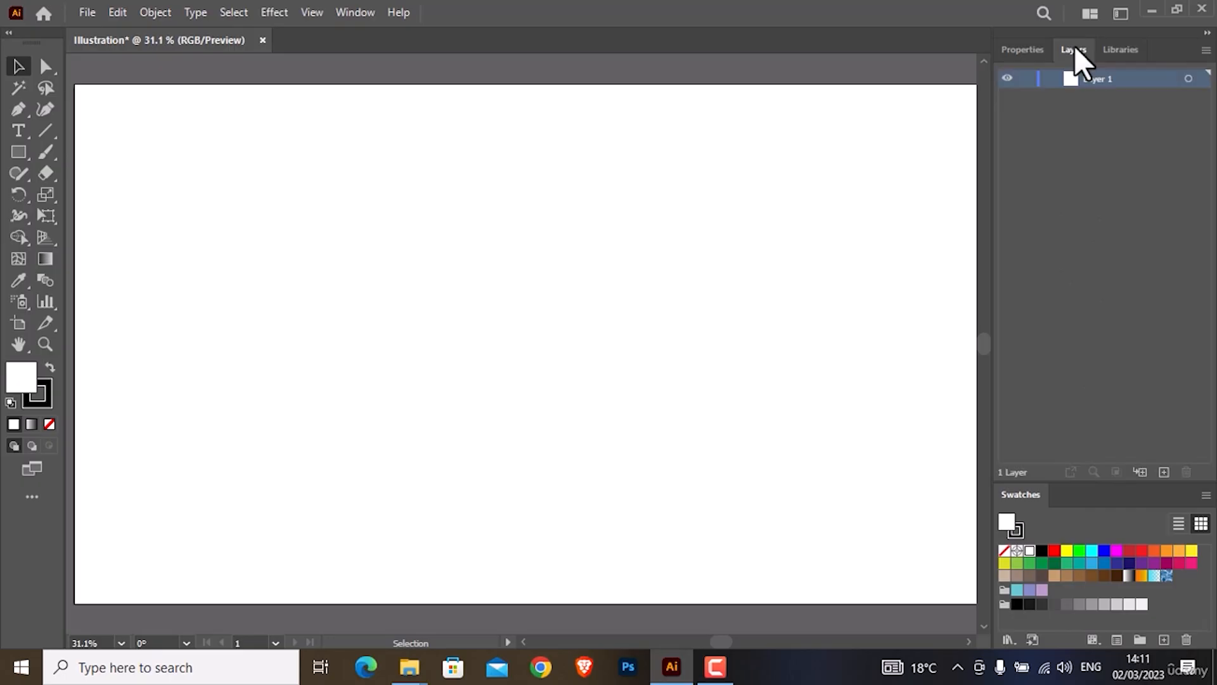
left_click(1036, 48)
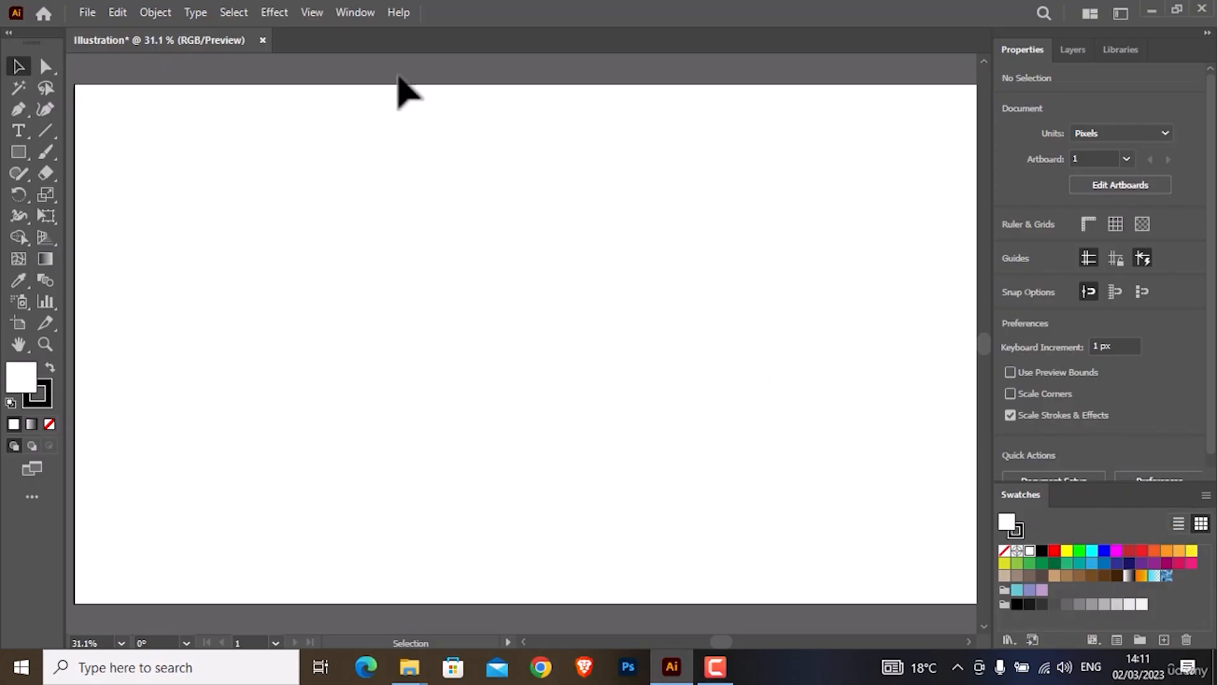
- Save the current panel layout as a new workspace named Illustration
left_click(355, 13)
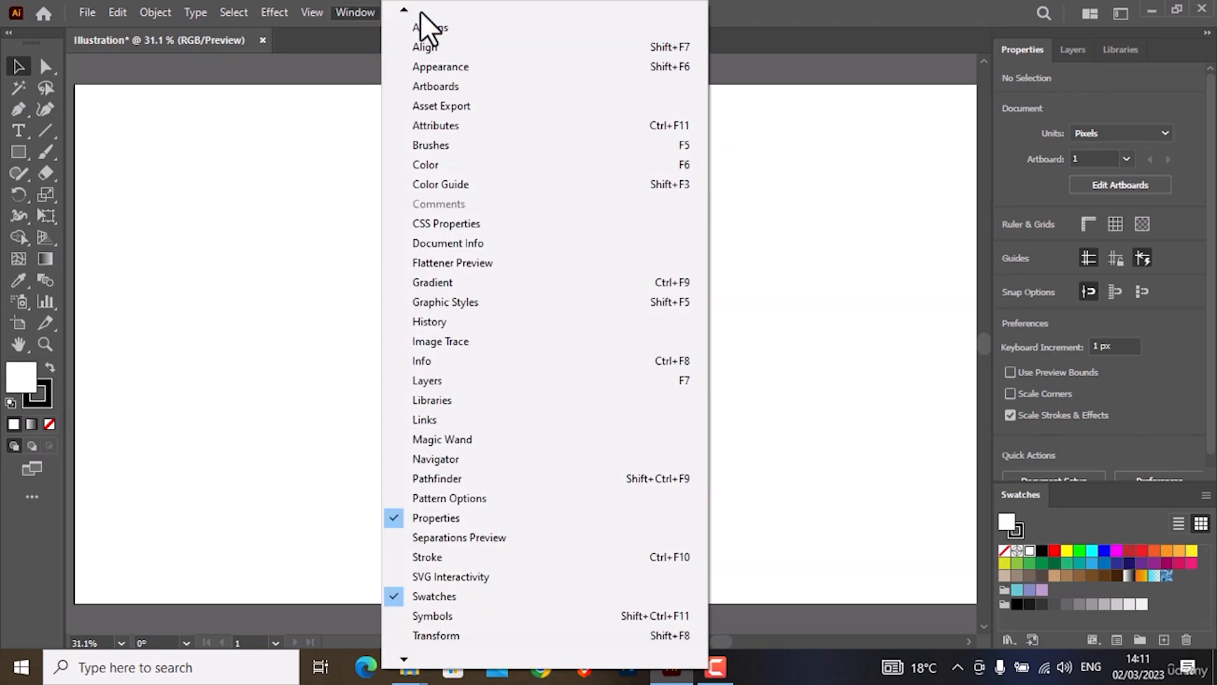
mouse_move(405, 10)
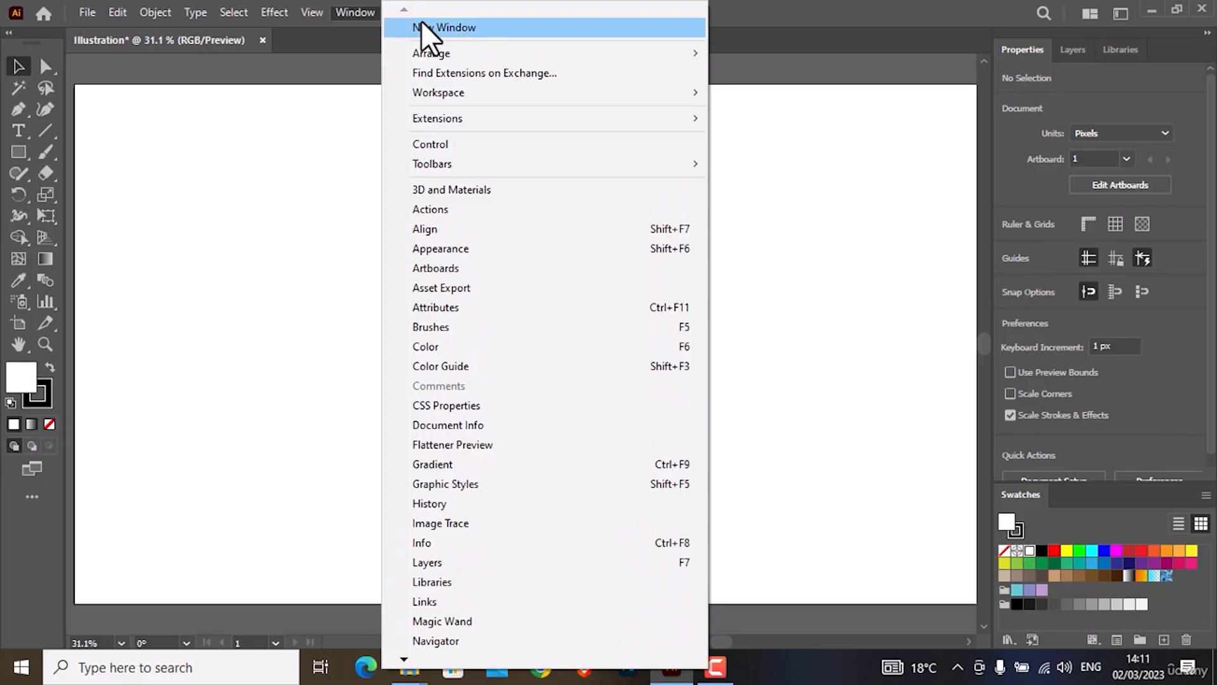
mouse_move(690, 94)
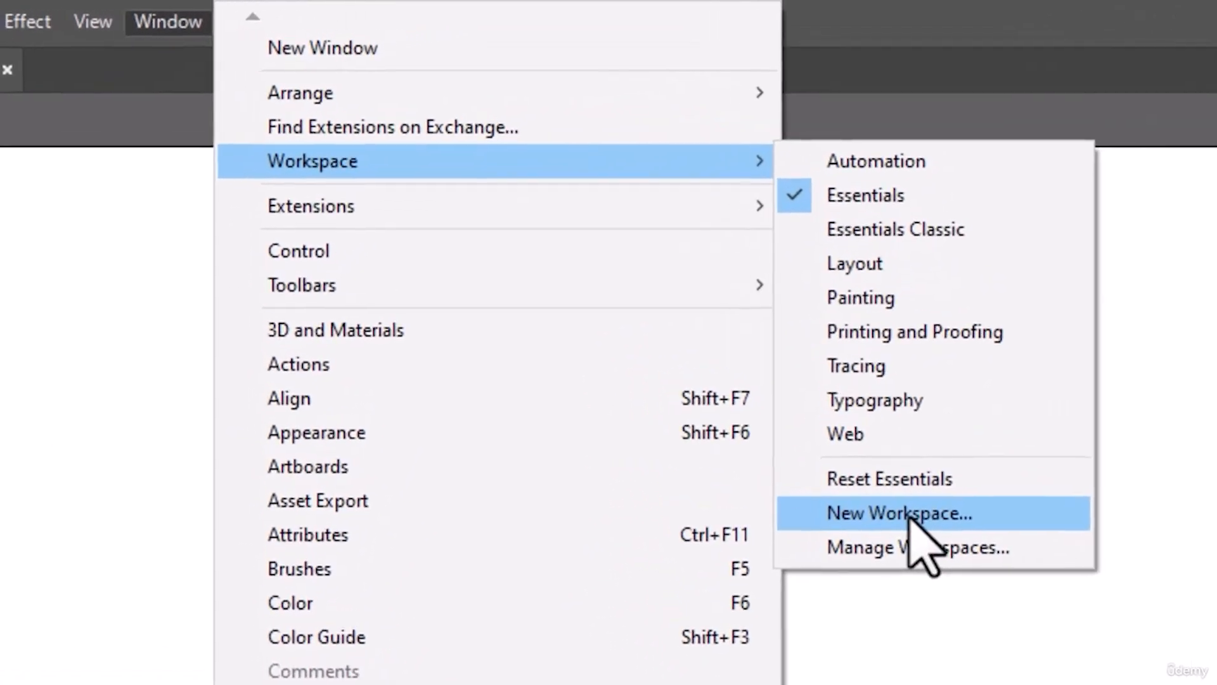
left_click(783, 295)
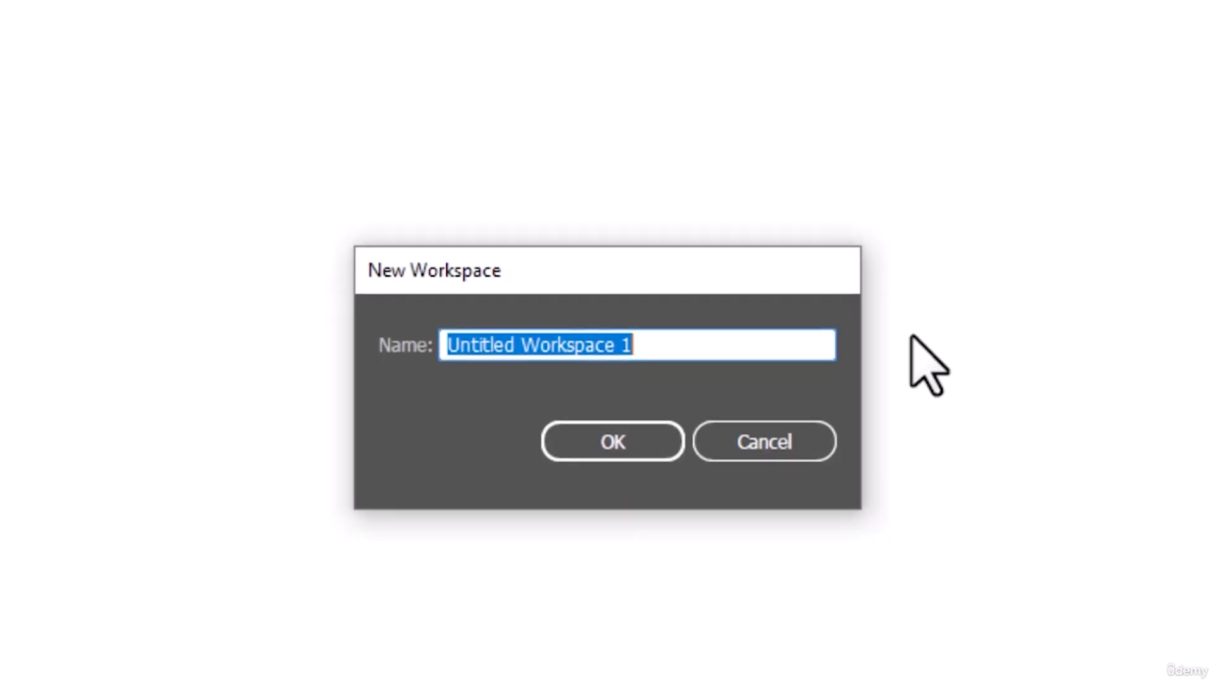
type("Illustration")
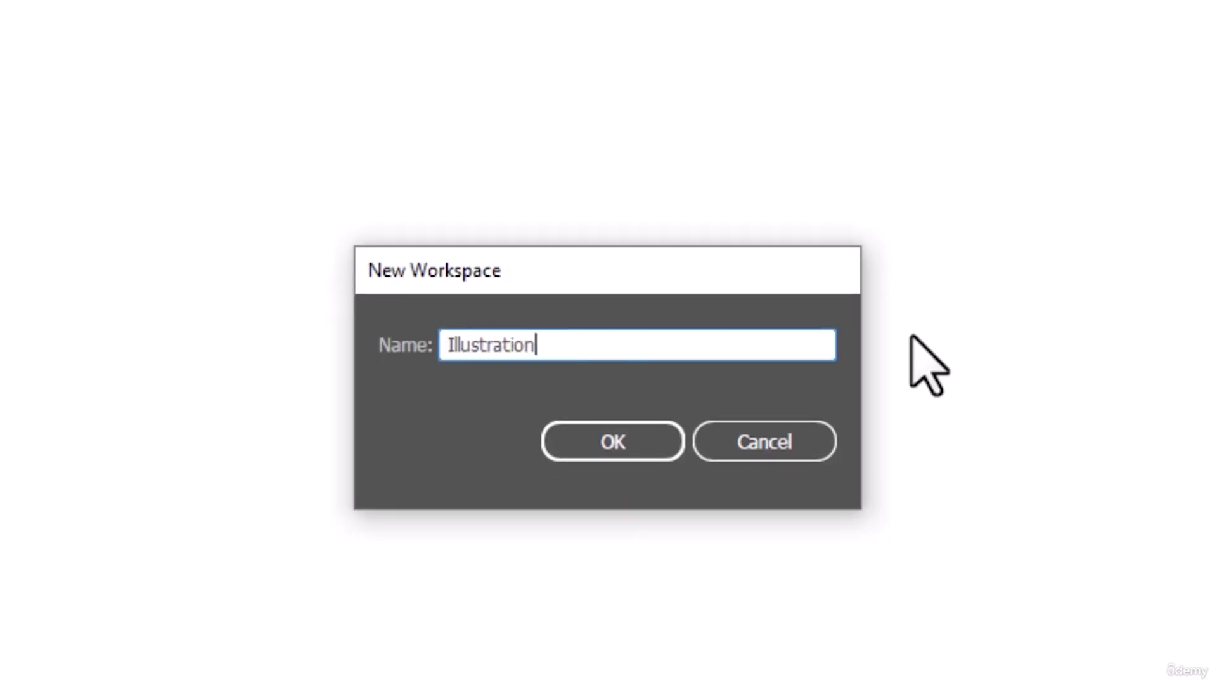
key("Return")
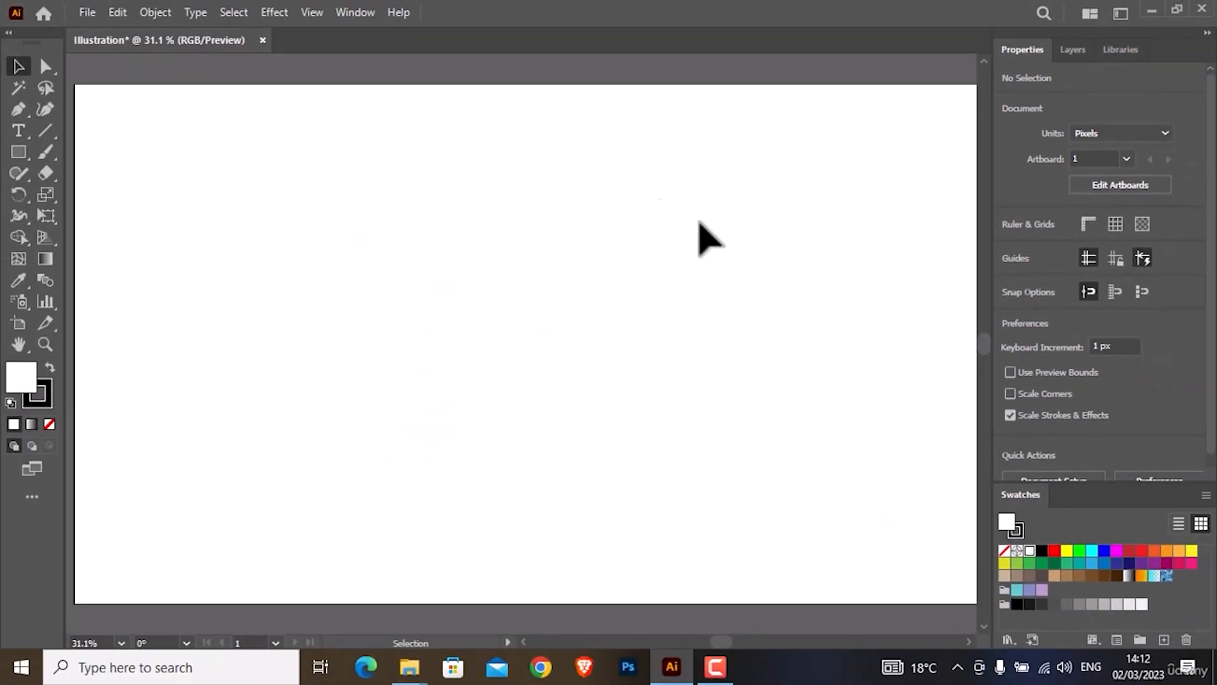
left_click(355, 13)
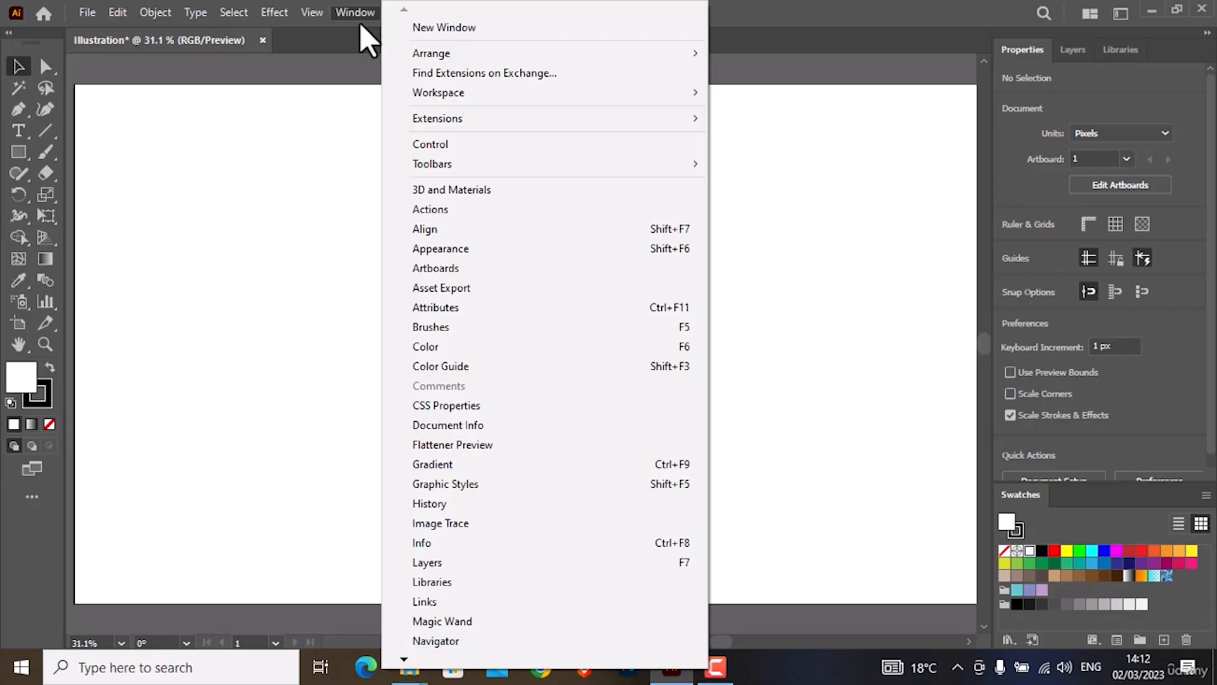
mouse_move(554, 88)
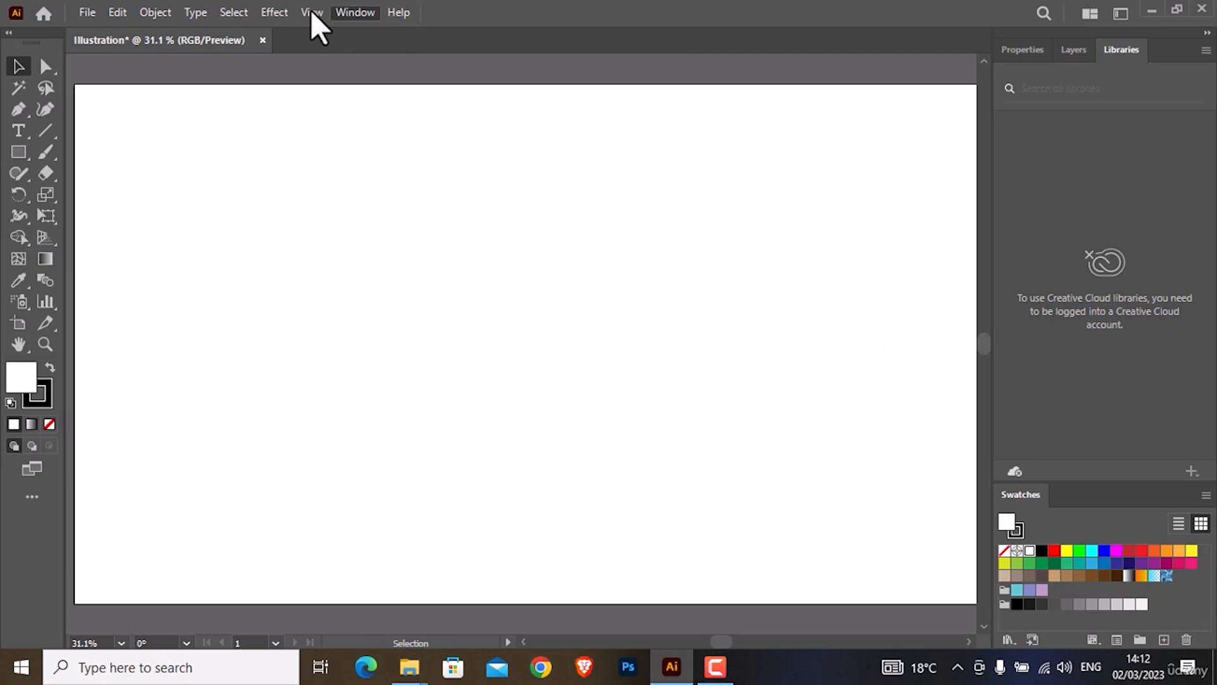
mouse_move(311, 11)
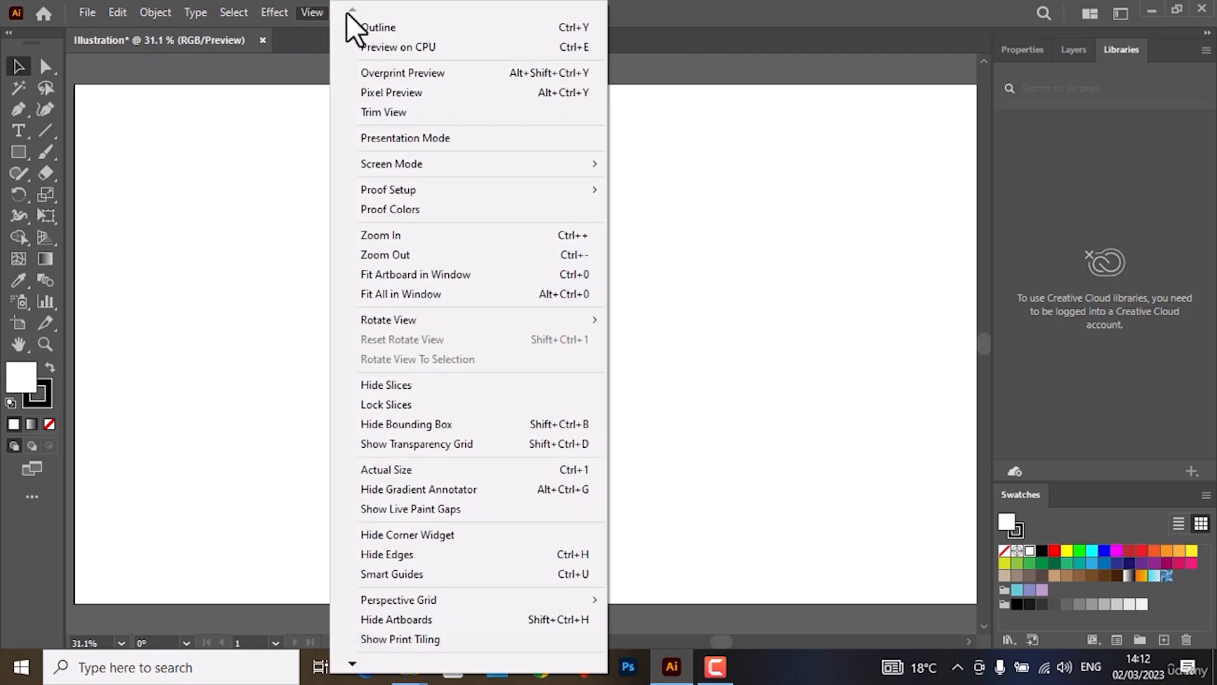
left_click(285, 95)
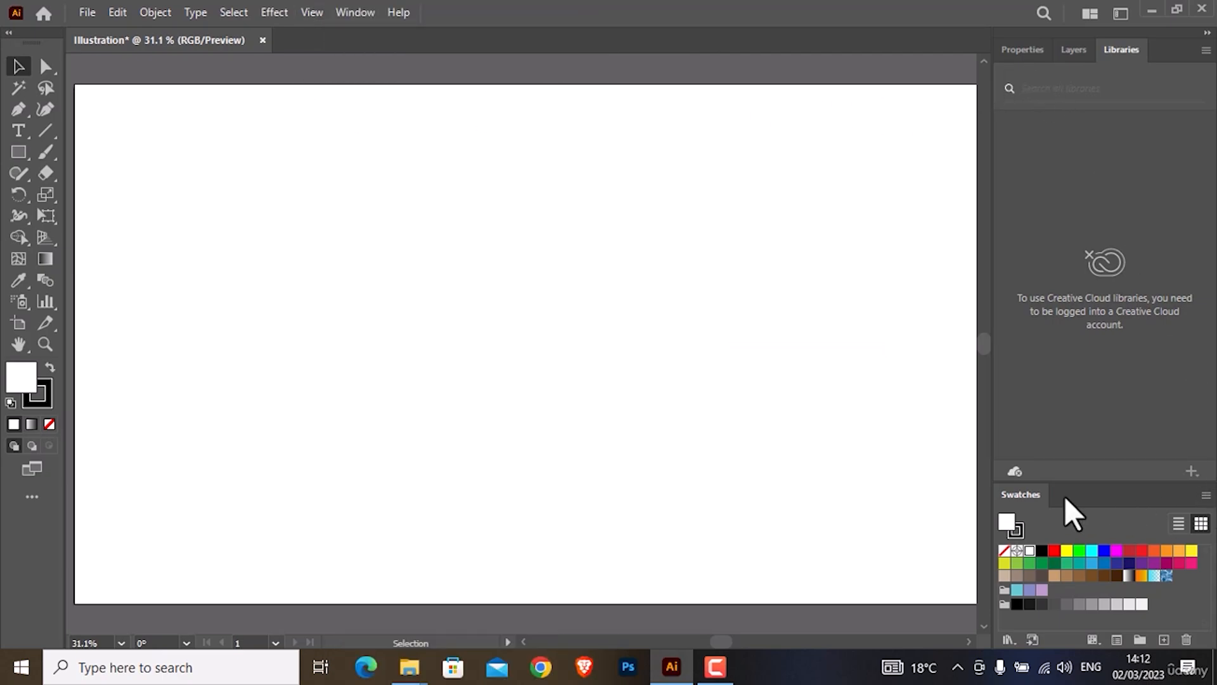
- Undock and close the Swatches panel, and bring the Properties panel to the front
left_click_drag(1038, 496, 695, 321)
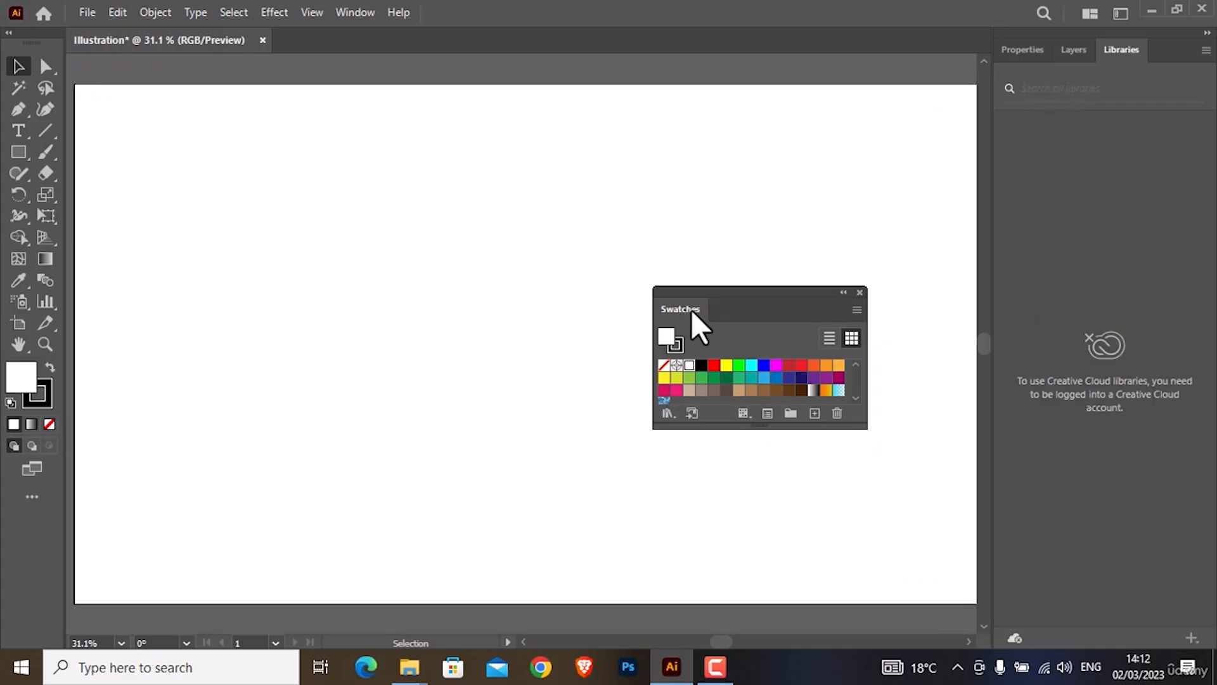
left_click(859, 292)
left_click(1071, 49)
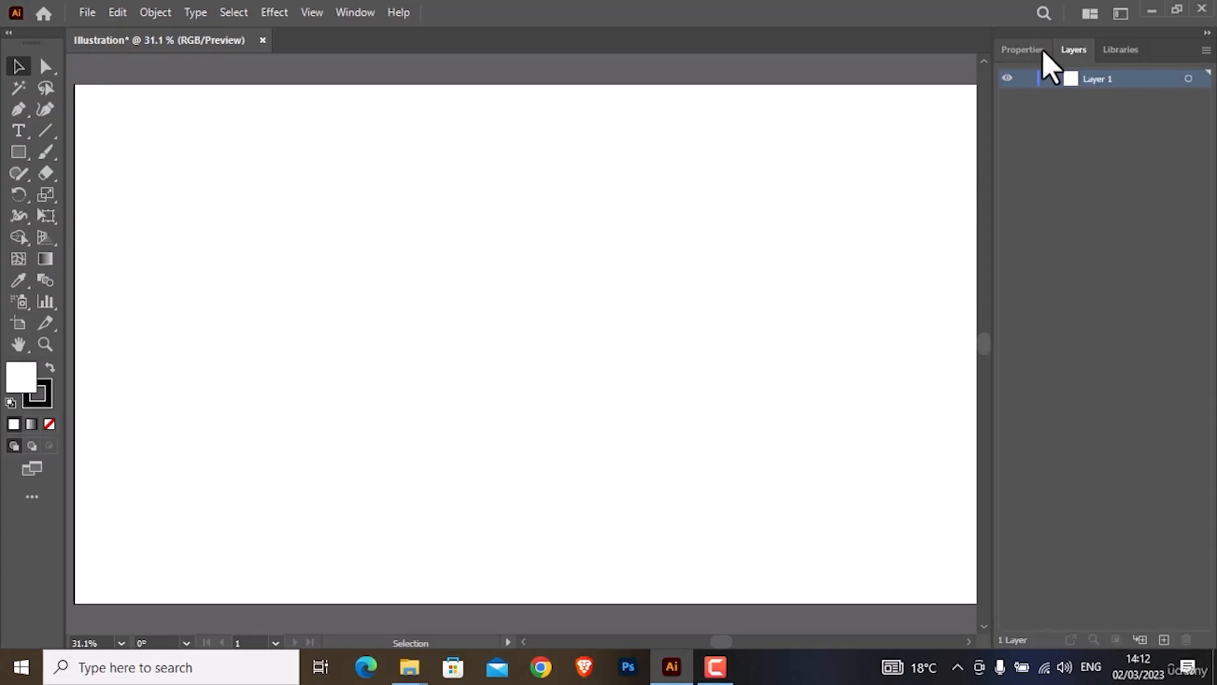
left_click(1035, 50)
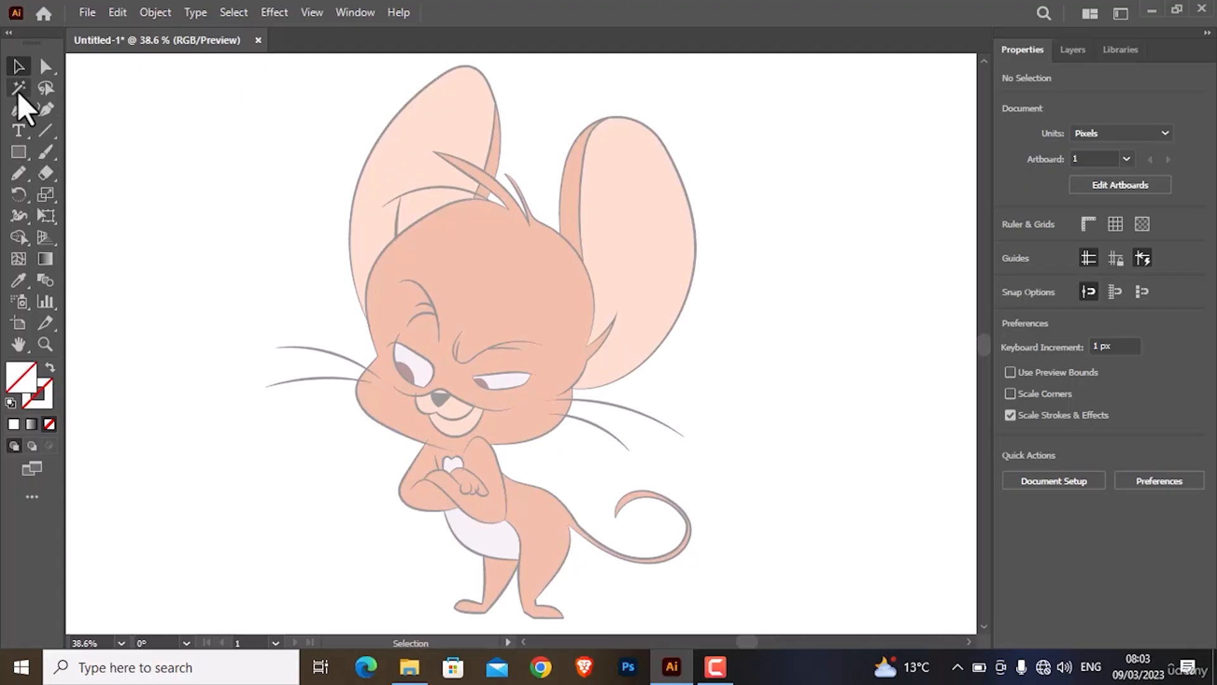
- Try tracing the side edge of the mouse's forehead freehand with the Pencil tool, and undo the stroke
left_click(25, 170)
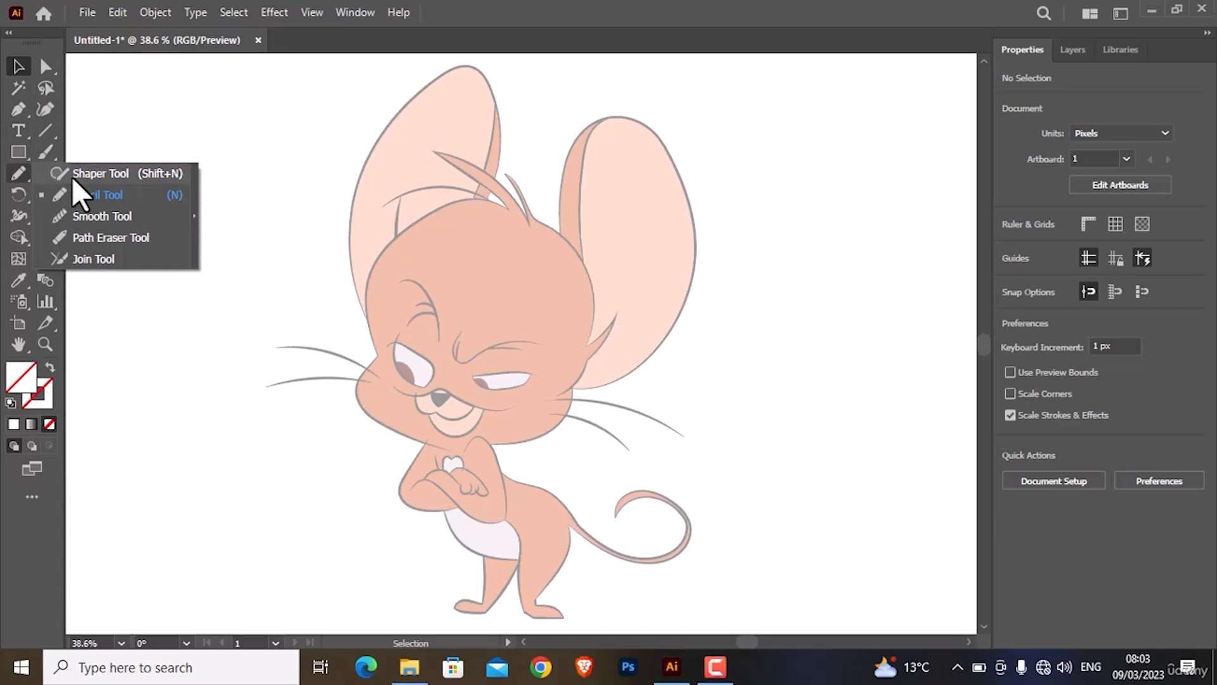
left_click(168, 199)
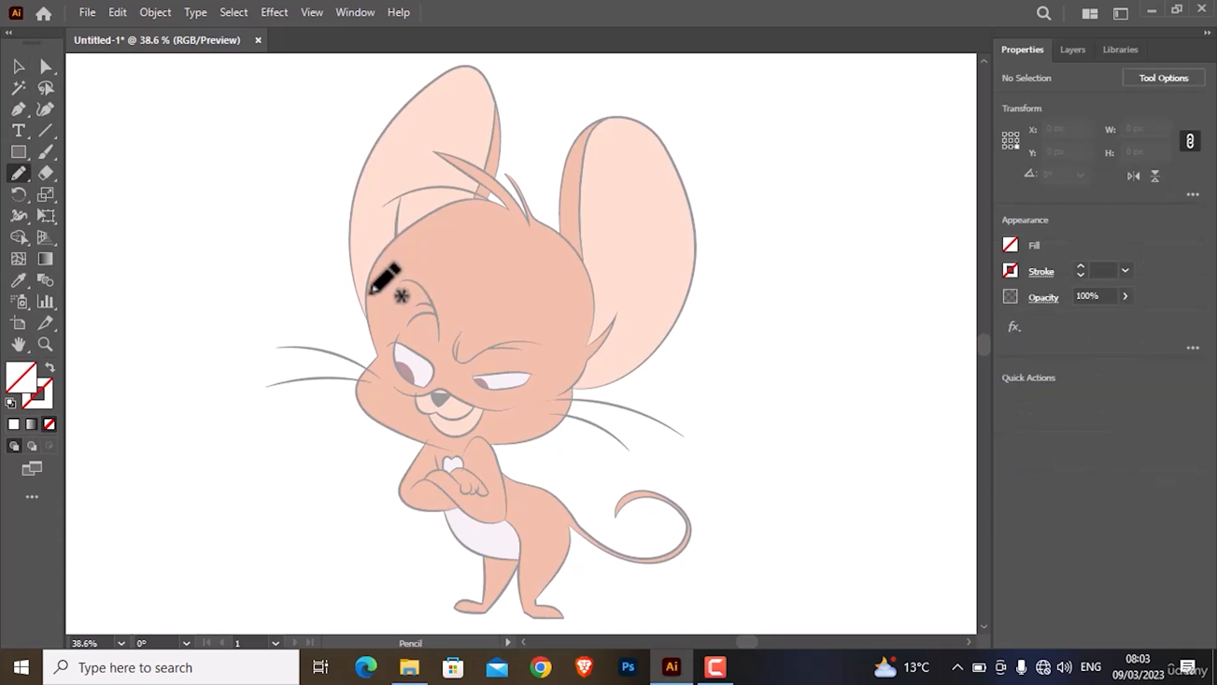
scroll(374, 289, "up", 4)
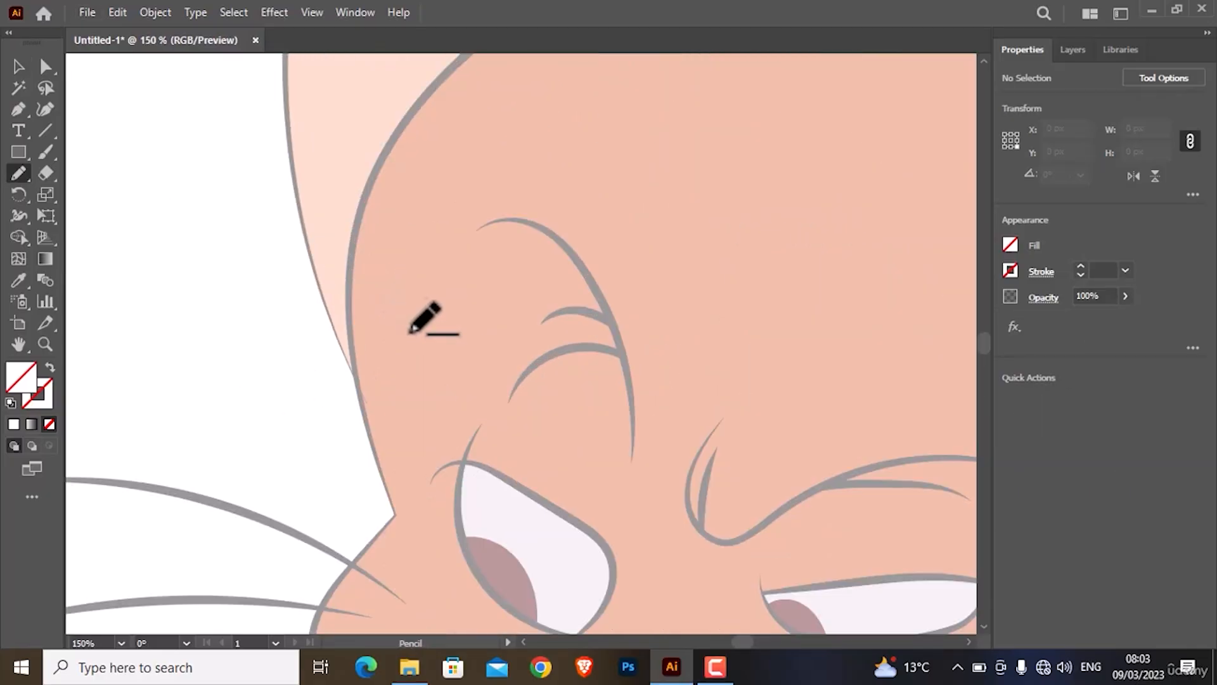
scroll(427, 367, "up", 1)
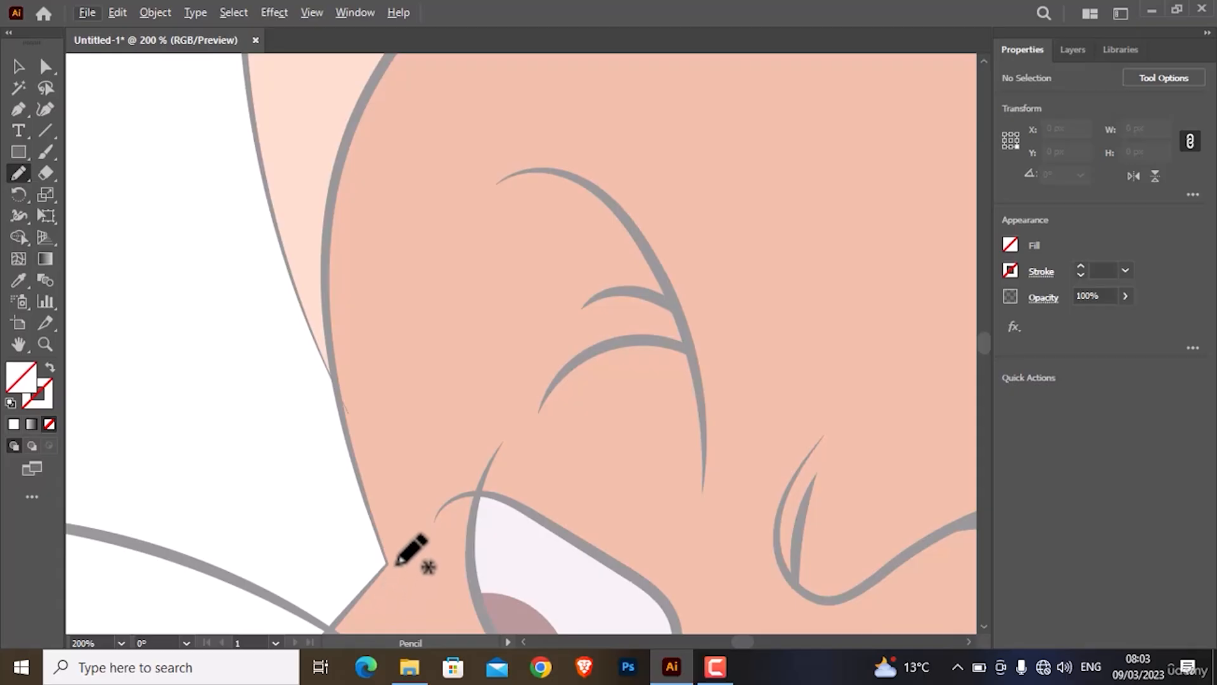
mouse_move(399, 582)
left_mouse_down()
mouse_move(368, 523)
mouse_move(333, 314)
mouse_move(360, 96)
mouse_move(398, 90)
mouse_move(409, 59)
mouse_move(393, 56)
left_mouse_up()
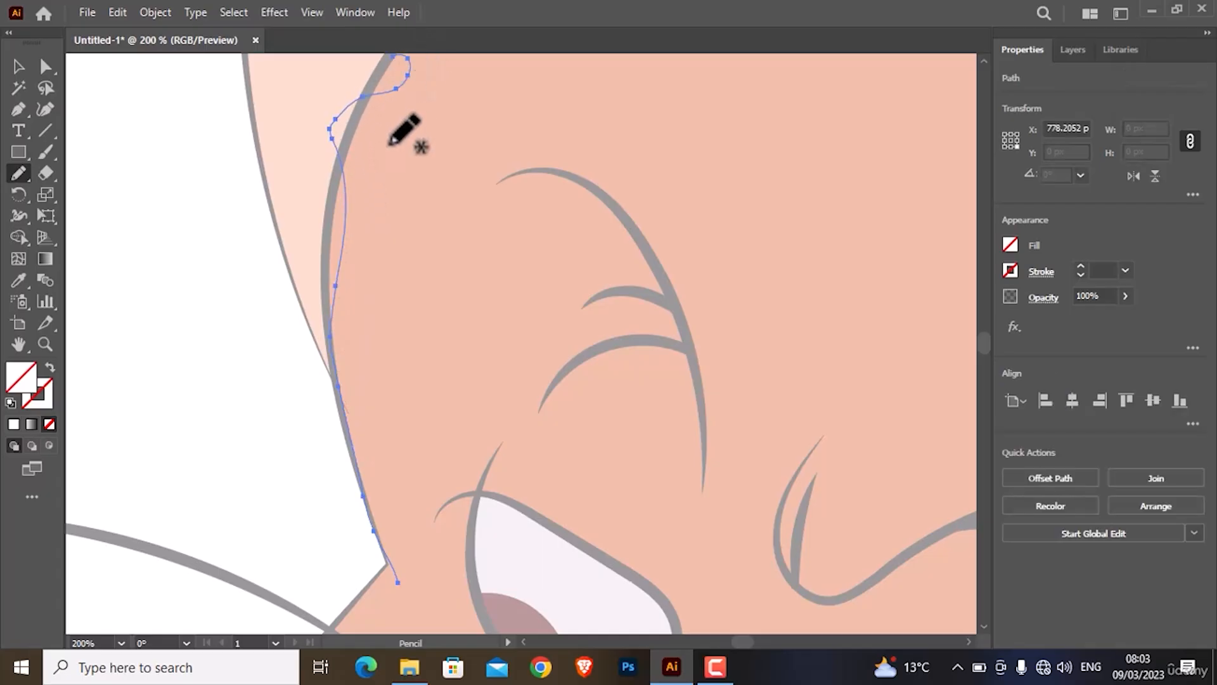
key("ctrl+z")
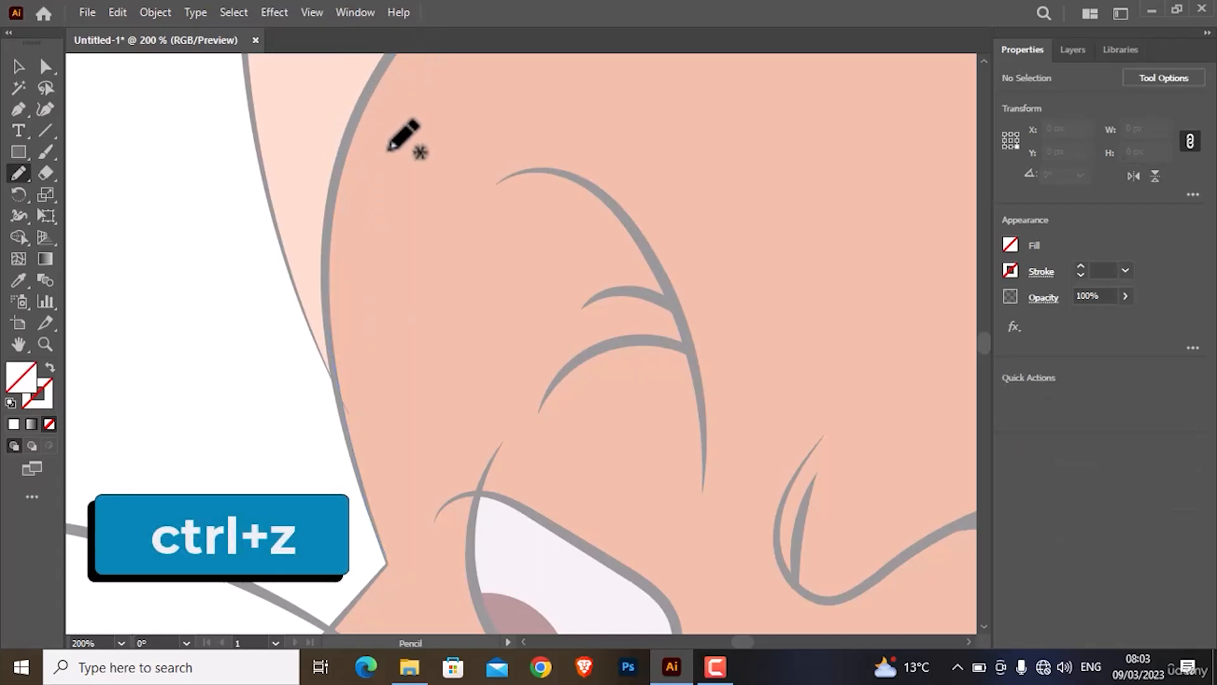
- Trace the head outline from the cheek over the forehead to the hair tuft with the Pencil tool, and undo the path
scroll(402, 137, "down", 2)
left_click_drag(429, 150, 402, 282)
mouse_move(352, 517)
left_mouse_down()
mouse_move(314, 428)
mouse_move(313, 310)
mouse_move(357, 220)
mouse_move(469, 132)
mouse_move(552, 95)
mouse_move(648, 104)
mouse_move(680, 121)
mouse_move(706, 159)
left_mouse_up()
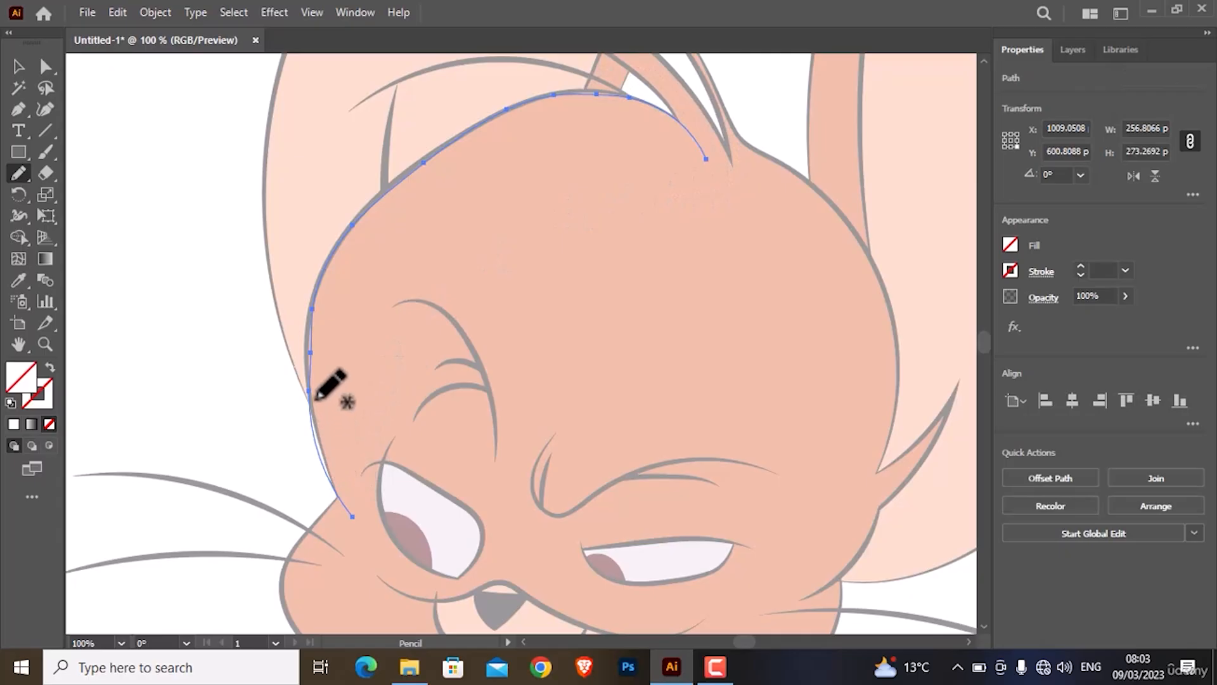
scroll(310, 357, "up", 2)
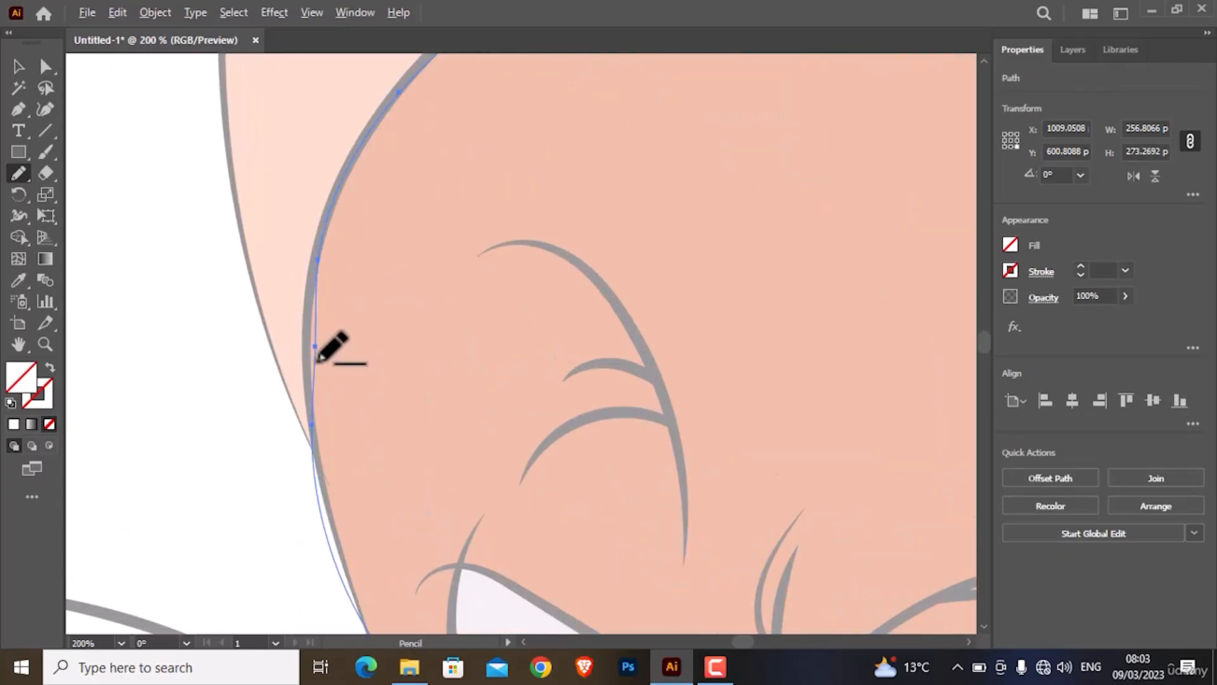
scroll(318, 362, "up", 1)
scroll(318, 362, "down", 3)
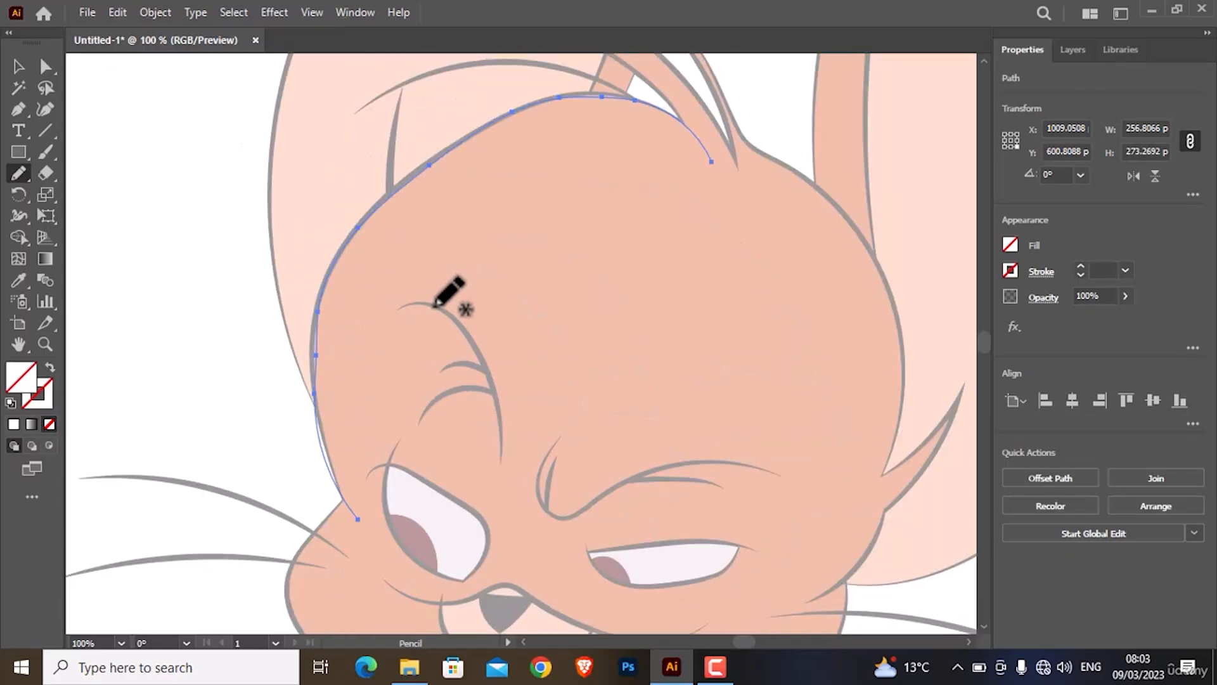
key("ctrl+z")
- Draw a closed freehand shape about 81 x 85 px beside the mouse's head with the Pencil tool, and undo it
mouse_move(179, 284)
left_mouse_down()
mouse_move(258, 247)
mouse_move(305, 290)
mouse_move(283, 350)
mouse_move(217, 355)
mouse_move(182, 329)
mouse_move(182, 279)
mouse_move(209, 287)
mouse_move(187, 274)
mouse_move(202, 251)
mouse_move(256, 242)
mouse_move(286, 253)
mouse_move(305, 293)
mouse_move(298, 342)
mouse_move(269, 371)
mouse_move(220, 360)
mouse_move(192, 343)
mouse_move(183, 286)
left_mouse_up()
key("ctrl+z")
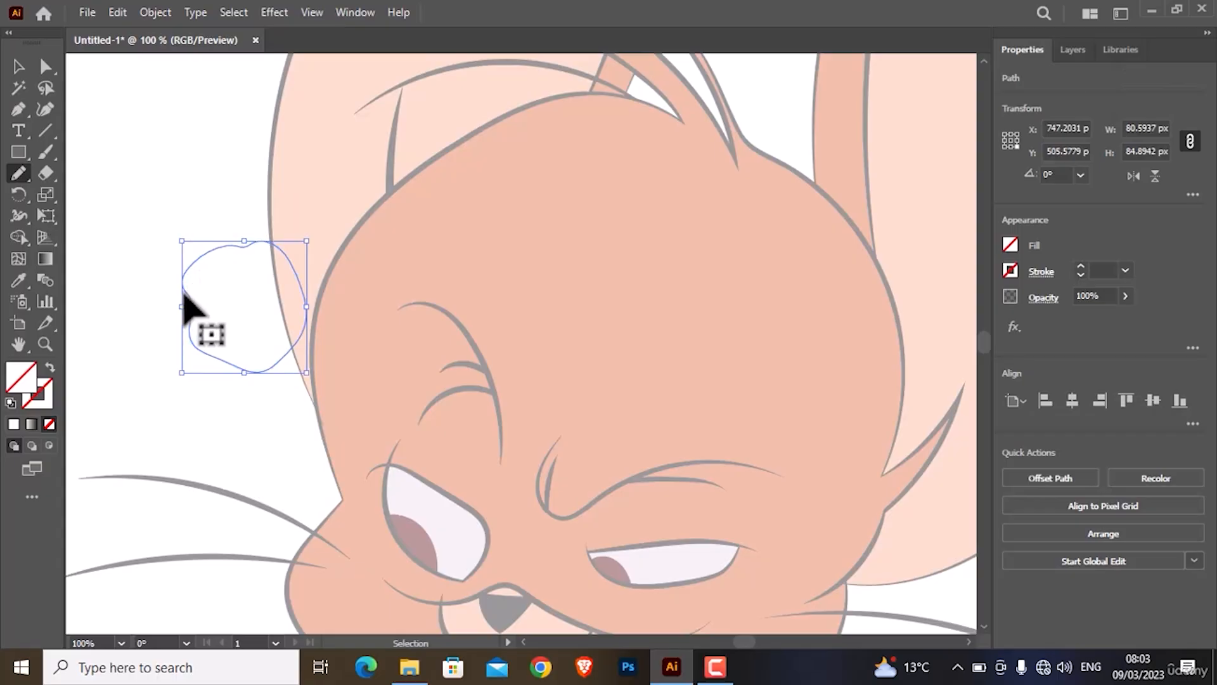
- Undo the closed freehand shape beside the head and check the Pencil tool's fidelity, path-closing and path-editing options
key("ctrl+z")
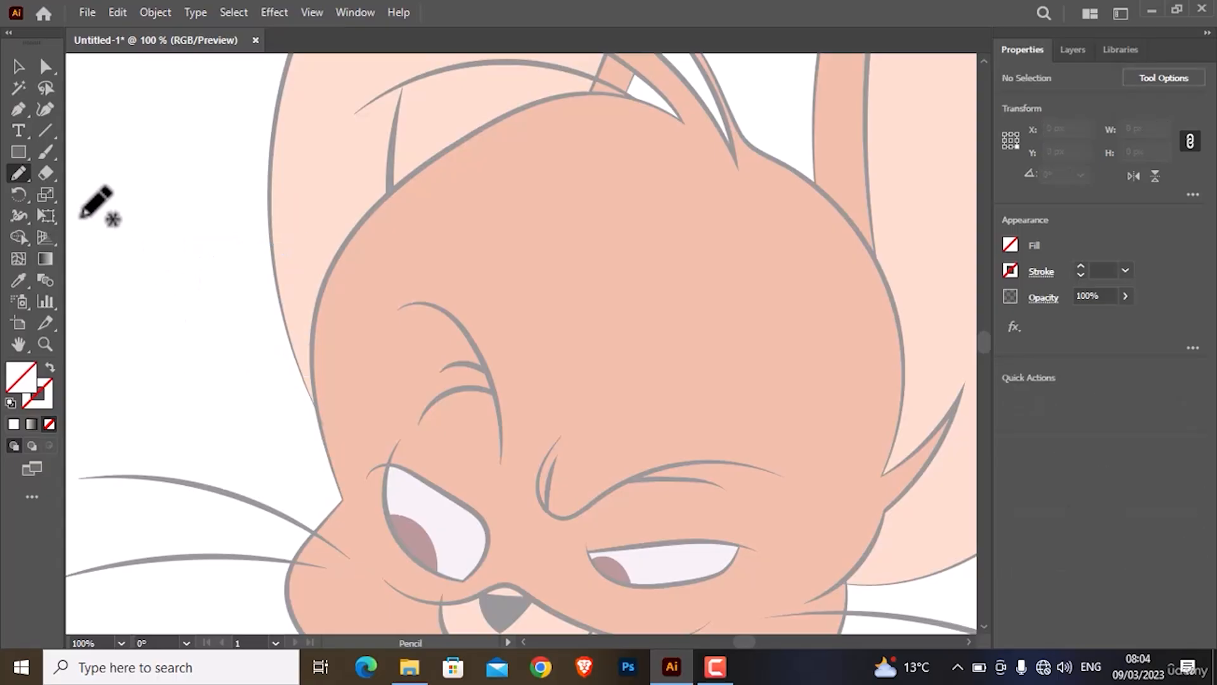
double_click(19, 173)
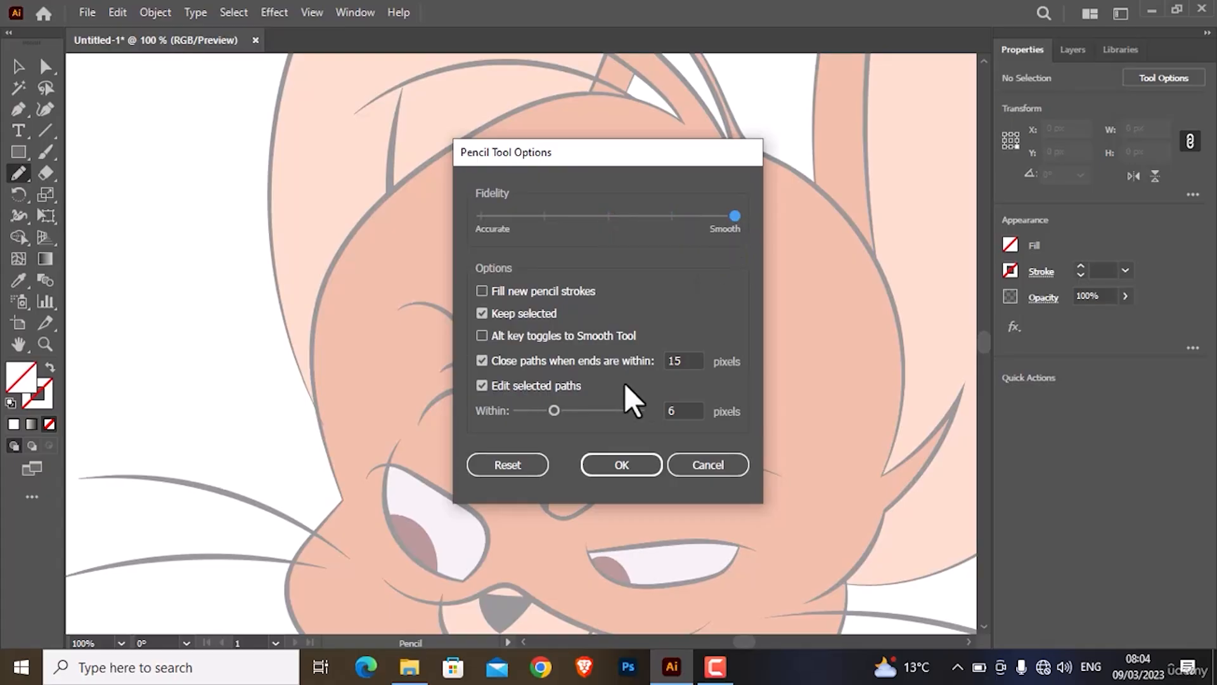
left_click(640, 466)
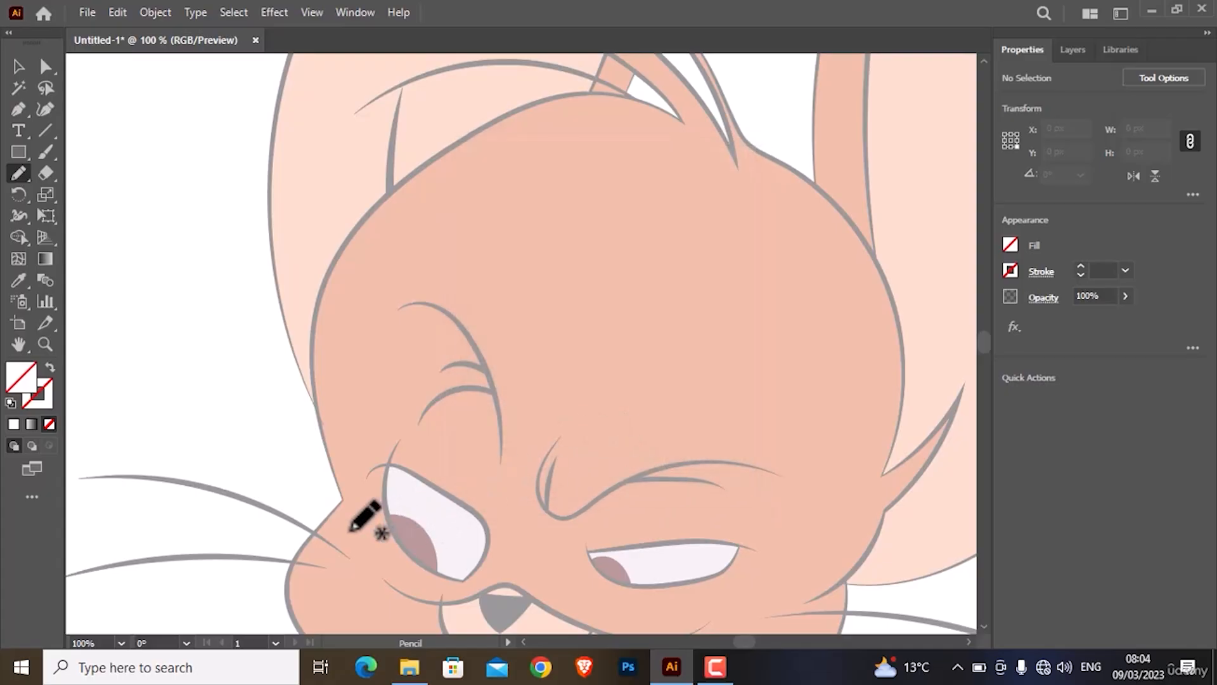
- Trace the head outline about 257 x 277 px from cheek to hair tuft, start the tuft line, and undo the pencil strokes
mouse_move(351, 528)
left_mouse_down()
mouse_move(315, 394)
mouse_move(314, 322)
mouse_move(366, 226)
mouse_move(439, 157)
mouse_move(574, 94)
mouse_move(638, 101)
mouse_move(709, 151)
left_mouse_up()
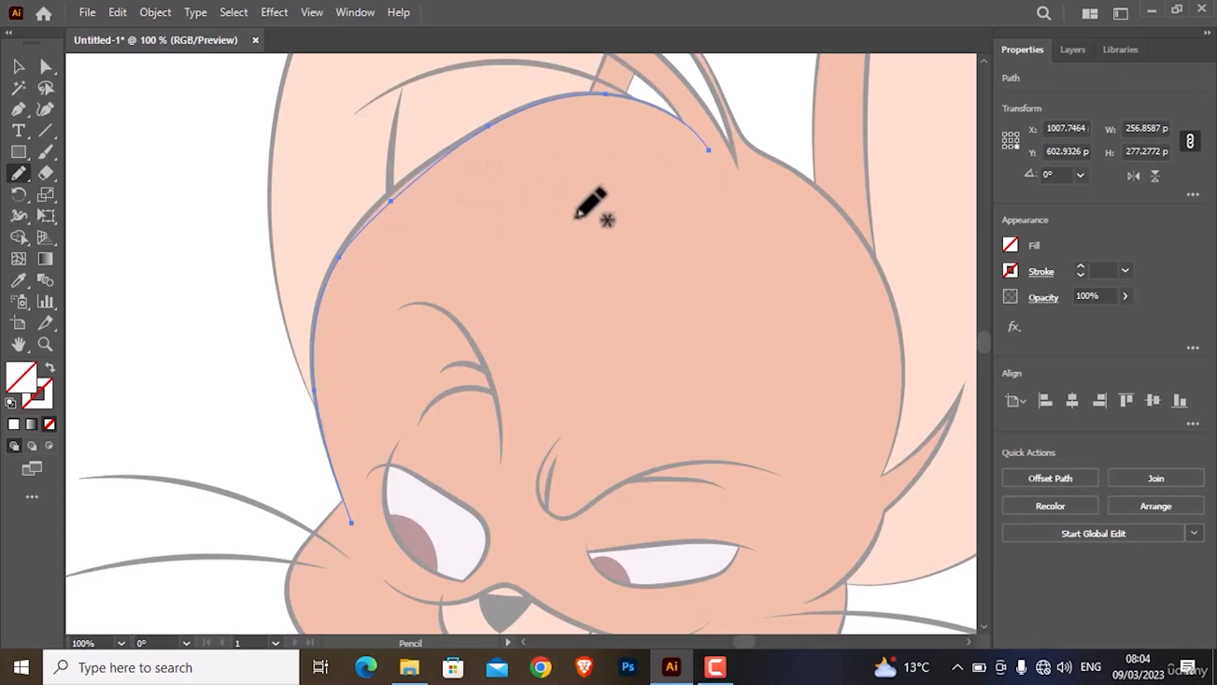
scroll(653, 241, "up", 5)
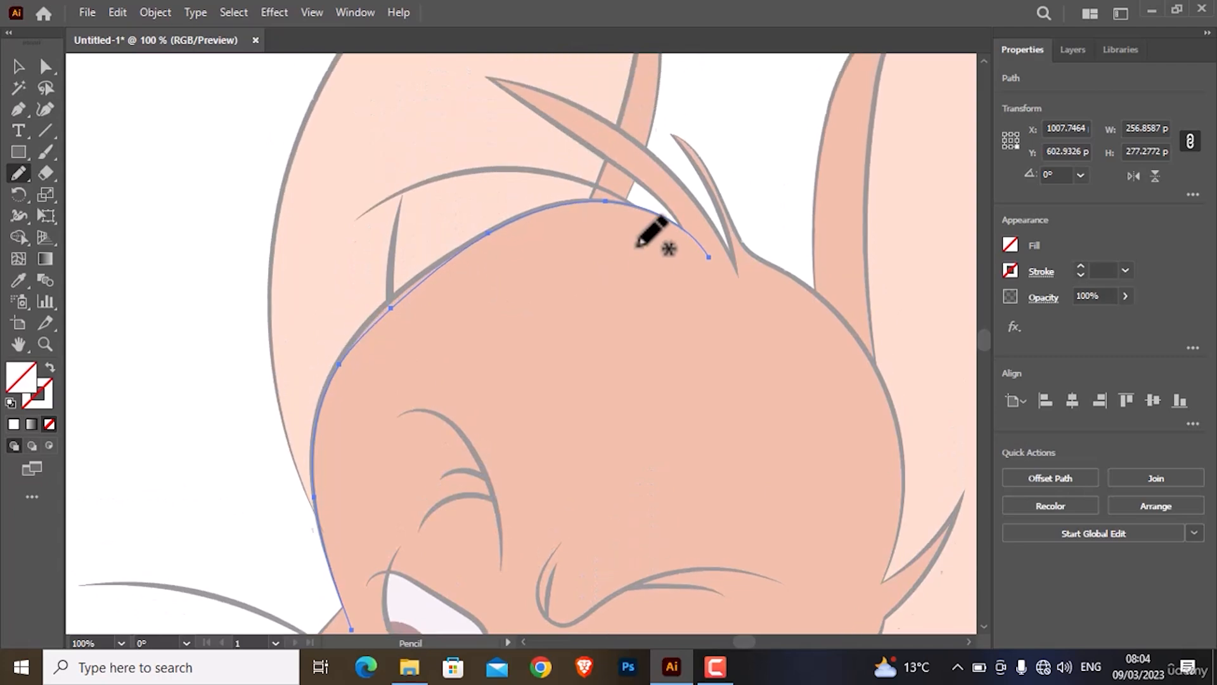
left_click_drag(684, 311, 684, 279)
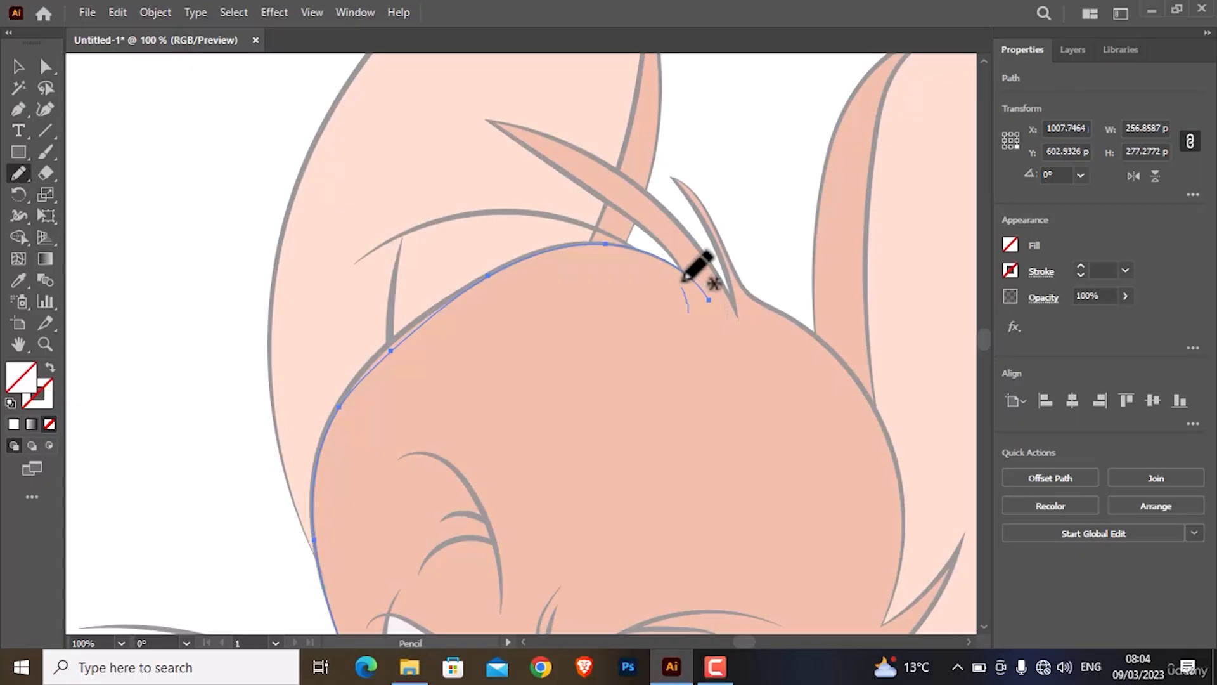
left_click_drag(683, 279, 657, 229)
key("ctrl+z")
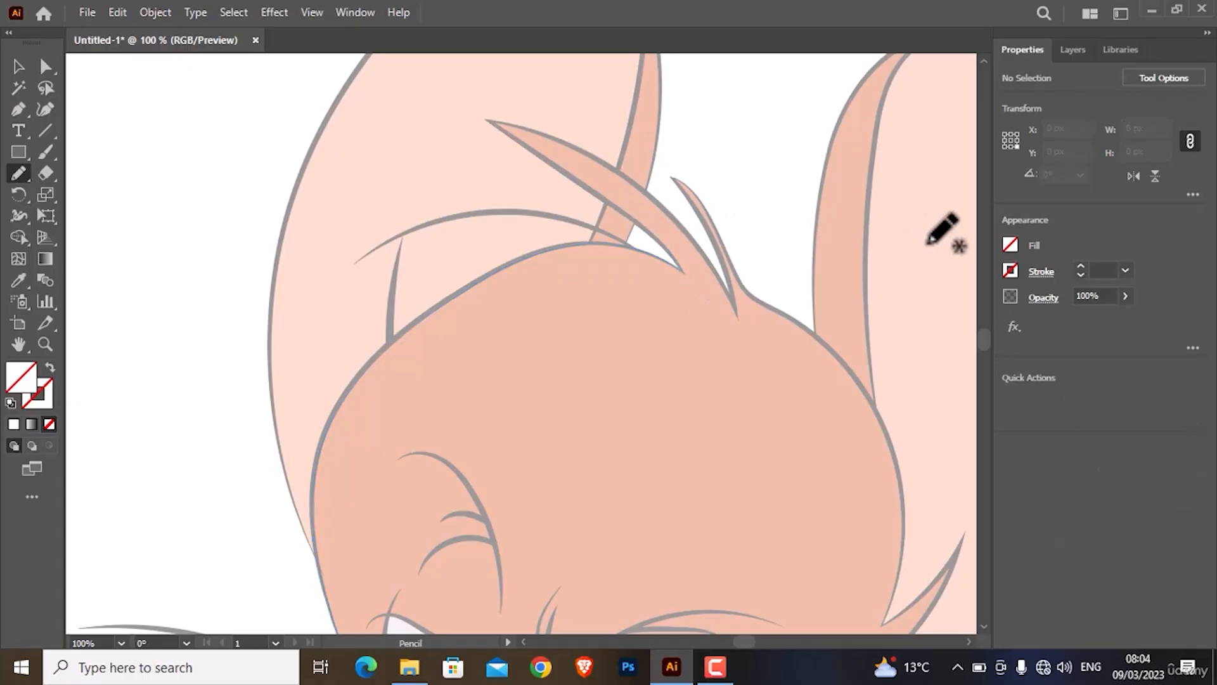
- Set the stroke color to black and trace the head outline from the hair tuft down to the cheek, about 257 x 246 px
left_click(1015, 269)
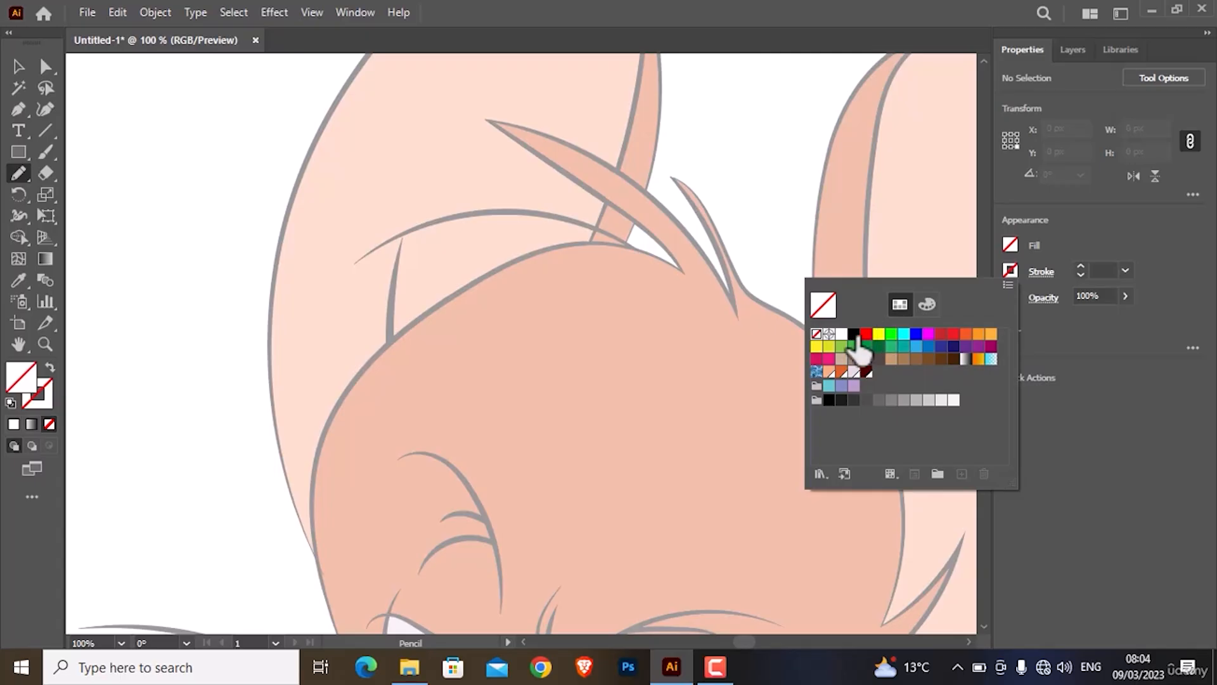
left_click(853, 334)
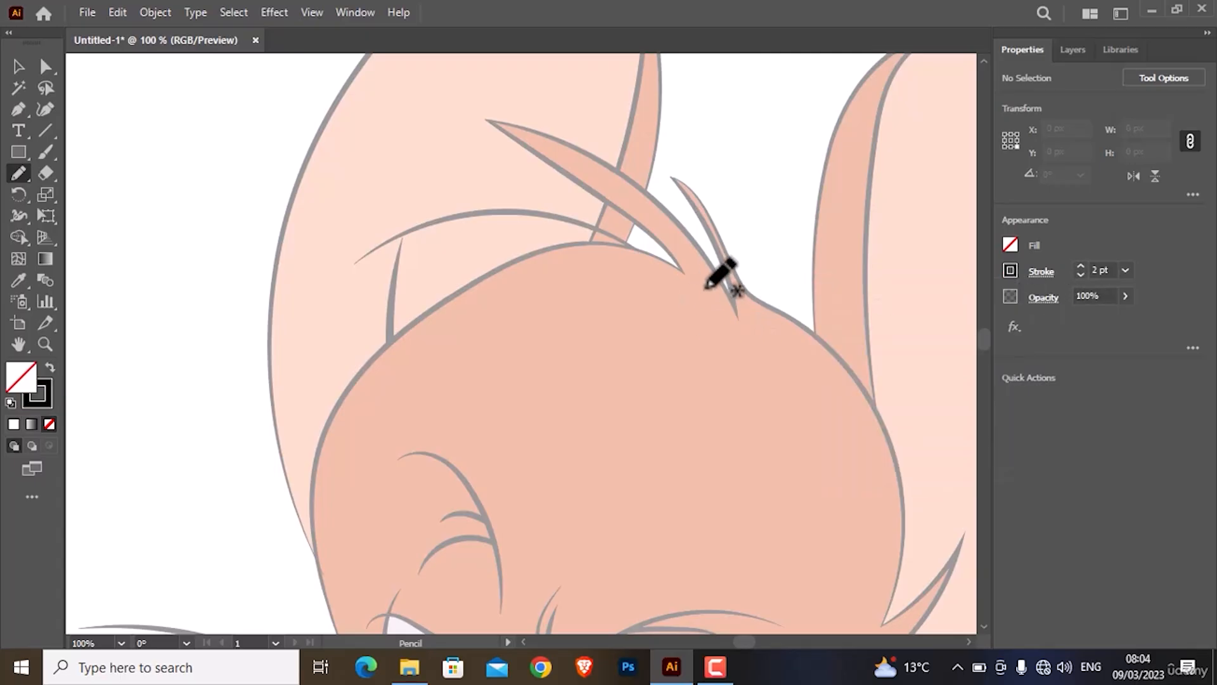
mouse_move(705, 296)
left_mouse_down()
mouse_move(642, 253)
mouse_move(571, 239)
mouse_move(486, 275)
mouse_move(377, 357)
mouse_move(317, 459)
mouse_move(308, 519)
mouse_move(332, 620)
left_mouse_up()
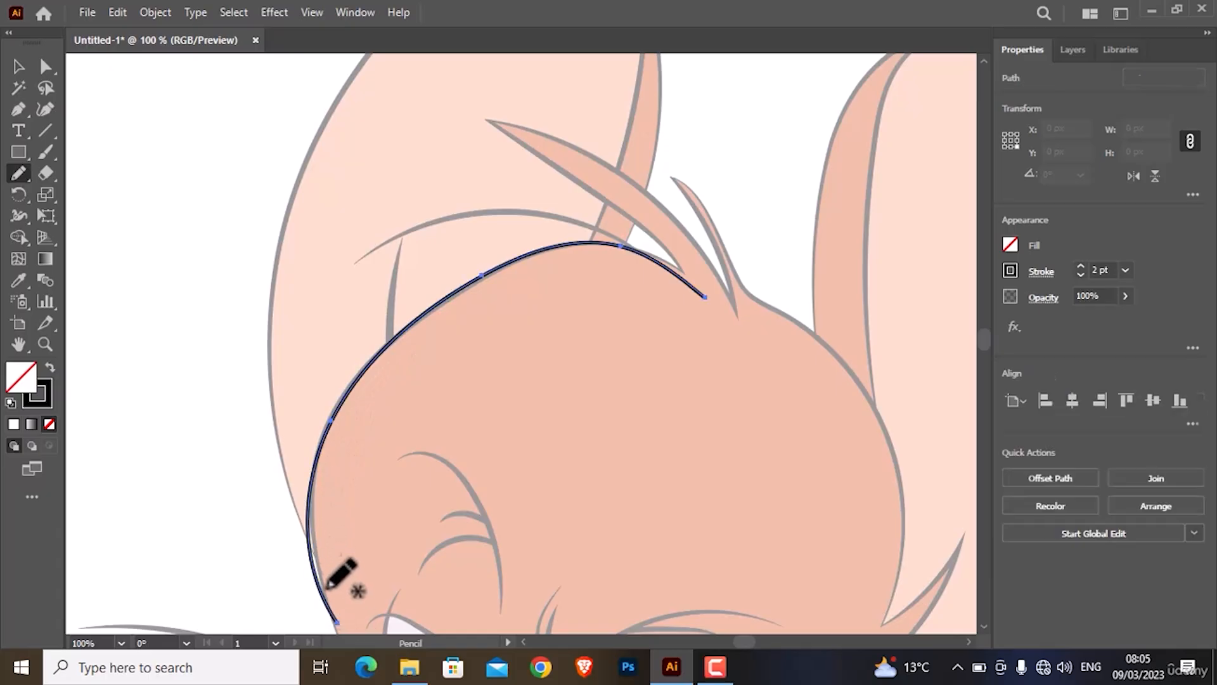
scroll(331, 576, "down", 3)
scroll(310, 472, "down", 2)
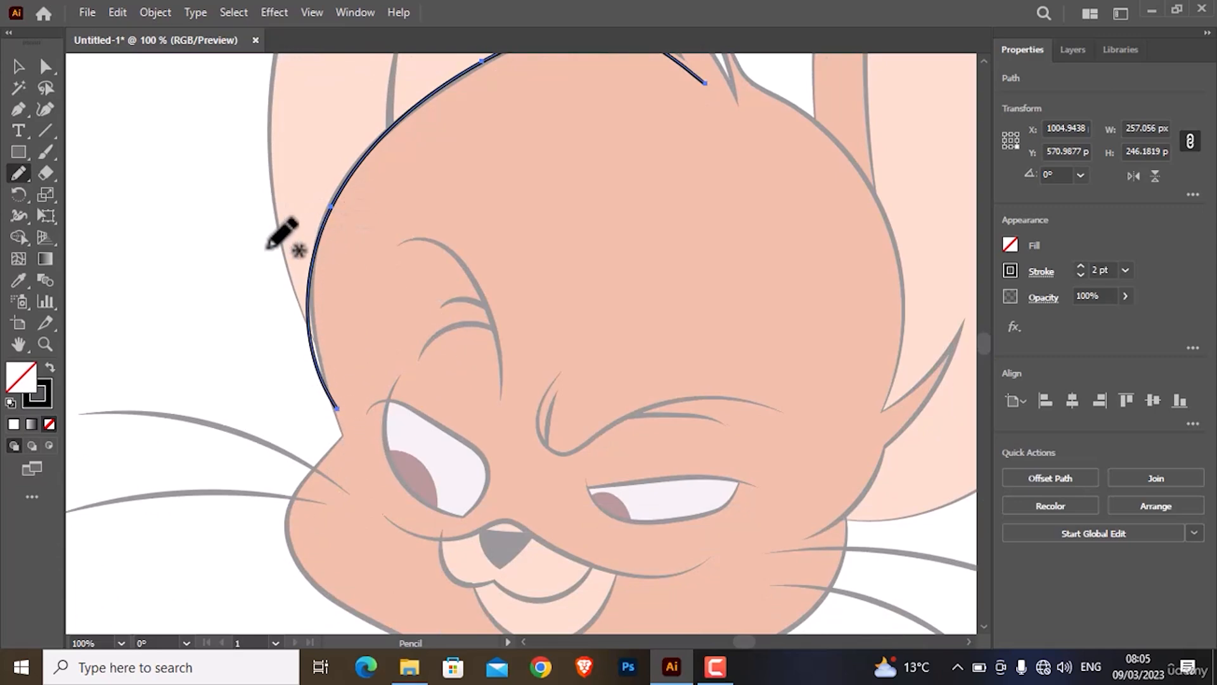
- Turn off Edit selected paths for the Pencil tool, try redrawing the forehead's side edge twice, and undo both strokes
double_click(19, 173)
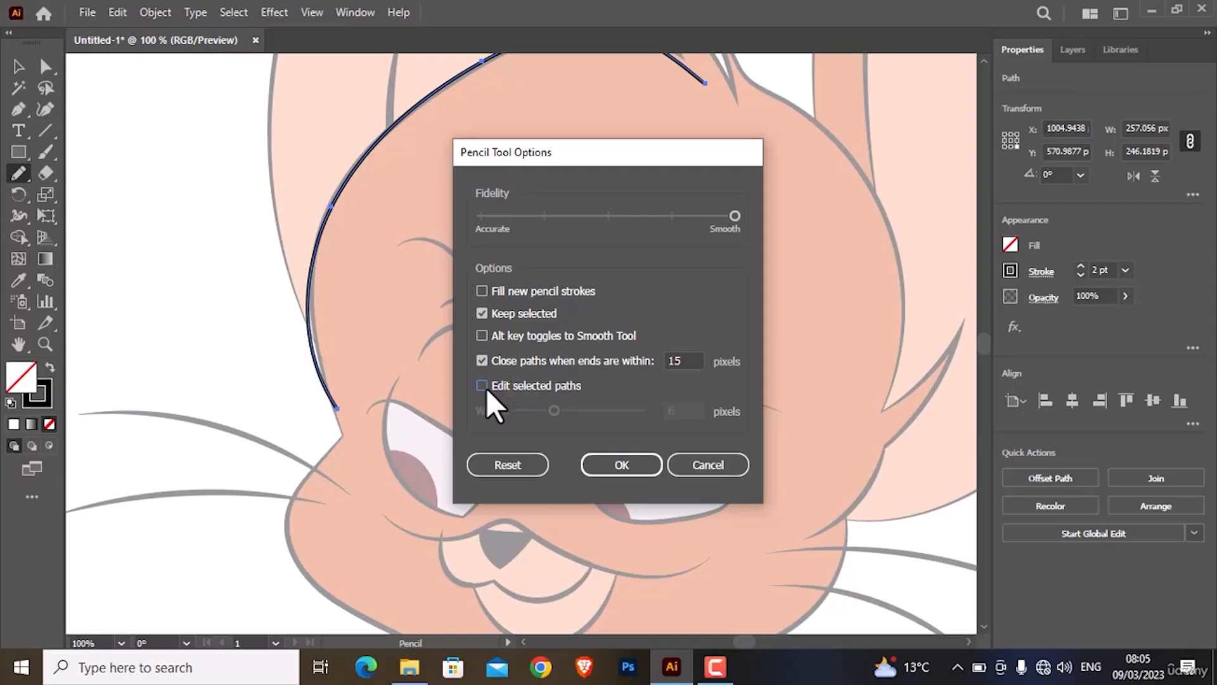
left_click(620, 466)
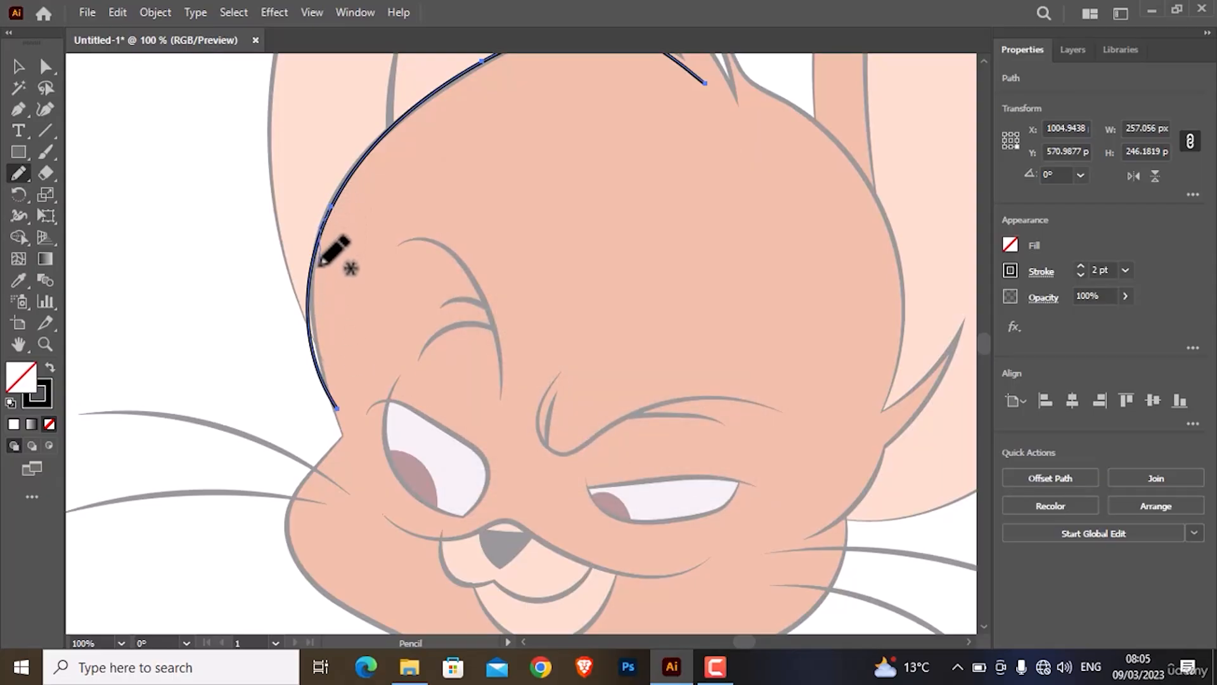
mouse_move(320, 265)
left_mouse_down()
mouse_move(331, 404)
mouse_move(350, 442)
left_mouse_up()
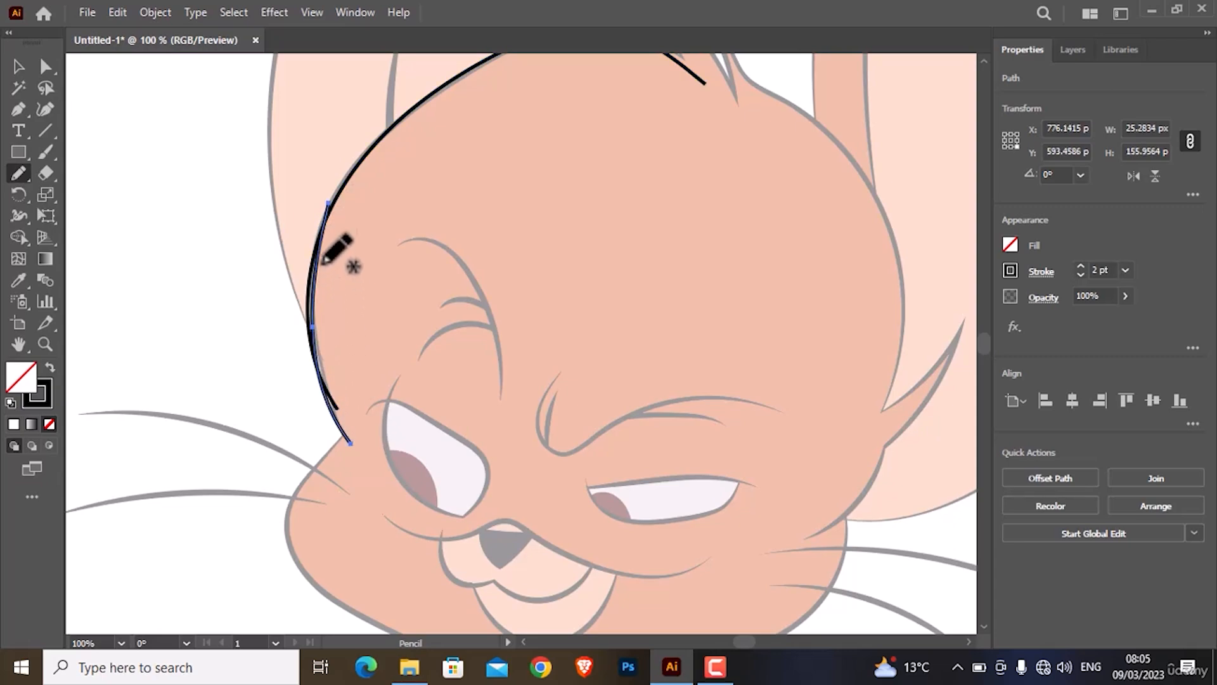
key("ctrl")
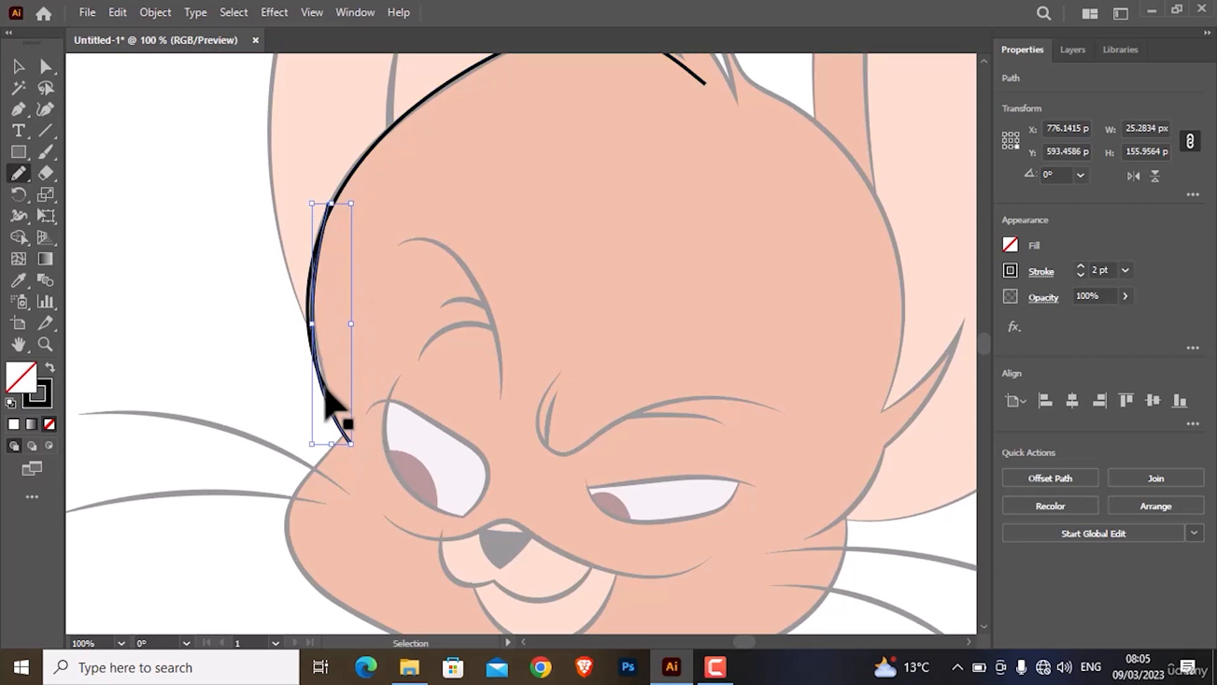
key("ctrl+z")
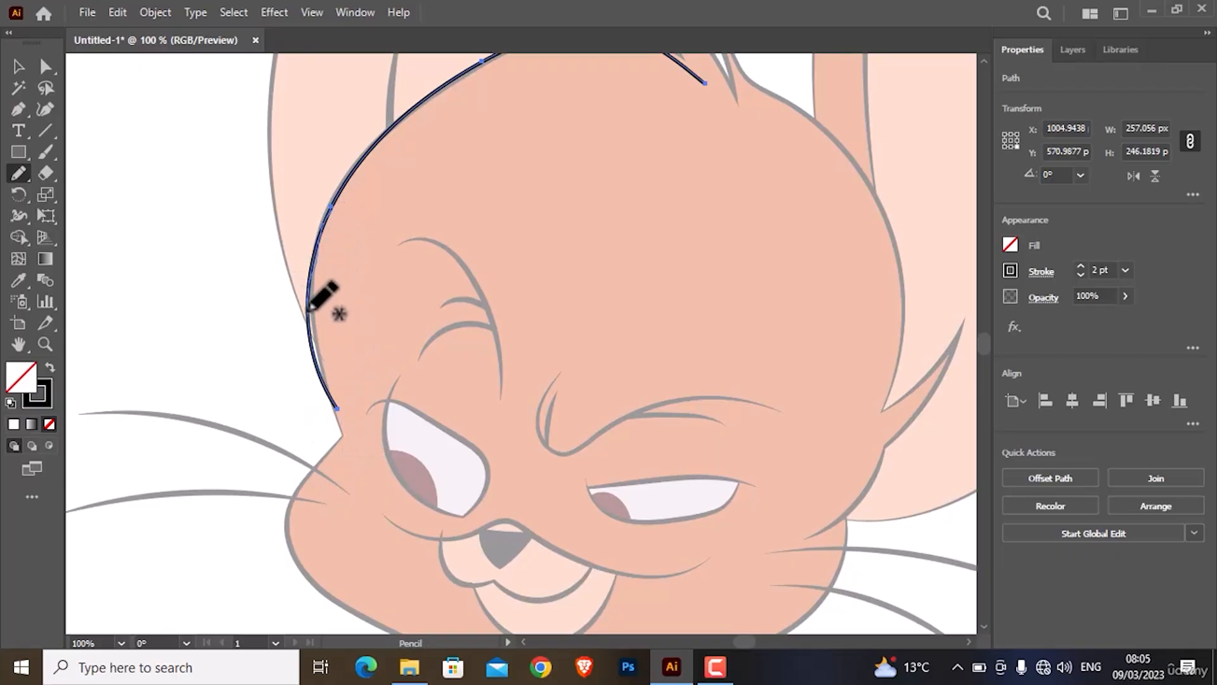
mouse_move(308, 308)
left_mouse_down()
mouse_move(314, 377)
mouse_move(349, 457)
left_mouse_up()
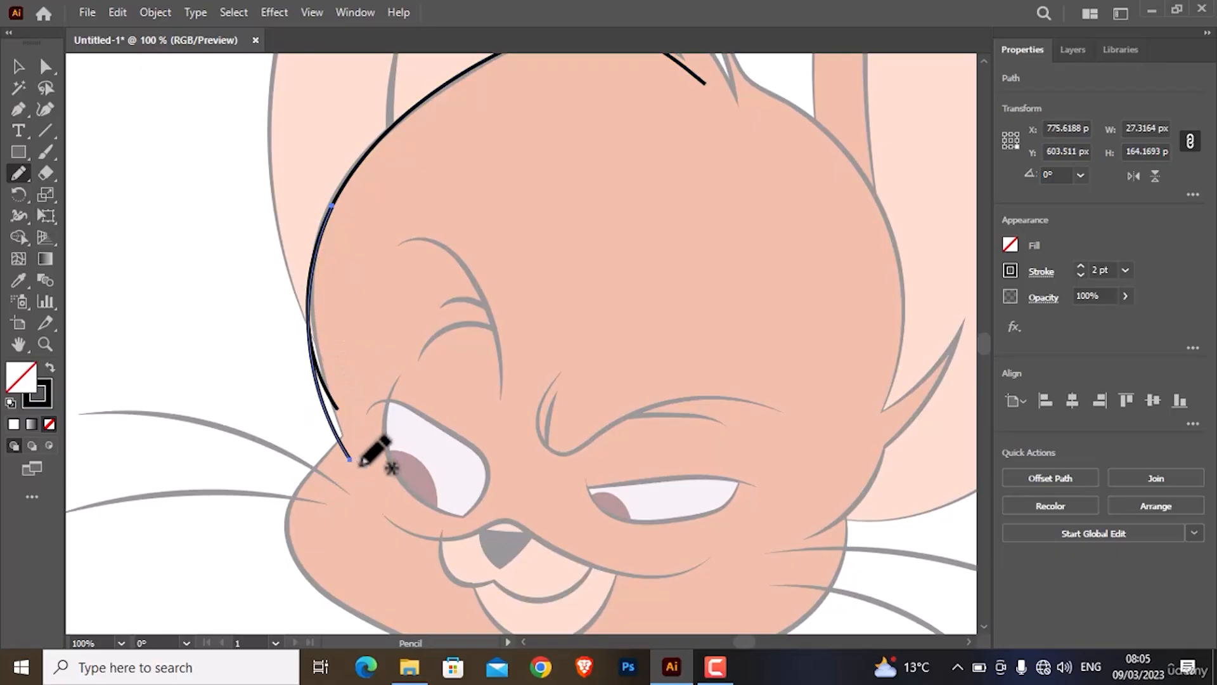
key("ctrl+z")
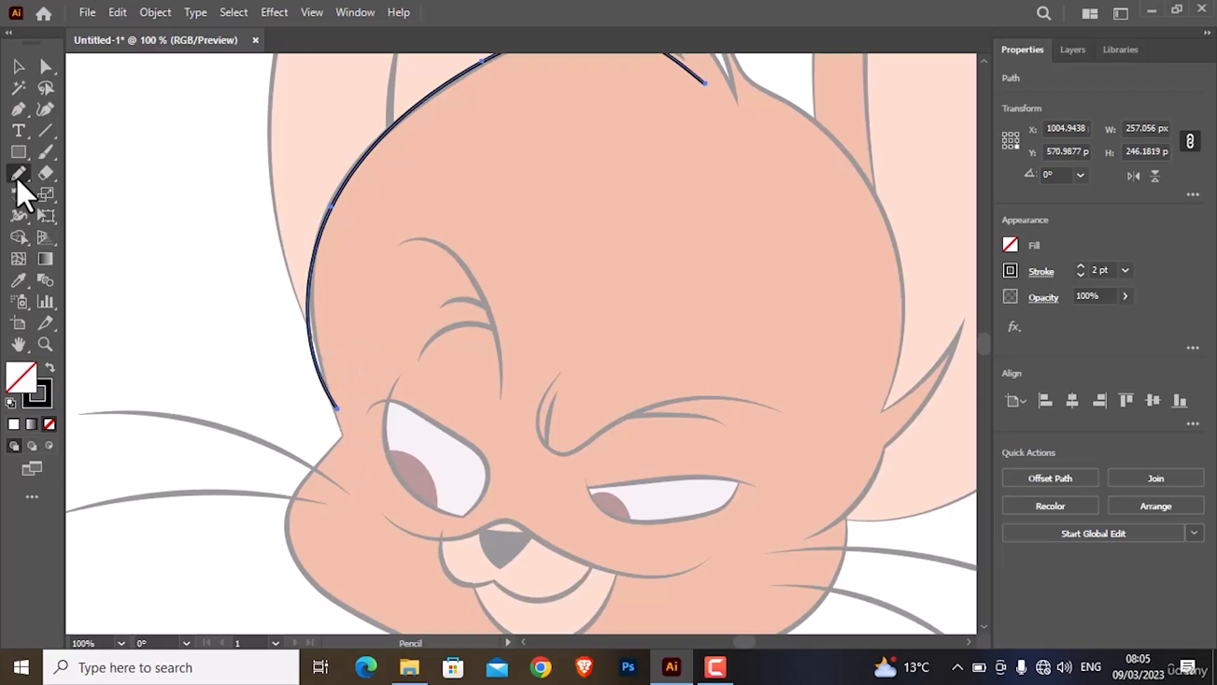
- Turn on Edit selected paths within 6 pixels for the Pencil tool and redraw the head outline's lower section down to the cheek
double_click(17, 176)
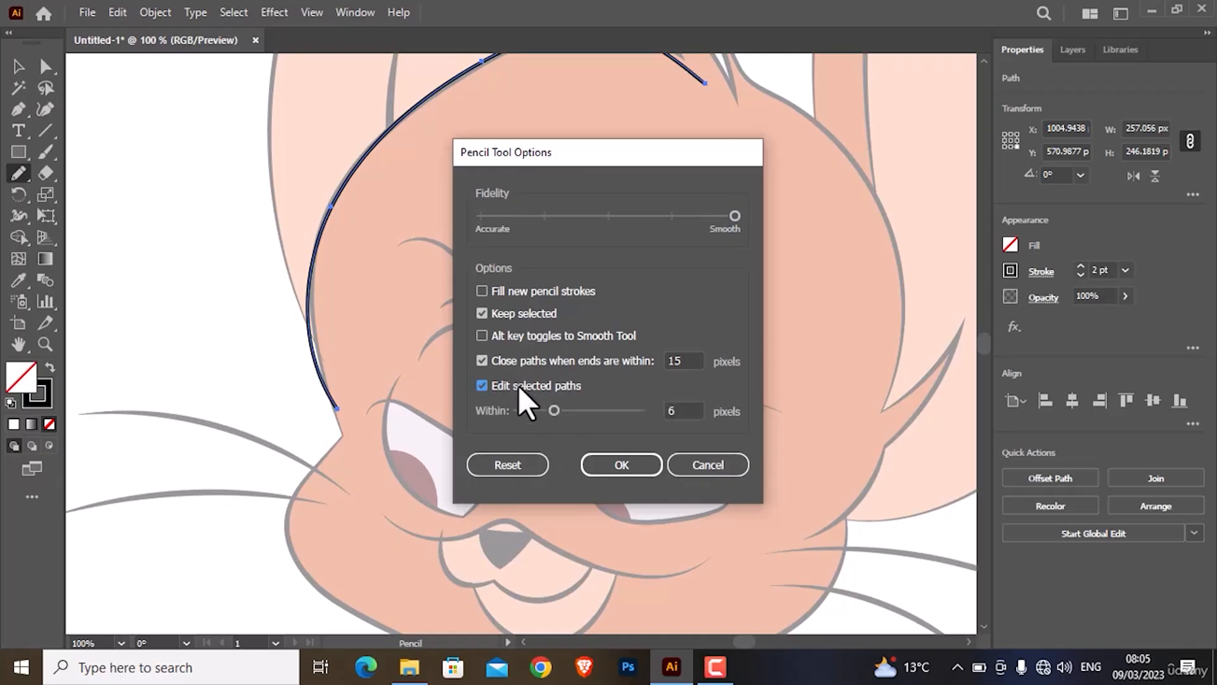
left_click(621, 464)
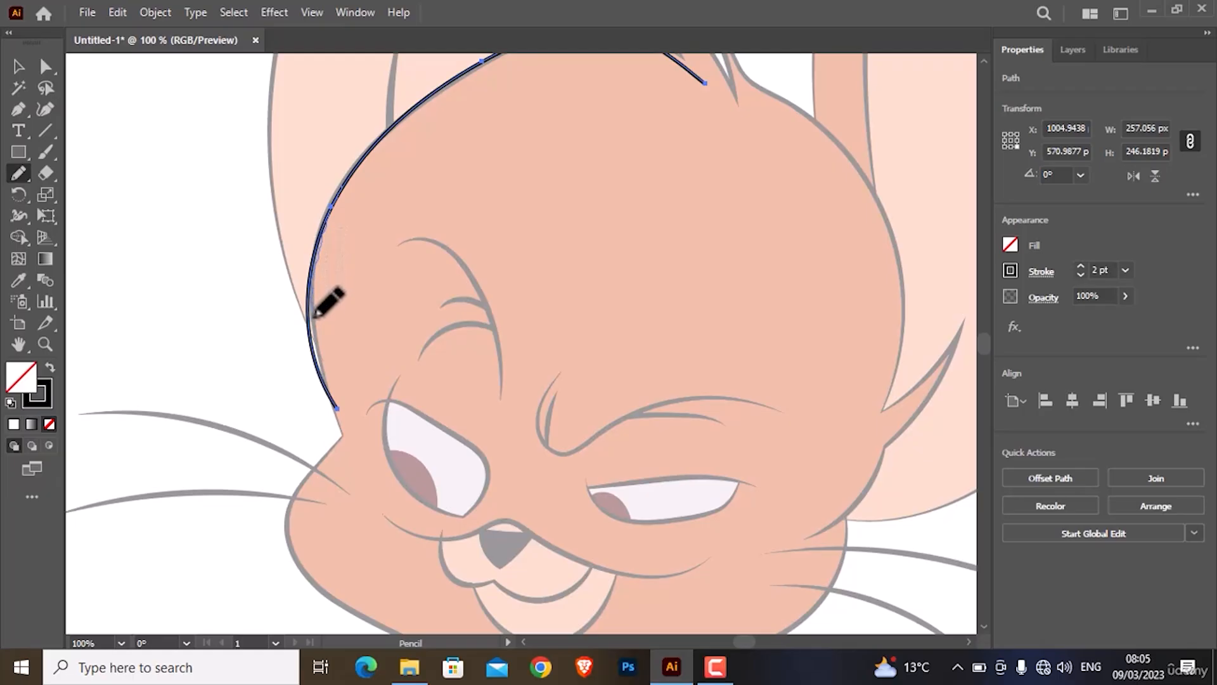
scroll(329, 367, "down", 3)
mouse_move(313, 317)
left_mouse_down()
mouse_move(327, 374)
mouse_move(350, 374)
left_mouse_up()
- Redraw the top of the selected head outline near the hair tuft, undoing misdrawn strokes, for a path about 264 x 279 px
scroll(353, 344, "up", 10)
mouse_move(618, 223)
left_mouse_down()
mouse_move(718, 288)
mouse_move(679, 257)
mouse_move(625, 247)
mouse_move(566, 276)
left_mouse_up()
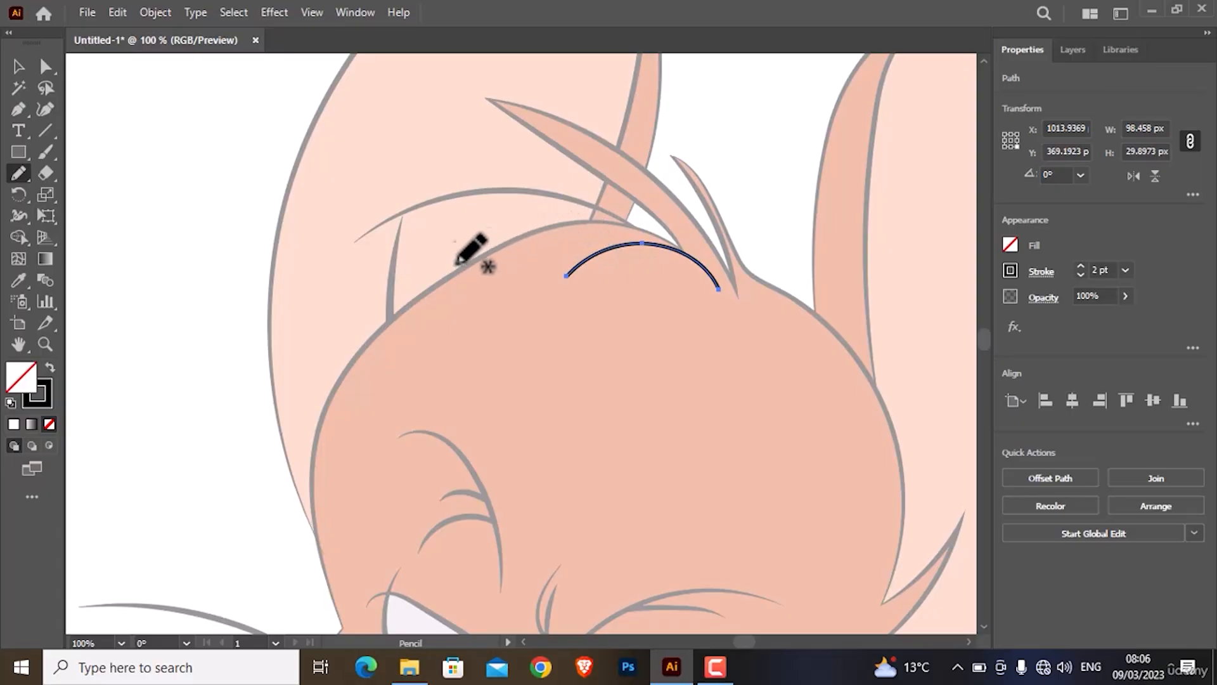
key("ctrl+z")
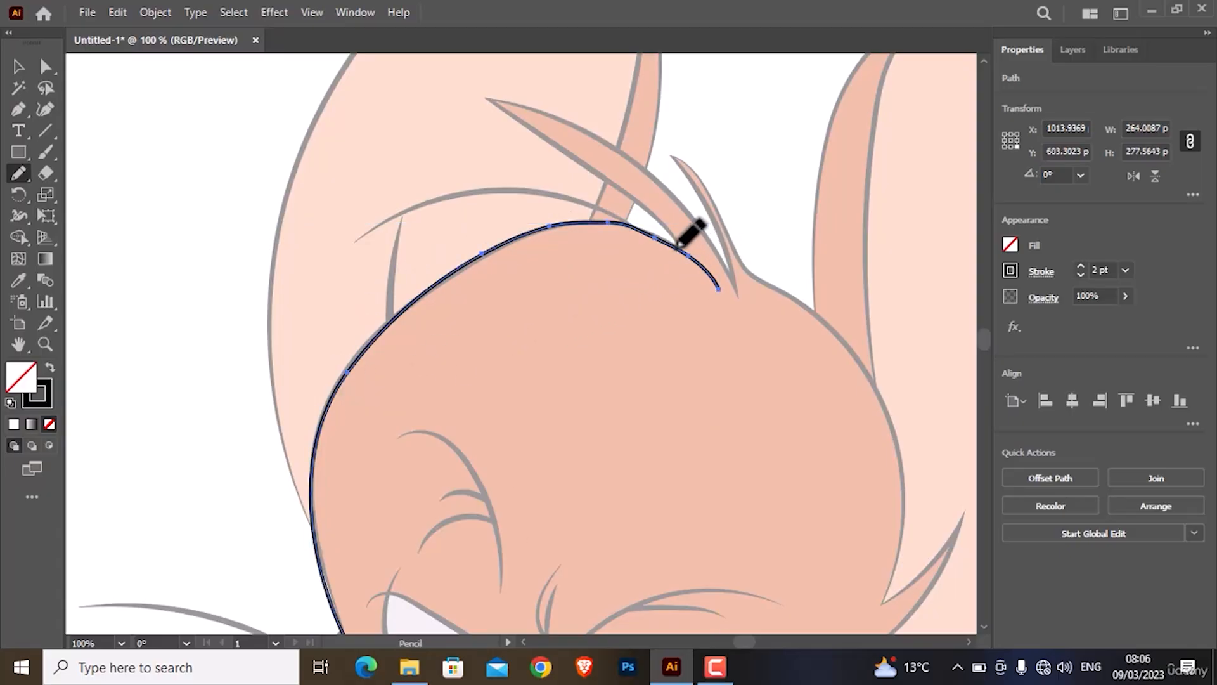
mouse_move(666, 241)
left_mouse_down()
mouse_move(587, 219)
mouse_move(508, 244)
mouse_move(540, 240)
mouse_move(564, 266)
mouse_move(622, 272)
mouse_move(632, 236)
mouse_move(653, 222)
left_mouse_up()
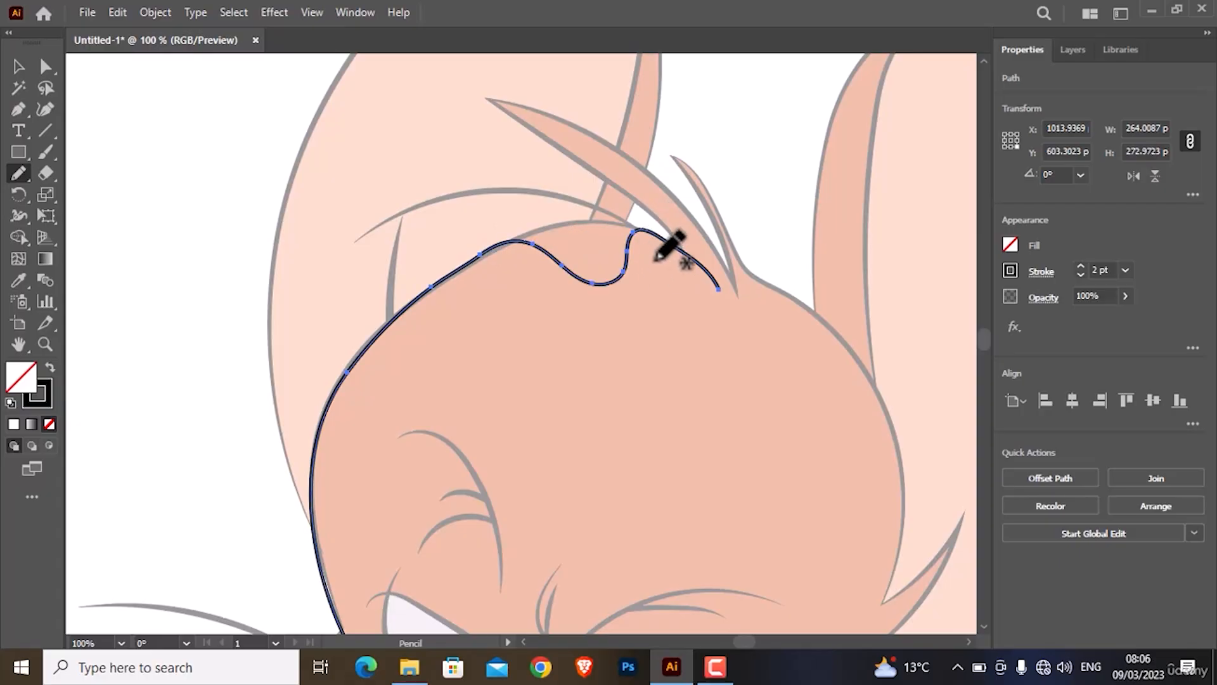
key("ctrl+z")
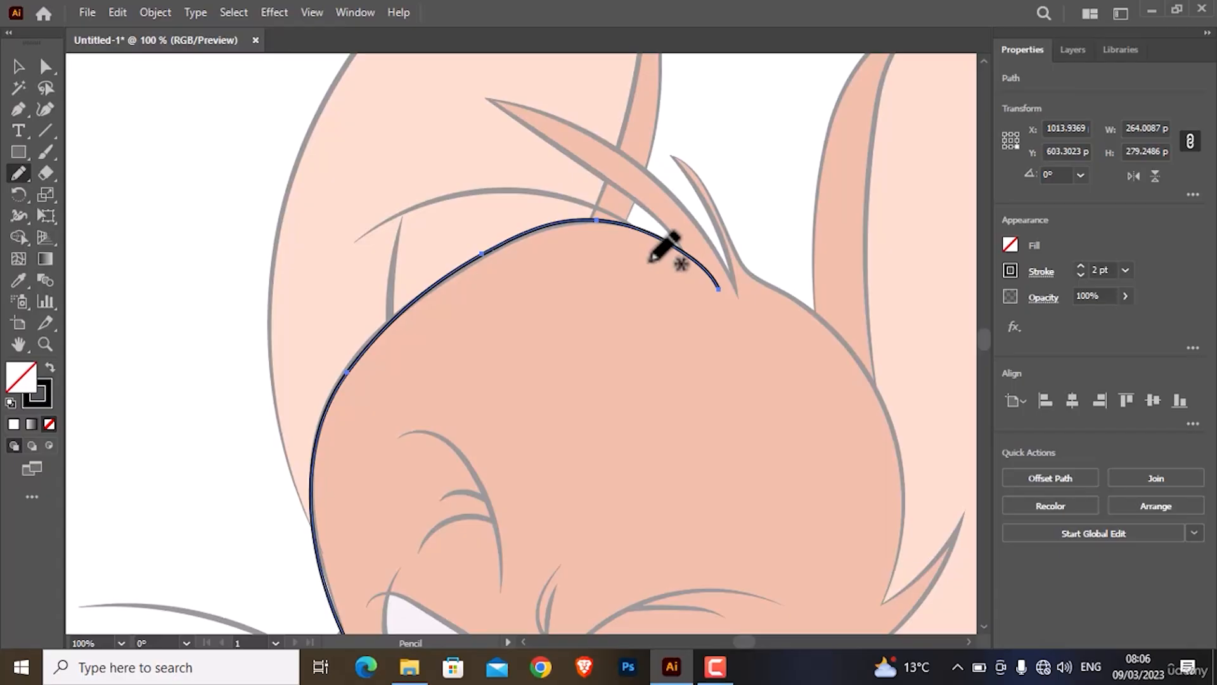
- Trace the cheek and jaw outline, about 166 x 168 px, and the folded arm's outer edge, about 113 x 126 px
scroll(650, 259, "down", 10)
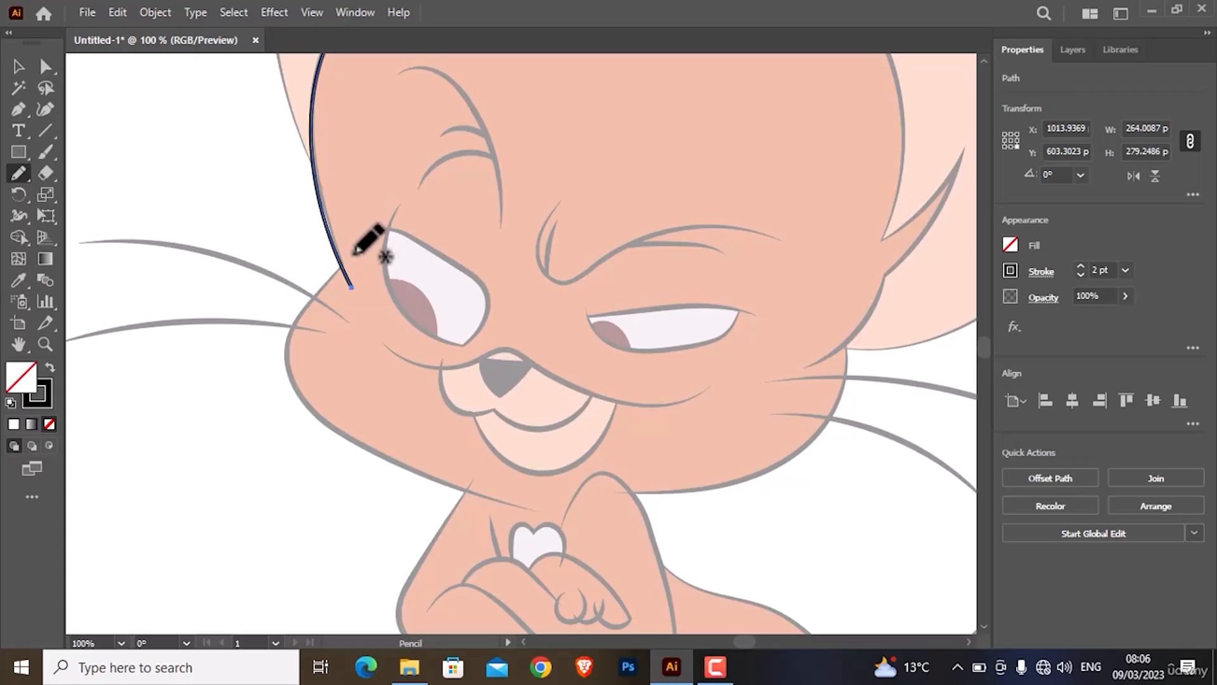
mouse_move(355, 252)
left_mouse_down()
mouse_move(294, 328)
mouse_move(293, 383)
mouse_move(365, 449)
mouse_move(545, 513)
left_mouse_up()
scroll(497, 413, "down", 5)
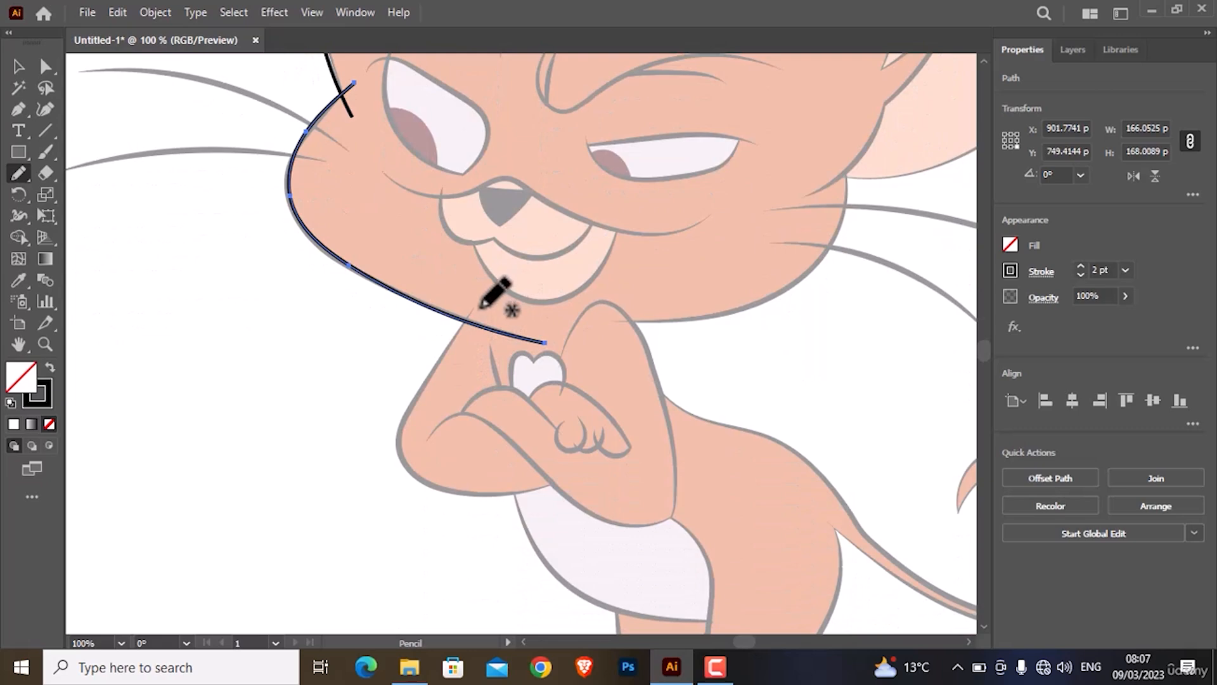
mouse_move(479, 300)
left_mouse_down()
mouse_move(408, 410)
mouse_move(403, 466)
mouse_move(478, 499)
mouse_move(574, 472)
left_mouse_up()
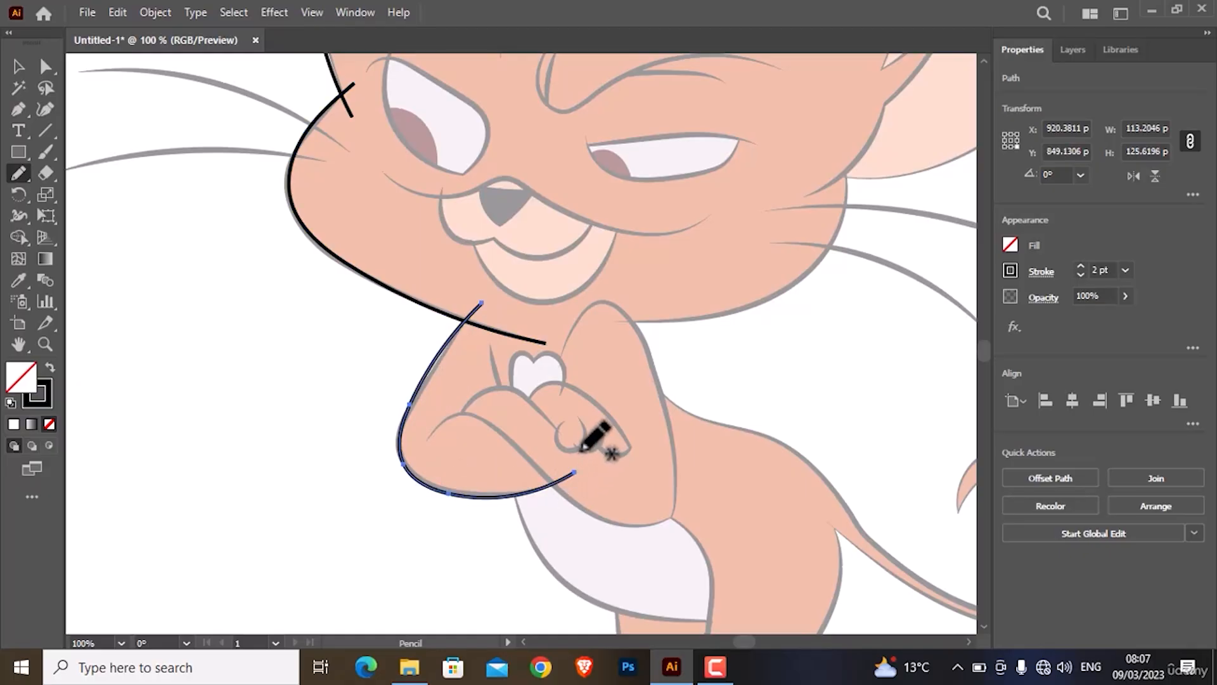
- Try tracing the belly edge beneath the folded arm while the arm path is selected, and undo both pencil strokes
scroll(550, 415, "down", 3)
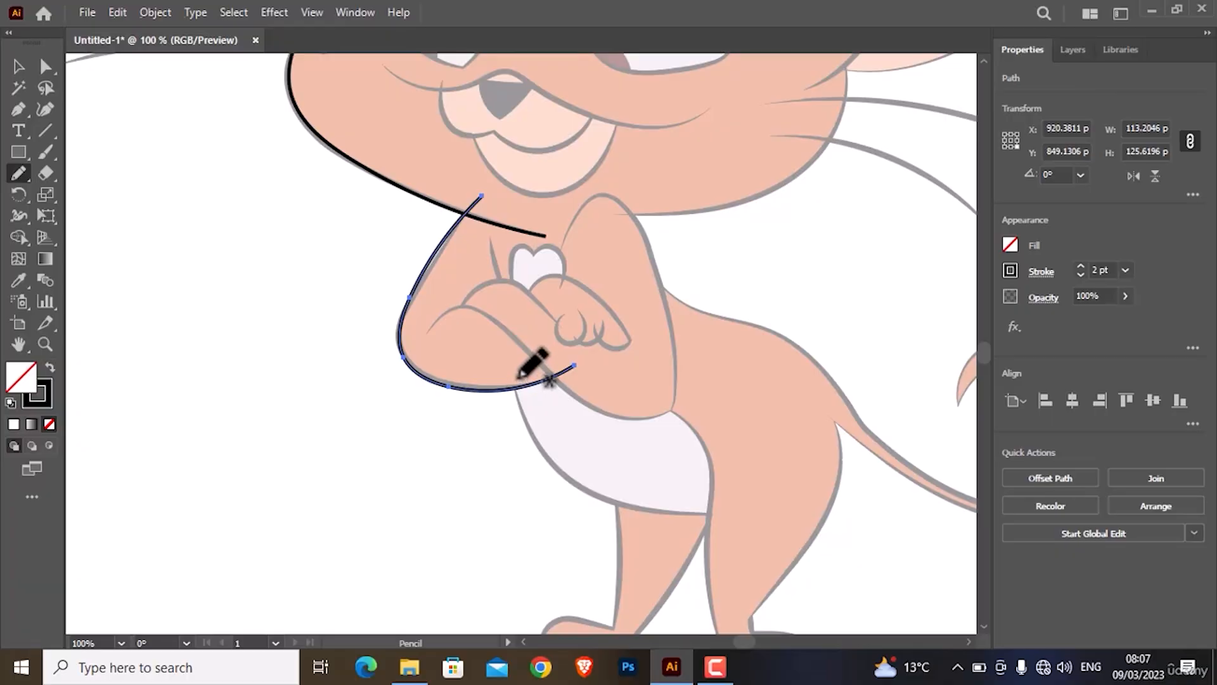
scroll(517, 378, "up", 3)
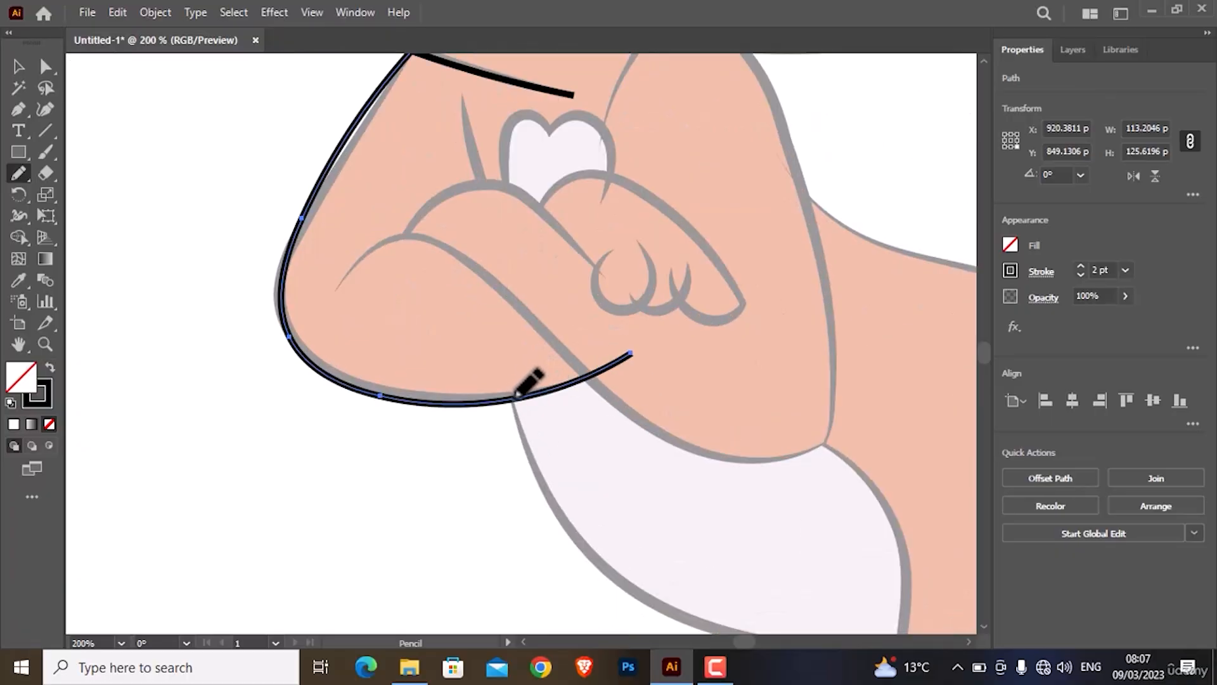
left_click_drag(518, 422, 546, 490)
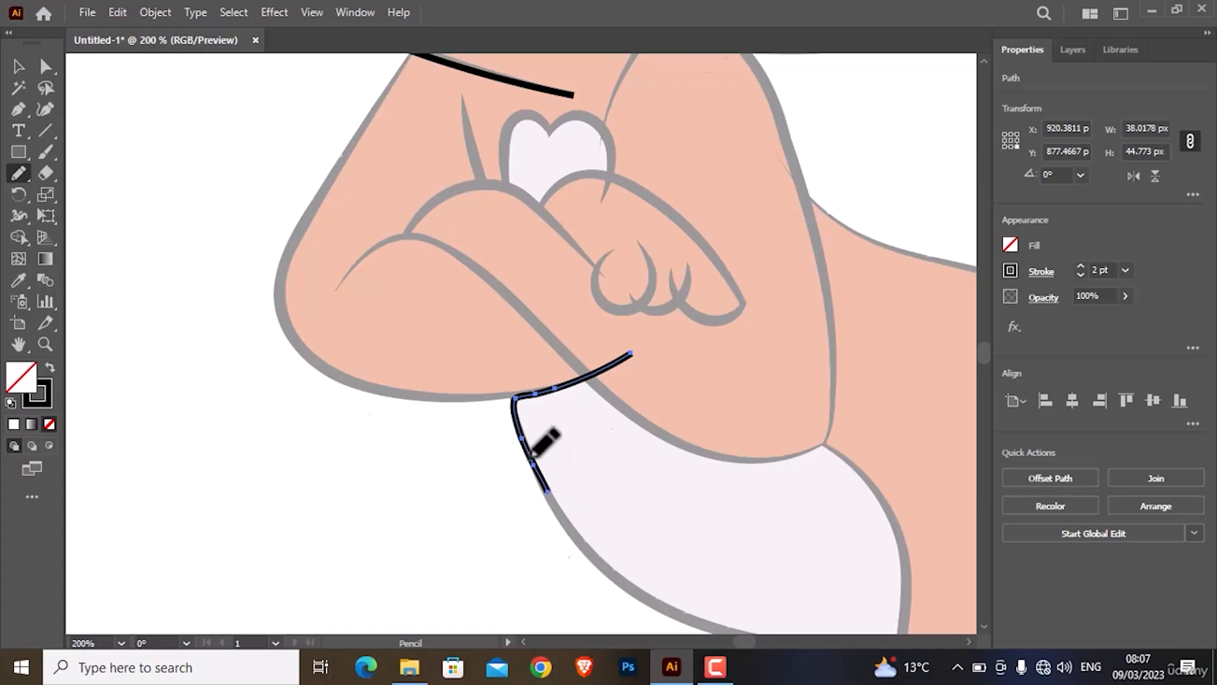
scroll(523, 436, "up", 2)
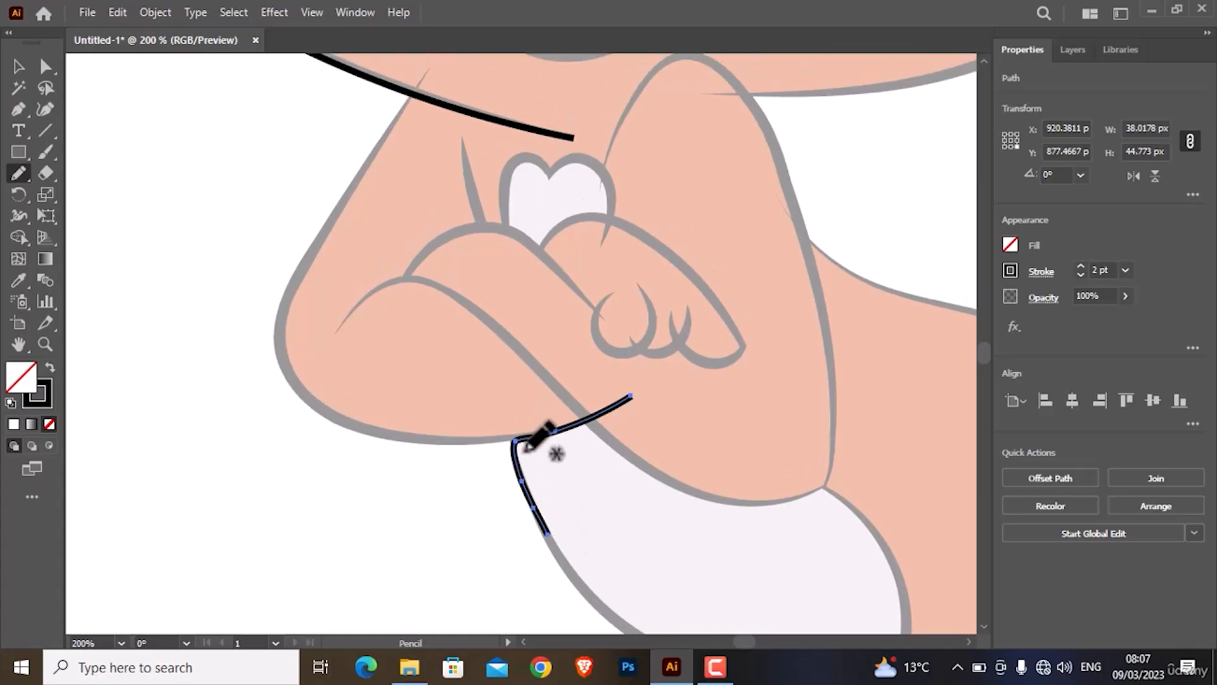
key("ctrl+z")
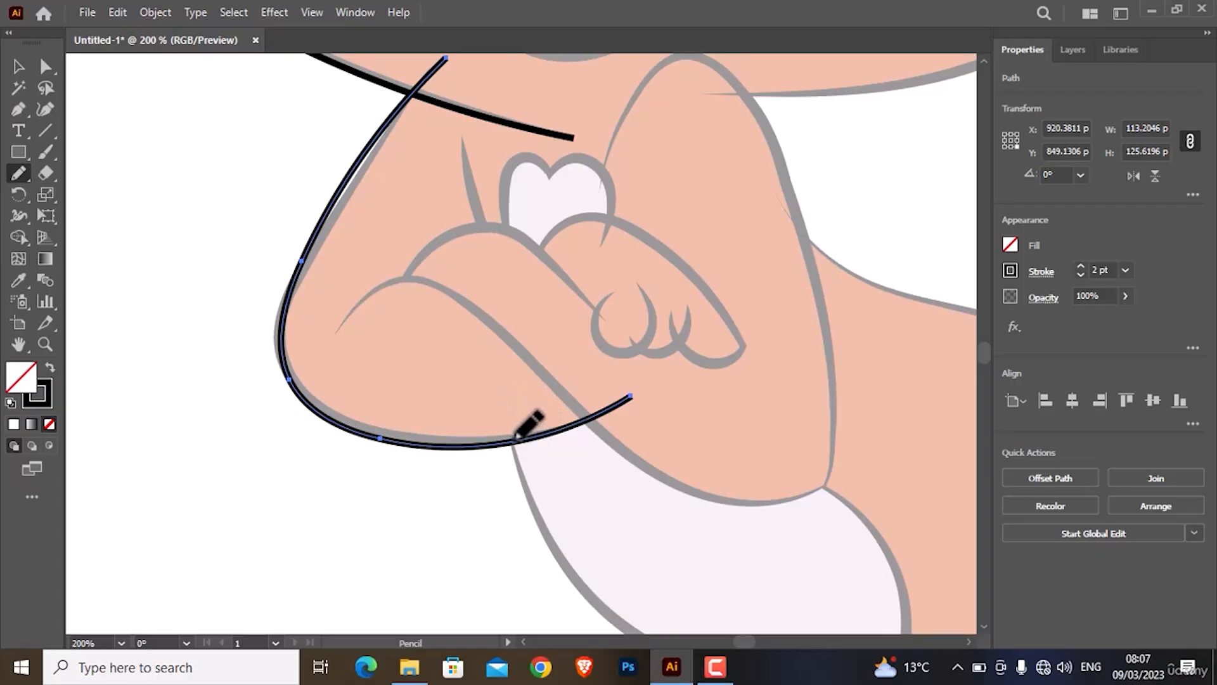
left_click_drag(538, 450, 547, 461)
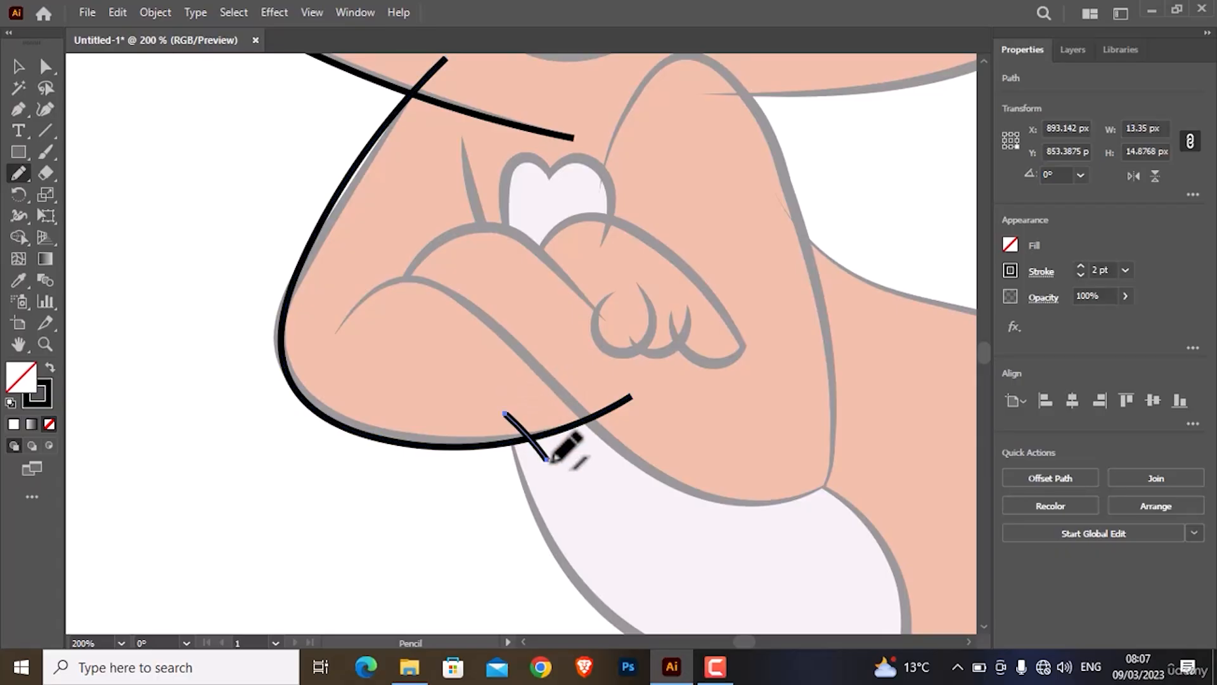
key("ctrl+z")
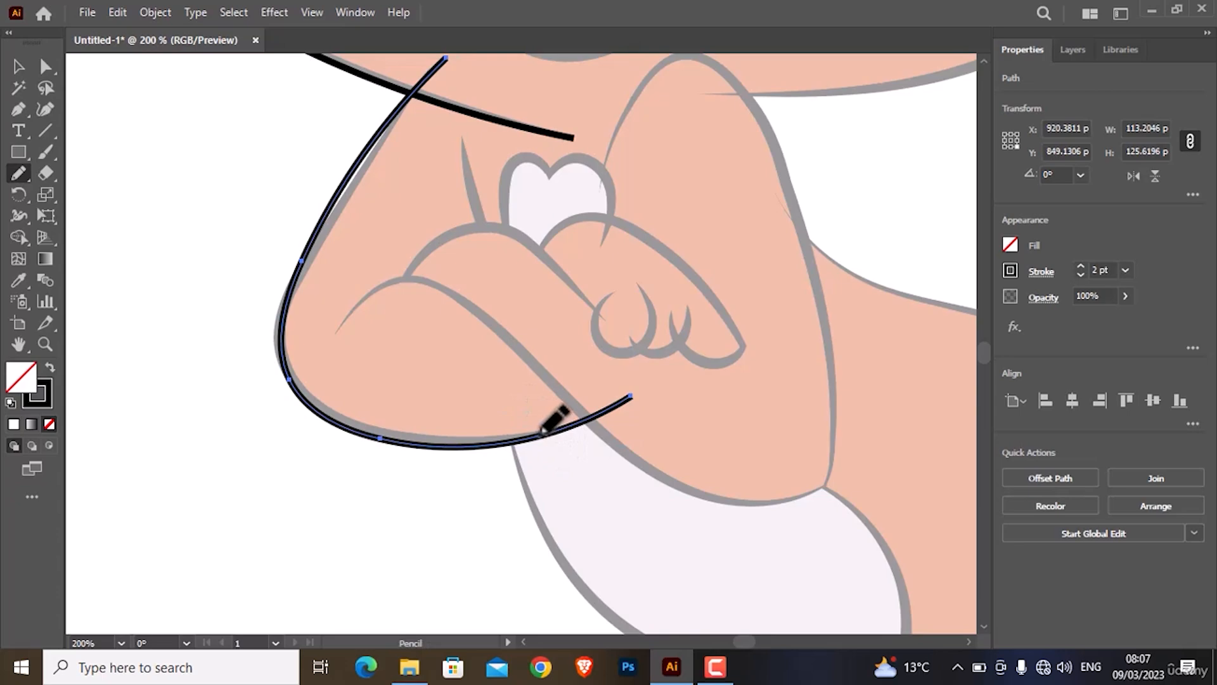
- Deselect the arm path, then trace the belly's lower edge, about 132 x 84 px, and the front leg with its foot
left_click(508, 408, "ctrl")
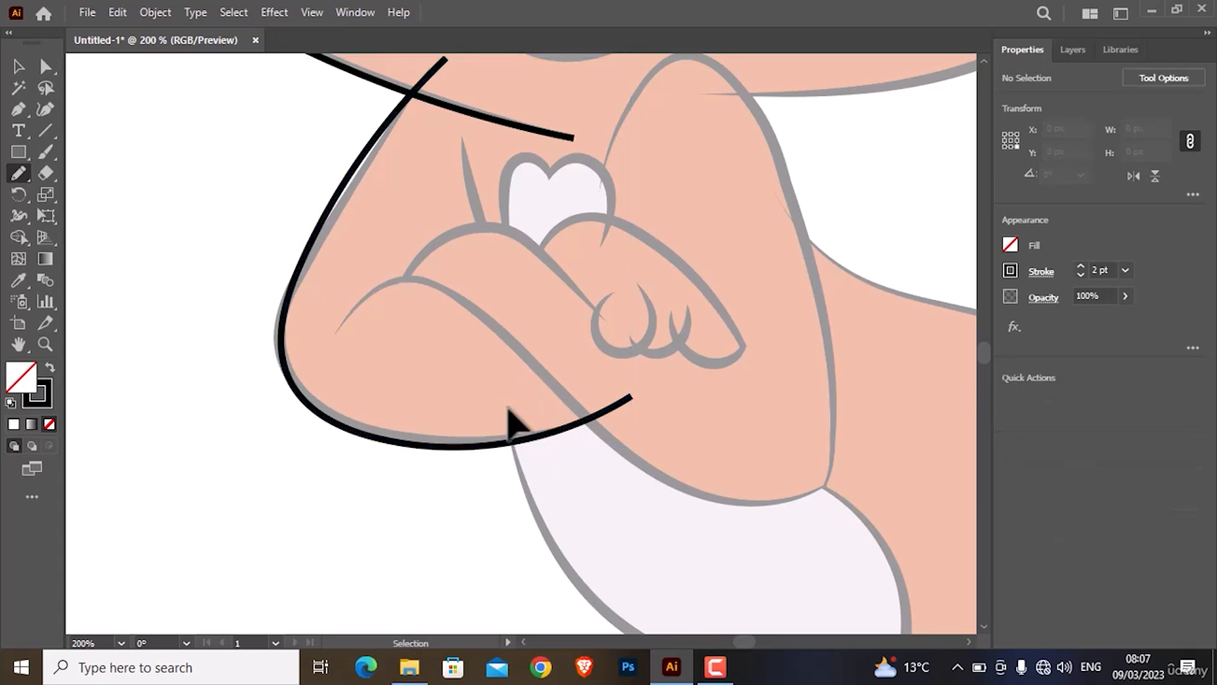
mouse_move(513, 431)
left_mouse_down()
mouse_move(530, 505)
mouse_move(567, 571)
mouse_move(609, 609)
mouse_move(573, 519)
mouse_move(668, 439)
mouse_move(888, 476)
mouse_move(915, 468)
left_mouse_up()
scroll(895, 454, "up", 2)
scroll(896, 453, "down", 2)
scroll(842, 408, "down", 3)
scroll(736, 416, "up", 3)
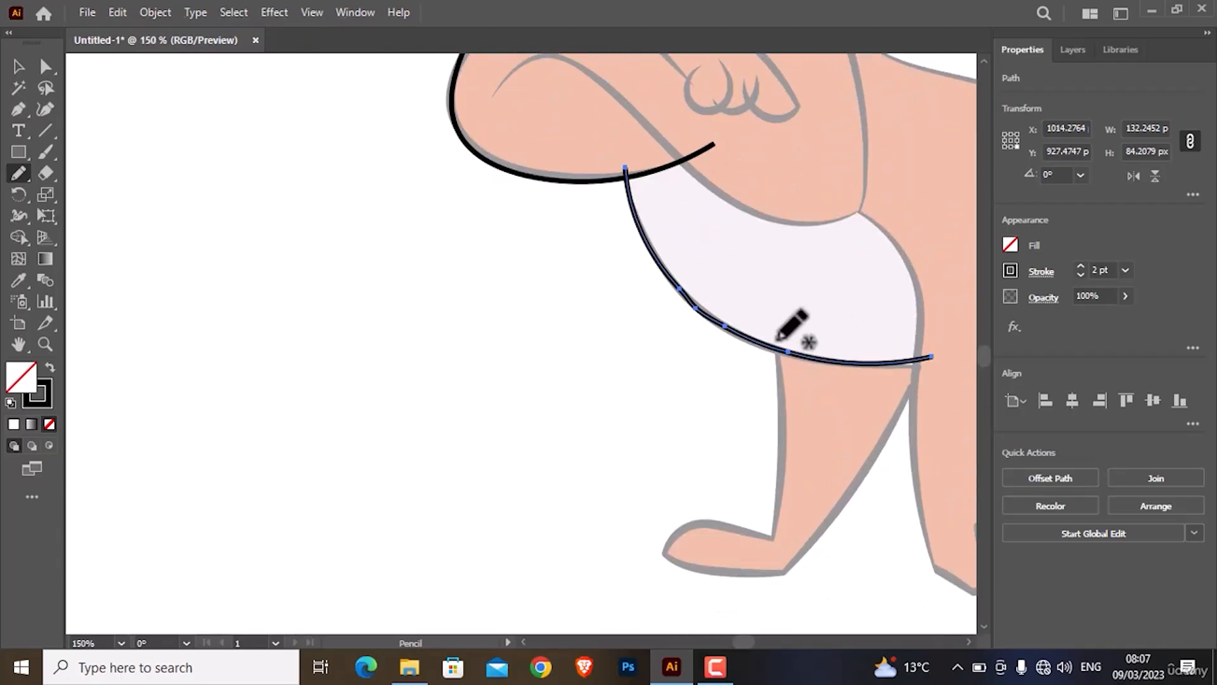
left_click_drag(781, 485, 763, 564)
mouse_move(784, 539)
left_mouse_down()
mouse_move(699, 524)
mouse_move(657, 562)
mouse_move(817, 564)
left_mouse_up()
mouse_move(776, 584)
left_mouse_down()
mouse_move(850, 511)
mouse_move(939, 337)
left_mouse_up()
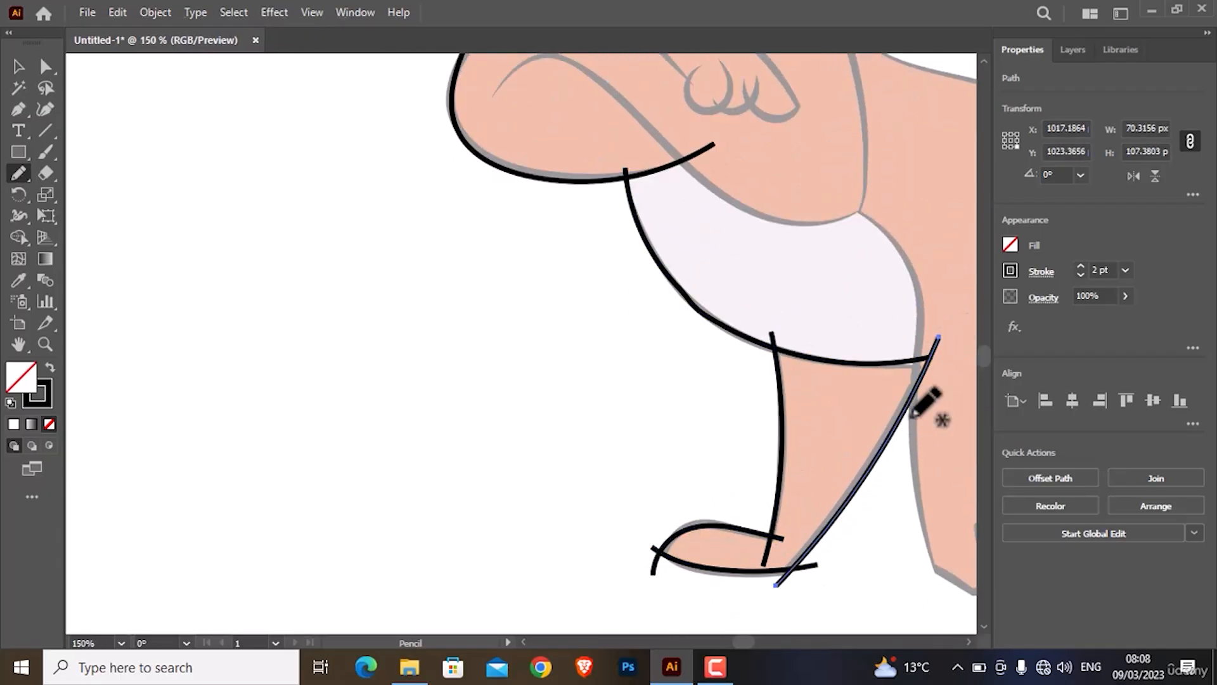
- Trace the belly's curved inner edge, the second leg with its foot, and the rump
scroll(813, 609, "right", 5)
mouse_move(812, 611)
left_mouse_down()
mouse_move(648, 613)
mouse_move(623, 576)
mouse_move(625, 379)
mouse_move(533, 237)
mouse_move(507, 229)
left_mouse_up()
scroll(638, 307, "up", 2)
mouse_move(628, 365)
left_mouse_down()
mouse_move(609, 319)
mouse_move(522, 252)
left_mouse_up()
scroll(634, 304, "up", 1)
scroll(634, 304, "down", 7)
mouse_move(805, 536)
left_mouse_down()
mouse_move(669, 469)
mouse_move(685, 440)
left_mouse_up()
left_click_drag(680, 457, 786, 146)
mouse_move(763, 288)
left_mouse_down()
mouse_move(630, 353)
mouse_move(504, 442)
left_mouse_up()
left_click_drag(568, 406, 540, 280)
- Trace the tail's outer edge out to its curled tip and its inner edge back along the spine, about 318 x 162 px
scroll(607, 369, "down", 1)
mouse_move(556, 326)
left_mouse_down()
mouse_move(863, 410)
mouse_move(692, 300)
mouse_move(697, 321)
left_mouse_up()
mouse_move(688, 330)
left_mouse_down()
mouse_move(850, 295)
mouse_move(684, 403)
mouse_move(411, 217)
mouse_move(381, 173)
left_mouse_up()
- Trace the tail-side arm's outer edge and the jaw up toward the ear, about 148 x 105 px, redrawing the jaw's curve
scroll(439, 446, "up", 9)
scroll(418, 429, "right", 2)
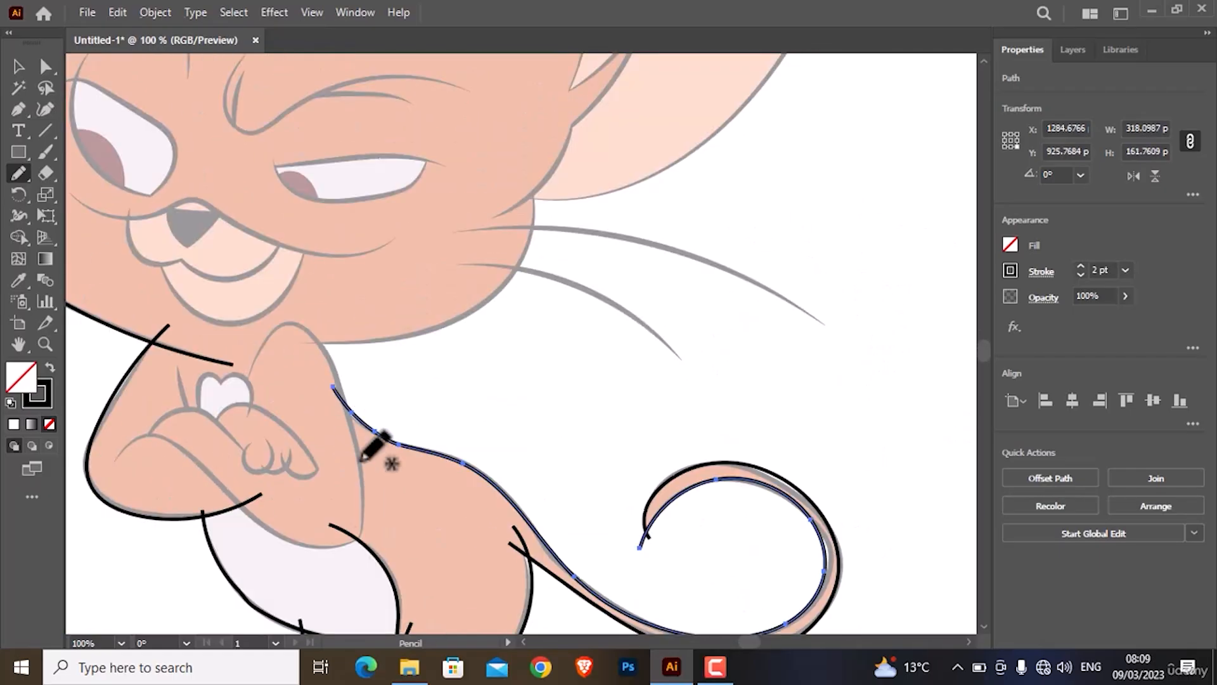
mouse_move(357, 552)
left_mouse_down()
mouse_move(331, 361)
mouse_move(246, 393)
left_mouse_up()
scroll(273, 399, "up", 3)
mouse_move(305, 404)
left_mouse_down()
mouse_move(362, 408)
mouse_move(529, 225)
left_mouse_up()
mouse_move(531, 244)
left_mouse_down()
mouse_move(534, 298)
mouse_move(495, 371)
left_mouse_up()
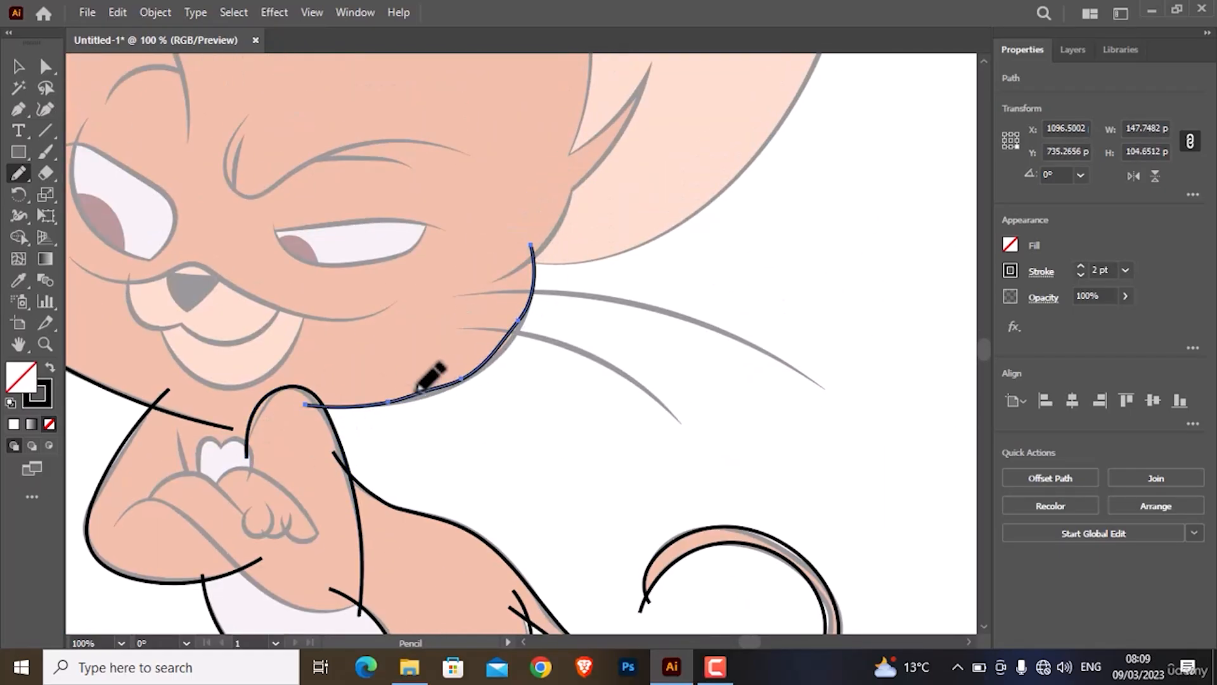
mouse_move(412, 399)
left_mouse_down()
mouse_move(515, 339)
mouse_move(534, 279)
left_mouse_up()
- Trace the tail-side ear's outline and the upper edge of the head with three pencil strokes
scroll(535, 292, "up", 10)
scroll(534, 297, "down", 2)
left_click_drag(523, 398, 694, 218)
scroll(694, 217, "up", 6)
mouse_move(692, 369)
left_mouse_down()
mouse_move(679, 301)
mouse_move(584, 192)
mouse_move(522, 374)
mouse_move(349, 242)
mouse_move(486, 362)
left_mouse_up()
mouse_move(270, 462)
left_mouse_down()
mouse_move(381, 122)
mouse_move(385, 316)
left_mouse_up()
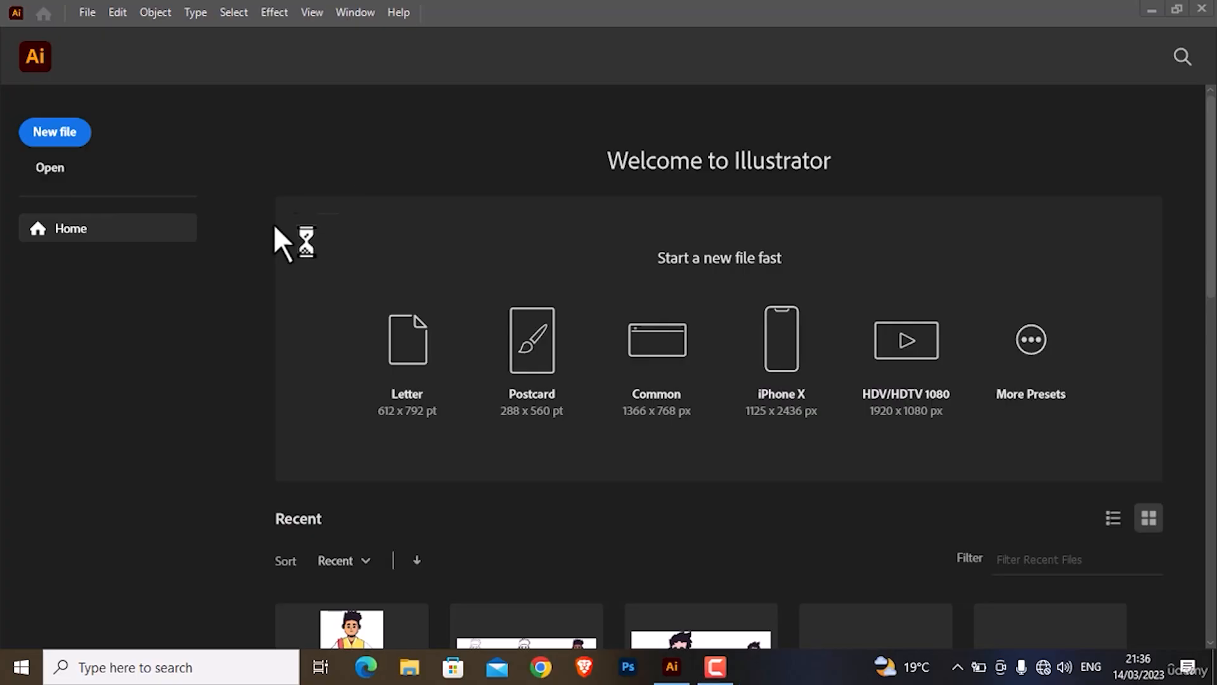
- Create a new 1920 x 1080 px RGB document named second
left_click(52, 131)
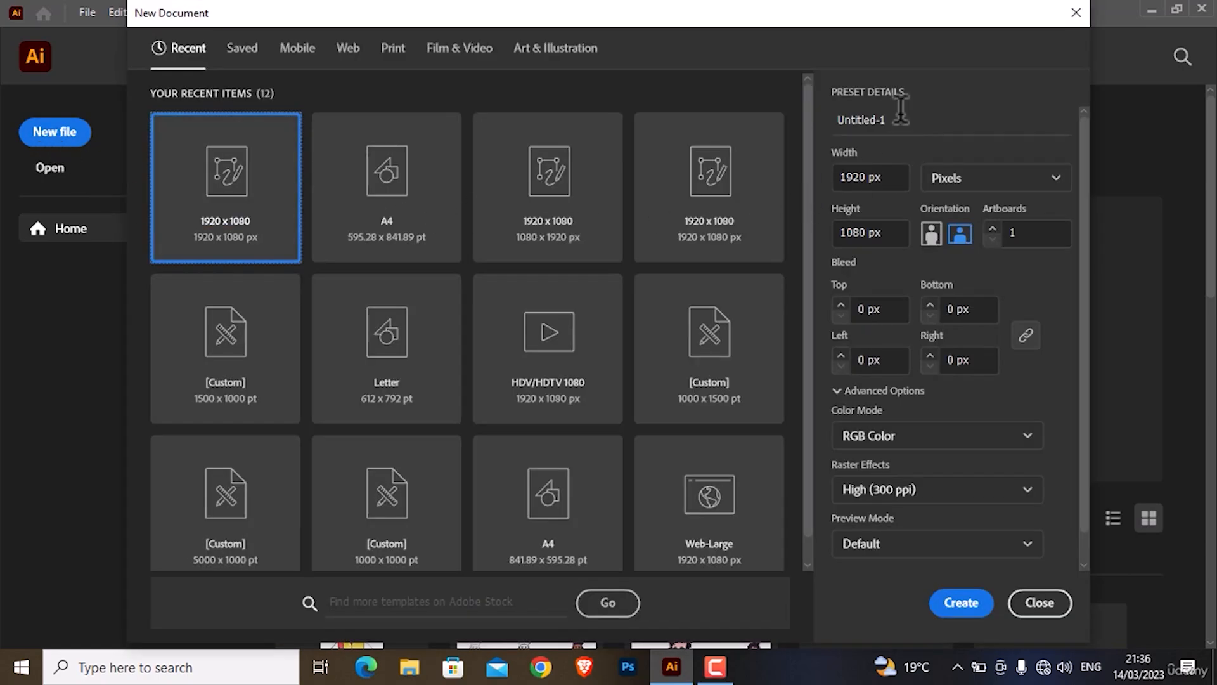
left_click_drag(891, 121, 853, 119)
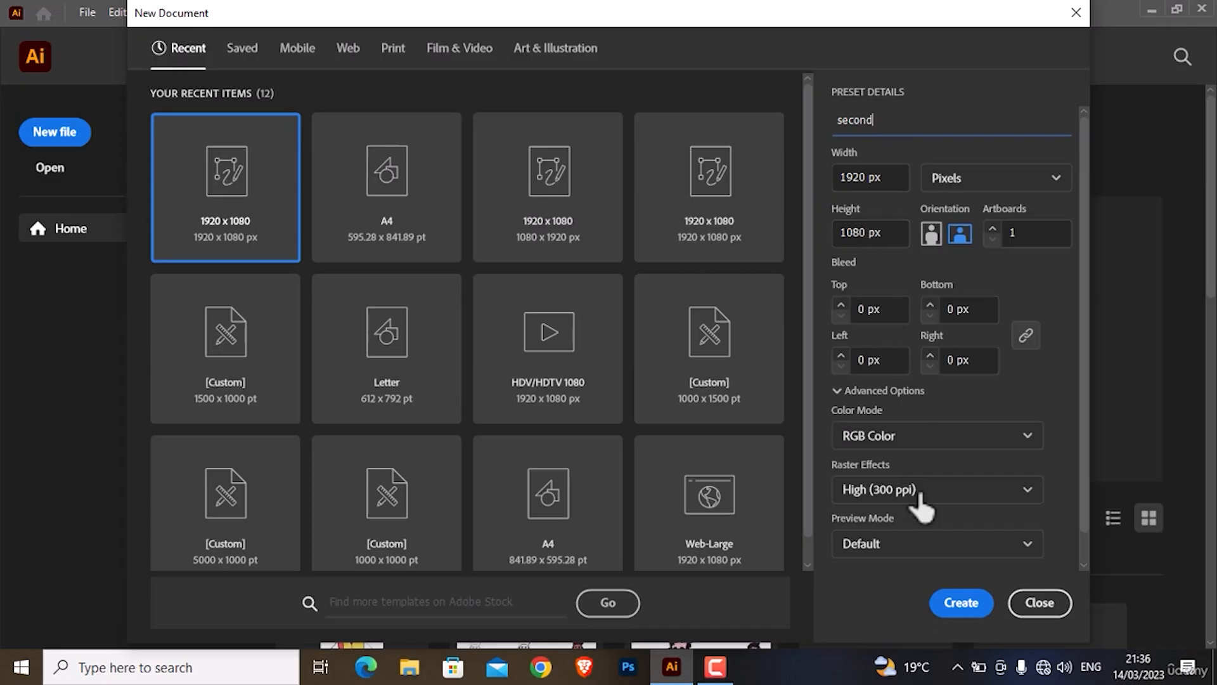
left_click(952, 602)
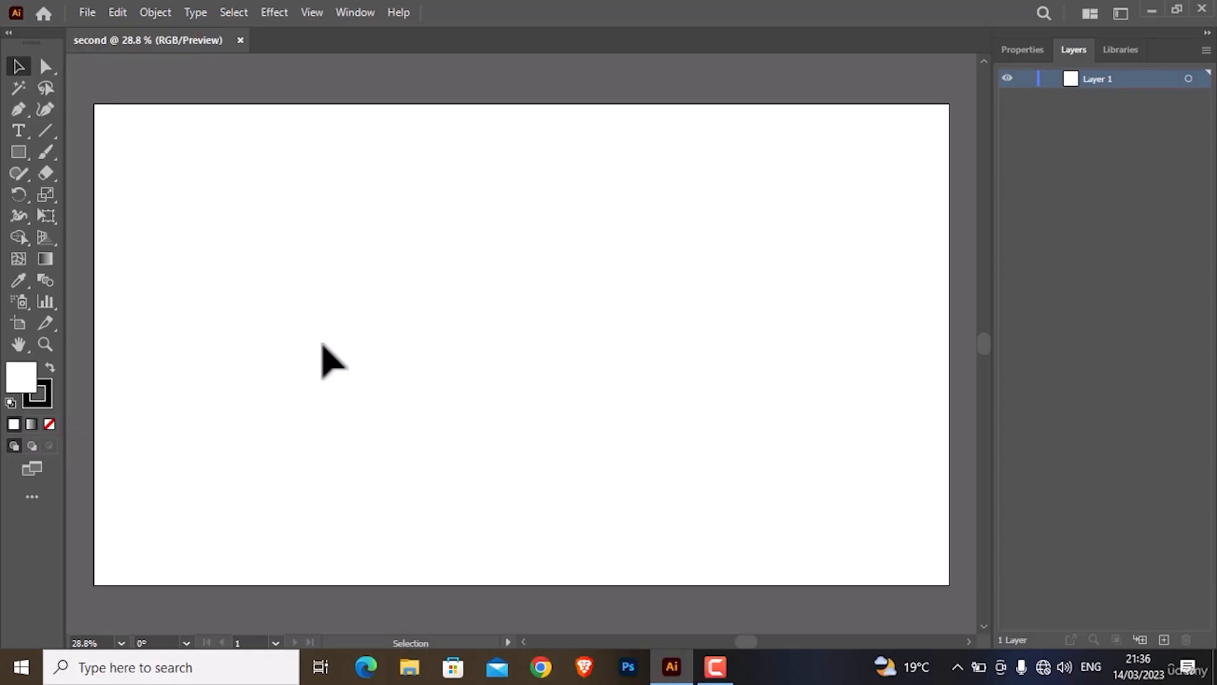
- Place the refrence image from the Desktop as a template, without linking it, and deselect it
left_click(87, 12)
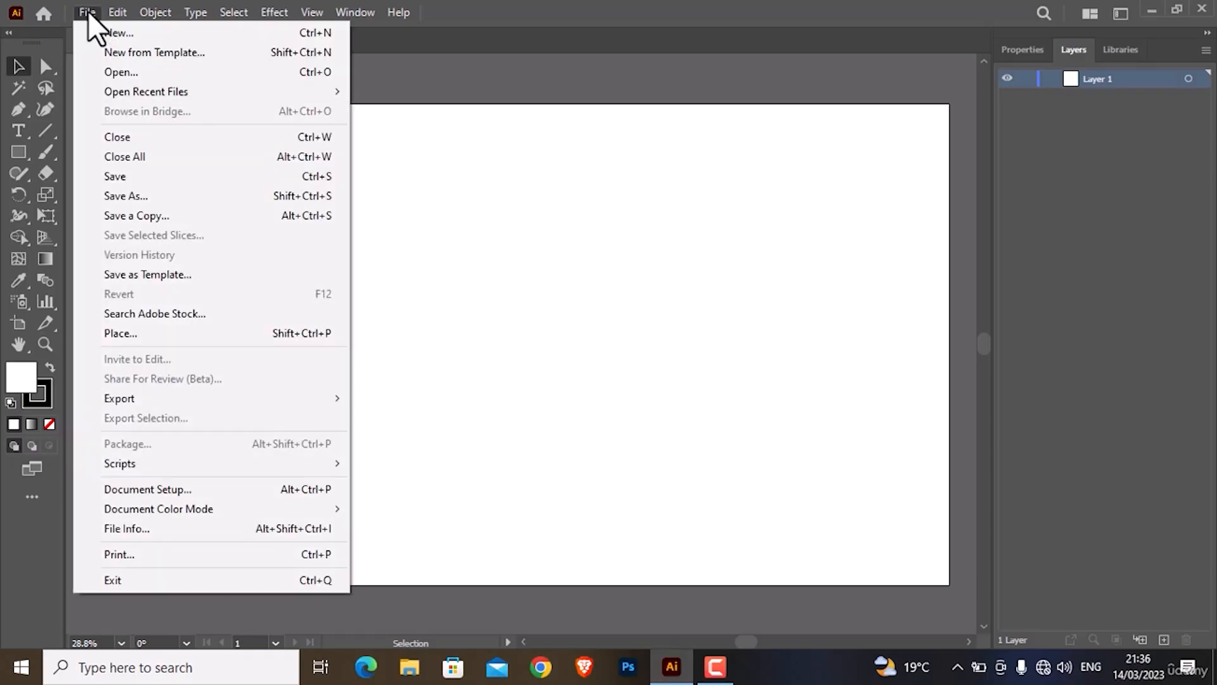
left_click(216, 325)
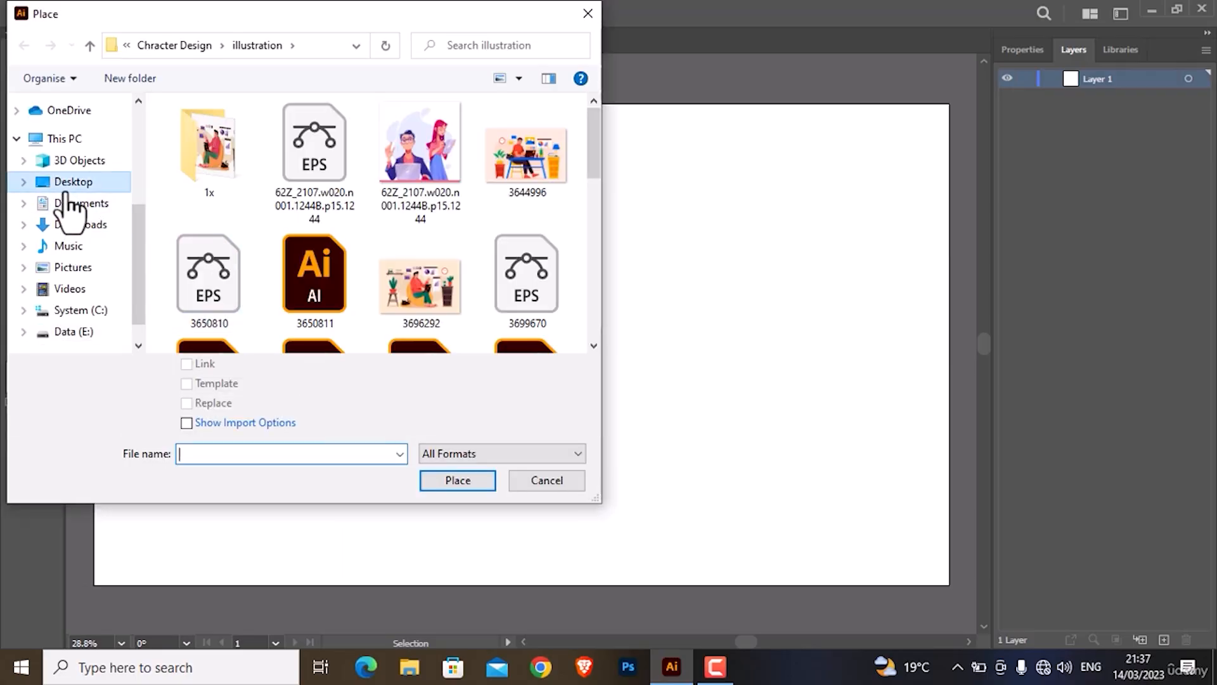
left_click(82, 182)
left_click(230, 176)
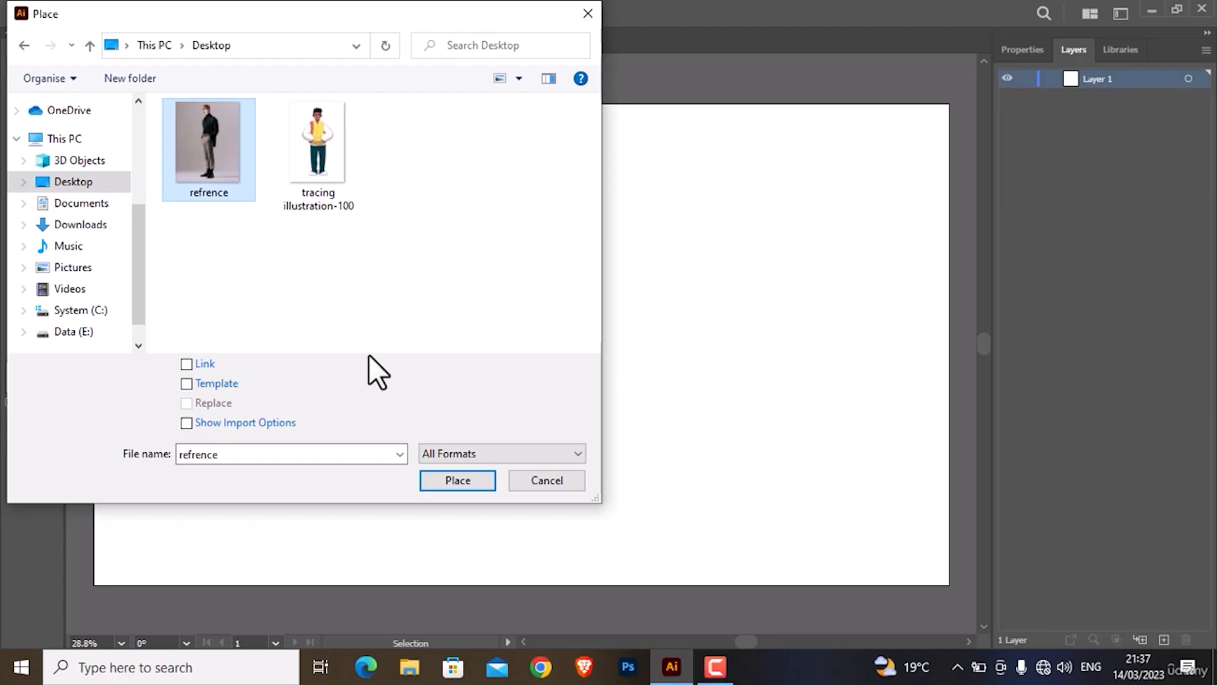
left_click(187, 364)
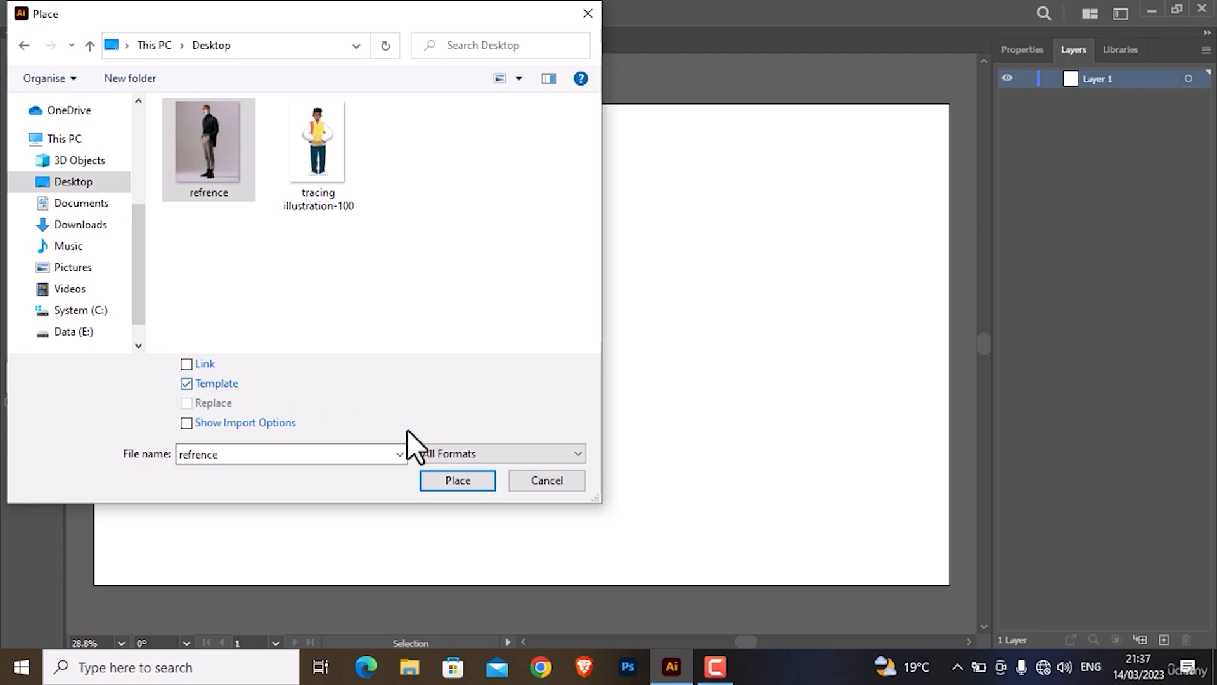
left_click(452, 478)
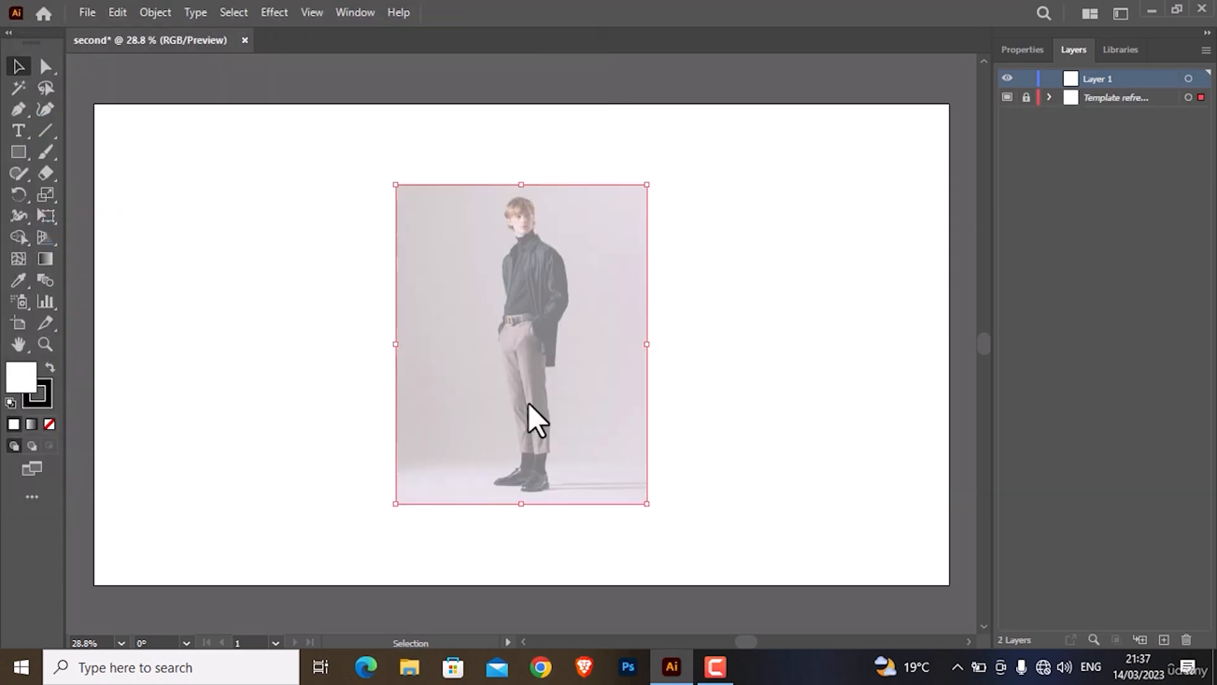
left_click(573, 352)
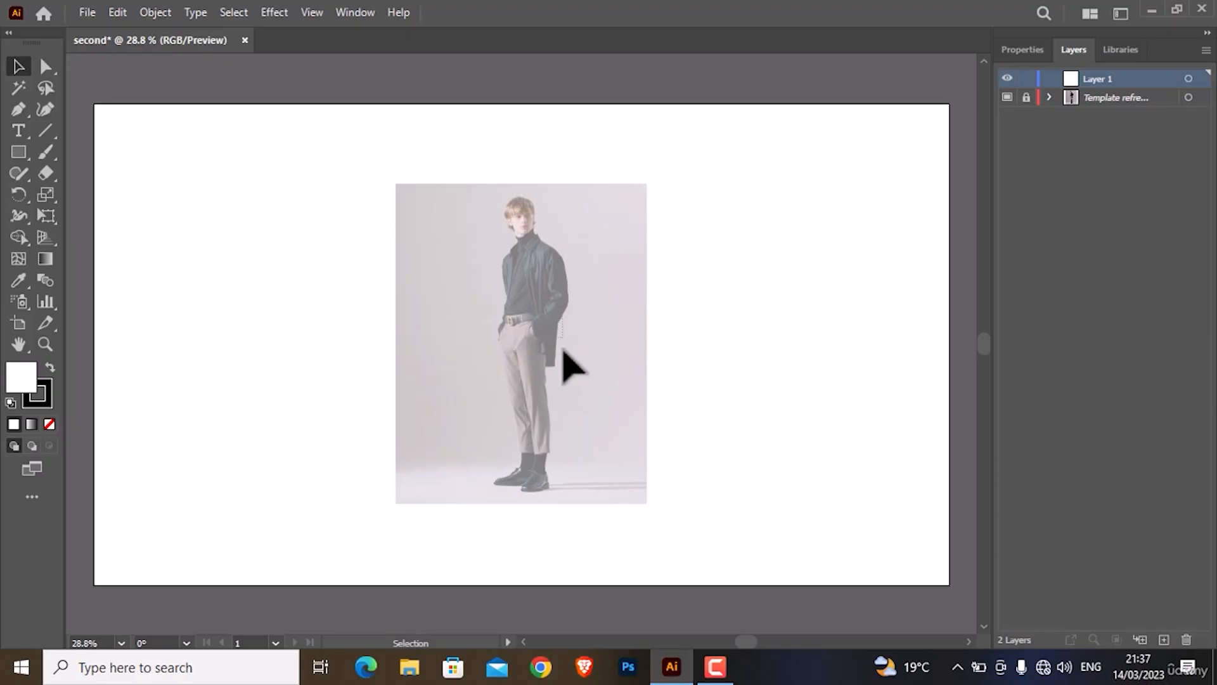
- Unlock the template layer, enlarge the photo to nearly the artboard's full height, and lock the layer again
left_click(1026, 97)
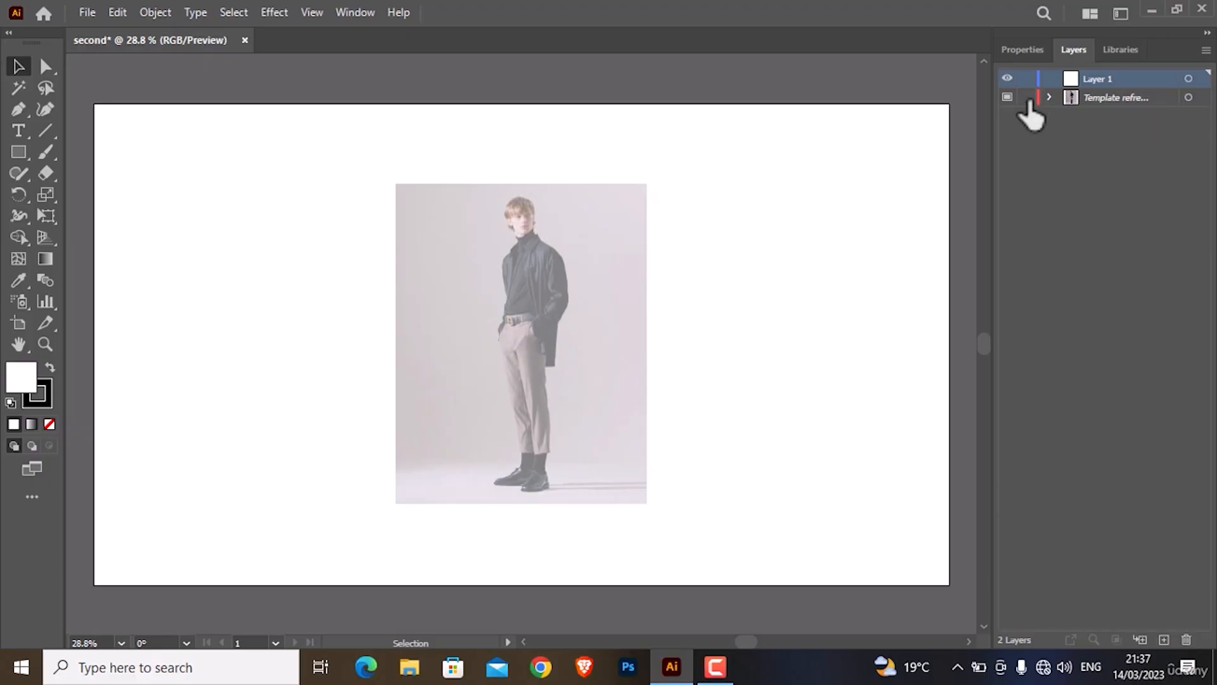
left_click(469, 323)
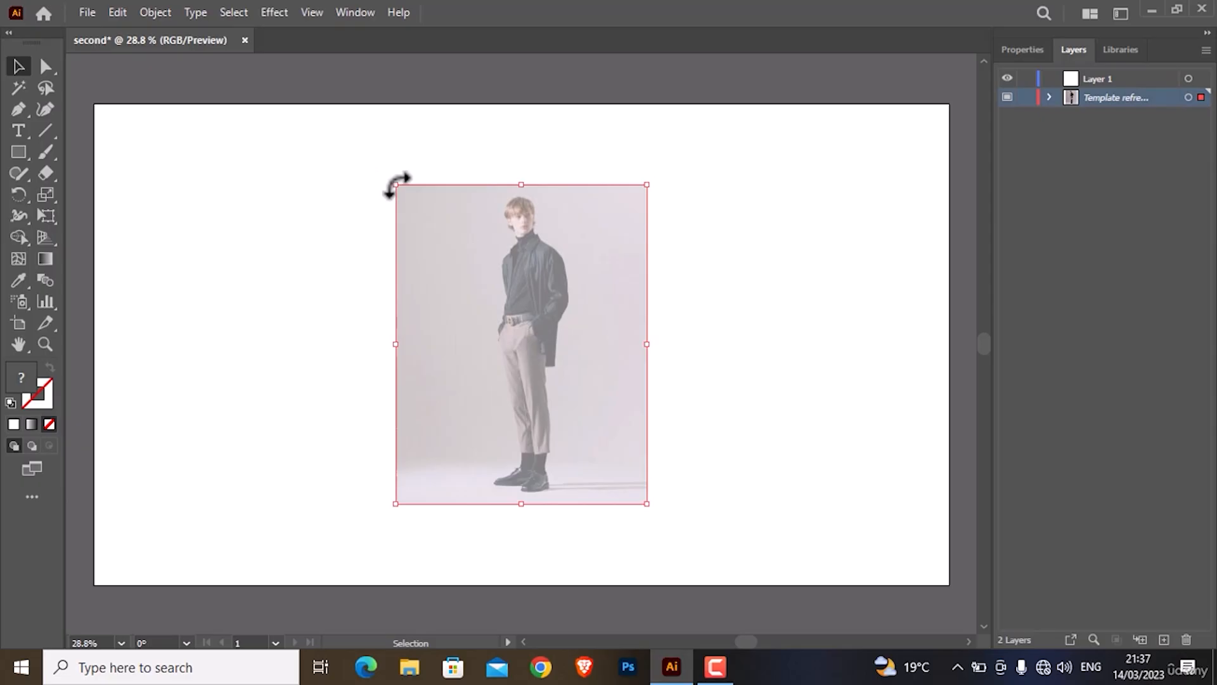
left_click_drag(396, 184, 336, 110)
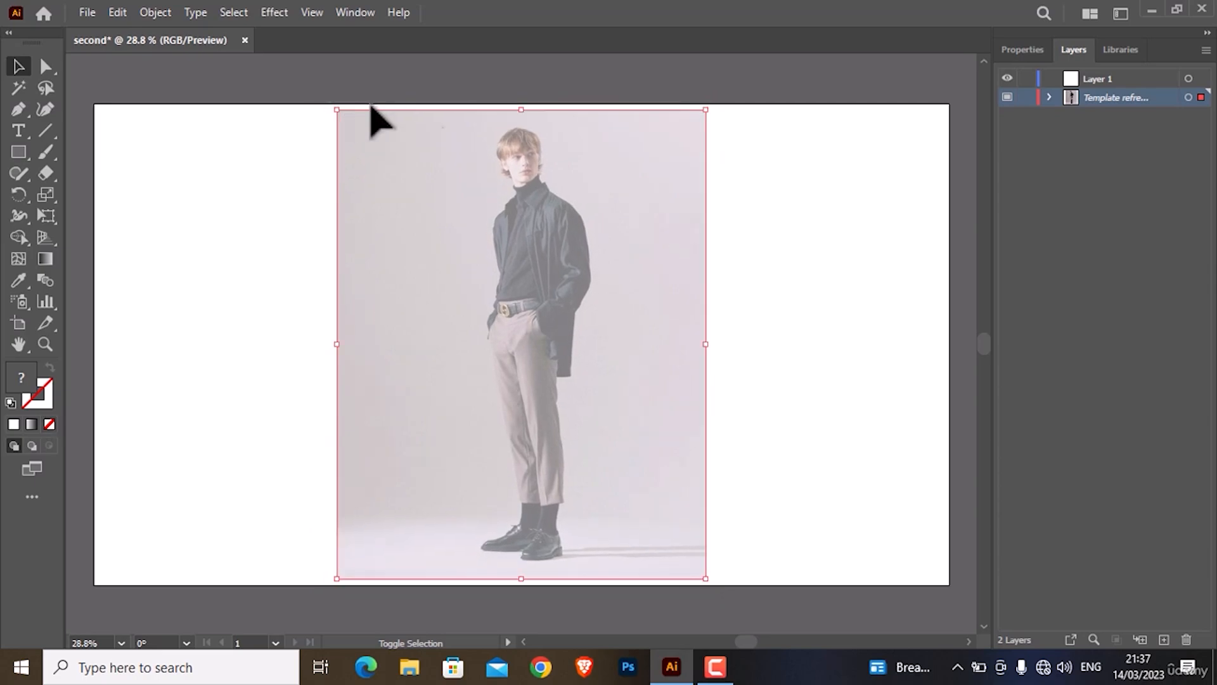
left_click(1026, 97)
- Rename Layer 1 as drawing
double_click(1094, 78)
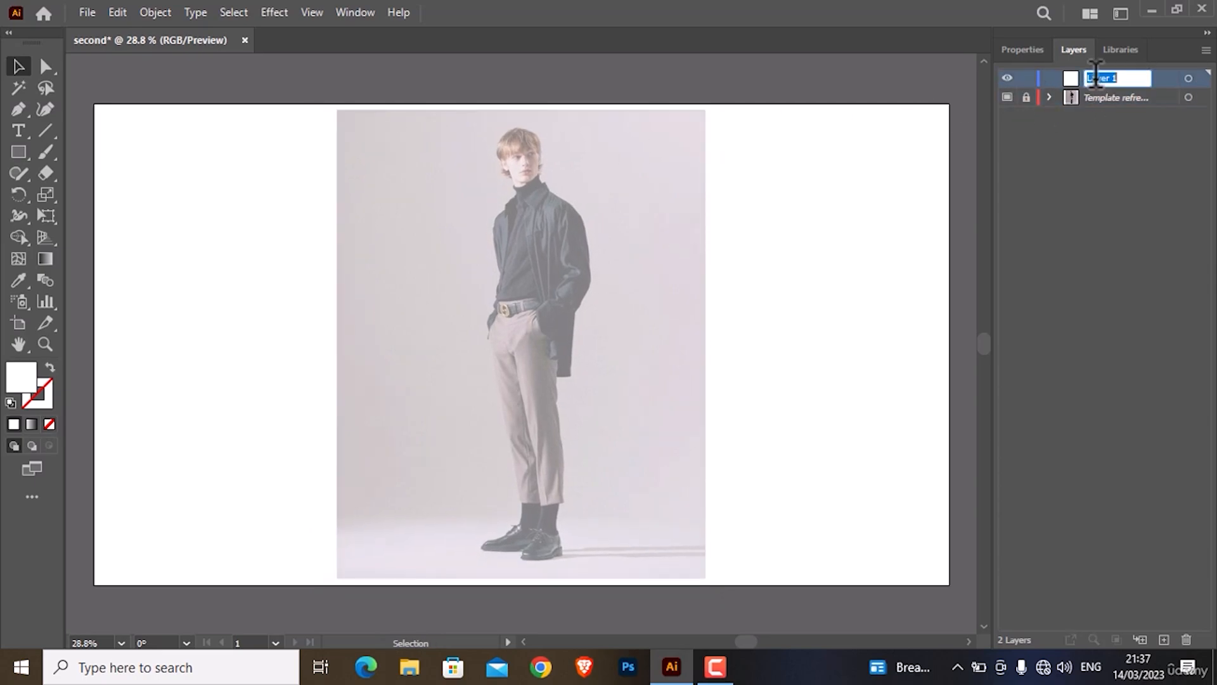
type("drawing")
key("Return")
- Choose the Pencil tool with no fill and a black 1 pt stroke, and accept its options with fidelity at Smooth
left_click(23, 168)
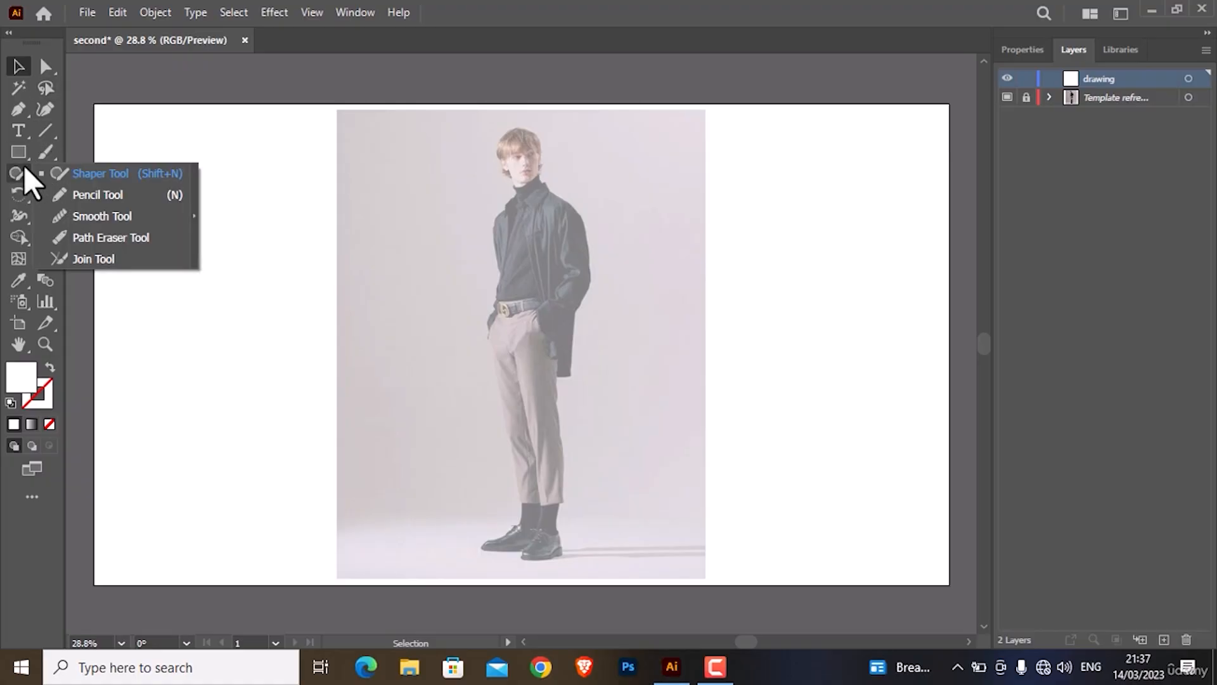
left_click(80, 191)
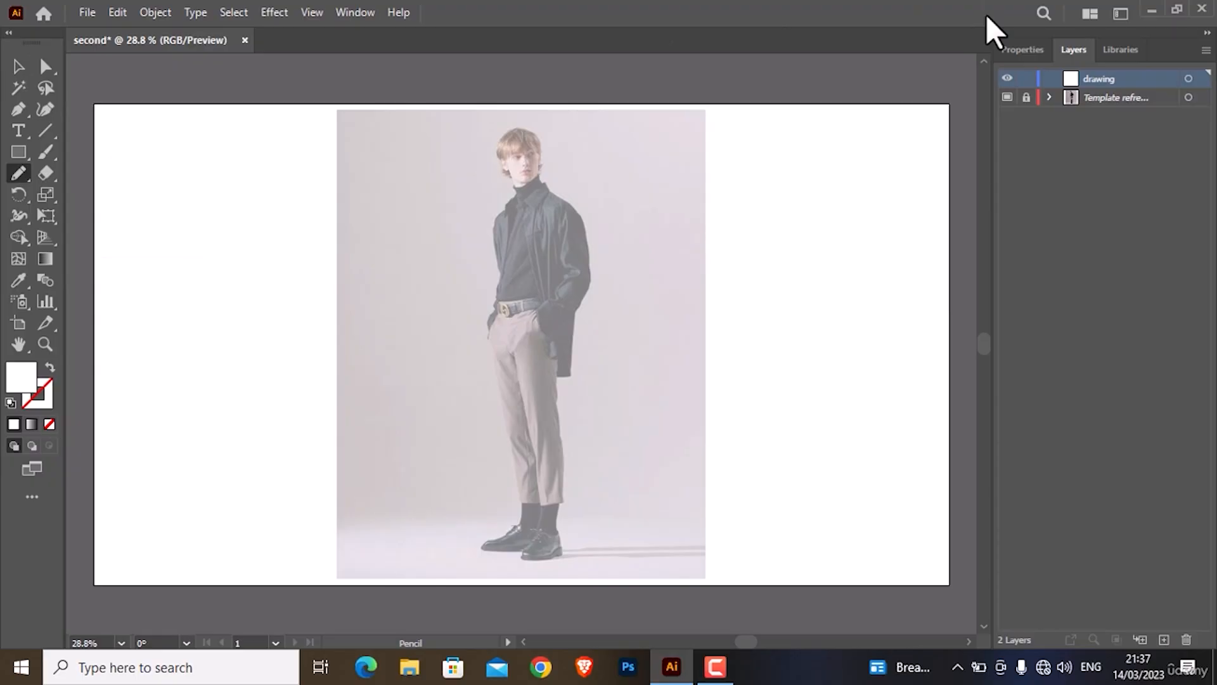
left_click(1020, 50)
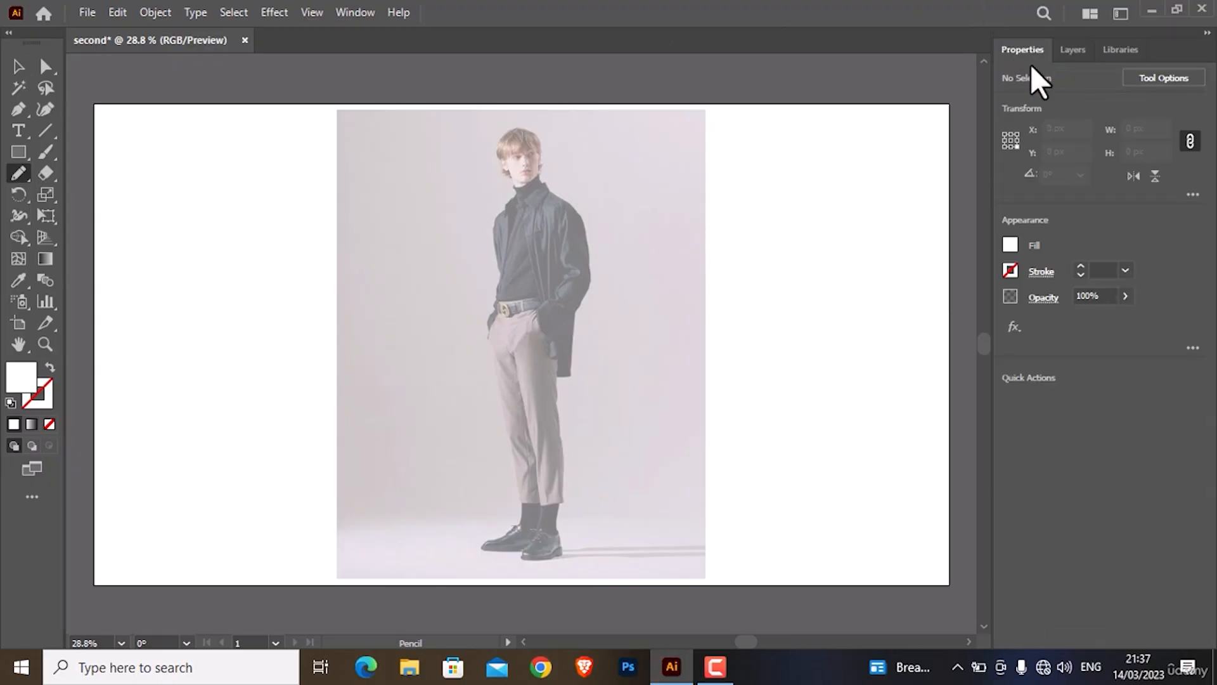
left_click(1009, 246)
left_click(816, 308)
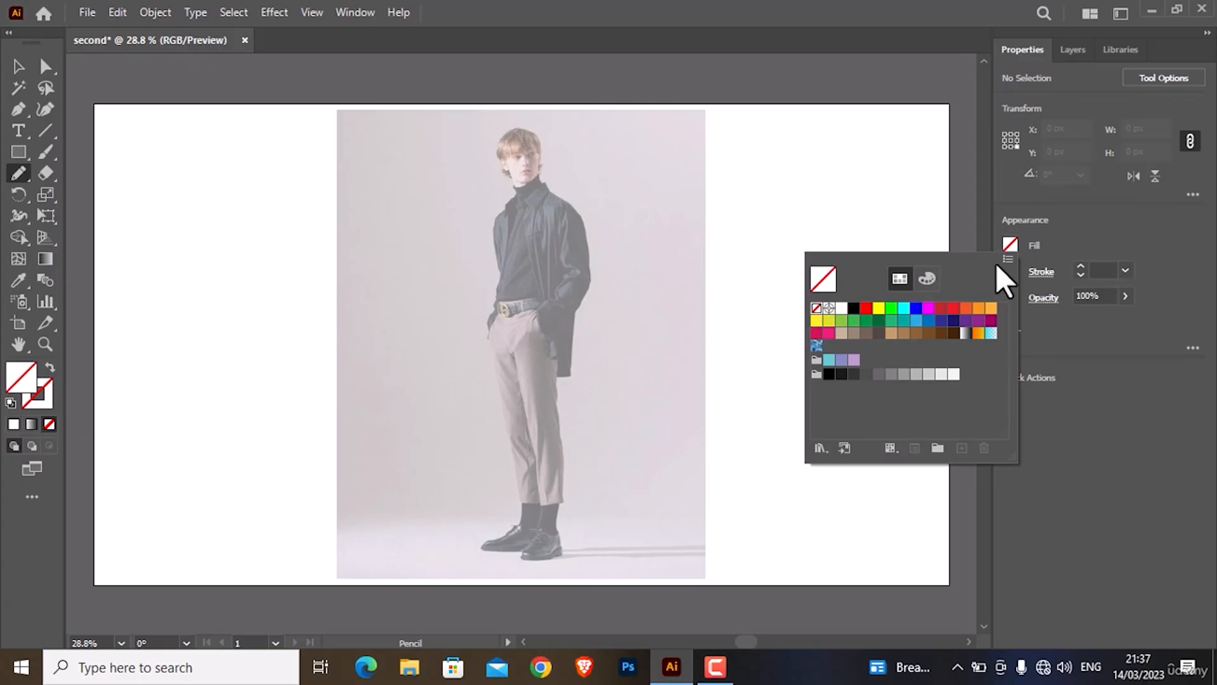
left_click(1009, 271)
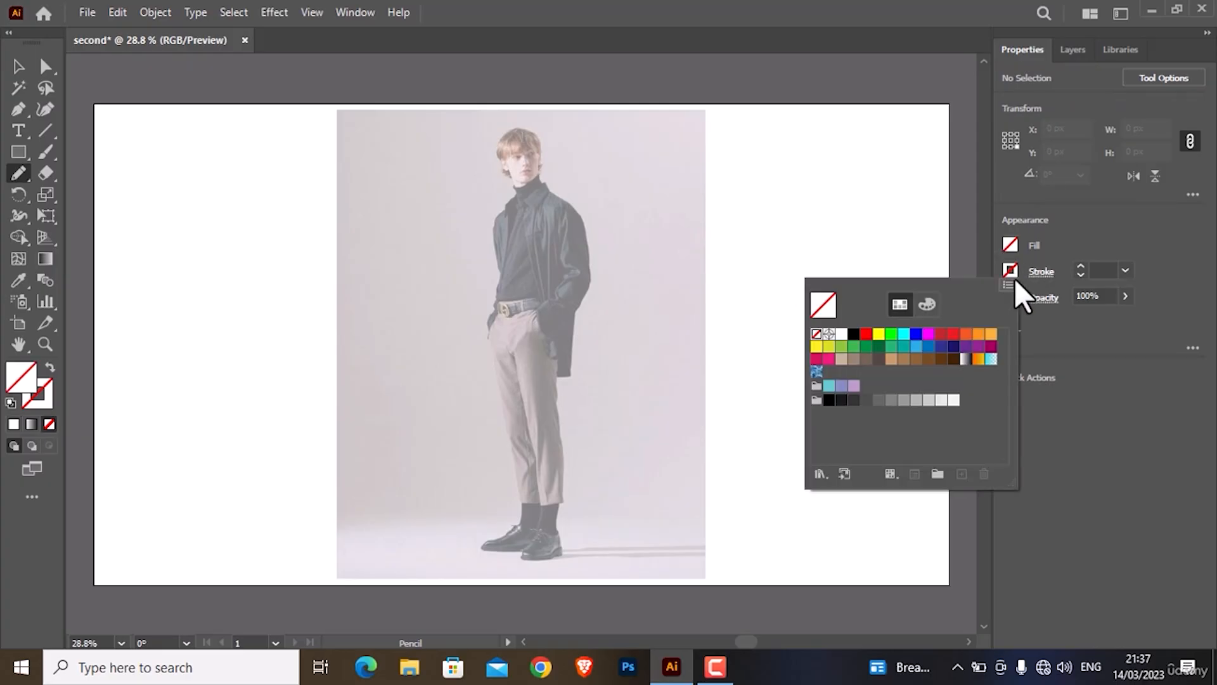
left_click(853, 334)
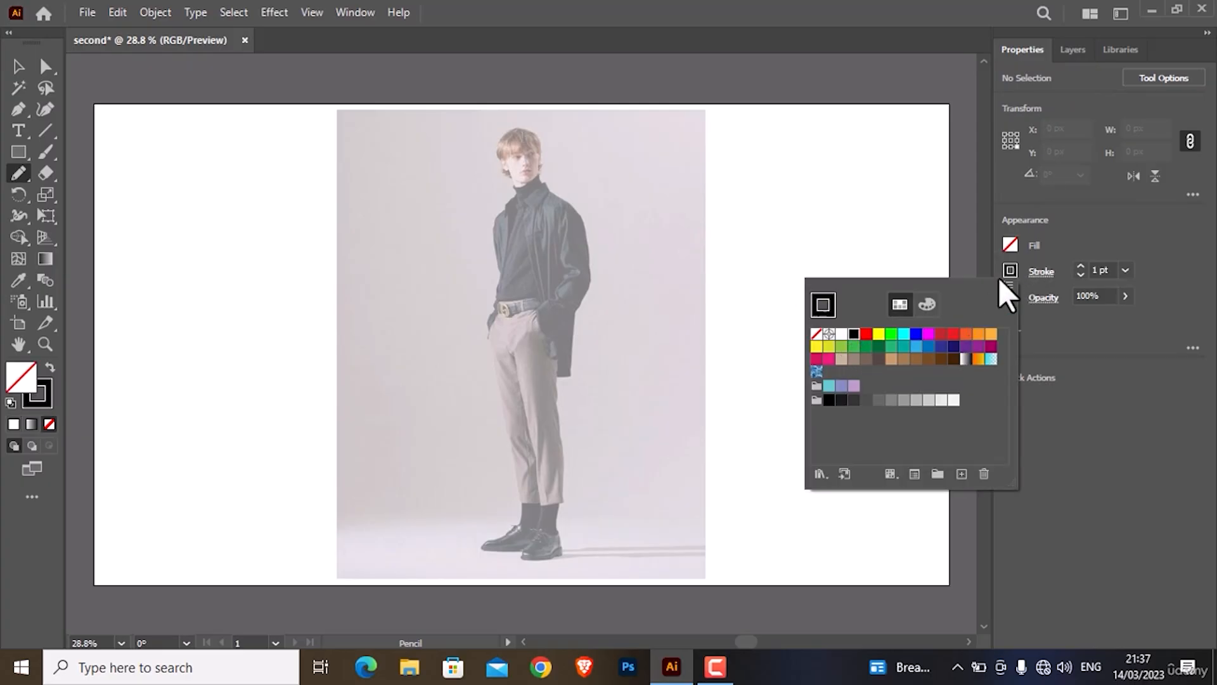
left_click(1057, 248)
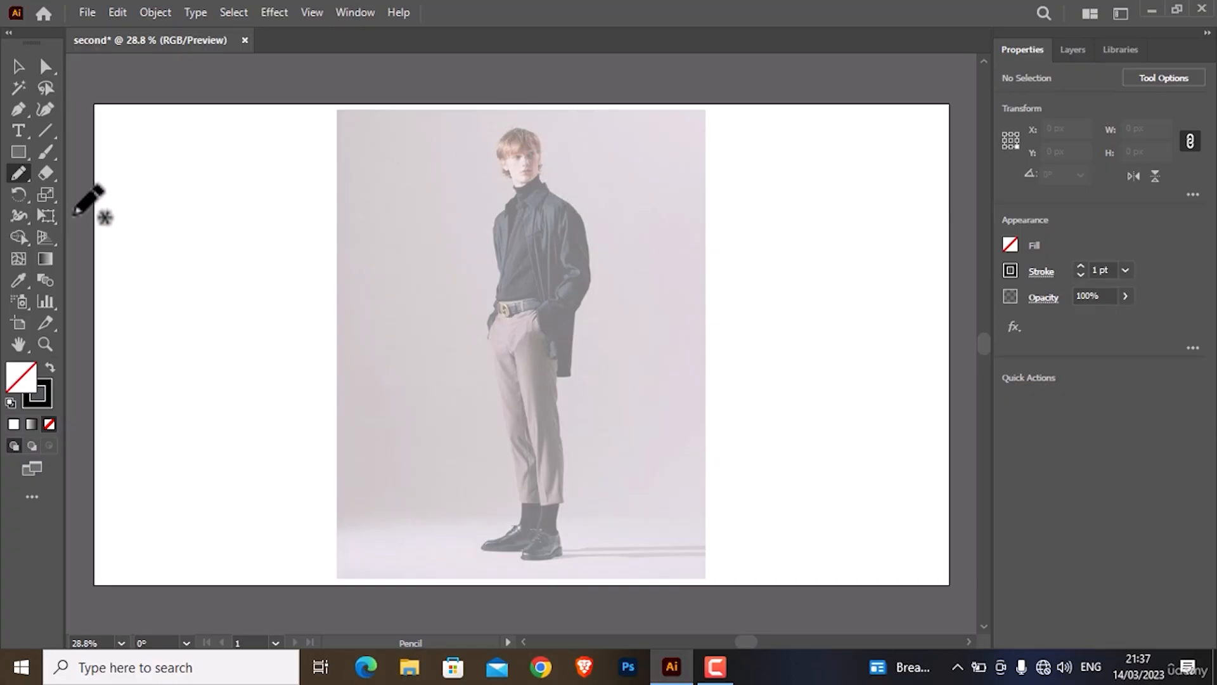
double_click(25, 174)
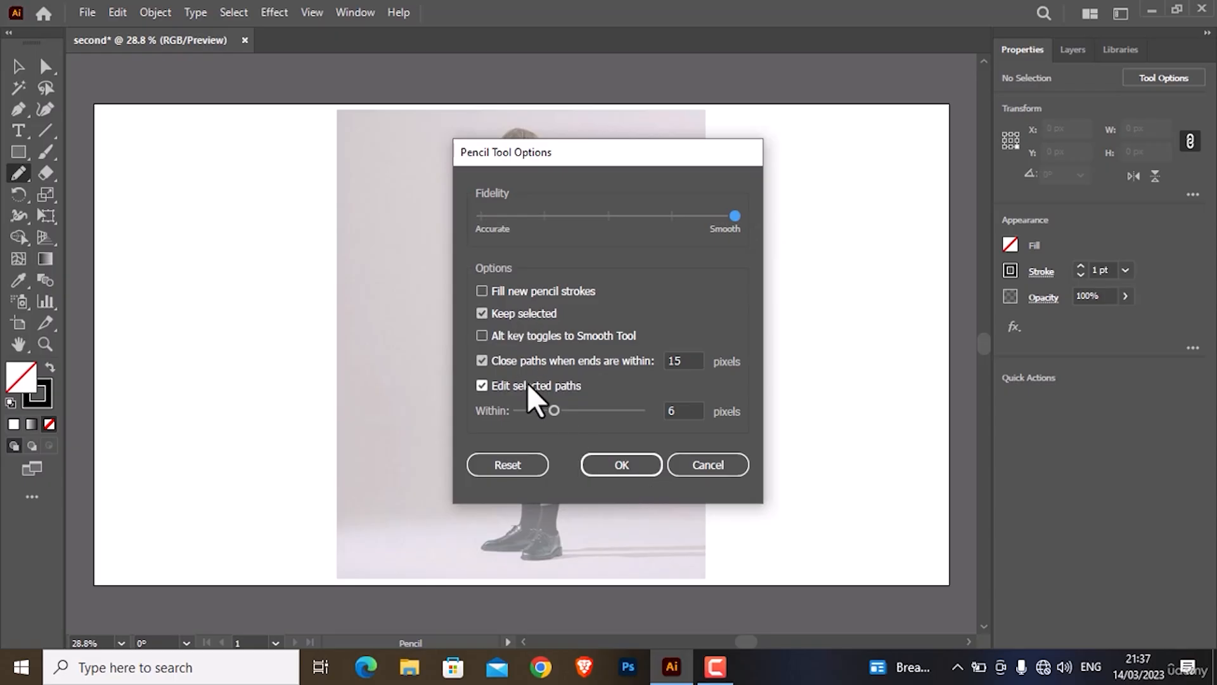
left_click(611, 463)
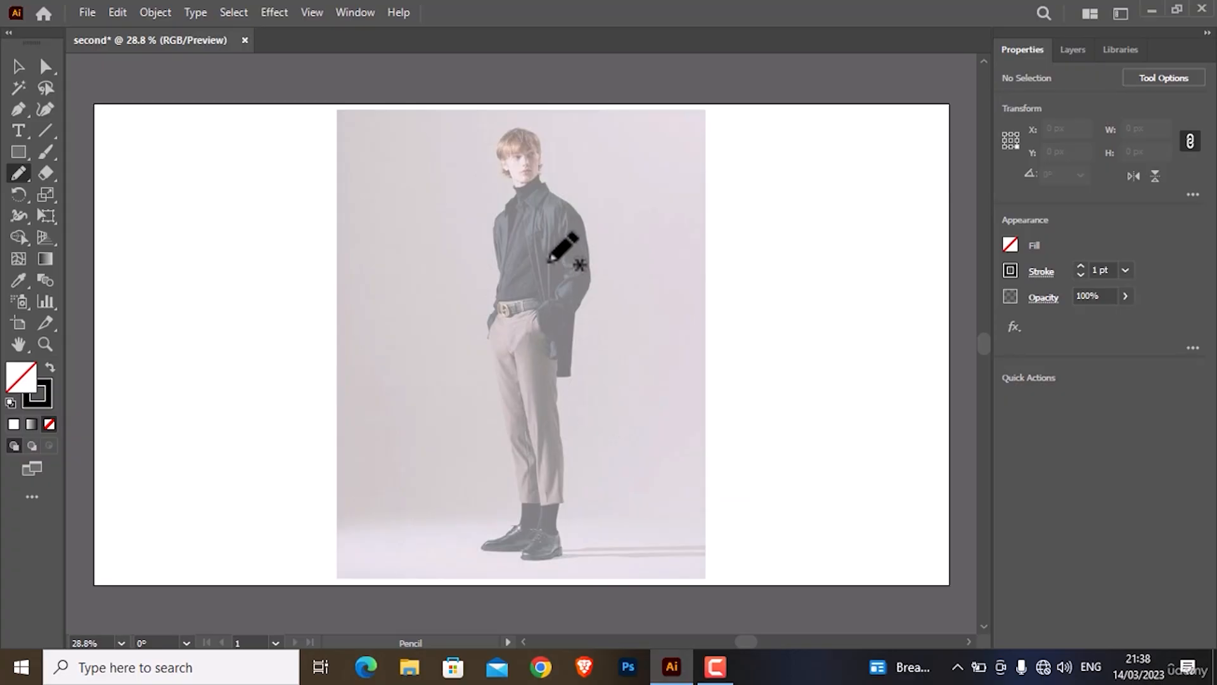
- Trace the upper and lower lids of both eyes, about 18 to 20 px wide, and the nose line, about 9 x 23 px
scroll(538, 150, "up", 1)
scroll(538, 150, "up", 3)
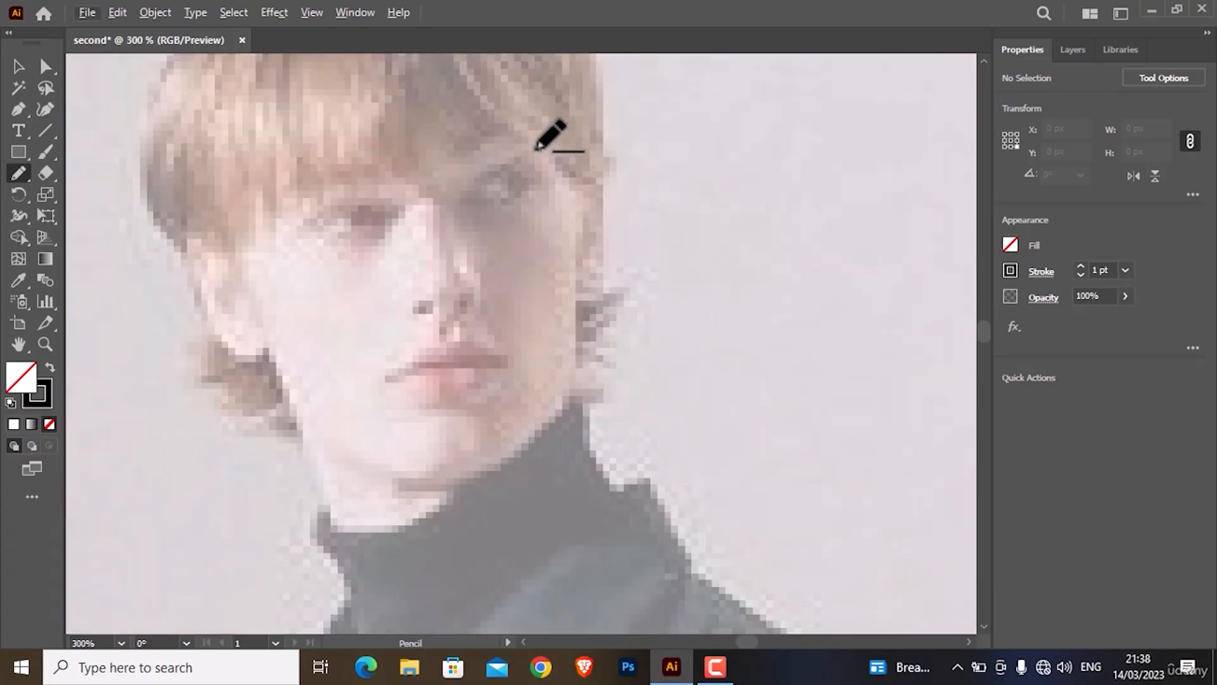
scroll(536, 147, "up", 3)
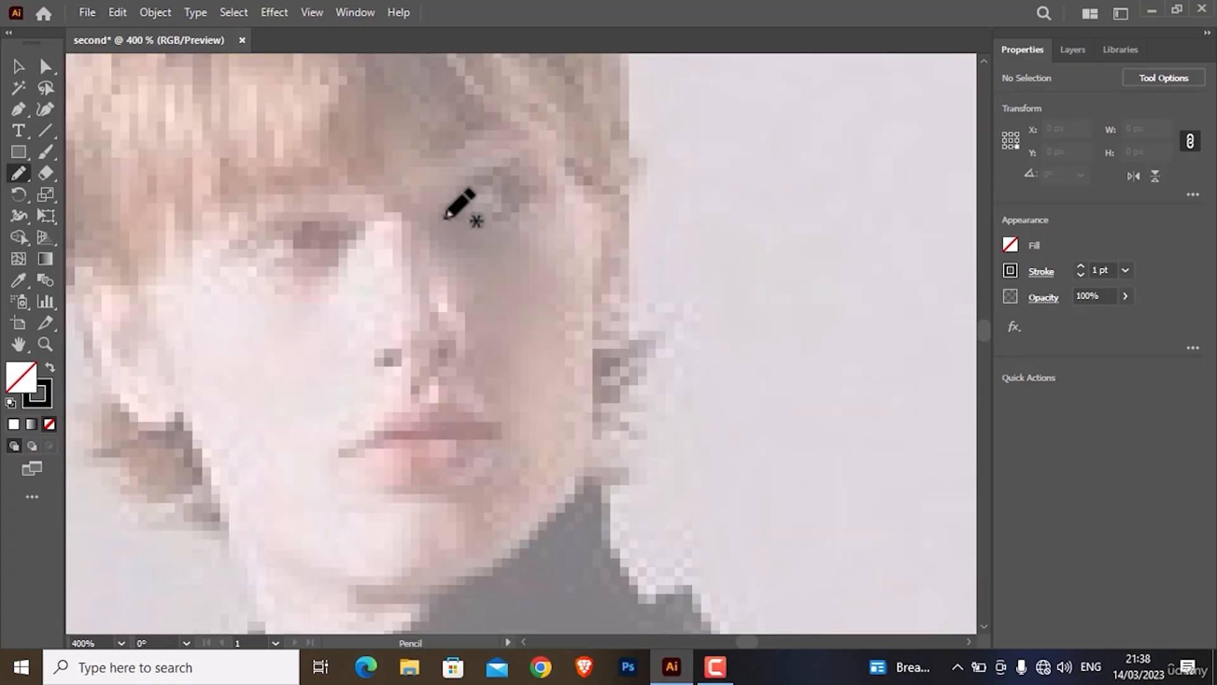
mouse_move(447, 218)
left_mouse_down()
mouse_move(474, 183)
mouse_move(511, 168)
mouse_move(543, 178)
mouse_move(557, 201)
mouse_move(462, 213)
mouse_move(540, 201)
mouse_move(553, 177)
left_mouse_up()
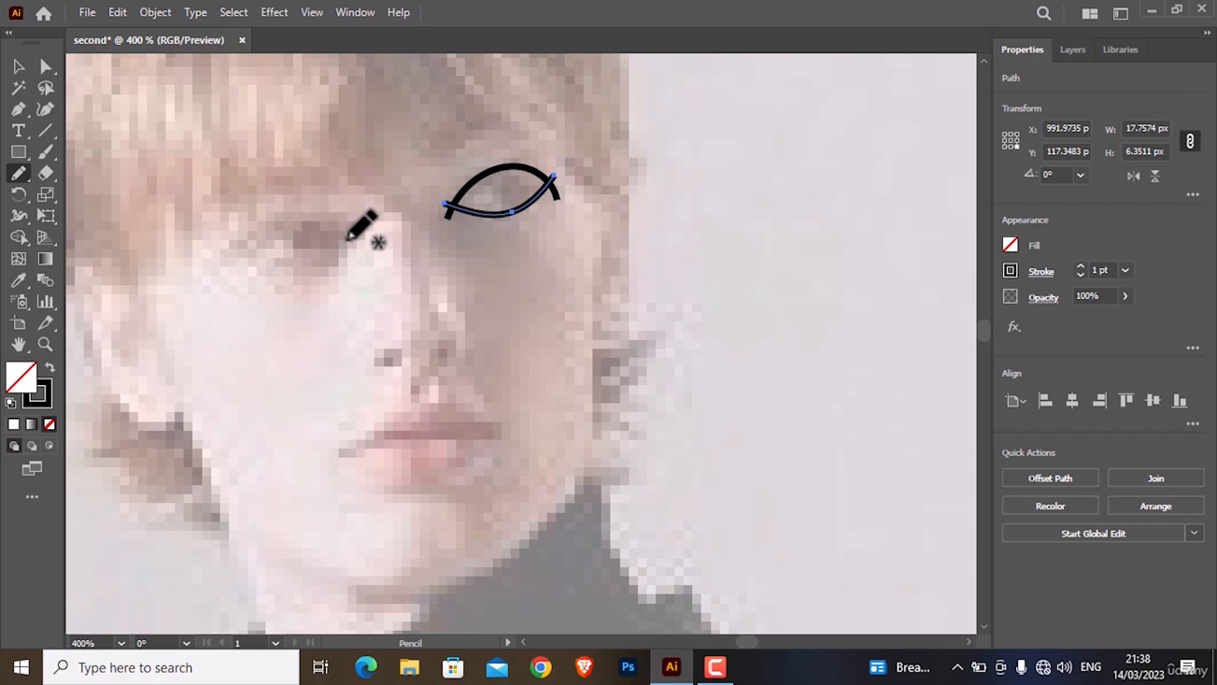
mouse_move(345, 239)
left_mouse_down()
mouse_move(294, 222)
mouse_move(232, 271)
left_mouse_up()
mouse_move(344, 220)
left_mouse_down()
mouse_move(297, 265)
mouse_move(218, 246)
left_mouse_up()
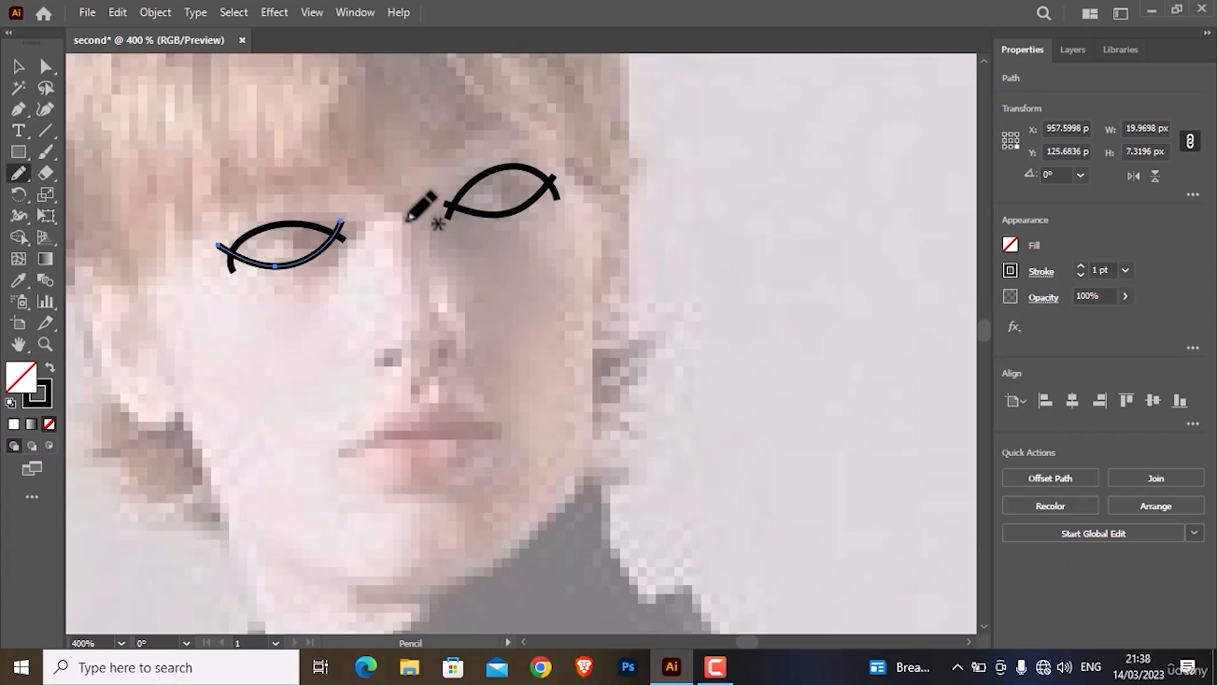
mouse_move(412, 222)
left_mouse_down()
mouse_move(438, 335)
mouse_move(398, 361)
left_mouse_up()
- Try tracing the upper edge of the lips and undo the stroke
scroll(450, 332, "down", 3)
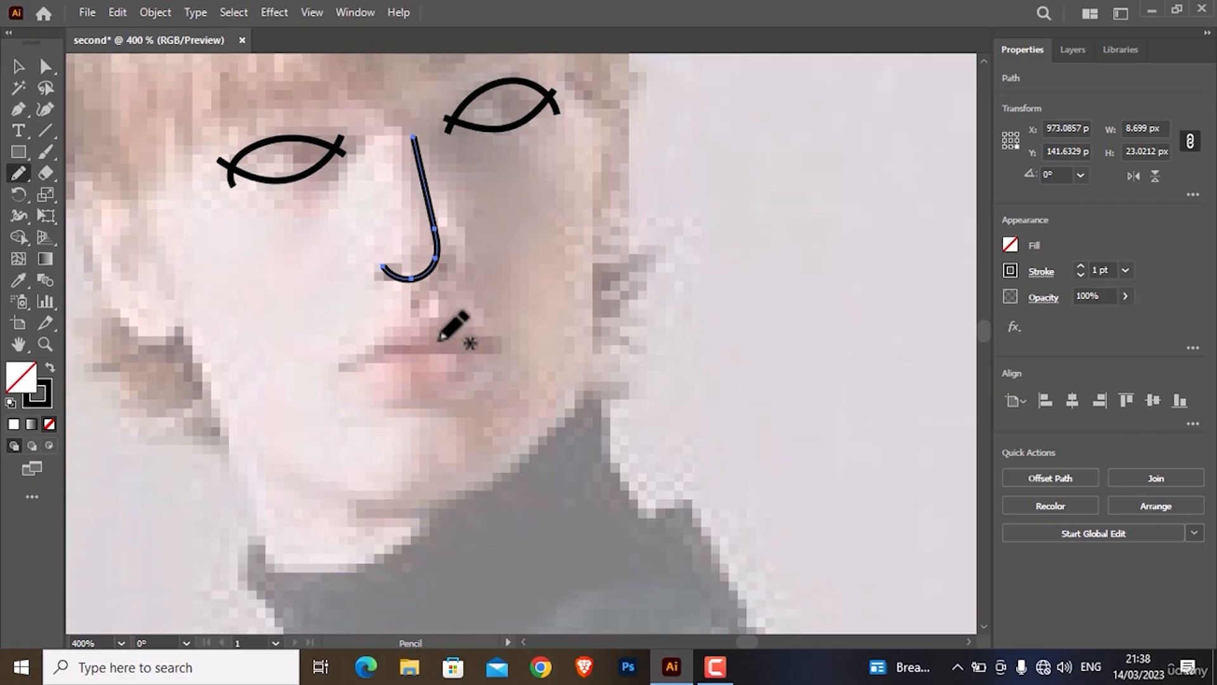
left_click_drag(384, 335, 480, 322)
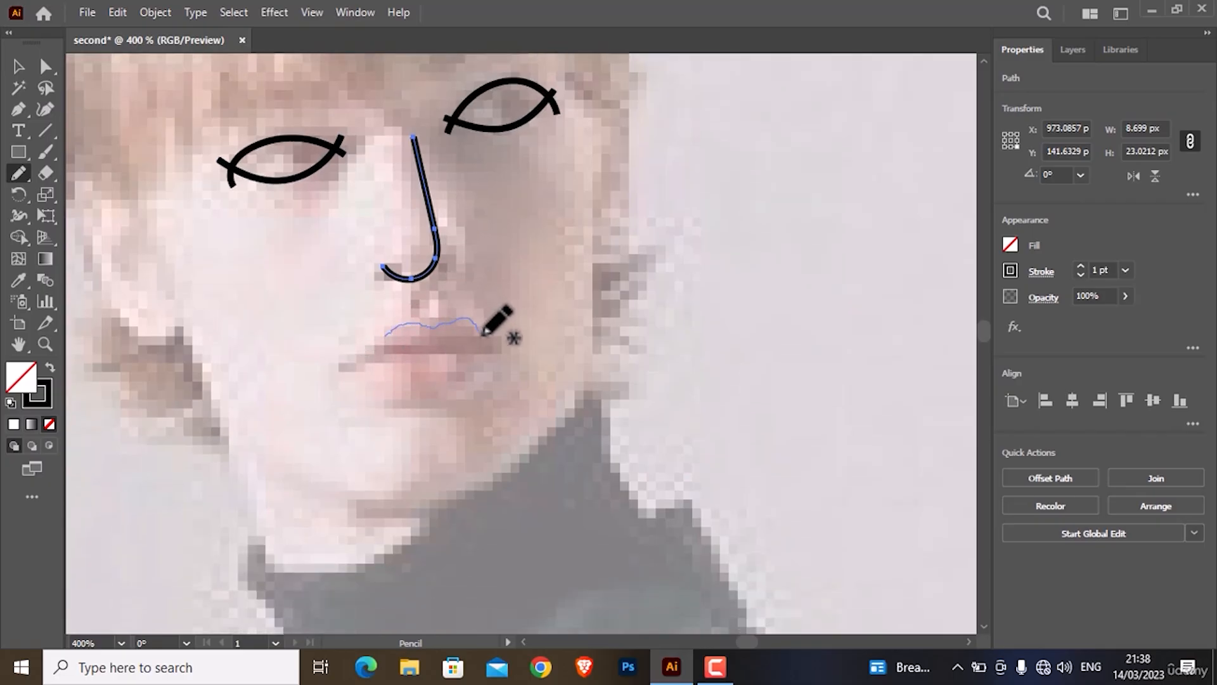
key("ctrl+z")
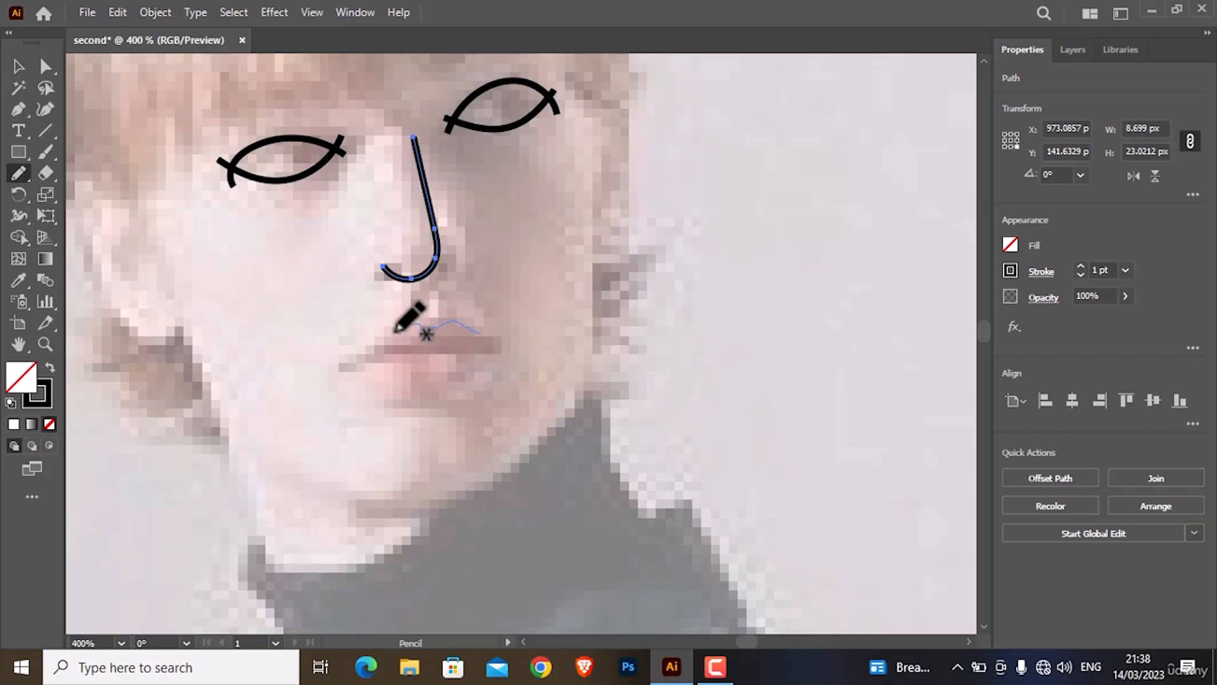
- Trace the upper lip edge, about 15 px wide, and the line between the lips, about 20 px wide
key("ctrl+shift+z")
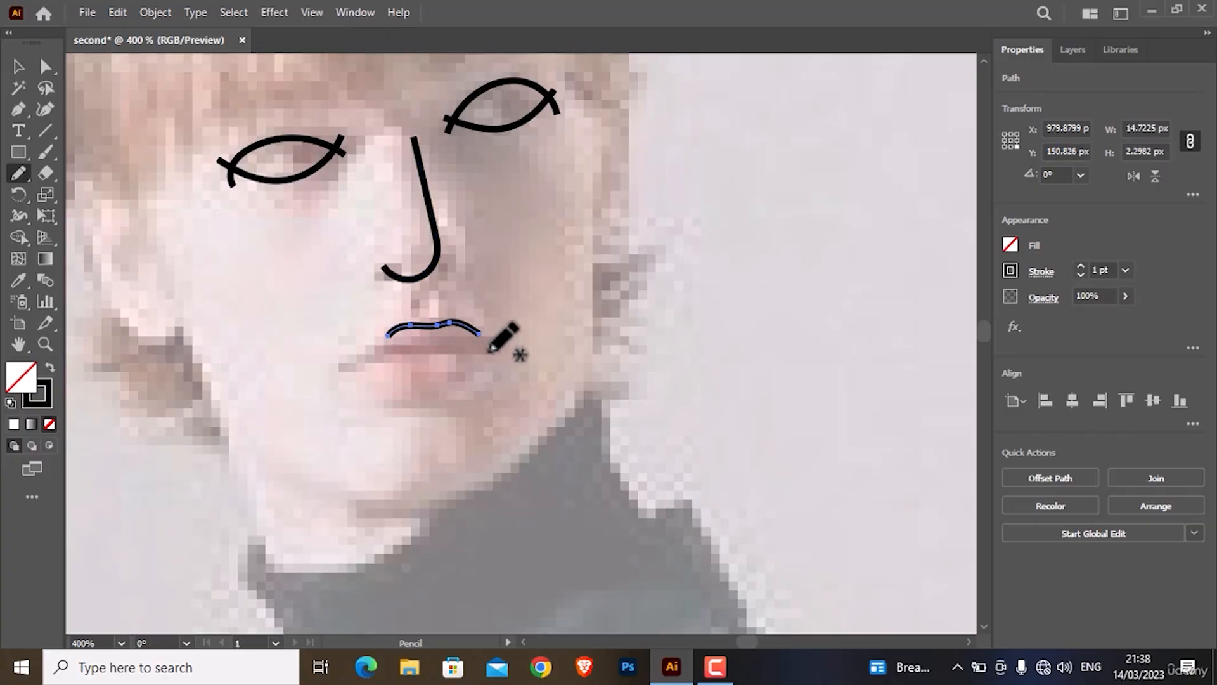
mouse_move(488, 350)
left_mouse_down()
mouse_move(426, 348)
mouse_move(354, 369)
mouse_move(493, 342)
mouse_move(421, 385)
mouse_move(379, 377)
mouse_move(489, 375)
left_mouse_up()
key("ctrl+z")
key("ctrl+z")
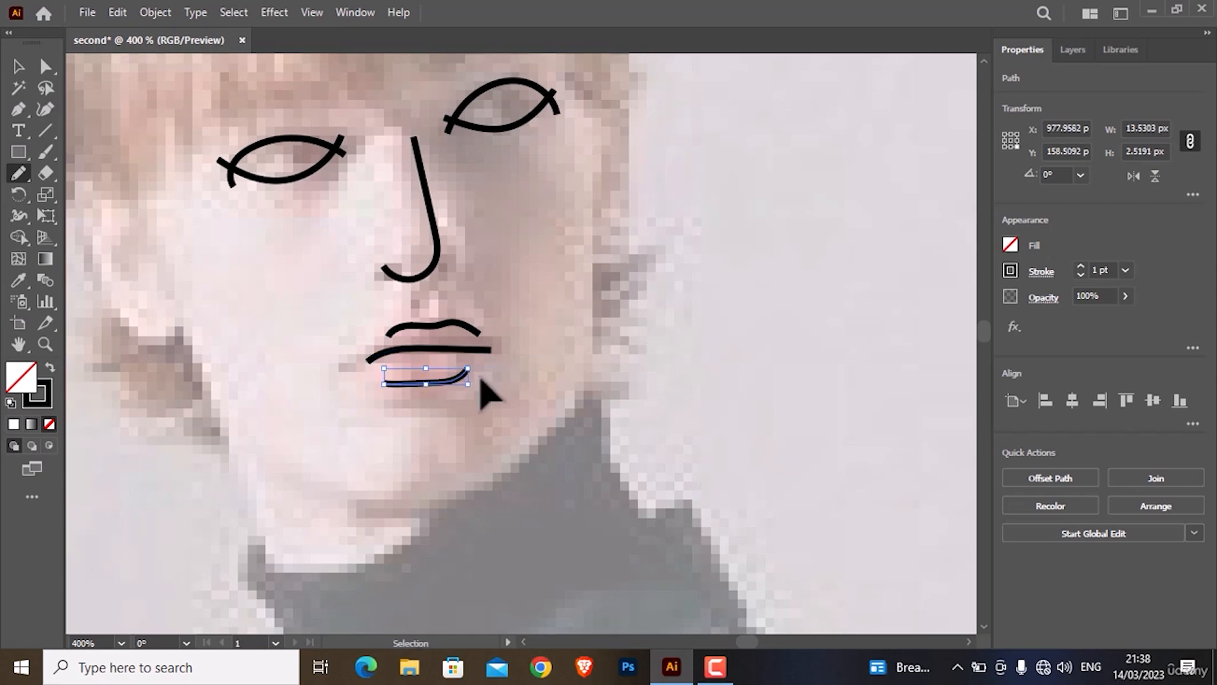
key("ctrl+z")
key("ctrl+plus")
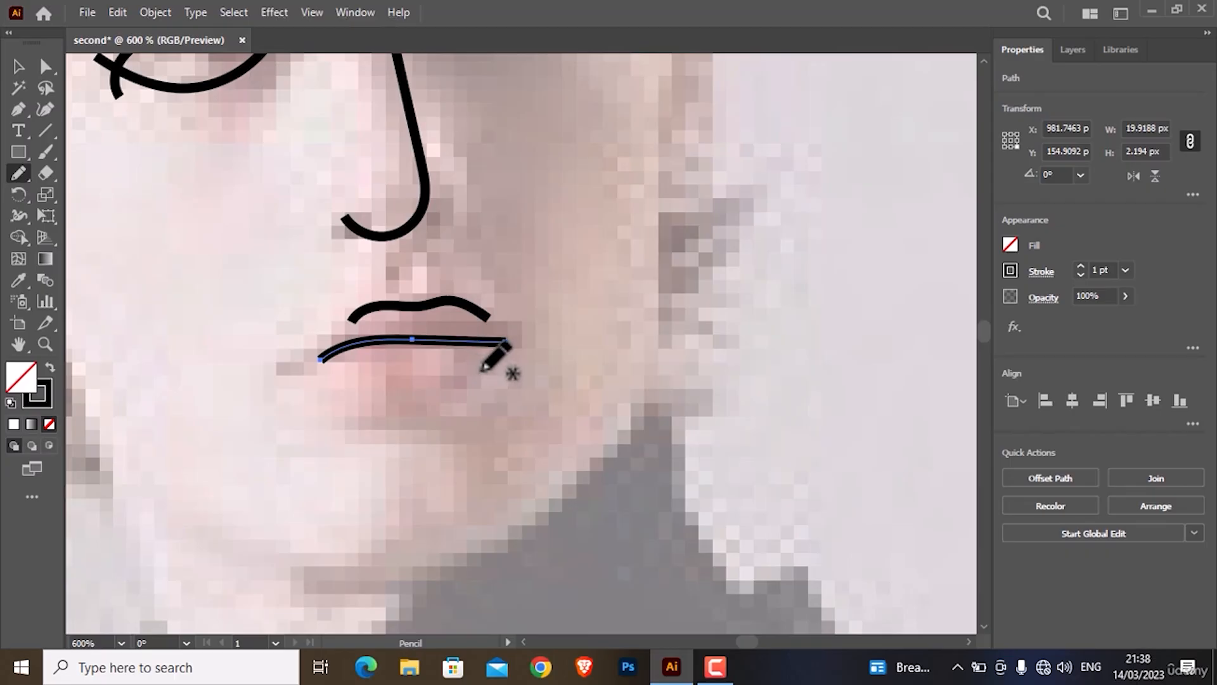
- Trace the lower lip edge and the crease below it, about 12 px wide
mouse_move(480, 371)
left_mouse_down()
mouse_move(423, 392)
mouse_move(362, 375)
mouse_move(535, 387)
left_mouse_up()
key("ctrl+minus")
scroll(372, 368, "up", 2)
scroll(552, 355, "down", 3)
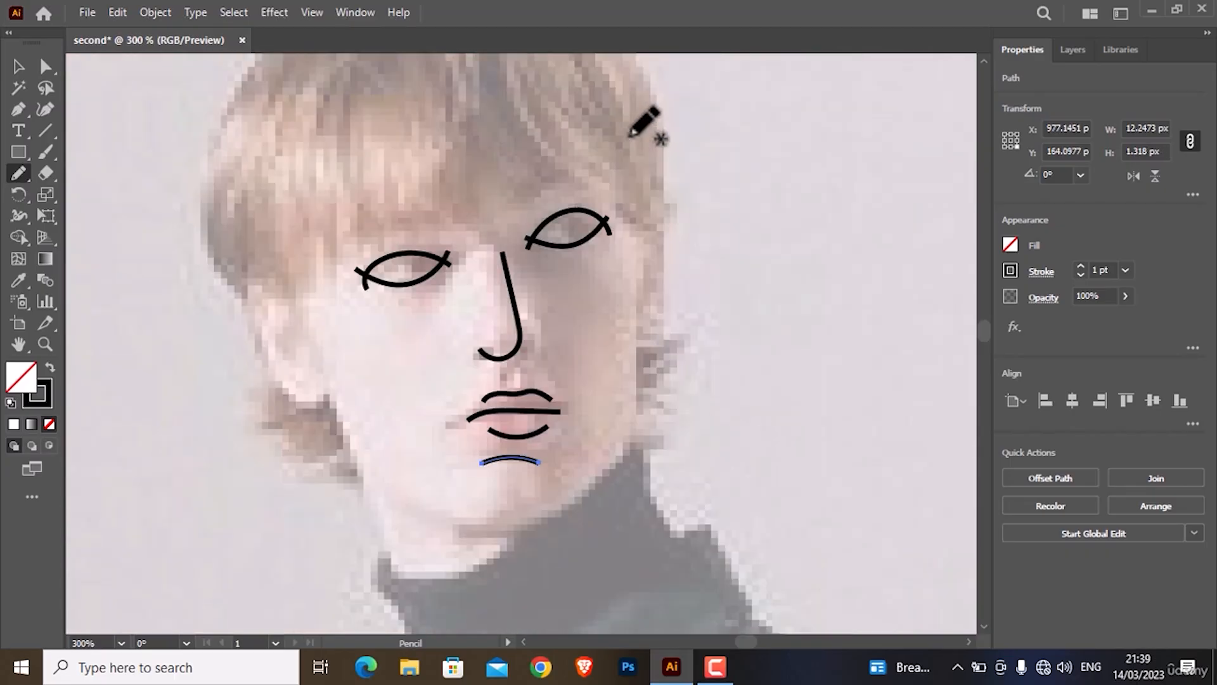
- Trace the ear's outer curve and continue with the side of the neck below it
scroll(637, 129, "up", 2)
mouse_move(284, 407)
left_mouse_down()
mouse_move(298, 507)
mouse_move(330, 492)
left_mouse_up()
scroll(336, 516, "down", 3)
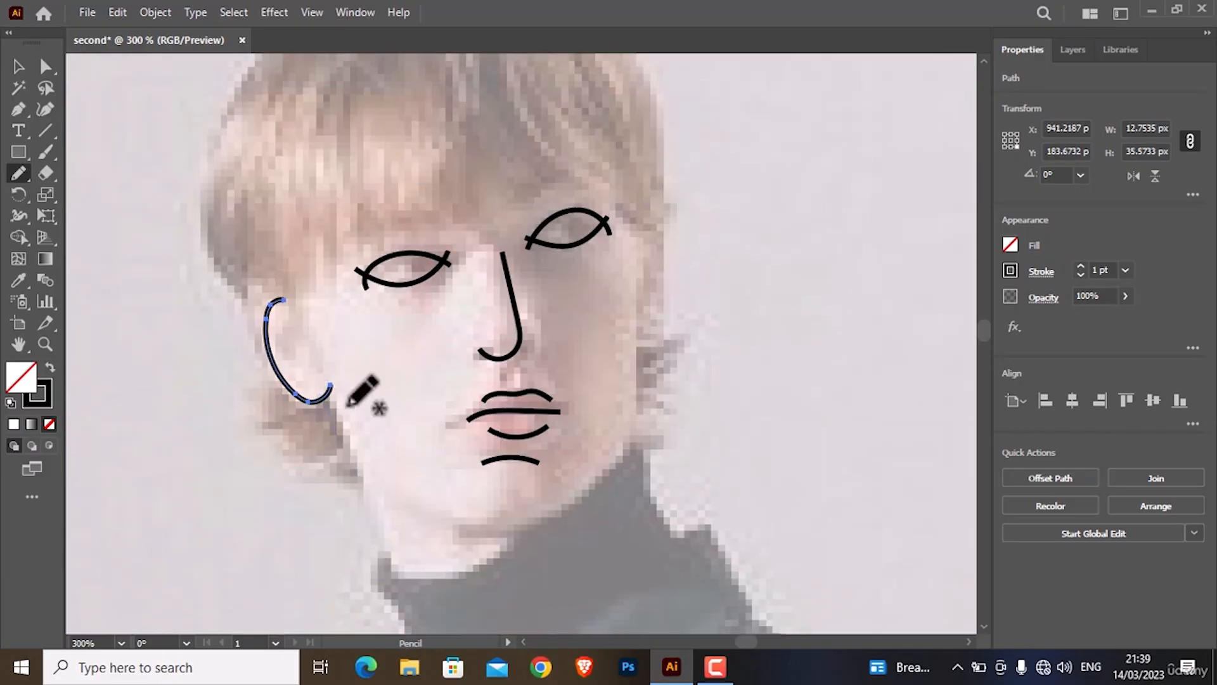
left_click_drag(328, 390, 374, 578)
- Trace the jaw, about 58 x 21 px, with the cheek edge, and the neckline under the chin, about 36 x 14 px
mouse_move(367, 459)
left_mouse_down()
mouse_move(564, 507)
mouse_move(637, 438)
left_mouse_up()
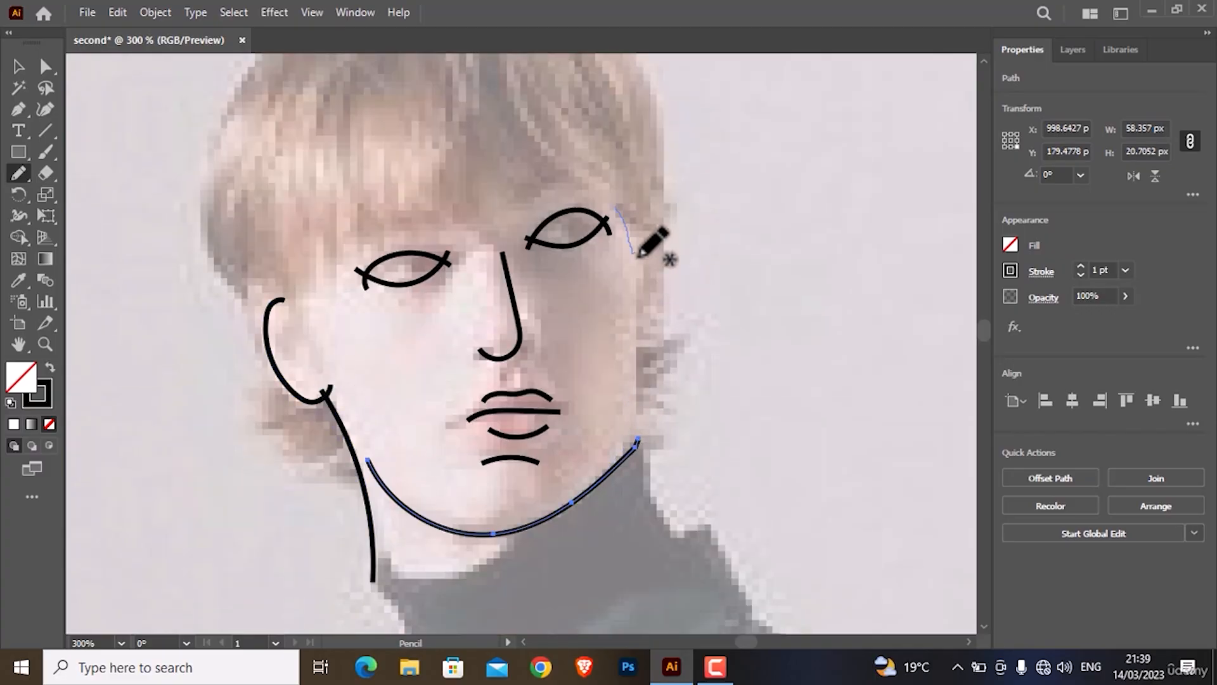
left_click_drag(631, 230, 564, 507)
scroll(525, 449, "down", 4)
left_click_drag(534, 428, 366, 453)
scroll(393, 469, "down", 4)
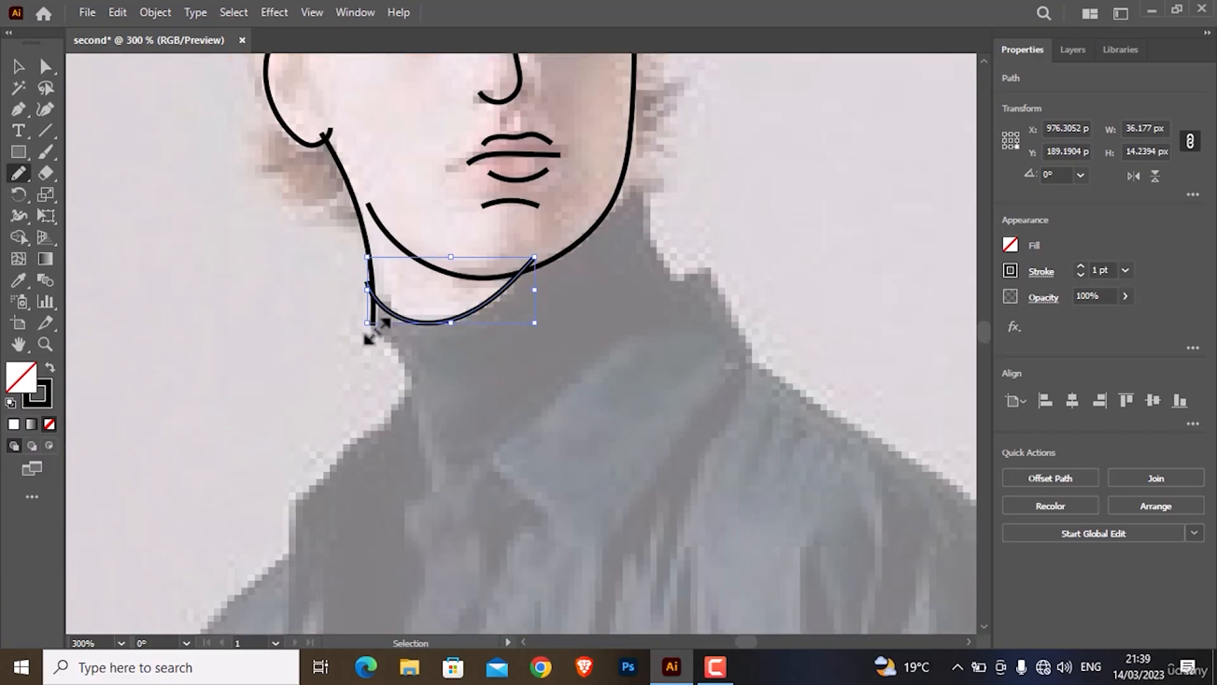
- Trace the turtleneck's side down to the left collar flap and outline the flap's edges
left_click(373, 324, "ctrl")
mouse_move(373, 325)
left_mouse_down()
mouse_move(398, 379)
mouse_move(272, 522)
left_mouse_up()
scroll(304, 444, "down", 5)
mouse_move(296, 264)
left_mouse_down()
mouse_move(283, 436)
mouse_move(427, 256)
left_mouse_up()
scroll(467, 237, "up", 8)
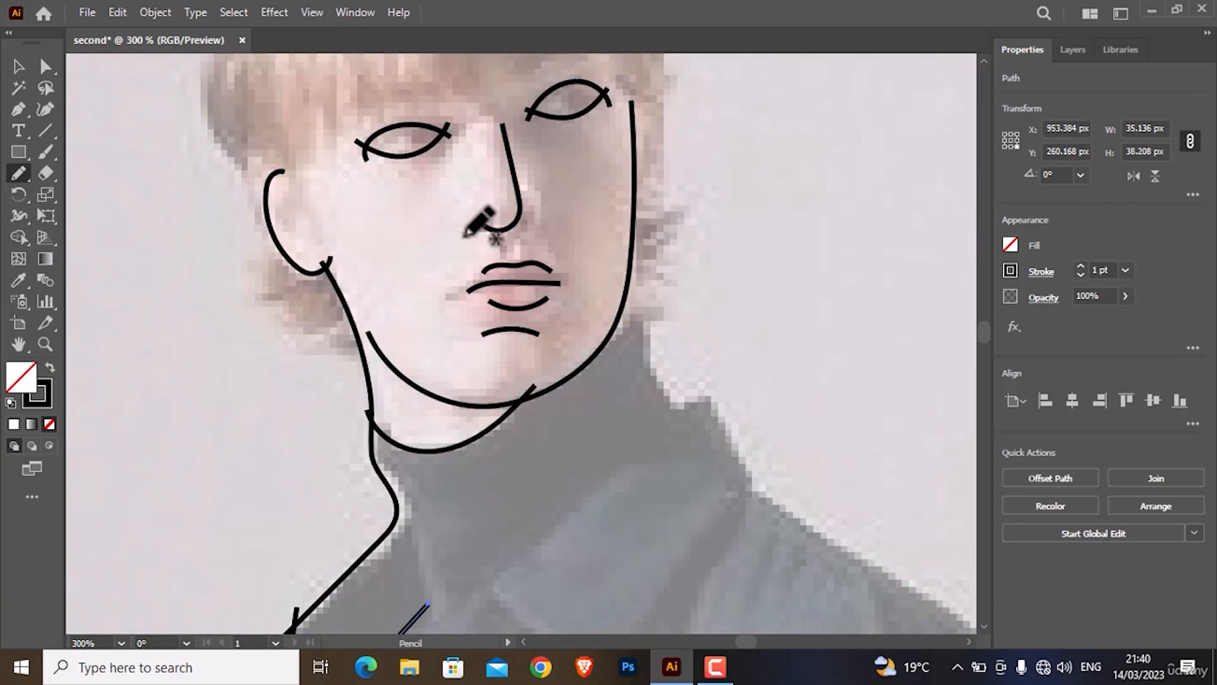
- Trace the hair outline from the nape behind the ear, over the head and down to the strands on the far side
mouse_move(367, 457)
left_mouse_down()
mouse_move(234, 413)
mouse_move(218, 140)
left_mouse_up()
scroll(219, 159, "up", 4)
mouse_move(218, 355)
left_mouse_down()
mouse_move(646, 313)
mouse_move(705, 418)
left_mouse_up()
left_click_drag(712, 415, 631, 386)
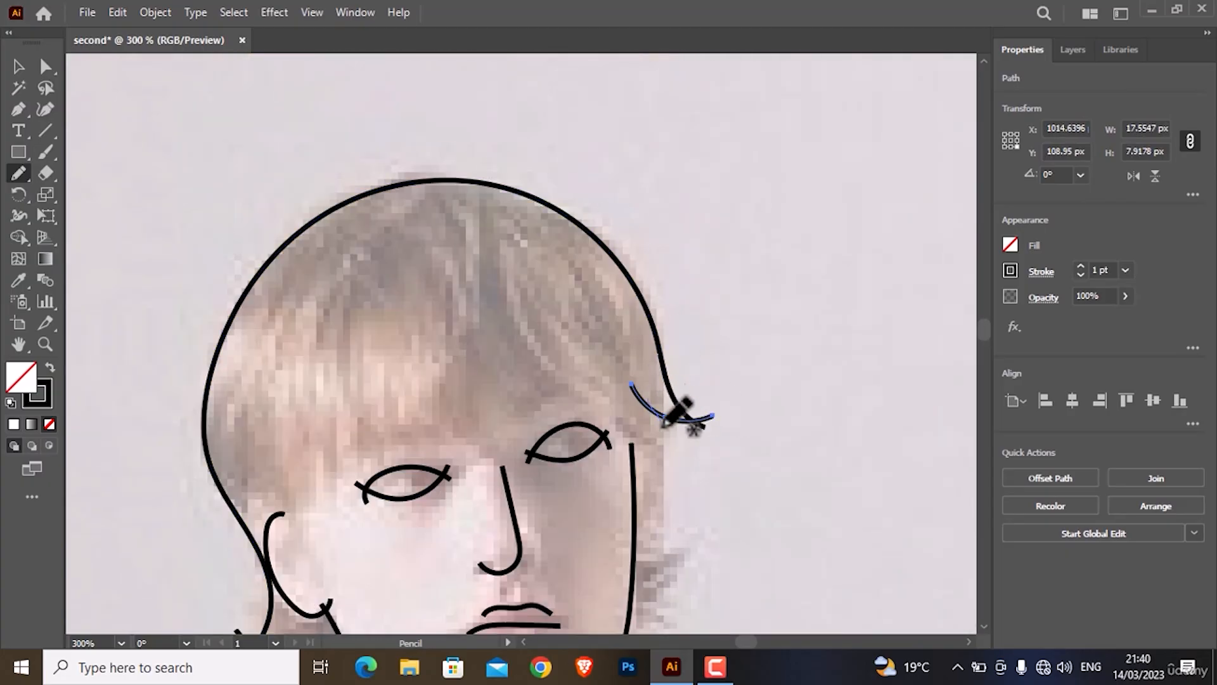
scroll(667, 437, "down", 3)
mouse_move(653, 265)
left_mouse_down()
mouse_move(664, 387)
mouse_move(699, 458)
left_mouse_up()
left_click_drag(690, 450, 612, 520)
scroll(608, 518, "down", 6)
- Trace the right side of the neck and outline the right collar flap, closing it with an edge about 24 x 24 px
left_click_drag(642, 258, 686, 375)
left_click_drag(493, 539, 688, 362)
mouse_move(687, 362)
left_mouse_down()
mouse_move(722, 362)
mouse_move(725, 503)
left_mouse_up()
scroll(705, 531, "down", 4)
left_click_drag(725, 332, 591, 466)
left_click_drag(599, 468, 487, 358)
scroll(485, 356, "down", 2)
- Trace the left edge of the front opening from the neck down over the chest
left_click_drag(419, 302, 402, 489)
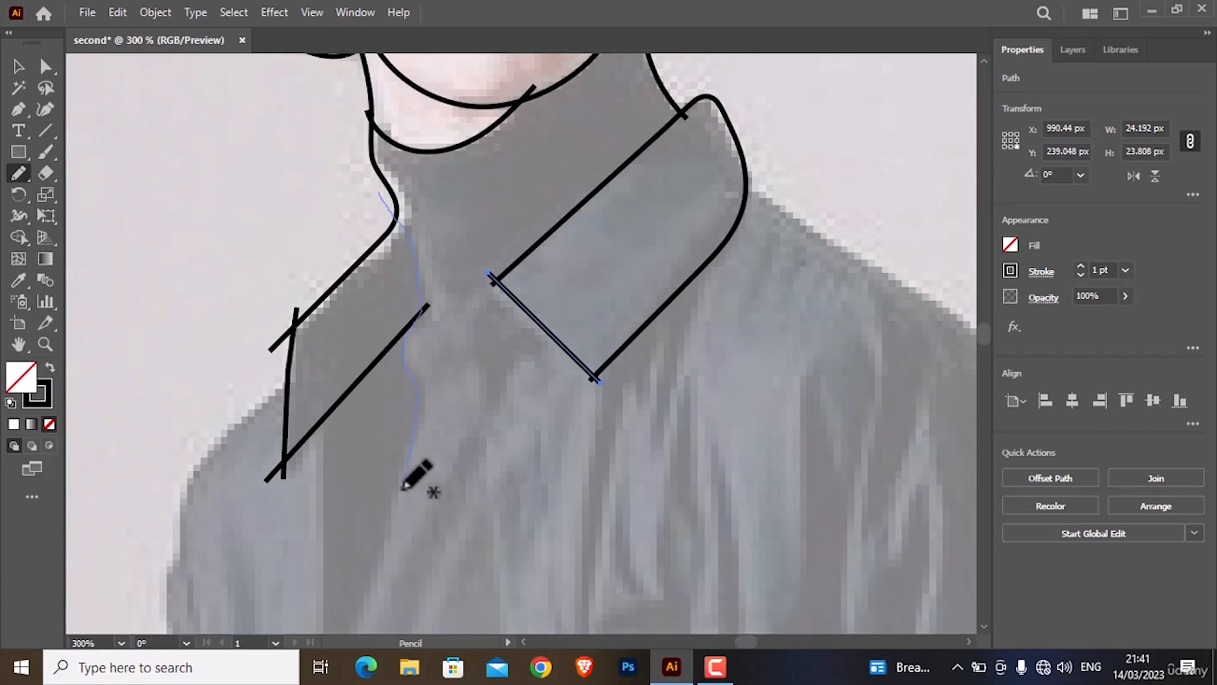
scroll(402, 487, "down", 6)
left_click_drag(402, 233, 312, 467)
- Trace the left sleeve's inner edge from below the collar down past the belt
left_click_drag(320, 135, 309, 519)
scroll(309, 518, "down", 6)
left_click_drag(309, 242, 268, 565)
scroll(280, 307, "down", 5)
mouse_move(289, 341)
left_mouse_down()
mouse_move(264, 518)
mouse_move(220, 561)
mouse_move(224, 617)
left_mouse_up()
scroll(224, 616, "down", 5)
mouse_move(224, 386)
left_mouse_down()
mouse_move(169, 507)
mouse_move(166, 545)
left_mouse_up()
- Trace the left sleeve's outer edge up to the shoulder and add two fold lines, the second about 3 x 49 px
left_click_drag(185, 503, 231, 188)
scroll(233, 387, "up", 5)
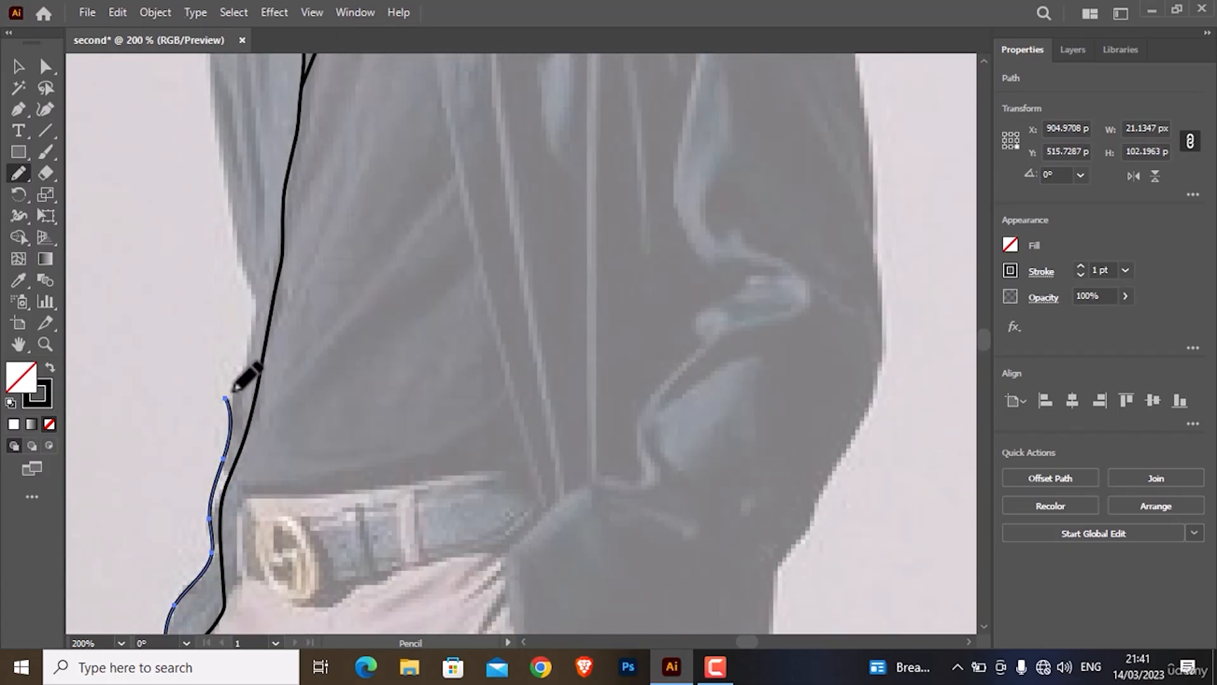
left_click_drag(232, 401, 211, 139)
scroll(229, 368, "up", 6)
left_click_drag(213, 408, 315, 122)
left_click_drag(252, 281, 260, 417)
left_click_drag(244, 352, 256, 500)
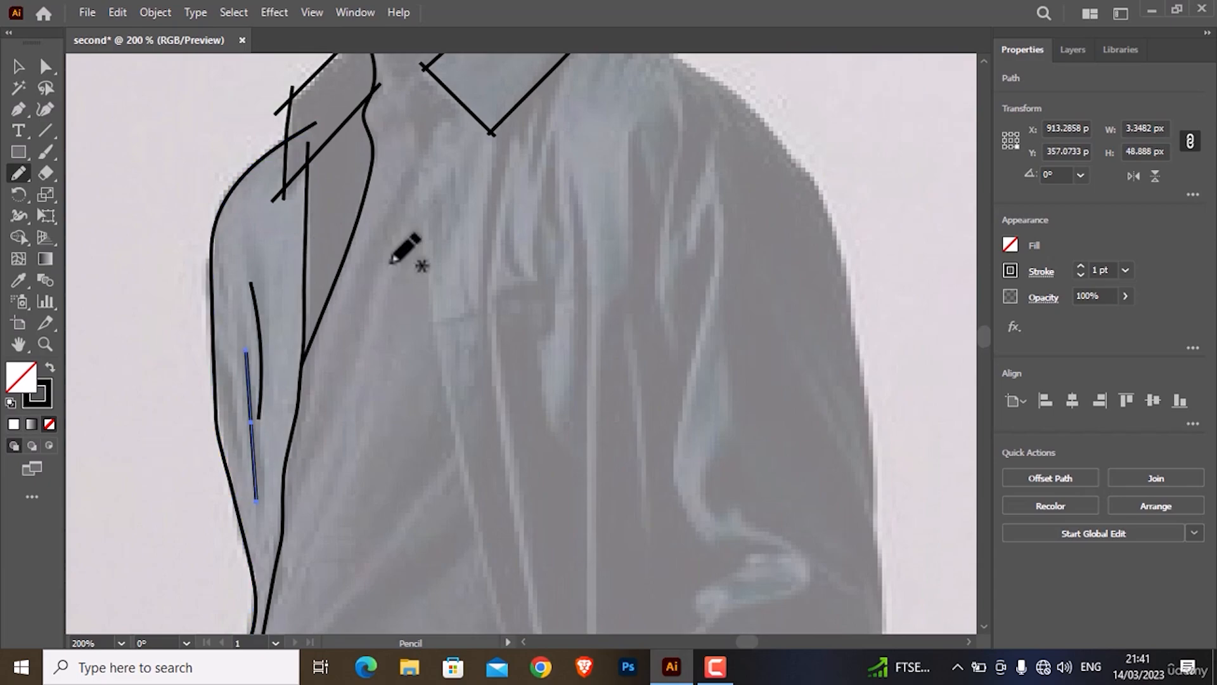
- Trace the long line down the jacket front from the chest to the belt
scroll(392, 264, "up", 3)
mouse_move(474, 247)
left_mouse_down()
mouse_move(438, 494)
mouse_move(445, 549)
left_mouse_up()
scroll(446, 549, "down", 8)
left_click_drag(445, 130, 543, 513)
scroll(543, 513, "down", 6)
- Trace the pocket edge at the right hip and the right sleeve's outer edge from the pocket up to the shoulder
left_click_drag(593, 189, 637, 471)
left_click_drag(603, 479, 812, 232)
scroll(808, 285, "up", 5)
left_click_drag(812, 446, 880, 246)
scroll(880, 247, "up", 6)
left_click_drag(880, 505, 867, 306)
scroll(866, 315, "up", 3)
scroll(866, 316, "up", 3)
mouse_move(868, 561)
left_mouse_down()
mouse_move(746, 261)
mouse_move(567, 141)
left_mouse_up()
scroll(567, 142, "down", 12)
- Trace the bent right arm's inner edge from the pocket upwards, including the elbow fold and upper sleeve folds
mouse_move(602, 379)
left_mouse_down()
mouse_move(716, 195)
mouse_move(796, 177)
left_mouse_up()
scroll(796, 177, "up", 5)
mouse_move(765, 404)
left_mouse_down()
mouse_move(691, 202)
mouse_move(720, 69)
left_mouse_up()
scroll(720, 82, "up", 5)
left_click_drag(709, 310, 670, 83)
mouse_move(628, 89)
left_mouse_down()
mouse_move(632, 200)
mouse_move(599, 568)
mouse_move(485, 139)
left_mouse_up()
scroll(582, 523, "down", 6)
scroll(590, 290, "up", 18)
scroll(590, 290, "down", 10)
- Trace the diagonal fold above the waist, both belt edges and the oval buckle, about 23 x 27 px
mouse_move(275, 424)
left_mouse_down()
mouse_move(380, 332)
mouse_move(427, 240)
left_mouse_up()
scroll(427, 241, "down", 4)
mouse_move(534, 306)
left_mouse_down()
mouse_move(353, 345)
mouse_move(212, 342)
left_mouse_up()
mouse_move(213, 433)
left_mouse_down()
mouse_move(364, 425)
mouse_move(559, 360)
left_mouse_up()
left_click_drag(265, 409, 293, 375)
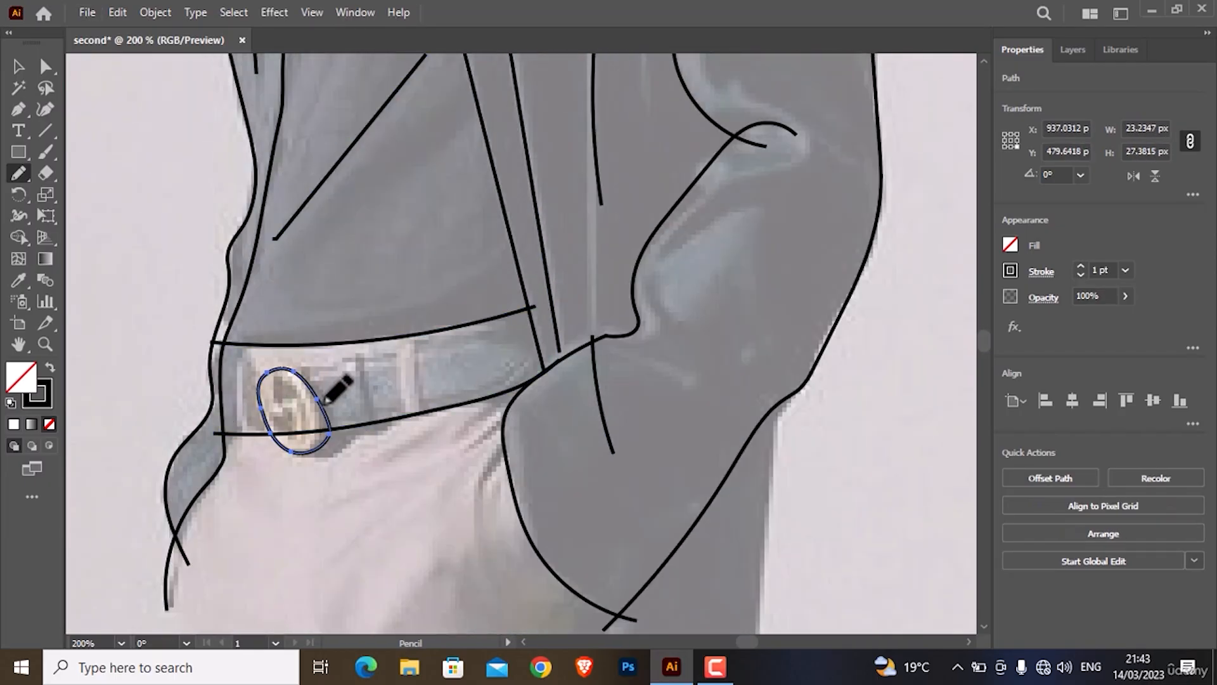
- Trace the trouser crease beside the pocket and the front edge and short hem of the hanging jacket panel
scroll(413, 361, "down", 12)
left_click_drag(497, 200, 502, 320)
scroll(663, 180, "down", 8)
scroll(663, 179, "up", 3)
left_click_drag(597, 234, 617, 407)
left_click_drag(597, 385, 679, 381)
- Trace the upper right trouser edge and the jacket tail's lower hem and outer edge
scroll(662, 374, "down", 3)
left_click_drag(649, 250, 640, 444)
left_click_drag(610, 403, 763, 401)
scroll(754, 405, "up", 6)
left_click_drag(749, 592, 777, 117)
- Trace the right trouser leg's outer edge from below the jacket to the ankle, and its bottom hem
scroll(771, 191, "down", 16)
mouse_move(639, 99)
left_mouse_down()
mouse_move(656, 181)
mouse_move(663, 507)
left_mouse_up()
scroll(664, 494, "down", 6)
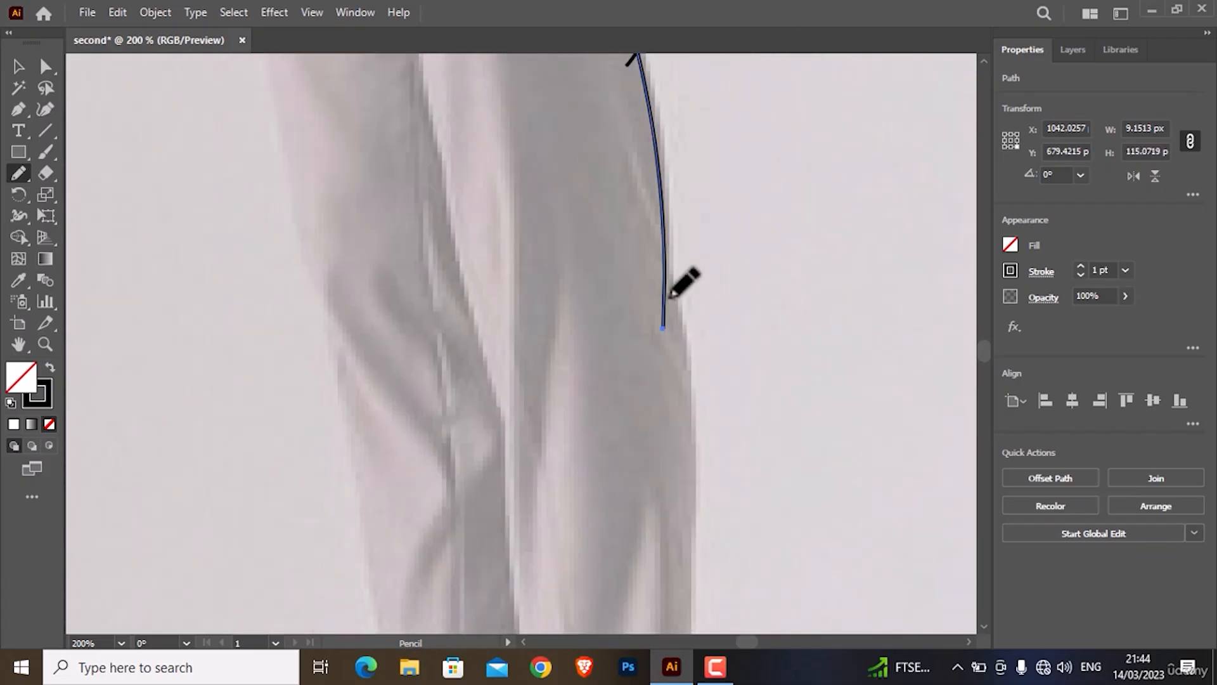
left_click_drag(659, 266, 685, 528)
scroll(686, 507, "down", 7)
left_click_drag(695, 257, 698, 497)
scroll(697, 495, "down", 5)
left_click_drag(702, 343, 520, 367)
- Trace the right trouser leg's inner edge up to the crotch and add the crotch crease, about 21 x 26 px
left_click_drag(537, 378, 516, 228)
scroll(515, 230, "up", 7)
left_click_drag(516, 487, 451, 105)
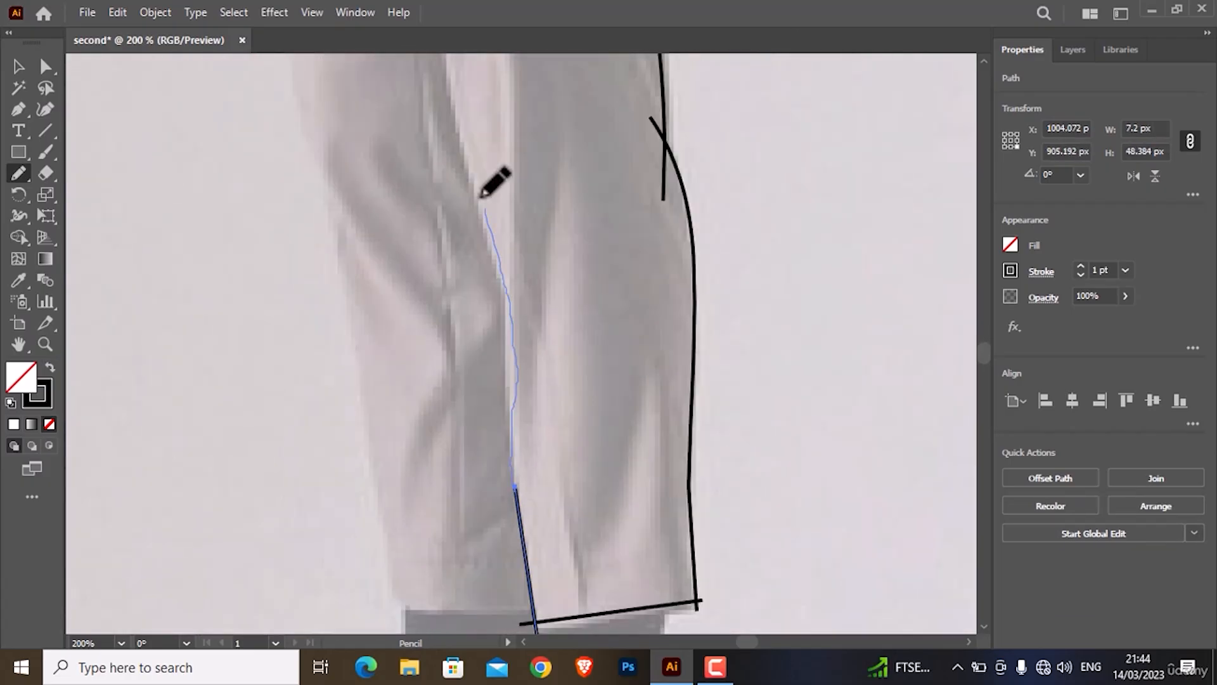
scroll(450, 104, "up", 7)
left_click_drag(451, 380, 395, 110)
scroll(395, 111, "up", 8)
left_click_drag(397, 410, 350, 137)
left_click_drag(366, 180, 299, 101)
- Trace the left trouser leg's hem and its outer edge from the ankle up to the hip
scroll(324, 145, "down", 20)
left_click_drag(538, 294, 400, 287)
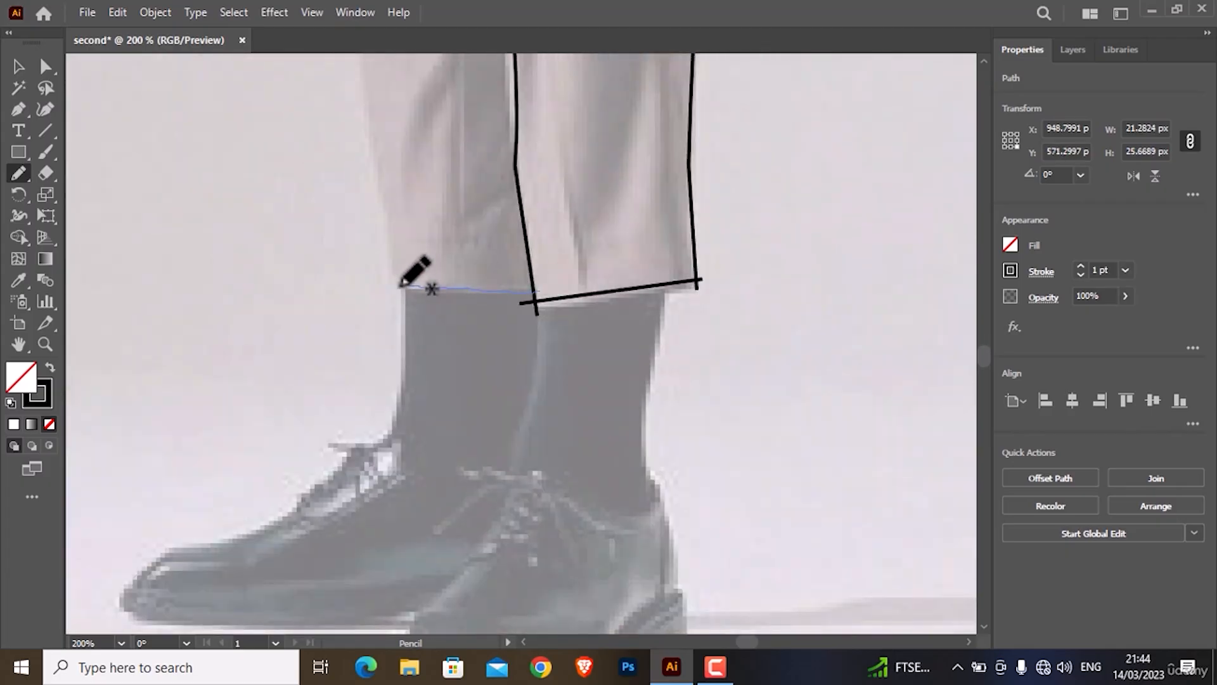
scroll(401, 288, "up", 2)
left_click_drag(398, 374, 353, 90)
scroll(353, 92, "up", 11)
left_click_drag(350, 479, 293, 231)
scroll(356, 302, "up", 11)
left_click_drag(293, 624, 216, 101)
scroll(219, 105, "up", 7)
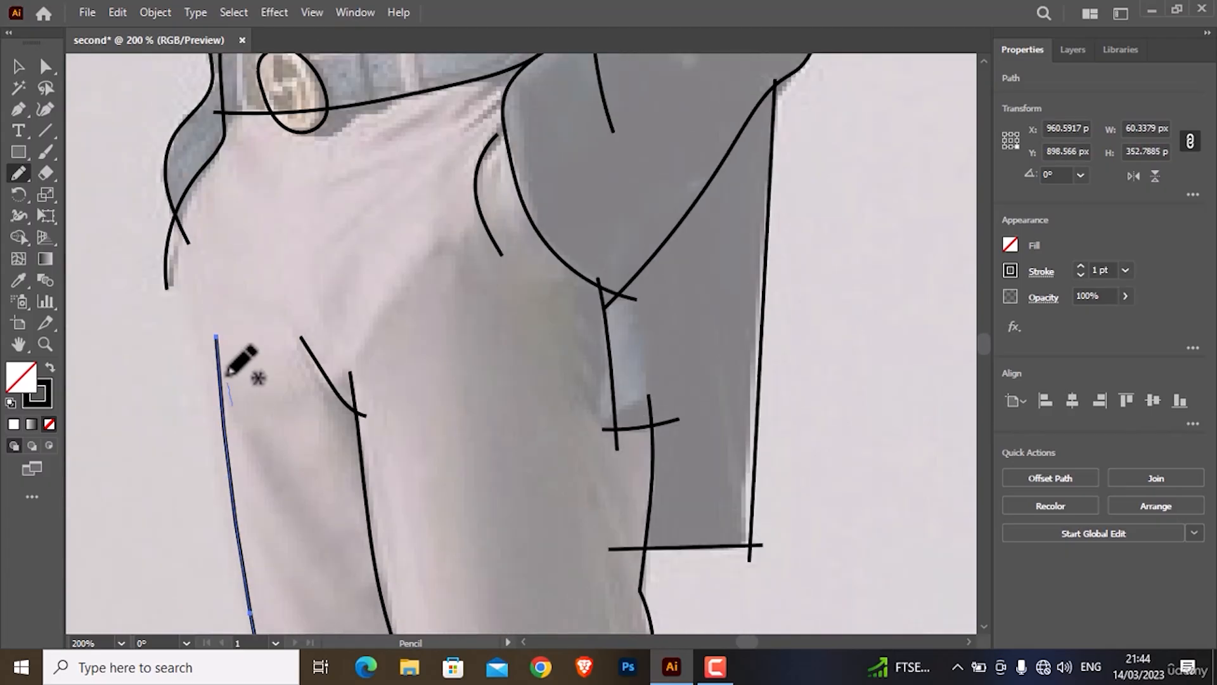
left_click_drag(227, 386, 186, 241)
- Trace the left ankle and outline the left shoe's opening, upper edge and straight bottom line
scroll(374, 372, "down", 20)
left_click_drag(404, 166, 376, 361)
mouse_move(514, 359)
left_mouse_down()
mouse_move(392, 315)
mouse_move(125, 501)
mouse_move(123, 535)
left_mouse_up()
left_click_drag(101, 512, 418, 521)
- Trace the right shoe's upper outline, about 81 x 61 px, and both sock edges, and connect the left shoe's opening
mouse_move(413, 578)
left_mouse_down()
mouse_move(580, 379)
mouse_move(665, 388)
left_mouse_up()
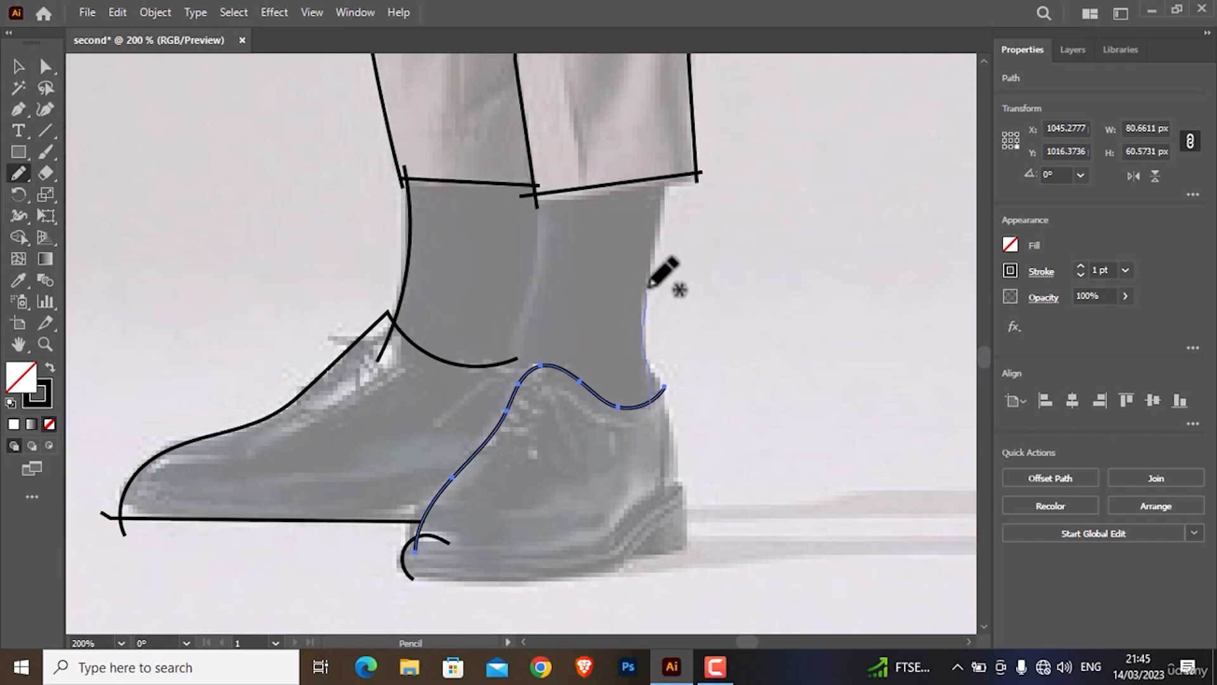
left_click_drag(661, 177, 654, 407)
left_click_drag(536, 183, 499, 392)
left_click(514, 359, "ctrl")
left_click_drag(517, 359, 543, 374)
- Trace the right shoe's sole from toe to heel and the heel's back edge
scroll(409, 447, "down", 3)
left_click(406, 444, "ctrl")
mouse_move(413, 451)
left_mouse_down()
mouse_move(689, 361)
mouse_move(635, 393)
left_mouse_up()
left_click_drag(659, 241, 675, 364)
scroll(672, 328, "up", 1)
scroll(671, 329, "down", 2)
- Try tracing a short fold line on the clothing and undo the stroke
scroll(671, 328, "up", 20)
scroll(672, 328, "down", 8)
mouse_move(596, 335)
left_mouse_down()
mouse_move(597, 521)
mouse_move(627, 409)
mouse_move(623, 425)
left_mouse_up()
key("ctrl+z")
- Trace the fringe's lower edge from the ear across the forehead and add the parted strands above the far eye
scroll(600, 389, "up", 20)
scroll(506, 302, "up", 11)
scroll(505, 305, "up", 3)
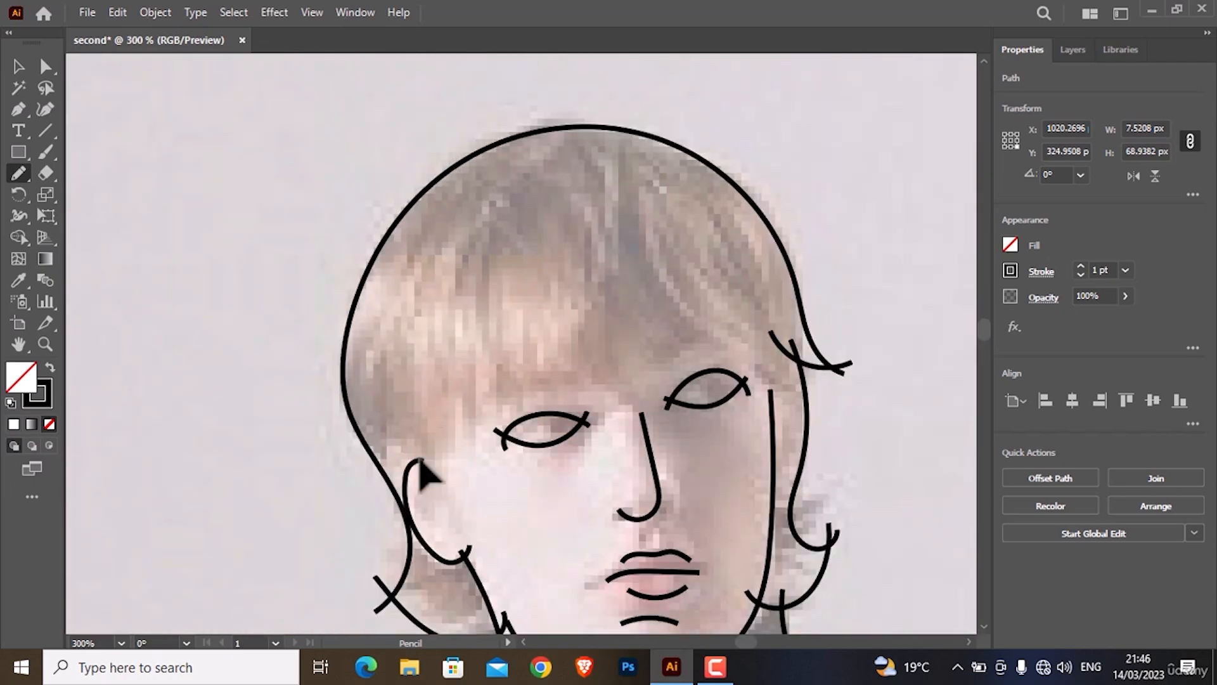
left_click(420, 463, "ctrl")
left_click_drag(421, 462, 433, 470)
mouse_move(417, 475)
left_mouse_down()
mouse_move(617, 324)
mouse_move(637, 378)
mouse_move(701, 344)
left_mouse_up()
left_click_drag(660, 257, 718, 347)
mouse_move(647, 263)
left_mouse_down()
mouse_move(775, 417)
mouse_move(778, 440)
left_mouse_up()
left_click(768, 309, "ctrl")
- Trace the upper edge of the sole on both shoes and deselect the strokes
scroll(768, 309, "down", 8)
scroll(768, 309, "down", 12)
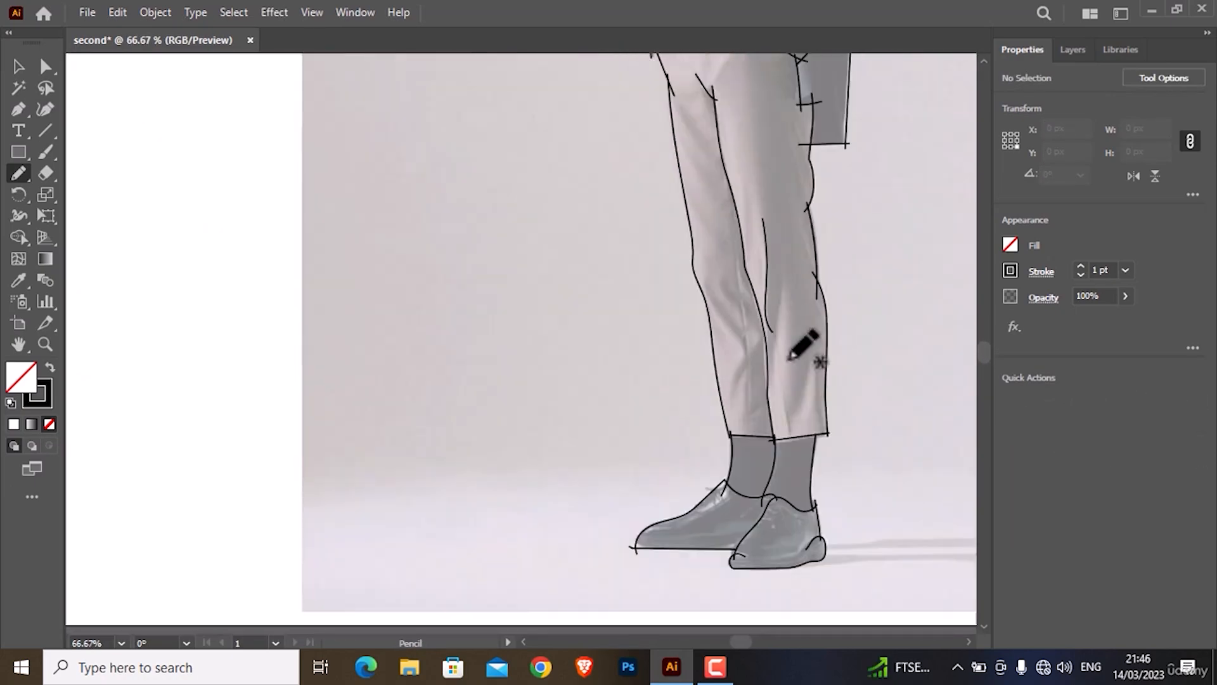
scroll(681, 558, "up", 4)
left_click_drag(478, 468, 971, 463)
scroll(863, 490, "down", 2)
left_click(737, 517, "ctrl")
mouse_move(726, 481)
left_mouse_down()
mouse_move(697, 511)
mouse_move(513, 531)
left_mouse_up()
left_click(753, 441, "ctrl")
scroll(757, 424, "down", 2)
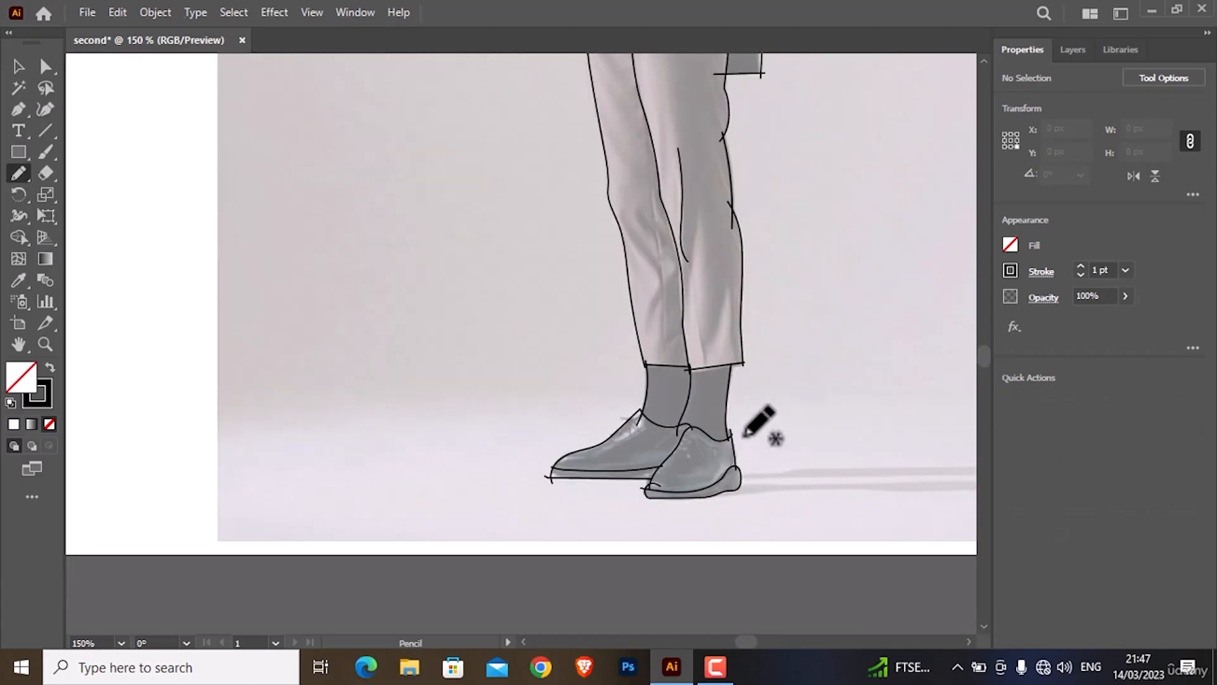
scroll(758, 424, "up", 10)
scroll(758, 424, "up", 1)
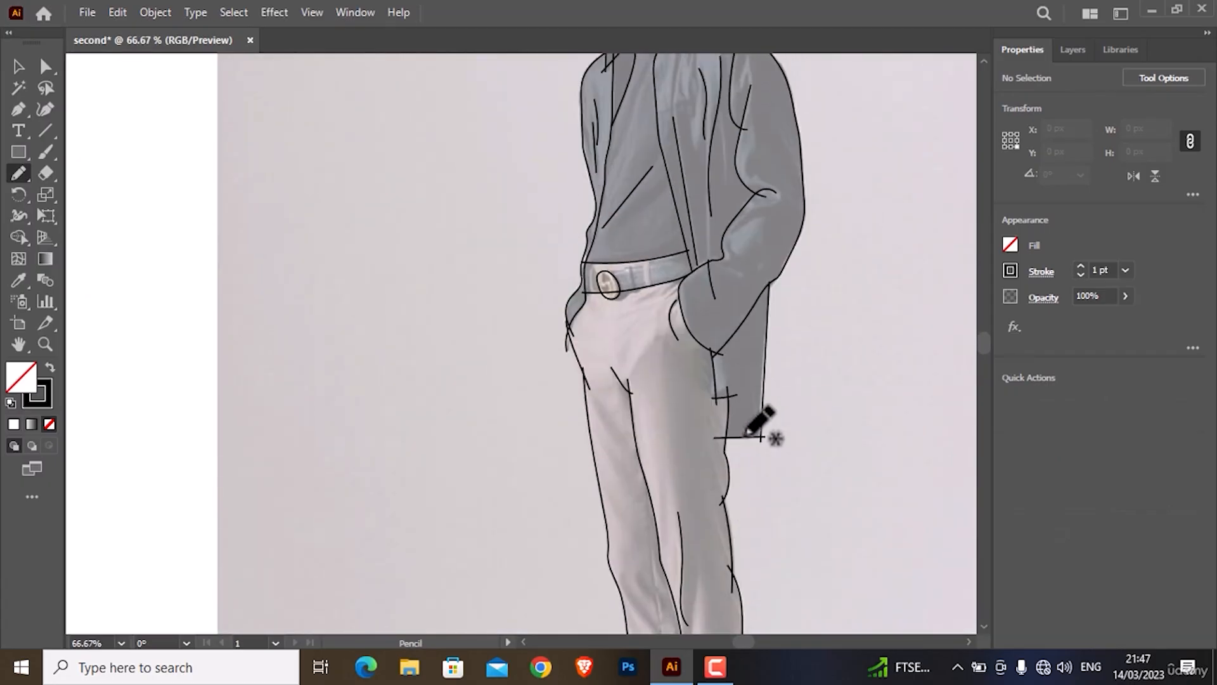
scroll(748, 434, "up", 4)
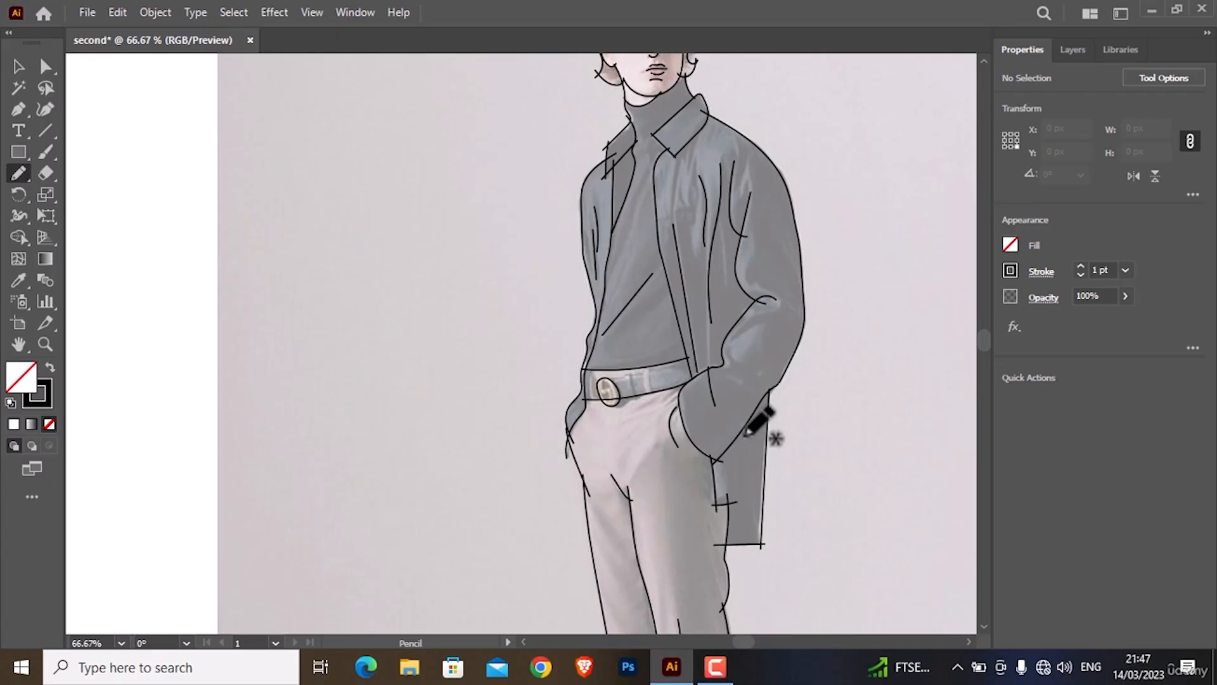
scroll(758, 423, "up", 4)
scroll(757, 423, "up", 4)
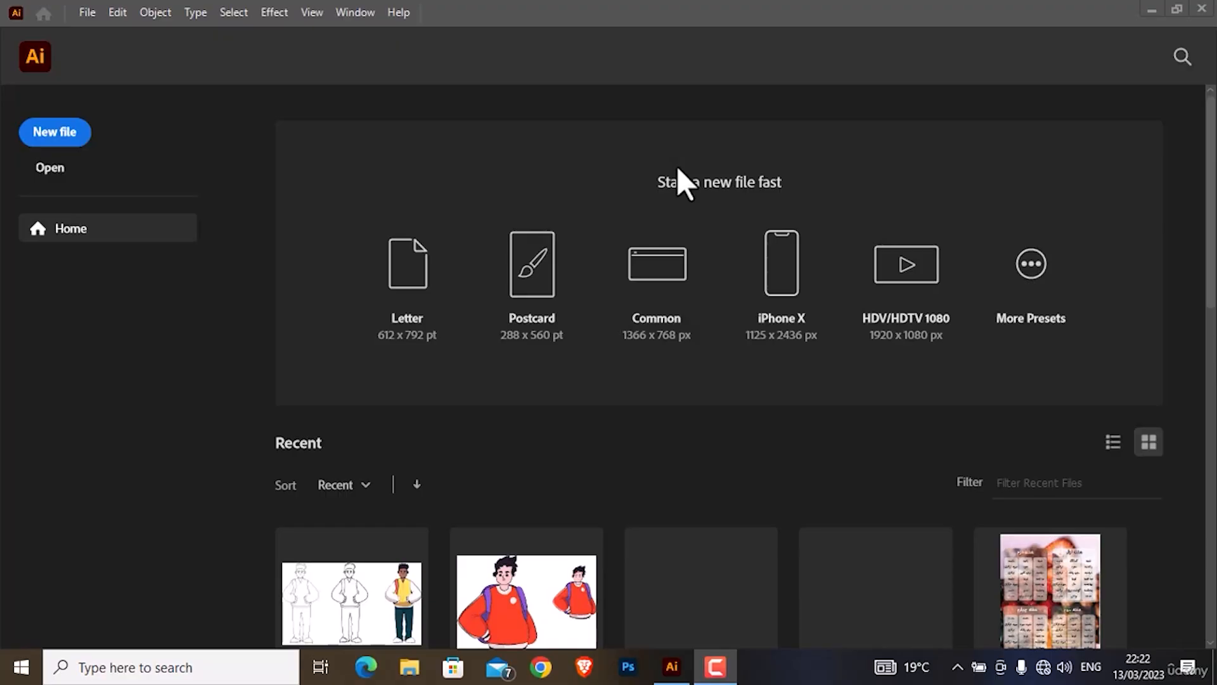
- Create a new 1920 x 1080 px landscape document in RGB Color at 300 ppi and fit the artboard to the window
left_click(299, 101)
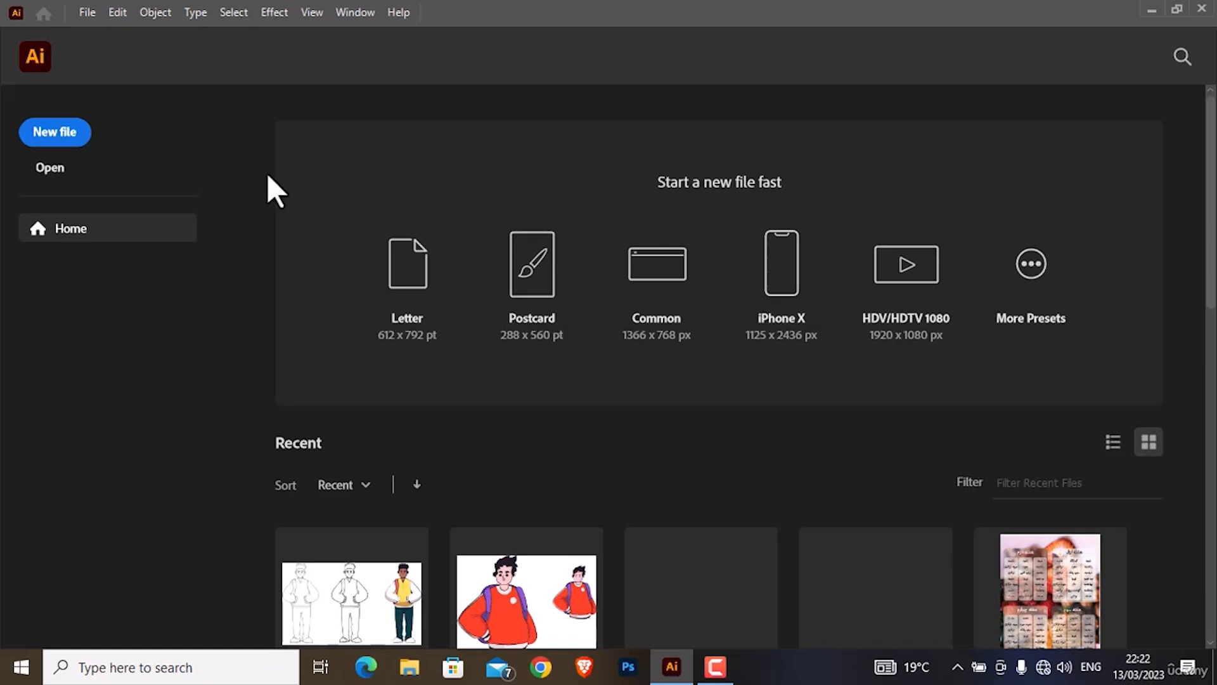
left_click(53, 140)
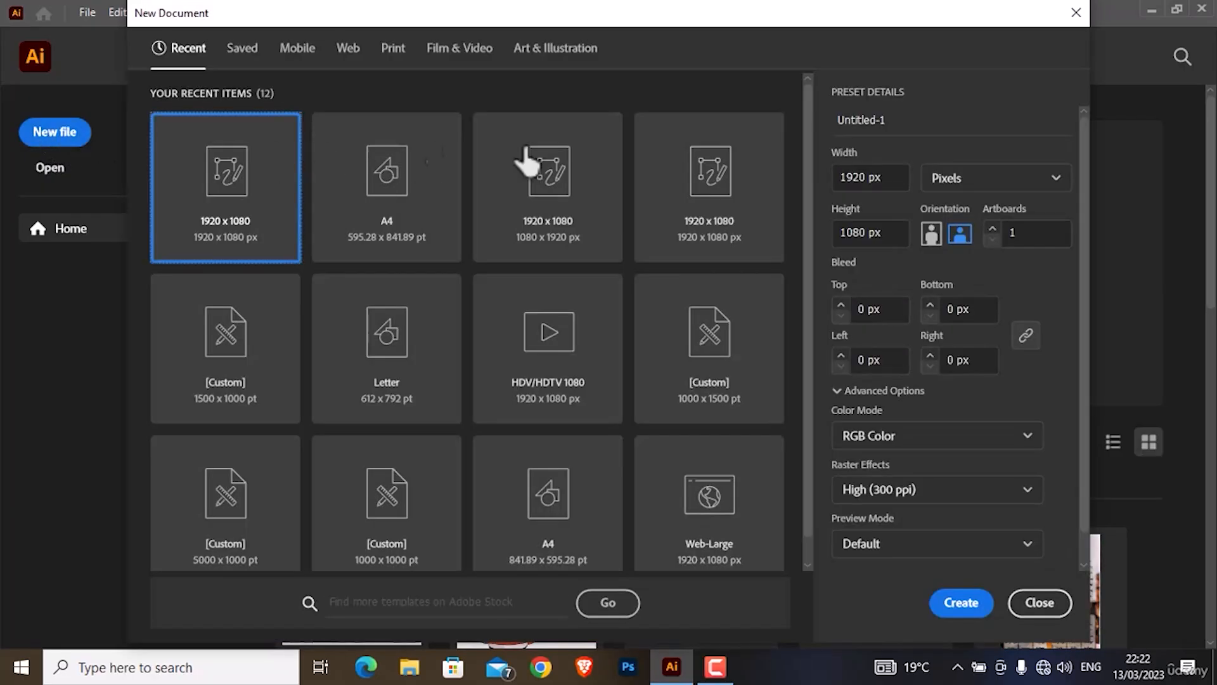
left_click(857, 176)
left_click(869, 233)
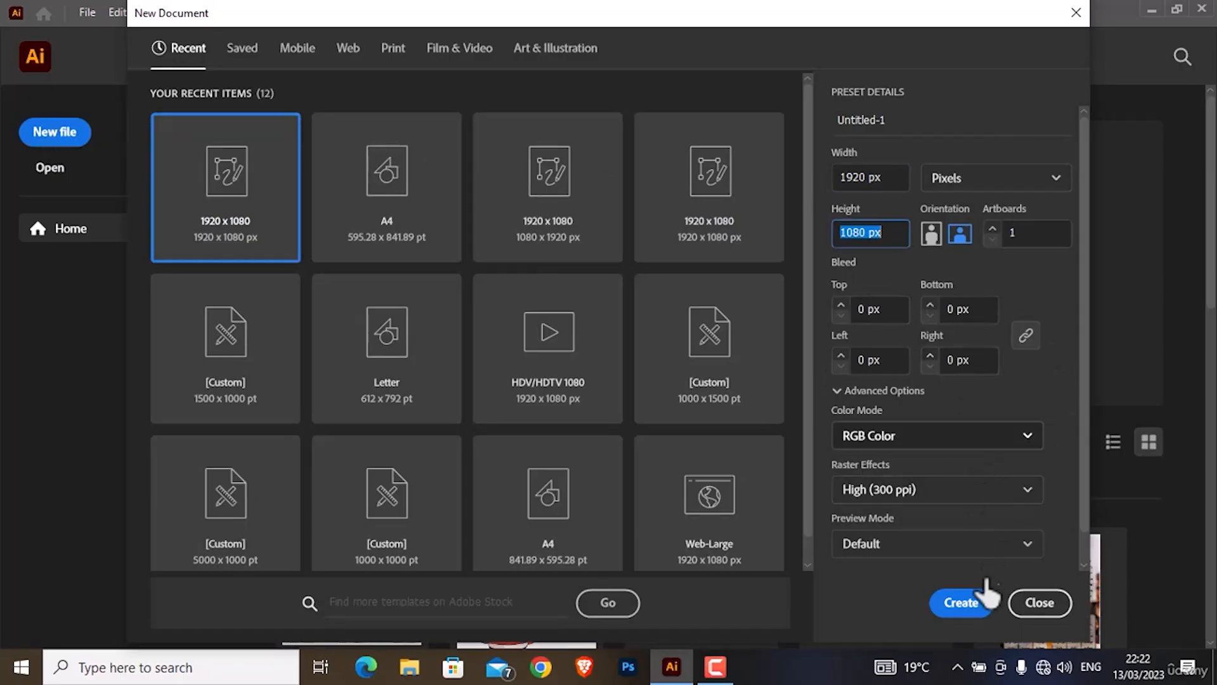
left_click(976, 608)
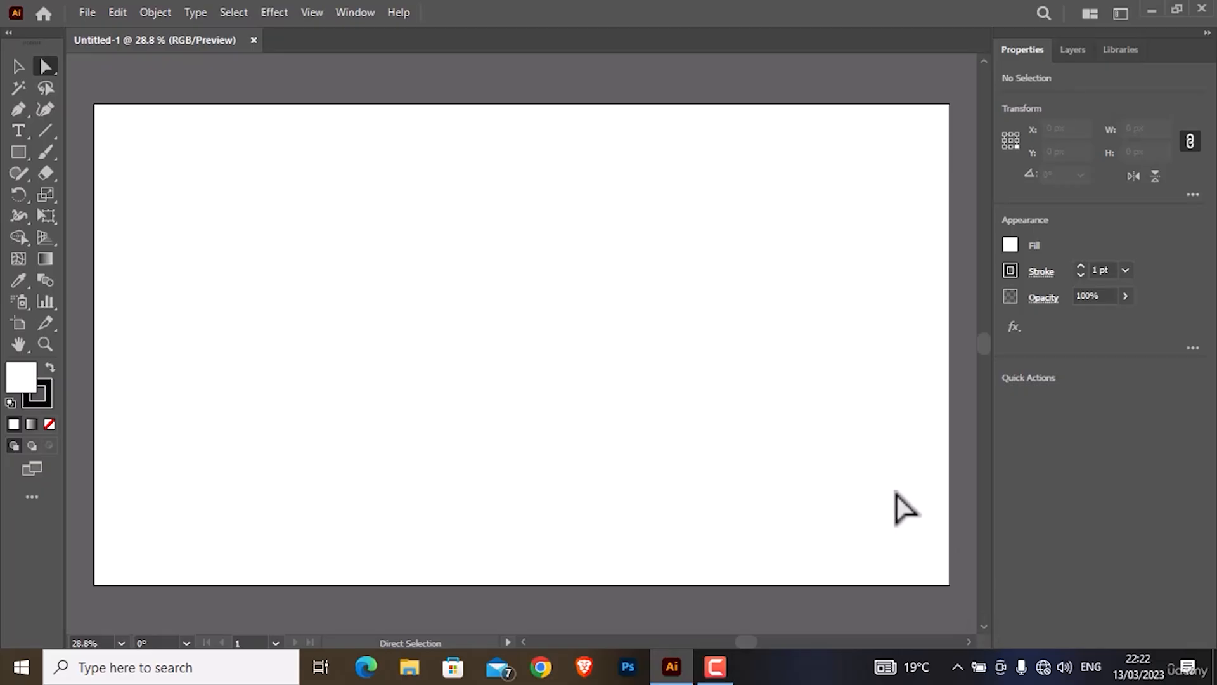
key("ctrl+0")
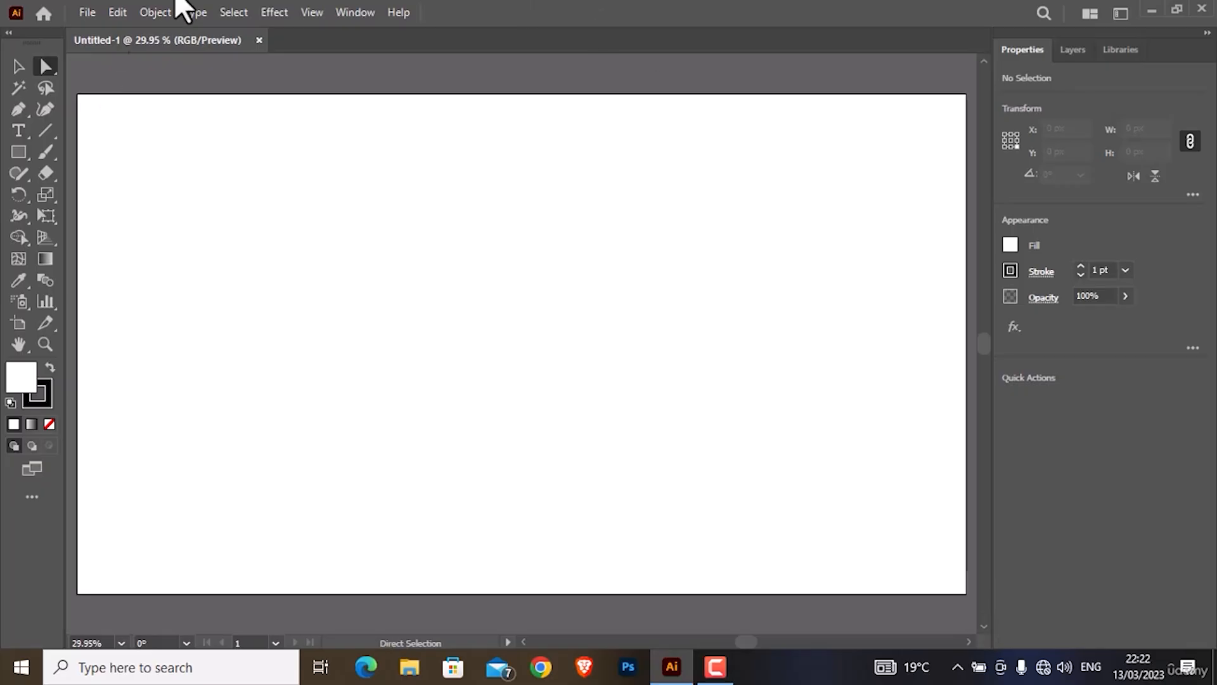
- Place the tracing illustration-100 image from the Desktop as an unlinked template on the artboard and deselect it
left_click(94, 16)
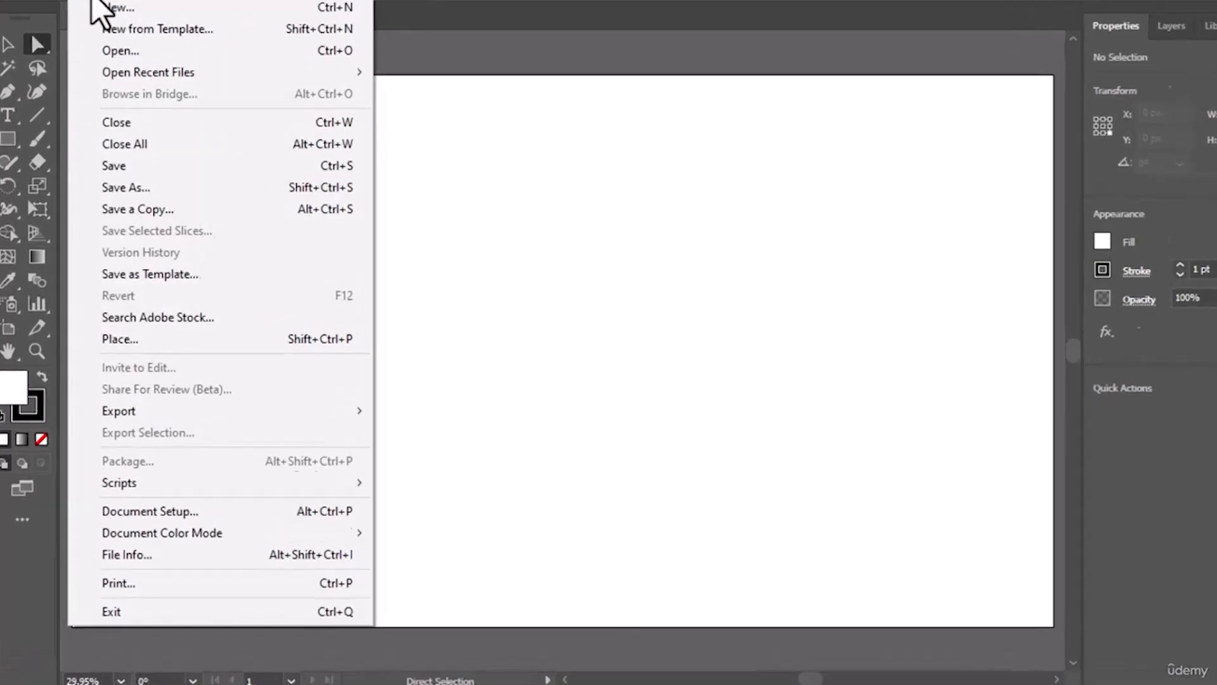
left_click(227, 404)
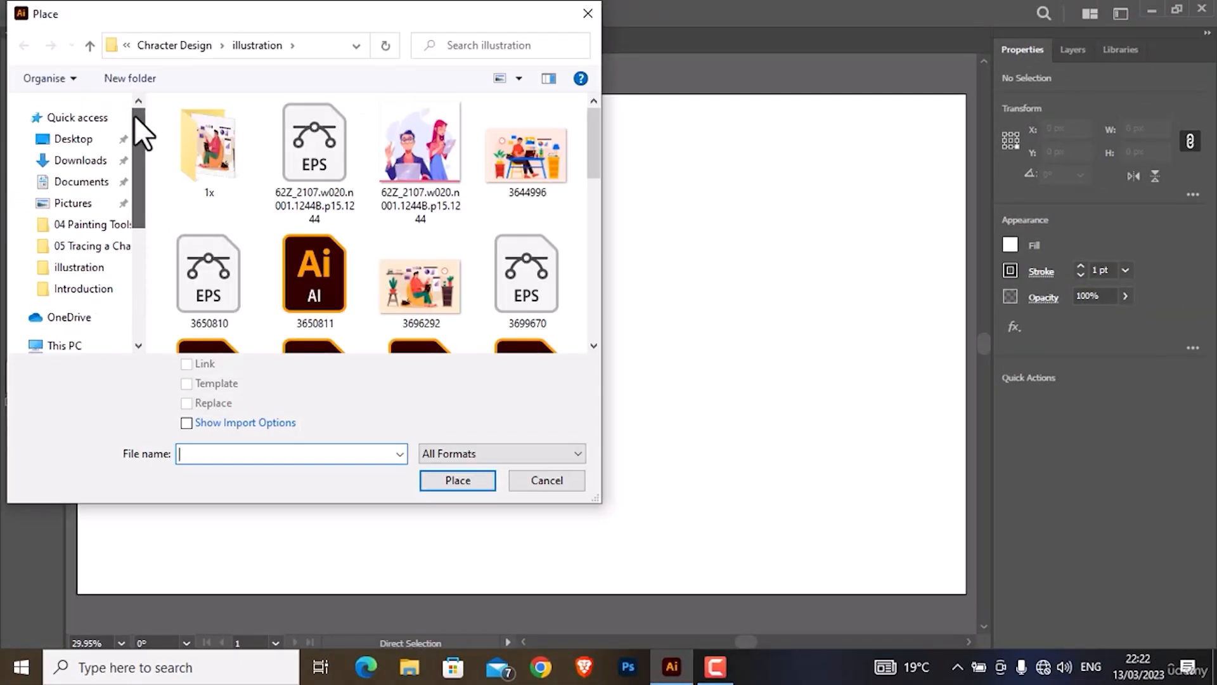
left_click(98, 139)
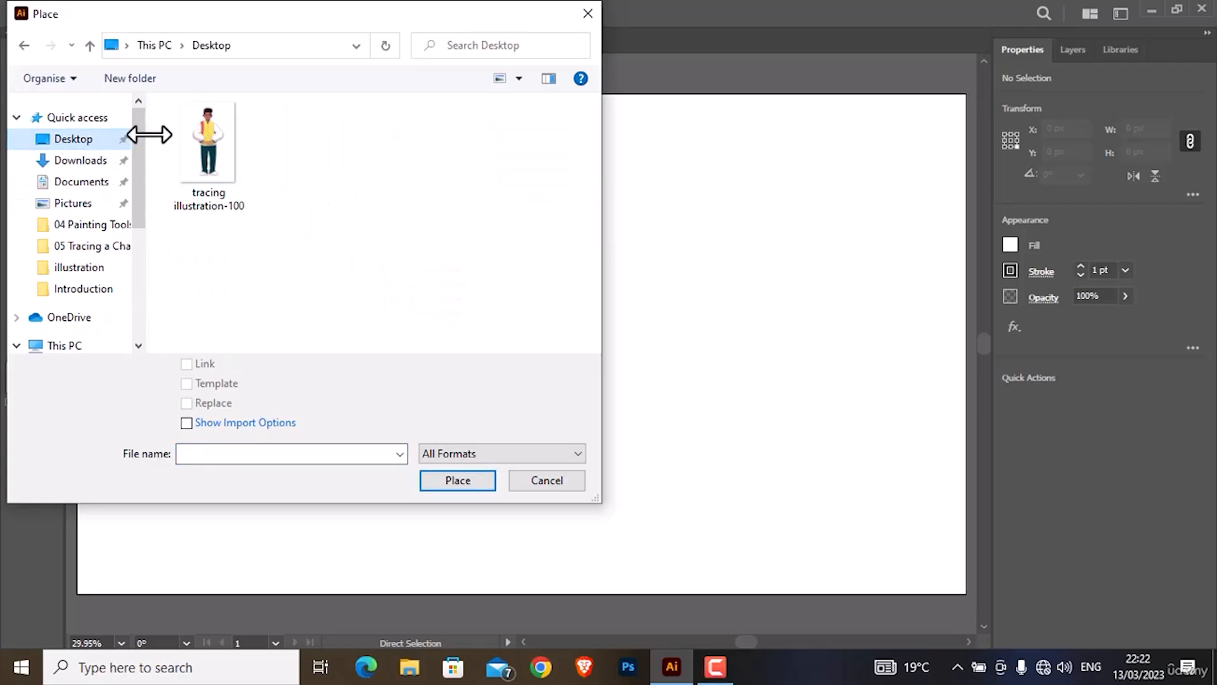
left_click(205, 139)
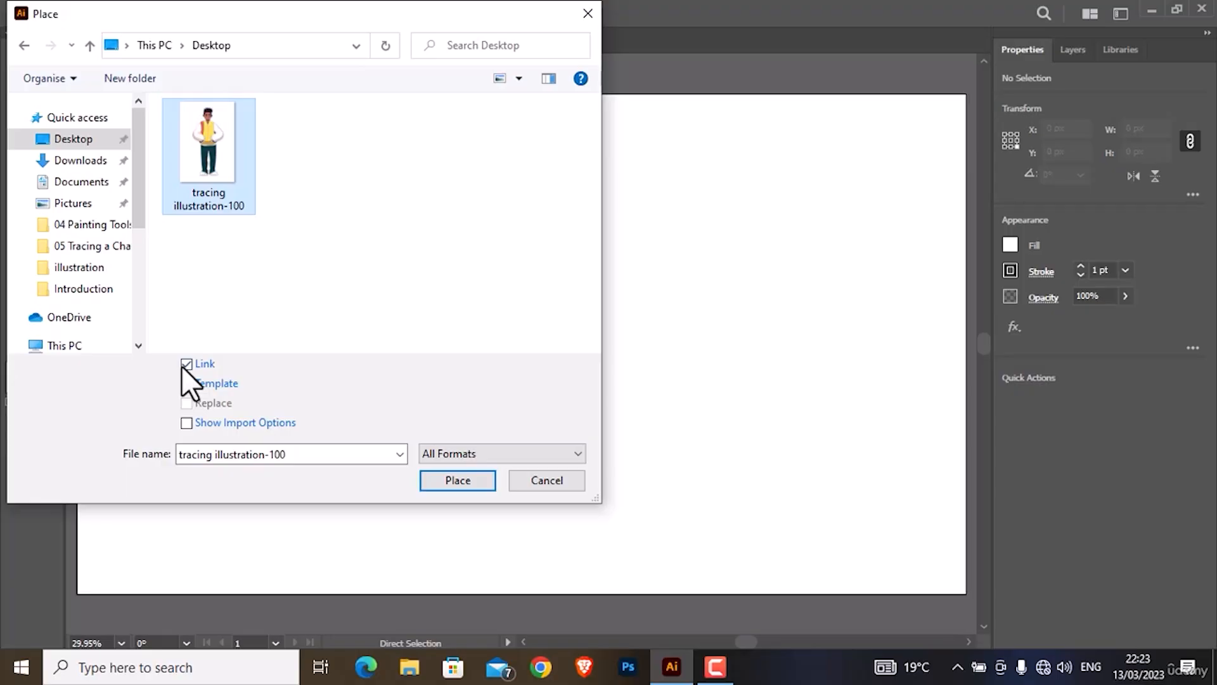
left_click(181, 366)
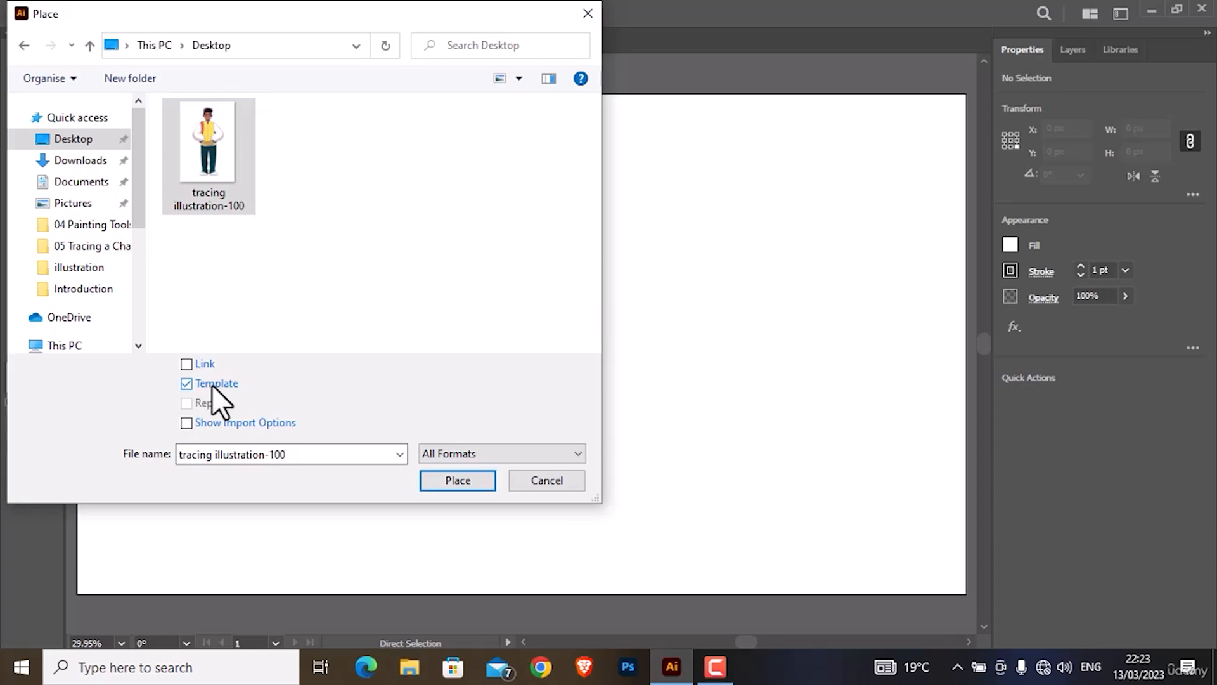
left_click(440, 475)
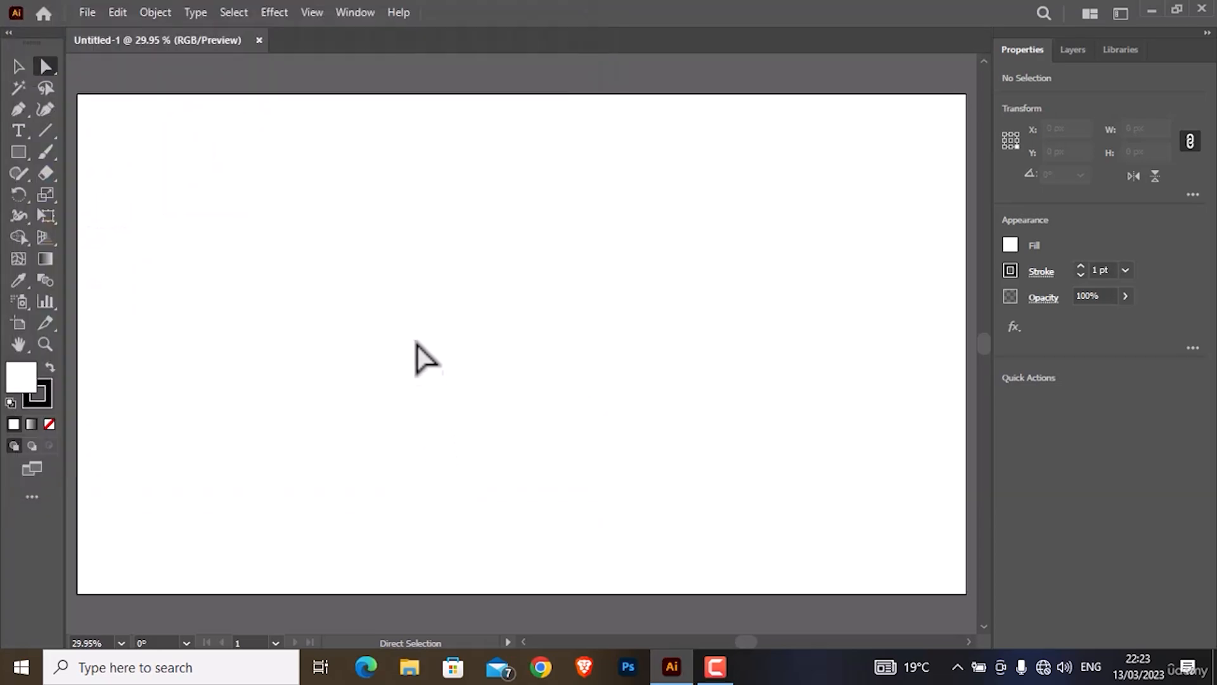
left_click(413, 306)
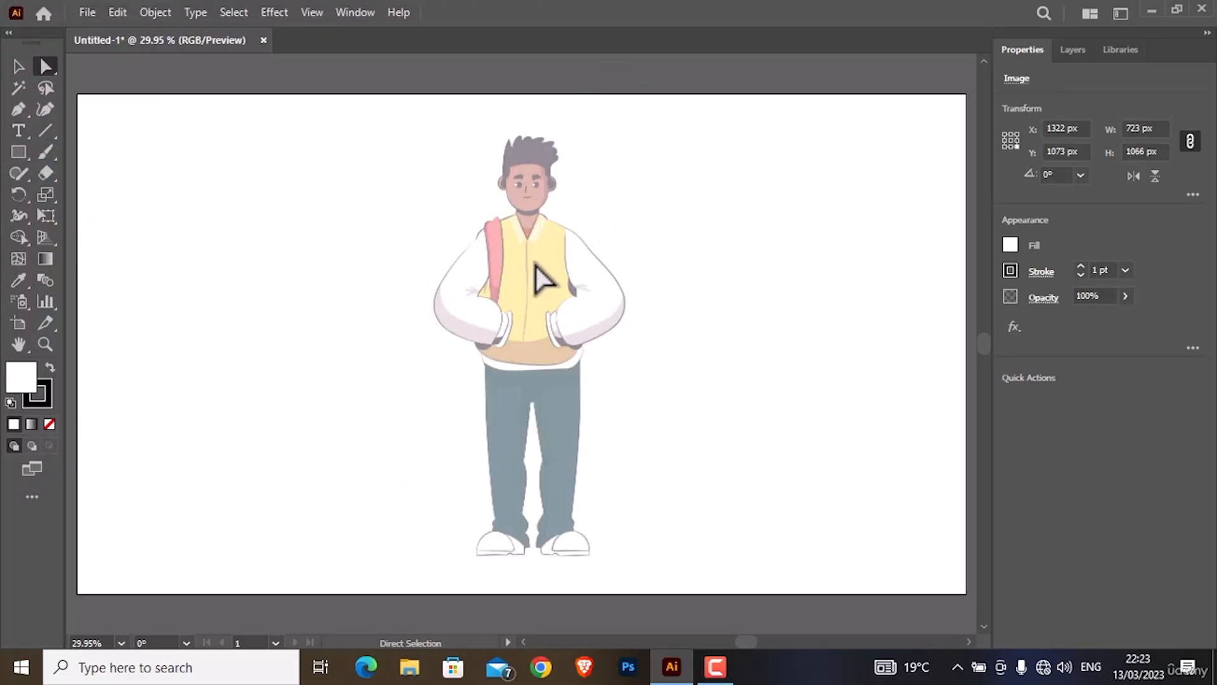
key("ctrl+shift+a")
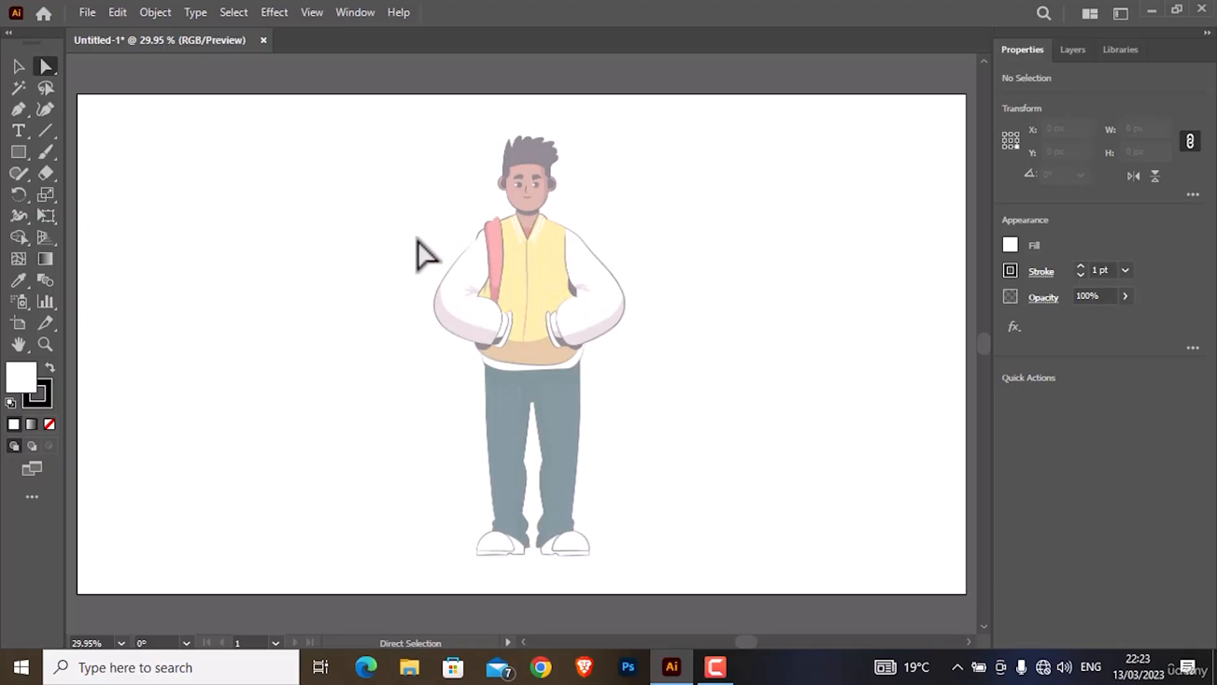
- Examine the template layer's contents in the layer list and toggle its visibility off and on
left_click(18, 66)
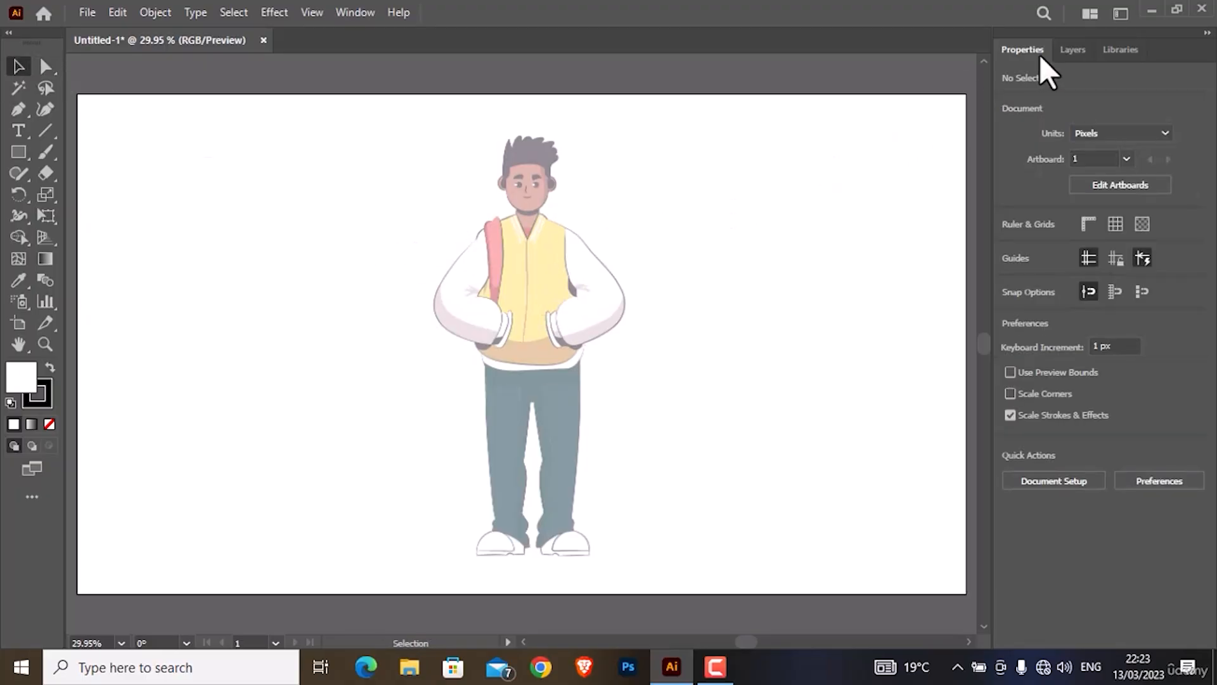
left_click(1058, 54)
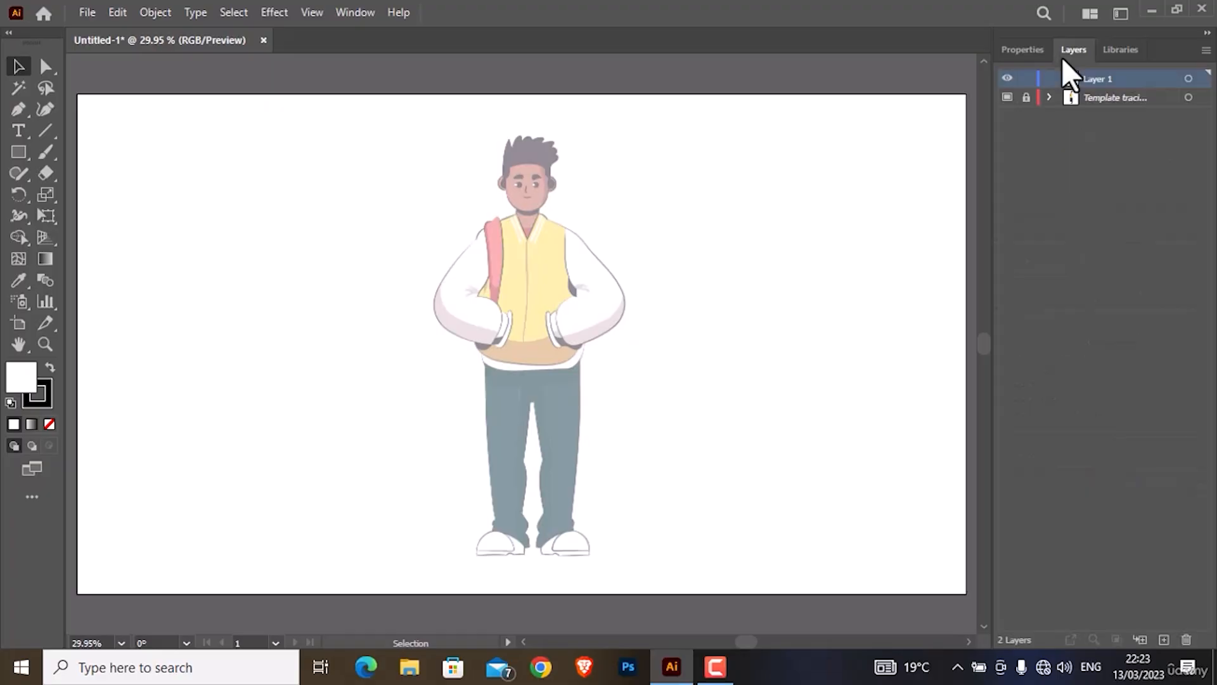
left_click(1049, 99)
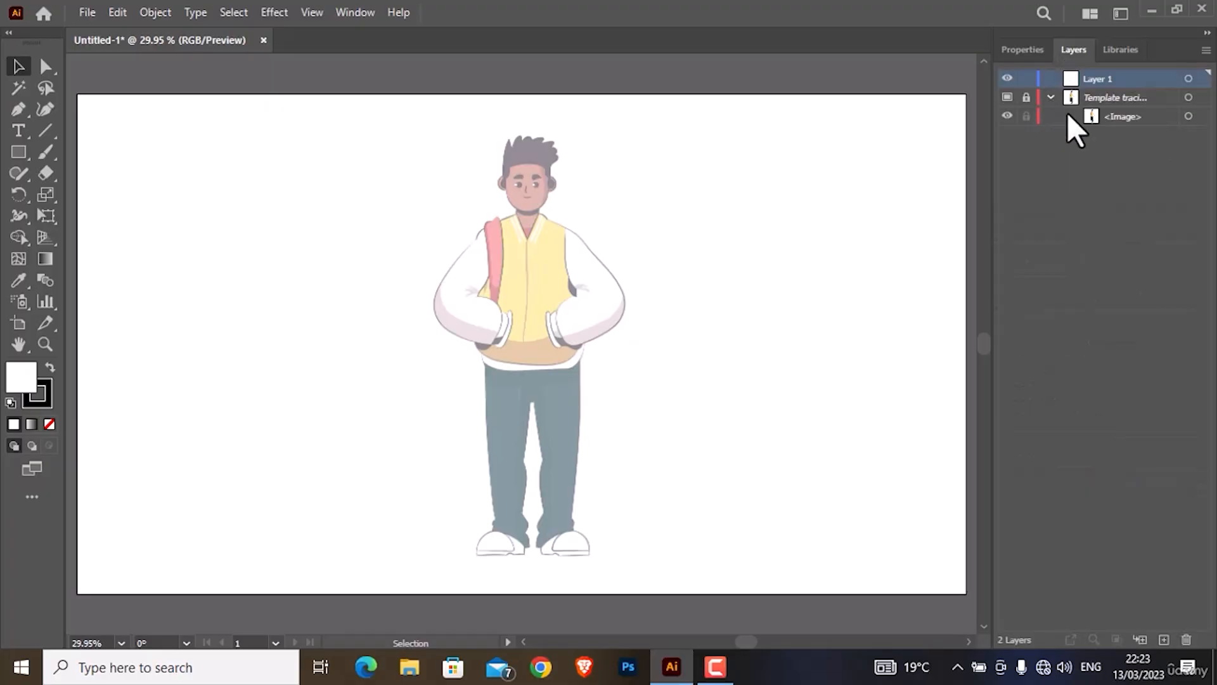
left_click(1007, 97)
left_click(1007, 97)
left_click(1009, 98)
left_click(1009, 99)
left_click(1093, 98)
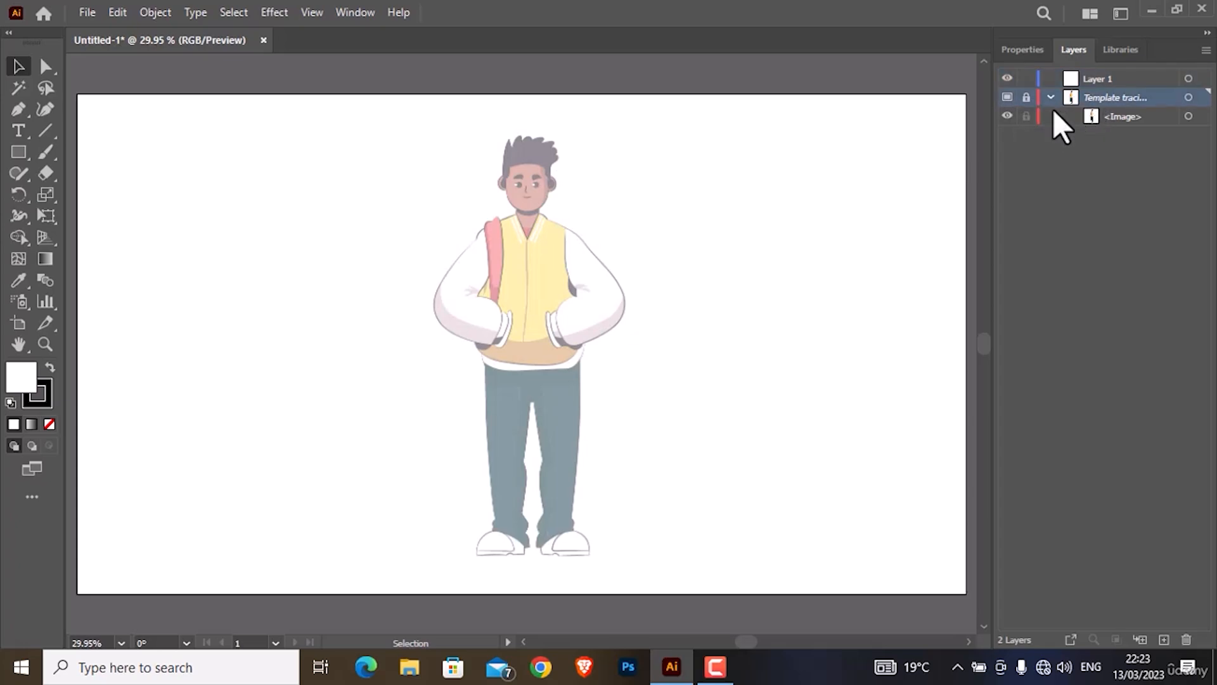
left_click(1051, 98)
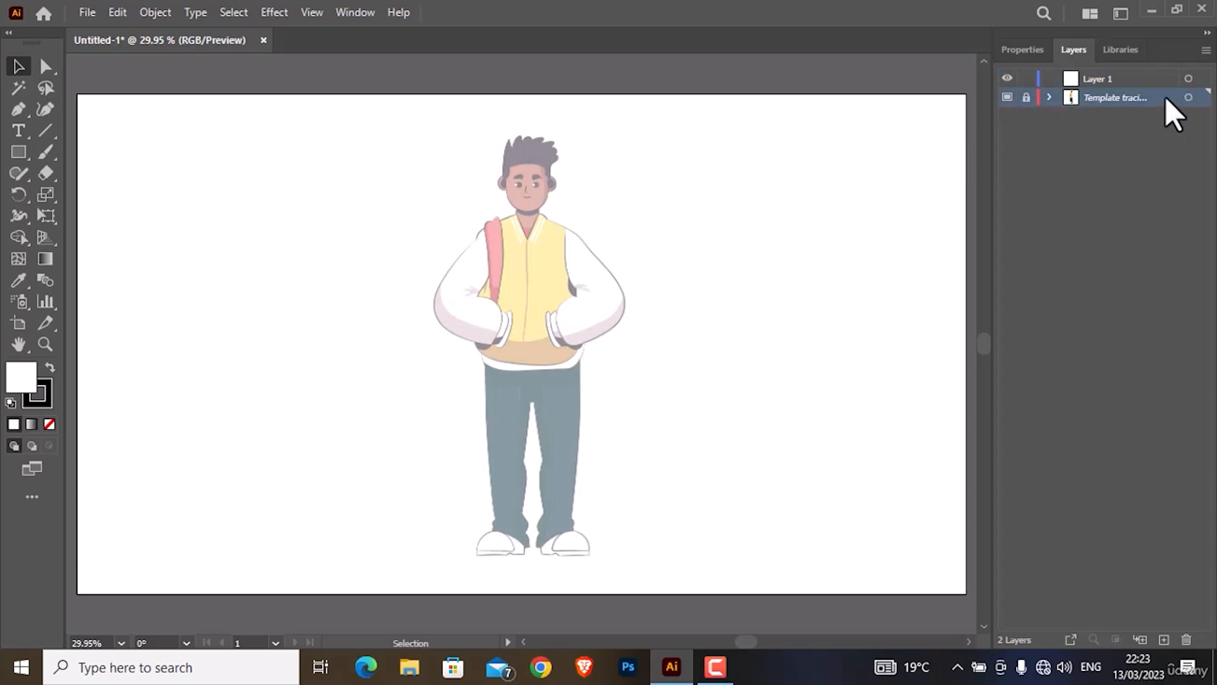
- Unlock the template layer and delete it together with its artwork
left_click(1027, 99)
key("ctrl+a")
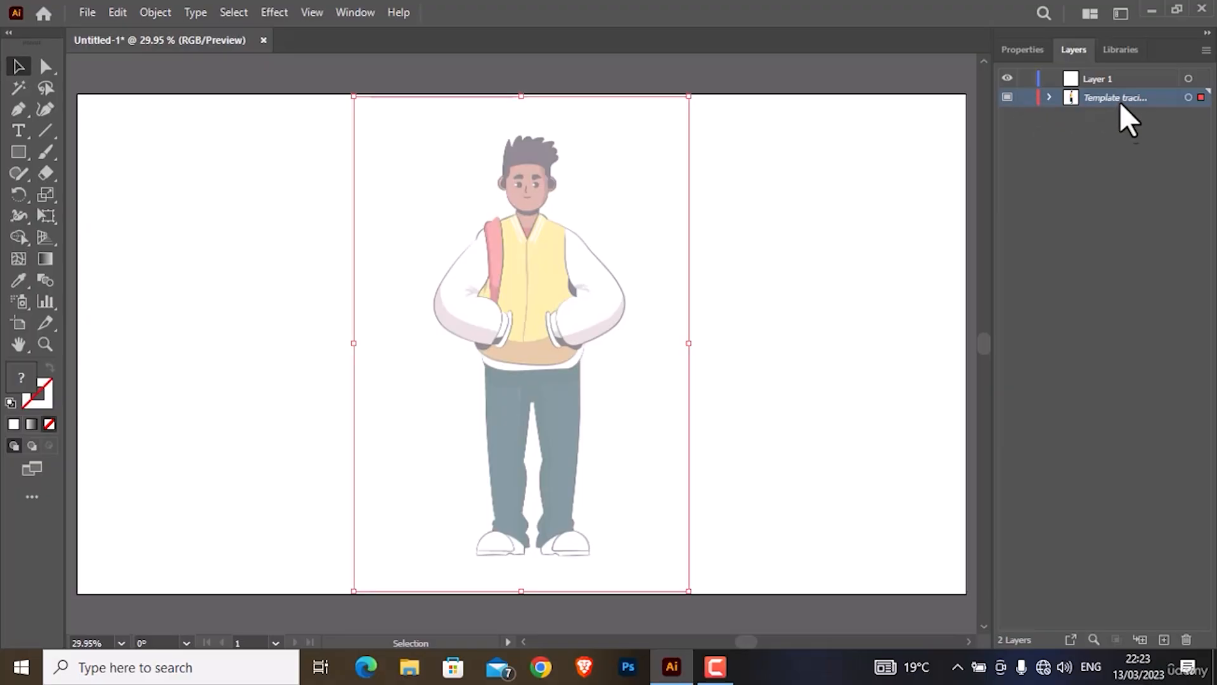
left_click(1186, 639)
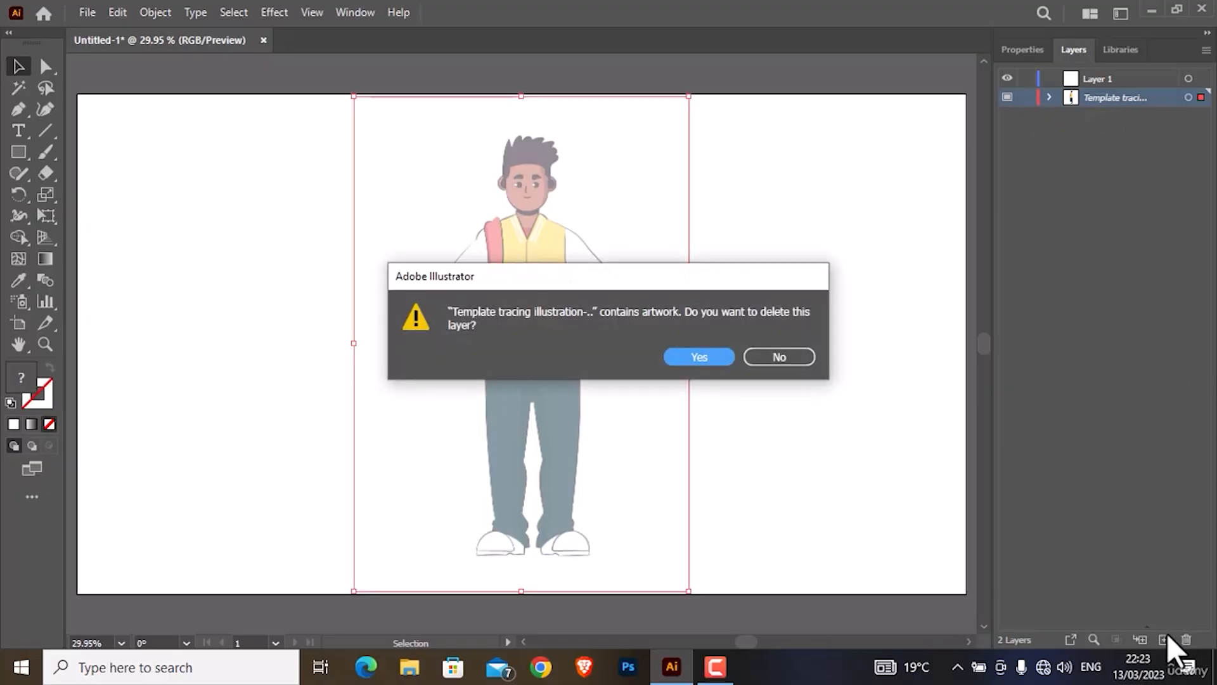
left_click(691, 357)
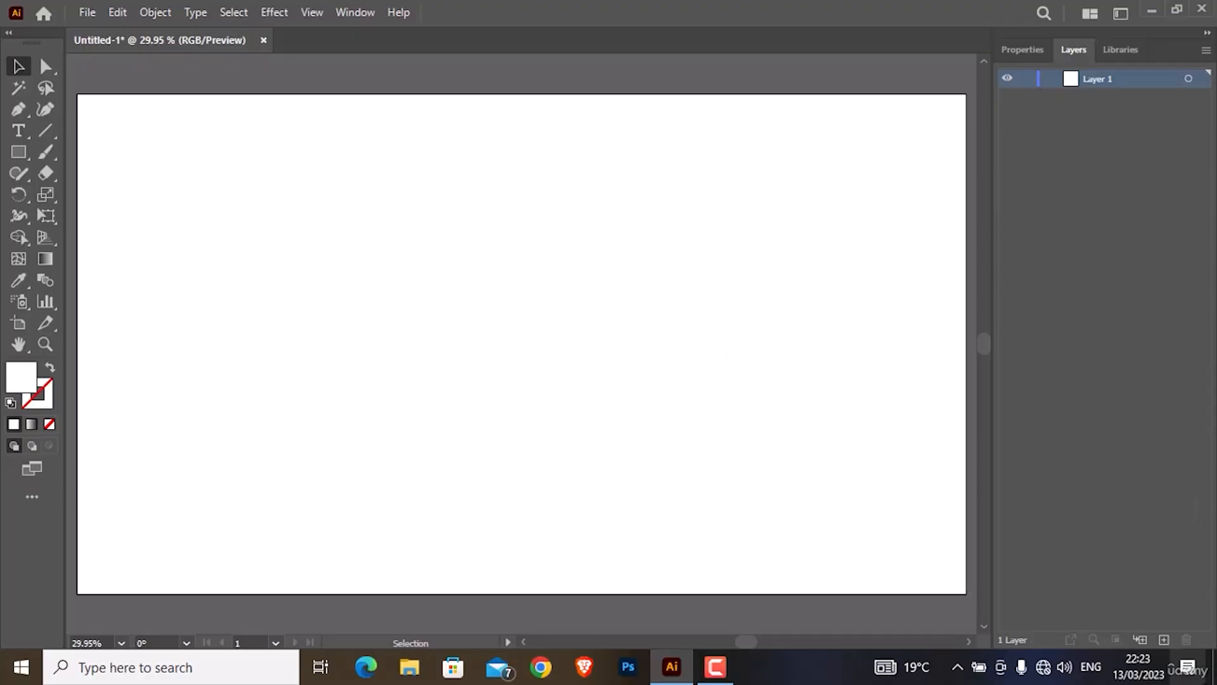
- Bring the tracing illustration-100 image from the desktop onto the artboard, scale it to about 691 x 1020 px and centre it horizontally
left_click(1202, 667)
left_click(1215, 670)
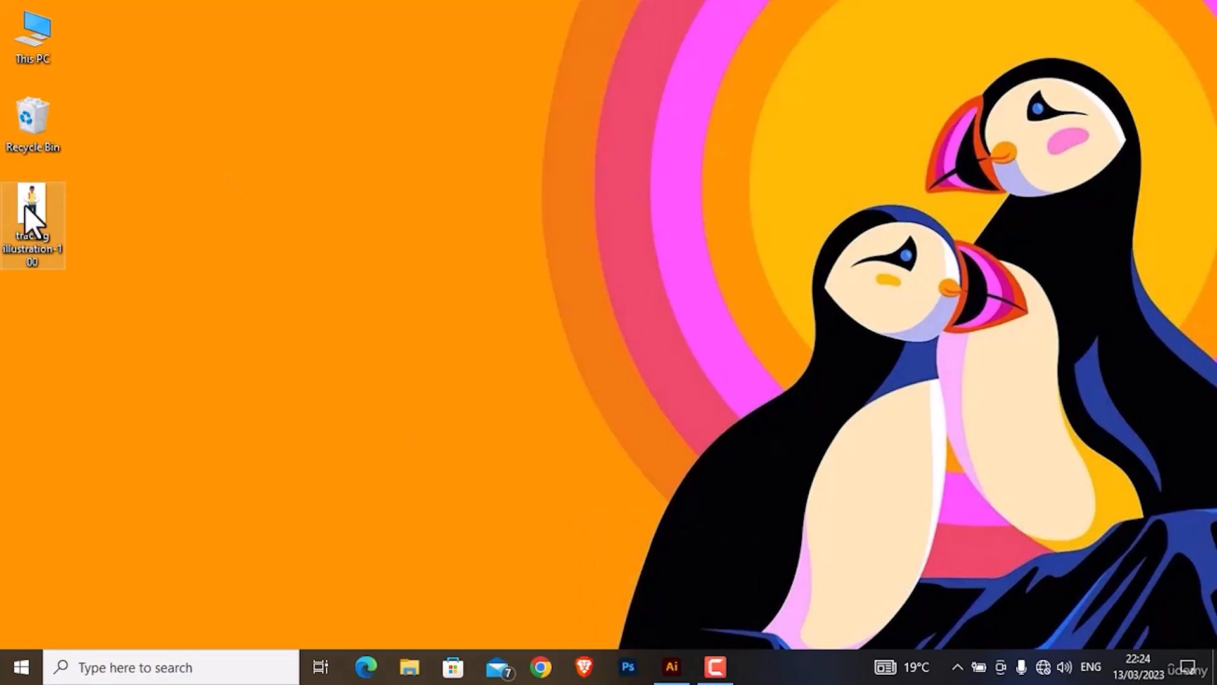
mouse_move(25, 204)
left_mouse_down()
mouse_move(326, 256)
mouse_move(542, 358)
mouse_move(656, 552)
mouse_move(680, 674)
mouse_move(654, 647)
mouse_move(515, 366)
mouse_move(541, 347)
mouse_move(532, 334)
left_mouse_up()
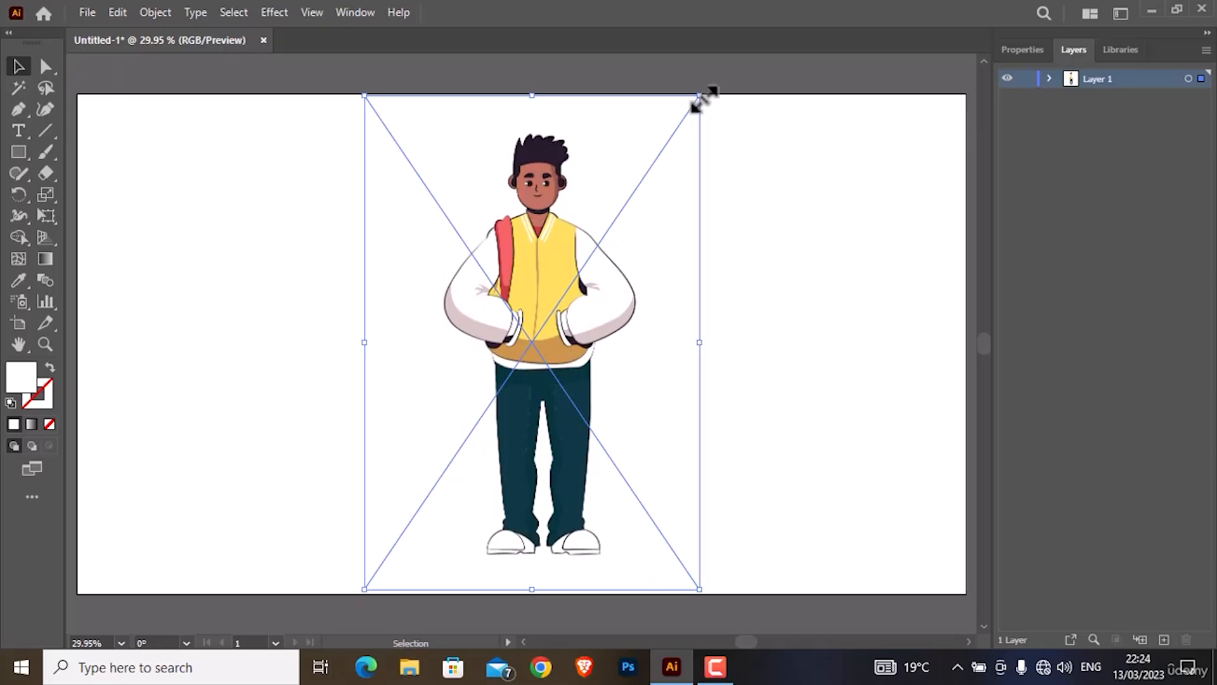
left_click_drag(699, 95, 686, 118)
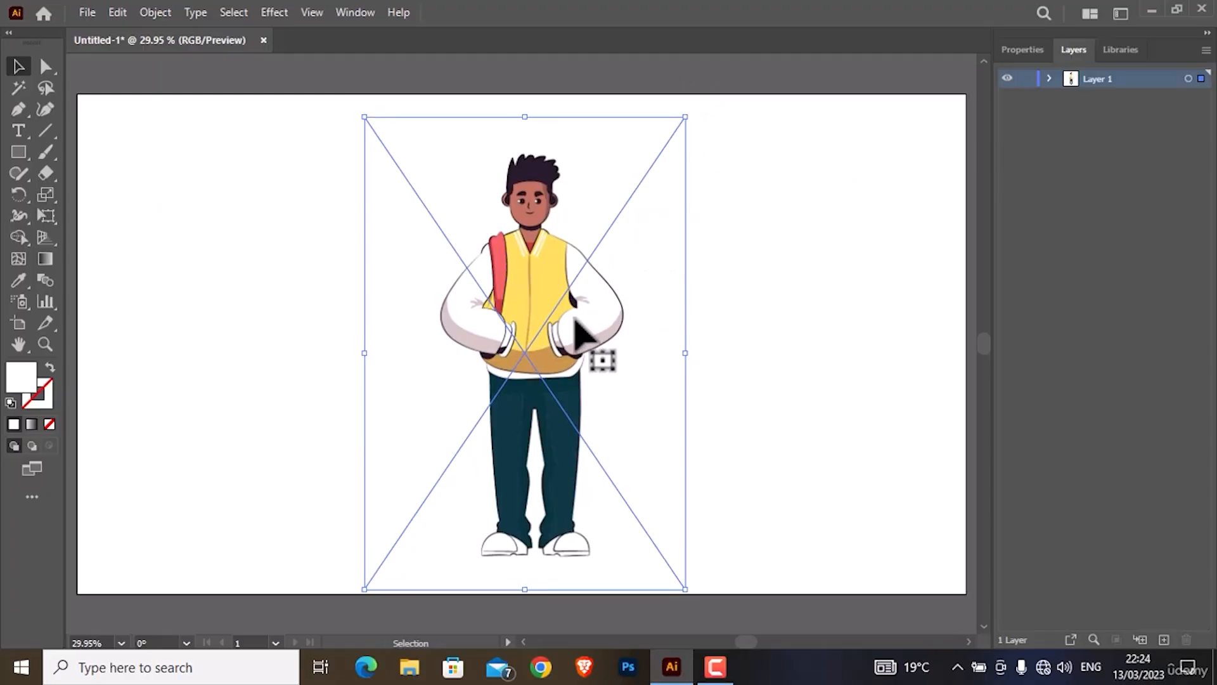
mouse_move(566, 326)
left_mouse_down()
mouse_move(581, 314)
mouse_move(570, 325)
left_mouse_up()
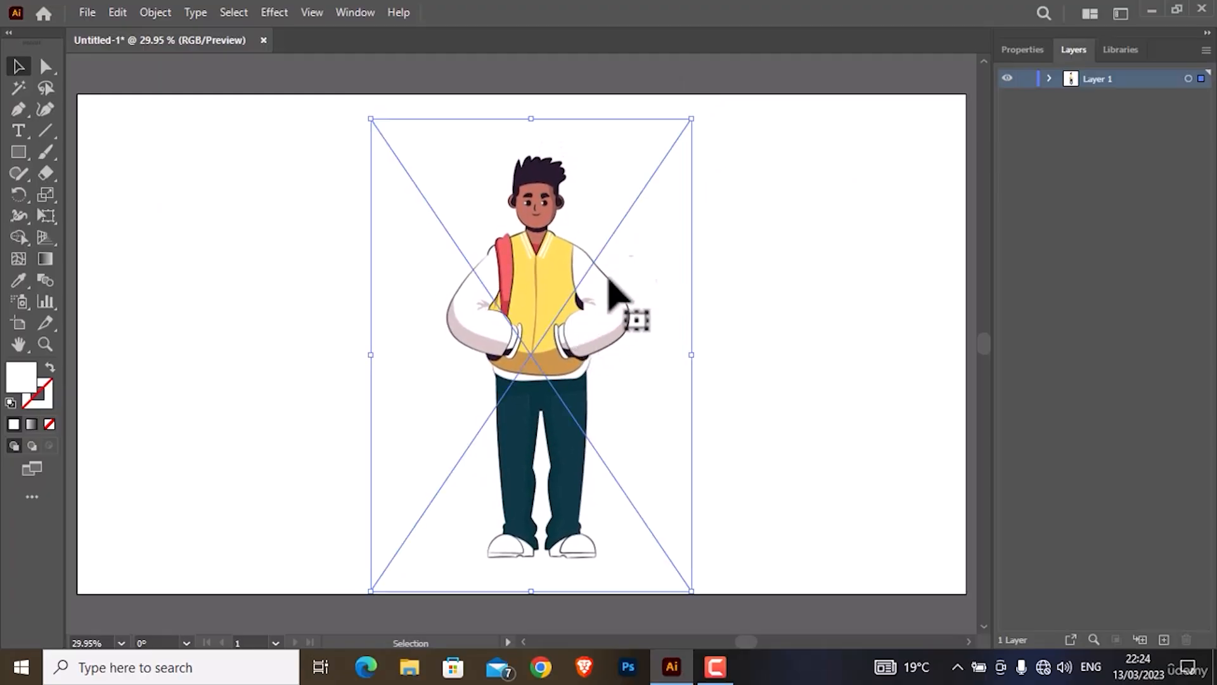
- Reduce the placed character image's opacity to 35%
left_click(1003, 51)
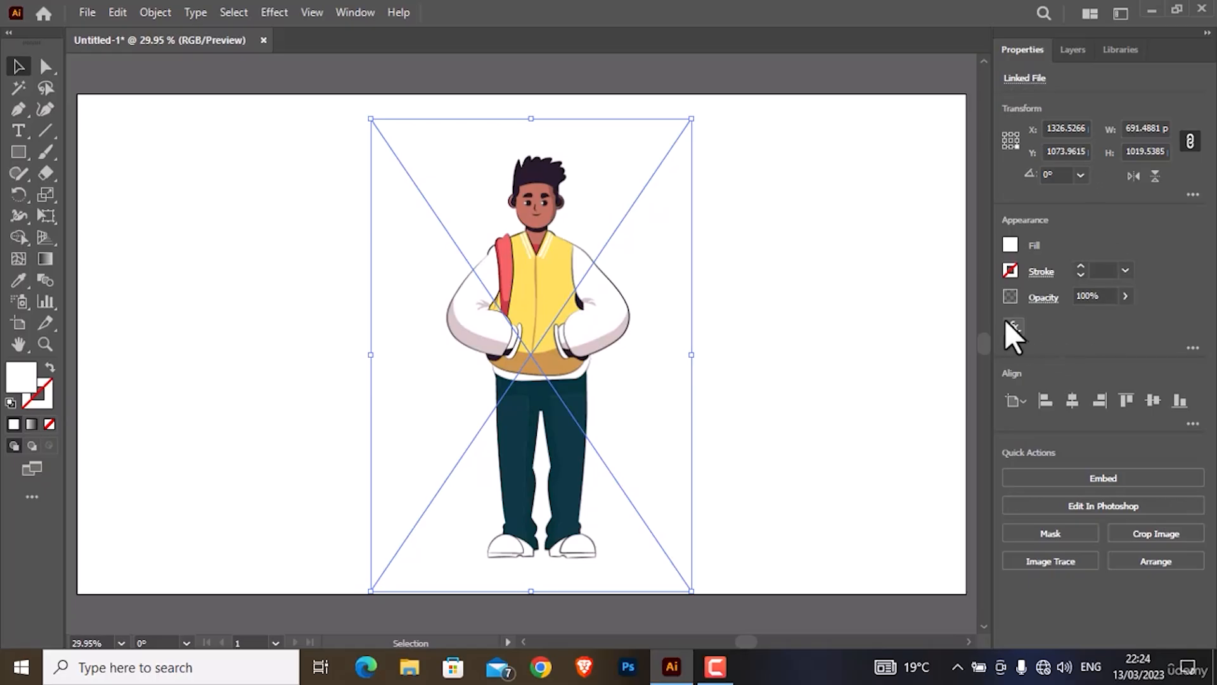
left_click(1124, 299)
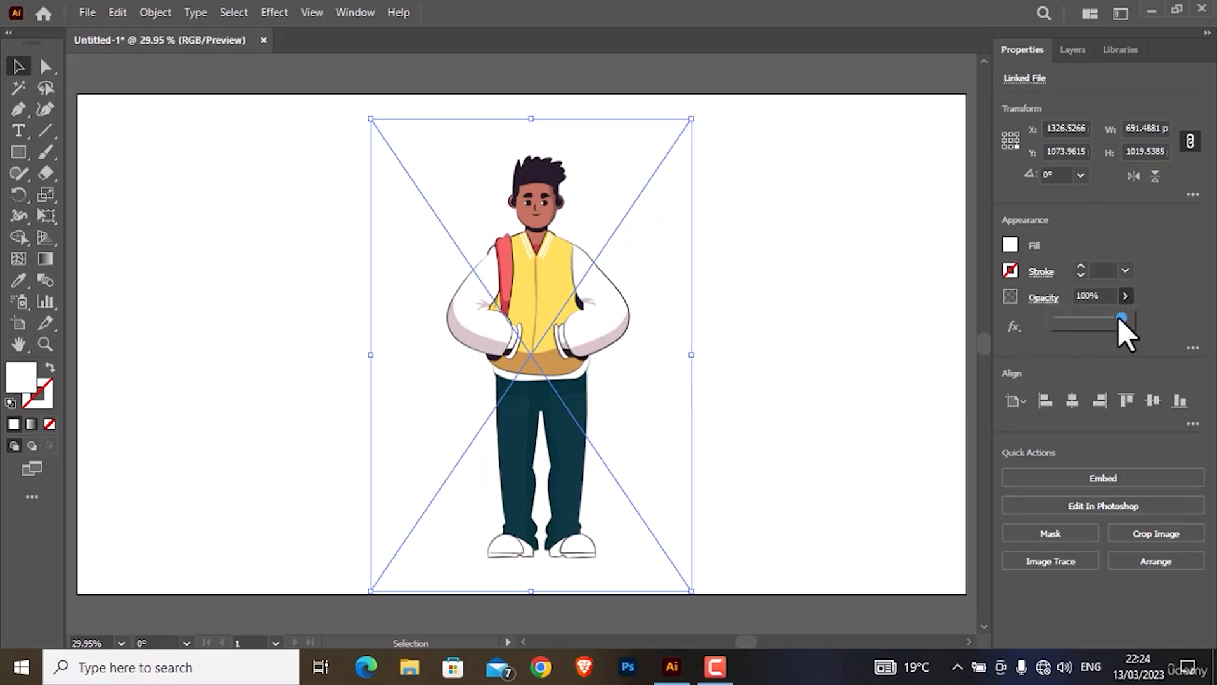
left_click_drag(1113, 315, 1070, 313)
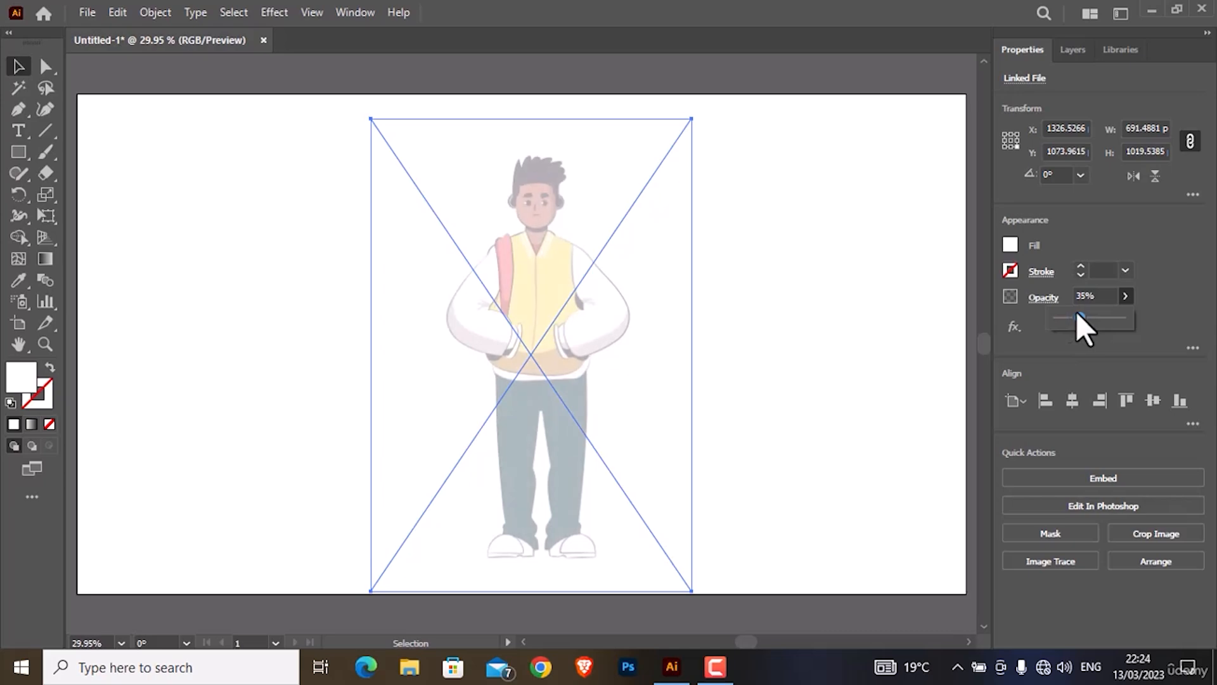
- Rename the image's layer as Refrence and lock it
left_click(1070, 50)
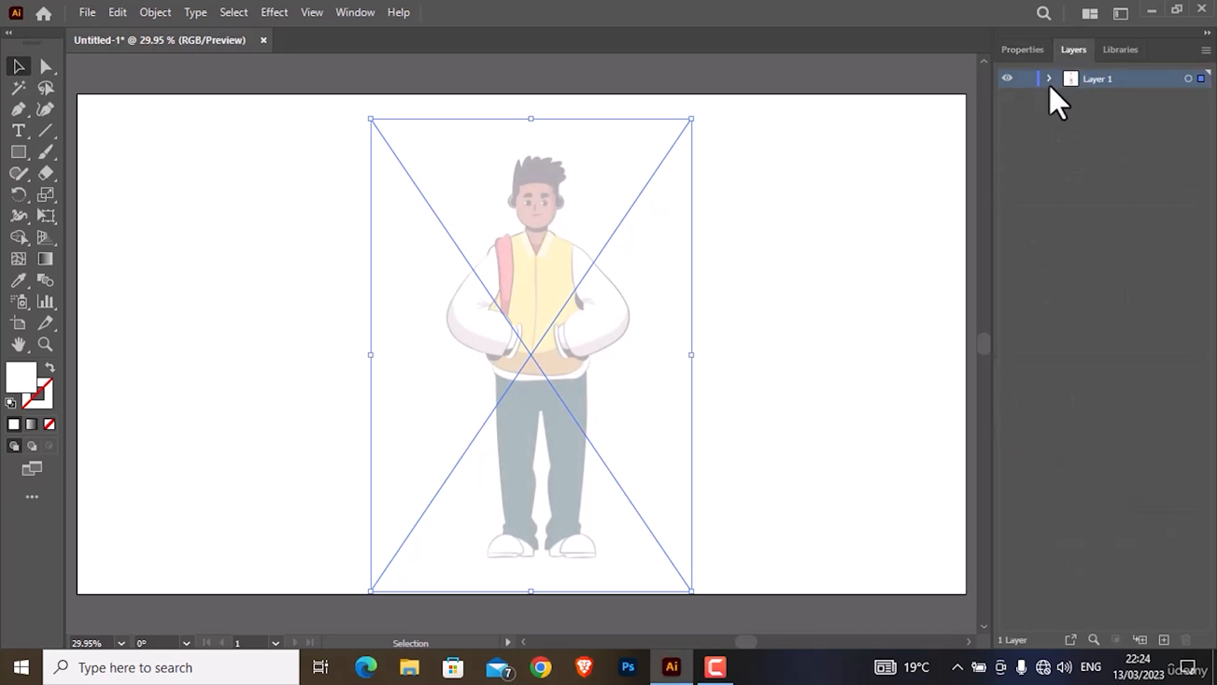
double_click(1101, 81)
type("Refrence")
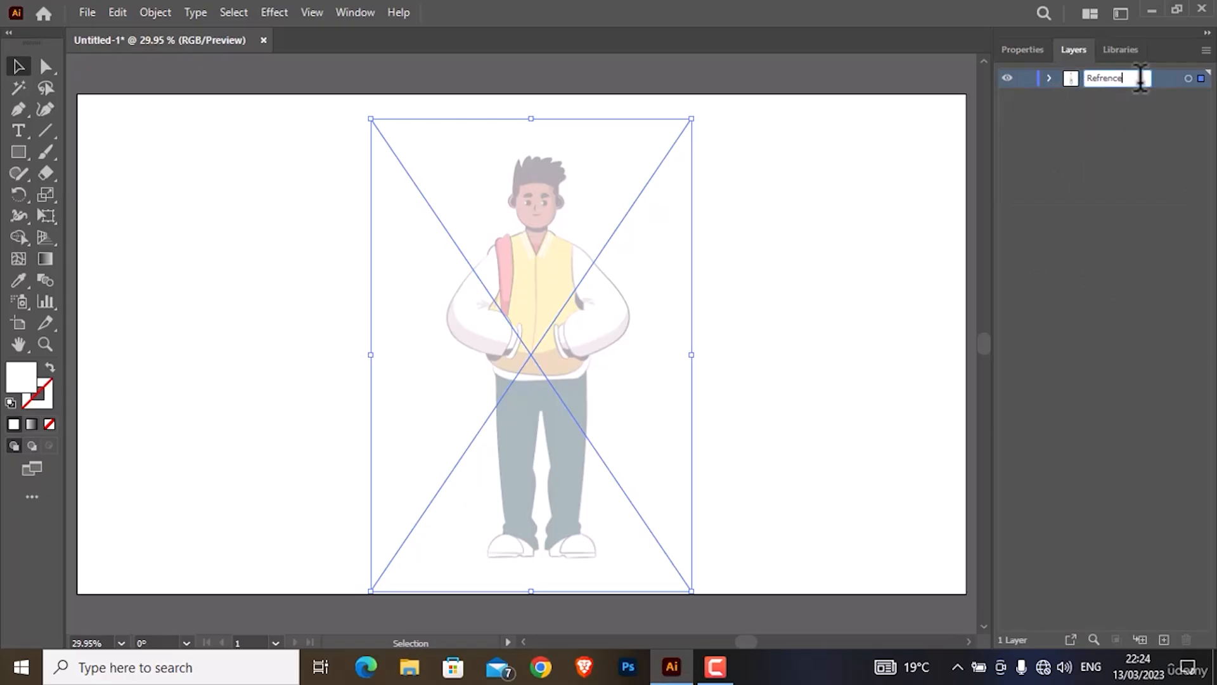
key("Return")
left_click(1027, 78)
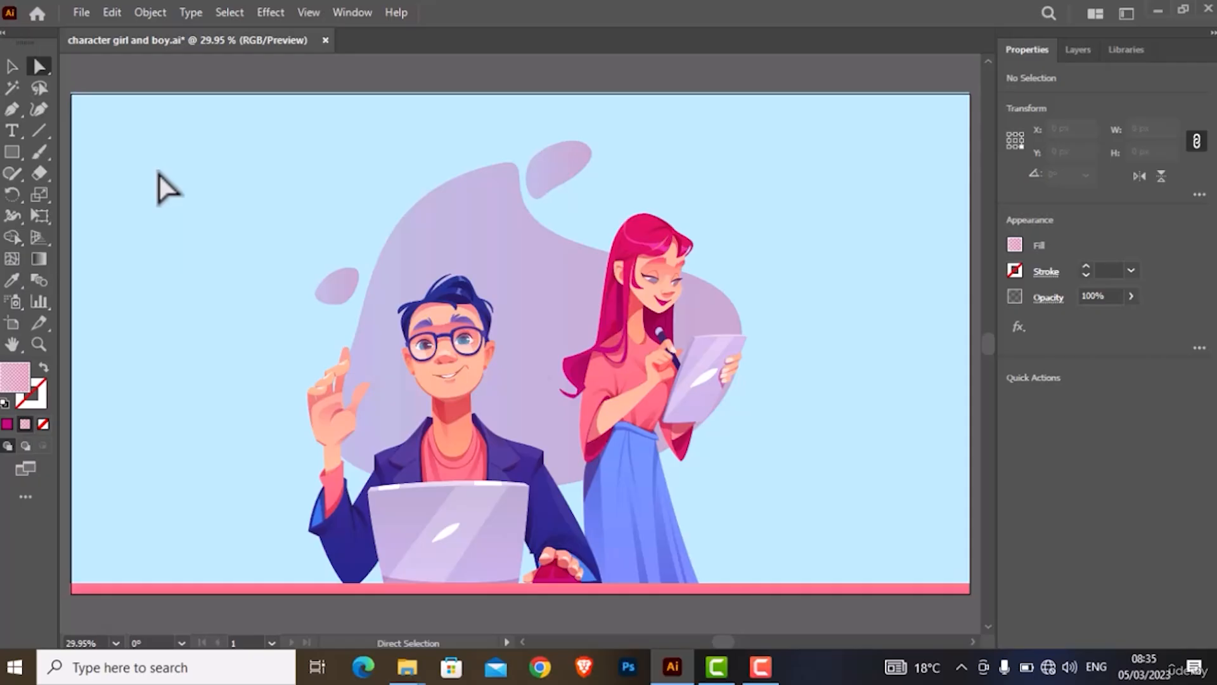
- Try to move the whole illustration group slightly up and to the left with the Selection tool
left_click(13, 67)
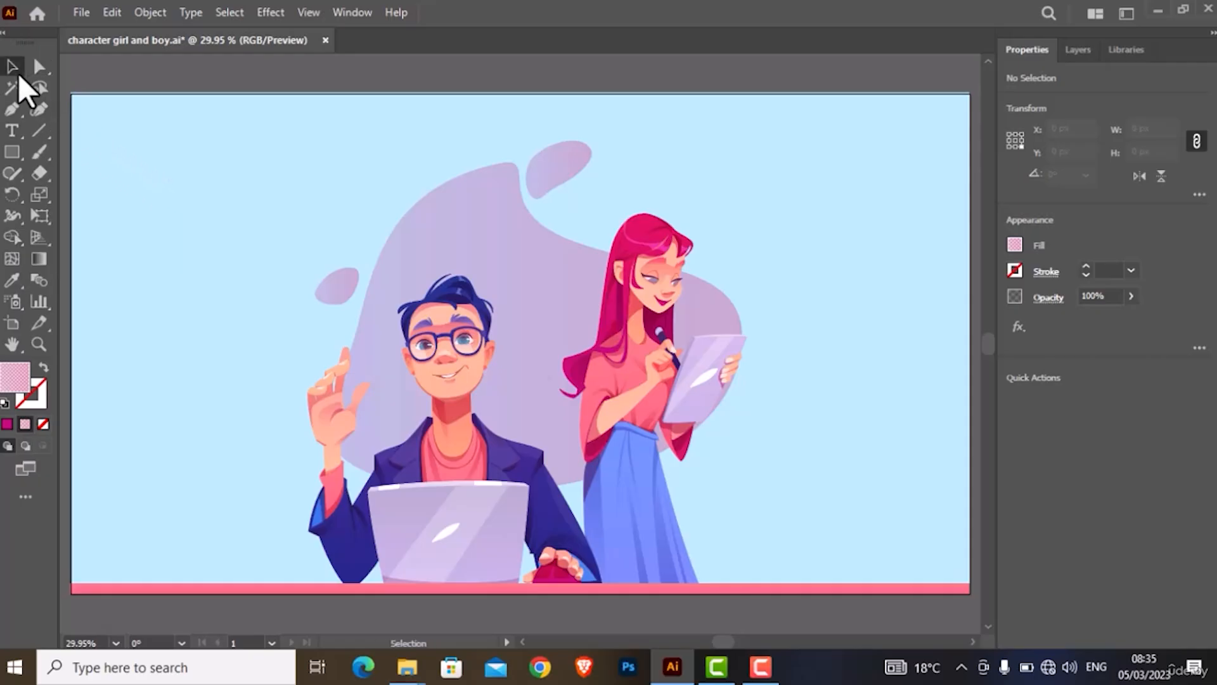
left_click(452, 255)
left_click_drag(505, 266, 472, 251)
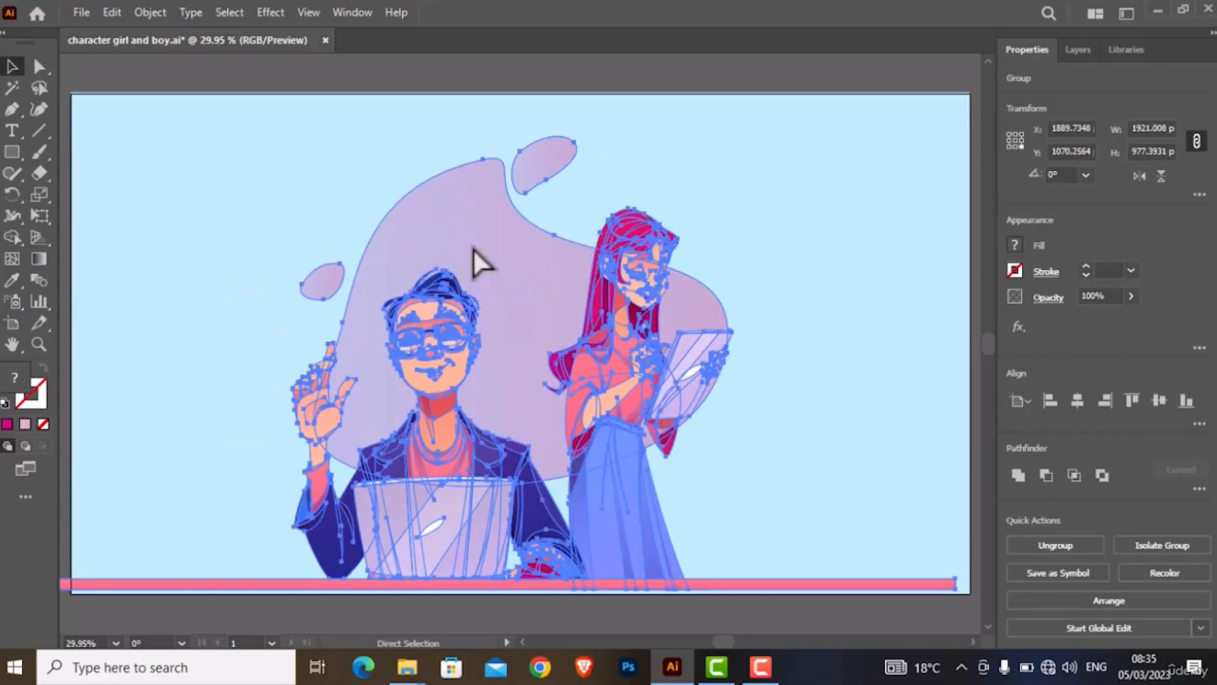
key("ctrl+z")
key("ctrl+z")
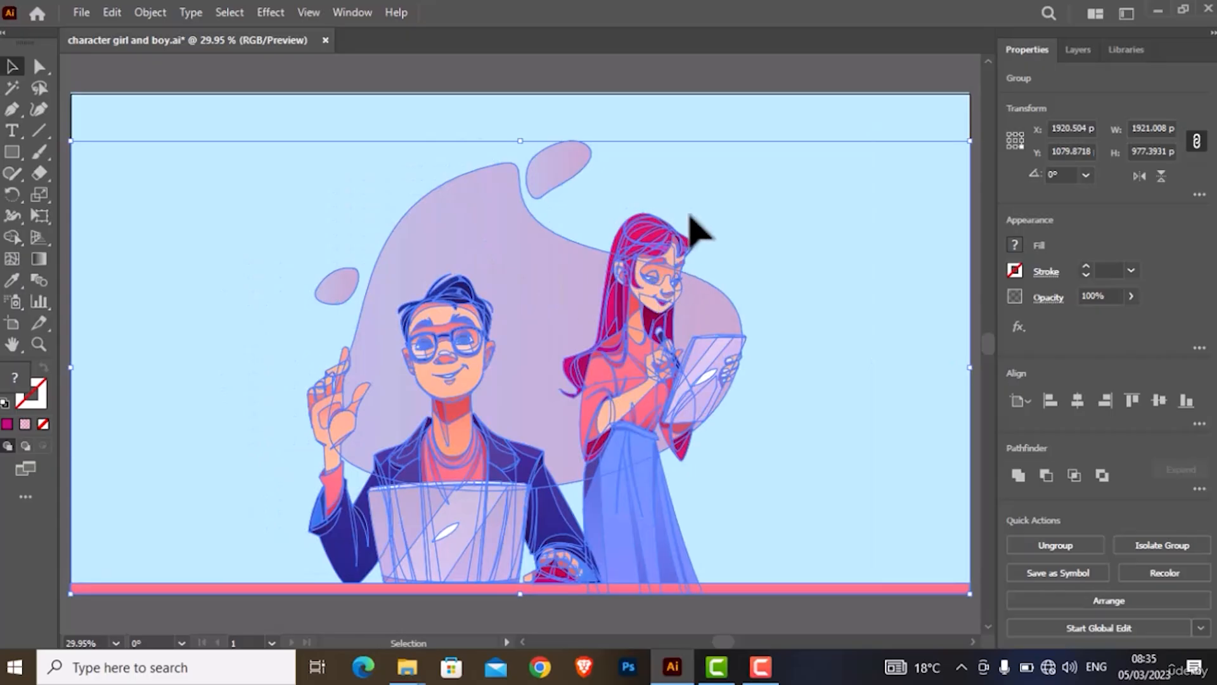
left_click(651, 127)
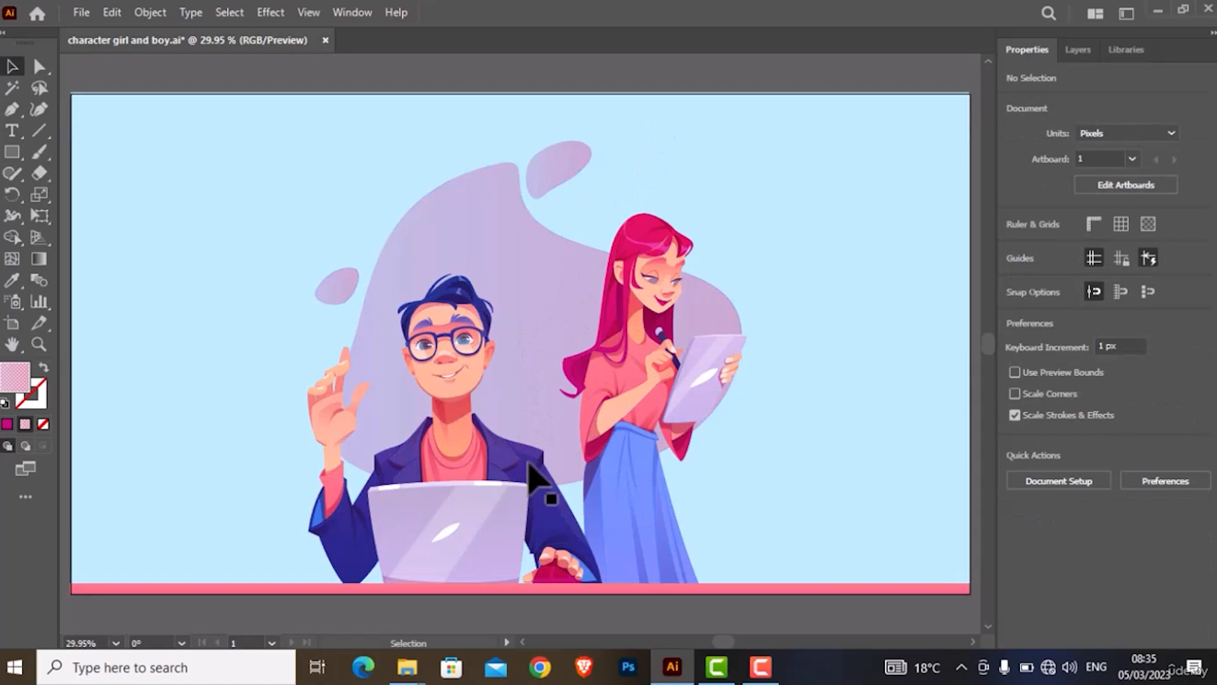
- Isolate the illustration group and shift the lilac background blob shapes slightly upward within it
double_click(524, 391)
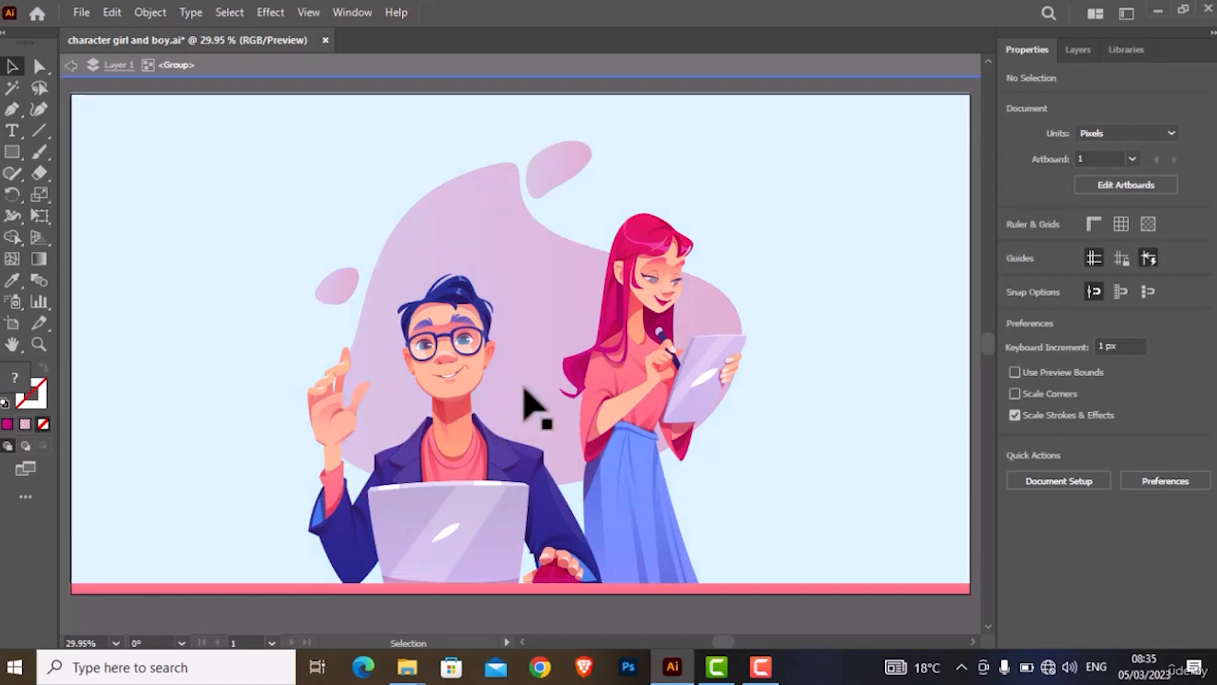
left_click(525, 393)
left_click_drag(524, 386, 499, 379)
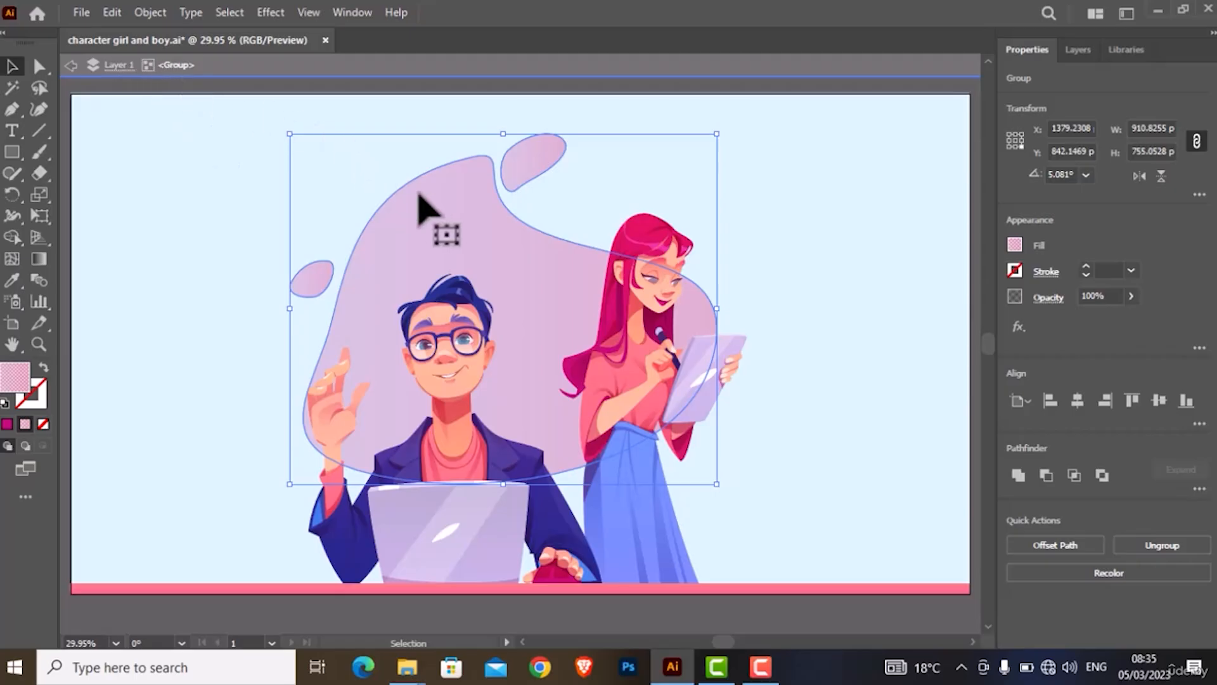
mouse_move(420, 203)
left_mouse_down()
mouse_move(532, 244)
mouse_move(530, 215)
mouse_move(484, 231)
mouse_move(439, 204)
left_mouse_up()
left_click(469, 187)
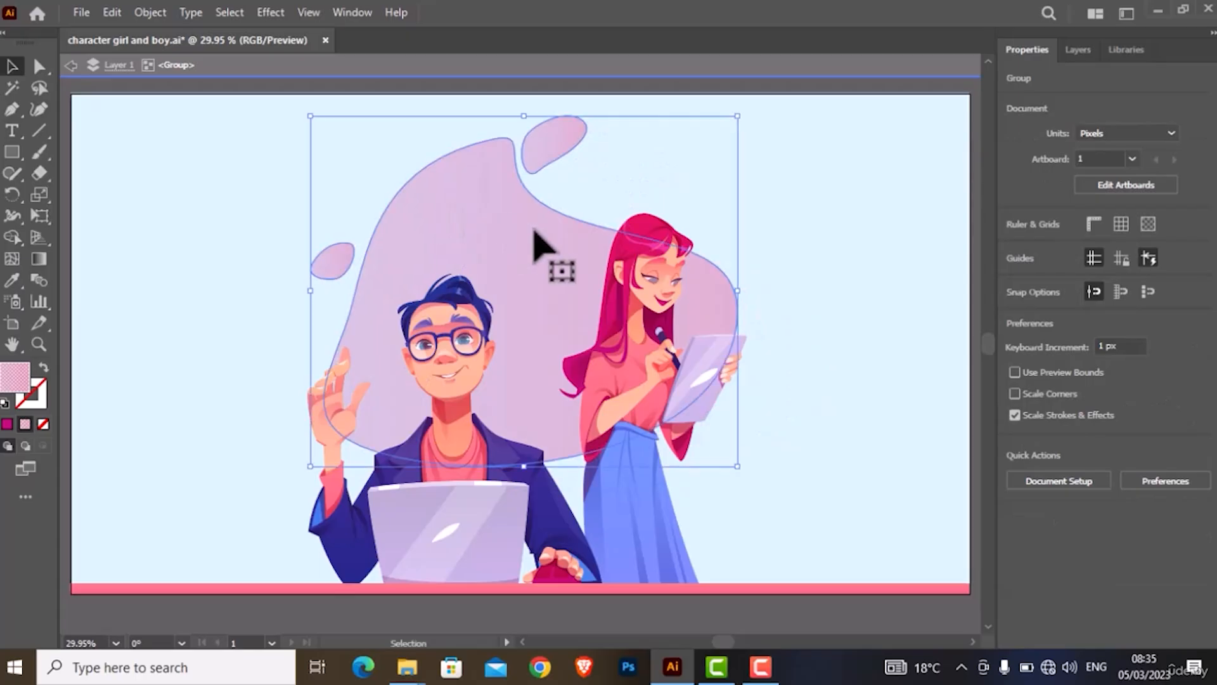
- Isolate the nested characters group and move the woman left and the man slightly right, closer together
left_click(652, 253)
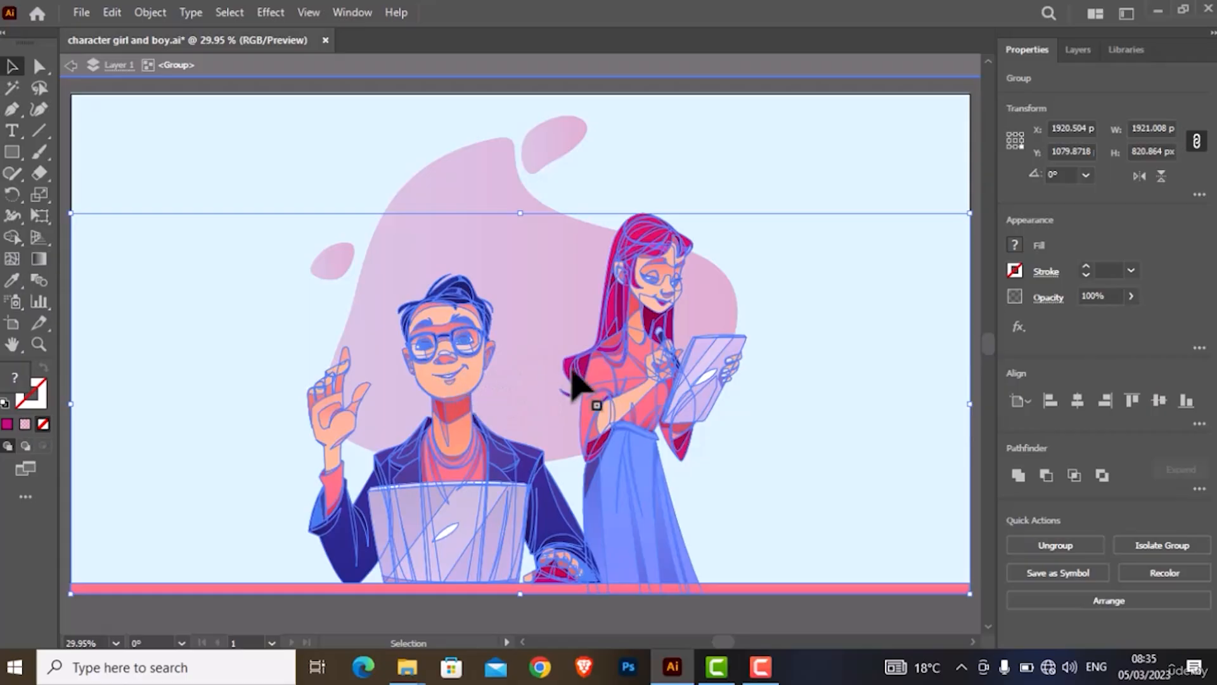
double_click(643, 266)
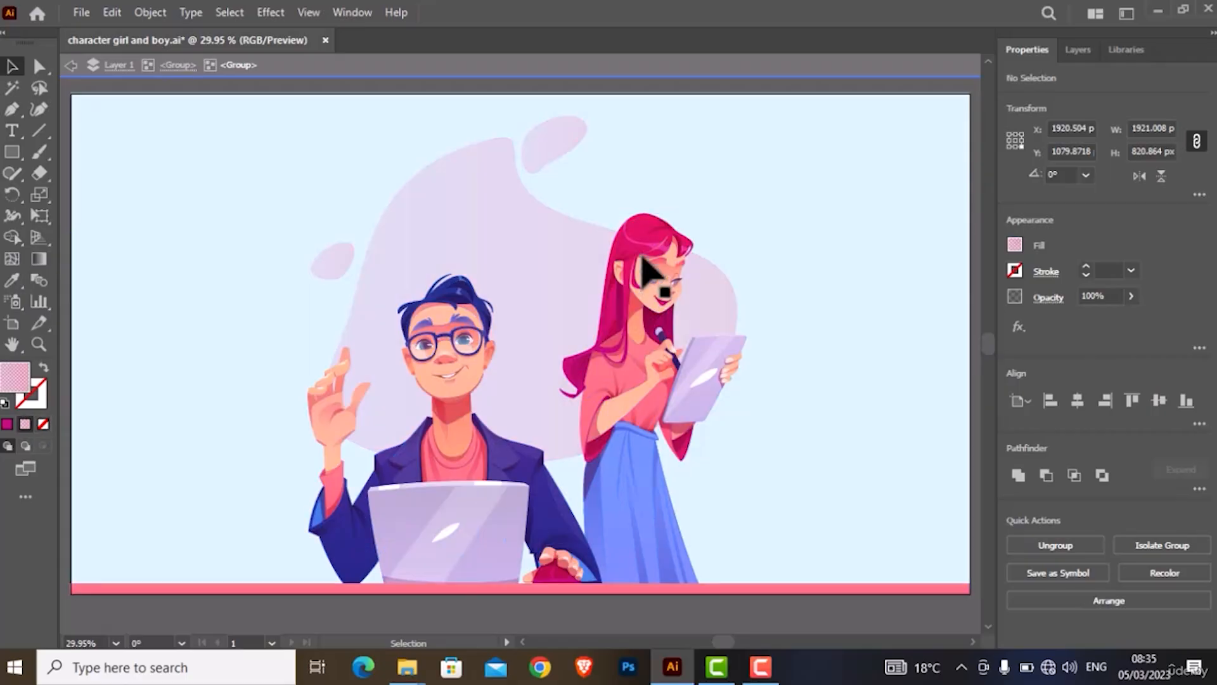
left_click(658, 273)
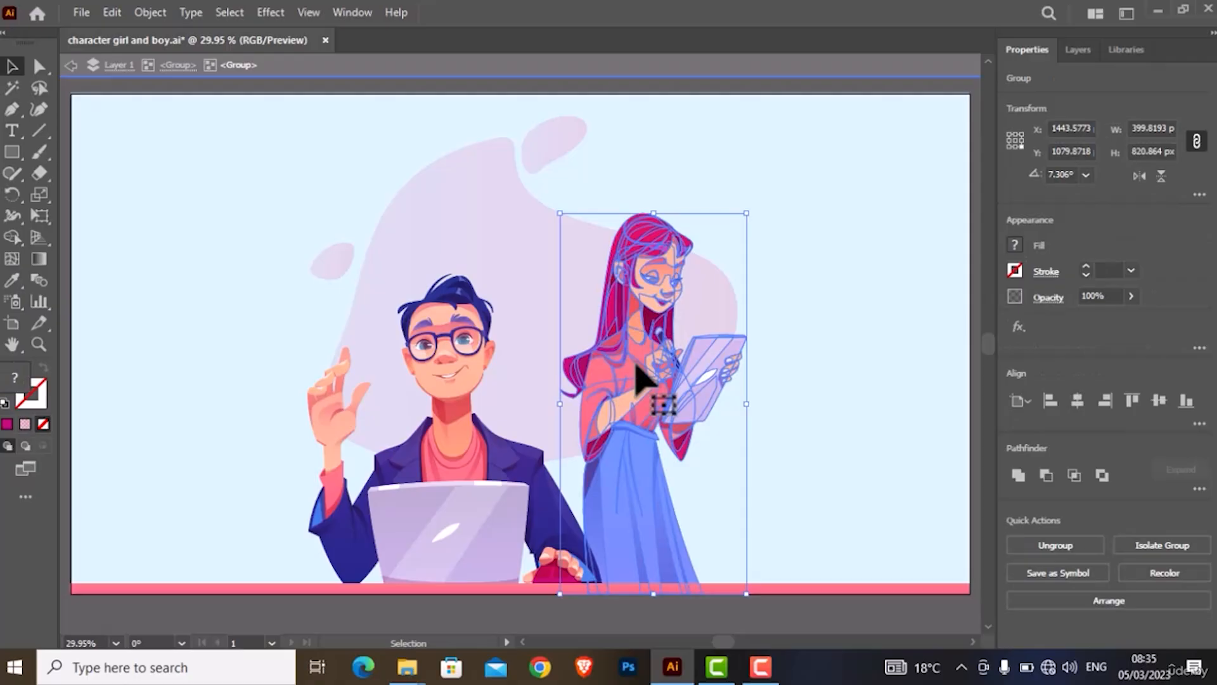
left_click_drag(627, 374, 579, 366)
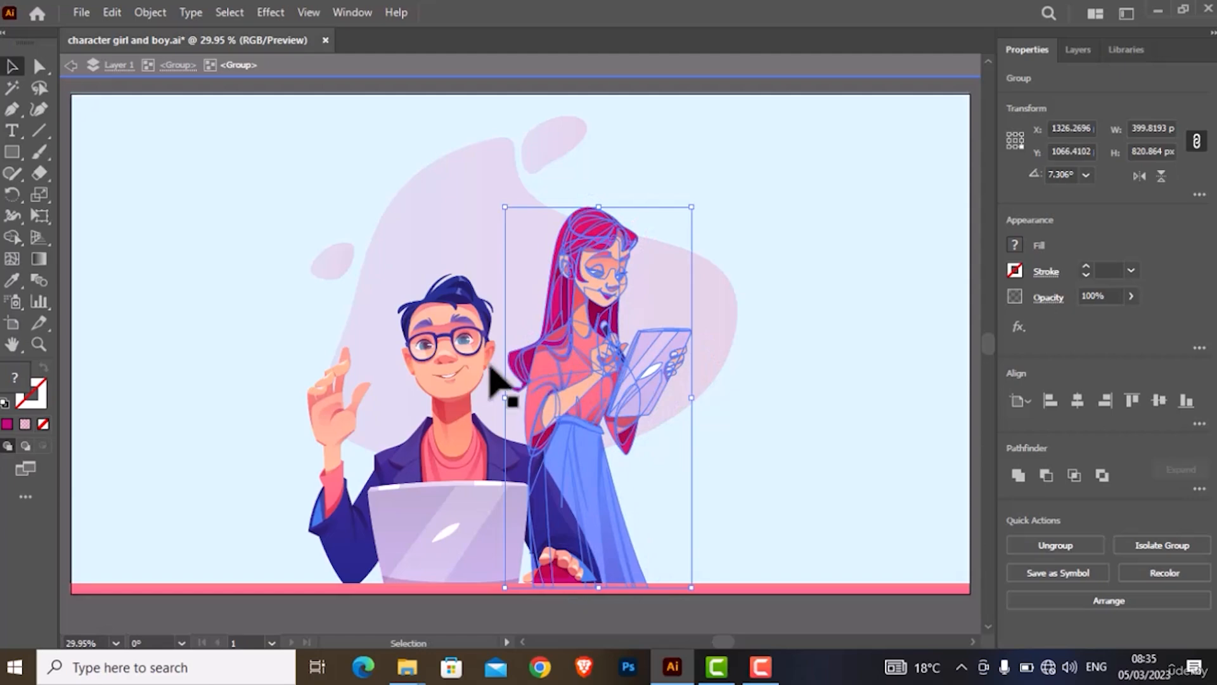
left_click(466, 379)
left_click_drag(465, 398, 481, 399)
- Select the laptop inside the isolated man's group, and leave isolation mode completely
double_click(515, 507)
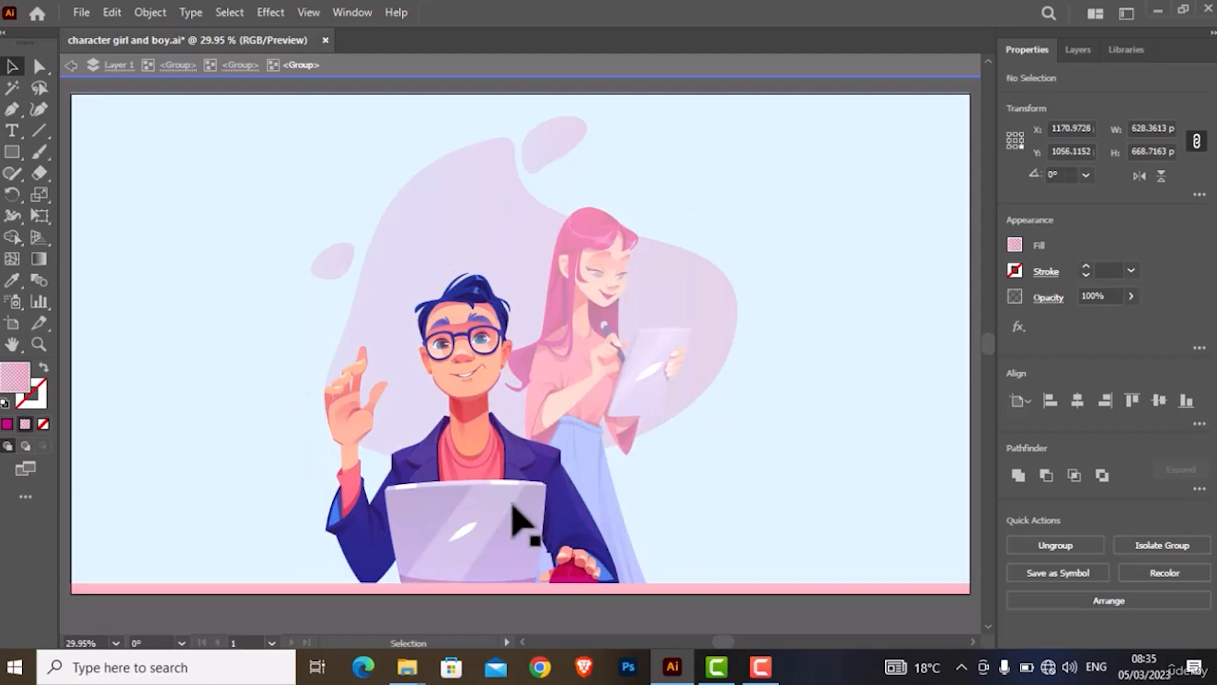
mouse_move(520, 518)
left_mouse_down()
mouse_move(508, 514)
mouse_move(522, 521)
left_mouse_up()
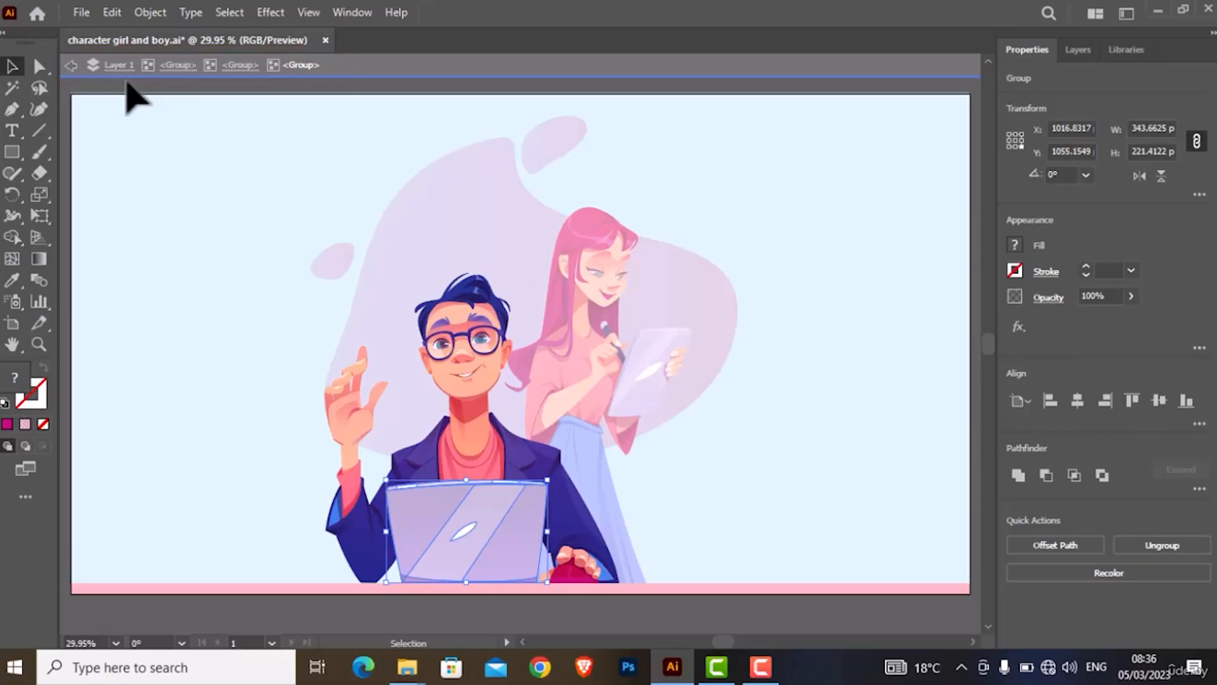
left_click(71, 65)
left_click(71, 65)
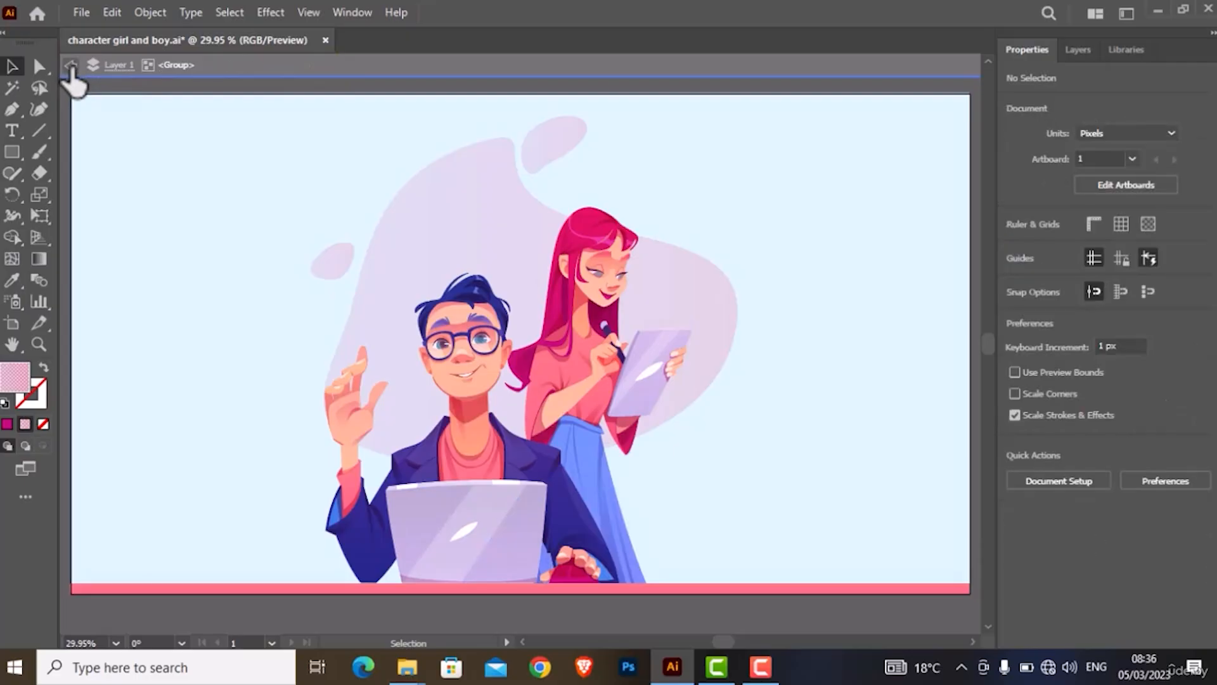
left_click(71, 65)
left_click(71, 65)
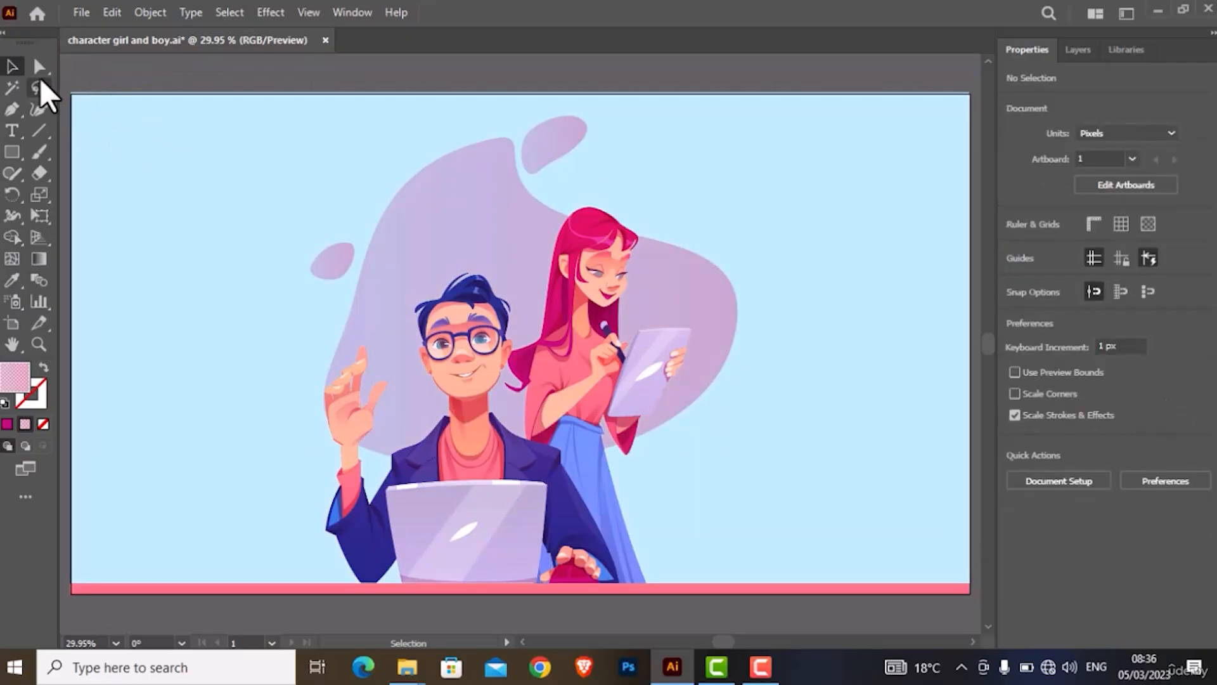
- Use Direct Selection to pick single parts inside the group, such as the background blob and the man's raised hand
left_click(39, 69)
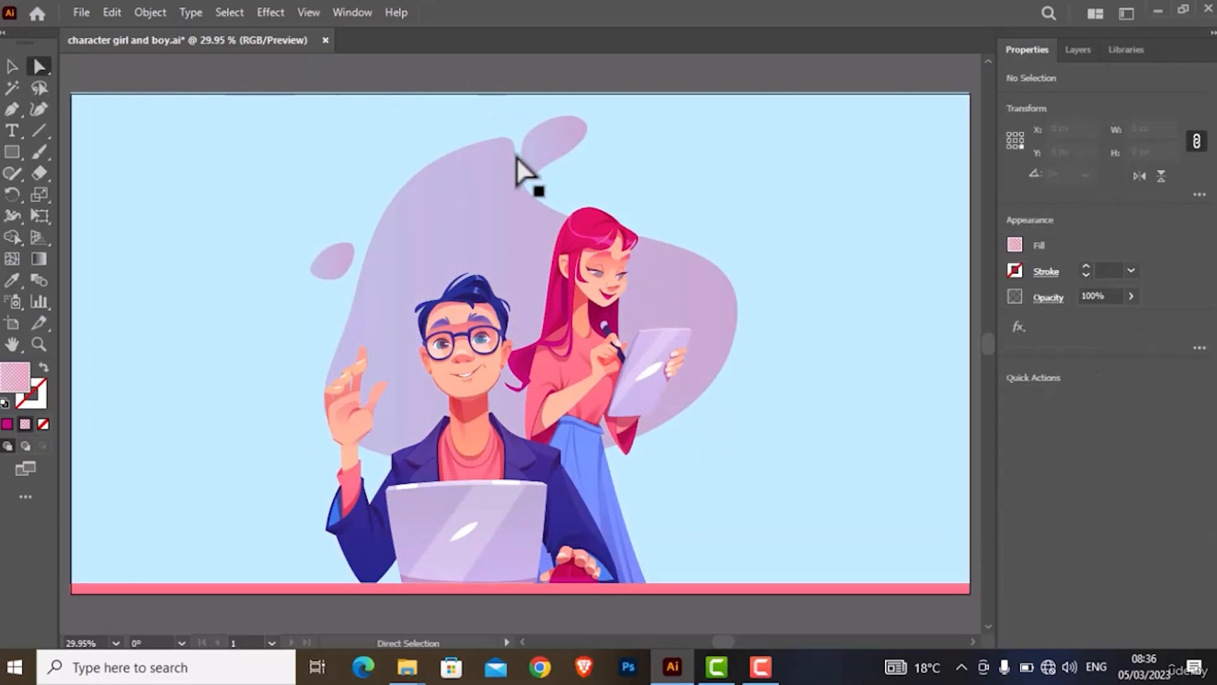
left_click(509, 183)
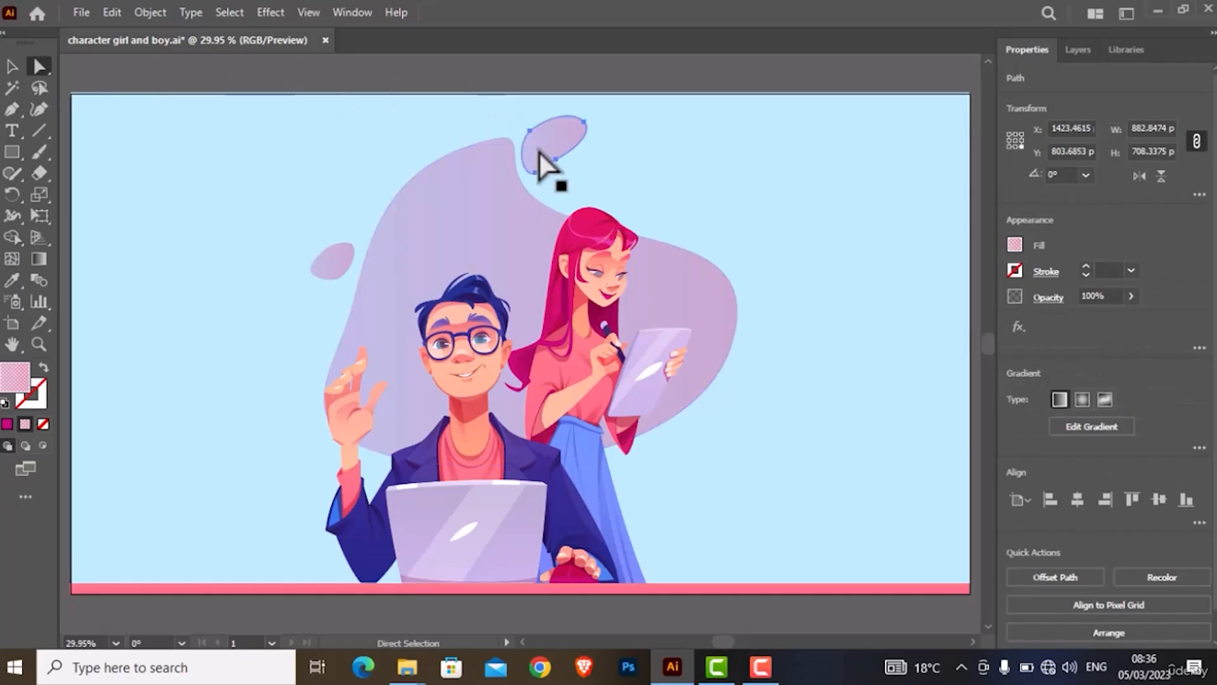
left_click(341, 265)
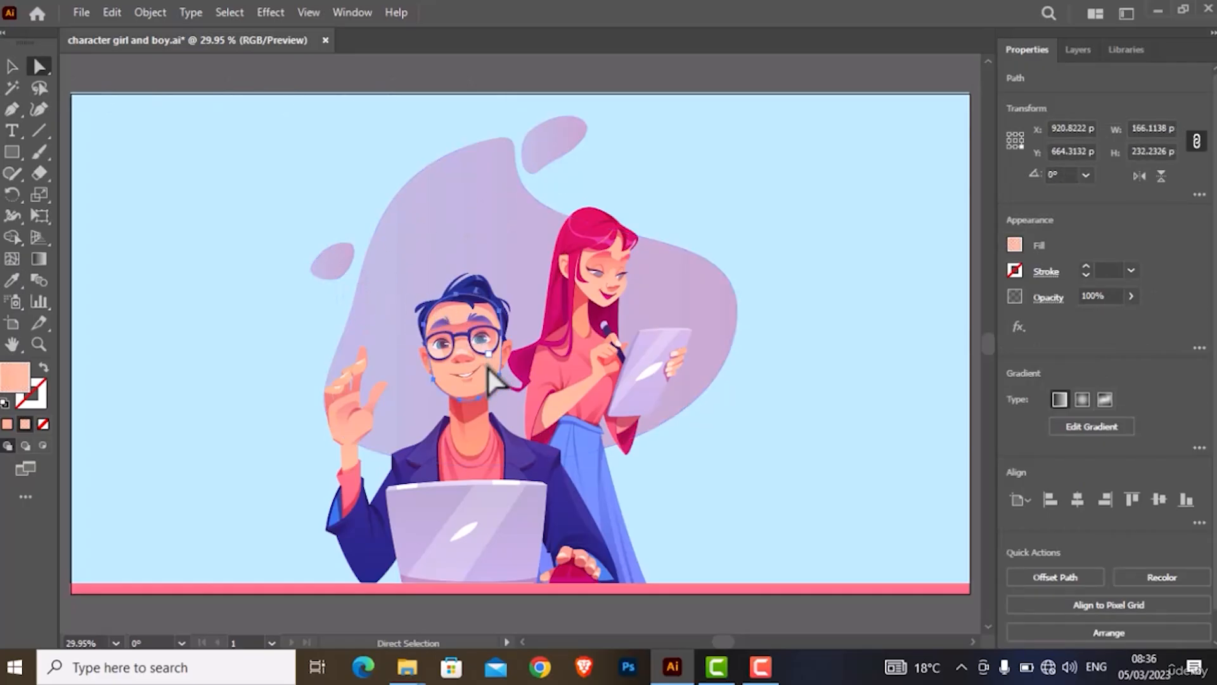
left_click(471, 440)
left_click(380, 419)
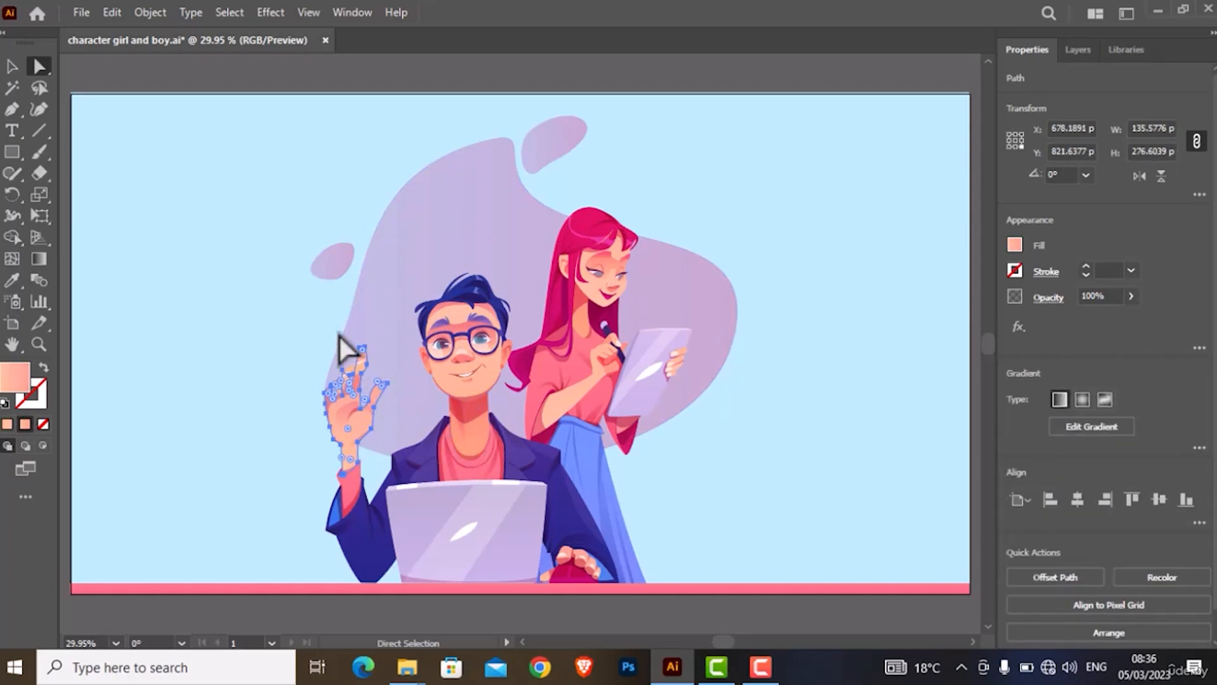
- Select the large background blob and both small blobs together with the Direct Selection tool
left_click(439, 229)
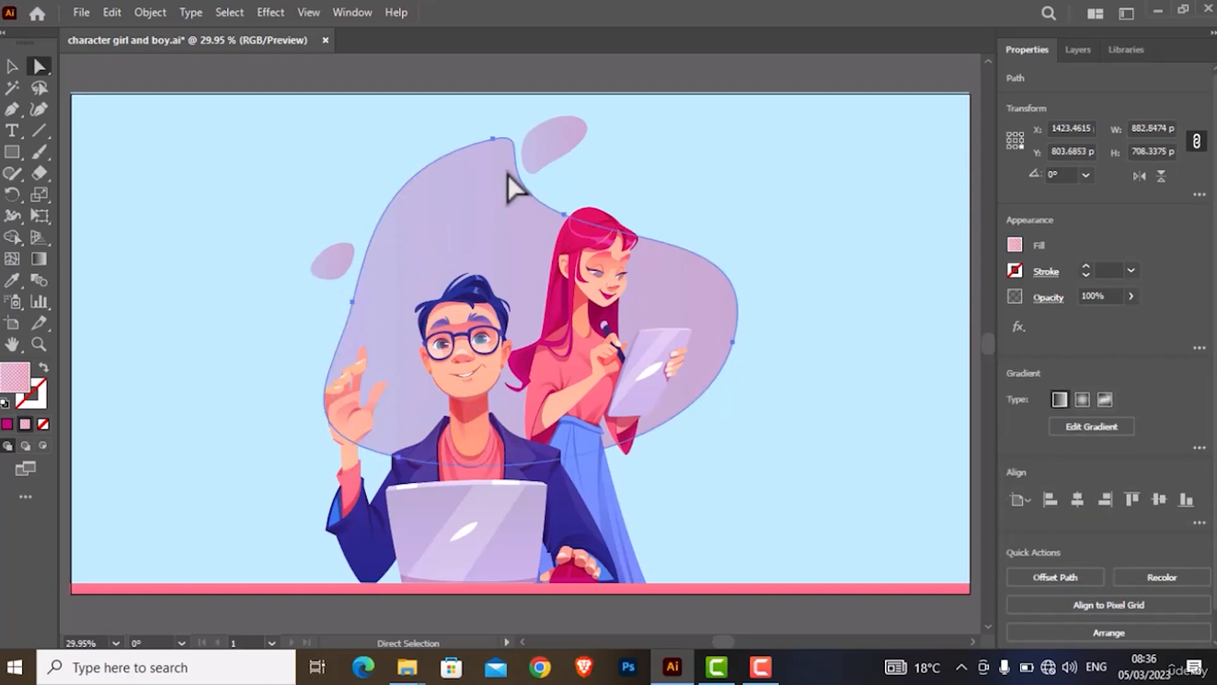
left_click(568, 140, "shift")
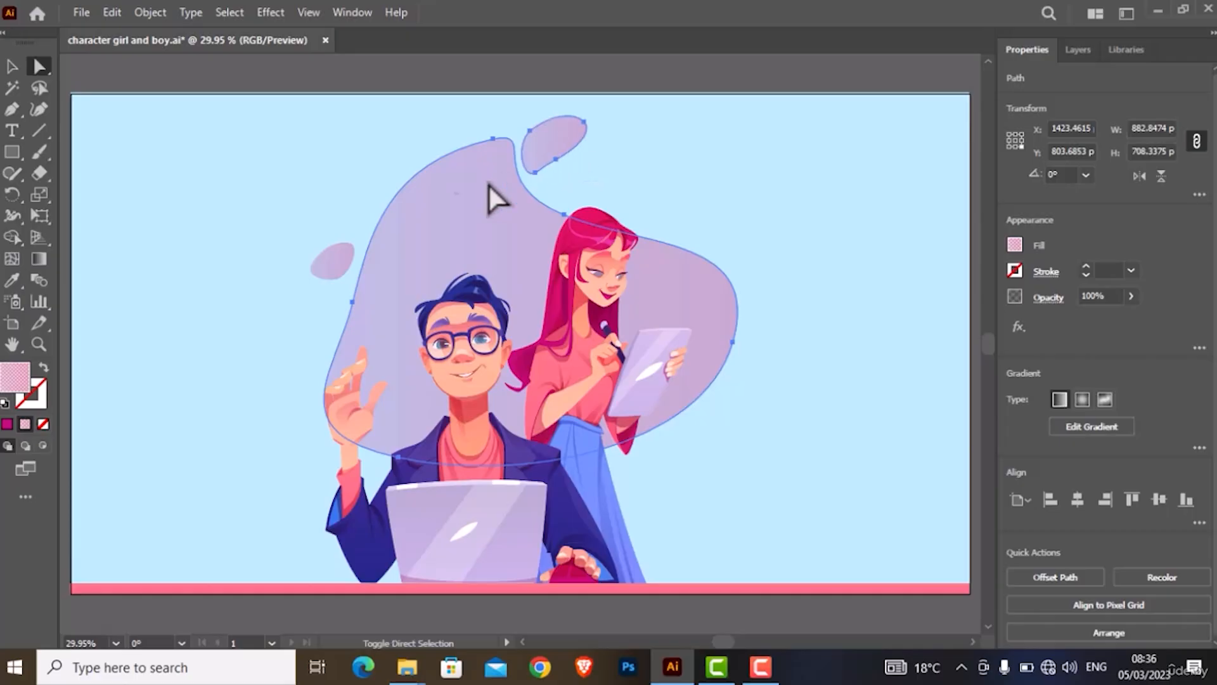
left_click(336, 260, "shift")
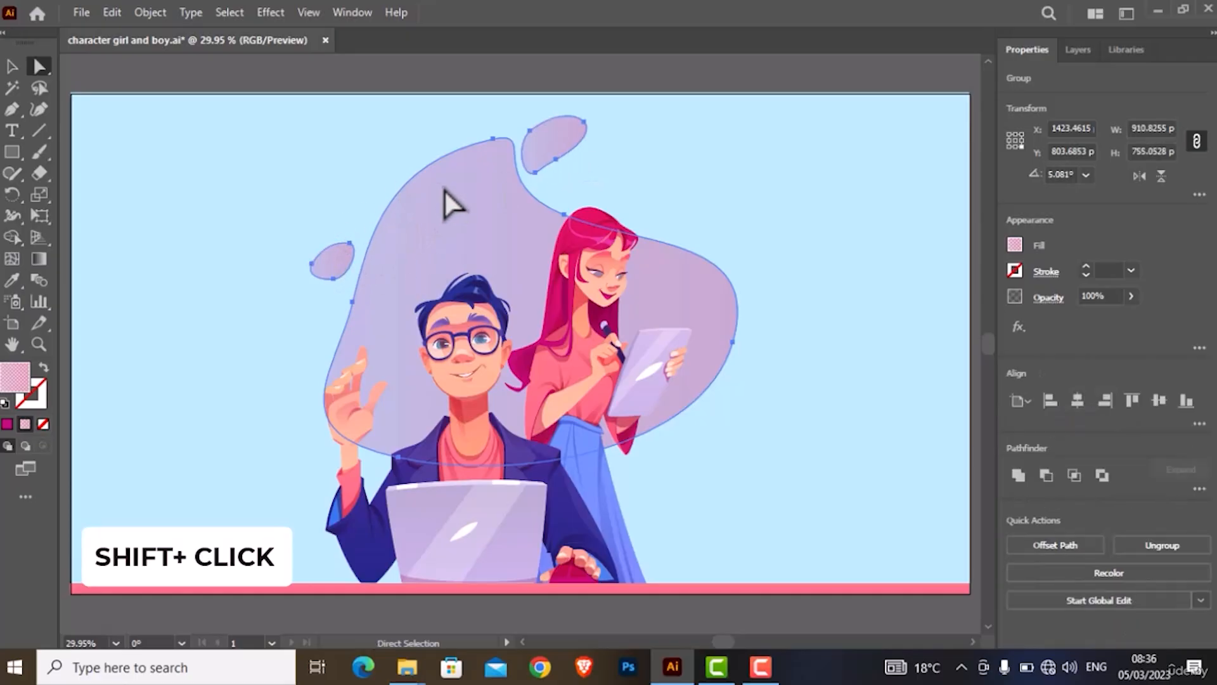
left_click(597, 164)
left_click(544, 151)
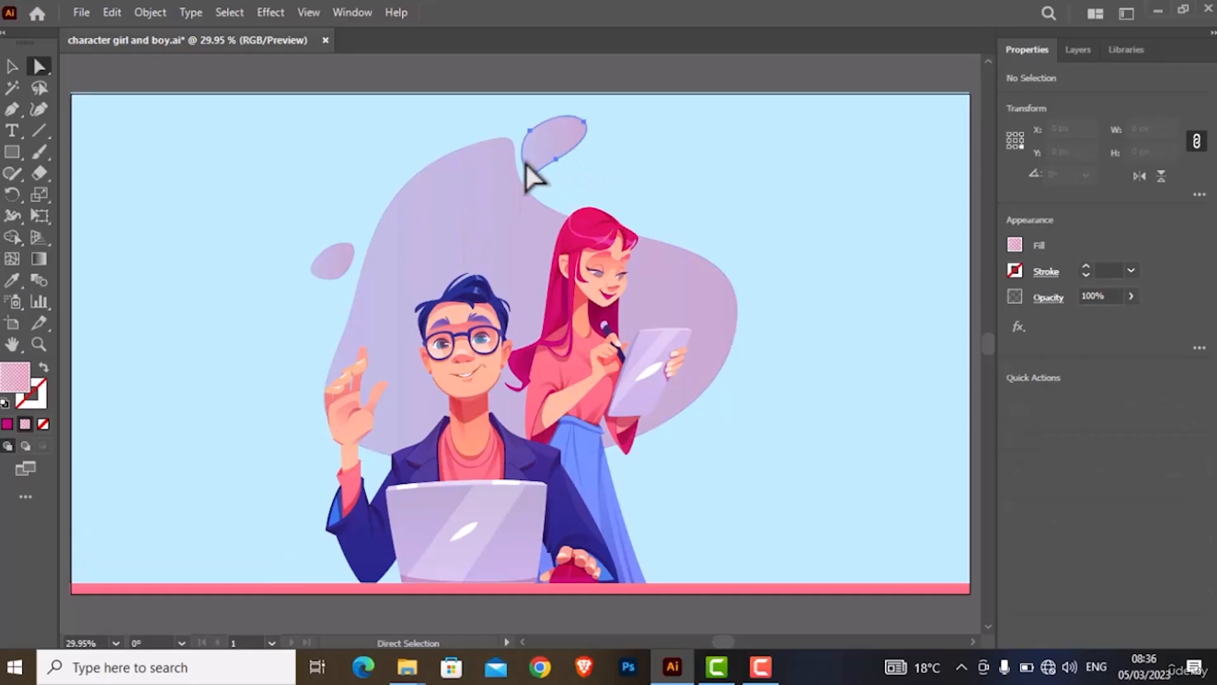
left_click(461, 196, "shift")
left_click(338, 269, "shift")
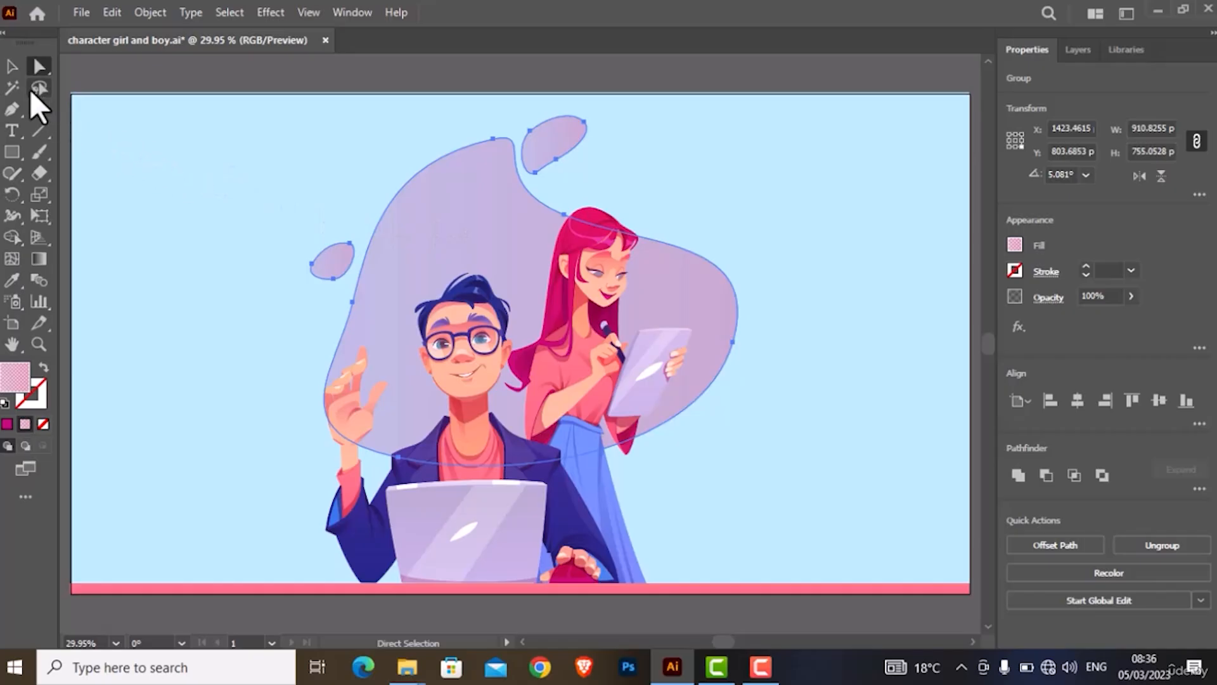
- Stretch the selected background blobs outward on both sides and lower their top edge, to about 1504 x 684 px
left_click(9, 67)
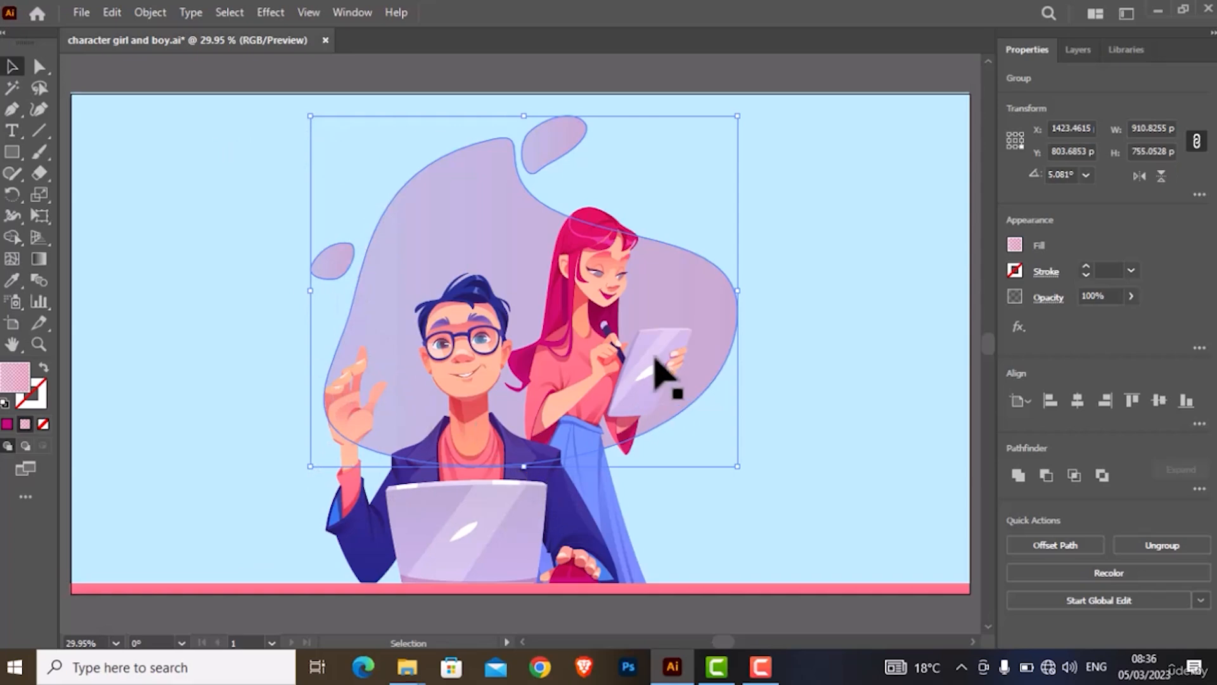
left_click_drag(746, 295, 871, 291)
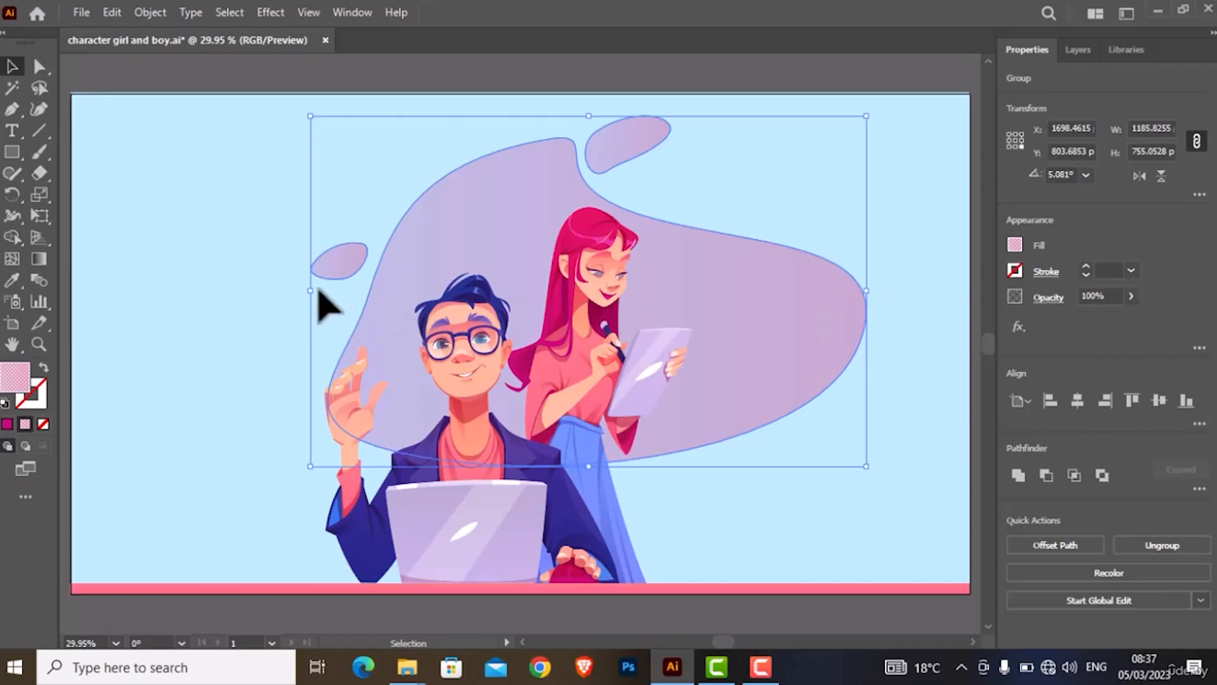
left_click_drag(309, 293, 162, 298)
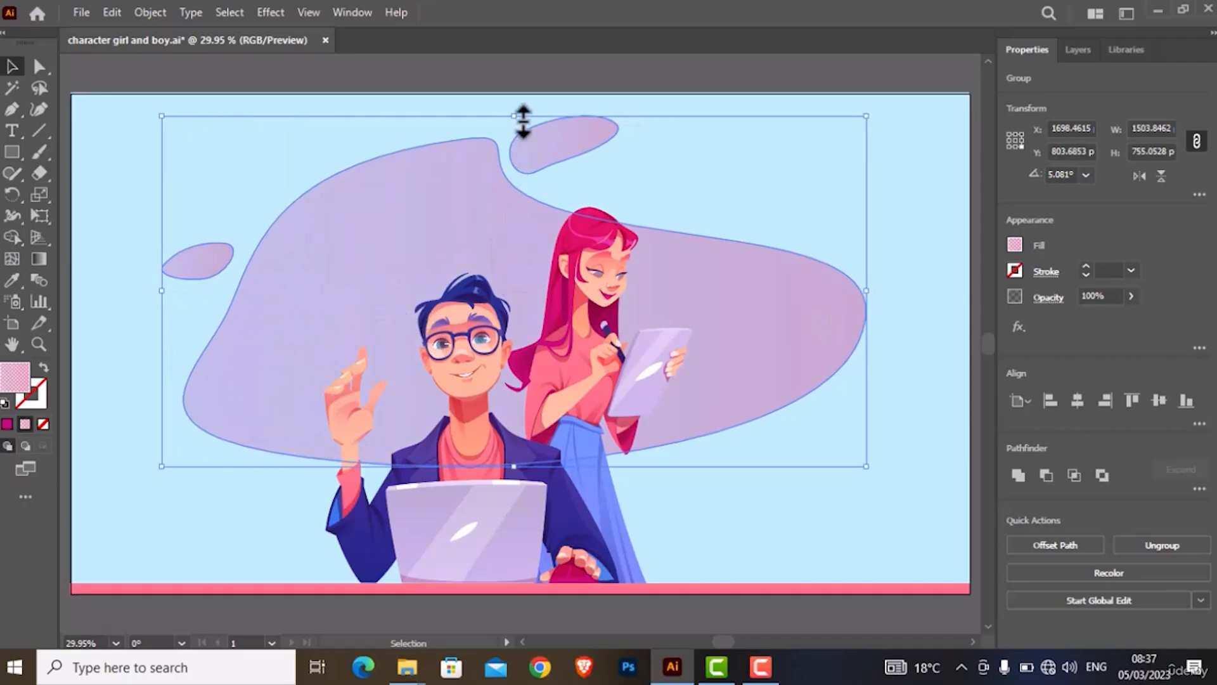
left_click_drag(523, 121, 502, 155)
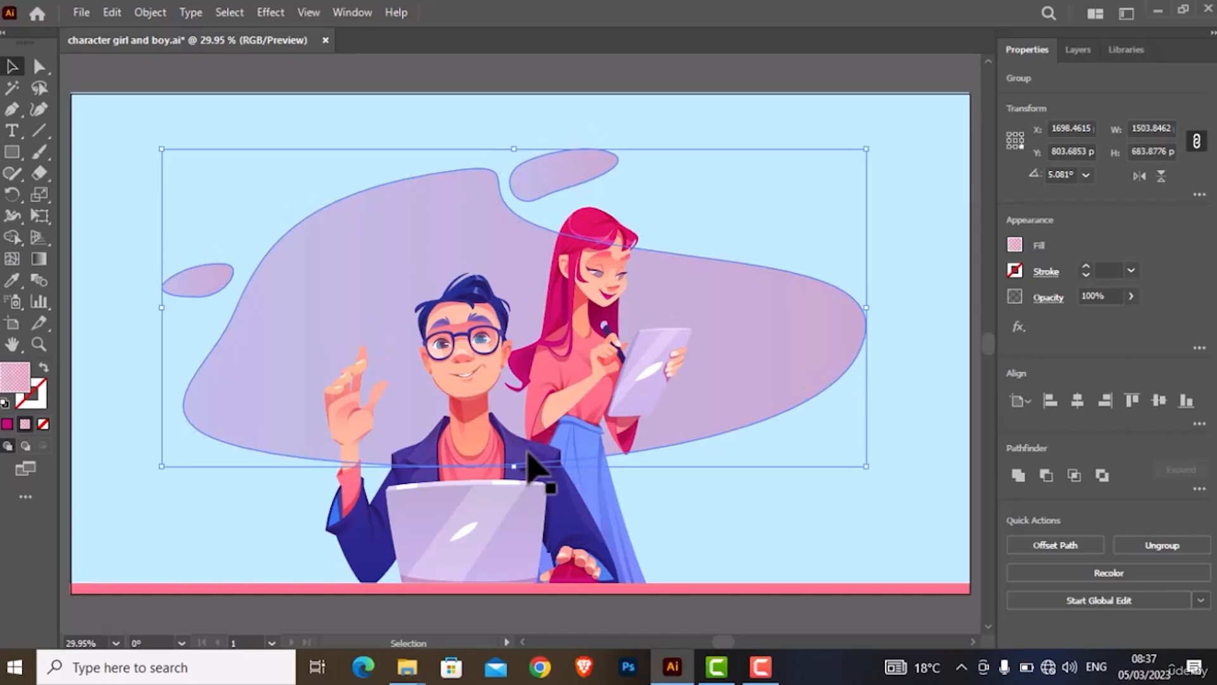
left_click(515, 481)
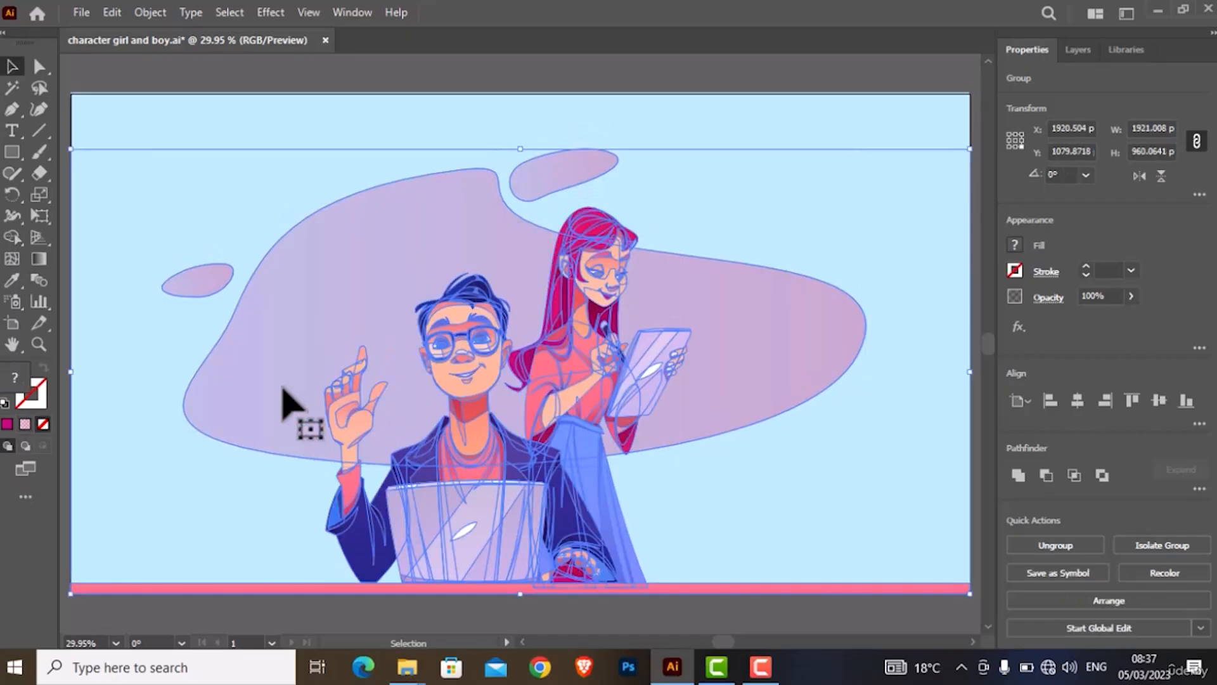
left_click(250, 135)
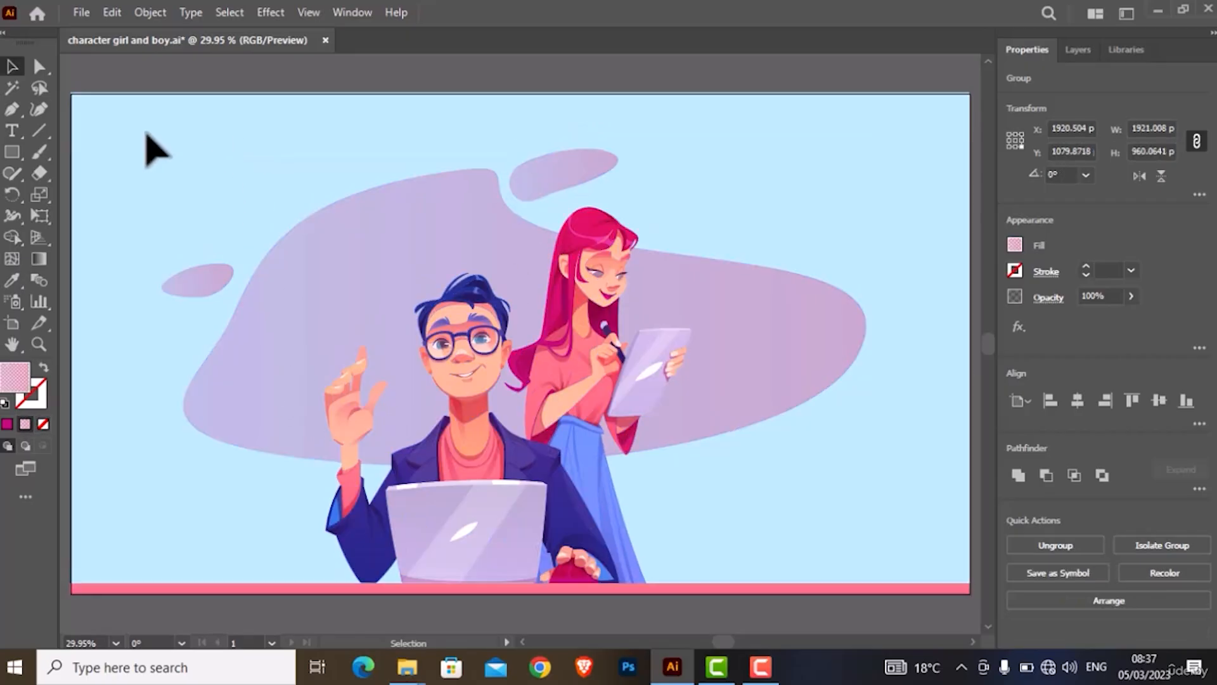
- Directly select the large background blob and both small blobs, and group them
left_click(584, 165)
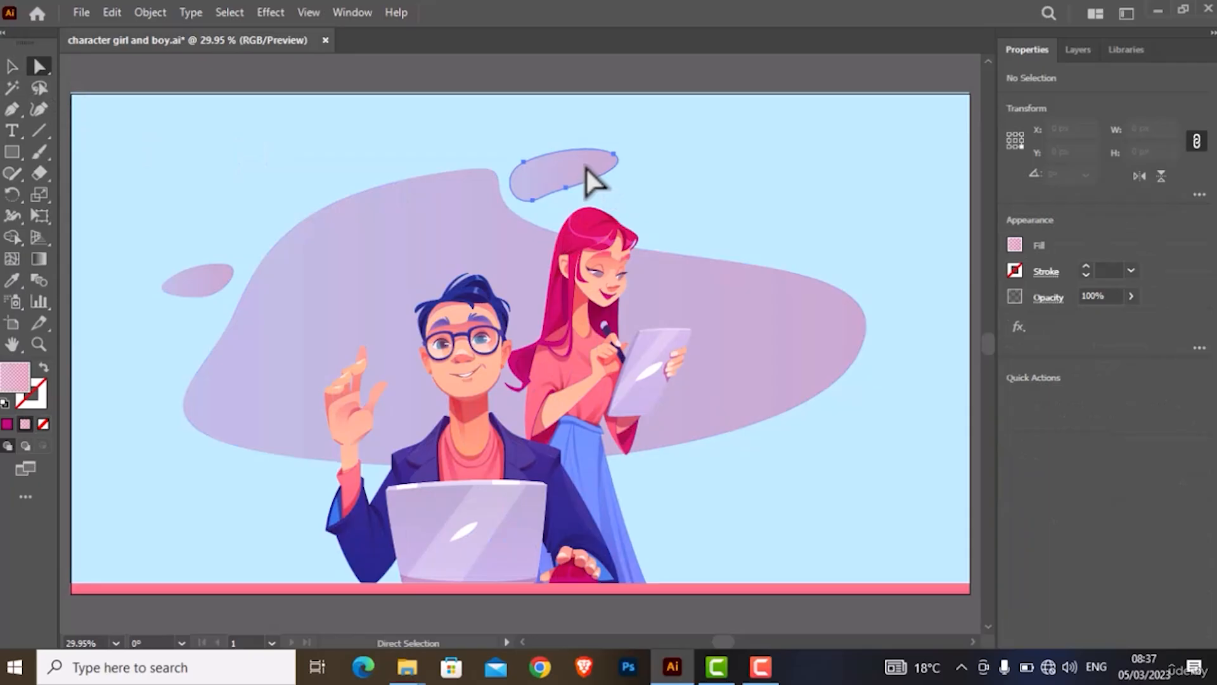
left_click(398, 240, "shift")
left_click(216, 277, "shift")
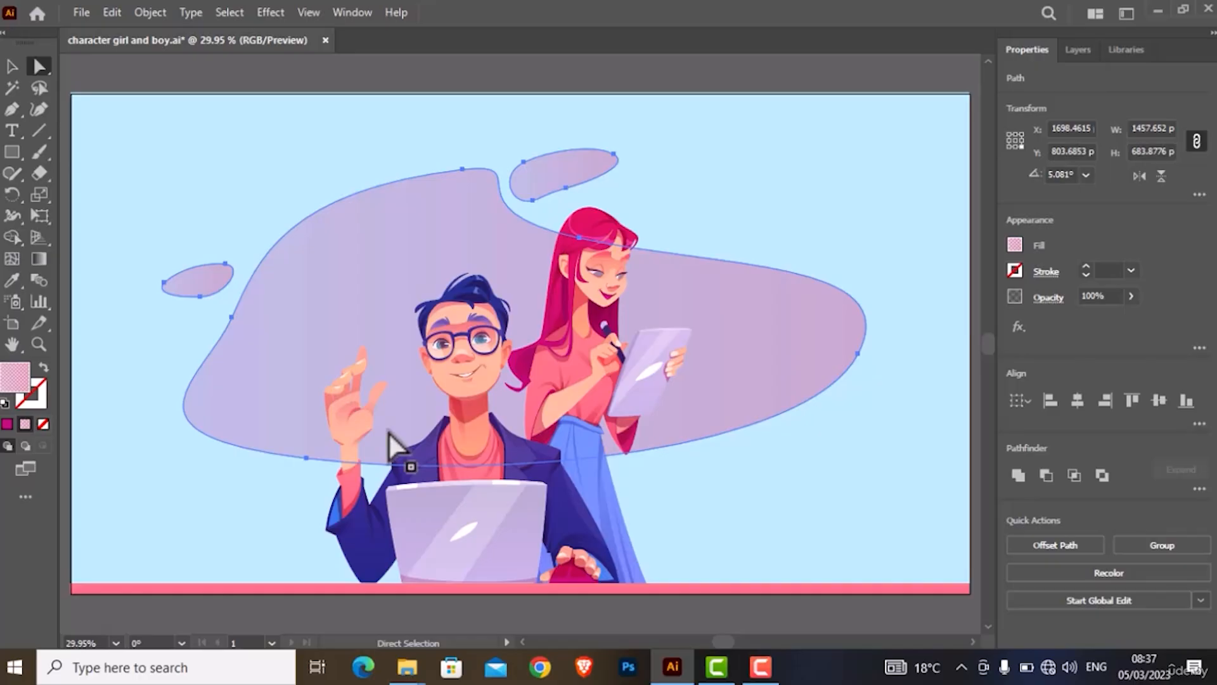
key("ctrl+g")
- Extend the blob group's lower edge downward and scale the group proportionally to about 1646 x 878 px
left_click(12, 66)
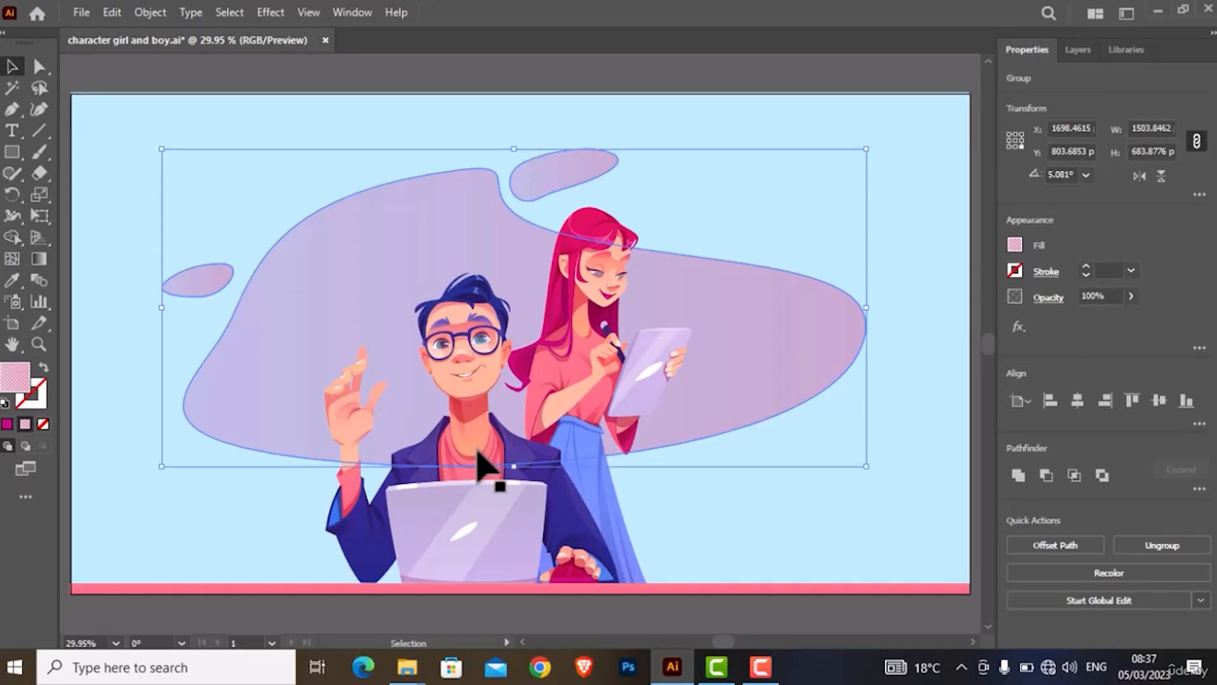
left_click_drag(517, 470, 497, 526)
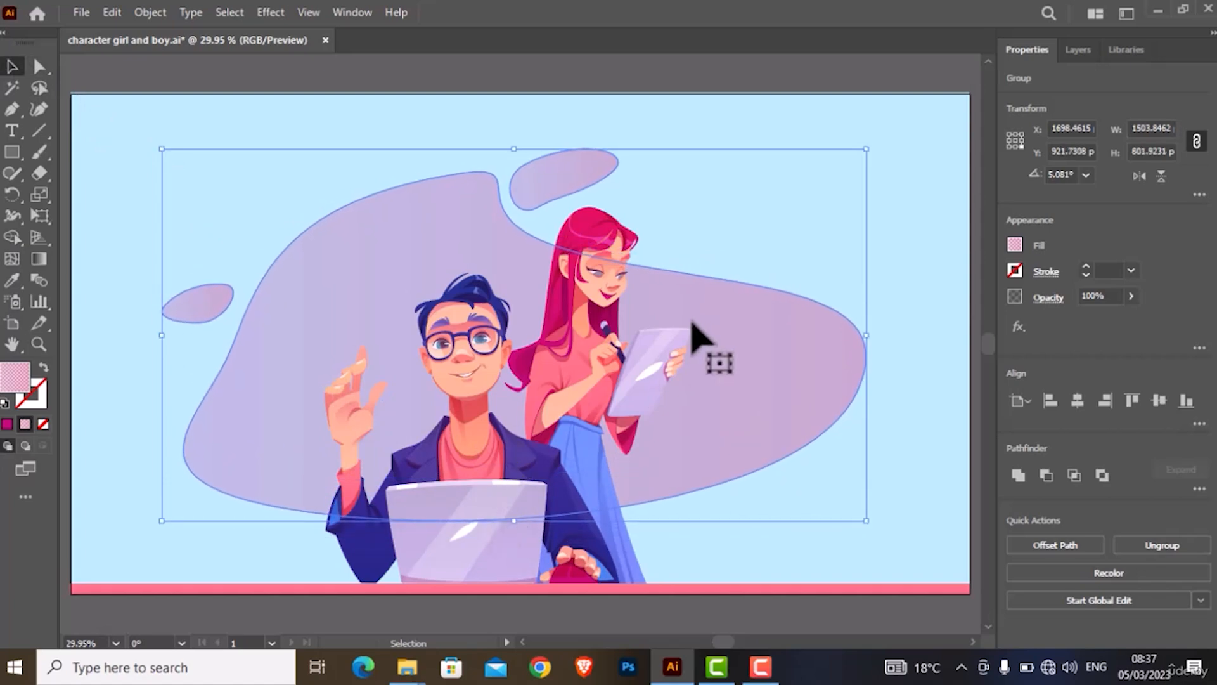
left_click_drag(519, 522, 556, 561)
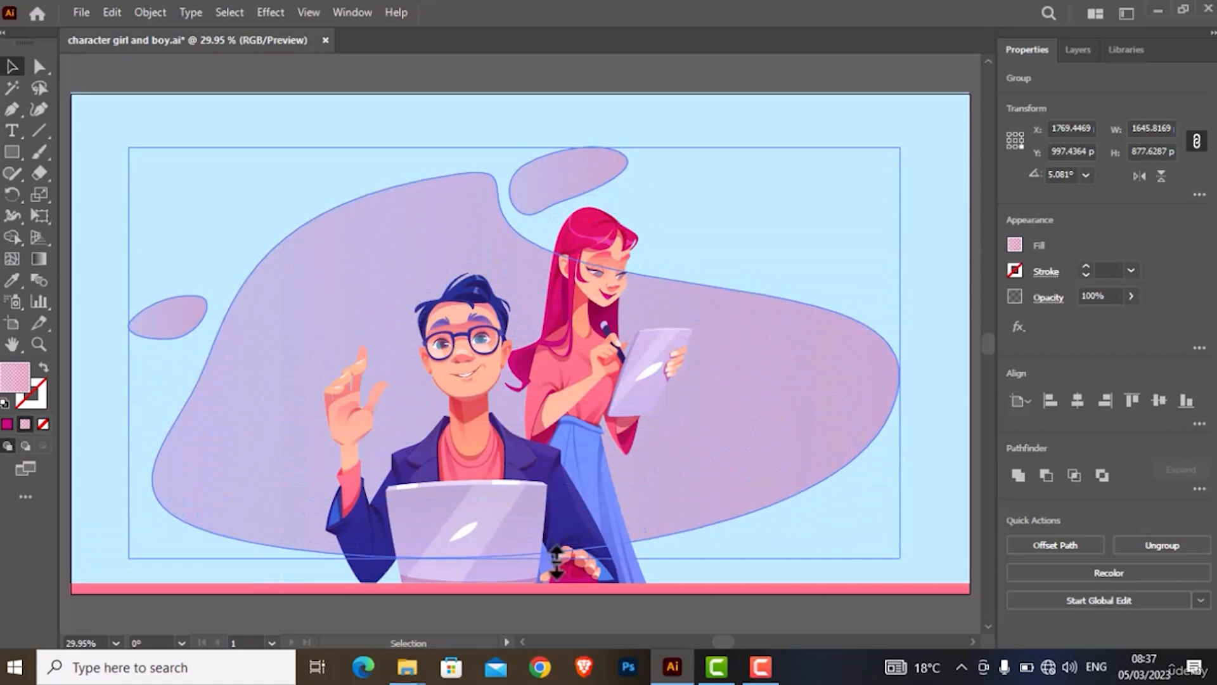
- Scale the background blob group down proportionally to about 1430 x 763 px
left_click_drag(556, 558, 610, 553)
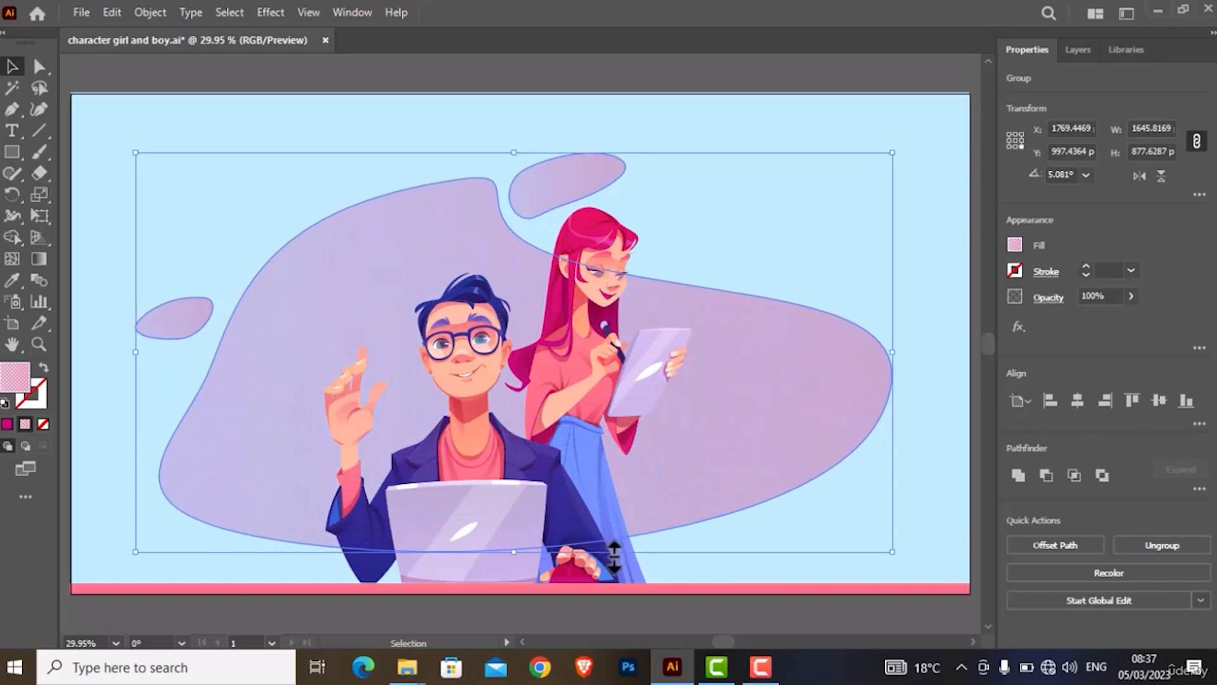
left_click_drag(889, 549, 810, 521)
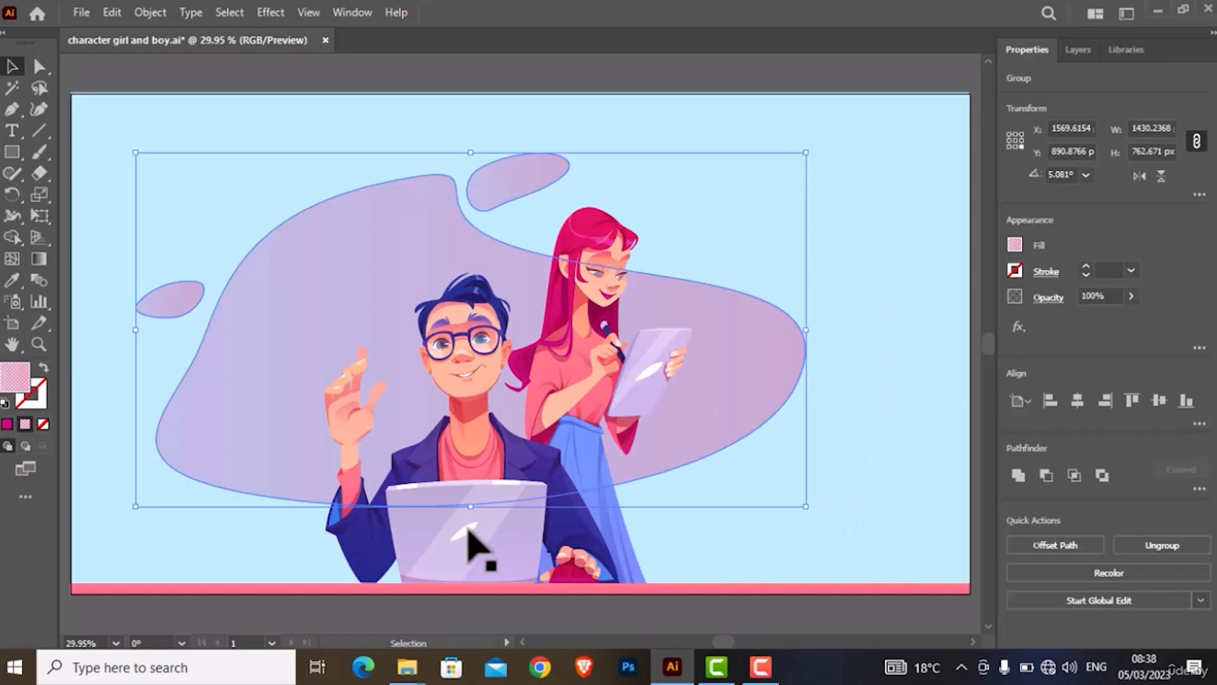
key("ctrl+z")
key("ctrl+z")
key("ctrl+z")
key("ctrl+z")
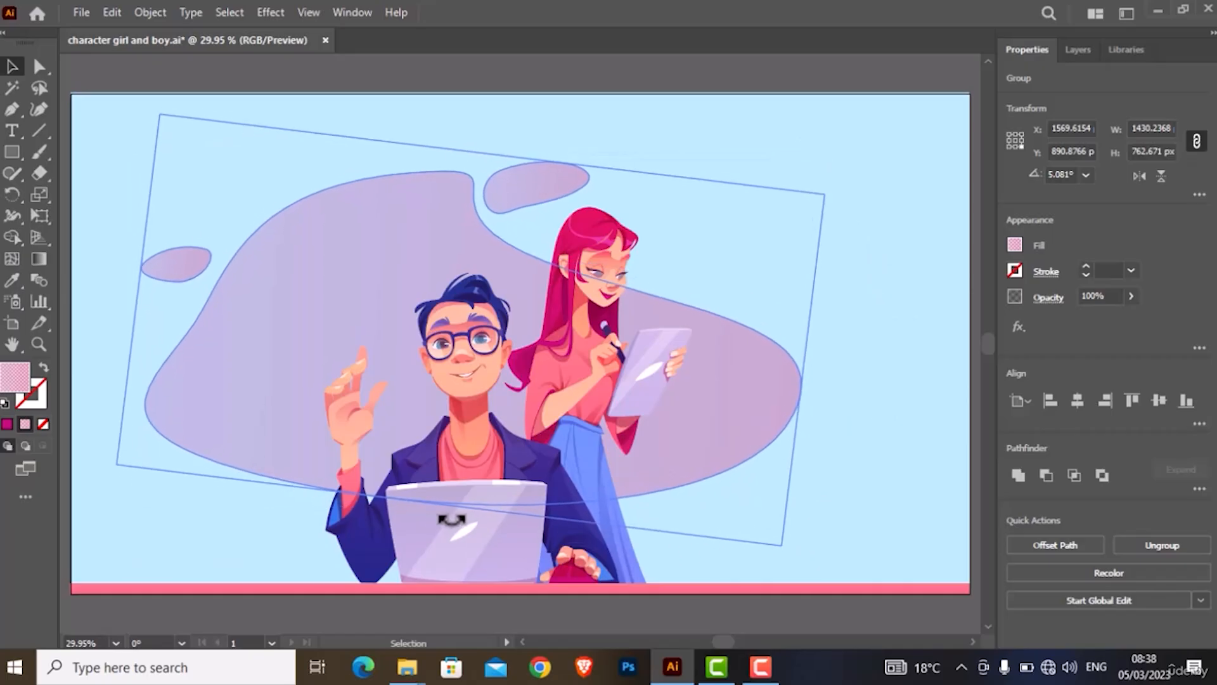
- Rotate the blob group counterclockwise until its bounds measure about 1385 x 922 px
left_click_drag(133, 513, 232, 551)
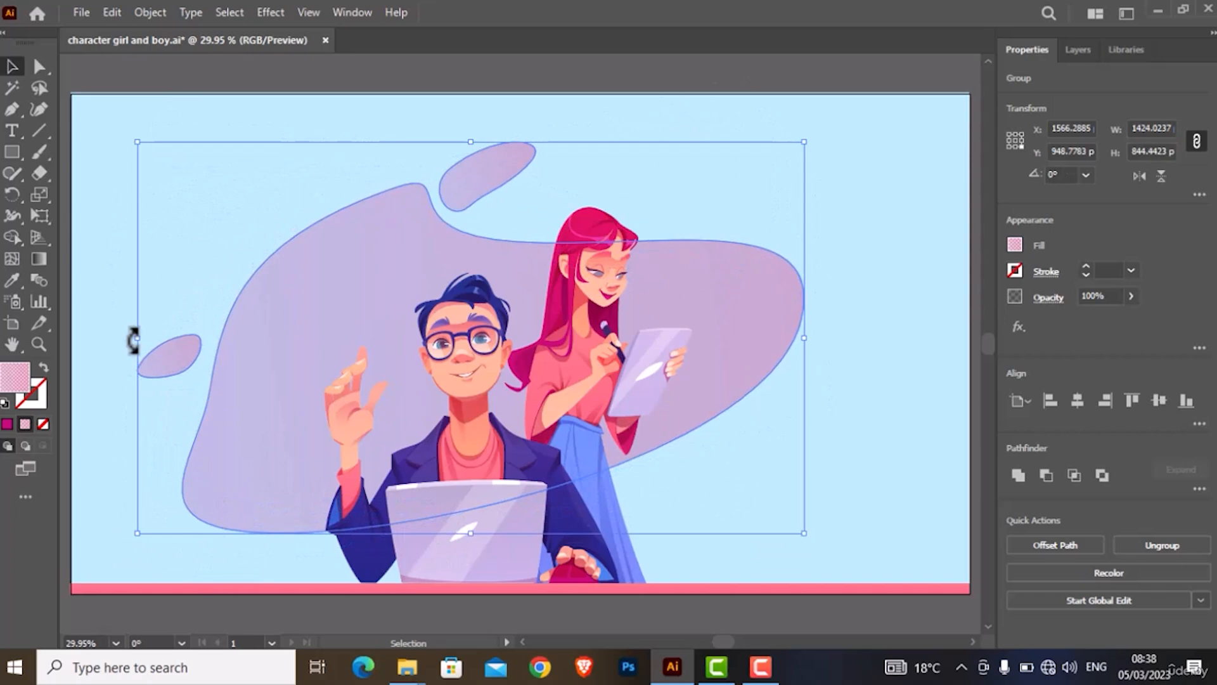
left_click_drag(133, 340, 168, 408)
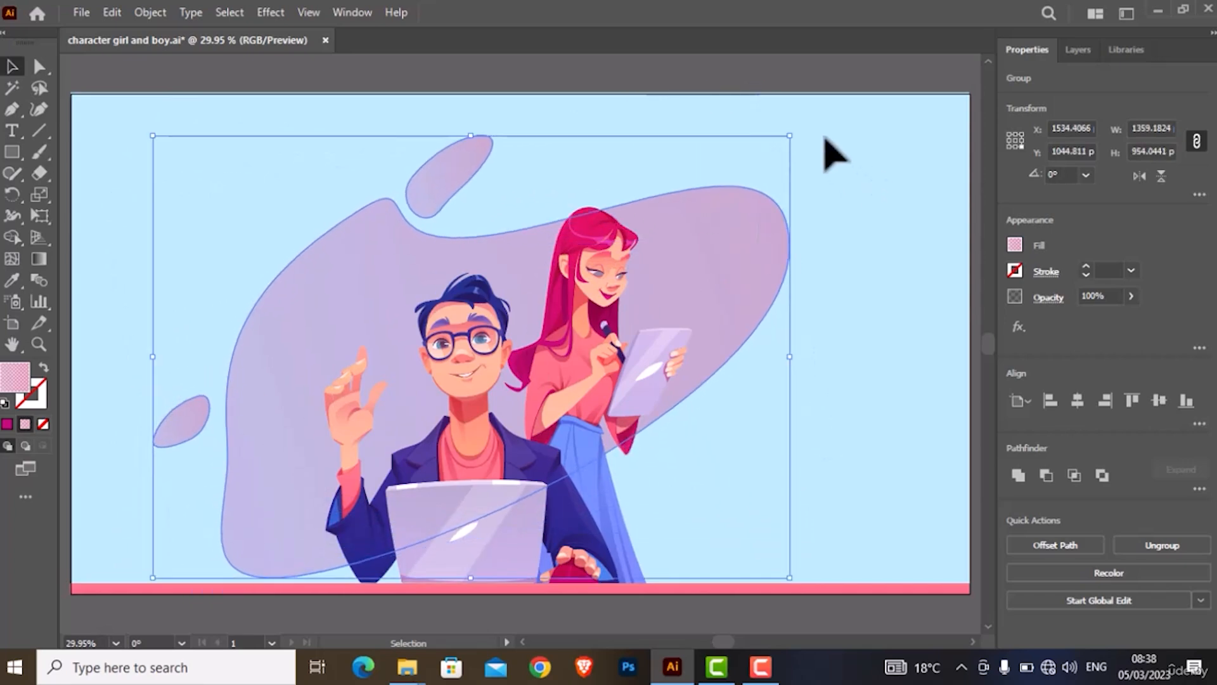
left_click_drag(796, 129, 819, 162)
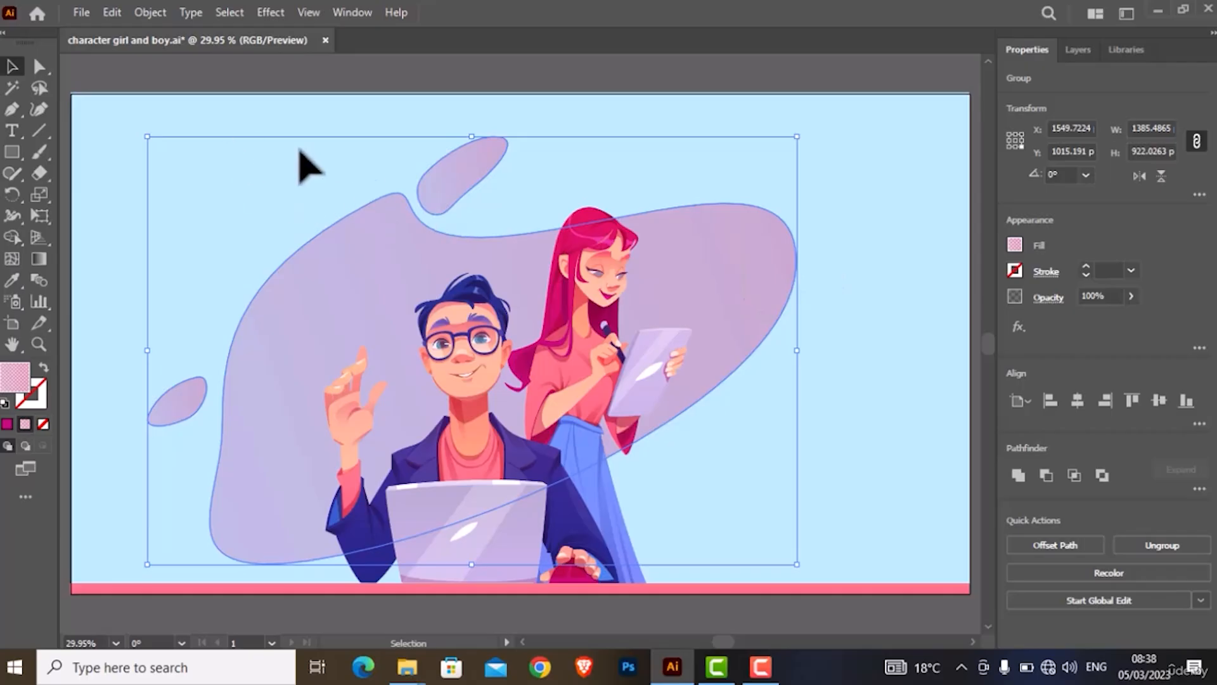
- Deselect the blob group and directly select only the small blob above the man's head
left_click(831, 242)
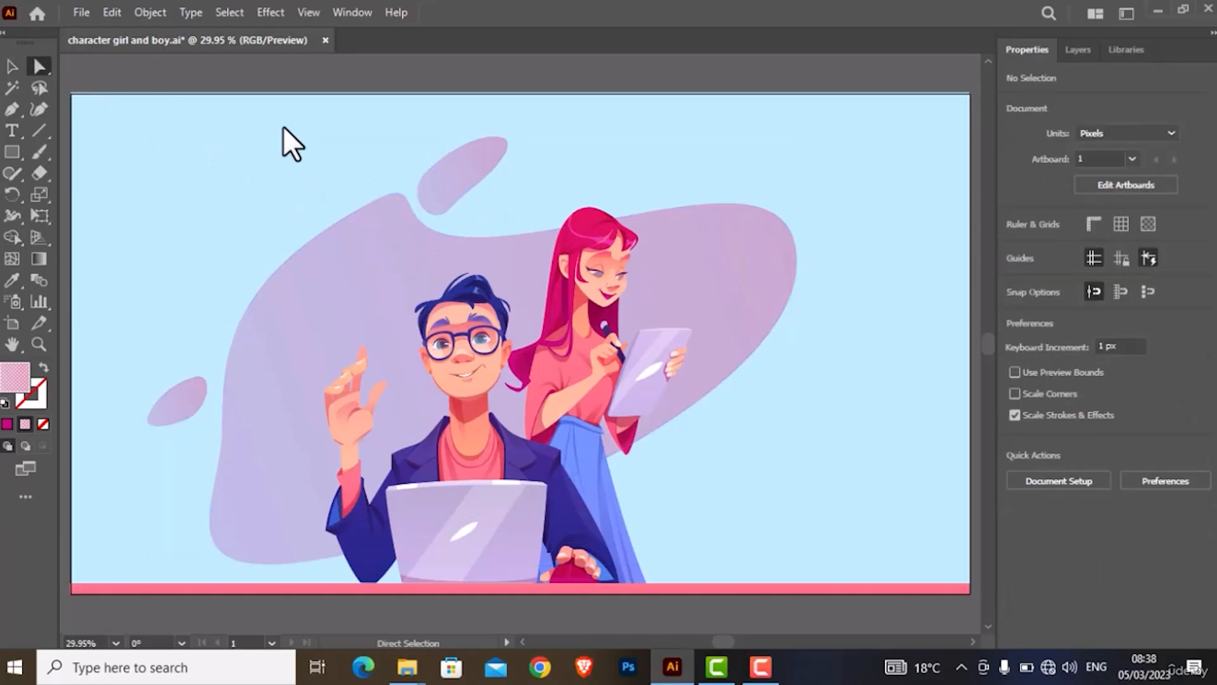
left_click(458, 178)
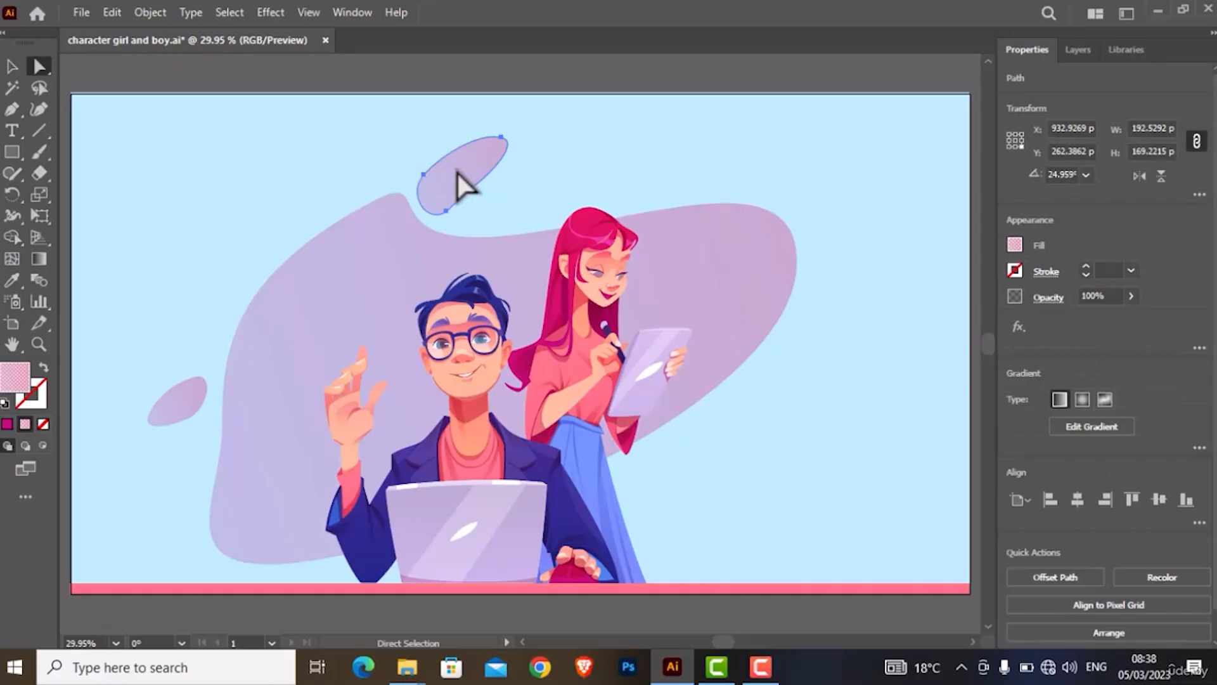
key("ctrl+1")
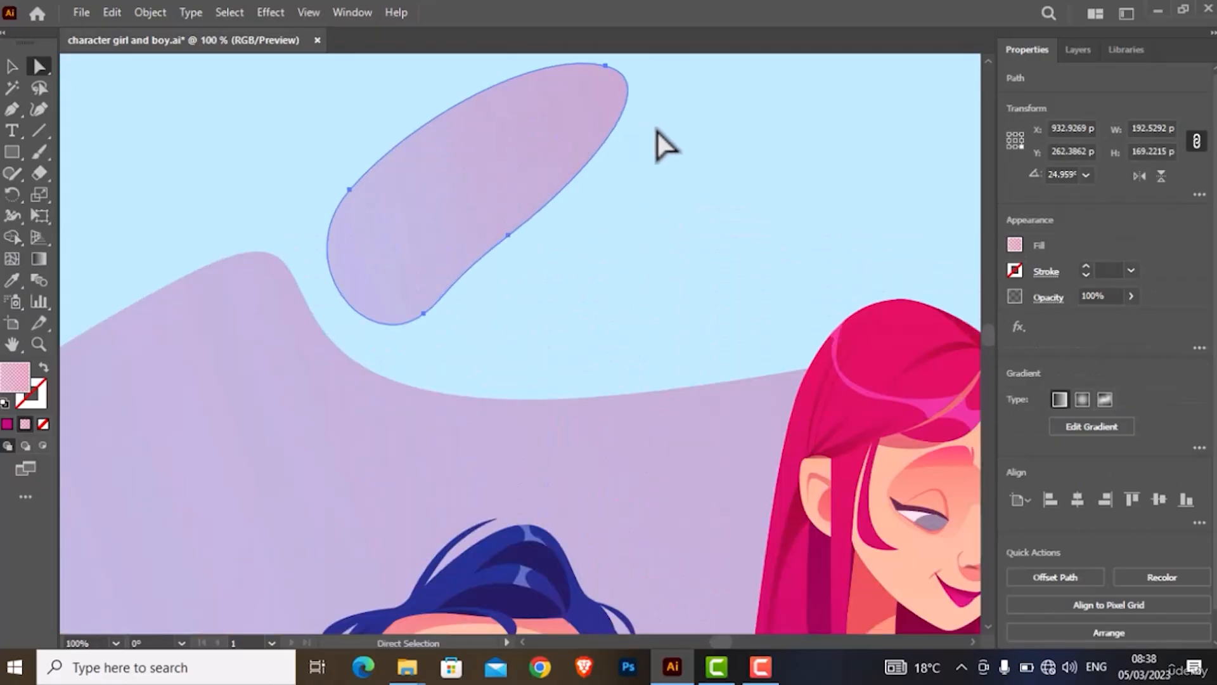
- Try to drag the small upper blob slightly down and to the right, and undo the move
left_click_drag(676, 68, 439, 325)
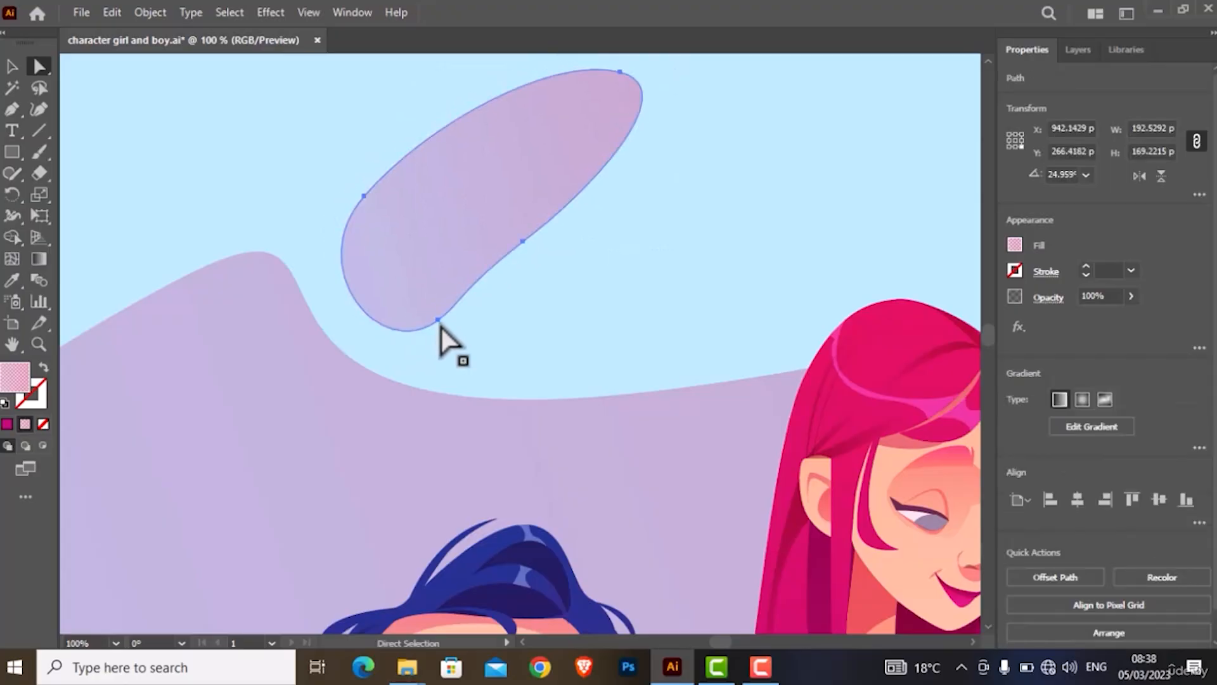
left_click(544, 328)
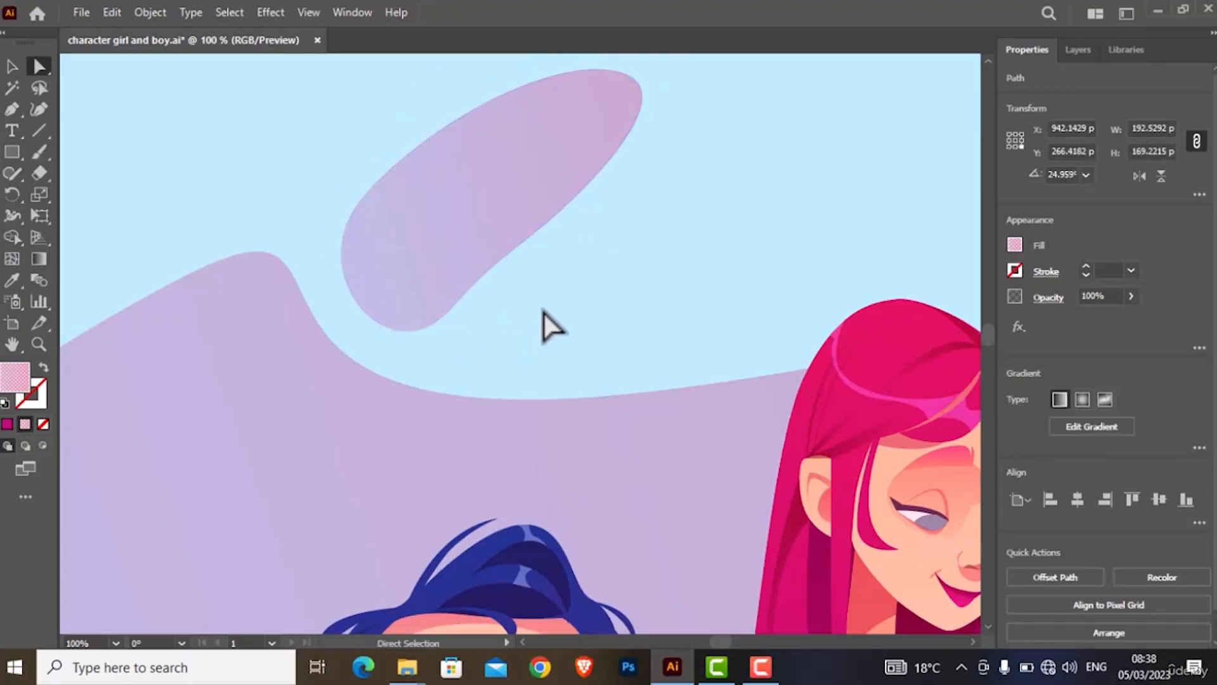
key("ctrl+z")
key("ctrl+z")
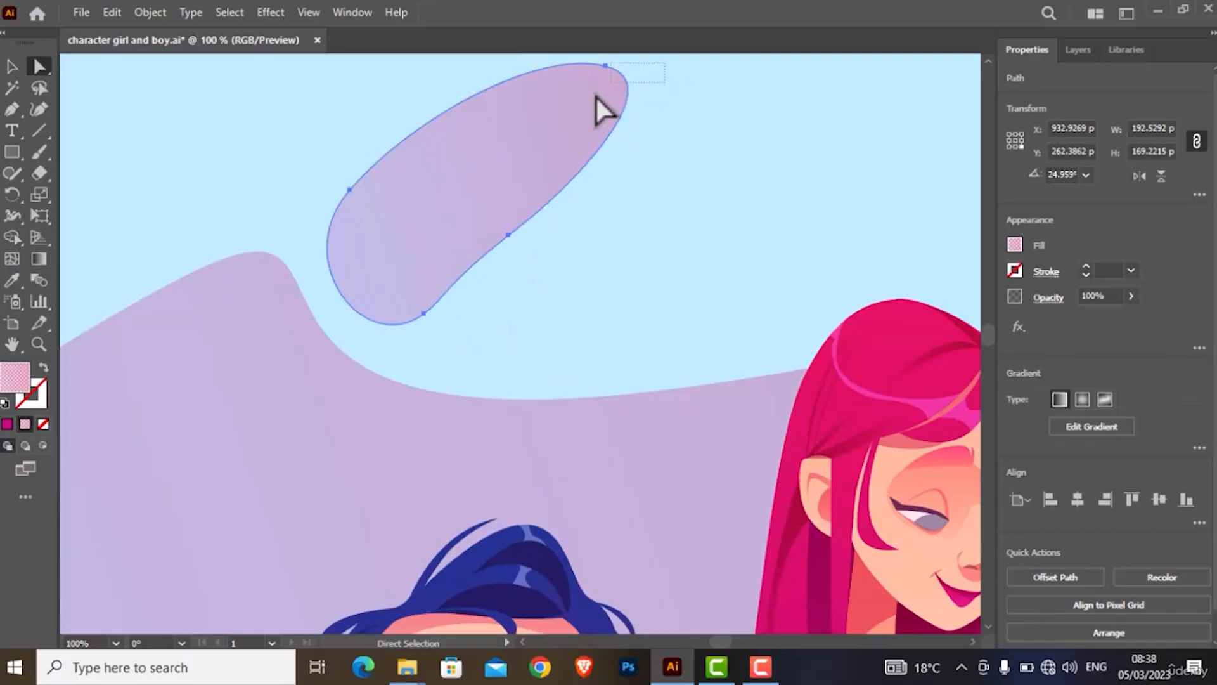
- Move the small upper blob's three right-hand and lower anchor points to the right to broaden its shape
left_click_drag(596, 97, 535, 348)
left_click(489, 323)
left_click(489, 325)
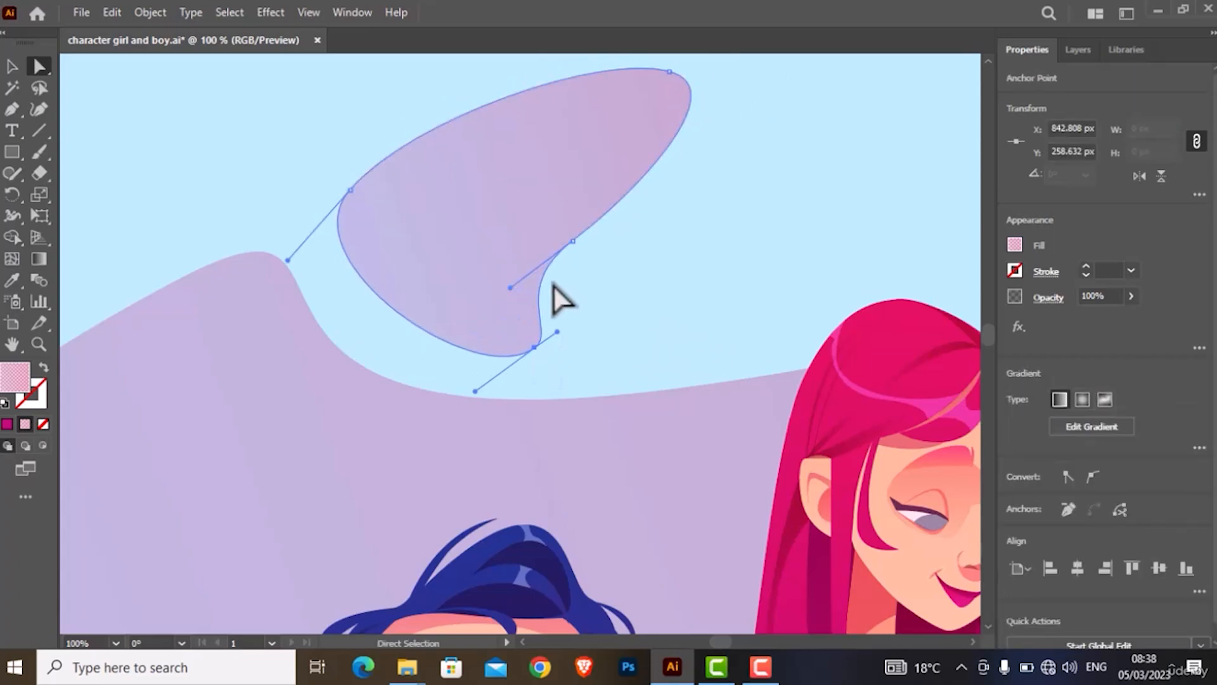
- Soften the blob's inner right curve by adjusting its anchor and handle, and tilt the top anchor's handle more steeply
left_click(573, 242)
mouse_move(574, 243)
left_mouse_down()
mouse_move(599, 252)
mouse_move(590, 239)
left_mouse_up()
left_click_drag(652, 191, 645, 179)
left_click(669, 71)
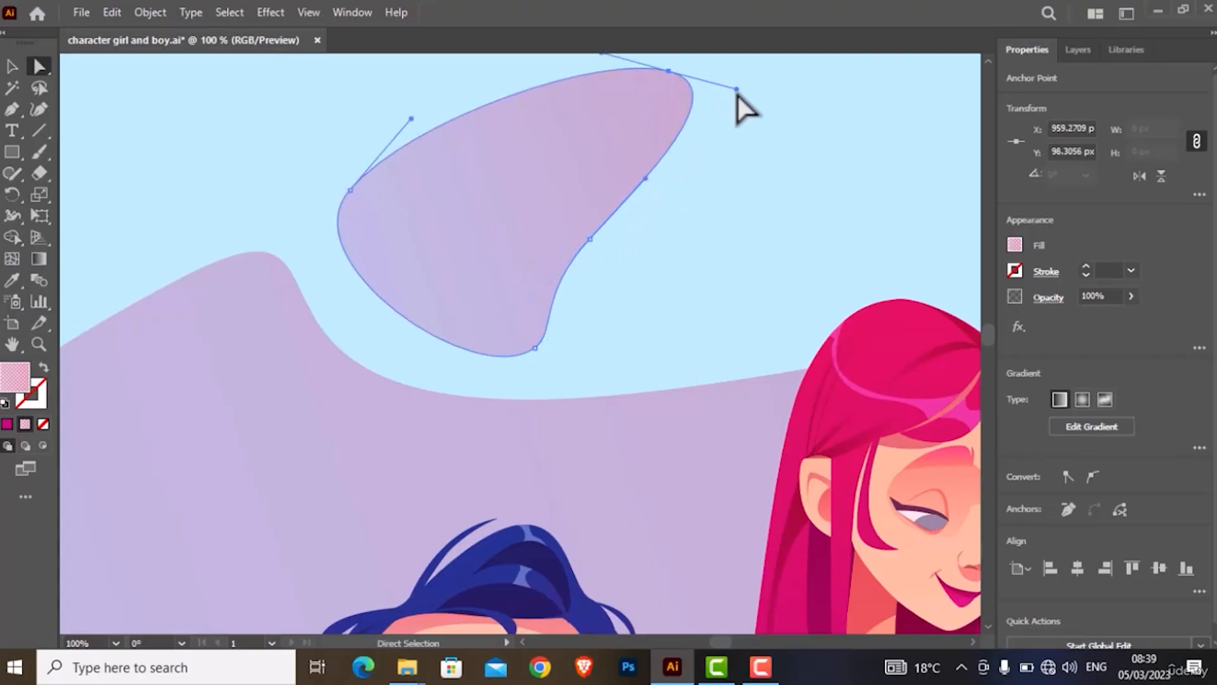
left_click_drag(736, 89, 699, 107)
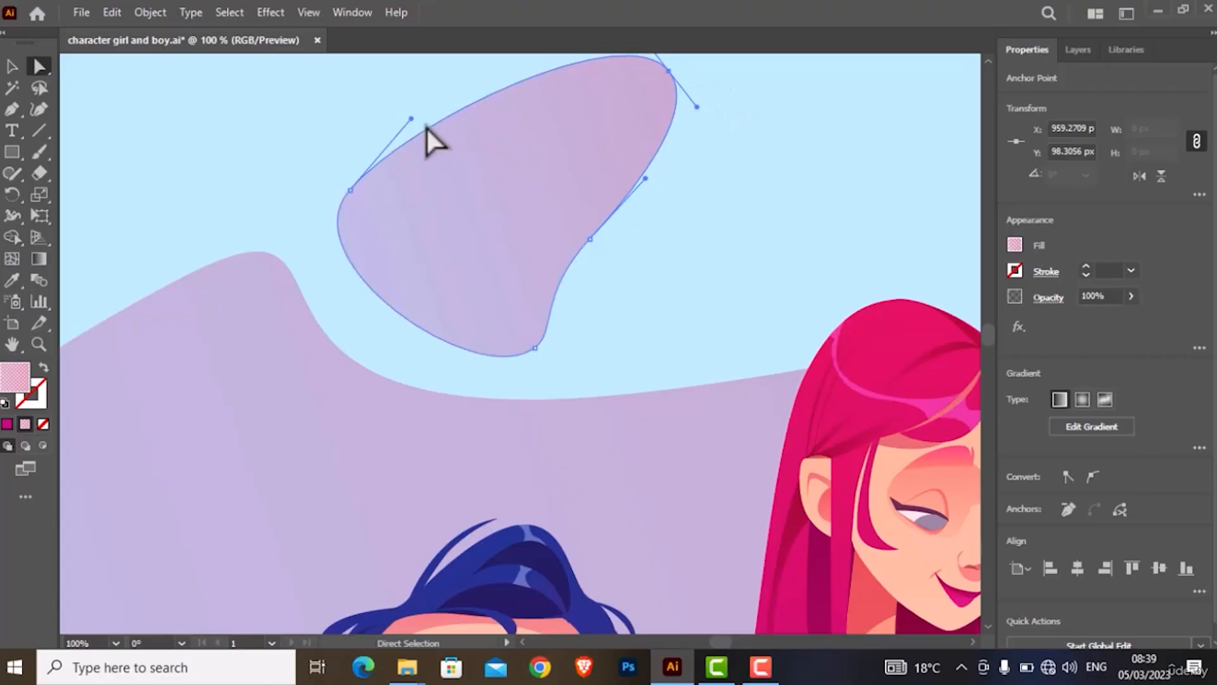
- Select the blob's left anchor point and turn its direction handle slightly to steepen the curve
left_click(349, 189)
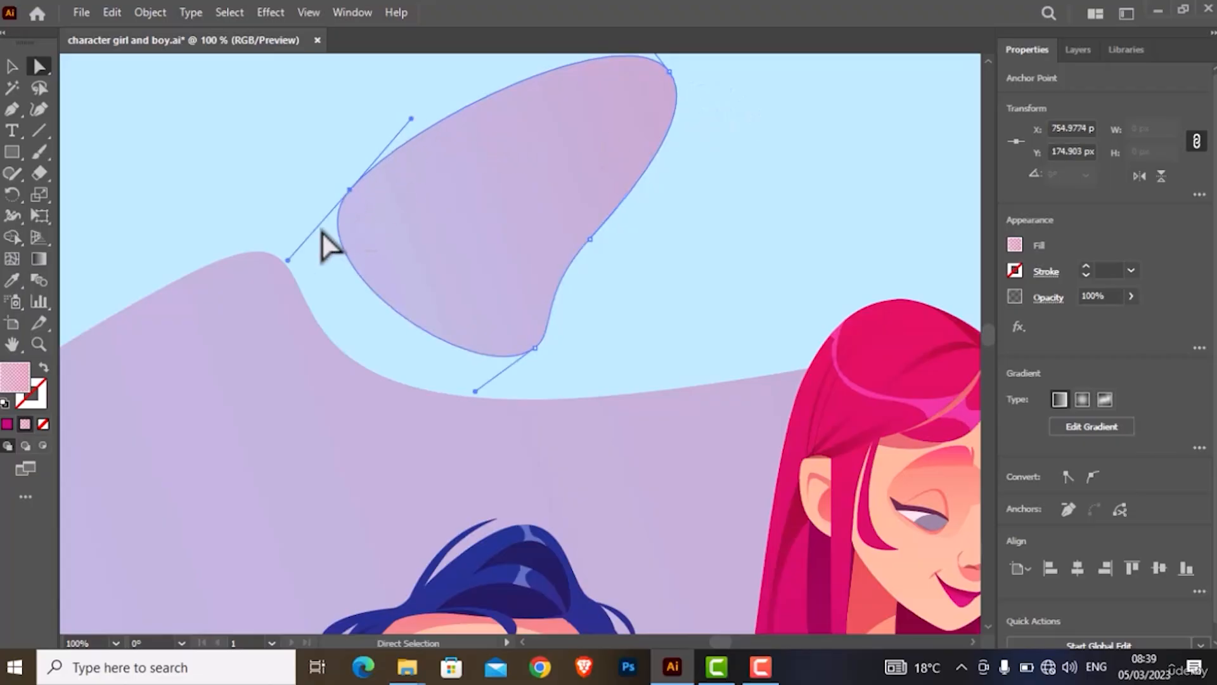
left_click(302, 265)
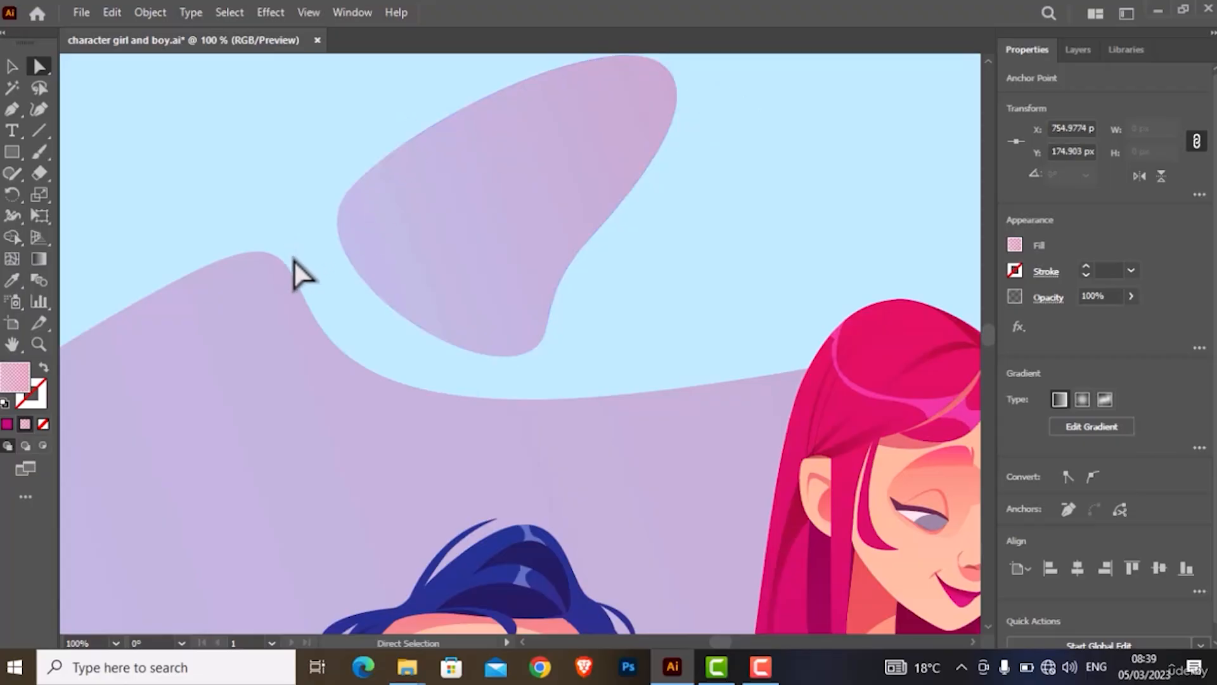
left_click(358, 214)
left_click(350, 190)
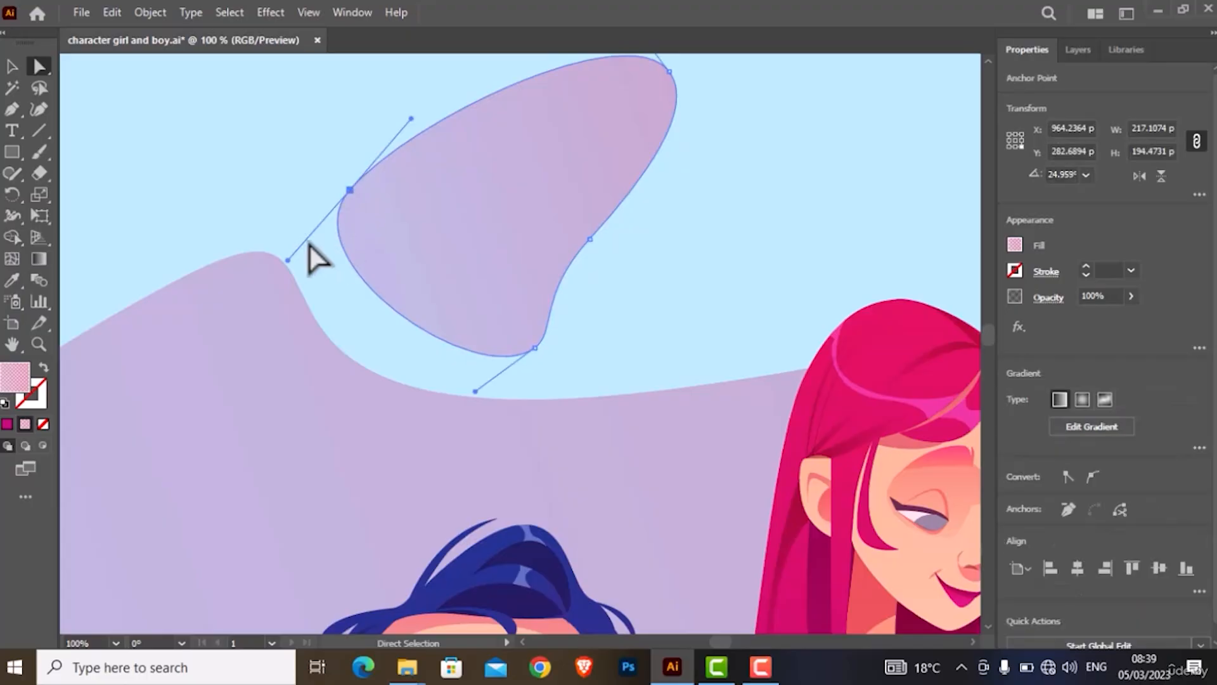
mouse_move(296, 261)
left_mouse_down()
mouse_move(326, 239)
mouse_move(294, 273)
left_mouse_up()
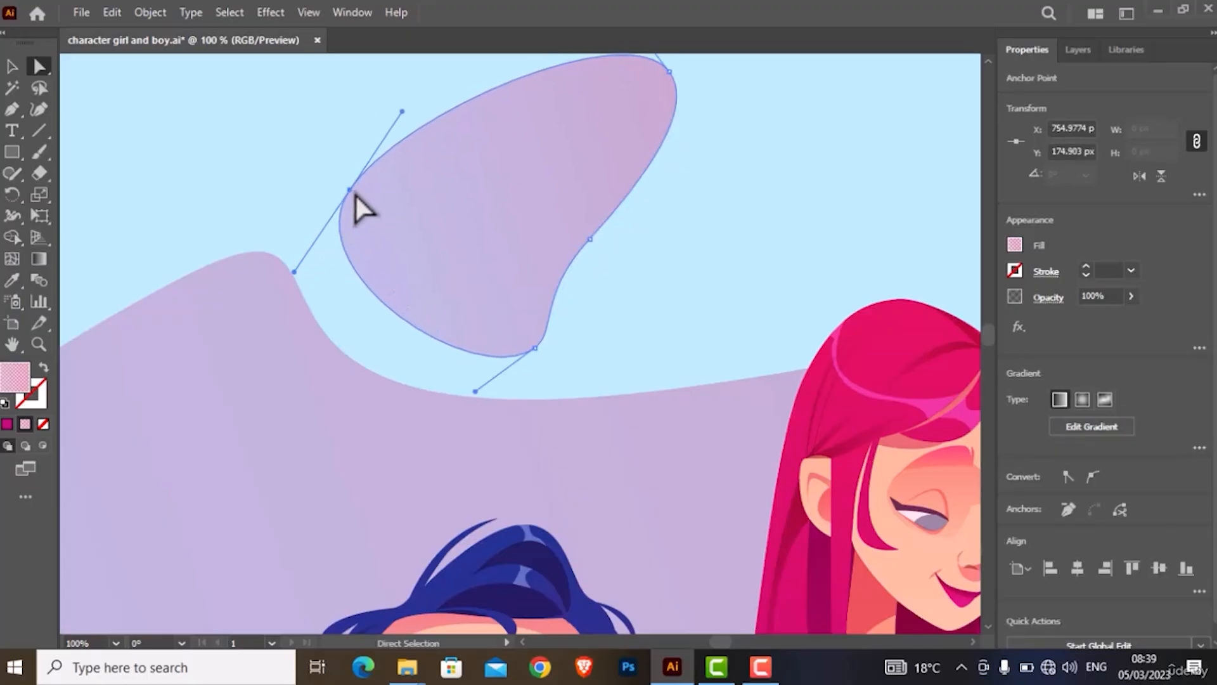
left_click_drag(353, 194, 353, 195)
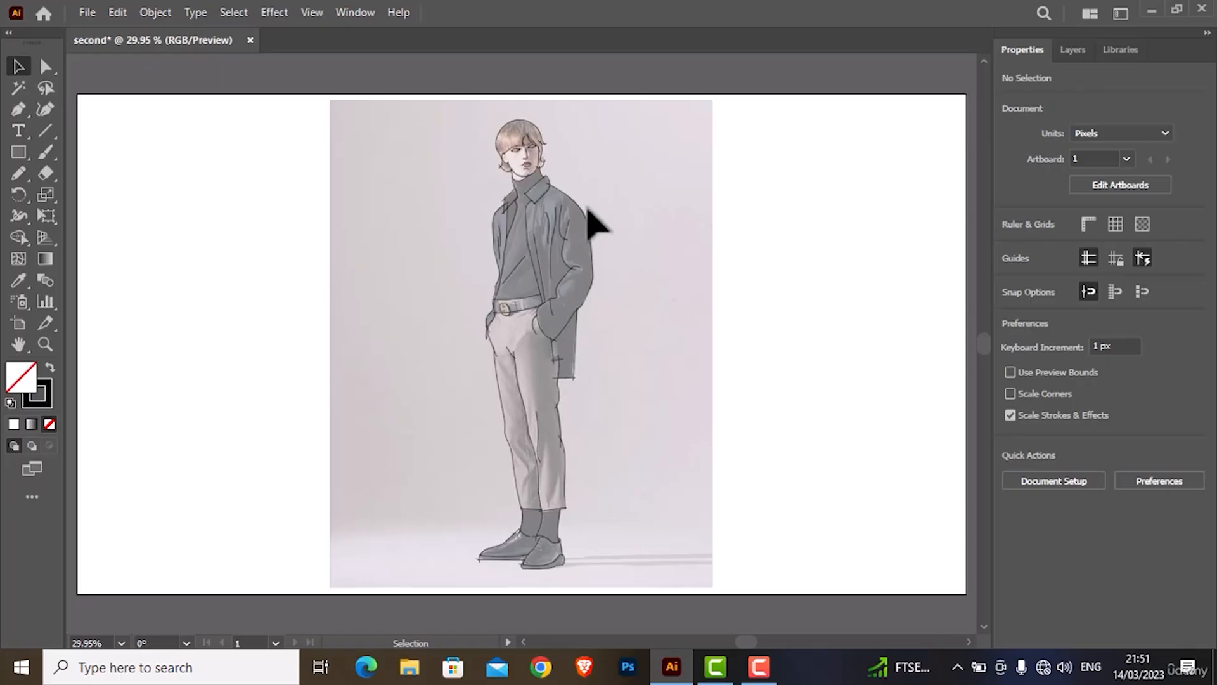
- Hide the template reference layer in the "second" document so only the line drawing shows
left_click(1067, 52)
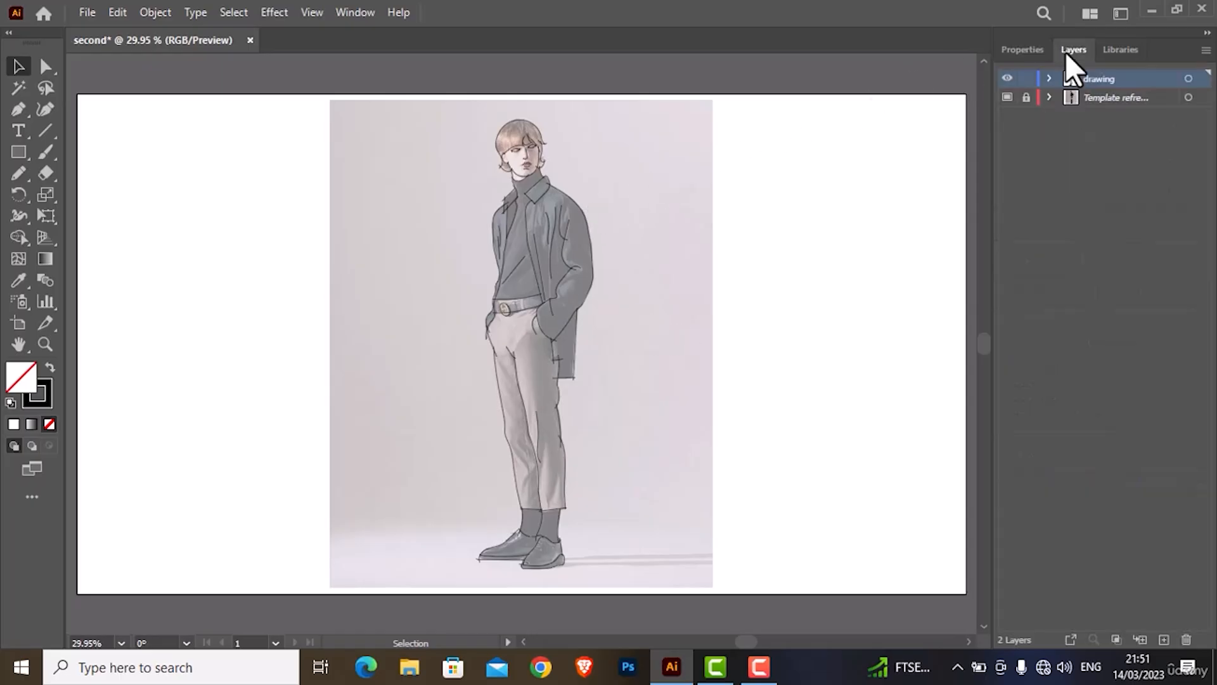
left_click(1008, 98)
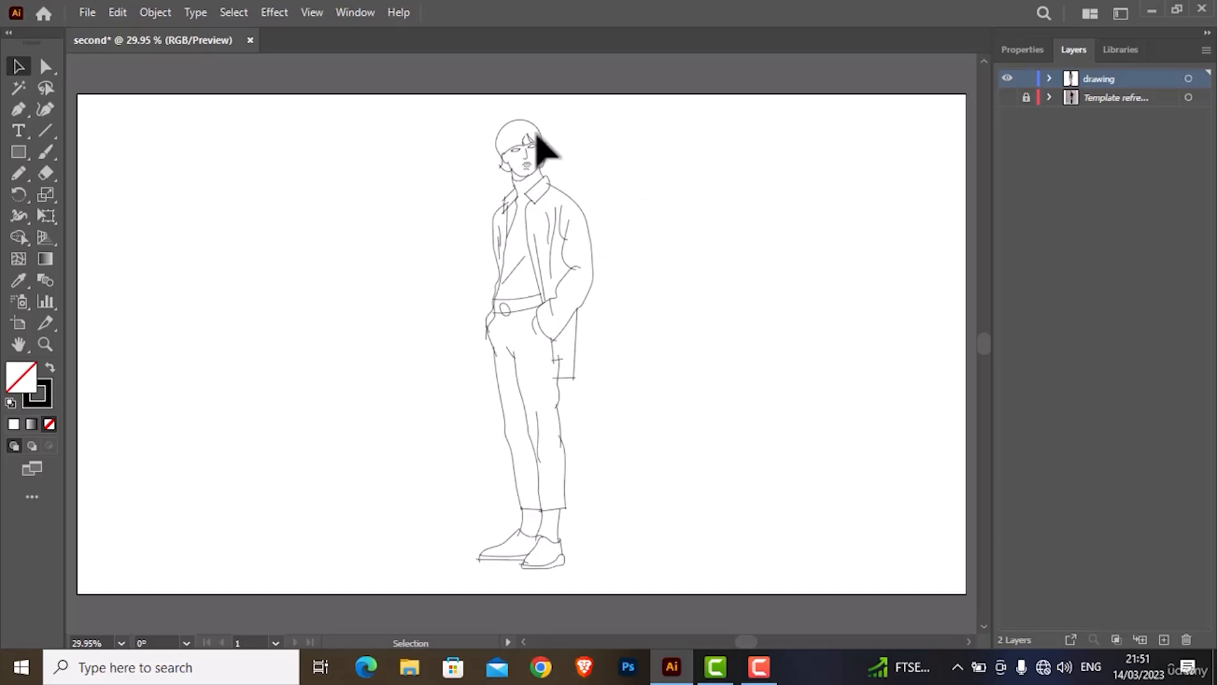
- Draw one short curved iris line across each of the man's eyes with the Pencil tool
scroll(538, 123, "up", 9)
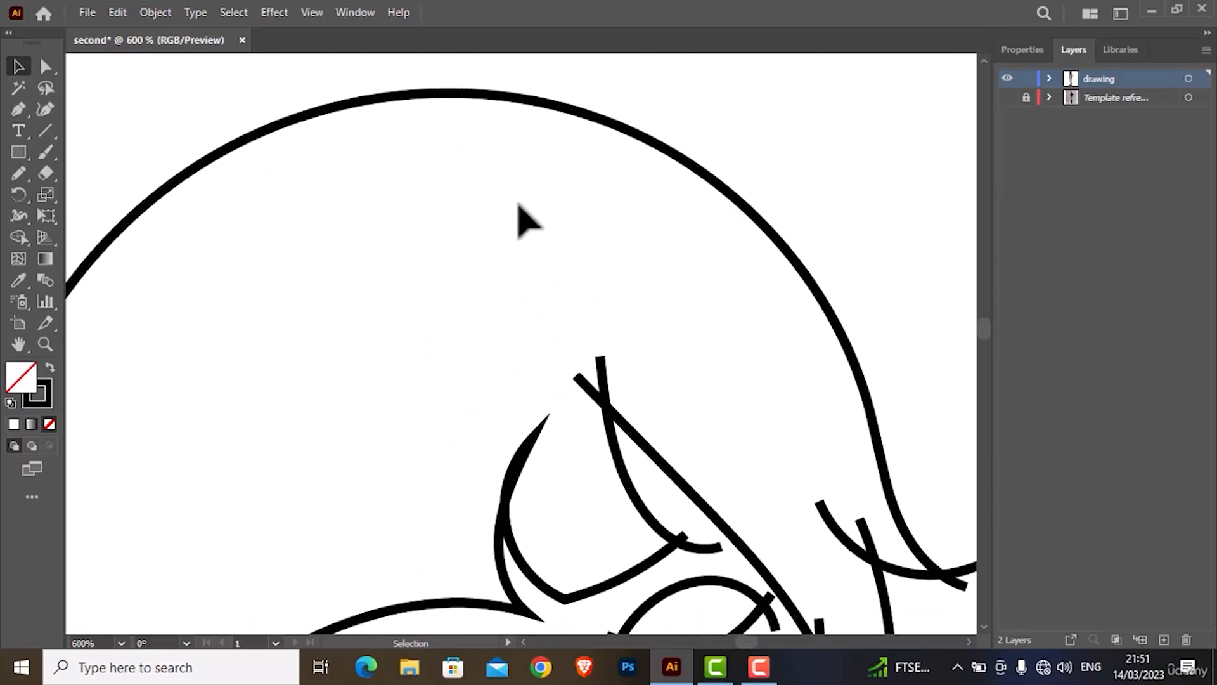
scroll(525, 209, "down", 3)
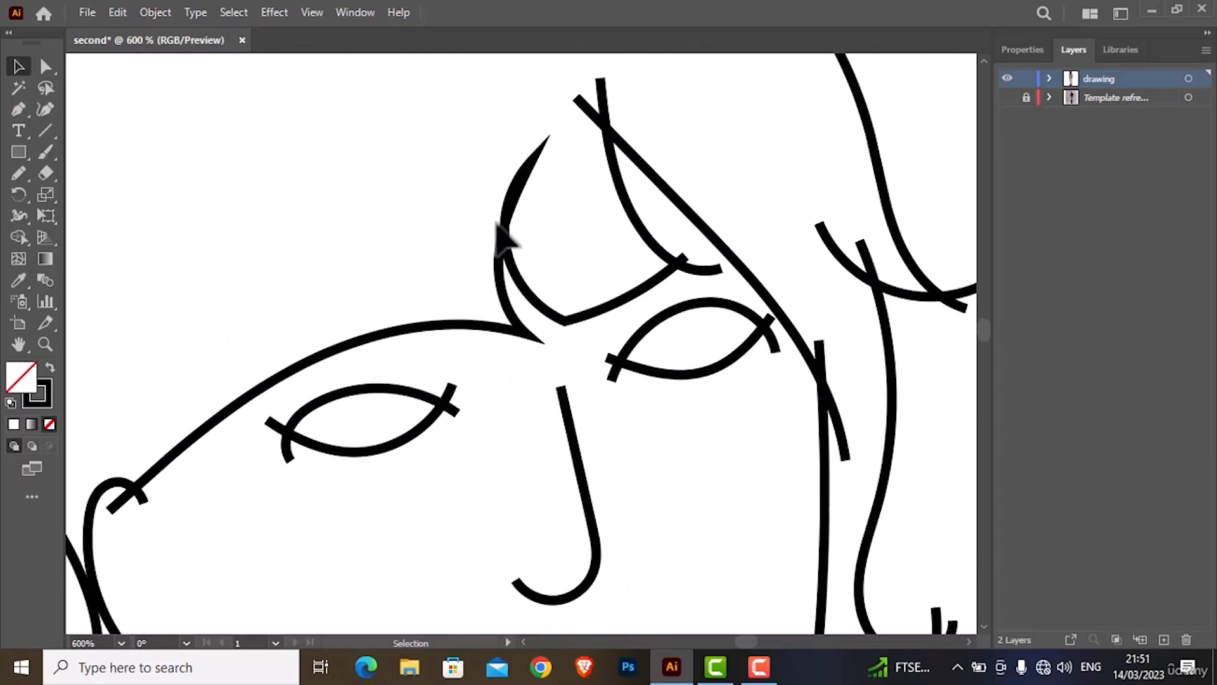
left_click(19, 172)
mouse_move(378, 366)
left_mouse_down()
mouse_move(373, 406)
mouse_move(394, 462)
left_mouse_up()
mouse_move(662, 302)
left_mouse_down()
mouse_move(698, 330)
mouse_move(690, 389)
left_mouse_up()
- Select all of the line artwork and duplicate the drawing layer
scroll(703, 355, "down", 3)
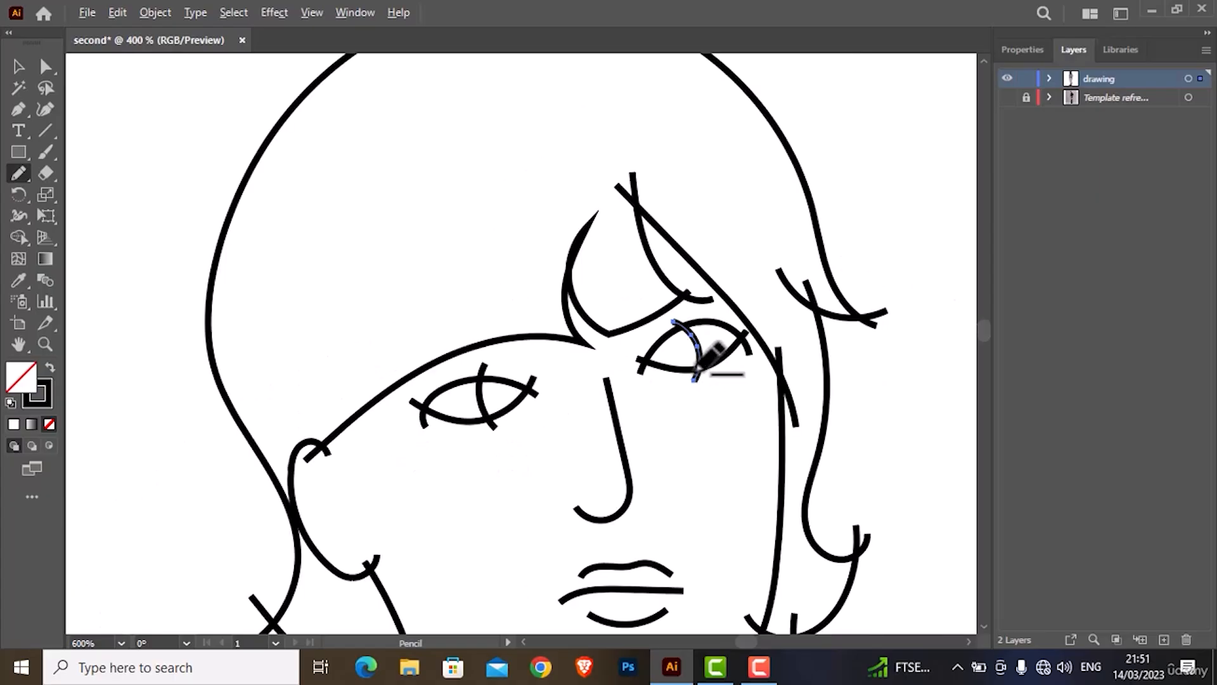
scroll(703, 361, "down", 3)
scroll(723, 336, "down", 3)
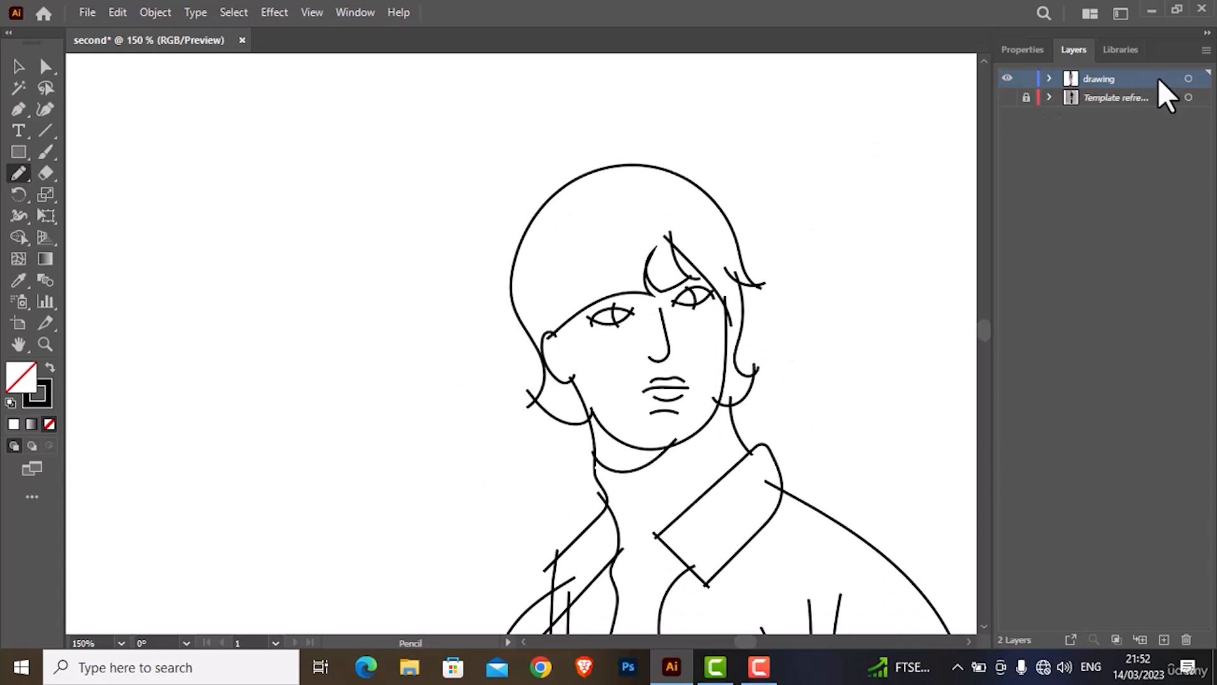
key("ctrl+a")
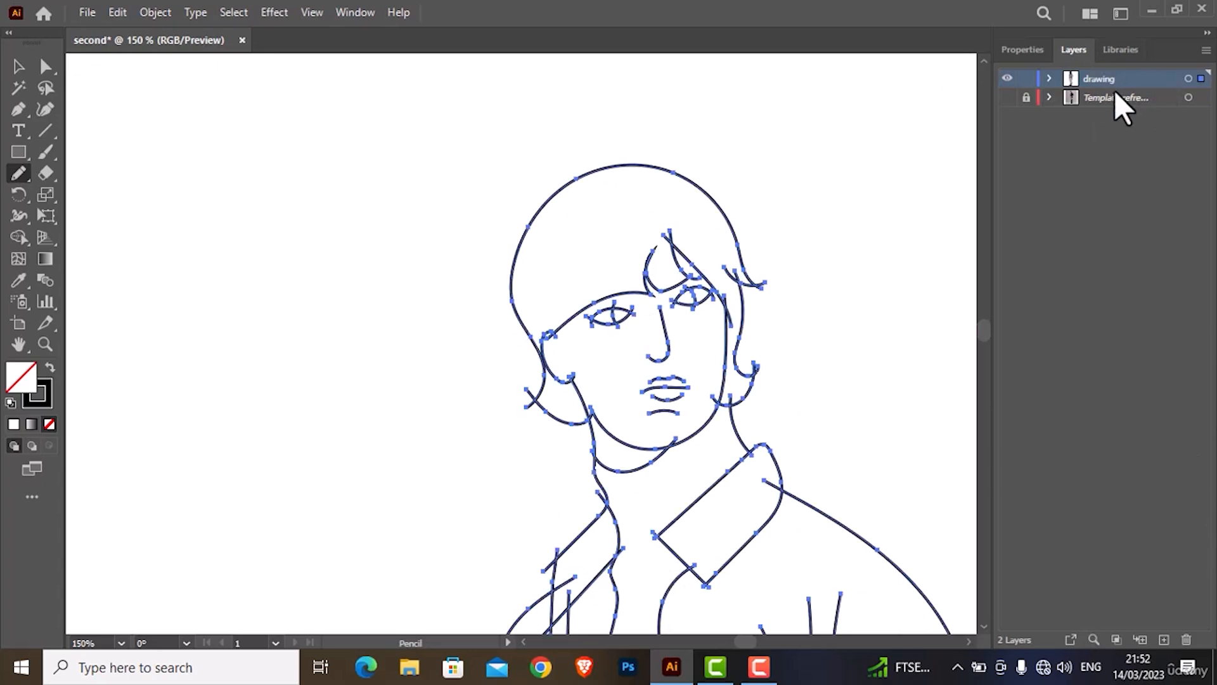
left_click_drag(1114, 86, 1184, 485)
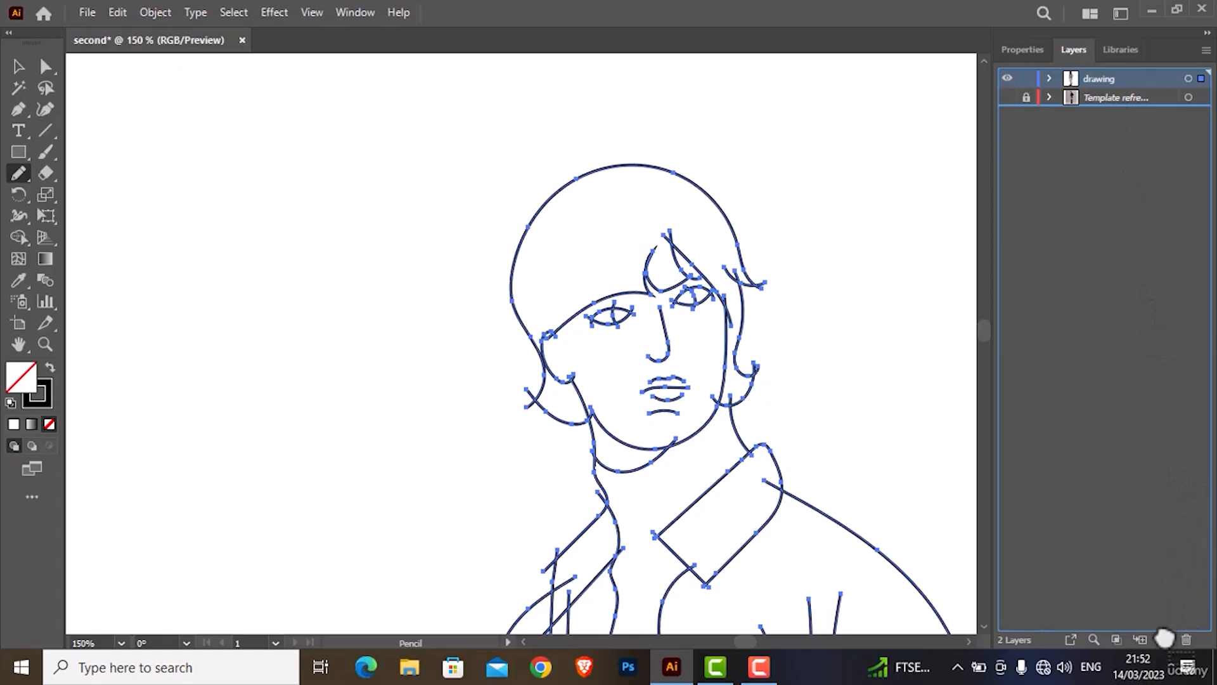
left_click_drag(1164, 639, 1164, 640)
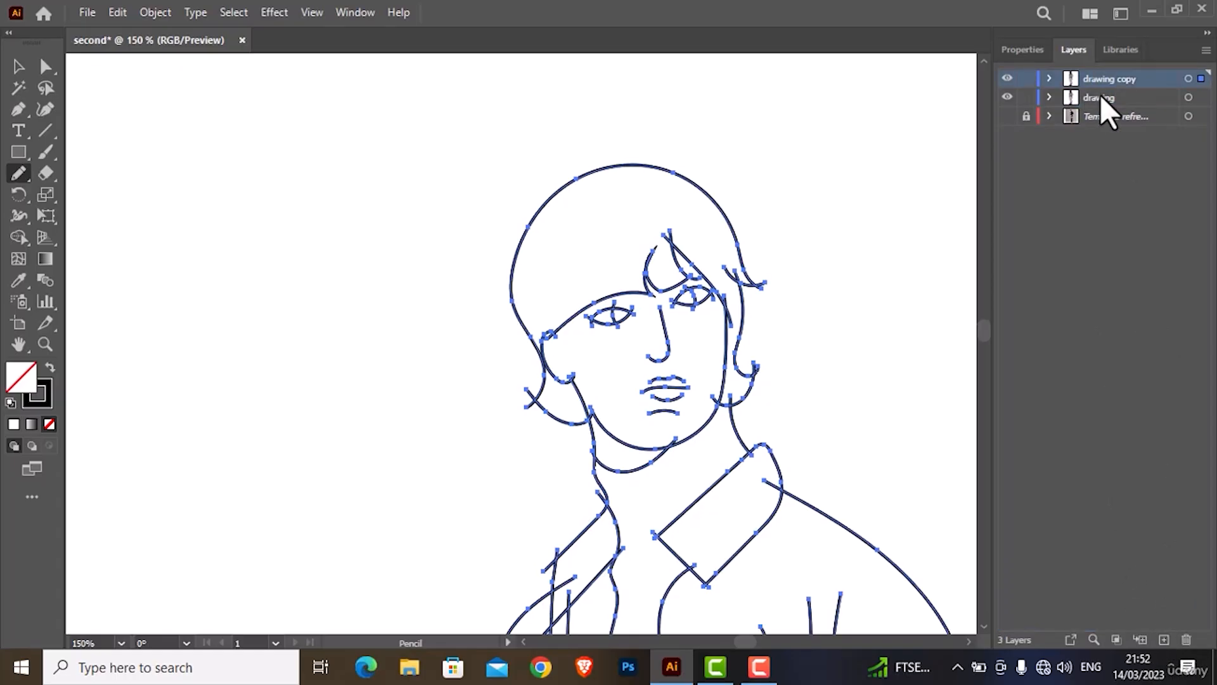
- Hide the original drawing layer and rename its copy as clean
left_click(1007, 97)
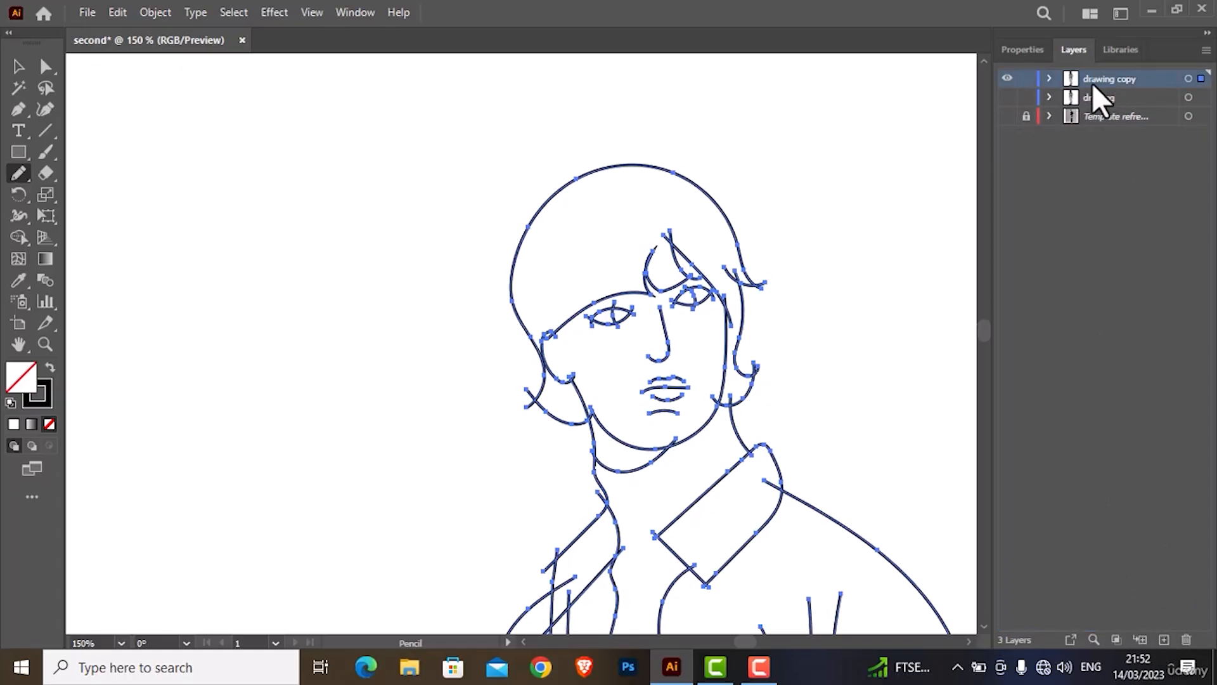
double_click(1093, 80)
- Set the stroke weight of all selected paths on the clean layer to 2 pt
scroll(709, 208, "down", 2)
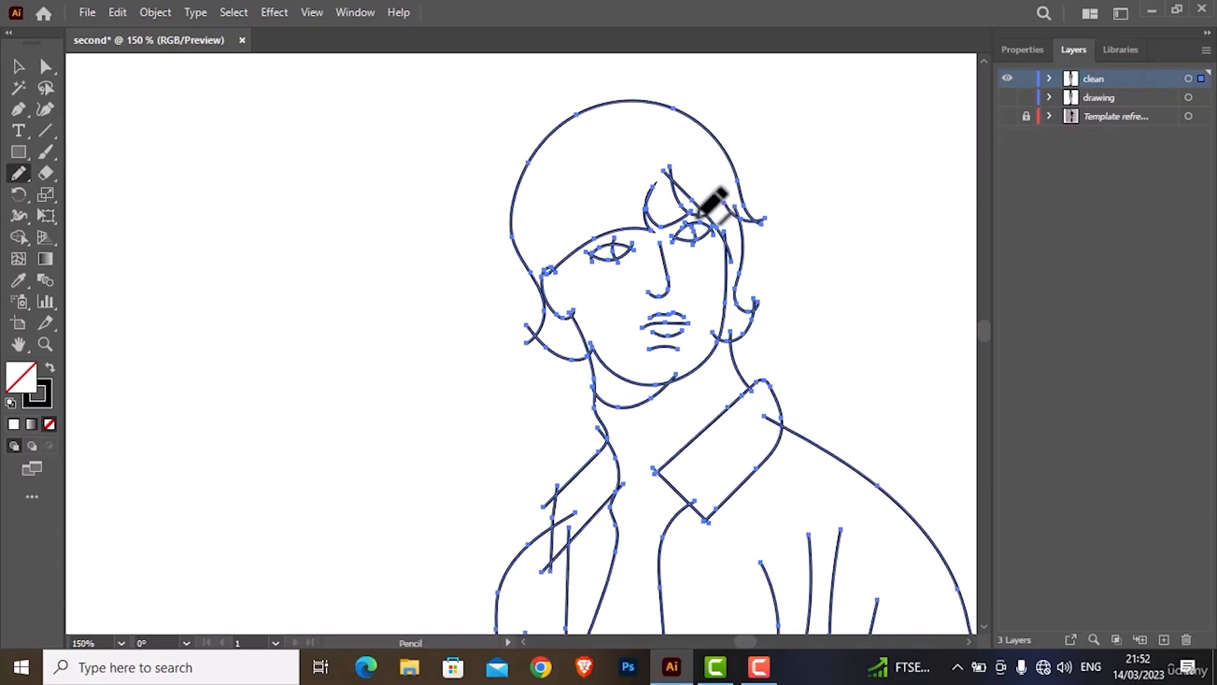
scroll(700, 213, "down", 2)
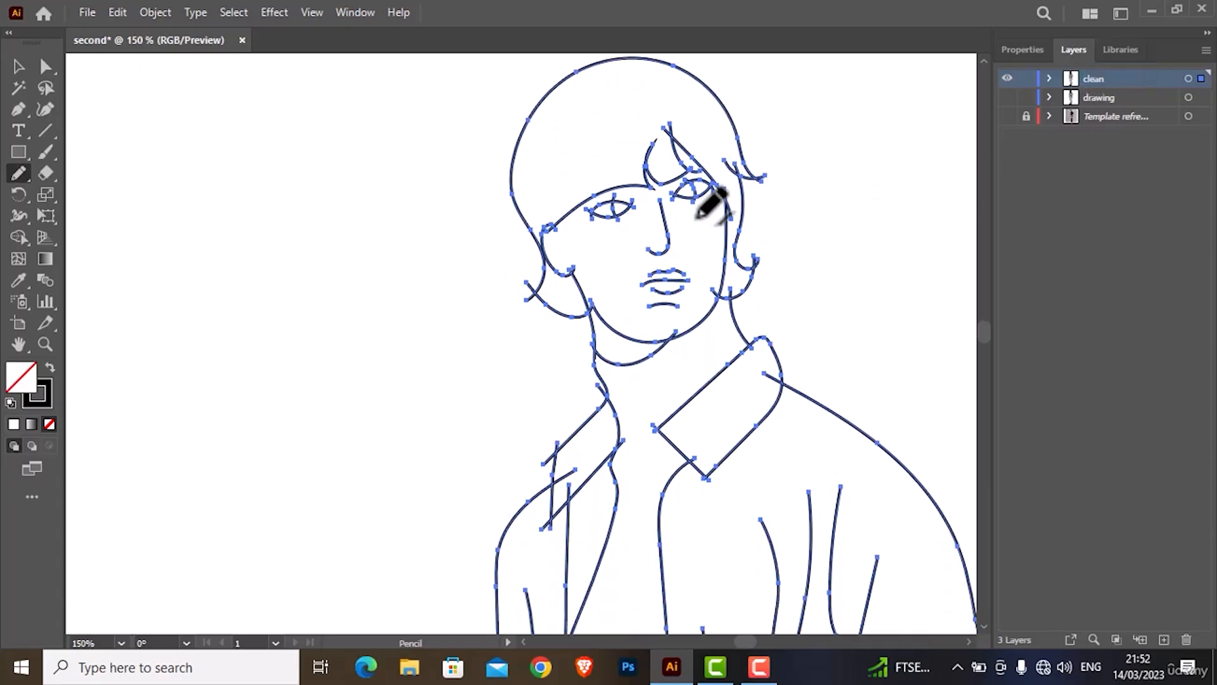
left_click(145, 10)
left_click(146, 10)
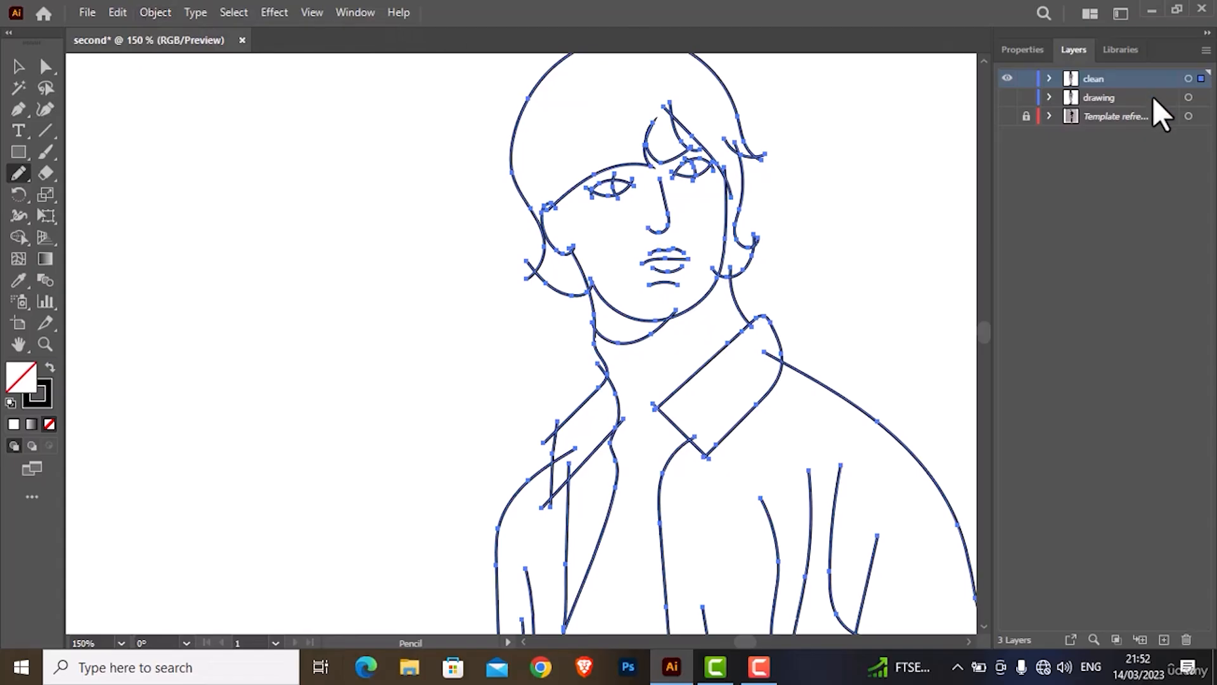
left_click(1026, 50)
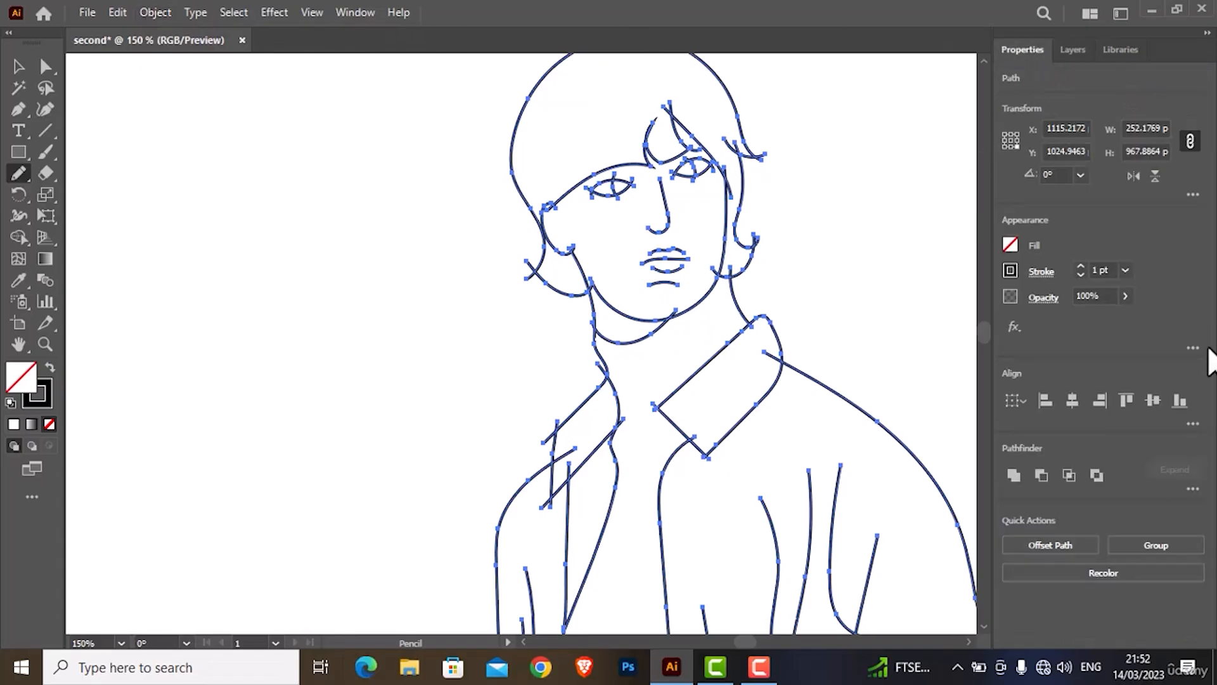
left_click(1079, 264)
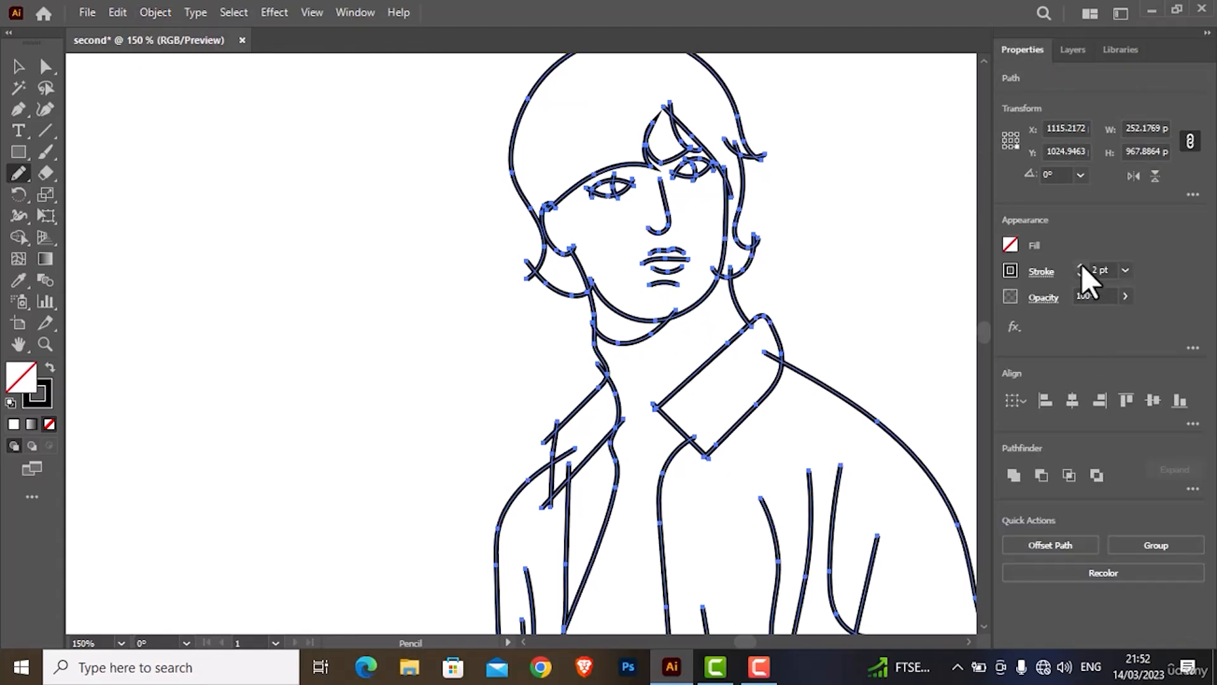
- Apply the tapered width profile with a thick middle and pointed ends to all selected strokes
left_click(1046, 275)
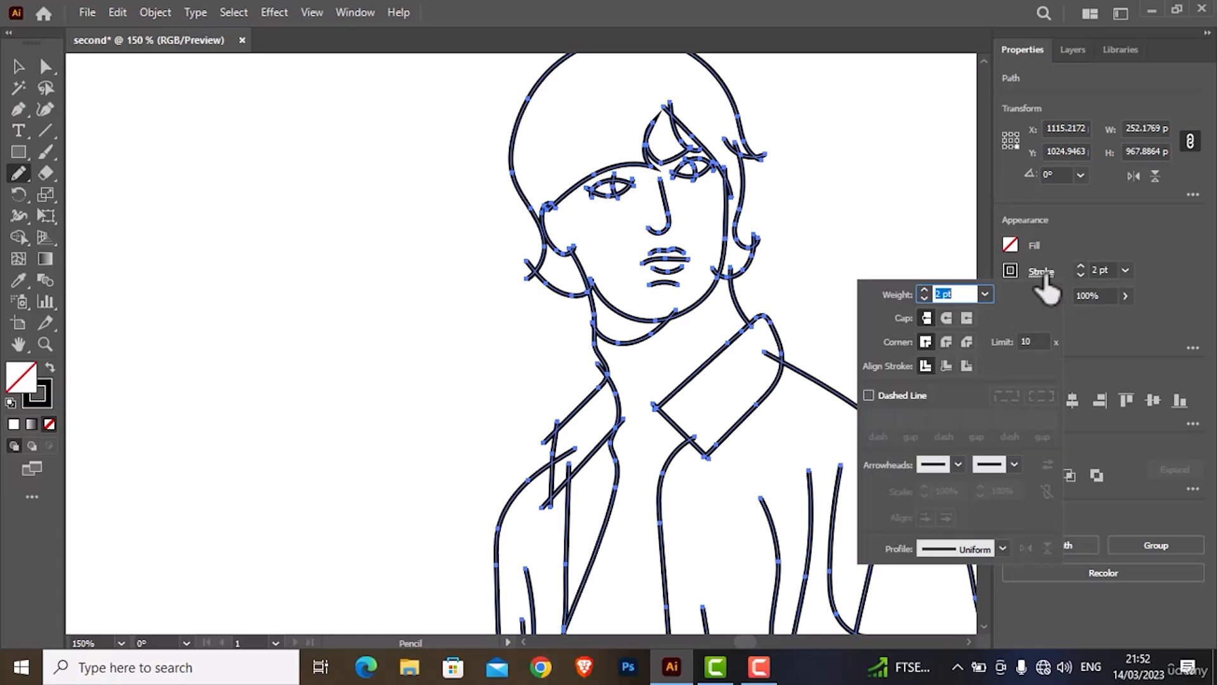
left_click(996, 548)
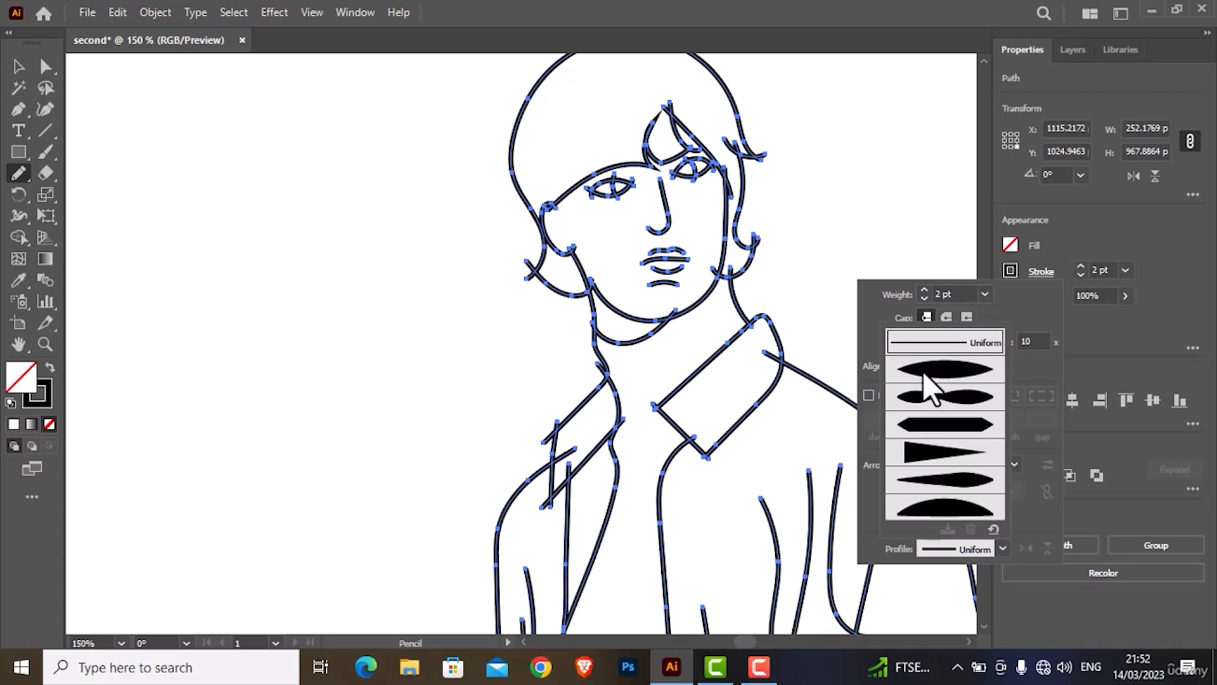
left_click(923, 373)
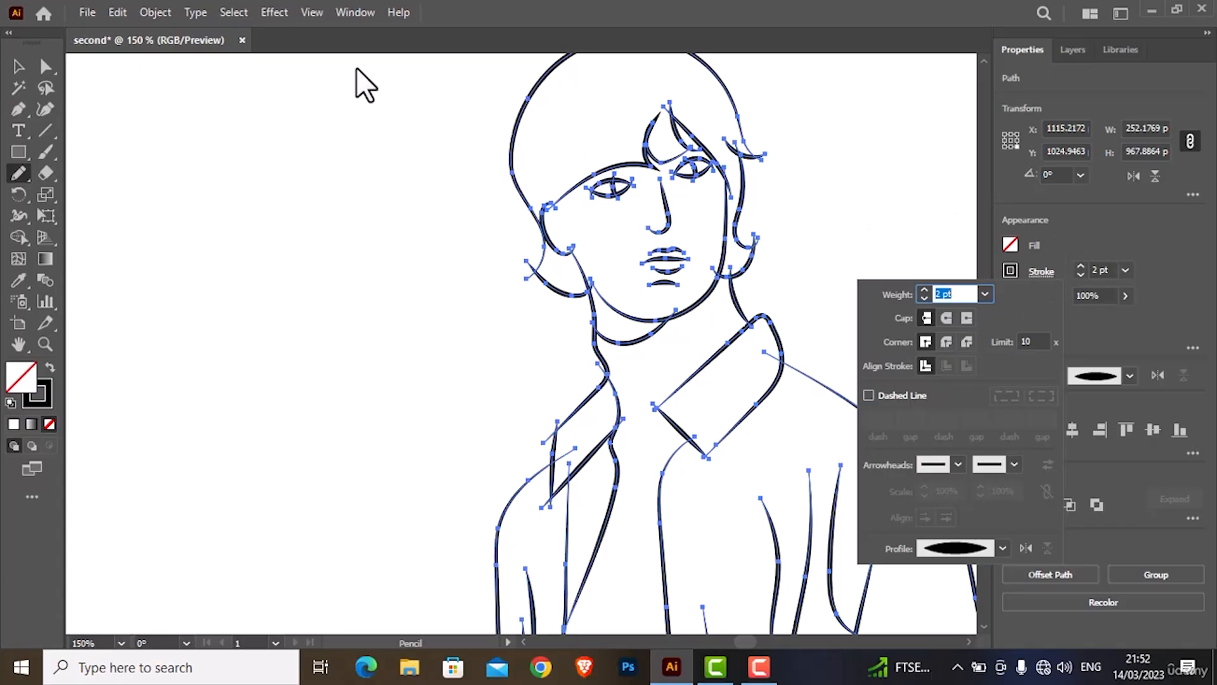
- Expand the appearance of the selected line art, then convert it to a Live Paint group and expand that group
left_click(154, 13)
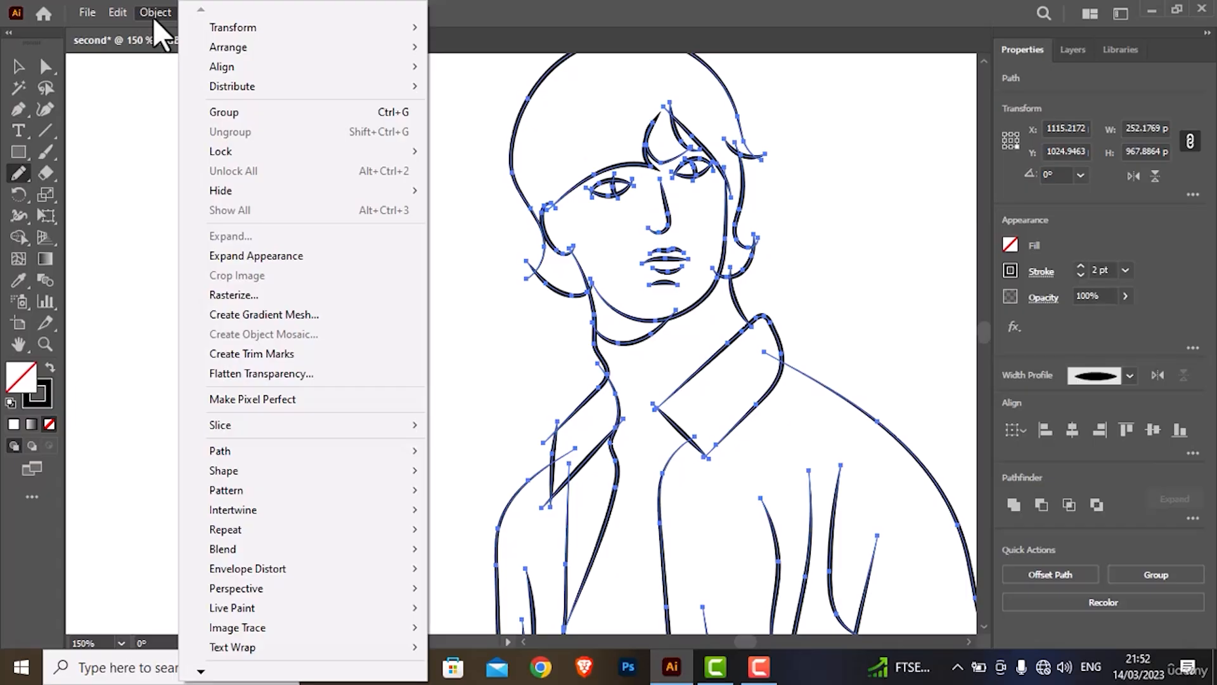
left_click(269, 253)
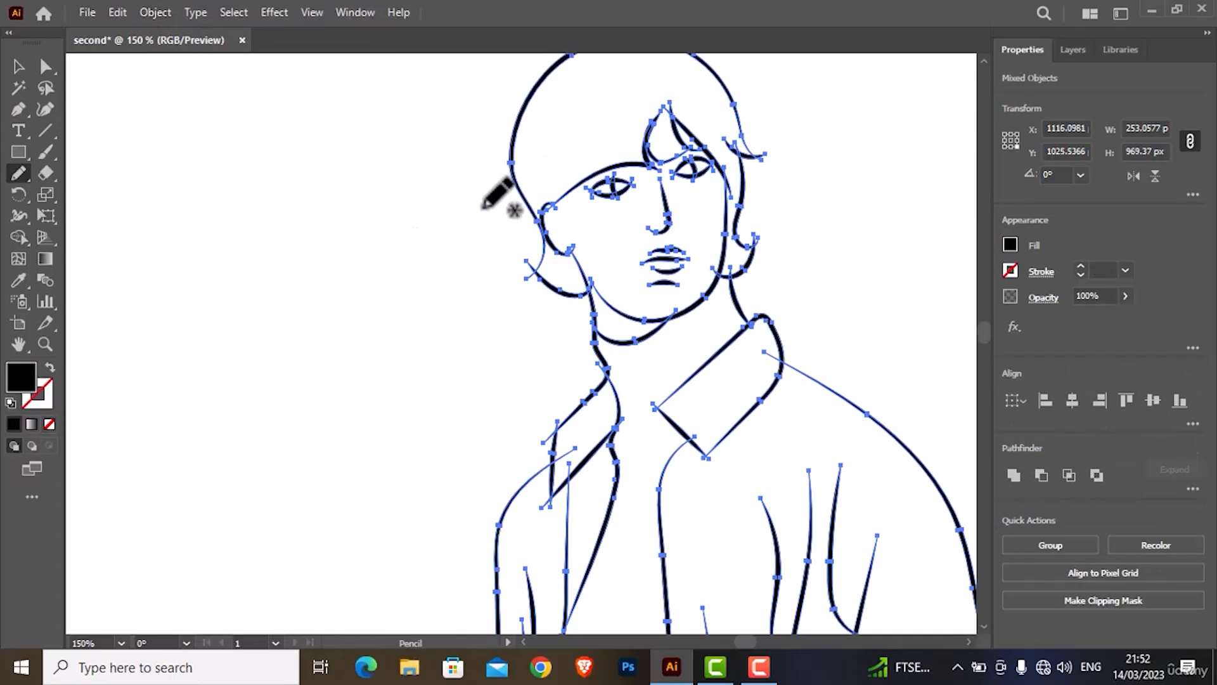
key("v")
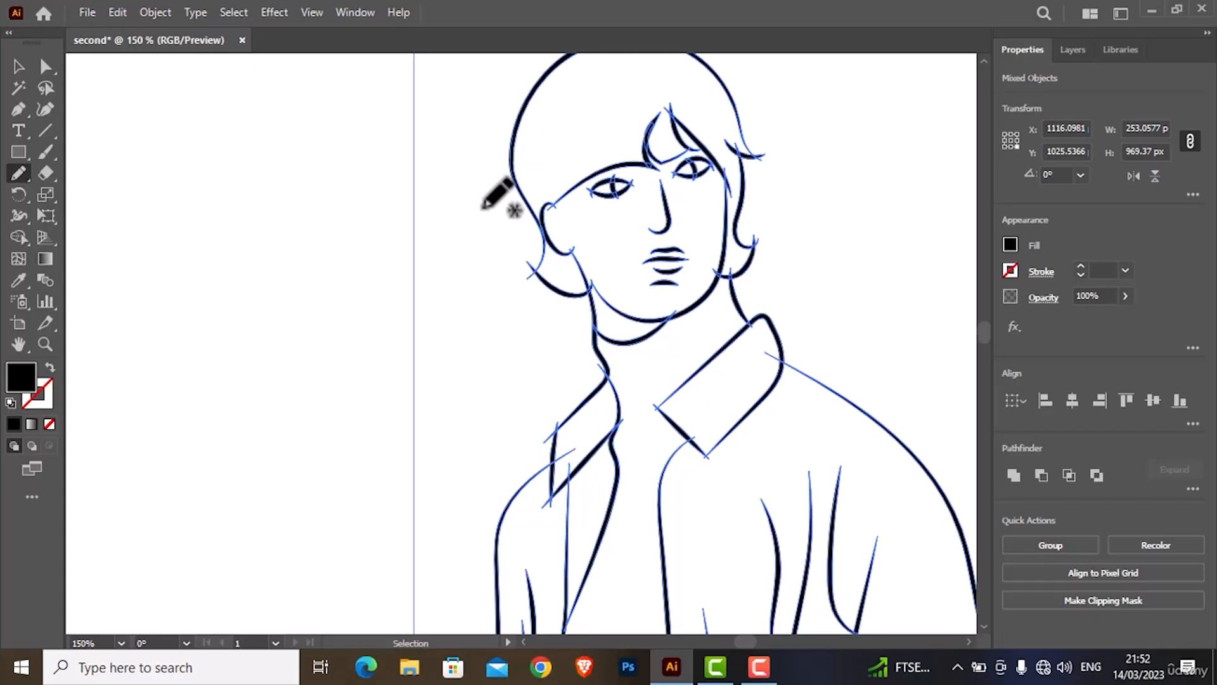
key("ctrl+alt+x")
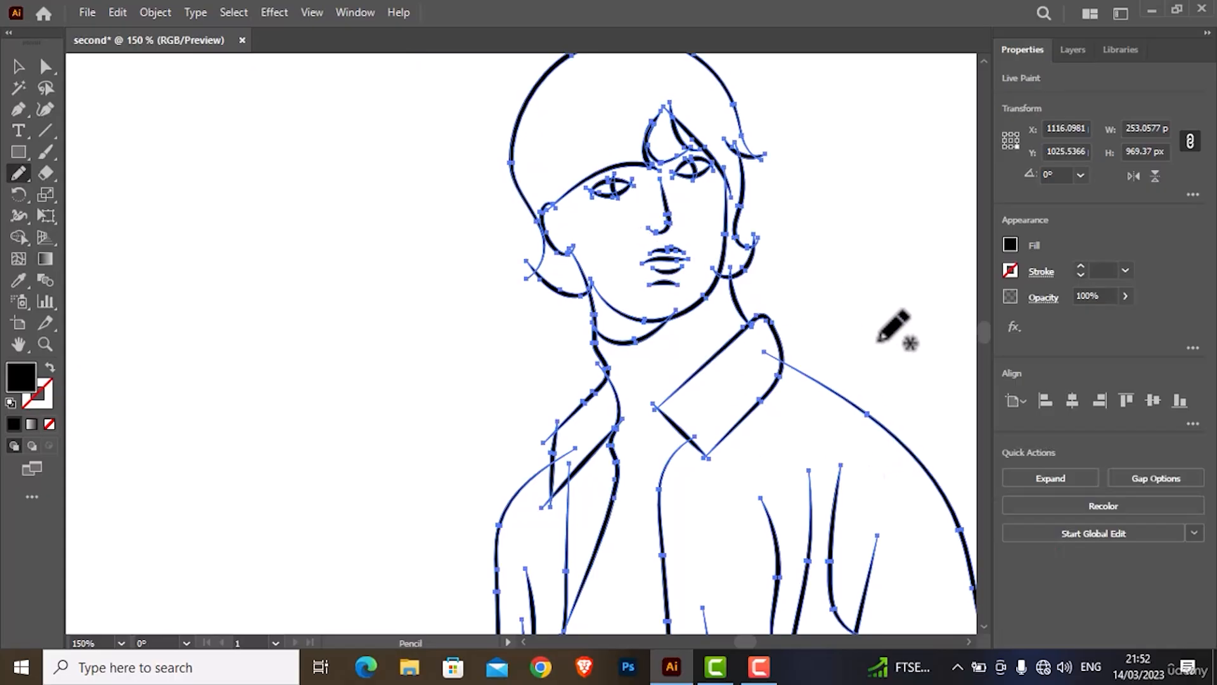
left_click(1036, 473)
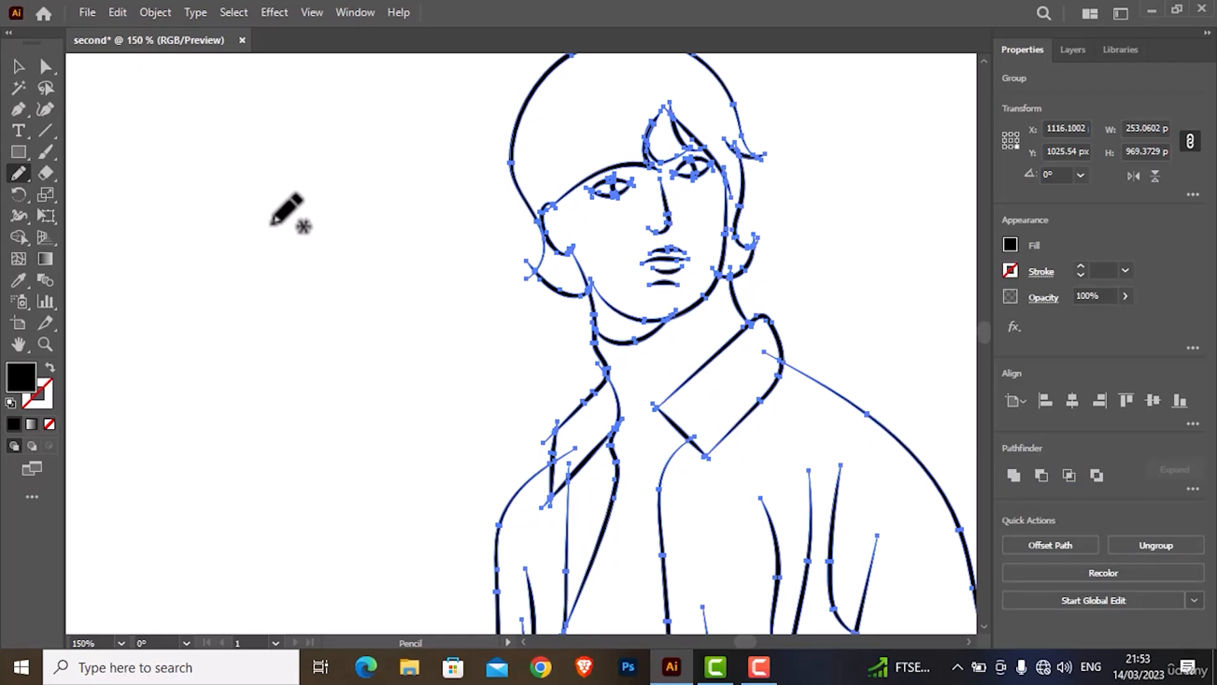
- Delete the overhanging line ends at the hair tip below the ear and at the earlobe using Direct Selection
left_click(45, 66)
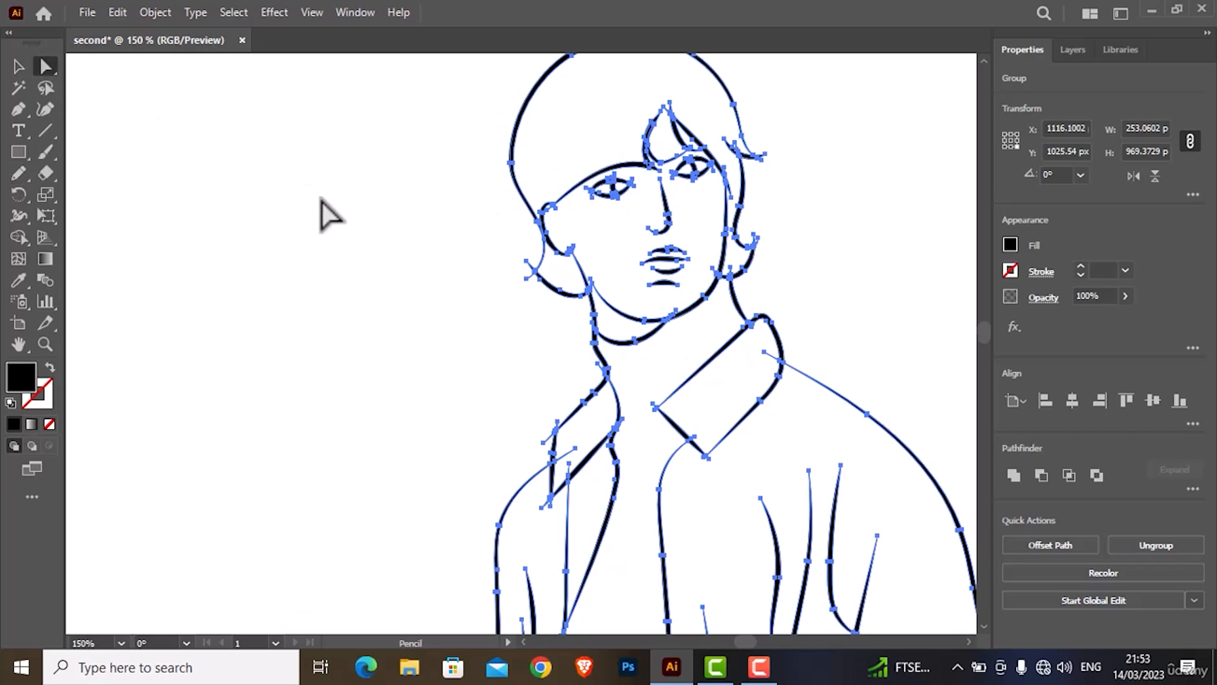
left_click(615, 237)
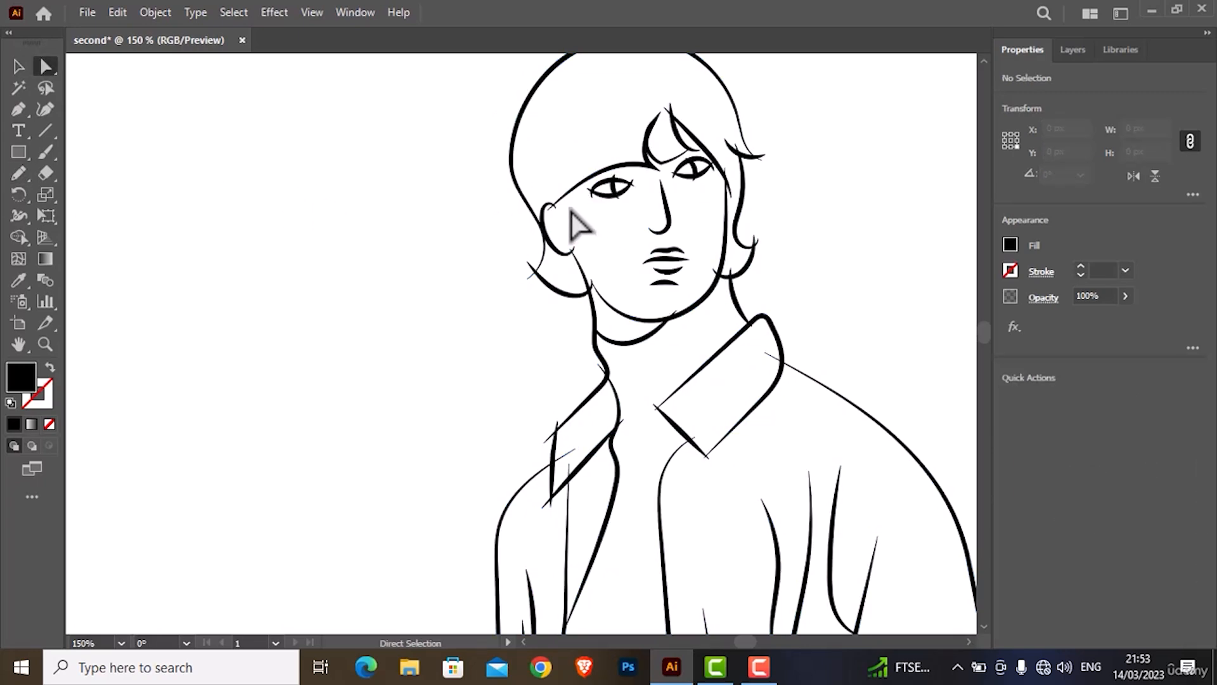
scroll(577, 225, "up", 5, "alt")
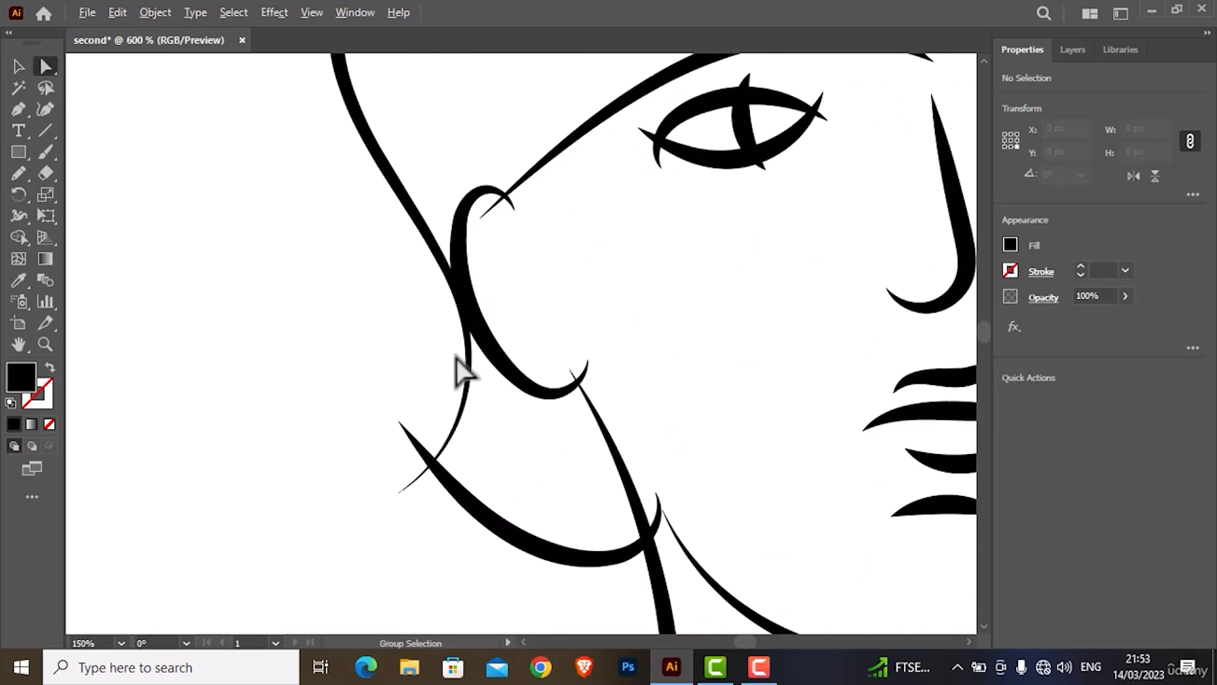
left_click(423, 446)
key("Delete")
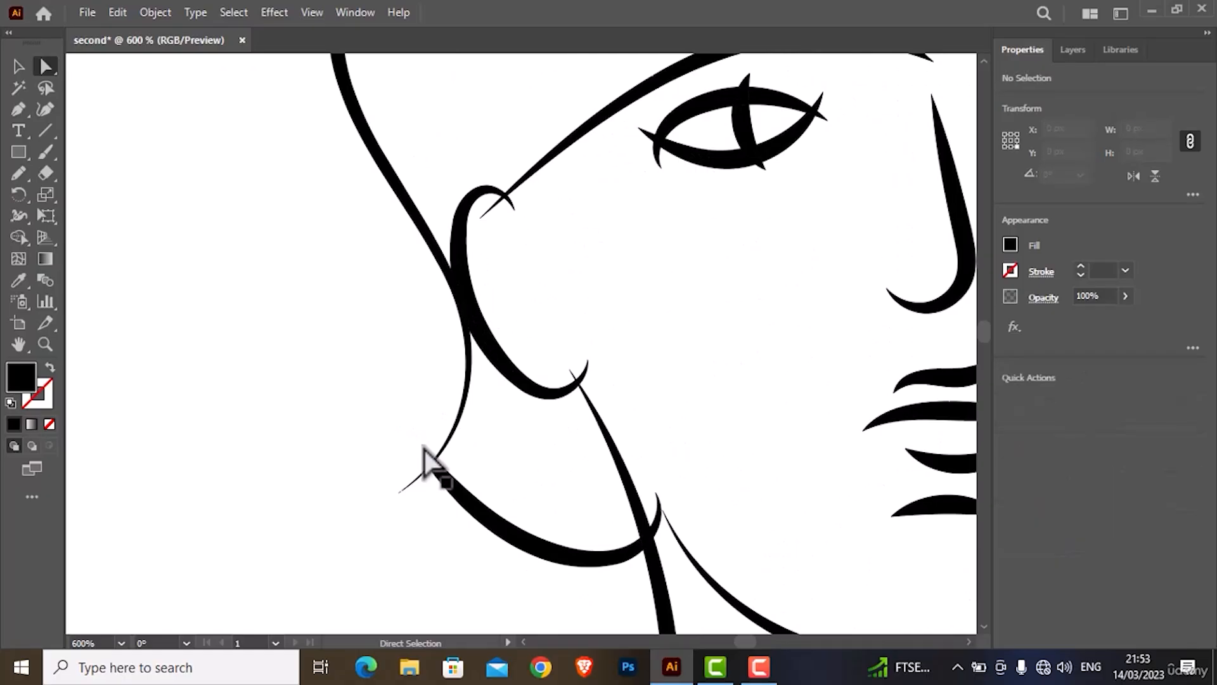
left_click(413, 486)
key("Delete")
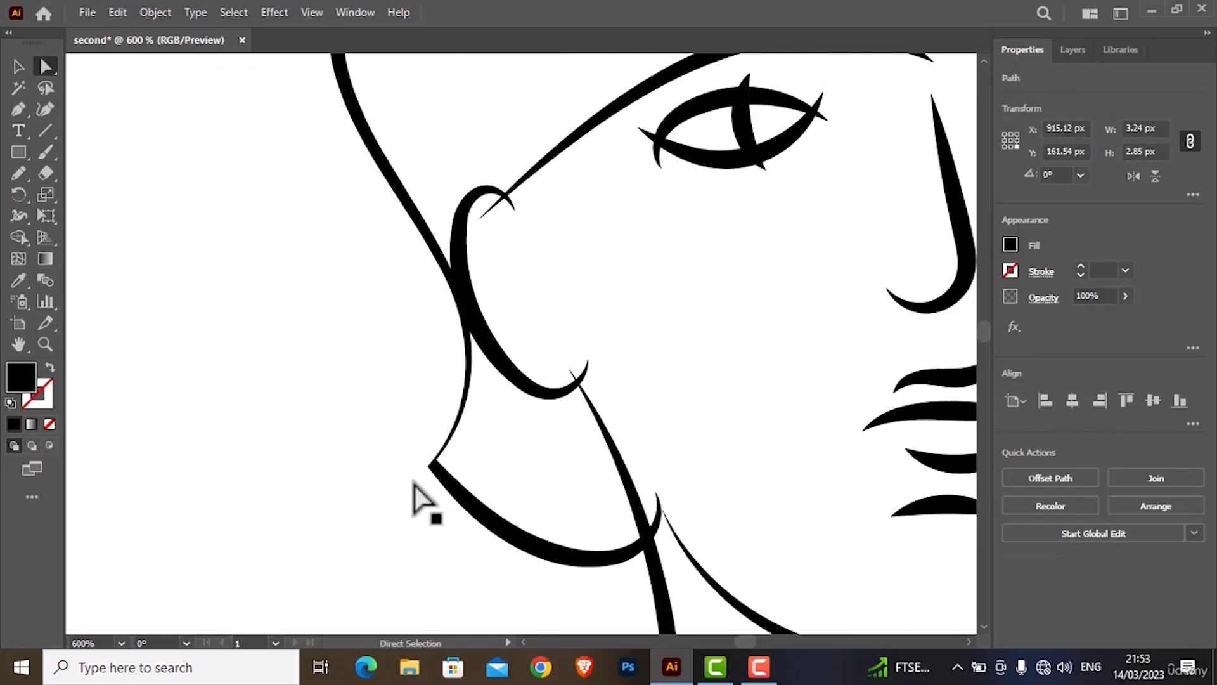
left_click(580, 380)
key("Delete")
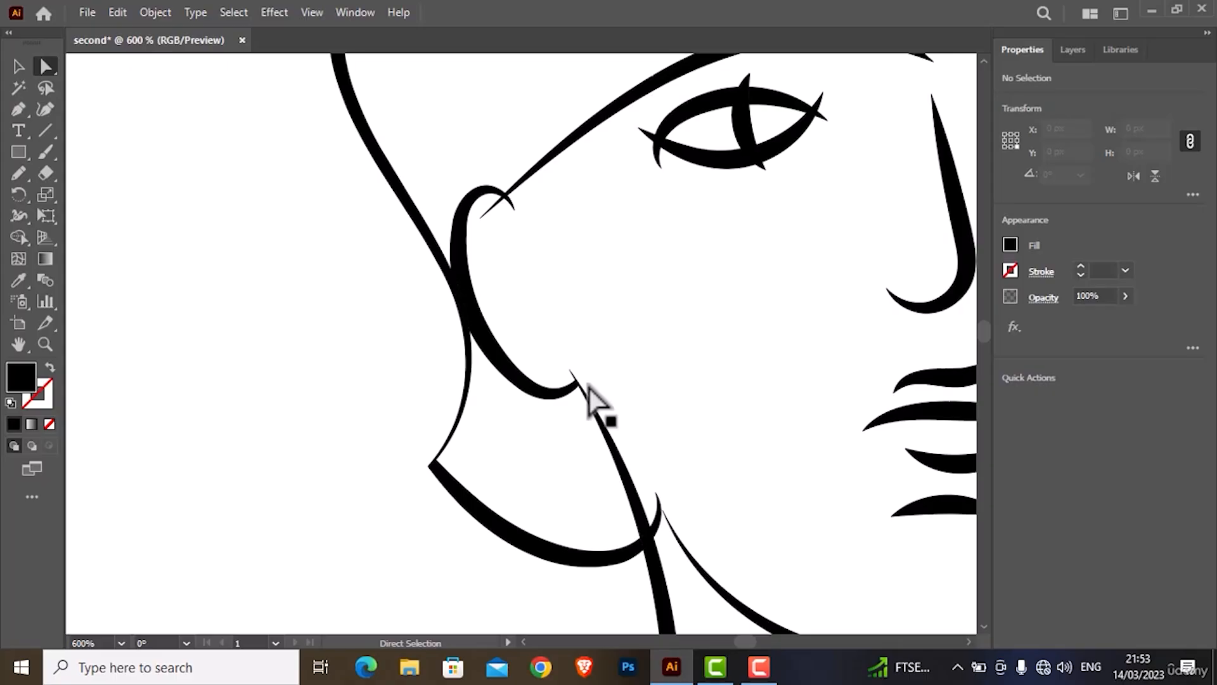
- Select all the line art and remove the overhanging tips around the viewer's left eye and its iris with the Shape Builder tool
left_click(588, 386, "alt")
scroll(588, 388, "down", 2)
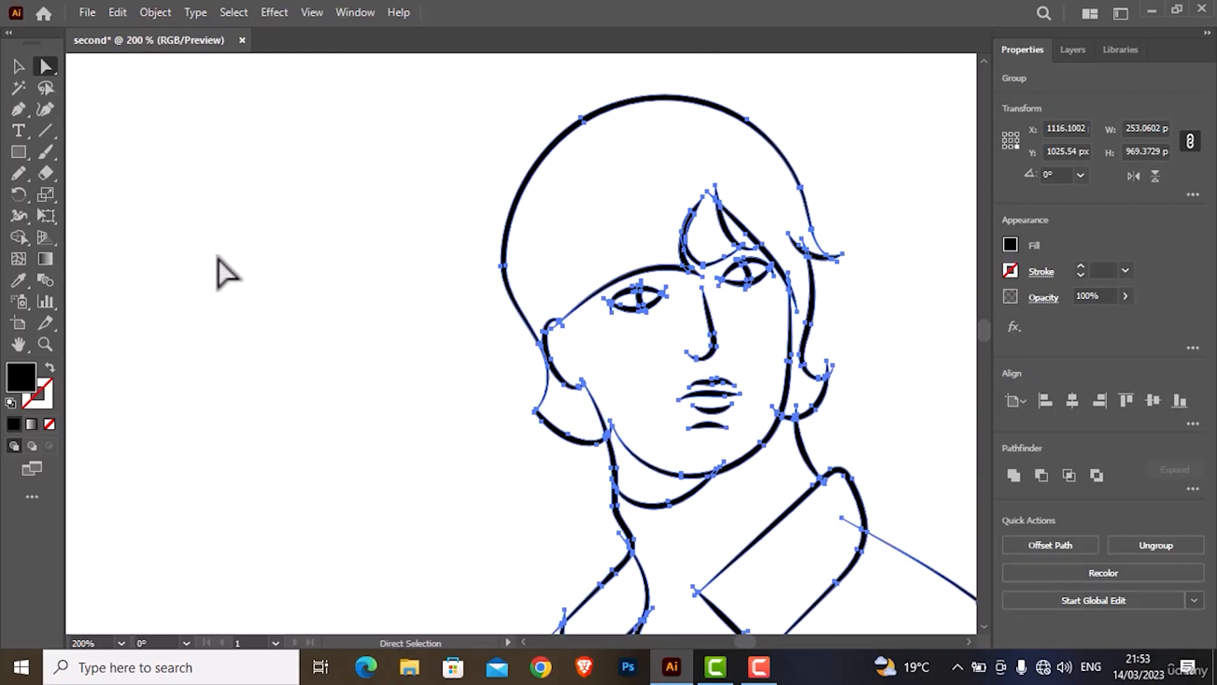
left_click(21, 241)
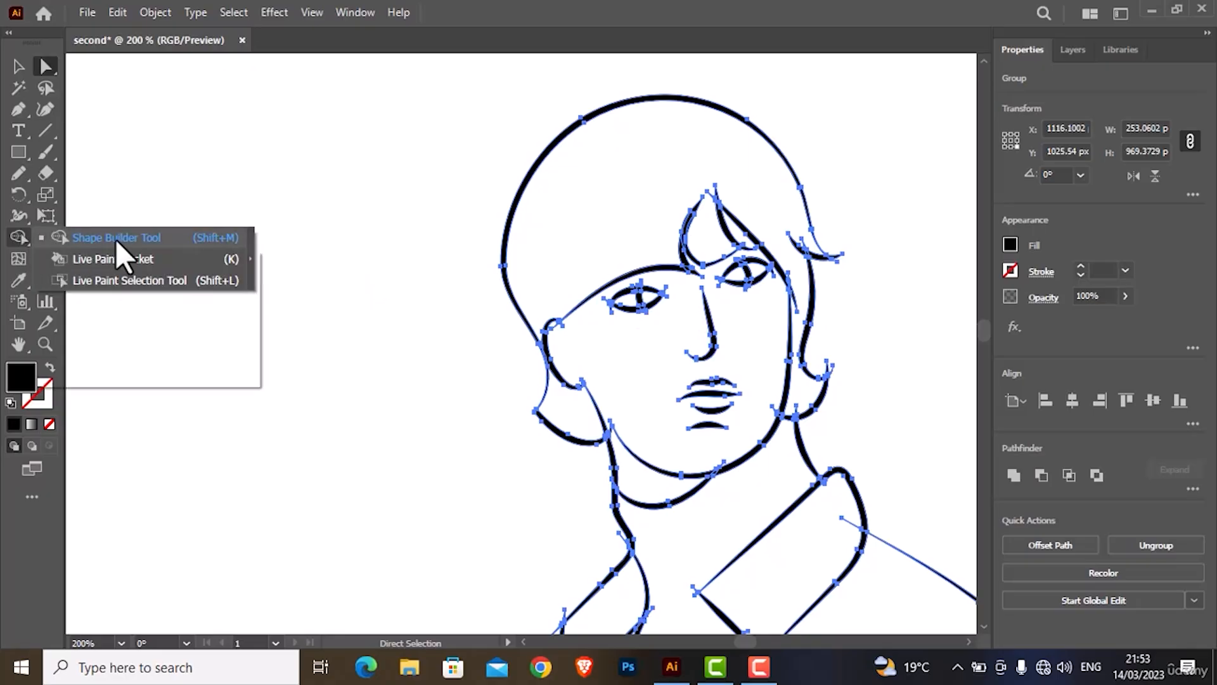
left_click(192, 237)
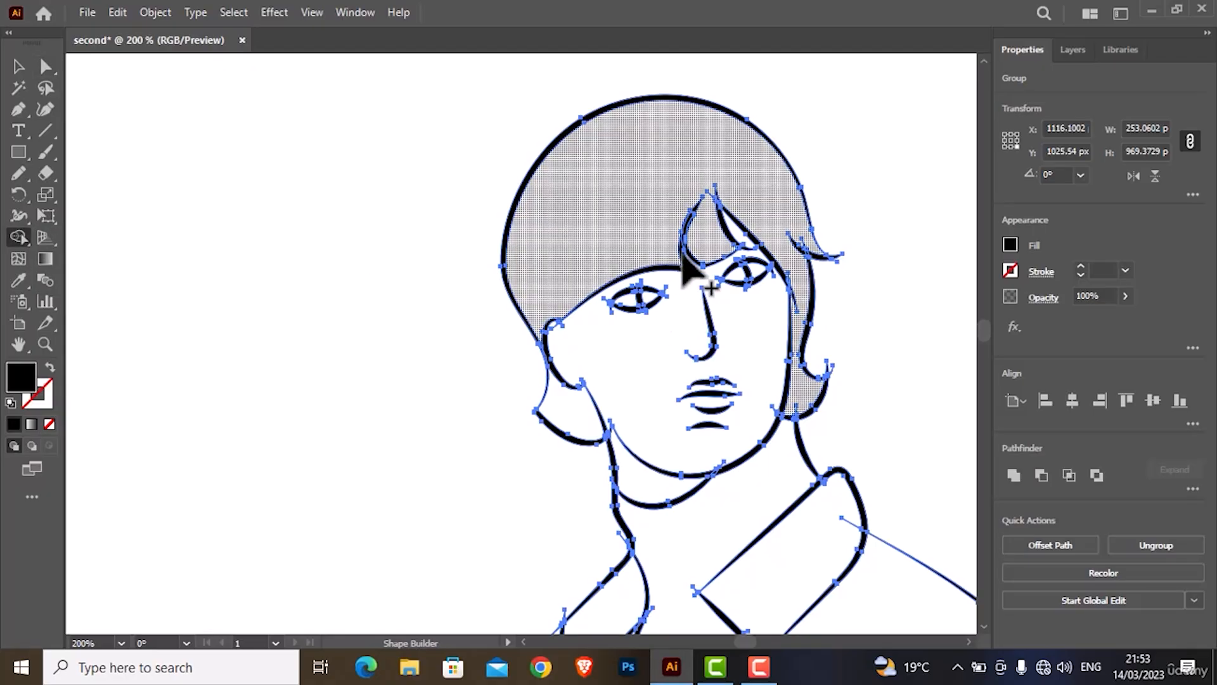
scroll(674, 339, "up", 3)
scroll(579, 280, "up", 4)
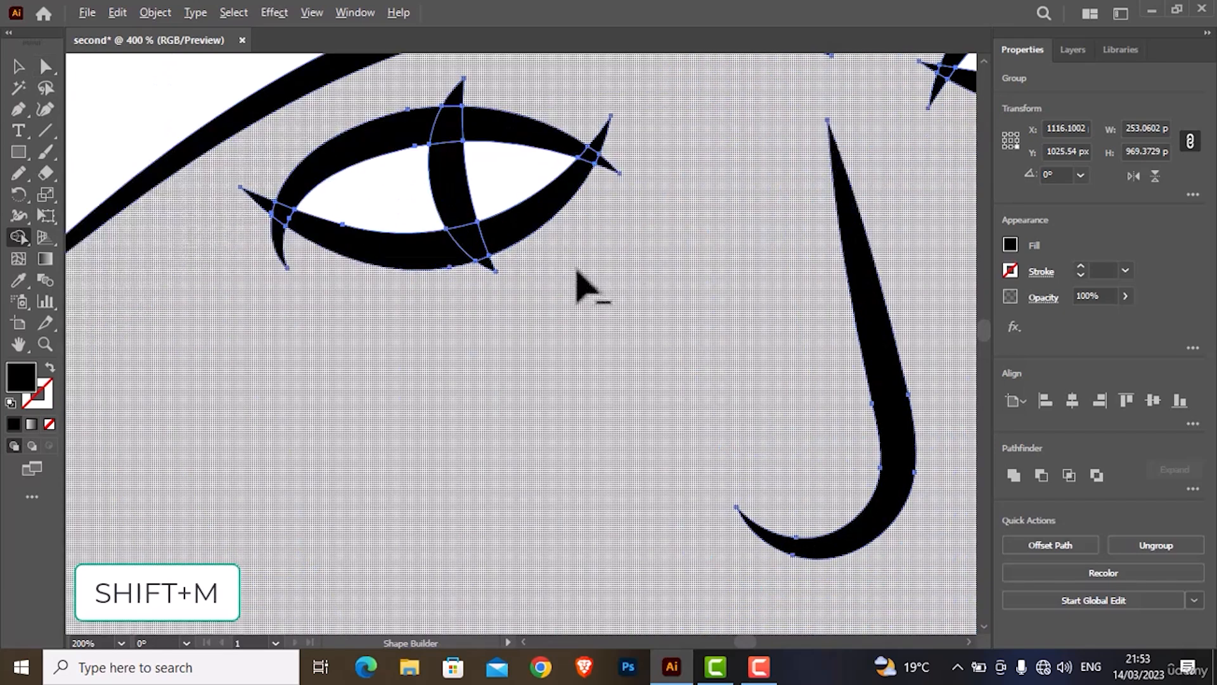
scroll(406, 279, "up", 1)
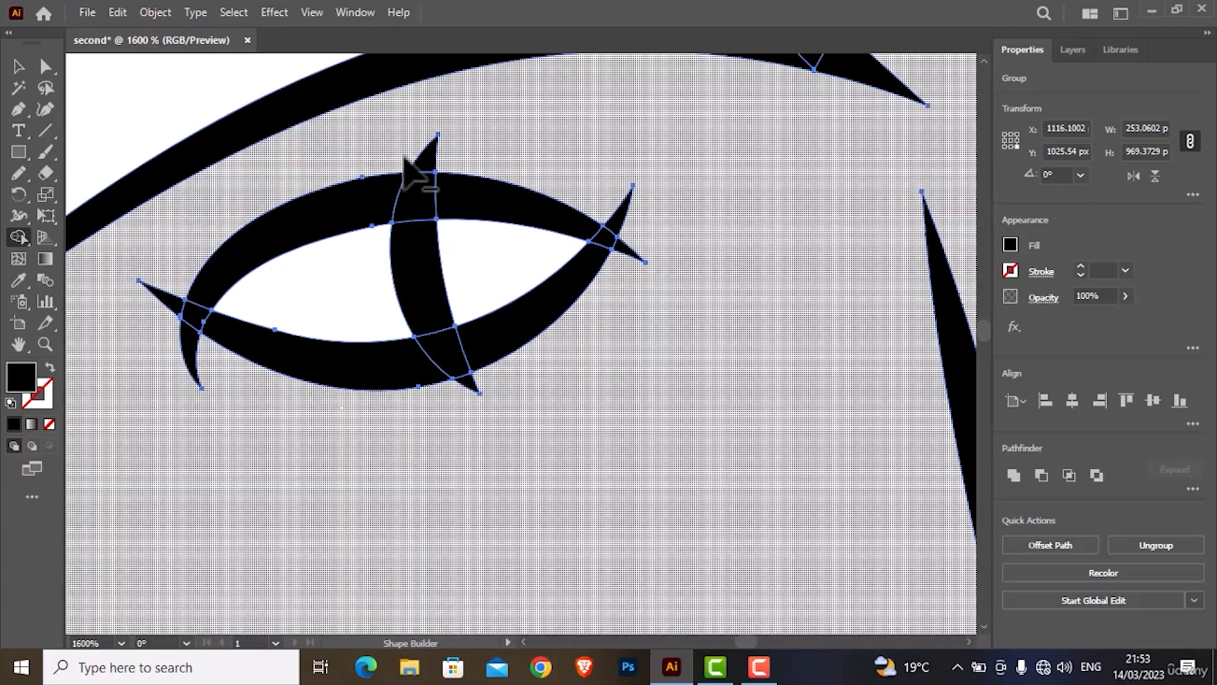
left_click_drag(403, 156, 461, 166)
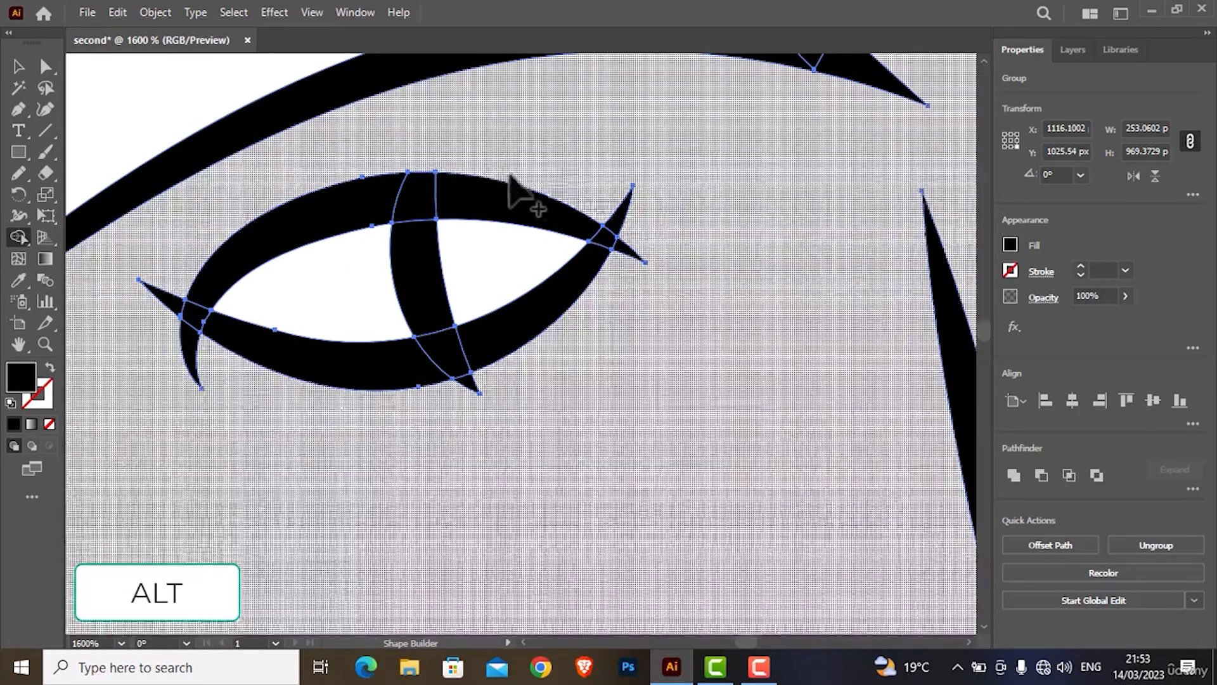
left_click_drag(618, 311, 527, 375)
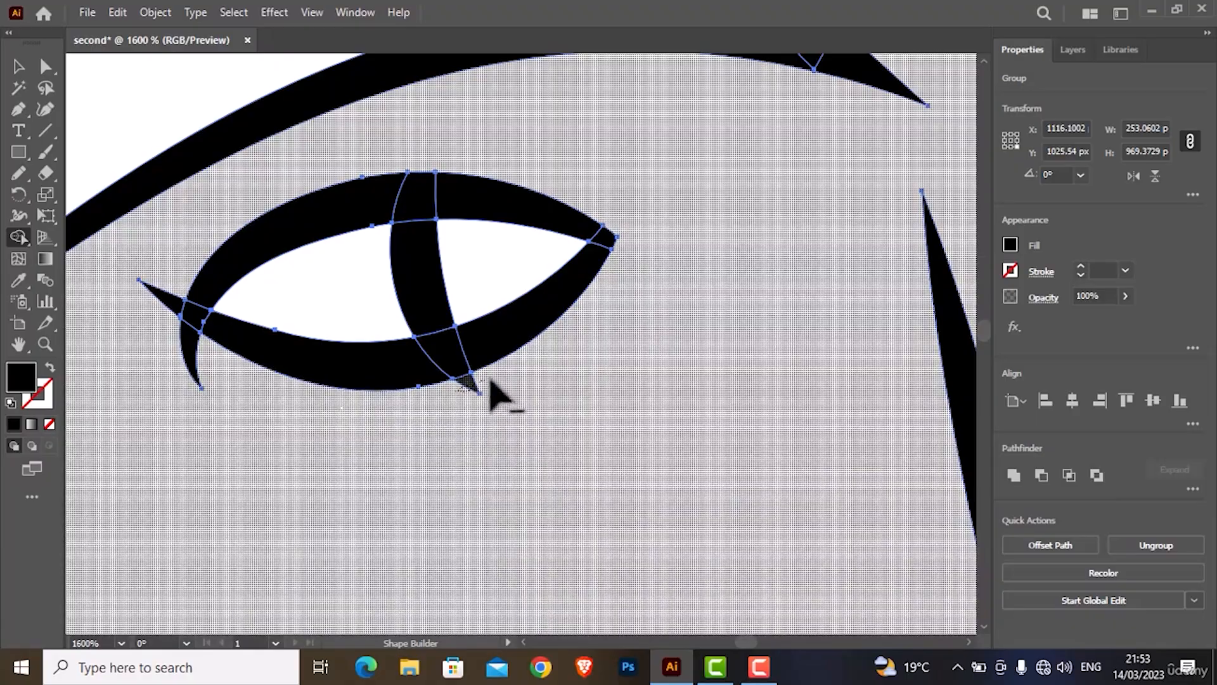
mouse_move(204, 367)
left_mouse_down()
mouse_move(175, 345)
mouse_move(173, 275)
mouse_move(234, 297)
left_mouse_up()
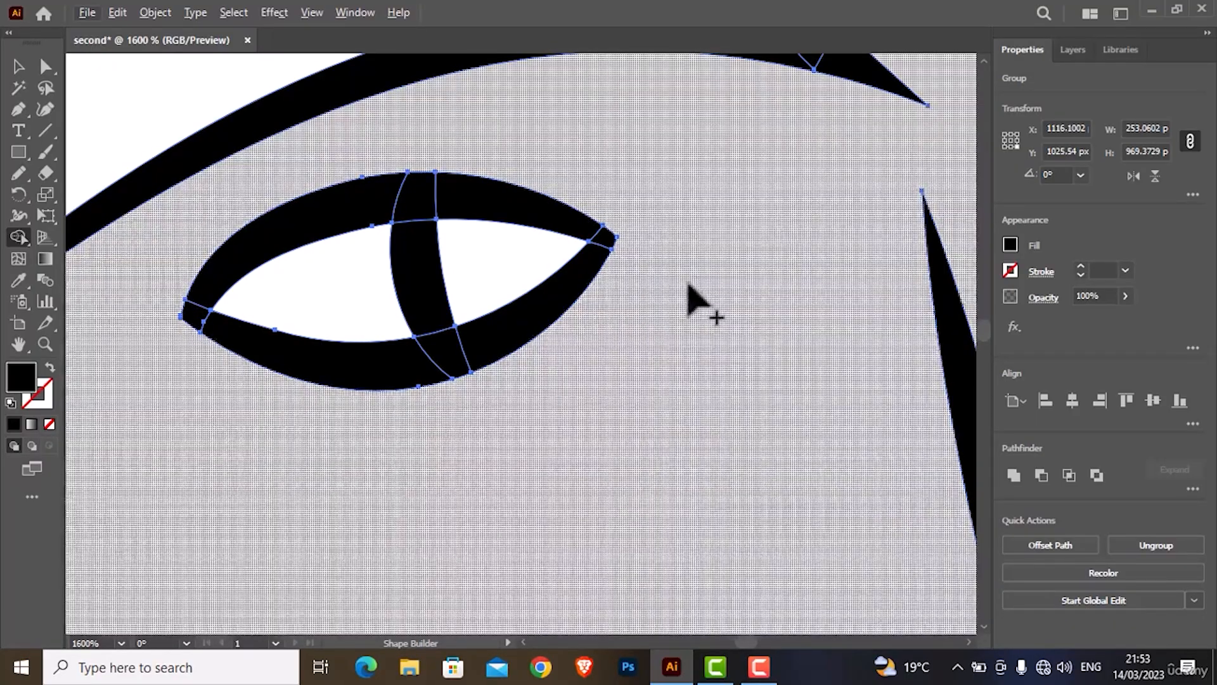
scroll(696, 293, "down", 2)
scroll(822, 231, "up", 5)
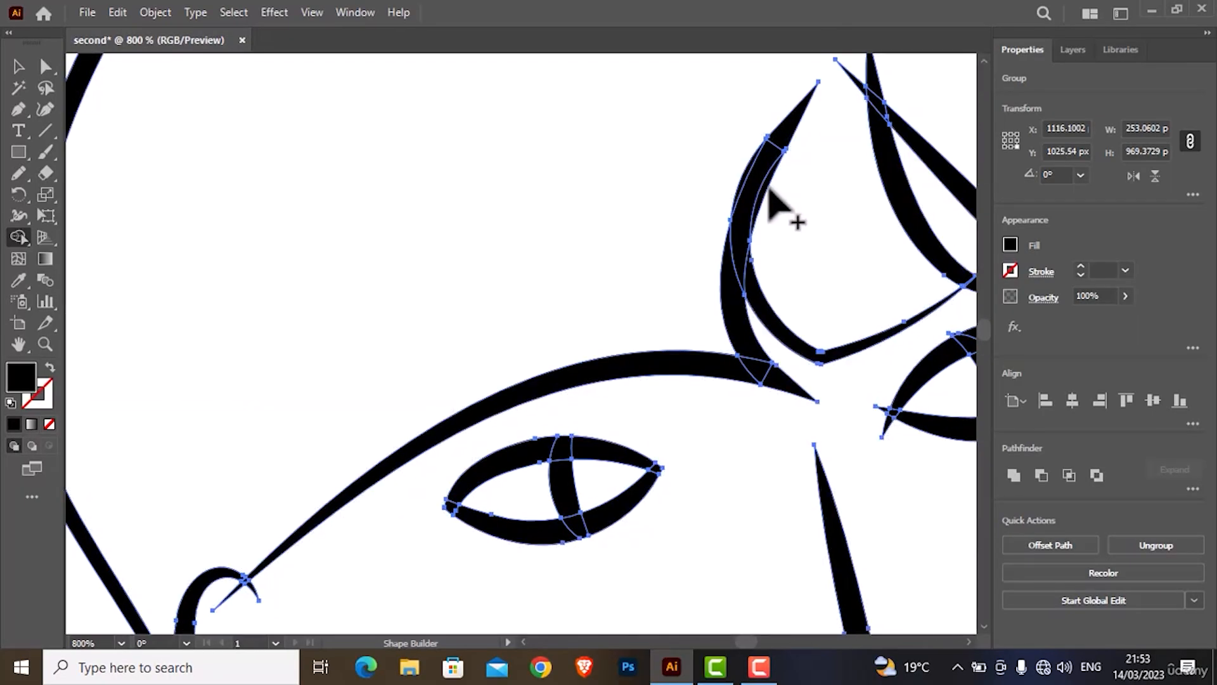
mouse_move(770, 203)
left_mouse_down()
mouse_move(729, 181)
mouse_move(726, 164)
left_mouse_up()
key("ctrl+z")
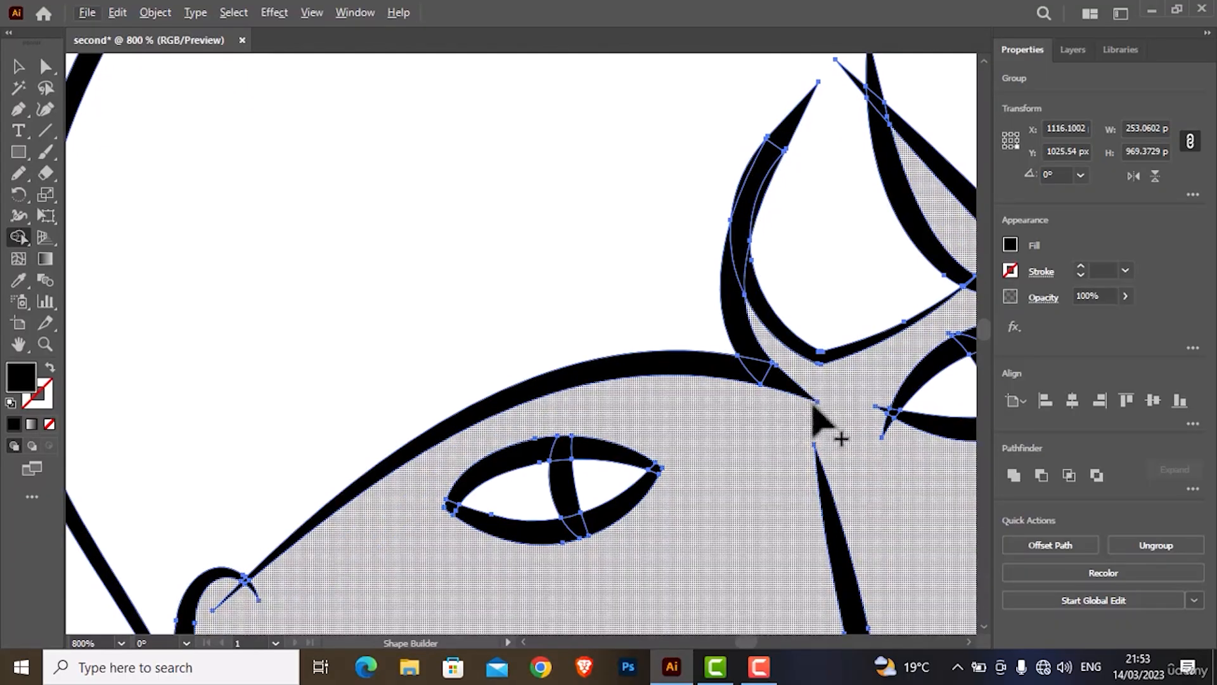
- Remove the overhanging tips at the corners and iris of the viewer's right eye with the Shape Builder tool
mouse_move(839, 434)
left_mouse_down()
mouse_move(721, 403)
mouse_move(443, 413)
left_mouse_up()
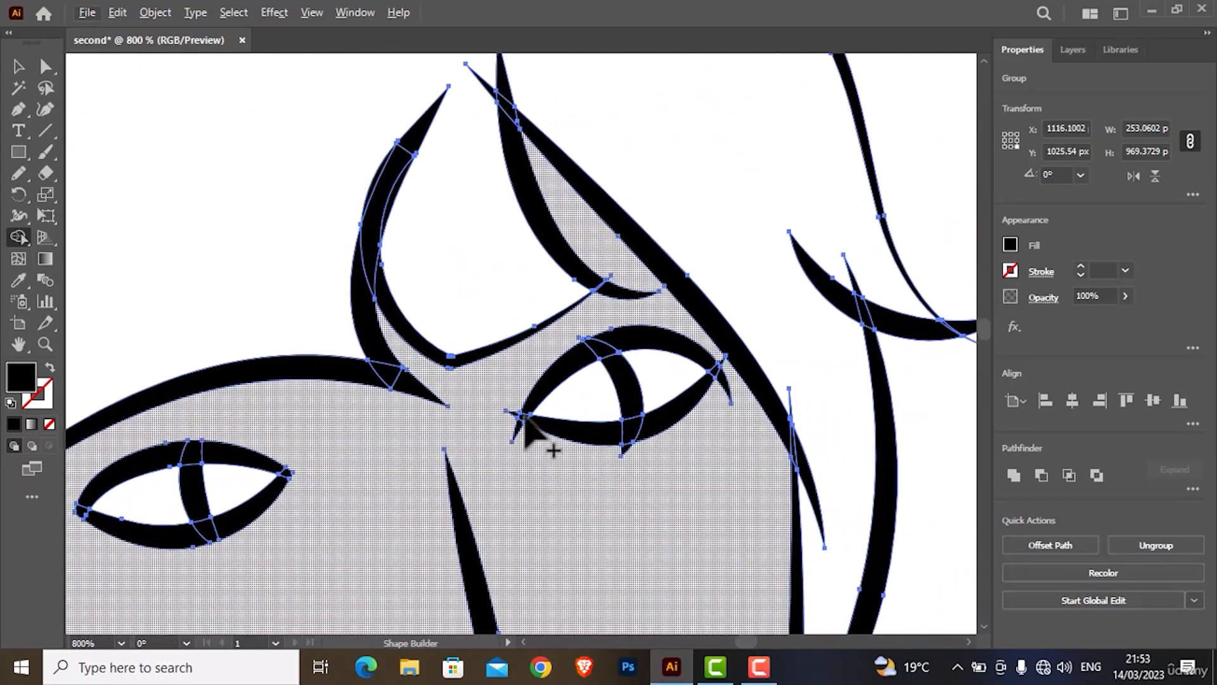
scroll(542, 437, "up", 2)
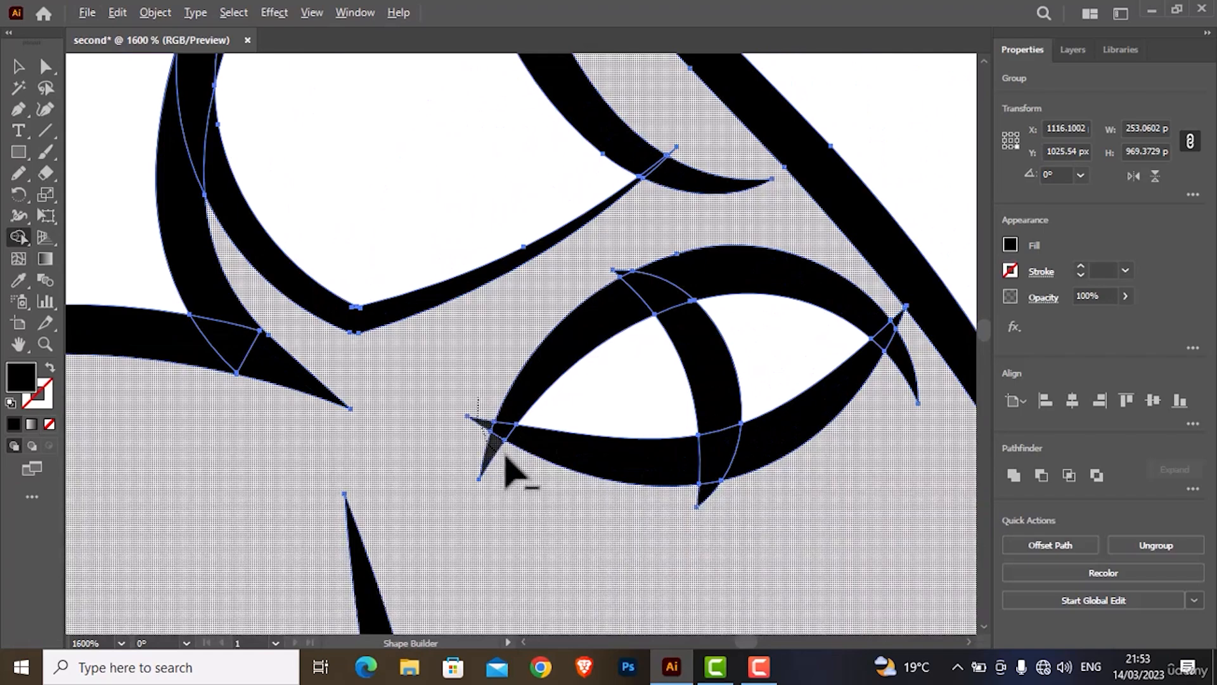
left_click(683, 502, "alt")
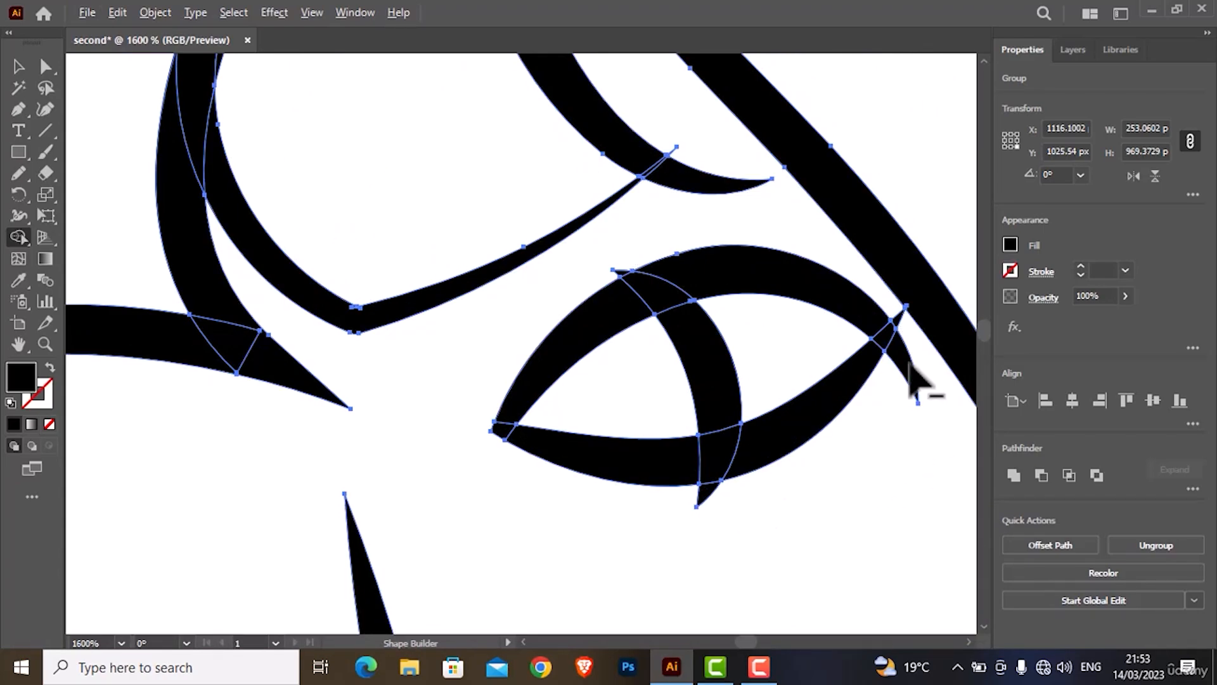
left_click_drag(910, 364, 888, 408)
left_click_drag(713, 493, 687, 506)
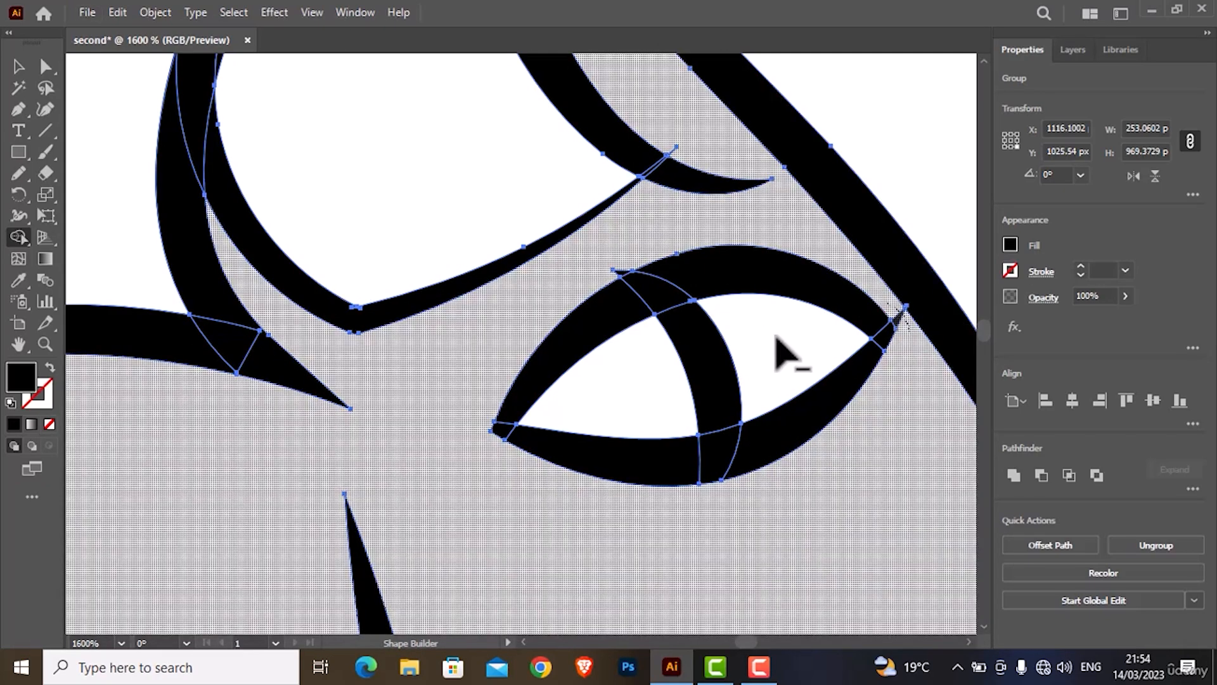
left_click_drag(610, 259, 619, 277)
- Trim the overhanging line ends at the bottom and top of the fringe strand above the viewer's right eye
scroll(698, 188, "up", 4)
left_click_drag(684, 244, 674, 294)
scroll(637, 278, "up", 5)
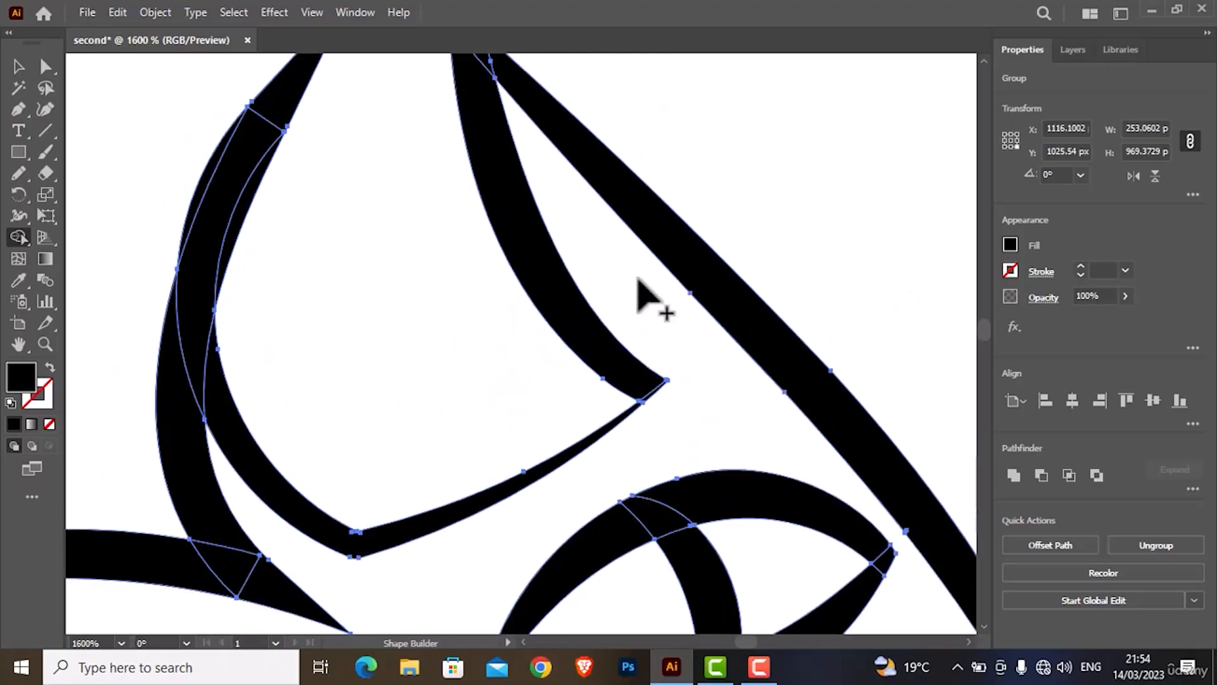
scroll(637, 277, "up", 4)
scroll(439, 170, "down", 3)
left_click_drag(438, 162, 453, 218)
scroll(649, 348, "up", 2)
scroll(649, 339, "down", 3)
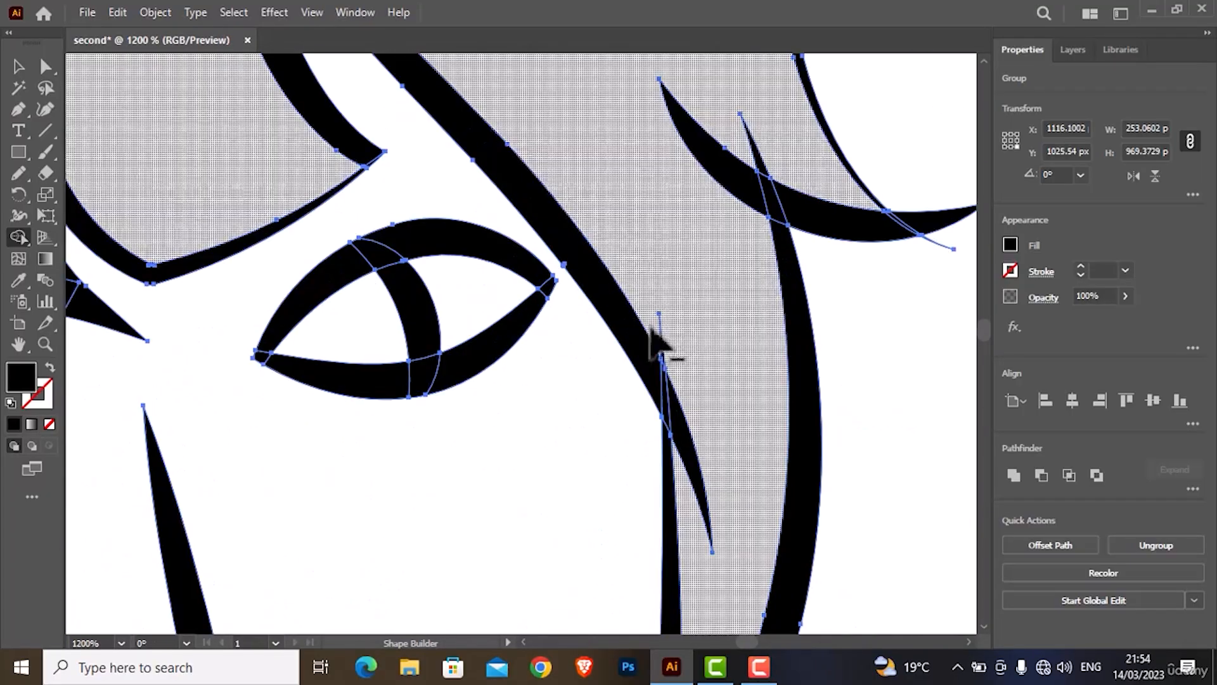
- Trim the excess line ends where the fringe meets the temple and around the hair flick on the viewer's right
left_click_drag(659, 345, 701, 475)
scroll(774, 253, "up", 2)
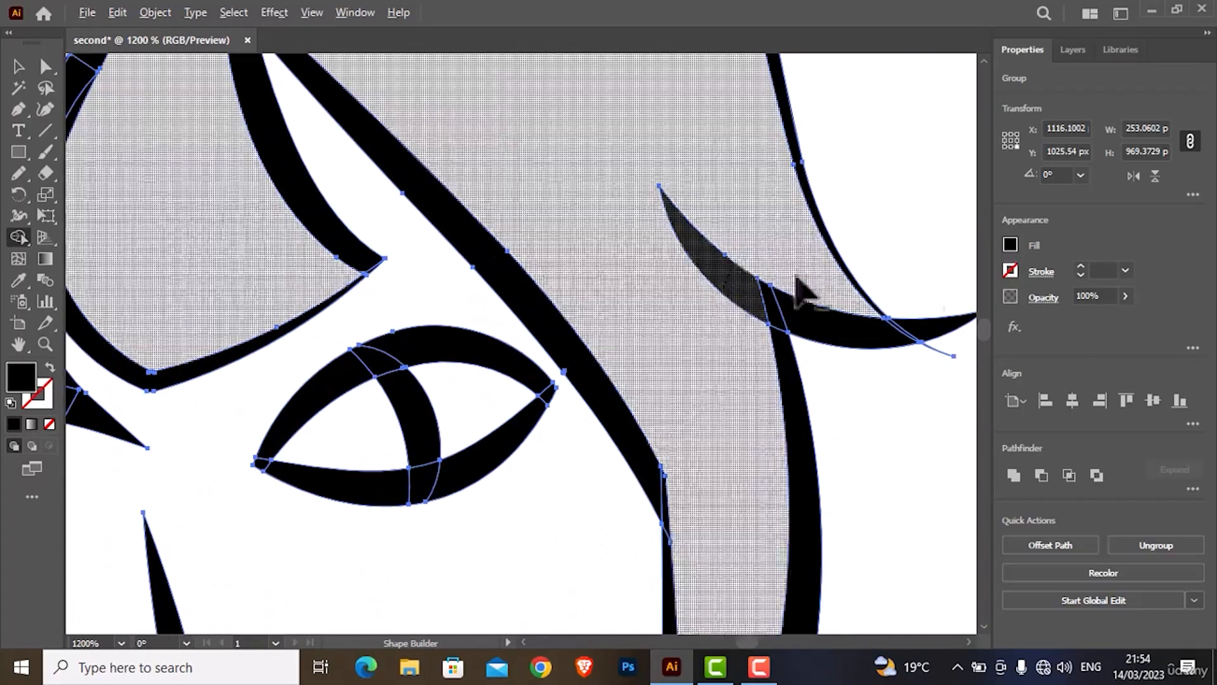
left_click_drag(797, 277, 808, 273)
left_click_drag(916, 285, 953, 410)
- Trim the overhanging line ends at the lower hair curls, the neck line by the collar and the under-chin curve
scroll(748, 234, "down", 2)
scroll(538, 217, "up", 5)
scroll(662, 363, "down", 8)
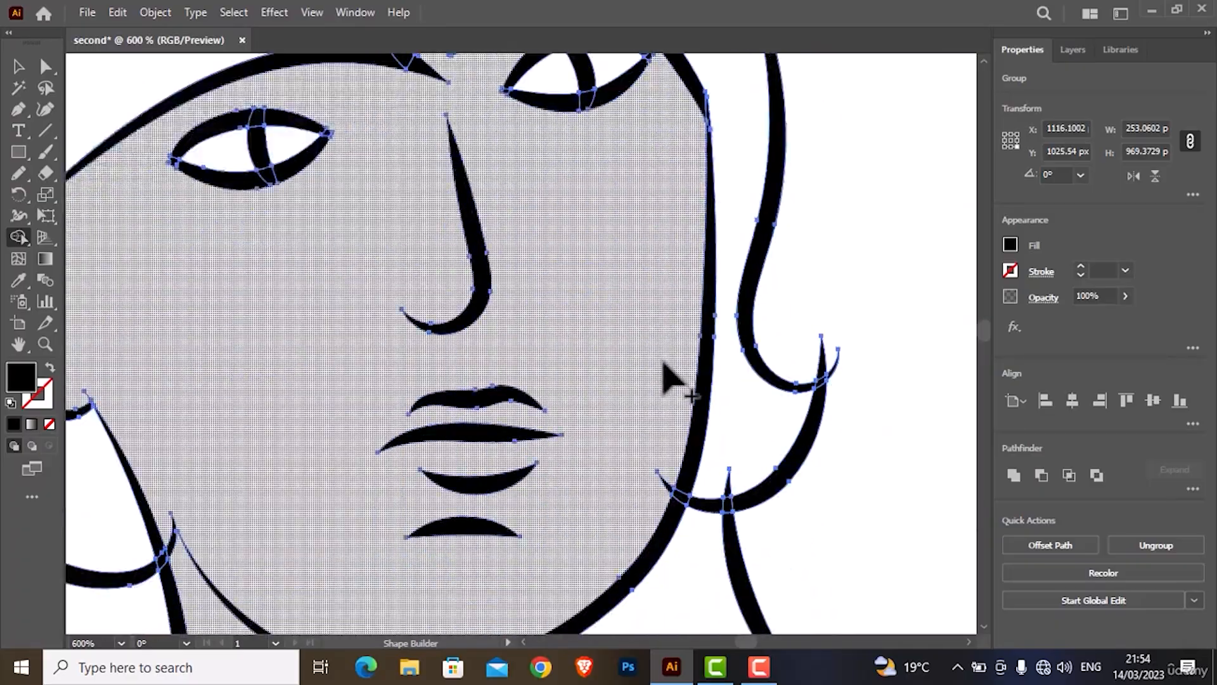
scroll(665, 379, "down", 3)
scroll(853, 390, "down", 3)
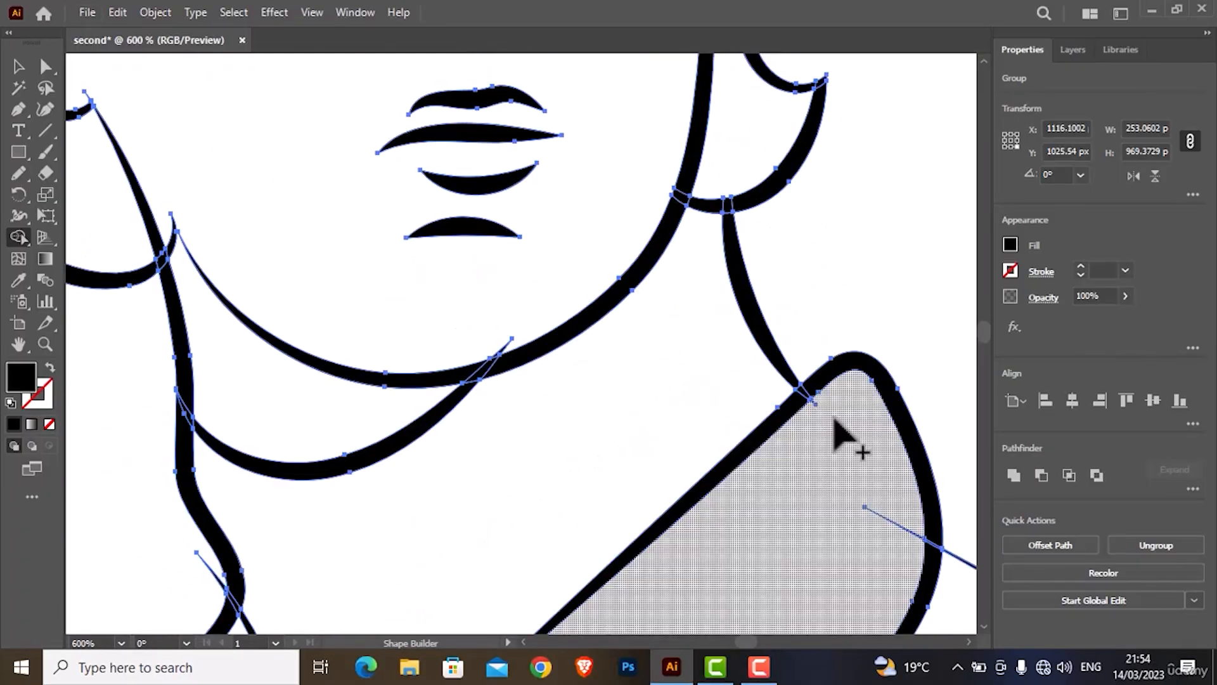
left_click_drag(810, 415, 808, 419)
left_click_drag(498, 348, 518, 349)
- Trim the overhanging line tips around the earlobe and down the viewer's left side of the neck
scroll(211, 344, "up", 2)
scroll(210, 344, "left", 3)
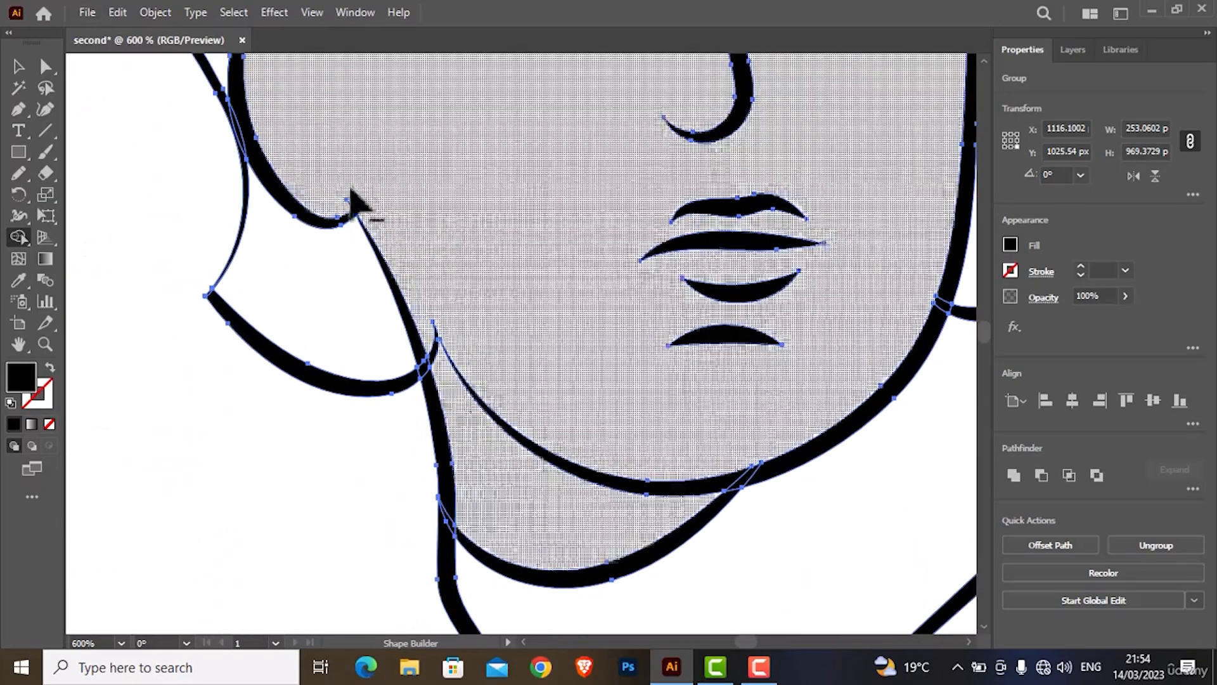
scroll(359, 202, "up", 2)
left_click_drag(347, 198, 324, 217)
scroll(324, 217, "down", 4)
scroll(380, 330, "down", 4)
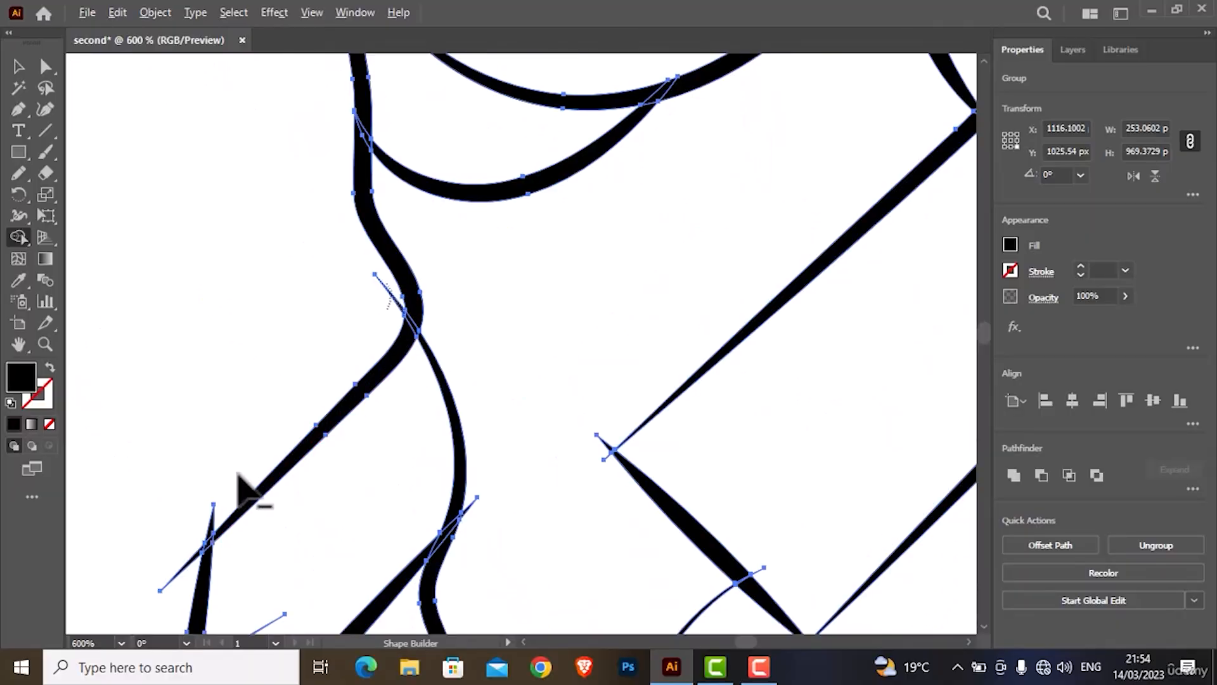
- Trim the overshooting line ends around both shirt collar flaps with the Shape Builder tool
left_click_drag(240, 488, 193, 539)
scroll(394, 558, "down", 3)
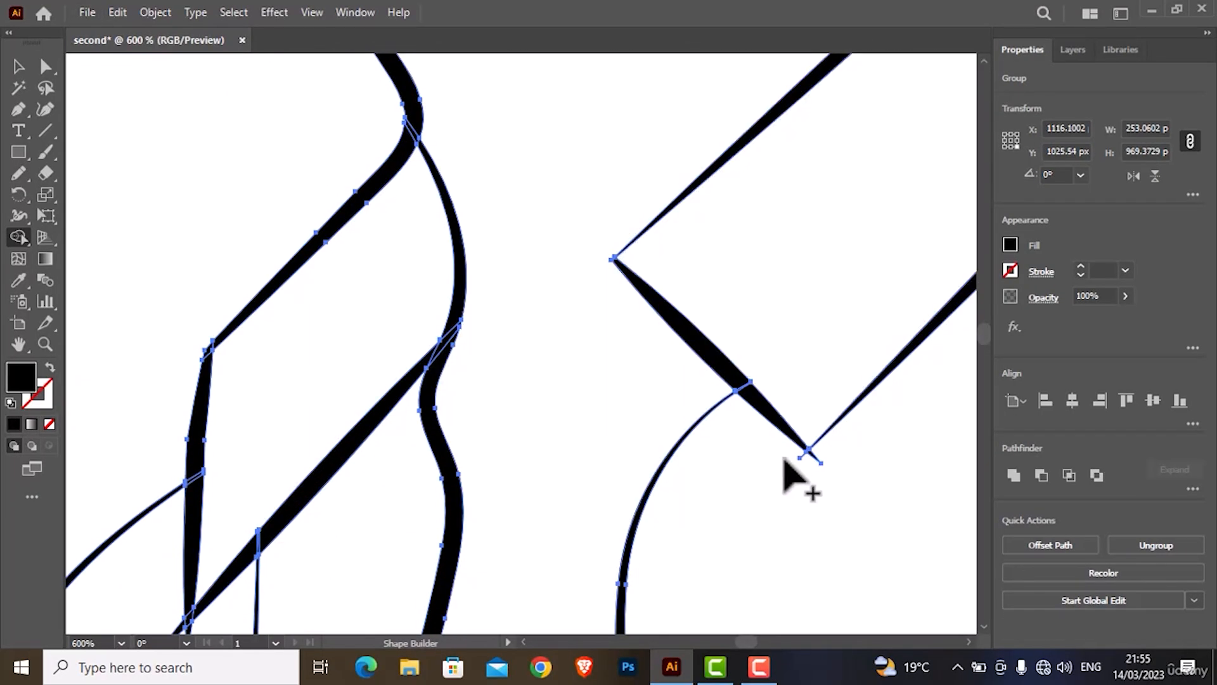
scroll(444, 355, "down", 4)
left_click(183, 178, "alt")
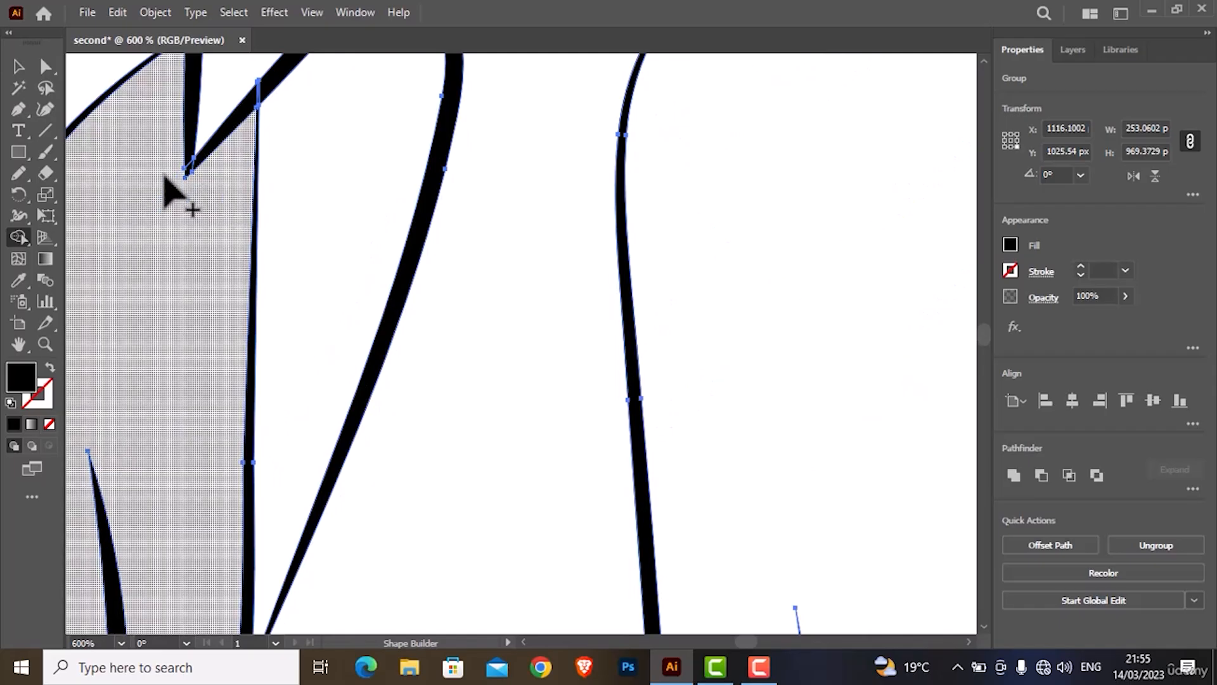
scroll(217, 406, "down", 2)
scroll(257, 352, "down", 3)
scroll(249, 363, "up", 5)
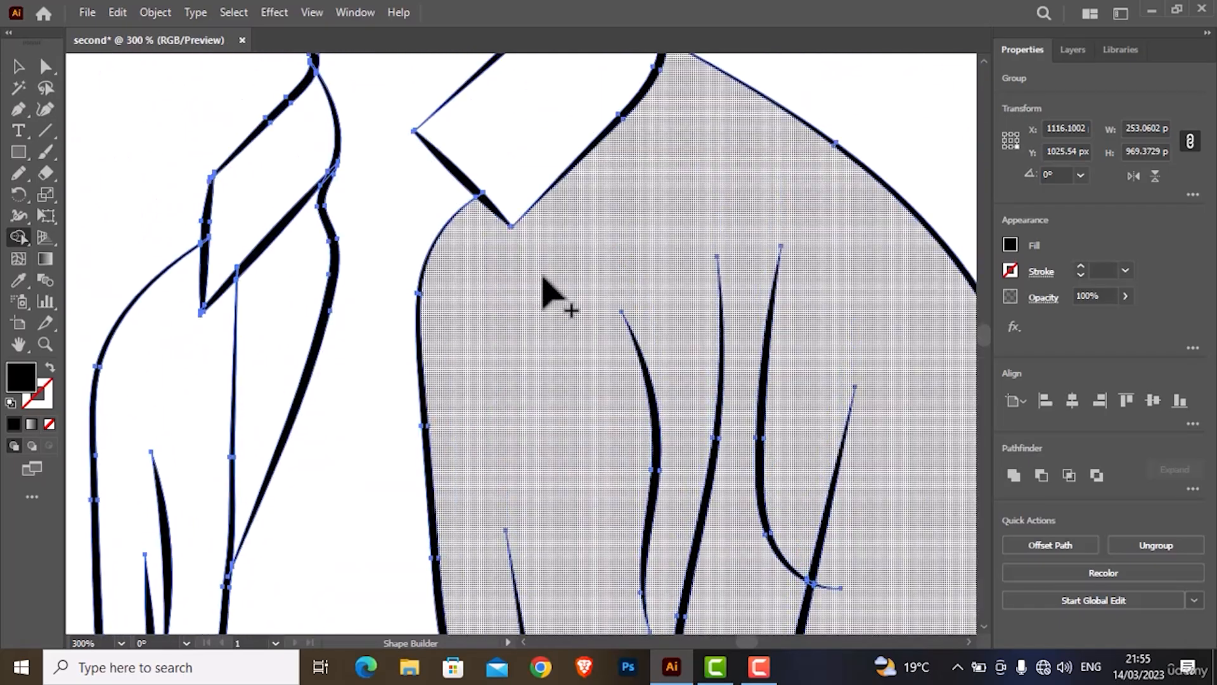
- Trim the overshooting line ends along the jacket's sleeve and lower front edge with the Shape Builder tool
scroll(874, 371, "down", 2)
scroll(835, 419, "down", 3)
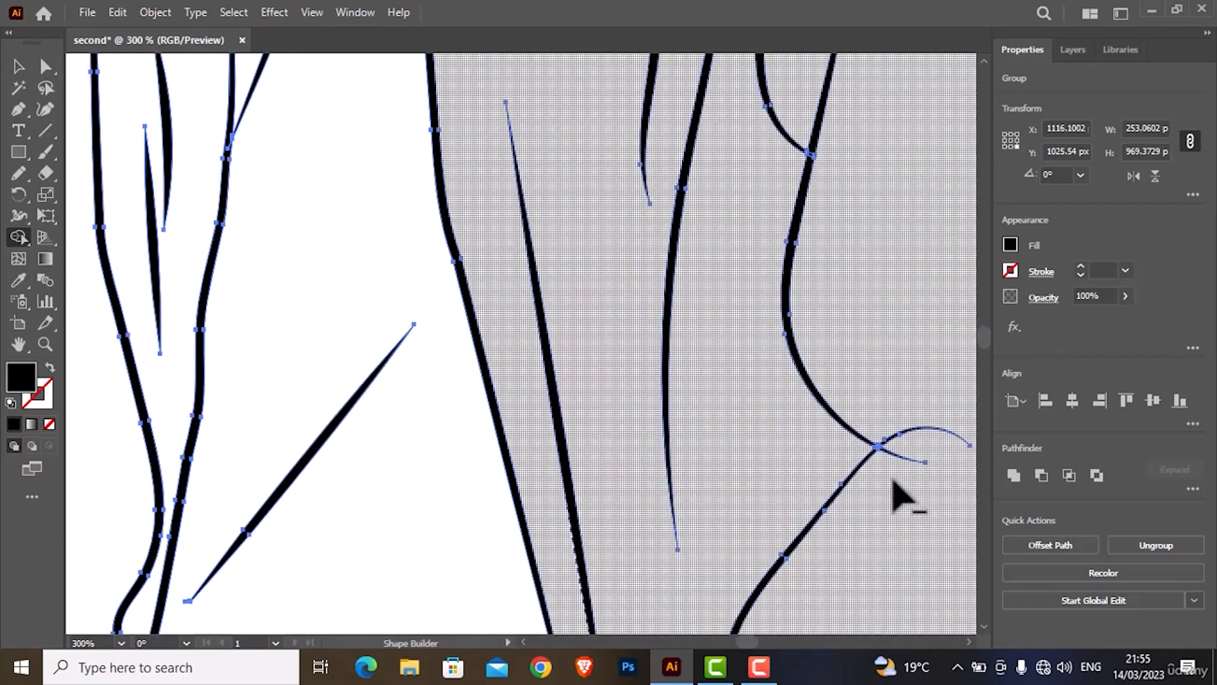
scroll(896, 488, "up", 6)
scroll(526, 406, "down", 3)
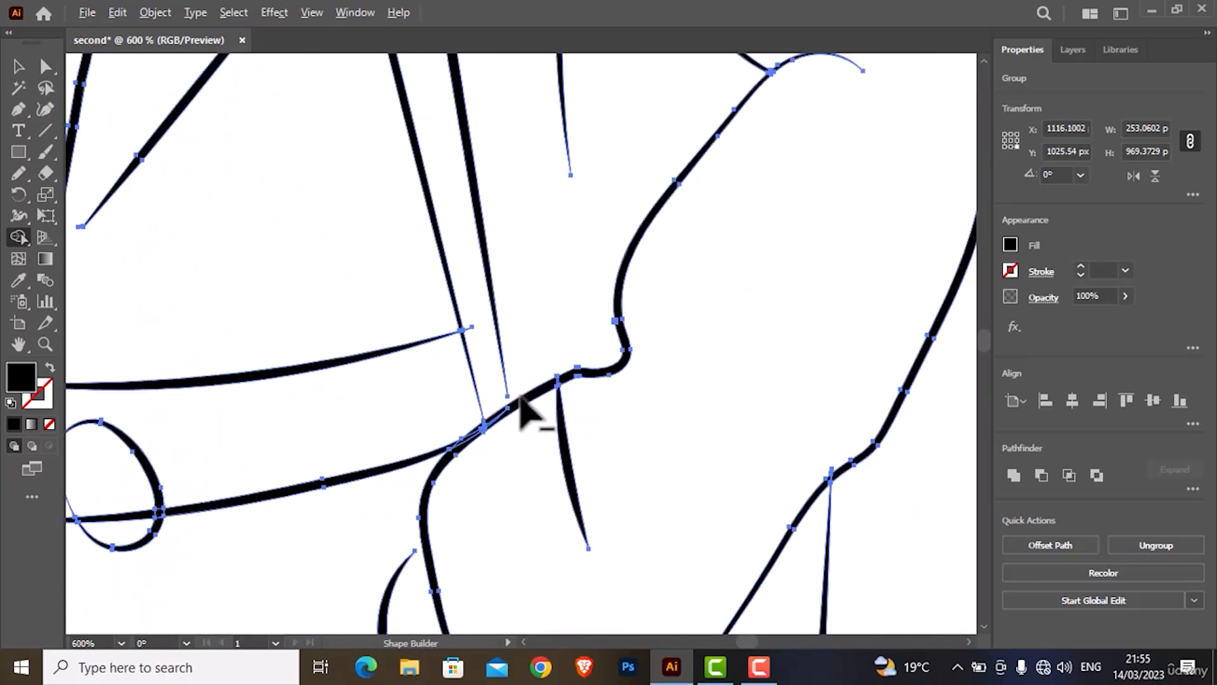
scroll(600, 475, "up", 5)
scroll(564, 491, "down", 5)
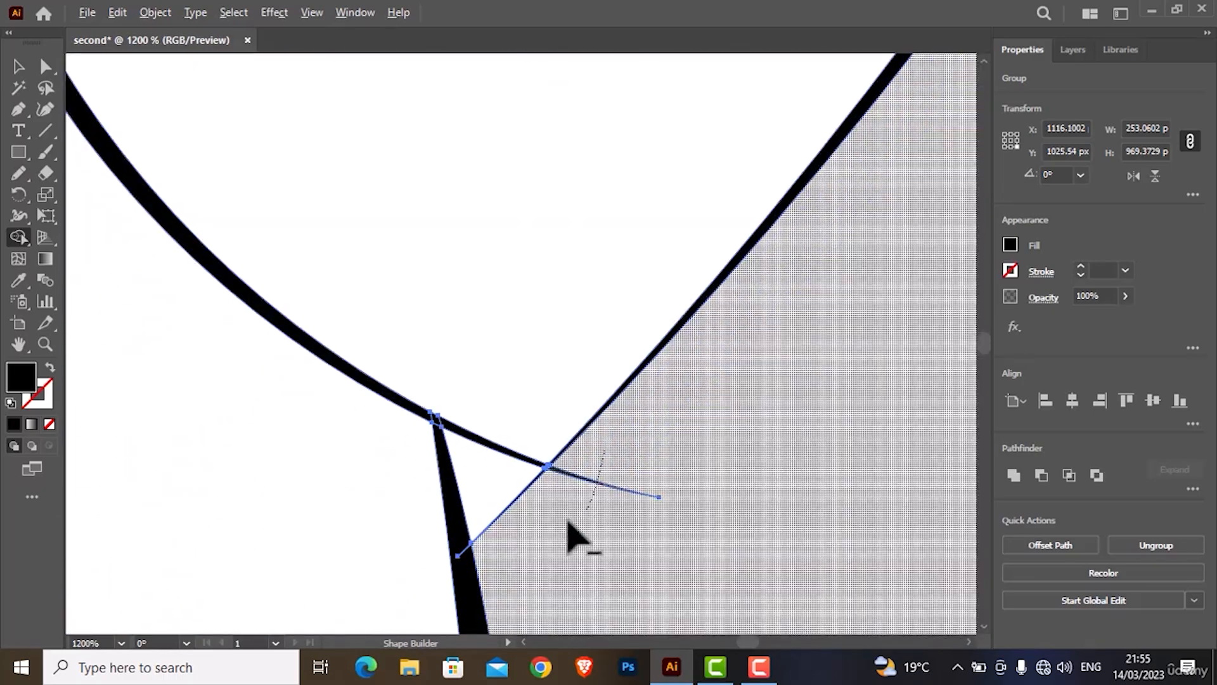
scroll(693, 394, "down", 2)
scroll(490, 345, "up", 2)
- Remove the line ends of the two waistband lines that stick out past the torso's left outline, and the stray end at the hip
left_click_drag(370, 162, 367, 196)
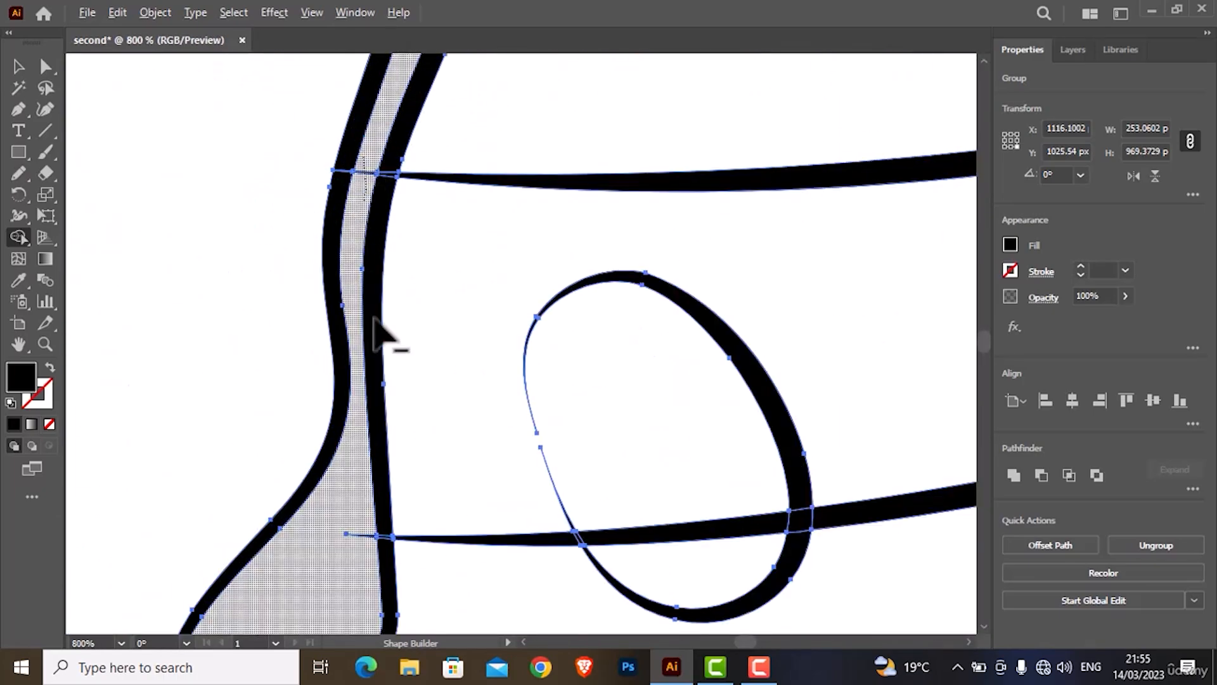
scroll(374, 329, "down", 3)
left_click_drag(365, 327, 359, 367)
scroll(372, 381, "down", 3)
scroll(355, 365, "down", 3)
scroll(288, 289, "up", 4)
left_click_drag(287, 330, 295, 488)
left_click(397, 444, "alt")
- Trim the stray line ends at the trousers' fly and where the hip outline crosses the thigh
scroll(400, 441, "down", 7)
scroll(444, 412, "down", 3)
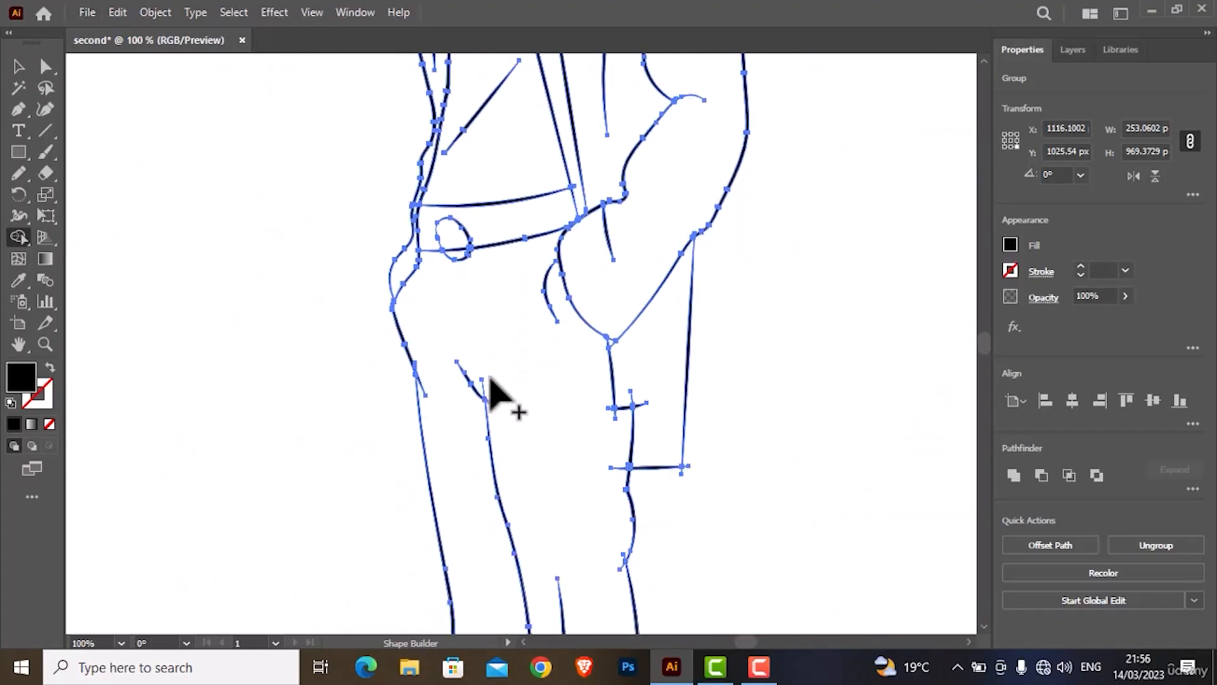
scroll(526, 310, "up", 6)
left_click(544, 326, "alt")
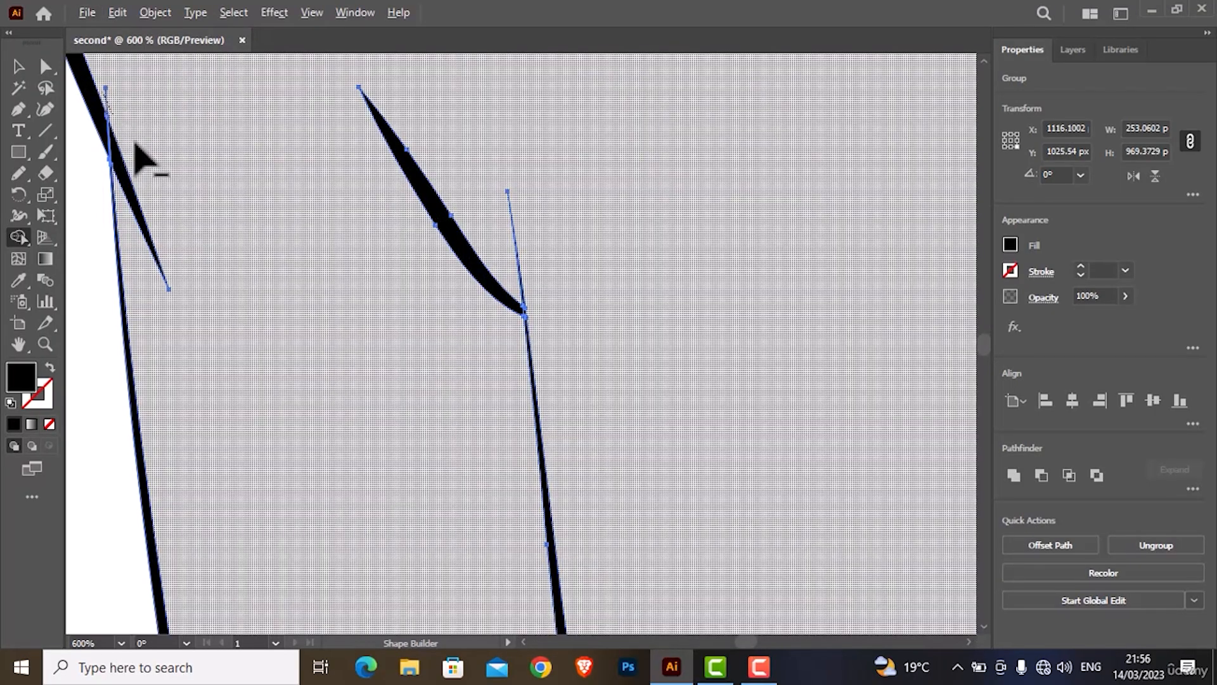
scroll(136, 149, "down", 5)
scroll(368, 181, "up", 3)
left_click_drag(229, 132, 248, 162)
- Trim the protruding line ends at the corners of the jacket's lower hem
scroll(272, 190, "up", 3)
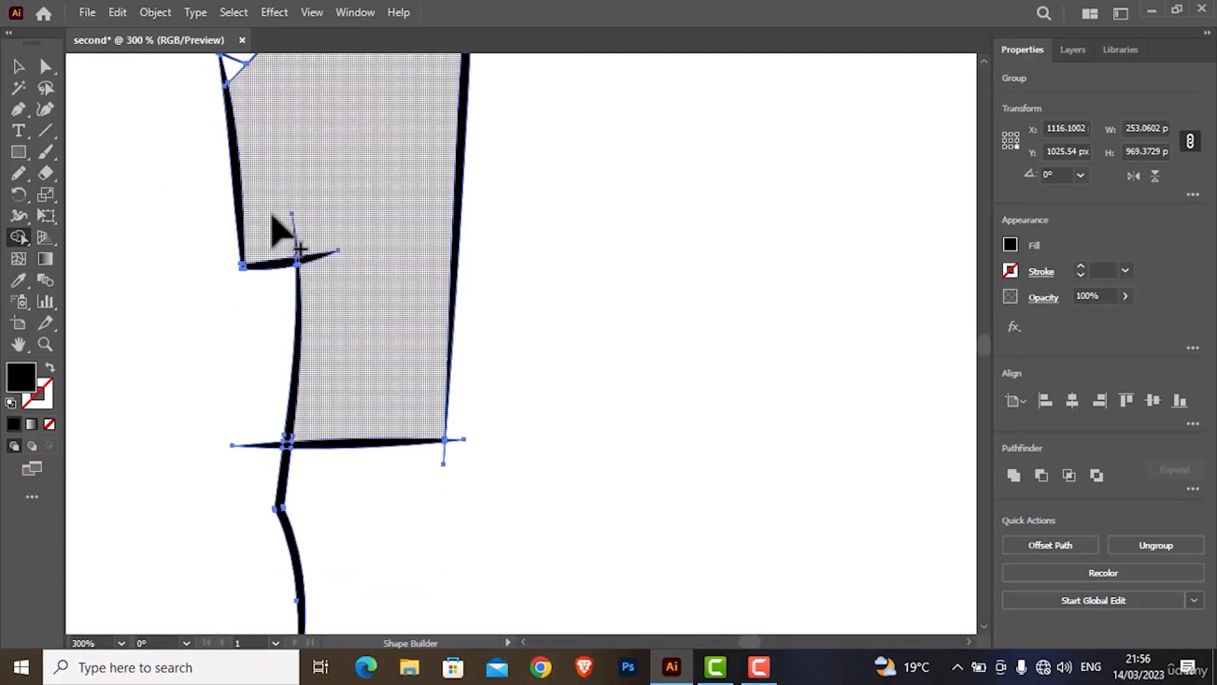
mouse_move(272, 215)
left_mouse_down()
mouse_move(324, 288)
mouse_move(320, 325)
mouse_move(267, 252)
left_mouse_up()
scroll(321, 323, "down", 3)
left_click_drag(464, 209, 423, 248)
scroll(361, 332, "down", 3)
left_click_drag(273, 319, 241, 371)
- Remove the crossing line ends on the right outline of the trouser leg below the jacket
scroll(158, 358, "down", 4)
scroll(187, 357, "up", 6)
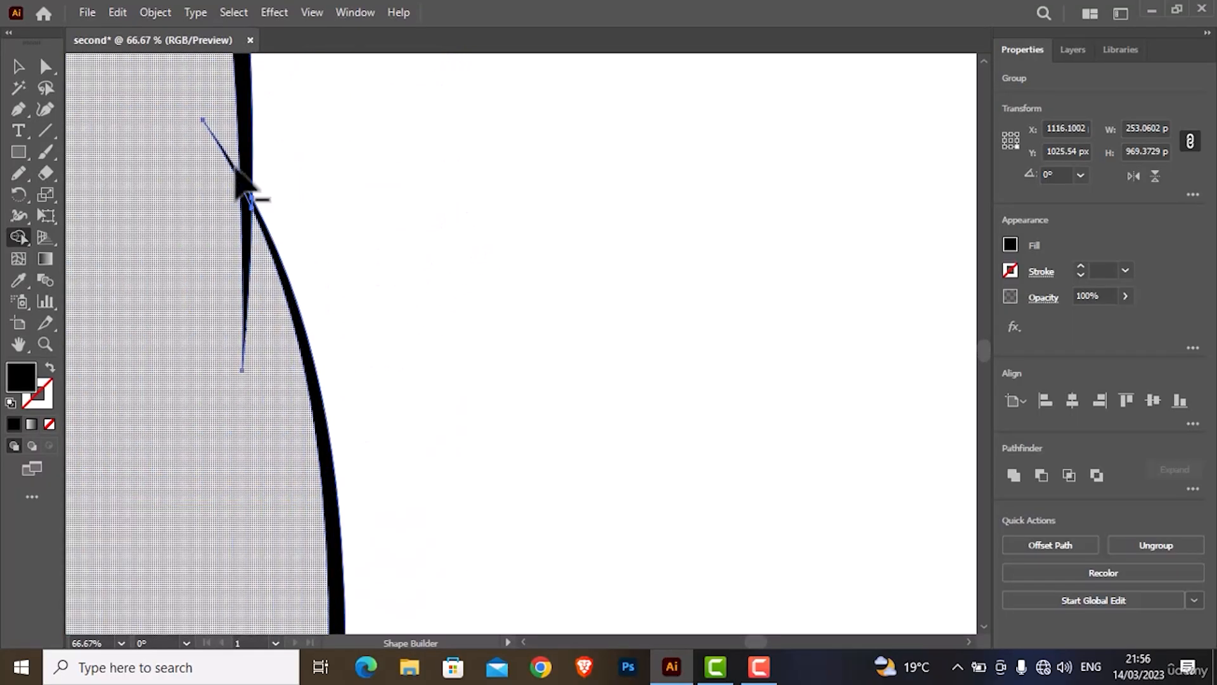
left_click_drag(234, 166, 250, 307)
- Trim the overshooting line ends at the corners of both trouser cuffs
scroll(102, 323, "down", 5)
scroll(254, 361, "left", 5)
scroll(393, 380, "down", 5)
scroll(416, 345, "up", 4)
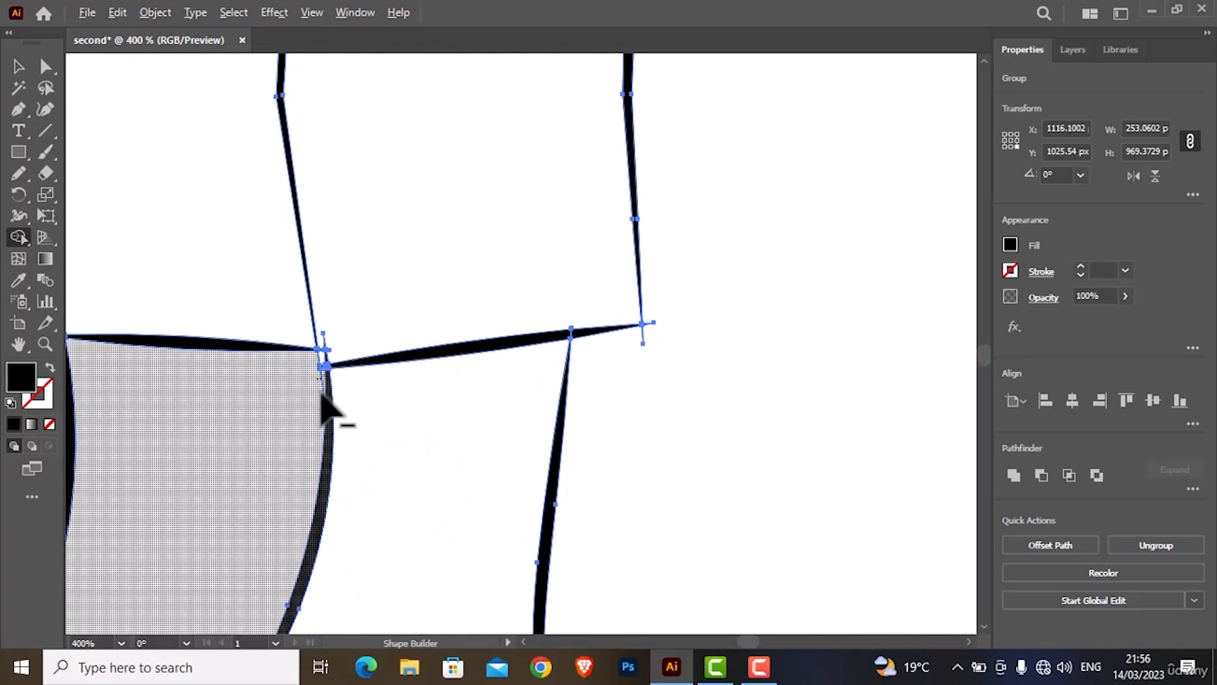
scroll(322, 396, "up", 5)
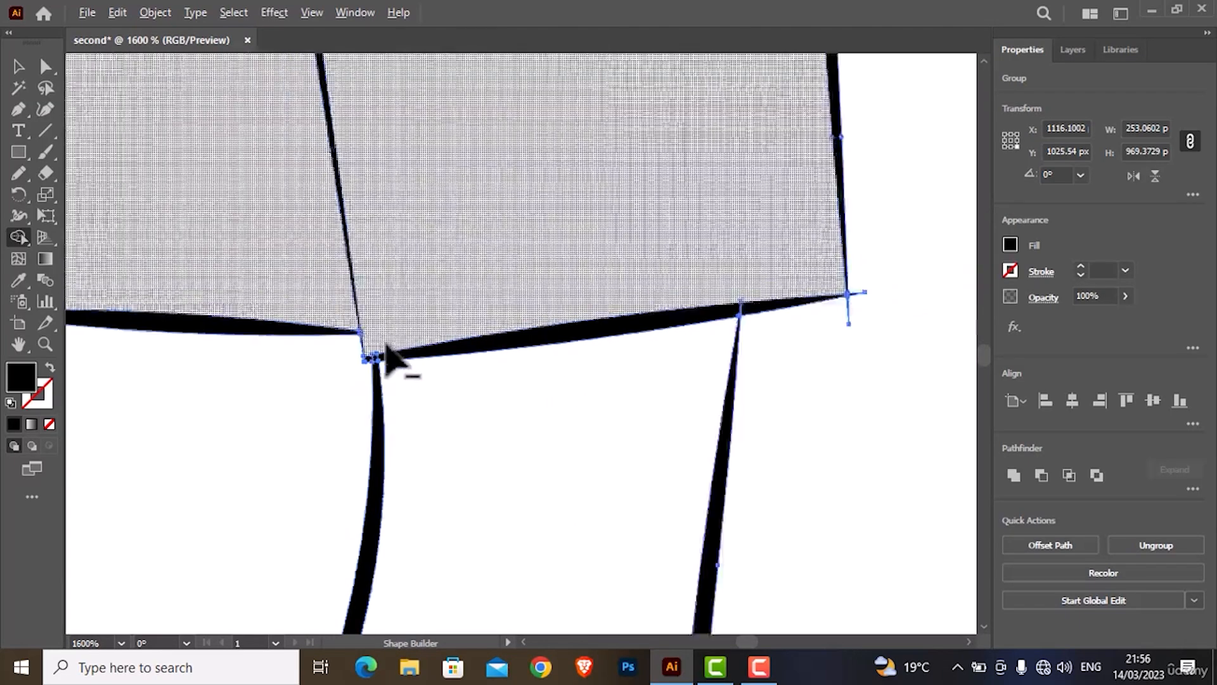
scroll(386, 343, "down", 4)
scroll(540, 322, "up", 6)
left_click_drag(556, 345, 458, 429)
- Trim the ankle line end that runs past the opening of the rear shoe
scroll(322, 407, "down", 7)
scroll(304, 400, "down", 5)
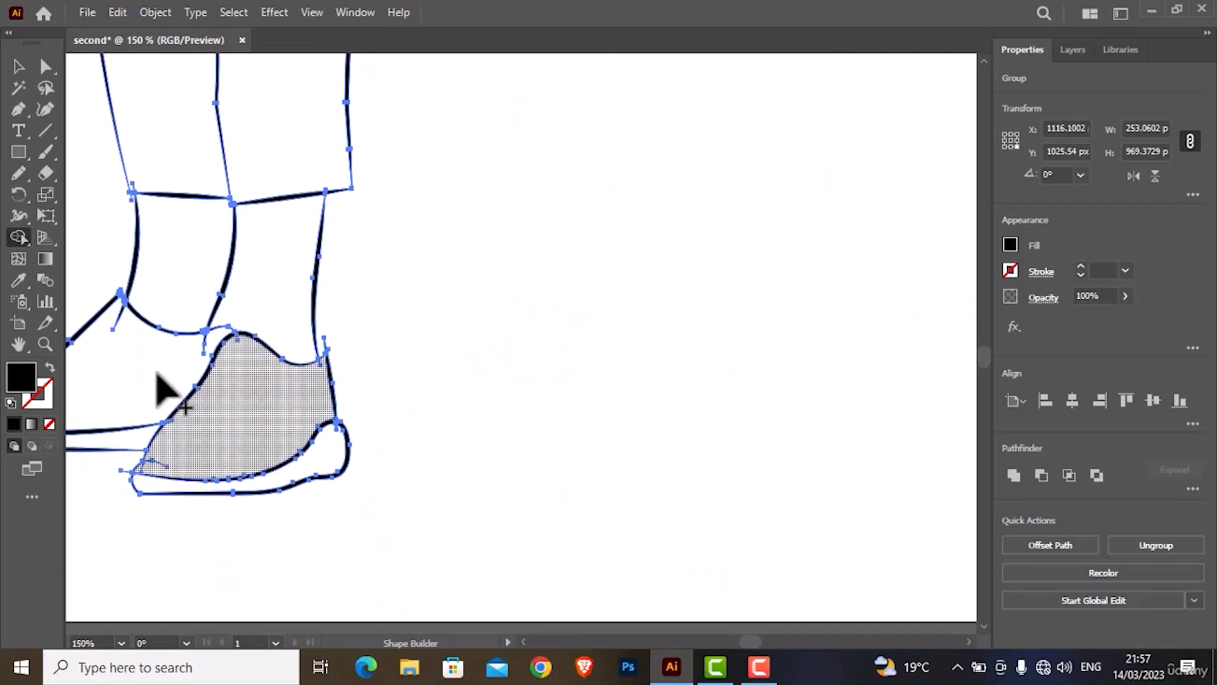
scroll(321, 339, "up", 5)
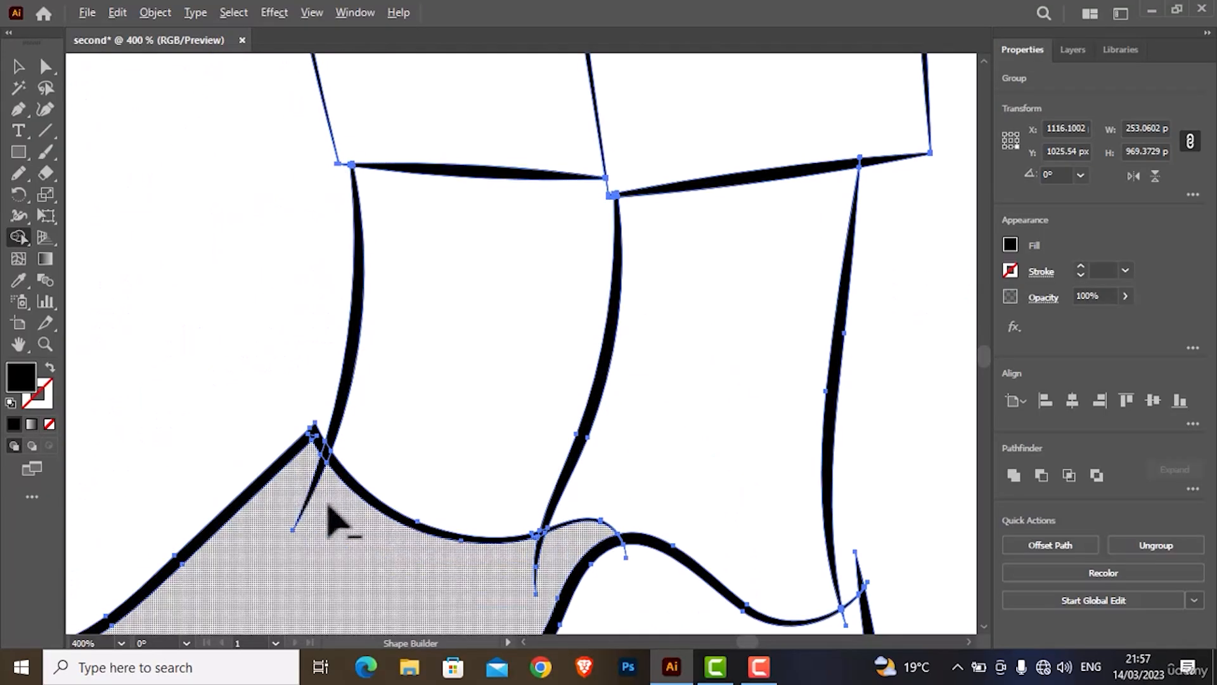
scroll(552, 510, "down", 5)
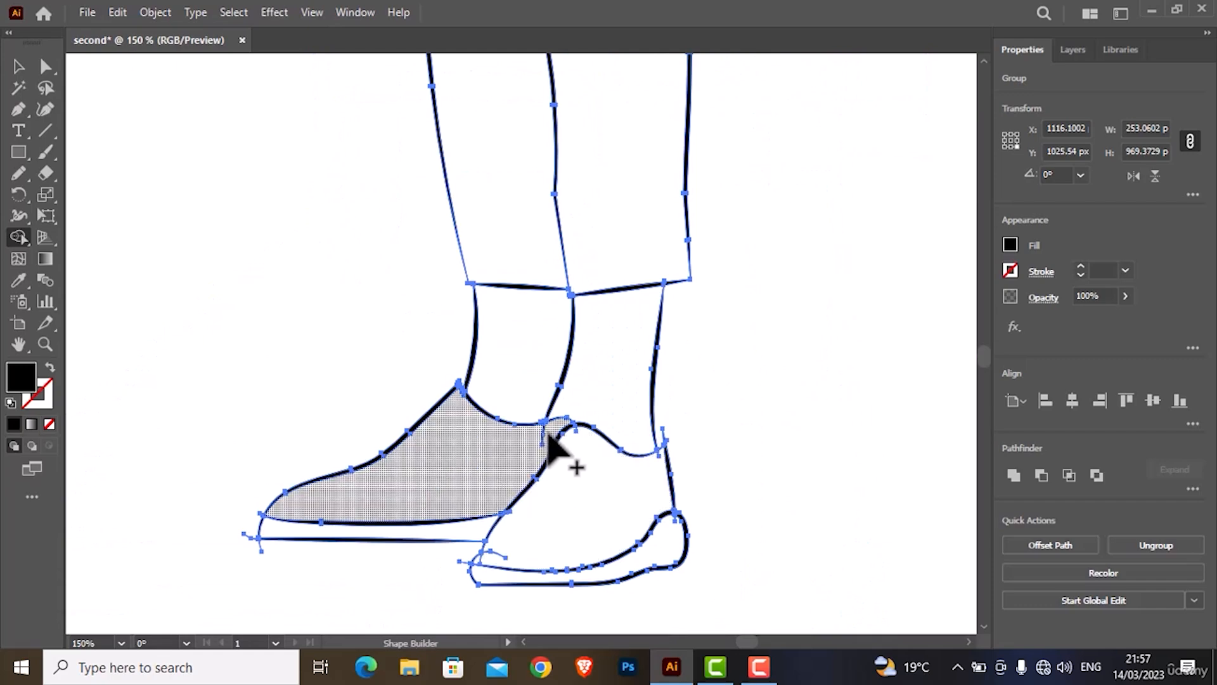
- Reshape the lower end of the ankle line with Direct Selection so it curves down into the front shoe's outline
scroll(549, 444, "up", 8)
key("a")
left_click(573, 529)
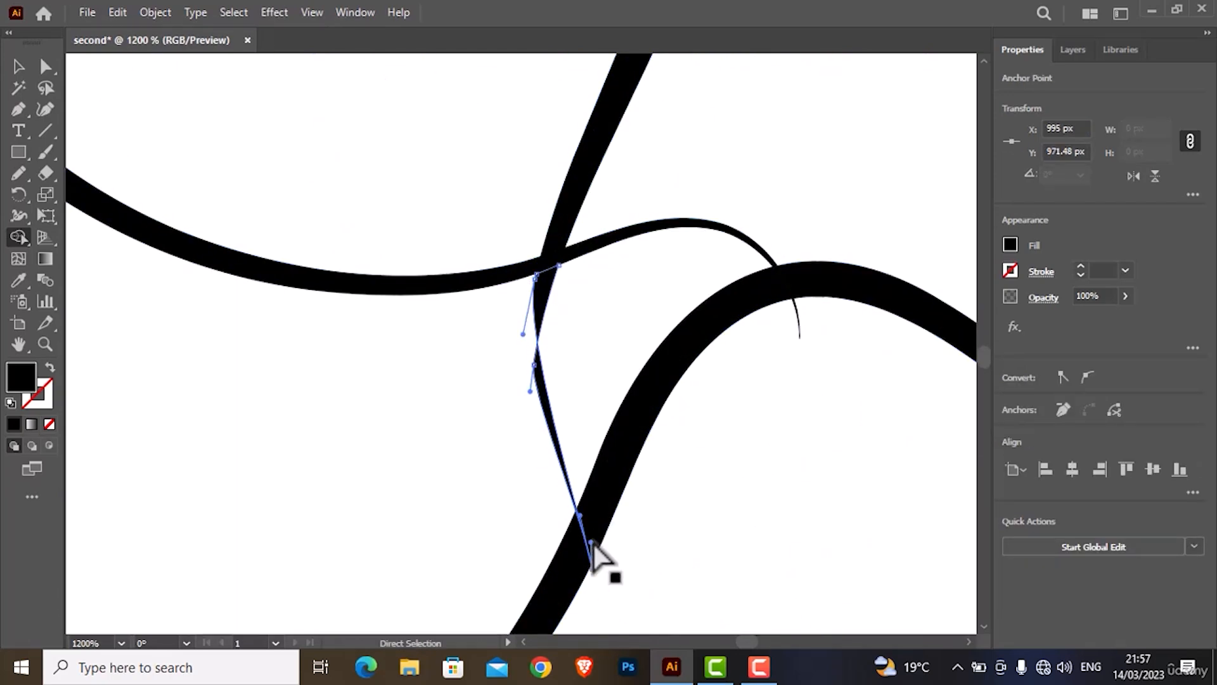
left_click_drag(591, 541, 492, 424)
key("shift+m")
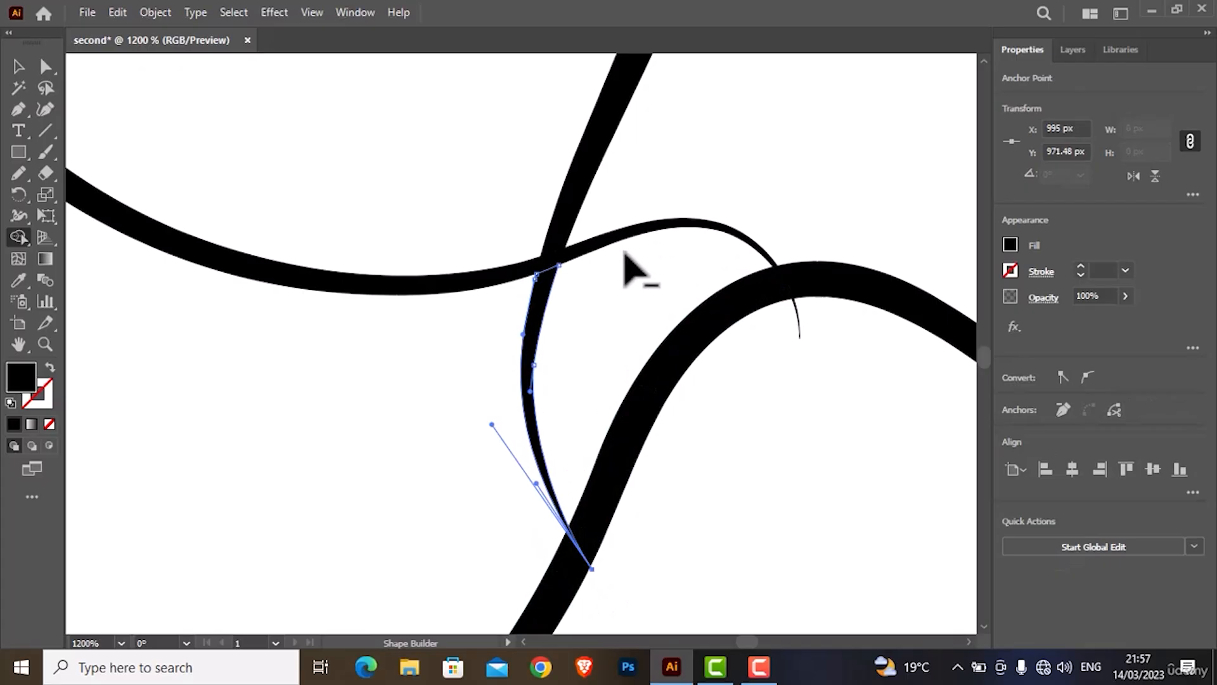
- Select all the linework and remove the leftover arc above the front shoe and the stray ends at the rear shoe's toe
key("ctrl+a")
left_click(624, 237, "alt")
left_click(795, 313, "alt")
scroll(689, 285, "down", 6)
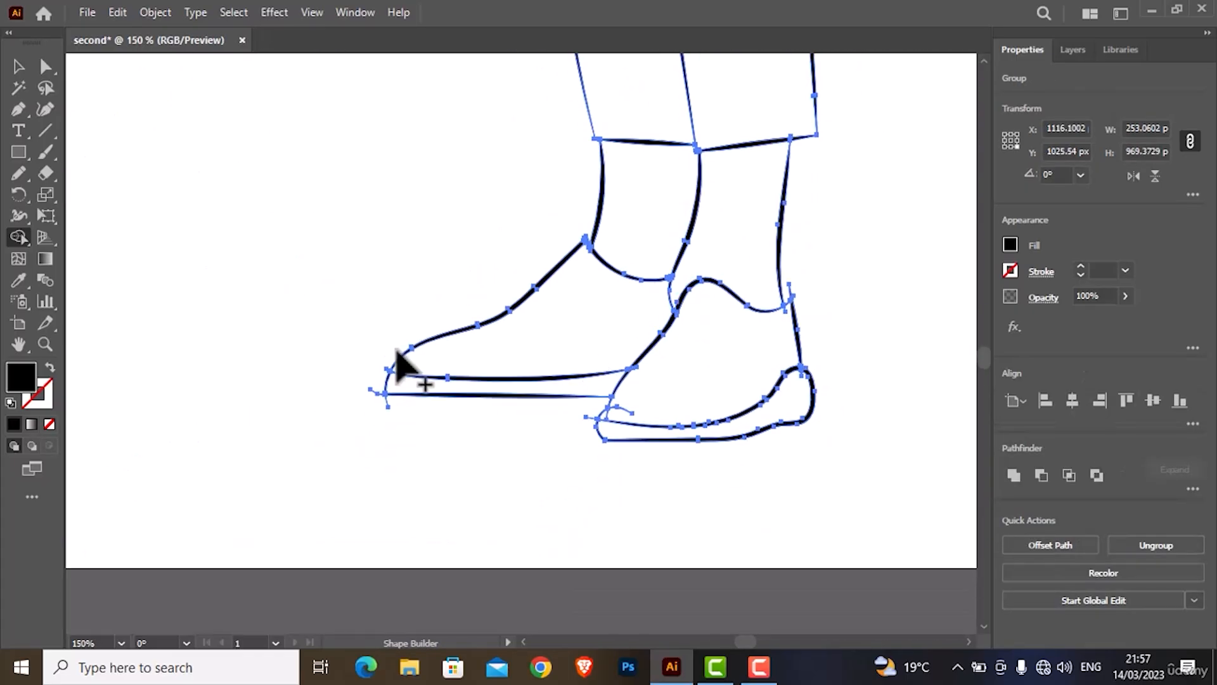
scroll(396, 364, "up", 6)
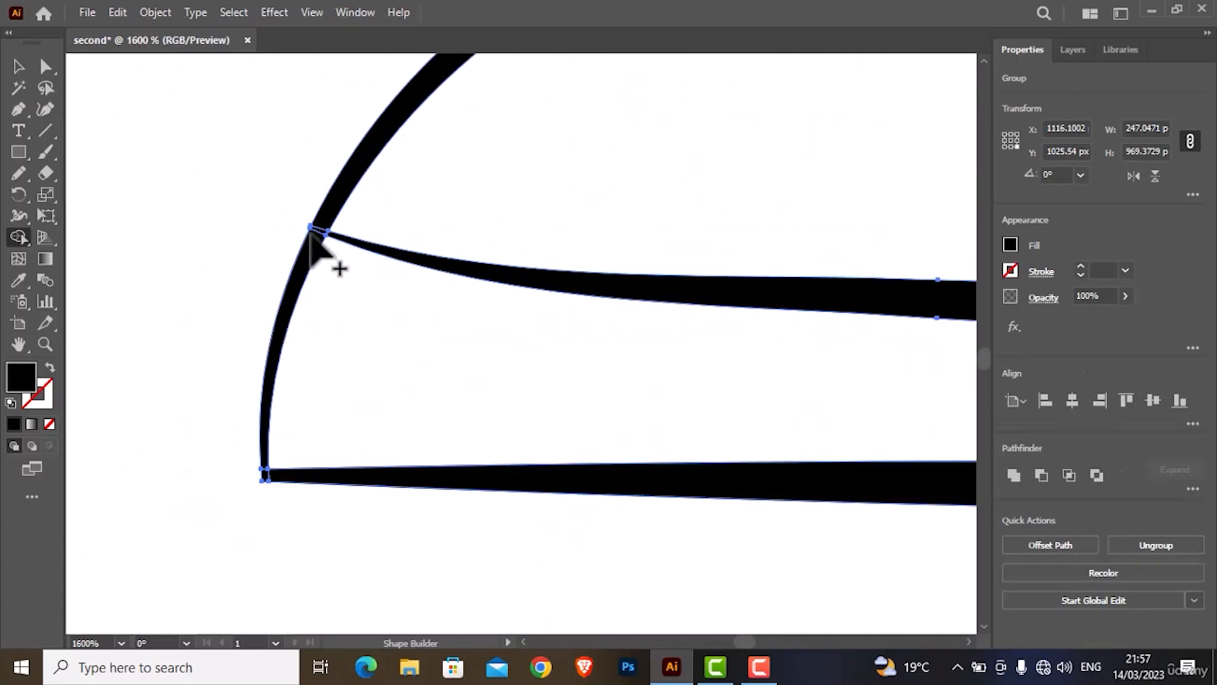
- Trim the leftover arc and overshooting line ends at the toe and sole of the front shoe
scroll(329, 381, "down", 3)
scroll(380, 304, "right", 10)
scroll(573, 238, "up", 2)
scroll(457, 350, "down", 4)
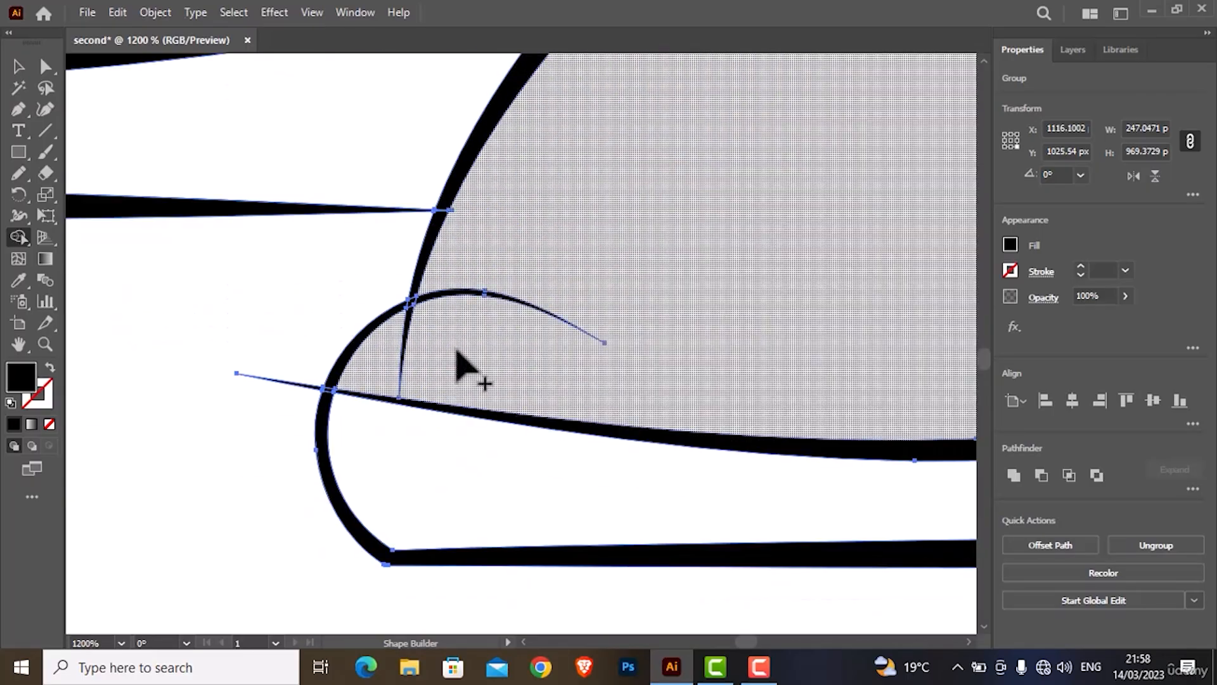
left_click(446, 292, "alt")
scroll(360, 384, "down", 3)
scroll(772, 282, "up", 2)
left_click(739, 306, "alt")
- Trim the stray line ends where the ankle and heel lines meet at the back of the front shoe
scroll(713, 311, "up", 4)
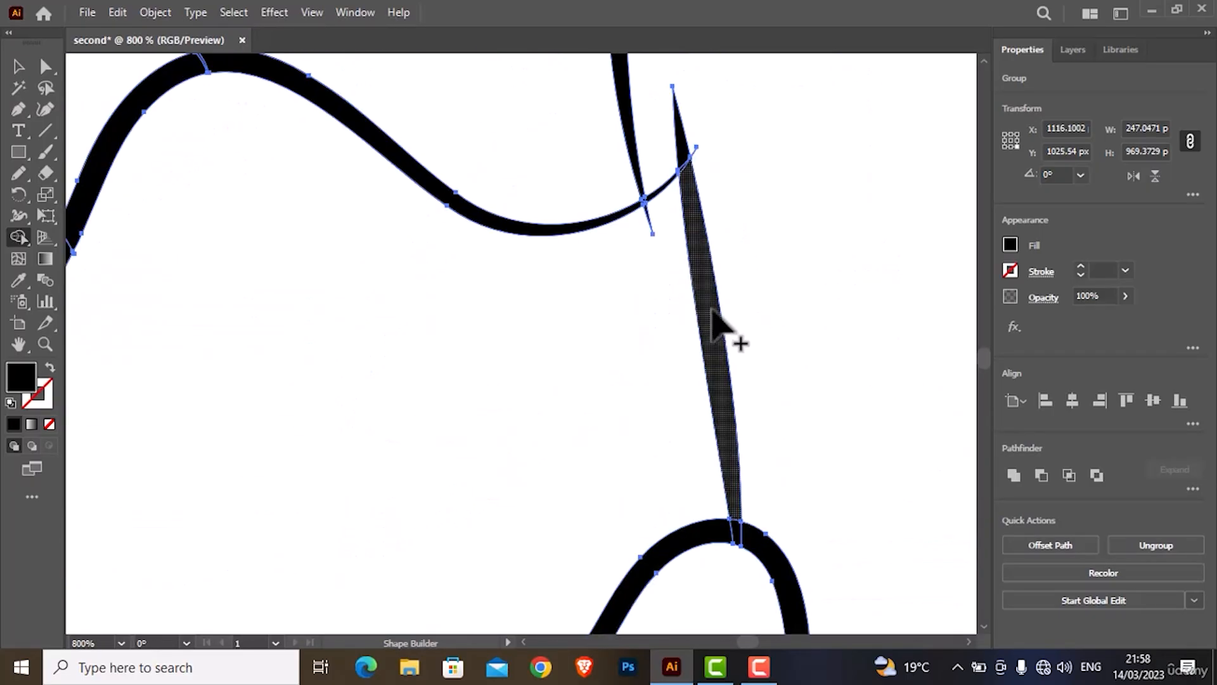
scroll(711, 311, "up", 1)
left_click(680, 206, "alt")
left_click(648, 271, "alt")
scroll(634, 244, "up", 4)
scroll(621, 245, "down", 4)
scroll(617, 245, "up", 6)
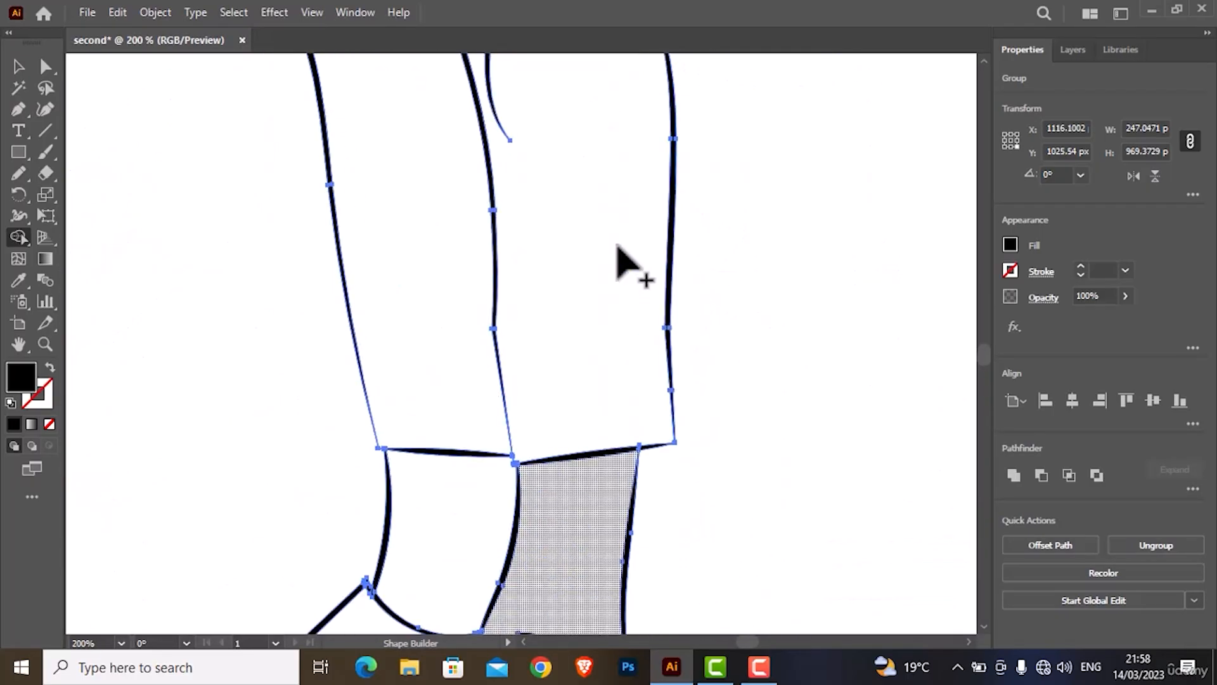
- Trim the leftover hair line end at the jaw beside the neck, deselect the artwork and fit the artboard in view
scroll(616, 245, "down", 2)
scroll(615, 245, "up", 12)
left_click(686, 252, "ctrl")
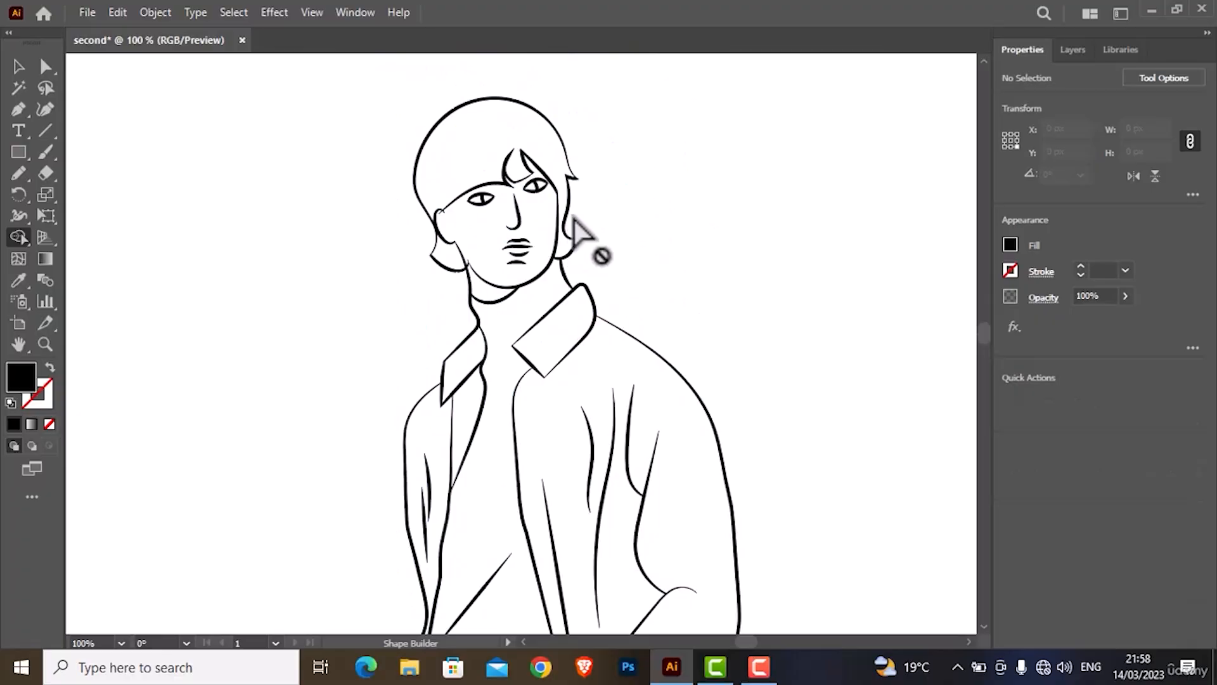
left_click(489, 291, "ctrl")
scroll(489, 291, "up", 6)
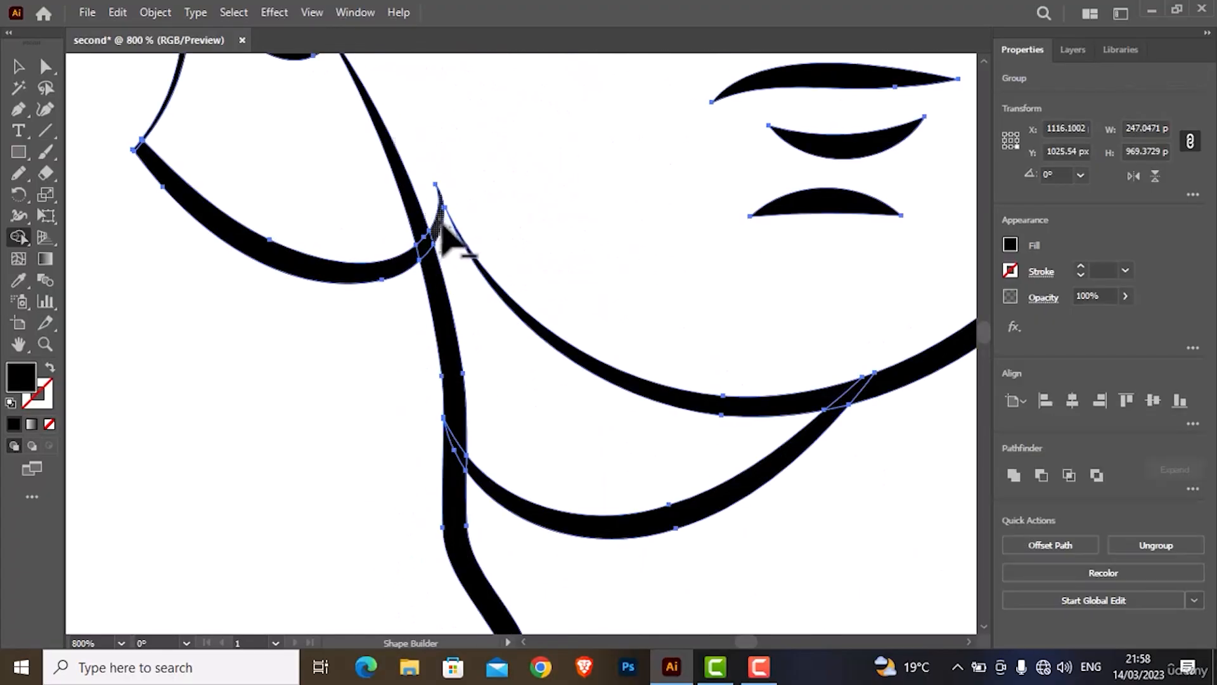
left_click(442, 224, "alt")
scroll(446, 237, "down", 6)
left_click(383, 307, "ctrl")
key("ctrl+0")
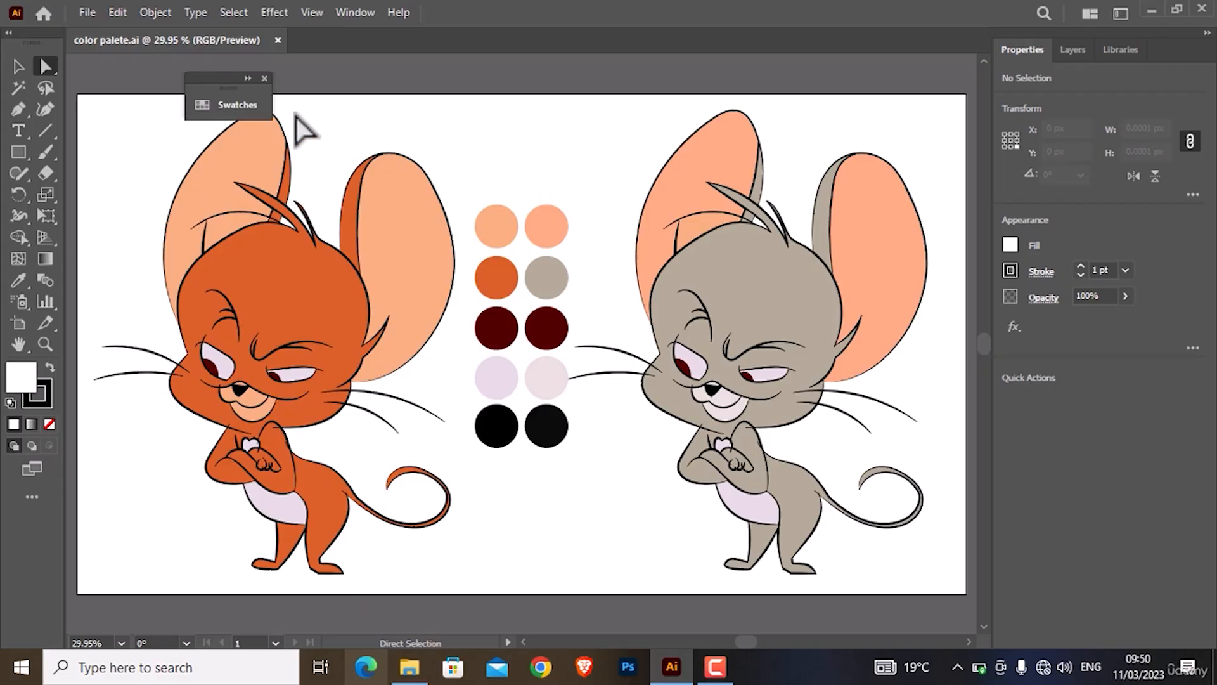
- Open the options of the grey global swatch in color palete.ai and set its colour to R 128, G 193, B 149
left_click(251, 105)
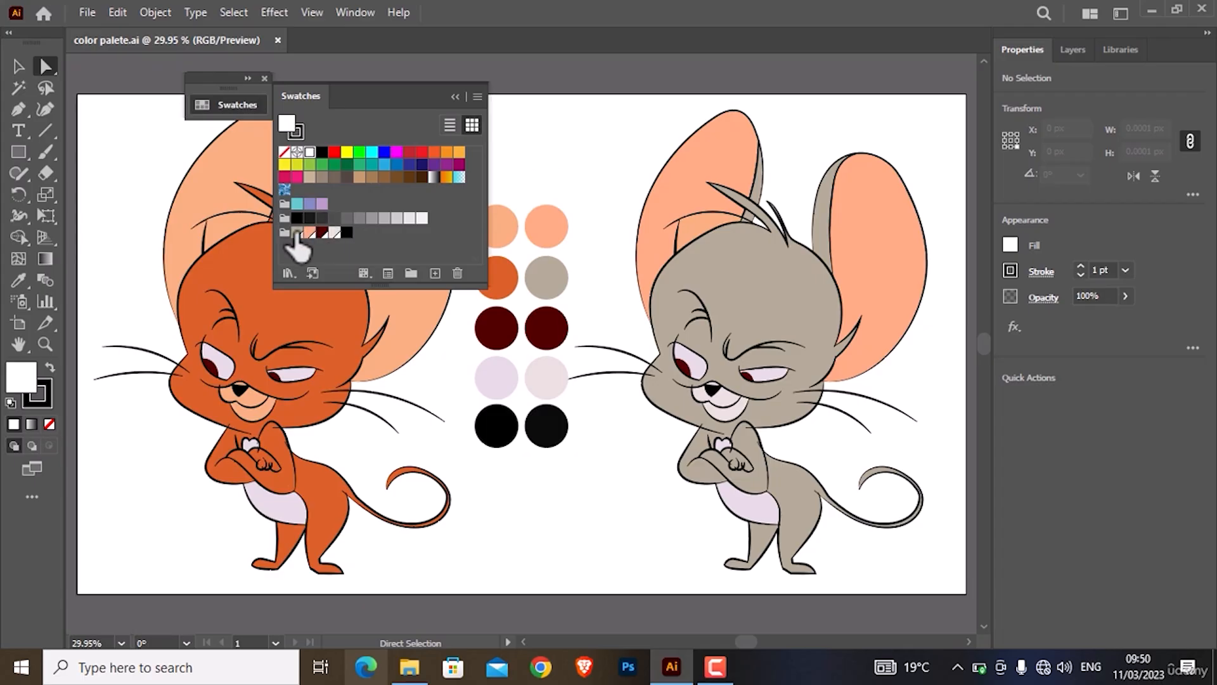
double_click(296, 233)
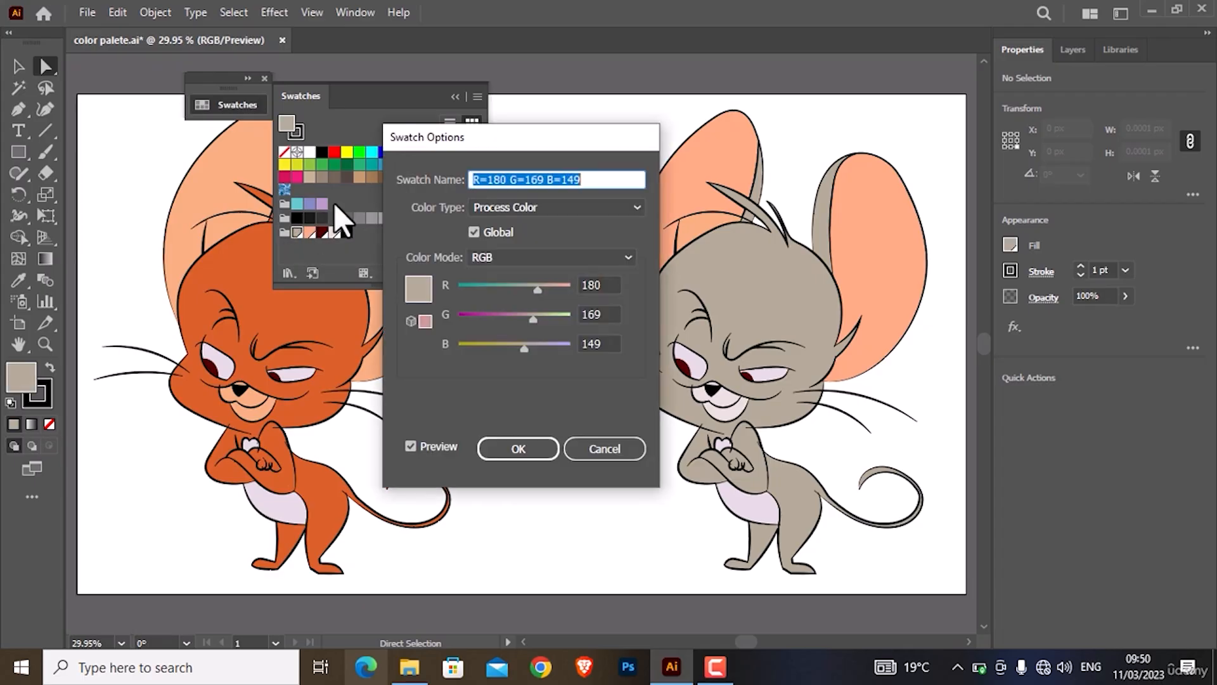
left_click_drag(489, 142, 336, 140)
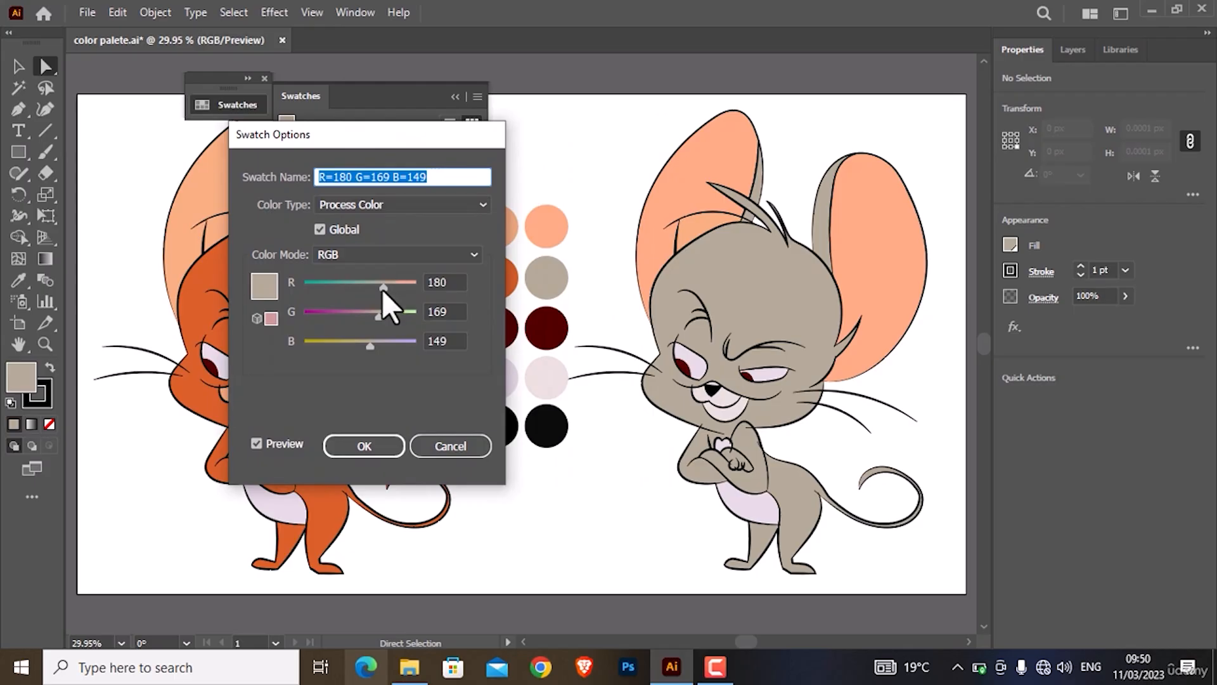
mouse_move(383, 289)
left_mouse_down()
mouse_move(294, 287)
mouse_move(430, 280)
mouse_move(360, 286)
mouse_move(374, 313)
mouse_move(389, 310)
left_mouse_up()
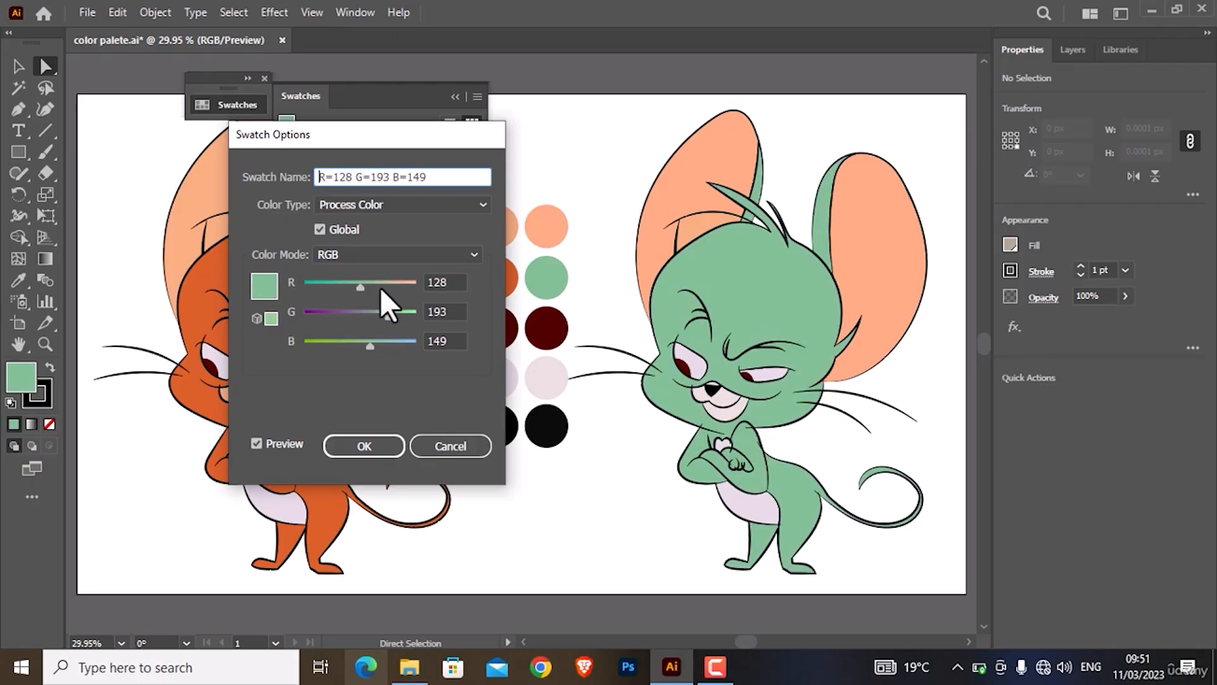
- Switch the swatch's colour mode to HSB and apply hue 179°, saturation 25% and brightness 29%
left_click(383, 252)
left_click(369, 308)
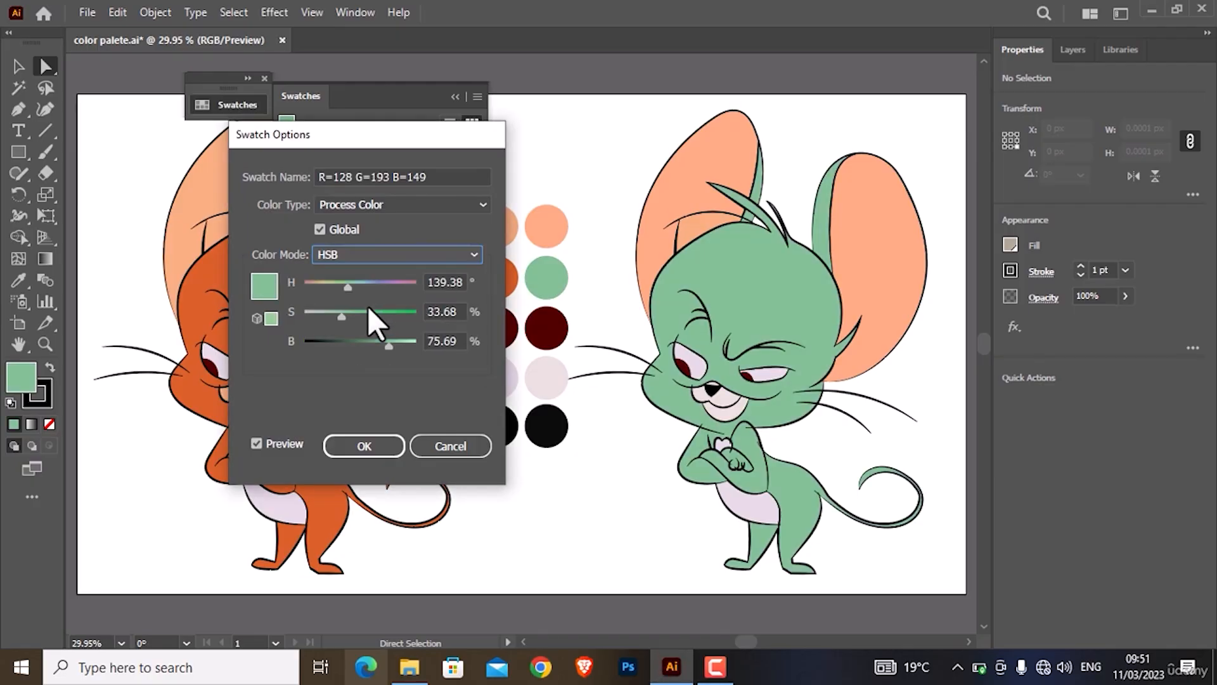
left_click_drag(382, 346, 359, 287)
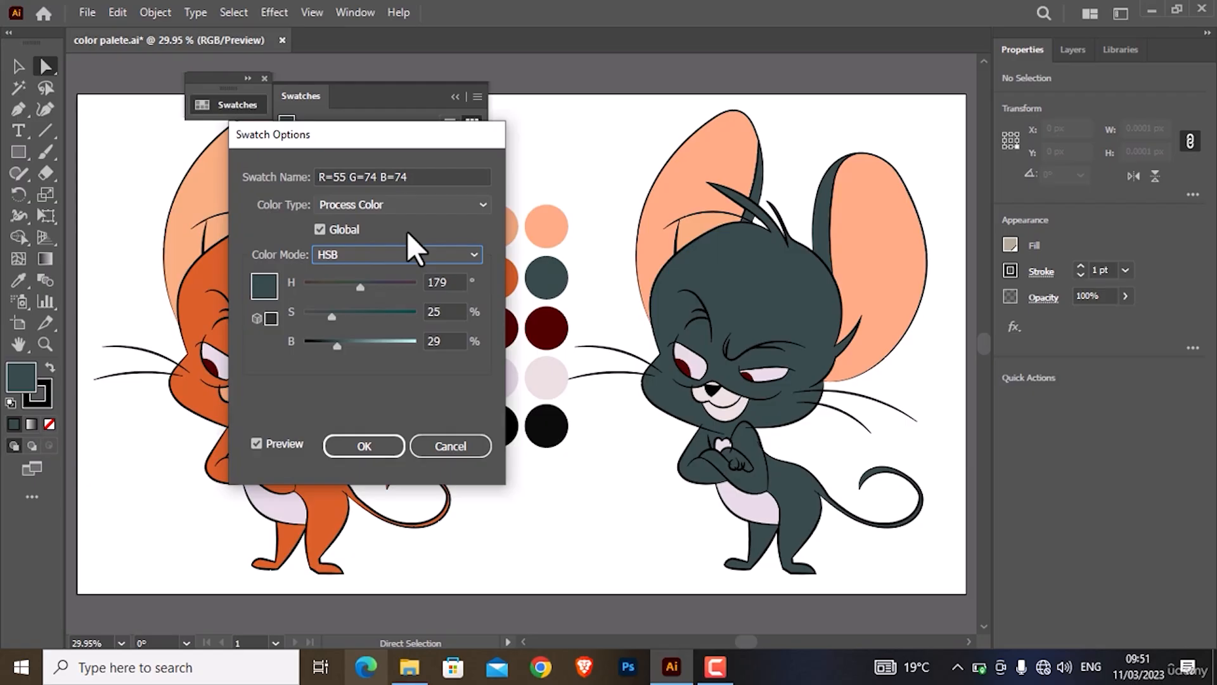
left_click(362, 446)
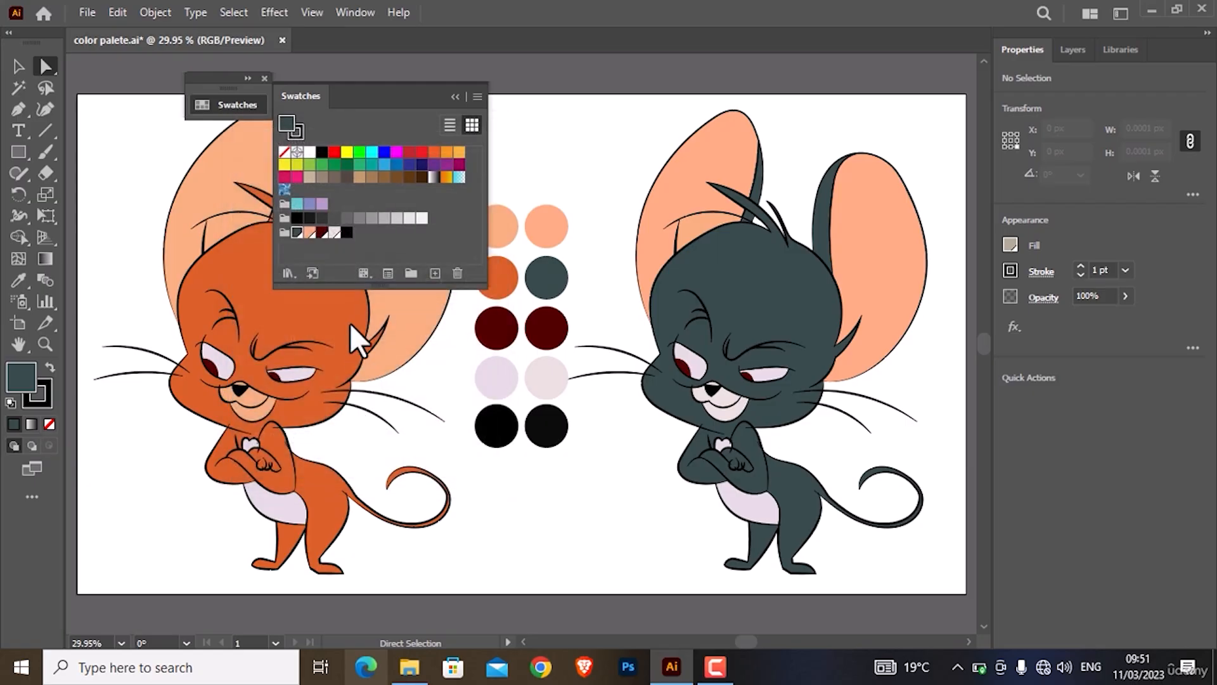
double_click(309, 233)
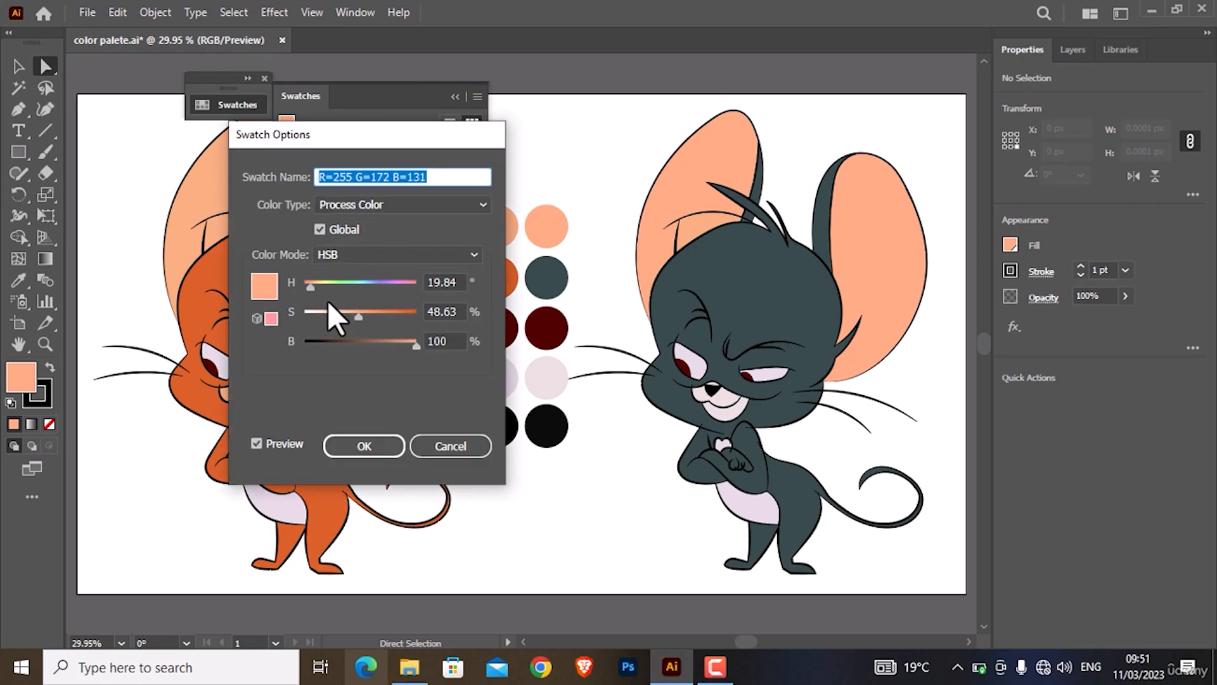
left_click_drag(359, 318, 322, 287)
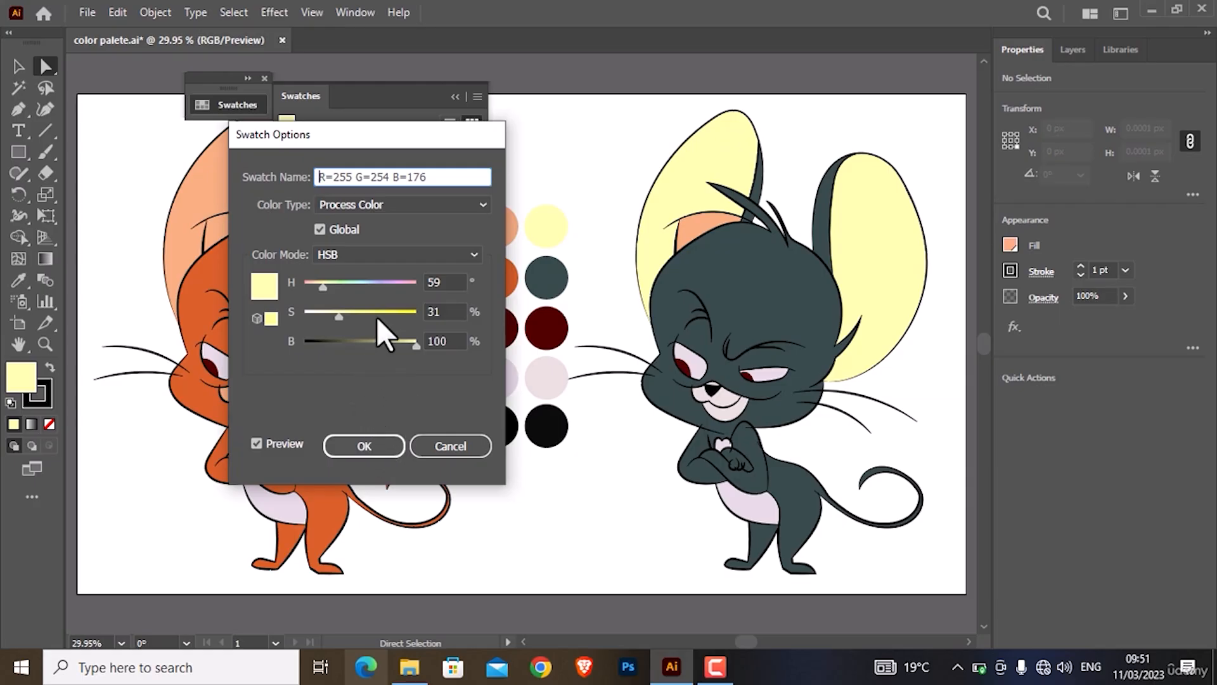
left_click(457, 446)
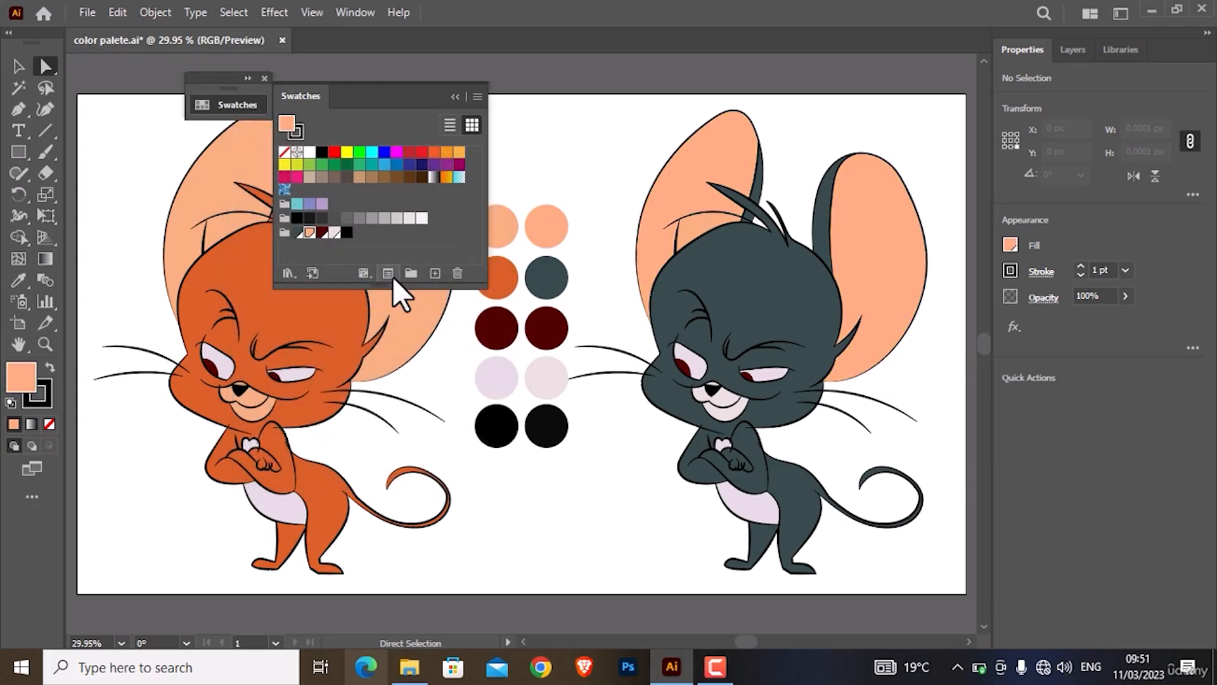
- Edit the dark red global swatch, setting its HSB brightness to 0% to turn it black
double_click(323, 232)
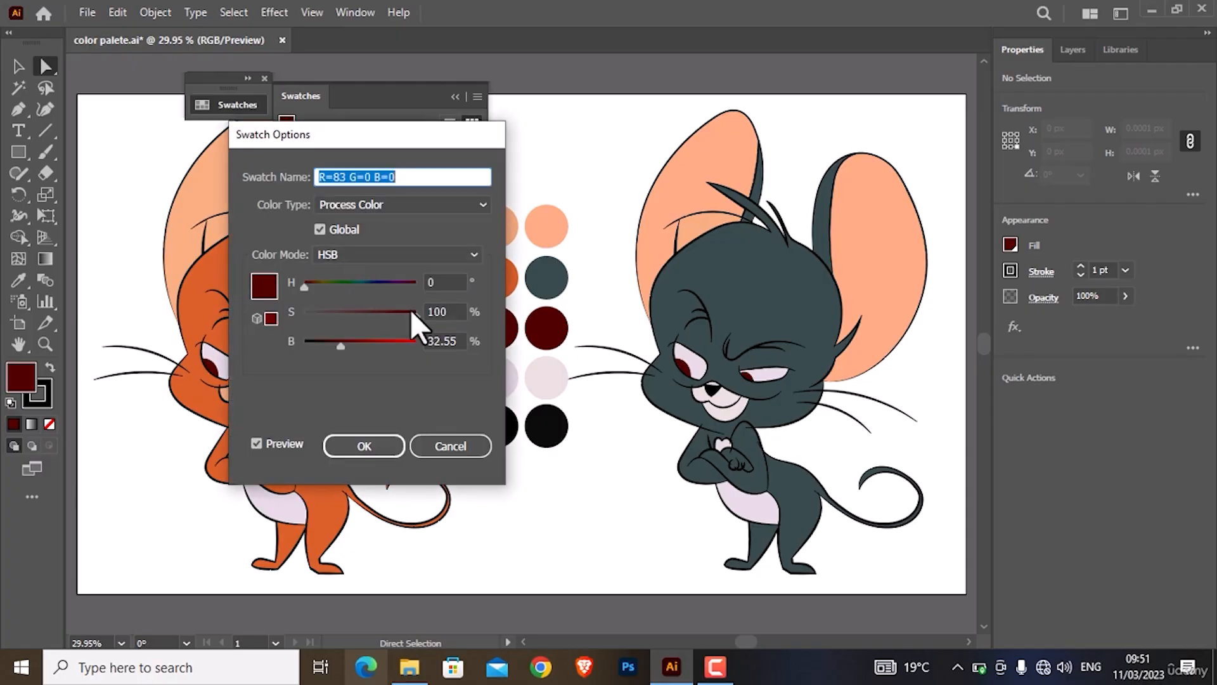
left_click_drag(341, 343, 305, 343)
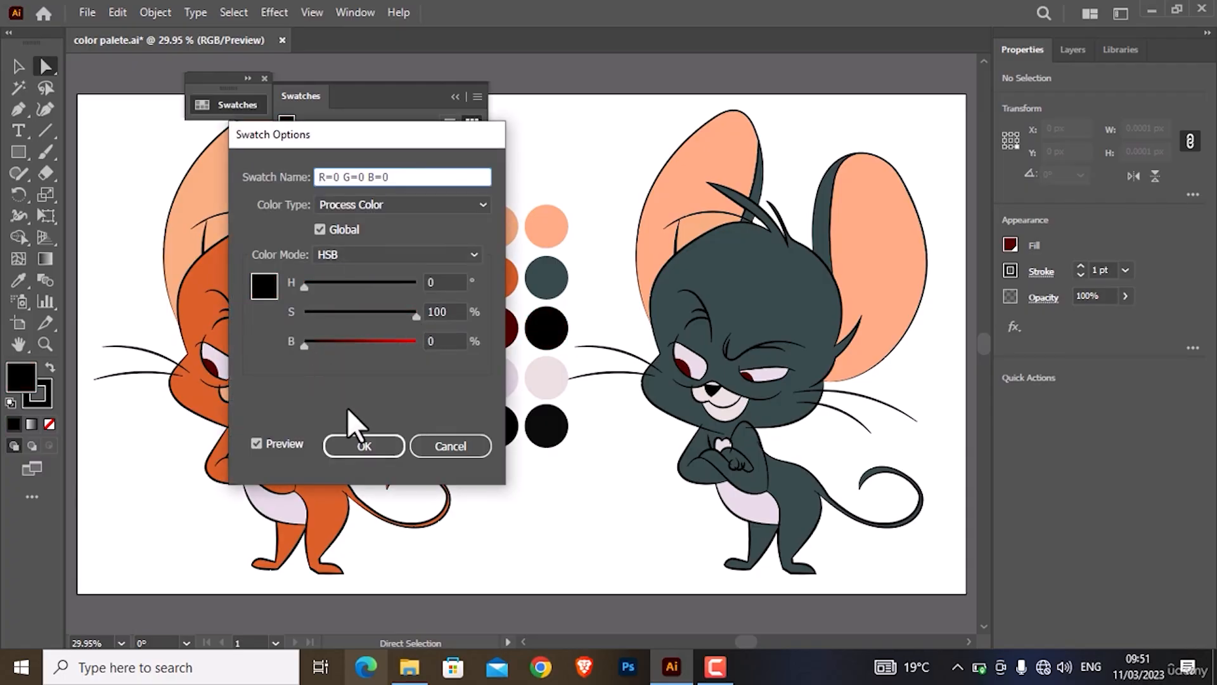
left_click(353, 444)
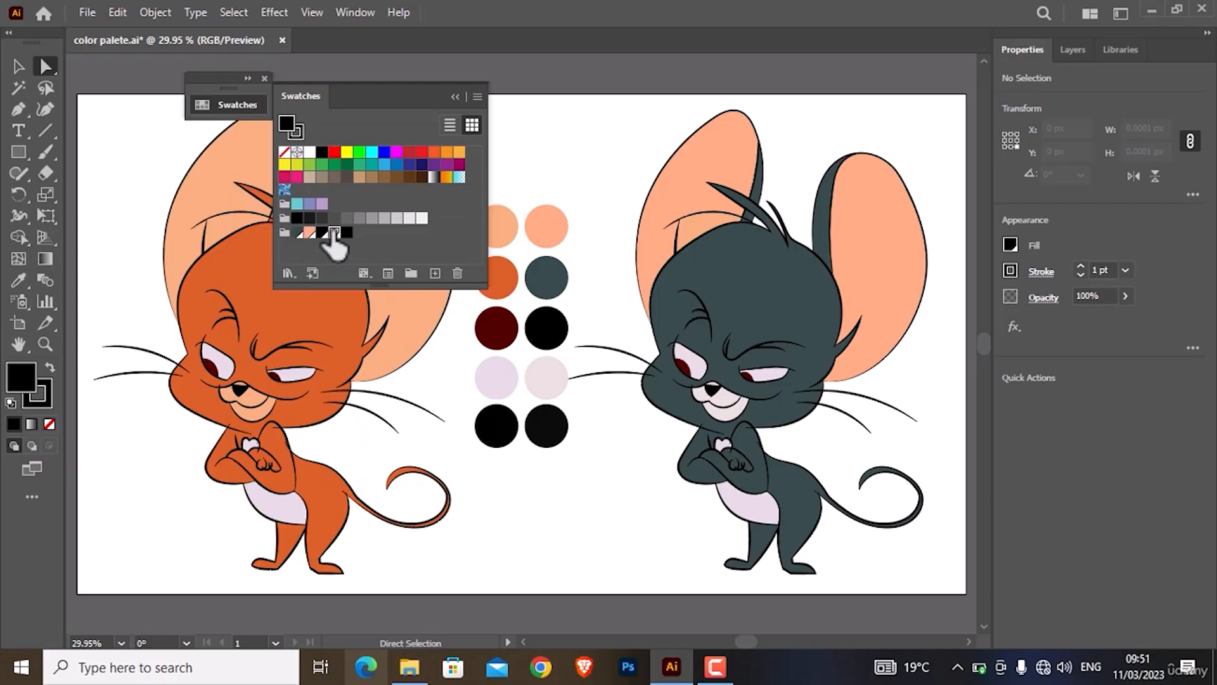
- Change the pale pink global swatch to grey with hue 128°, saturation 0% and brightness 74%, and collapse the swatches
double_click(335, 232)
left_click_drag(348, 316, 427, 349)
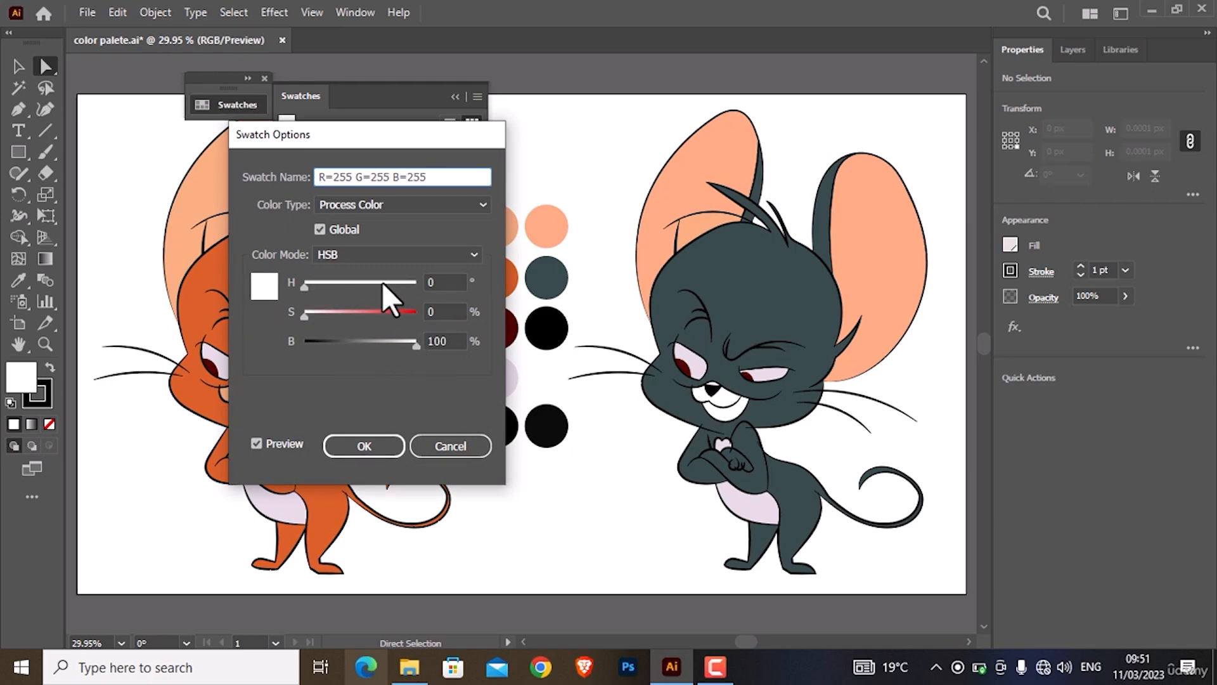
left_click_drag(382, 283, 344, 283)
left_click(350, 343)
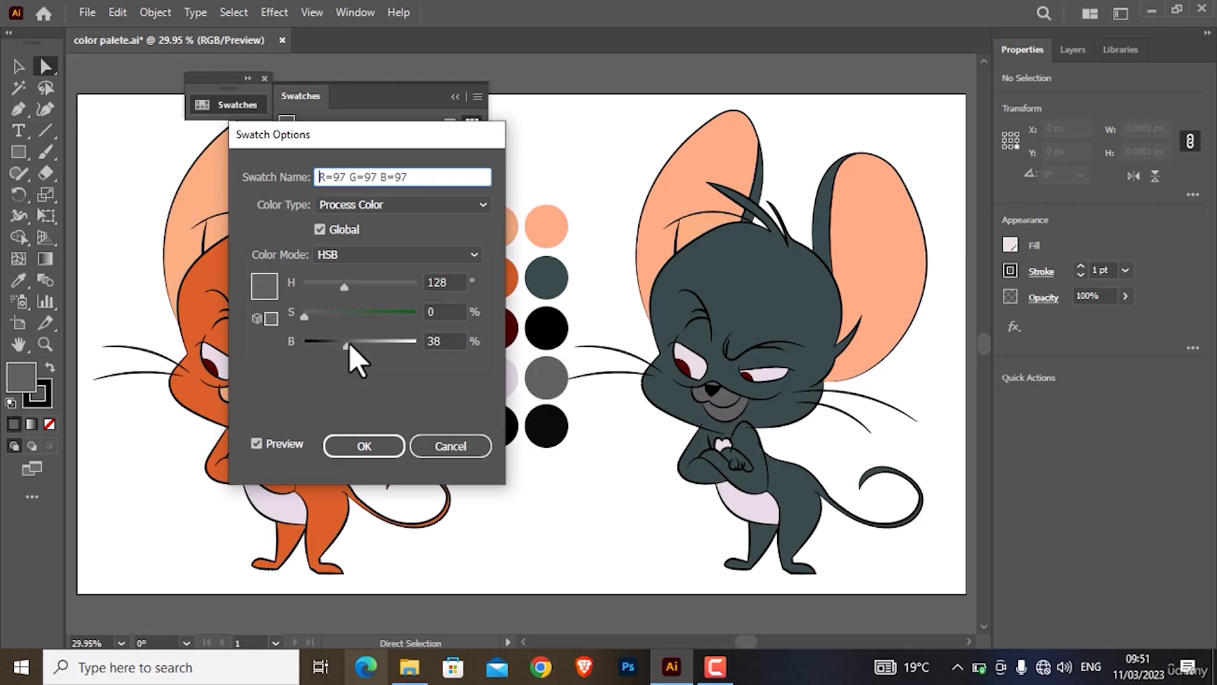
left_click_drag(348, 343, 390, 344)
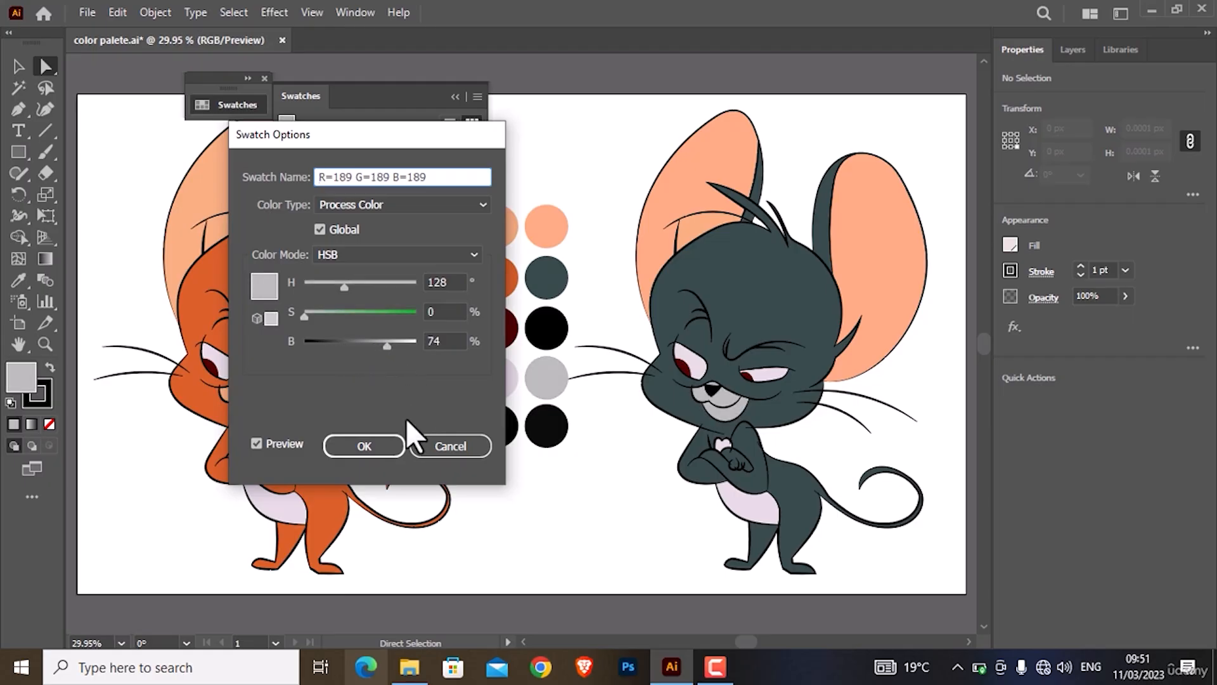
left_click(381, 442)
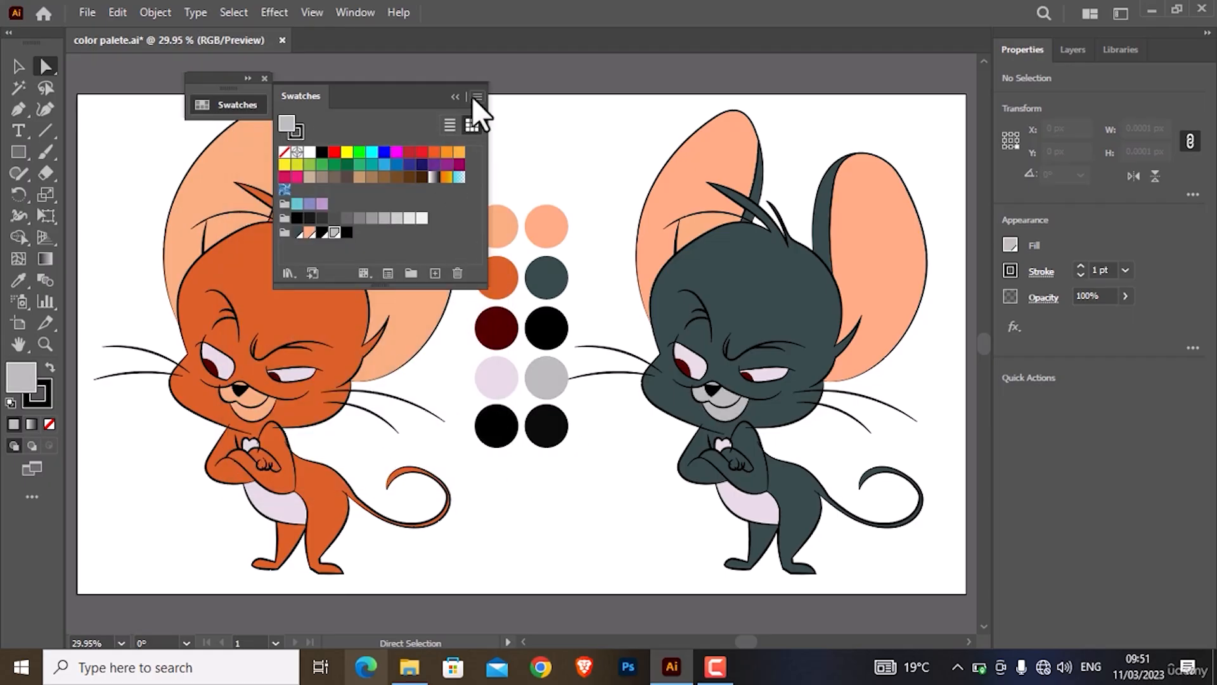
left_click(454, 96)
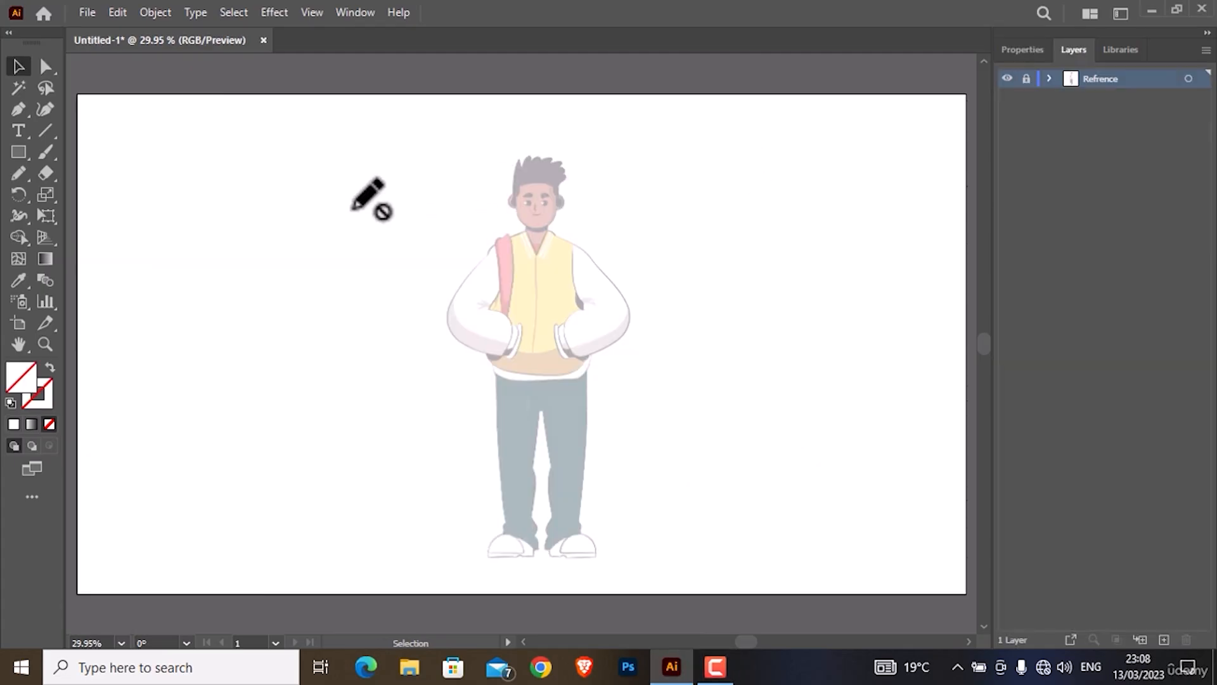
- Choose the Pencil tool in Untitled-1 and add a new layer named lines above the Refrence layer
left_click(19, 190)
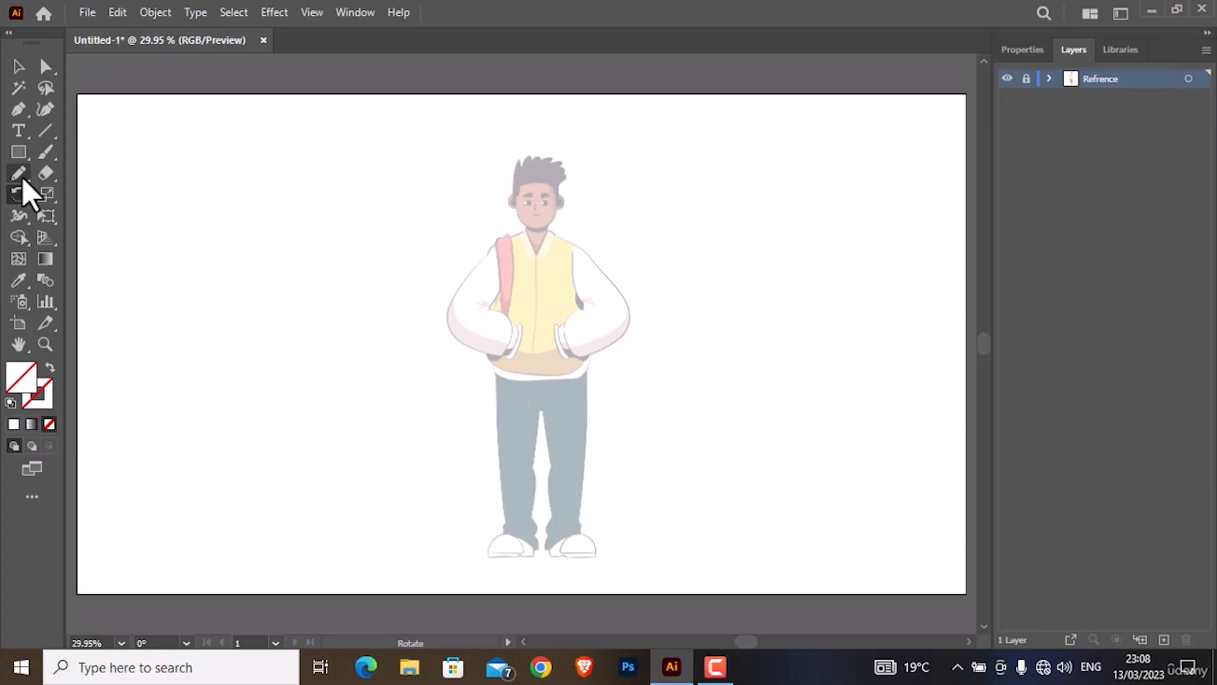
left_click(21, 177)
left_click(1163, 639)
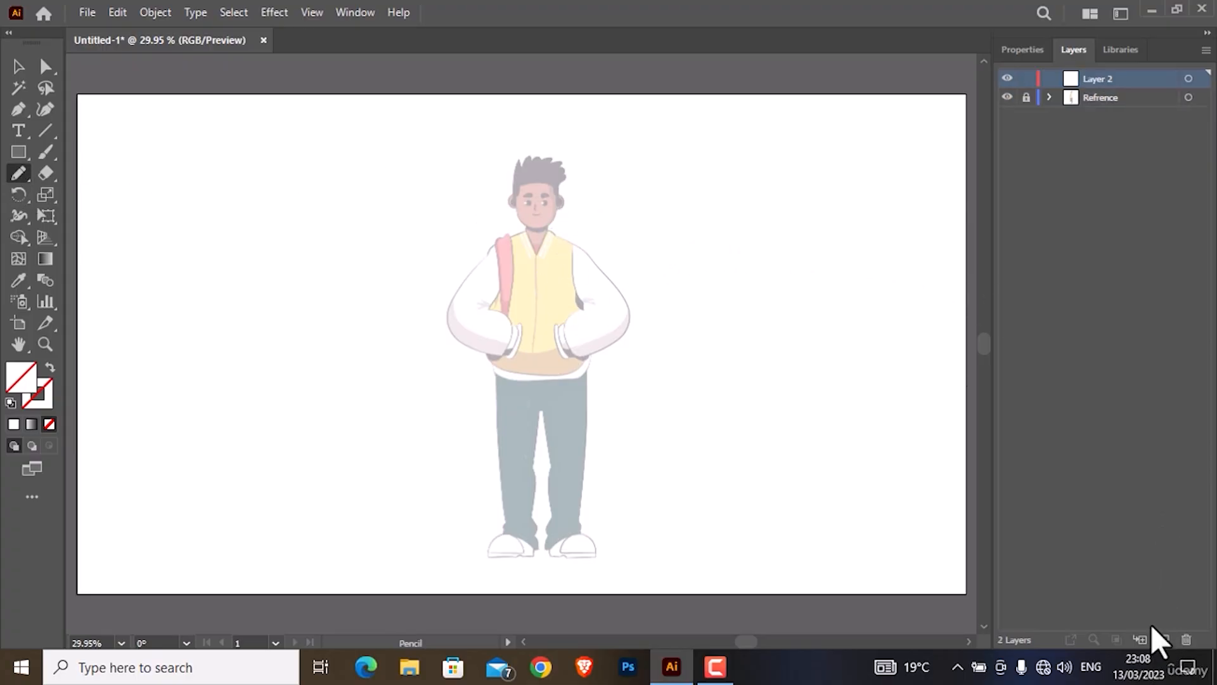
double_click(1087, 78)
type("lines")
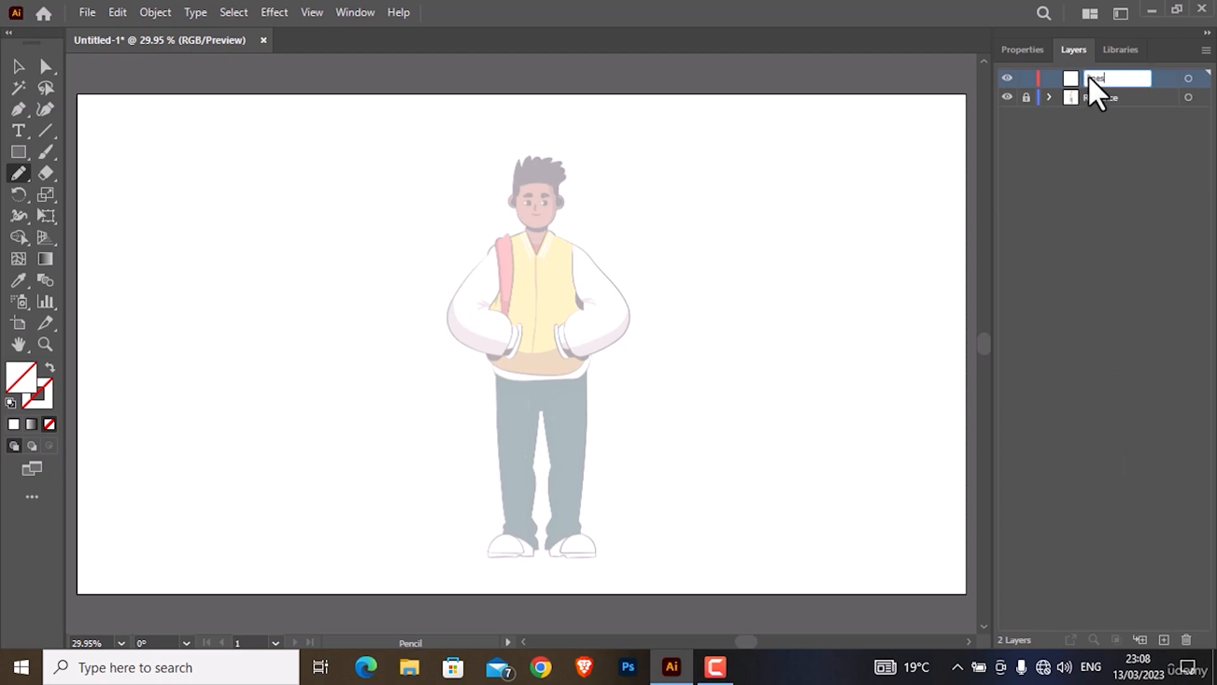
key("Return")
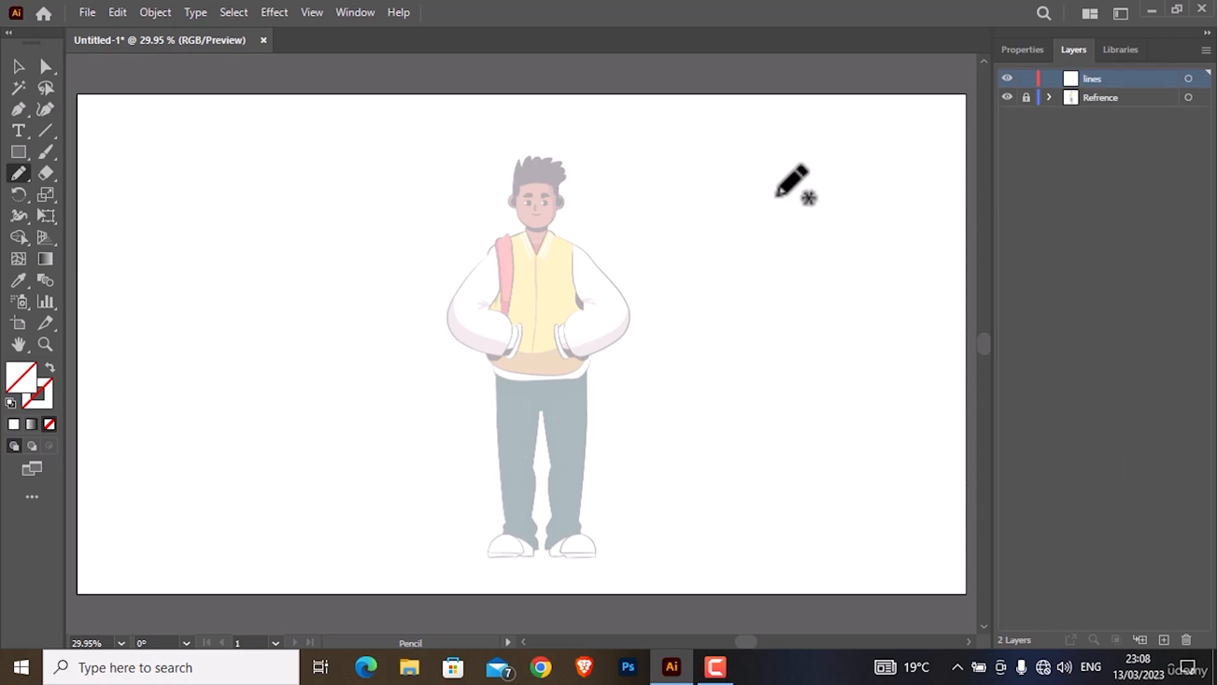
- Undo the short test stroke beside the head and give the Pencil tool a black stroke with no fill
left_click_drag(675, 181, 687, 222)
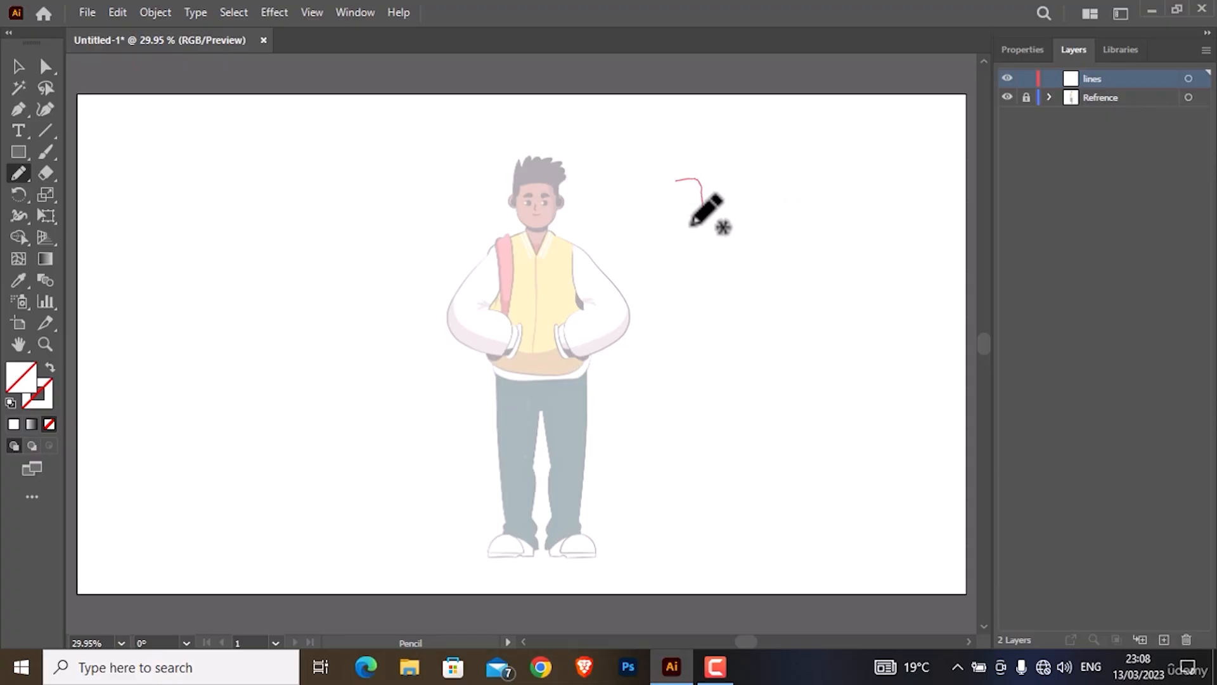
key("ctrl+z")
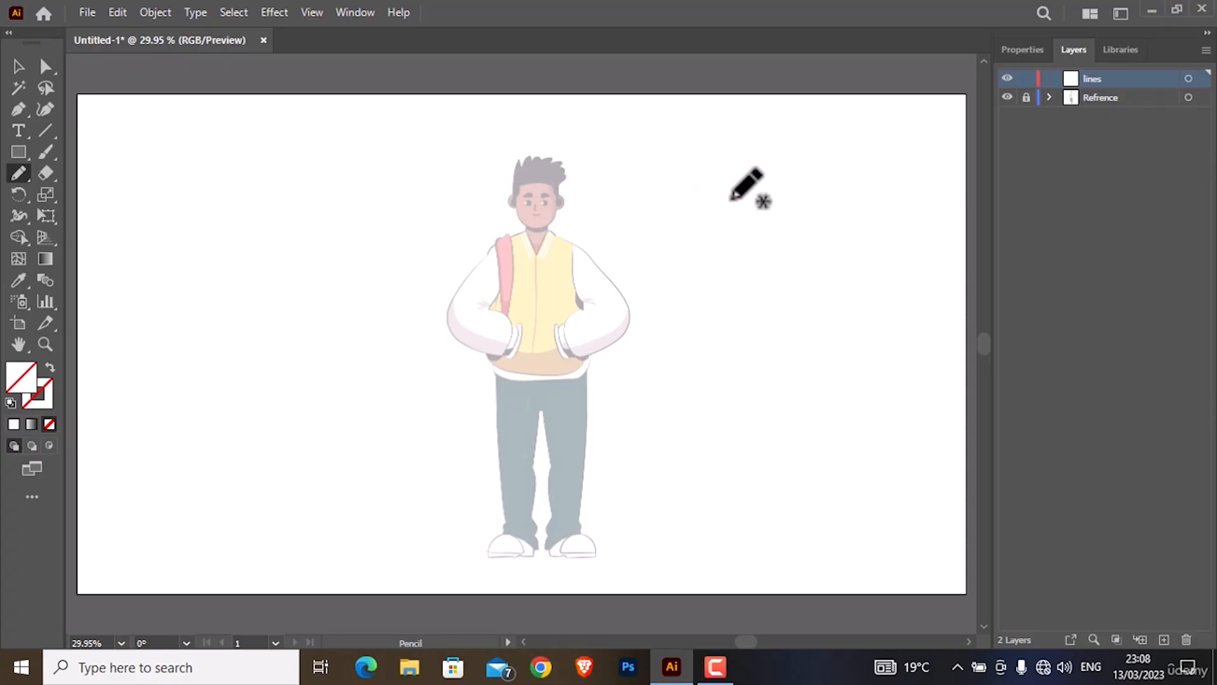
left_click(1033, 56)
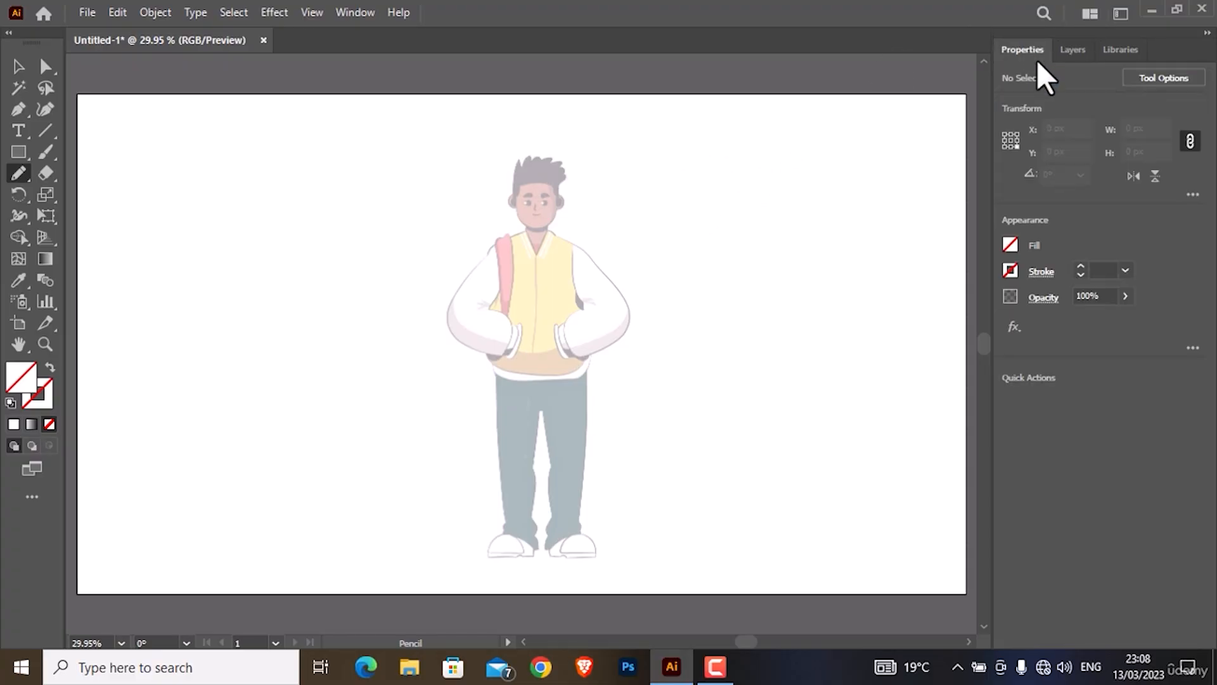
left_click(1010, 245)
left_click(1011, 273)
left_click(871, 345)
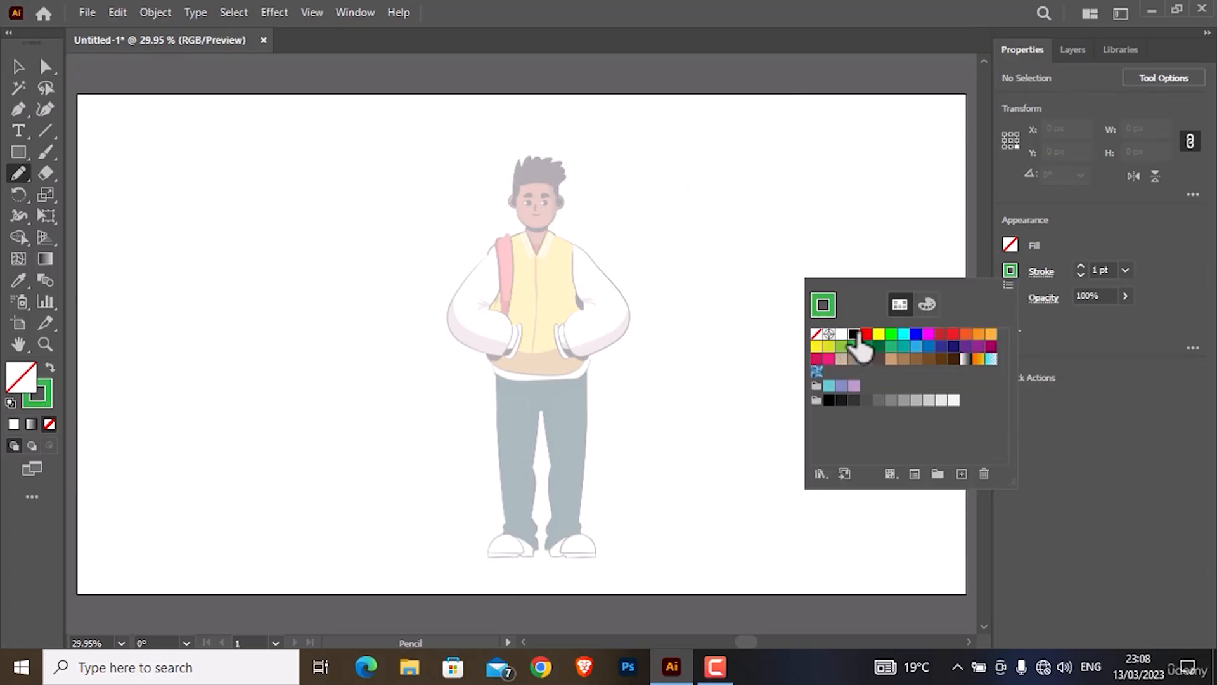
left_click(853, 334)
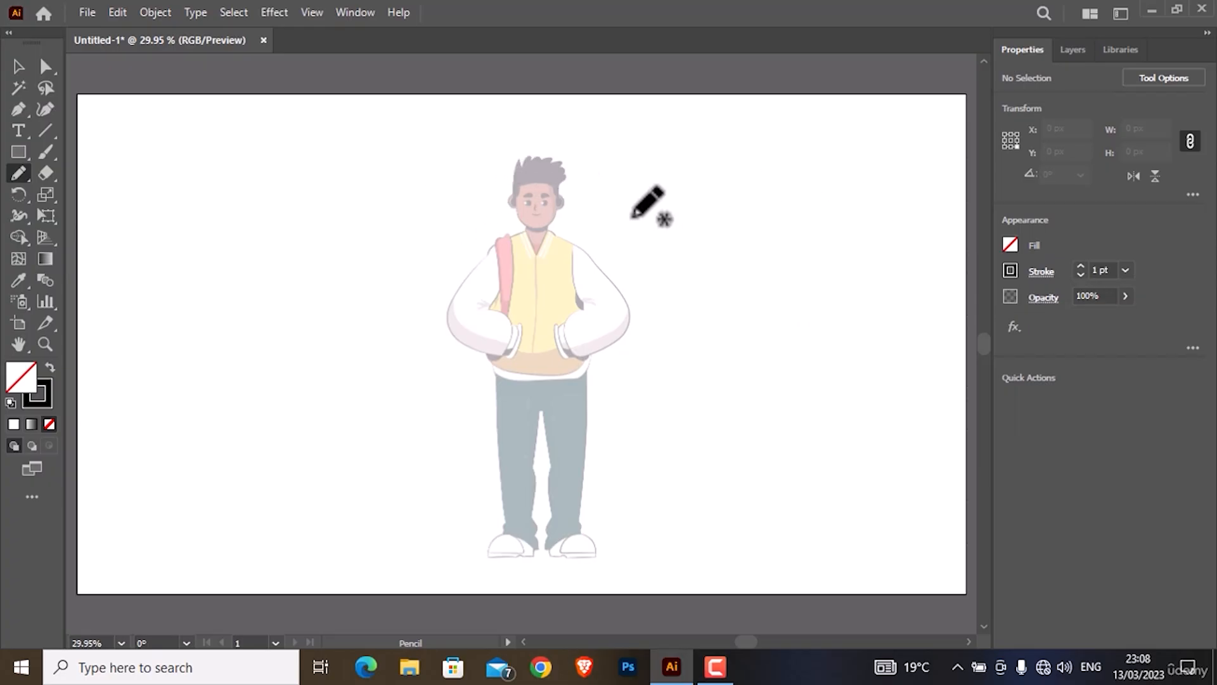
- Draw a wavy test path about 258 by 690 px beside the figure, set its stroke to 2 pt and delete it
mouse_move(603, 219)
left_mouse_down()
mouse_move(645, 207)
mouse_move(649, 300)
mouse_move(701, 372)
mouse_move(723, 525)
left_mouse_up()
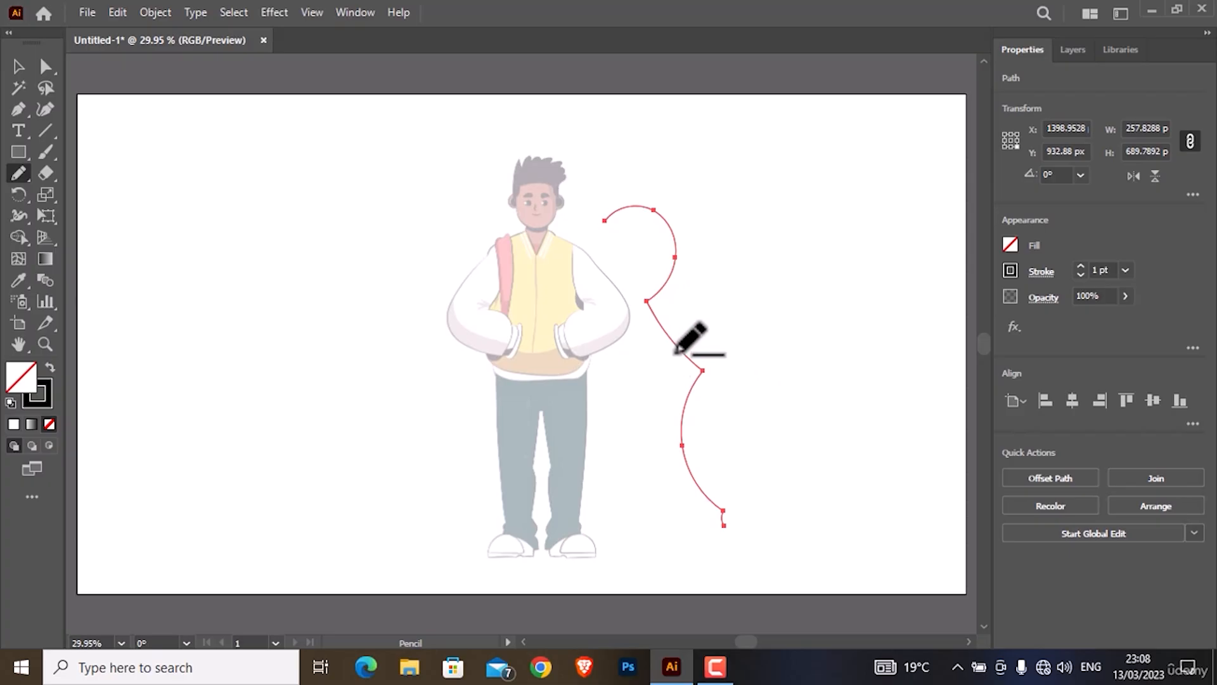
scroll(678, 352, "up", 5)
scroll(699, 344, "down", 5)
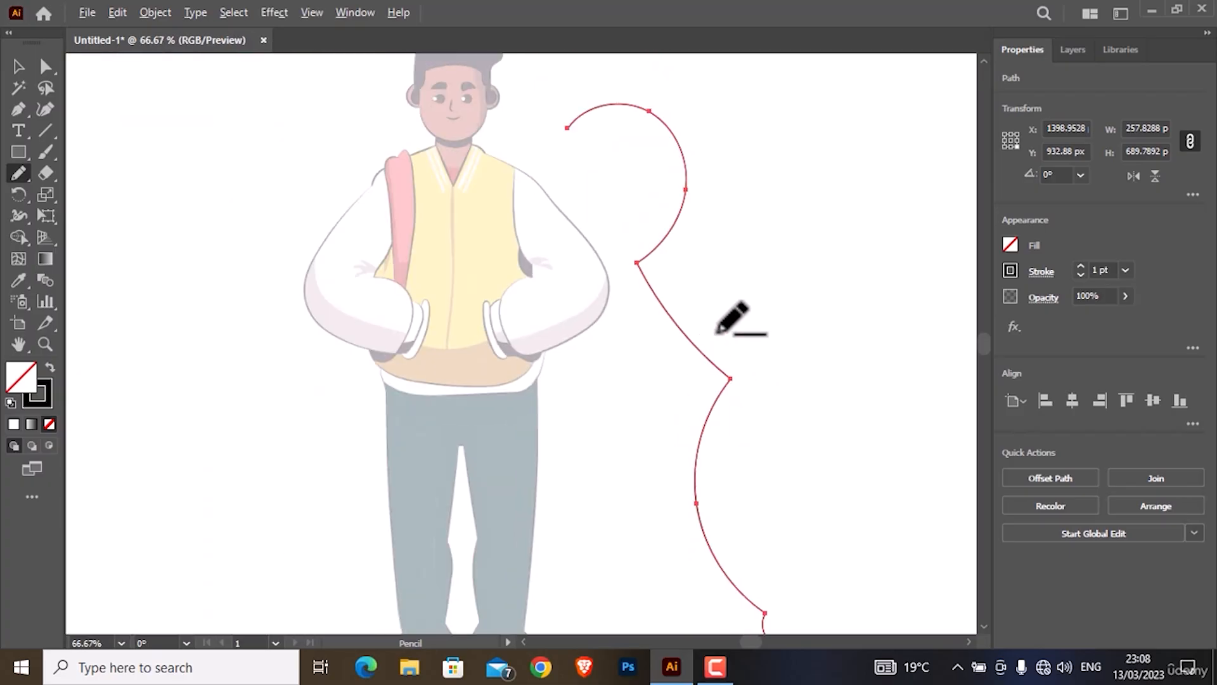
left_click(1080, 266)
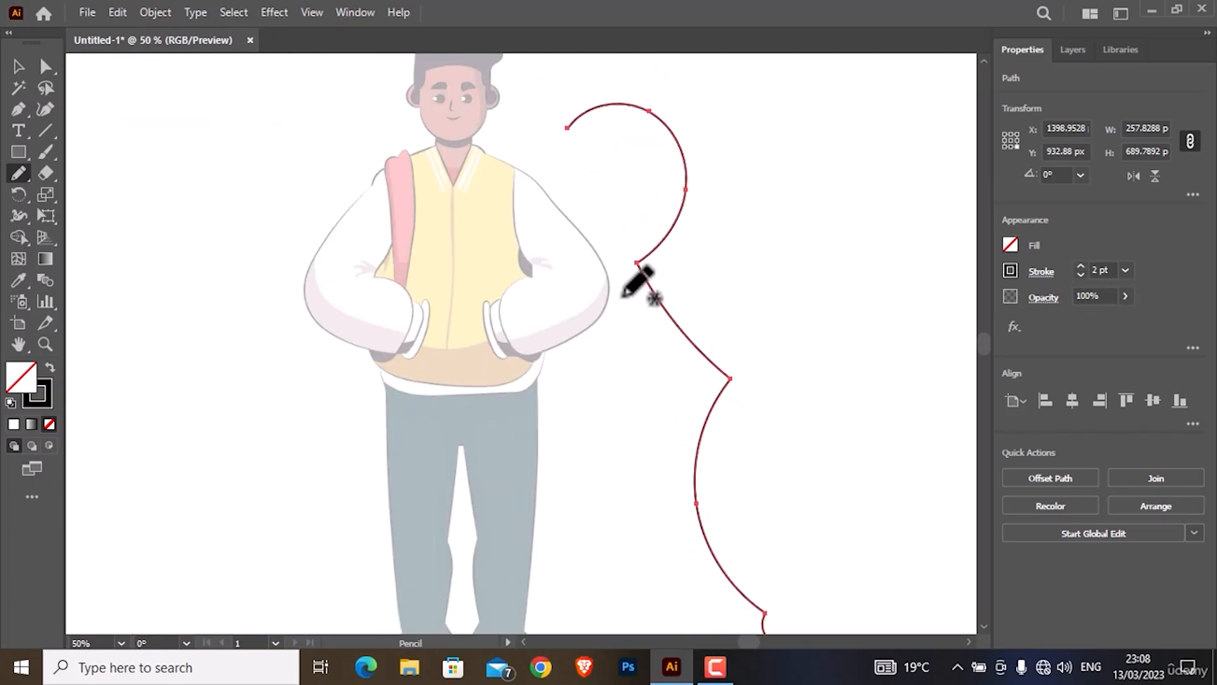
key("Delete")
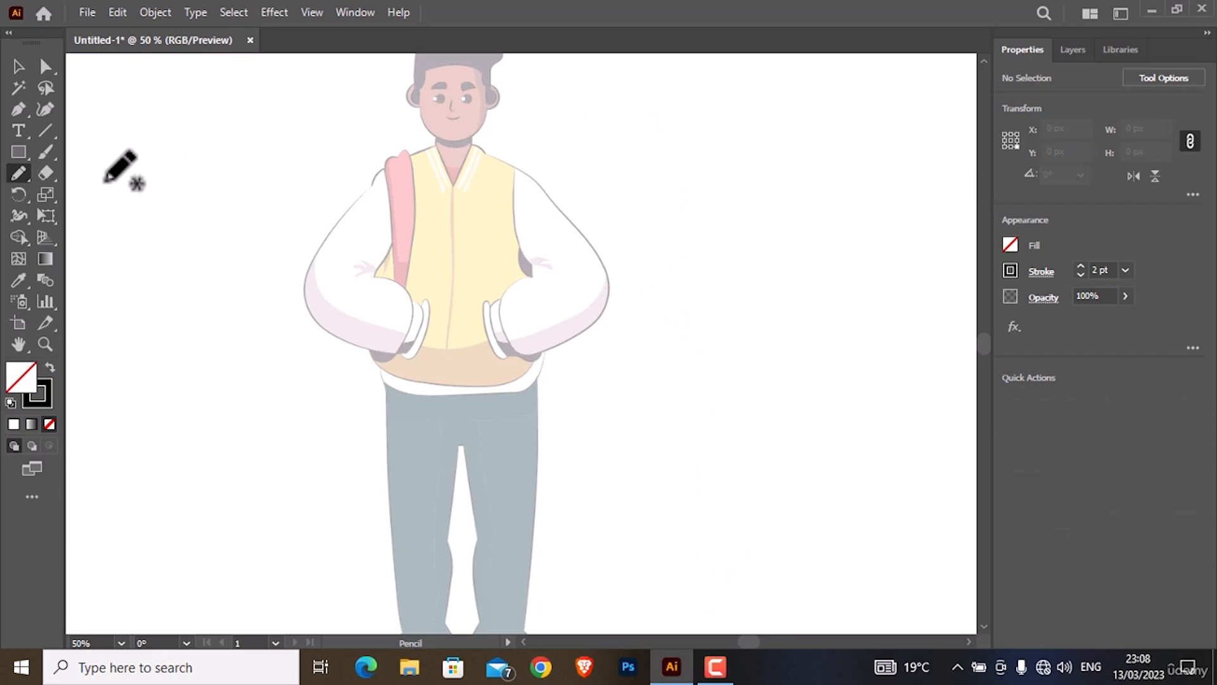
- Review the Pencil tool's fidelity, path-closing and path-editing options
double_click(15, 179)
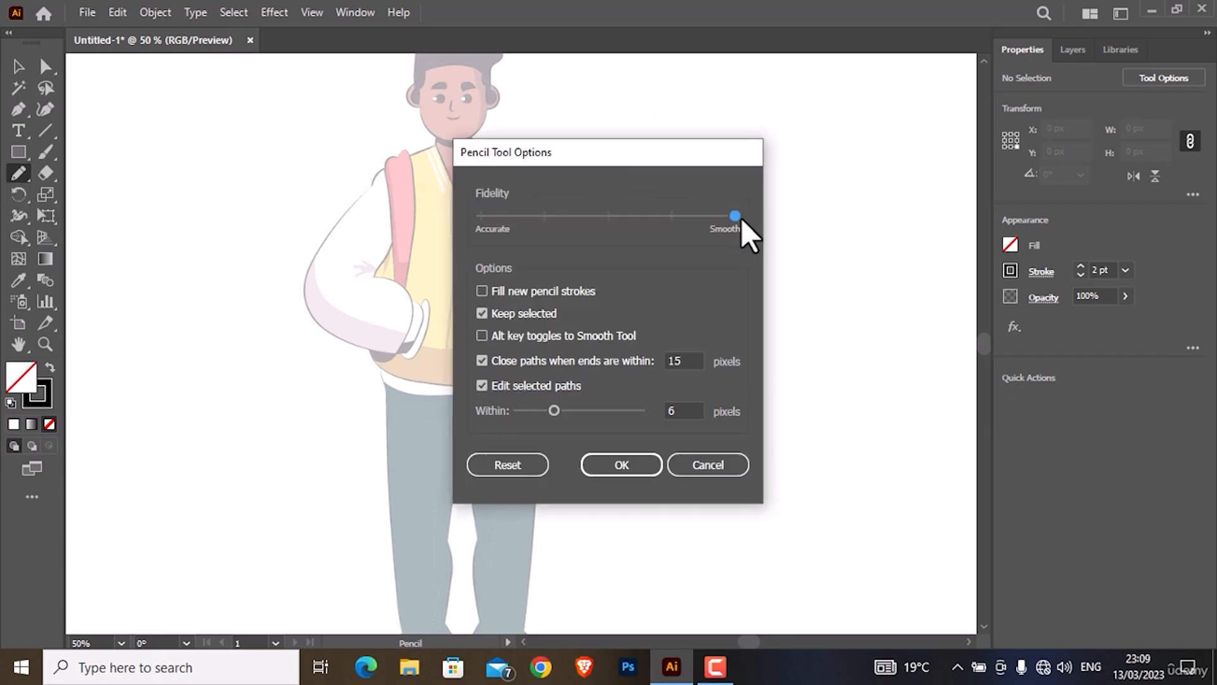
left_click(622, 463)
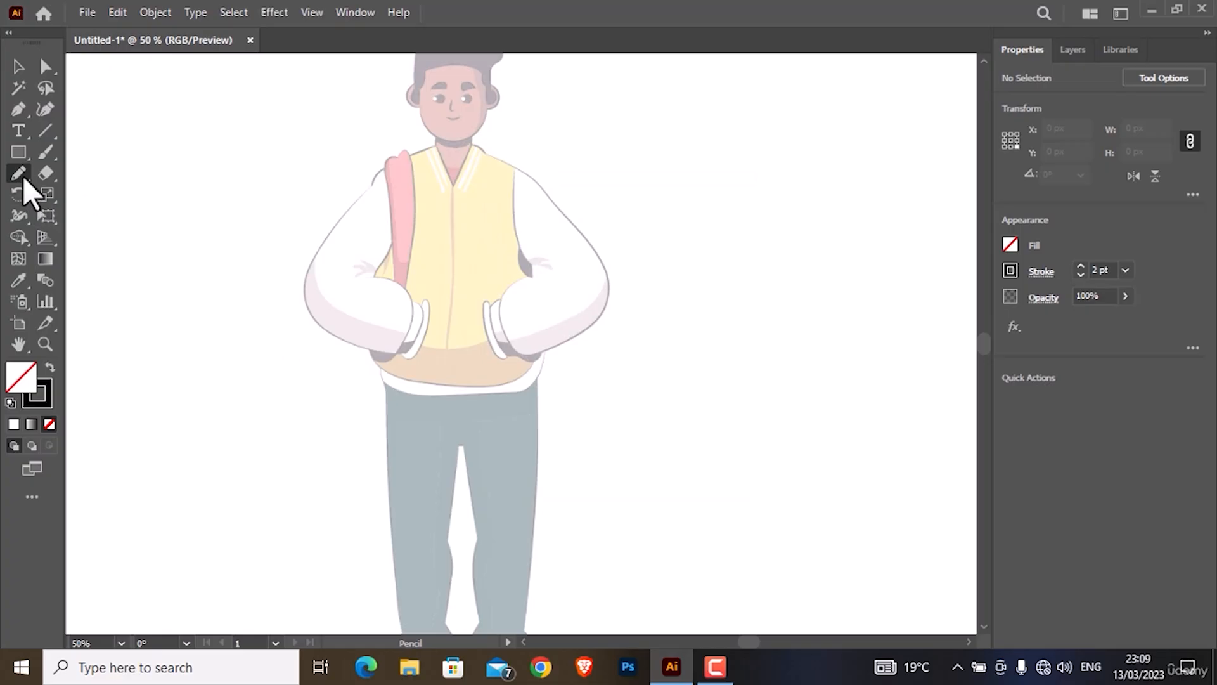
right_click(23, 177)
left_click(73, 190)
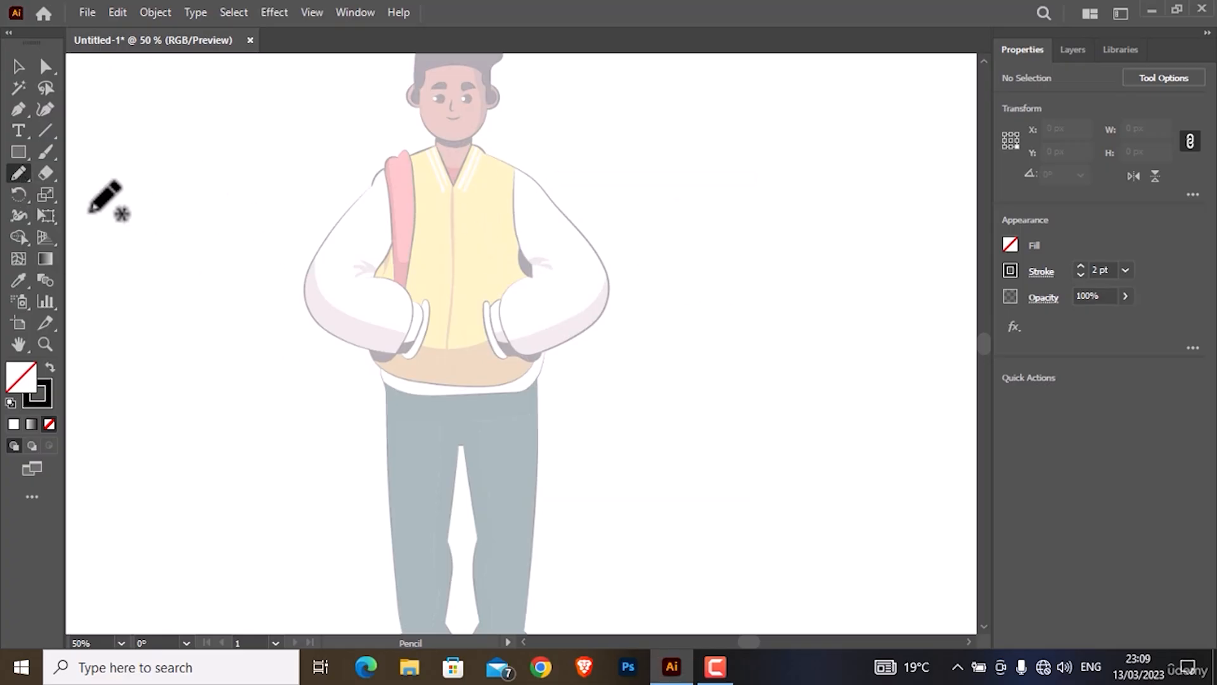
double_click(18, 173)
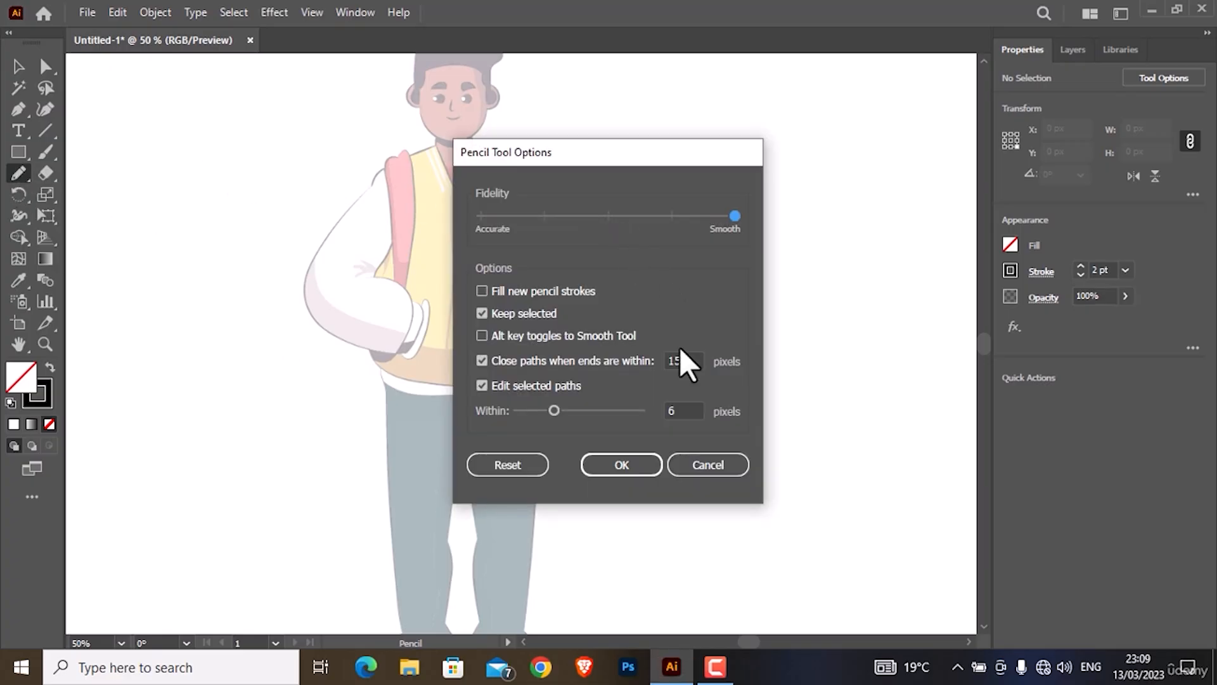
left_click(637, 465)
- Trace the face outline with the Pencil tool from one ear around the chin to the other ear
scroll(491, 311, "up", 3)
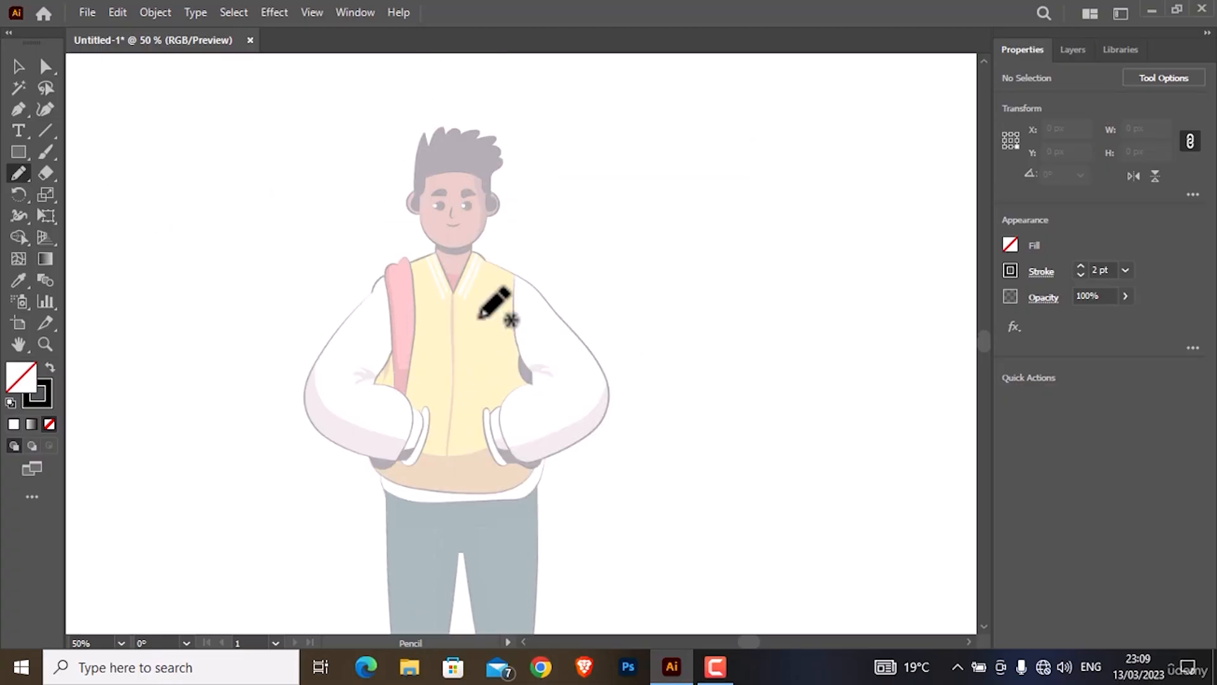
scroll(478, 314, "up", 2)
scroll(469, 304, "up", 5)
left_click_drag(453, 383, 625, 492)
scroll(754, 393, "down", 1)
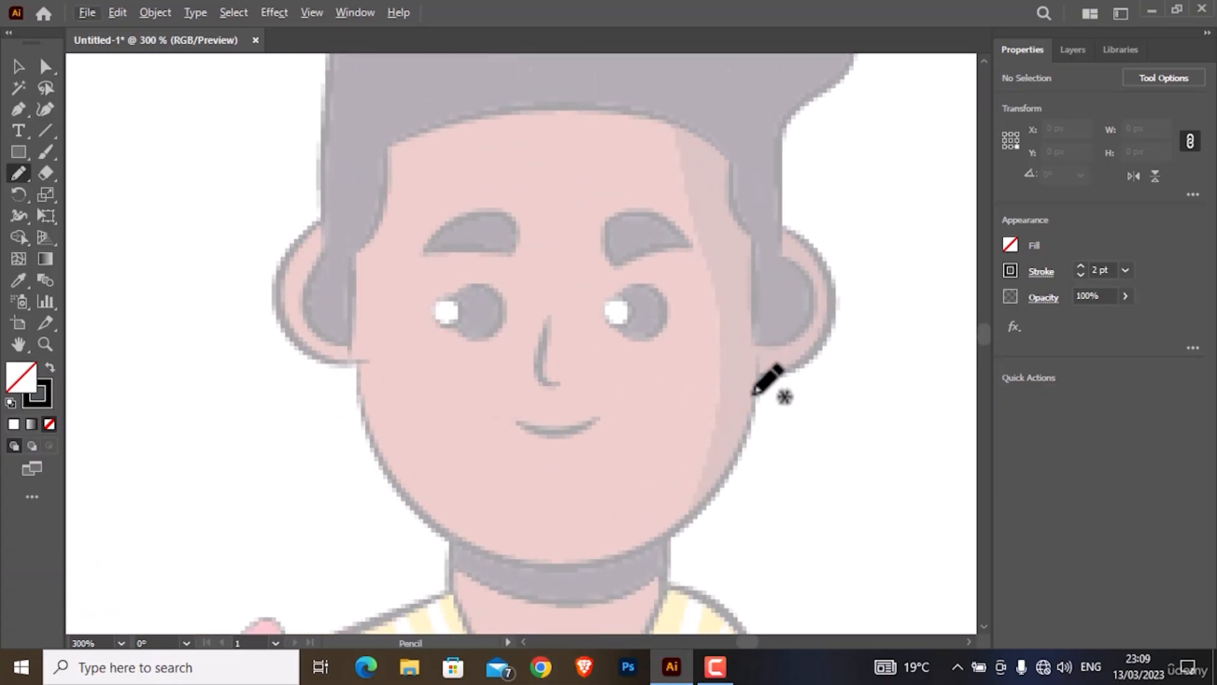
scroll(761, 387, "up", 4)
left_click_drag(543, 380, 712, 375)
scroll(712, 375, "down", 1)
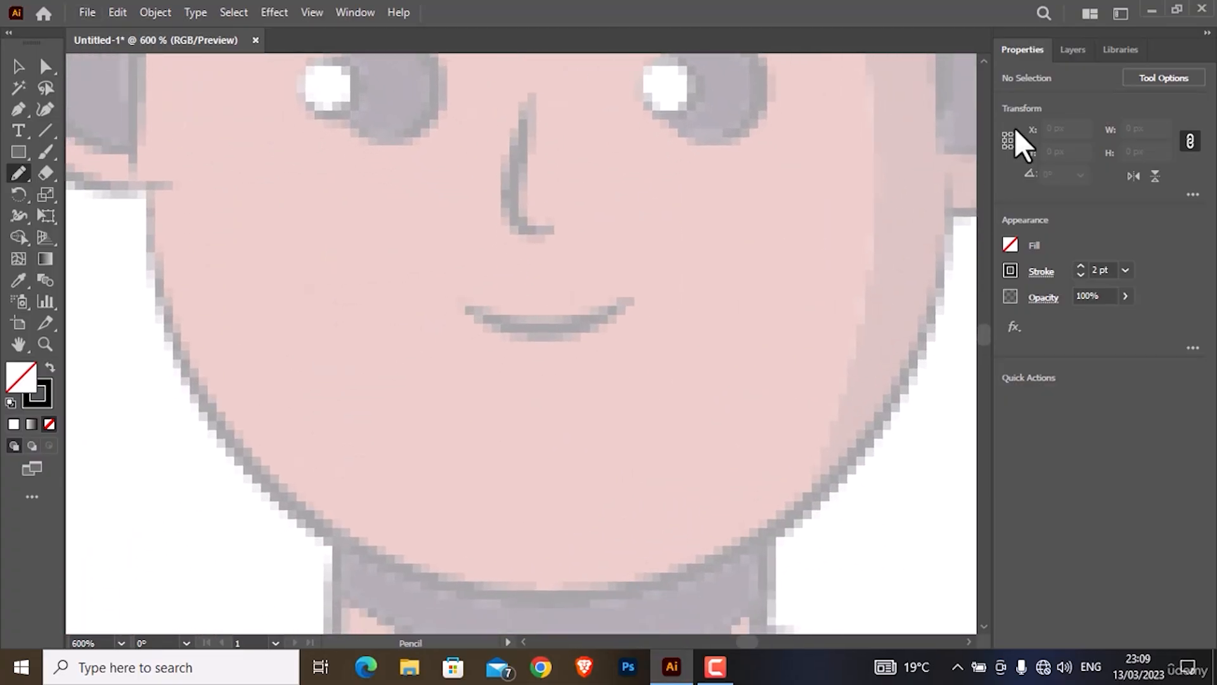
mouse_move(952, 172)
left_mouse_down()
mouse_move(933, 305)
mouse_move(855, 449)
mouse_move(691, 560)
mouse_move(621, 589)
mouse_move(542, 589)
mouse_move(460, 580)
mouse_move(301, 516)
mouse_move(237, 452)
mouse_move(178, 345)
mouse_move(149, 166)
left_mouse_up()
- Trace the outer and inner contours of the ear on the left of the face, the inner one about 21 by 33 px
mouse_move(318, 285)
left_mouse_down()
mouse_move(377, 406)
mouse_move(768, 625)
left_mouse_up()
mouse_move(640, 518)
left_mouse_down()
mouse_move(575, 526)
mouse_move(510, 498)
mouse_move(462, 440)
mouse_move(447, 382)
mouse_move(467, 306)
mouse_move(579, 214)
left_mouse_up()
mouse_move(576, 283)
left_mouse_down()
mouse_move(502, 367)
mouse_move(498, 424)
mouse_move(549, 477)
mouse_move(616, 484)
mouse_move(651, 468)
left_mouse_up()
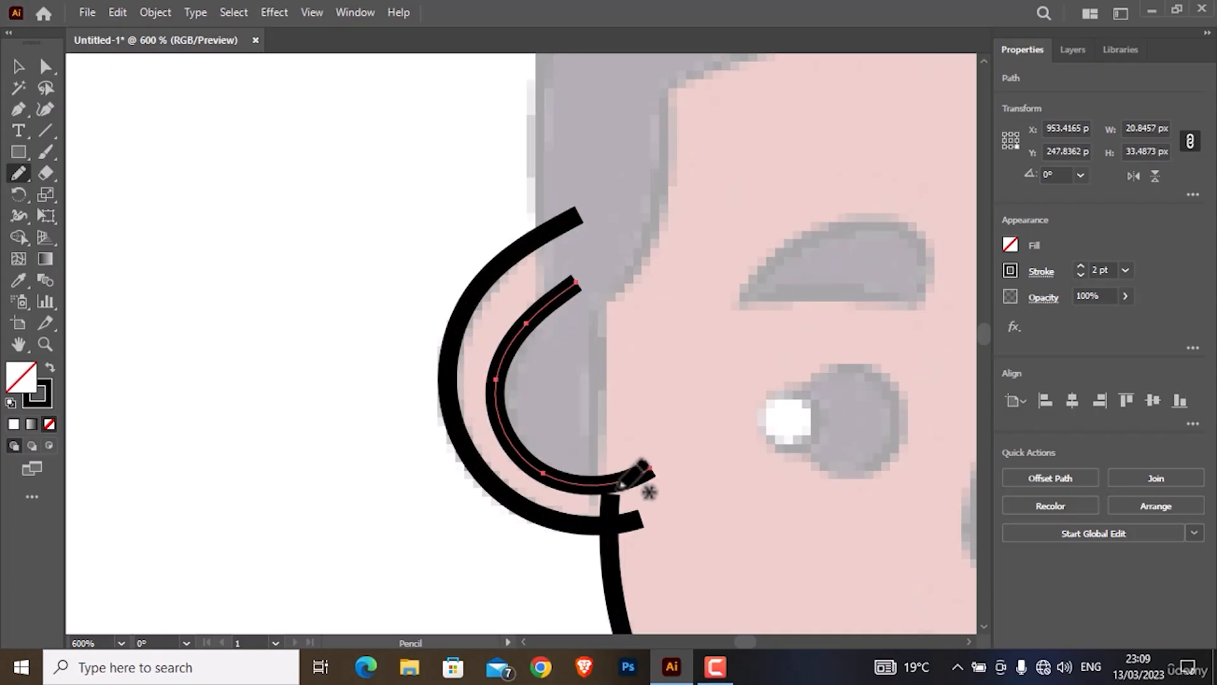
- Trace the face edge beside that ear, about 23 px high, and the curved sideburn line above it, about 10 by 30 px
left_click_drag(587, 504, 595, 299)
scroll(598, 336, "up", 3)
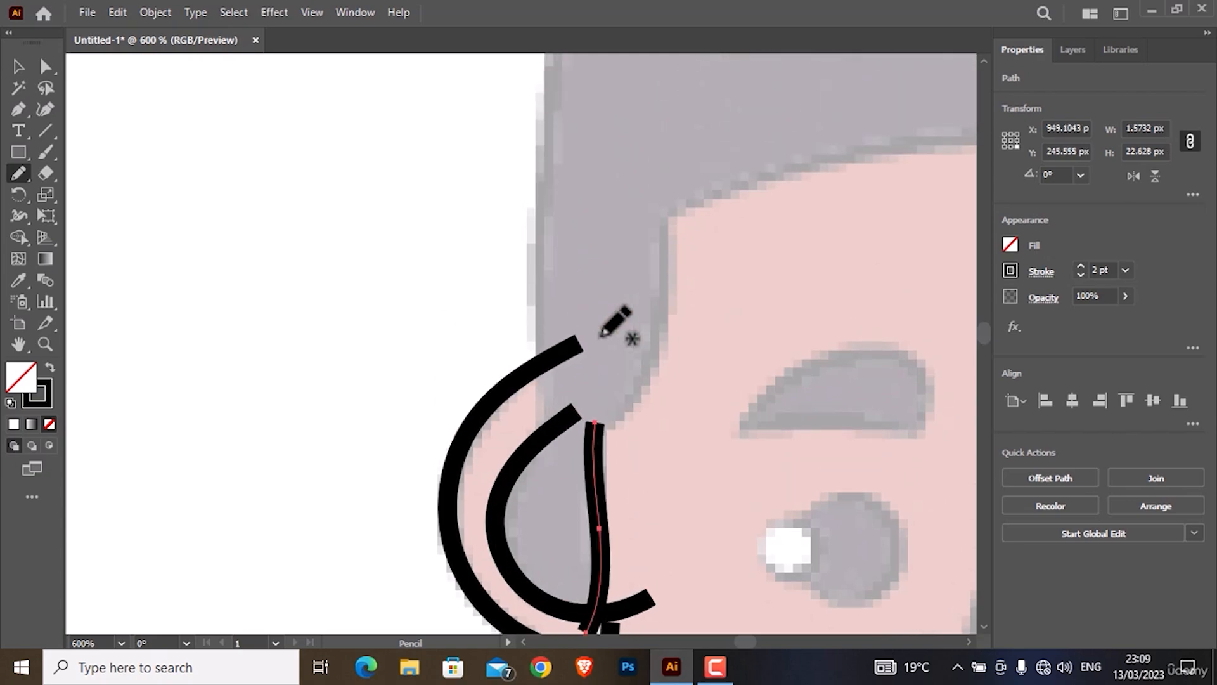
mouse_move(582, 467)
left_mouse_down()
mouse_move(656, 339)
mouse_move(669, 188)
left_mouse_up()
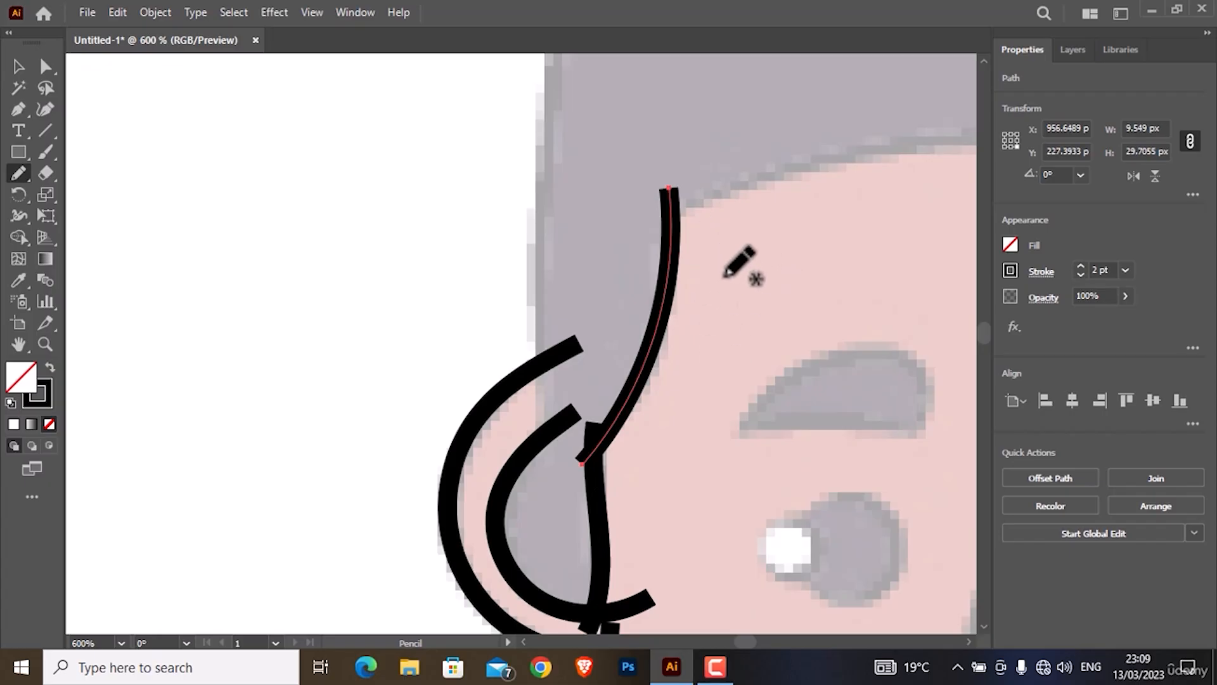
left_click_drag(739, 263, 533, 247)
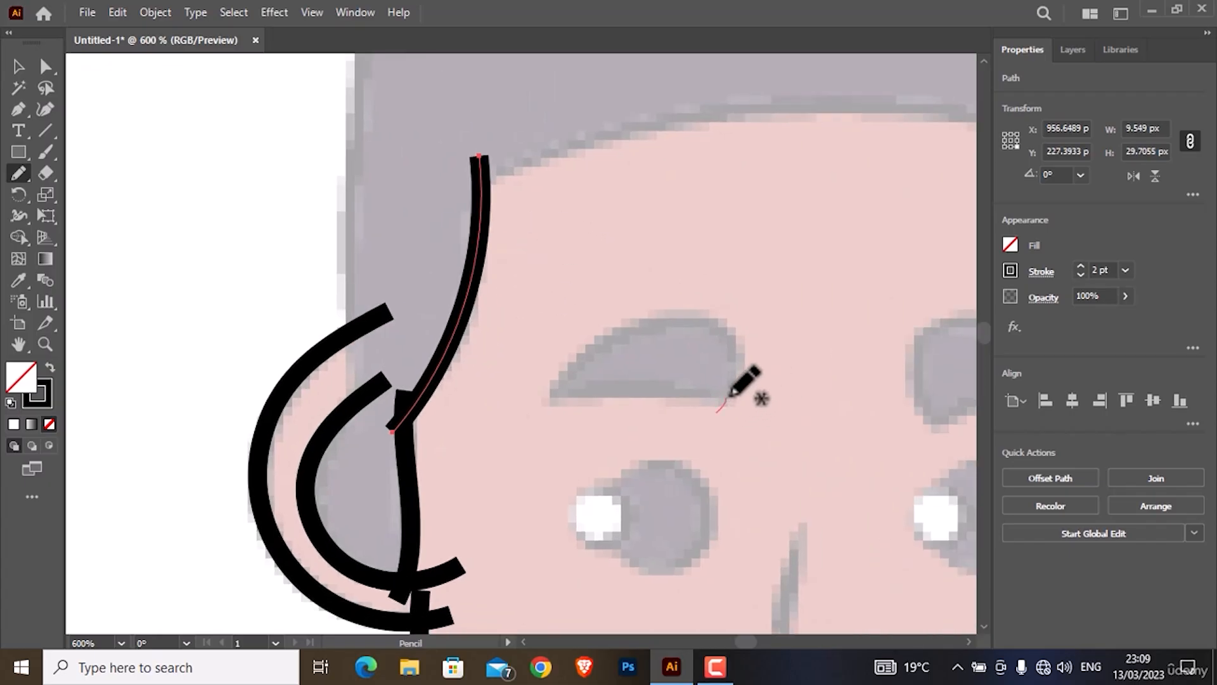
- Trace the side, curved upper edge and straight lower edge of the eyebrow on the left of the face
left_click_drag(718, 413, 696, 289)
left_click_drag(536, 418, 762, 344)
left_click_drag(754, 398, 498, 395)
- Set the stroke to 1 pt and trace the side, lower and upper edges of the eyebrow on the right of the face
left_click(1080, 274)
left_click_drag(873, 400, 527, 438)
mouse_move(591, 480)
left_mouse_down()
mouse_move(562, 408)
mouse_move(591, 330)
left_mouse_up()
left_click_drag(763, 454, 544, 400)
mouse_move(546, 476)
left_mouse_down()
mouse_move(763, 436)
mouse_move(789, 449)
left_mouse_up()
- Trace the round iris of the eye below that eyebrow and its small highlight, about 7 by 7 px
scroll(689, 369, "up", 1)
mouse_move(622, 586)
left_mouse_down()
mouse_move(720, 244)
mouse_move(728, 396)
mouse_move(658, 380)
left_mouse_up()
mouse_move(630, 279)
left_mouse_down()
mouse_move(685, 347)
mouse_move(602, 330)
left_mouse_up()
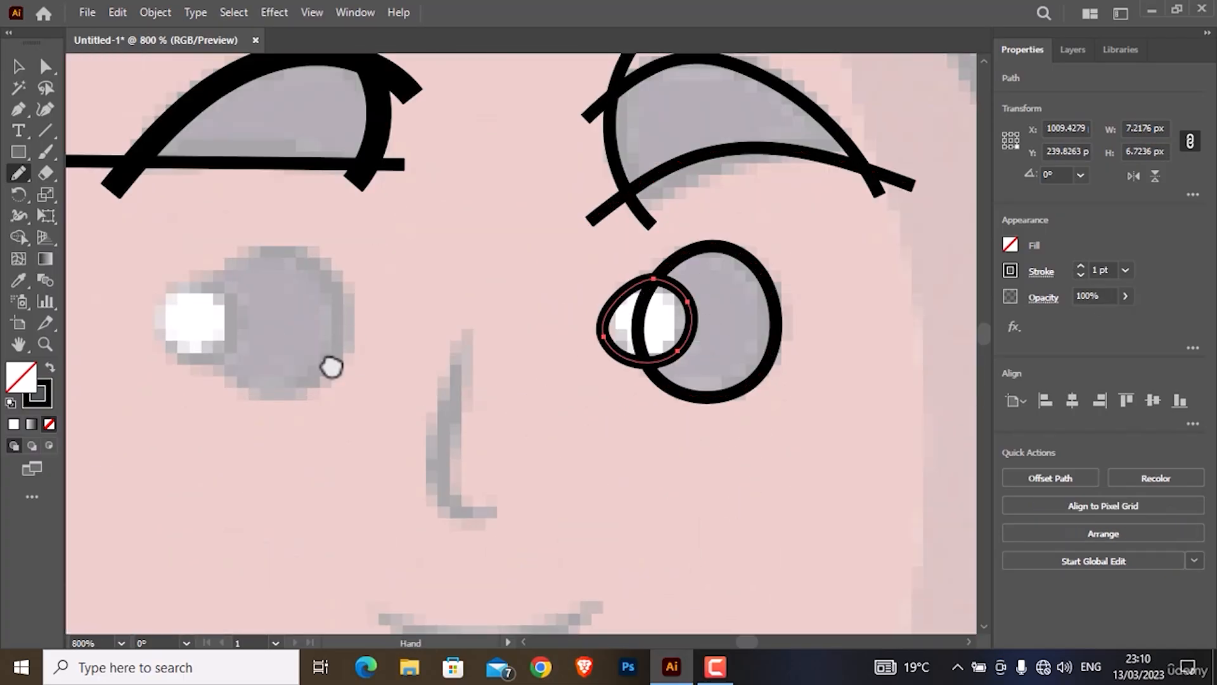
- Trace the round iris and the small highlight of the eye on the left of the face
left_click_drag(331, 366, 538, 436)
mouse_move(414, 366)
left_mouse_down()
mouse_move(538, 352)
mouse_move(519, 461)
mouse_move(408, 413)
mouse_move(415, 368)
left_mouse_up()
mouse_move(437, 371)
left_mouse_down()
mouse_move(427, 356)
mouse_move(440, 407)
mouse_move(438, 373)
left_mouse_up()
- Trace the curved nose line and the smiling mouth line
mouse_move(642, 406)
left_mouse_down()
mouse_move(642, 256)
mouse_move(685, 436)
mouse_move(708, 421)
left_mouse_up()
mouse_move(800, 530)
left_mouse_down()
mouse_move(742, 439)
mouse_move(527, 436)
left_mouse_up()
- Trace the curved hairline across the forehead from one temple to the other
left_click_drag(640, 96, 643, 570)
left_click_drag(725, 337, 625, 336)
mouse_move(170, 320)
left_mouse_down()
mouse_move(634, 227)
mouse_move(926, 376)
left_mouse_up()
scroll(902, 420, "up", 1)
scroll(902, 421, "right", 7)
scroll(902, 420, "down", 1)
mouse_move(426, 214)
left_mouse_down()
mouse_move(409, 259)
mouse_move(498, 457)
left_mouse_up()
scroll(479, 290, "down", 2)
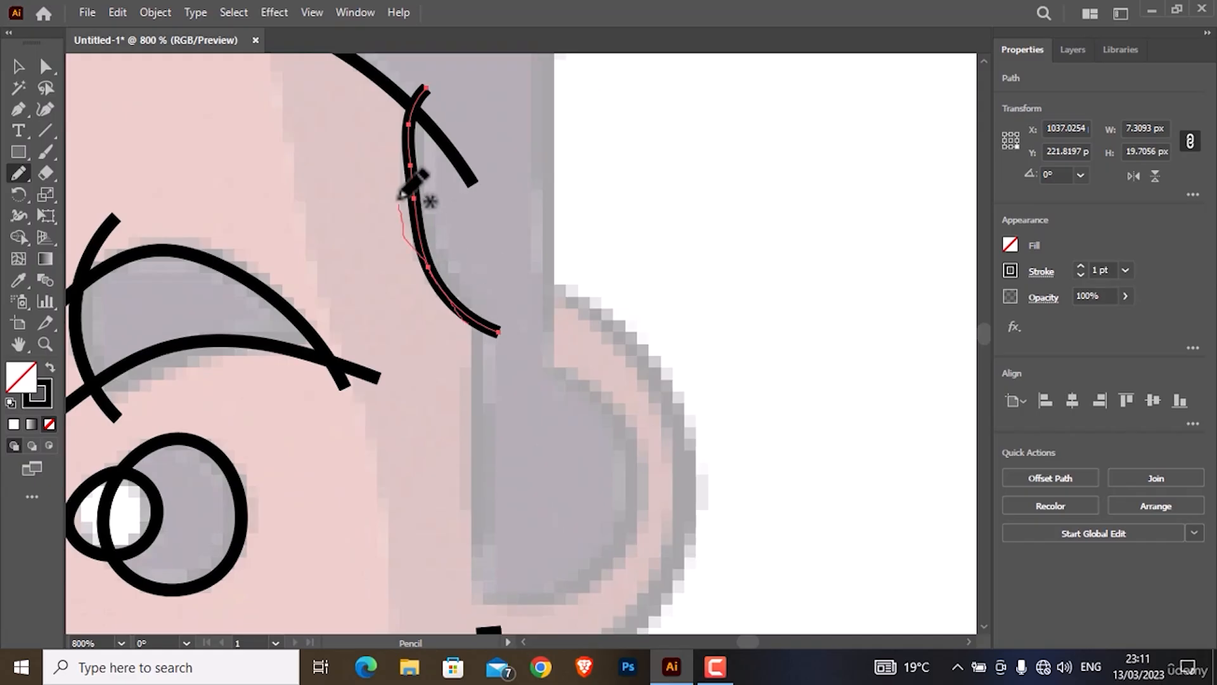
left_click_drag(399, 200, 418, 136)
key("ctrl+z")
key("ctrl+z")
- Trace the sideburn curve on the right of the face, about 9 by 20 px, and the straight face edge beside the ear
left_click_drag(420, 214, 526, 350)
scroll(408, 340, "down", 8)
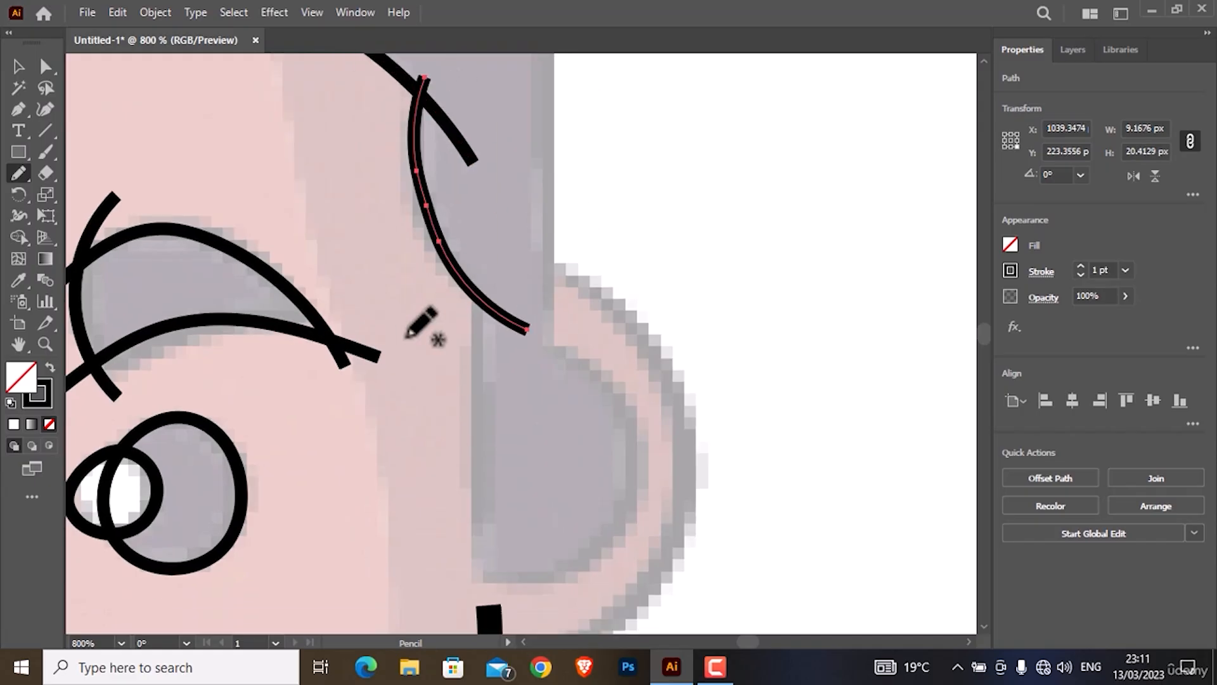
left_click_drag(476, 118, 480, 436)
- Trace the inner contour, about 16 by 20 px, and the outer contour of the ear on the right of the face
left_click_drag(446, 412, 504, 431)
left_click_drag(634, 290, 526, 181)
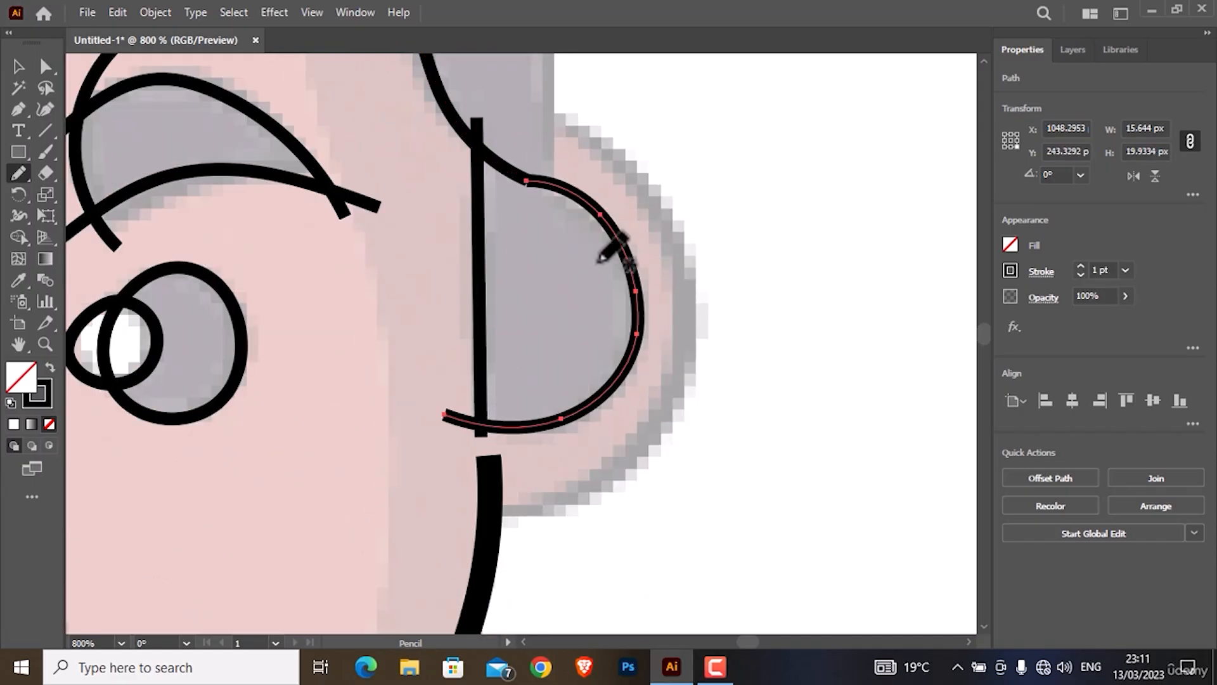
mouse_move(605, 156)
left_mouse_down()
mouse_move(679, 281)
mouse_move(664, 406)
left_mouse_up()
left_click_drag(461, 514, 460, 515)
- Trace the hair outline from the ear on the right upward along the rounded spikes to the top of the head
scroll(495, 507, "up", 10)
left_click_drag(556, 588, 543, 172)
scroll(483, 416, "up", 5)
mouse_move(521, 462)
left_mouse_down()
mouse_move(664, 284)
mouse_move(742, 152)
mouse_move(590, 152)
left_mouse_up()
scroll(634, 444, "up", 5)
mouse_move(636, 445)
left_mouse_down()
mouse_move(682, 405)
mouse_move(541, 258)
mouse_move(493, 287)
left_mouse_up()
mouse_move(544, 269)
left_mouse_down()
mouse_move(622, 95)
mouse_move(280, 158)
left_mouse_up()
scroll(292, 188, "up", 5)
mouse_move(305, 379)
left_mouse_down()
mouse_move(333, 333)
mouse_move(130, 231)
mouse_move(56, 283)
left_mouse_up()
- Trace the remaining hair spikes on the left of the head and the outer hair edge down to the ear
scroll(147, 322, "left", 10)
mouse_move(436, 173)
left_mouse_down()
mouse_move(242, 340)
mouse_move(550, 396)
left_mouse_up()
mouse_move(576, 376)
left_mouse_down()
mouse_move(559, 254)
mouse_move(459, 239)
mouse_move(359, 430)
mouse_move(302, 574)
left_mouse_up()
mouse_move(333, 538)
left_mouse_down()
mouse_move(305, 403)
mouse_move(166, 478)
mouse_move(159, 501)
left_mouse_up()
scroll(366, 155, "down", 5)
left_click_drag(331, 358, 312, 461)
scroll(333, 277, "down", 5)
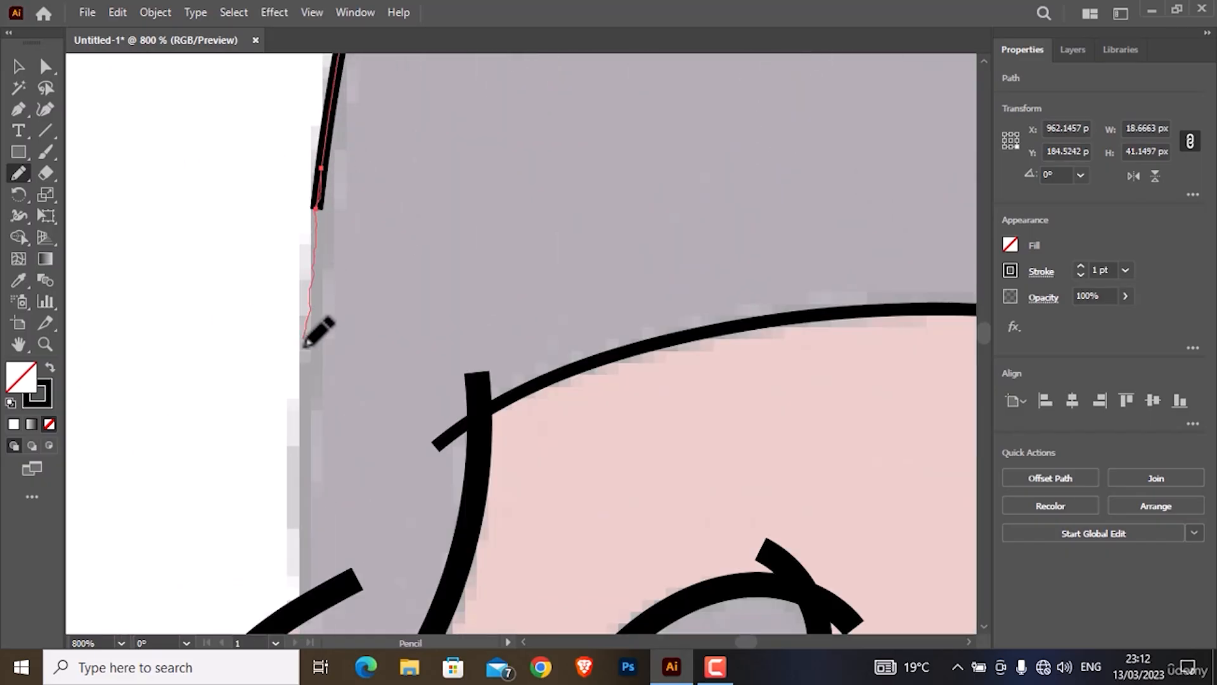
left_click_drag(309, 644, 310, 650)
scroll(393, 456, "down", 5)
- Select all traced lines, give them a uniform 1 pt stroke and deselect them
scroll(444, 435, "down", 2)
key("ctrl+a")
left_click(1080, 274)
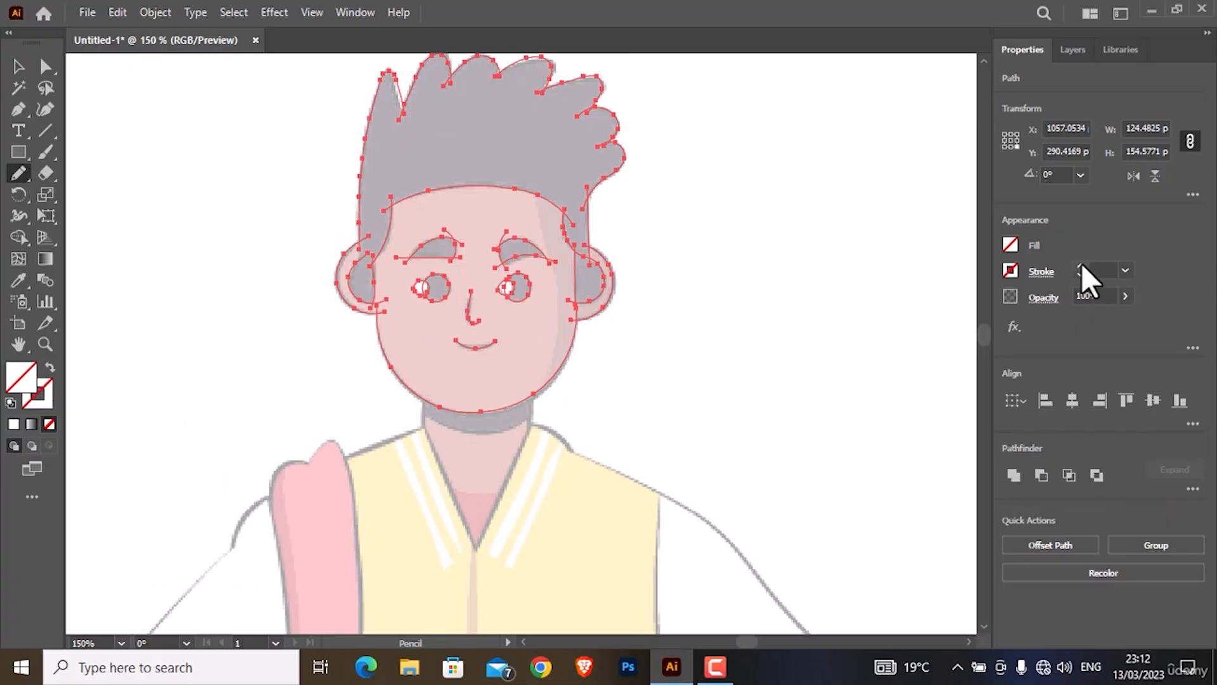
left_click(1081, 265)
left_click(657, 409, "ctrl")
- Trace both sides of the neck, about 17 px high on the left, and the two edges of the V-neck collar
scroll(469, 345, "down", 3)
scroll(461, 333, "up", 3)
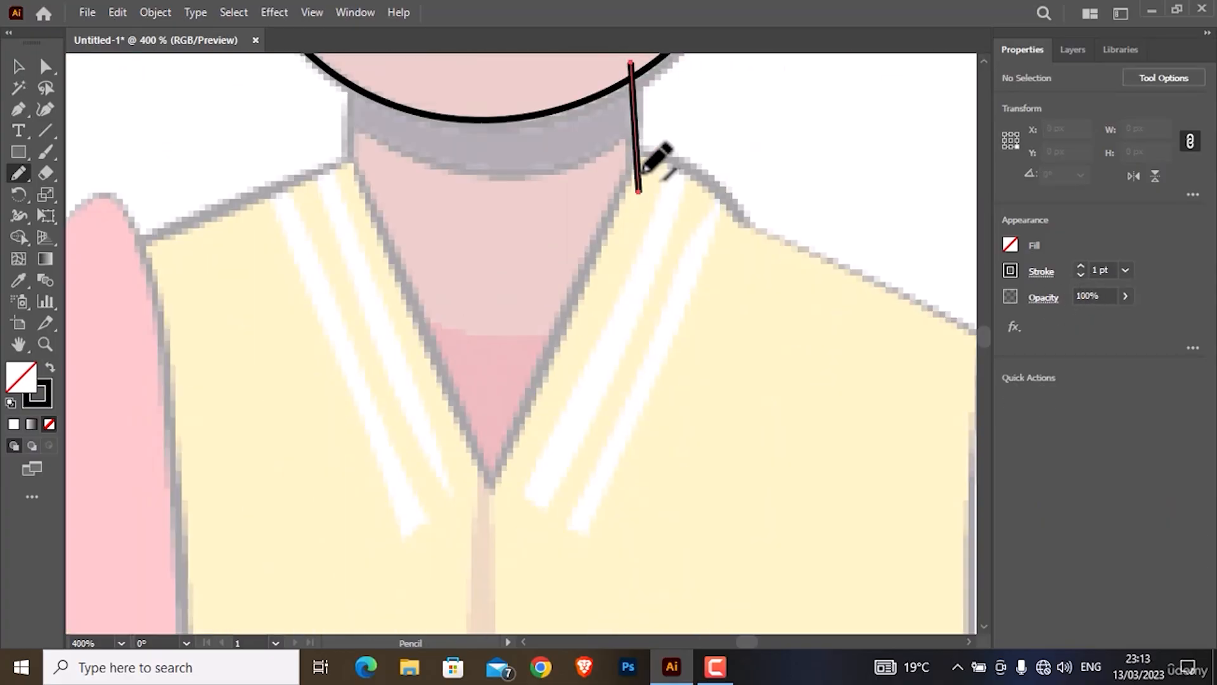
mouse_move(646, 140)
left_mouse_down()
mouse_move(478, 505)
mouse_move(343, 146)
left_mouse_up()
left_click_drag(347, 83, 343, 187)
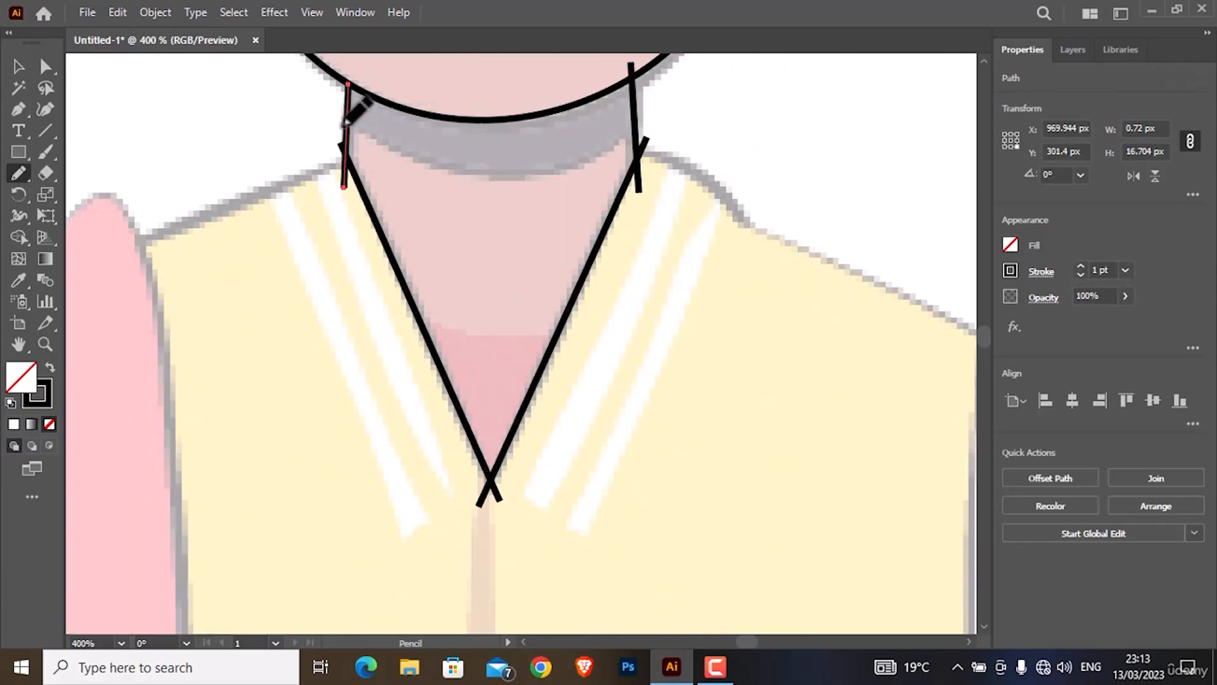
- Trace the curved edge of the chin shadow on the neck and the undershirt's neckline inside the V
left_click_drag(523, 177, 661, 110)
left_click_drag(587, 318, 392, 305)
- Trace the shoulder line next to the bag strap and the curved collar edge at the opposite shoulder
scroll(361, 160, "up", 1)
mouse_move(361, 160)
left_mouse_down()
mouse_move(648, 102)
mouse_move(283, 241)
left_mouse_up()
left_click_drag(973, 311, 301, 348)
mouse_move(389, 122)
left_mouse_down()
mouse_move(492, 176)
mouse_move(578, 284)
left_mouse_up()
- Trace the right sleeve from the shoulder line, about 55 by 27 px, around the elbow and cuff opening to the inner elbow crease
left_click_drag(592, 311, 248, 302)
mouse_move(188, 228)
left_mouse_down()
mouse_move(412, 319)
mouse_move(698, 465)
left_mouse_up()
scroll(698, 464, "down", 3)
mouse_move(707, 467)
left_mouse_down()
mouse_move(467, 282)
mouse_move(425, 235)
left_mouse_up()
left_click_drag(413, 232, 447, 255)
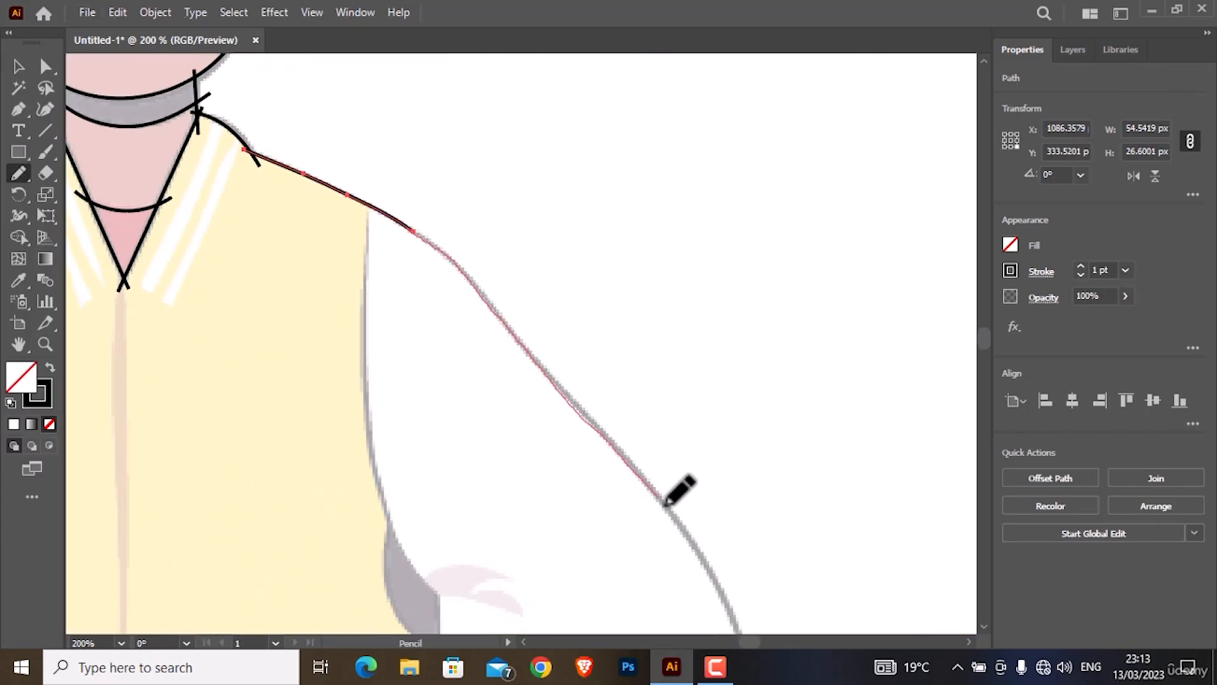
left_click_drag(664, 505, 705, 566)
scroll(705, 564, "down", 9)
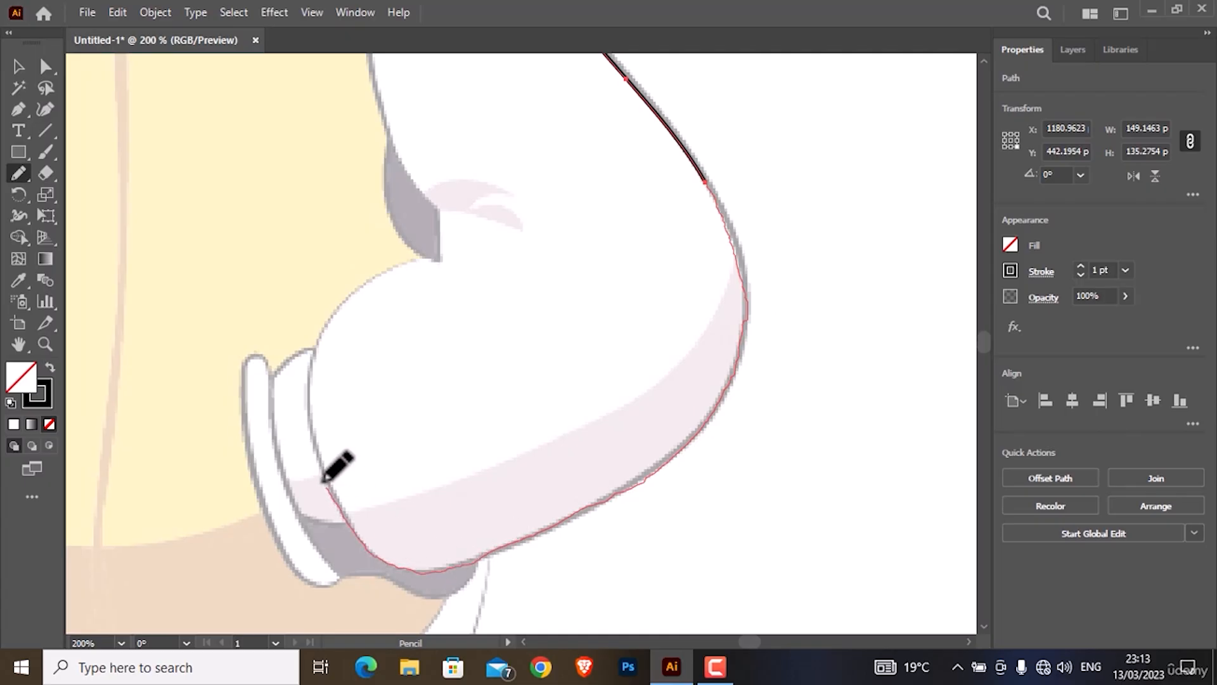
left_click_drag(383, 274, 475, 261)
- Trace the short crease at that inner elbow and the curved inner arm edge, then extend the edge up to the shoulder line
scroll(479, 269, "up", 4)
left_click_drag(437, 447, 442, 333)
left_click_drag(459, 390, 373, 169)
scroll(386, 241, "up", 5)
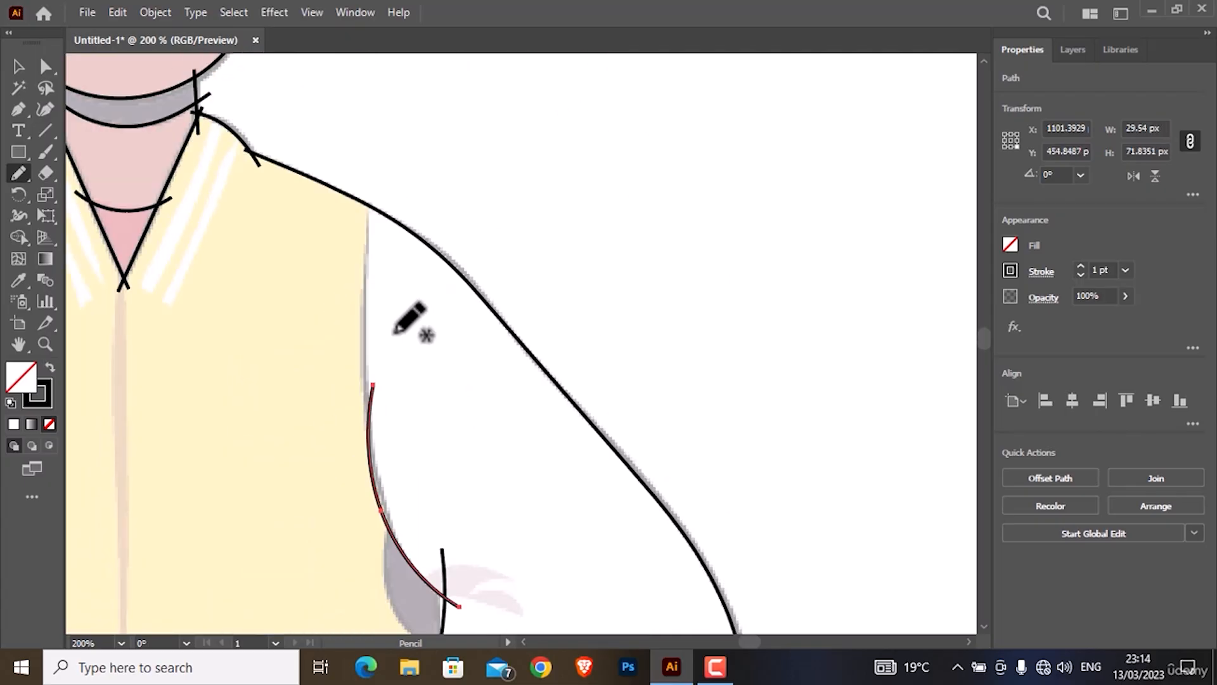
left_click_drag(365, 212, 370, 182)
- Trace the curved outer edge of the dark shading between the jacket body and the inner elbow
scroll(393, 273, "down", 6)
left_click_drag(423, 395, 394, 274)
key("ctrl+z")
mouse_move(451, 416)
left_mouse_down()
mouse_move(389, 358)
mouse_move(395, 273)
left_mouse_up()
scroll(317, 380, "down", 4)
scroll(308, 393, "down", 2)
scroll(308, 393, "up", 1)
mouse_move(387, 145)
left_mouse_down()
mouse_move(292, 233)
mouse_move(446, 395)
left_mouse_up()
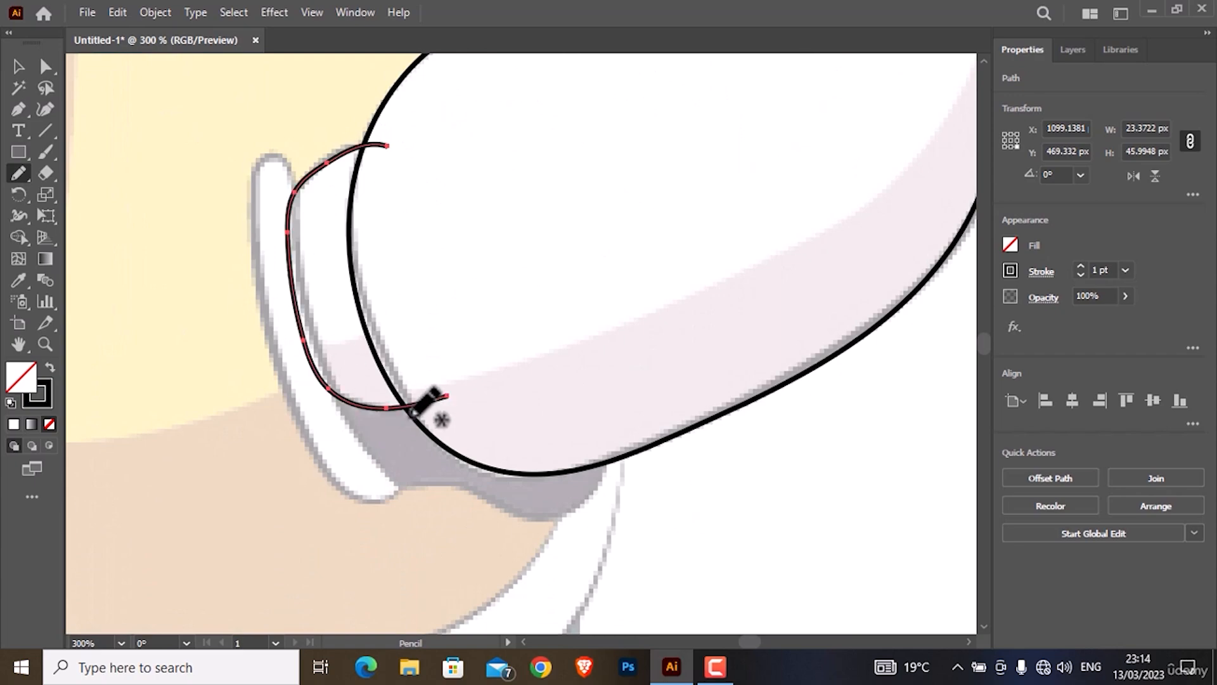
left_click_drag(372, 469, 374, 470)
key("ctrl+z")
key("ctrl+z")
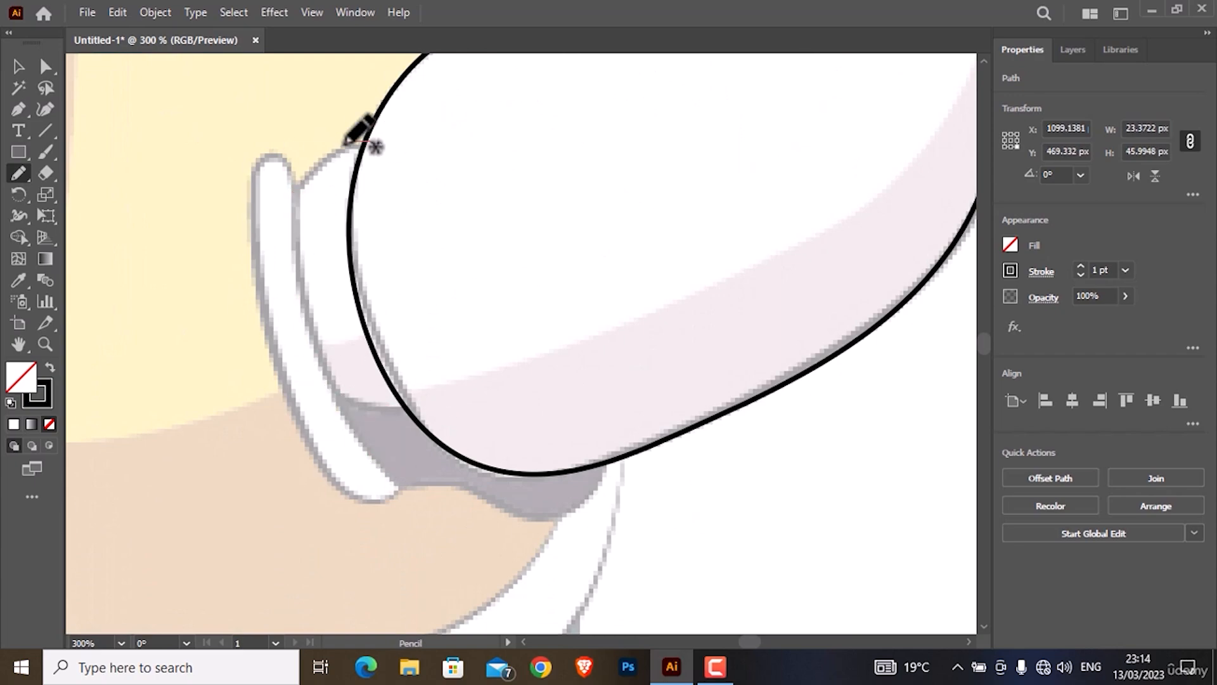
- Trace the right sleeve's cuff: its outline around the dark shading, the outer rim, and the cross curve about 28 by 15 px
mouse_move(380, 142)
left_mouse_down()
mouse_move(324, 362)
mouse_move(516, 518)
mouse_move(608, 423)
left_mouse_up()
mouse_move(413, 470)
left_mouse_down()
mouse_move(336, 480)
mouse_move(270, 324)
left_mouse_up()
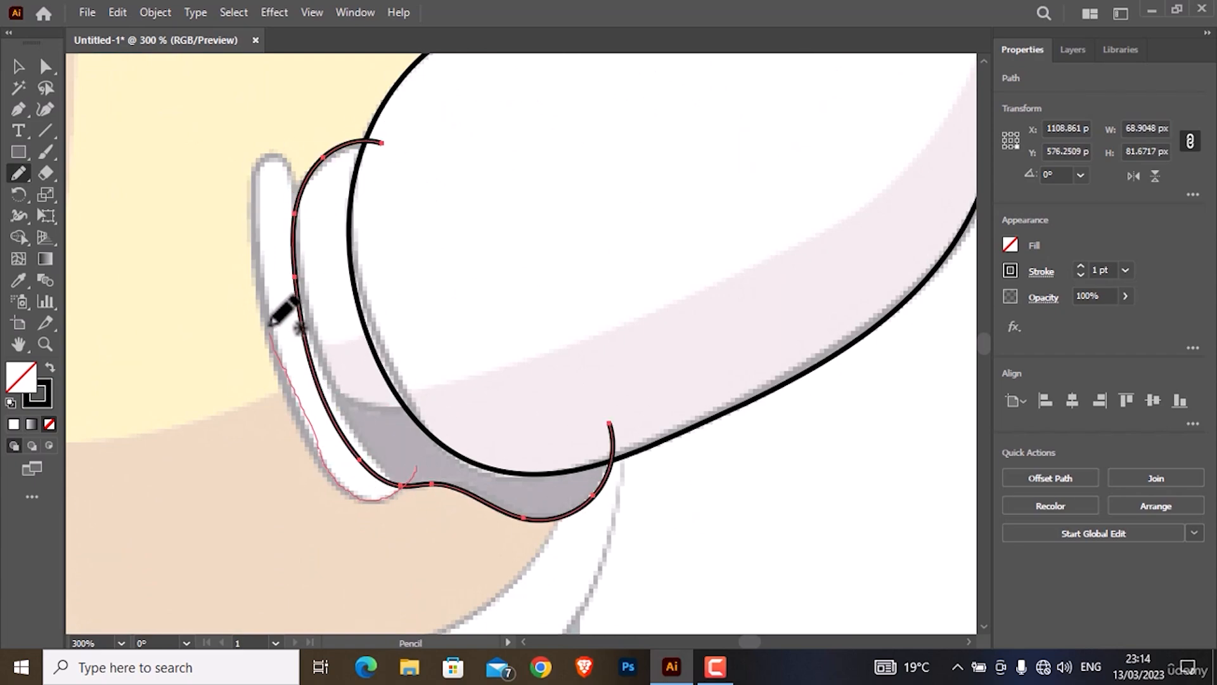
left_click_drag(302, 176, 305, 219)
mouse_move(530, 624)
left_mouse_down()
mouse_move(562, 421)
mouse_move(951, 624)
left_mouse_up()
left_click_drag(849, 411, 720, 342)
- Trace the jacket hem band's upper edge, about 216 by 56 px, and lower edge, about 215 by 64 px
scroll(704, 368, "down", 2)
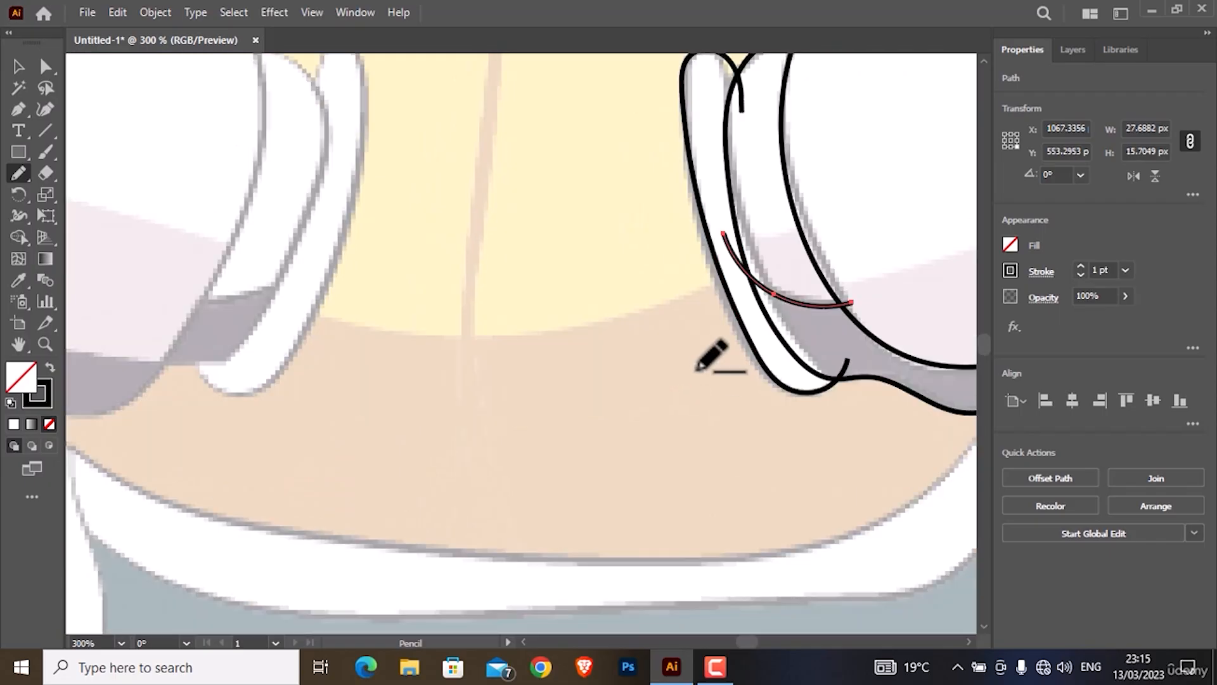
scroll(705, 363, "down", 1)
left_click_drag(895, 382, 829, 466)
mouse_move(559, 497)
left_mouse_down()
mouse_move(394, 472)
mouse_move(271, 416)
mouse_move(223, 325)
left_mouse_up()
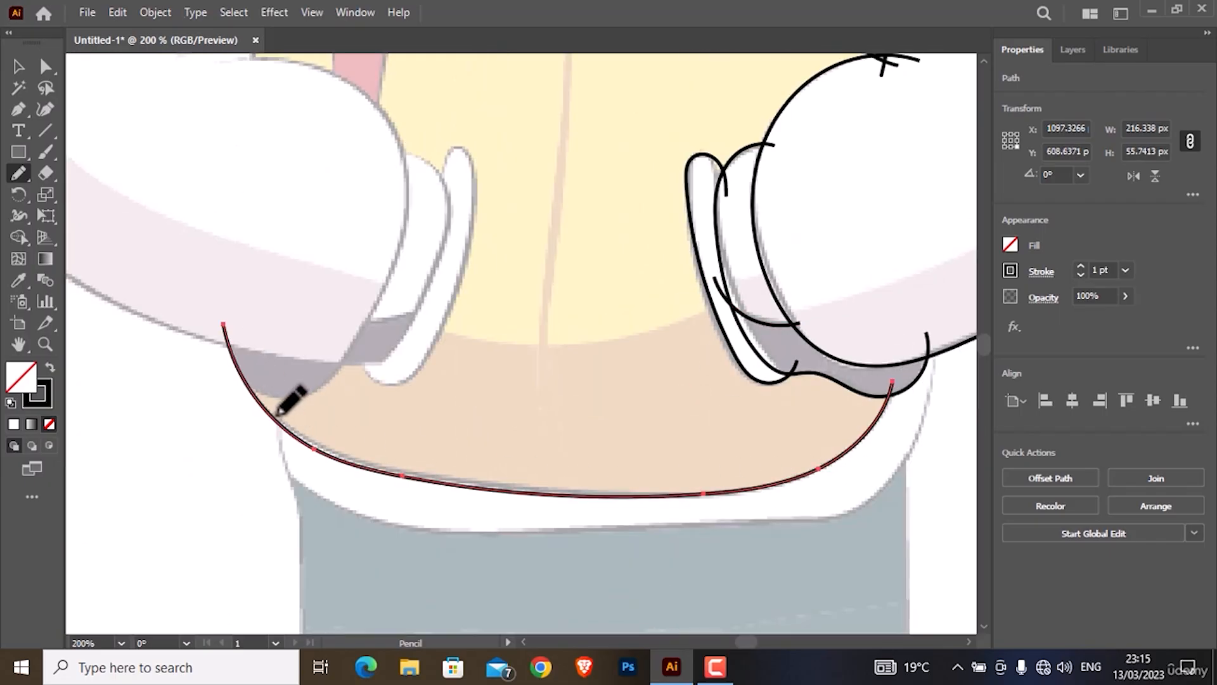
mouse_move(276, 423)
left_mouse_down()
mouse_move(300, 481)
mouse_move(417, 529)
mouse_move(729, 524)
left_mouse_up()
left_click_drag(927, 438, 936, 332)
- Trace the bag strap's pointed top and its long edge along the jacket down to the forearm, about 26 by 187 px
scroll(293, 495, "up", 6)
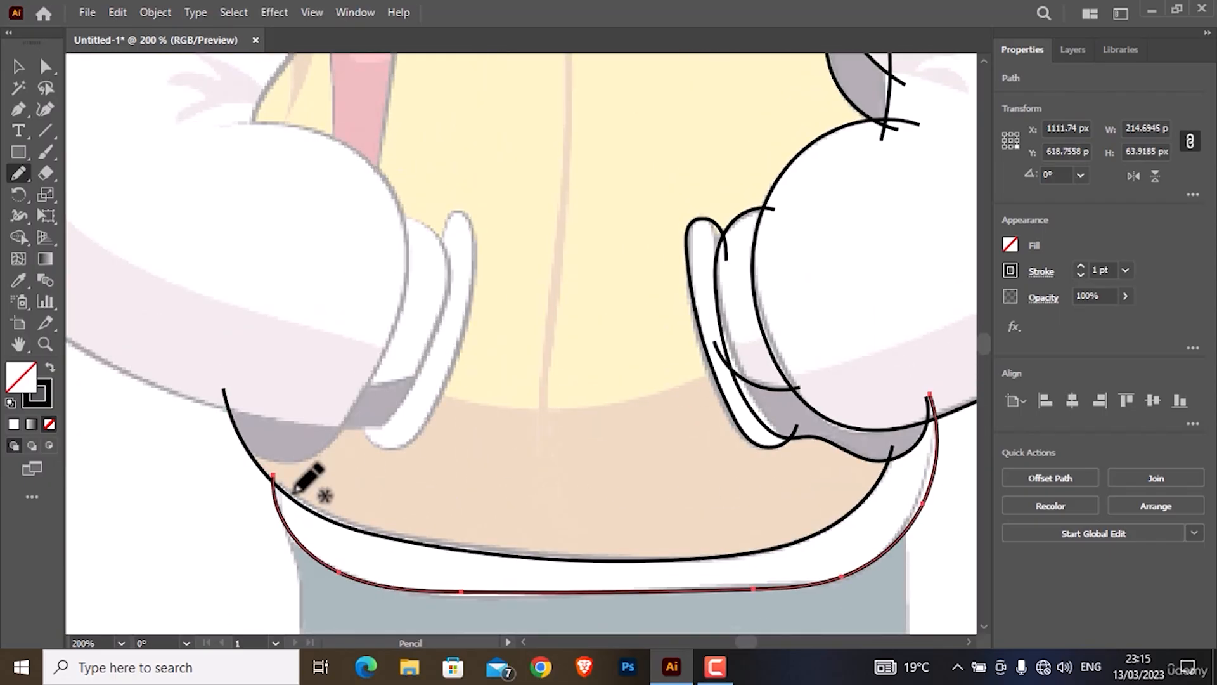
scroll(570, 317, "left", 4)
scroll(611, 279, "up", 3)
scroll(606, 199, "up", 3)
mouse_move(506, 240)
left_mouse_down()
mouse_move(618, 102)
mouse_move(733, 522)
left_mouse_up()
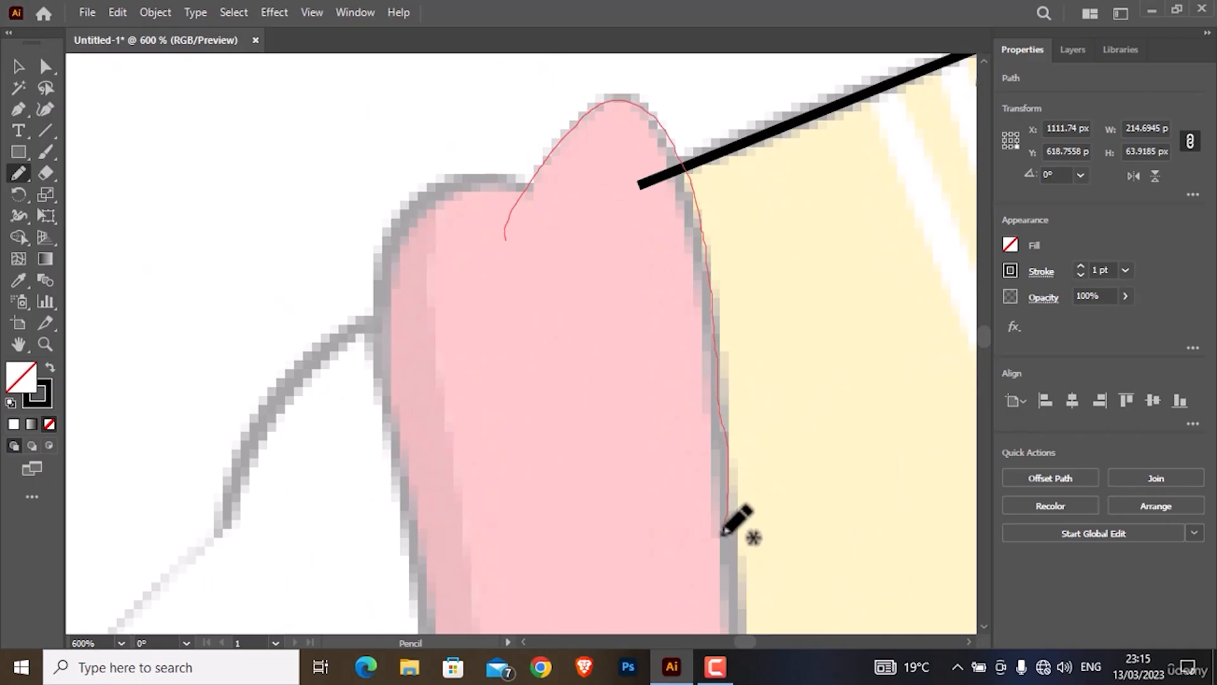
scroll(723, 317, "down", 3)
left_click_drag(689, 630, 683, 521)
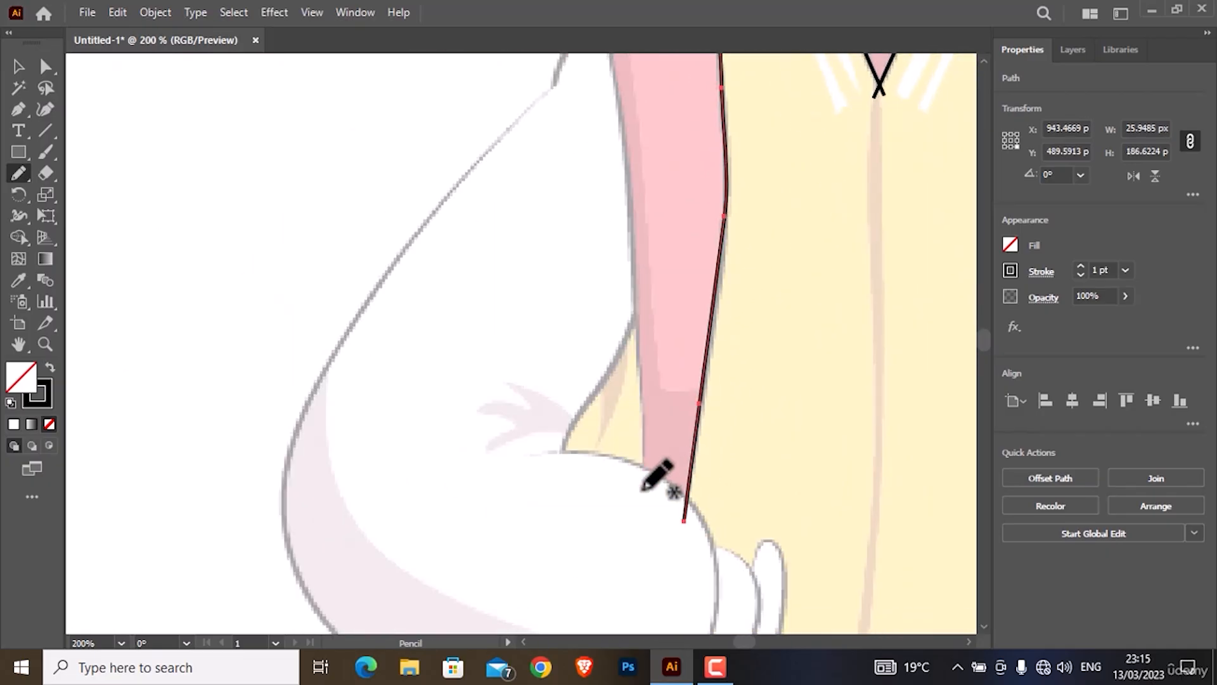
- Trace the bag strap's other long edge beside the arm, from the forearm up over its rounded top
left_click_drag(638, 292, 638, 293)
scroll(637, 293, "up", 1)
scroll(642, 406, "up", 4)
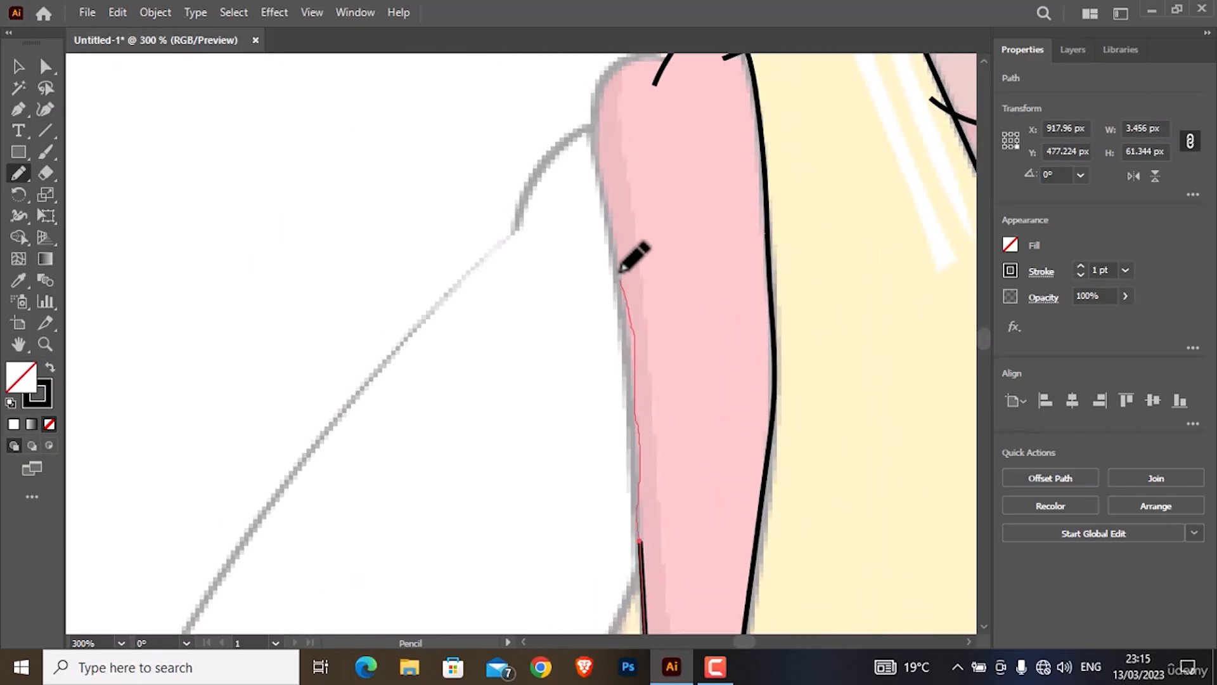
left_click_drag(698, 87, 700, 90)
- Trace the left forearm edge from the dark shading up to the inner elbow, and the inner arm edge up to the strap
scroll(723, 286, "down", 12)
left_click_drag(467, 452, 579, 488)
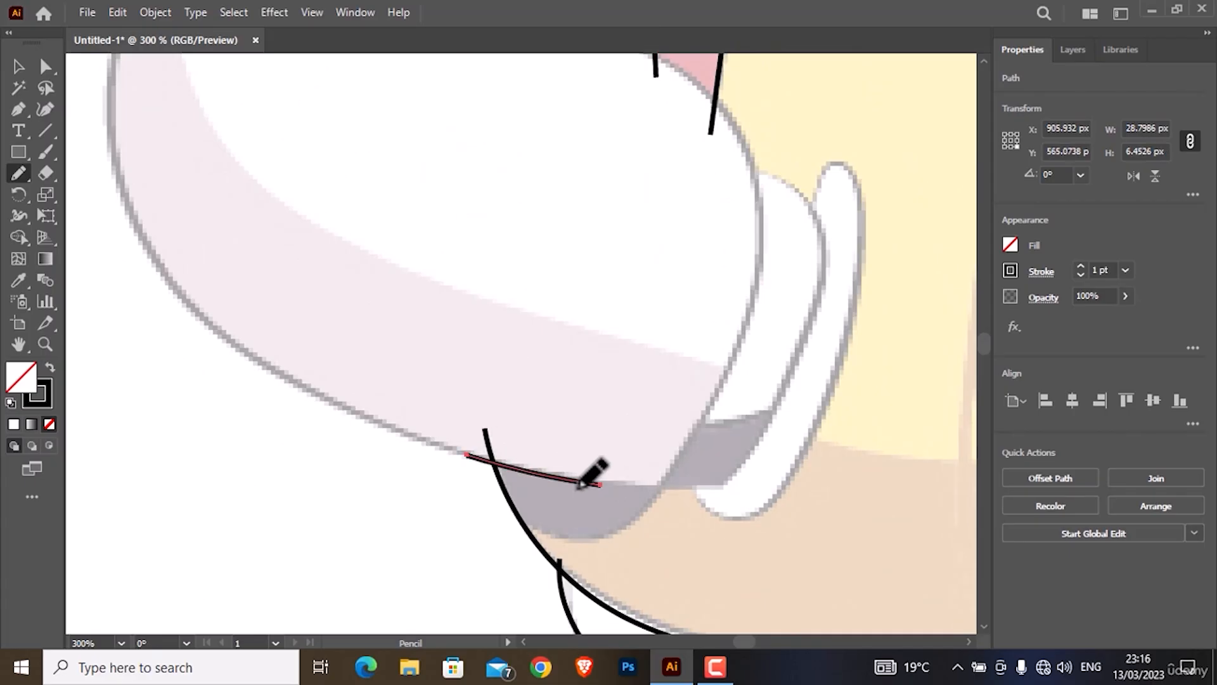
key("ctrl+z")
mouse_move(498, 504)
left_mouse_down()
mouse_move(643, 512)
mouse_move(764, 224)
mouse_move(633, 40)
left_mouse_up()
scroll(664, 119, "up", 4)
mouse_move(636, 298)
left_mouse_down()
mouse_move(527, 283)
mouse_move(473, 290)
left_mouse_up()
scroll(494, 355, "up", 3)
left_click_drag(526, 498, 637, 213)
- Trace the left sleeve's cuff outline, about 38 by 68 px, and the cuff's outer rim
scroll(733, 273, "down", 7)
mouse_move(738, 152)
left_mouse_down()
mouse_move(801, 315)
mouse_move(664, 457)
mouse_move(647, 446)
left_mouse_up()
mouse_move(695, 469)
left_mouse_down()
mouse_move(780, 473)
mouse_move(866, 206)
mouse_move(801, 217)
left_mouse_up()
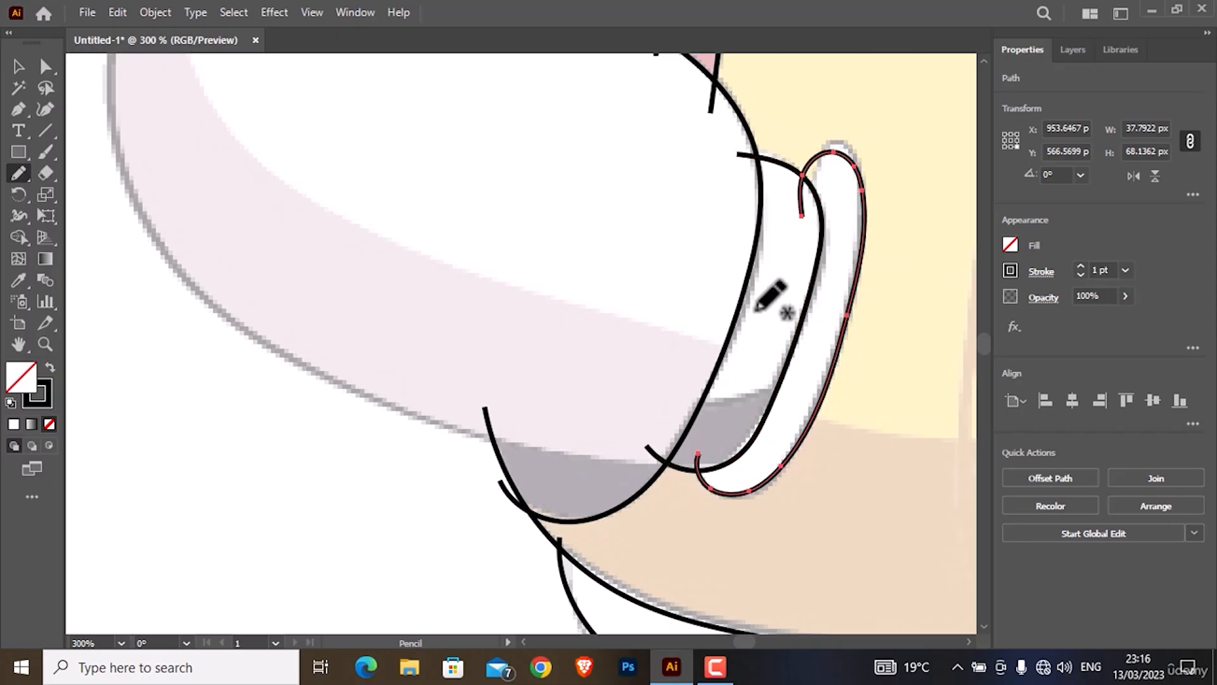
- Trace the left sleeve's outer edge from below the forearm around the elbow to the shoulder, about 95 by 220 px
left_click_drag(391, 345, 795, 459)
scroll(878, 539, "up", 1)
mouse_move(912, 590)
left_mouse_down()
mouse_move(796, 557)
mouse_move(524, 331)
mouse_move(541, 105)
left_mouse_up()
scroll(573, 215, "up", 6)
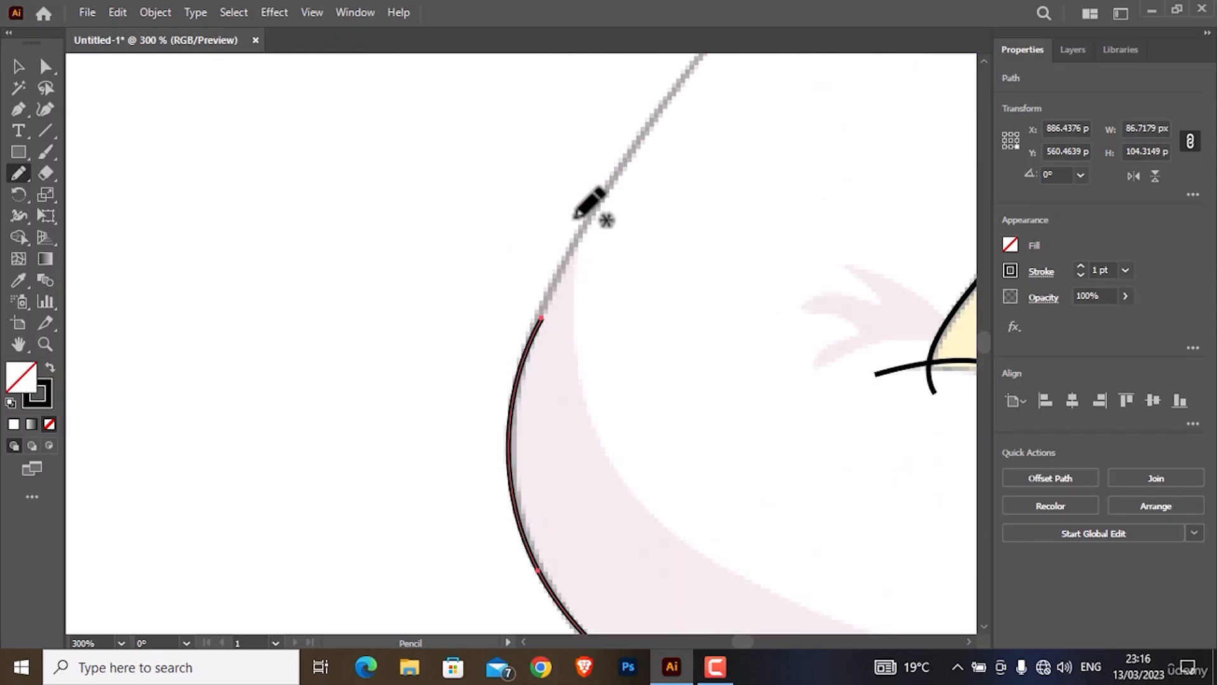
scroll(590, 380, "down", 1)
left_click_drag(716, 170, 822, 62)
- Redraw the section of the left sleeve's outer edge above the elbow to follow the reference picture more closely
scroll(823, 165, "up", 3)
scroll(644, 321, "down", 3)
scroll(643, 320, "up", 2)
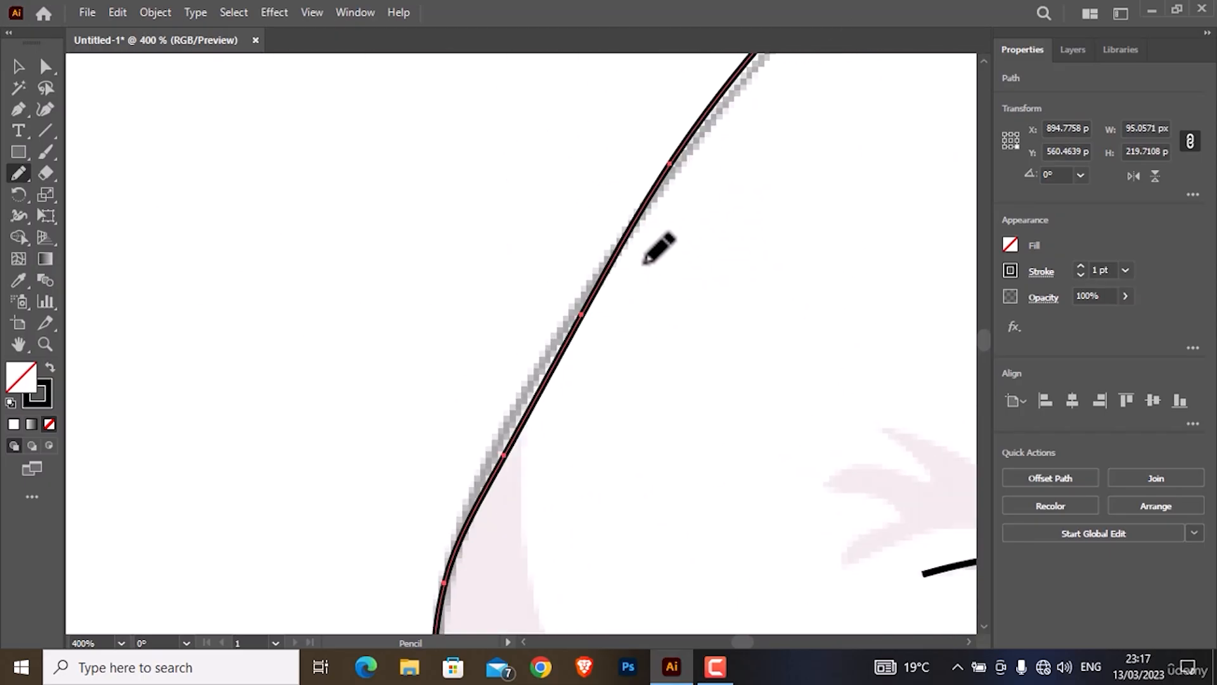
scroll(645, 253, "down", 1)
left_click_drag(668, 123, 641, 169)
left_click_drag(442, 534, 442, 540)
scroll(768, 238, "down", 3)
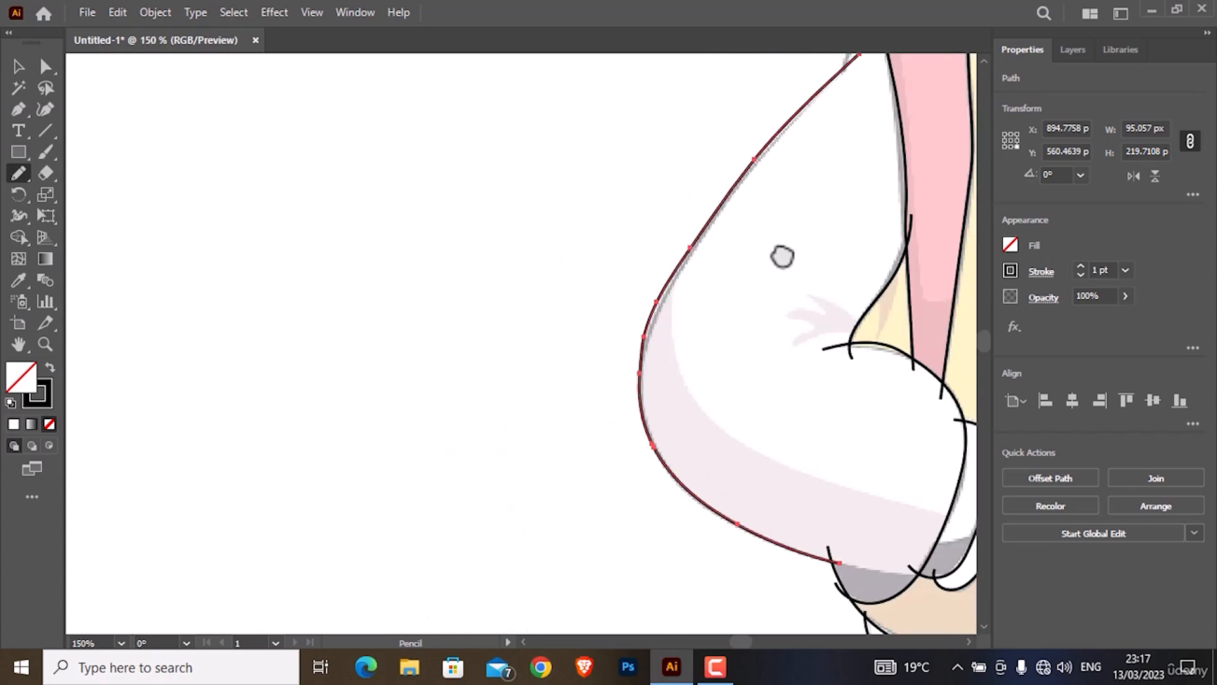
- Trace the short shoulder curve between the left sleeve and the bag strap, about 19 by 26 px
left_click_drag(782, 255, 431, 624)
scroll(542, 352, "up", 4)
left_click_drag(459, 478, 702, 157)
- Trace the left trouser leg's outer edge from the waist down to just above the ankle, about 18 by 284 px
scroll(703, 253, "down", 5)
left_click_drag(786, 476, 533, 146)
scroll(666, 355, "down", 5)
scroll(624, 274, "up", 1)
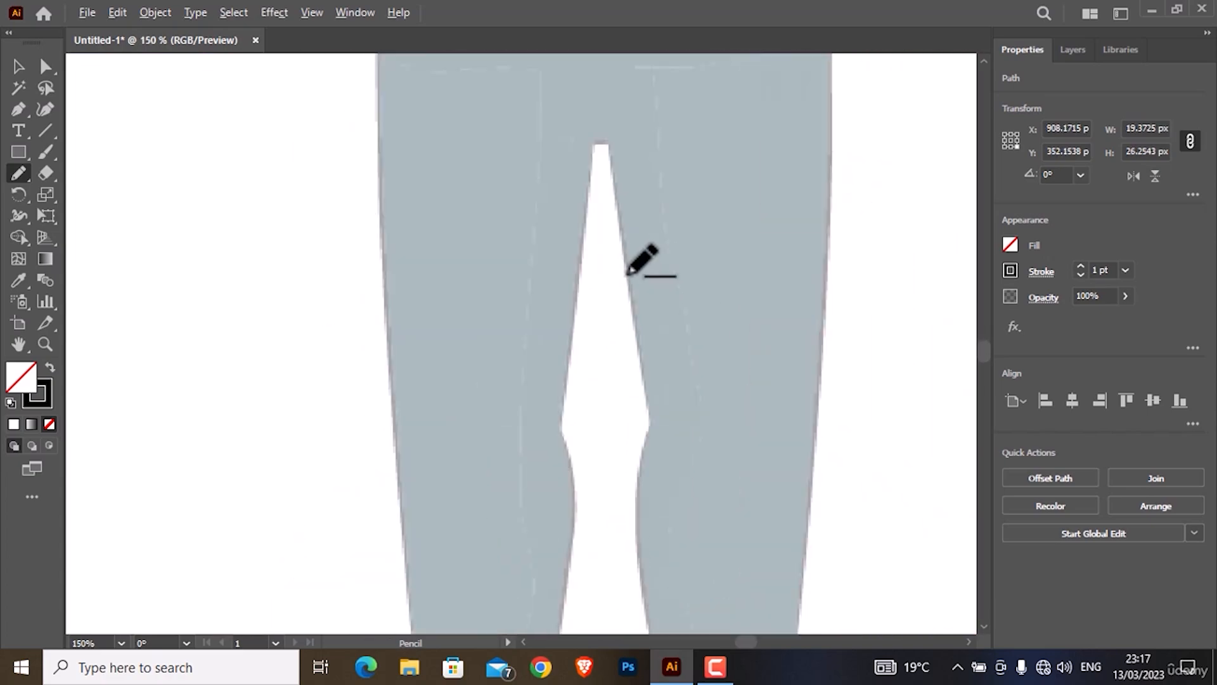
scroll(672, 323, "down", 2)
scroll(542, 165, "up", 5)
scroll(589, 285, "down", 3)
mouse_move(550, 229)
left_mouse_down()
mouse_move(594, 335)
mouse_move(570, 428)
left_mouse_up()
scroll(572, 182, "down", 3)
left_click_drag(570, 96, 579, 374)
scroll(608, 255, "down", 2)
scroll(609, 256, "down", 1)
left_click_drag(579, 66, 610, 326)
scroll(608, 253, "down", 2)
left_click_drag(637, 583, 639, 609)
- Extend the left trouser leg's outer edge to the ankle and trace the fold curve between it and the shoe
scroll(673, 481, "down", 4)
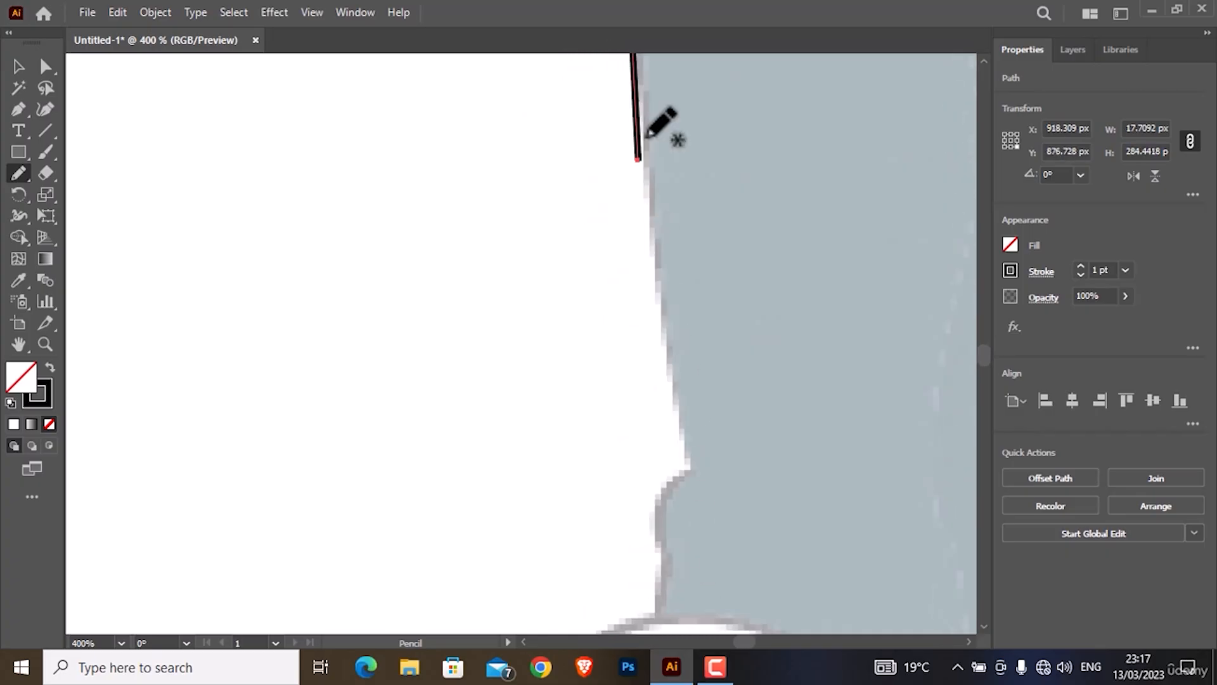
left_click_drag(644, 140, 729, 507)
scroll(728, 482, "down", 1)
left_click_drag(711, 342, 643, 555)
- Trace the left shoe's toe-cap base line, about 85 px long, and its dome, about 78 by 54 px, refining the dome's outer curve
scroll(642, 380, "down", 1)
scroll(638, 324, "down", 3)
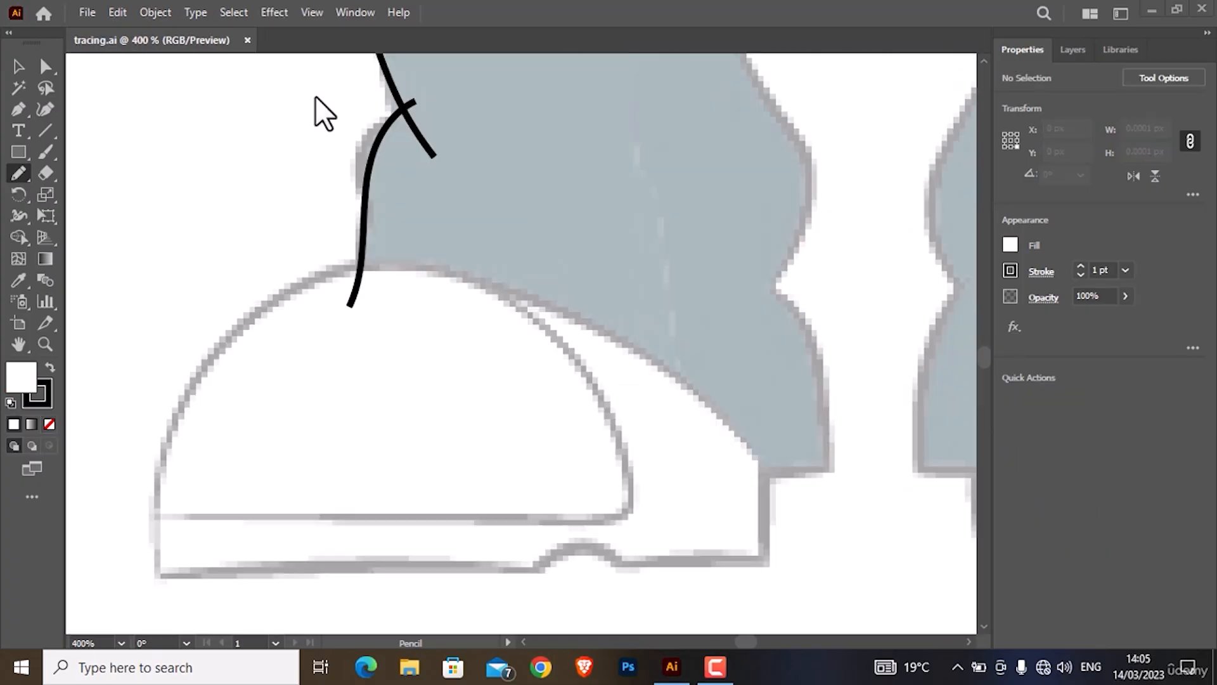
left_click(627, 533)
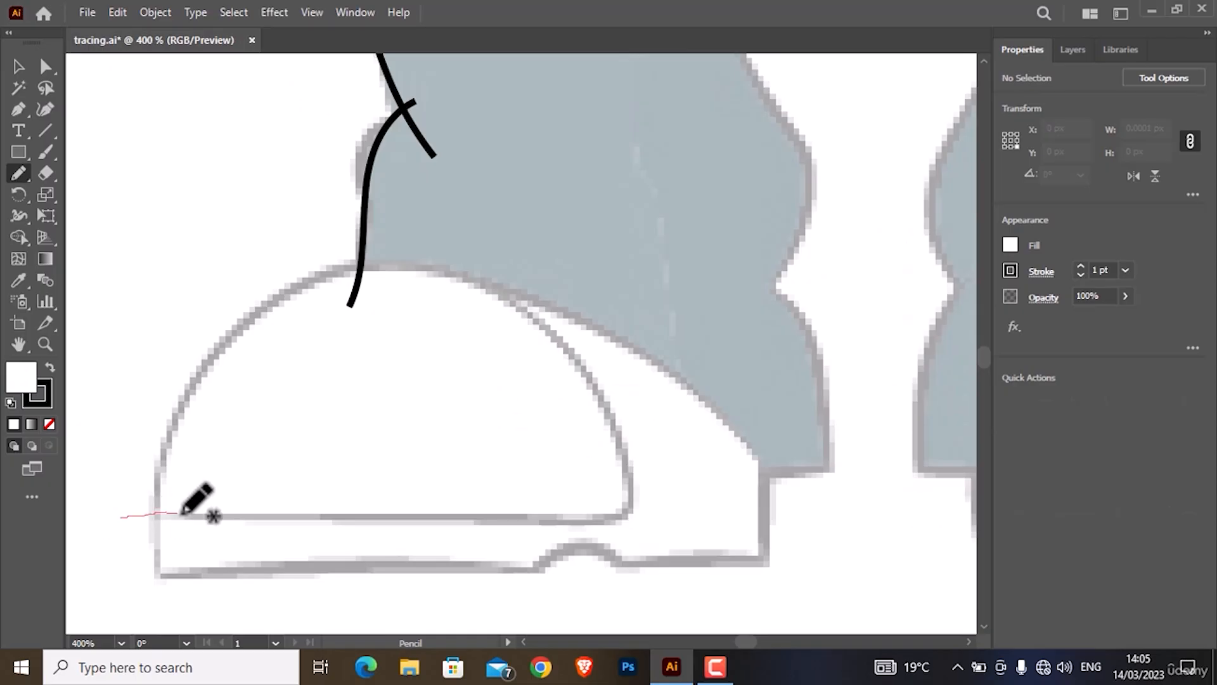
mouse_move(181, 513)
left_mouse_down()
mouse_move(648, 505)
mouse_move(606, 411)
left_mouse_up()
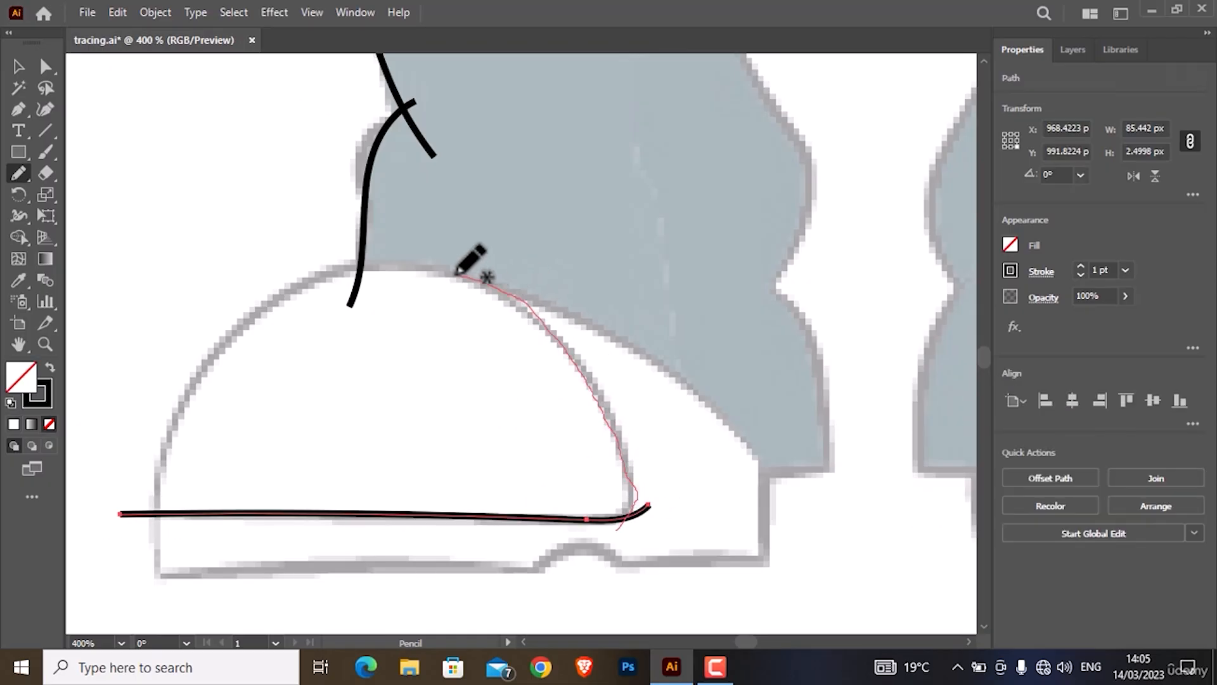
left_click_drag(210, 348, 149, 597)
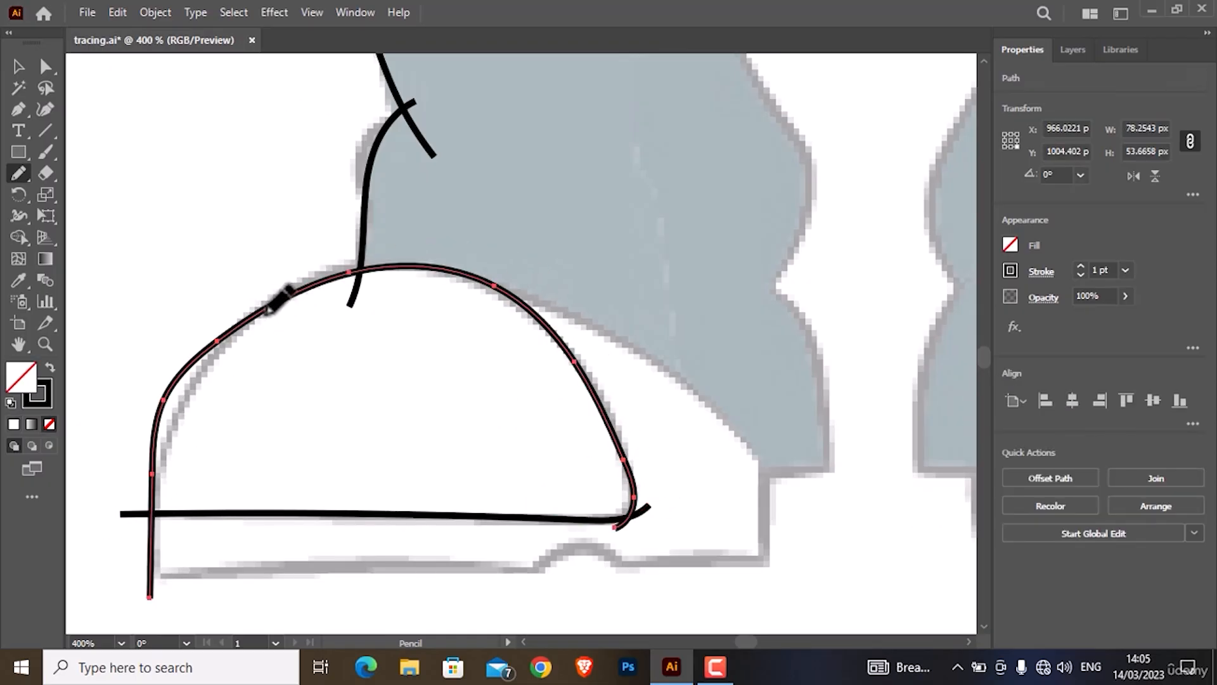
left_click_drag(176, 416, 163, 500)
- Trace the left shoe's sole with its arched notch, and the instep curve running down to the heel
scroll(146, 488, "down", 3)
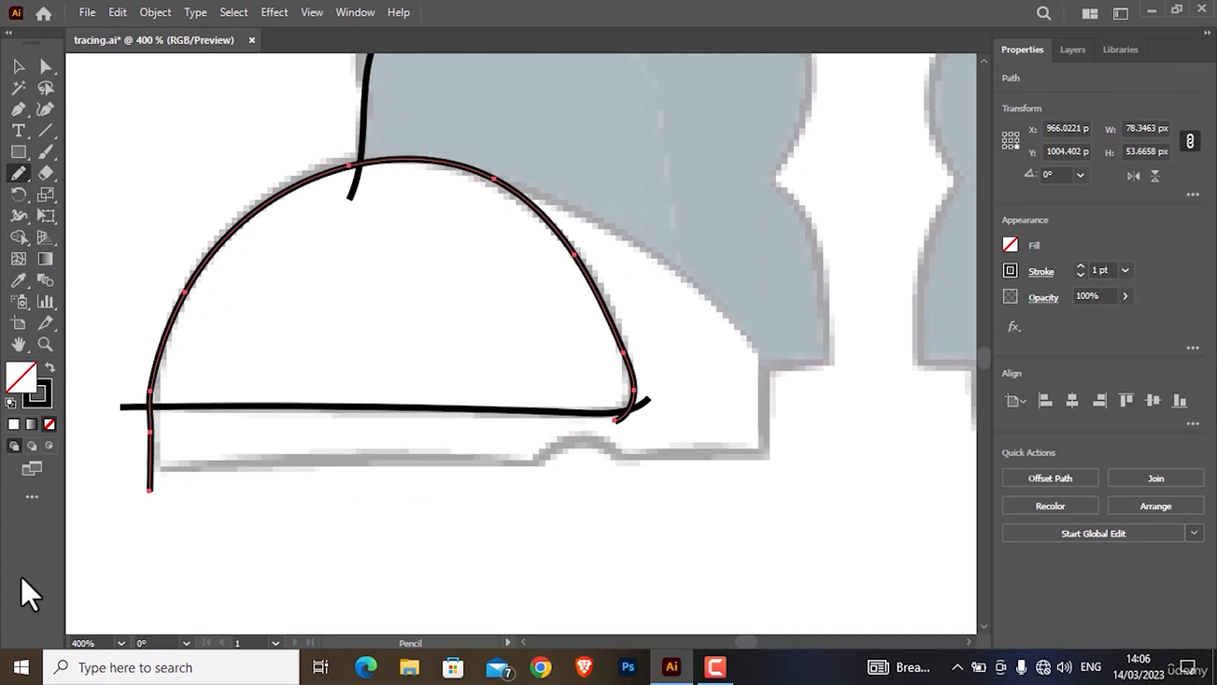
left_click_drag(217, 456, 562, 461)
mouse_move(521, 480)
left_mouse_down()
mouse_move(618, 447)
mouse_move(628, 477)
left_mouse_up()
left_click_drag(595, 452, 779, 451)
left_click_drag(626, 226, 411, 183)
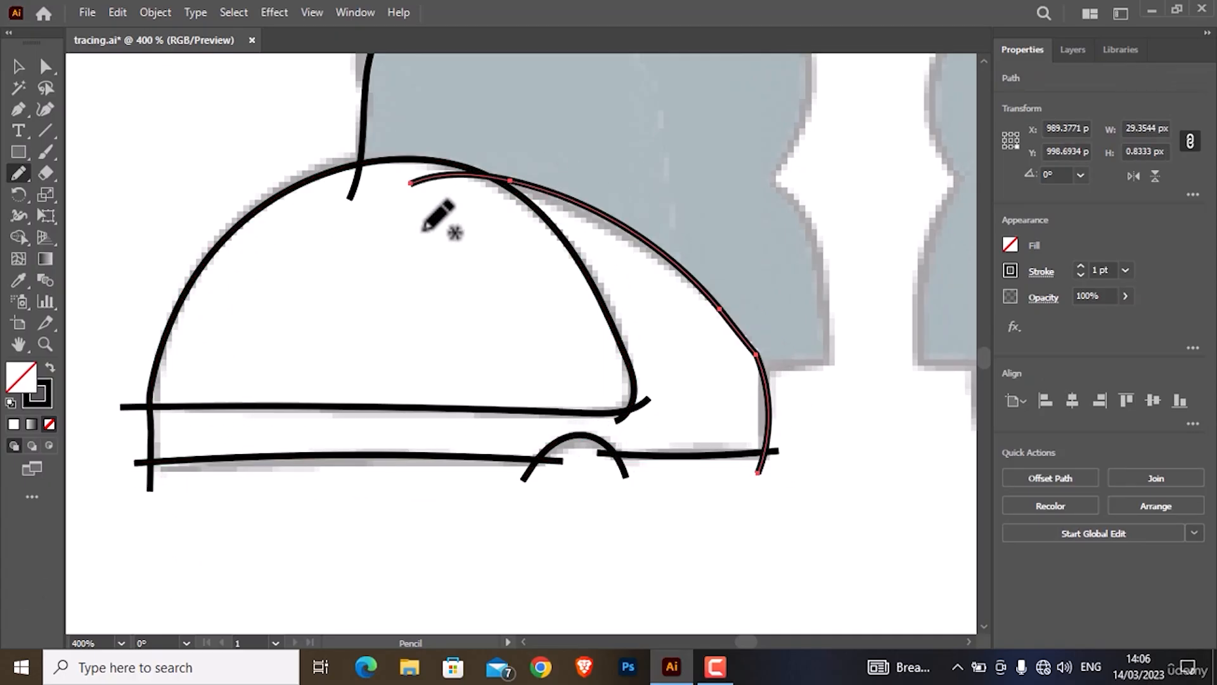
- Trace the left trouser leg's hem line and the inner ankle folds above it, ending with a slanted line at the upper fold
left_click_drag(634, 304, 344, 515)
left_click_drag(436, 576, 564, 570)
key("ctrl+z")
mouse_move(537, 591)
left_mouse_down()
mouse_move(540, 565)
mouse_move(481, 389)
mouse_move(450, 369)
left_mouse_up()
mouse_move(469, 408)
left_mouse_down()
mouse_move(509, 332)
mouse_move(512, 209)
left_mouse_up()
scroll(534, 408, "up", 3)
left_click_drag(536, 377, 419, 221)
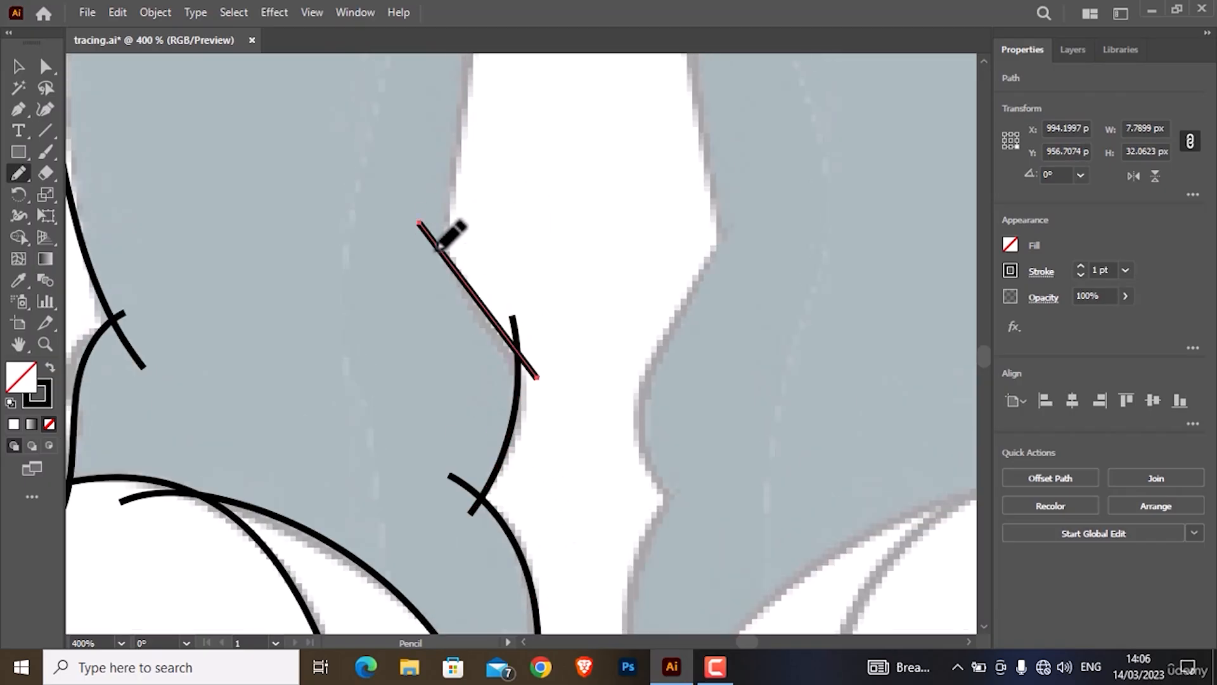
- Trace the left trouser leg's inner edge from the ankle to the knee, about 10 by 114 px, and on up to the crotch
scroll(447, 279, "up", 8)
scroll(459, 514, "down", 2)
left_click_drag(453, 528, 484, 298)
scroll(484, 298, "up", 3)
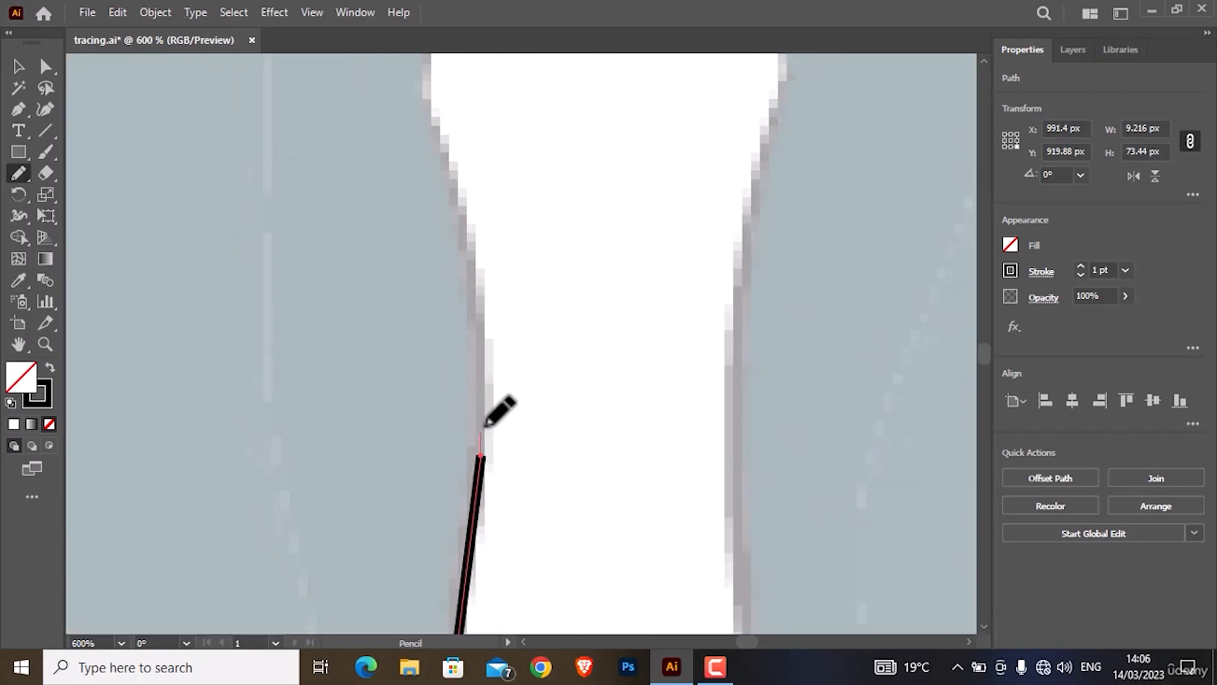
left_click_drag(443, 125, 443, 124)
scroll(467, 184, "down", 5)
left_click_drag(445, 480, 495, 89)
- Move the upper end point of the left leg's lower inner line up so that it crosses the thigh line at the knee
scroll(565, 494, "up", 6)
left_click(46, 66)
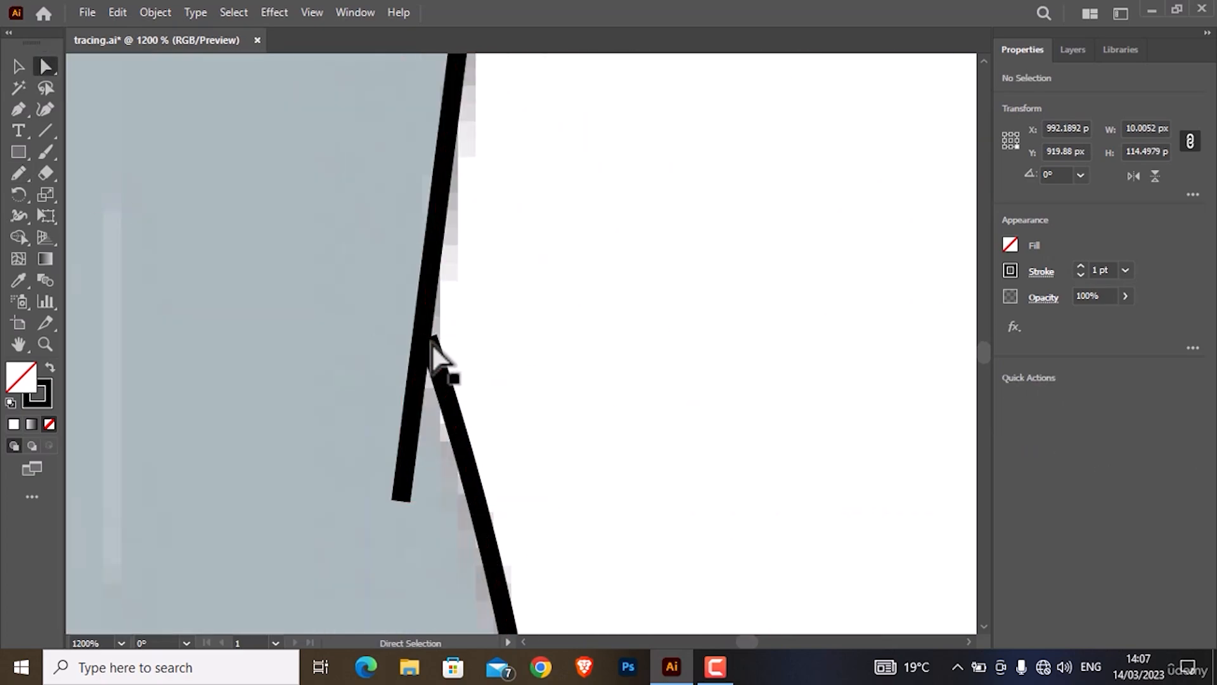
left_click(421, 332)
left_click_drag(416, 318, 406, 283)
left_click(376, 370)
- Trace the short horizontal crotch line across the top of the gap between the legs with the Pencil tool
scroll(387, 368, "down", 4)
scroll(413, 332, "up", 5)
scroll(430, 316, "up", 4)
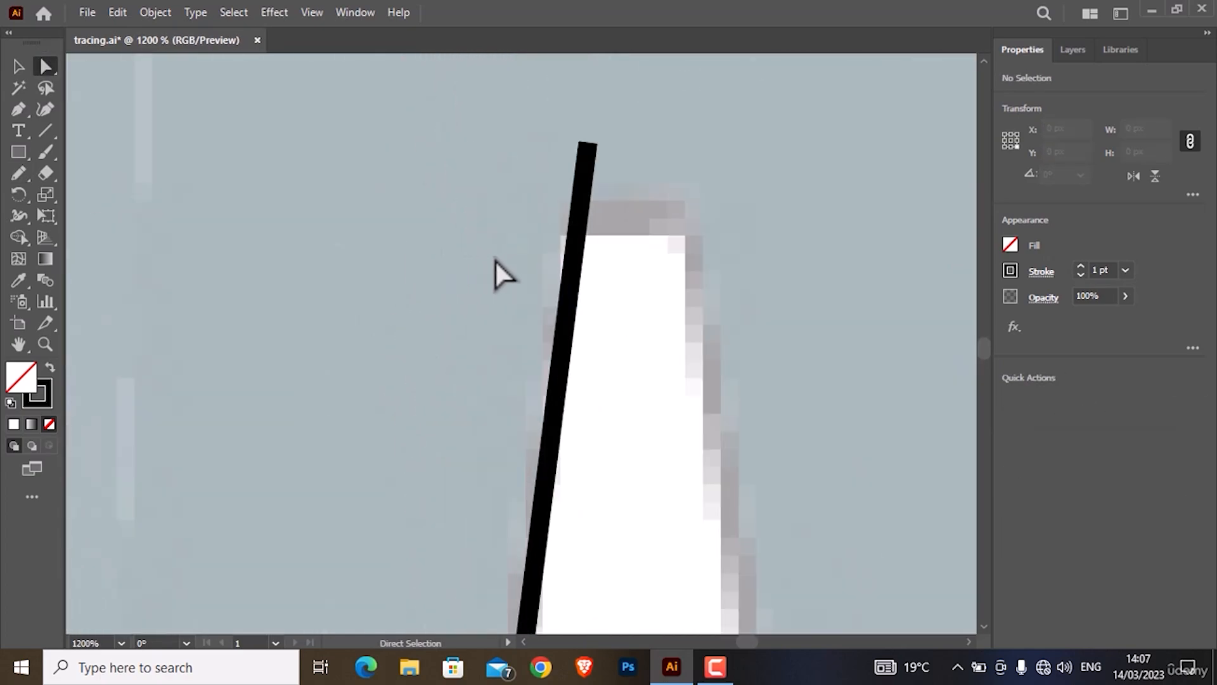
key("n")
left_click_drag(525, 232, 771, 225)
- Trace the right trouser leg's inner edge from the crotch to the knee and on to the ankle, the lower stretch about 9 by 115 px
scroll(407, 188, "down", 9)
mouse_move(343, 137)
left_mouse_down()
mouse_move(391, 445)
mouse_move(383, 528)
left_mouse_up()
scroll(406, 279, "down", 3)
scroll(399, 288, "up", 4)
scroll(406, 168, "down", 3)
scroll(389, 272, "down", 5)
mouse_move(384, 251)
left_mouse_down()
mouse_move(411, 406)
mouse_move(401, 307)
mouse_move(408, 388)
left_mouse_up()
key("ctrl+z")
scroll(409, 287, "down", 1)
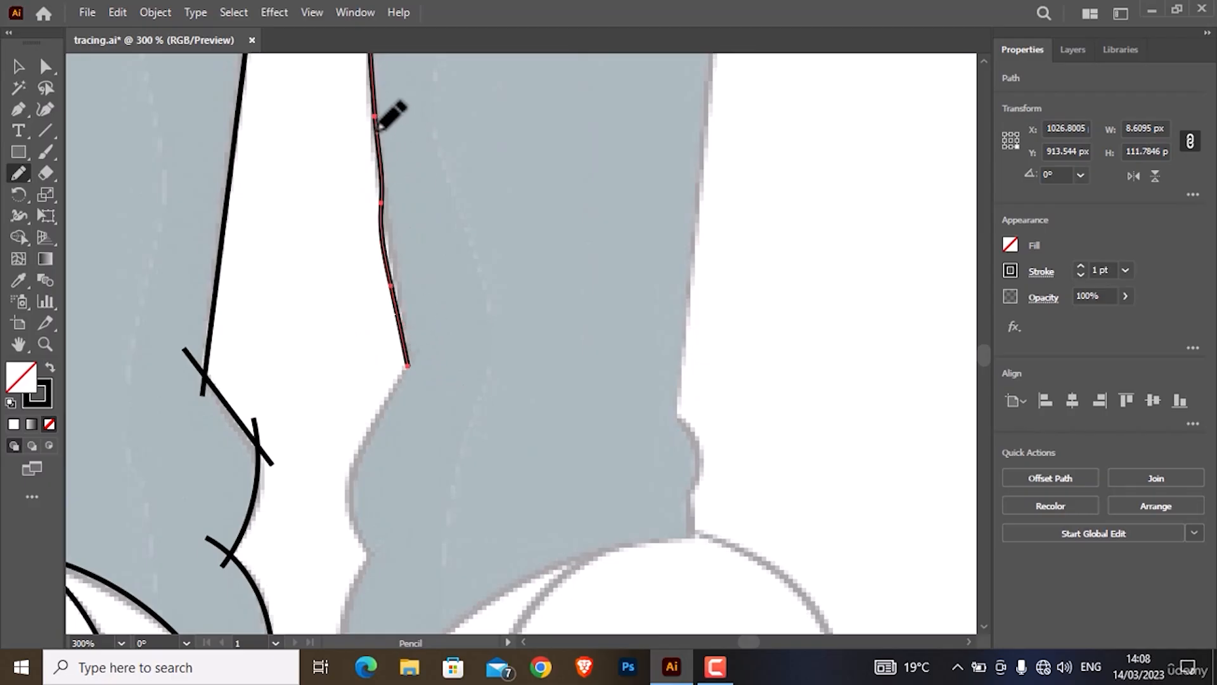
scroll(412, 285, "down", 3)
scroll(412, 264, "up", 1)
left_click_drag(410, 220, 413, 239)
- Trace the right trouser leg's two inner ankle folds and the short hem line below them, about 17 px long
left_click_drag(421, 201, 379, 277)
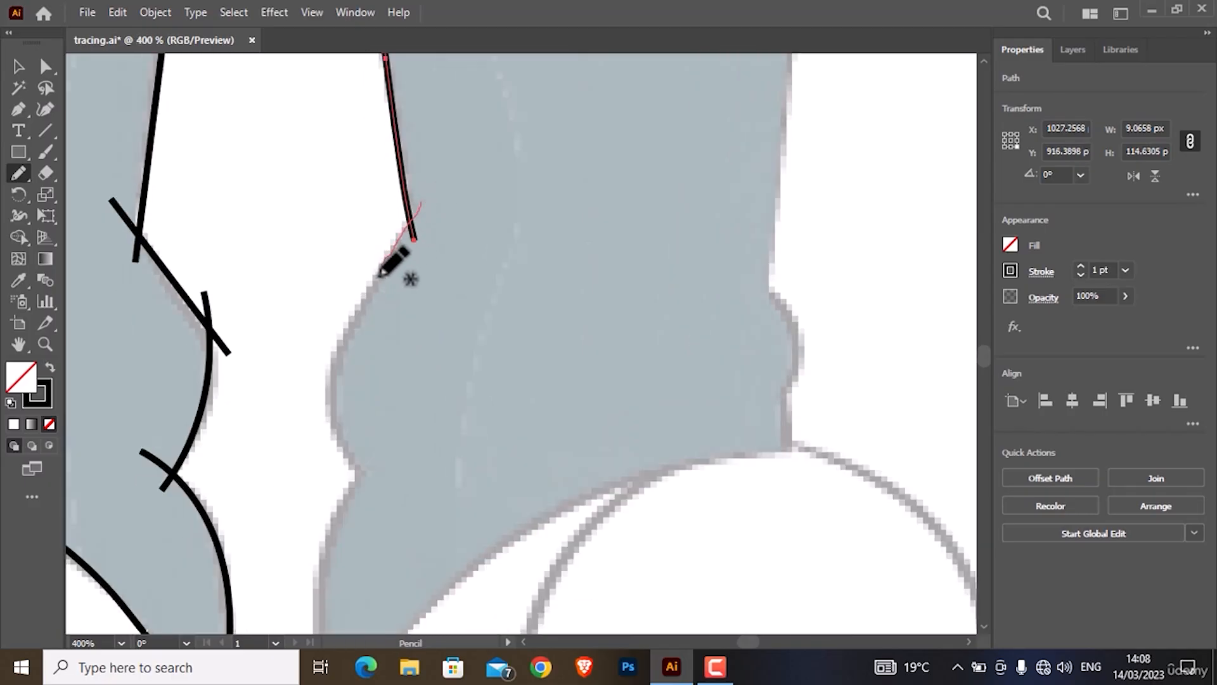
left_click_drag(336, 402, 386, 489)
scroll(379, 256, "down", 3)
left_click_drag(317, 448, 314, 476)
left_click_drag(295, 442, 396, 444)
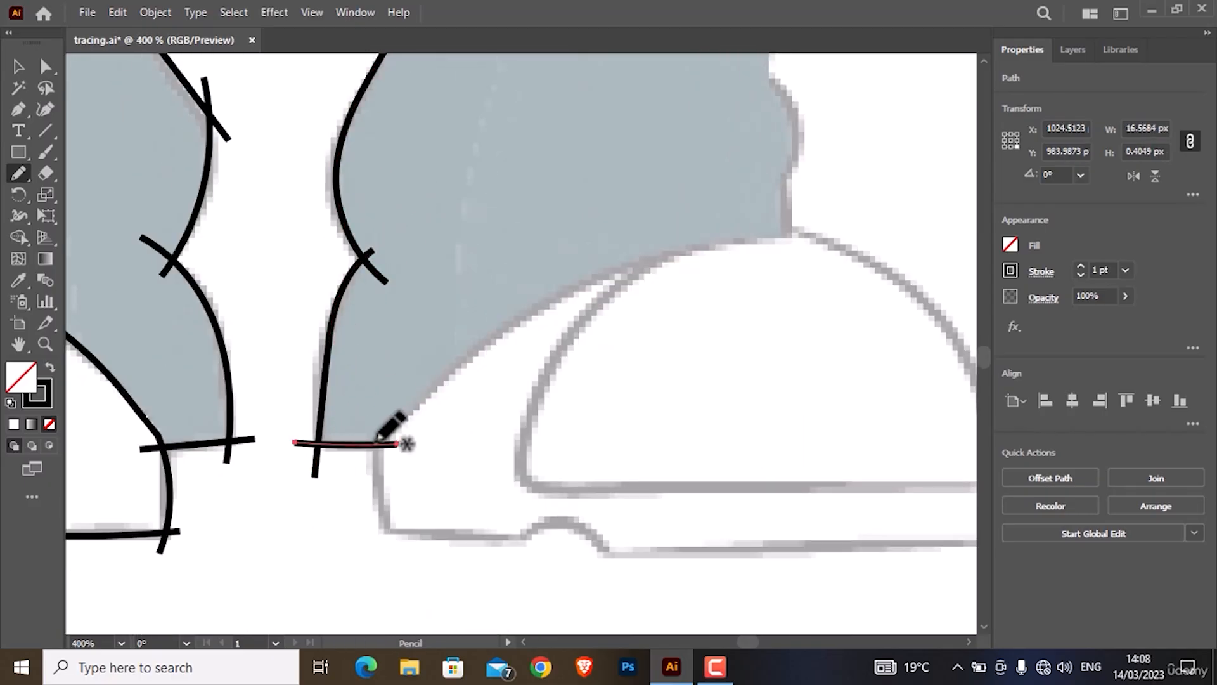
- Continue the right hem line along the shoe's instep curve, about 92 by 35 px overall, and trace the shoe's heel edge
left_click_drag(686, 253, 864, 231)
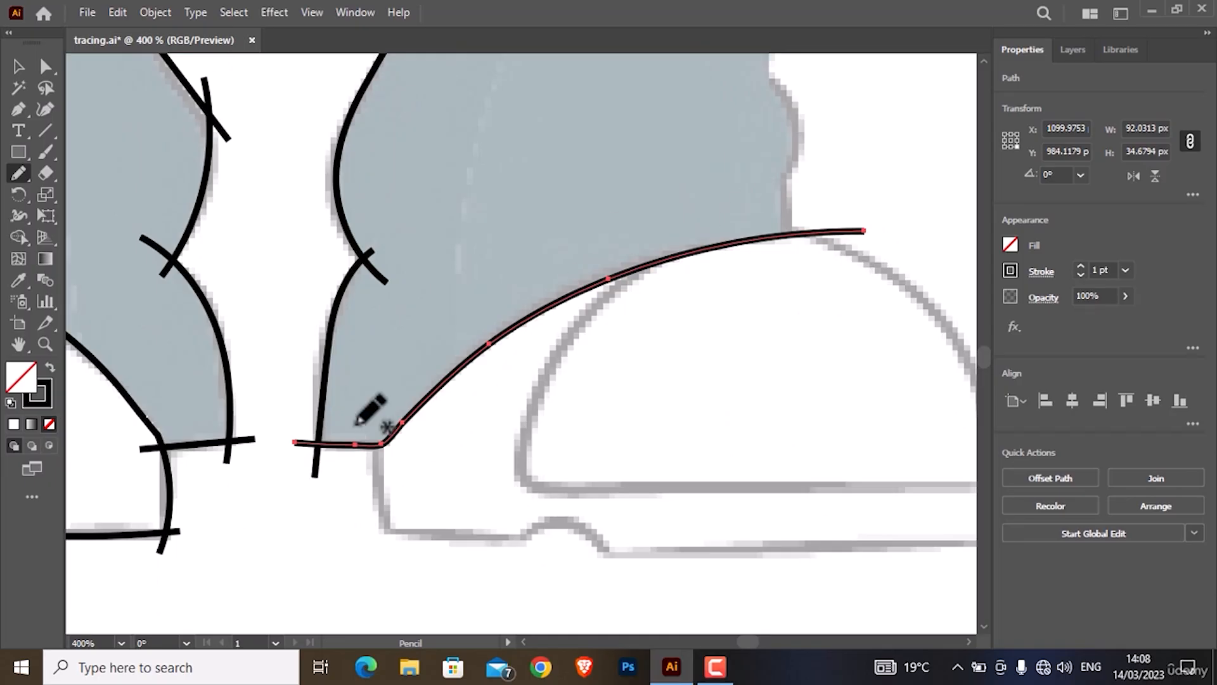
left_click_drag(382, 522, 380, 529)
left_click_drag(444, 523, 390, 487)
- Trace the right shoe's sole with its heel line, arched notch and front line, the front line about 68 px long
left_click_drag(309, 491, 495, 505)
mouse_move(457, 521)
left_mouse_down()
mouse_move(542, 499)
mouse_move(560, 549)
left_mouse_up()
left_click_drag(532, 516, 945, 509)
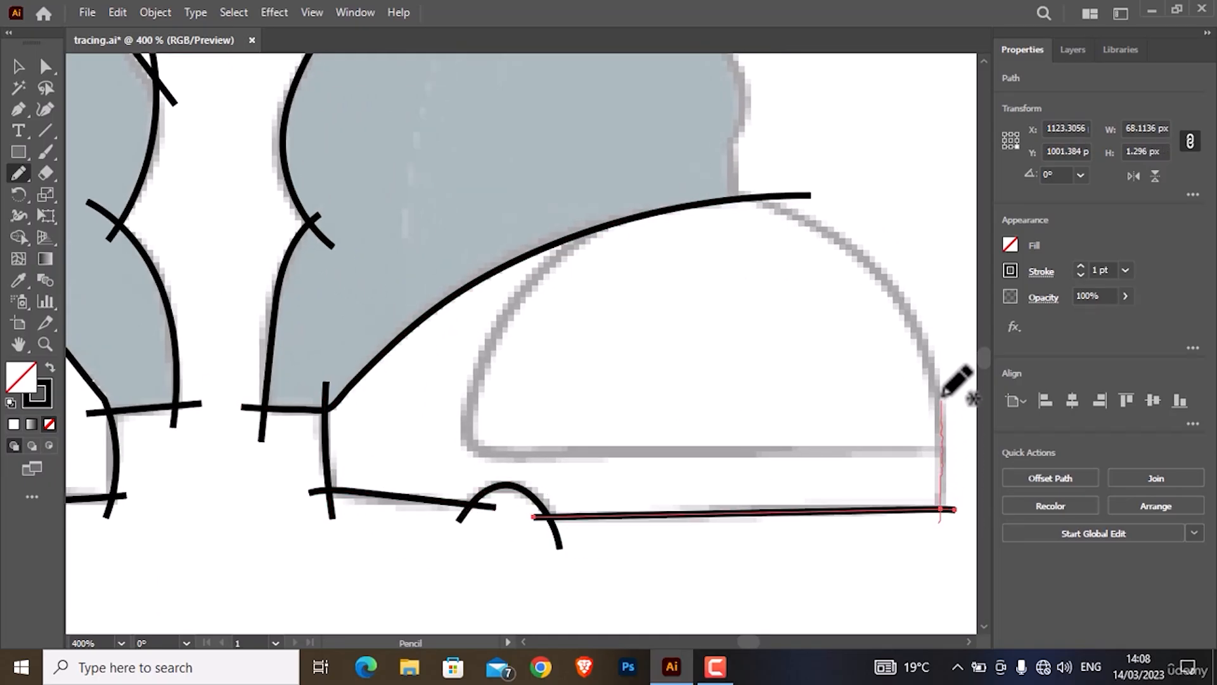
- Trace the right shoe's outer toe curve, about 45 by 53 px, and the toe-cap seam with its base line, about 80 by 40 px
left_click_drag(830, 228, 663, 204)
mouse_move(537, 292)
left_mouse_down()
mouse_move(481, 448)
mouse_move(944, 444)
left_mouse_up()
key("ctrl+z")
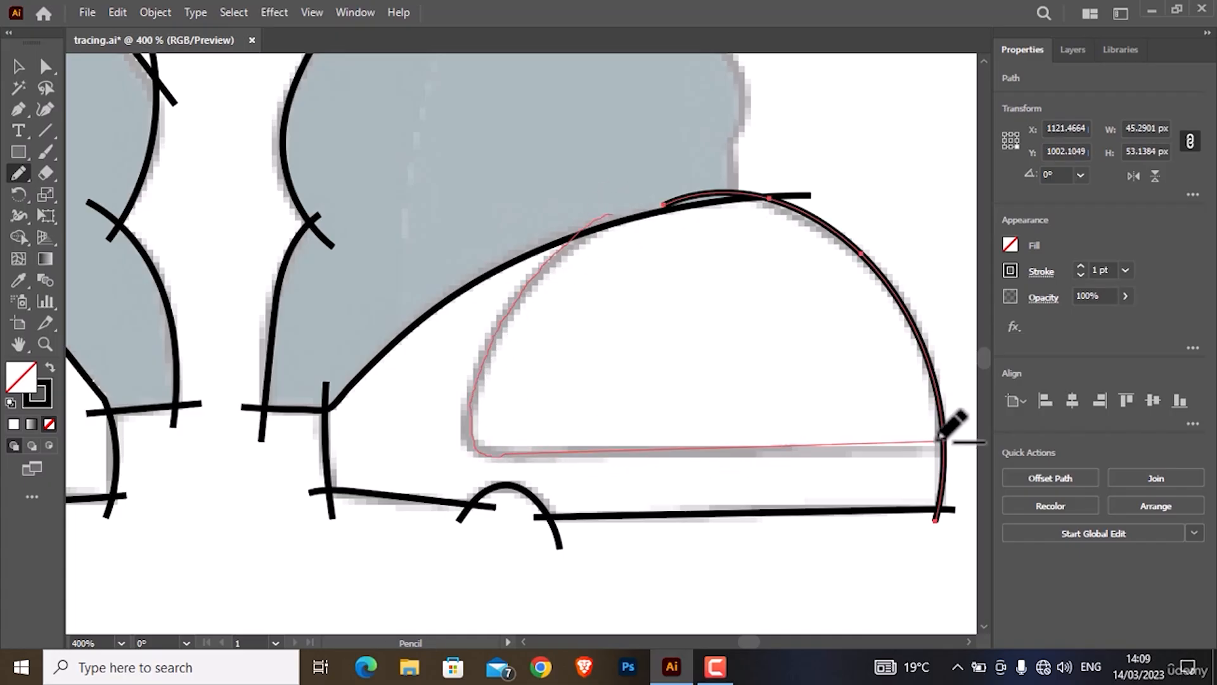
key("ctrl+minus")
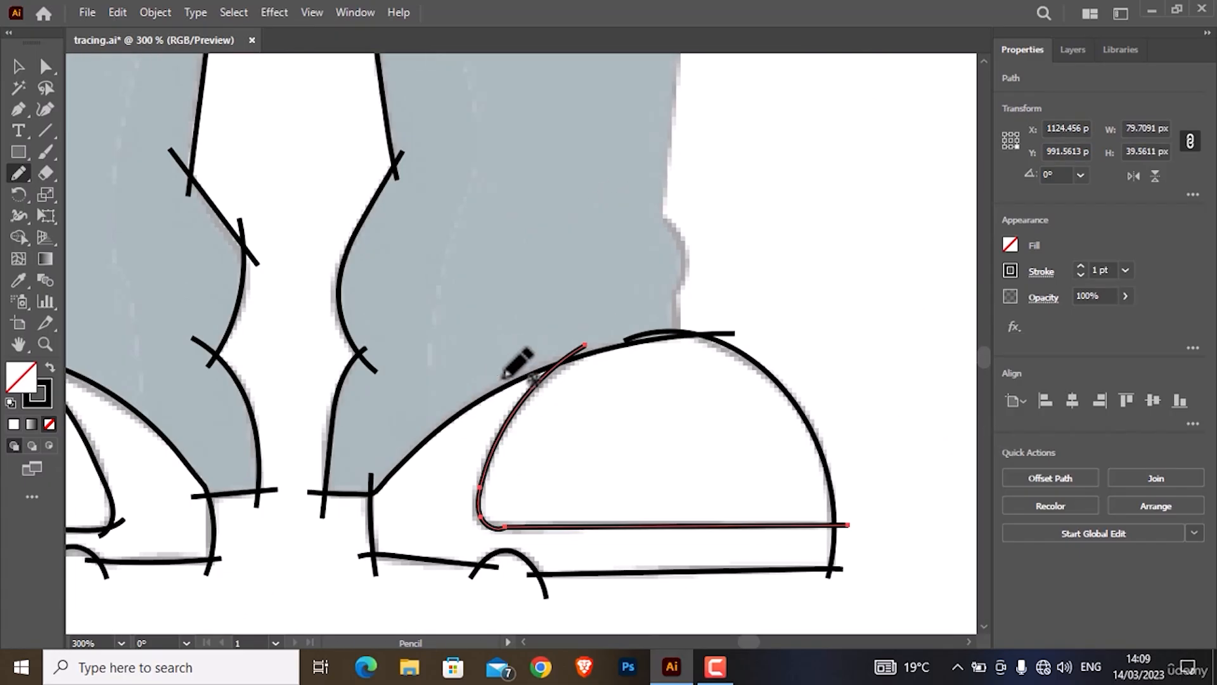
- Trace the right trouser leg's outer ankle edge above the shoe and its fold curve, about 9 by 22 px
left_click_drag(683, 331, 686, 227)
key("ctrl+minus")
key("ctrl+minus")
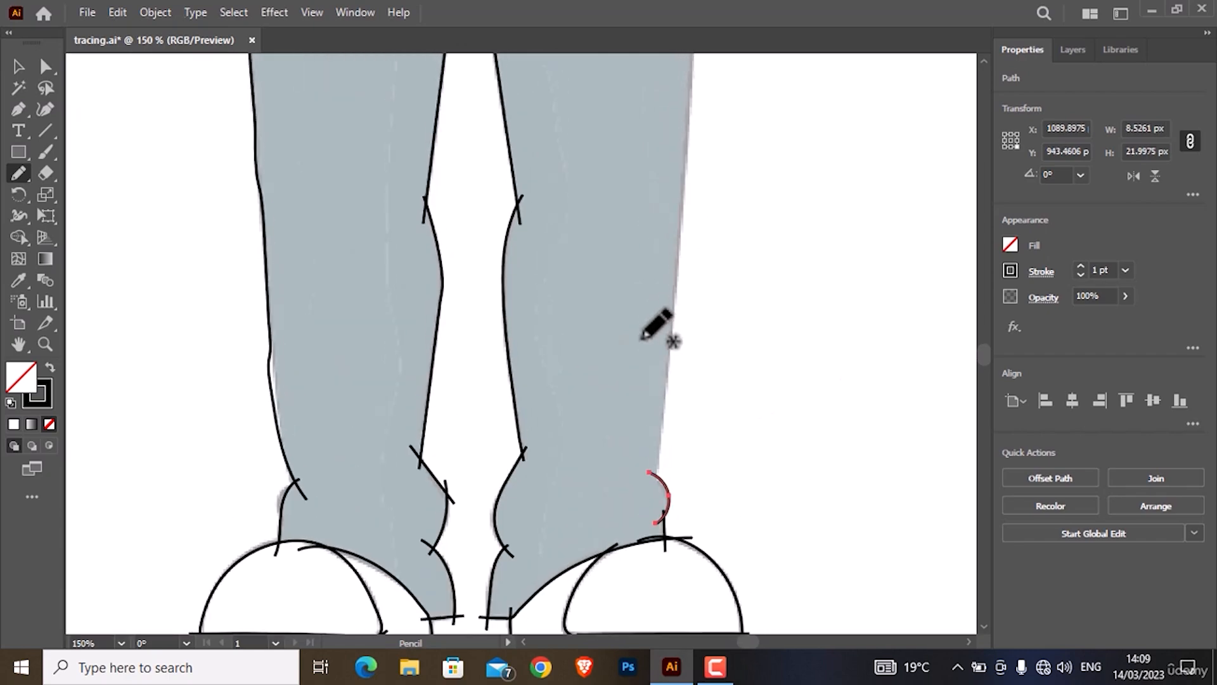
- Trace the right trouser leg's outer edge from the ankle fold up to the shirt hem, about 20 by 342 px, and deselect it
key("ctrl+minus")
left_click_drag(656, 527, 687, 279)
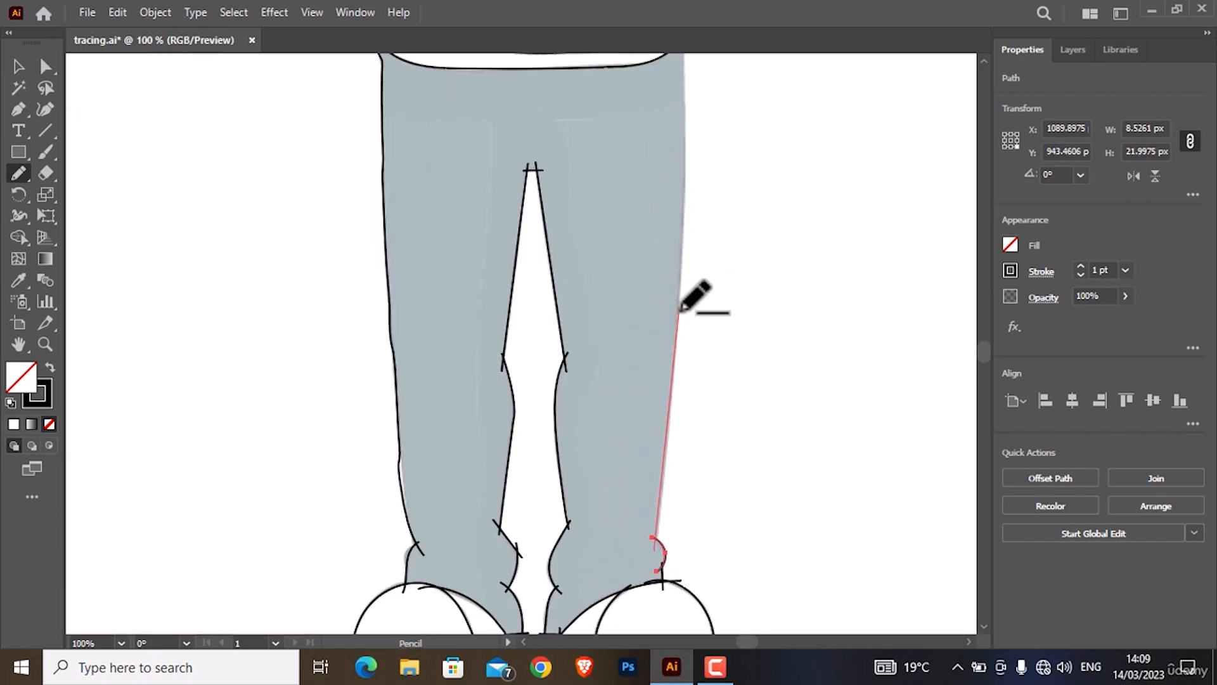
key("ctrl+plus")
key("ctrl+plus")
left_click_drag(691, 478, 703, 272)
scroll(723, 380, "up", 5)
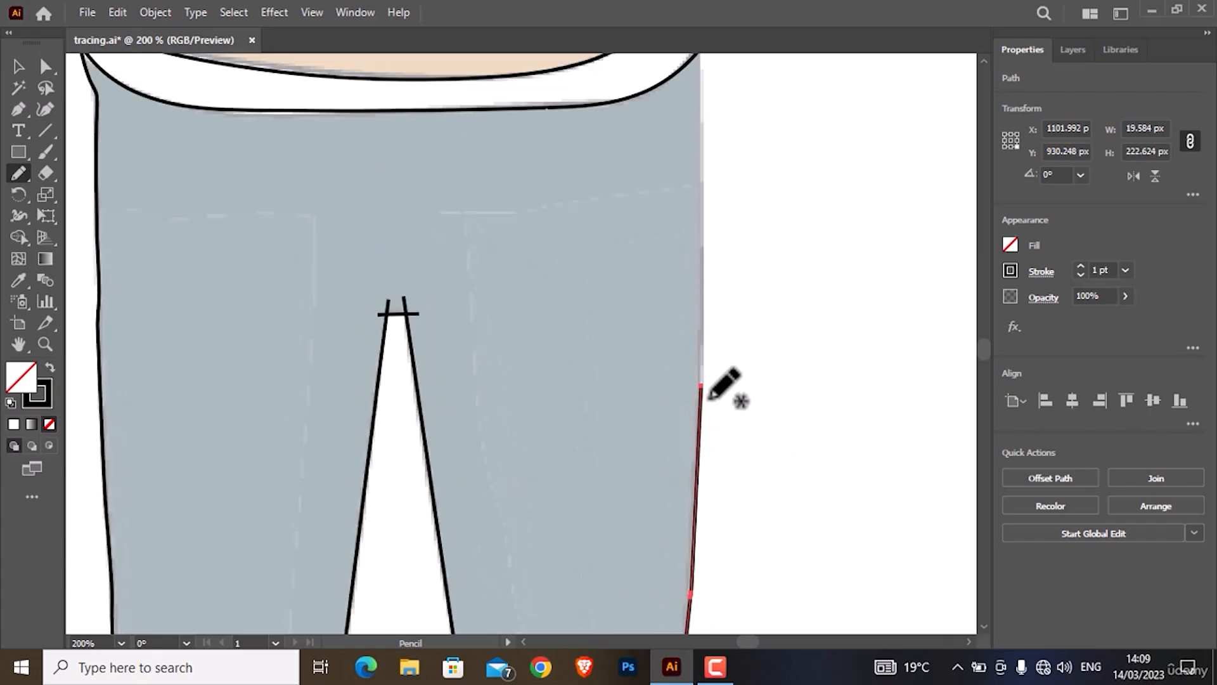
left_click_drag(699, 493, 701, 245)
scroll(705, 257, "up", 3)
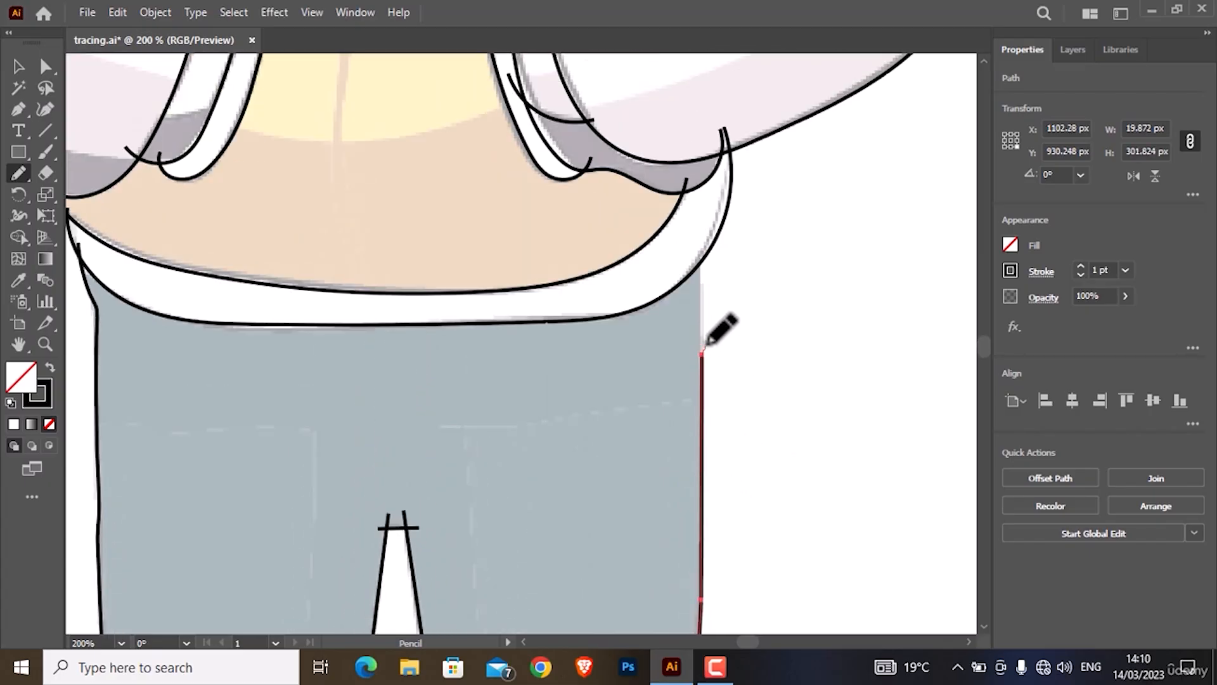
left_click_drag(702, 354, 701, 230)
scroll(704, 288, "down", 5)
scroll(693, 272, "down", 1)
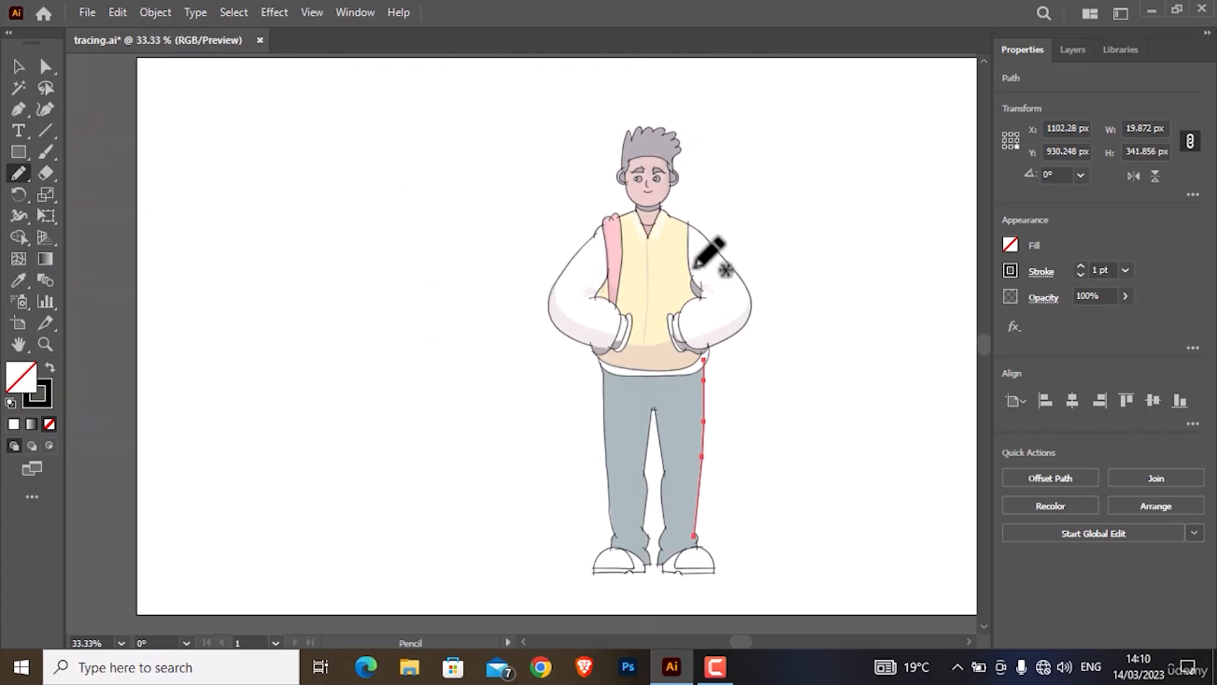
left_click(784, 370, "ctrl")
scroll(840, 488, "down", 1)
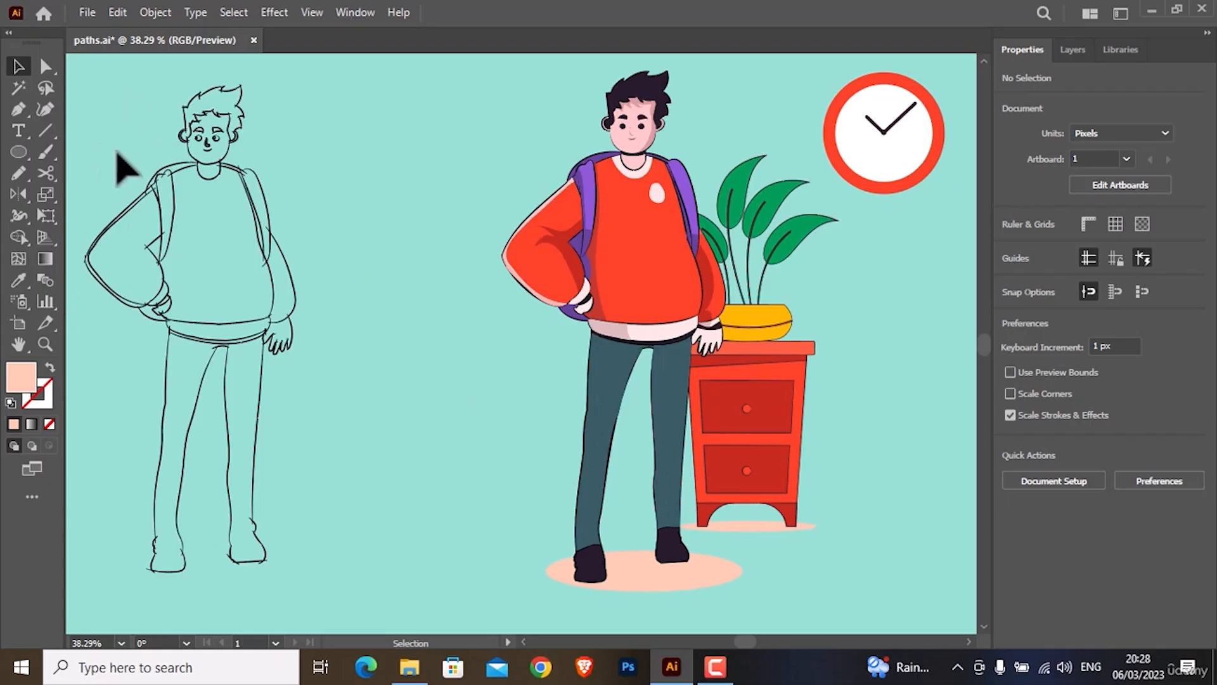
- Examine the overlapping line drawing of the man in paths.ai from head to legs and compare it with the coloured version beside it
scroll(205, 178, "up", 8)
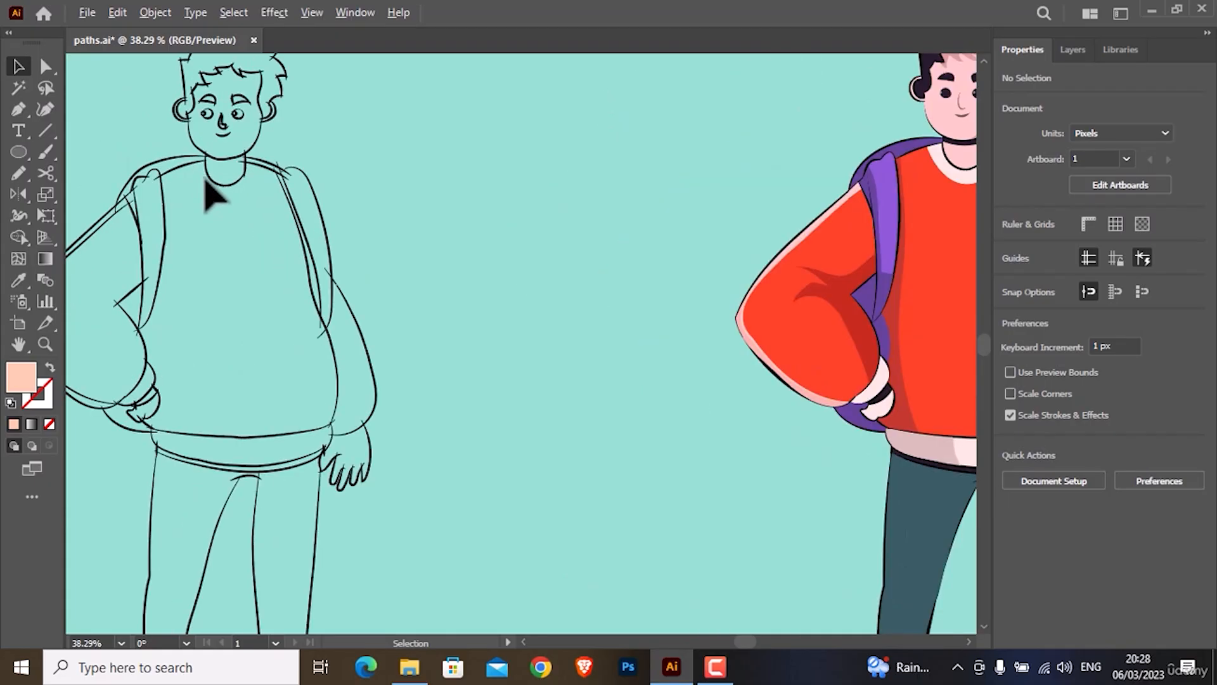
mouse_move(215, 219)
left_mouse_down()
mouse_move(426, 578)
mouse_move(469, 562)
mouse_move(443, 542)
left_mouse_up()
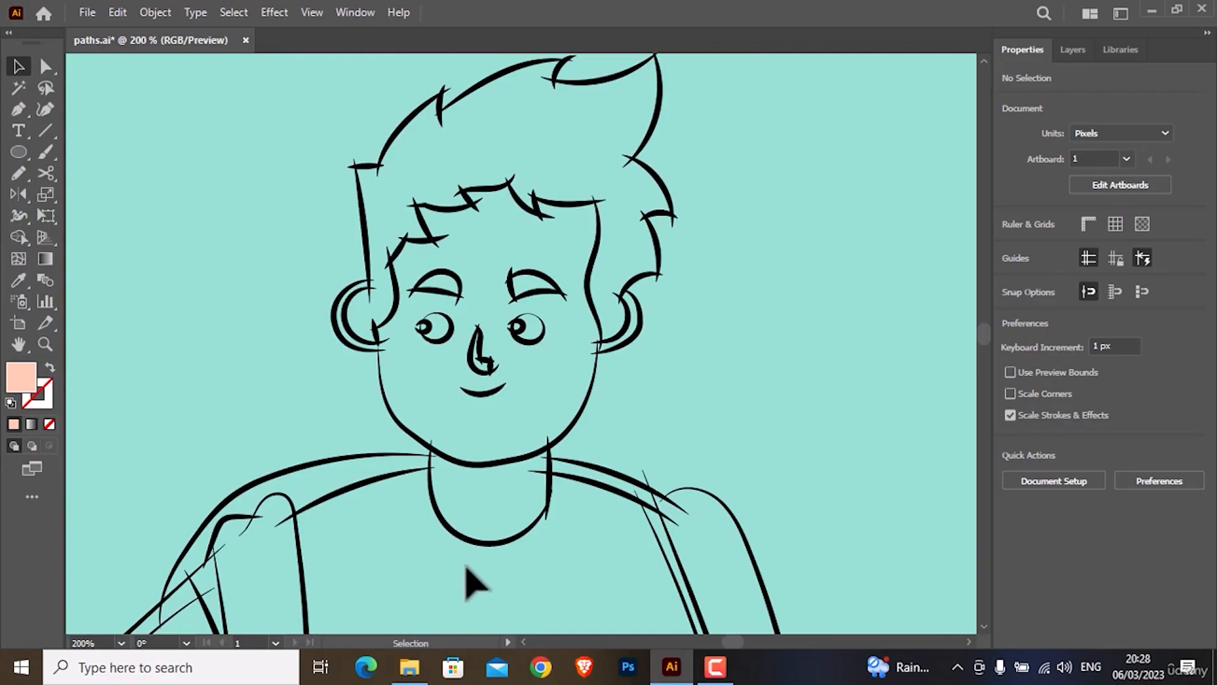
scroll(461, 517, "down", 2)
scroll(480, 536, "down", 10)
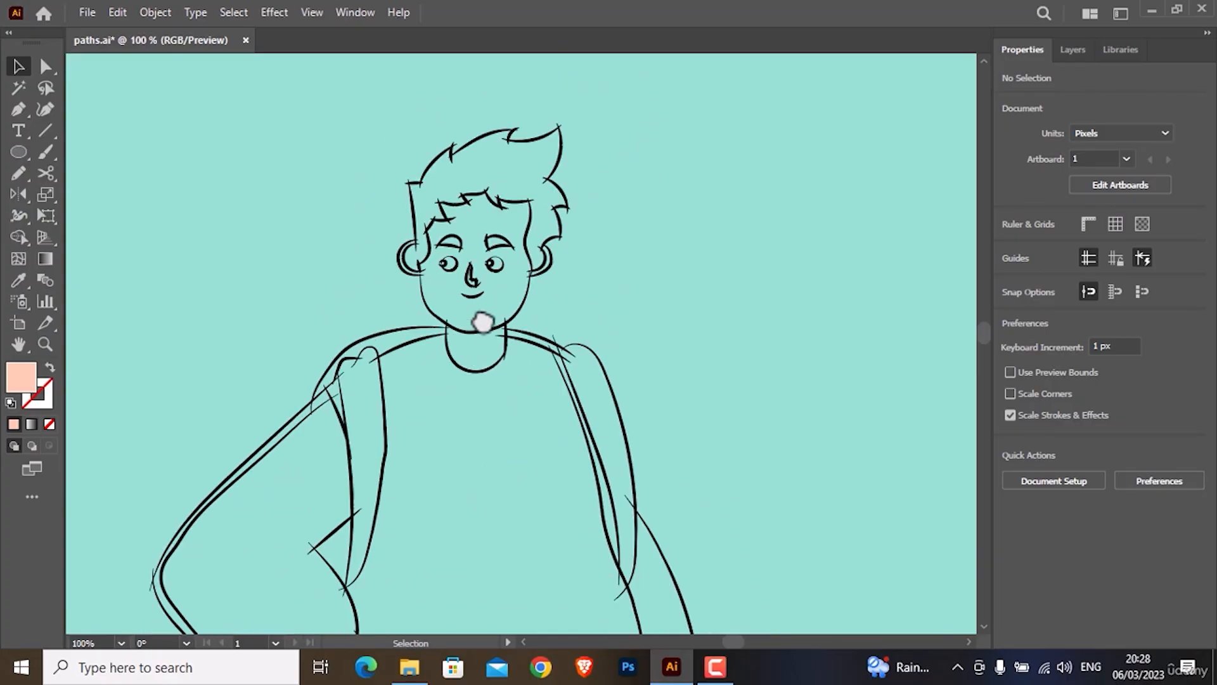
mouse_move(442, 547)
left_mouse_down()
mouse_move(457, 359)
mouse_move(457, 423)
left_mouse_up()
scroll(511, 375, "down", 3)
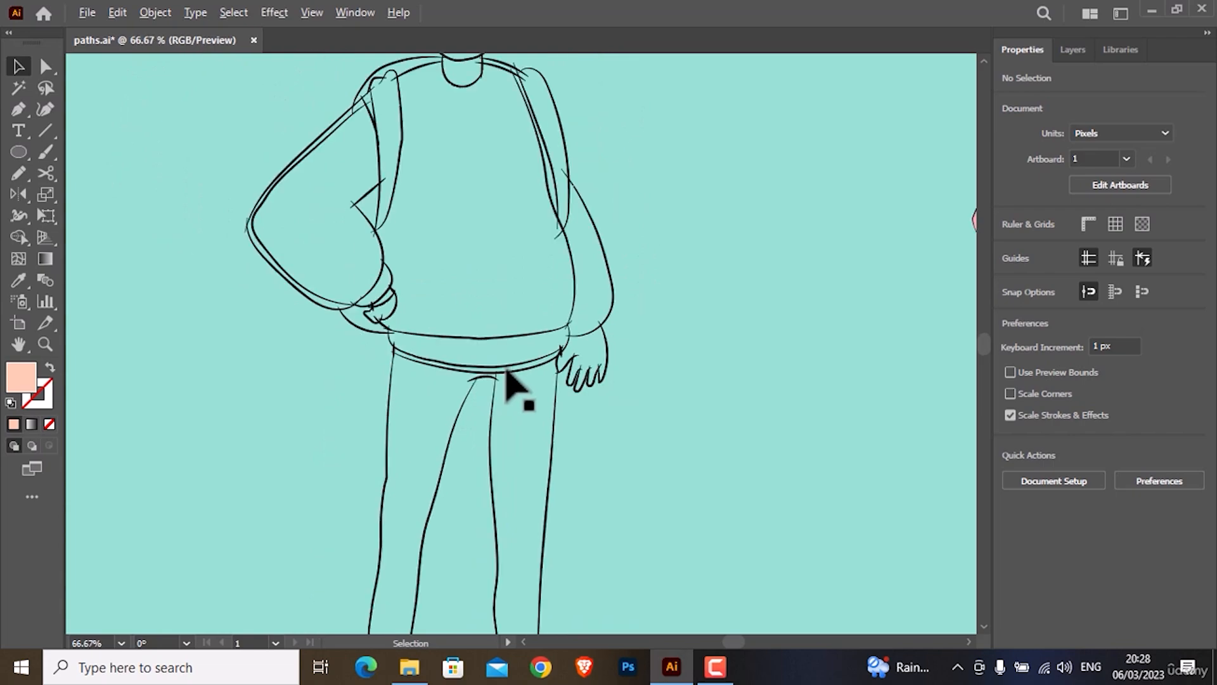
left_click_drag(681, 369, 249, 398)
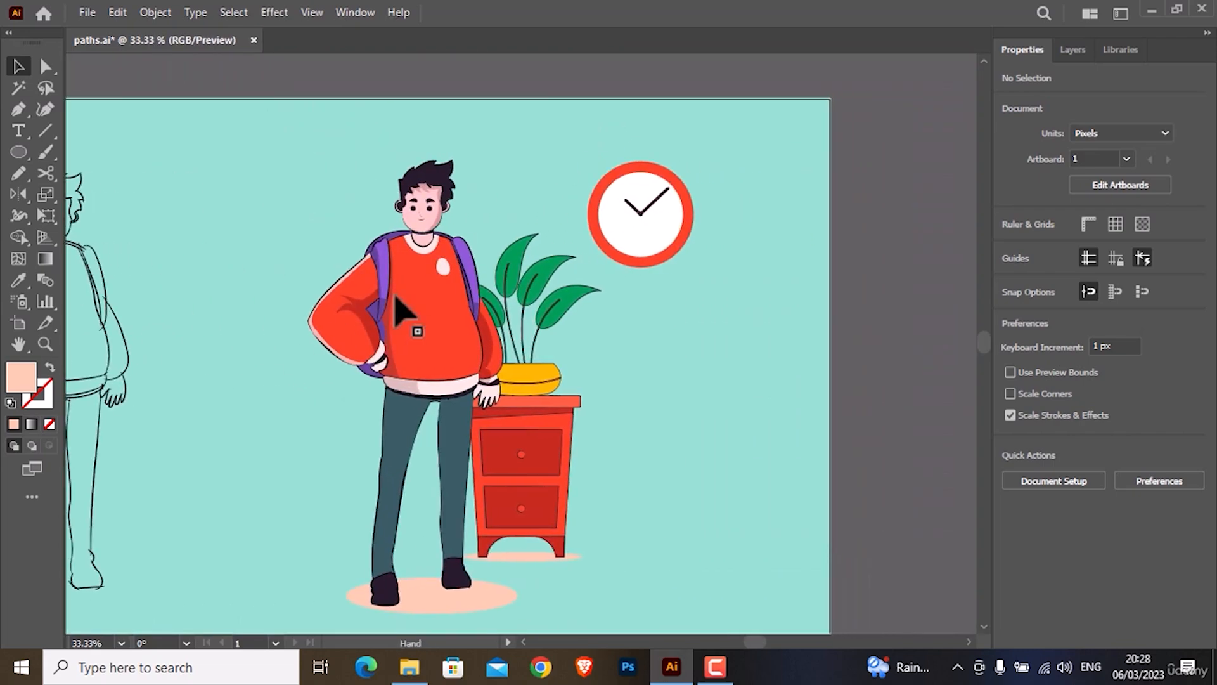
scroll(446, 294, "up", 1)
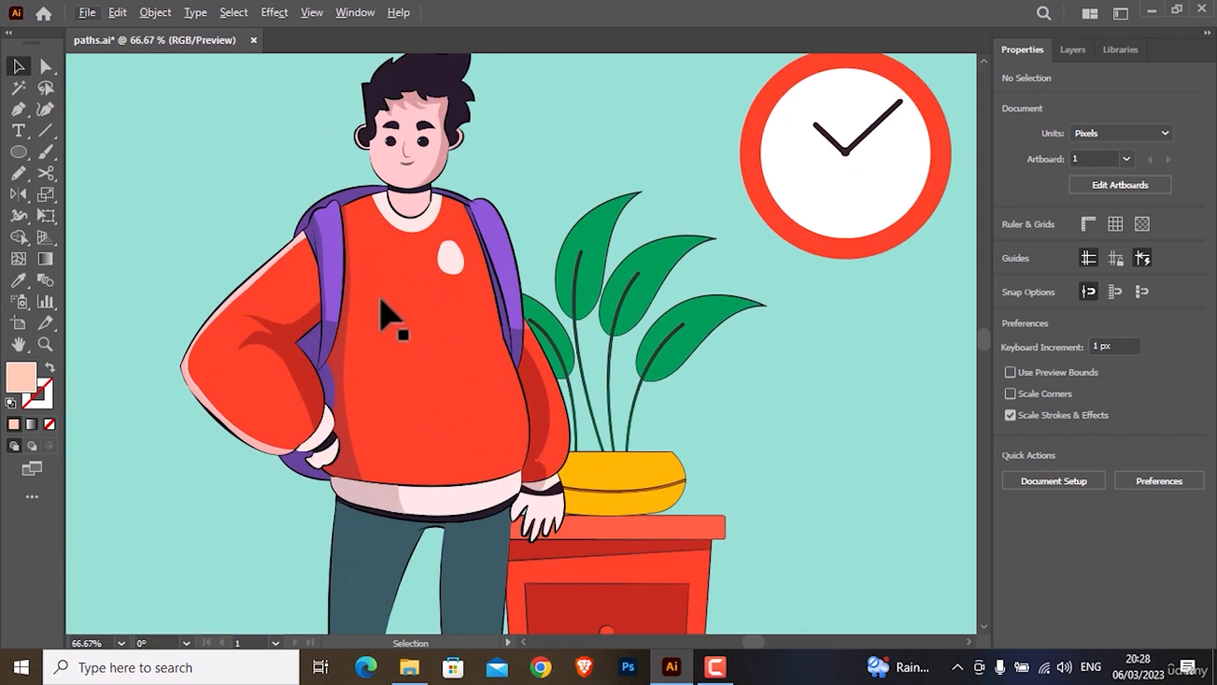
scroll(396, 266, "down", 3)
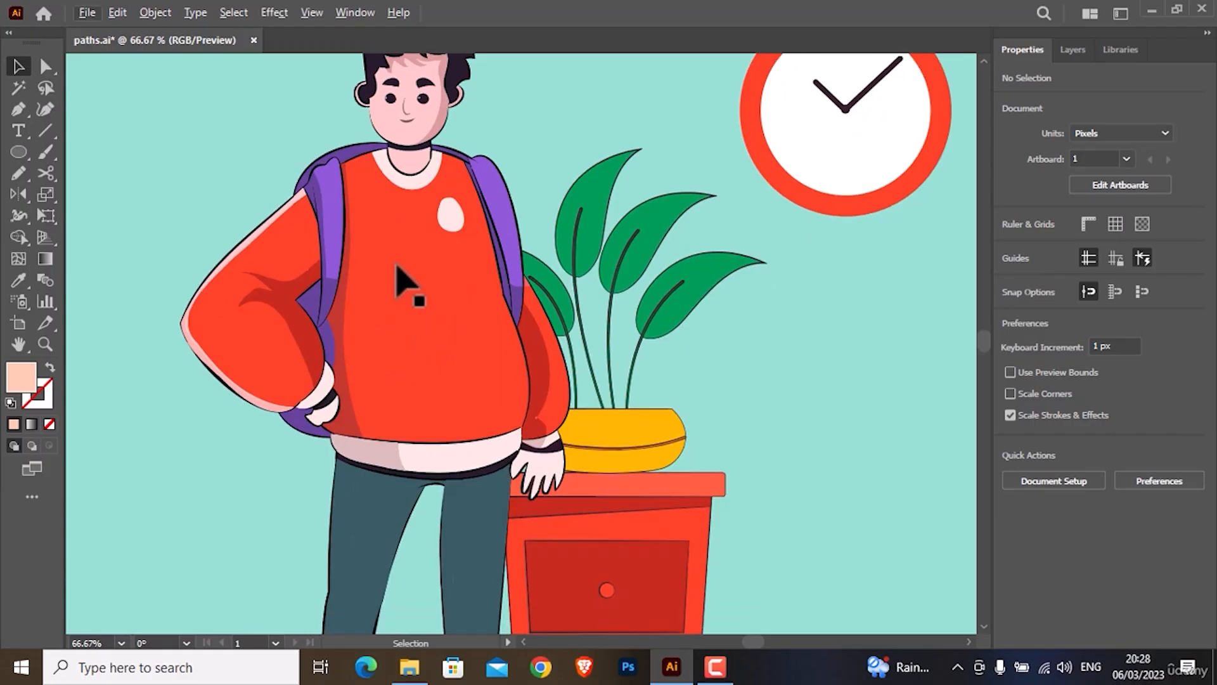
scroll(396, 279, "down", 2)
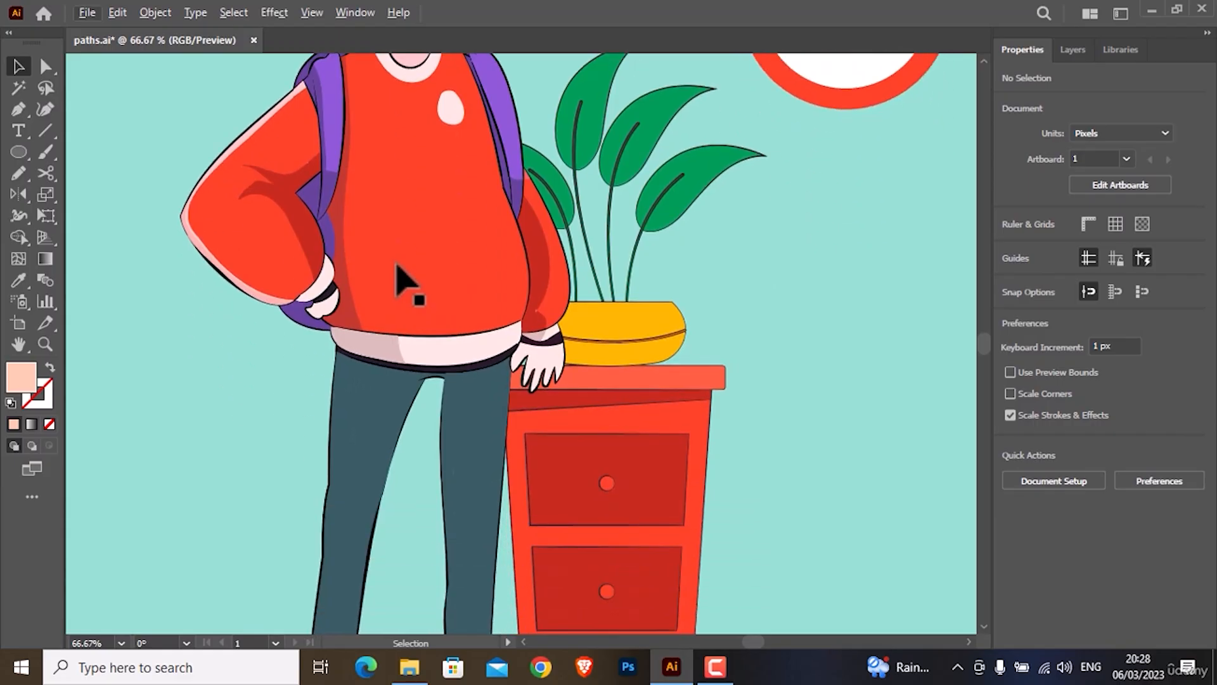
scroll(442, 275, "down", 2)
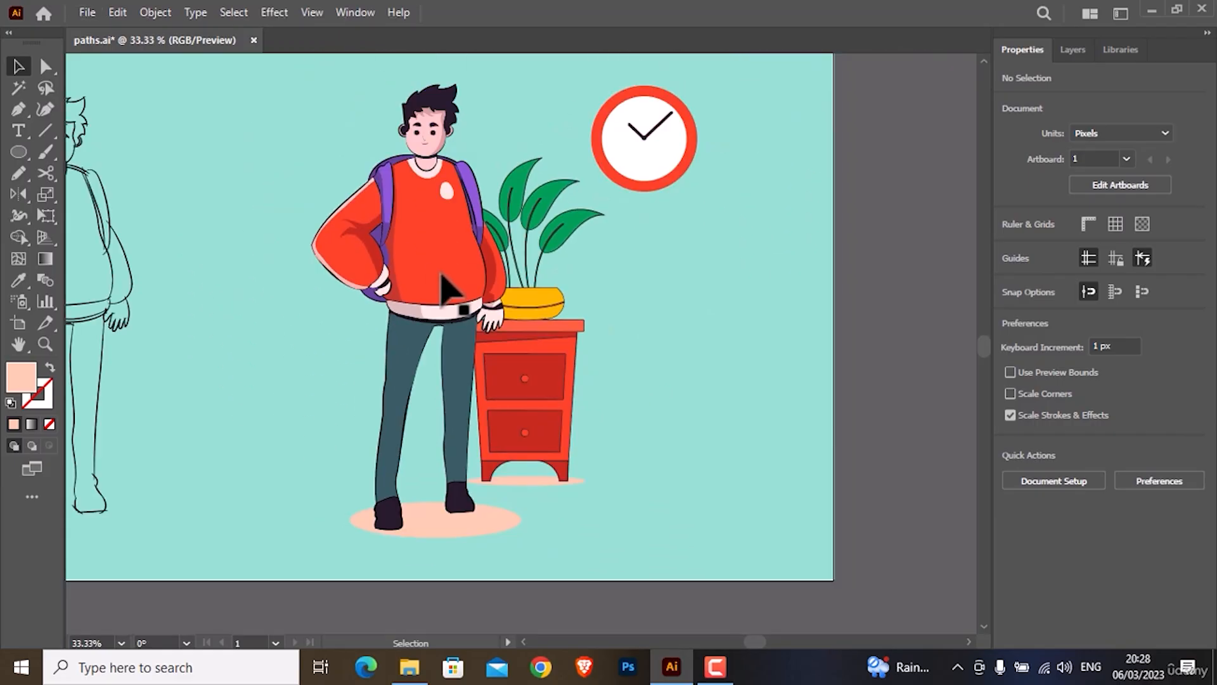
left_click(453, 253)
left_click(589, 255)
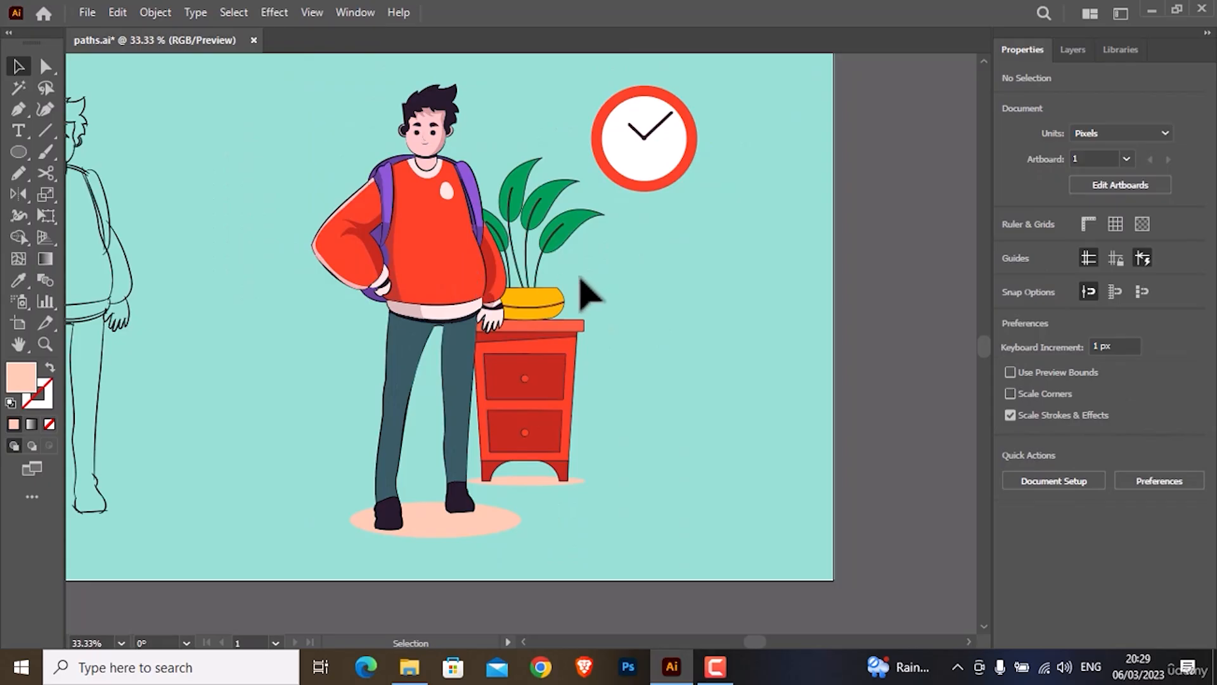
- Draw a circle about 184 px in diameter with the Ellipse tool and place it just below the wall clock
scroll(656, 279, "up", 1)
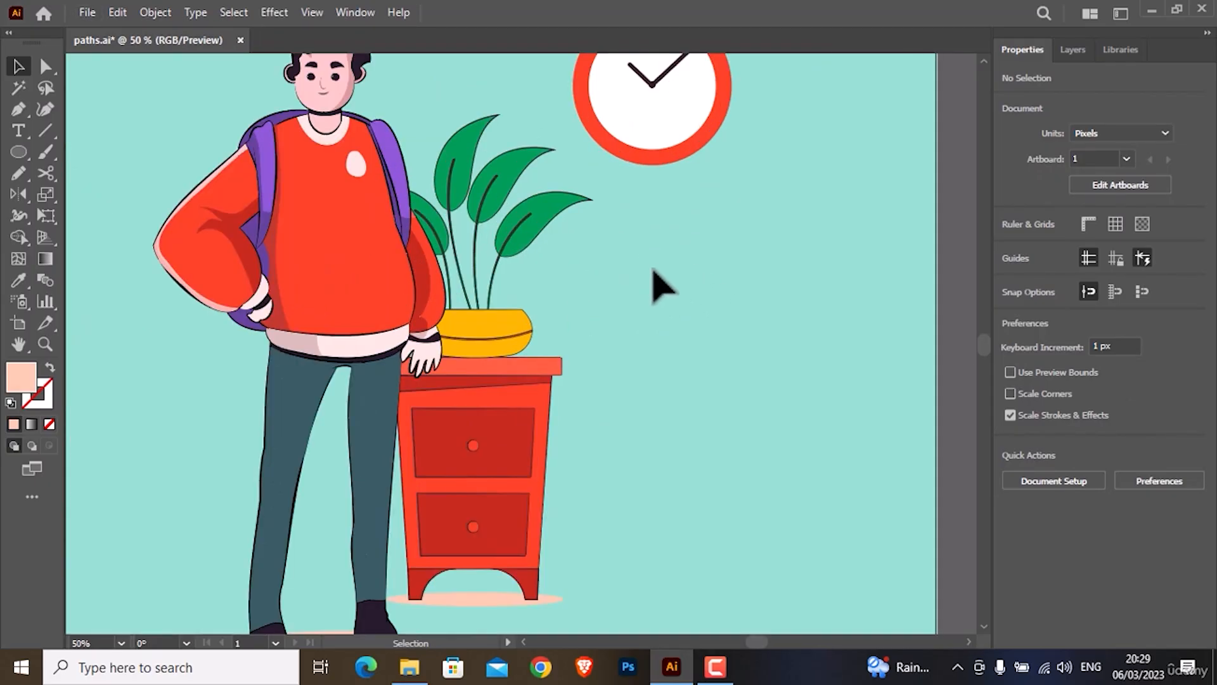
scroll(576, 319, "up", 2)
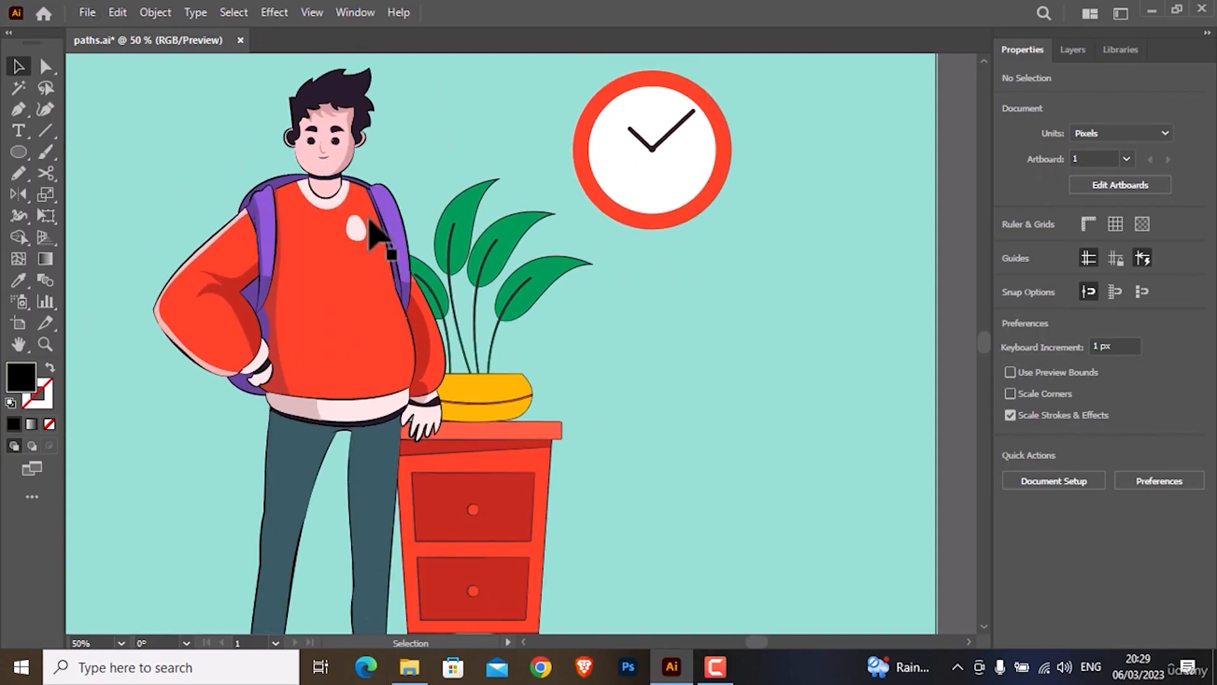
left_click(22, 152)
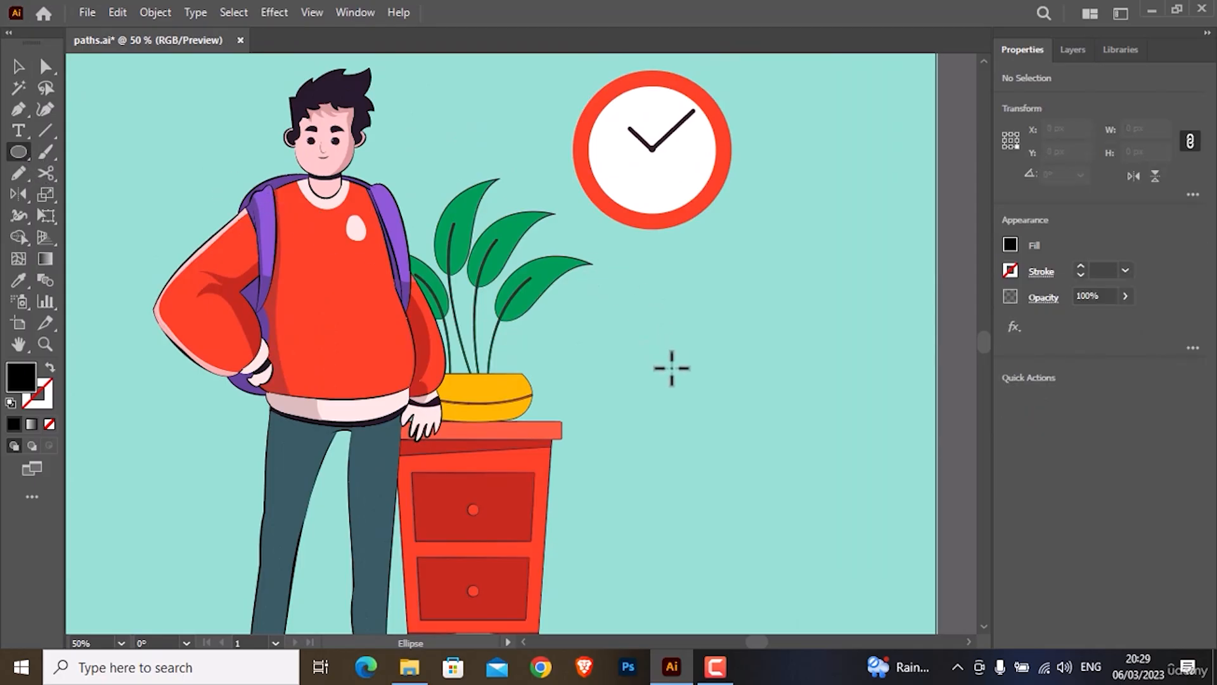
mouse_move(707, 410)
left_mouse_down()
mouse_move(769, 429)
mouse_move(780, 448)
mouse_move(723, 457)
mouse_move(677, 379)
left_mouse_up()
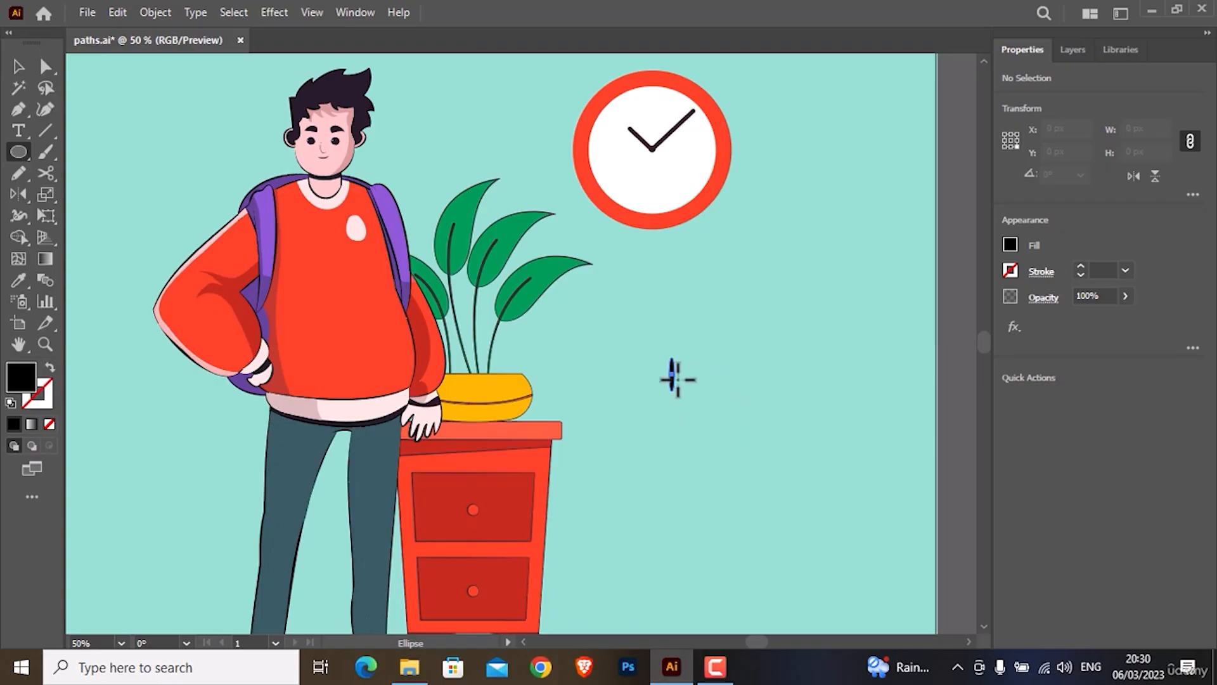
mouse_move(745, 342)
left_mouse_down()
mouse_move(820, 443)
mouse_move(806, 493)
mouse_move(793, 469)
mouse_move(812, 492)
mouse_move(774, 511)
mouse_move(746, 473)
mouse_move(729, 407)
mouse_move(748, 425)
left_mouse_up()
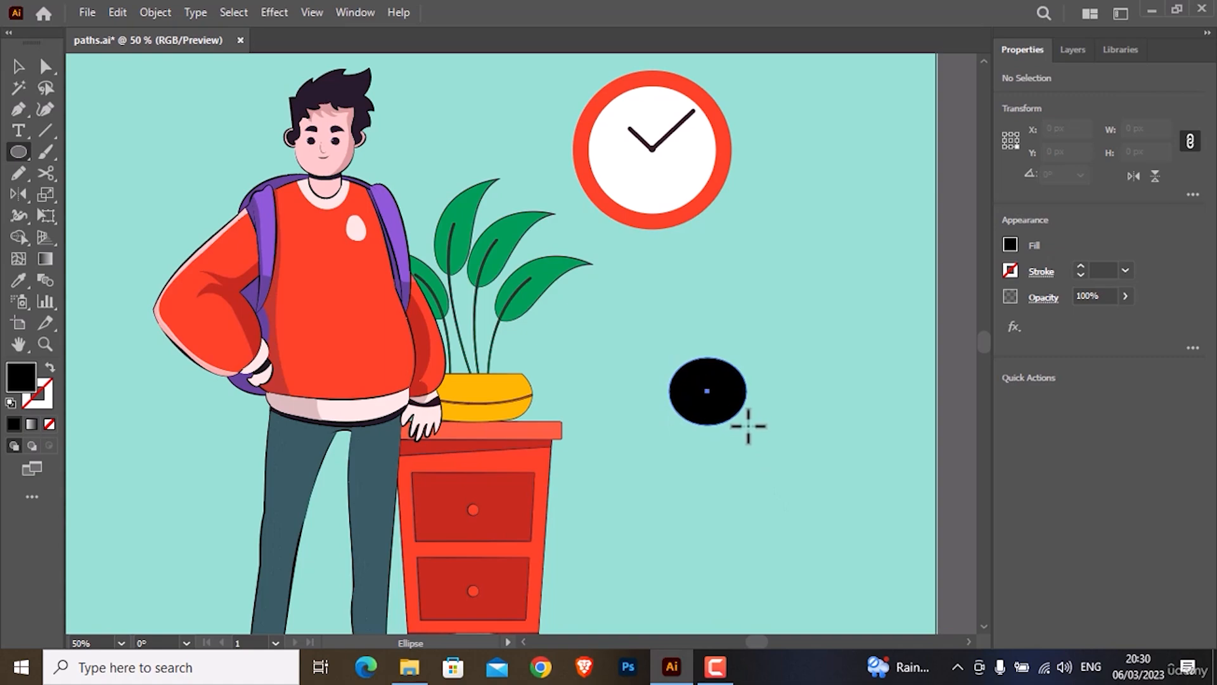
mouse_move(652, 404)
left_mouse_down()
mouse_move(609, 412)
mouse_move(714, 434)
mouse_move(750, 476)
left_mouse_up()
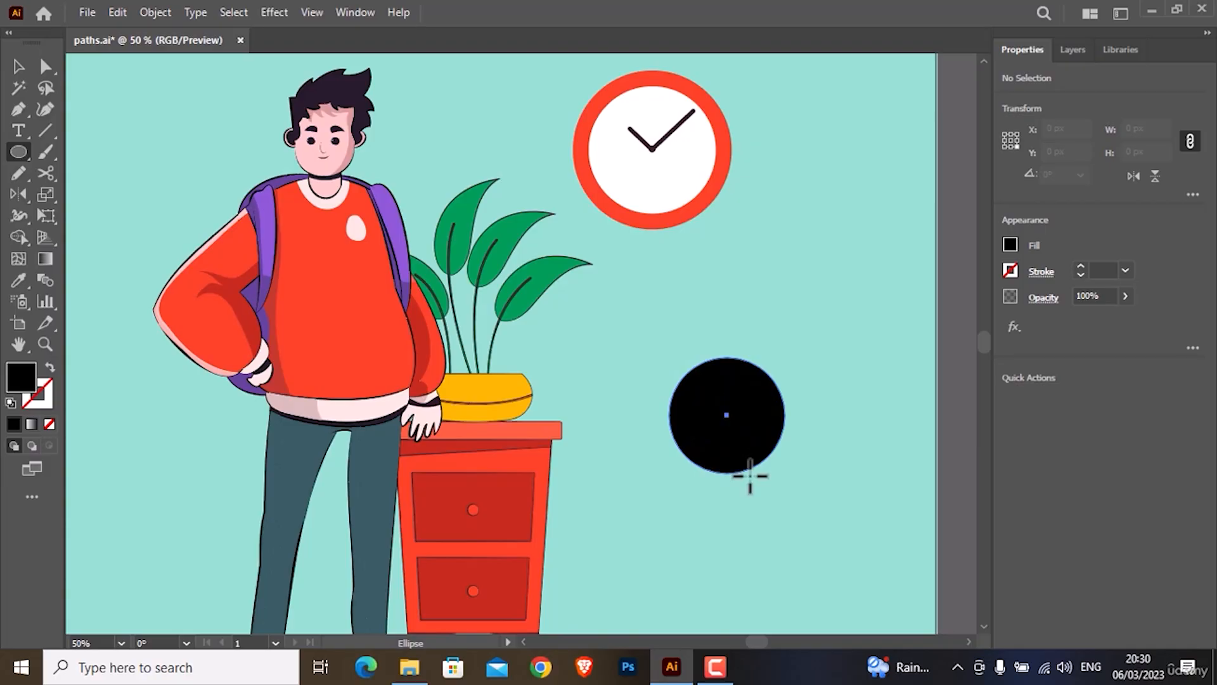
left_click_drag(749, 475, 763, 492)
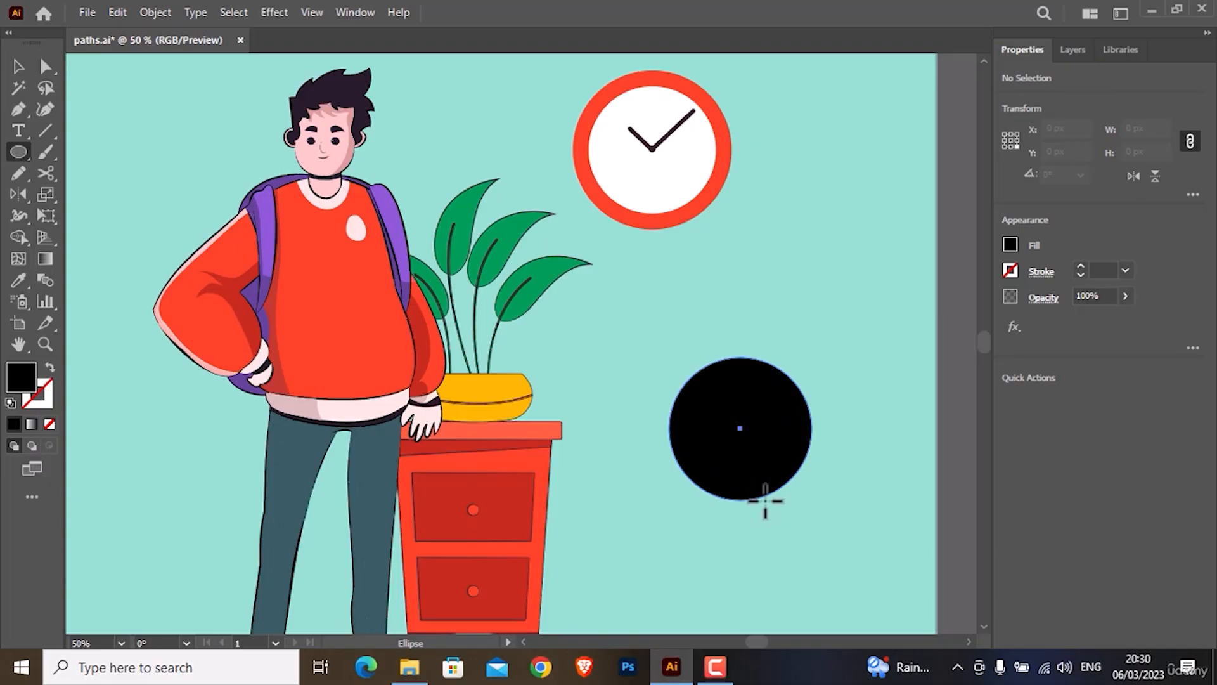
left_click_drag(765, 501, 765, 500)
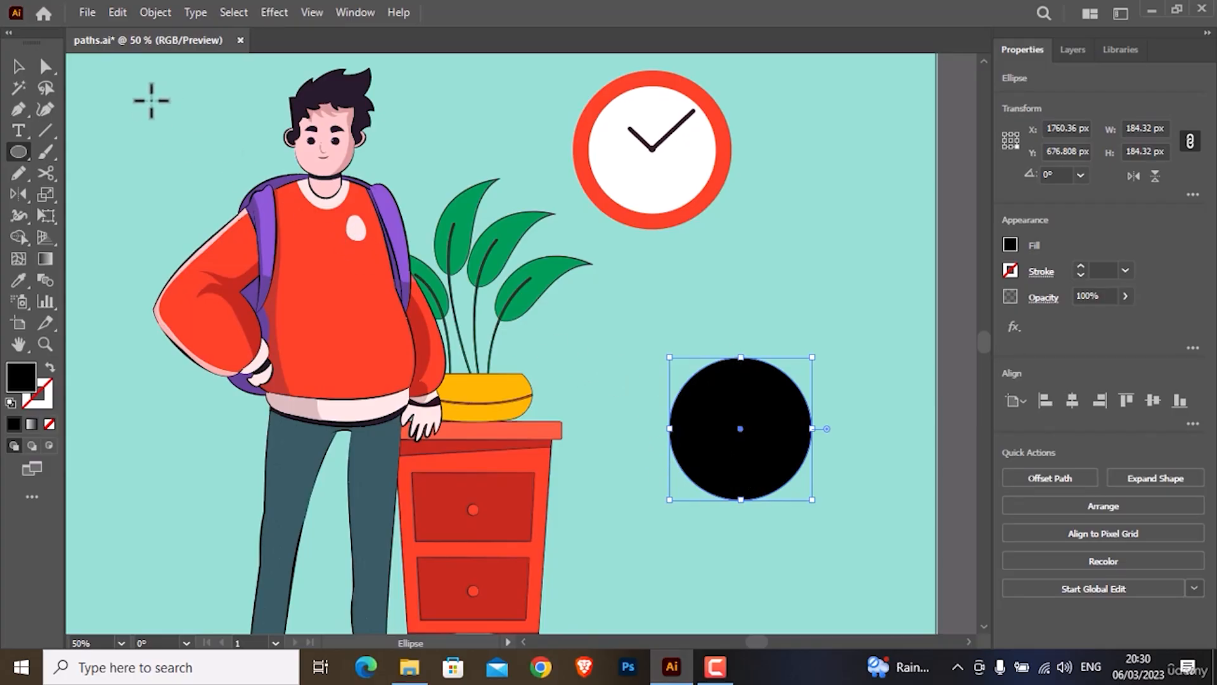
left_click(18, 66)
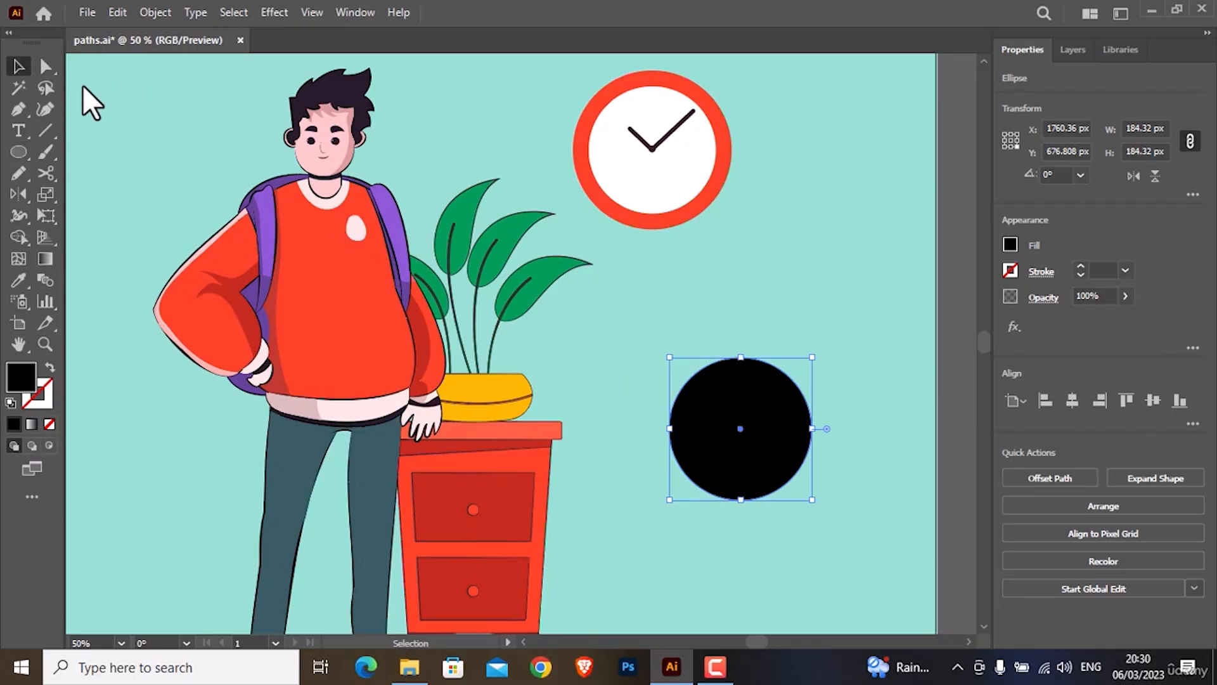
left_click_drag(777, 465, 693, 388)
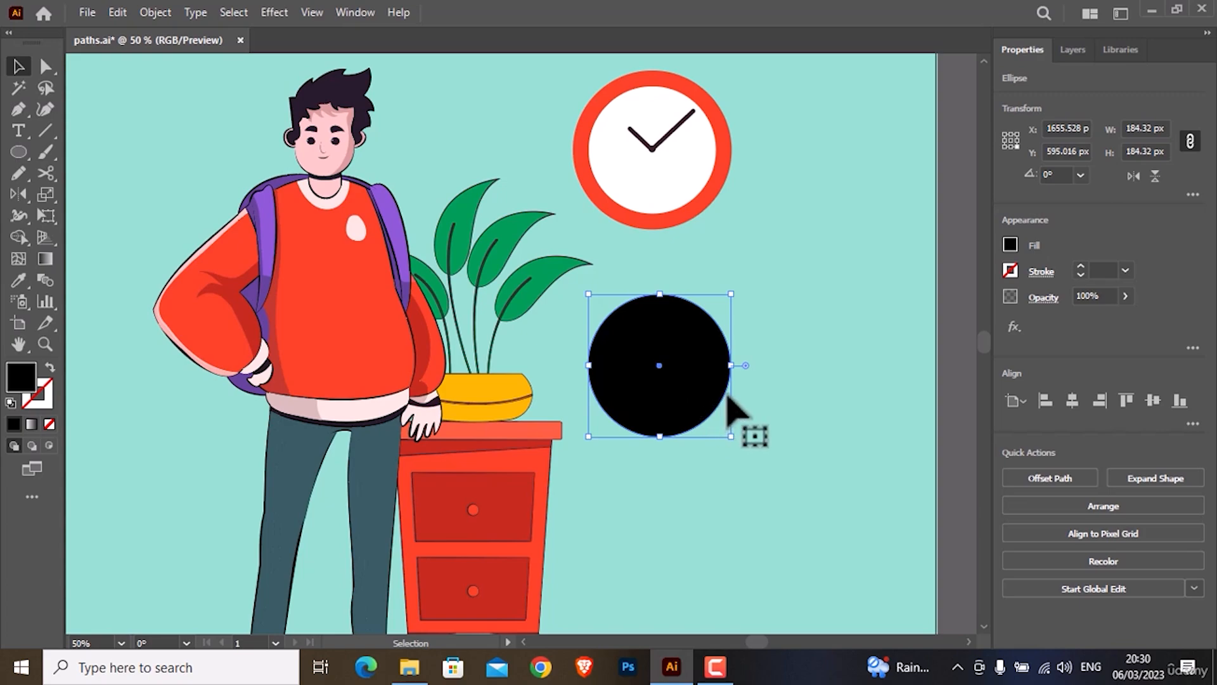
- Change the new circle's fill to white
left_click(1011, 245)
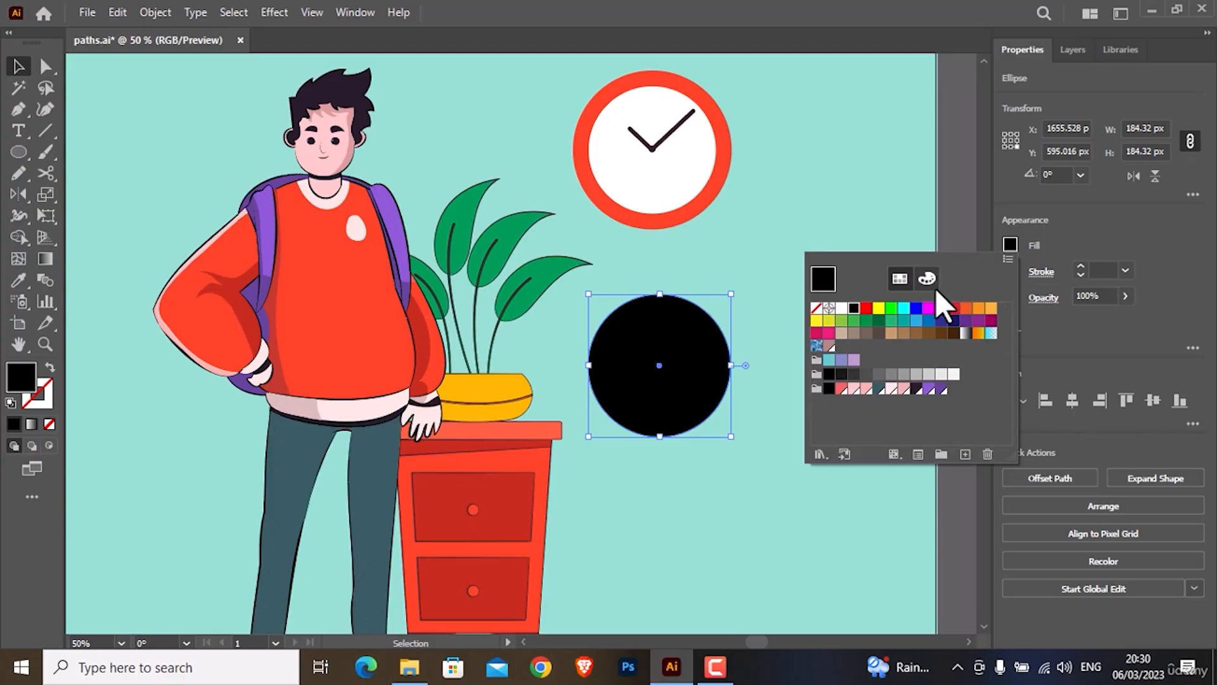
left_click(841, 309)
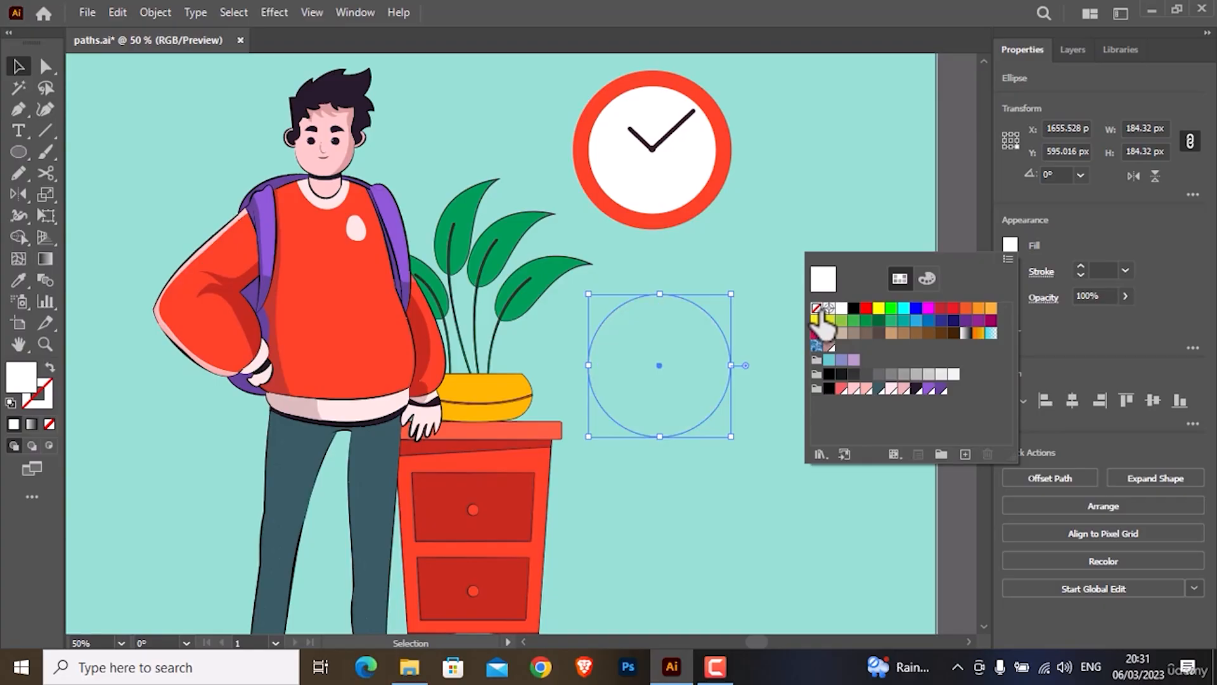
left_click(817, 309)
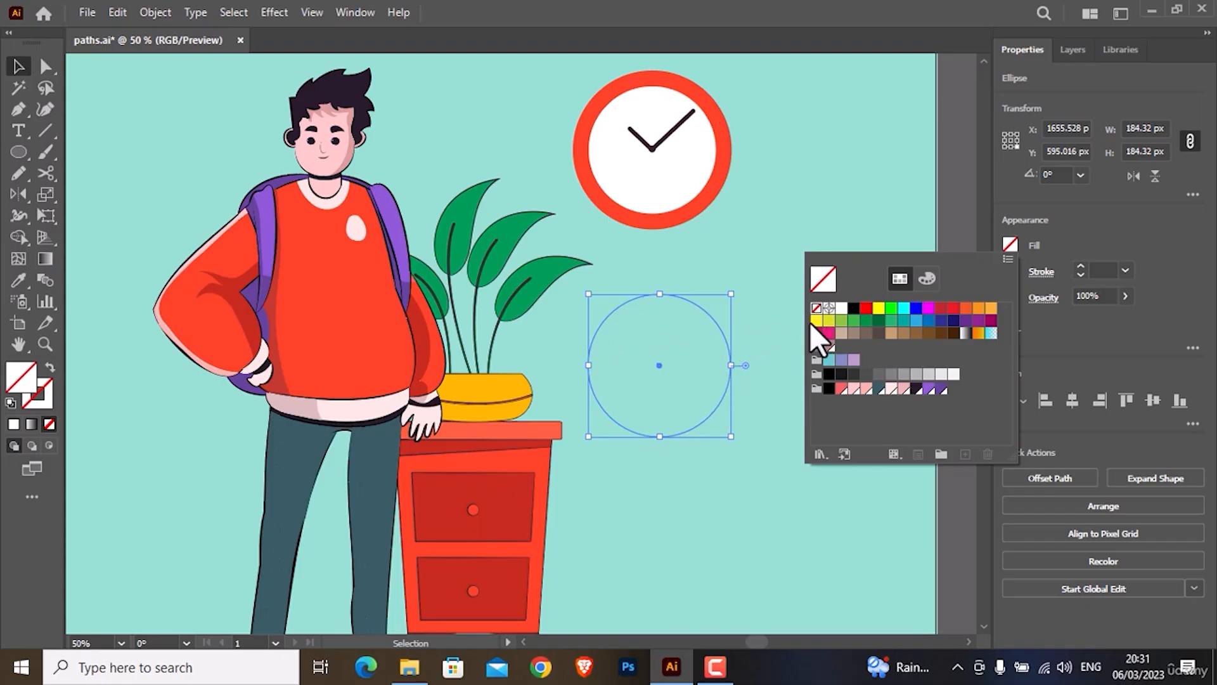
left_click(841, 308)
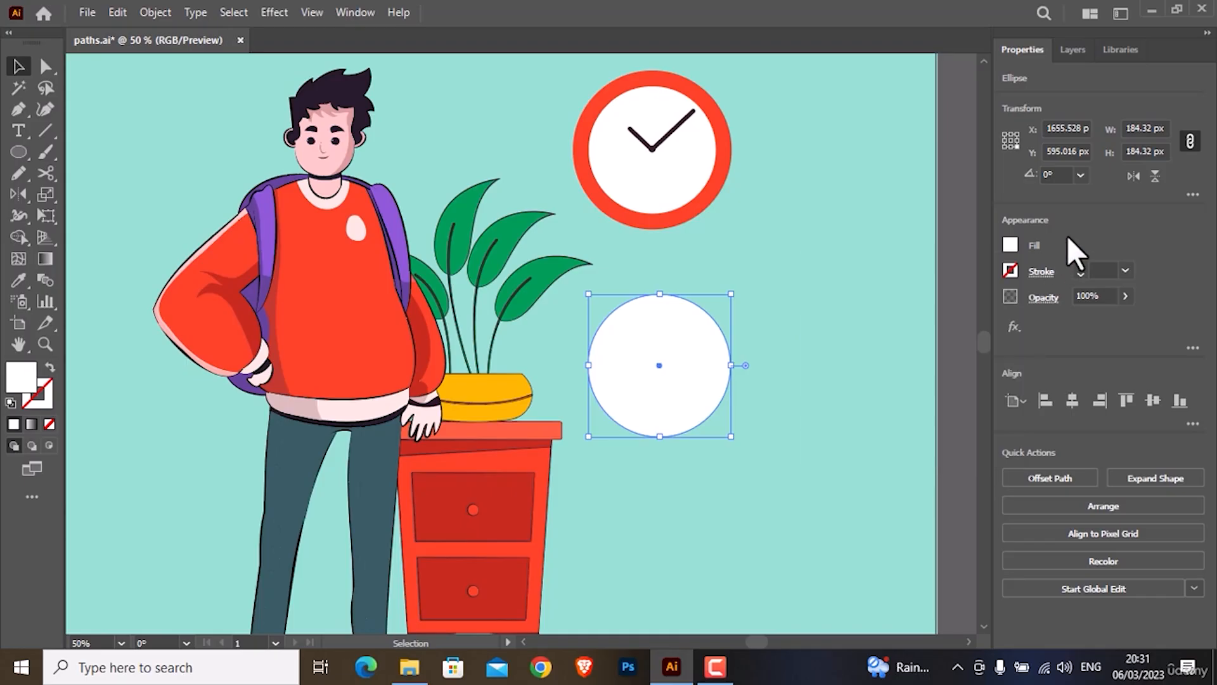
- Give the white circle an RGB Red stroke with a weight of 10 pt
left_click(1011, 271)
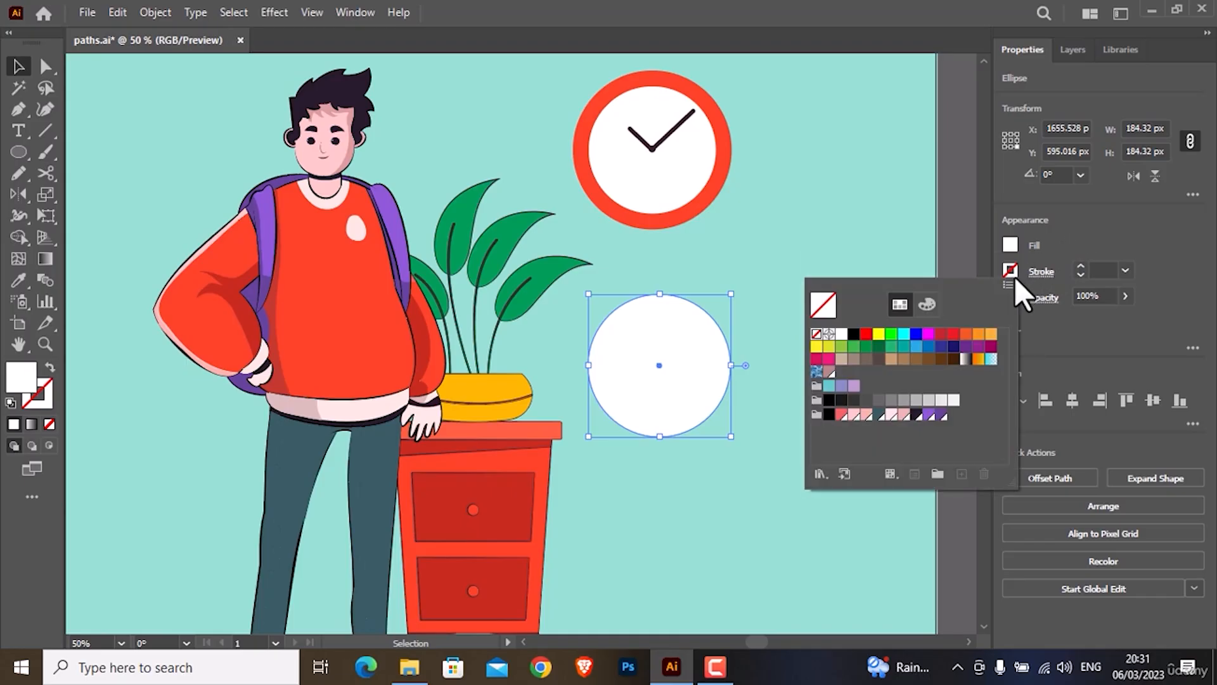
left_click(854, 335)
left_click(865, 334)
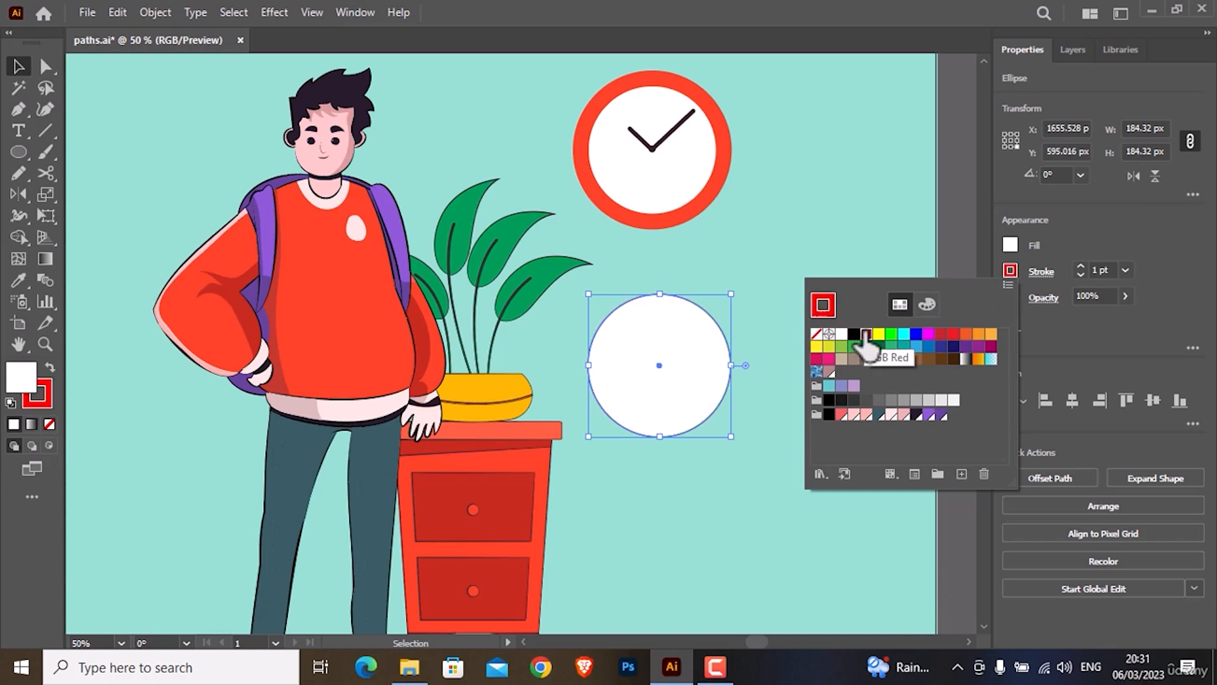
left_click(1042, 253)
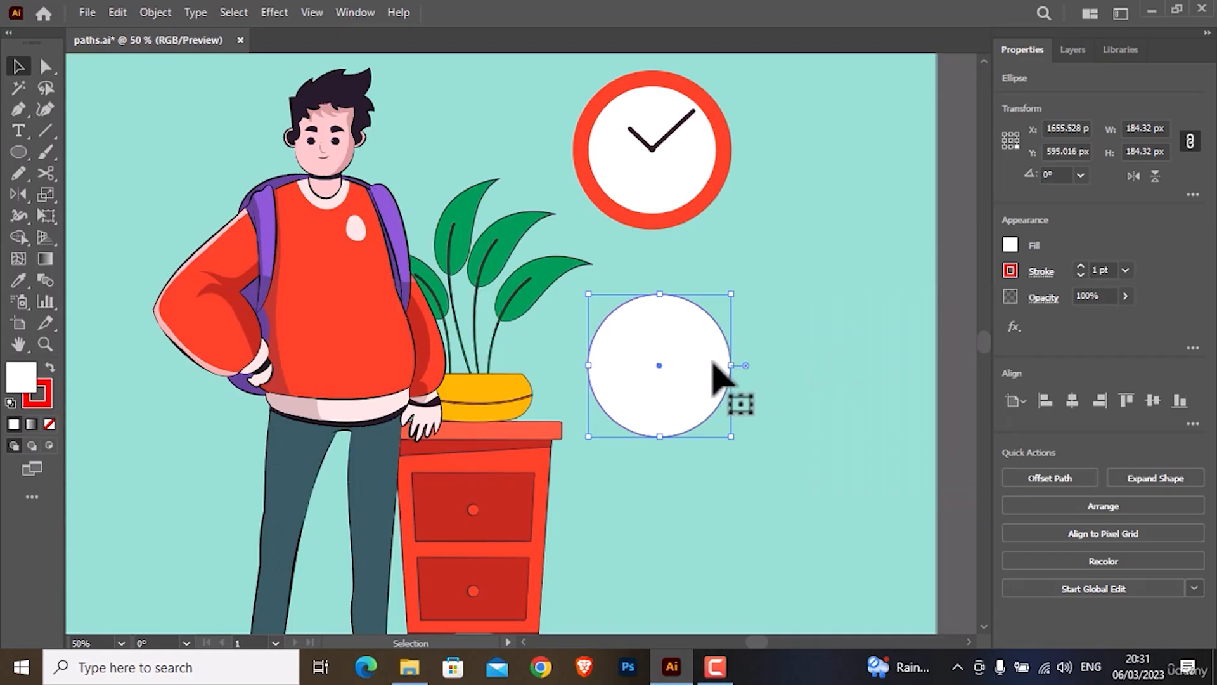
scroll(734, 366, "up", 4)
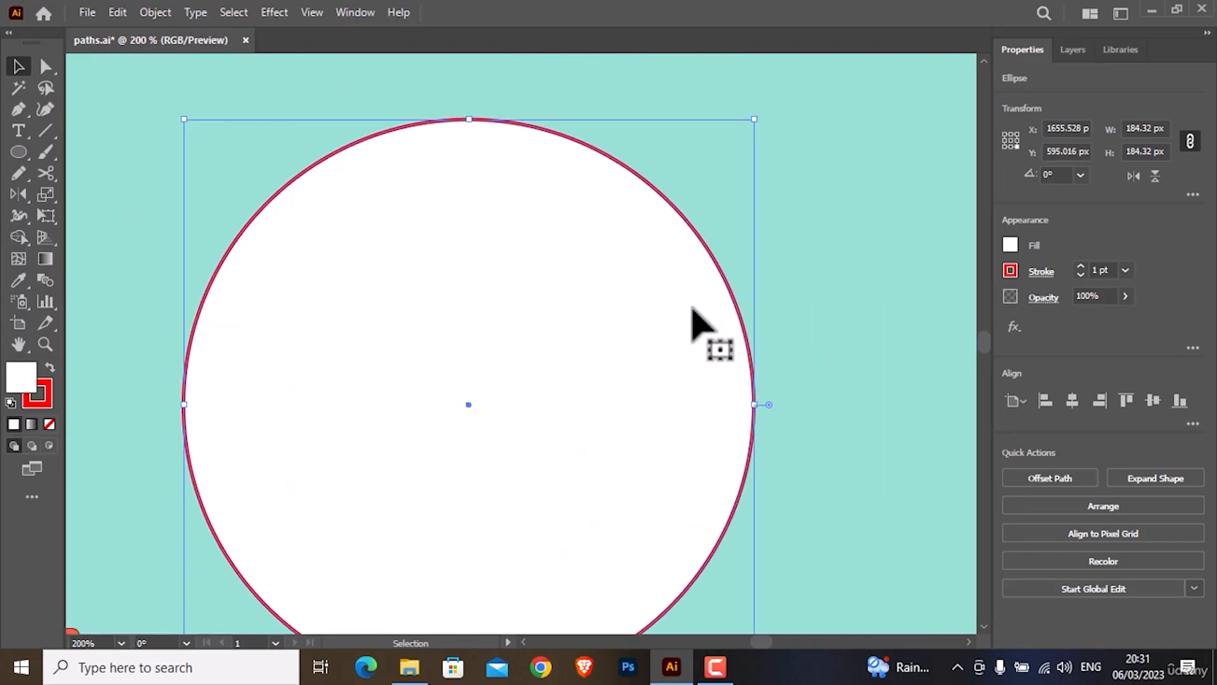
left_click(1101, 270)
type("10")
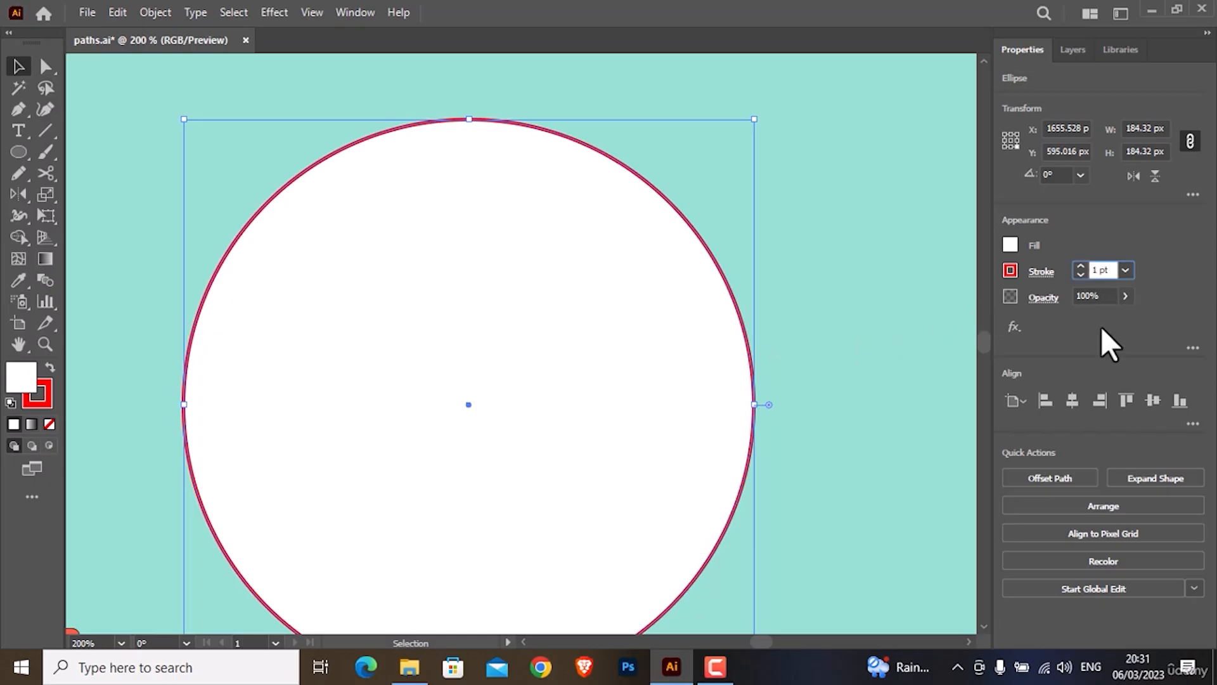
key("Return")
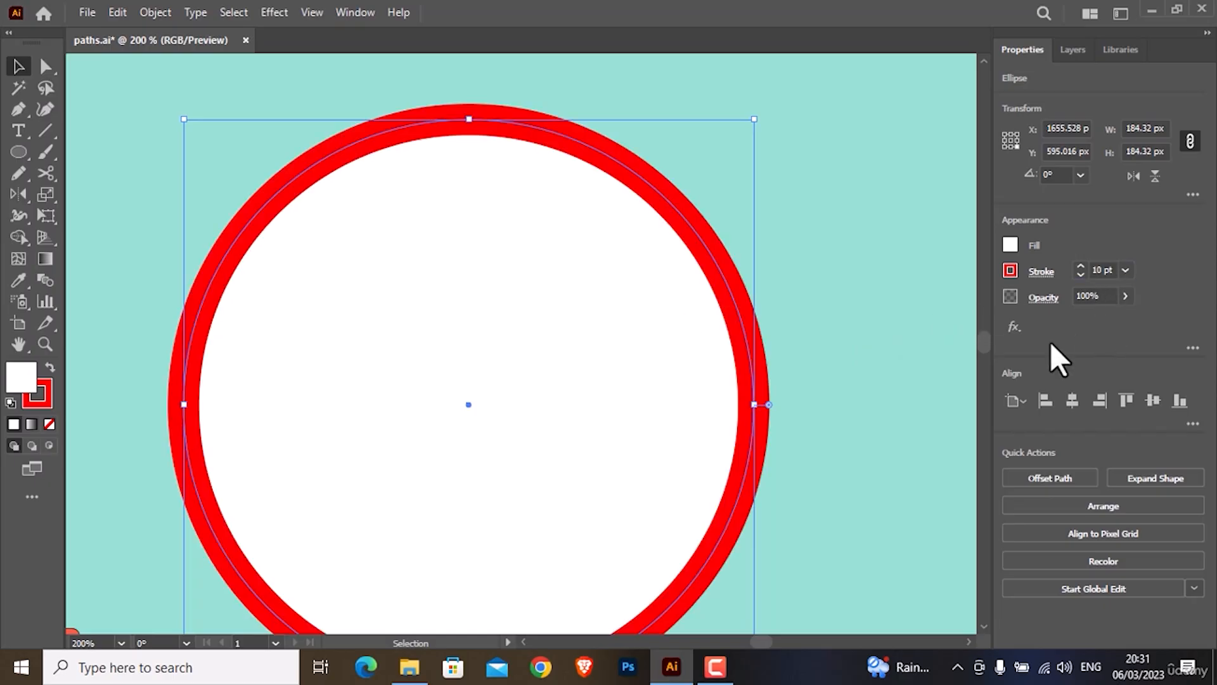
- Increase the circle's red stroke weight to 20 pt and move the circle up by about 13 px
scroll(753, 345, "down", 3)
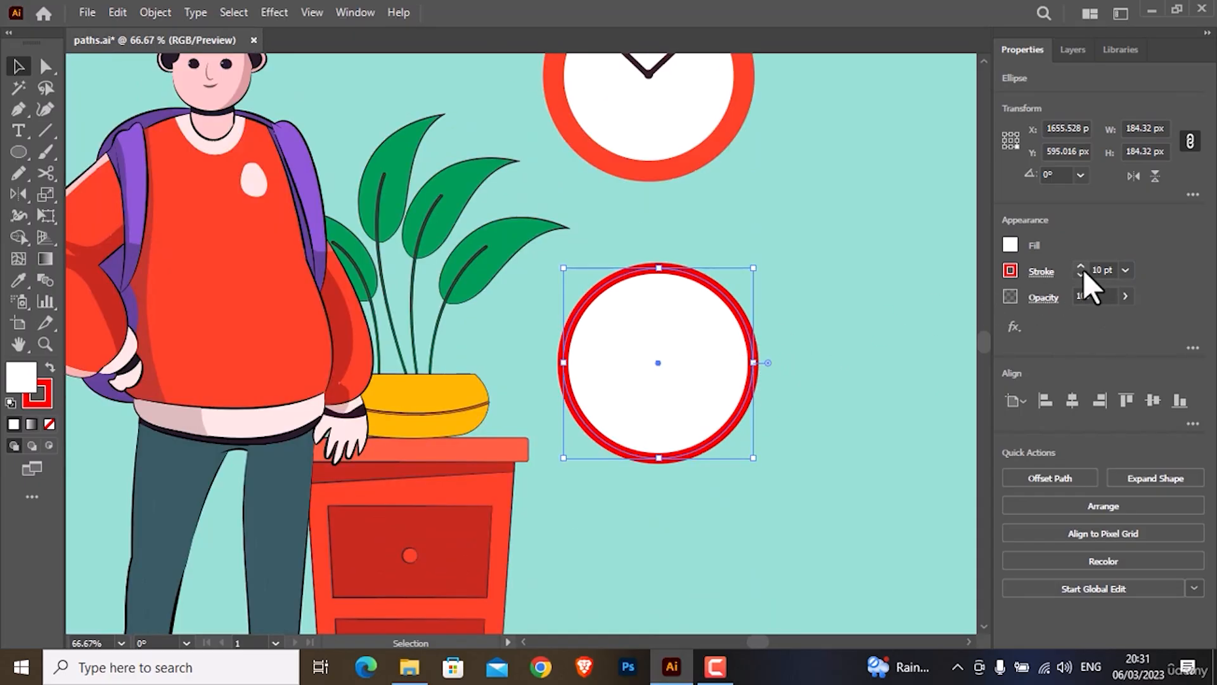
left_click(1101, 269)
left_click(1080, 266)
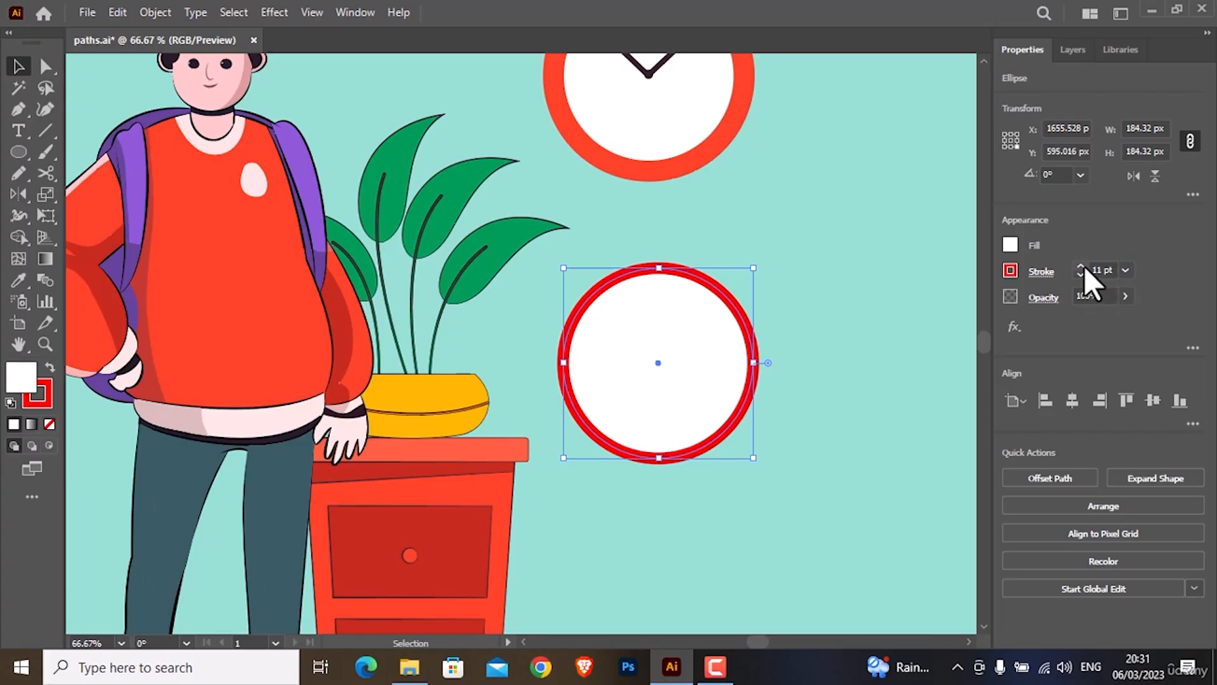
left_click(1080, 265)
left_click(1080, 265)
left_click(1080, 266)
left_click(1082, 266)
left_click(1082, 265)
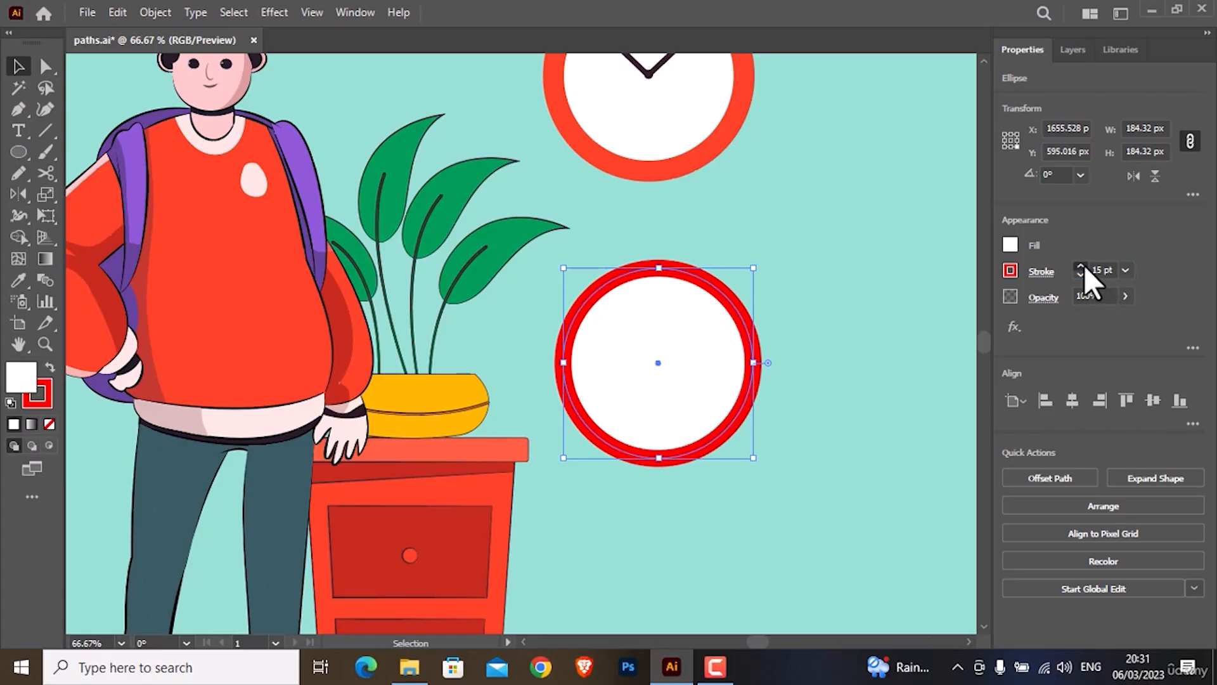
left_click(1081, 266)
left_click(1081, 266)
left_click(1081, 266)
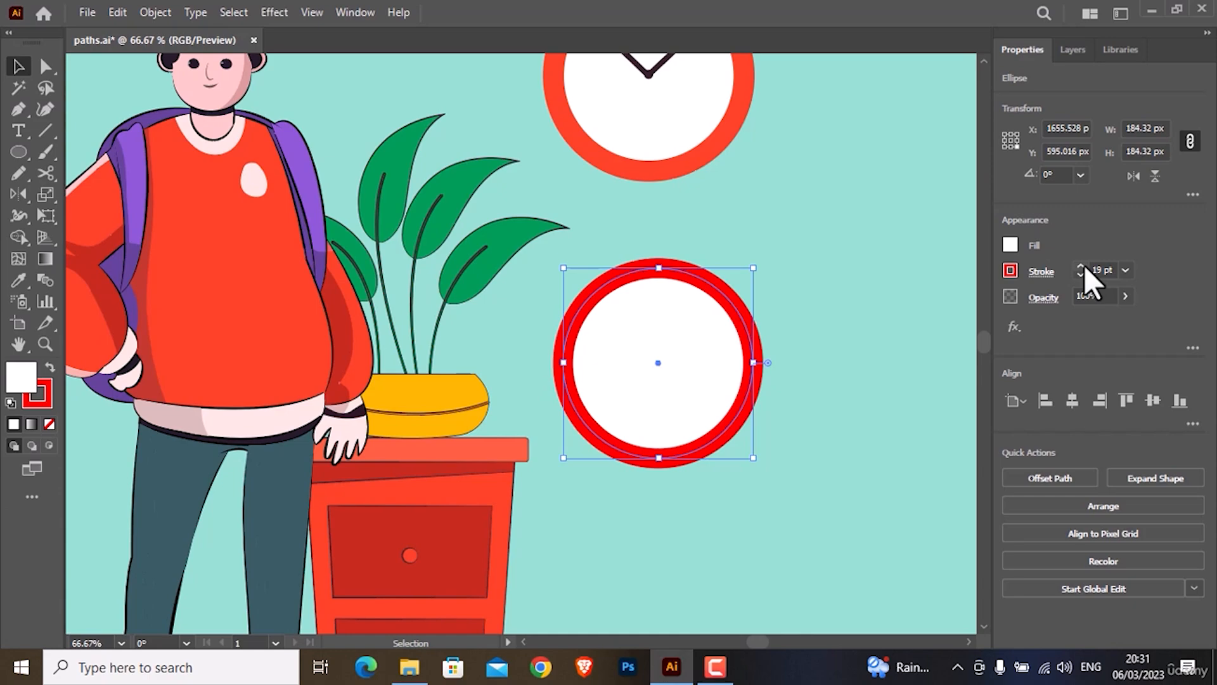
left_click(1081, 266)
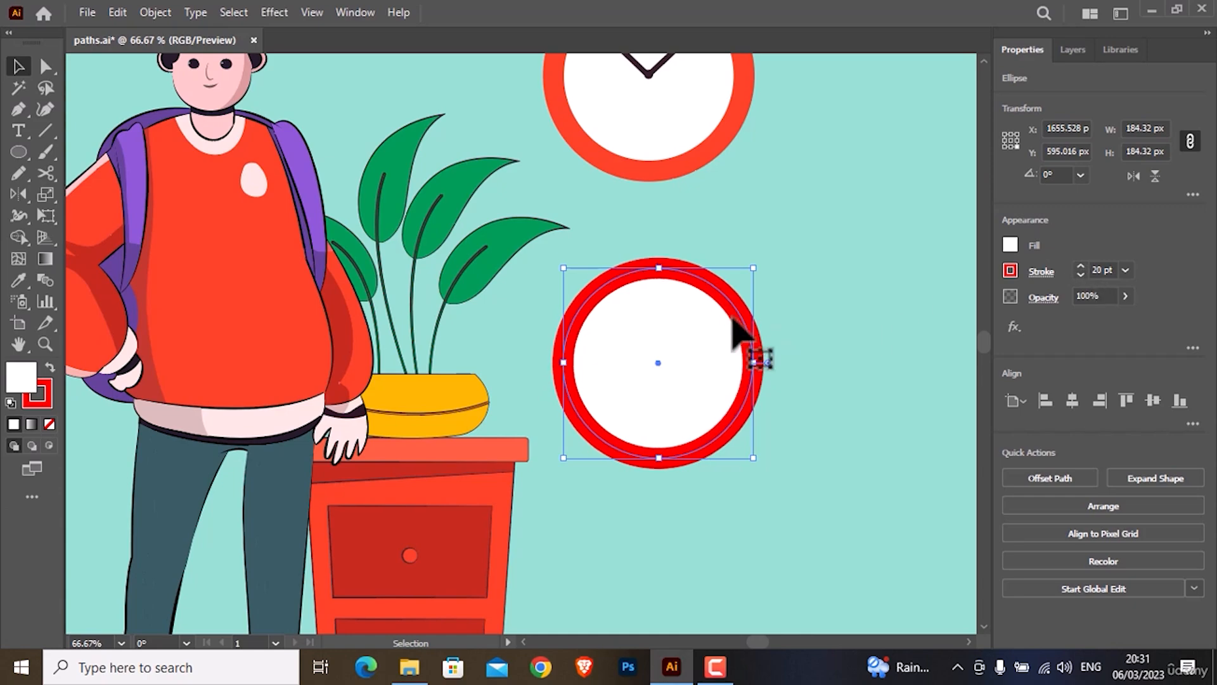
mouse_move(734, 318)
left_mouse_down()
mouse_move(751, 311)
mouse_move(739, 303)
left_mouse_up()
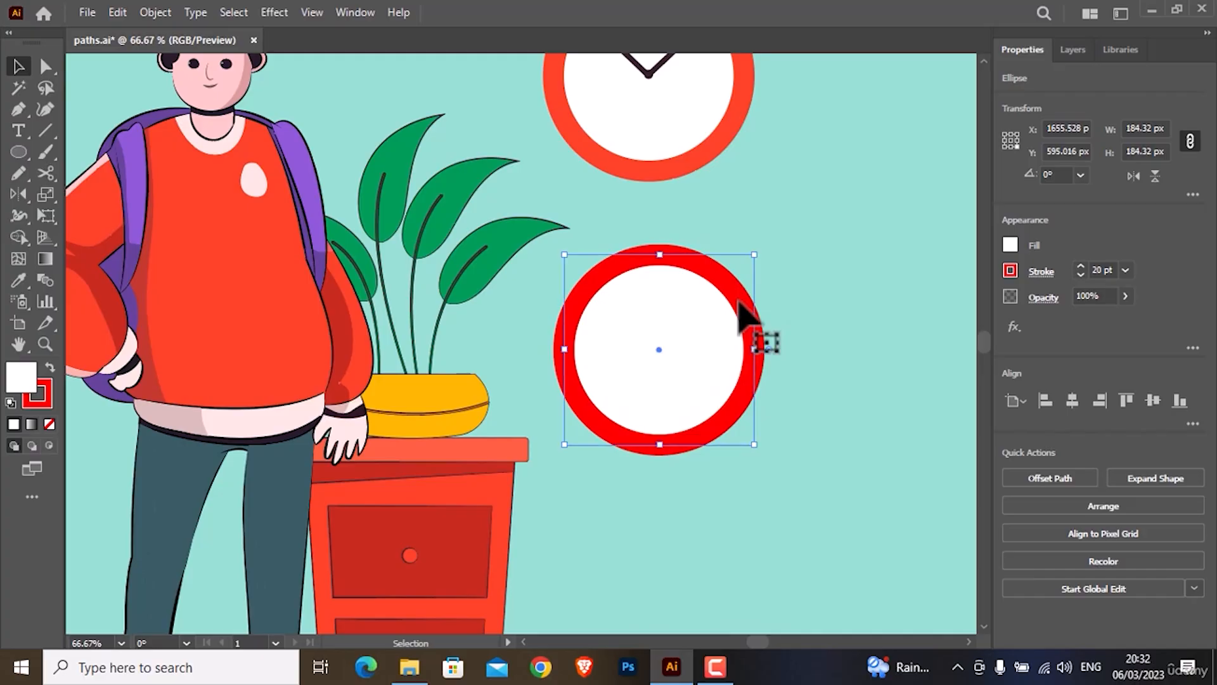
- Draw the new clock's two hands with the Pen tool as one open V-shaped path meeting at the dial's centre, about 79 by 50 px
scroll(727, 343, "up", 1)
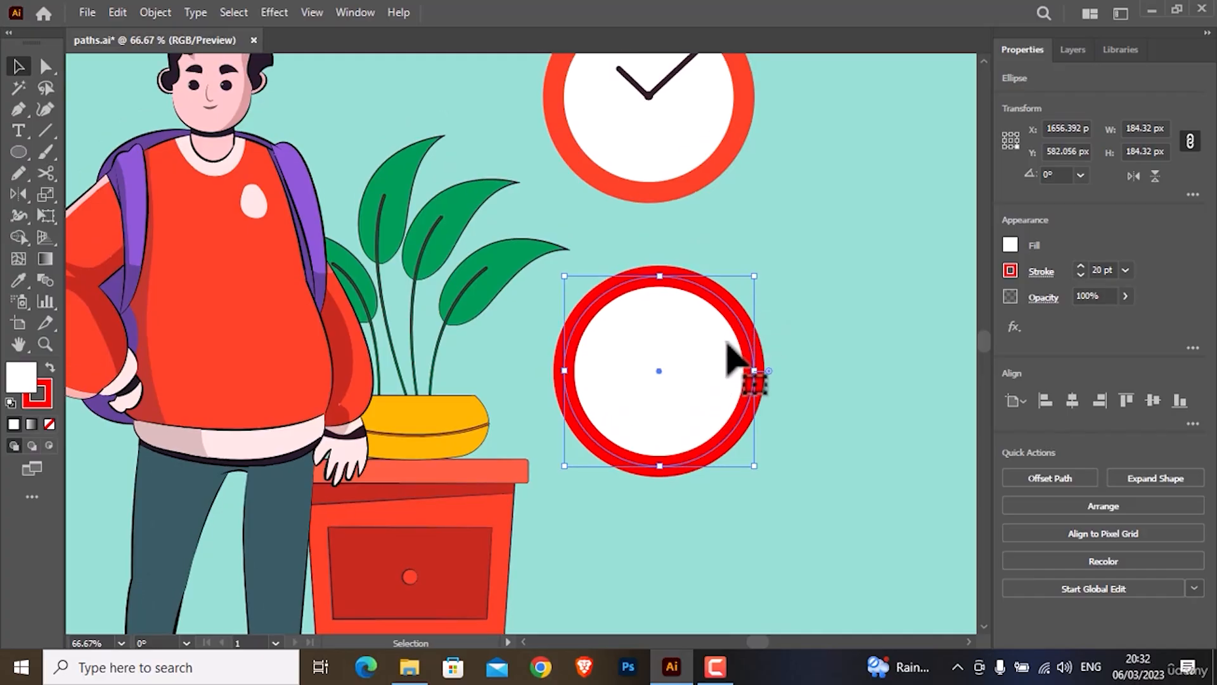
scroll(728, 343, "up", 2)
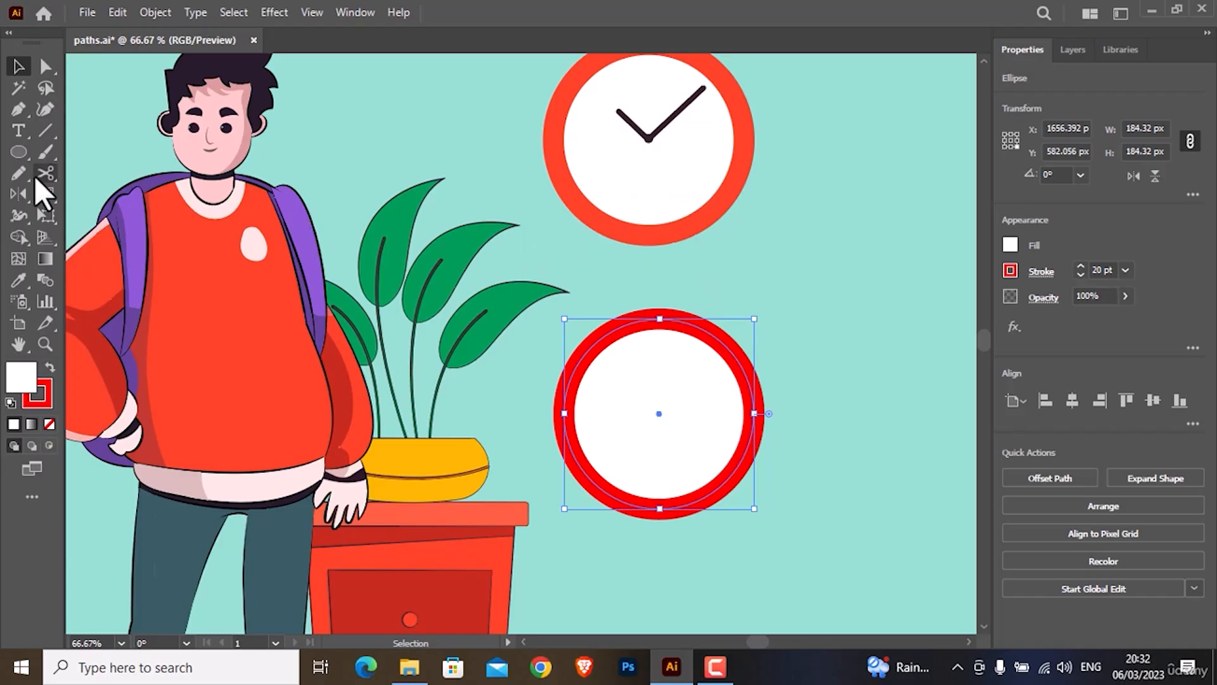
left_click(19, 110)
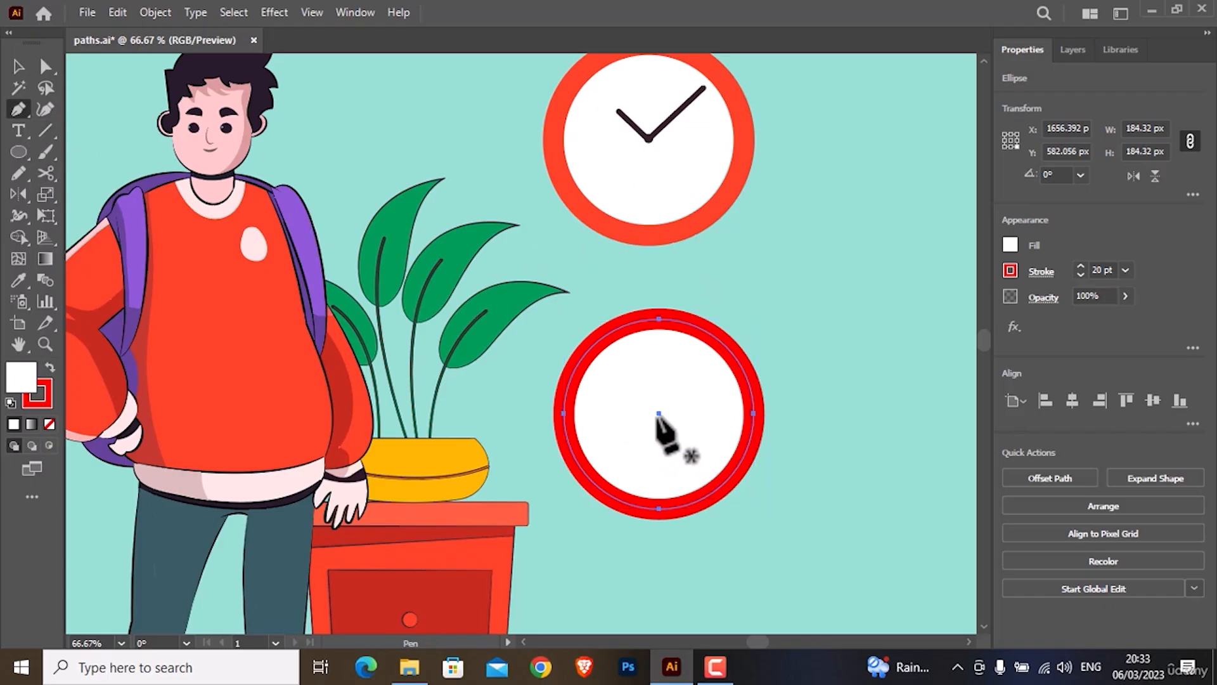
left_click(616, 388)
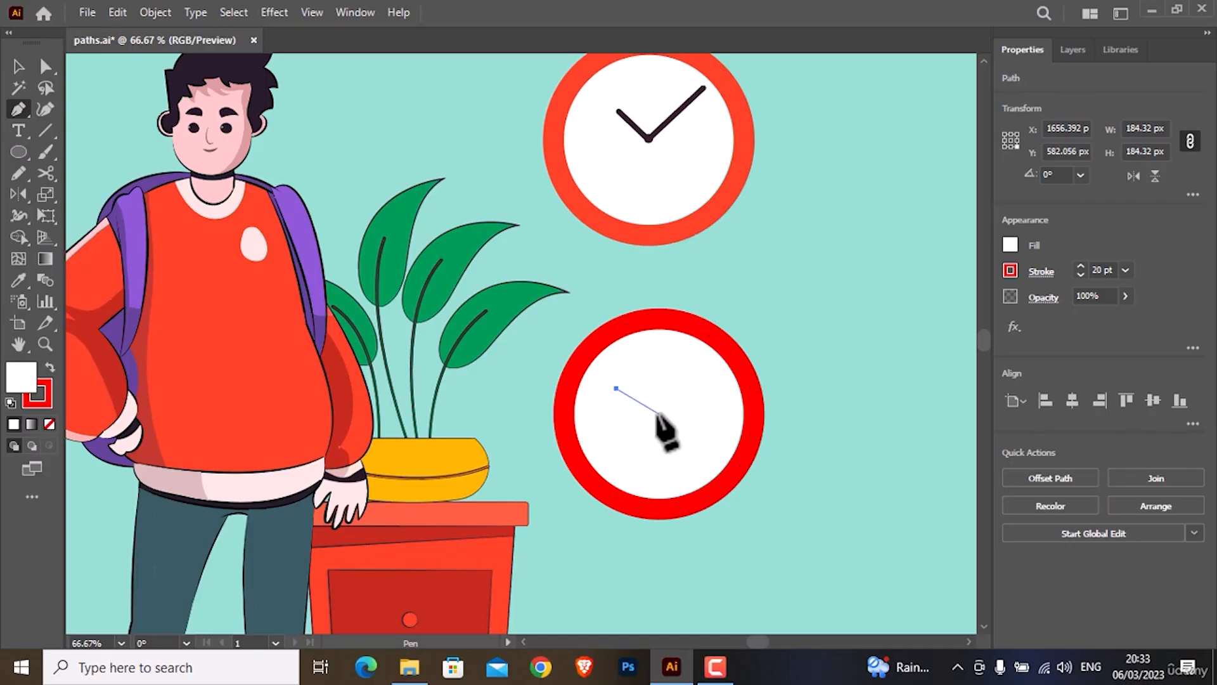
left_click(659, 415)
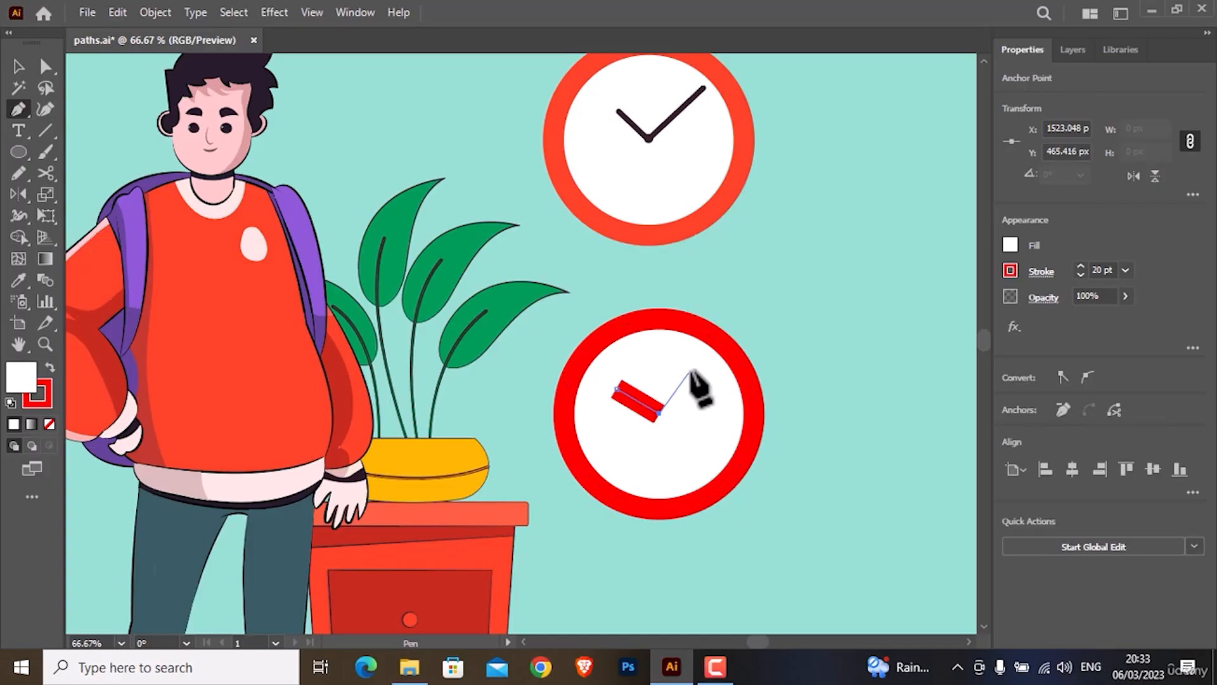
left_click(698, 362)
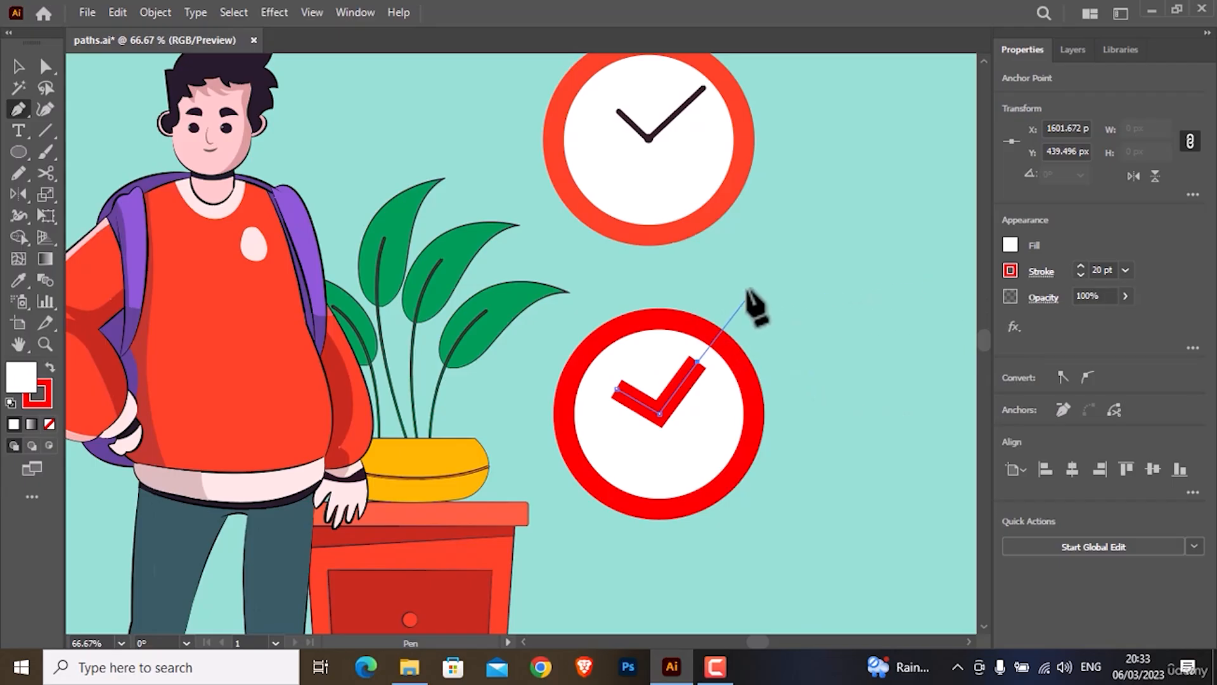
key("v")
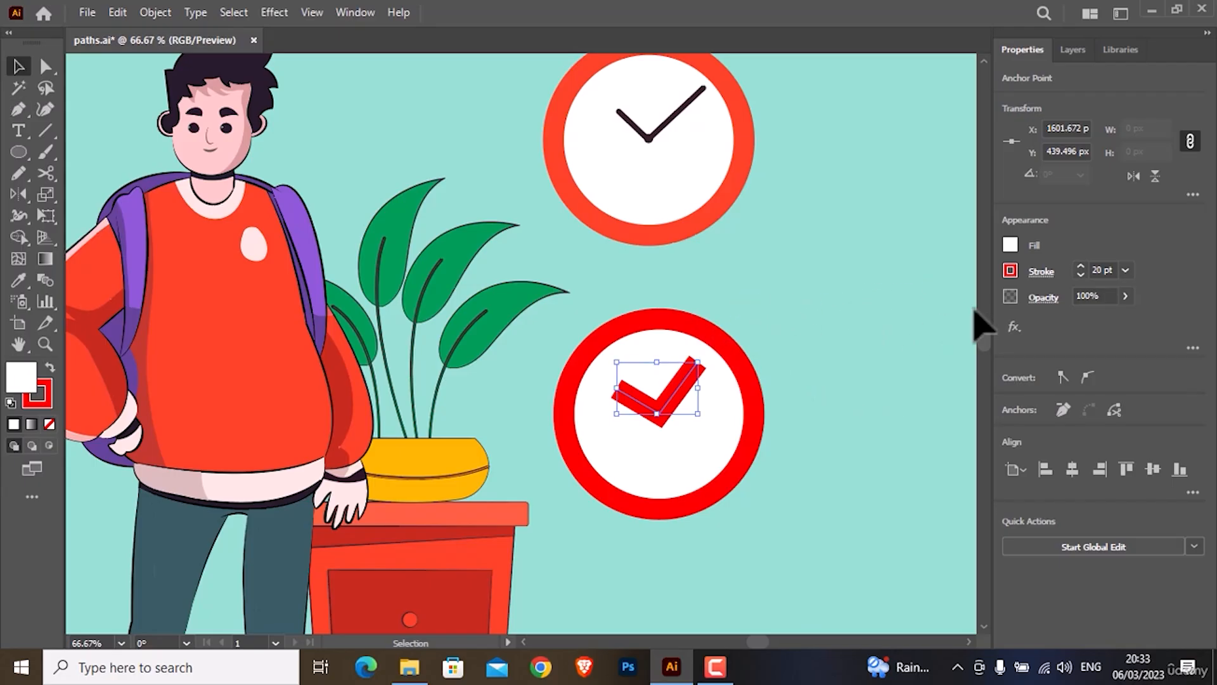
- Reduce the stroke weight of the clock hands' path to 10 pt
key("backslash")
left_click(1079, 275)
left_click(1080, 274)
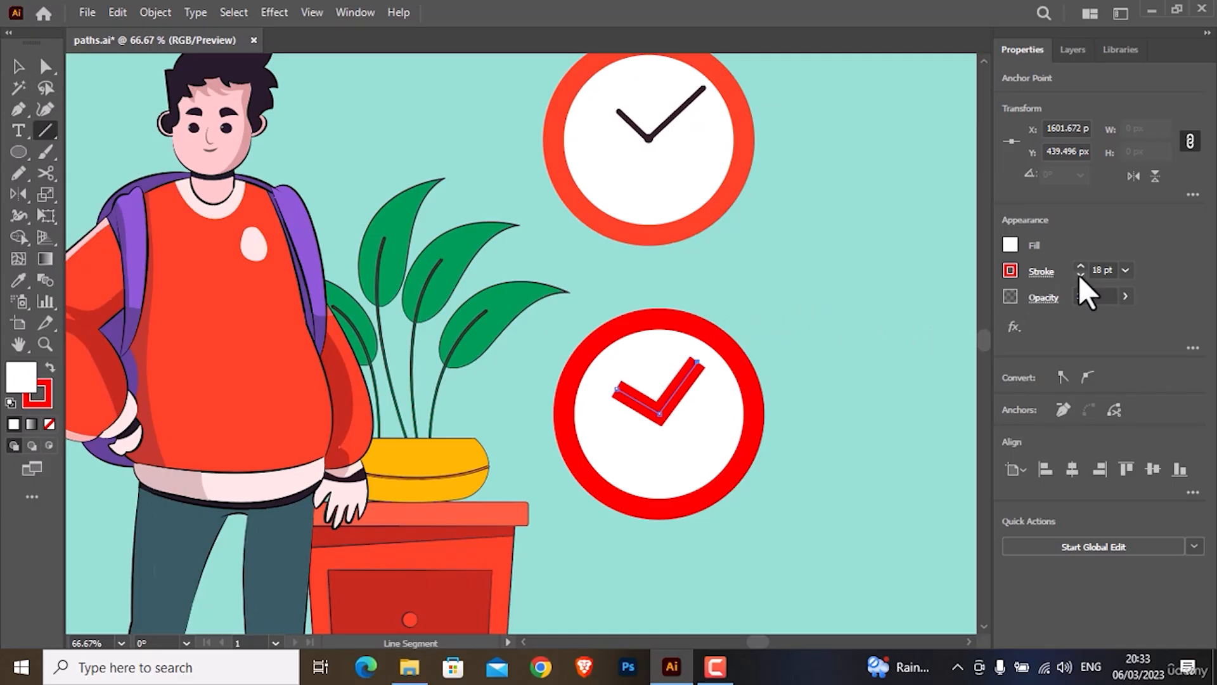
left_click(1079, 275)
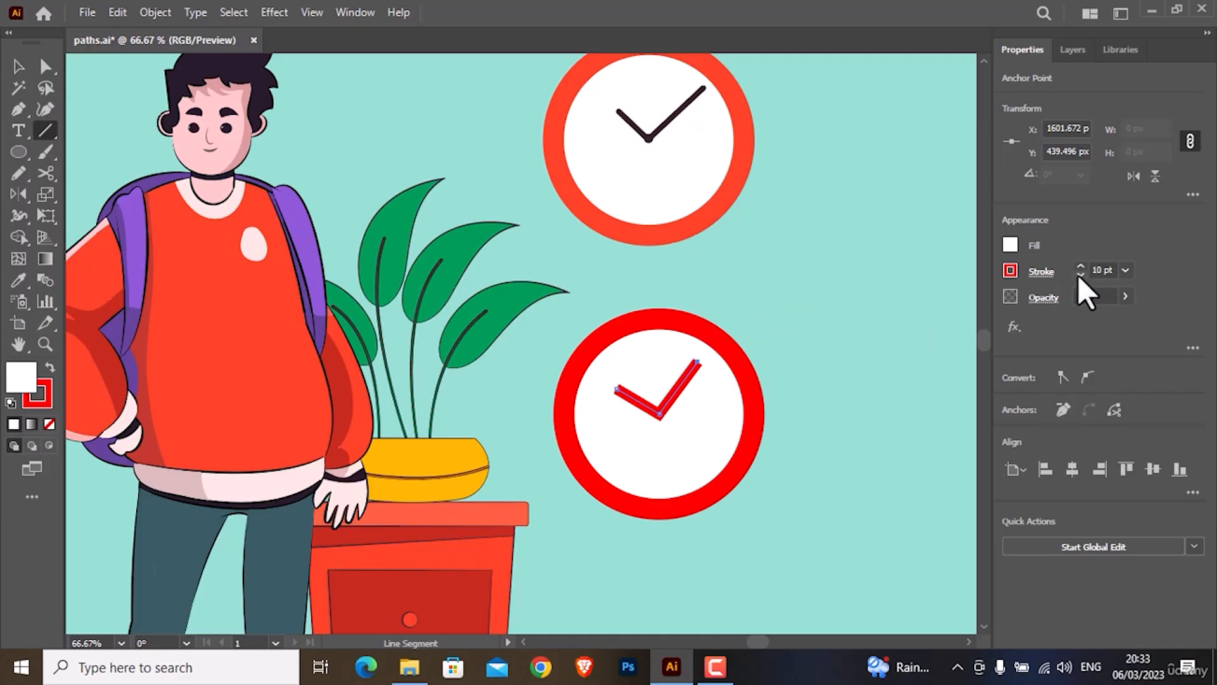
- Set the stroke weight of the clock hands' path to 5 pt
left_click(1079, 275)
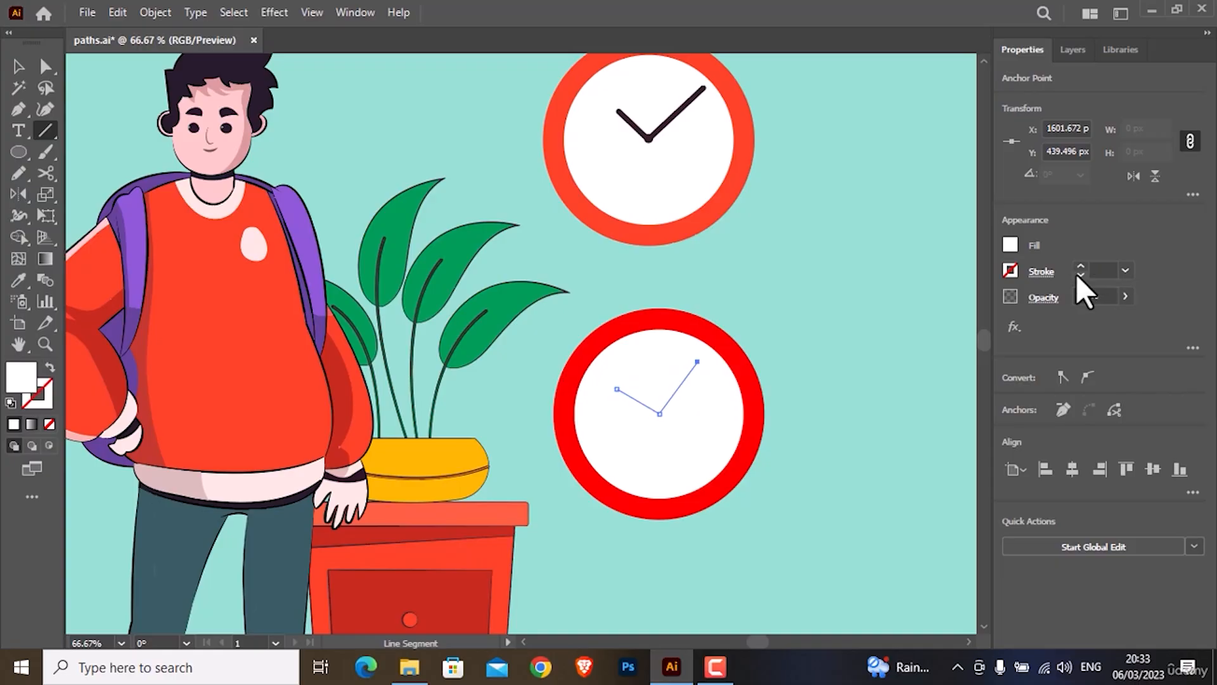
left_click(1079, 266)
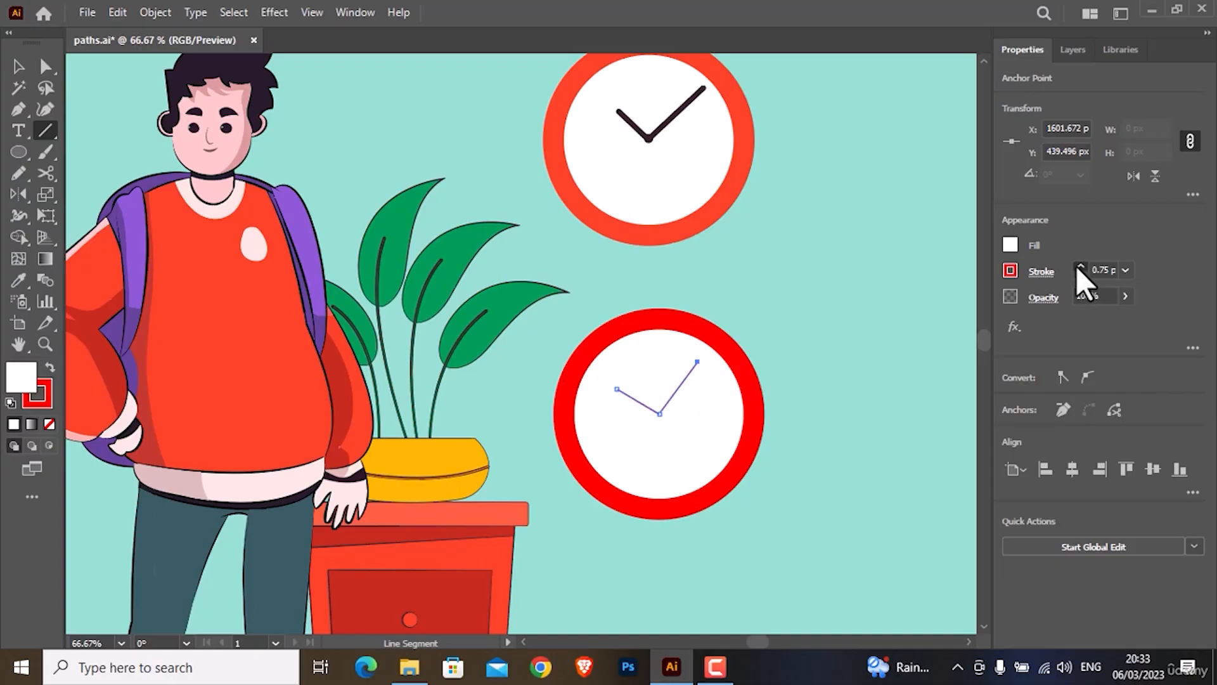
left_click(1079, 266)
left_click(1080, 267)
left_click(1077, 266)
left_click(1077, 267)
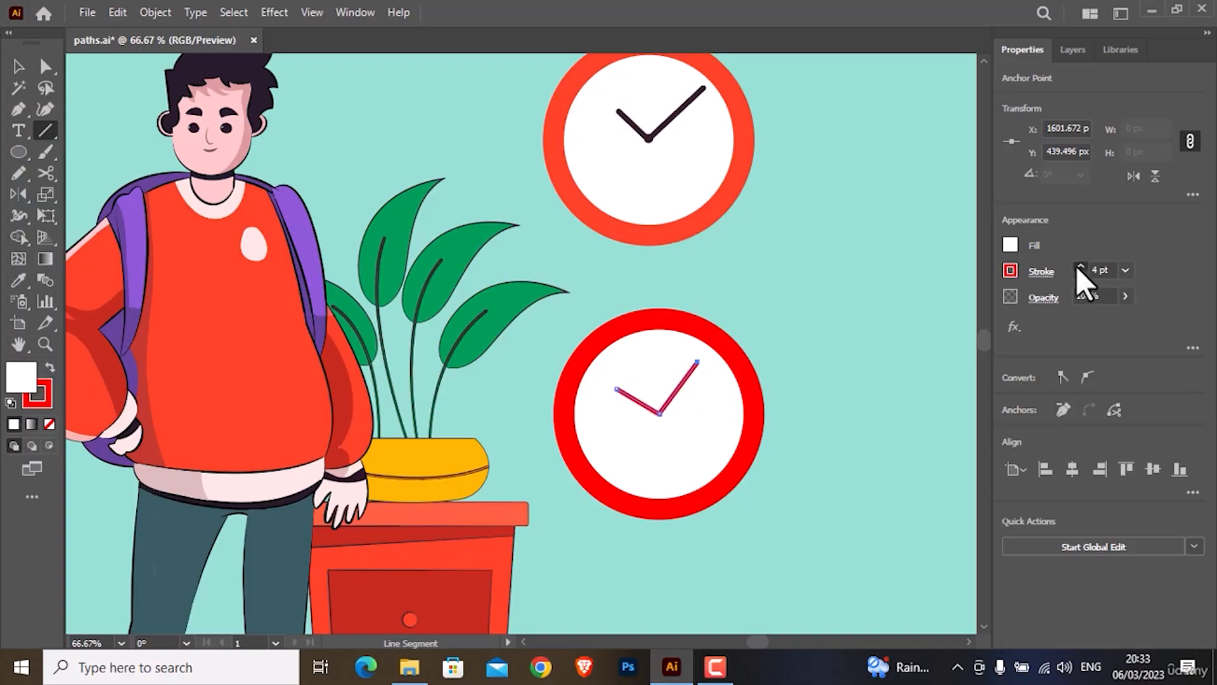
left_click(1077, 266)
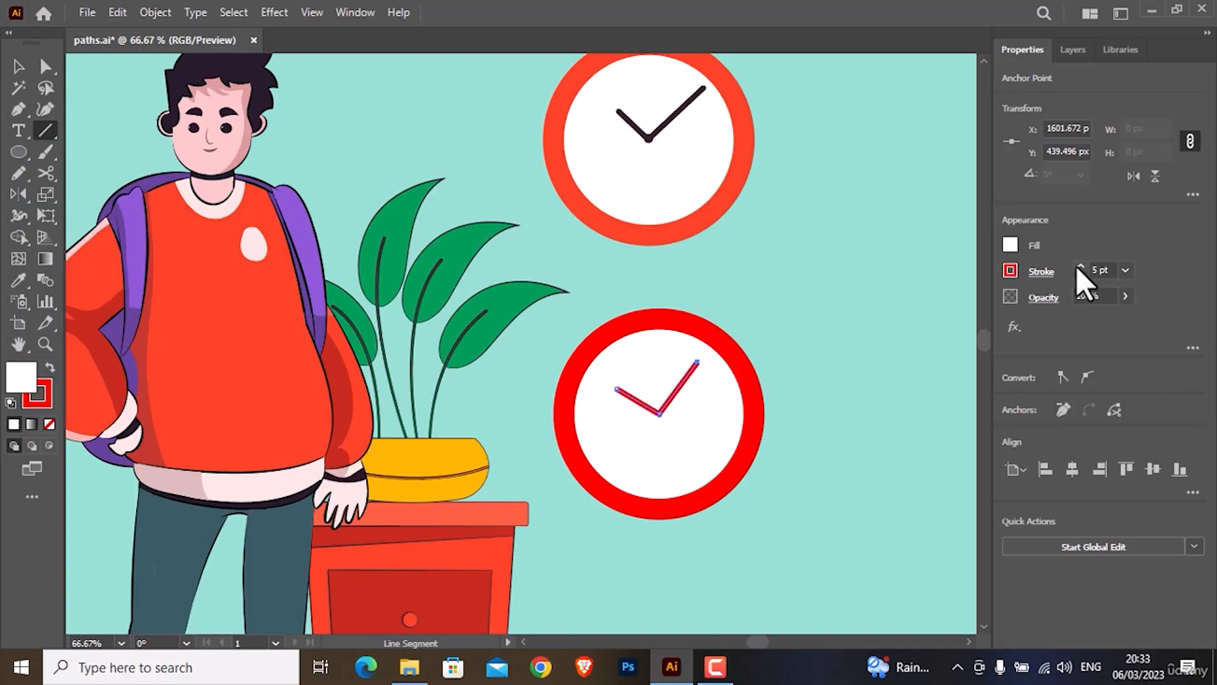
- Change the stroke colour of the clock hands' path to black
left_click(1013, 270)
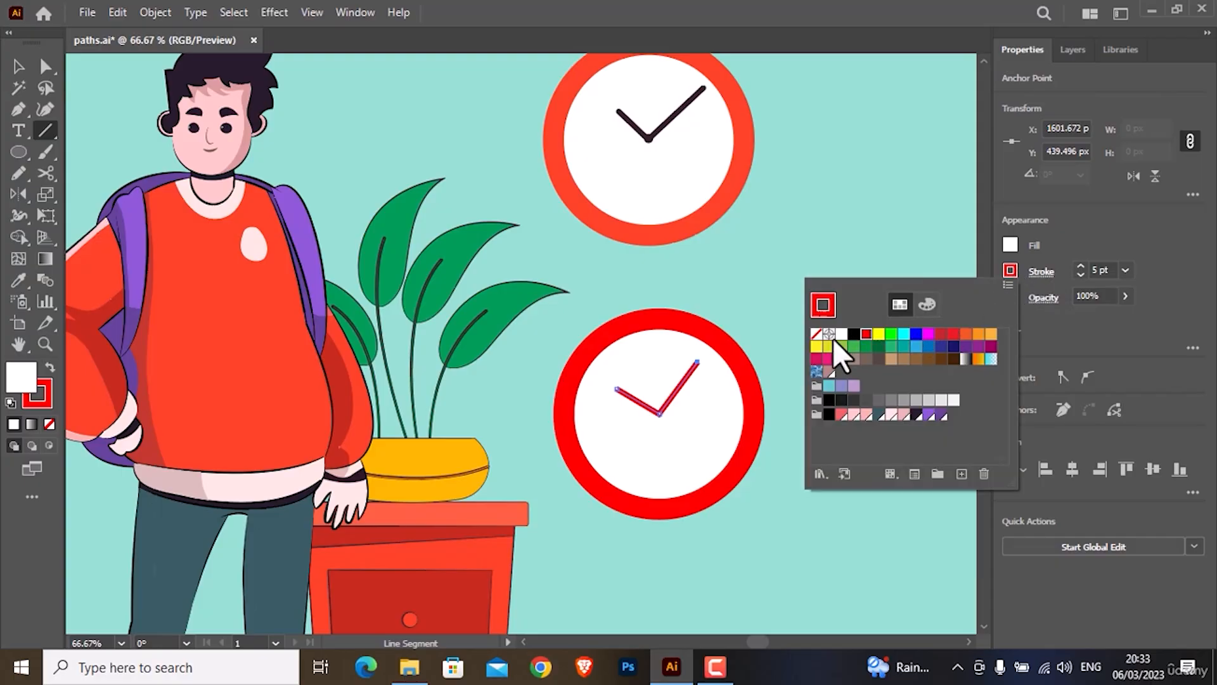
left_click(854, 334)
left_click(1084, 223)
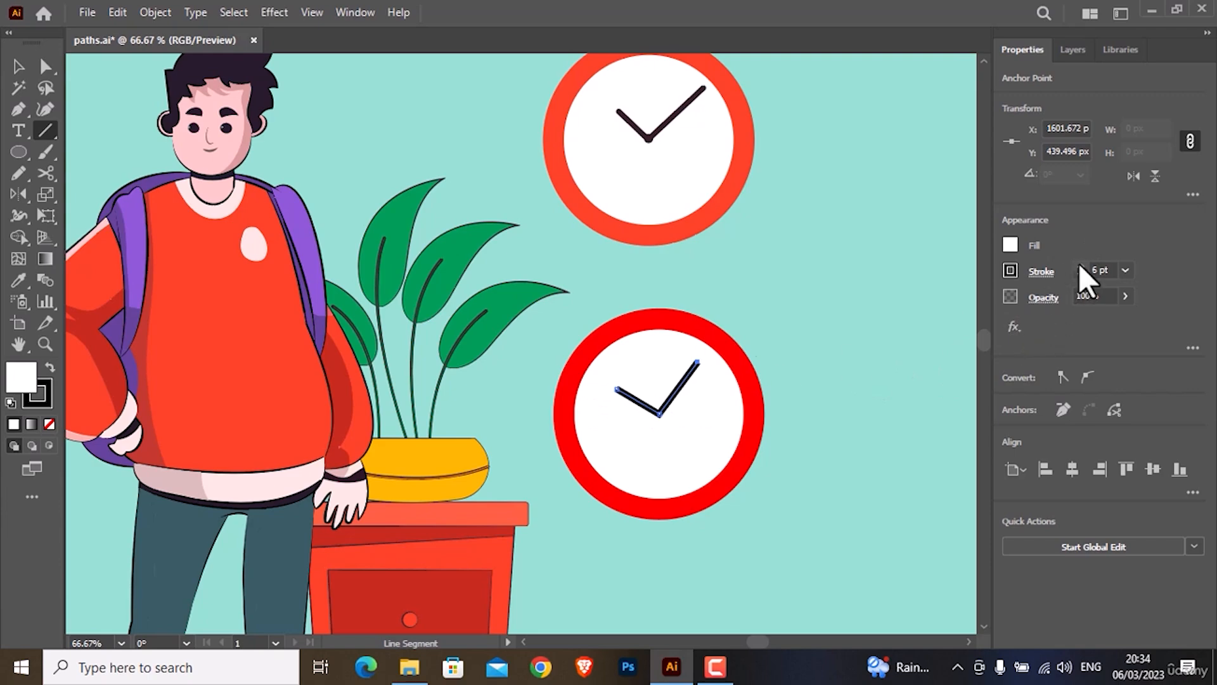
- Examine the ends and the corner joint of the clock hands close up
scroll(675, 393, "up", 2)
scroll(633, 402, "up", 3)
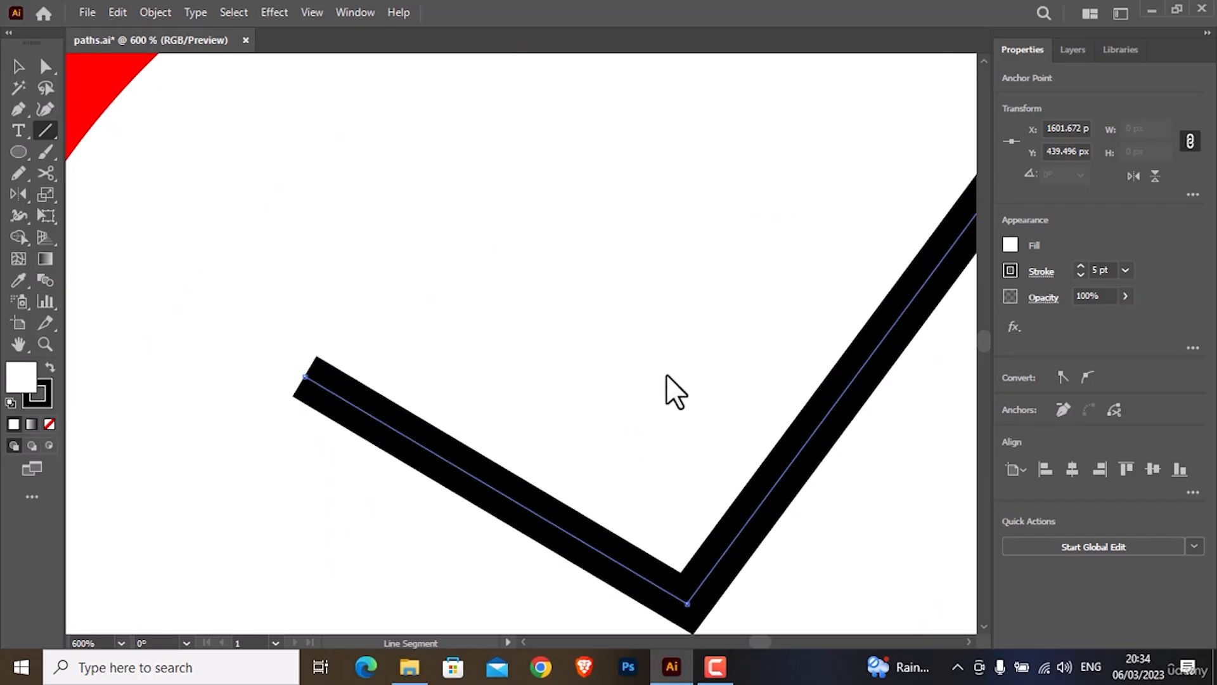
scroll(688, 381, "down", 2)
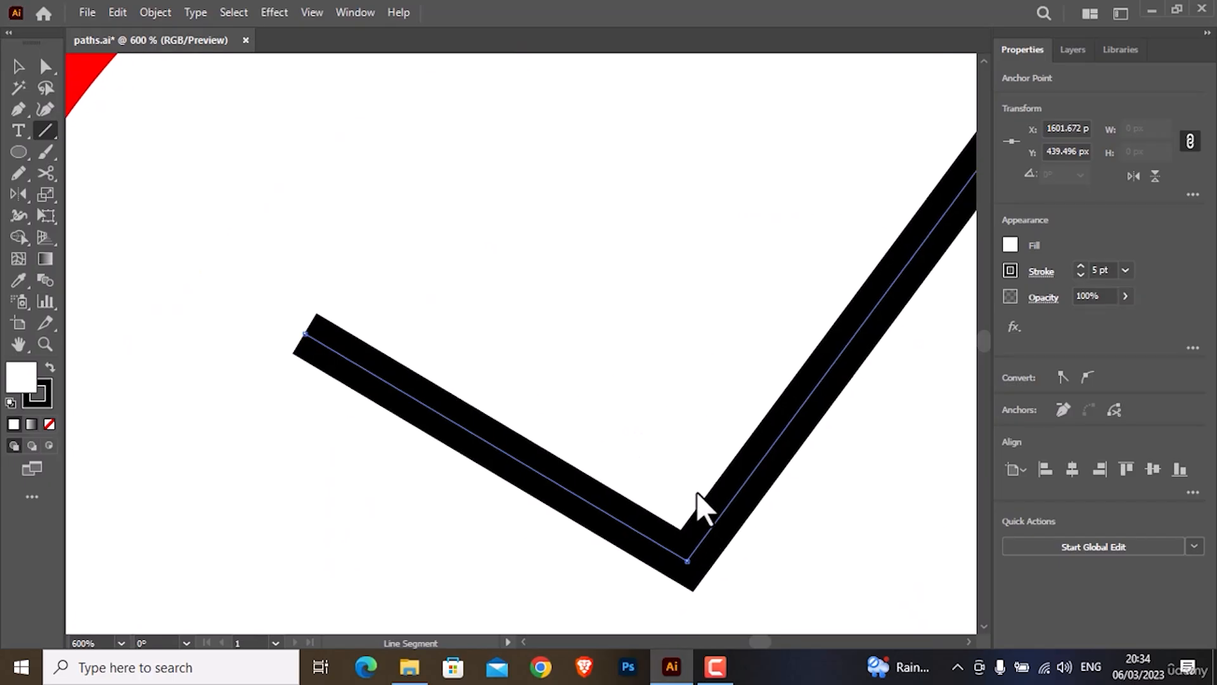
key("ctrl+minus")
key("ctrl+minus")
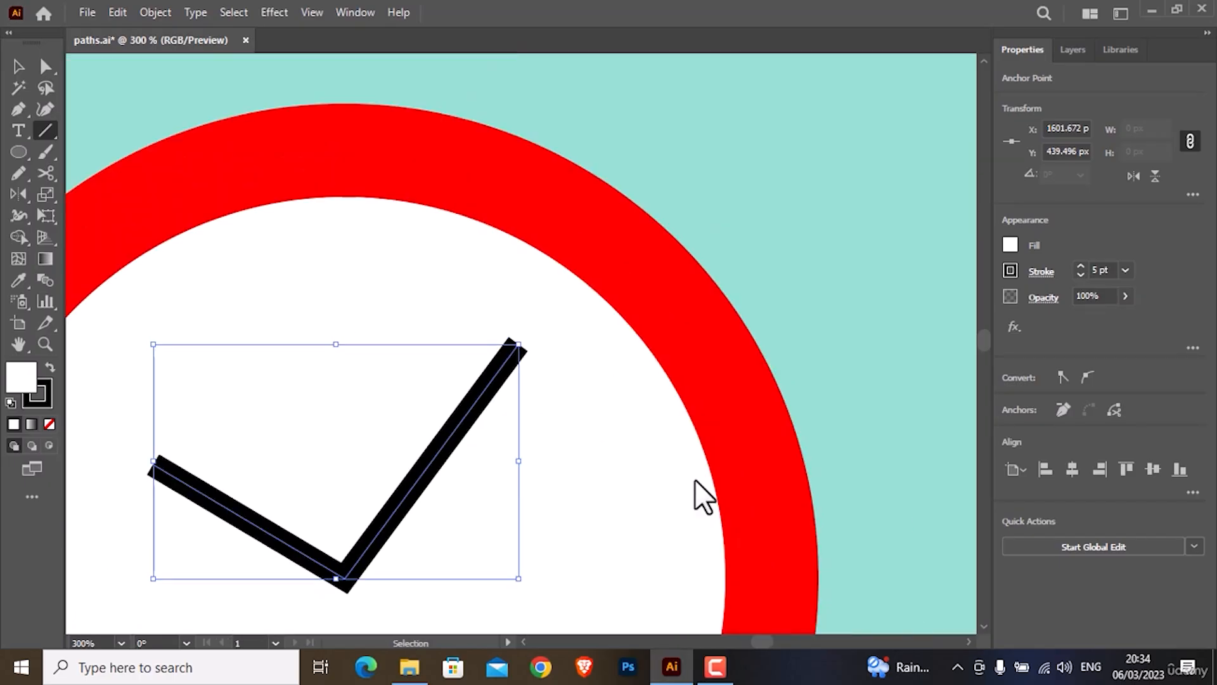
key("ctrl+minus")
key("ctrl+minus")
key("ctrl+minus")
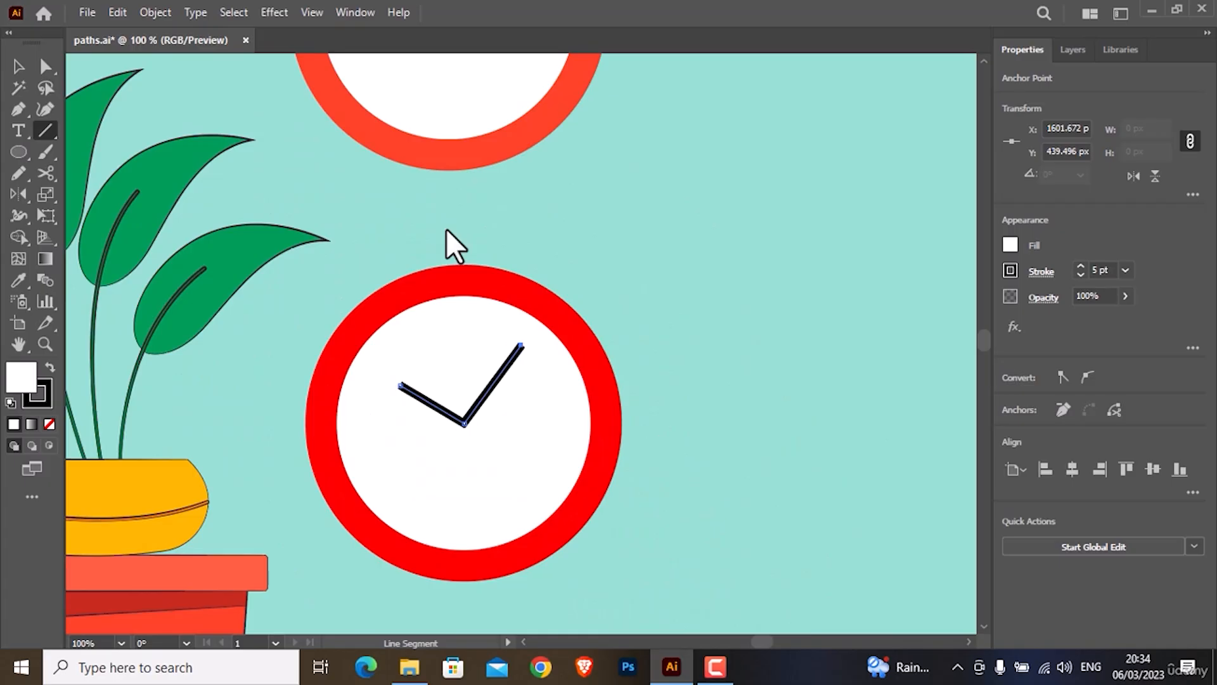
- Move the clock hands' path about 3 px right and 11 px down inside the dial
left_click(26, 69)
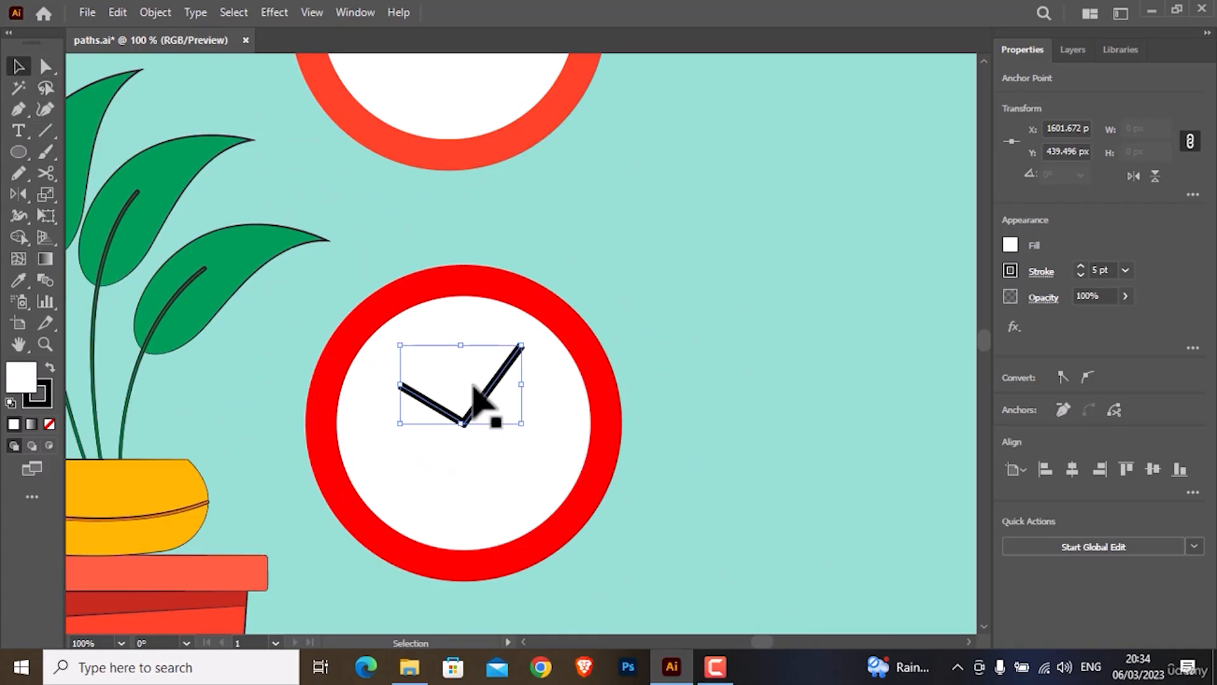
mouse_move(482, 397)
left_mouse_down()
mouse_move(480, 411)
mouse_move(494, 406)
left_mouse_up()
key("ctrl+minus")
key("ctrl+minus")
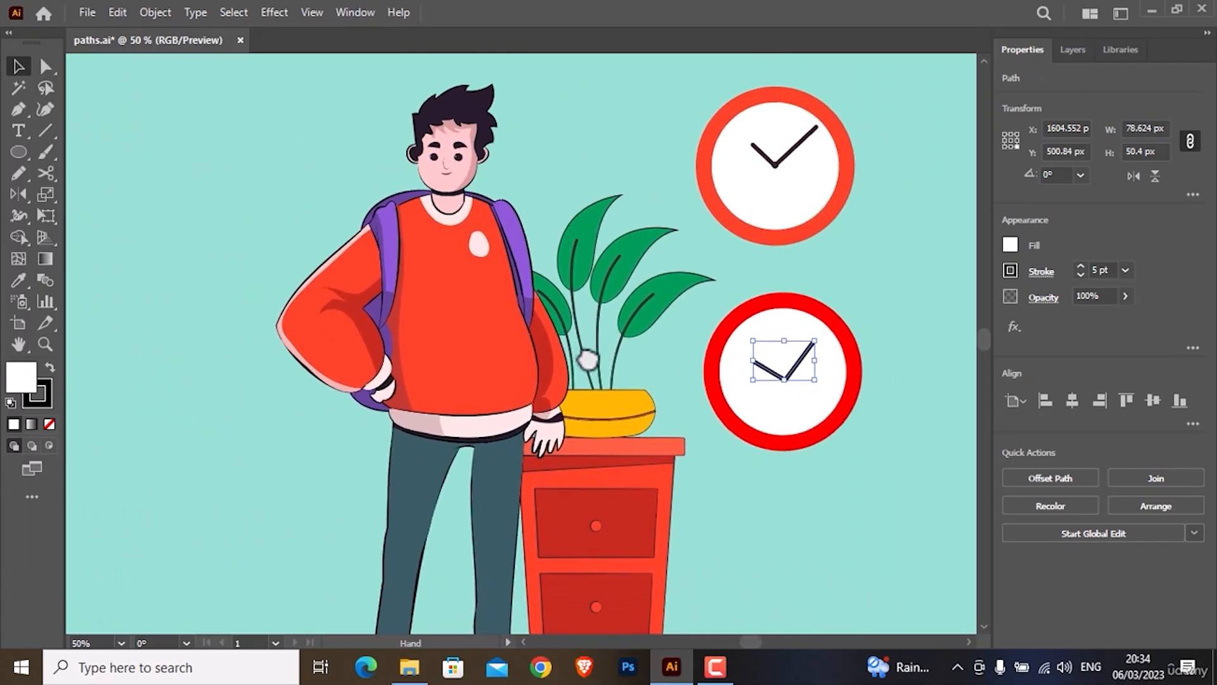
left_click(787, 506)
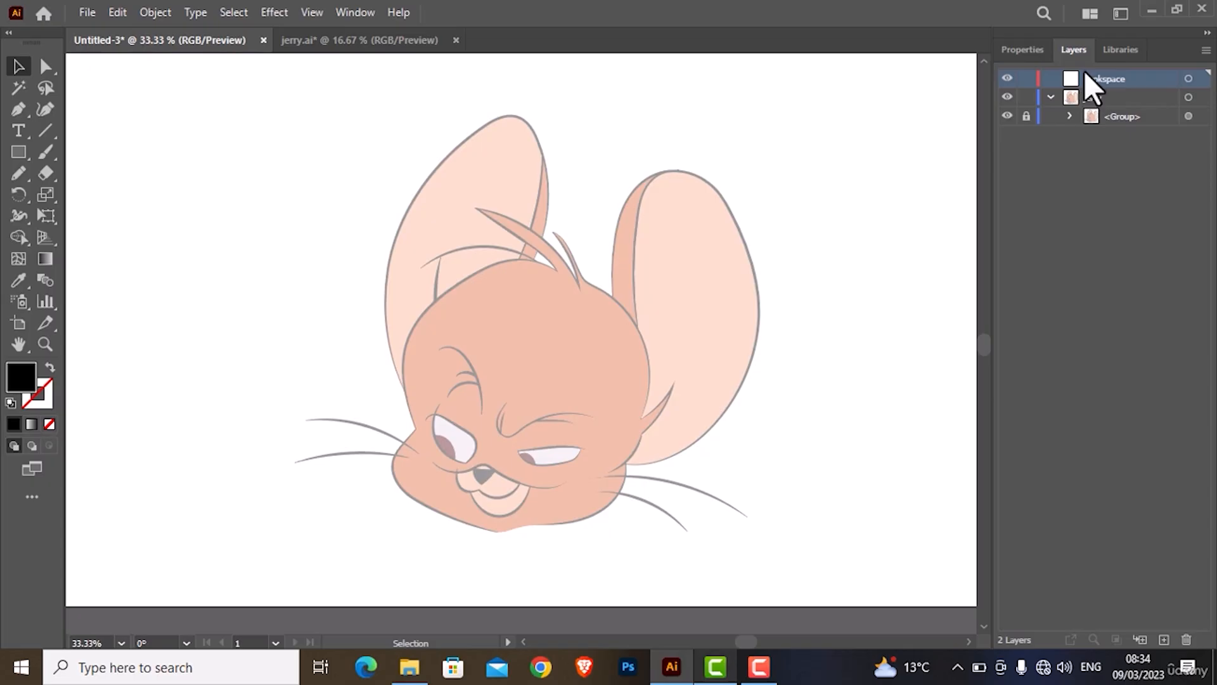
- Add a new layer above the wrokspace layer and delete it again
left_click(1164, 639)
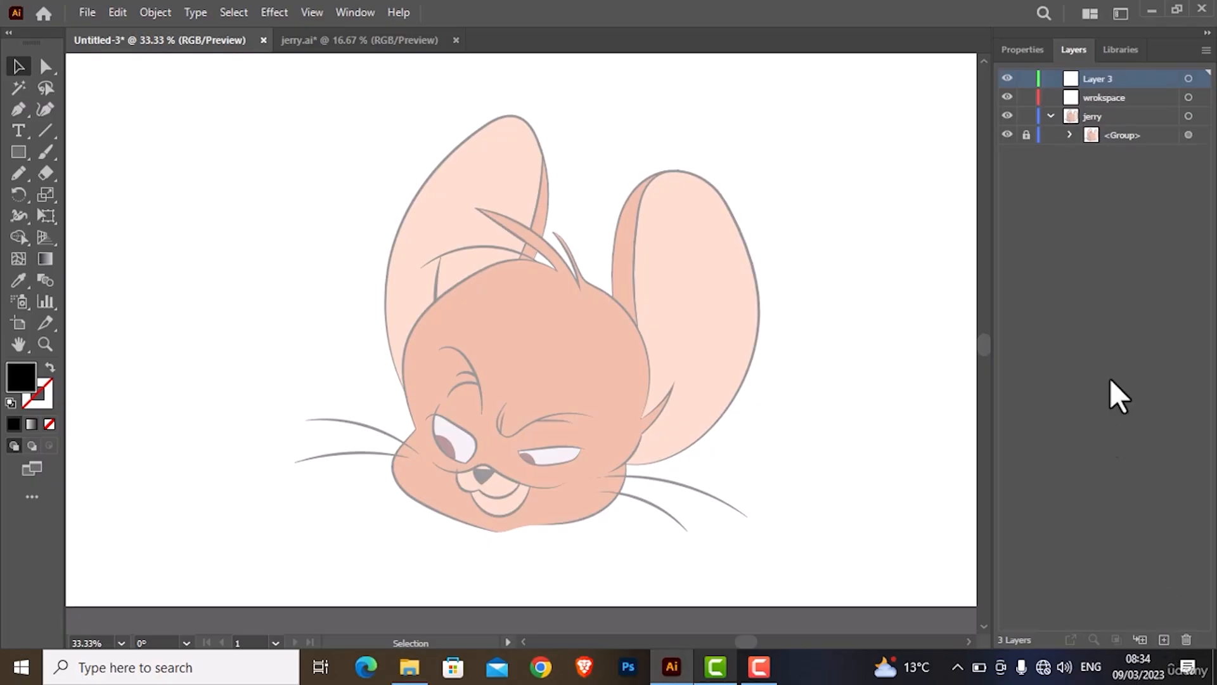
left_click(1183, 640)
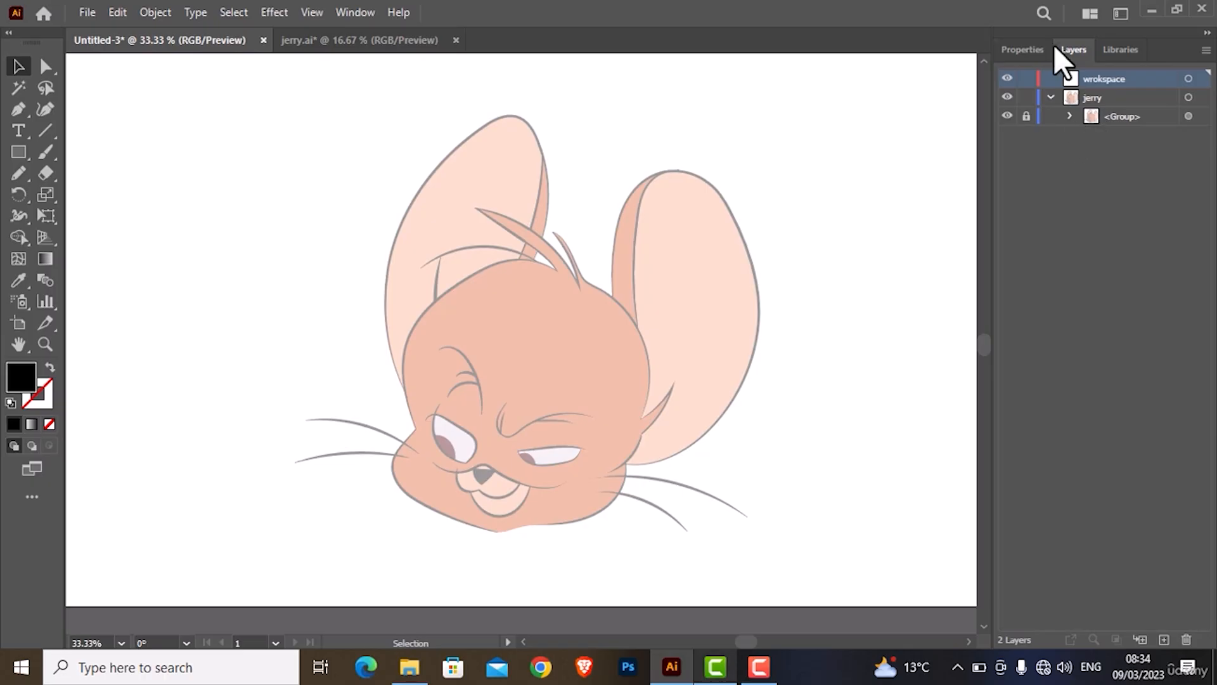
- Start a Pen tool path on the wrokspace layer with an anchor point at the tip of the mouse's chin
left_click(1022, 49)
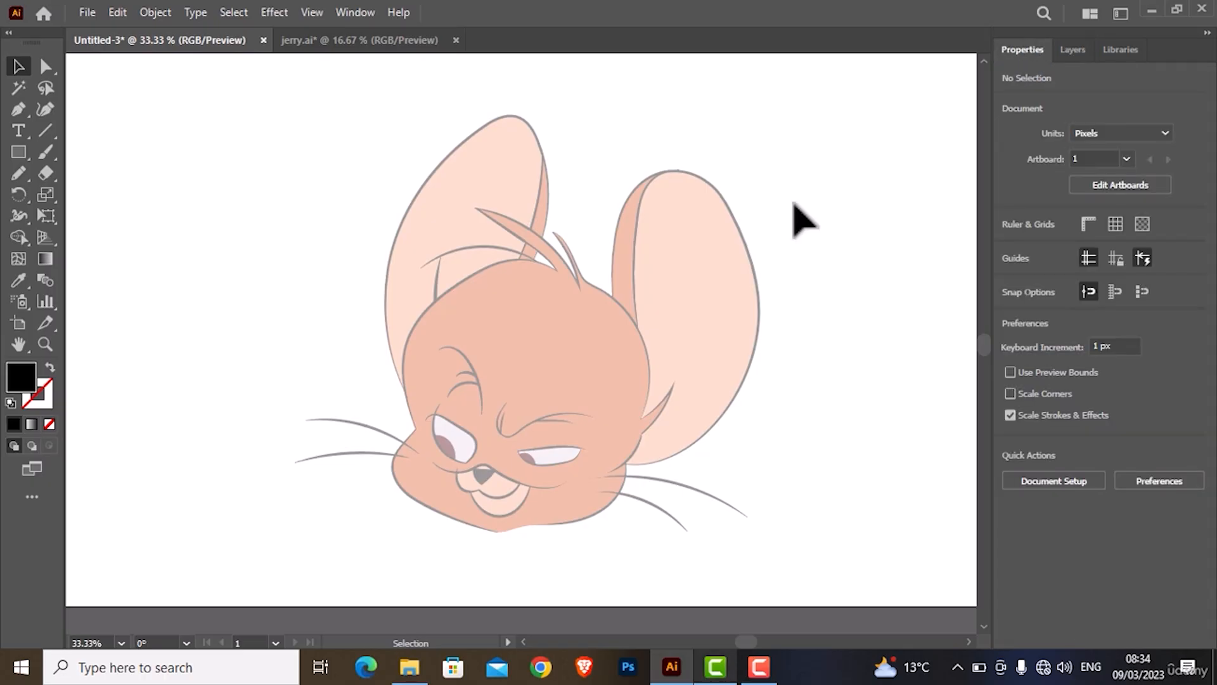
left_click(16, 108)
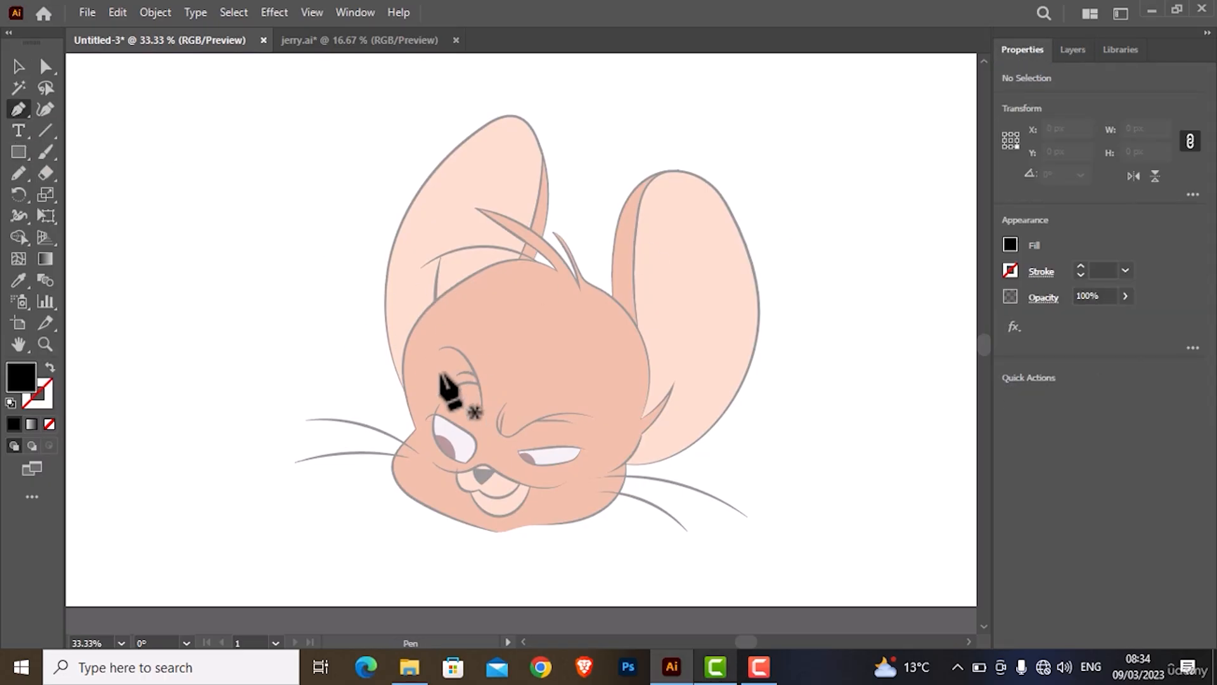
scroll(472, 510, "up", 4)
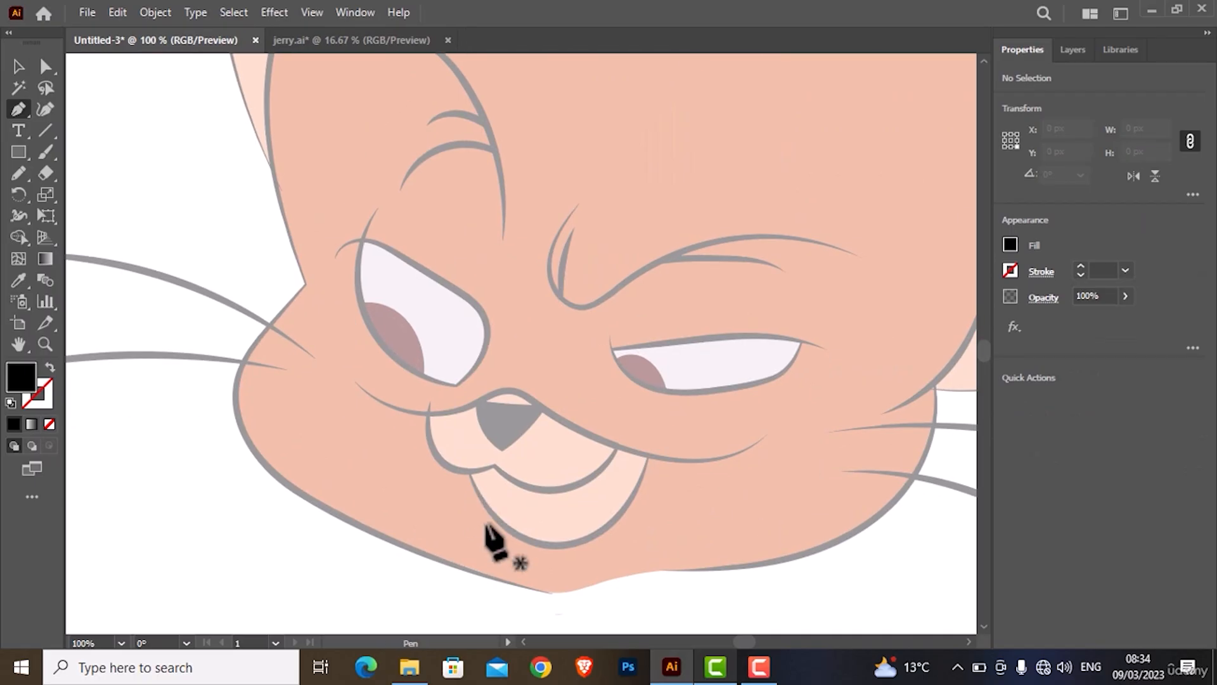
scroll(546, 564, "up", 1)
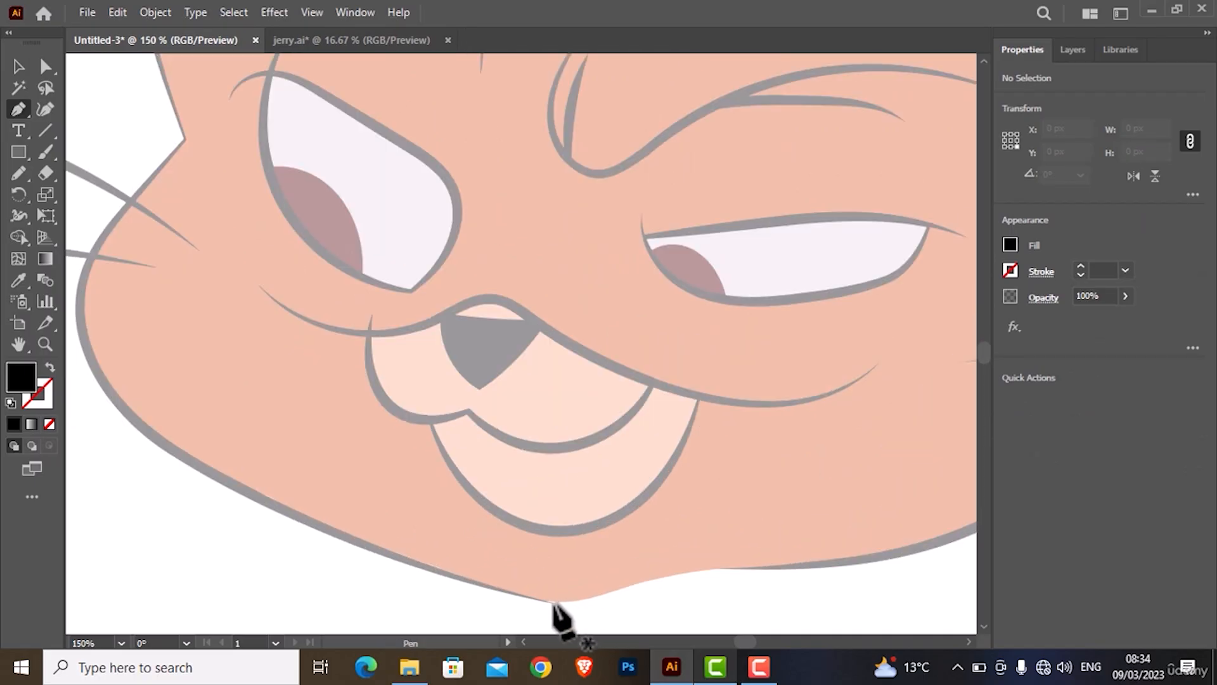
left_click(552, 603)
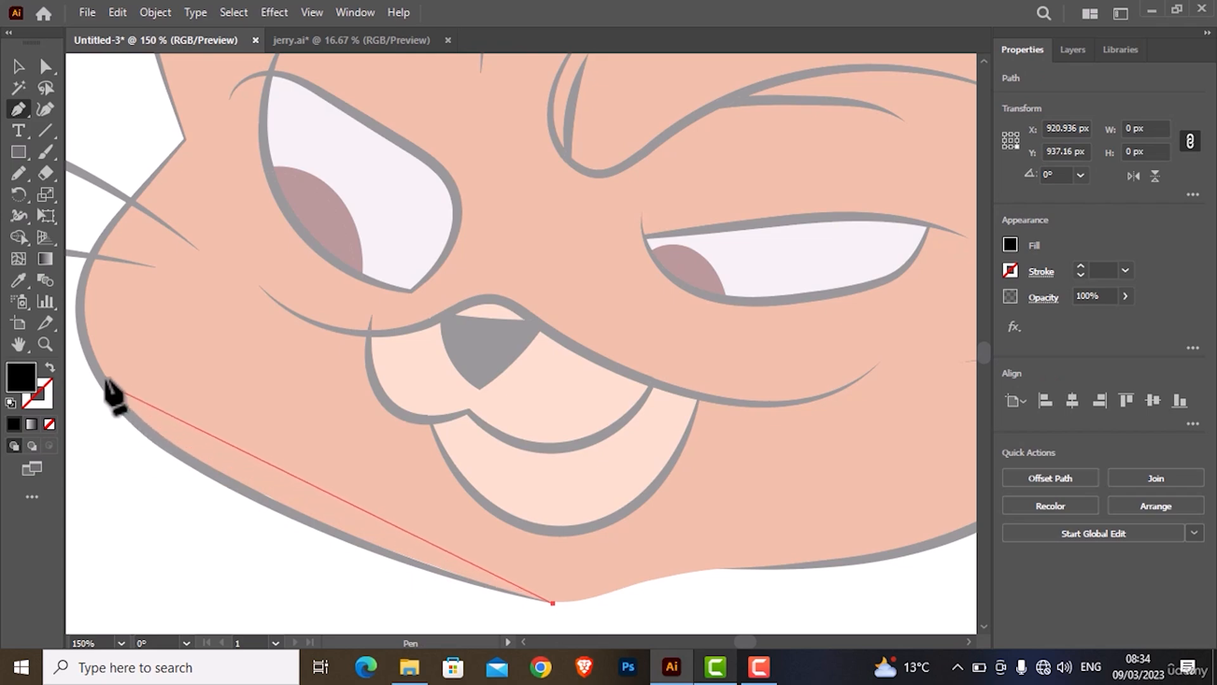
left_click(79, 310)
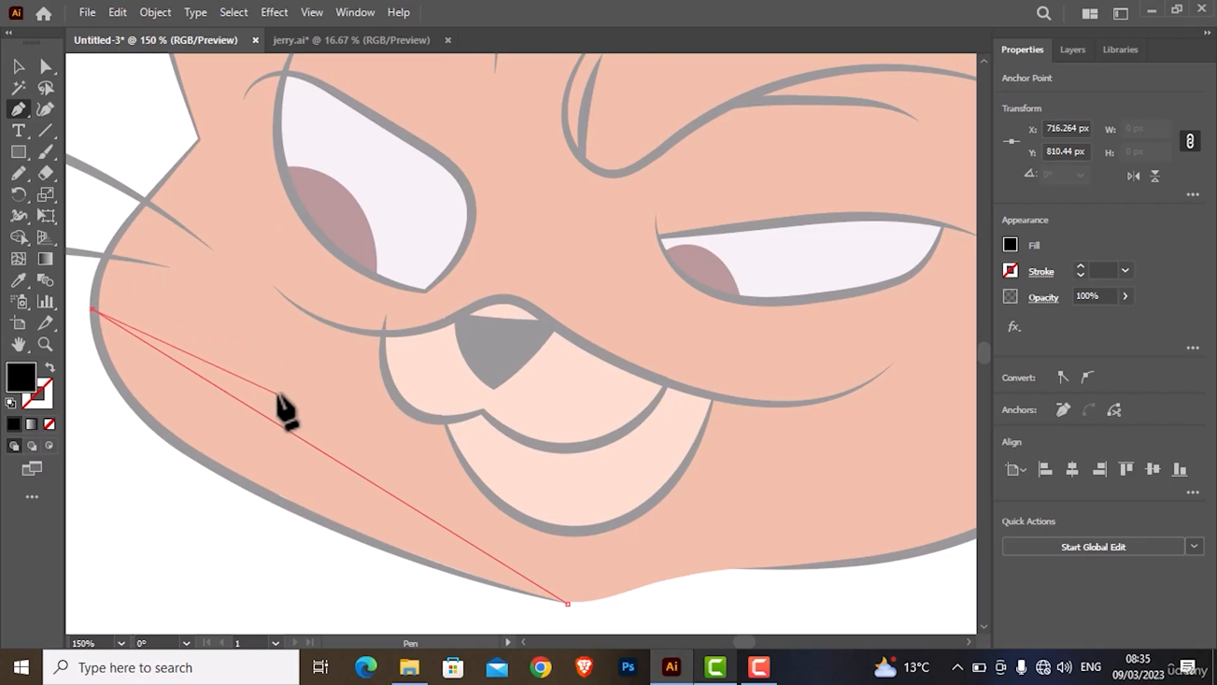
key("ctrl+minus")
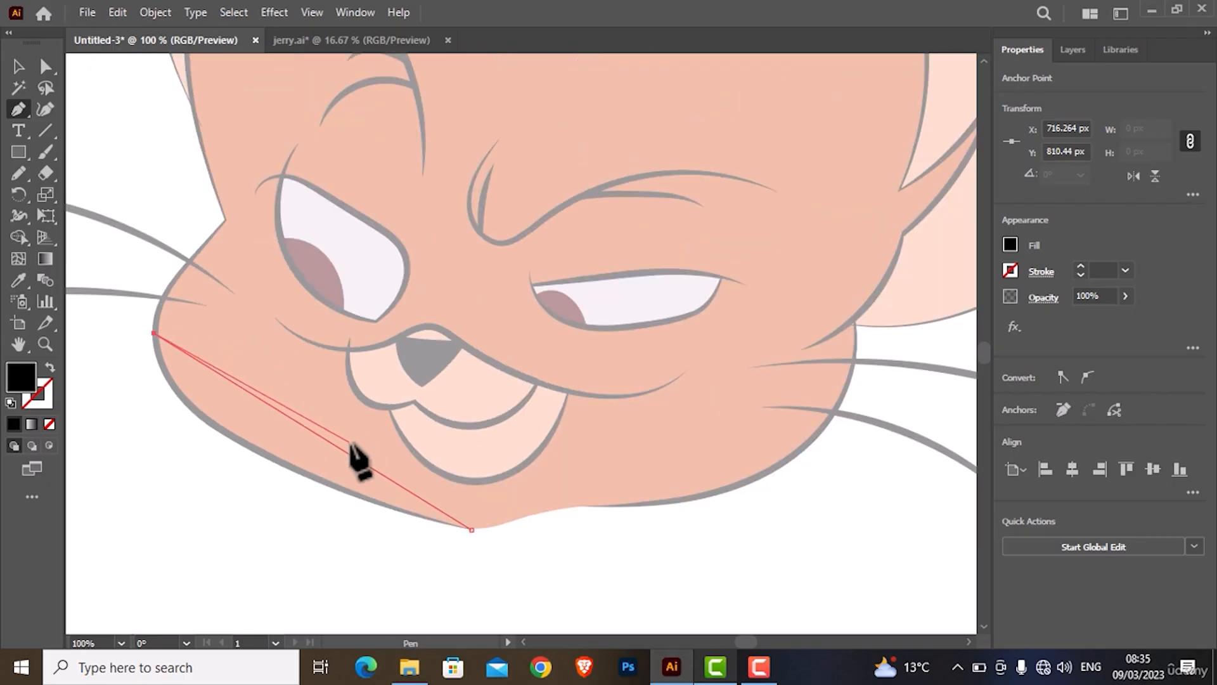
key("ctrl+z")
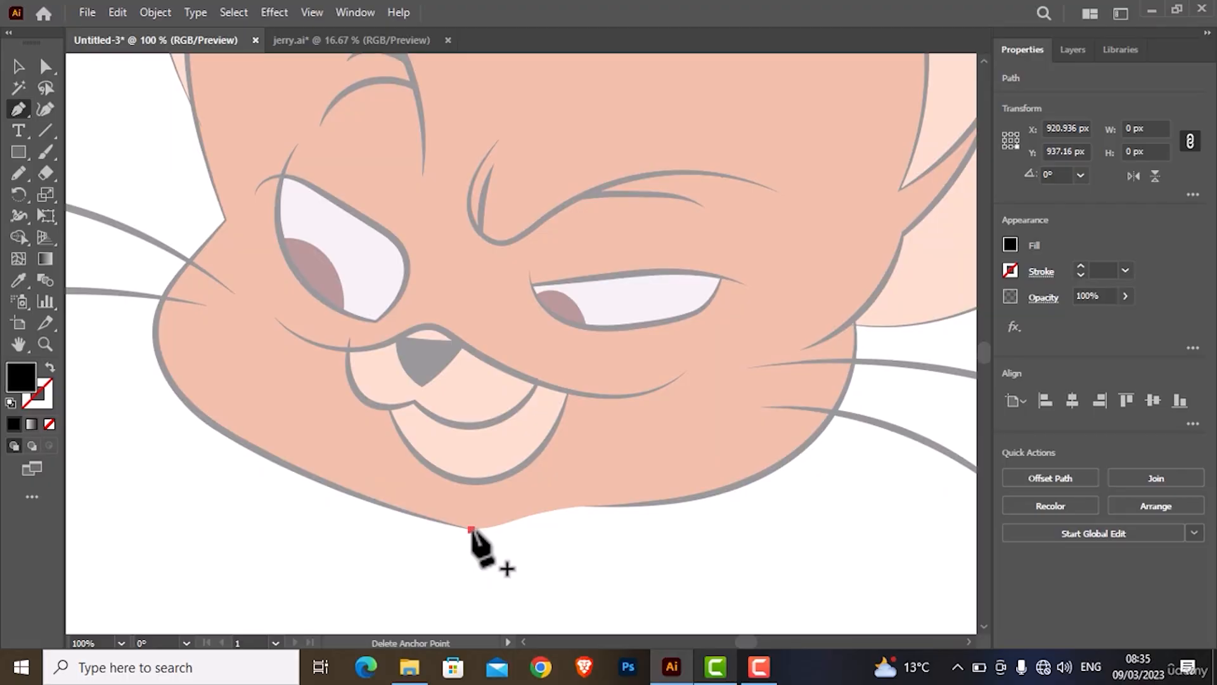
- Trace the jaw from the chin around the left cheek to the sharp corner above the whiskers, shortening the cheek point's outgoing handle
left_click(471, 529)
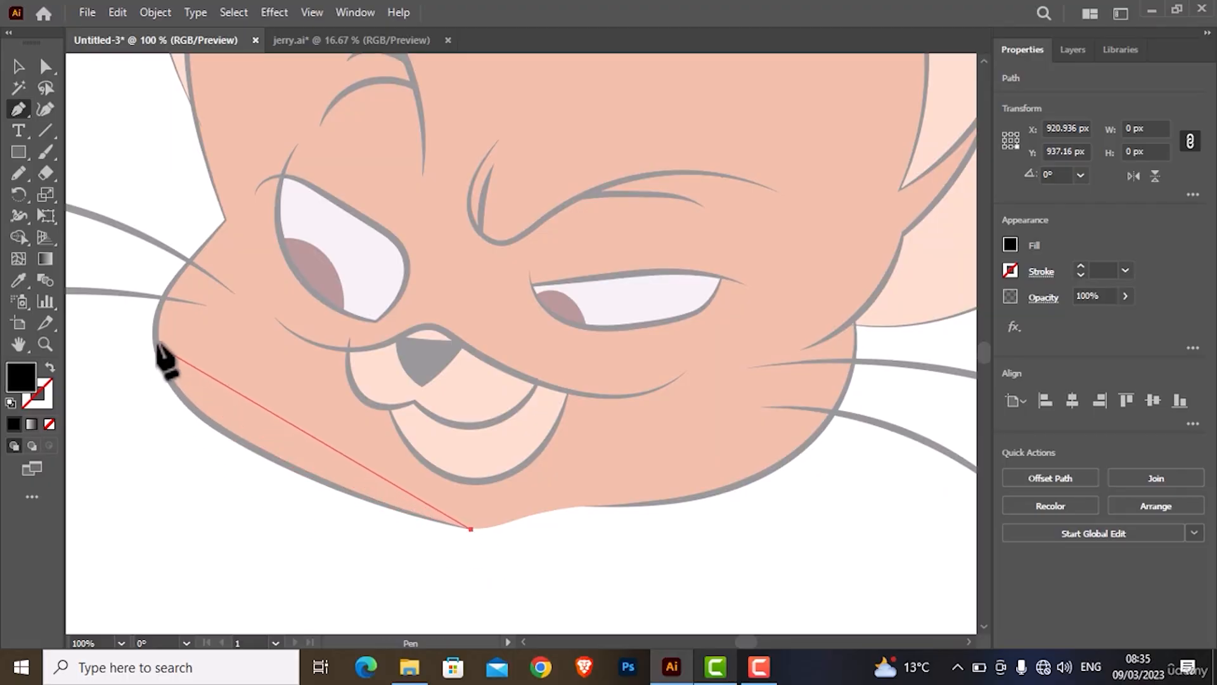
left_click_drag(156, 367, 124, 239)
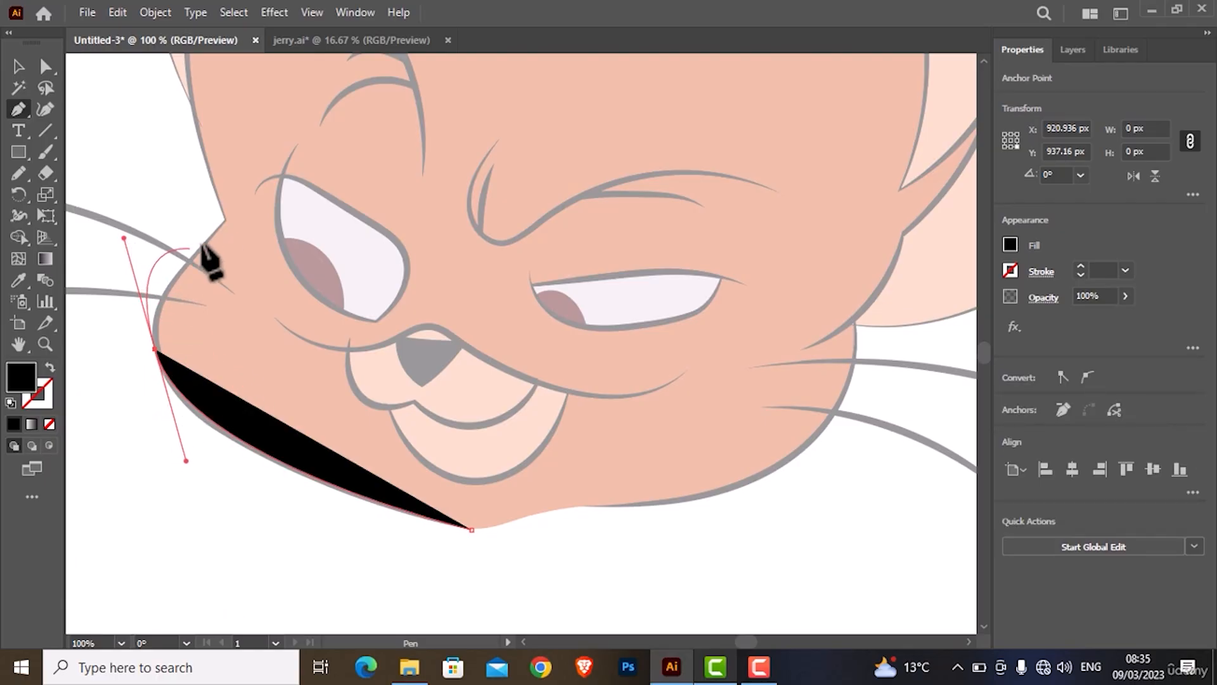
left_click(231, 223)
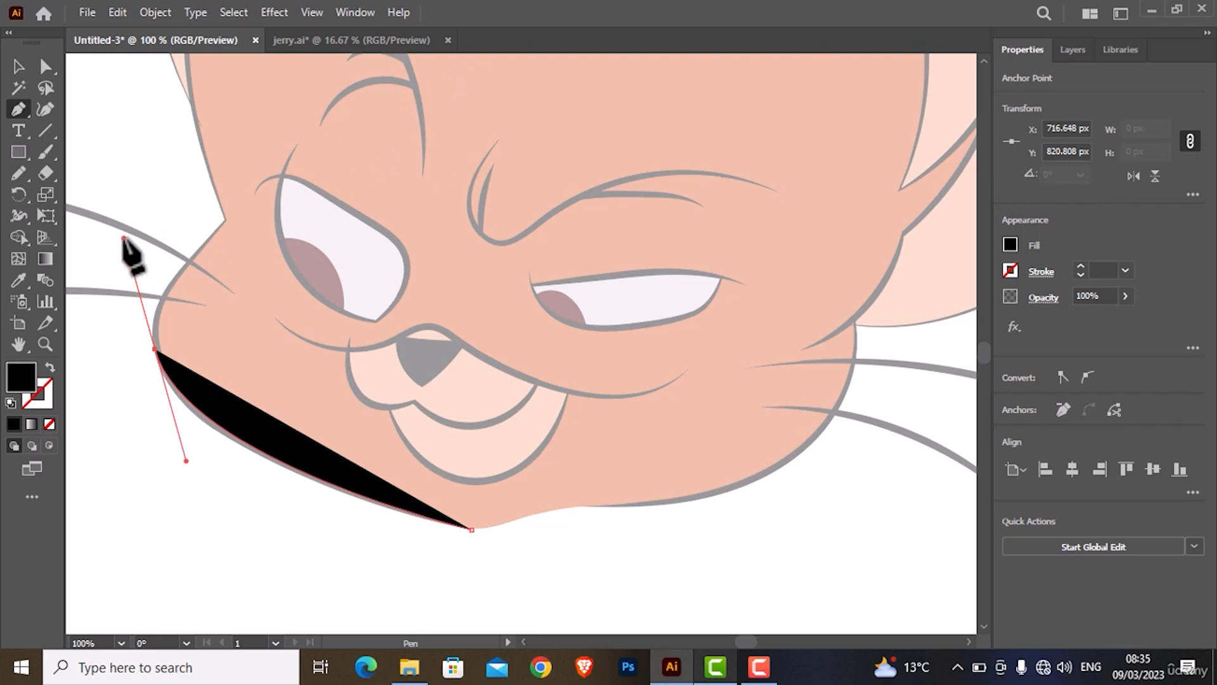
left_click_drag(124, 238, 142, 256)
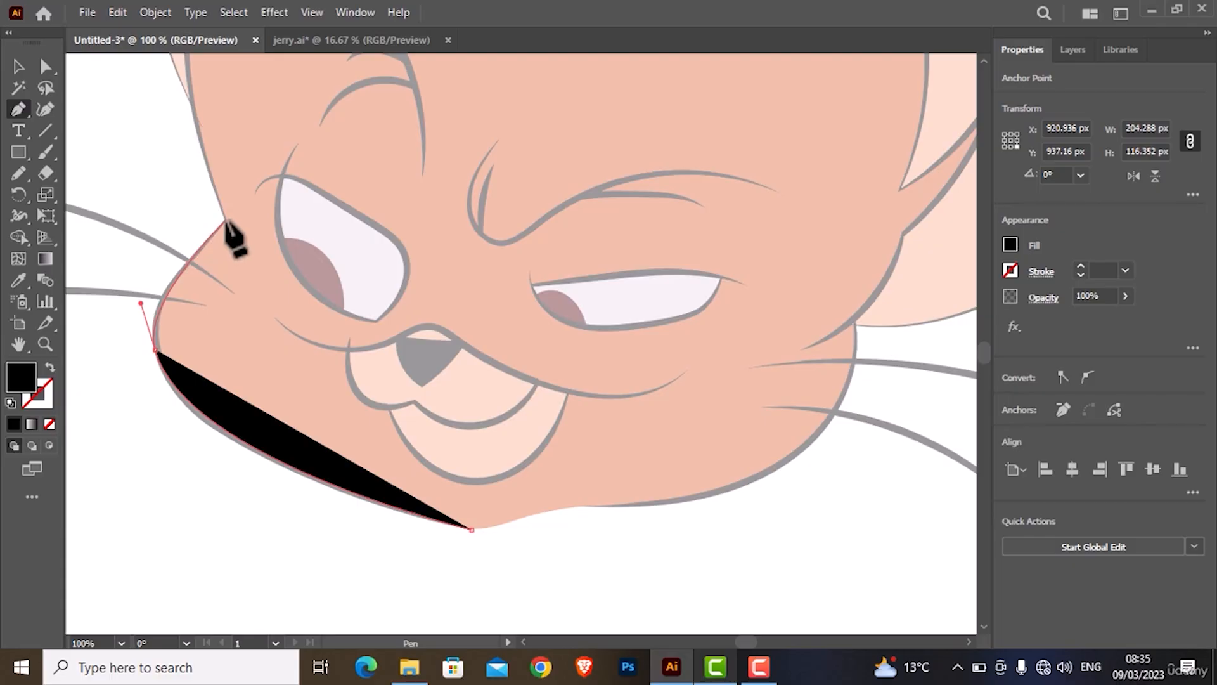
left_click(225, 222)
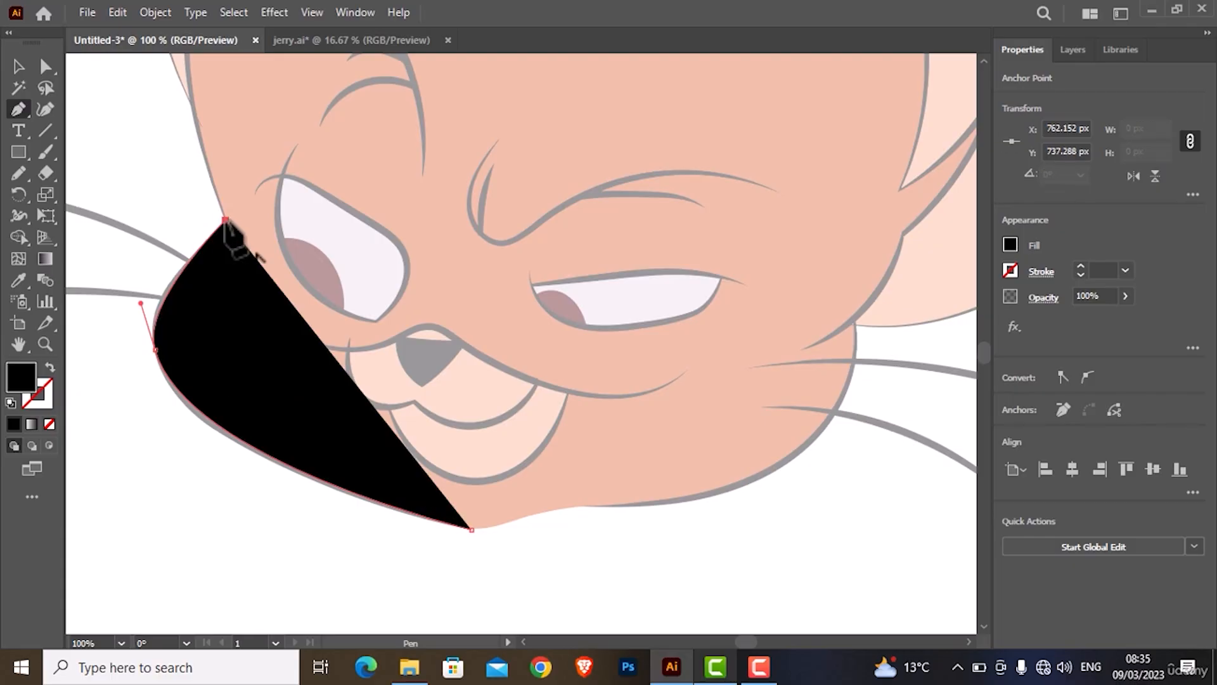
- Give the face outline path no fill and a black 1 pt stroke
scroll(216, 231, "up", 3)
scroll(203, 239, "up", 4)
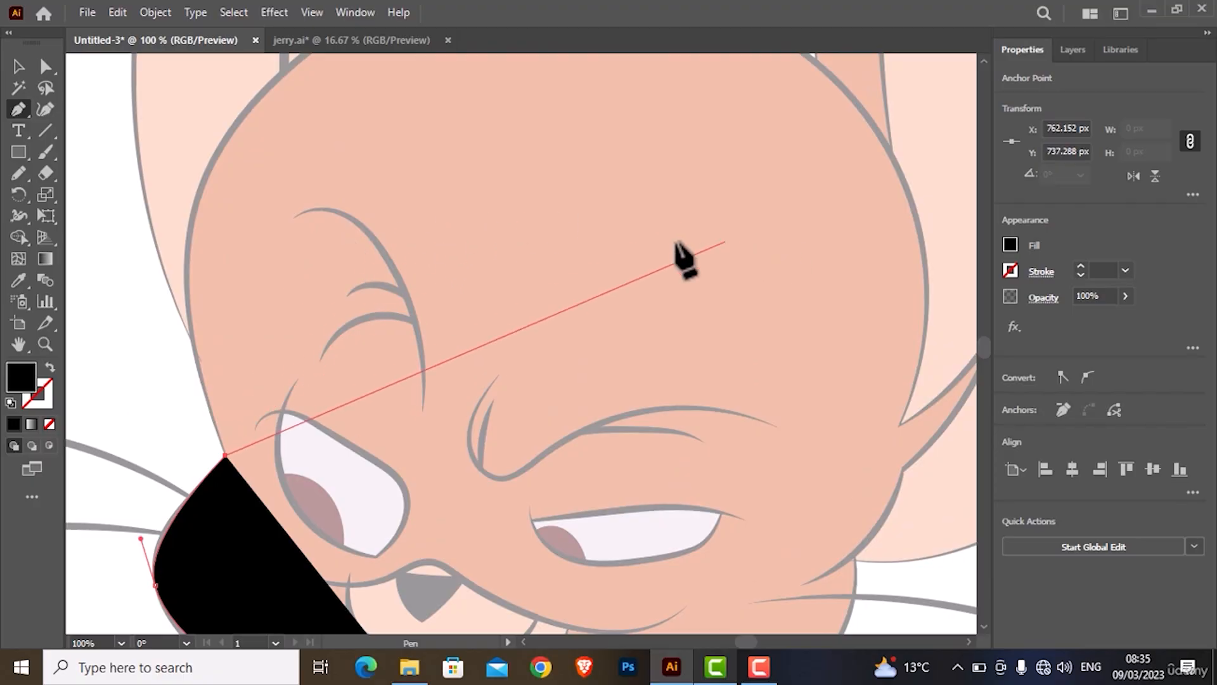
left_click(1010, 245)
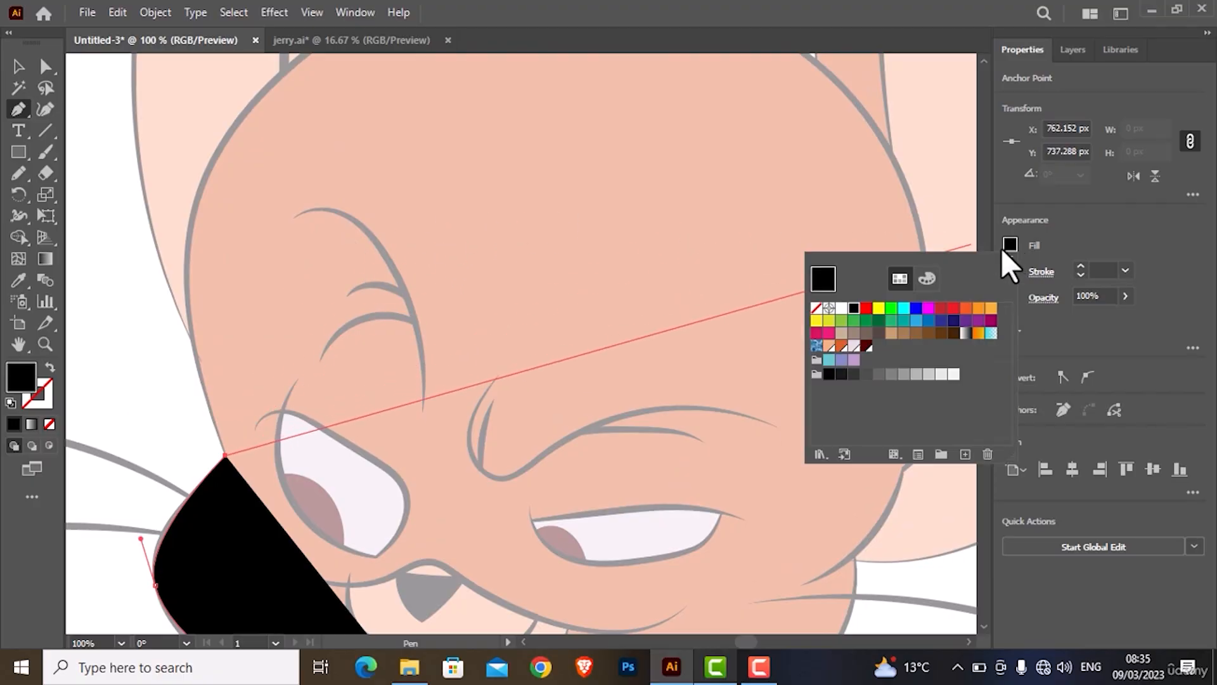
left_click(814, 309)
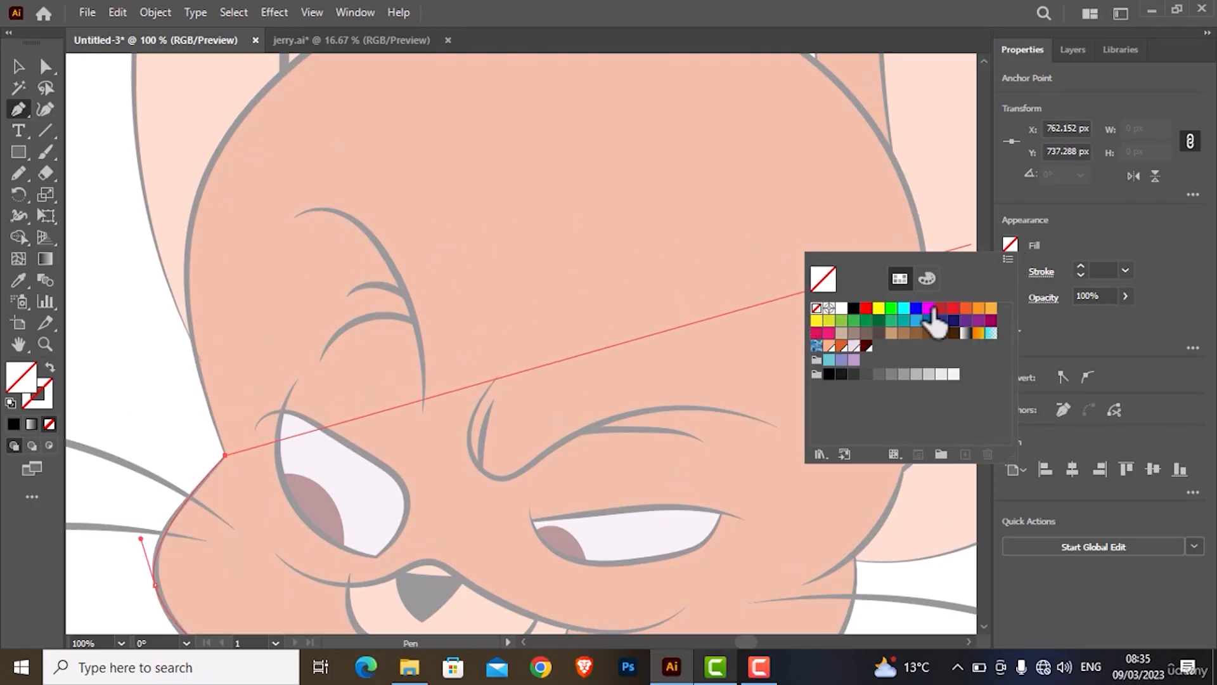
left_click(1078, 265)
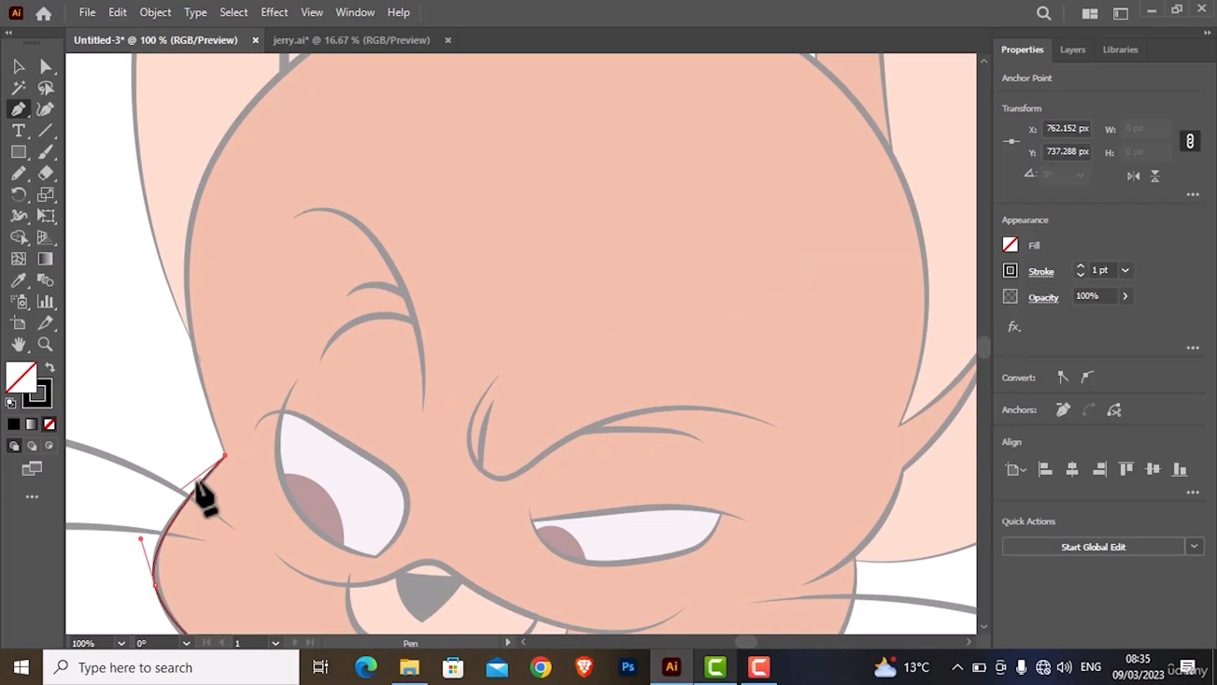
- Continue the face outline from the corner above the left whiskers, around the left temple, to the top of the forehead
scroll(203, 412, "up", 3)
scroll(197, 396, "up", 3)
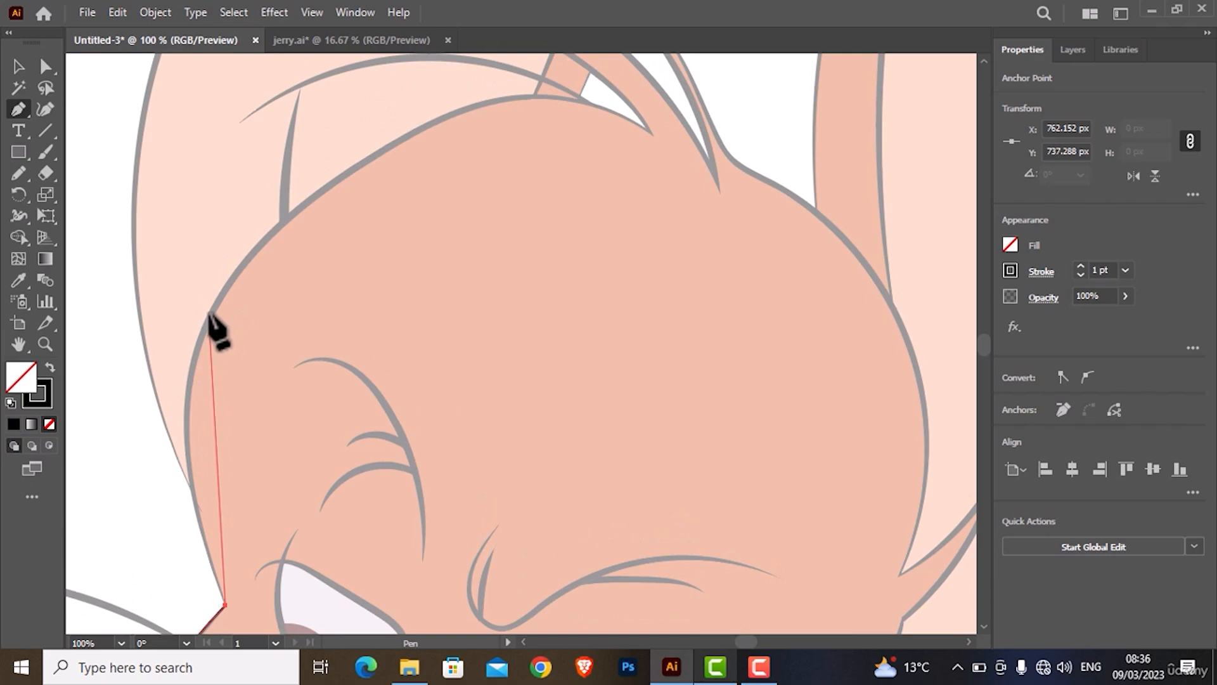
left_click_drag(208, 312, 273, 211)
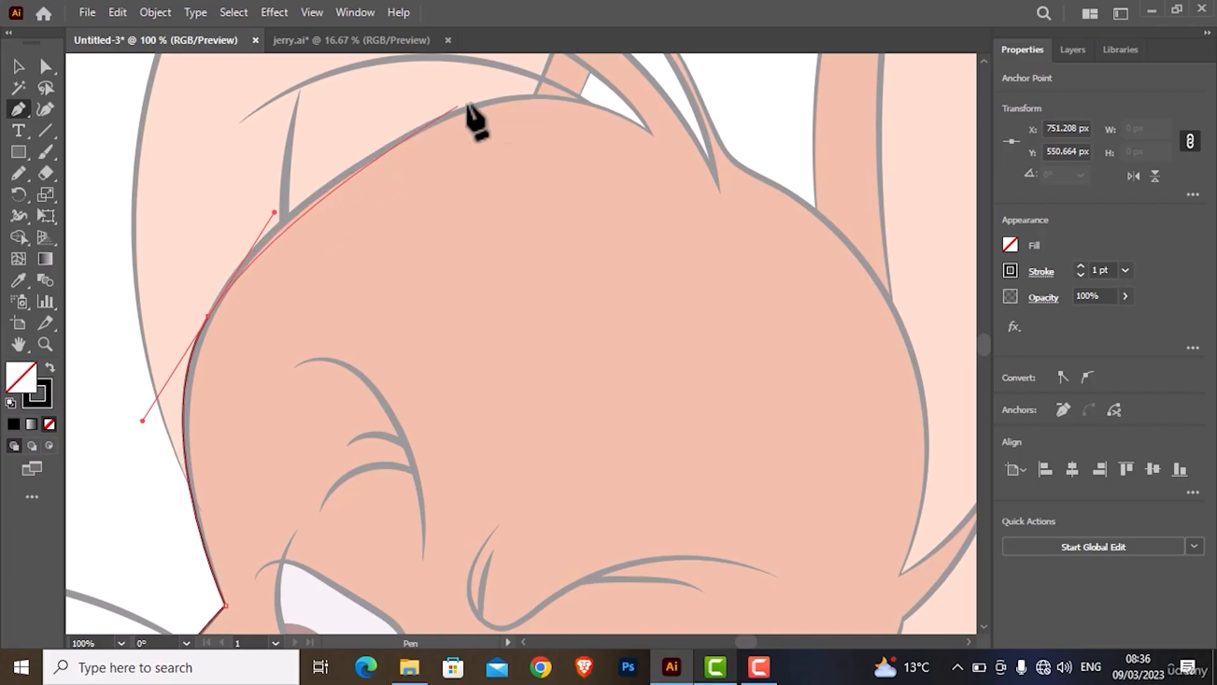
scroll(501, 127, "up", 3)
scroll(511, 127, "up", 3)
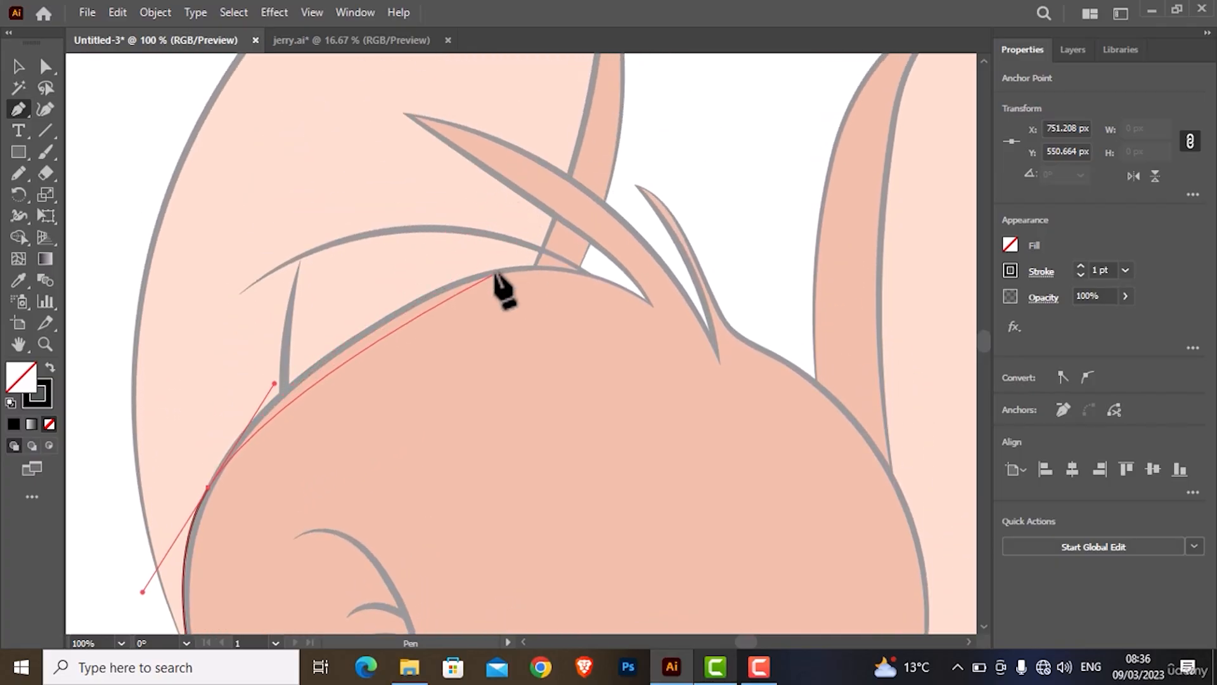
left_click_drag(496, 273, 576, 261)
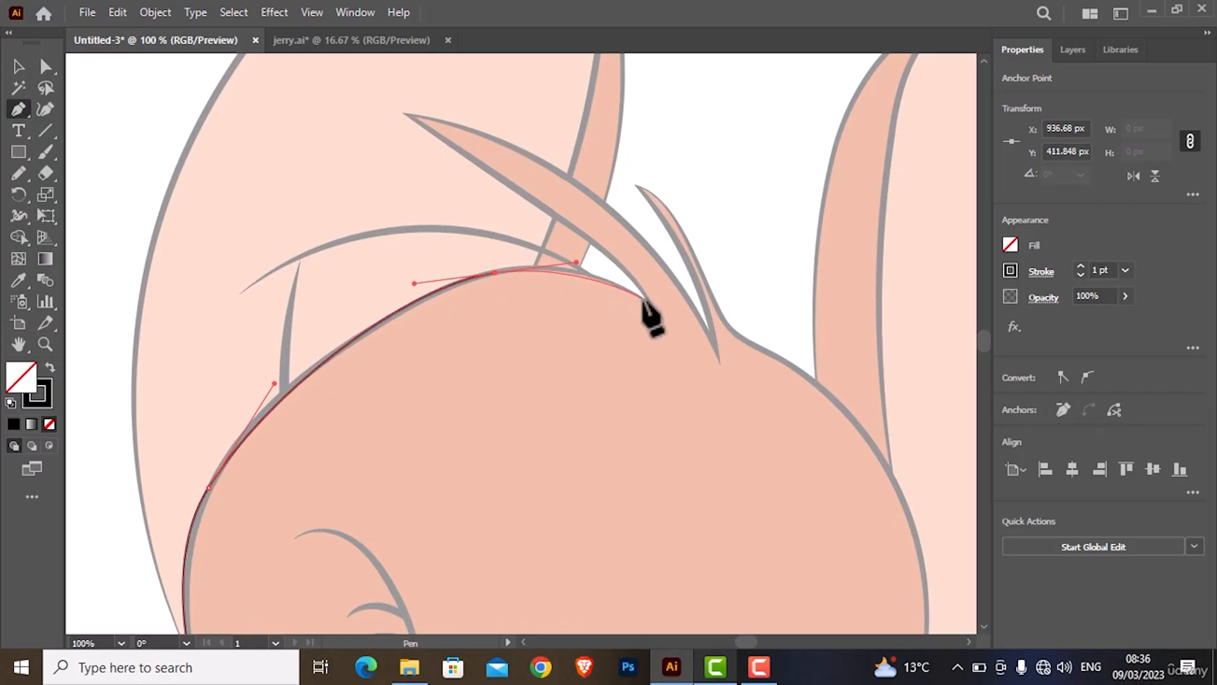
- Extend the outline to the notch at the long hair strand's base and bend that point's outgoing handle up along the strand
left_click_drag(651, 305, 676, 322)
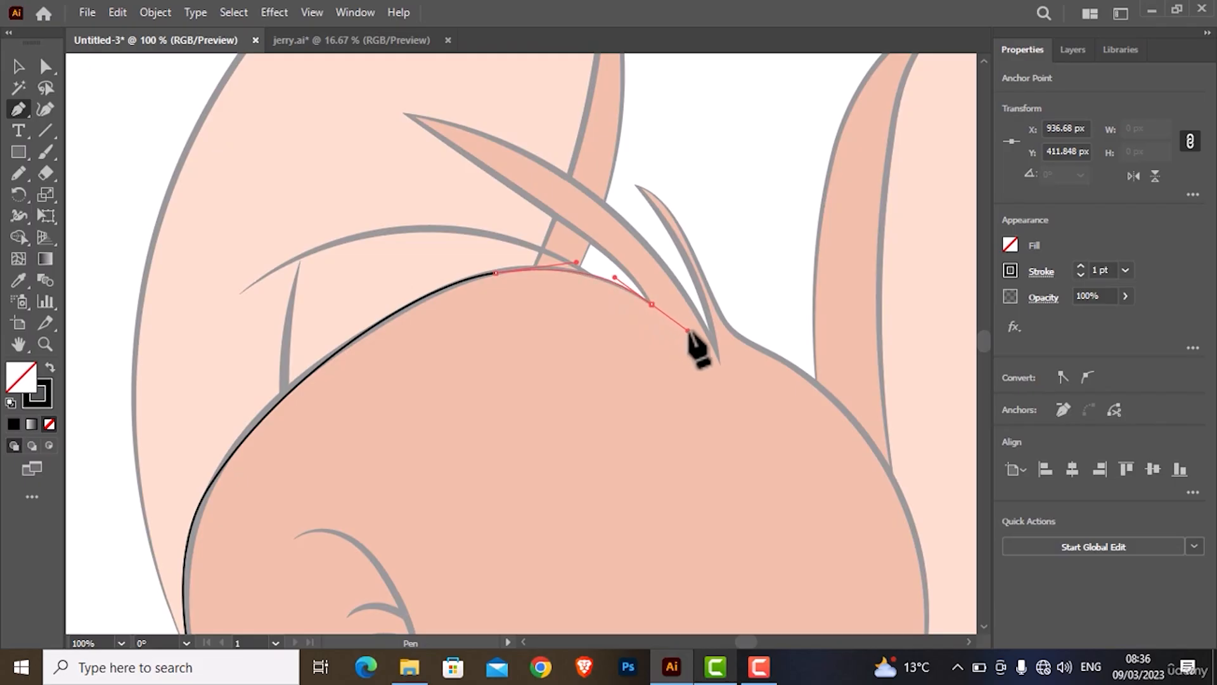
left_click_drag(688, 330, 688, 330)
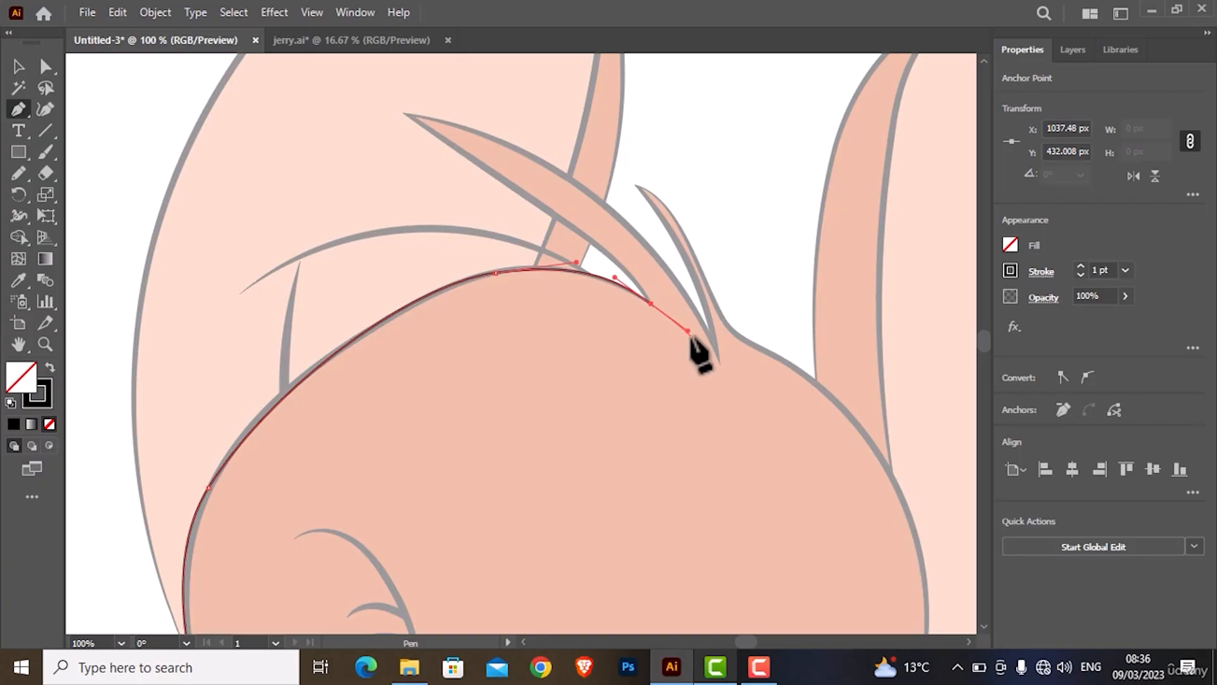
key("alt")
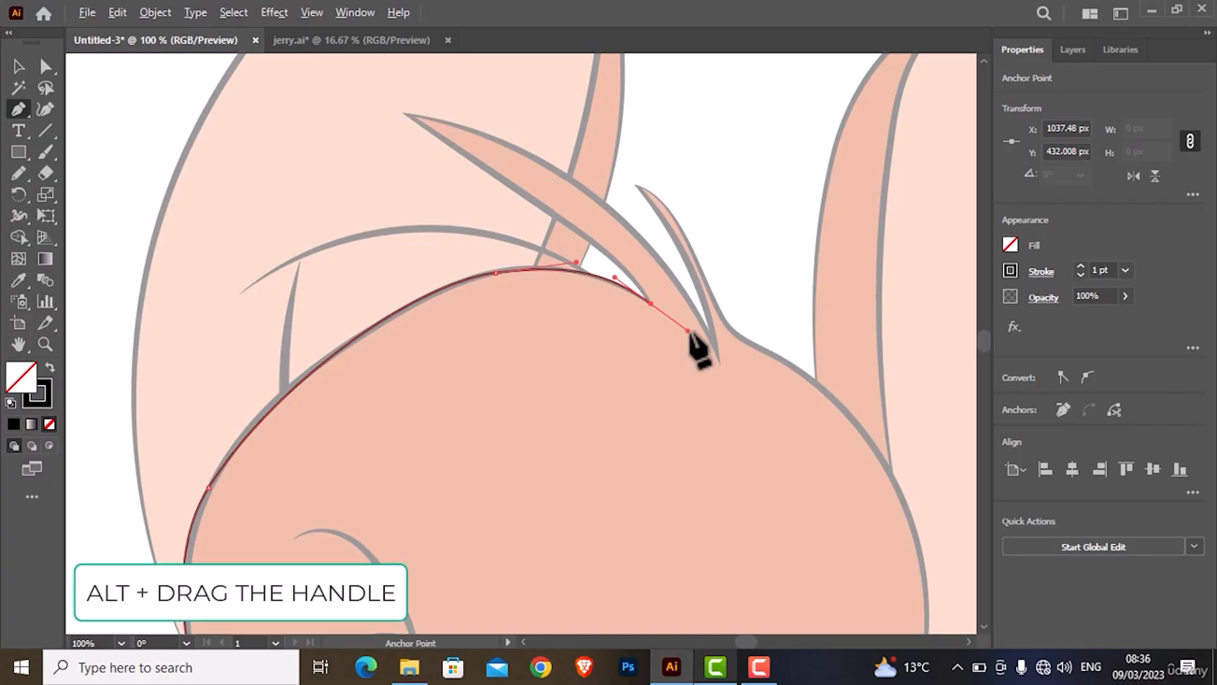
left_click_drag(689, 331, 657, 263)
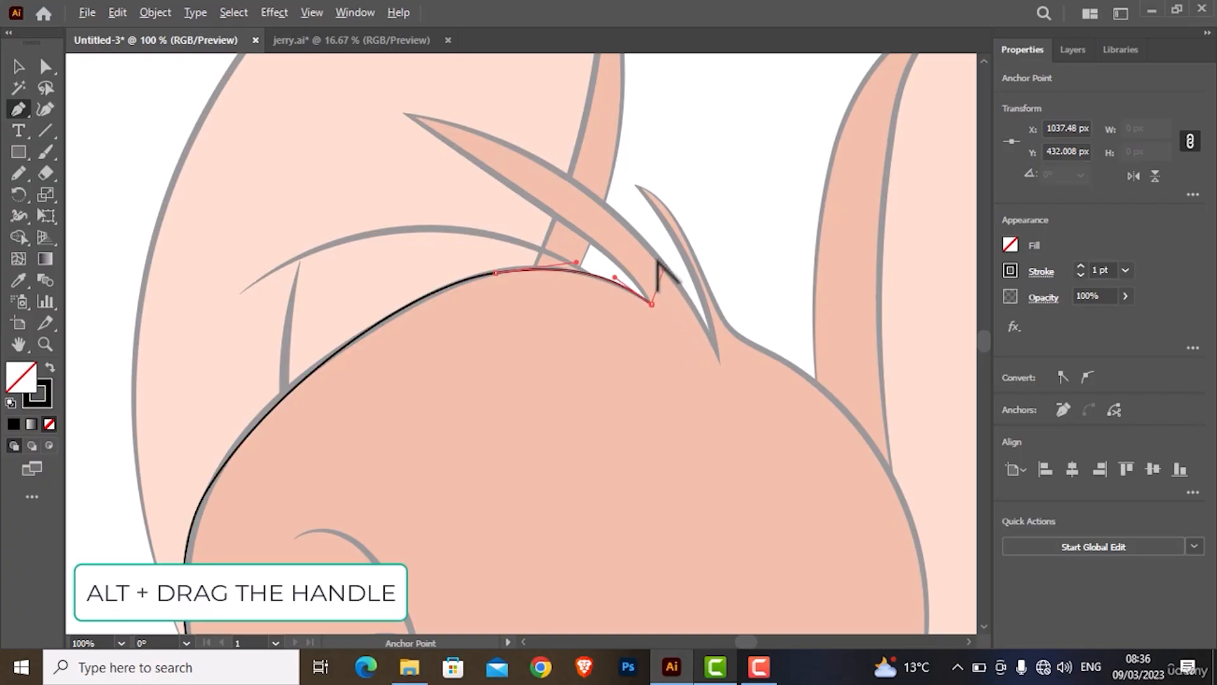
left_click_drag(574, 225, 611, 240)
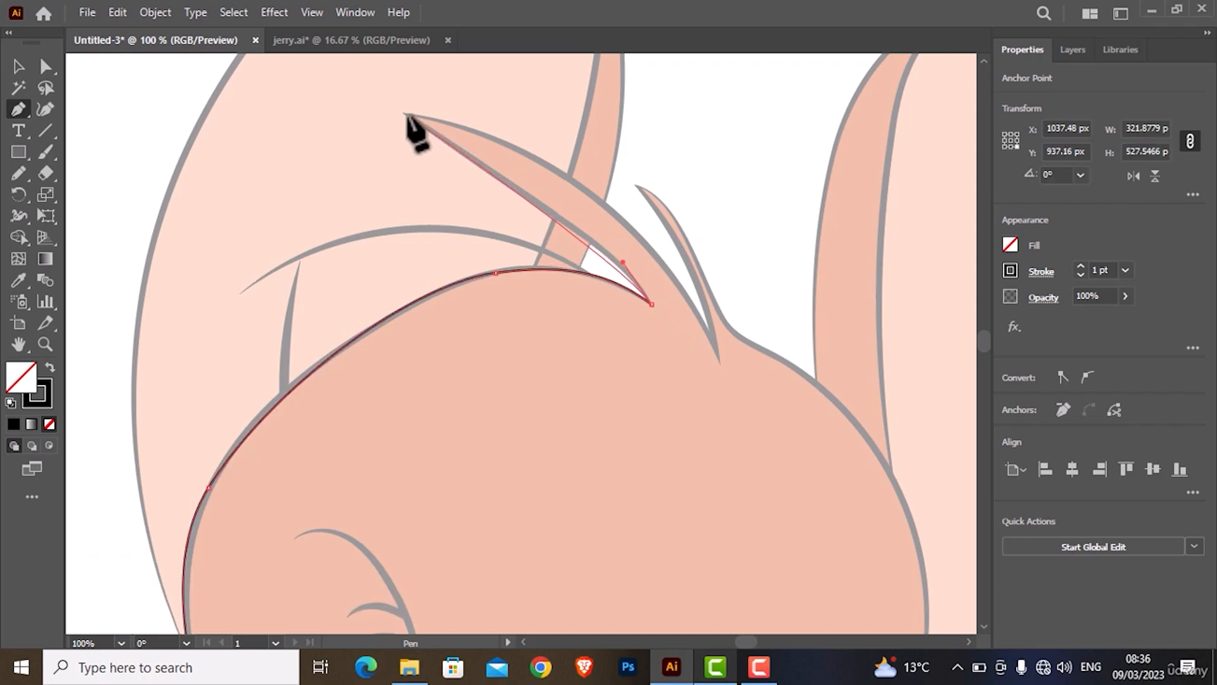
- Trace the long hair strand's lower edge to its tip and make the tip a corner point without an outgoing handle
left_click_drag(406, 115, 378, 494)
scroll(318, 76, "up", 5)
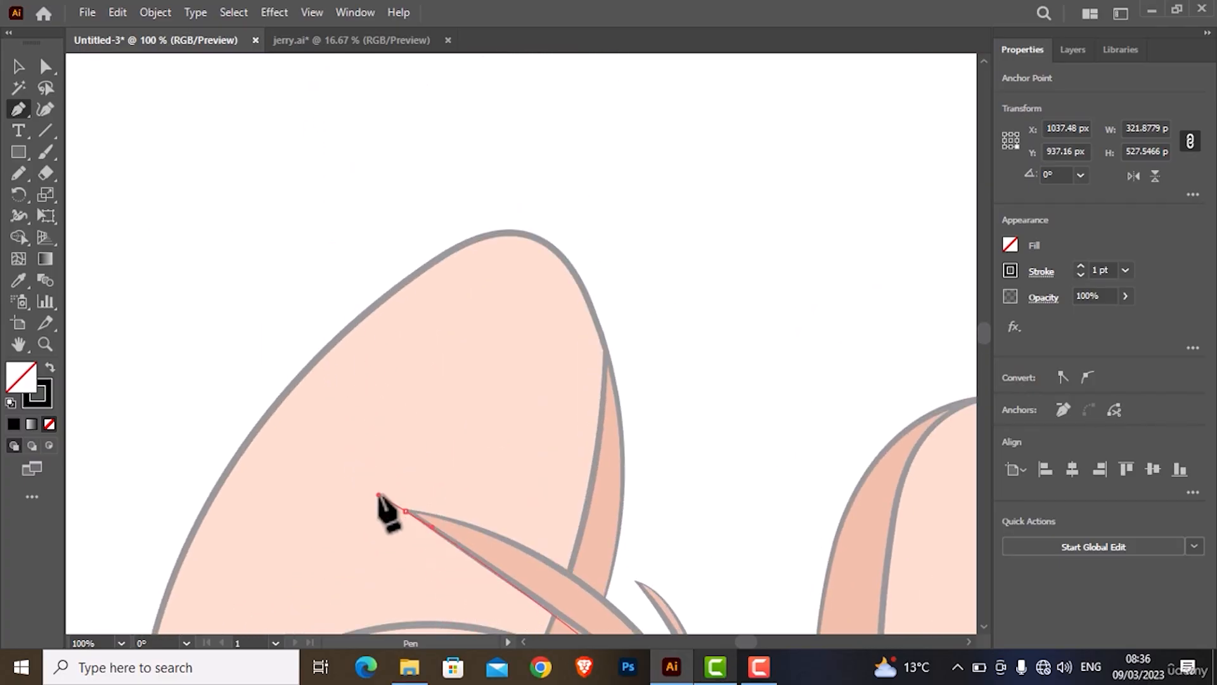
scroll(412, 444, "down", 2)
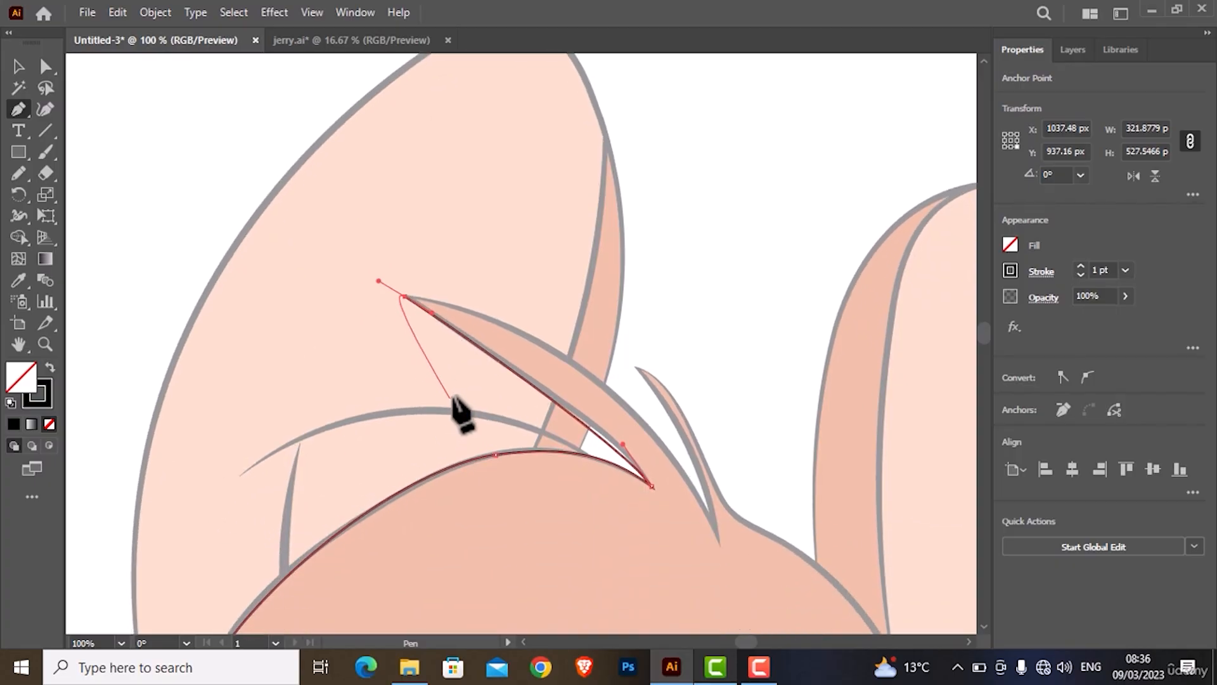
left_click_drag(405, 296, 552, 335)
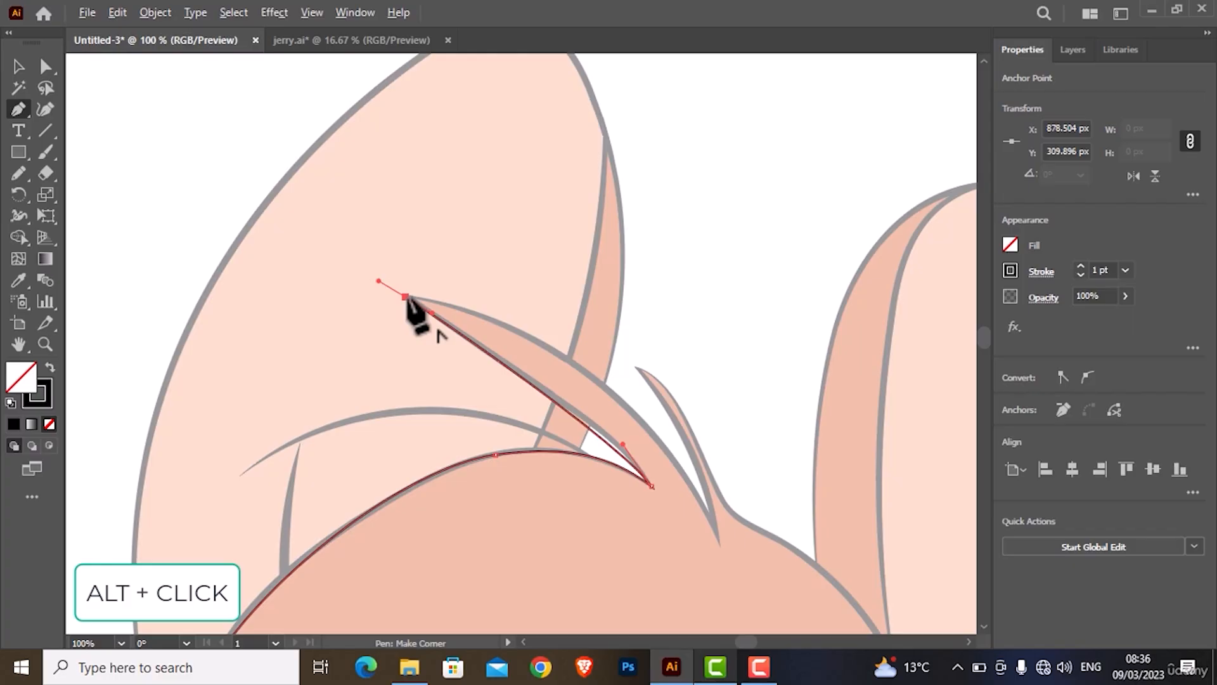
left_click(406, 297, "alt")
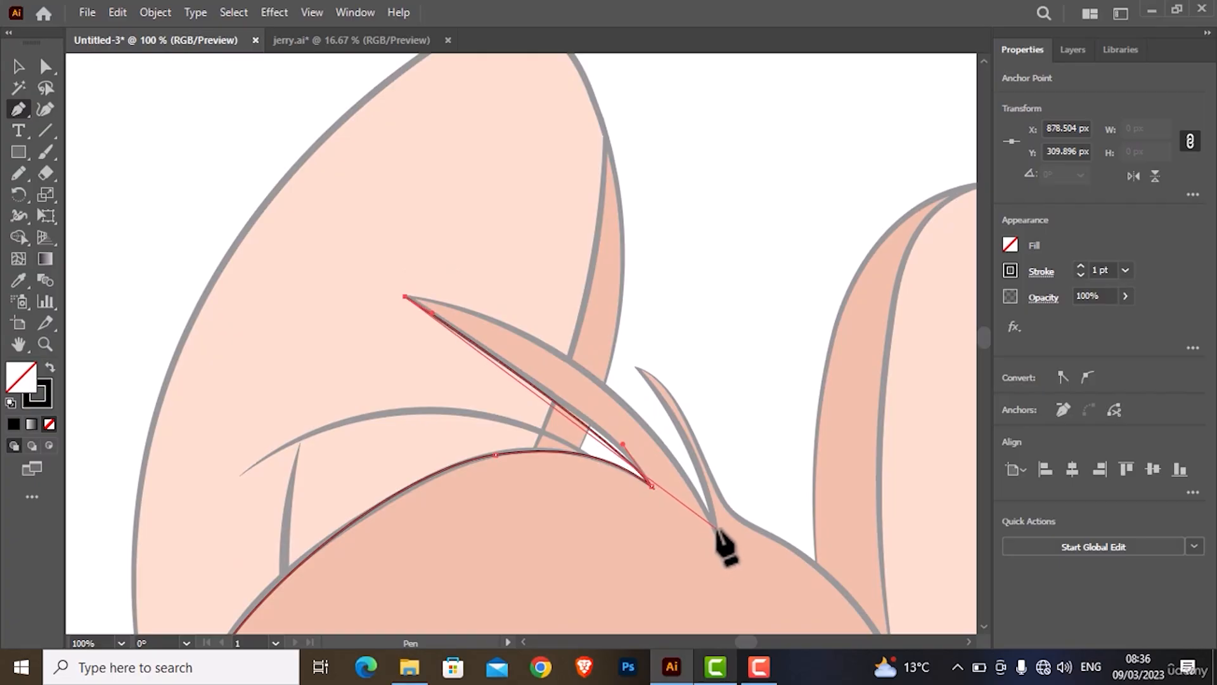
- Trace the long strand's upper edge to the notch between both strands and redirect the outgoing handle up towards the short strand
left_click_drag(715, 527, 747, 584)
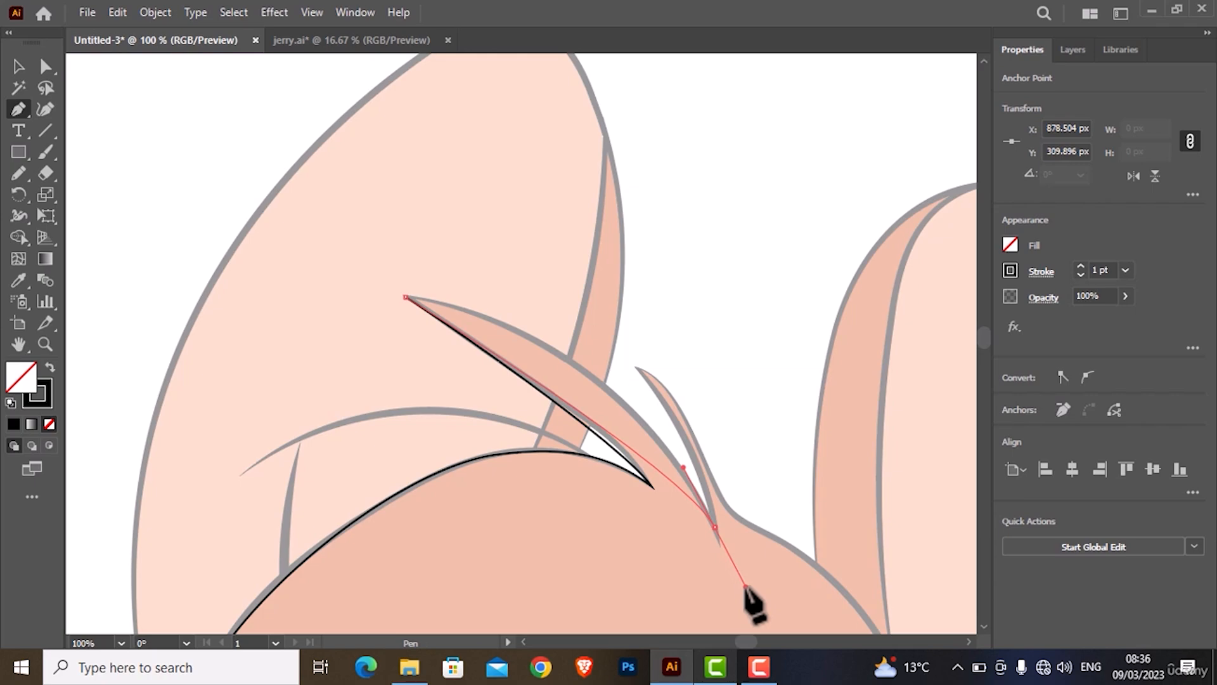
left_click_drag(746, 585, 698, 461)
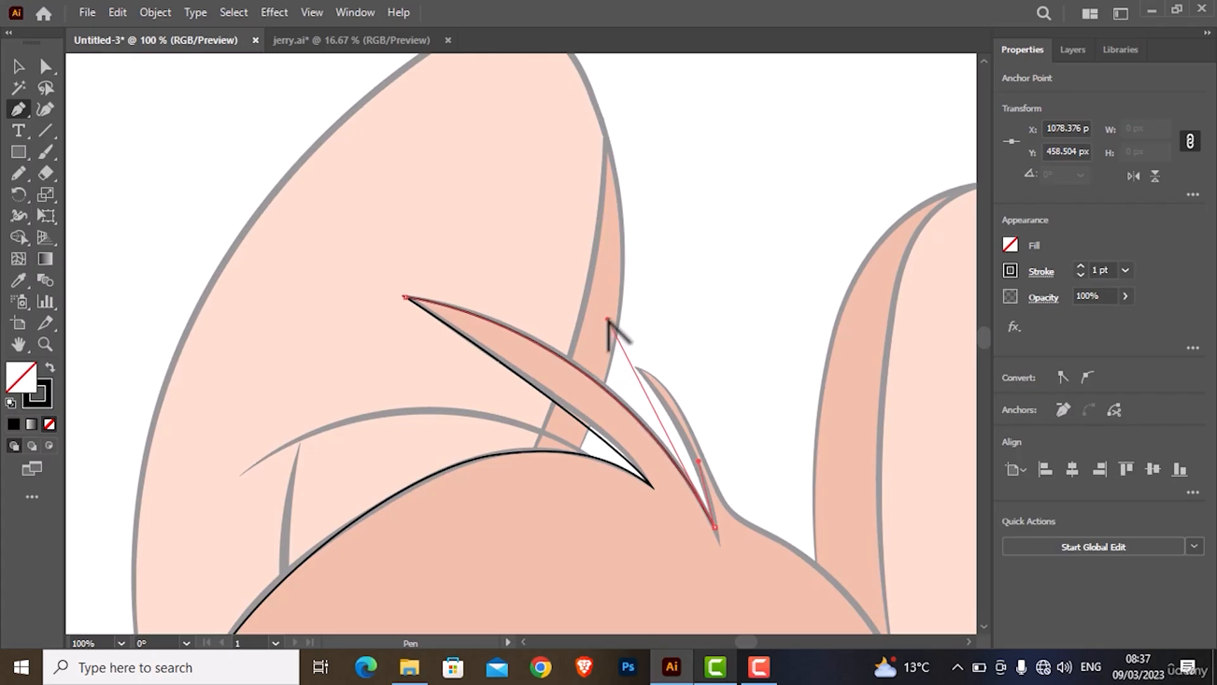
left_click_drag(609, 316, 608, 315)
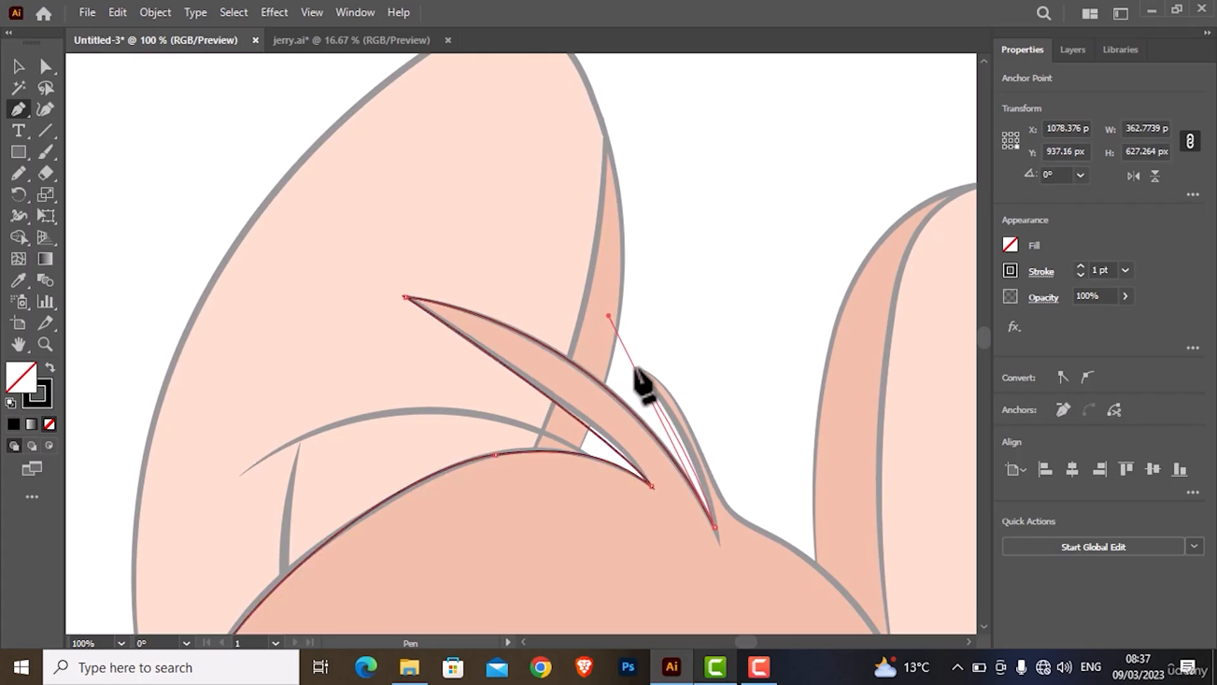
- Trace the short hair strand up to its tip and back down its outer edge to where it meets the head
left_click_drag(635, 368, 663, 375)
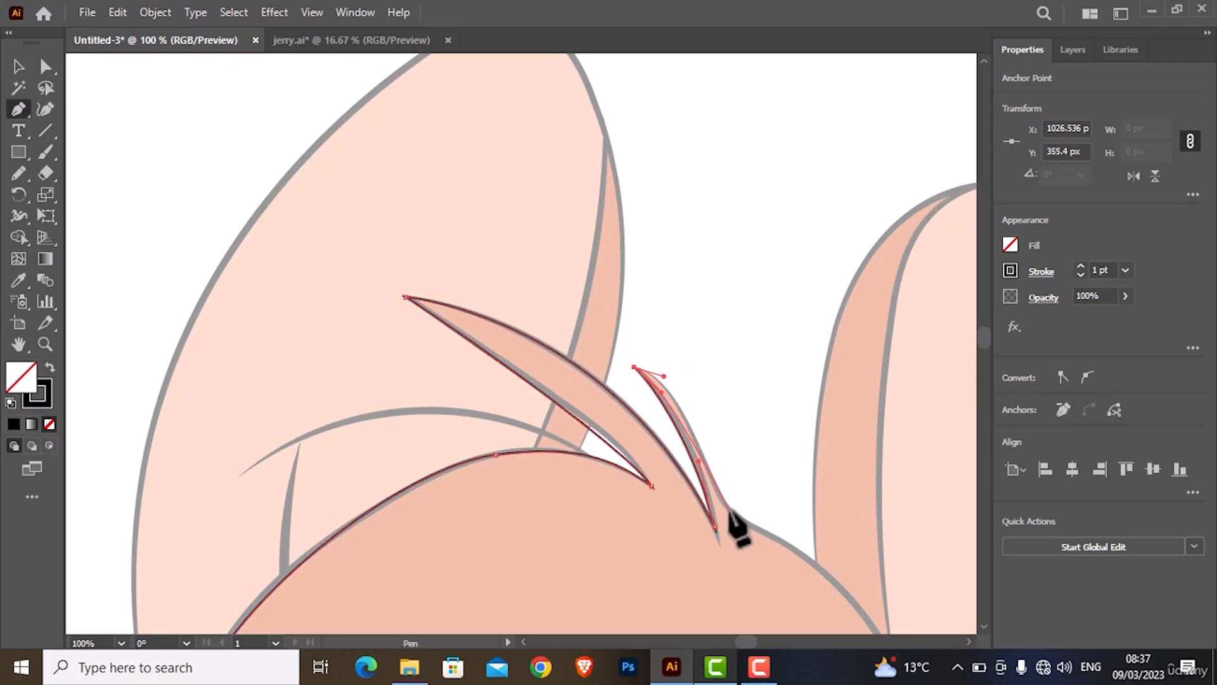
left_click(737, 522)
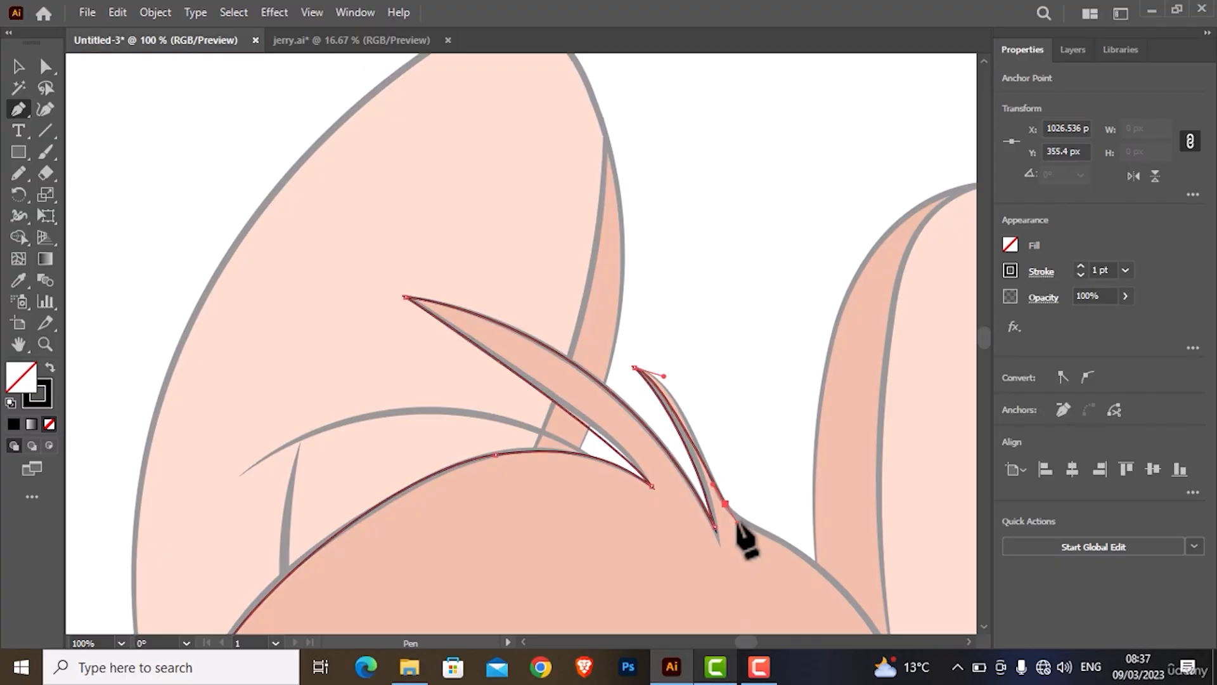
left_click(701, 431)
scroll(747, 511, "down", 3)
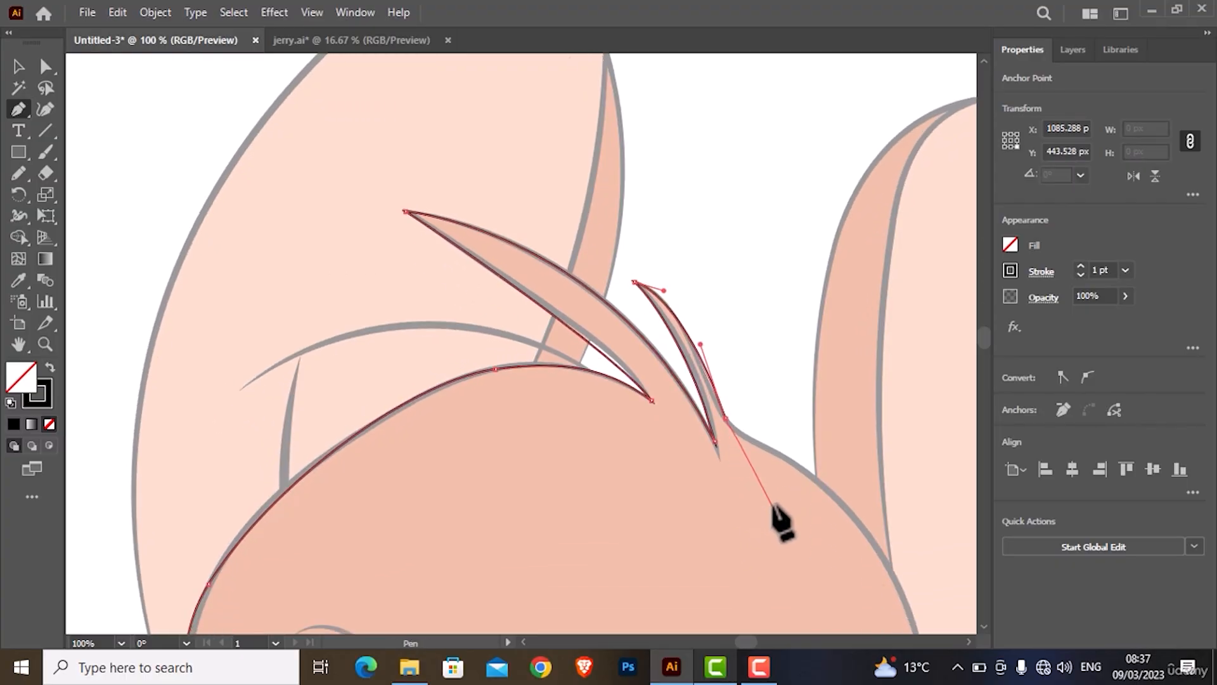
- Trace the right side of the head from the short hair strand to the sharp corner at the cheek tuft's base
left_click_drag(787, 516, 427, 393)
key("ctrl+minus")
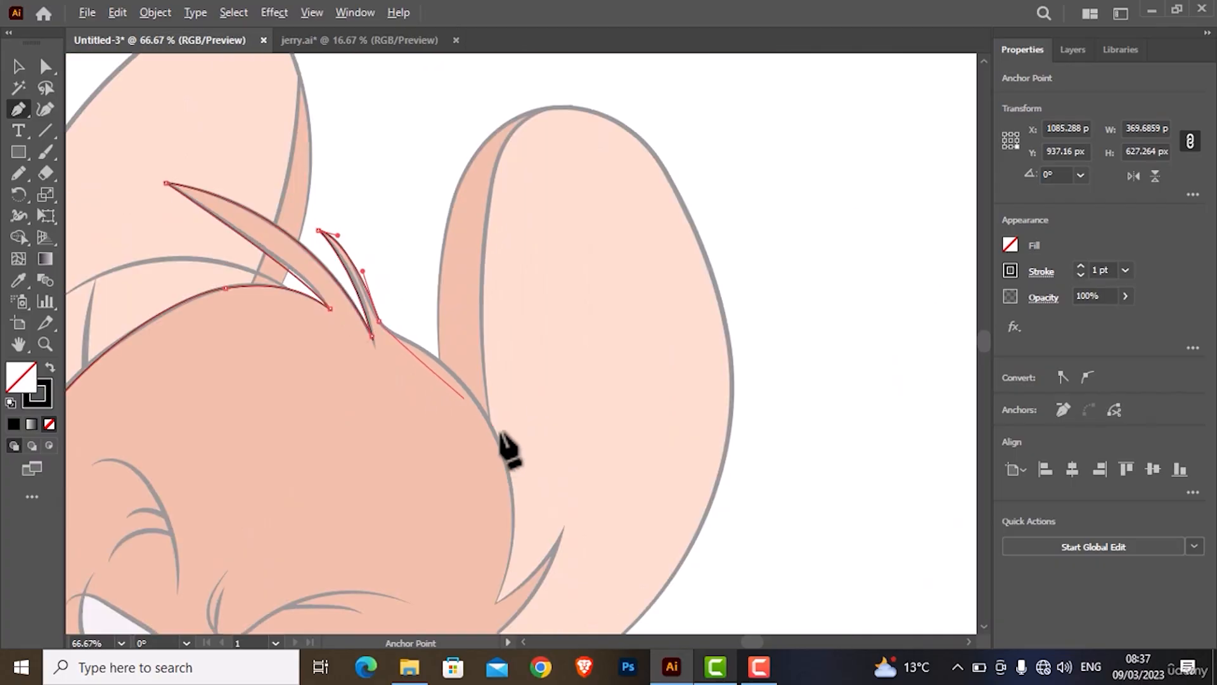
left_click_drag(505, 457, 523, 514)
scroll(501, 515, "down", 2)
left_click(495, 517)
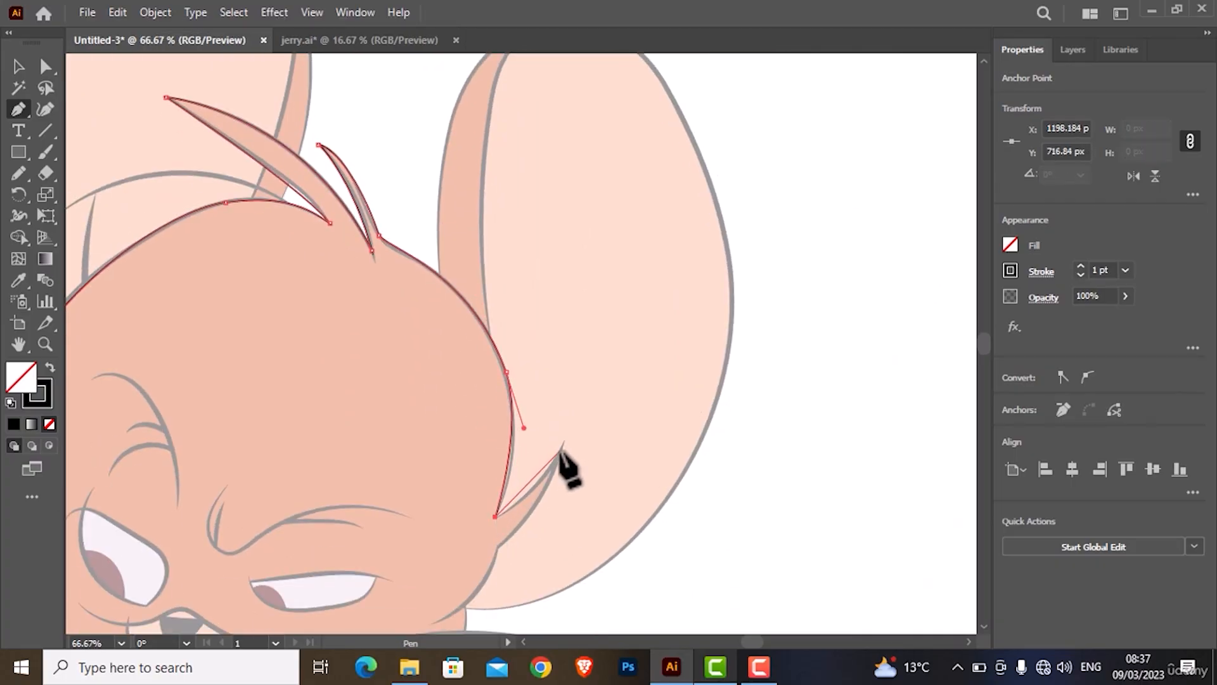
- Outline the pointed tuft over the right ear and continue the curve down to the cheek line above the right whiskers
left_click_drag(557, 451, 548, 495)
left_click(493, 547)
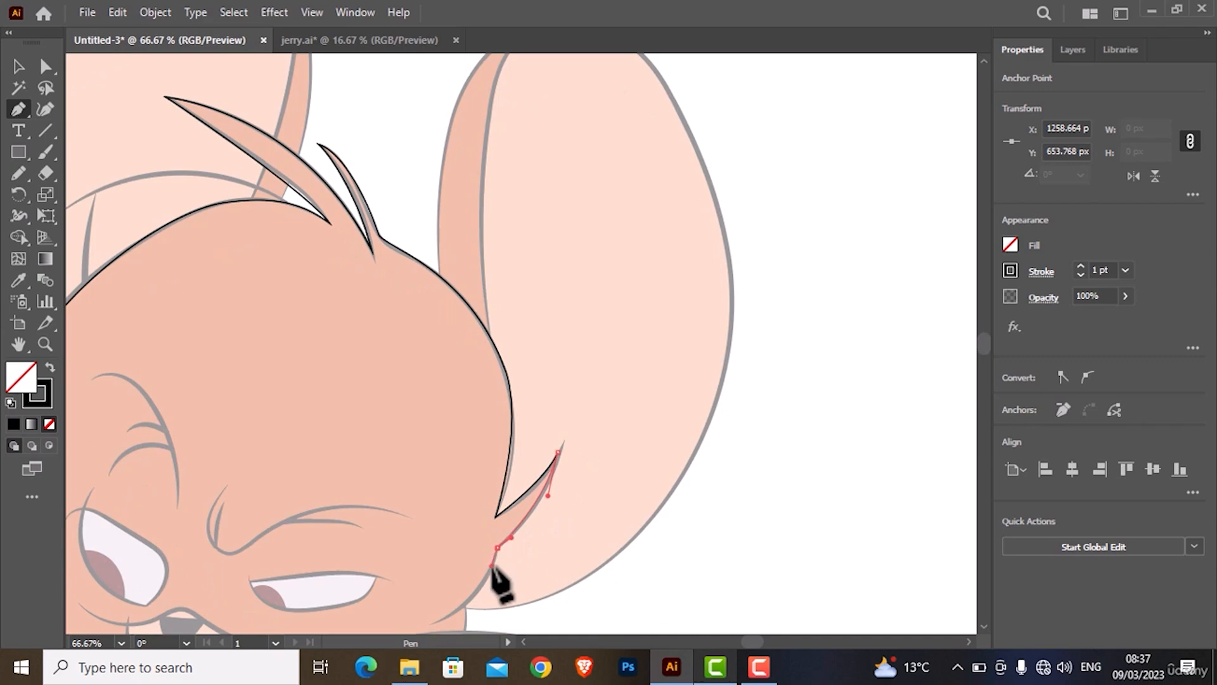
scroll(492, 566, "down", 2)
left_click_drag(434, 514, 396, 526)
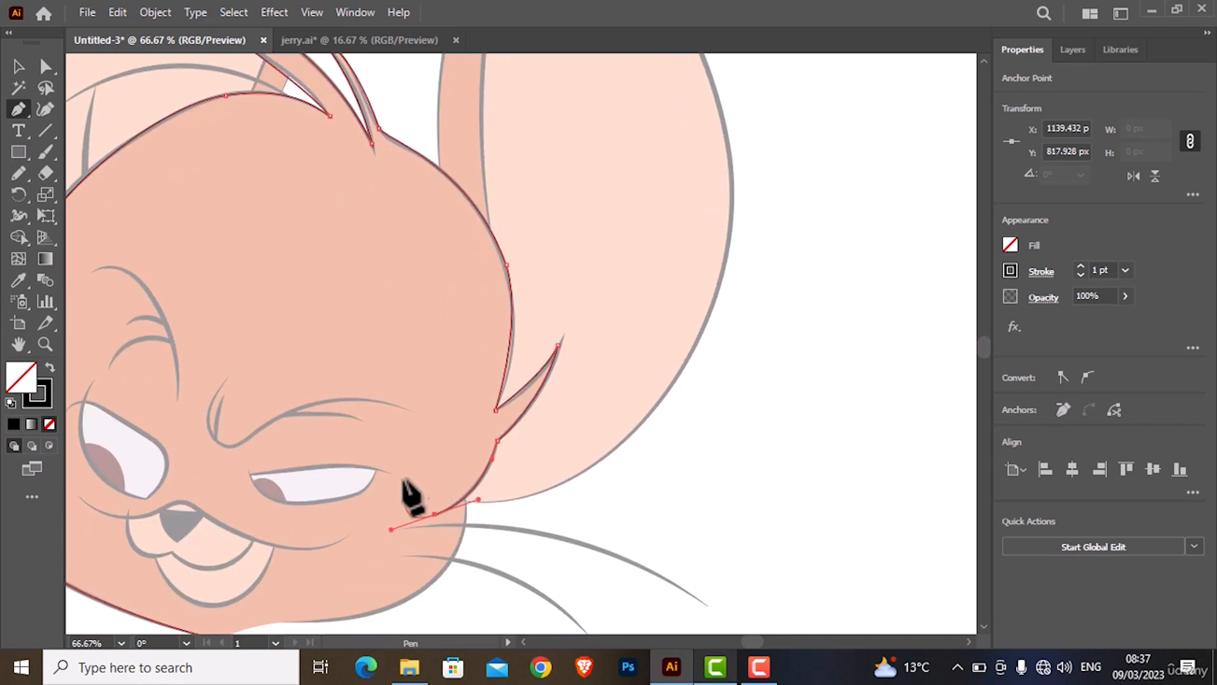
- End the path above the right whiskers and trace the lower right cheek as a new path joined to the chin point
key("Escape")
left_click(462, 475)
left_click_drag(442, 573, 614, 374)
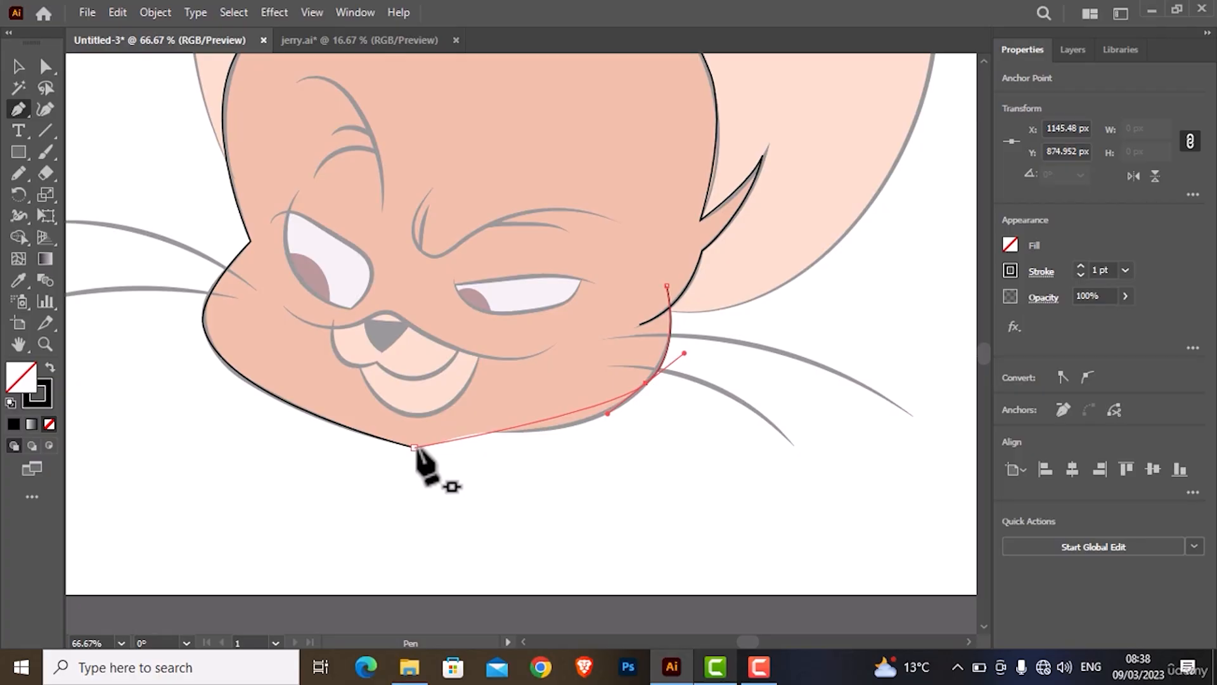
left_click_drag(414, 448, 298, 438)
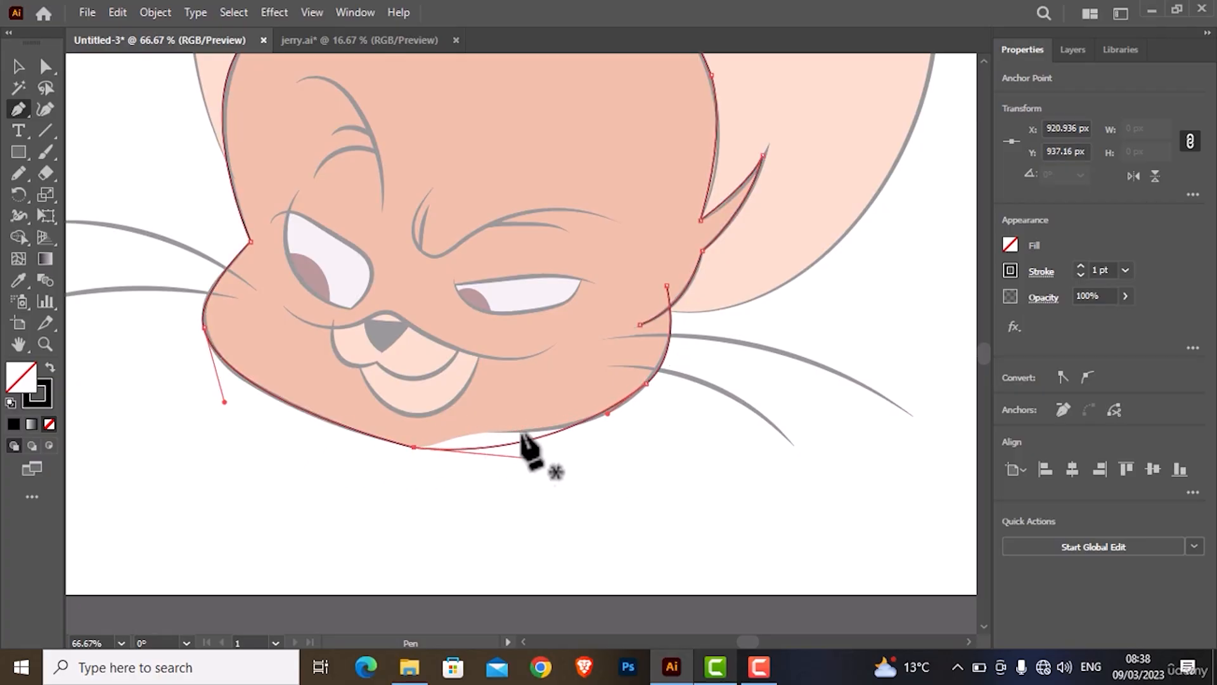
- With the Direct Selection tool, adjust the handles of the left temple and forehead-top points to match the sketch
scroll(609, 443, "up", 5)
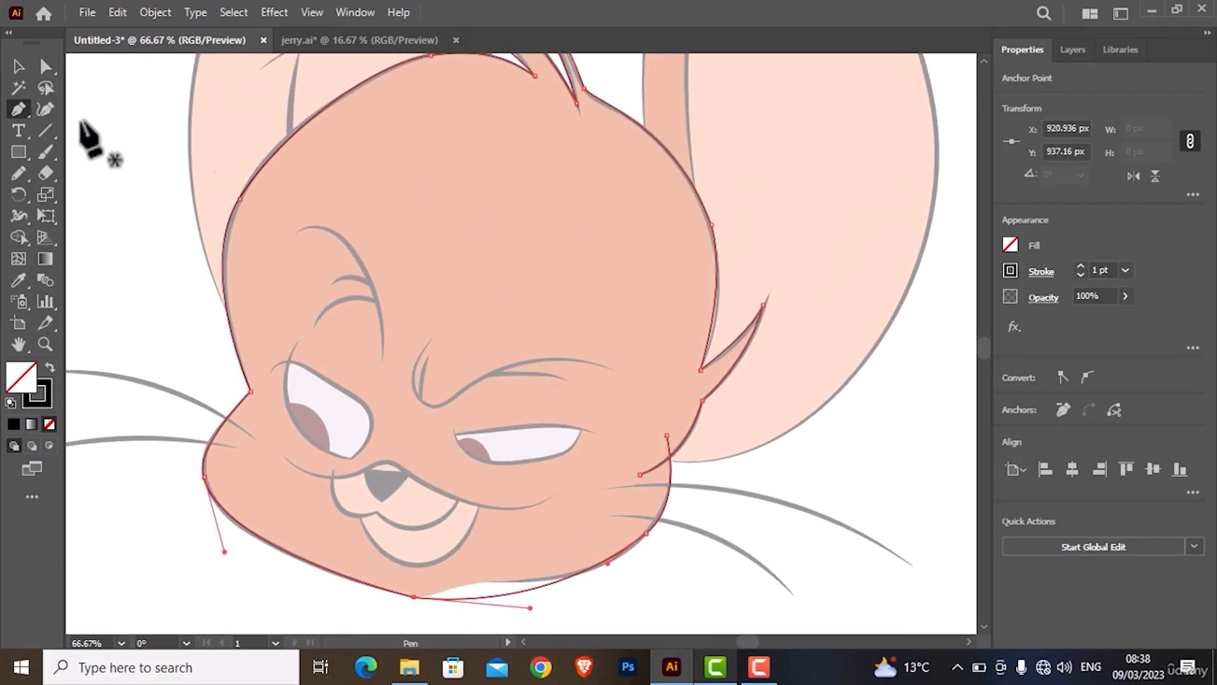
left_click(46, 67)
left_click(240, 199)
left_click_drag(284, 129, 278, 124)
scroll(356, 152, "up", 3)
left_click(430, 140)
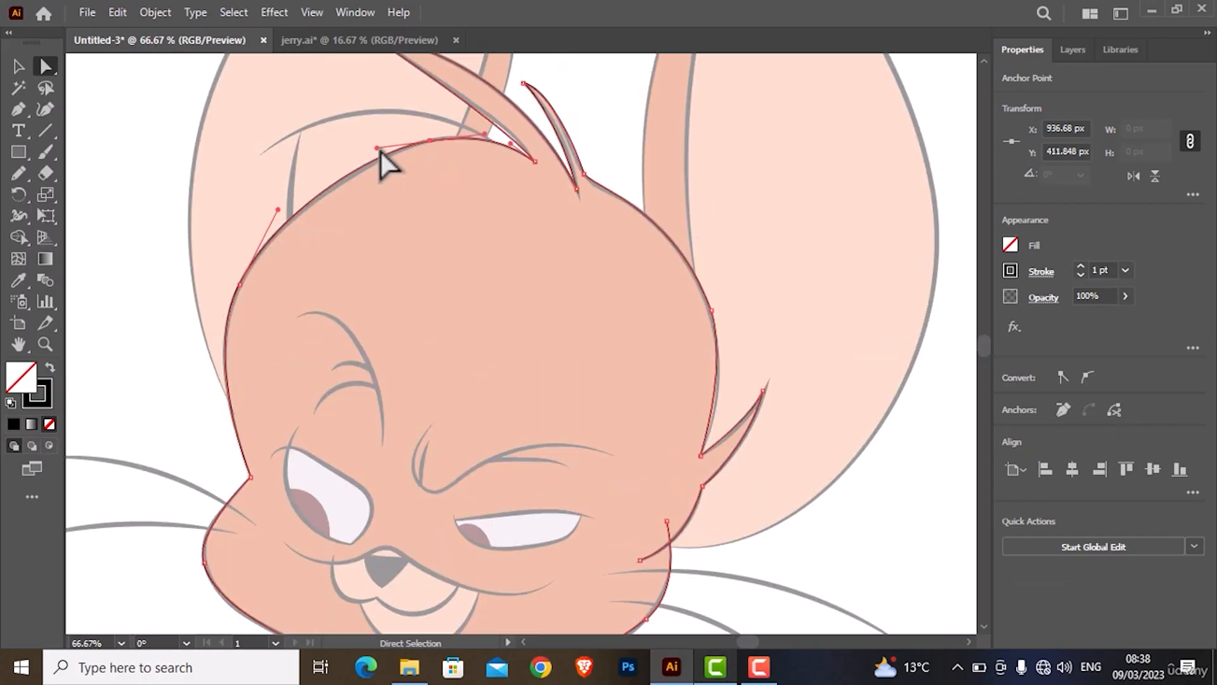
left_click_drag(378, 149, 366, 158)
- Fine-tune the handles of the notch point at the long hair strand and of the anchor on the head's right side
scroll(520, 181, "up", 2)
left_click(535, 225)
left_click_drag(512, 198, 508, 184)
scroll(697, 310, "down", 6)
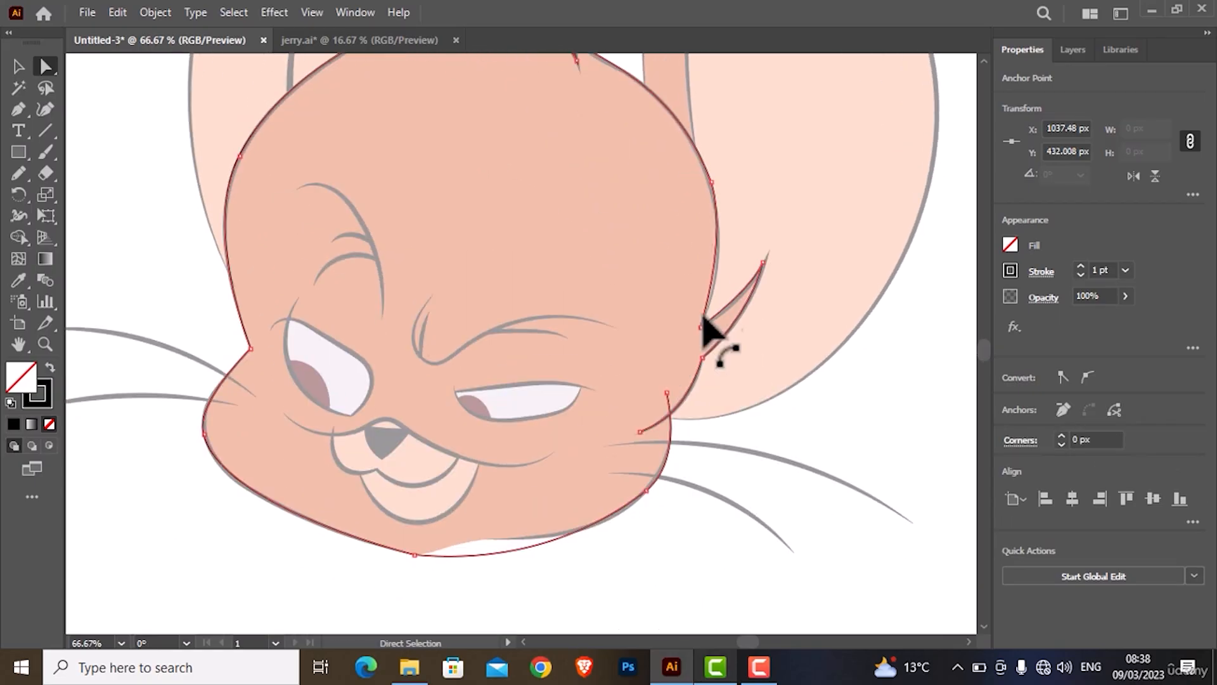
left_click(711, 182)
left_click_drag(727, 235, 723, 251)
- Adjust the lower right cheek point's upper handle and refine the upper edge of the tuft over the right ear
scroll(723, 252, "down", 2)
left_click(646, 426)
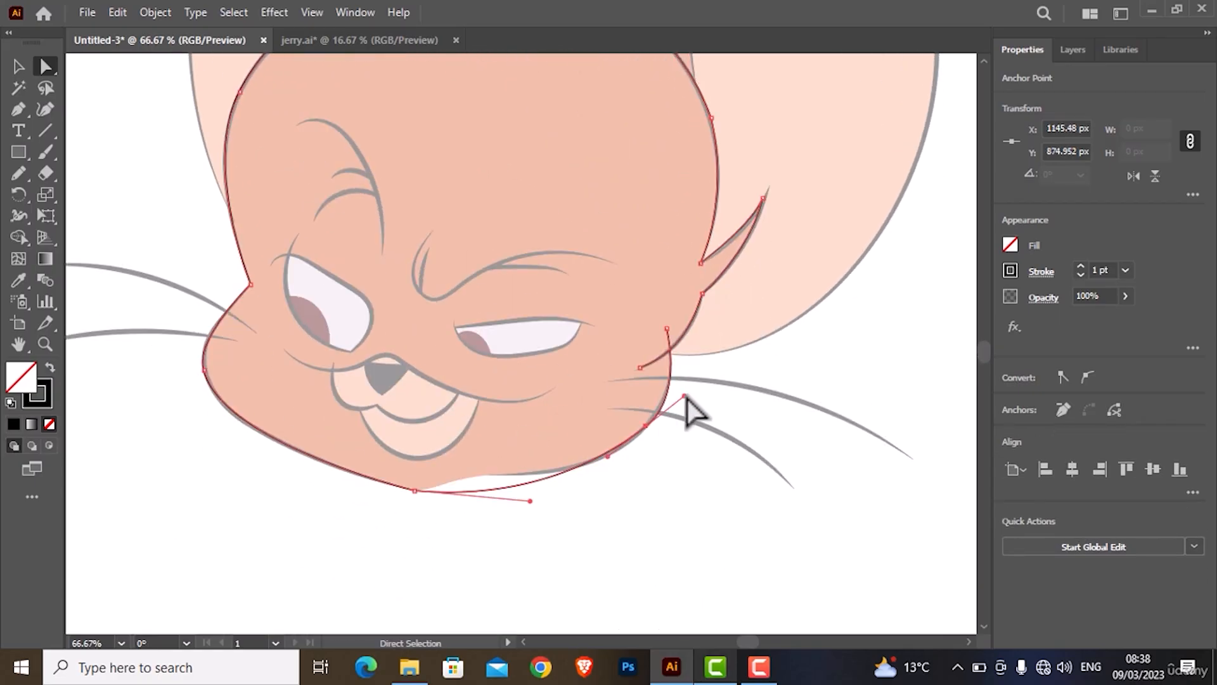
left_click_drag(684, 396, 679, 394)
left_click(756, 217)
left_click(734, 243)
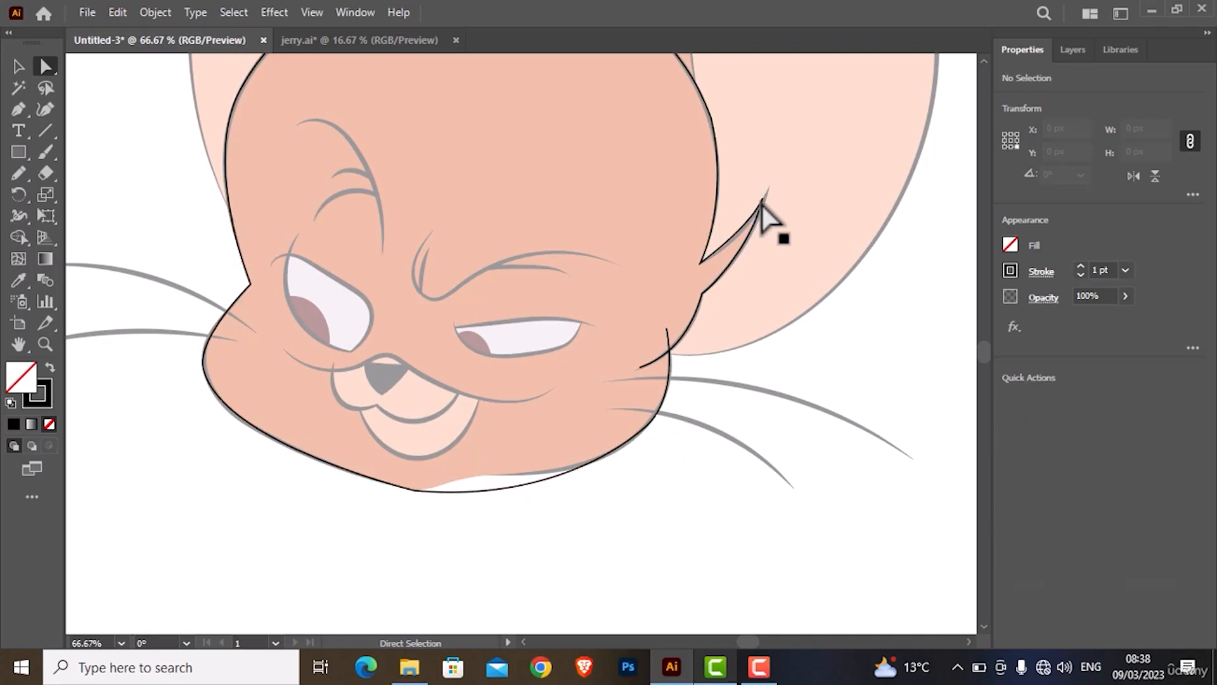
left_click(736, 236)
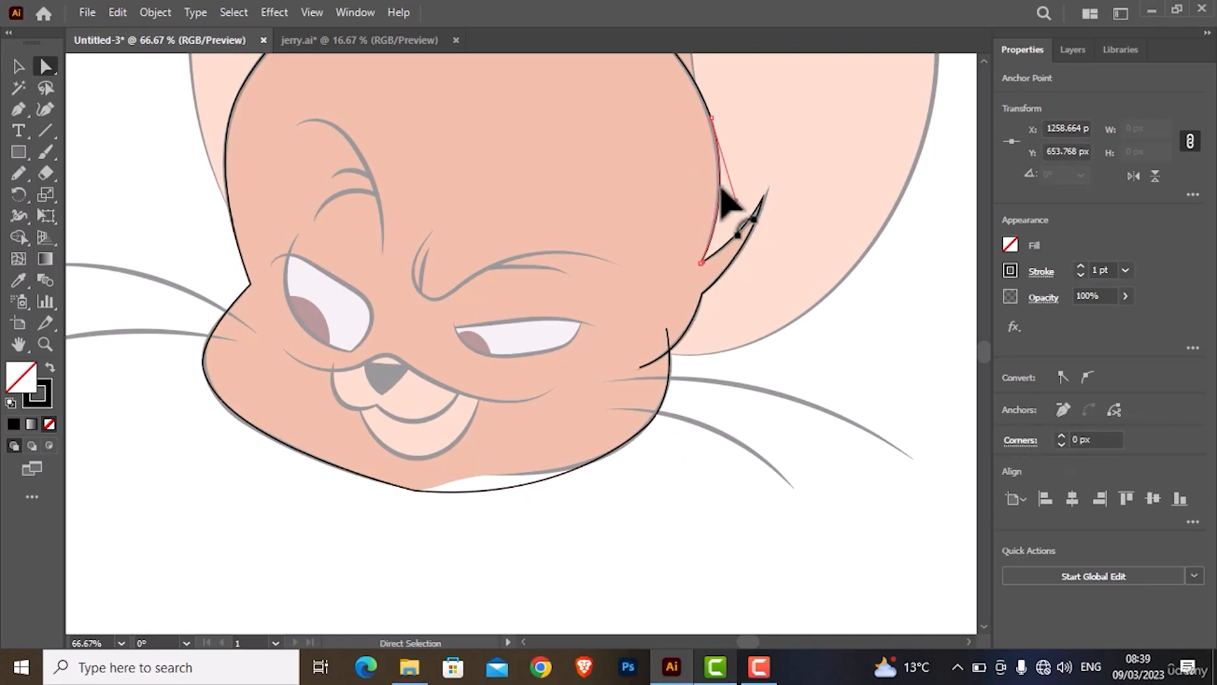
scroll(704, 204, "up", 5)
left_click(353, 181)
scroll(345, 267, "down", 5)
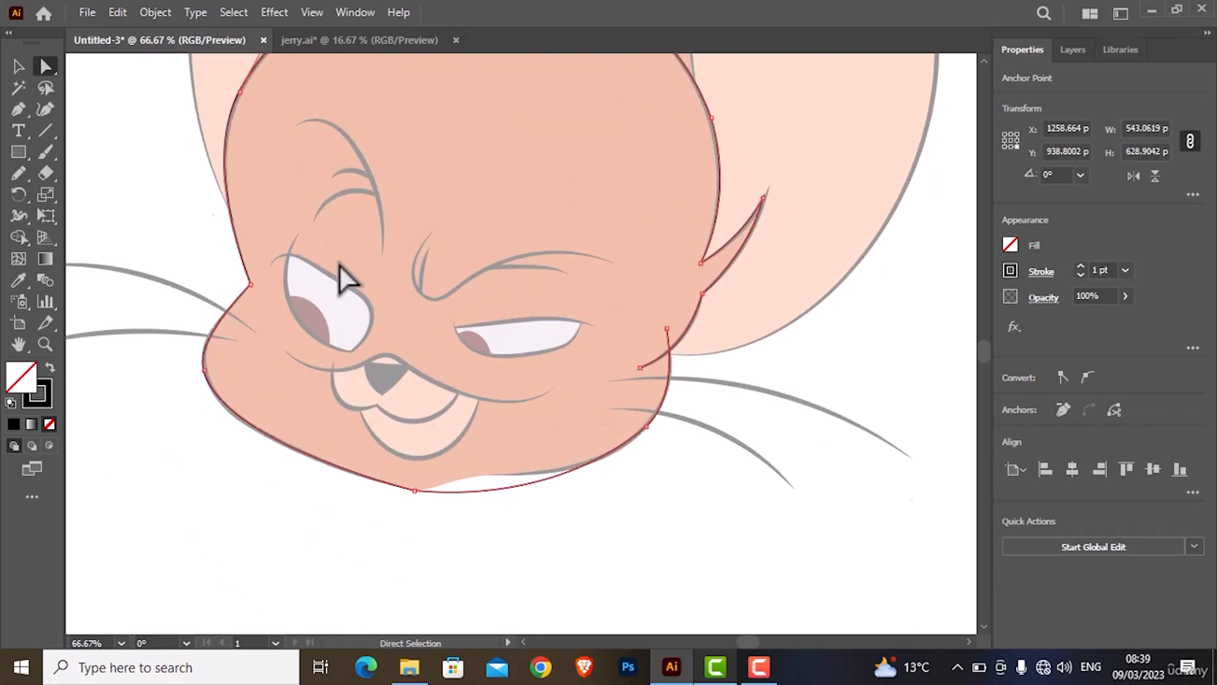
left_click(271, 456)
scroll(272, 456, "down", 2)
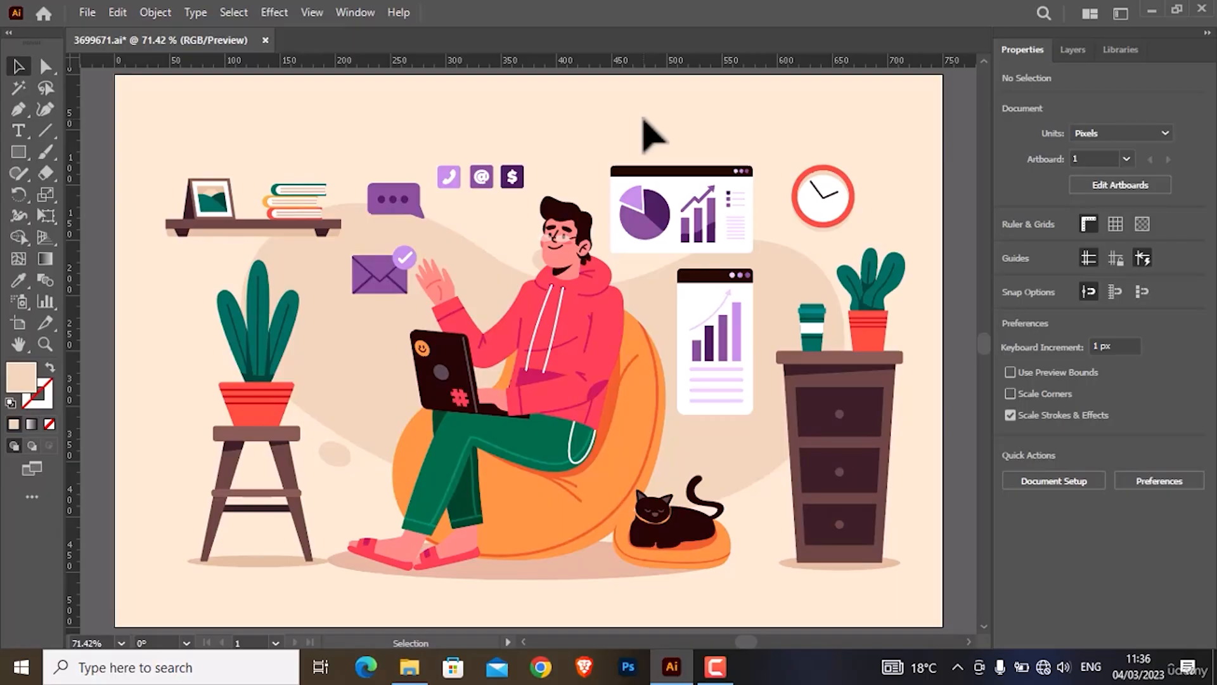
- Examine the man's face up close with the Zoom tool, magnifying the view to 600%
left_click(46, 346)
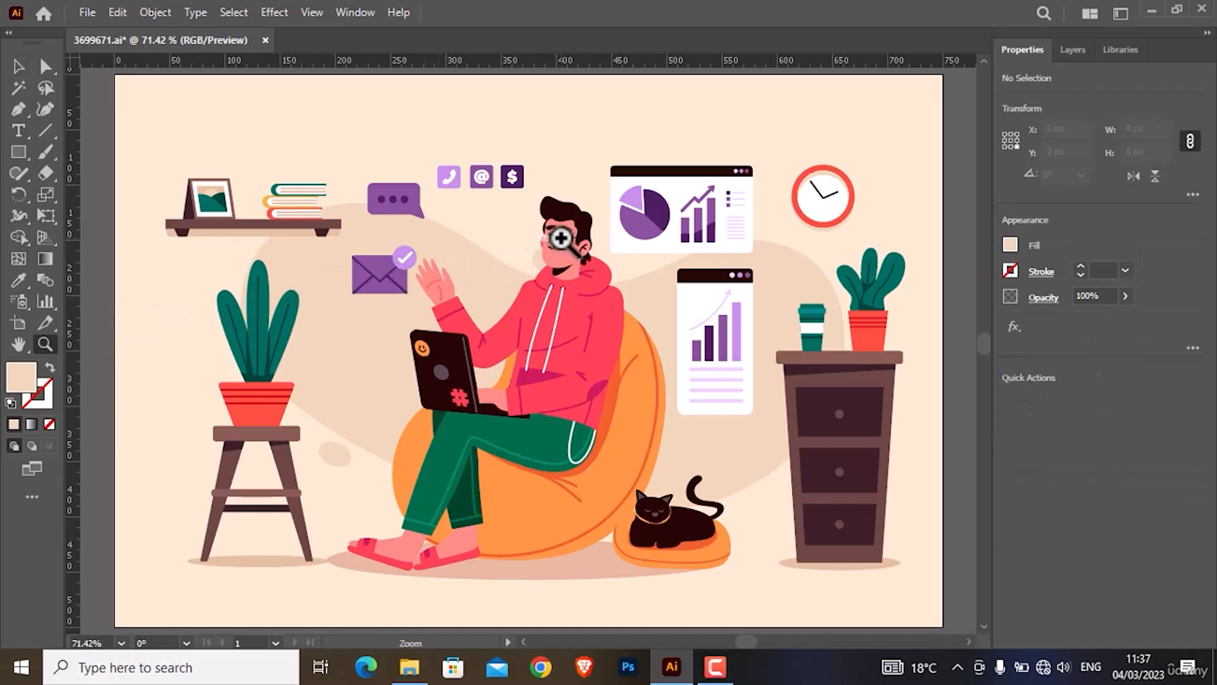
left_click(560, 239)
left_click(521, 355)
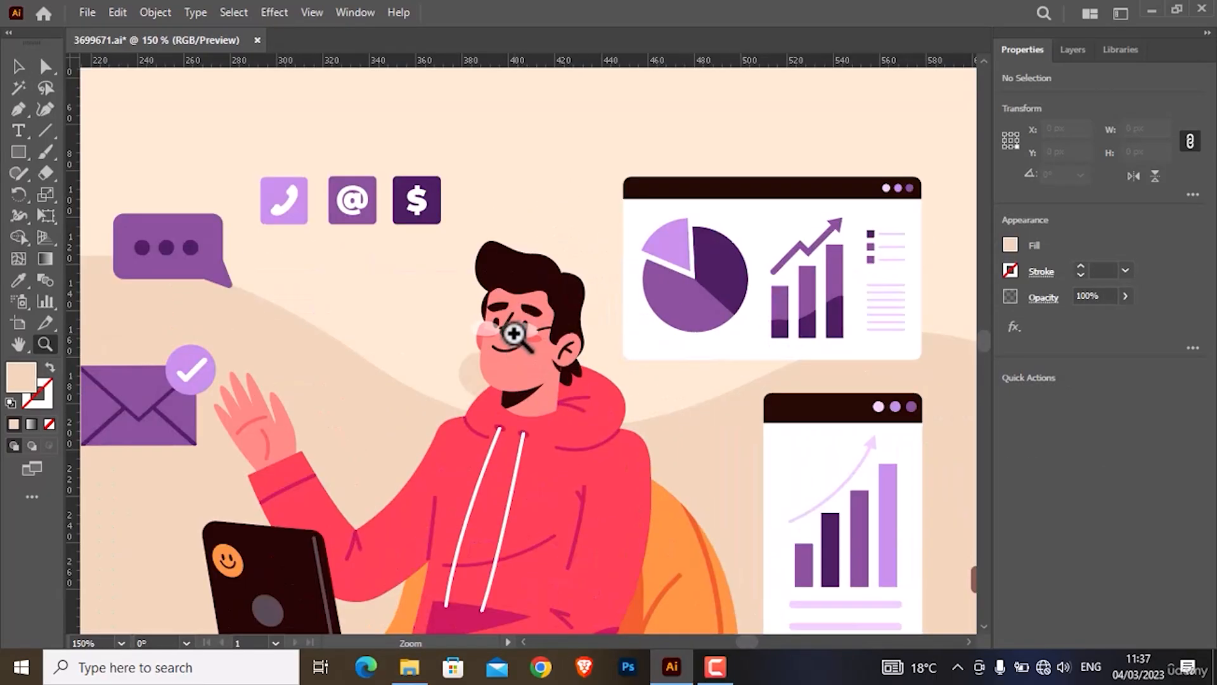
left_click(513, 333)
left_click(528, 358)
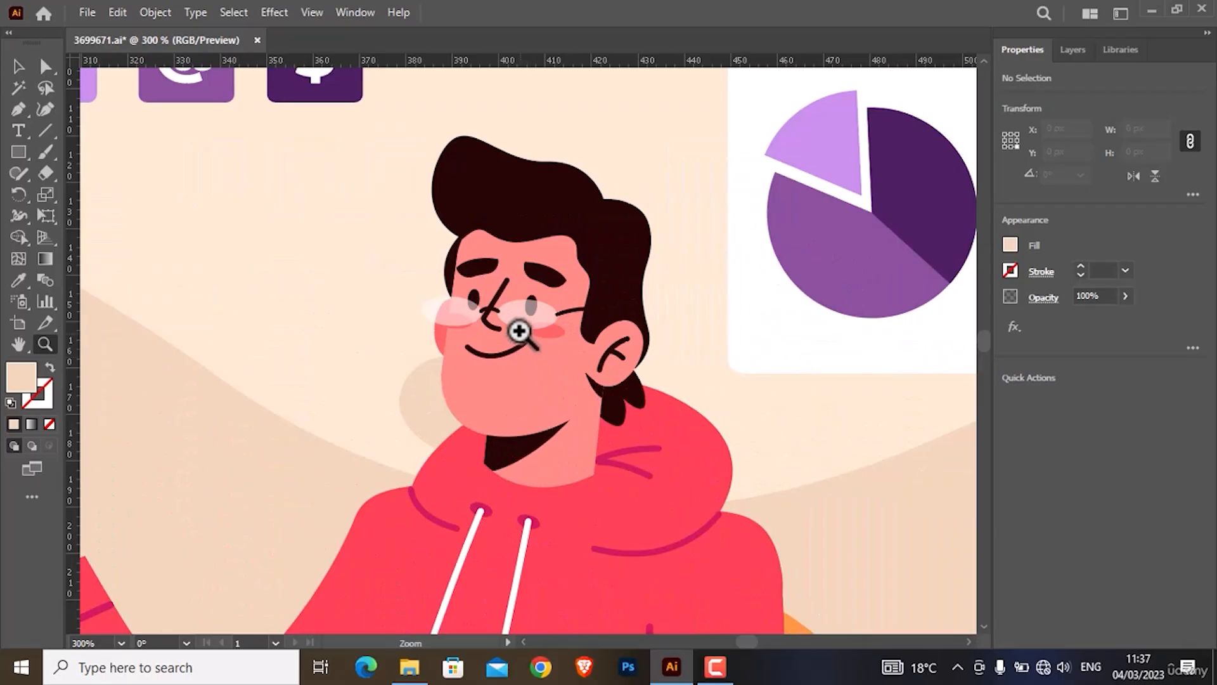
left_click(518, 330)
left_click(519, 329)
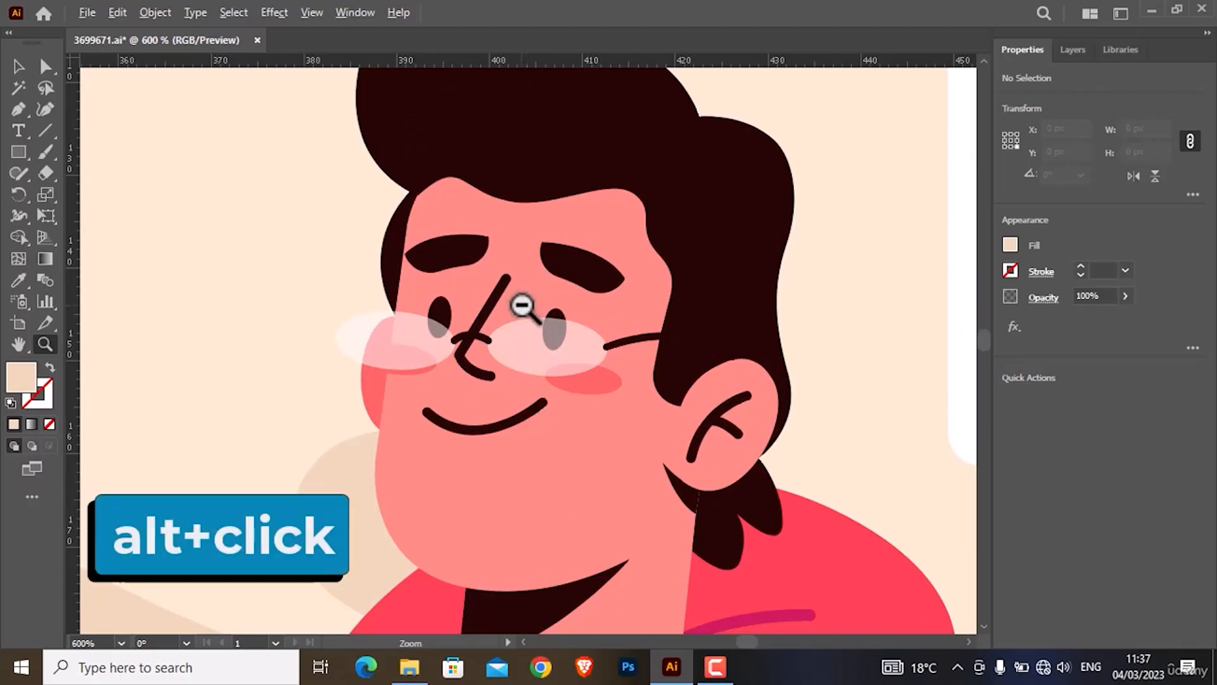
- Zoom back out from the man's face to 66.67% to view the illustration around him
left_click(524, 304, "alt")
left_click(524, 304, "alt")
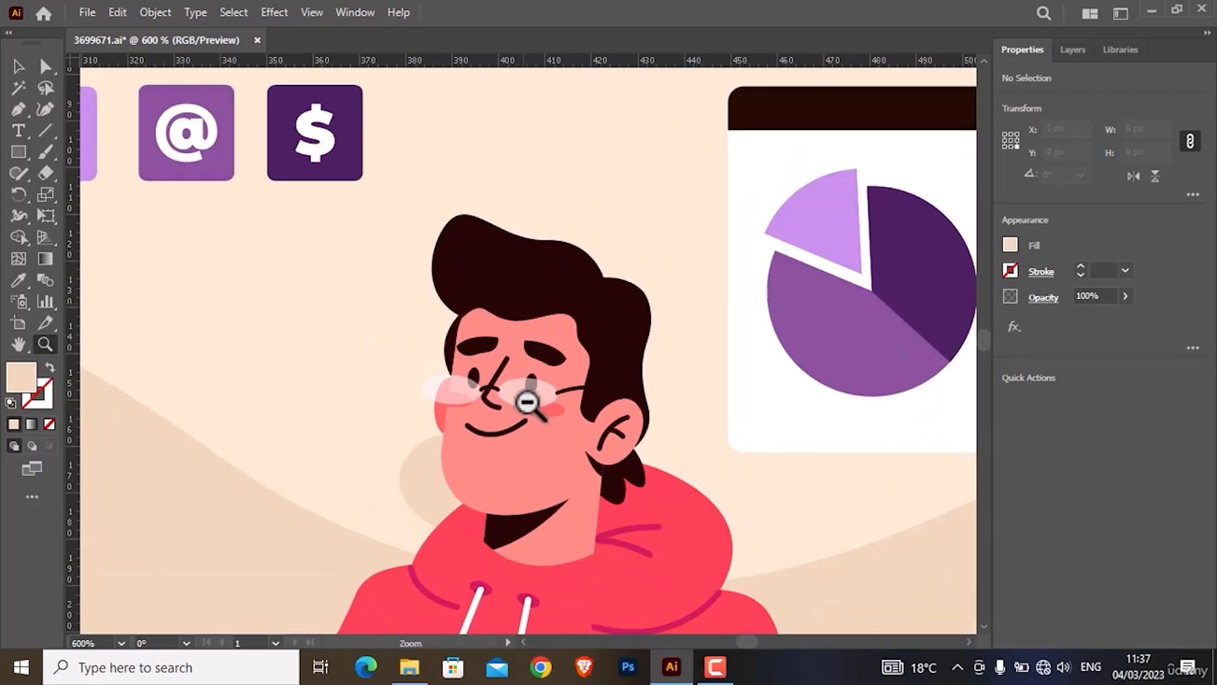
left_click(526, 426, "alt")
left_click(521, 363, "alt")
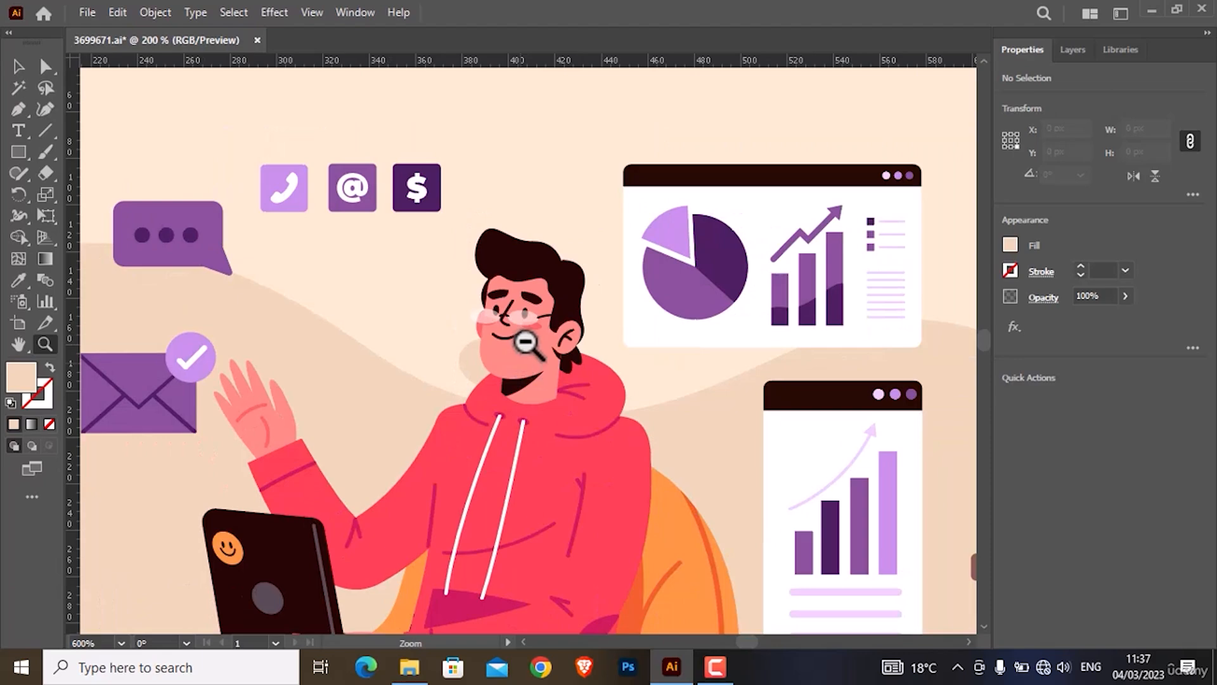
left_click(526, 343, "alt")
left_click(517, 357, "alt")
left_click(518, 357, "alt")
left_click(518, 356, "alt")
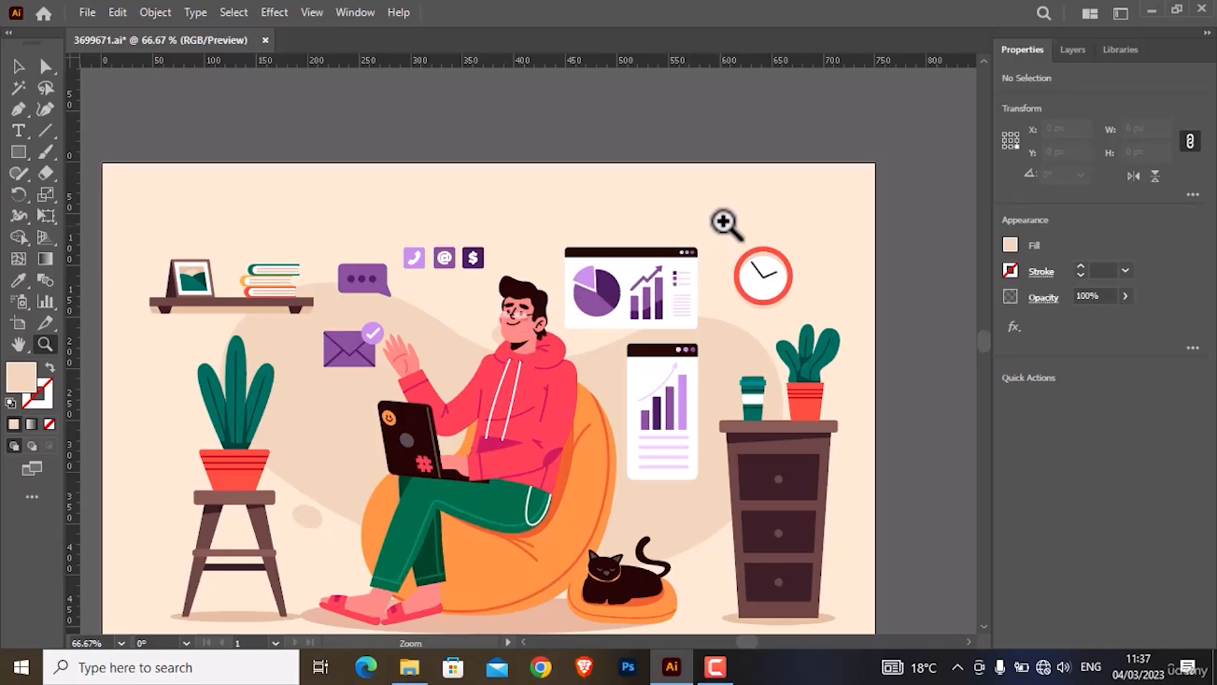
- Inspect the wall clock and the charts window by zooming continuously in and out around the clock
left_click_drag(739, 237, 957, 570)
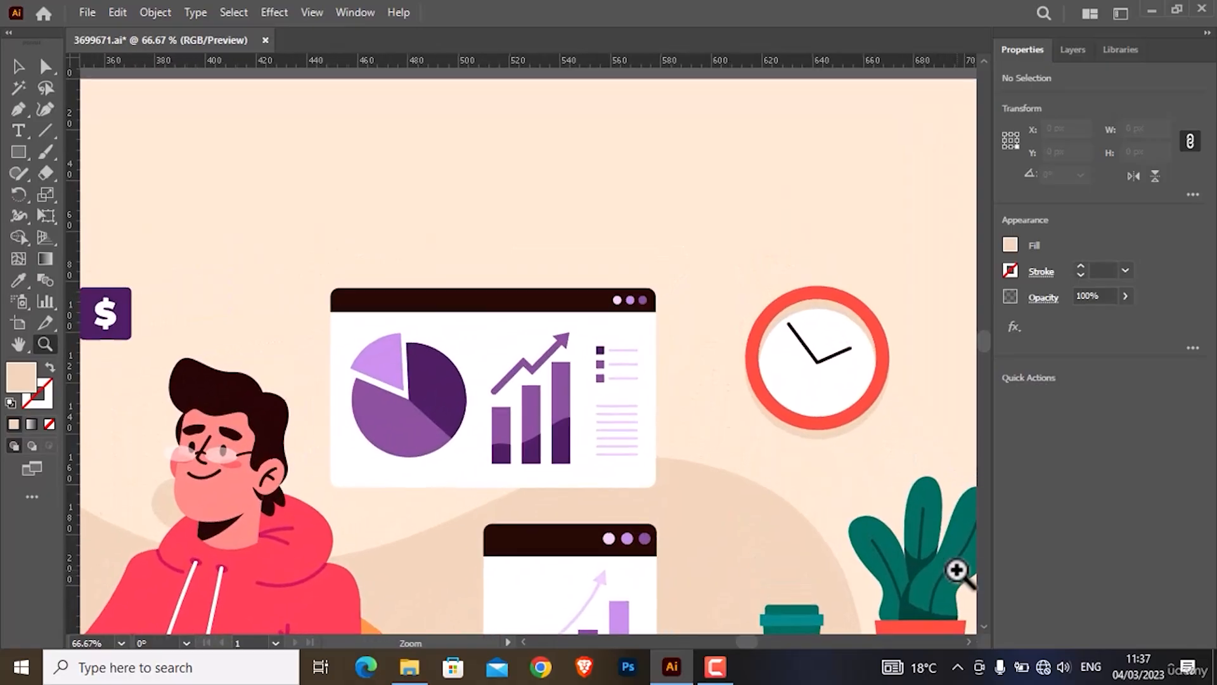
left_click_drag(820, 348, 954, 505)
left_click_drag(832, 377, 885, 440)
left_click_drag(767, 375, 809, 296)
left_click_drag(776, 341, 528, 328)
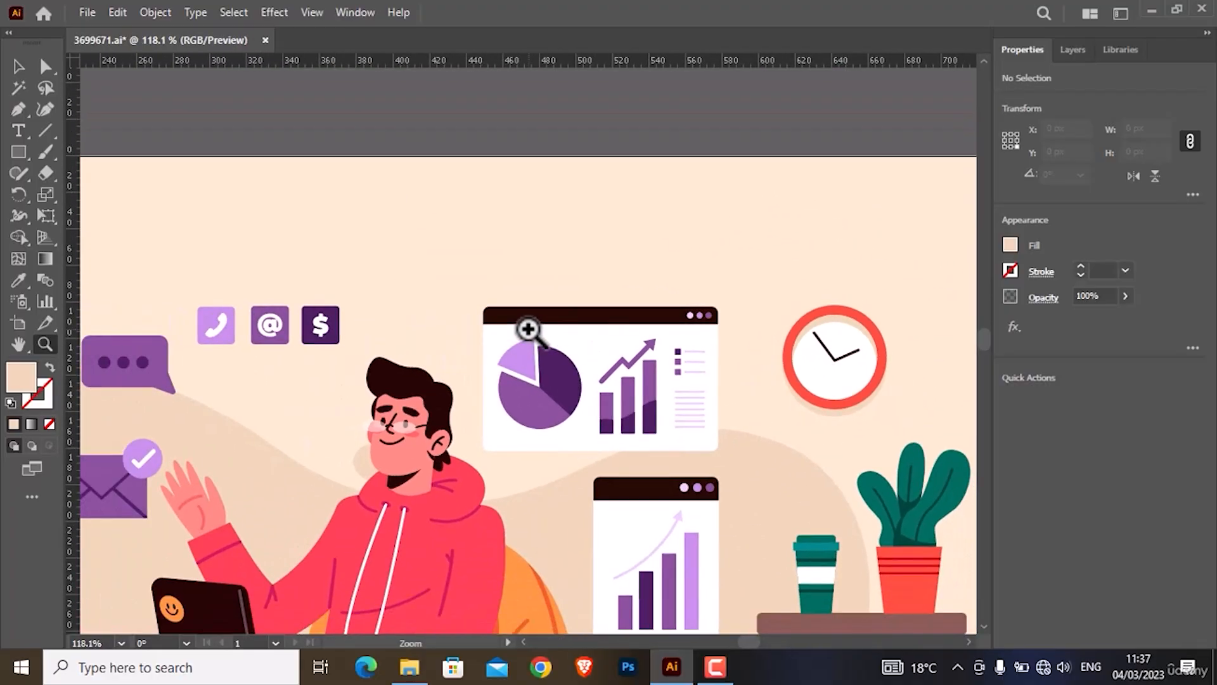
left_click_drag(796, 345, 885, 349)
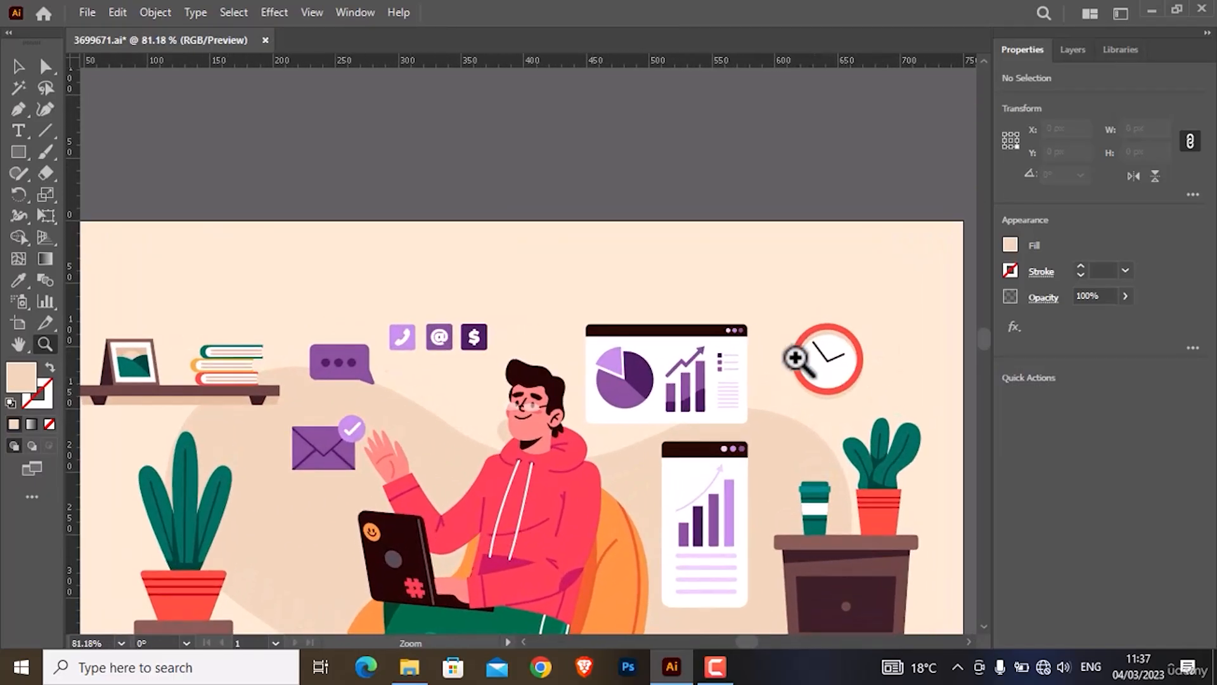
left_click_drag(782, 356, 910, 371)
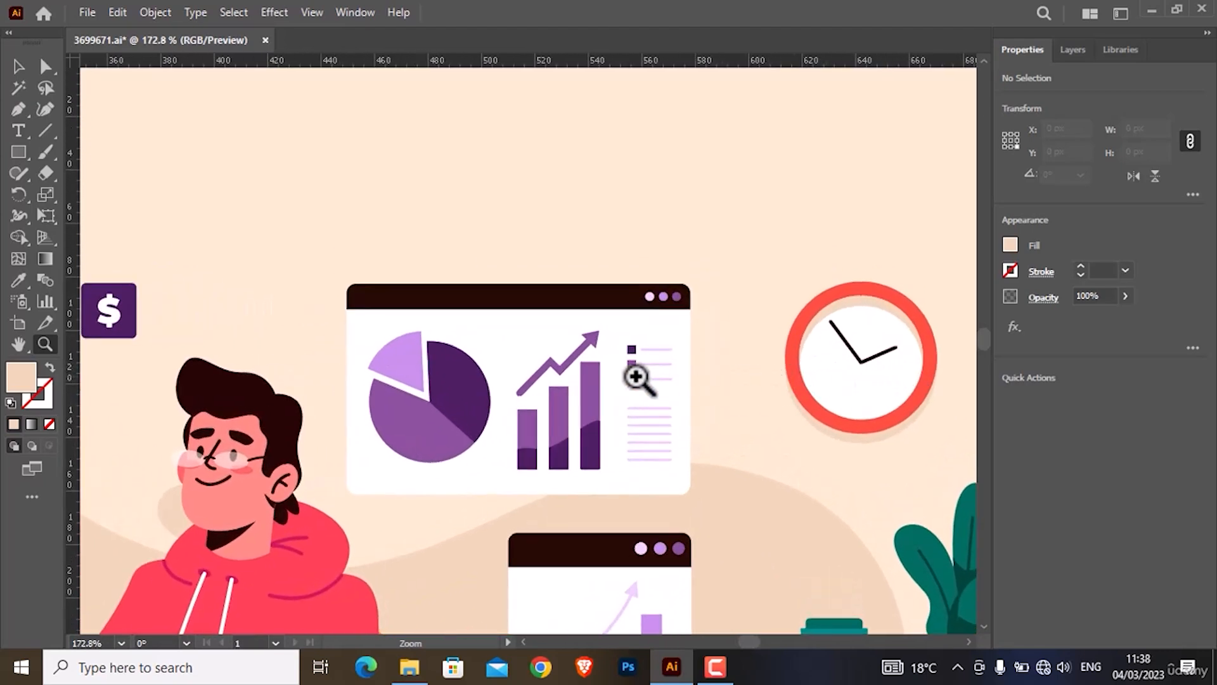
- Look across the wall clock, the charts window and the contact icons with the Hand tool at the current magnification
left_click(19, 344)
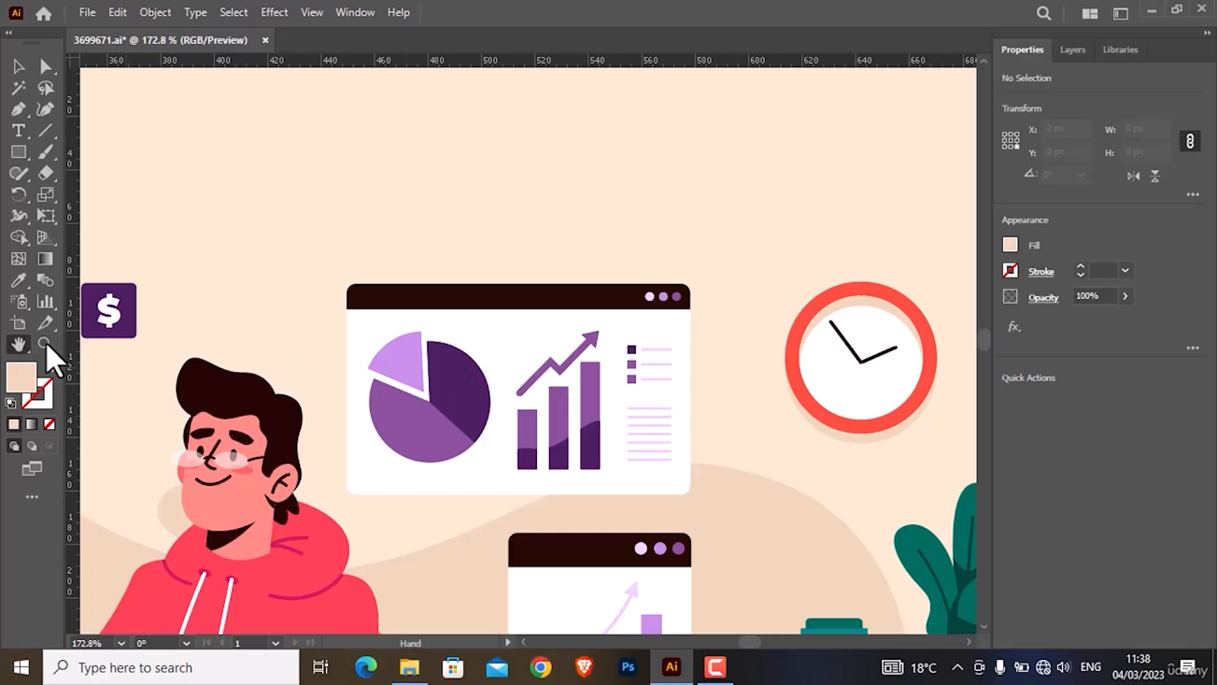
left_click_drag(856, 356, 555, 355)
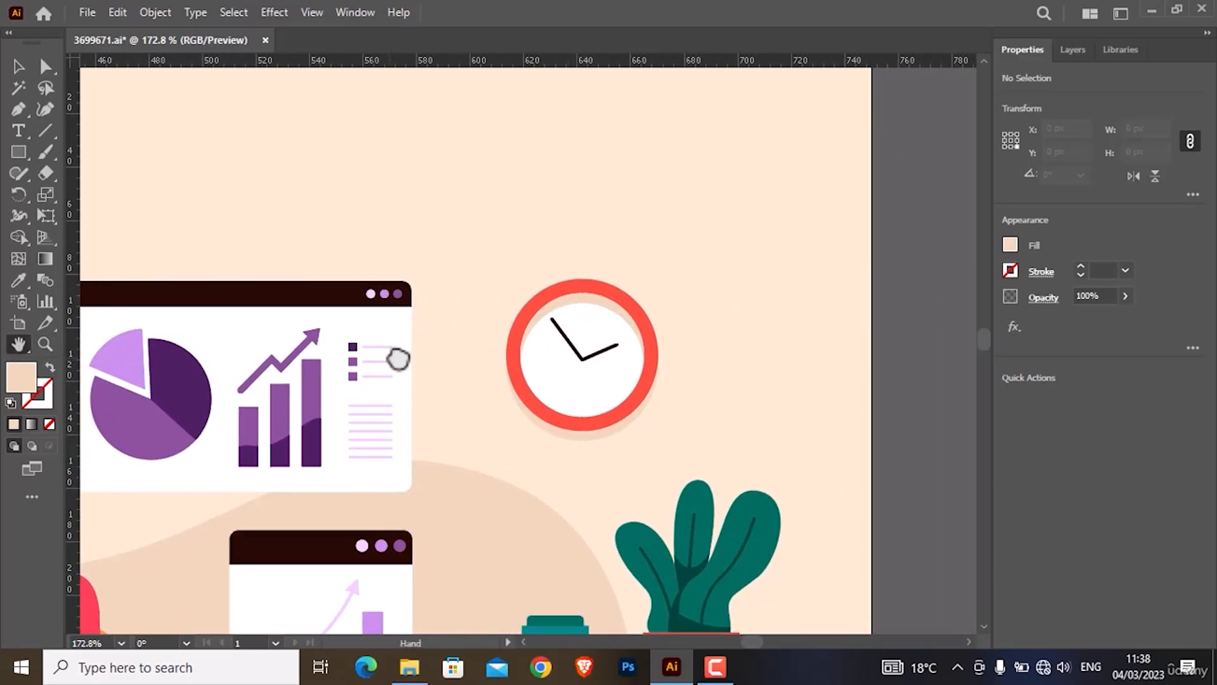
left_click_drag(400, 353, 626, 342)
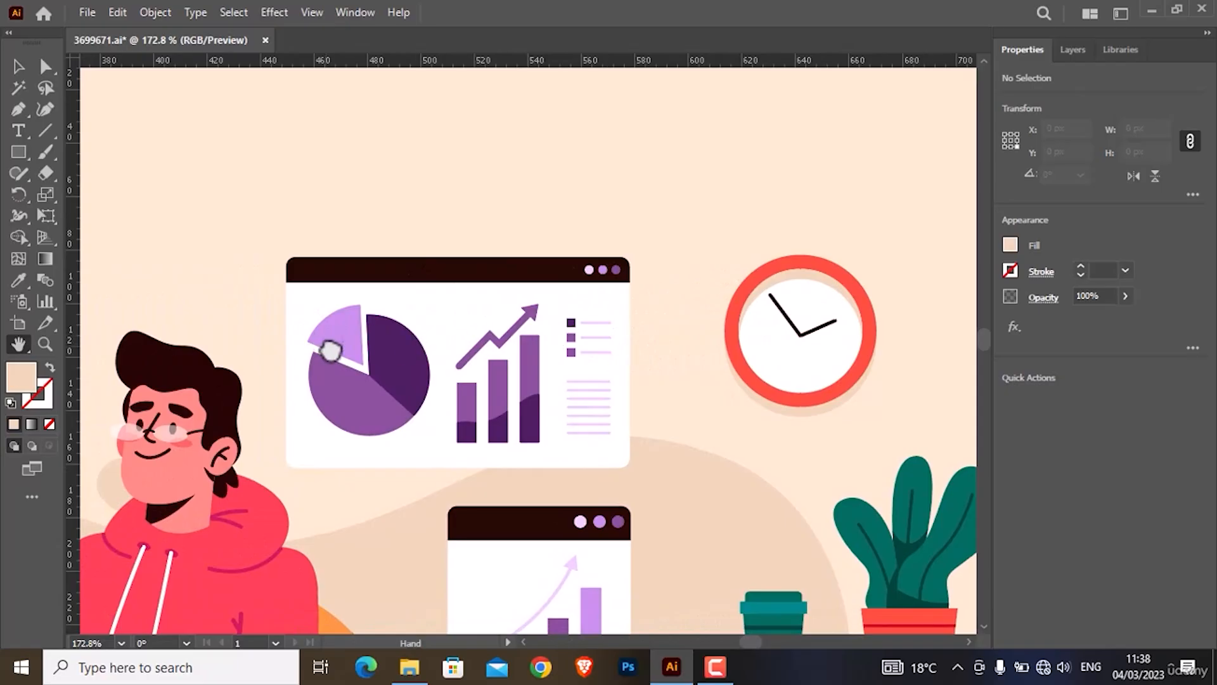
left_click_drag(336, 345, 535, 336)
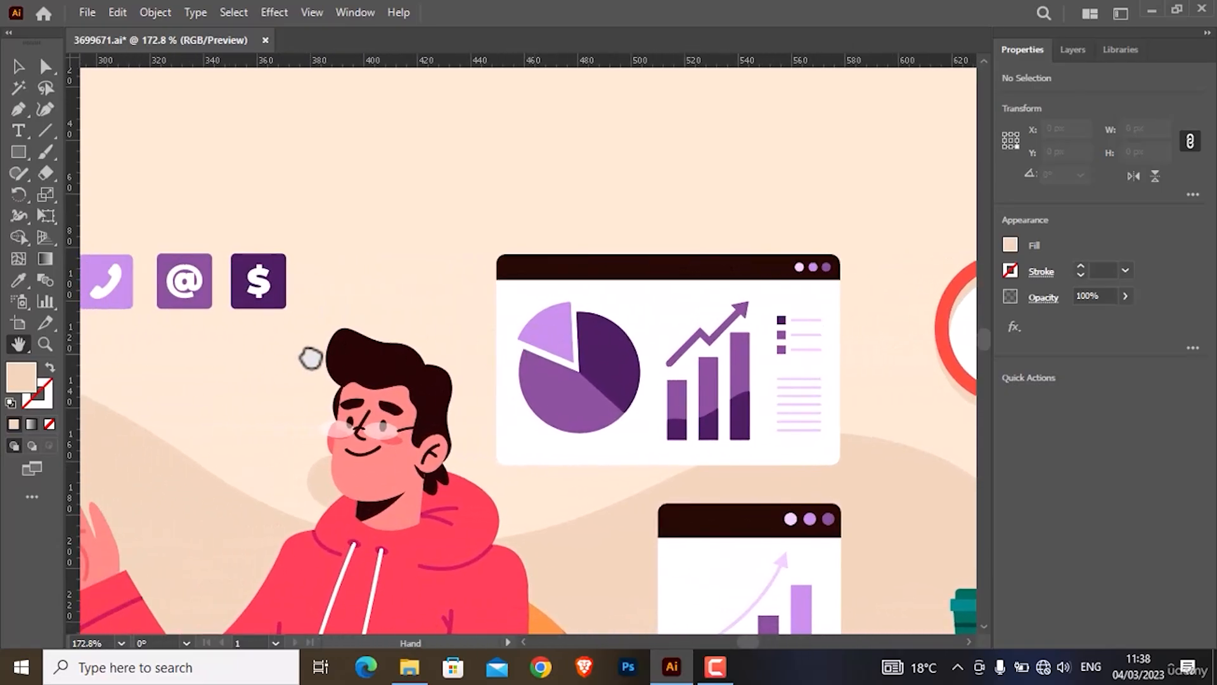
left_click_drag(307, 353, 362, 356)
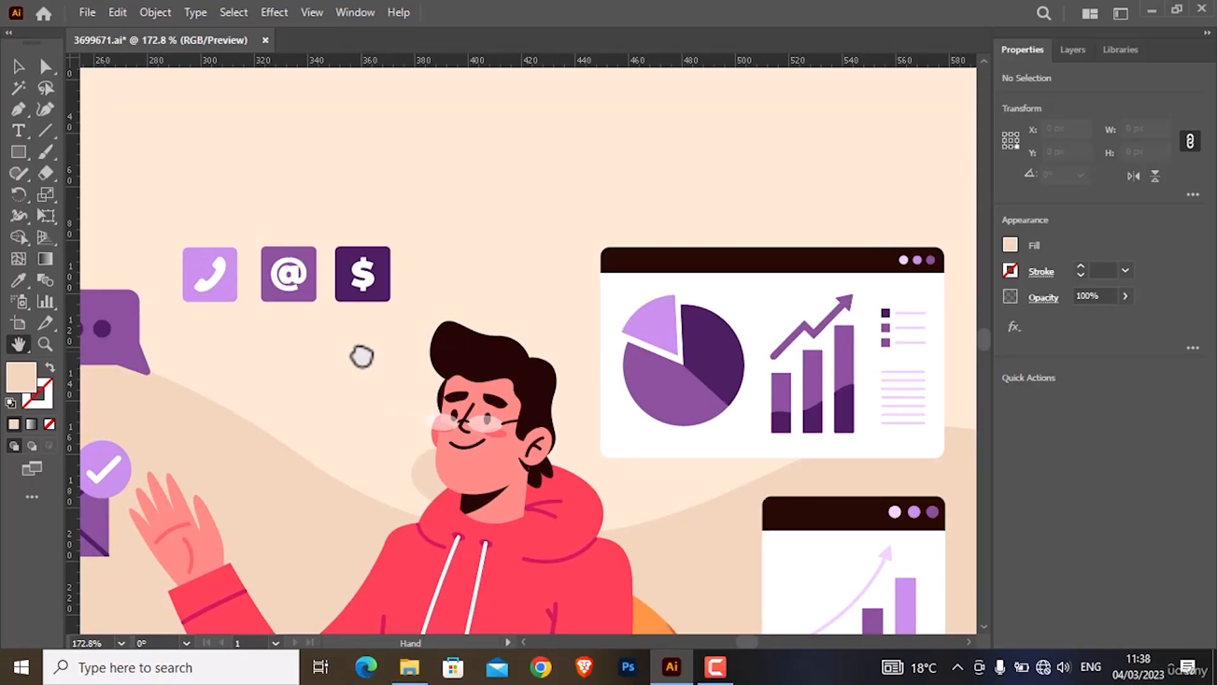
- Zoom out from the man's head and centre the whole artboard in the view
left_click(45, 344)
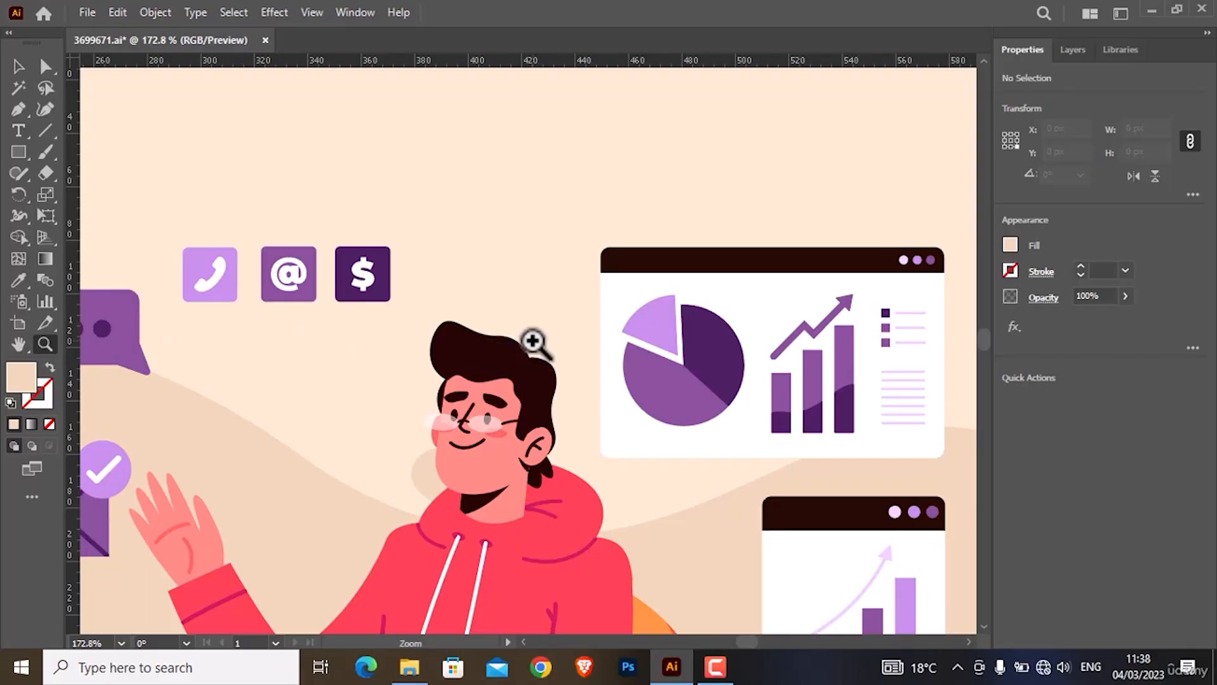
left_click_drag(536, 342, 277, 187)
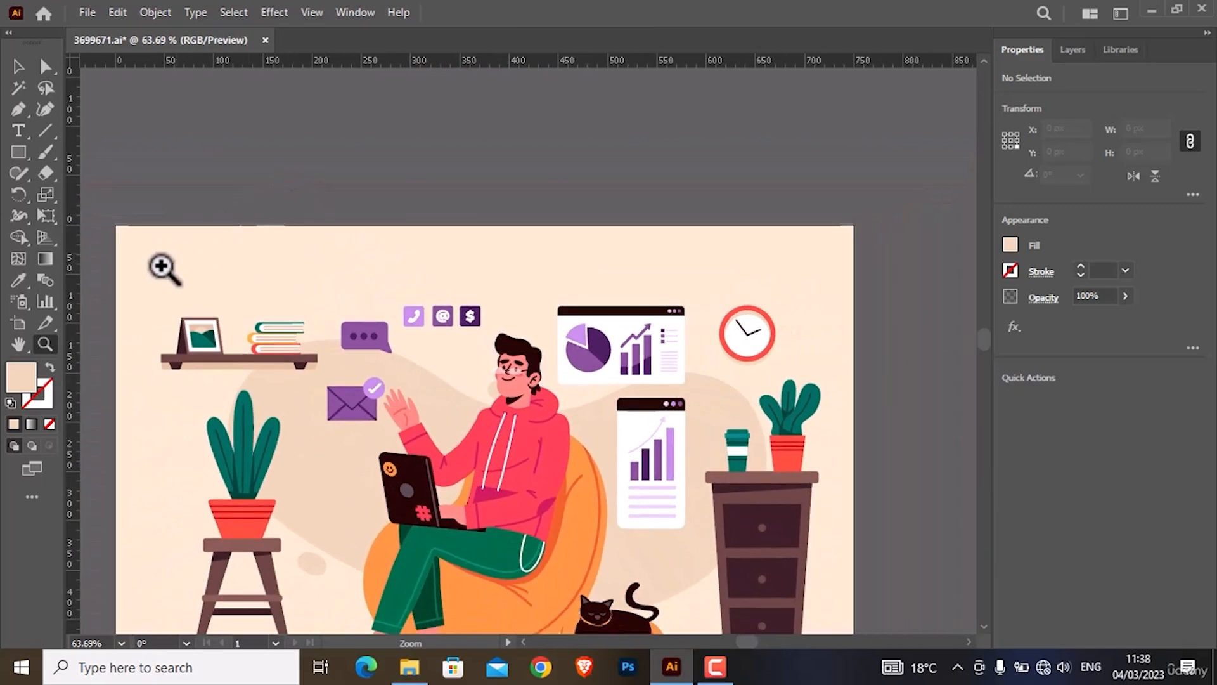
left_click(21, 344)
left_click_drag(483, 453, 501, 339)
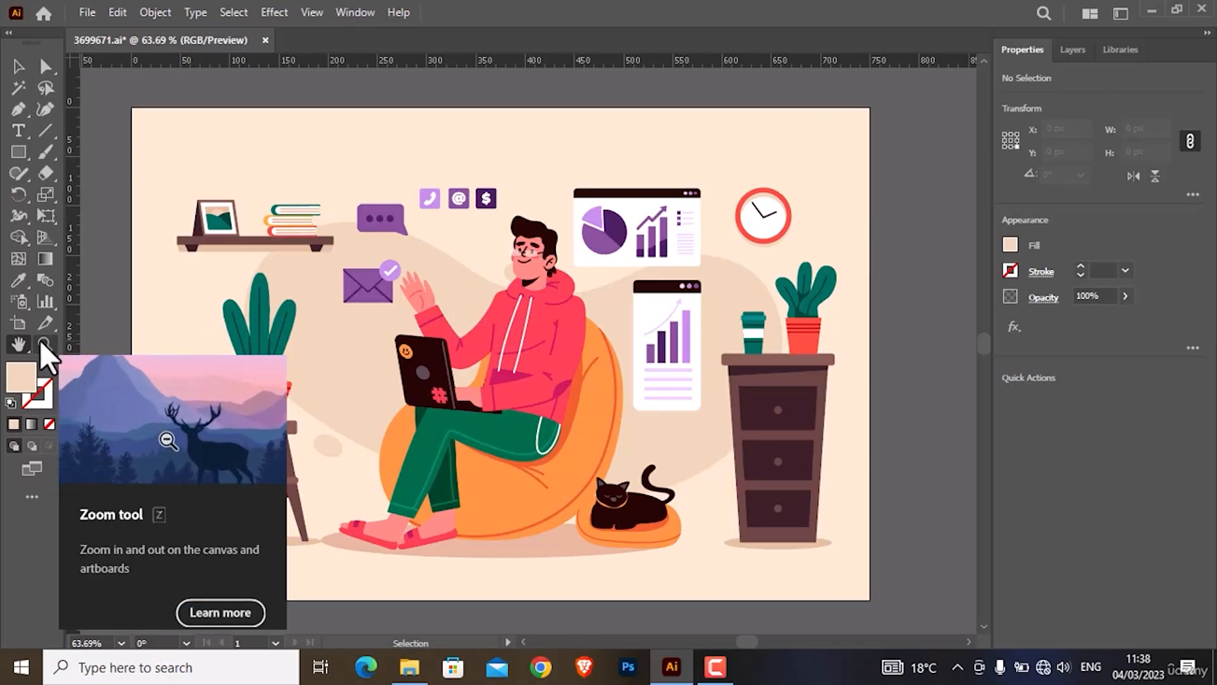
- Zoom in on the man's upper body and pan across to the envelope and speech bubble beside him
left_click(11, 347)
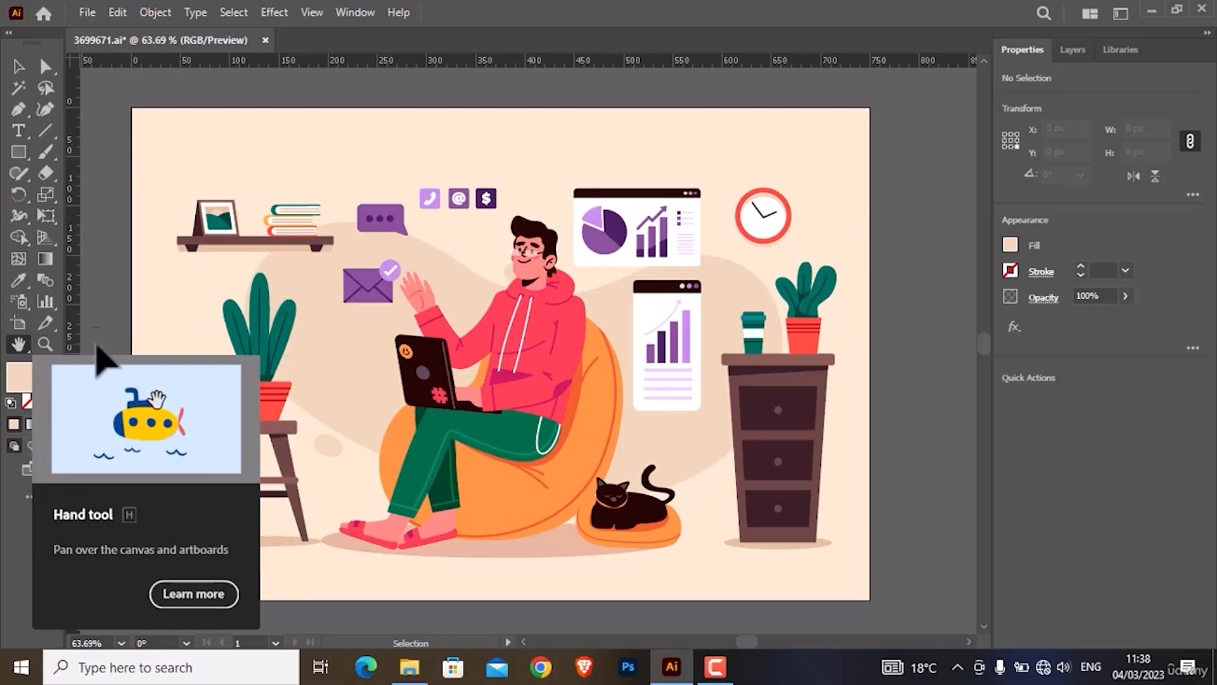
key("z")
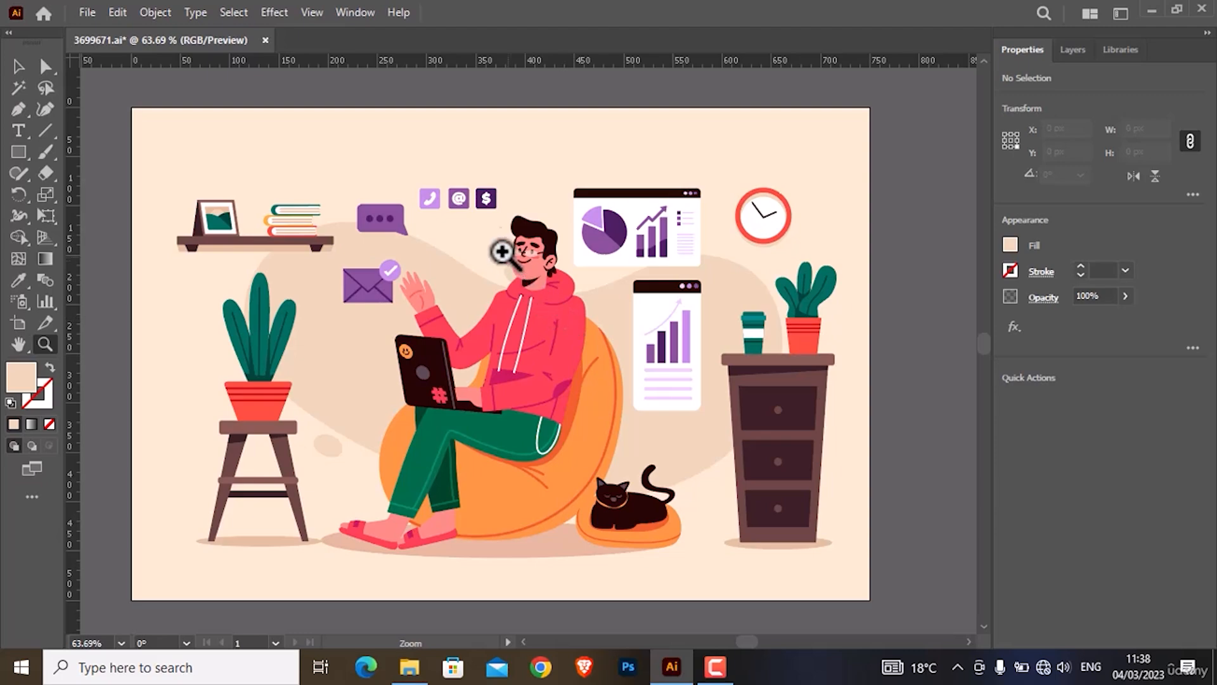
left_click_drag(503, 256, 749, 476)
key("z")
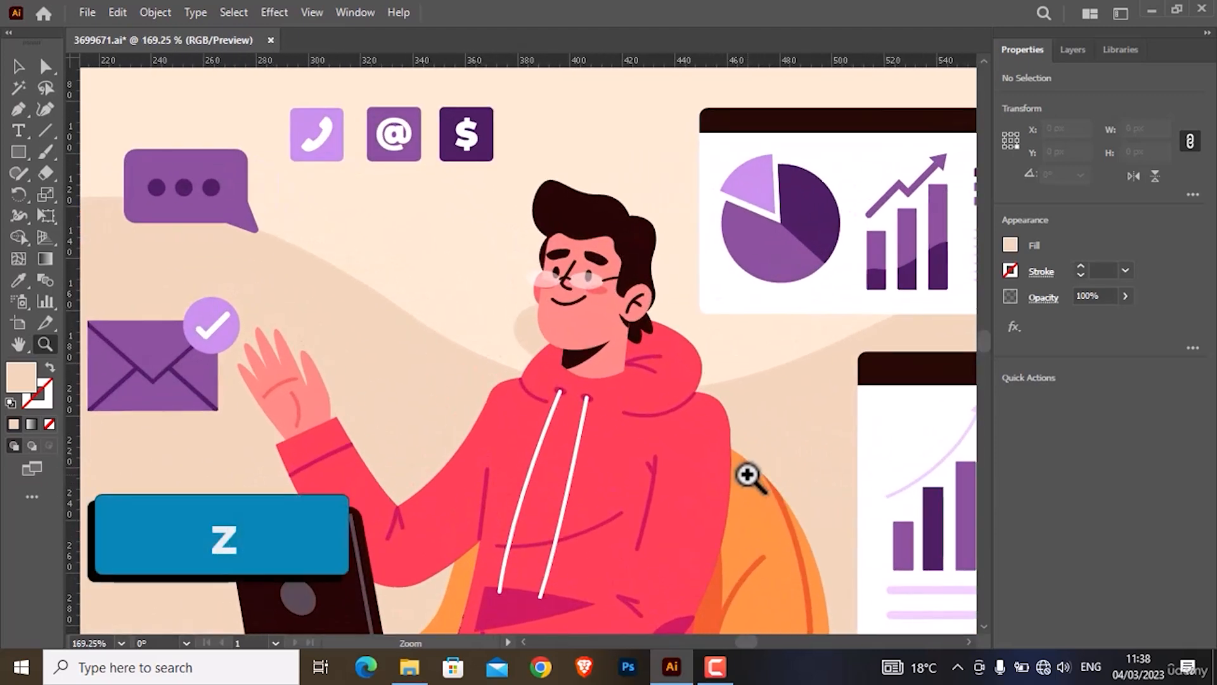
key("h")
left_click_drag(389, 370, 644, 383)
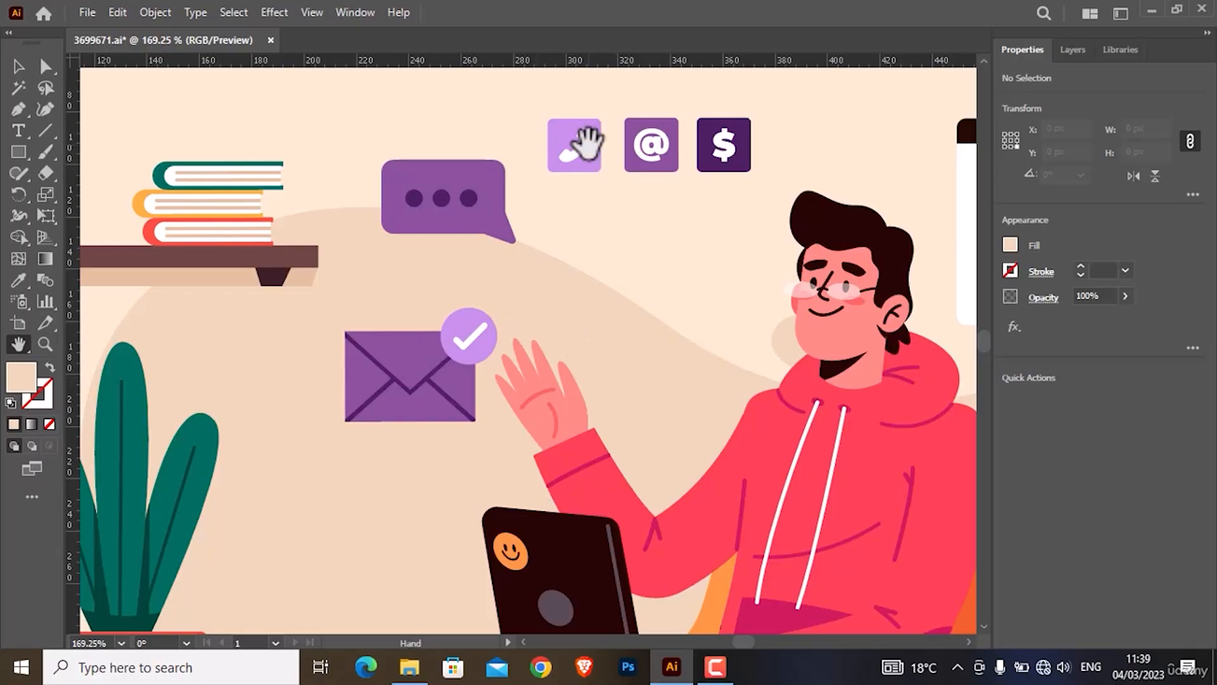
- Magnify the phone icon above the speech bubble and centre it in view together with the @ icon
key("z")
left_click_drag(570, 141, 631, 313)
left_click(630, 314)
key("h")
left_click_drag(618, 249, 469, 390)
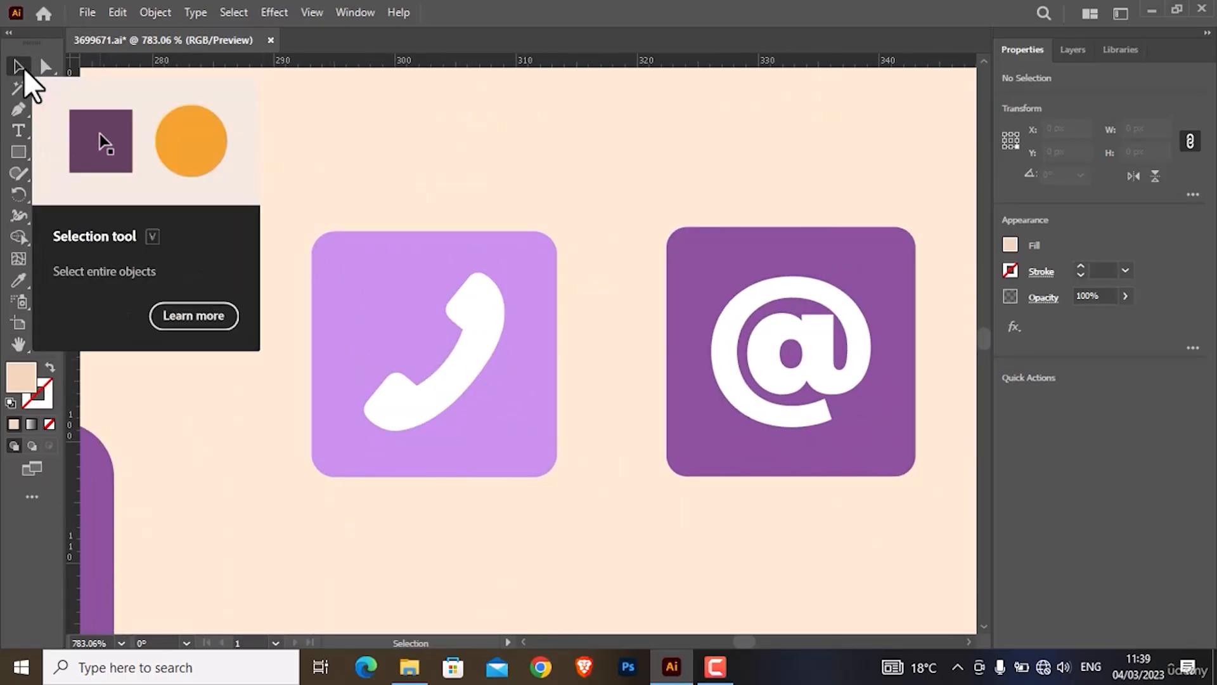
- Select the group of three contact icons and pan across them with the temporary Hand tool
left_click(24, 67)
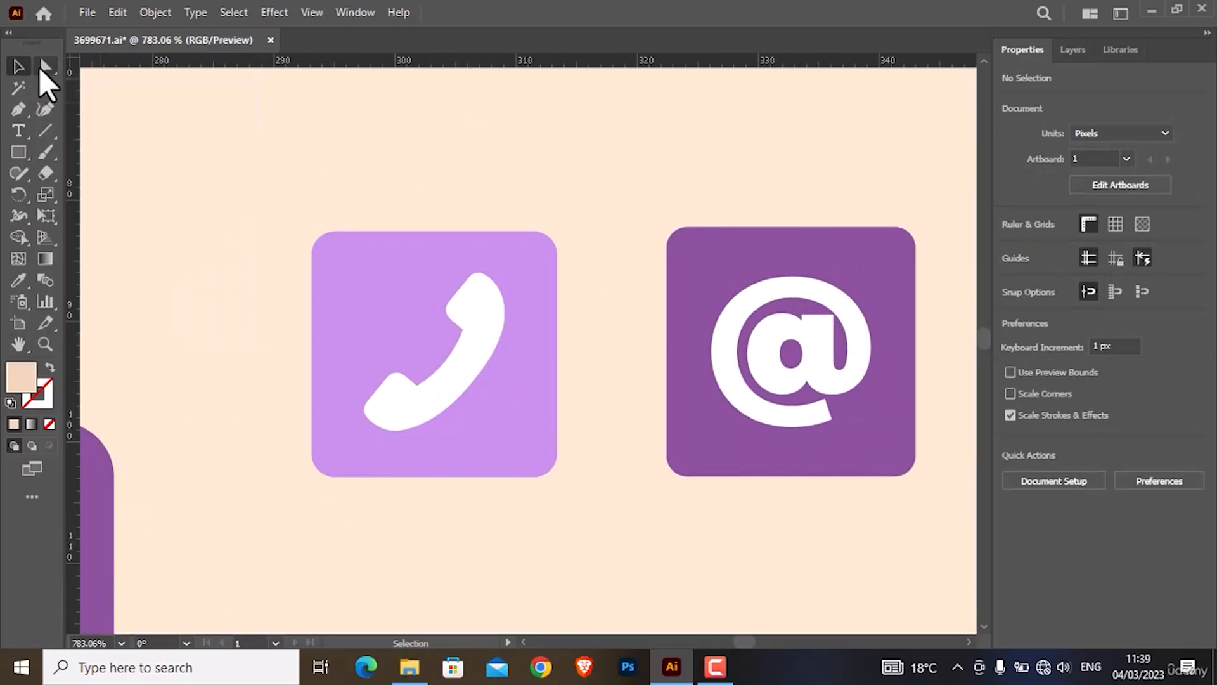
left_click(381, 247)
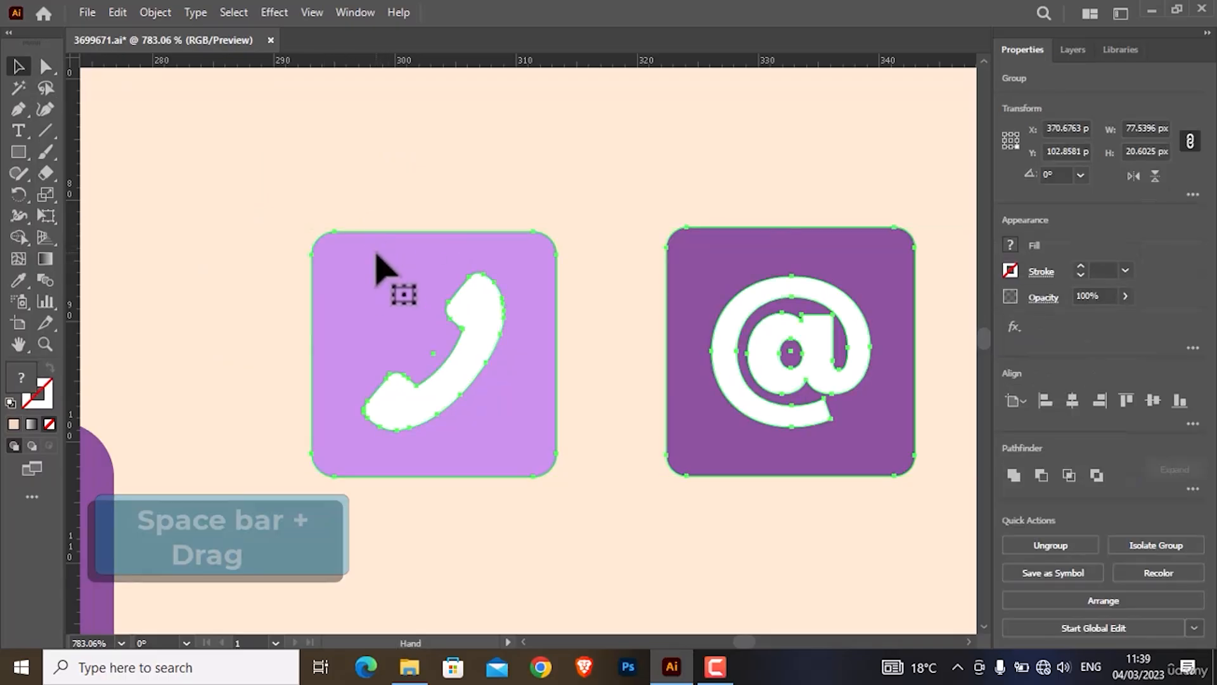
key("space")
left_click_drag(668, 277, 421, 279)
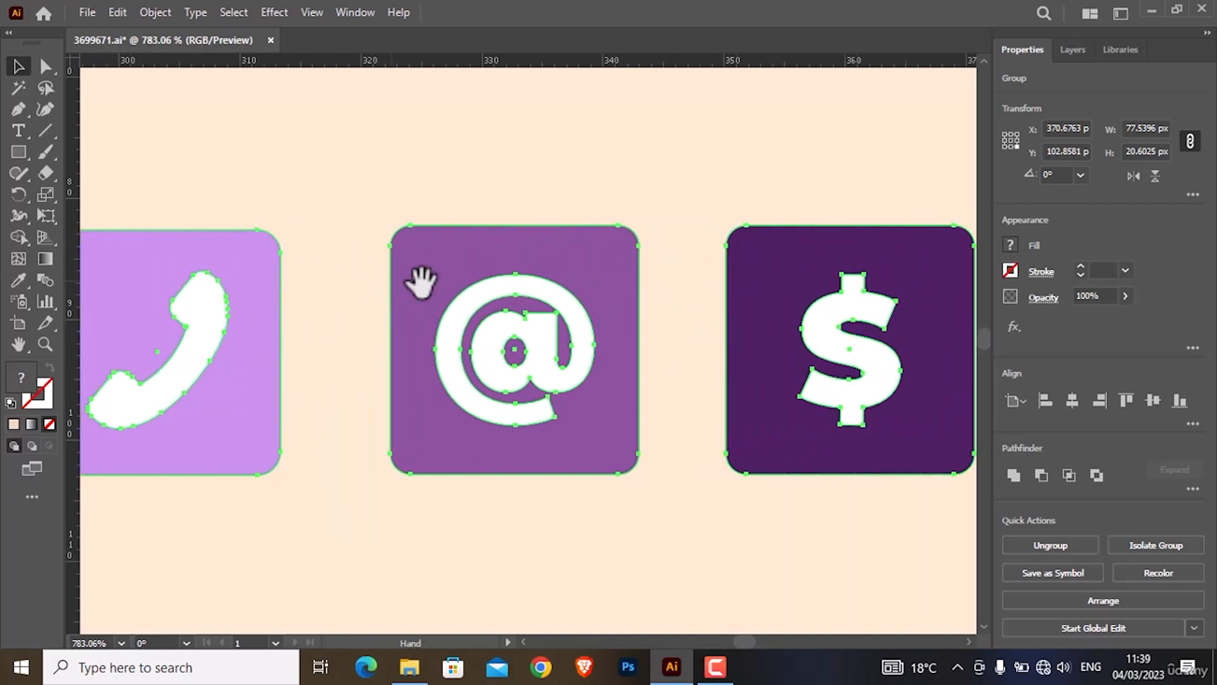
left_click_drag(701, 283, 586, 296)
left_click_drag(256, 302, 552, 312)
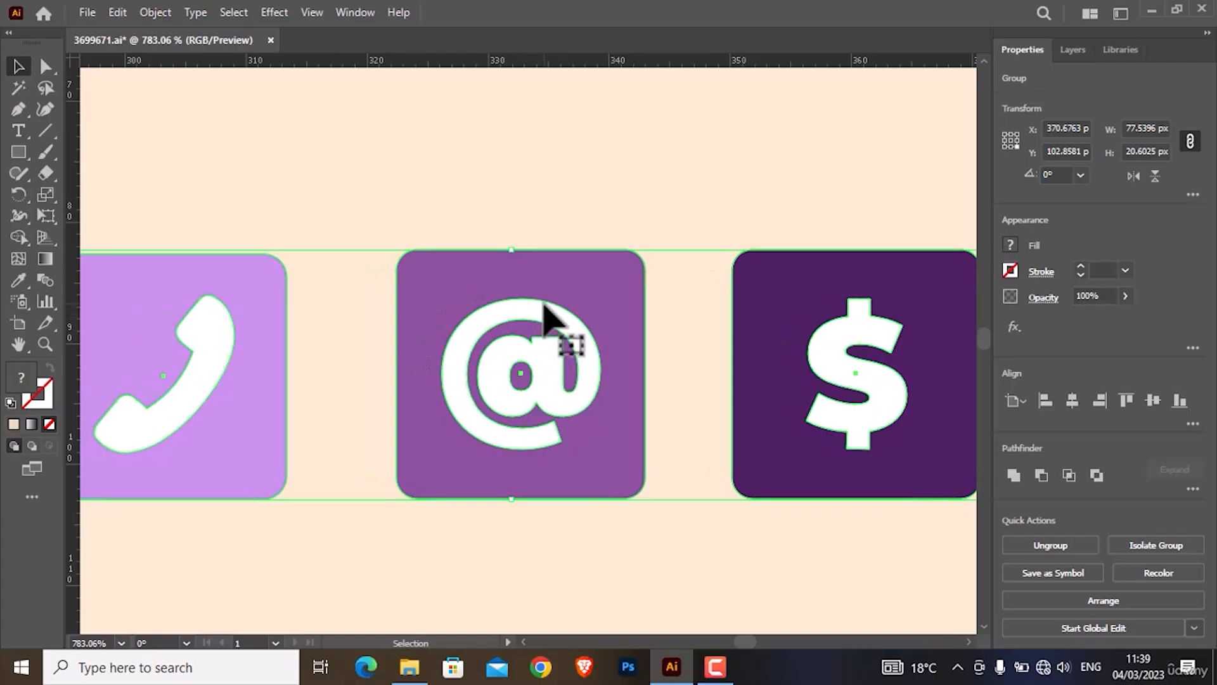
- Zoom out from the selected contact icons to 100% with the temporary Zoom tool, keeping the group selected
key("a")
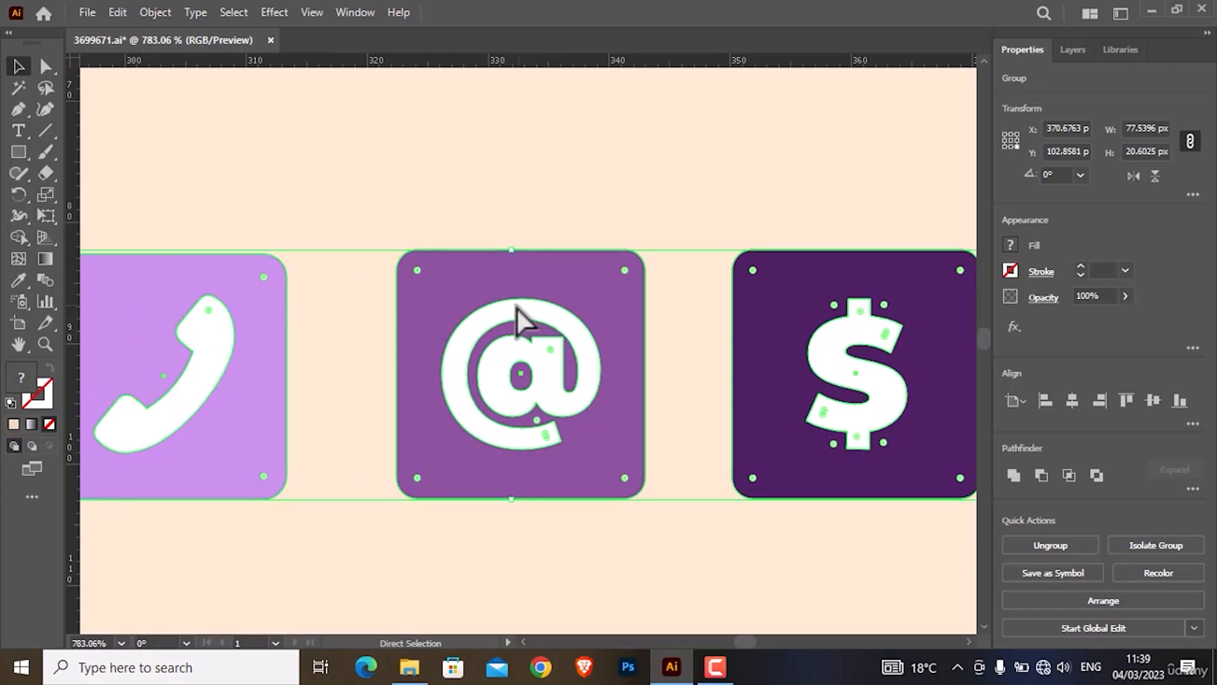
key("ctrl+space")
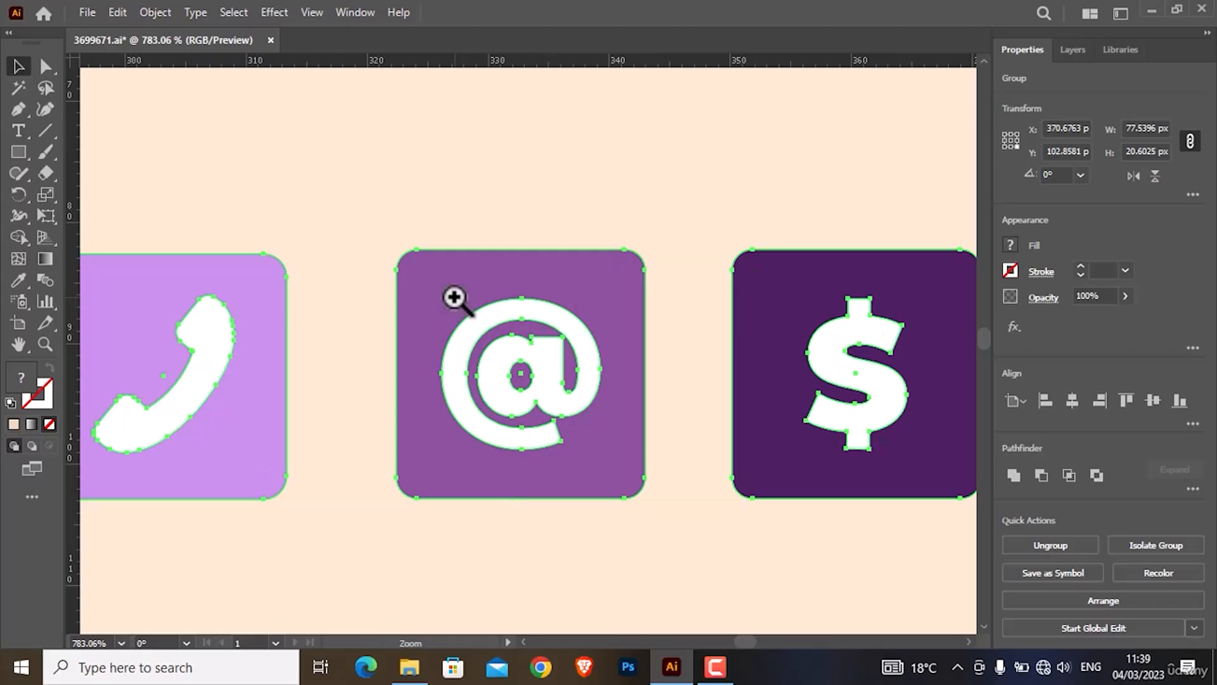
left_click(283, 298, "ctrl+alt")
left_click(686, 354, "ctrl+alt")
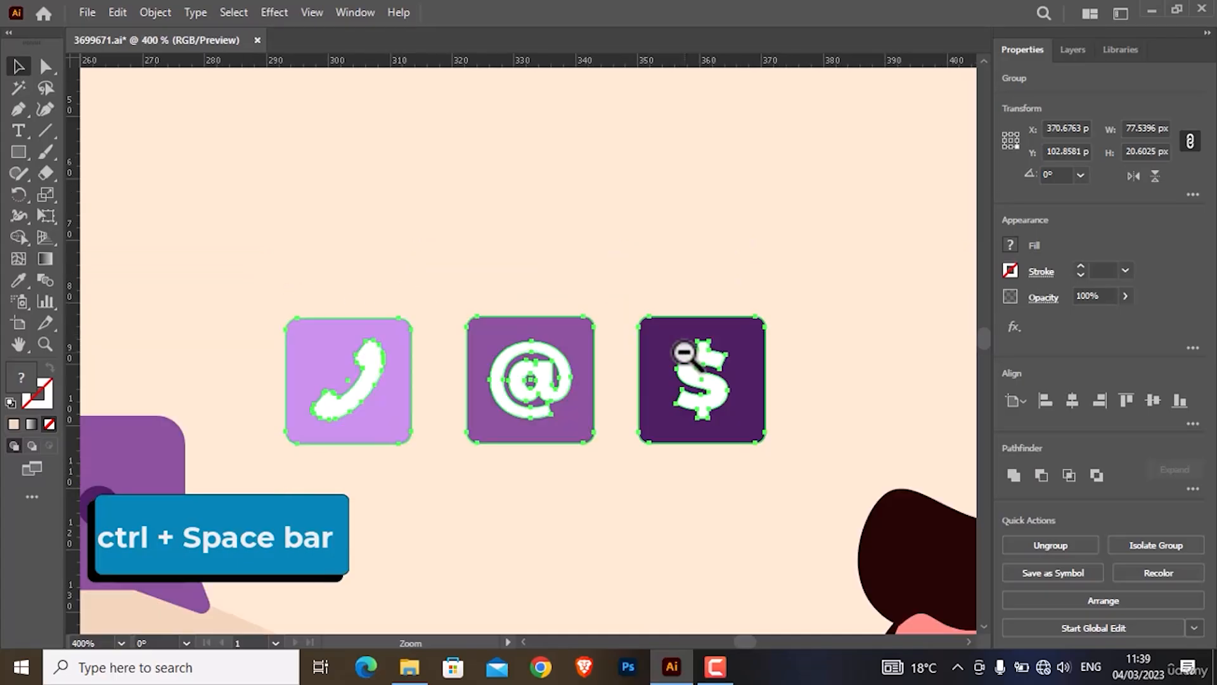
left_click(579, 358, "ctrl+alt")
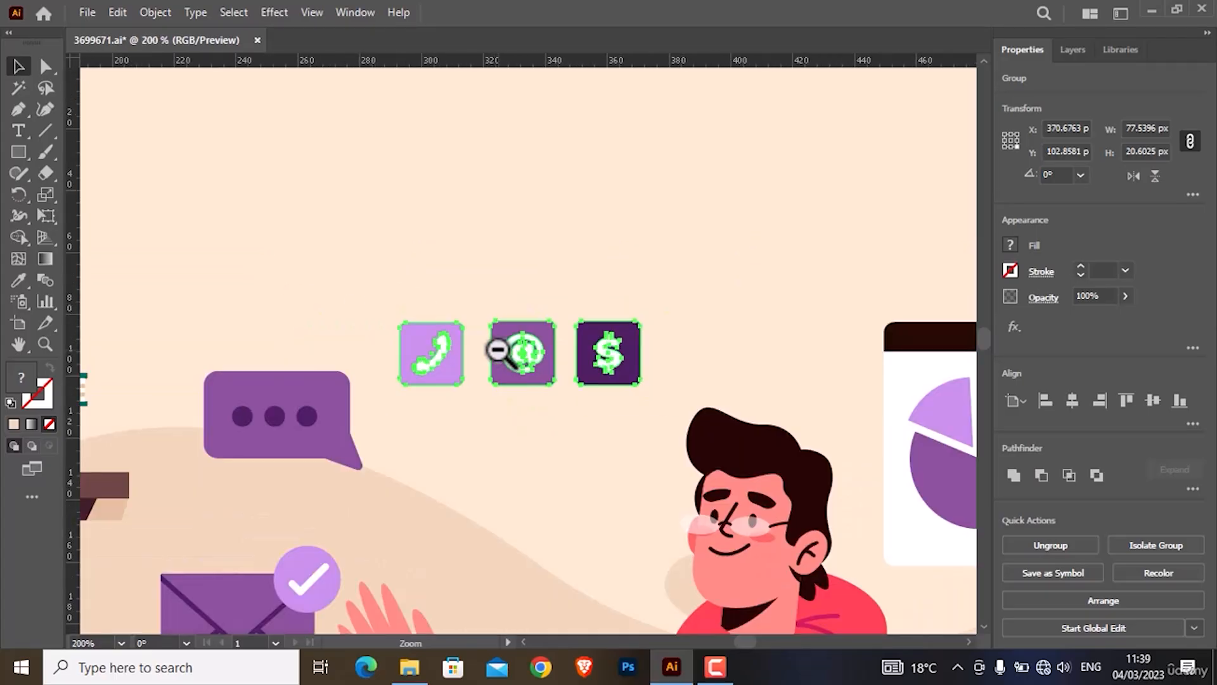
left_click(520, 352, "ctrl+alt")
left_click(529, 350, "ctrl+alt")
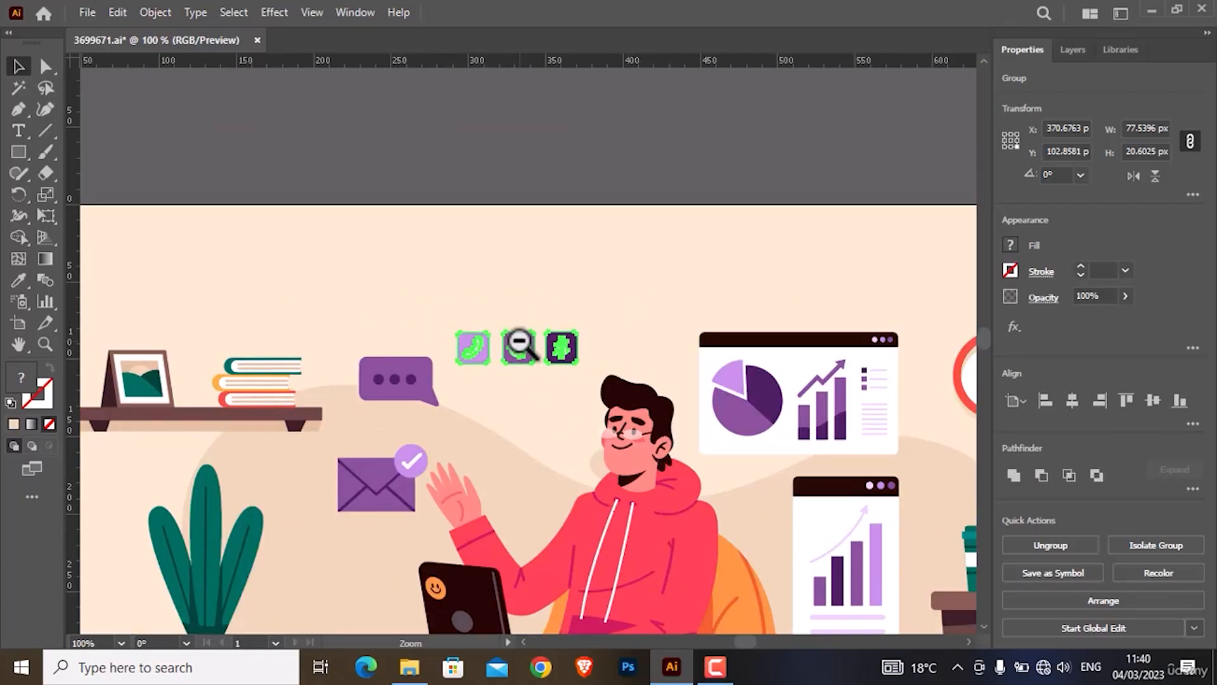
- Zoom back in on the selected contact icons to 400% with the temporary Zoom tool
left_click(521, 343, "ctrl")
left_click(521, 345, "ctrl")
left_click(523, 343, "ctrl")
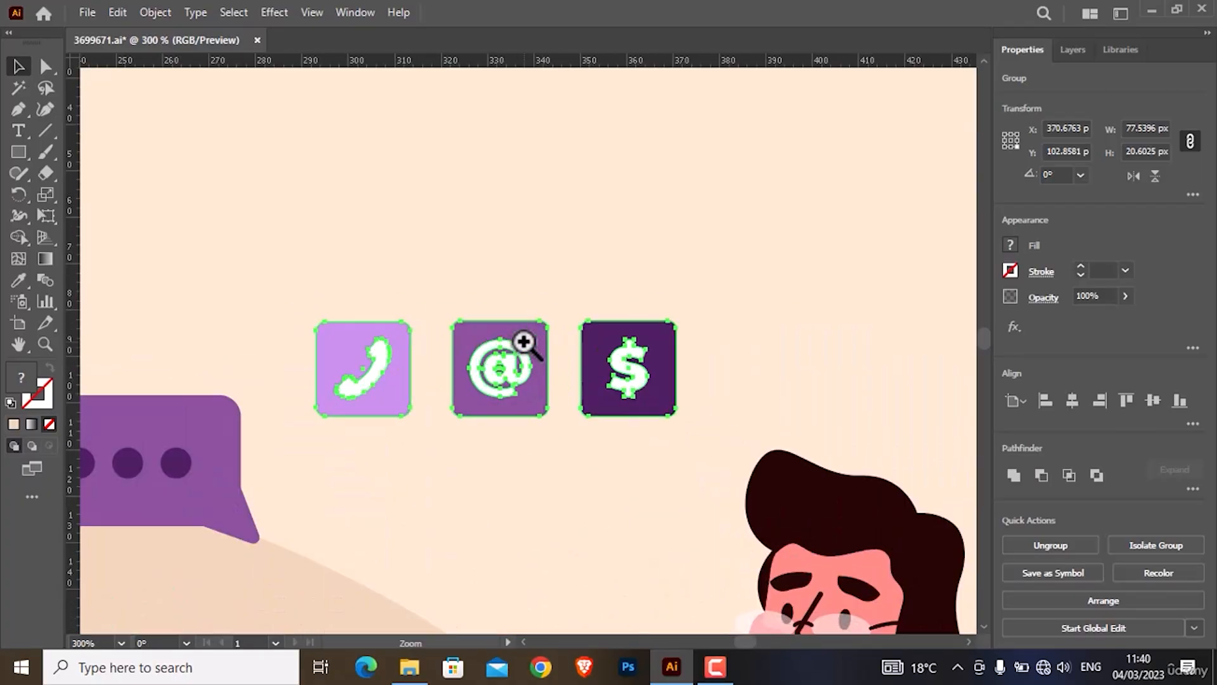
left_click(524, 343, "ctrl")
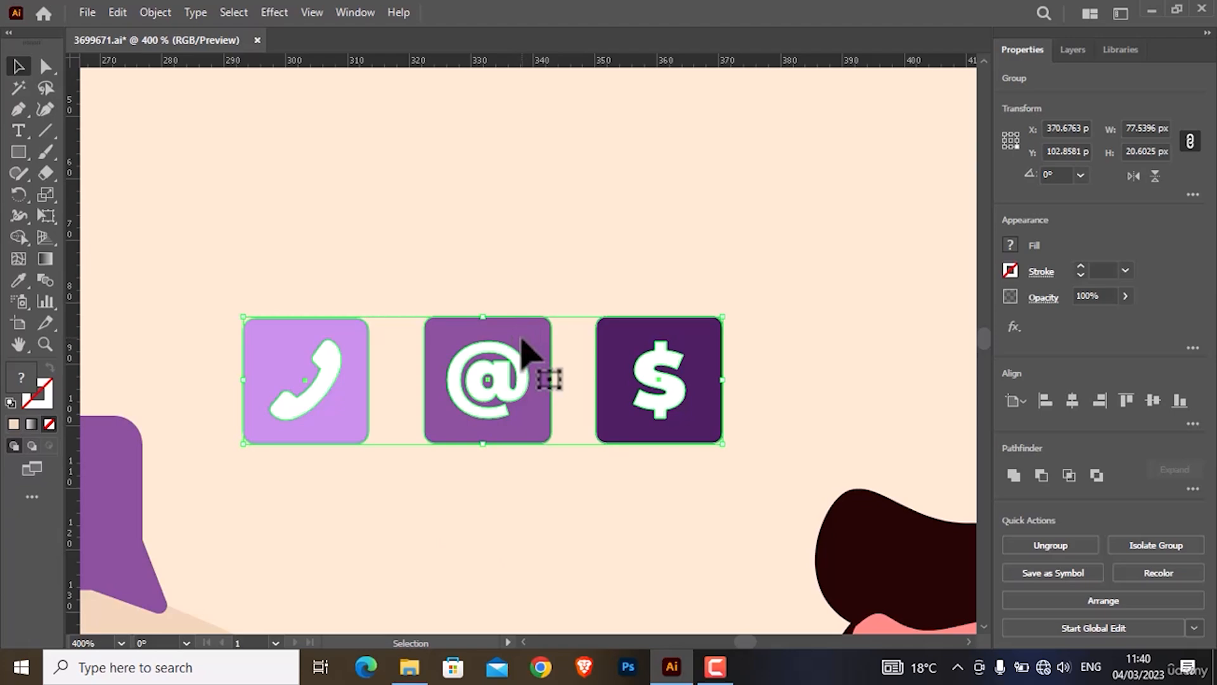
- Deselect the contact icons, fit the whole artboard in view, and practise zooming out to 50% and back in to 100%
left_click(528, 295)
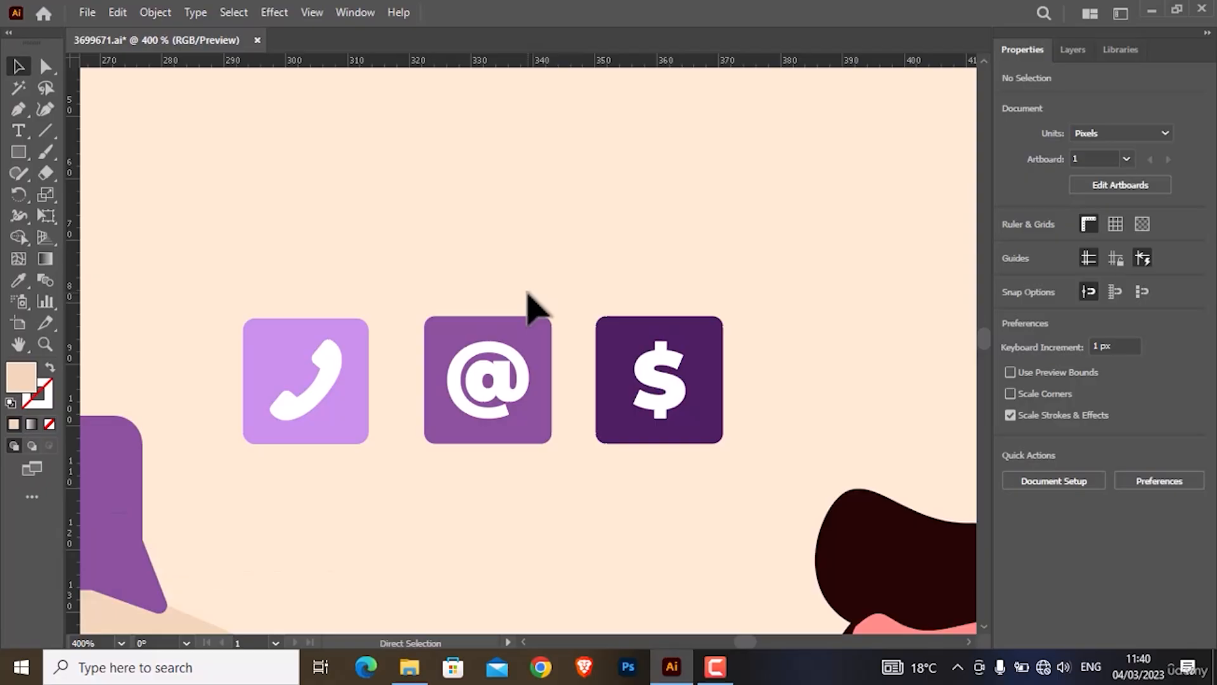
key("ctrl+0")
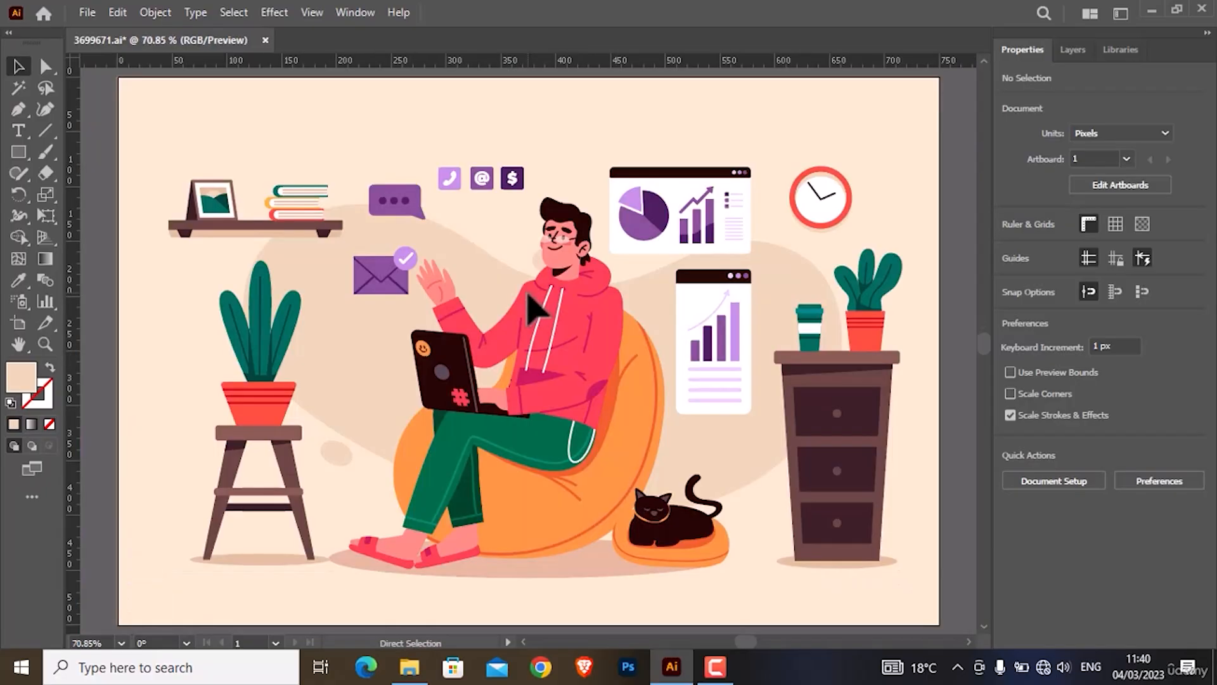
key("ctrl+minus")
key("ctrl+minus")
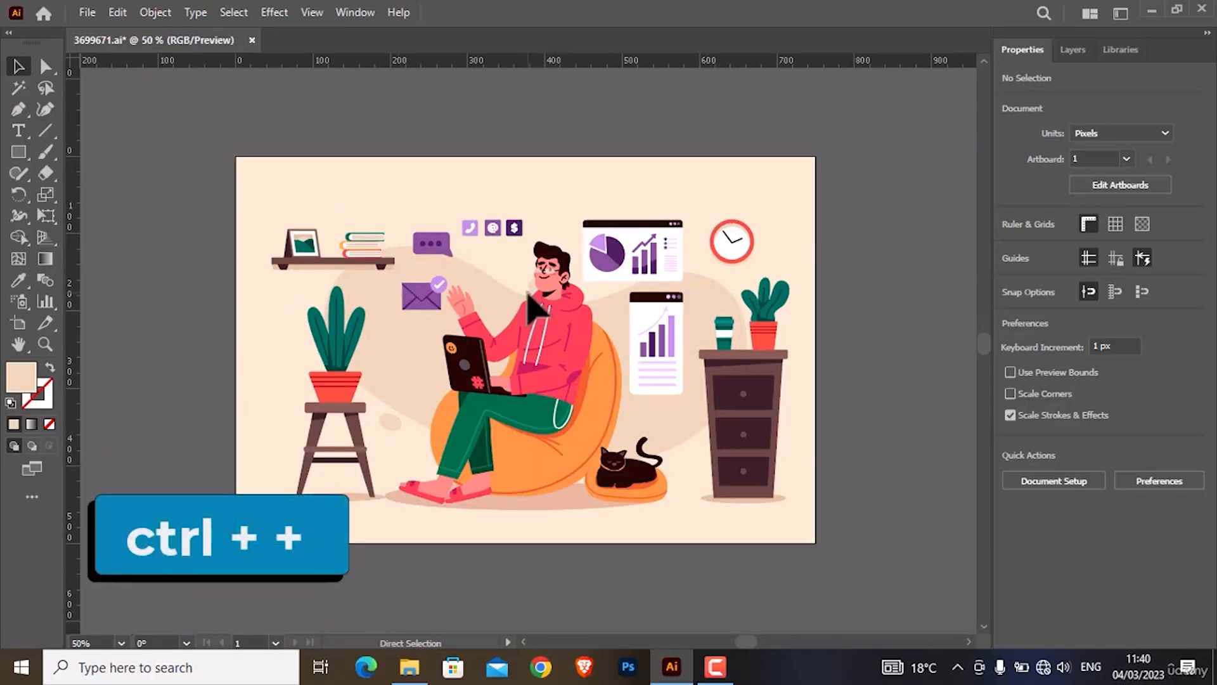
key("ctrl+plus")
key("ctrl+plus")
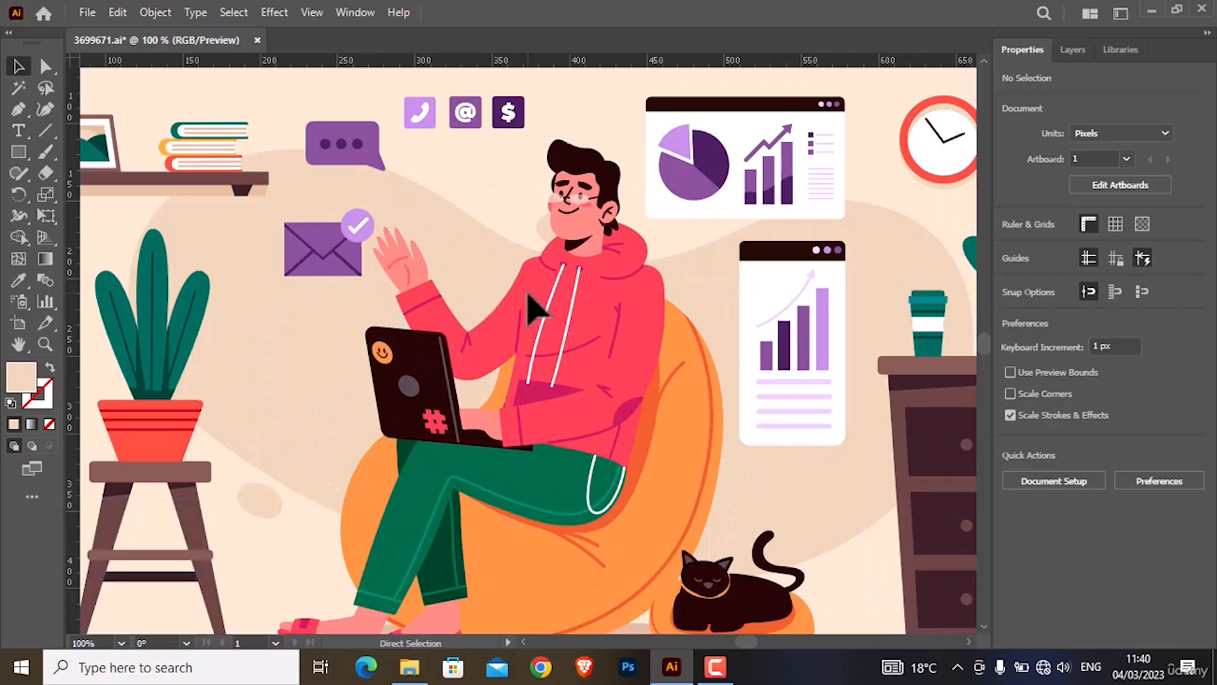
- Fit the artboard in view, magnify the speech bubble with scroll zooming, and zoom back out until the whole illustration shows
key("ctrl+0")
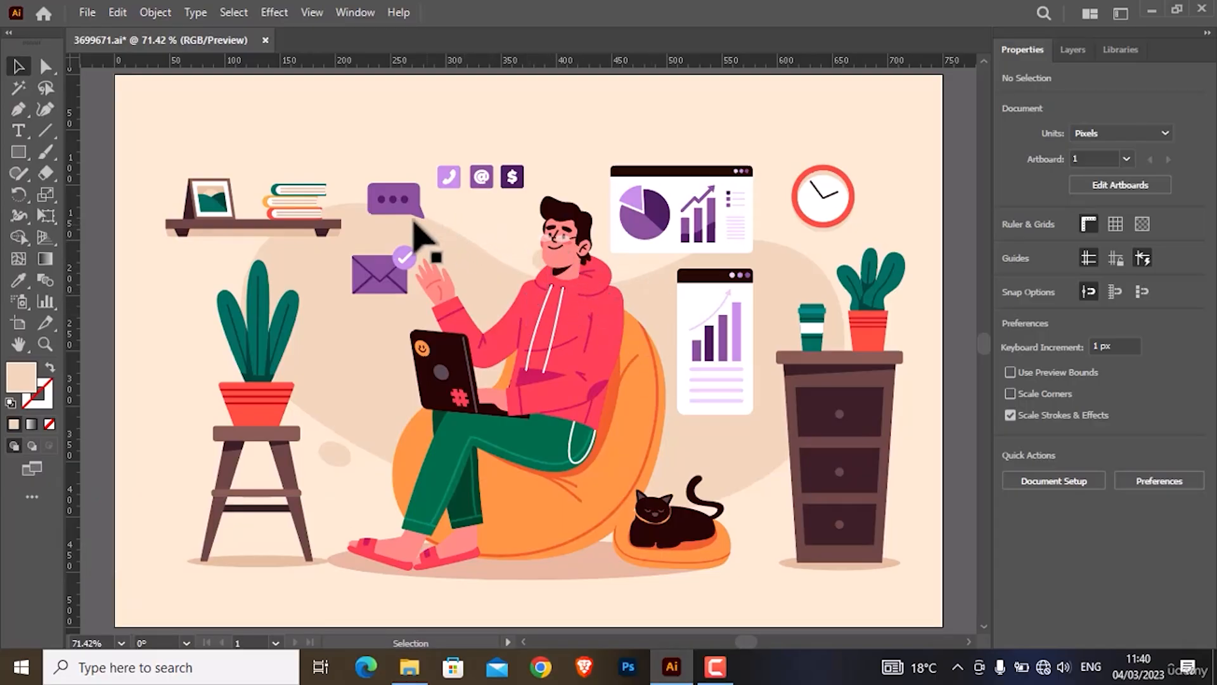
scroll(400, 203, "up", 5)
scroll(418, 207, "up", 5)
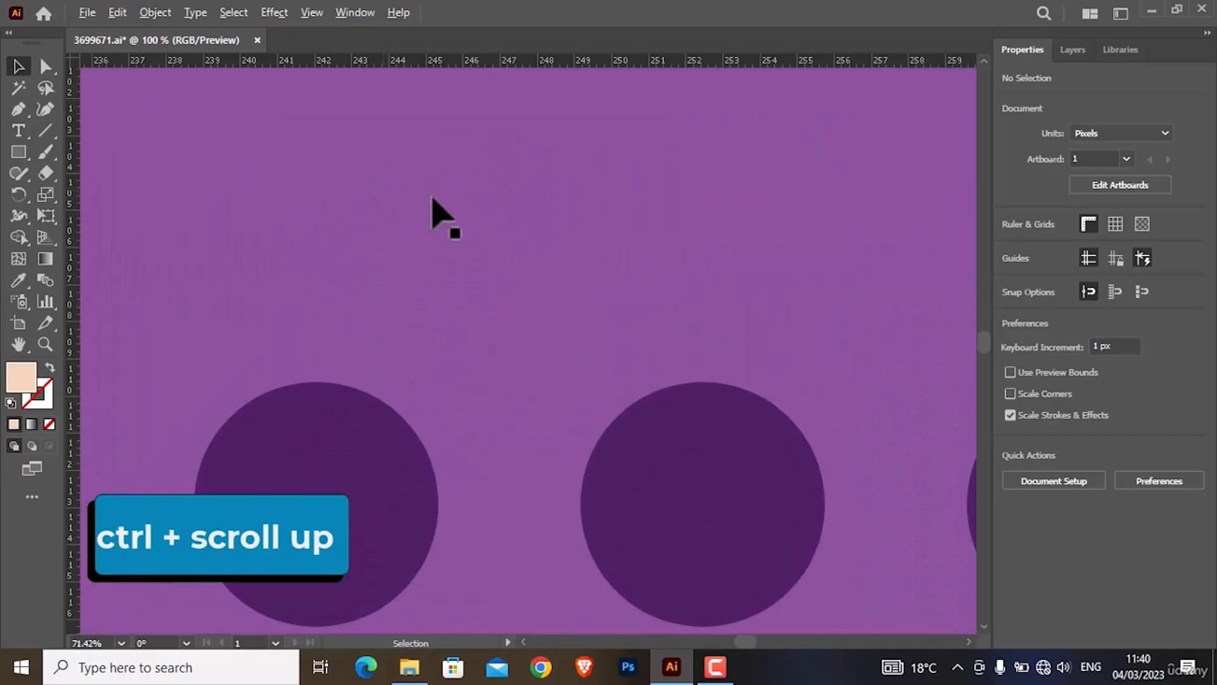
scroll(435, 212, "down", 4)
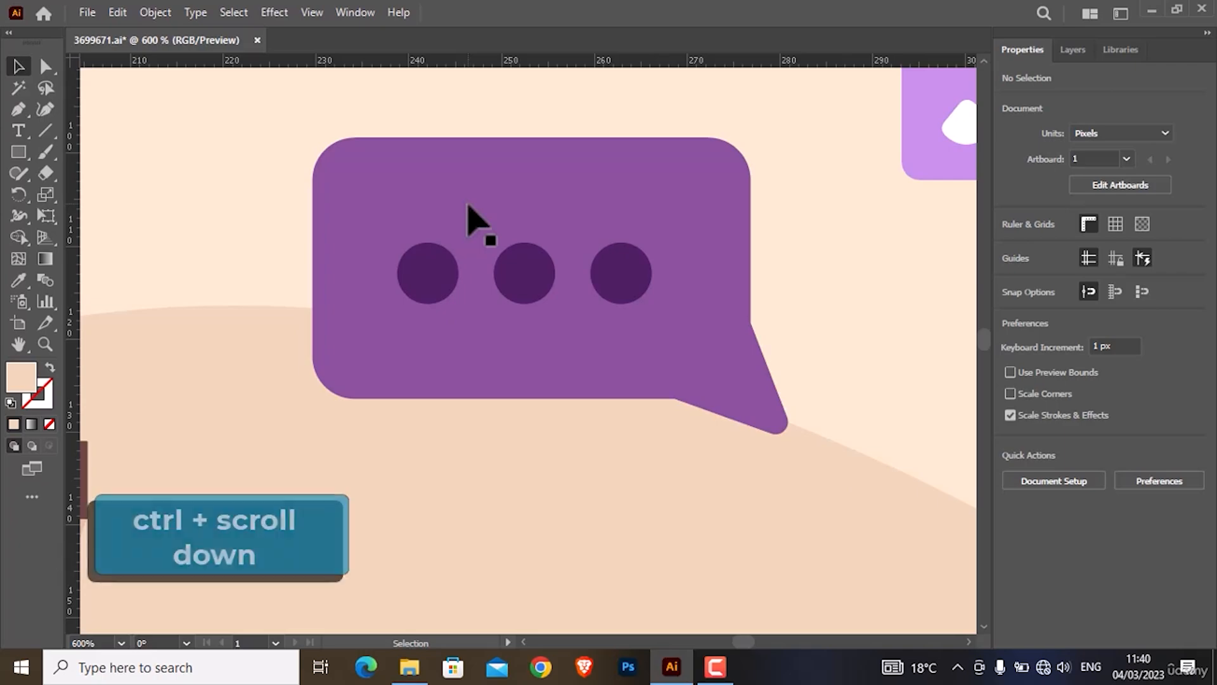
scroll(467, 204, "down", 8)
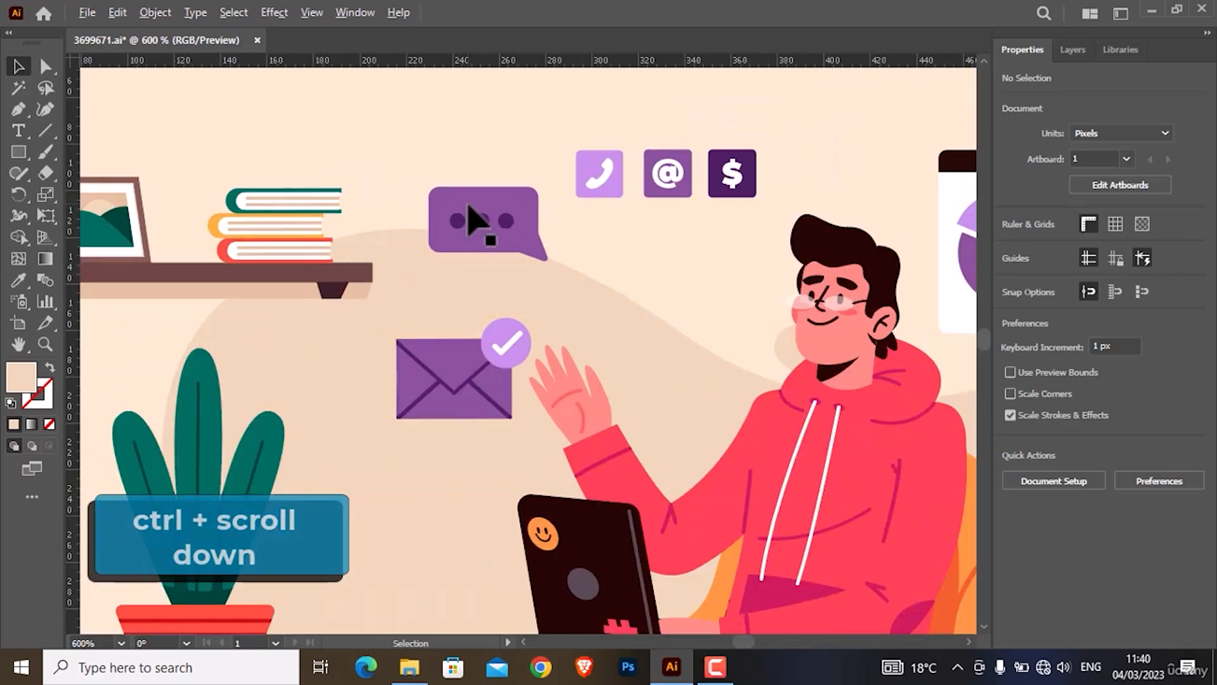
scroll(477, 221, "down", 2)
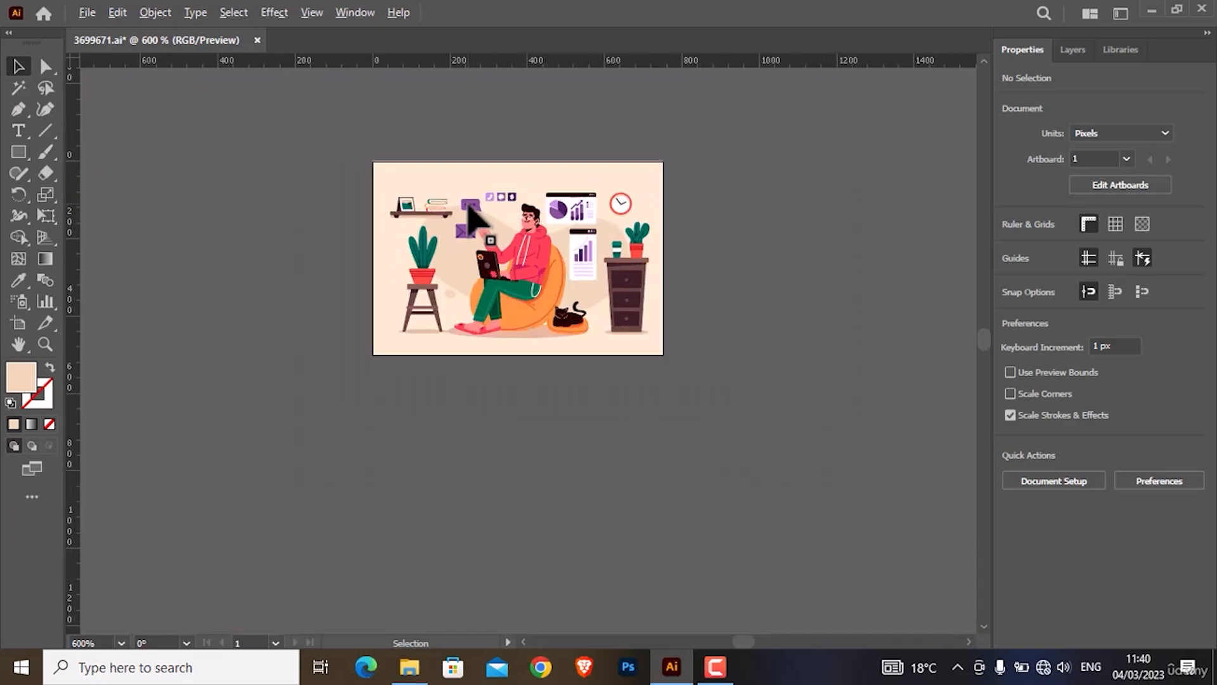
scroll(480, 206, "up", 4)
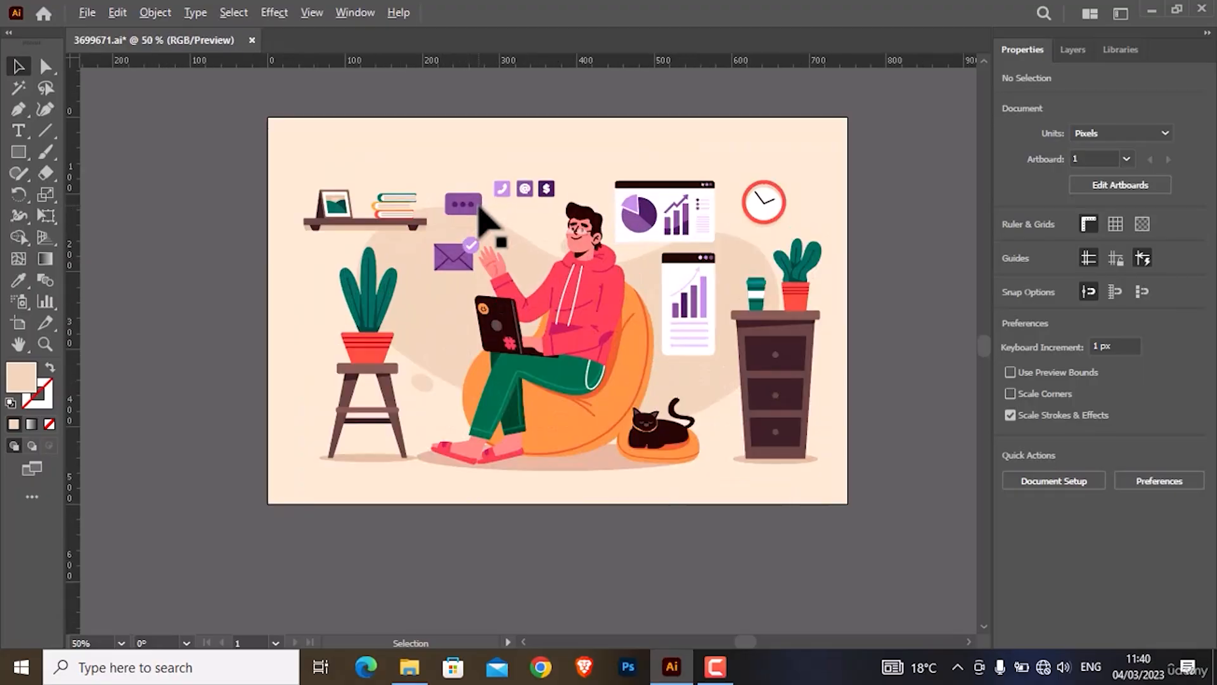
- Scroll the view sideways and vertically across the illustration, from the bookshelf to the cat and cabinet
scroll(480, 204, "right", 2)
scroll(480, 209, "left", 3)
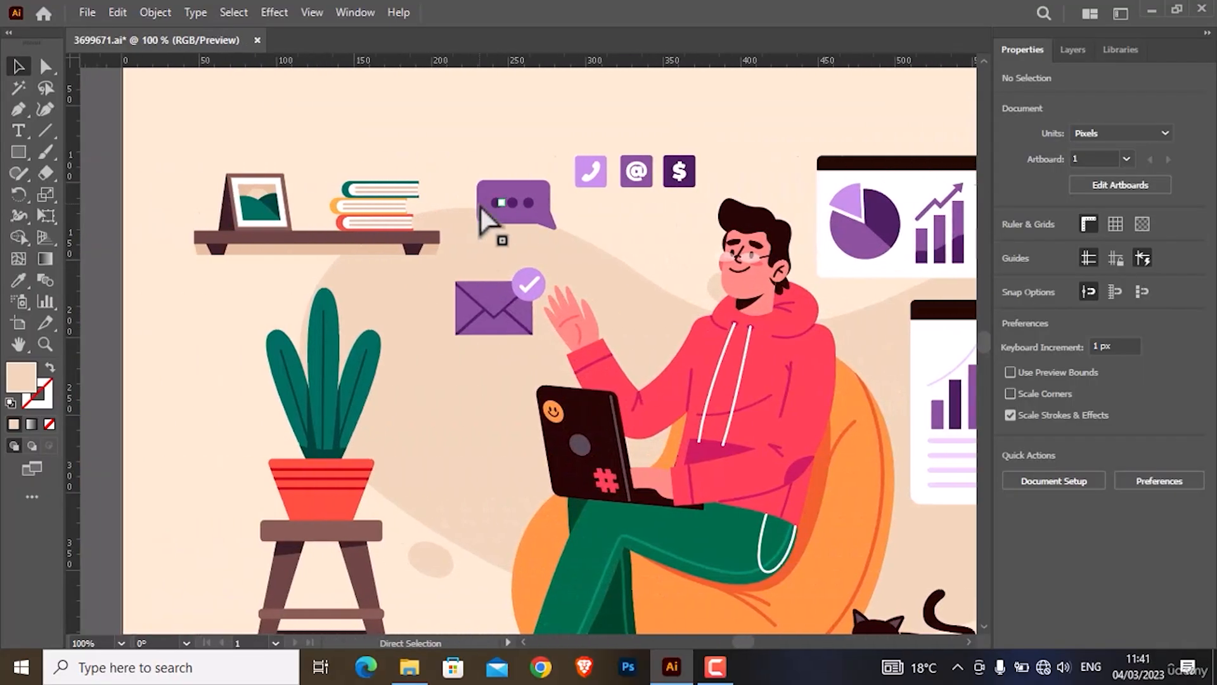
scroll(481, 210, "right", 3)
scroll(482, 209, "down", 3)
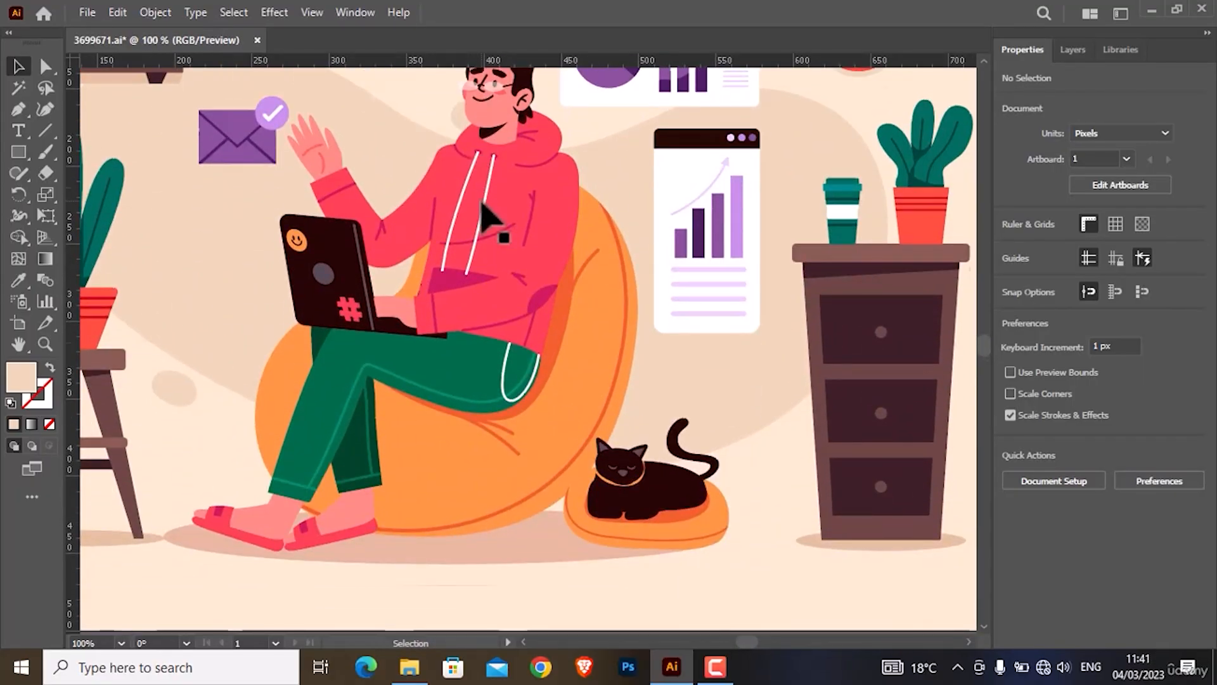
scroll(481, 216, "up", 1)
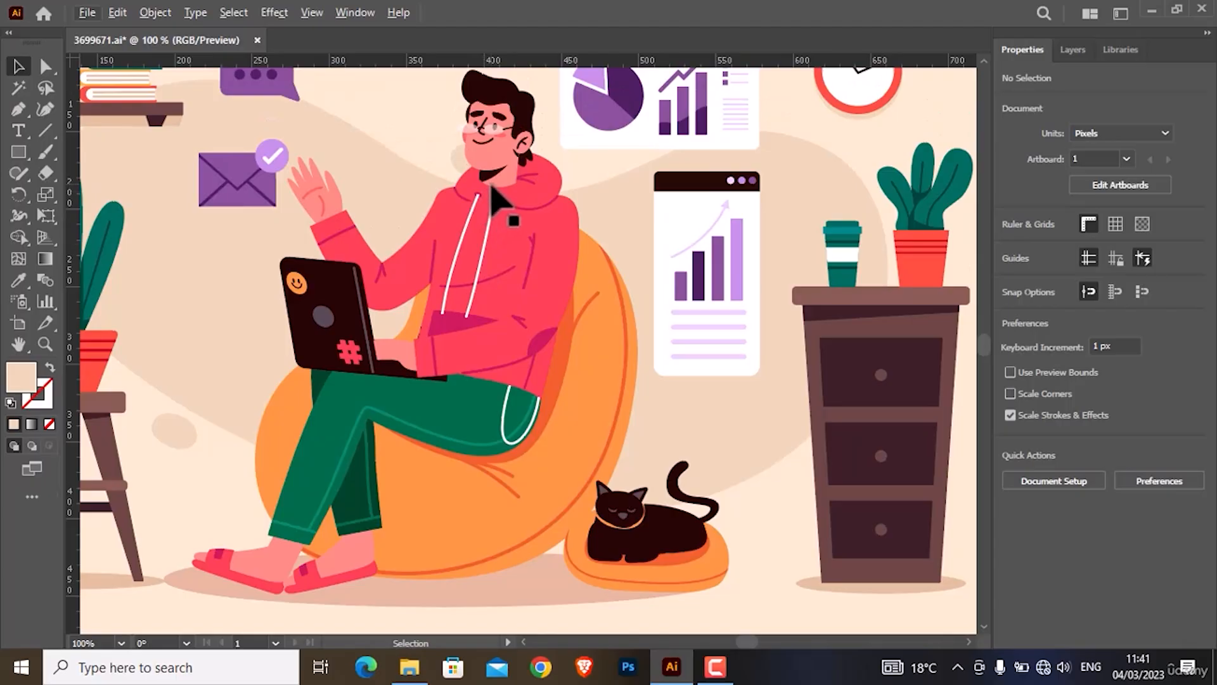
- Magnify the seated man to 200% and pan across to the bar chart and cabinet with the temporary Hand tool
scroll(501, 203, "up", 2)
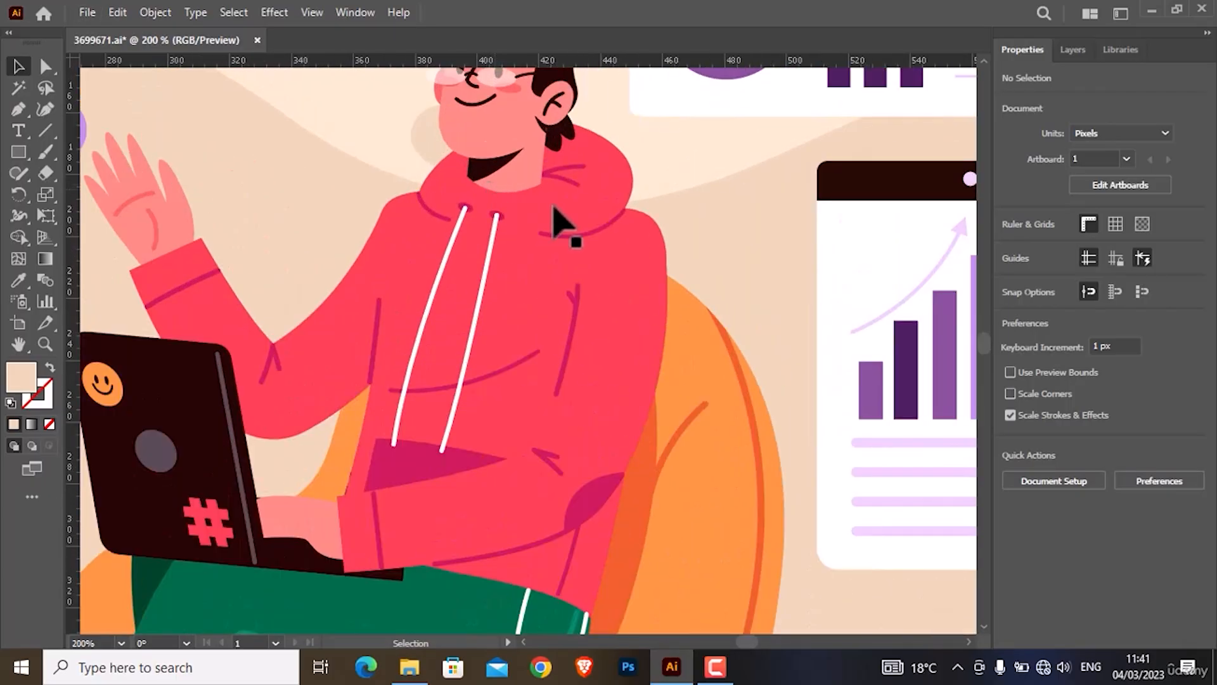
key("space")
left_click_drag(635, 212, 443, 383)
left_click_drag(564, 254, 453, 333)
key("space")
left_click_drag(658, 357, 438, 200)
key("space")
left_click_drag(567, 355, 486, 255)
left_click_drag(496, 327, 522, 201)
key("space")
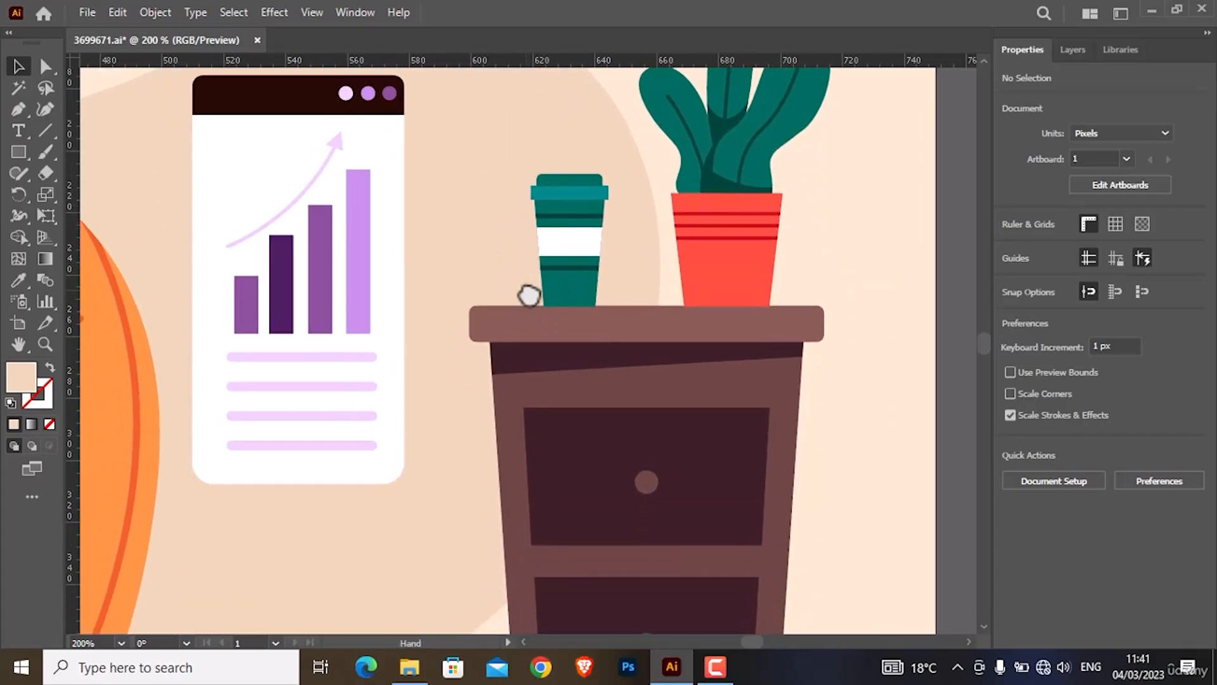
left_click_drag(530, 294, 557, 331)
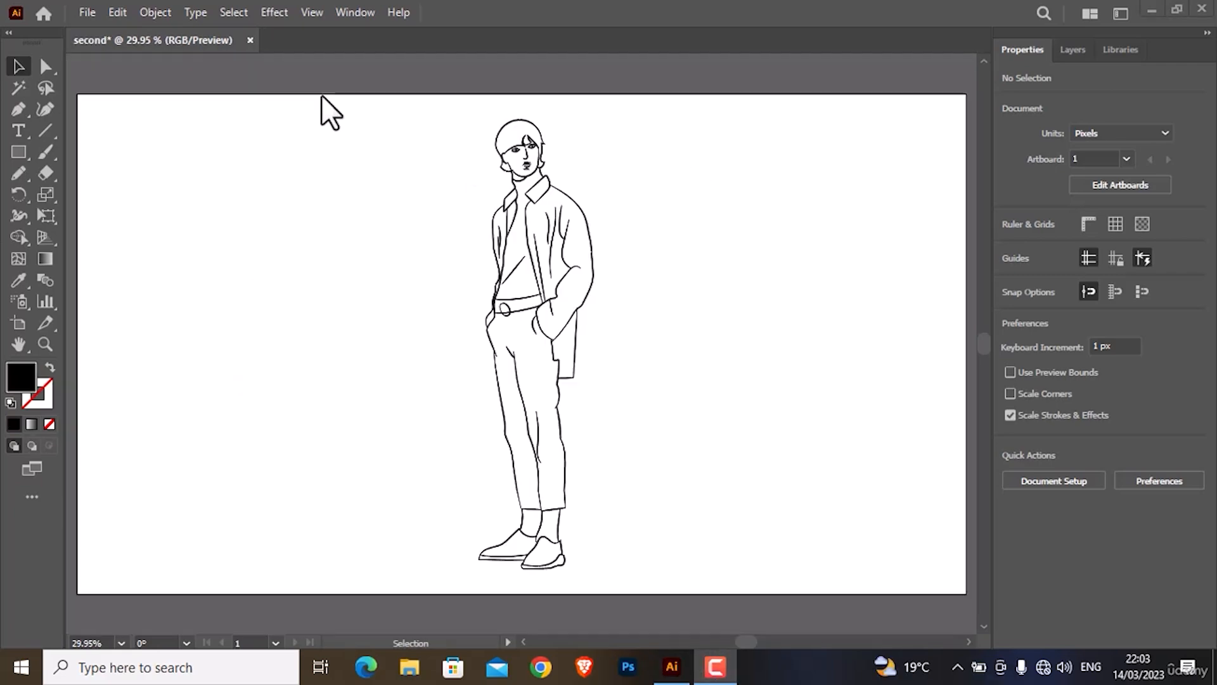
- Select the standing figure's line art in the second document, duplicate its clean layer, and rename the copy color
left_click(285, 85)
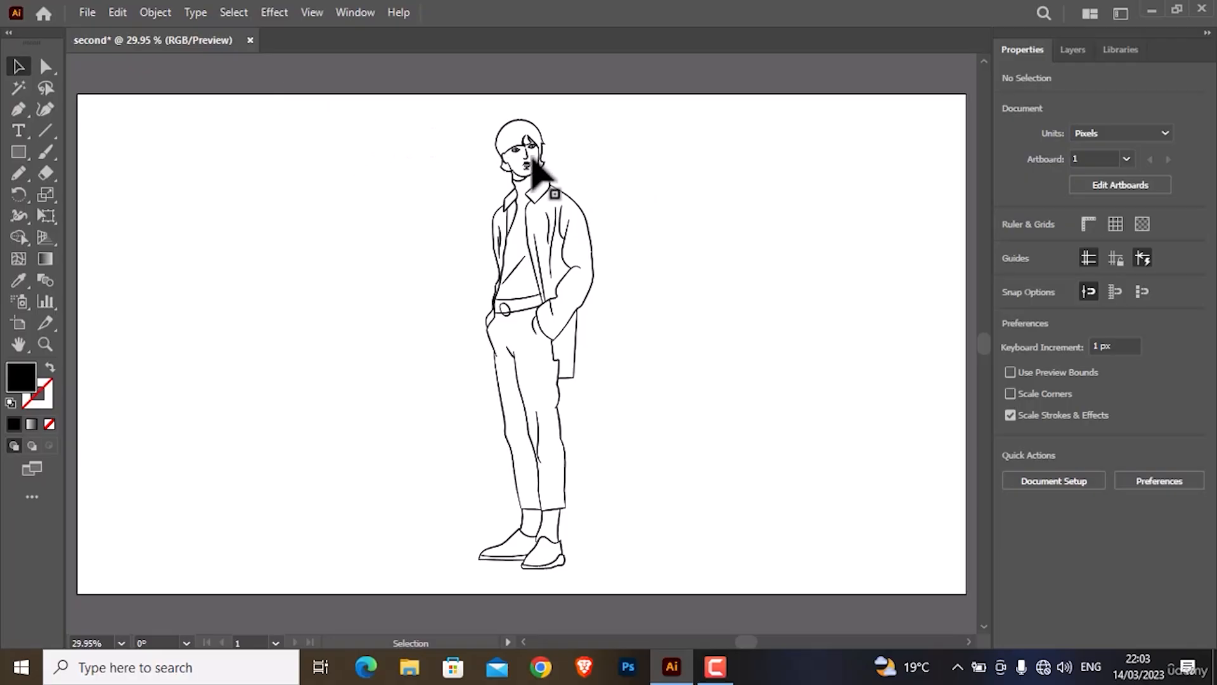
left_click(591, 222)
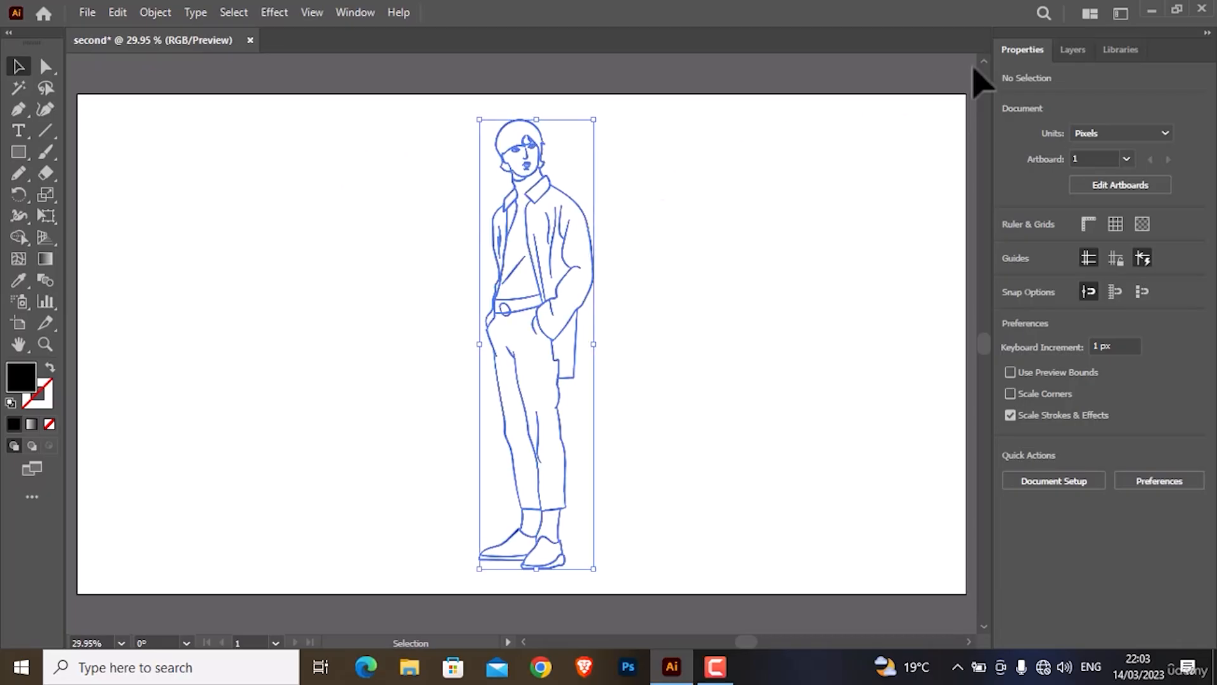
left_click(1072, 50)
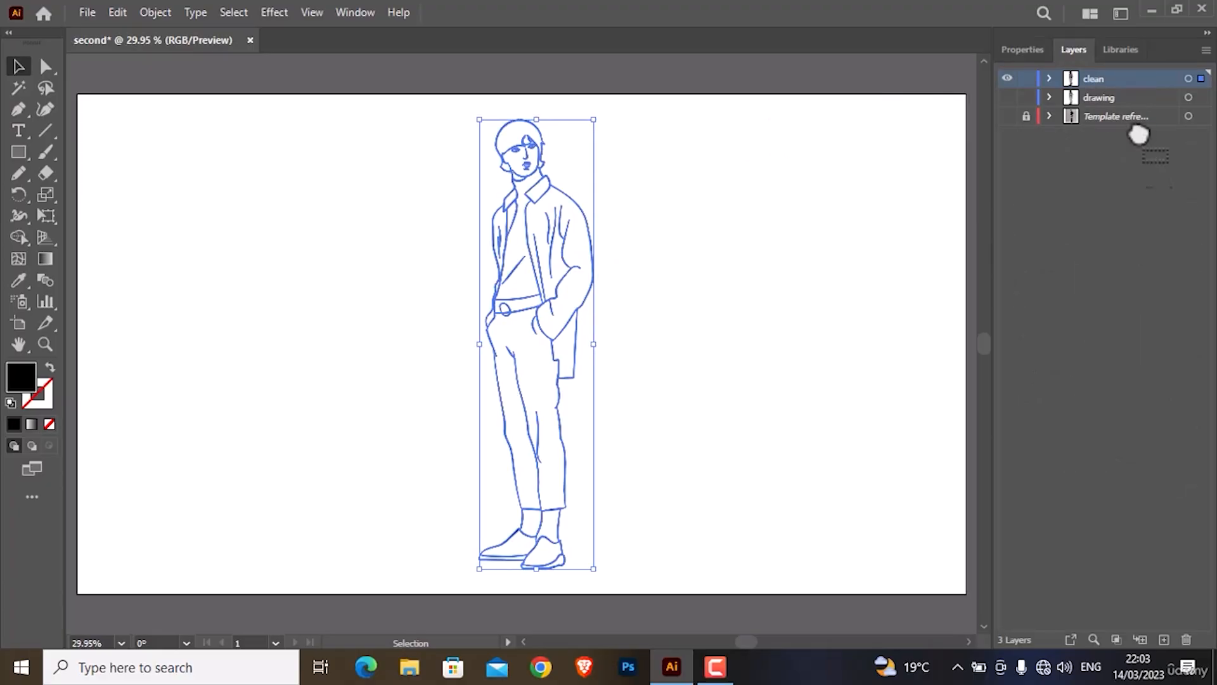
left_click_drag(1138, 135, 1164, 639)
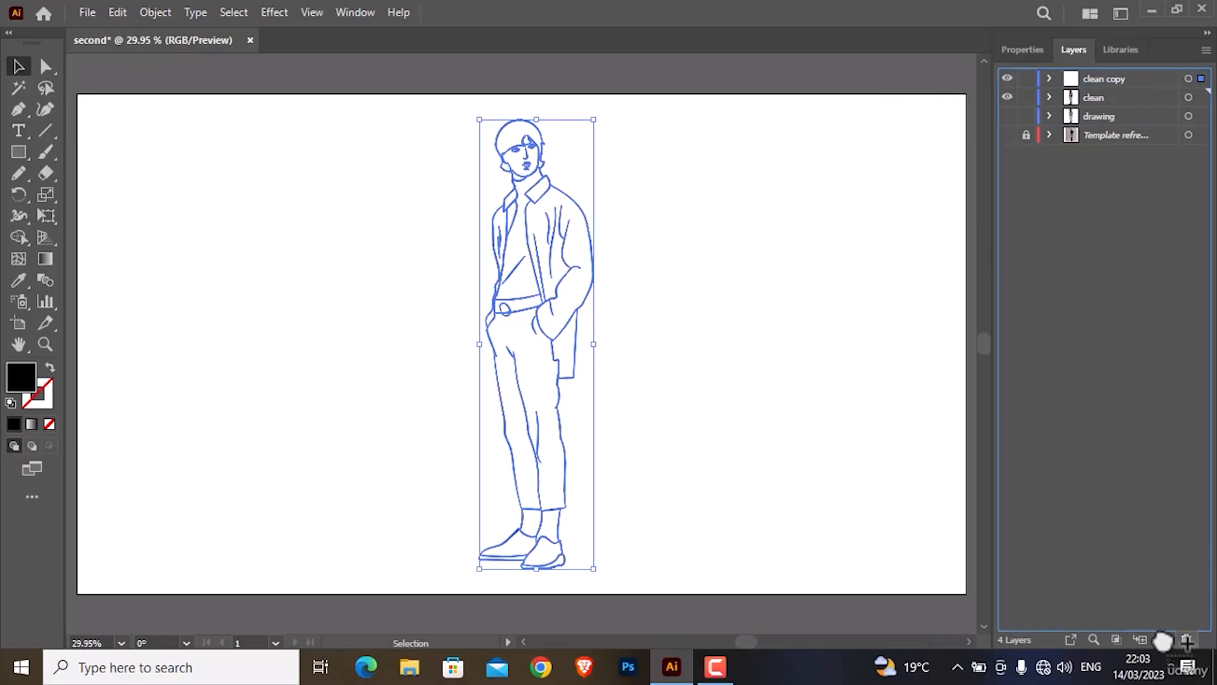
double_click(1092, 80)
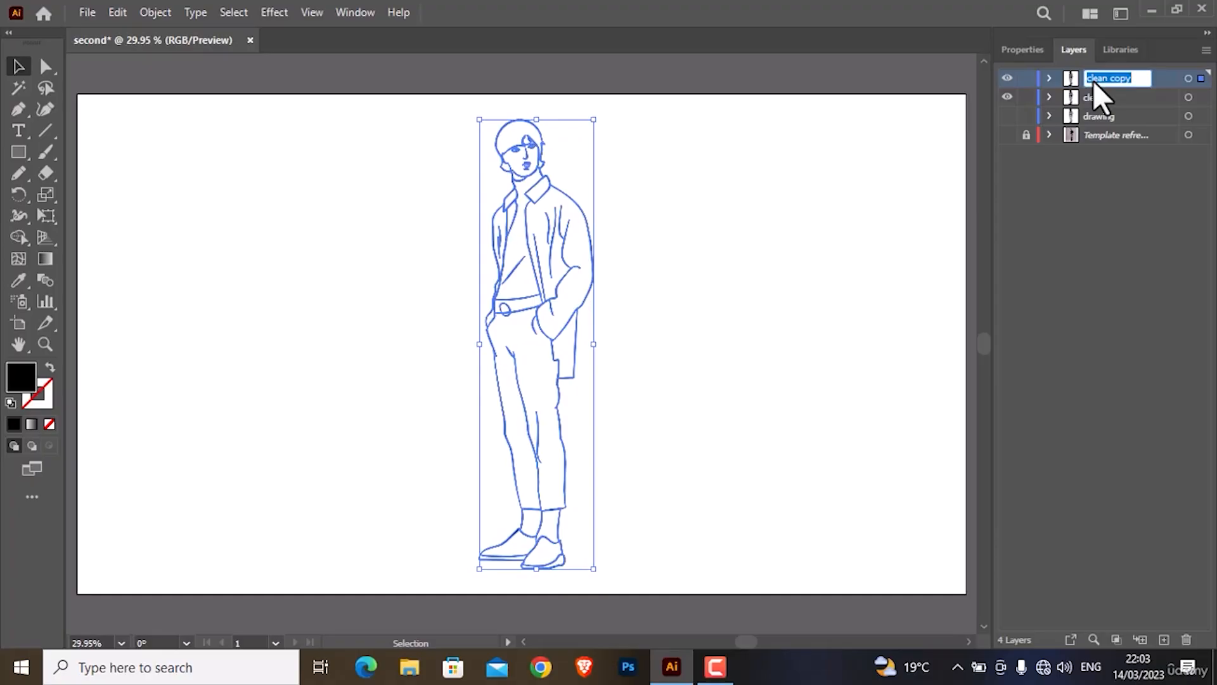
key("Return")
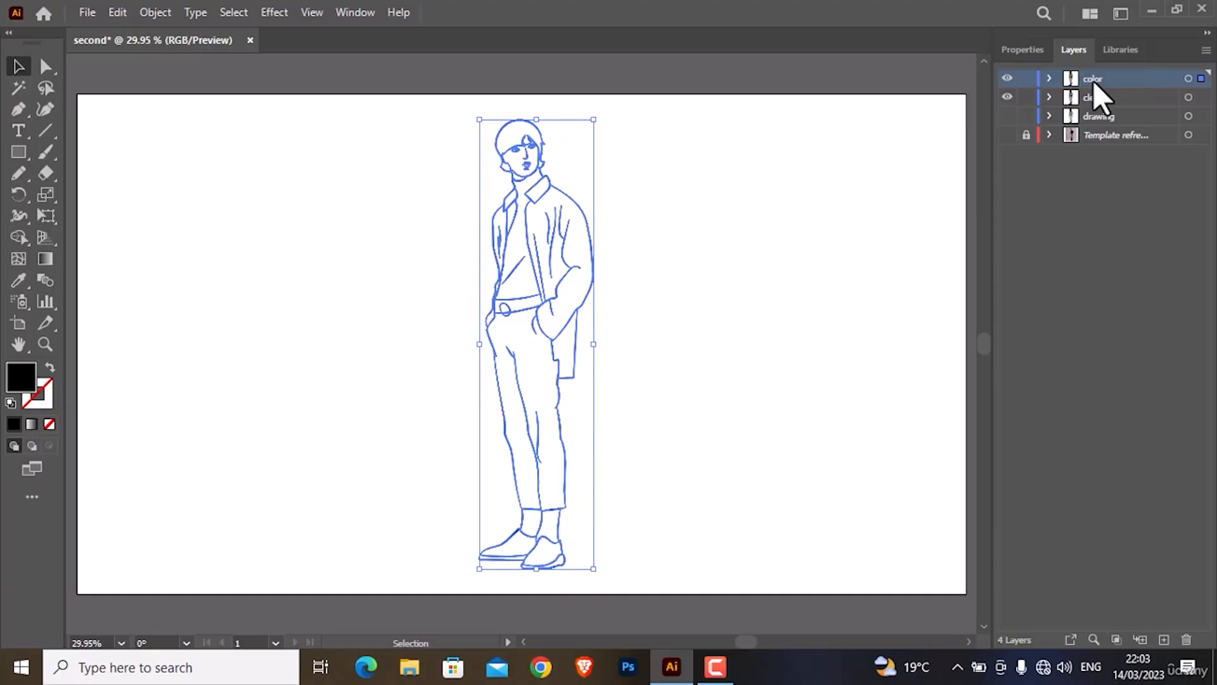
- Hide the clean layer, show the template reference photo layer, and deselect the line art
left_click(1007, 96)
left_click(1008, 135)
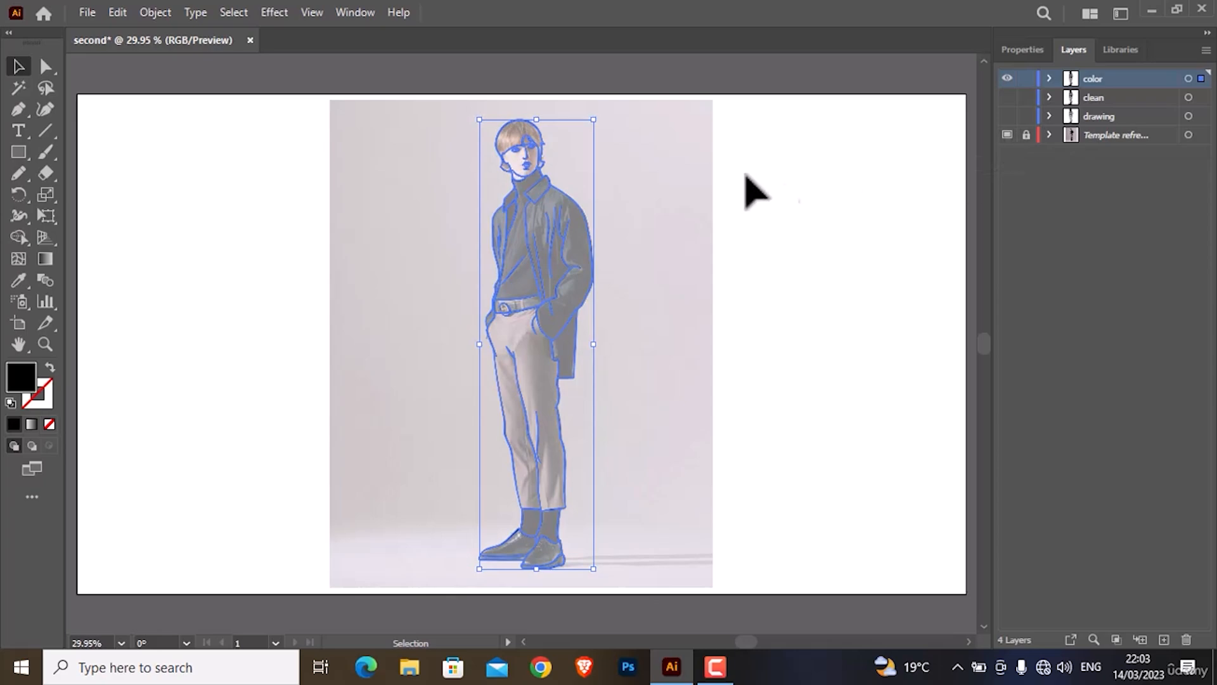
left_click(686, 182)
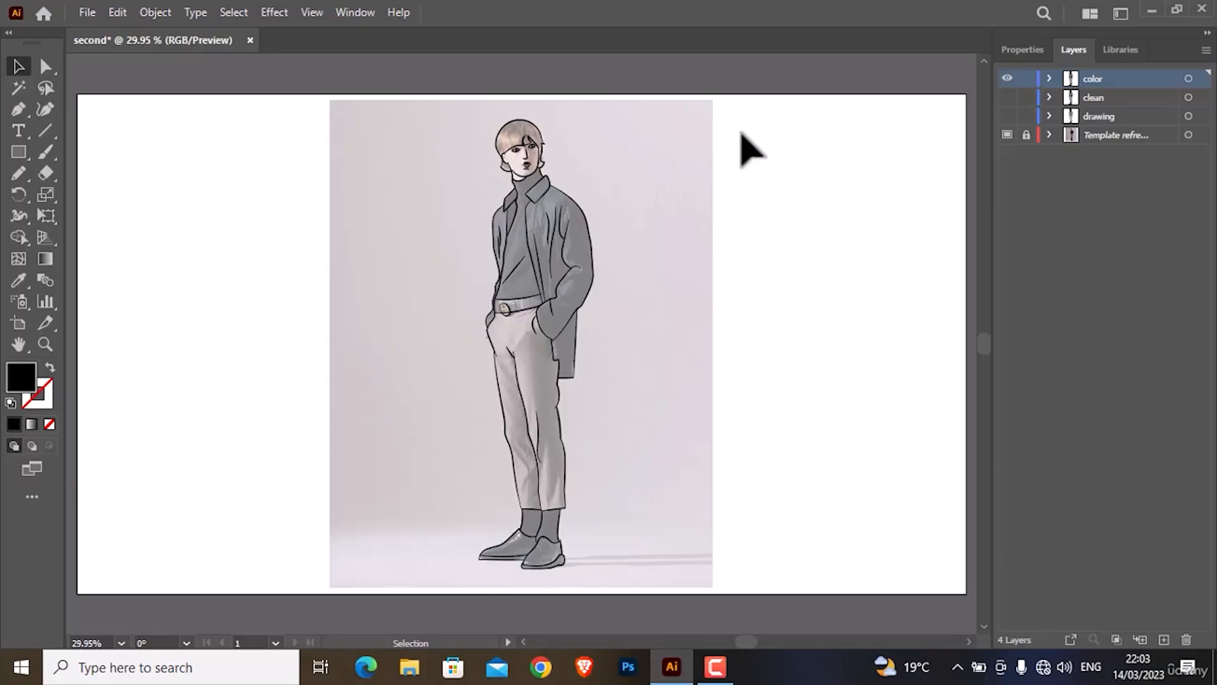
- Unlock the template layer and move its reference photo to the left of the line drawing
left_click(1026, 134)
left_click(1049, 135)
left_click(1088, 153)
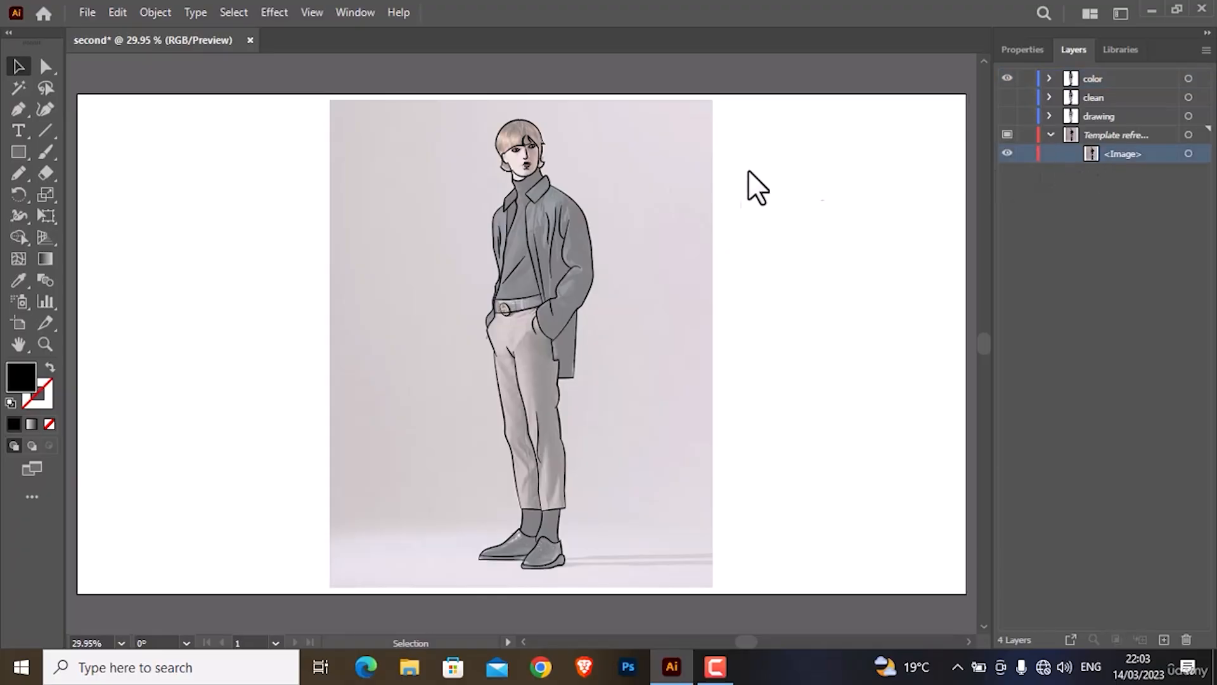
left_click_drag(666, 212, 418, 202)
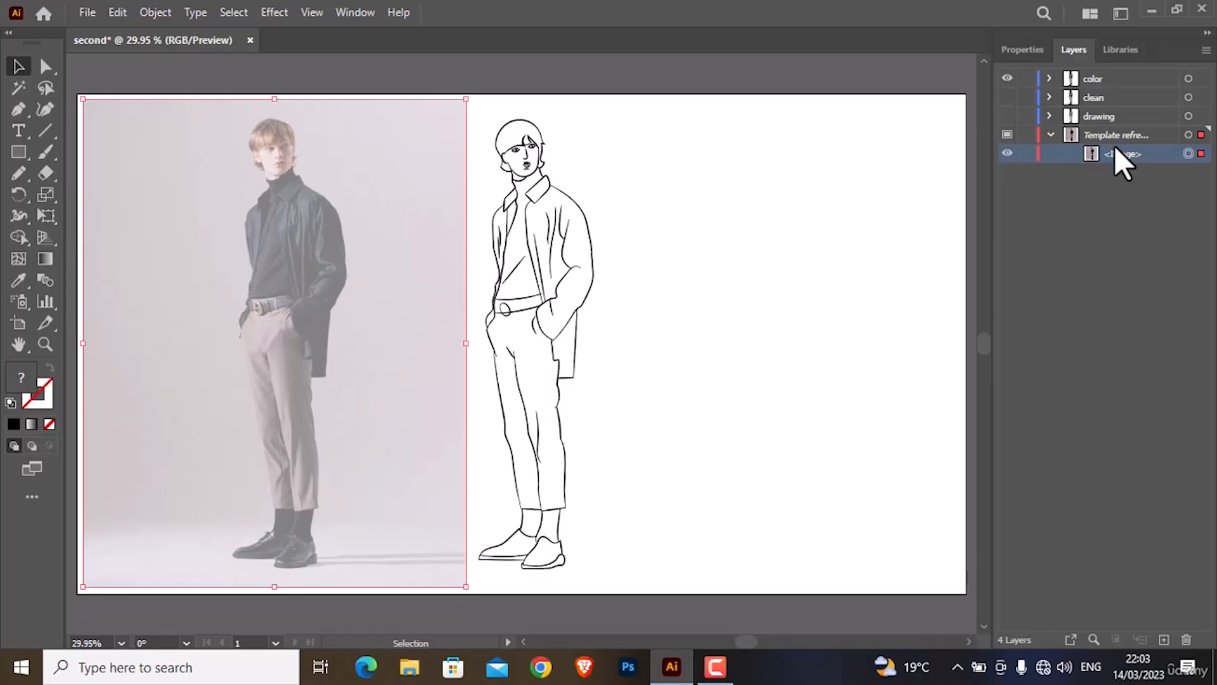
- Turn off the Template option for the reference photo's layer and deselect the photo
double_click(1167, 132)
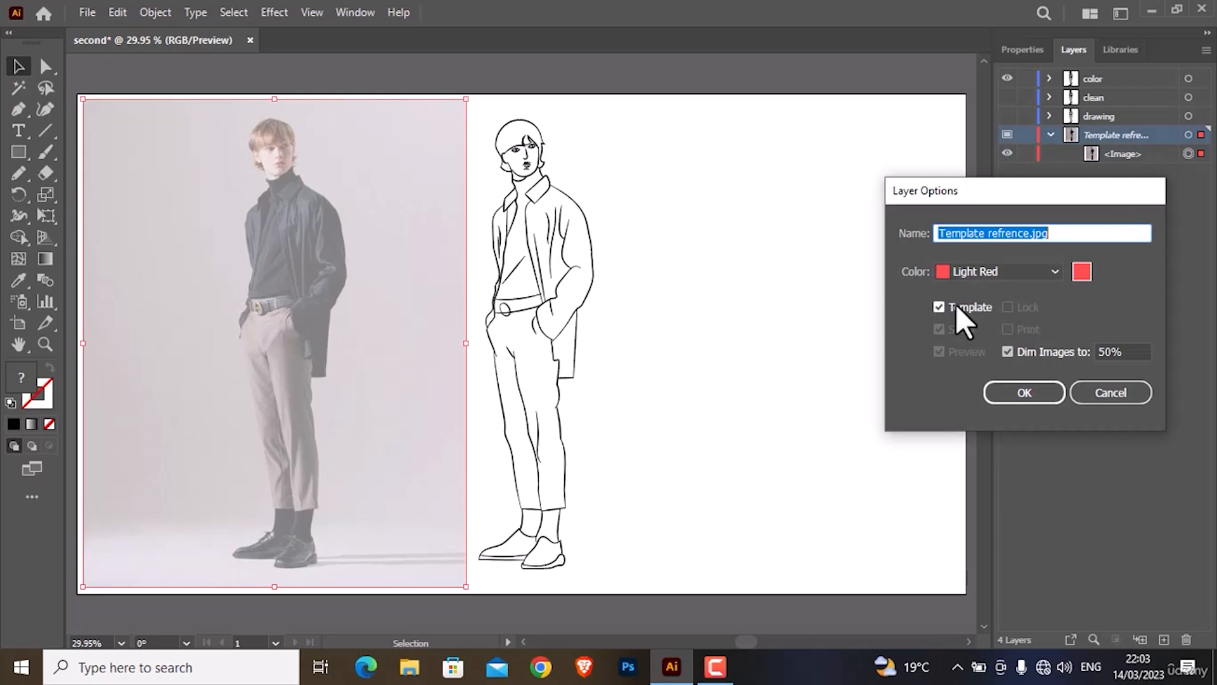
left_click(939, 306)
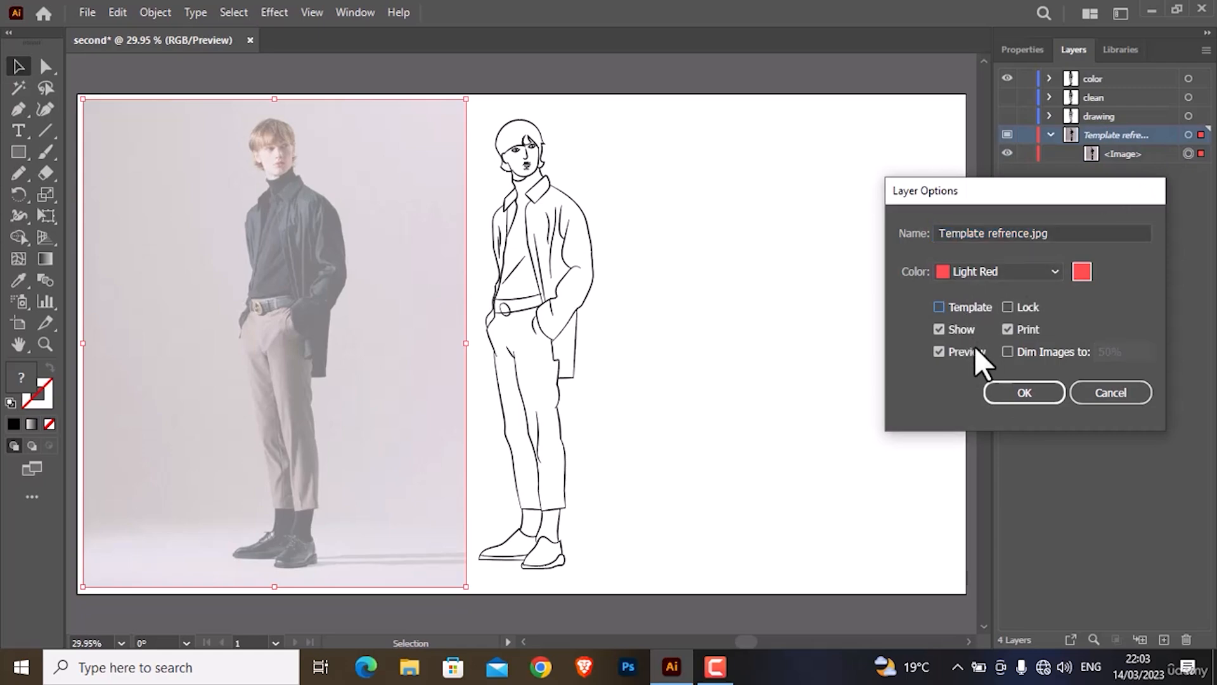
left_click(1002, 395)
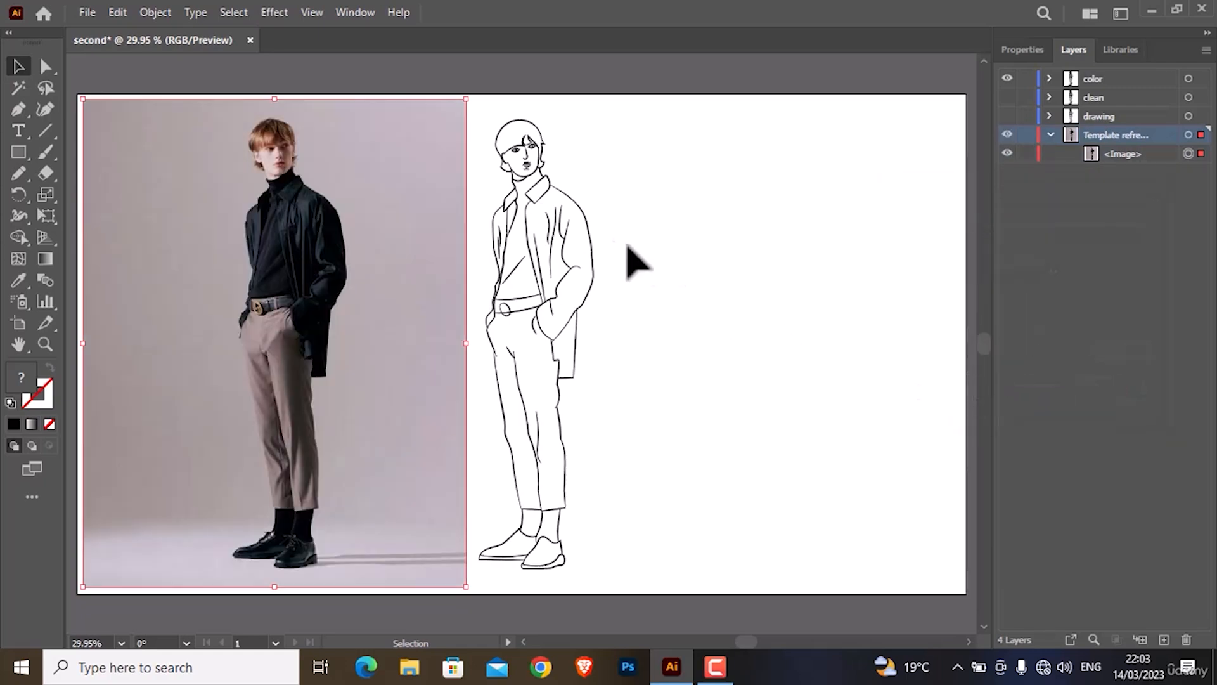
left_click(618, 247)
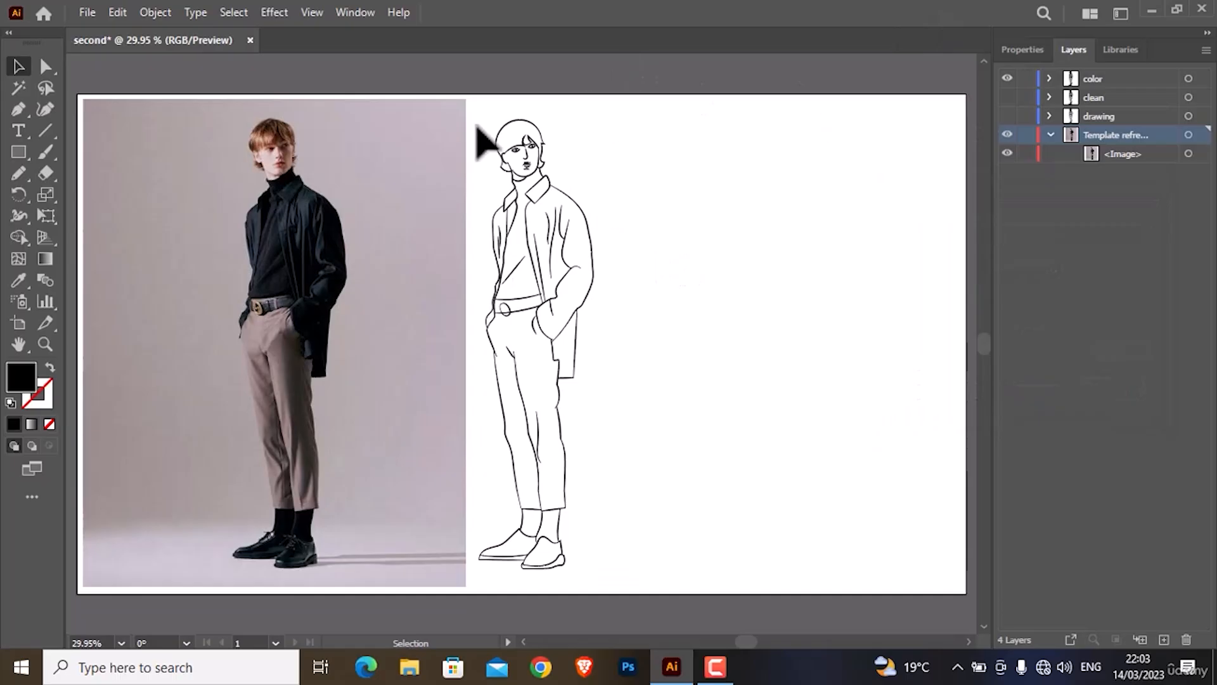
- Show the document's swatches and create a new color group named color swatches
left_click(367, 12)
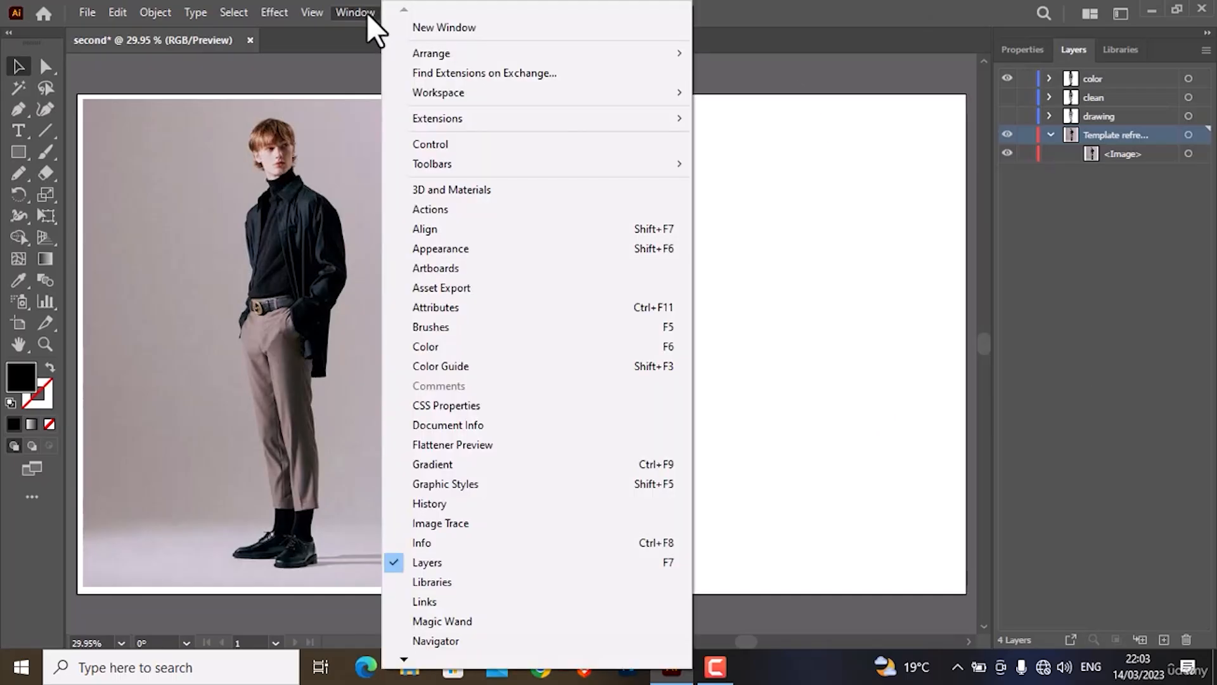
mouse_move(404, 659)
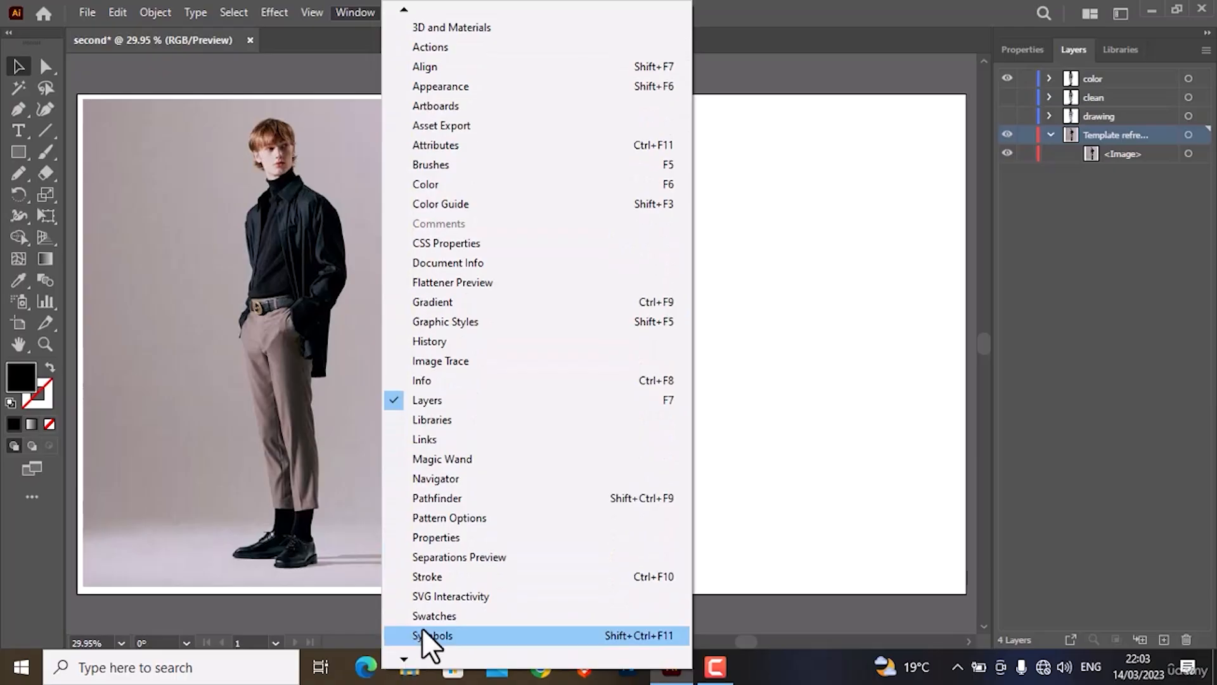
left_click(427, 615)
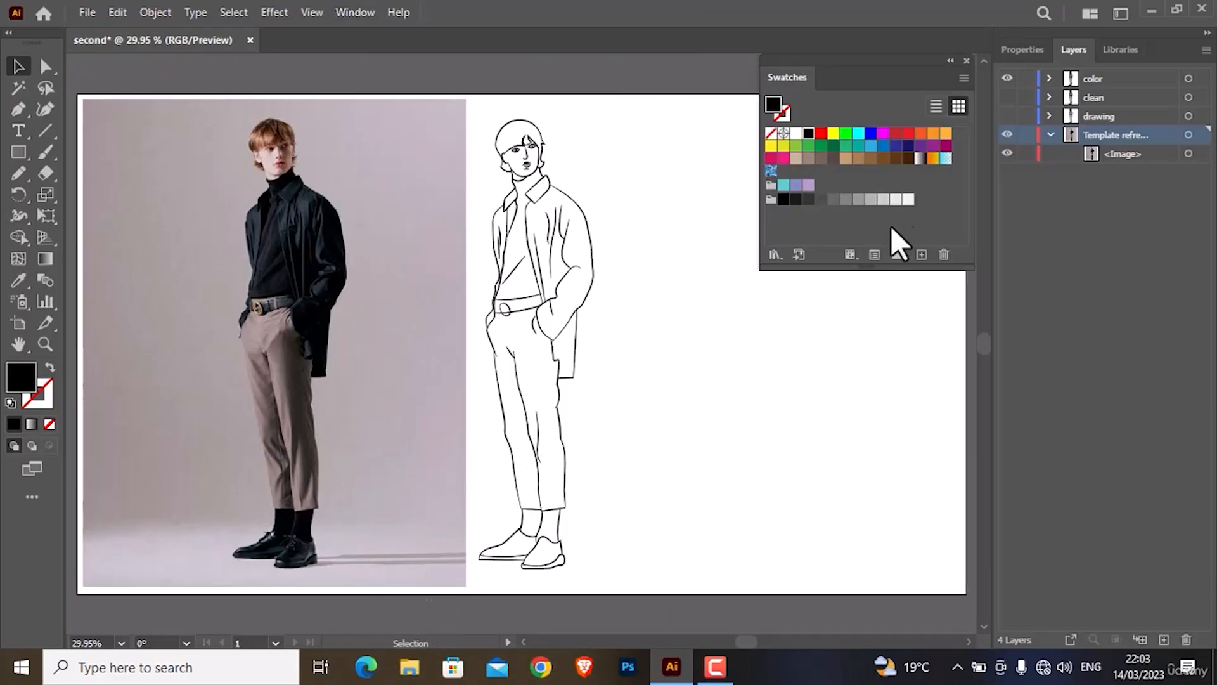
left_click(896, 254)
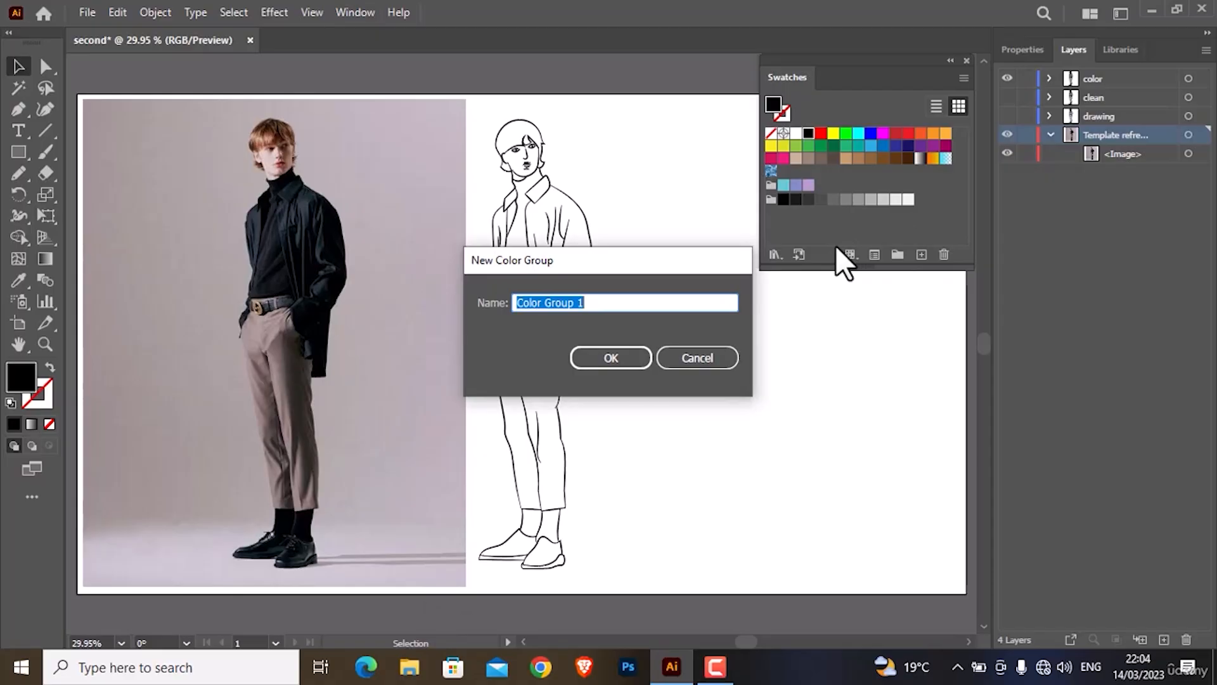
type("color swatch")
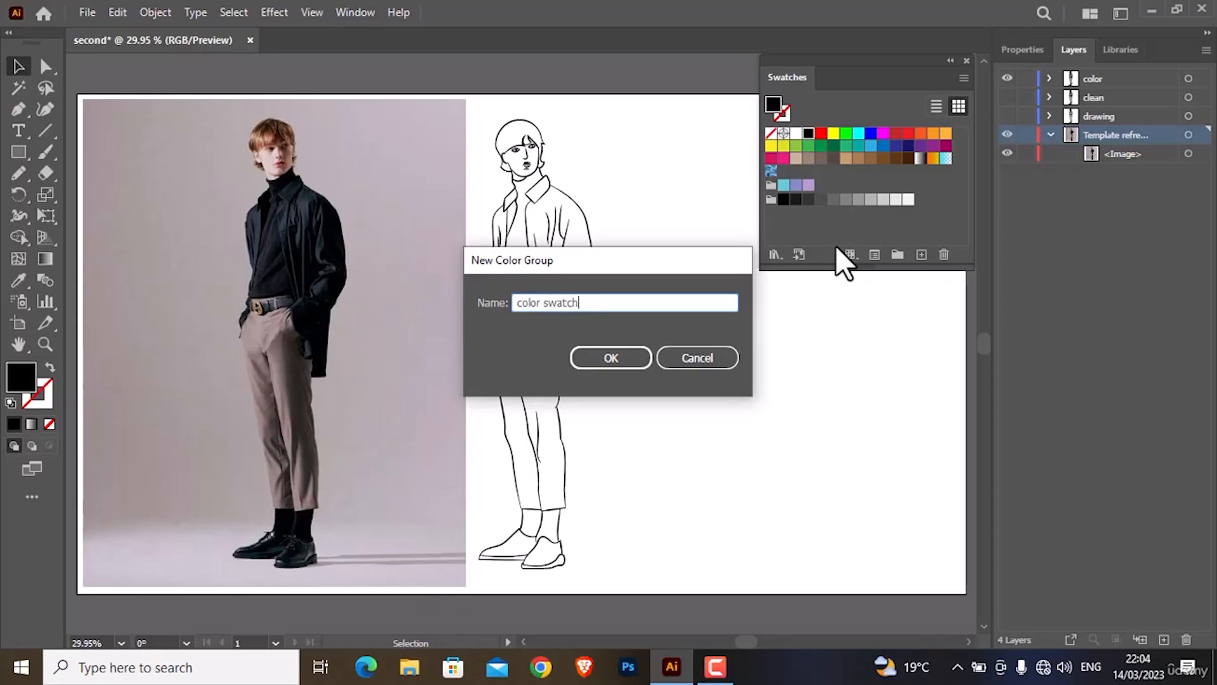
type("es")
key("Return")
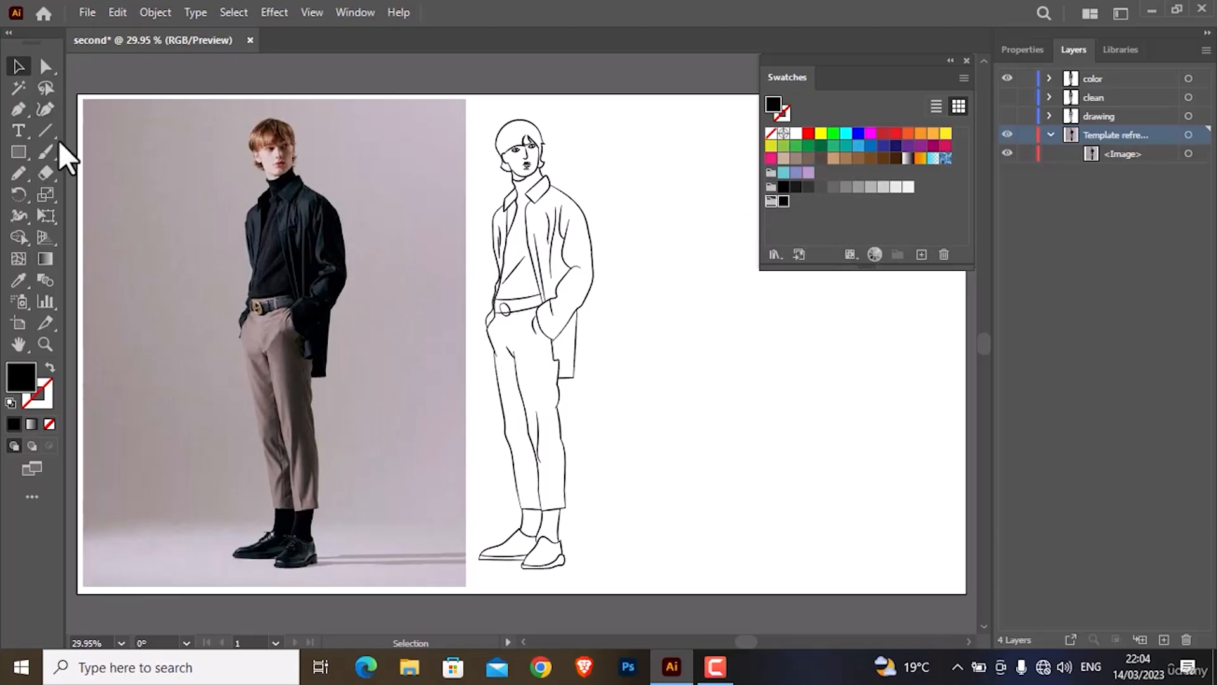
- Sample a light peach tone from the reference photo's hair with the Eyedropper and add it to the new color group
left_click_drag(20, 280, 144, 282)
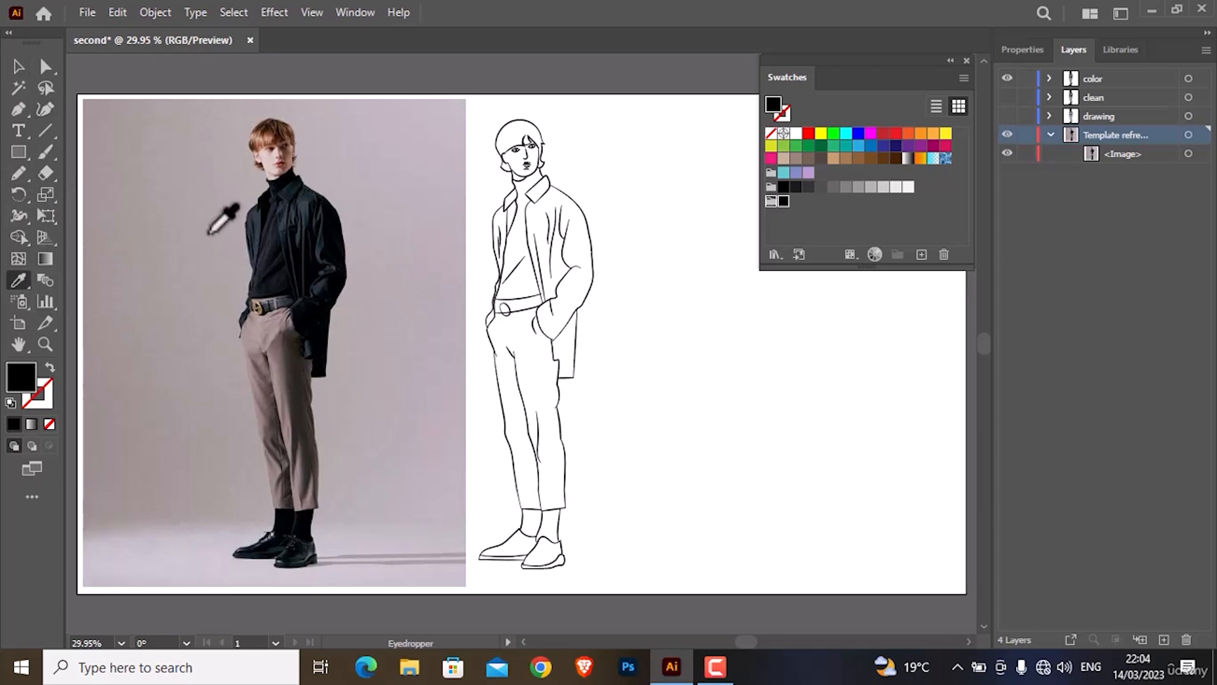
left_click(271, 137)
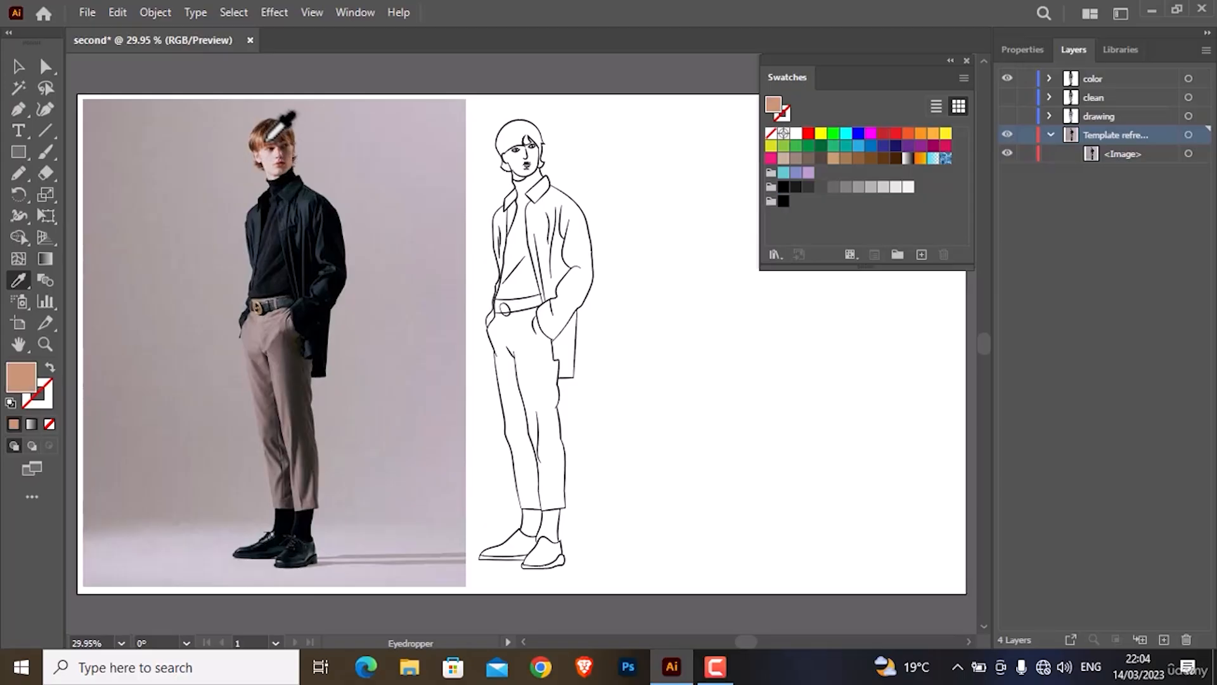
scroll(229, 126, "up", 6)
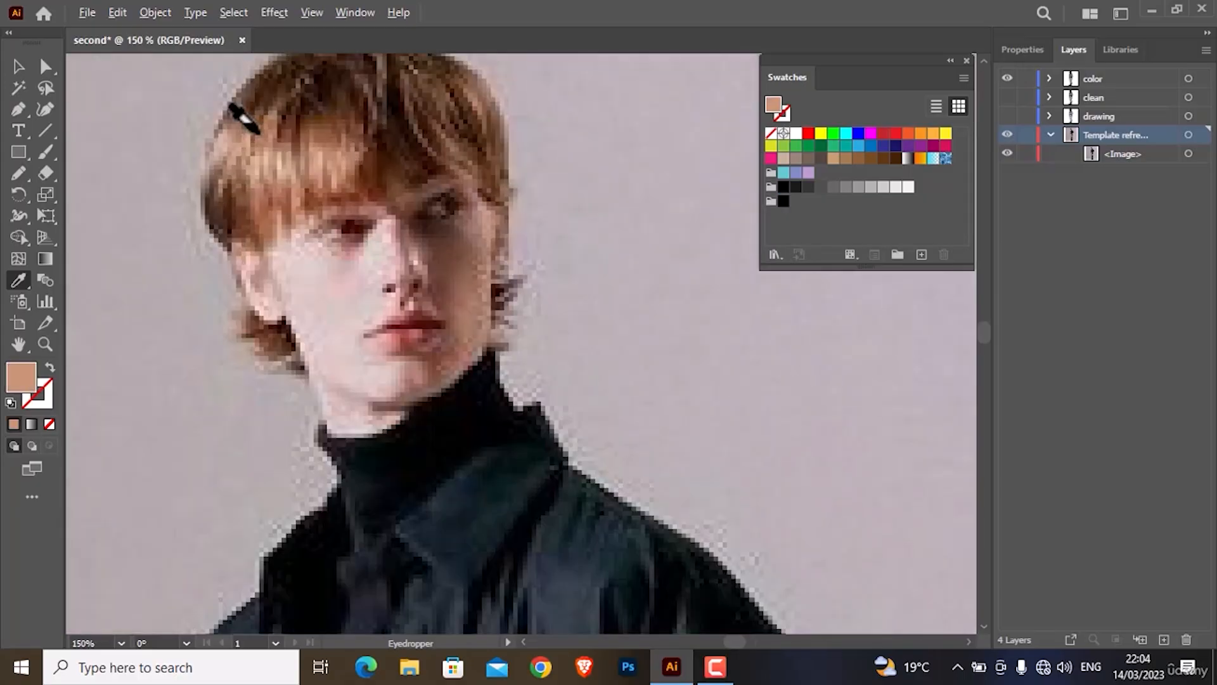
left_click(321, 160)
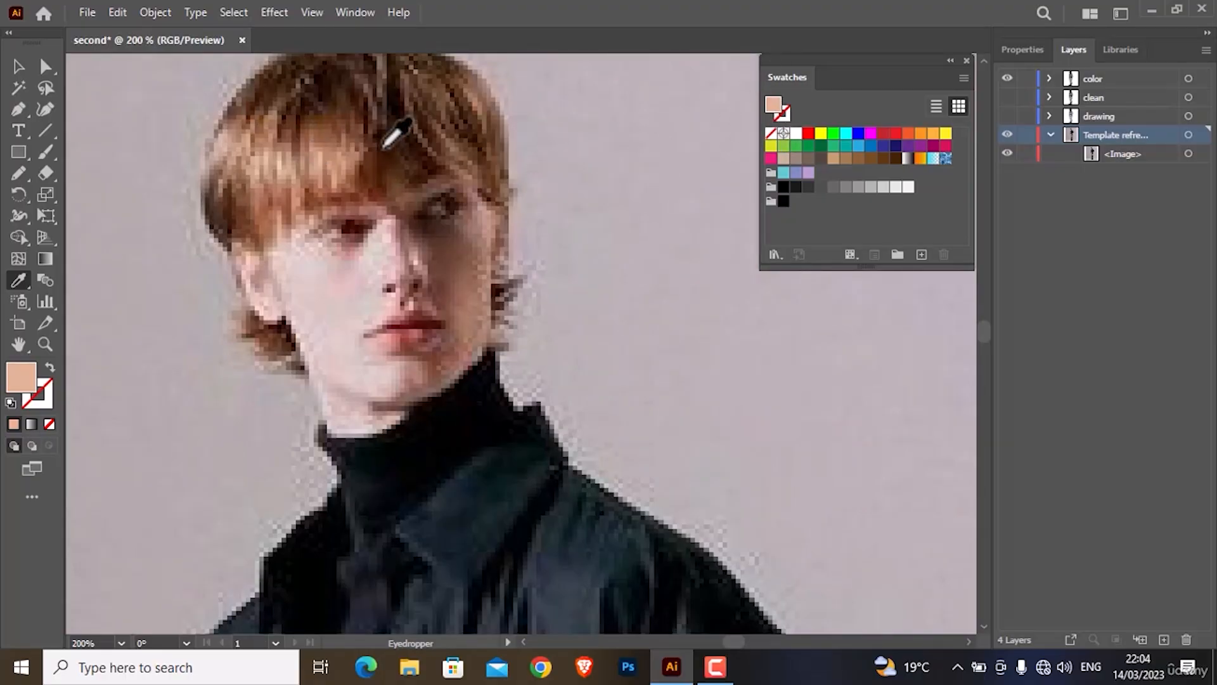
left_click(260, 228)
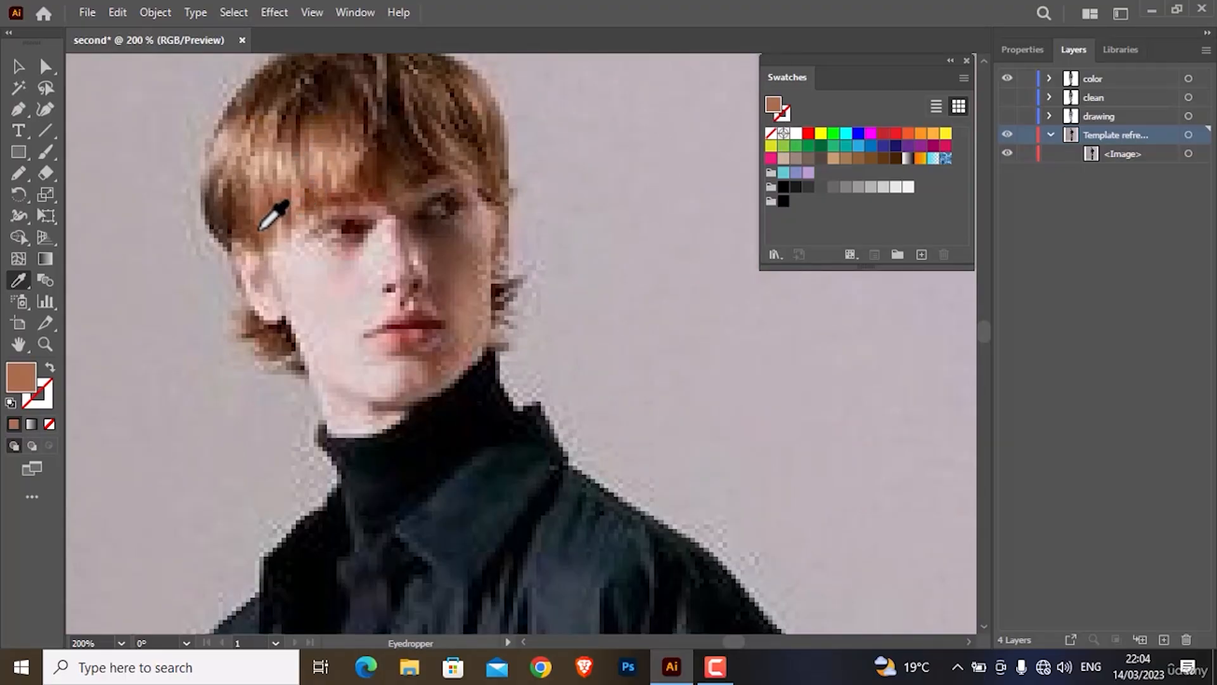
left_click(257, 214)
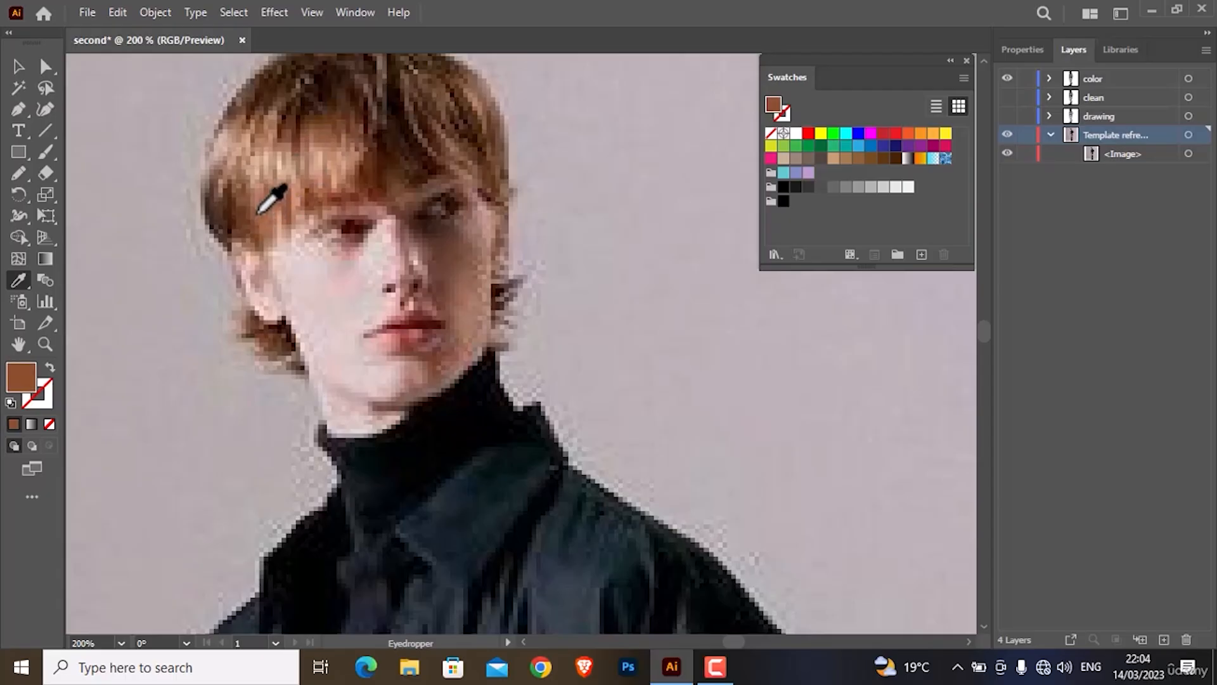
left_click(260, 207)
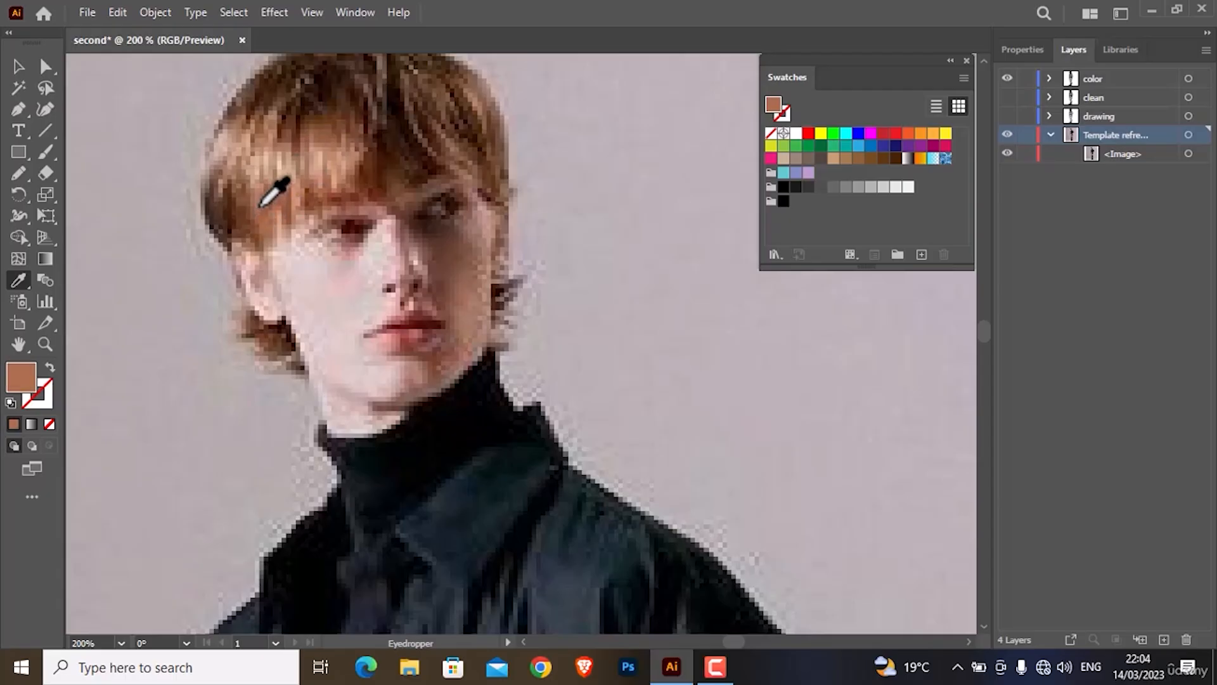
left_click(257, 171)
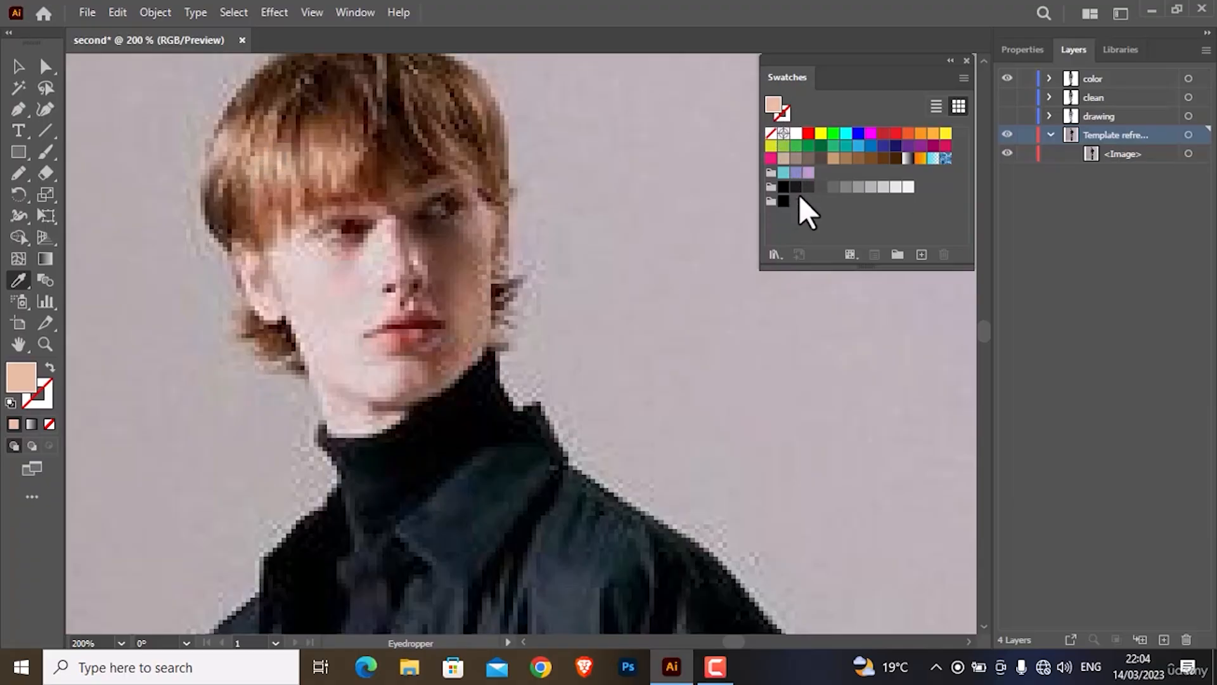
left_click_drag(777, 113, 789, 199)
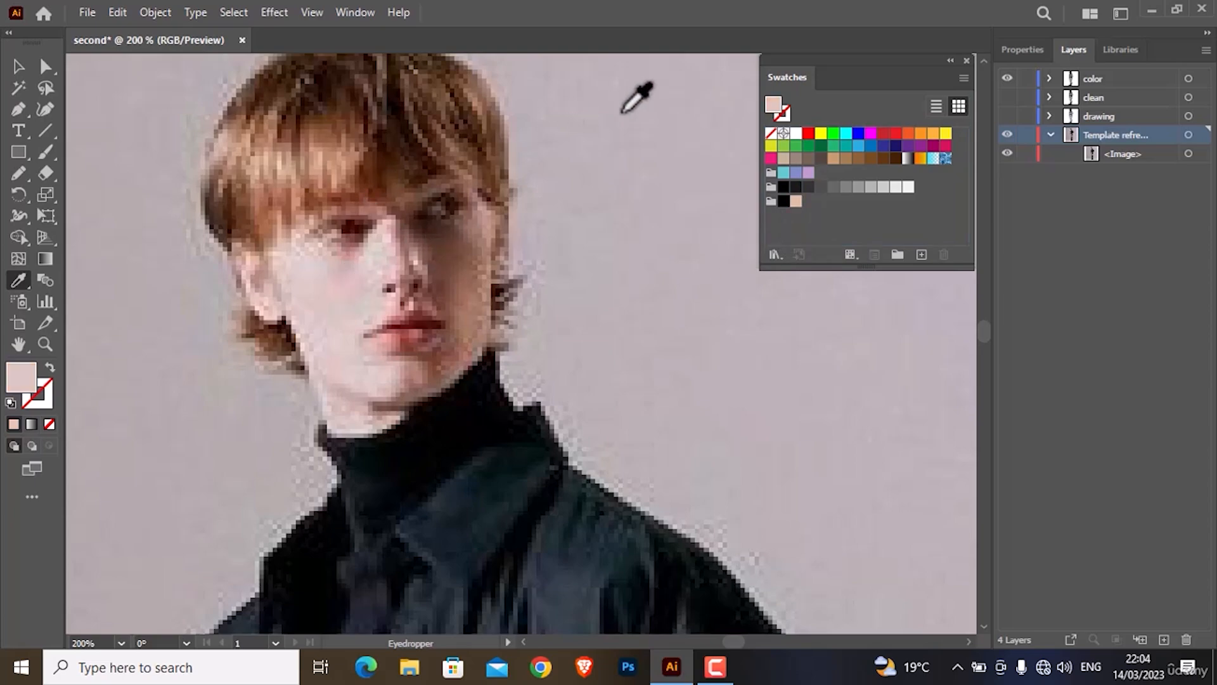
- Add the face's pale skin tone and the turtleneck's black from the photo to the new color group
left_click_drag(775, 104, 796, 221)
scroll(431, 368, "down", 3)
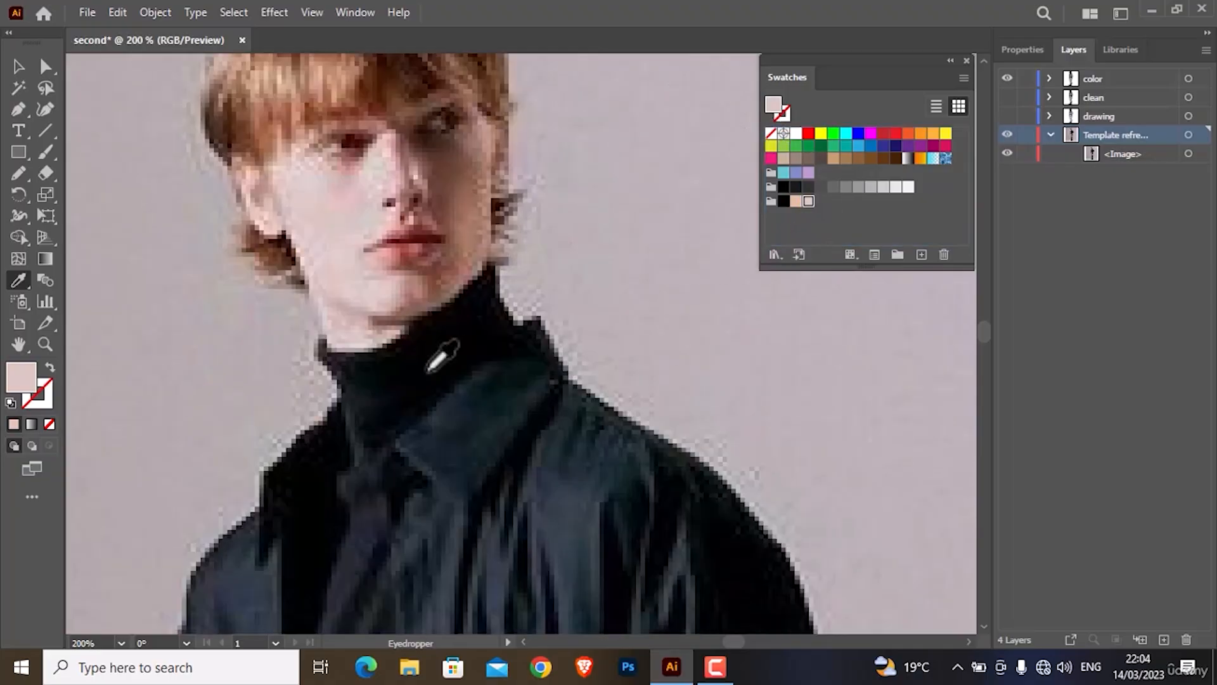
left_click(378, 392)
left_click_drag(770, 109, 821, 203)
- Sample two dark tones from the upper clothing in the photo and add both to the new color group
left_click(489, 409)
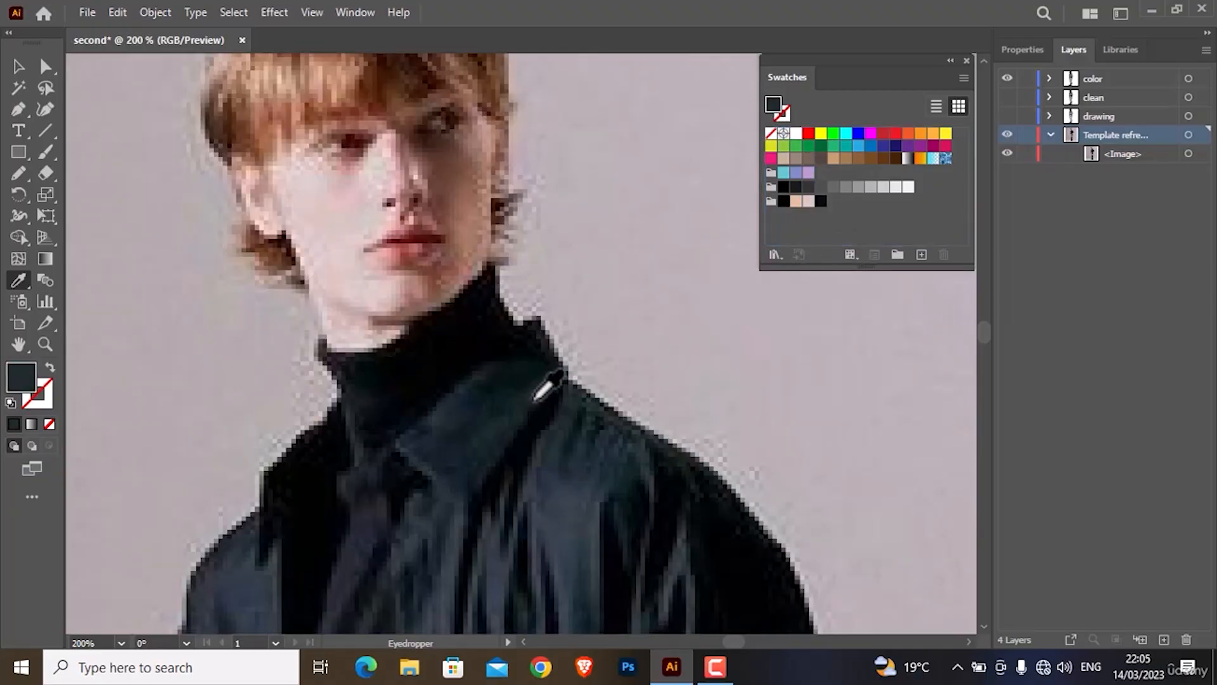
scroll(595, 424, "down", 4)
left_click(596, 426)
left_click_drag(772, 105, 816, 229)
scroll(347, 420, "down", 8)
left_click(312, 411)
left_click_drag(773, 105, 841, 223)
- Sample the trousers' mauve and the shoe's slate tone from the photo and add both to the new color group
scroll(287, 388, "down", 12)
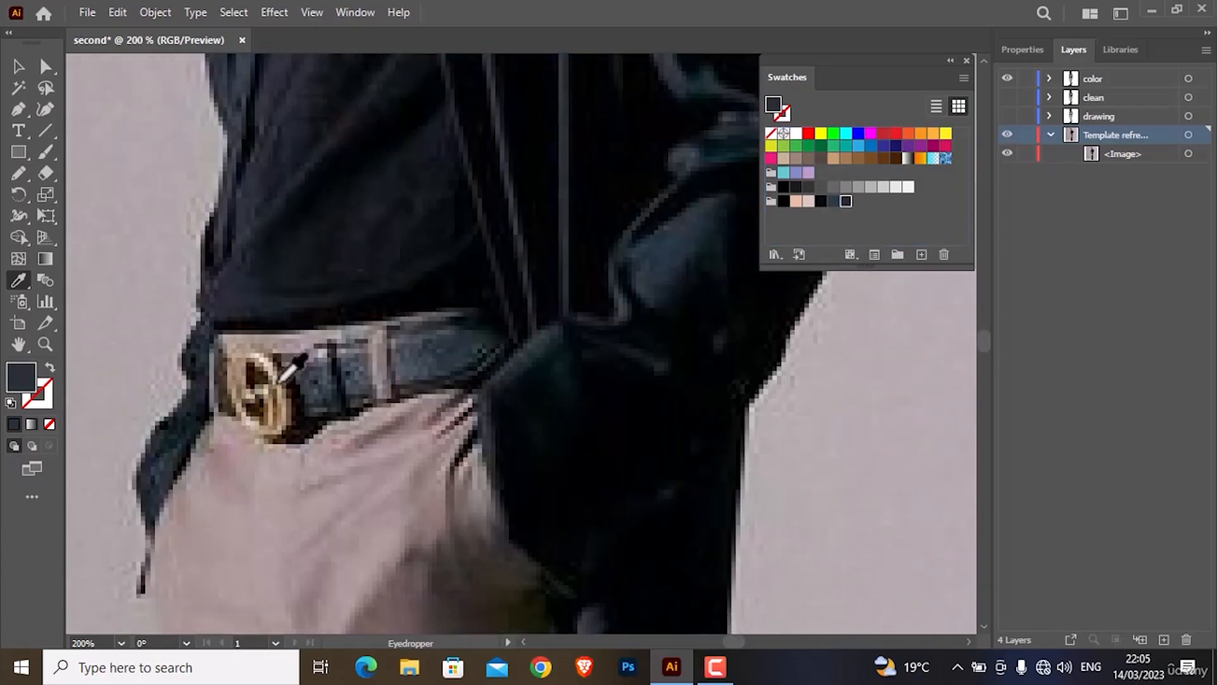
left_click(249, 499)
left_click_drag(772, 105, 856, 206)
scroll(525, 219, "down", 13)
scroll(525, 220, "down", 14)
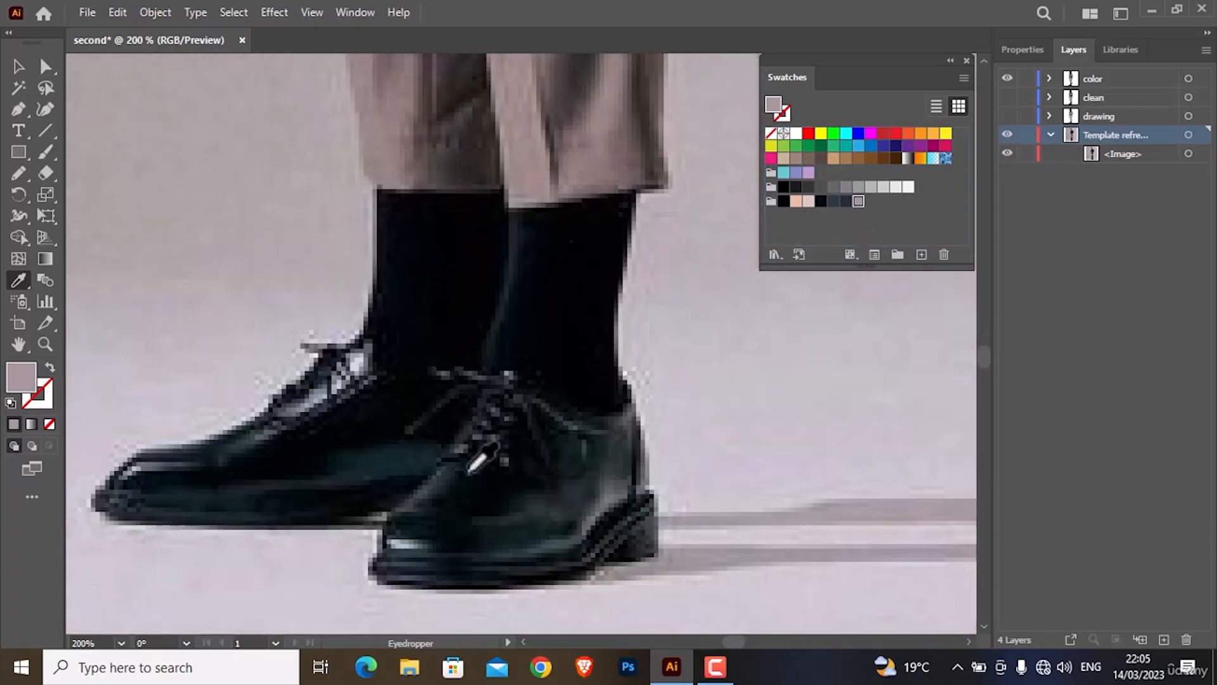
left_click(157, 467)
left_click_drag(768, 105, 871, 203)
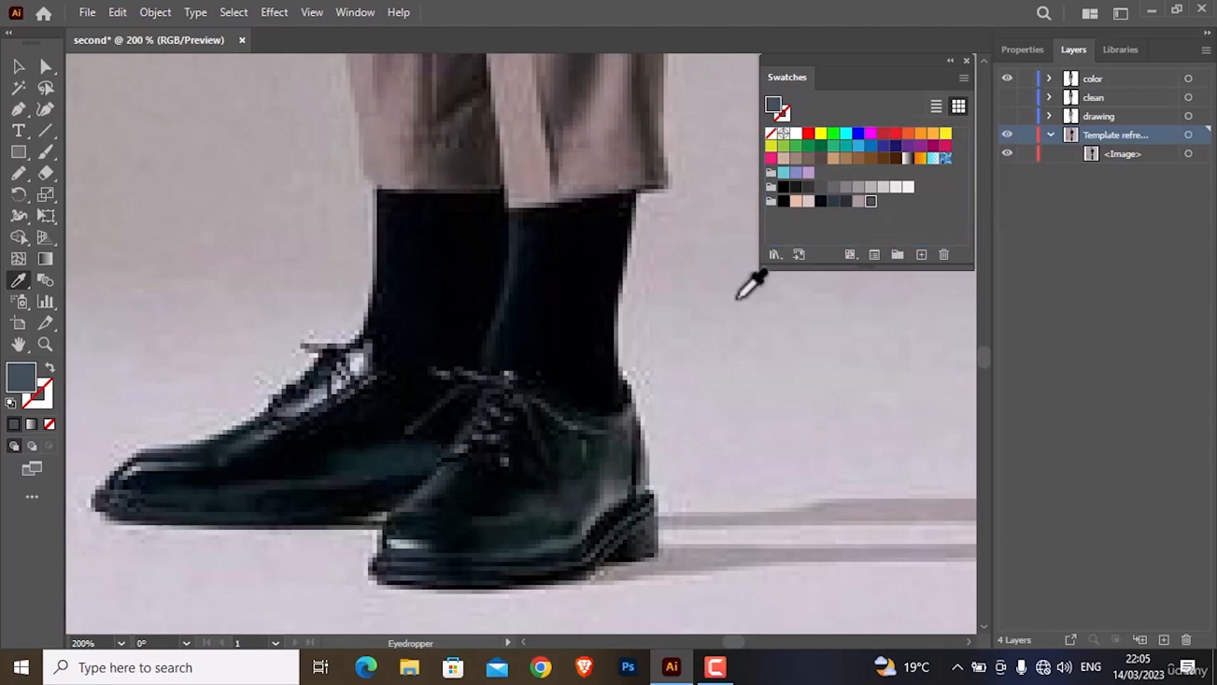
key("ctrl+0")
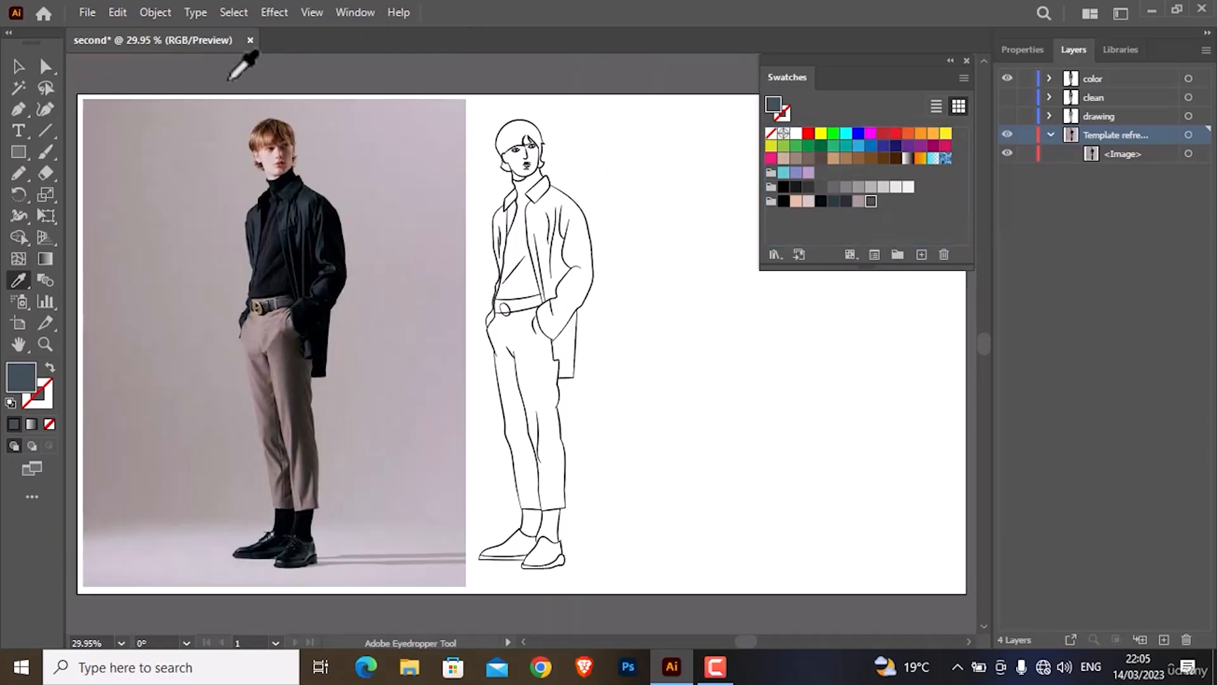
- Convert the figure's line art on the color layer into a Live Paint group, activate the Live Paint Bucket, and deselect the art
left_click(18, 65)
left_click(565, 198)
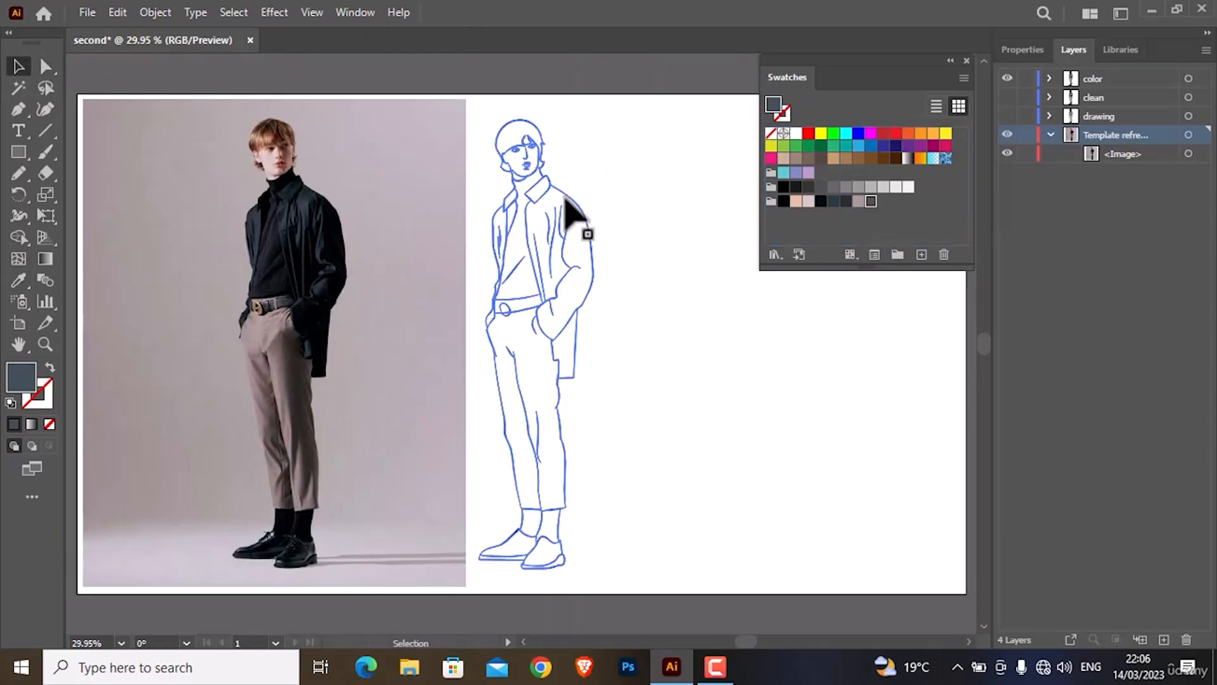
left_click(565, 198)
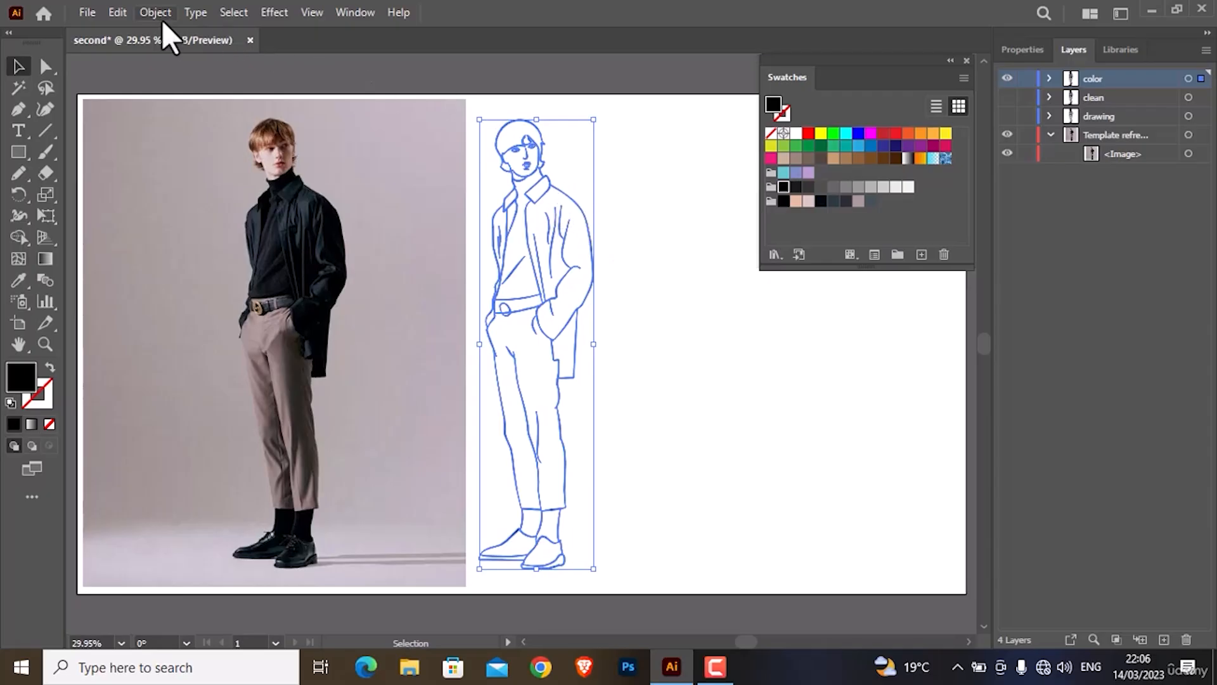
left_click(561, 198, "ctrl")
key("ctrl+alt+x")
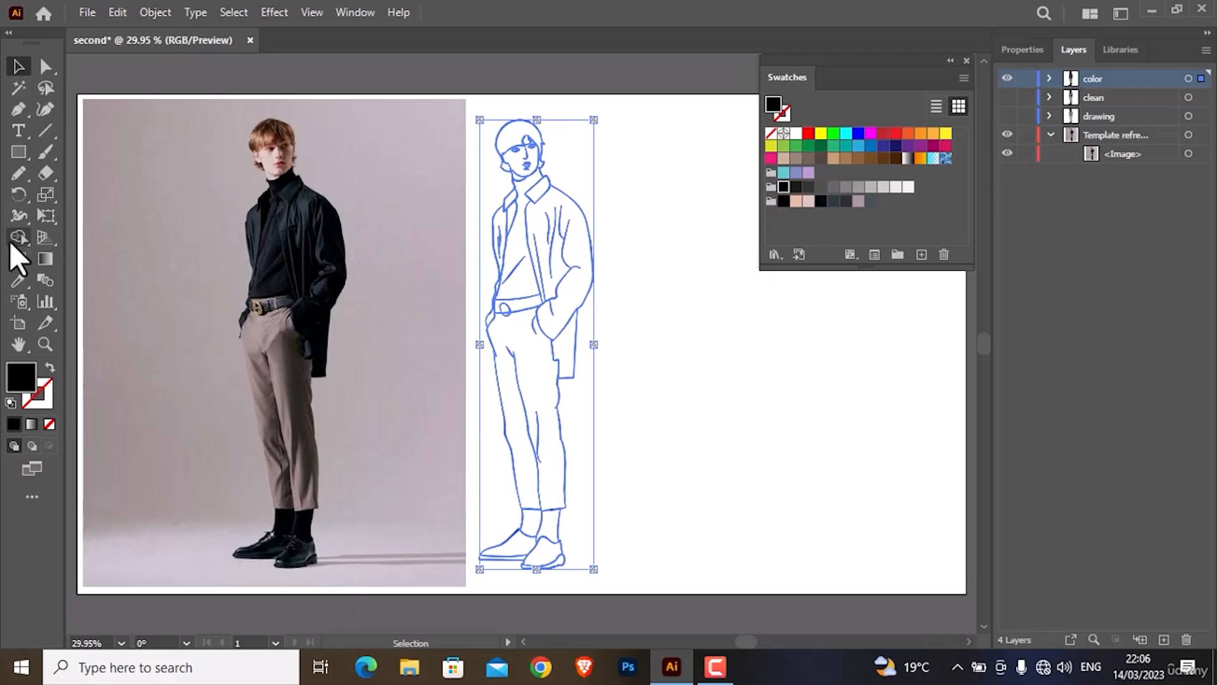
left_click_drag(10, 241, 111, 261)
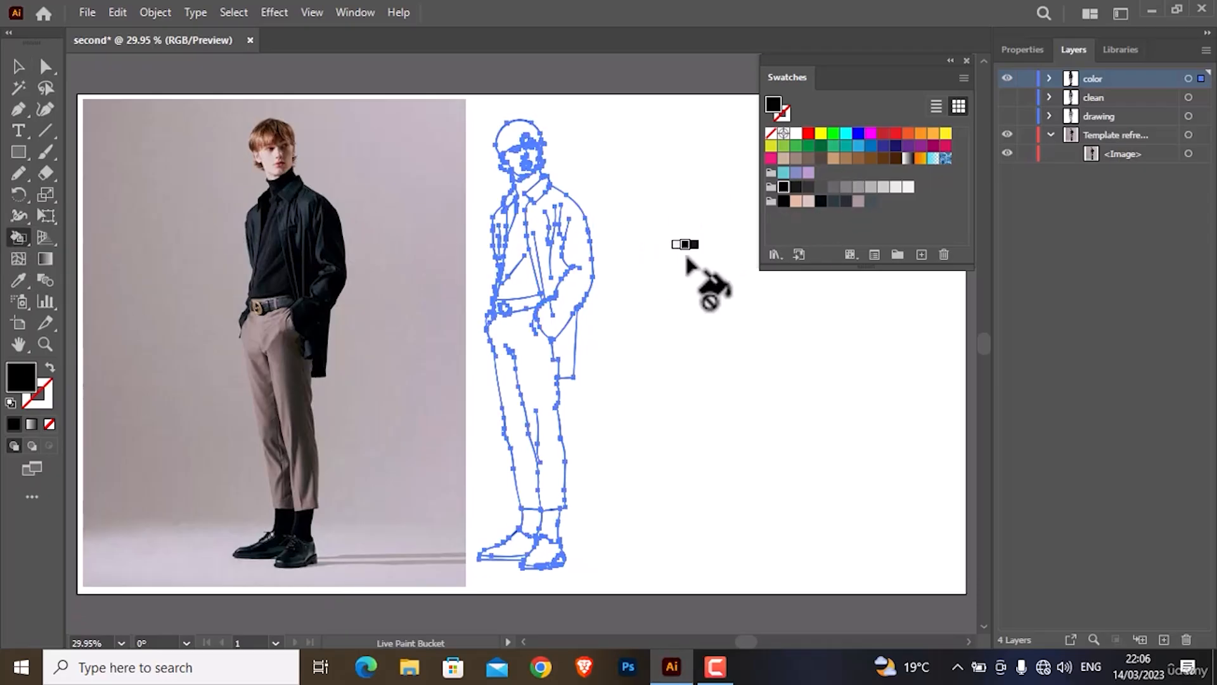
left_click(687, 260, "ctrl")
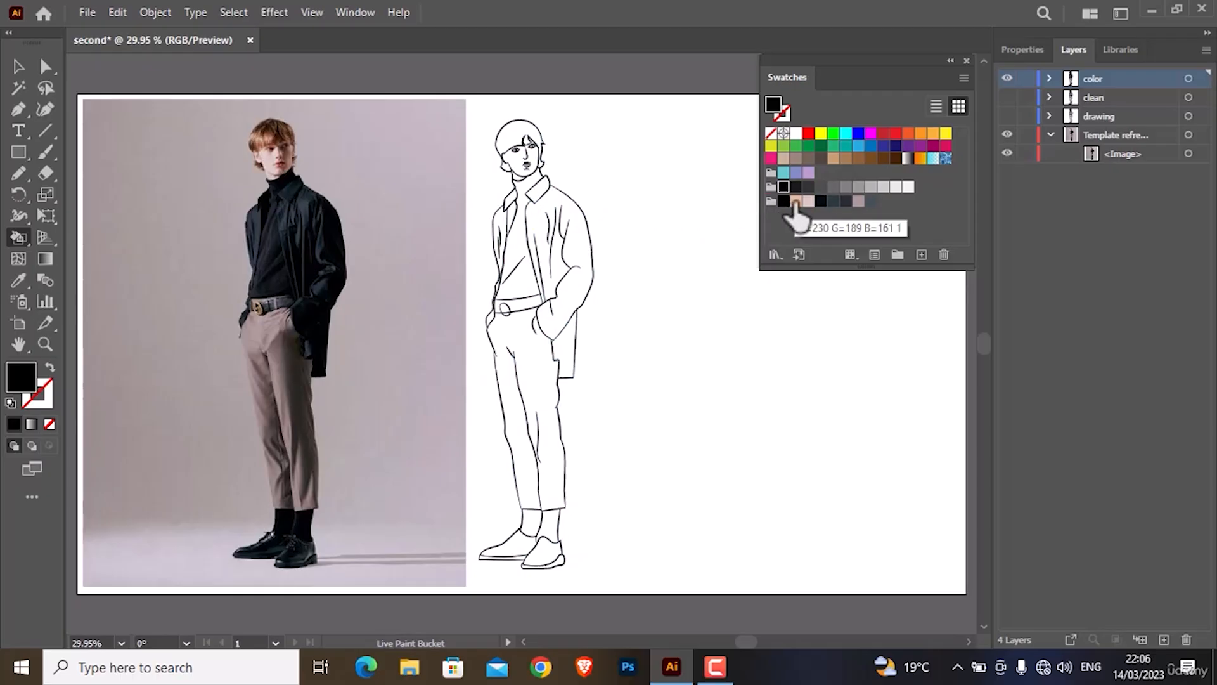
- Fill all the hair areas of the line drawing with the group's peach swatch (R=230 G=189 B=161)
left_click(795, 201)
left_click(517, 130)
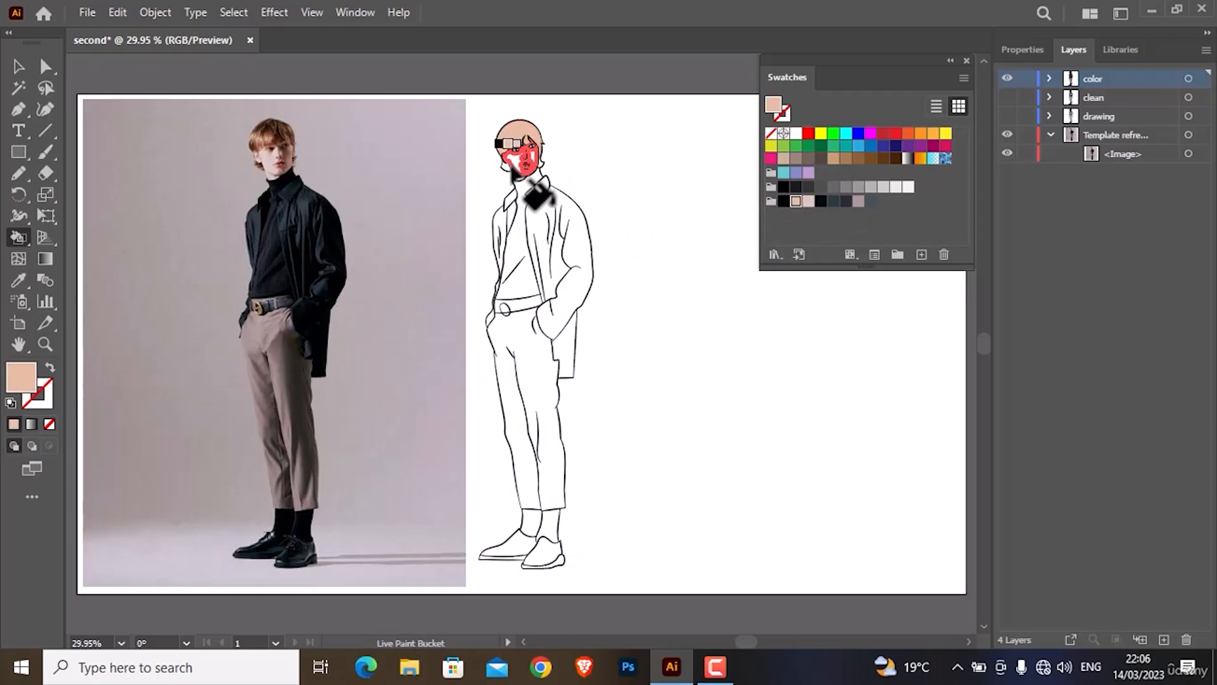
scroll(488, 135, "up", 5)
left_click(573, 294)
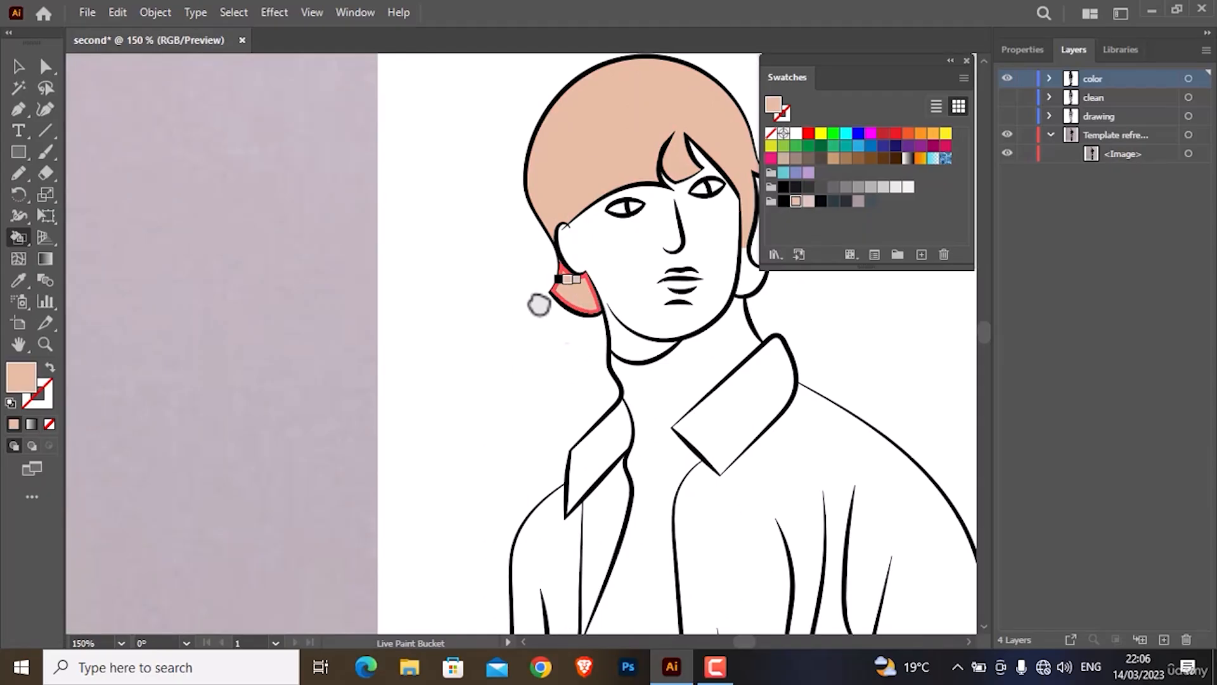
left_click_drag(539, 305, 477, 316)
left_click(692, 291)
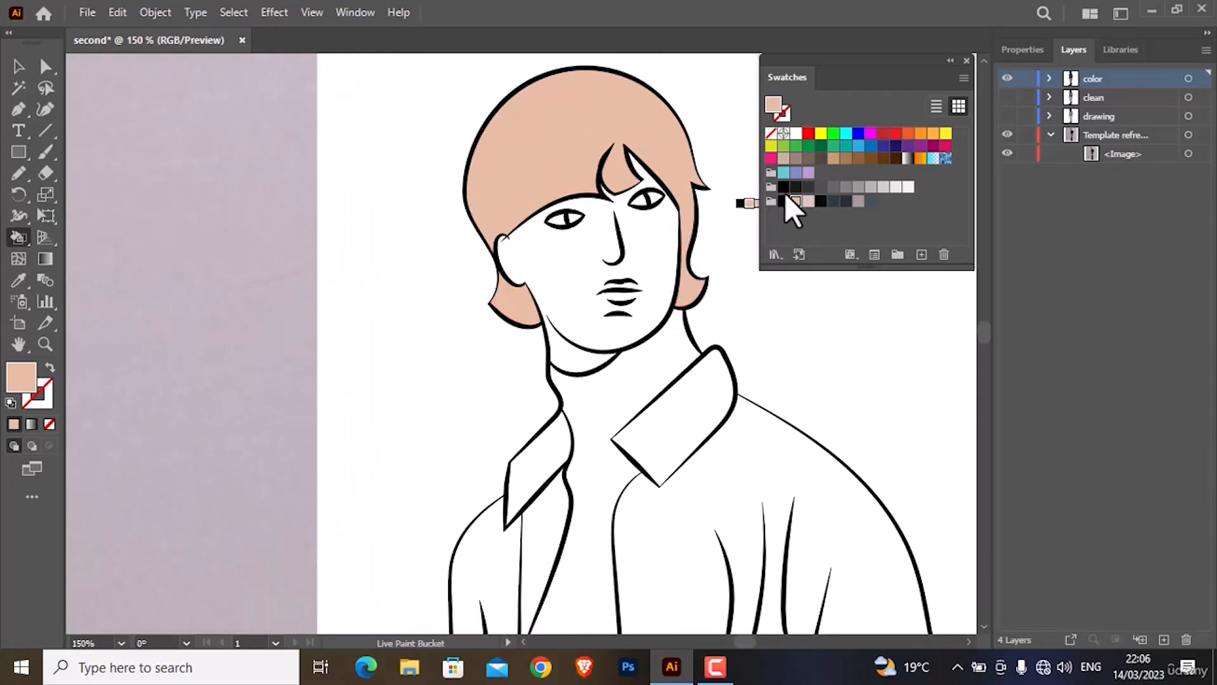
- Fill the face and the neck area under the chin with the pale pink swatch and the eyes' pupils with black
left_click(808, 202)
left_click(662, 263)
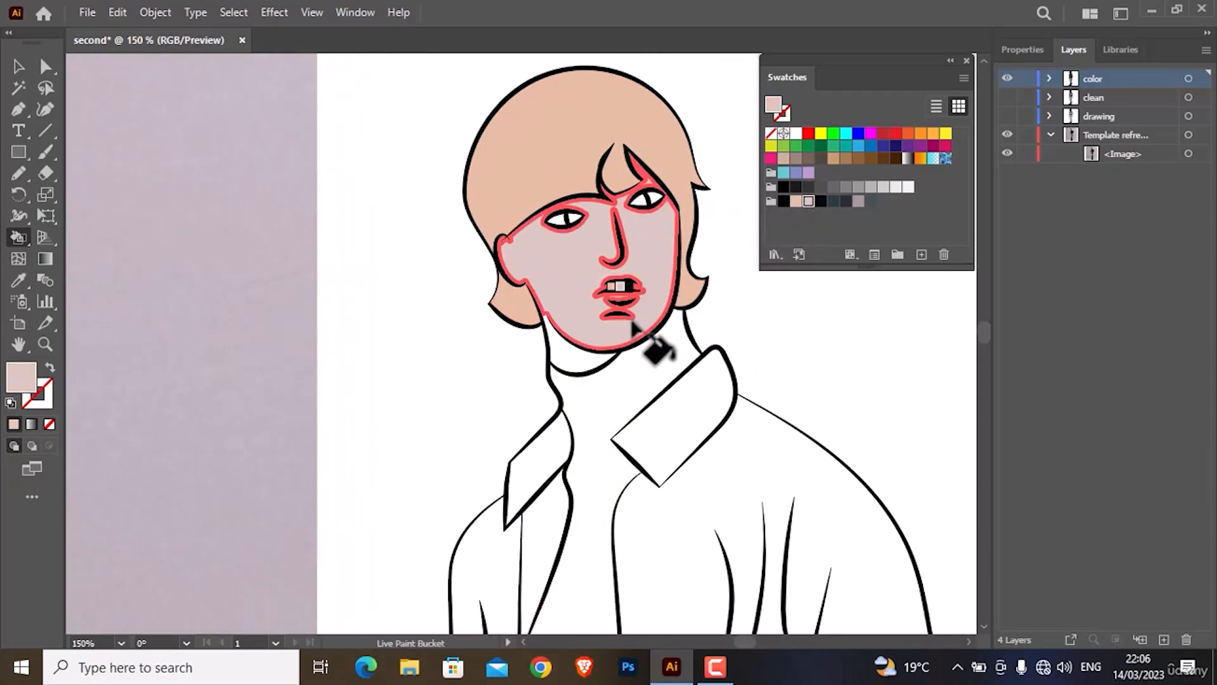
left_click(585, 358)
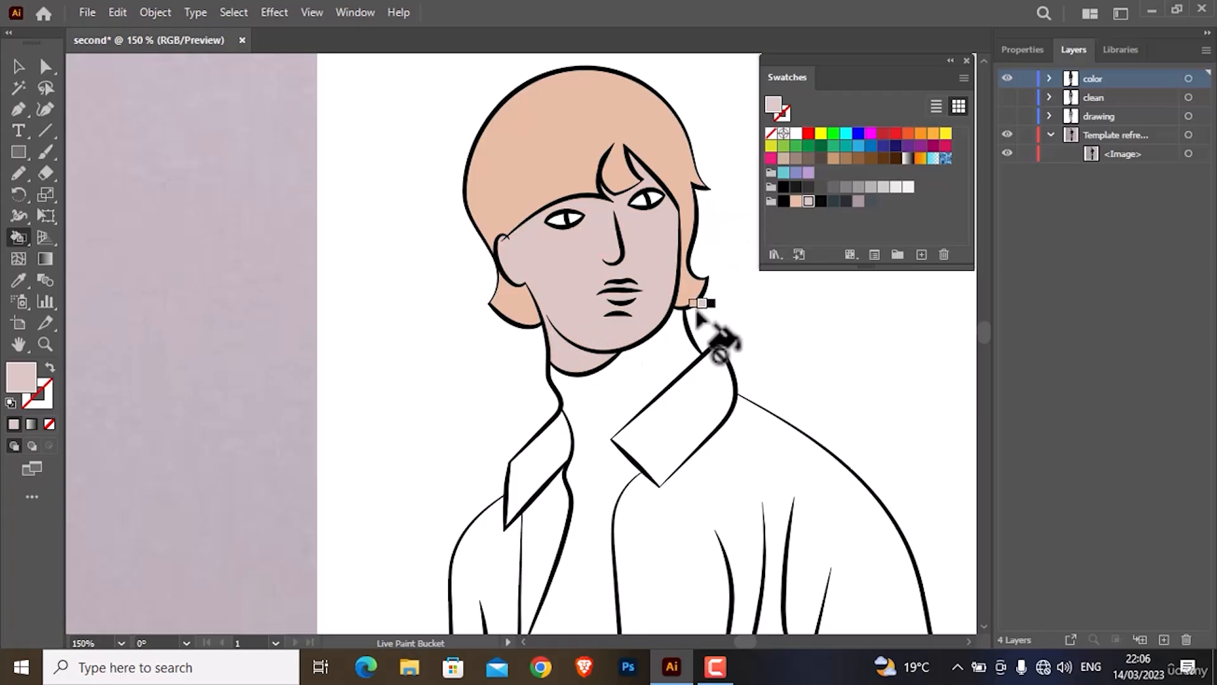
left_click(783, 201)
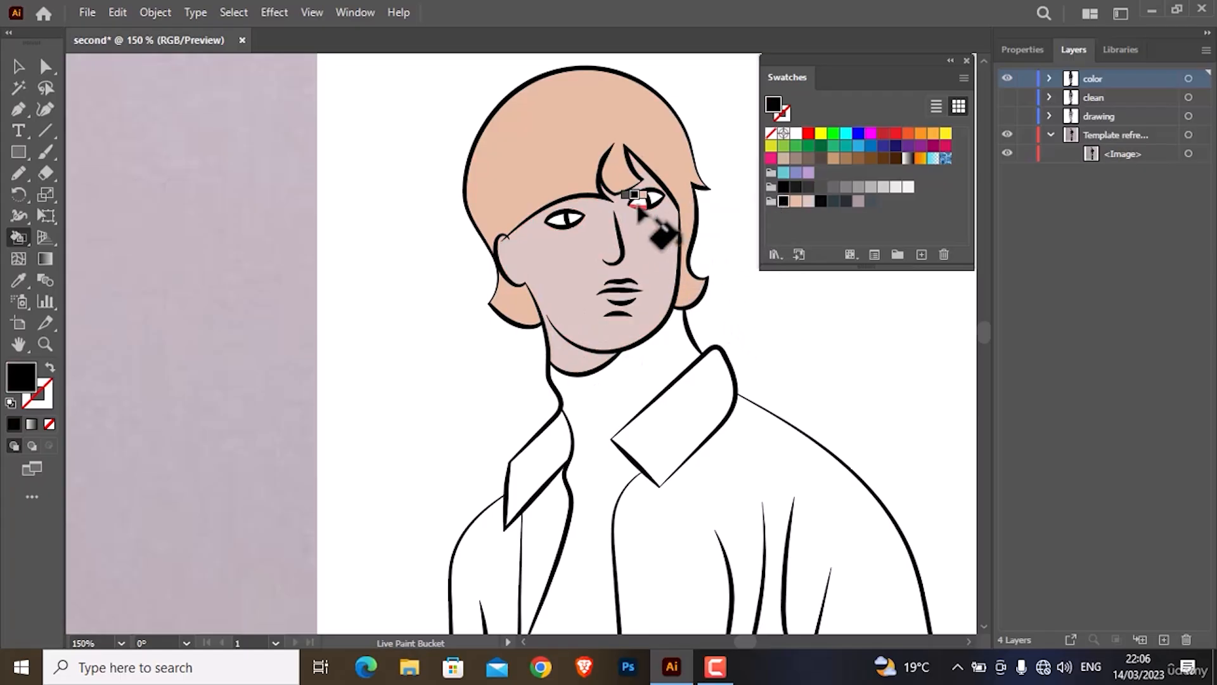
left_click(645, 200)
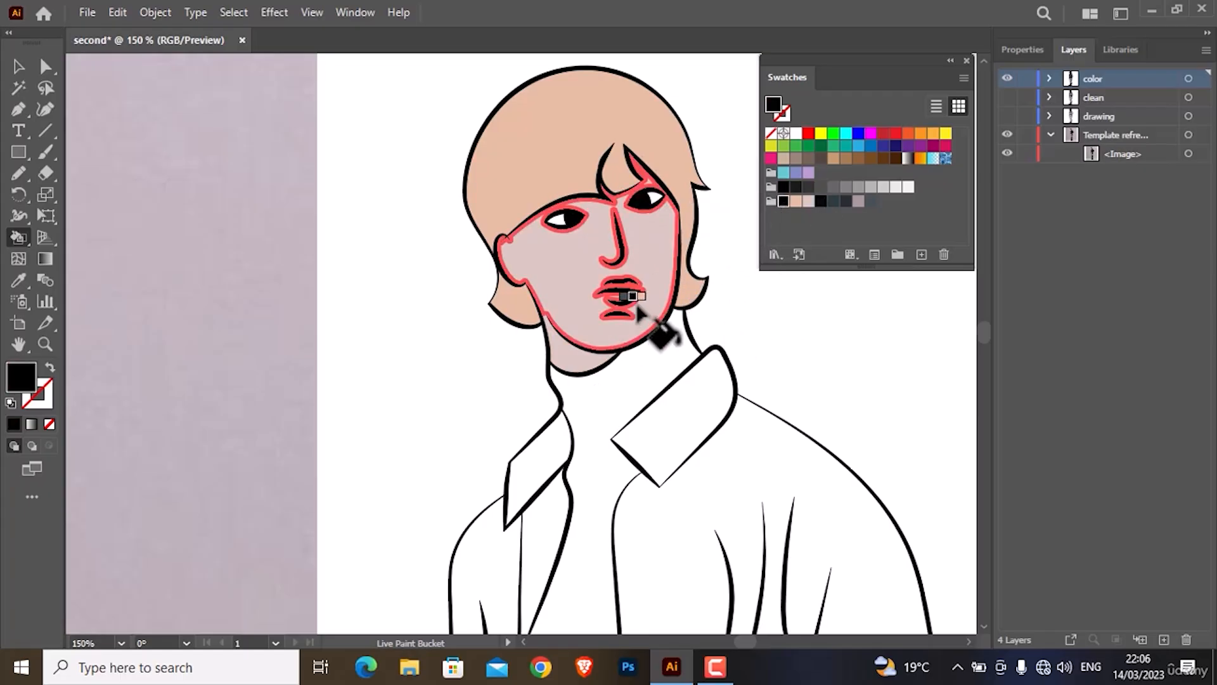
- Fill the turtleneck with the near-black swatch sampled from the photo
scroll(647, 313, "down", 2)
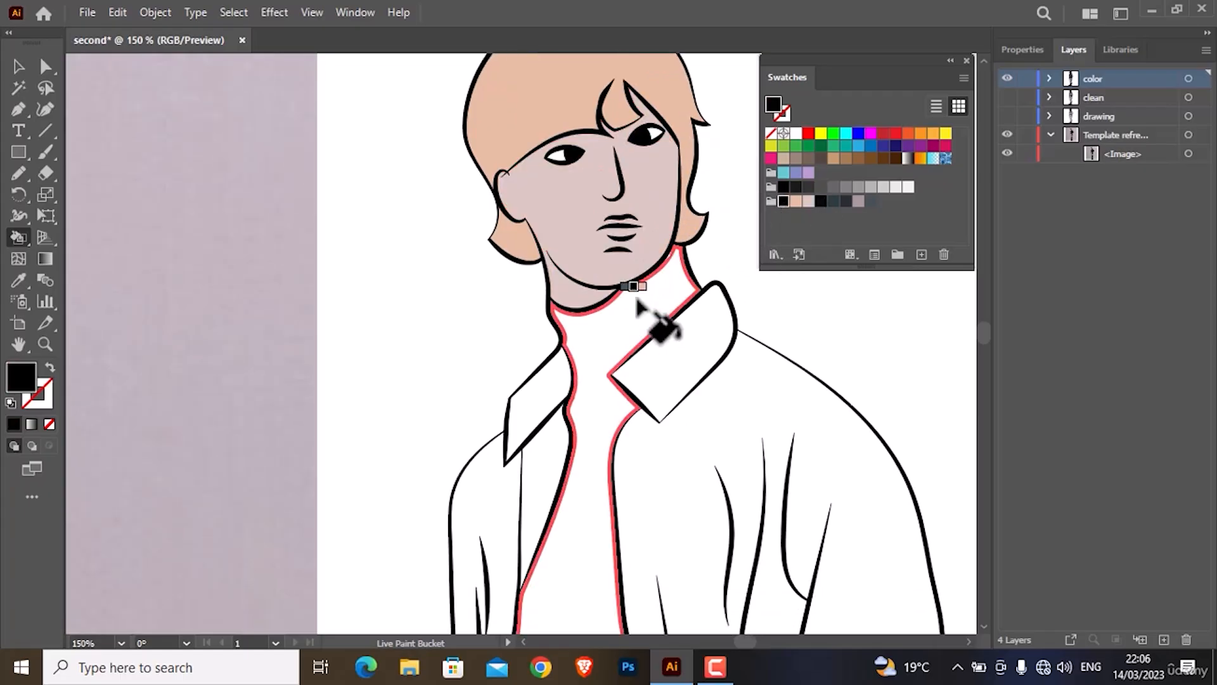
left_click(810, 203)
left_click(819, 207)
left_click(669, 283)
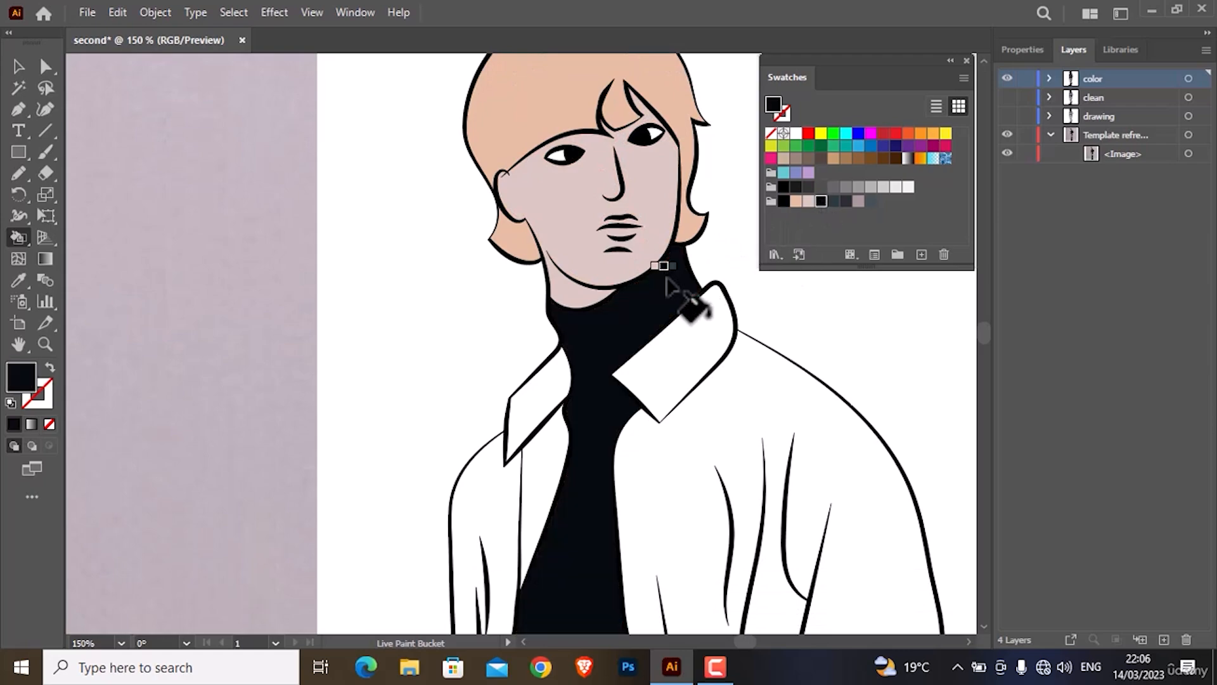
- Fill the jacket's wide front with its collar, the bent sleeve and the hanging hem with the dark teal swatch sampled from the photo
scroll(677, 275, "down", 4)
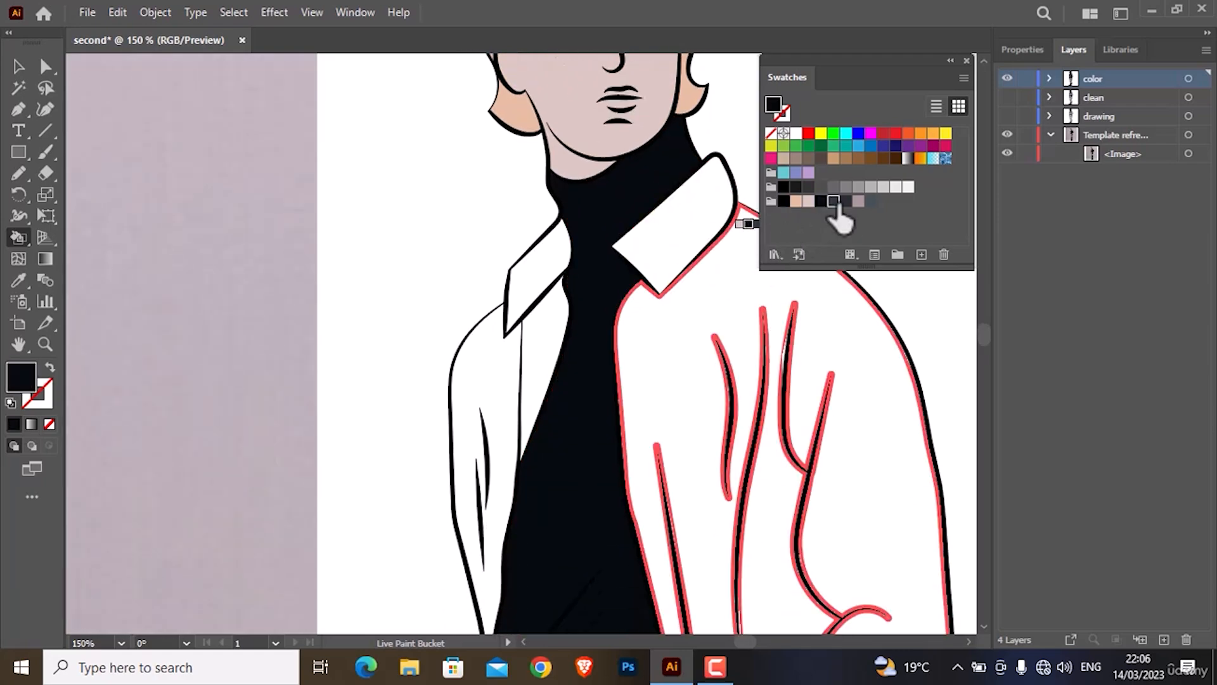
left_click(834, 201)
left_click(703, 218)
left_click(697, 275)
scroll(683, 268, "down", 8)
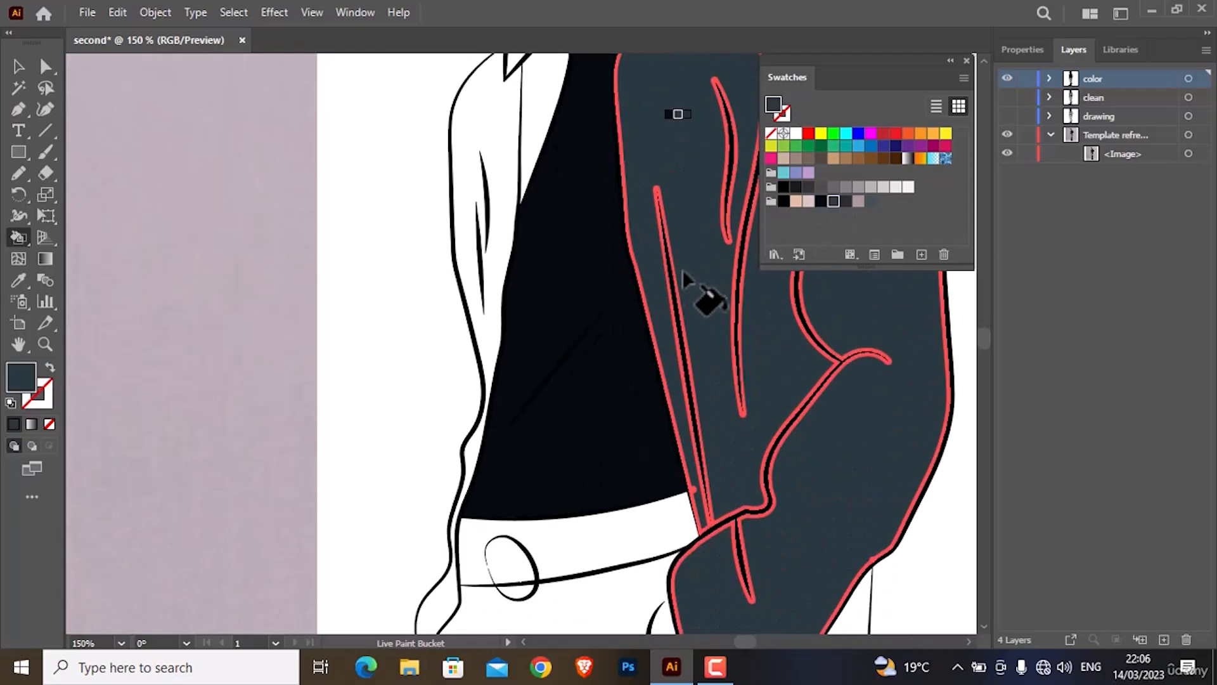
scroll(683, 269, "down", 6)
left_click(772, 411)
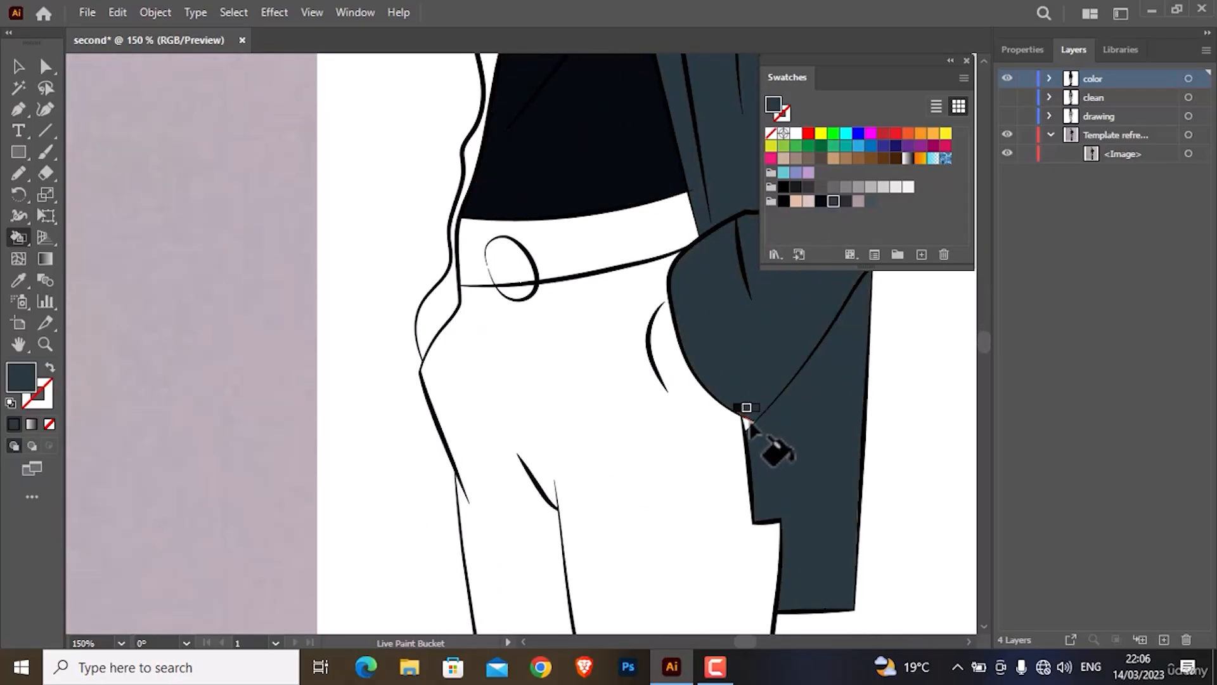
- Fill the jacket's narrow far side, from beside the turtleneck down to the hip, with the same dark teal swatch
scroll(592, 267, "up", 3)
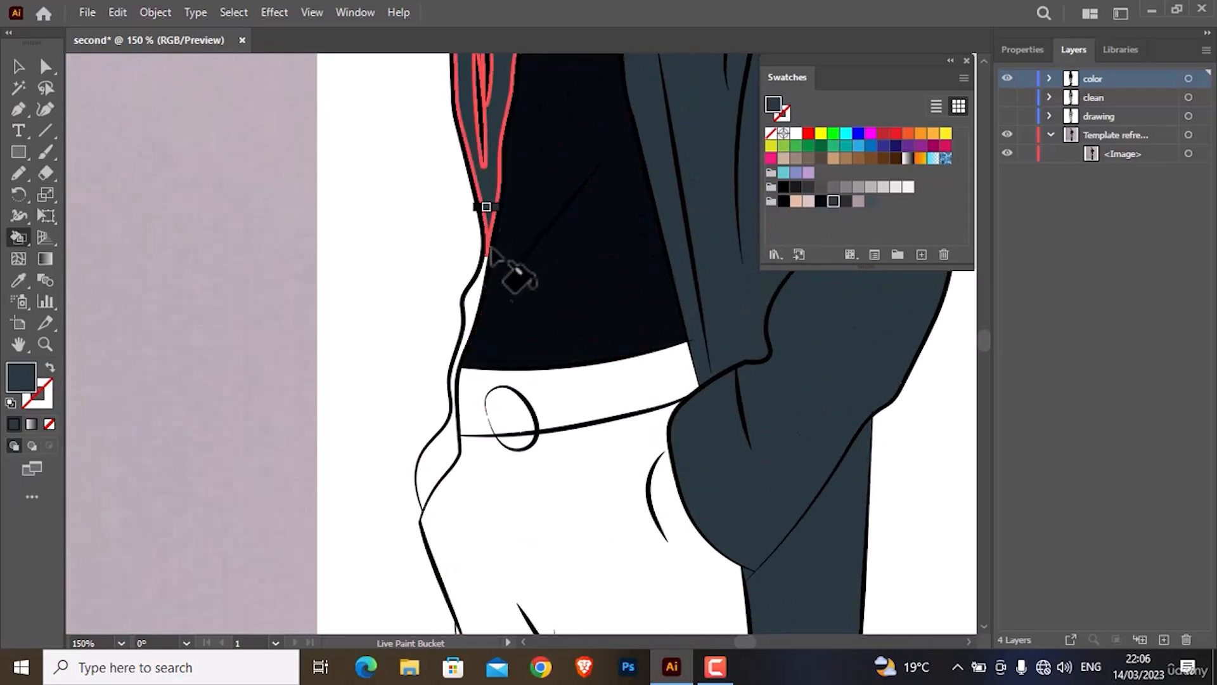
left_click(478, 320)
left_click(443, 431)
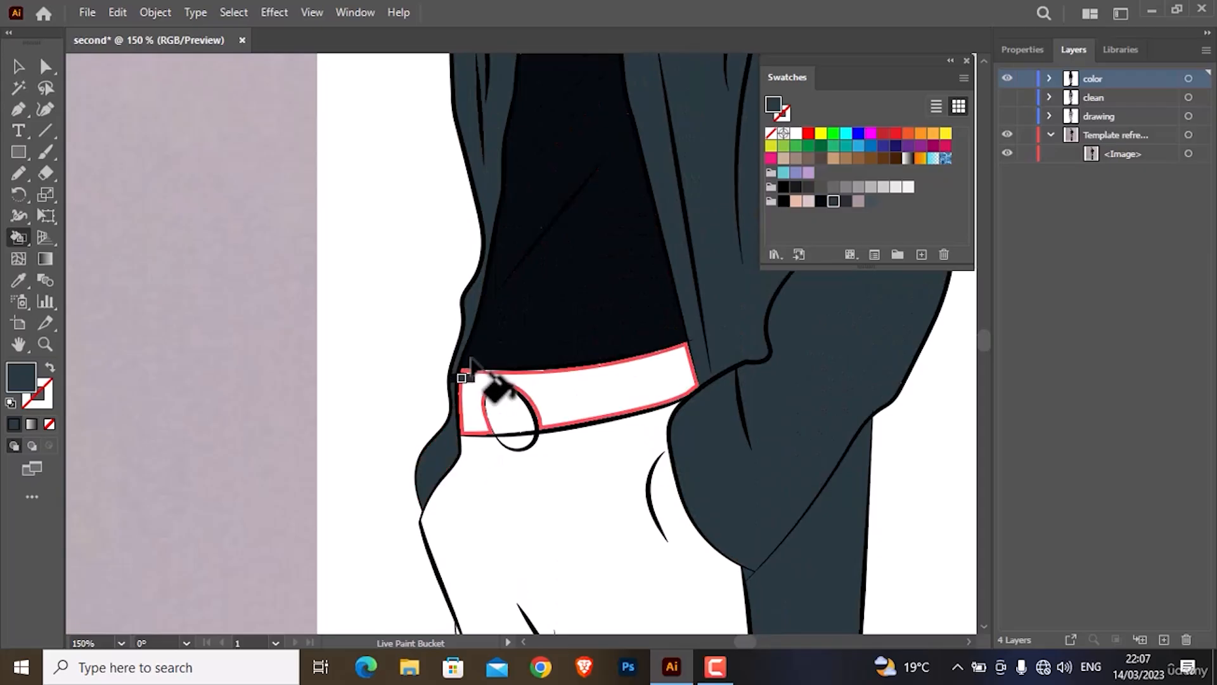
scroll(483, 317, "down", 3)
scroll(506, 266, "up", 1)
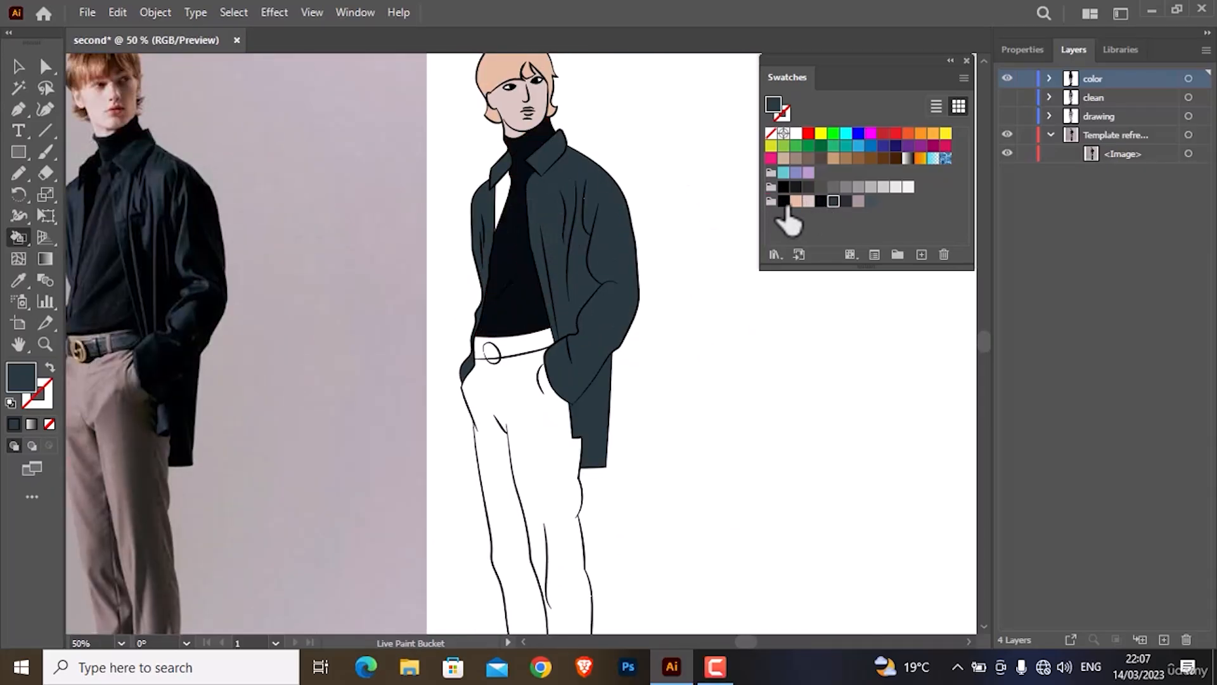
- Fill the white gap between the turtleneck and the jacket's narrow side with the turtleneck's near-black swatch
left_click(784, 201)
left_click(502, 190)
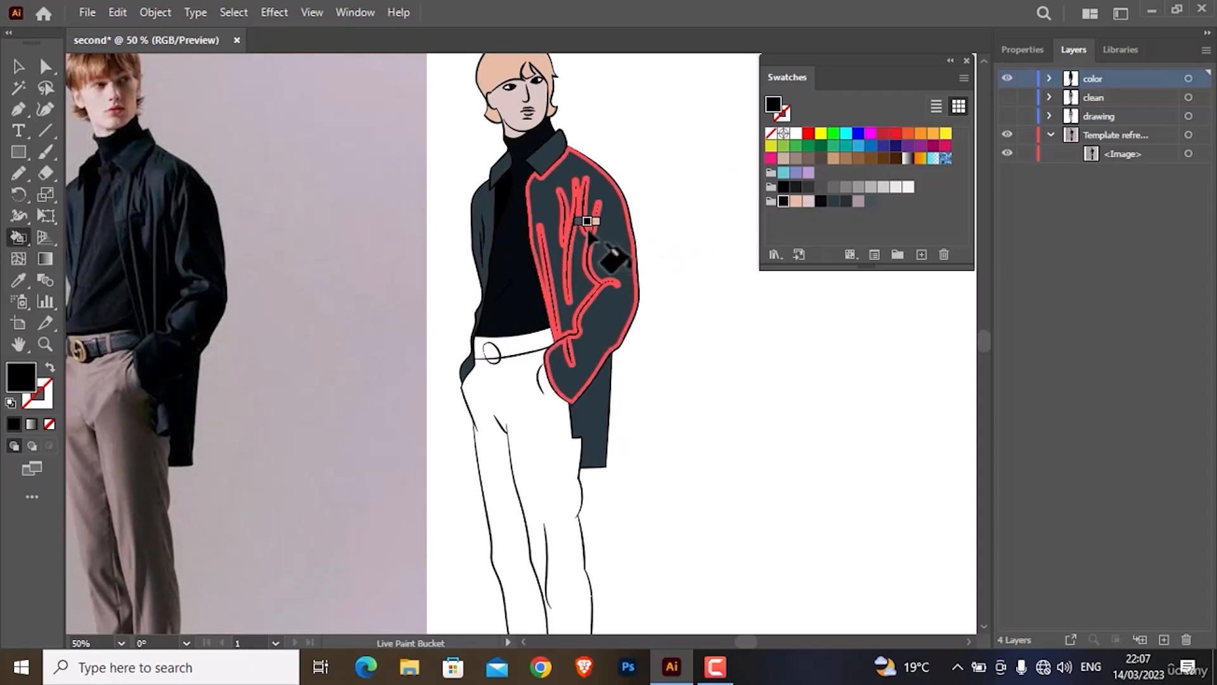
left_click(821, 201)
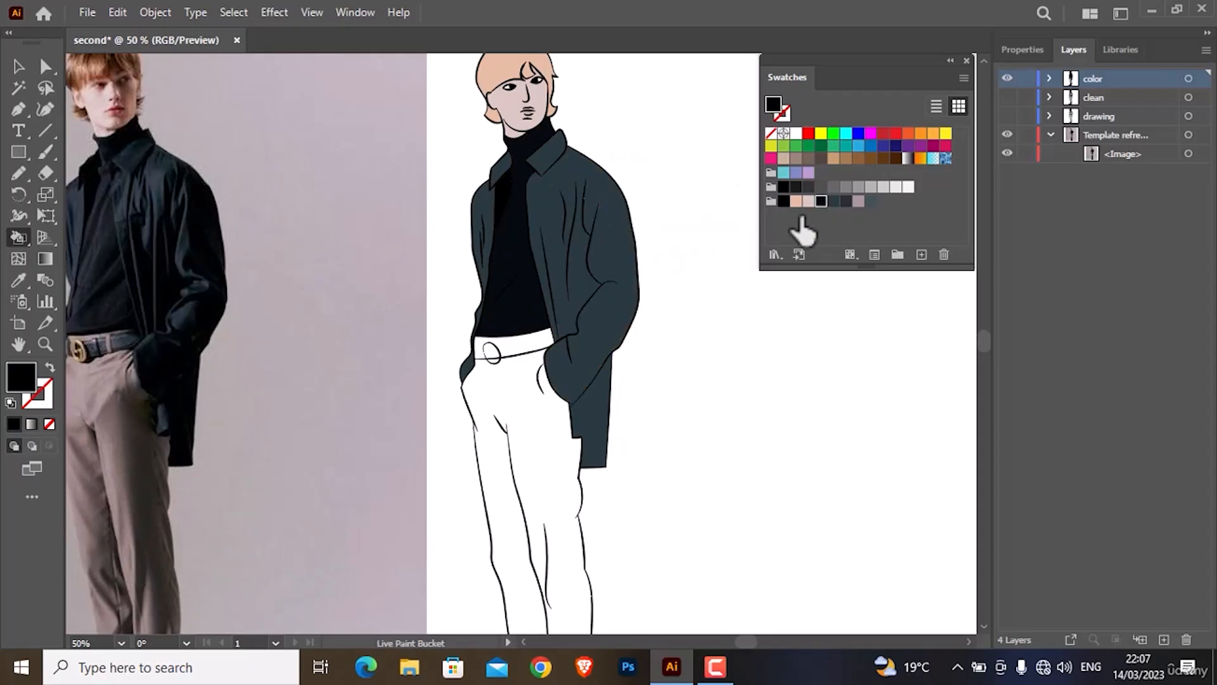
left_click(499, 191)
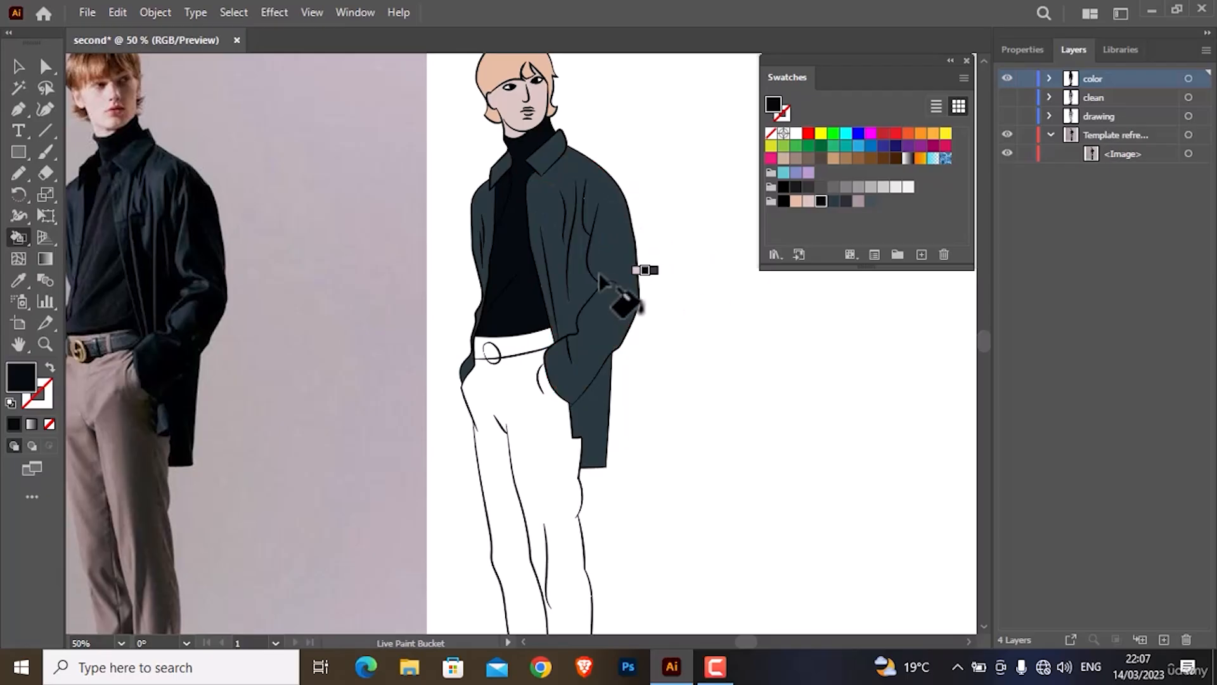
- Fill the round belt buckle with the peach swatch and the belt with the jacket's dark teal swatch
scroll(646, 209, "down", 2)
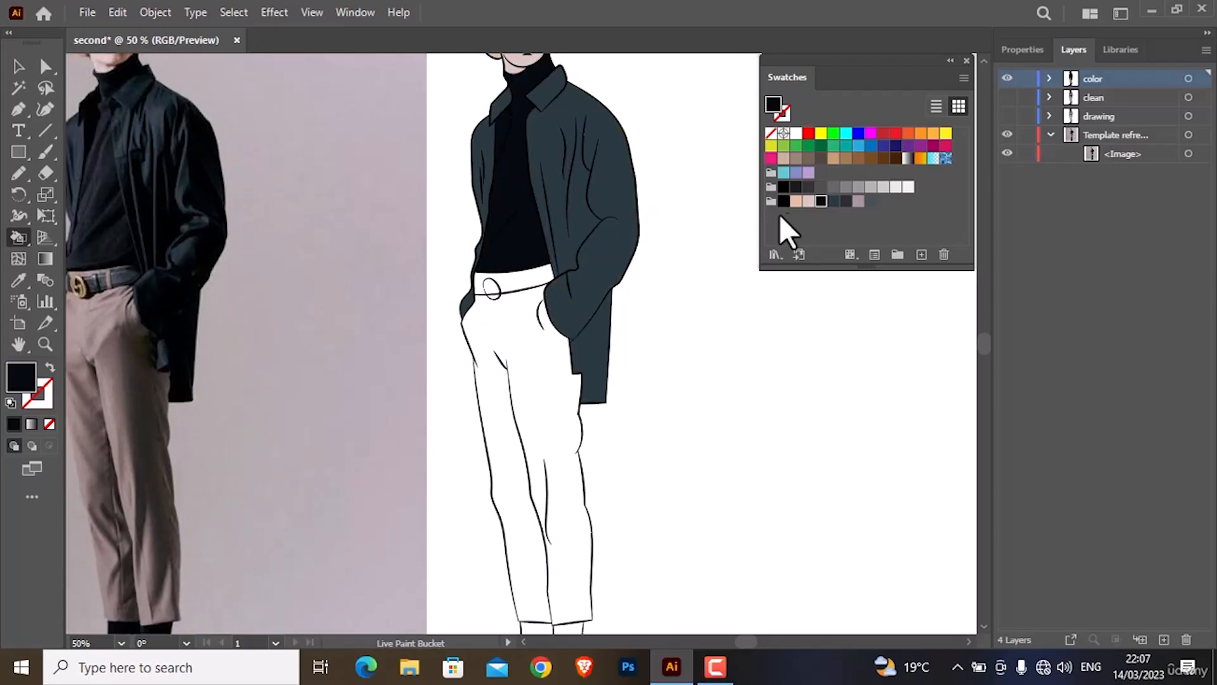
left_click(795, 201)
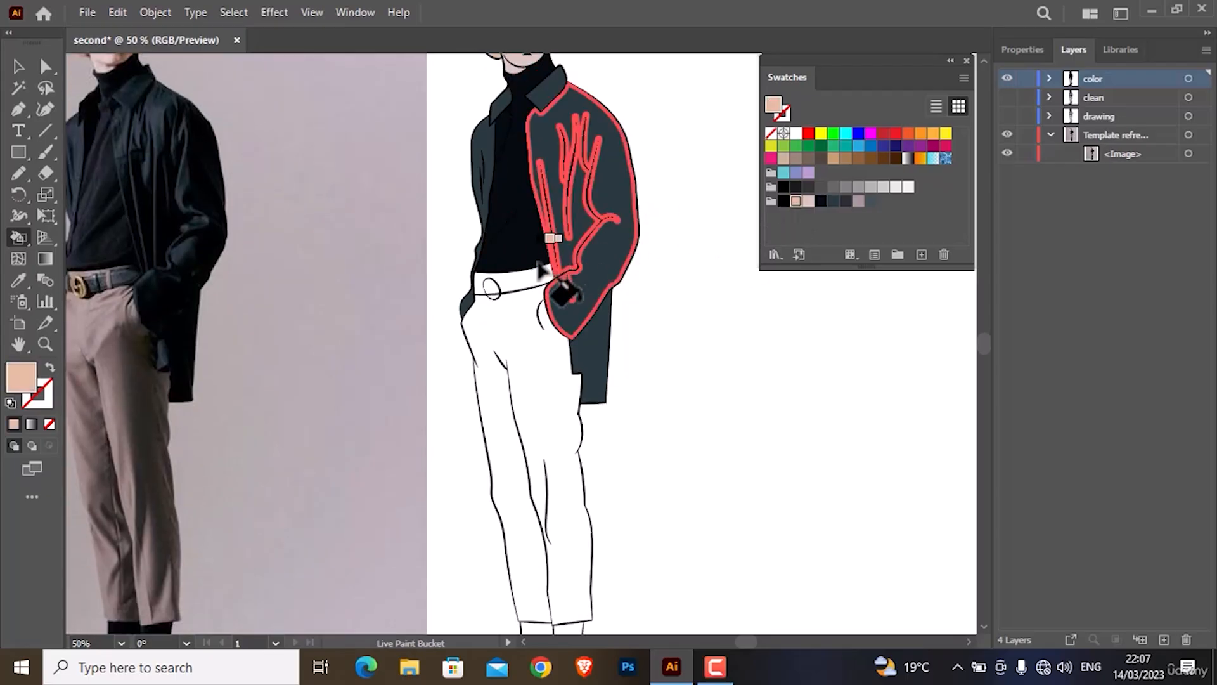
left_click(492, 290)
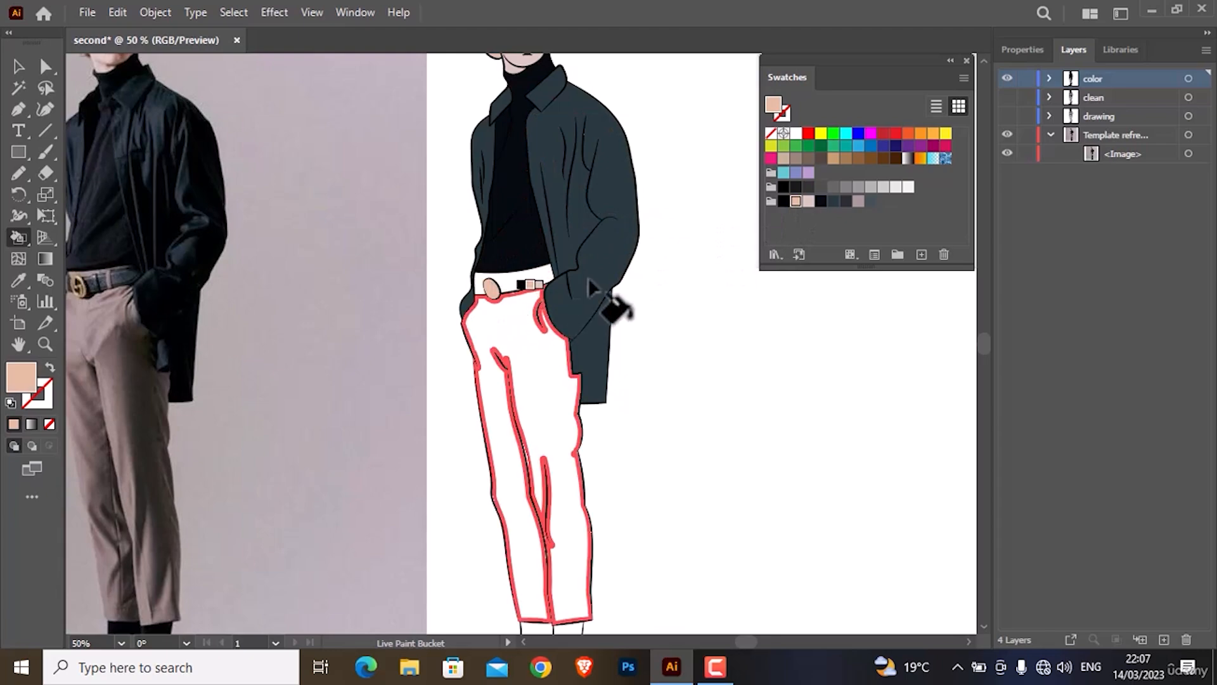
left_click(783, 202)
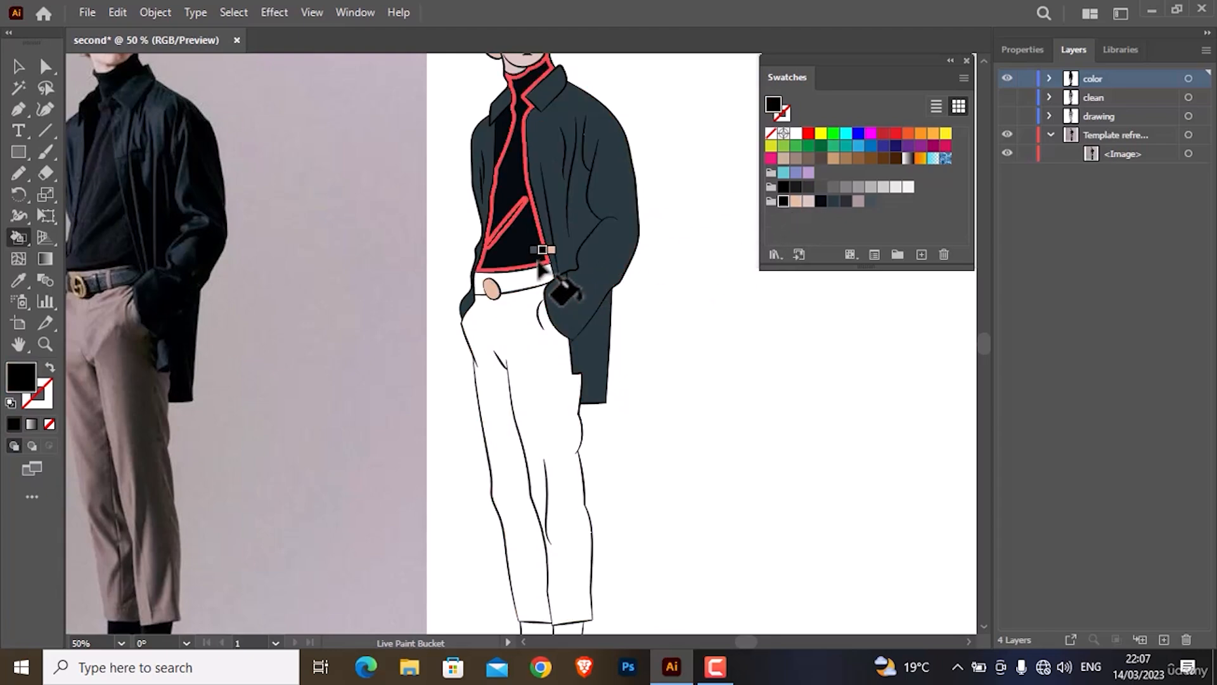
left_click(514, 281)
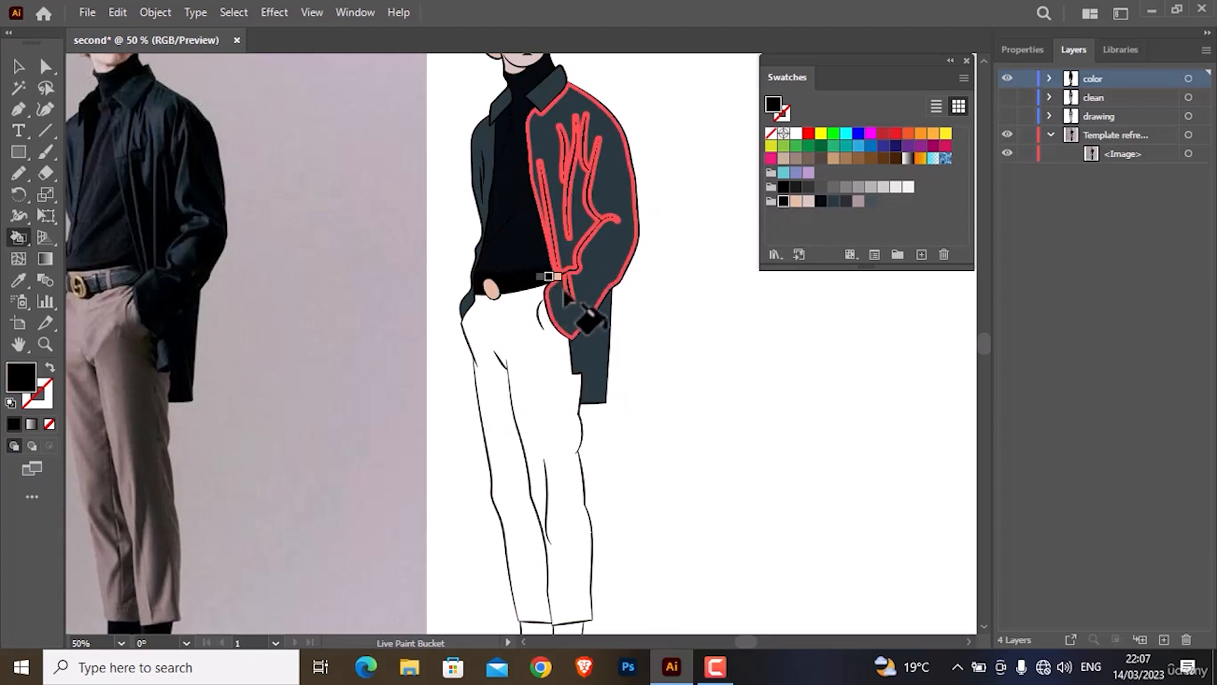
left_click(832, 203)
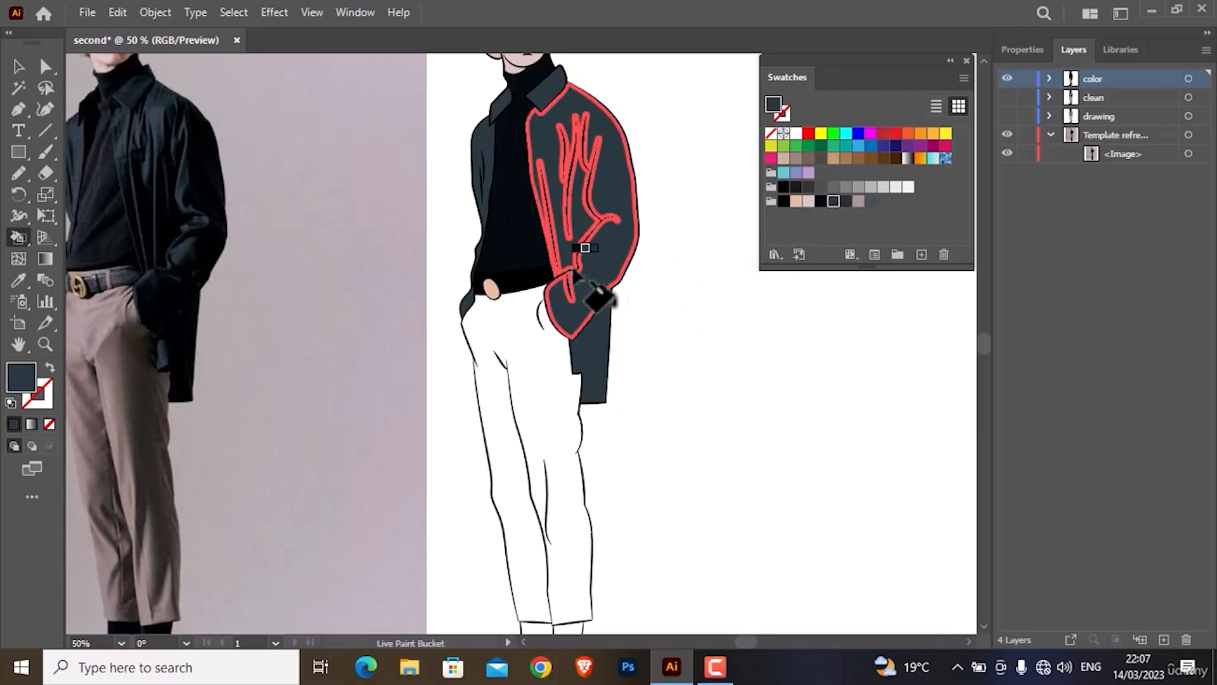
left_click(511, 280)
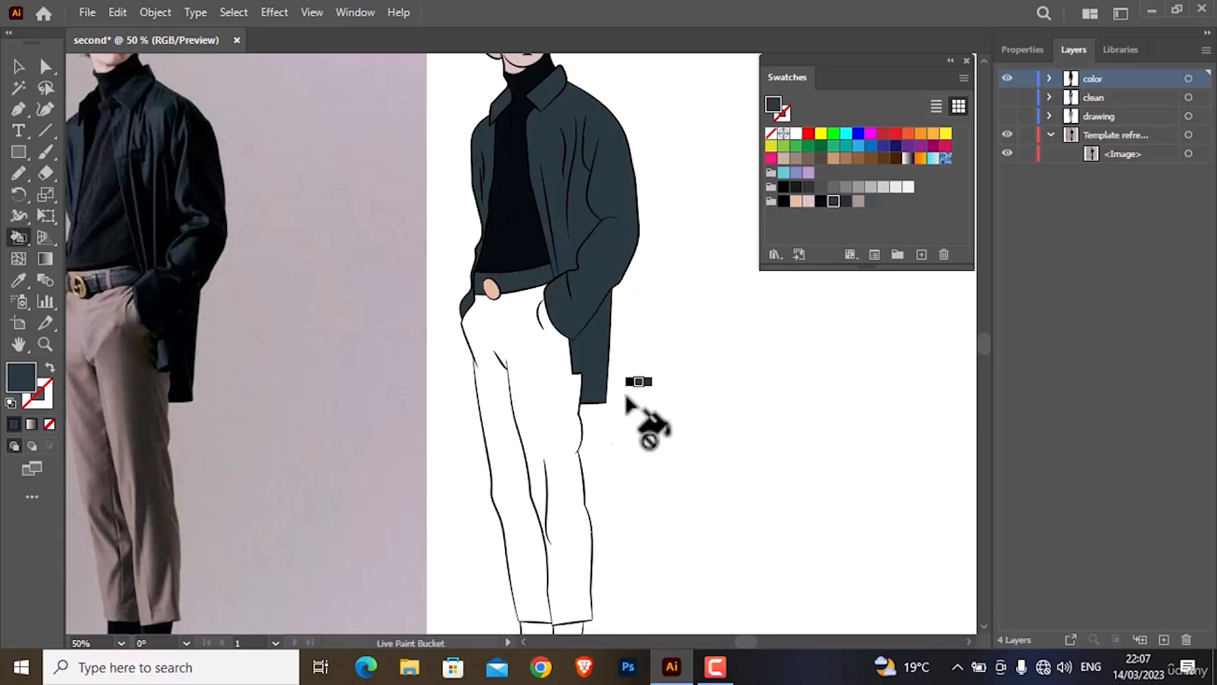
- Fill the trousers with the mauve-grey swatch and both socks with the dark charcoal swatch
left_click(858, 202)
left_click(544, 364)
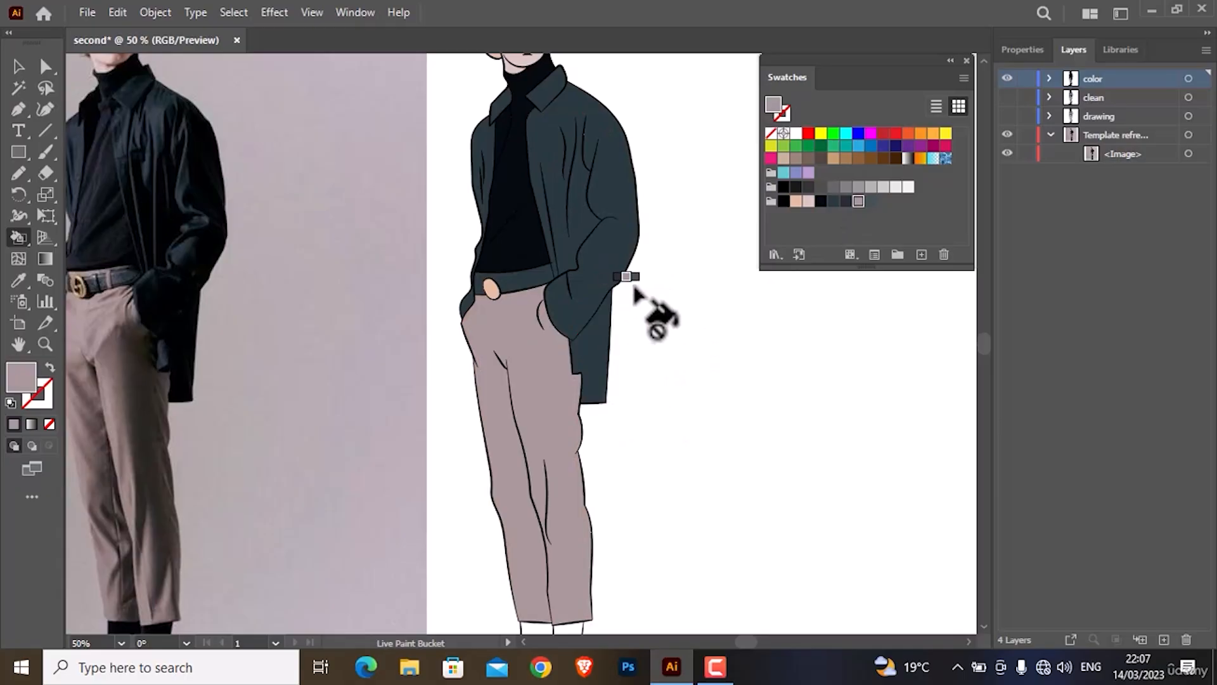
scroll(623, 290, "down", 3)
left_click(846, 201)
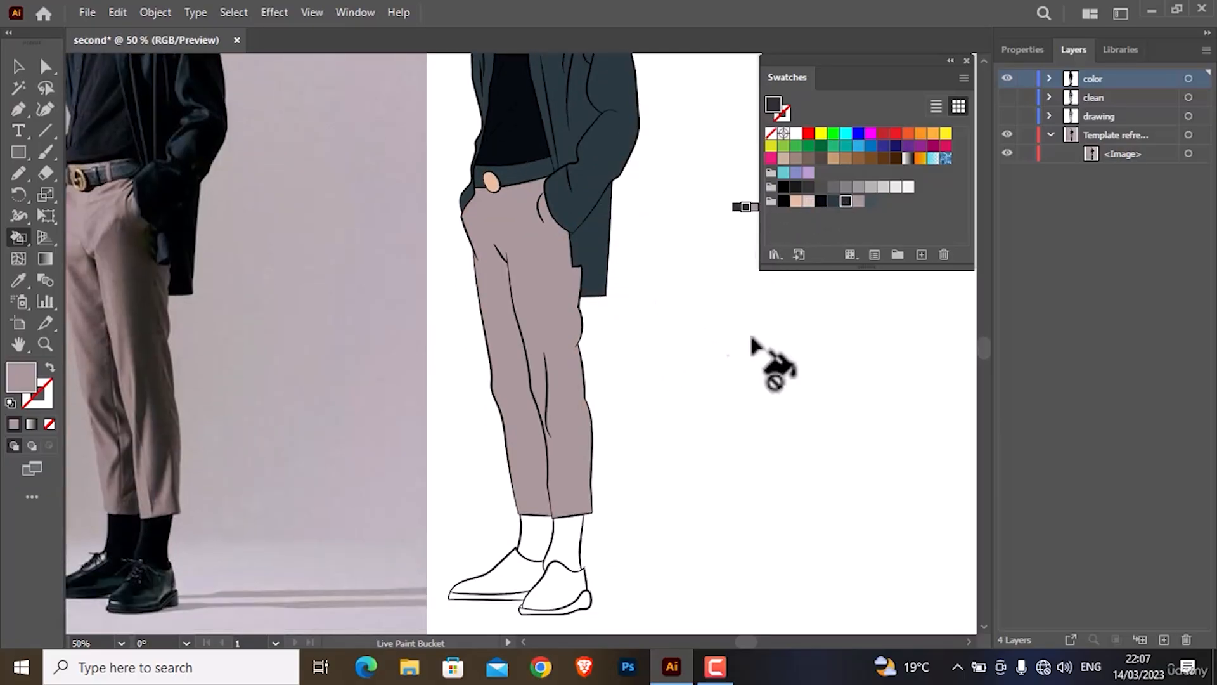
left_click(564, 537)
left_click(539, 536)
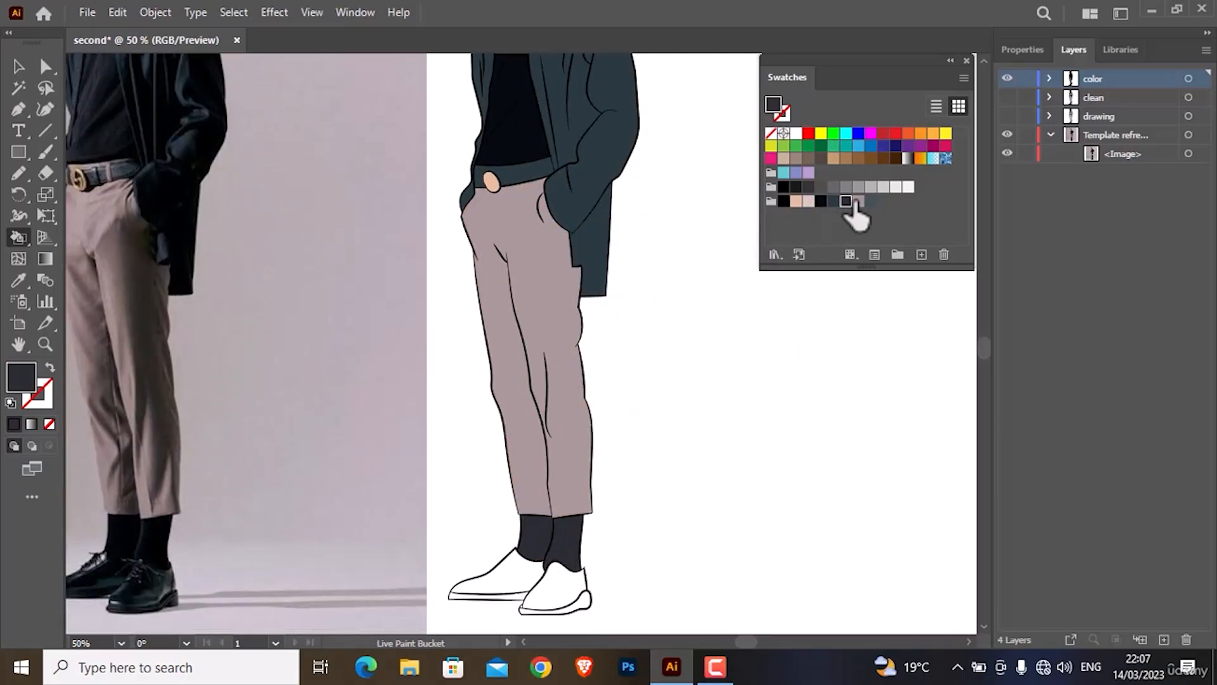
- Fill both shoes, including their soles, with the slate blue-grey swatch at the end of the sampled group
scroll(630, 380, "down", 2)
left_click(521, 504)
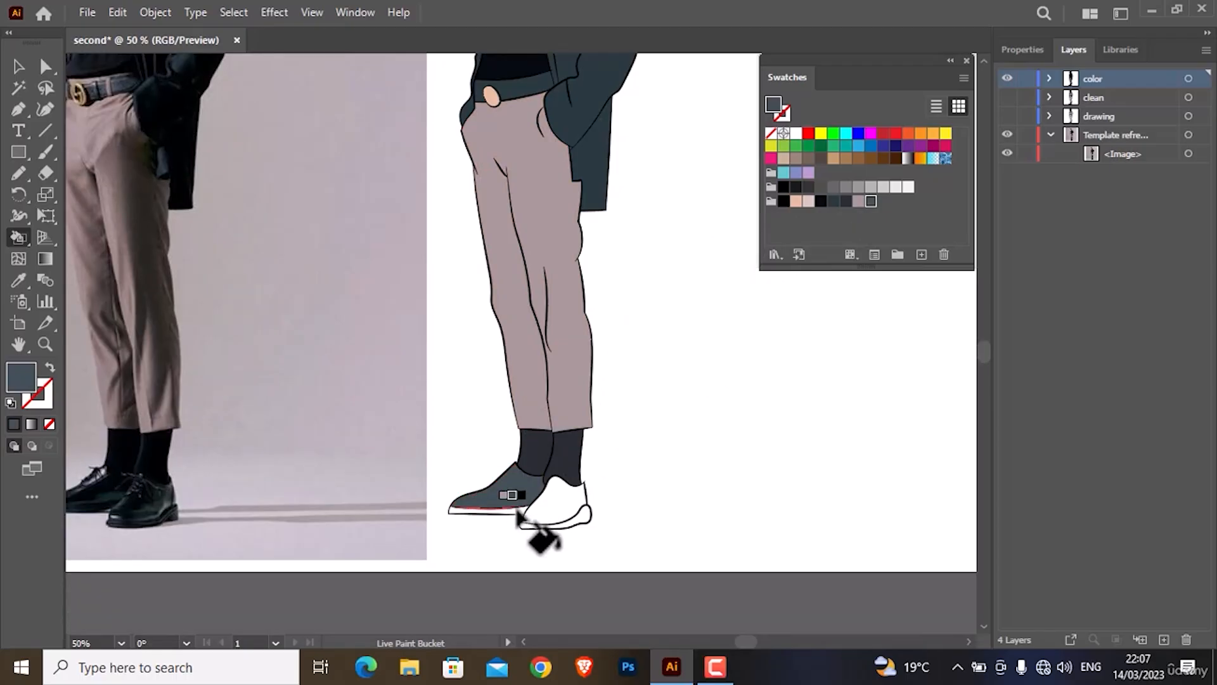
left_click(554, 518)
left_click(563, 523)
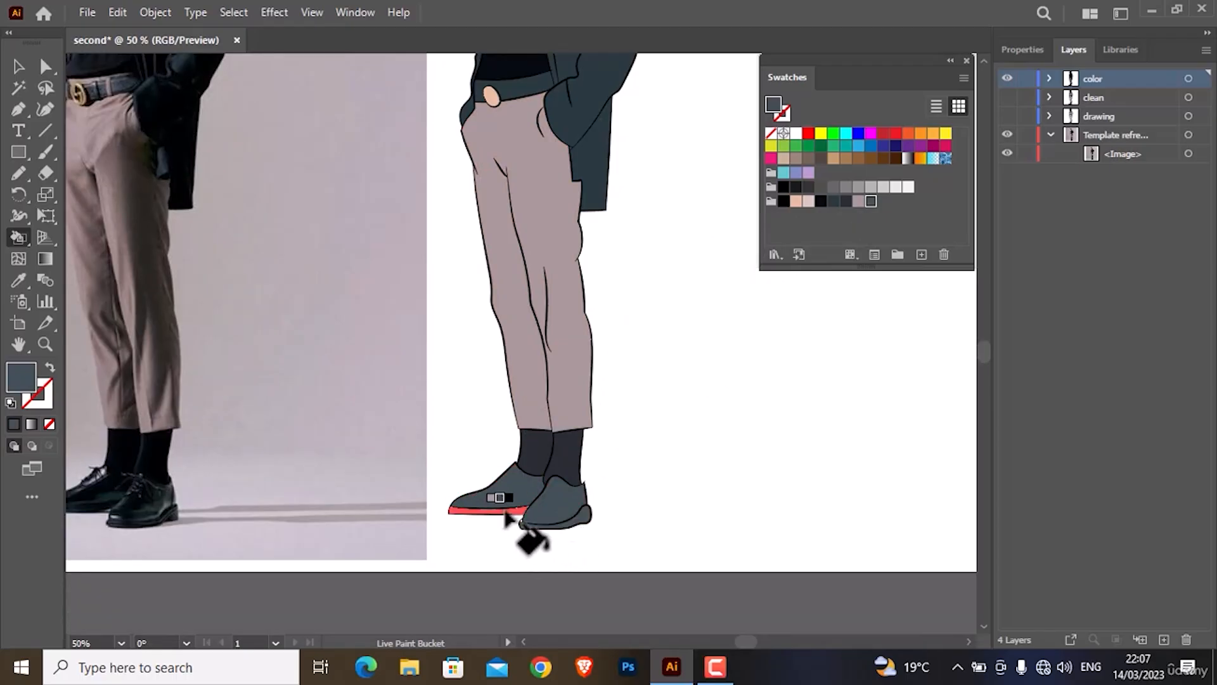
left_click(504, 511)
- Choose the lightest grey swatch for the whites of the eyes, and close the swatches
scroll(653, 380, "up", 5)
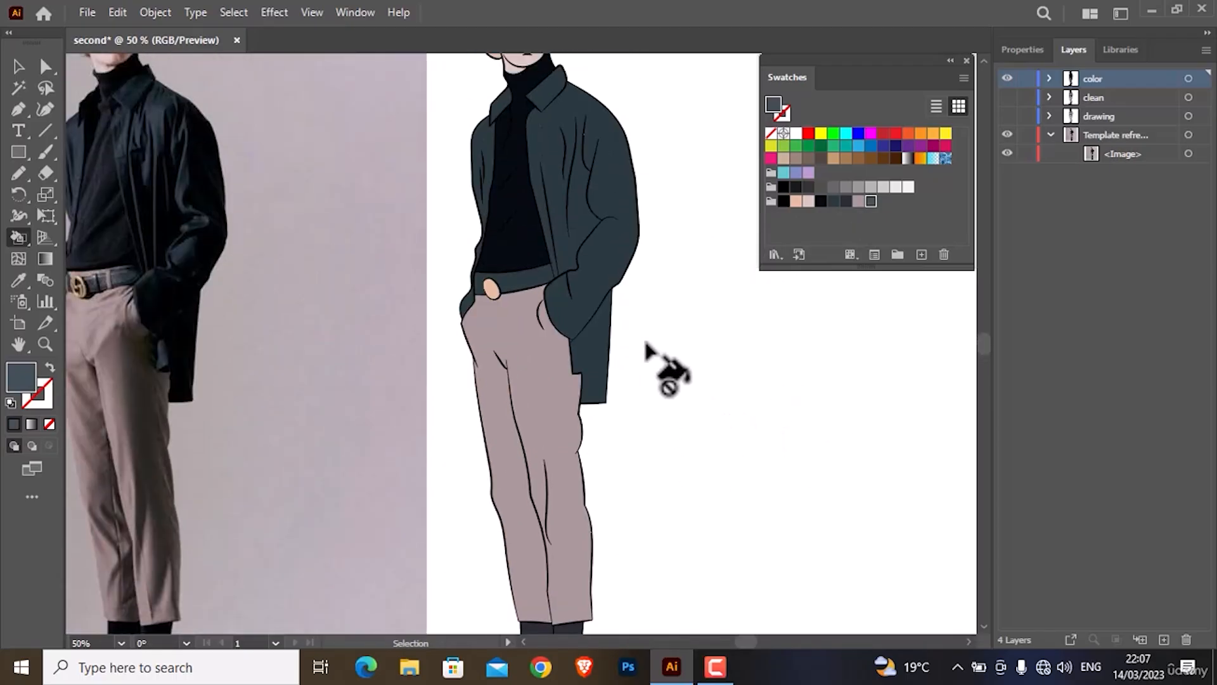
key("ctrl+0")
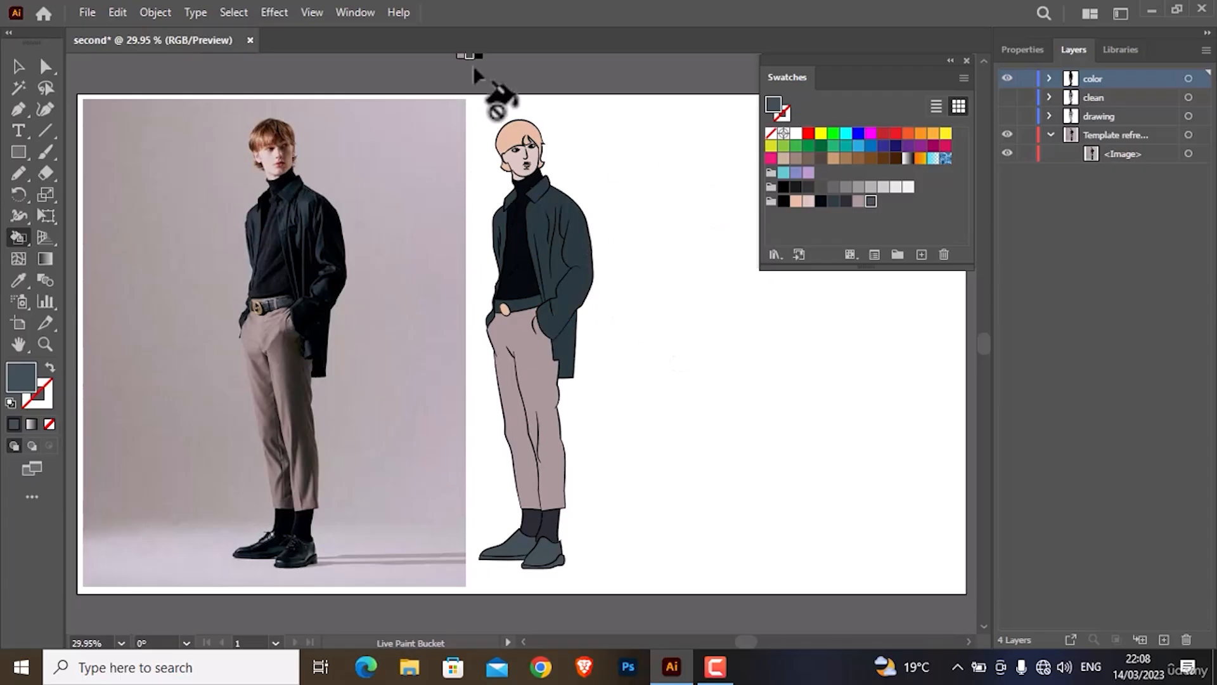
scroll(507, 109, "up", 8)
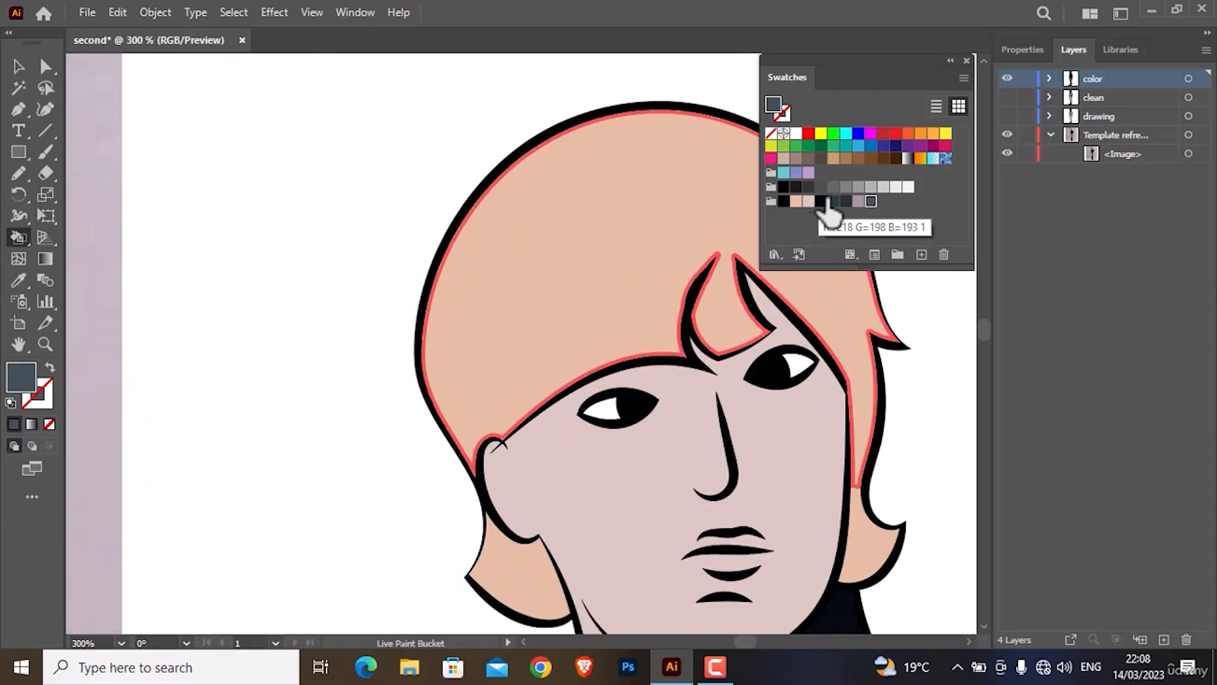
left_click(908, 186)
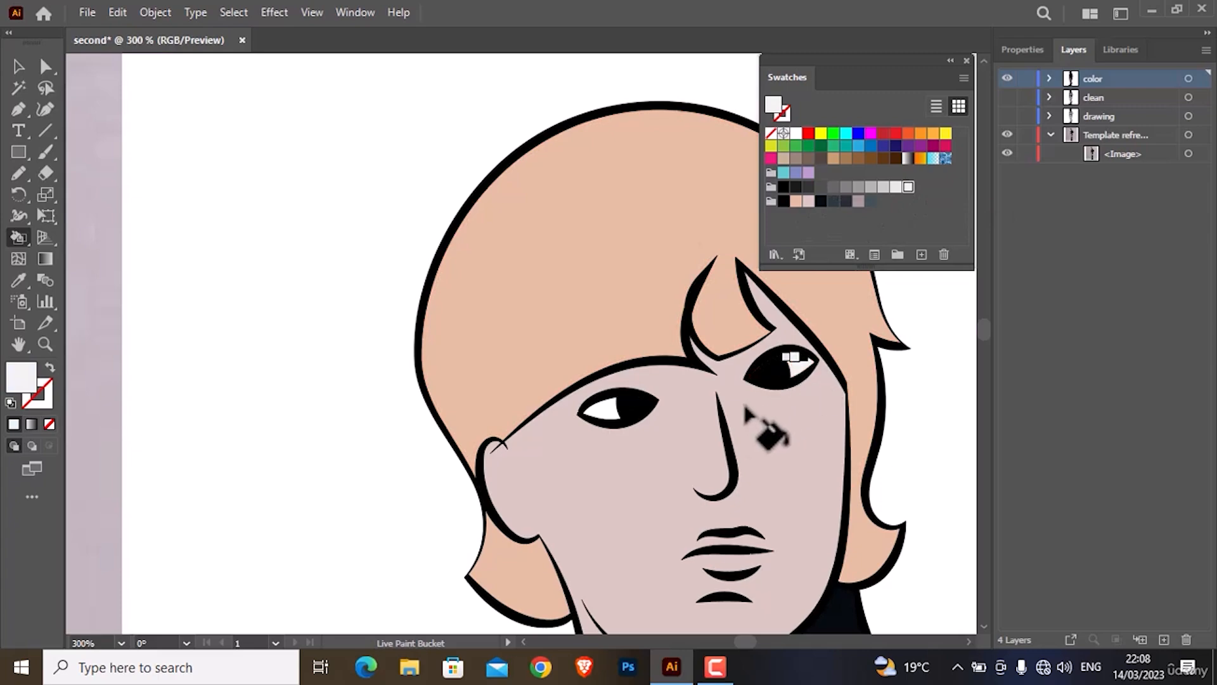
key("ctrl+0")
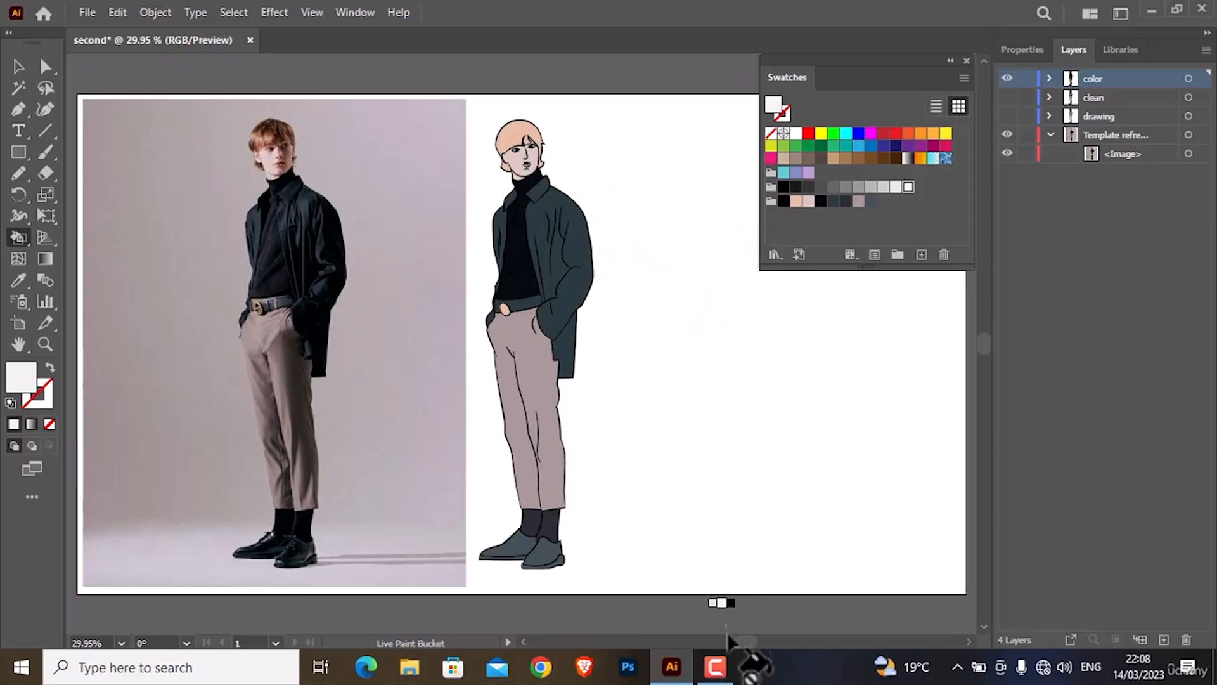
left_click(967, 61)
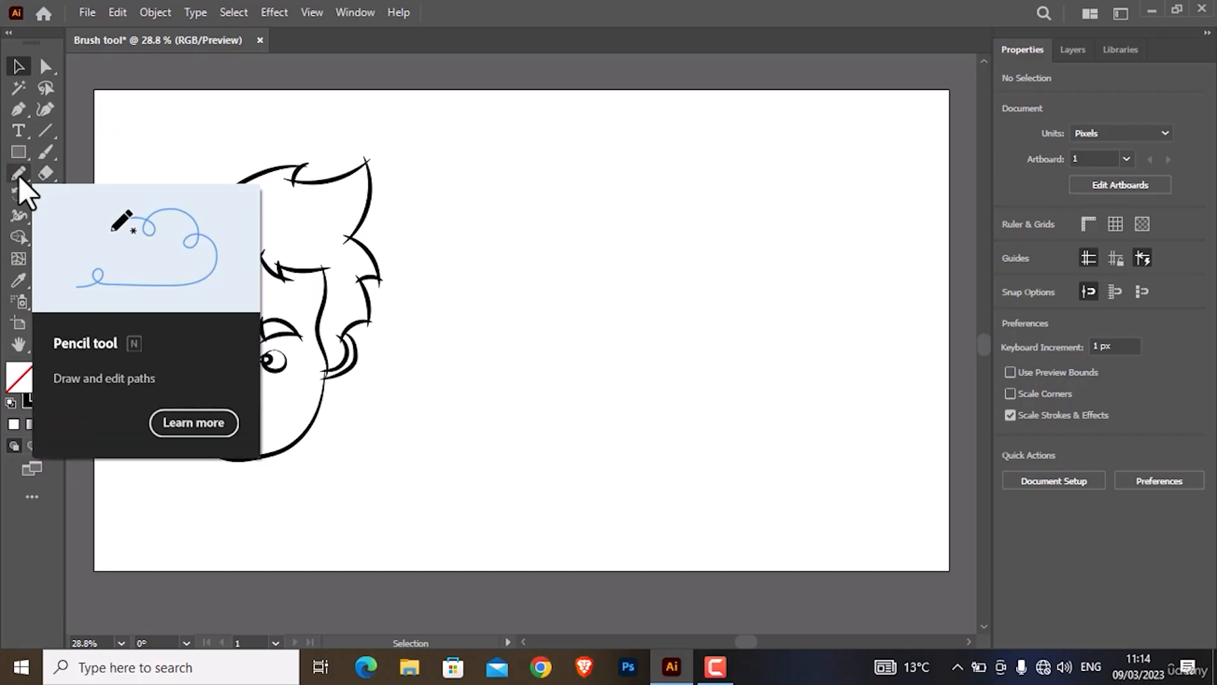
- Draw a wavy path about 715 px wide beside the cartoon head with the Pencil tool, and a nearly straight line about 754 px wide below it
mouse_move(18, 175)
left_mouse_down()
mouse_move(104, 177)
mouse_move(109, 192)
left_mouse_up()
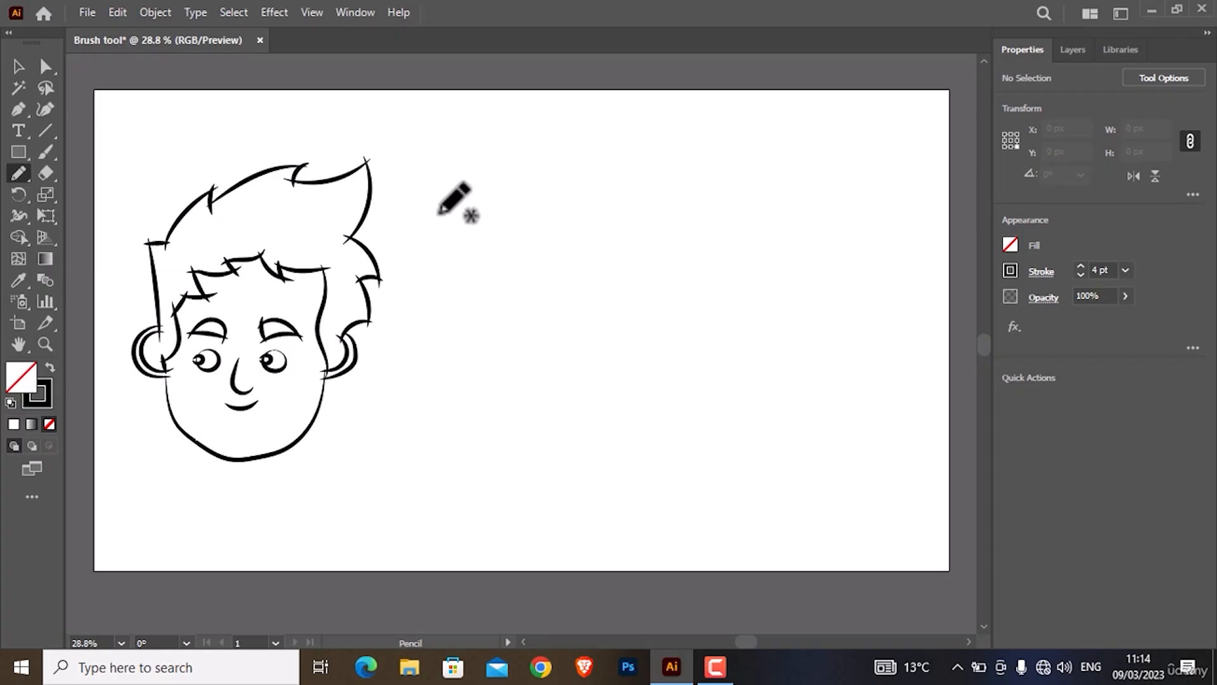
mouse_move(438, 213)
left_mouse_down()
mouse_move(562, 207)
mouse_move(667, 251)
mouse_move(721, 234)
mouse_move(758, 178)
left_mouse_up()
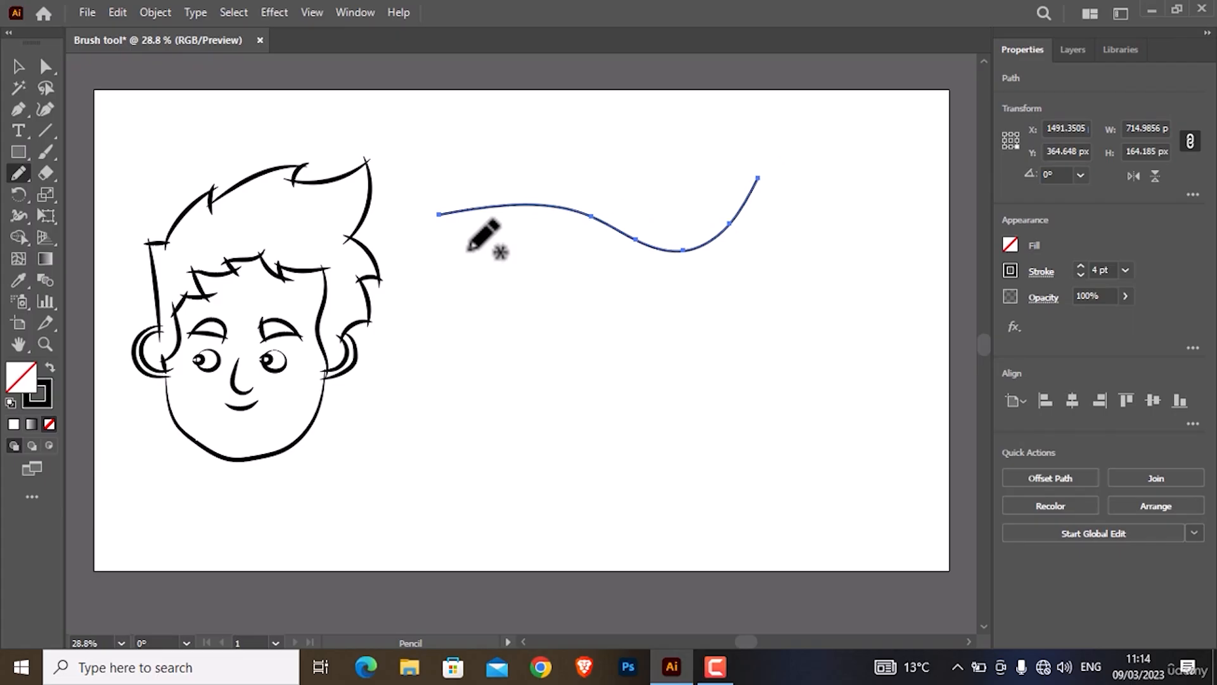
left_click_drag(466, 272, 781, 271)
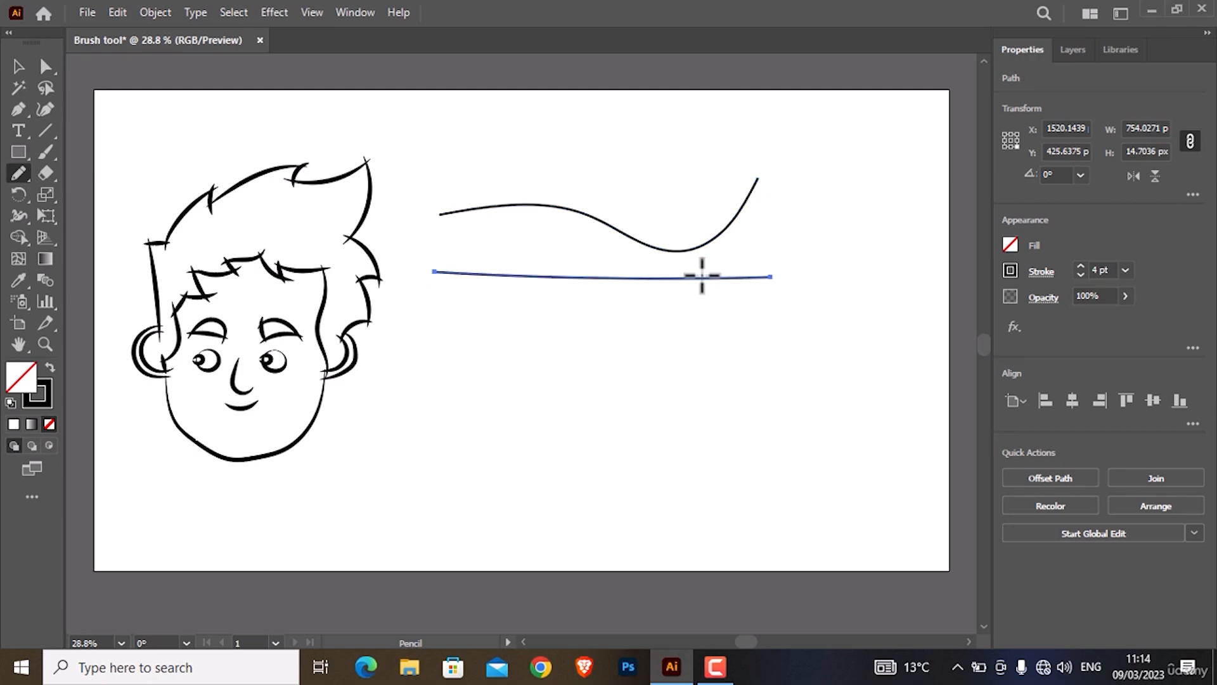
- Undo the last pencil line, and draw a straight line, an open curved path and a closed shape beside the face with the Pencil tool
key("ctrl+z")
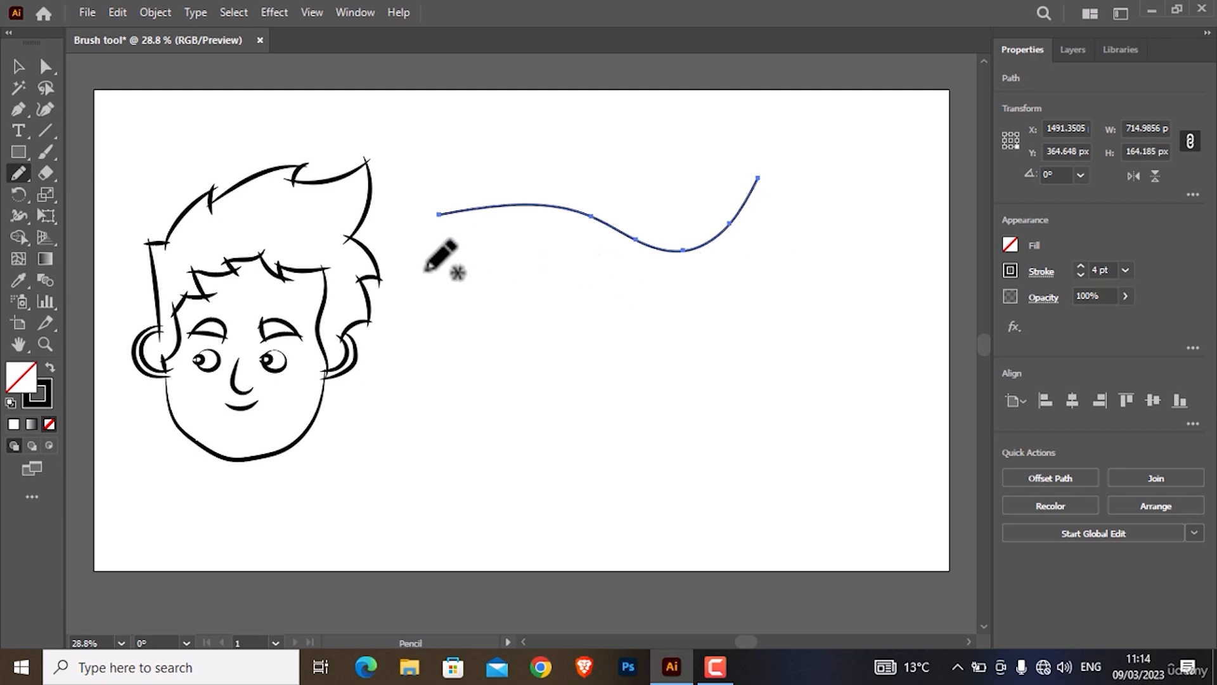
left_click_drag(430, 271, 789, 272)
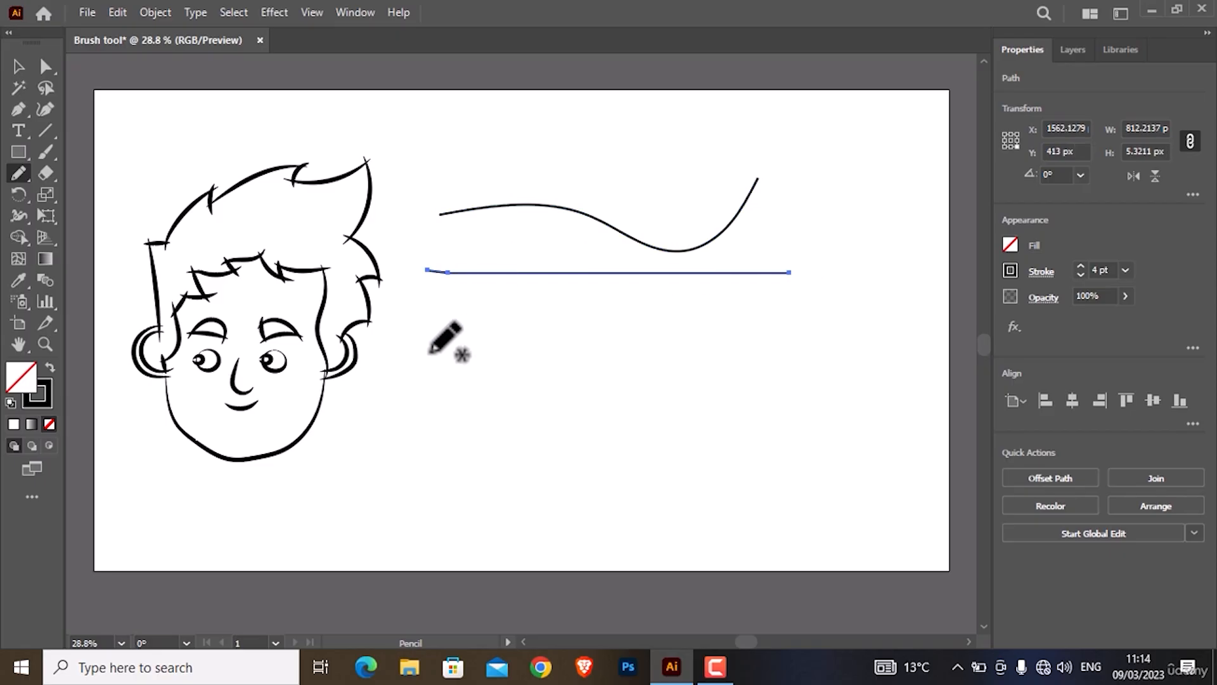
mouse_move(425, 353)
left_mouse_down()
mouse_move(599, 274)
mouse_move(638, 270)
mouse_move(710, 353)
left_mouse_up()
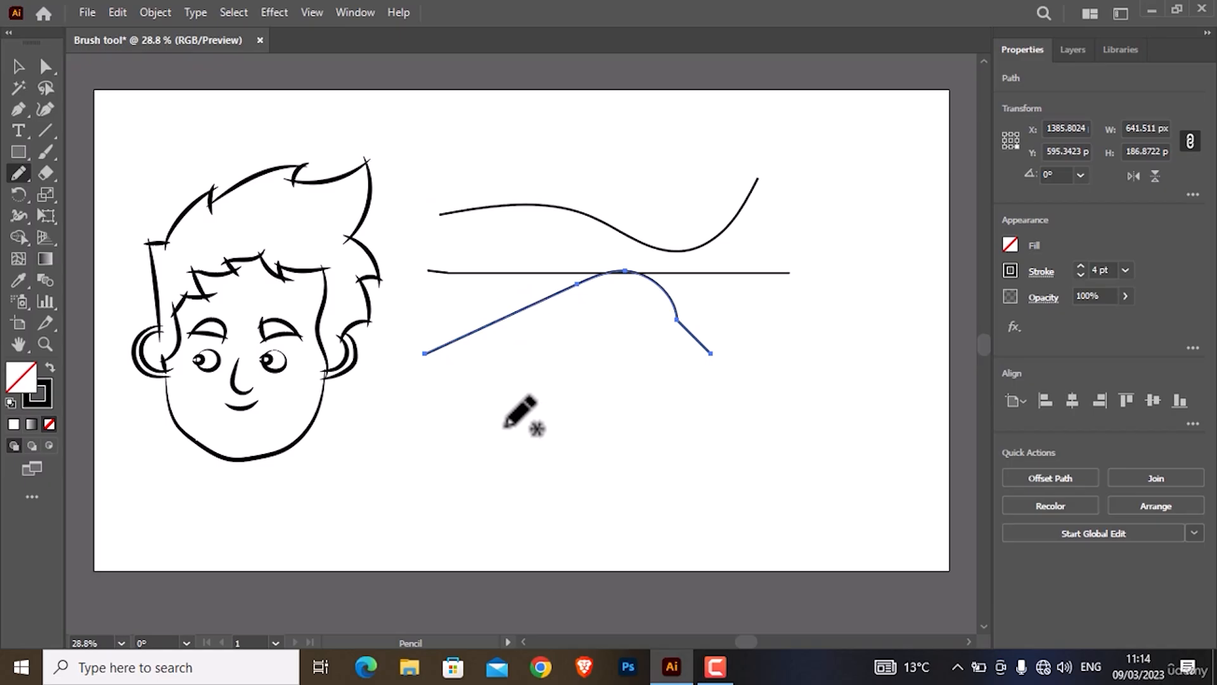
mouse_move(505, 423)
left_mouse_down()
mouse_move(550, 372)
mouse_move(612, 372)
mouse_move(700, 480)
mouse_move(682, 502)
mouse_move(656, 502)
mouse_move(513, 482)
mouse_move(505, 423)
left_mouse_up()
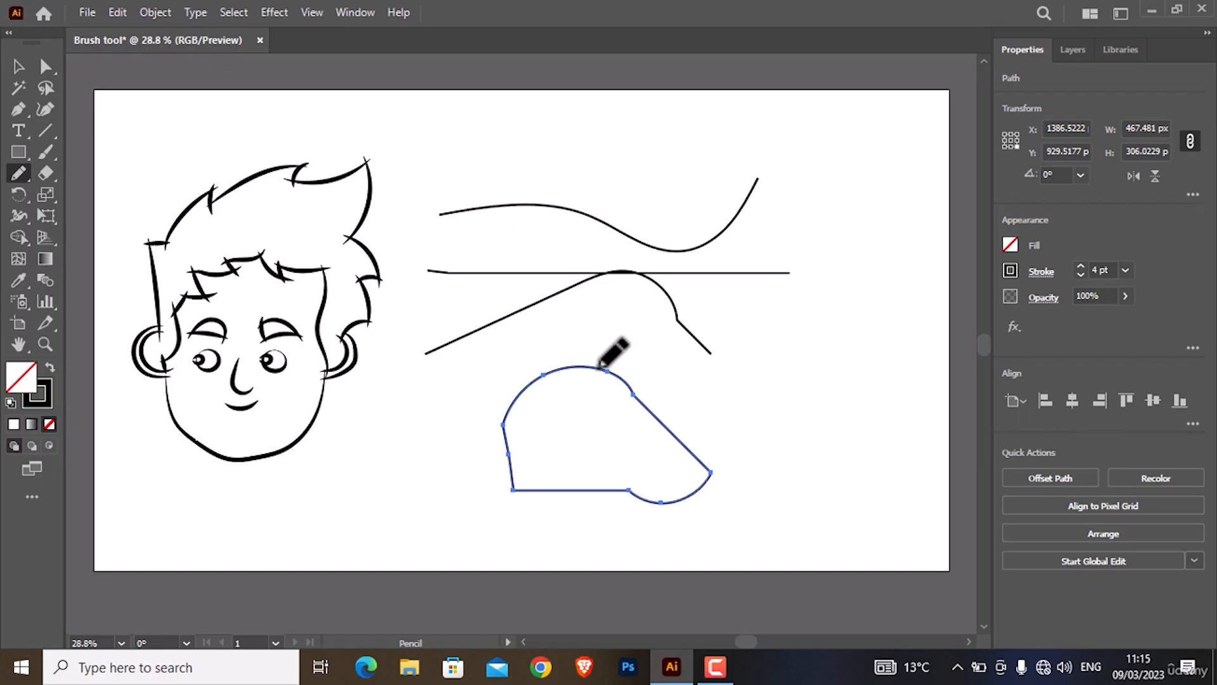
- Delete all practice pencil paths beside the cartoon face, keeping only the face
left_click_drag(536, 170, 697, 545)
key("Delete")
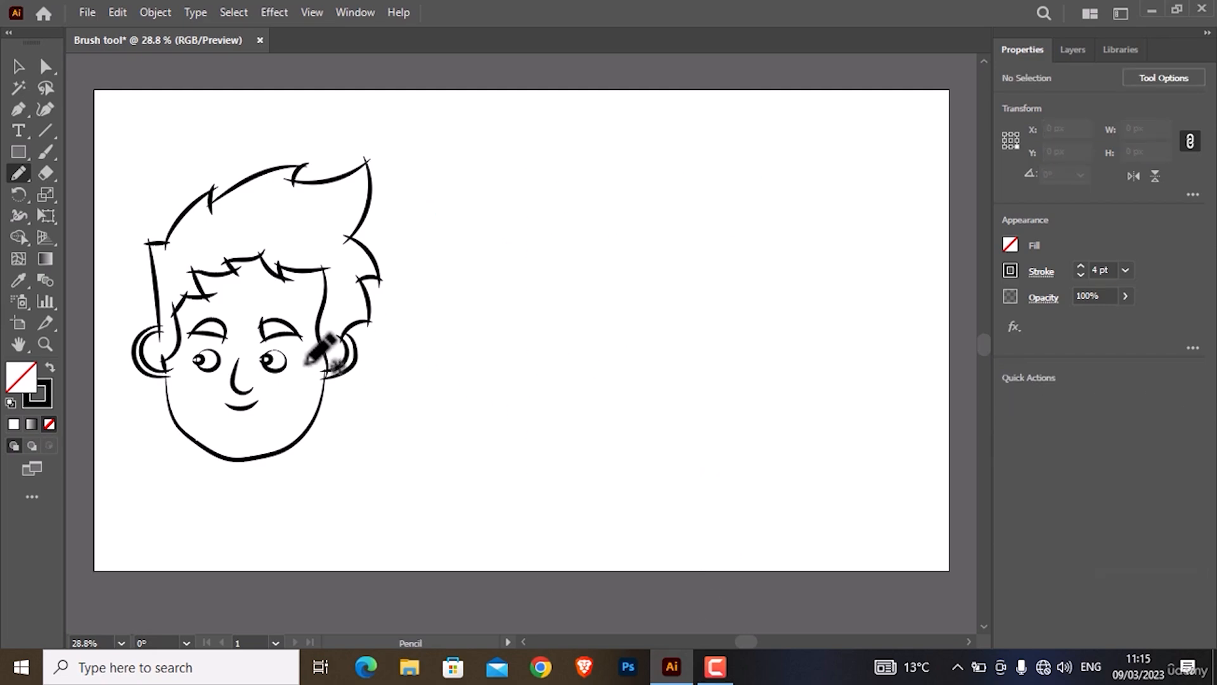
- Paint a straight line, two wavy curves and several closed shapes around the empty canvas area with the Paintbrush tool
left_click(45, 152)
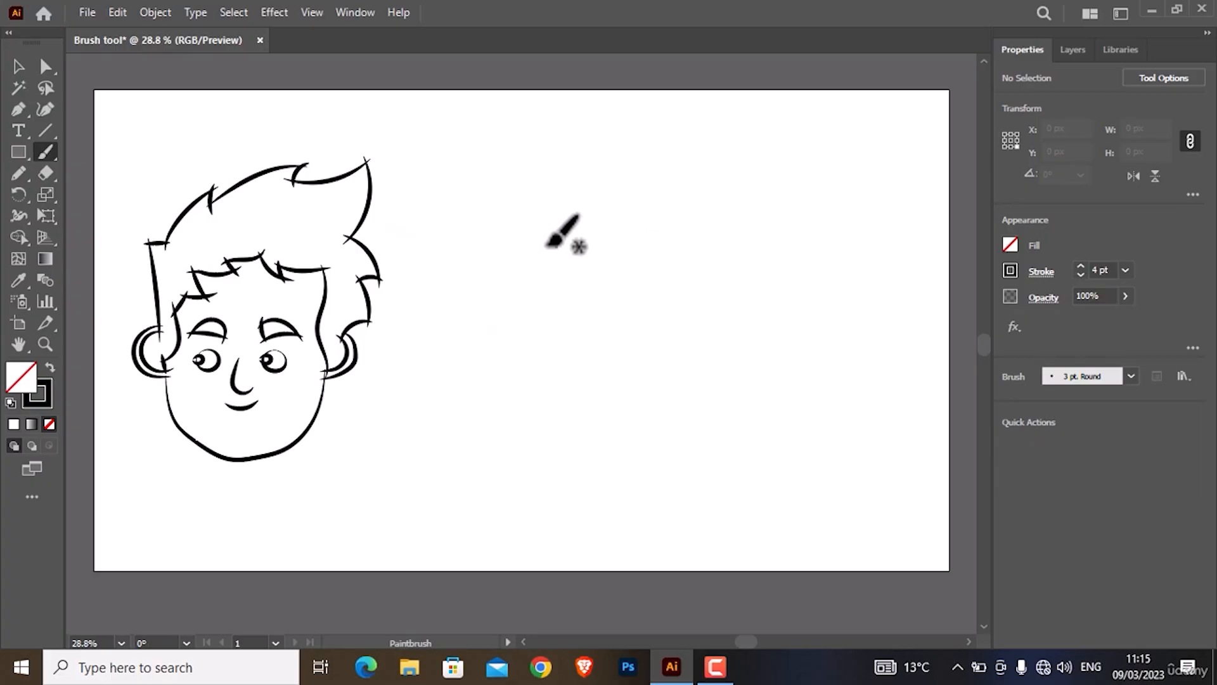
left_click_drag(486, 242, 736, 239)
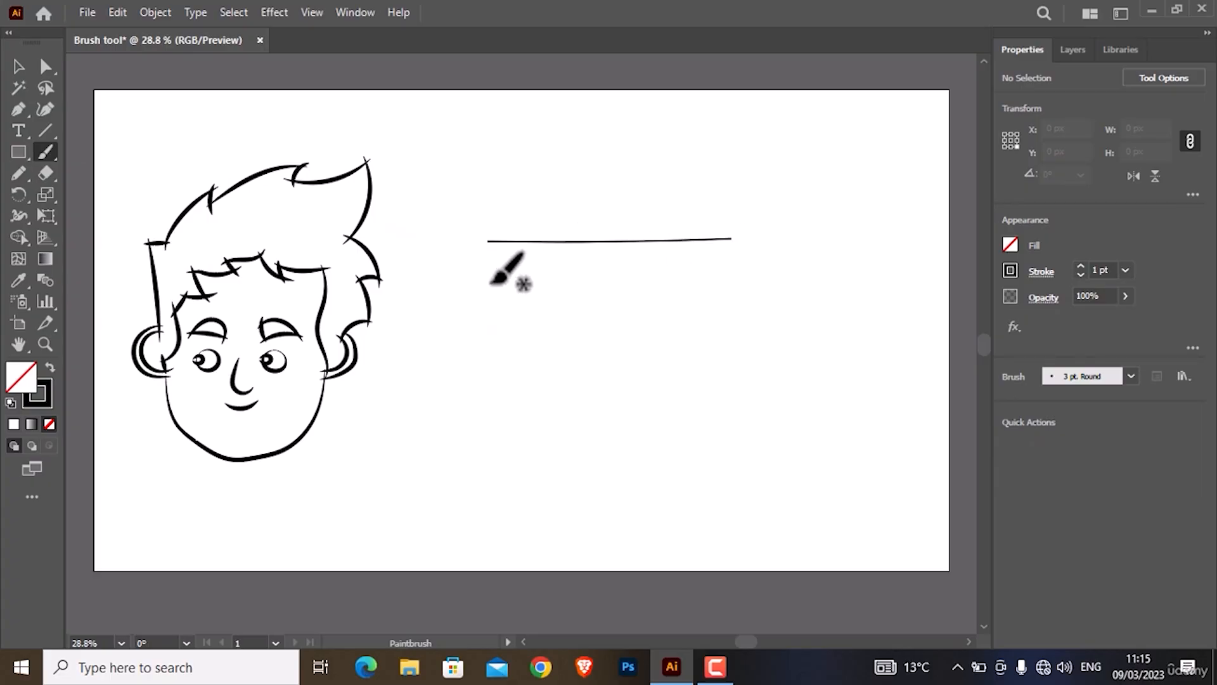
mouse_move(490, 282)
left_mouse_down()
mouse_move(577, 347)
mouse_move(671, 341)
left_mouse_up()
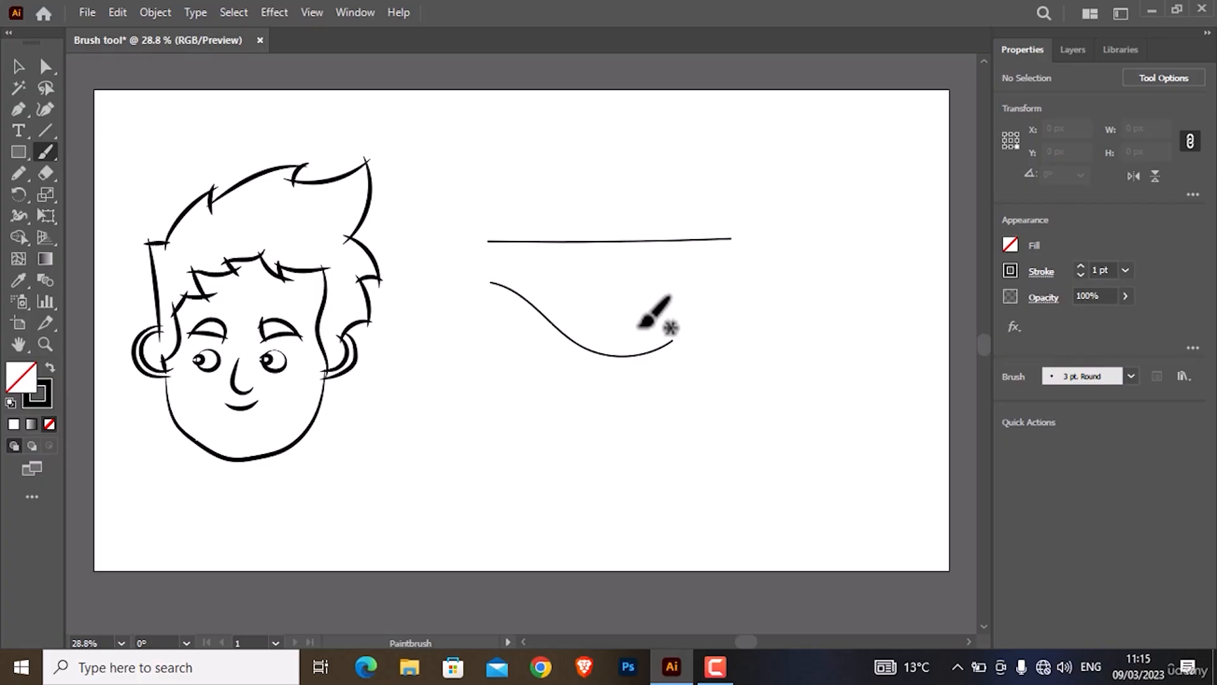
mouse_move(611, 282)
left_mouse_down()
mouse_move(501, 360)
mouse_move(505, 417)
left_mouse_up()
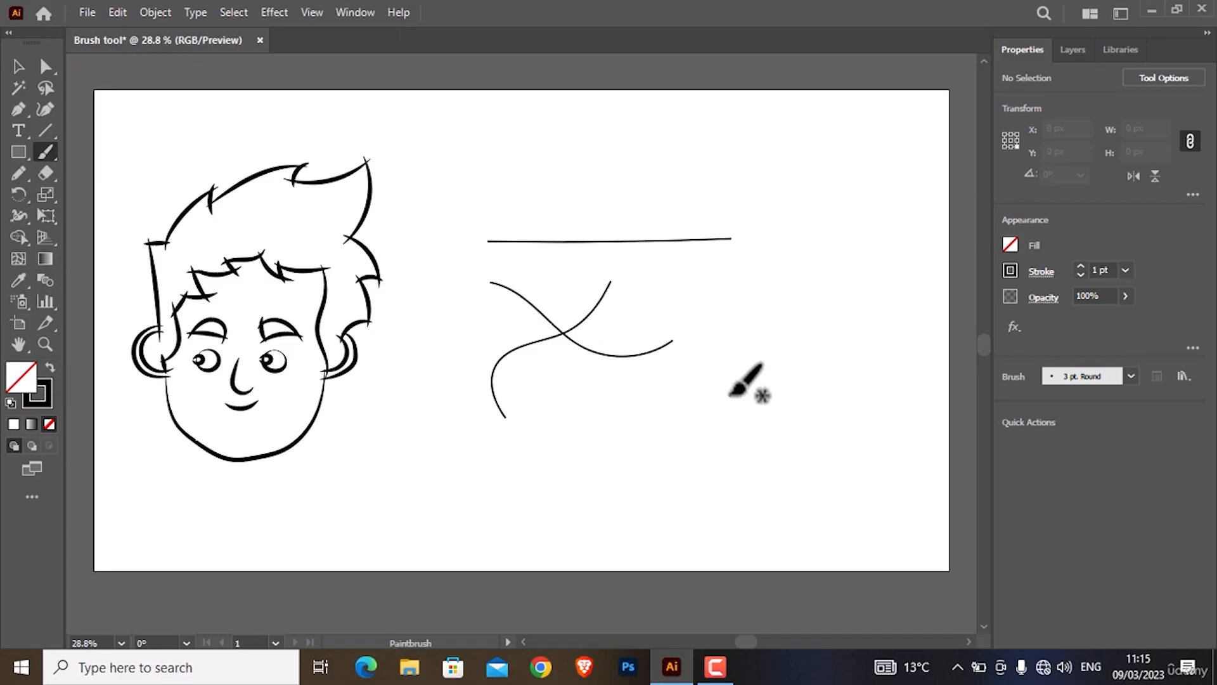
mouse_move(718, 394)
left_mouse_down()
mouse_move(758, 333)
mouse_move(811, 337)
mouse_move(866, 393)
left_mouse_up()
mouse_move(609, 430)
left_mouse_down()
mouse_move(691, 415)
mouse_move(714, 453)
mouse_move(699, 482)
left_mouse_up()
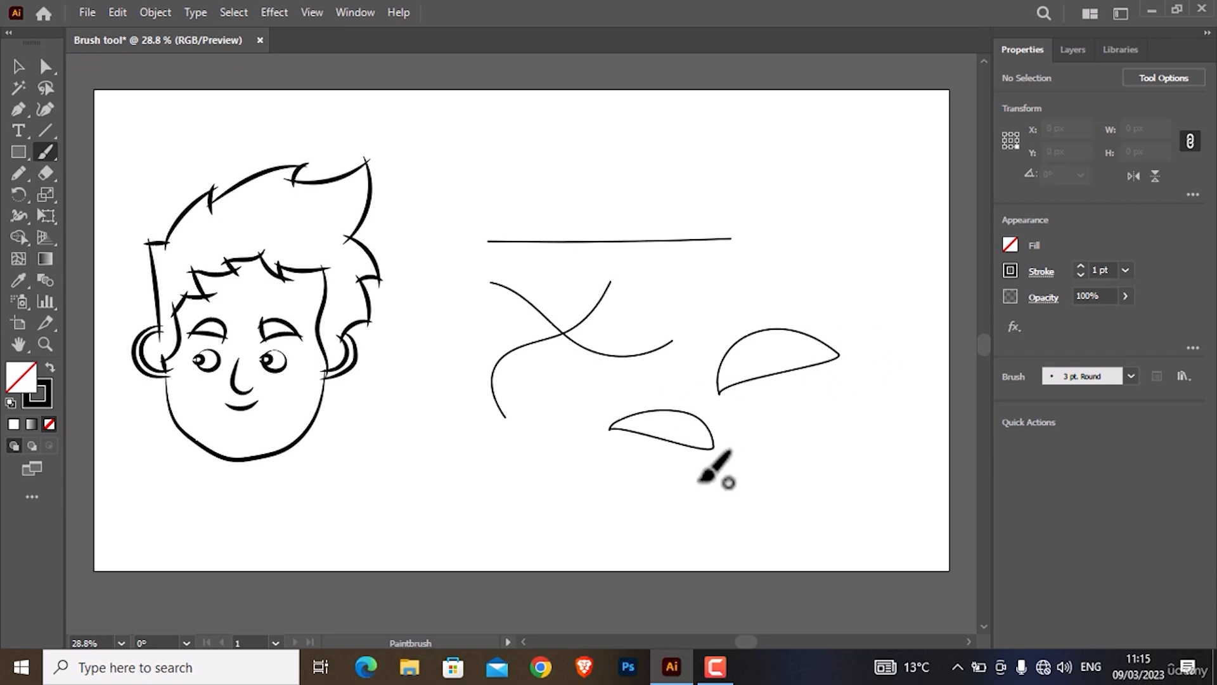
mouse_move(479, 436)
left_mouse_down()
mouse_move(552, 457)
mouse_move(537, 496)
mouse_move(501, 492)
mouse_move(481, 438)
left_mouse_up()
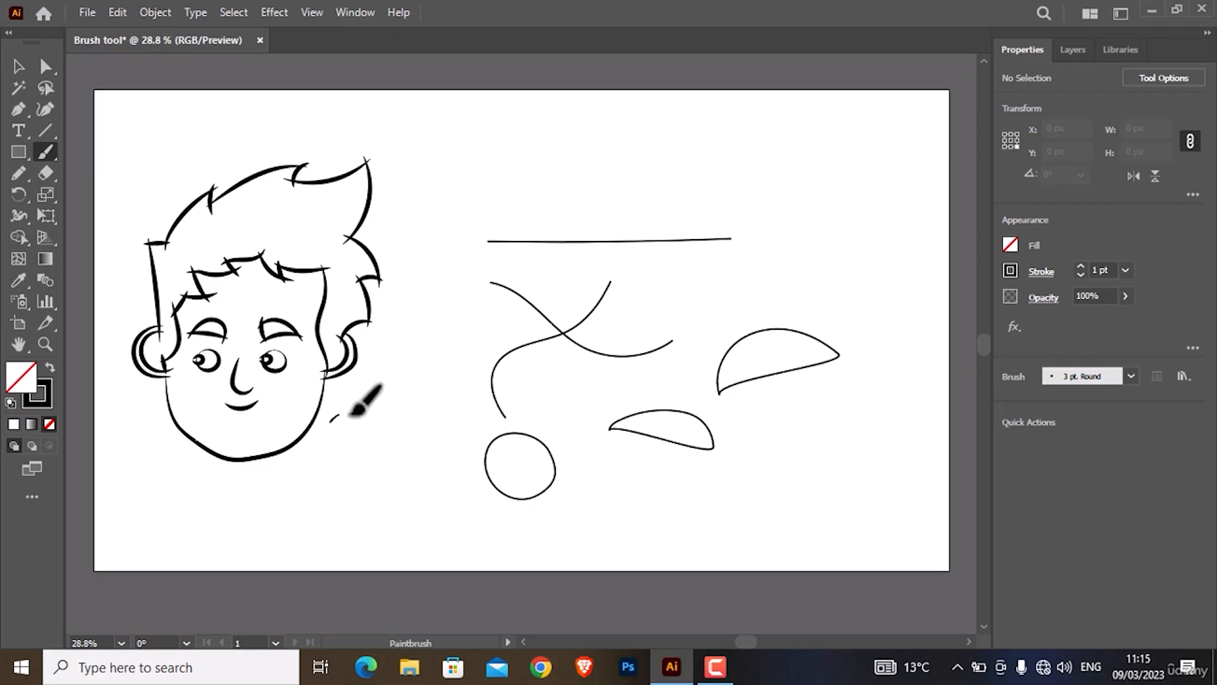
mouse_move(330, 420)
left_mouse_down()
mouse_move(405, 474)
mouse_move(332, 465)
mouse_move(326, 445)
mouse_move(359, 419)
left_mouse_up()
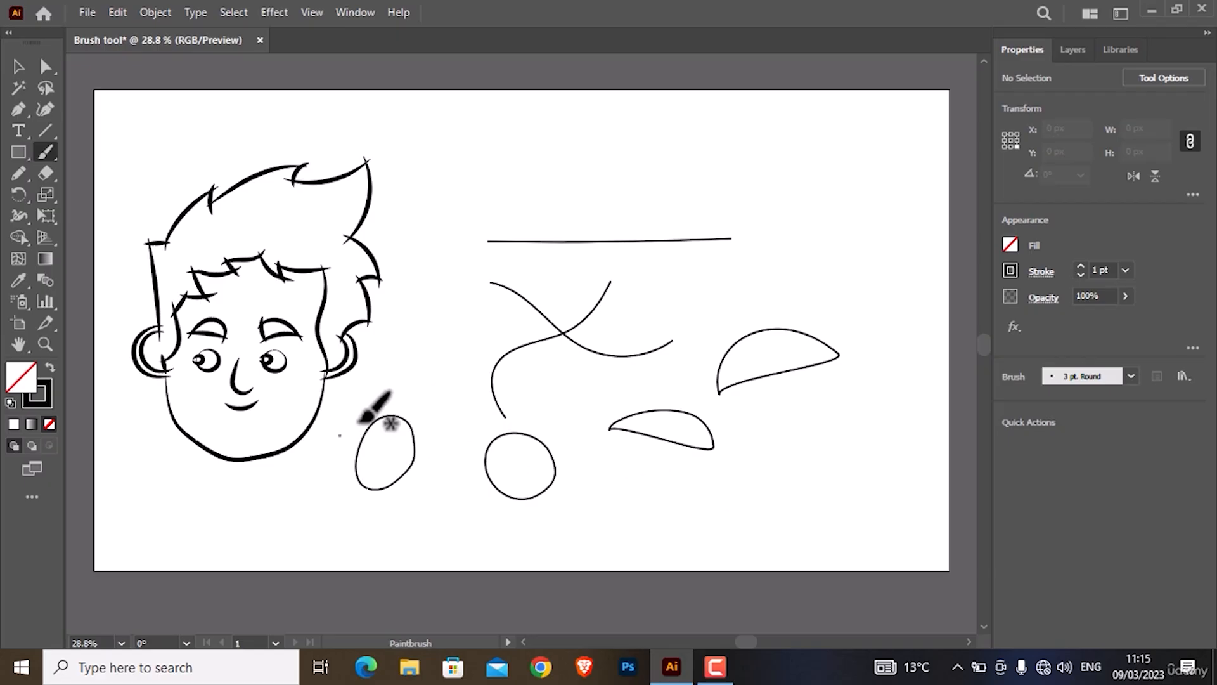
mouse_move(515, 166)
left_mouse_down()
mouse_move(511, 199)
mouse_move(597, 214)
mouse_move(777, 222)
left_mouse_up()
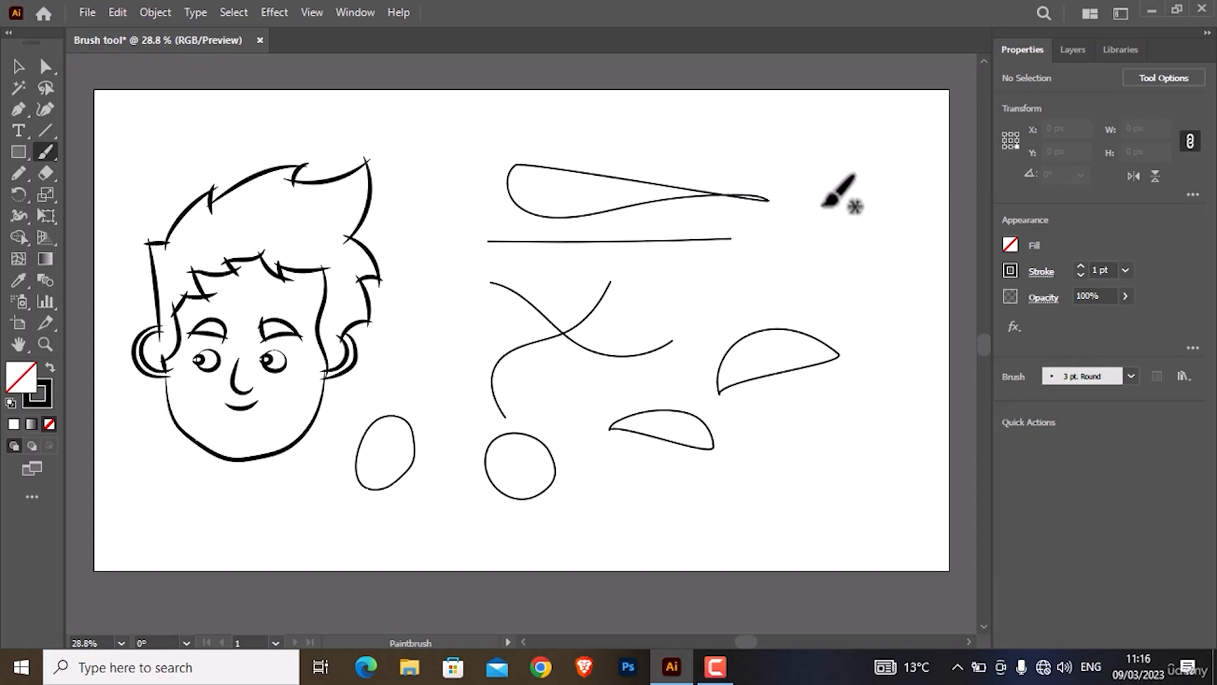
- Draw a closed shape with the Pencil tool by continuing an open path back to its start, and deselect it
key("n")
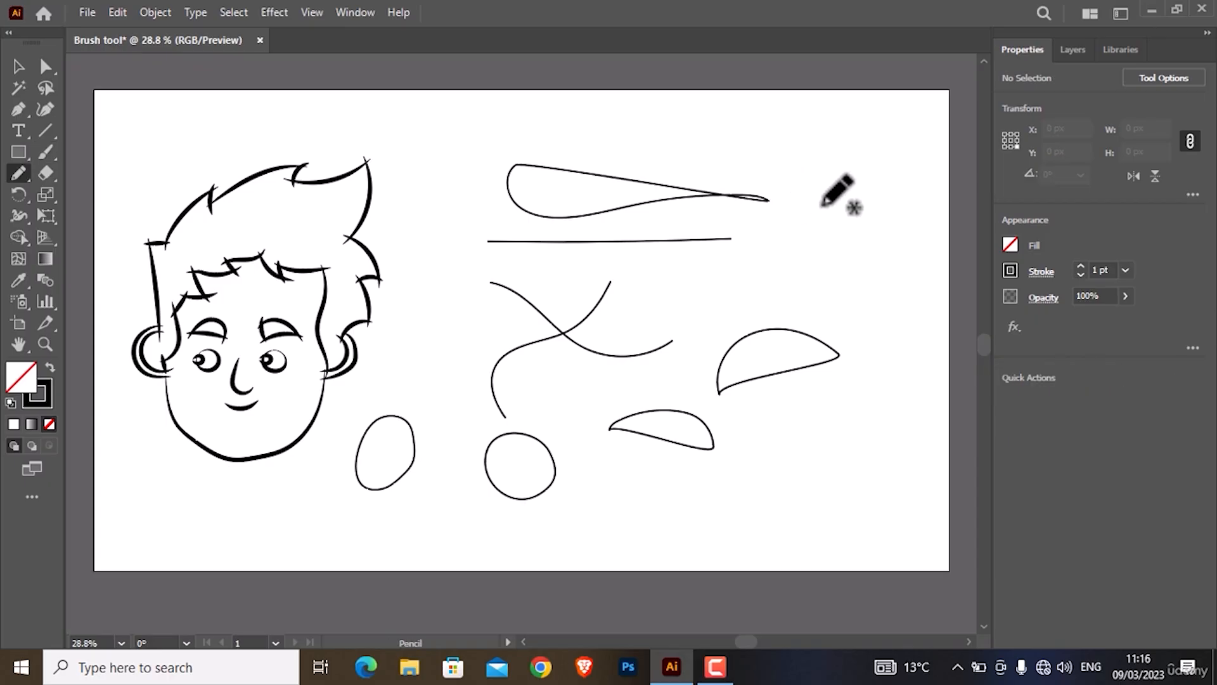
mouse_move(781, 247)
left_mouse_down()
mouse_move(867, 271)
mouse_move(857, 289)
mouse_move(647, 305)
left_mouse_up()
left_click_drag(649, 304, 785, 247)
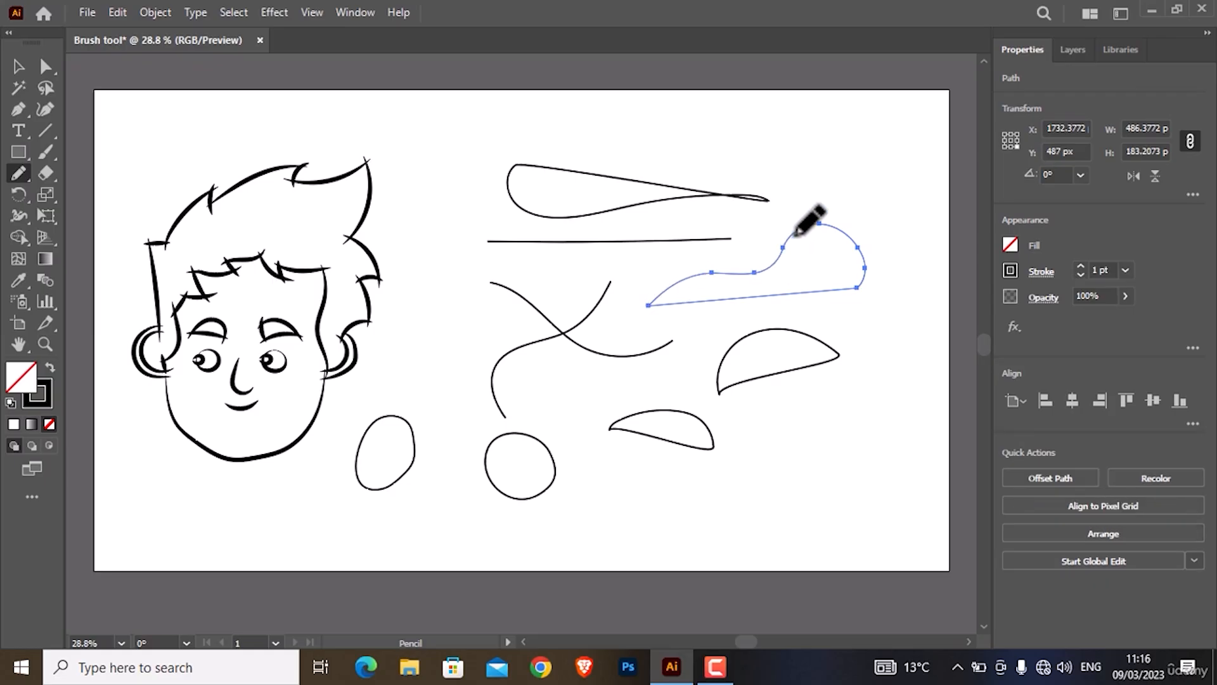
left_click(852, 337, "ctrl")
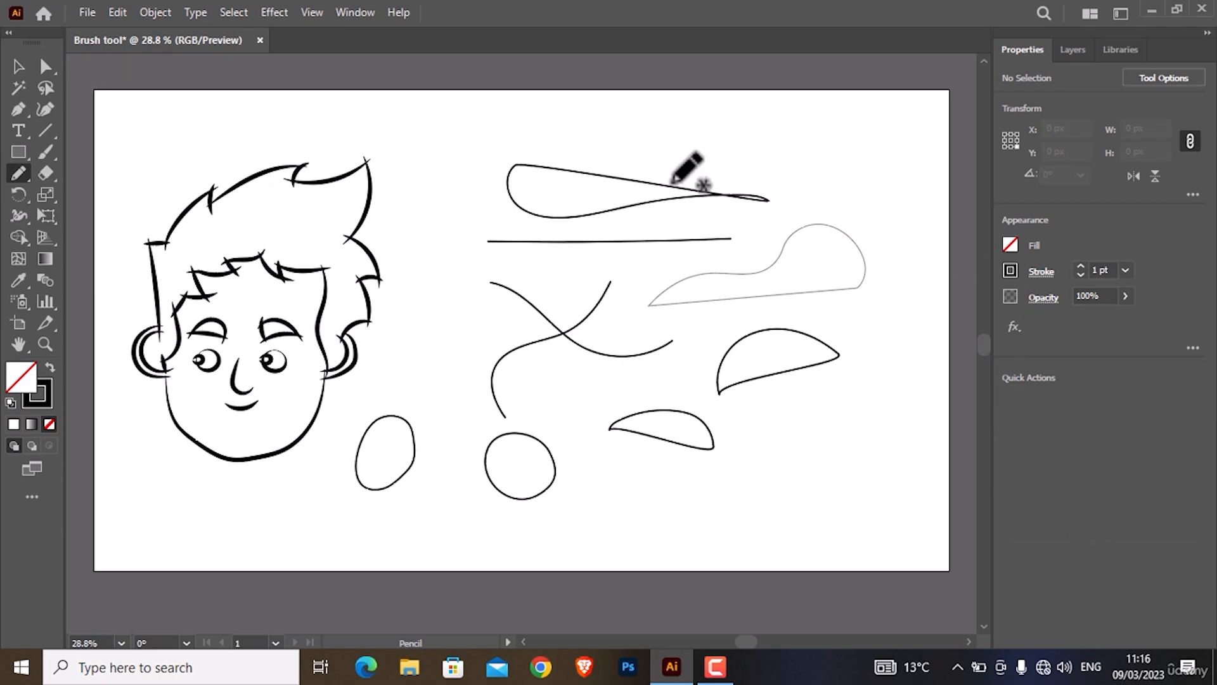
- Delete all the practice brush and pencil shapes around the face
left_click_drag(410, 140, 824, 487)
key("Delete")
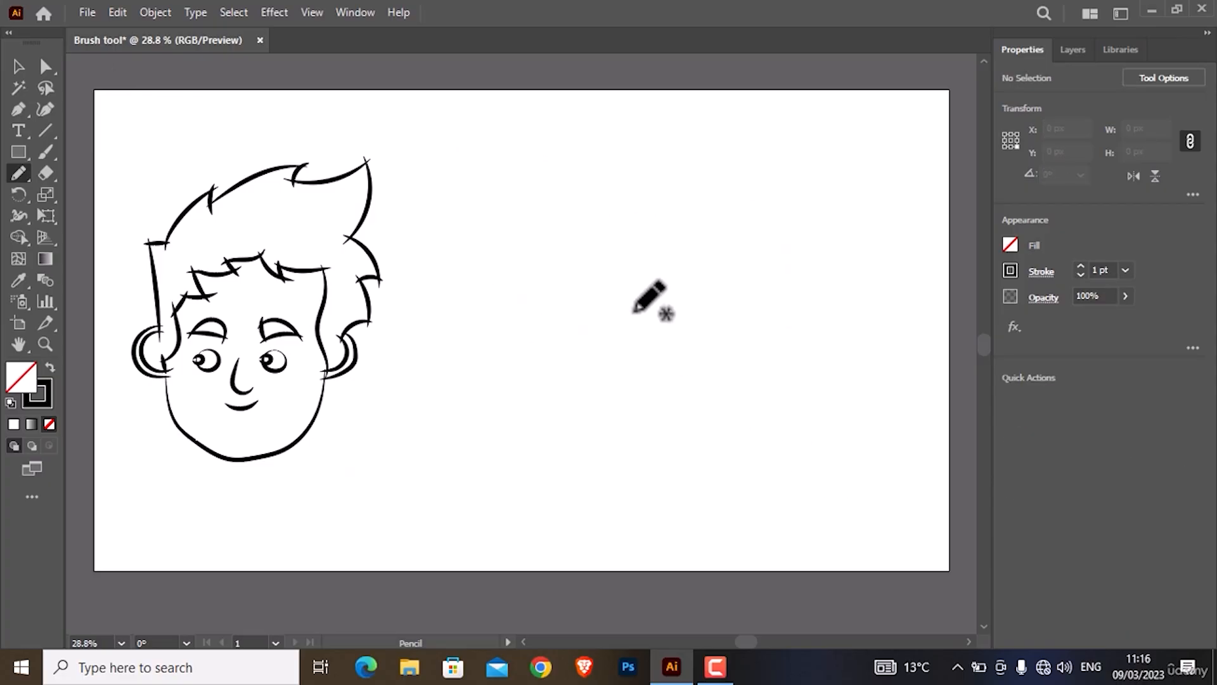
- Draw three overlapping wavy strokes with the Pencil tool in the empty area beside the face
scroll(634, 311, "up", 2)
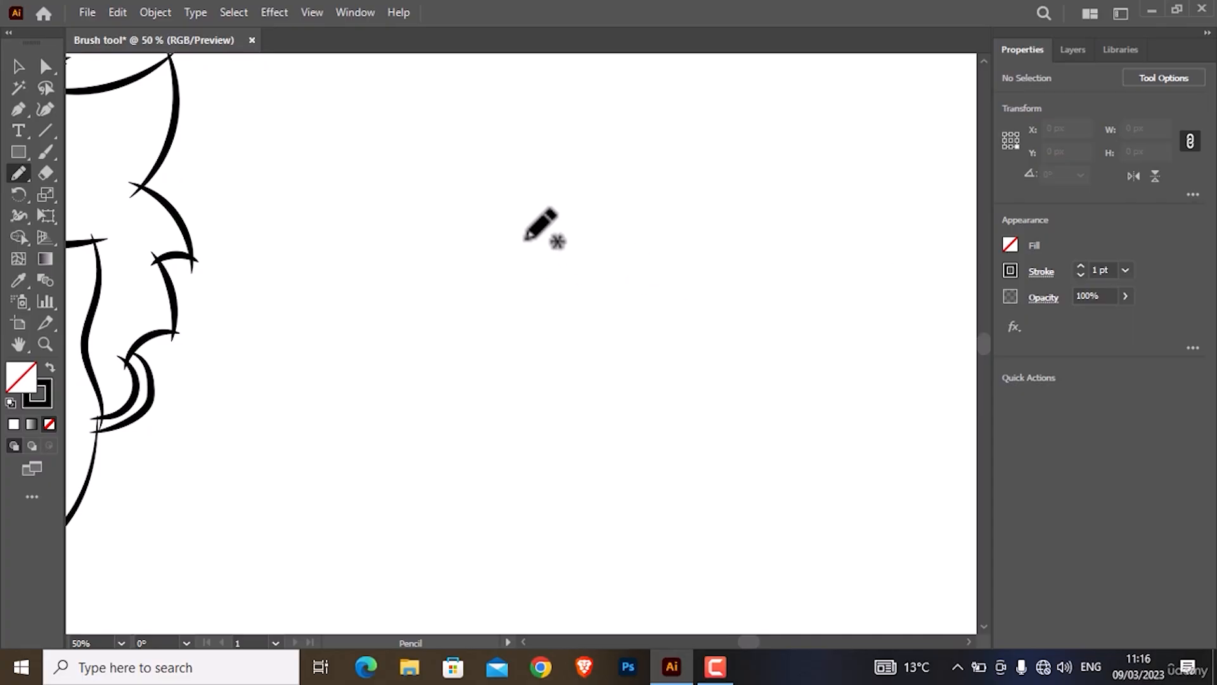
mouse_move(429, 191)
left_mouse_down()
mouse_move(468, 192)
mouse_move(547, 272)
mouse_move(618, 250)
left_mouse_up()
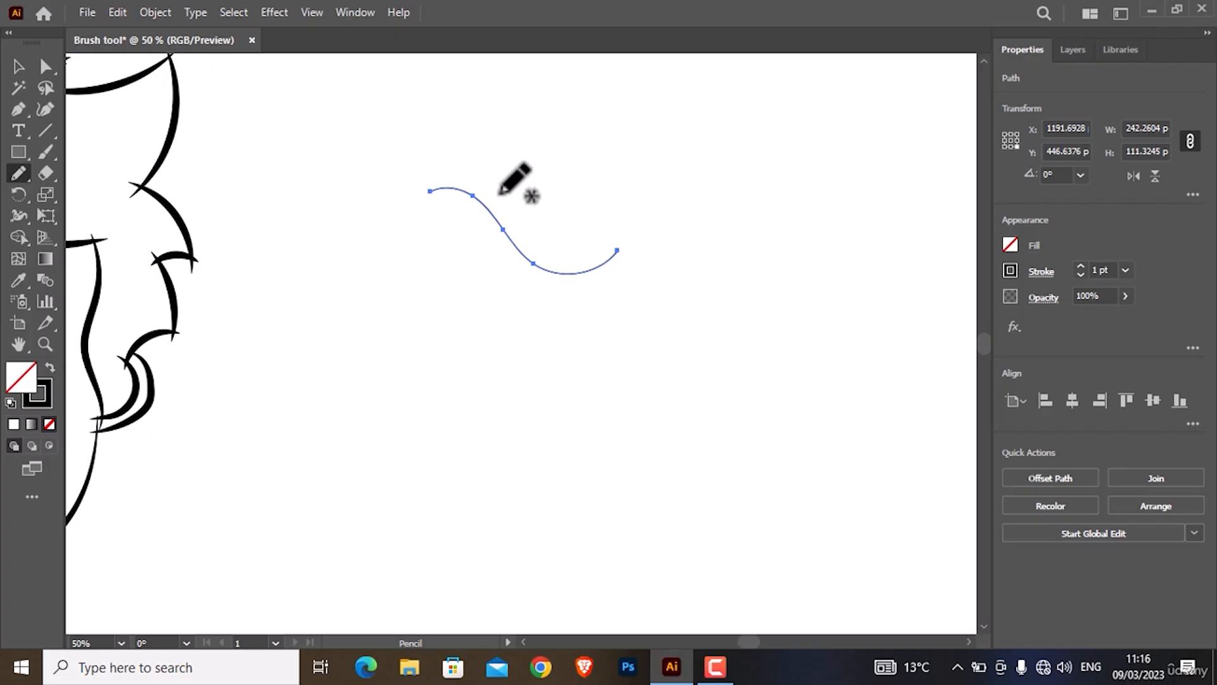
mouse_move(473, 213)
left_mouse_down()
mouse_move(539, 231)
mouse_move(606, 282)
mouse_move(647, 271)
mouse_move(650, 249)
left_mouse_up()
mouse_move(535, 251)
left_mouse_down()
mouse_move(566, 242)
mouse_move(605, 269)
mouse_move(667, 277)
mouse_move(681, 240)
left_mouse_up()
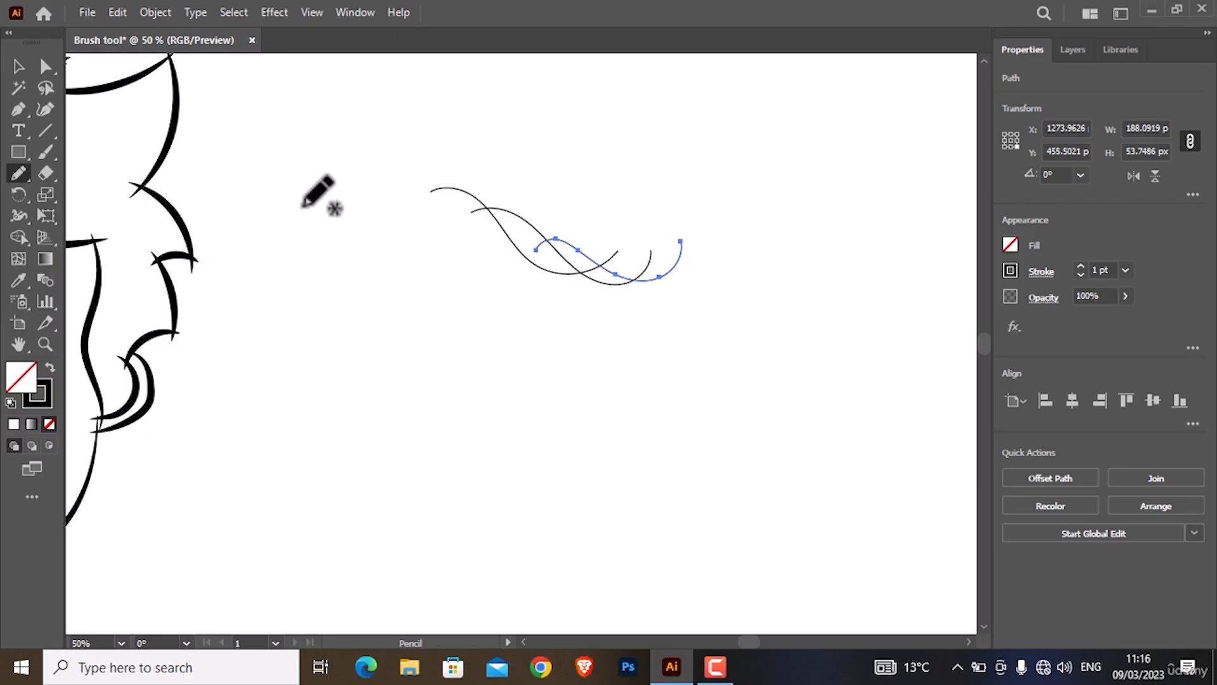
- Paint three overlapping wavy strokes below the pencil ones with the Paintbrush tool and the 3 pt. Round brush
left_click(45, 152)
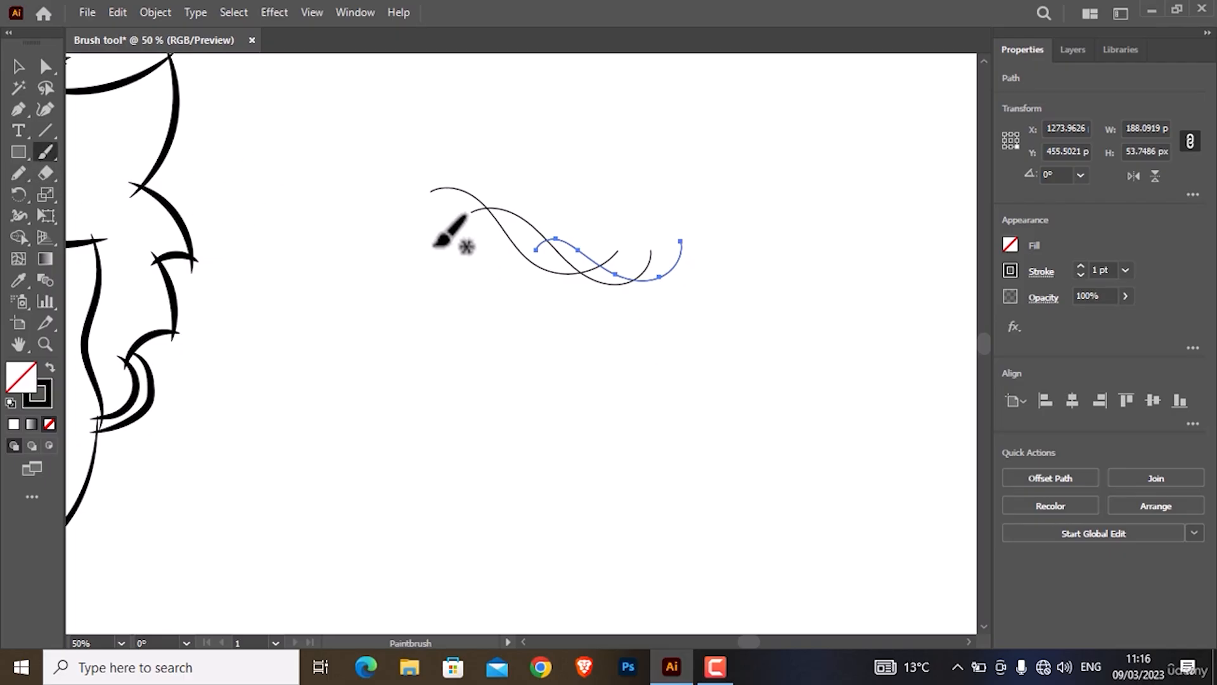
mouse_move(412, 282)
left_mouse_down()
mouse_move(526, 346)
mouse_move(559, 348)
mouse_move(583, 315)
left_mouse_up()
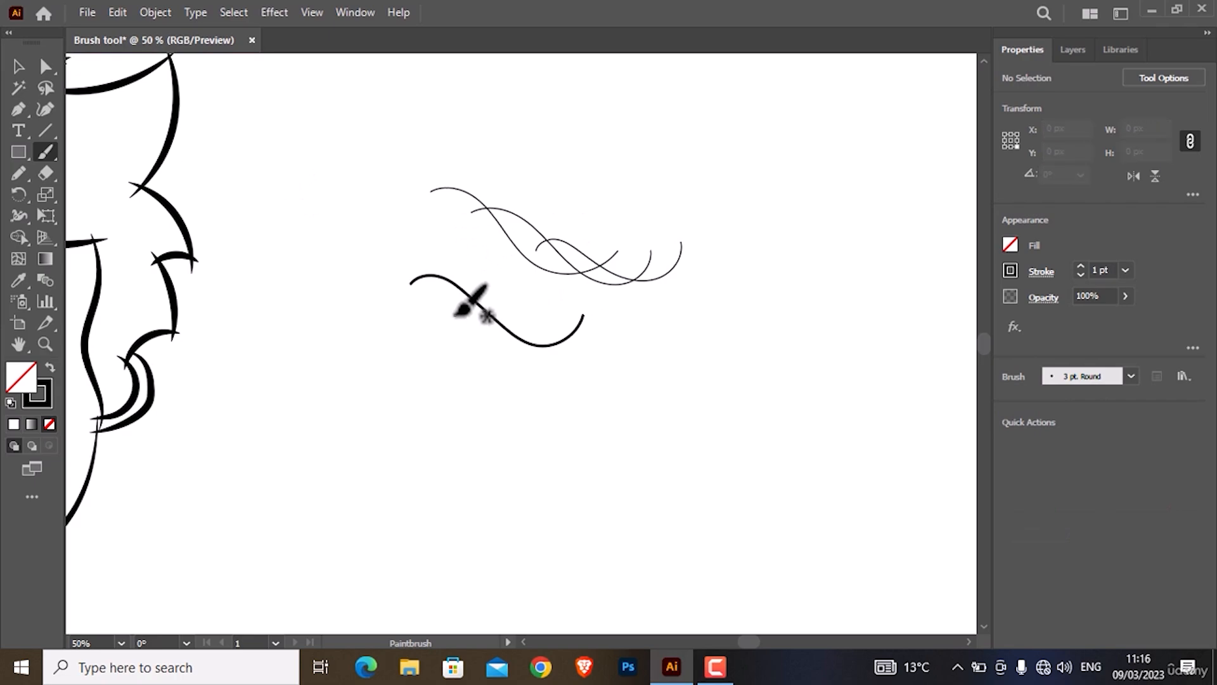
mouse_move(453, 315)
left_mouse_down()
mouse_move(496, 302)
mouse_move(600, 363)
mouse_move(632, 340)
left_mouse_up()
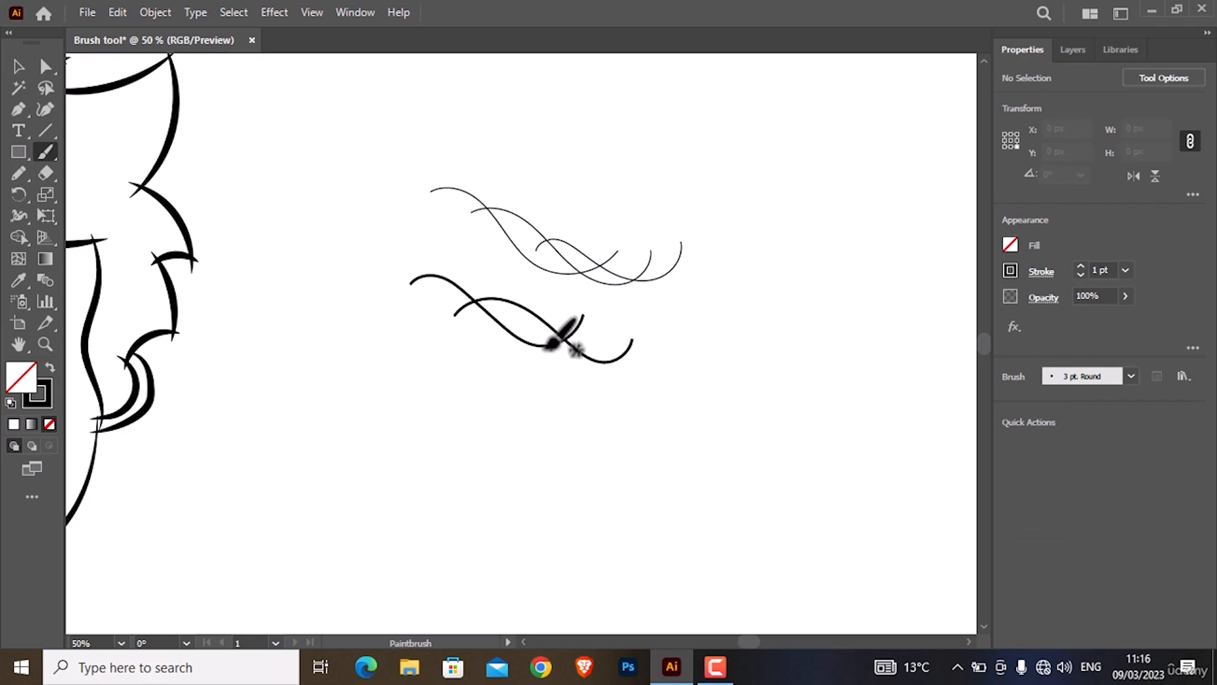
mouse_move(525, 329)
left_mouse_down()
mouse_move(646, 358)
mouse_move(666, 341)
left_mouse_up()
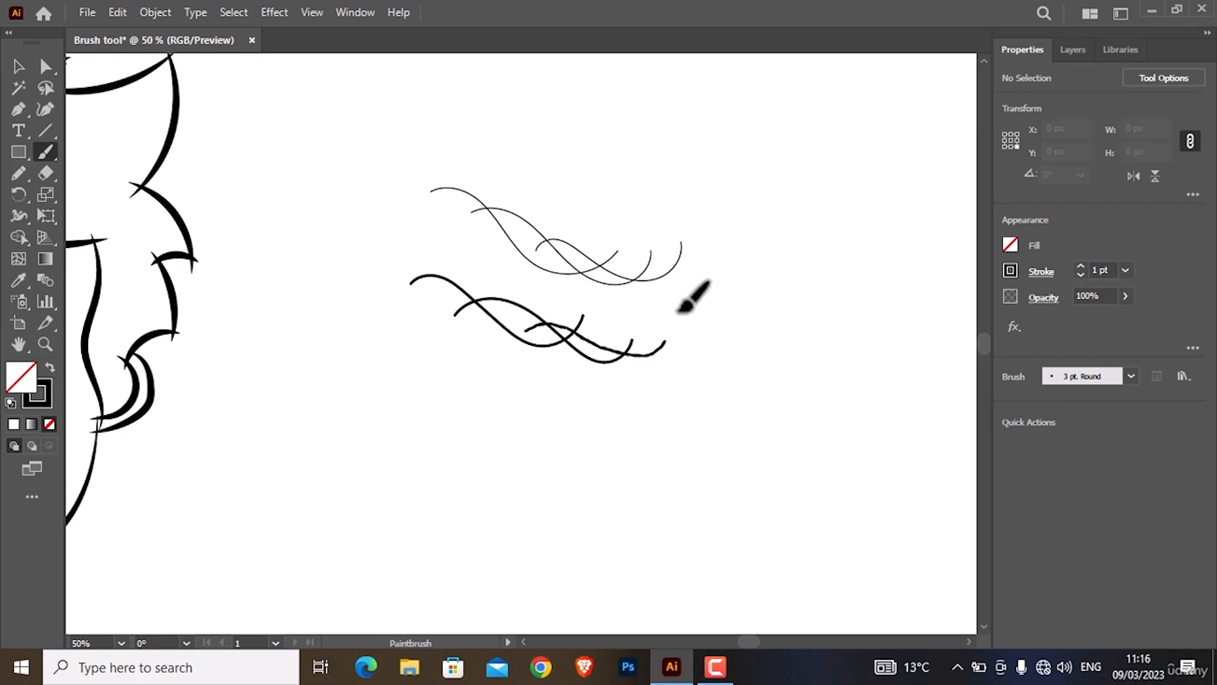
- Enable Keep Selected in the Paintbrush tool options
double_click(44, 152)
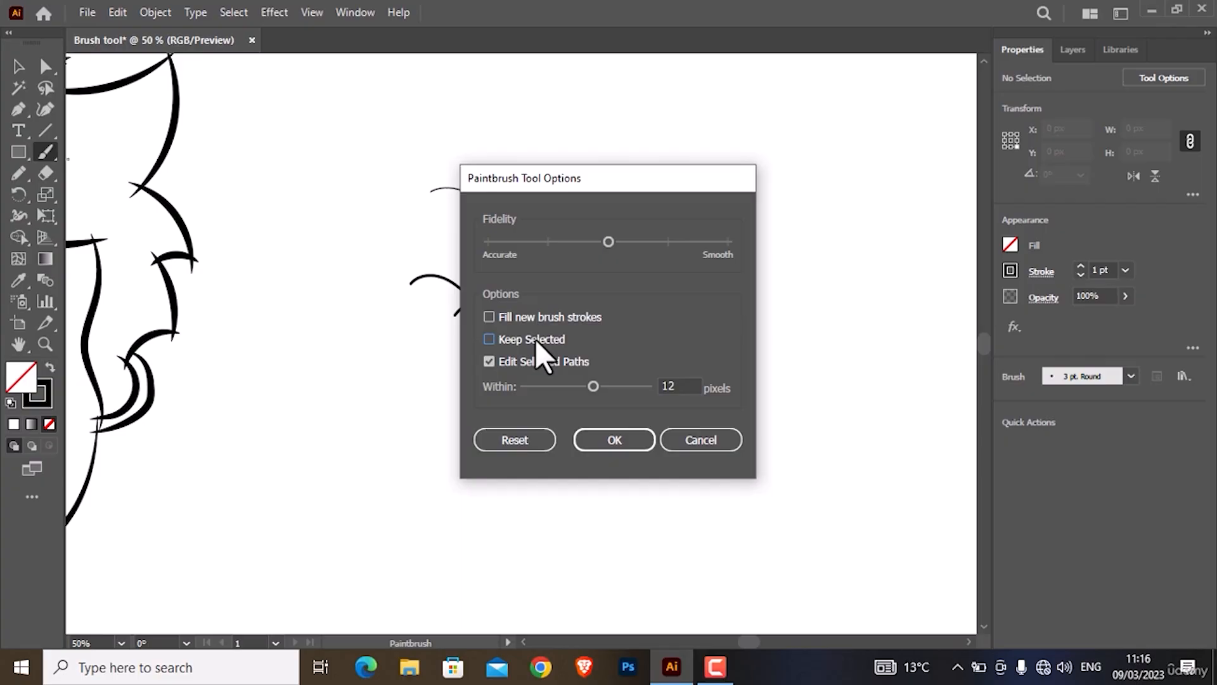
left_click(535, 340)
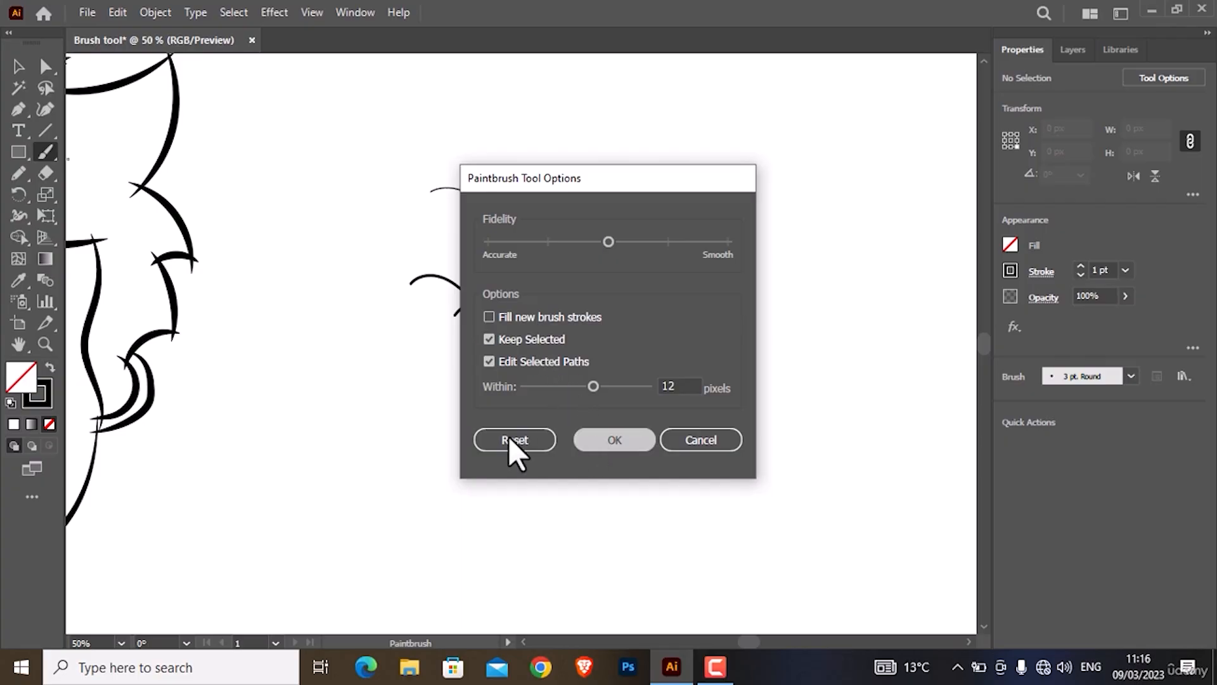
key("Return")
- Paint looping brush strokes below the existing ones, redraw part of the selected loop to add a small outward bulge, and deselect it
mouse_move(424, 410)
left_mouse_down()
mouse_move(597, 458)
mouse_move(603, 447)
mouse_move(604, 409)
mouse_move(533, 370)
mouse_move(419, 426)
mouse_move(404, 396)
left_mouse_up()
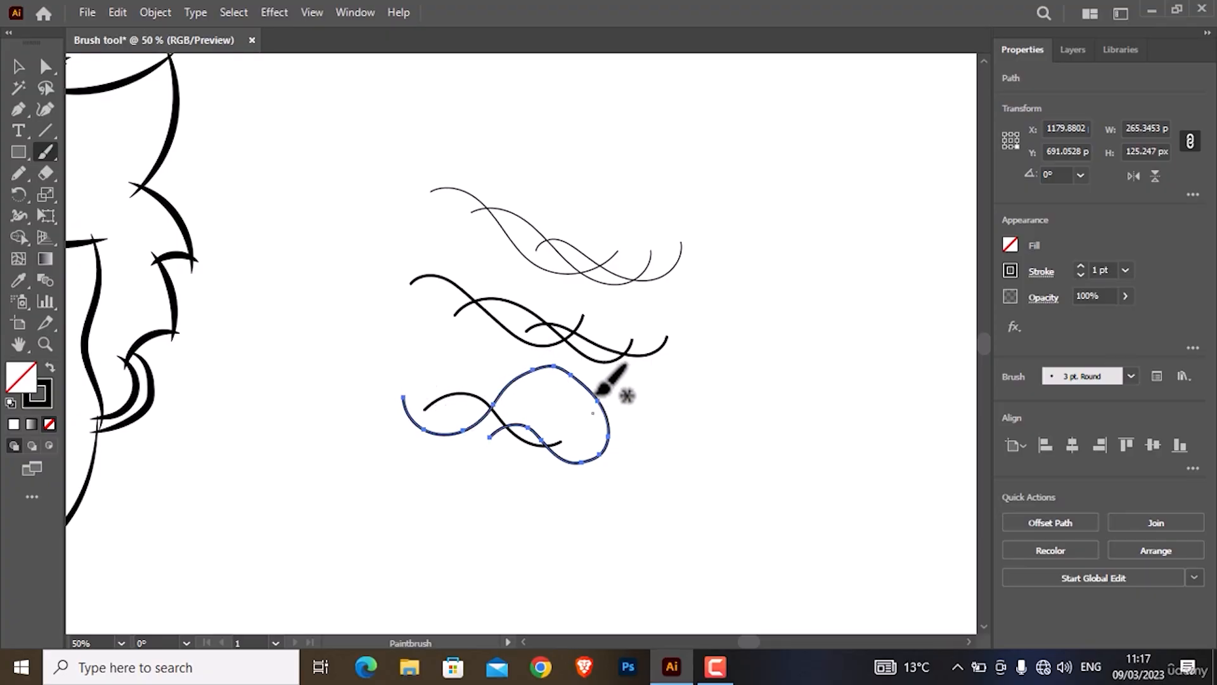
mouse_move(607, 409)
left_mouse_down()
mouse_move(635, 425)
mouse_move(575, 461)
left_mouse_up()
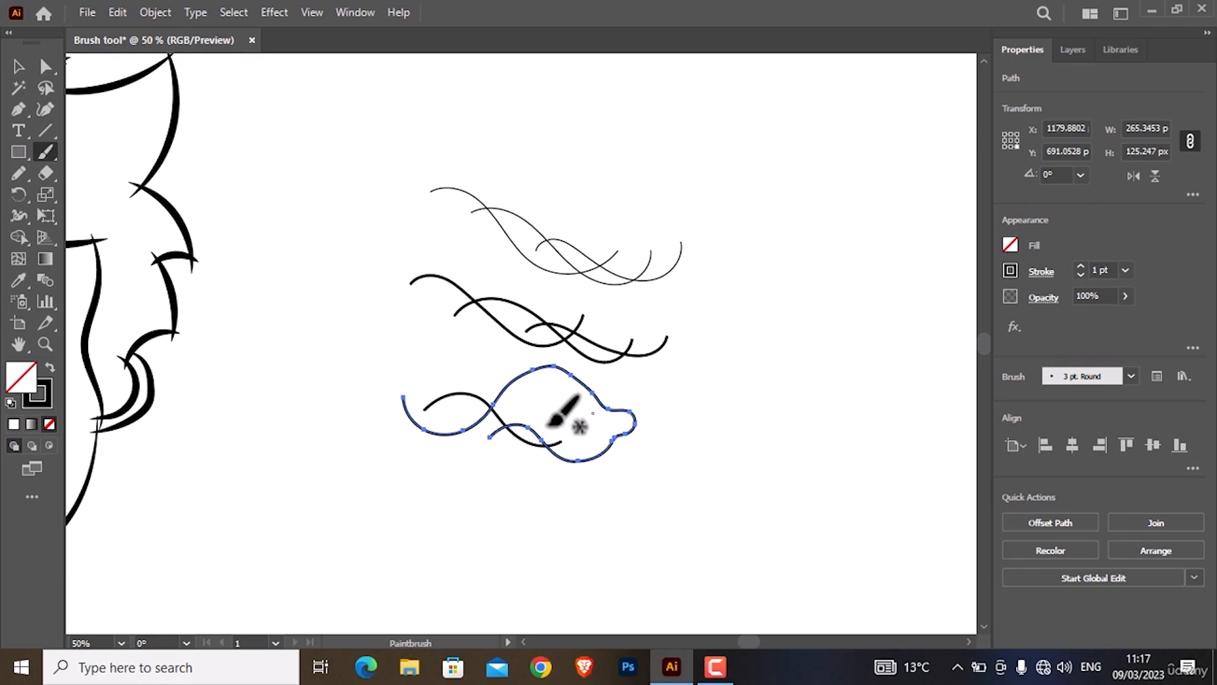
left_click(728, 394, "ctrl")
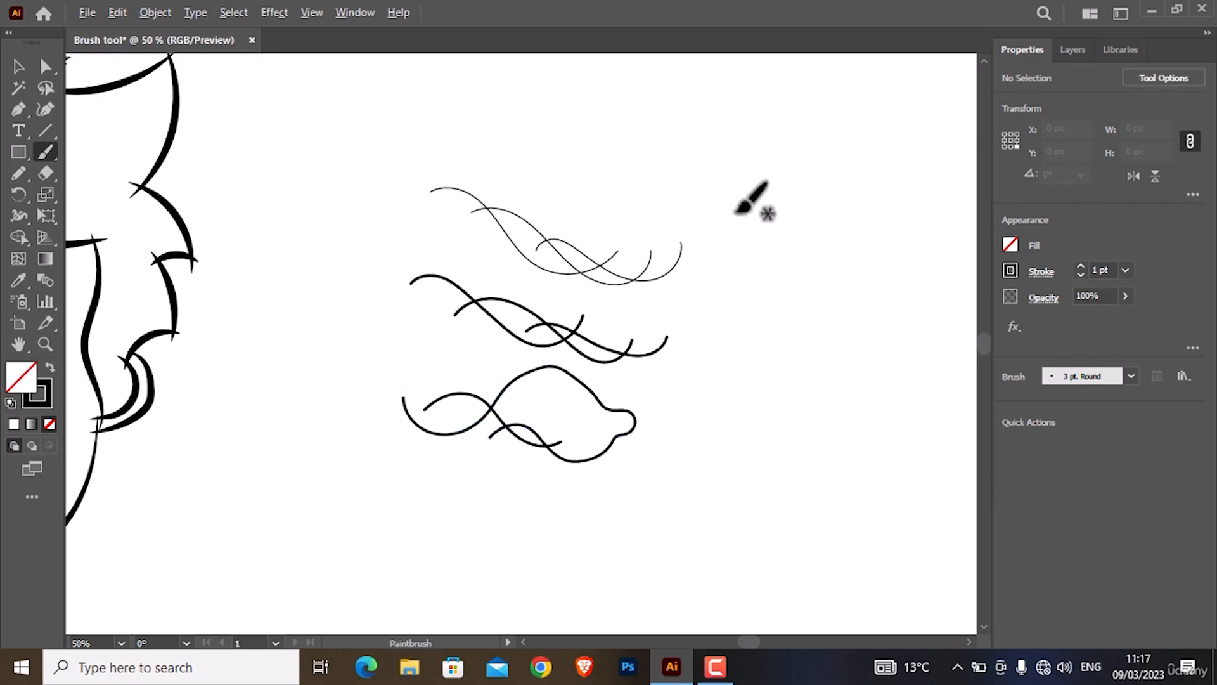
scroll(735, 213, "down", 1)
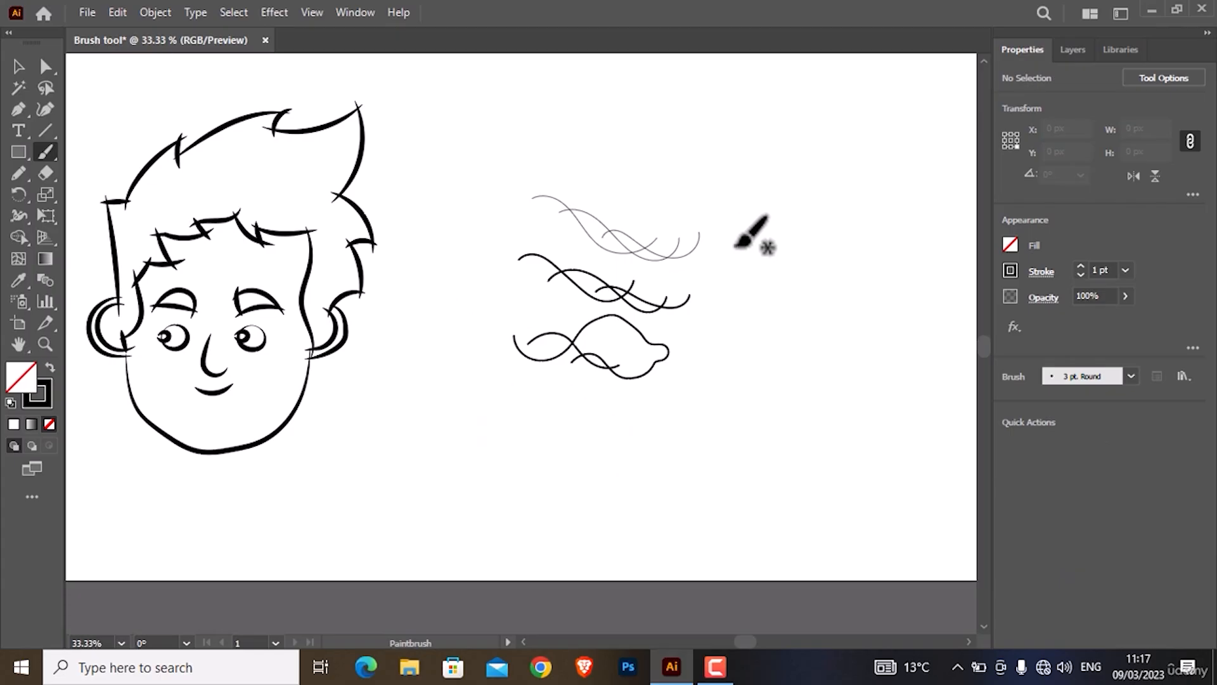
left_click(714, 665)
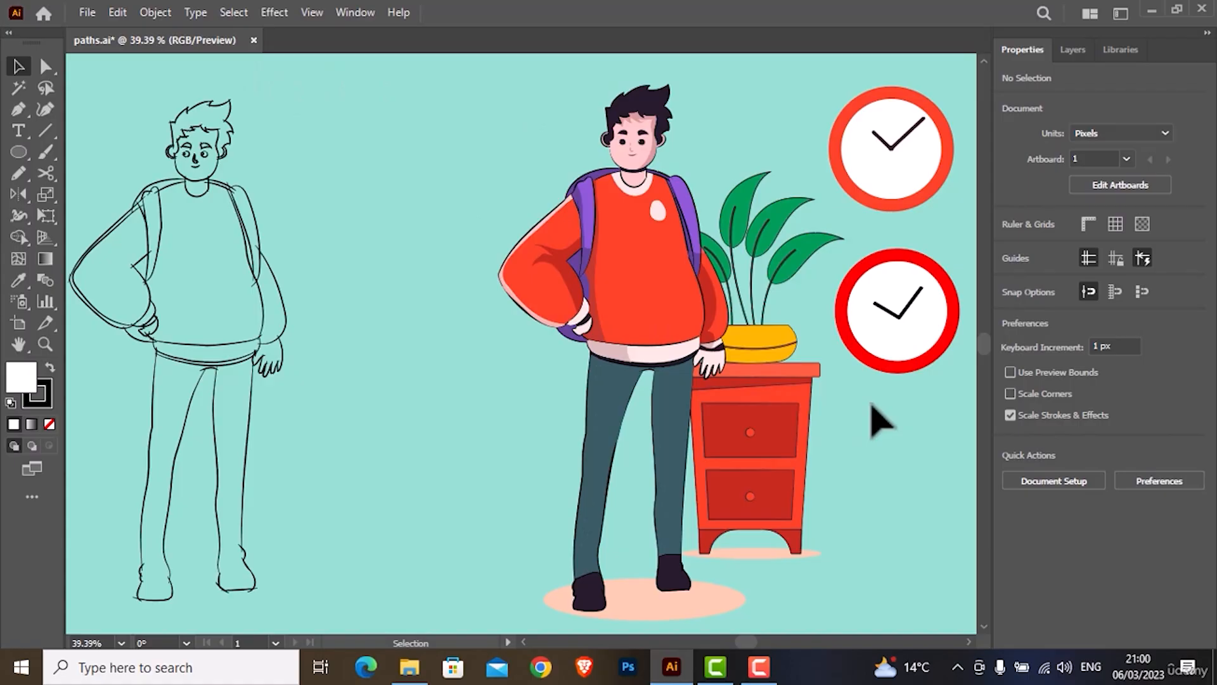
- Try black, red and yellow fills on the hands path of the lower clock, and finally set its fill to None
left_click(906, 312)
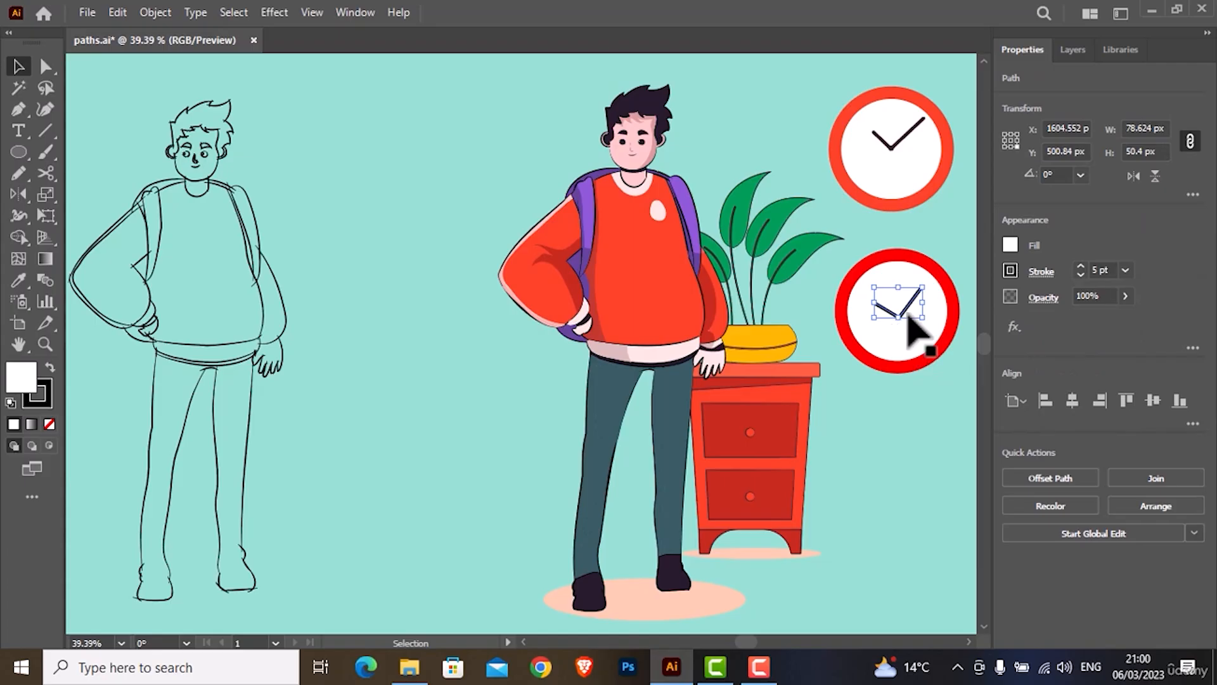
scroll(915, 321, "up", 5)
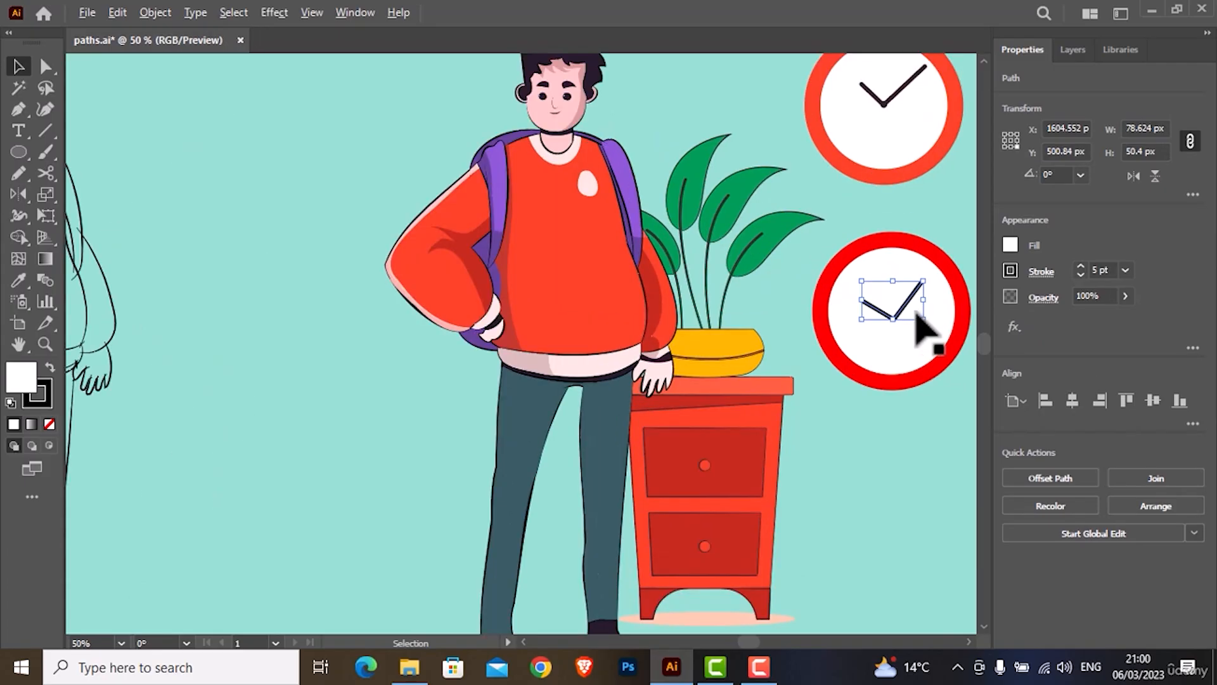
scroll(922, 329, "up", 5)
scroll(913, 339, "down", 2)
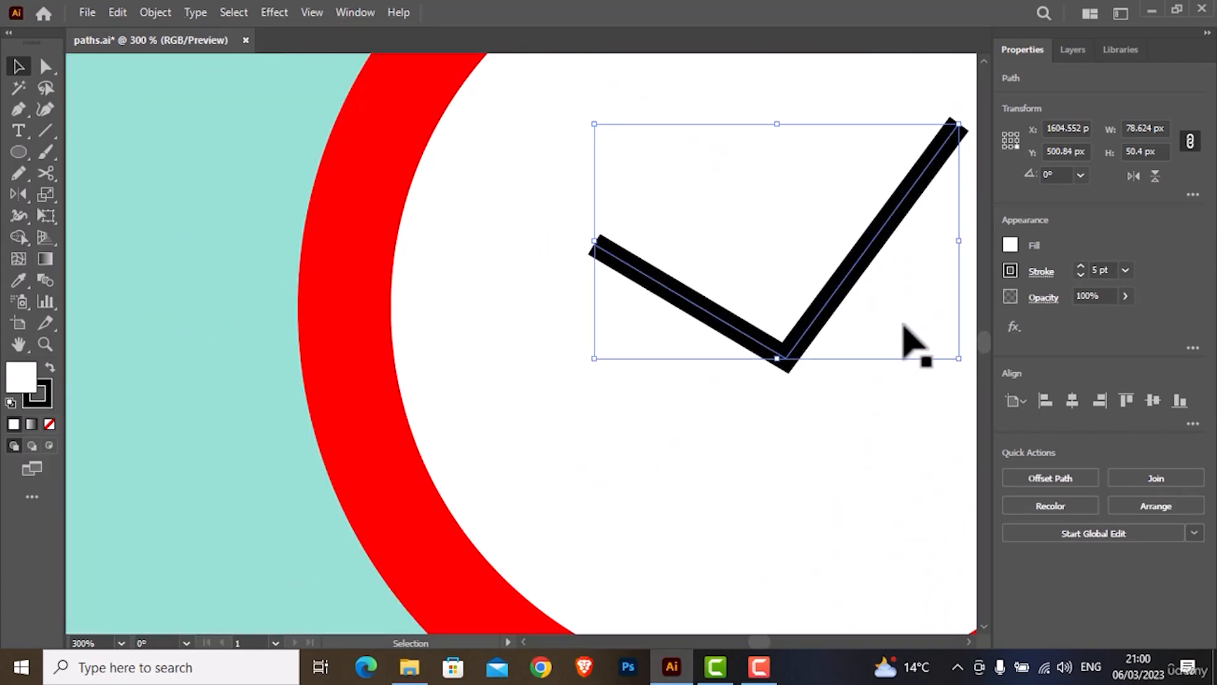
left_click_drag(905, 324, 654, 329)
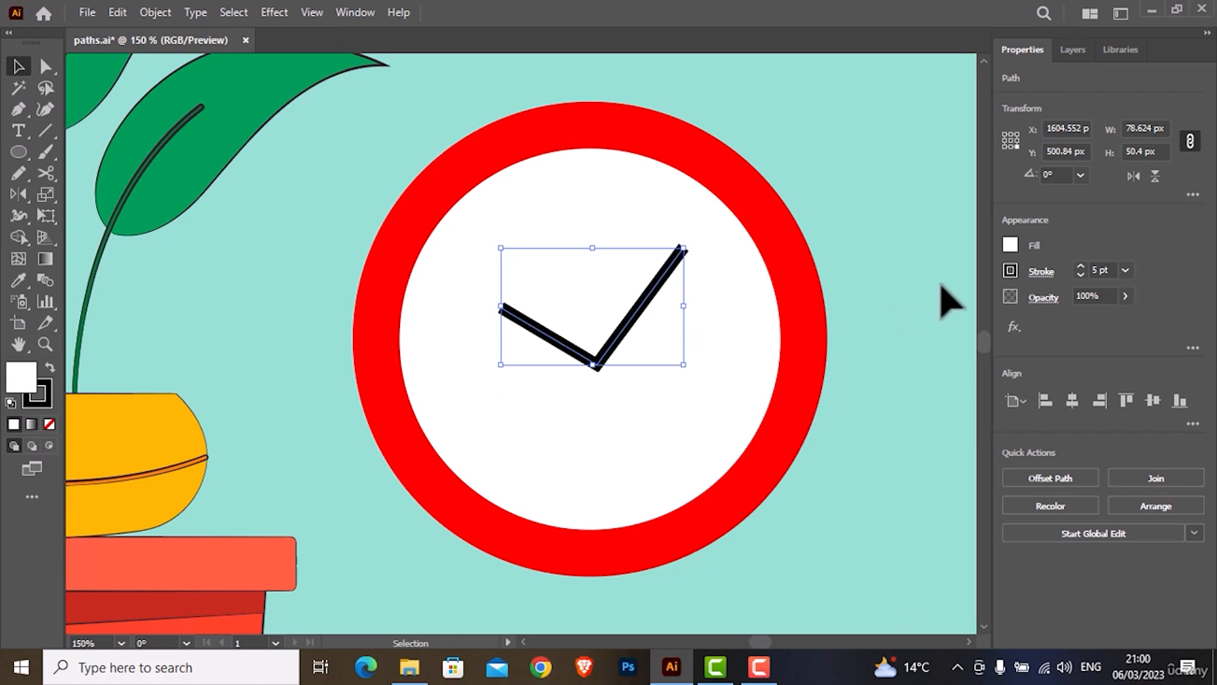
left_click(1011, 245)
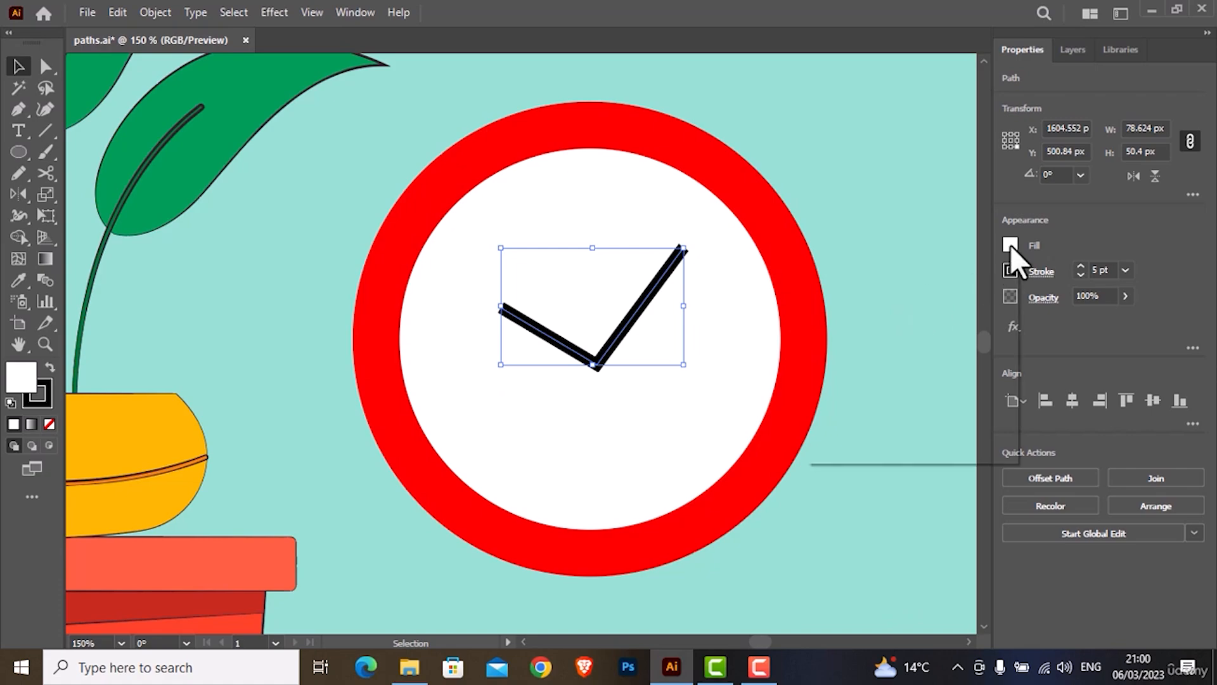
left_click(854, 308)
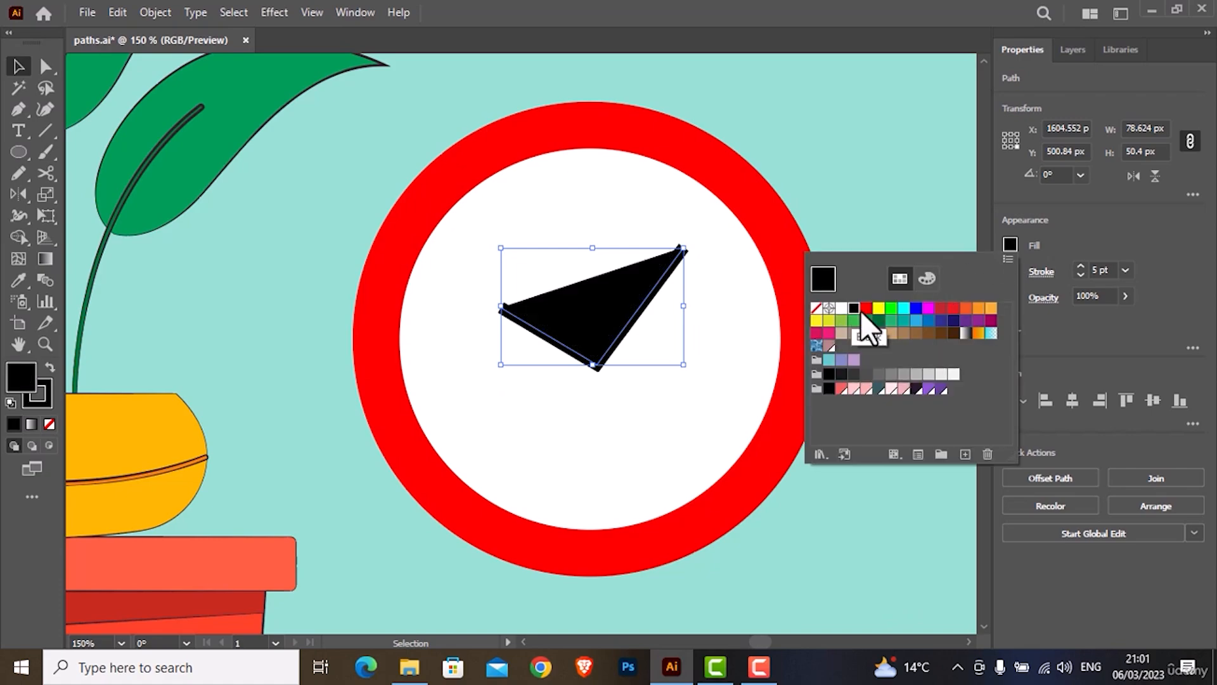
left_click(866, 308)
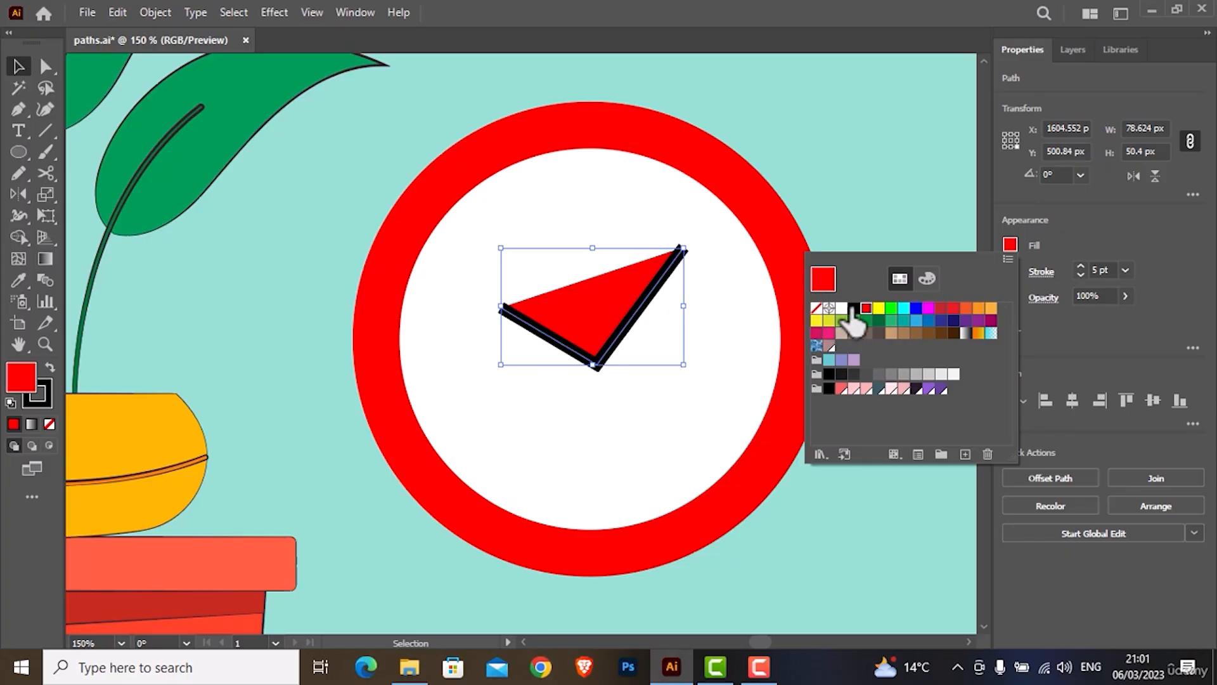
left_click(878, 309)
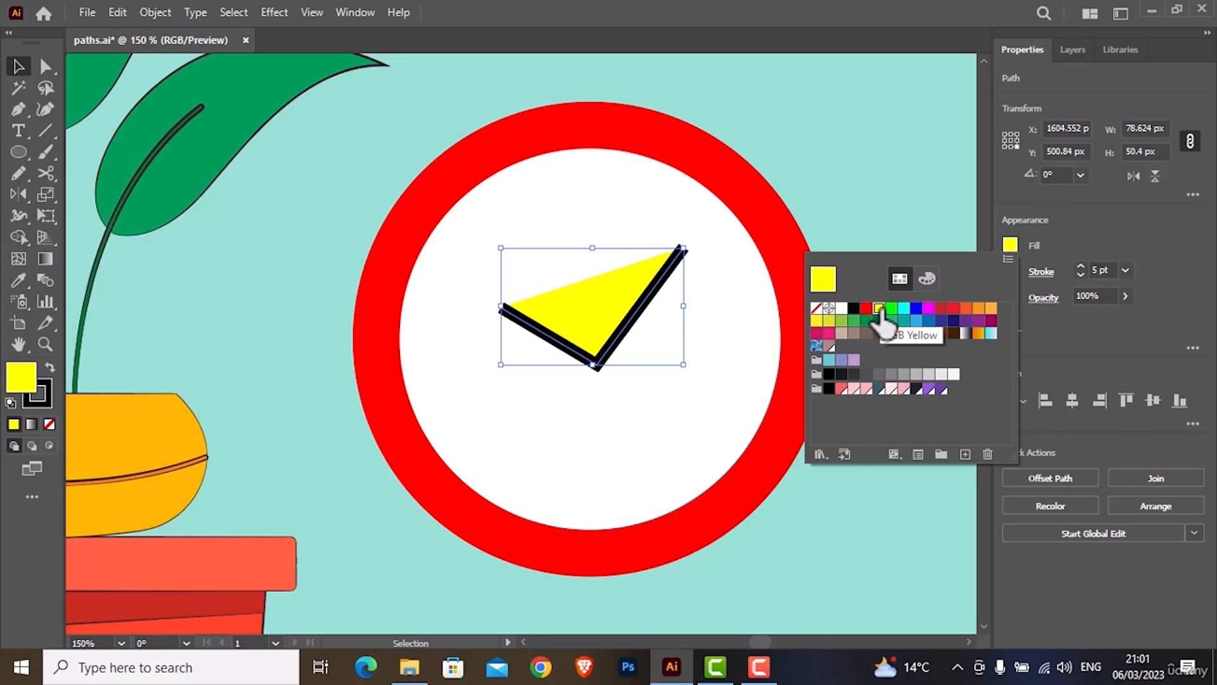
left_click(816, 309)
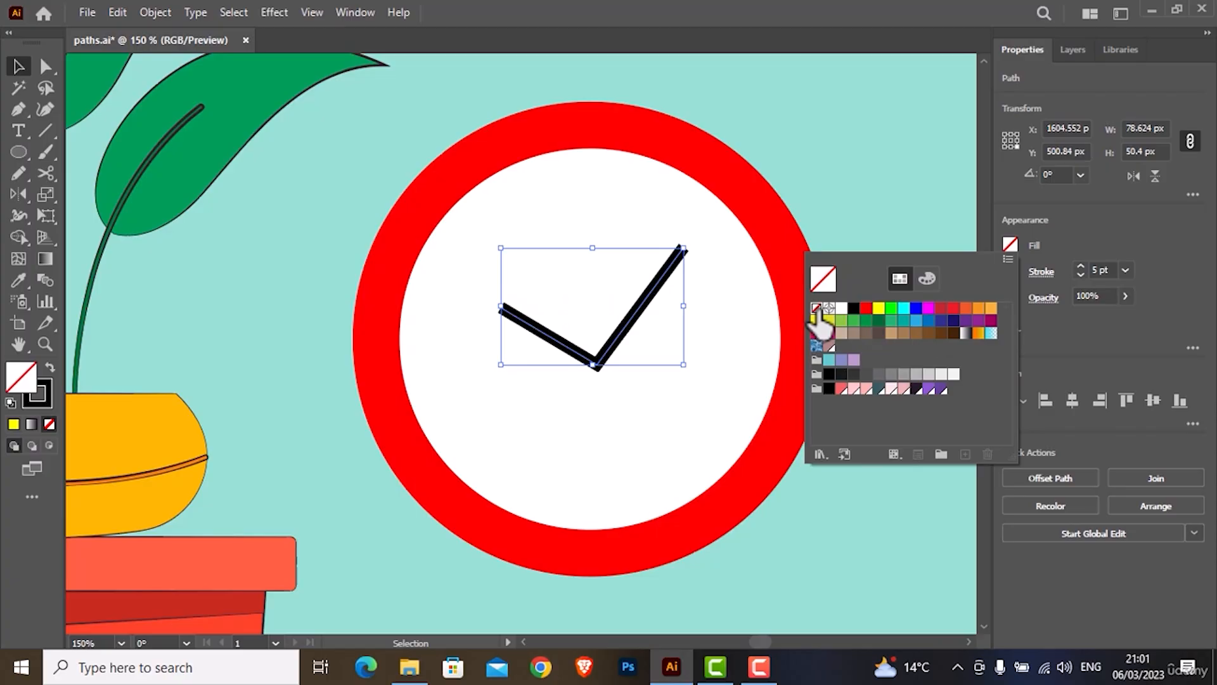
left_click(1051, 227)
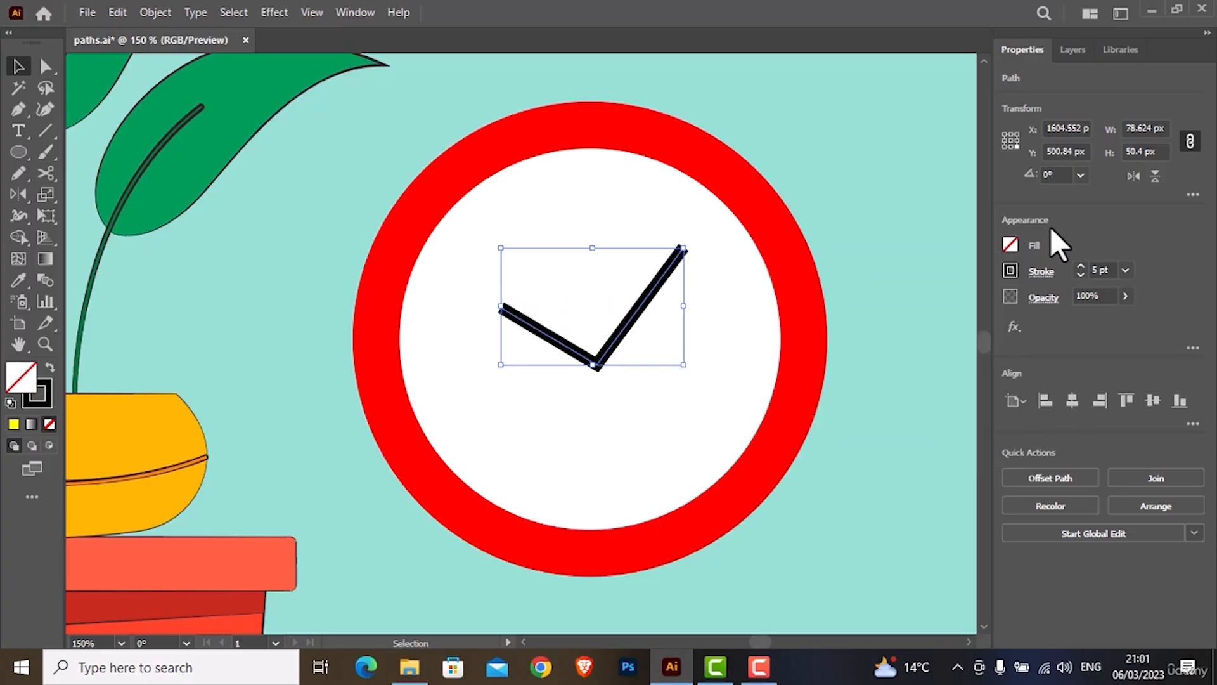
- Set the clock-hands path's stroke to None and deselect the path
left_click(1009, 272)
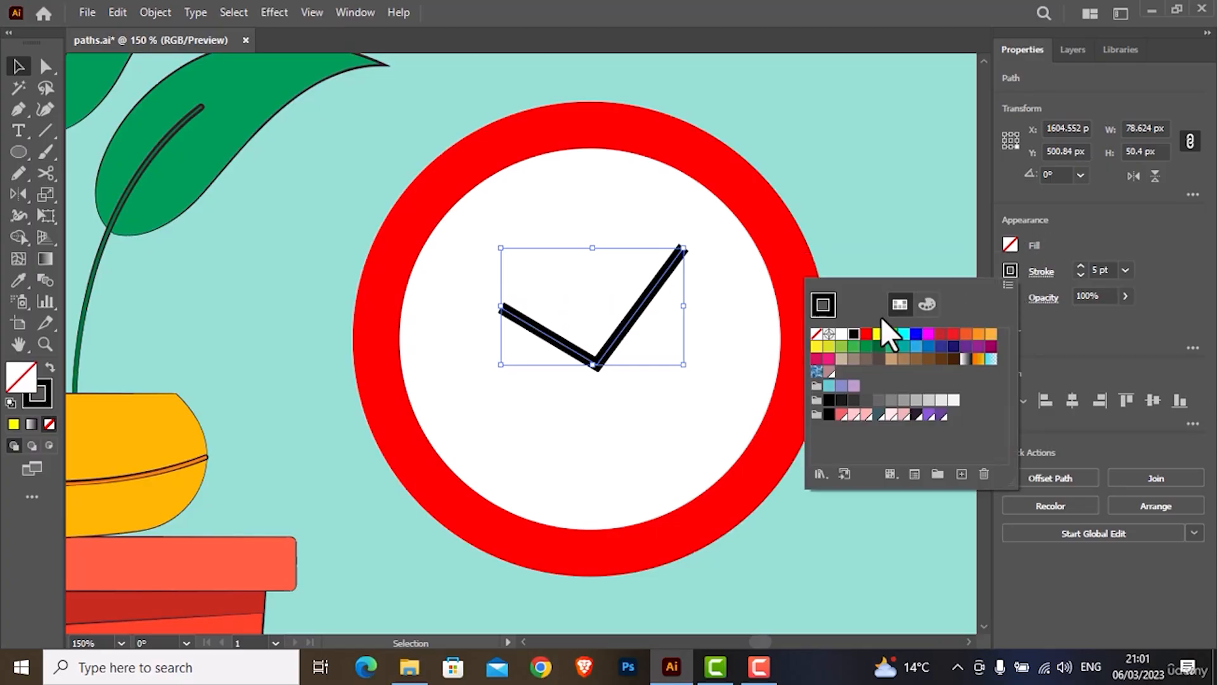
left_click(816, 335)
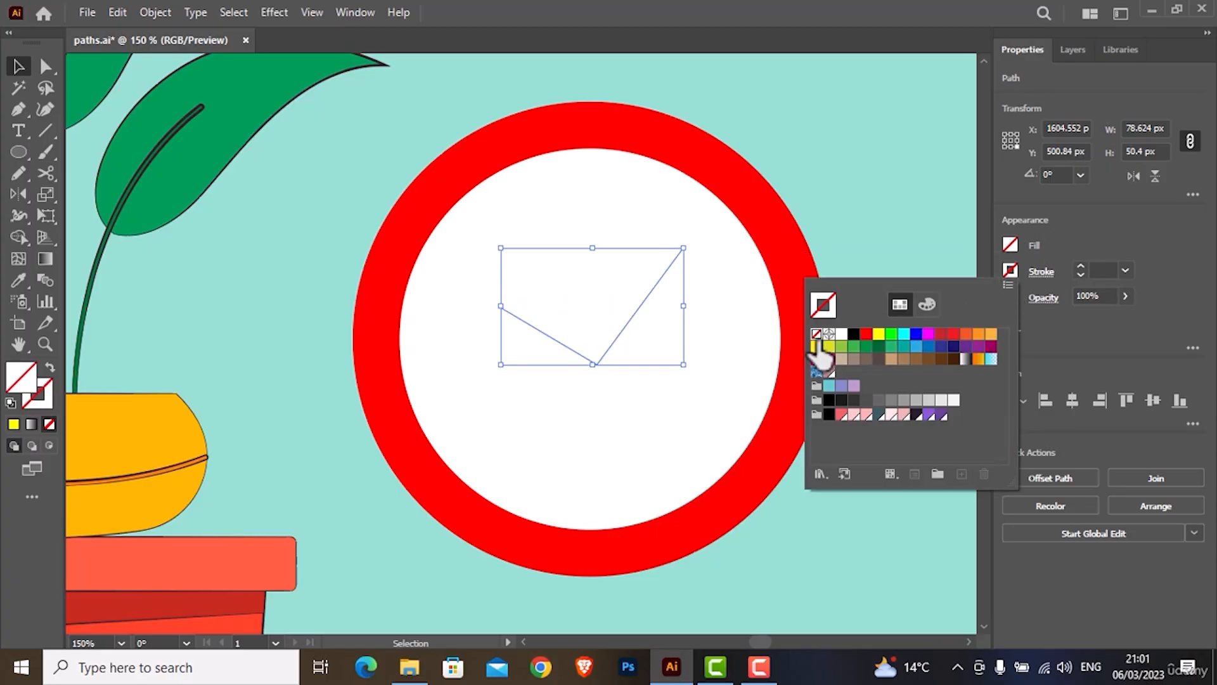
left_click(864, 258)
left_click(836, 224)
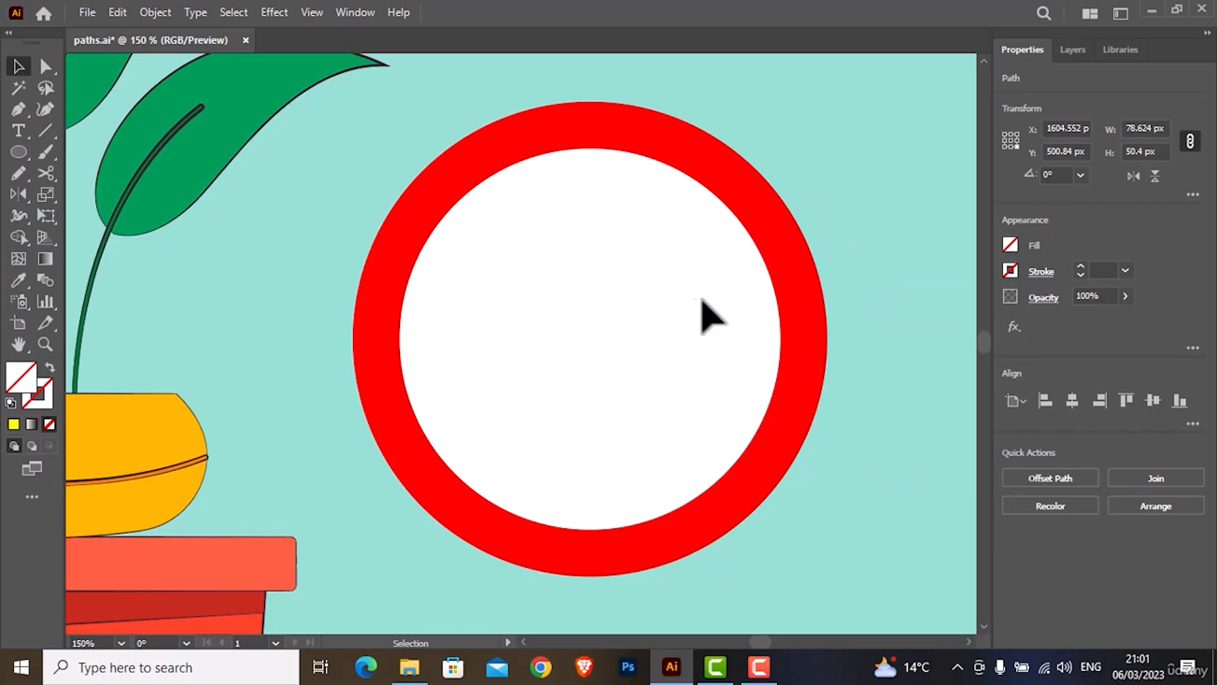
- Reselect the invisible clock-hands path inside the lower clock and give it a black stroke
left_click(628, 295)
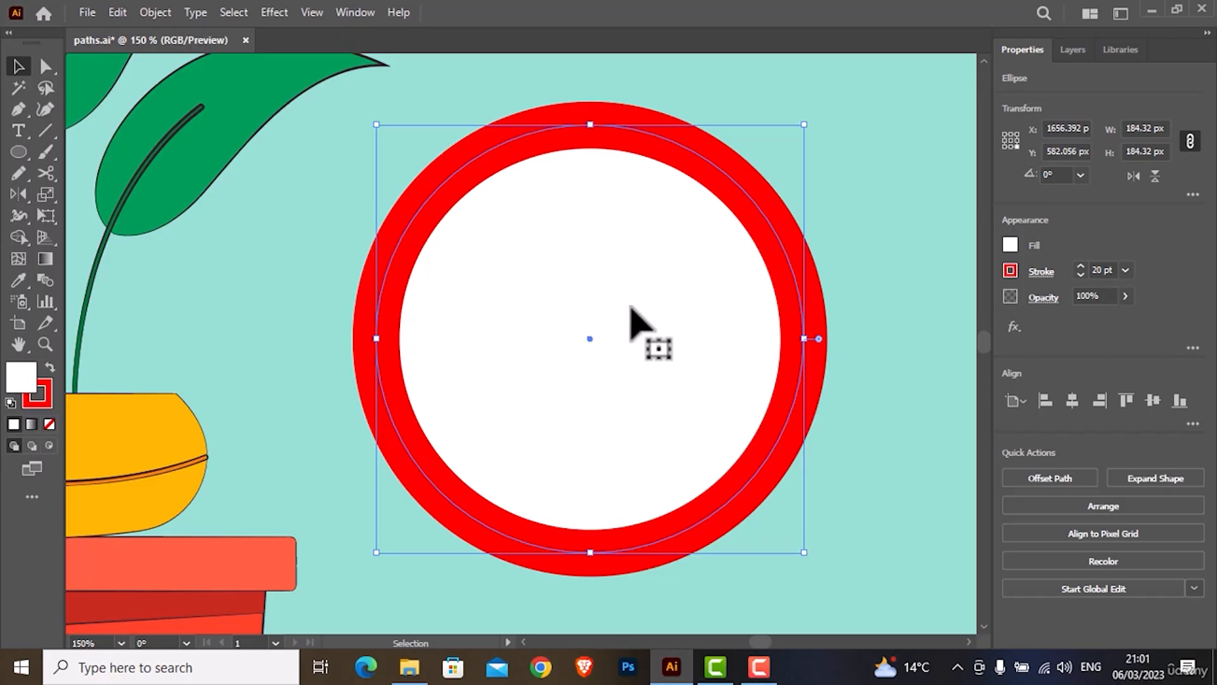
left_click(665, 274)
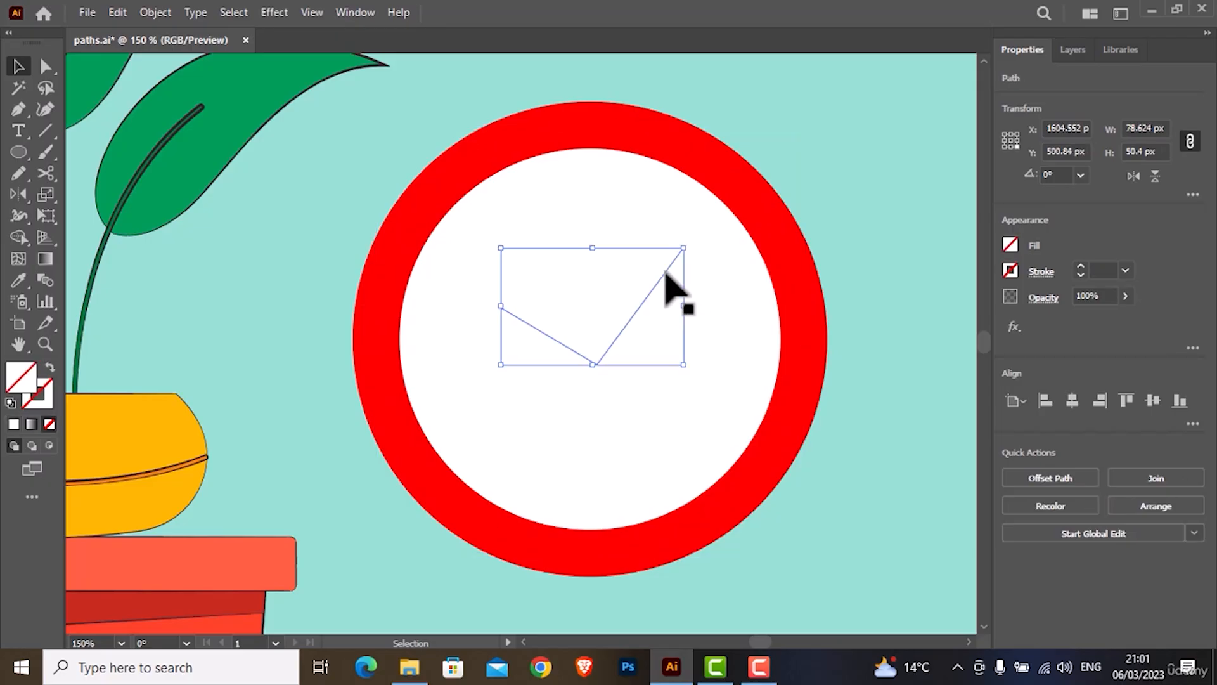
left_click(1011, 272)
left_click(854, 334)
left_click(854, 335)
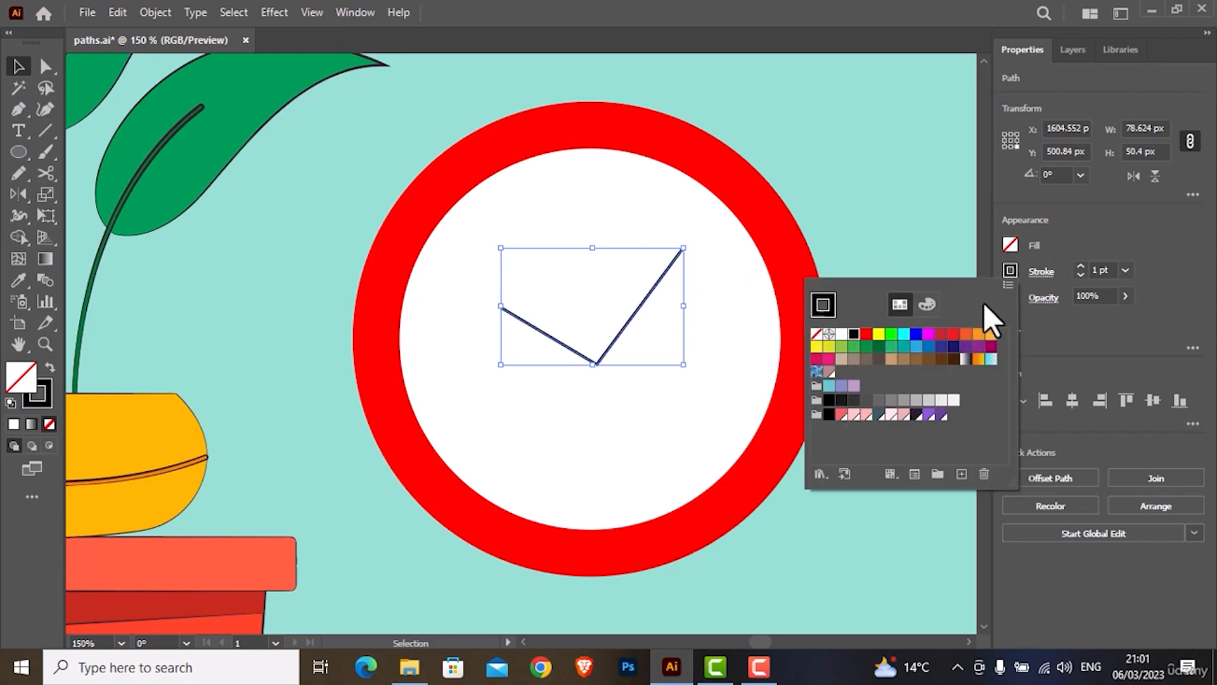
- Set the clock-hands path's stroke weight to 10 pt and its stroke colour to red
left_click(1081, 268)
left_click(1081, 268)
left_click(1081, 268)
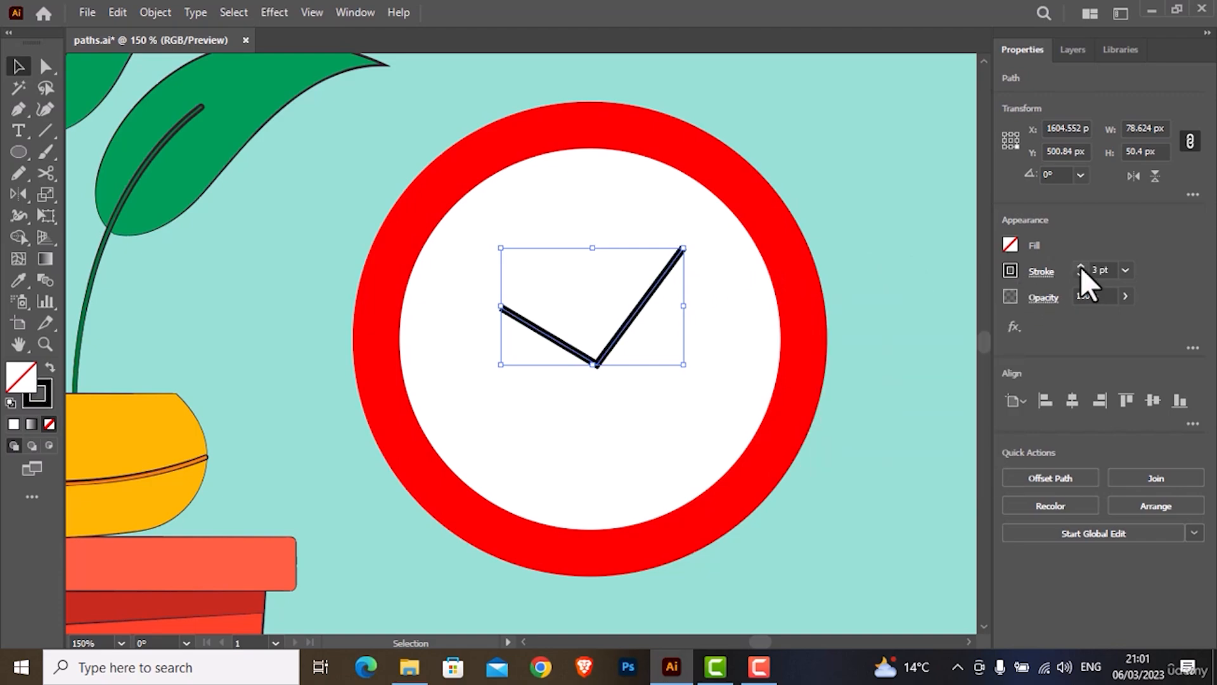
left_click(1081, 268)
left_click(1081, 267)
left_click(1081, 268)
left_click(1081, 268)
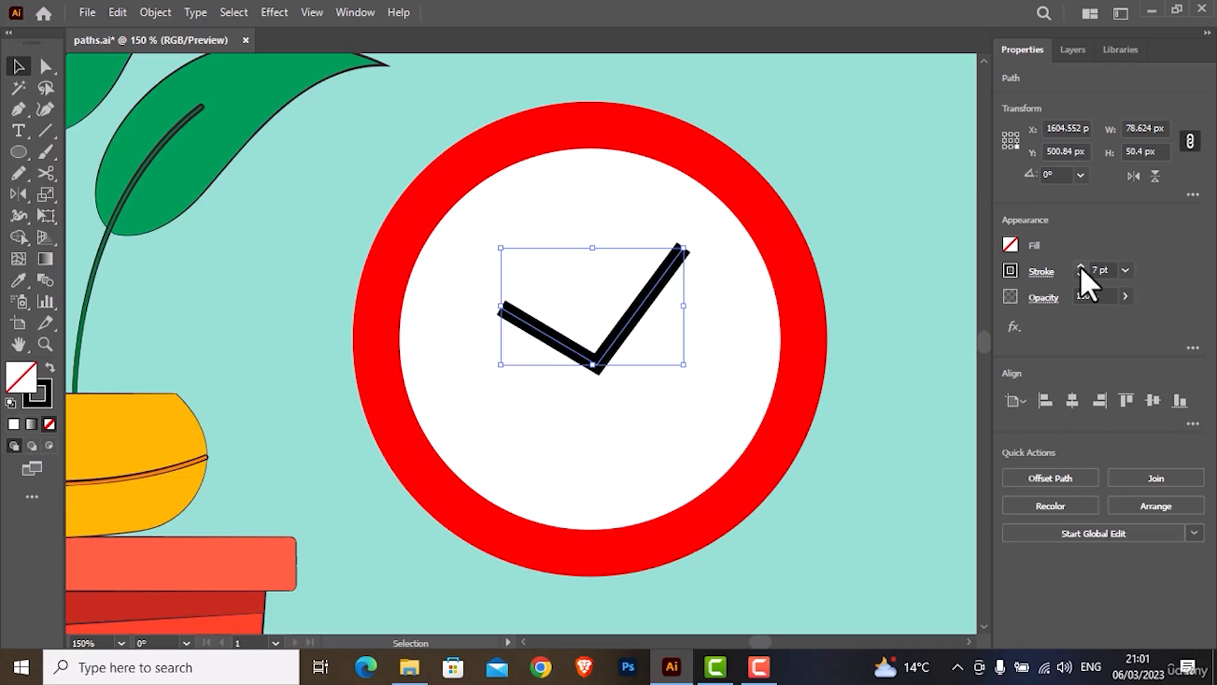
left_click(1081, 267)
left_click(1081, 268)
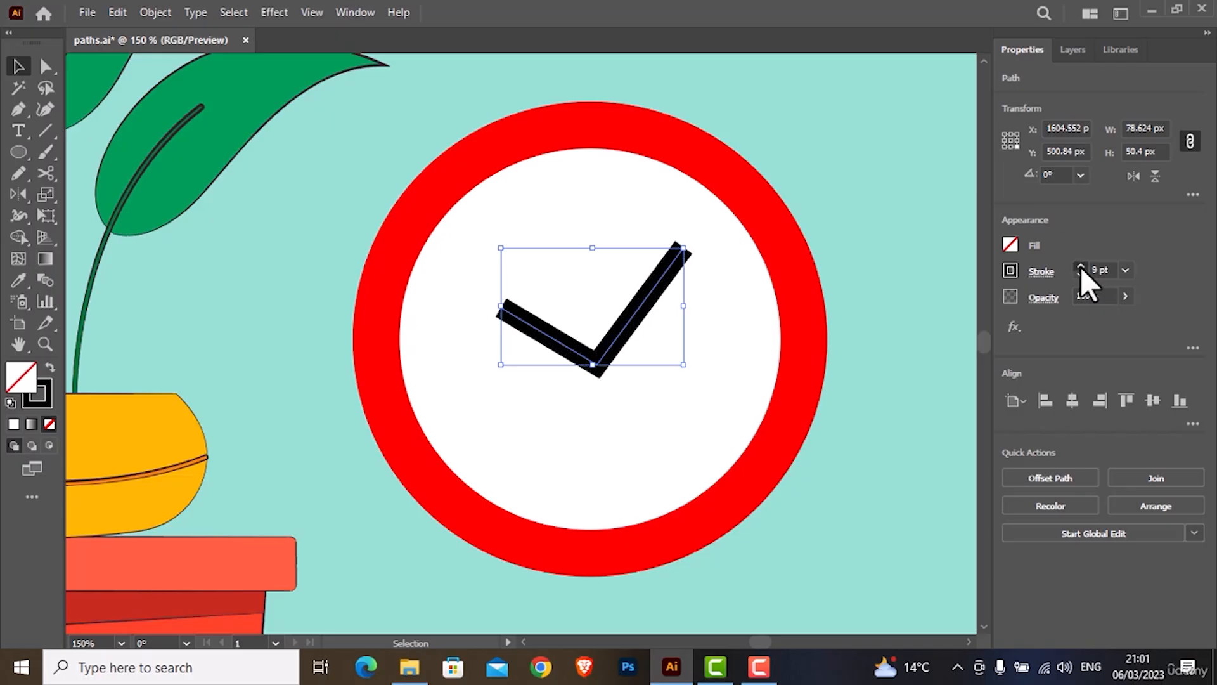
left_click(1081, 268)
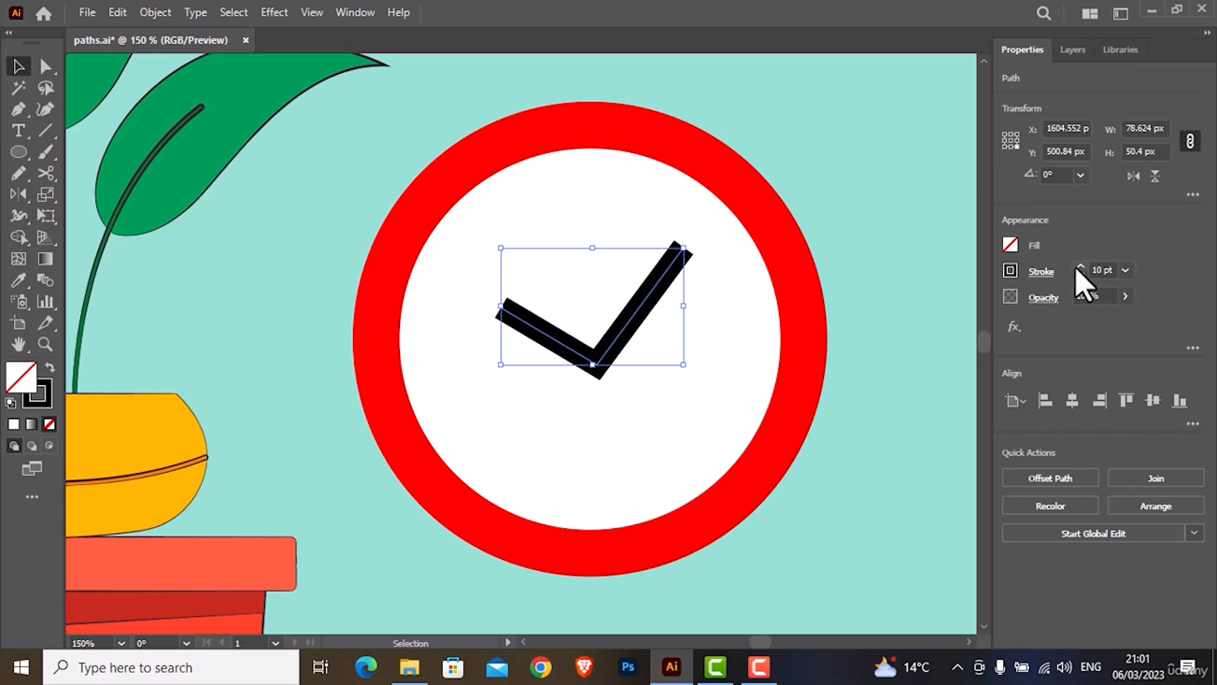
left_click(1012, 273)
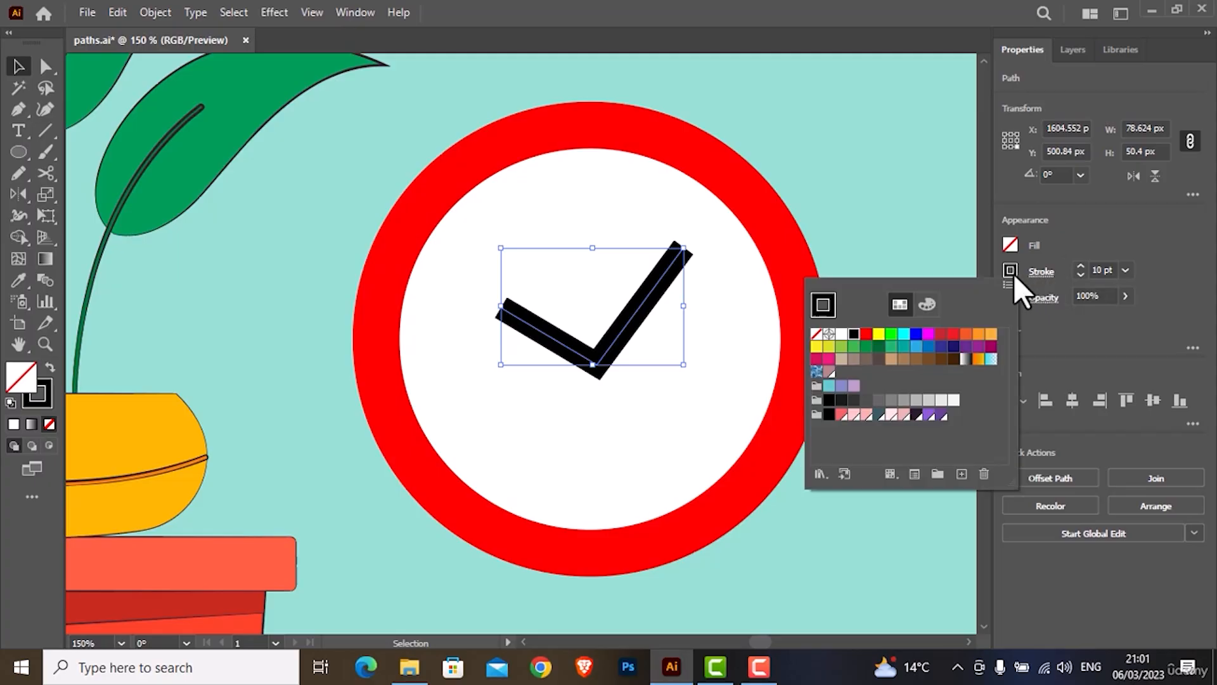
left_click(866, 334)
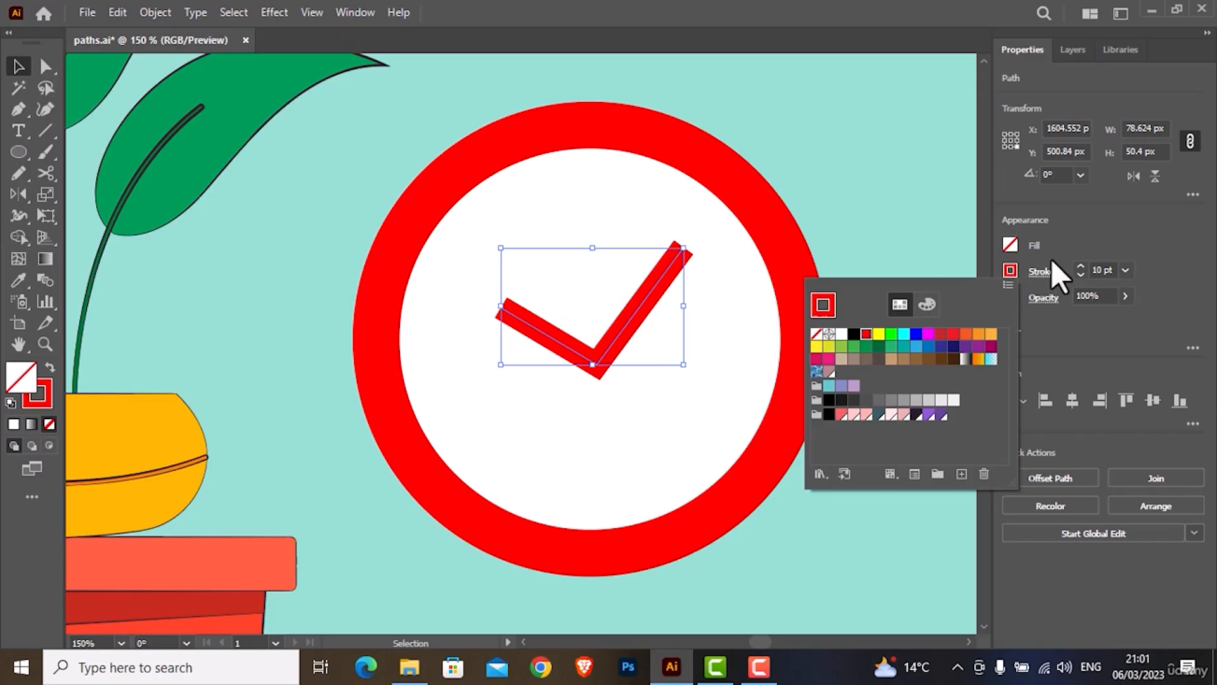
- Try the Round and Projecting caps on the clock-hands stroke, ending with the Butt Cap
left_click(1043, 274)
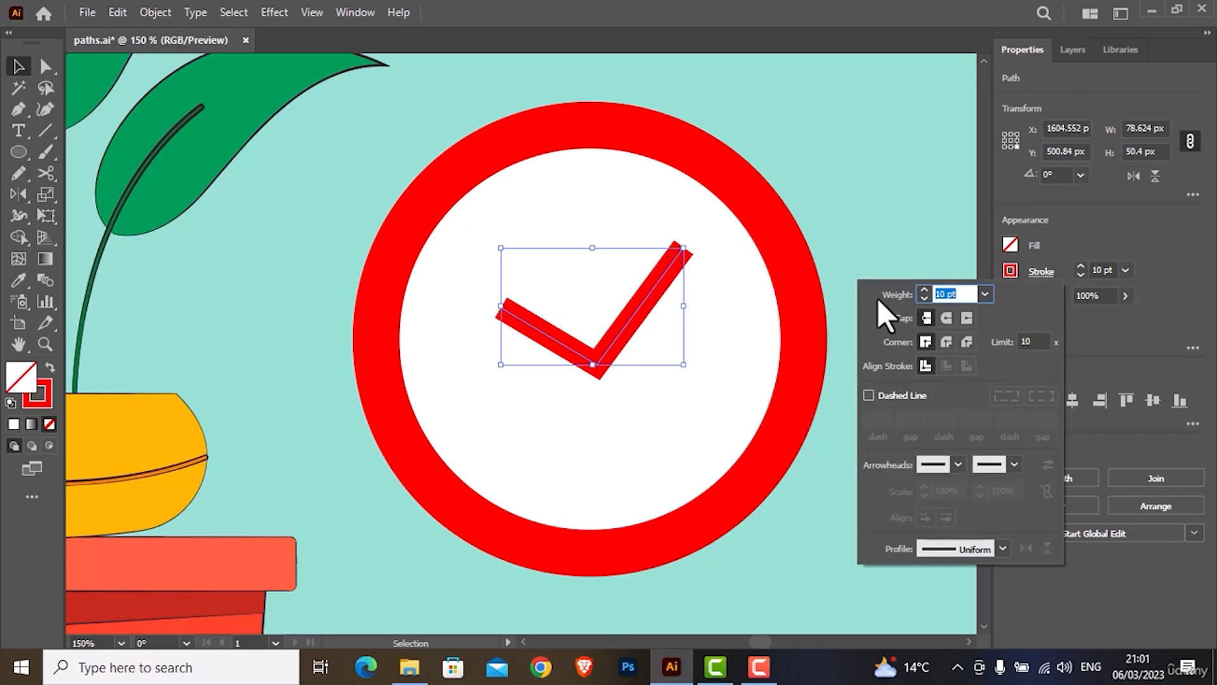
left_click(939, 317)
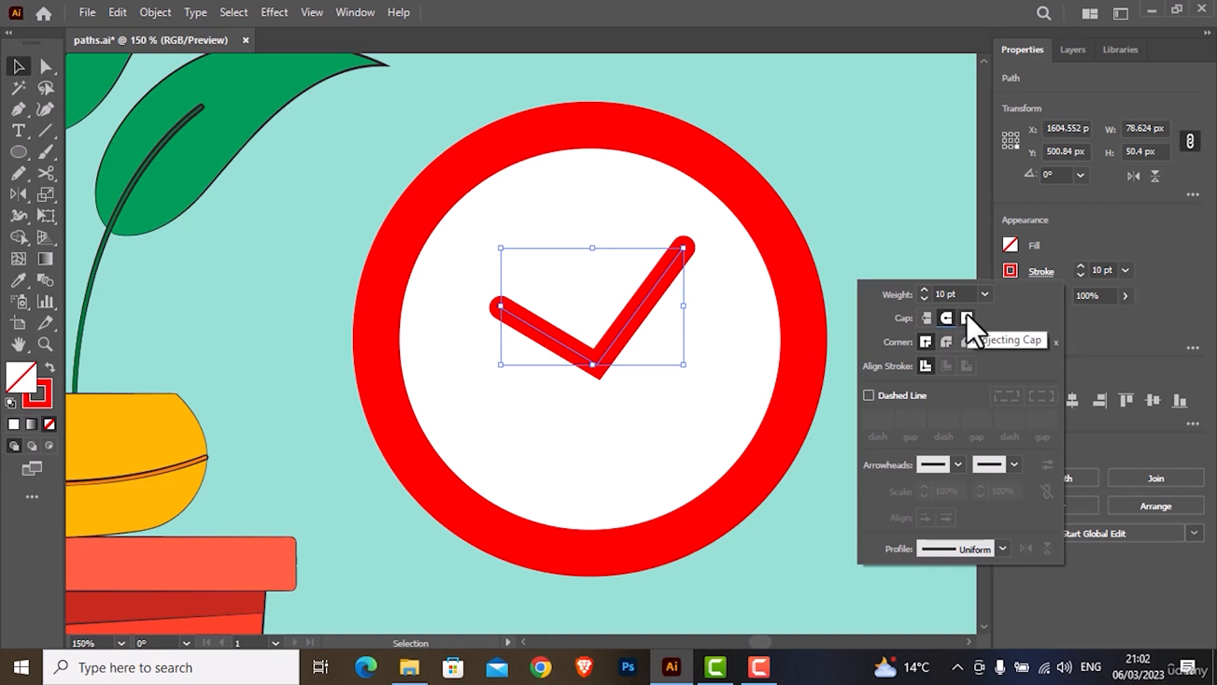
left_click(966, 315)
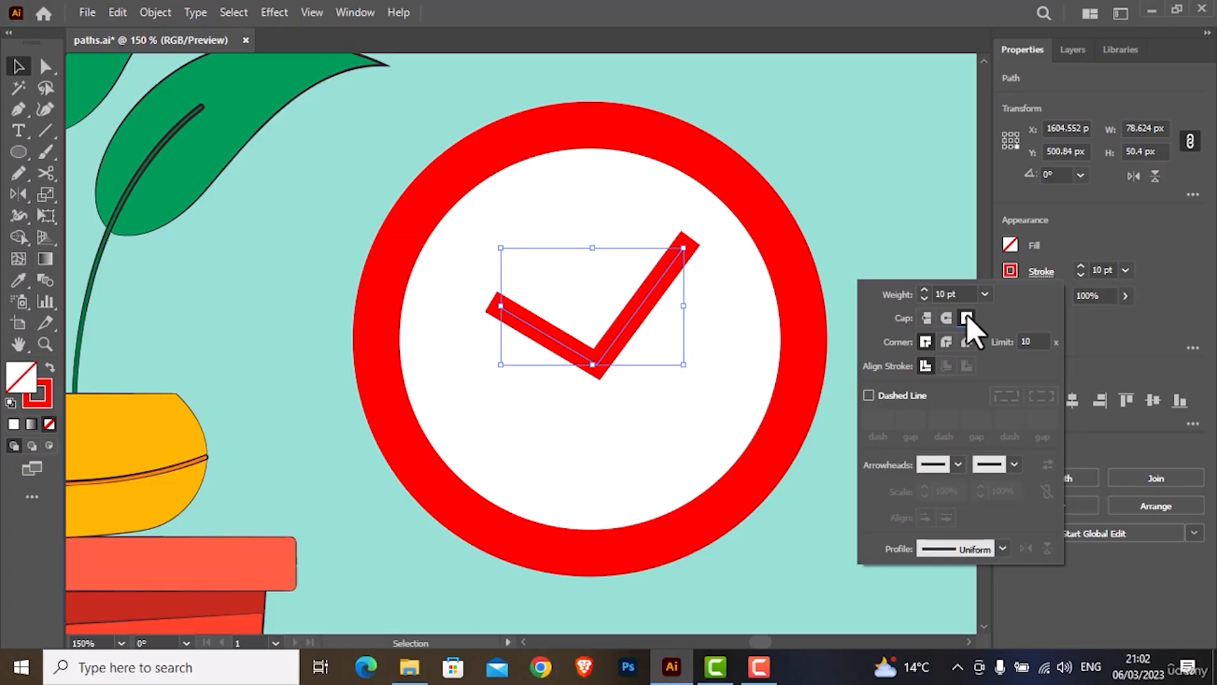
left_click(923, 320)
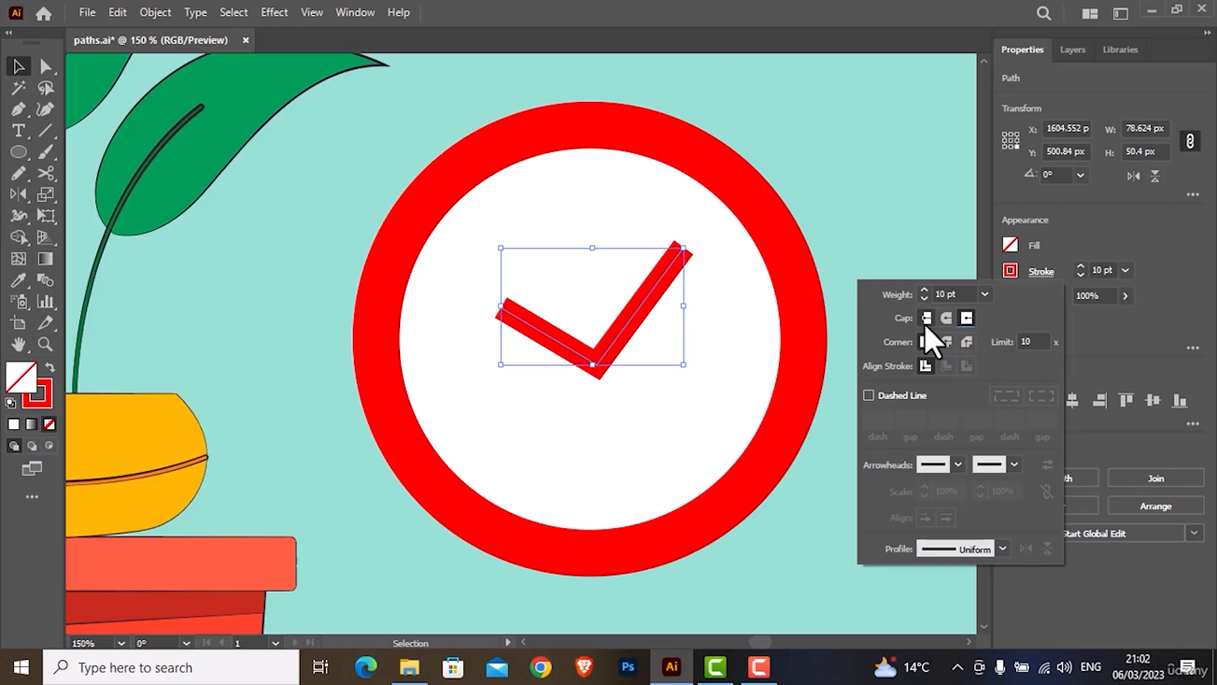
left_click(967, 319)
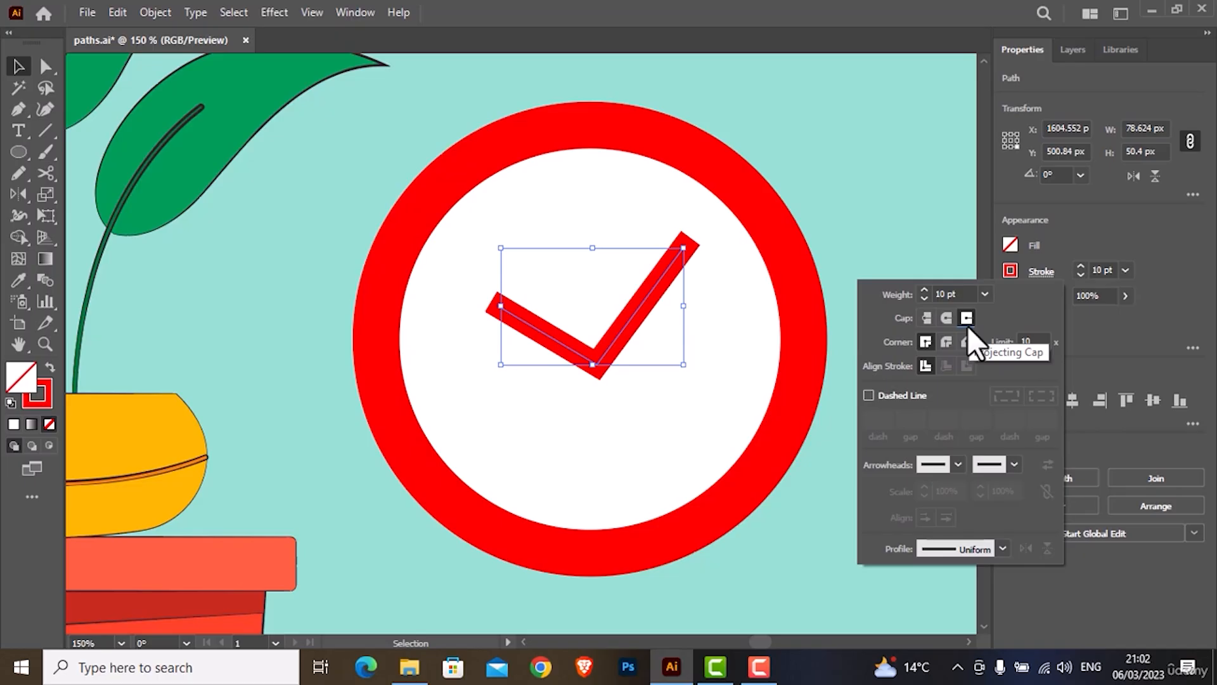
left_click(926, 319)
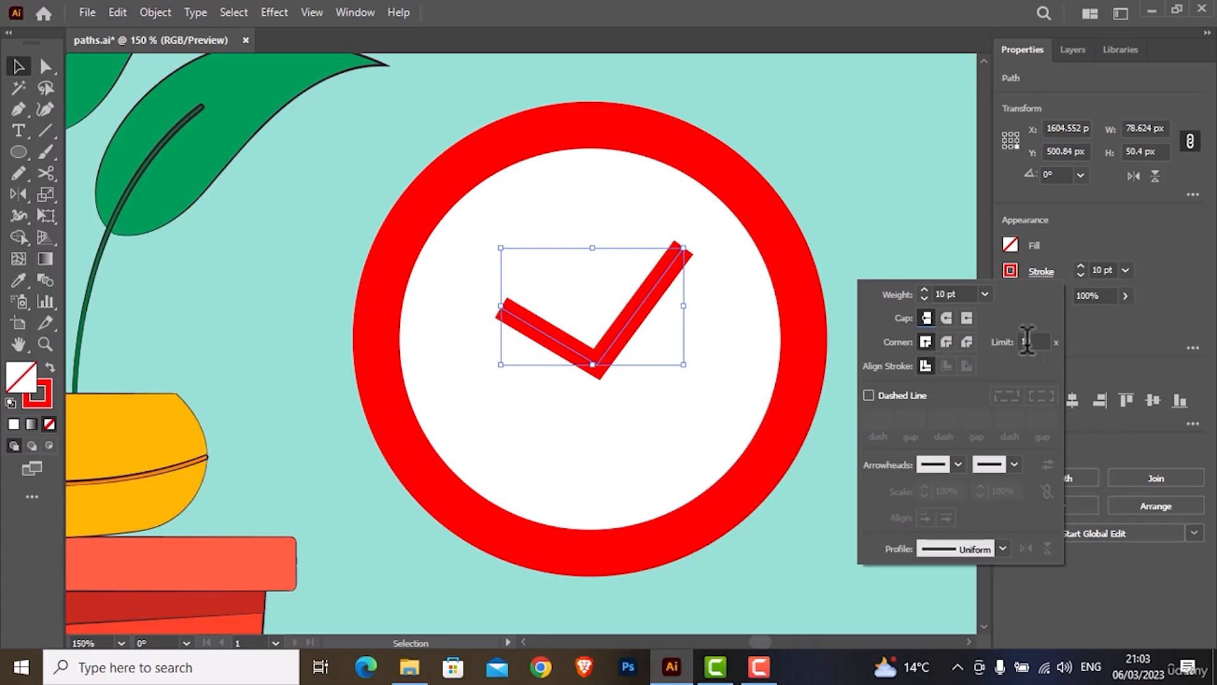
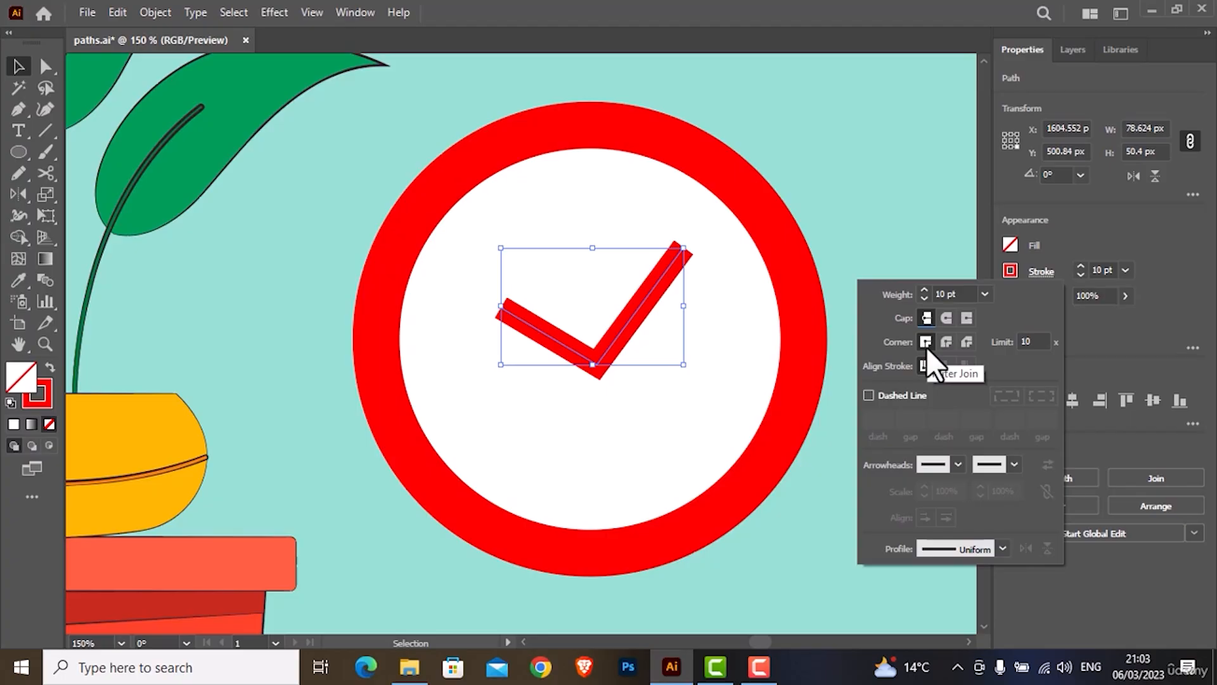
- Try the Round Join on the clock-hands corner, switch it to Bevel Join, and select the clock's ellipse
left_click(944, 342)
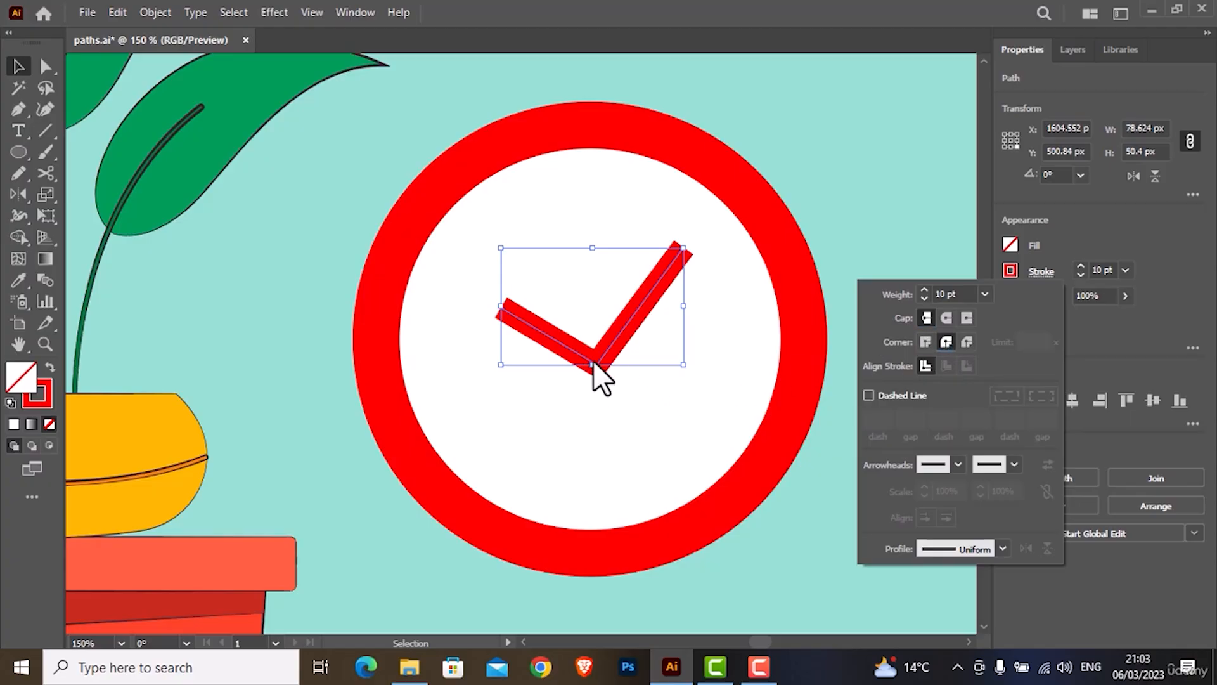
left_click(965, 343)
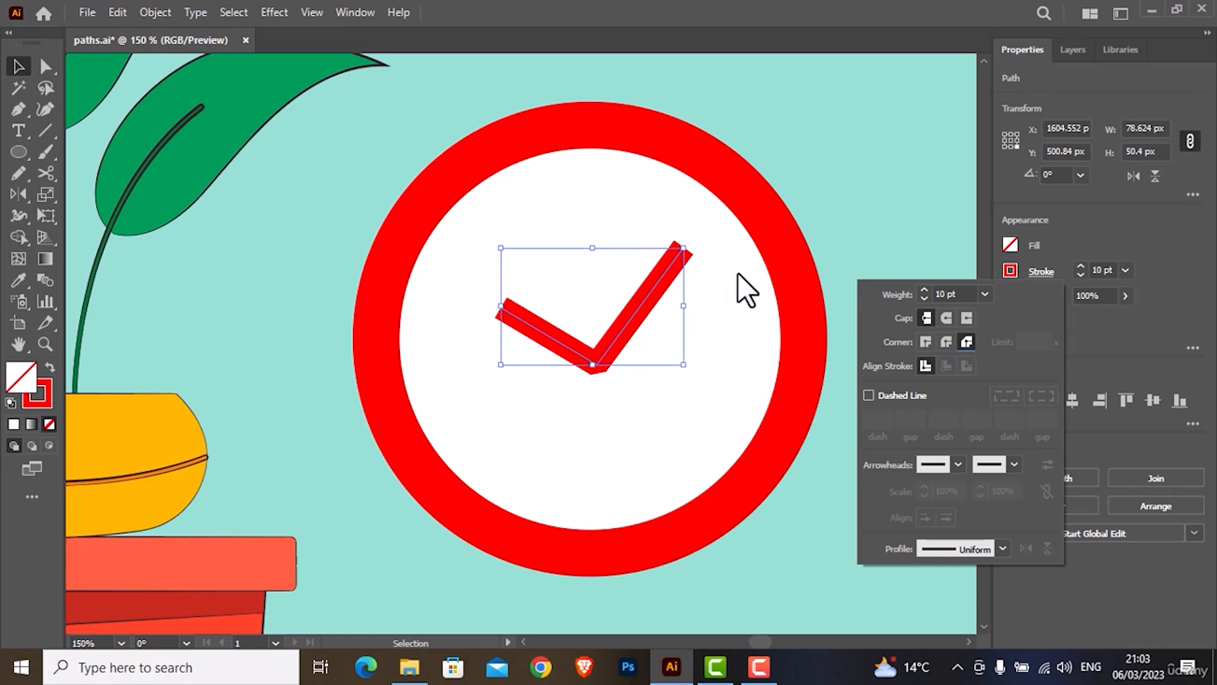
left_click(748, 212)
left_click(757, 204)
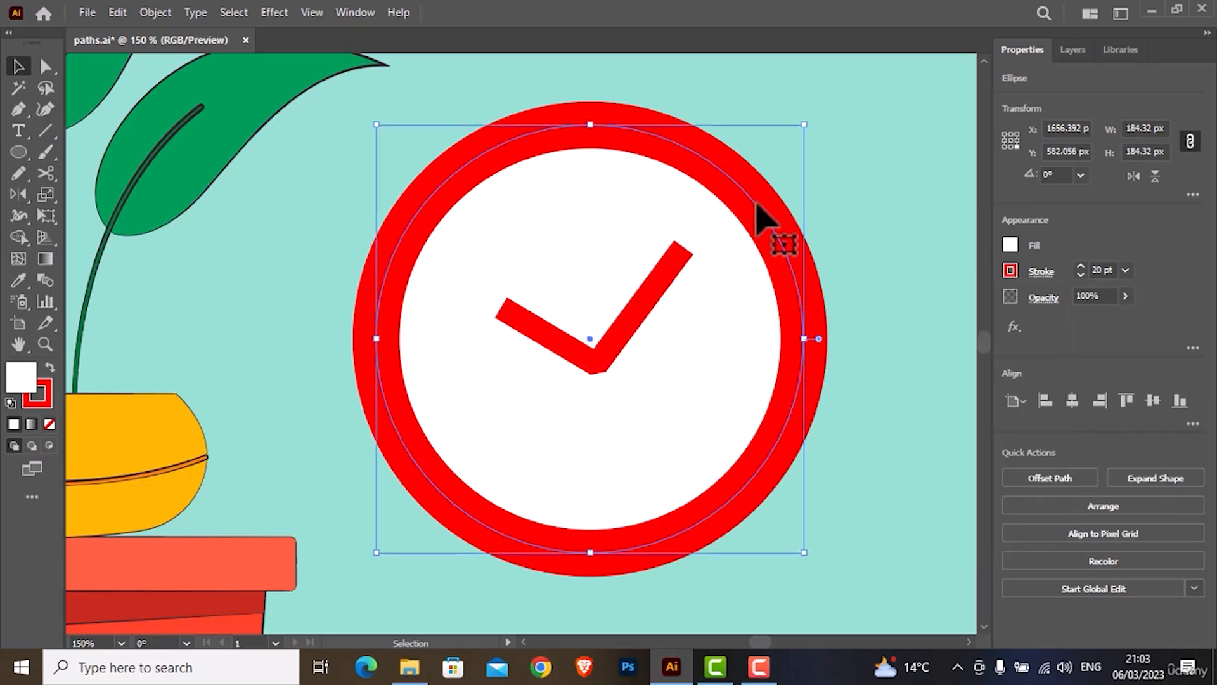
key("ctrl+minus")
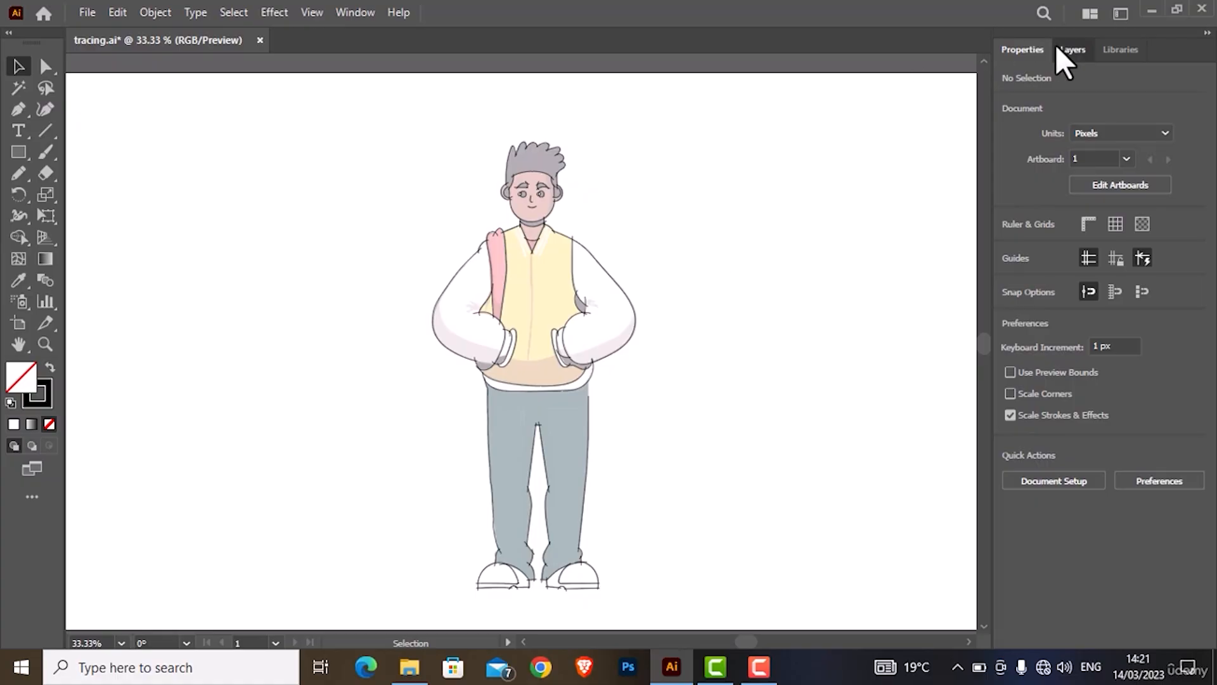
- Select all artwork on the lines layer of tracing.ai and duplicate that layer
left_click(1071, 49)
left_click(1187, 78)
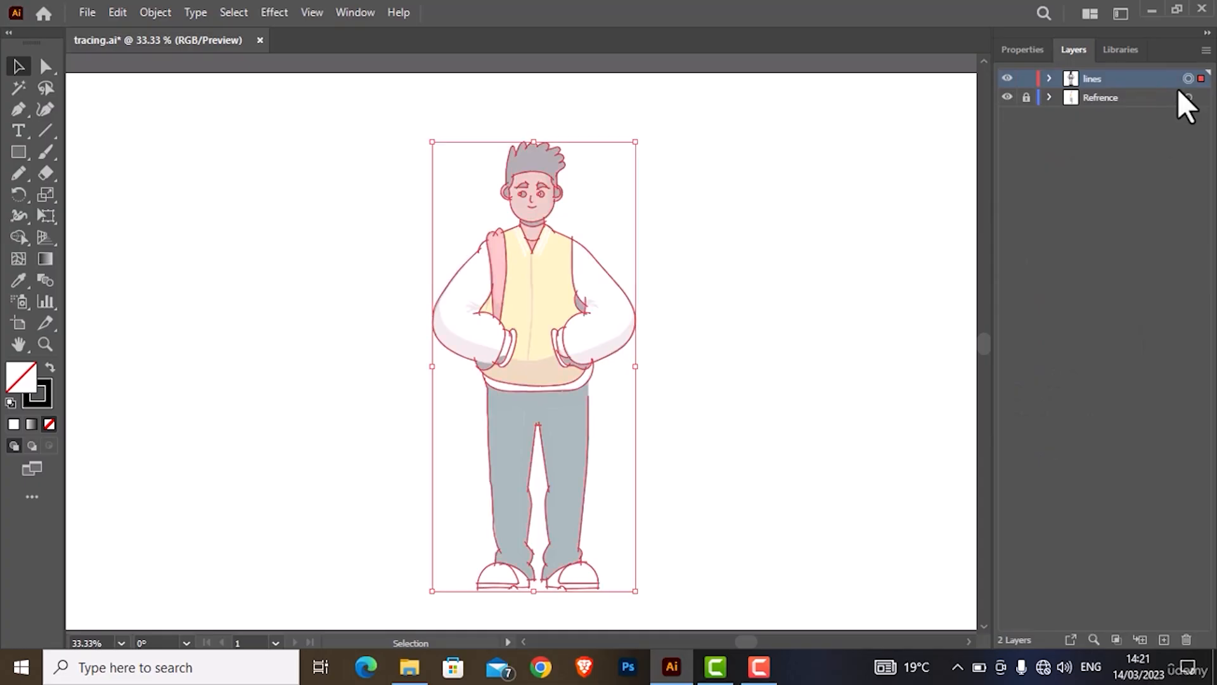
left_click_drag(1128, 86, 1164, 641)
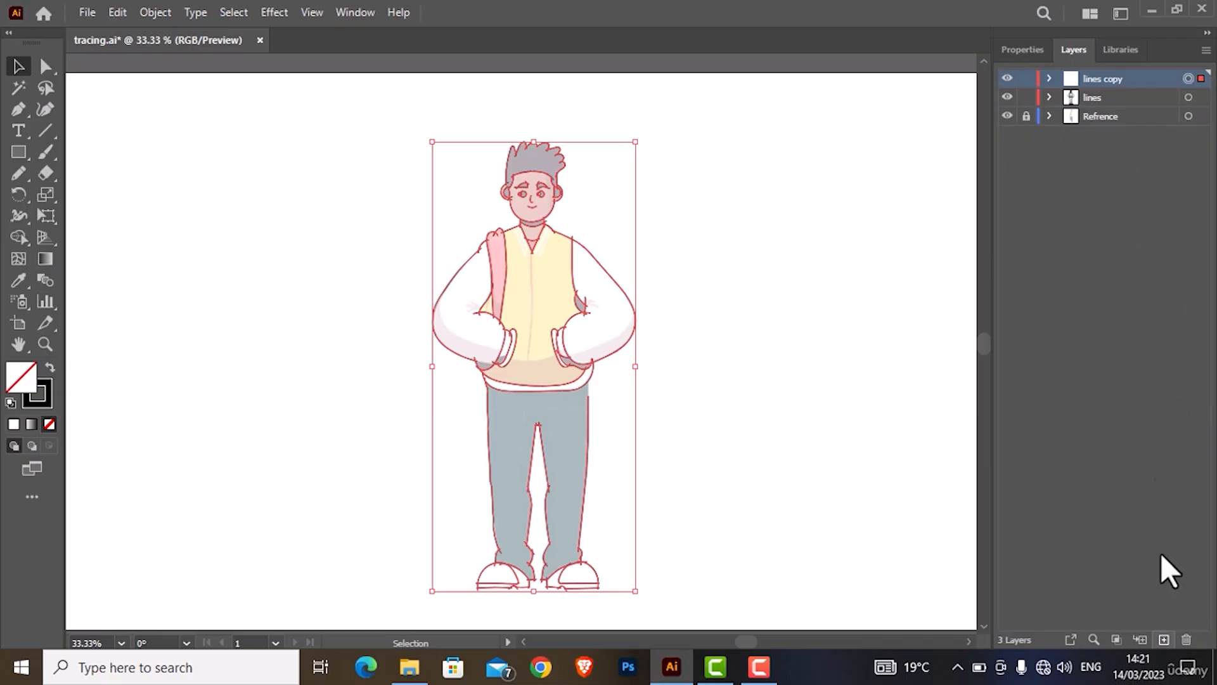
- Rename the duplicated lines layer as clean and set its layer colour to Light Blue
double_click(1097, 78)
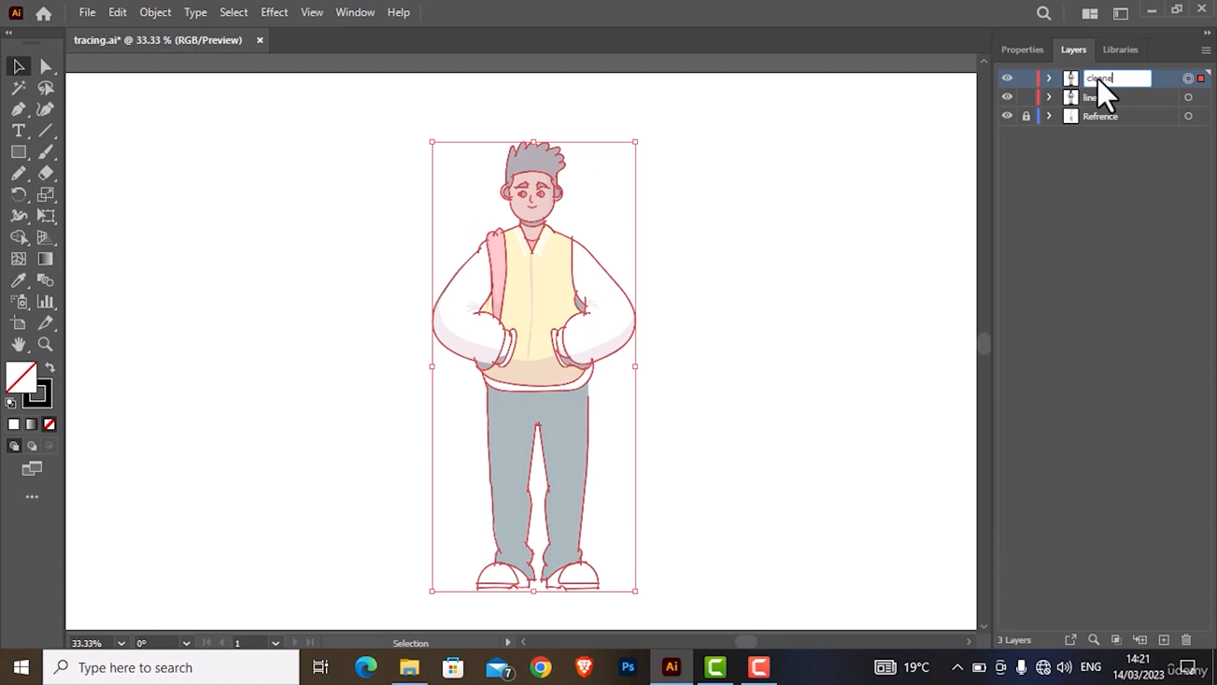
key("Return")
double_click(1167, 81)
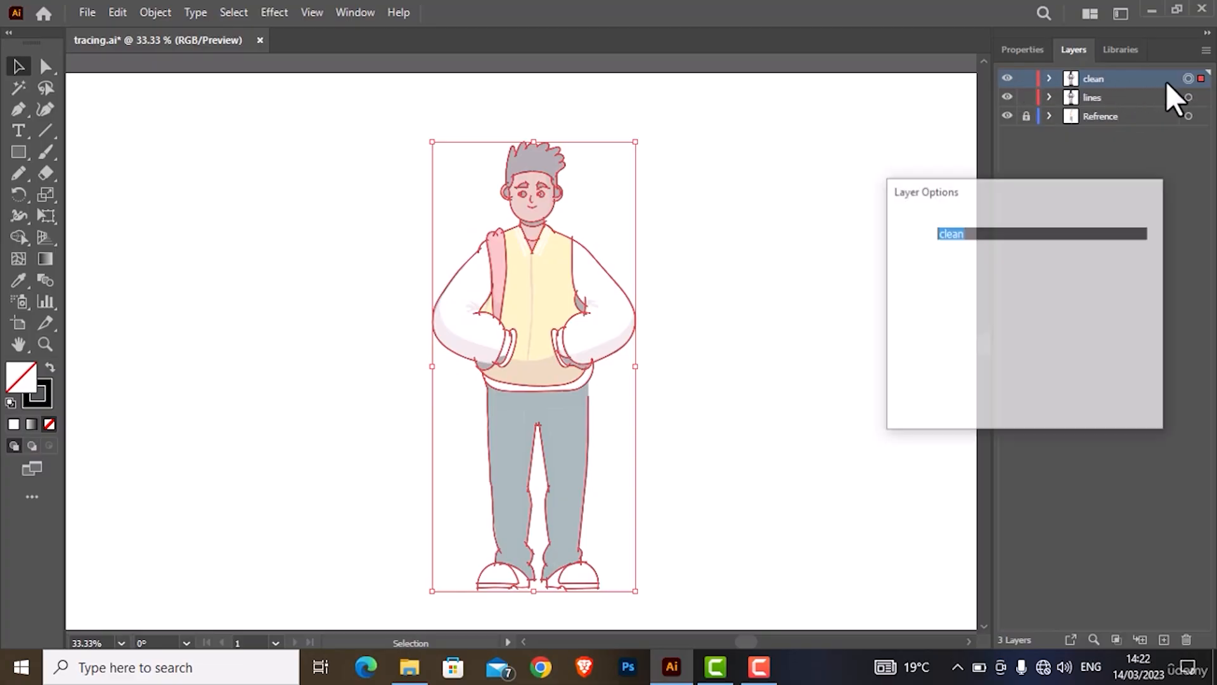
left_click(1051, 271)
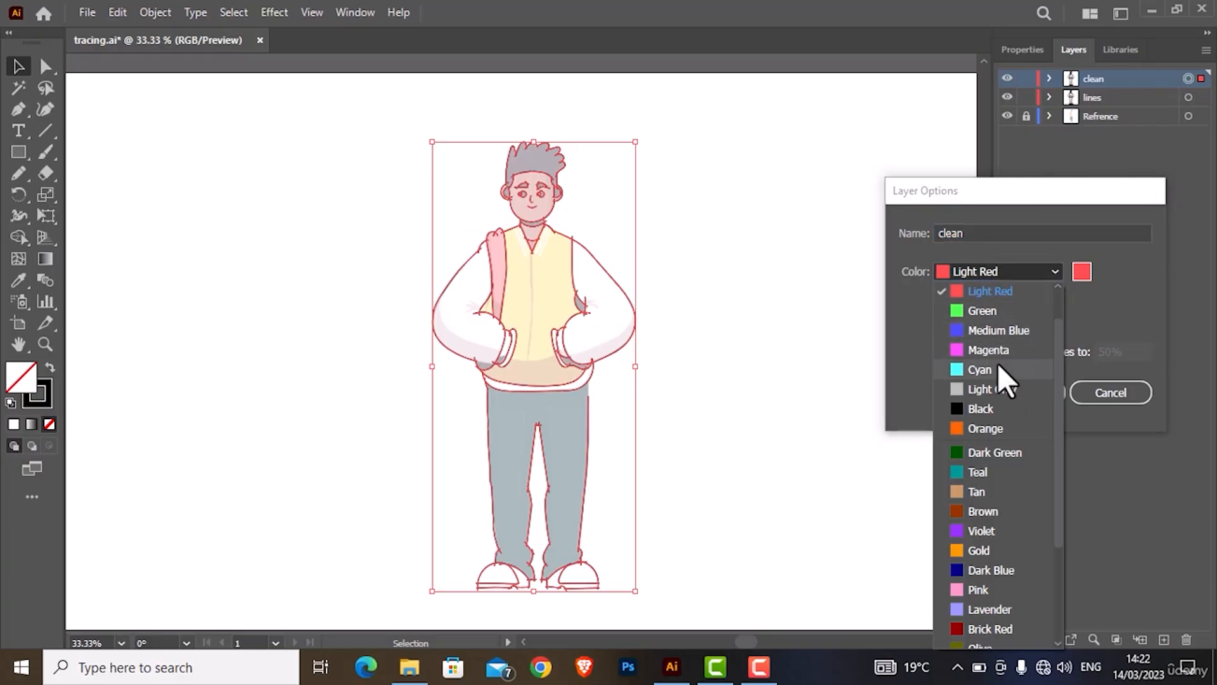
left_click(998, 368)
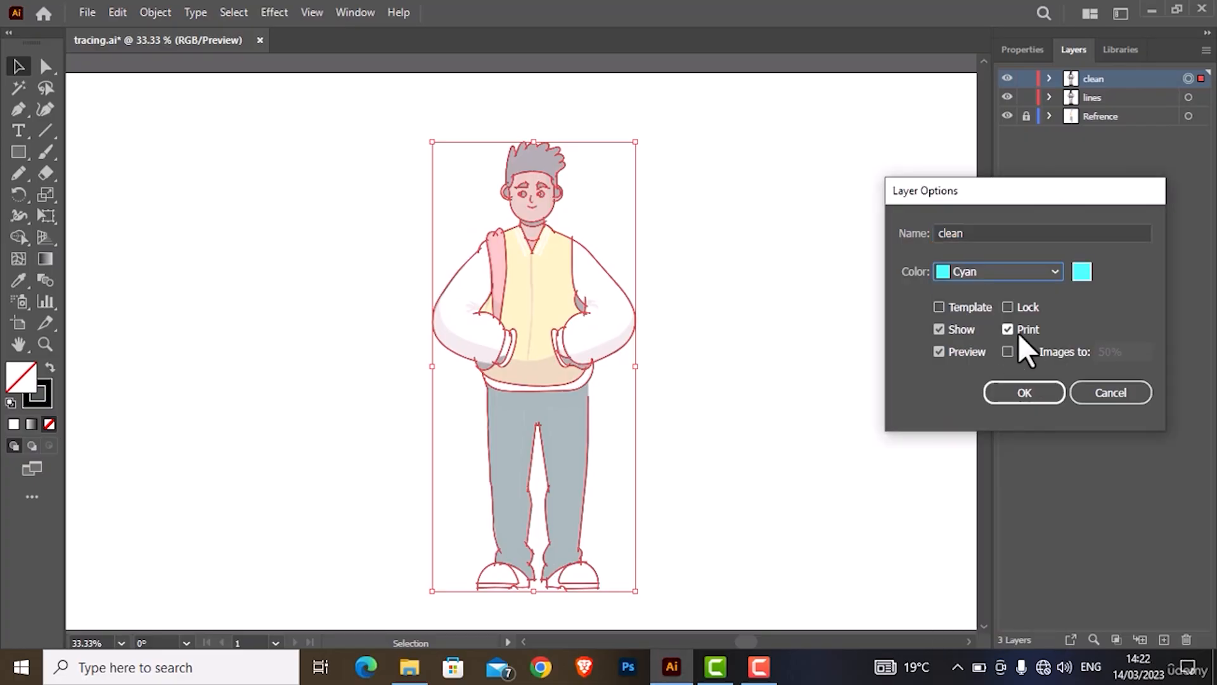
left_click(1013, 273)
scroll(1007, 397, "up", 2)
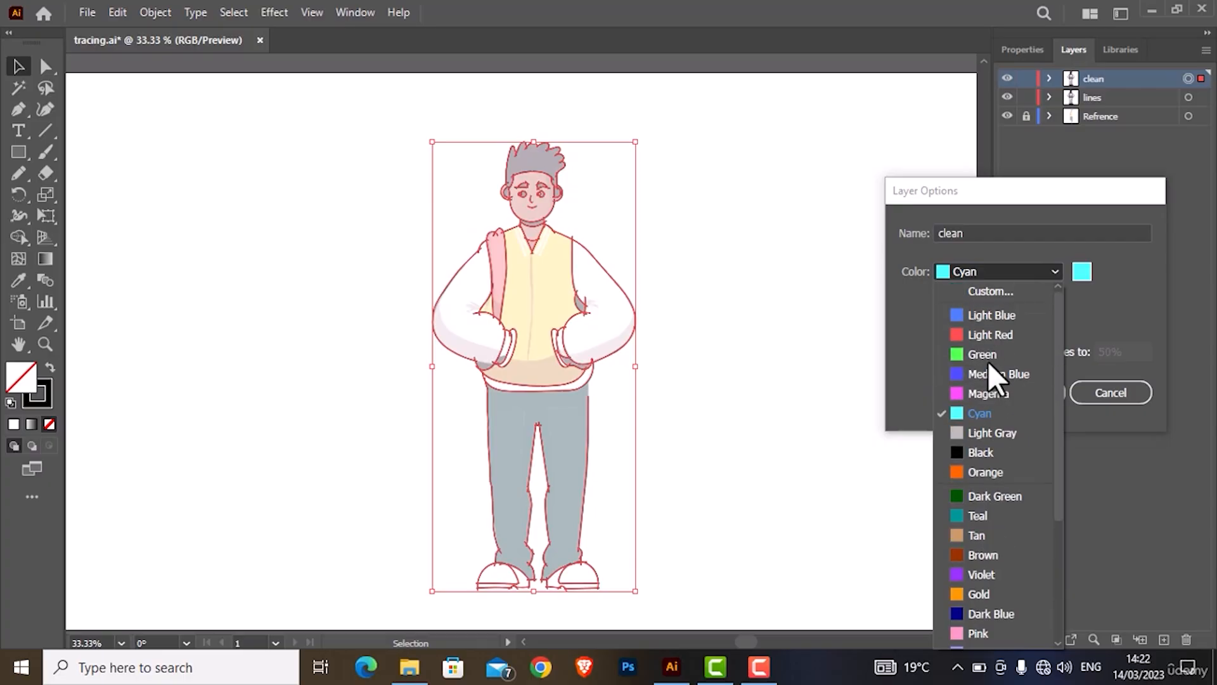
left_click(989, 317)
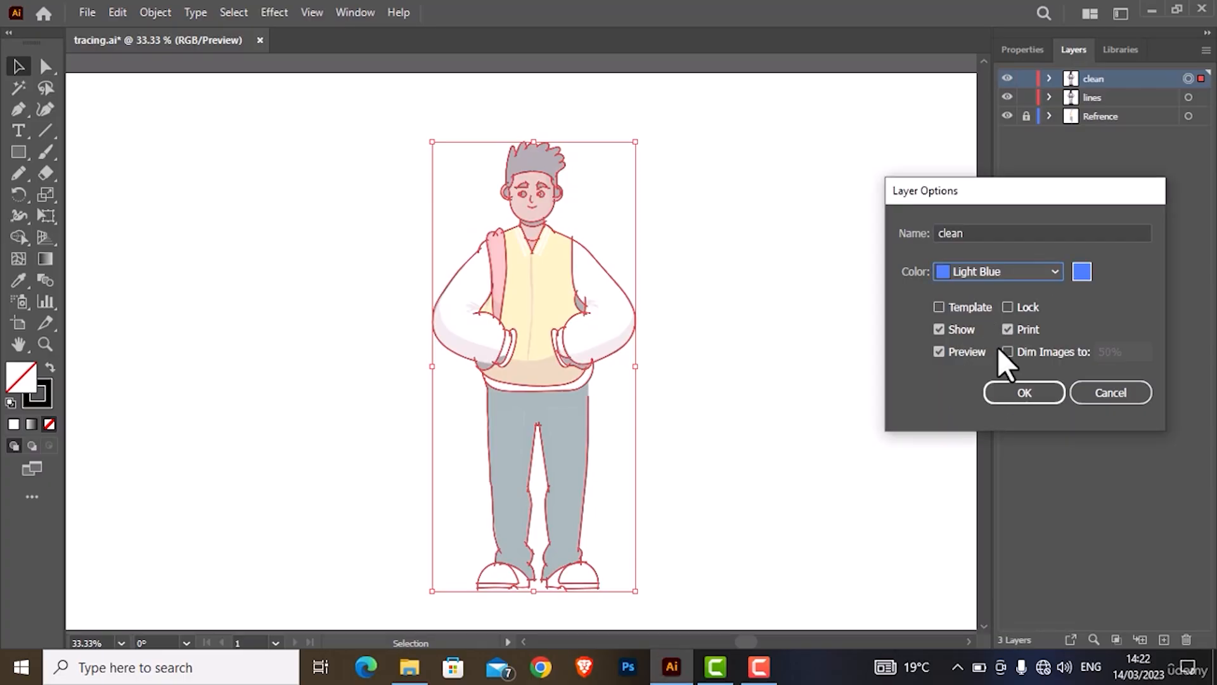
left_click(1021, 393)
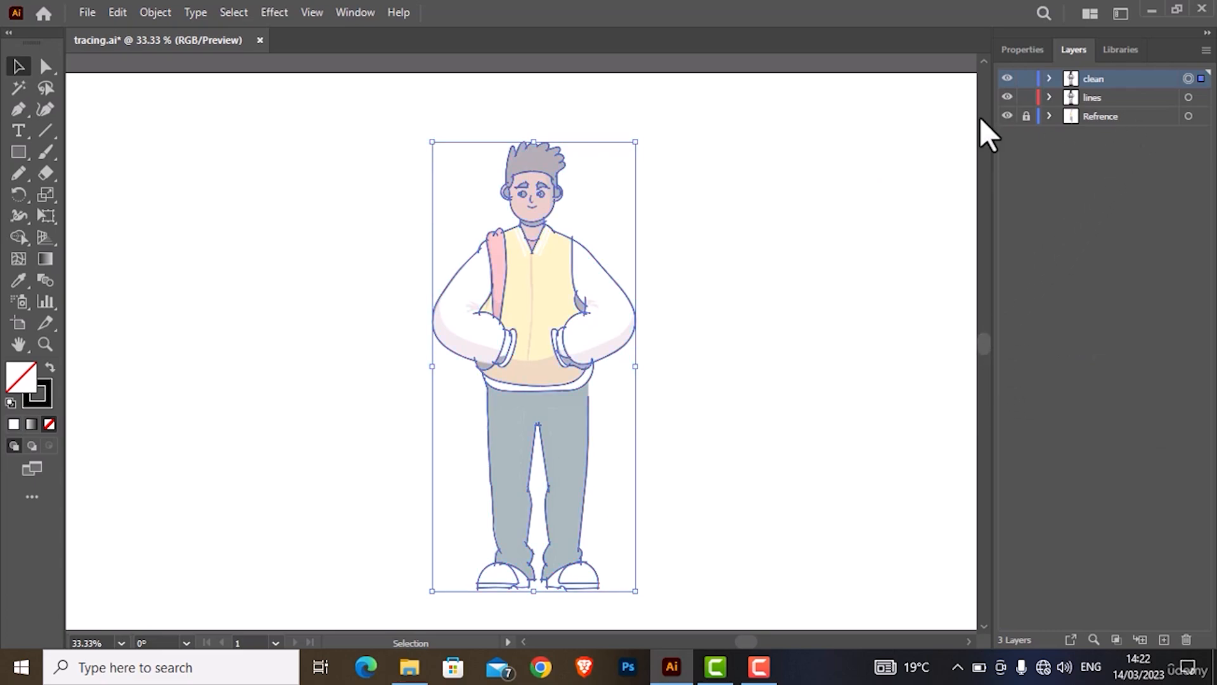
- Hide the Refrence and lines layers so only the clean layer shows, and deselect the artwork
left_click(1007, 116)
left_click(1007, 97)
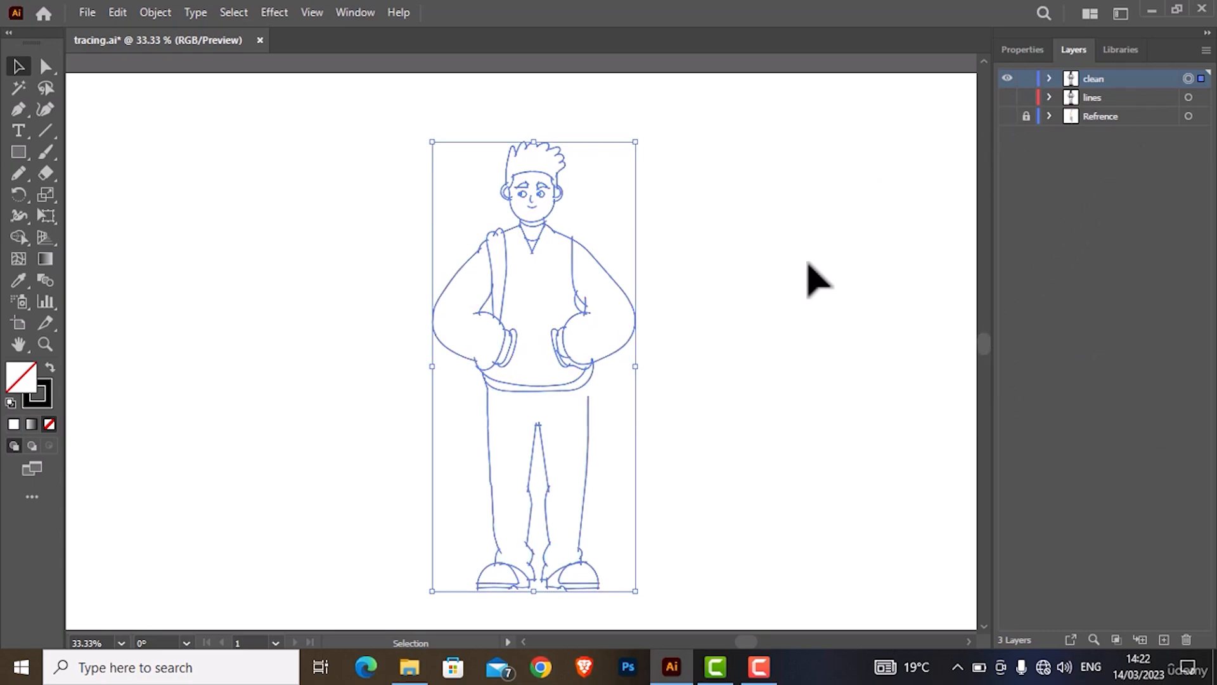
left_click(672, 347)
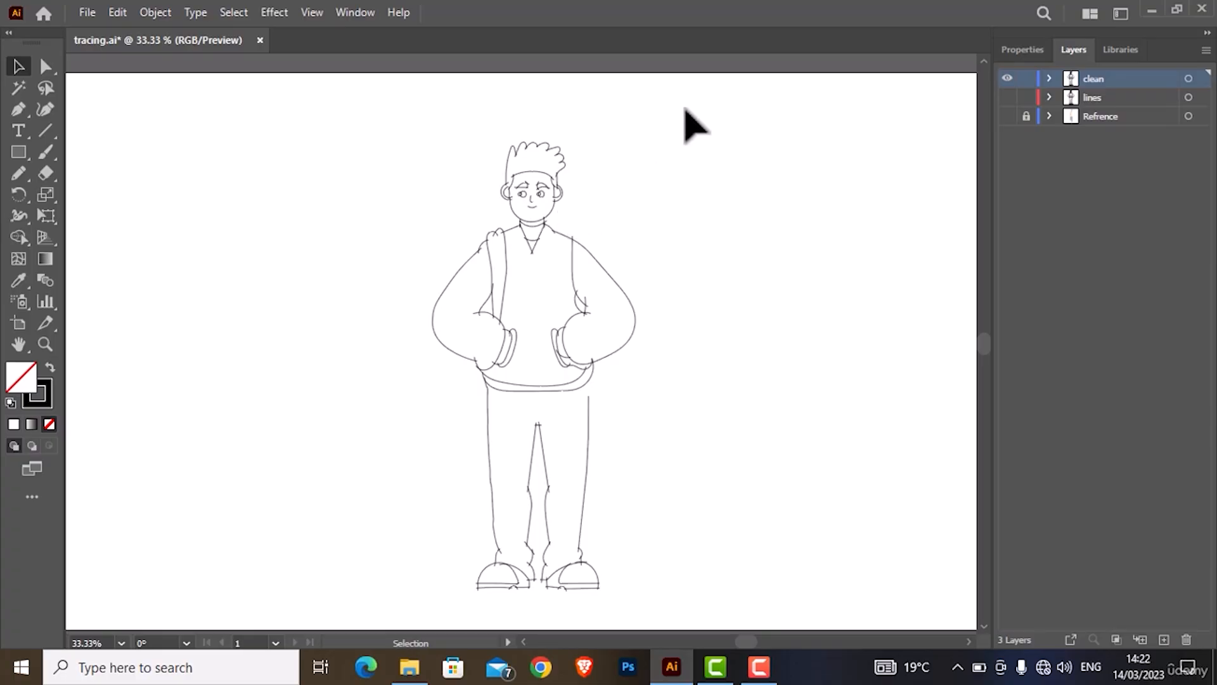
left_click_drag(678, 121, 421, 630)
left_click(421, 583)
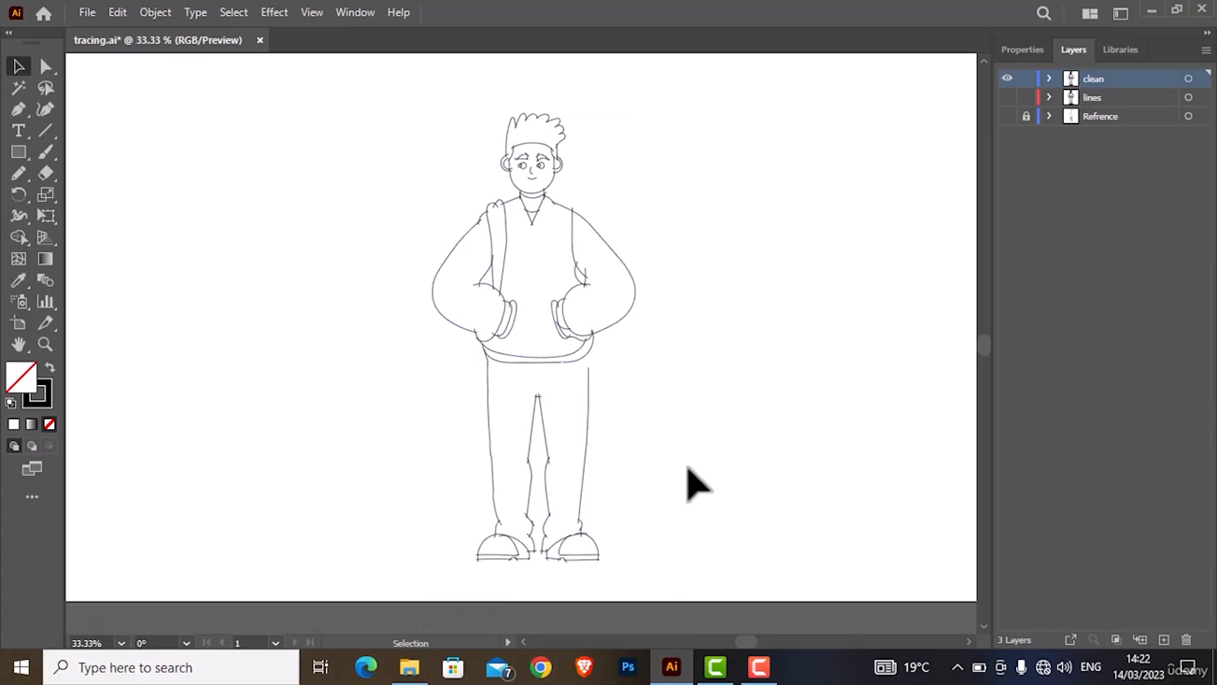
- Extend the outer line of the right-hand trouser leg upward with the Pencil tool until it crosses the jacket hem
left_click(587, 397)
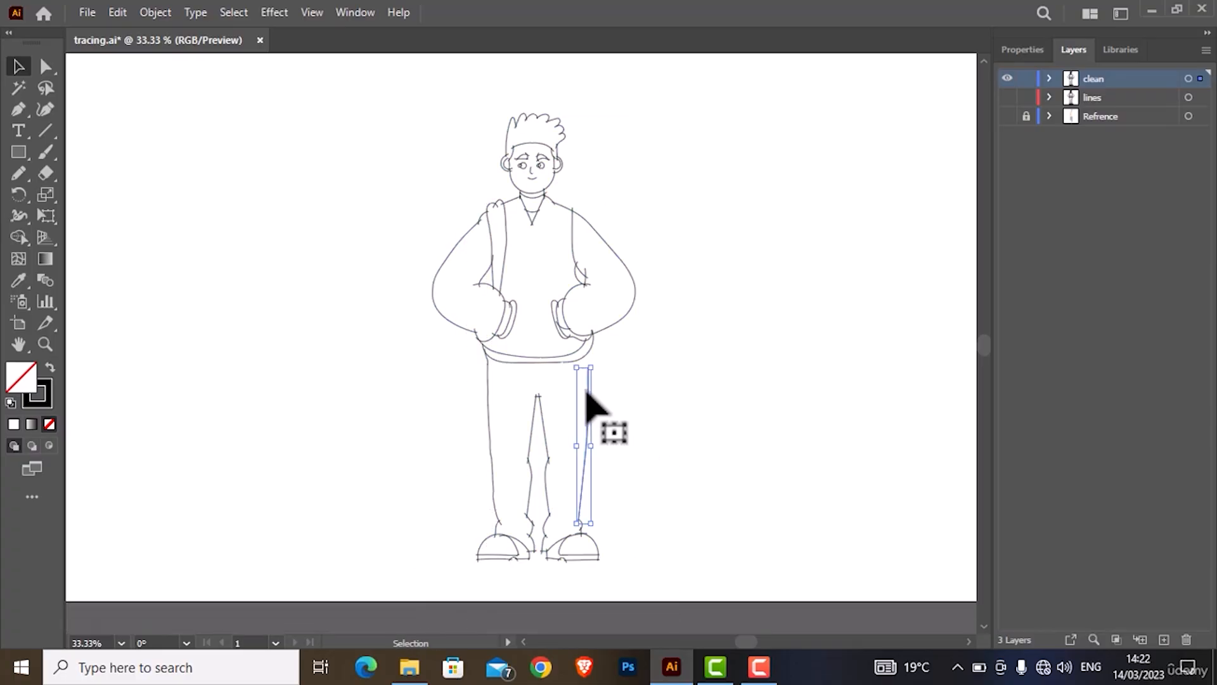
scroll(586, 393, "up", 1)
scroll(589, 409, "up", 6)
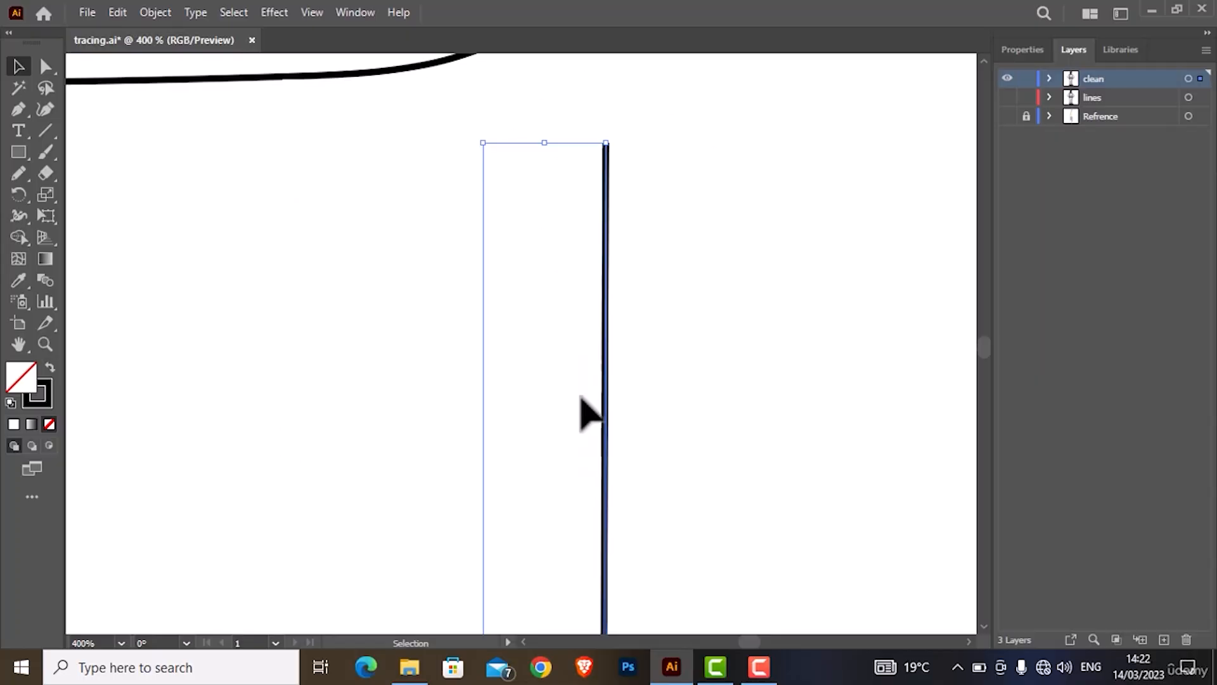
key("n")
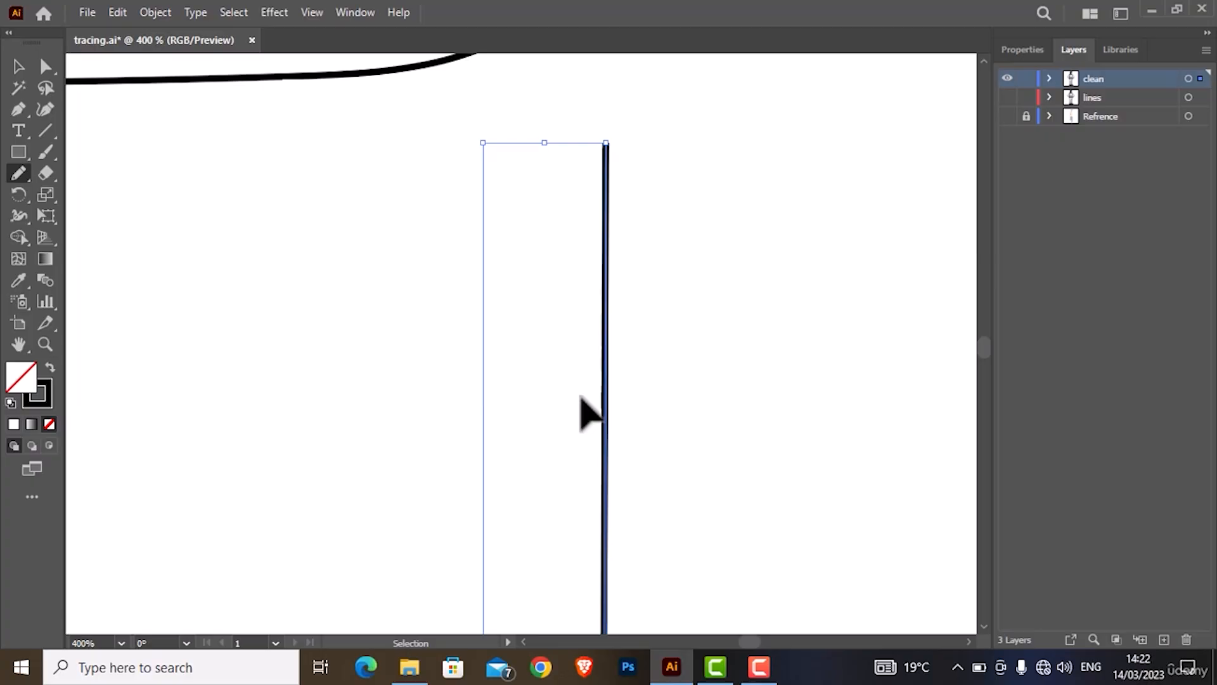
scroll(614, 291, "up", 5)
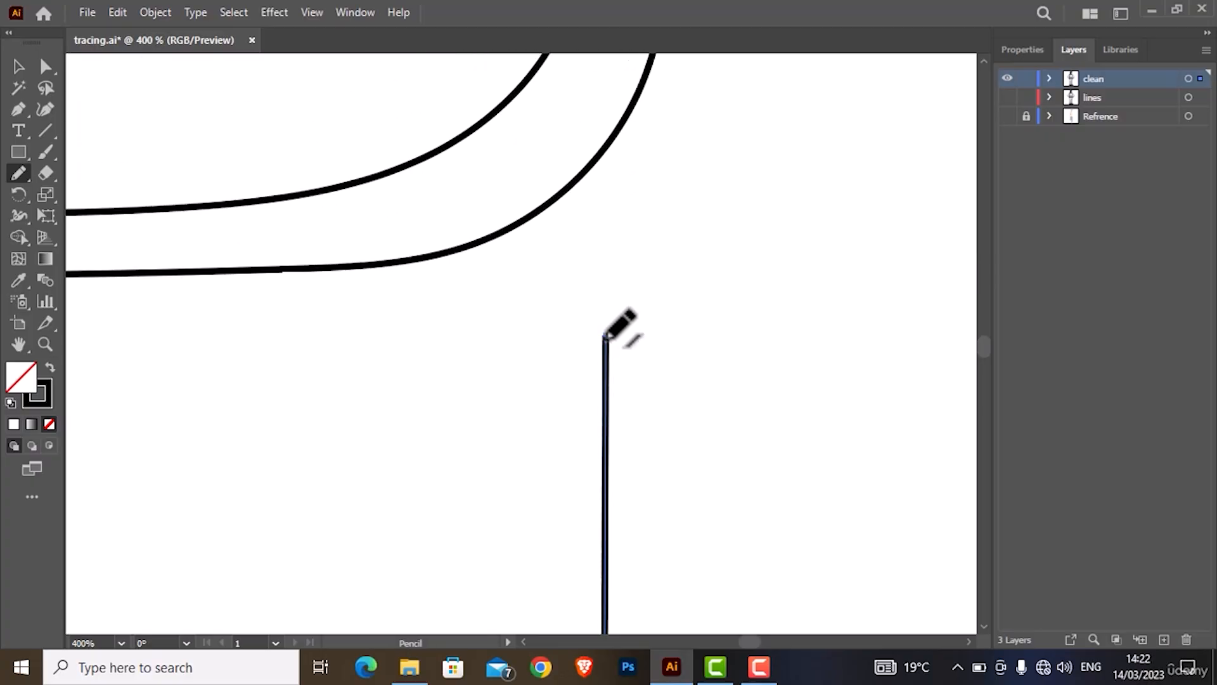
mouse_move(606, 338)
left_mouse_down()
mouse_move(597, 170)
mouse_move(626, 114)
left_mouse_up()
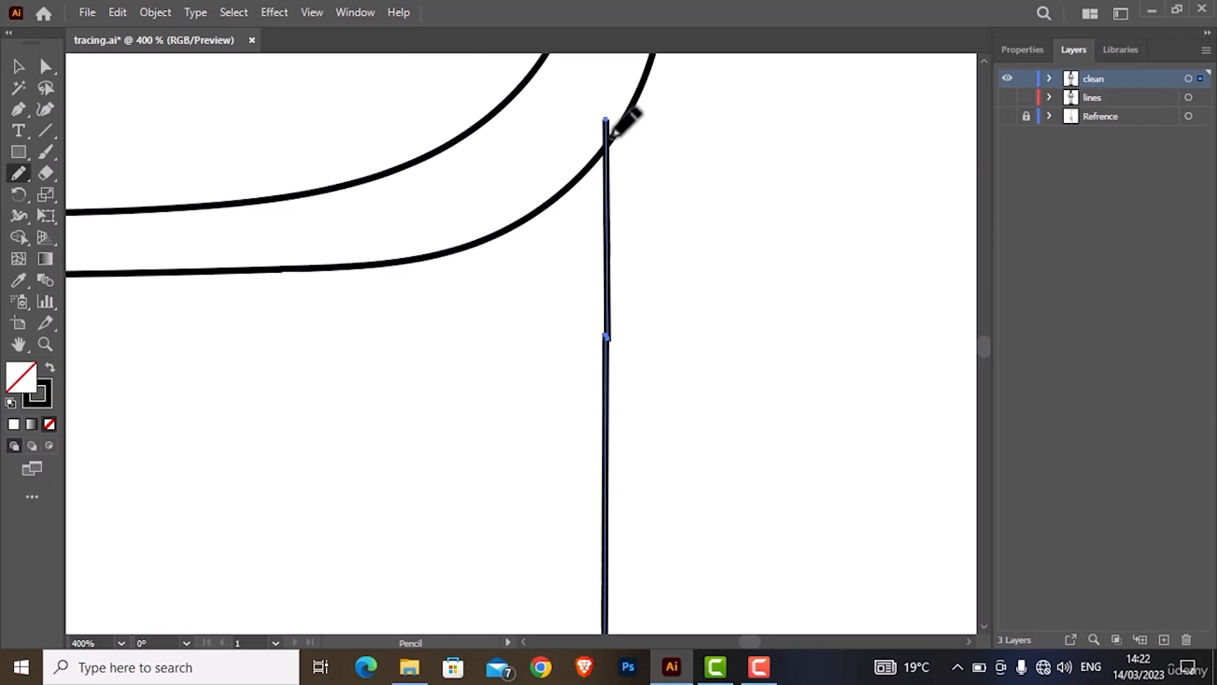
key("ctrl+z")
left_click_drag(606, 336, 604, 126)
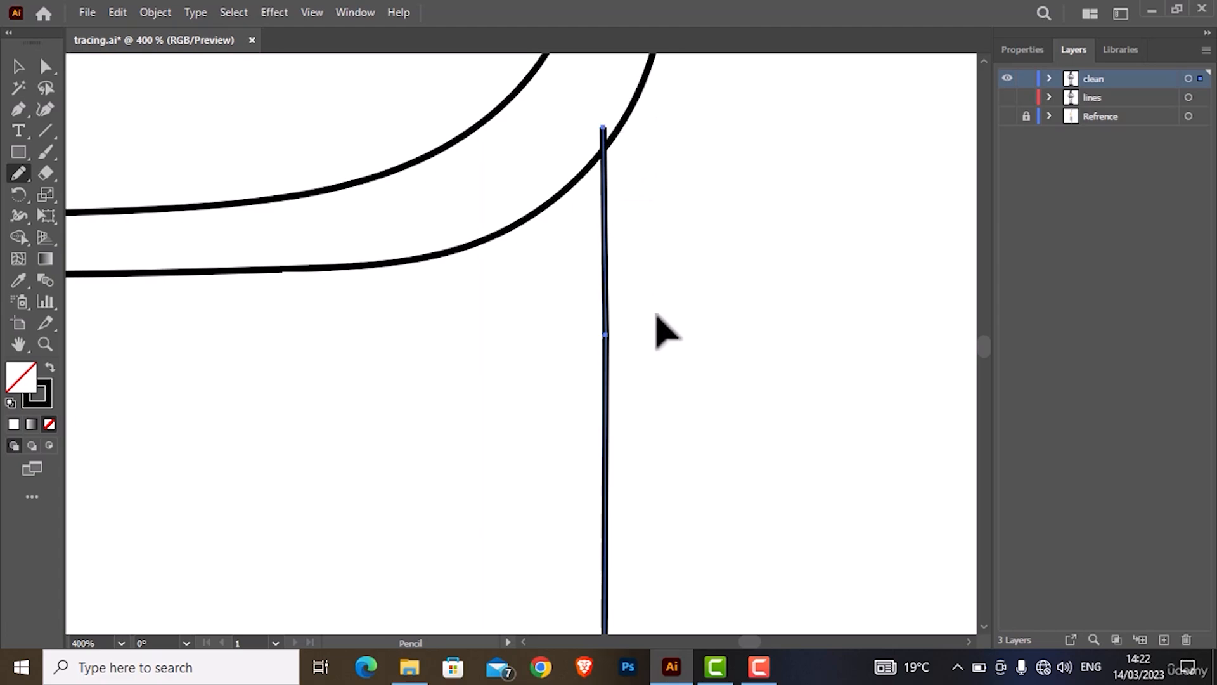
scroll(656, 314, "down", 8)
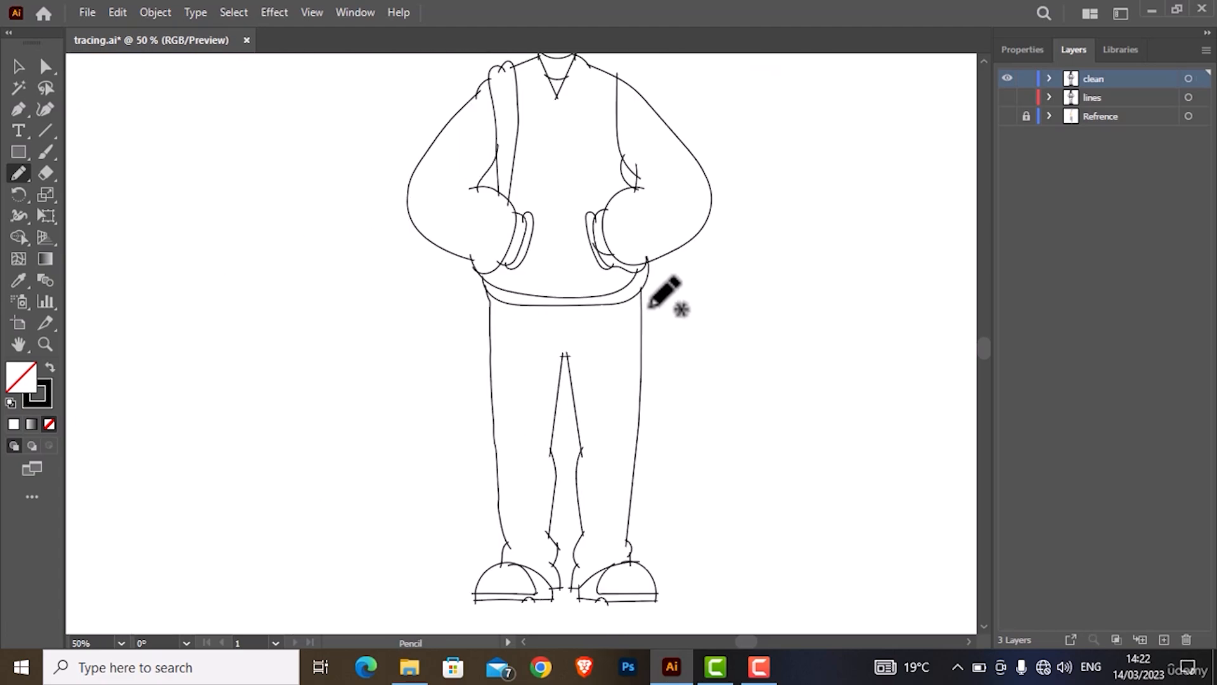
scroll(650, 306, "down", 3)
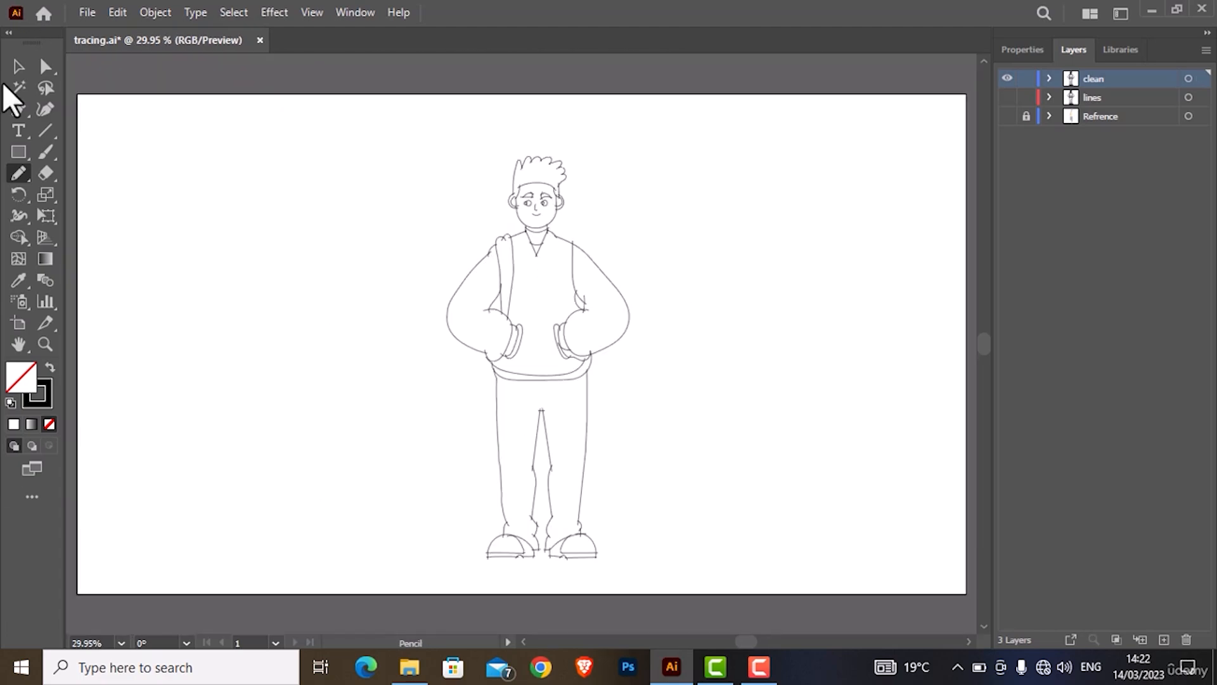
- Group all the line art on the clean layer and set its stroke weight to 2 pt
left_click(15, 67)
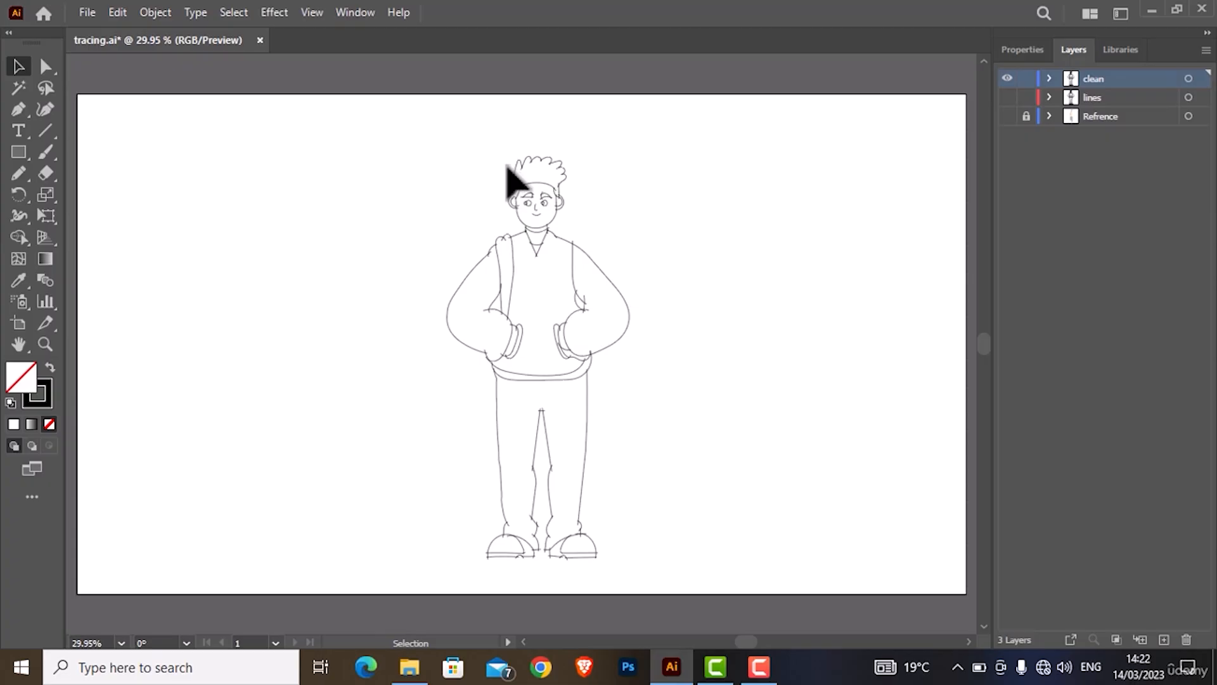
key("ctrl+a")
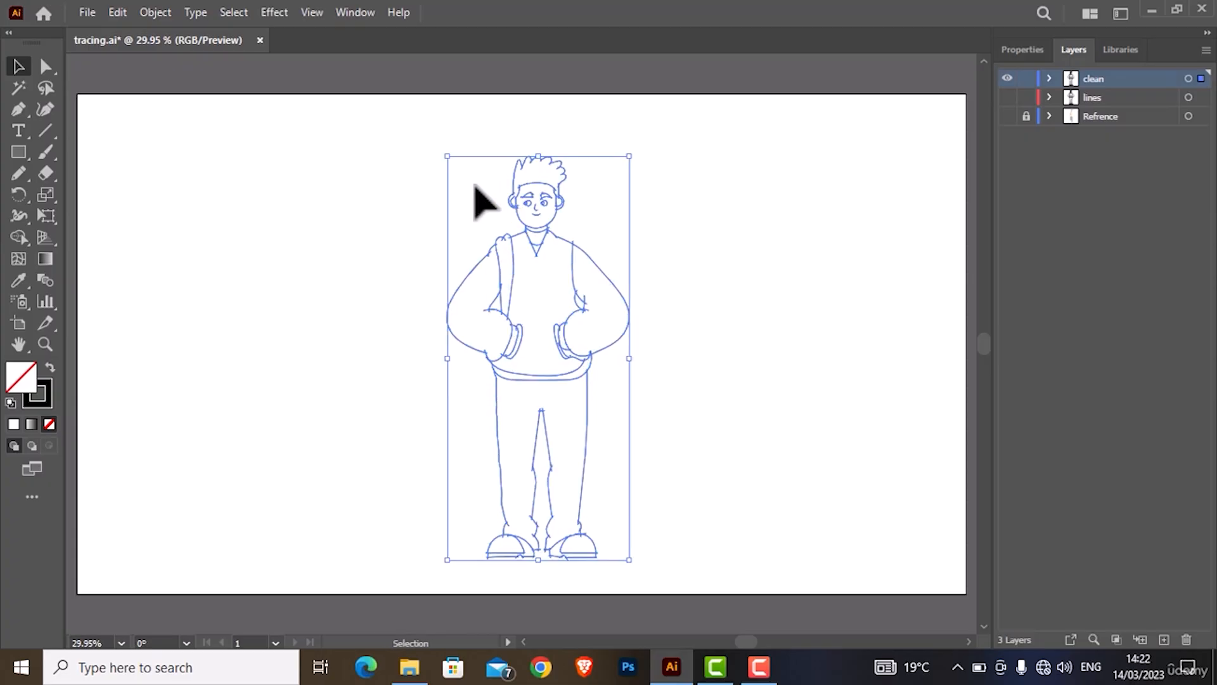
key("a")
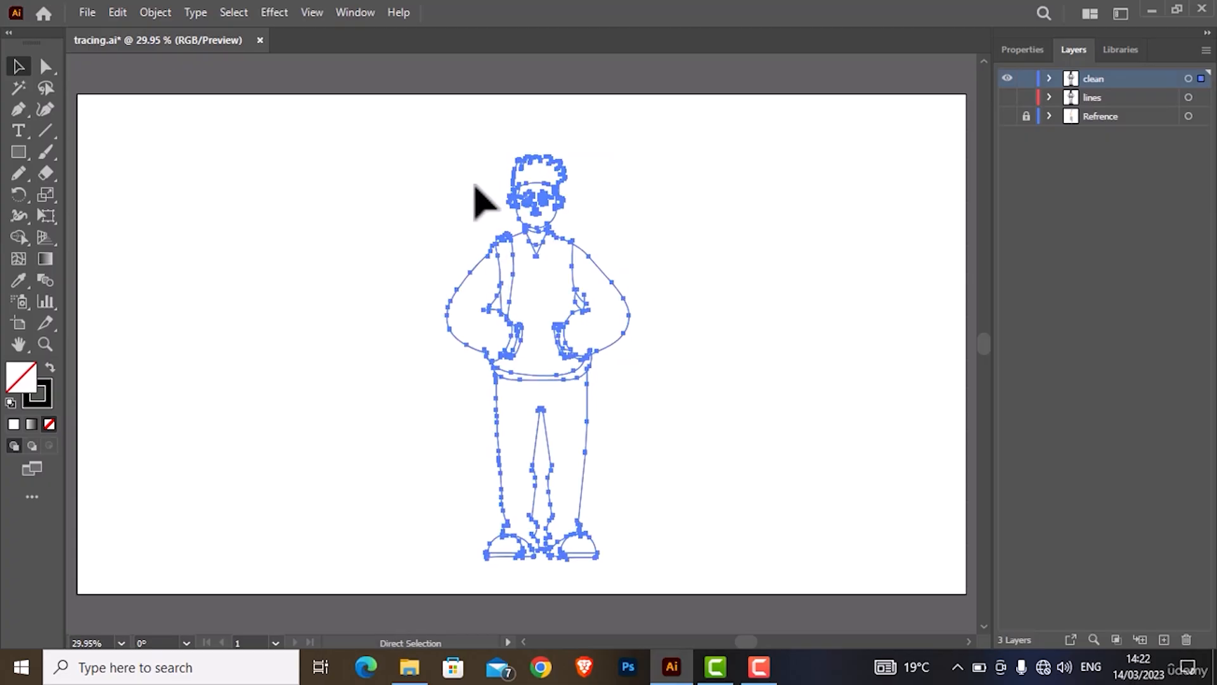
key("v")
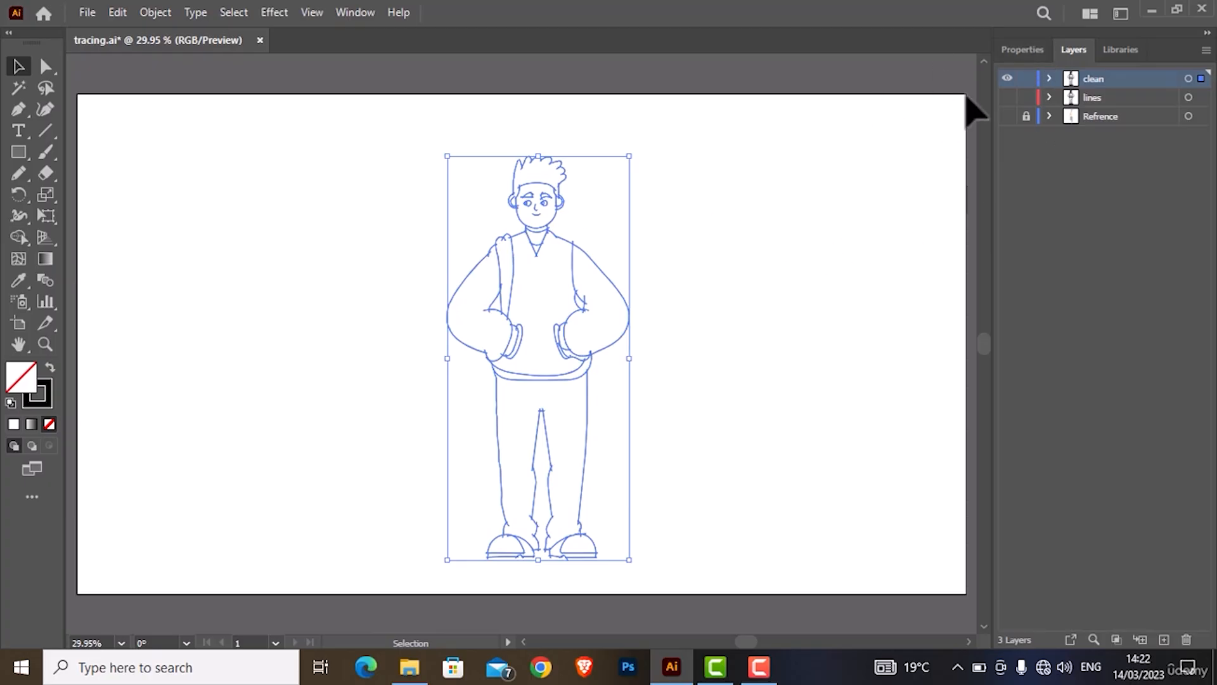
left_click(1014, 52)
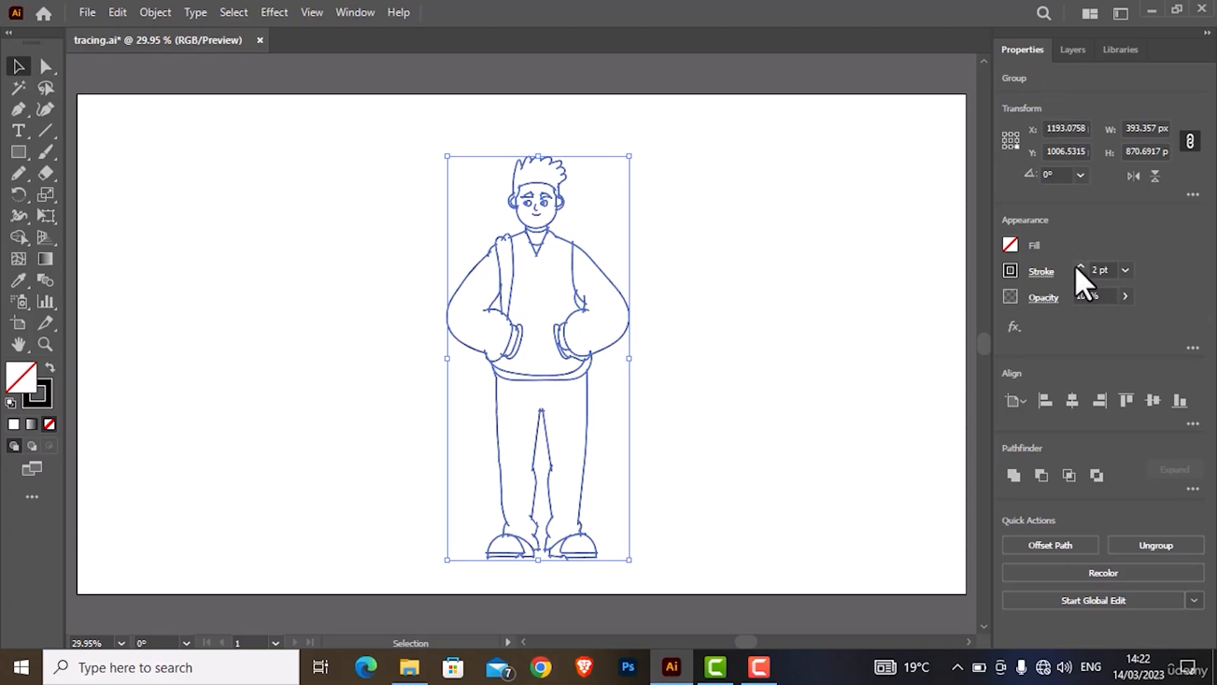
left_click(685, 299)
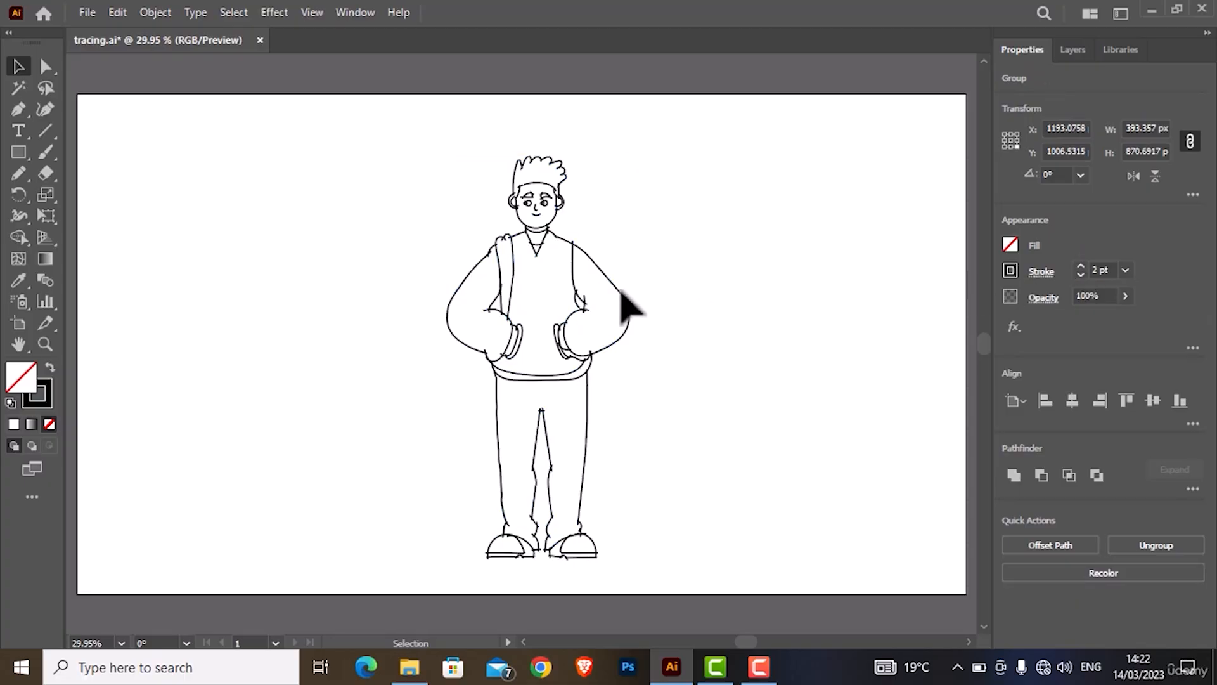
- Apply the width profile that tapers at both ends to the grouped line art's stroke
left_click(587, 252)
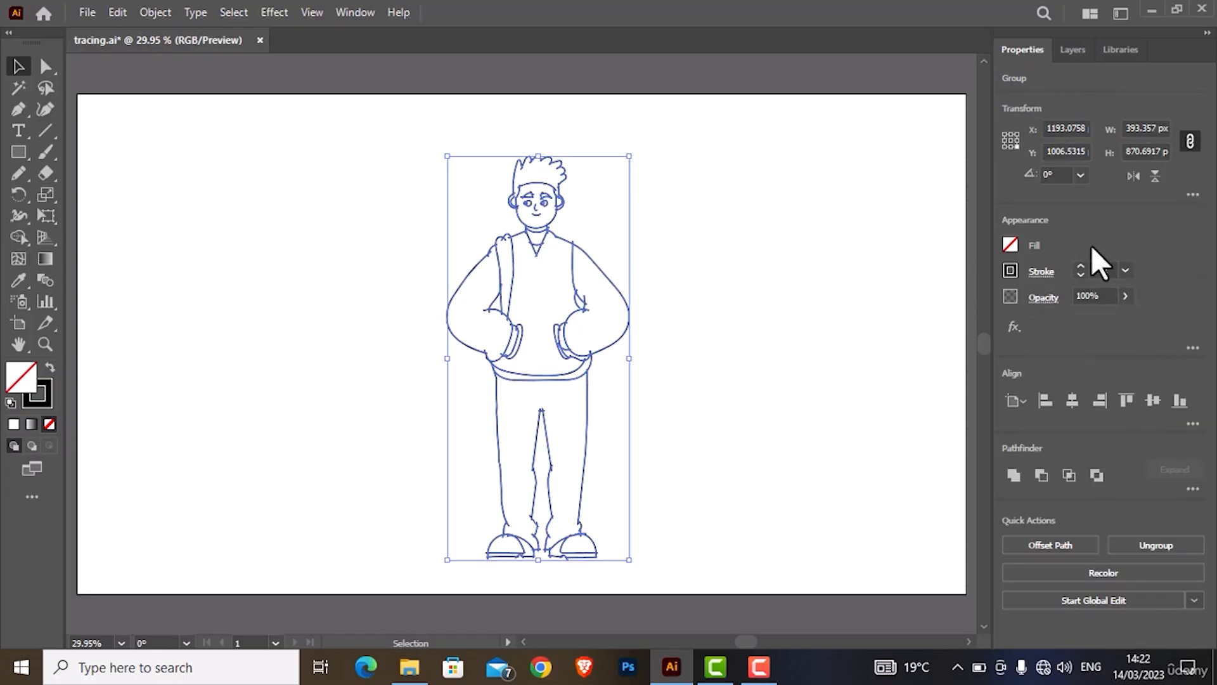
left_click(1040, 271)
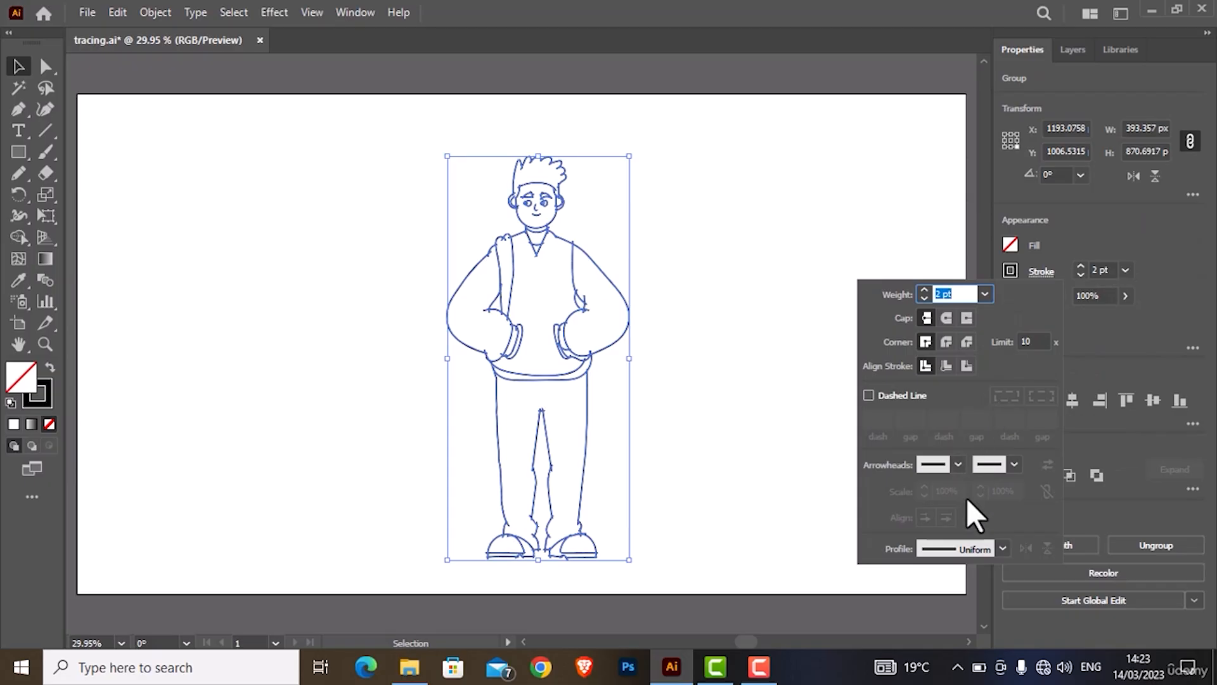
left_click(1000, 549)
left_click(952, 368)
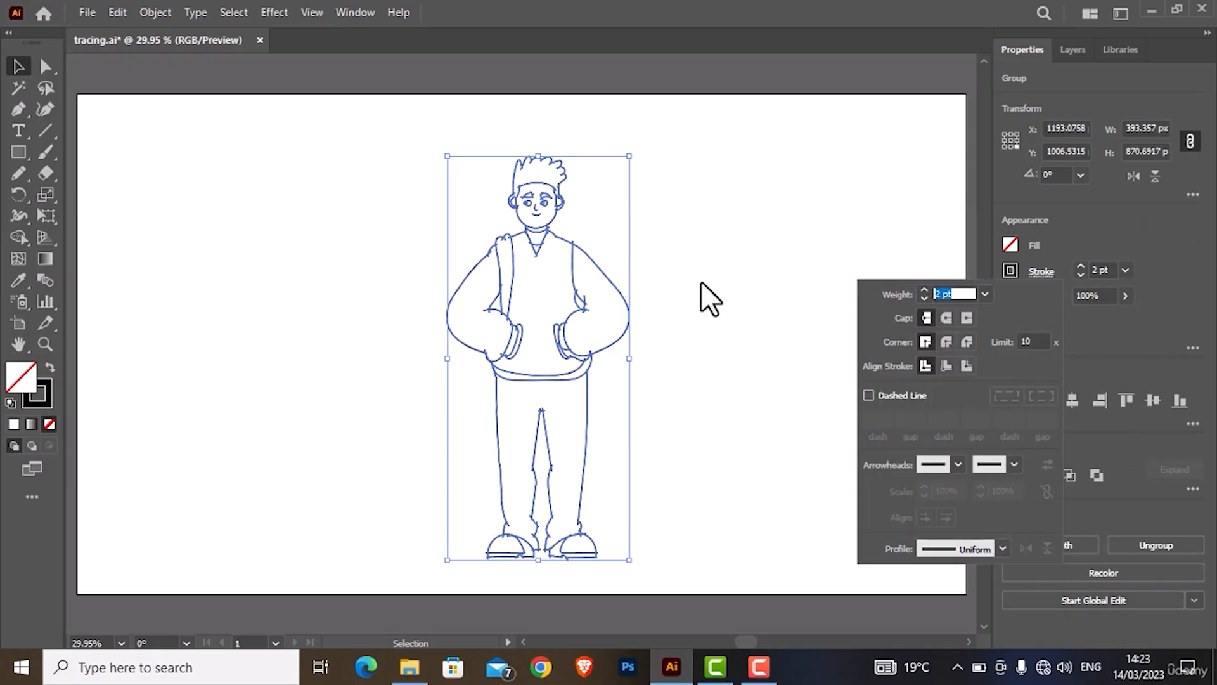
left_click(795, 193)
left_click(317, 152)
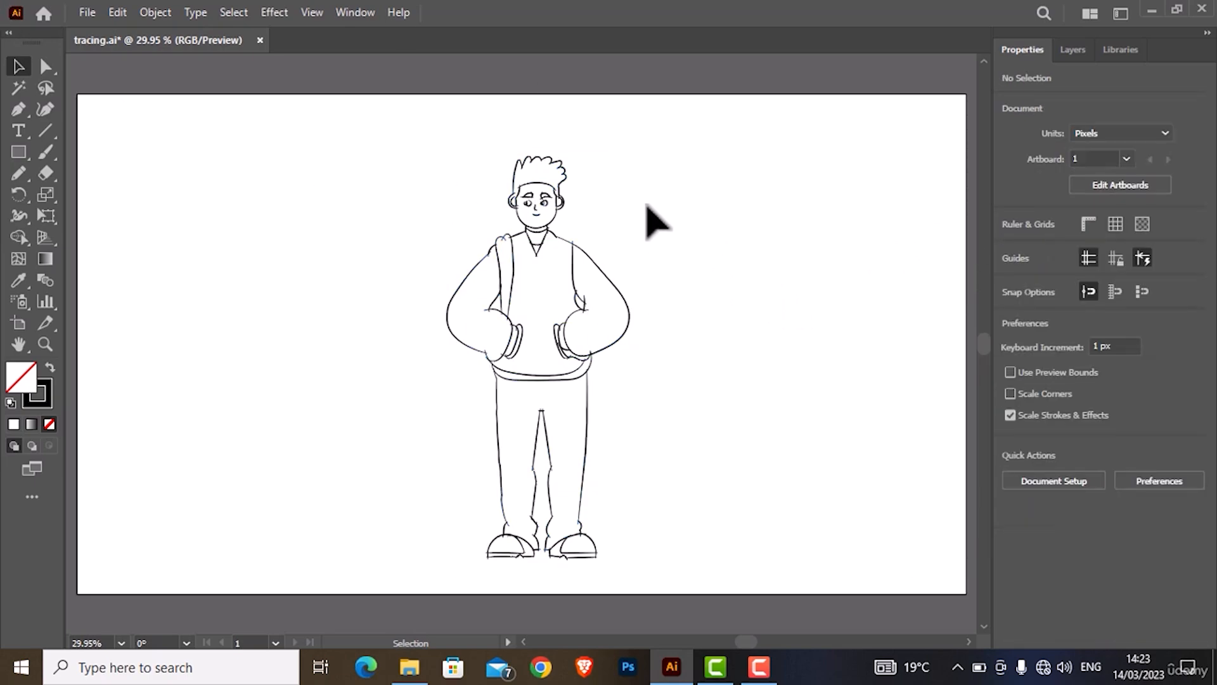
- Expand the appearance of the grouped line art to turn its tapered strokes into black filled shapes
left_click(606, 273)
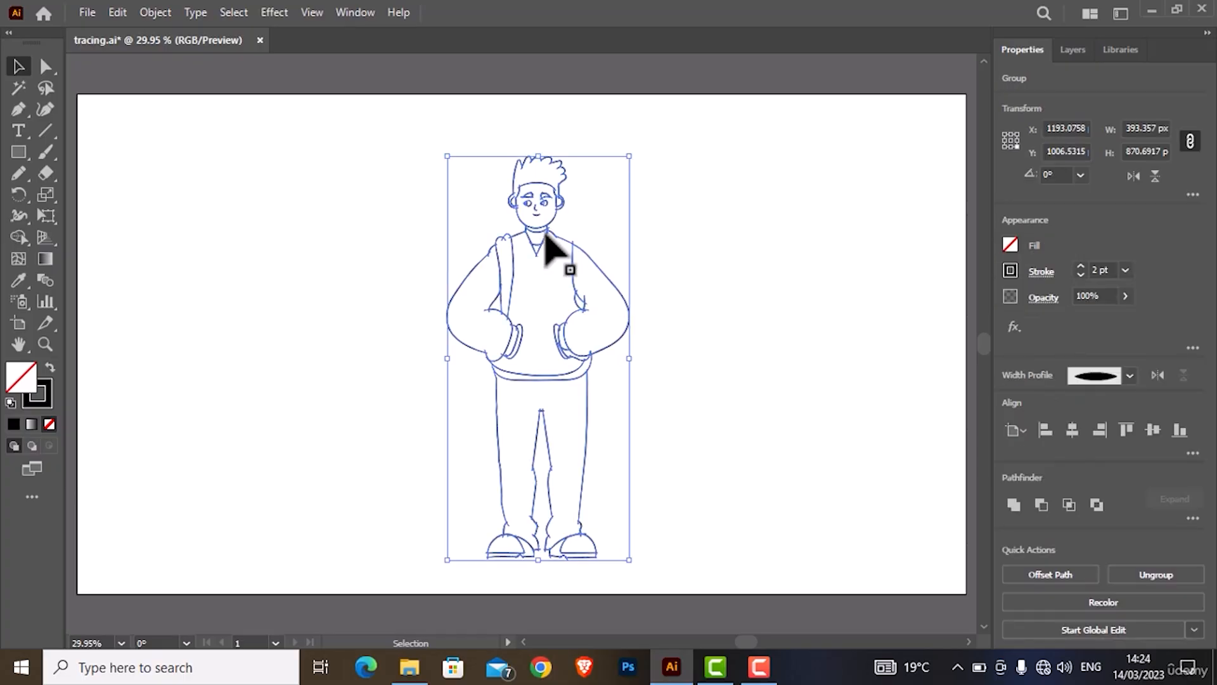
left_click(169, 13)
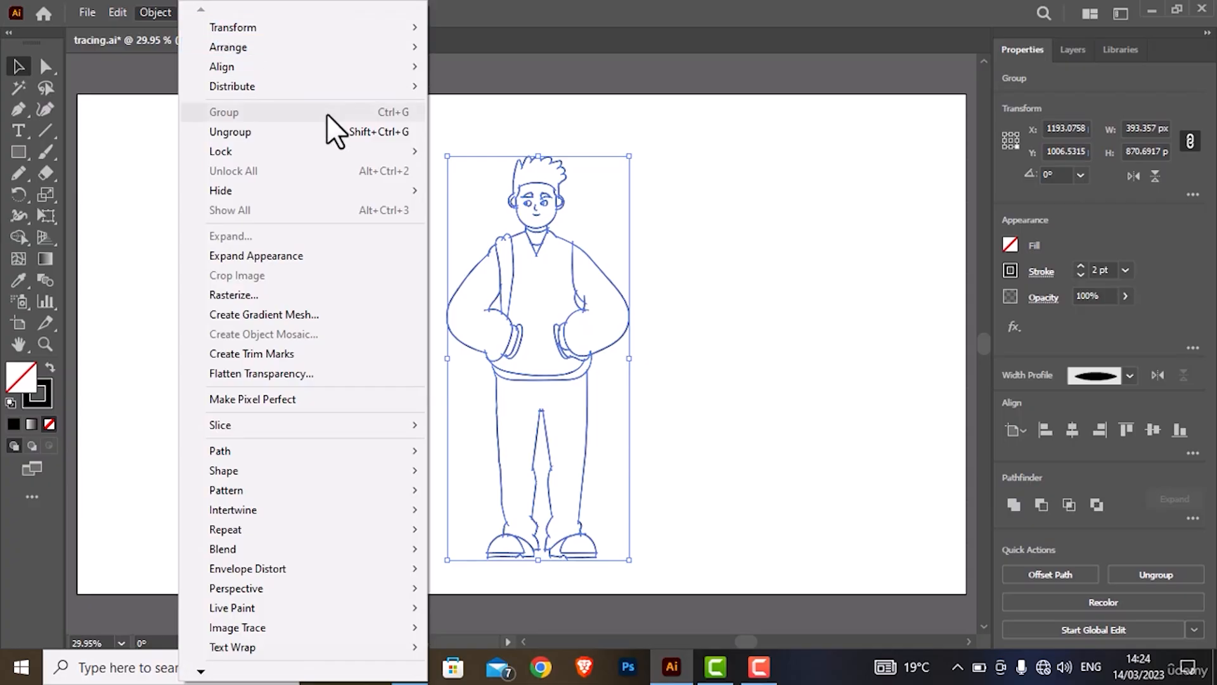
left_click(583, 264)
scroll(583, 246, "up", 1)
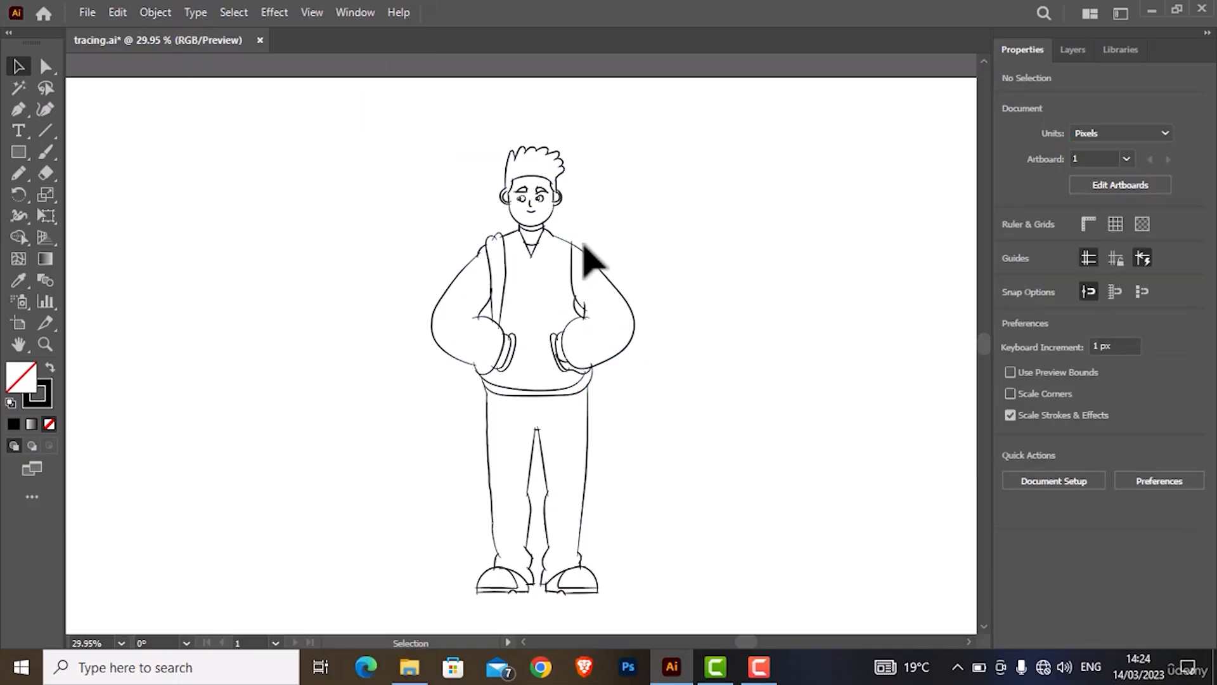
scroll(584, 264, "up", 8)
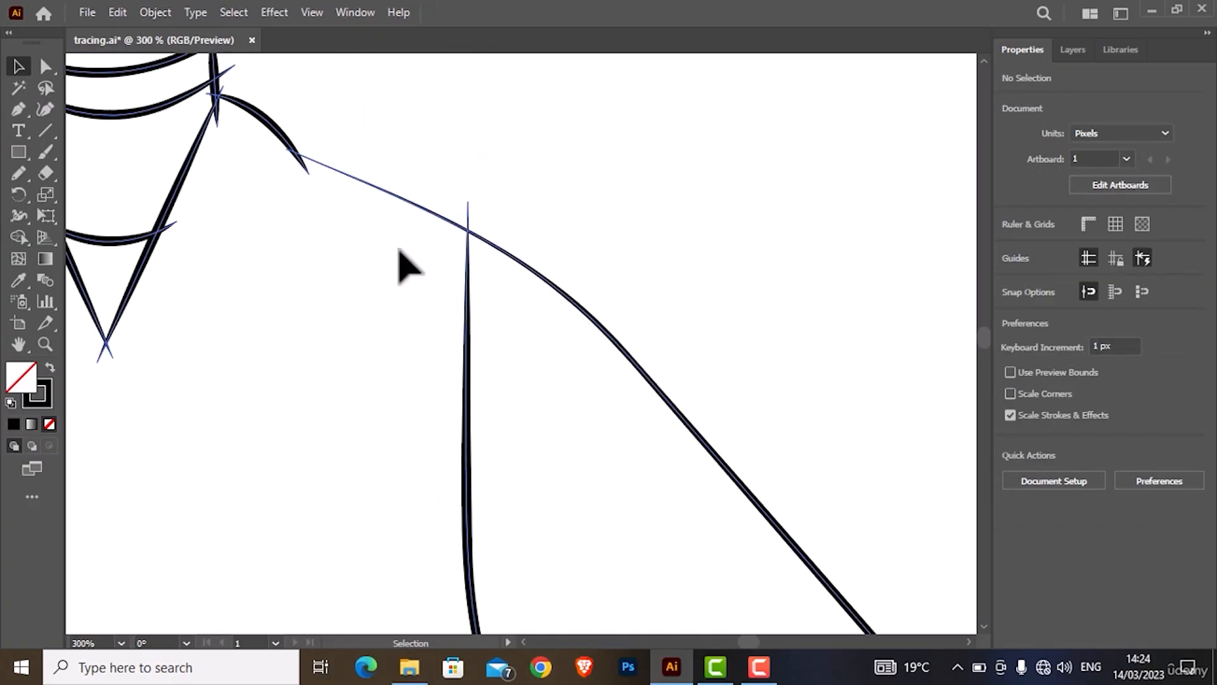
scroll(398, 249, "down", 5)
left_click(156, 12)
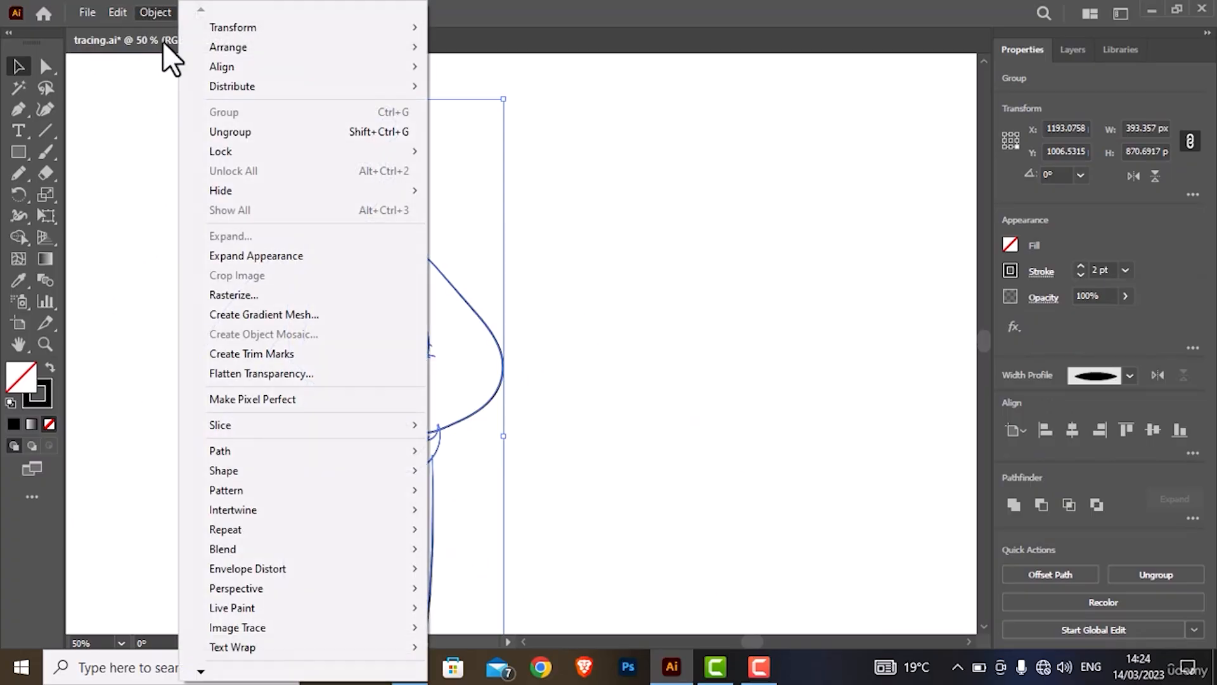
left_click(272, 255)
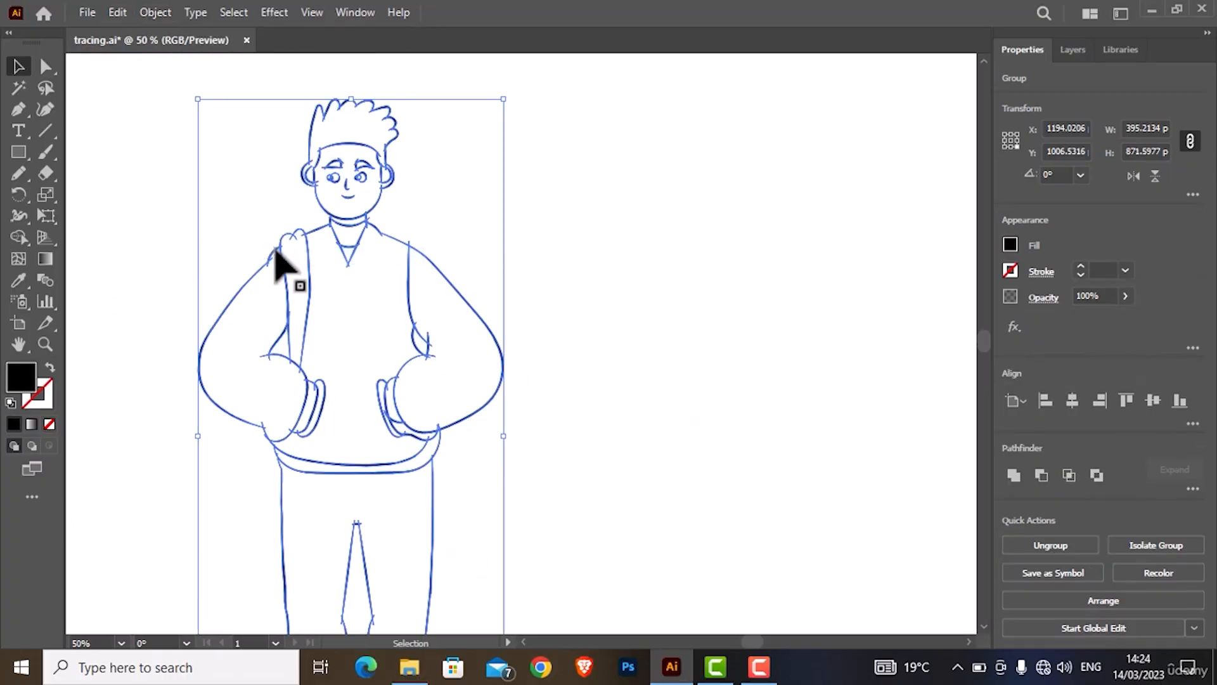
scroll(314, 269, "up", 5)
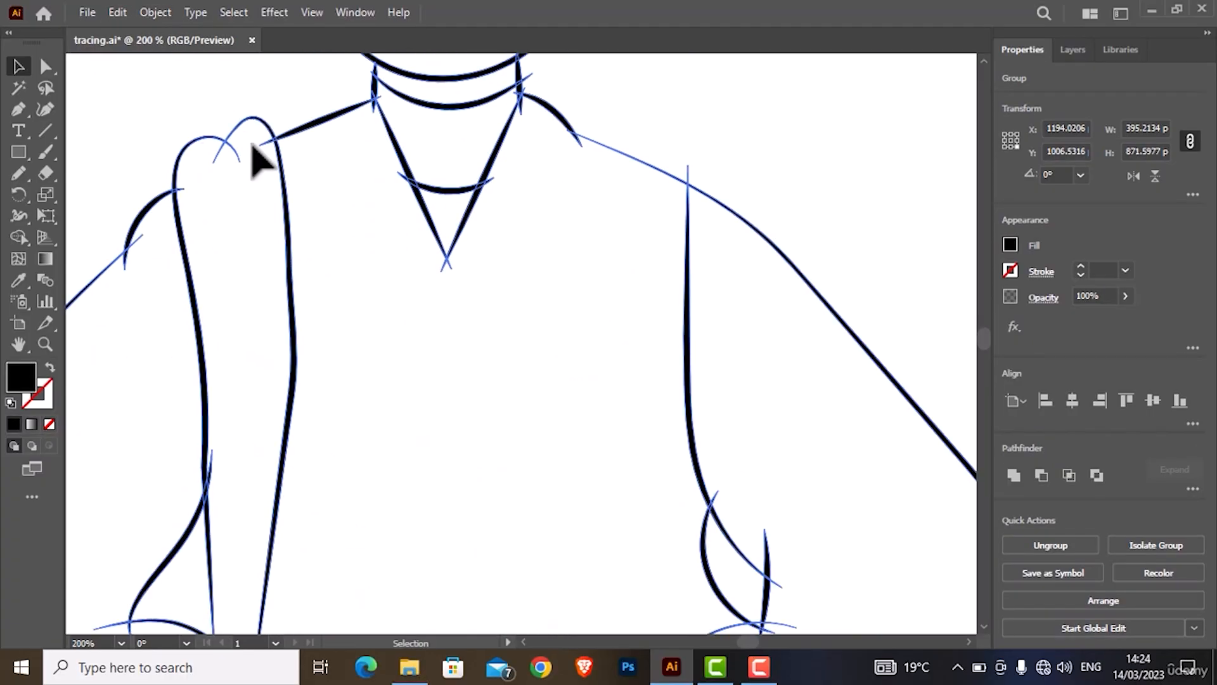
- Simplify the paths of the expanded line art, reducing them to 279 points
scroll(253, 145, "up", 2)
left_click(47, 68)
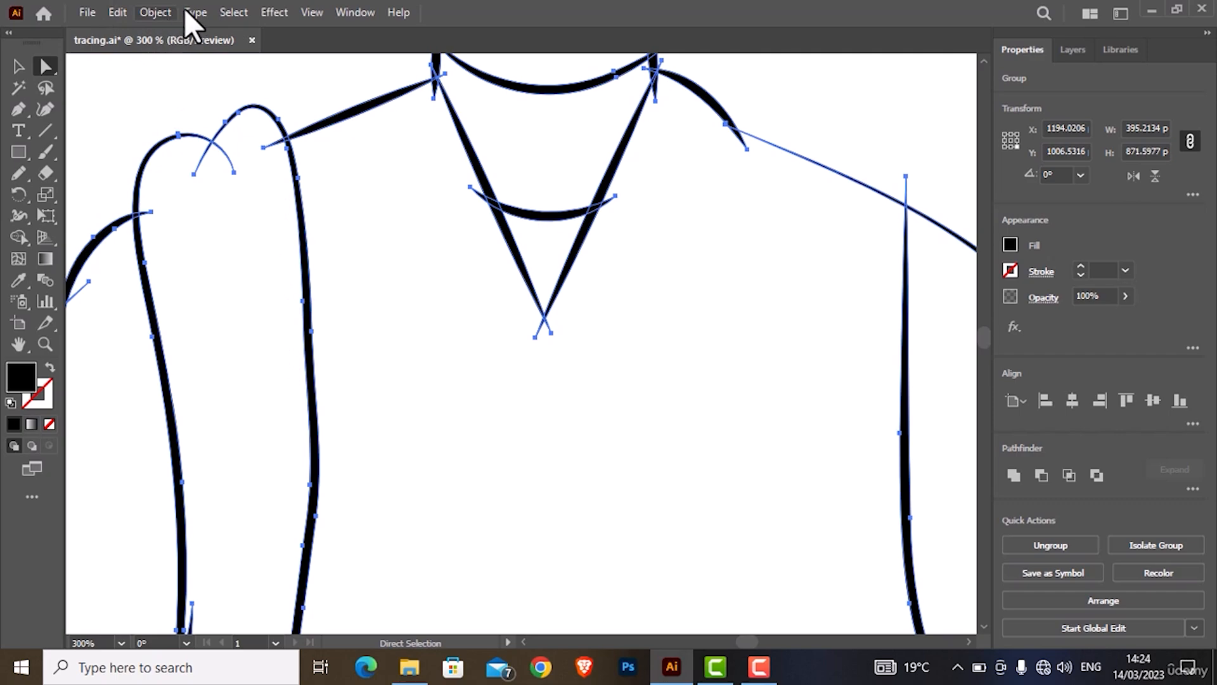
left_click(162, 12)
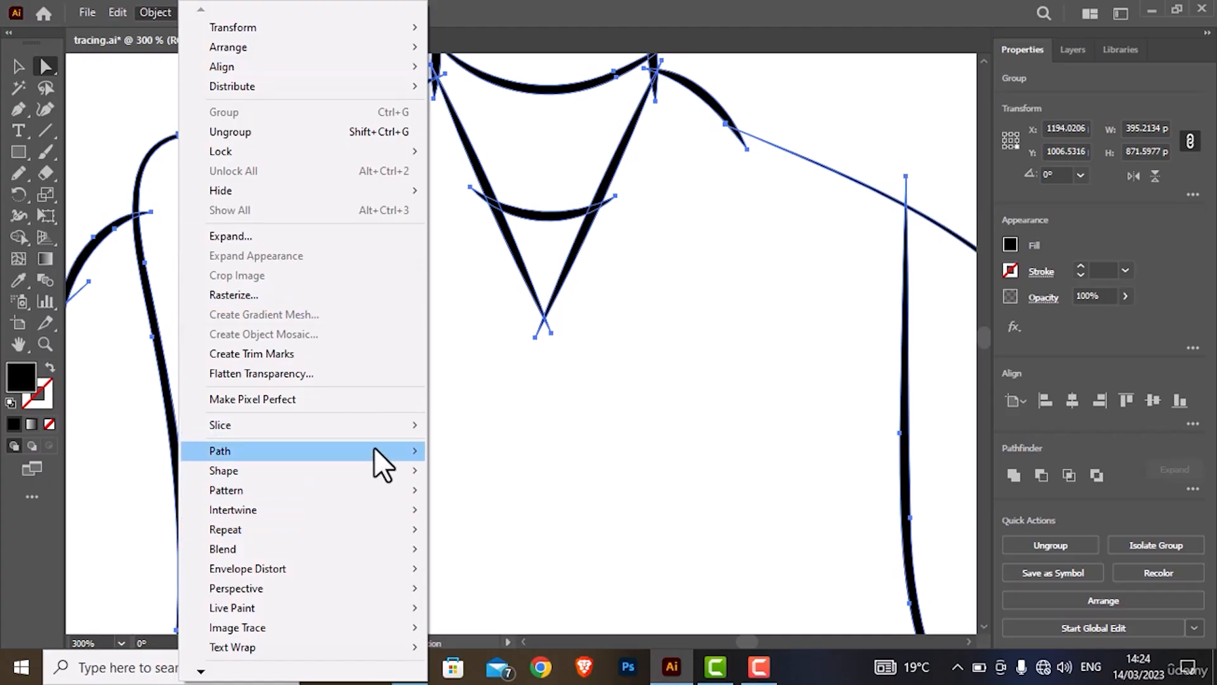
mouse_move(374, 450)
left_click(491, 559)
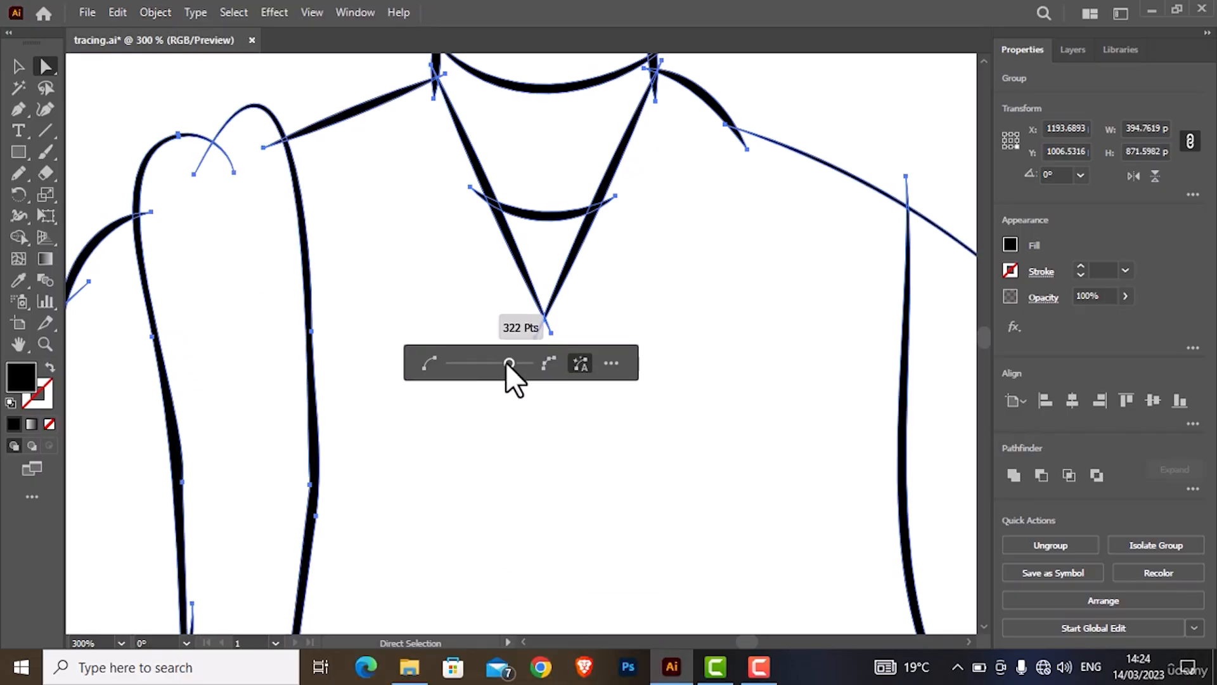
left_click(508, 363)
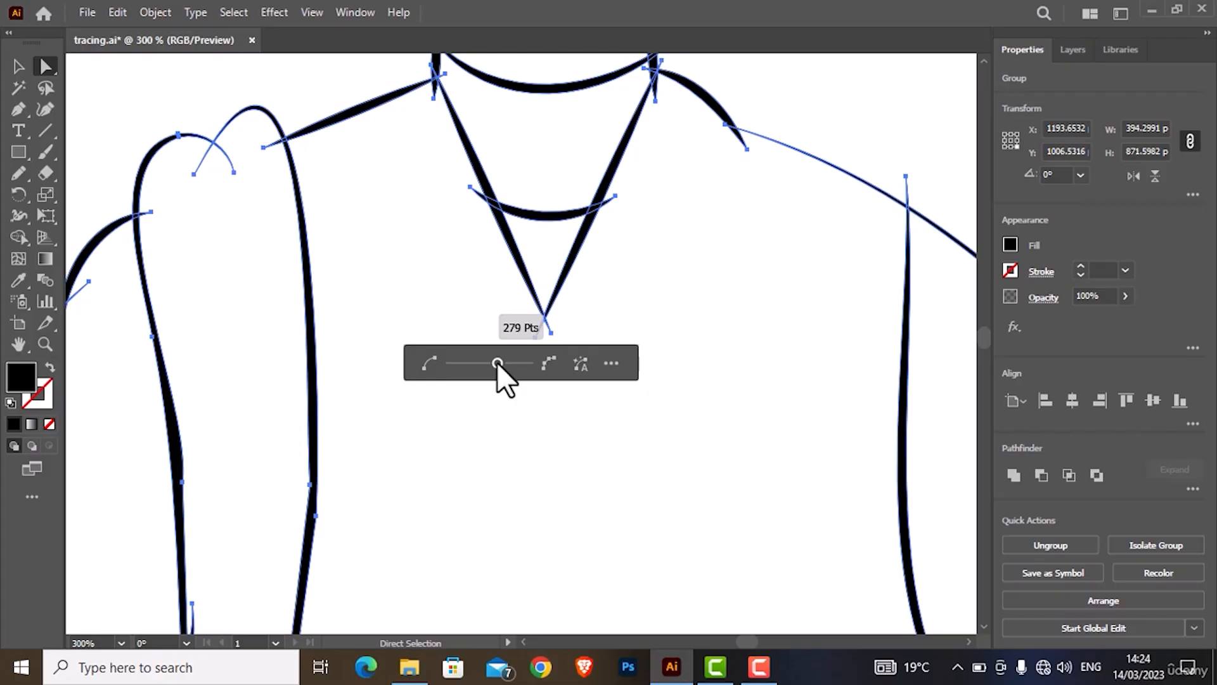
left_click(19, 66)
- Convert the whole line-art group into a Live Paint group and expand it into separate pieces
scroll(374, 241, "down", 2)
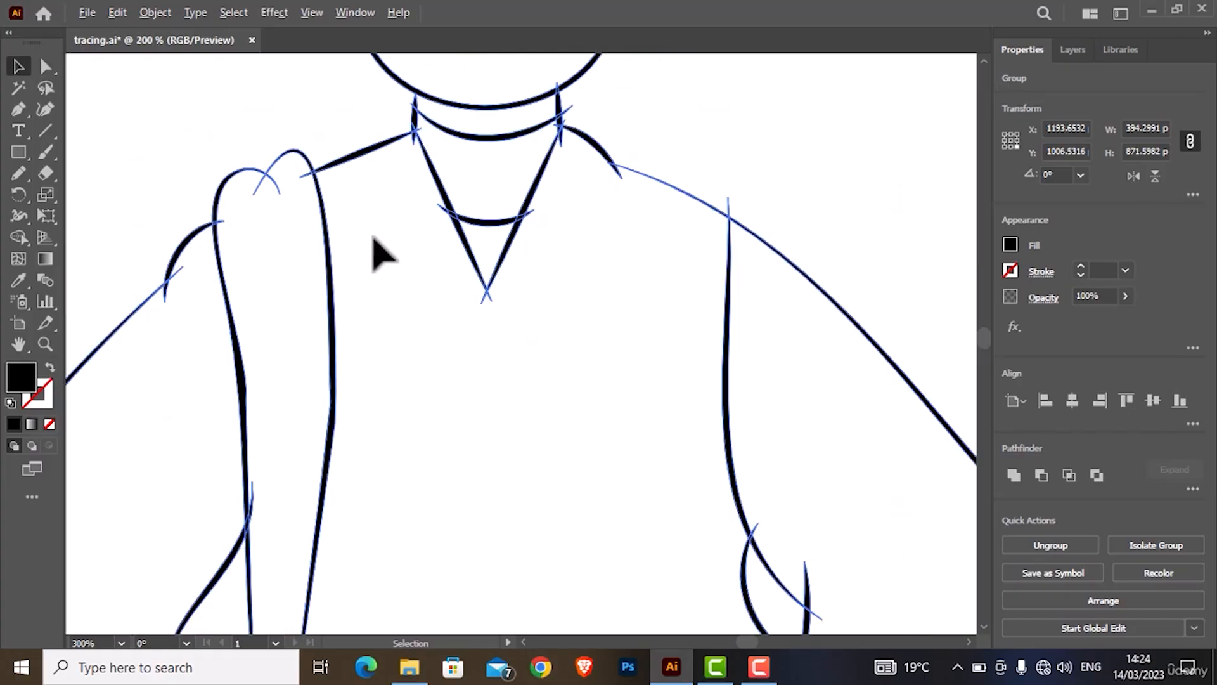
scroll(374, 236, "down", 1)
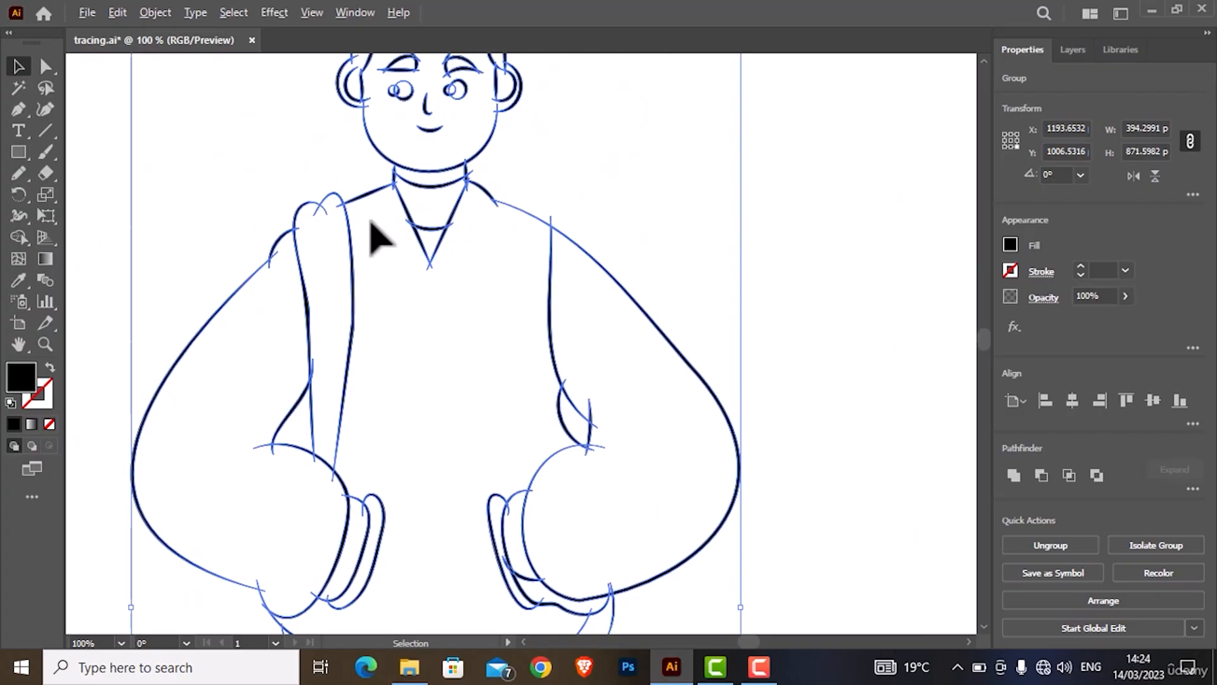
scroll(375, 237, "down", 2)
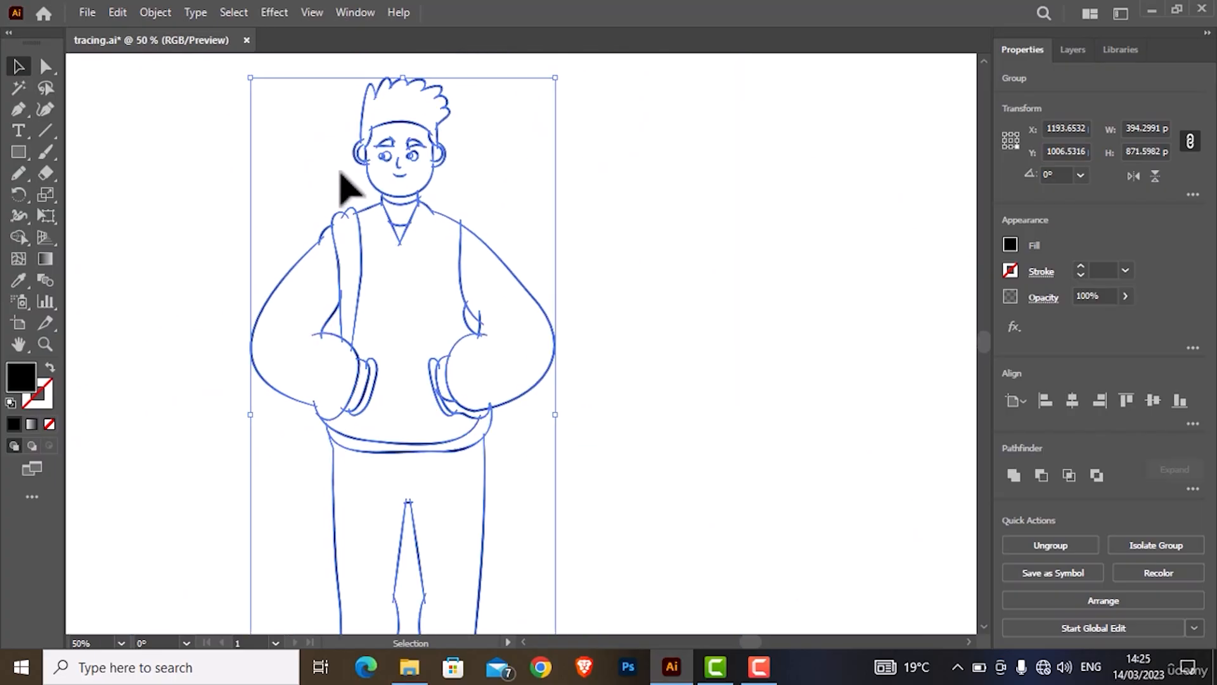
left_click(155, 12)
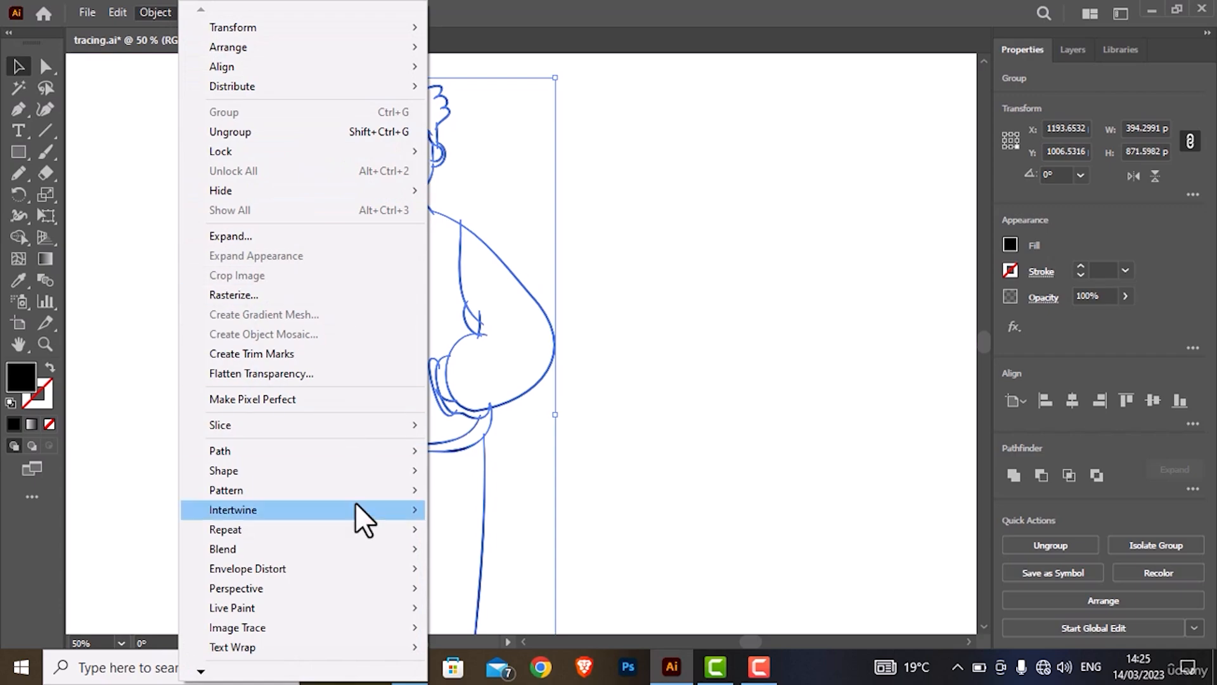
mouse_move(404, 599)
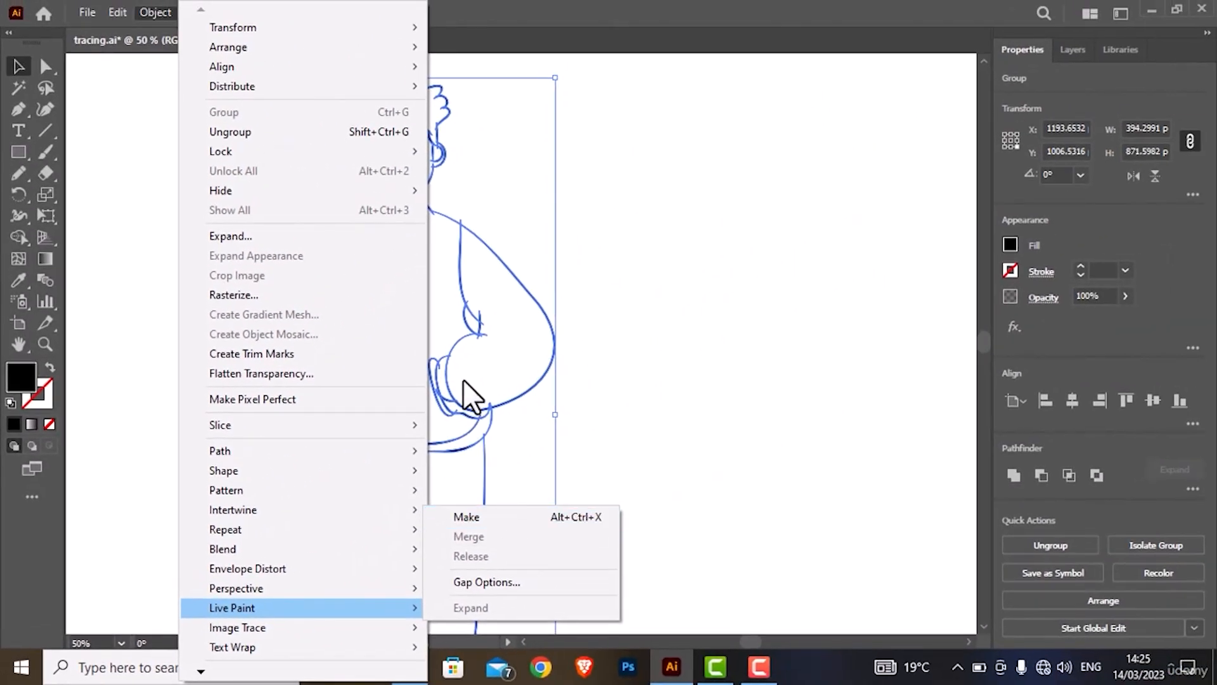
left_click(595, 315)
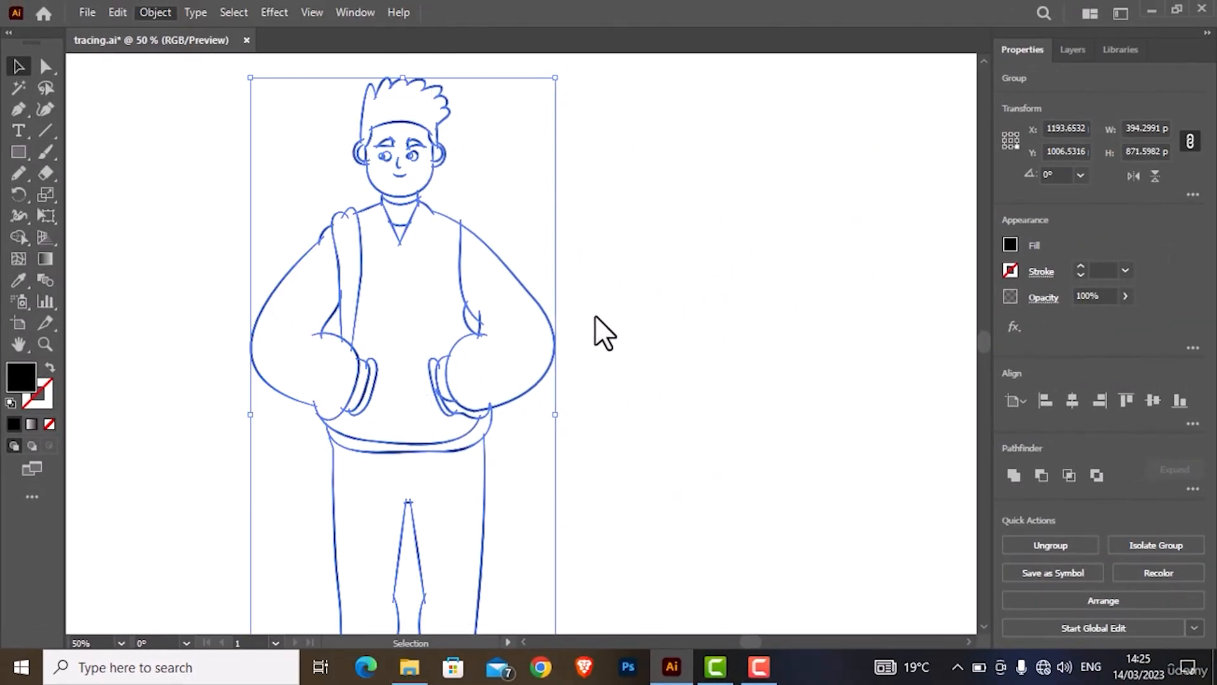
left_click(465, 305)
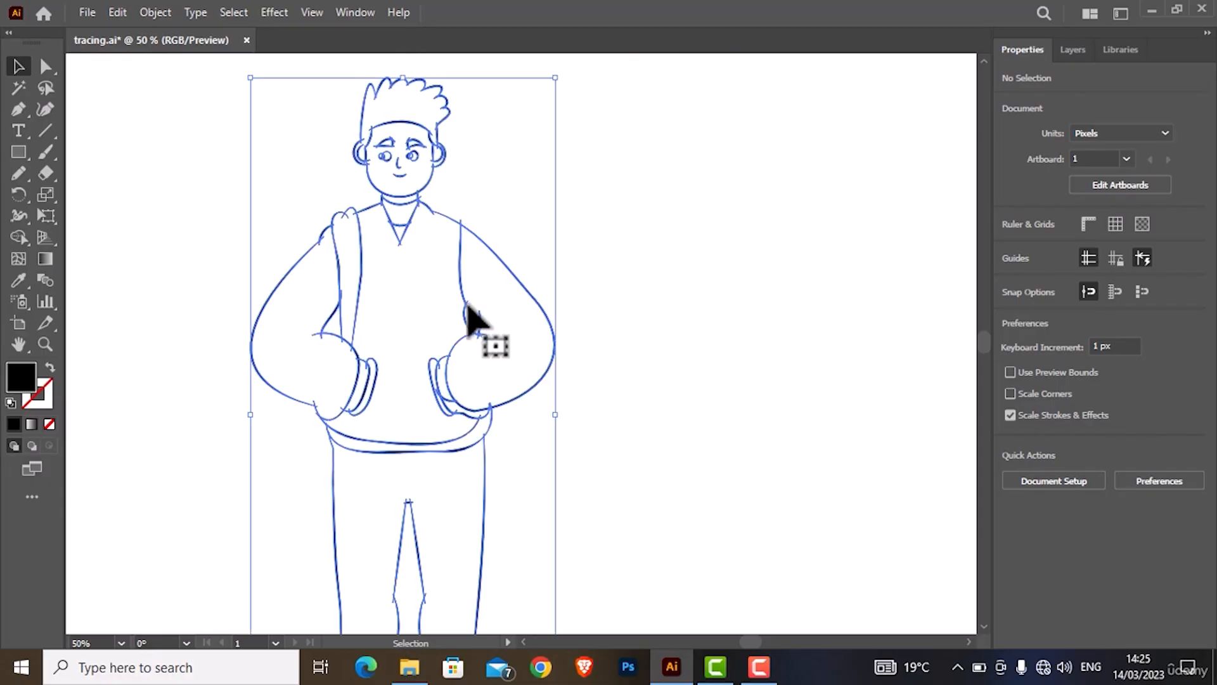
key("ctrl+alt")
key("ctrl+alt+x")
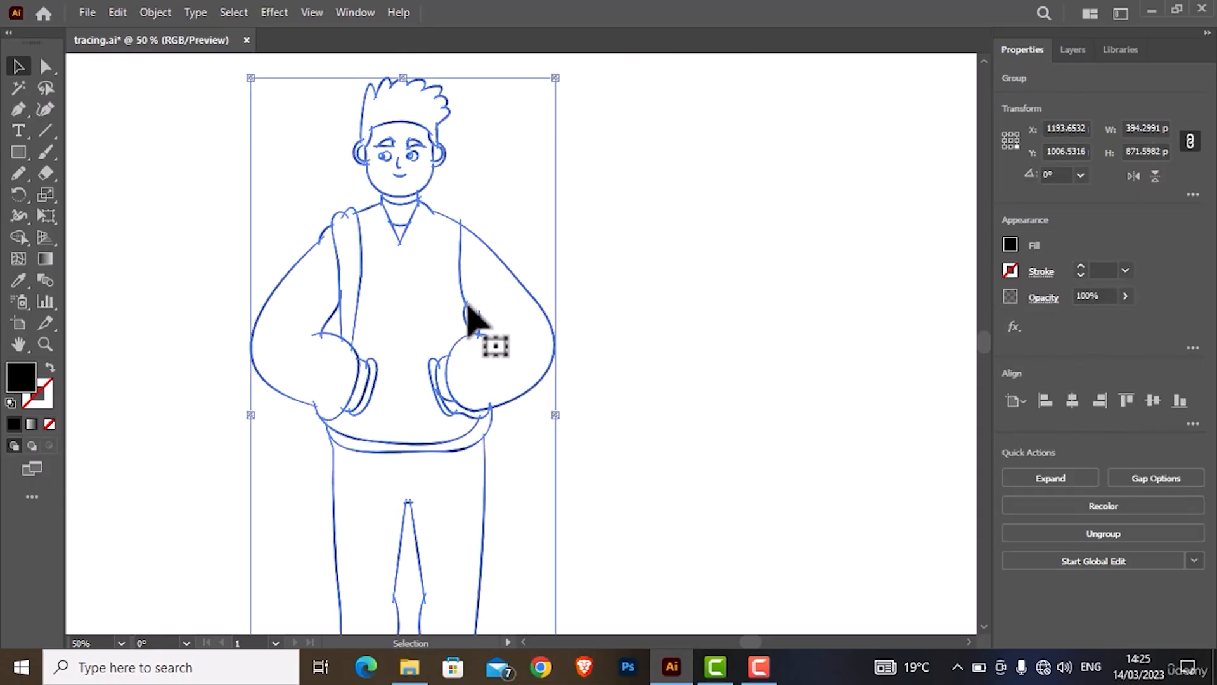
left_click(1077, 474)
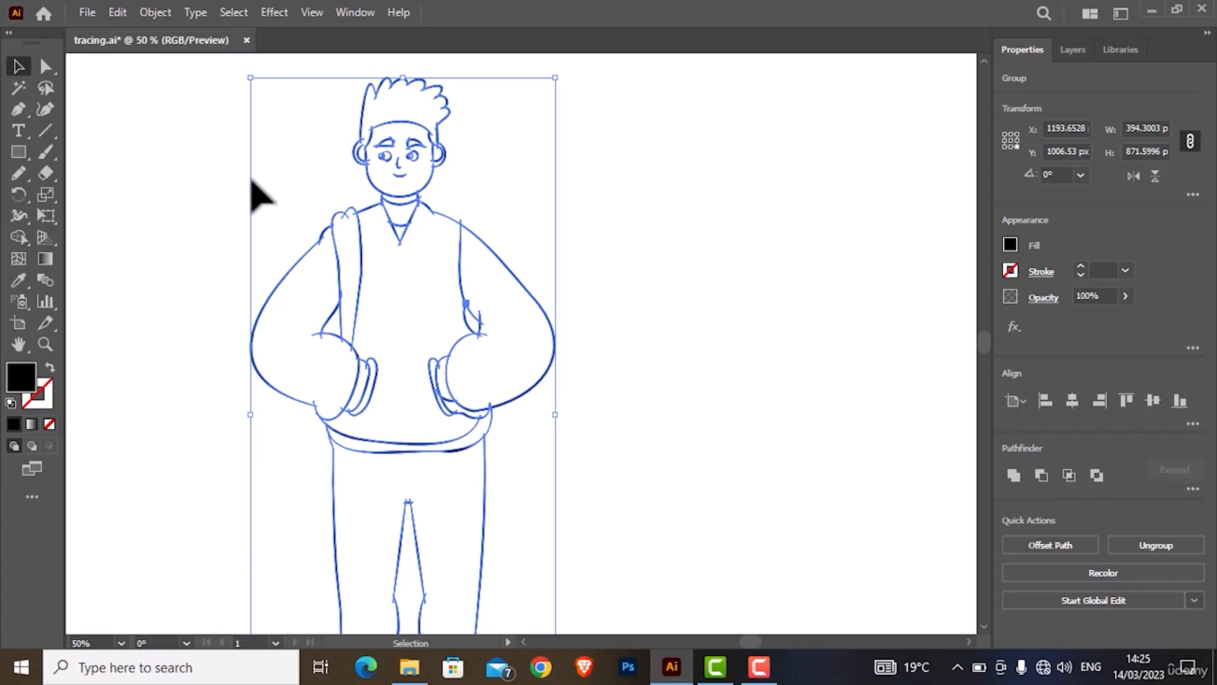
- Delete the overshooting line tips at the corners of the right-hand eyebrow with the Direct Selection tool
left_click(46, 65)
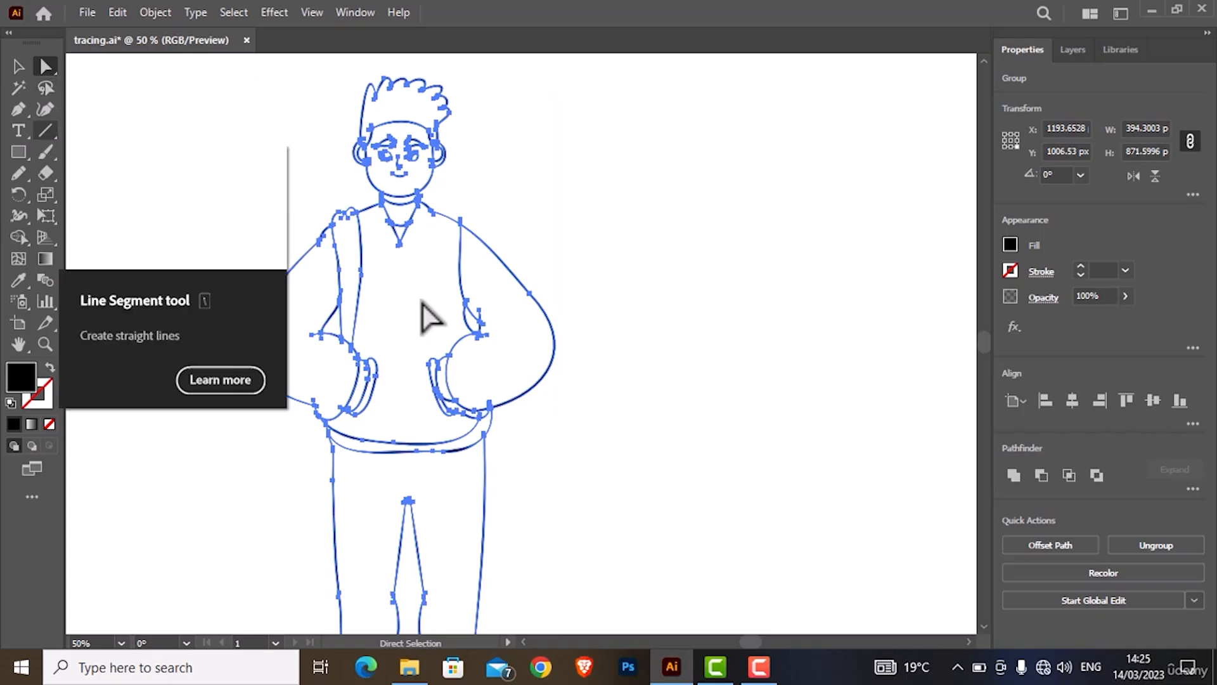
left_click(546, 188)
scroll(412, 134, "up", 9)
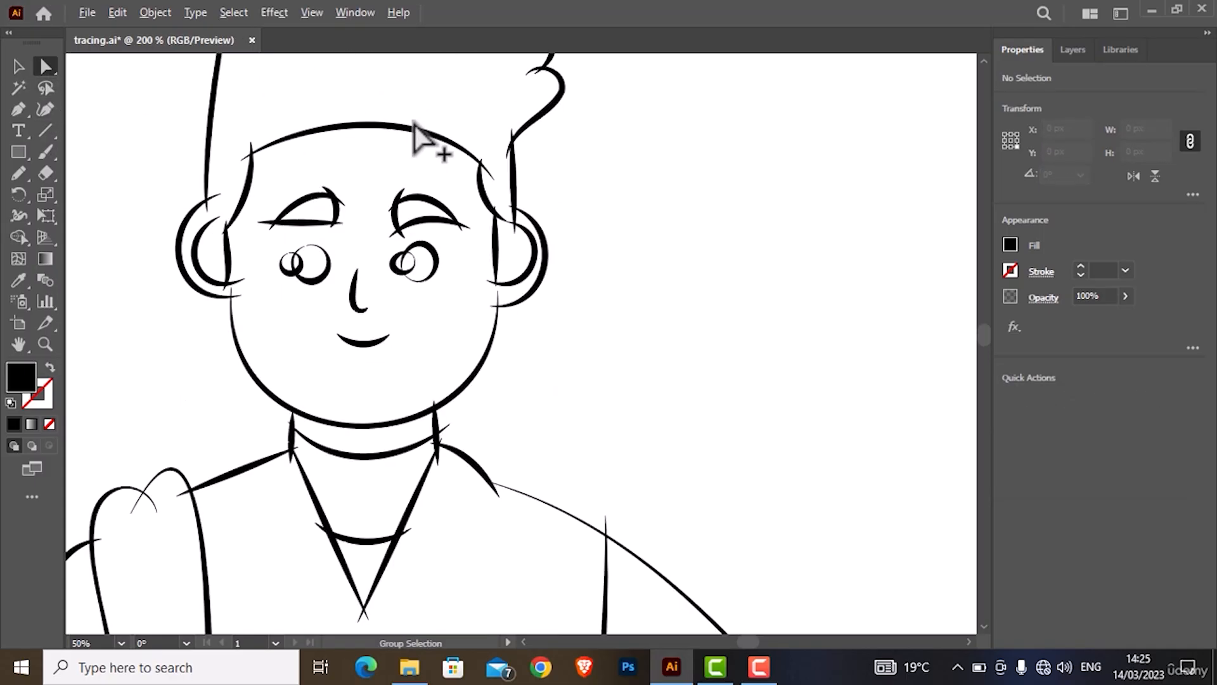
scroll(374, 431, "down", 3)
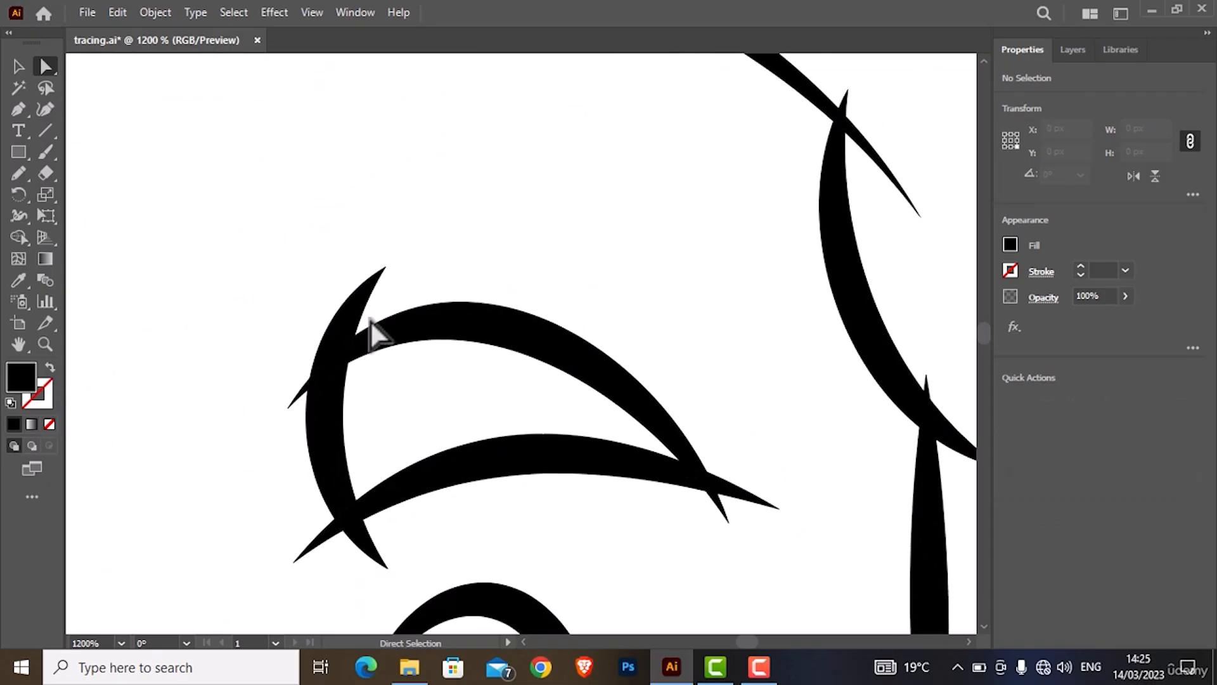
left_click(352, 324)
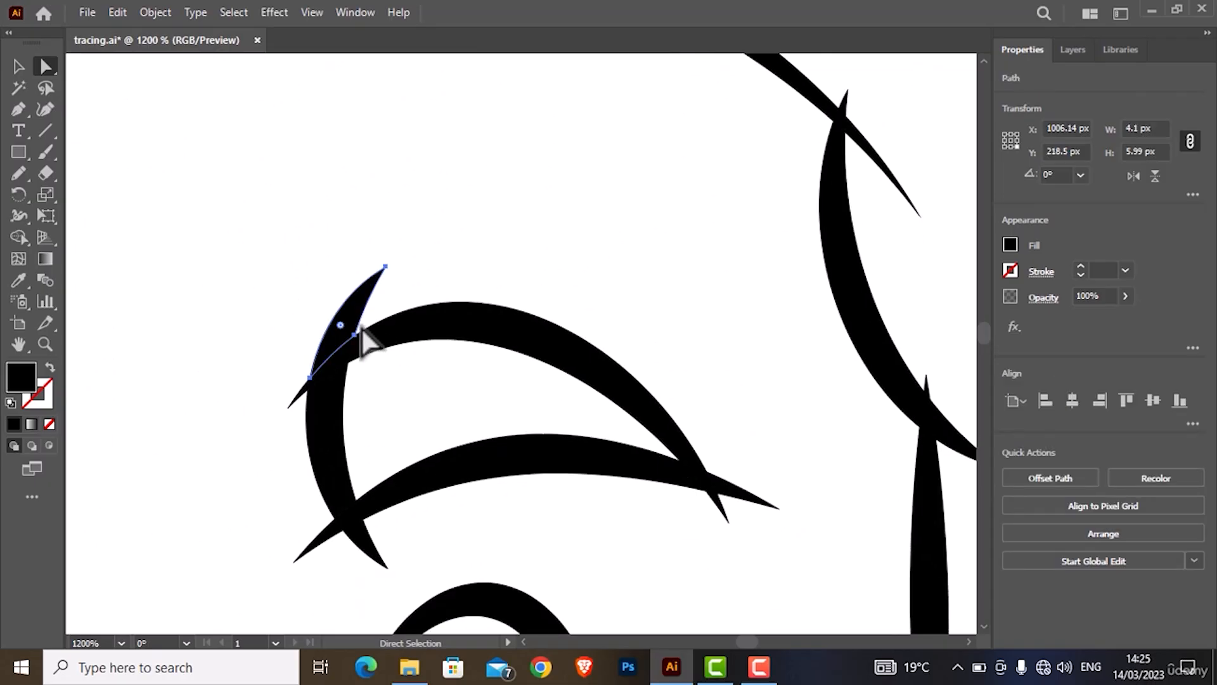
key("Delete")
left_click(304, 390)
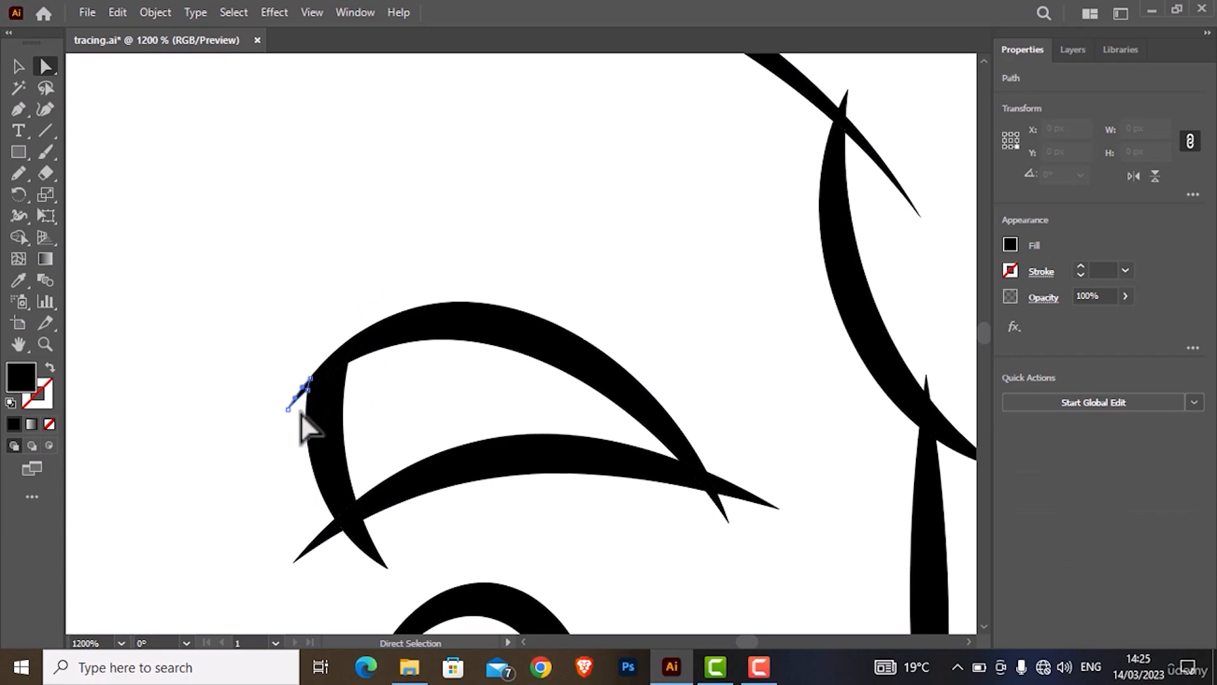
key("Delete")
left_click(333, 536)
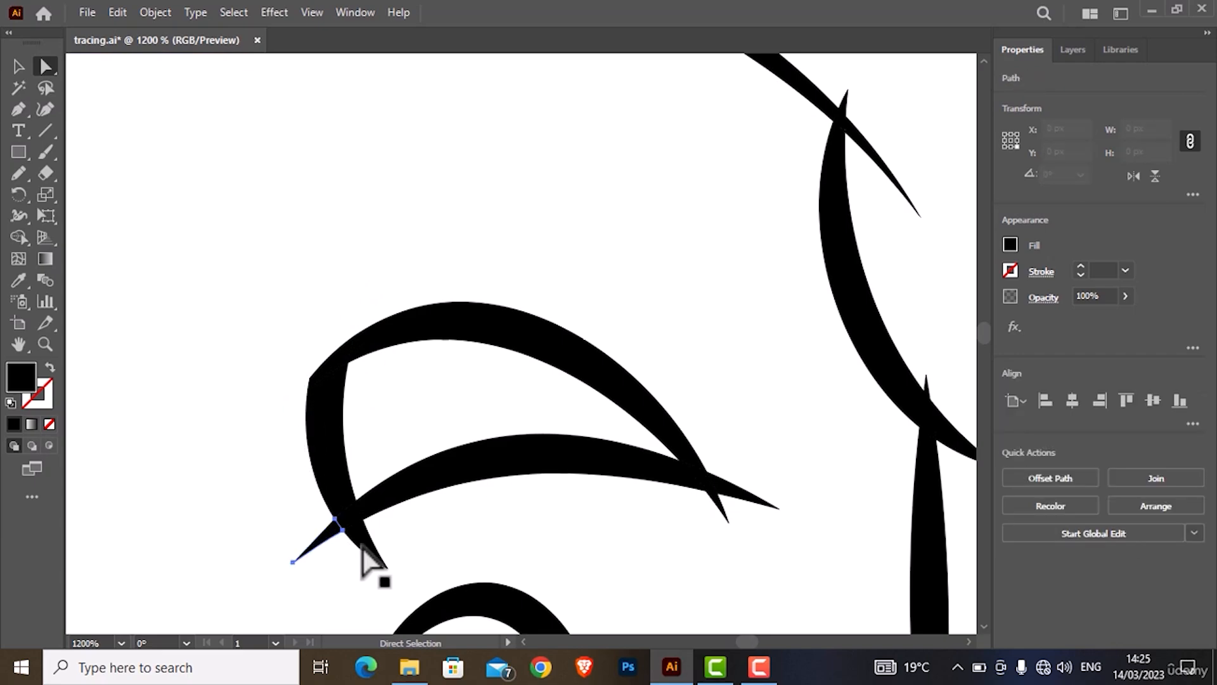
key("Delete")
left_click(722, 502)
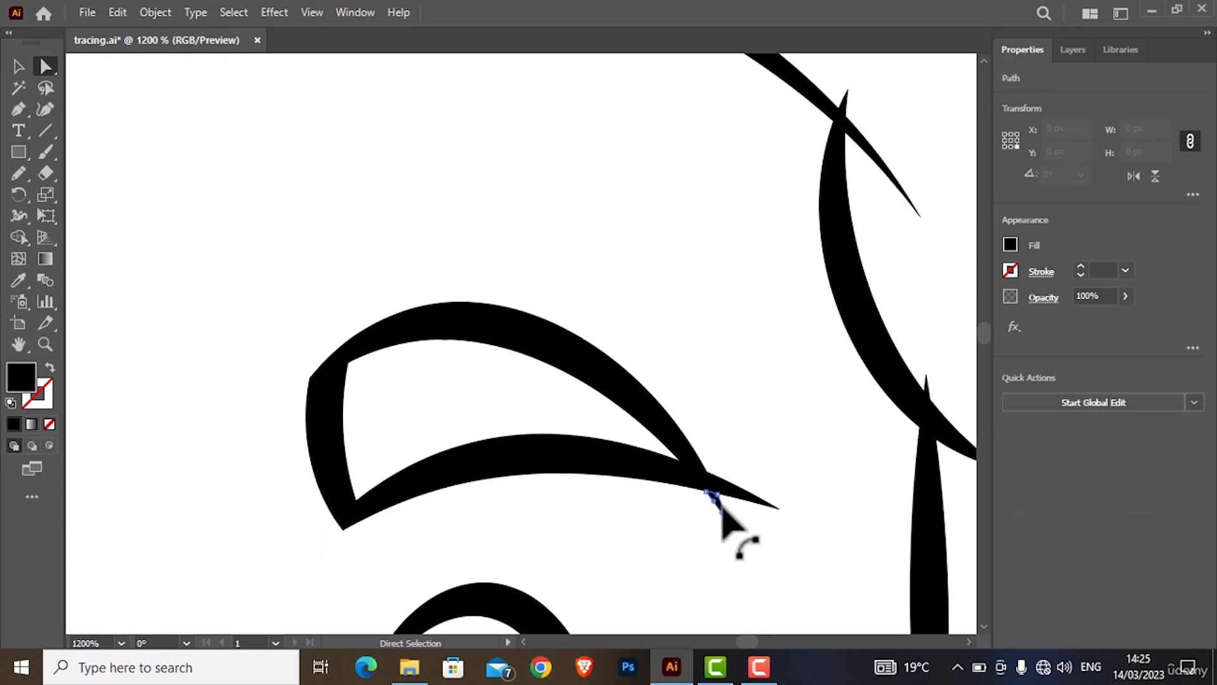
key("Delete")
- Delete the overshooting line tips at the corners of the left-hand eyebrow
scroll(661, 468, "right", 6)
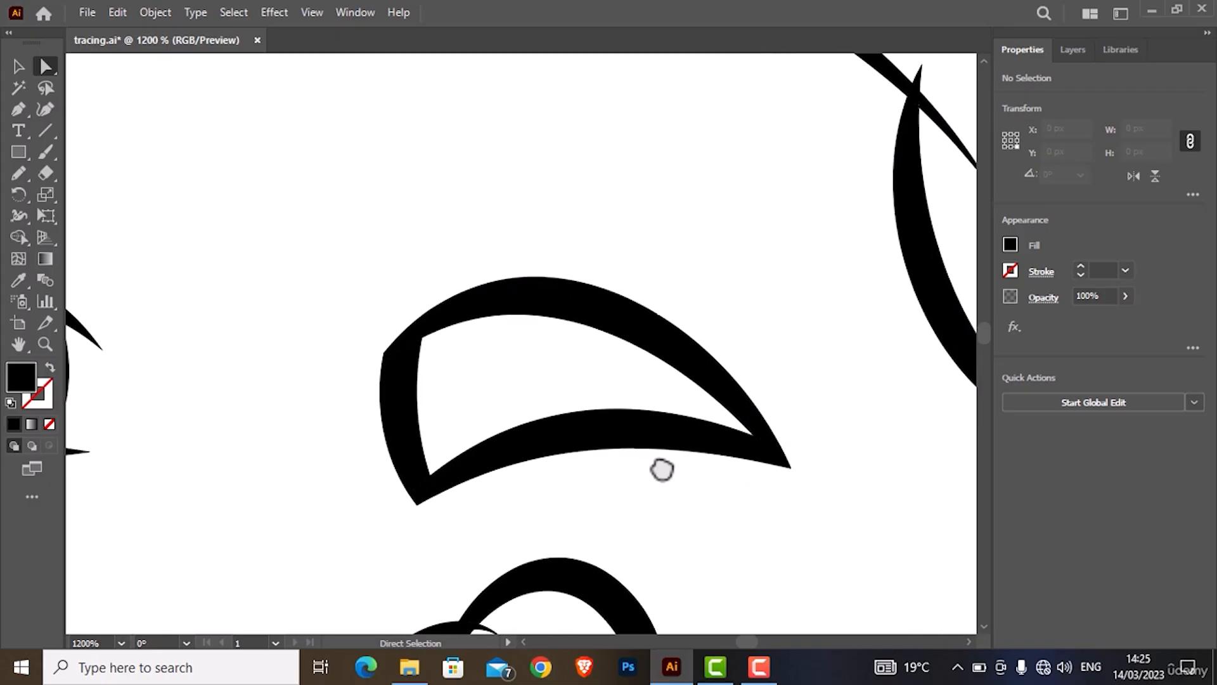
left_click(718, 342)
key("Delete")
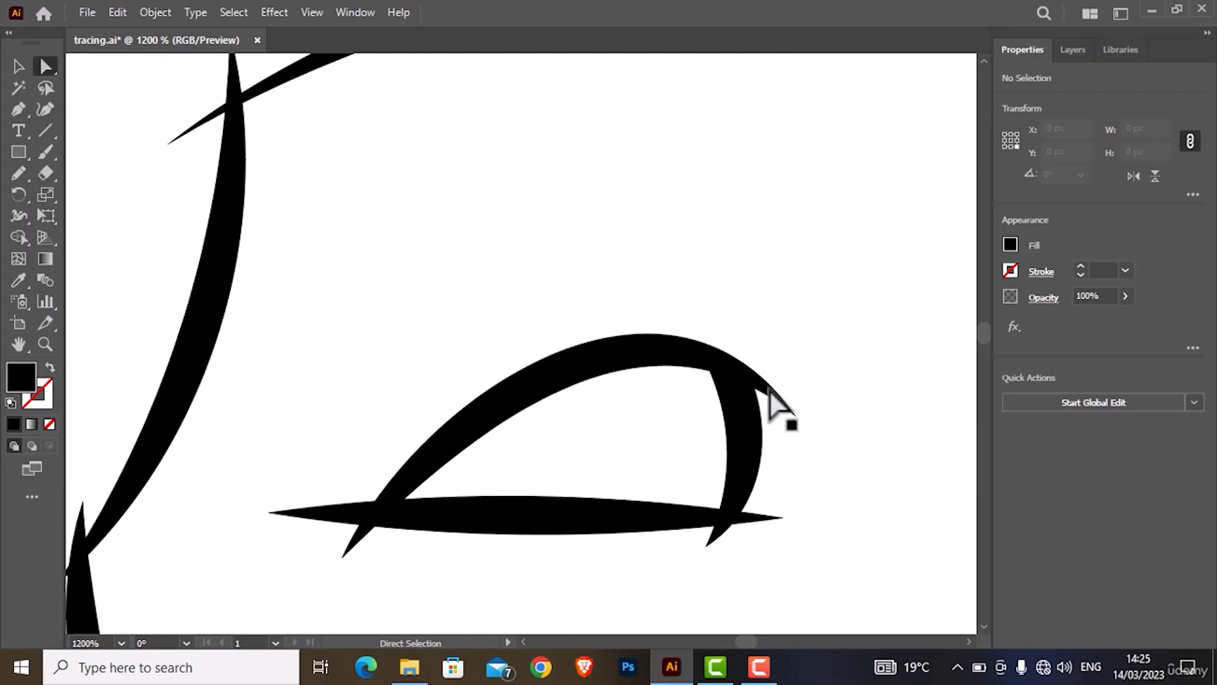
left_click(772, 408)
key("Delete")
left_click(753, 531)
key("Delete")
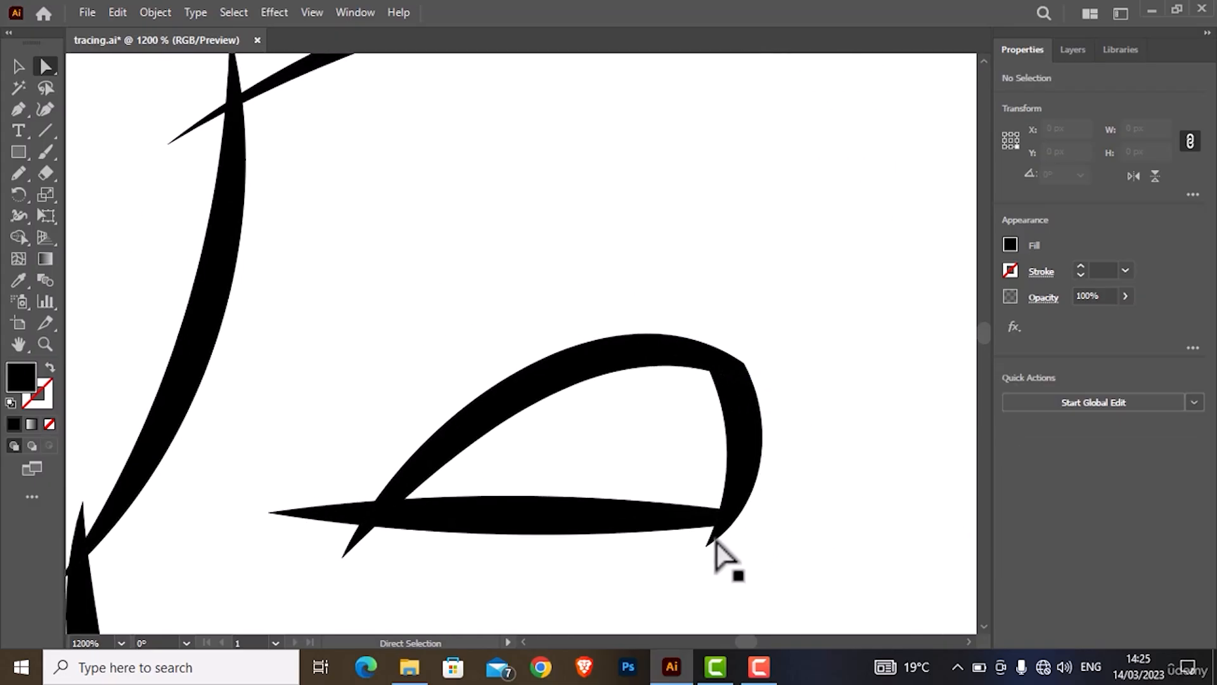
left_click(334, 530)
key("Delete")
- Delete the stray line ends where the right-hand sideburn and hairline meet the ear
scroll(228, 337, "up", 5)
scroll(228, 337, "down", 3)
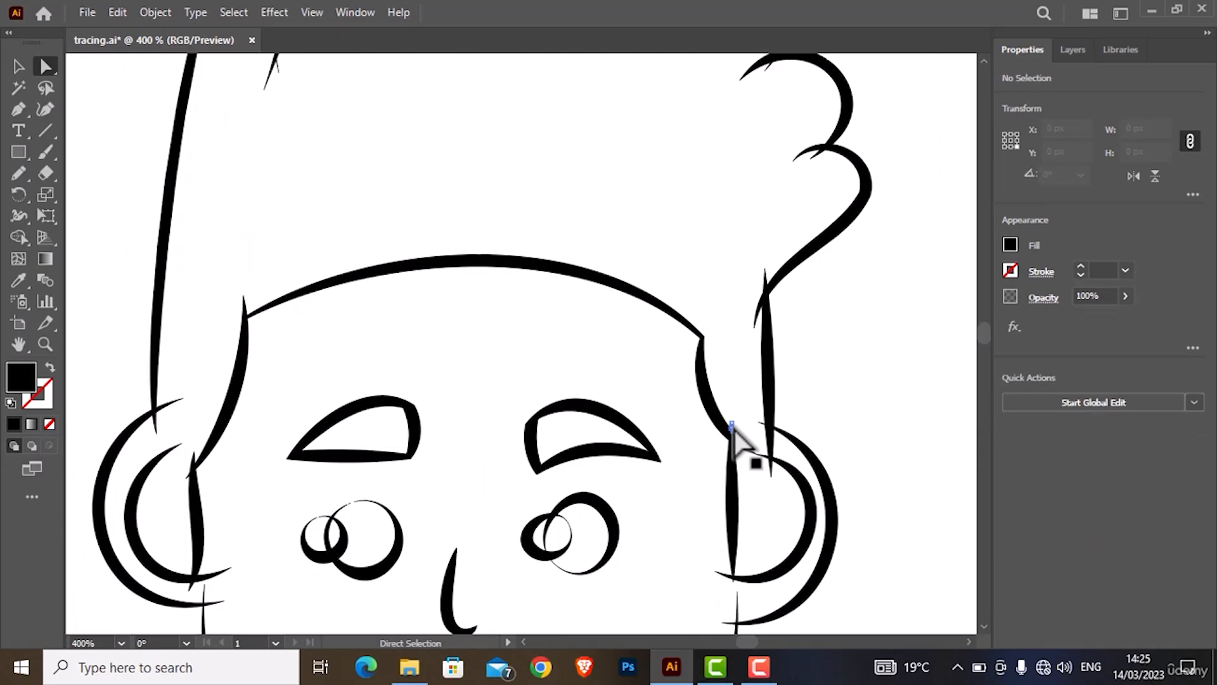
left_click(762, 436)
key("Delete")
- Delete the overshooting line ends between the tufts along the hair outline
scroll(764, 292, "up", 4)
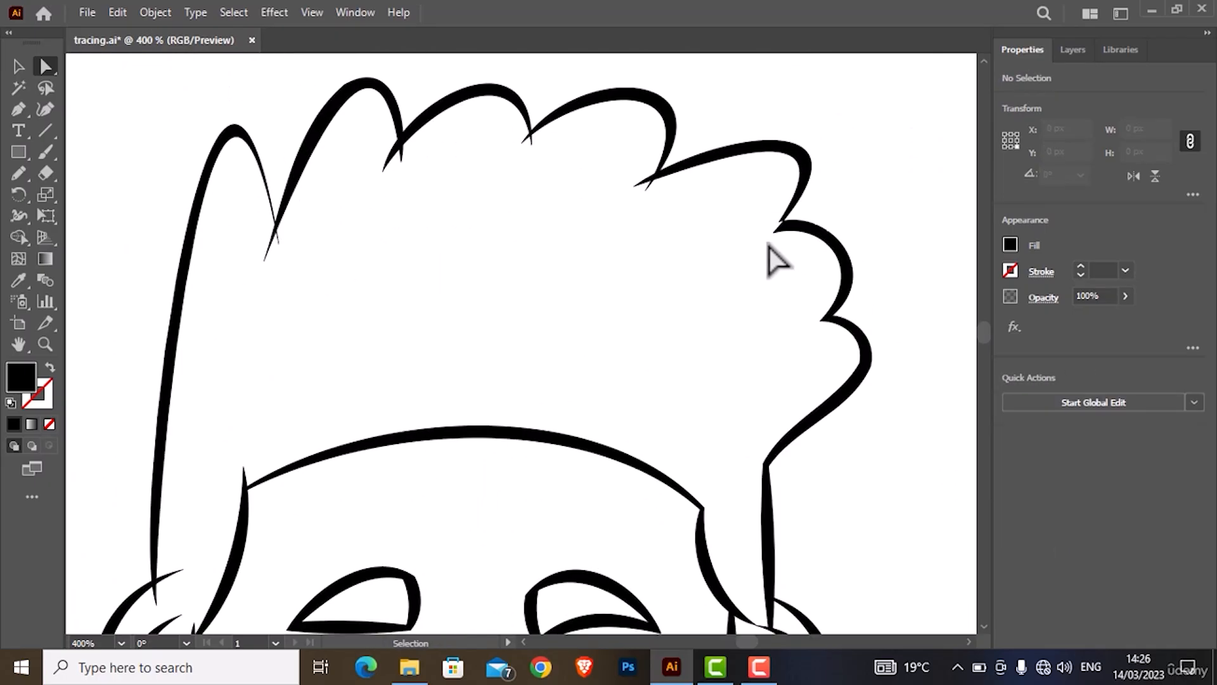
left_click(742, 243)
key("Delete")
left_click_drag(650, 193, 627, 185)
key("Delete")
left_click_drag(546, 152, 516, 139)
key("Delete")
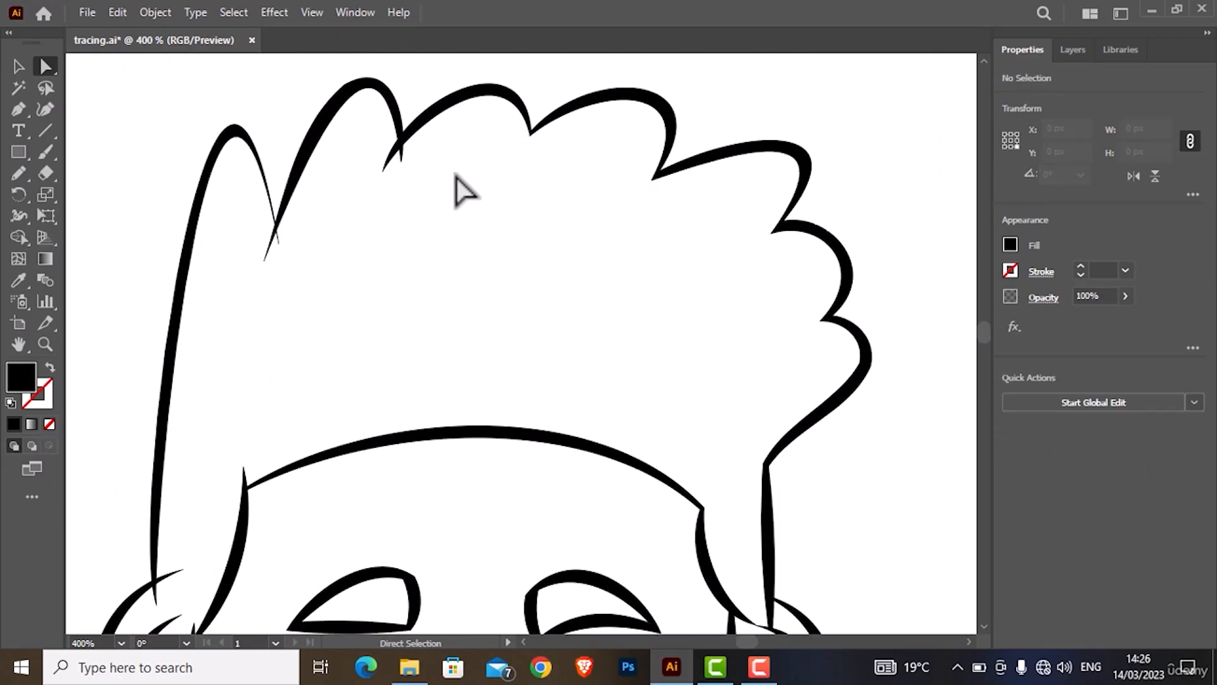
left_click_drag(413, 162, 380, 157)
key("Delete")
left_click_drag(288, 238, 254, 242)
scroll(253, 243, "down", 6)
key("Delete")
- Delete the stray line ends where both ears meet the sides of the face
scroll(187, 381, "down", 3)
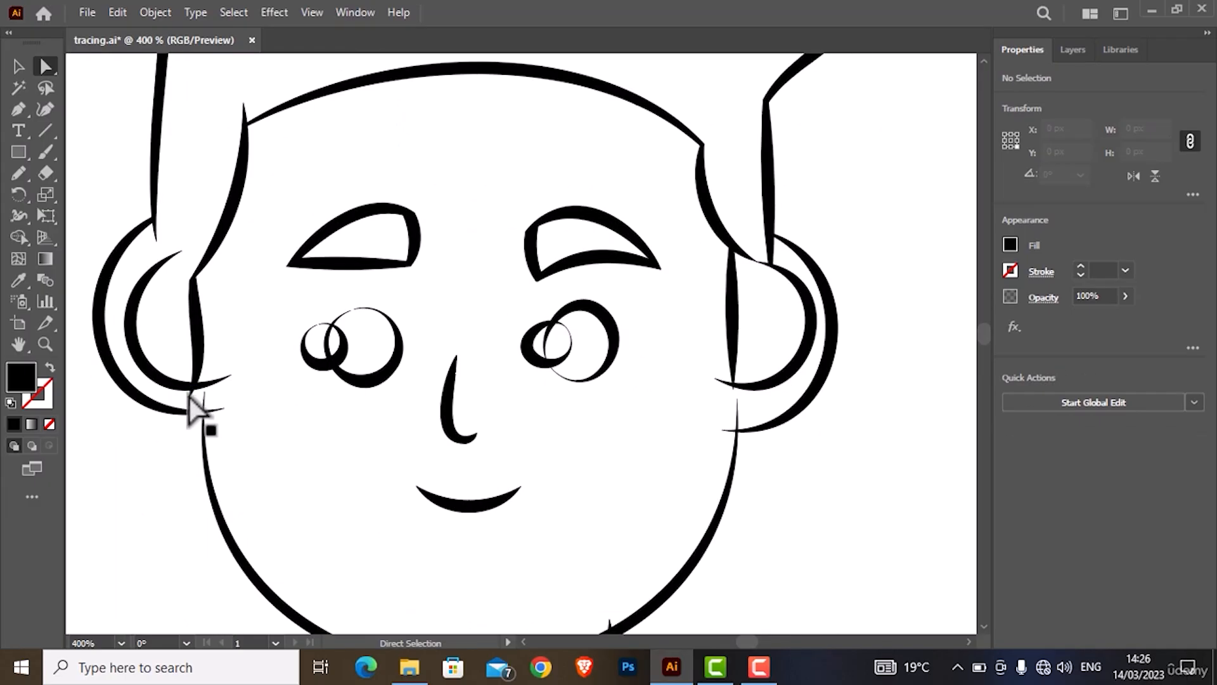
left_click(723, 382)
key("Delete")
left_click(737, 413)
key("Delete")
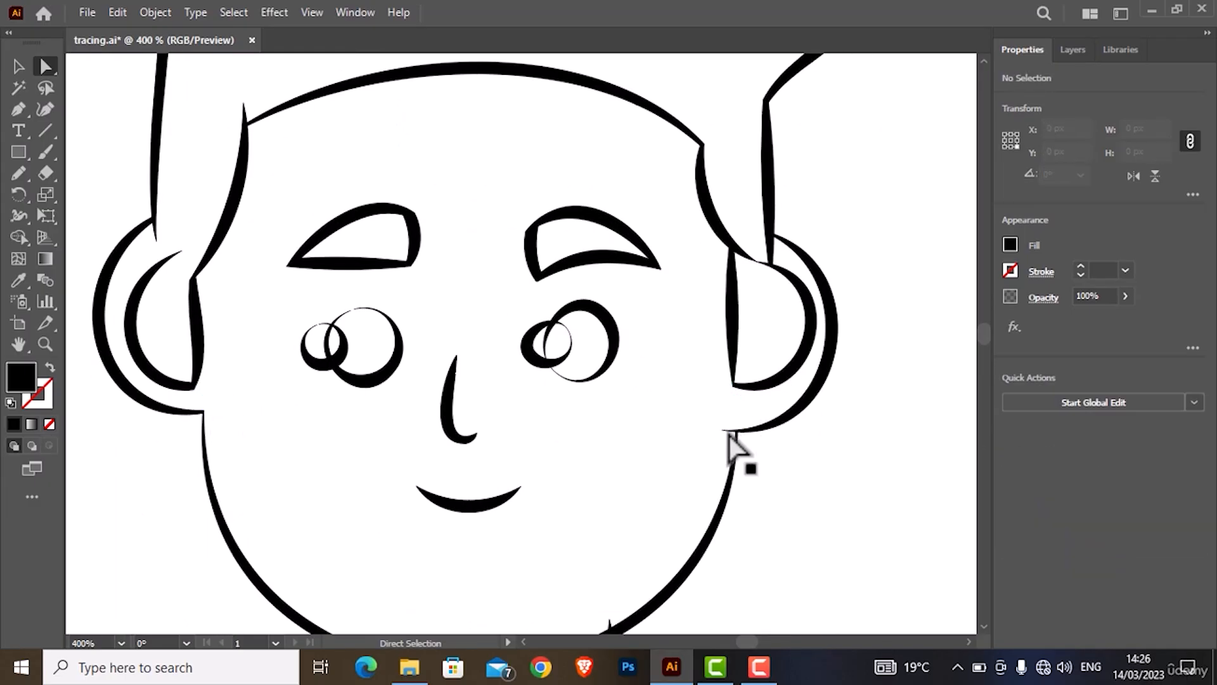
left_click(727, 431)
key("Delete")
- Delete the neck line tips that cross the chin and the collar line ends that stick out past the neck
scroll(479, 398, "down", 3)
scroll(609, 593, "up", 4)
left_click(615, 437)
key("Delete")
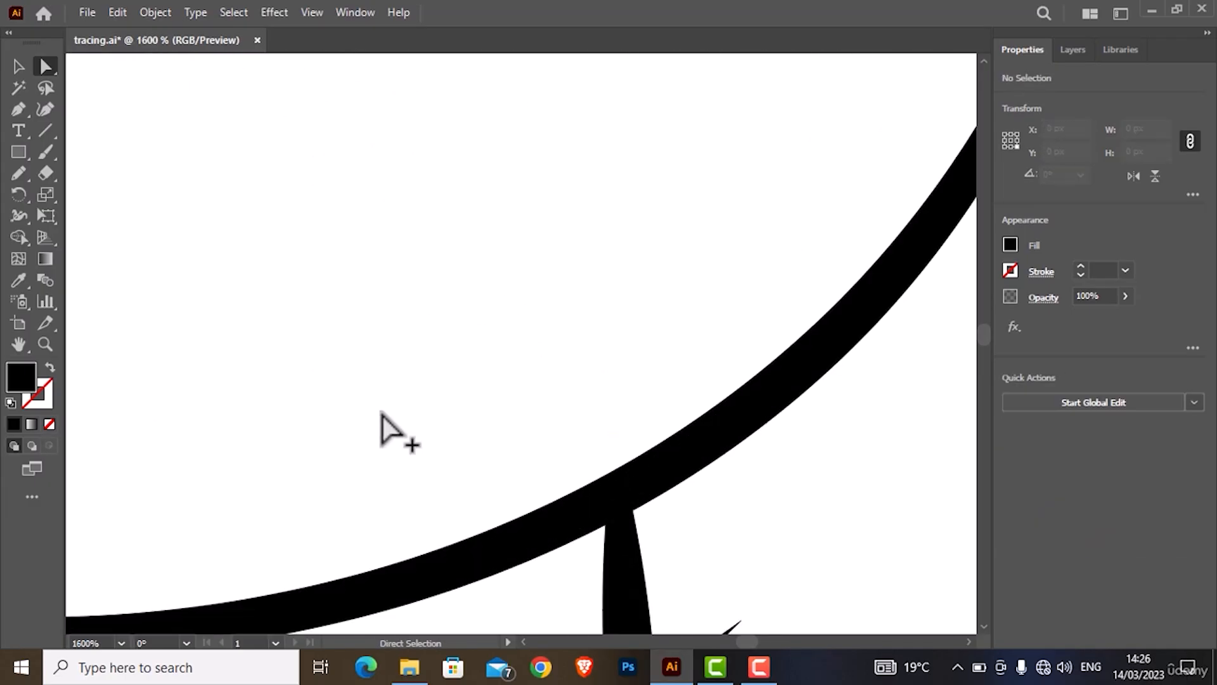
scroll(383, 415, "down", 4)
left_click(340, 471)
key("Delete")
left_click(785, 556)
key("Delete")
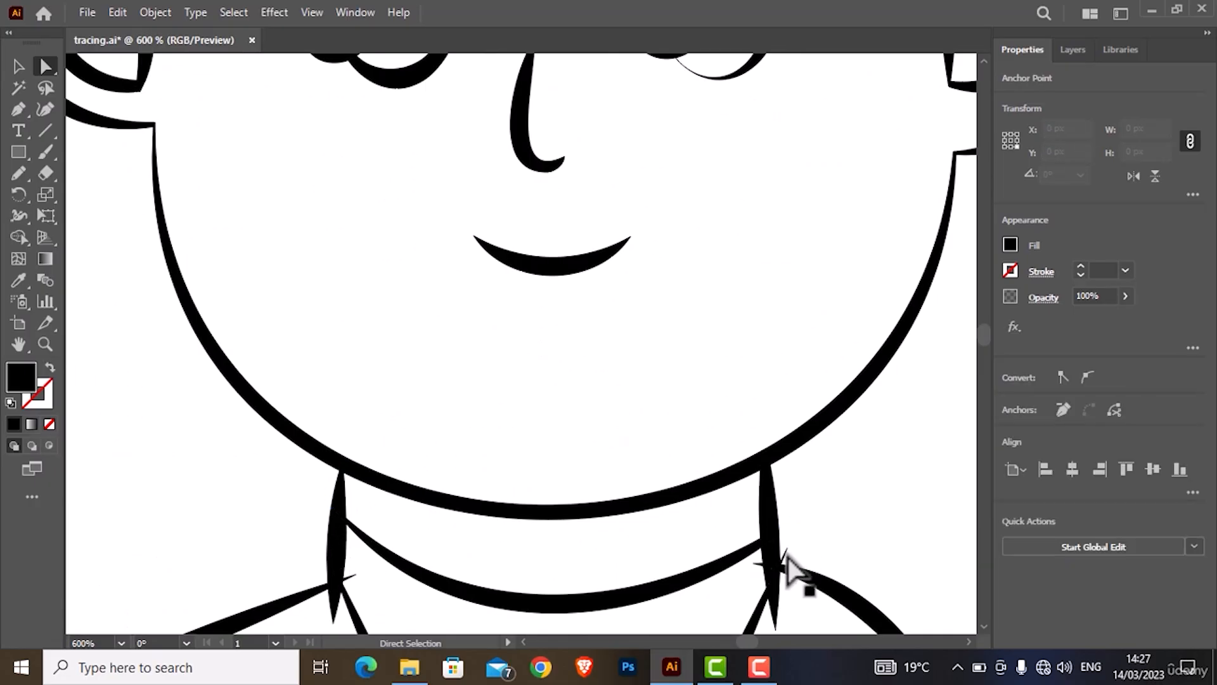
- Delete the overshooting line ends at the V-neck's crossbar and at its lower point
scroll(381, 530, "down", 4)
scroll(925, 482, "down", 10)
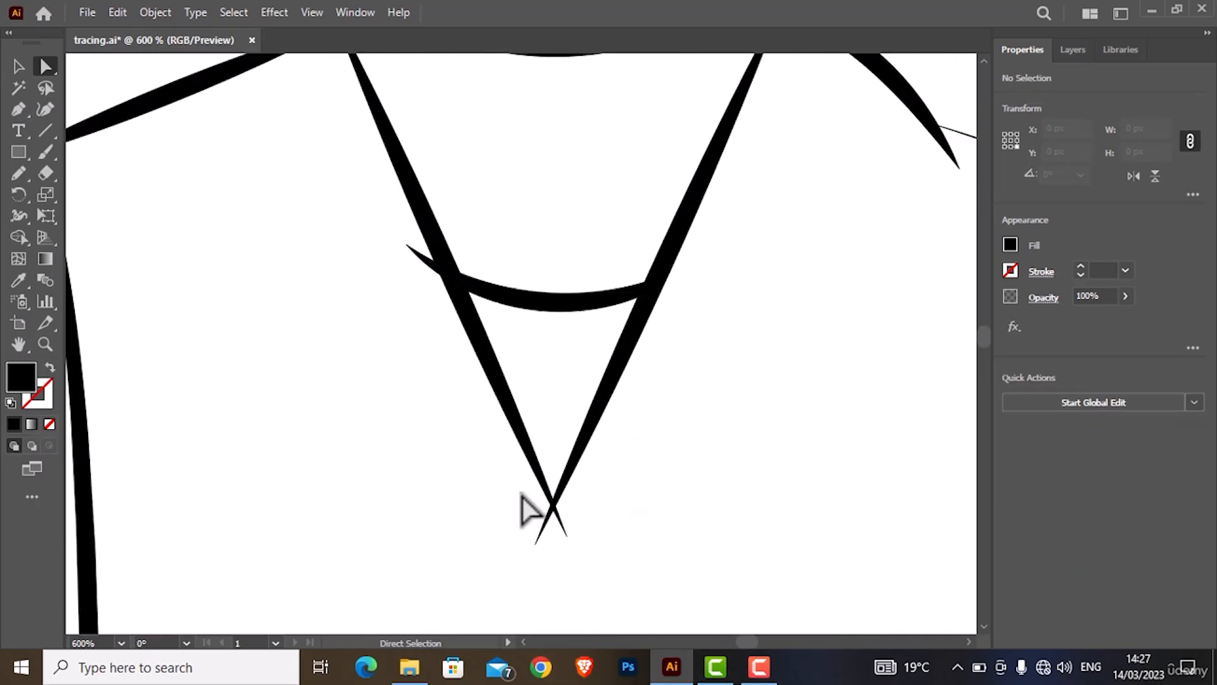
left_click(439, 277)
key("Delete")
left_click(541, 532)
key("Delete")
left_click(561, 524)
key("Delete")
- Delete the stray line ends around the top of the strap, the left-hand shoulder and the inner sleeve line
scroll(576, 498, "down", 3)
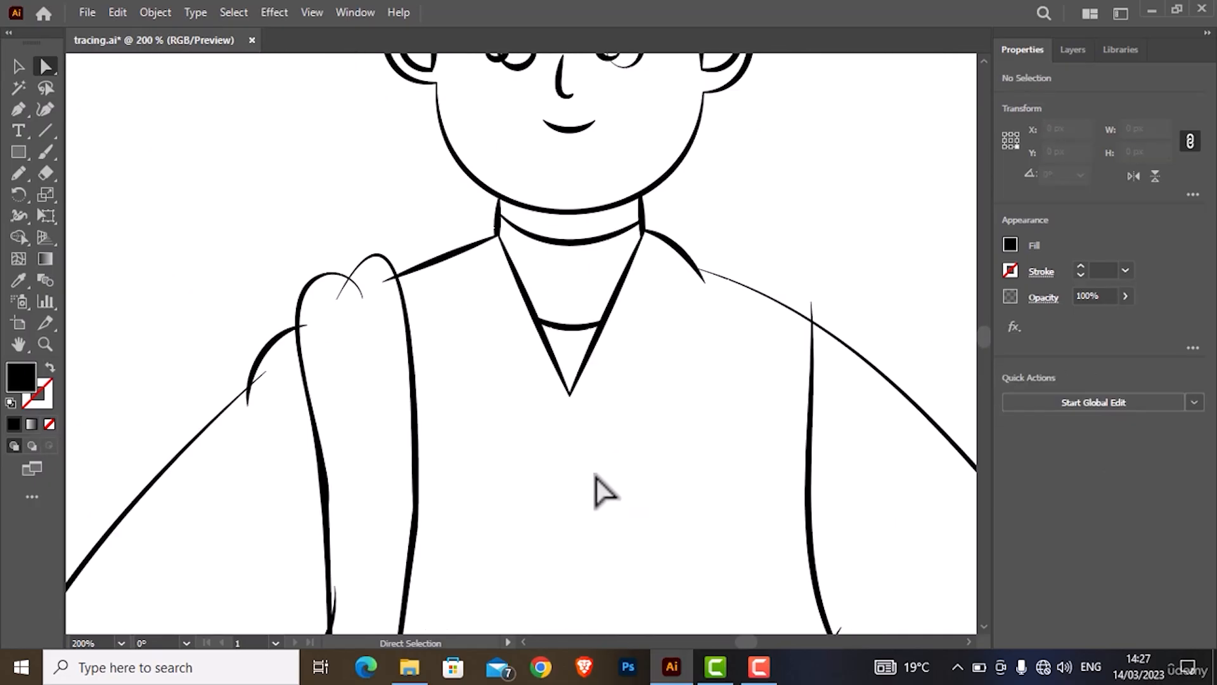
left_click(345, 288)
key("Delete")
left_click(266, 372)
key("Delete")
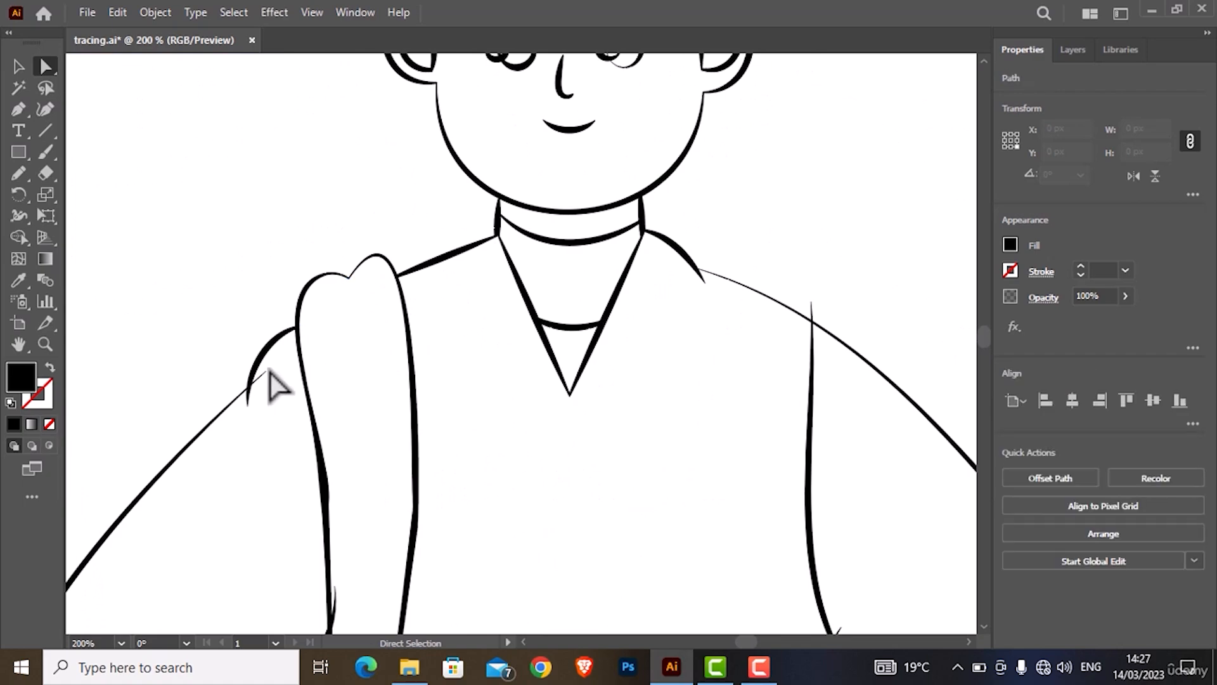
left_click(248, 395)
key("Delete")
scroll(253, 399, "down", 5)
left_click(335, 404)
key("Delete")
- Delete the overshooting line ends at the left-hand sleeve's lower corner and along its cuff lines
scroll(285, 415, "down", 8)
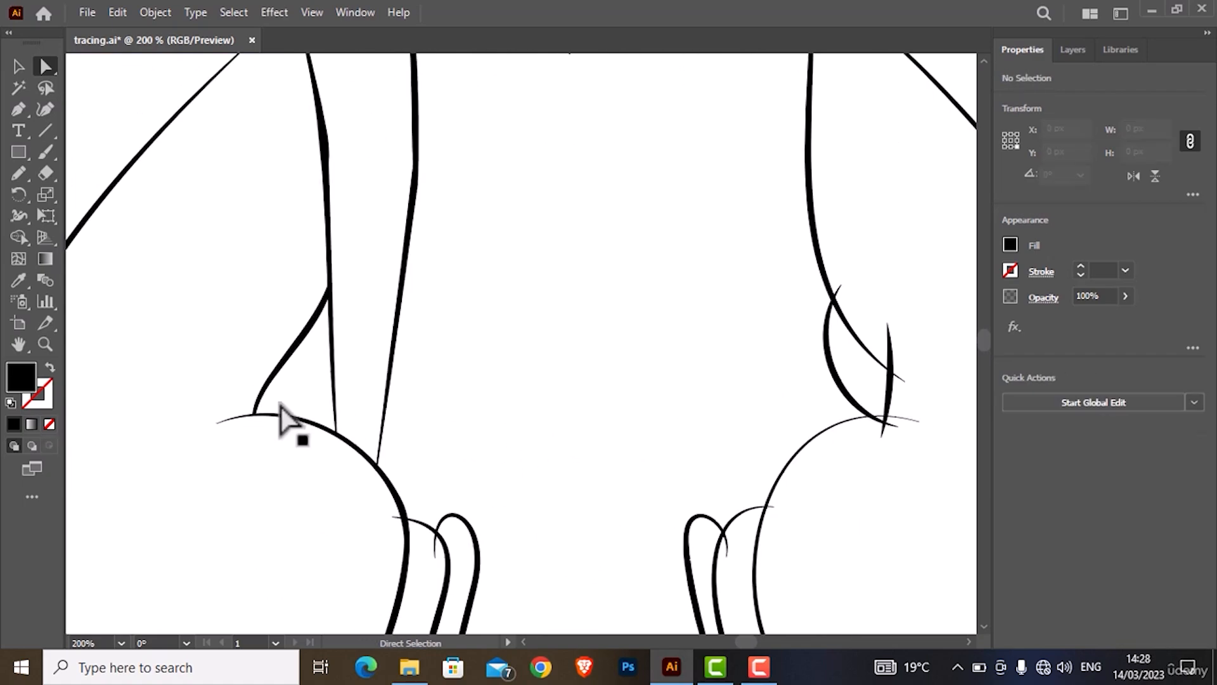
left_click(321, 502)
key("Delete")
left_click(316, 530)
key("Delete")
left_click(413, 506)
key("Delete")
left_click(445, 512)
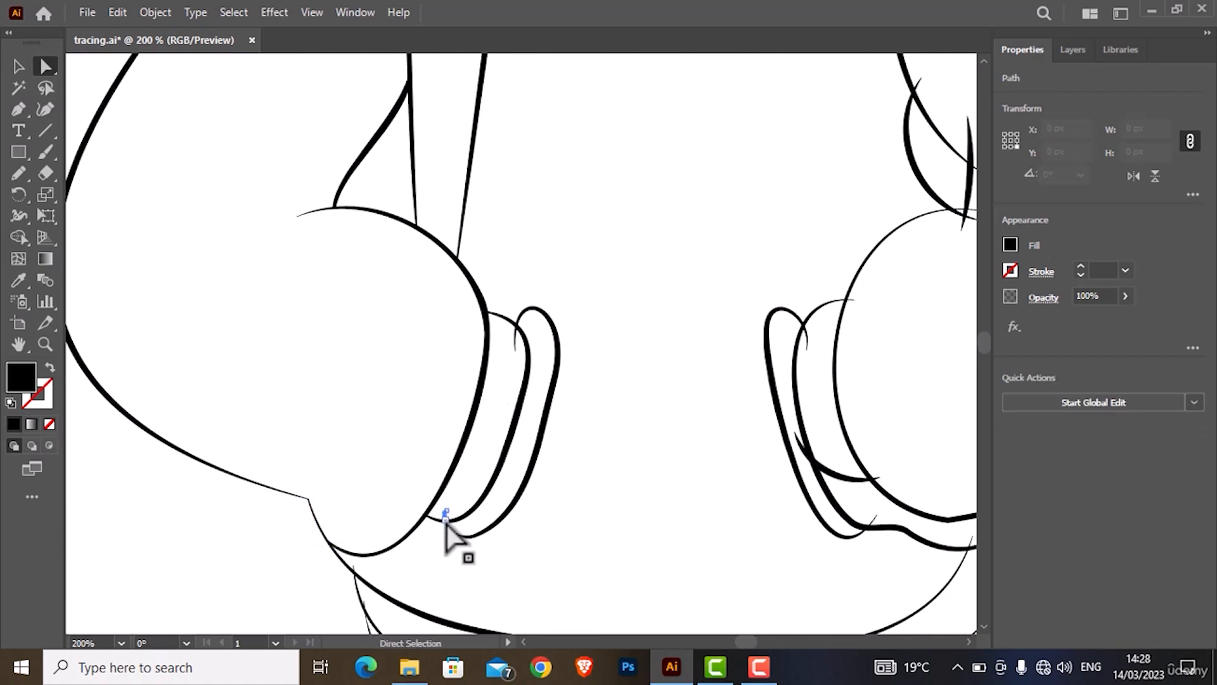
key("Delete")
key("Delete")
- Delete the stray line ends where the sweater hem and trouser line start below the left-hand sleeve
left_click(364, 430)
key("Delete")
scroll(364, 429, "up", 2)
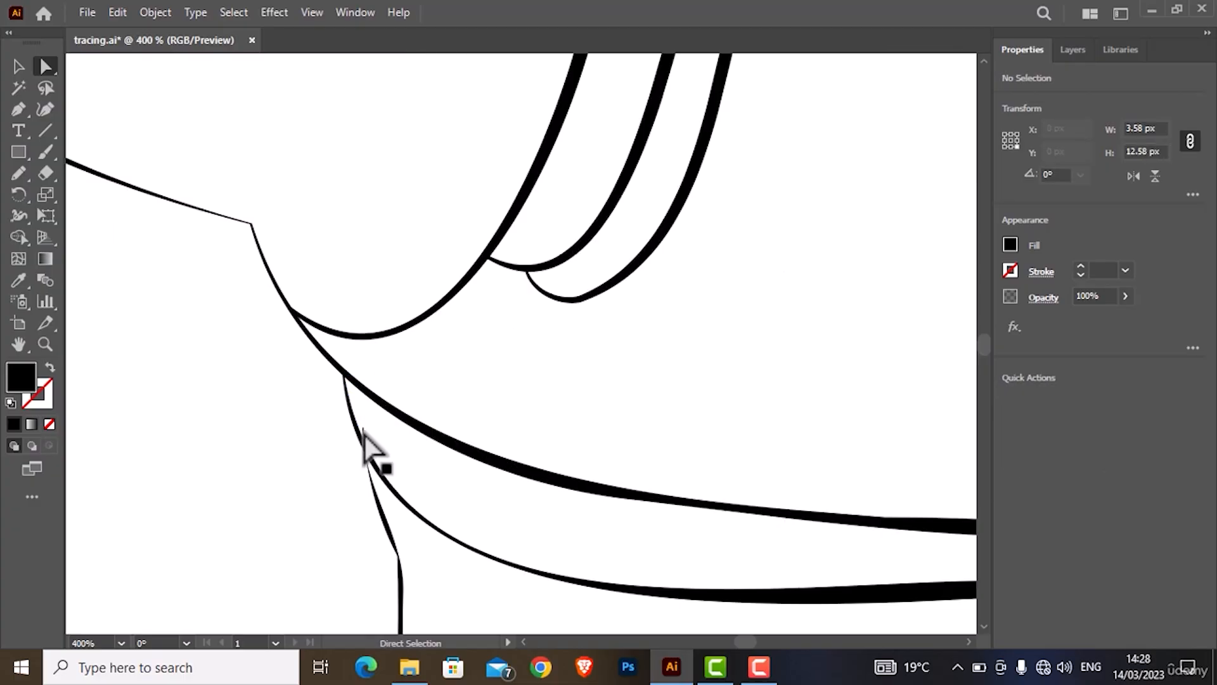
left_click(364, 429)
key("Delete")
- Delete the overshooting line ends at the right-hand end of the sweater hem and around the right-hand cuff
left_click_drag(944, 355, 364, 446)
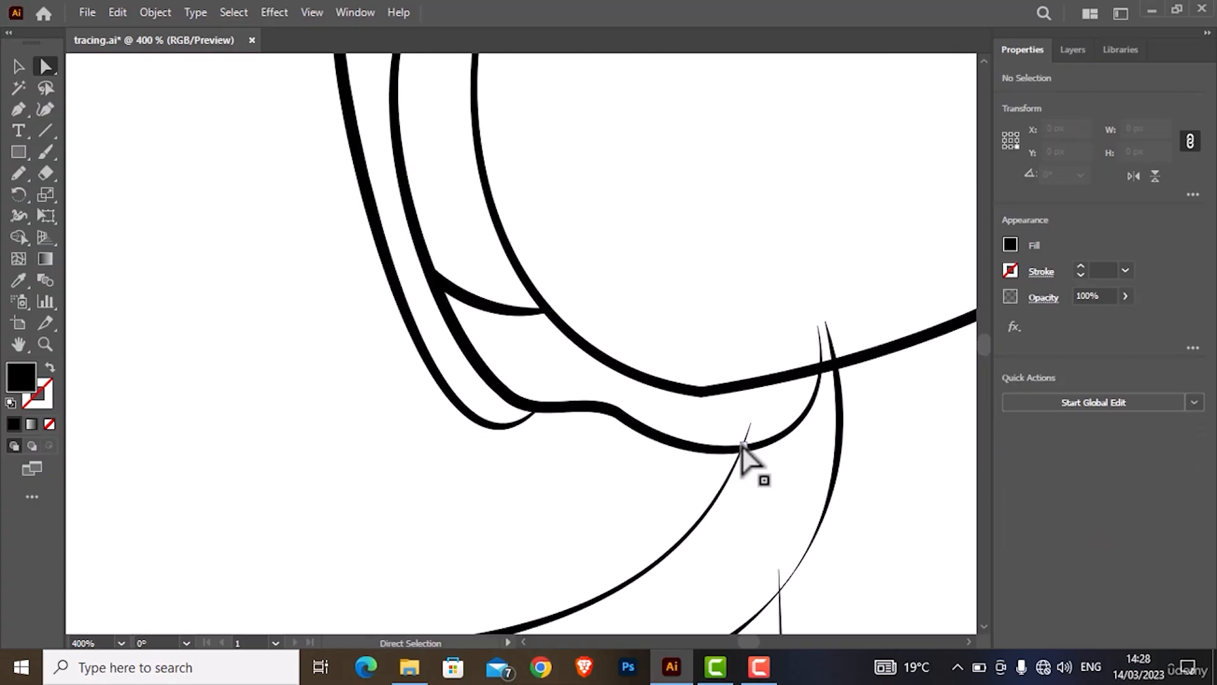
left_click(808, 342)
key("Delete")
scroll(431, 238, "up", 4)
left_click(421, 222)
key("Delete")
left_click(508, 144)
key("Delete")
- Delete the four stray line ends around the small fold between the sweater's right-hand side and the sleeve
scroll(514, 165, "down", 3)
scroll(571, 228, "up", 2)
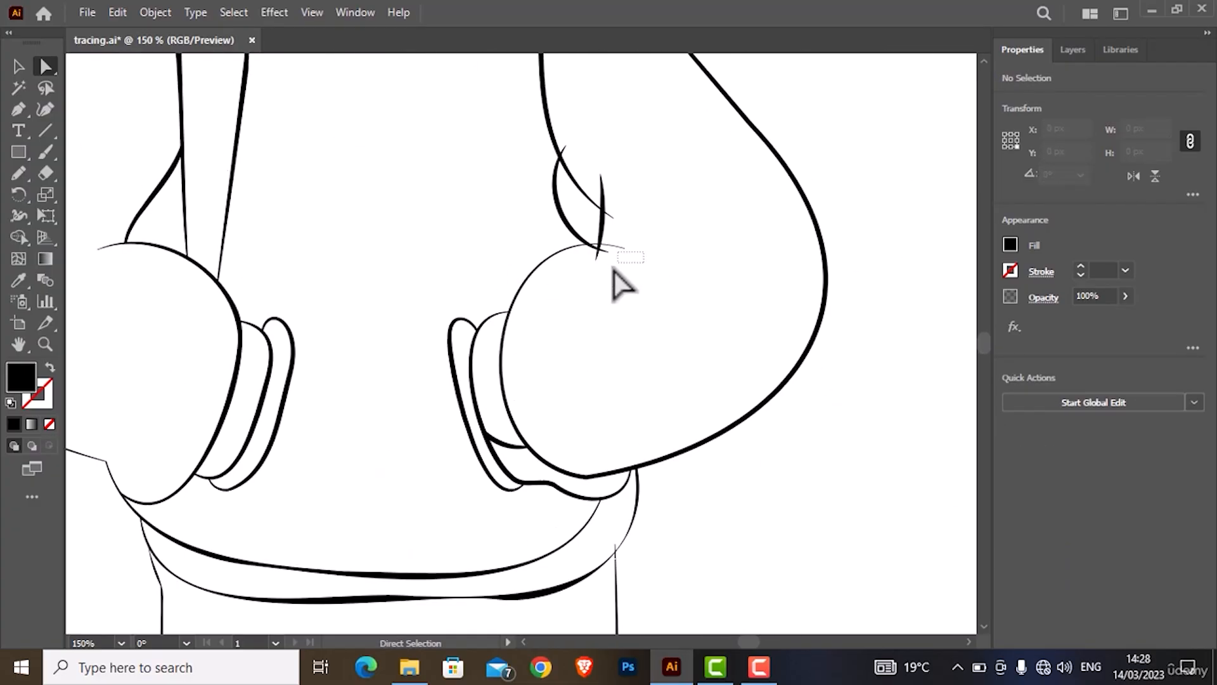
left_click(606, 261)
key("Delete")
left_click(613, 219)
key("Delete")
left_click(600, 175)
key("Delete")
left_click(564, 147)
key("Delete")
- Delete the trouser line tip above the right-hand hem and the two tips crossing the crotch line
scroll(551, 142, "up", 3)
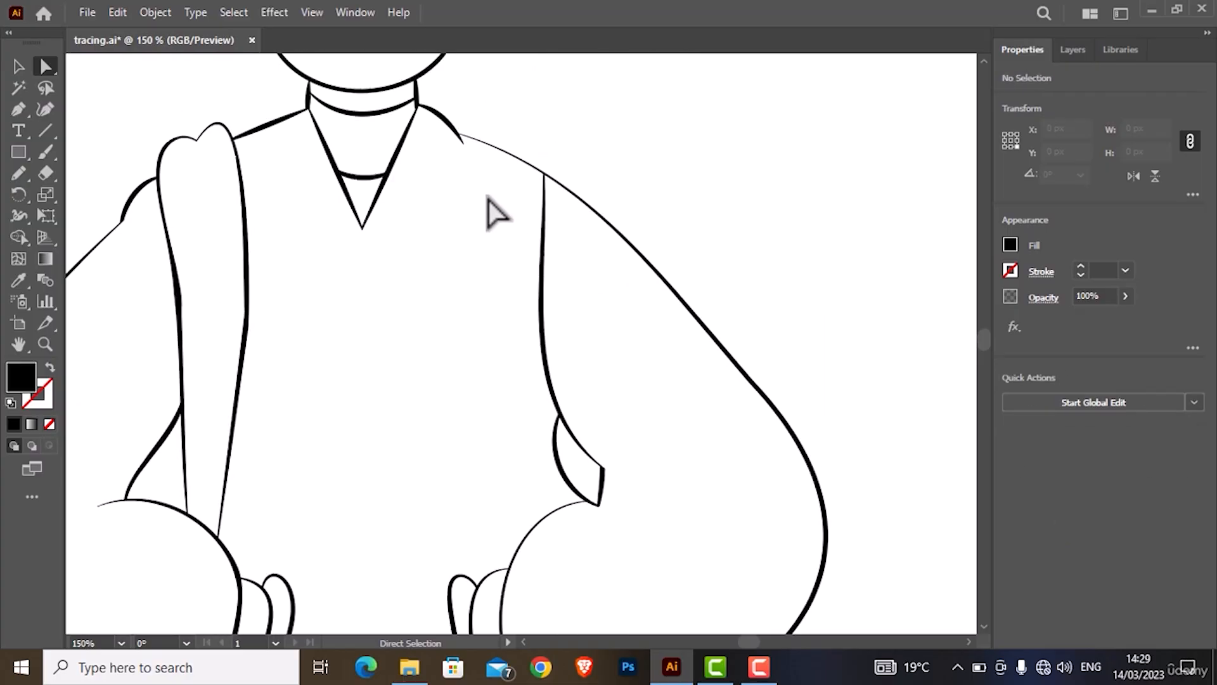
scroll(491, 197, "down", 6)
left_click(616, 295)
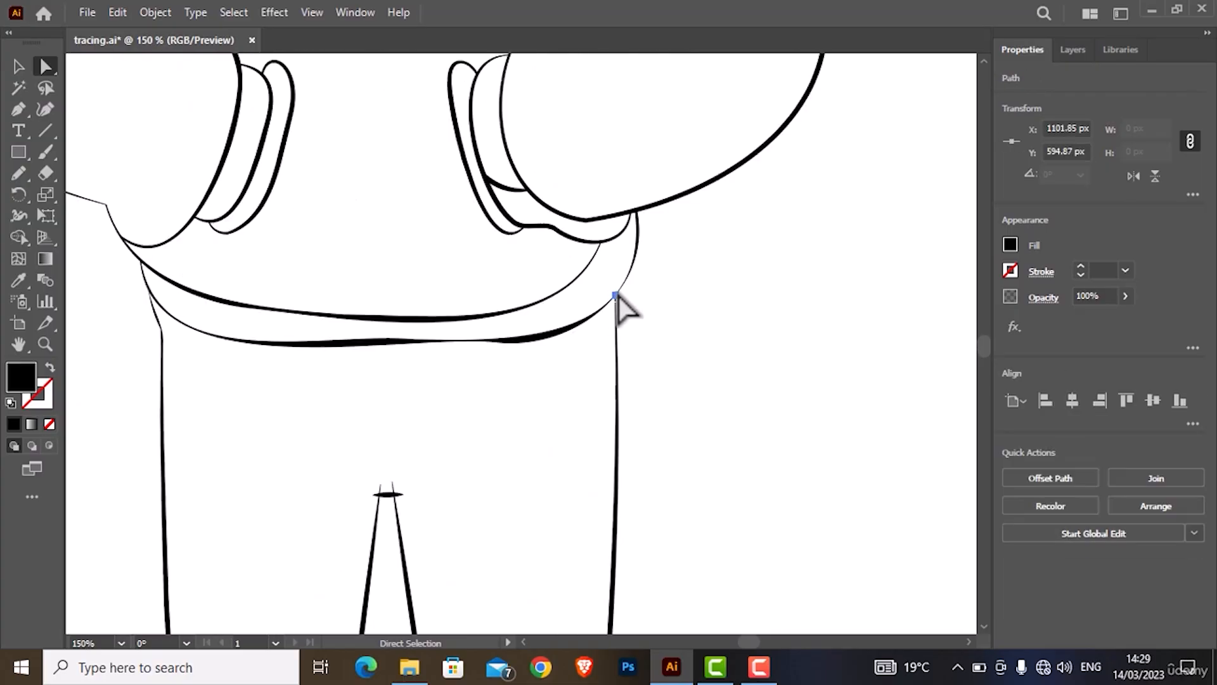
key("Delete")
scroll(596, 304, "down", 1)
left_click_drag(408, 397, 374, 427)
key("Delete")
- Delete the overshooting line ends at the inner knees of both trouser legs
scroll(397, 412, "down", 5)
left_click_drag(460, 329, 434, 391)
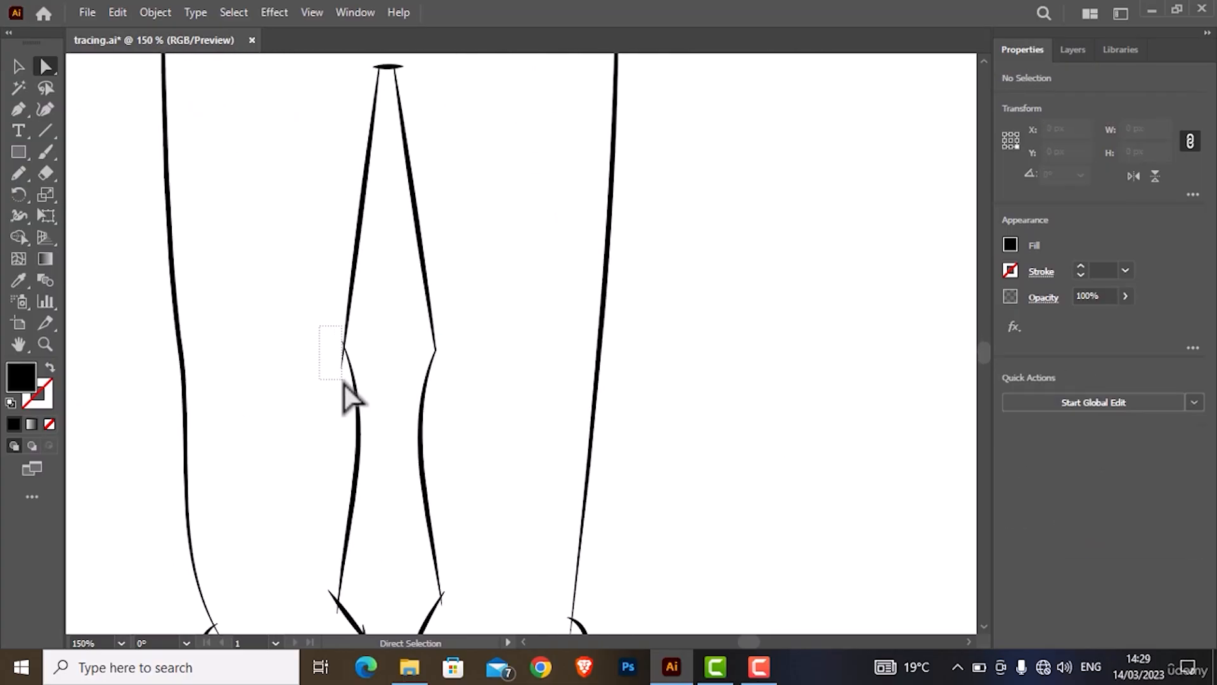
left_click_drag(342, 380, 345, 382)
key("Delete")
- Delete the stray line ends on both sides of the left-hand trouser leg's ankle folds
scroll(317, 380, "down", 4)
left_click_drag(236, 364, 213, 405)
key("Delete")
left_click_drag(324, 361, 336, 389)
key("Delete")
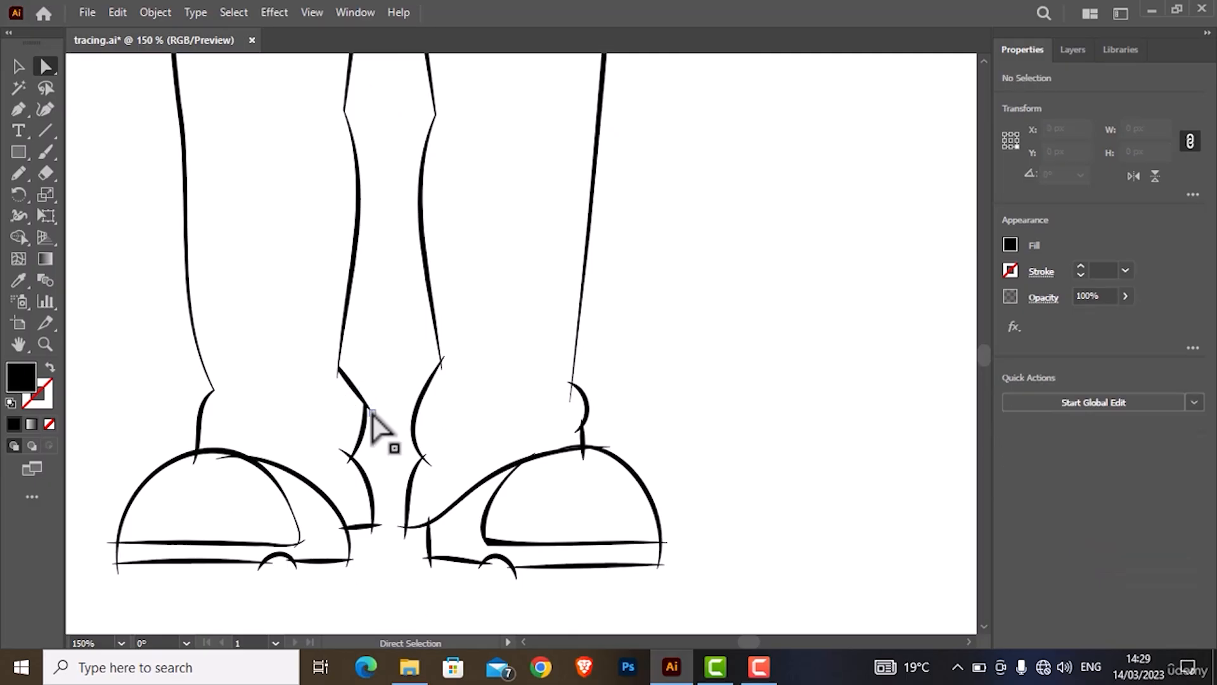
left_click(372, 412)
key("Delete")
left_click(348, 461)
key("Delete")
- Delete the stray line ends around the right-hand trouser leg's ankle folds and where they meet the shoe
left_click_drag(461, 347, 442, 386)
key("Delete")
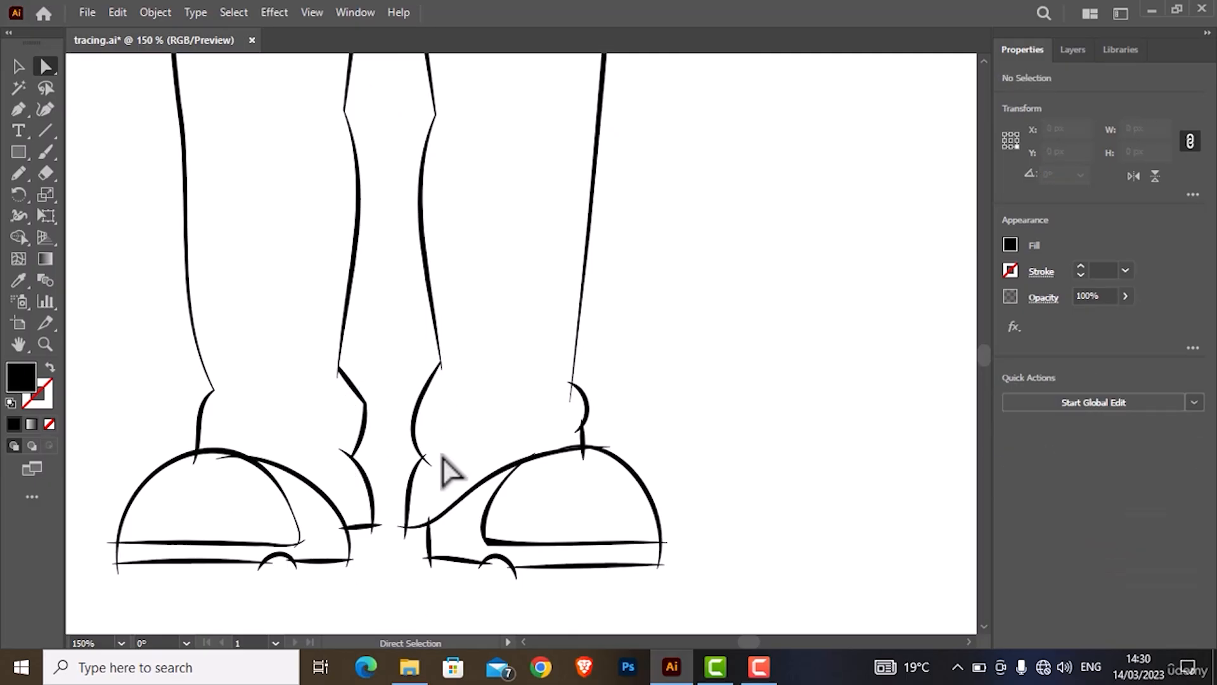
mouse_move(571, 379)
left_mouse_down()
mouse_move(559, 416)
mouse_move(580, 460)
left_mouse_up()
key("Delete")
left_click(571, 405)
key("Delete")
key("Delete")
key("Delete")
- Delete the line ends sticking out at the inner lower corner of the right-hand trouser leg
left_click_drag(396, 514, 413, 558)
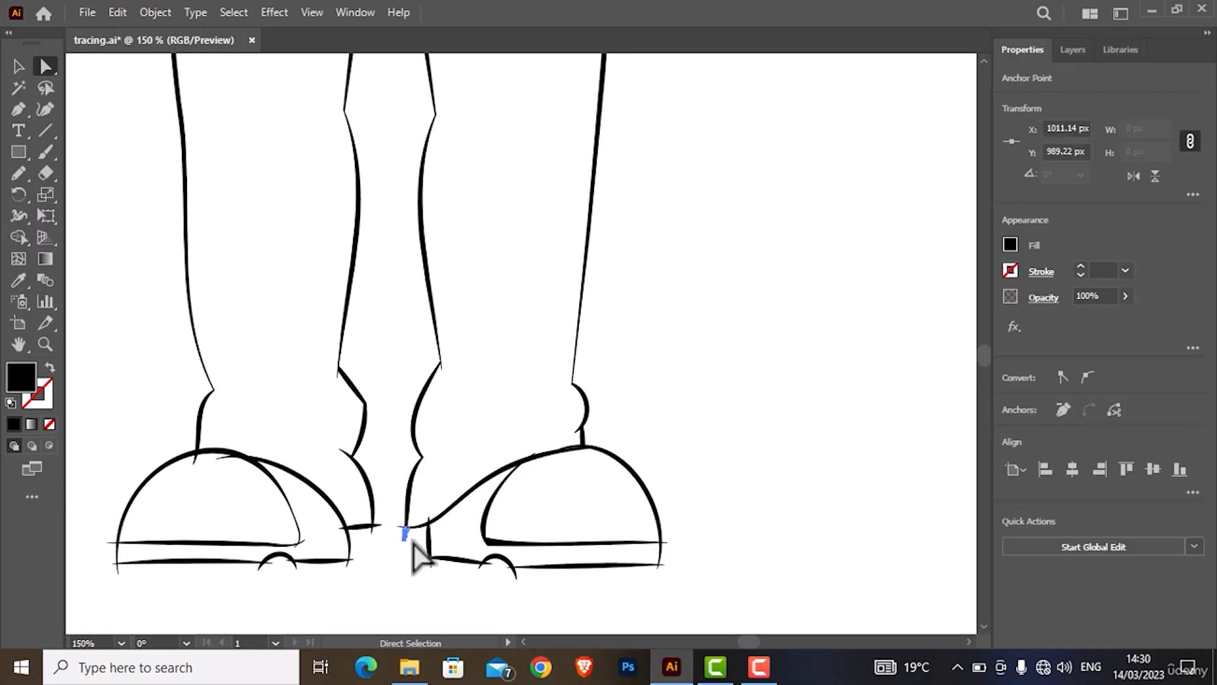
scroll(480, 525, "down", 2)
left_click_drag(402, 500, 422, 516)
key("ctrl+z")
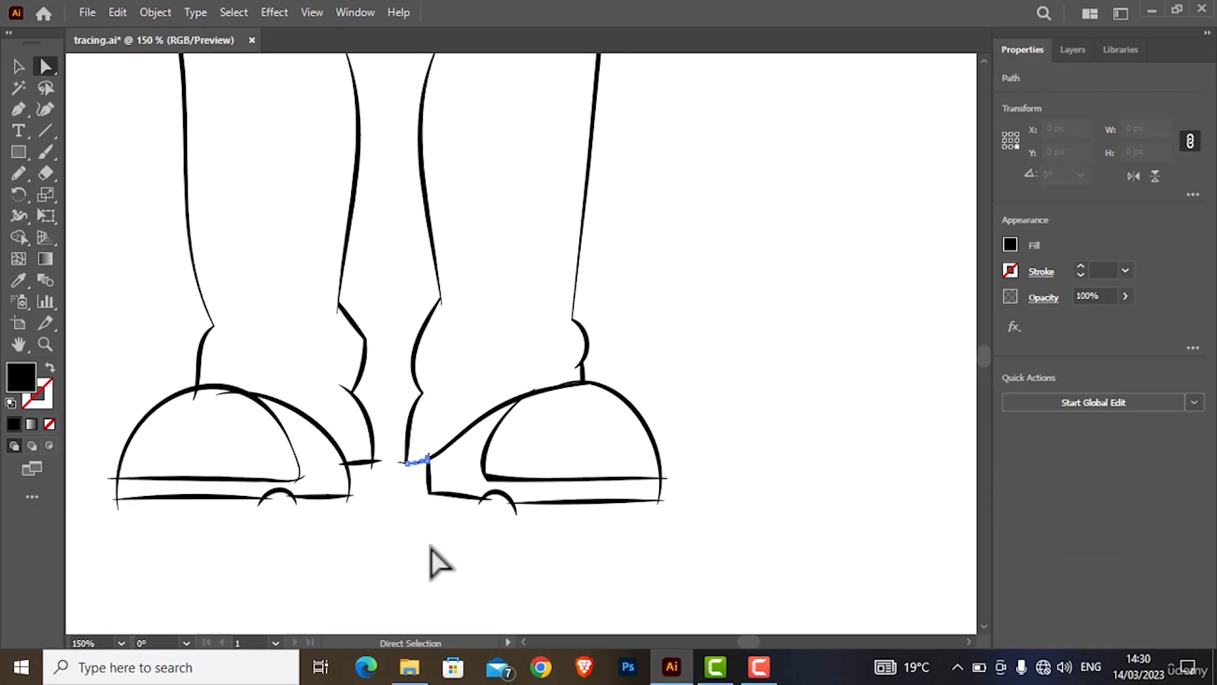
scroll(408, 457, "up", 3)
key("Delete")
- Delete the overshooting line ends around the notch in the right-hand shoe's sole
scroll(419, 516, "down", 3)
left_click_drag(603, 523, 620, 505)
key("Delete")
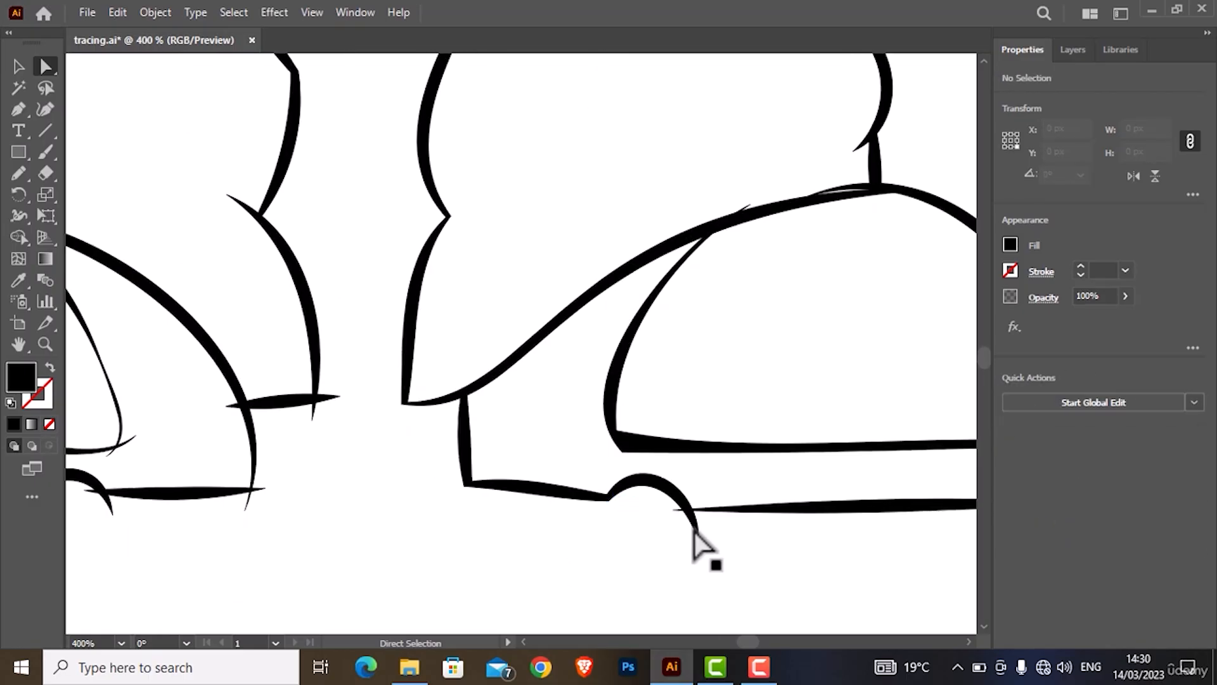
left_click(695, 530)
key("Delete")
- Delete the line ends that stick out at the outer end of the right-hand shoe's sole
left_click_drag(342, 496, 129, 523)
left_click_drag(877, 484, 536, 471)
left_click_drag(553, 446, 533, 460)
key("Delete")
left_click_drag(544, 506, 517, 524)
key("Delete")
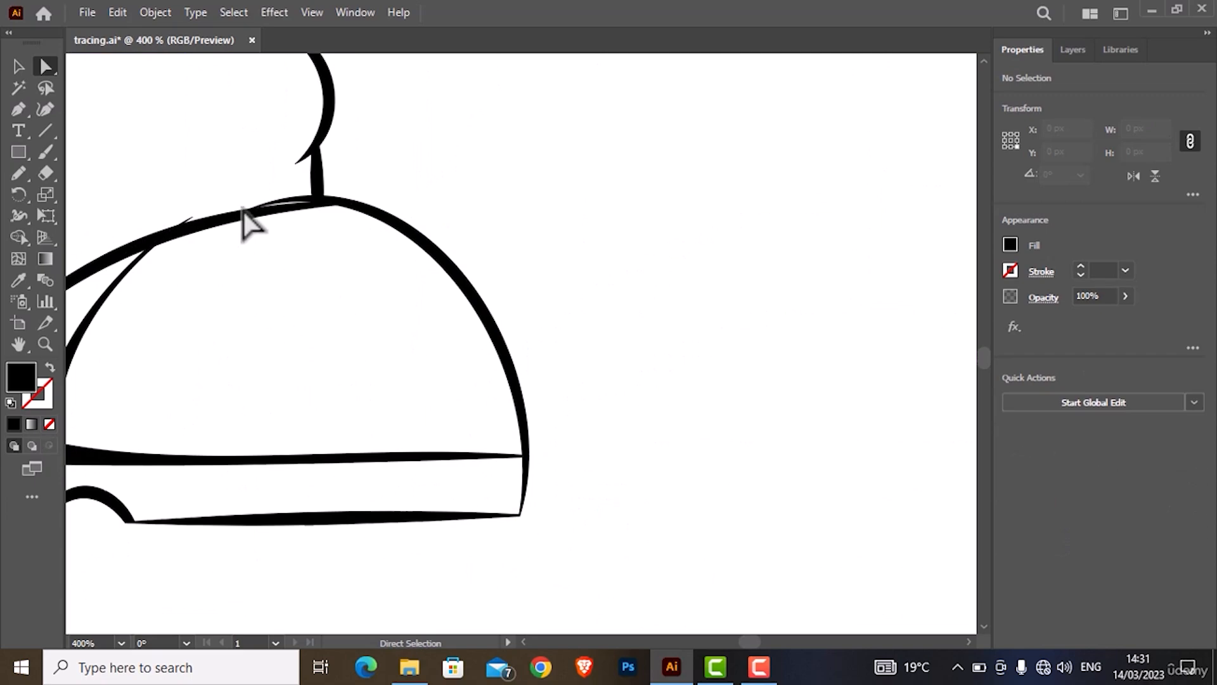
- Delete the stray line tips along the top edge of the right-hand shoe, including the toe cap's upper end
left_click_drag(243, 208, 270, 221)
key("Delete")
left_click(188, 219)
key("Delete")
- Delete the stray line ends at both ends of the left-hand trouser leg's lower edge beside the shoe
scroll(223, 240, "down", 3)
scroll(450, 307, "up", 3)
left_click(437, 349)
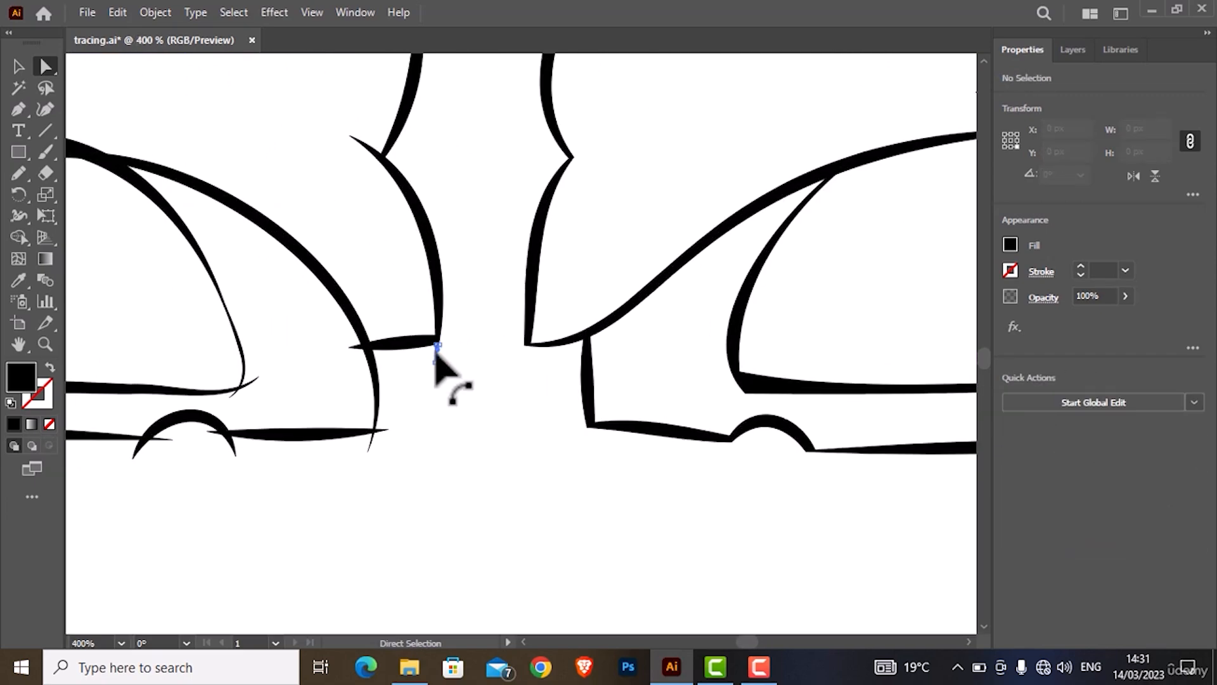
key("Delete")
scroll(436, 353, "down", 3)
left_click(355, 240)
key("Delete")
- Delete the overshooting ends at the left-hand shoe's inner sole corner, the near side of its notch and the toe cap corner
left_click_drag(384, 323, 368, 340)
key("Delete")
left_click_drag(239, 350, 212, 328)
key("Delete")
left_click(253, 274)
key("Delete")
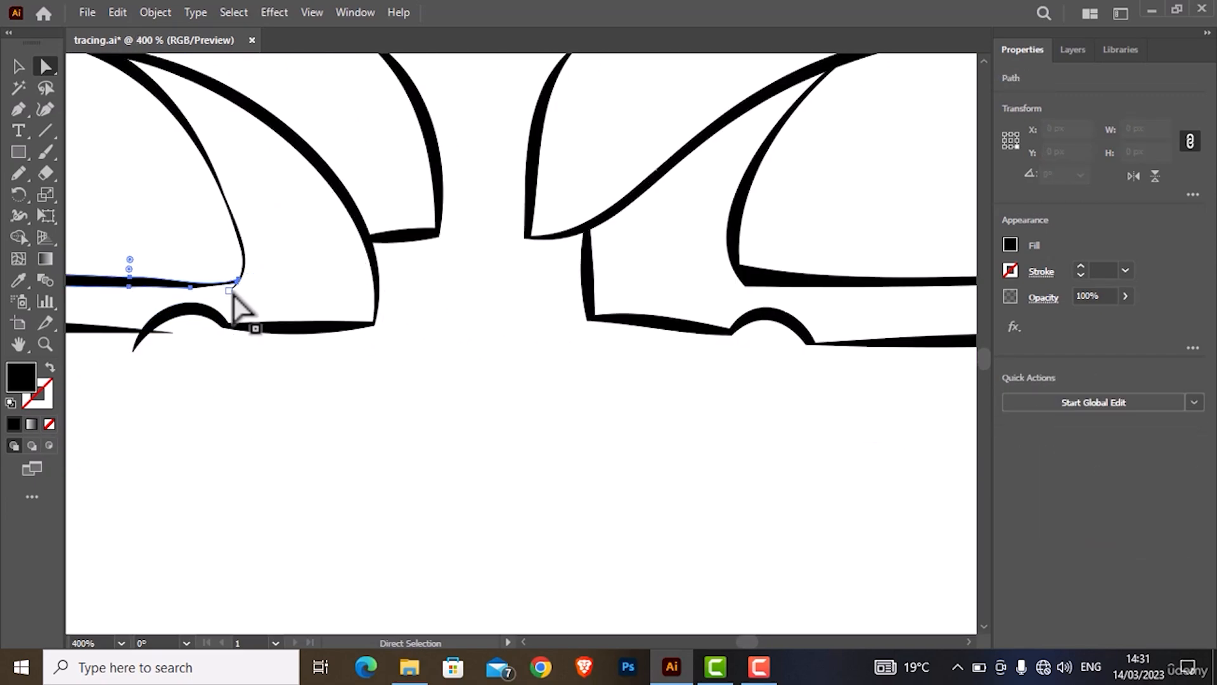
left_click(233, 287)
key("Delete")
- Delete the two line tips that cross at the outer side of the left-hand shoe's sole notch
left_click_drag(234, 288, 469, 321)
left_click(403, 364)
key("Delete")
left_click(374, 381)
key("Delete")
- Delete the line ends at the left-hand shoe's outer sole and those crossing its upper edge below the ankle
left_click_drag(374, 384, 831, 436)
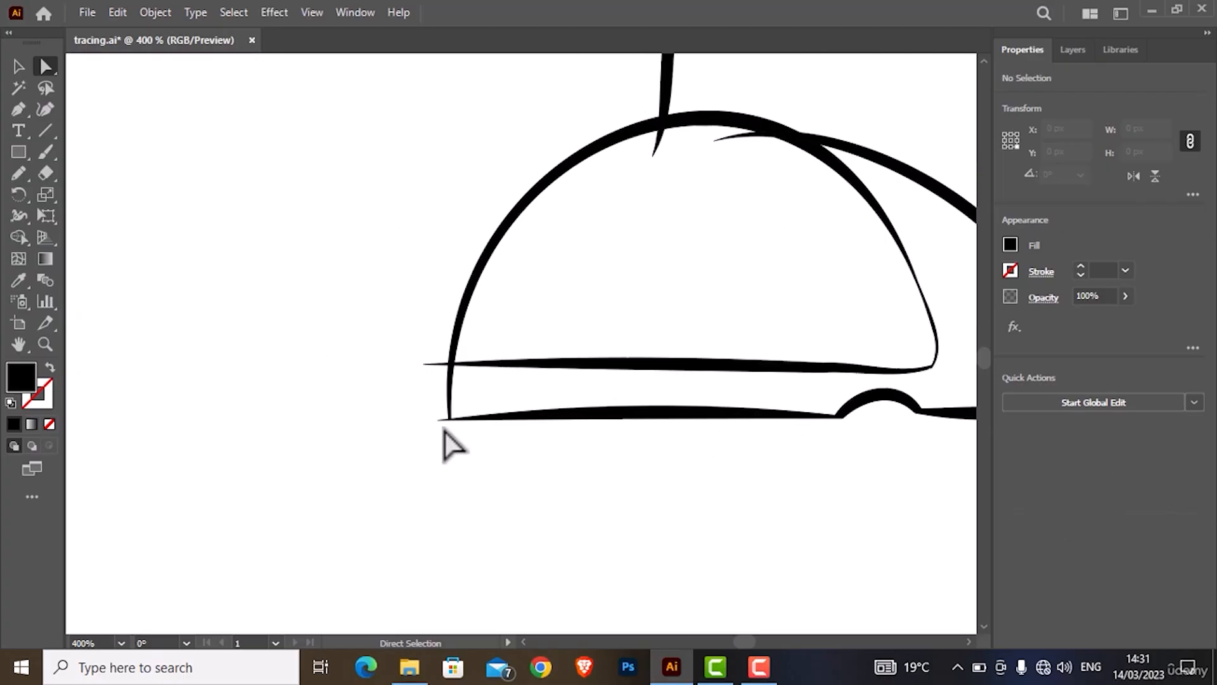
left_click_drag(445, 426, 439, 415)
left_click(435, 365)
key("Delete")
left_click(315, 335)
key("Delete")
left_click(407, 328)
key("Delete")
scroll(425, 330, "down", 3)
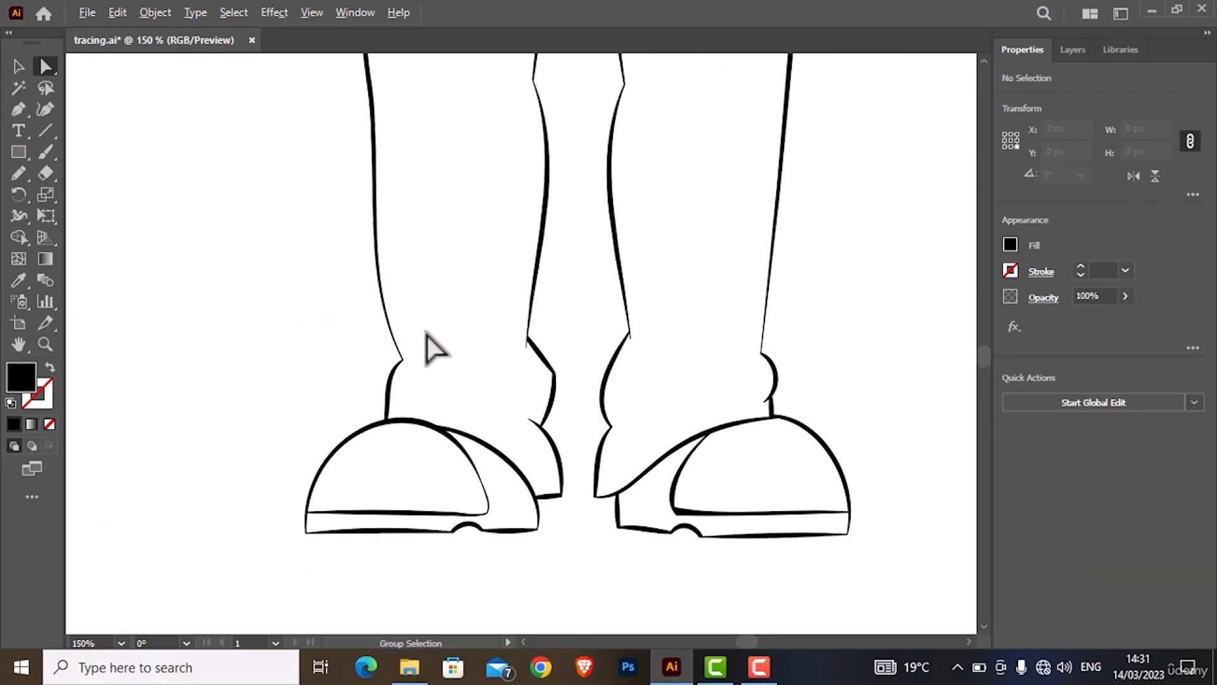
- Delete the piece of the large circle that crosses the small circle in each eye
scroll(497, 276, "up", 6)
scroll(498, 277, "up", 10)
scroll(568, 227, "up", 6)
left_click(681, 163)
key("Delete")
left_click_drag(680, 163, 917, 226)
left_click(280, 199)
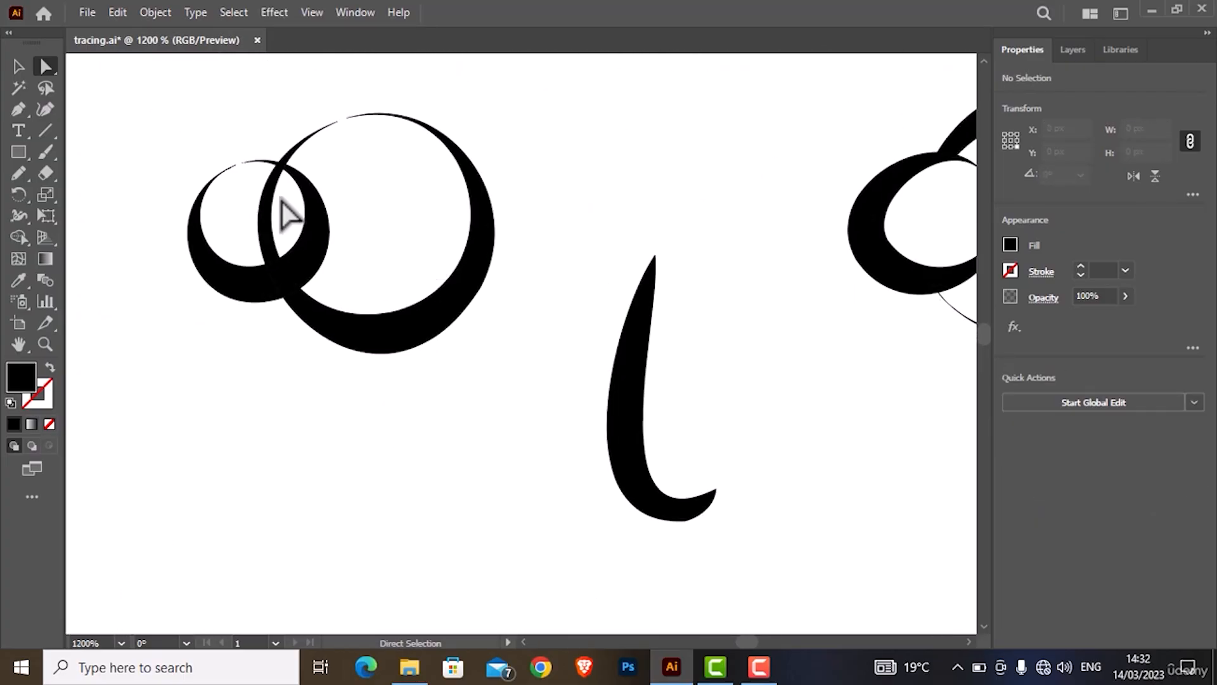
key("Delete")
- Bridge the gap at the top of the left-hand eye's small circle with the Pencil tool
scroll(216, 158, "up", 3)
scroll(219, 154, "up", 2)
scroll(302, 228, "up", 3)
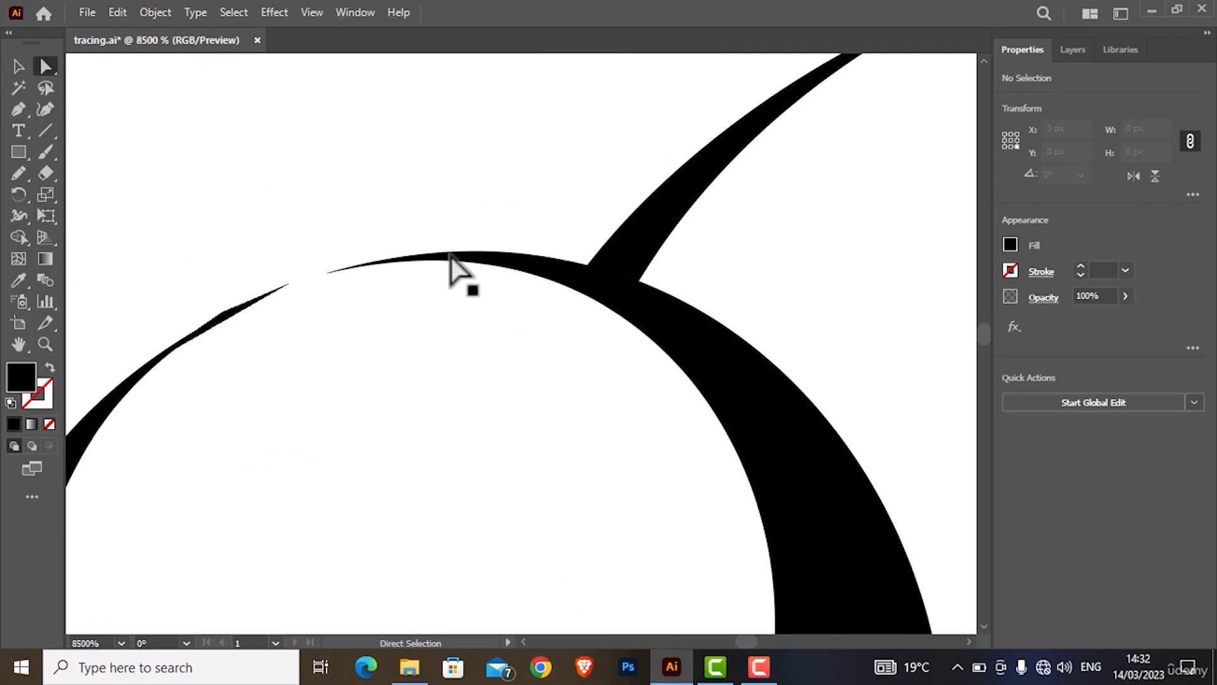
left_click(450, 257)
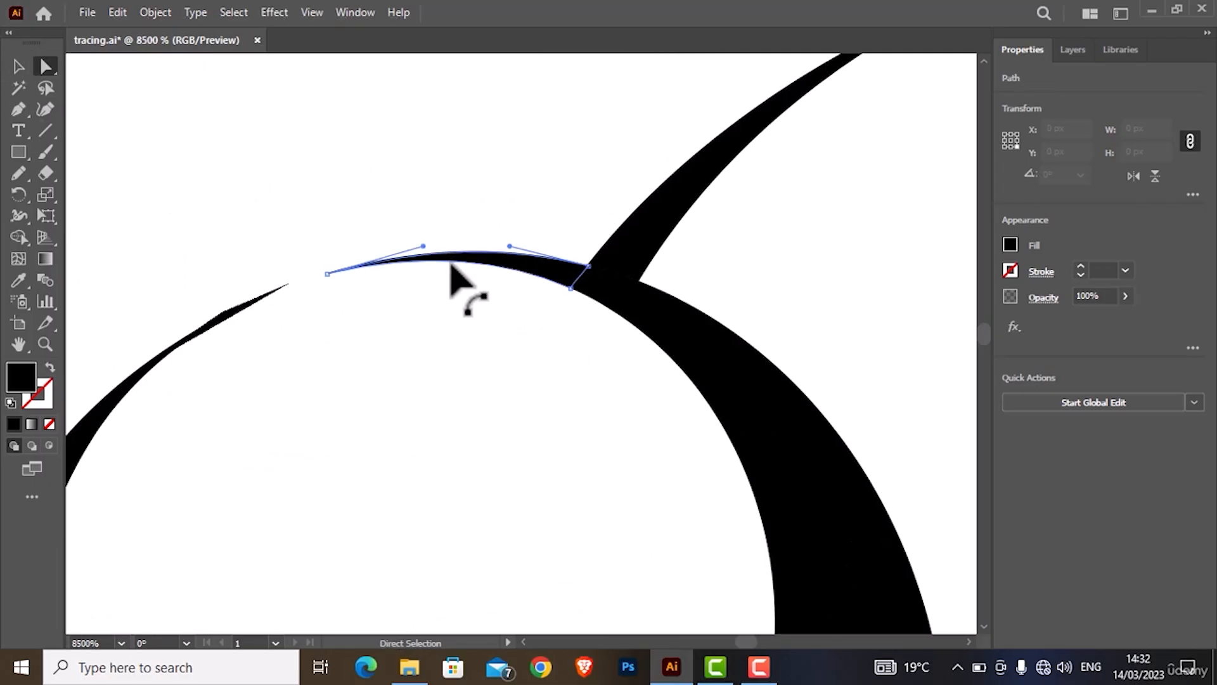
left_click(260, 302, "shift")
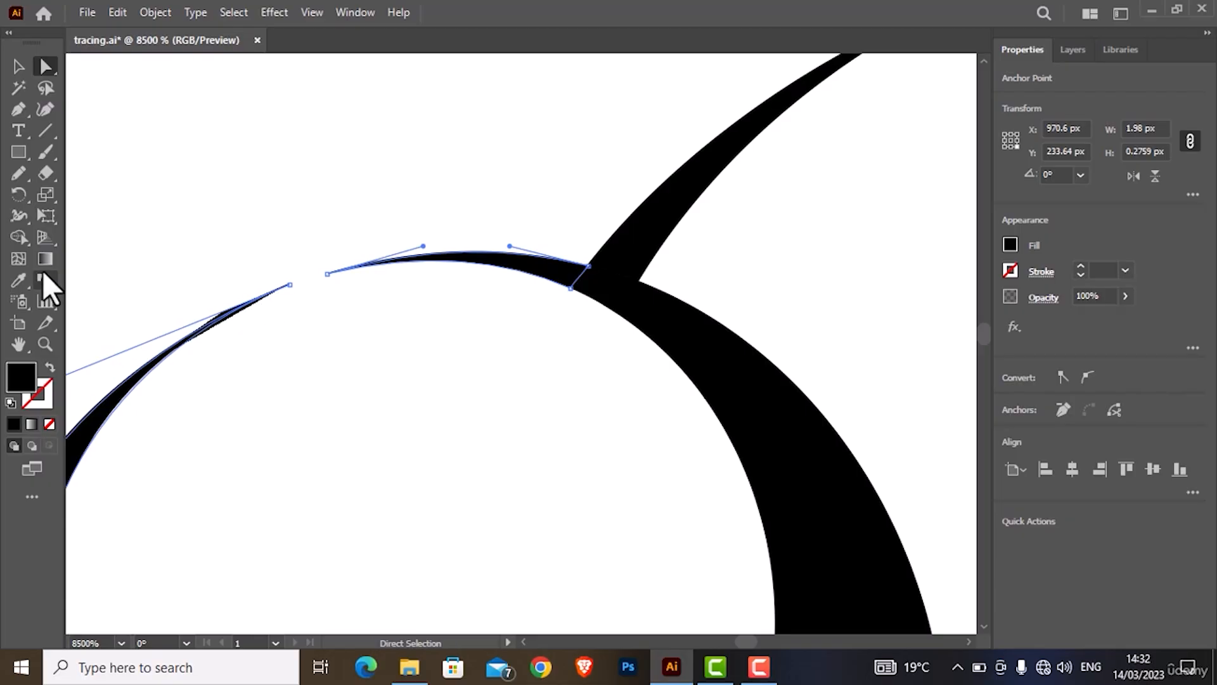
left_click(19, 175)
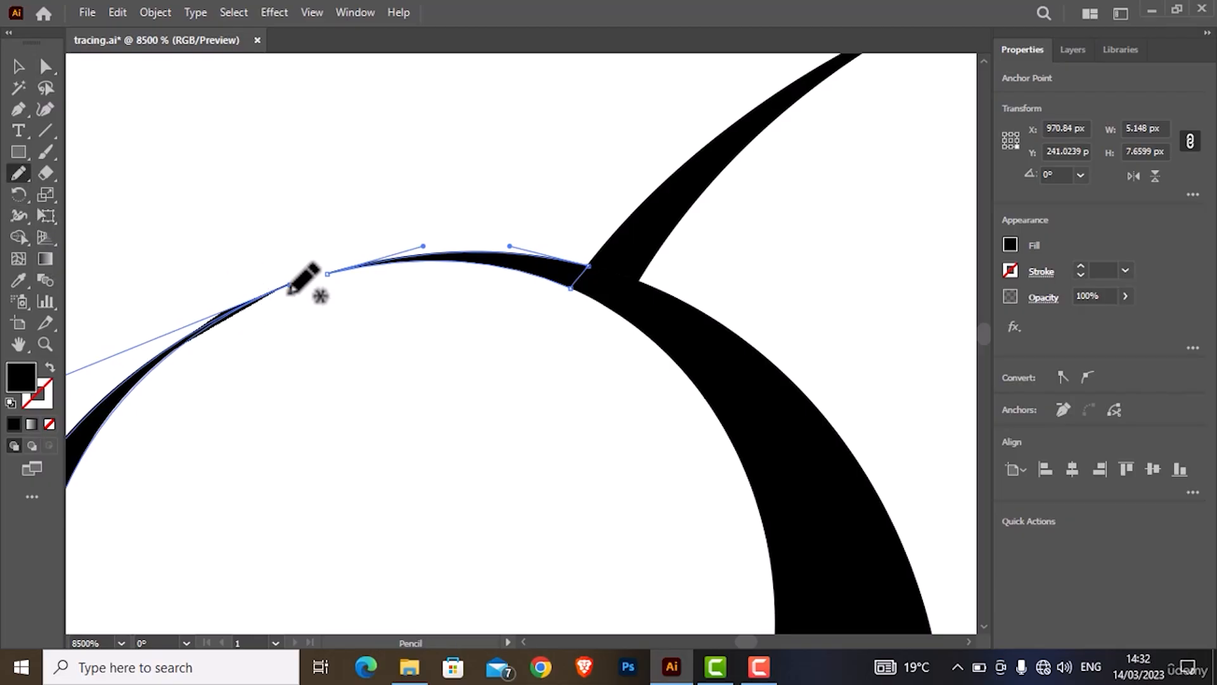
left_click_drag(290, 284, 336, 269)
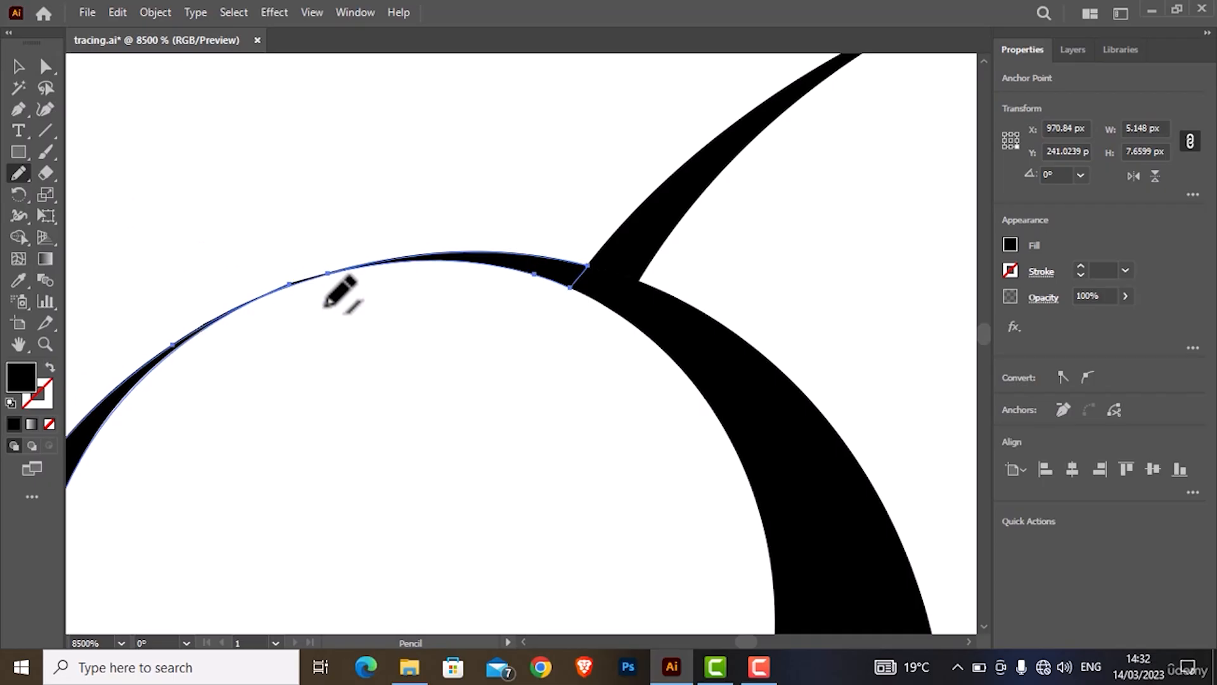
- Select both tips at the gap in the left-hand eye's large circle and join them with the Pencil tool
scroll(697, 265, "down", 3)
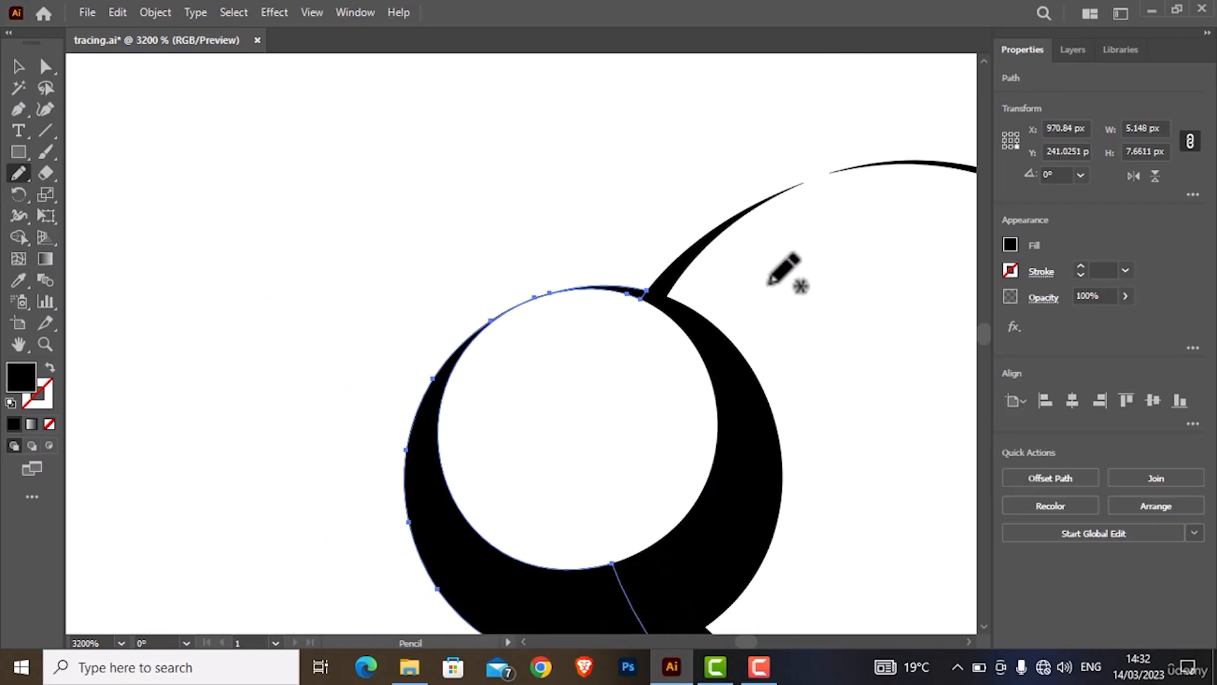
left_click_drag(784, 266, 544, 407)
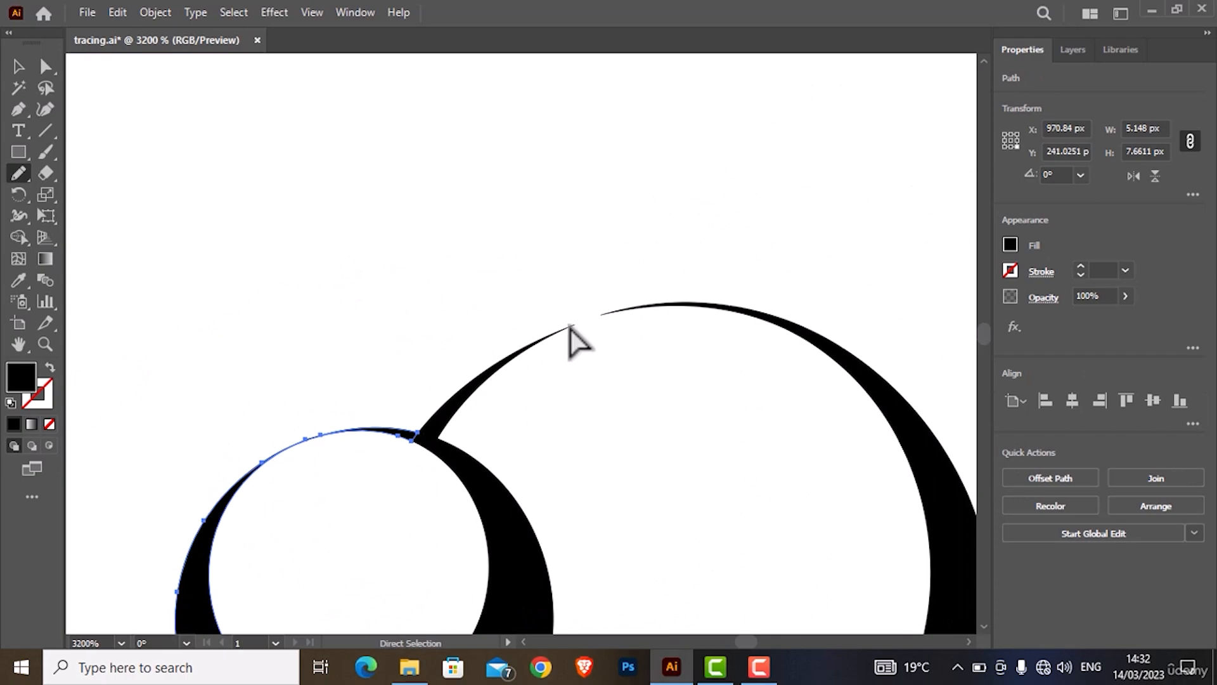
left_click(570, 330, "ctrl")
left_click(576, 325, "ctrl")
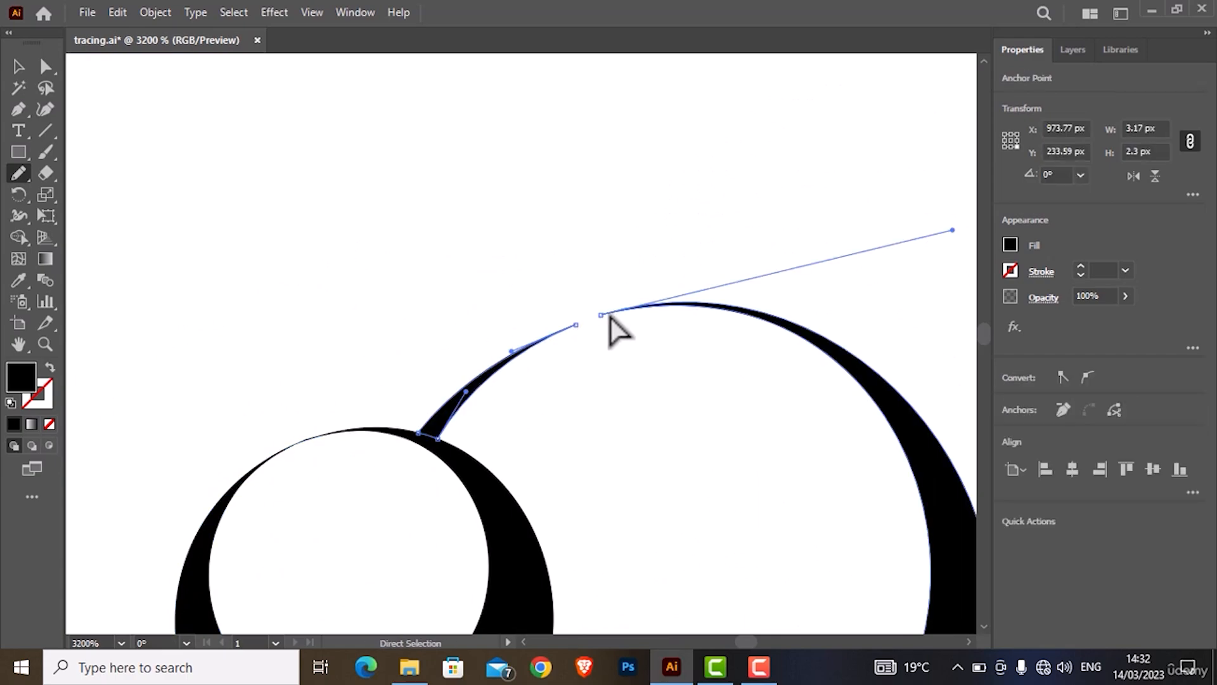
scroll(605, 310, "up", 5)
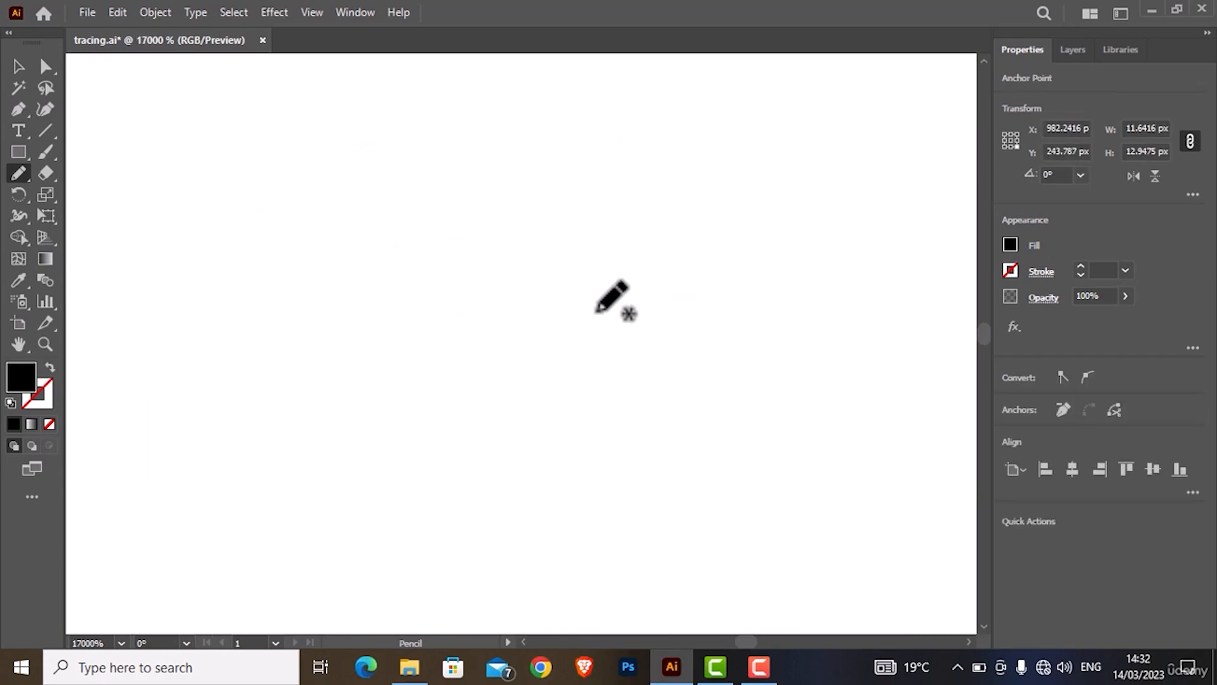
scroll(586, 298, "down", 5)
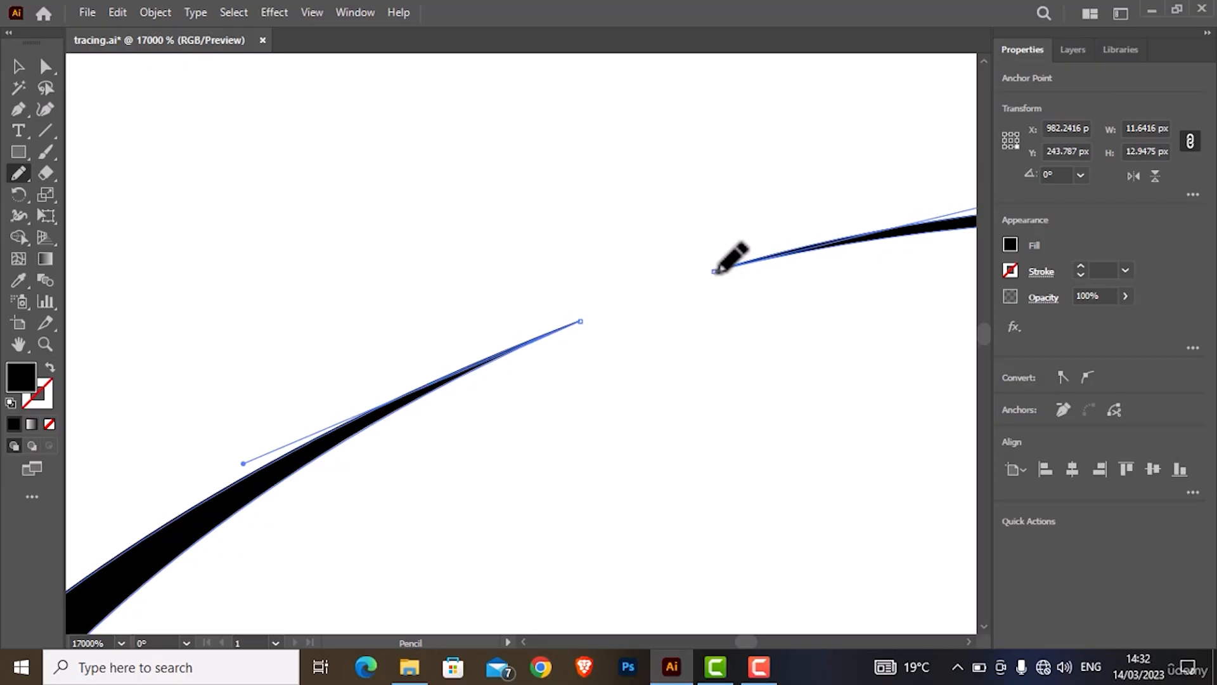
left_click_drag(712, 273, 582, 321)
- Delete the thin end pieces at the gap in the right-hand eye's small circle
scroll(637, 307, "down", 7)
left_click_drag(747, 299, 284, 381)
scroll(590, 386, "up", 3)
scroll(590, 387, "down", 2)
left_click(539, 483, "ctrl")
key("Delete")
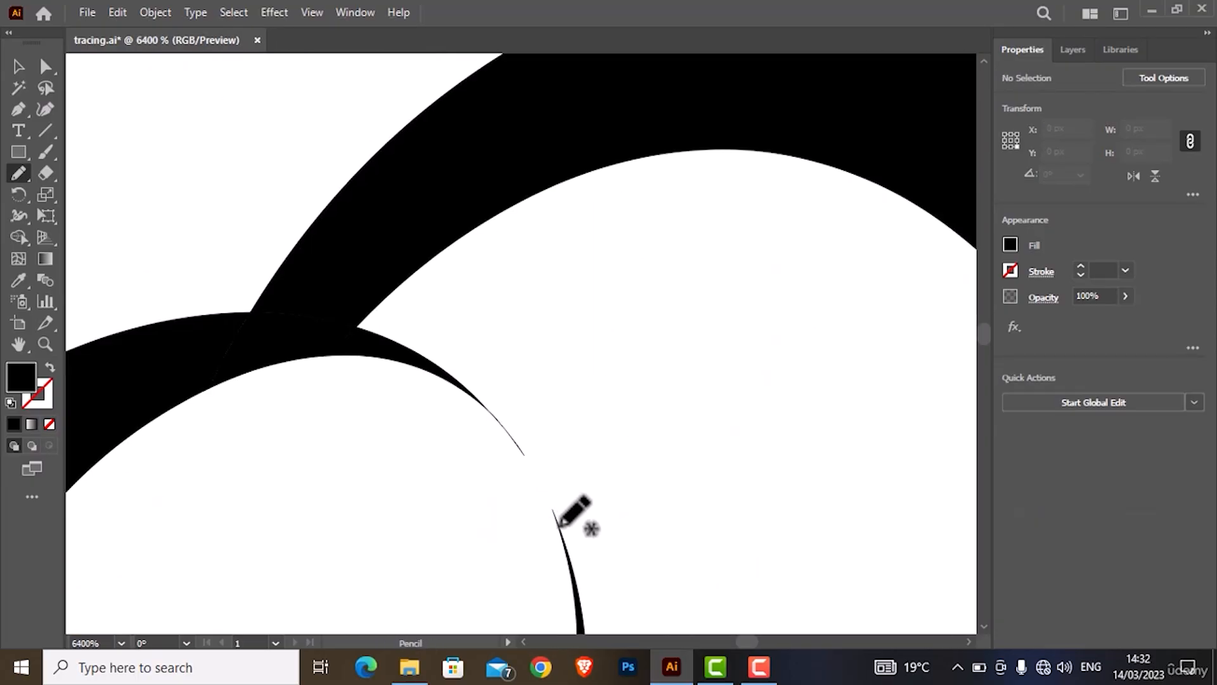
left_click(523, 454, "ctrl")
key("Delete")
left_click(500, 423, "ctrl")
key("Delete")
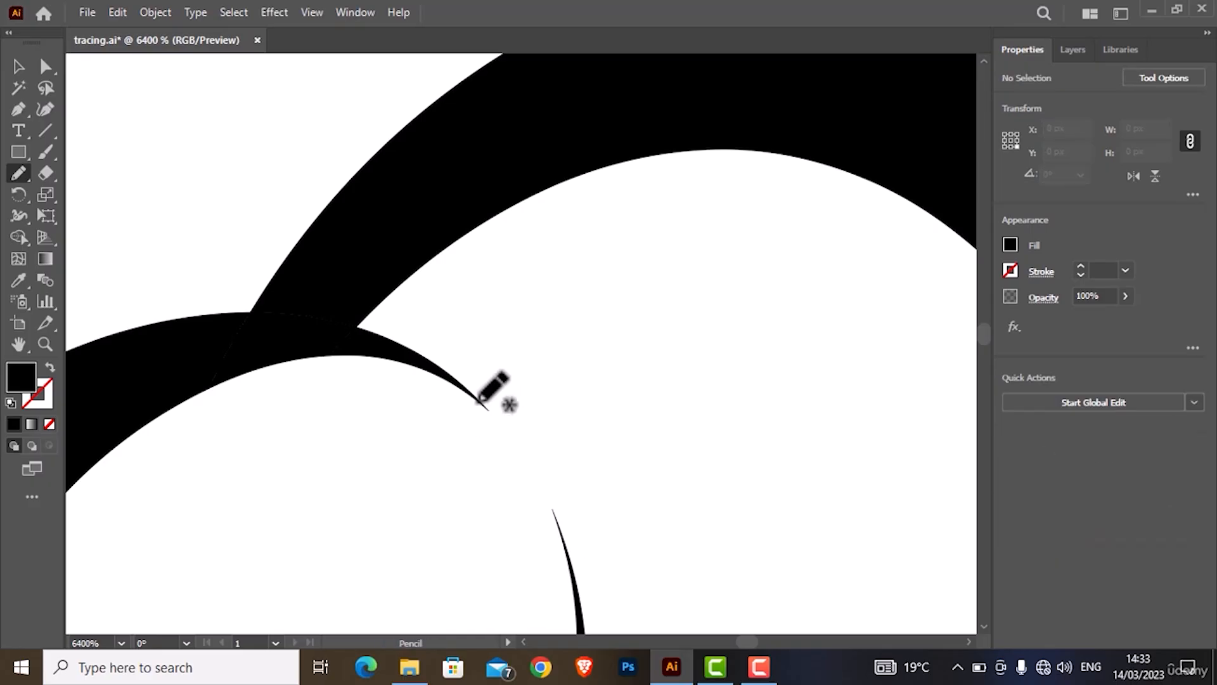
- Close the gap in the right-hand eye's small circle with the Pencil tool and deselect the path
left_click(490, 410, "ctrl")
left_click_drag(562, 537, 491, 412)
scroll(522, 429, "down", 3)
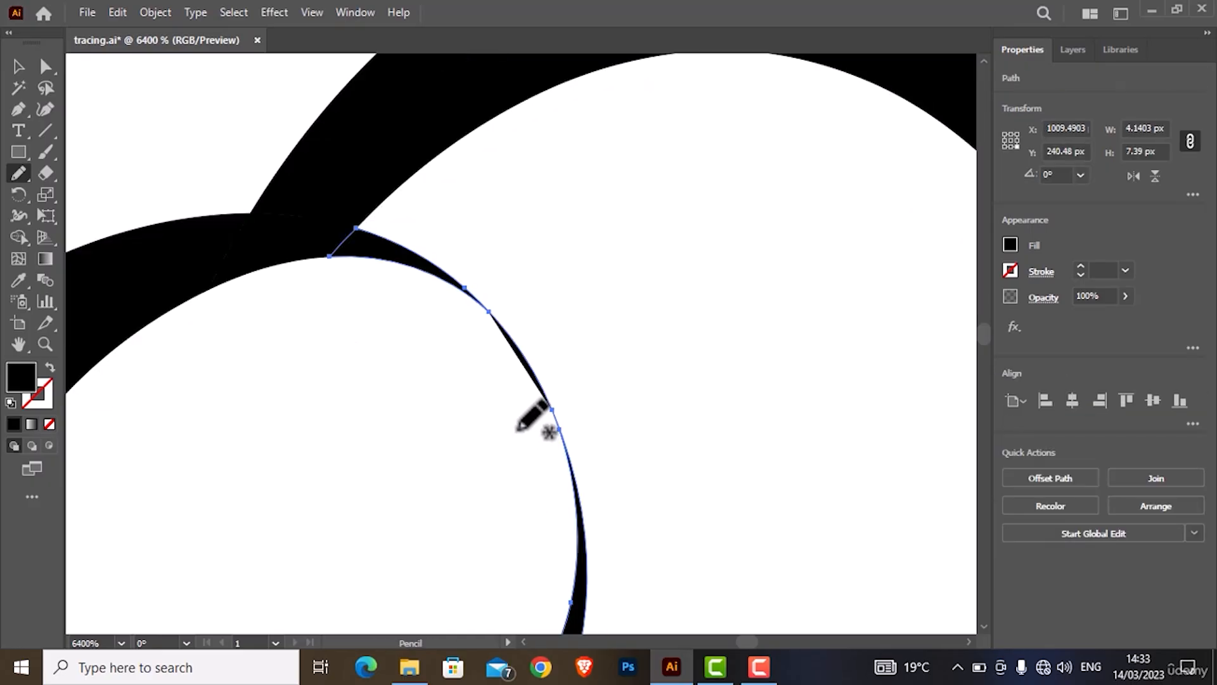
scroll(467, 473, "down", 6)
scroll(482, 457, "down", 8)
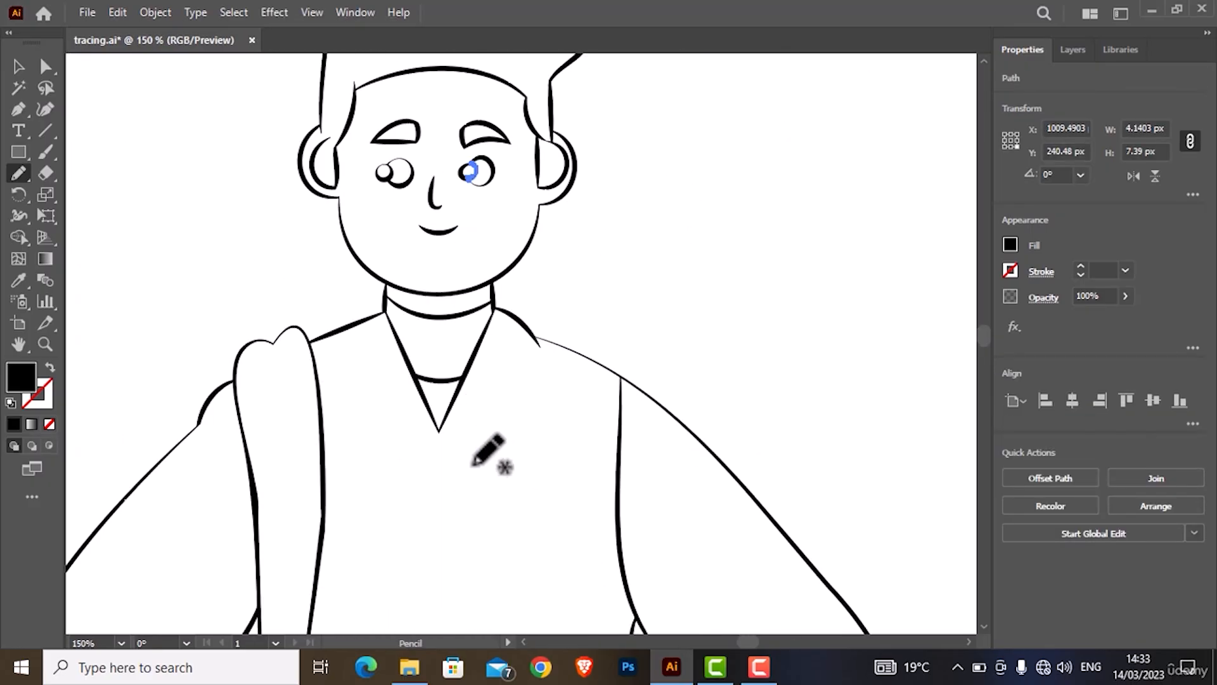
scroll(473, 459, "down", 2)
scroll(475, 455, "down", 8)
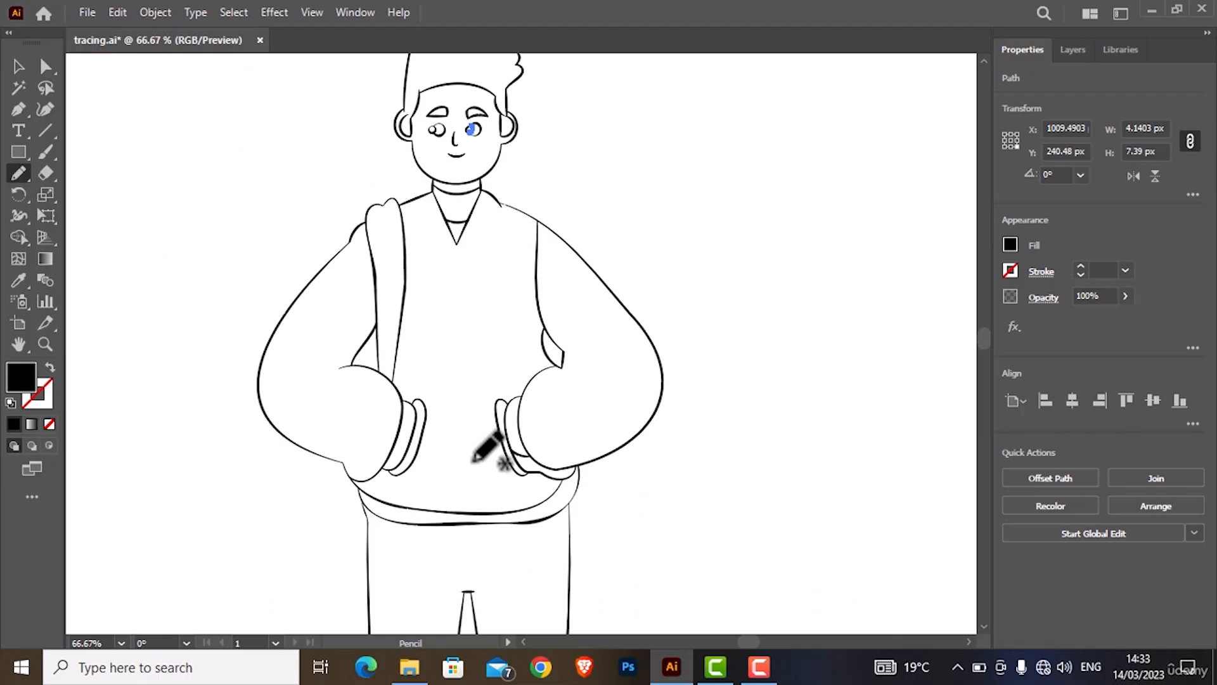
left_click(508, 458, "ctrl")
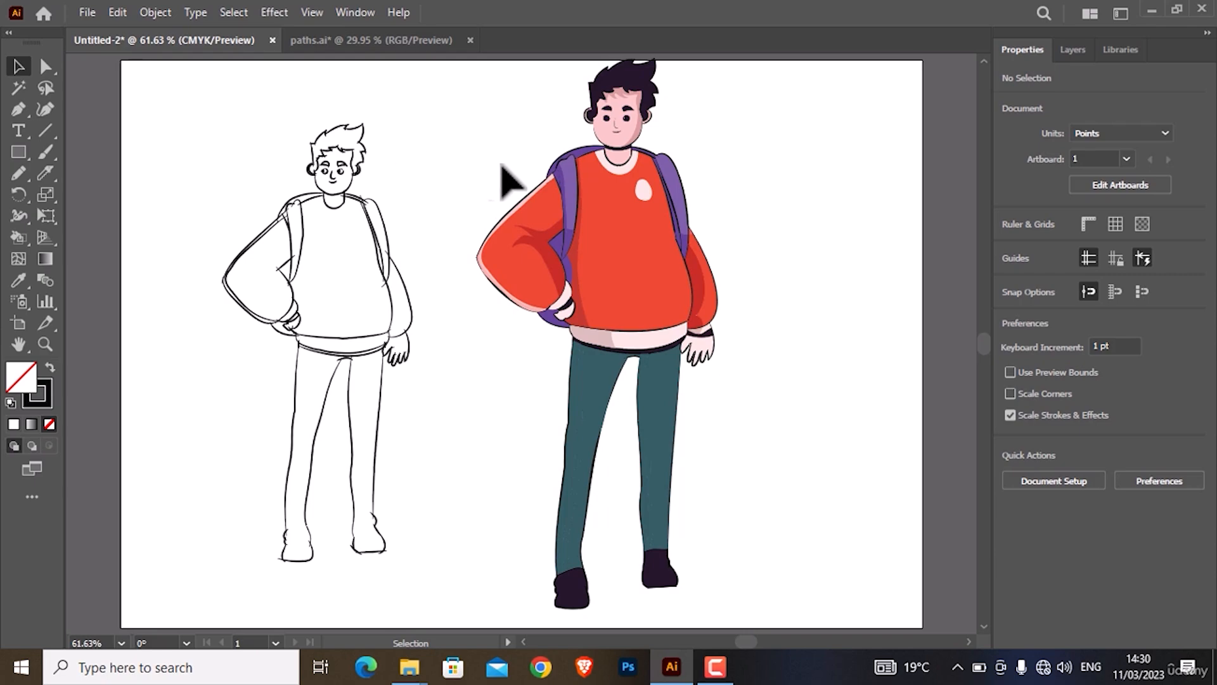
- Convert the line-art character group into a Live Paint group, accept the appearance warning and deselect it
scroll(338, 170, "up", 3)
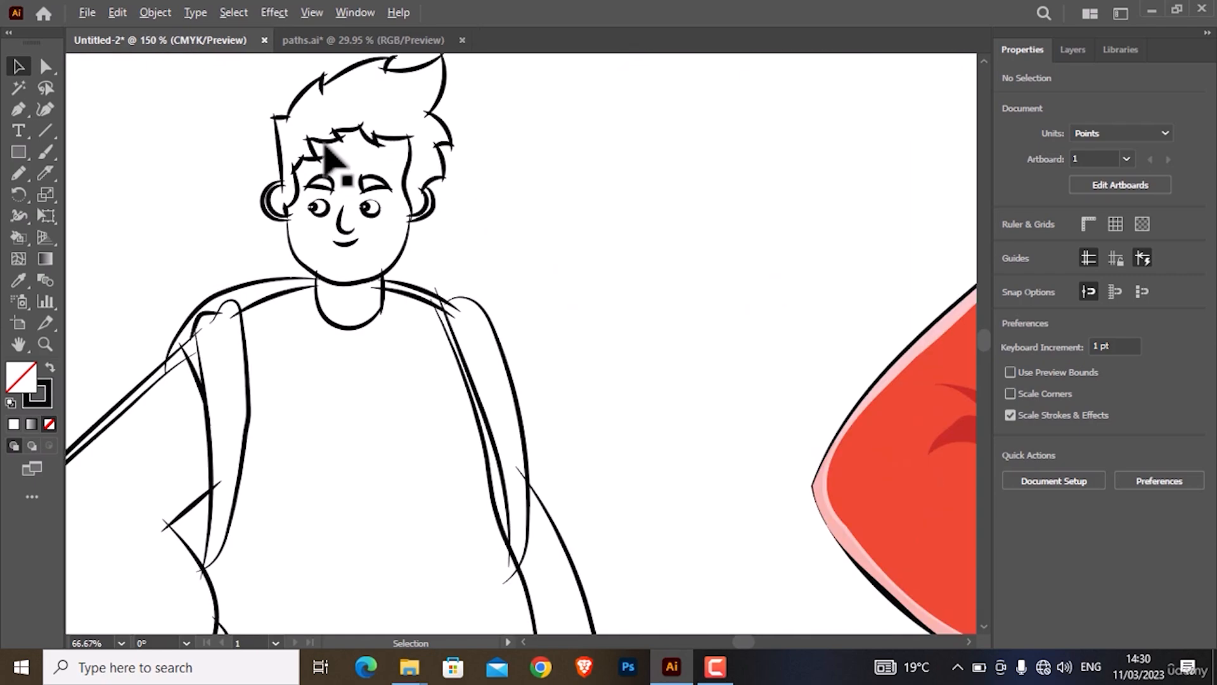
scroll(328, 155, "down", 1)
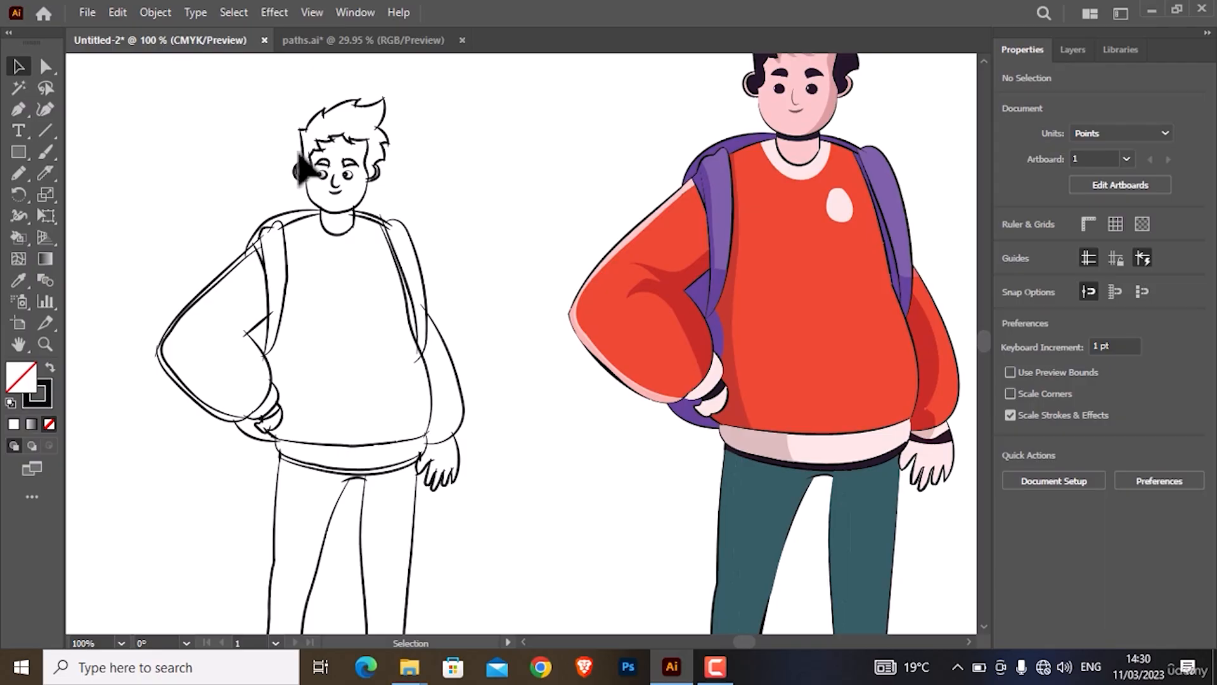
left_click(365, 173)
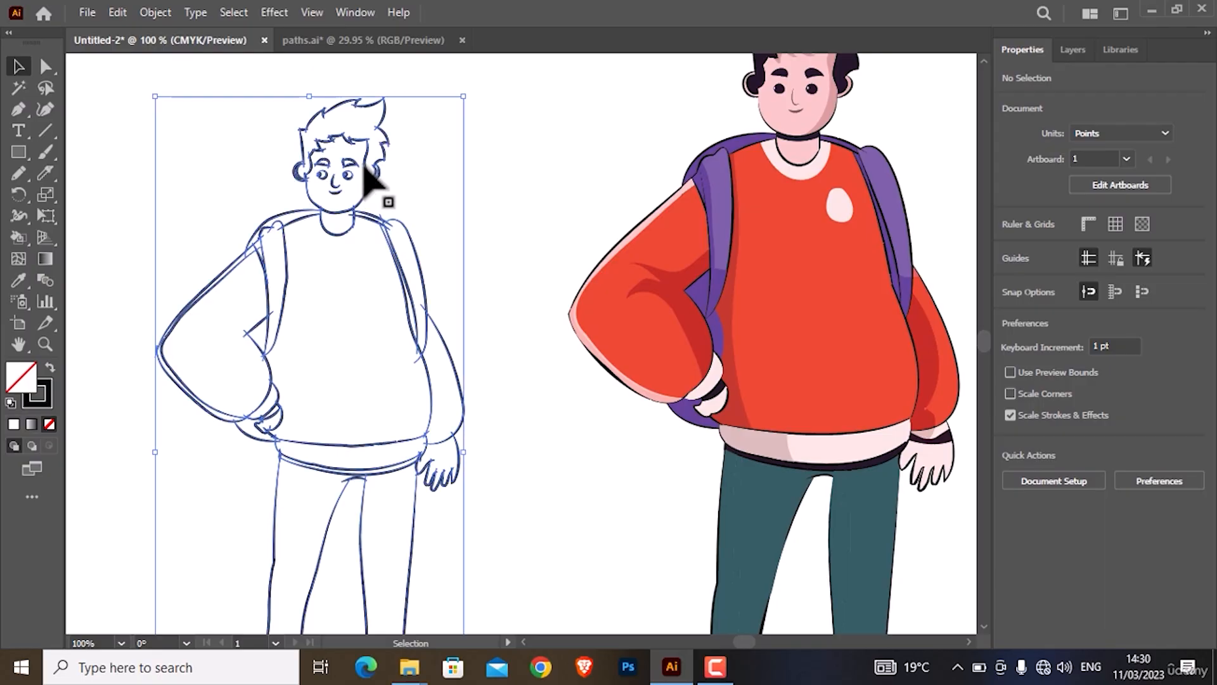
left_click(164, 17)
mouse_move(214, 33)
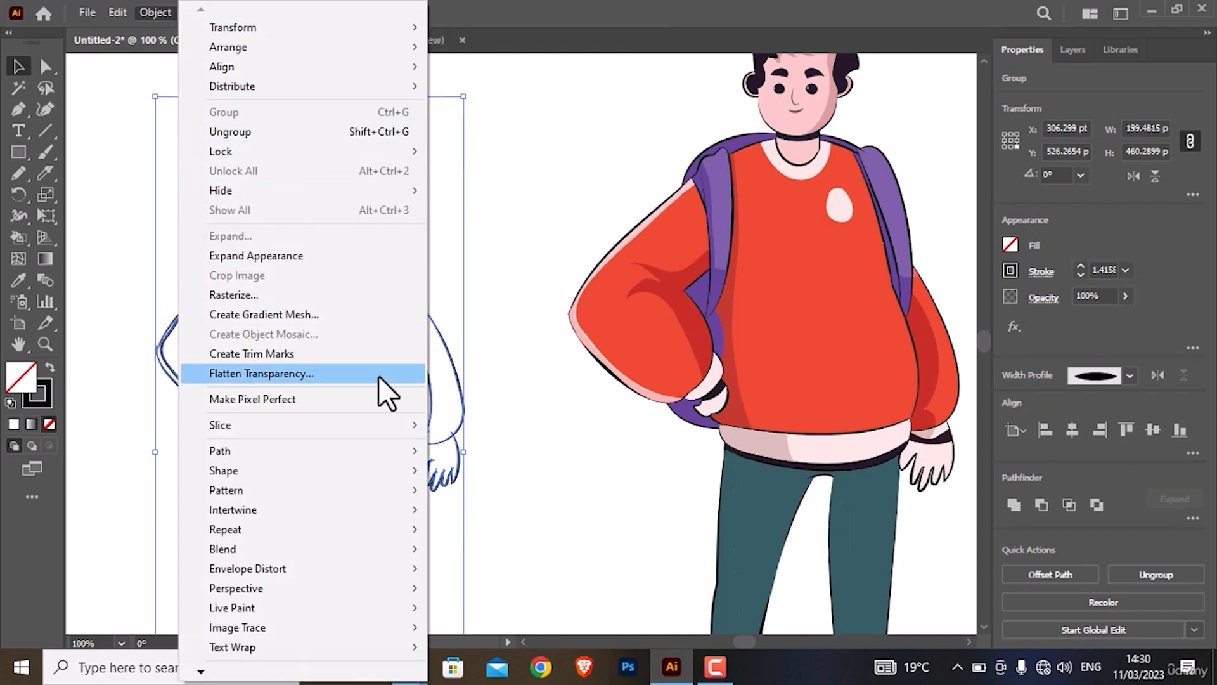
mouse_move(388, 606)
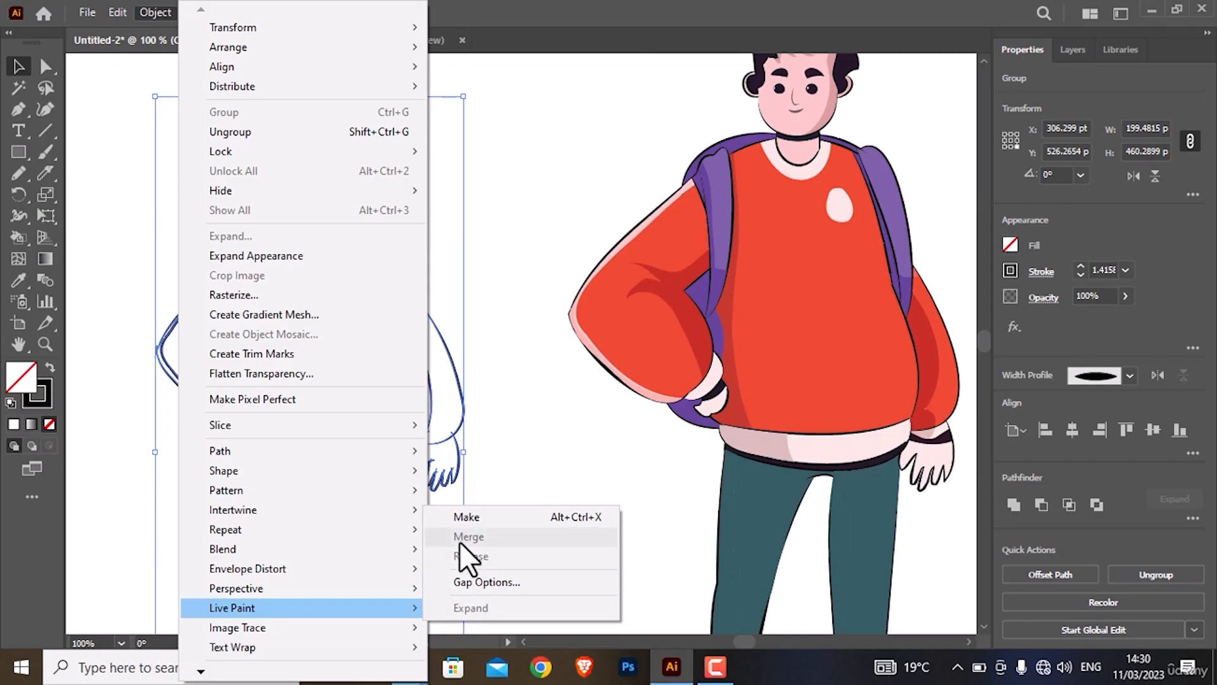
left_click(460, 520)
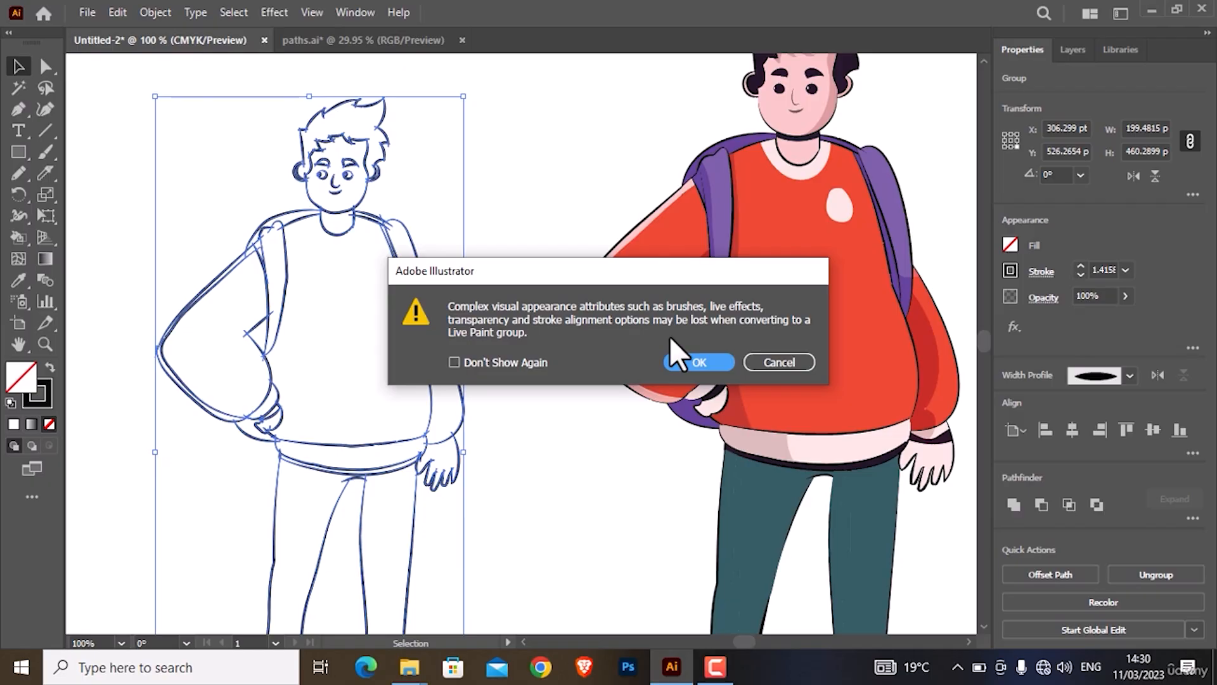
left_click(697, 362)
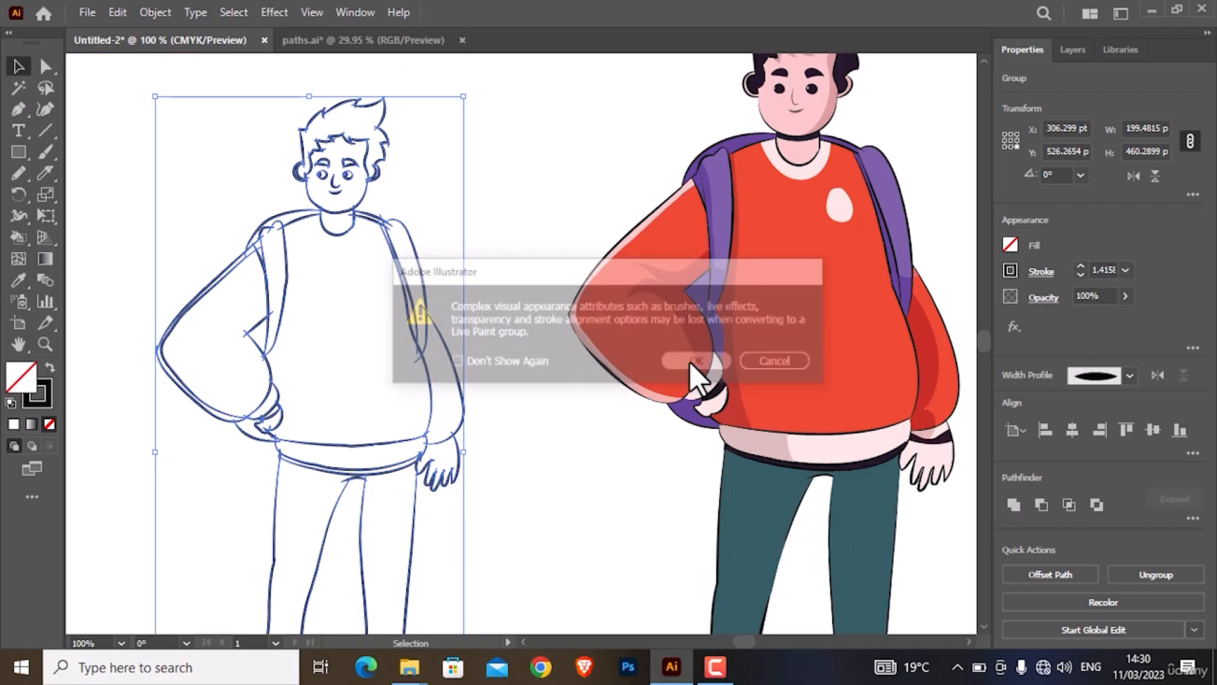
left_click(526, 300)
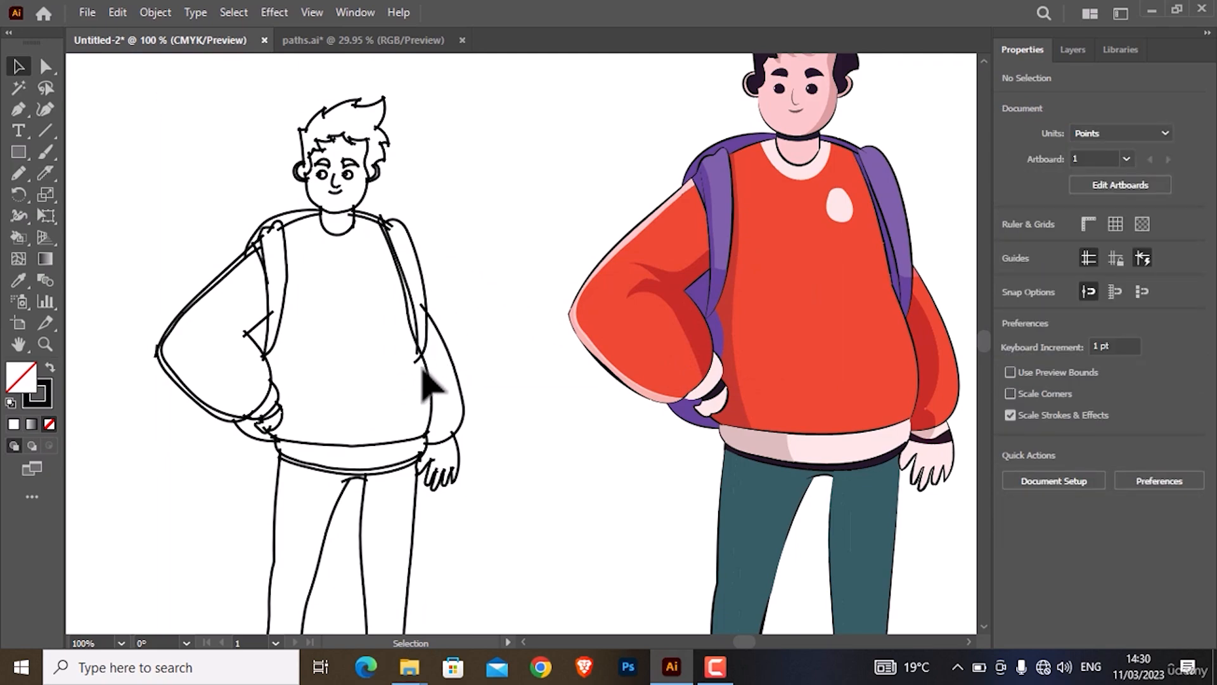
scroll(418, 374, "up", 4)
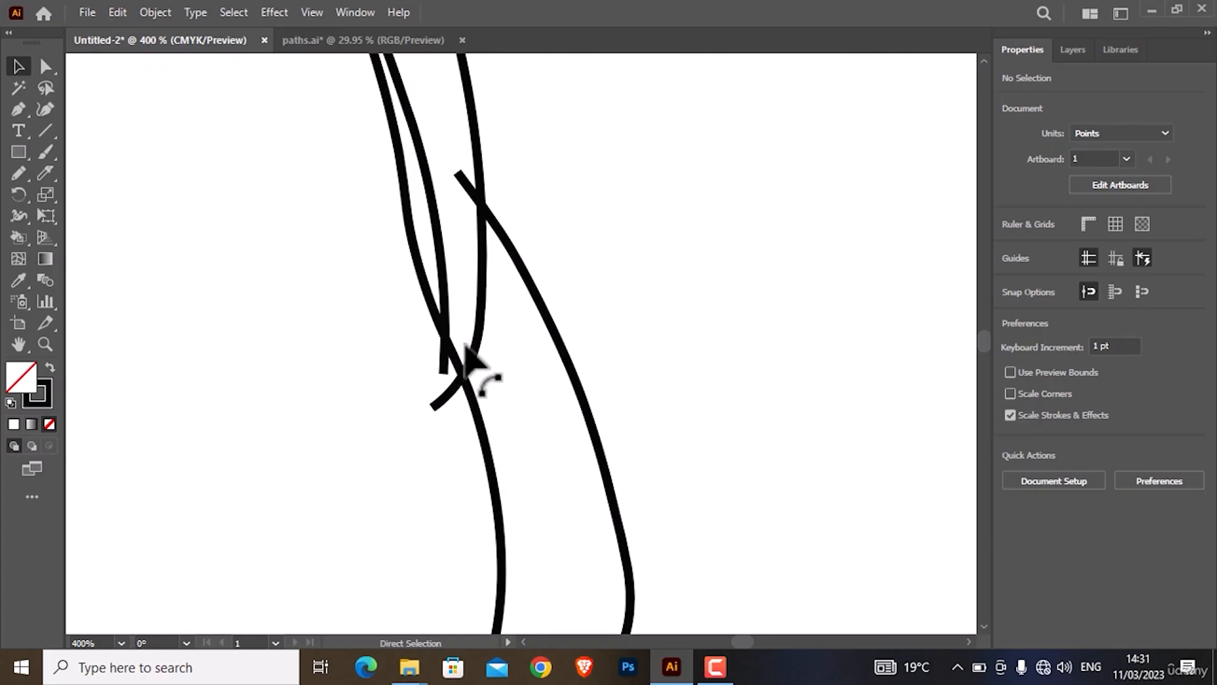
- Undo the Live Paint conversion of the line art
key("ctrl+z")
left_click(641, 287)
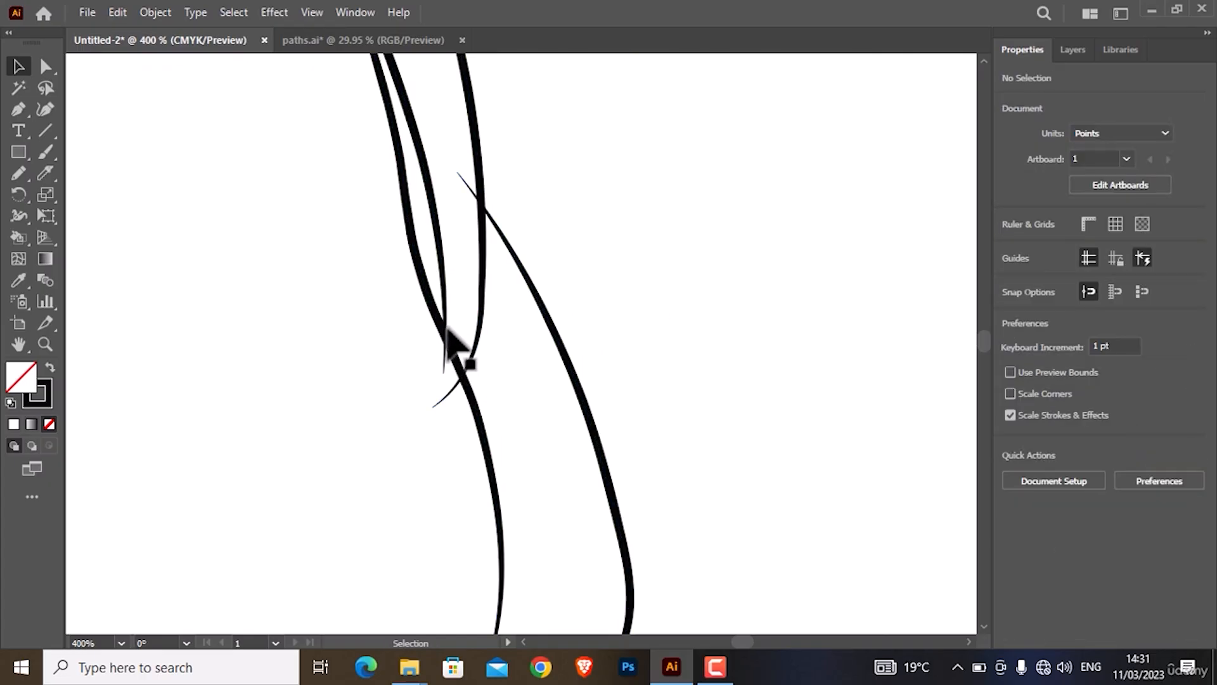
scroll(449, 352, "down", 4)
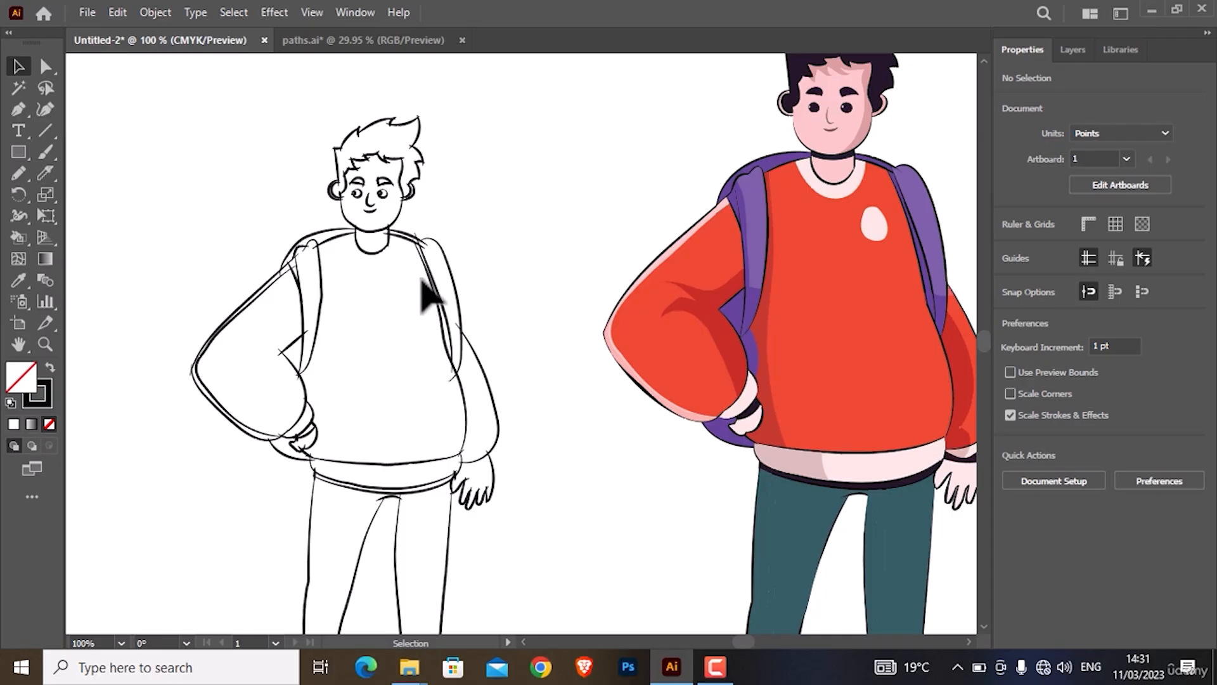
- Expand the appearance of the line-art group so its tapered strokes become filled outlines
left_click(404, 248)
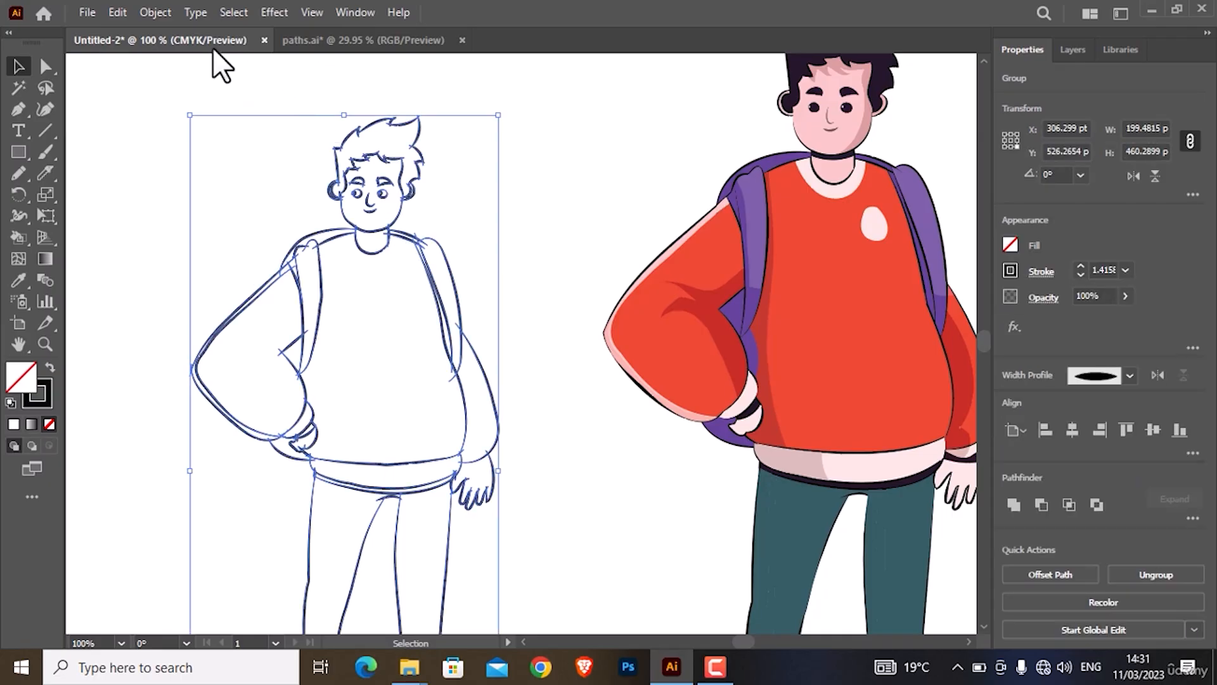
left_click(132, 10)
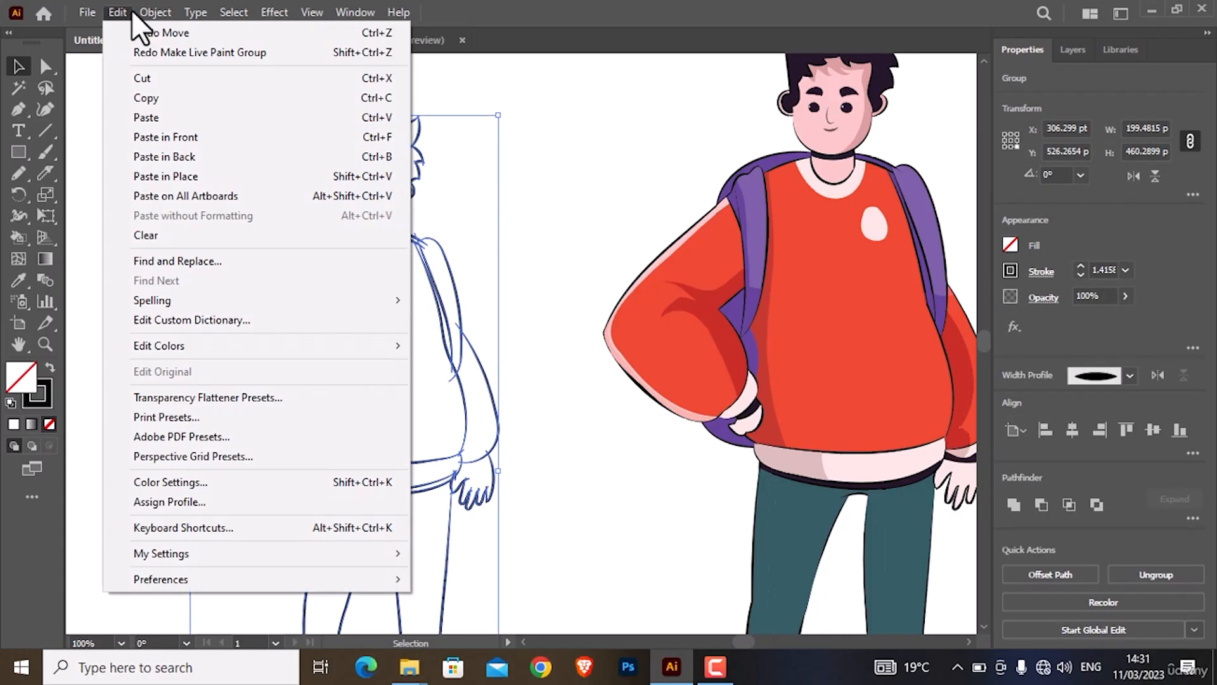
mouse_move(143, 7)
left_click(311, 256)
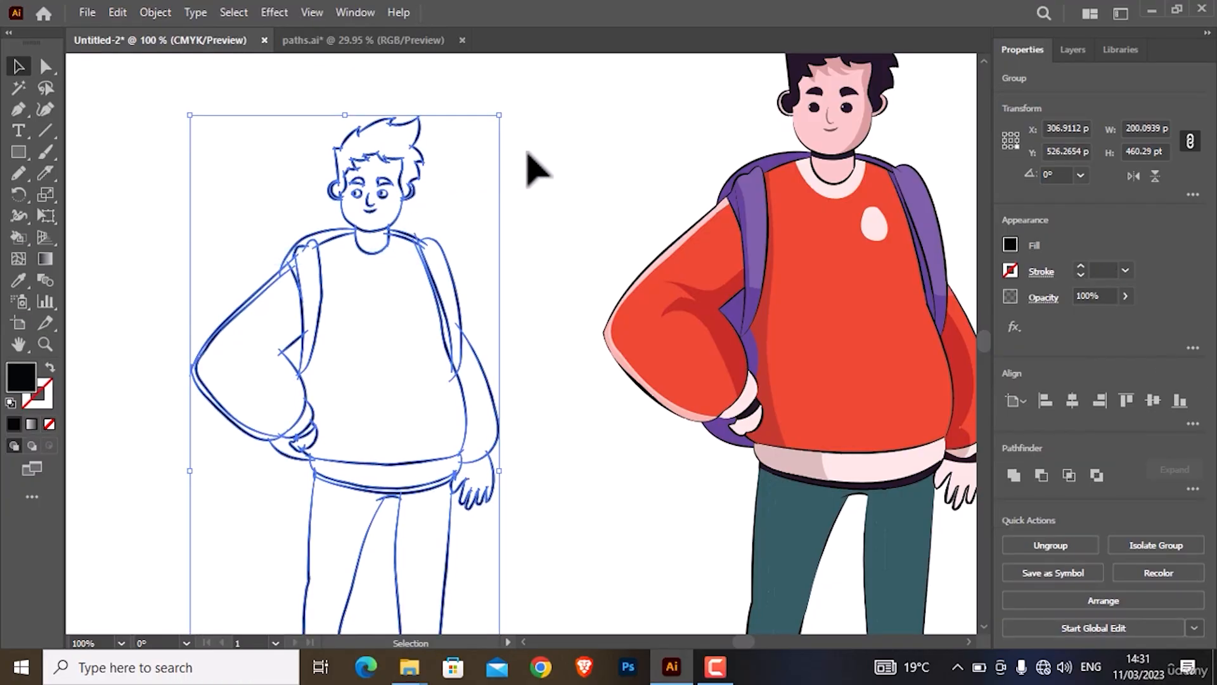
- Isolate the expanded line-art group and select the outer shoulder line on the bent-arm side
scroll(381, 256, "up", 3, "alt")
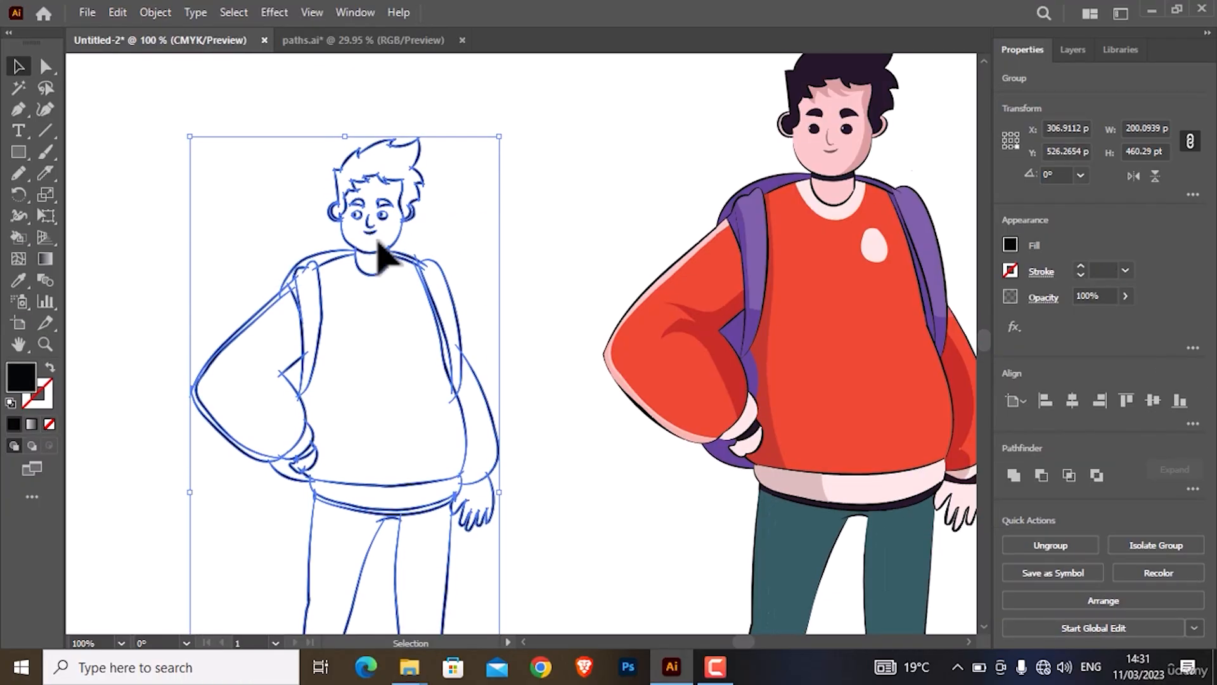
scroll(382, 257, "up", 2, "alt")
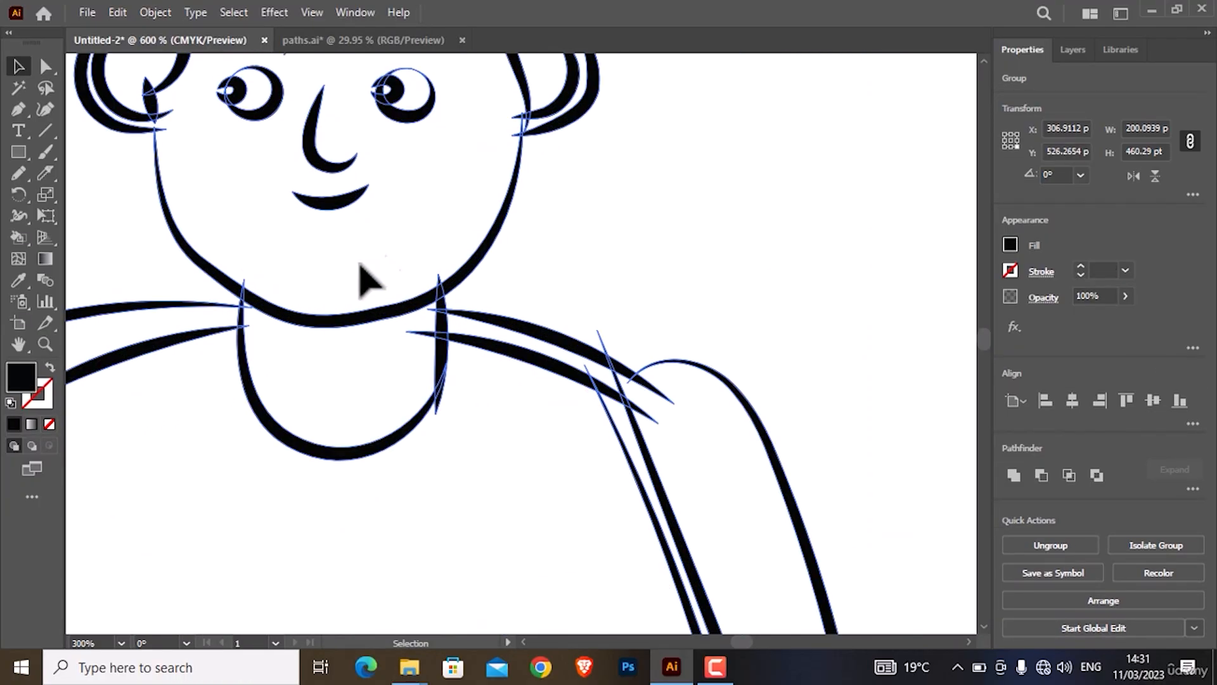
double_click(173, 320)
left_click(171, 322)
scroll(171, 322, "down", 2, "alt")
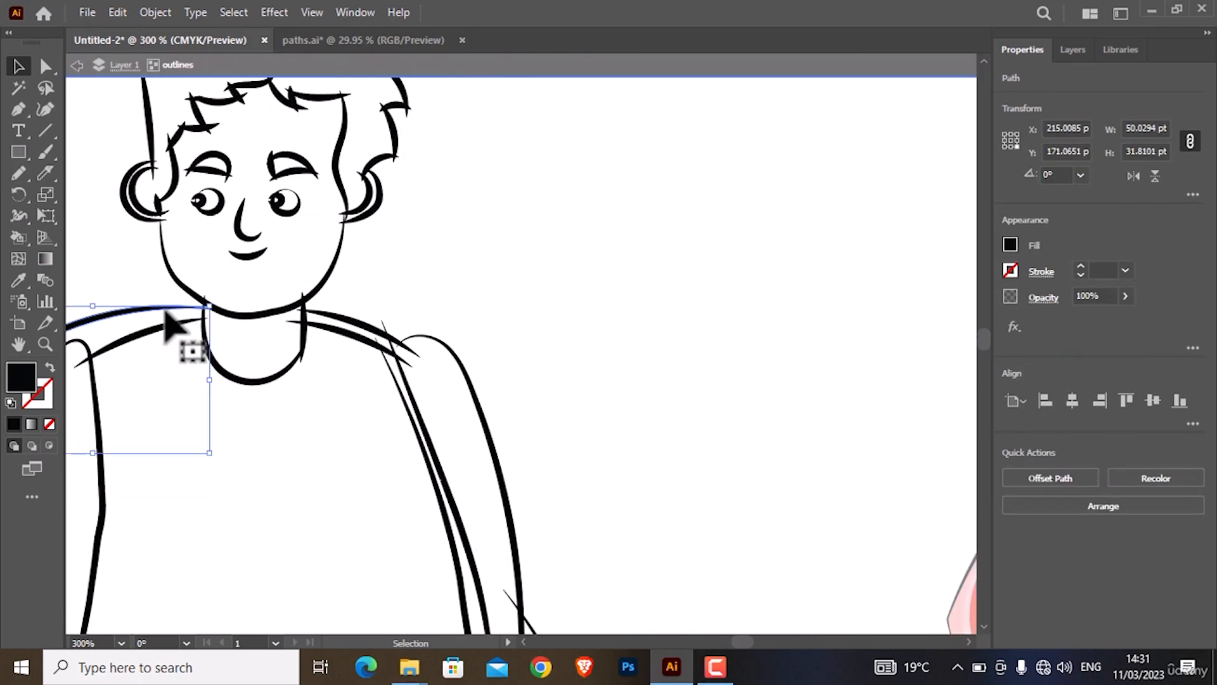
left_click_drag(128, 328, 576, 281)
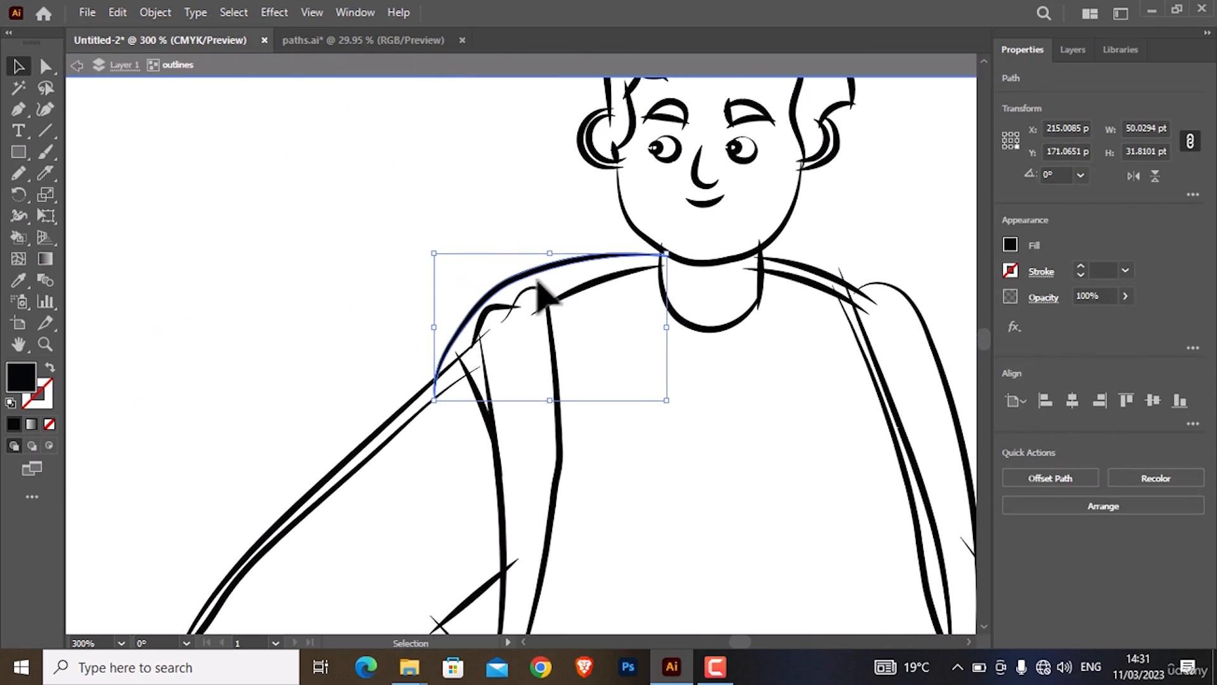
scroll(509, 300, "up", 3, "alt")
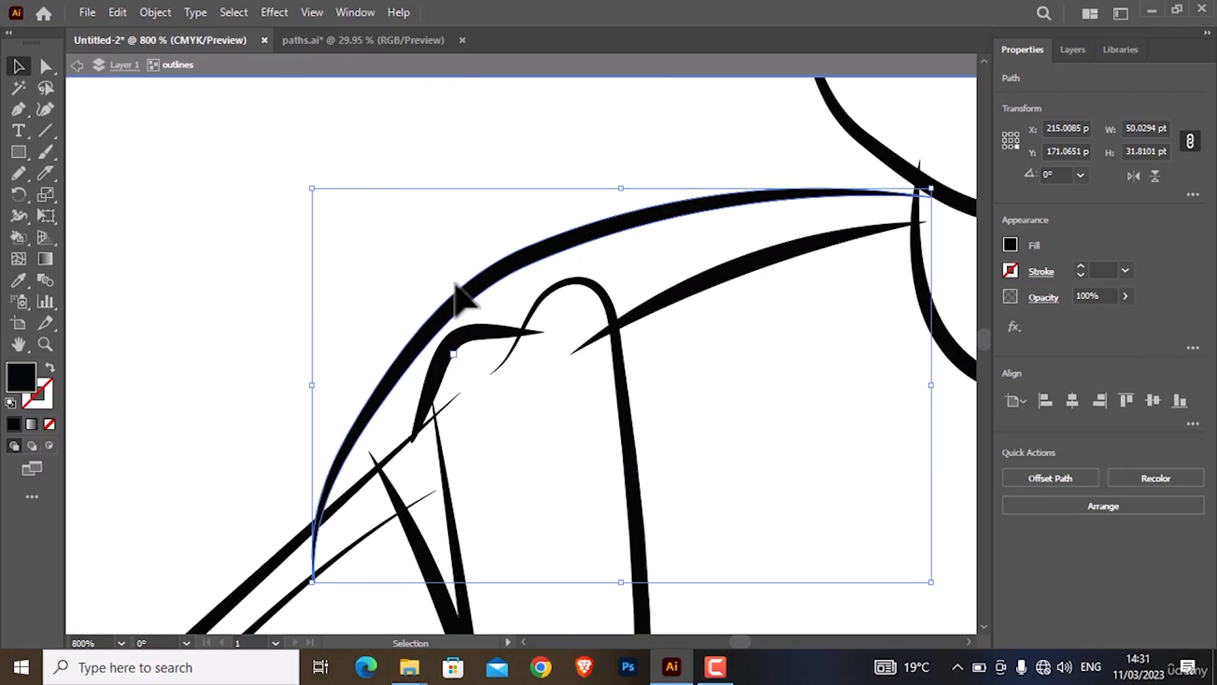
- Examine the anchor points of the two shoulder lines with Direct Selection, and fit the whole artboard in view
left_click(47, 66)
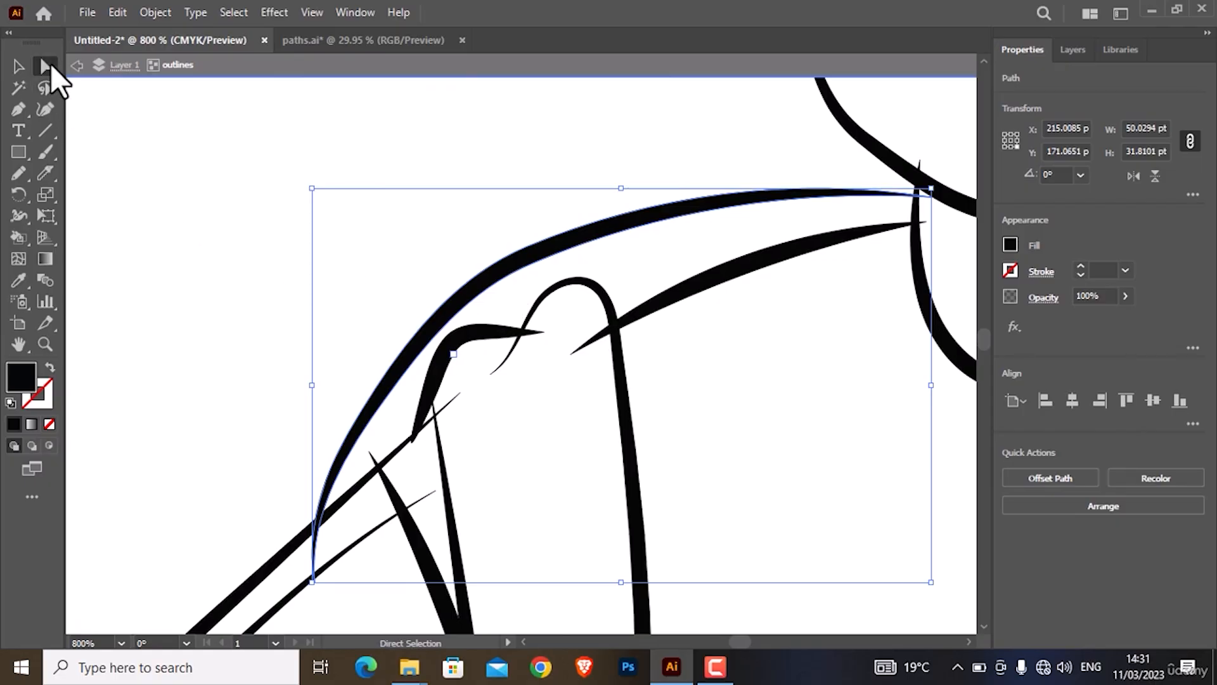
left_click(532, 262)
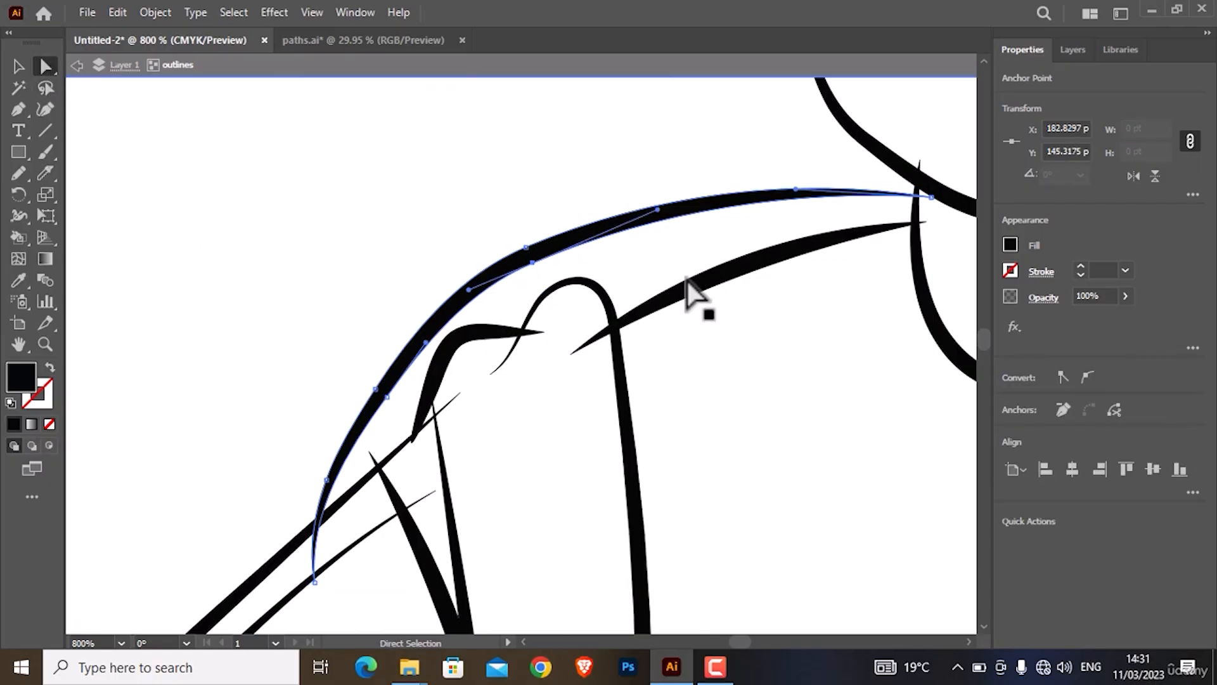
left_click(689, 283)
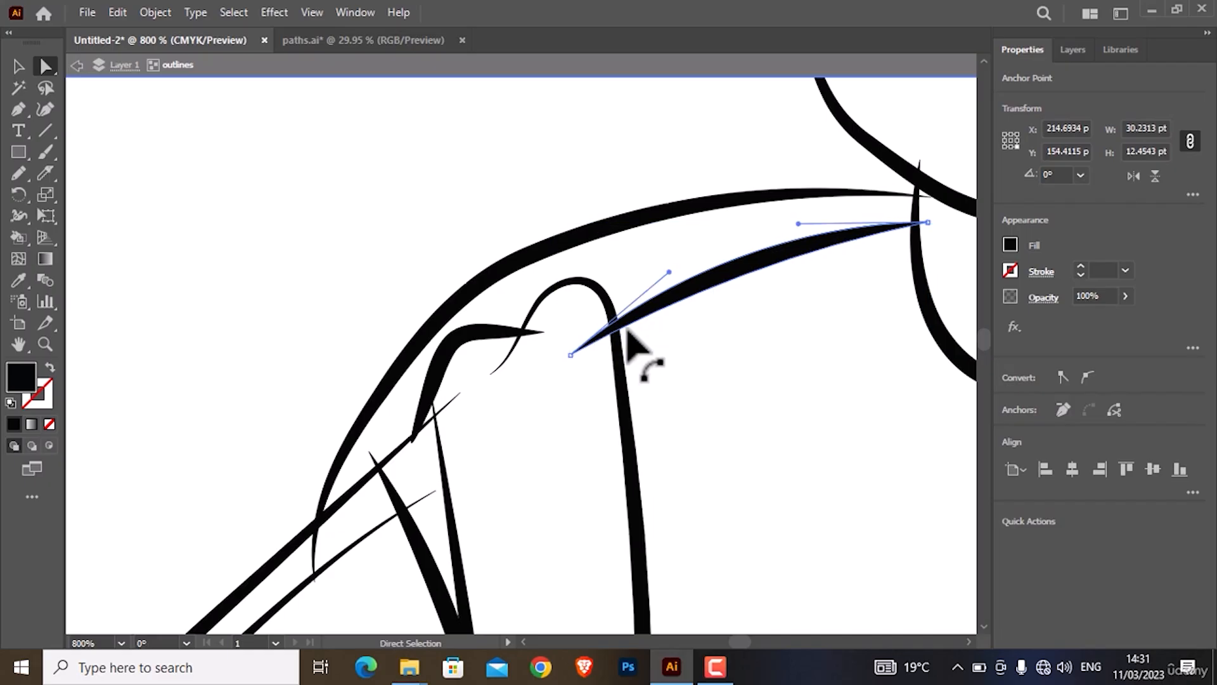
left_click(636, 305)
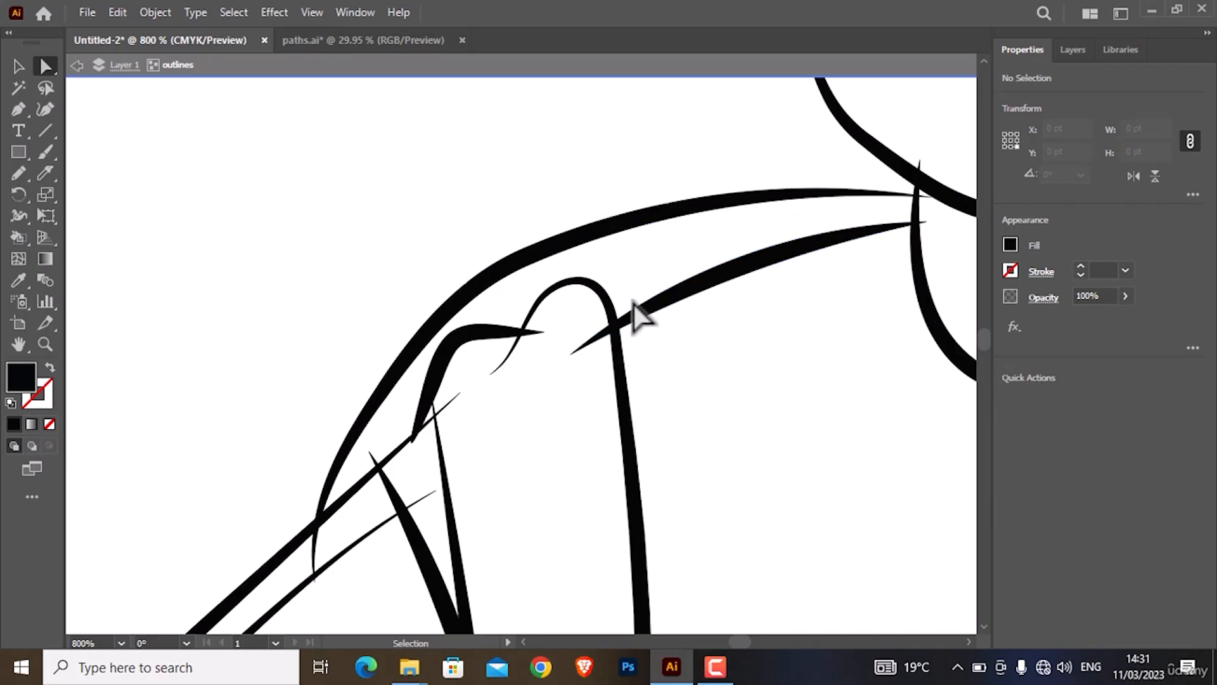
key("ctrl+0")
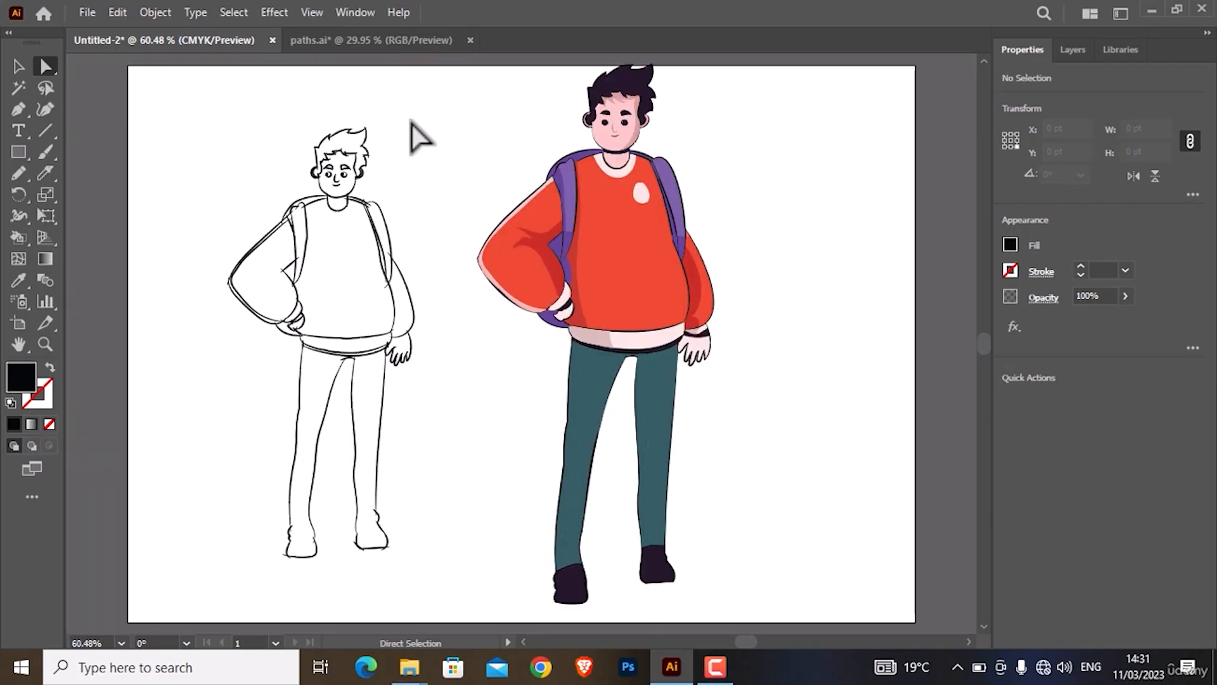
- Undo the appearance expansion of the line art, the moves of both characters and the scaling of the coloured character
key("ctrl")
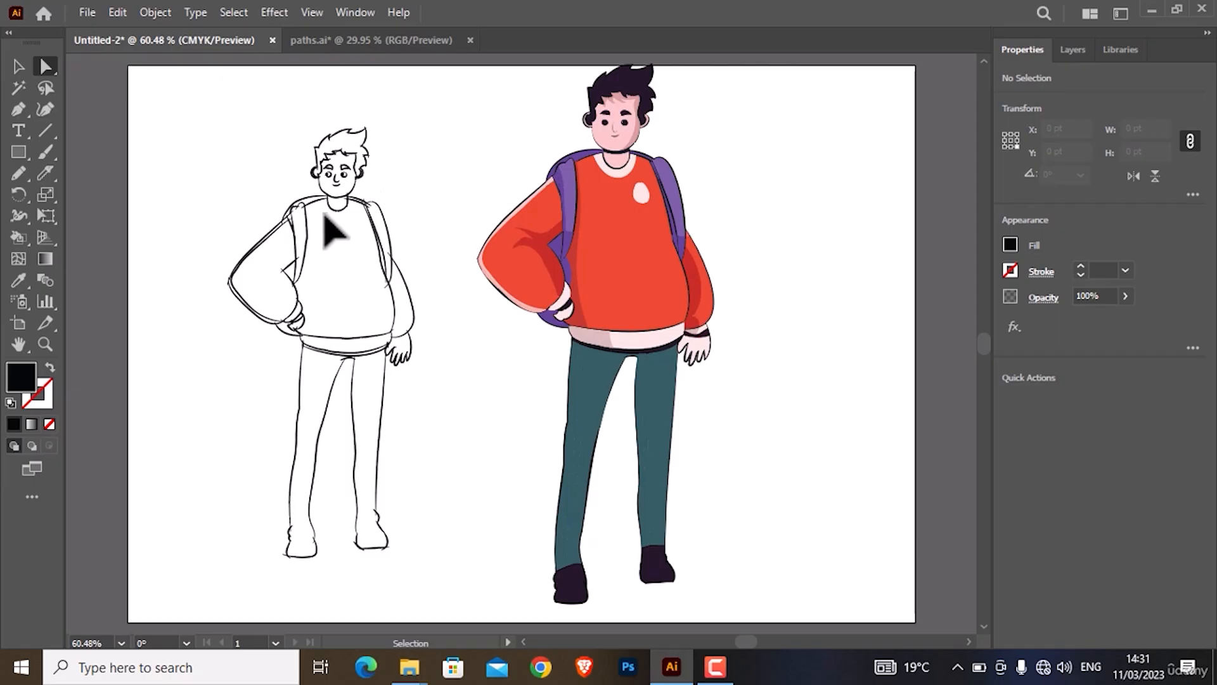
key("ctrl+z")
key("ctrl+z")
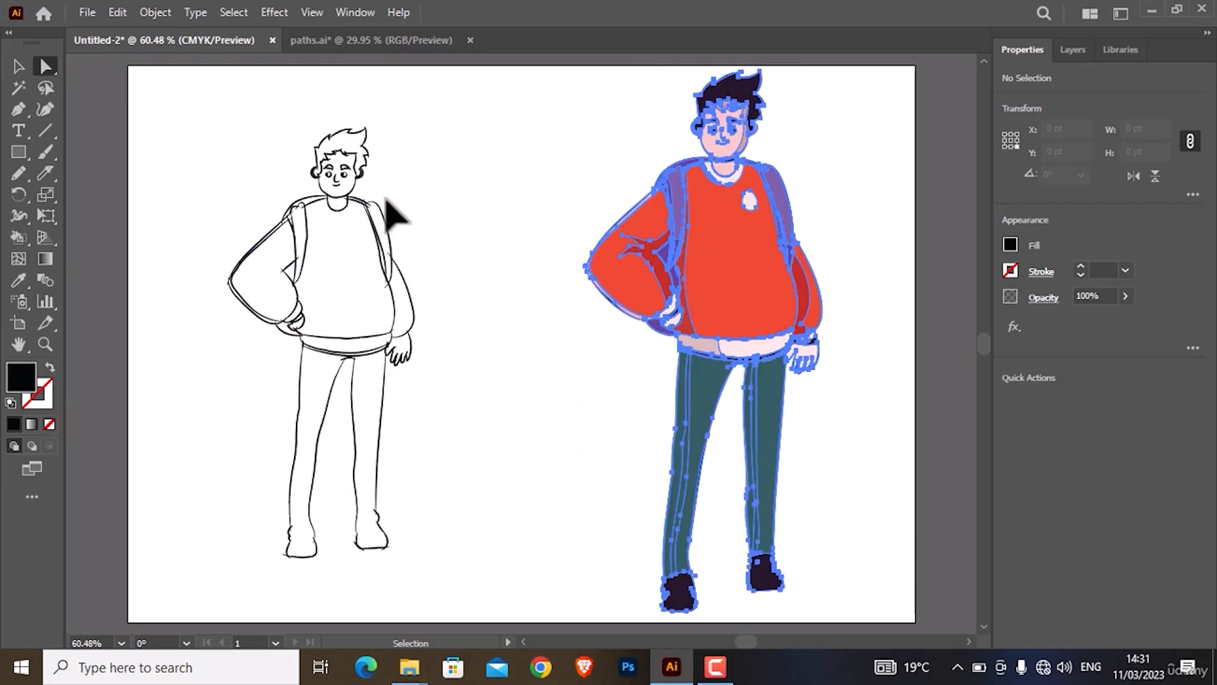
key("ctrl+z")
left_click(126, 14)
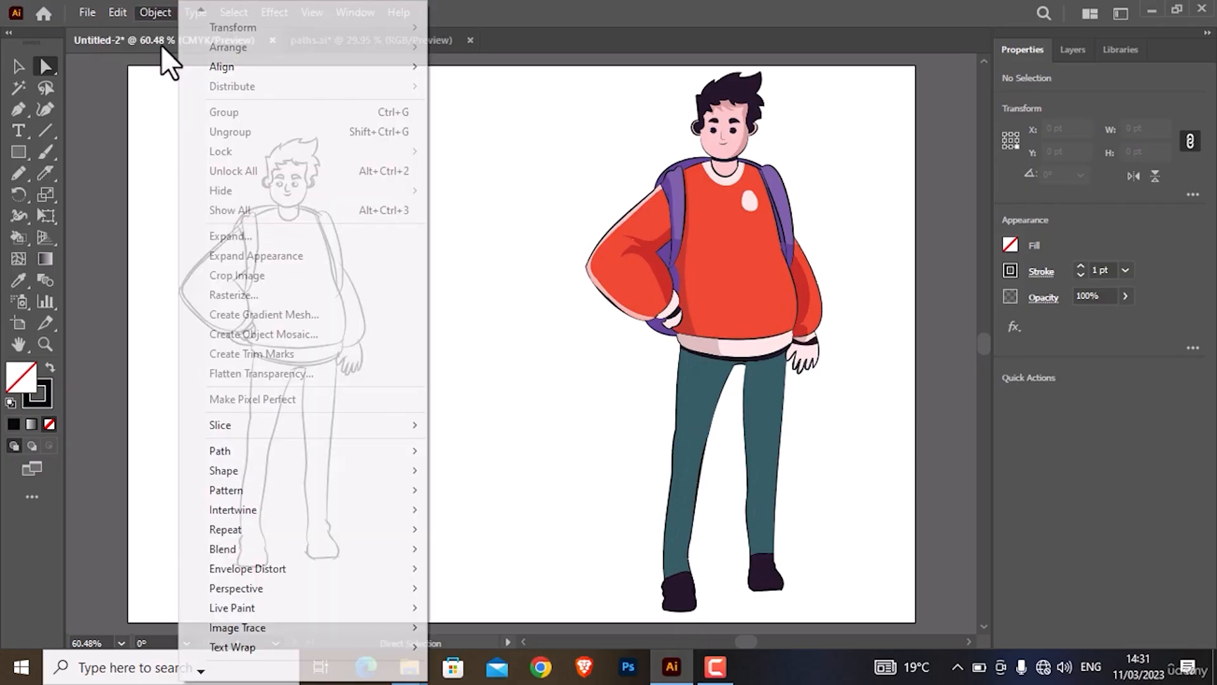
left_click(140, 36)
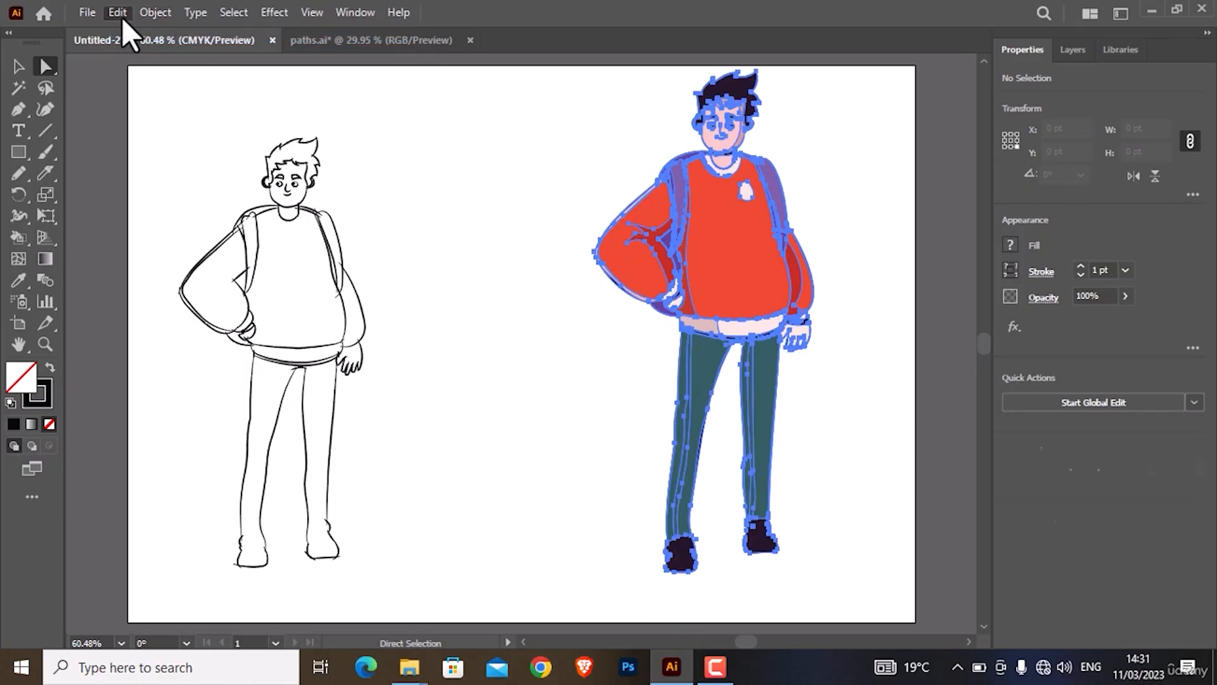
- Redo the coloured character's scaling and the line-art move, keeping the line art as unexpanded strokes, and deselect everything
left_click(122, 18)
left_click(146, 47)
left_click(119, 14)
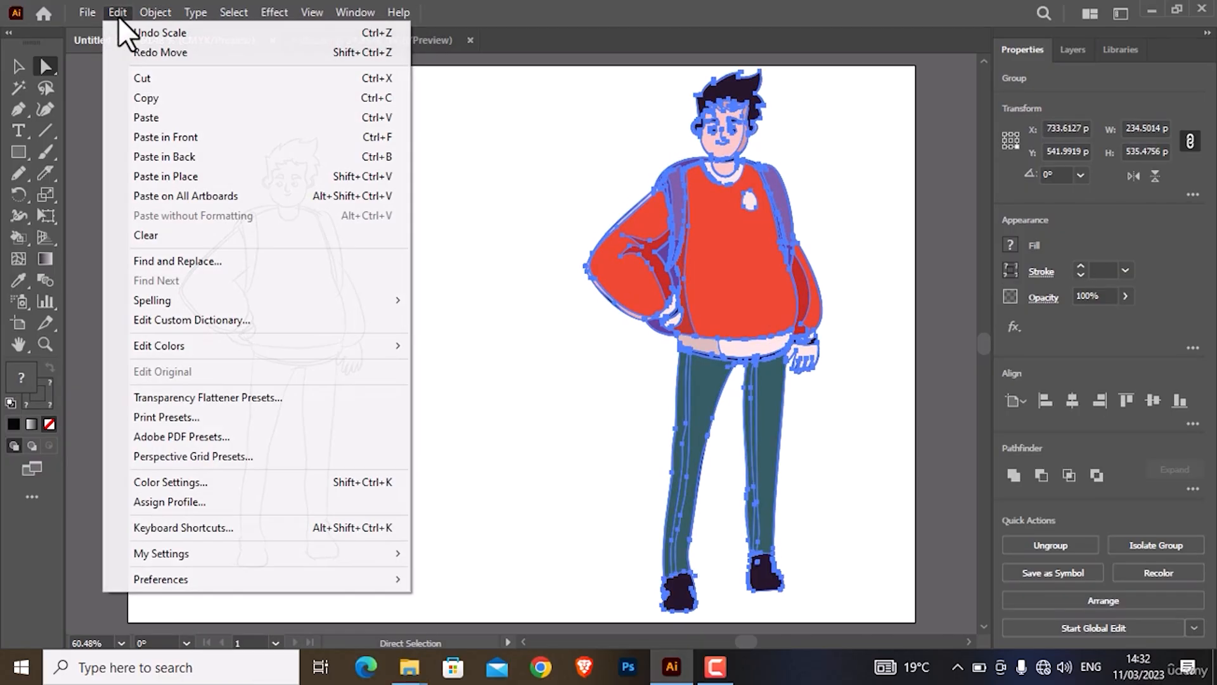
left_click(139, 36)
key("ctrl+z")
left_click(402, 203)
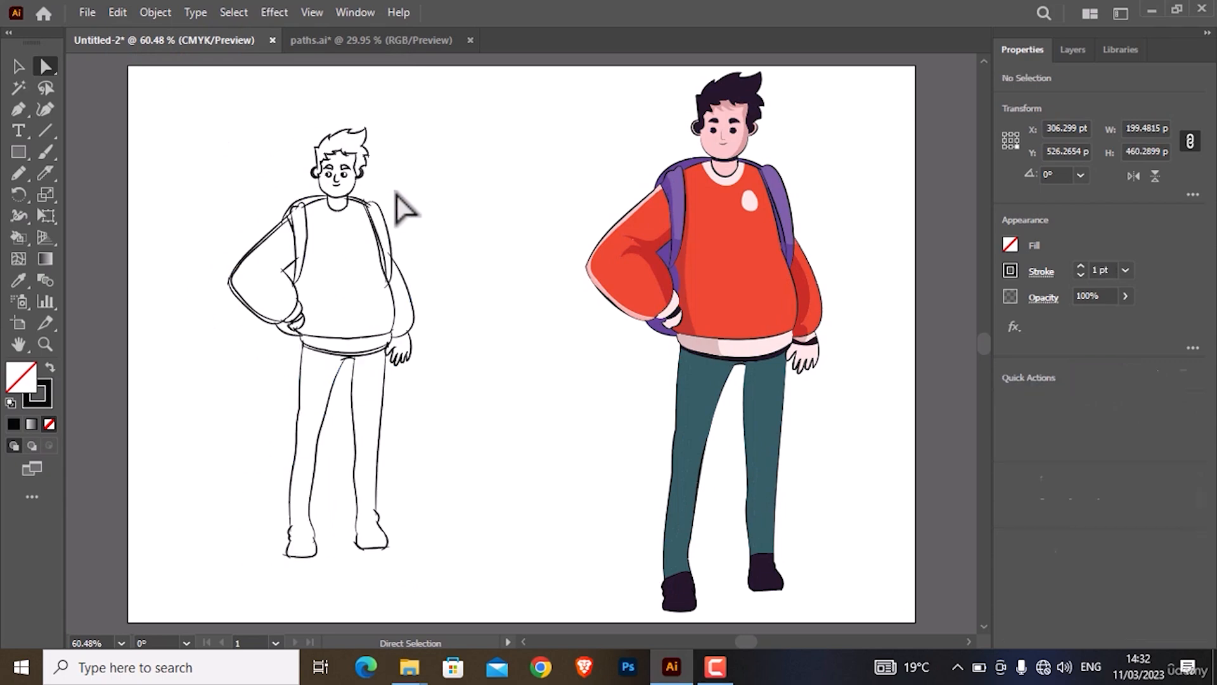
- Try to reshape the upper shoulder line on the straight-arm side by pulling its curve handle, and undo the change
scroll(343, 191, "up", 2)
scroll(339, 190, "up", 5)
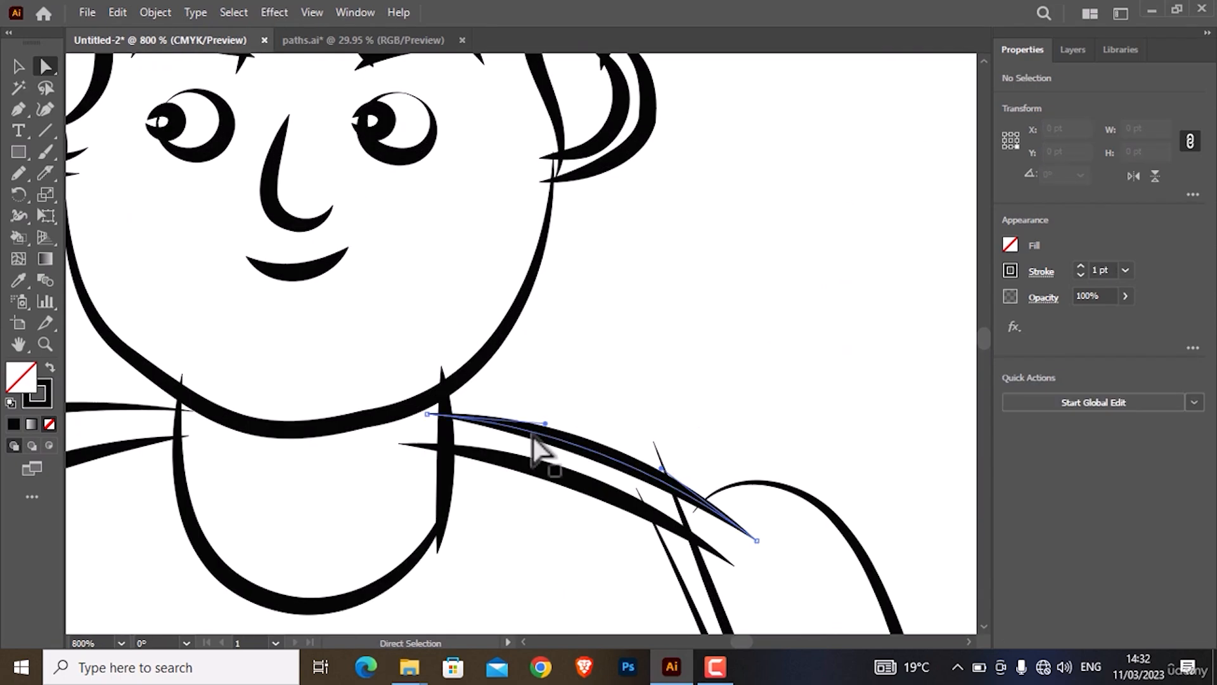
left_click(535, 437)
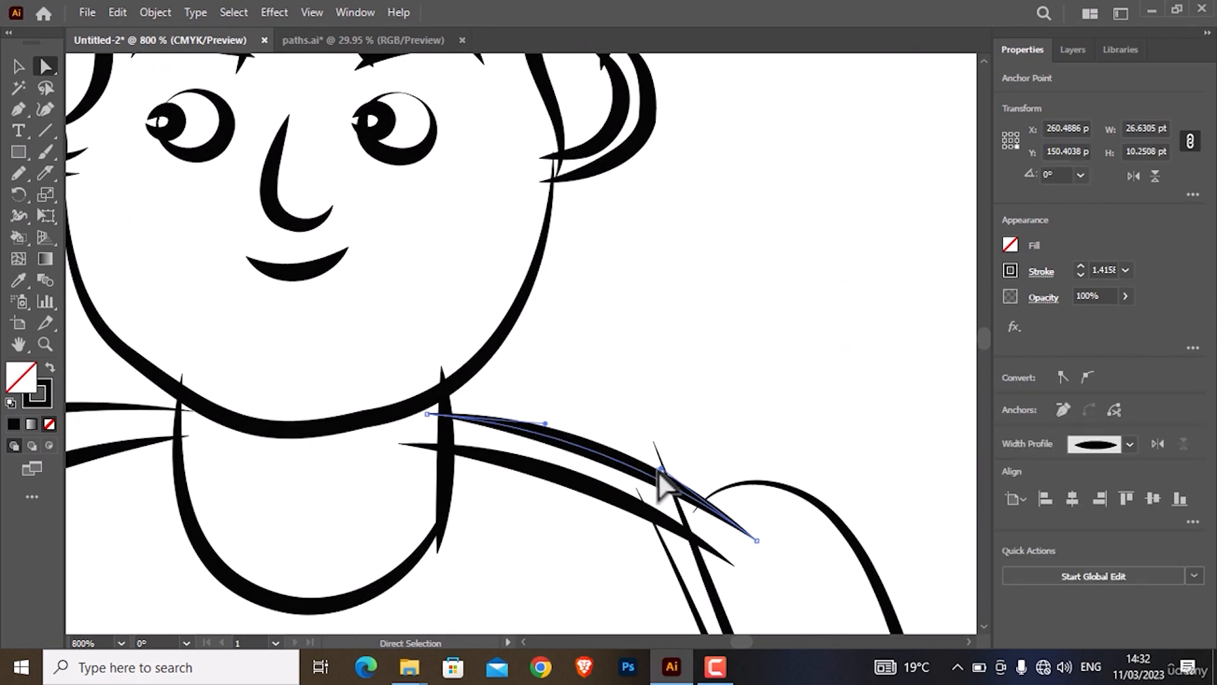
left_click_drag(661, 467, 630, 415)
key("ctrl+z")
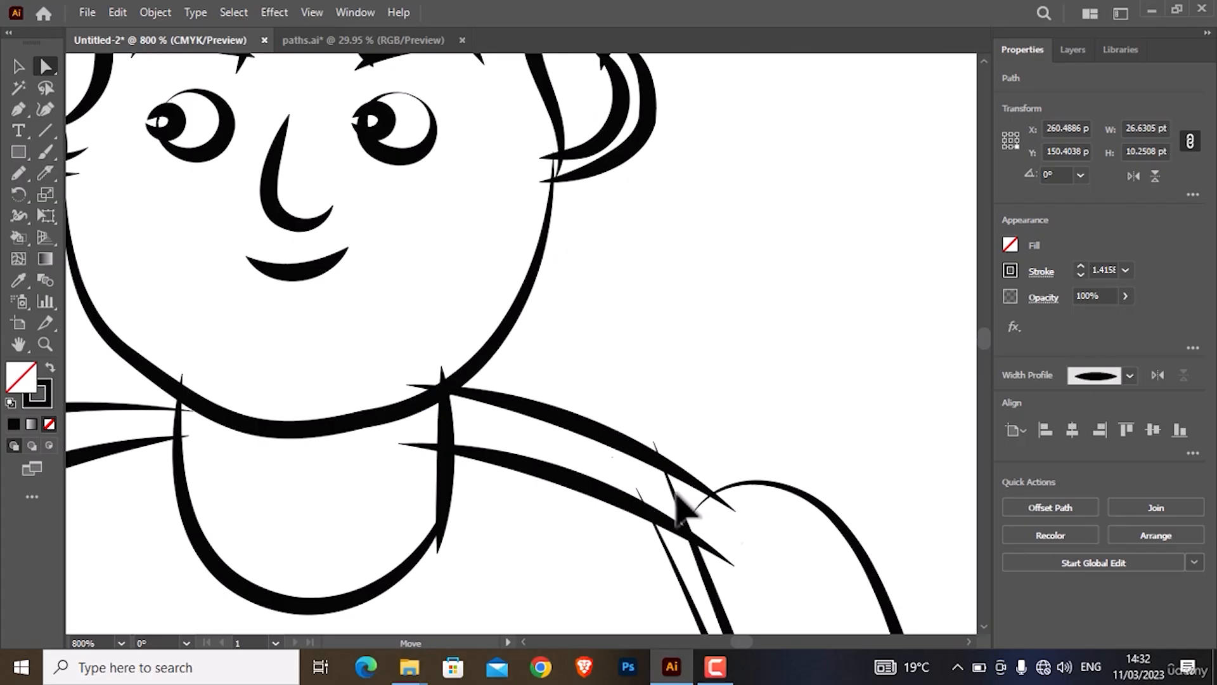
- Nudge the outer end anchor of the straight-arm side's upper shoulder line, lengthen its curve handle toward the neck, and deselect
left_click(748, 543)
left_click_drag(676, 451, 602, 434)
scroll(599, 409, "down", 3)
scroll(605, 419, "down", 2)
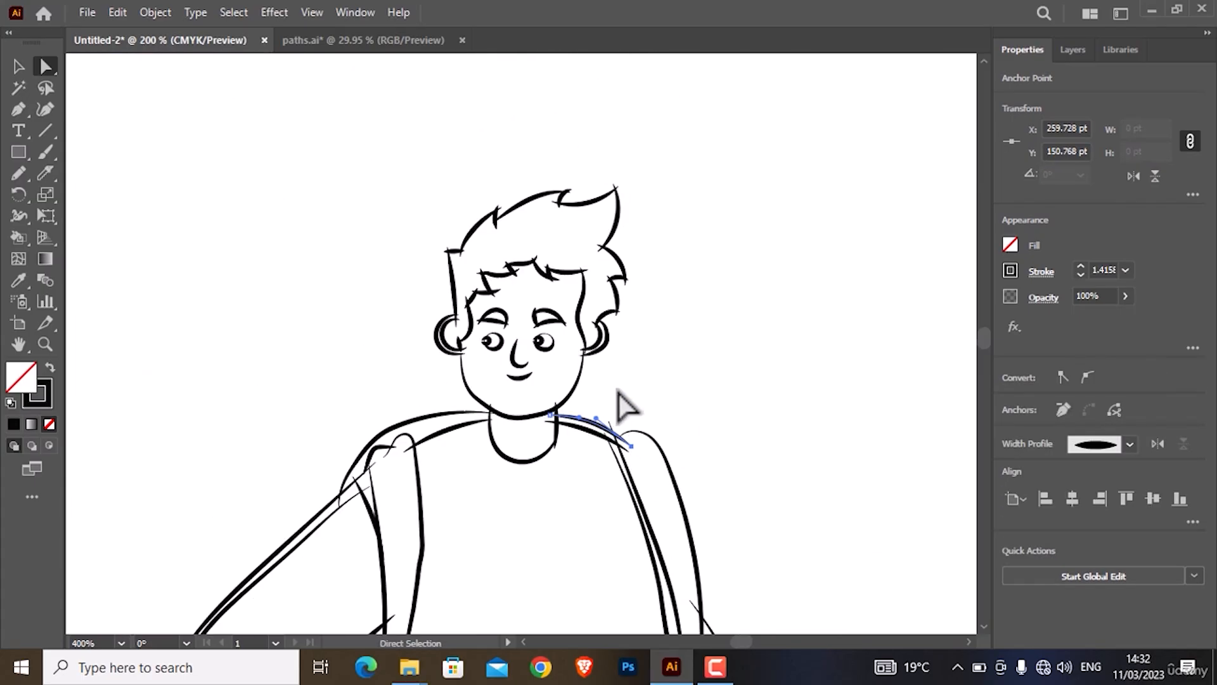
left_click(630, 400)
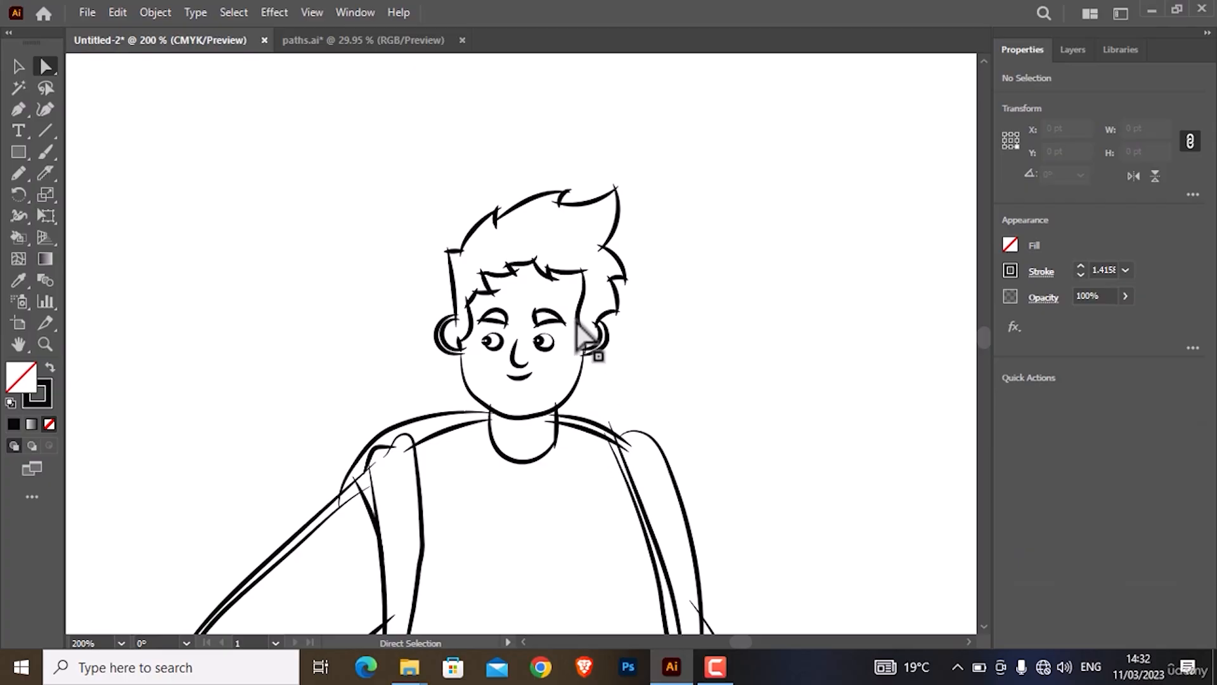
- Expand the appearance of the whole line-art character group into filled outlines, and deselect it
scroll(583, 339, "right", 2)
scroll(482, 298, "up", 1)
scroll(467, 291, "up", 3)
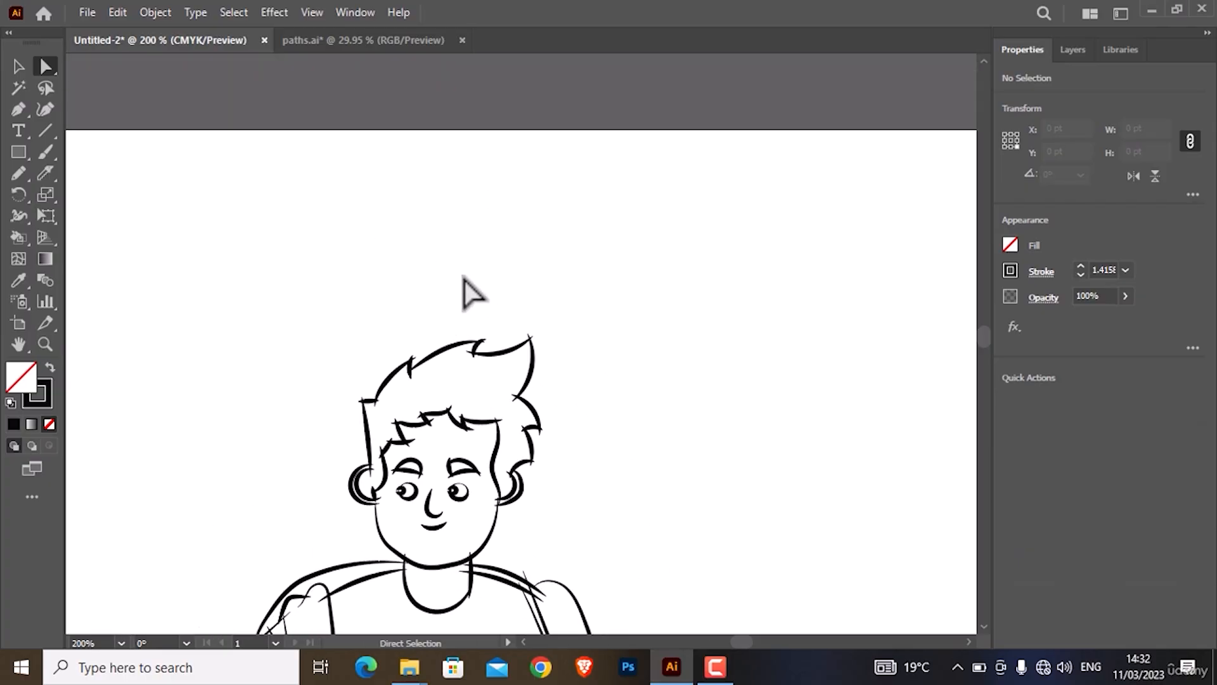
scroll(462, 272, "down", 3)
key("v")
left_click(453, 298)
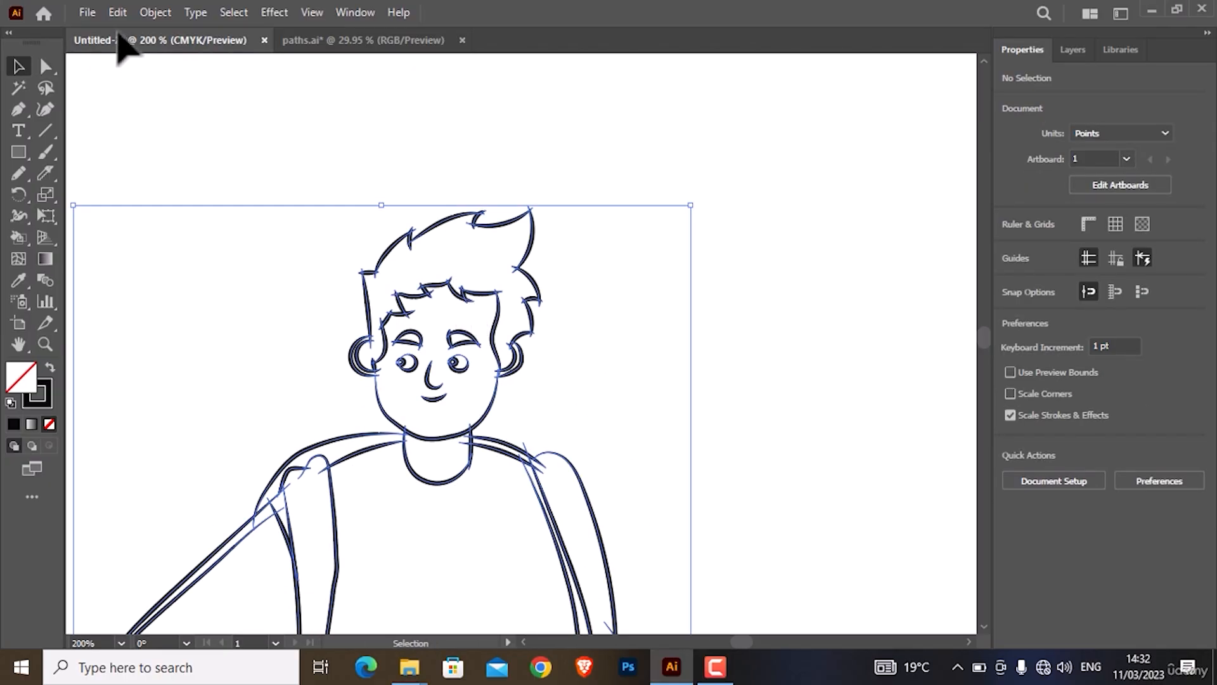
left_click(115, 12)
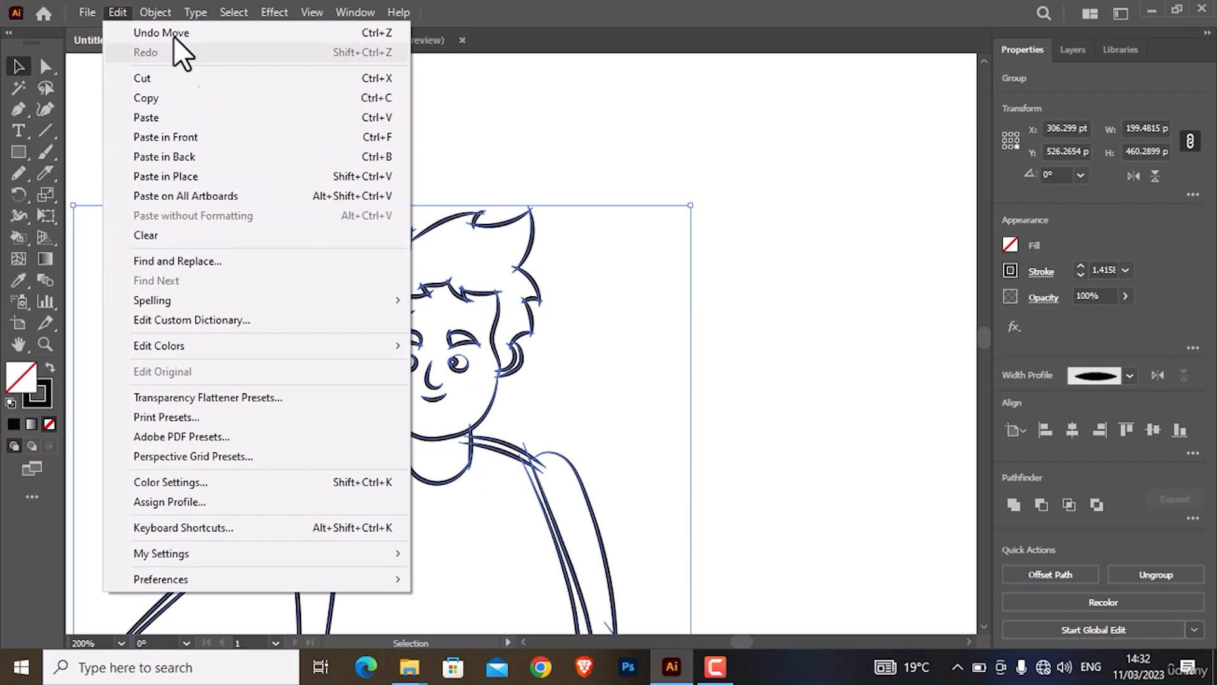
mouse_move(152, 14)
left_click(289, 259)
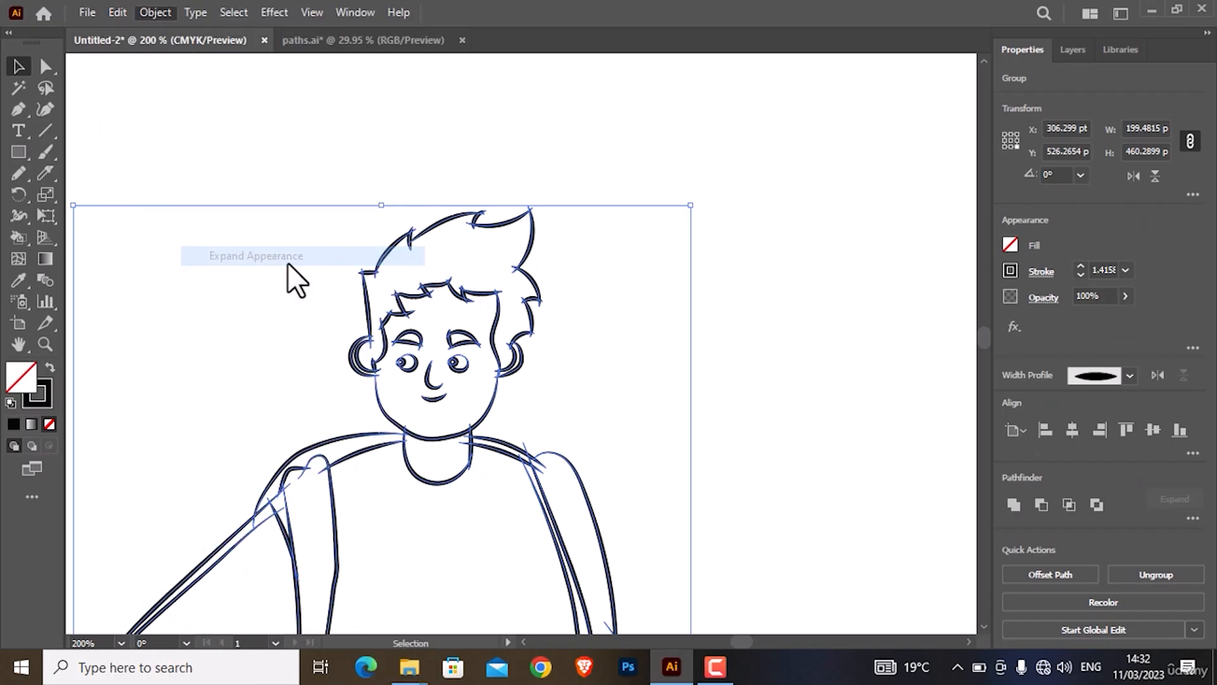
left_click(447, 287)
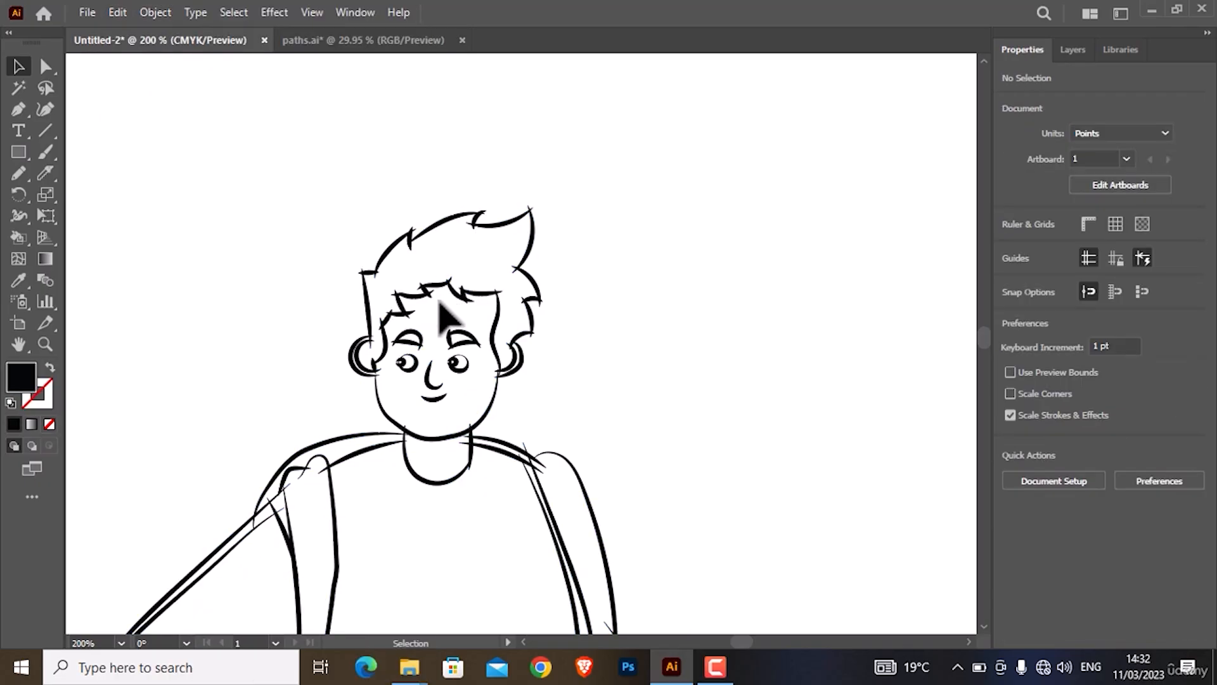
- Draw a circle about 102 pt across between the two characters and fill it with the green swatch
scroll(444, 298, "down", 3)
scroll(429, 318, "down", 2)
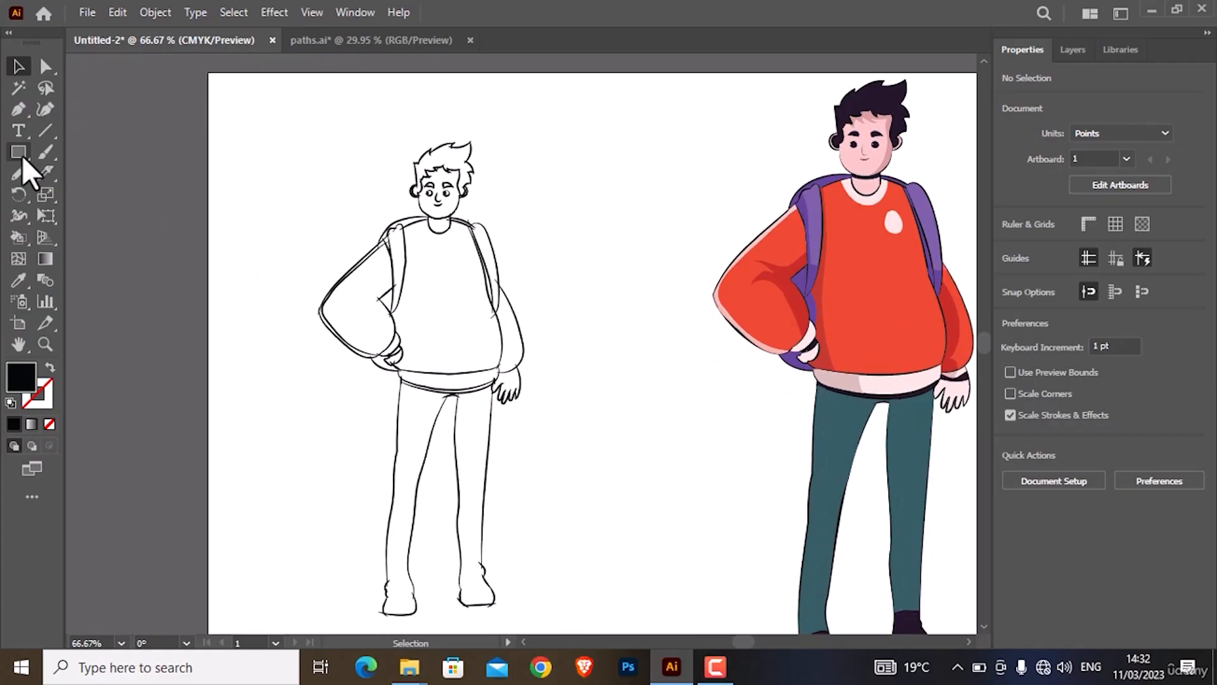
left_click_drag(21, 154, 89, 194)
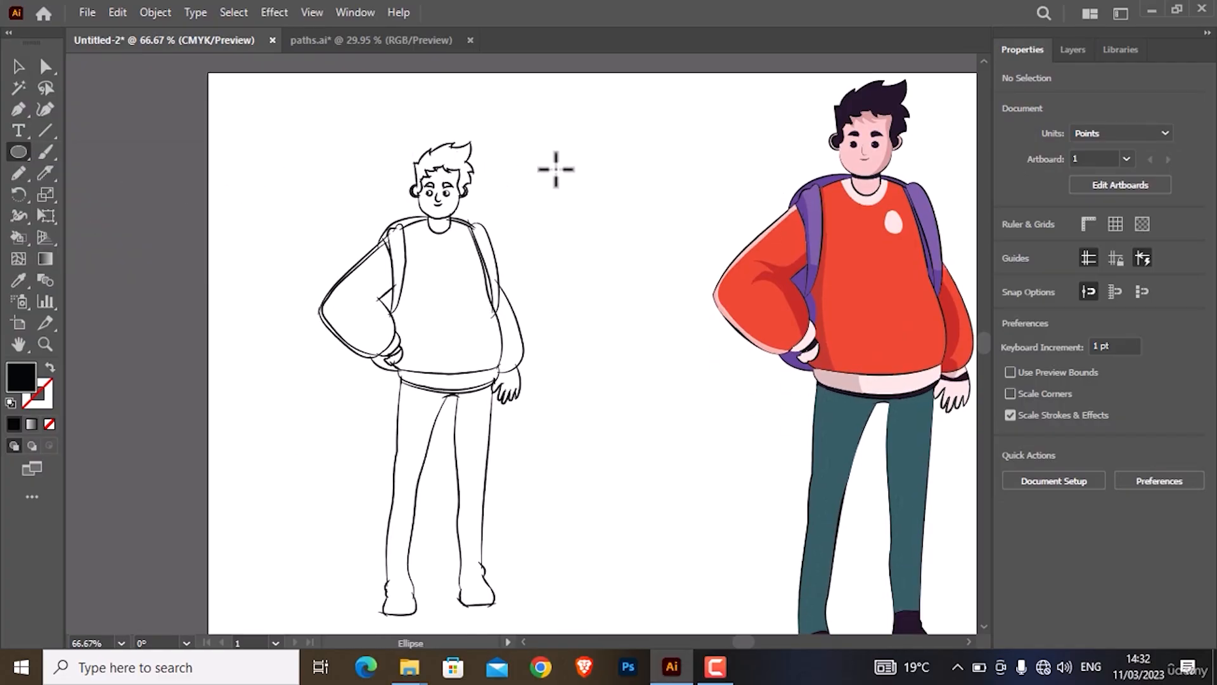
left_click_drag(623, 173, 658, 226)
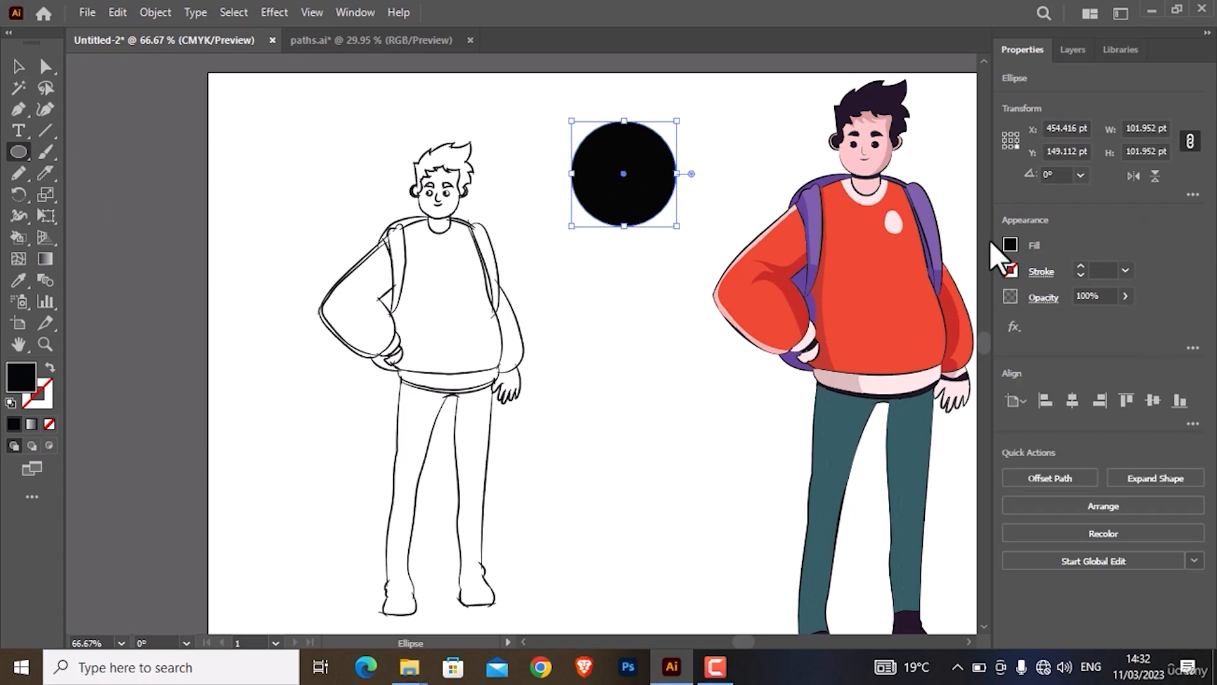
left_click(1010, 246)
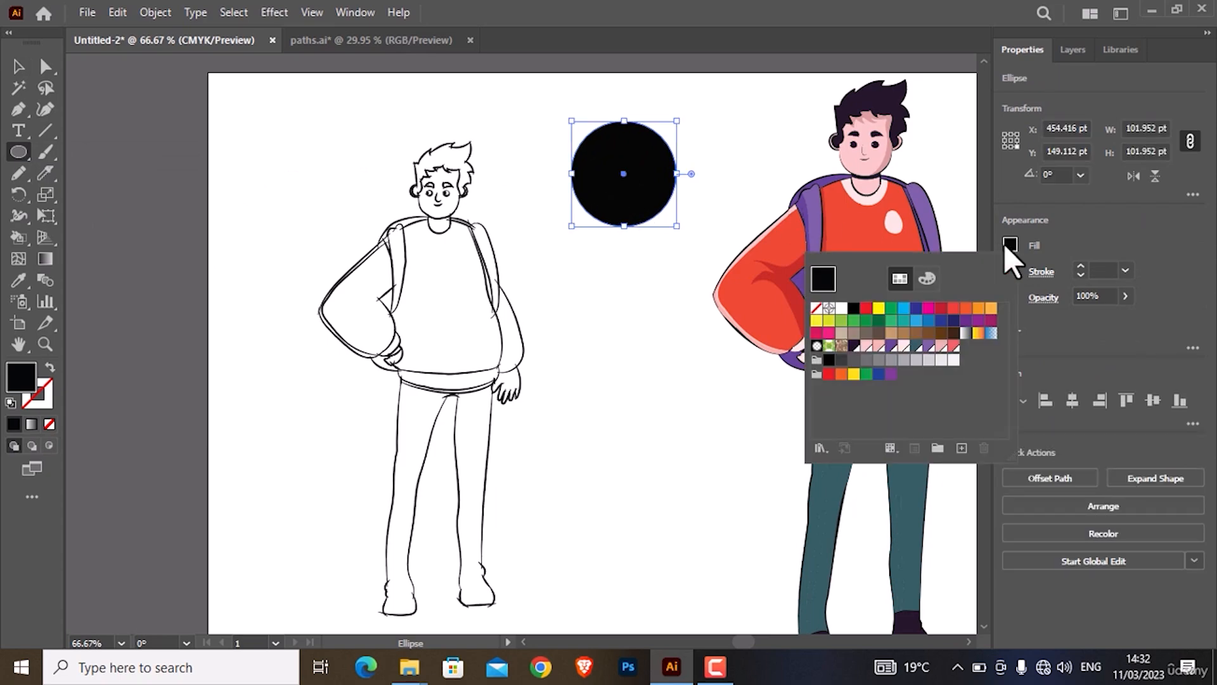
left_click(892, 309)
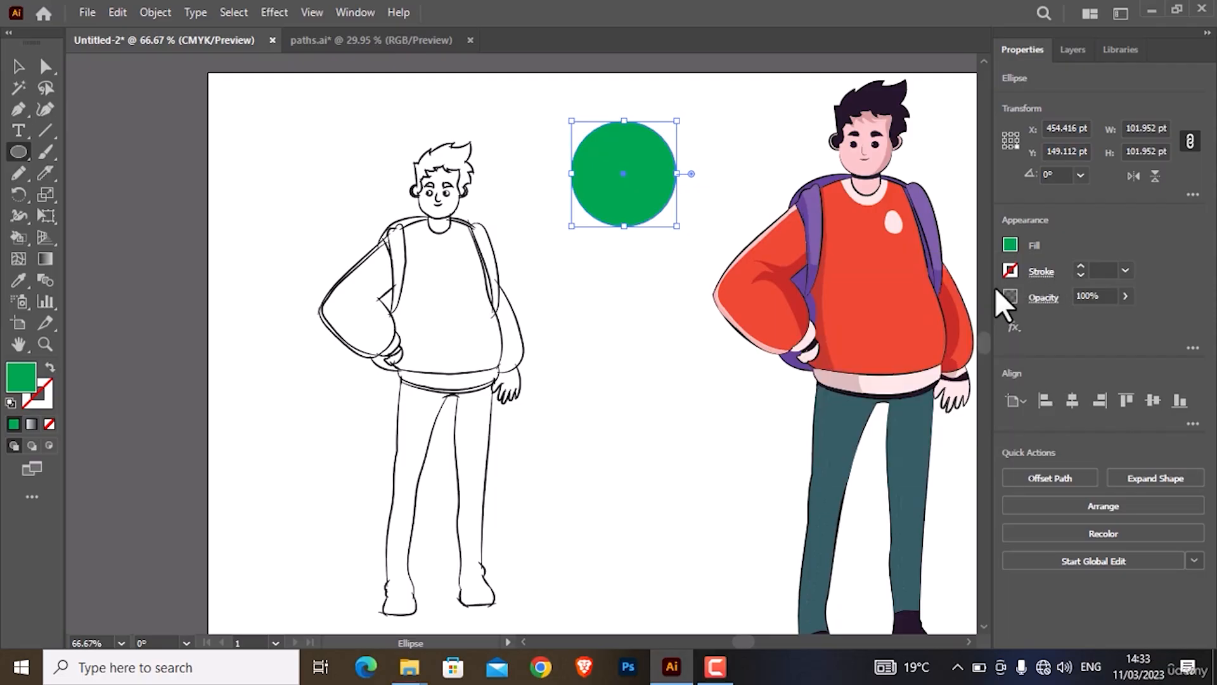
- Give the green circle a red stroke with a weight of 10 pt
left_click(1008, 274)
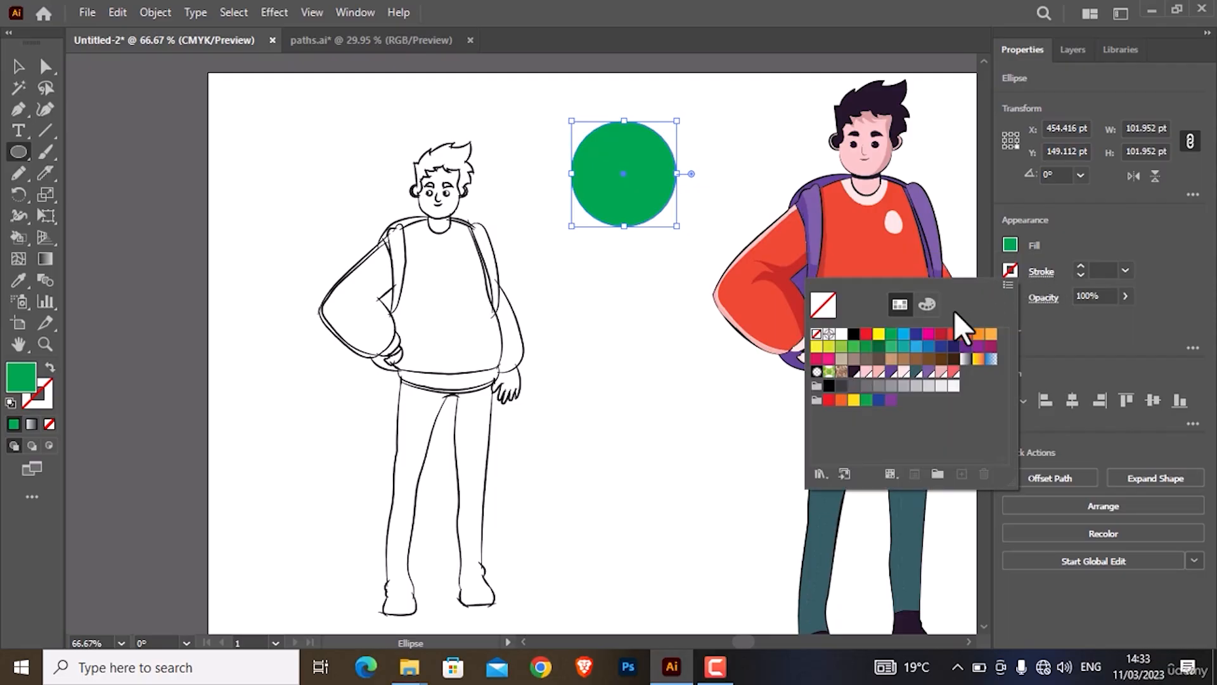
left_click(867, 334)
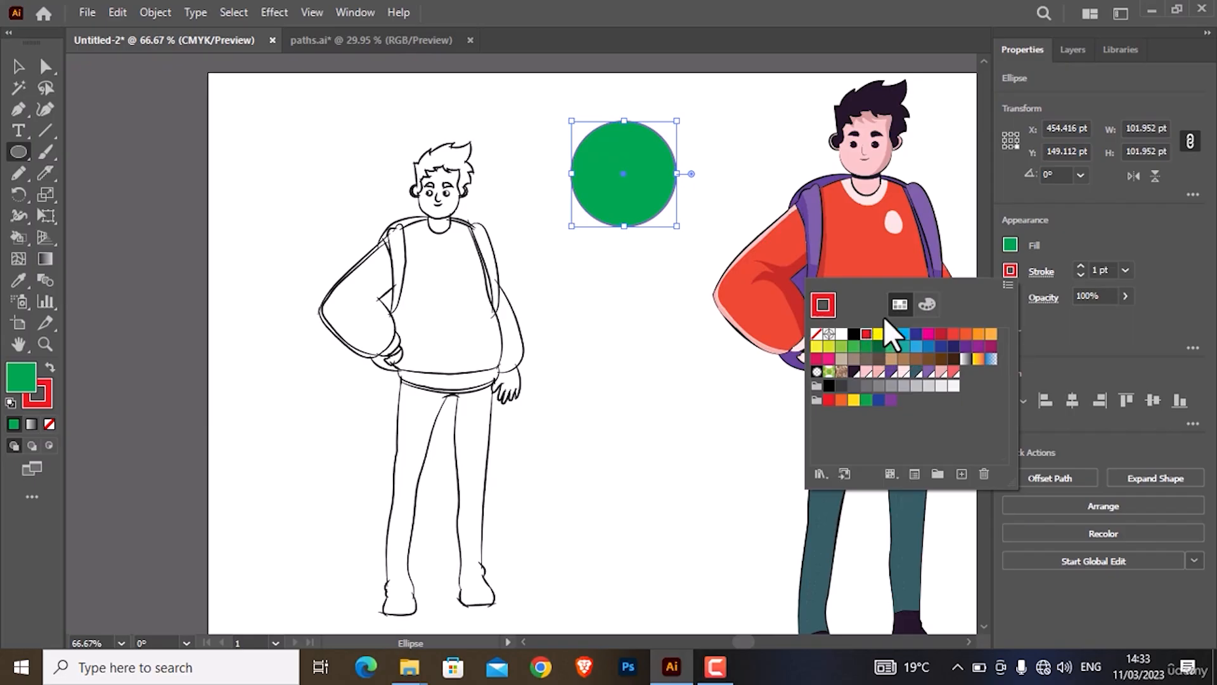
left_click(1075, 269)
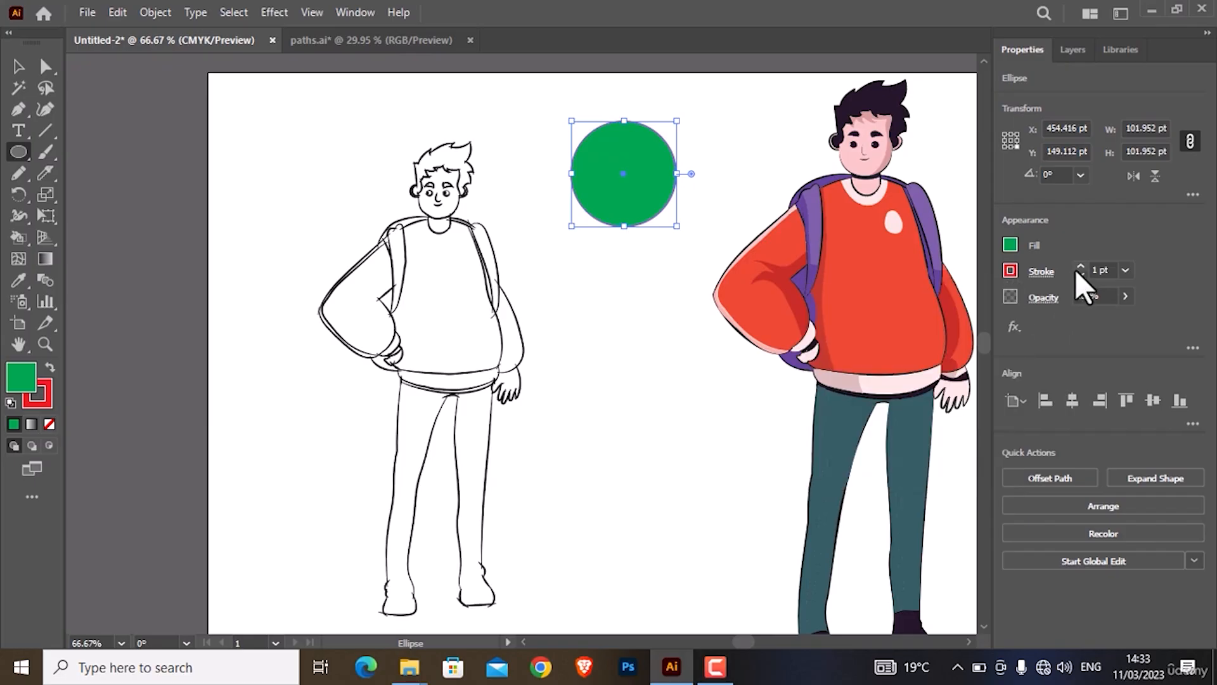
left_click(1078, 267)
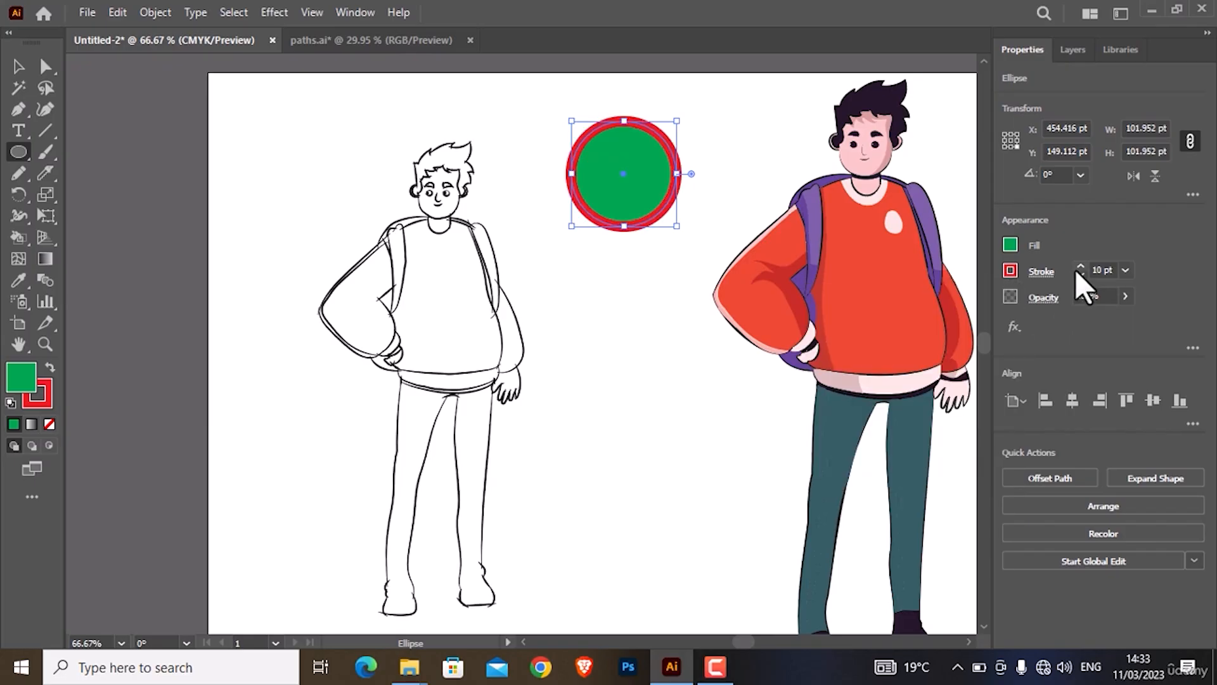
- Nudge the circle slightly and expand both its fill and stroke into separate shapes, and deselect it
left_click(18, 66)
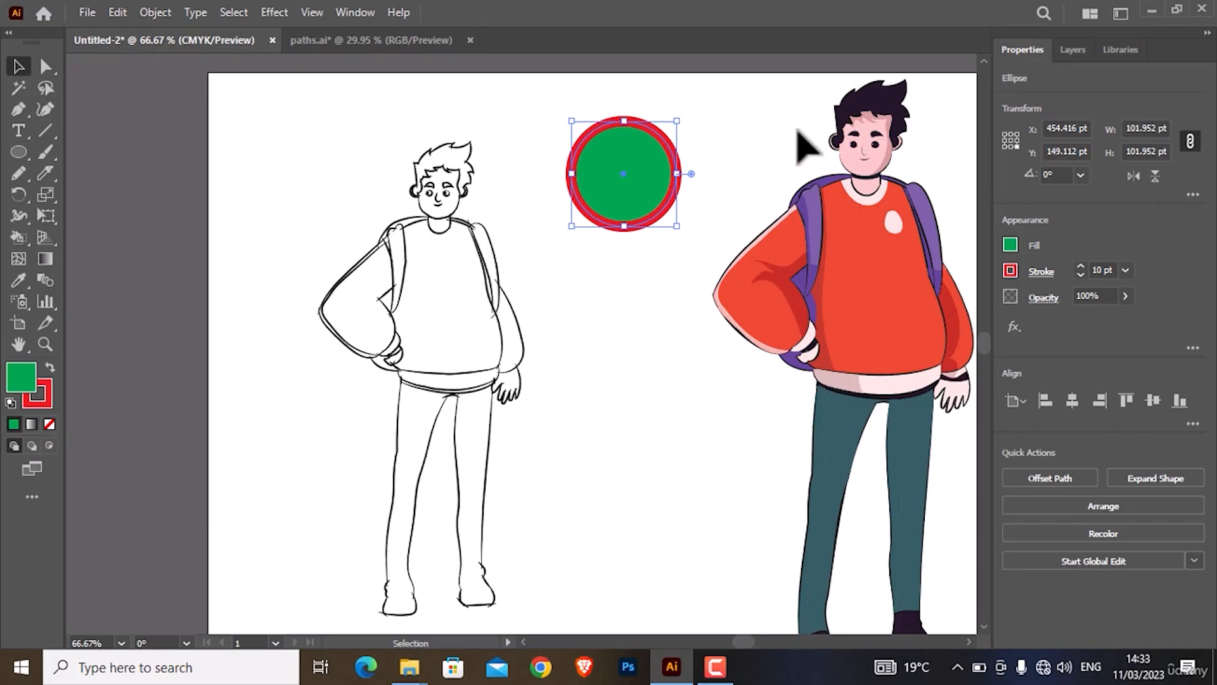
left_click_drag(618, 142, 626, 152)
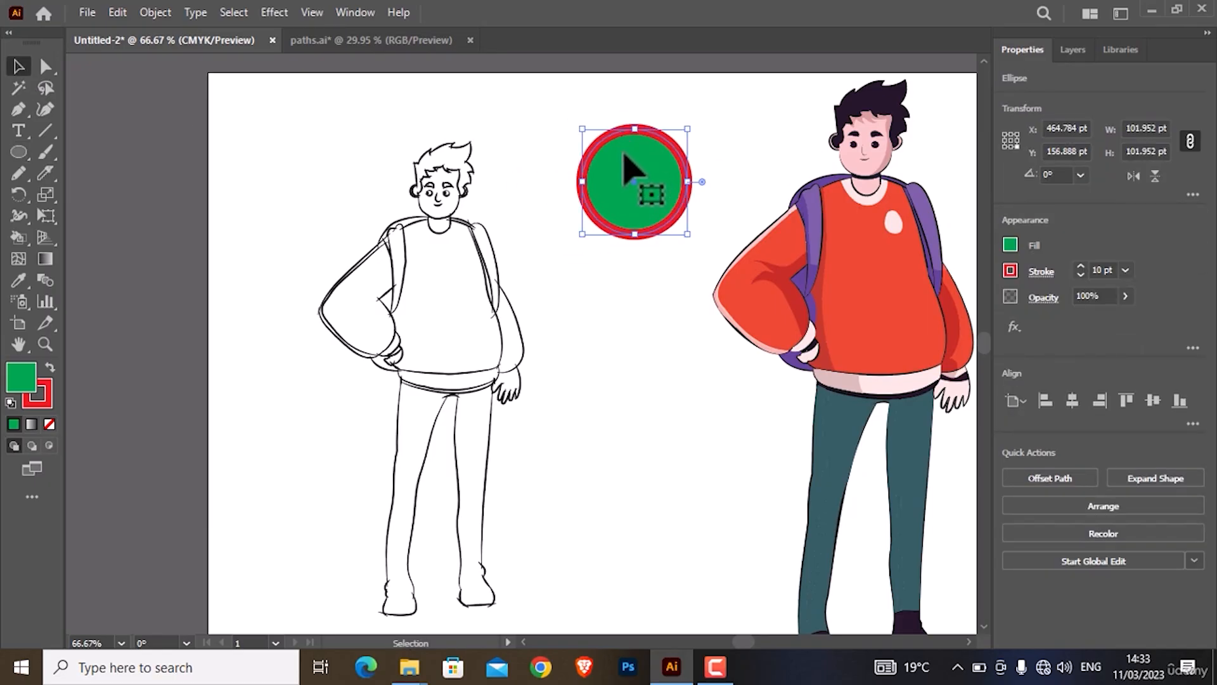
left_click(143, 13)
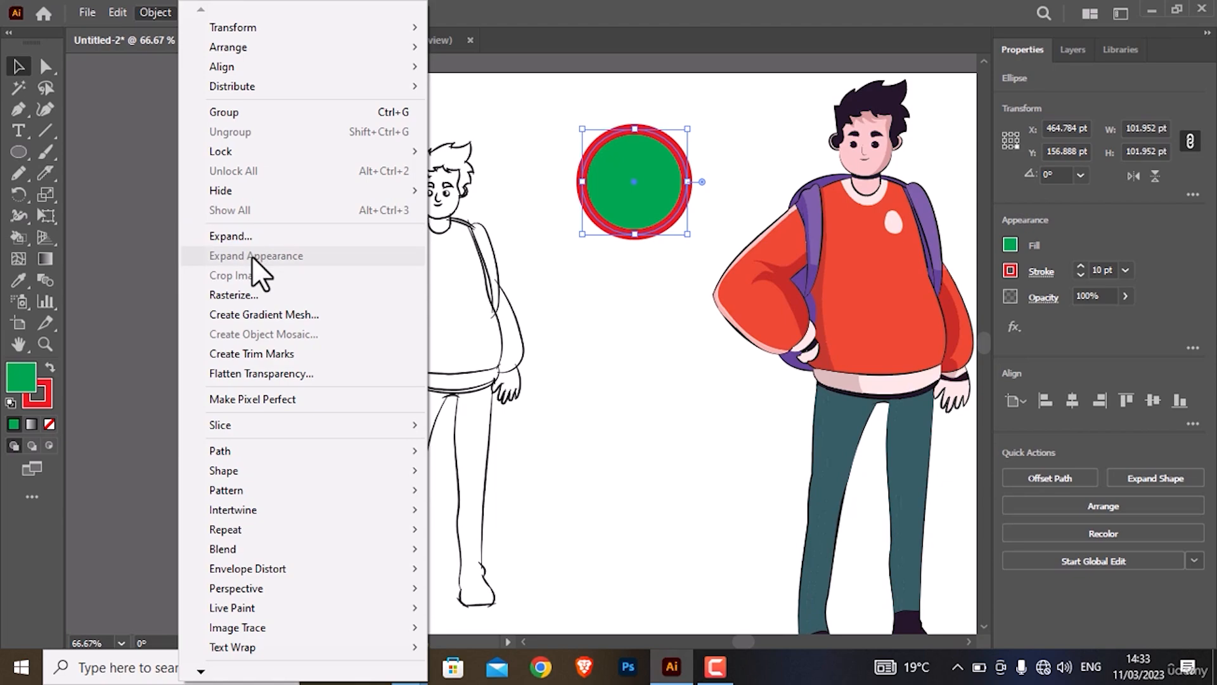
left_click(235, 234)
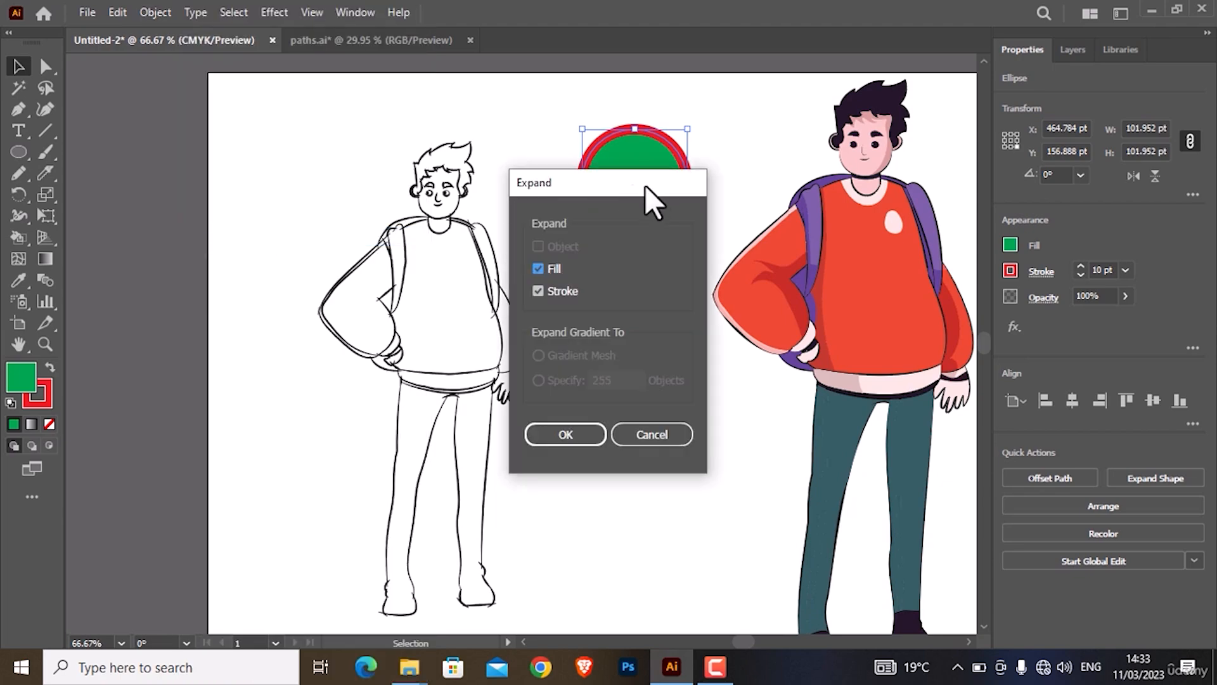
left_click_drag(645, 186, 859, 138)
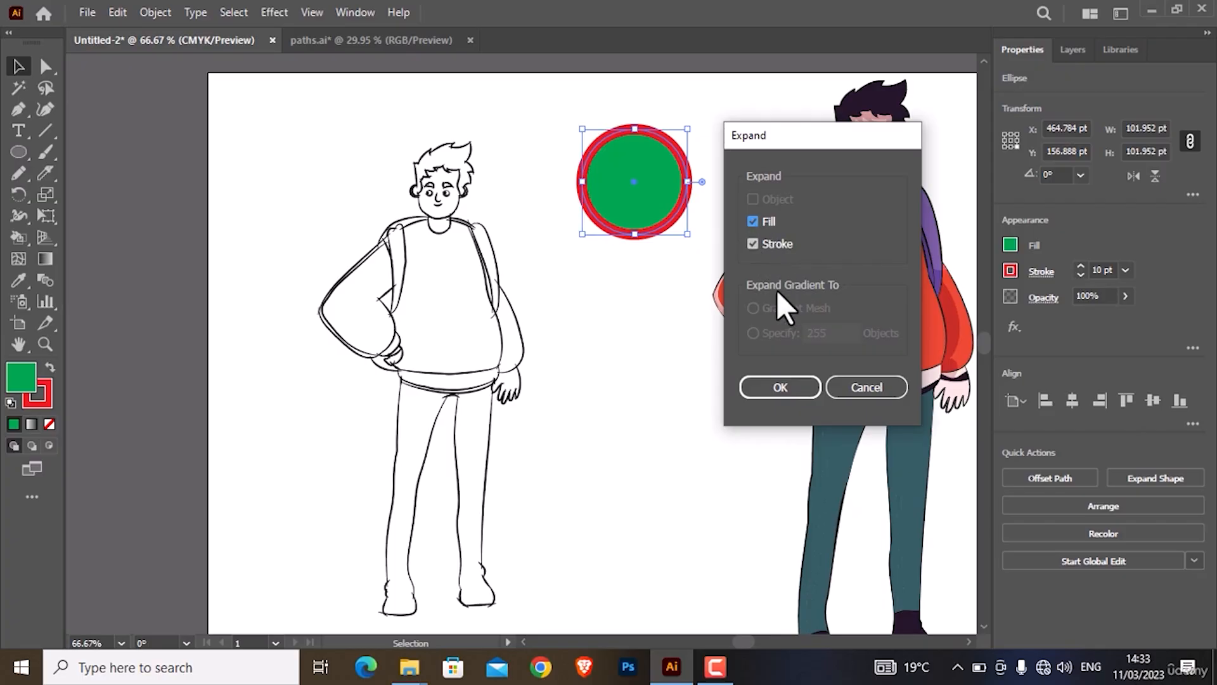
left_click(781, 381)
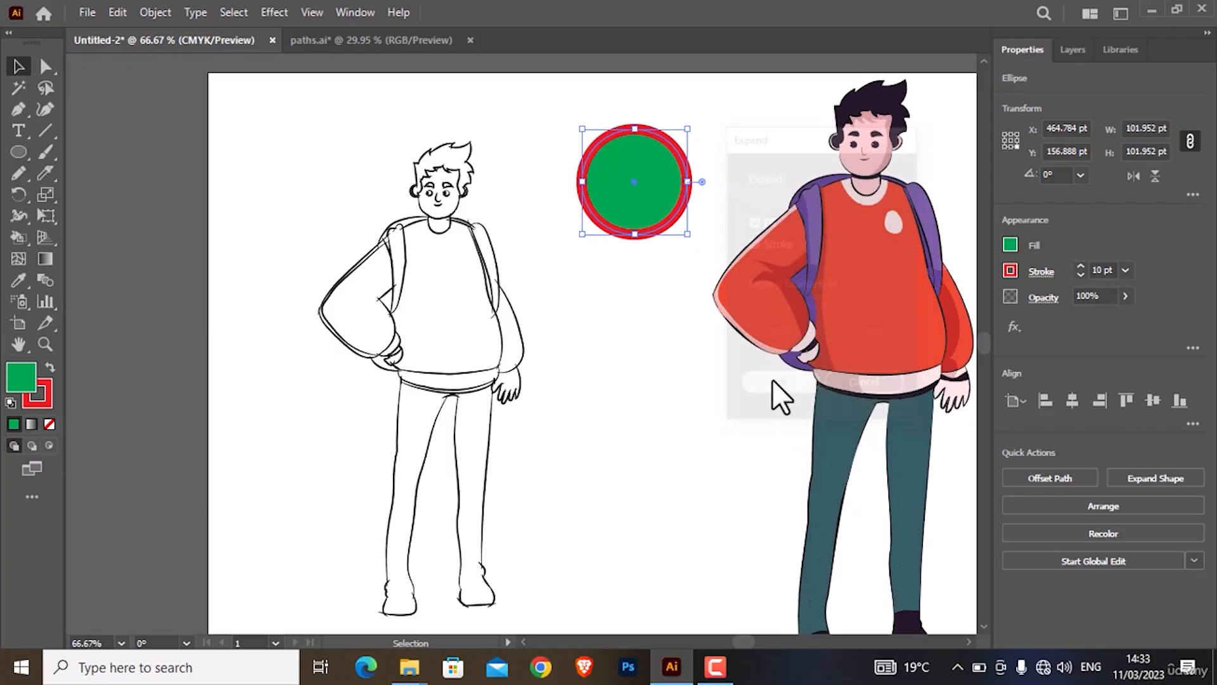
left_click(653, 244)
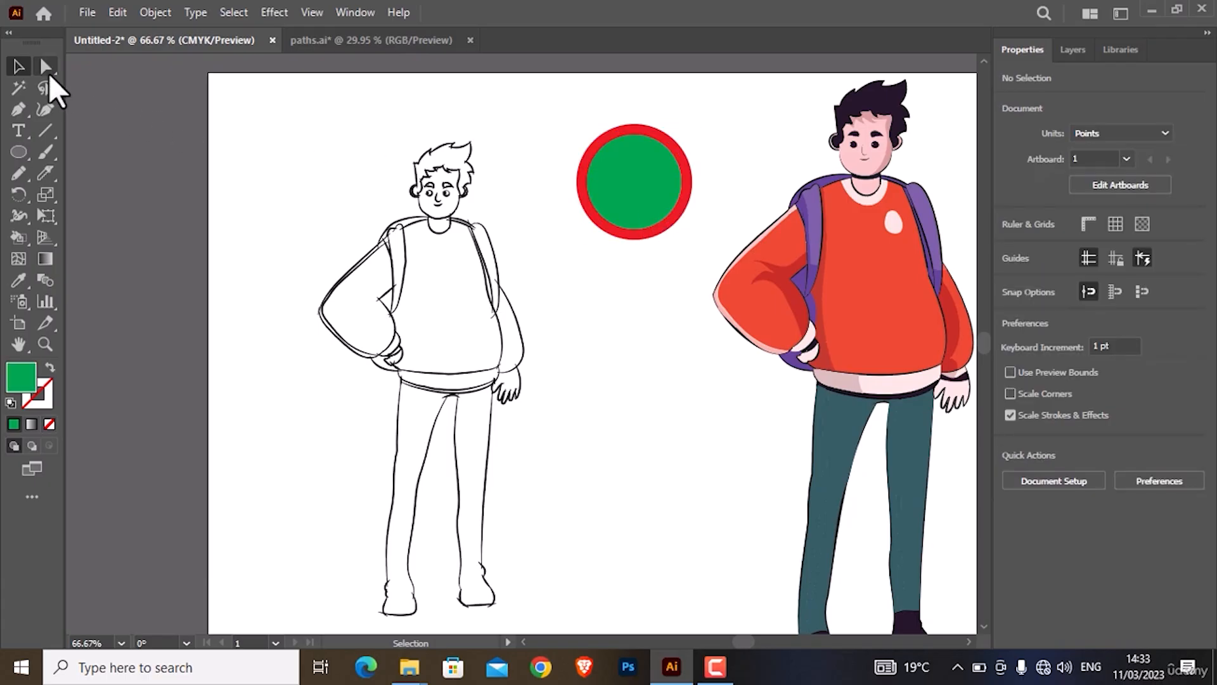
- Pull the green disc and the red ring apart, move the disc back so it partly overlaps the ring, and deselect
left_click(622, 165)
left_click_drag(622, 166, 520, 139)
left_click(604, 147)
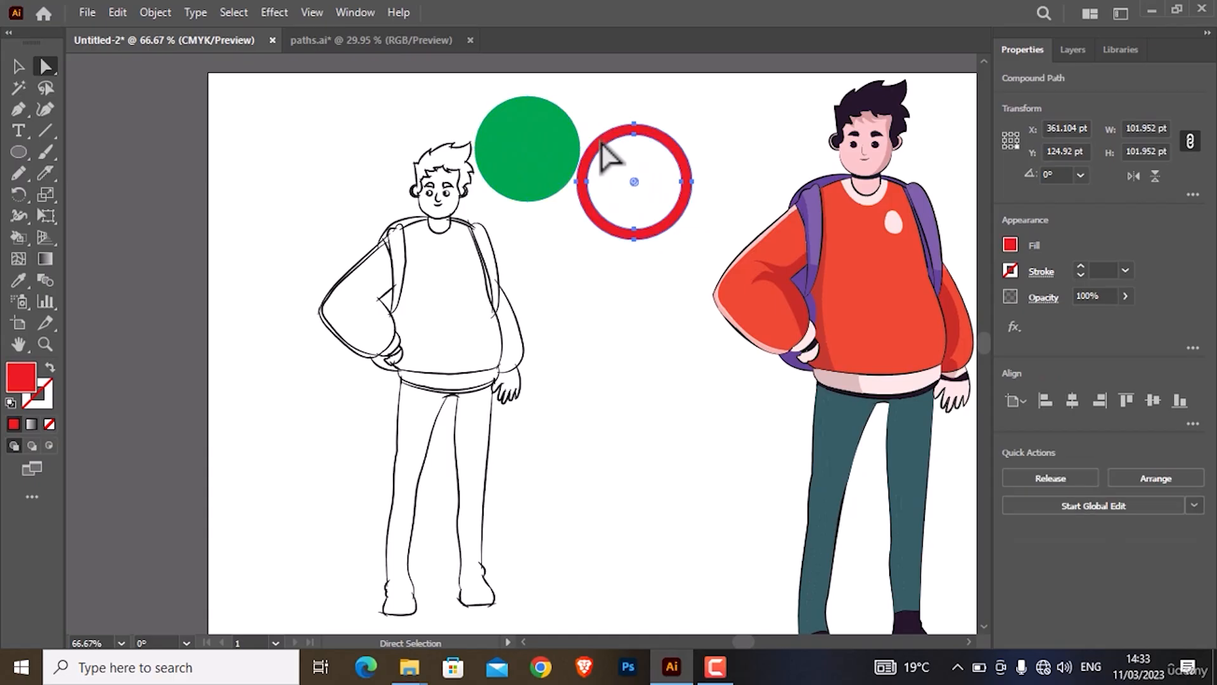
left_click_drag(604, 147, 629, 126)
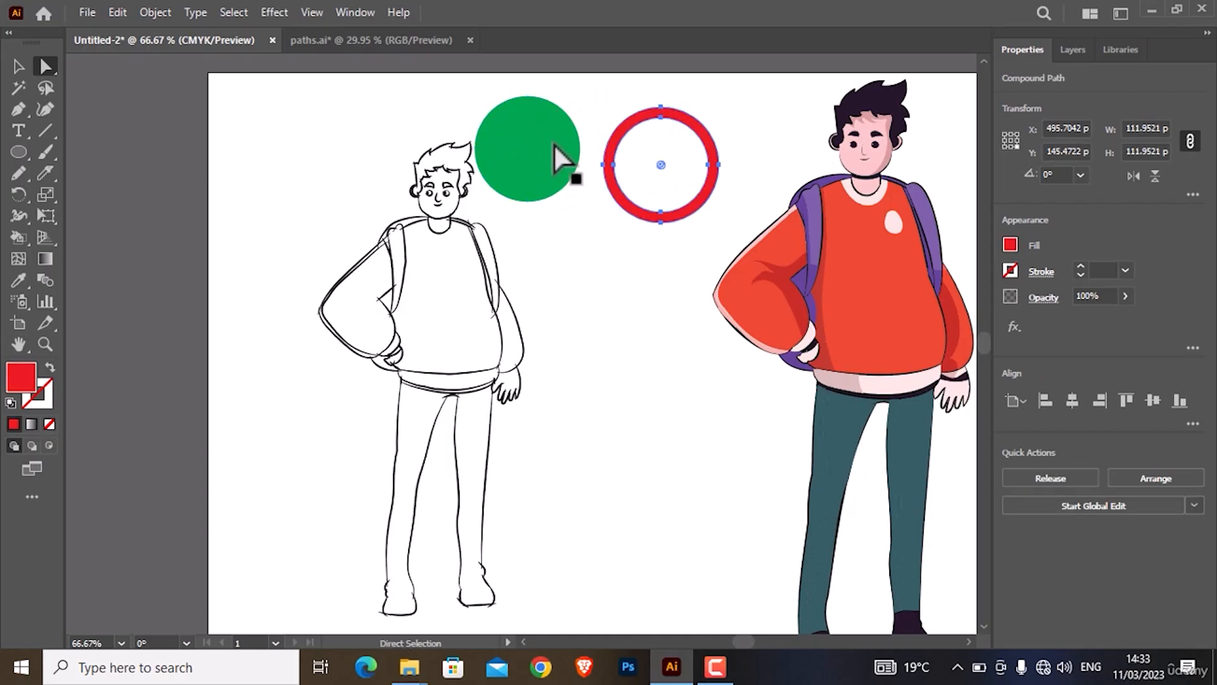
left_click_drag(554, 146, 657, 196)
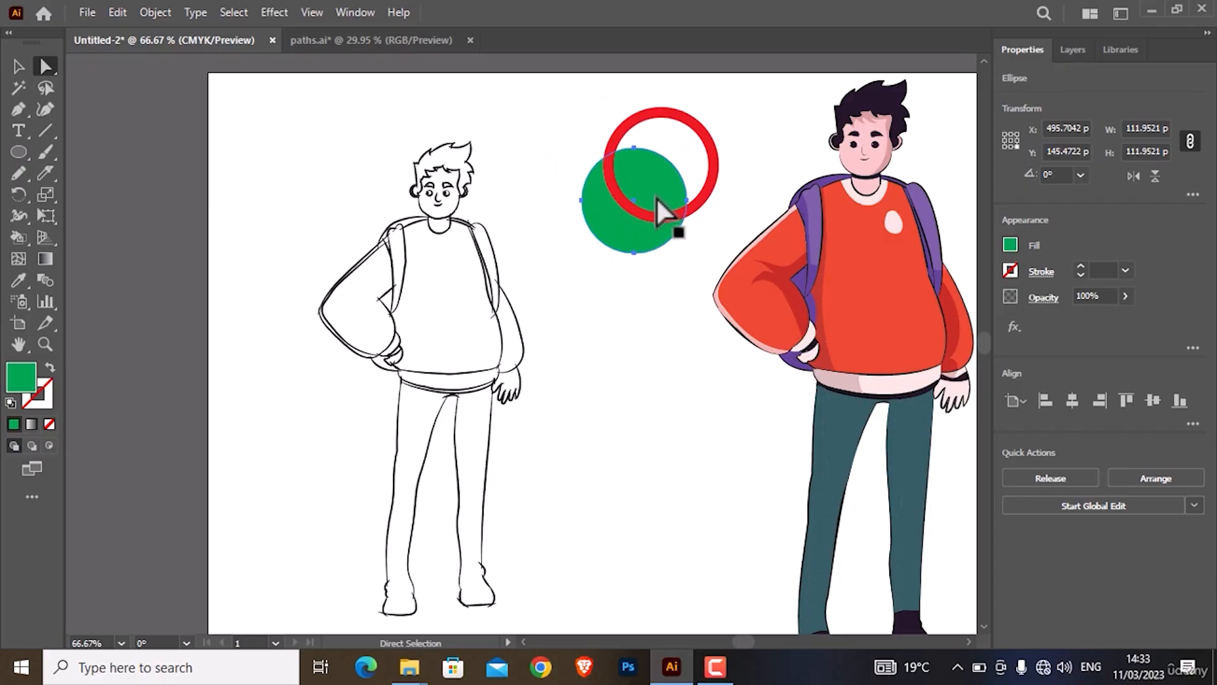
left_click(604, 292)
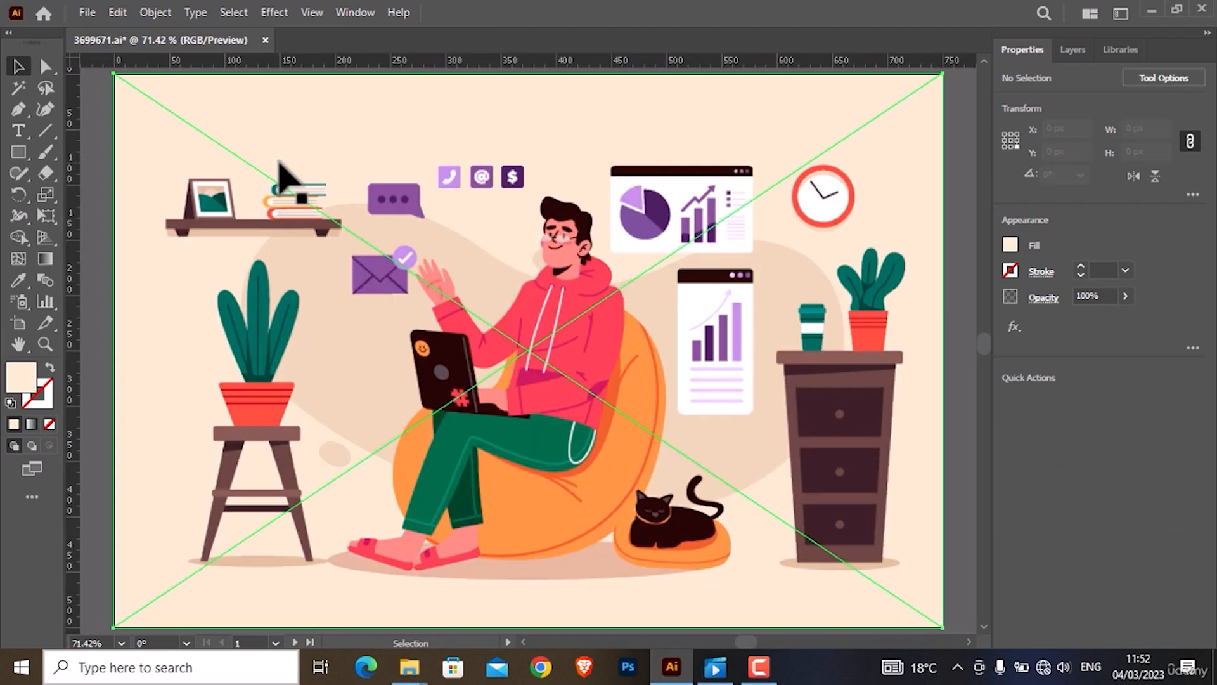
- Examine the placed image on the first artboard of 3699671.ai, magnifying the man's face up to 3200%, and fit the artboard in view
left_click(277, 162)
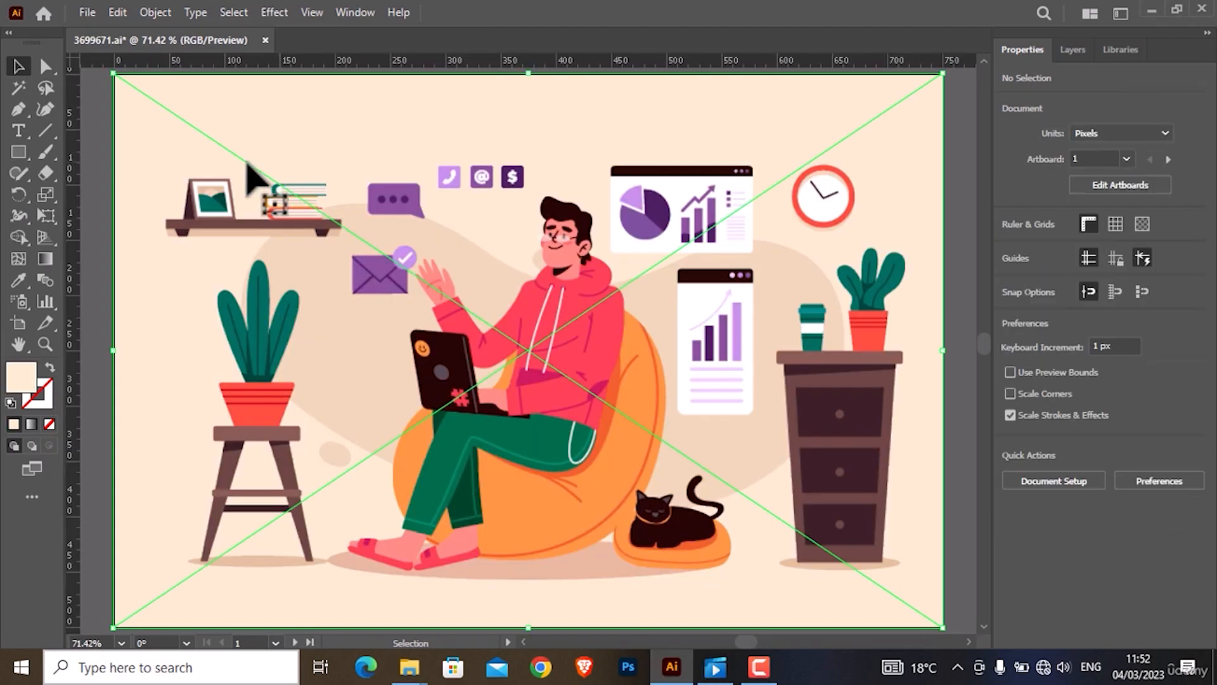
left_click(87, 177)
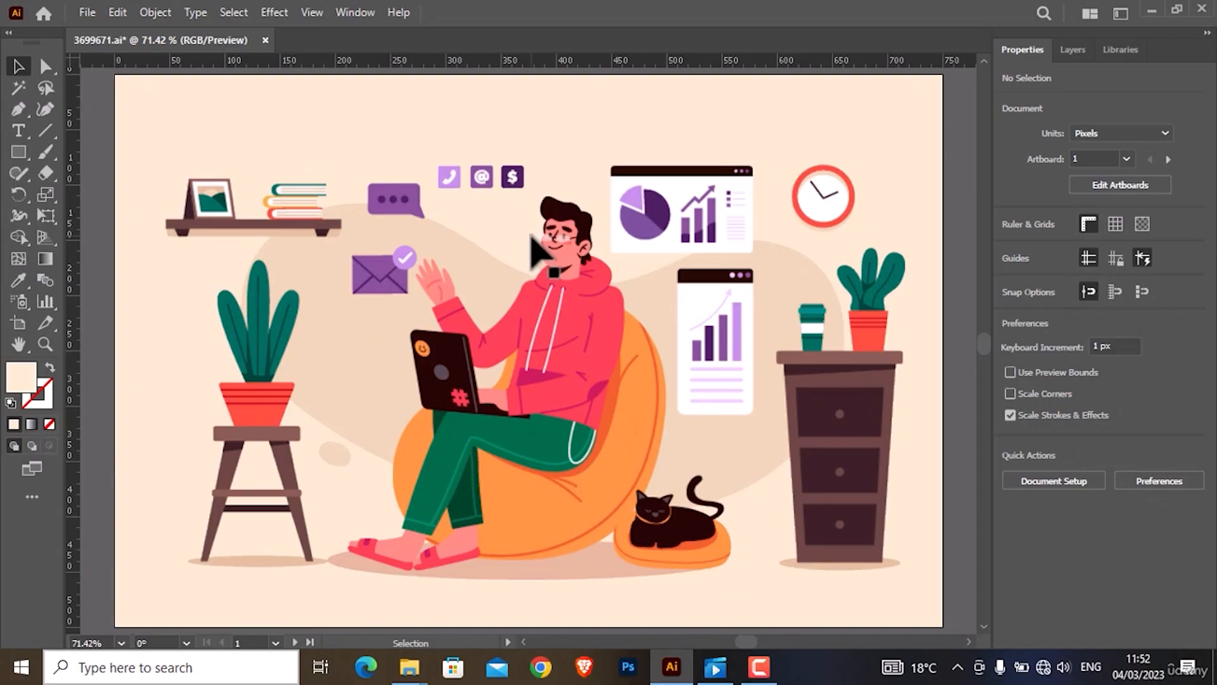
scroll(561, 256, "up", 2)
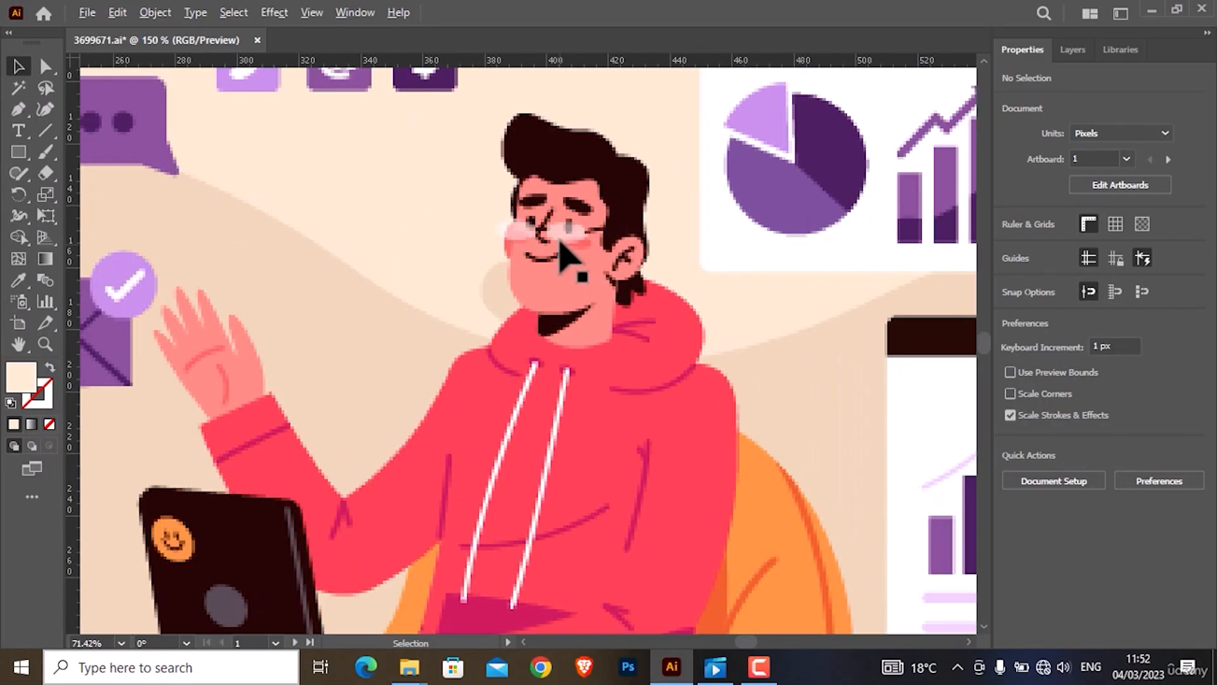
scroll(561, 255, "up", 3)
scroll(563, 236, "up", 5)
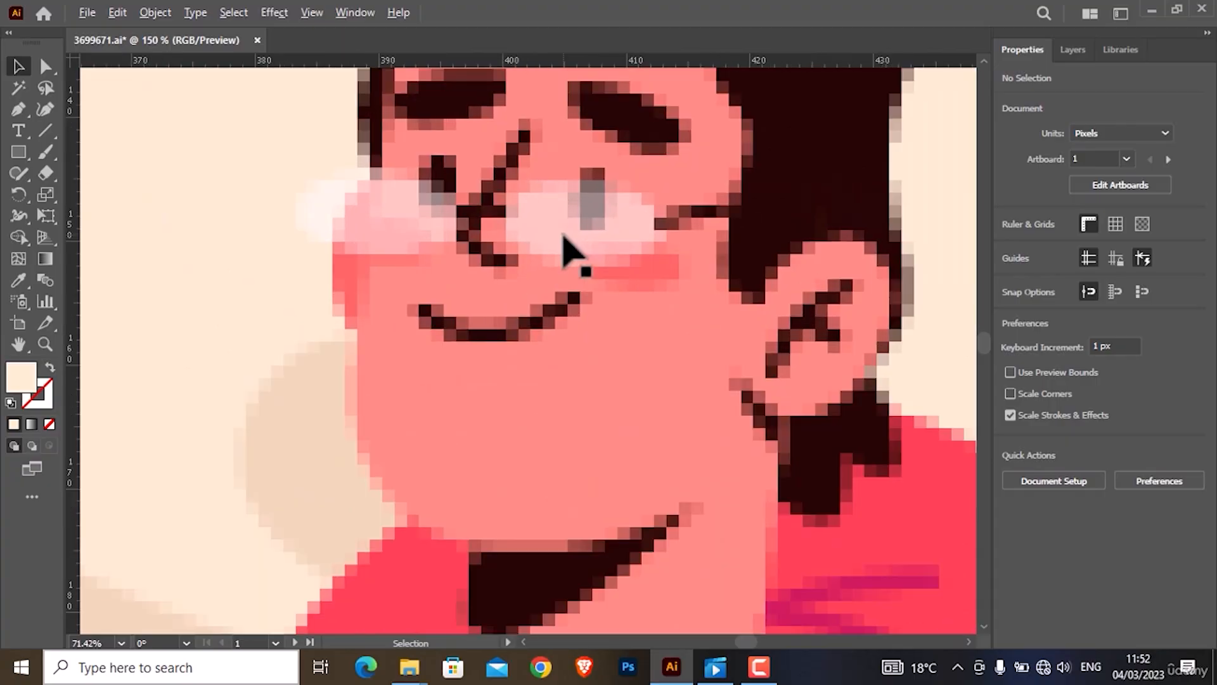
scroll(591, 317, "up", 3)
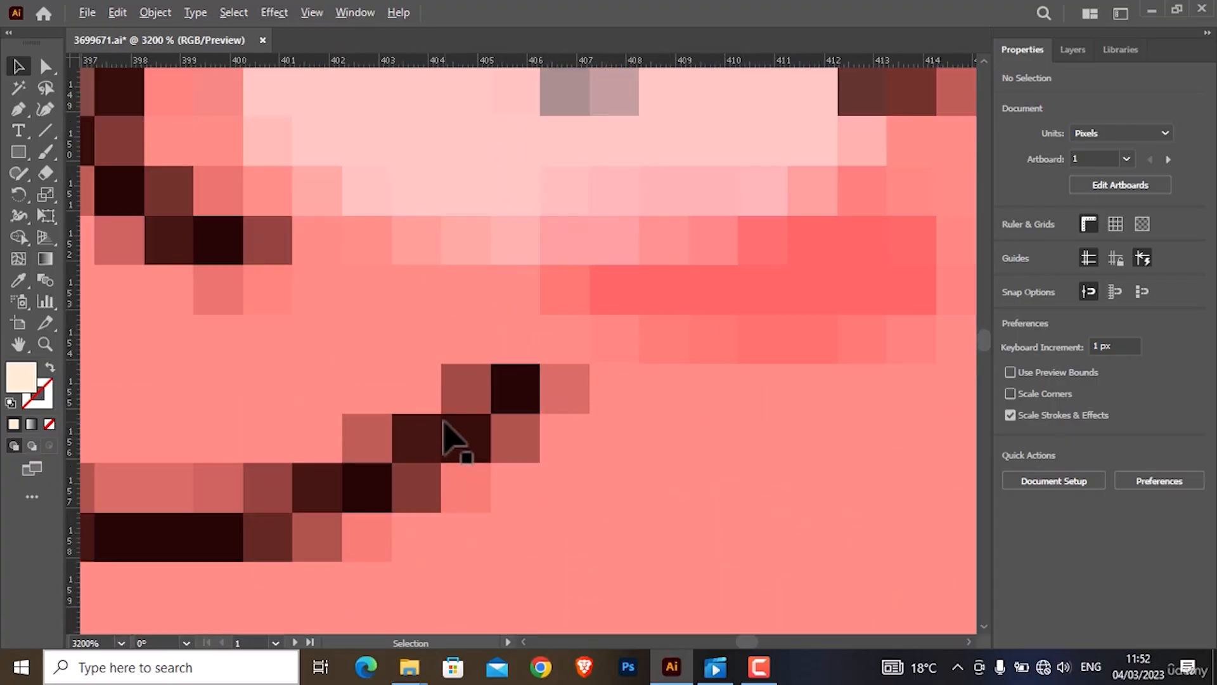
scroll(450, 437, "down", 1)
scroll(439, 428, "down", 5)
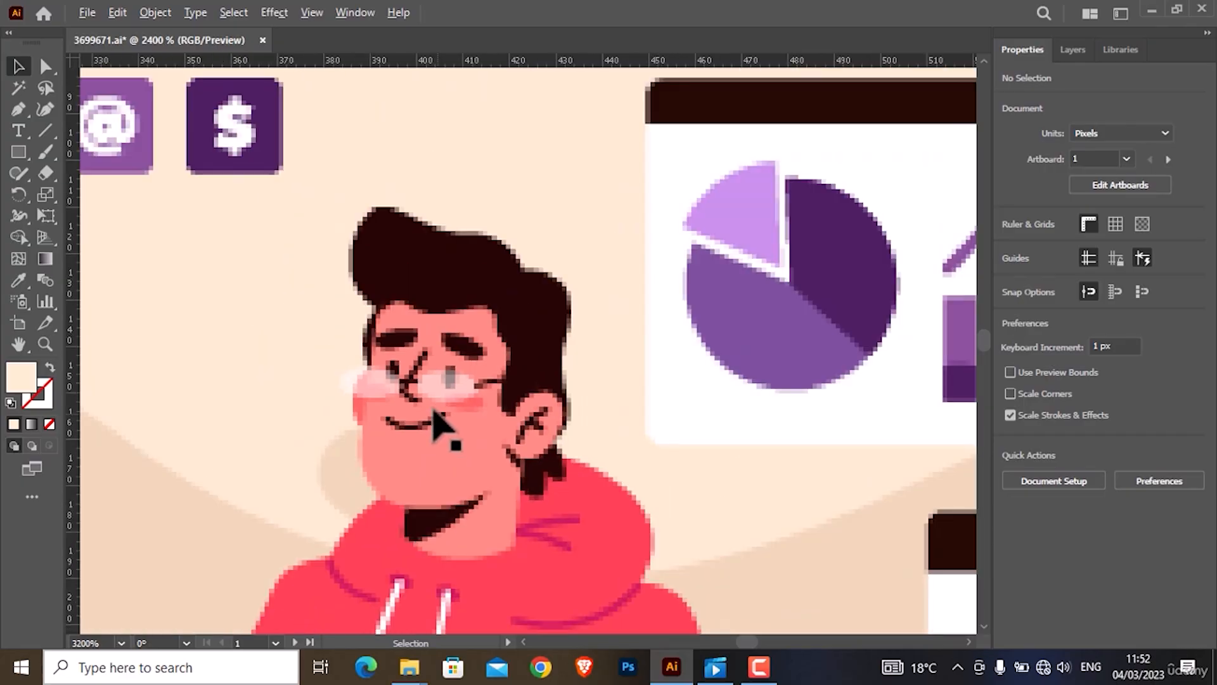
key("ctrl+0")
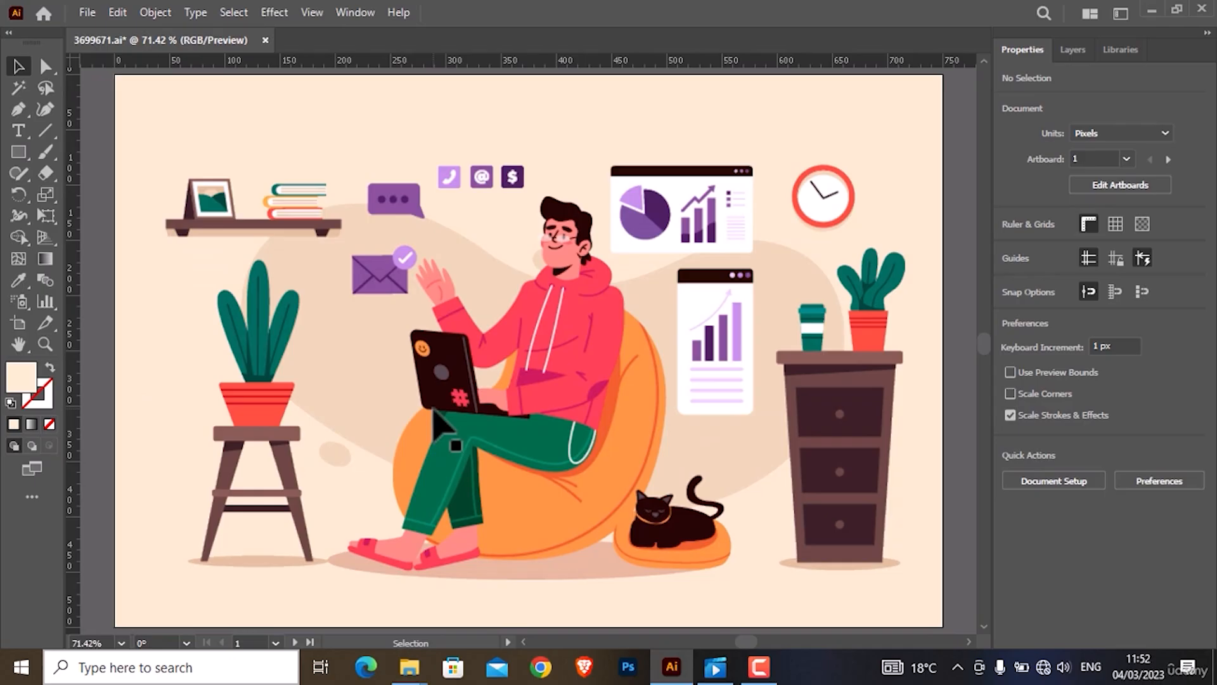
- Examine the vector version on the second artboard, magnifying the man's smile up to 25500%, and fit the artboard in view
left_click_drag(625, 380, 256, 415)
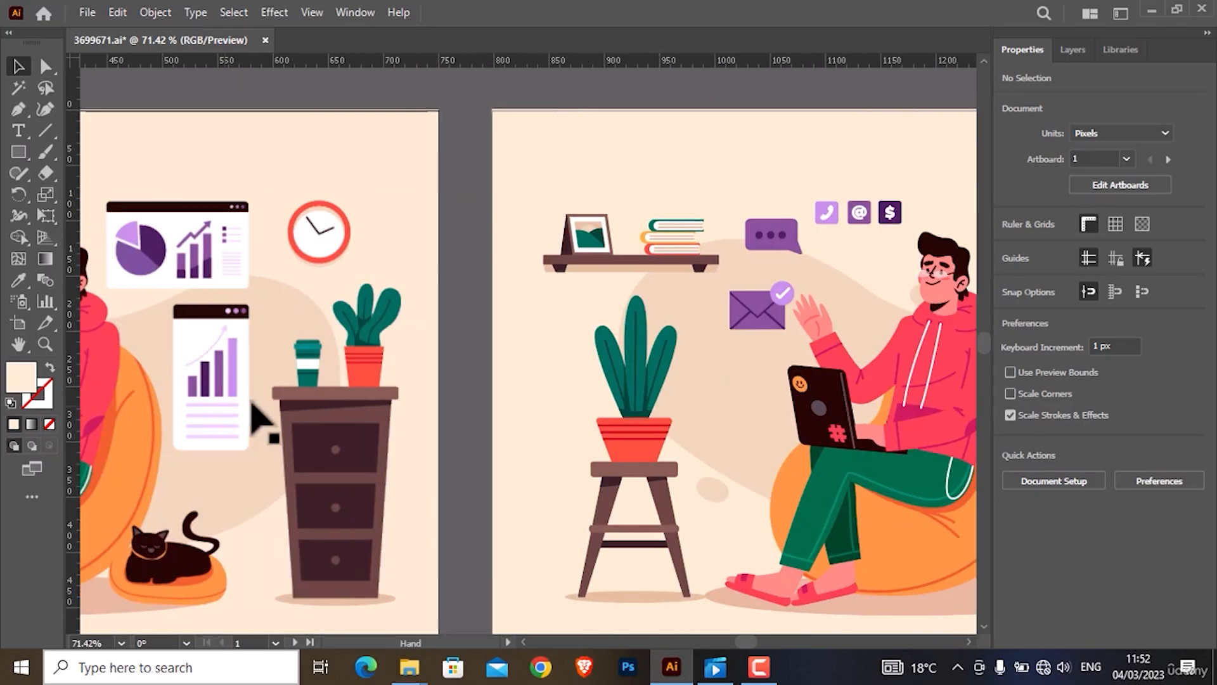
left_click_drag(685, 416, 343, 381)
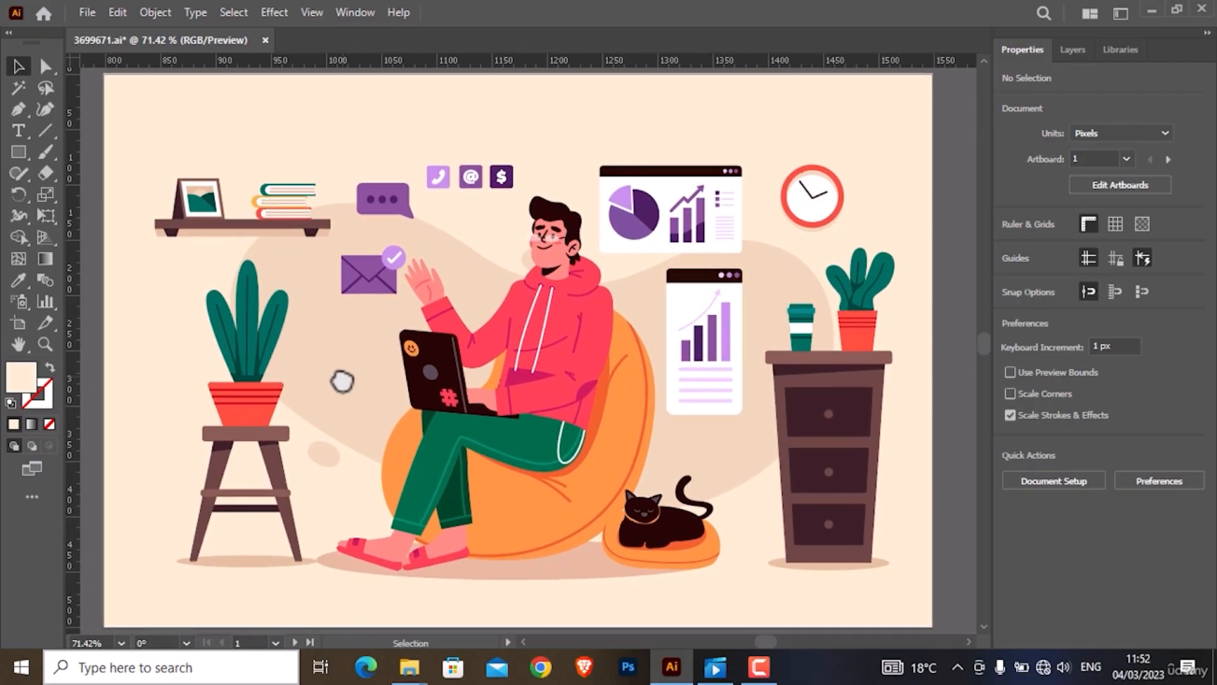
scroll(539, 244, "up", 3)
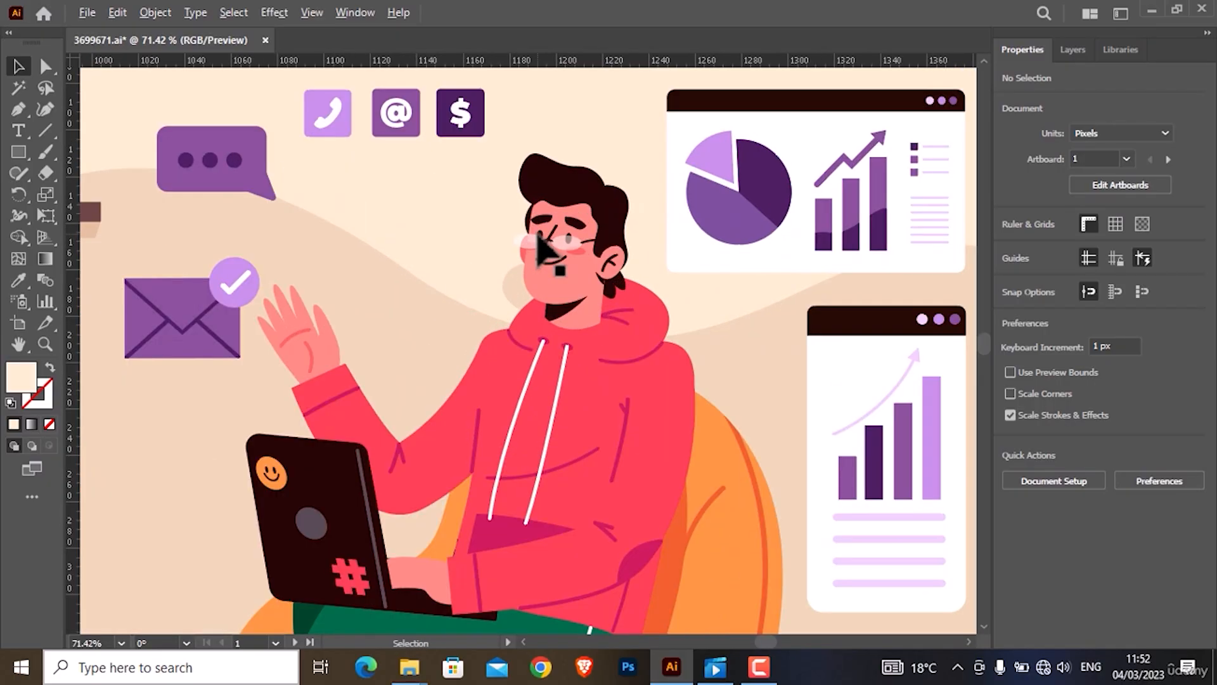
scroll(539, 244, "up", 8)
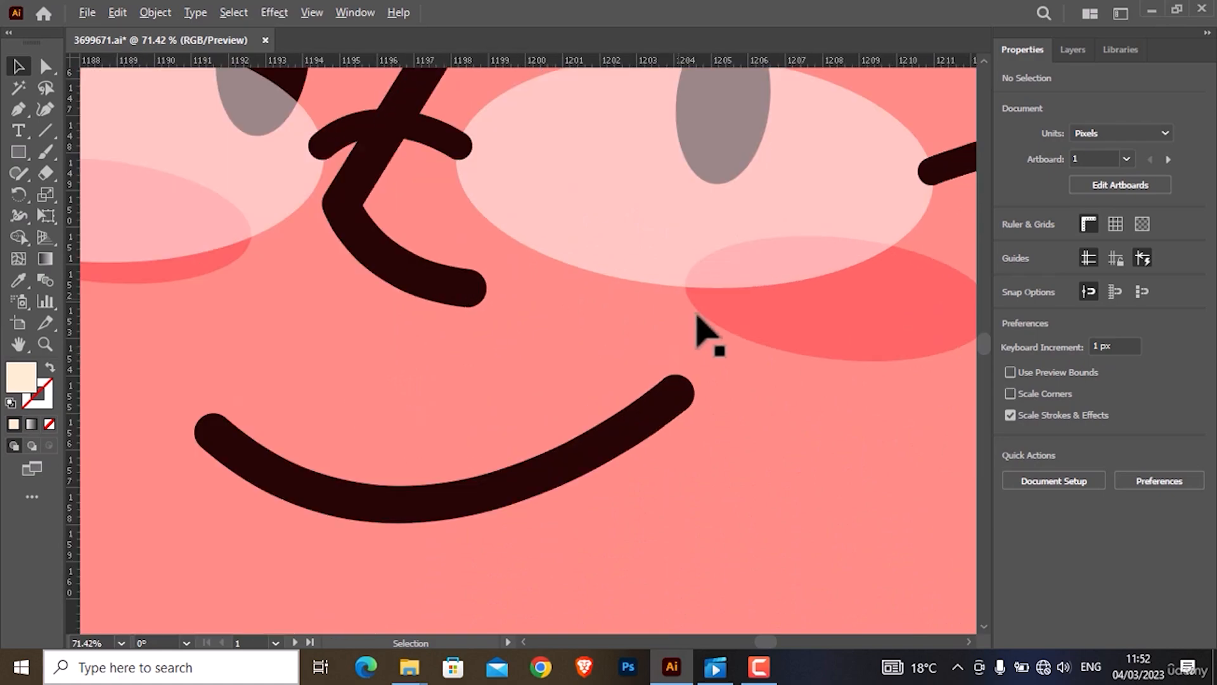
scroll(742, 389, "up", 5)
scroll(416, 511, "up", 2)
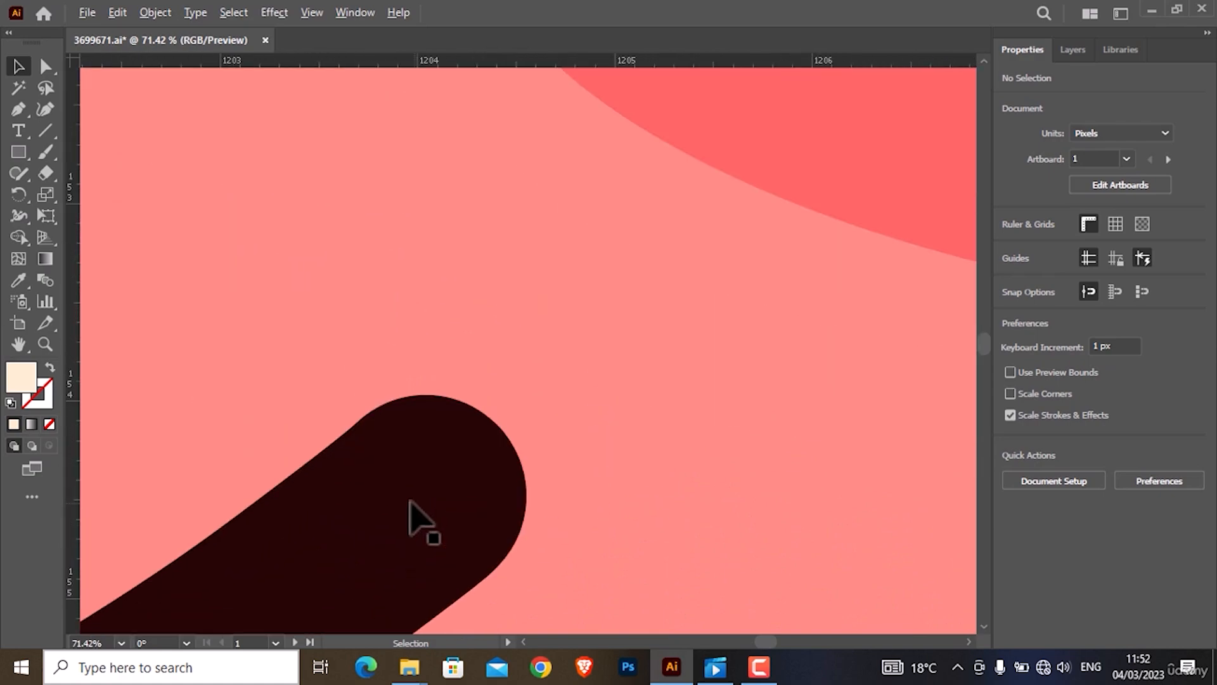
scroll(425, 493, "up", 2)
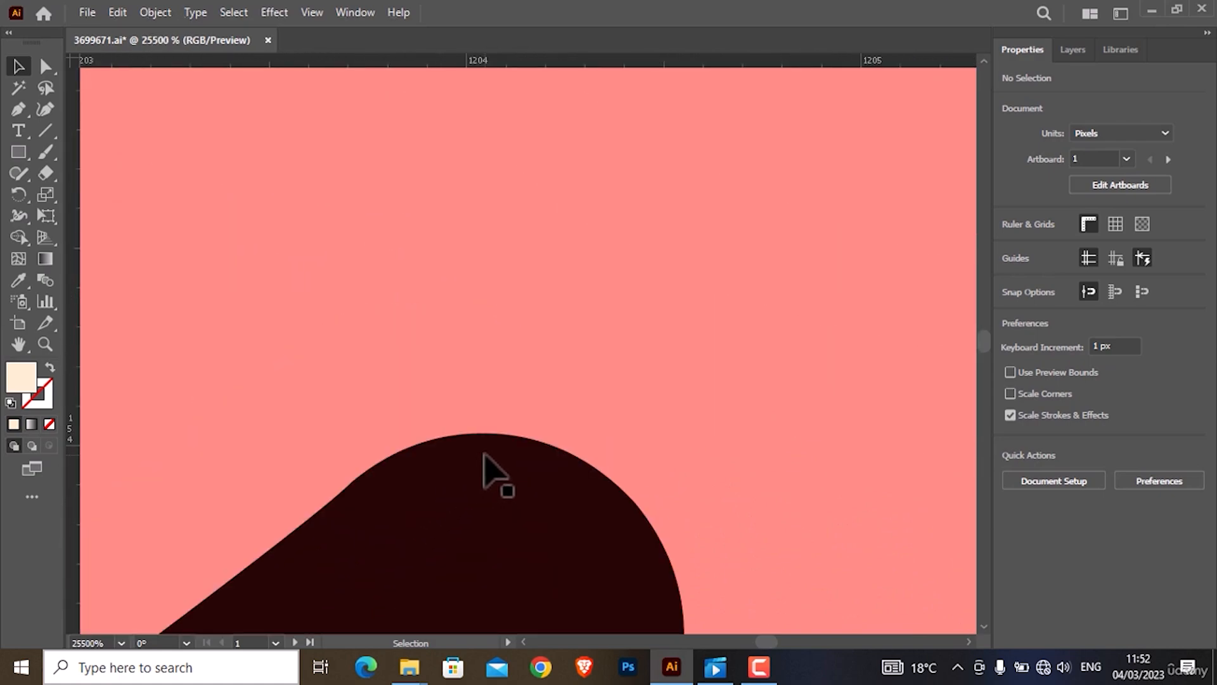
scroll(483, 452, "down", 4)
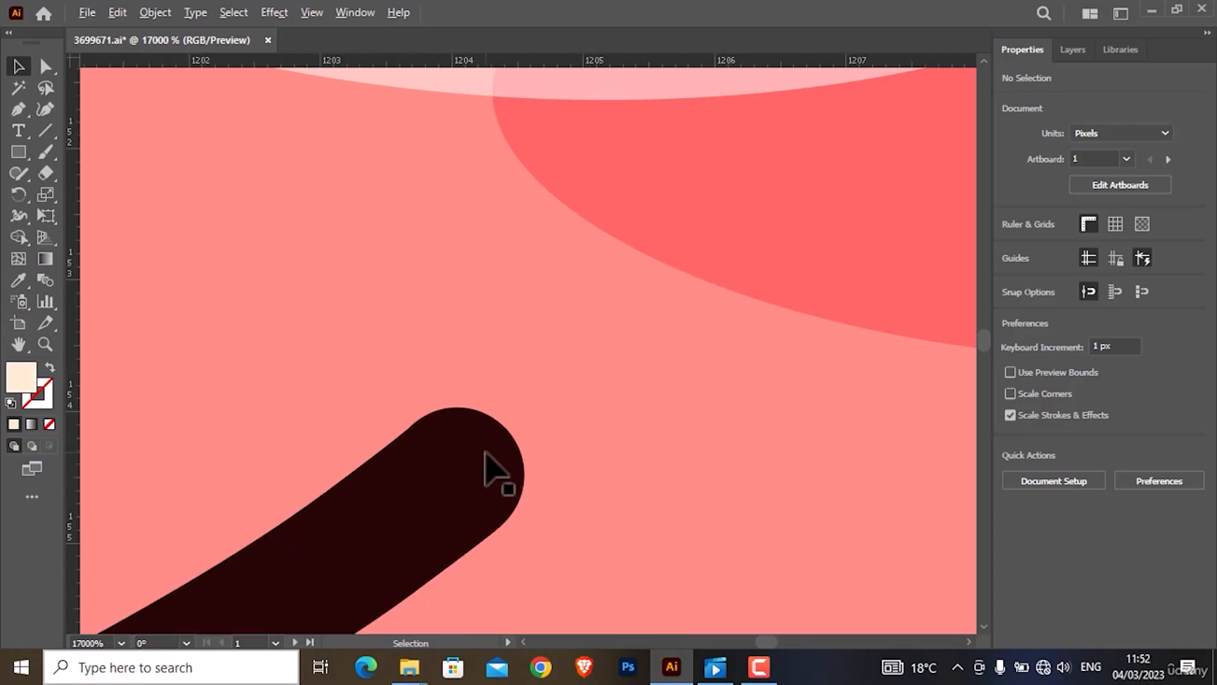
scroll(484, 451, "down", 6)
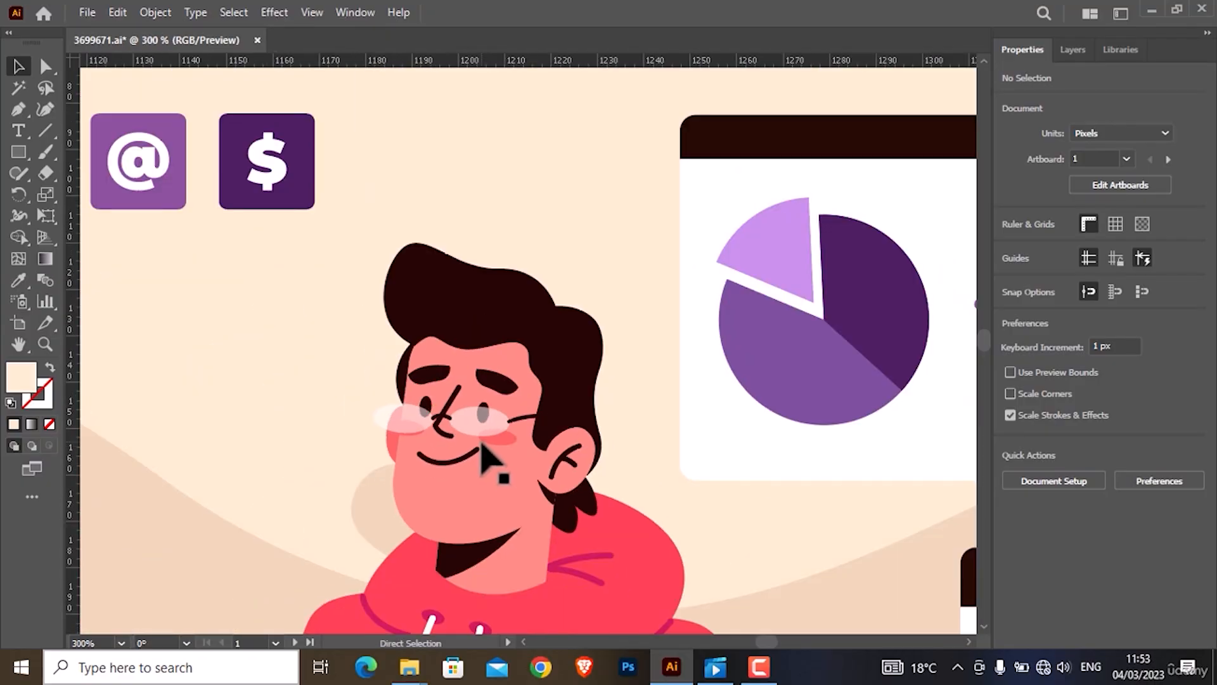
key("ctrl+0")
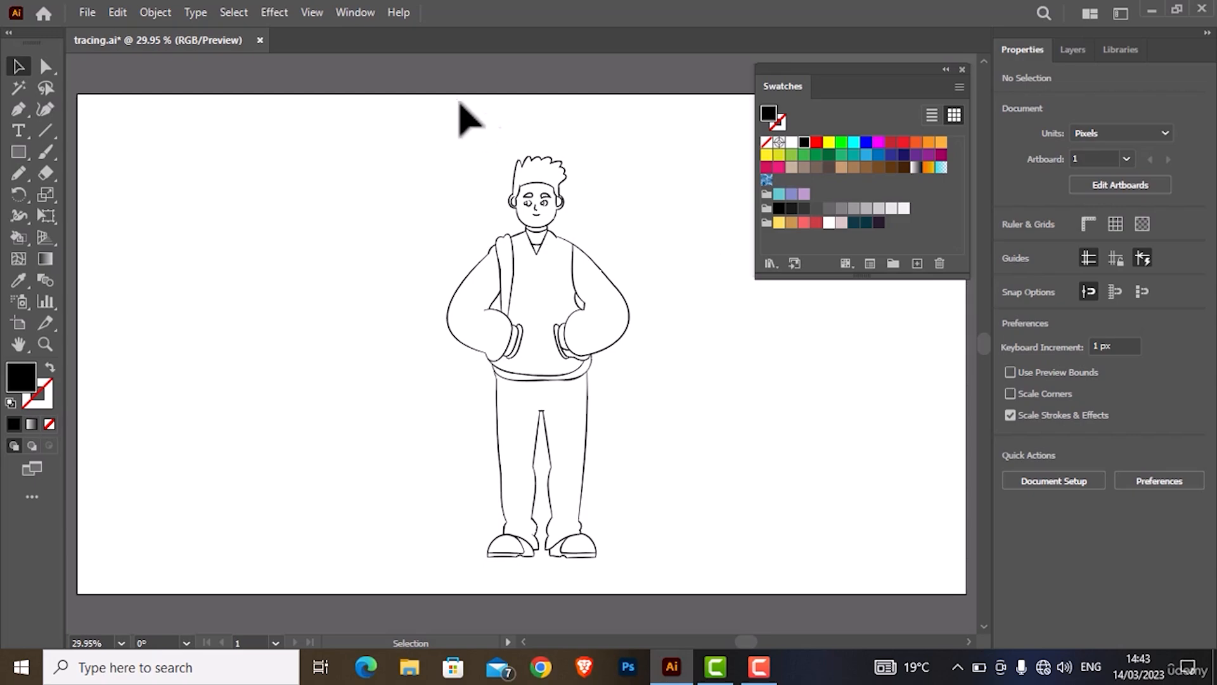
left_click(356, 12)
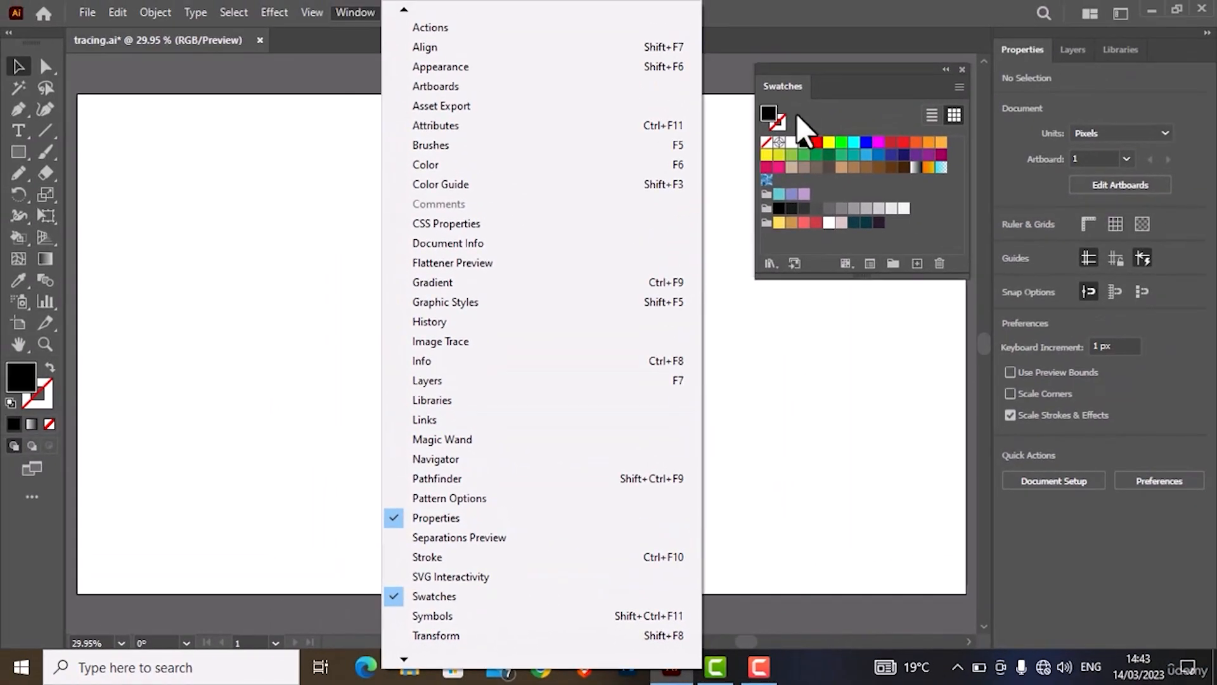
left_click(796, 96)
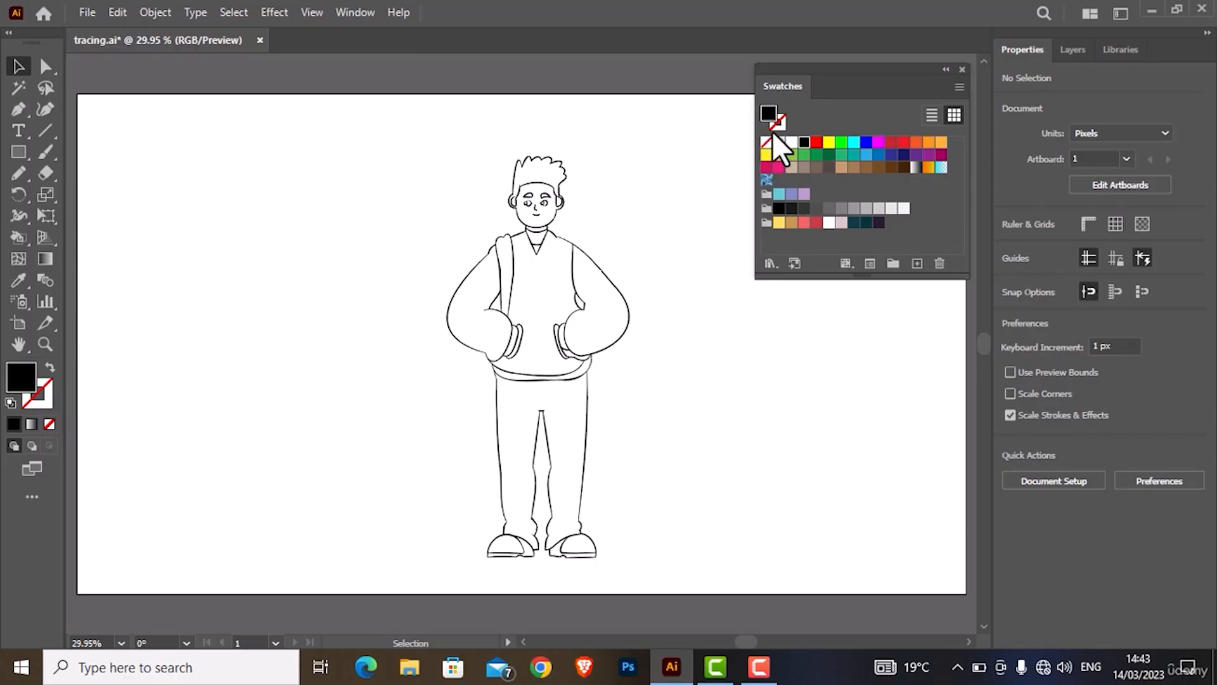
- Set the fill color to purple a700ff and add it as a swatch at the end of the last color group
left_click(815, 241)
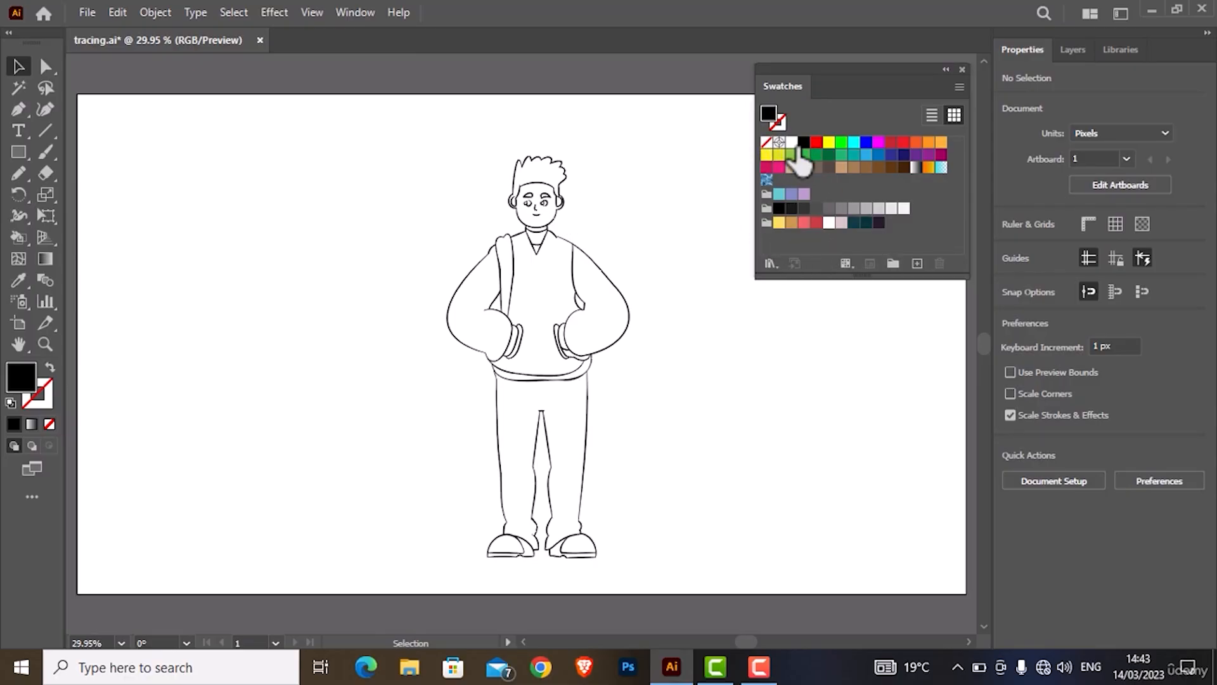
double_click(772, 109)
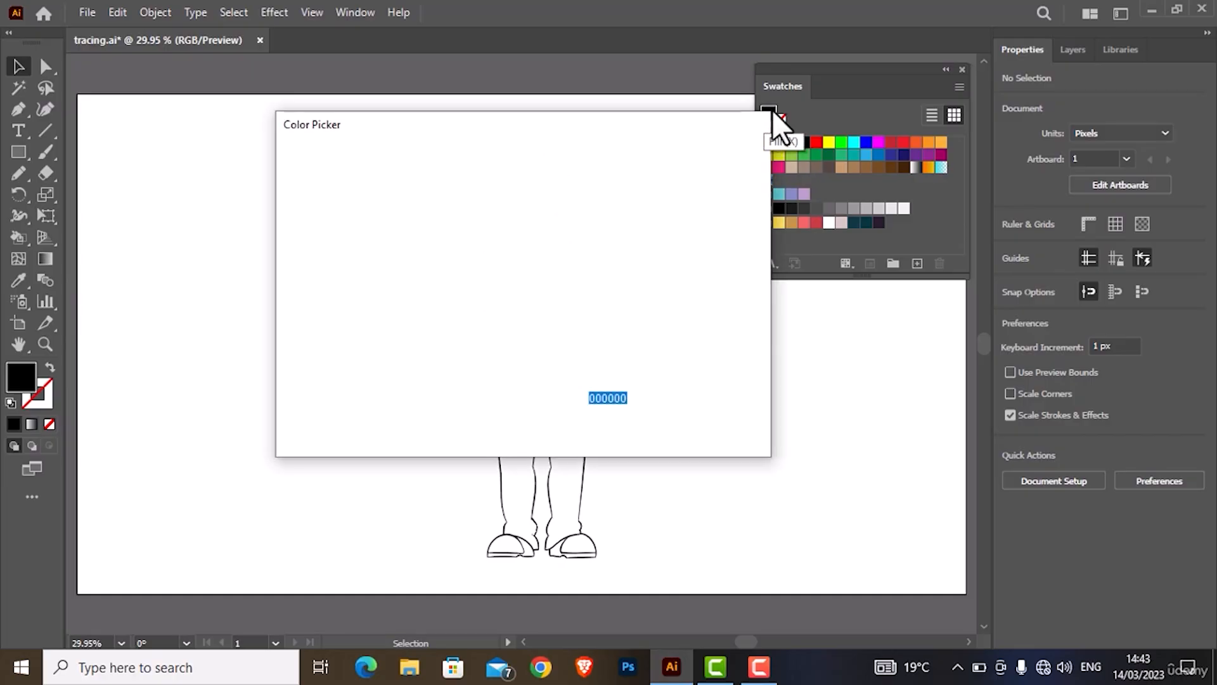
type("aa00ff")
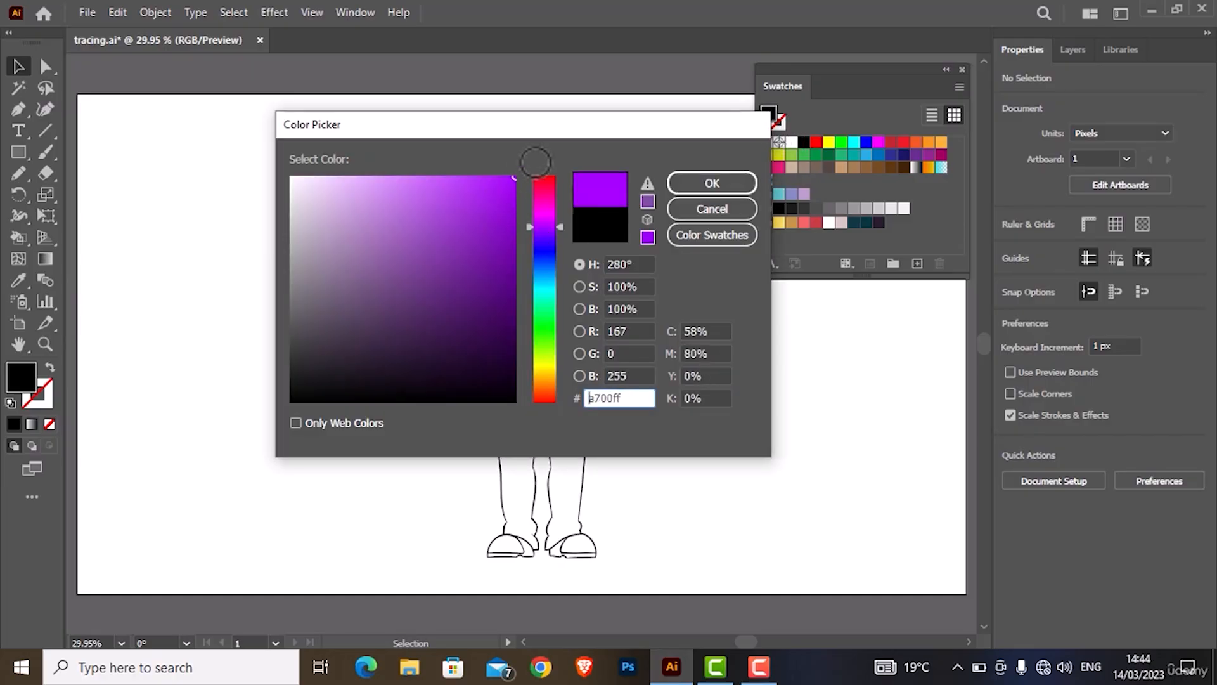
left_click(746, 178)
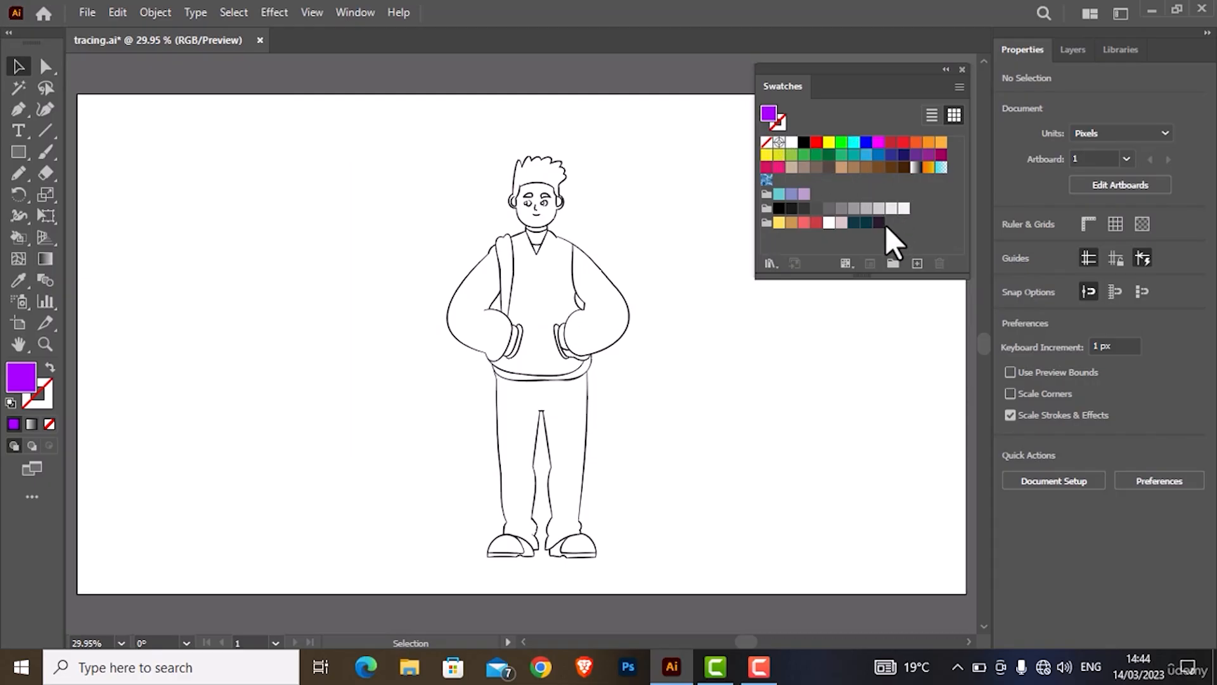
left_click_drag(769, 112, 845, 177)
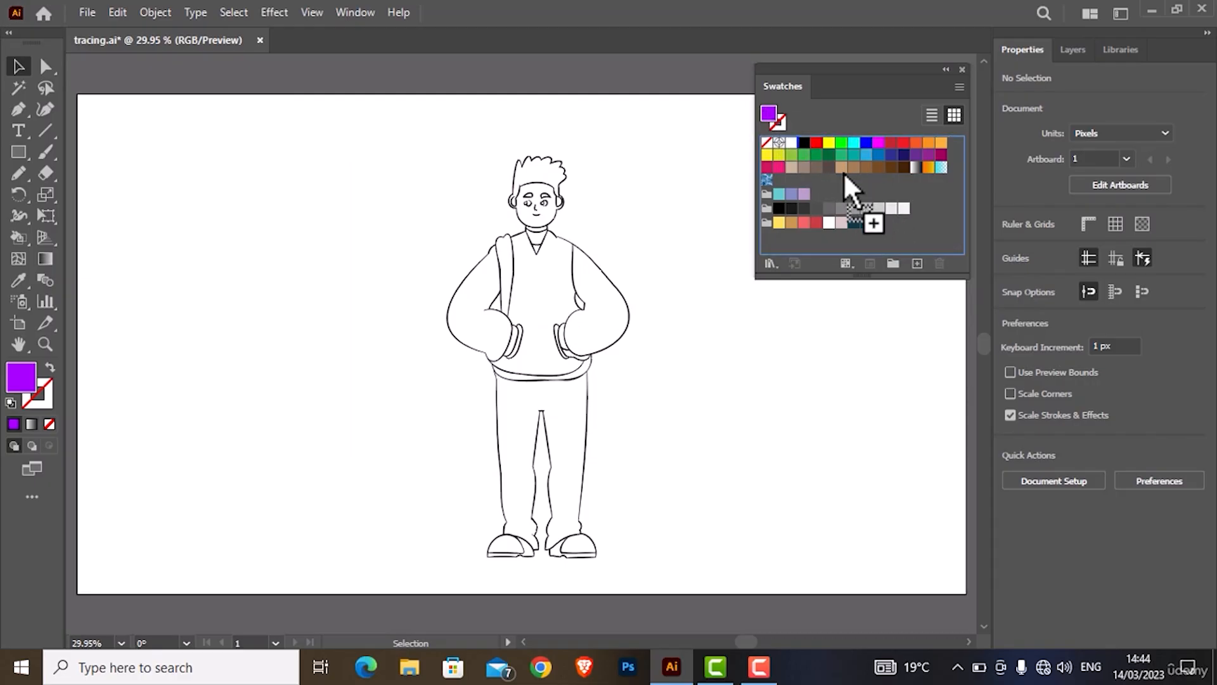
left_click_drag(885, 220, 887, 224)
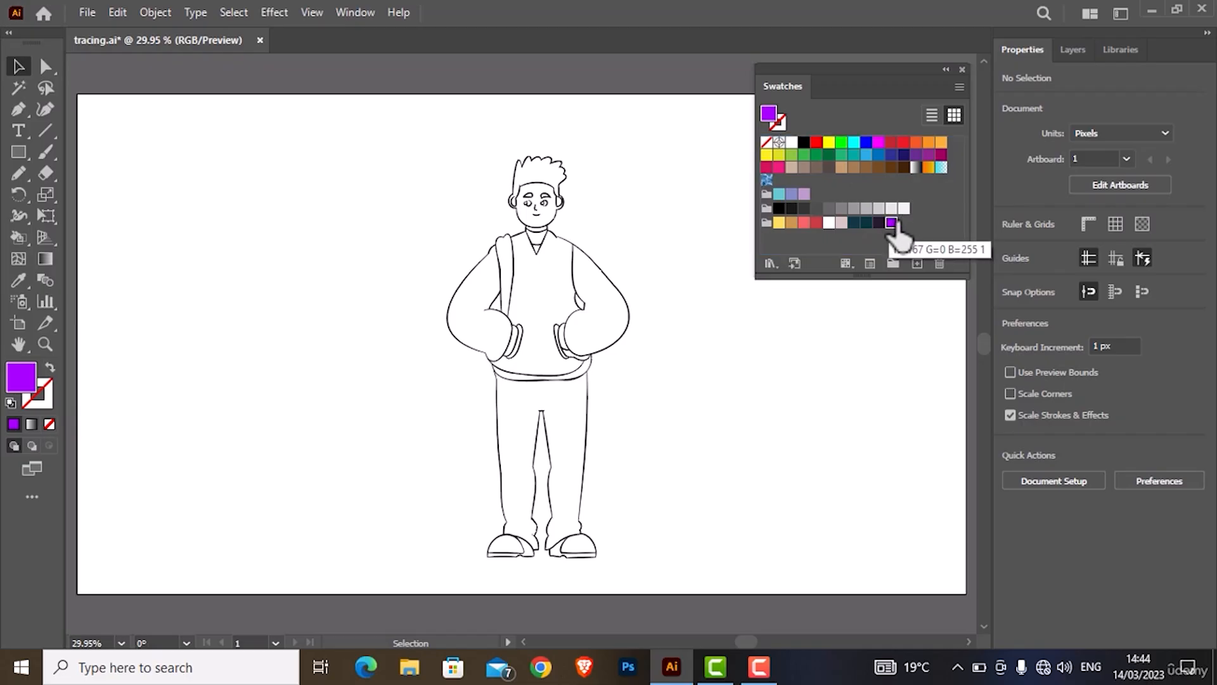
- Delete the purple swatch from the last color group
left_click(937, 263)
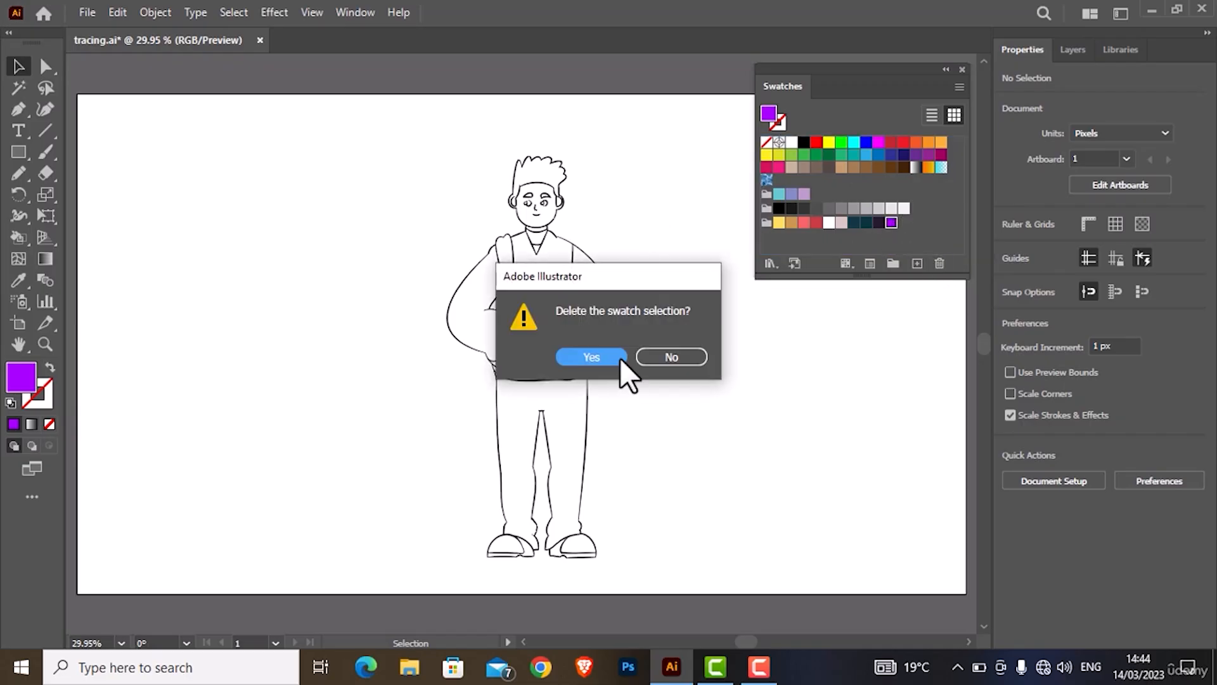
left_click(614, 354)
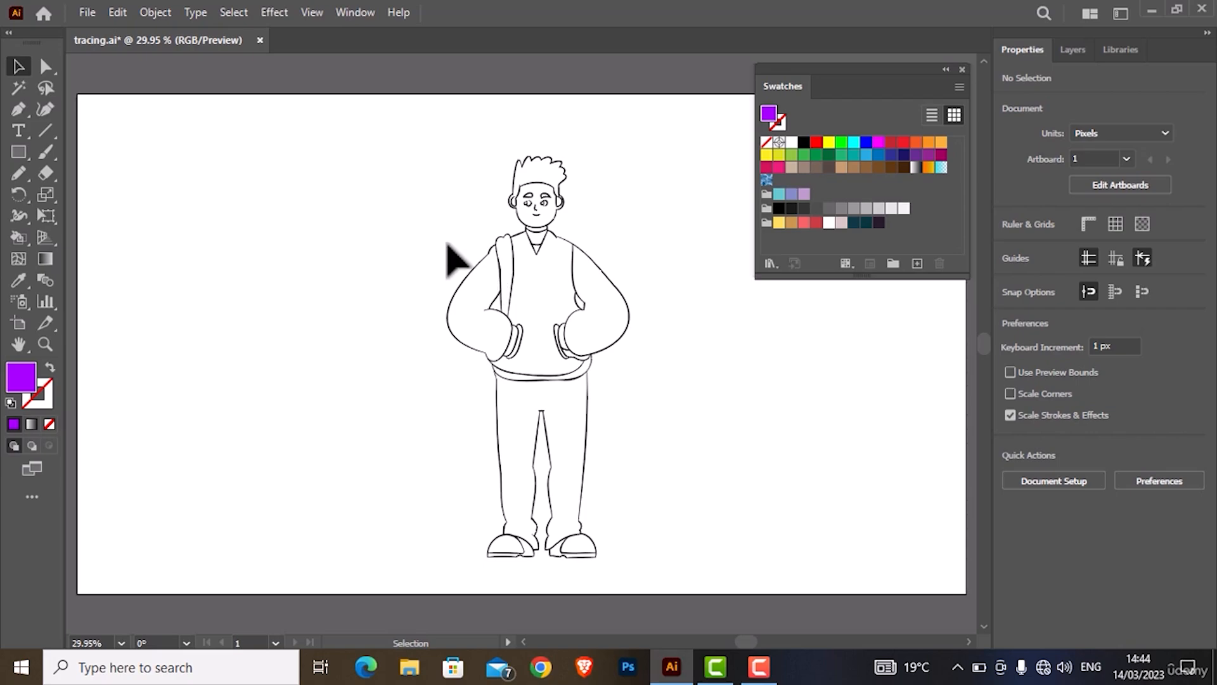
- Convert the character line art into a Live Paint group and deselect it
left_click(512, 252)
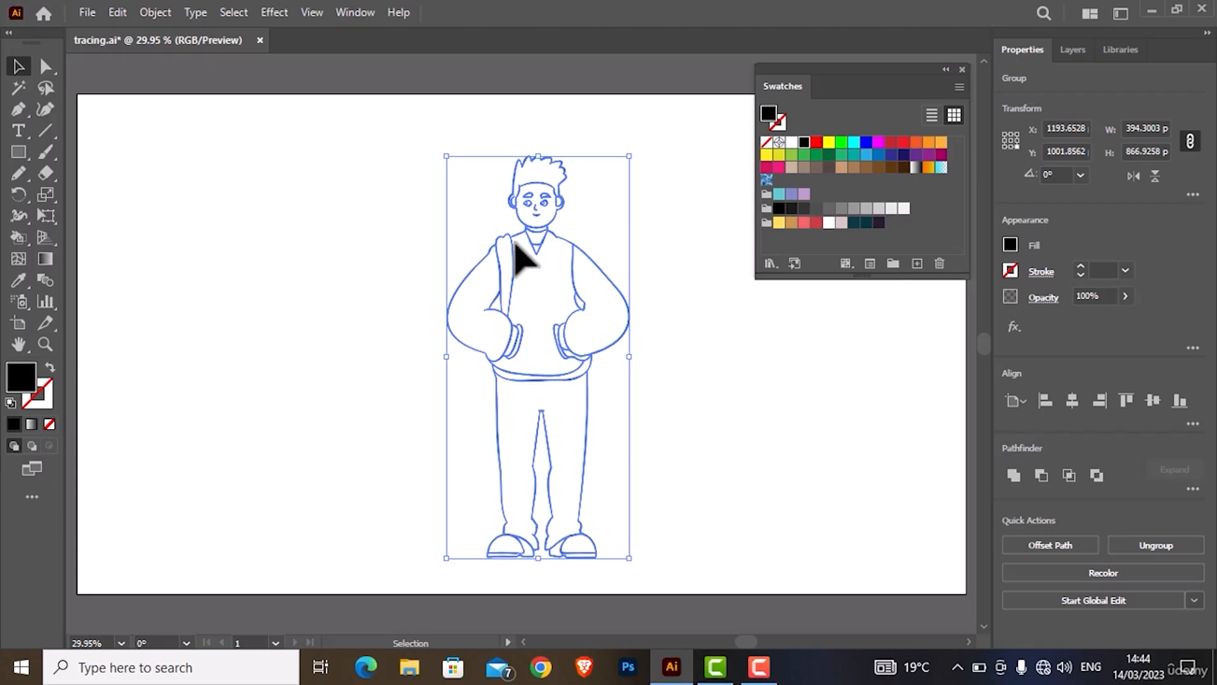
key("ctrl+alt")
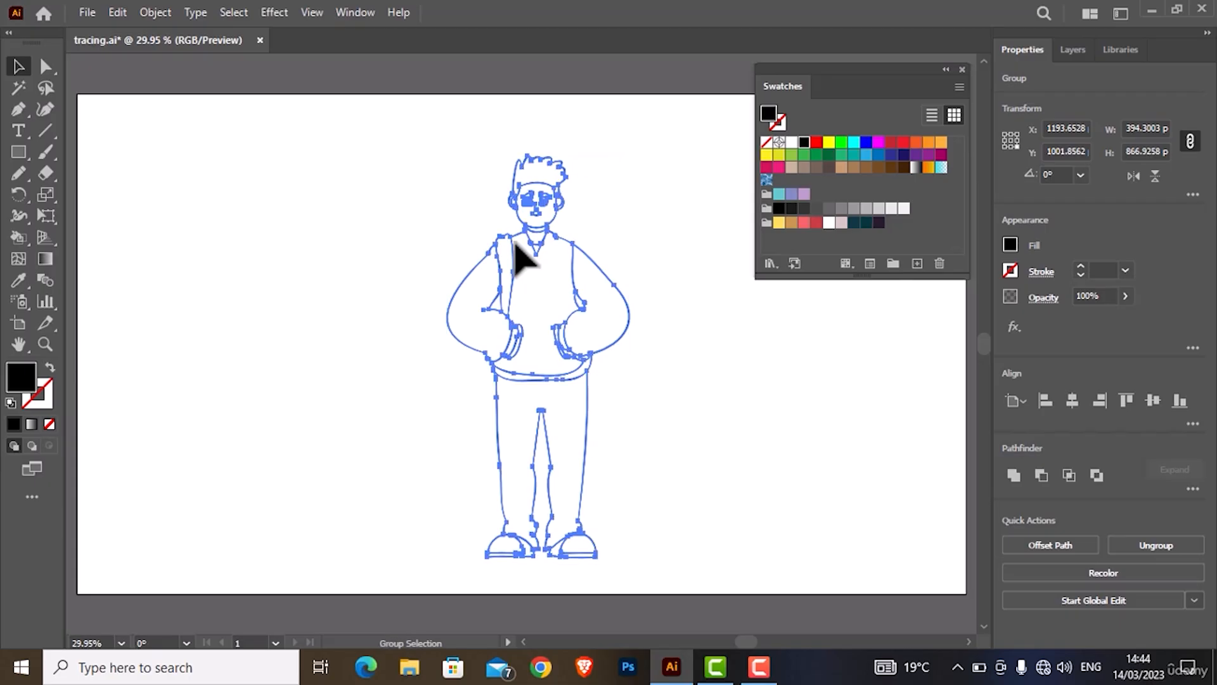
key("ctrl+alt+x")
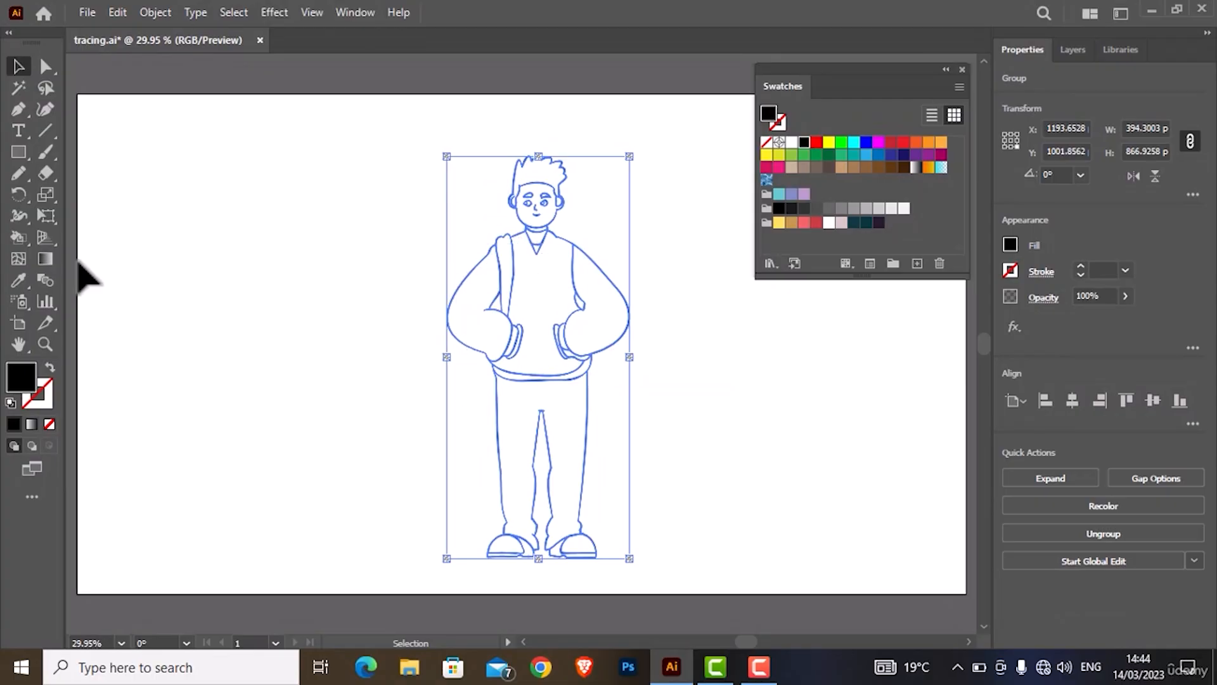
left_click_drag(18, 246, 89, 257)
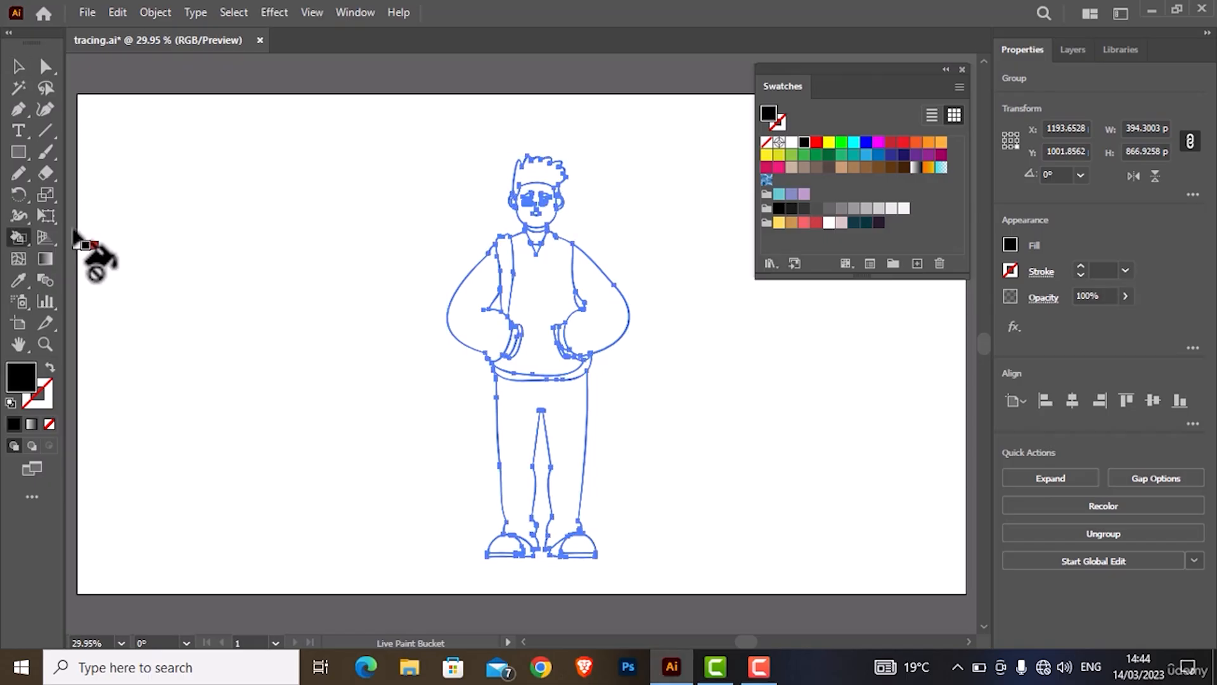
left_click(19, 66)
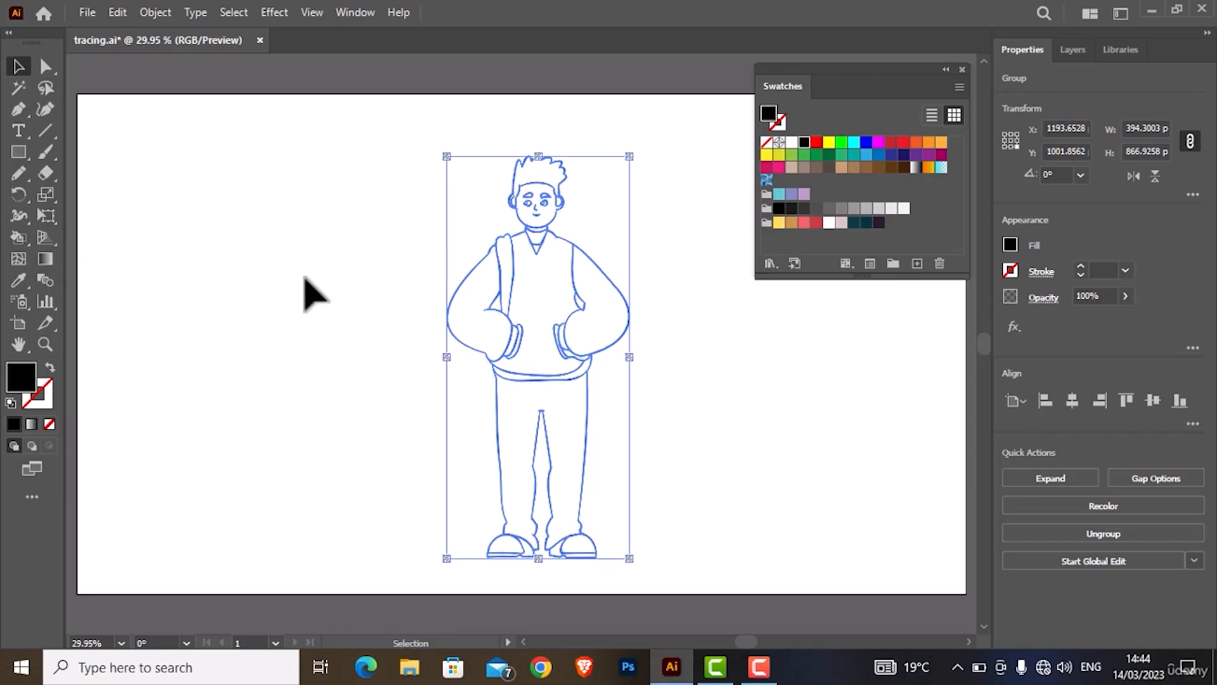
left_click(305, 275)
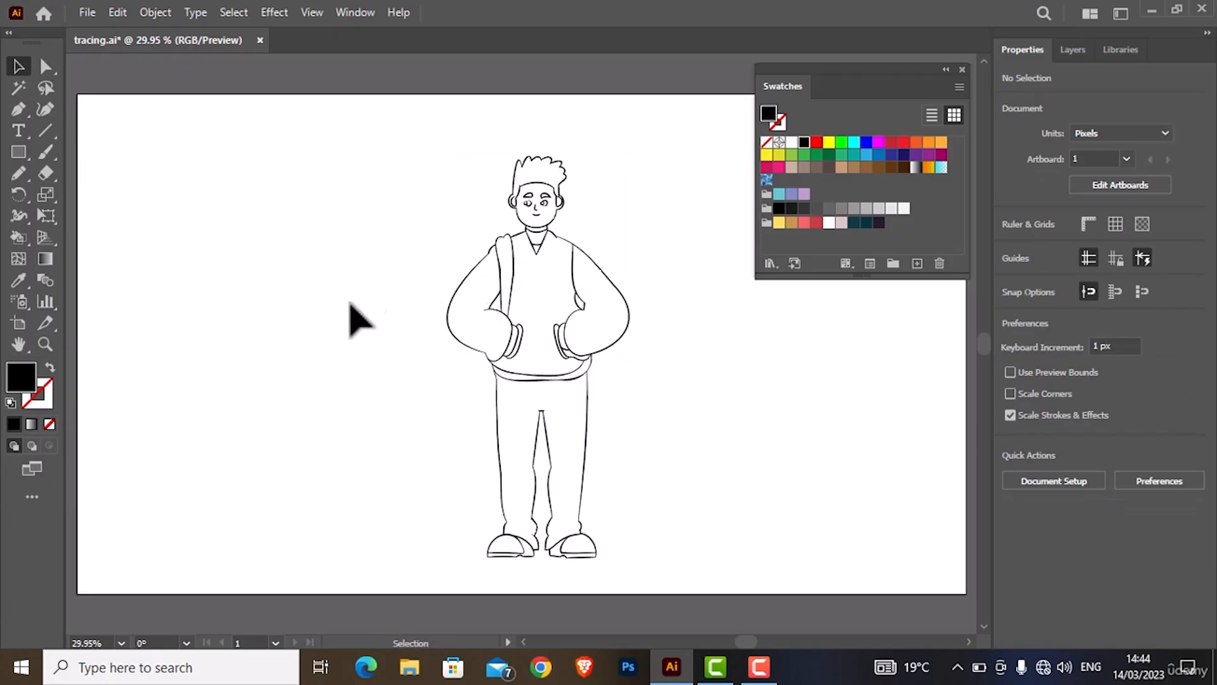
- Fill the character's vest with the yellow swatch using the Live Paint Bucket
key("k")
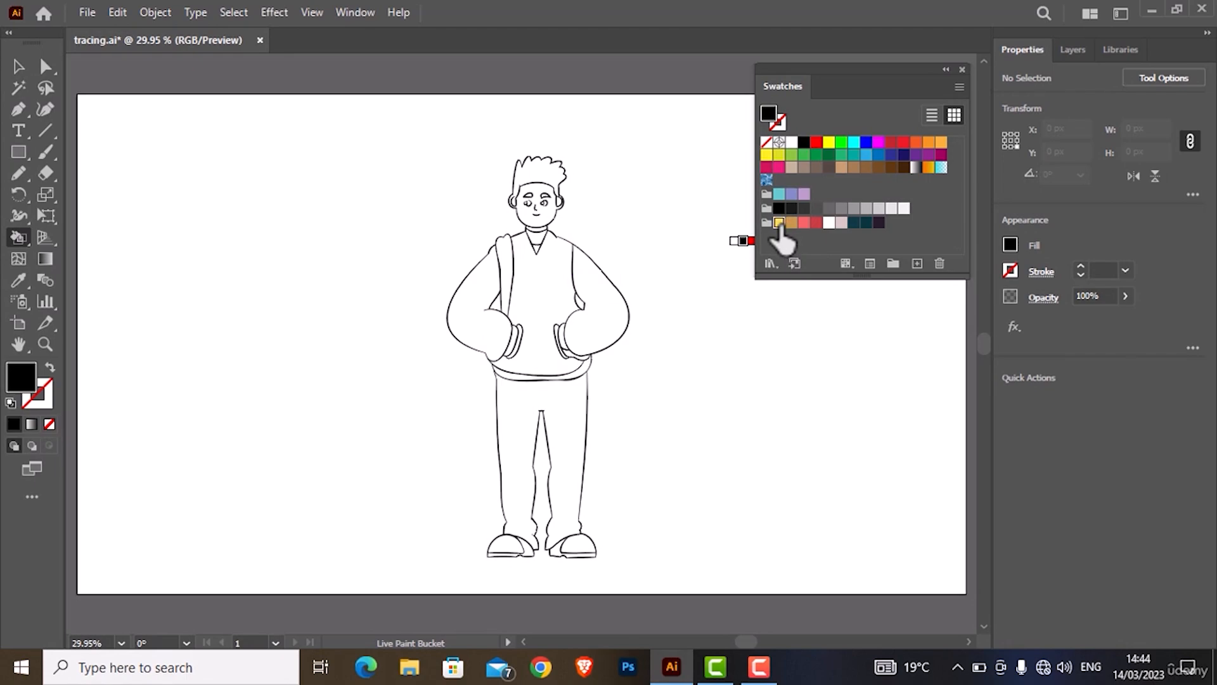
left_click(779, 223)
left_click(547, 282)
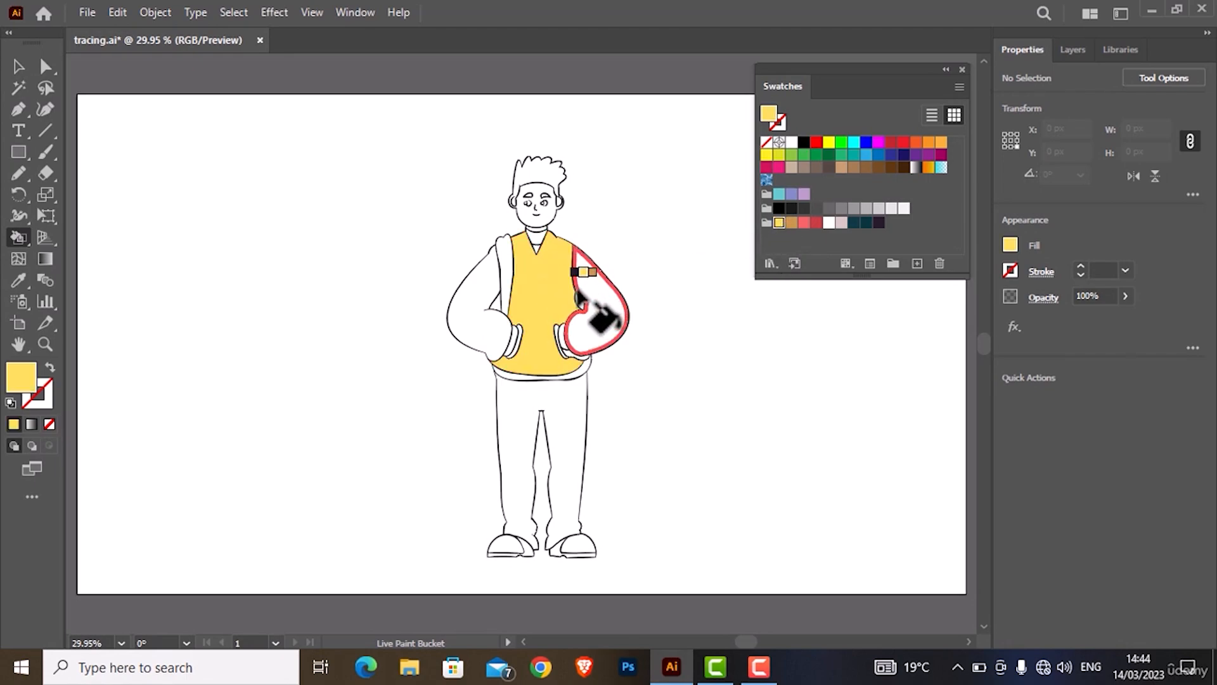
- Live paint the bag strap with the coral red swatch and the small V at the neckline with the darker red
left_click(804, 223)
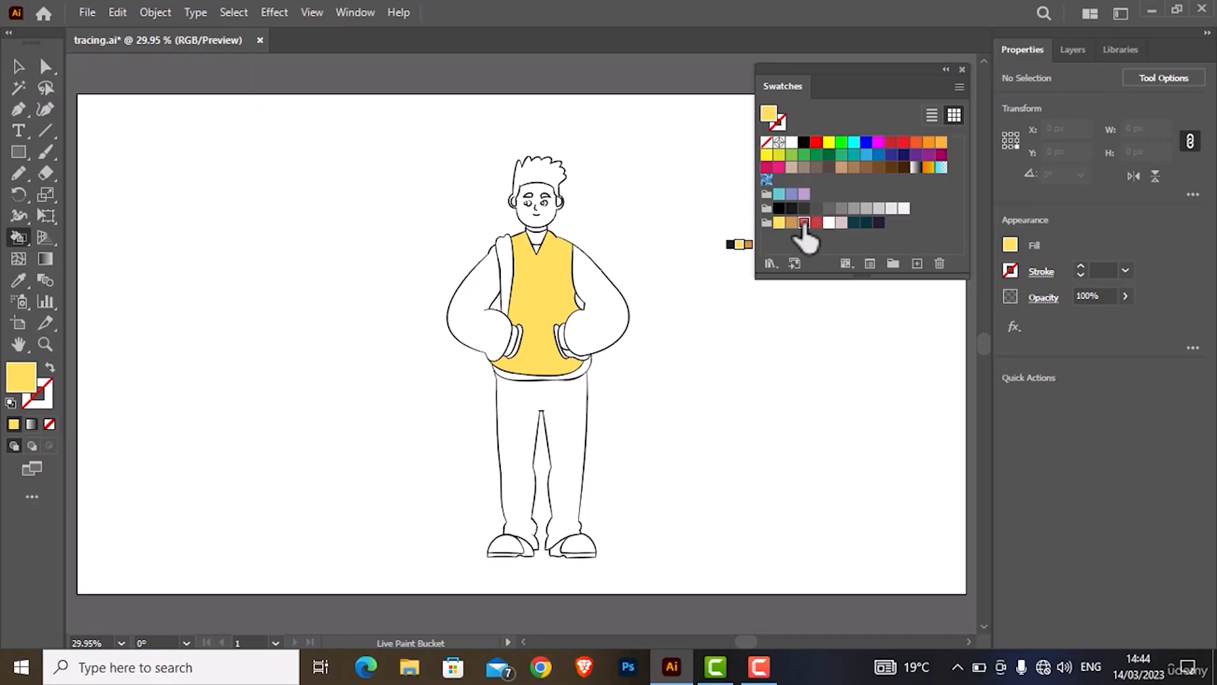
left_click(509, 274)
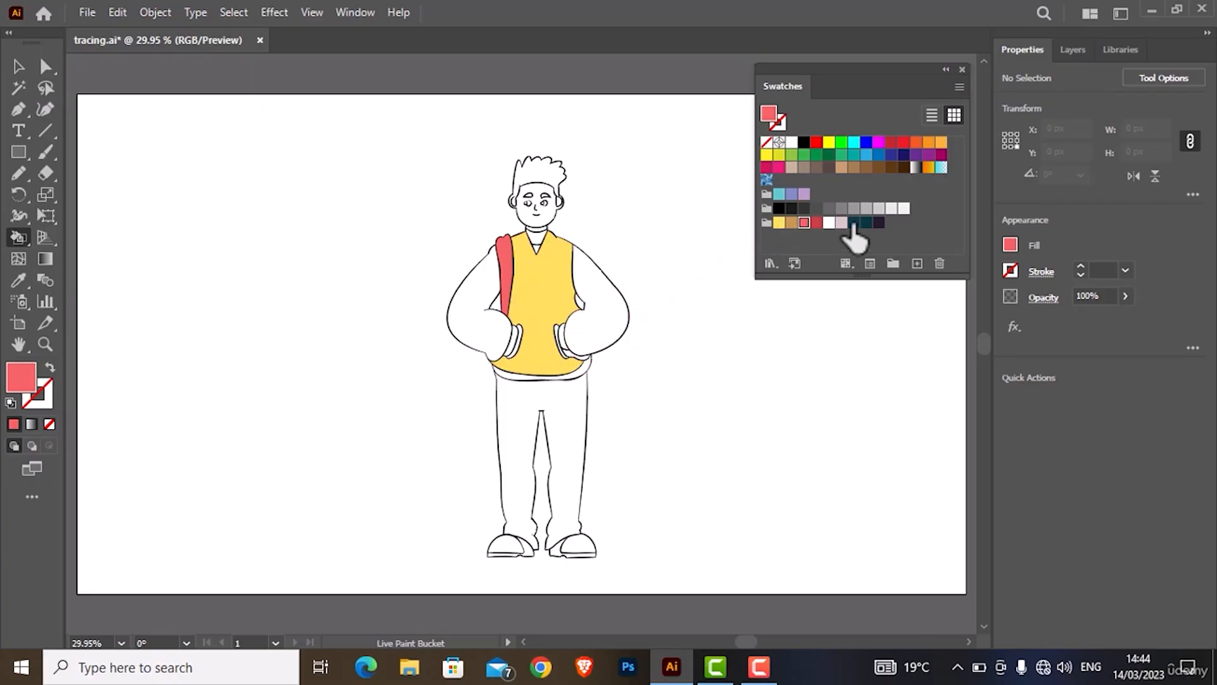
left_click(829, 222)
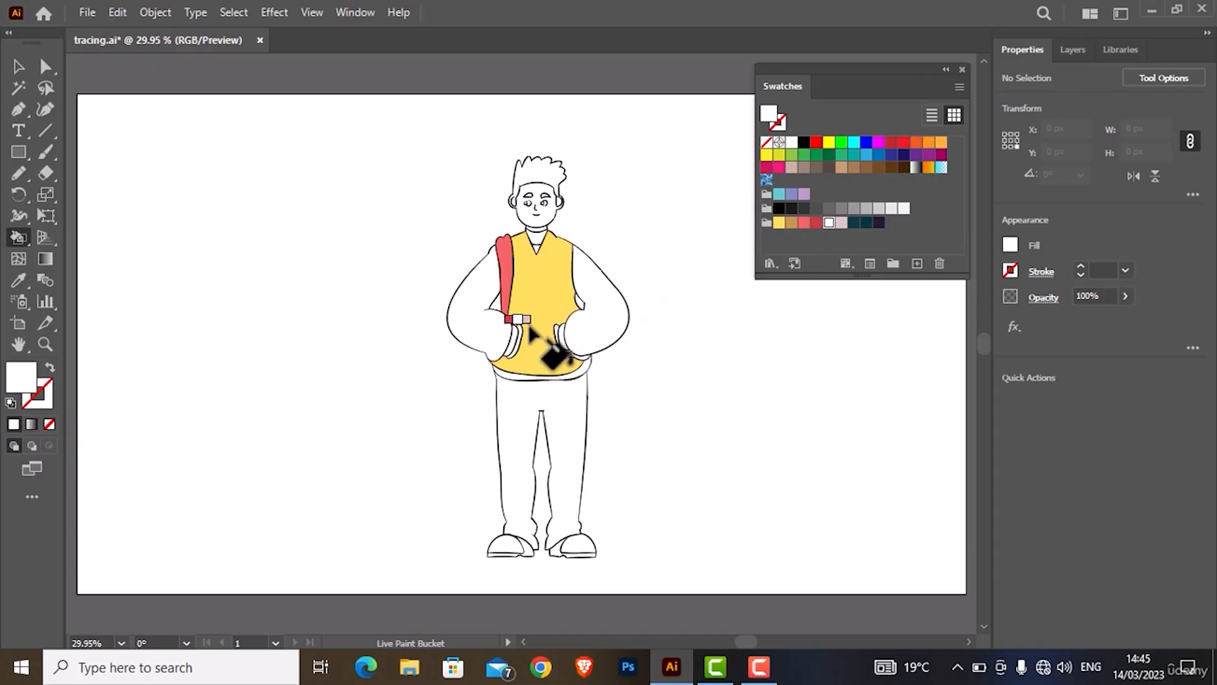
left_click(816, 221)
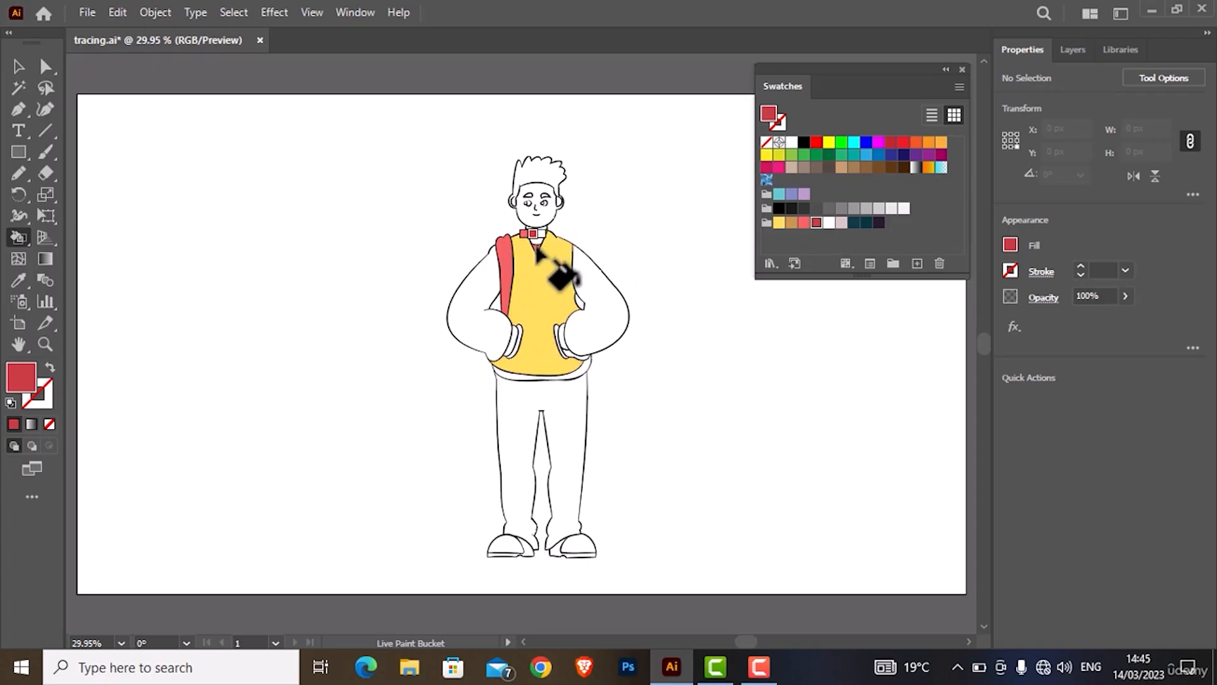
- Live paint the hair, inner ears, both eyebrows and both eyes with the darkest purple swatch, leaving the eye highlights white
left_click(879, 222)
scroll(491, 166, "up", 4)
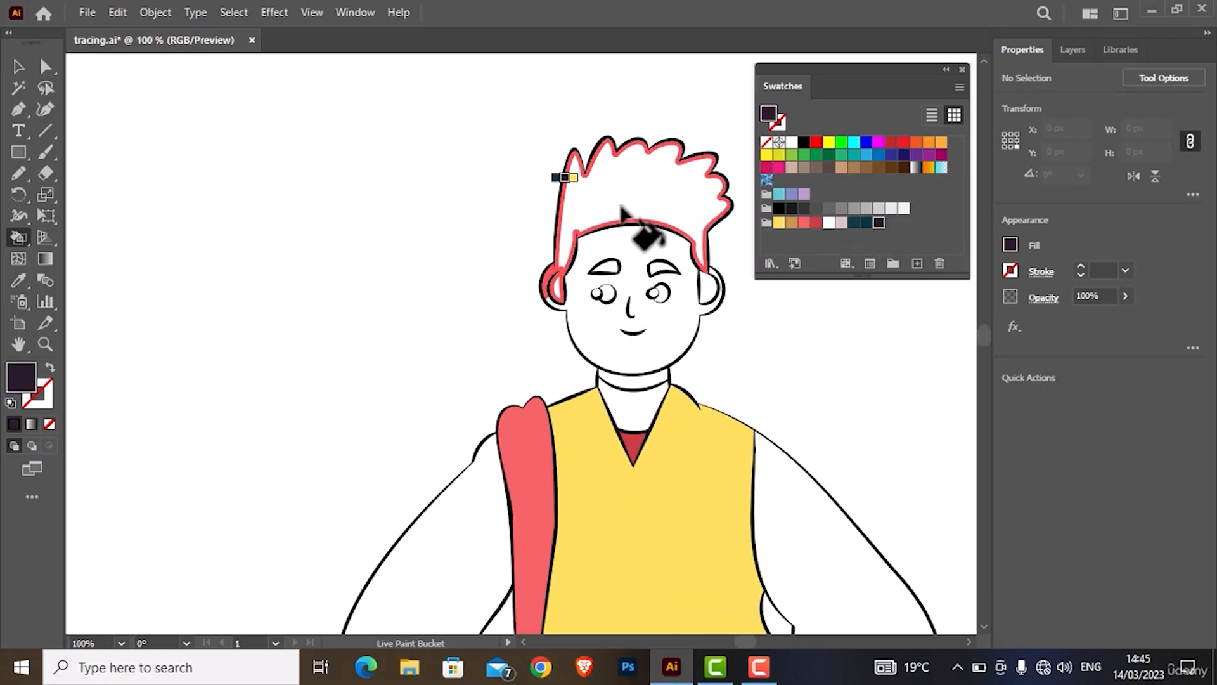
left_click(623, 210)
left_click(606, 267)
left_click(662, 267)
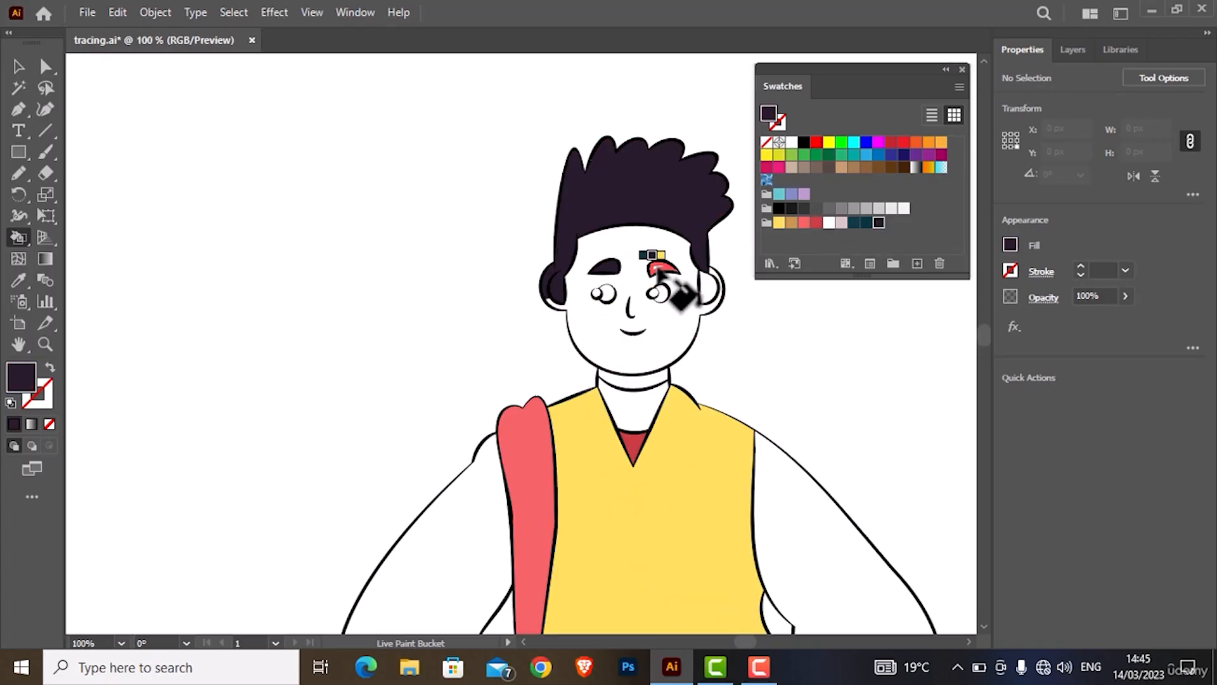
left_click(604, 295)
left_click(658, 293)
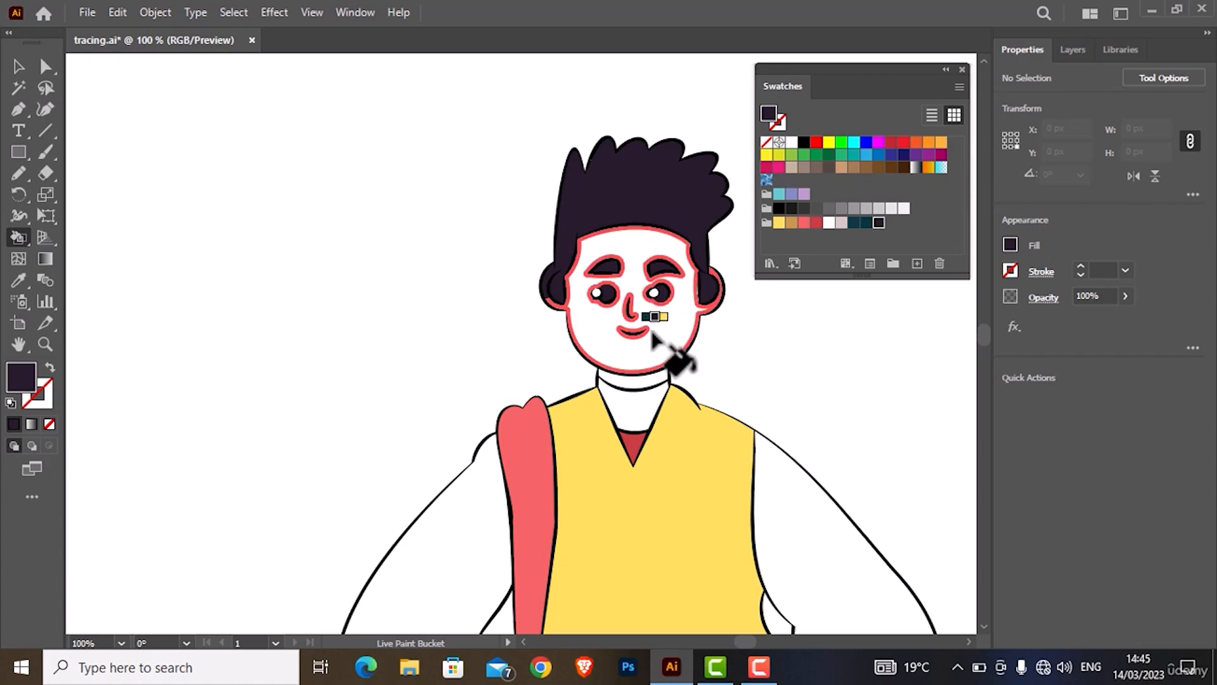
scroll(697, 345, "down", 2)
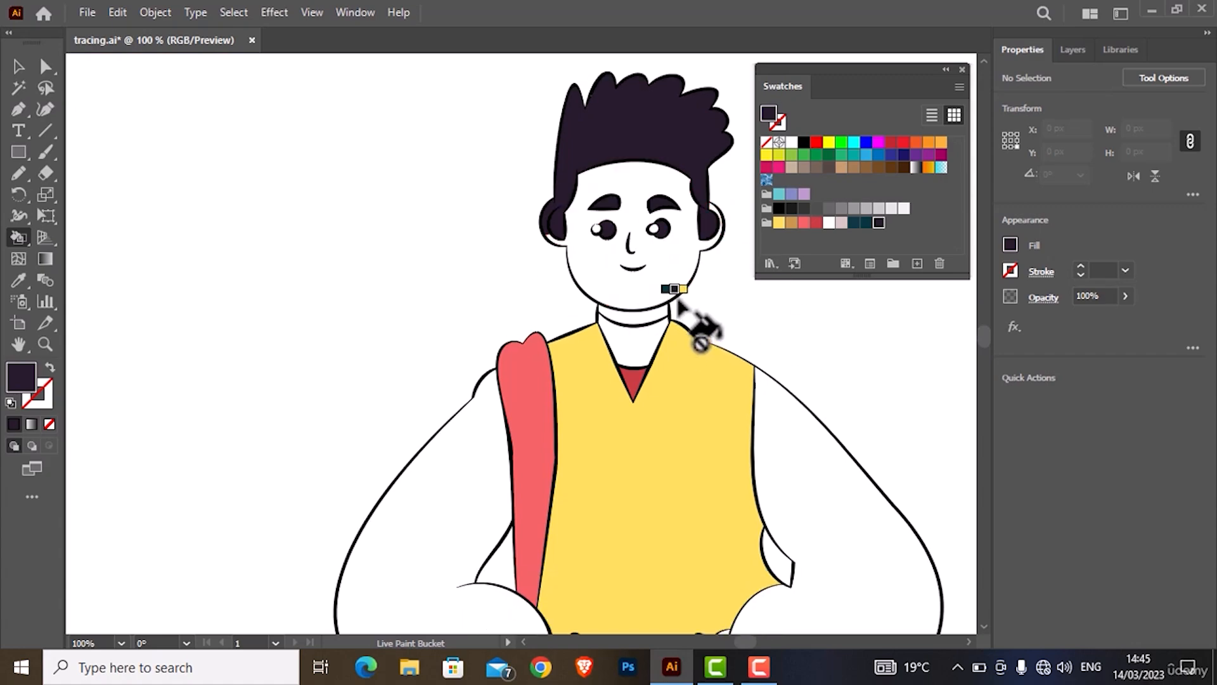
- Live paint the neck shadow and the dark areas beneath the character's hand and beside the elbow with the darkest purple swatch
left_click(666, 314)
scroll(690, 310, "down", 5)
left_click(764, 547)
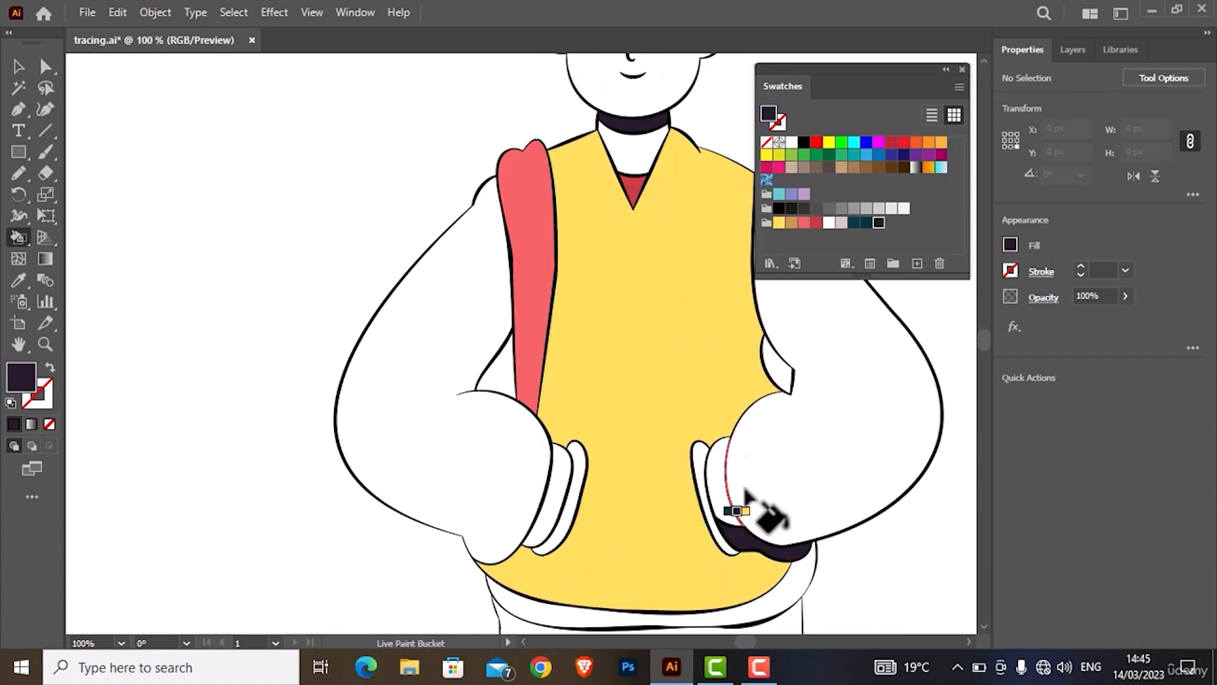
left_click(778, 379)
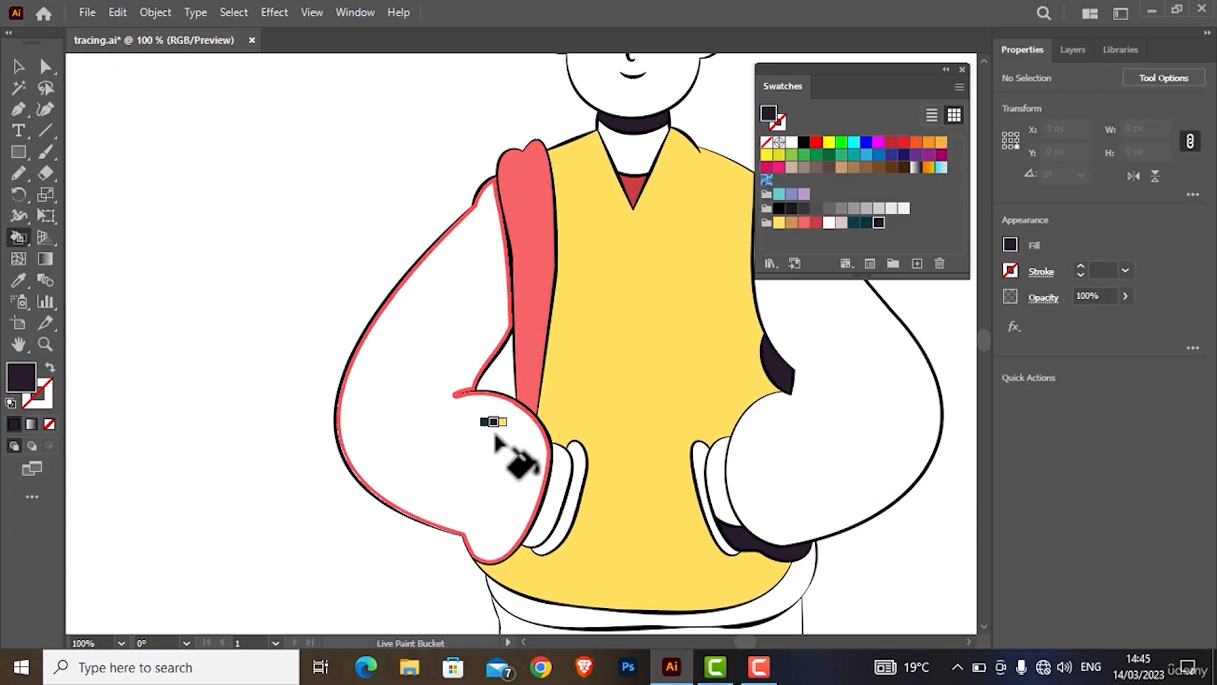
- Live paint the character's trousers with the dark teal swatch
scroll(691, 532, "down", 3)
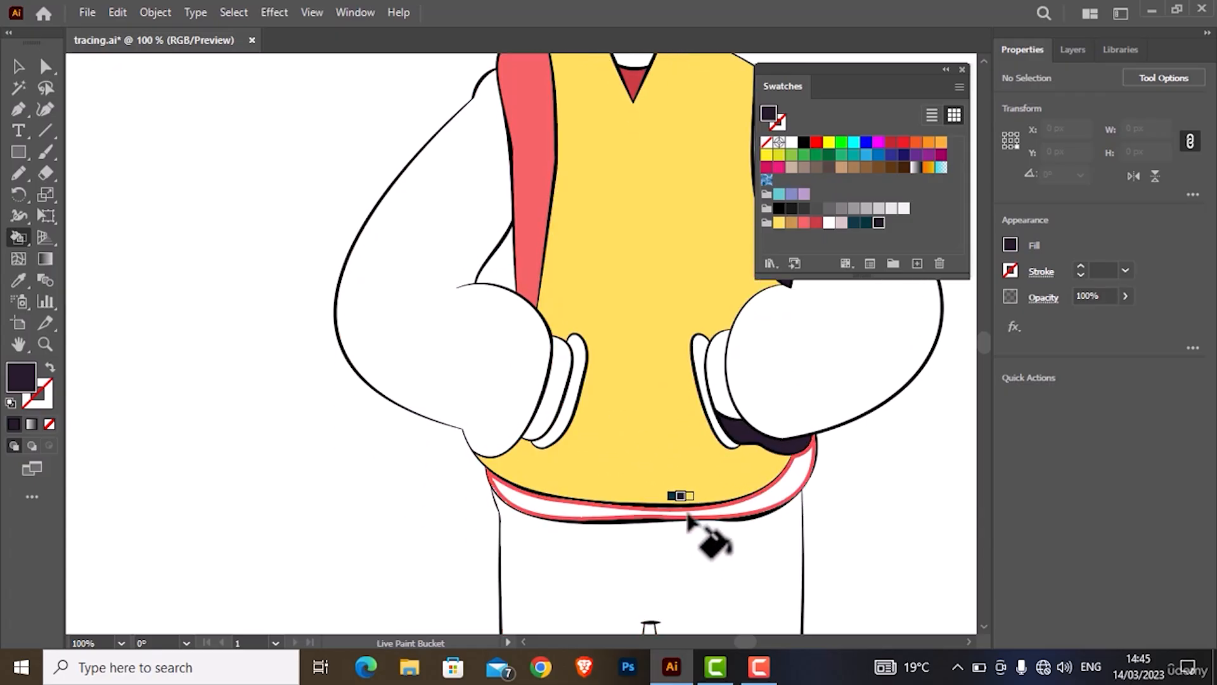
scroll(725, 539, "down", 2)
left_click(854, 222)
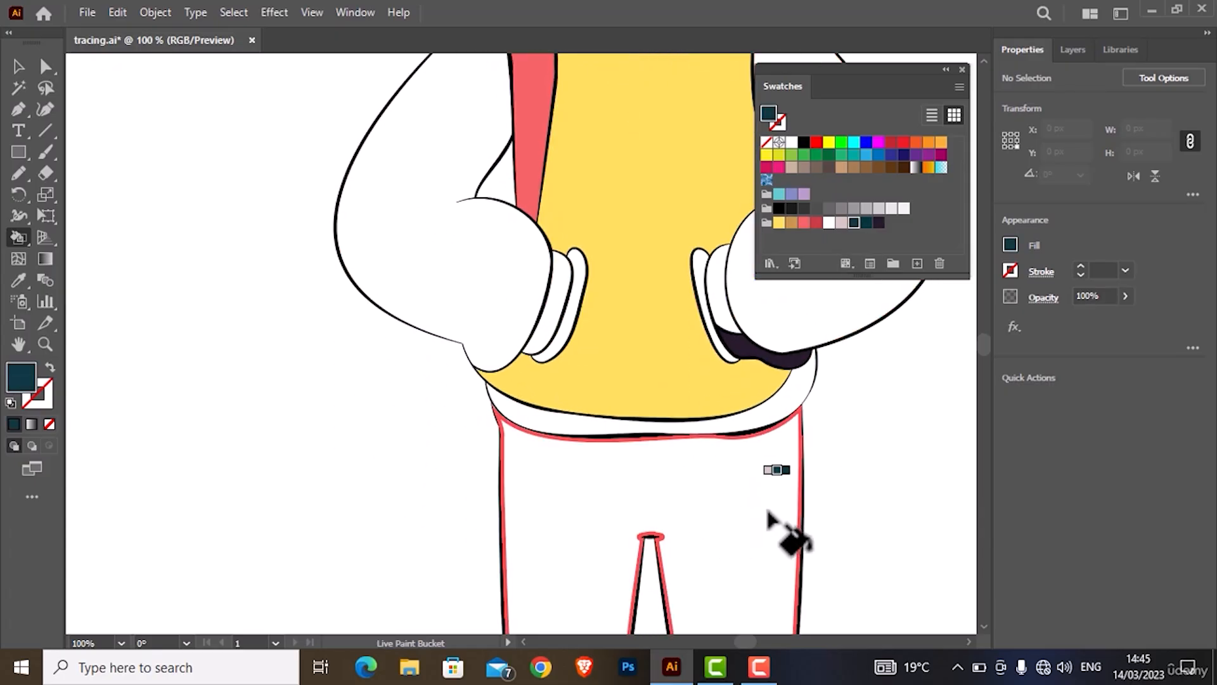
left_click(769, 517)
- Live paint the shaded parts of both shoes with the pale greyish pink swatch
scroll(702, 458, "down", 3)
scroll(702, 457, "up", 1)
left_click(829, 222)
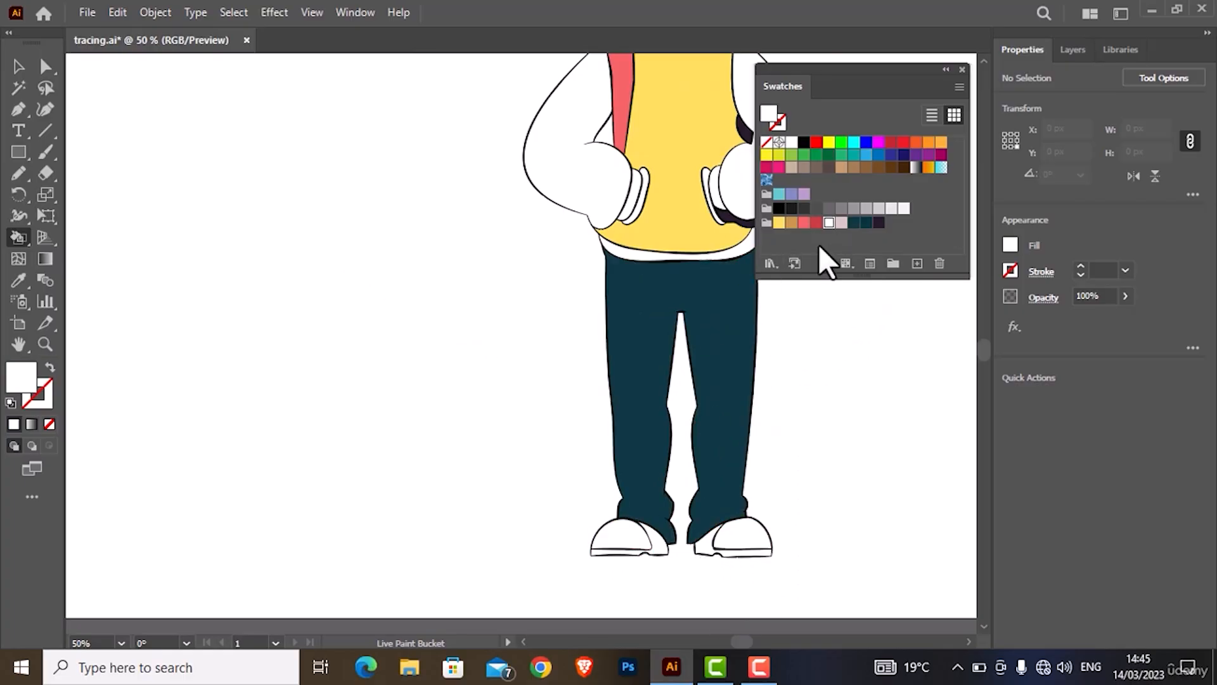
left_click(841, 222)
left_click(658, 538)
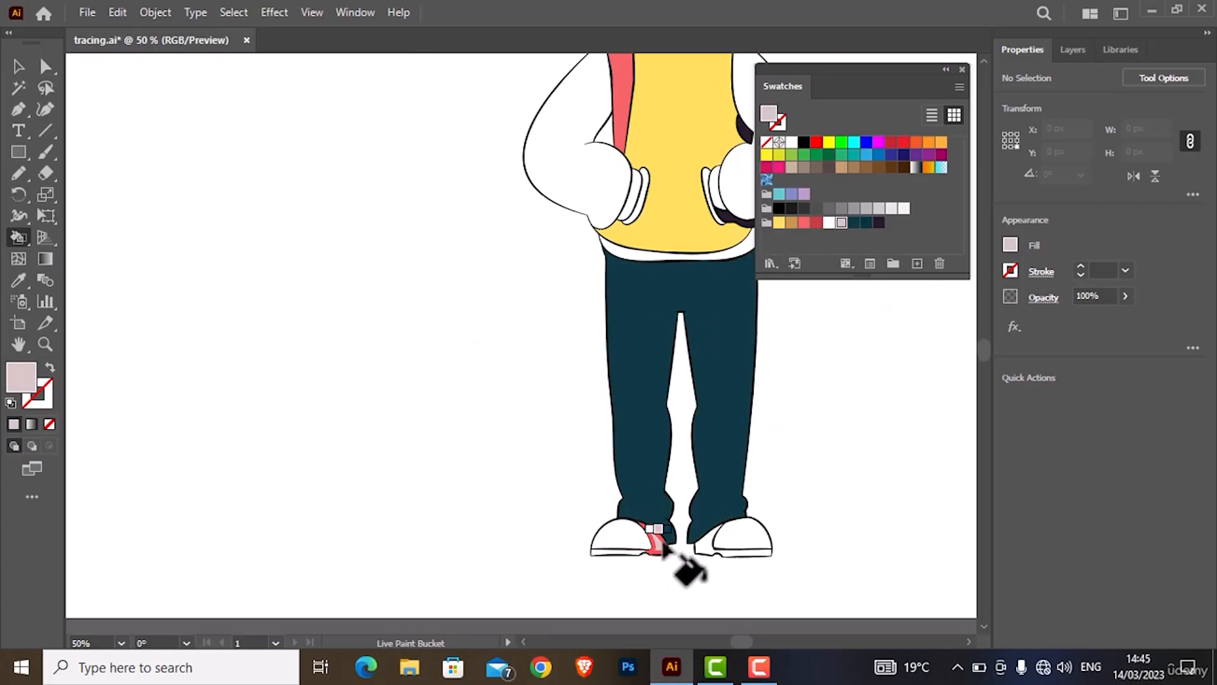
left_click(701, 545)
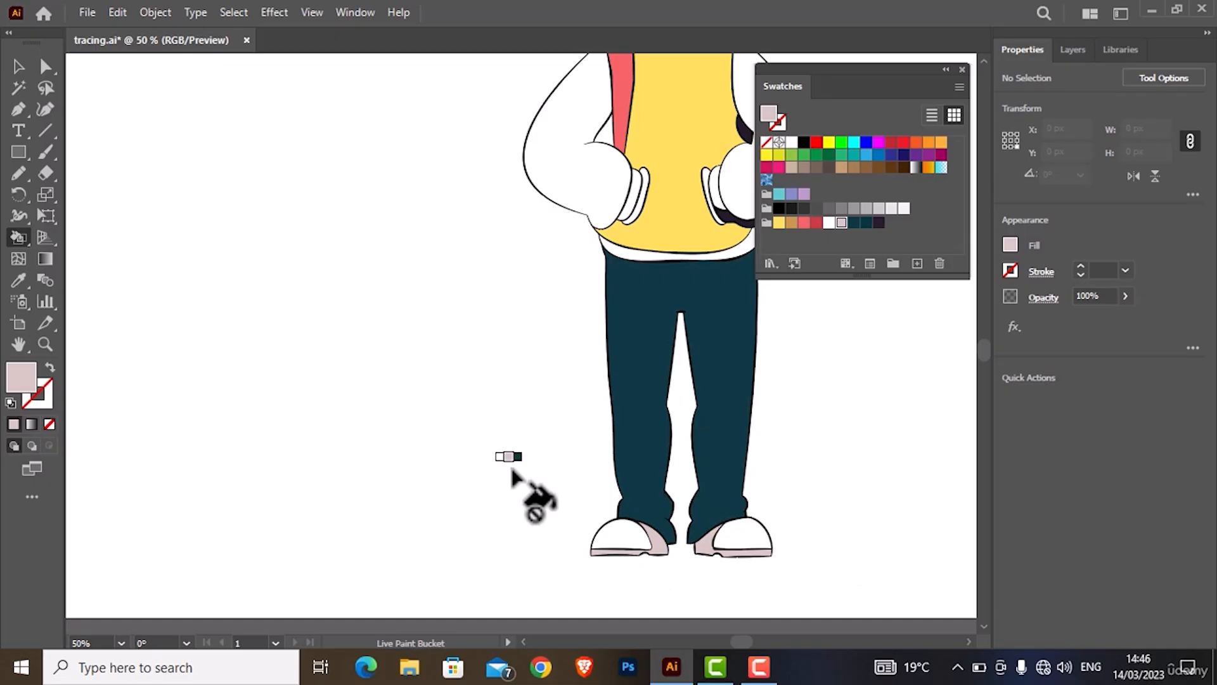
- Draw a pale greyish pink rectangle covering the whole artboard, about 1917 by 1079 px, and send it behind the character
key("ctrl+0")
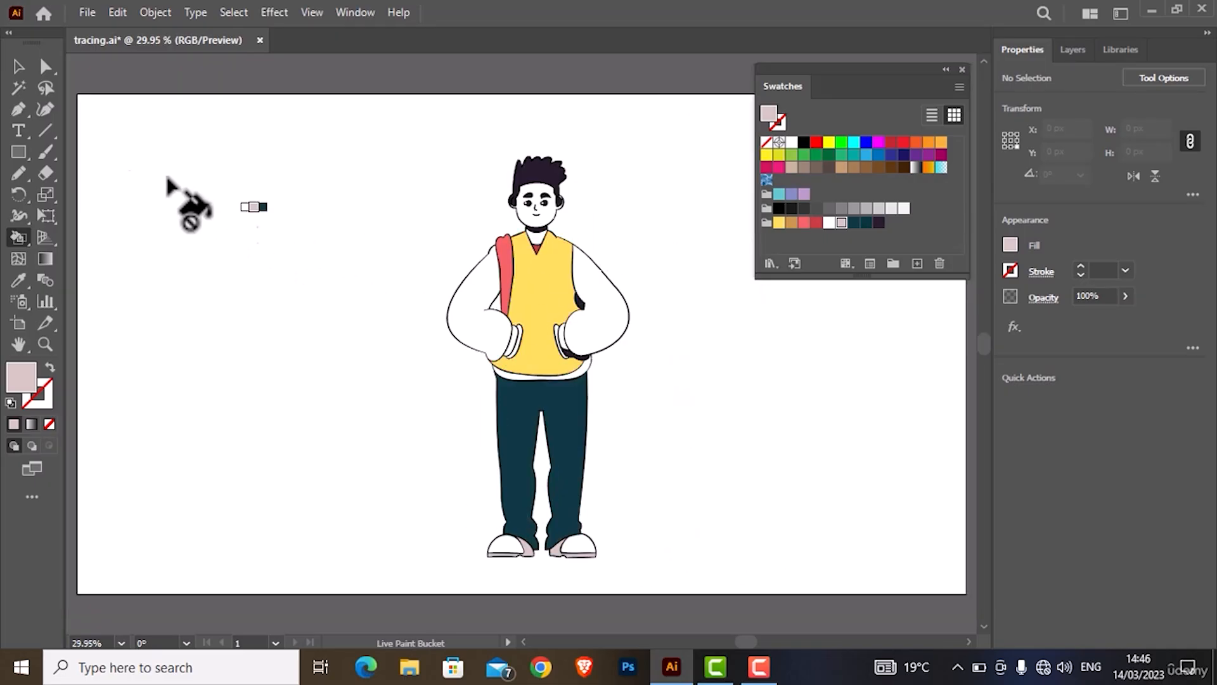
left_click(19, 153)
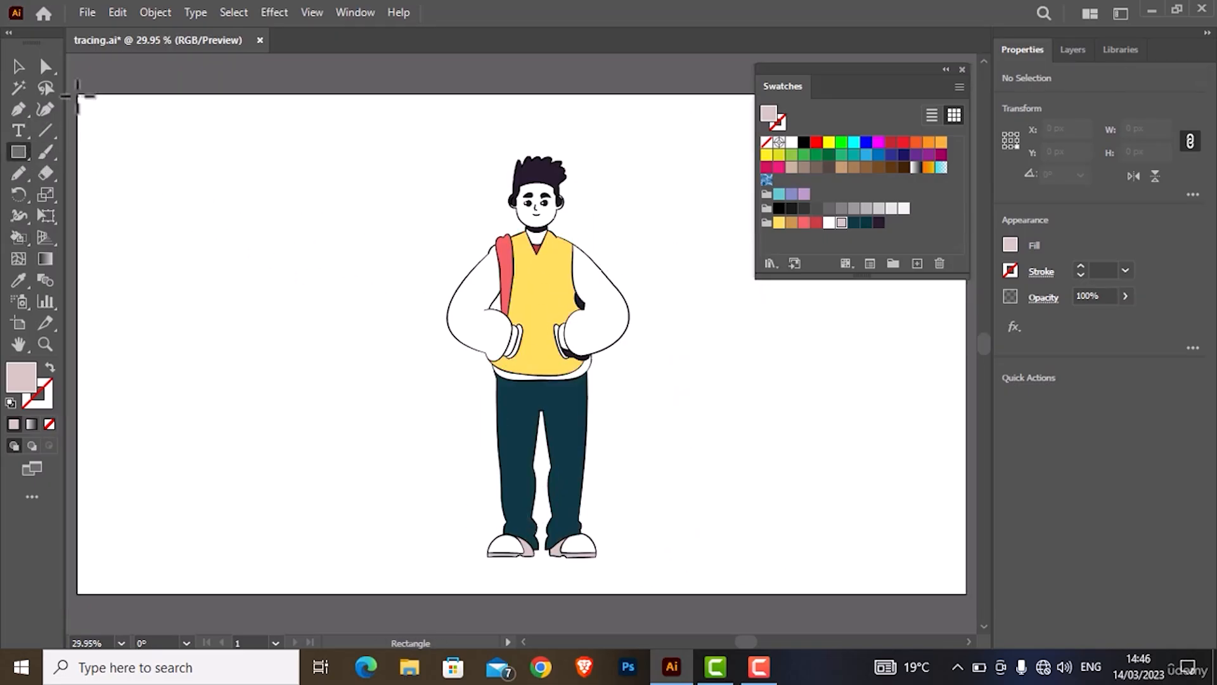
mouse_move(80, 98)
left_mouse_down()
mouse_move(413, 372)
mouse_move(1073, 660)
mouse_move(912, 525)
mouse_move(830, 536)
left_mouse_up()
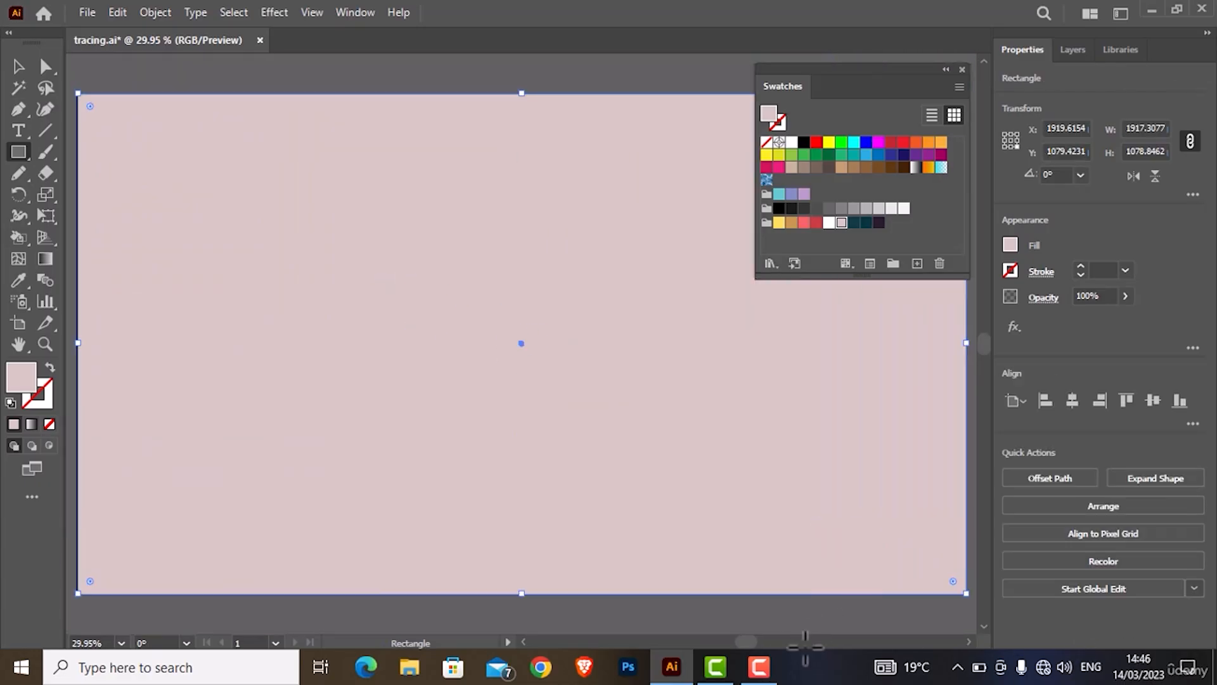
key("ctrl+bracketleft")
key("ctrl+bracketleft")
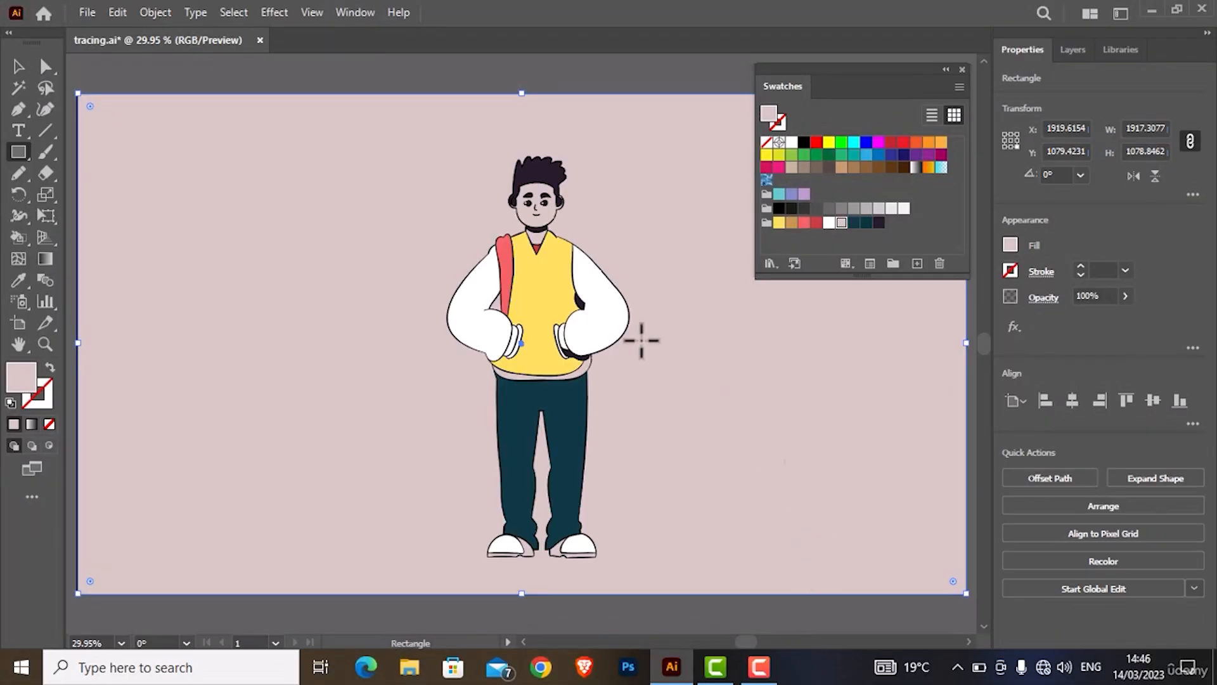
- Lock the background rectangle inside the color layer
scroll(558, 210, "up", 5)
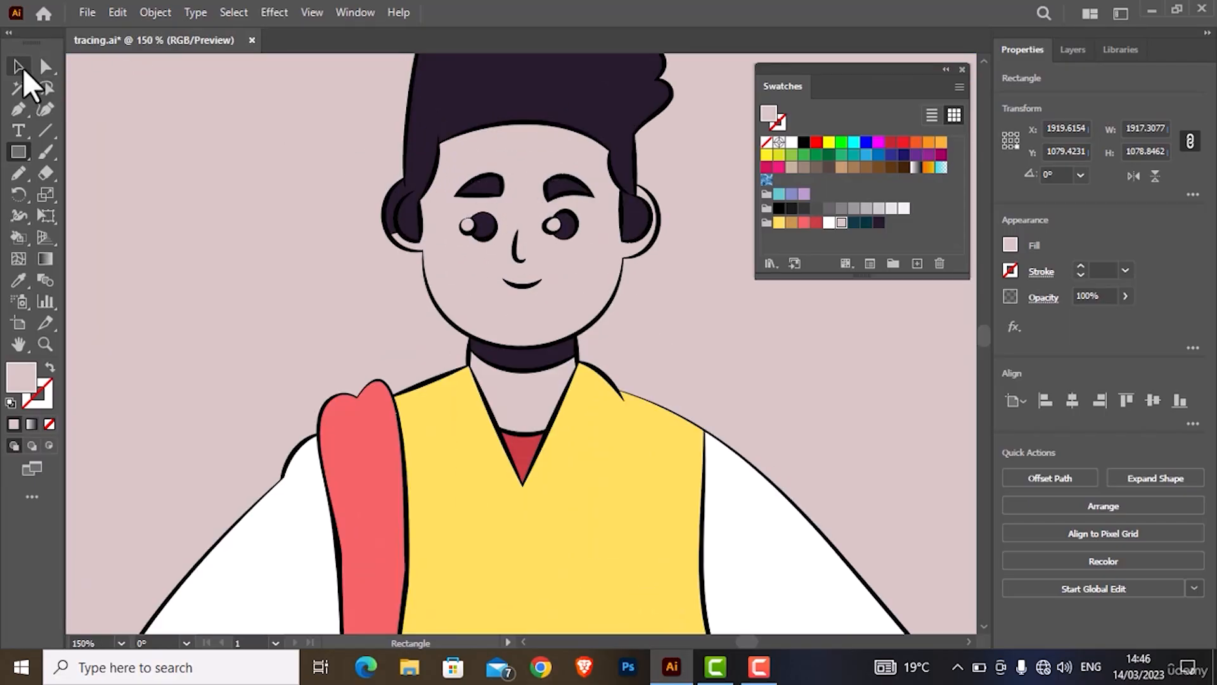
left_click(1090, 52)
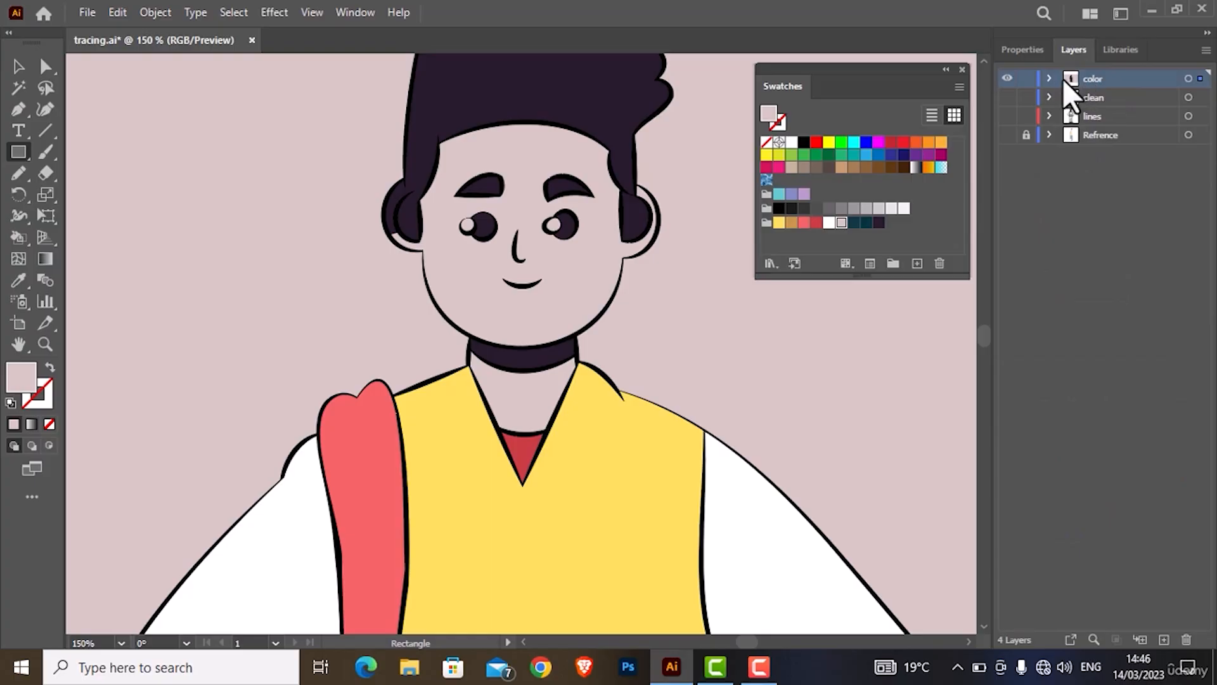
left_click(1049, 78)
left_click(1113, 101)
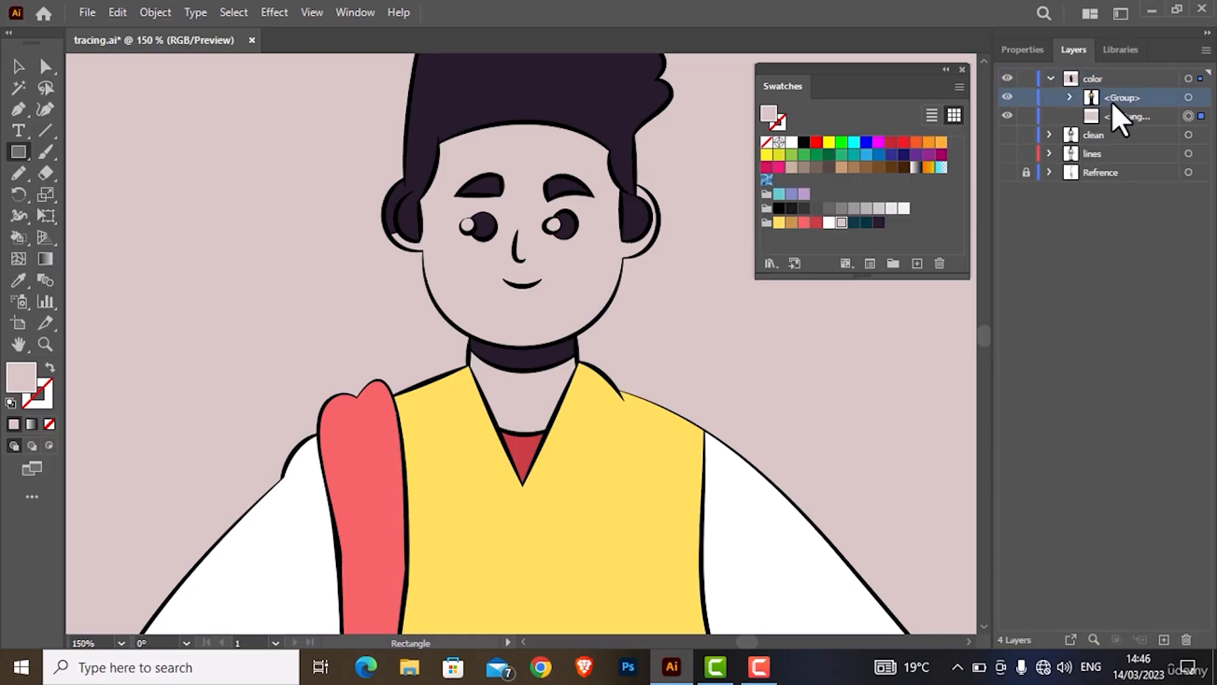
left_click(1112, 116)
left_click(1026, 116)
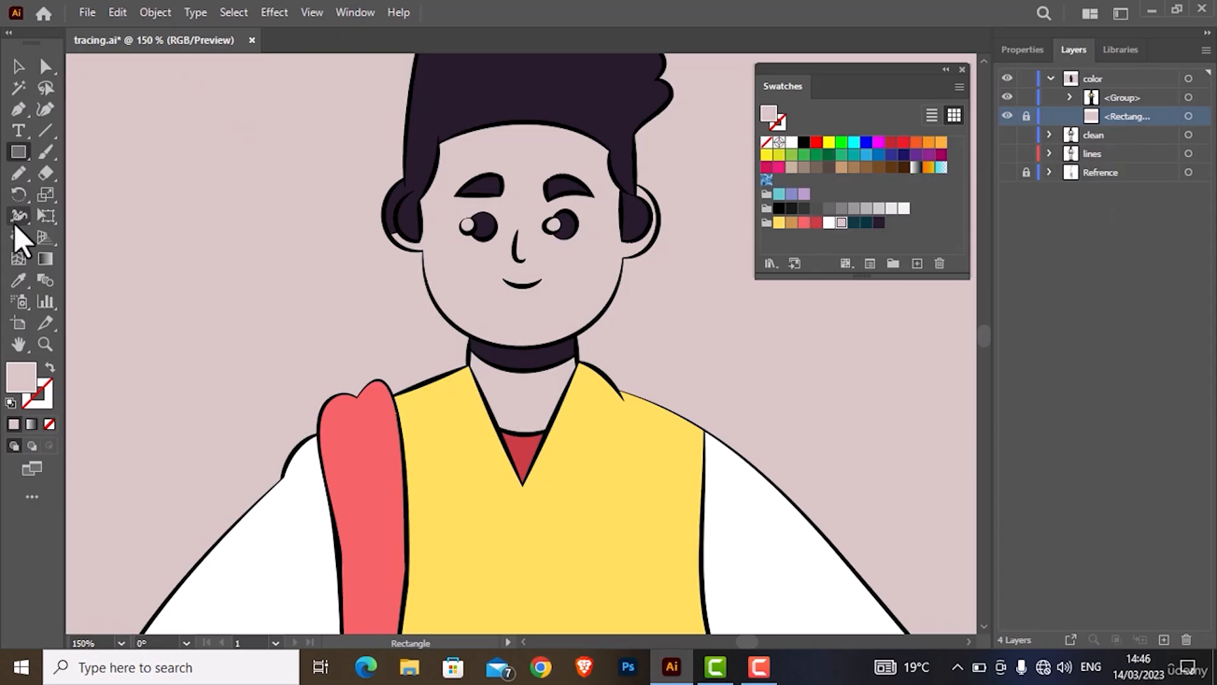
- Live paint the character's face and neck with a light orange skin tone, #ffaf78
key("k")
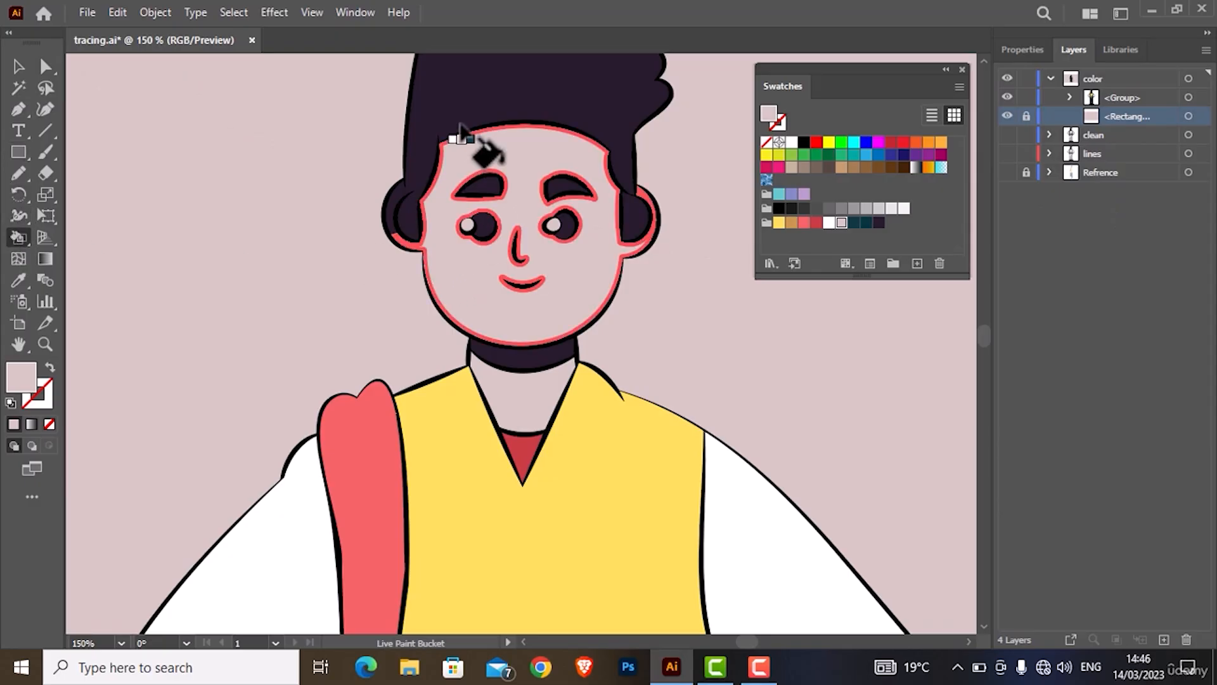
left_click(474, 144)
key("ctrl+z")
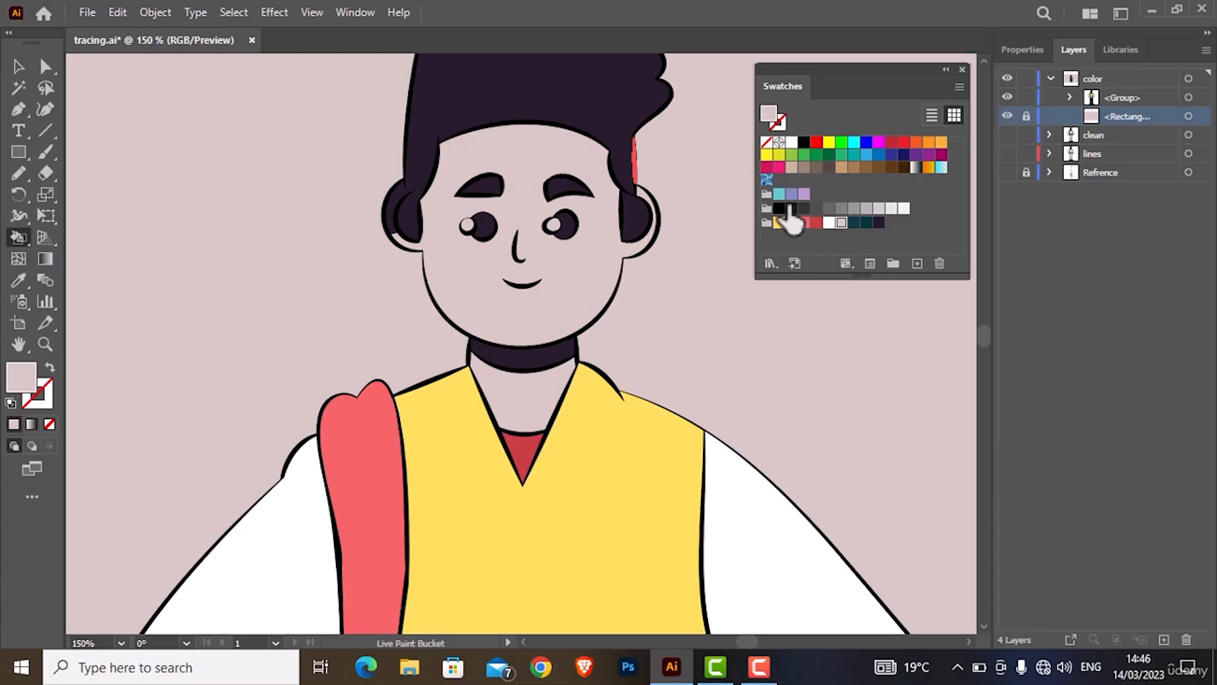
double_click(766, 110)
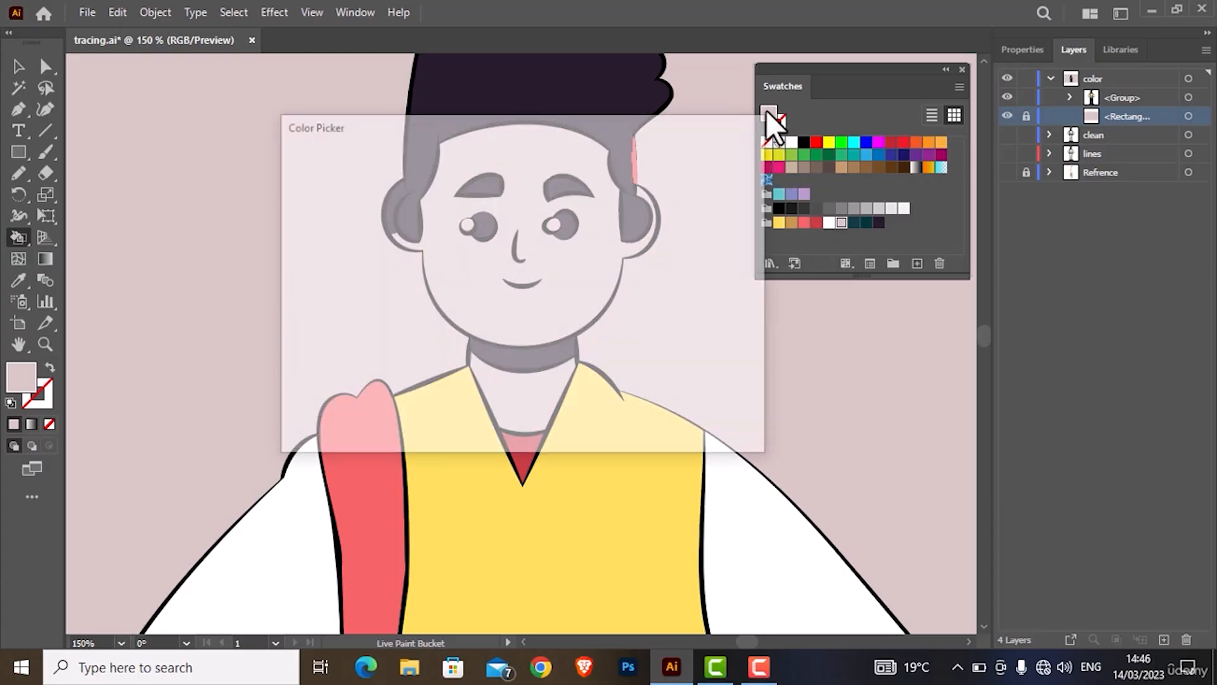
left_click_drag(436, 125, 739, 120)
mouse_move(861, 366)
left_mouse_down()
mouse_move(847, 397)
mouse_move(851, 386)
left_mouse_up()
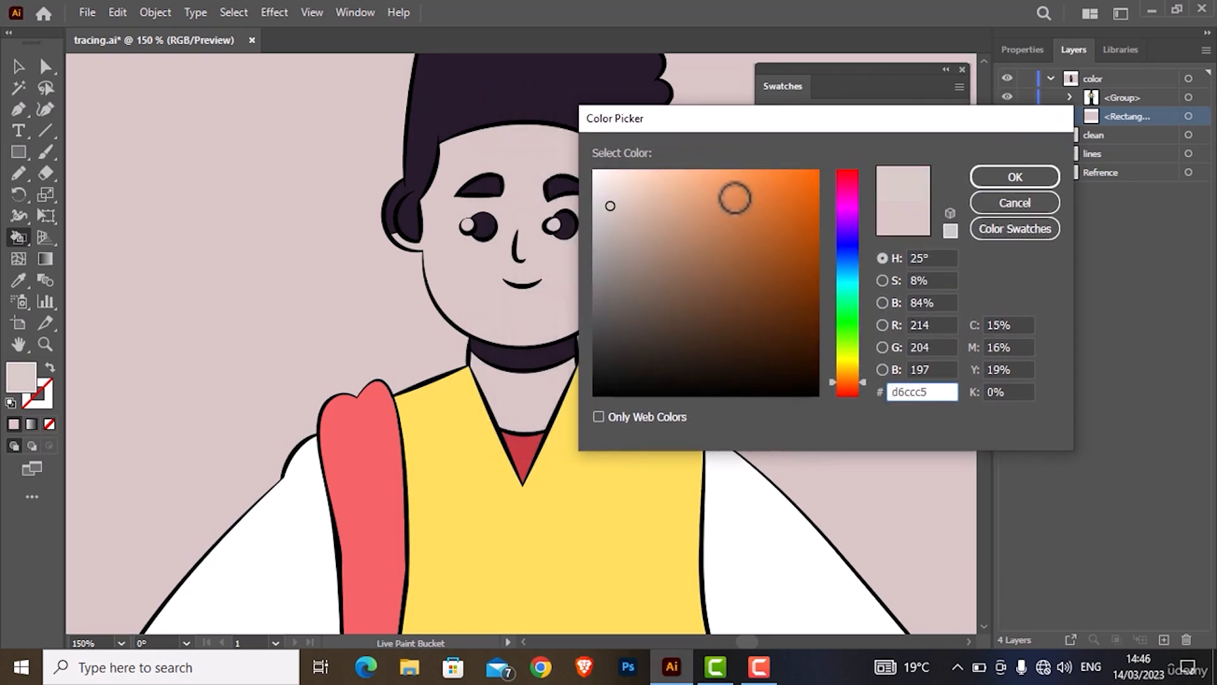
left_click_drag(734, 196, 714, 160)
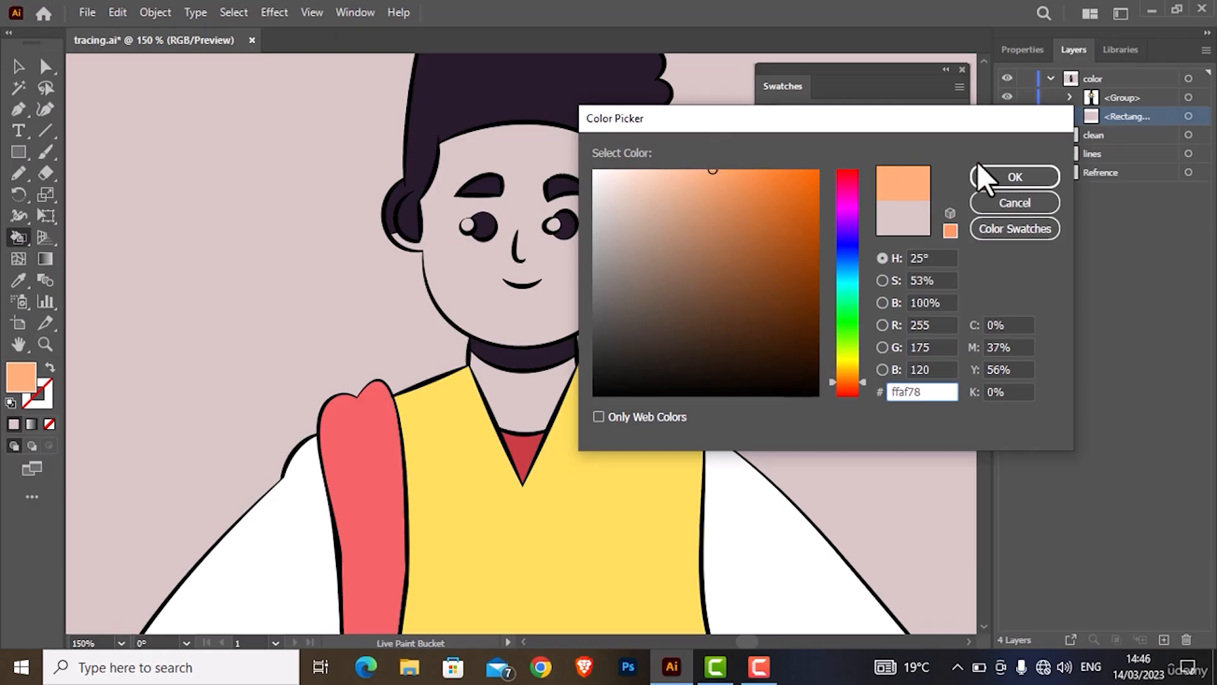
left_click(997, 171)
left_click(585, 276)
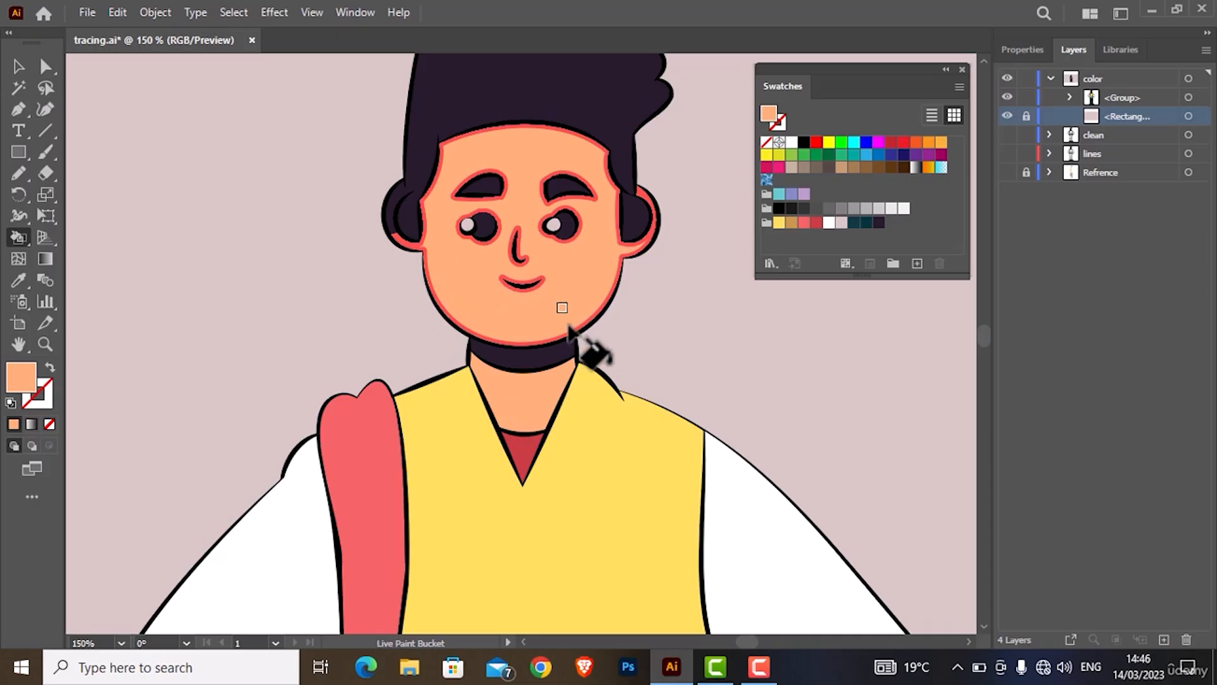
key("ctrl+0")
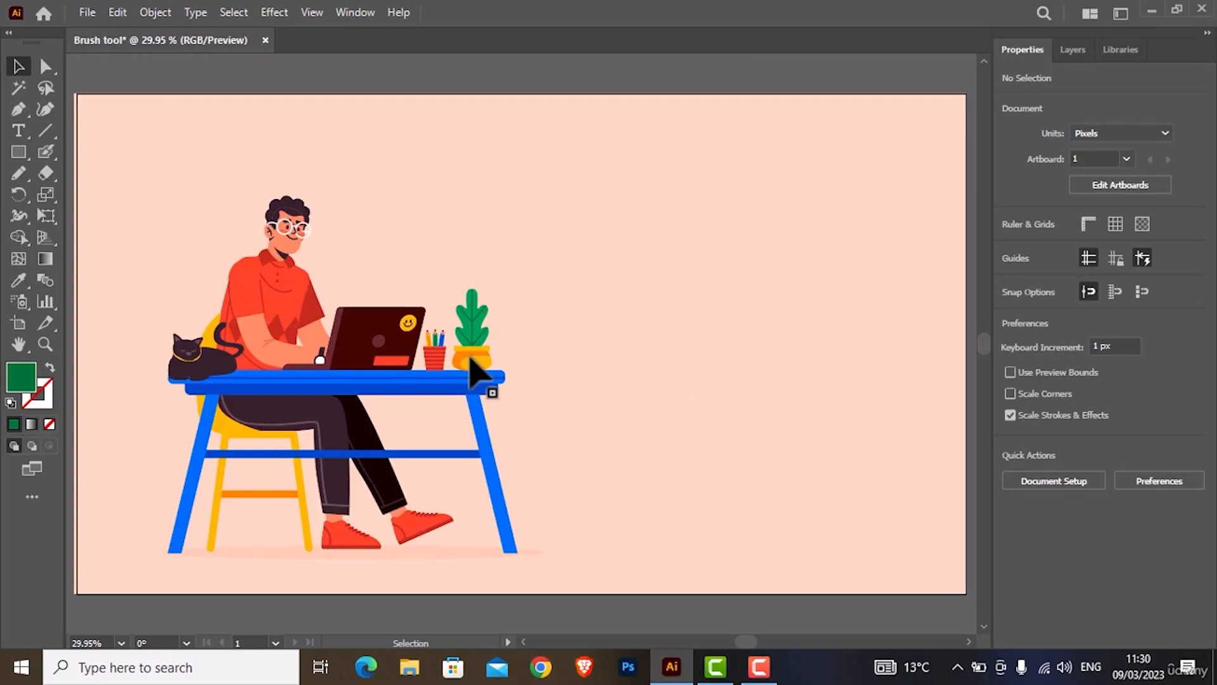
- Try the Blob Brush by drawing a curved green stroke in the empty area beside the desk illustration, and undo it
right_click(47, 153)
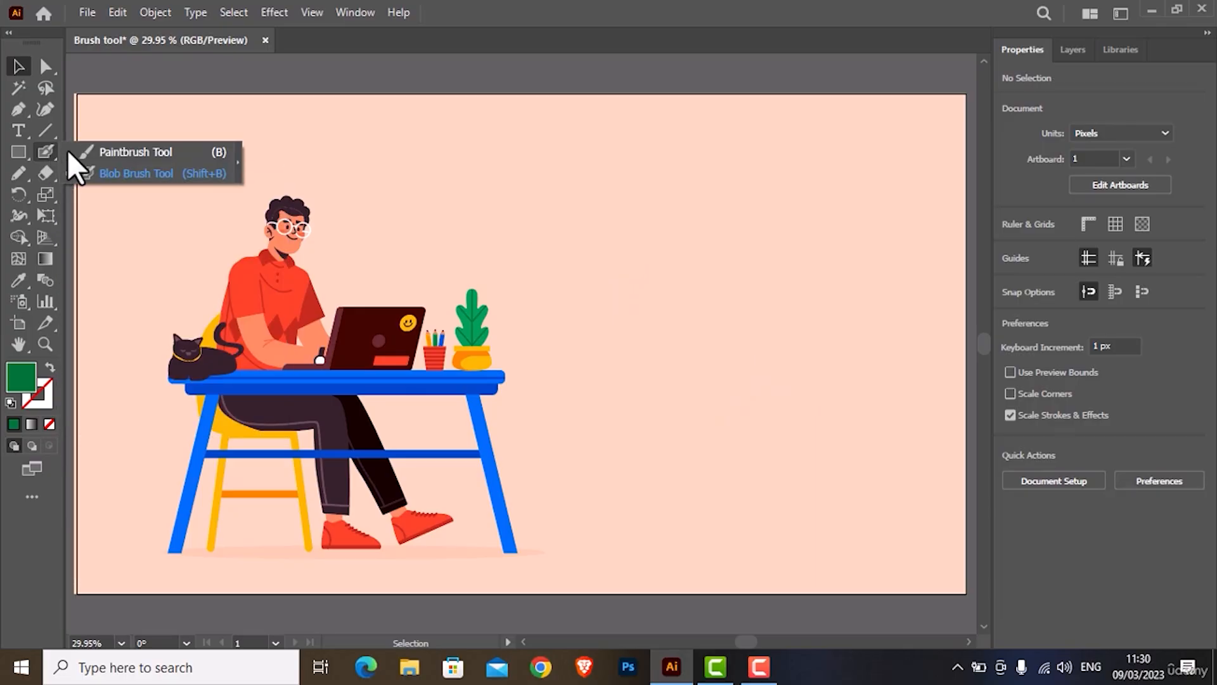
left_click(174, 174)
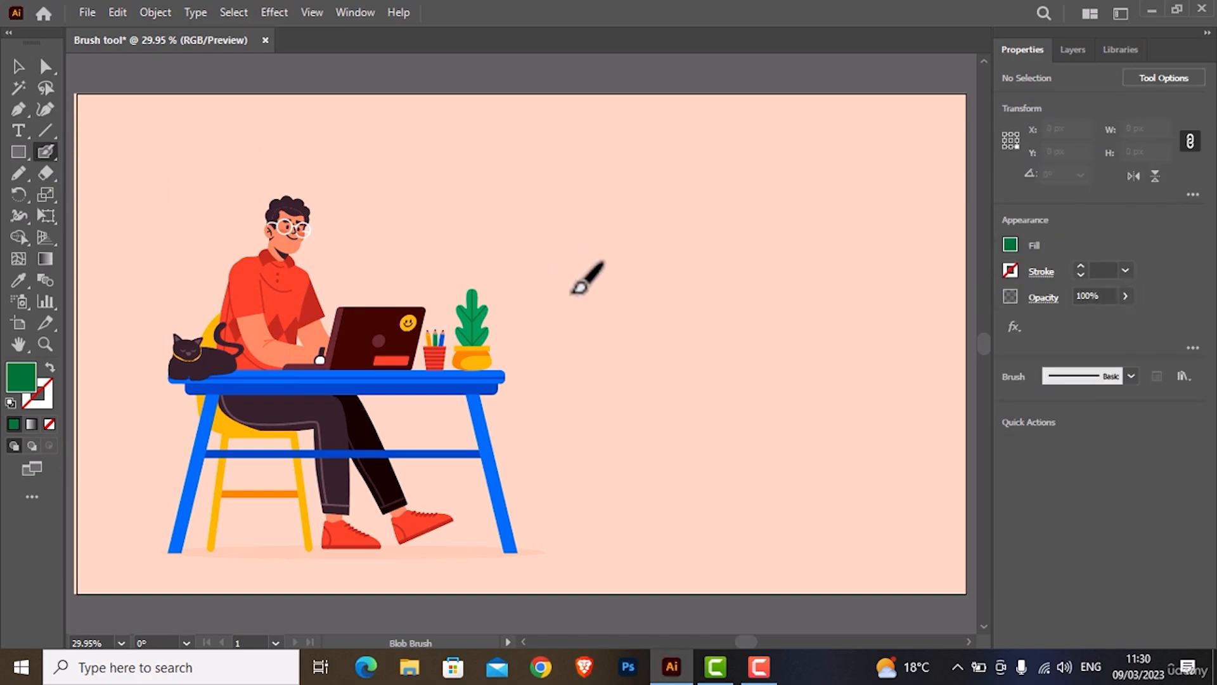
key("shift+b")
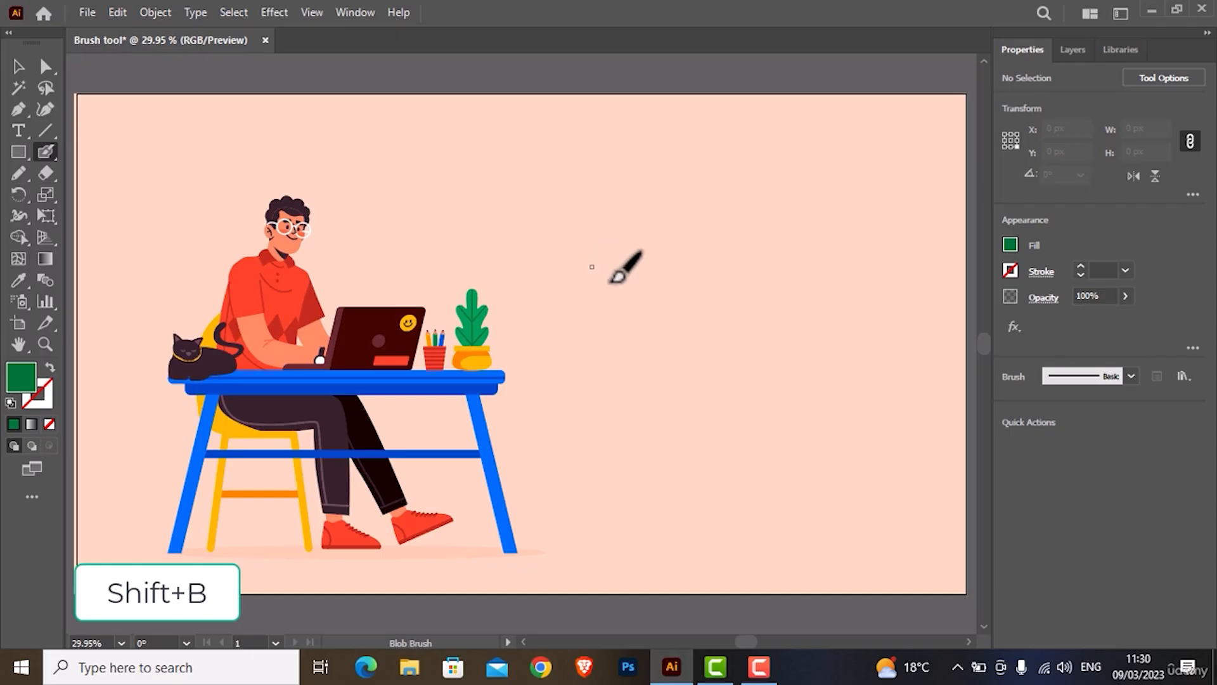
mouse_move(588, 267)
left_mouse_down()
mouse_move(632, 274)
mouse_move(594, 312)
mouse_move(631, 279)
left_mouse_up()
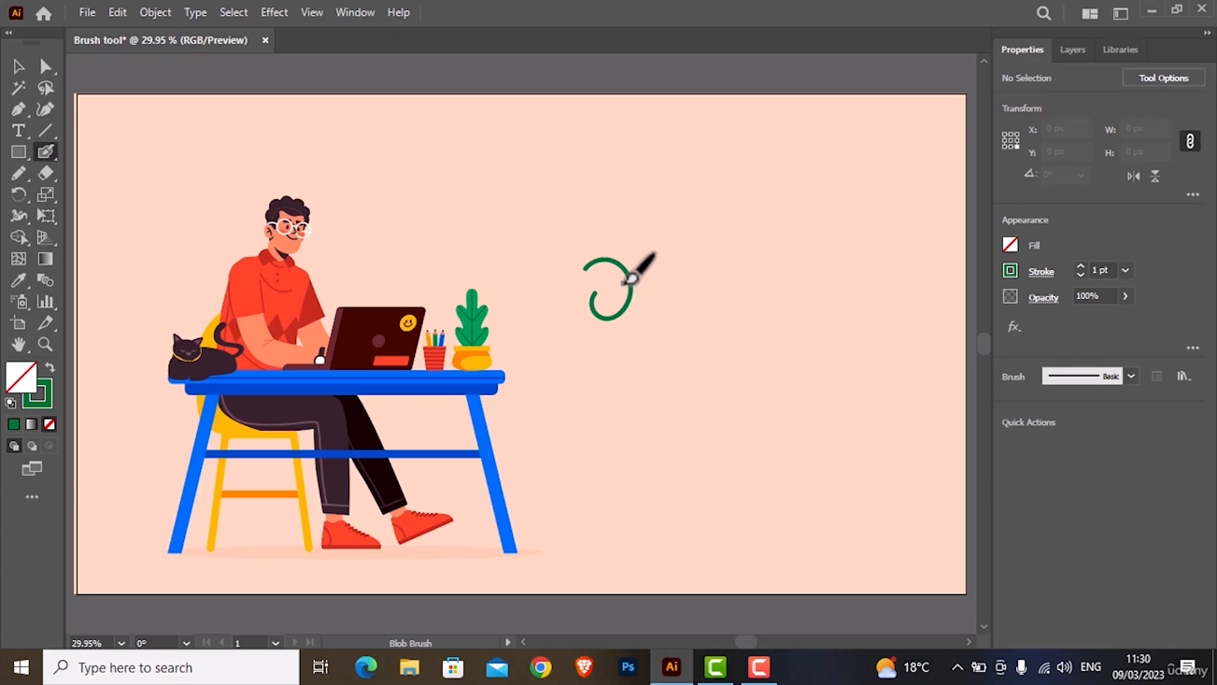
key("ctrl+z")
key("ctrl+z")
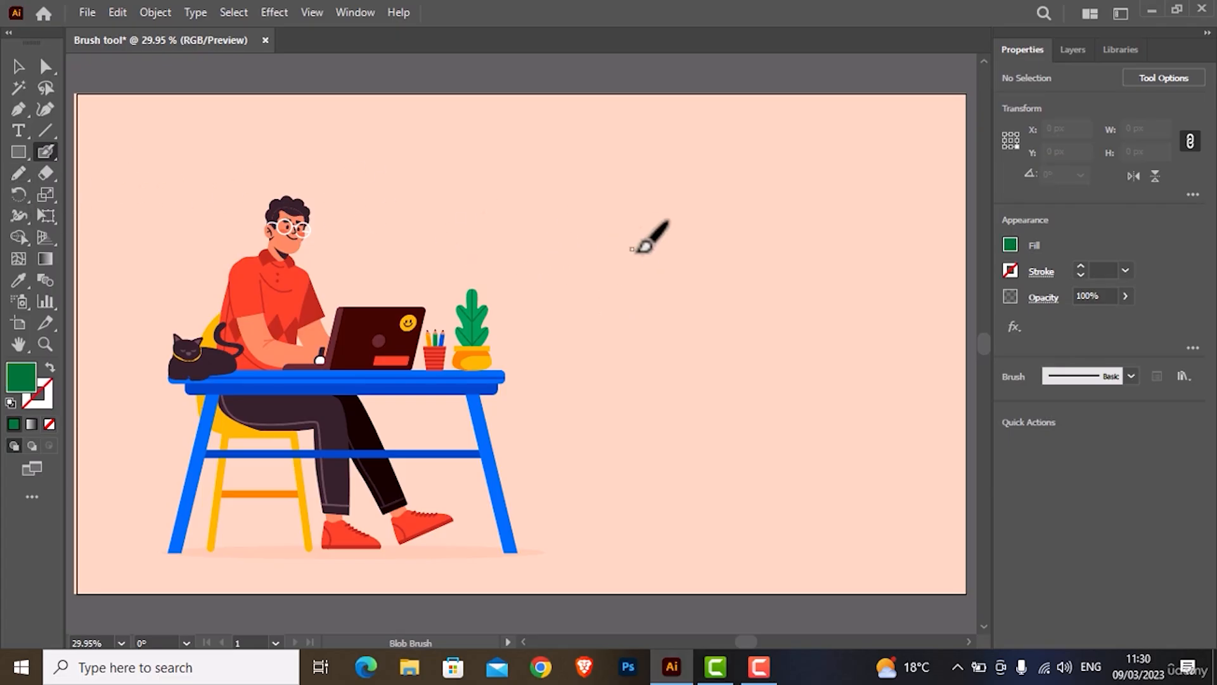
- Try the Pencil tool with a nearly horizontal line about 213 px long beside the desk illustration, and undo it
left_click(25, 173)
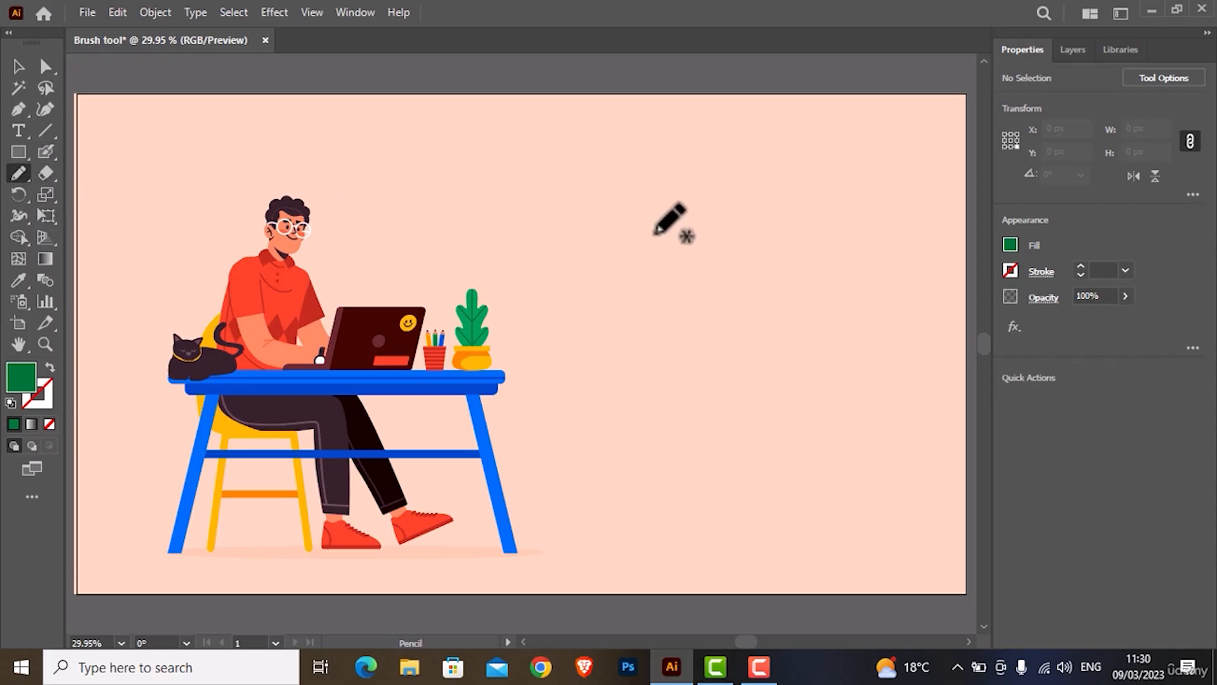
left_click_drag(626, 233, 728, 234)
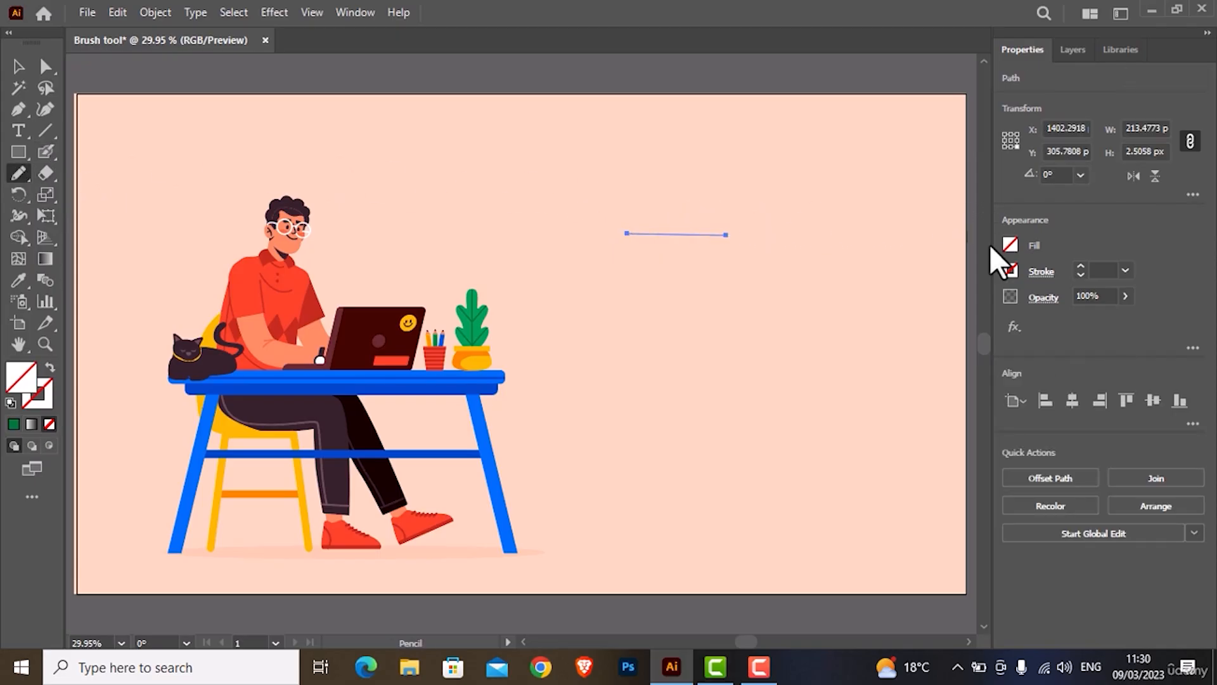
key("ctrl+z")
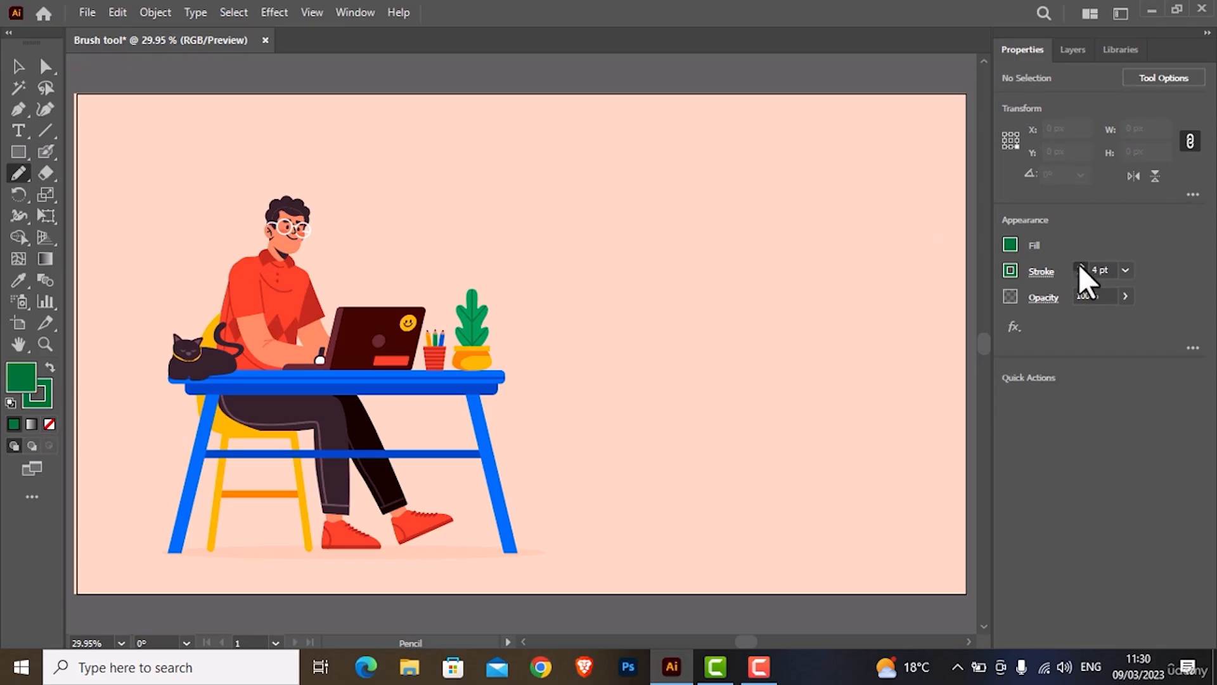
- Set the Pencil's green stroke weight to 7 pt and its fill to none
left_click(1080, 265)
left_click(1080, 266)
left_click(1080, 266)
left_click(1005, 249)
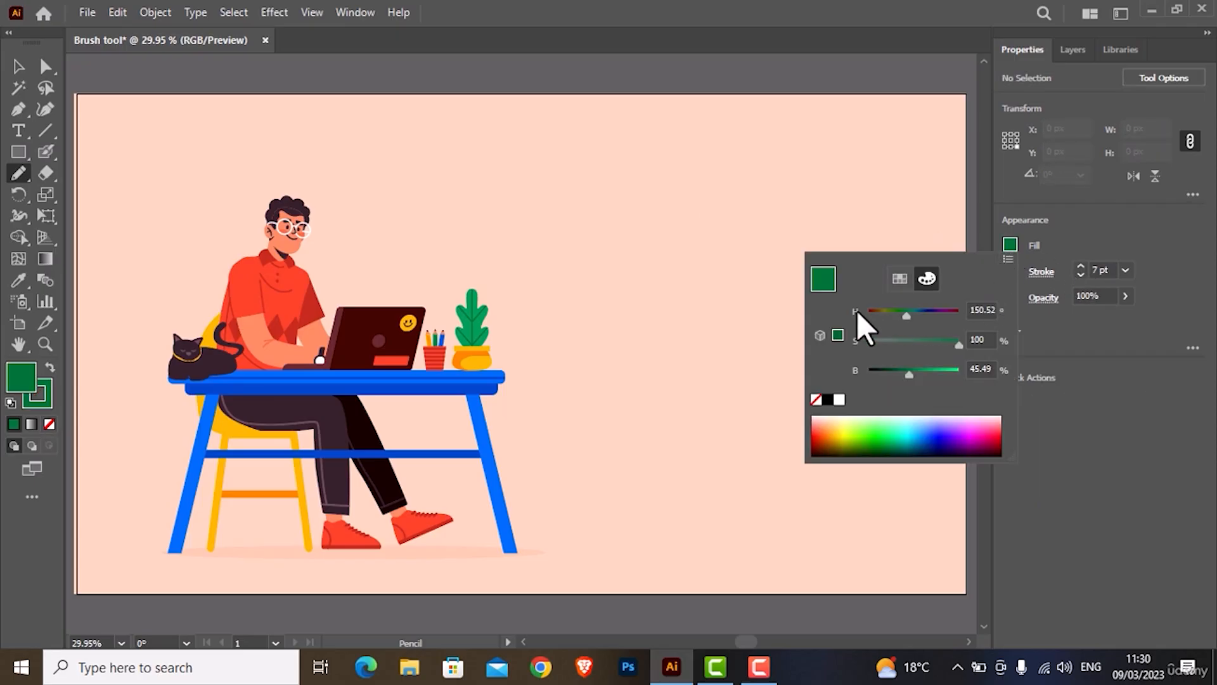
left_click(817, 399)
left_click(899, 279)
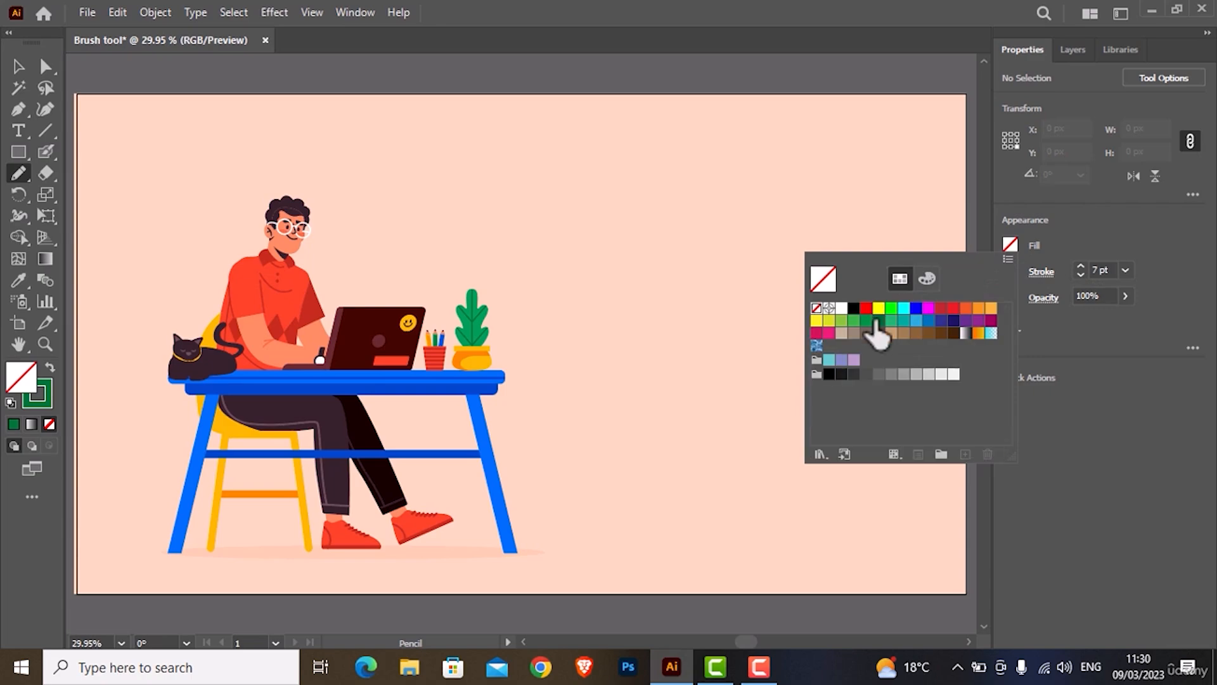
key("Escape")
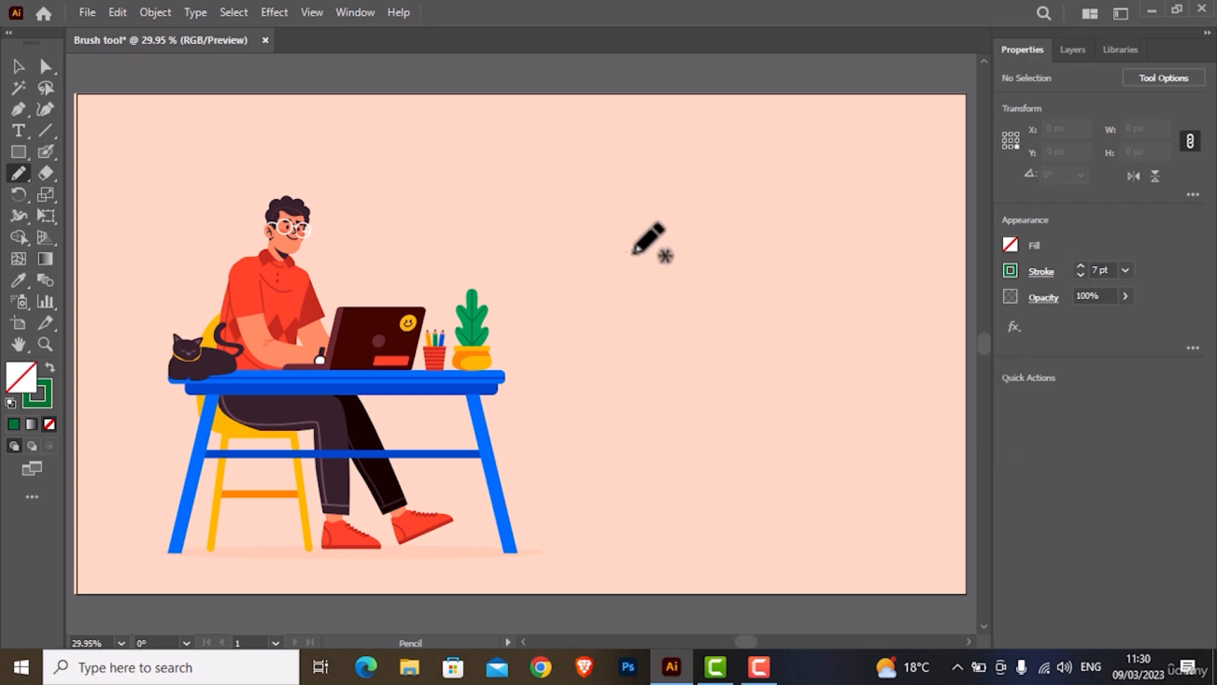
- Draw a nearly horizontal green line about 390 px long with the Pencil tool in the empty area beside the desk illustration
left_click_drag(625, 251, 810, 255)
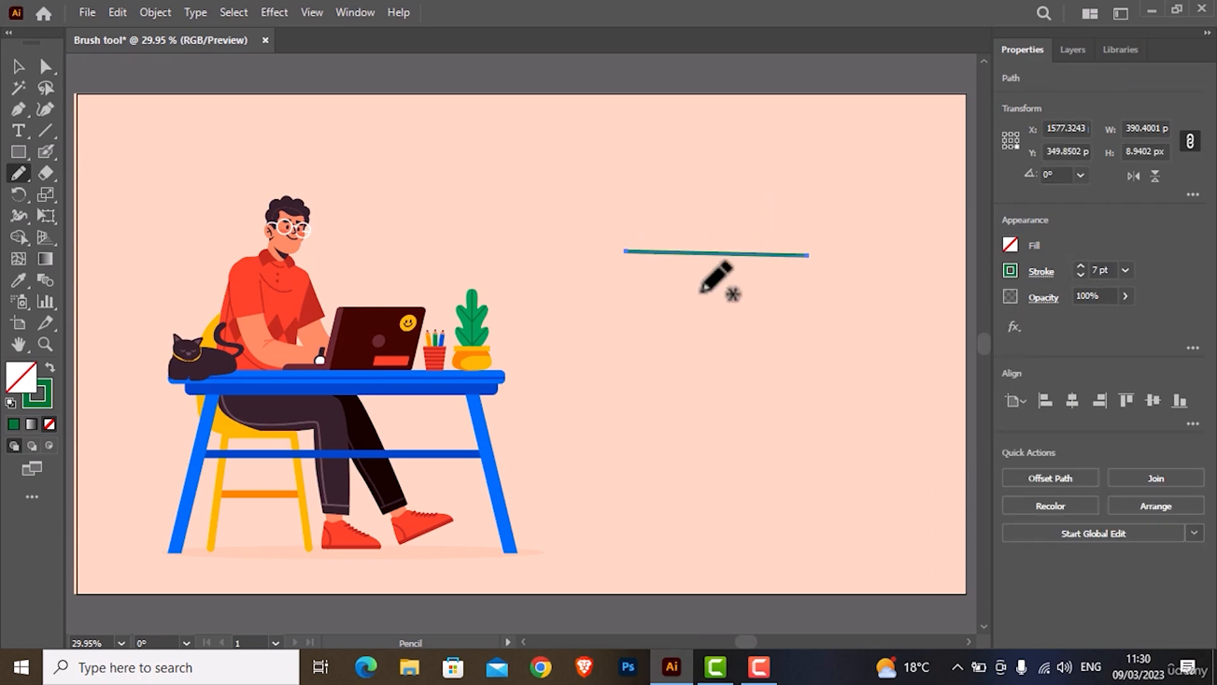
scroll(710, 273, "up", 2)
scroll(706, 270, "up", 1)
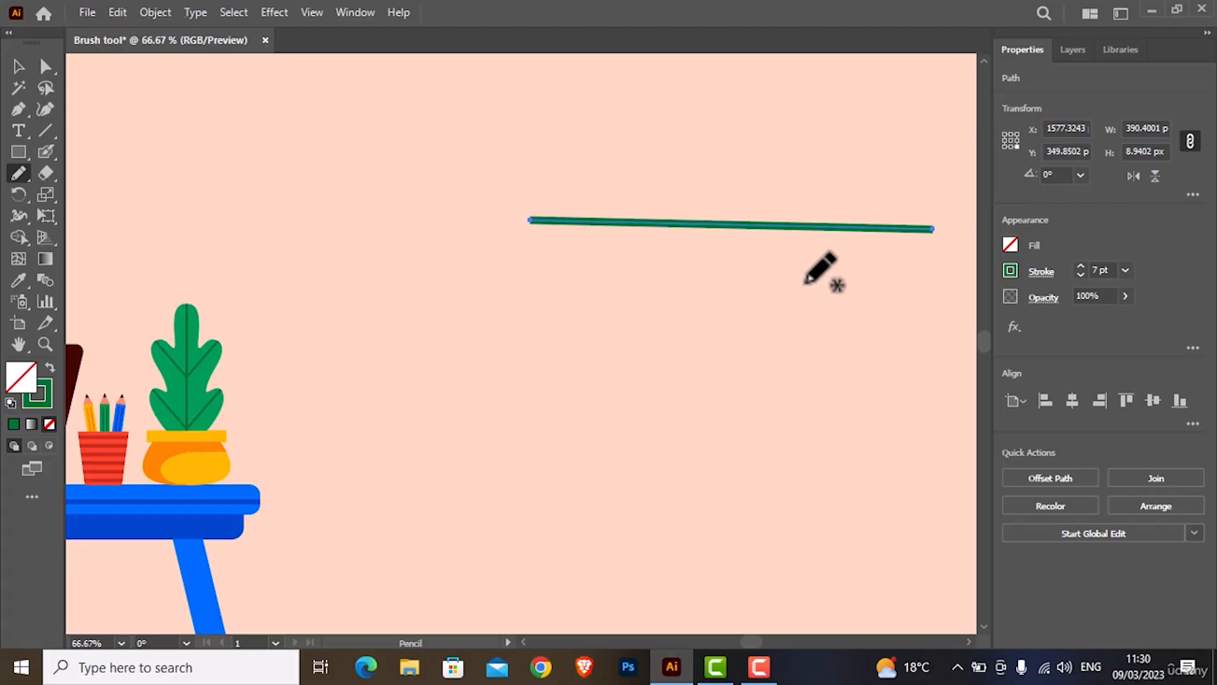
- Draw a second nearly horizontal green line about 361 px long below the first with the Pencil tool
left_click_drag(799, 262, 697, 279)
left_click_drag(442, 280, 816, 292)
- Draw a cluster of four overlapping green circles about 53 to 69 px wide below the two lines with the Pencil tool
mouse_move(527, 434)
left_mouse_down()
mouse_move(552, 391)
mouse_move(593, 407)
mouse_move(582, 443)
mouse_move(559, 449)
mouse_move(528, 434)
mouse_move(608, 443)
mouse_move(612, 467)
mouse_move(582, 493)
mouse_move(559, 479)
mouse_move(569, 451)
mouse_move(520, 406)
mouse_move(495, 435)
mouse_move(510, 466)
mouse_move(549, 466)
mouse_move(575, 423)
mouse_move(539, 459)
mouse_move(567, 486)
mouse_move(608, 454)
mouse_move(598, 421)
mouse_move(570, 438)
left_mouse_up()
key("ctrl+z")
key("ctrl+z")
mouse_move(527, 398)
left_mouse_down()
mouse_move(494, 426)
mouse_move(535, 456)
mouse_move(555, 442)
left_mouse_up()
key("ctrl+z")
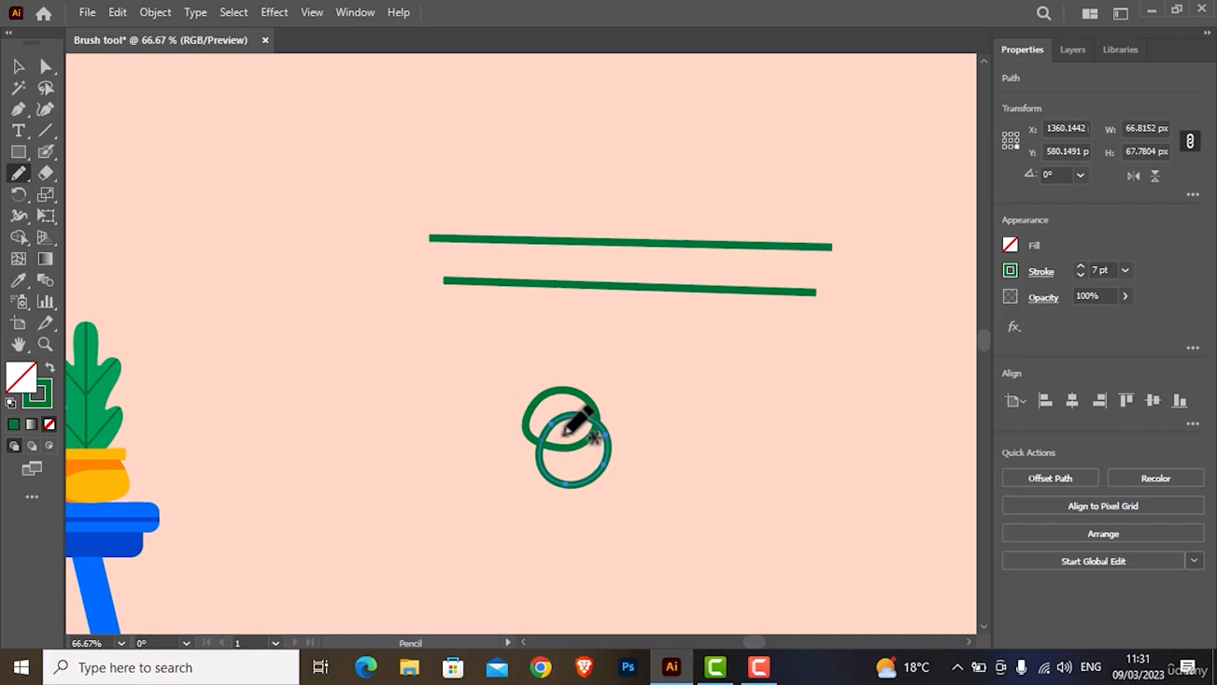
mouse_move(545, 398)
left_mouse_down()
mouse_move(507, 413)
mouse_move(510, 448)
mouse_move(544, 455)
mouse_move(564, 437)
mouse_move(546, 474)
mouse_move(514, 452)
mouse_move(520, 433)
mouse_move(565, 459)
left_mouse_up()
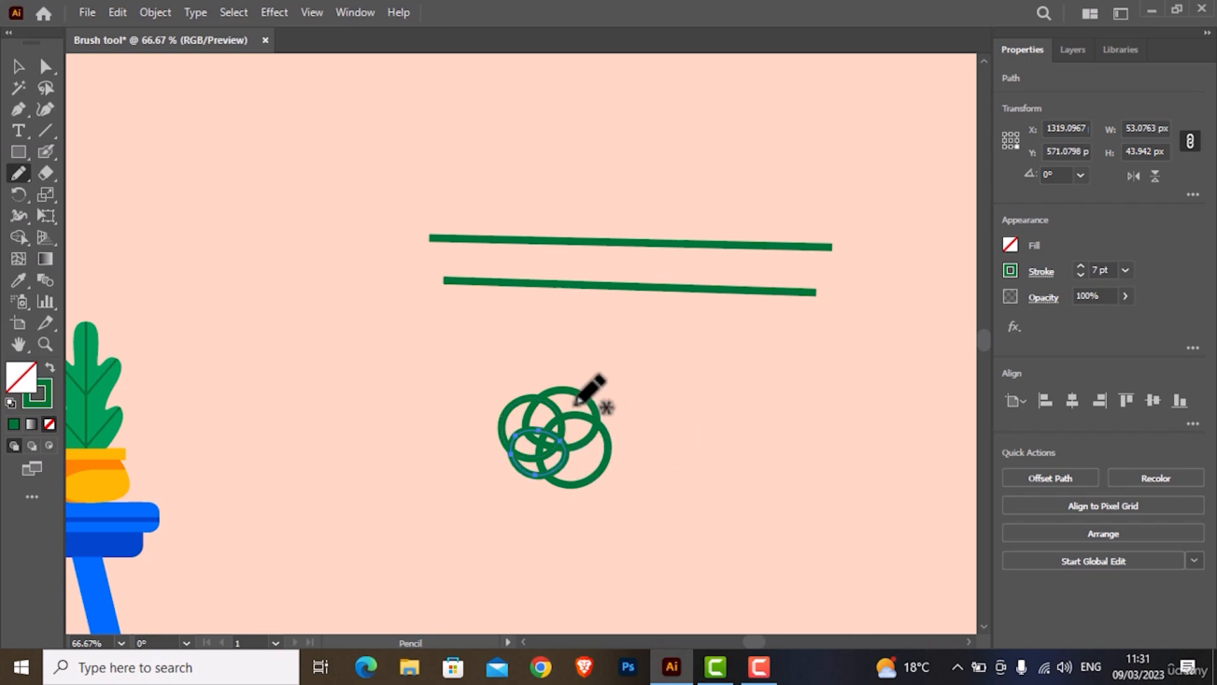
- Examine the anchor points of individual pencil circles with the Direct Selection tool
left_click(45, 66)
left_click(548, 395)
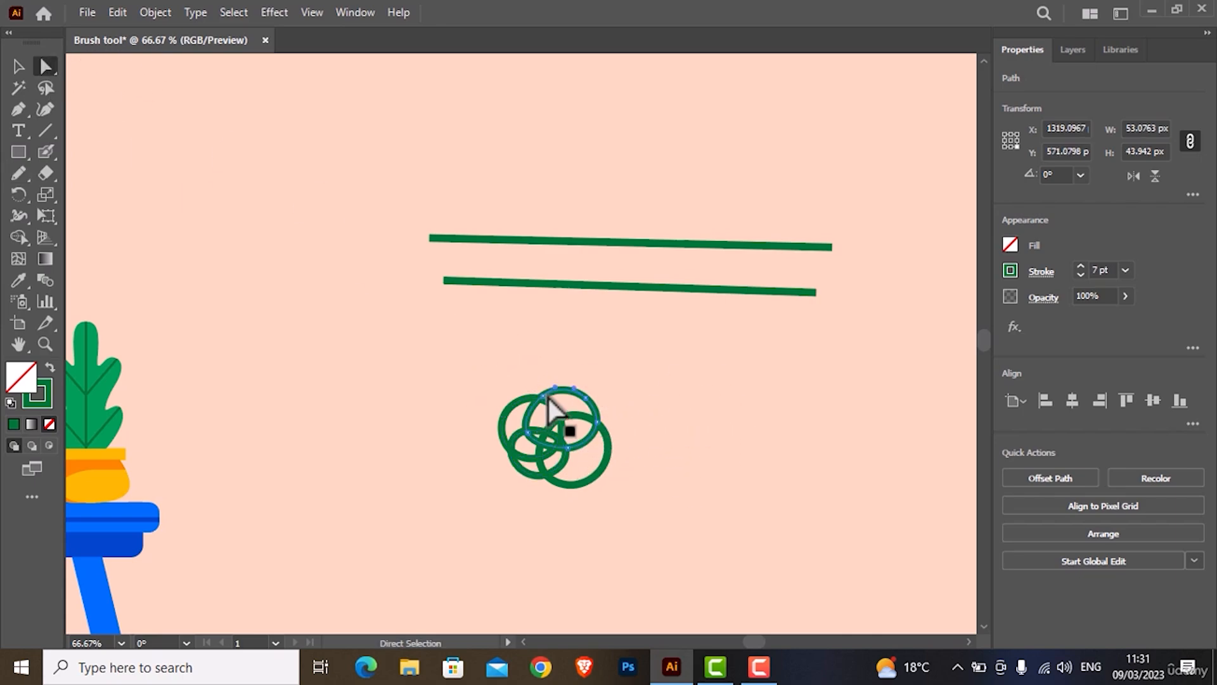
left_click(531, 397)
left_click(588, 438)
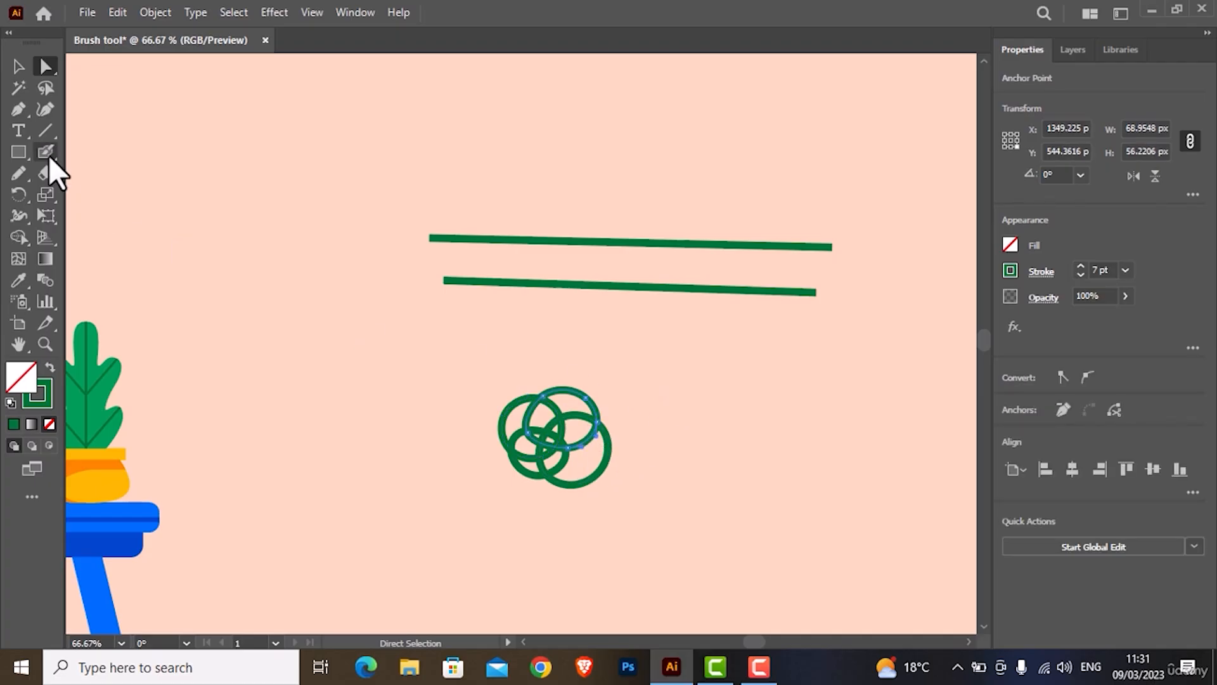
- Paint a solid green three-lobed clover with a thin curved stem beside the circles using the Blob Brush, about 185 by 268 px overall
left_click_drag(44, 147, 119, 170)
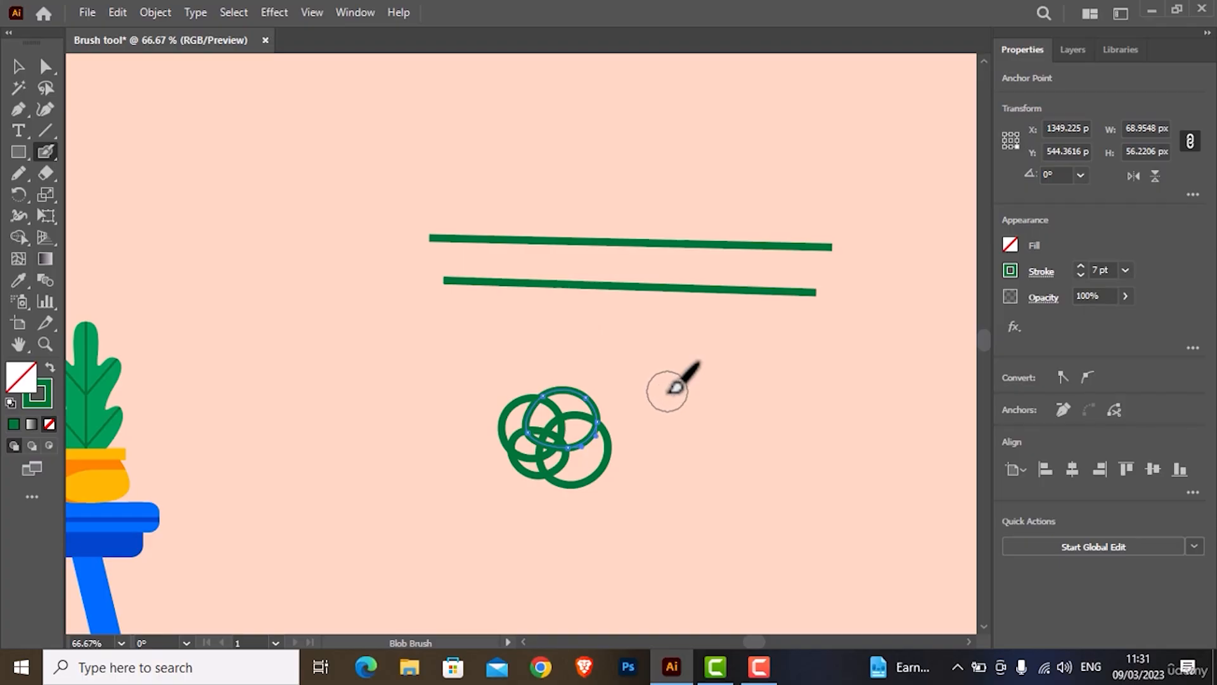
left_click_drag(687, 399, 489, 372)
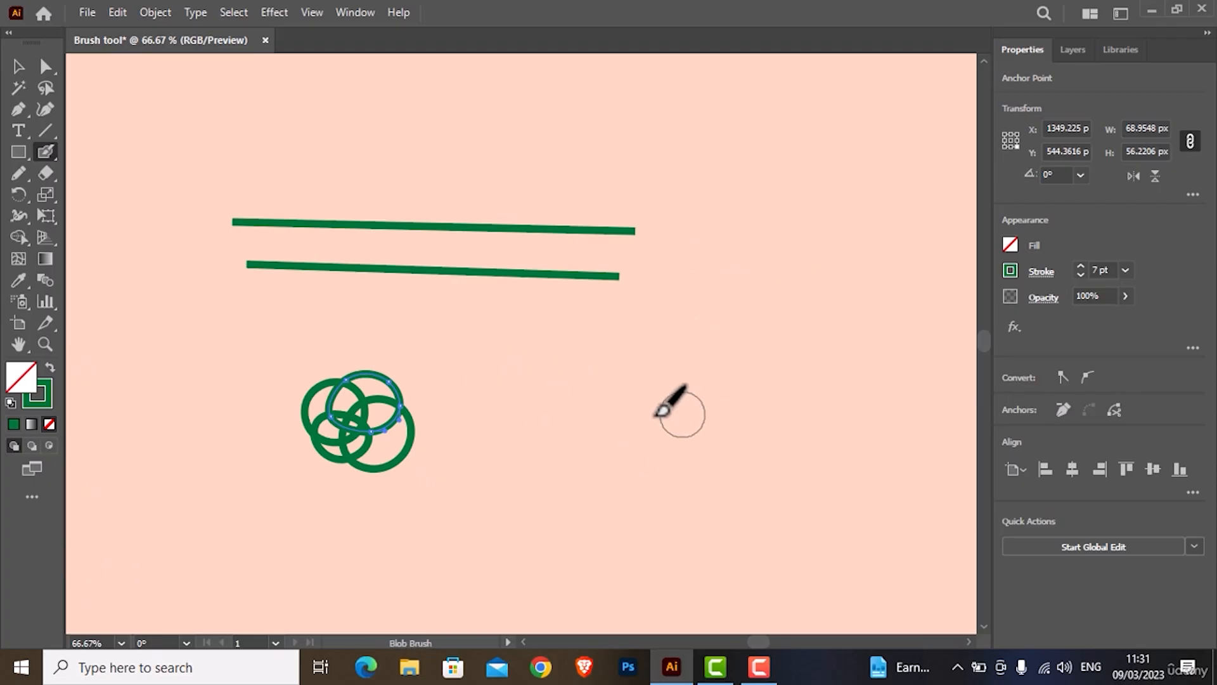
mouse_move(662, 411)
left_mouse_down()
mouse_move(701, 407)
mouse_move(715, 433)
mouse_move(705, 460)
mouse_move(679, 466)
mouse_move(661, 435)
left_mouse_up()
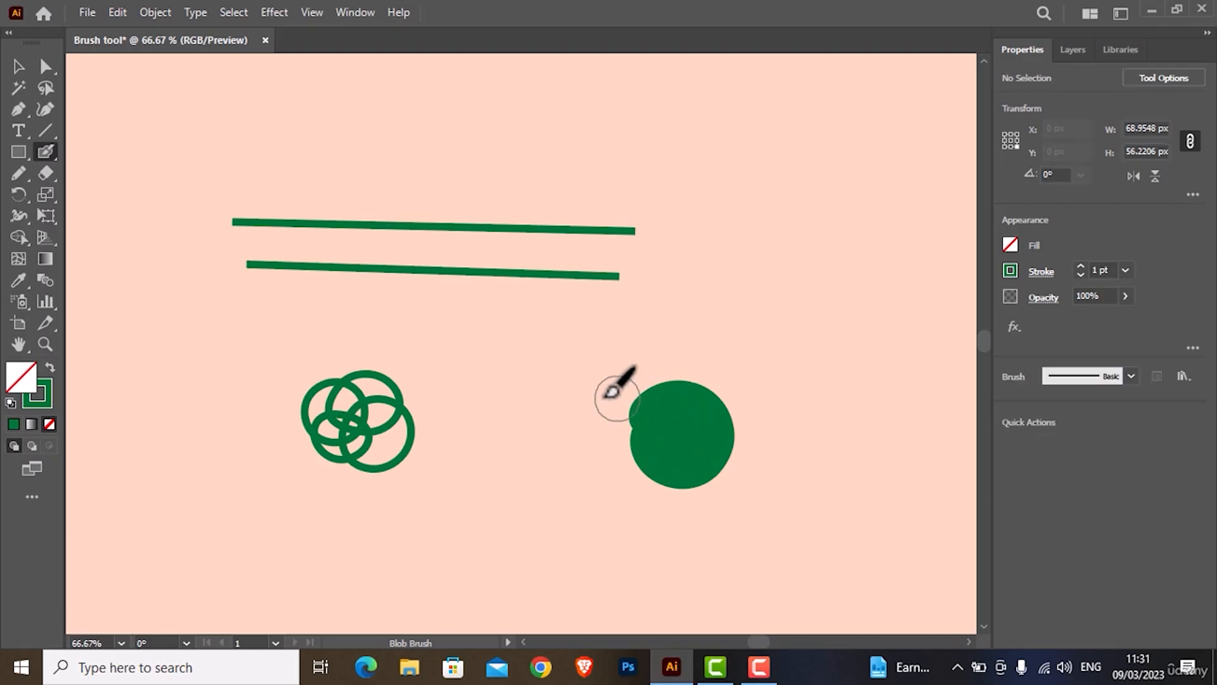
mouse_move(587, 374)
left_mouse_down()
mouse_move(623, 344)
mouse_move(653, 367)
mouse_move(649, 407)
mouse_move(614, 399)
mouse_move(575, 421)
mouse_move(656, 475)
mouse_move(629, 469)
mouse_move(594, 433)
mouse_move(575, 436)
mouse_move(575, 486)
mouse_move(627, 513)
mouse_move(650, 441)
mouse_move(603, 390)
mouse_move(590, 397)
mouse_move(606, 336)
mouse_move(668, 375)
left_mouse_up()
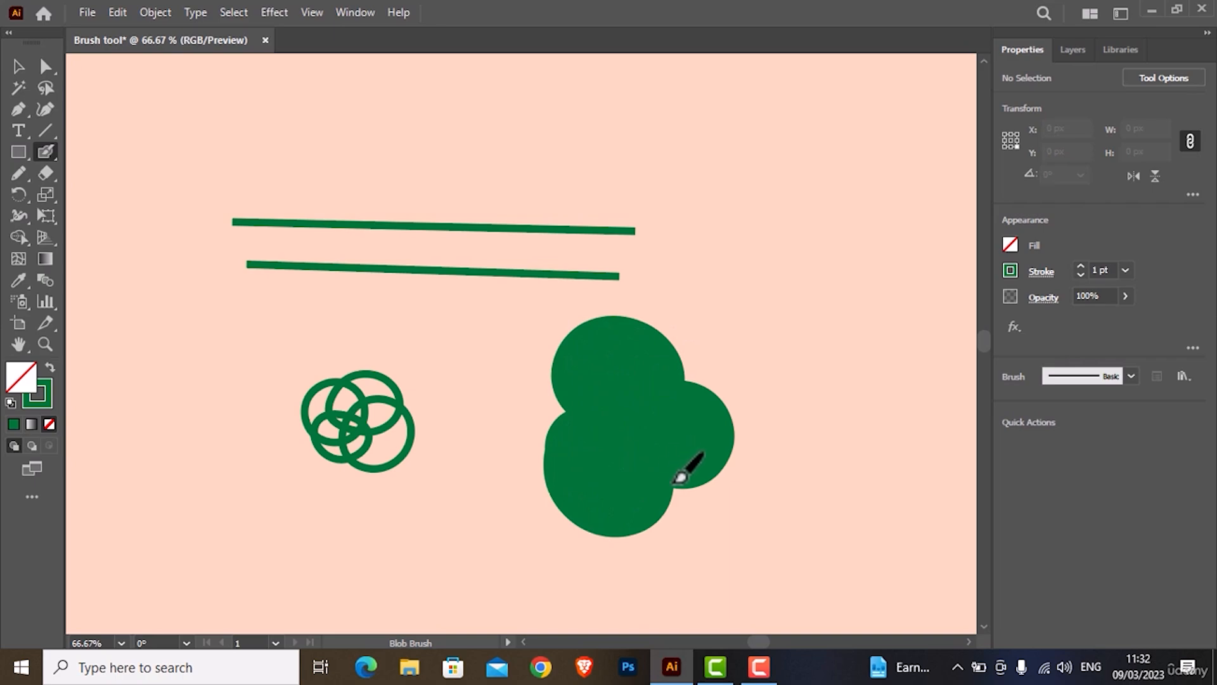
mouse_move(678, 479)
left_mouse_down()
mouse_move(695, 512)
mouse_move(656, 589)
left_mouse_up()
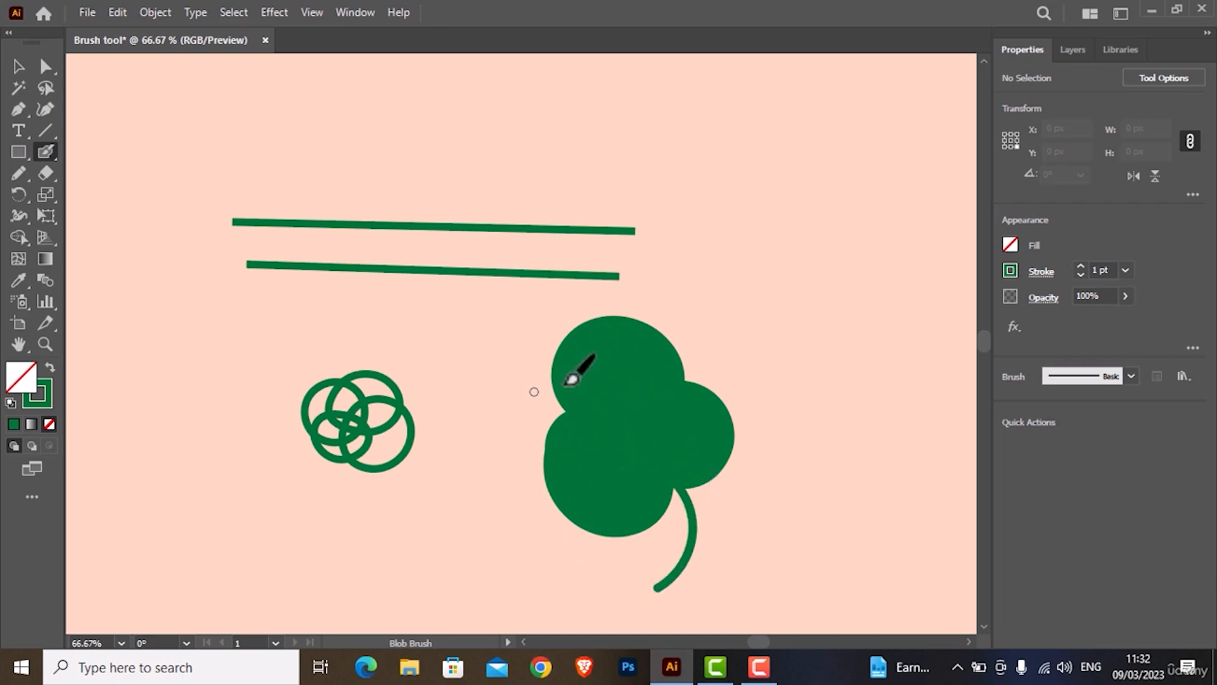
- Compare the paths of the clover, a pencil circle and the lower pencil line with the Direct Selection tool
left_click(46, 66)
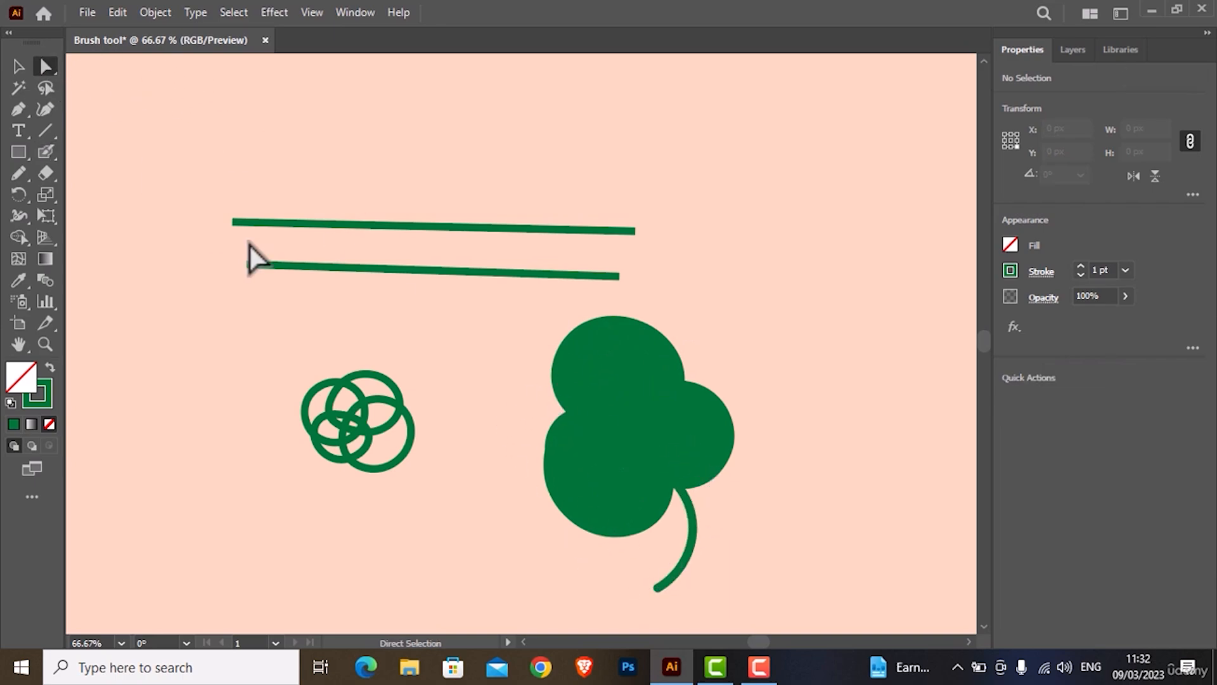
left_click(582, 356)
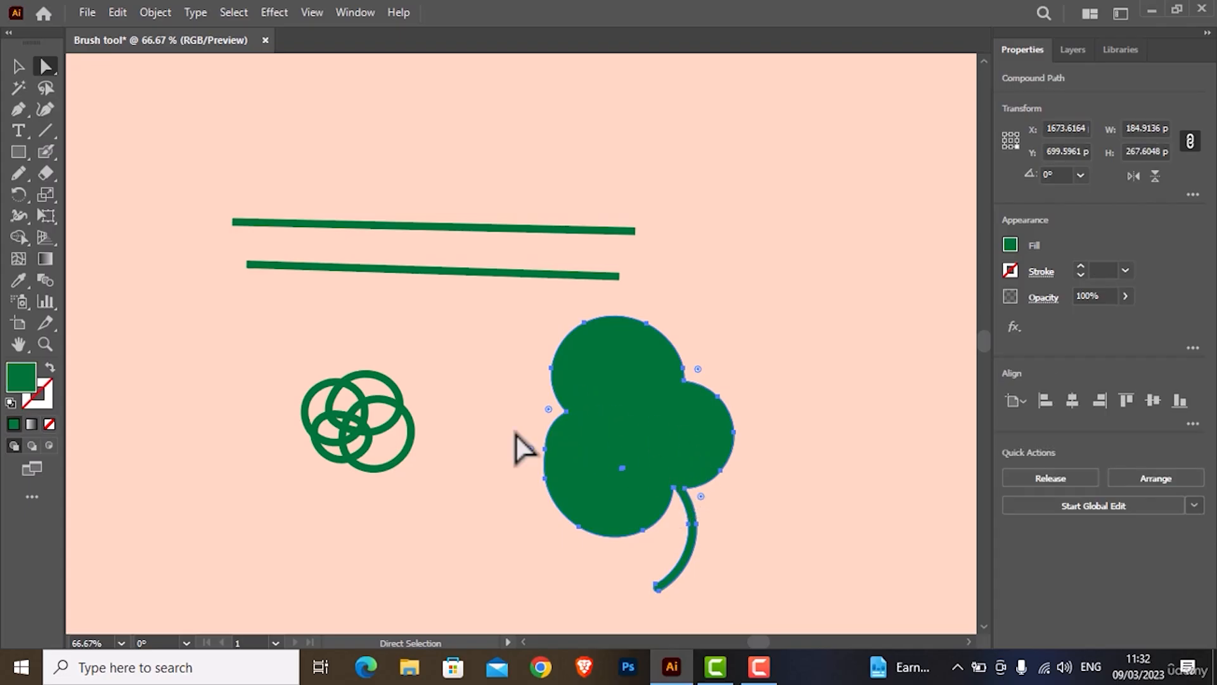
left_click(413, 430)
left_click(607, 371)
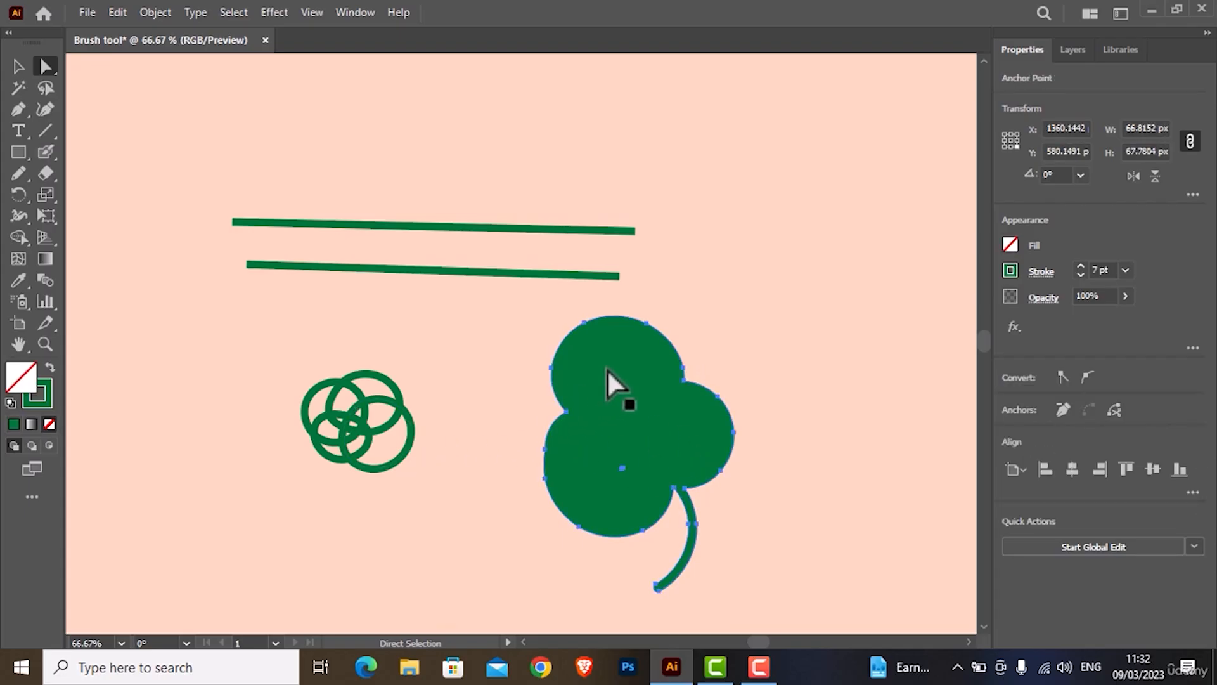
left_click(496, 279)
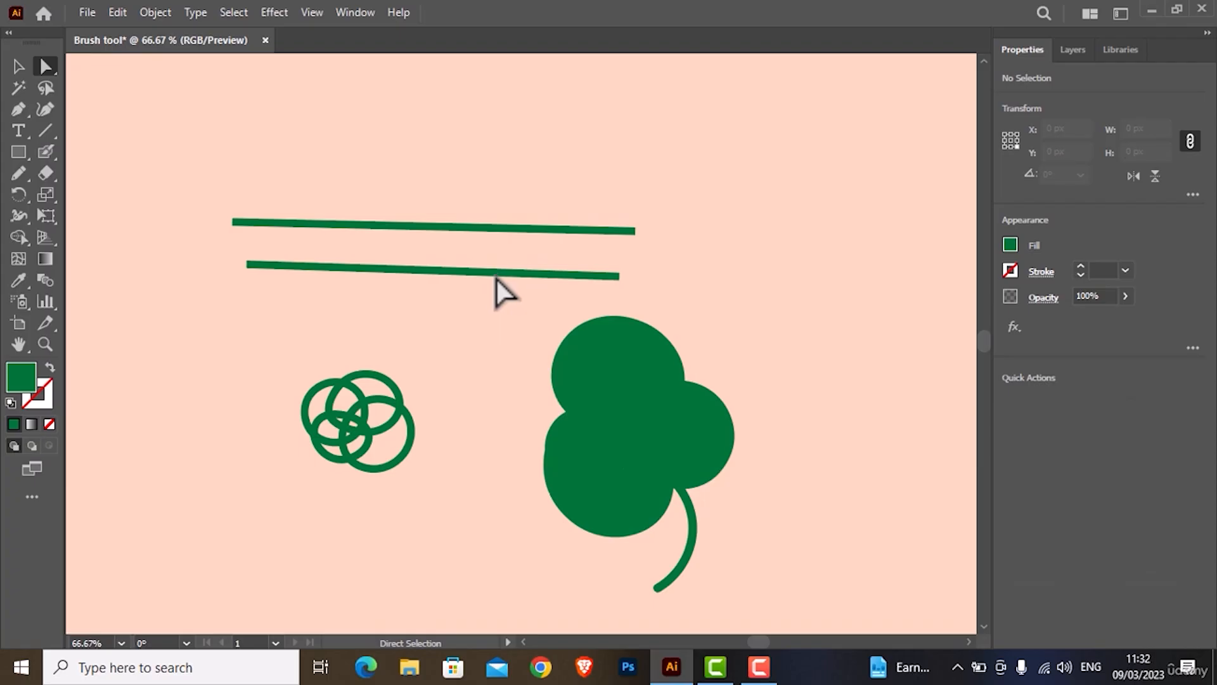
left_click(499, 280)
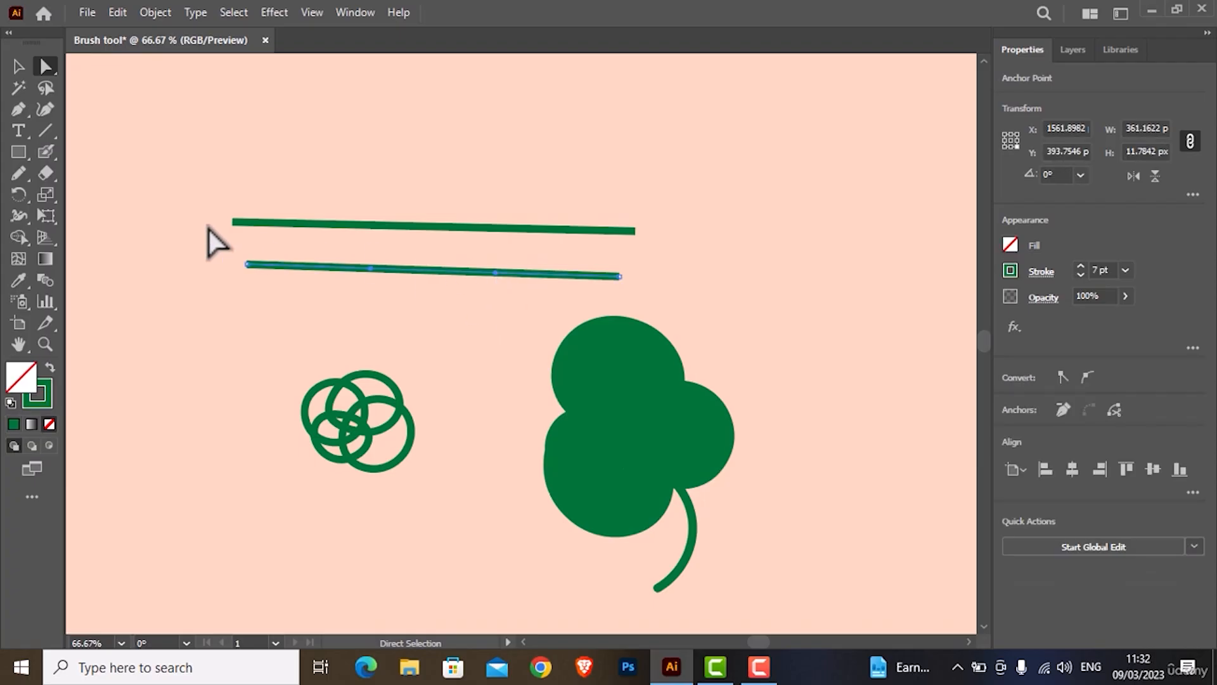
- Draw a slightly sloping green line above the two pencil lines with the Blob Brush and select its outline
left_click(42, 152)
left_click_drag(201, 171, 645, 203)
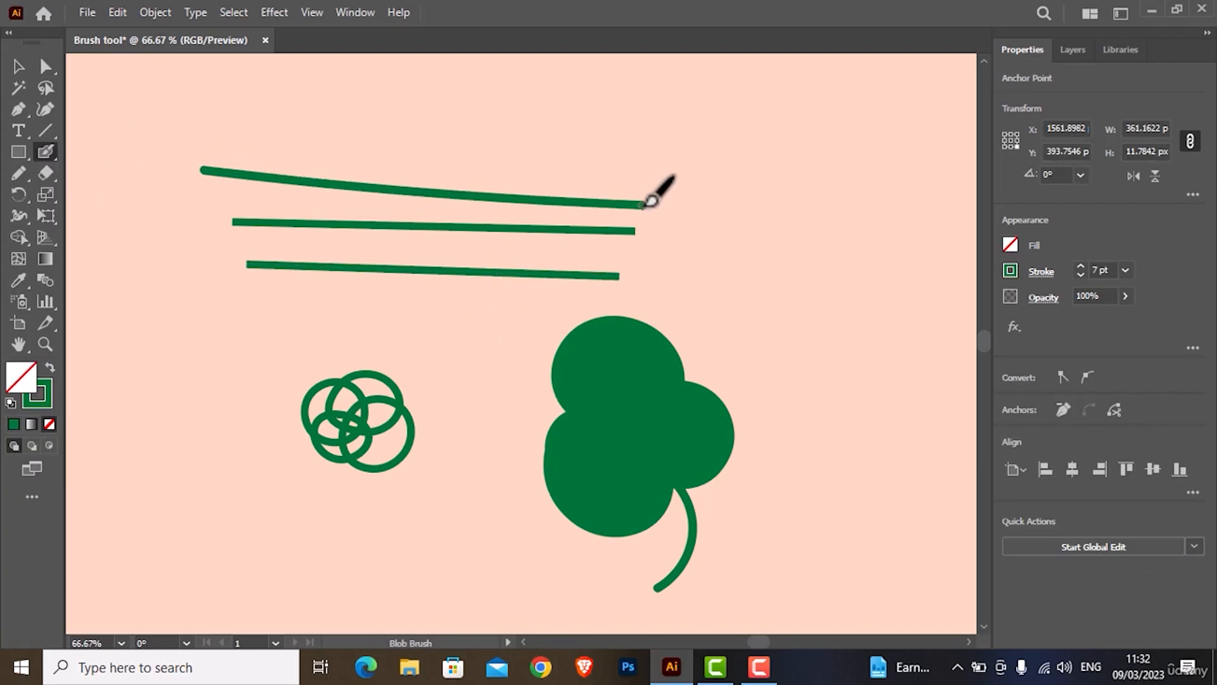
key("a")
left_click(535, 199)
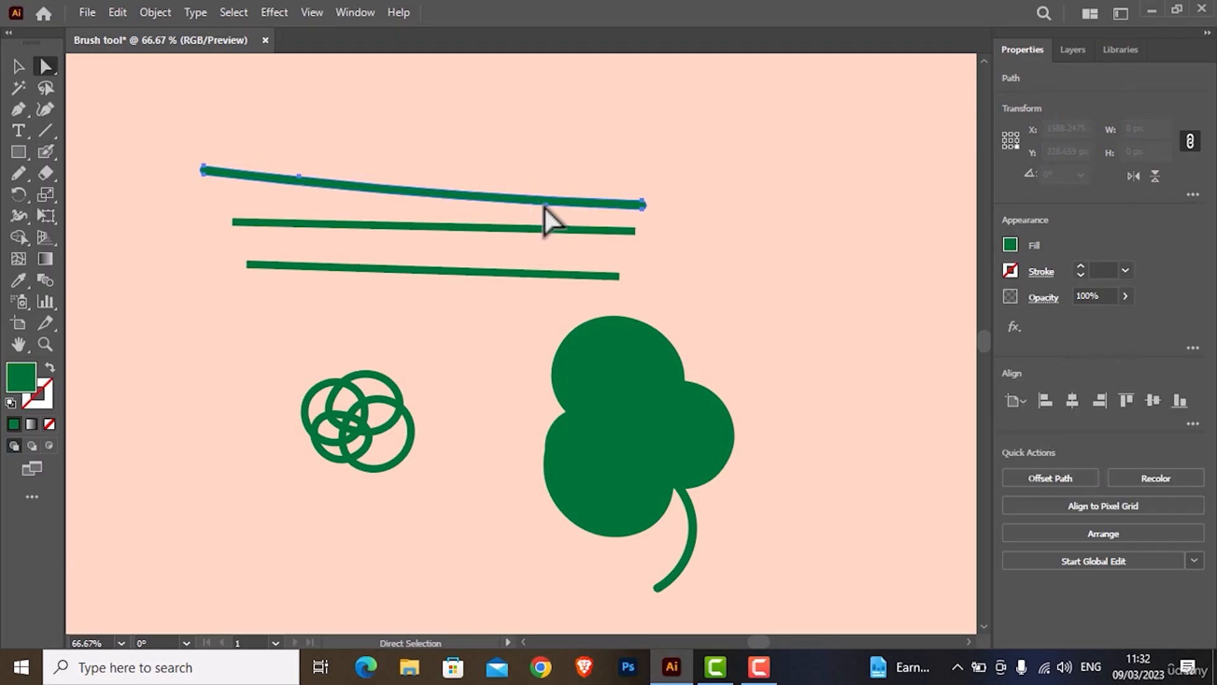
- Thicken part of the Blob Brush line by moving an anchor point on its lower edge, and compare it with the upper pencil line
mouse_move(546, 200)
left_mouse_down()
mouse_move(538, 217)
mouse_move(543, 193)
mouse_move(527, 211)
mouse_move(504, 265)
mouse_move(507, 238)
left_mouse_up()
left_click(544, 193)
key("ctrl+z")
left_click(543, 229)
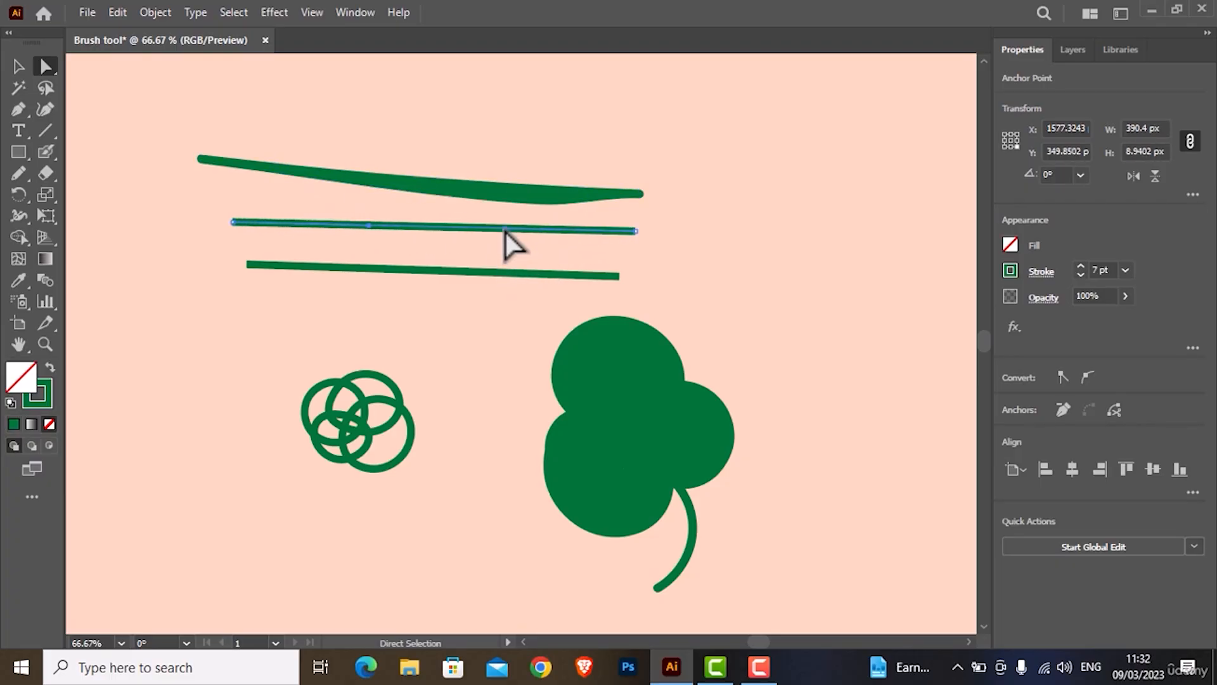
key("ctrl+0")
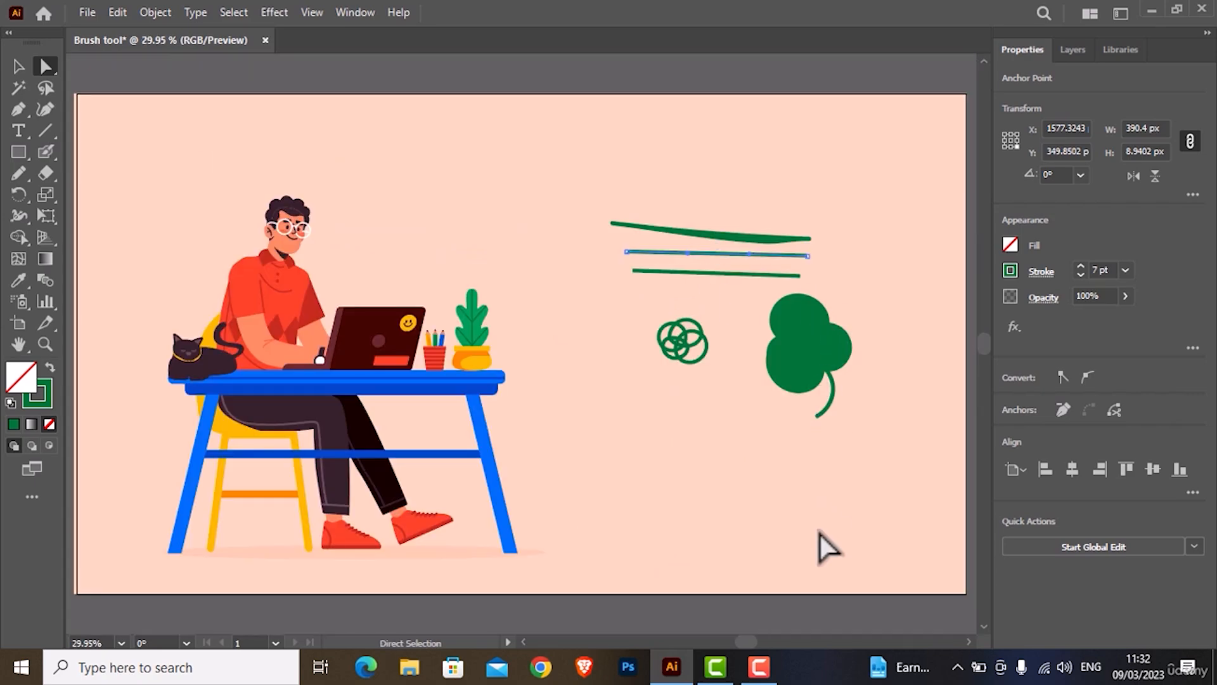
left_click(757, 422)
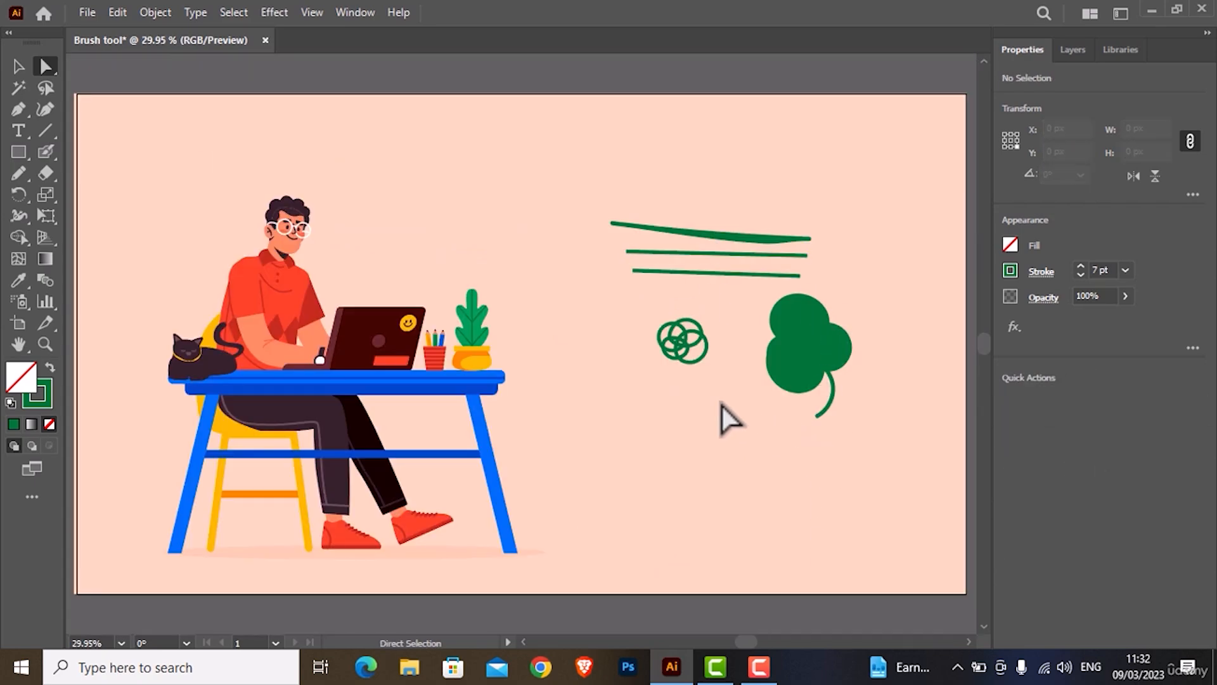
- Set the Blob Brush fidelity to Accurate and draw a wavy green stroke above the lines
double_click(48, 155)
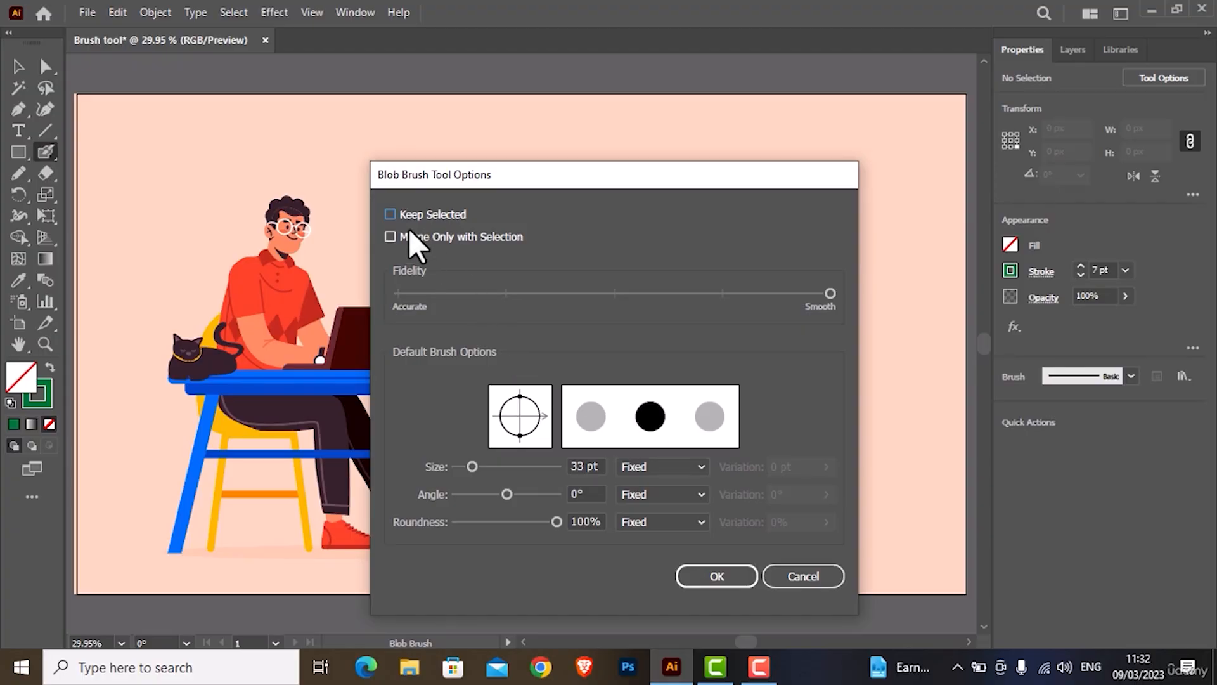
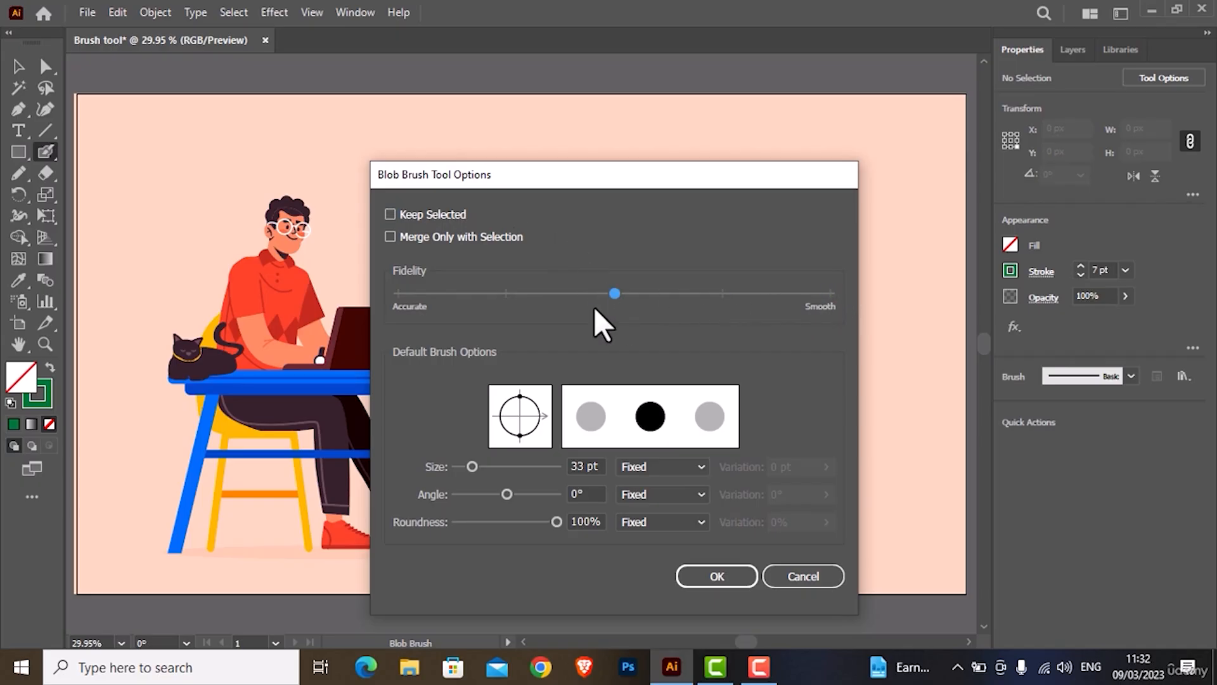
key("Return")
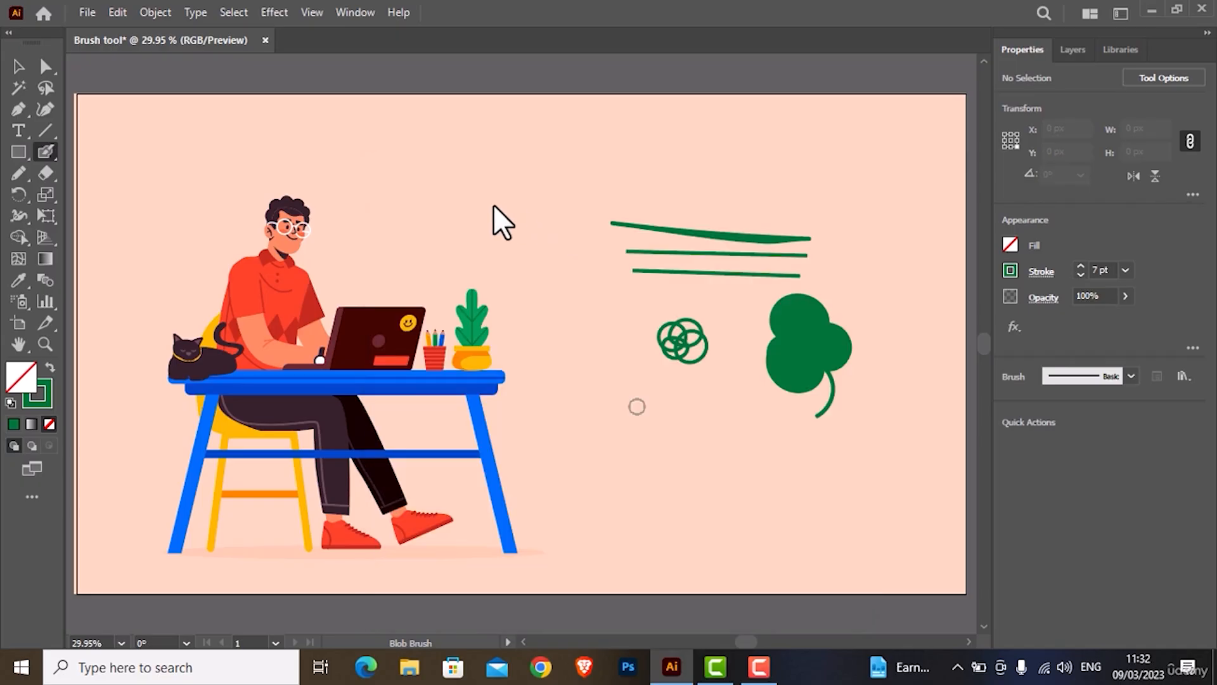
mouse_move(433, 223)
left_mouse_down()
mouse_move(450, 198)
mouse_move(492, 183)
mouse_move(543, 211)
mouse_move(578, 177)
mouse_move(689, 193)
mouse_move(862, 179)
left_mouse_up()
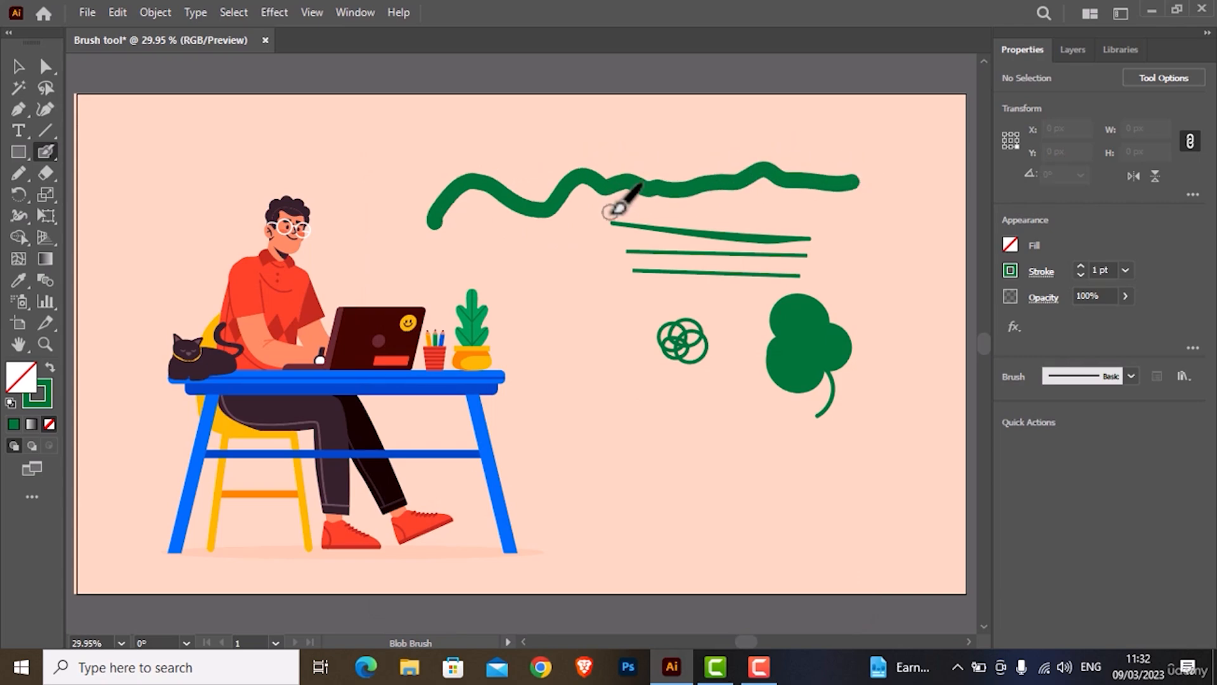
- Shift the Blob Brush fidelity toward Smooth and draw a second wavy green stroke above the first one
key("Return")
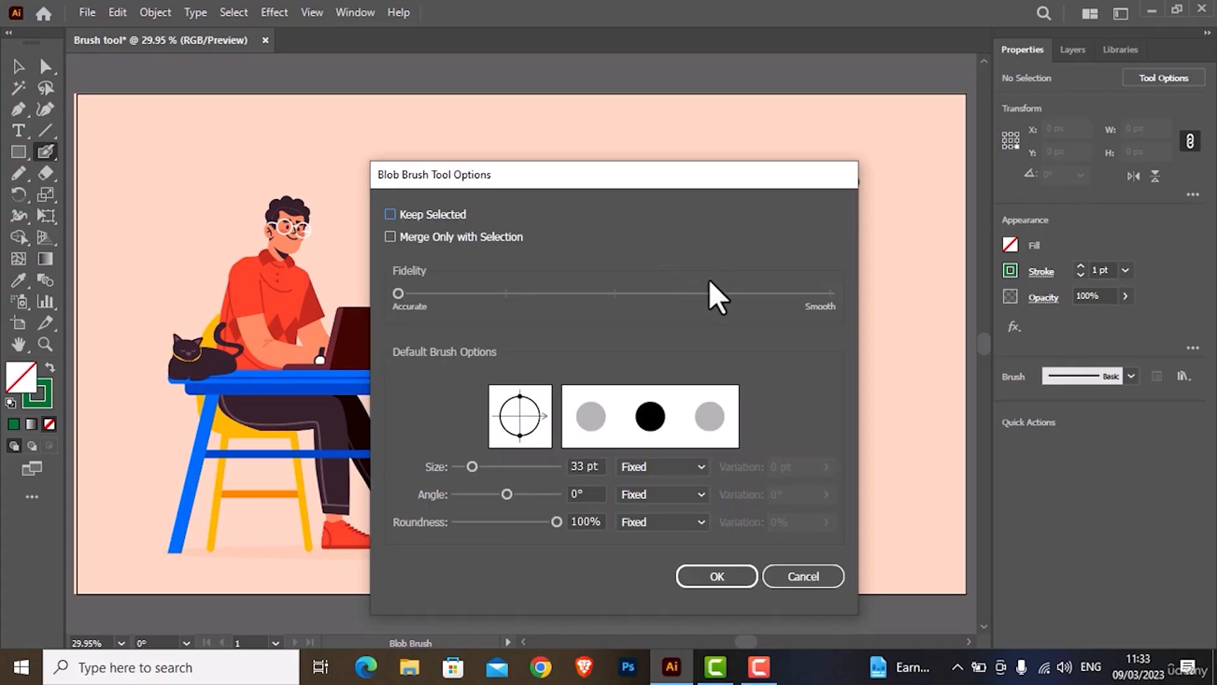
left_click(717, 575)
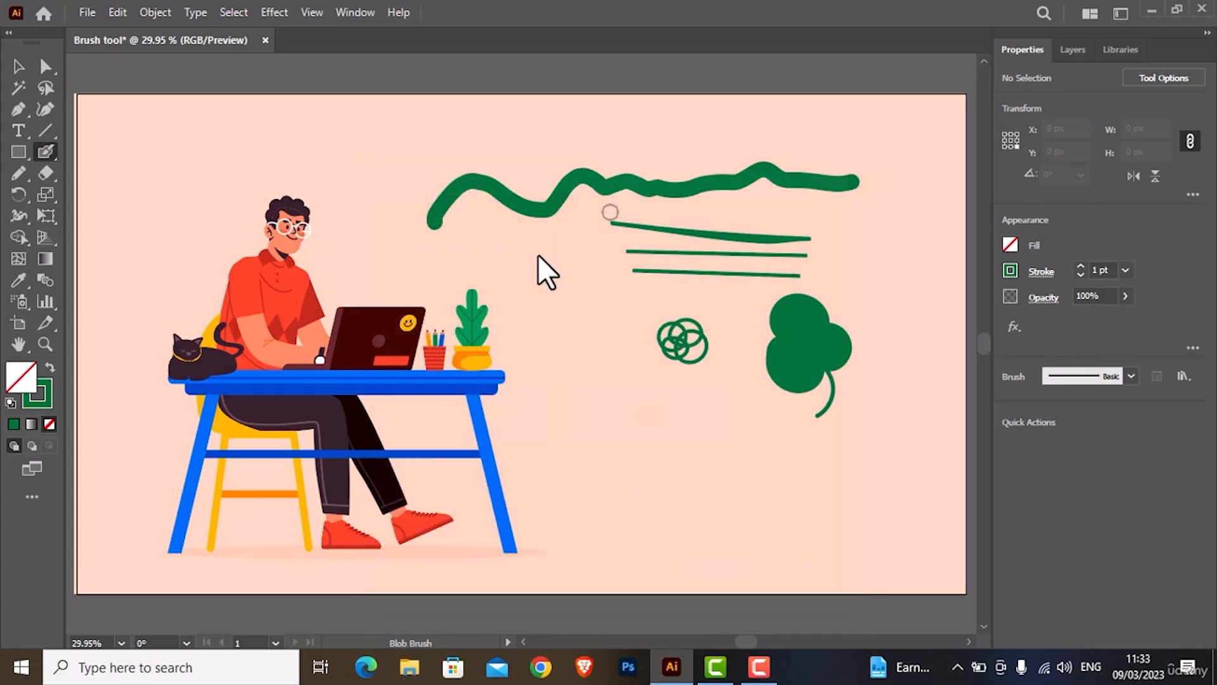
mouse_move(408, 166)
left_mouse_down()
mouse_move(435, 144)
mouse_move(539, 143)
mouse_move(595, 120)
mouse_move(628, 141)
mouse_move(751, 125)
mouse_move(785, 138)
mouse_move(870, 129)
left_mouse_up()
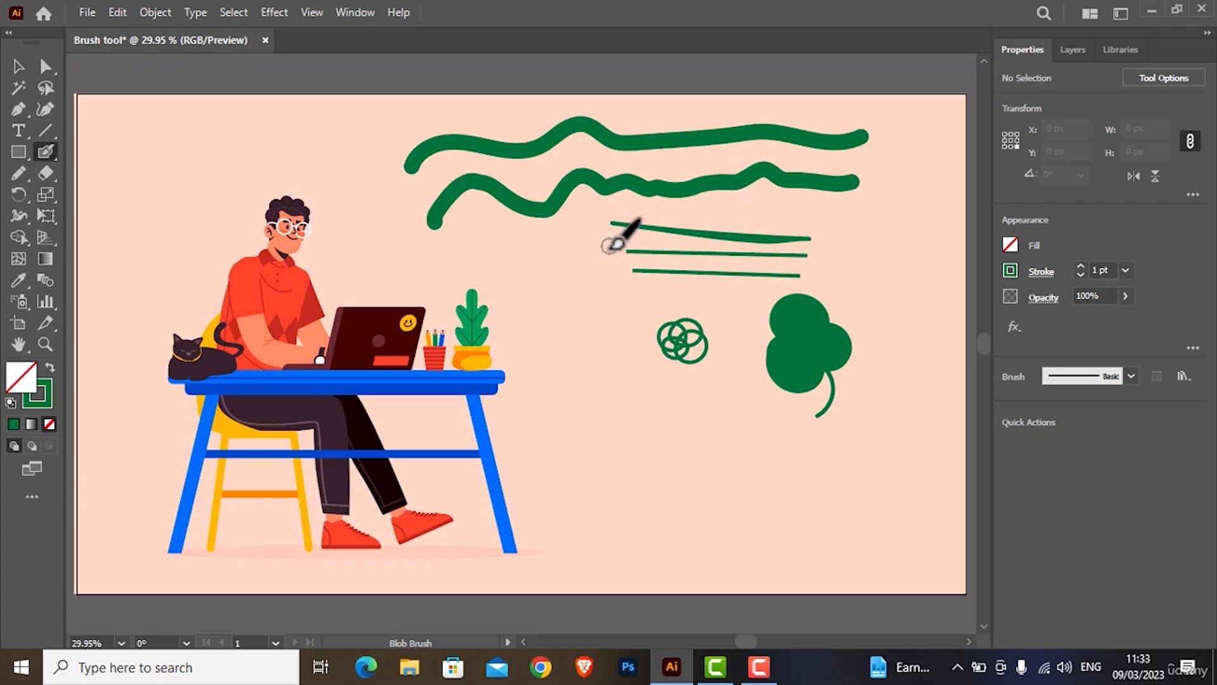
left_click(755, 669)
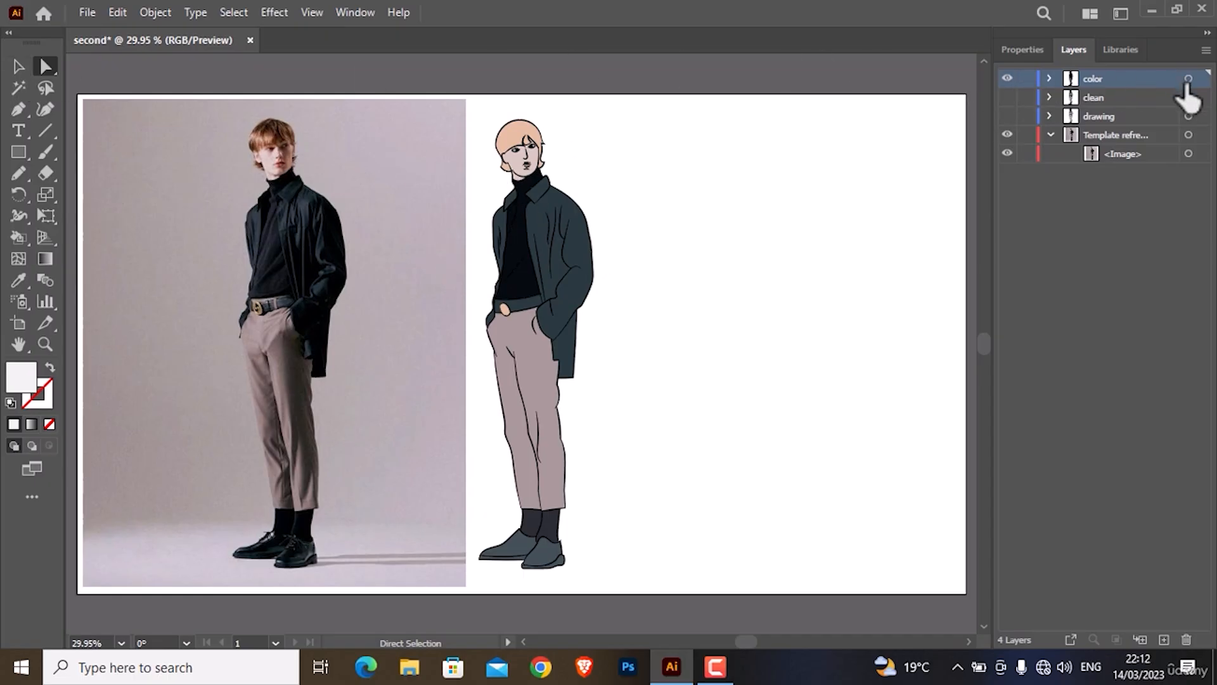
- Duplicate the color layer with all its artwork and rename the copy shadows
left_click(1161, 83, "alt")
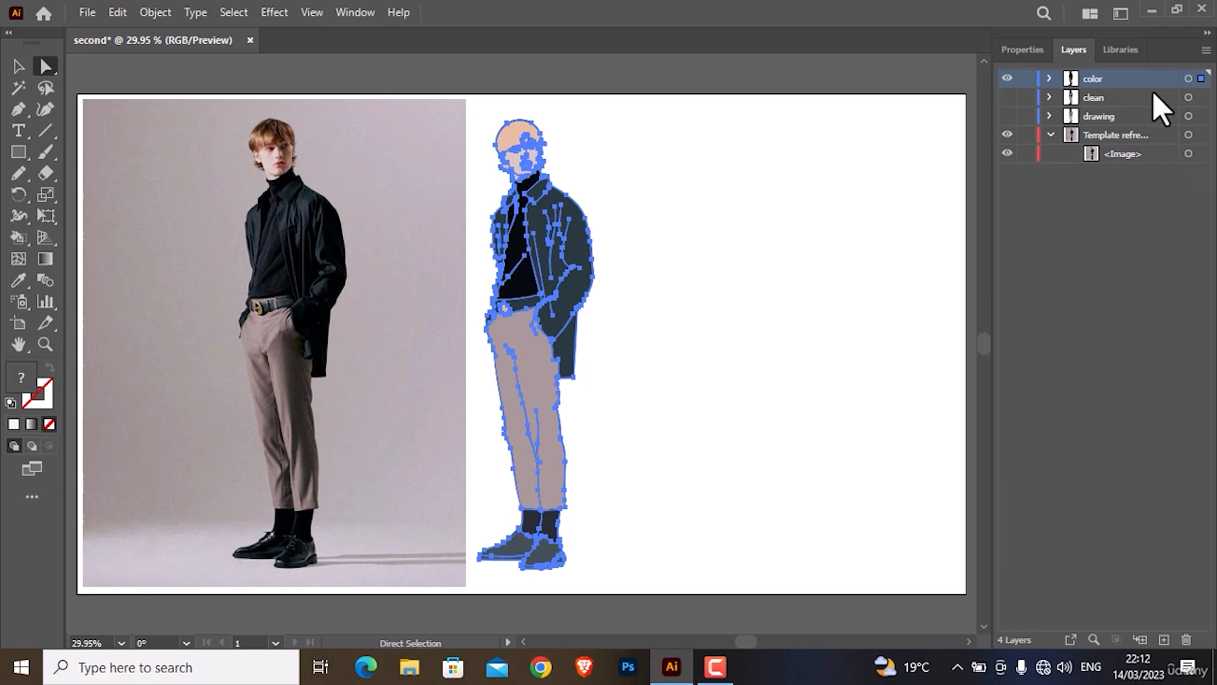
left_click_drag(1152, 82, 1164, 452)
left_click_drag(1166, 624, 1164, 639)
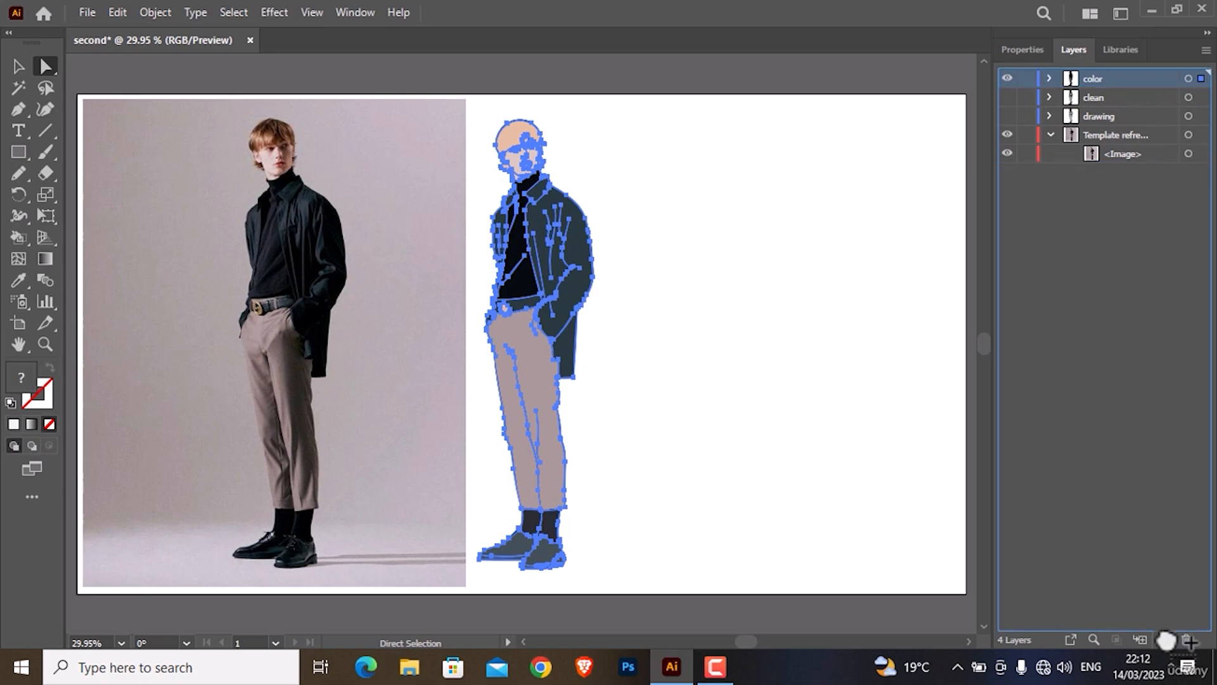
double_click(1105, 78)
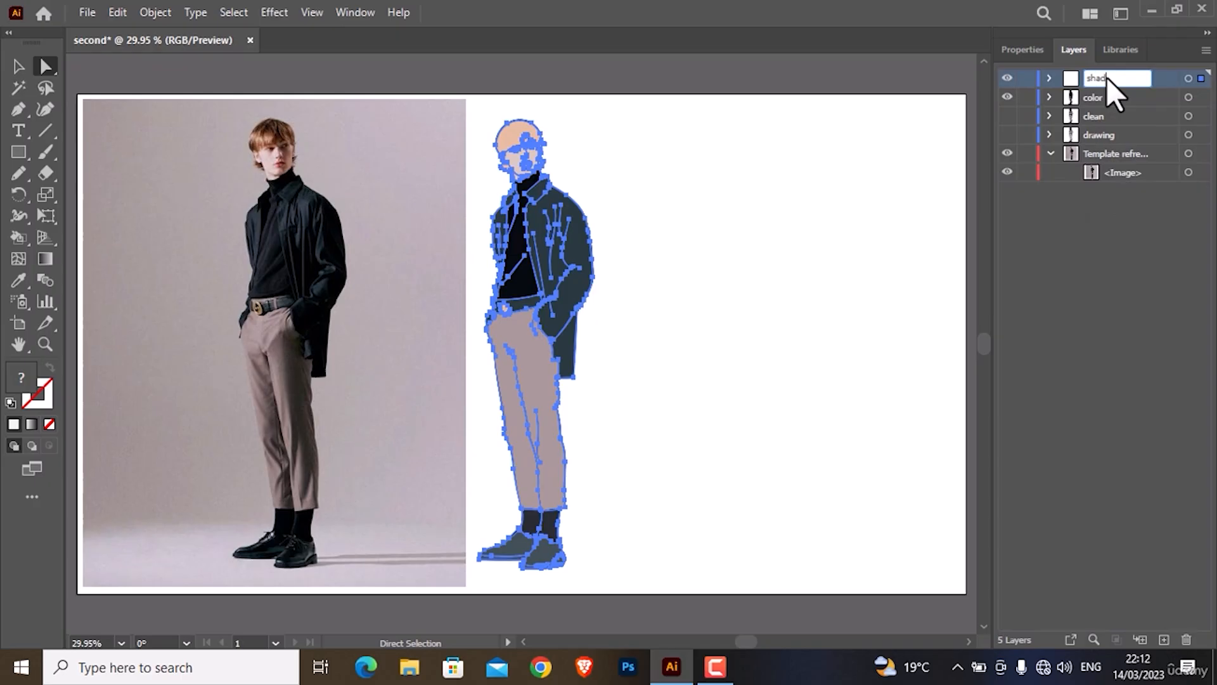
key("Return")
- Hide the color layer, leaving the shadows copy of the character visible beside the reference photo
left_click(1006, 78)
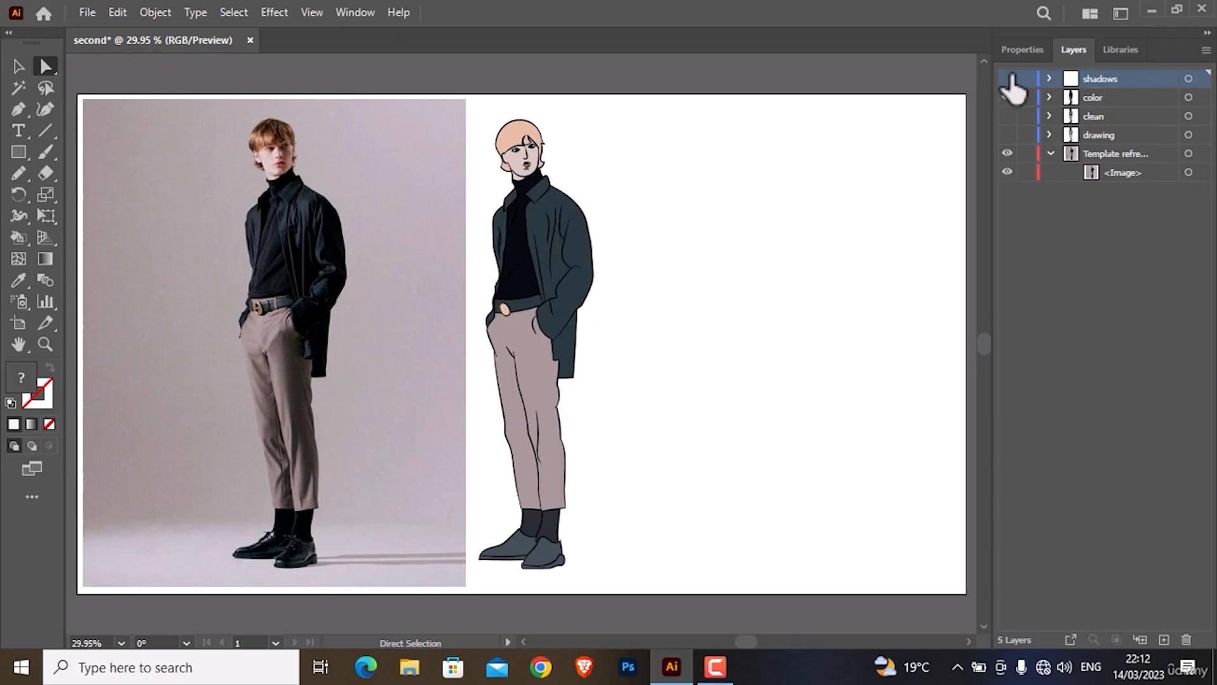
left_click(1006, 79)
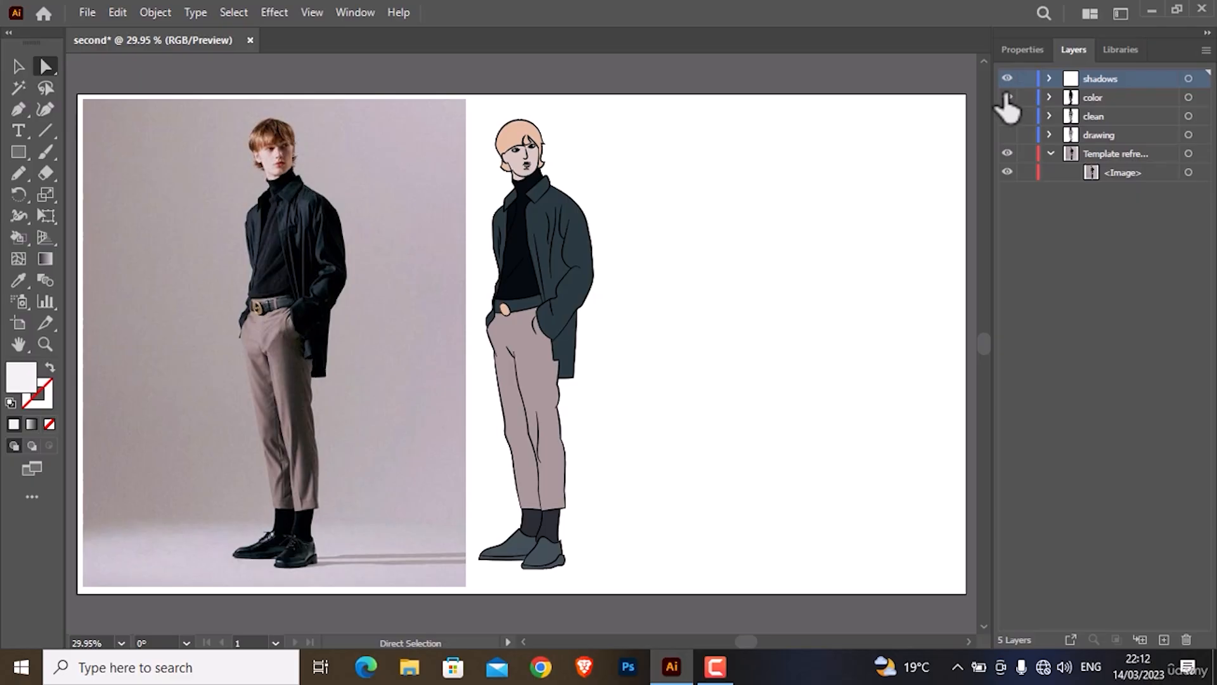
left_click(1007, 78)
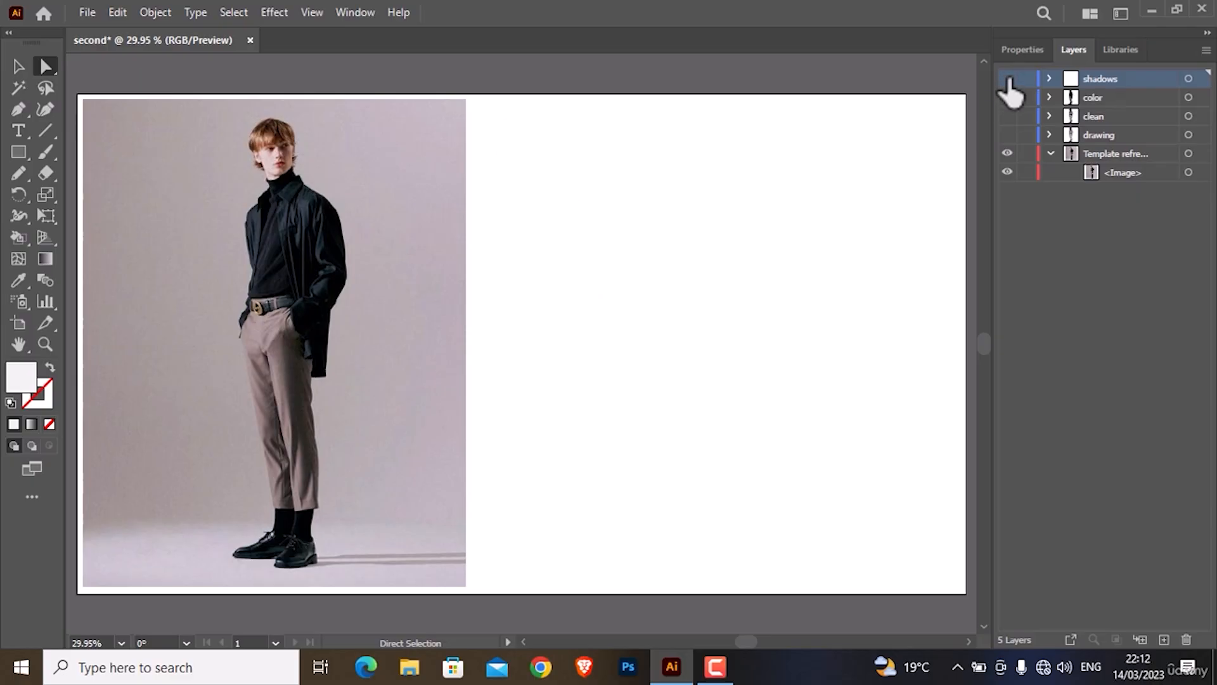
left_click(1010, 79)
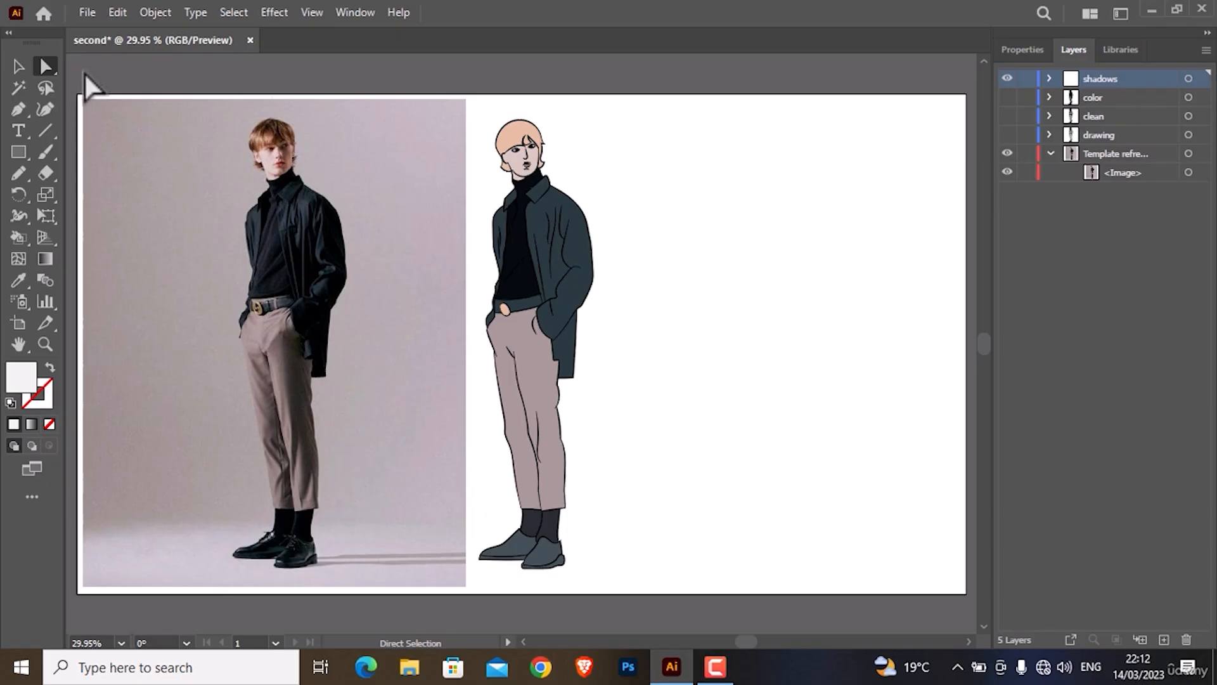
- Expand the character artwork on the shadows layer into separate editable shapes and deselect it
left_click(18, 66)
left_click(561, 260)
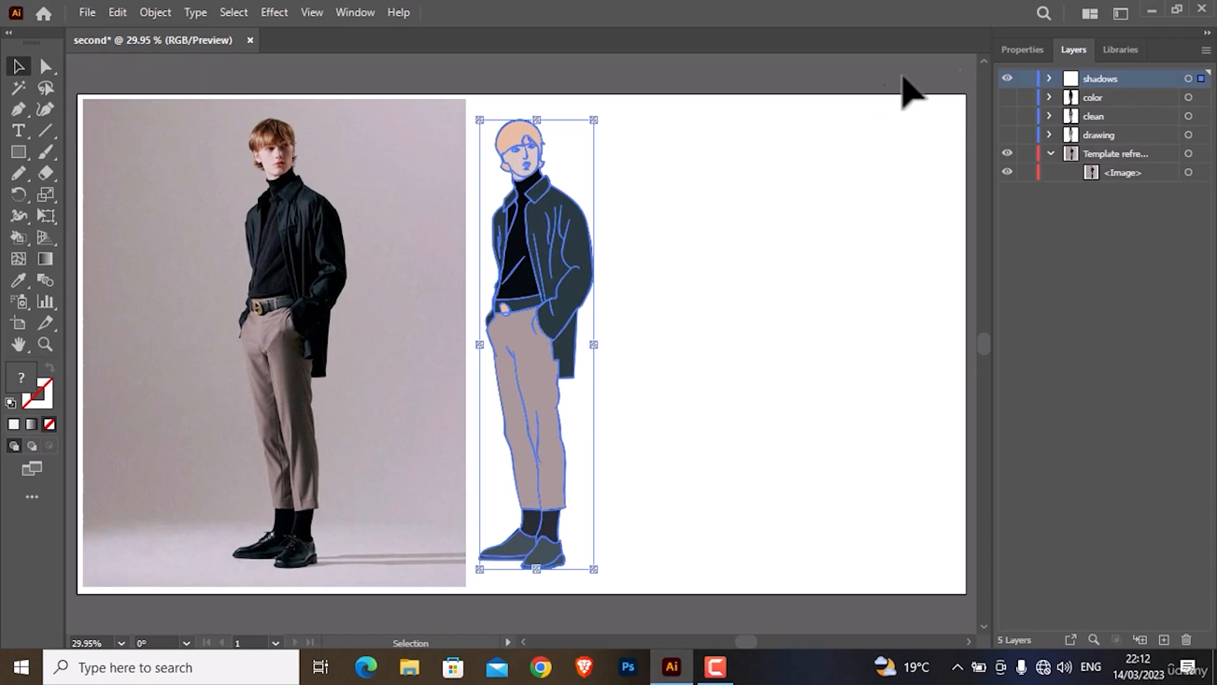
left_click(1037, 54)
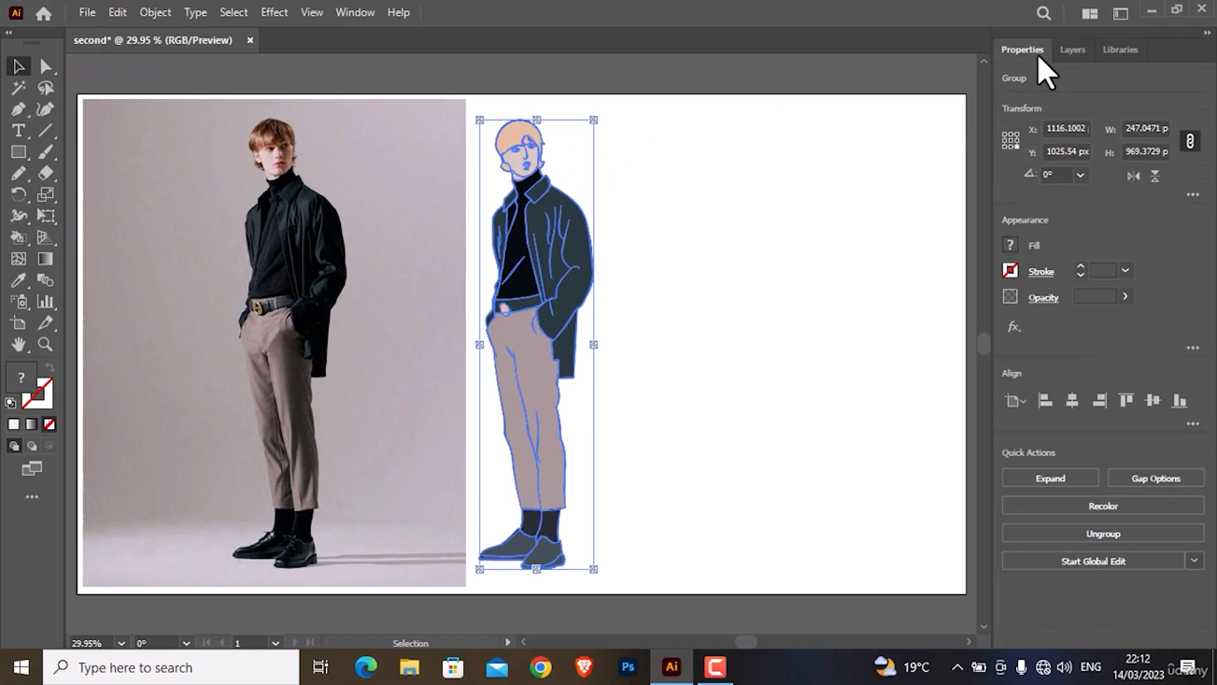
left_click(1051, 476)
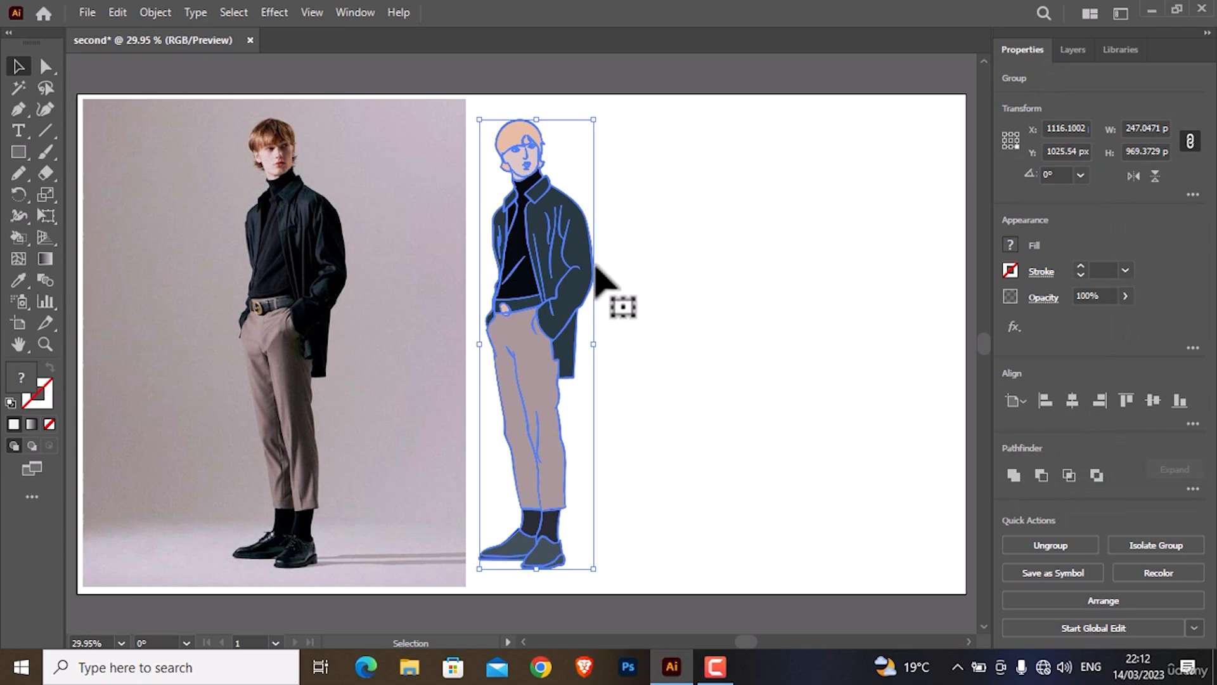
left_click(615, 272)
- Test that the fills are separate by moving the jacket, trousers and turtleneck shapes aside one at a time, undoing each move
key("a")
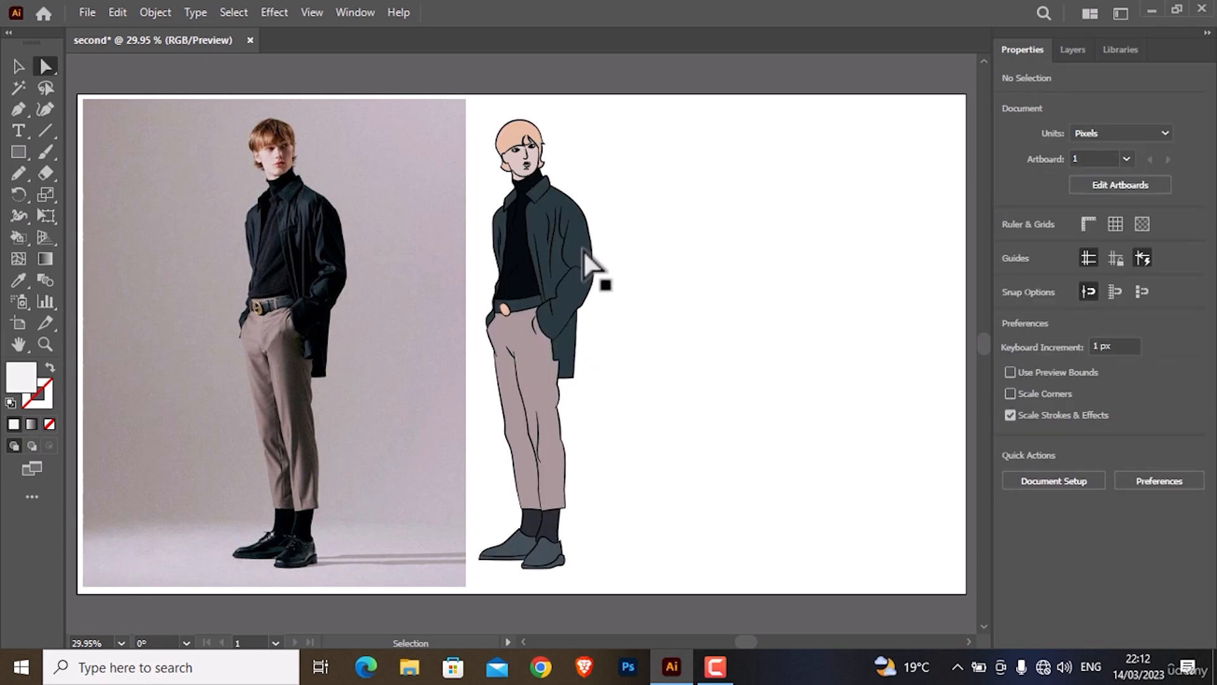
left_click_drag(592, 258, 677, 250)
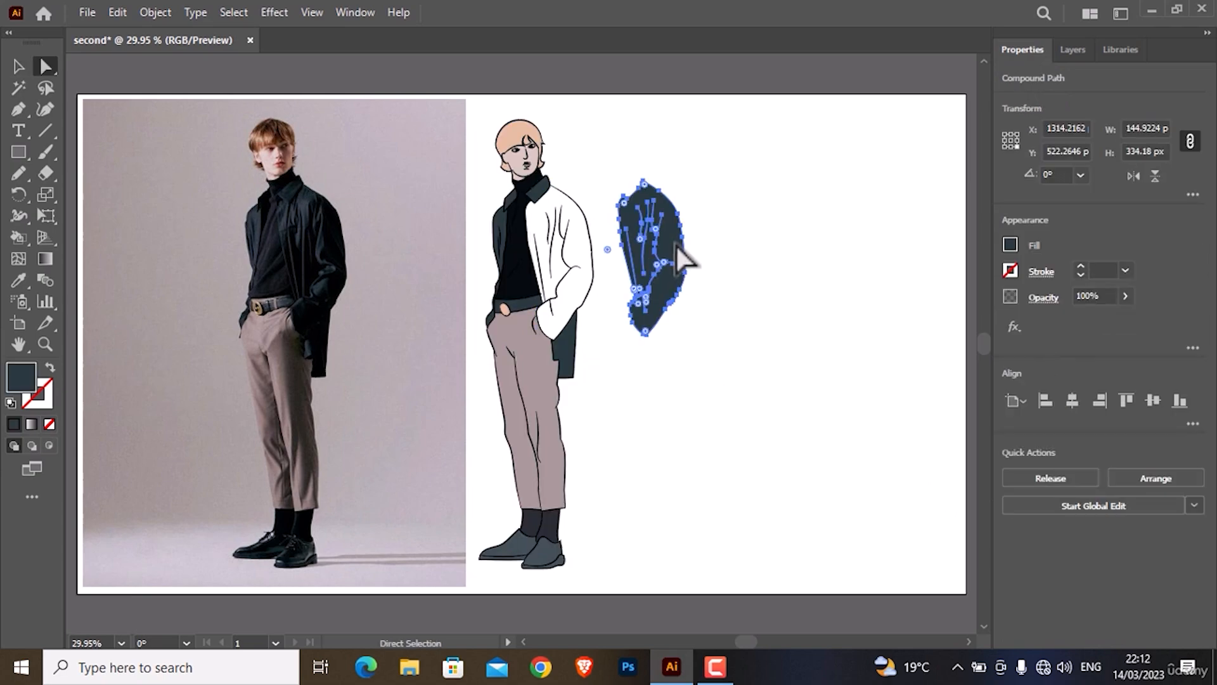
key("ctrl+z")
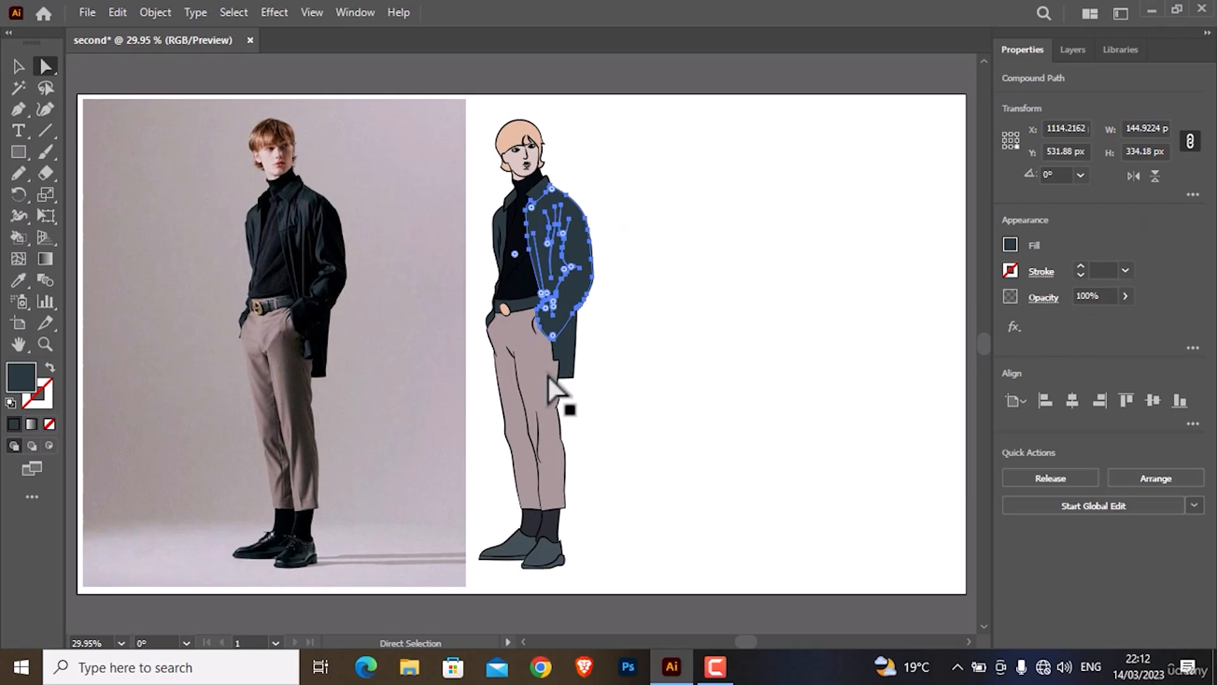
left_click_drag(549, 380, 699, 364)
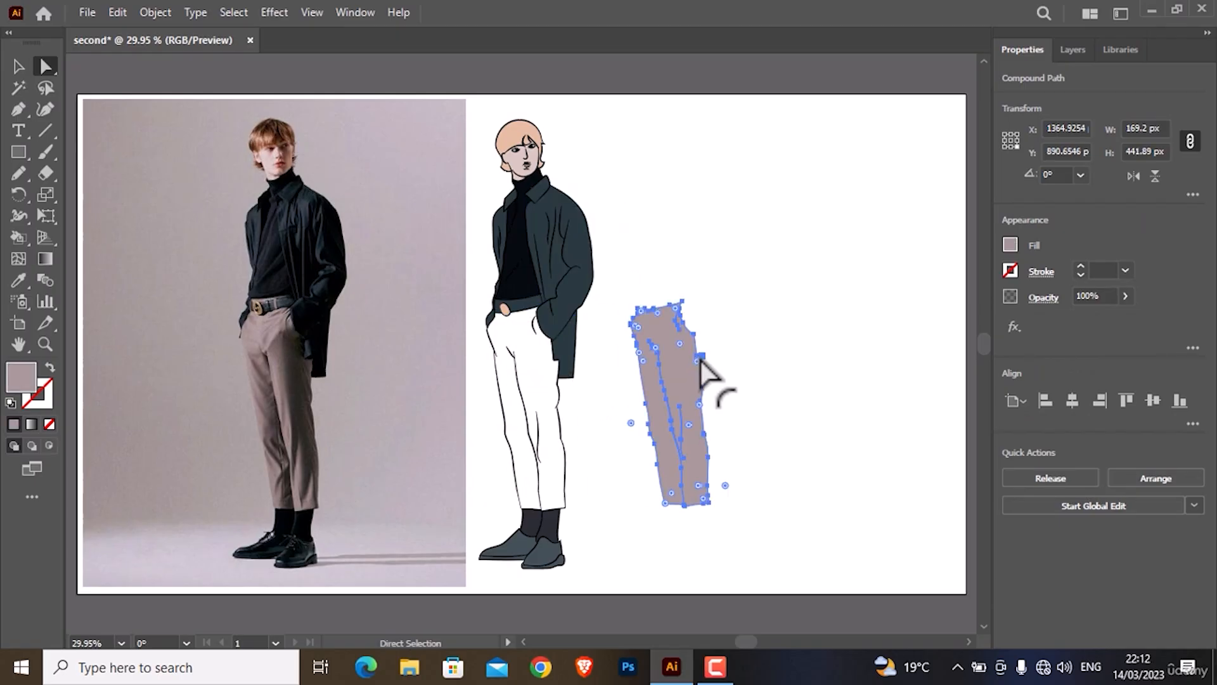
key("ctrl+z")
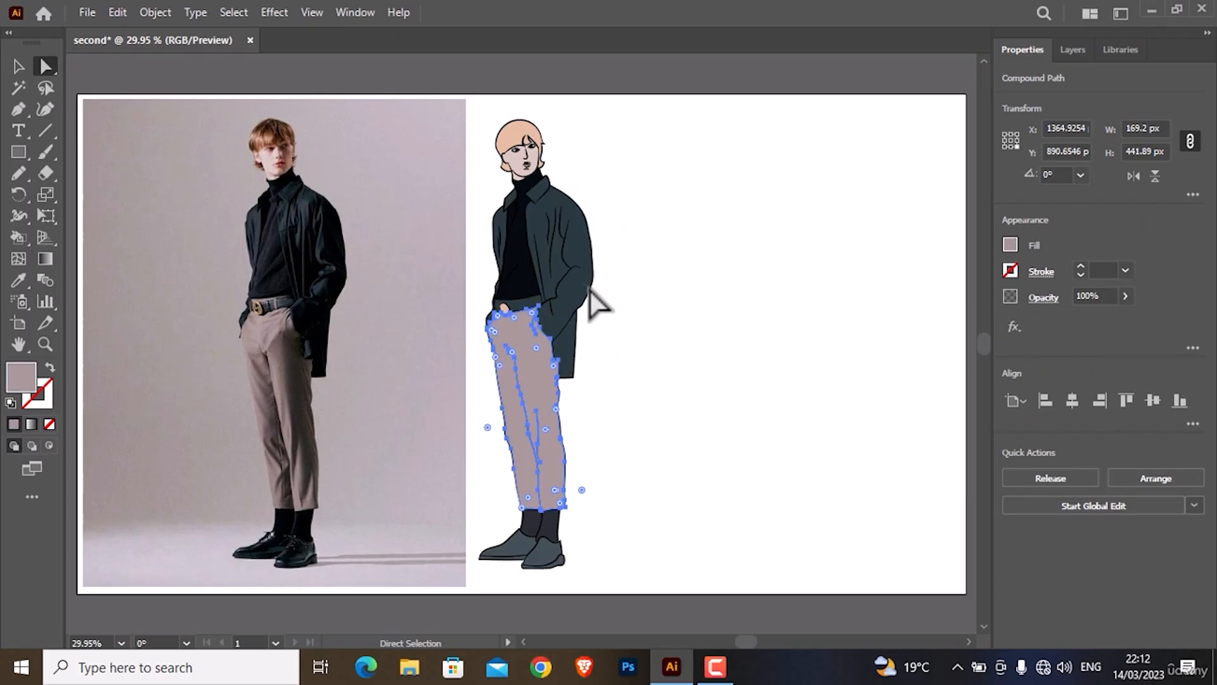
left_click_drag(530, 281, 693, 260)
key("ctrl+z")
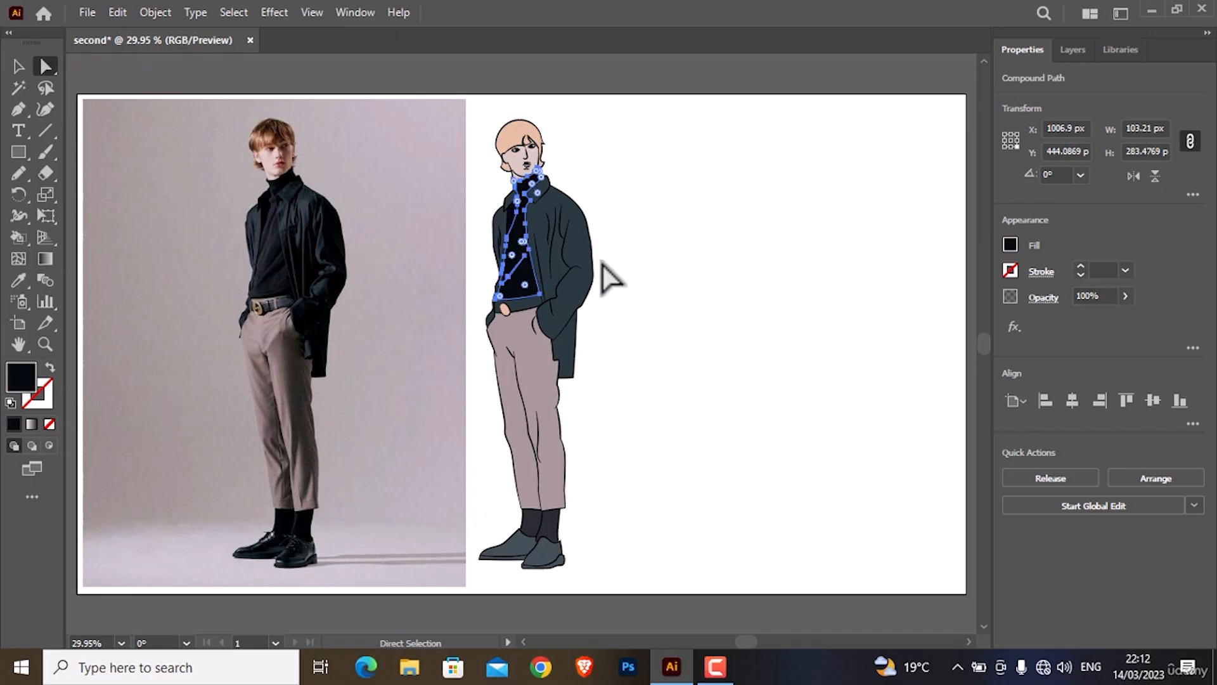
- Select the main hair shape, cut a thin curved shadow strand from its crown down into the fringe with the Knife tool, and deselect
scroll(555, 156, "up", 3)
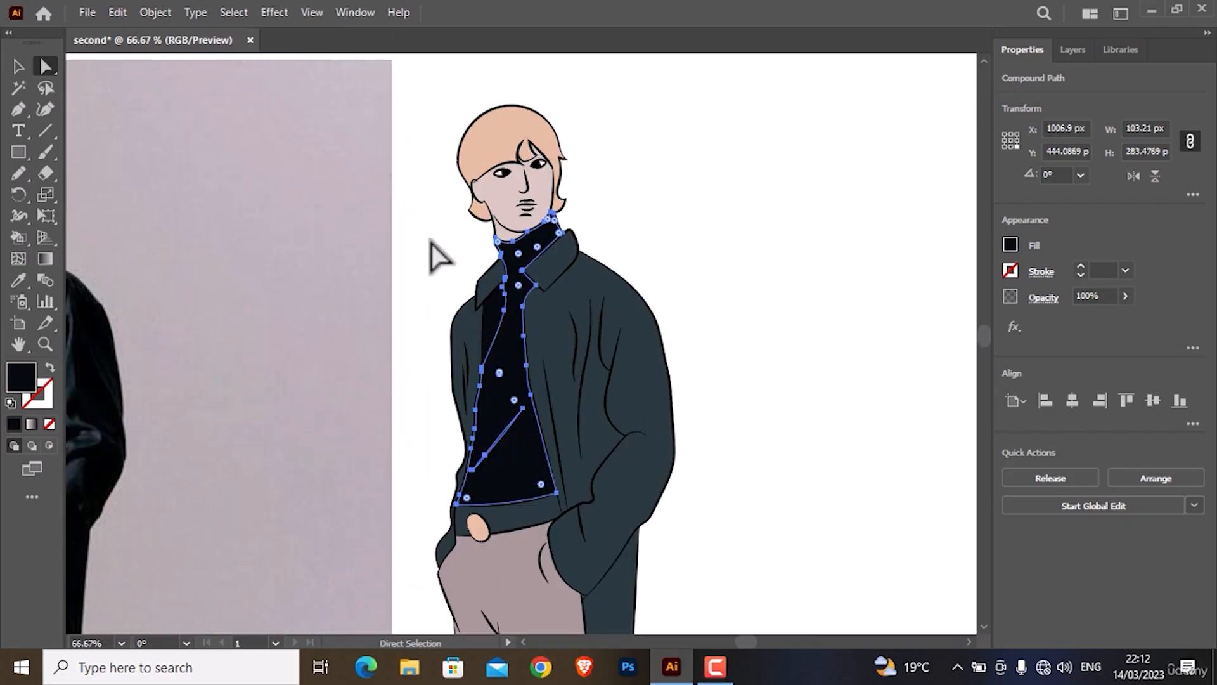
left_click_drag(431, 257, 603, 282)
left_click(709, 181)
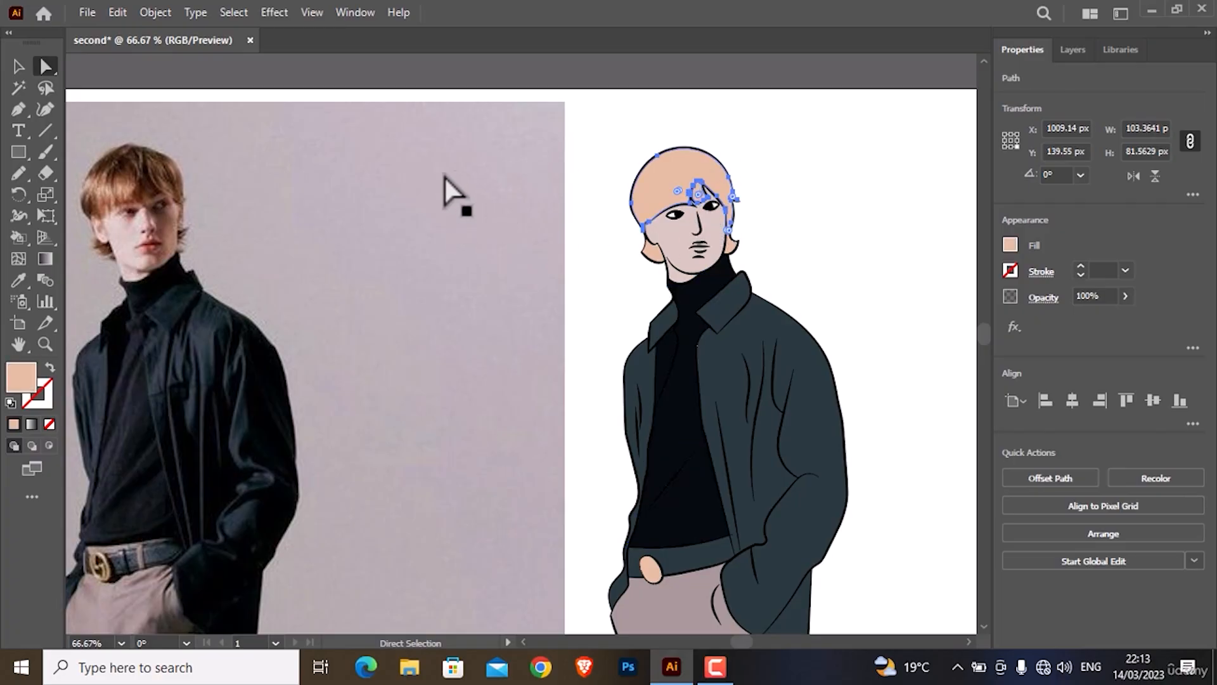
left_click_drag(54, 172, 108, 215)
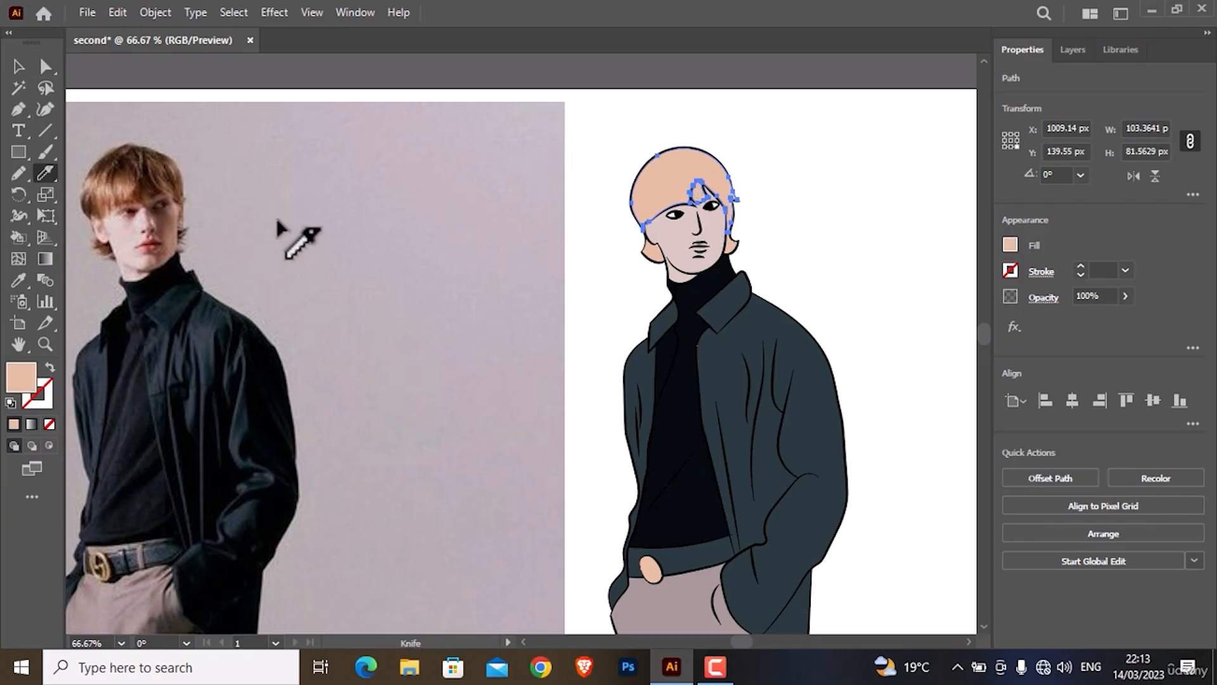
scroll(716, 191, "up", 4)
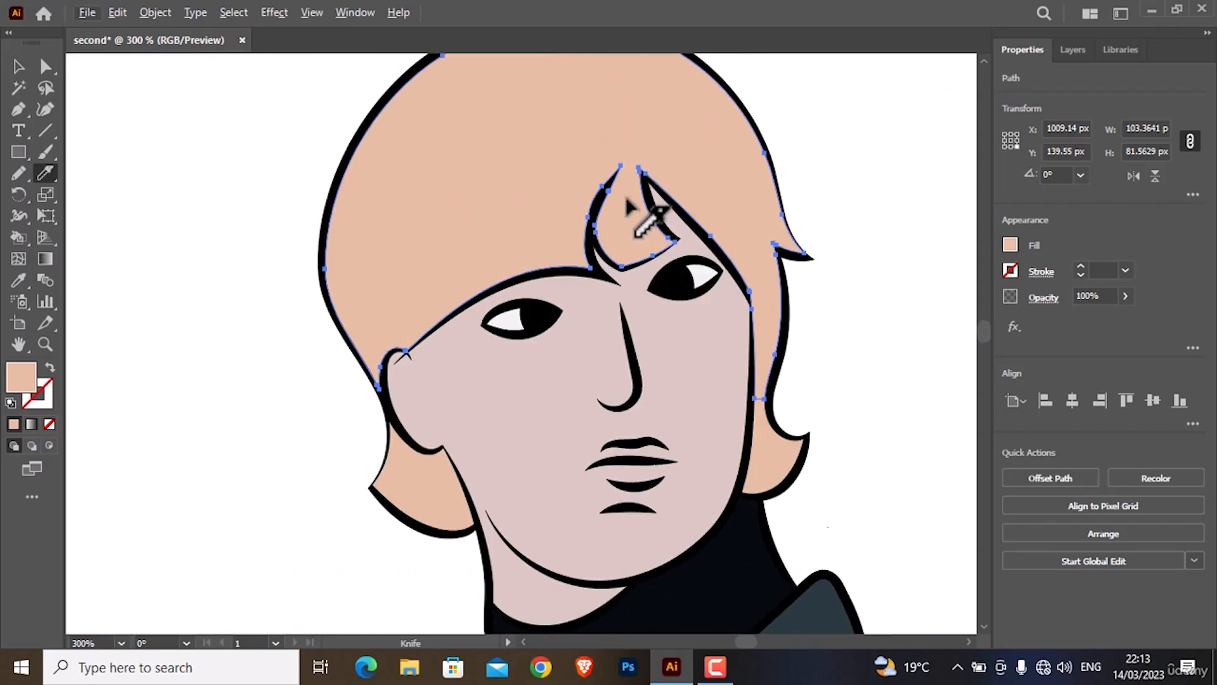
scroll(624, 193, "up", 2)
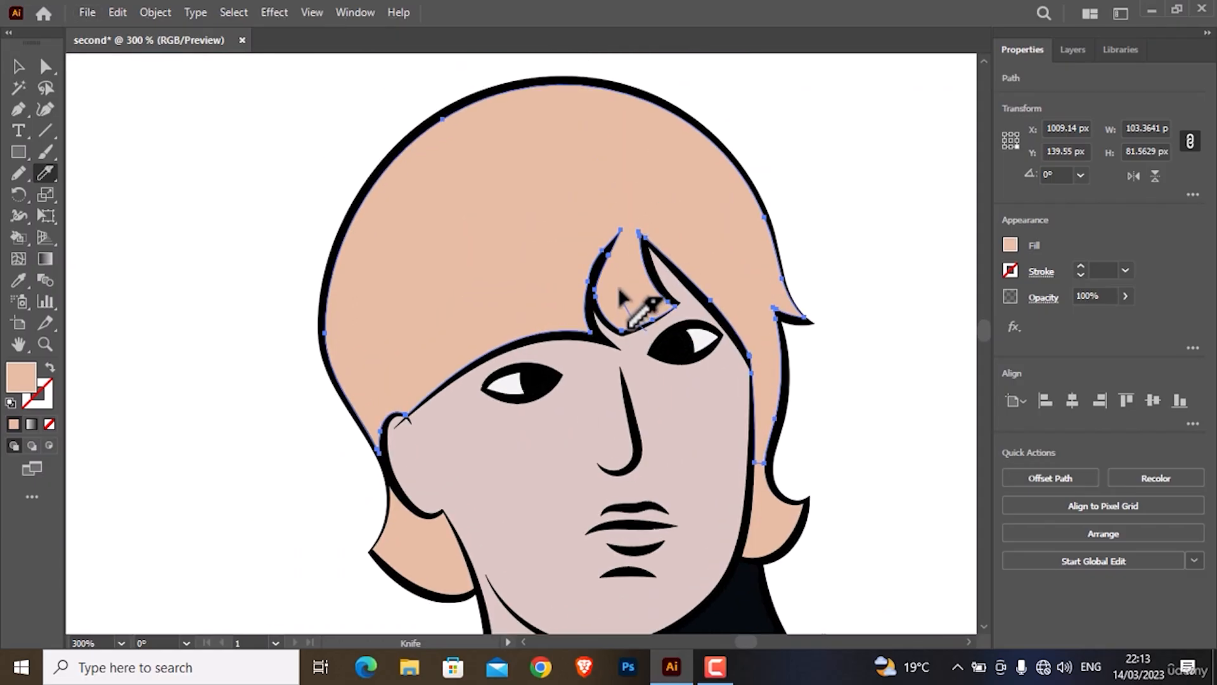
mouse_move(620, 292)
left_mouse_down()
mouse_move(643, 142)
mouse_move(634, 120)
mouse_move(646, 157)
mouse_move(628, 282)
mouse_move(669, 320)
left_mouse_up()
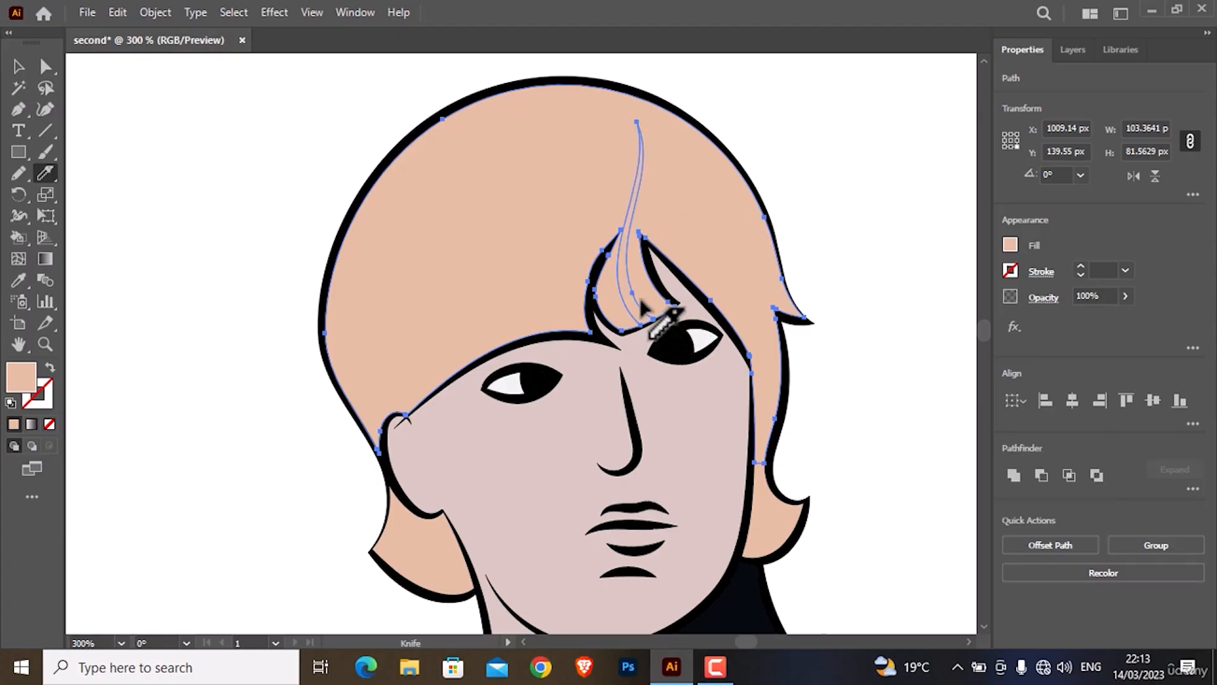
key("ctrl")
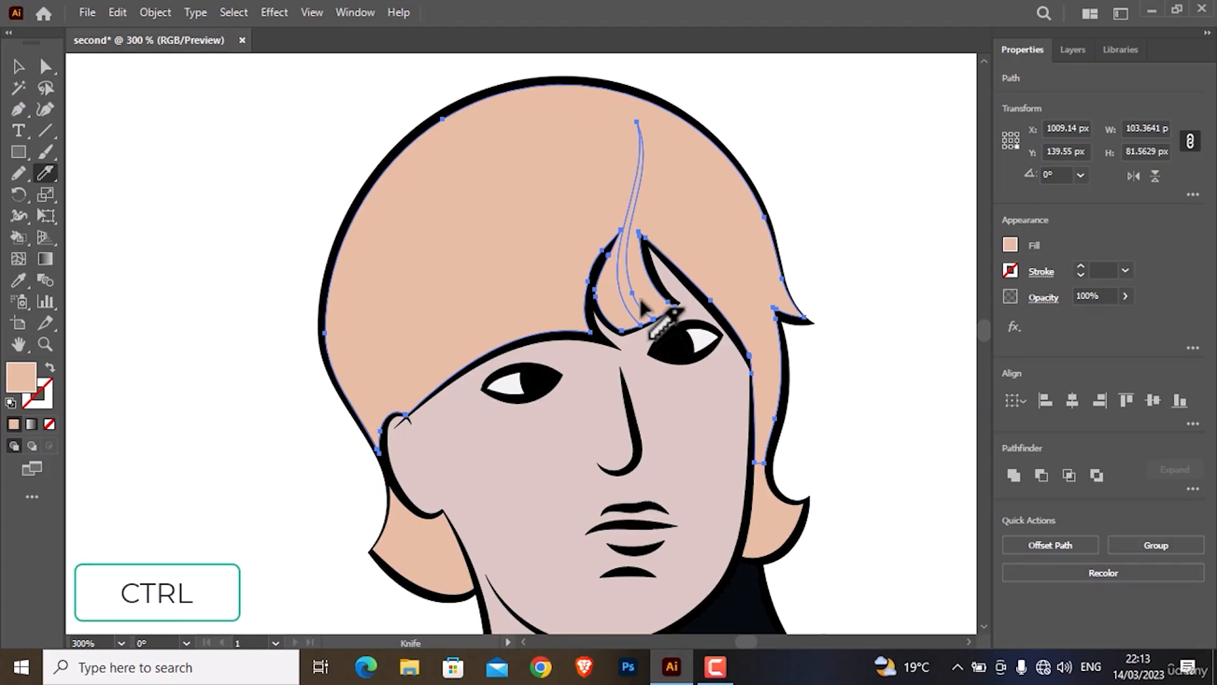
left_click(804, 204, "ctrl")
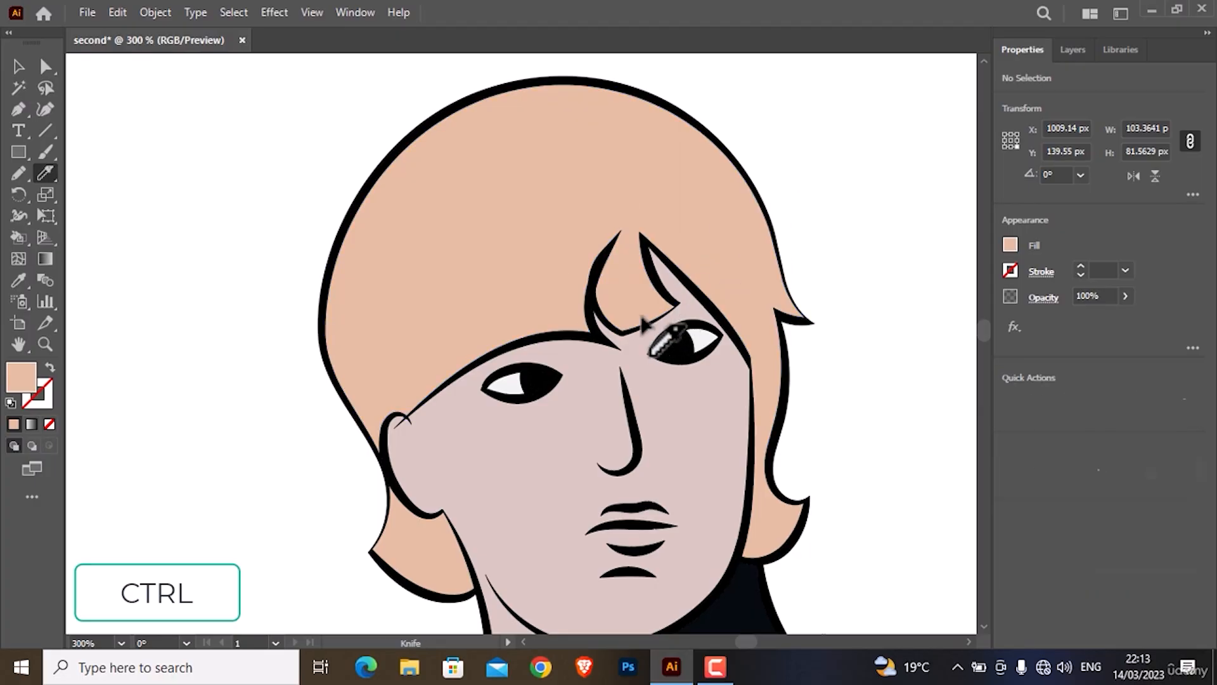
- Recolour the thin cut strand running down into the split fringe with the darker brown fill #b28769
left_click(642, 319, "ctrl")
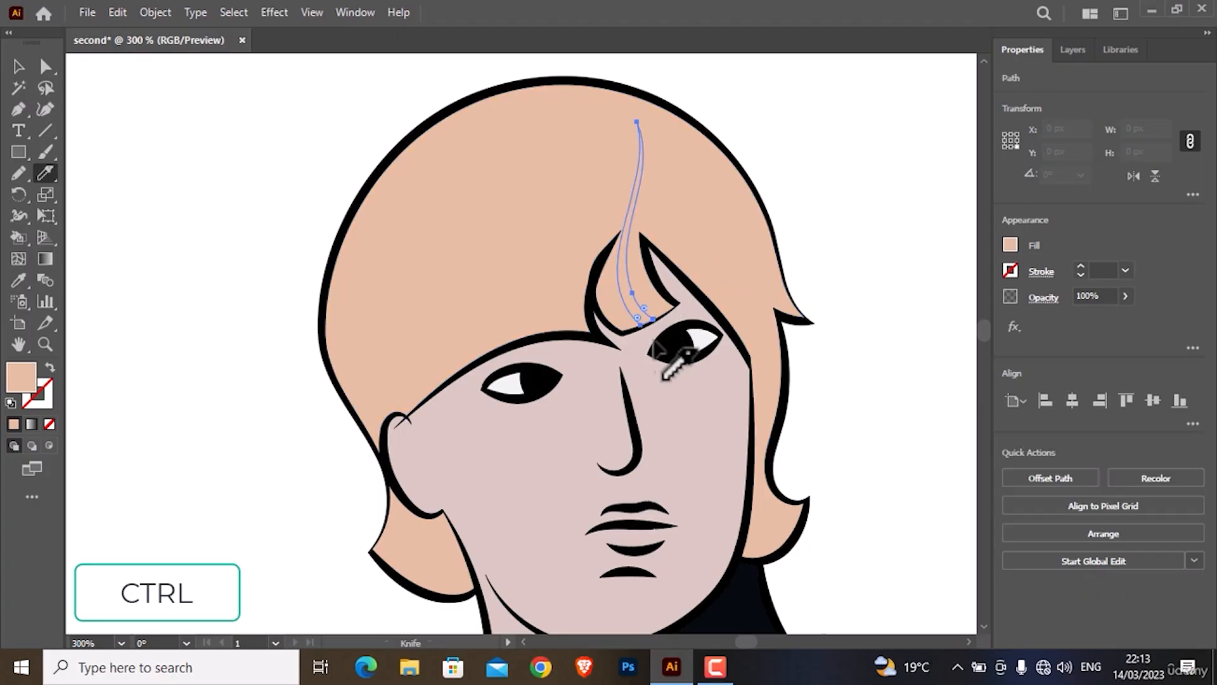
left_click(362, 15)
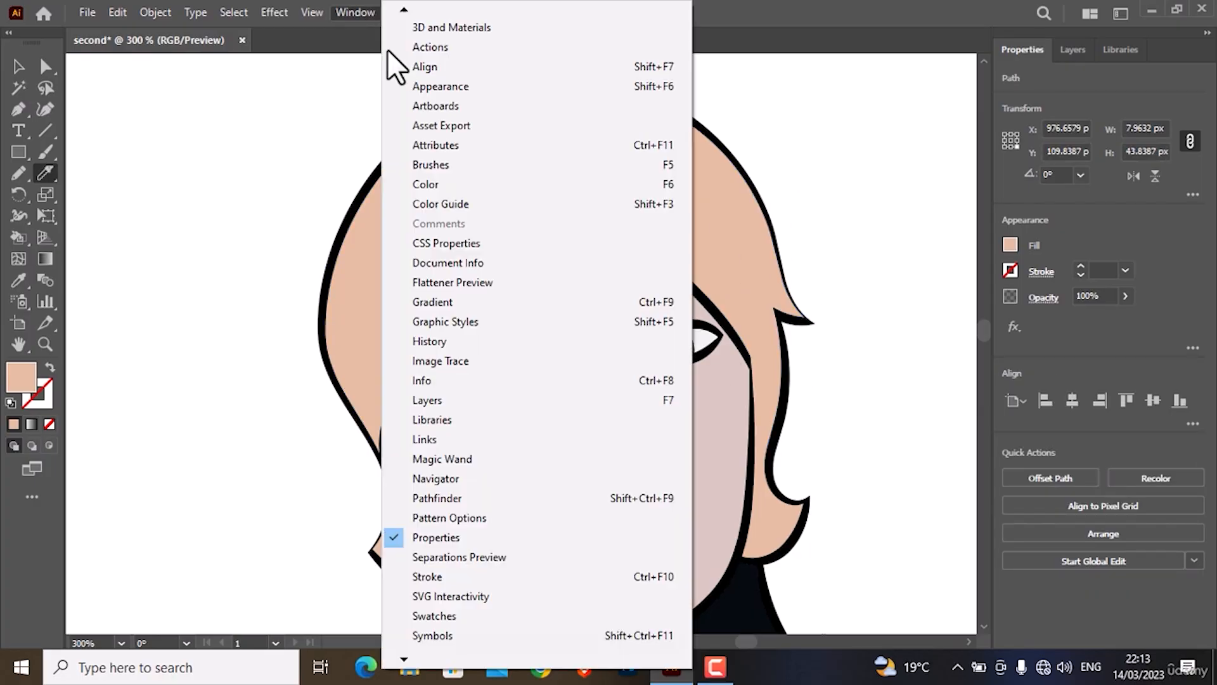
left_click(446, 613)
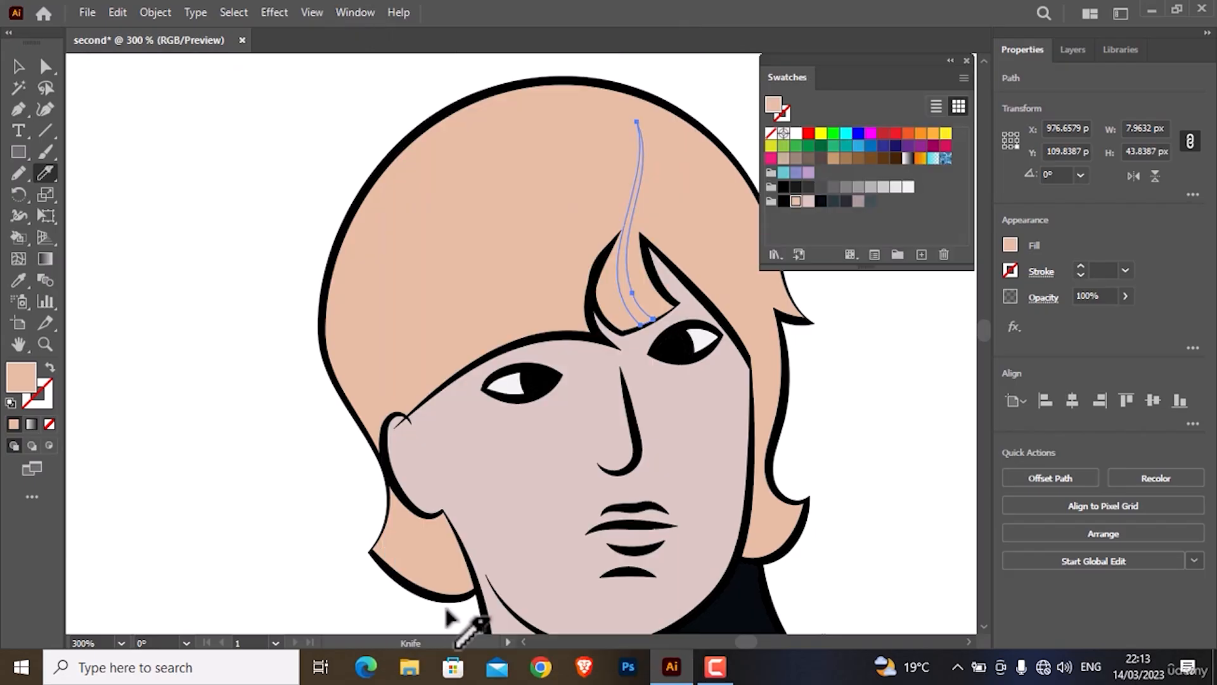
double_click(774, 104)
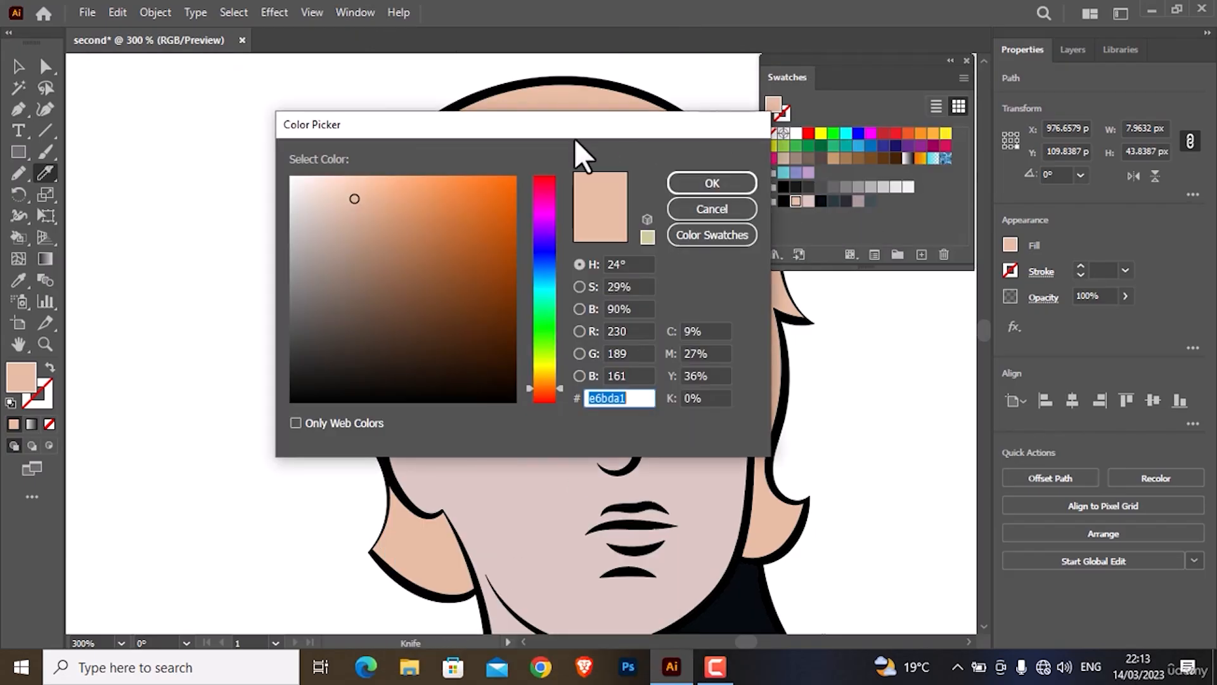
left_click_drag(559, 131, 1015, 90)
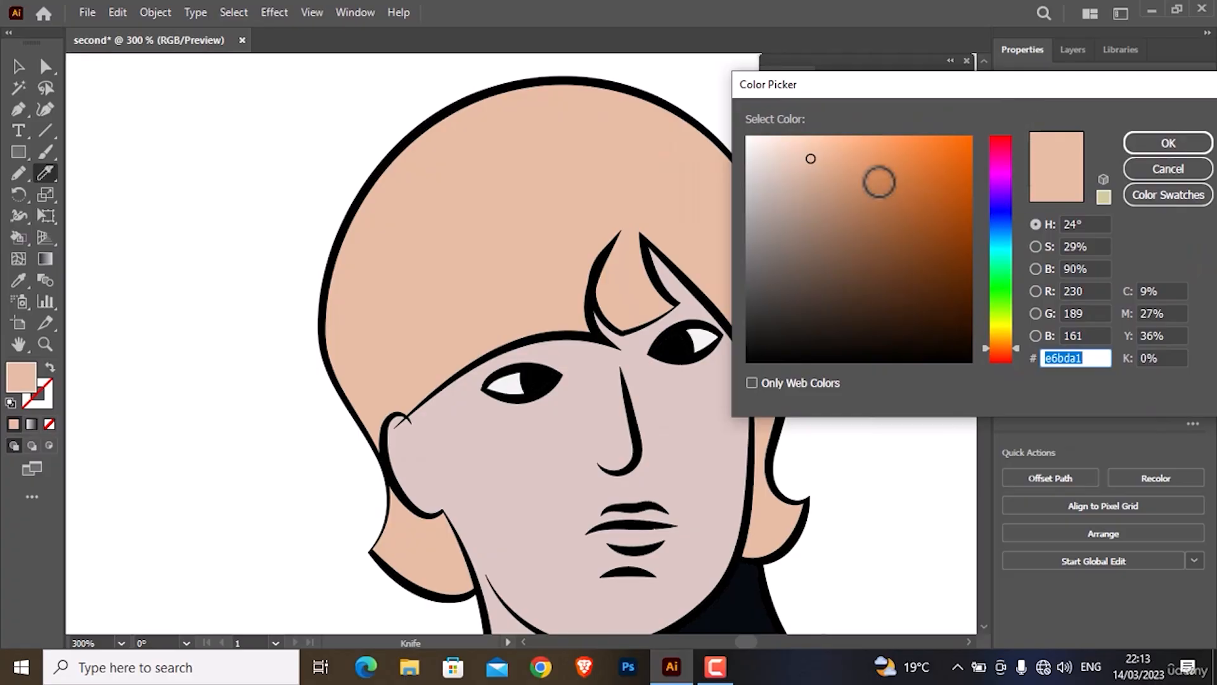
mouse_move(810, 158)
left_mouse_down()
mouse_move(802, 197)
mouse_move(838, 204)
left_mouse_up()
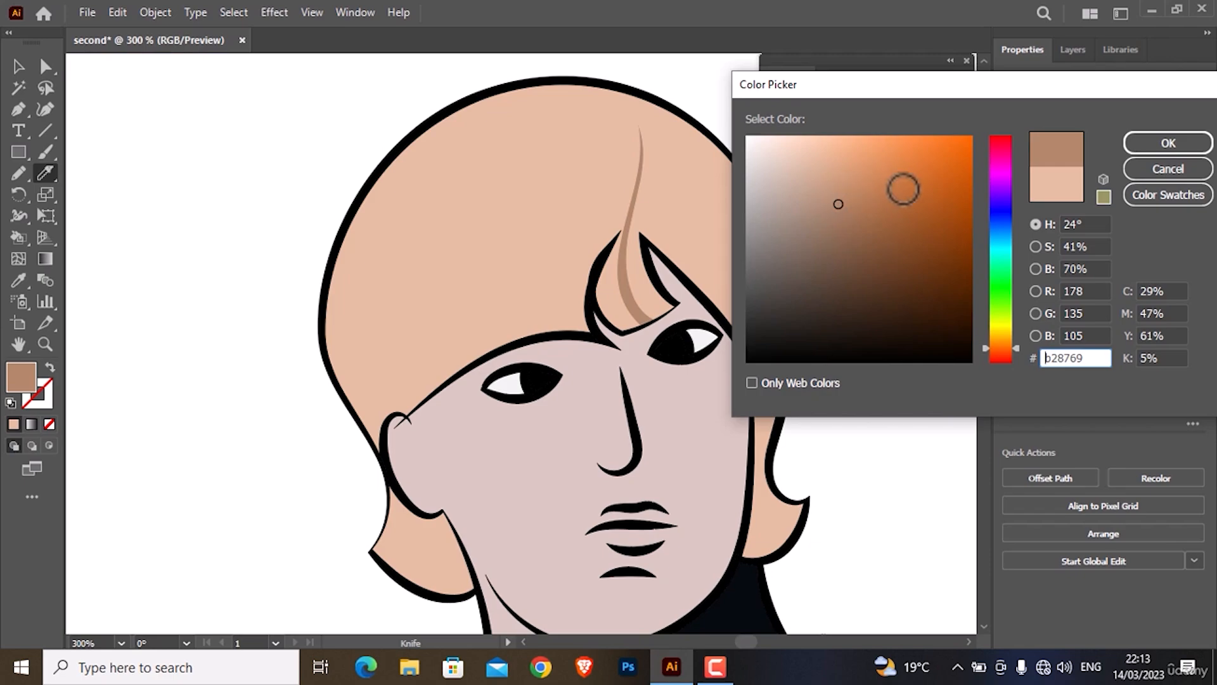
left_click(1194, 145)
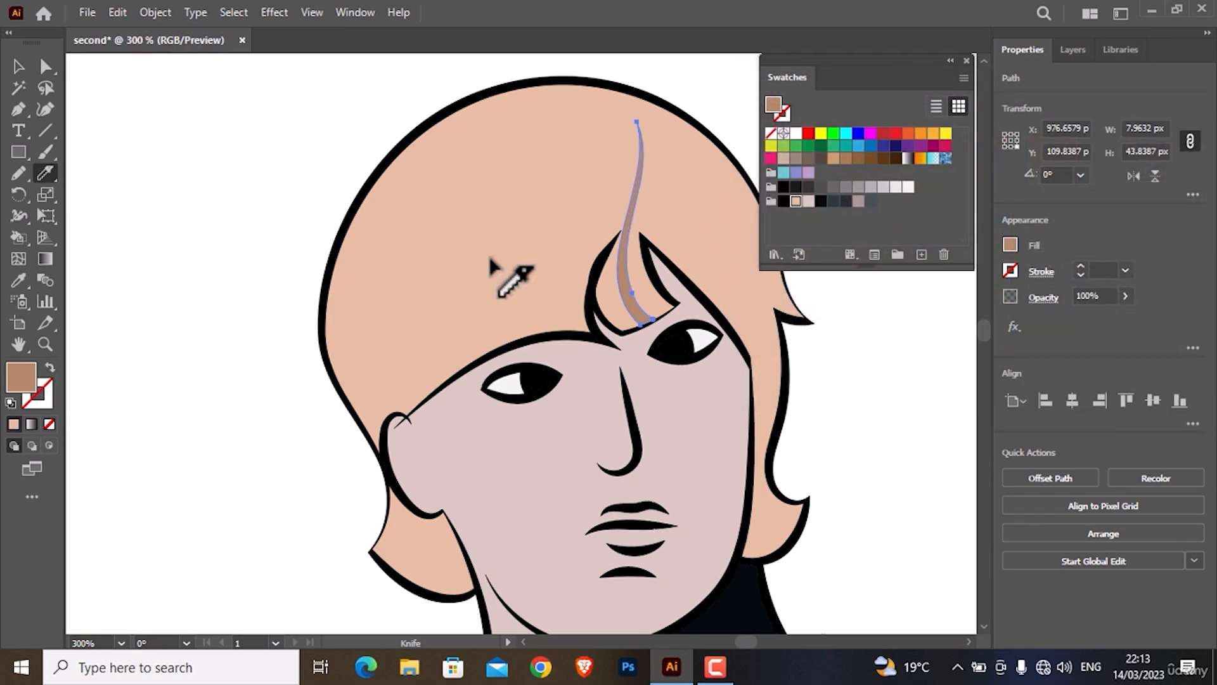
- Cut a curved shadow section along the hair's outer left edge, from the ear up to the crown, with the Knife
scroll(486, 256, "down", 3)
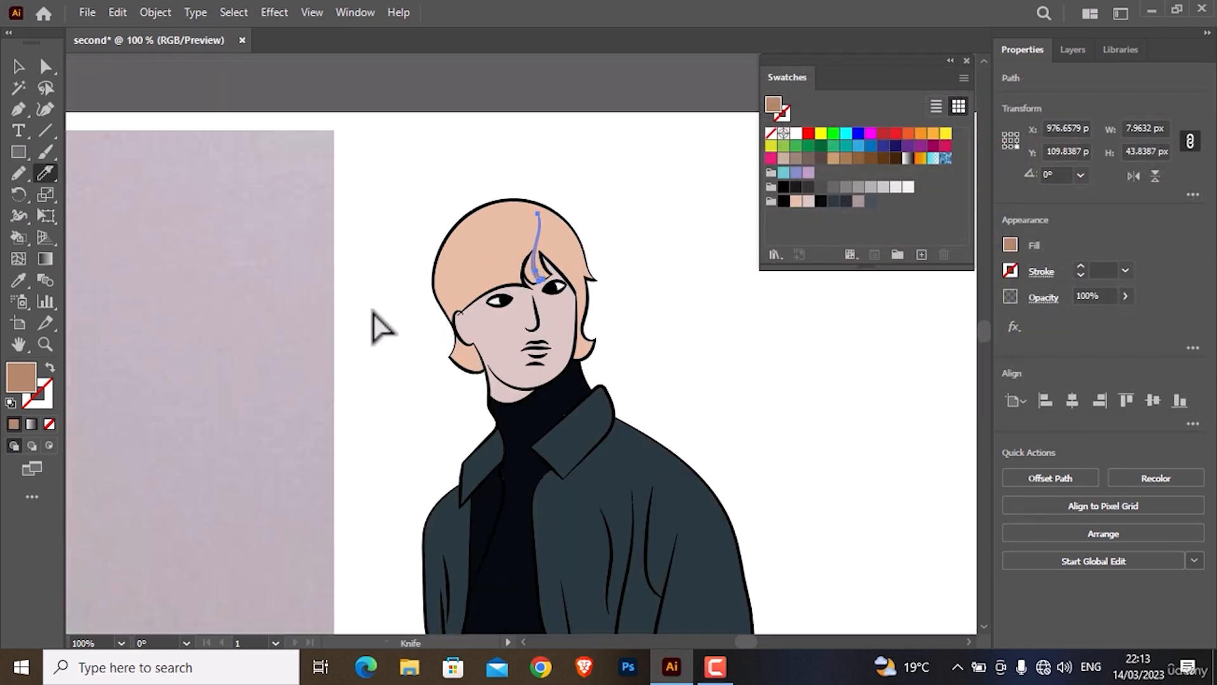
scroll(373, 312, "down", 2)
left_click_drag(348, 340, 493, 347)
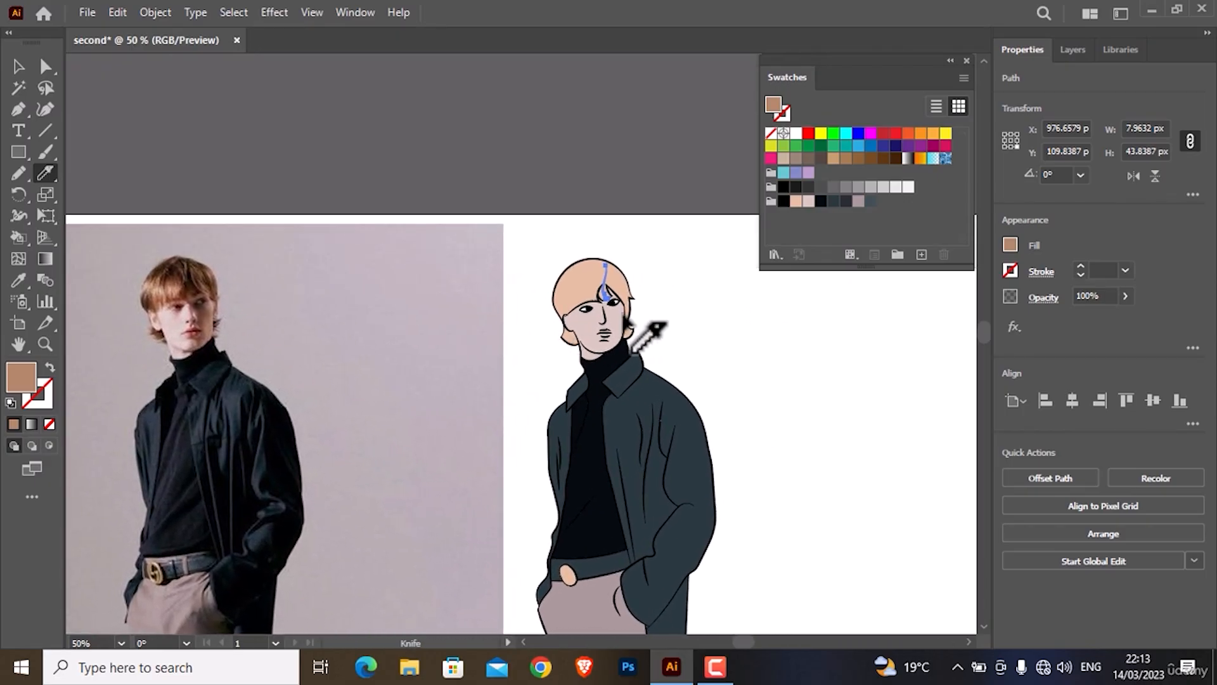
scroll(558, 304, "up", 5)
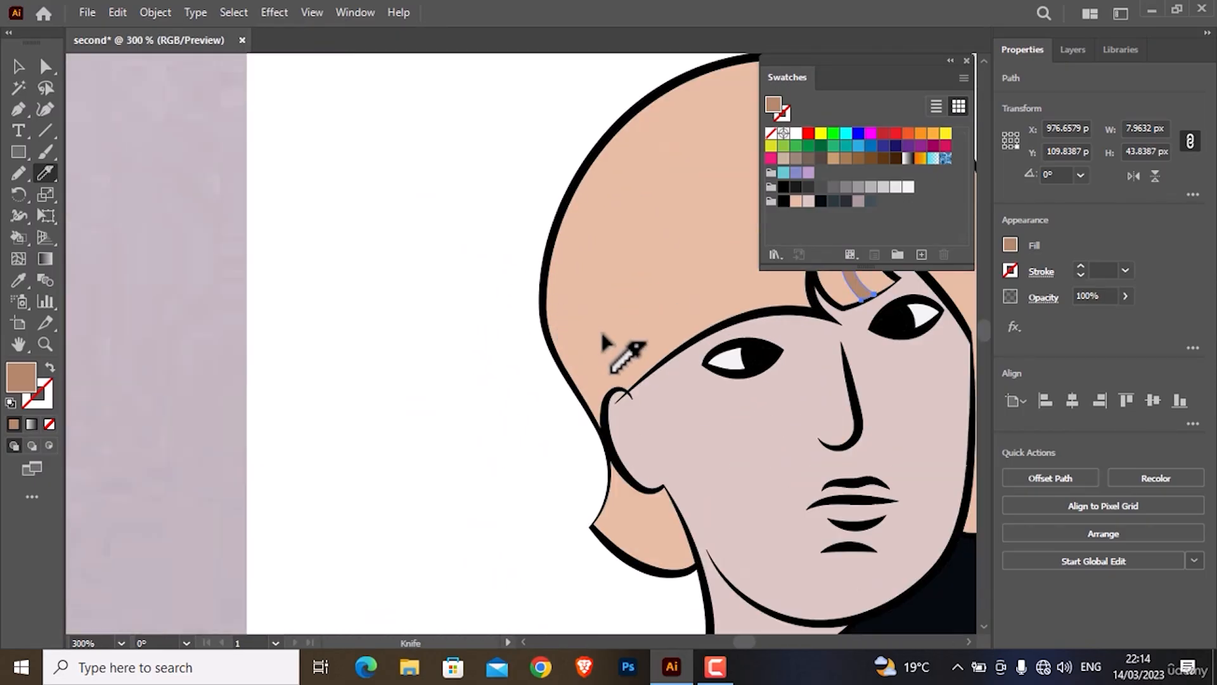
left_click(602, 336, "ctrl")
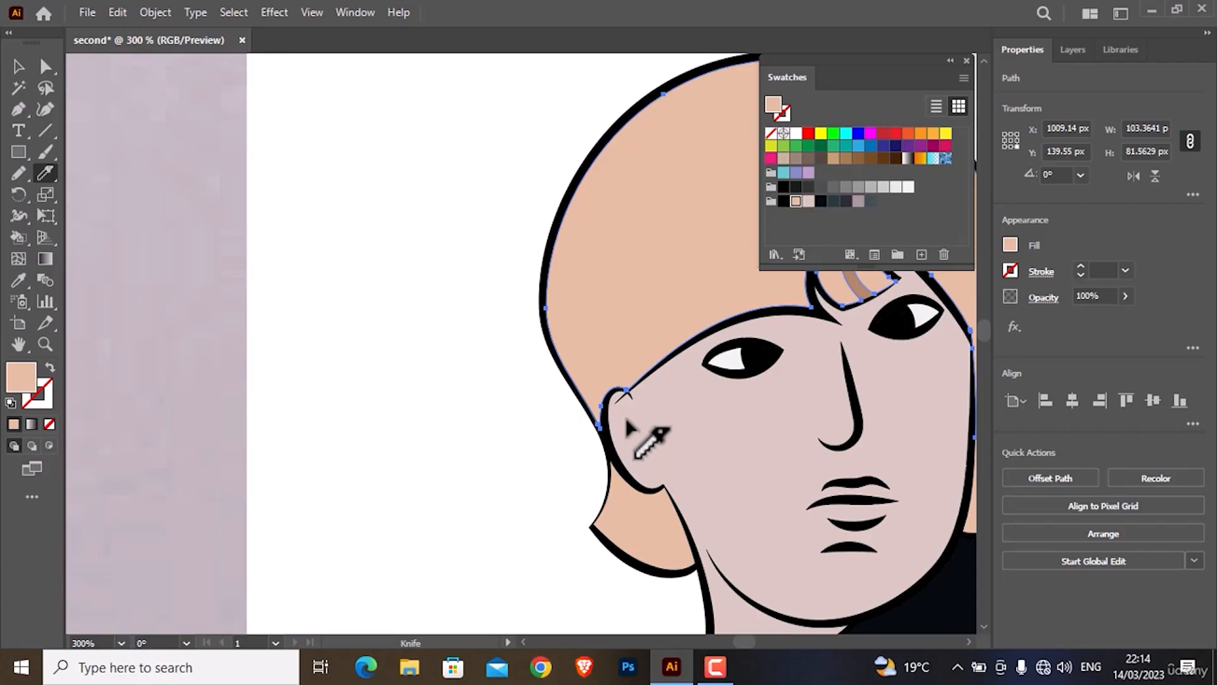
mouse_move(626, 424)
left_mouse_down()
mouse_move(596, 393)
mouse_move(586, 348)
mouse_move(589, 242)
mouse_move(653, 111)
mouse_move(694, 61)
left_mouse_up()
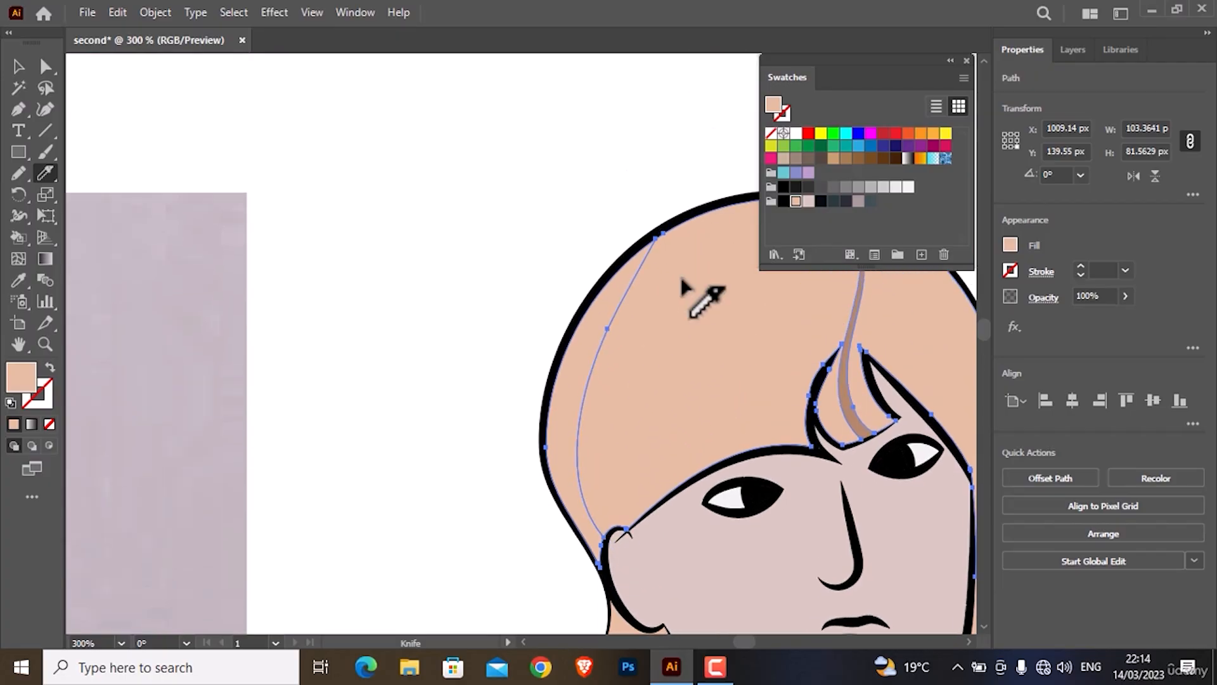
- Fill the cut section on the hair's left edge with the darker brown sampled from the fringe strand
left_click(553, 347, "ctrl")
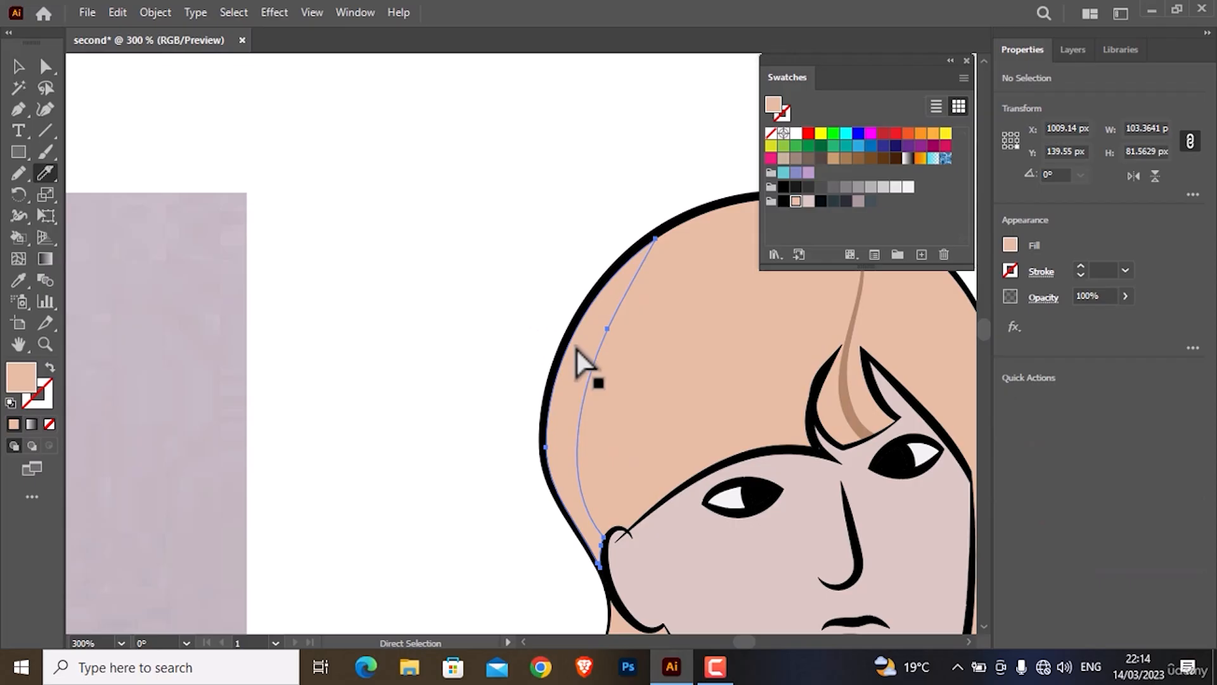
left_click(589, 384, "ctrl")
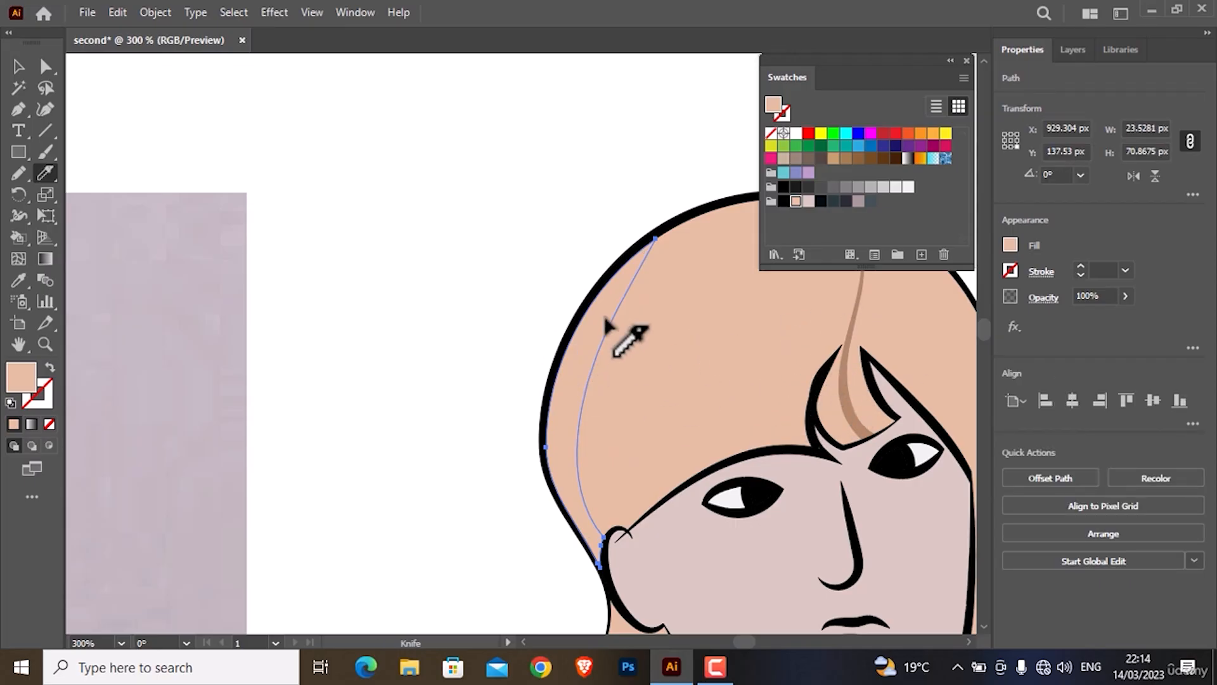
key("i")
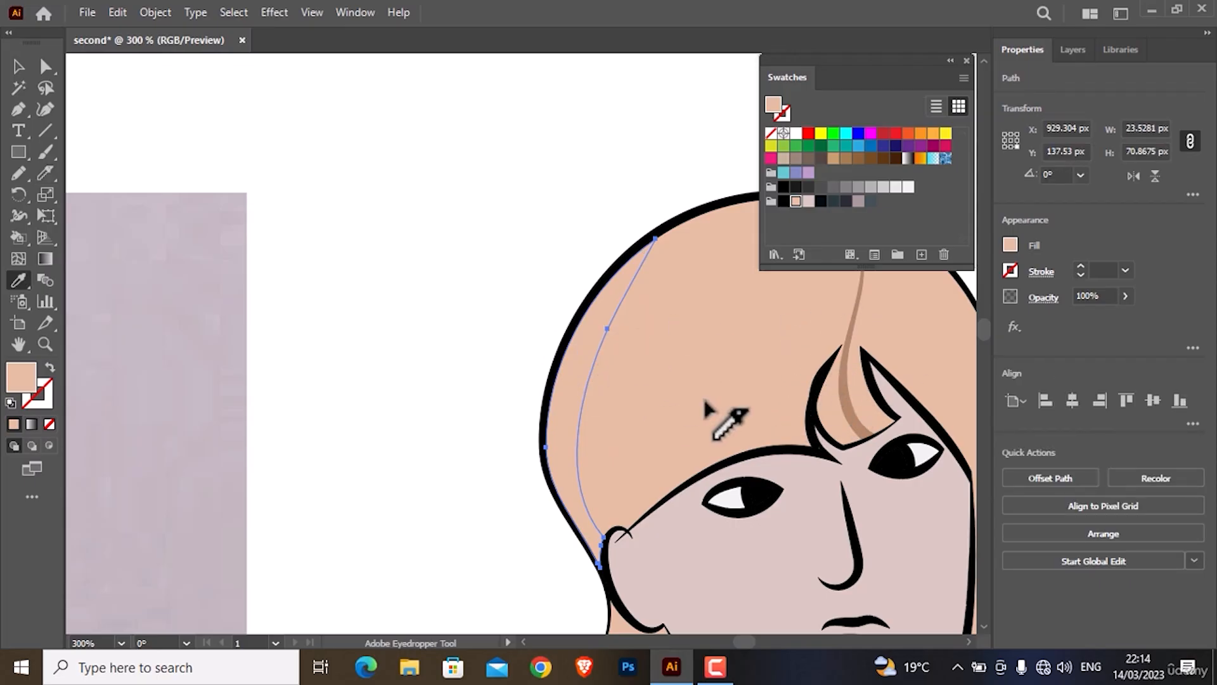
left_click(855, 415)
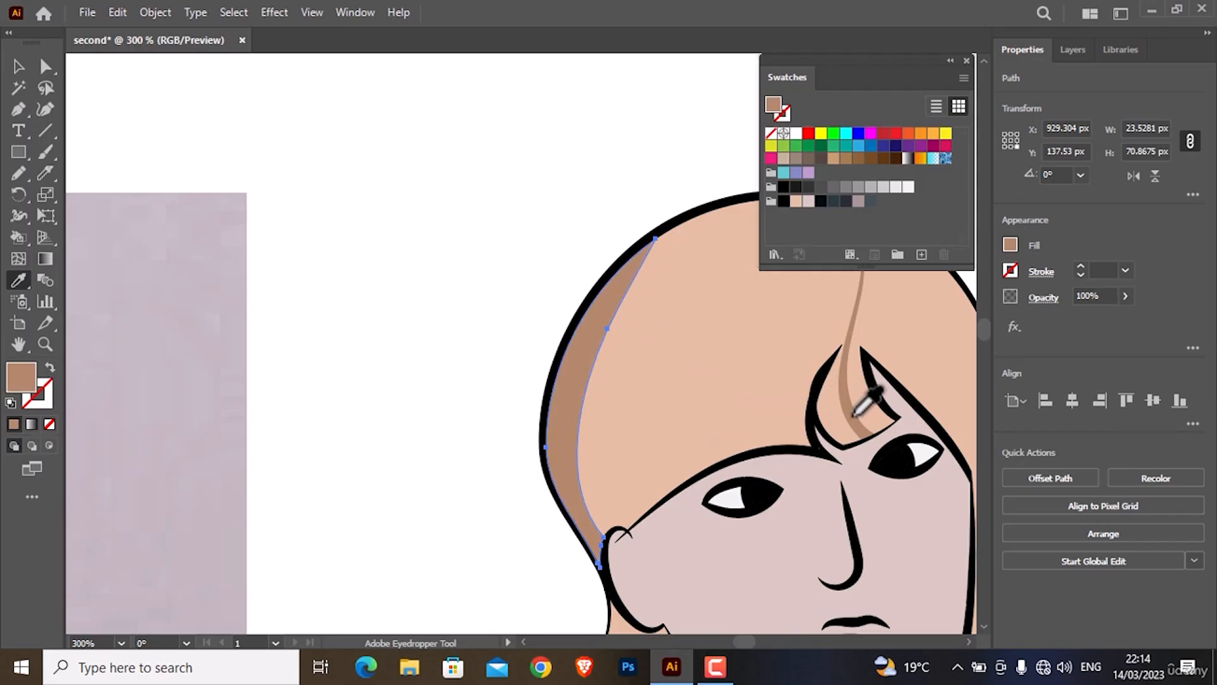
left_click(449, 389, "ctrl")
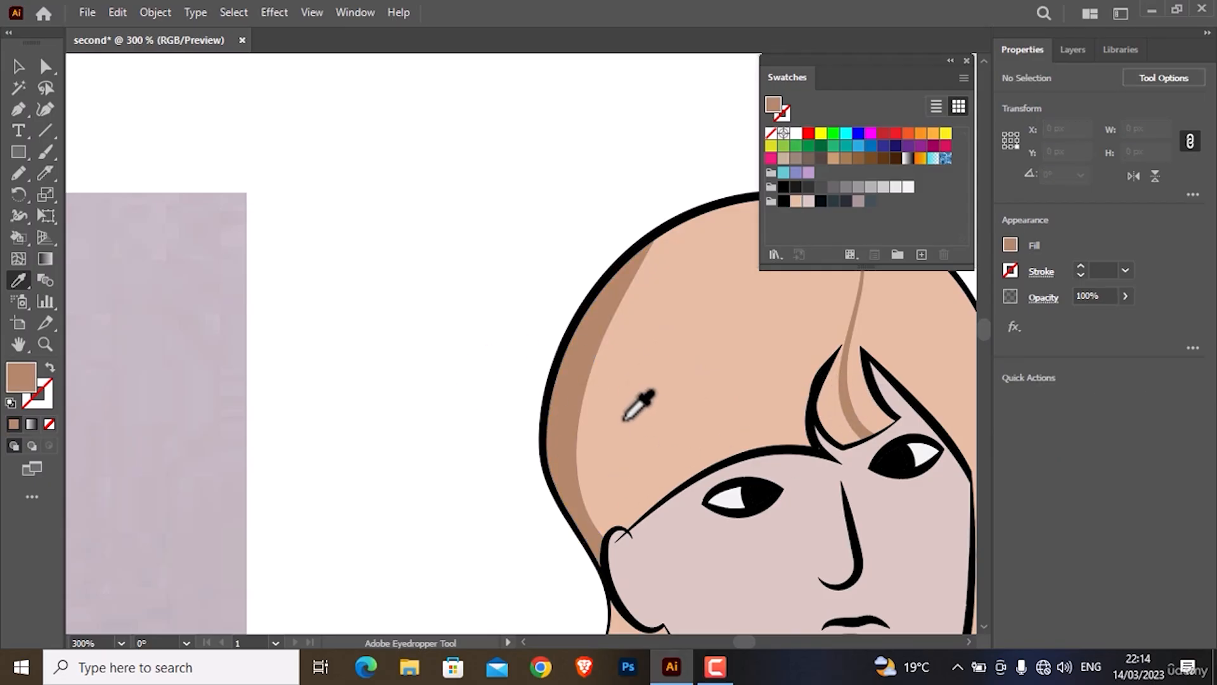
- Cut a narrow pointed strand into the fringe above the left eye of the portrait with the Knife
left_click(47, 175)
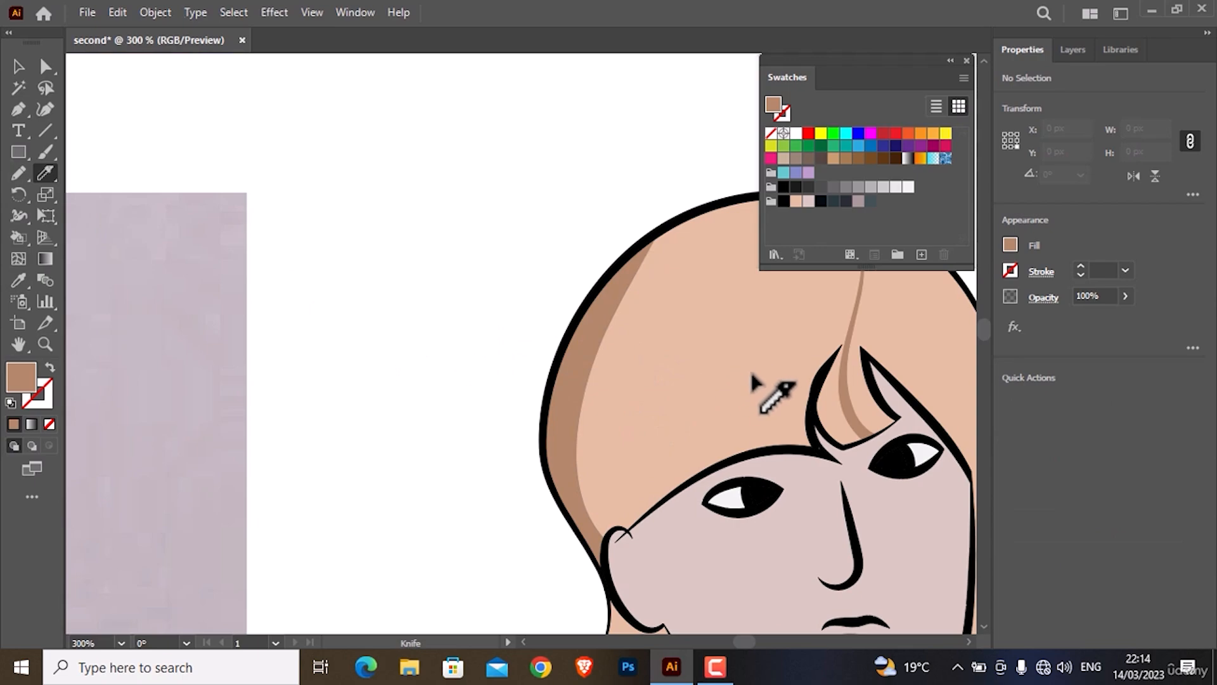
scroll(750, 369, "down", 4, "alt")
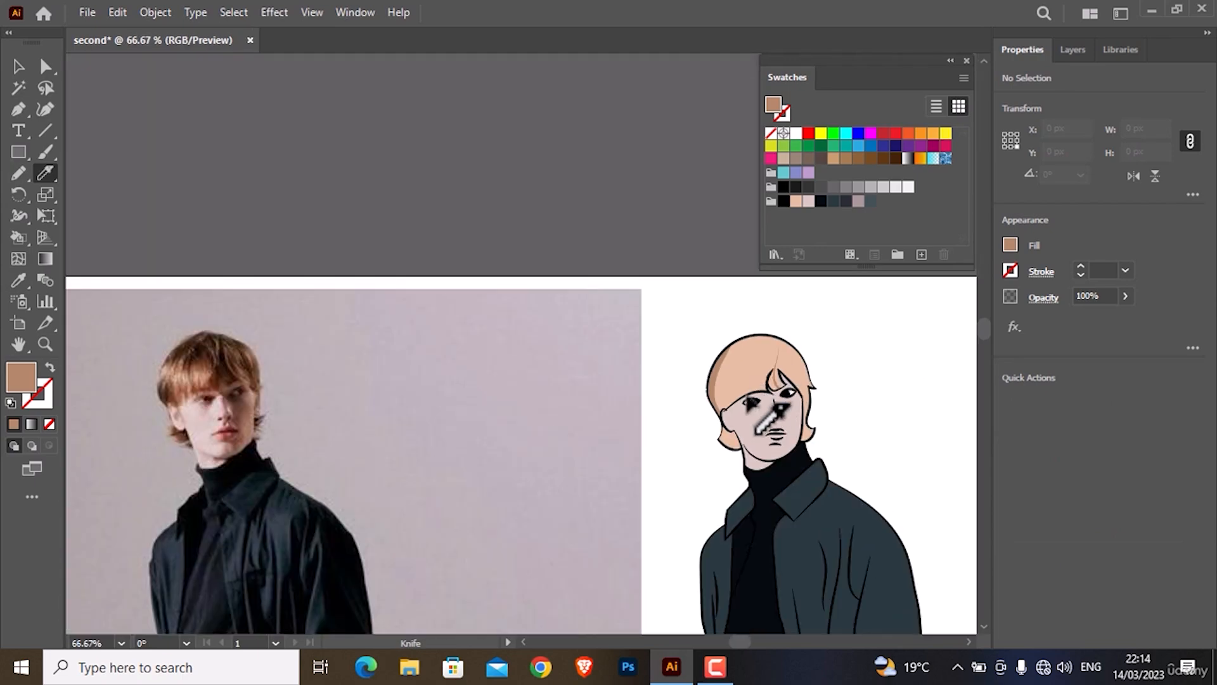
scroll(751, 403, "up", 4, "alt")
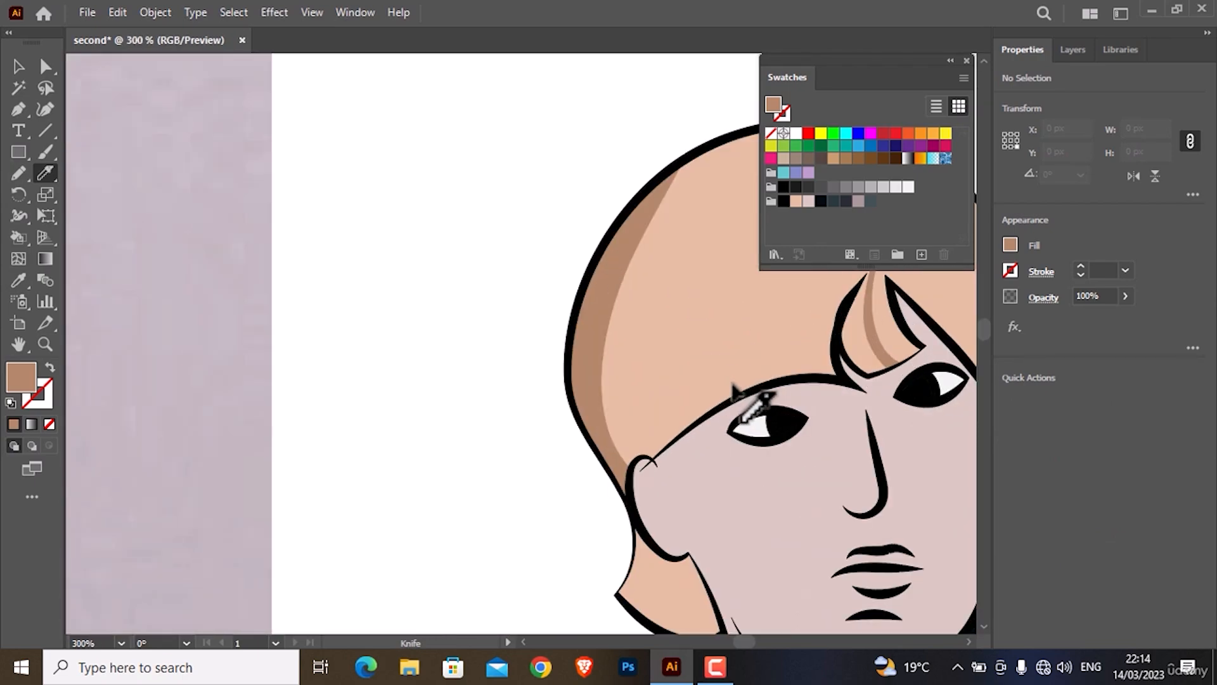
left_click(724, 376, "ctrl")
mouse_move(720, 415)
left_mouse_down()
mouse_move(703, 323)
mouse_move(728, 202)
mouse_move(723, 266)
left_mouse_up()
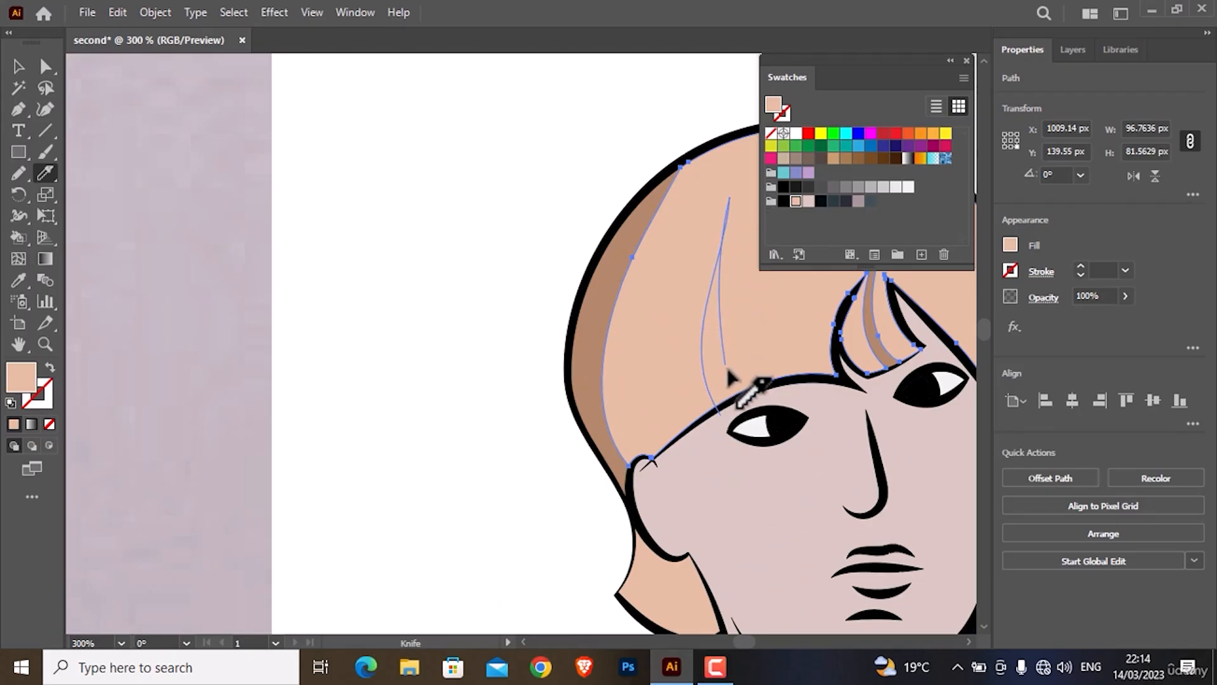
left_click_drag(727, 375, 764, 440)
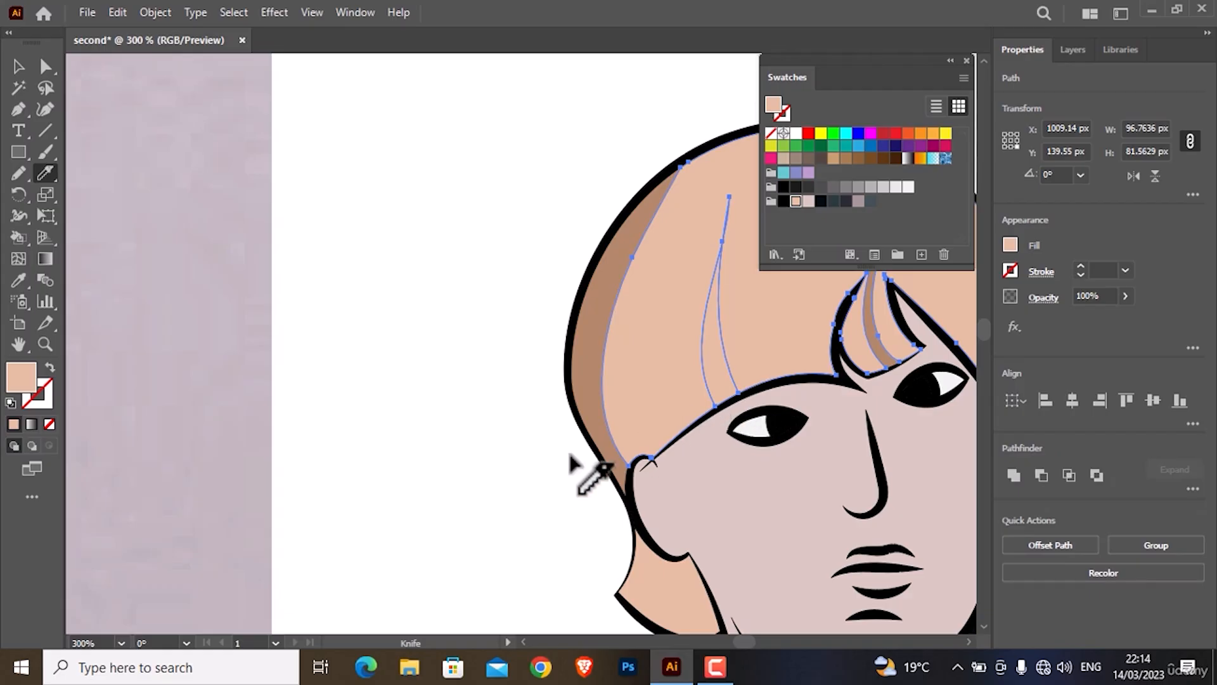
- Fill the pointed strand above the left eye with the darker brown sampled from the fringe strand
left_click(554, 471, "ctrl")
left_click(723, 388, "ctrl")
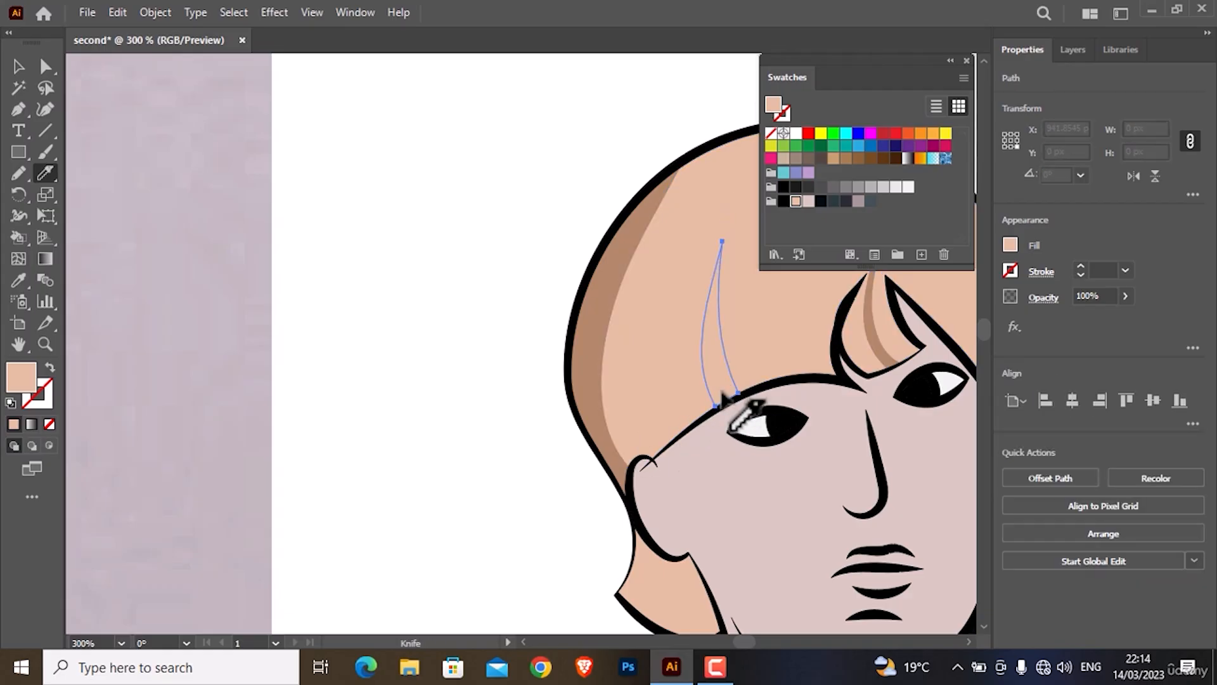
key("i")
left_click(890, 342)
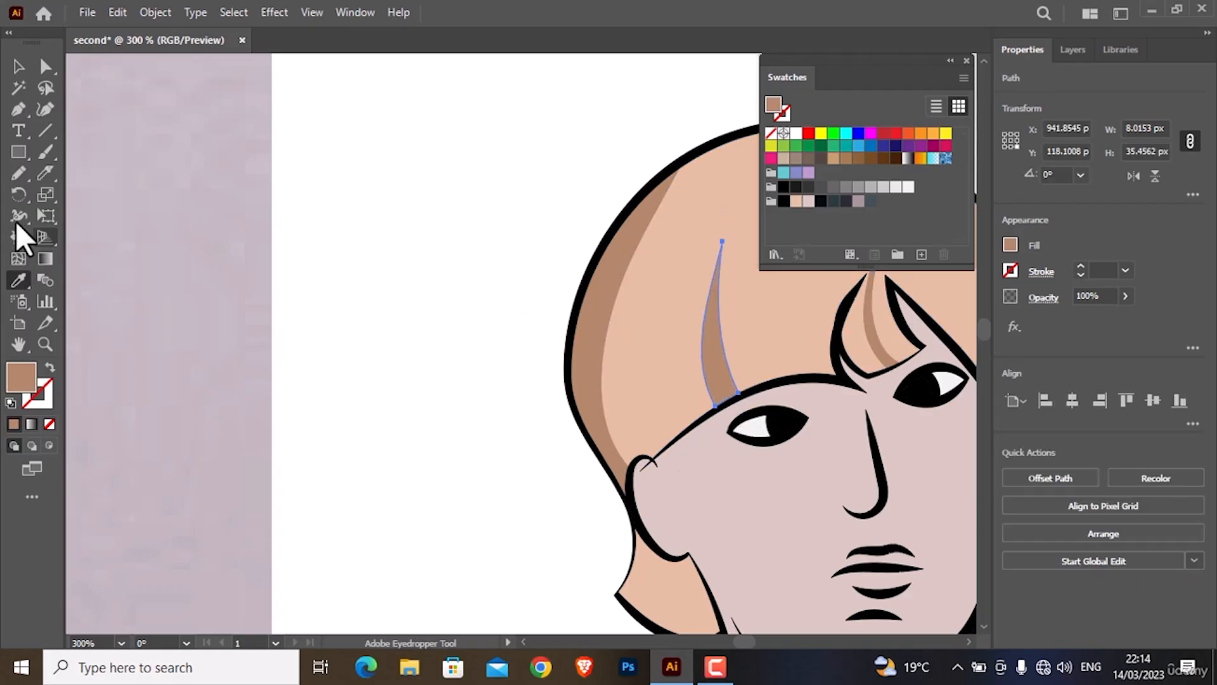
- Cut a shadow section through both right-side hair shapes, from the lower curl up along the face to the fringe
left_click(38, 175)
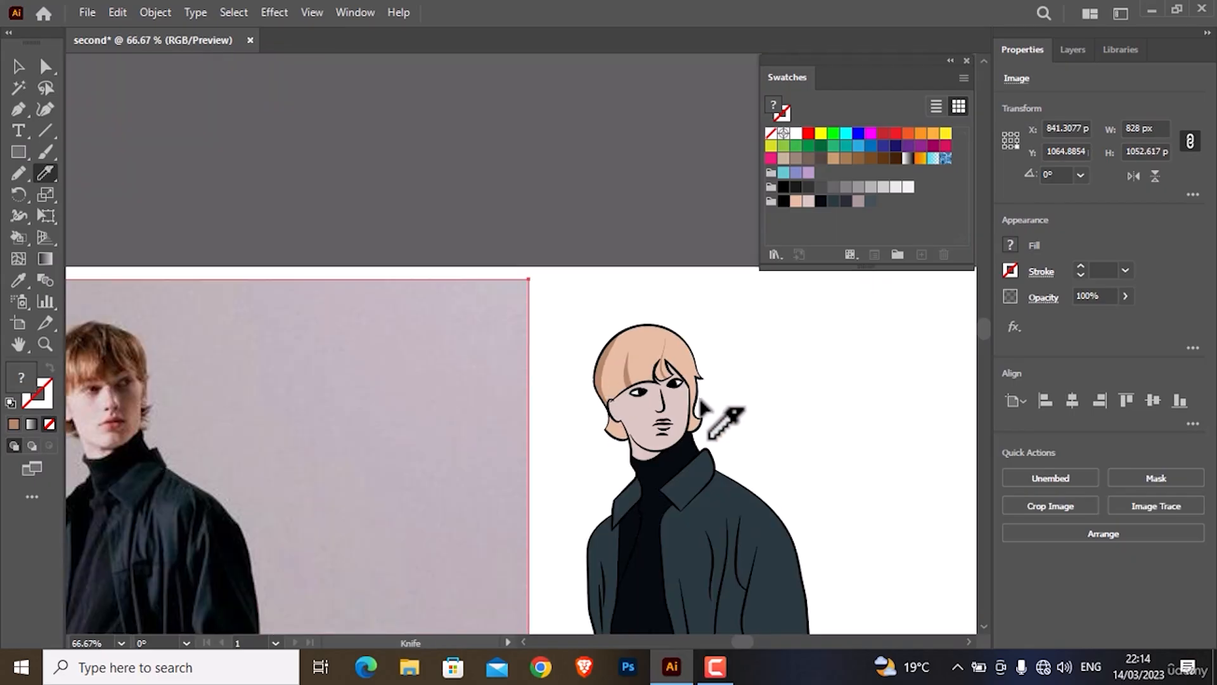
scroll(729, 414, "down", 1)
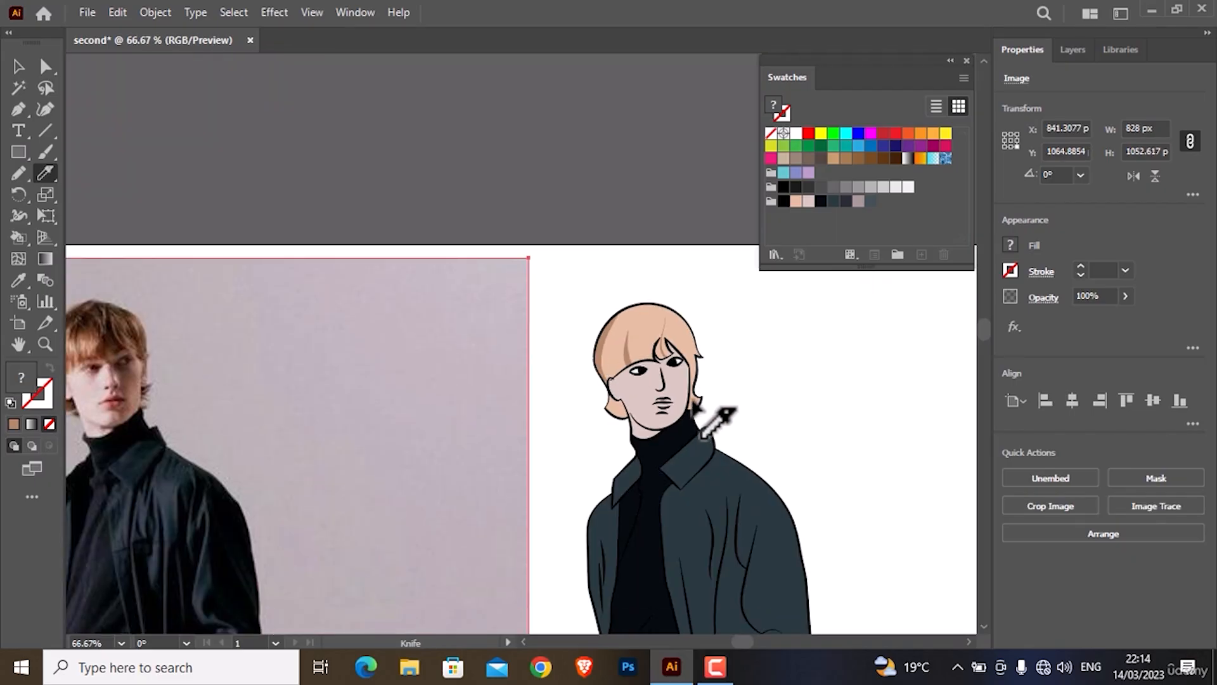
left_click(691, 403, "ctrl")
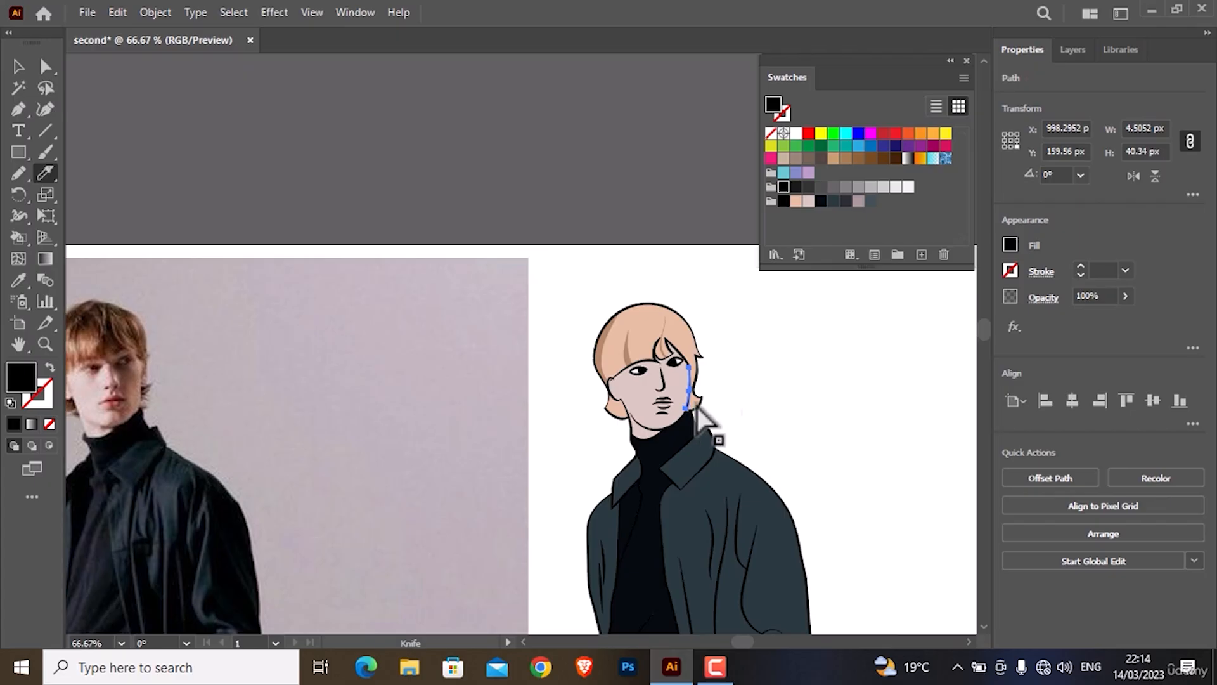
scroll(697, 410, "up", 3)
left_click(696, 409, "ctrl")
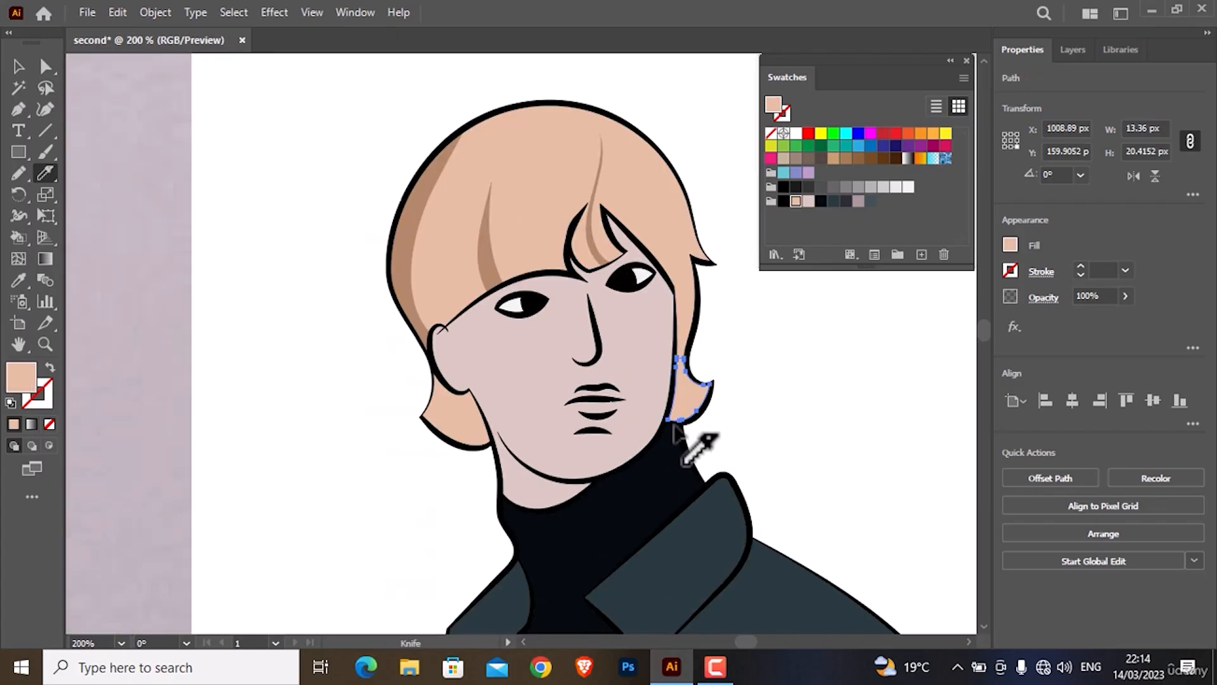
left_click(691, 334, "ctrl+shift")
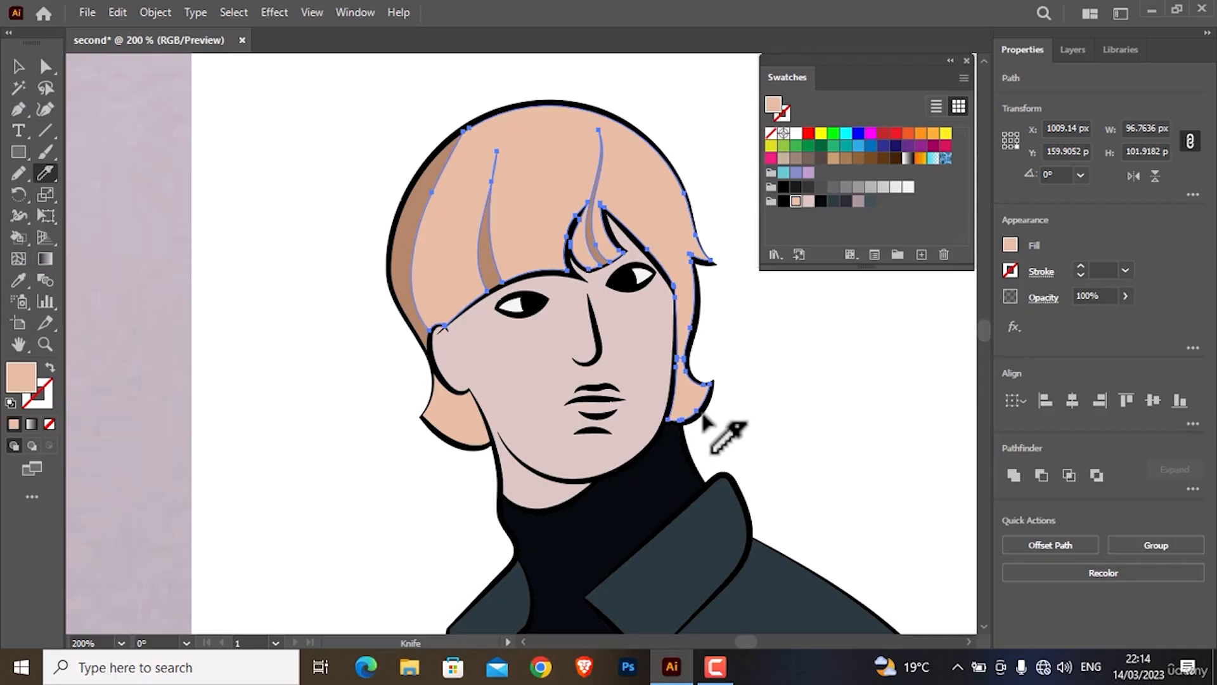
mouse_move(687, 365)
left_mouse_down()
mouse_move(676, 272)
mouse_move(660, 243)
mouse_move(634, 240)
left_mouse_up()
- Fill both cut pieces beside the right of the face with the darker brown sampled from the left fringe strand
left_click(727, 381, "ctrl")
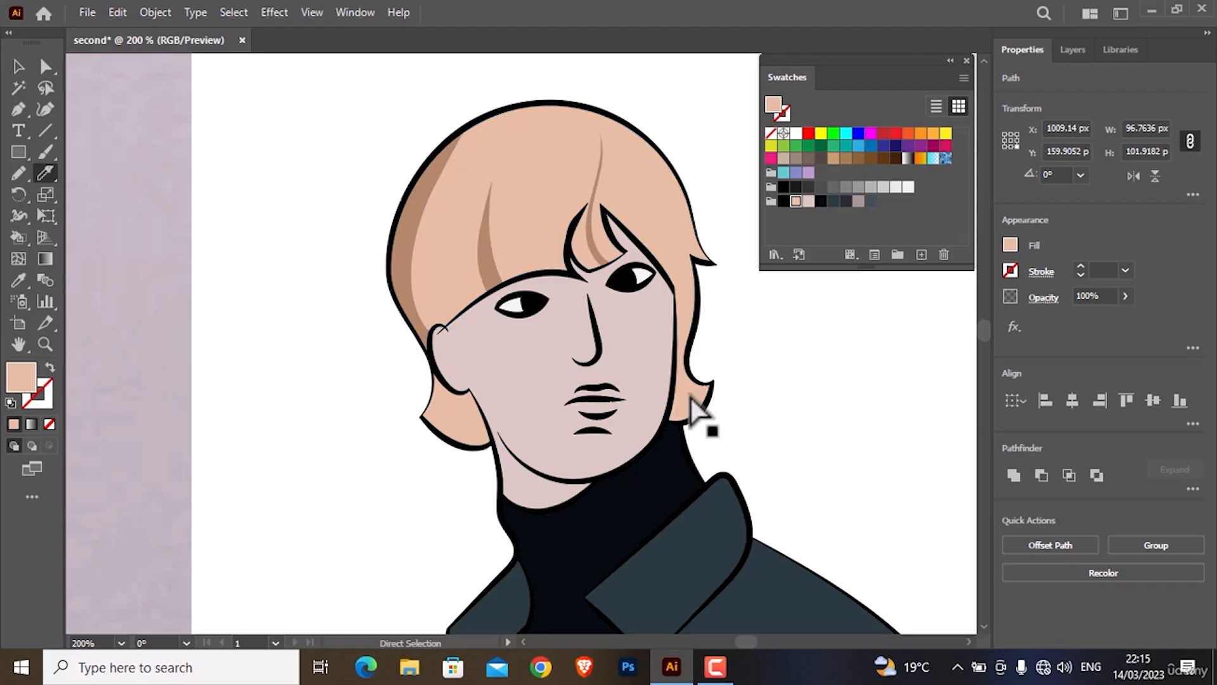
left_click(686, 401, "ctrl")
left_click(681, 319, "ctrl")
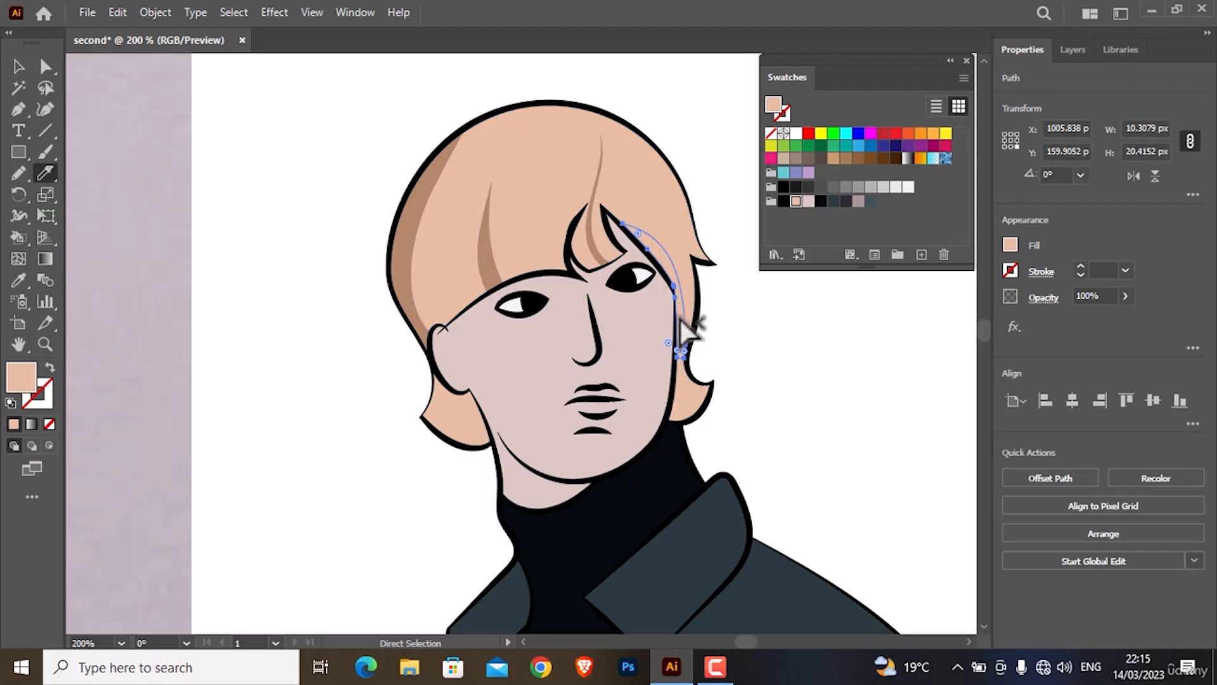
left_click(684, 385, "ctrl+shift")
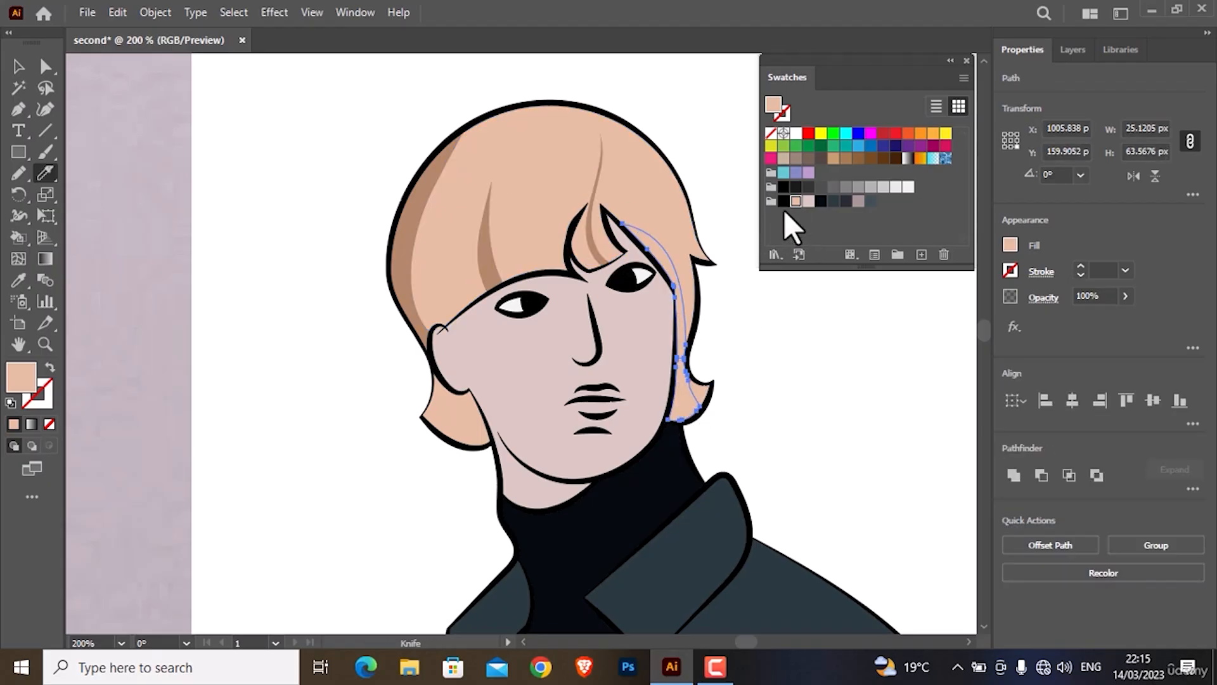
key("i")
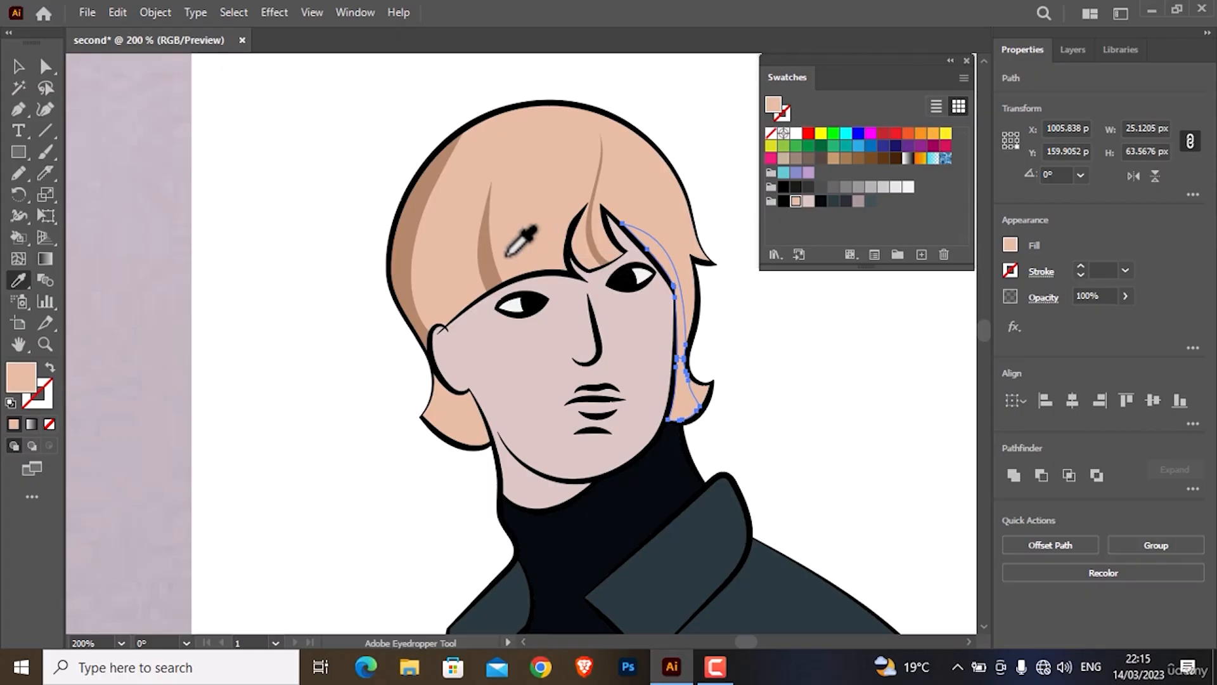
left_click(494, 264)
left_click(754, 383, "ctrl")
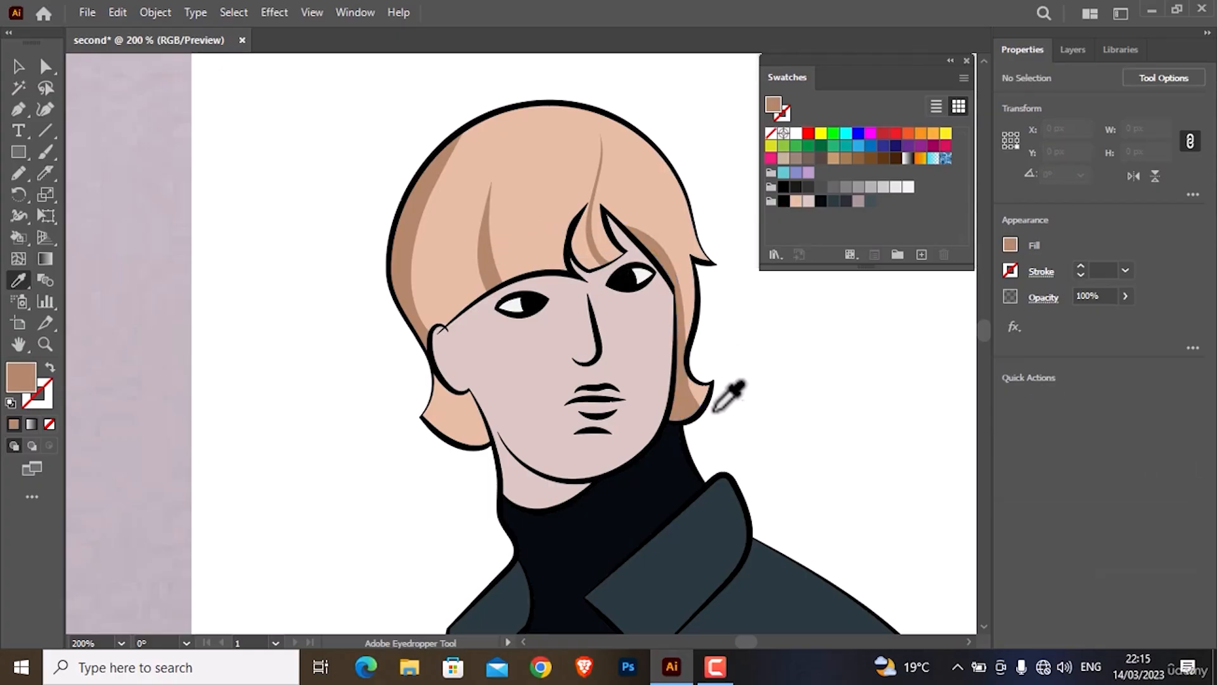
scroll(659, 373, "down", 2, "alt")
scroll(666, 402, "down", 2, "alt")
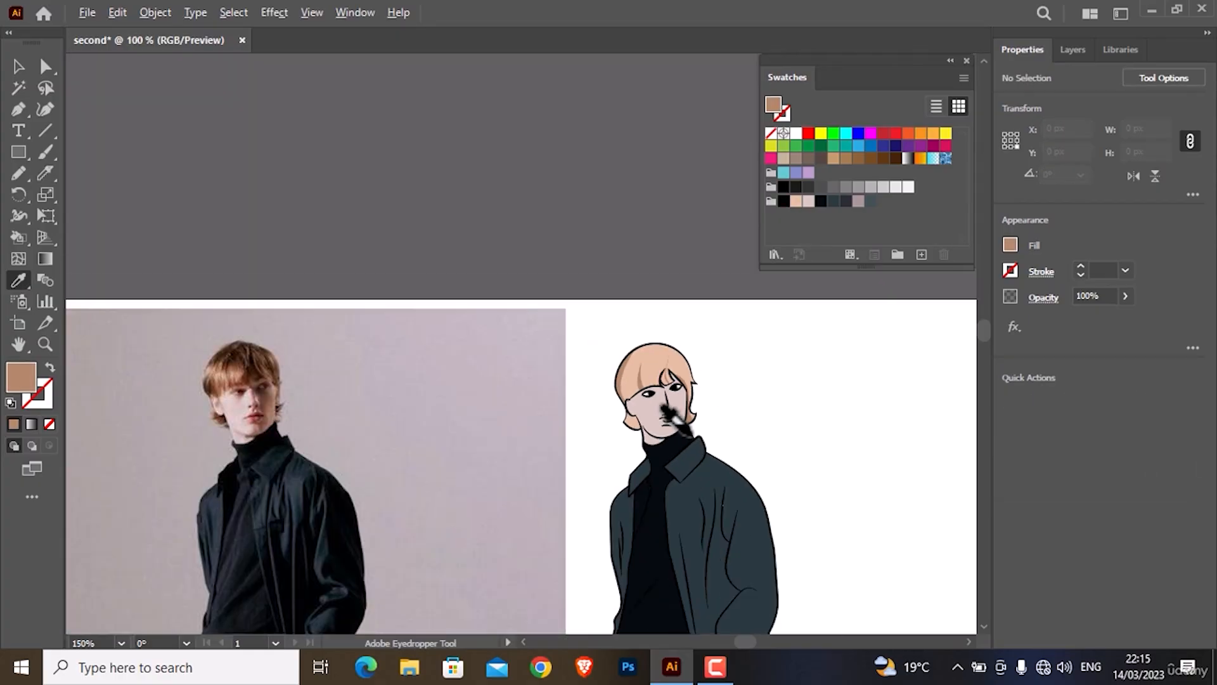
- Cut the face fill with the Knife along a curve from the lower jaw up past the right-side eye to the fringe
left_click(659, 391, "ctrl")
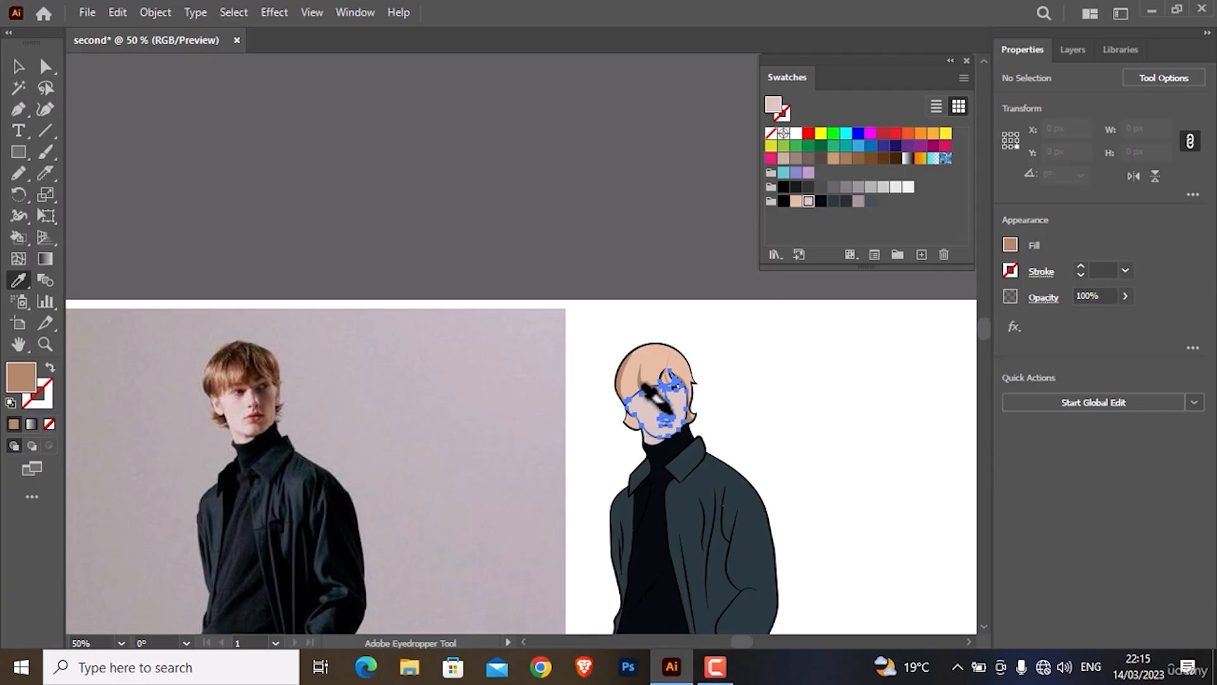
scroll(656, 402, "up", 1, "alt")
scroll(645, 401, "up", 5, "alt")
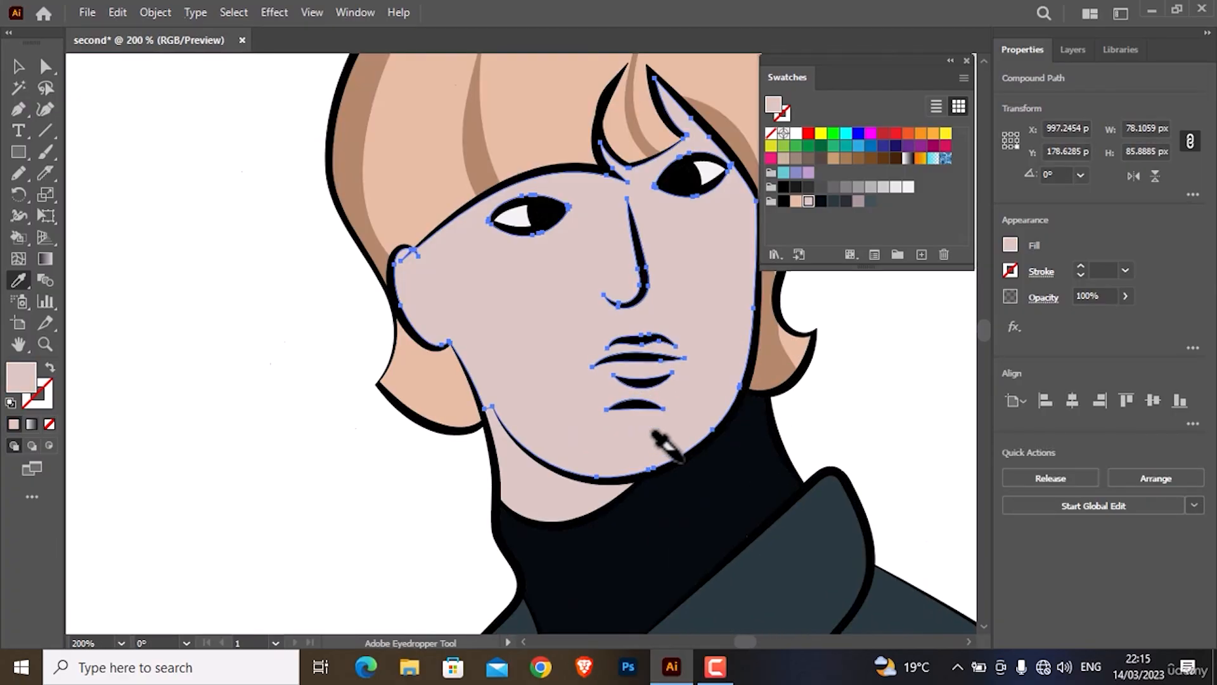
scroll(656, 442, "up", 1)
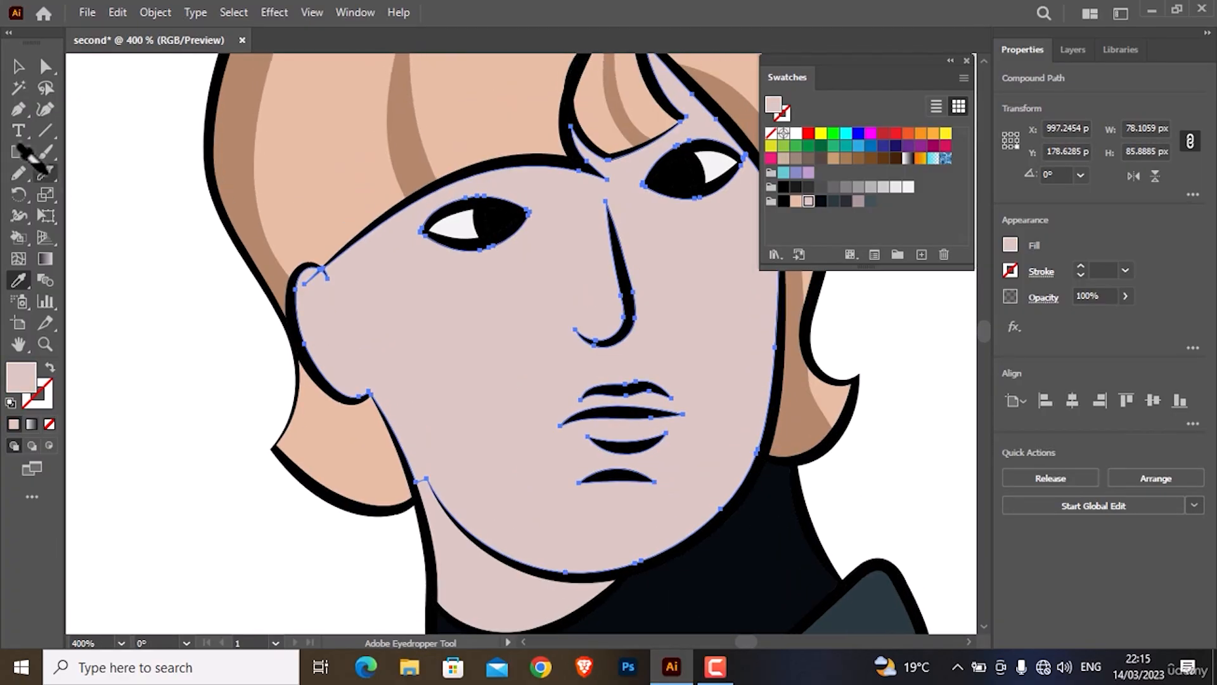
left_click(45, 173)
scroll(691, 504, "up", 2)
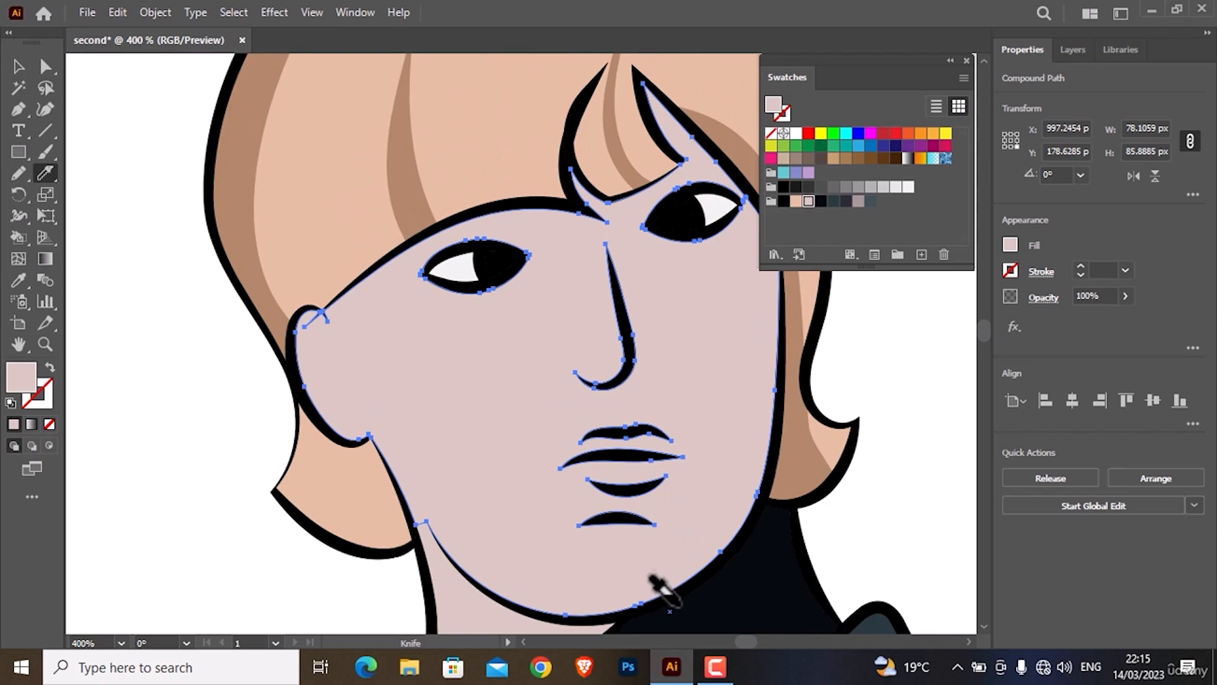
mouse_move(670, 611)
left_mouse_down()
mouse_move(702, 547)
mouse_move(700, 344)
mouse_move(653, 246)
mouse_move(599, 193)
mouse_move(565, 114)
left_mouse_up()
left_click(877, 457, "ctrl")
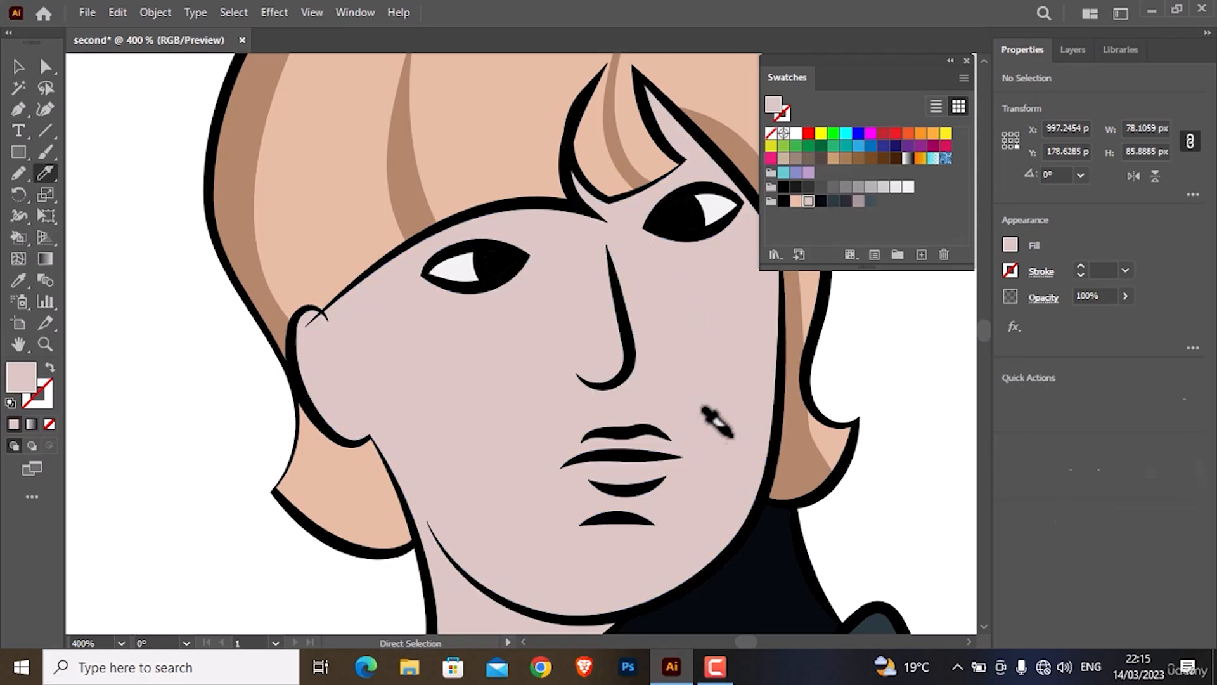
- Fill the cut piece on the right side of the face with the darker skin tone #c9b2ad
left_click(709, 412, "ctrl")
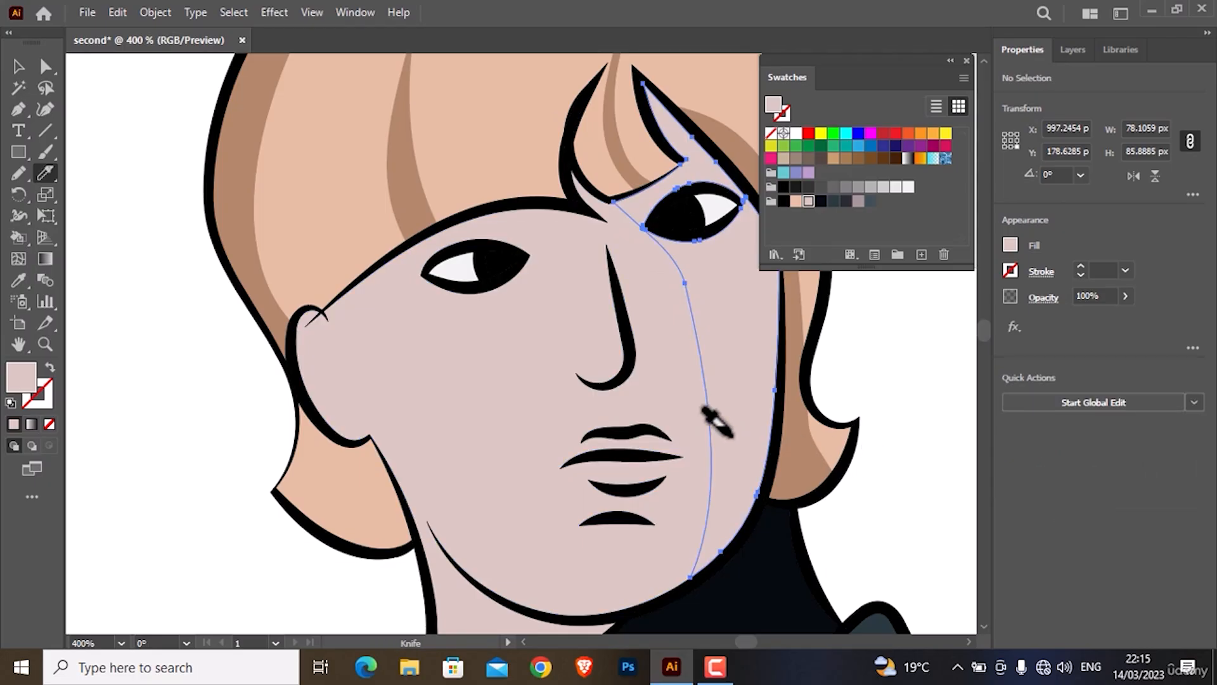
double_click(773, 103)
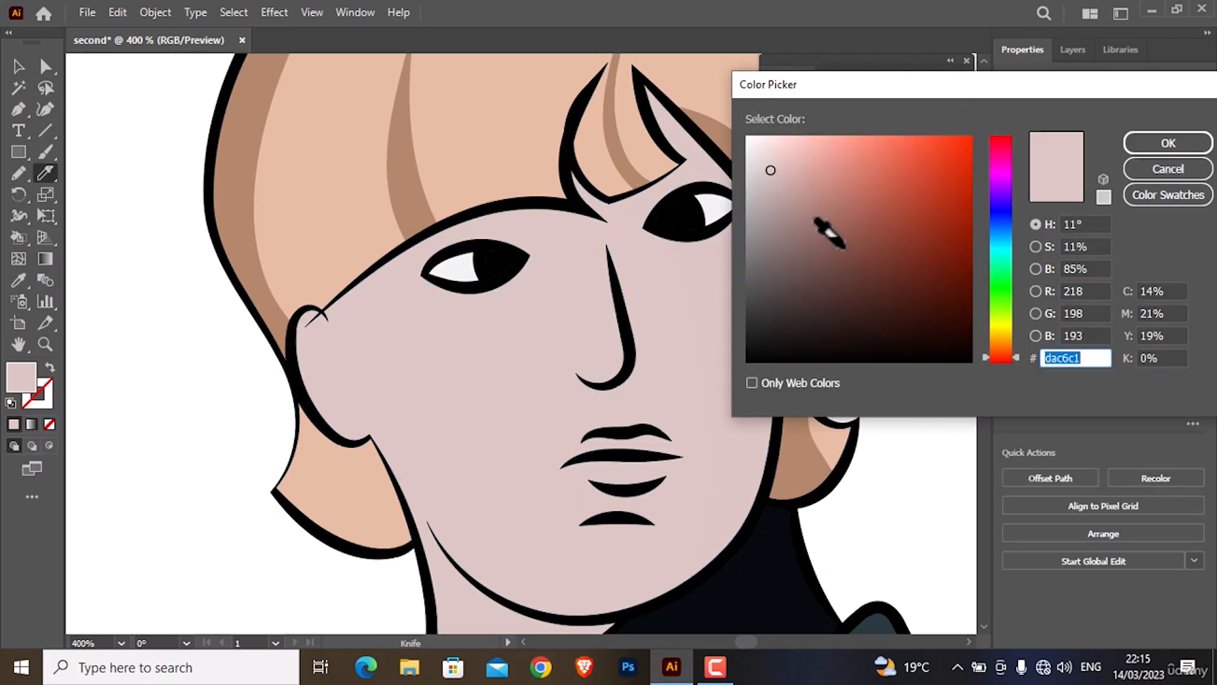
left_click(777, 182)
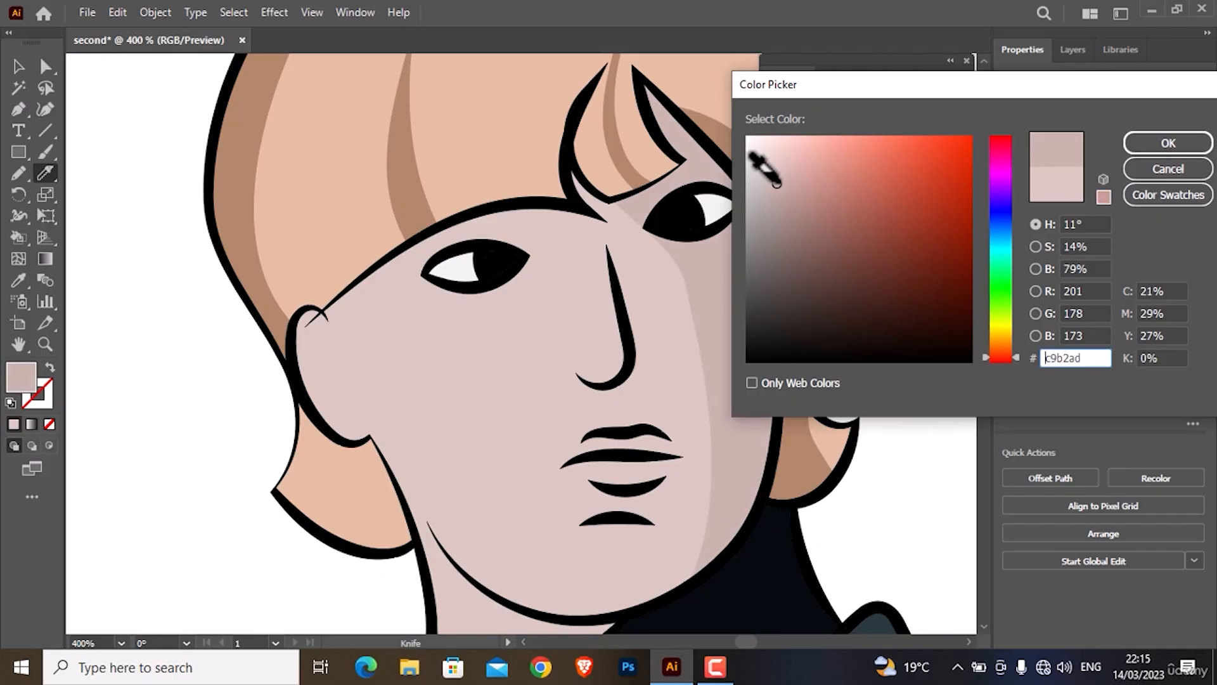
left_click(1141, 143)
scroll(715, 399, "down", 3)
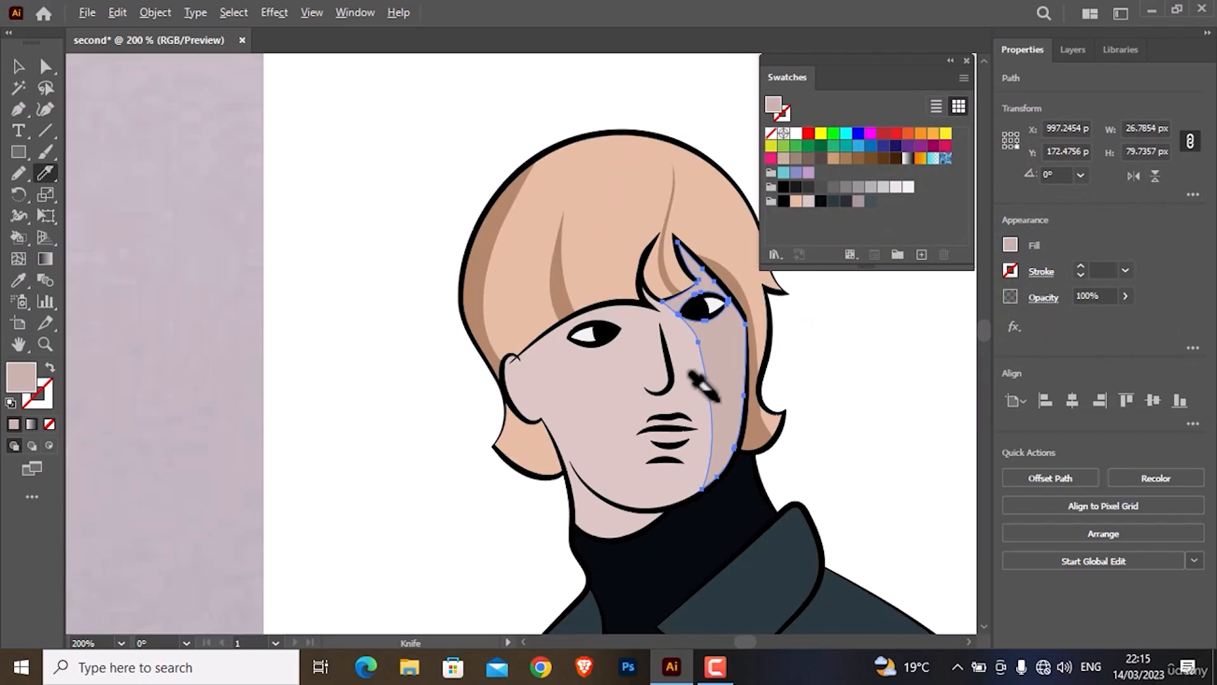
left_click(823, 404, "ctrl")
scroll(751, 390, "down", 3)
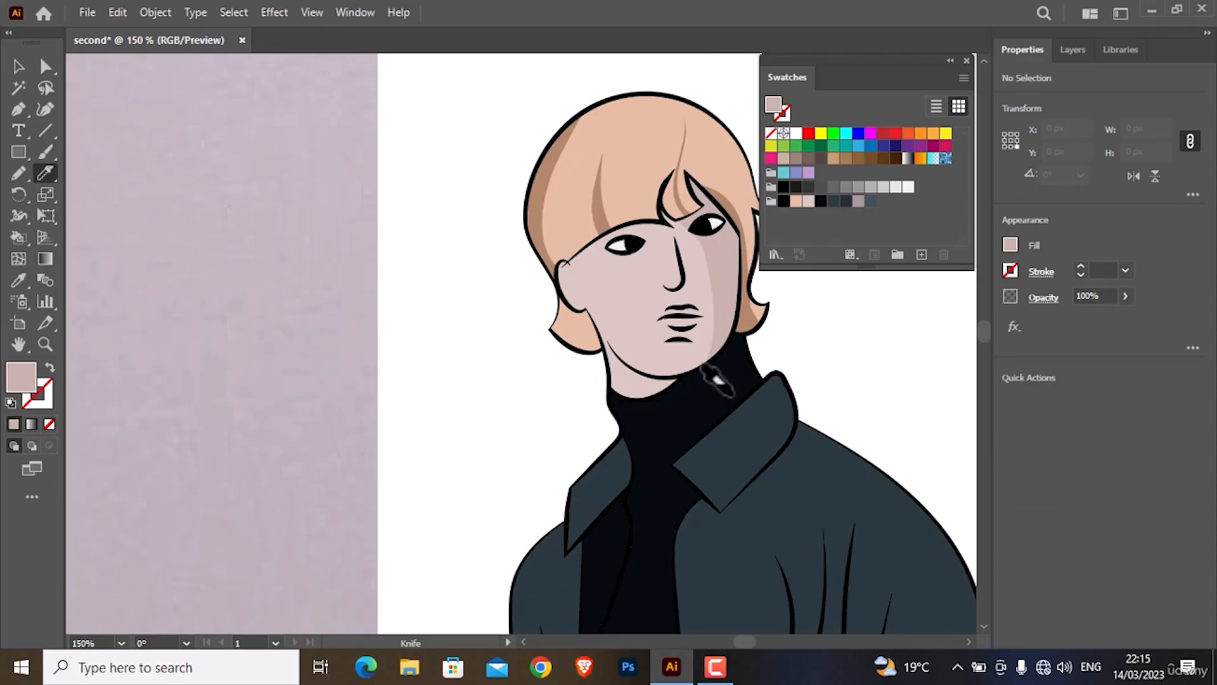
scroll(716, 377, "down", 4)
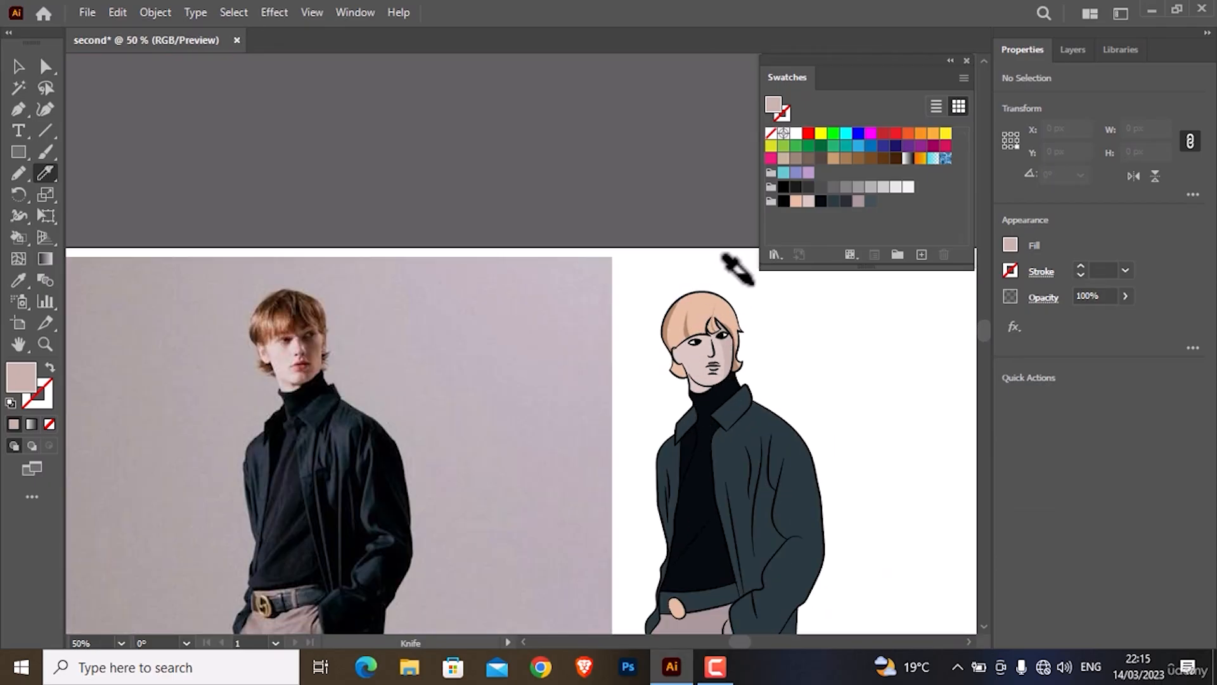
- Recolour the shadow piece on the right side of the face to #ceb3af
left_click(700, 320, "ctrl")
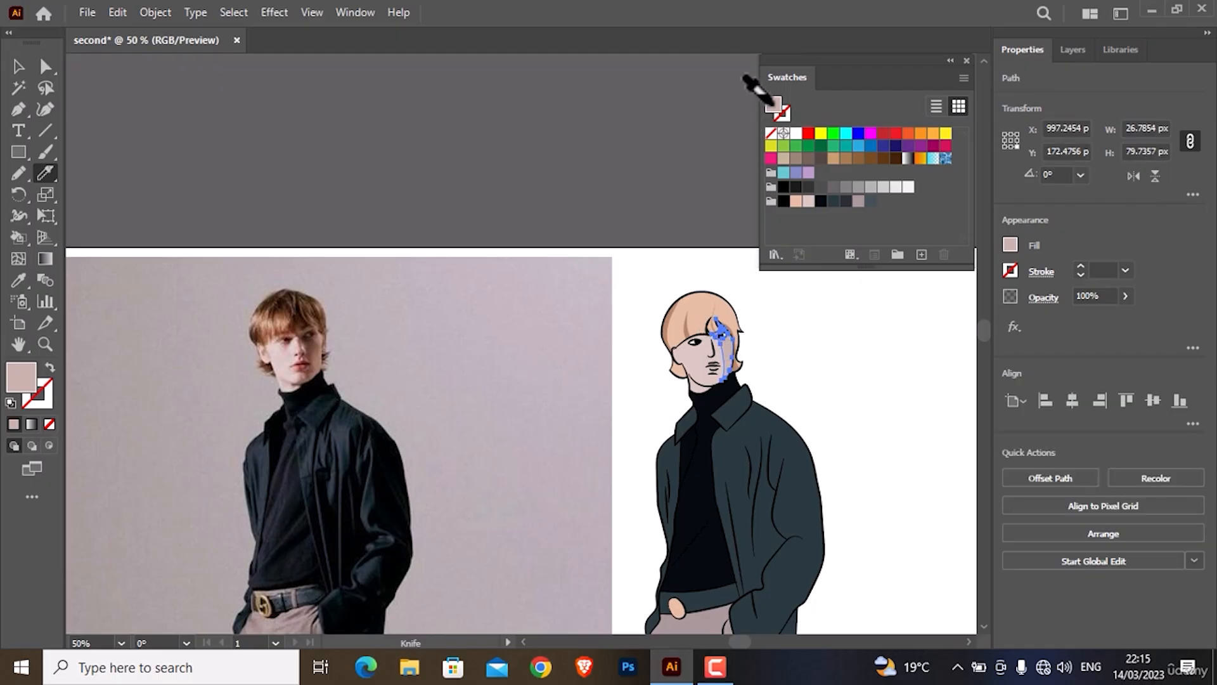
double_click(772, 103)
left_click(777, 208)
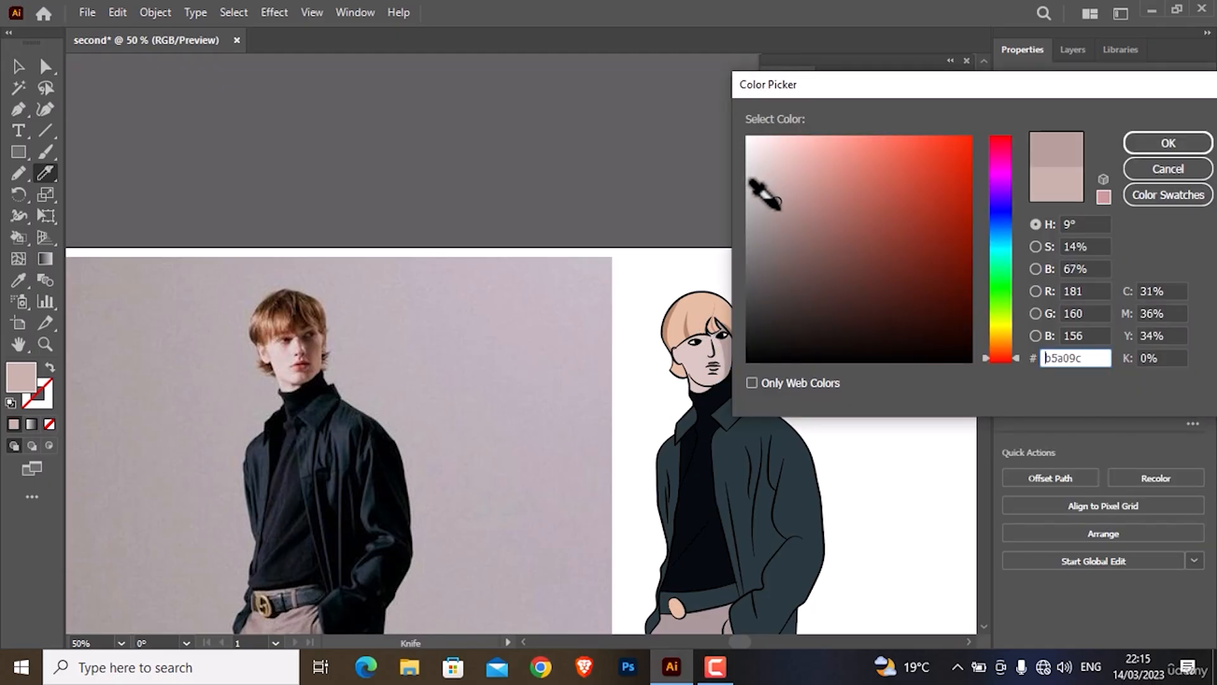
mouse_move(751, 182)
left_mouse_down()
mouse_move(747, 141)
mouse_move(779, 179)
left_mouse_up()
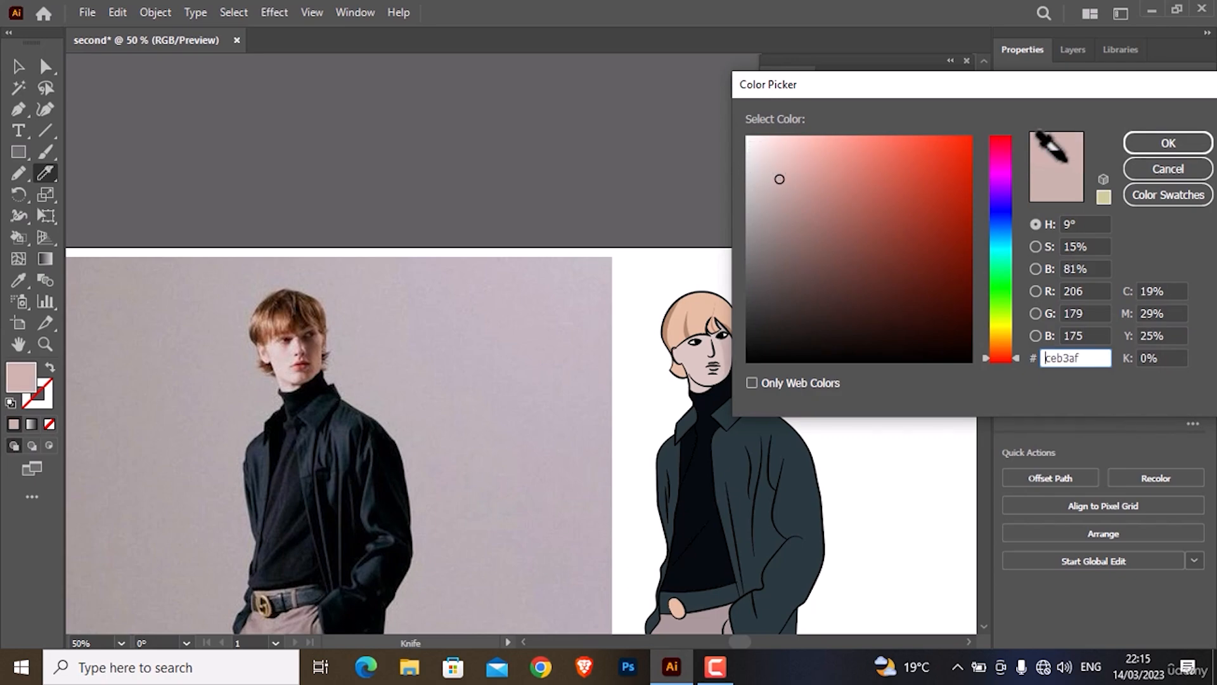
left_click(1134, 142)
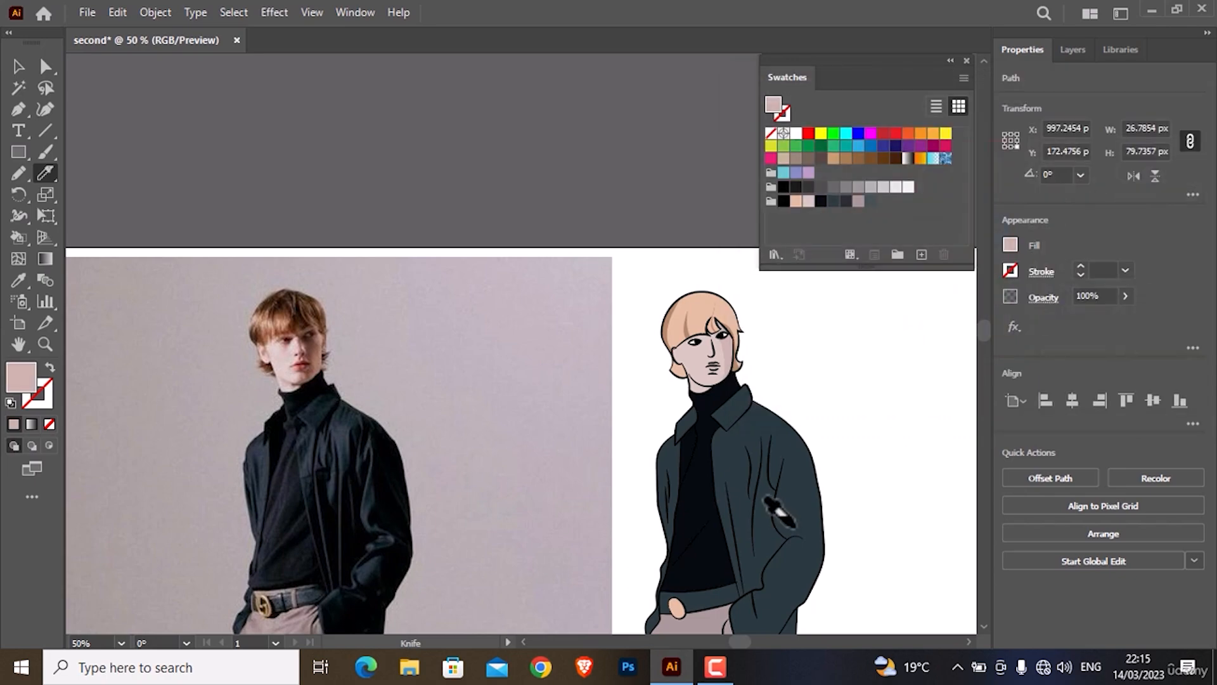
left_click(853, 435, "ctrl")
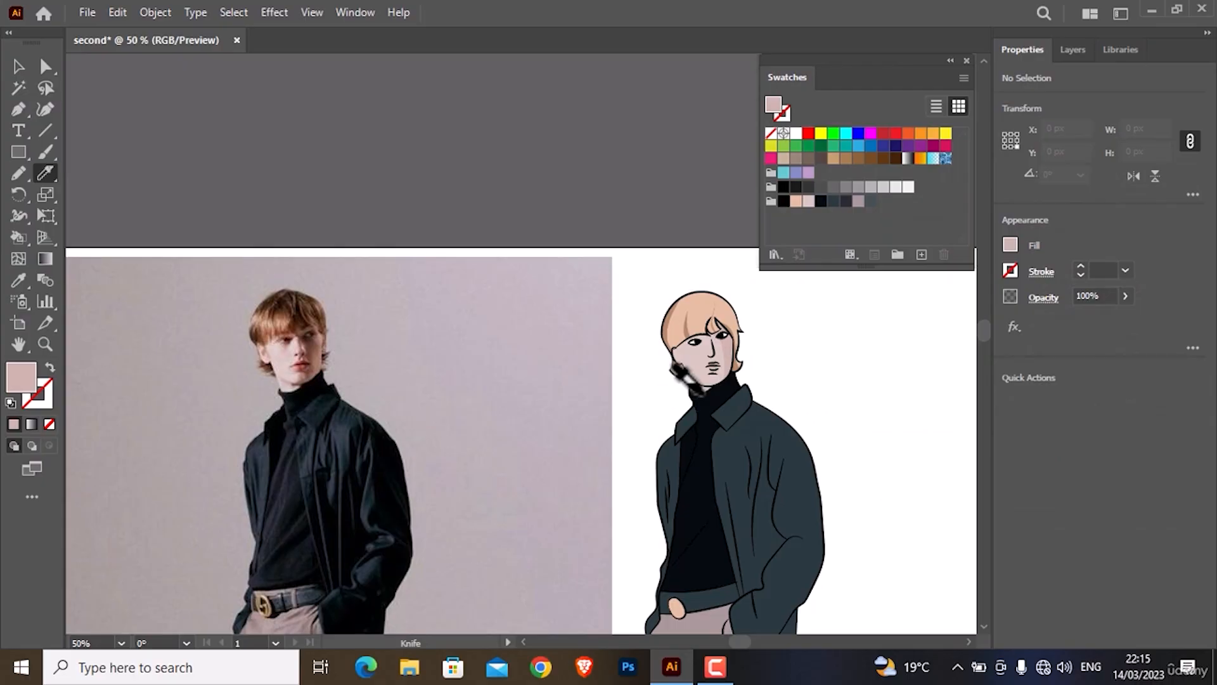
- Cut a shadow section with the Knife along the outer edge of the right-side jacket sleeve, from cuff to shoulder
scroll(705, 398, "down", 3)
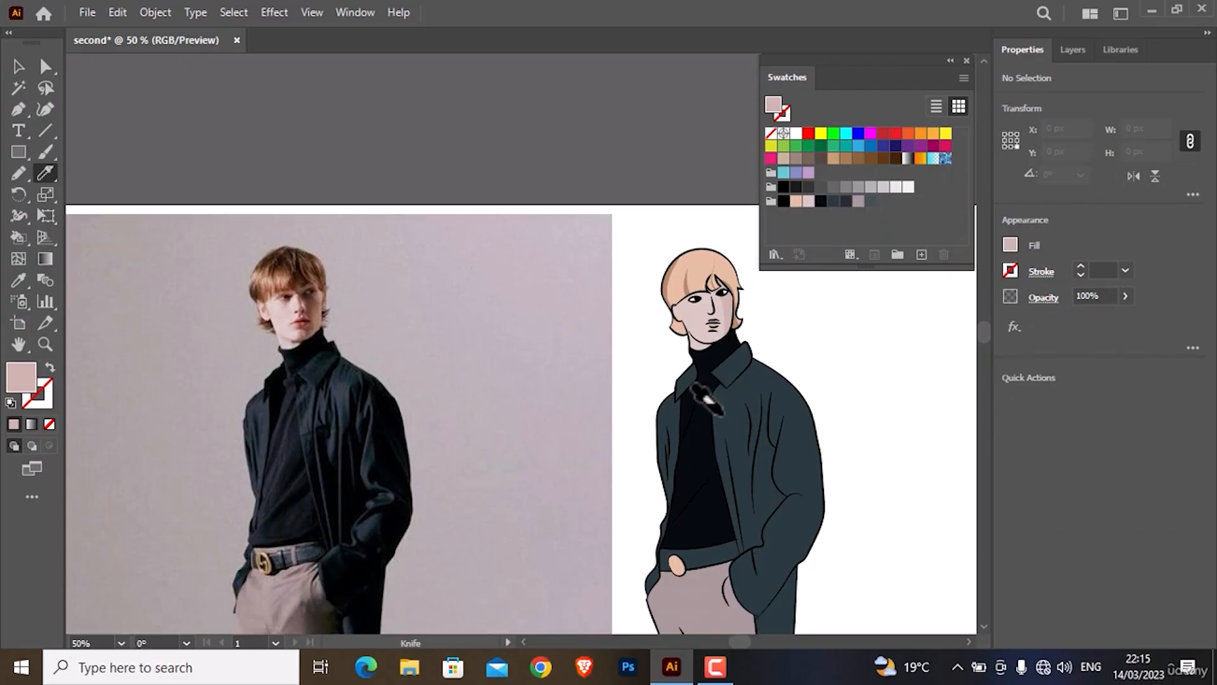
left_click(786, 403, "ctrl")
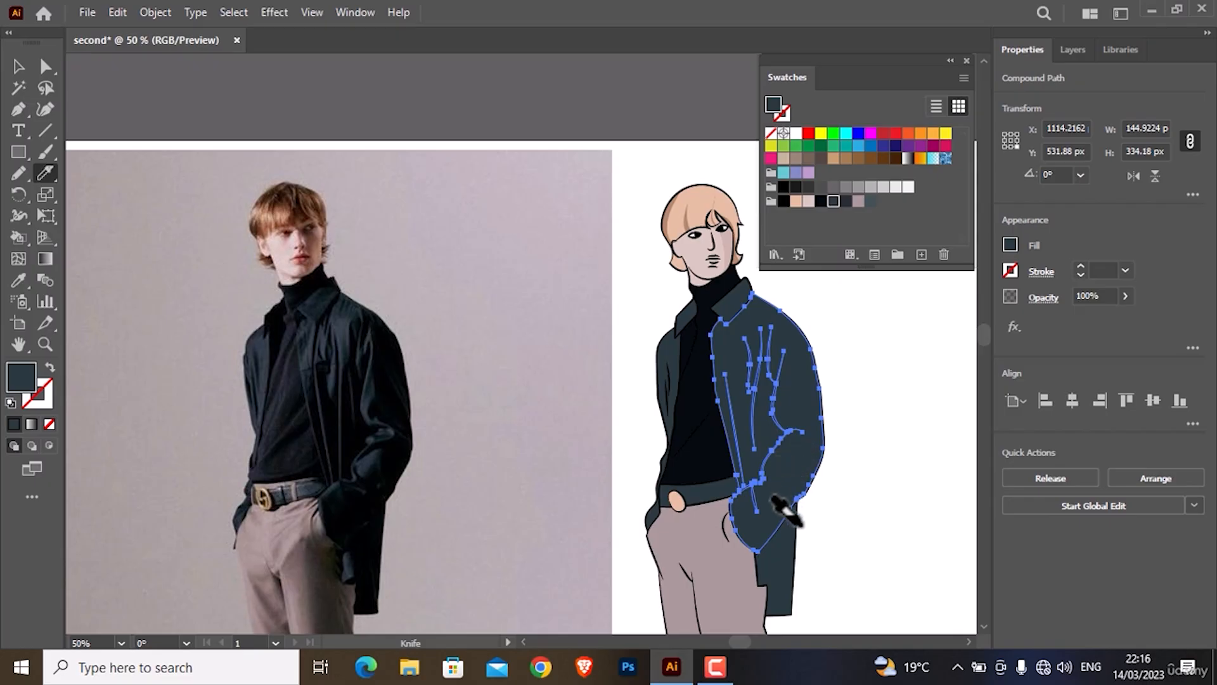
mouse_move(742, 552)
left_mouse_down()
mouse_move(794, 476)
mouse_move(800, 389)
left_mouse_up()
mouse_move(770, 340)
left_mouse_down()
mouse_move(761, 280)
mouse_move(790, 293)
left_mouse_up()
key("ctrl+shift+a")
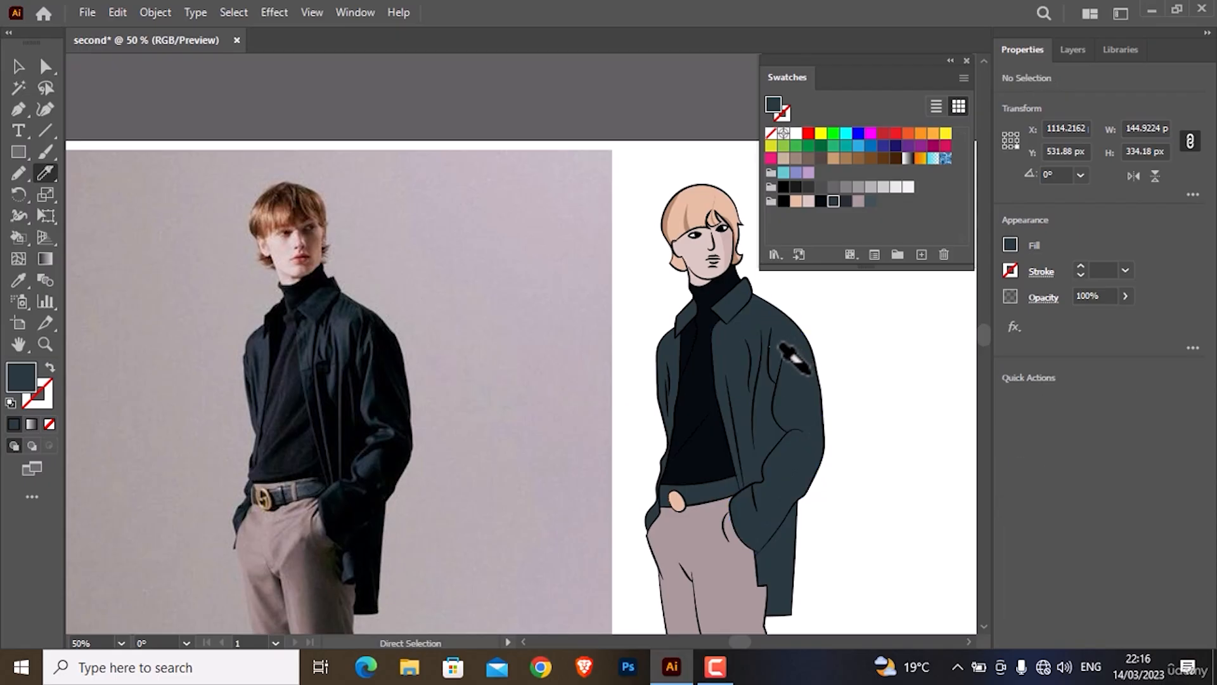
- Fill the cut piece along the outer sleeve with the darker blue-grey #1e292d
key("i")
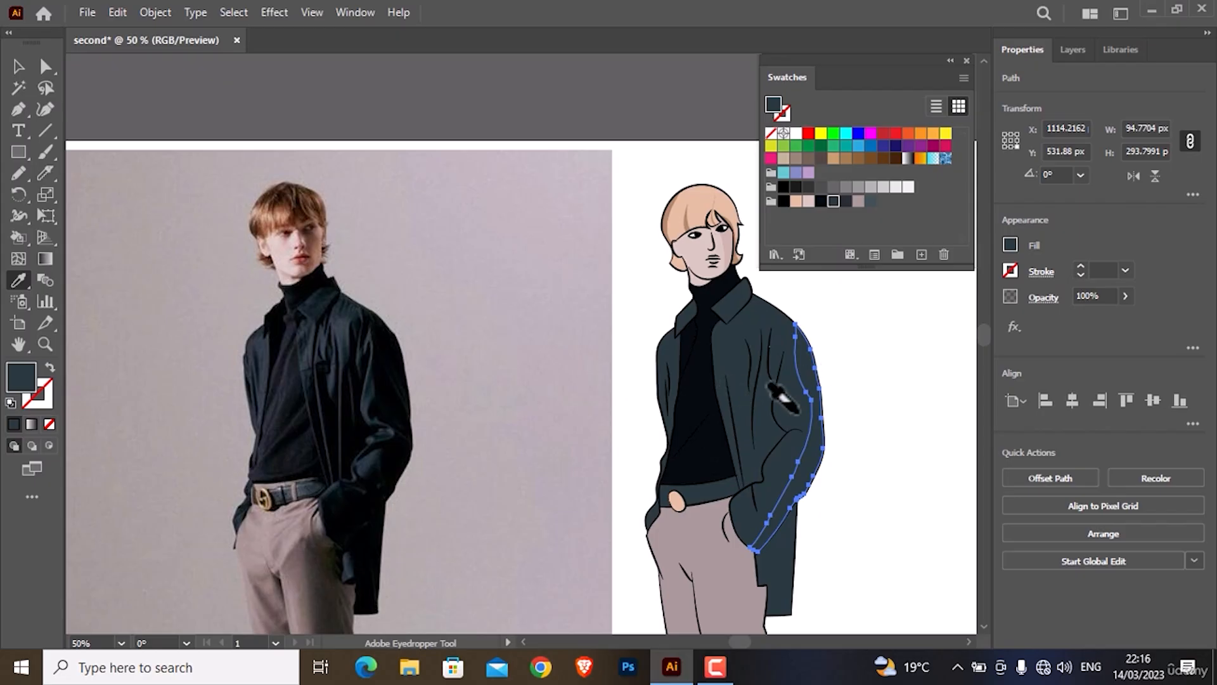
double_click(771, 105)
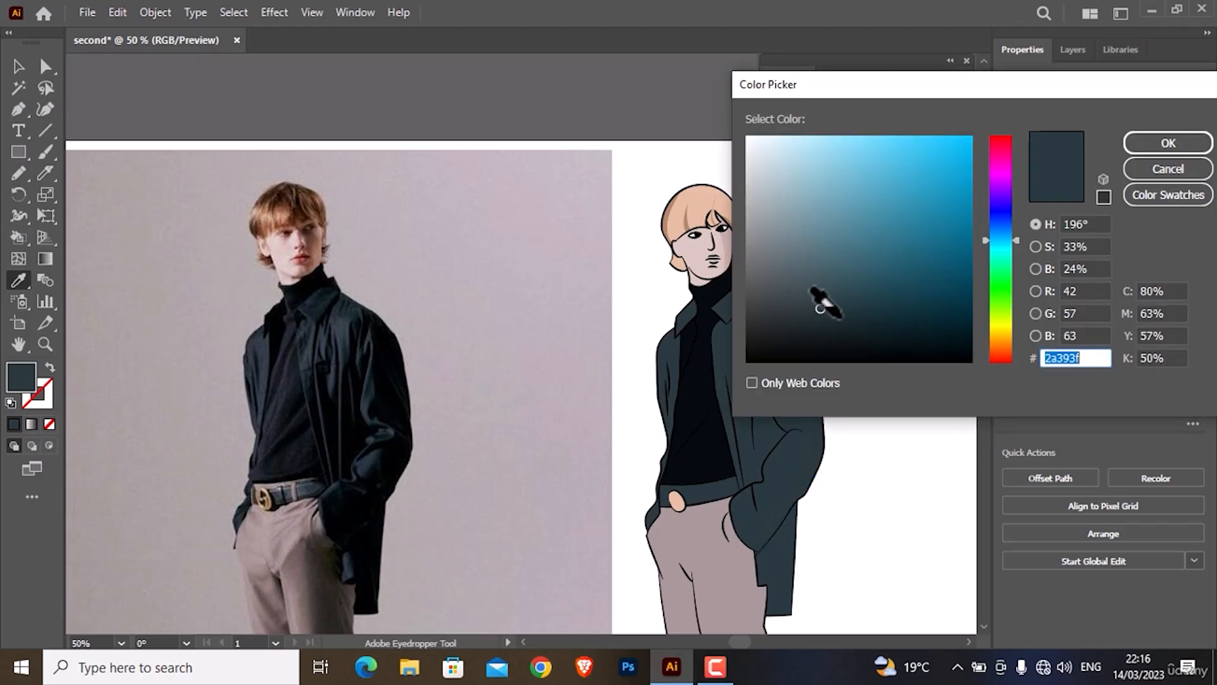
left_click_drag(821, 308, 818, 318)
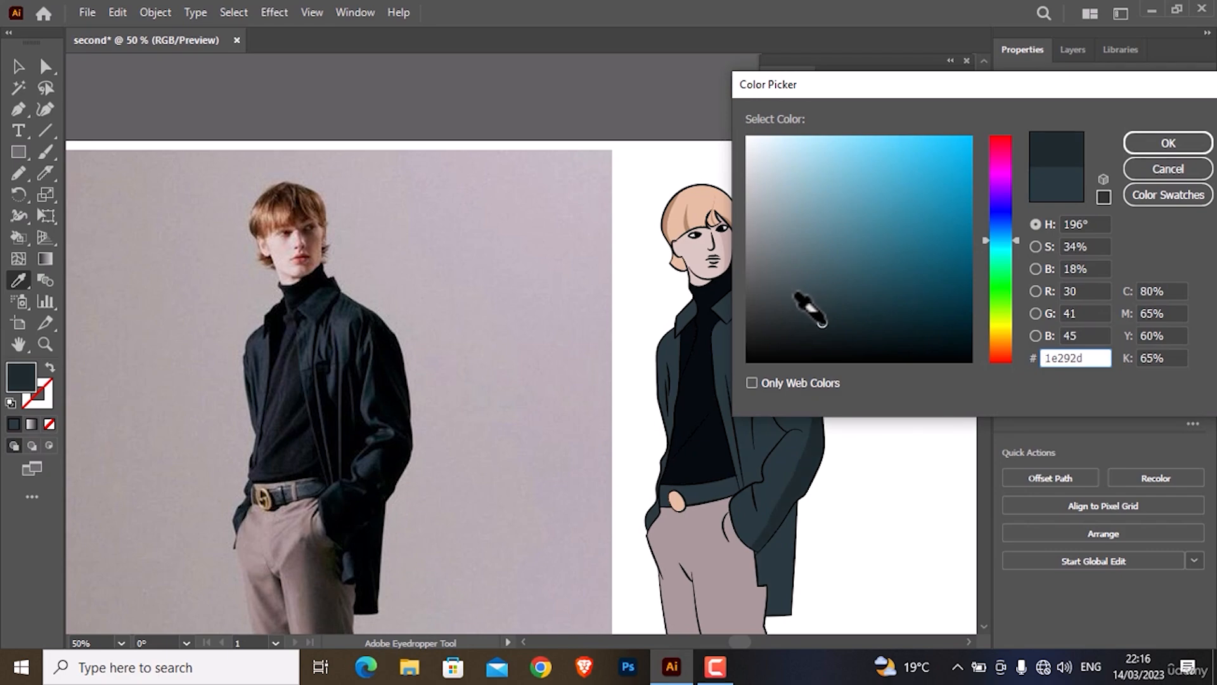
left_click(1160, 144)
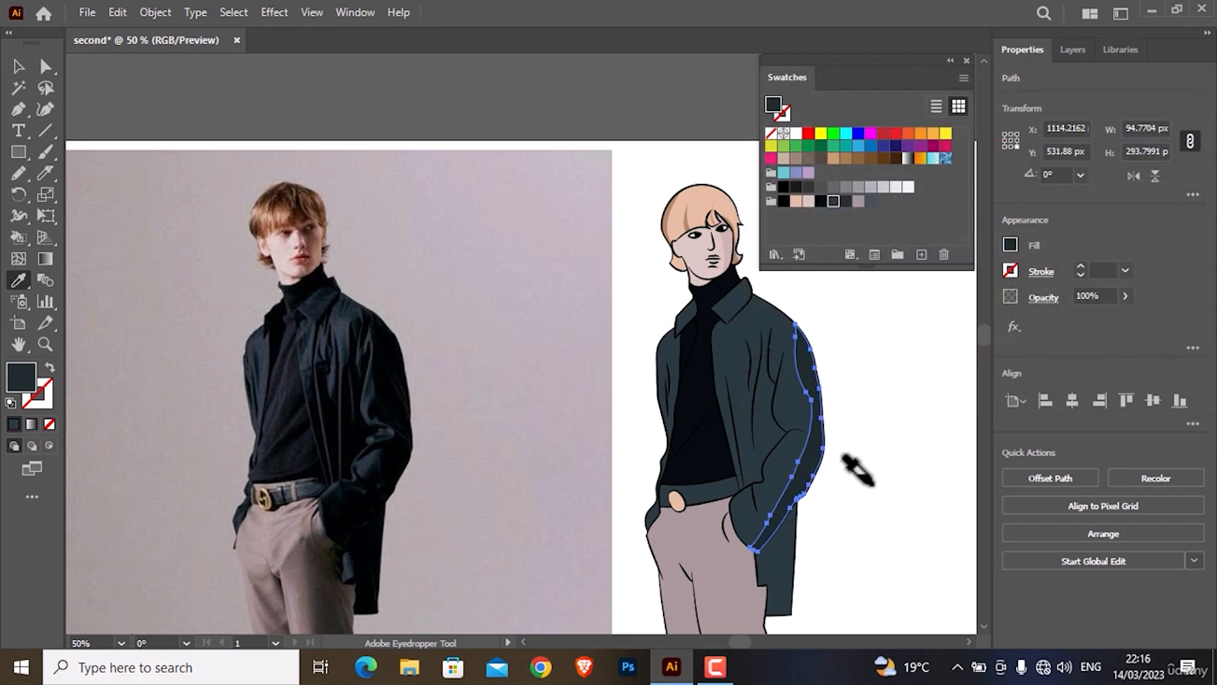
key("ctrl+shift+a")
- Cut the jacket tail below the right-side sleeve with the Knife, from its lower hem up to the sleeve
scroll(814, 483, "down", 5)
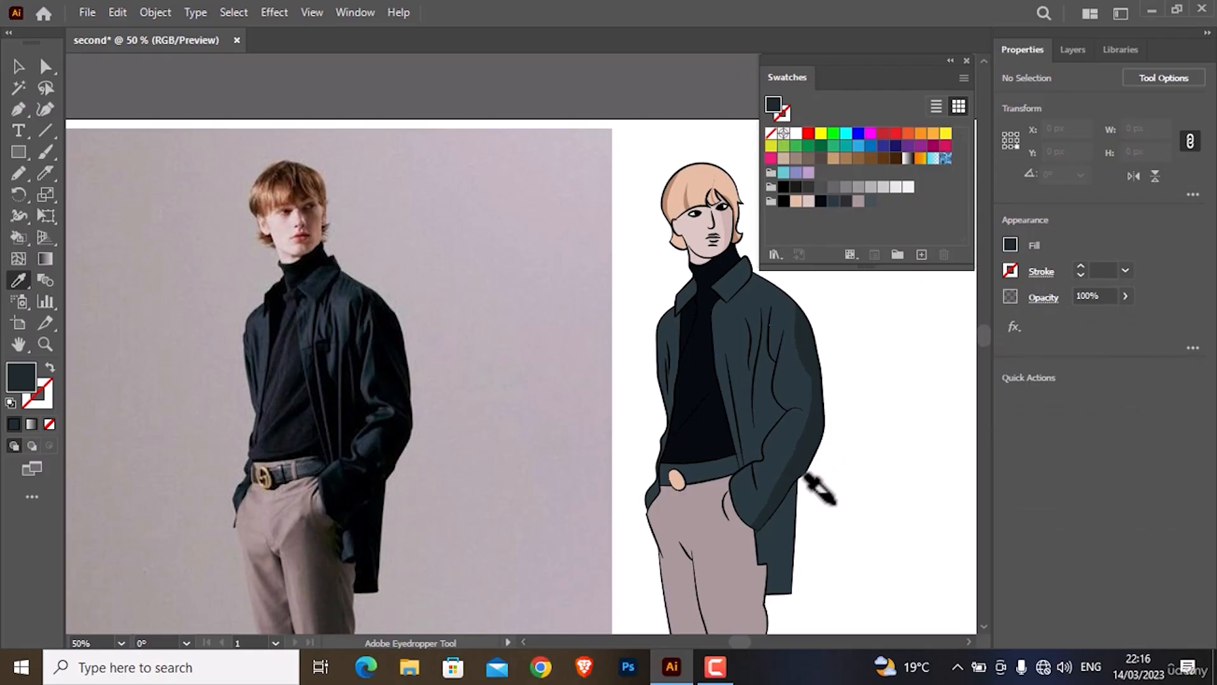
left_click(768, 478, "ctrl")
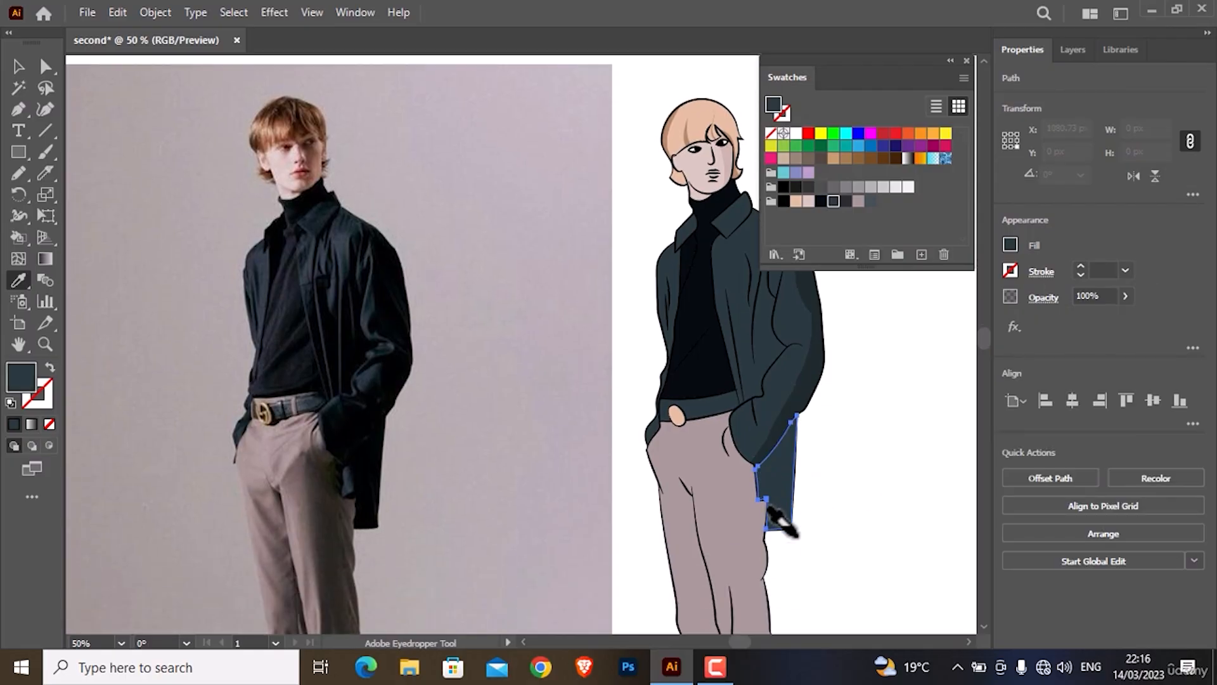
left_click(44, 172)
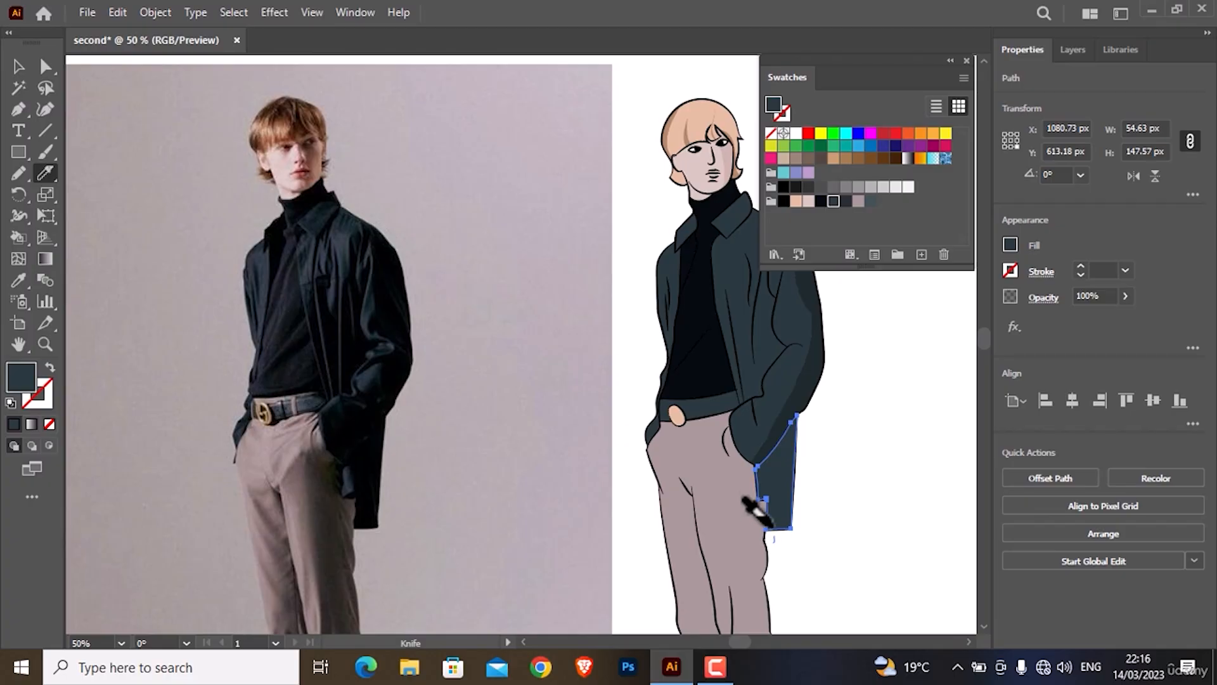
left_click_drag(772, 544, 771, 414)
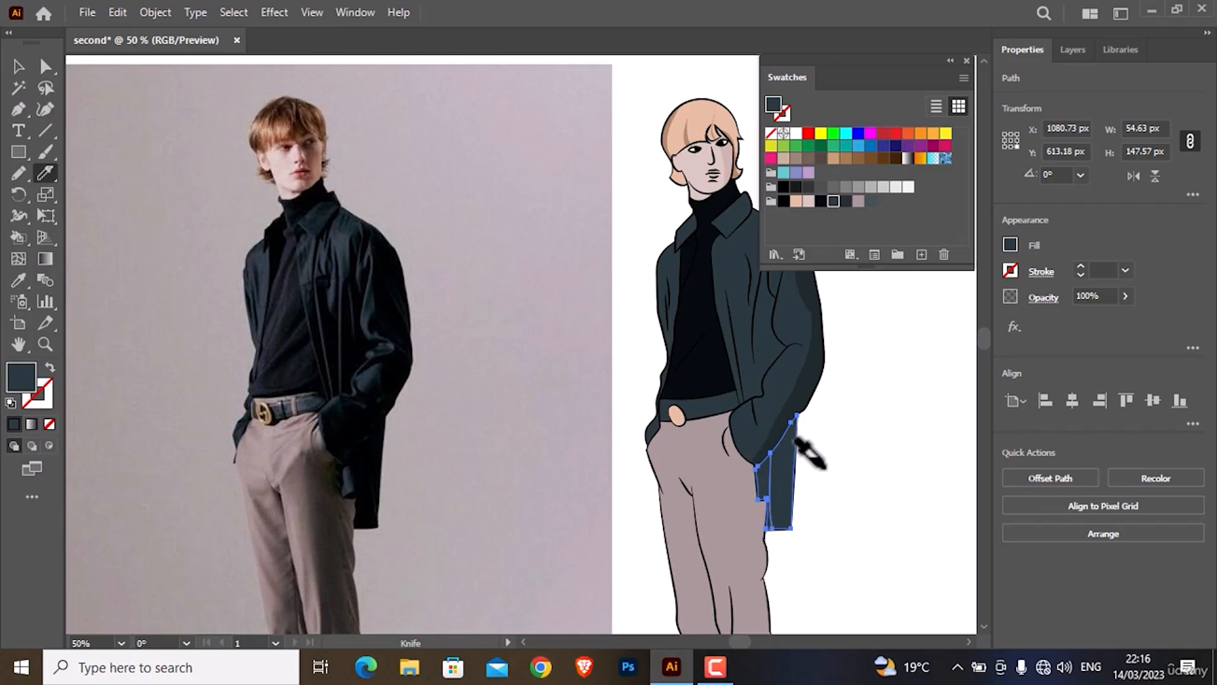
left_click(826, 468, "ctrl")
- Fill the outer piece of the jacket tail with the darker blue-grey sampled from the sleeve shadow
left_click(781, 469, "ctrl")
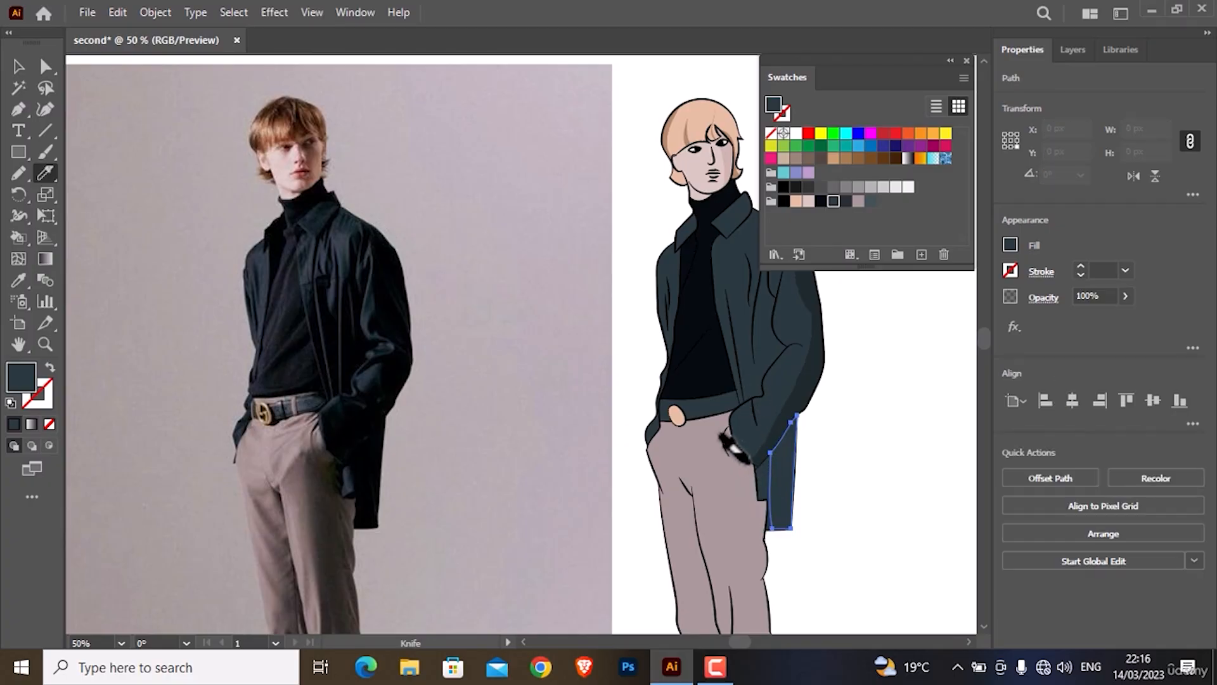
key("i")
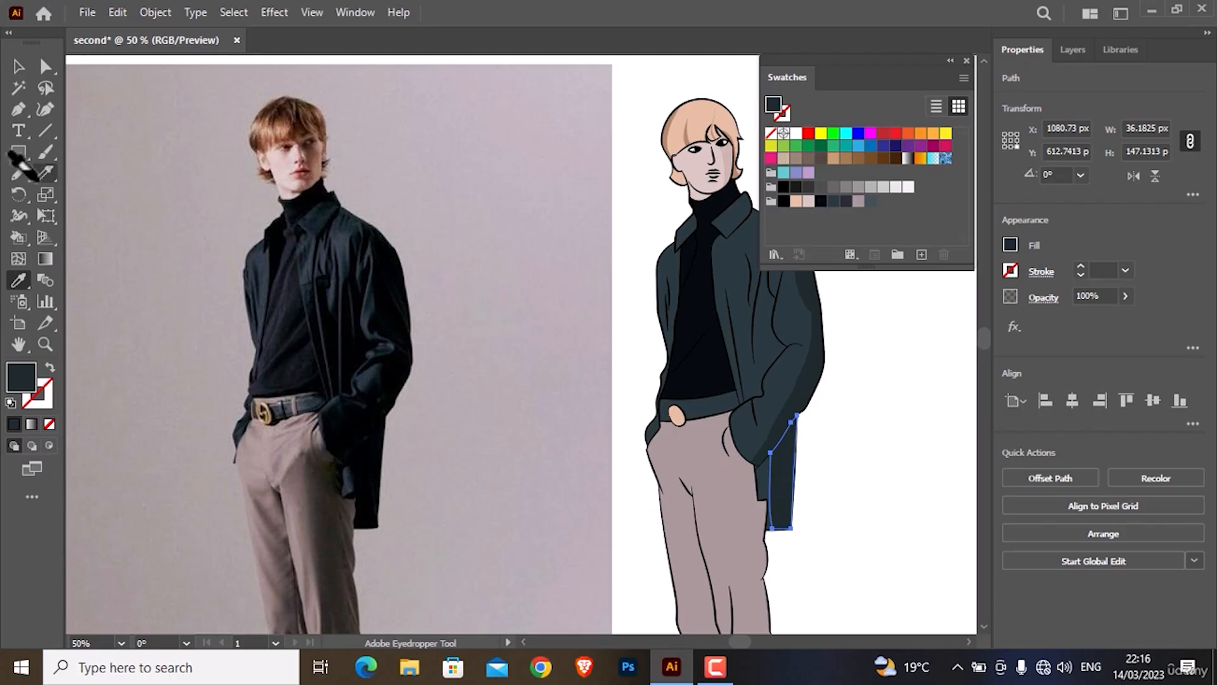
left_click(45, 173)
left_click(818, 511, "ctrl")
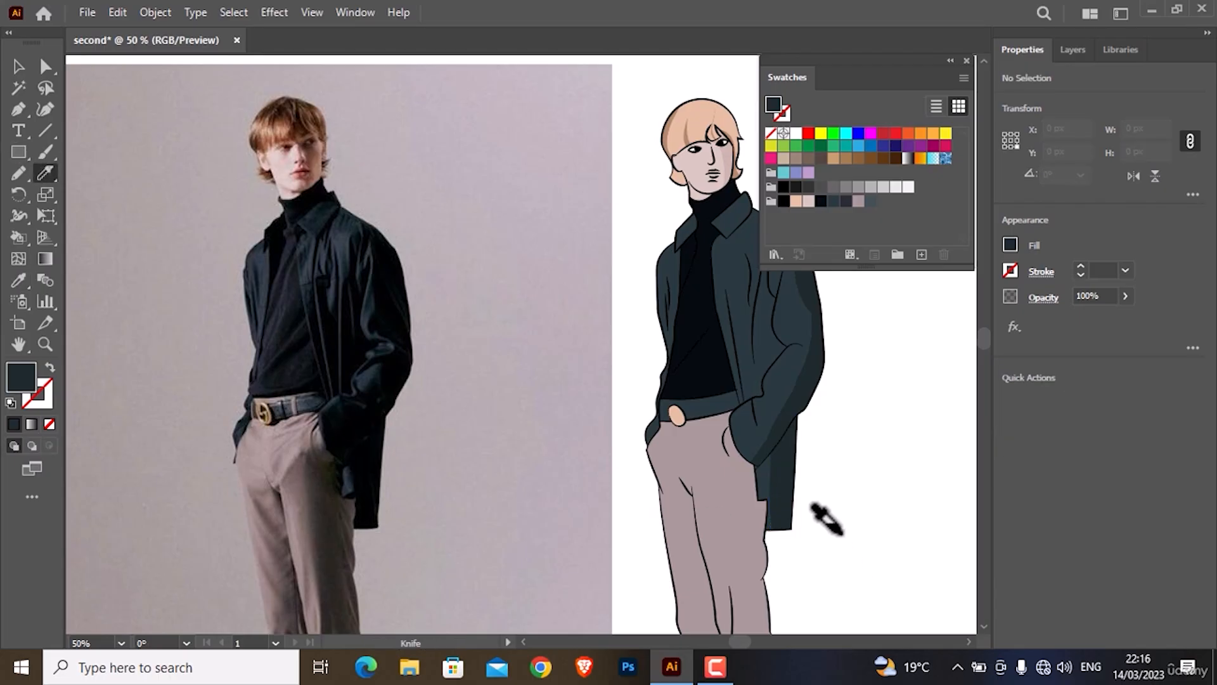
- Cut a shadow section with pointed folds along the right side of the trousers, from hem to pocket, and select the piece
scroll(754, 489, "down", 5)
scroll(748, 489, "down", 3)
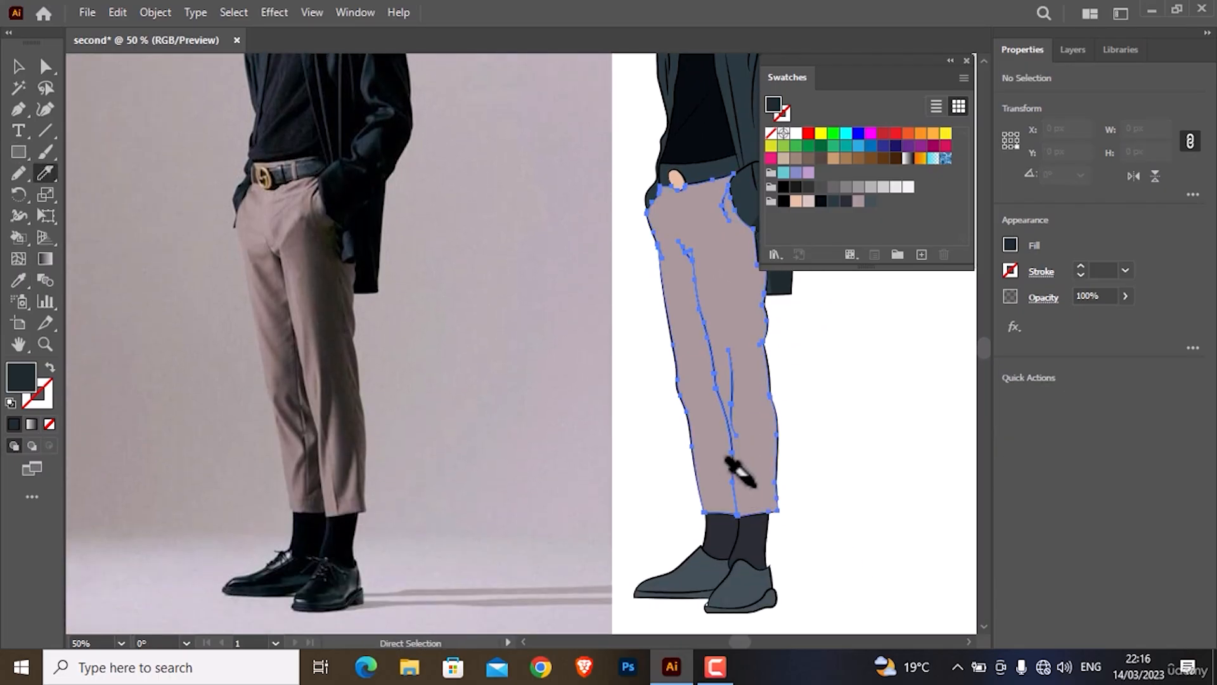
left_click(736, 485, "ctrl")
mouse_move(775, 525)
left_mouse_down()
mouse_move(760, 428)
mouse_move(764, 453)
mouse_move(742, 478)
mouse_move(757, 433)
mouse_move(749, 364)
mouse_move(739, 415)
left_mouse_up()
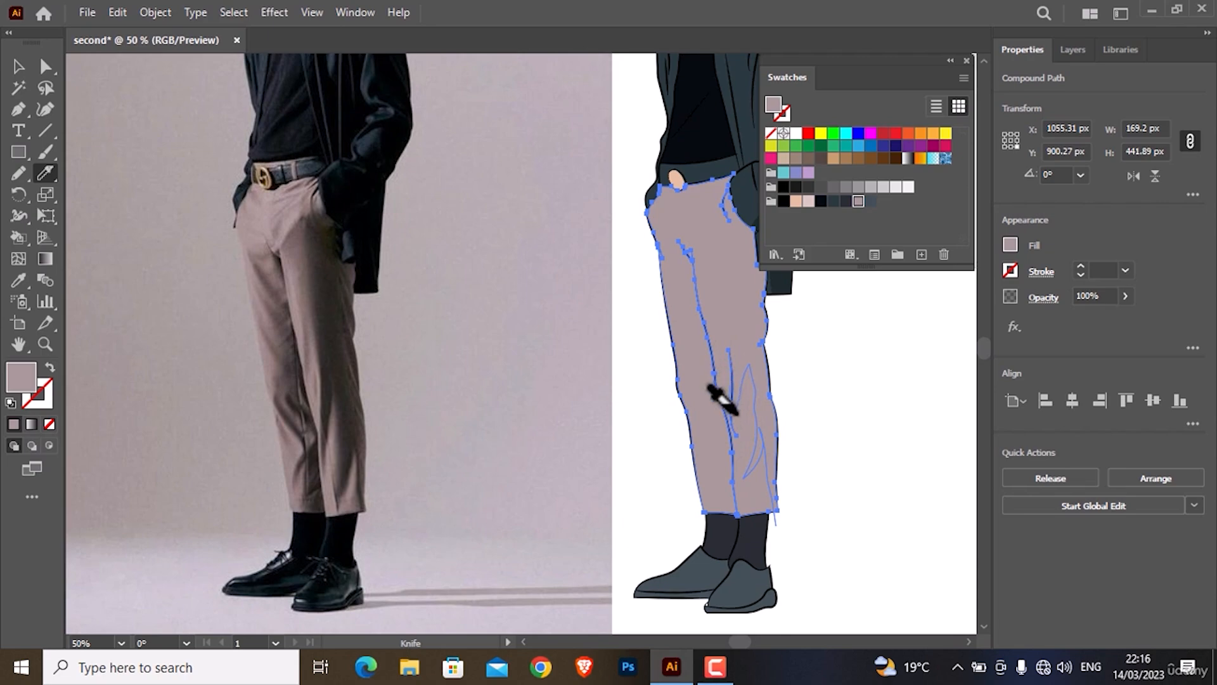
left_click_drag(711, 364, 713, 346)
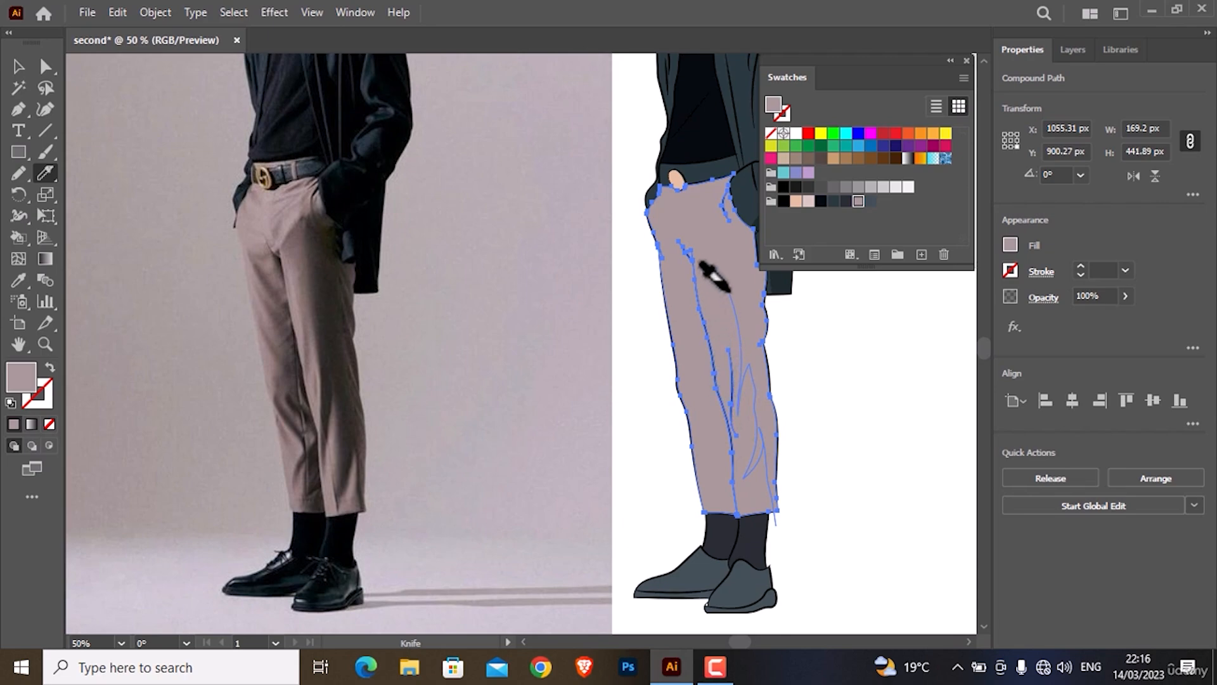
left_click_drag(707, 266, 698, 197)
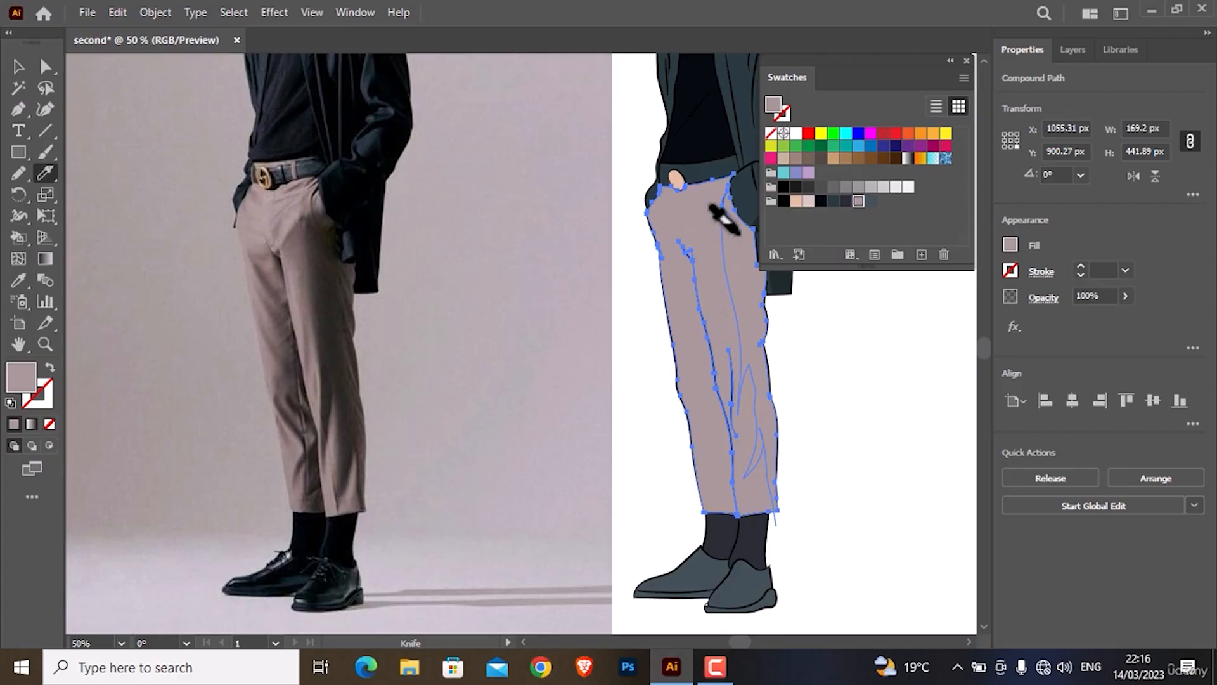
mouse_move(740, 234)
left_mouse_down()
mouse_move(758, 220)
mouse_move(780, 382)
mouse_move(796, 386)
left_mouse_up()
left_click(799, 387, "ctrl")
left_click(747, 324, "ctrl")
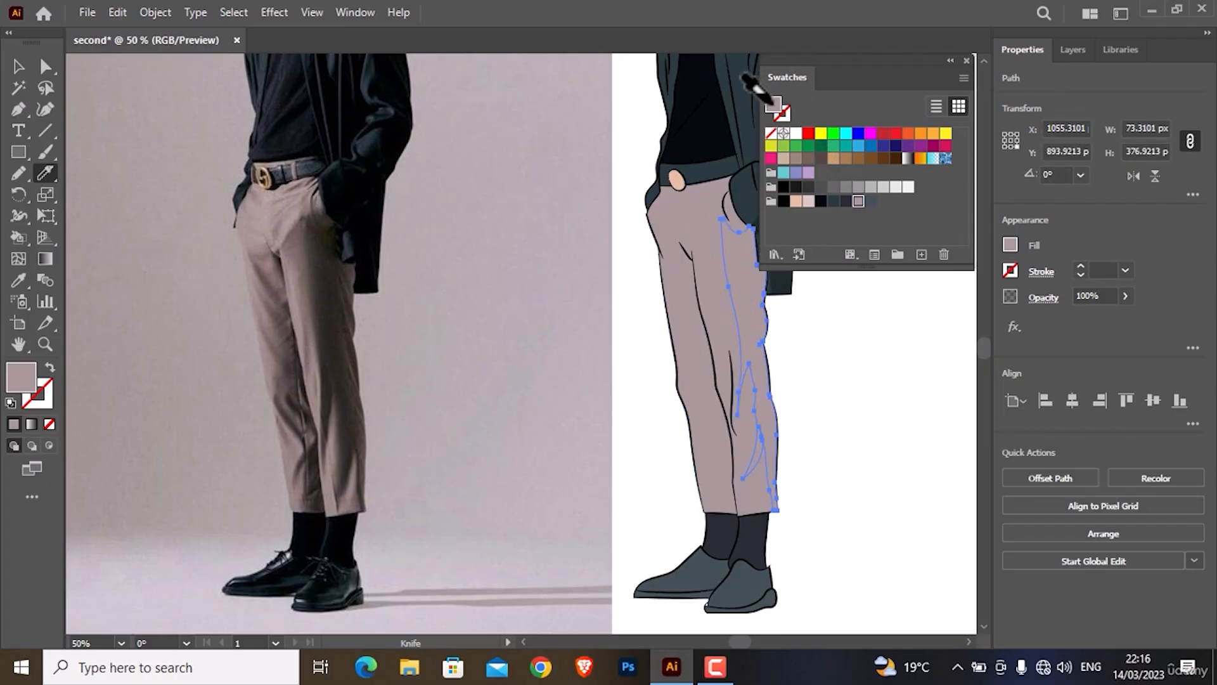
- Change the fill of the cut trouser shadow piece to a darker greyish mauve
double_click(771, 105)
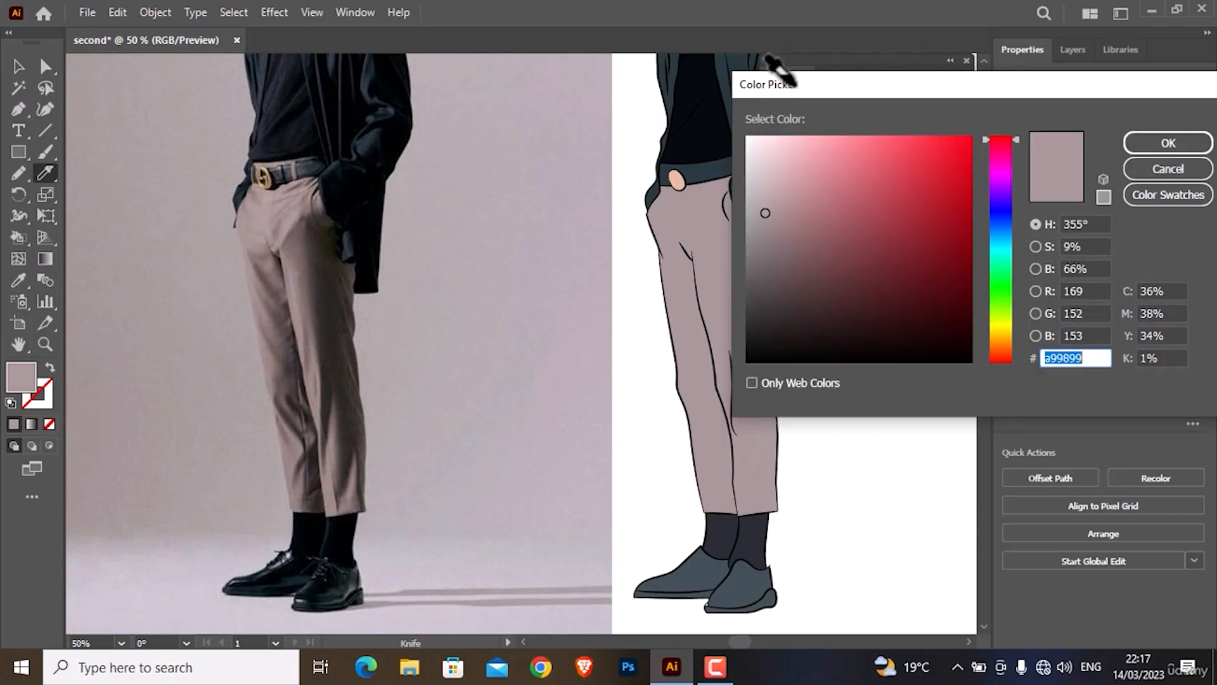
mouse_move(765, 214)
left_mouse_down()
mouse_move(763, 232)
mouse_move(782, 236)
left_mouse_up()
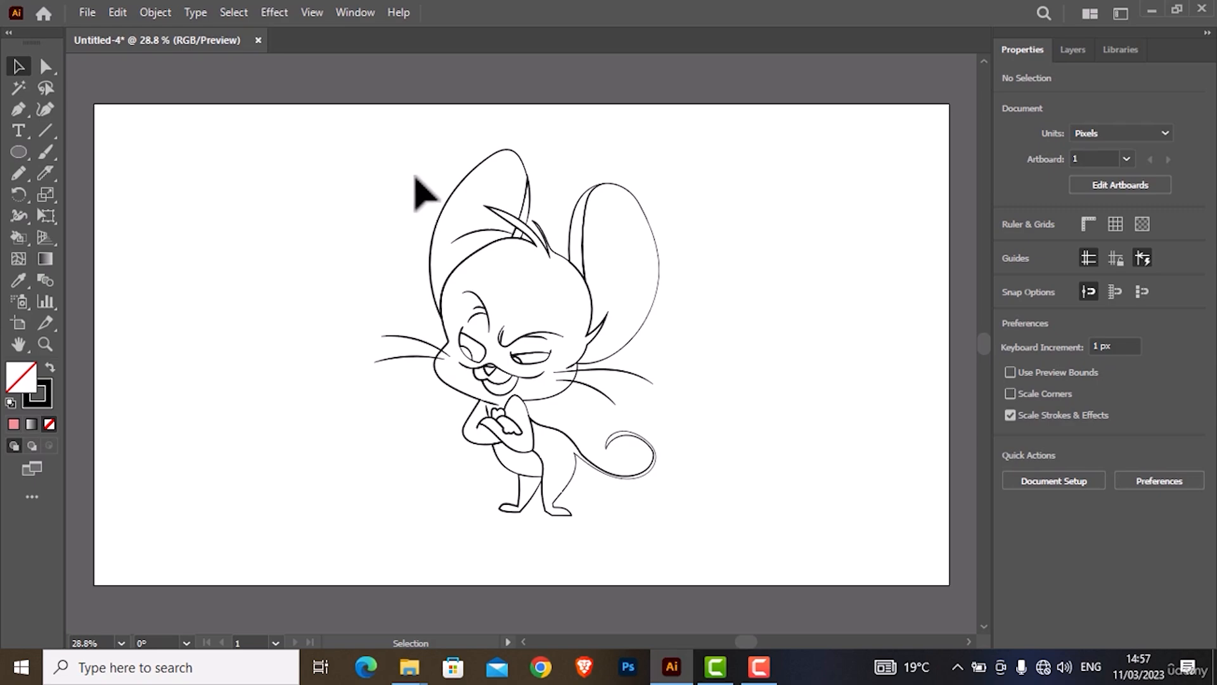
- Try to convert the grouped mouse line art directly into a Live Paint group
key("ctrl+plus")
left_click(470, 248)
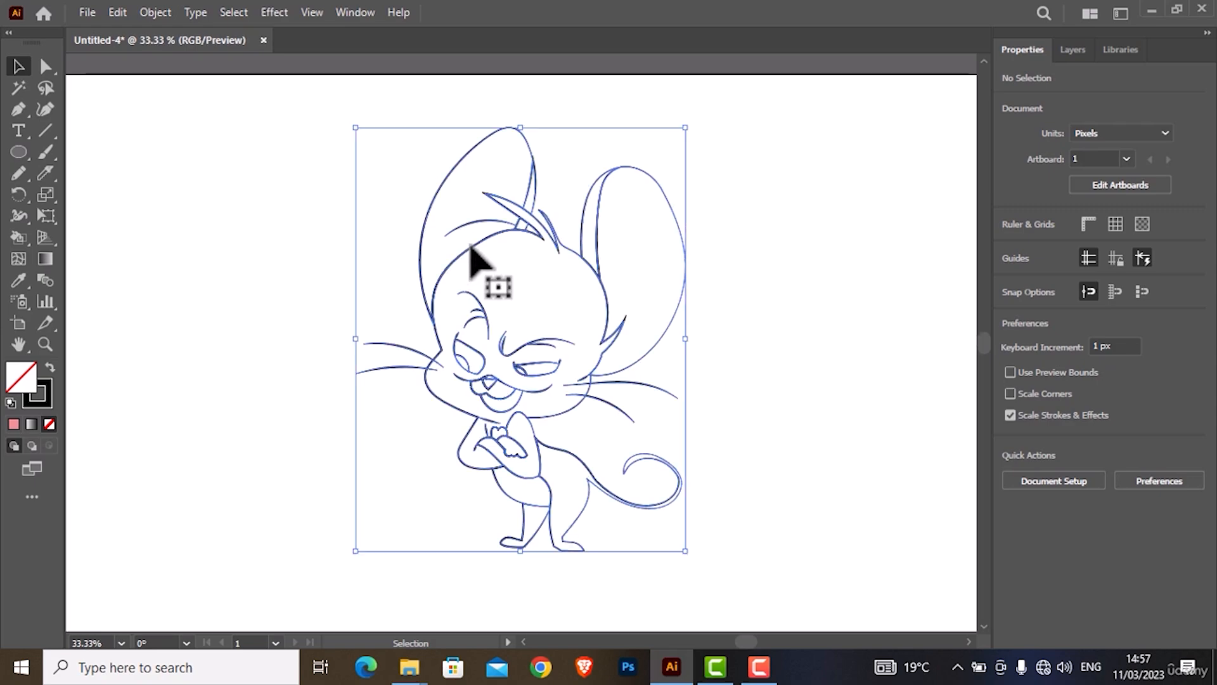
left_click(156, 15)
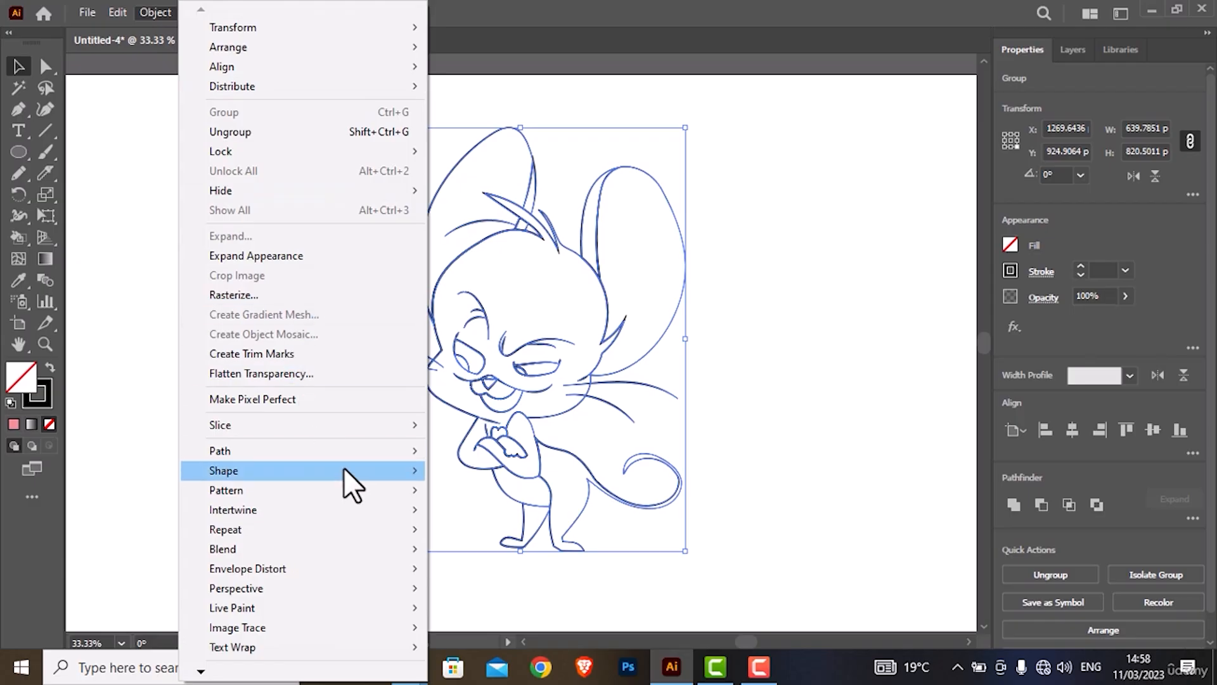
mouse_move(397, 605)
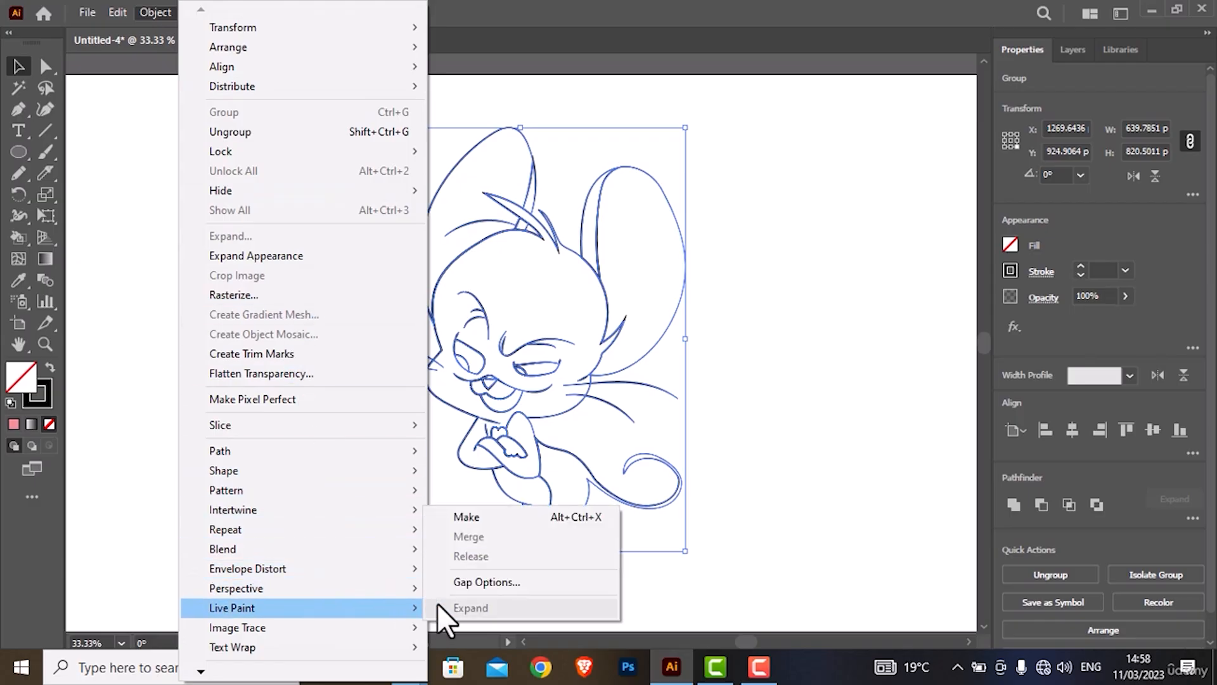
left_click(466, 527)
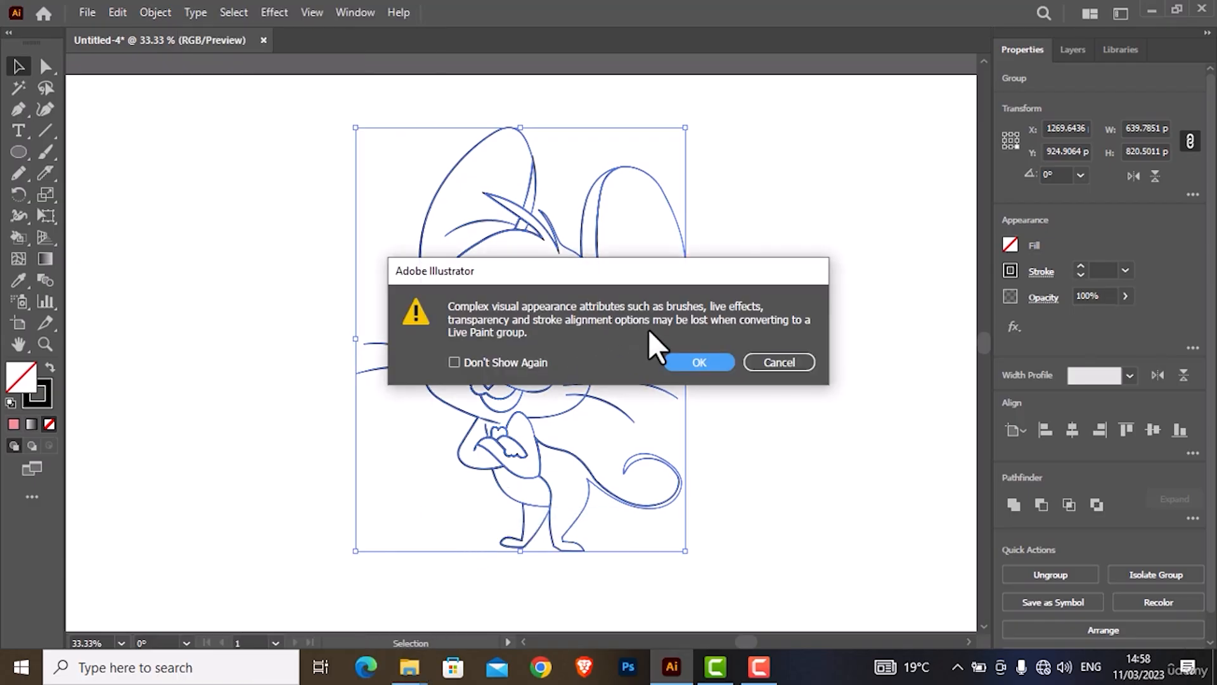
left_click(702, 359)
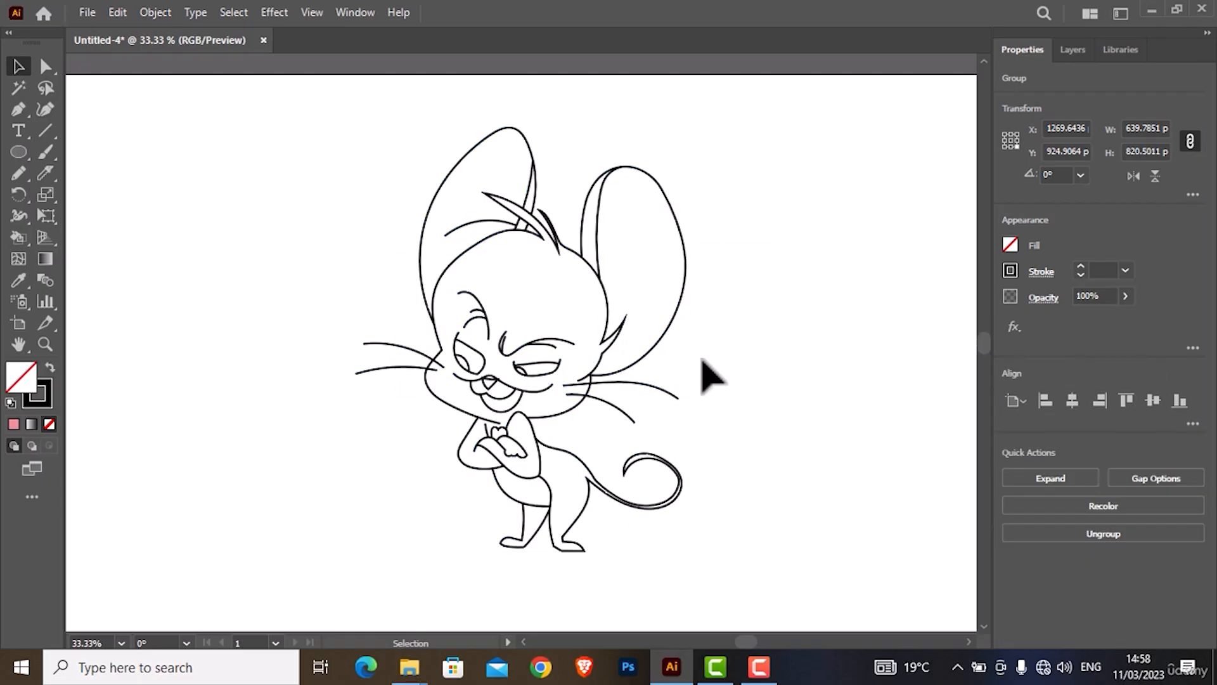
left_click(702, 360)
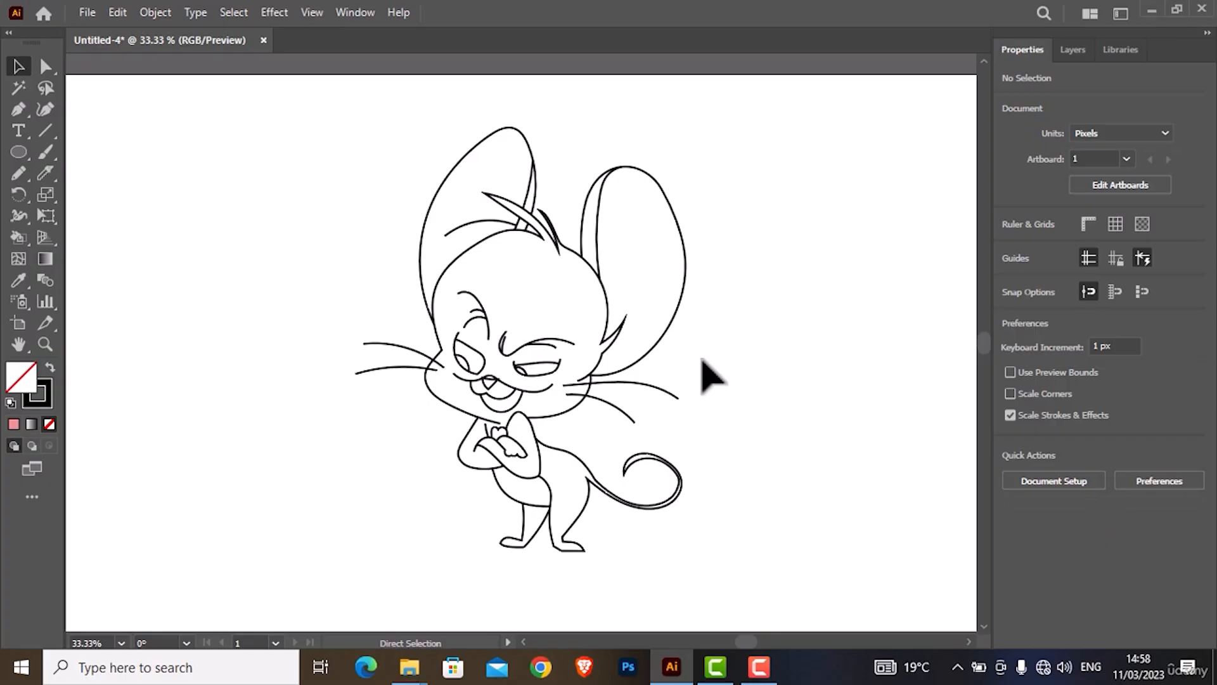
- Select the whole mouse drawing and expand the appearance of its brush strokes
key("ctrl+a")
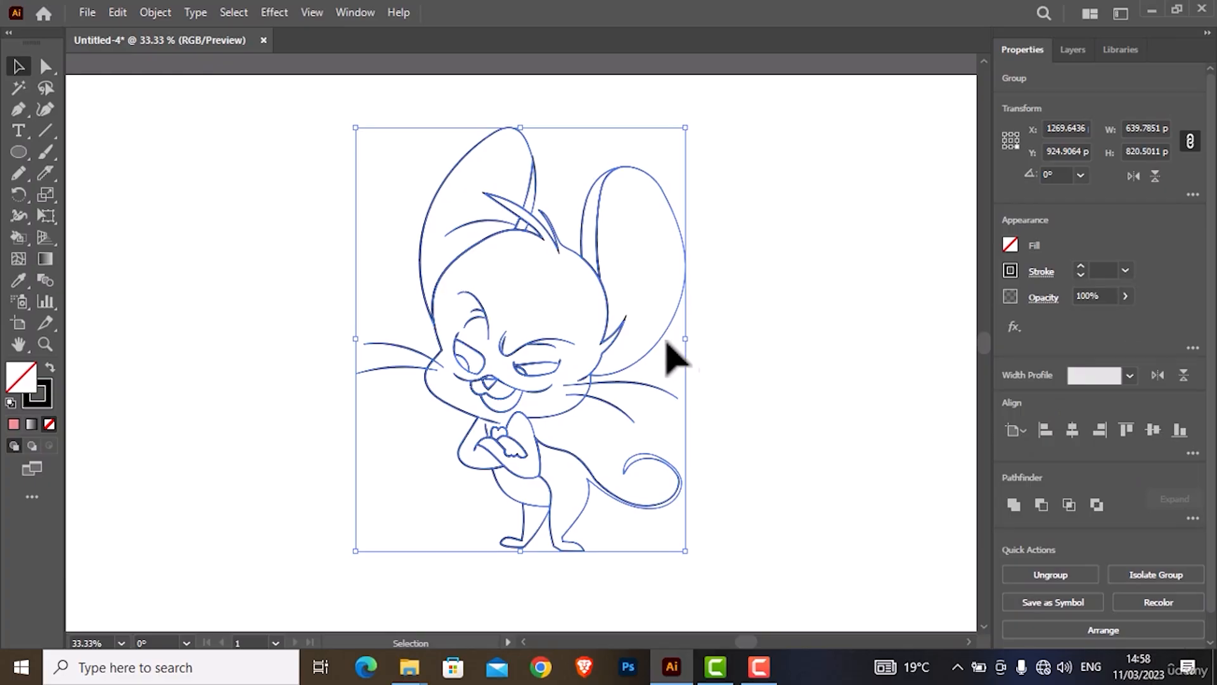
left_click(161, 19)
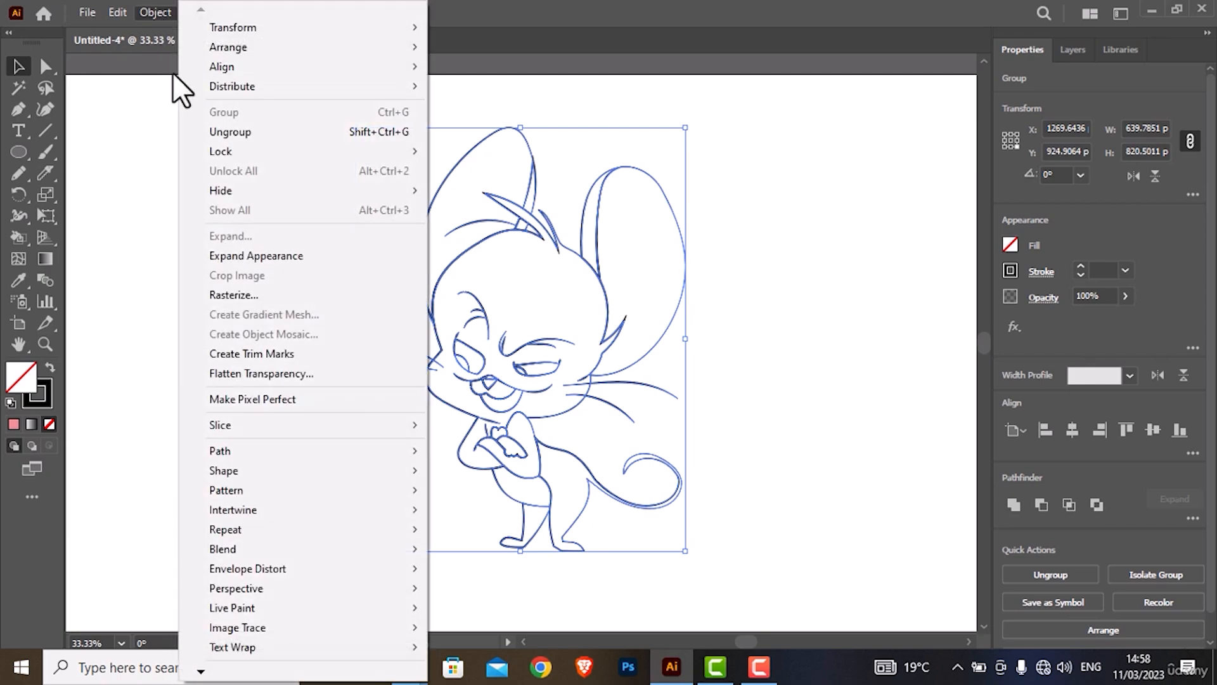
left_click(251, 255)
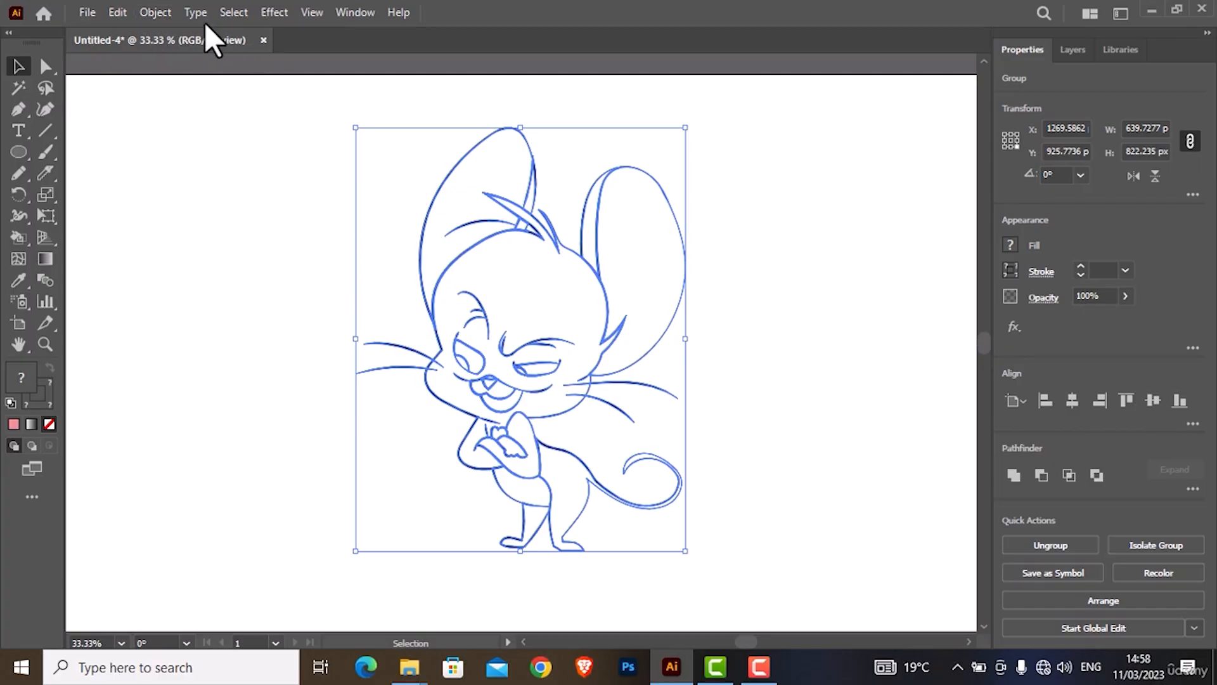
- Make a Live Paint group from the expanded mouse line art
left_click(163, 10)
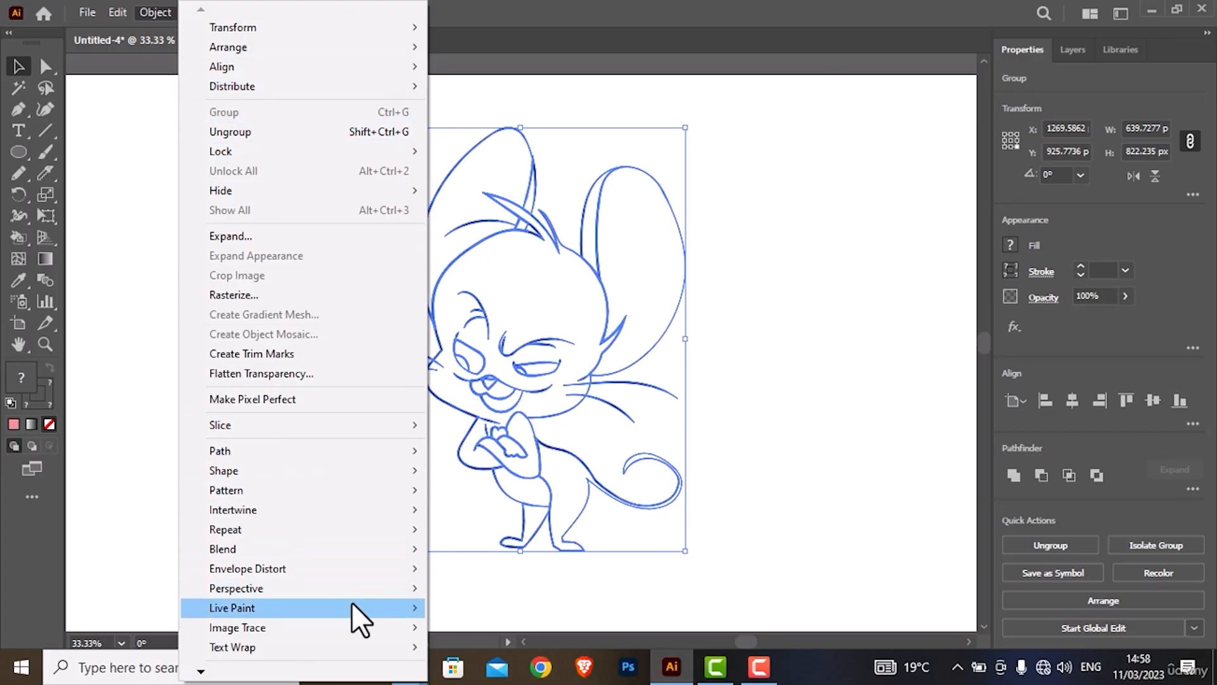
mouse_move(359, 602)
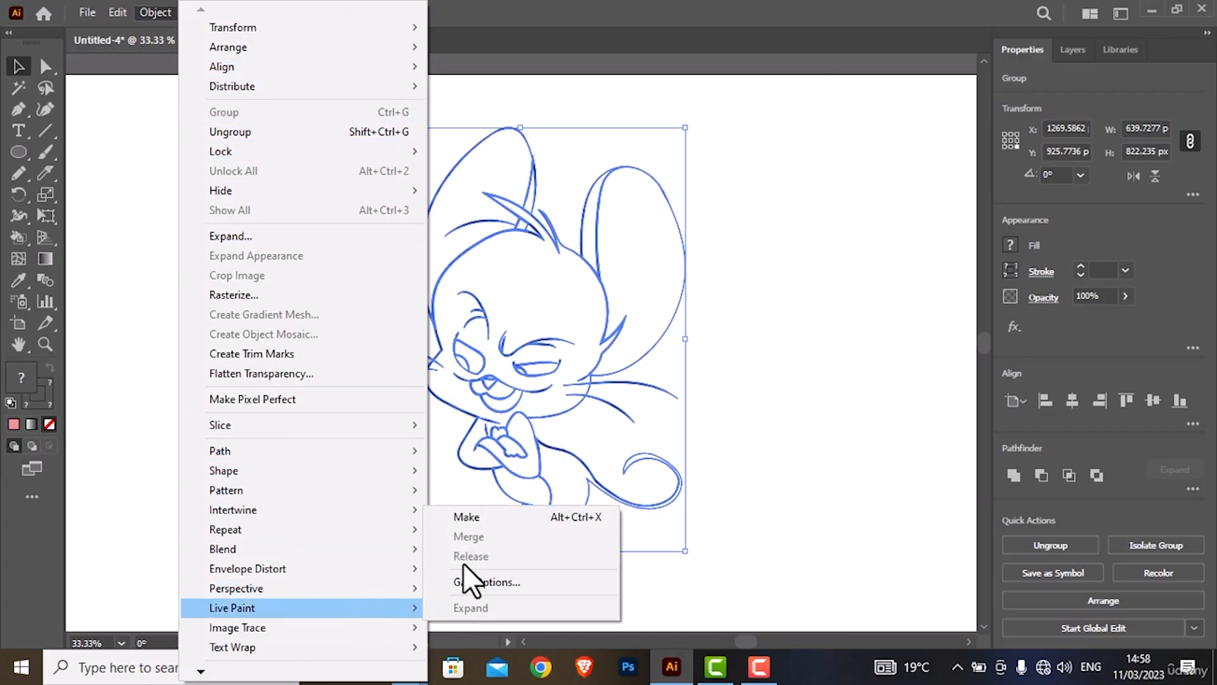
left_click(472, 518)
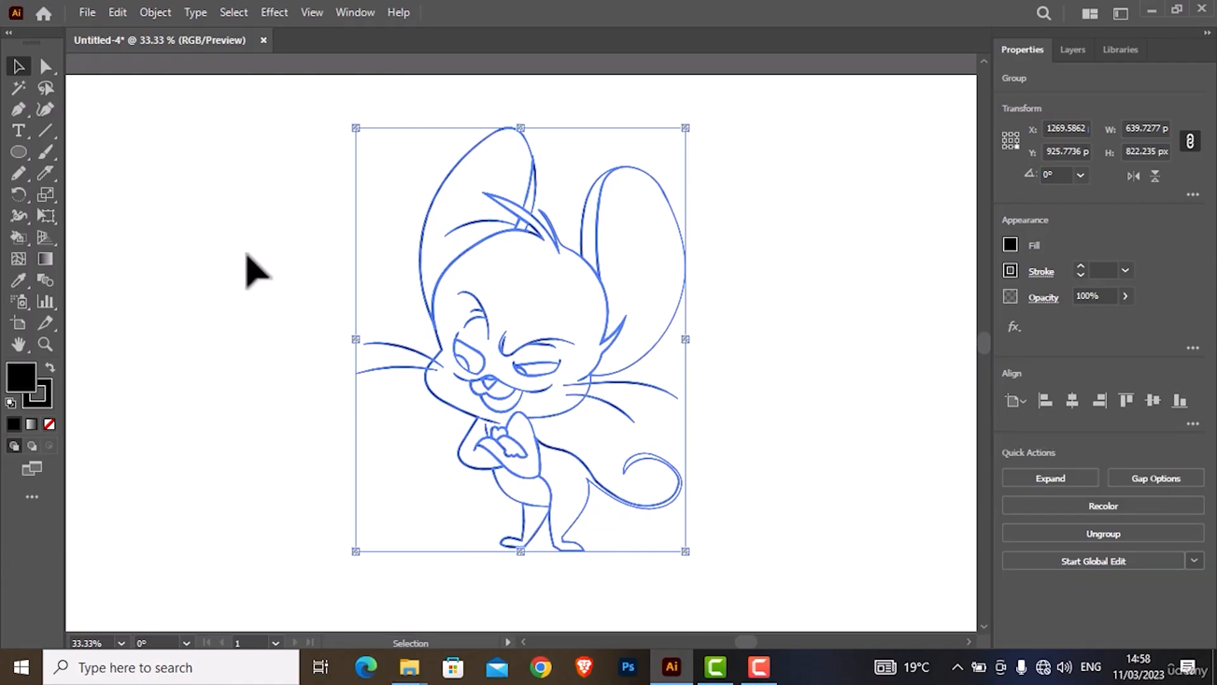
- Display the document's swatches, deselect the mouse and switch to the Live Paint Bucket
left_click(355, 14)
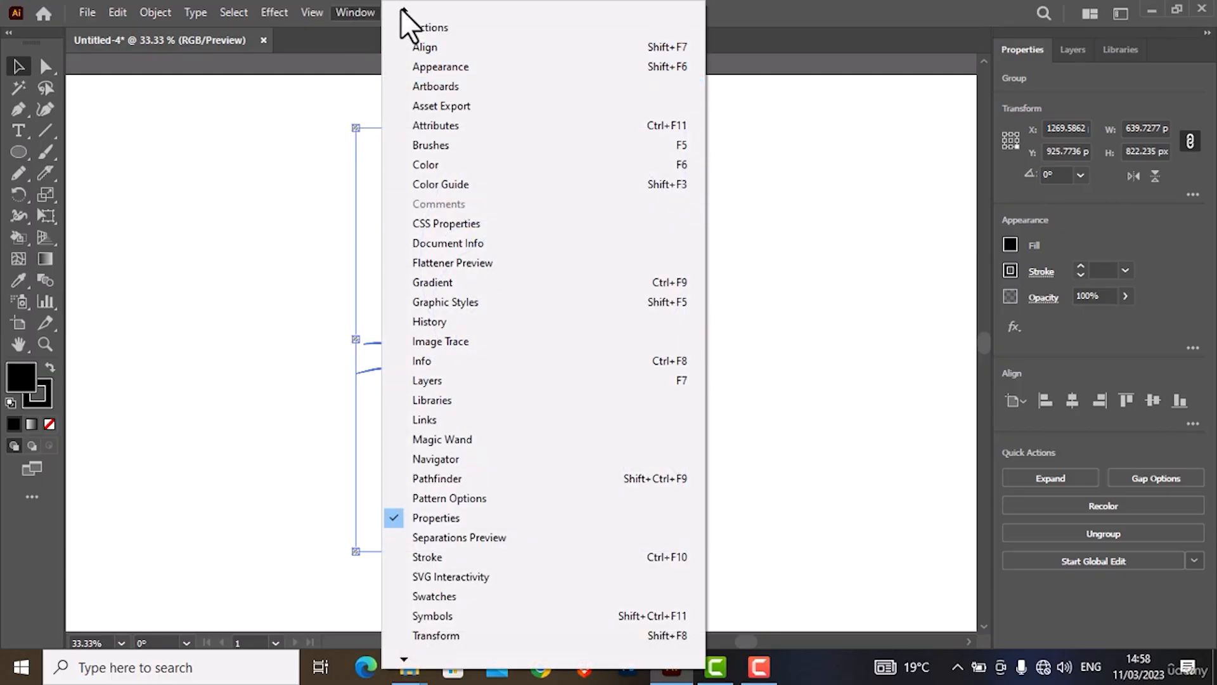
mouse_move(412, 657)
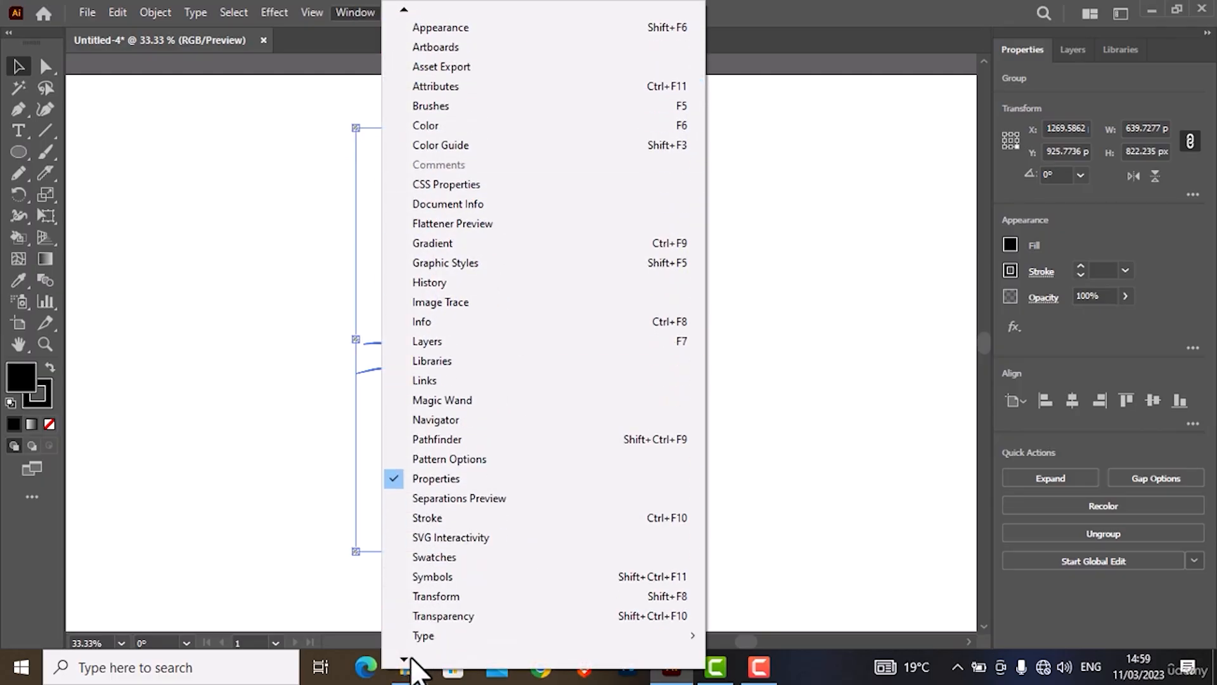
left_click(435, 516)
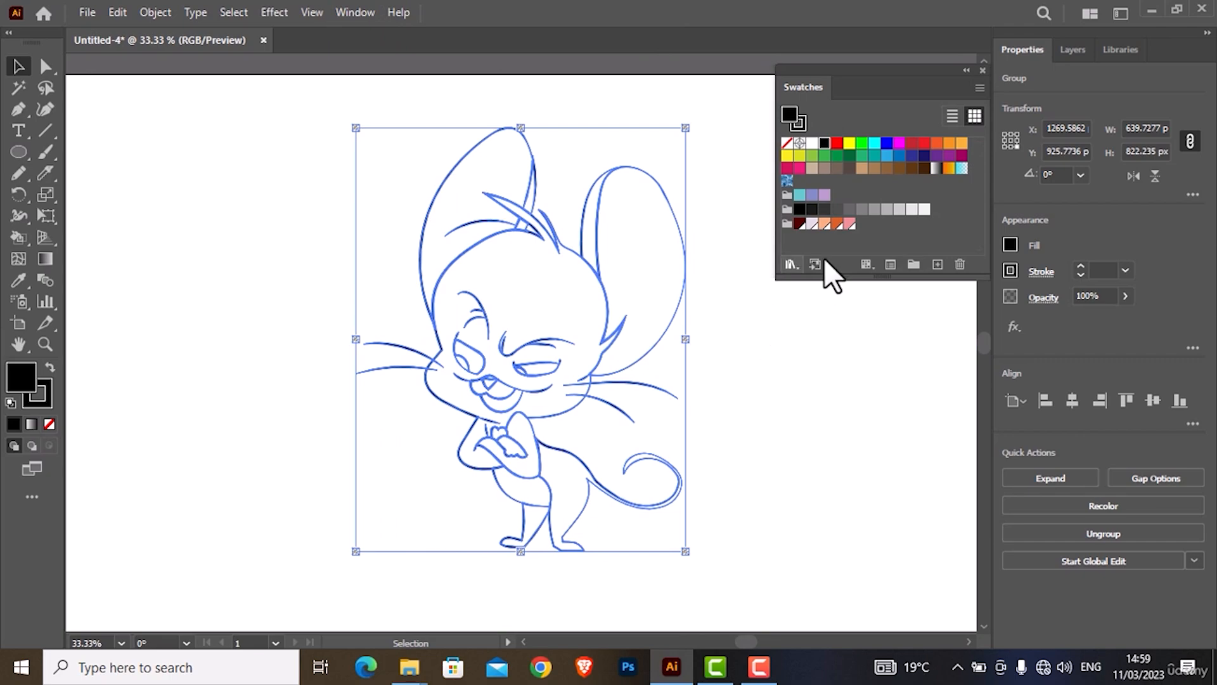
left_click(251, 149)
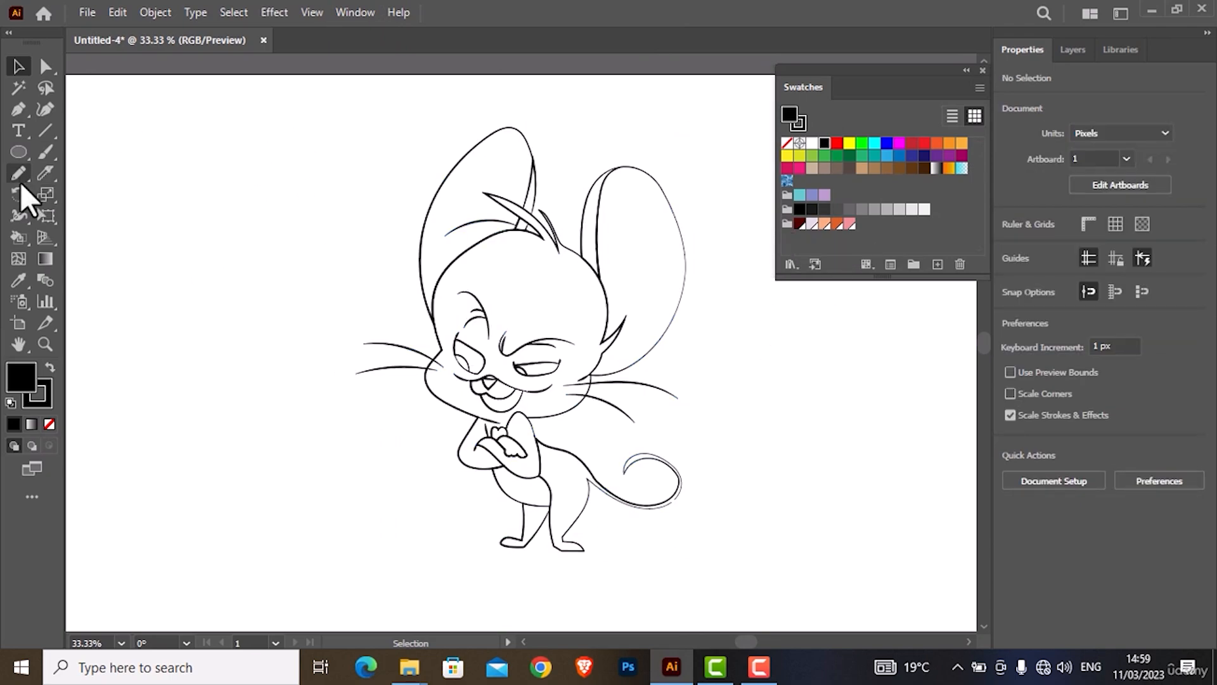
left_click(20, 238)
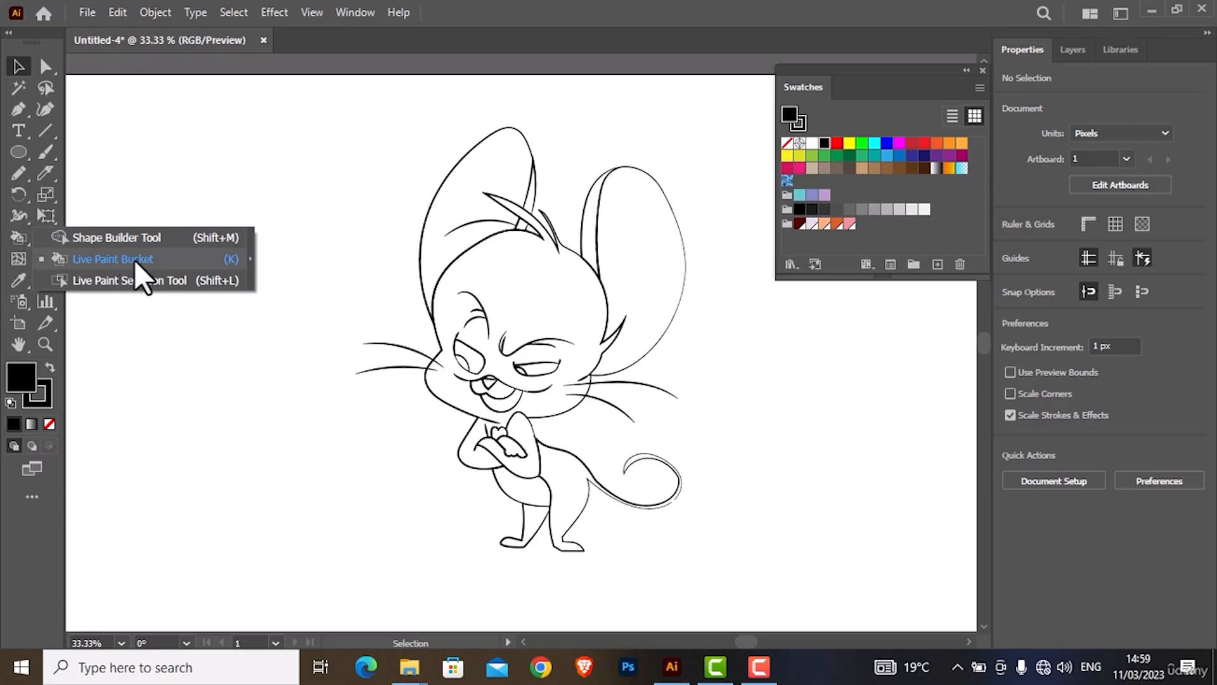
left_click(333, 304)
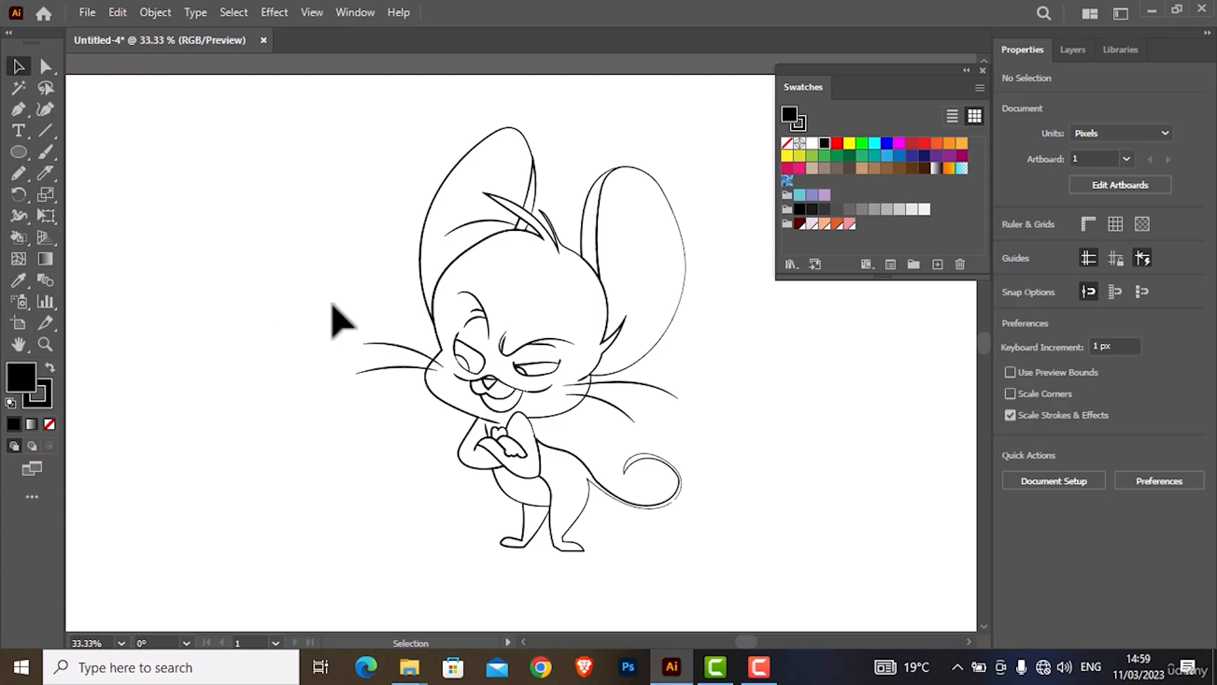
key("k")
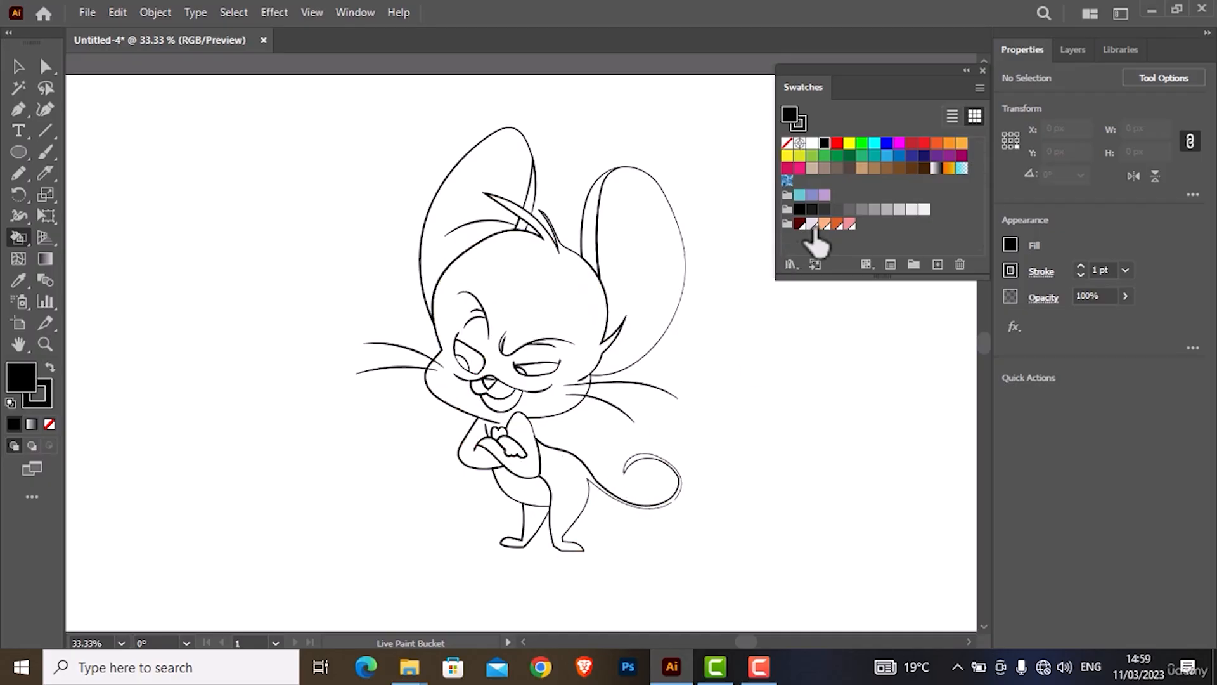
- Paint the mouse's head, hair tuft, outer ear edges, arms, body, legs and tail with the orange swatch
left_click(836, 225)
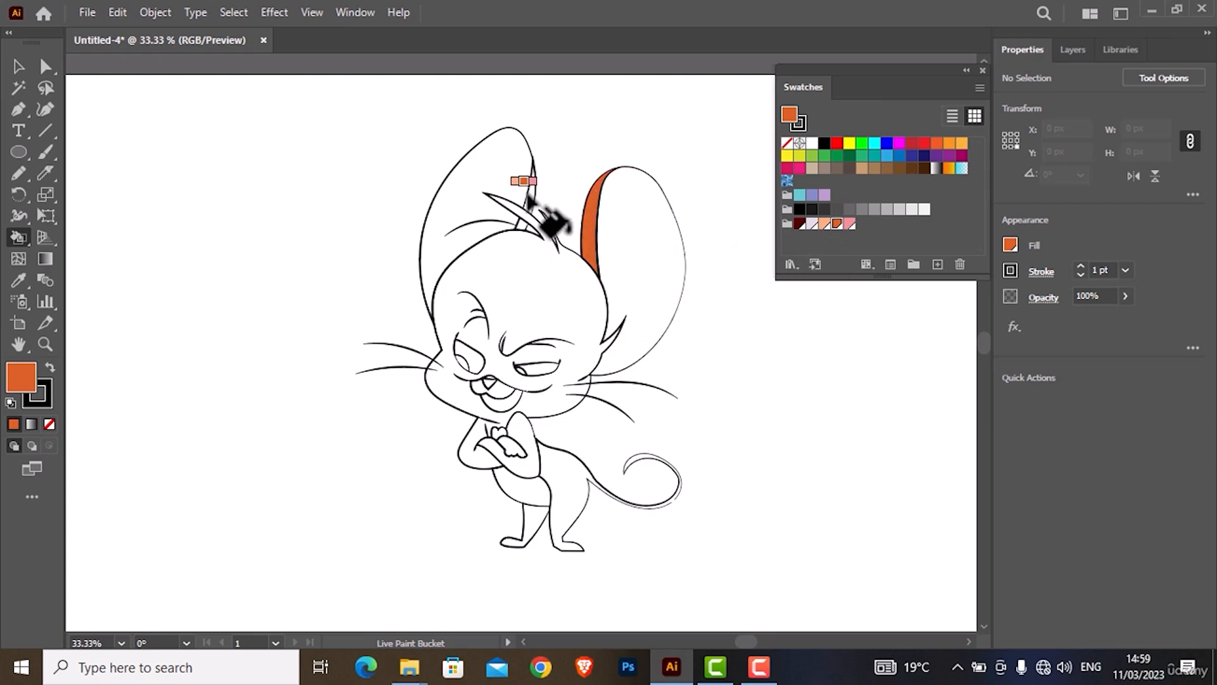
left_click(530, 189)
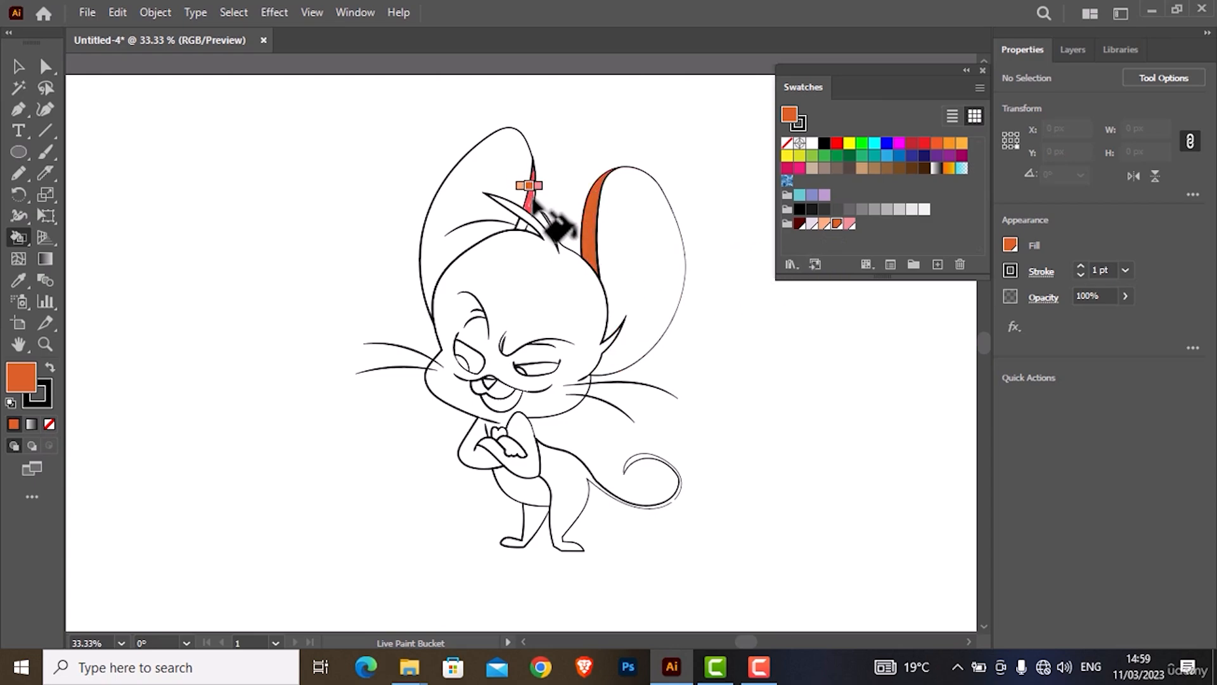
left_click(536, 250)
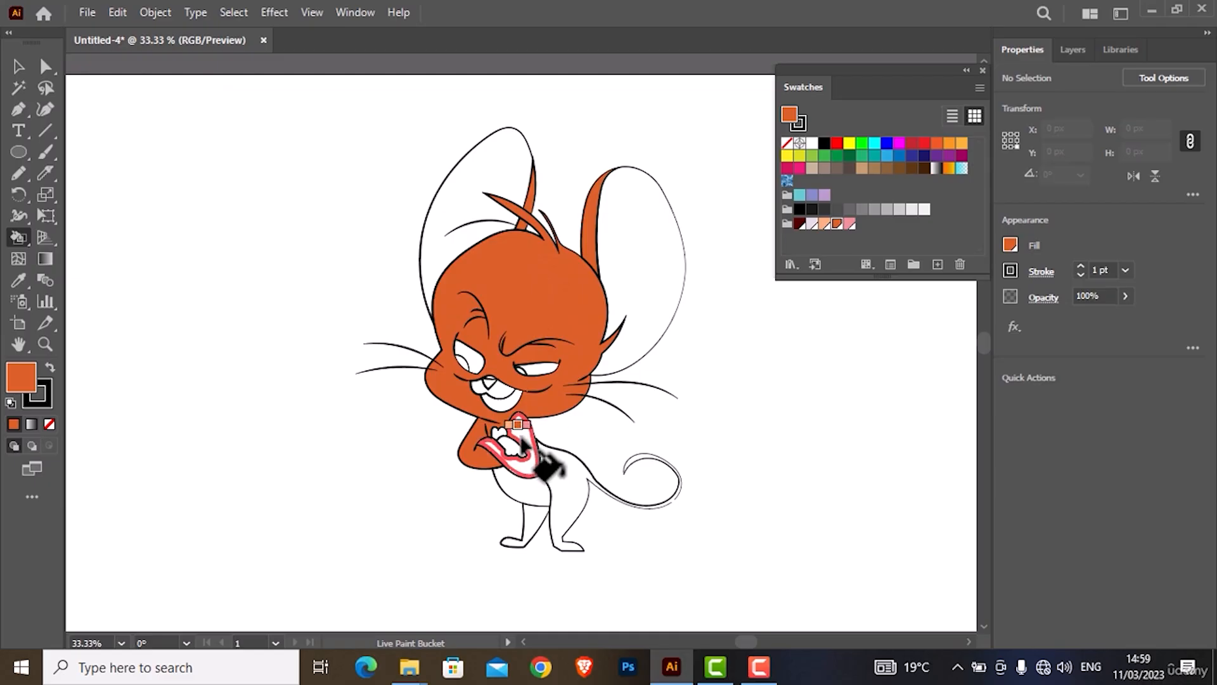
left_click(530, 457)
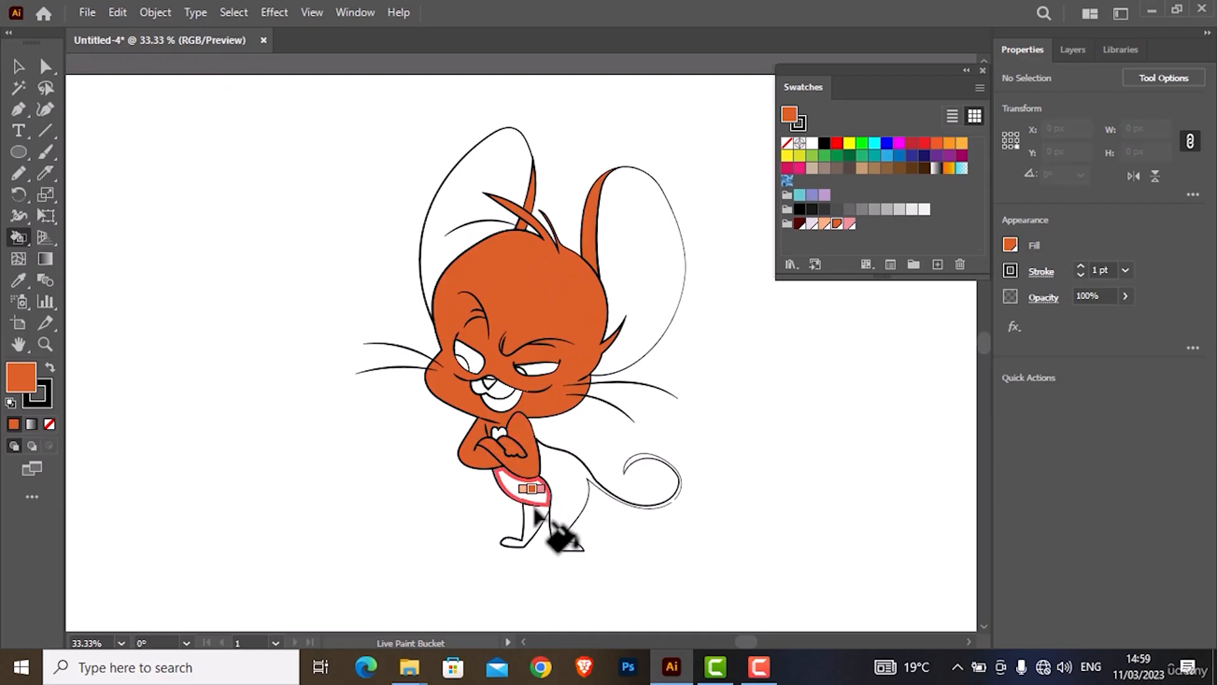
left_click(558, 507)
left_click(573, 469)
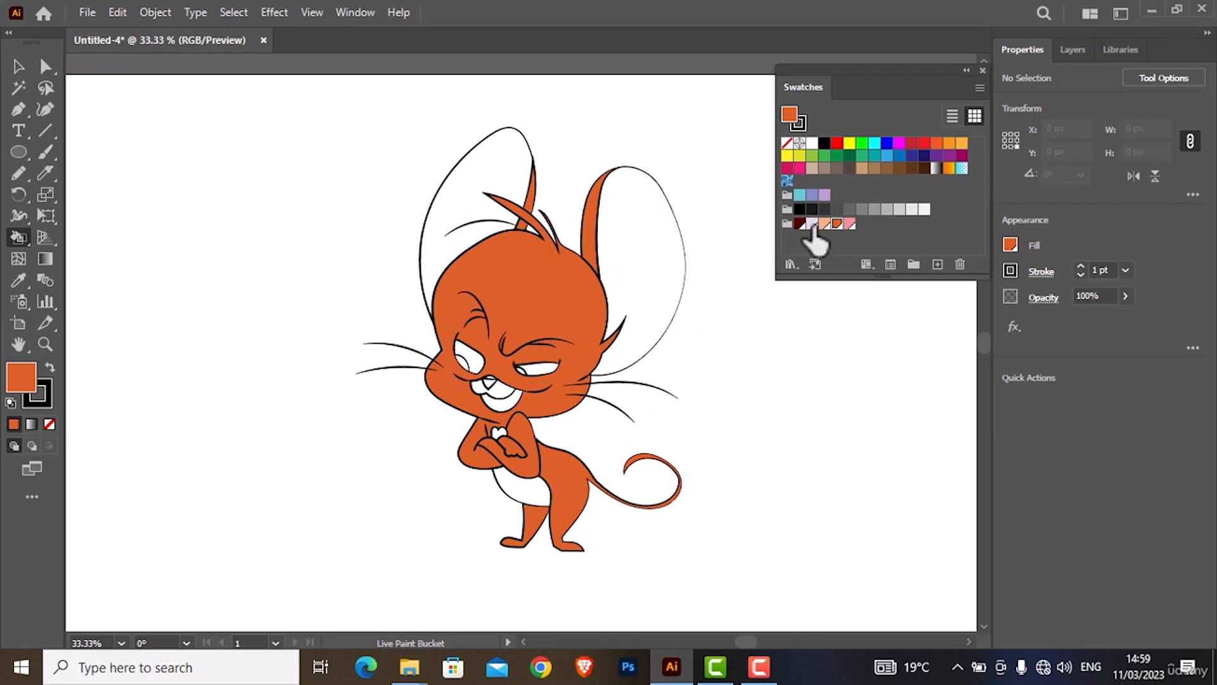
- Paint the whites of the mouse's eyes and its belly with the pale lilac swatch
left_click(812, 224)
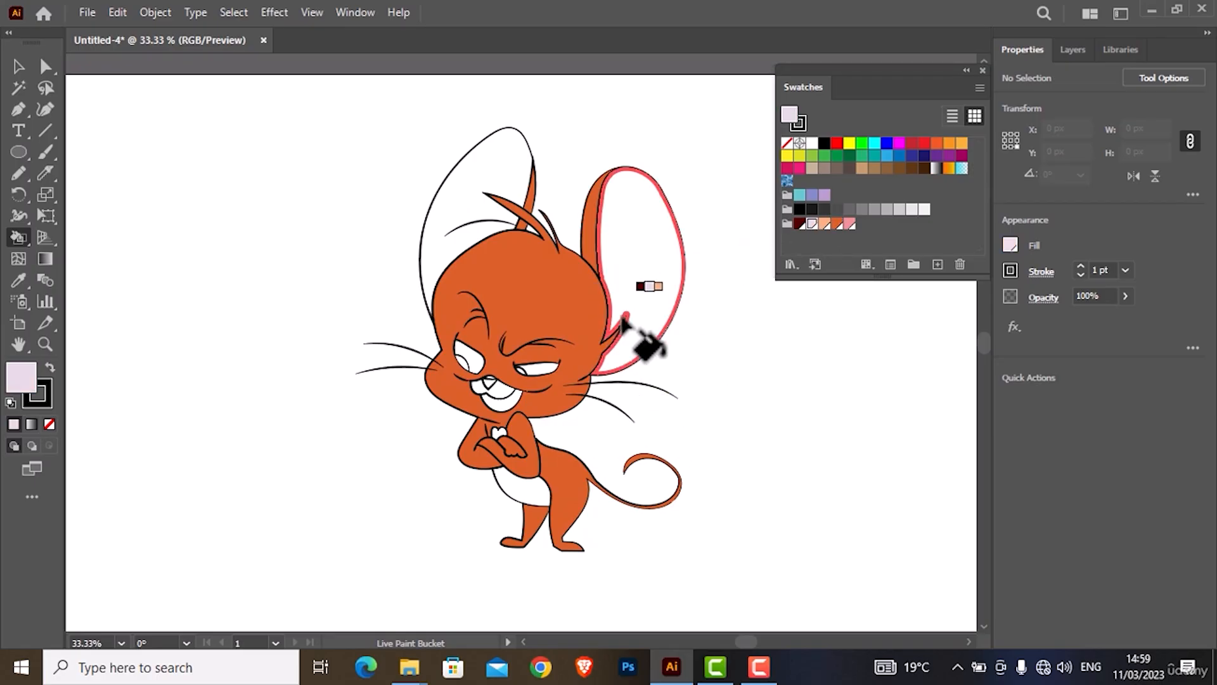
left_click(472, 358)
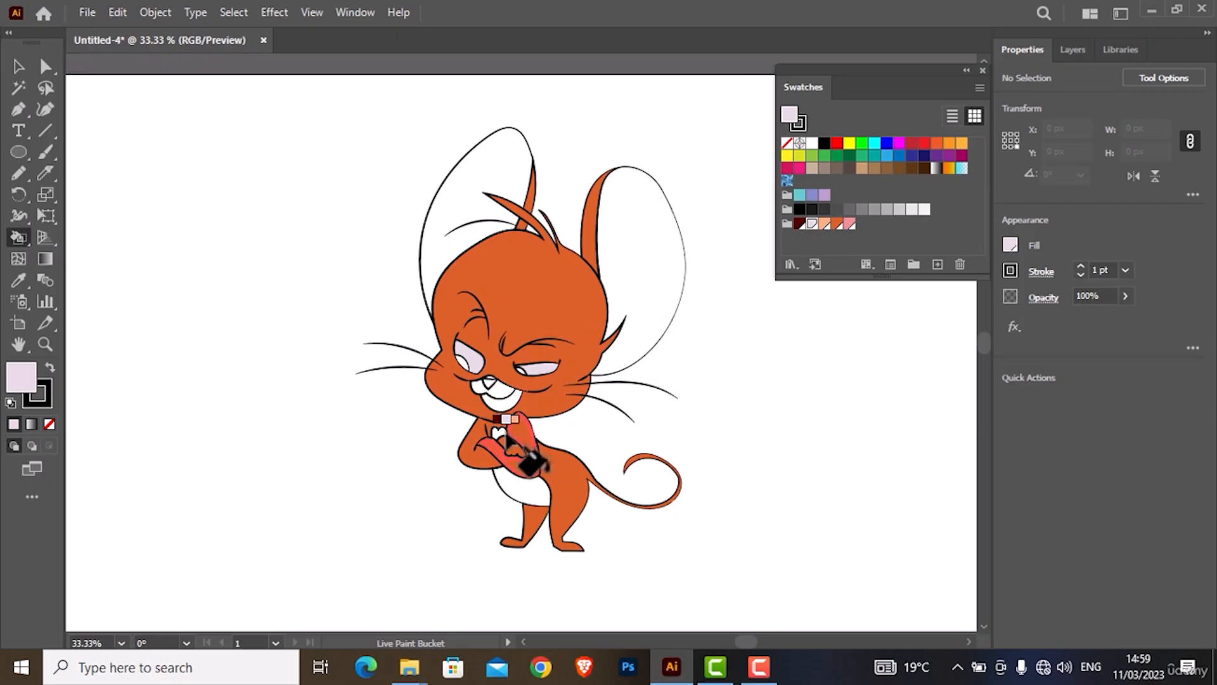
left_click(527, 493)
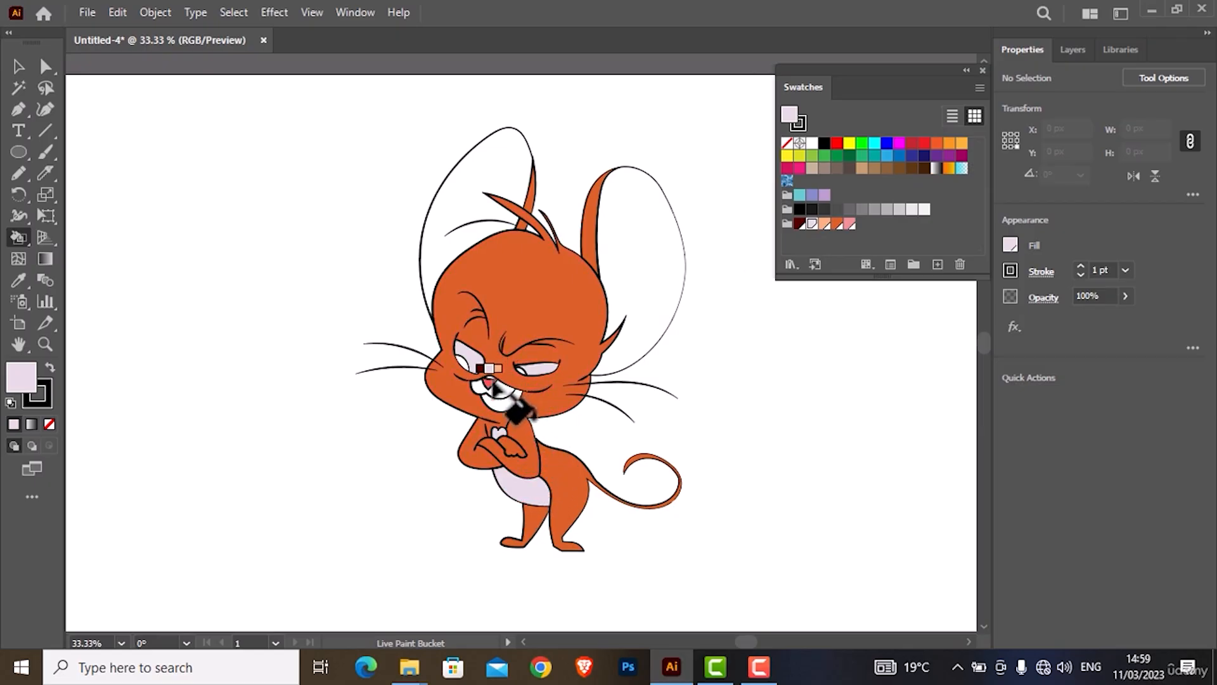
- Paint the mouse's nose and pupils black and its muzzle and mouth pale lilac
left_click(800, 209)
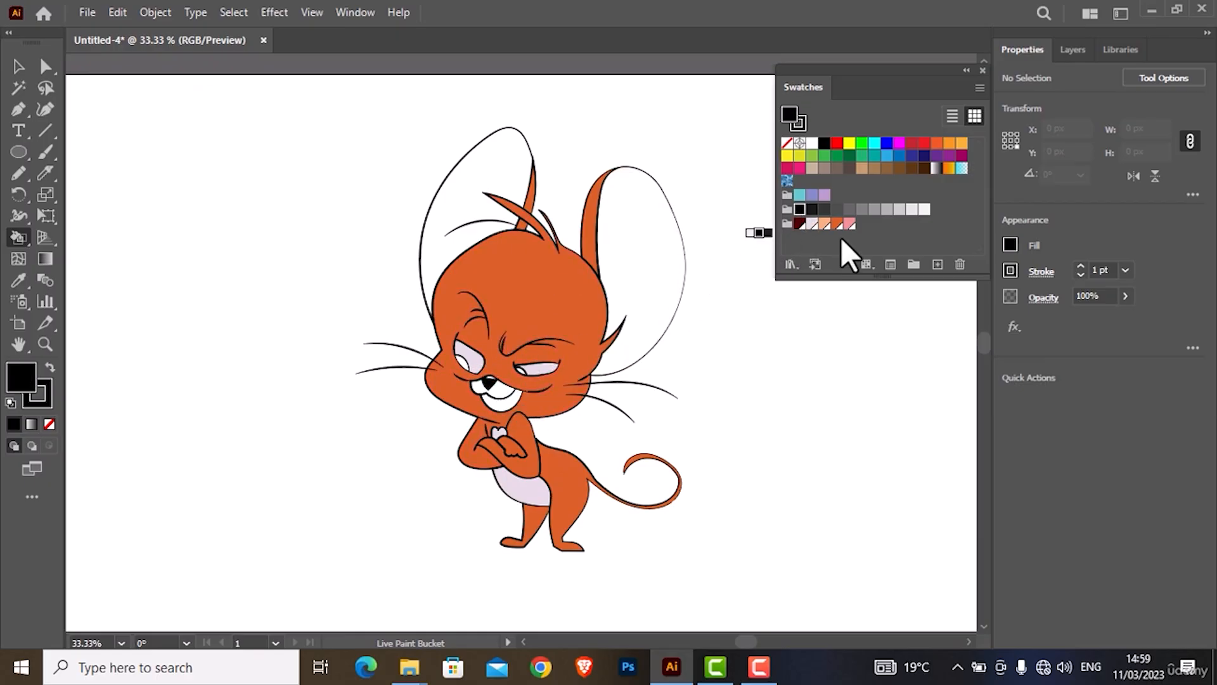
left_click(799, 223)
left_click(506, 395)
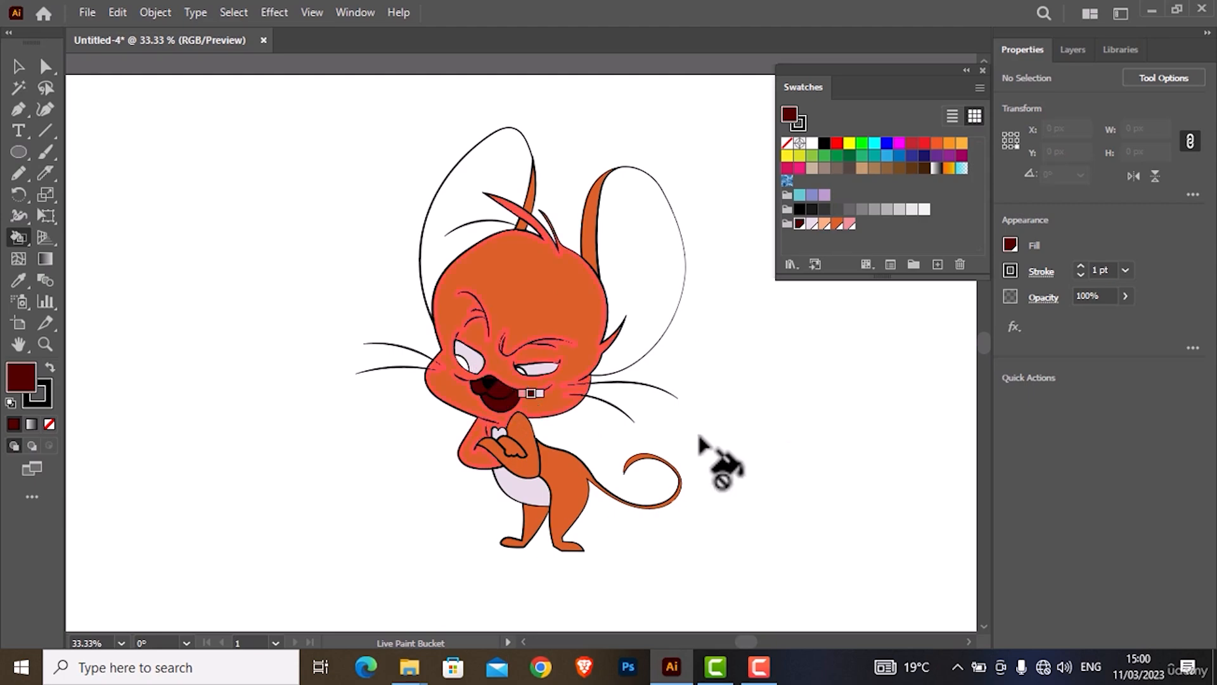
left_click(813, 224)
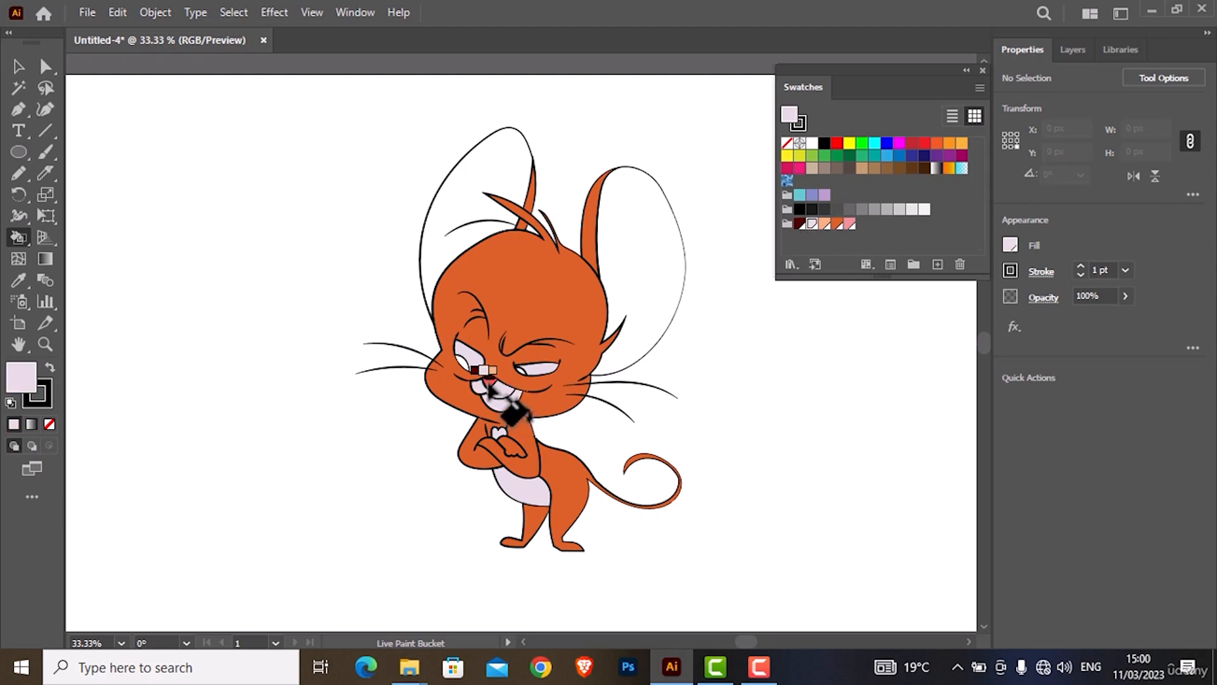
left_click(504, 396)
left_click(799, 209)
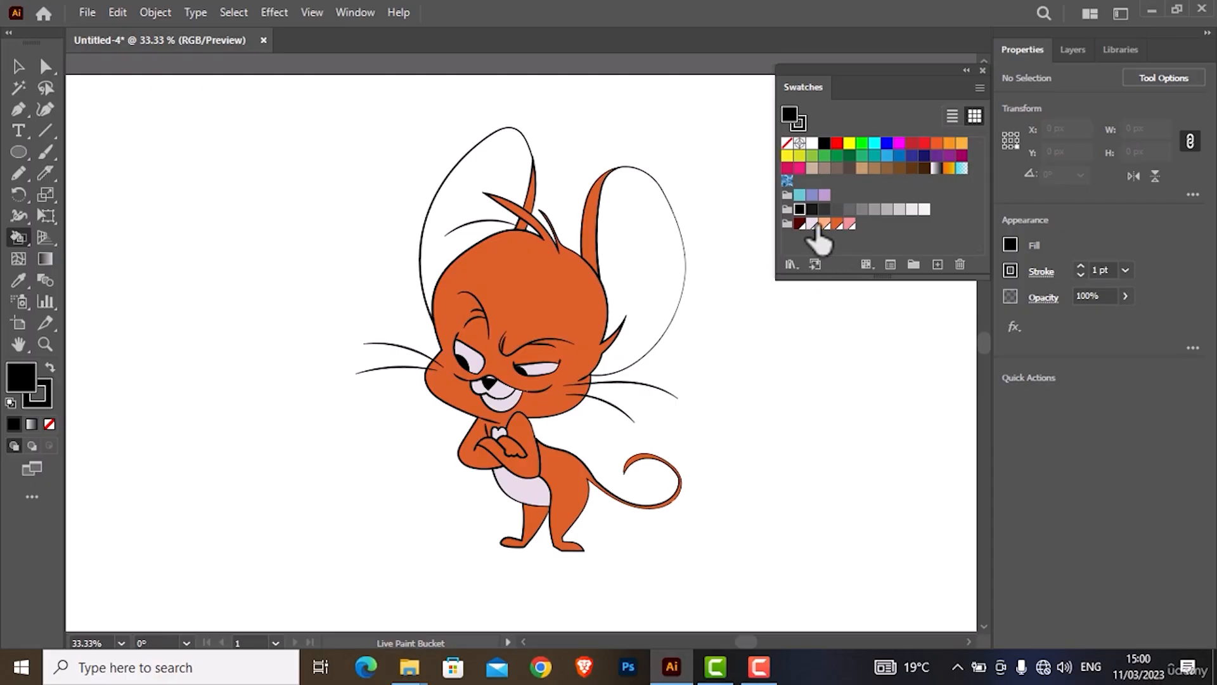
- Paint the insides of both ears with the pink swatch
left_click(849, 224)
left_click(636, 266)
left_click(482, 190)
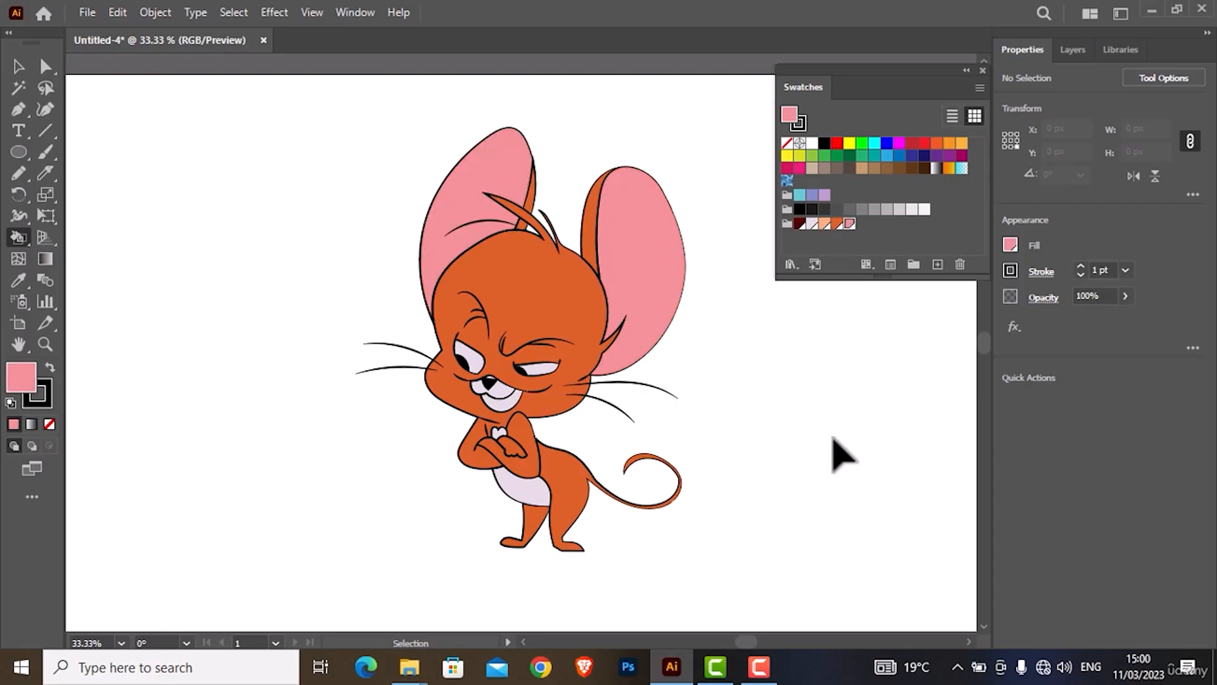
- Recolour the insides of both ears with a mid-grey swatch
left_click(874, 209)
left_click(646, 246)
left_click(482, 190)
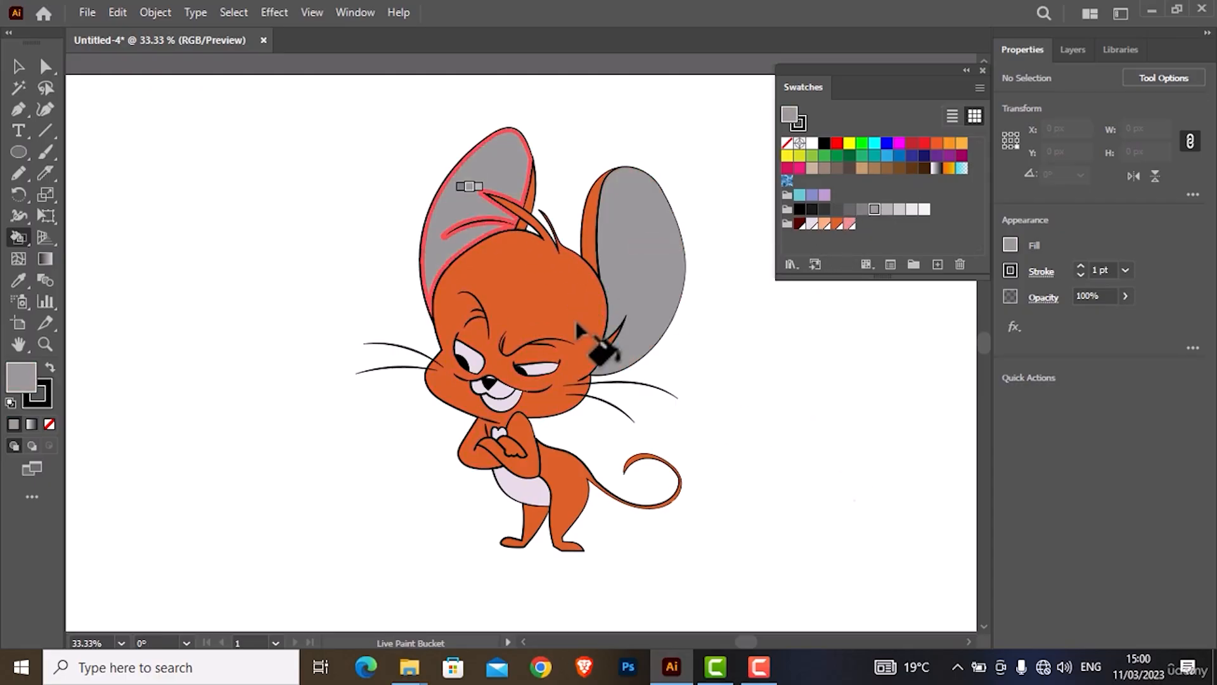
- Try a dark brown swatch on the insides of both of the mouse's ears
left_click(887, 168)
left_click(641, 260)
left_click(463, 234)
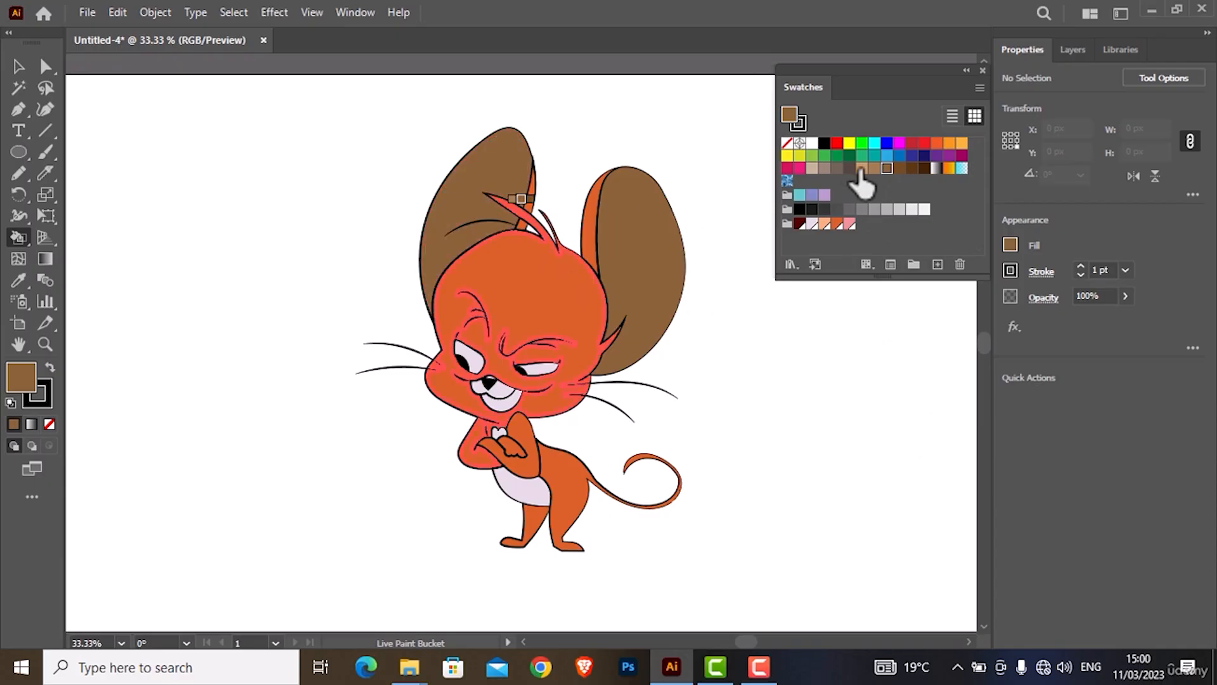
- Recolour the insides of both ears with the light tan swatch and close the swatch collection
left_click(862, 168)
left_click(640, 260)
left_click(456, 202)
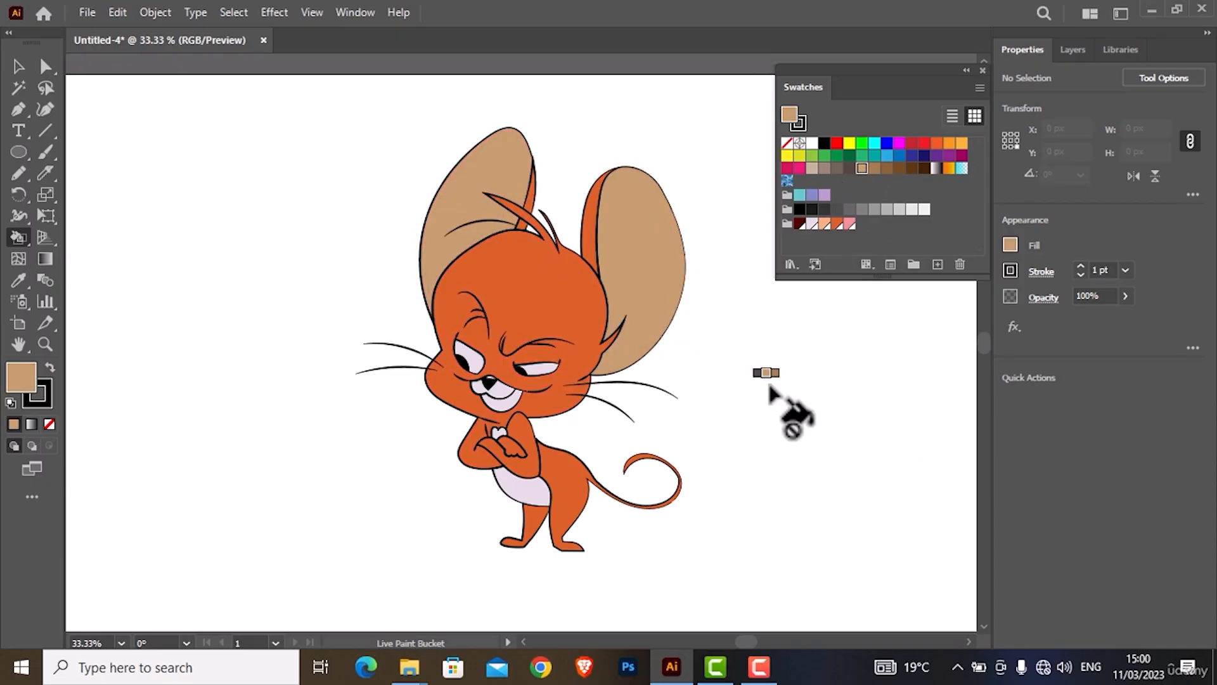
left_click(982, 71)
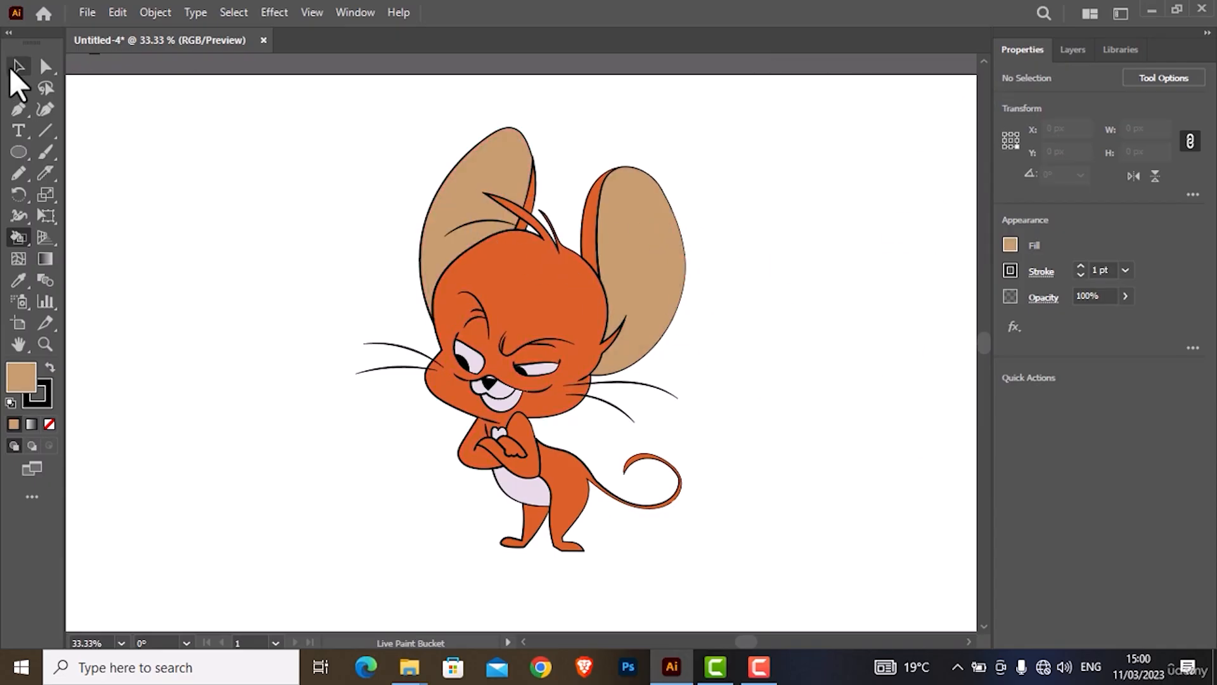
left_click(18, 68)
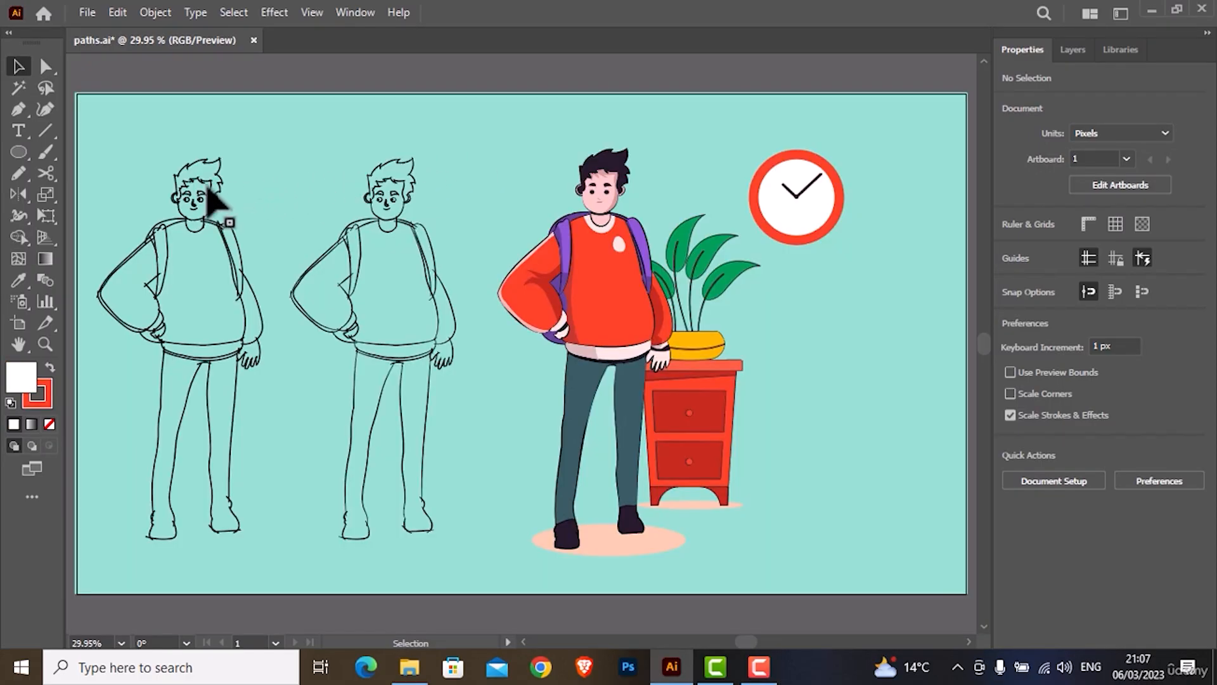
- Compare the line thickness of the two line-drawn figures and the outlines of the coloured figure in paths.ai
scroll(211, 200, "up", 5)
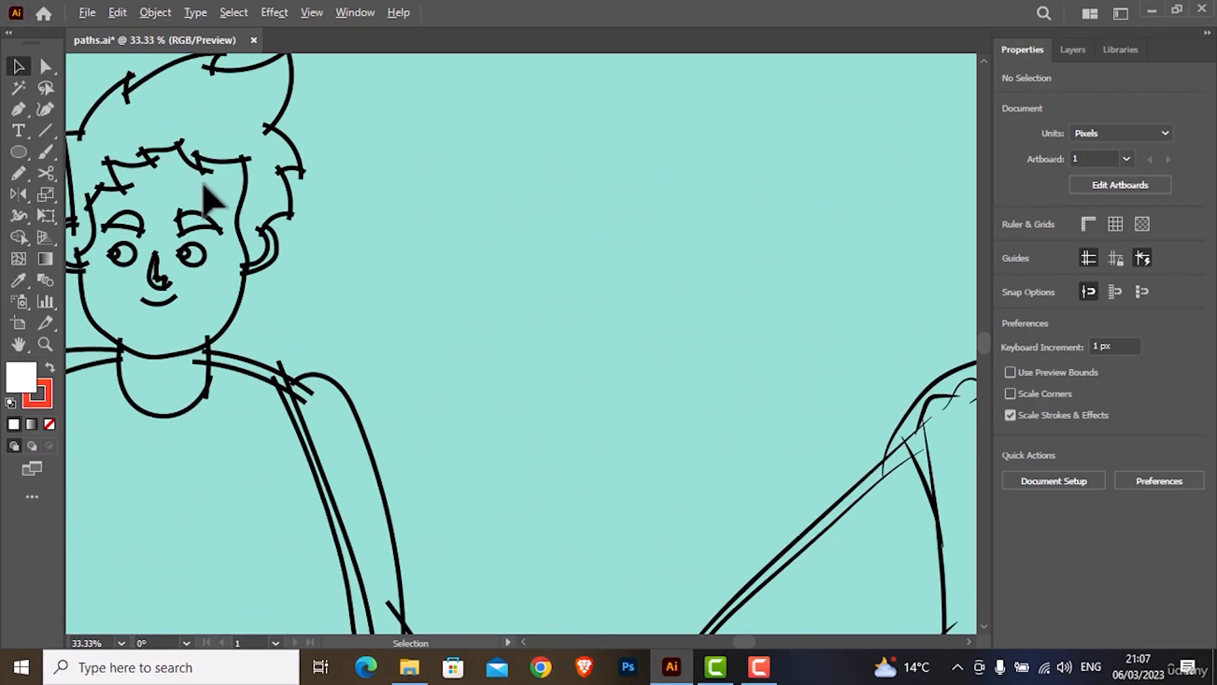
scroll(204, 185, "up", 1)
mouse_move(186, 218)
left_mouse_down()
mouse_move(291, 275)
mouse_move(464, 296)
left_mouse_up()
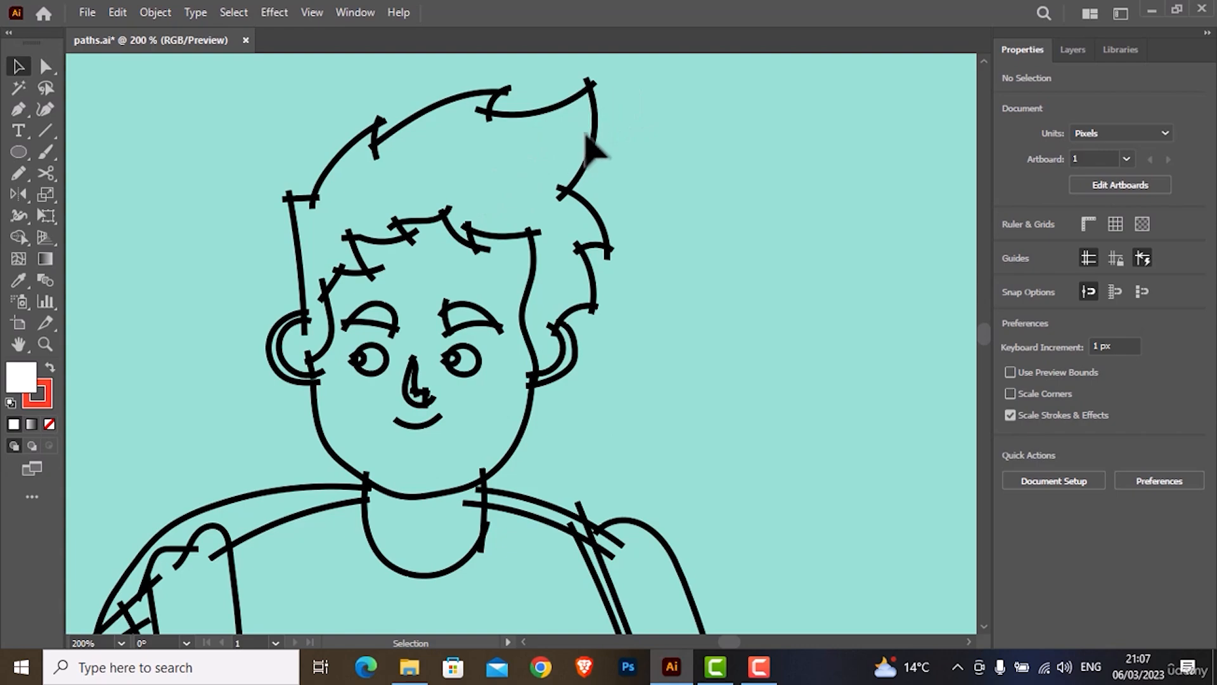
left_click_drag(426, 381, 424, 244)
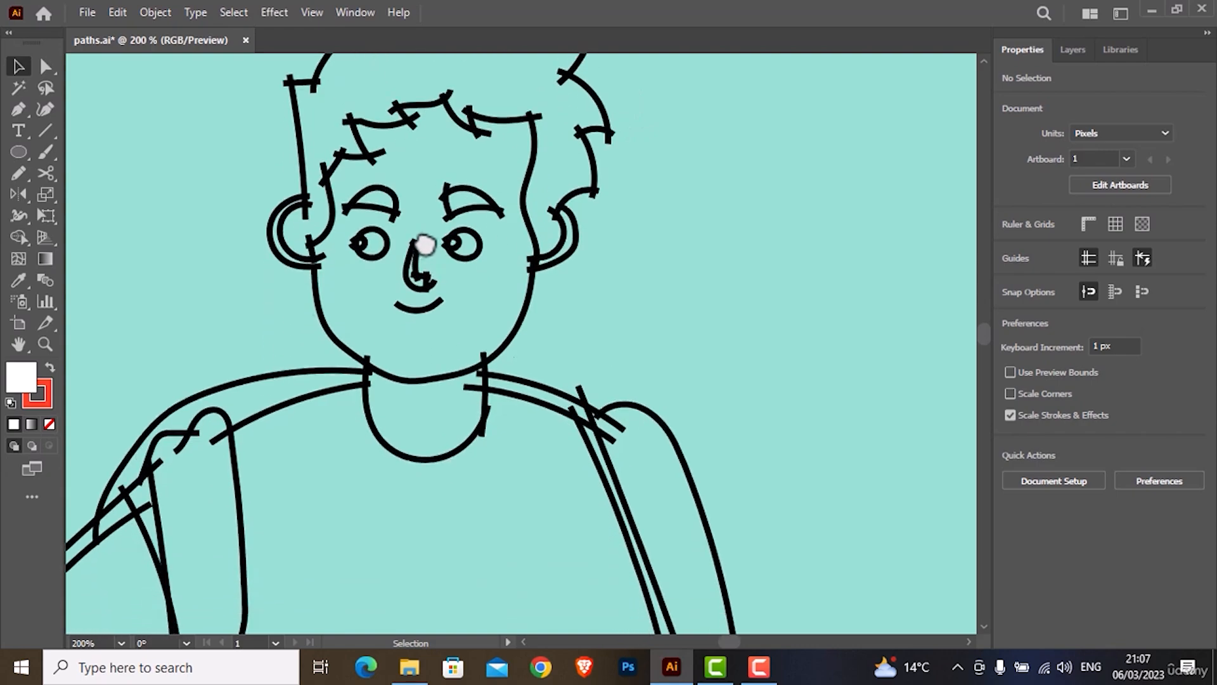
left_click_drag(435, 413, 443, 390)
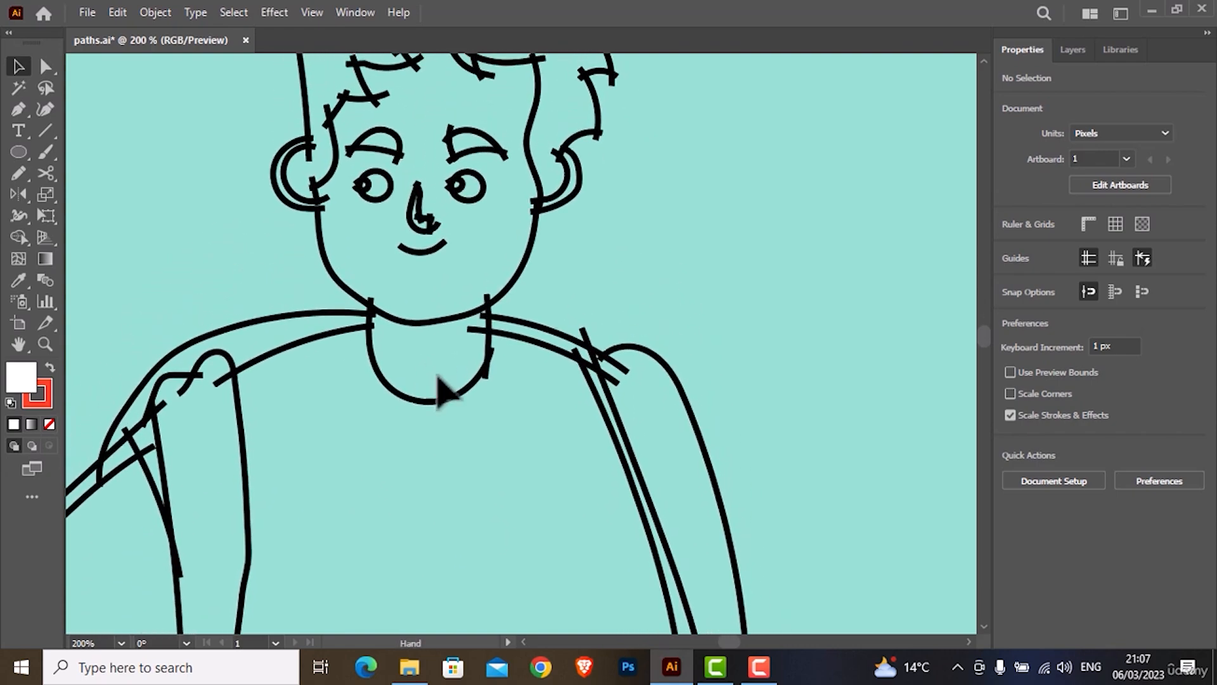
scroll(443, 390, "down", 2)
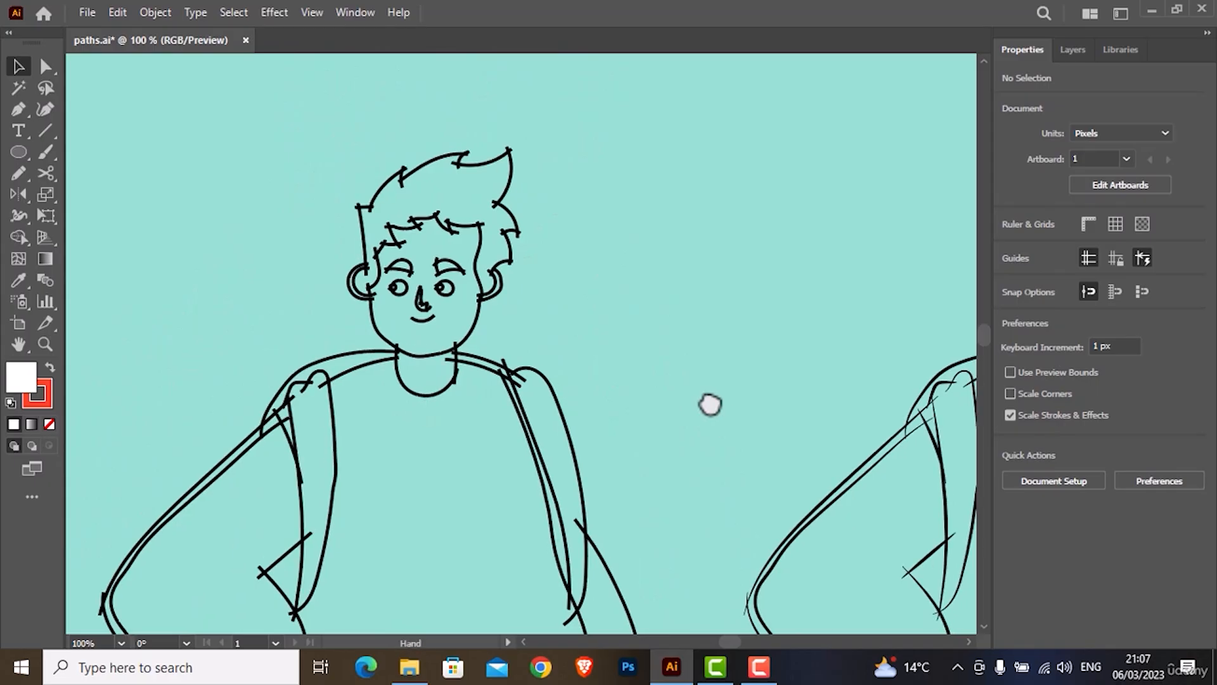
left_click_drag(709, 404, 433, 401)
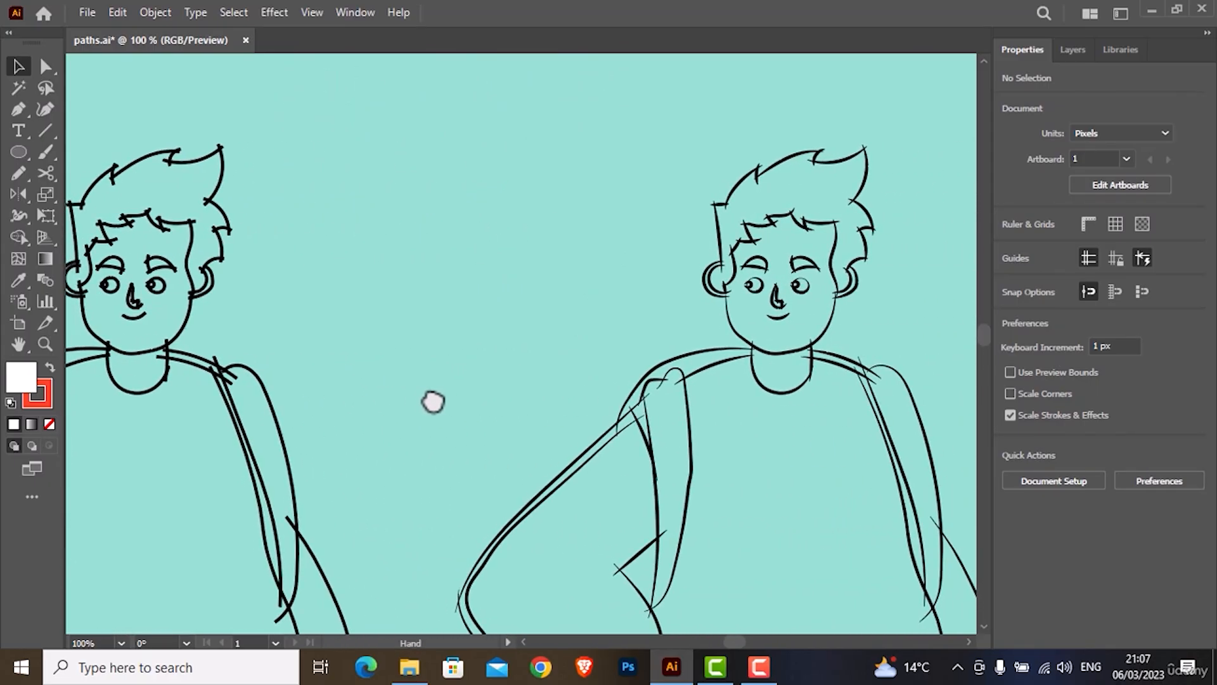
left_click_drag(788, 331, 535, 349)
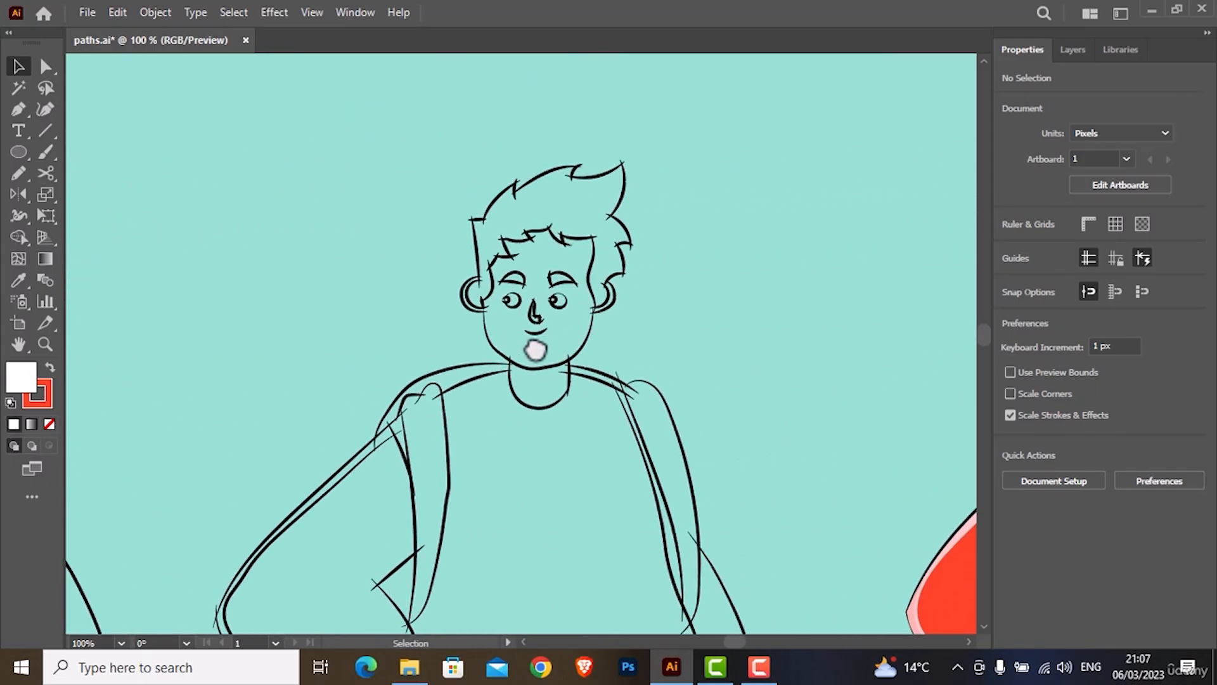
scroll(566, 325, "up", 2)
scroll(605, 279, "up", 1)
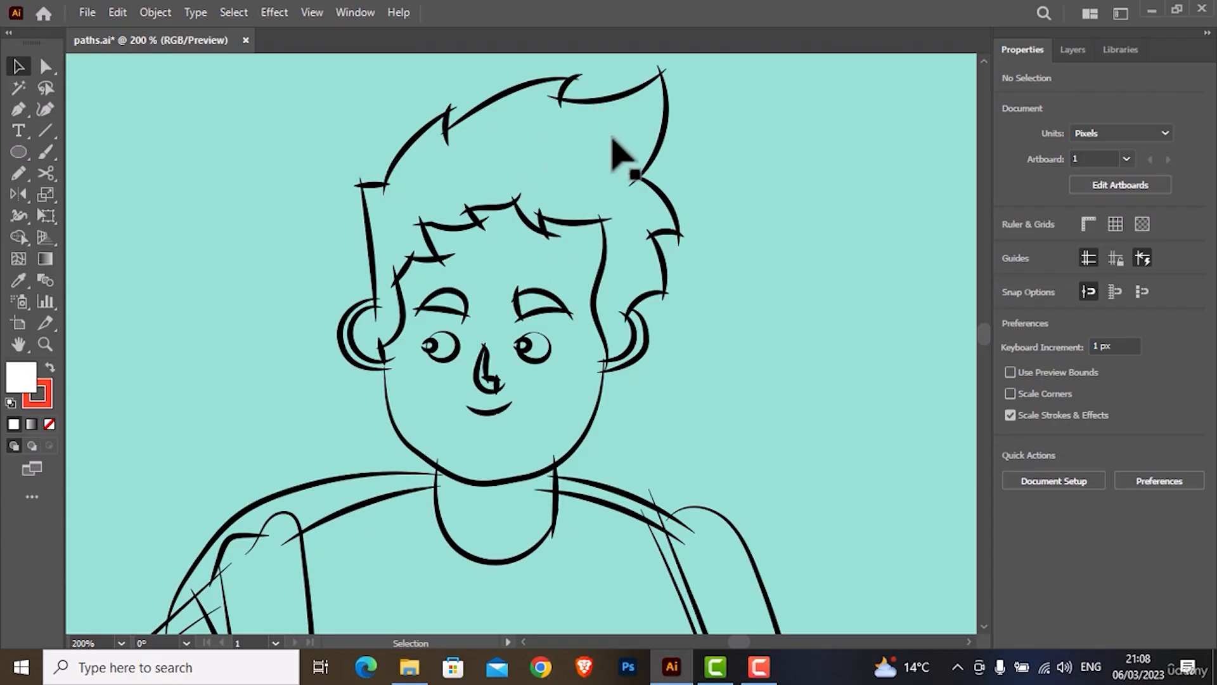
scroll(444, 348, "down", 2)
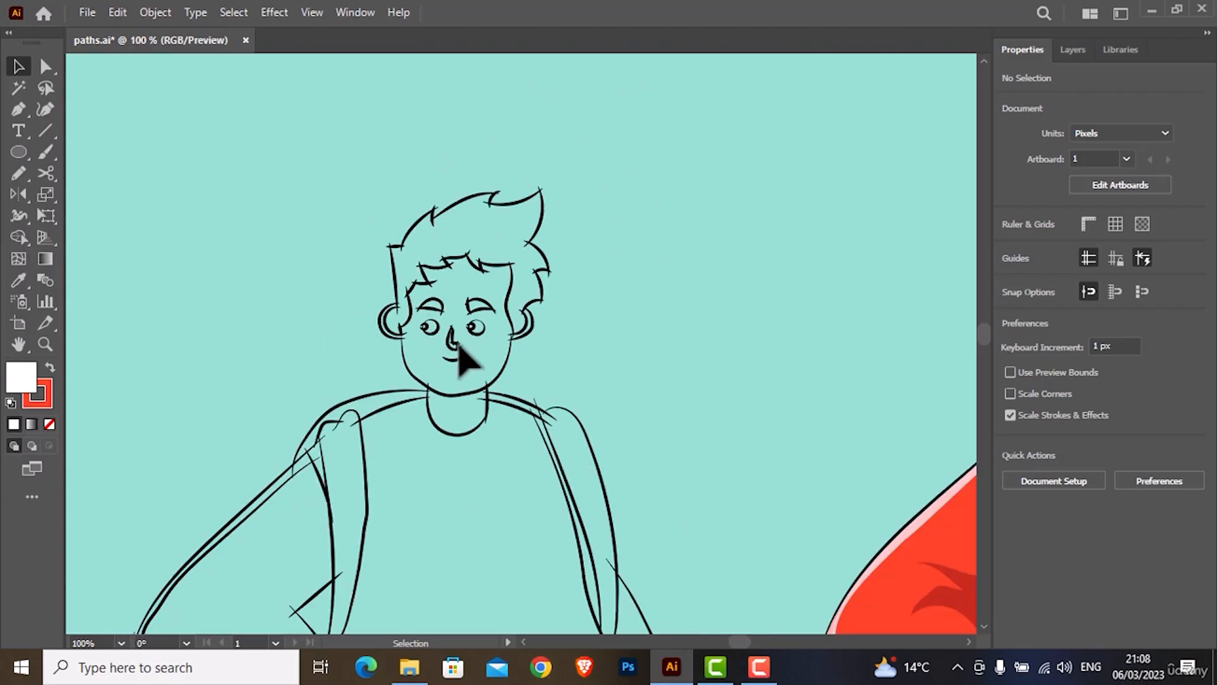
left_click_drag(768, 435, 326, 413)
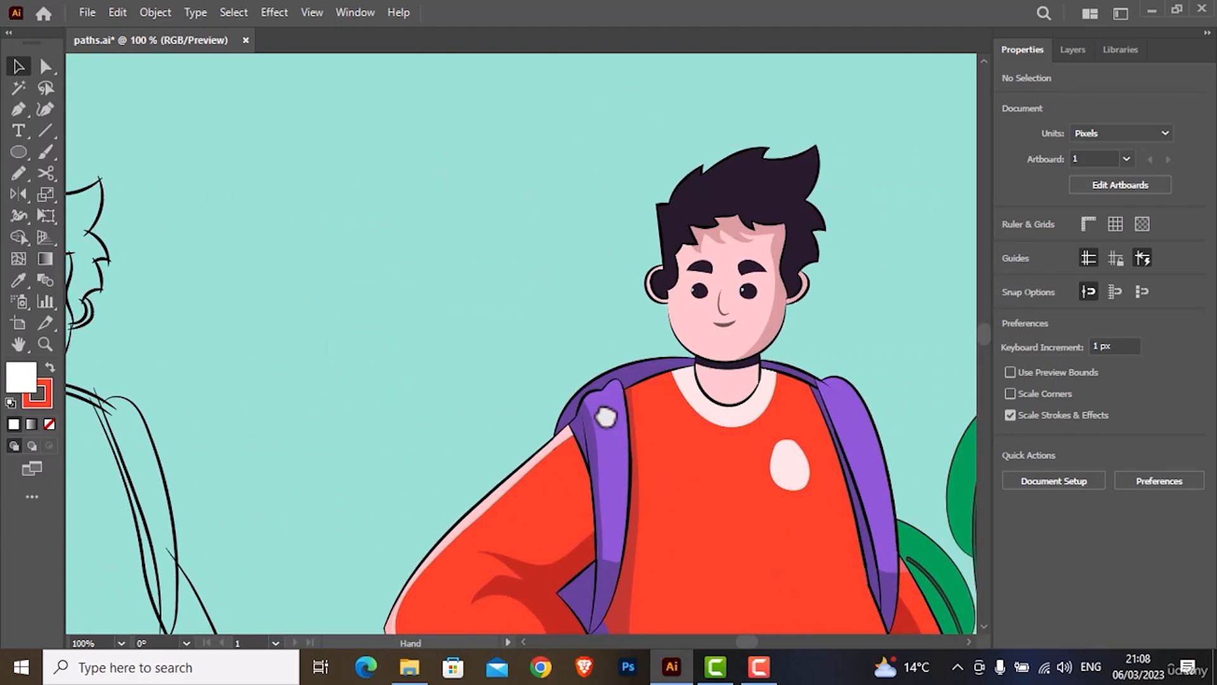
scroll(530, 462, "up", 2)
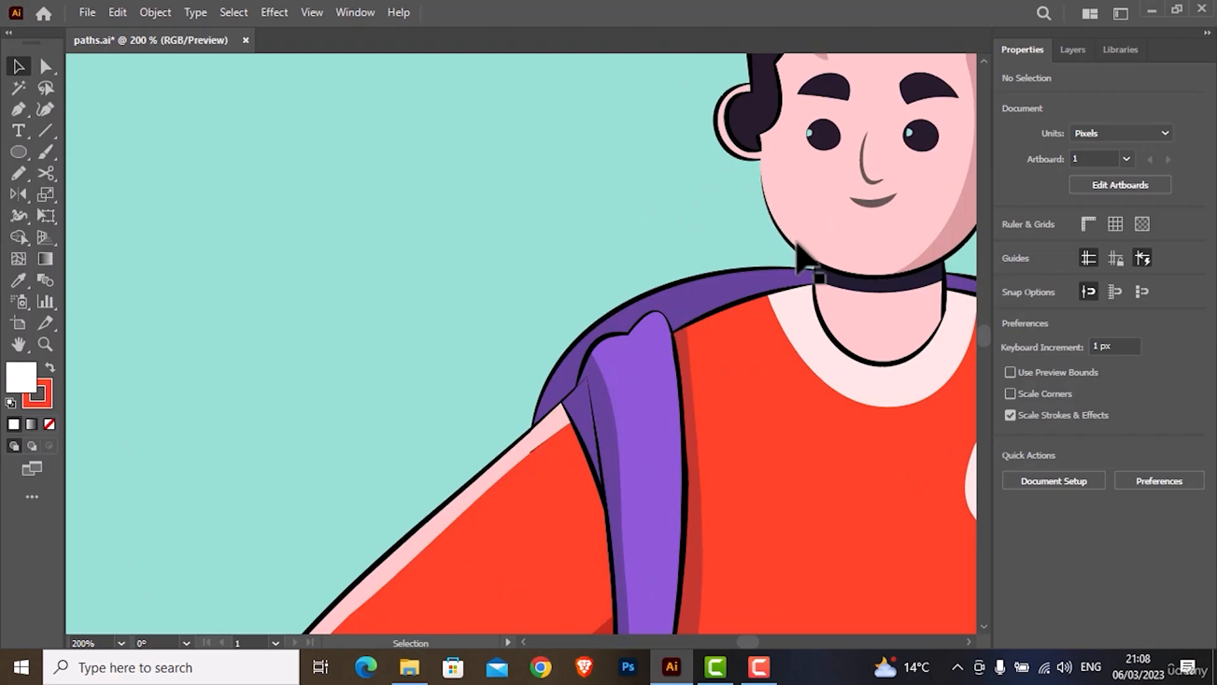
scroll(682, 283, "down", 2)
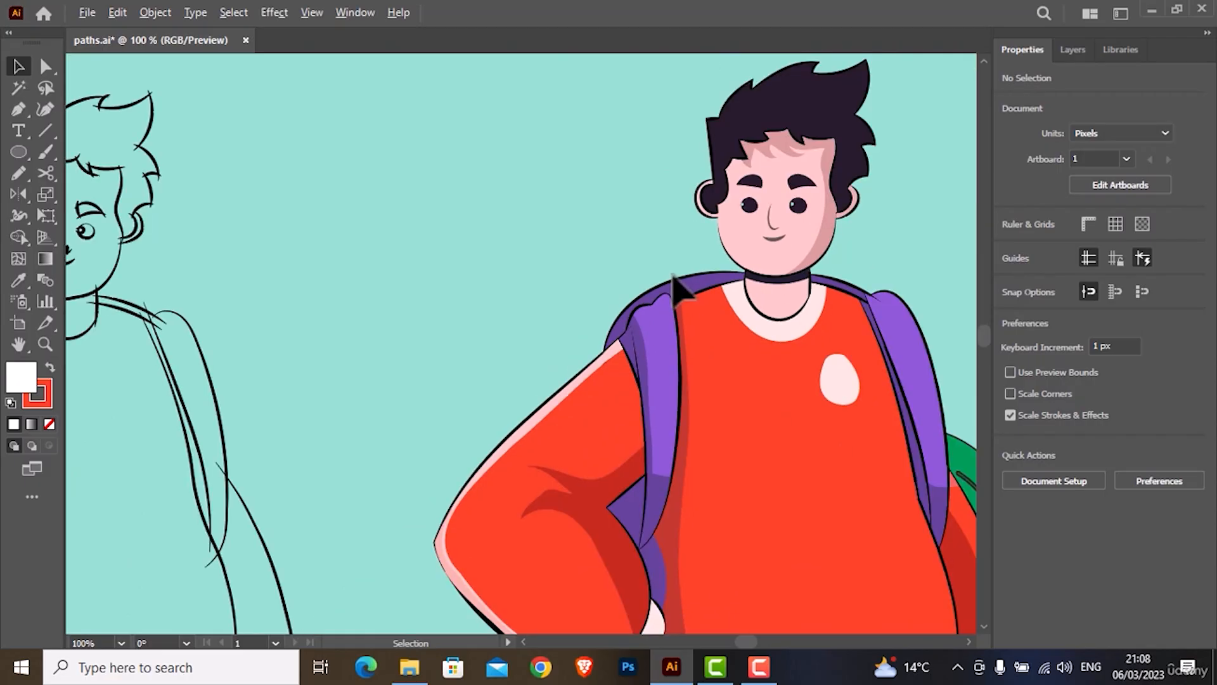
scroll(677, 289, "down", 1)
left_click_drag(448, 380, 970, 355)
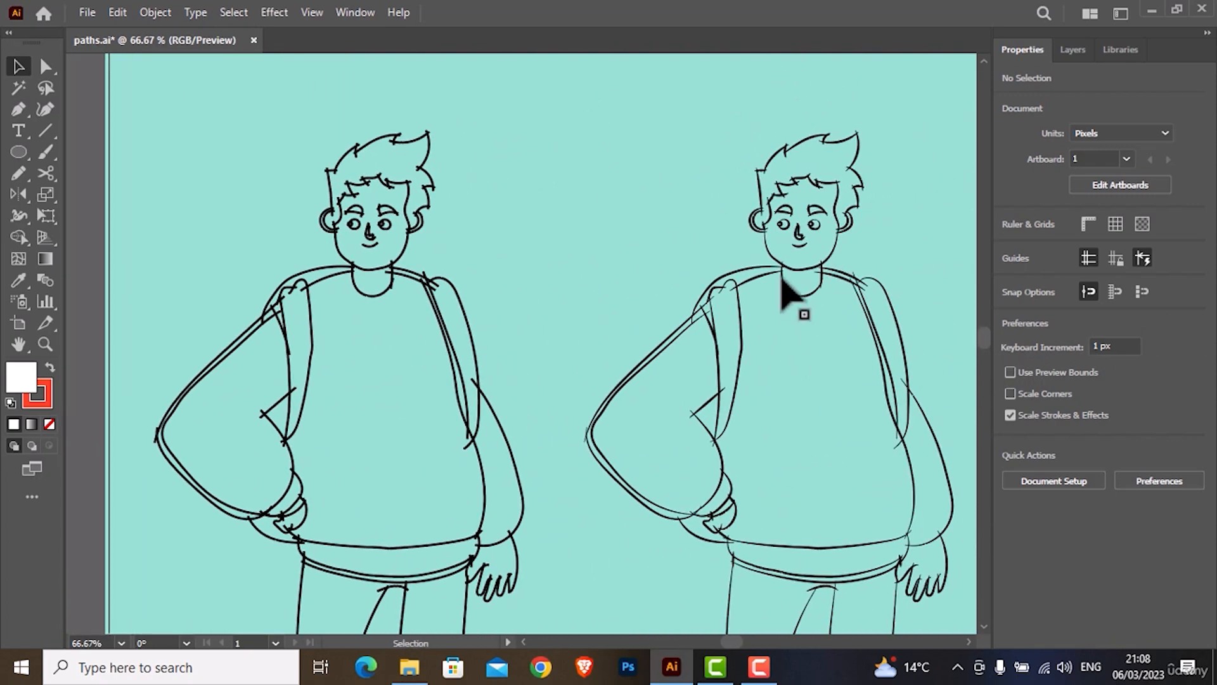
- Apply the lens-shaped width profile, tapered at both ends, to the wavy hairline stroke beside the first figure's face
scroll(433, 278, "up", 1)
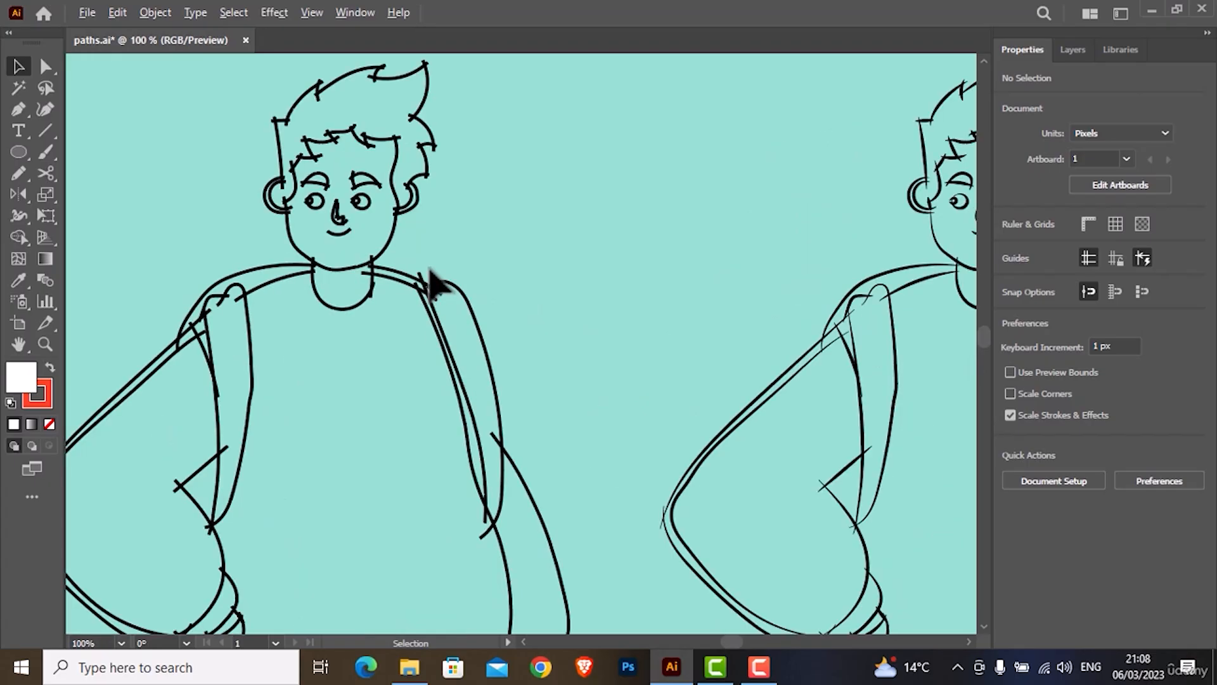
scroll(433, 277, "up", 1)
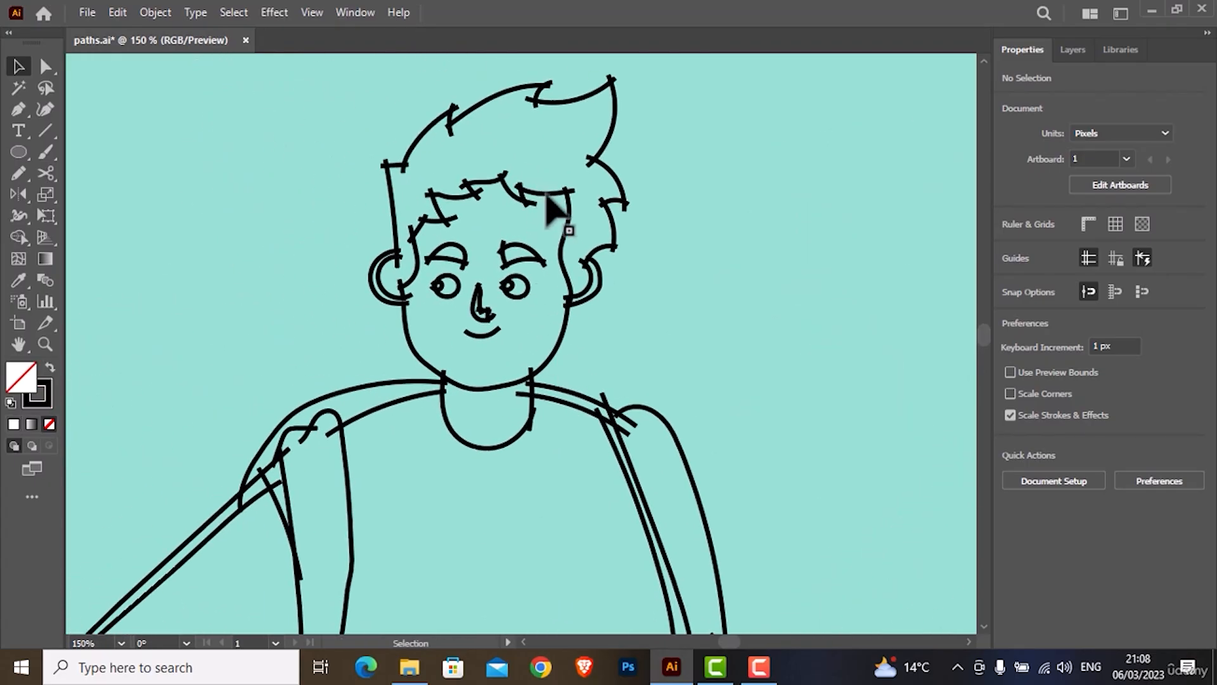
left_click(567, 194)
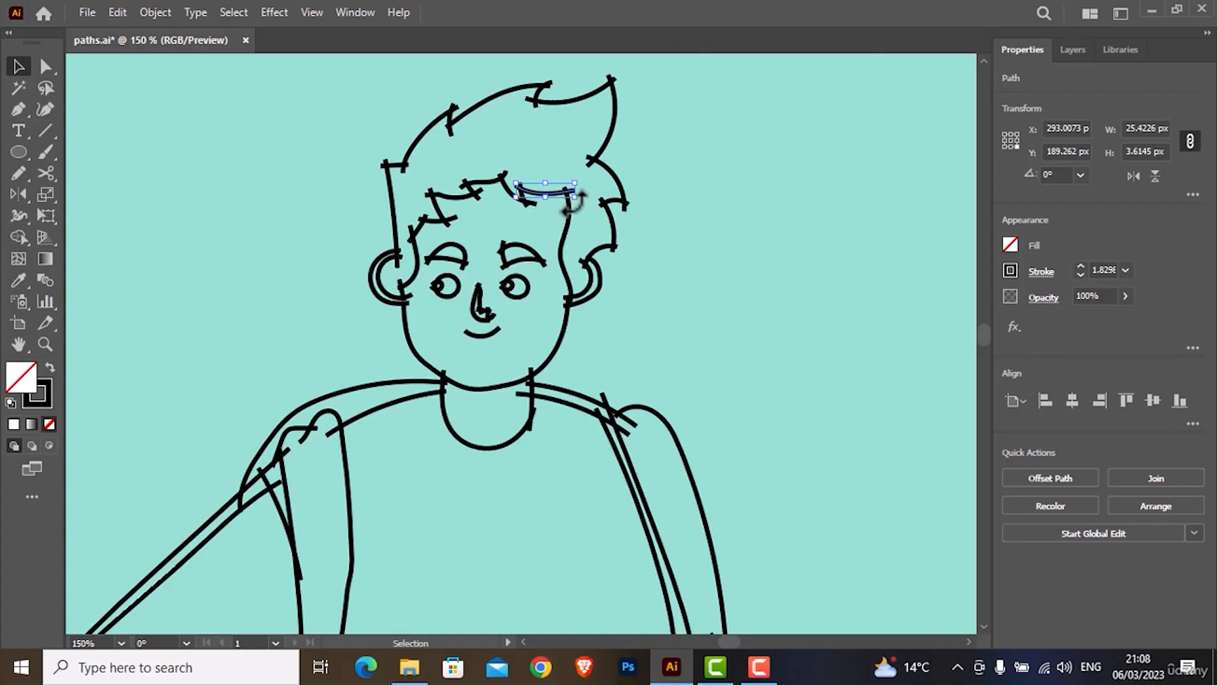
left_click(568, 217)
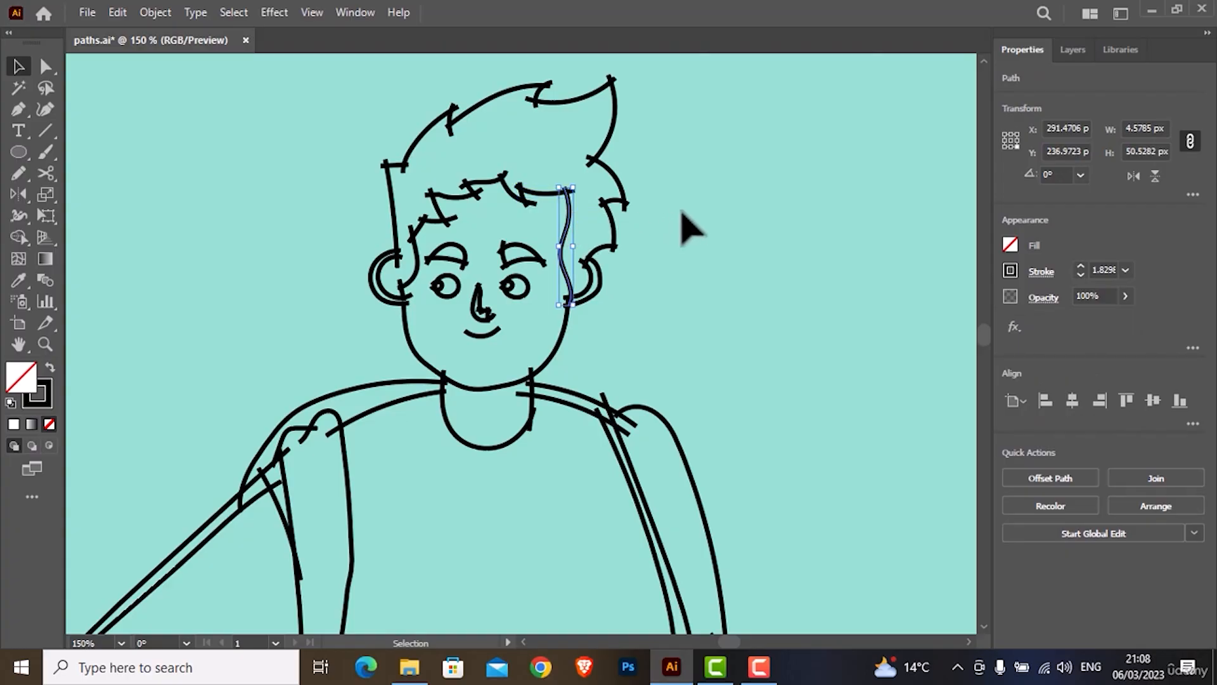
left_click(1047, 274)
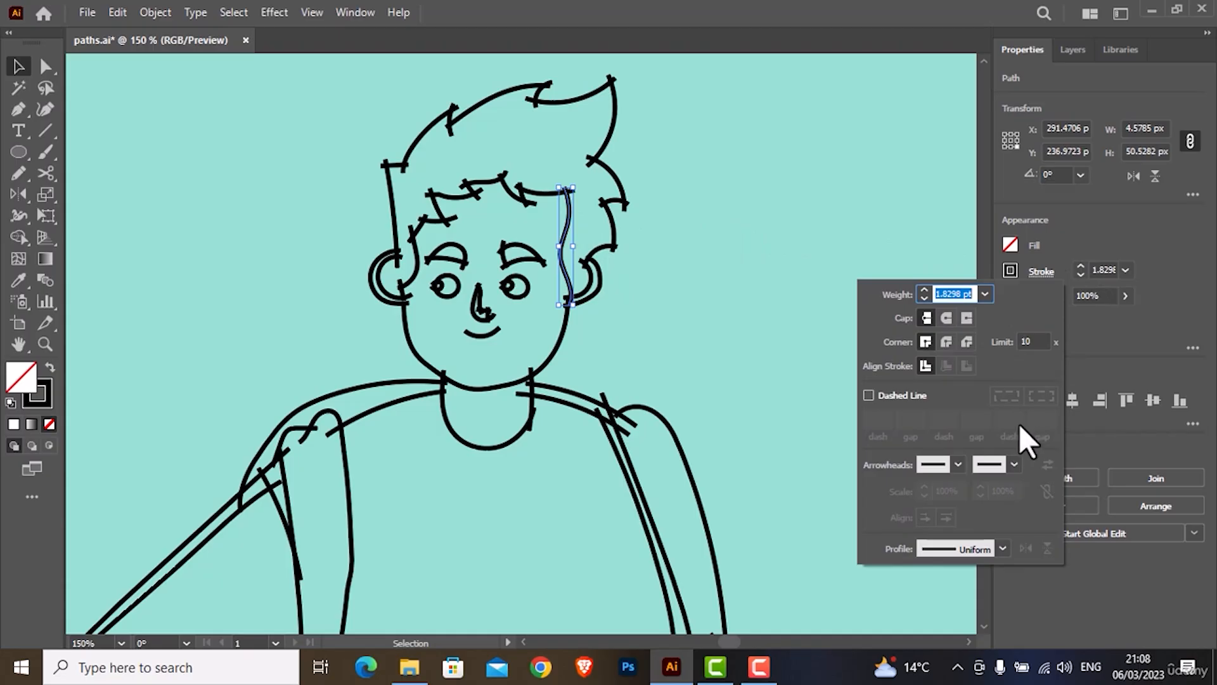
left_click(1003, 548)
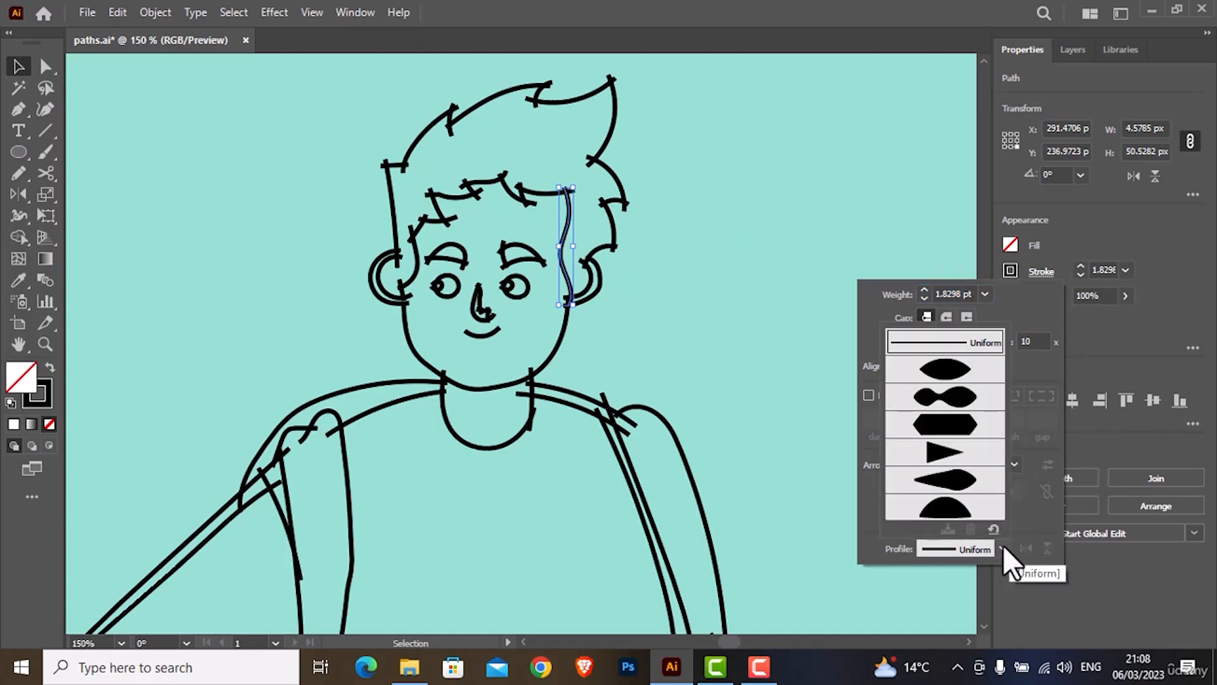
left_click(954, 375)
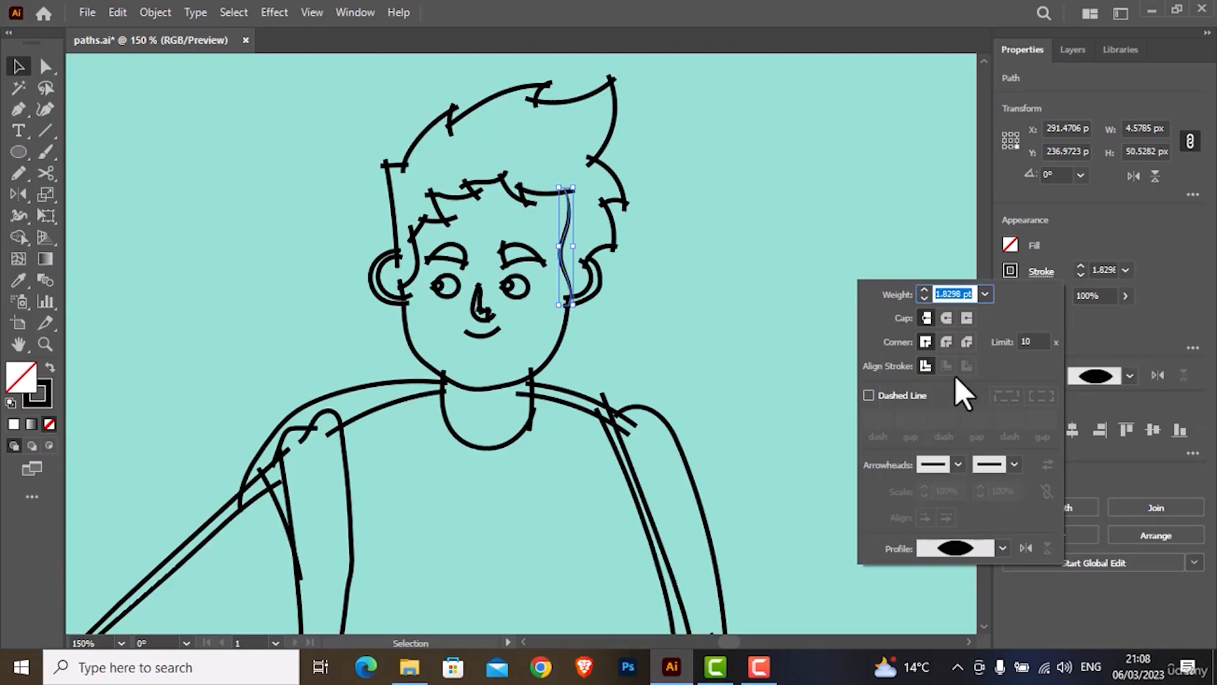
left_click(653, 342)
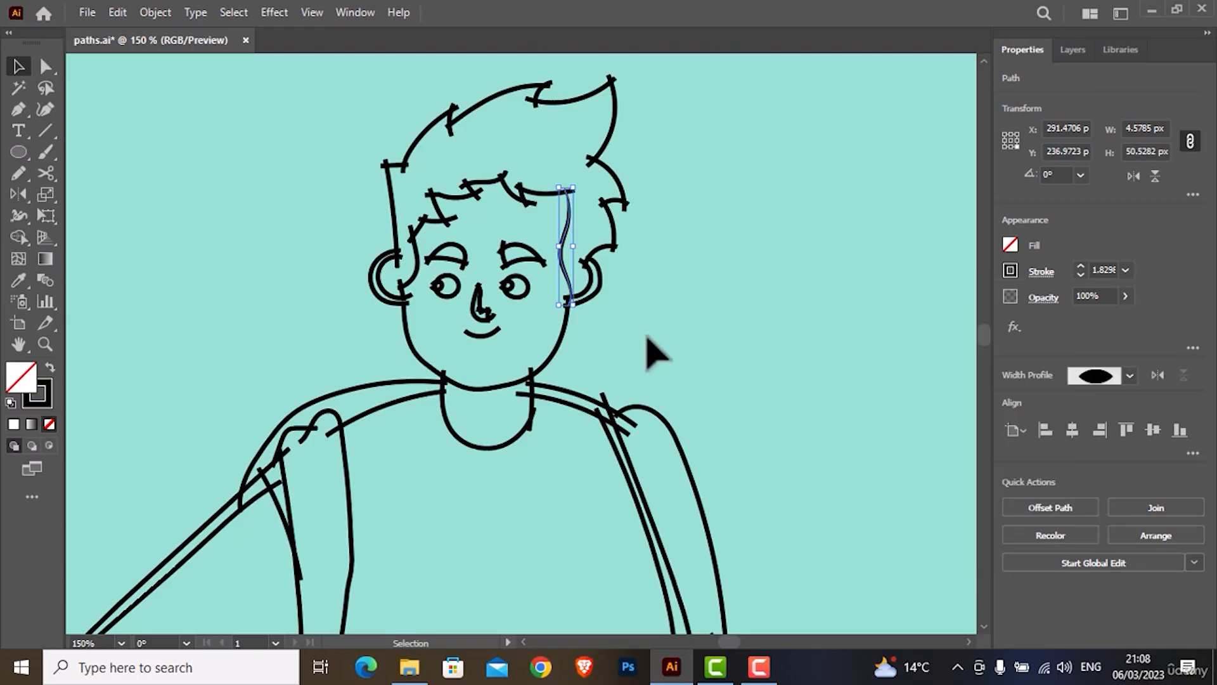
left_click(645, 337)
left_click(586, 303)
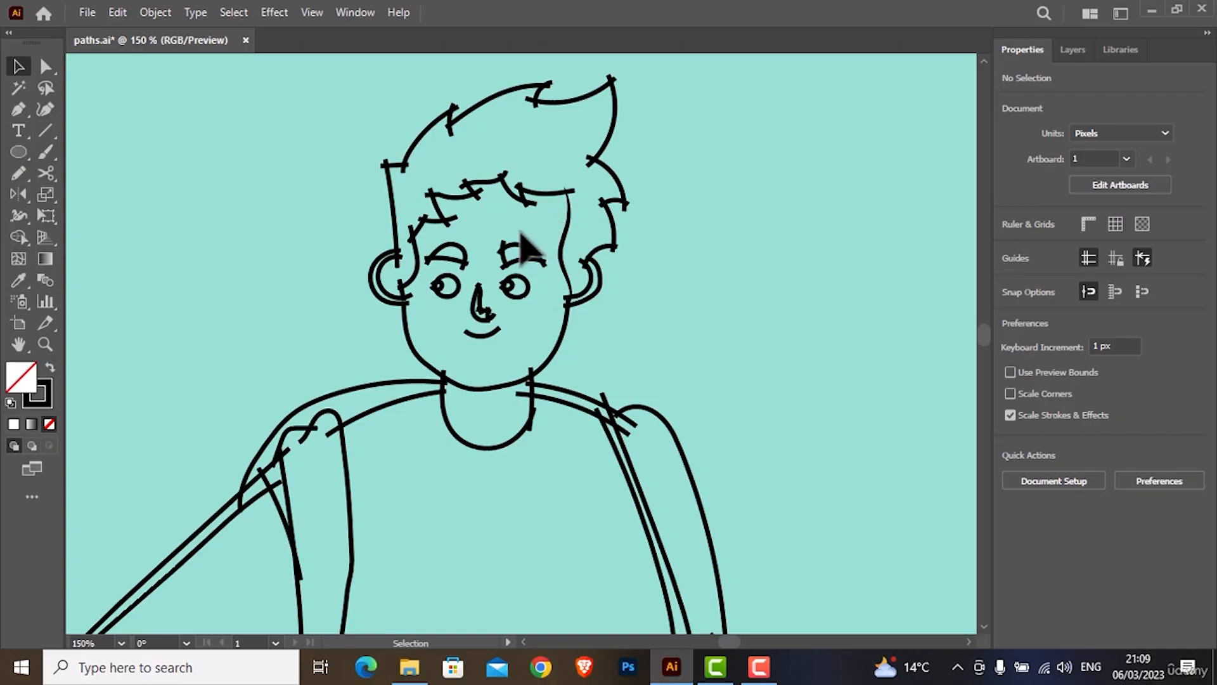
- Apply the lens-shaped width profile, tapered at both ends, to all strokes of the first line-drawn figure
scroll(524, 244, "down", 1)
scroll(523, 244, "down", 1)
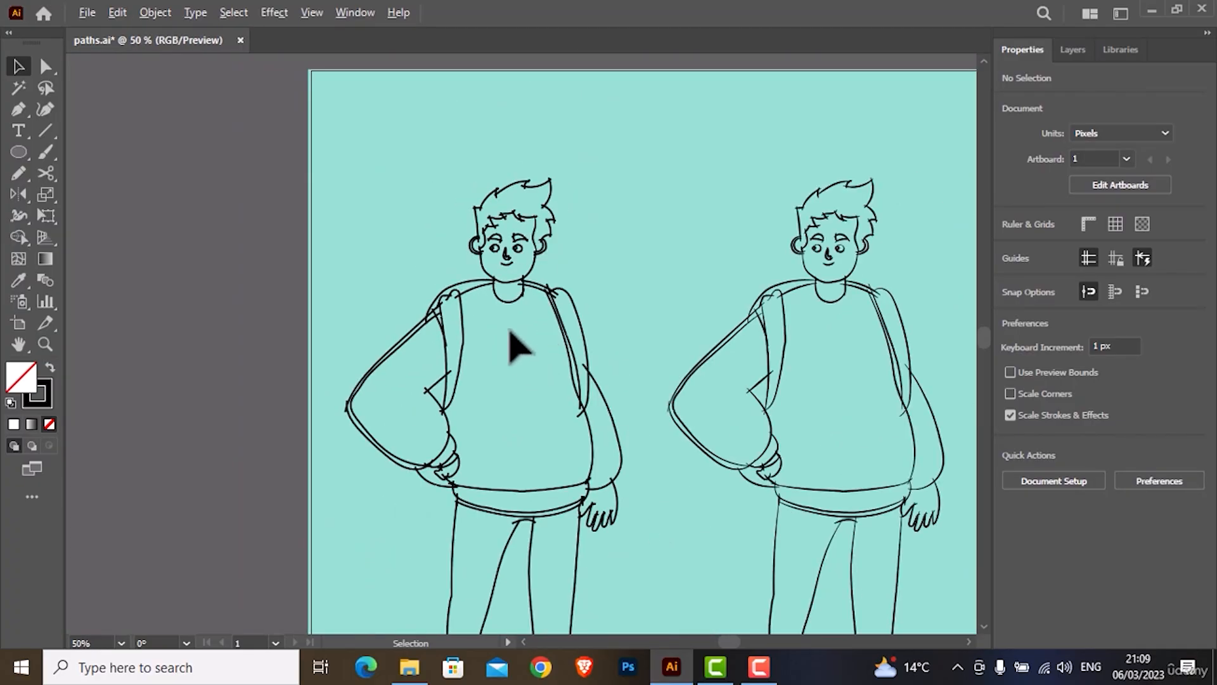
scroll(514, 345, "down", 1)
left_click_drag(516, 362, 516, 280)
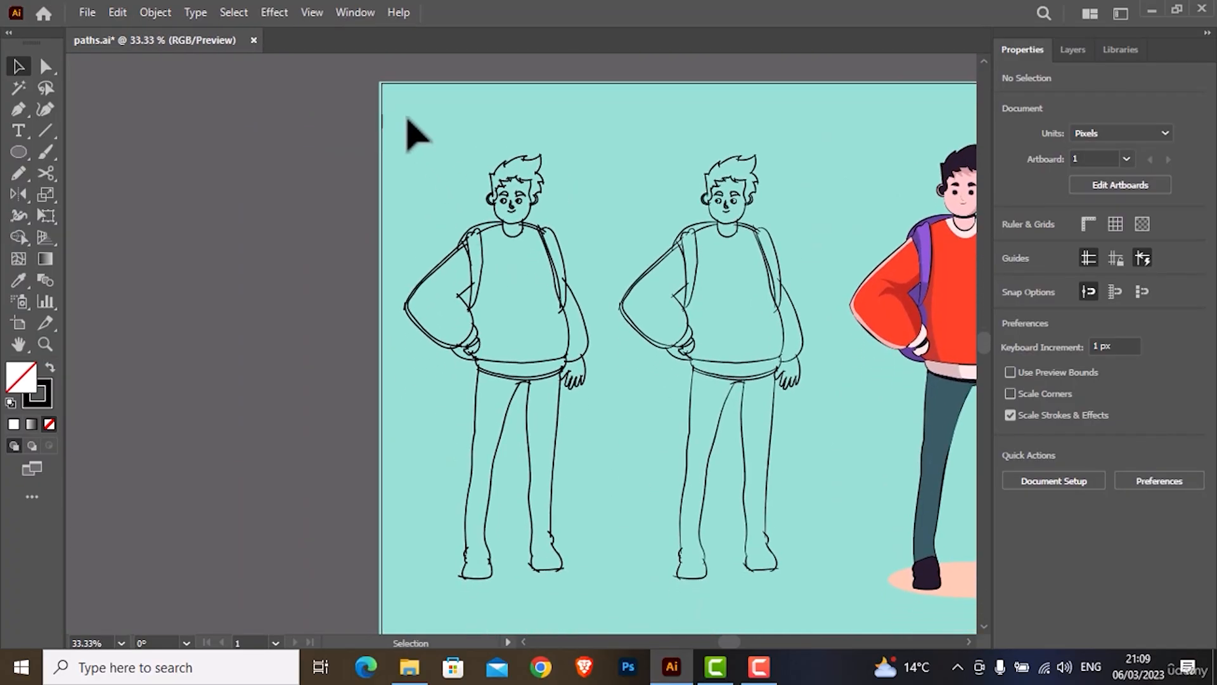
mouse_move(389, 121)
left_mouse_down()
mouse_move(483, 416)
mouse_move(603, 589)
left_mouse_up()
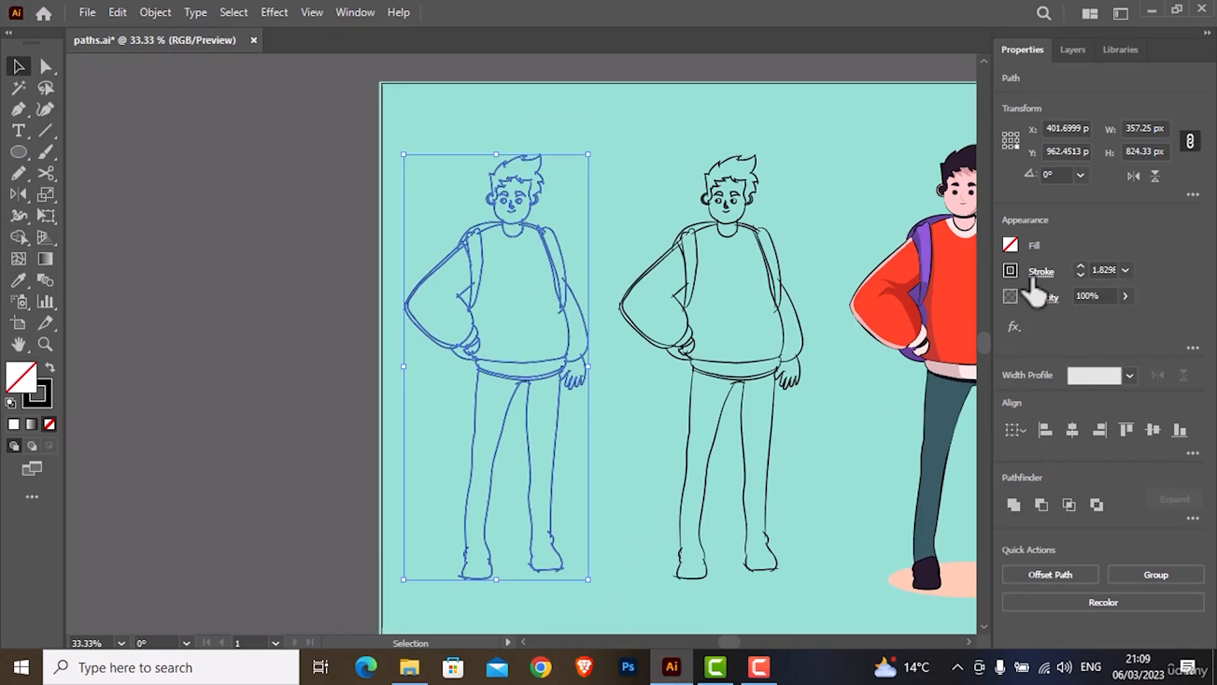
left_click(1040, 272)
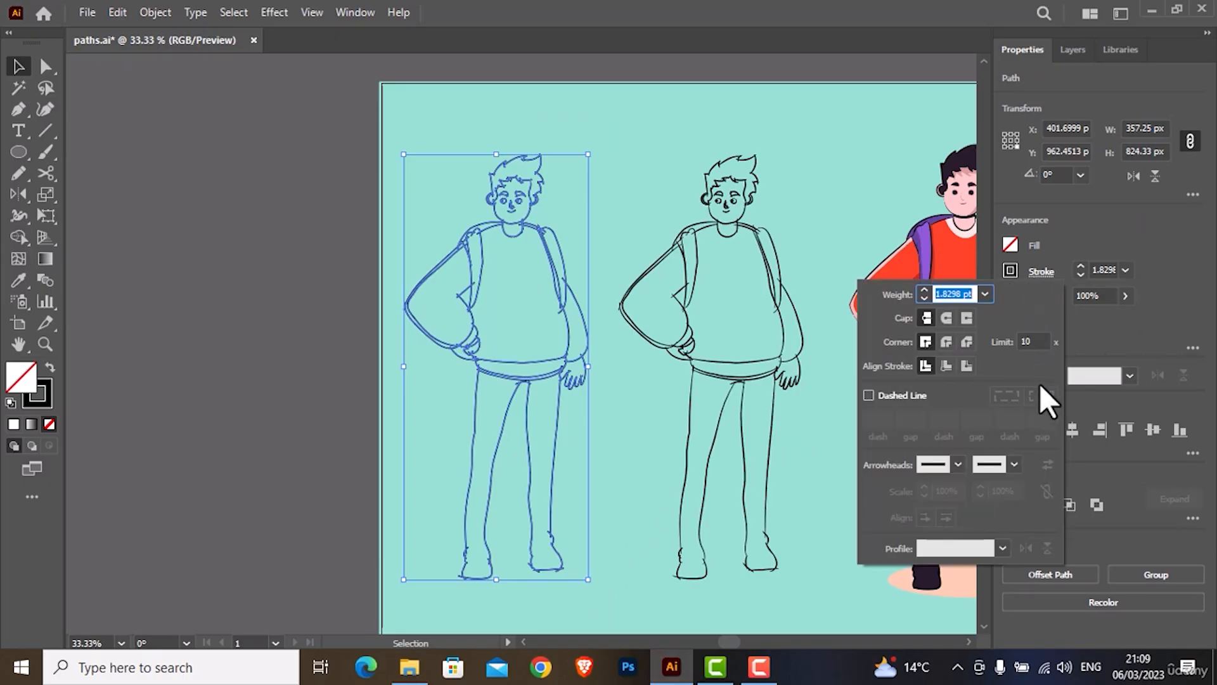
left_click(1002, 547)
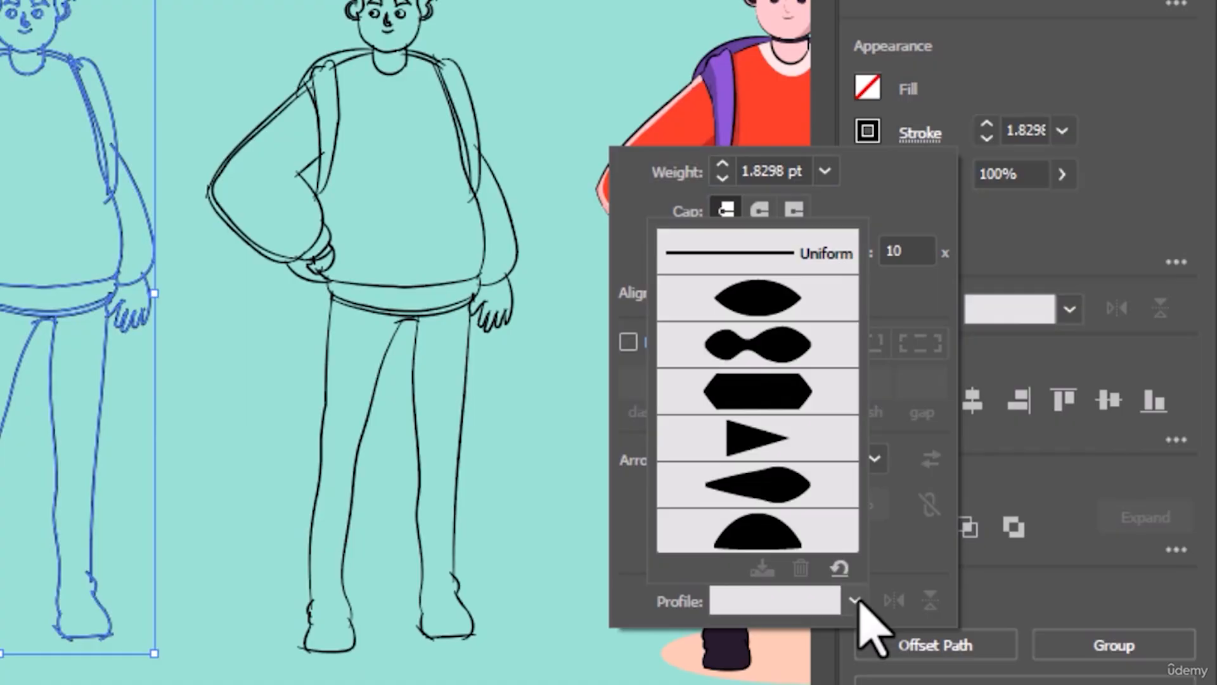
left_click(790, 298)
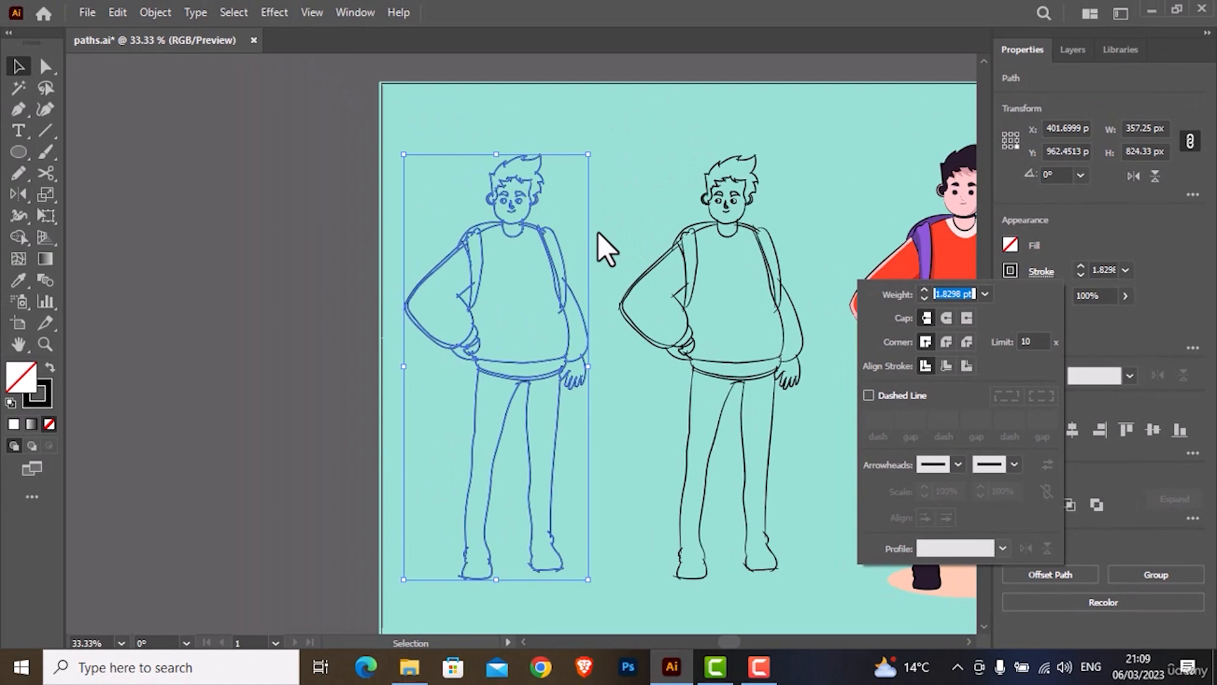
key("Escape")
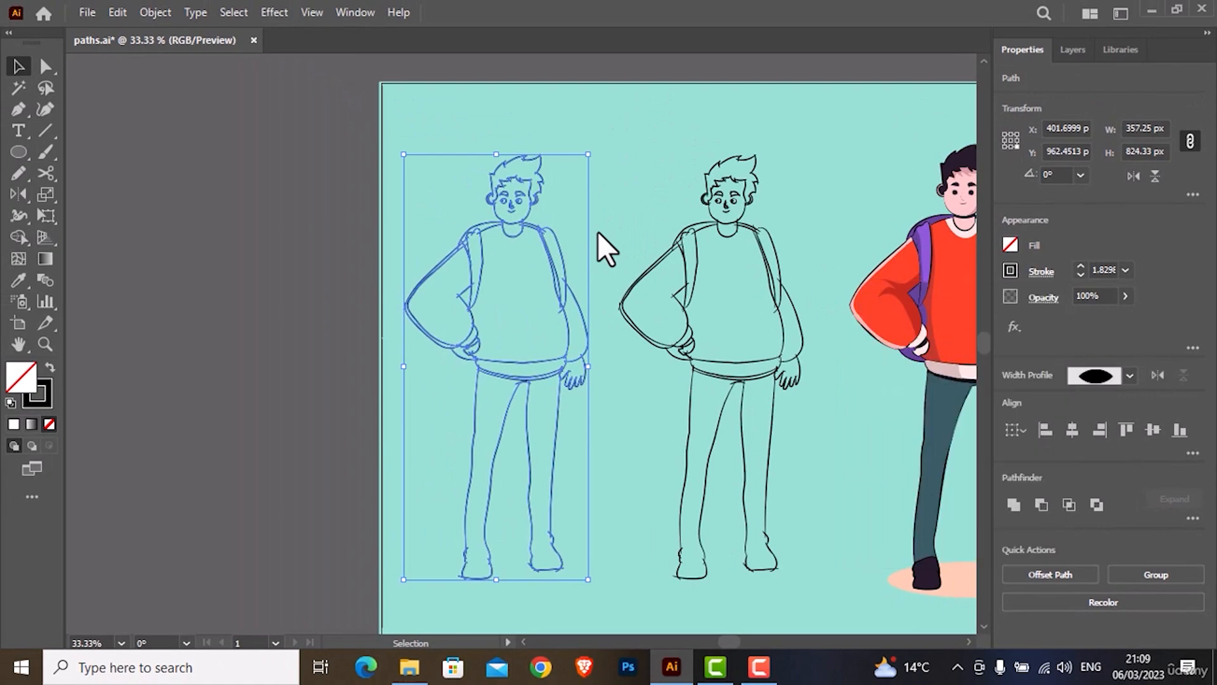
scroll(502, 213, "up", 1)
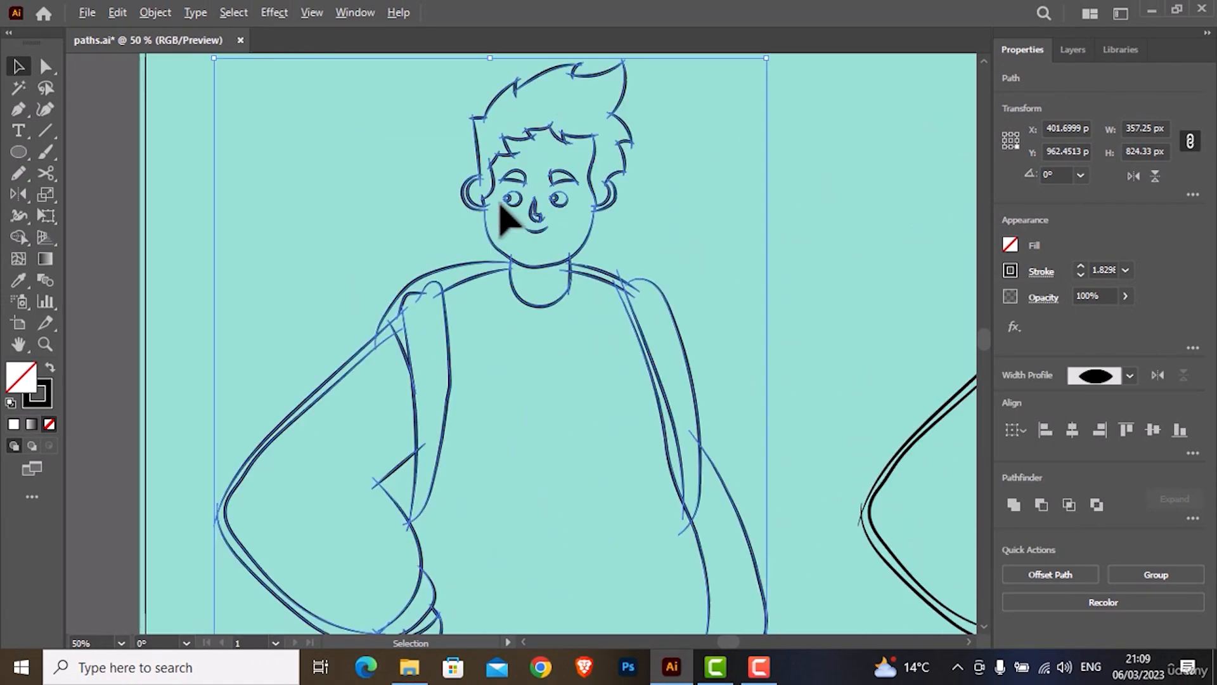
scroll(504, 216, "up", 3)
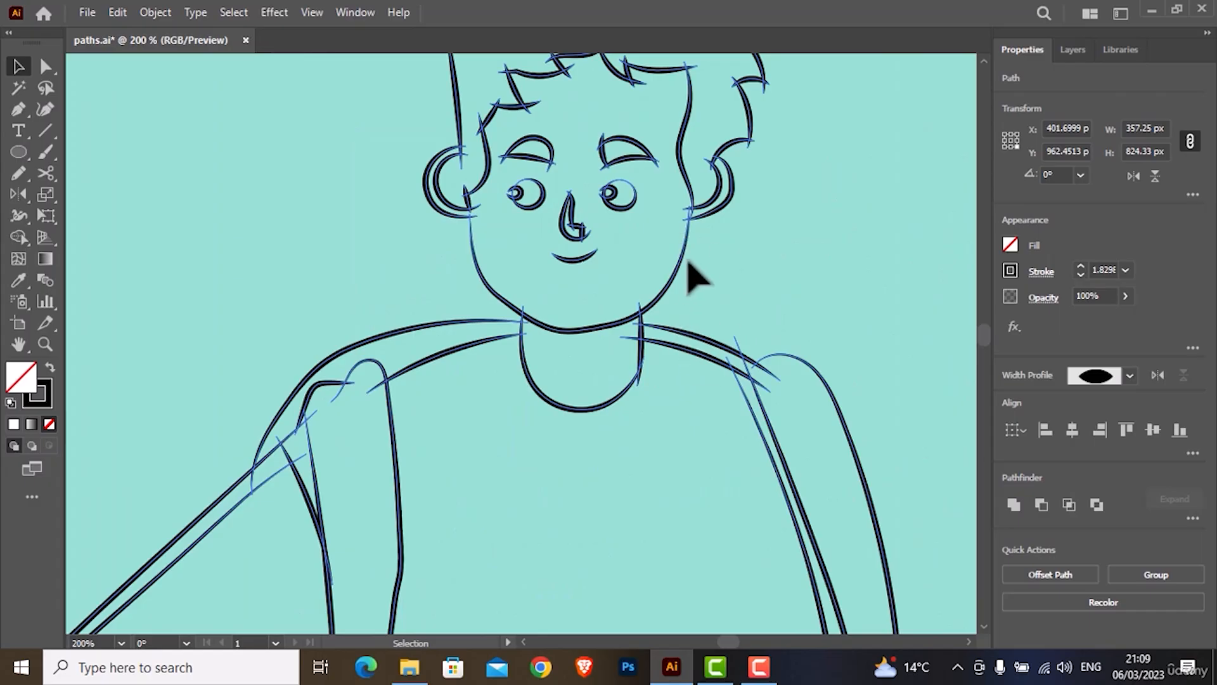
- Set the stroke weight of the whole first line-drawn figure to 3 pt and deselect it
left_click(1082, 265)
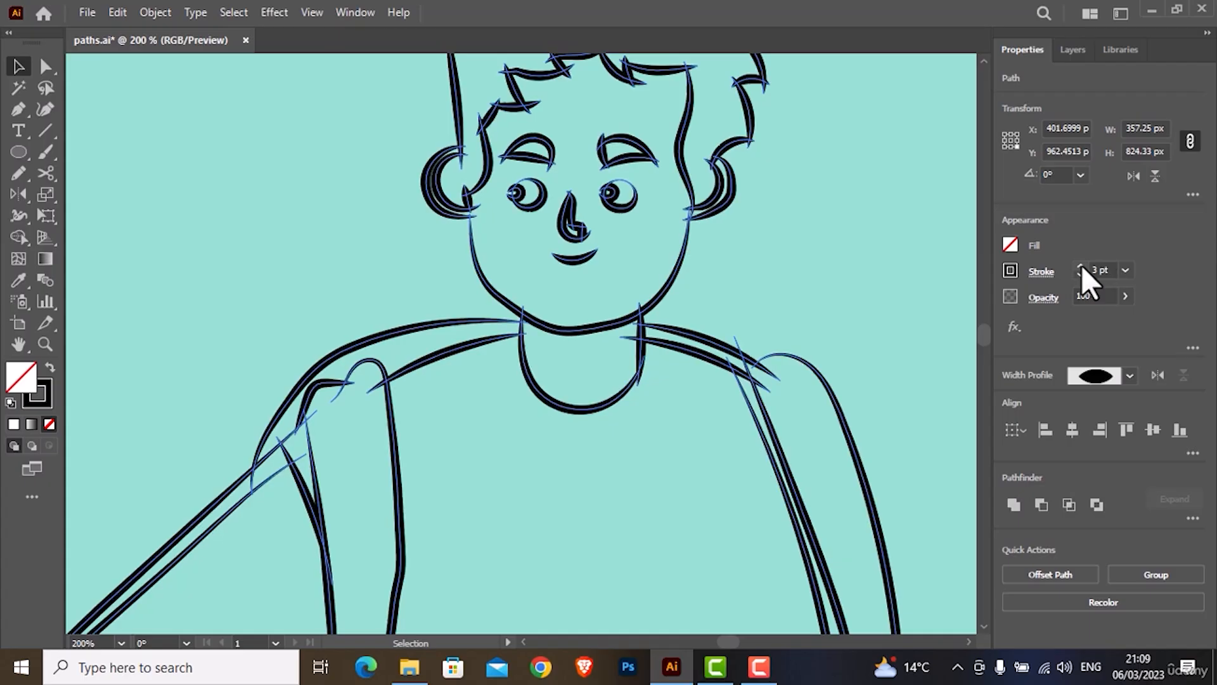
left_click(822, 277)
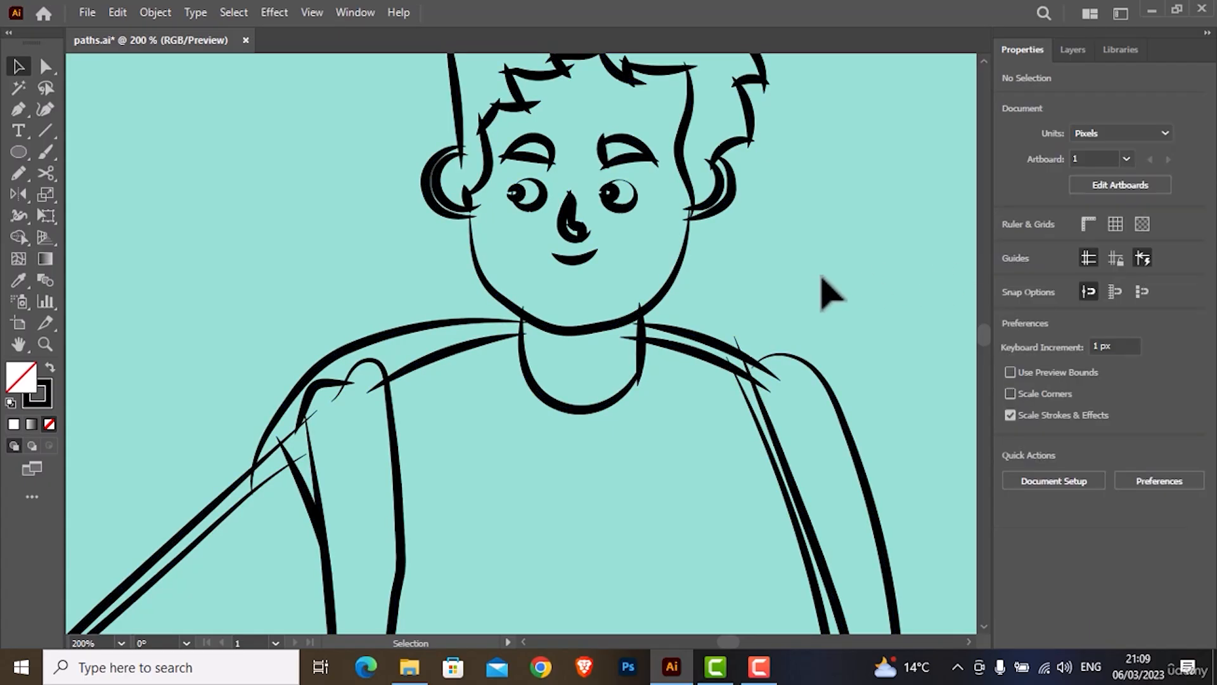
scroll(789, 284, "down", 3)
left_click_drag(822, 341, 572, 263)
scroll(535, 229, "down", 2)
left_click_drag(665, 271, 350, 257)
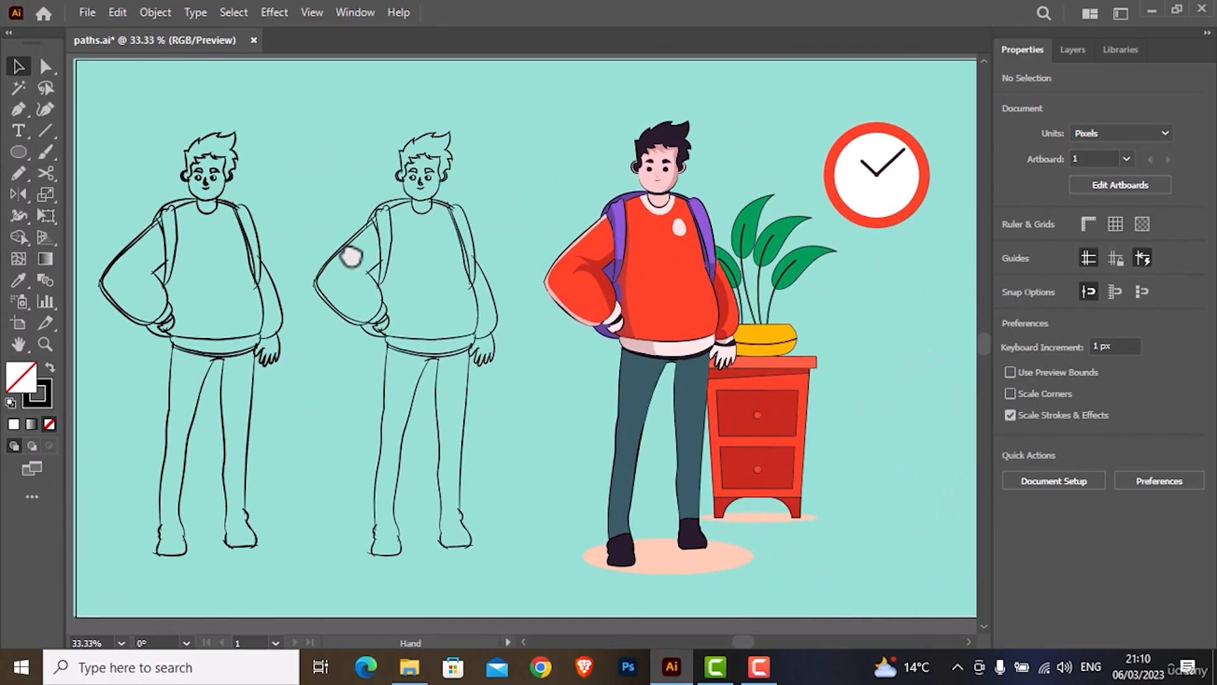
- Try the lens-shaped and the double-bulge width profiles on the clock face's thick red outline
left_click(869, 223)
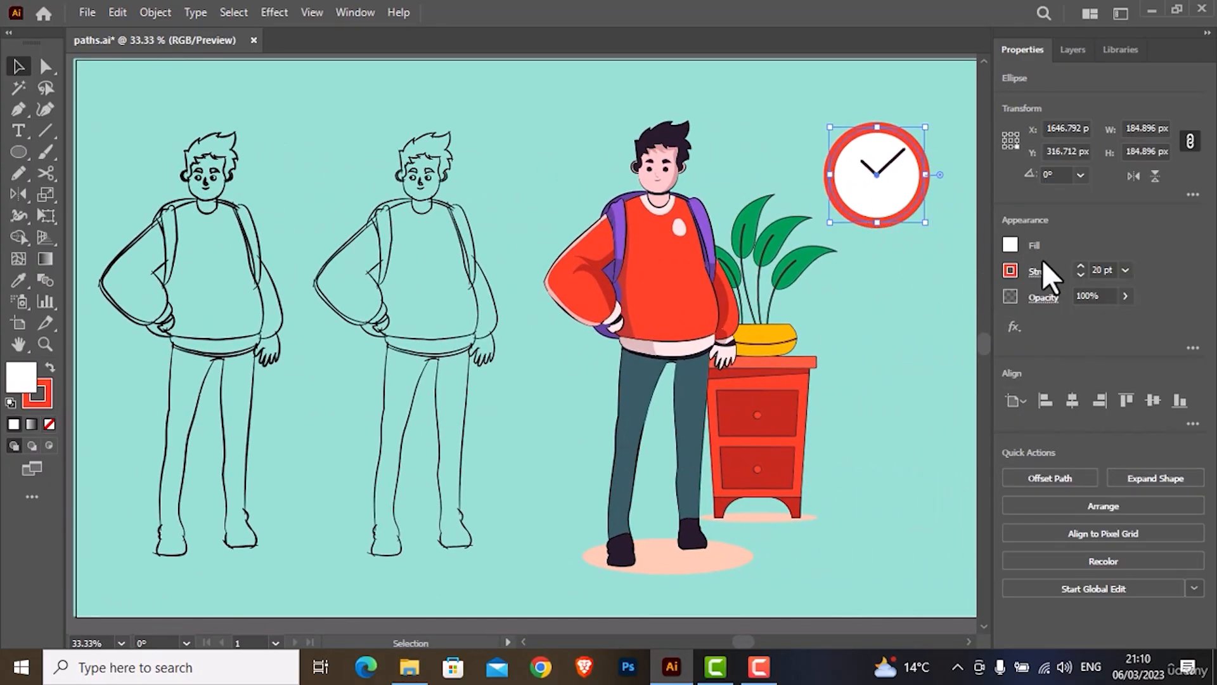
left_click(1046, 271)
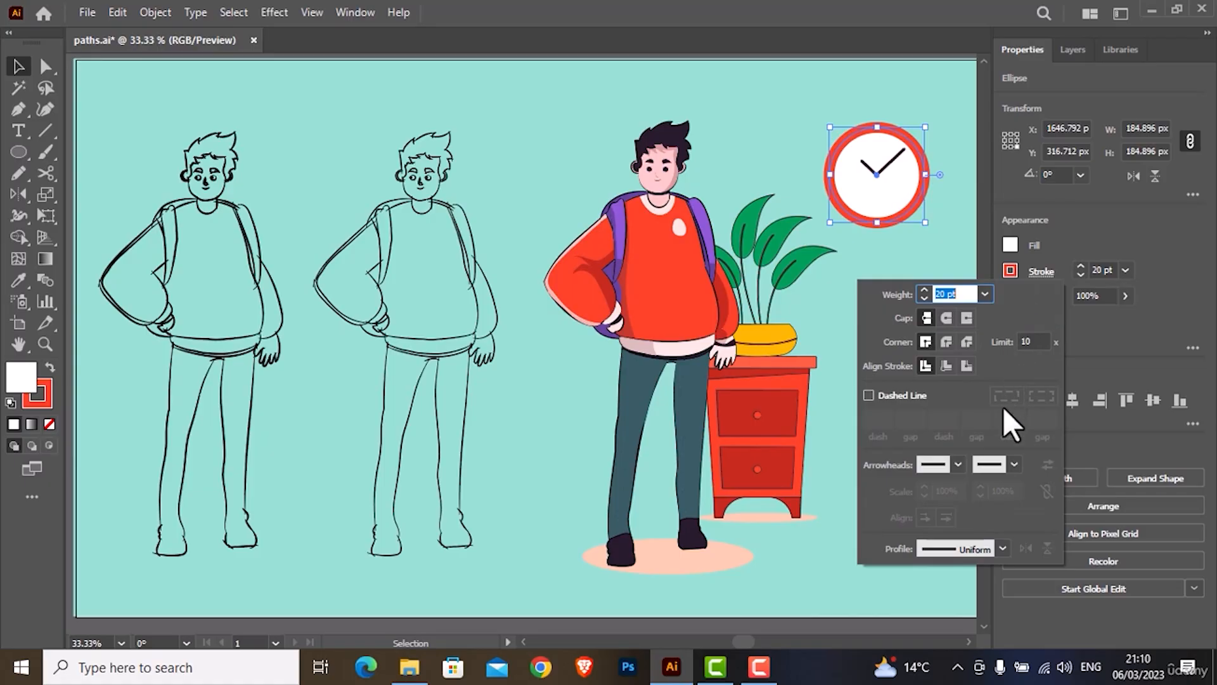
left_click(1001, 545)
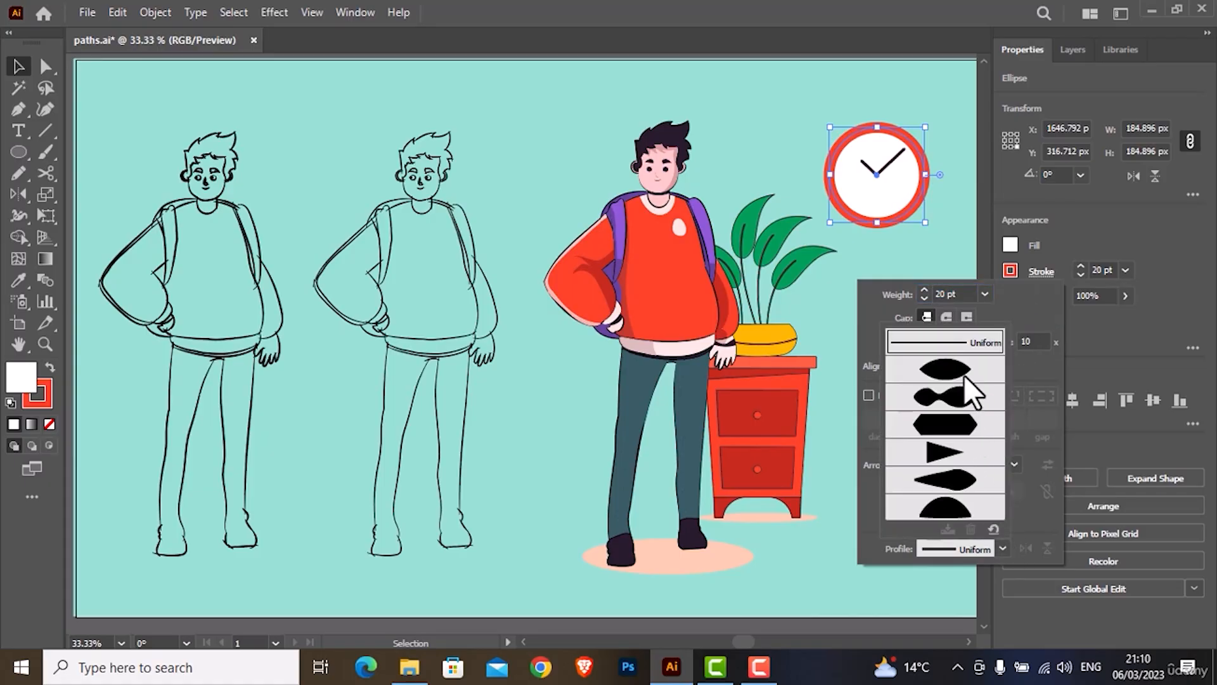
left_click(963, 375)
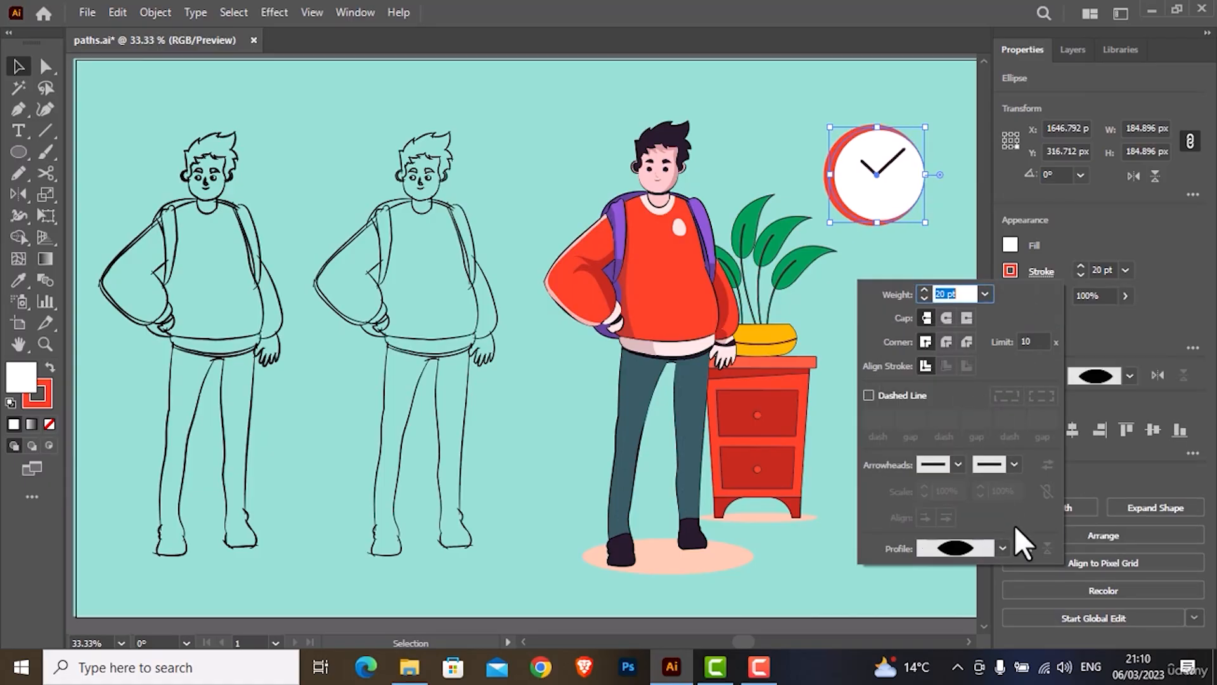
left_click(1003, 546)
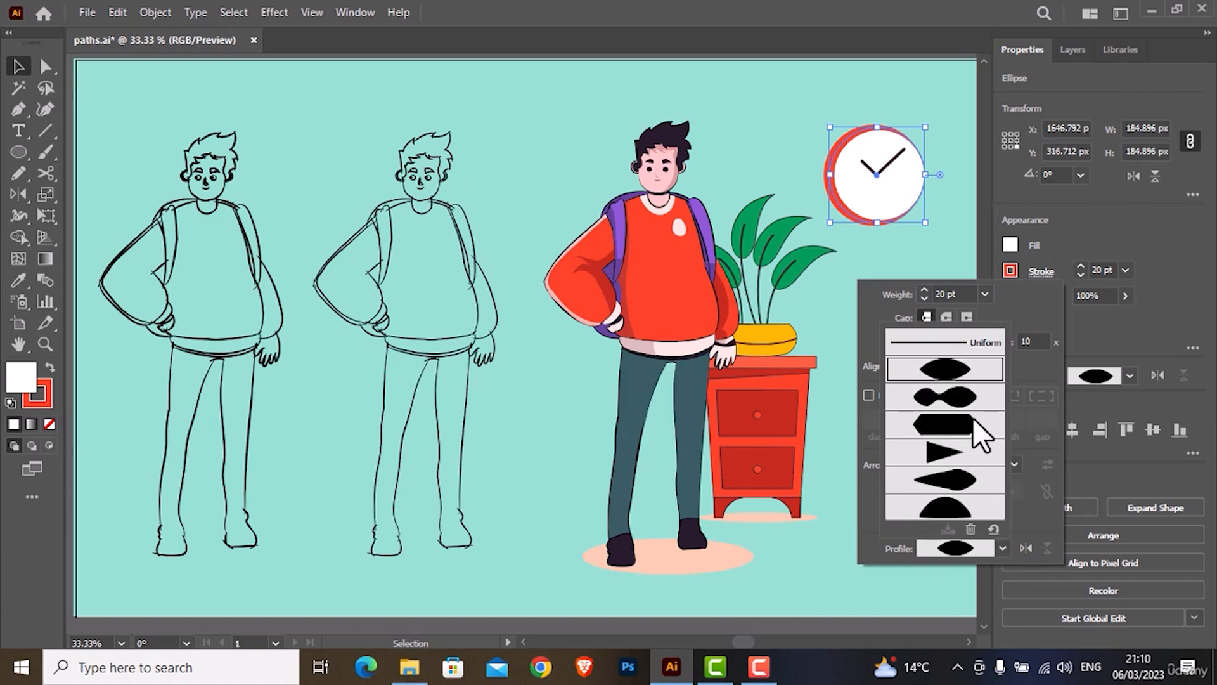
left_click(968, 407)
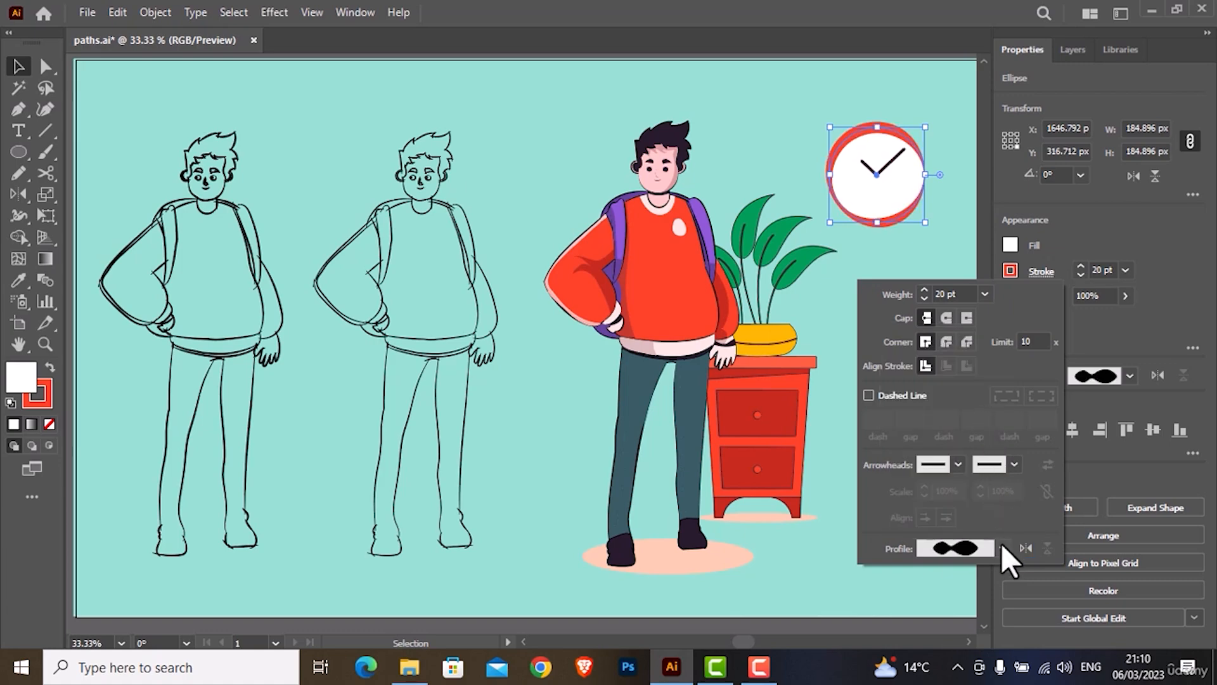
- Try the blunt-ended and the triangular width profiles on the clock's red outline, flipping the triangular one along the path
left_click(1001, 547)
left_click(965, 427)
left_click(996, 550)
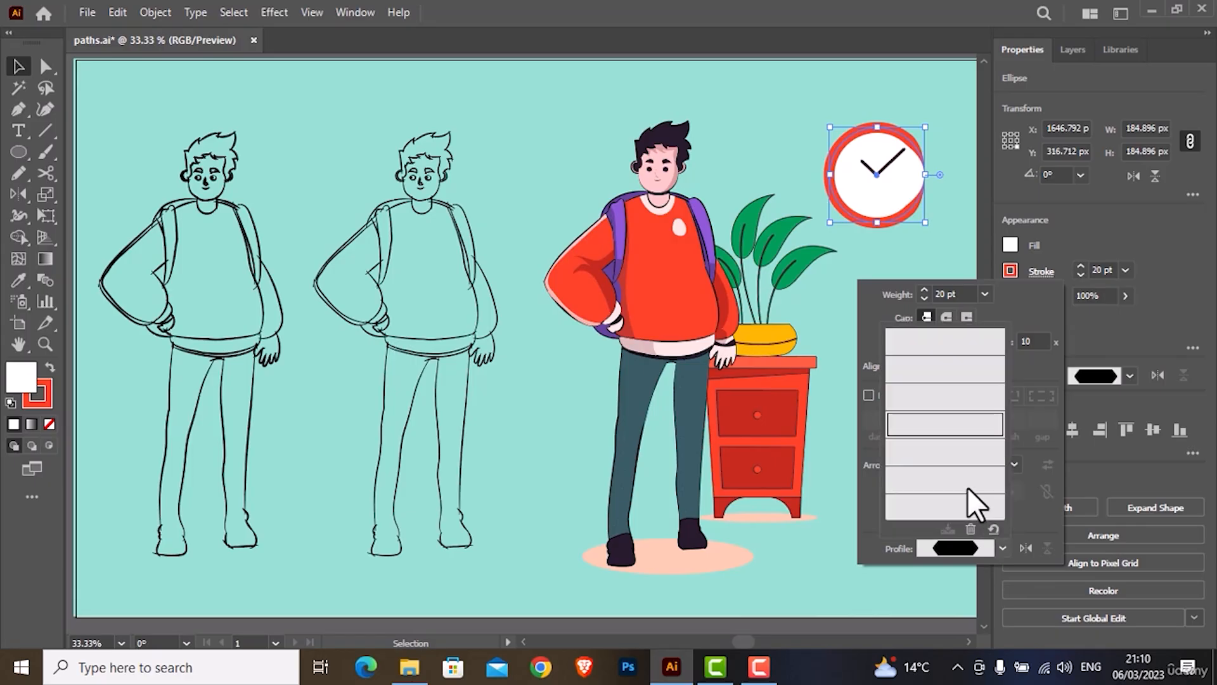
left_click(962, 472)
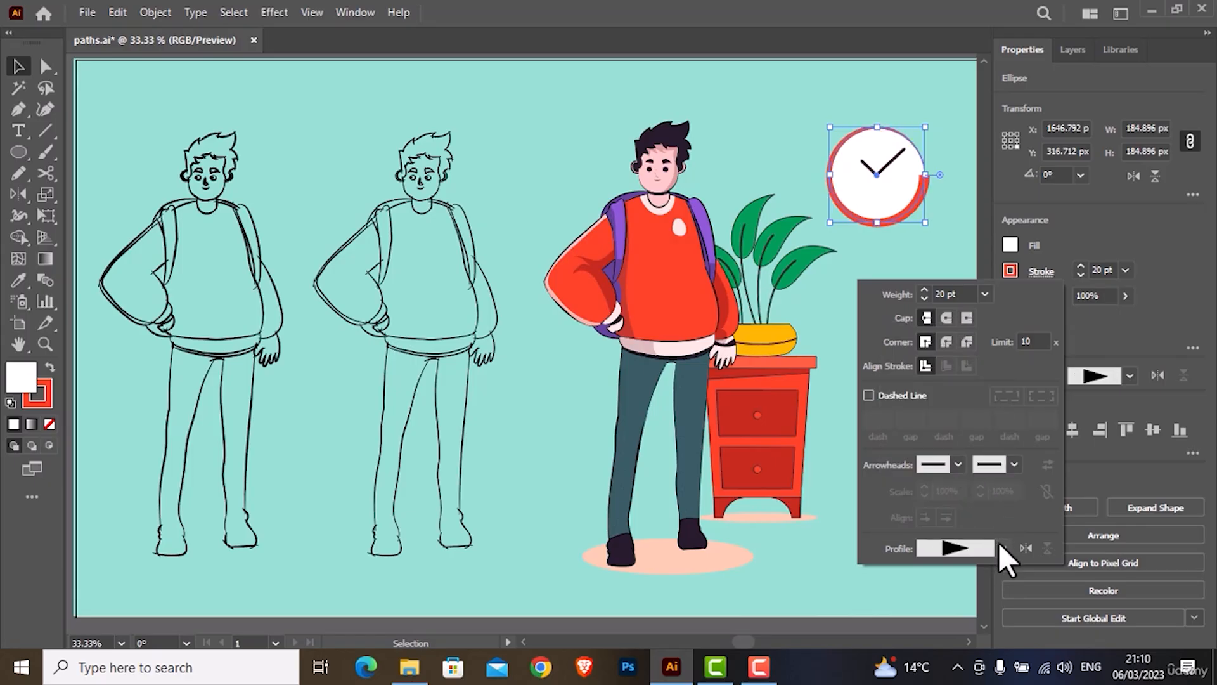
left_click(1019, 547)
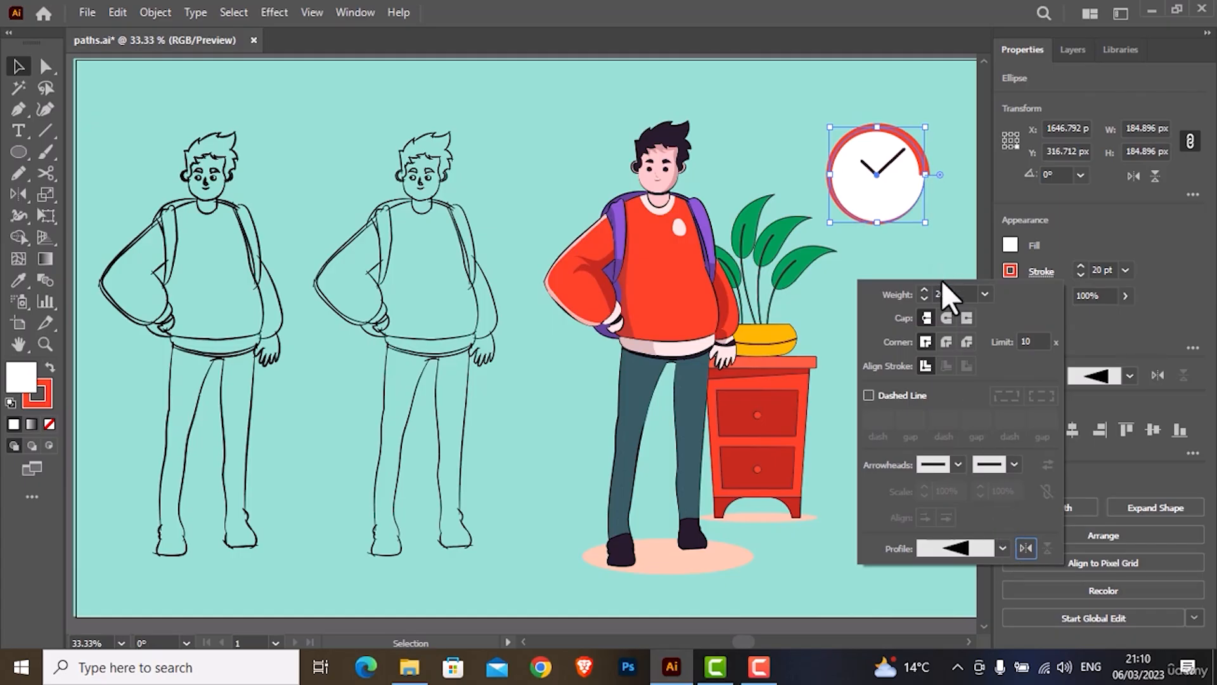
- Return the clock's red outline to the Uniform width profile and deselect it
left_click(1004, 545)
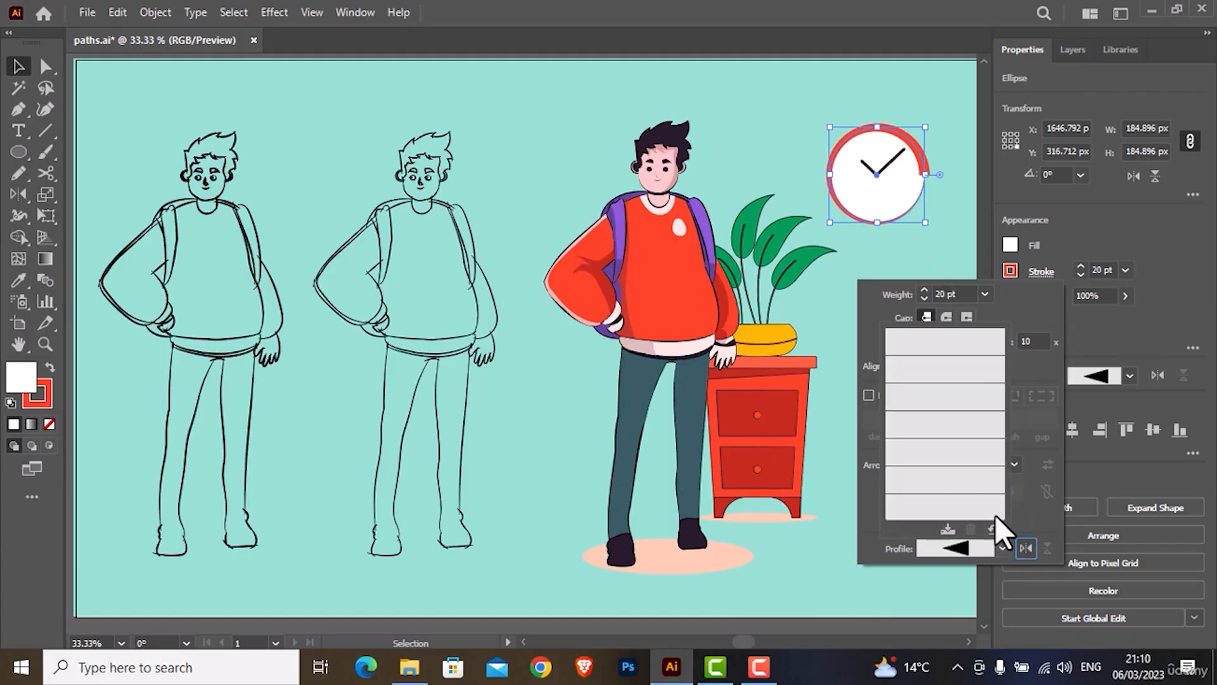
left_click(952, 347)
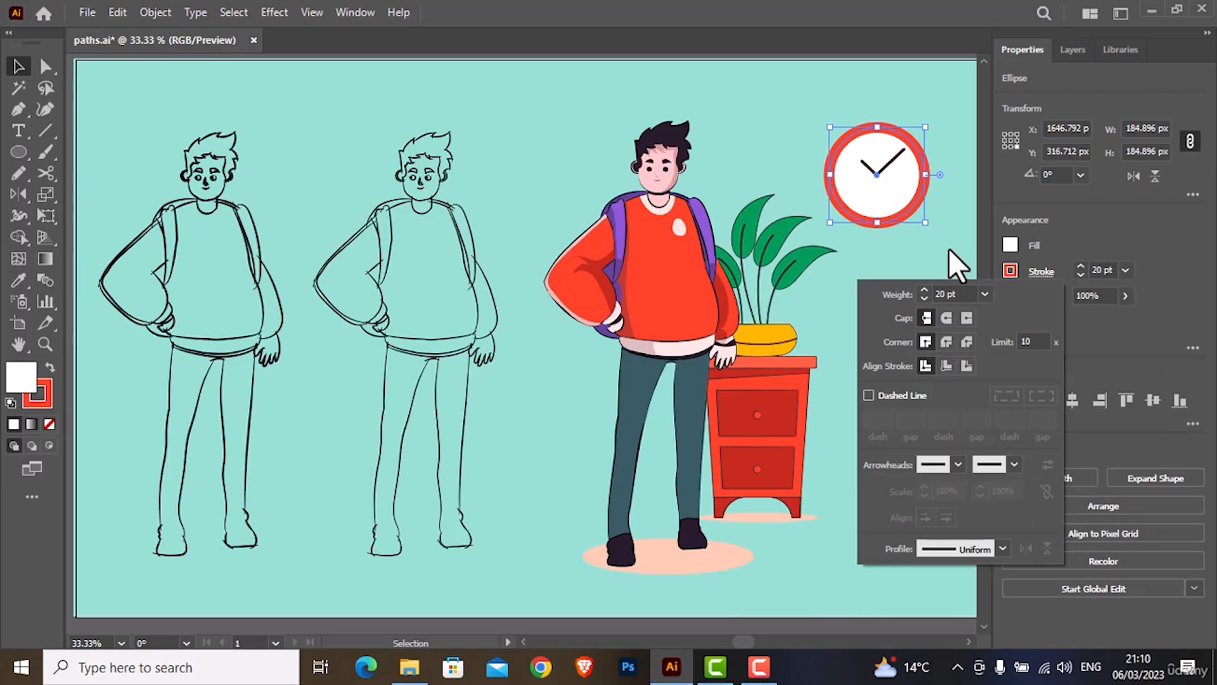
left_click(937, 264)
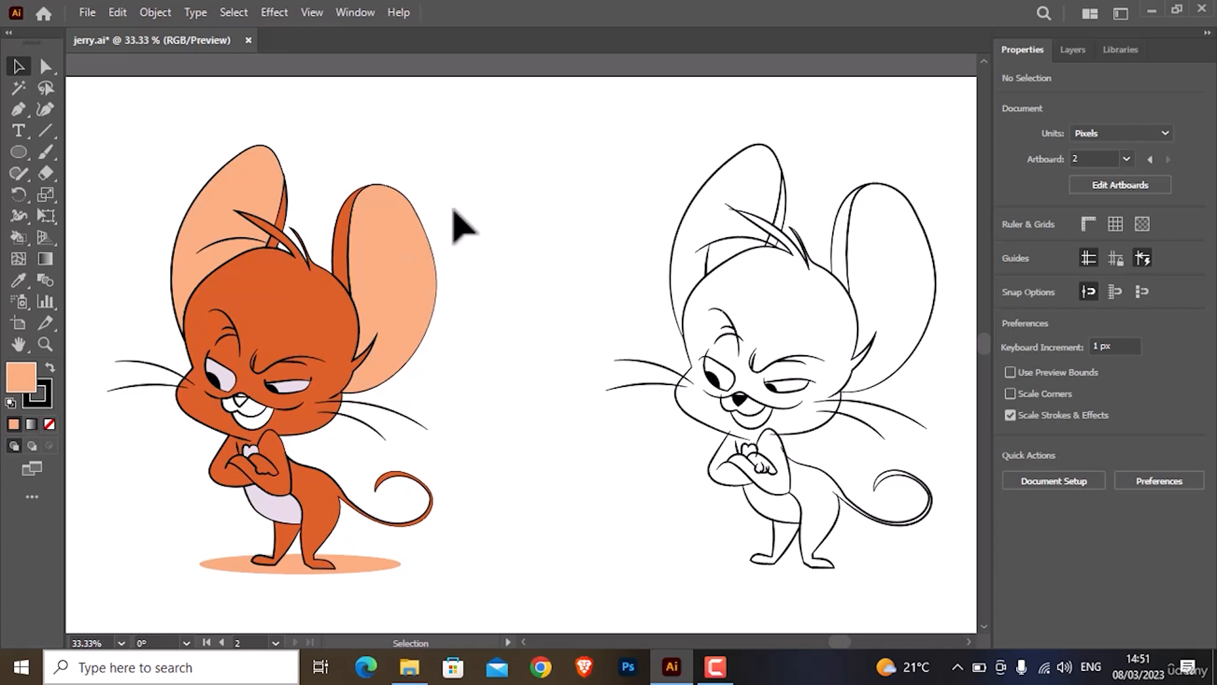
- Examine the anchor points and direction handles along the coloured mouse's right ear in jerry.ai with the Direct Selection tool
left_click(404, 280)
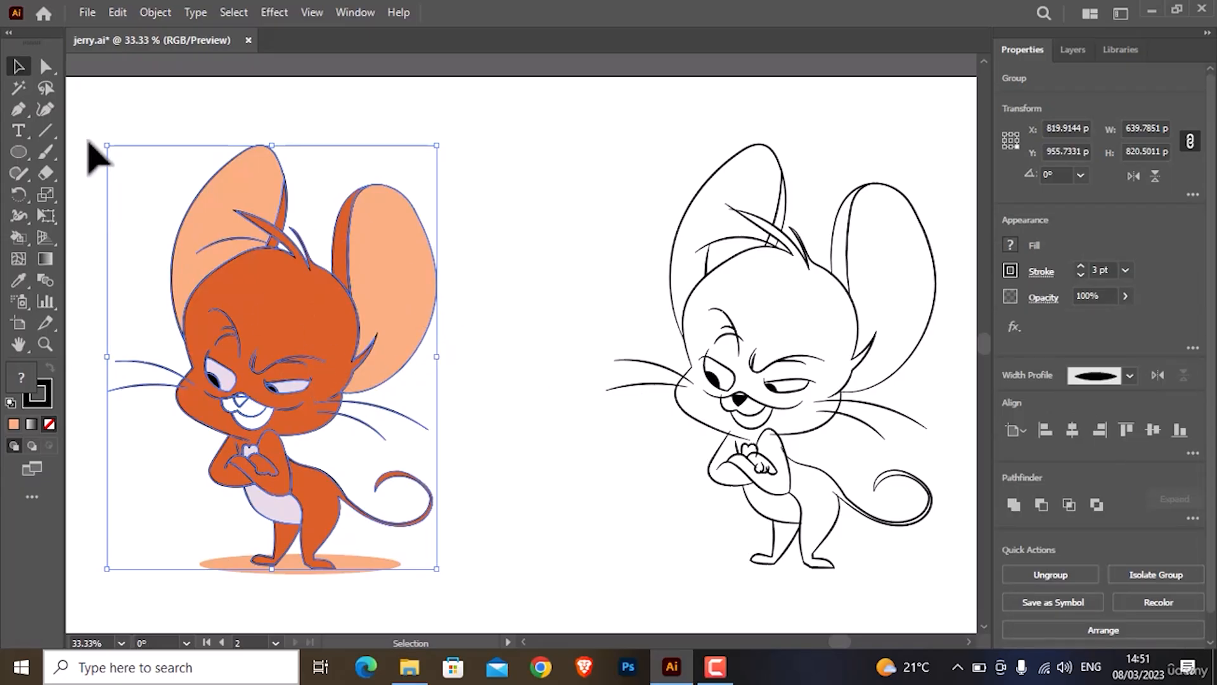
left_click(42, 74)
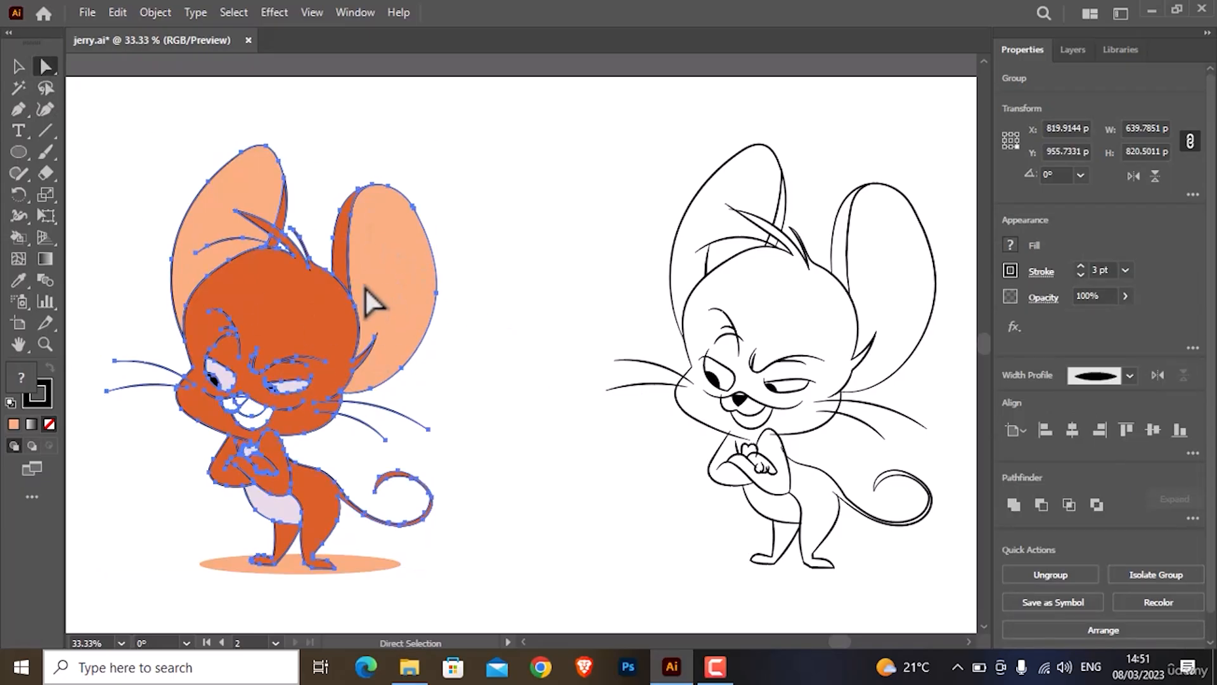
scroll(368, 298, "up", 2)
left_click(545, 288)
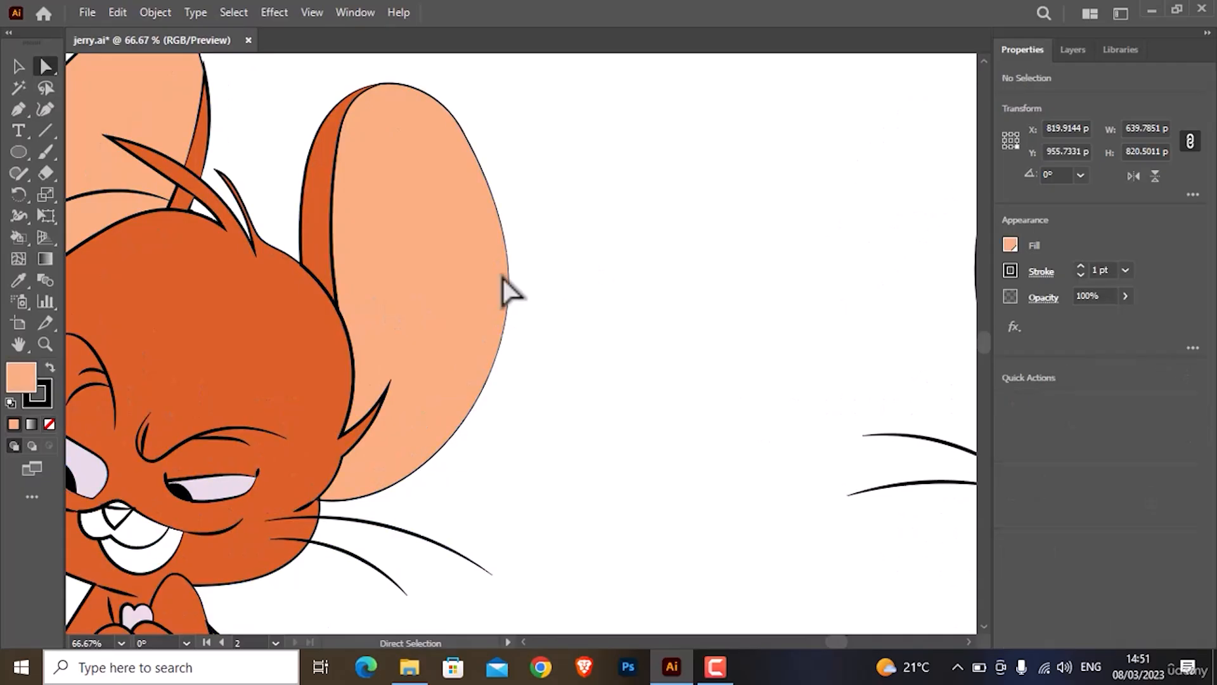
left_click(424, 278)
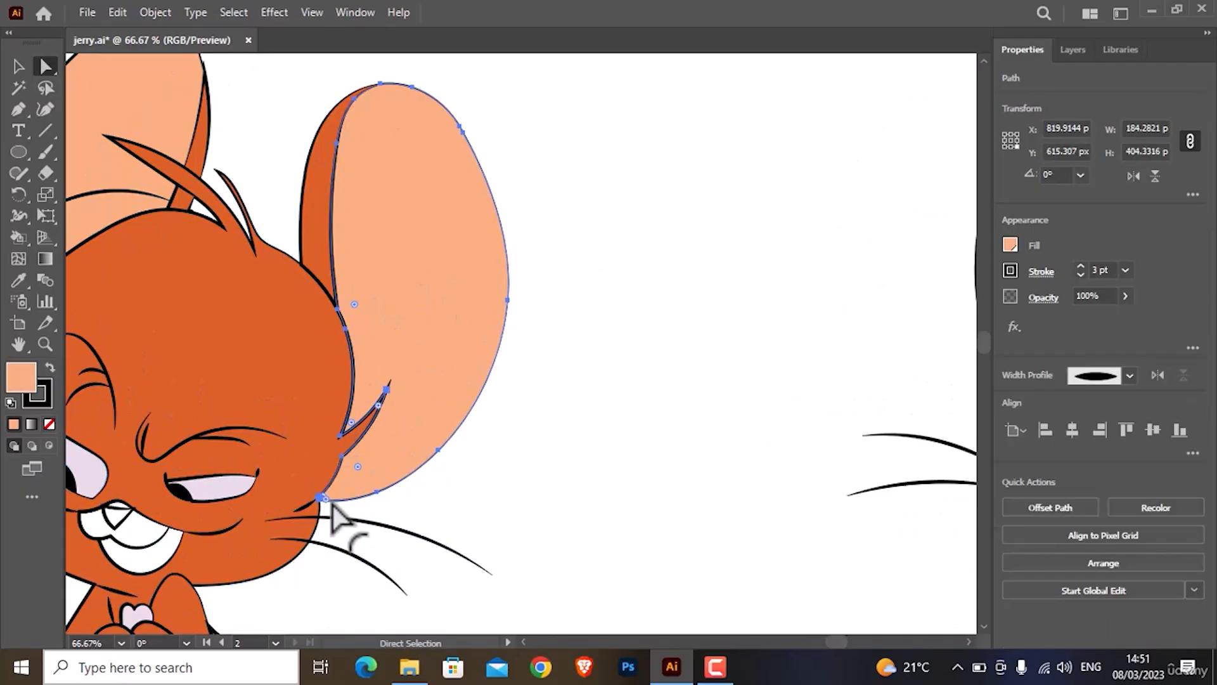
left_click(437, 450)
left_click(509, 301)
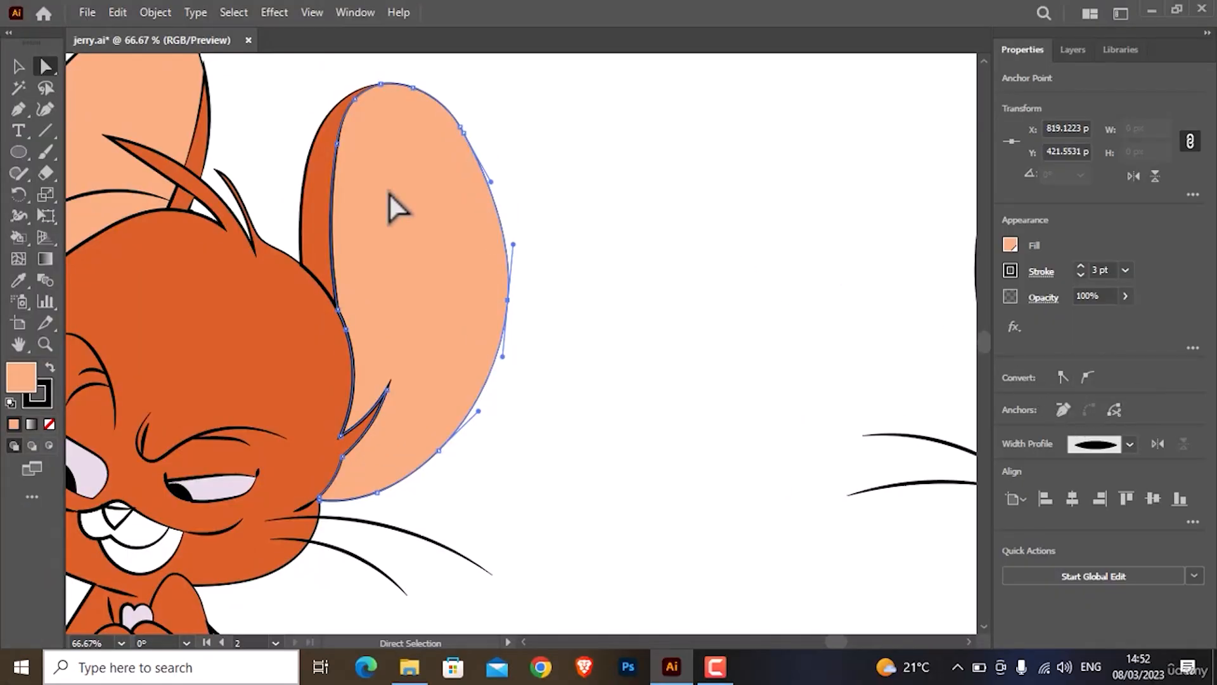
- Draw a tan circle about 330 px in diameter beside the coloured mouse's right ear and give it a 5 pt stroke
left_click(29, 147)
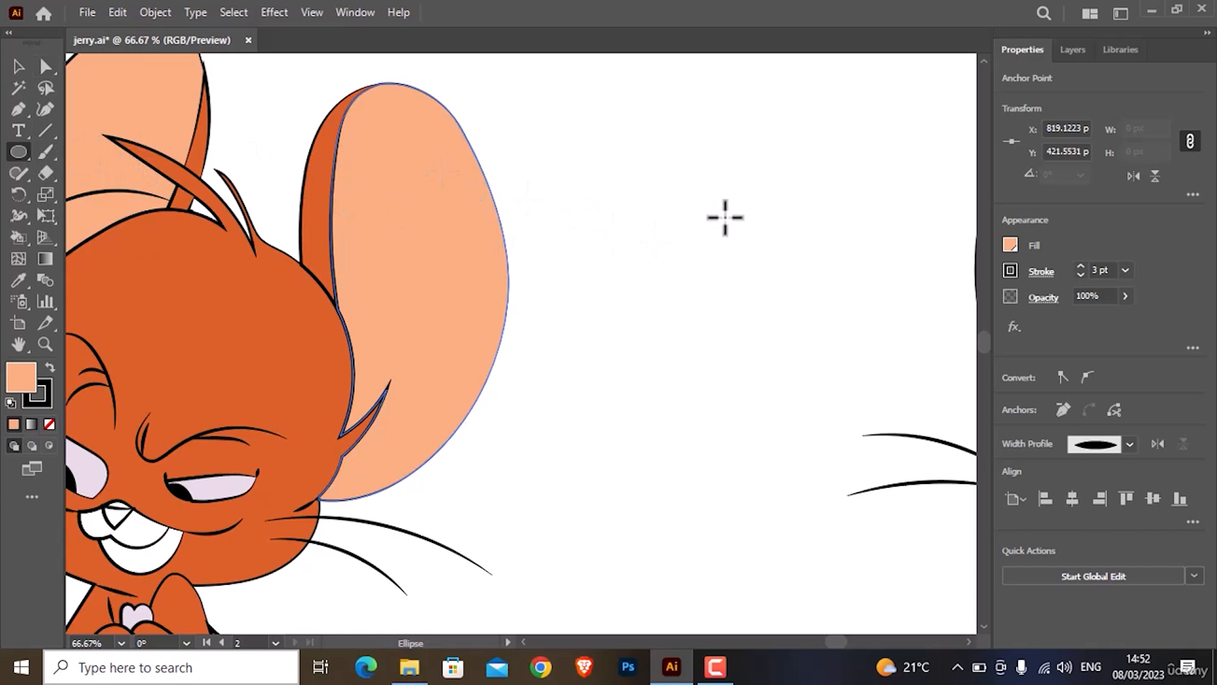
key("ctrl+shift+a")
mouse_move(741, 242)
left_mouse_down()
mouse_move(820, 386)
mouse_move(782, 393)
left_mouse_up()
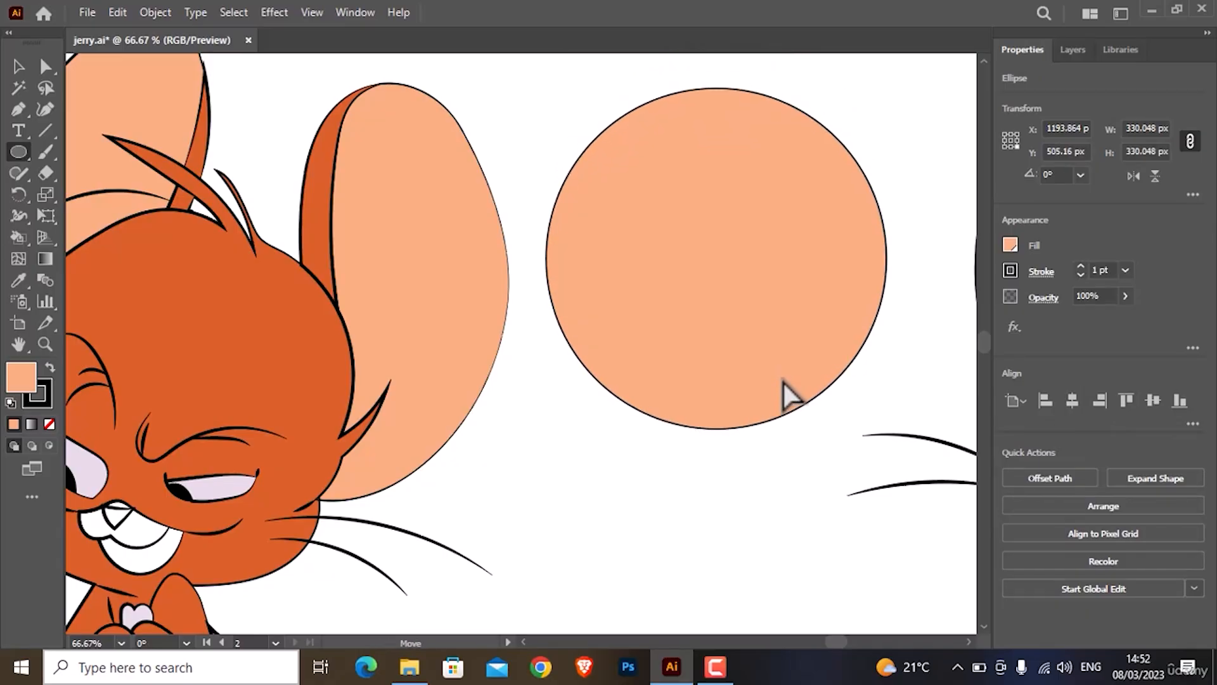
left_click(1080, 266)
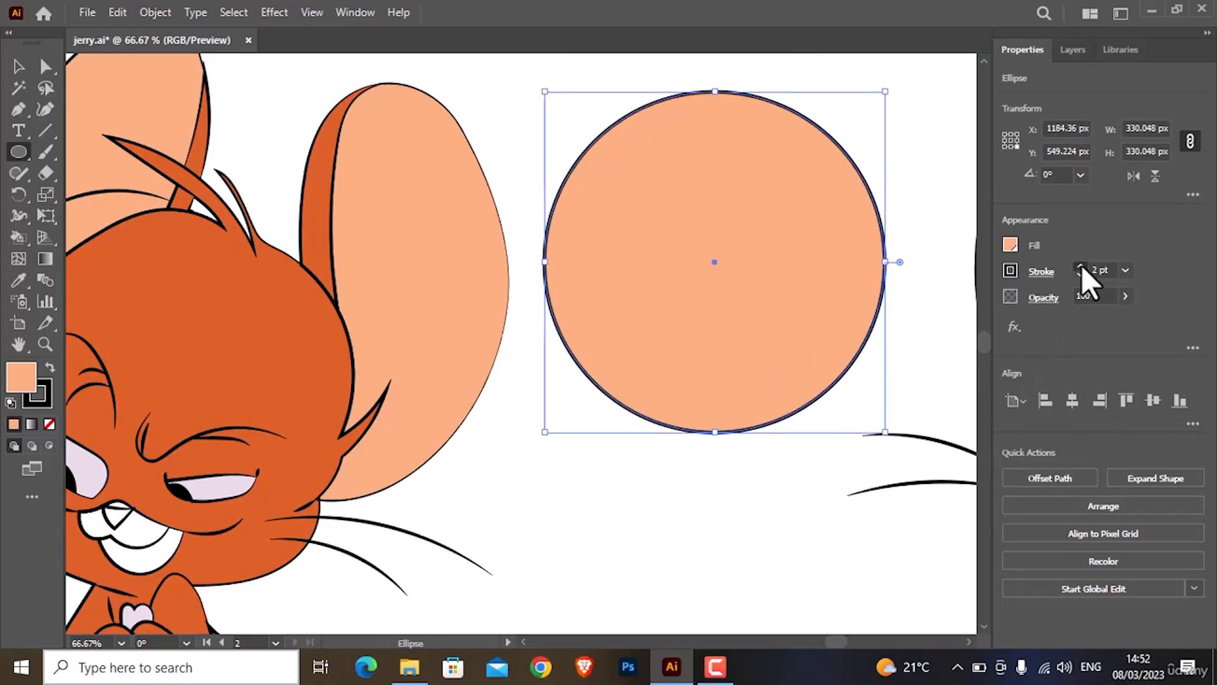
left_click(1080, 265)
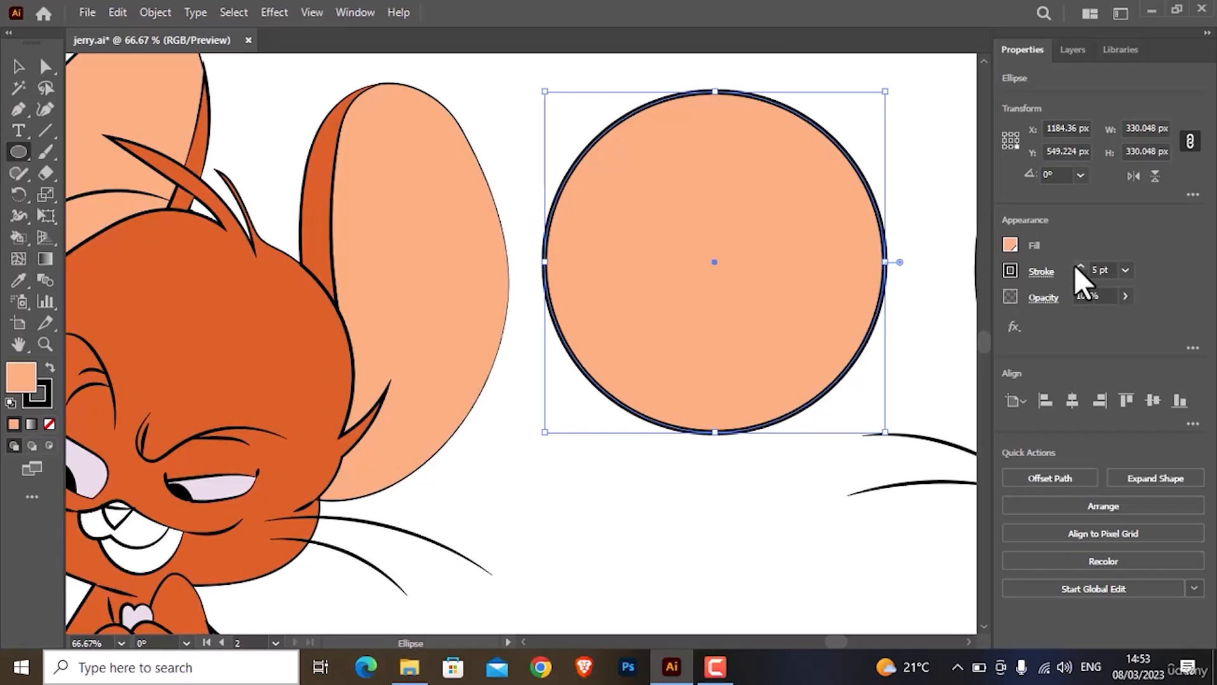
- Distort the lower half of the circle by swinging the direction handles of its bottom and side anchor points
left_click(44, 67)
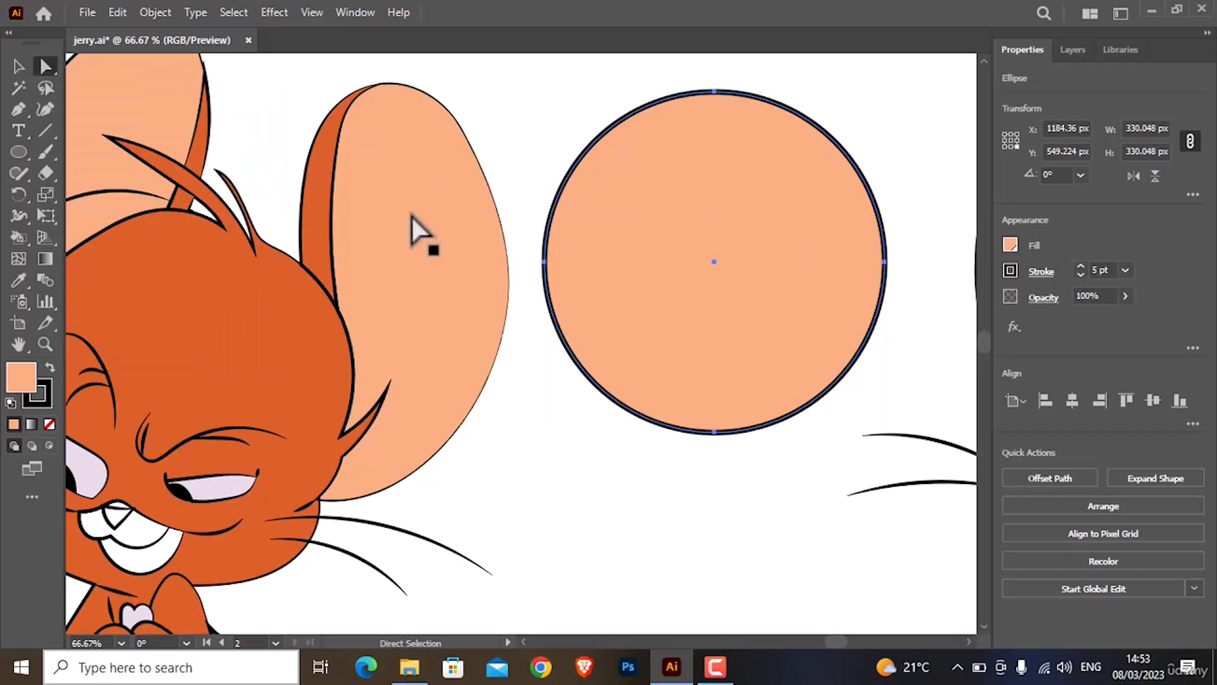
left_click(713, 432)
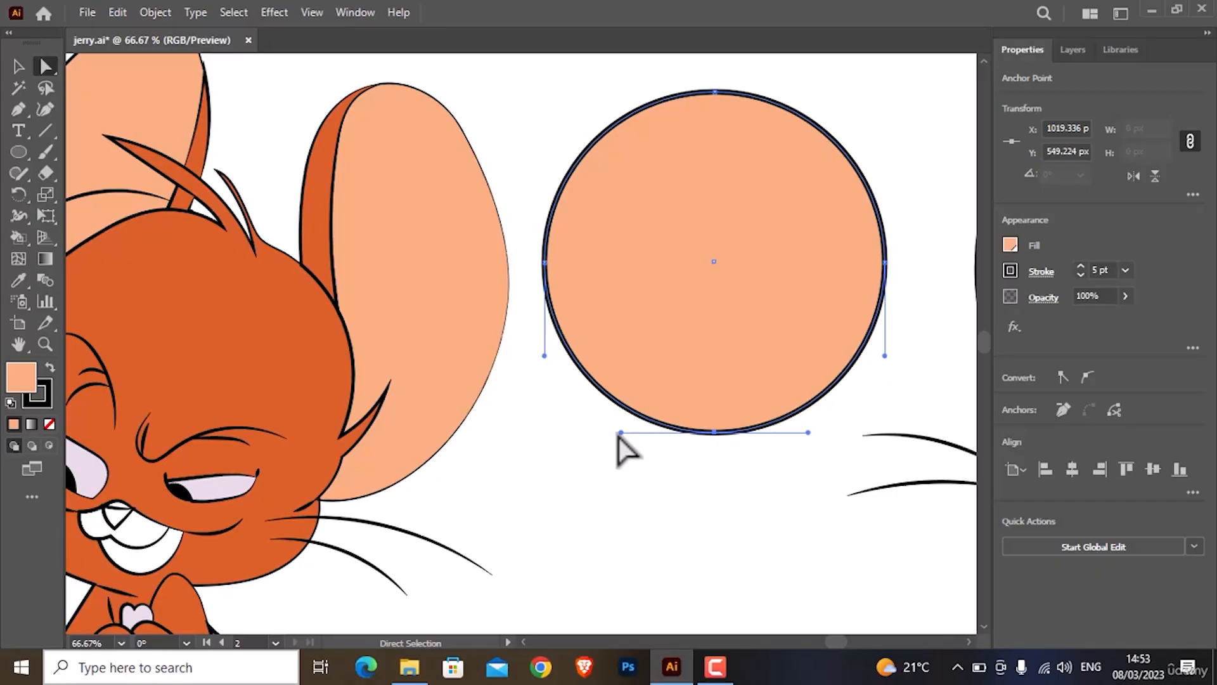
left_click_drag(620, 432, 752, 517)
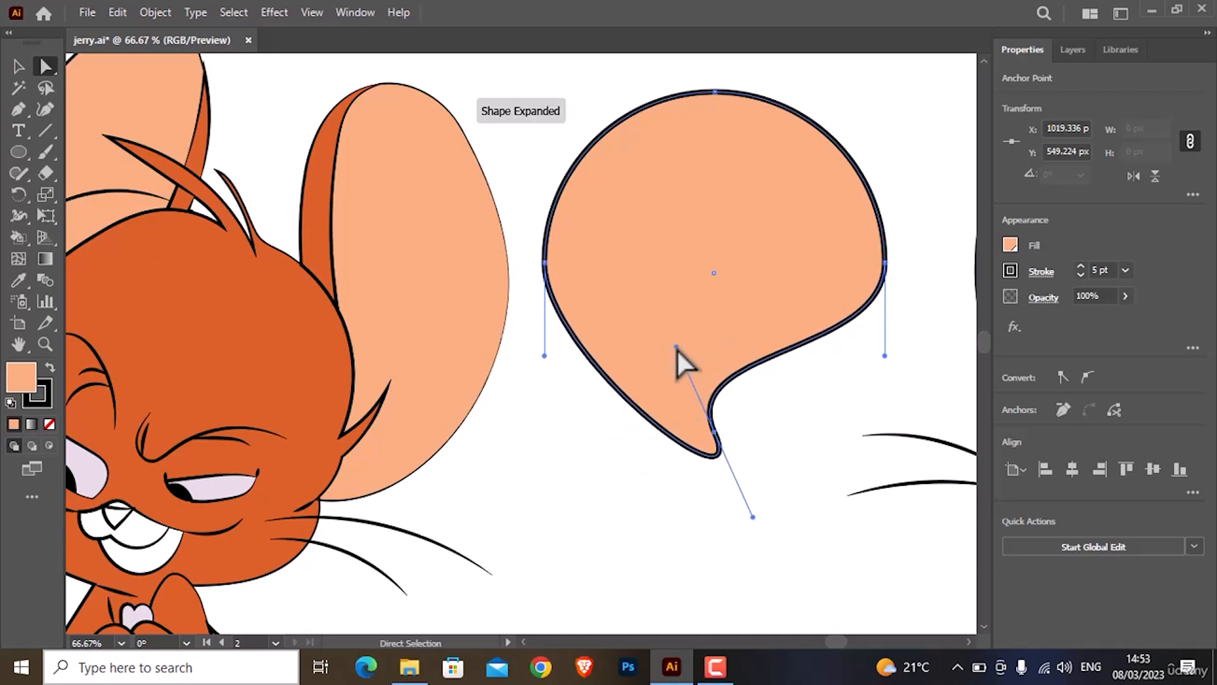
left_click_drag(675, 347, 800, 283)
left_click_drag(885, 355, 819, 417)
left_click_drag(543, 354, 602, 288)
- Select the shape's top anchor point and bend the top edge by swinging its left direction handle down into the shape
left_click(715, 92)
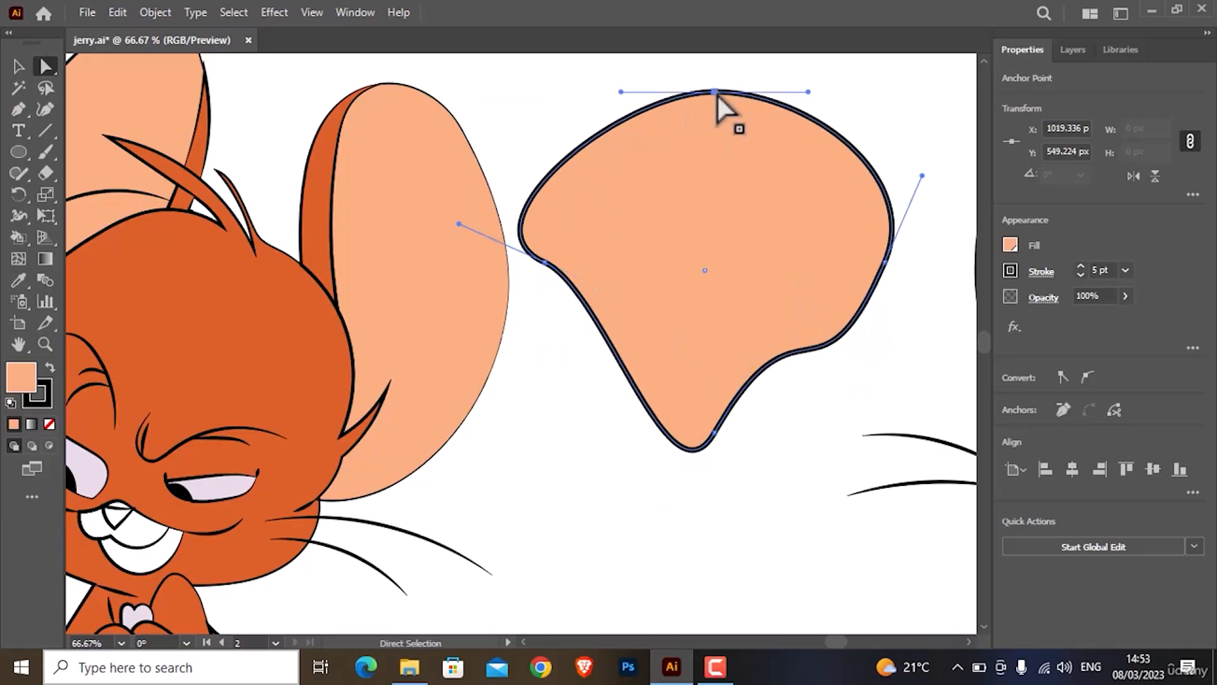
left_click(622, 95)
left_click(715, 93)
left_click_drag(621, 92, 726, 305)
- Swing the side and top direction handles back outward so the distorted shape is roughly round
left_click_drag(922, 176, 953, 175)
left_click_drag(800, 283, 875, 416)
left_click_drag(605, 290, 550, 180)
left_click_drag(725, 302, 612, 91)
- Move the shape's right anchor point outward to about 354 px overall width and even out its lower curve with the handle
left_click(885, 263)
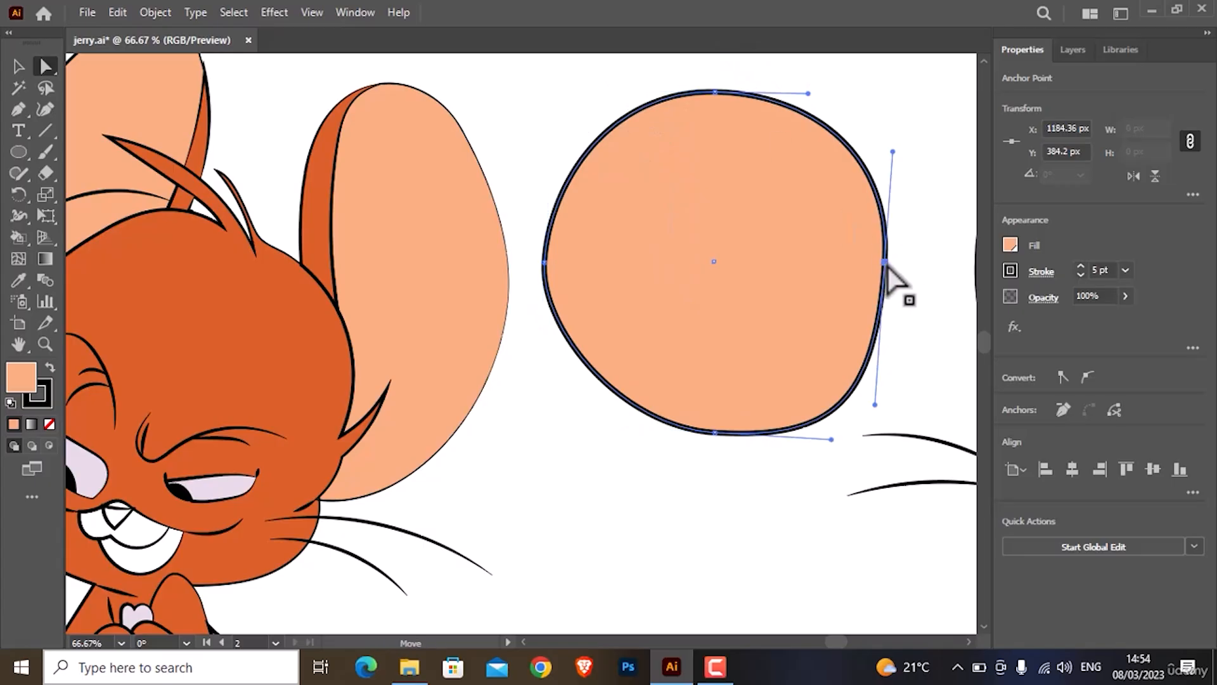
left_click_drag(886, 263, 910, 267)
left_click_drag(899, 409, 909, 349)
left_click(747, 494)
left_click(728, 321)
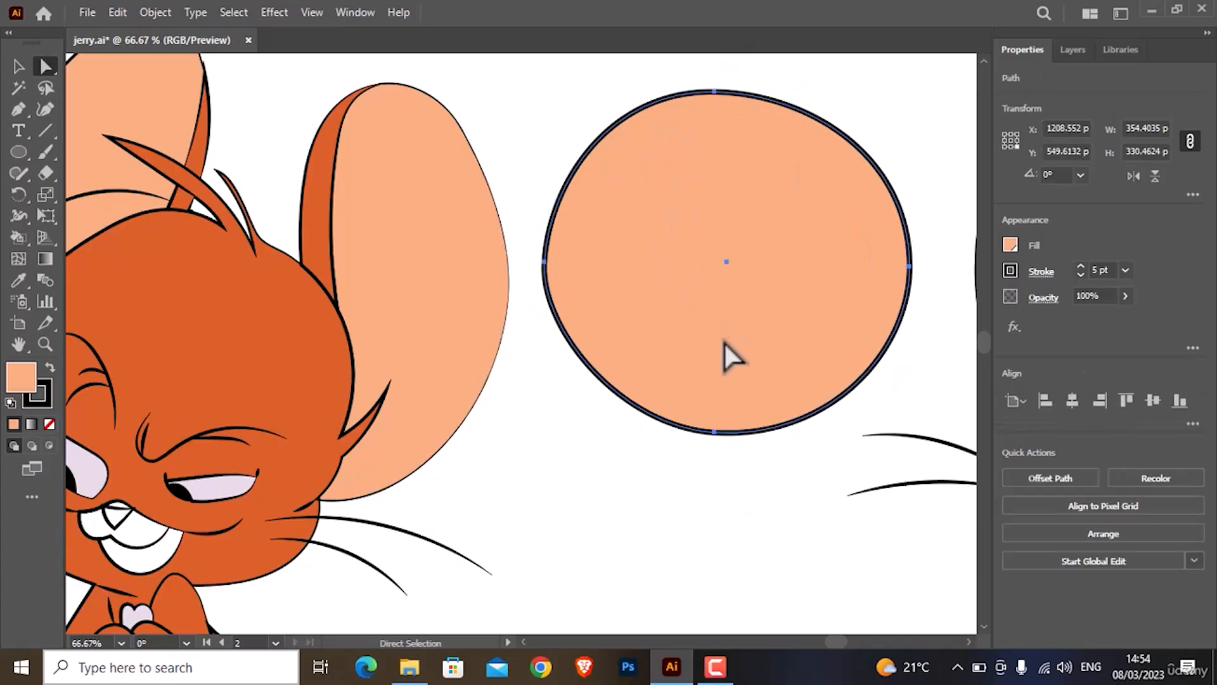
- Convert the shape's bottom and right anchor points to corners and select its top anchor point
left_click(713, 435)
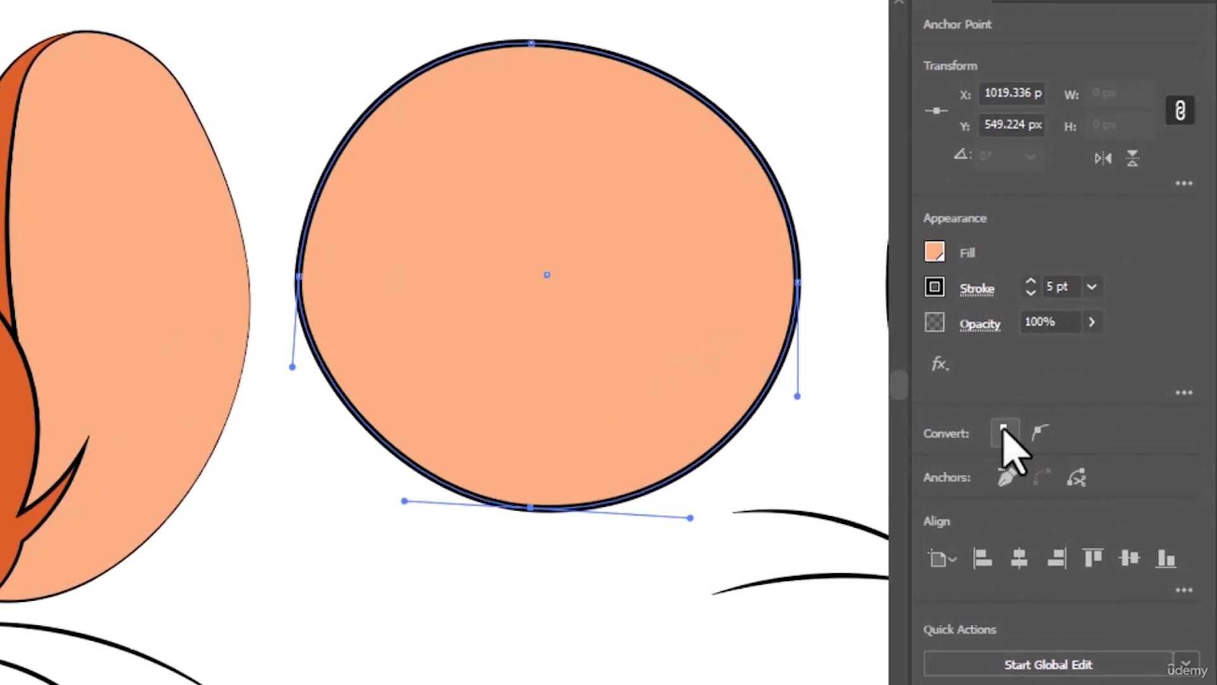
left_click(1004, 433)
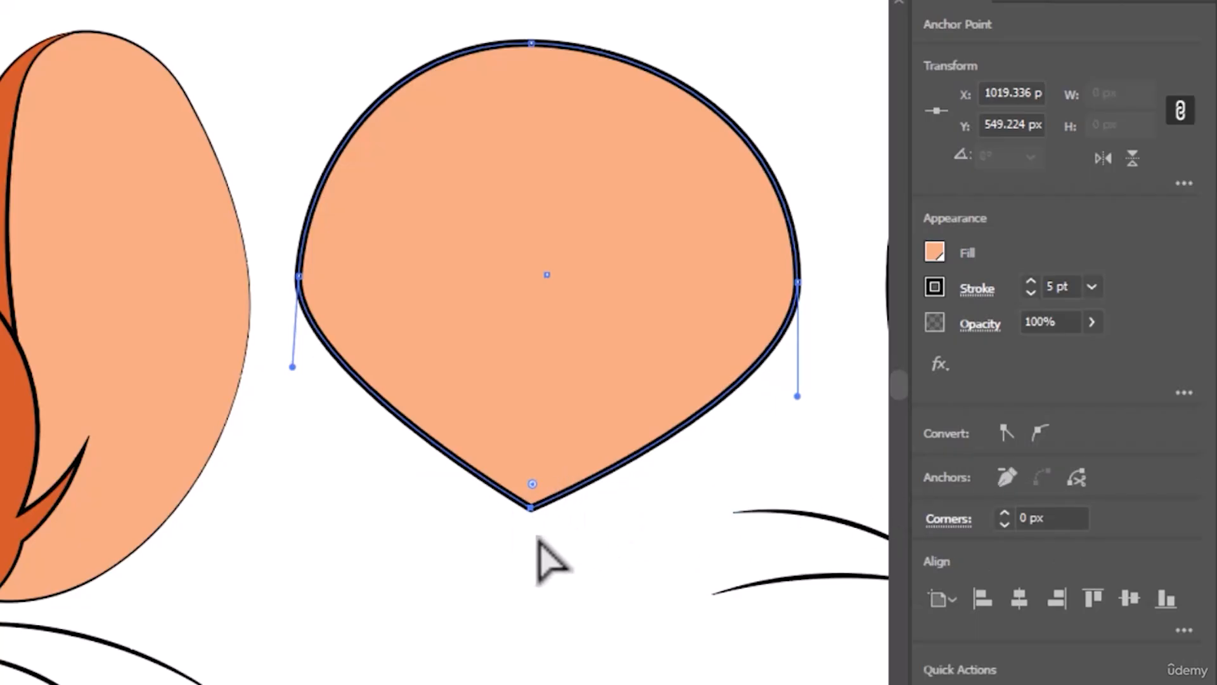
left_click(798, 282)
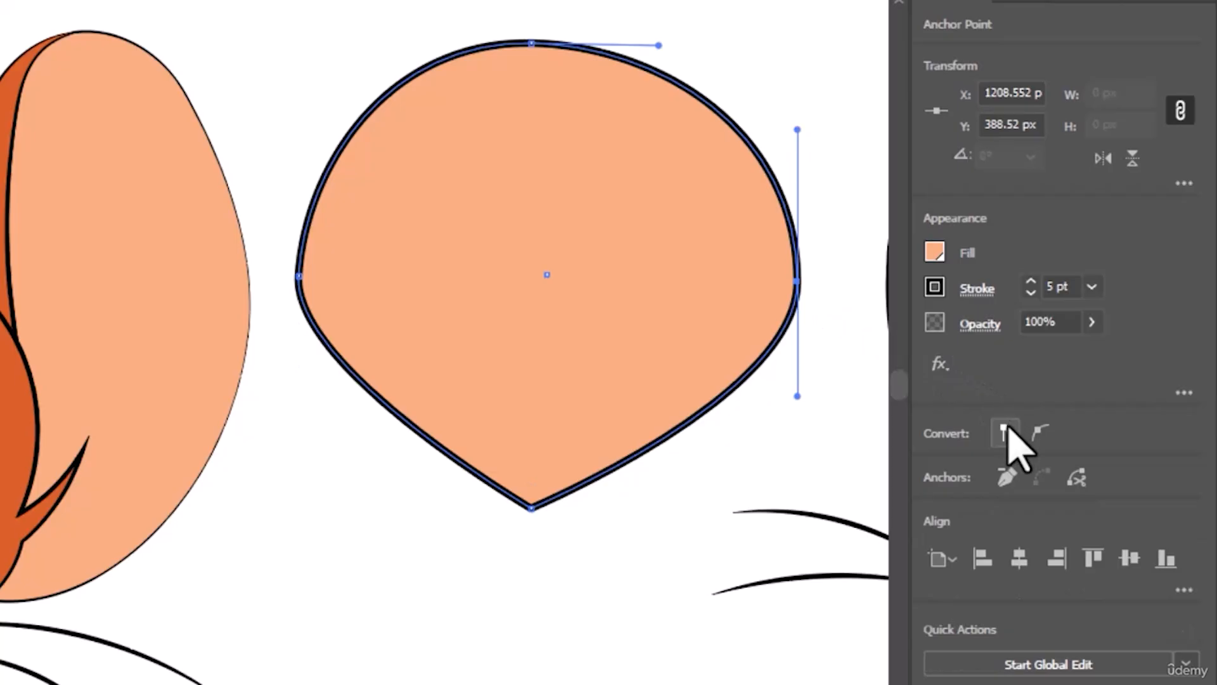
left_click(1005, 433)
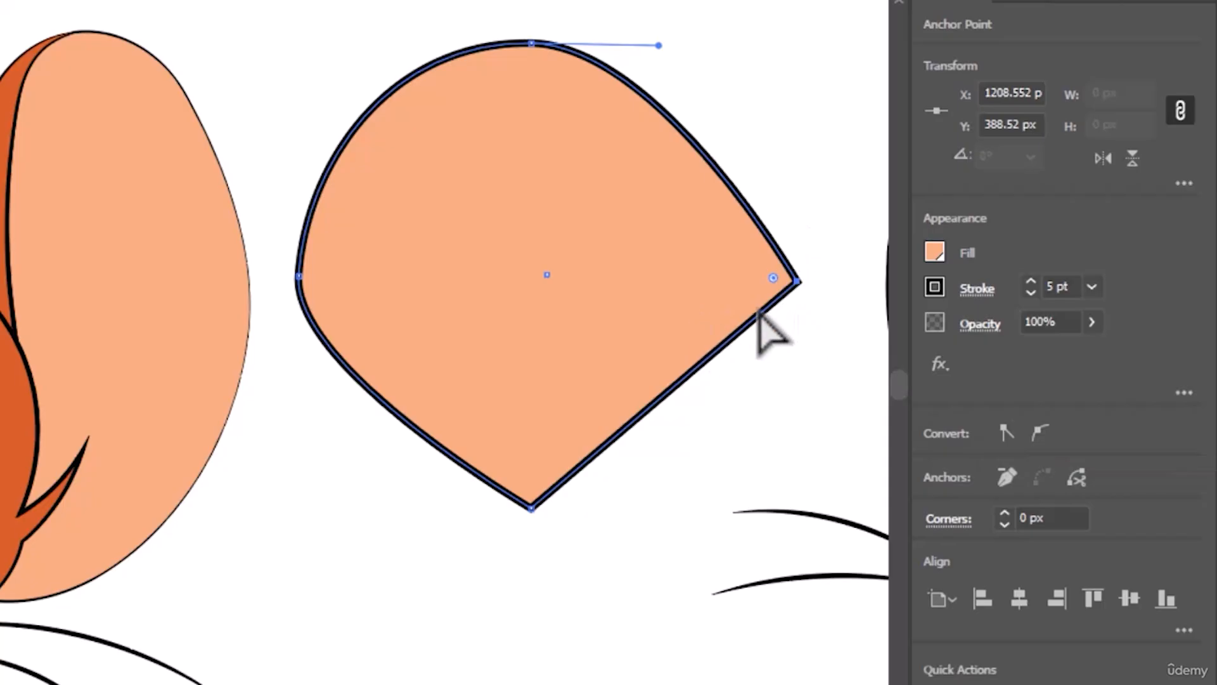
left_click(534, 43)
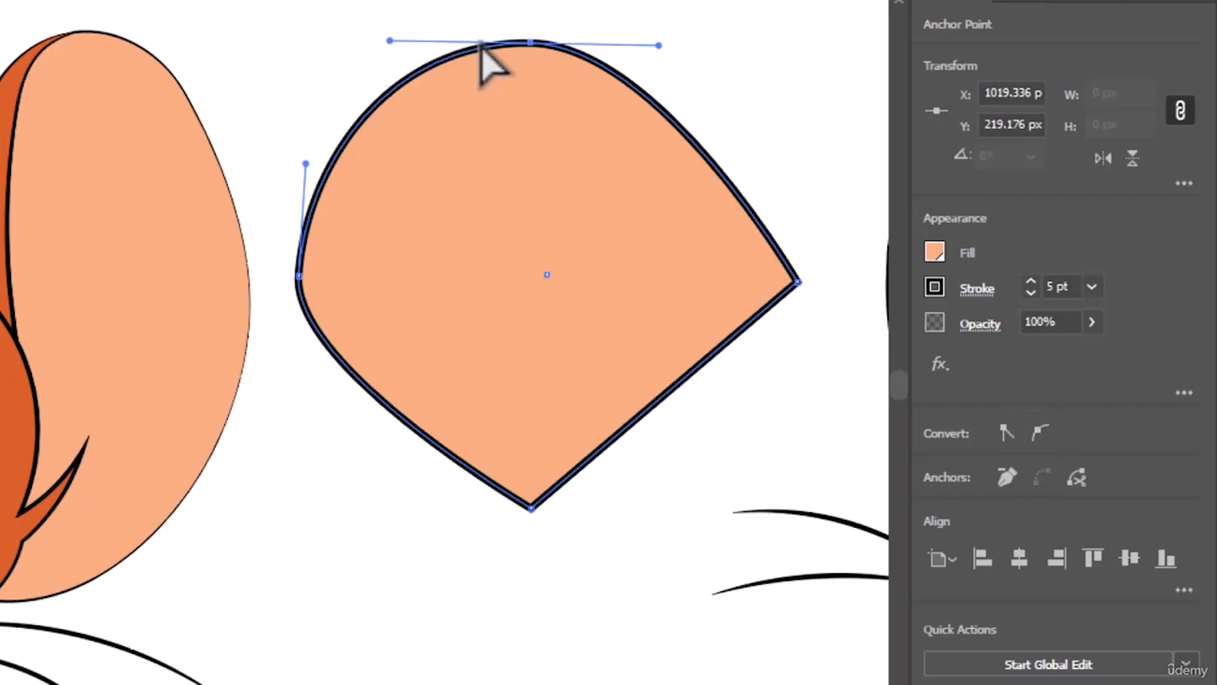
- Convert the shape's right anchor point from a corner to a smooth point
left_click(798, 281)
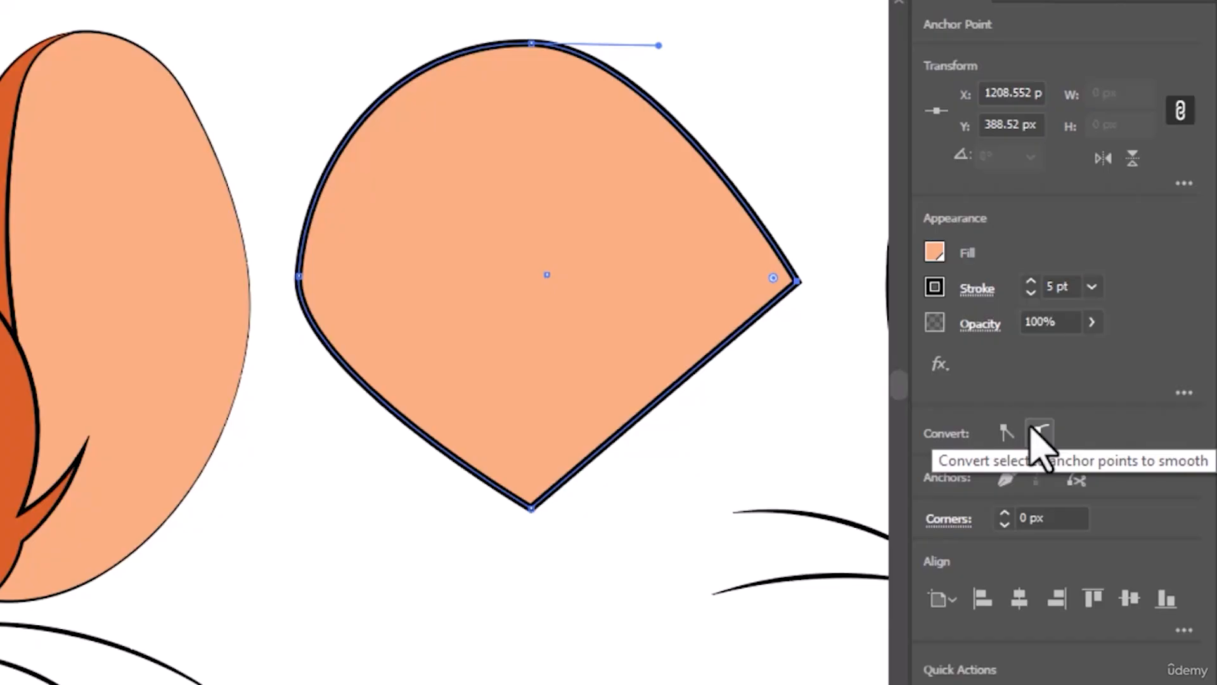
left_click(1032, 430)
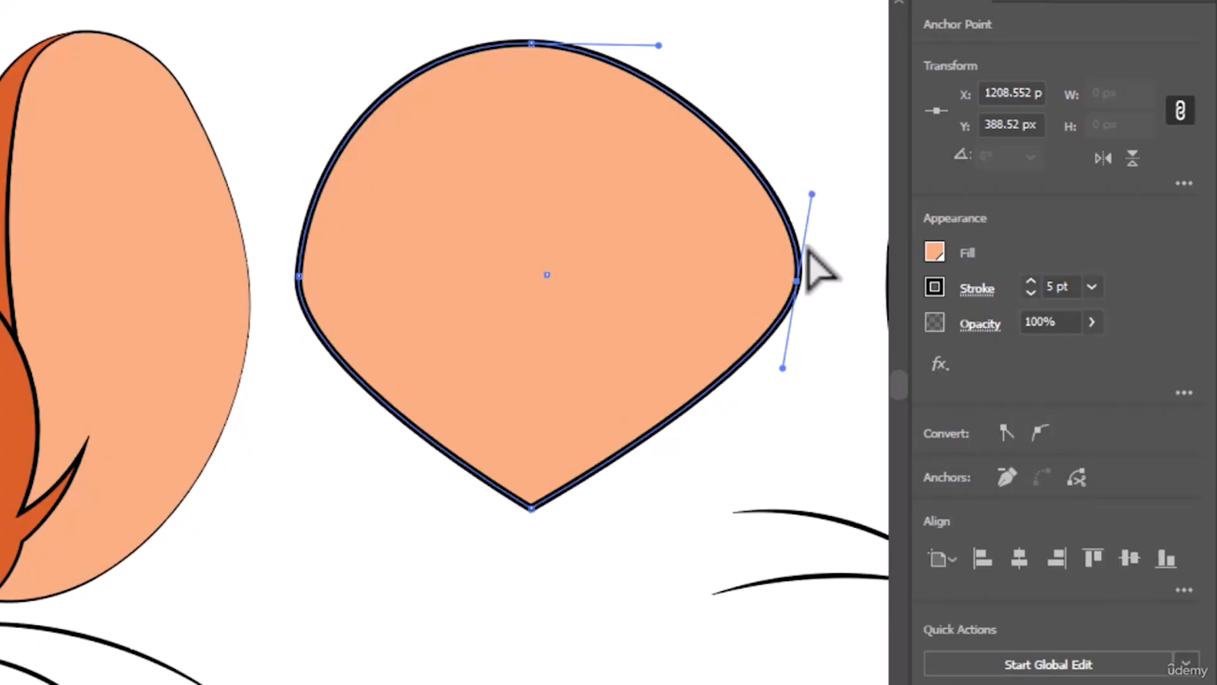
left_click_drag(812, 192, 796, 279)
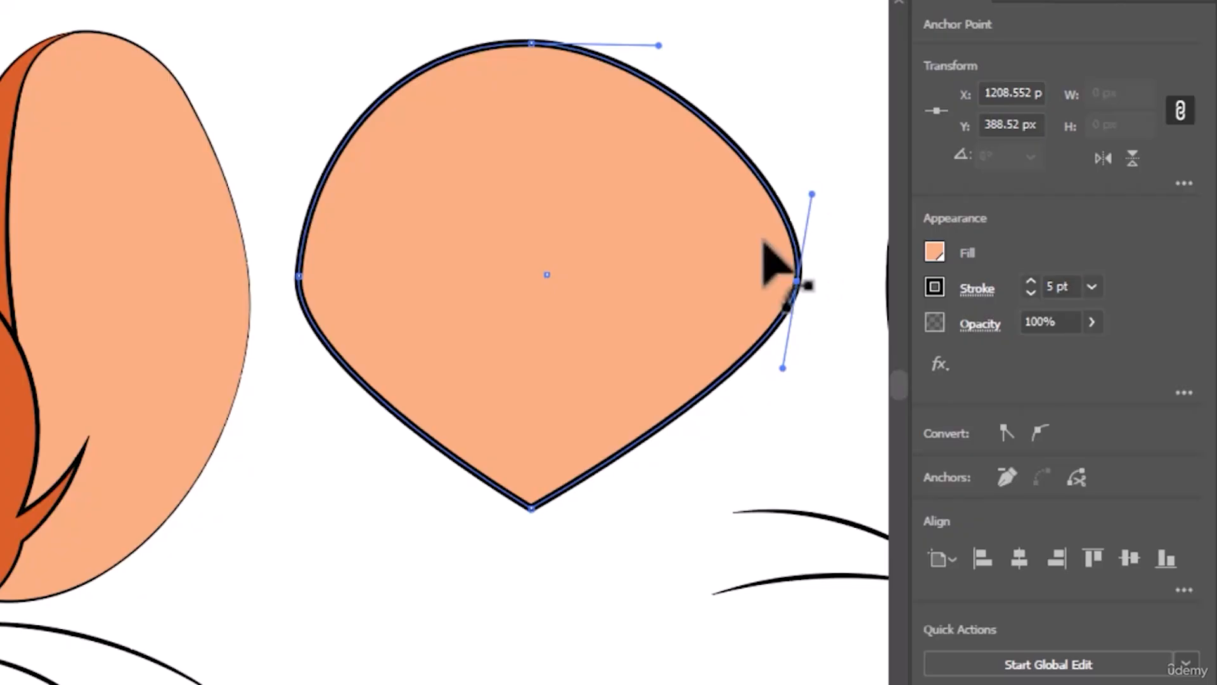
- Convert the bottom anchor point to smooth and round out the lower-right curve by lengthening the direction handles on both sides of it
left_click(531, 507)
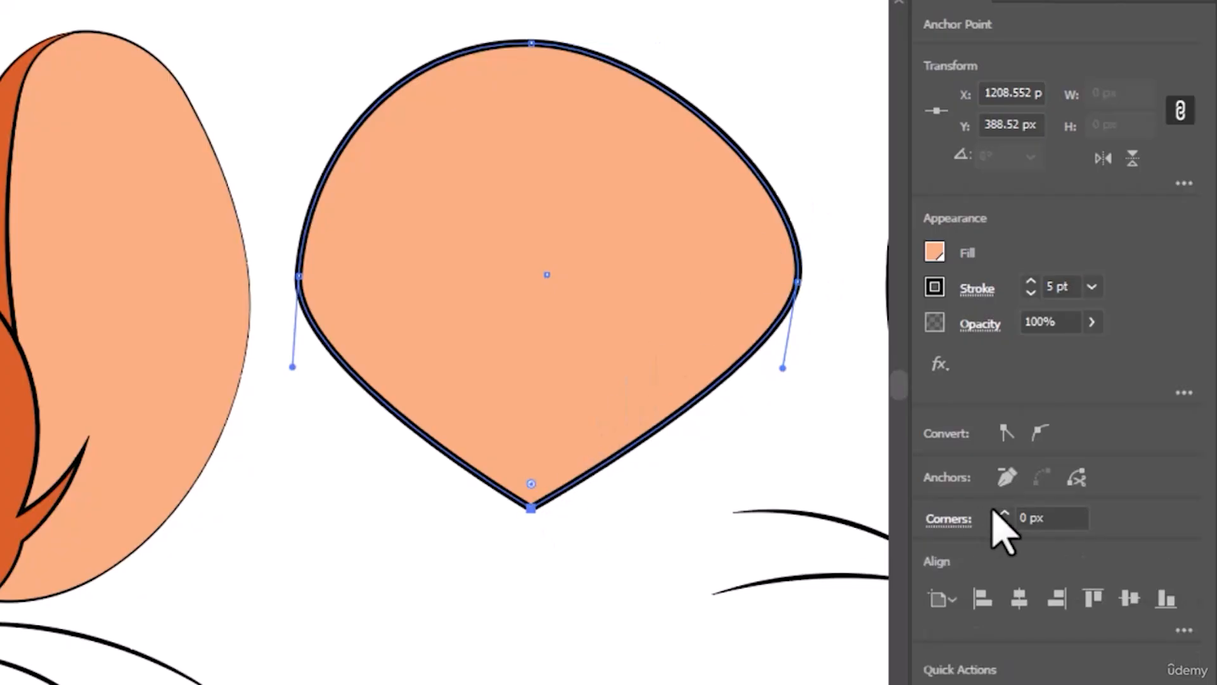
left_click(1039, 436)
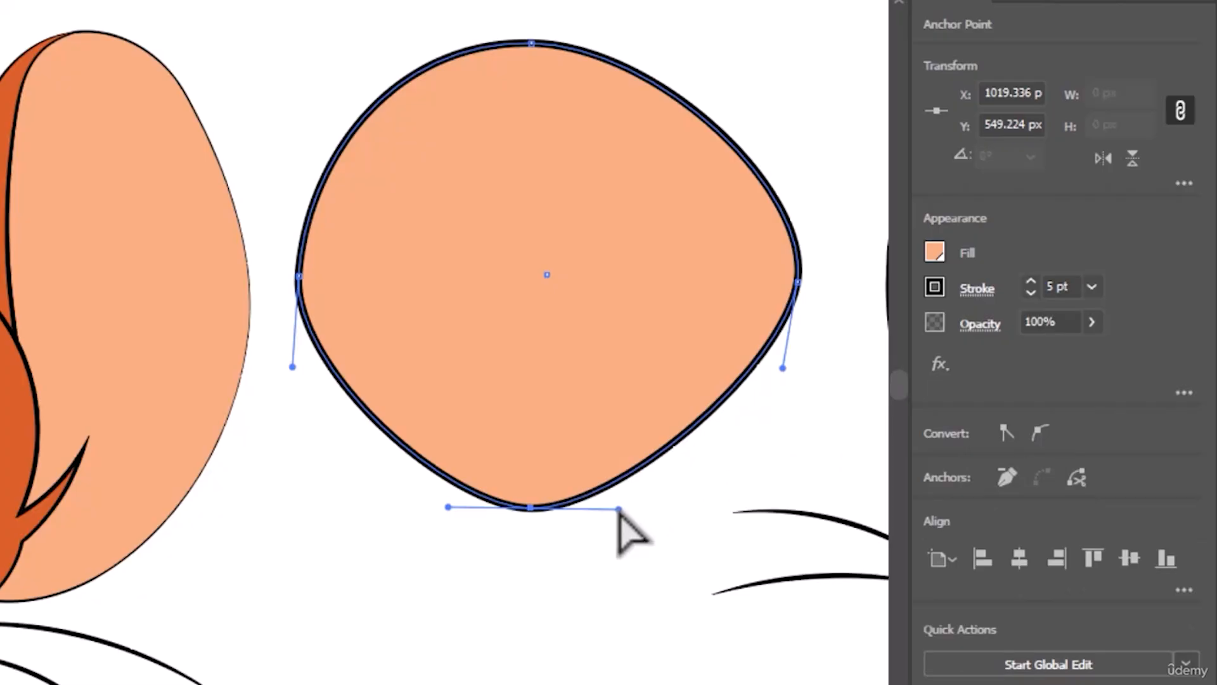
left_click_drag(619, 509, 679, 510)
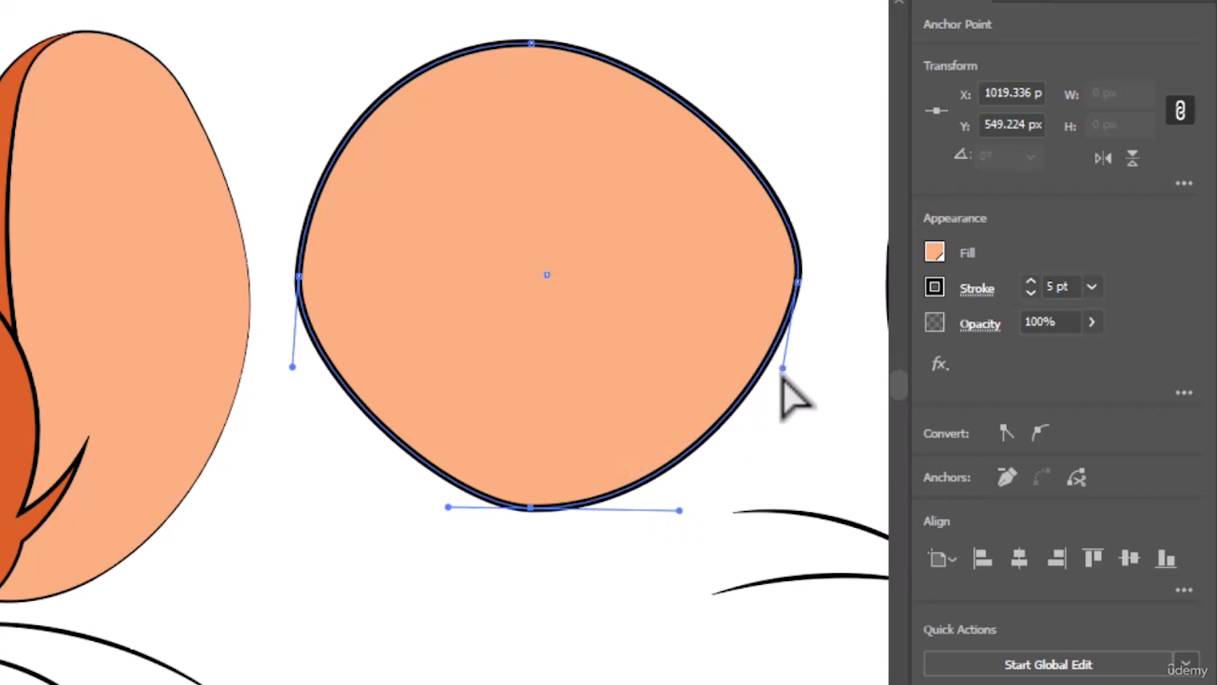
left_click_drag(783, 368, 791, 419)
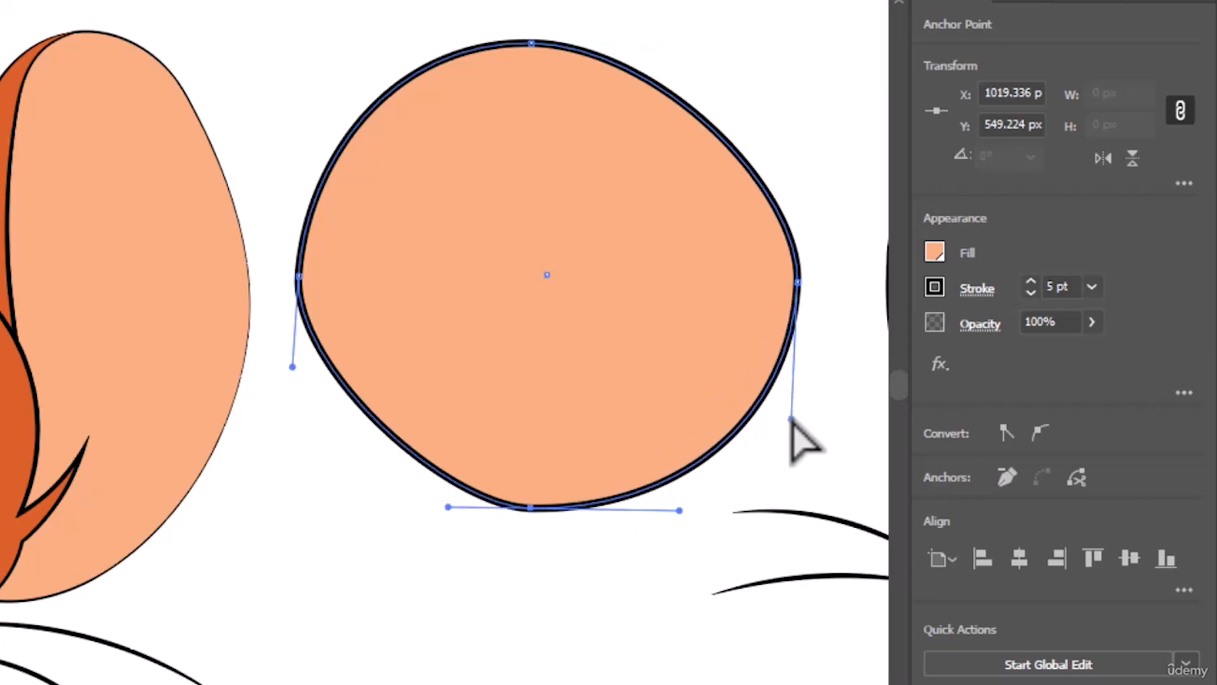
- Remove the shape's right anchor point while keeping the path closed
left_click(797, 282)
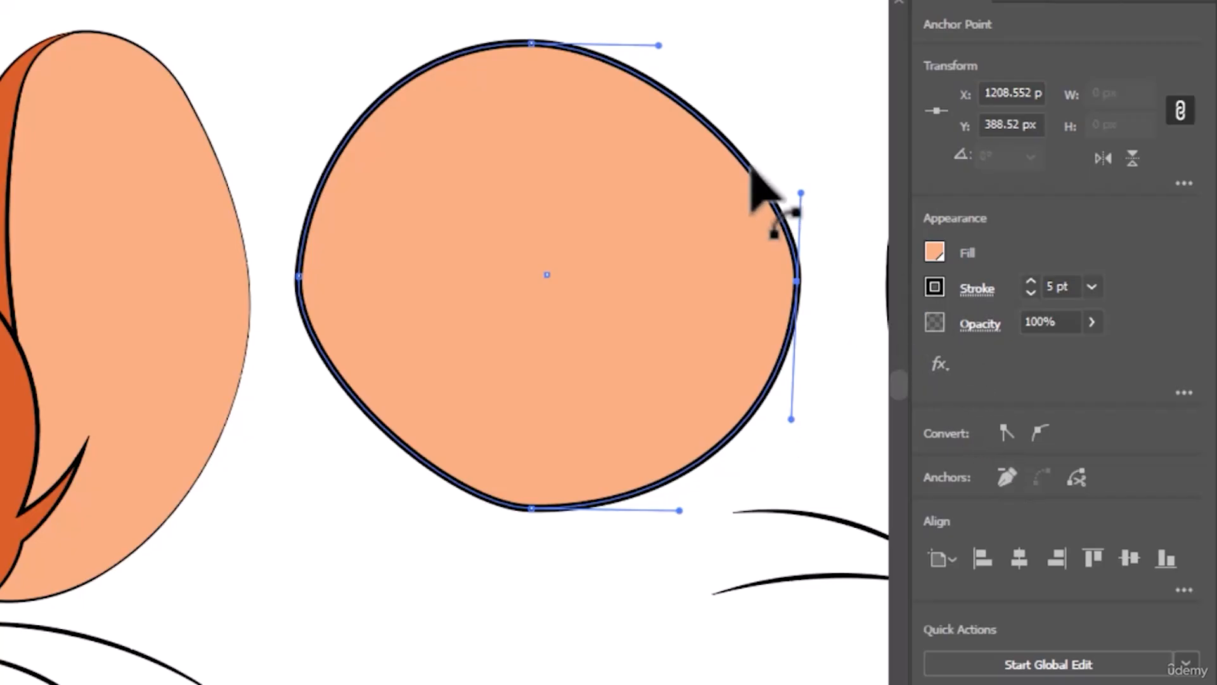
left_click(1007, 487)
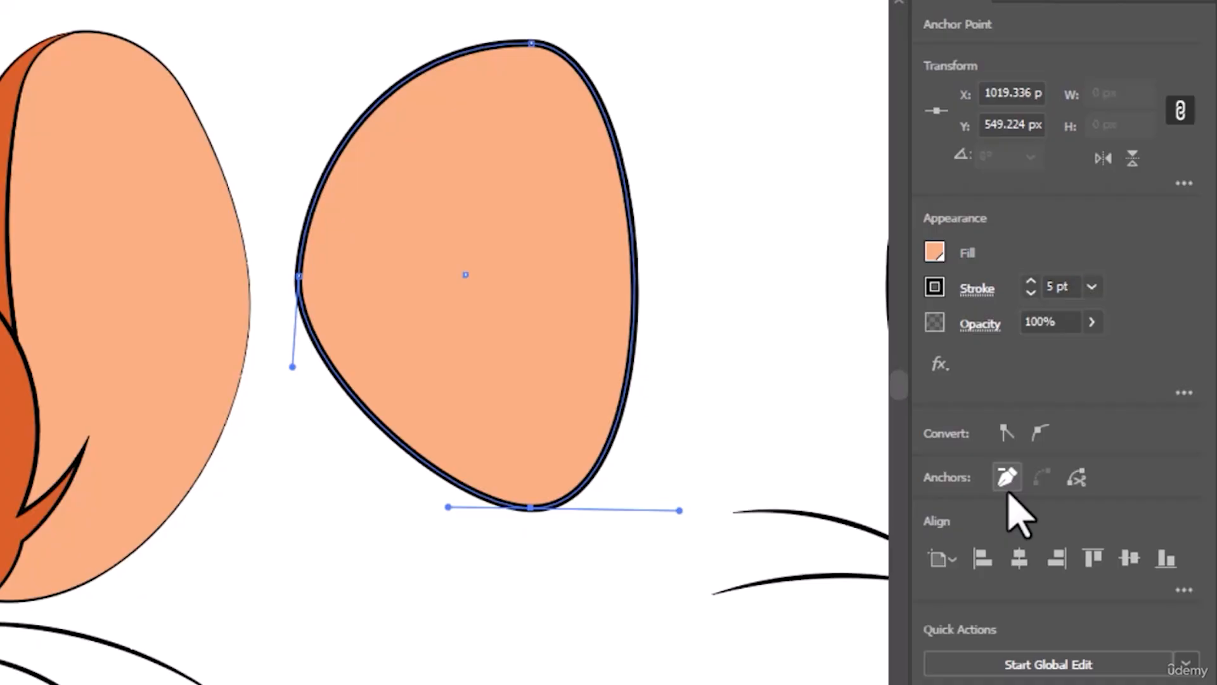
left_click(636, 272)
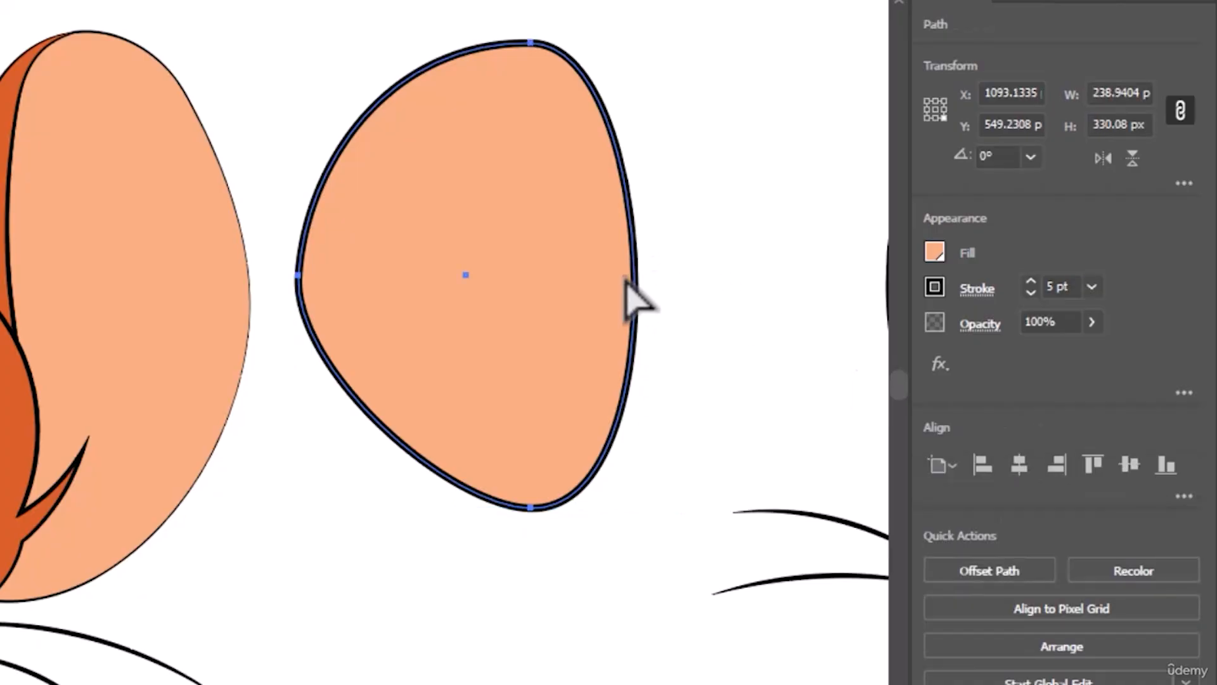
- Convert the top anchor point to a corner and back to smooth, and remove it from the path
left_click(530, 45)
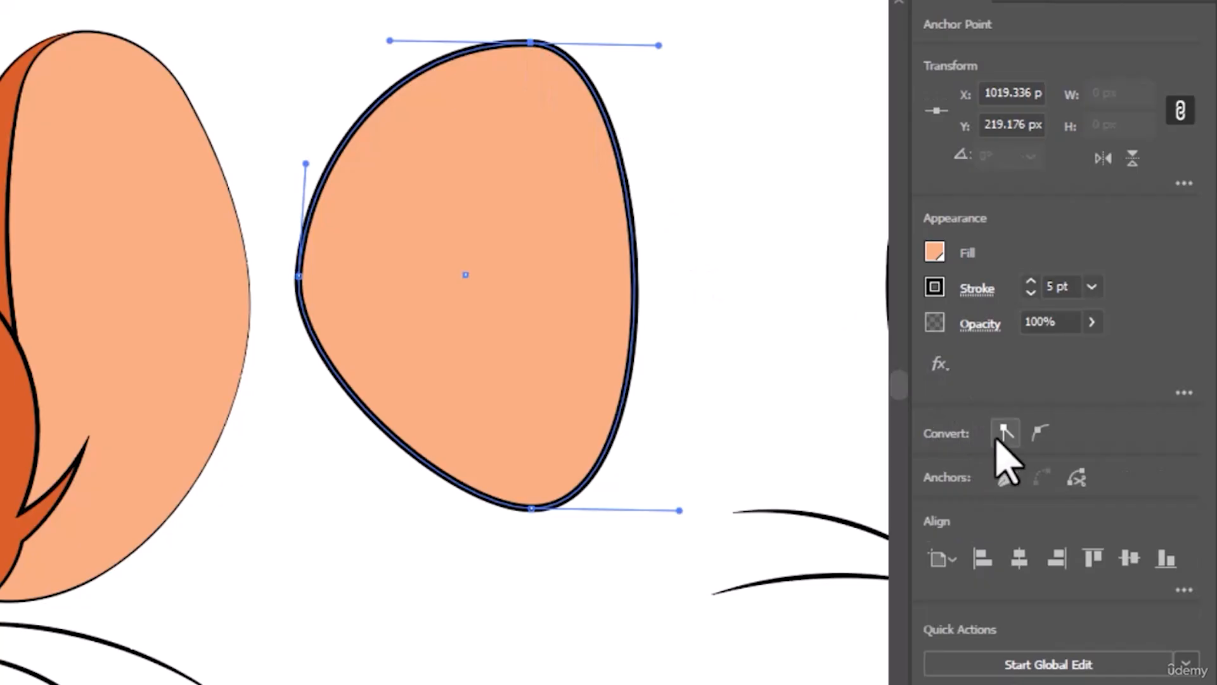
left_click(1005, 432)
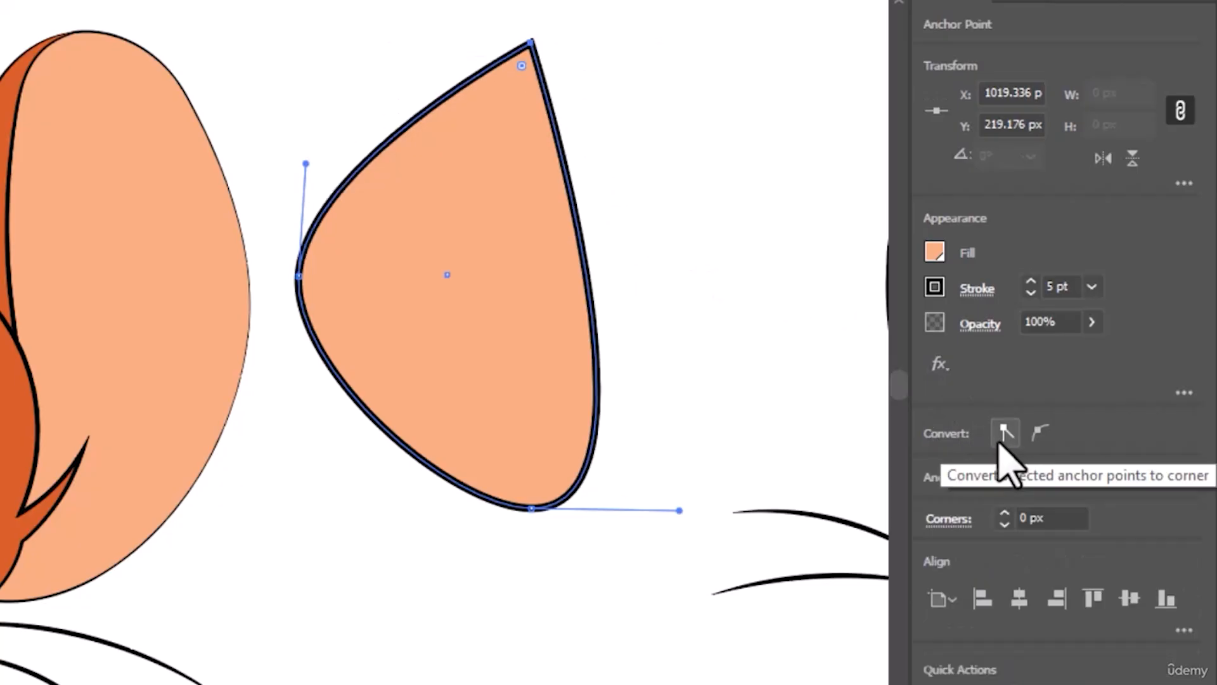
left_click(1040, 436)
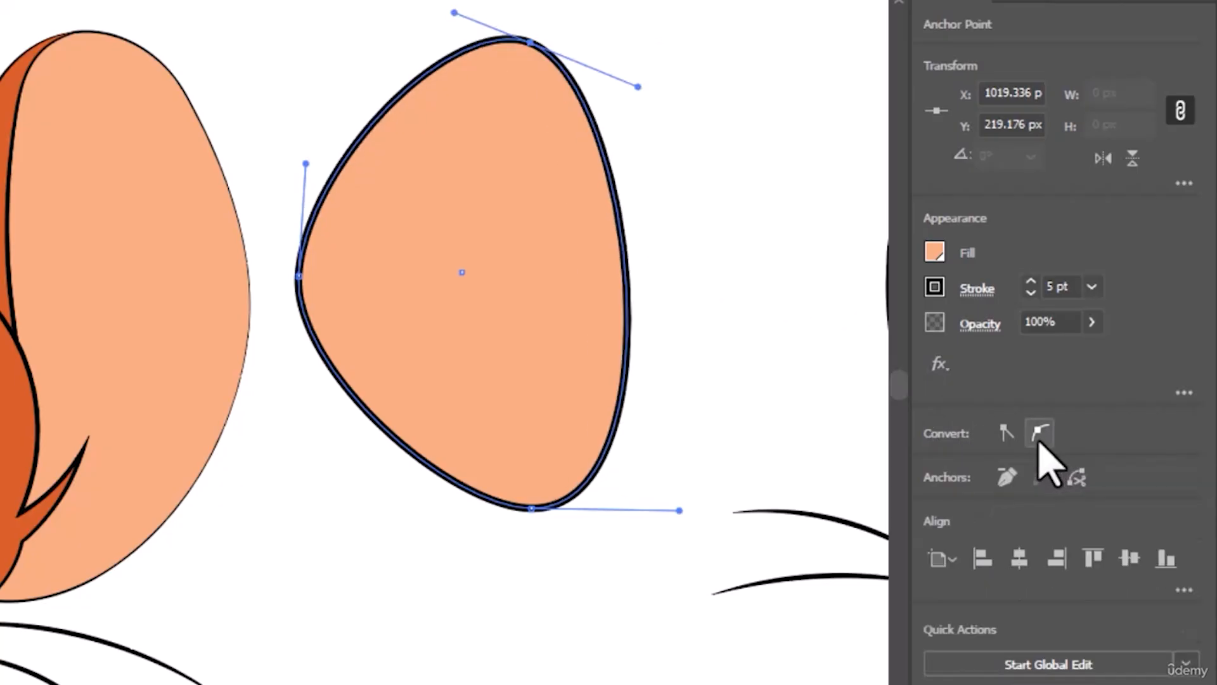
left_click(1008, 480)
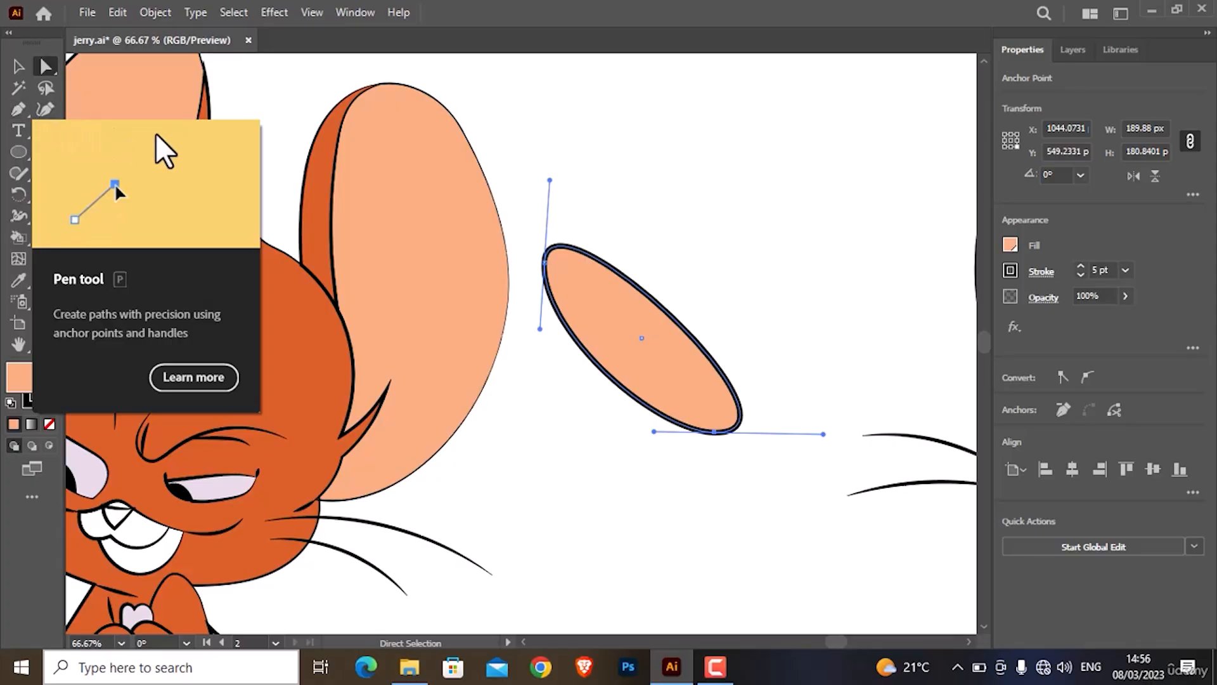
- Add two anchor points along the narrow shape's upper-right edge with the Pen tool
left_click(18, 109)
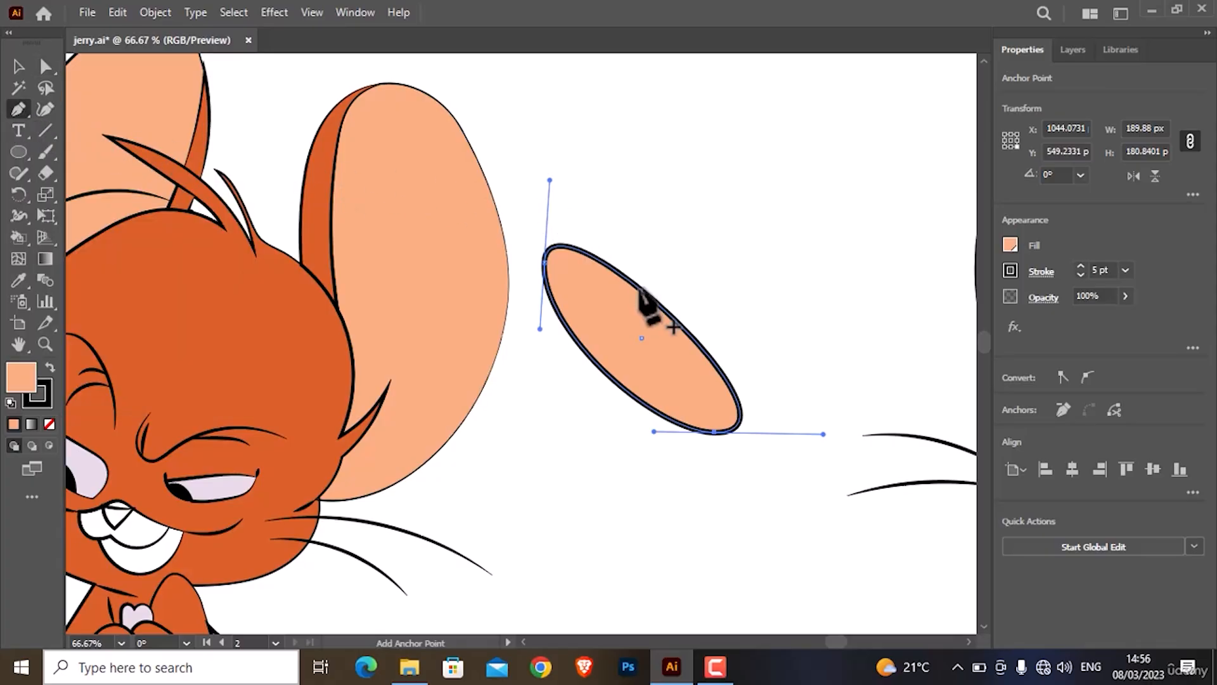
left_click(638, 287)
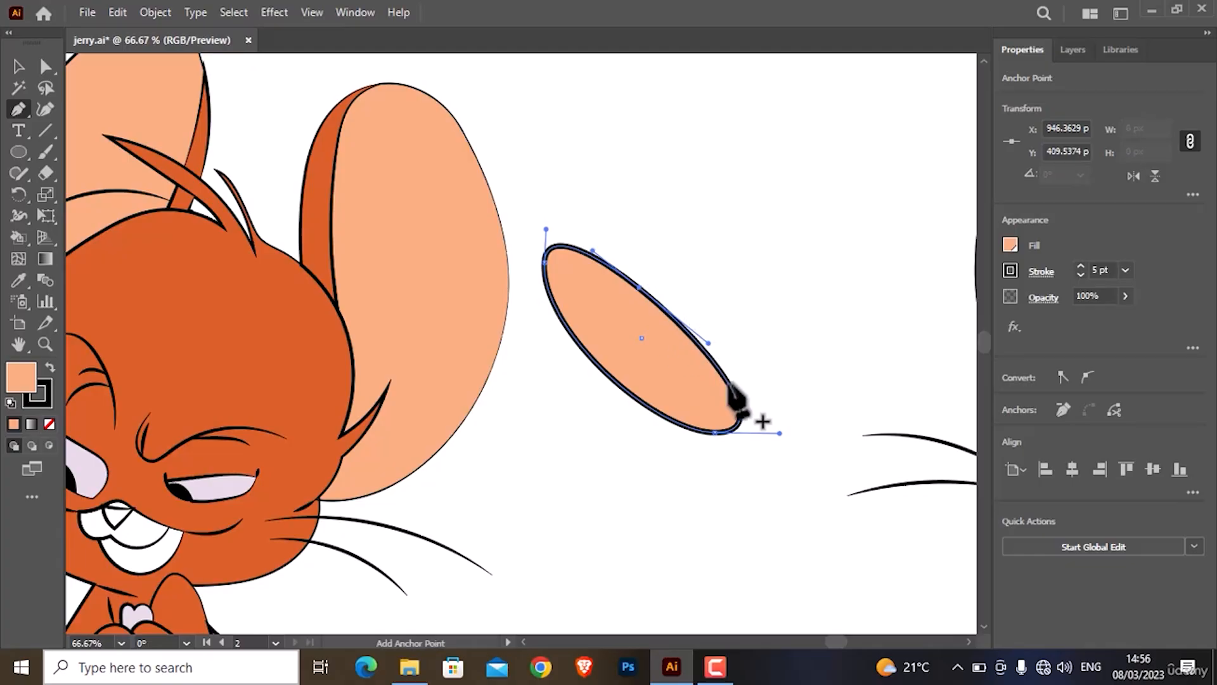
left_click(728, 383)
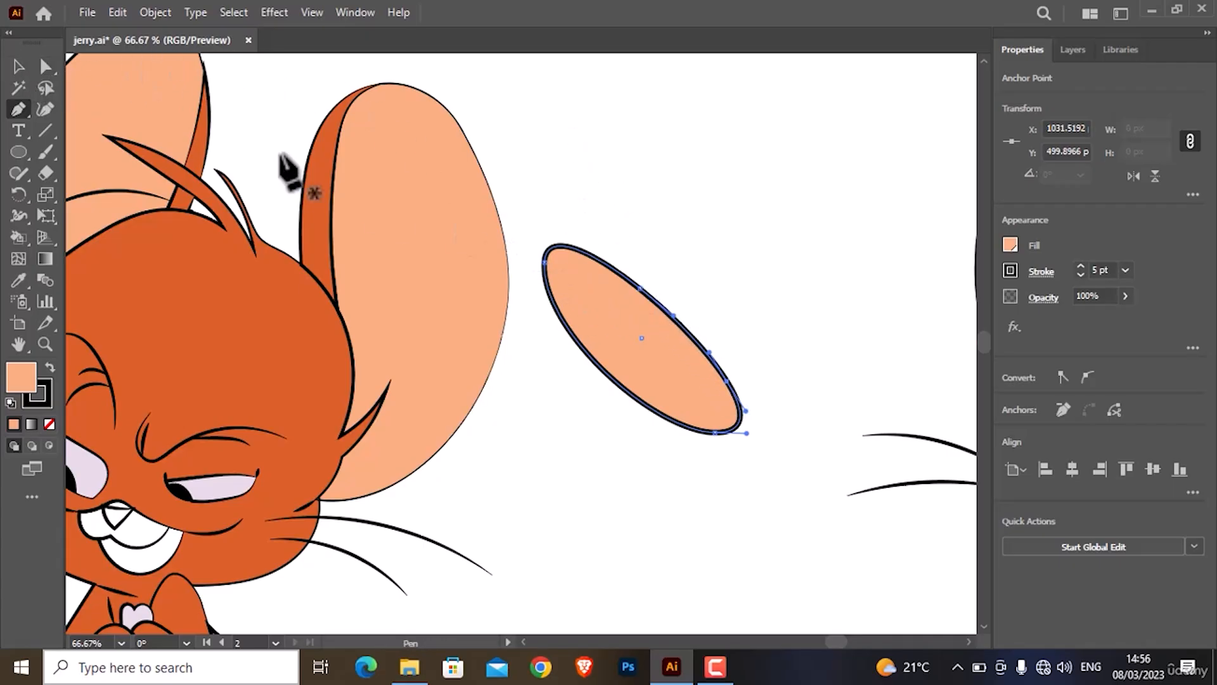
- Move the two added anchor points outward, one up and one to the right, and lengthen the right point's handle to widen the shape
left_click(45, 66)
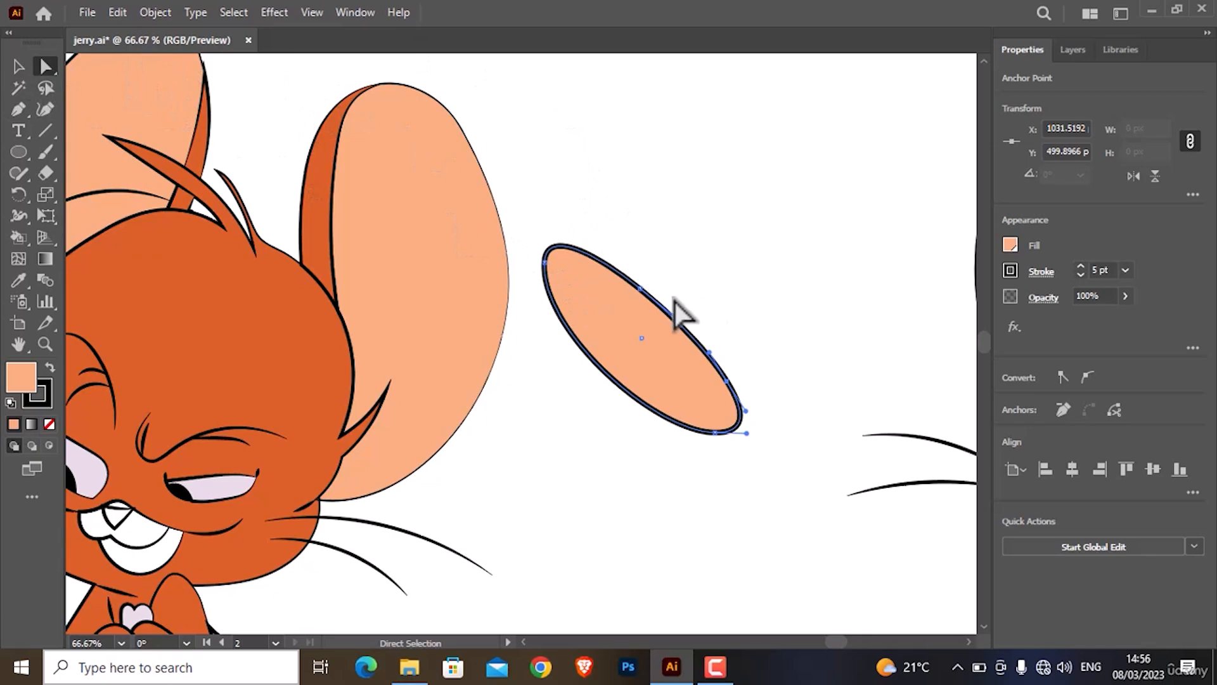
left_click(641, 289)
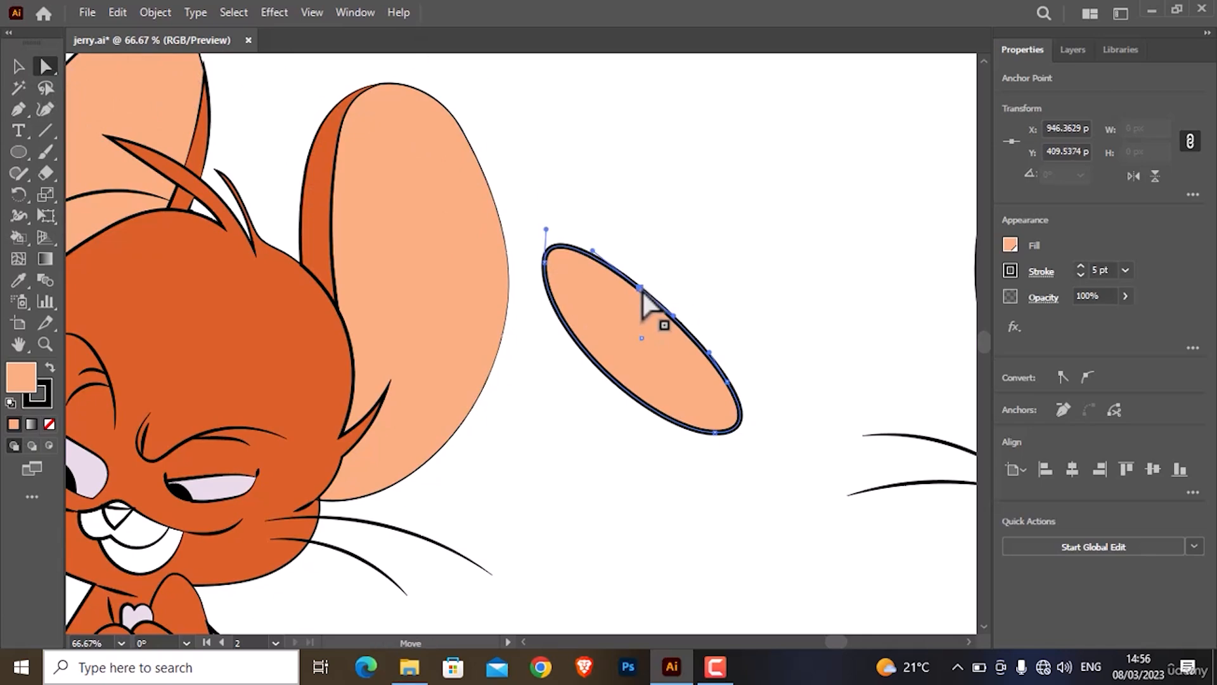
left_click_drag(641, 291, 698, 184)
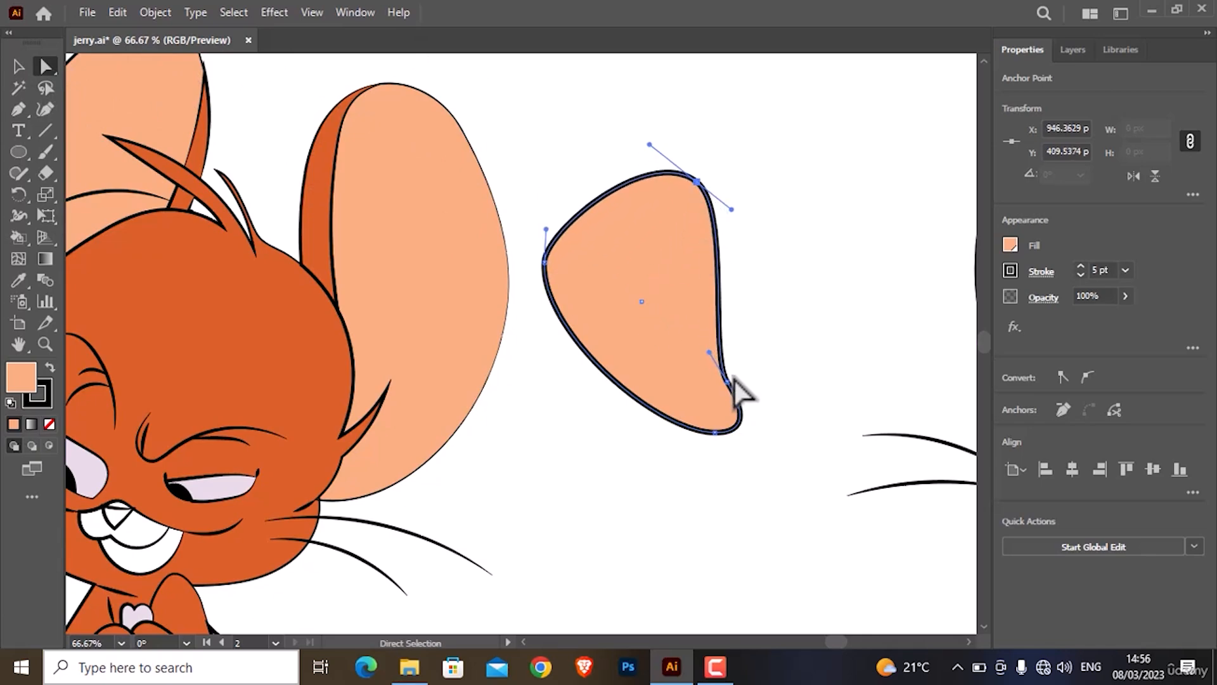
left_click_drag(736, 396, 848, 389)
left_click_drag(850, 258, 853, 202)
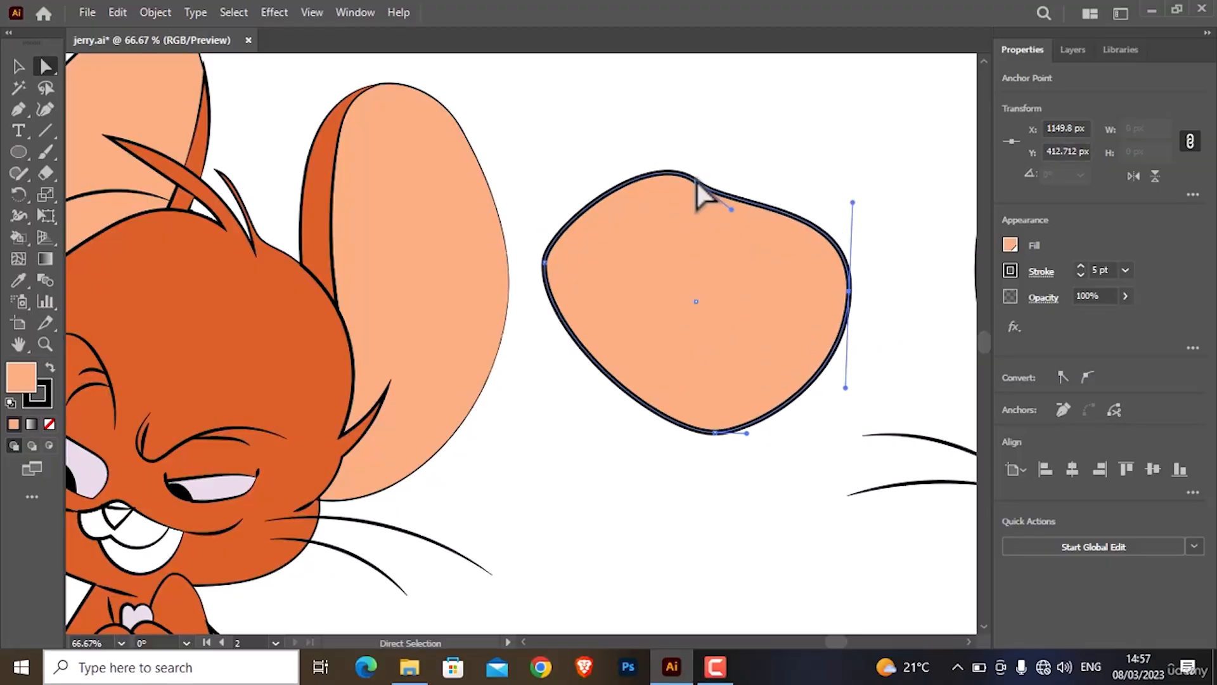
- Round the shape's upper half by levelling the top anchor point and its handles and moving the left anchor point slightly inward
left_click_drag(696, 181, 778, 161)
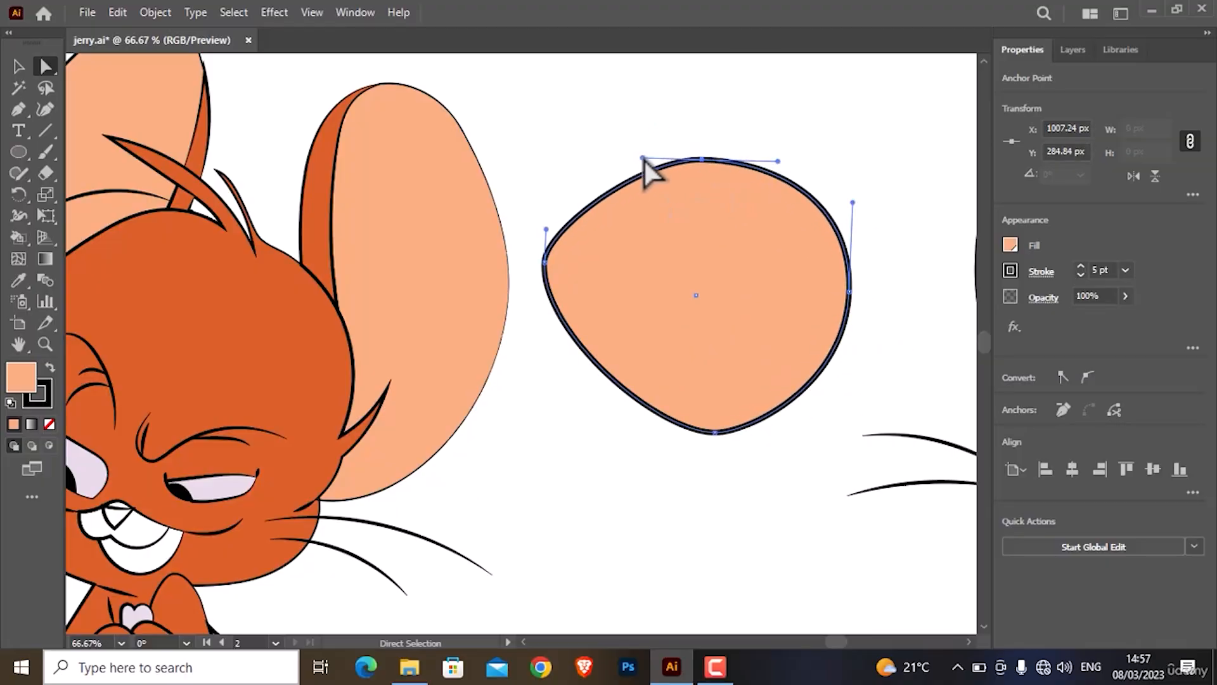
left_click_drag(643, 158, 617, 153)
left_click_drag(545, 262, 569, 273)
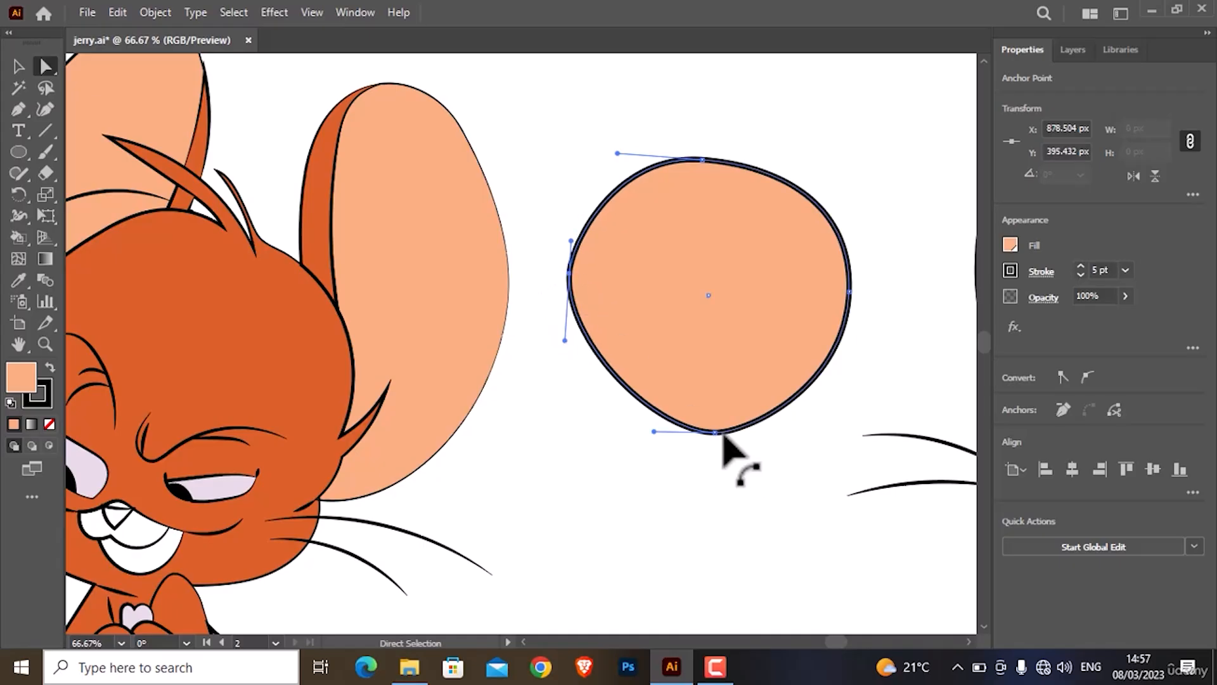
- Reshape the lower-right, lower-left and upper-left path segments so the outline is closer to a circle
left_click(813, 385)
mouse_move(813, 386)
left_mouse_down()
mouse_move(806, 396)
mouse_move(754, 323)
mouse_move(821, 380)
left_mouse_up()
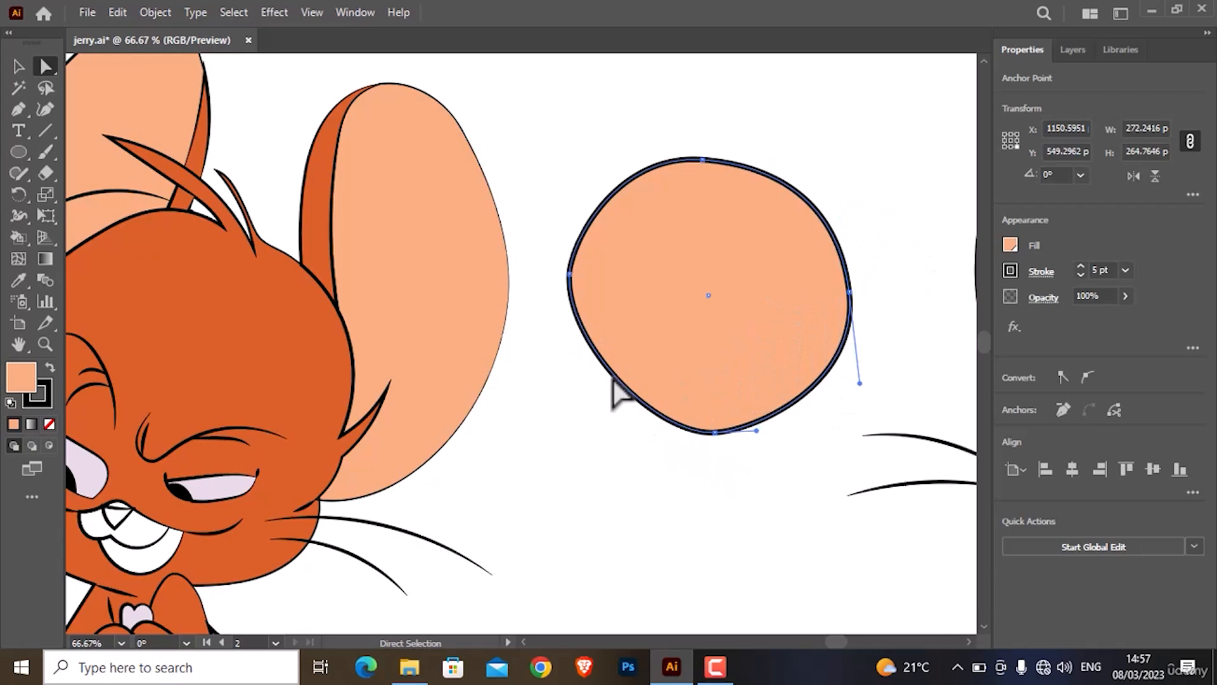
mouse_move(618, 388)
left_mouse_down()
mouse_move(594, 387)
mouse_move(613, 400)
left_mouse_up()
mouse_move(616, 195)
left_mouse_down()
mouse_move(641, 218)
mouse_move(615, 196)
mouse_move(622, 206)
left_mouse_up()
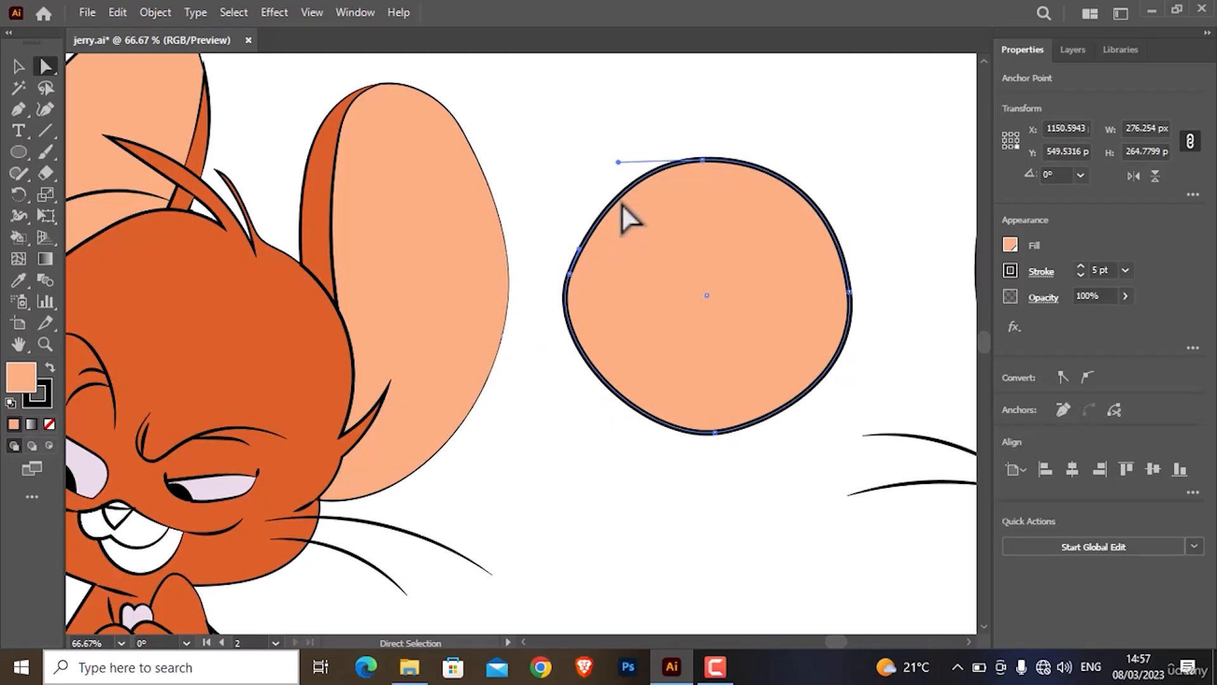
- Apply Width Profile 1 to the circle's stroke and set its weight to 12 pt
left_click(701, 159)
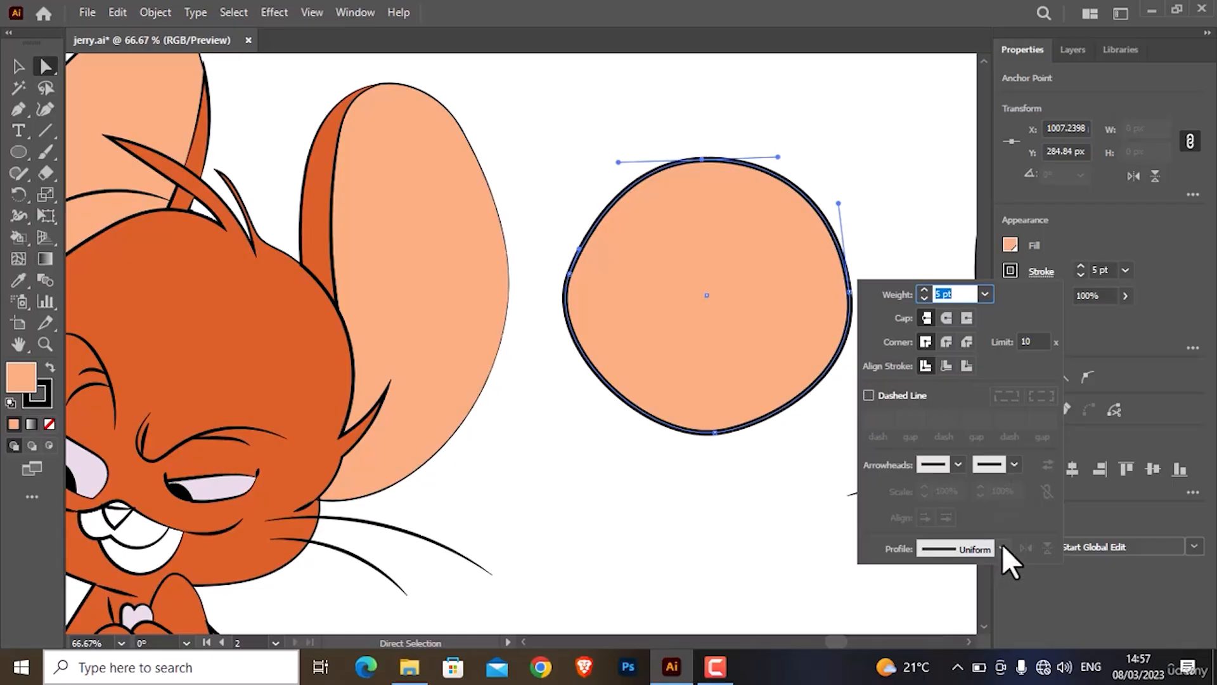
left_click(1002, 546)
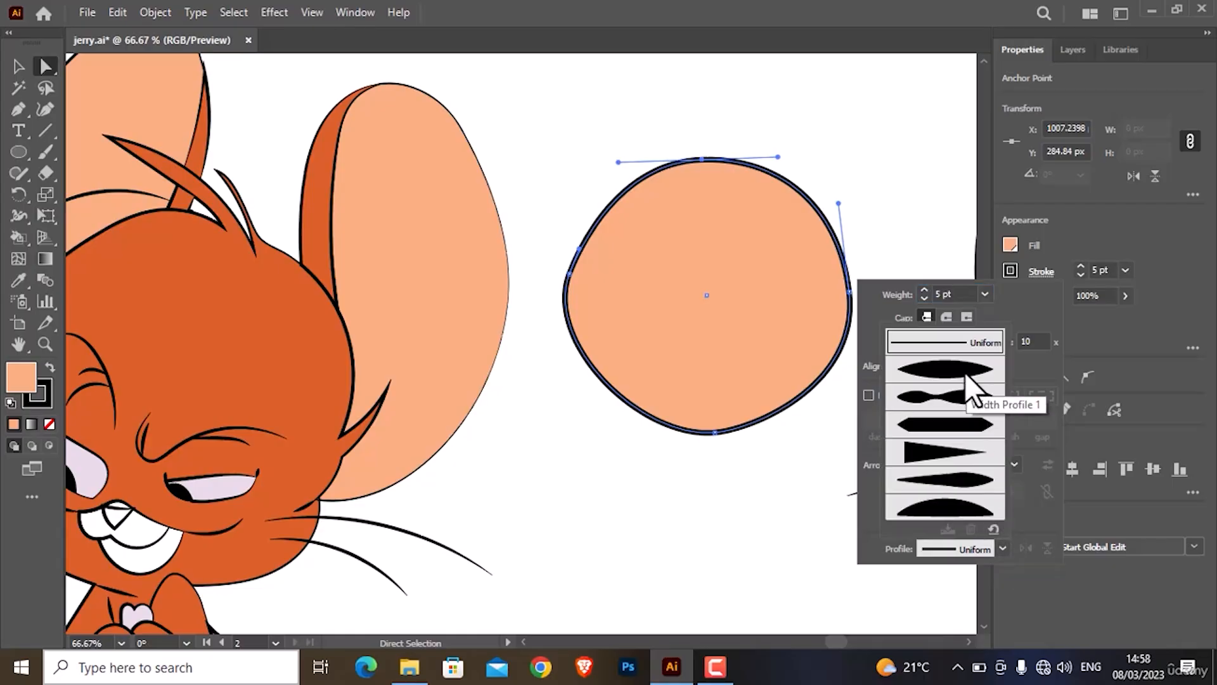
left_click(965, 371)
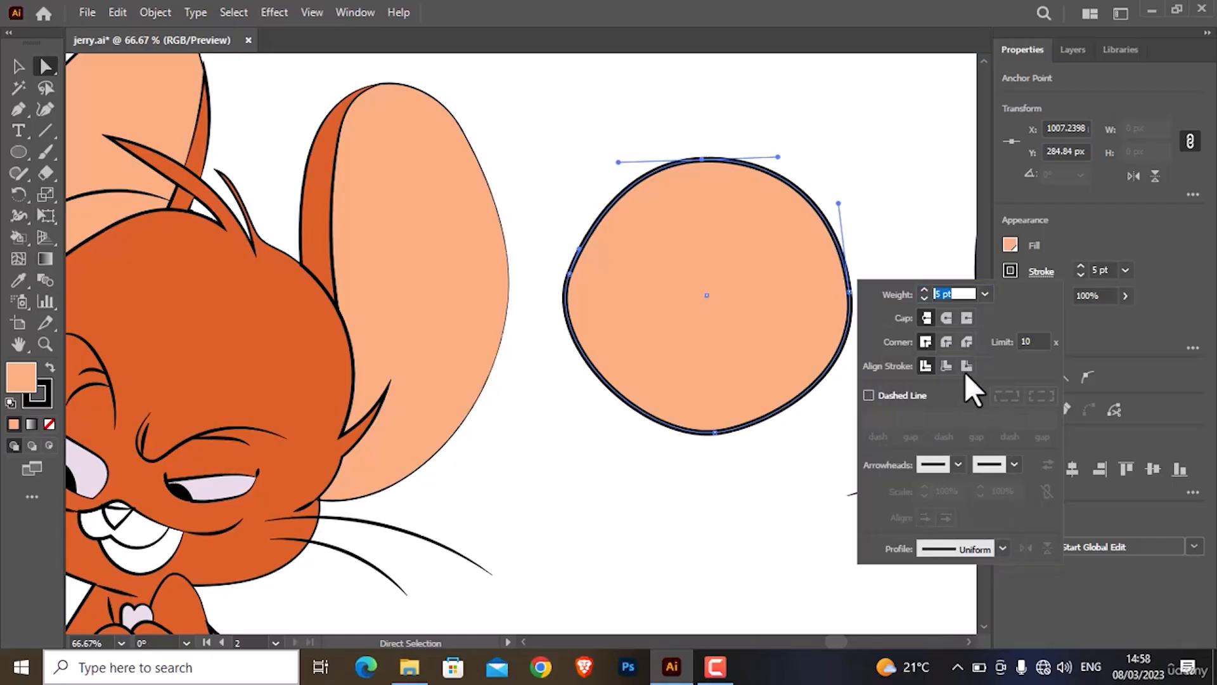
left_click(925, 289)
left_click(925, 289)
left_click(926, 289)
left_click(926, 289)
left_click(925, 289)
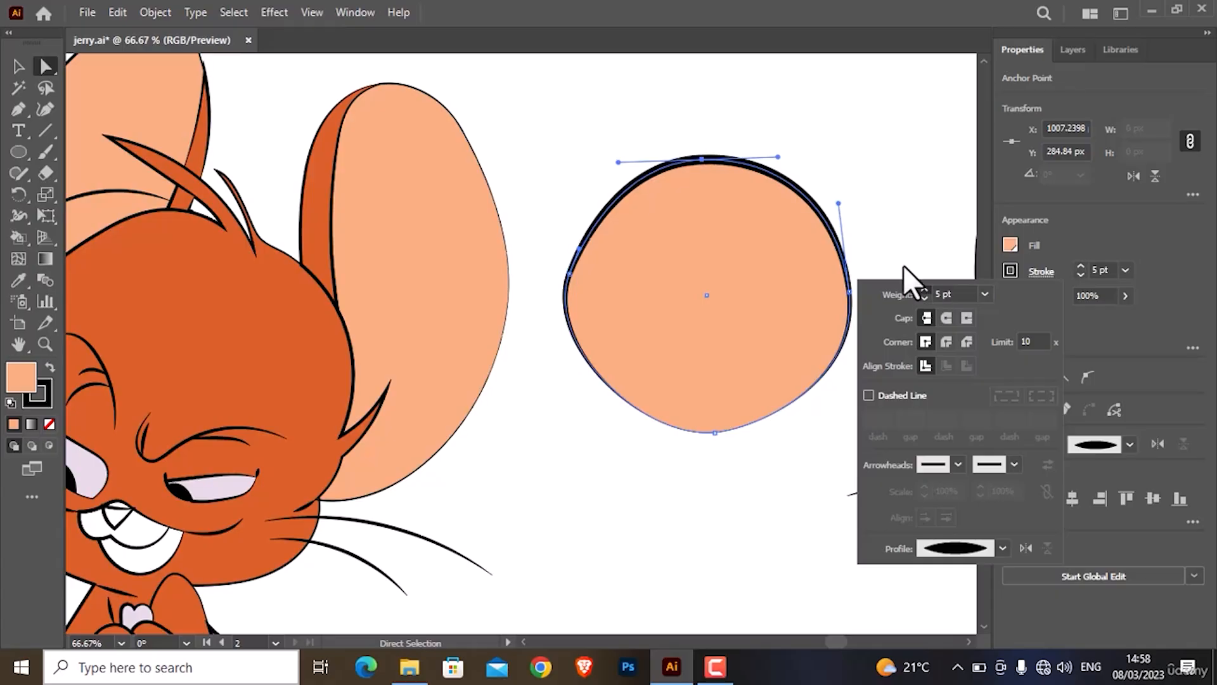
left_click(891, 263)
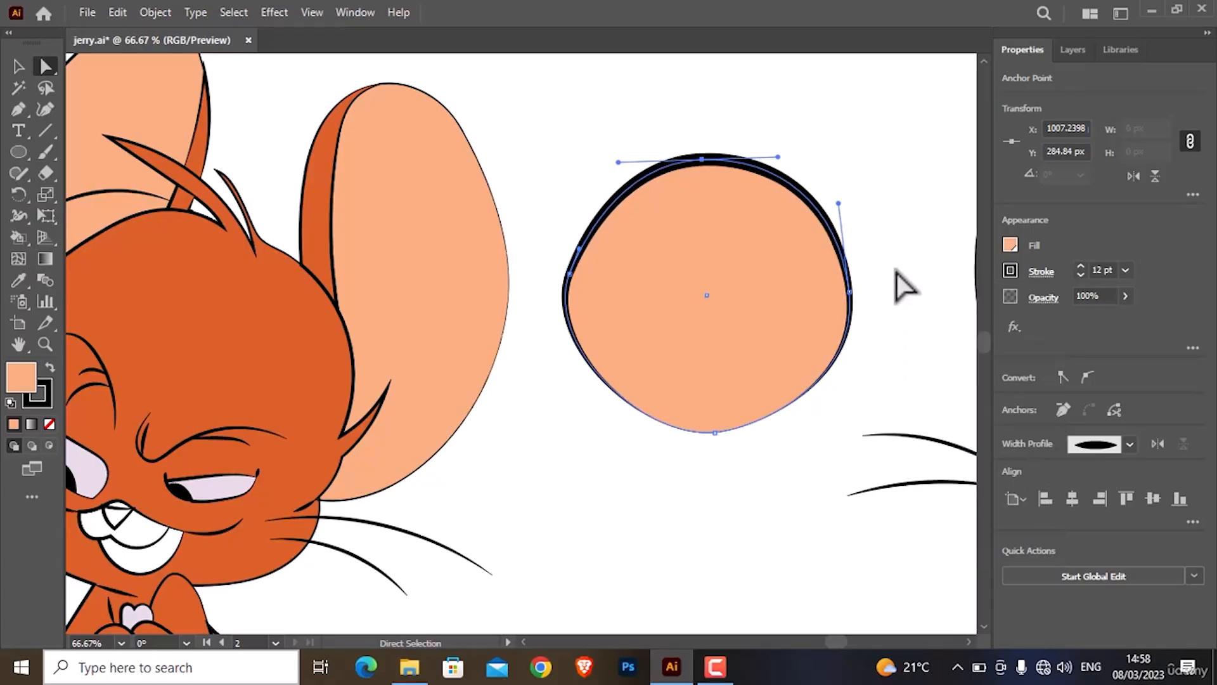
left_click(903, 285)
- Cut the circle's path at its top anchor point
left_click(714, 432)
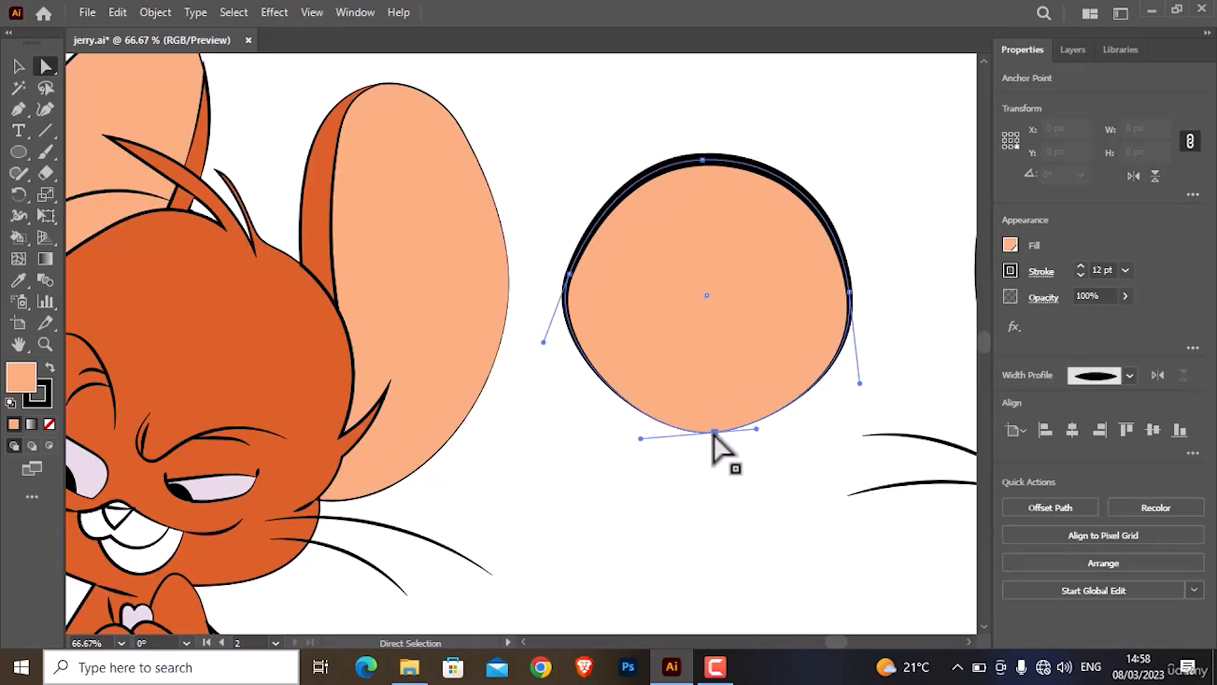
left_click(700, 159)
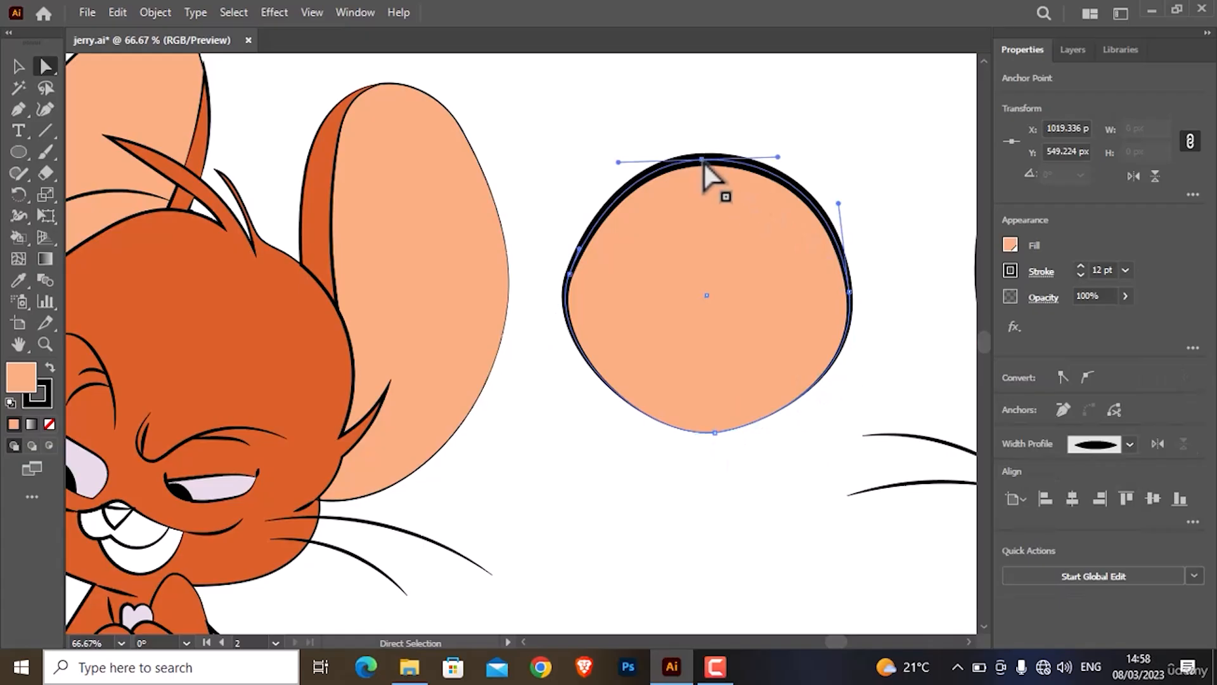
left_click(1114, 409)
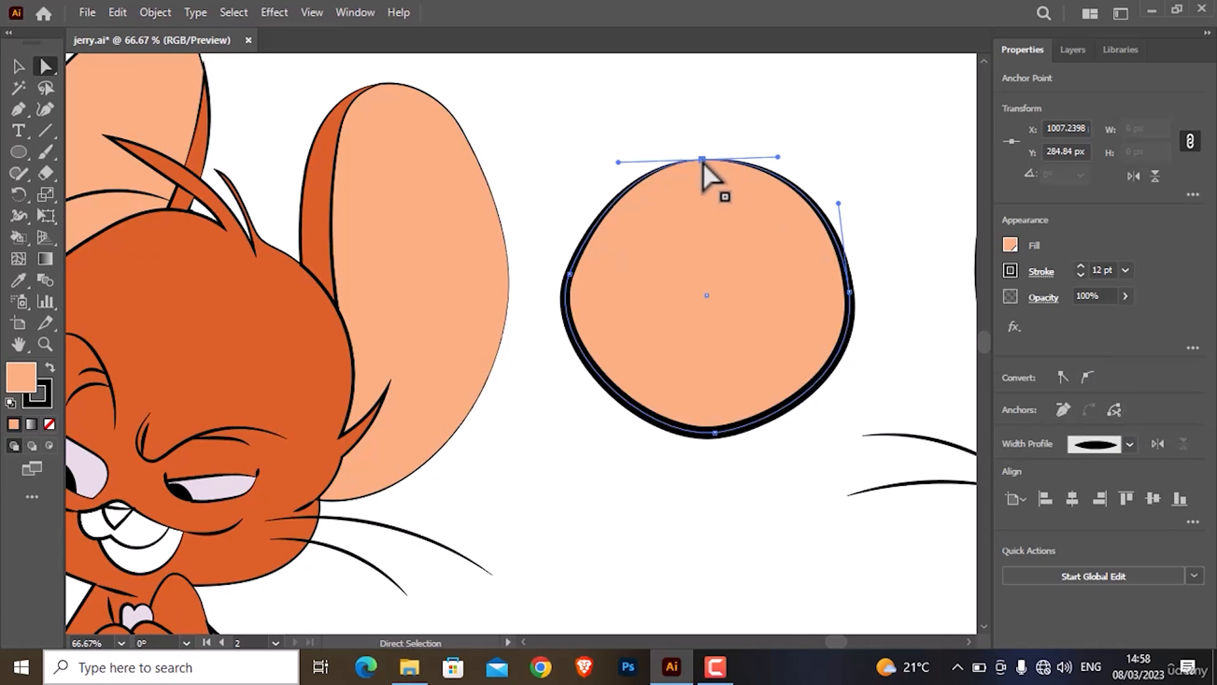
- Pull the two cut path ends slightly apart at the top of the circle and deselect the shape
mouse_move(702, 158)
left_mouse_down()
mouse_move(705, 143)
mouse_move(702, 167)
left_mouse_up()
left_click(704, 150)
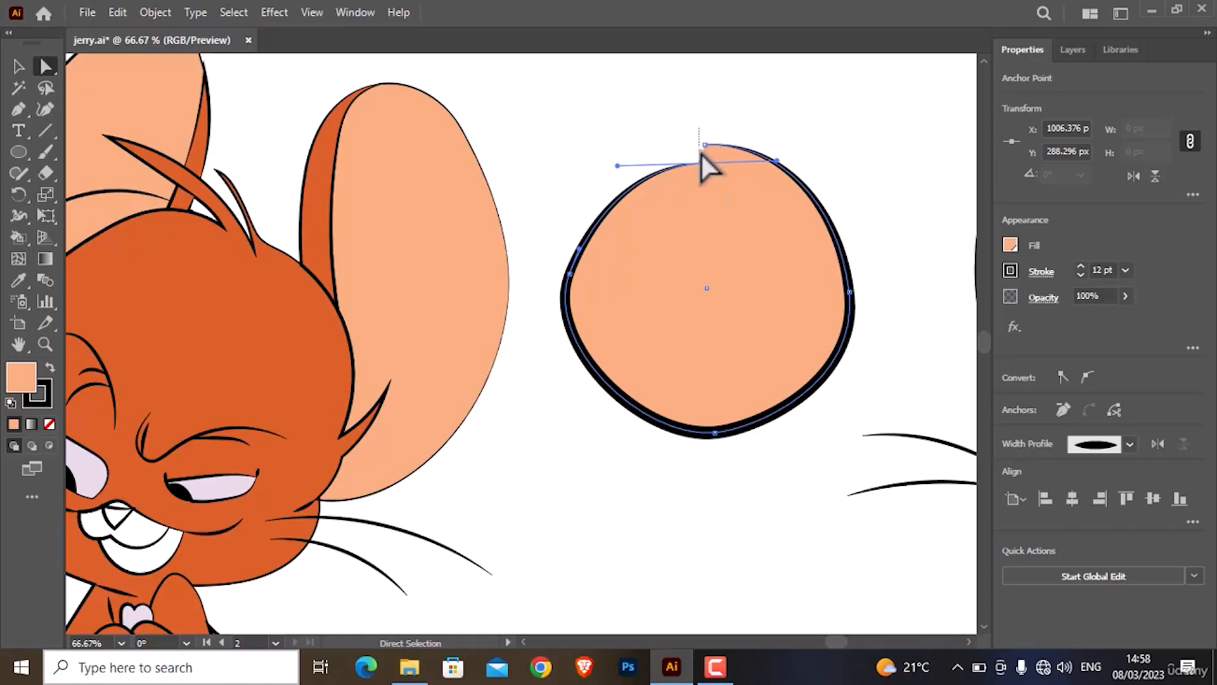
left_click(675, 125)
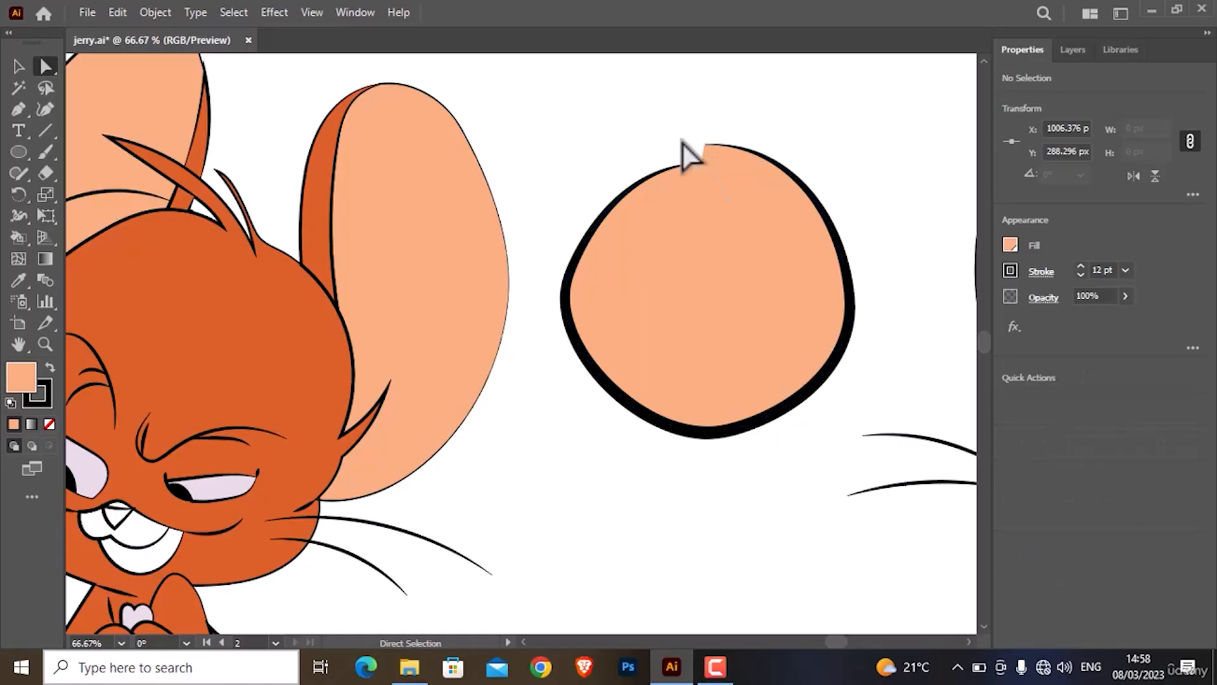
- Join the two open path ends at the top of the circle
left_click(850, 292)
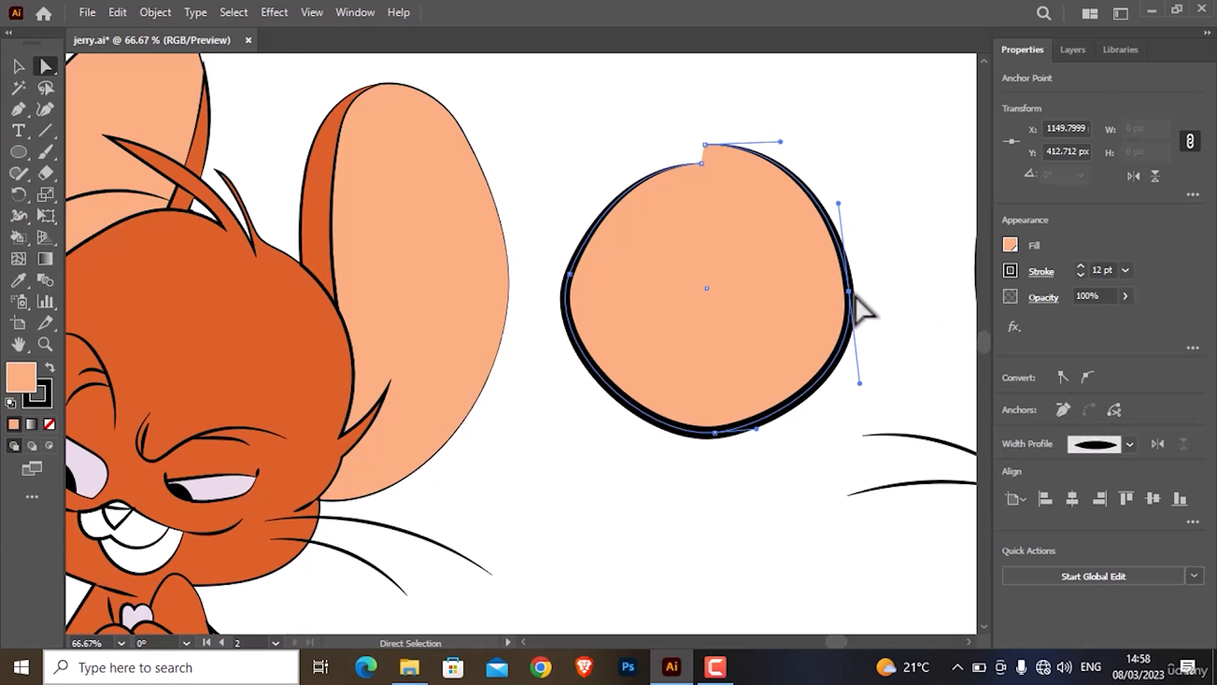
left_click(706, 146)
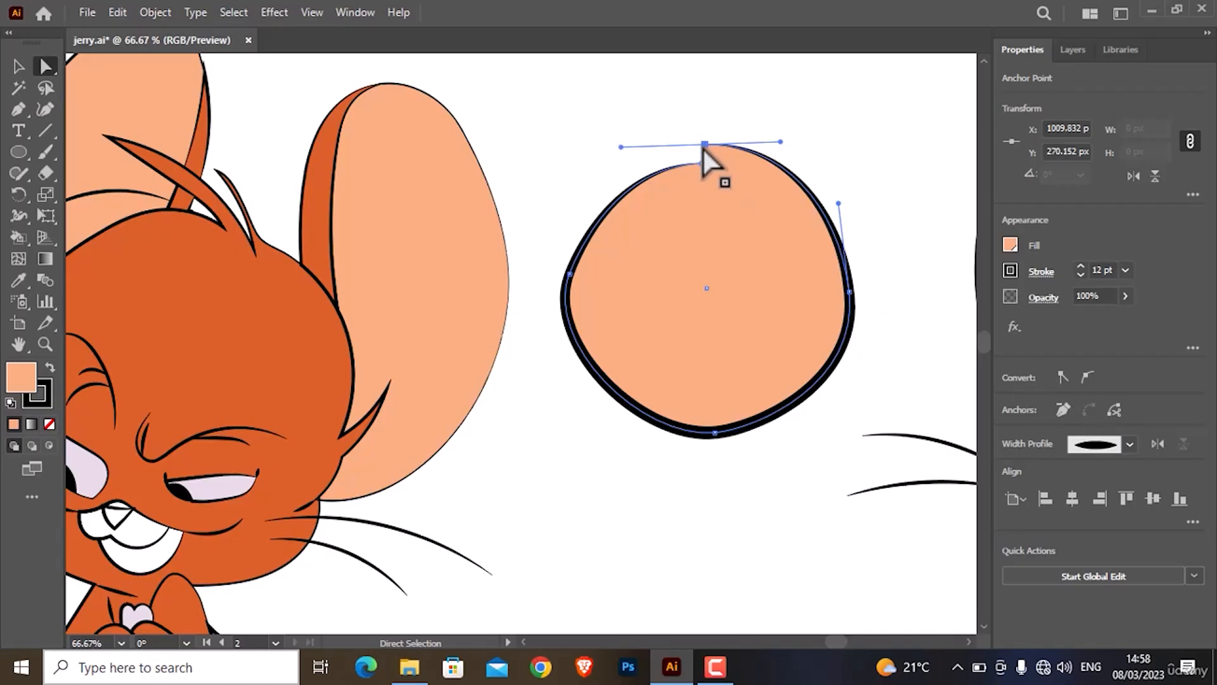
left_click_drag(697, 131, 707, 179)
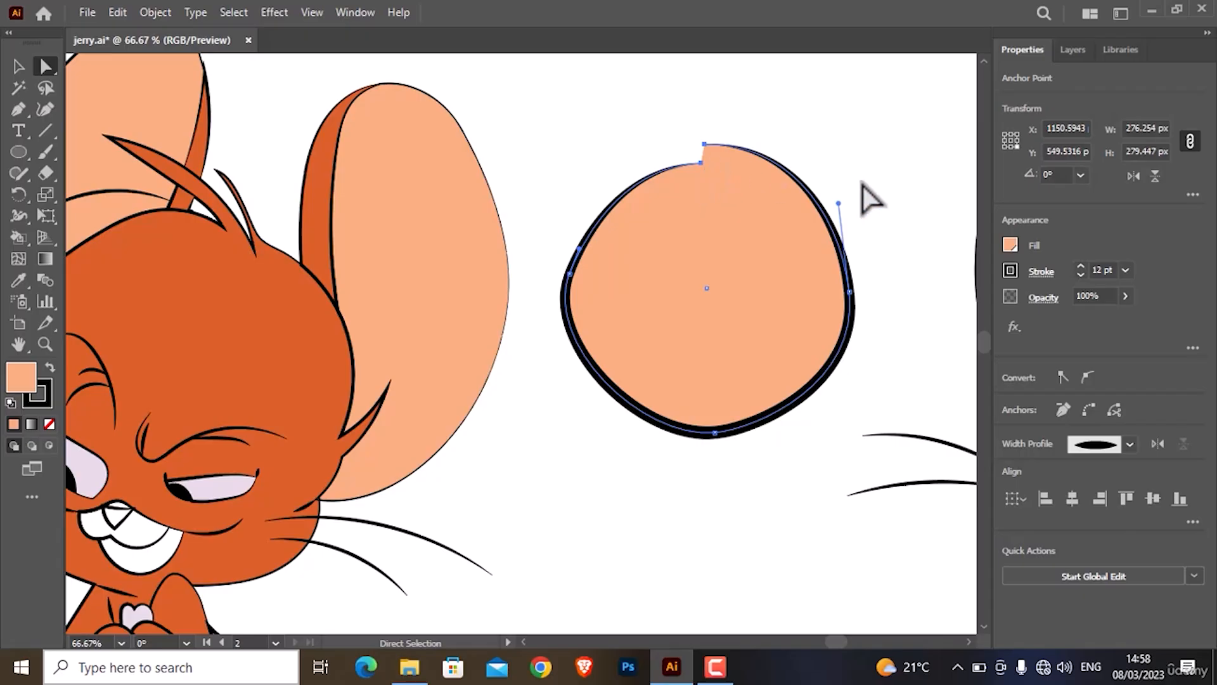
left_click(1093, 412)
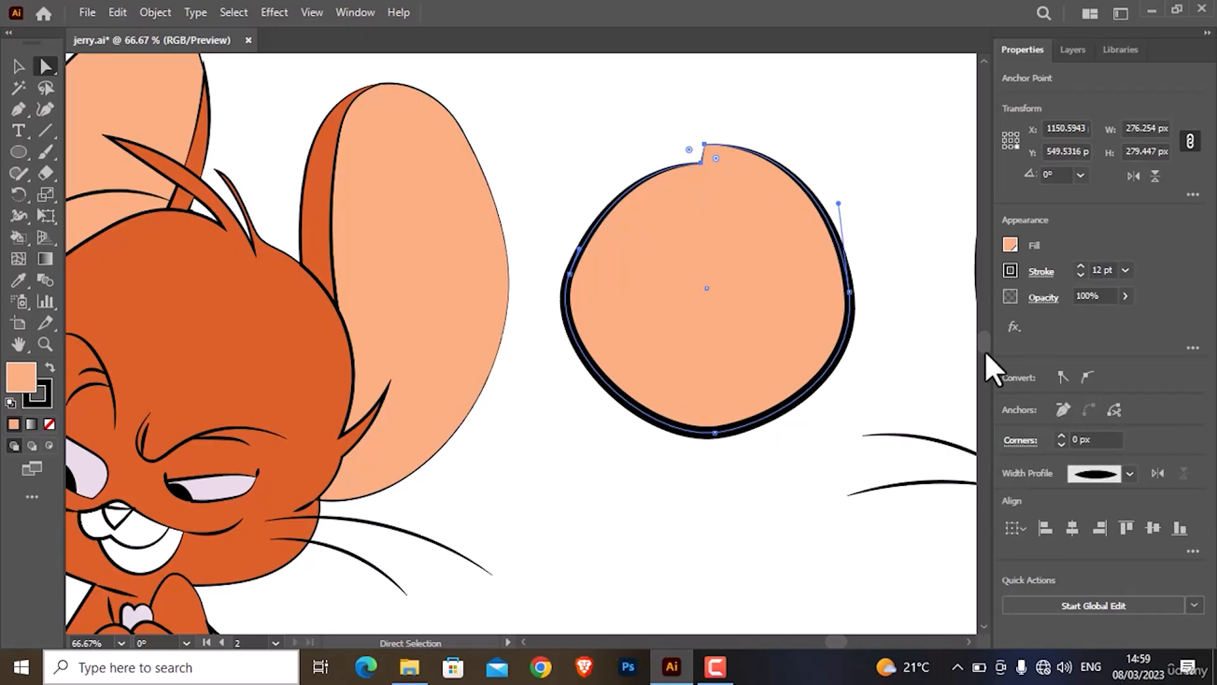
- Shift the circle's two top anchor points to soften the notch, then delete the circle
mouse_move(714, 150)
left_mouse_down()
mouse_move(727, 160)
mouse_move(710, 147)
mouse_move(709, 159)
left_mouse_up()
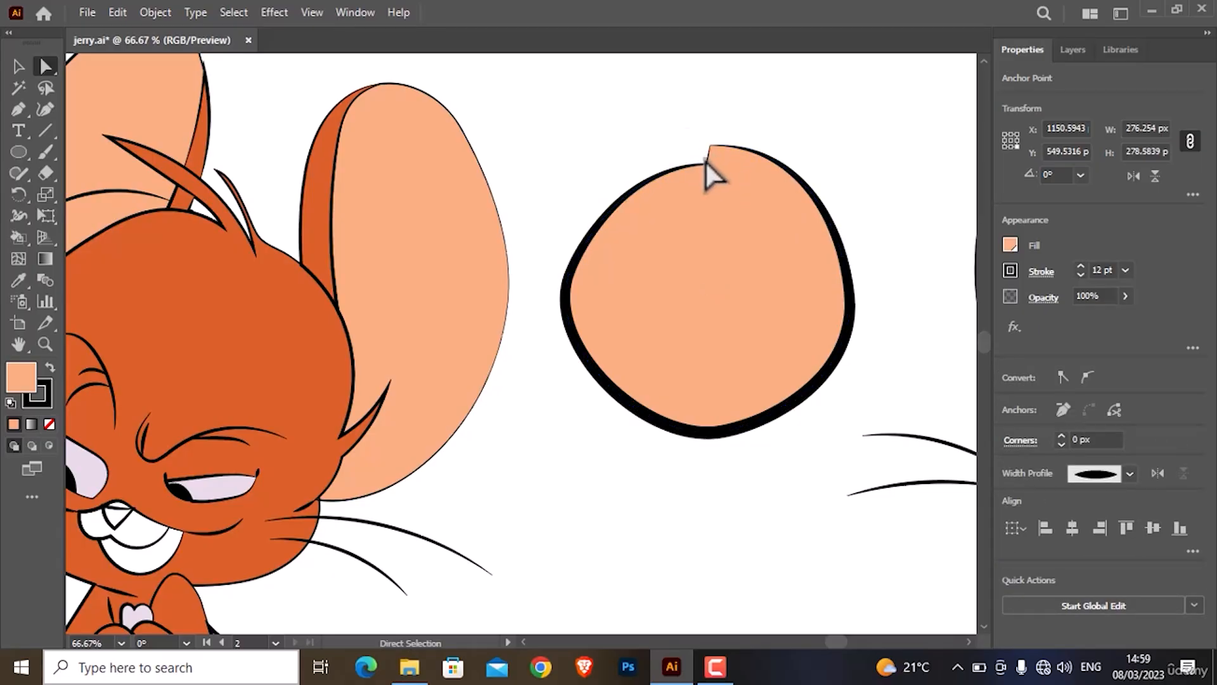
left_click(706, 162)
mouse_move(690, 159)
left_mouse_down()
mouse_move(700, 163)
mouse_move(689, 157)
left_mouse_up()
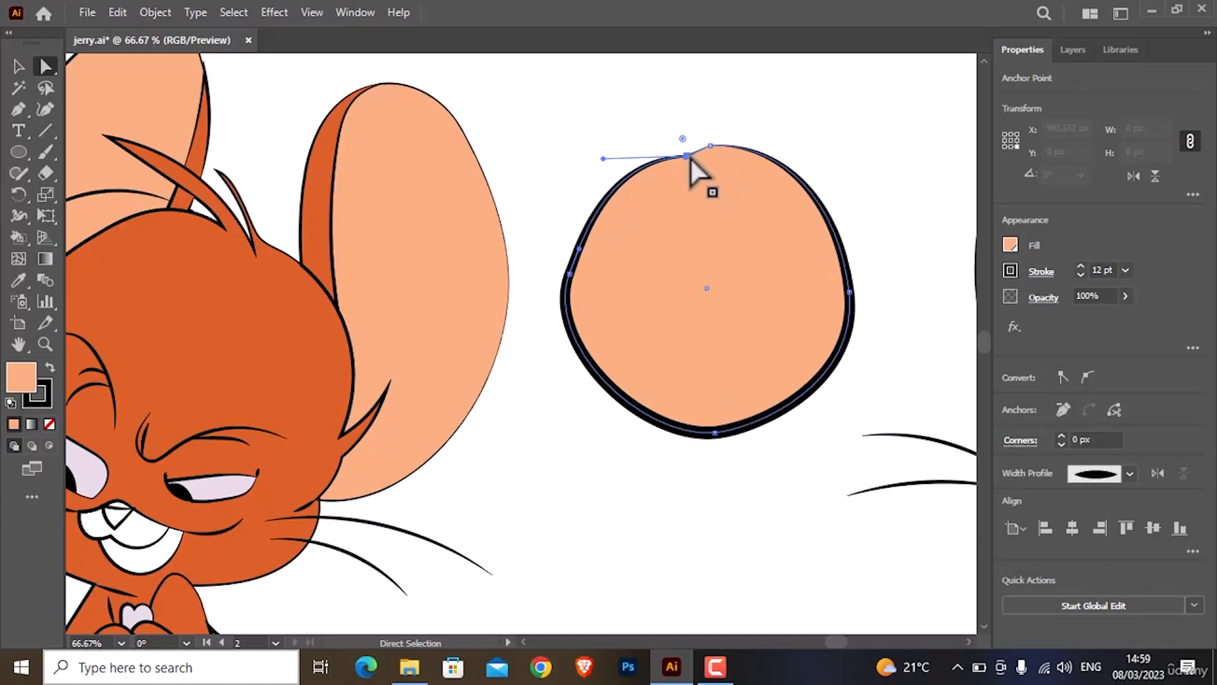
left_click(724, 133)
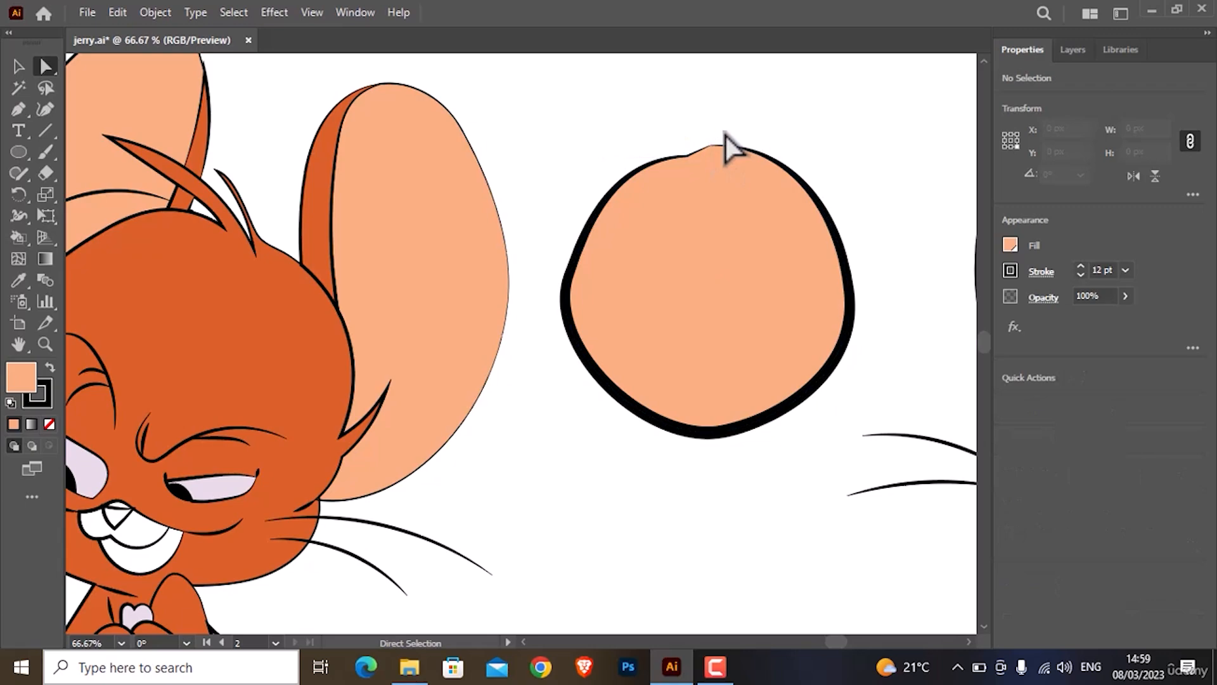
left_click(739, 258)
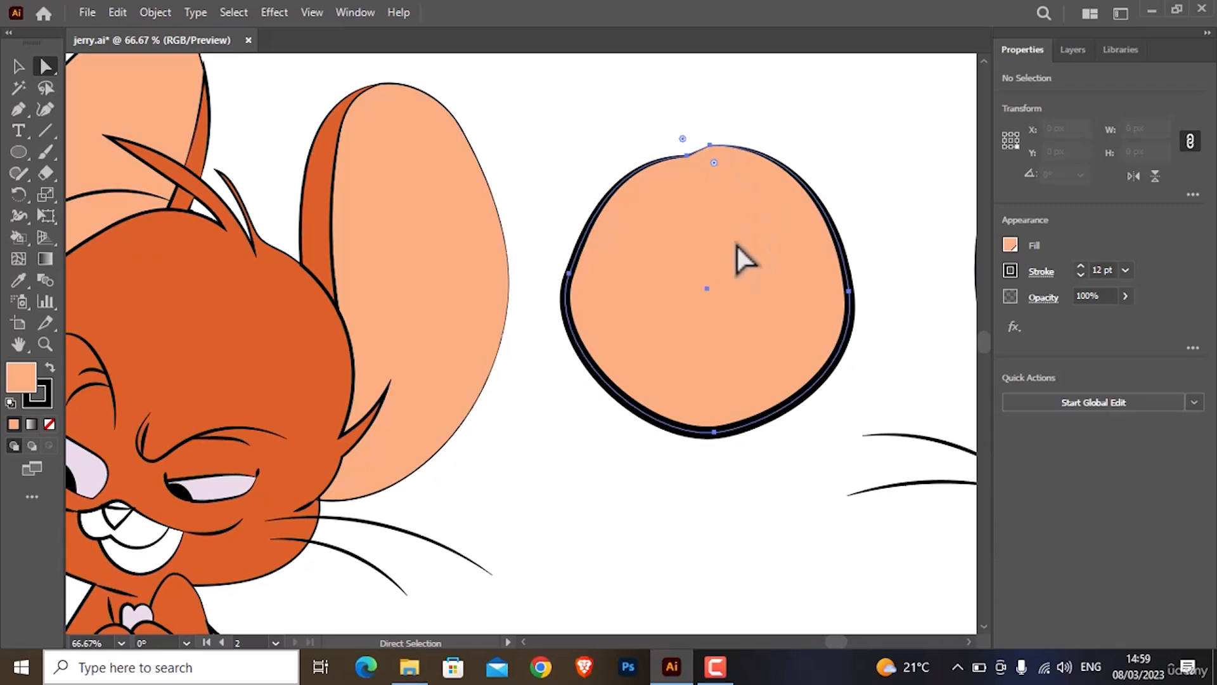
key("Delete")
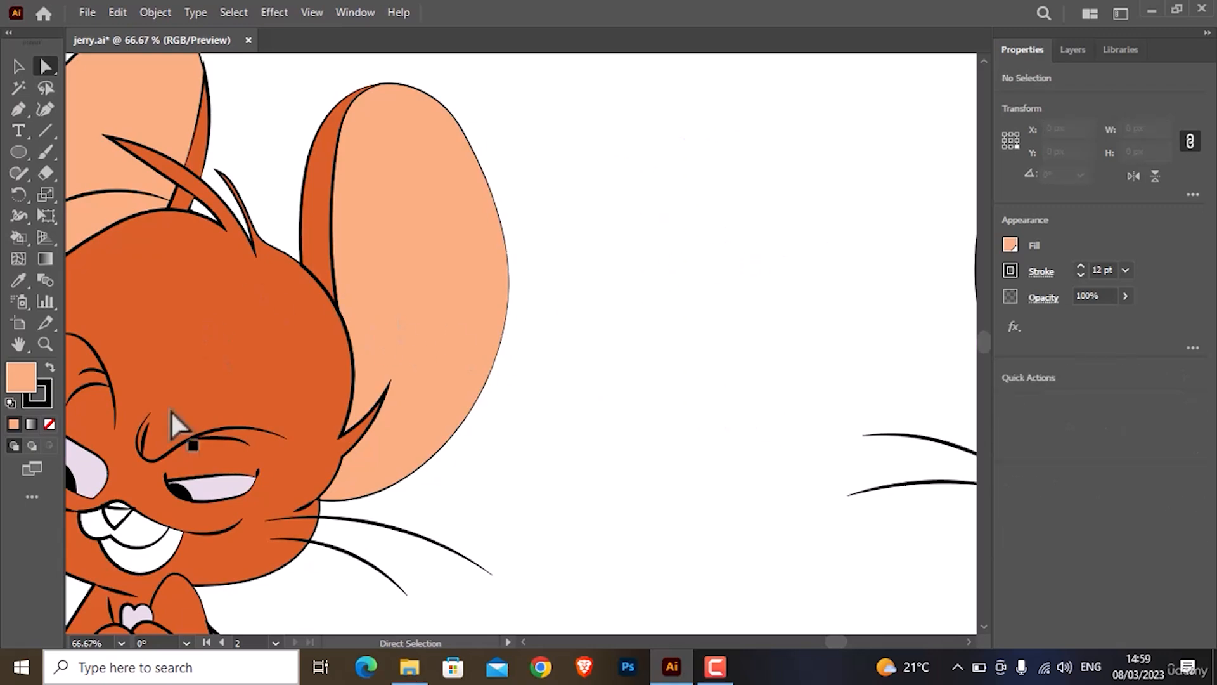
- Remove the two anchor points on the upper outer edge of the mouse's right-hand ear
scroll(170, 410, "up", 3)
mouse_move(364, 532)
left_mouse_down()
mouse_move(413, 358)
mouse_move(374, 516)
left_mouse_up()
scroll(374, 515, "down", 3)
left_click_drag(589, 445, 492, 491)
left_click(696, 431)
left_click_drag(710, 426, 727, 429)
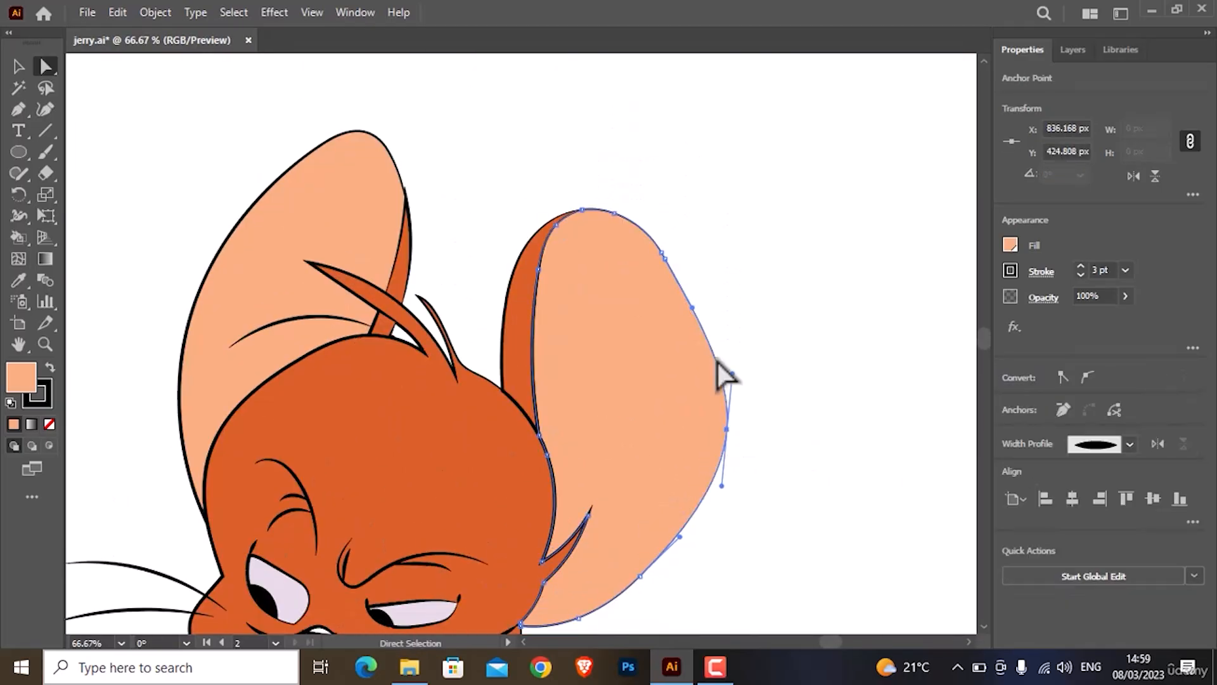
left_click(692, 307)
left_click(1063, 409)
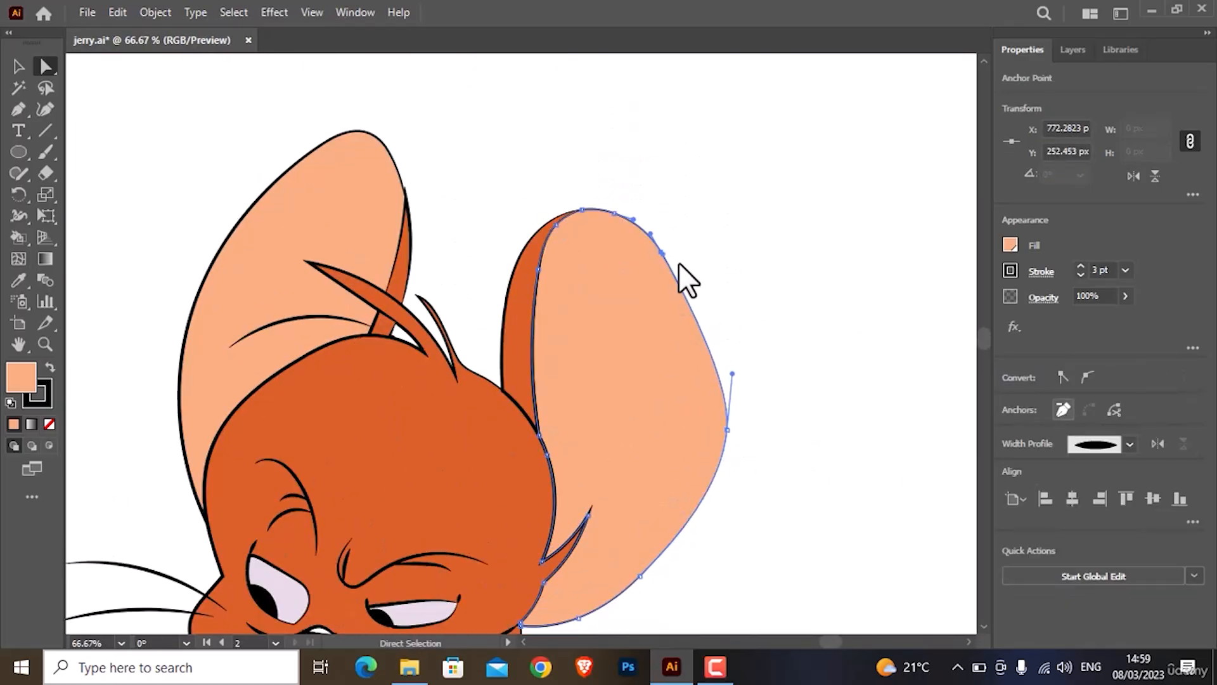
- Reshape the right-hand ear's upper outer edge into a fuller curve using the handles of its remaining anchors, and deselect it
left_click_drag(678, 262, 691, 303)
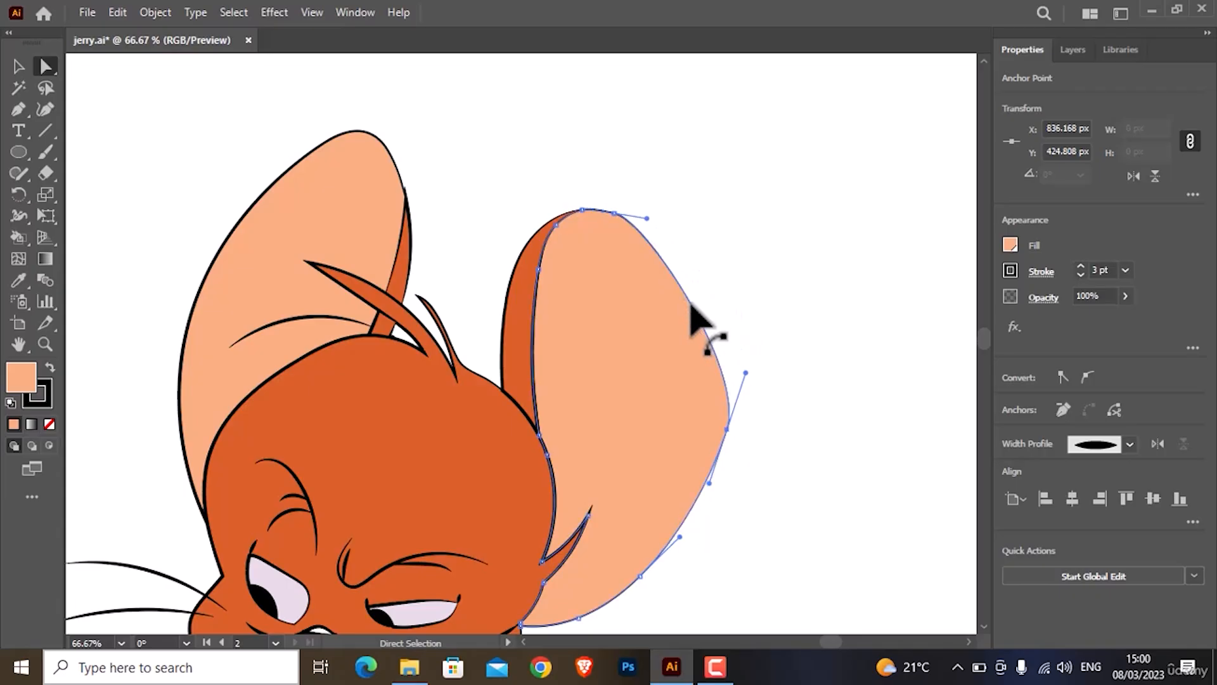
left_click_drag(746, 372, 741, 265)
left_click(796, 255)
left_click(726, 429)
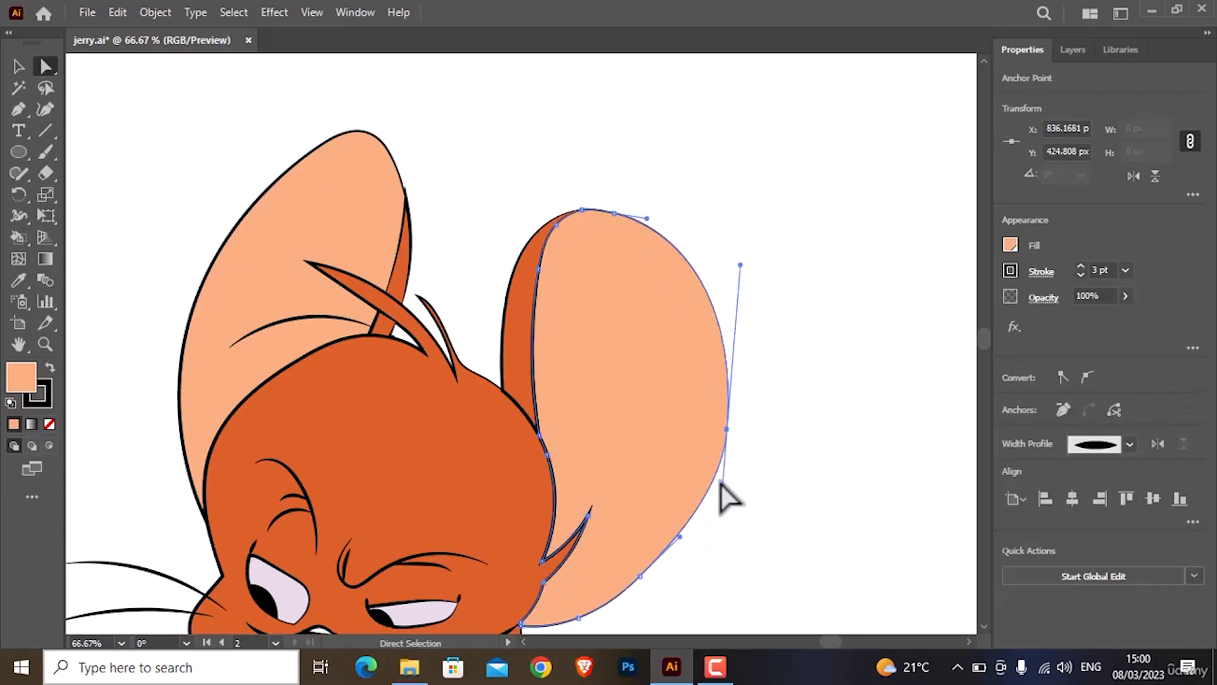
left_click_drag(620, 231, 712, 239)
left_click(796, 346)
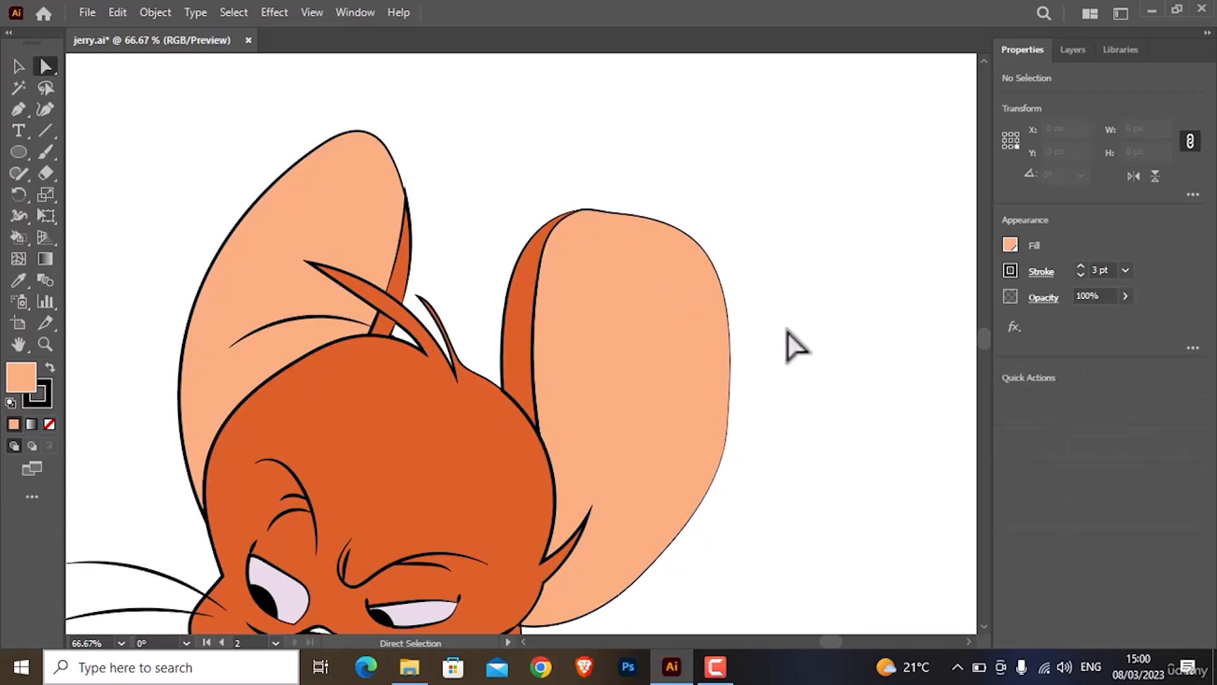
key("ctrl+minus")
key("ctrl+minus")
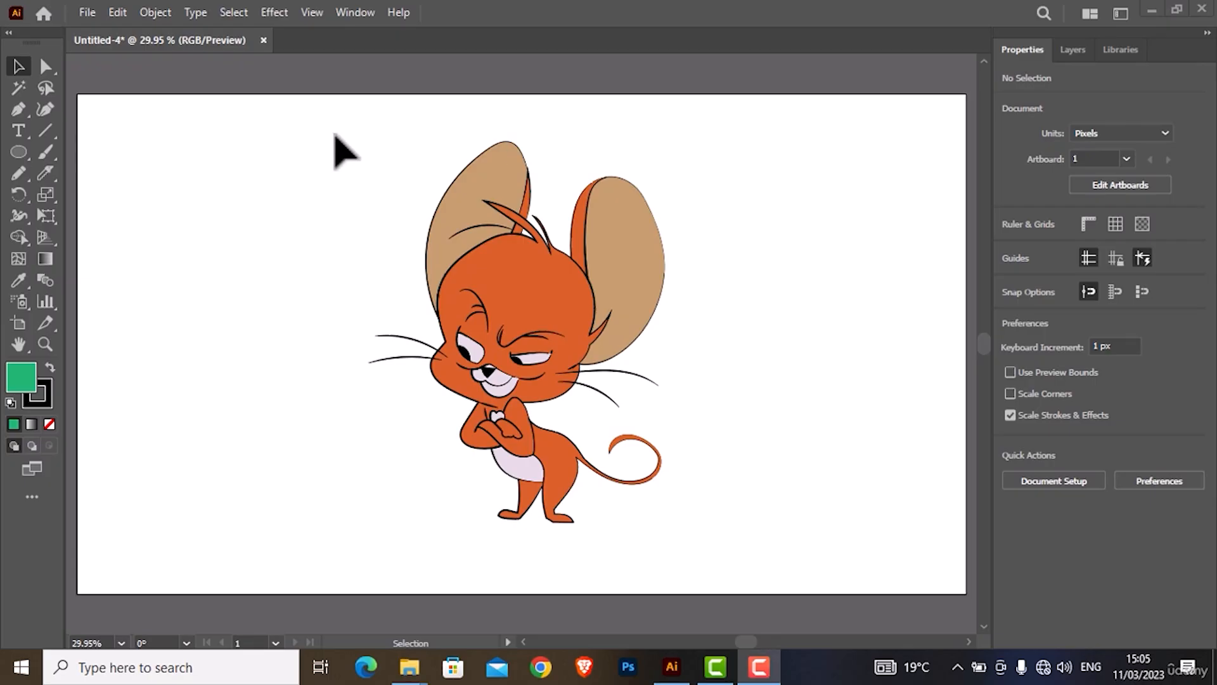
- Try to move the leg-and-tail fill out of the mouse's Live Paint group
left_click(493, 328)
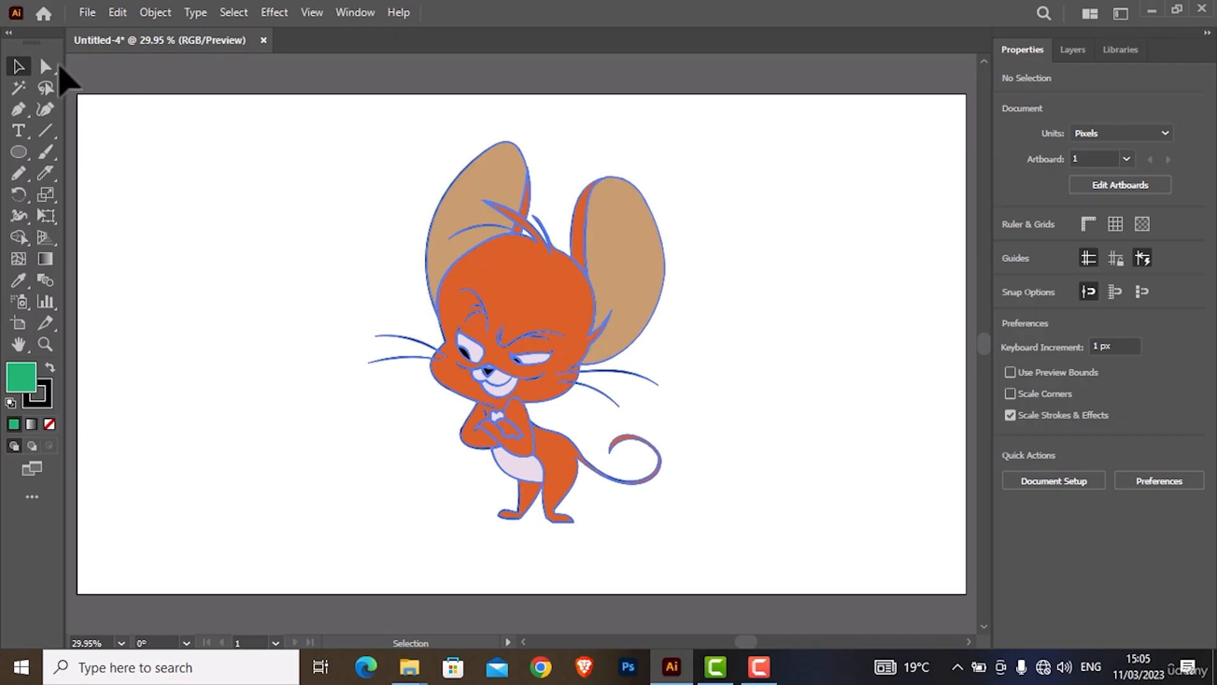
left_click(46, 66)
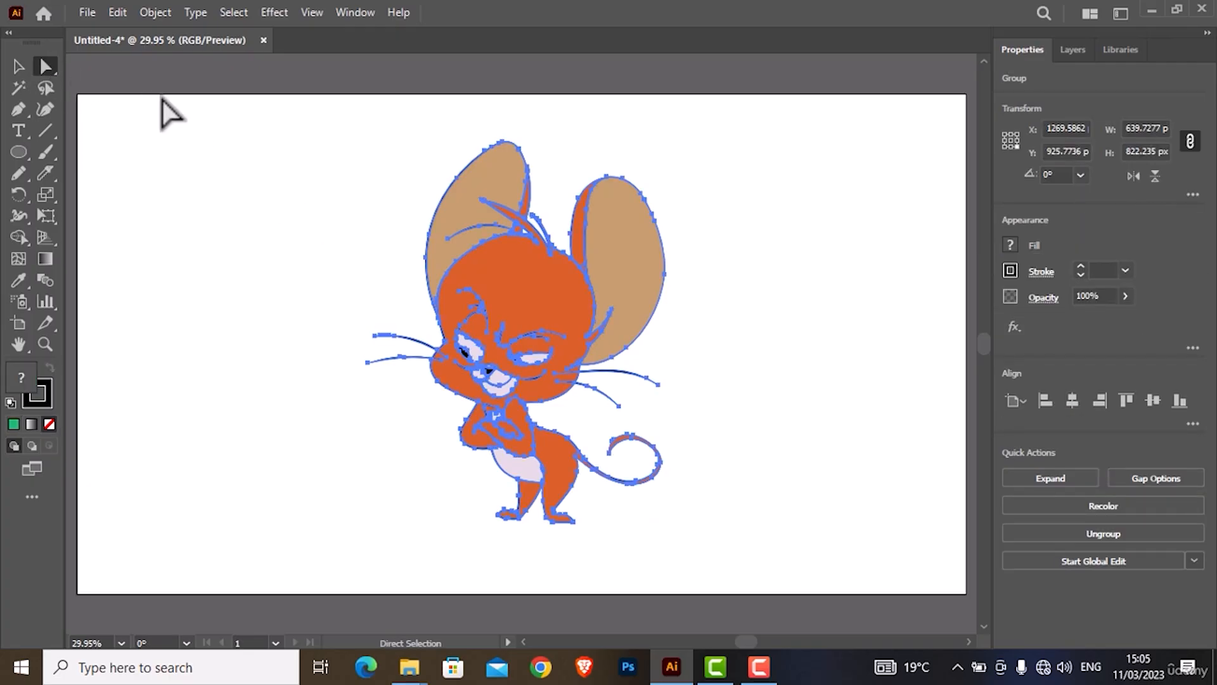
left_click(659, 418)
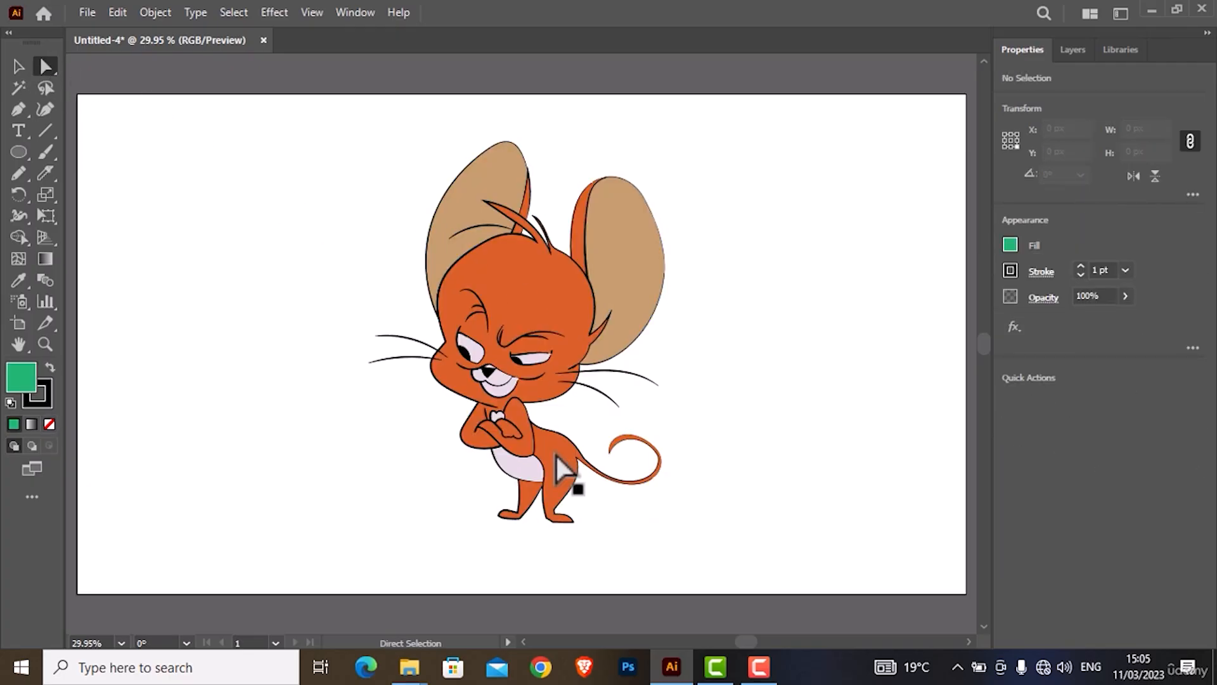
left_click_drag(566, 485, 676, 456)
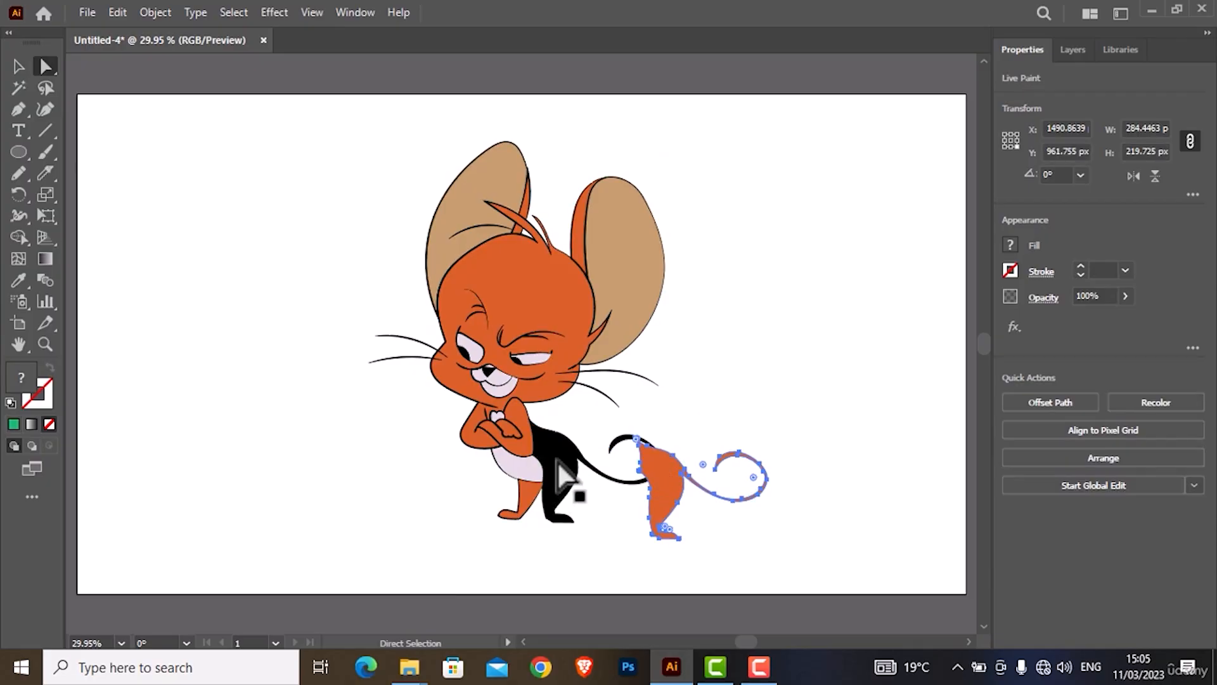
key("ctrl")
key("ctrl+z")
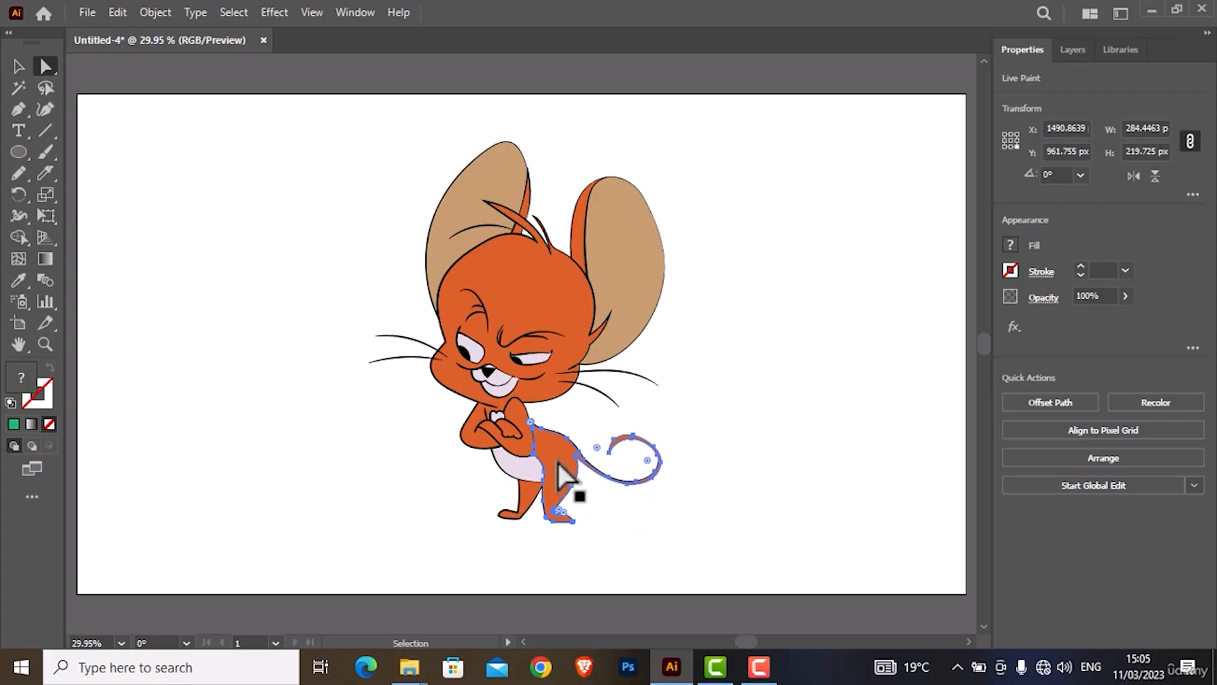
- Select the whole mouse and expand its Live Paint group
left_click(18, 67)
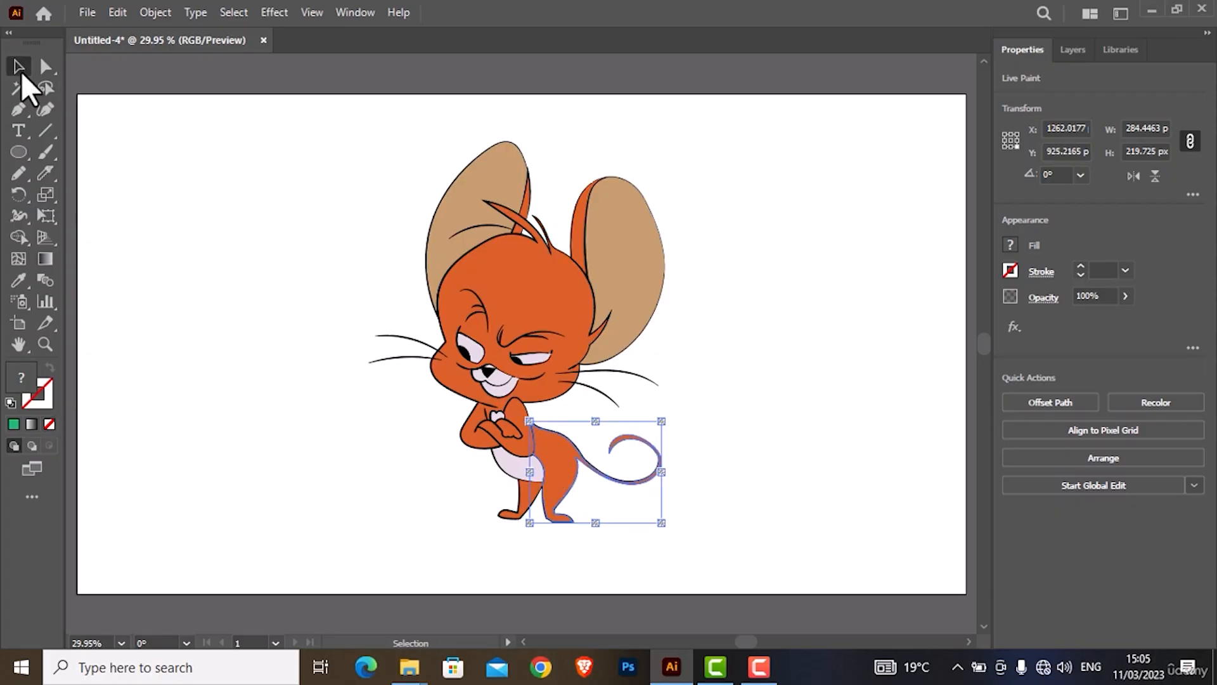
left_click(524, 321)
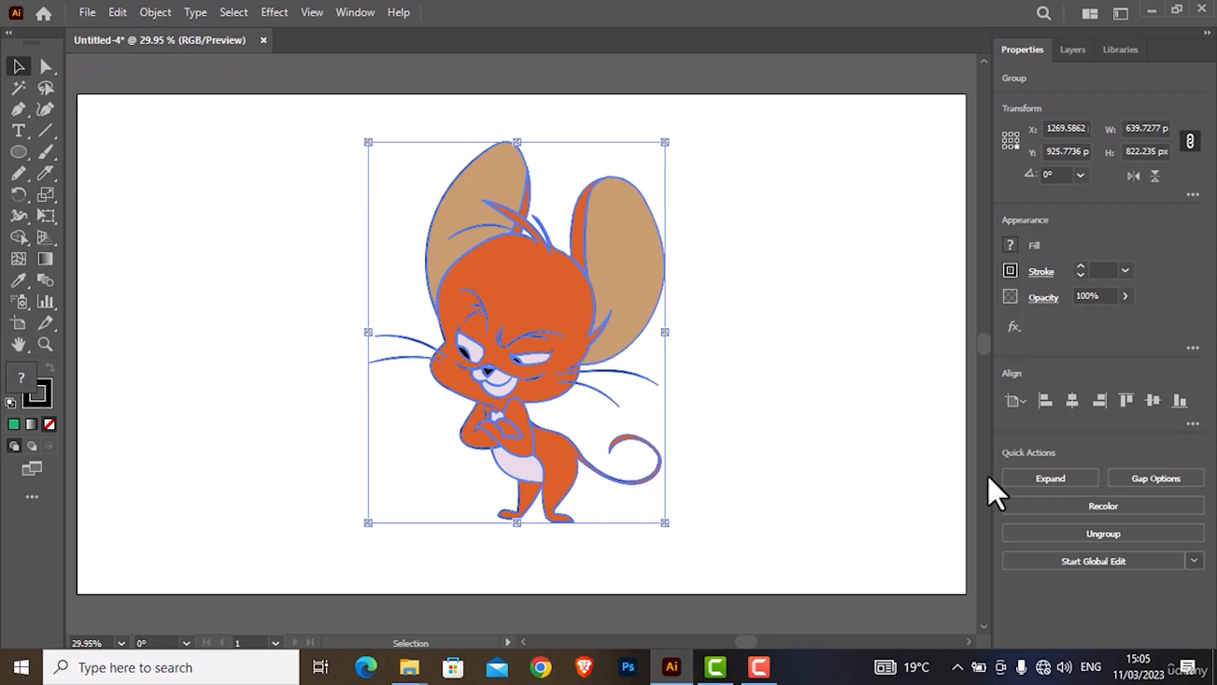
left_click(1053, 481)
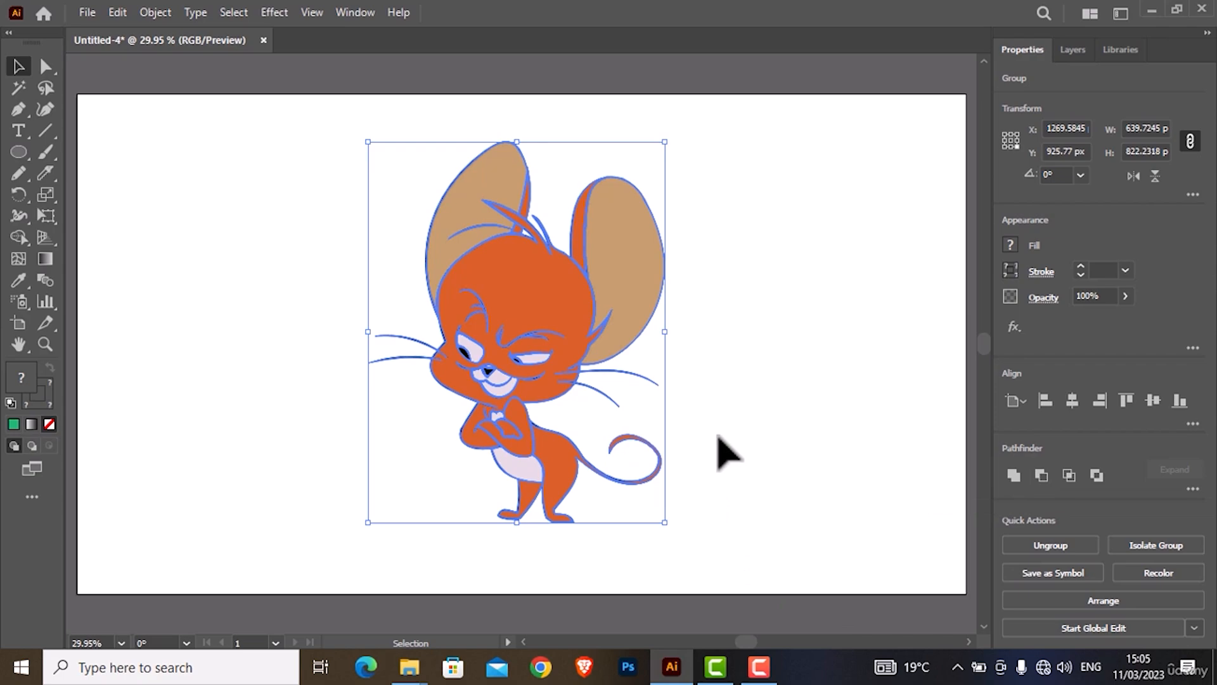
- Move the leg-and-tail fill out to the right of the mouse and the other leg's fill out to the left
left_click(152, 191)
left_click_drag(567, 472, 782, 481)
left_click_drag(527, 498, 421, 524)
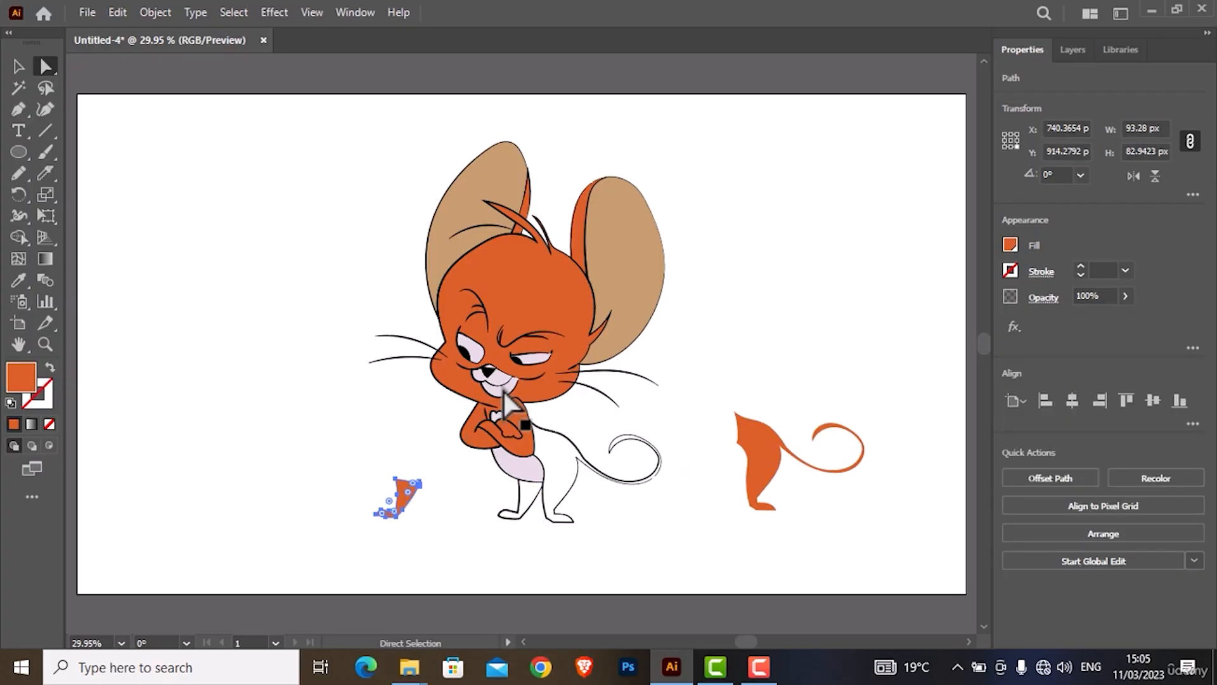
- Move both tan ear fills, the front arm fill and the orange head fill away from their outlines
left_click_drag(628, 289, 772, 262)
left_click(451, 238)
left_click_drag(412, 244, 303, 243)
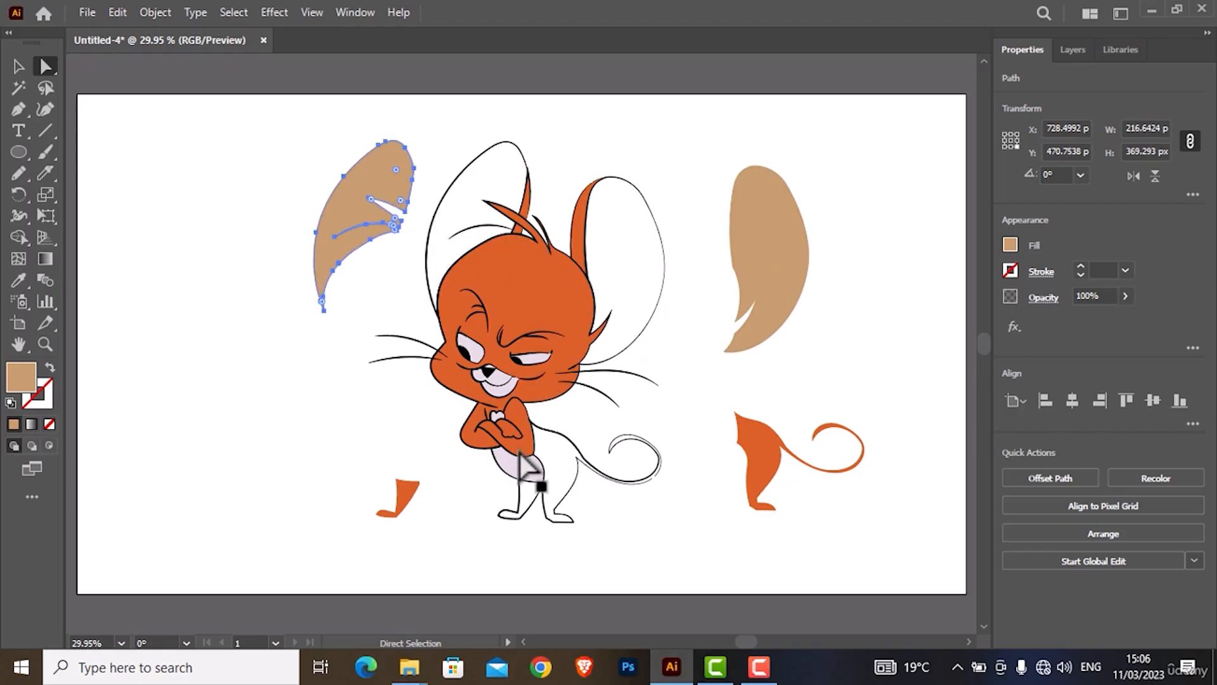
left_click_drag(539, 434, 312, 419)
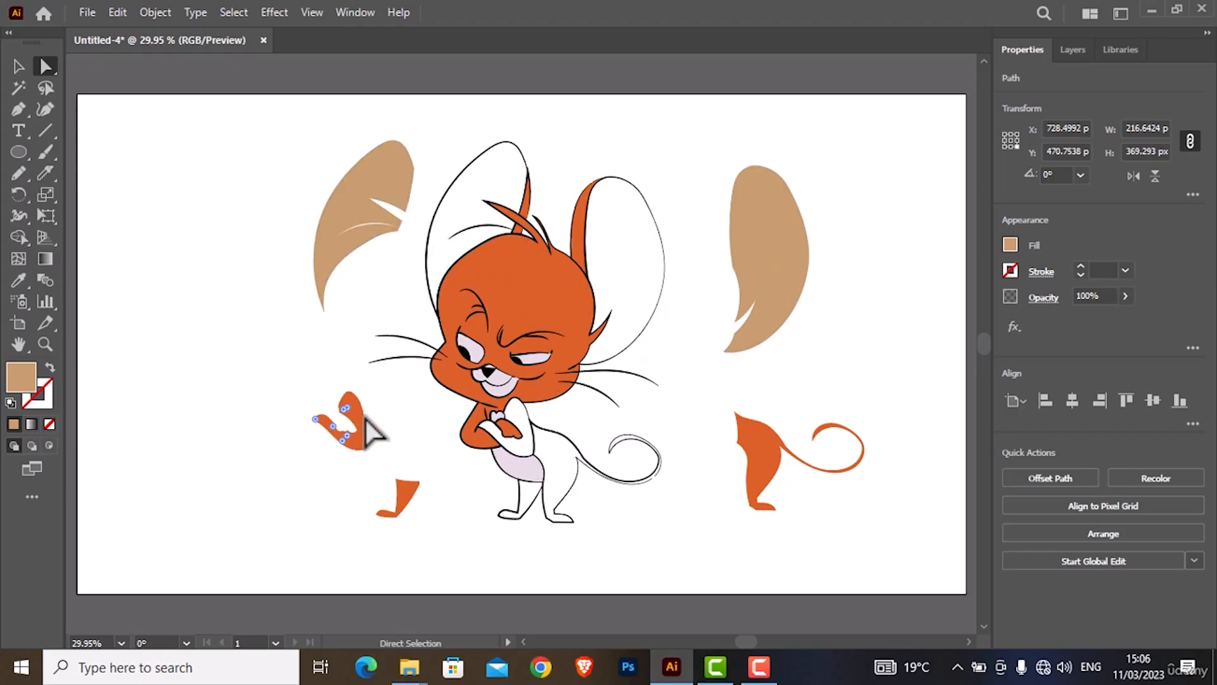
left_click_drag(472, 438, 436, 428)
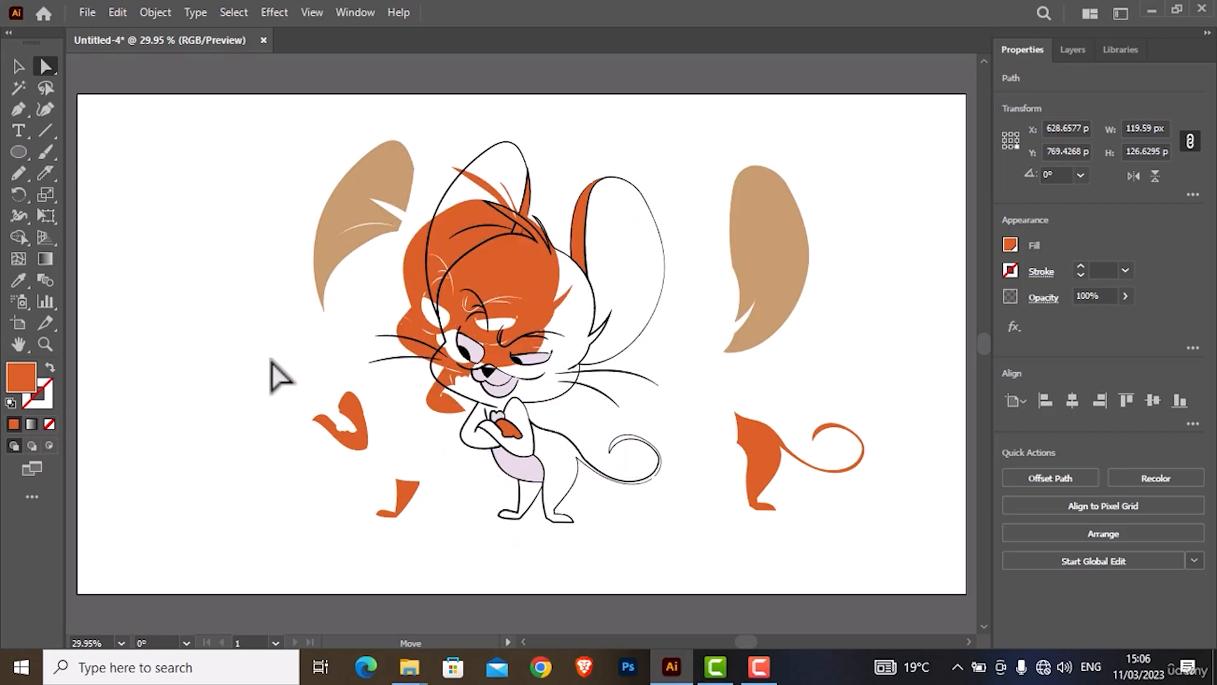
left_click(212, 380)
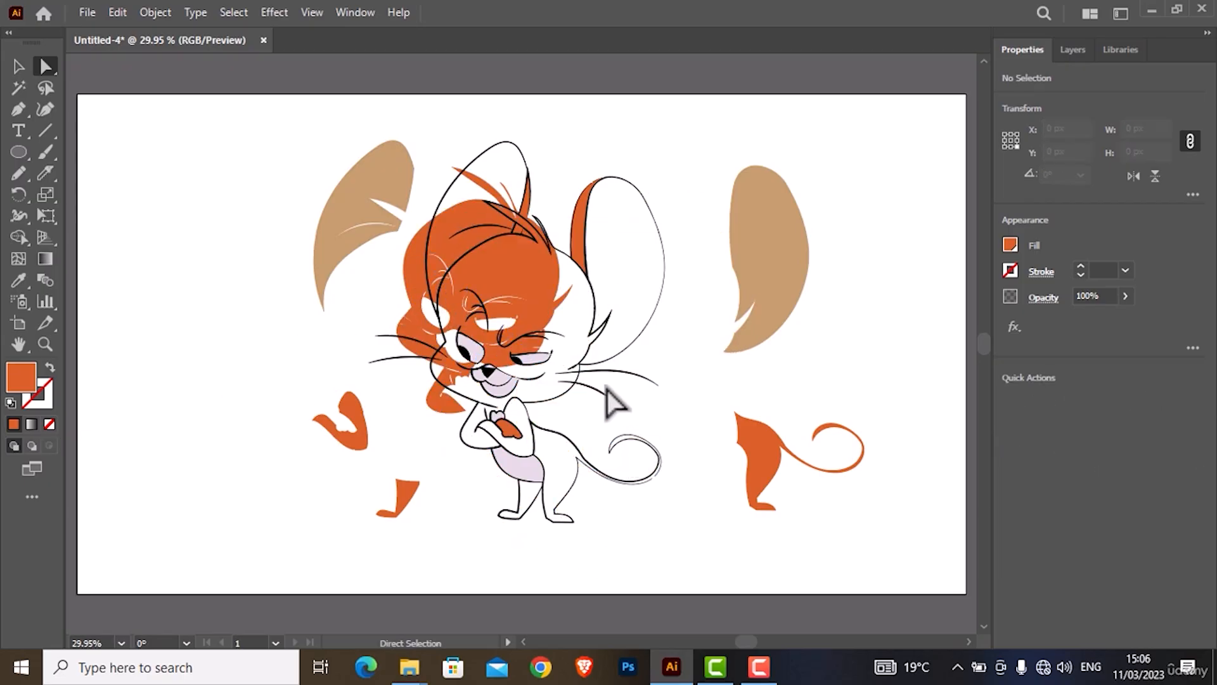
- Undo the moves of the head, arm and both ear fills
key("ctrl+z")
key("ctrl+z")
key("ctrl+z")
key("ctrl+z")
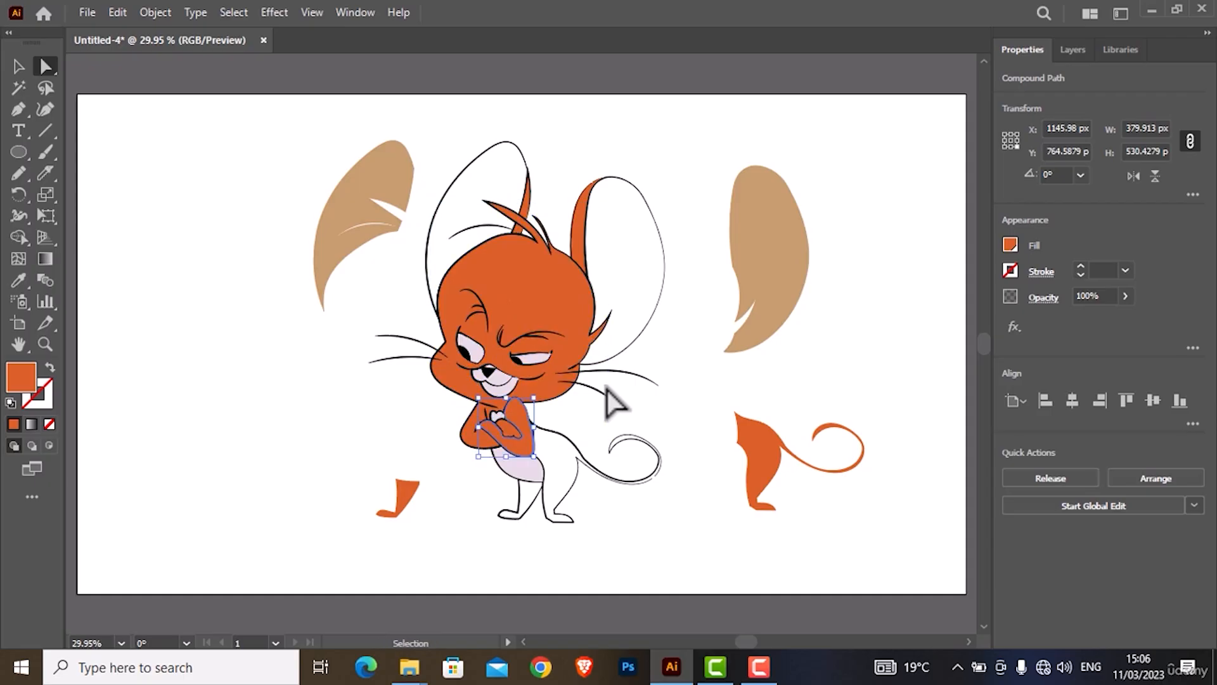
key("ctrl+z")
key("ctrl+z")
key("ctrl+z")
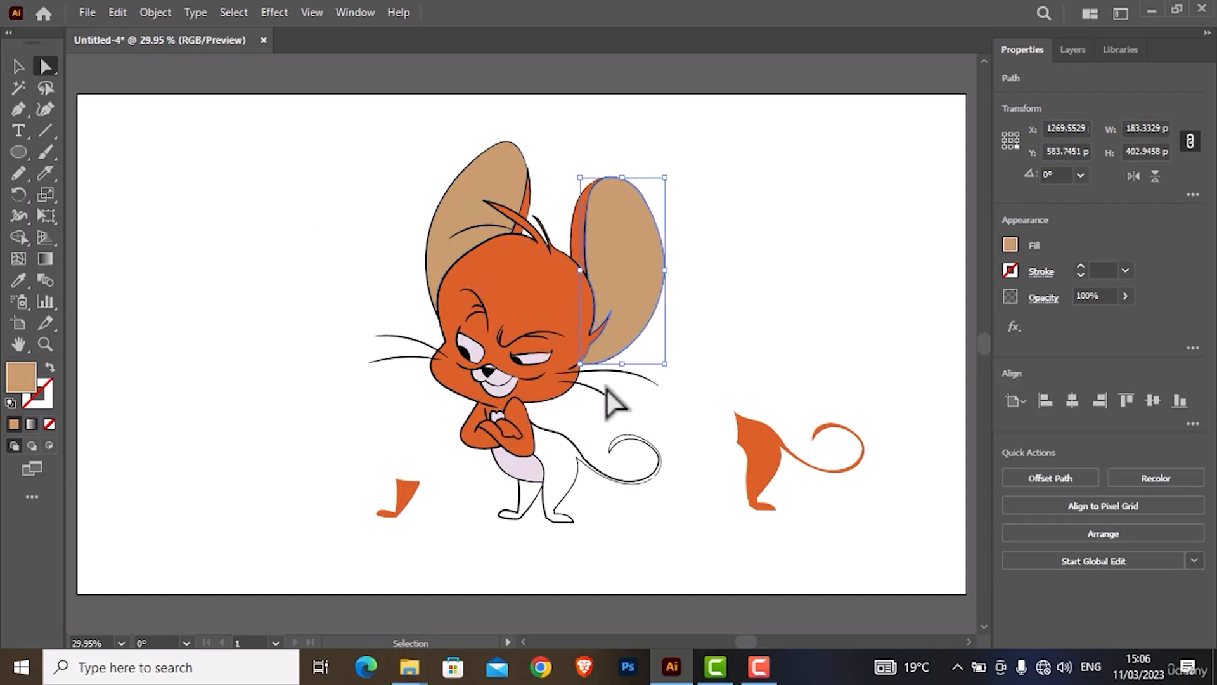
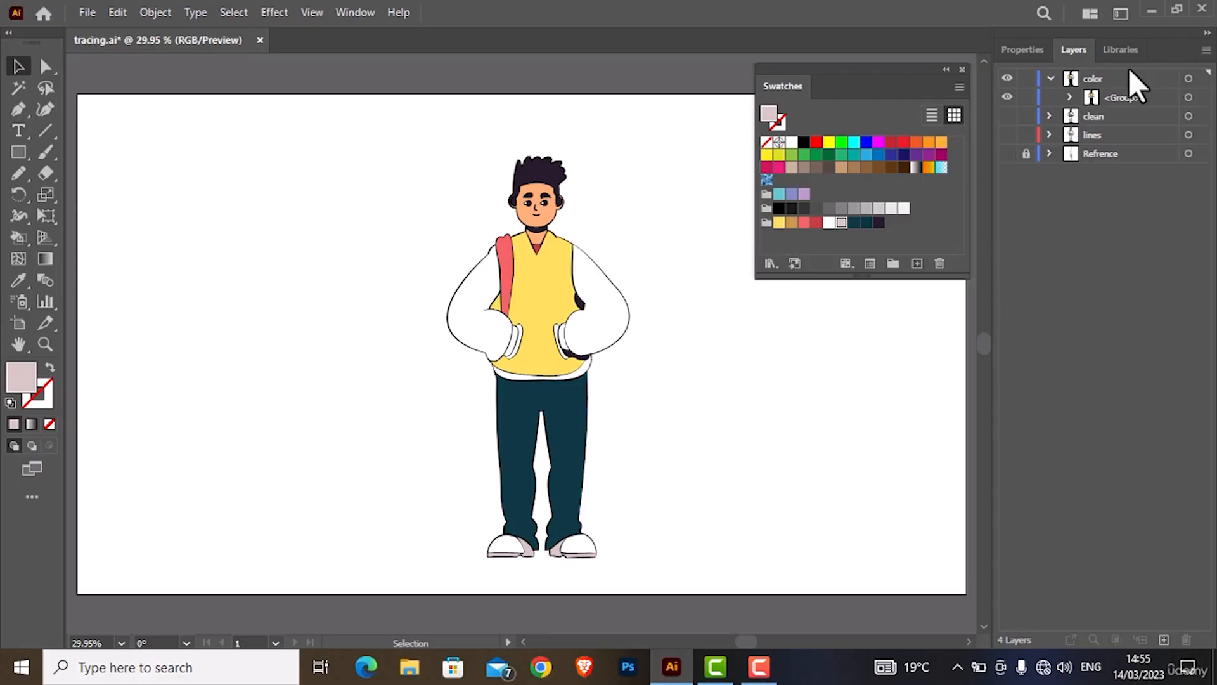
- Collapse the color layer and duplicate it
left_click(1052, 77)
left_click(1089, 81)
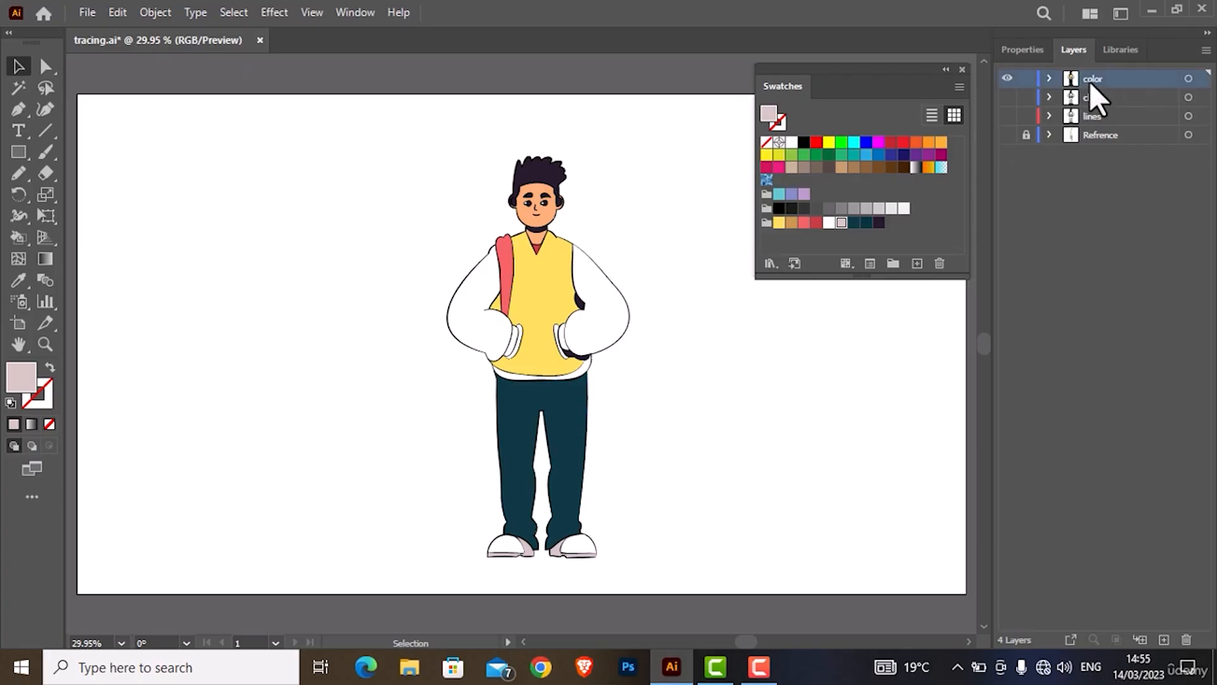
left_click(1187, 78)
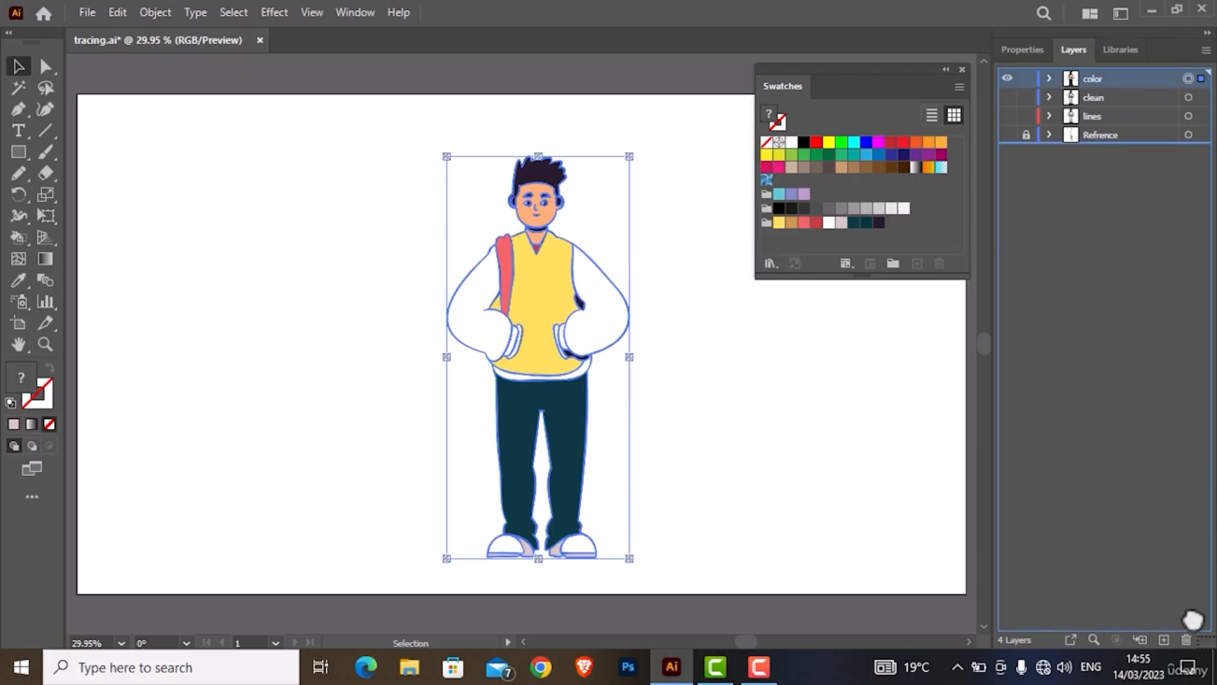
left_click_drag(1193, 620, 1164, 638)
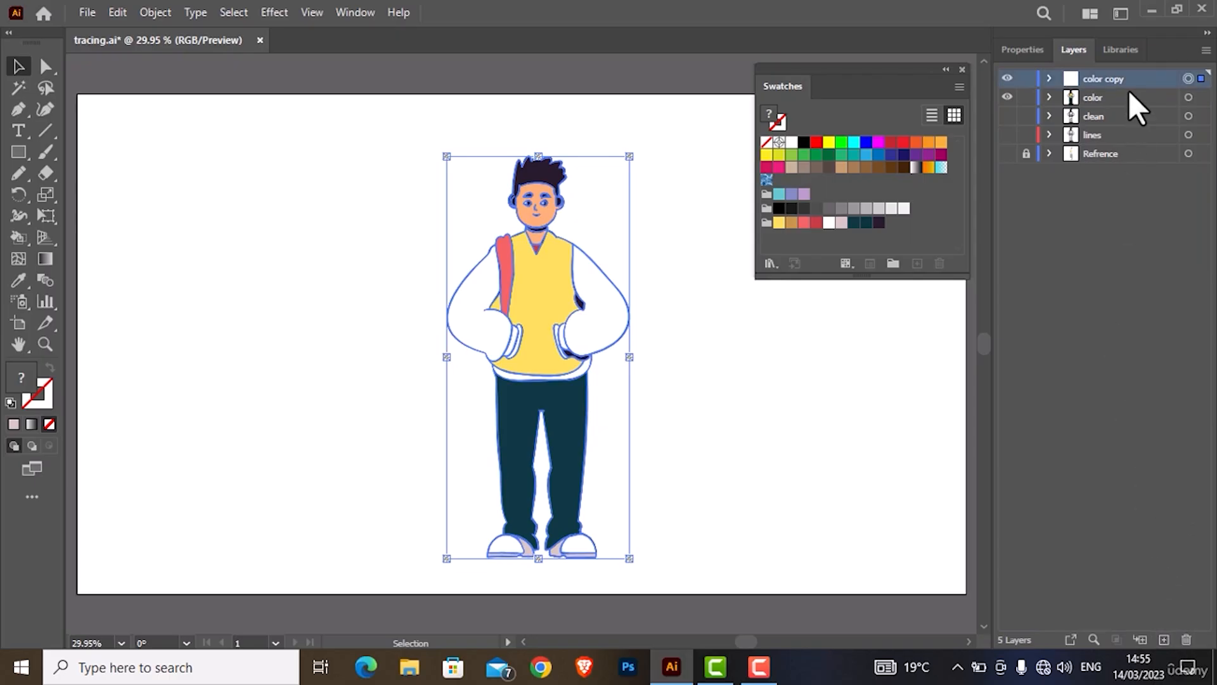
- Rename the duplicated layer shadow and hide the original color layer
double_click(1109, 78)
key("Return")
left_click(1007, 97)
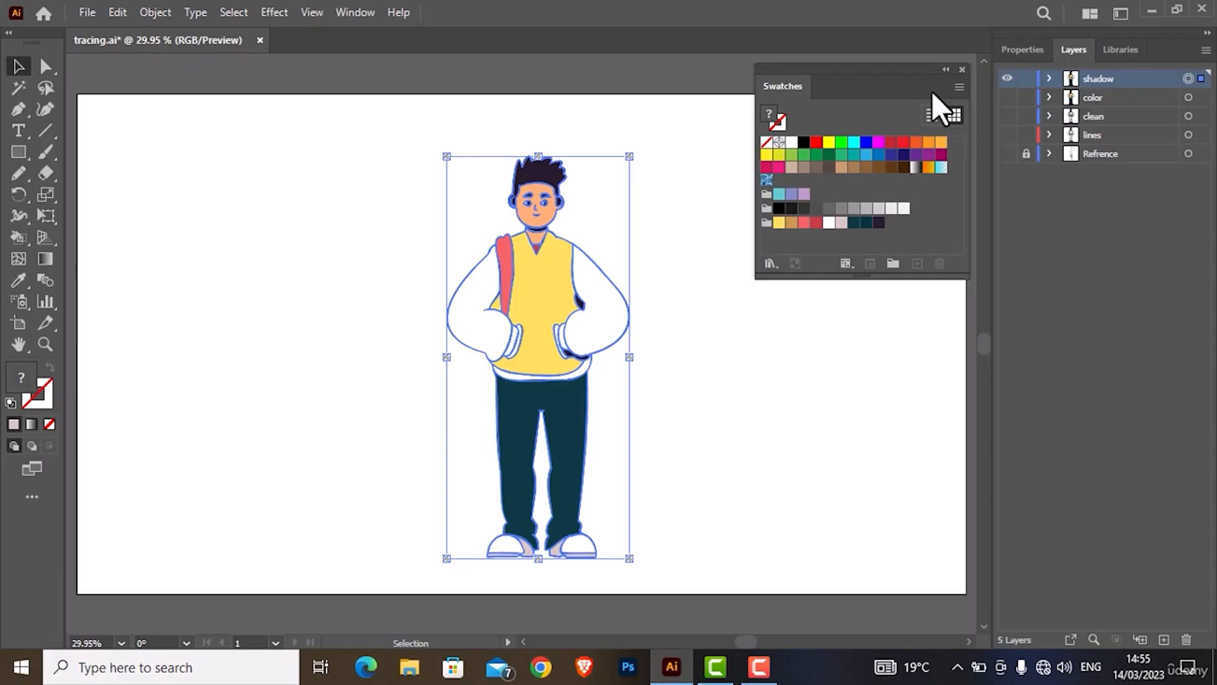
- Expand the shadow layer's Live Paint artwork, and test it by moving the face fill aside and undoing the move
left_click(1007, 49)
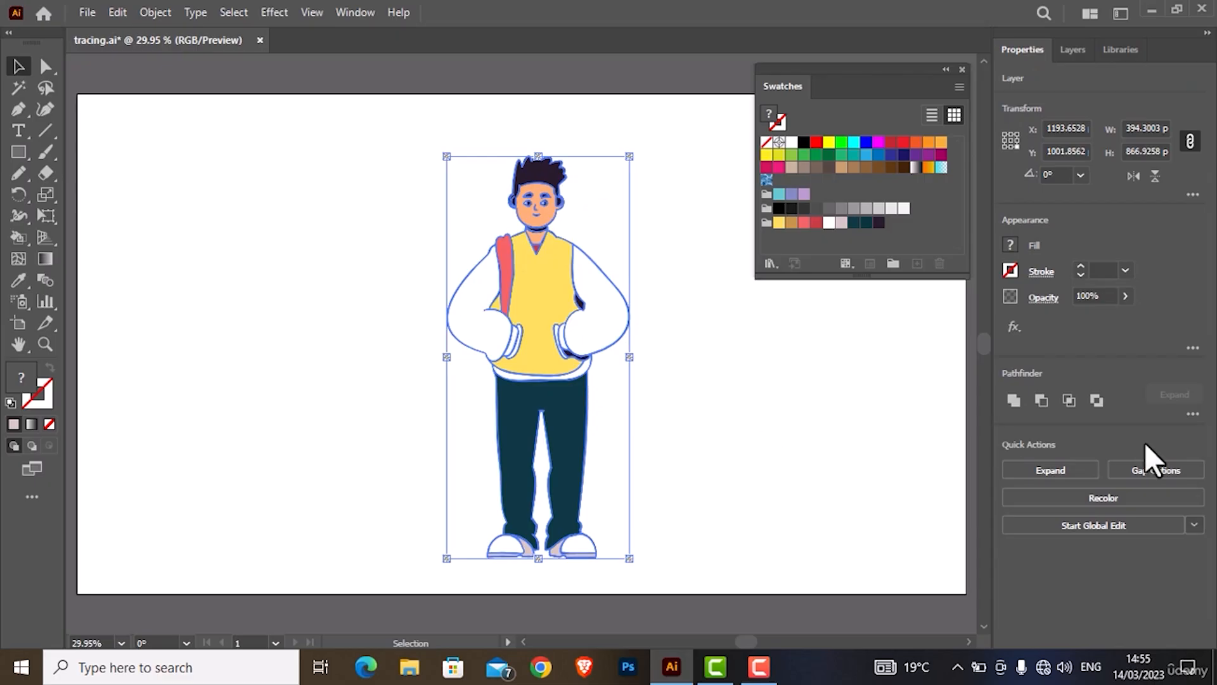
left_click(1083, 474)
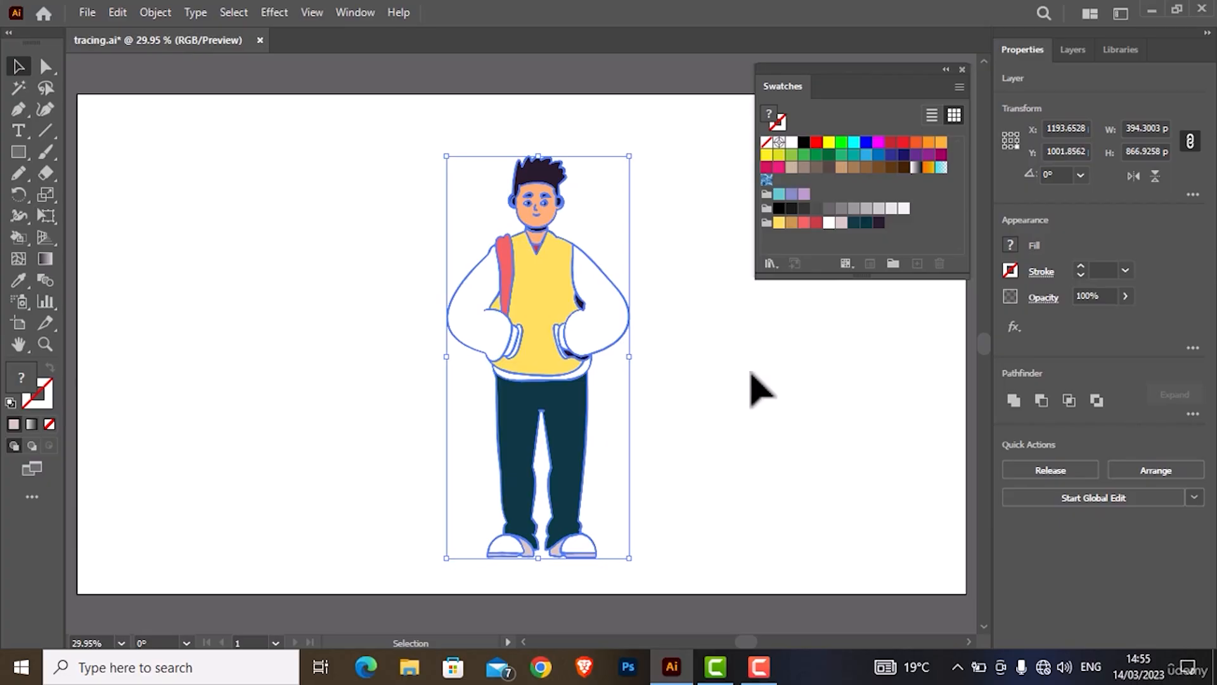
left_click(47, 68)
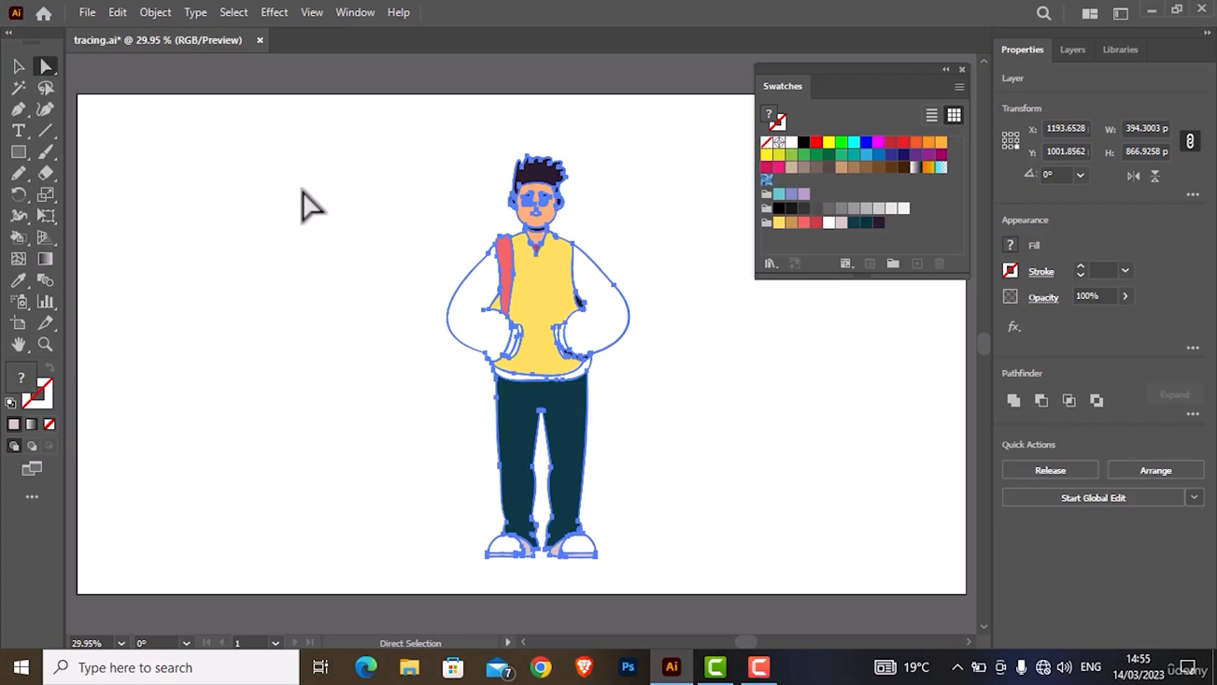
left_click_drag(558, 214, 620, 222)
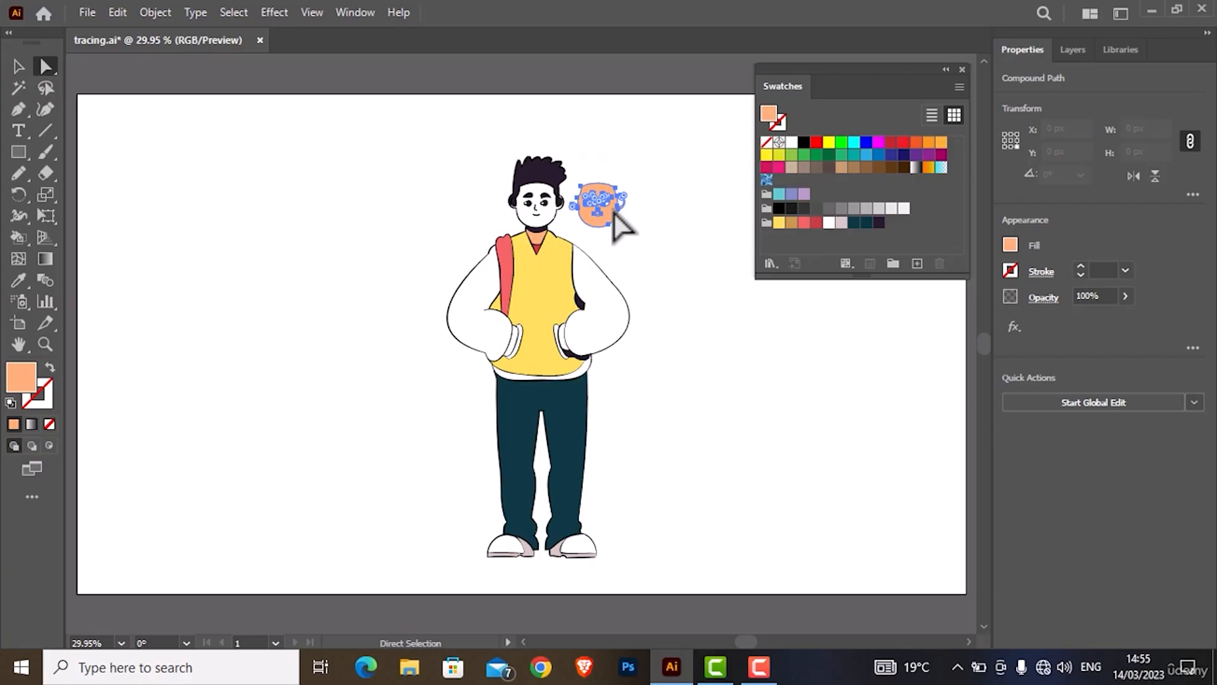
key("ctrl+z")
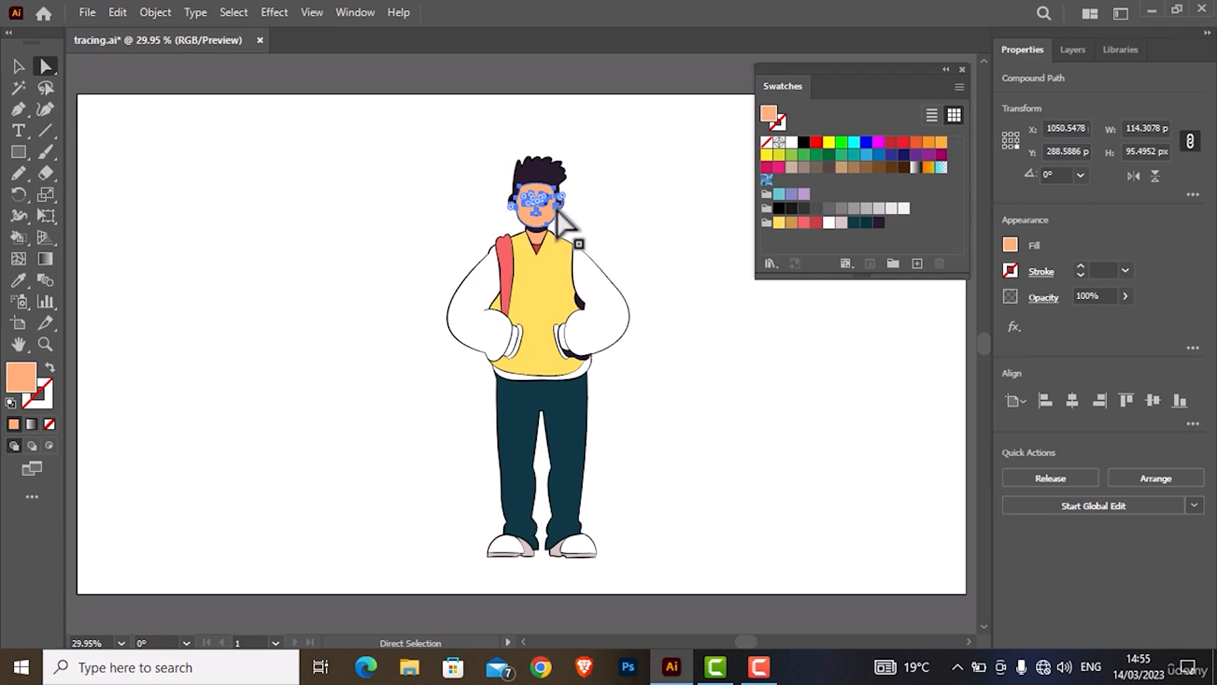
- Cut the face fill with the Knife along a curve from the forehead past the outer eye to the chin
scroll(558, 212, "up", 6)
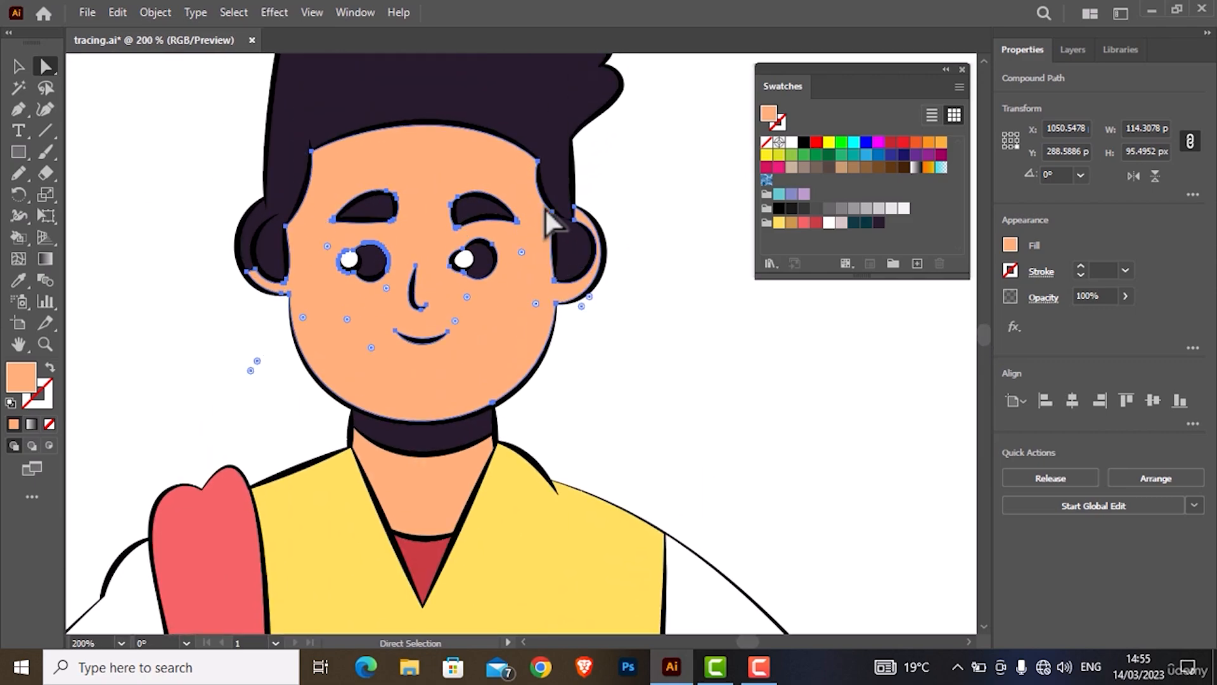
scroll(545, 207, "up", 2)
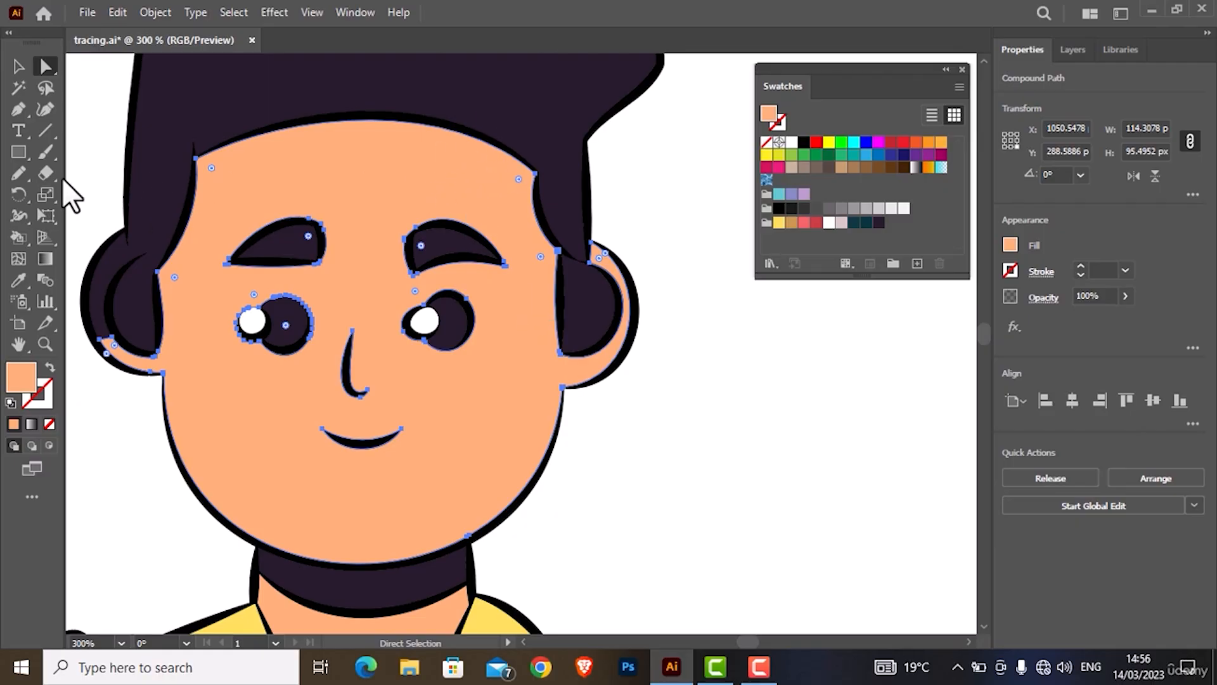
mouse_move(46, 179)
left_mouse_down()
mouse_move(100, 195)
mouse_move(105, 213)
left_mouse_up()
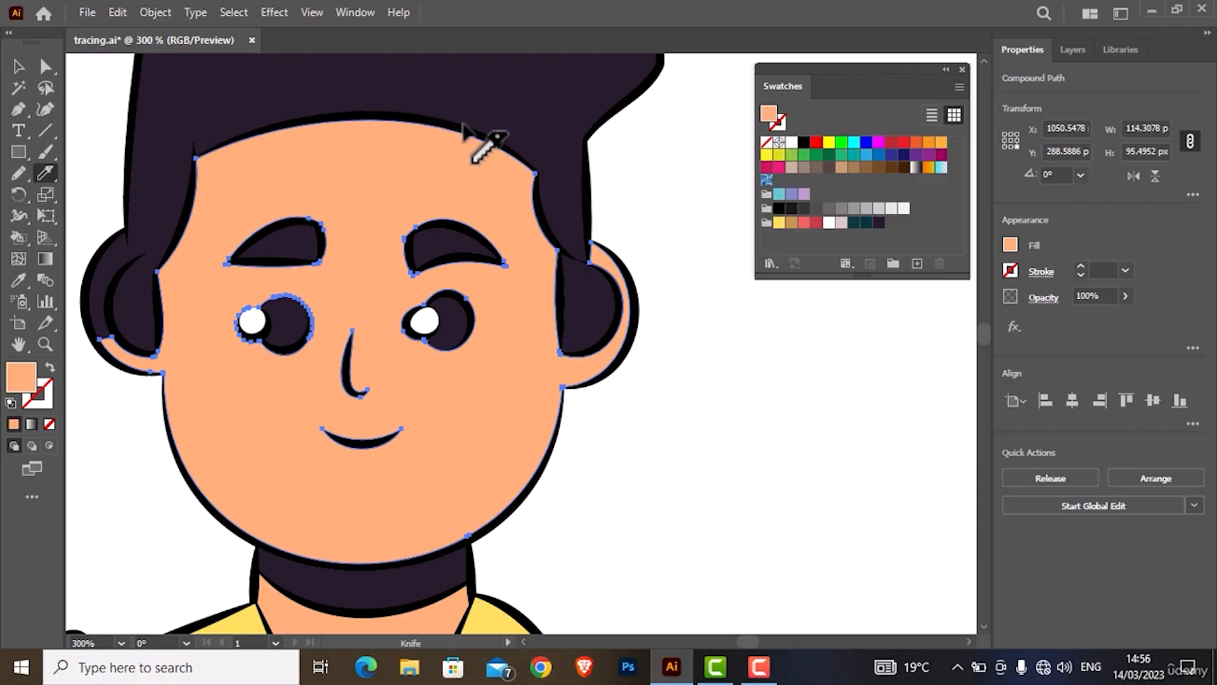
mouse_move(469, 124)
left_mouse_down()
mouse_move(518, 257)
mouse_move(507, 437)
mouse_move(479, 533)
mouse_move(443, 562)
mouse_move(400, 567)
left_mouse_up()
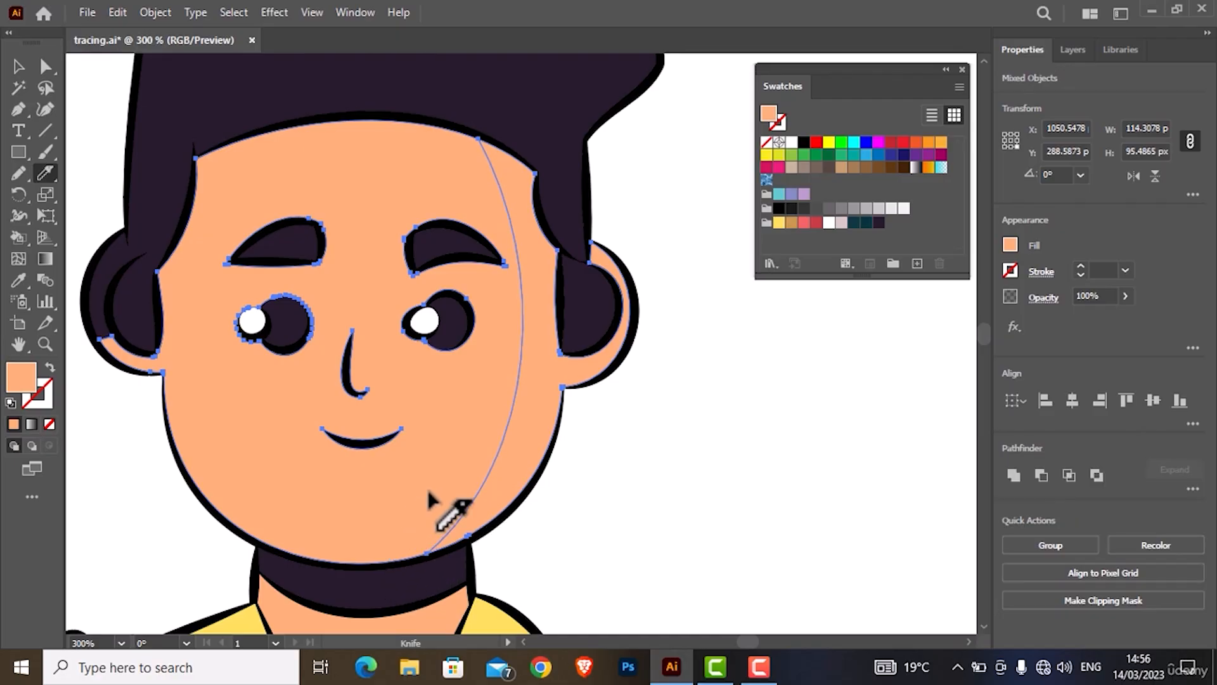
- Recolor the cut strip on the ear side of the face to c18359 and save that color in the character's swatch group
left_click(543, 406, "ctrl")
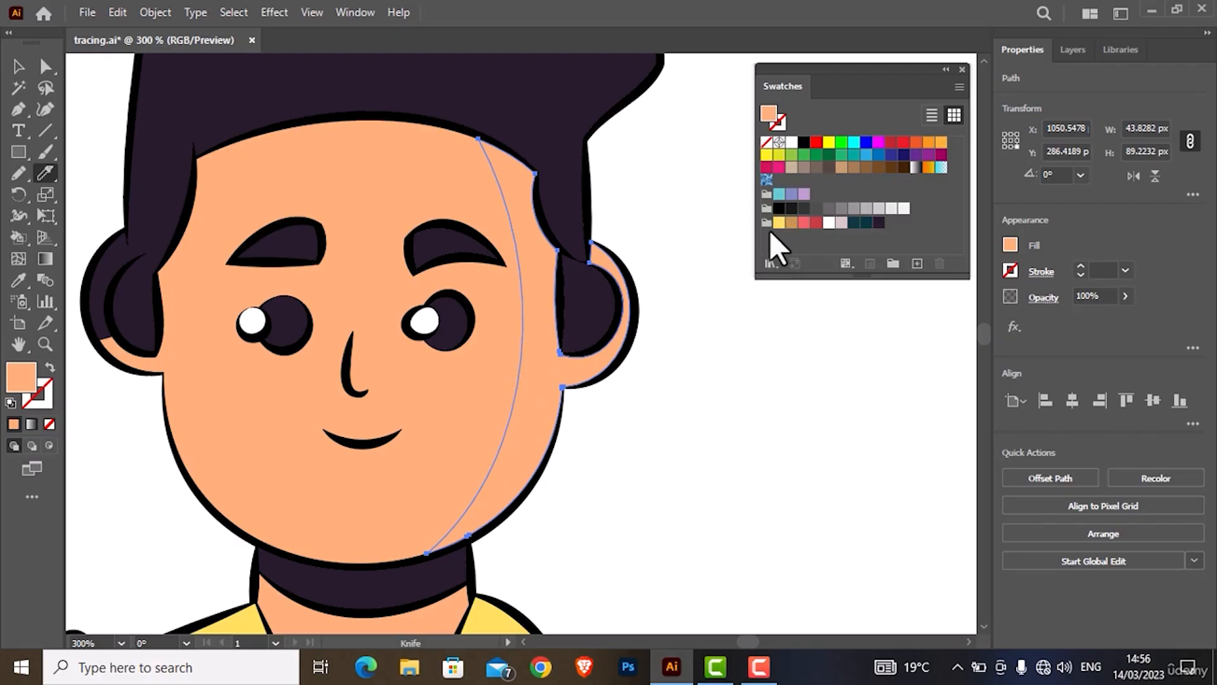
double_click(773, 115)
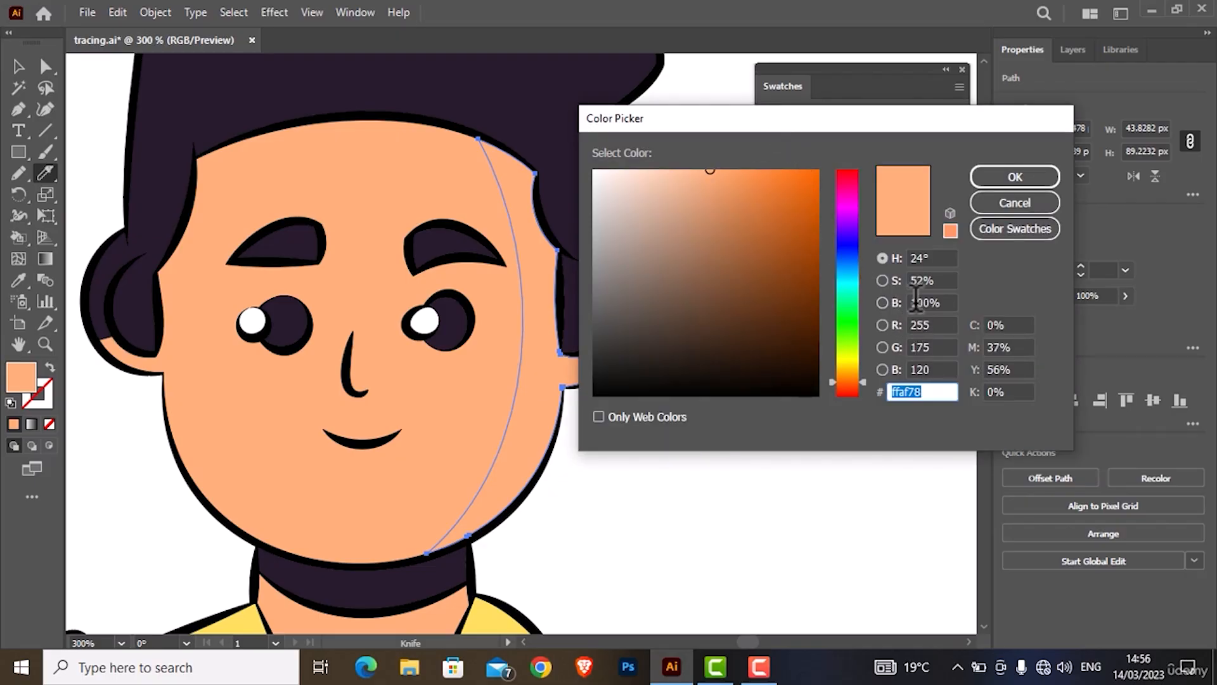
left_click(920, 302)
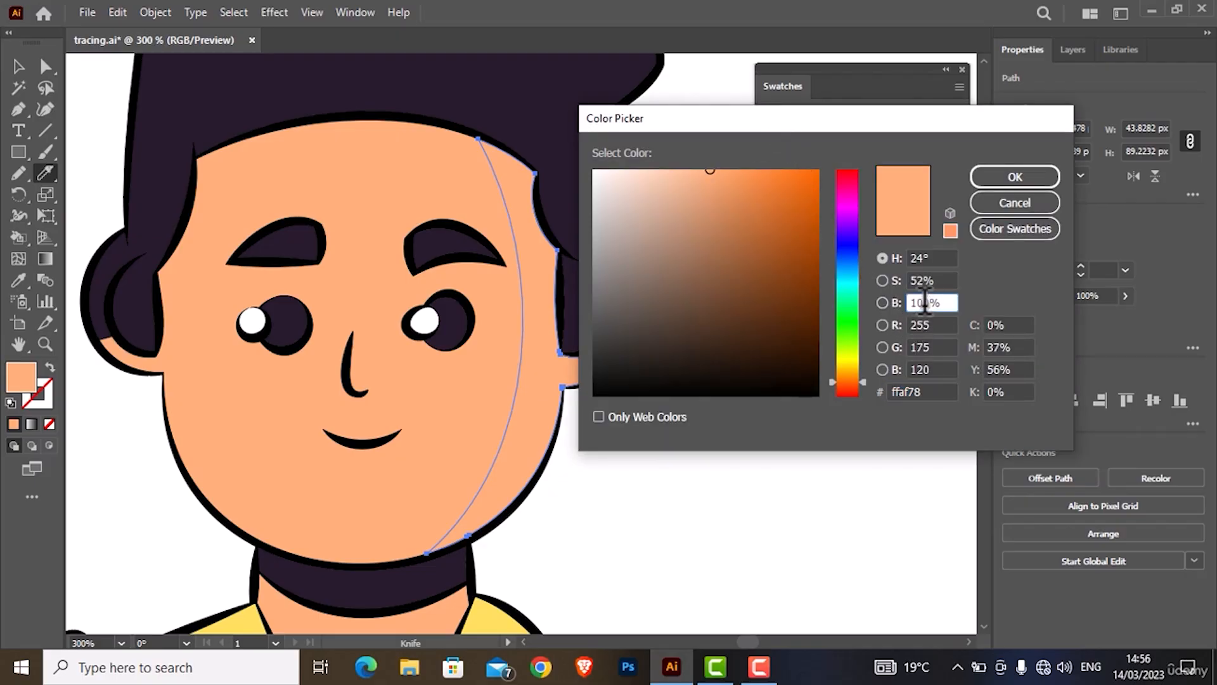
key("shift+Down")
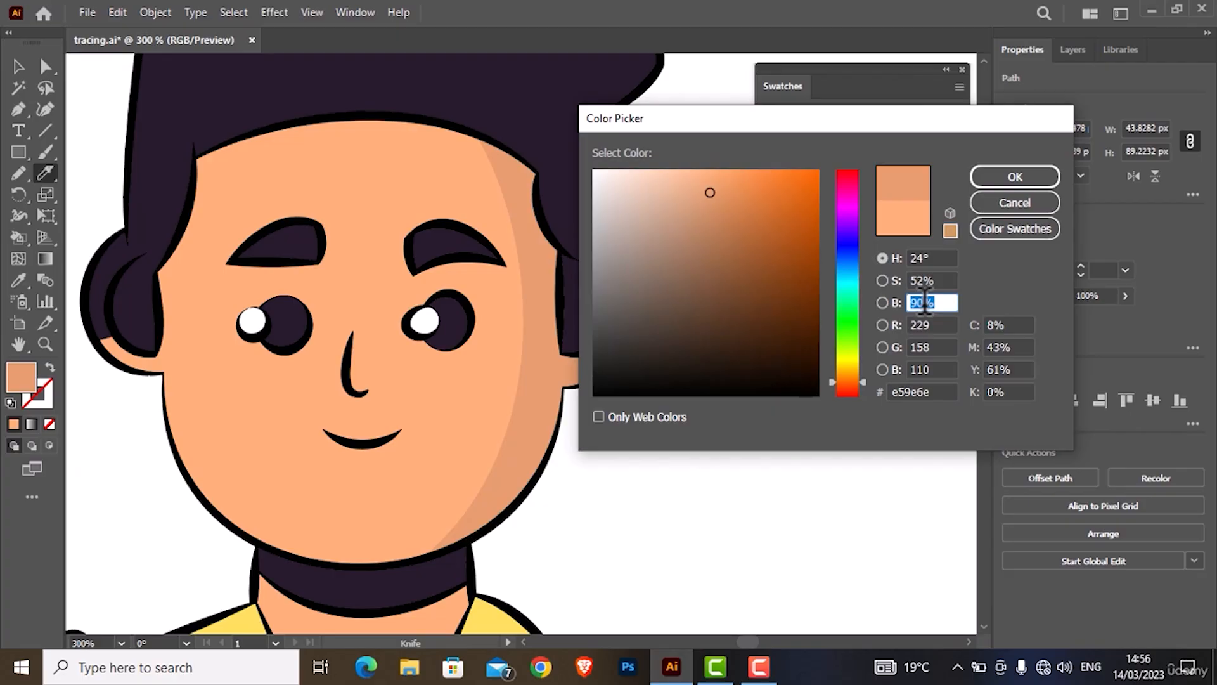
key("shift+Down")
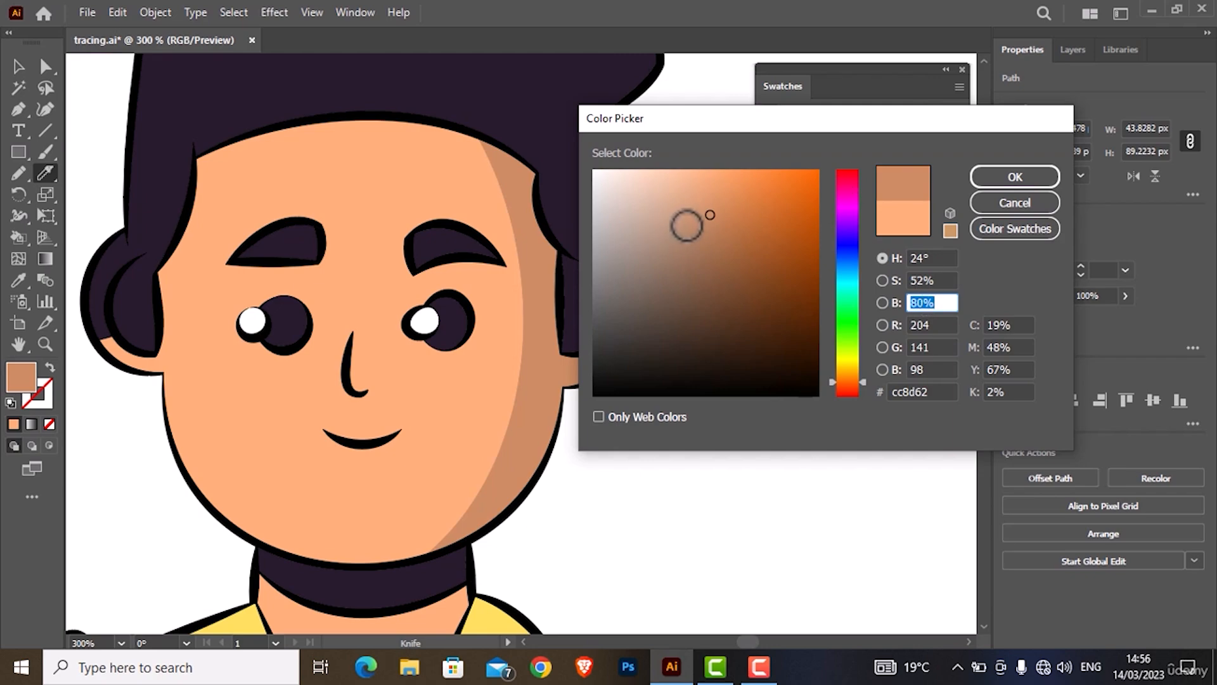
mouse_move(708, 213)
left_mouse_down()
mouse_move(689, 215)
mouse_move(714, 225)
left_mouse_up()
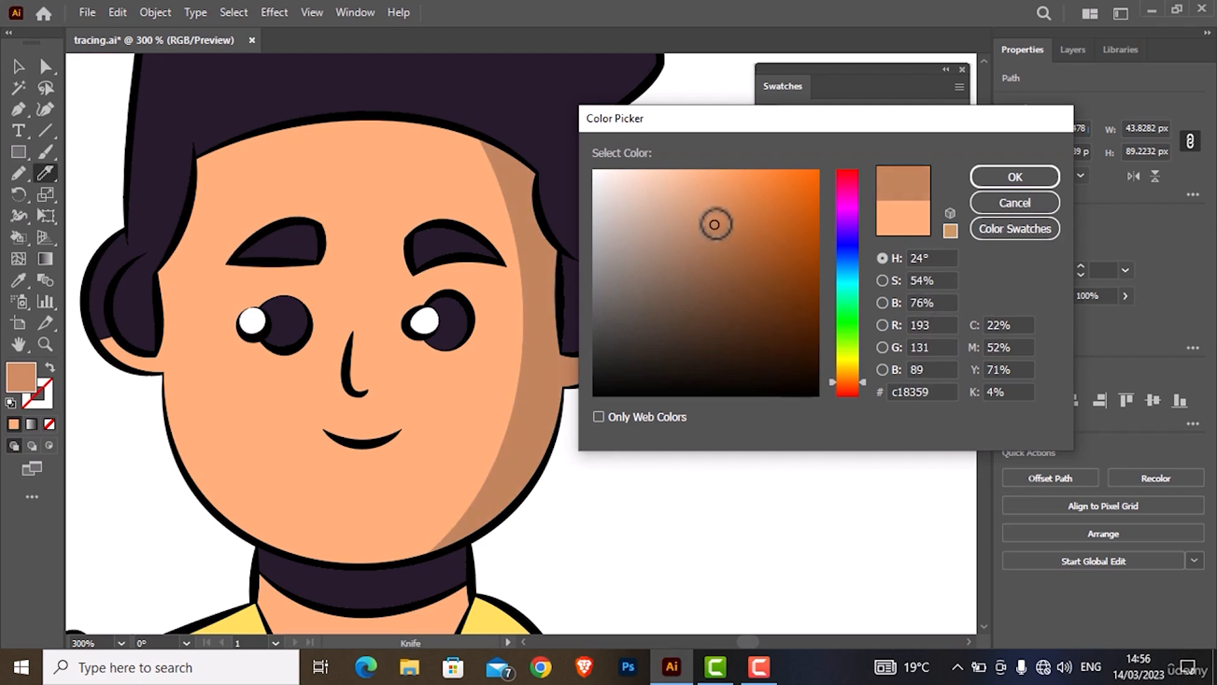
left_click(1002, 177)
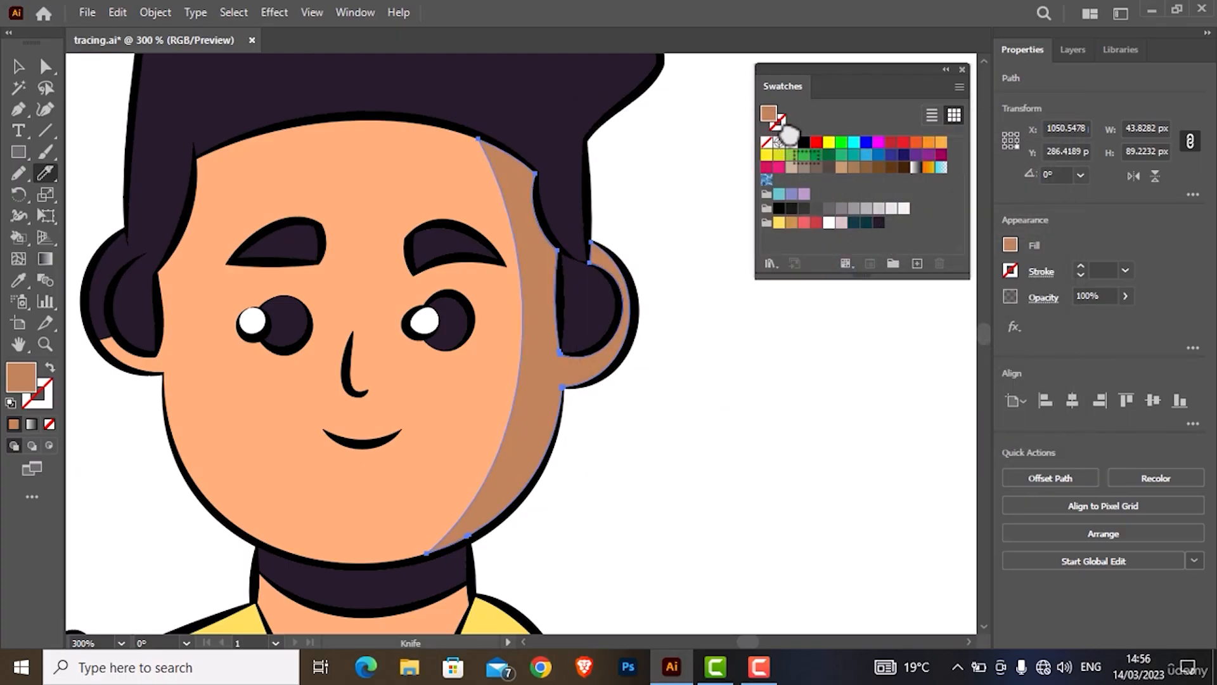
left_click_drag(770, 115, 891, 219)
- Cut the pink bag strap with the Knife down its length from the shoulder, curving out to the chest-side edge
scroll(584, 388, "down", 2)
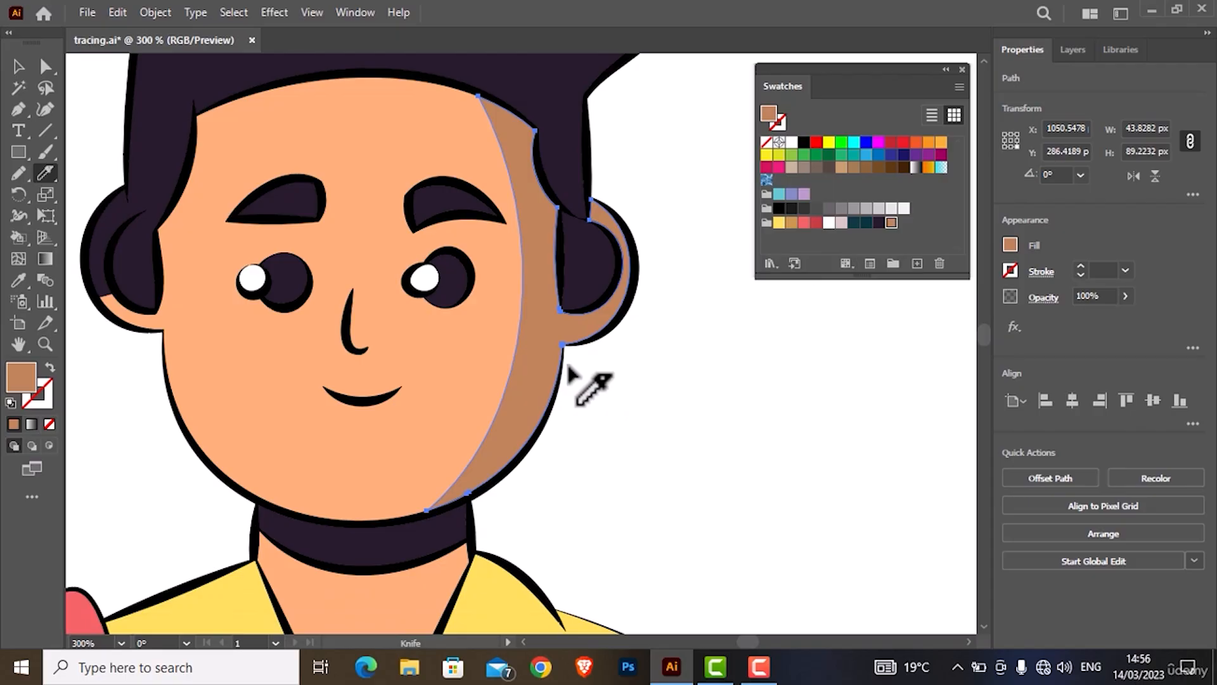
scroll(280, 380, "down", 10)
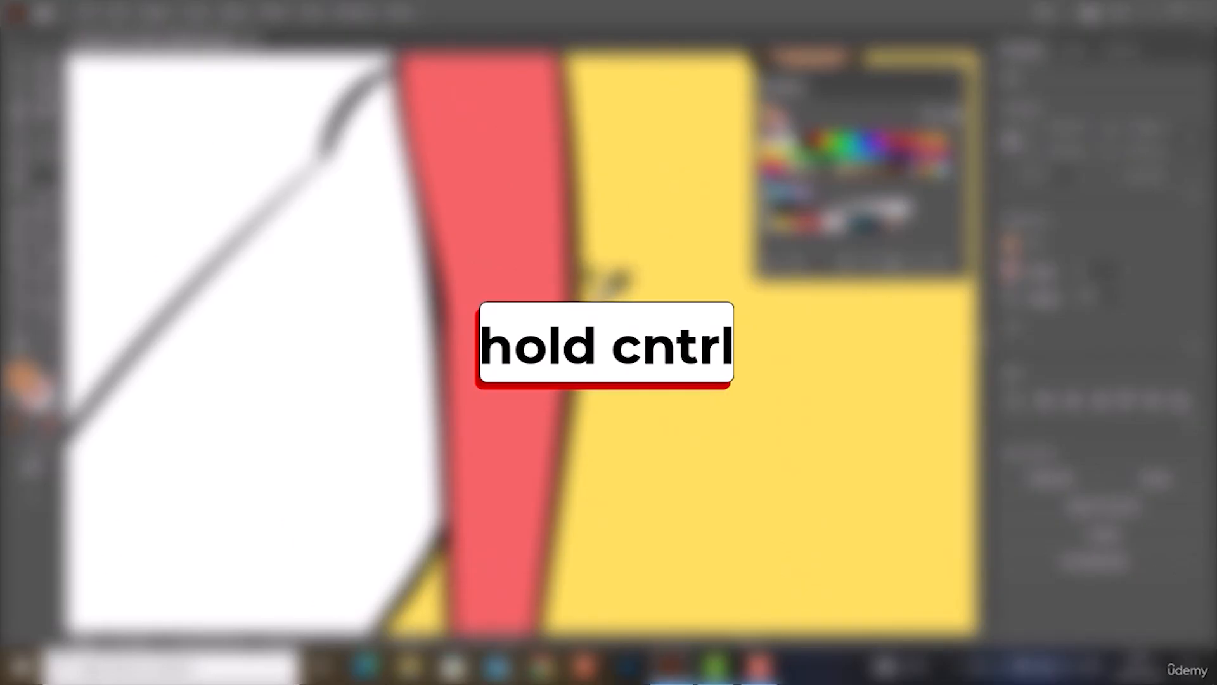
scroll(515, 284, "down", 2)
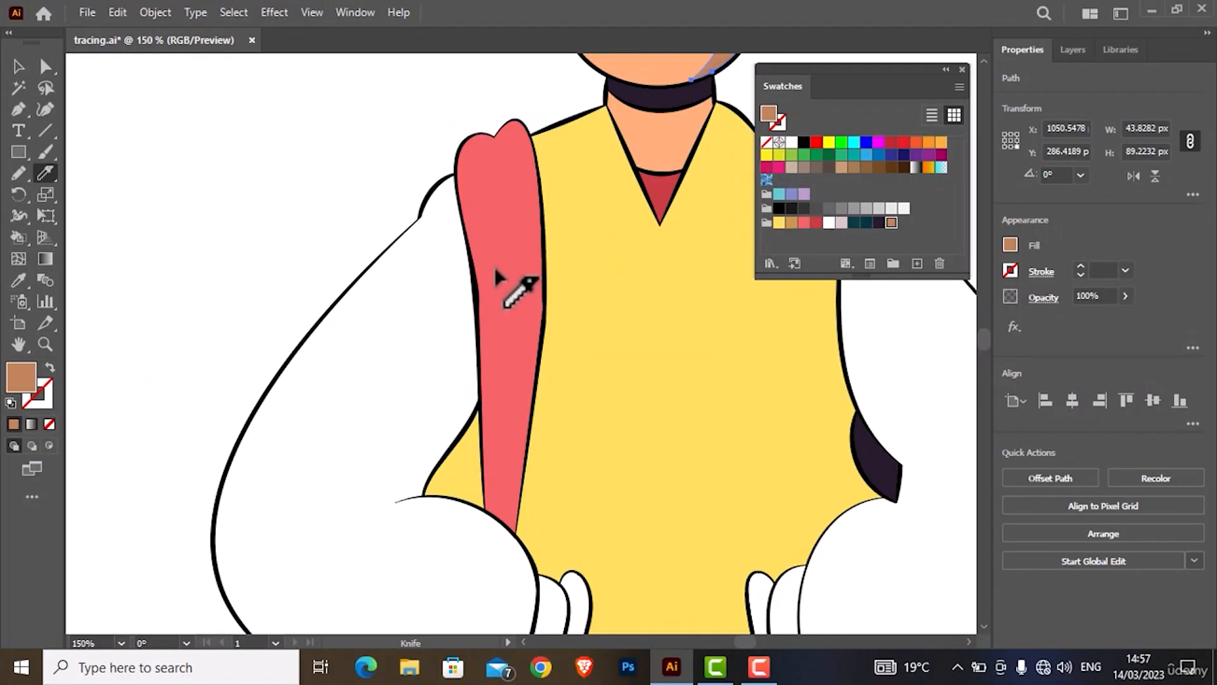
left_click(492, 266, "ctrl")
left_click(501, 282, "ctrl")
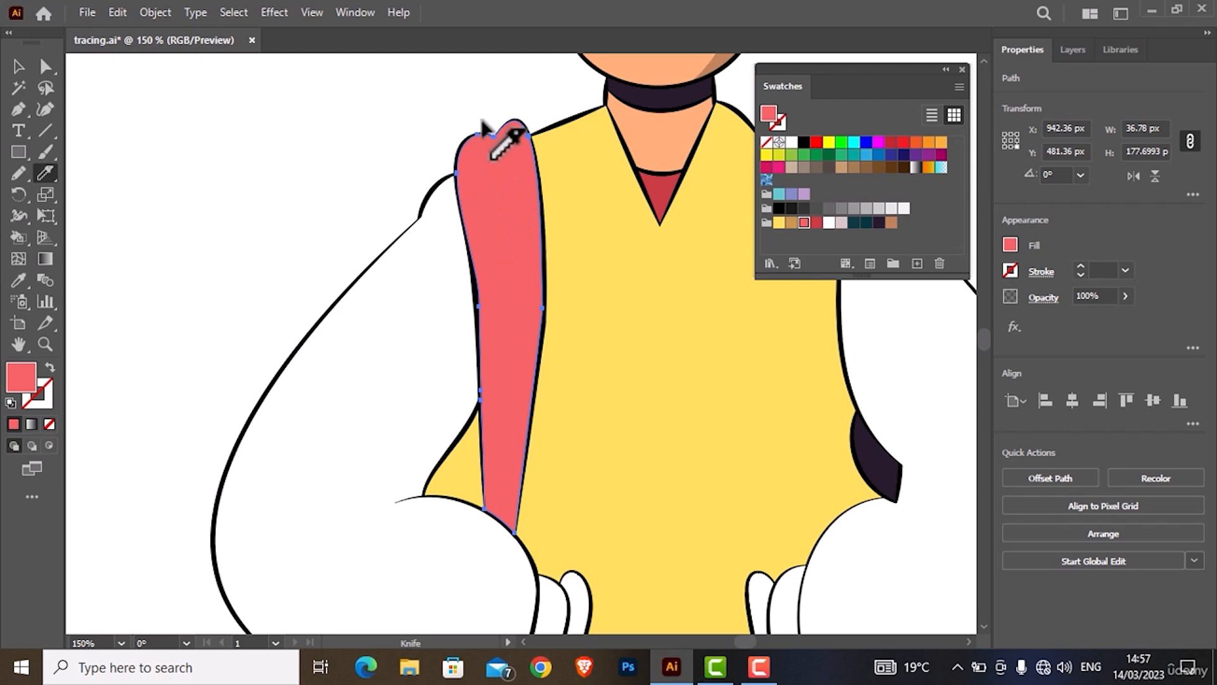
mouse_move(482, 134)
left_mouse_down()
mouse_move(495, 366)
mouse_move(499, 379)
mouse_move(544, 384)
left_mouse_up()
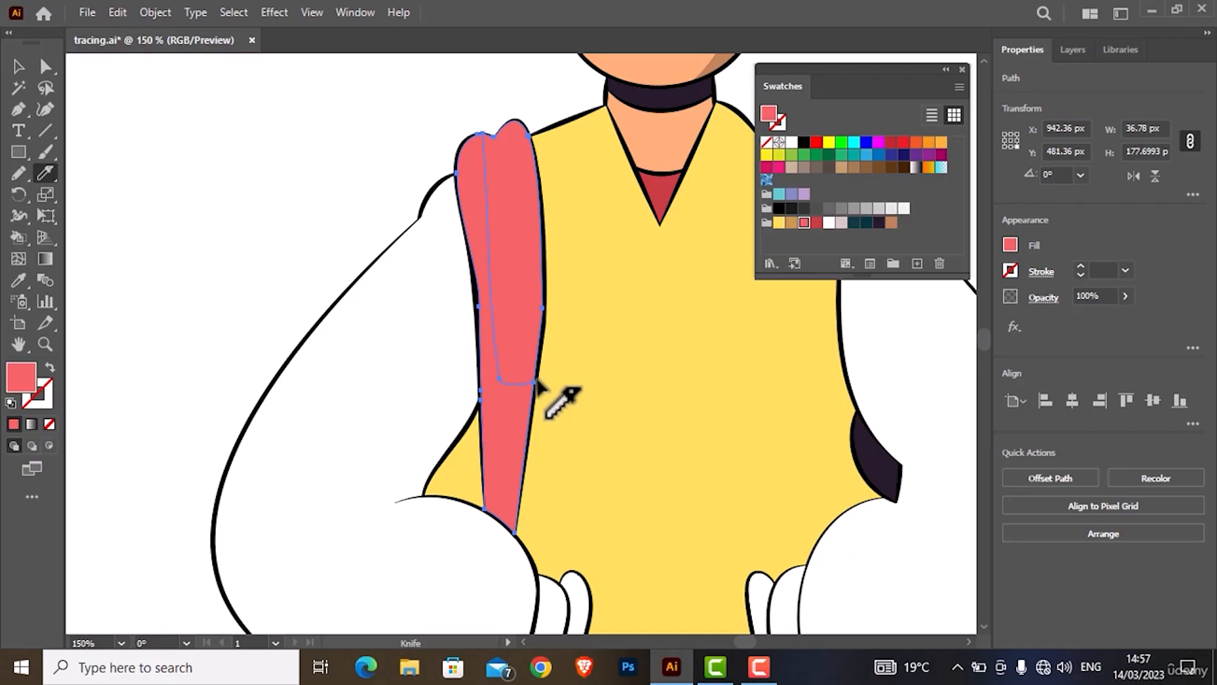
- Fill the arm-side and lower piece of the cut strap with the dark red swatch
key("a")
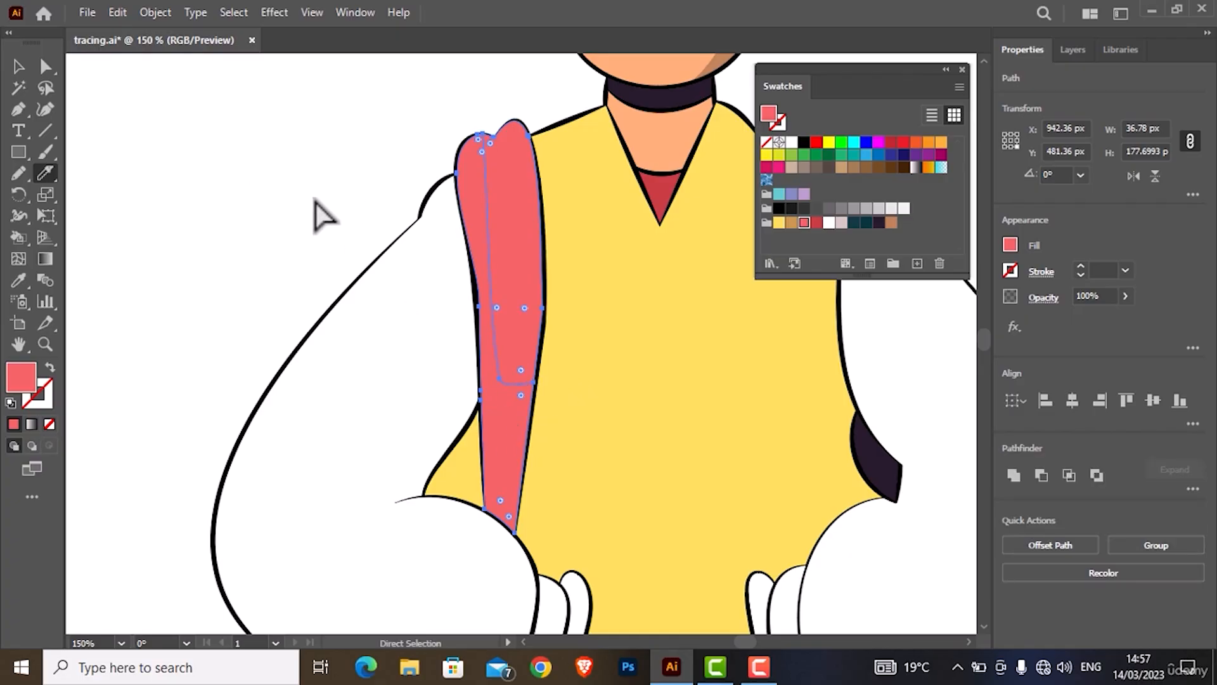
left_click(444, 345)
left_click(506, 391, "ctrl")
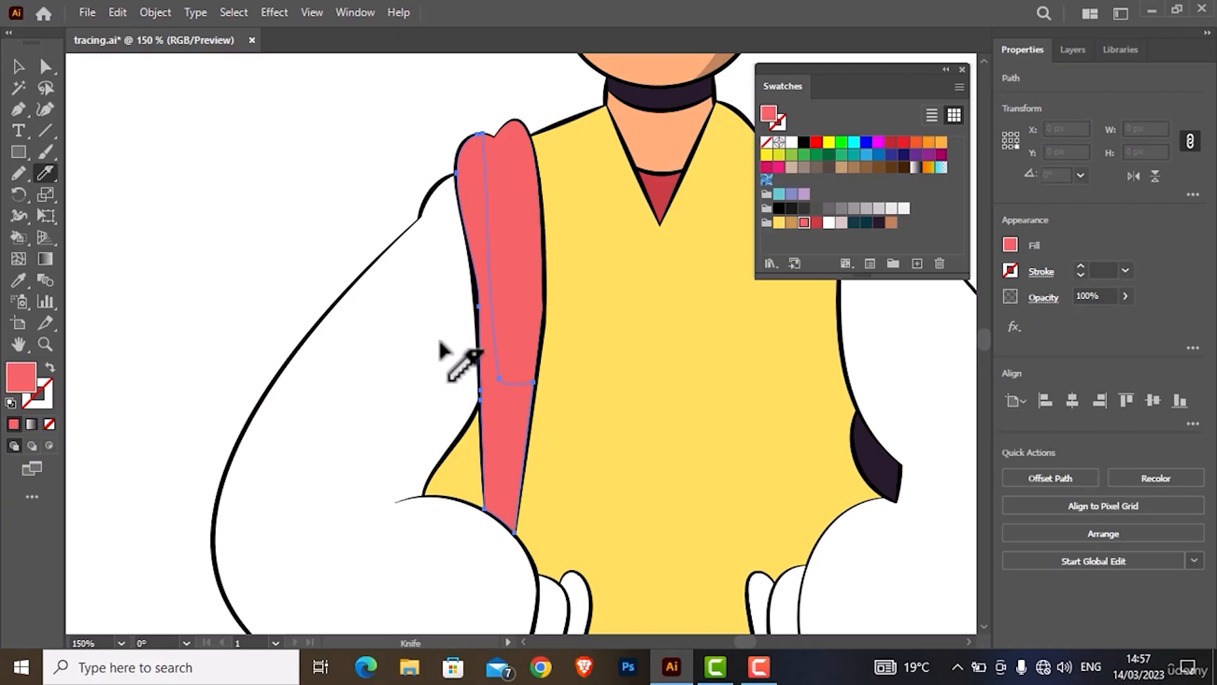
left_click(816, 222)
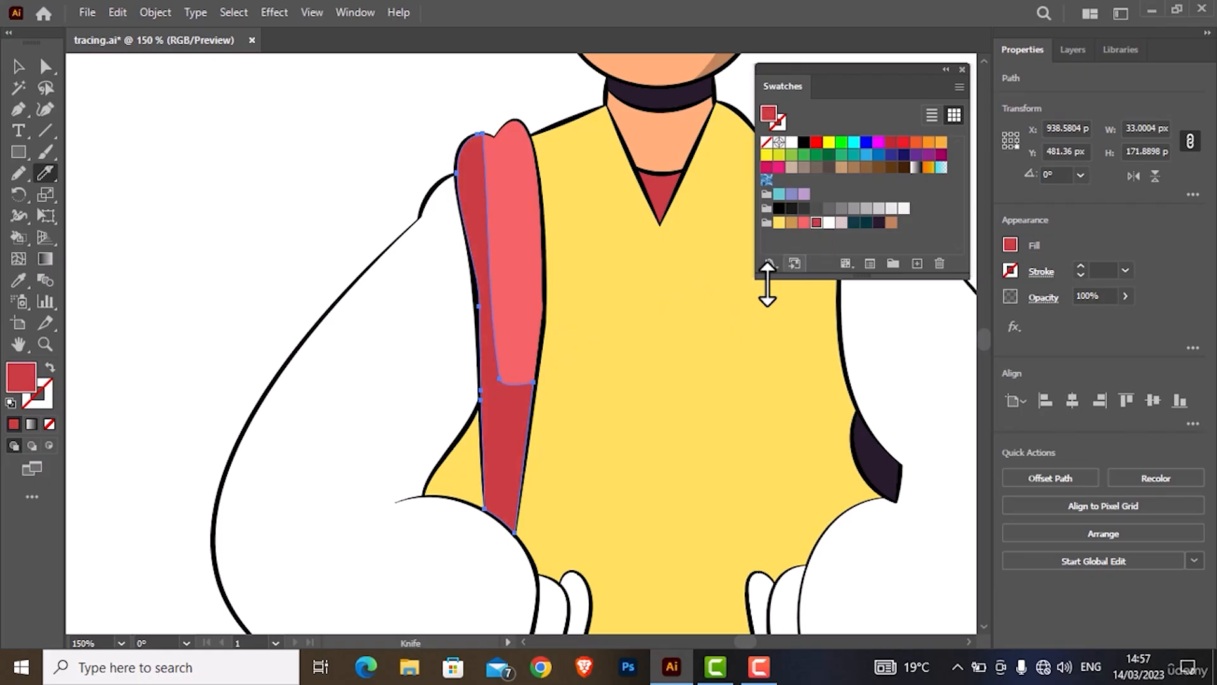
- Cut a thin wedge-shaped fold in the small yellow vest area beside the strap and fill it with the brown swatch
left_click(455, 485, "ctrl")
mouse_move(443, 433)
left_mouse_down()
mouse_move(469, 502)
mouse_move(461, 418)
mouse_move(437, 403)
left_mouse_up()
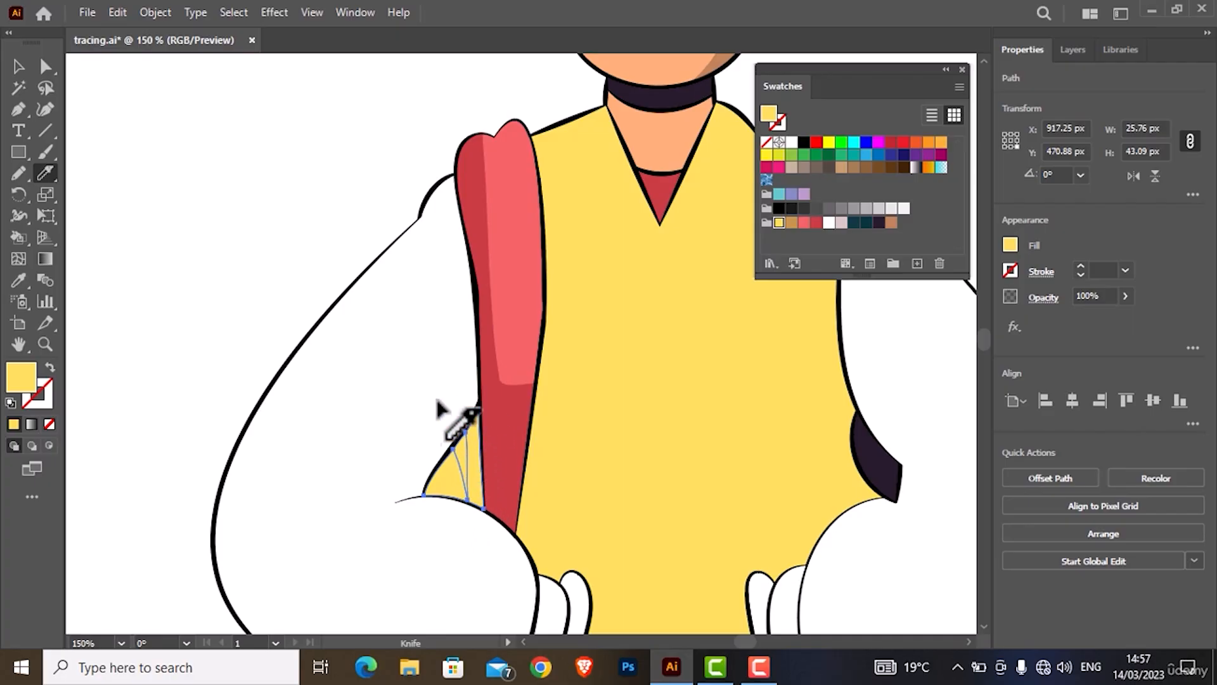
left_click(465, 450, "ctrl")
left_click(465, 461, "ctrl")
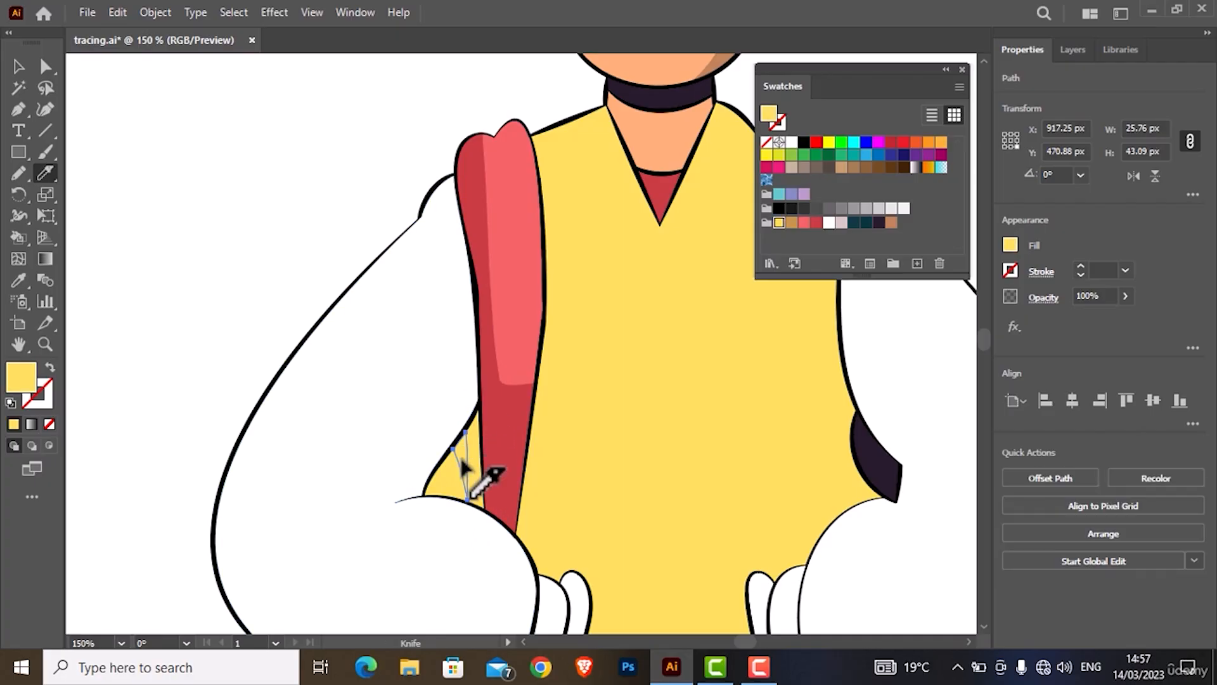
left_click(792, 223)
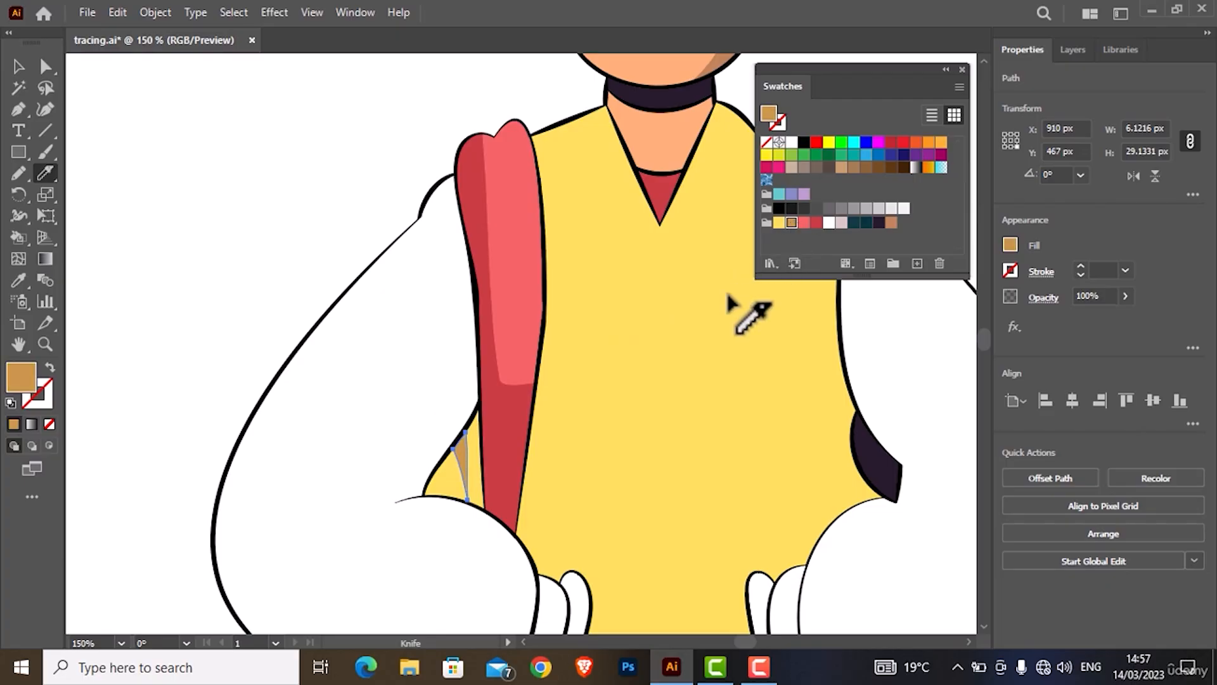
- Cut a forked crease at the inner elbow of the strap-side white sleeve and fill it with the pale mauve swatch
scroll(645, 345, "down", 3)
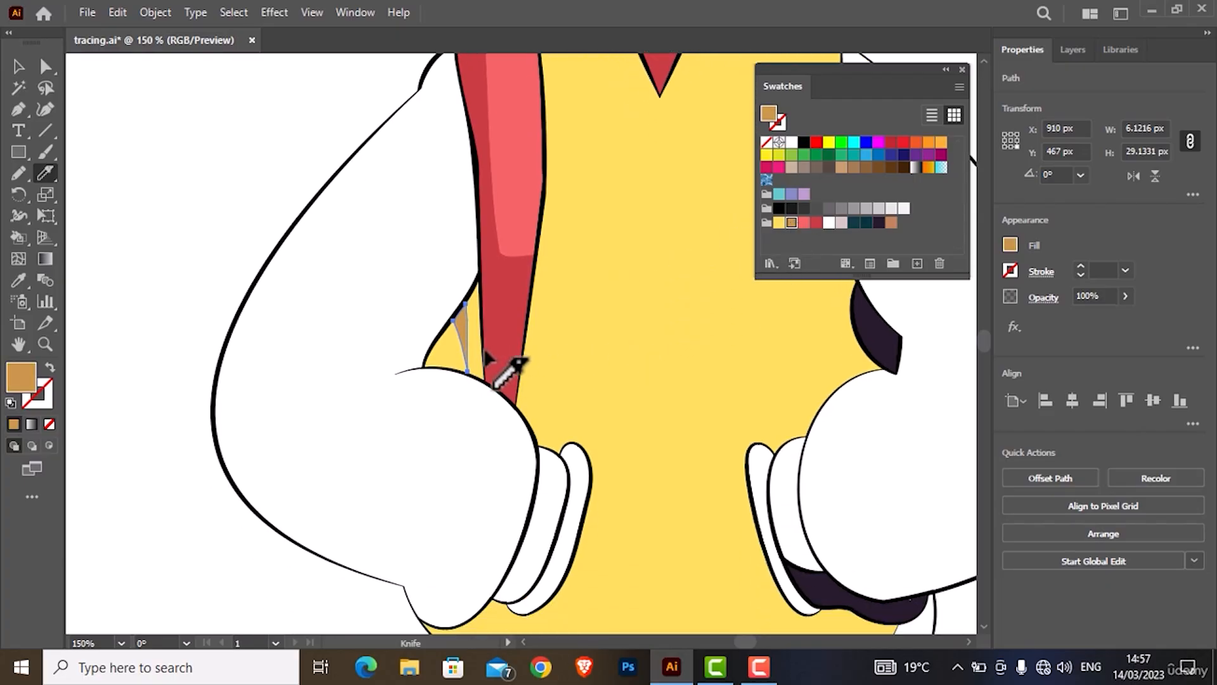
left_click(384, 340, "ctrl")
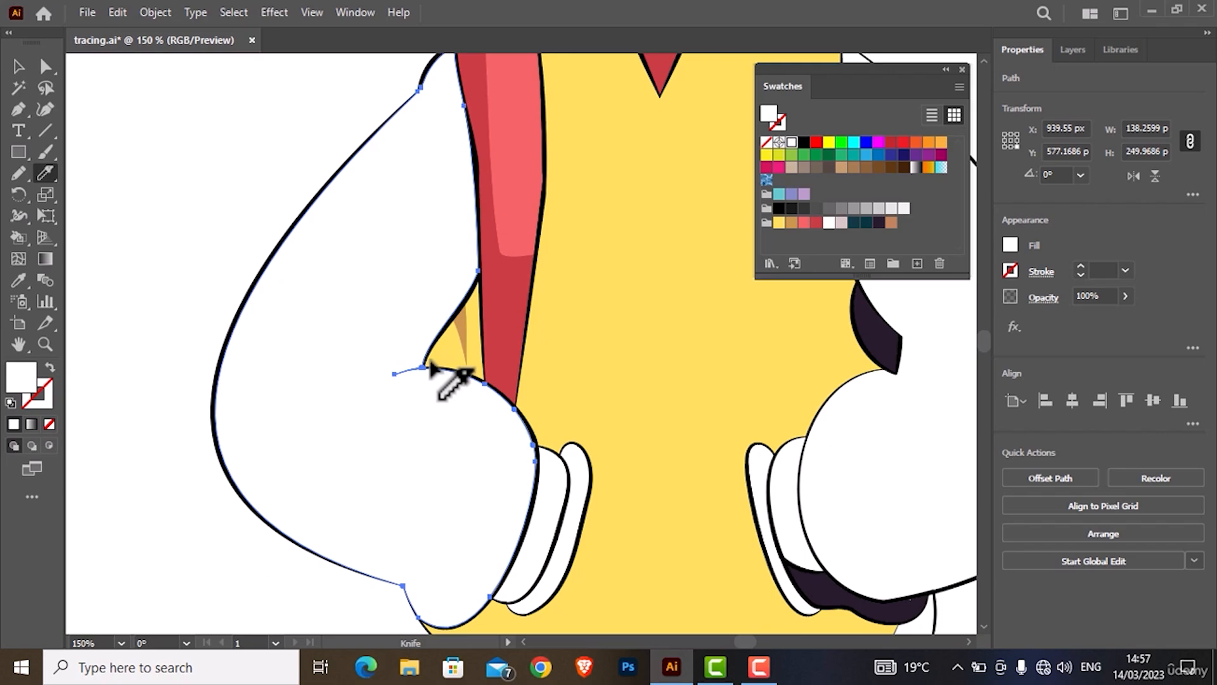
mouse_move(424, 361)
left_mouse_down()
mouse_move(371, 409)
mouse_move(392, 354)
mouse_move(369, 360)
mouse_move(354, 386)
mouse_move(367, 354)
mouse_move(409, 340)
mouse_move(438, 355)
left_mouse_up()
left_click(255, 234, "ctrl")
left_click(412, 346, "ctrl")
left_click(841, 222)
- Cut a curved band along the outer and lower edge of the strap-side sleeve and fill it with the pale mauve swatch
left_click_drag(294, 395, 408, 344)
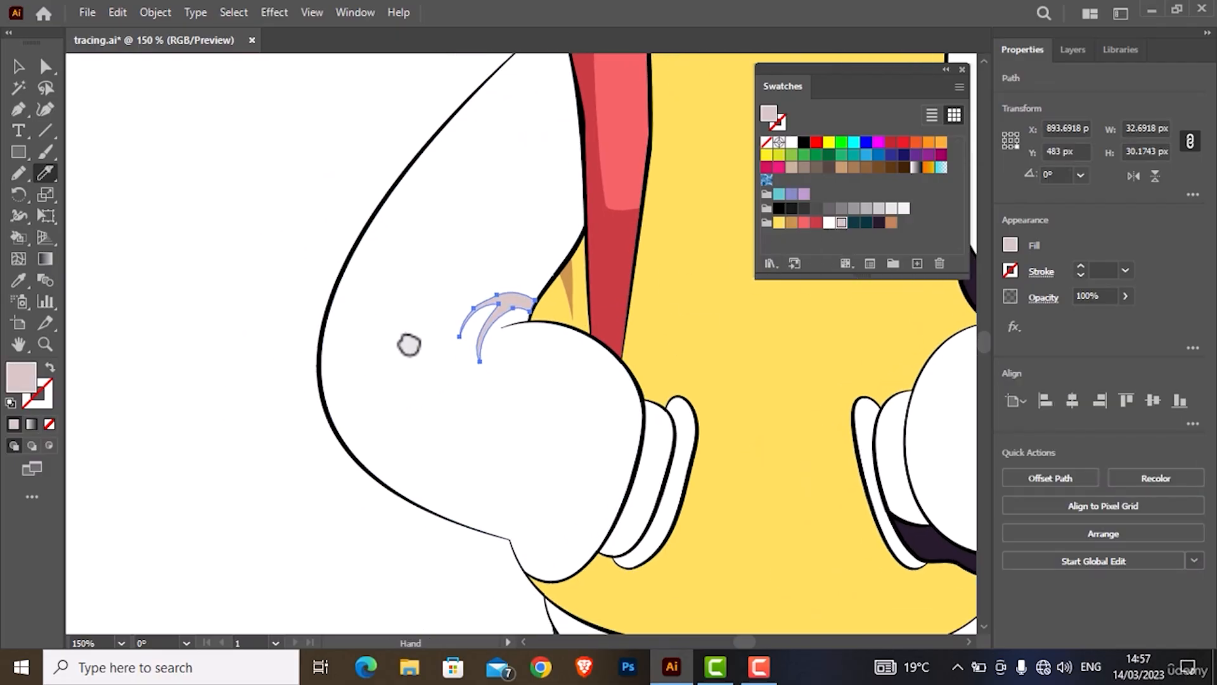
mouse_move(358, 253)
left_mouse_down()
mouse_move(502, 461)
mouse_move(622, 545)
left_mouse_up()
left_click(841, 222)
- Cut off the bottom tip of the mauve sleeve shading and fill it with the dark purple swatch
left_click_drag(504, 537, 585, 577)
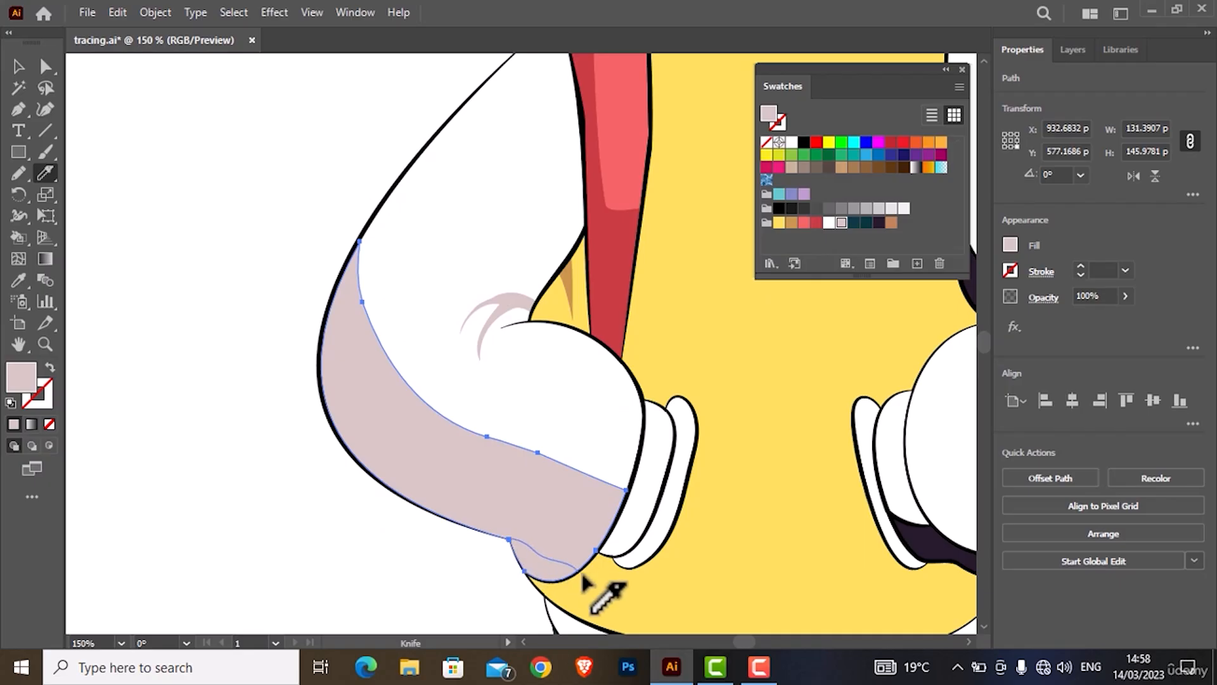
left_click(551, 597, "ctrl")
left_click(532, 569, "ctrl")
left_click(879, 223)
- Cut across the inner cuff band of the strap-side sleeve and fill its lower part with the dark purple swatch
left_click(639, 523, "ctrl")
left_click_drag(612, 499, 662, 514)
left_click(621, 576, "ctrl")
left_click(627, 537, "ctrl")
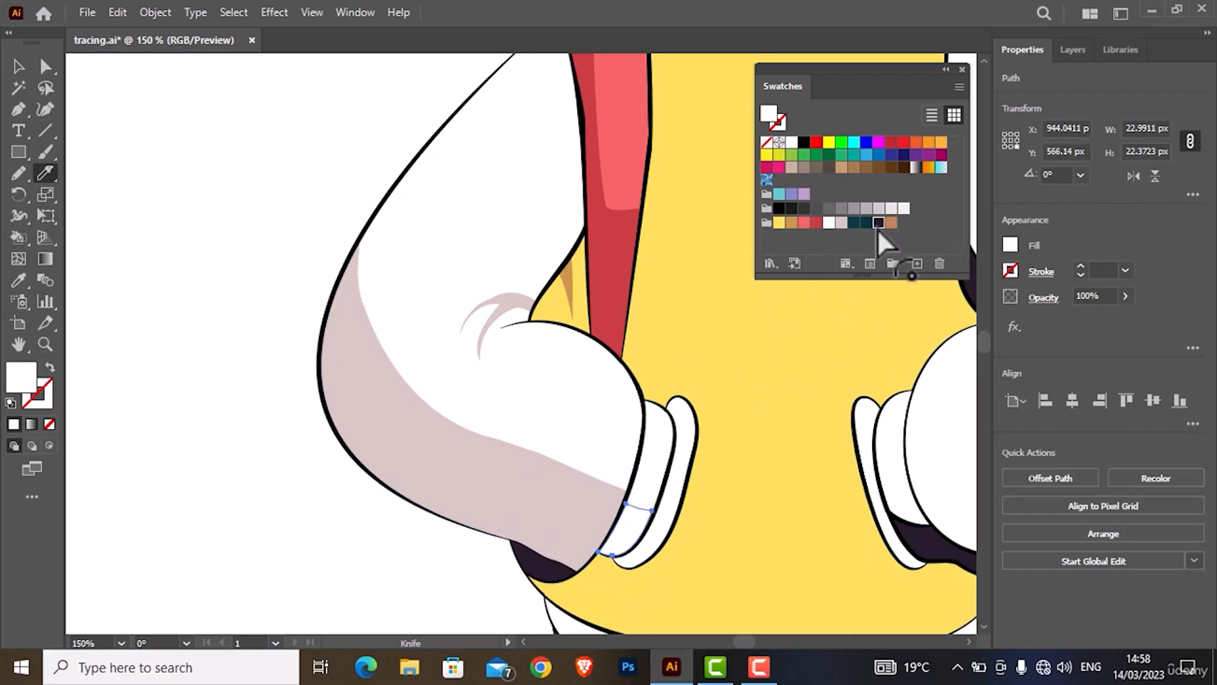
left_click(878, 223)
- Cut the yellow vest with a curve between the two cuffs and fill the lower section with the brown swatch
scroll(738, 423, "down", 1)
mouse_move(793, 460)
left_mouse_down()
mouse_move(572, 393)
mouse_move(568, 423)
mouse_move(456, 422)
left_mouse_up()
left_click(577, 402, "ctrl")
key("ctrl+z")
left_click_drag(638, 390, 454, 399)
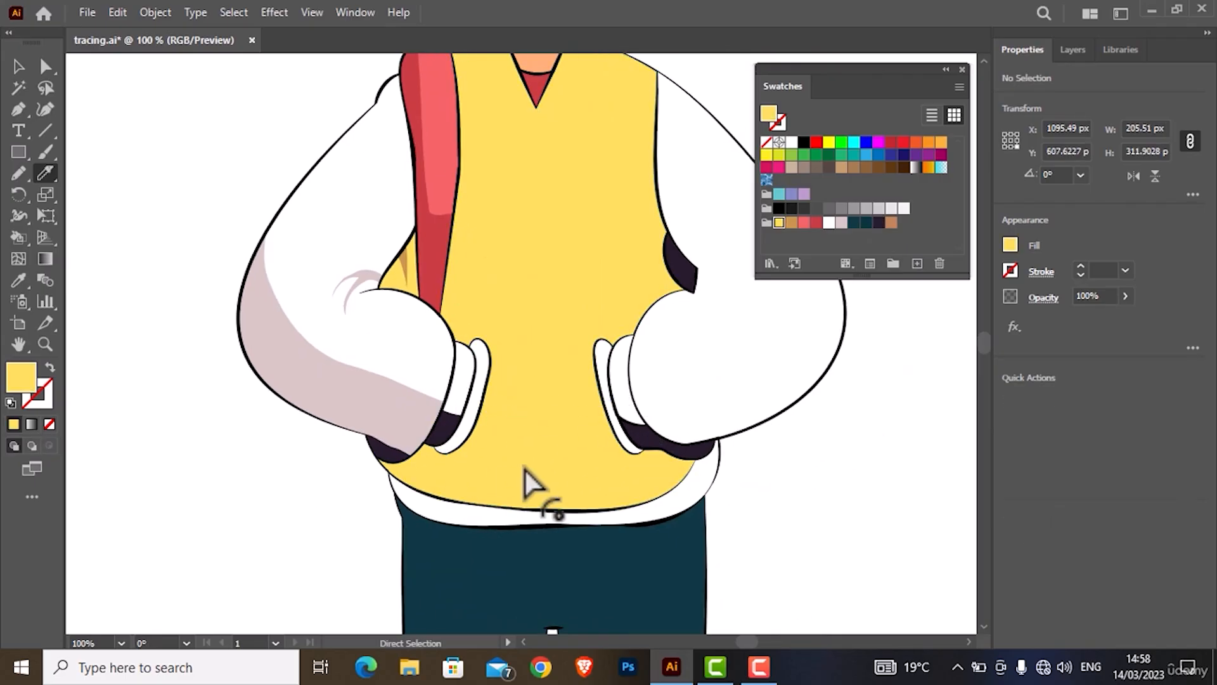
left_click(525, 466, "ctrl")
left_click(791, 223)
- Cut a curved band along the outer and lower edge of the opposite white sleeve and shade it with pale mauve
scroll(738, 426, "up", 2)
mouse_move(481, 438)
left_mouse_down()
mouse_move(652, 372)
mouse_move(625, 222)
left_mouse_up()
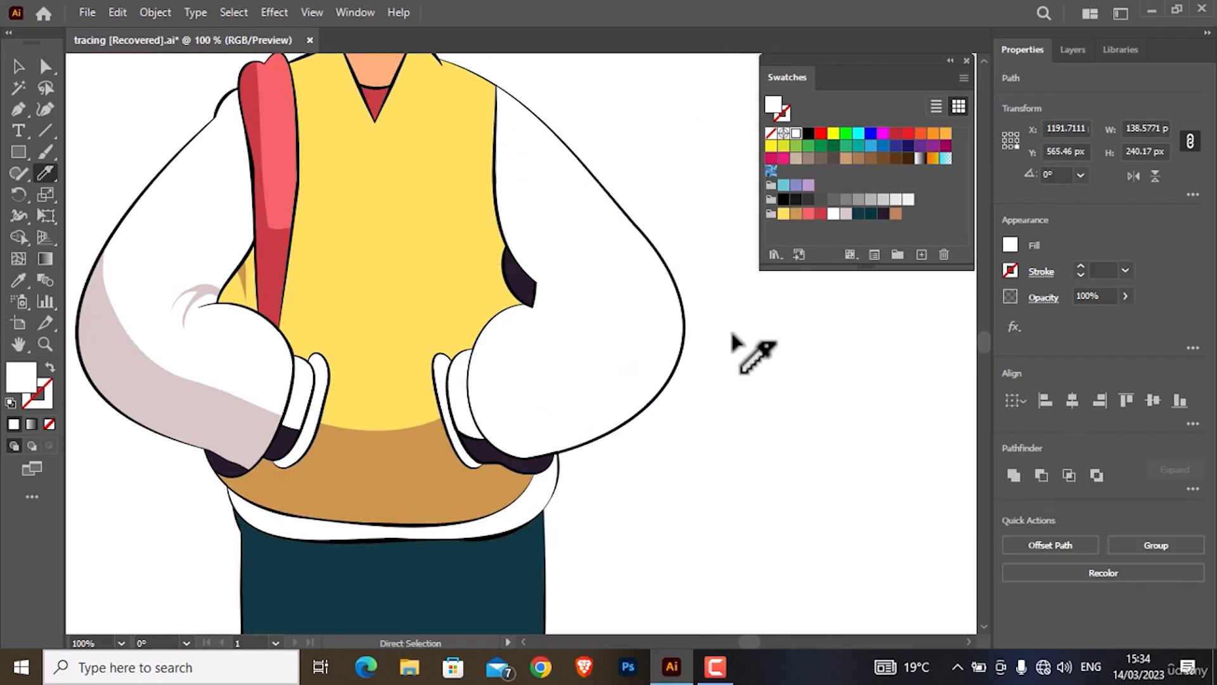
left_click(603, 320, "ctrl")
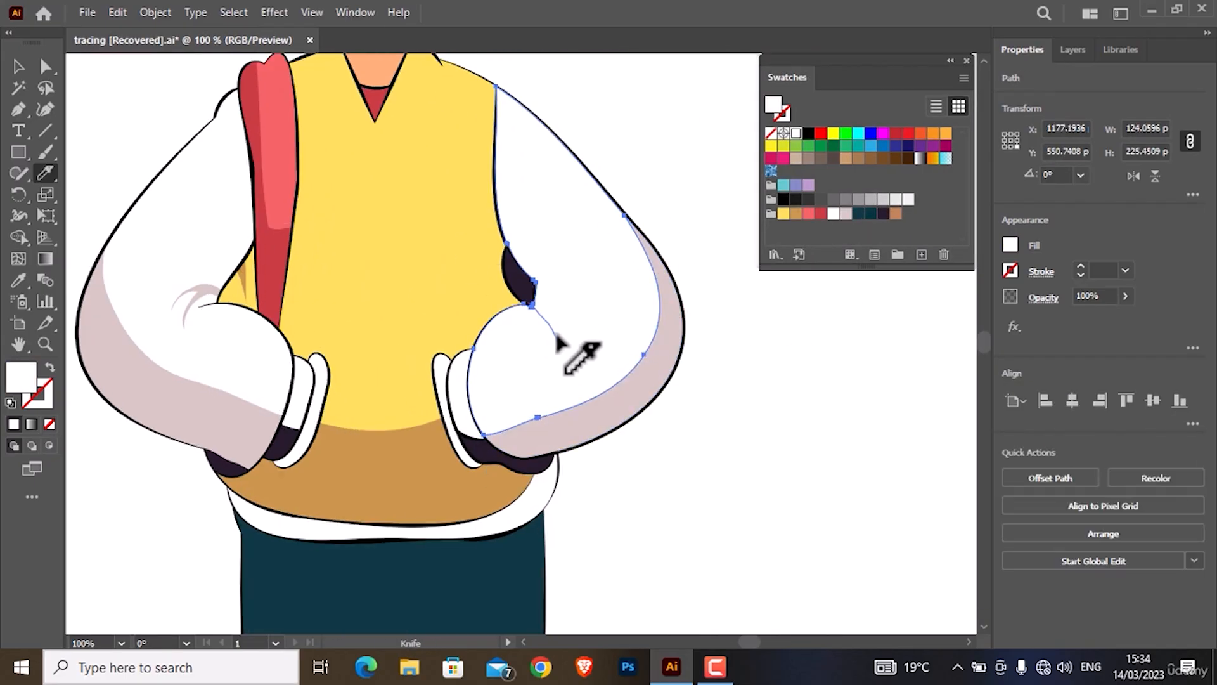
- Cut a small fold crease into the opposite white sleeve beside the dark armpit gap and fill it with pale mauve
left_click_drag(556, 334, 537, 295)
key("ctrl+z")
scroll(555, 309, "up", 4)
mouse_move(460, 294)
left_mouse_down()
mouse_move(526, 351)
mouse_move(466, 266)
left_mouse_up()
left_click(507, 317, "ctrl")
left_click(846, 214)
- Cut the trousers beneath the waistband and along both inner legs with the Knife and fill that piece with the darker teal swatch
scroll(670, 355, "down", 11)
left_click(615, 371, "ctrl")
left_click_drag(596, 521, 600, 463)
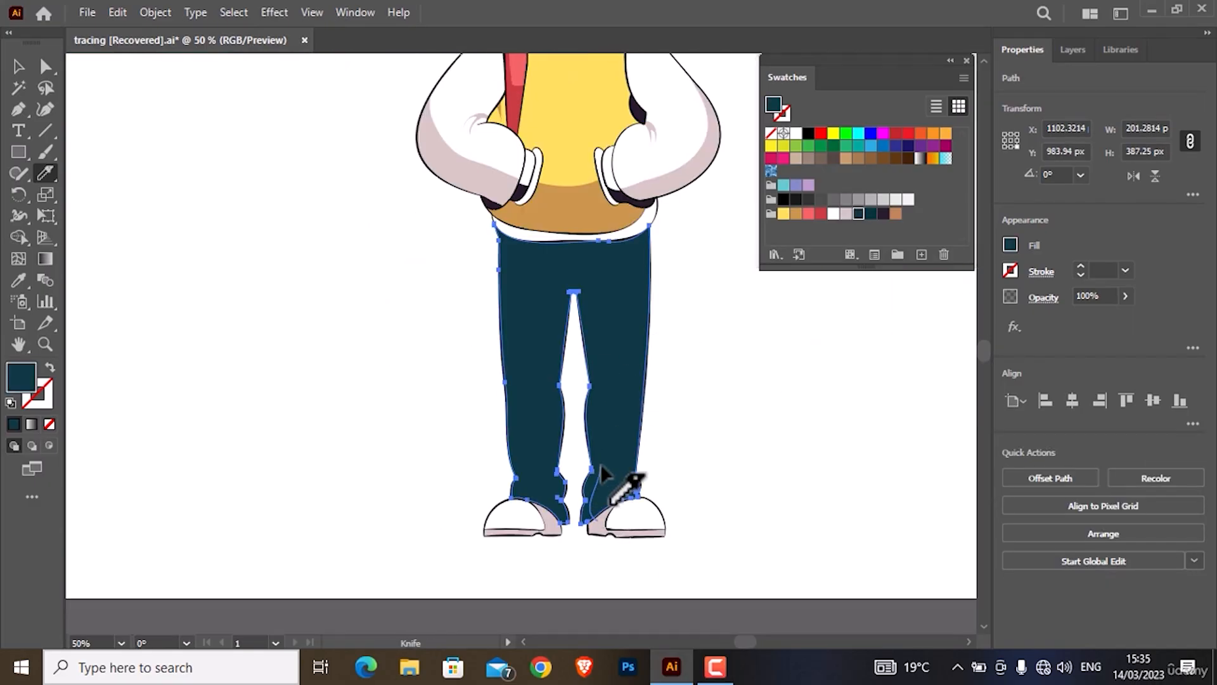
left_click_drag(592, 280, 662, 246)
mouse_move(479, 238)
left_mouse_down()
mouse_move(515, 256)
mouse_move(553, 423)
mouse_move(560, 532)
left_mouse_up()
left_click(568, 257, "ctrl")
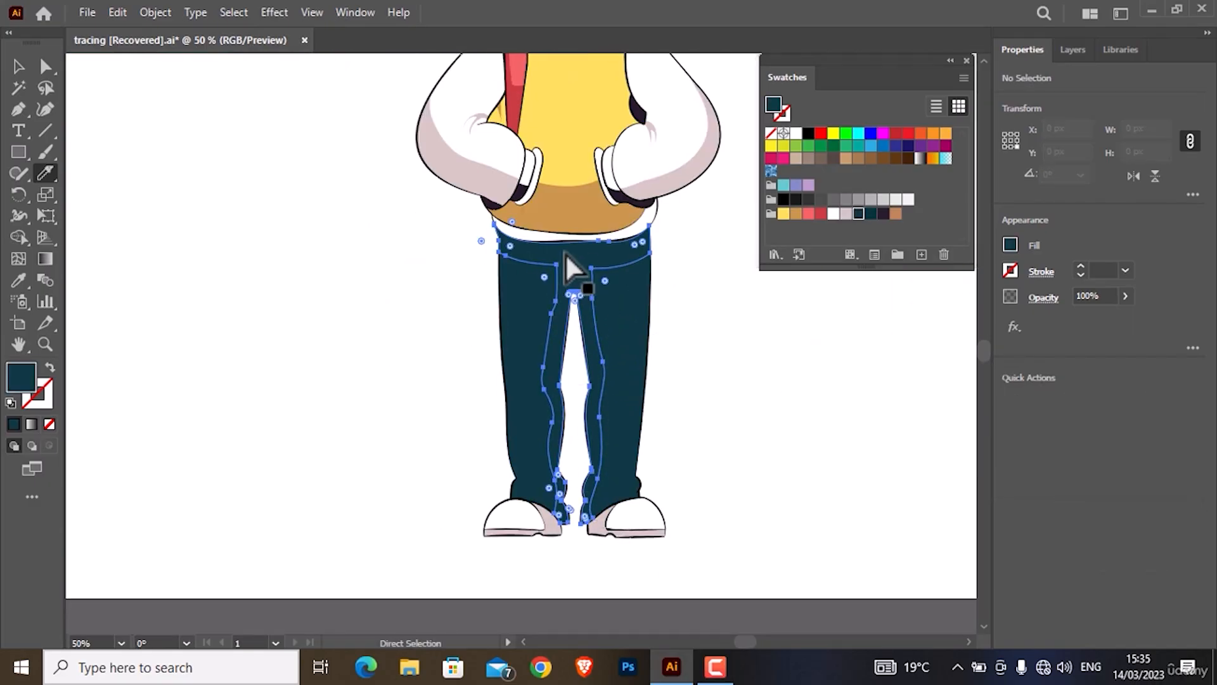
left_click(871, 214)
left_click(694, 355, "ctrl")
- Cut a thin strip down the middle of the yellow vest from the neckline and fill it with the brown swatch
scroll(648, 310, "up", 3)
left_click(577, 271, "ctrl")
scroll(577, 271, "up", 3)
mouse_move(555, 113)
left_mouse_down()
mouse_move(553, 586)
mouse_move(553, 82)
left_mouse_up()
left_click(554, 159, "ctrl")
left_click(796, 214)
- Cut a narrow stripe along the collar edge on the vest half away from the strap and fill it with white
left_click(617, 298, "ctrl")
scroll(618, 298, "up", 3)
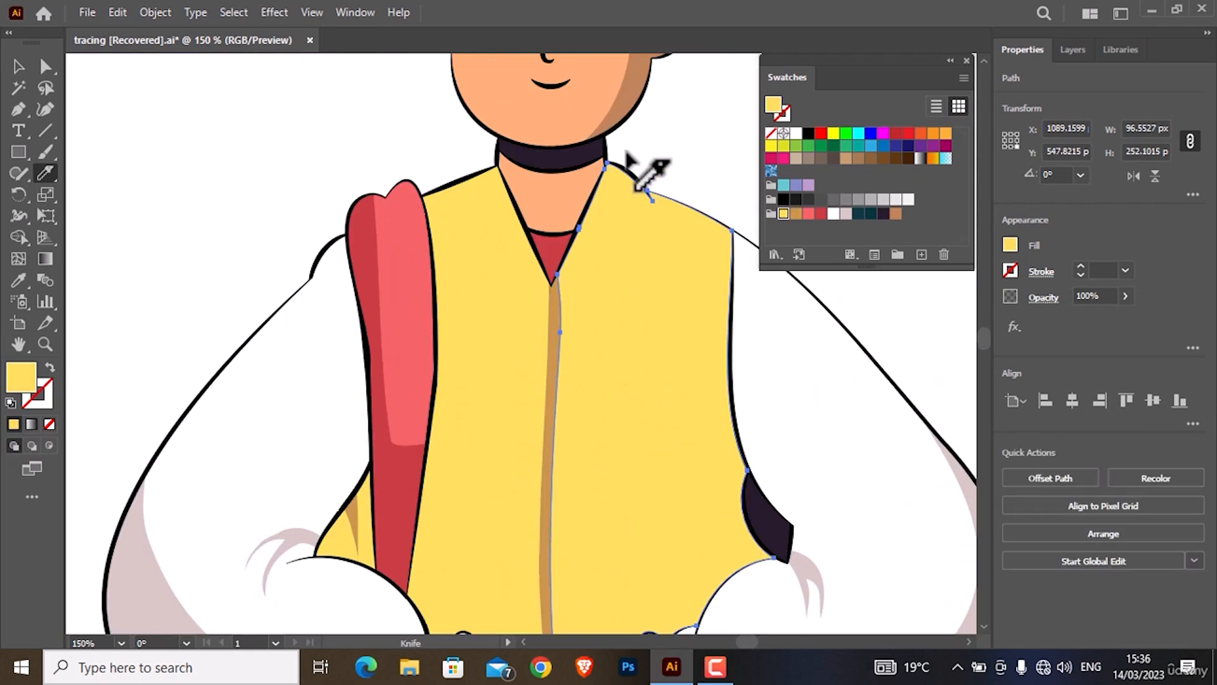
mouse_move(626, 152)
left_mouse_down()
mouse_move(578, 282)
mouse_move(639, 156)
left_mouse_up()
left_click(601, 222, "ctrl")
left_click(833, 214)
- Cut a matching narrow stripe along the strap-side collar edge of the vest and fill it with white
left_click(473, 236, "ctrl")
mouse_move(485, 166)
left_mouse_down()
mouse_move(501, 234)
mouse_move(497, 162)
left_mouse_up()
left_click(509, 225, "ctrl")
left_click(833, 214)
left_click(402, 131, "ctrl")
scroll(402, 131, "down", 4)
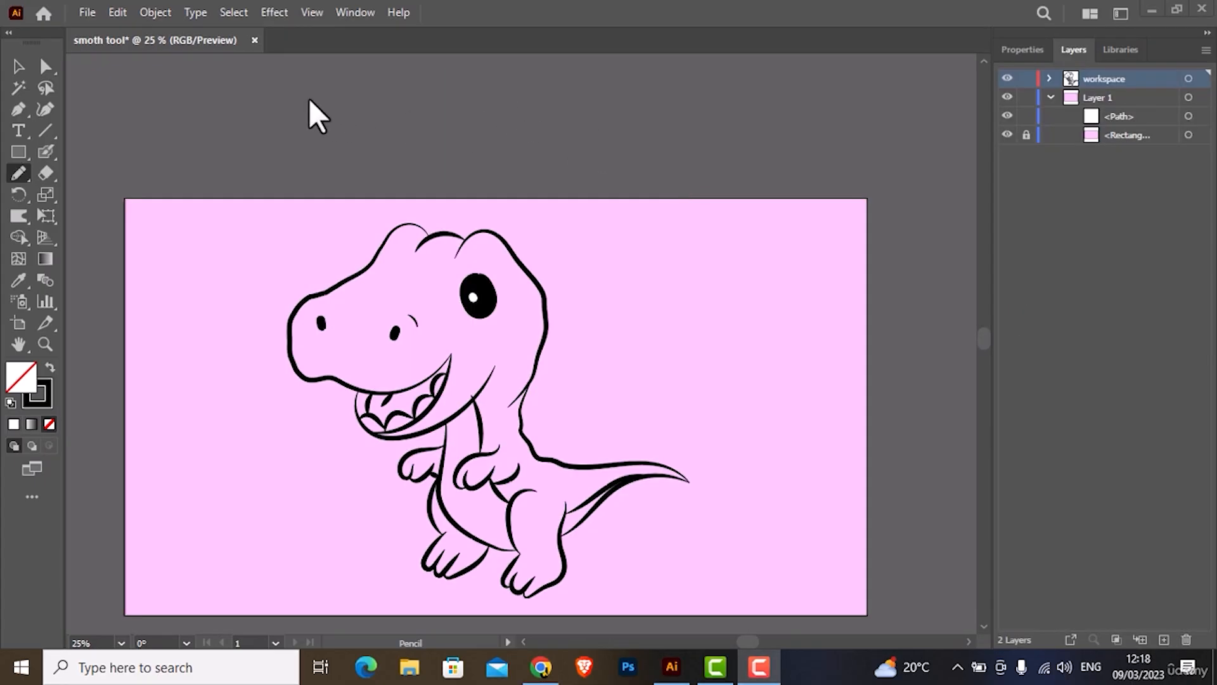
- Set the Pencil tool's fidelity to full Smooth, drawing and undoing a trial freehand curve beside the dinosaur's head
left_click(18, 66)
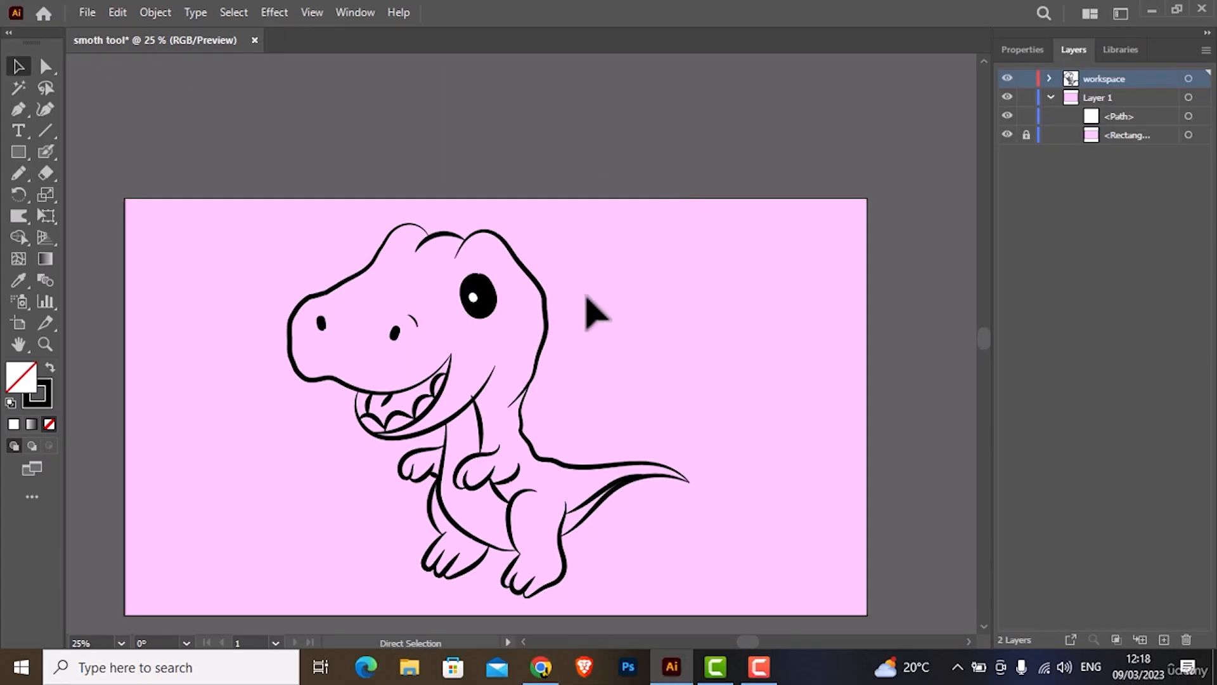
key("ctrl+0")
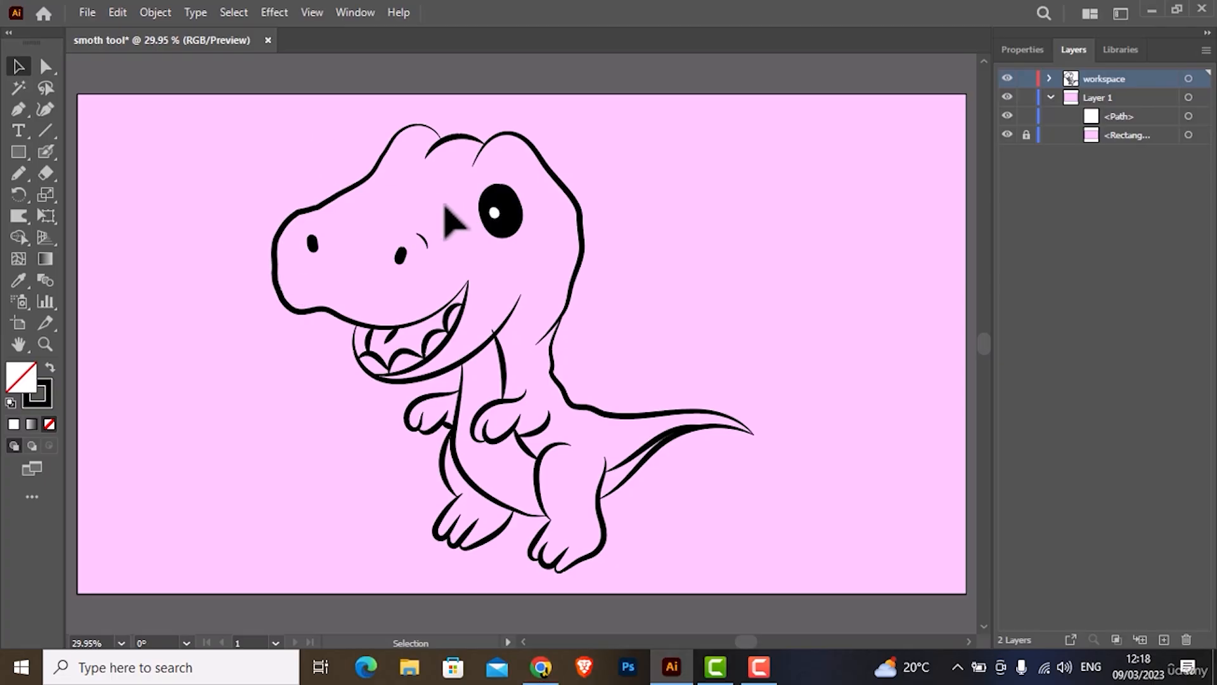
left_click_drag(23, 174, 76, 194)
double_click(19, 175)
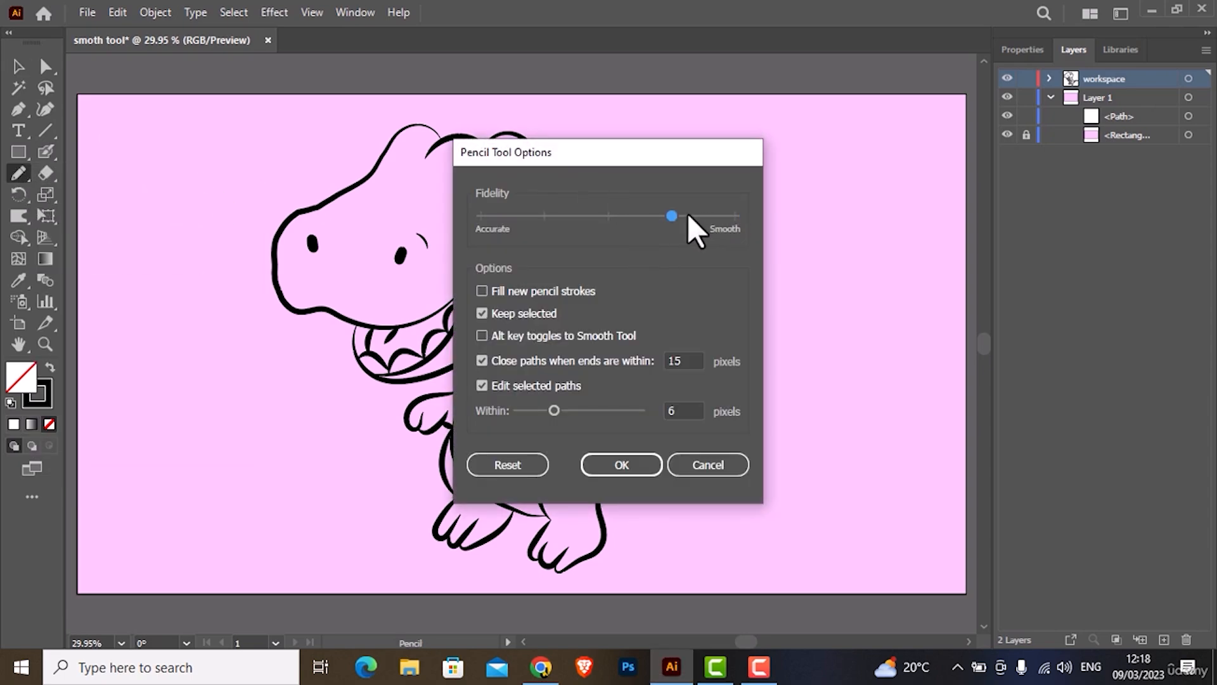
left_click_drag(689, 216, 787, 217)
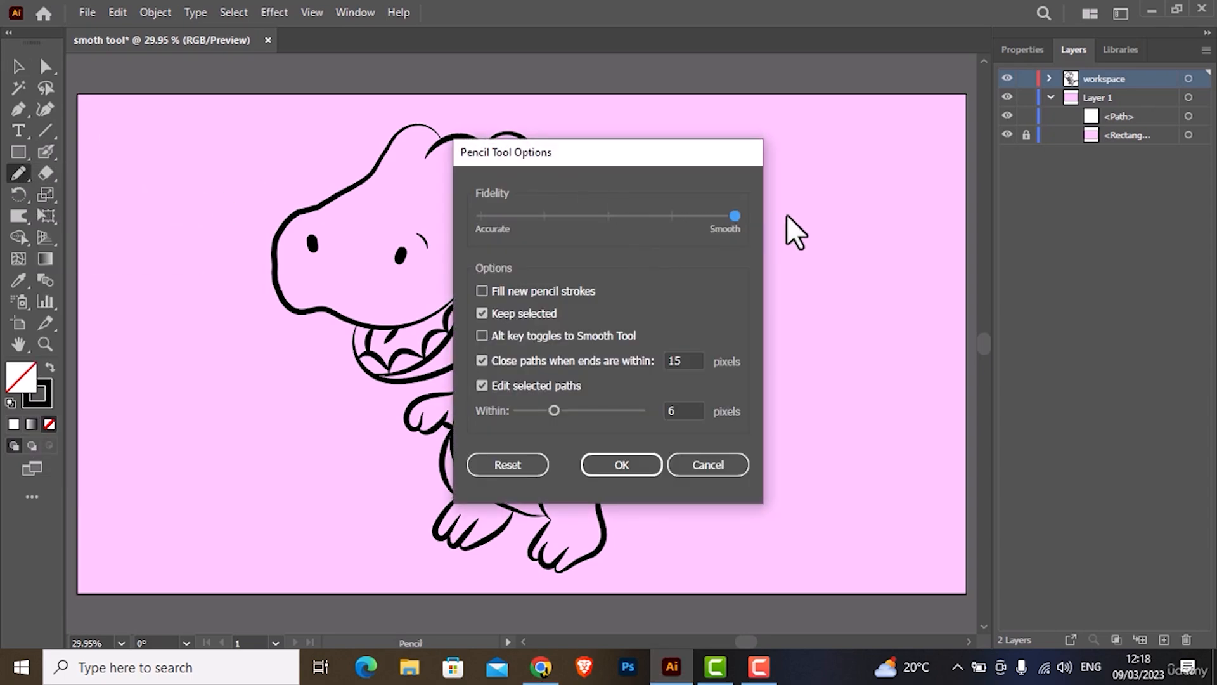
left_click(606, 455)
mouse_move(651, 163)
left_mouse_down()
mouse_move(701, 256)
mouse_move(792, 327)
mouse_move(809, 379)
left_mouse_up()
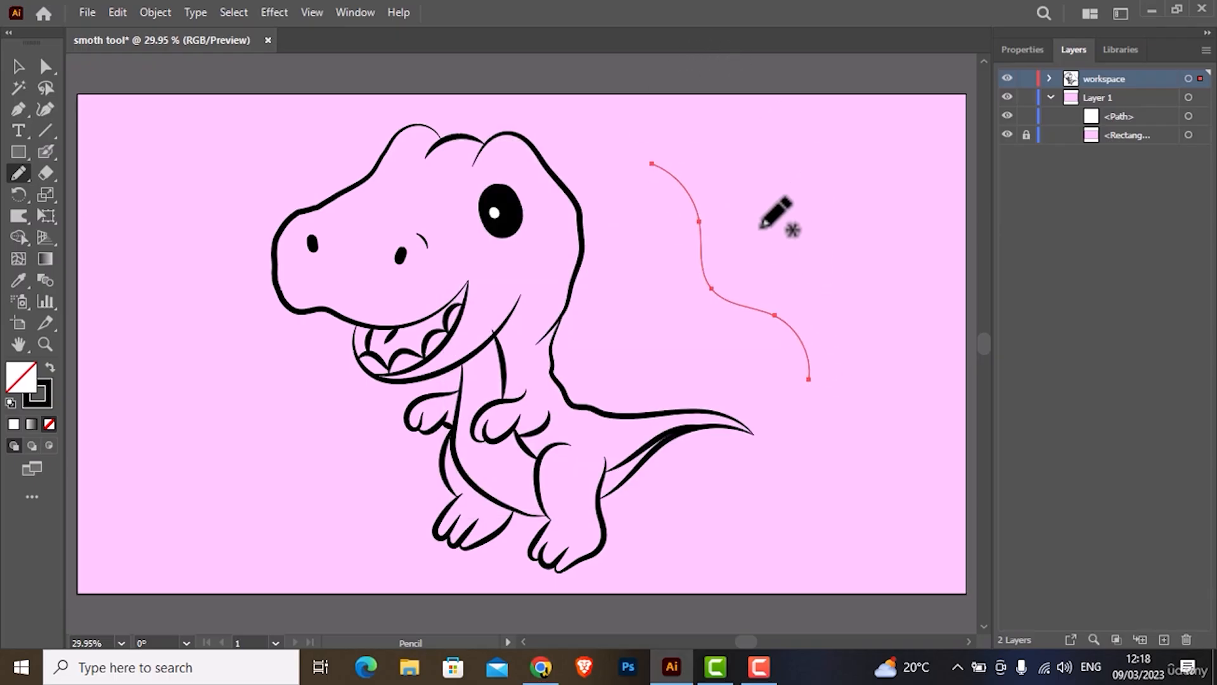
key("ctrl+z")
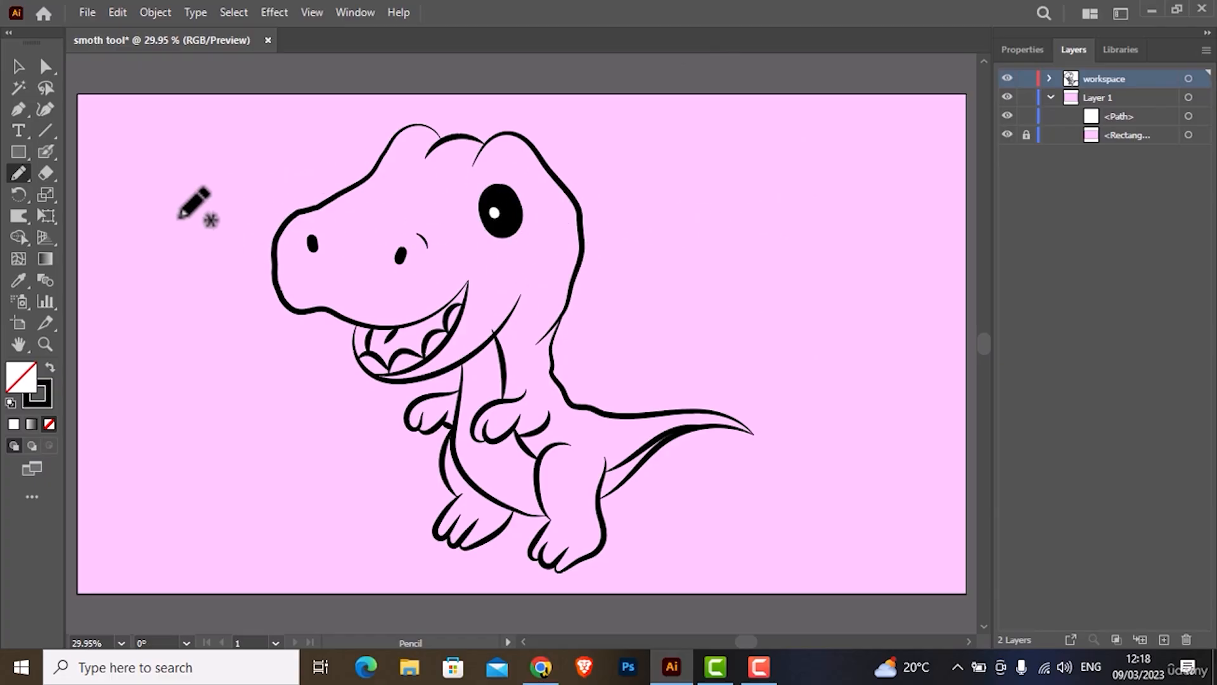
- Select the dinosaur's back outline and run the Smooth tool over the bumpy bend above the tail
left_click(9, 173)
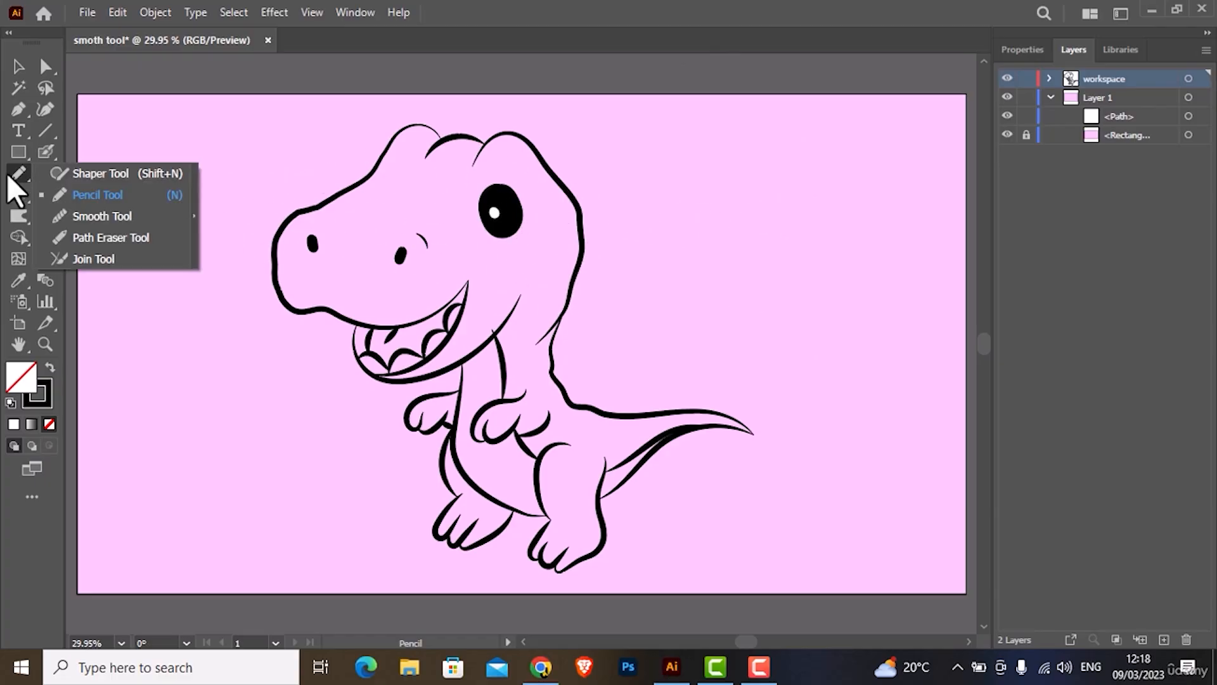
left_click(108, 216)
scroll(611, 356, "up", 1)
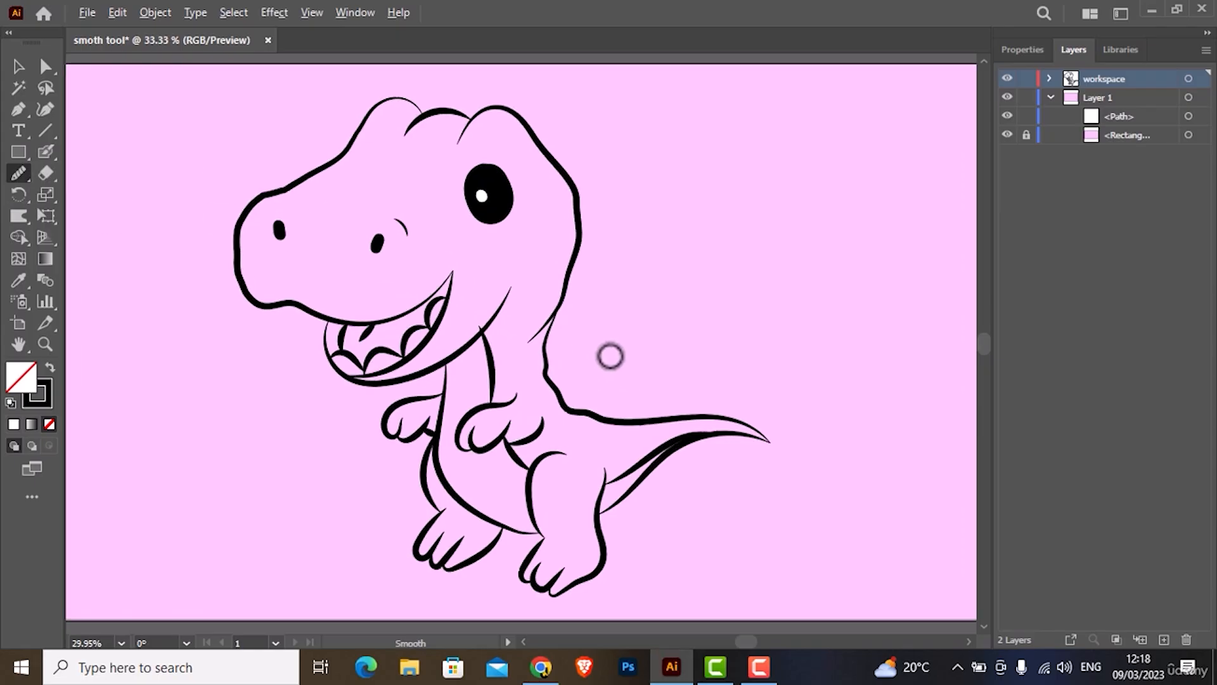
scroll(610, 357, "up", 5)
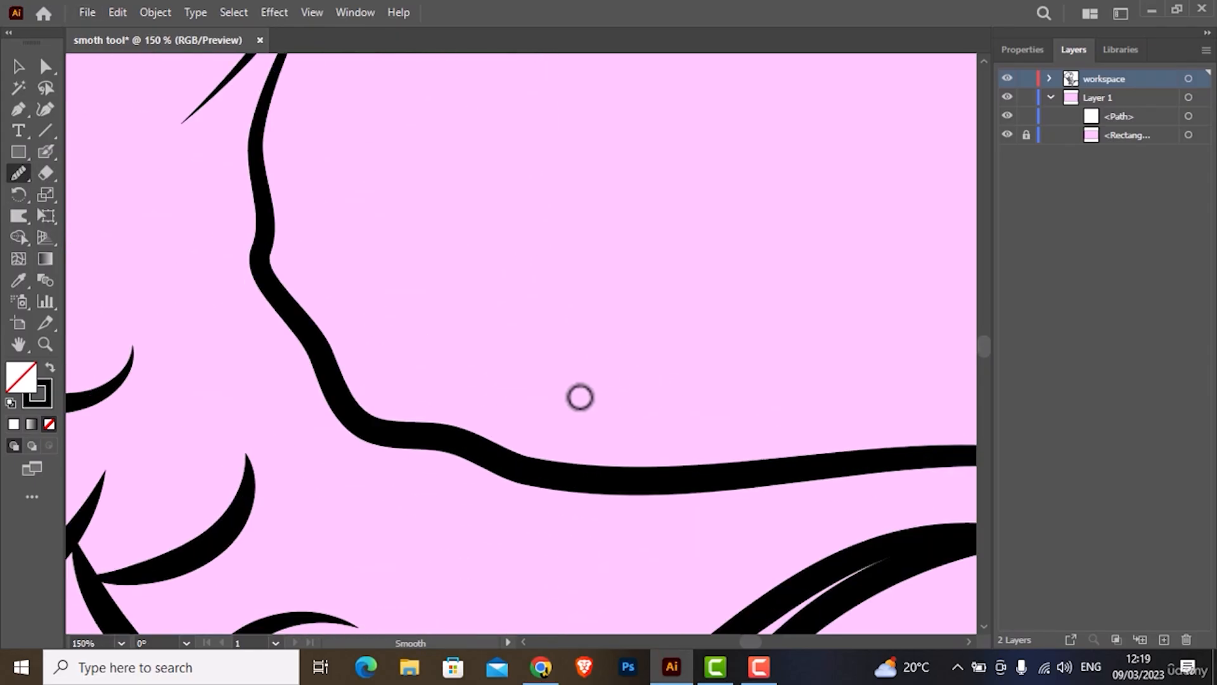
left_click(486, 453, "ctrl")
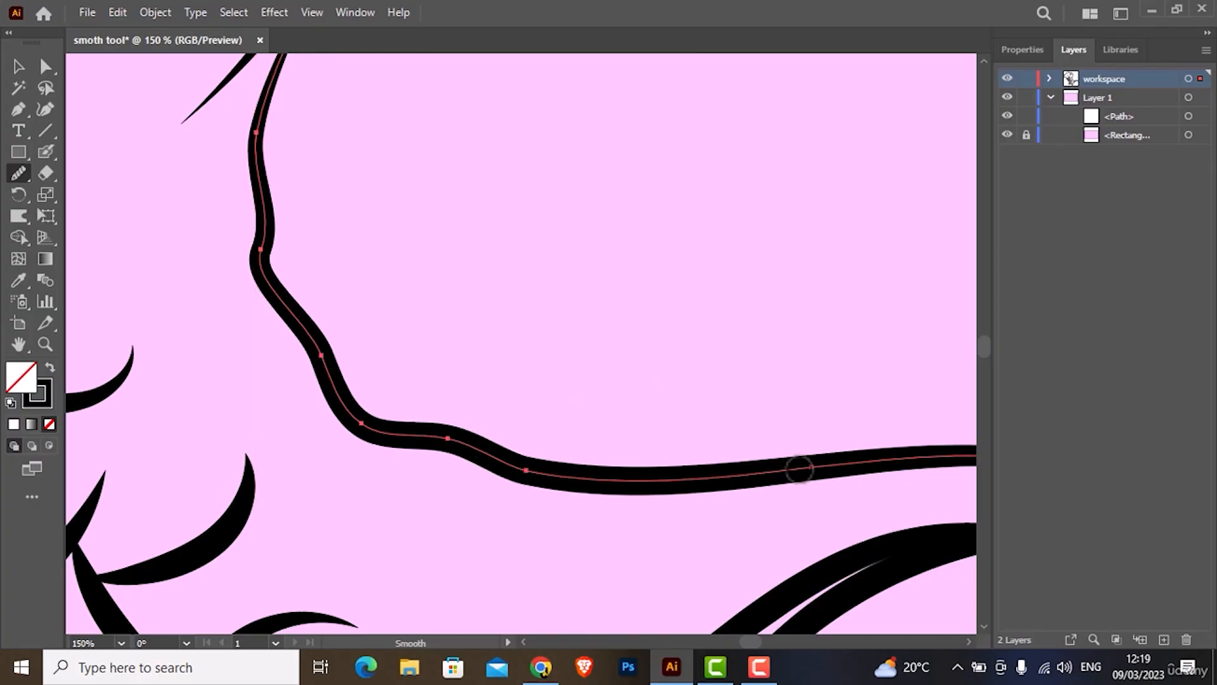
mouse_move(525, 470)
left_mouse_down()
mouse_move(429, 448)
mouse_move(543, 473)
mouse_move(389, 420)
mouse_move(266, 288)
mouse_move(402, 427)
mouse_move(301, 345)
mouse_move(451, 446)
mouse_move(322, 366)
left_mouse_up()
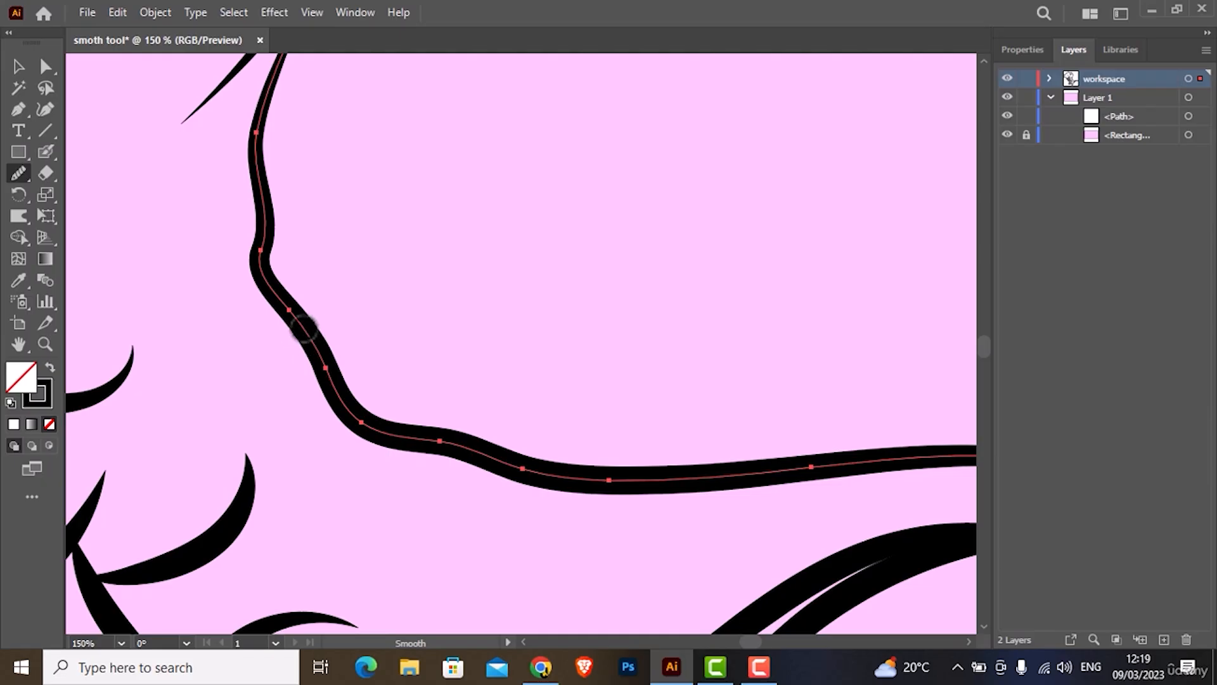
- Keep the Smooth tool's fidelity at full Smooth and smooth the back outline from the tail bend up to the neck
double_click(18, 173)
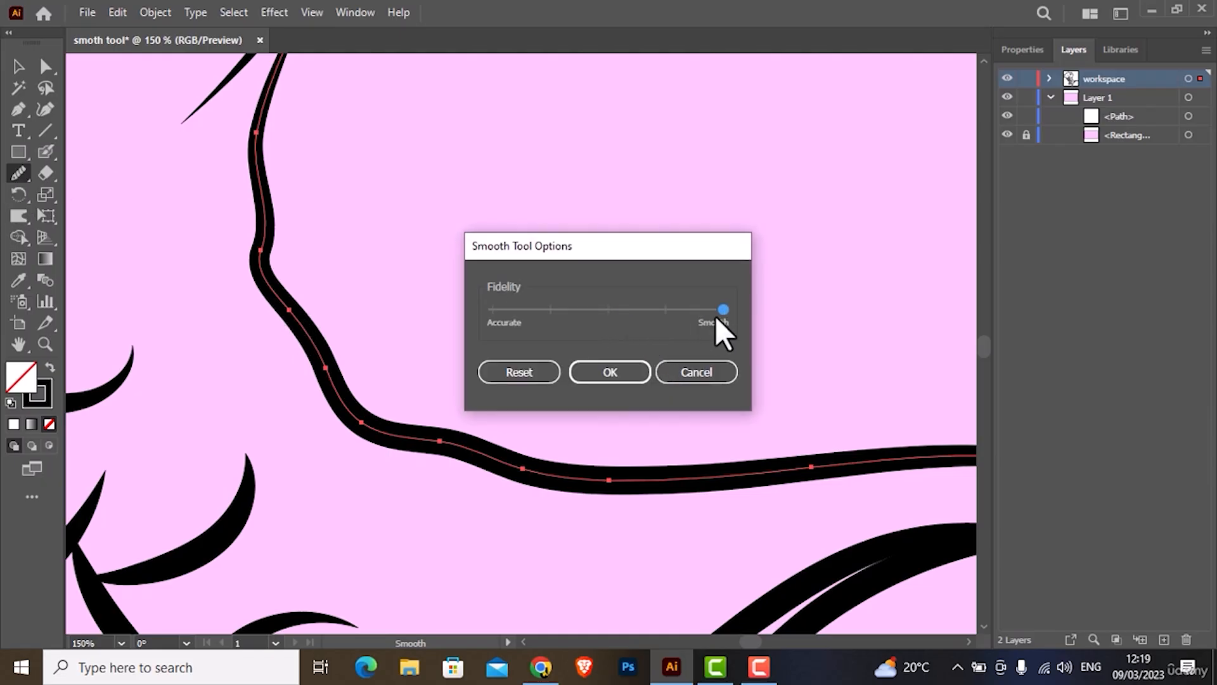
key("Return")
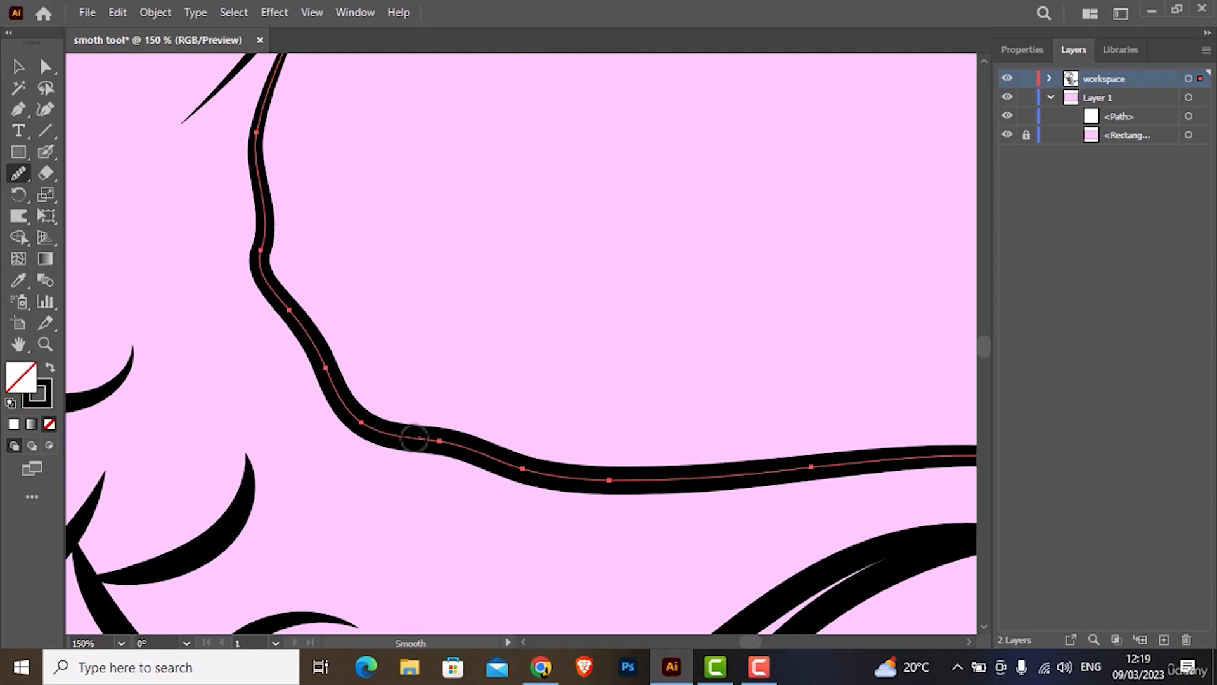
left_click_drag(348, 393, 310, 337)
mouse_move(373, 400)
left_mouse_down()
mouse_move(430, 441)
mouse_move(360, 418)
mouse_move(429, 439)
left_mouse_up()
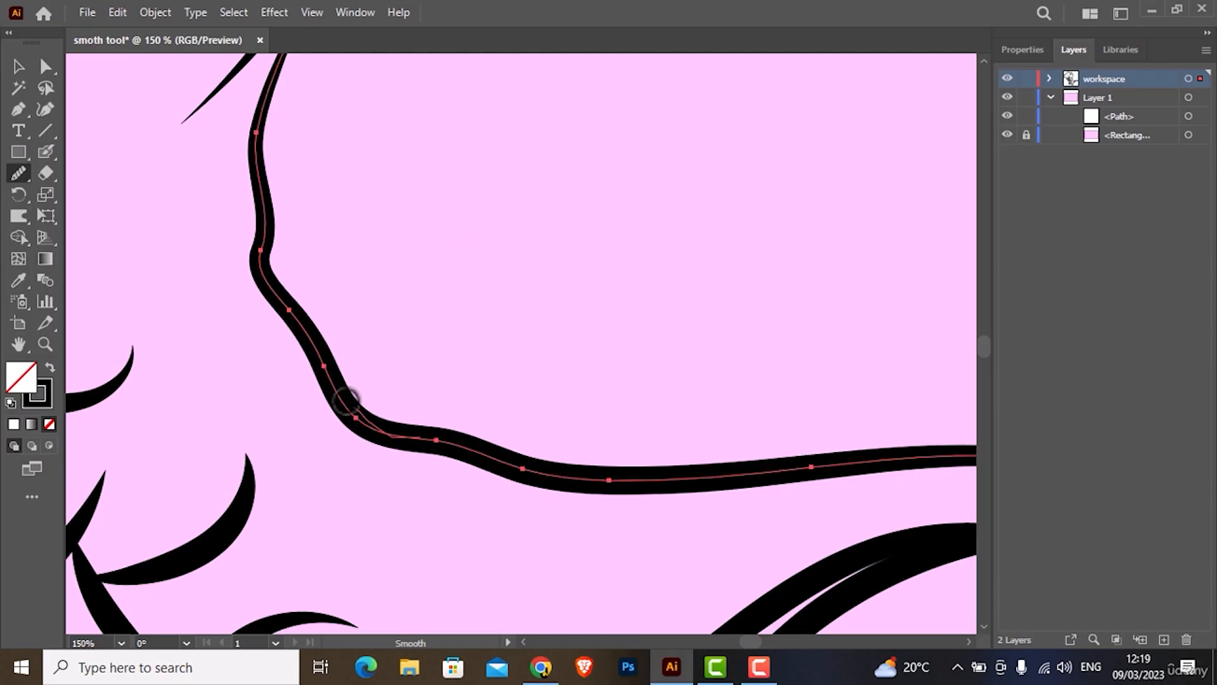
mouse_move(347, 399)
left_mouse_down()
mouse_move(318, 349)
mouse_move(321, 361)
left_mouse_up()
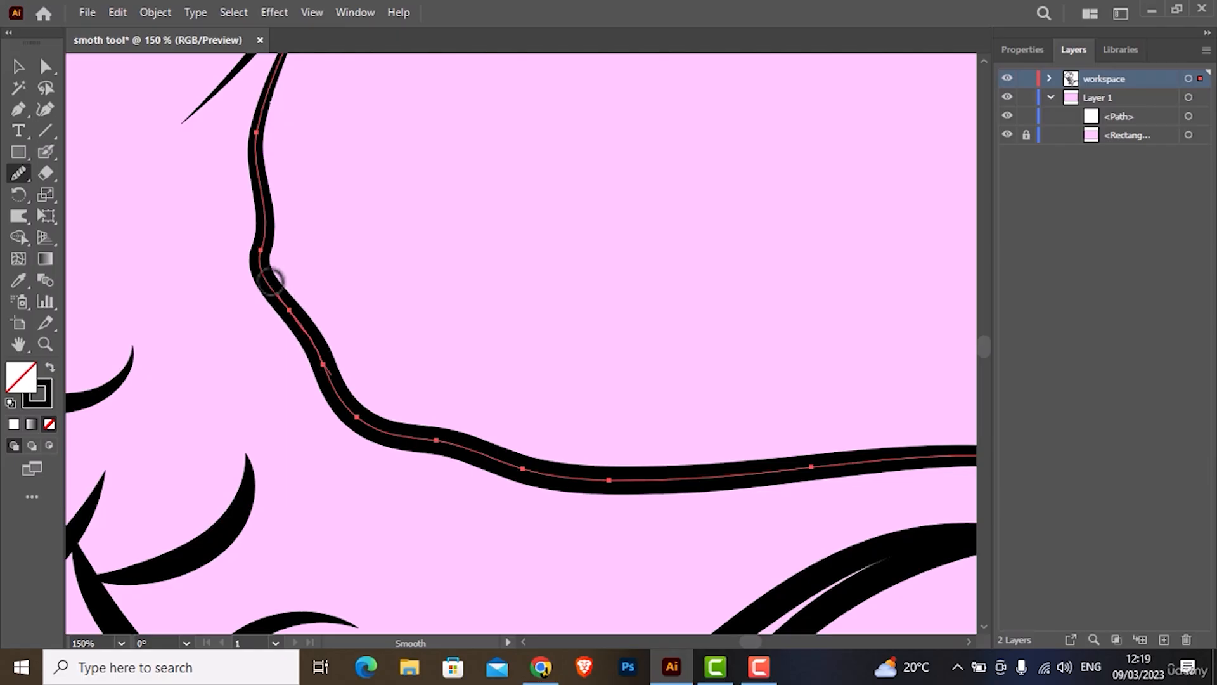
mouse_move(271, 279)
left_mouse_down()
mouse_move(266, 244)
mouse_move(276, 281)
left_mouse_up()
mouse_move(271, 235)
left_mouse_down()
mouse_move(269, 215)
mouse_move(283, 302)
left_mouse_up()
mouse_move(272, 256)
left_mouse_down()
mouse_move(265, 184)
mouse_move(278, 157)
mouse_move(255, 226)
left_mouse_up()
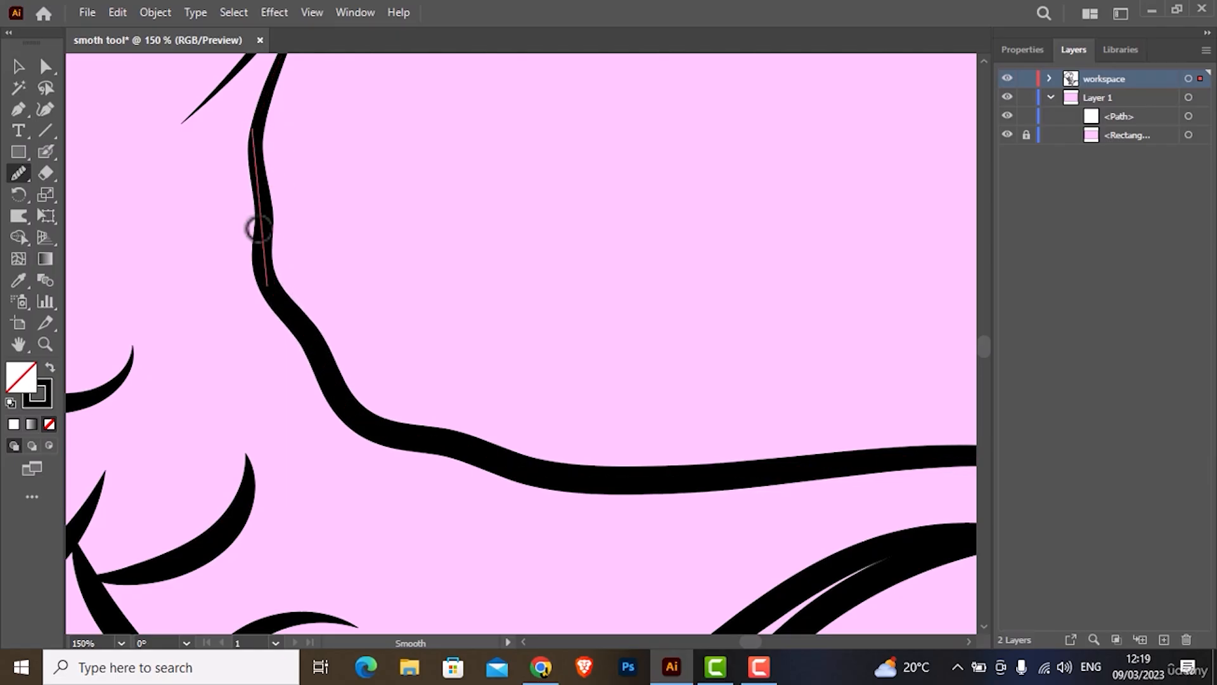
left_click_drag(357, 420, 269, 257)
mouse_move(263, 222)
left_mouse_down()
mouse_move(300, 293)
mouse_move(353, 227)
mouse_move(293, 107)
left_mouse_up()
- Select the outline at the back of the dinosaur's head and smooth the dent behind the eye
scroll(309, 247, "down", 2)
scroll(309, 247, "up", 4)
left_click(349, 218, "ctrl")
scroll(353, 225, "up", 2)
scroll(293, 126, "up", 3)
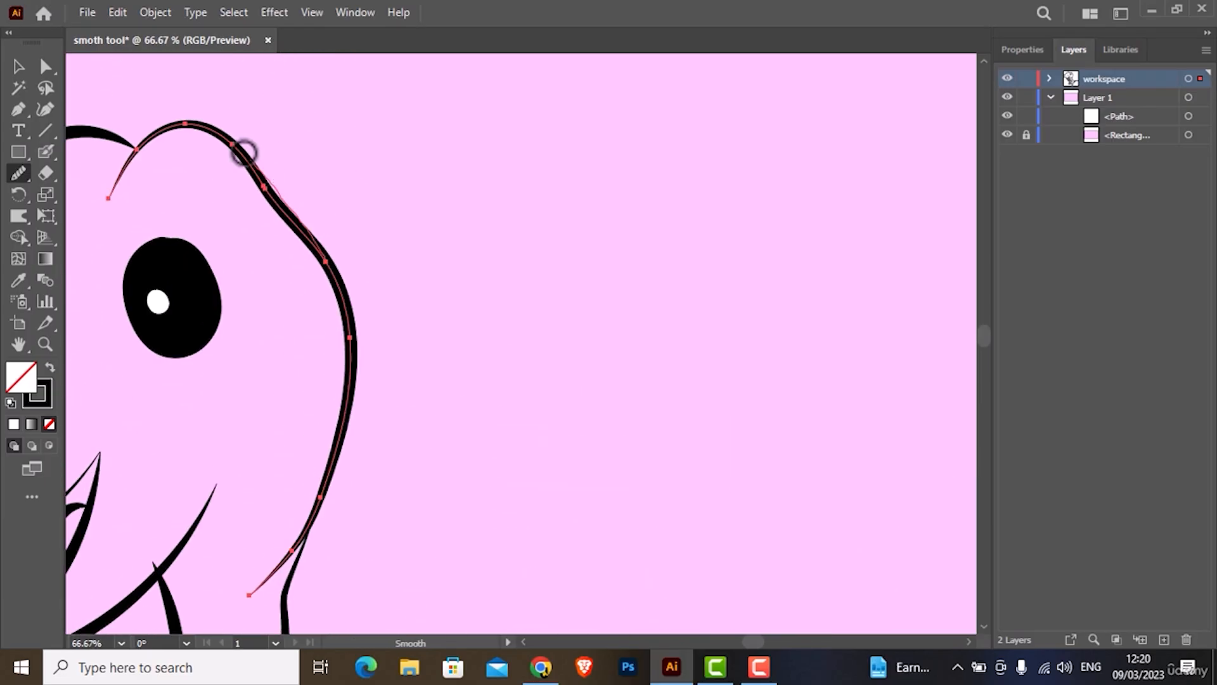
mouse_move(242, 155)
left_mouse_down()
mouse_move(342, 311)
mouse_move(478, 193)
left_mouse_up()
- Select the dinosaur's snout outline and smooth it from the forehead slope around the nose to the upper jaw
scroll(355, 304, "left", 10)
left_click(377, 309, "ctrl")
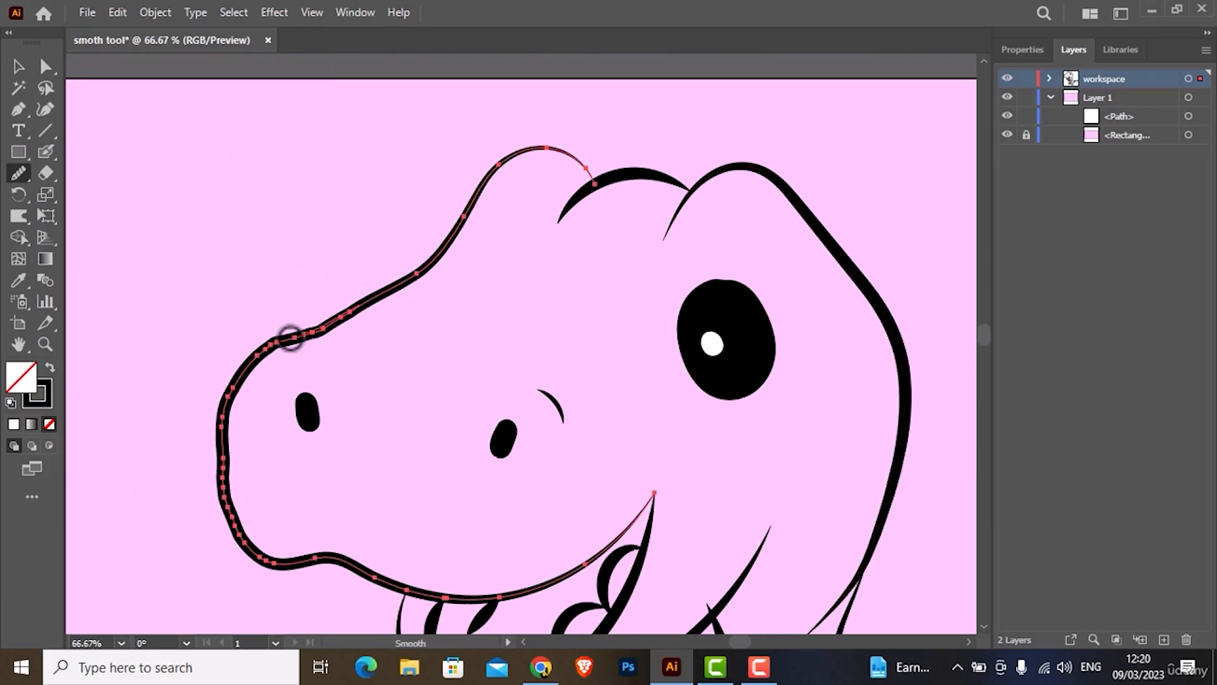
left_click_drag(291, 336, 256, 367)
left_click_drag(350, 310, 223, 439)
mouse_move(249, 367)
left_mouse_down()
mouse_move(225, 492)
mouse_move(355, 573)
mouse_move(471, 596)
left_mouse_up()
scroll(532, 393, "down", 3)
left_click(757, 483, "ctrl")
key("ctrl+0")
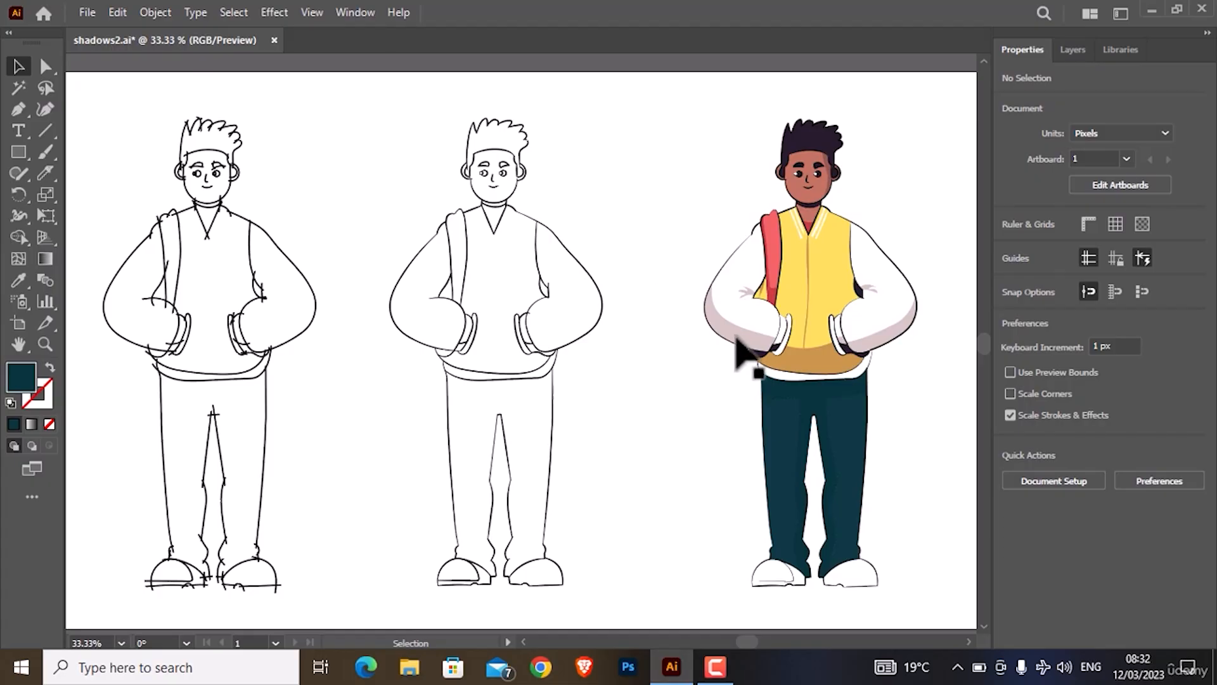
- Select the coloured character group in shadows2.ai and open Recolor Artwork for it
left_click(795, 295)
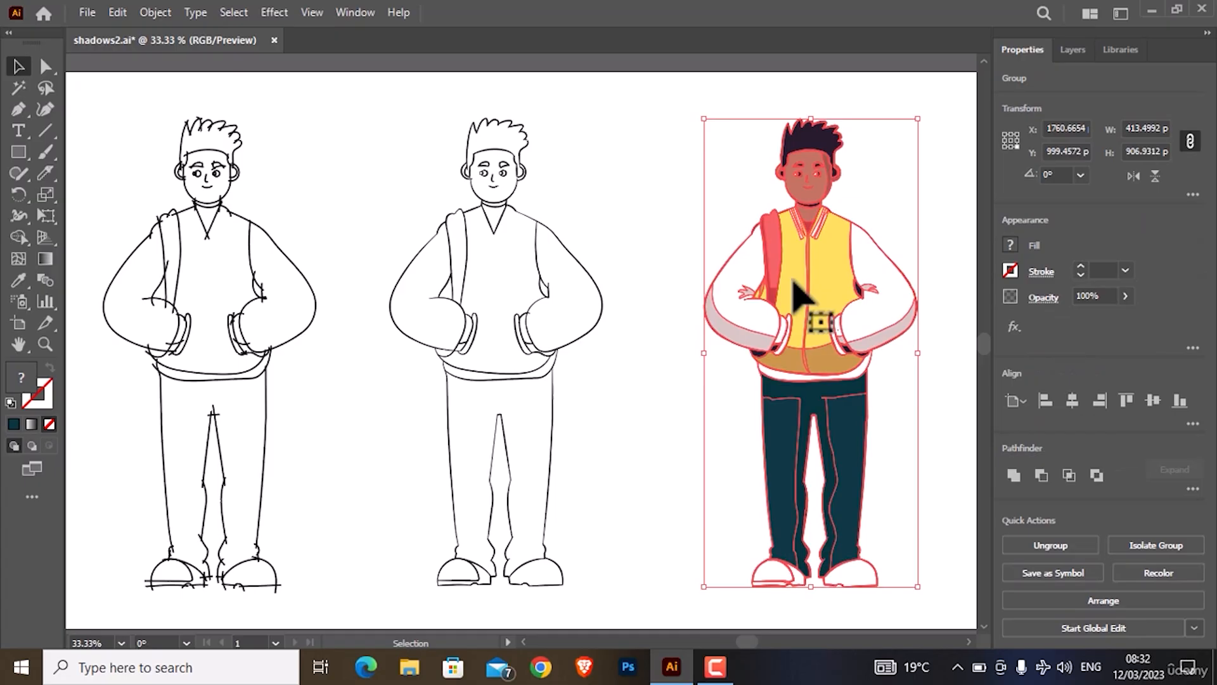
left_click(1149, 572)
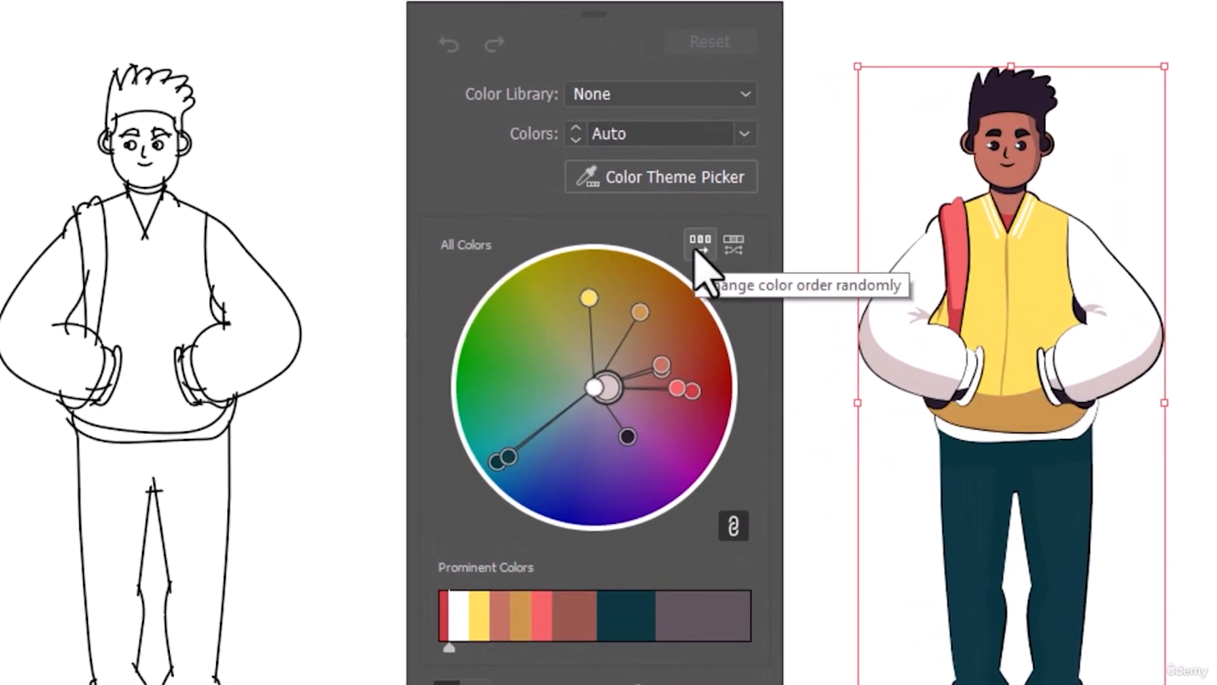
- Randomly change the order of the character's colours four times
left_click(700, 244)
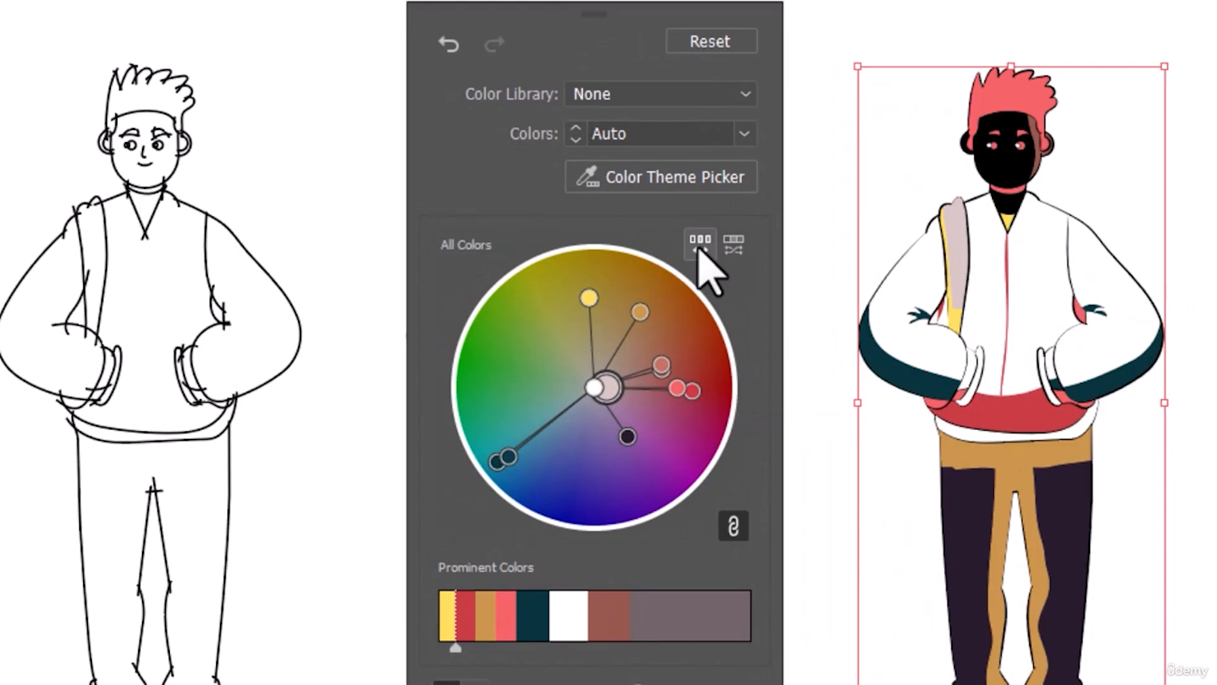
left_click(699, 247)
left_click(700, 248)
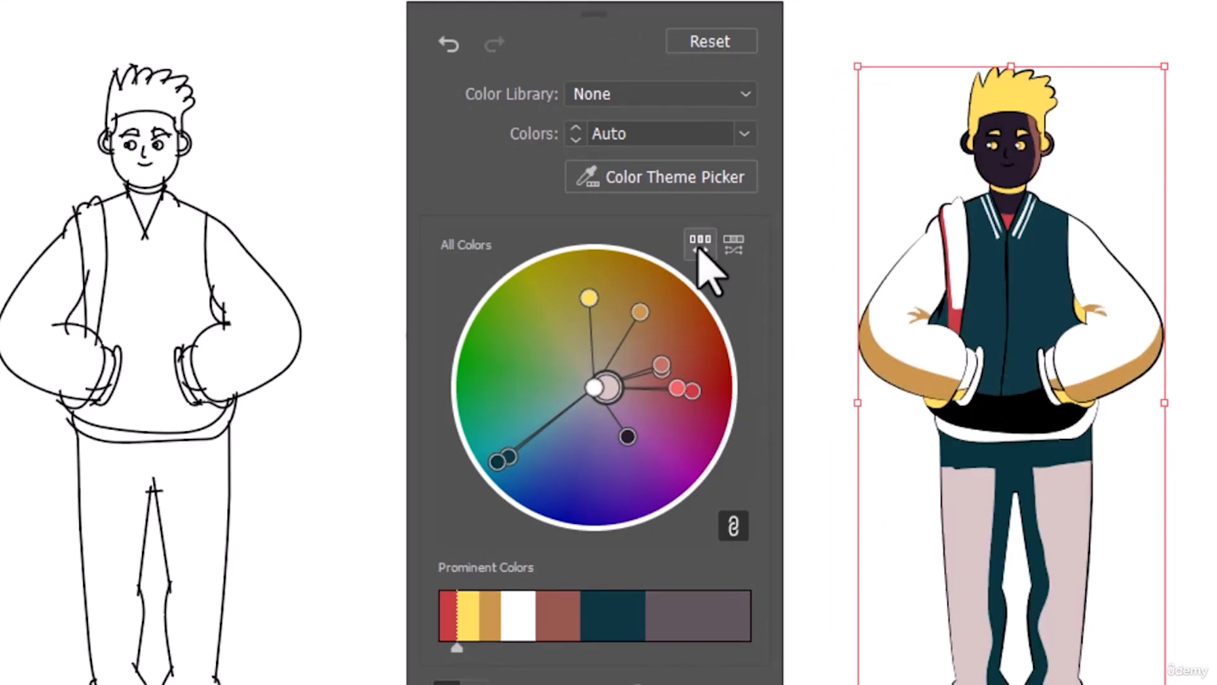
left_click(699, 247)
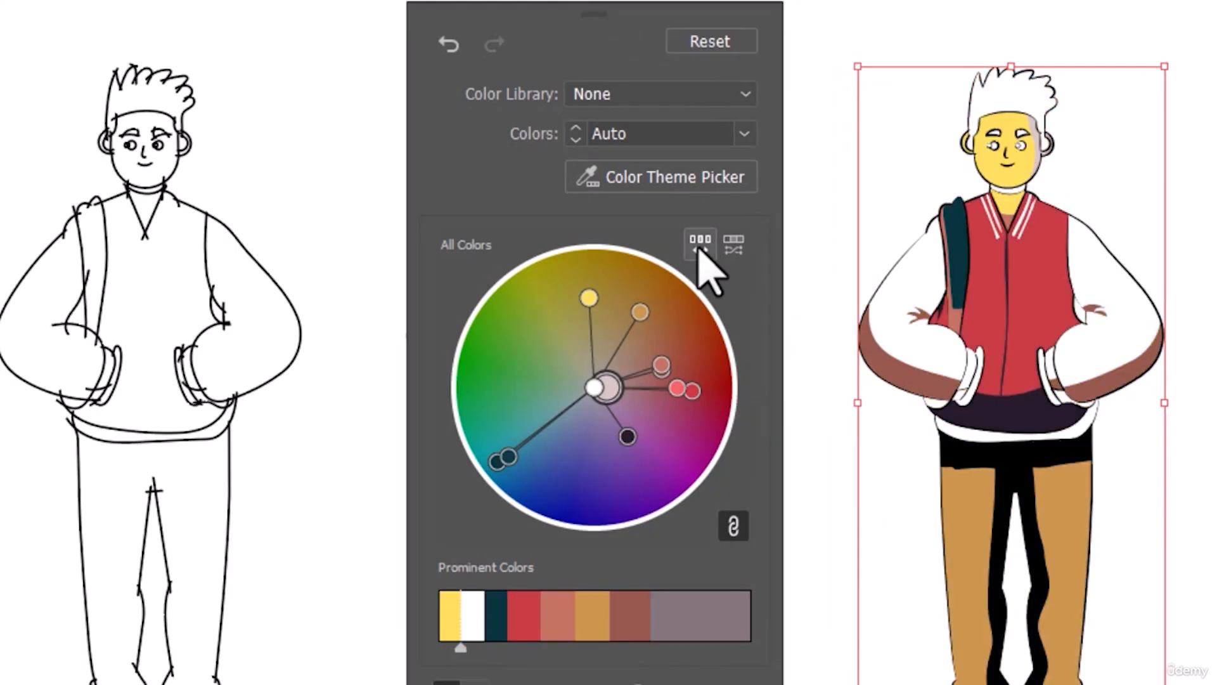
- Randomly vary the saturation and brightness of the character's colours several times and reset them to the original artwork colours
left_click(734, 244)
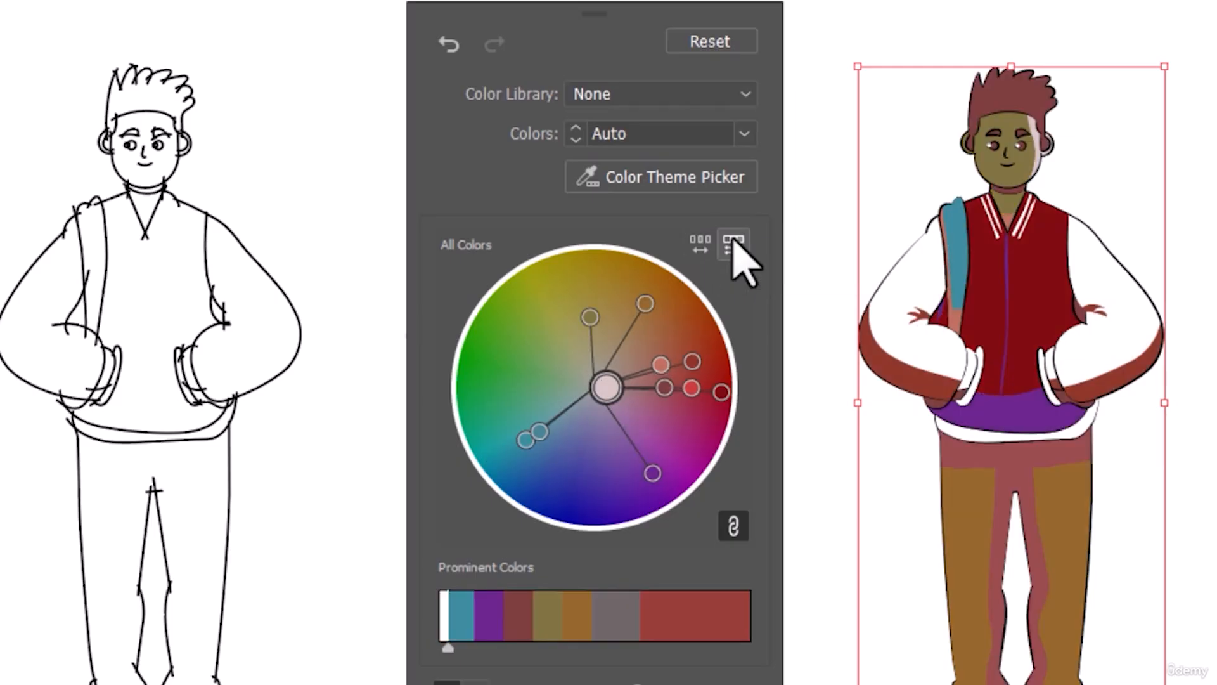
left_click(734, 244)
left_click(734, 244)
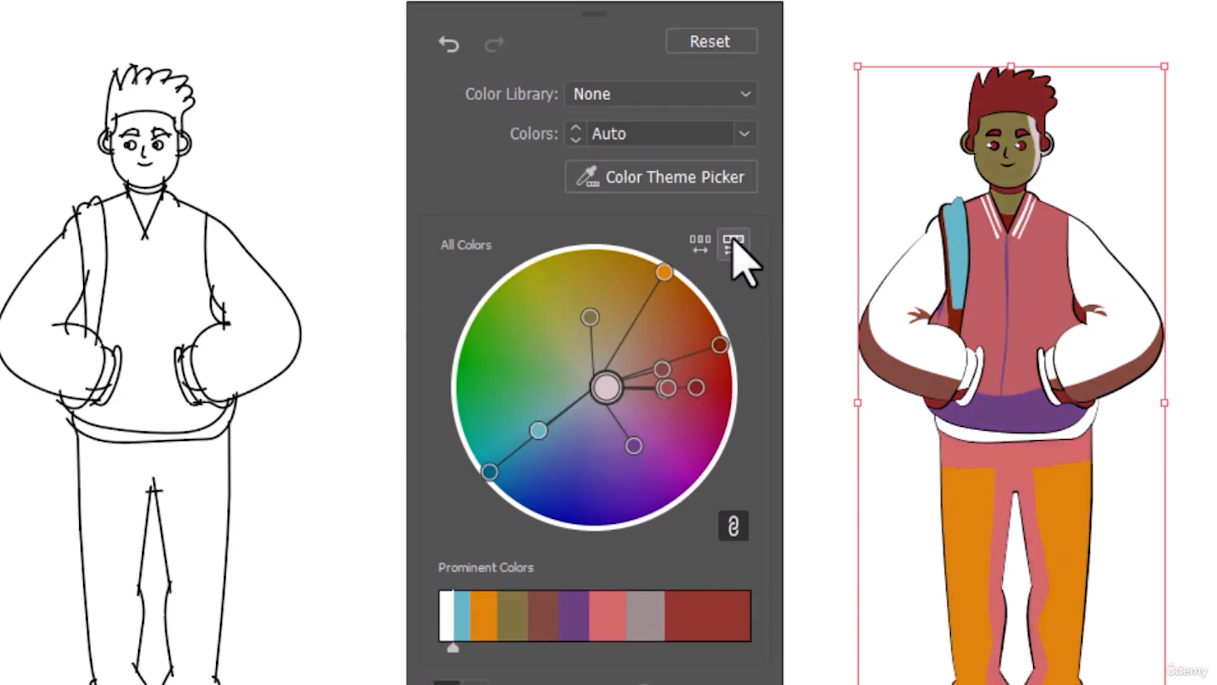
left_click(734, 244)
left_click(734, 244)
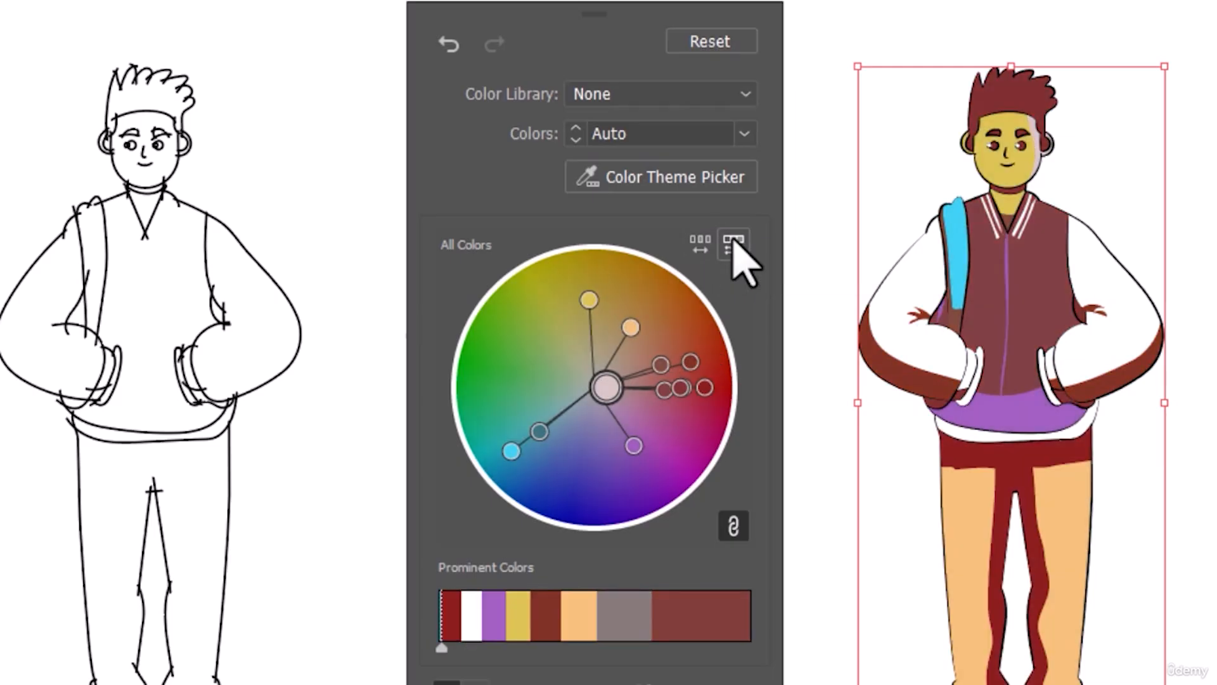
left_click(734, 244)
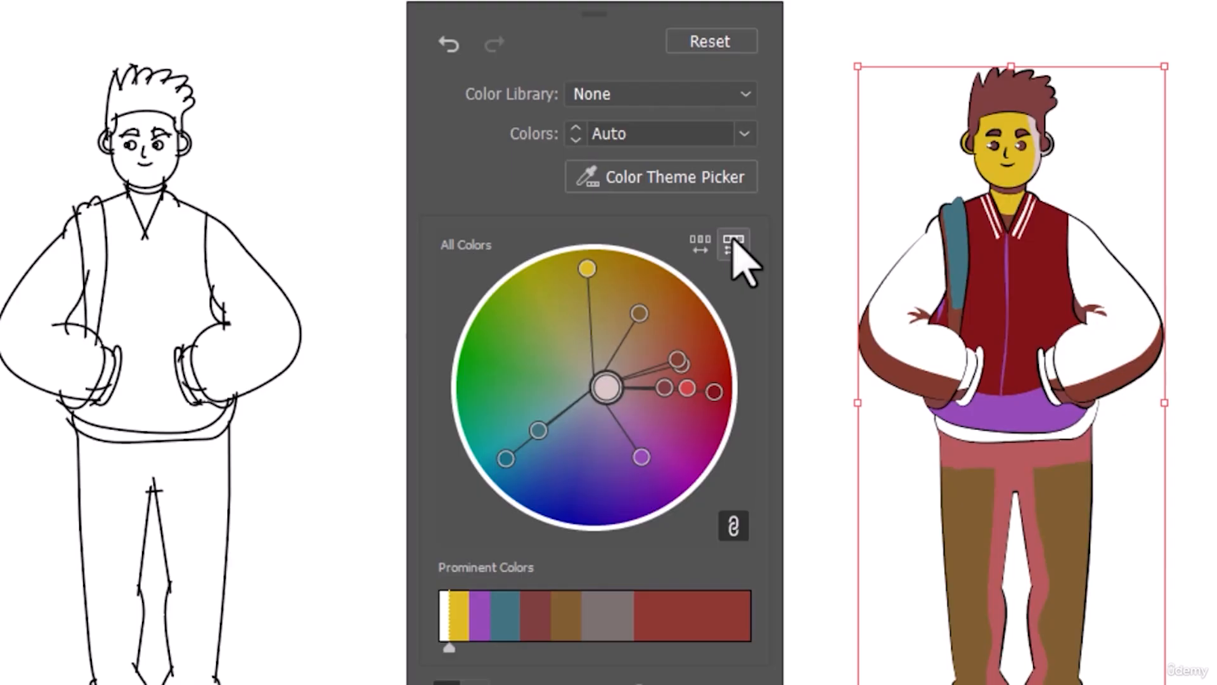
left_click(675, 51)
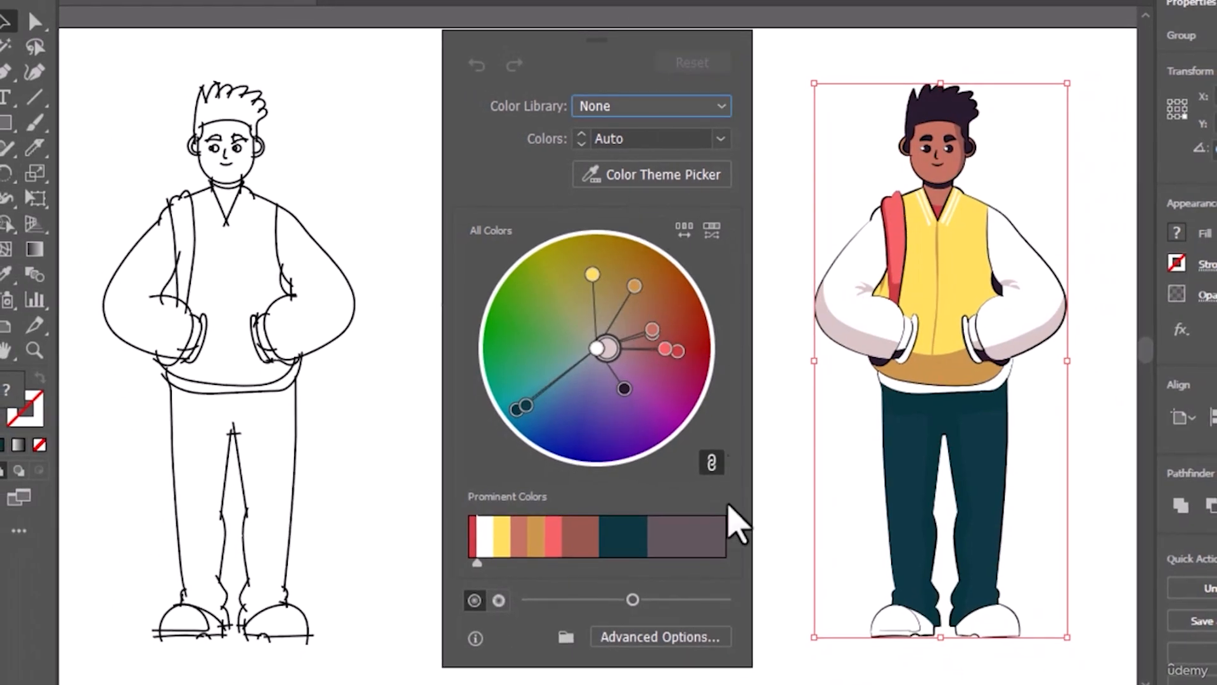
- In the advanced recolor options, replace the light pink sleeve shadow colour with grey #6d6d6d
left_click(680, 634)
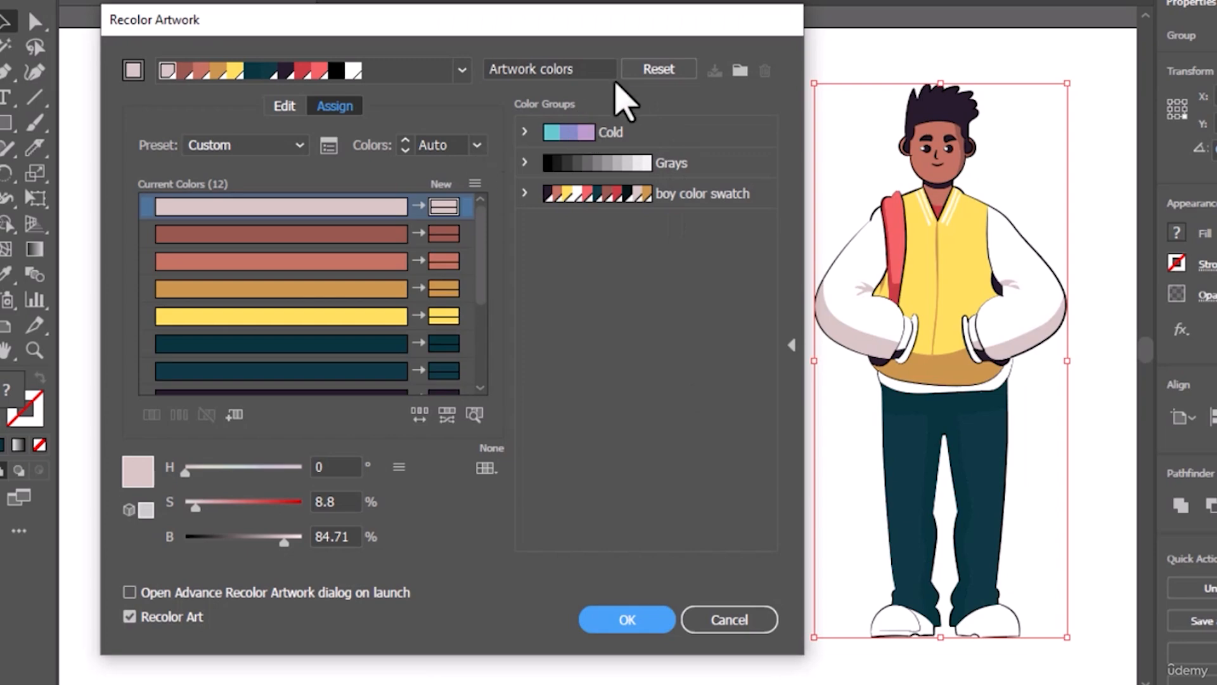
double_click(445, 209)
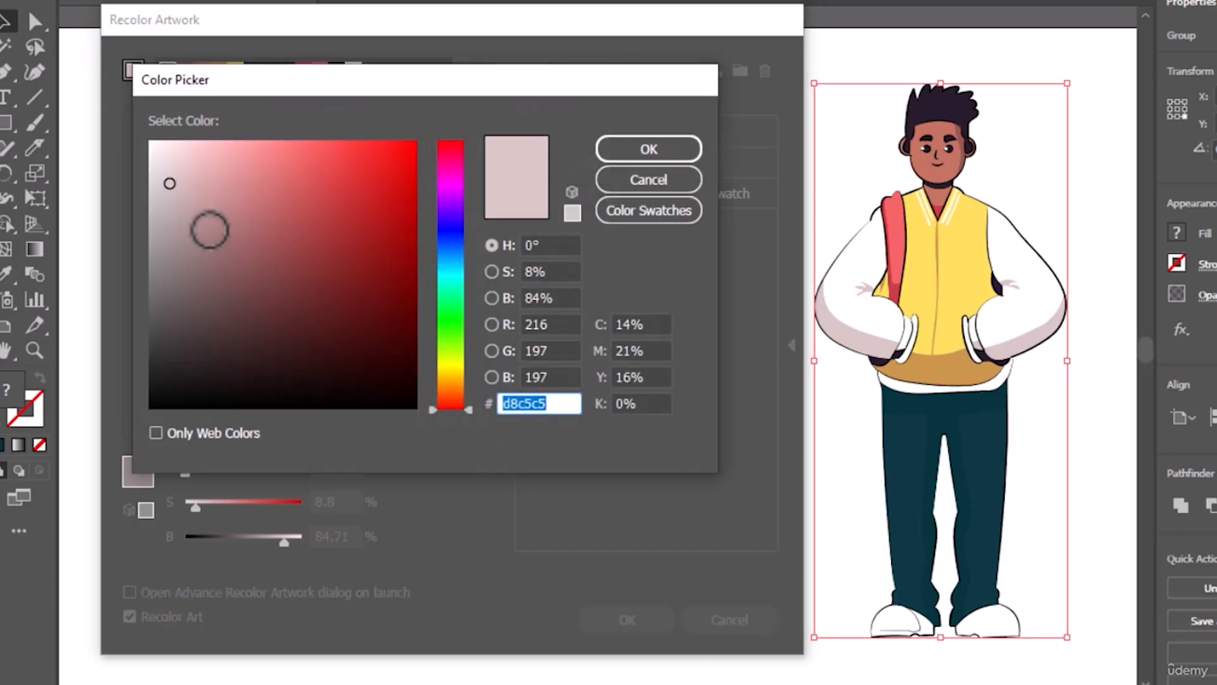
mouse_move(209, 230)
left_mouse_down()
mouse_move(150, 264)
mouse_move(150, 307)
mouse_move(150, 283)
mouse_move(150, 293)
left_mouse_up()
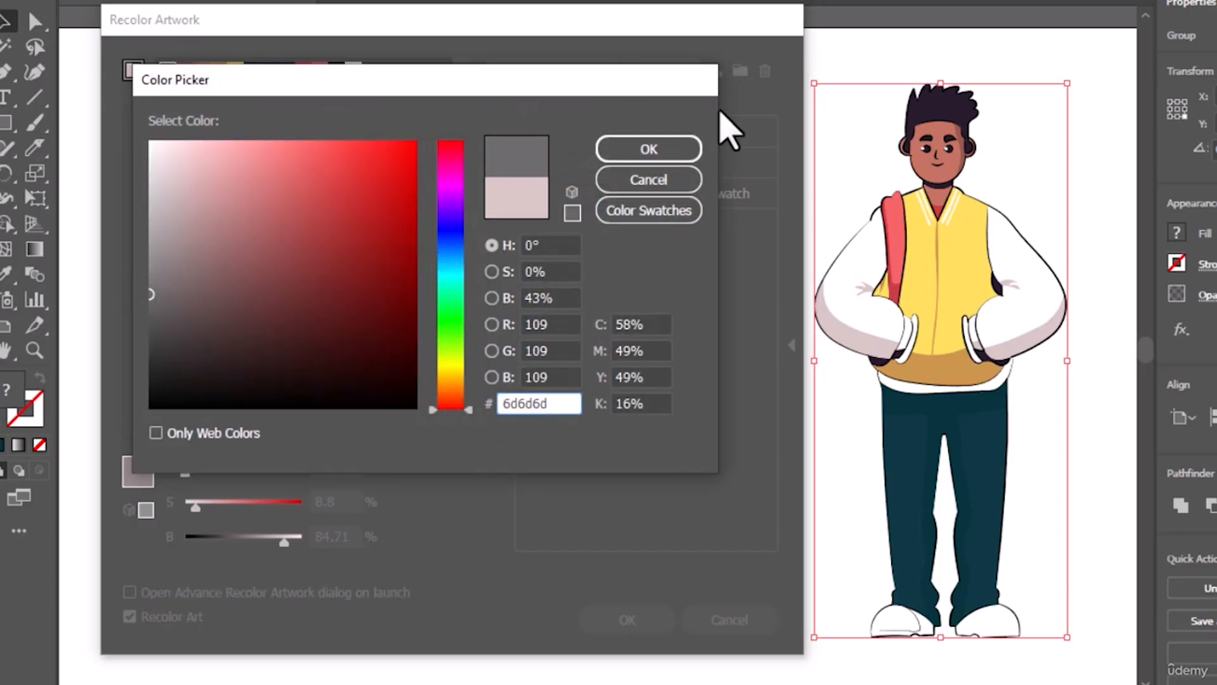
left_click(689, 152)
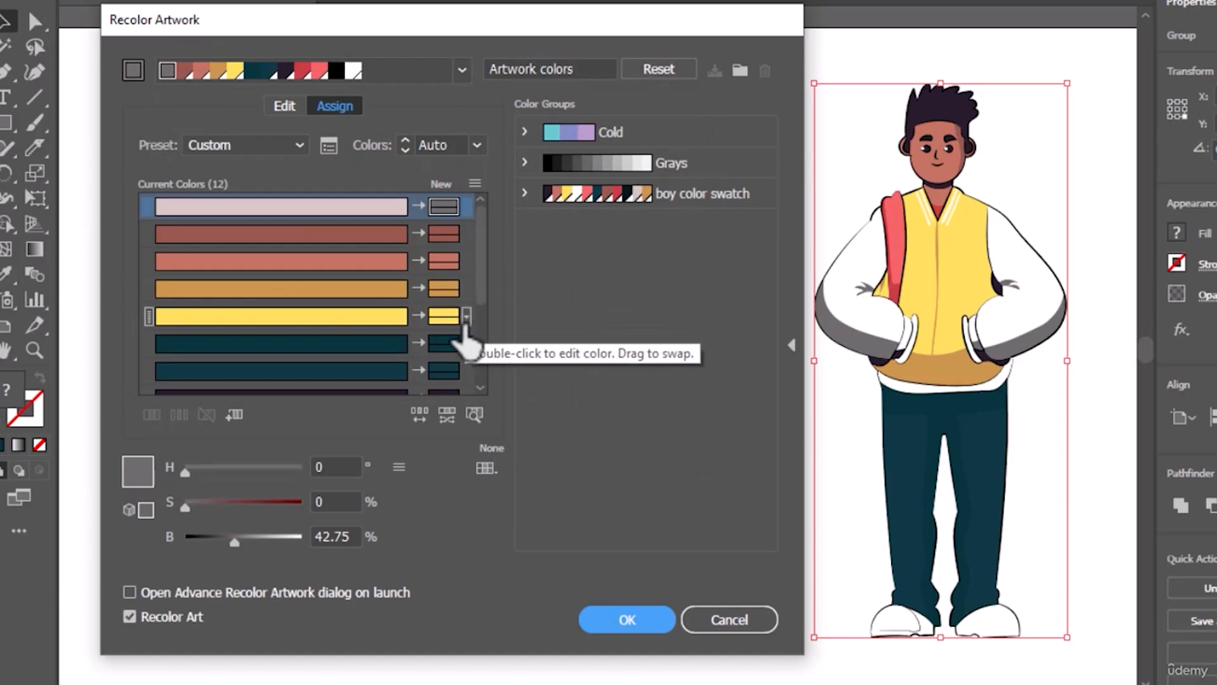
- Replace the jacket's yellow with bright red #ea0f0f
double_click(443, 316)
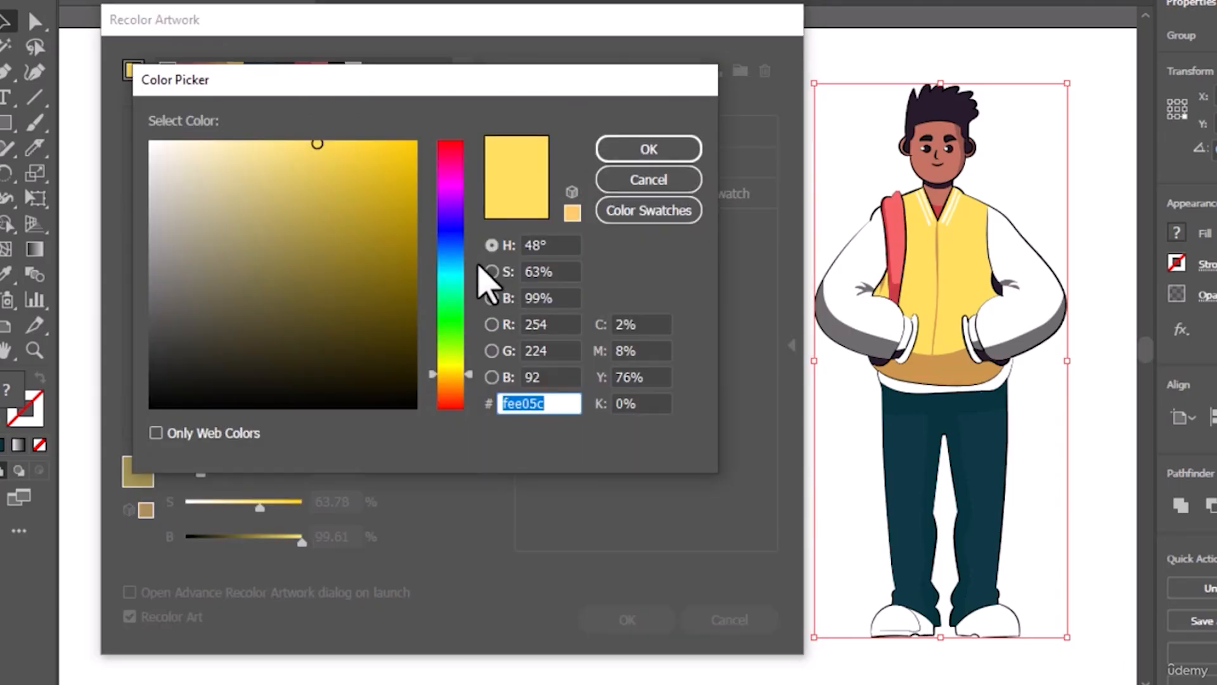
mouse_move(462, 196)
left_mouse_down()
mouse_move(466, 140)
mouse_move(400, 163)
left_mouse_up()
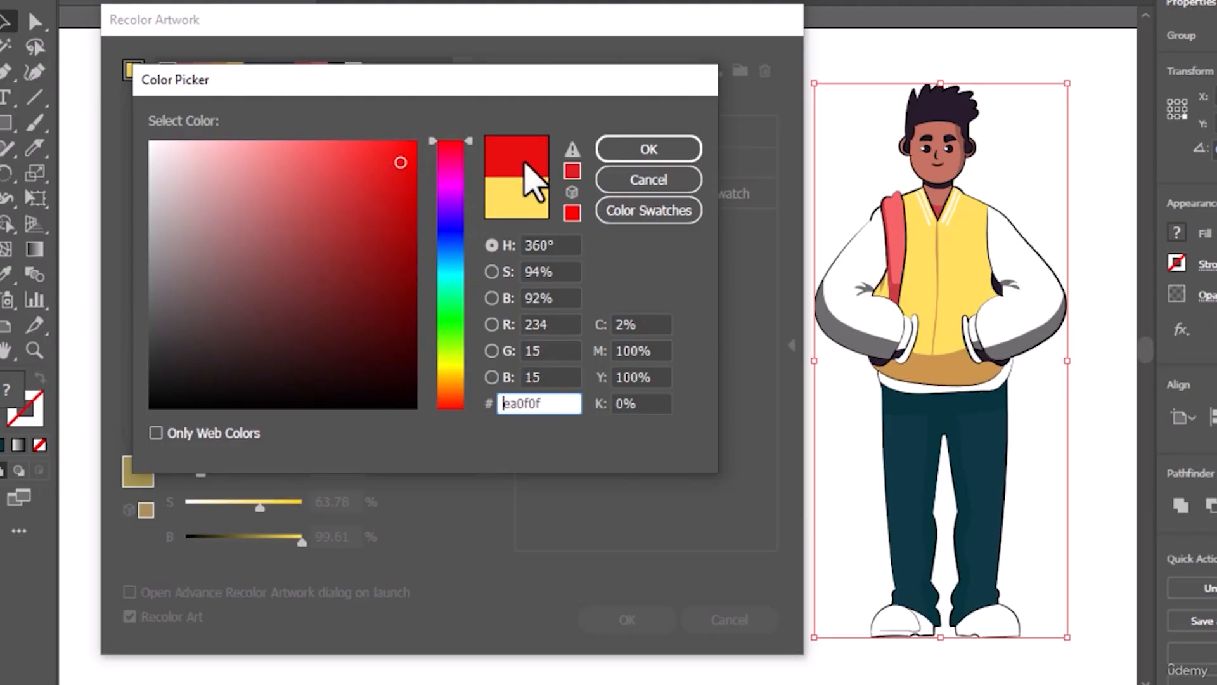
left_click(610, 147)
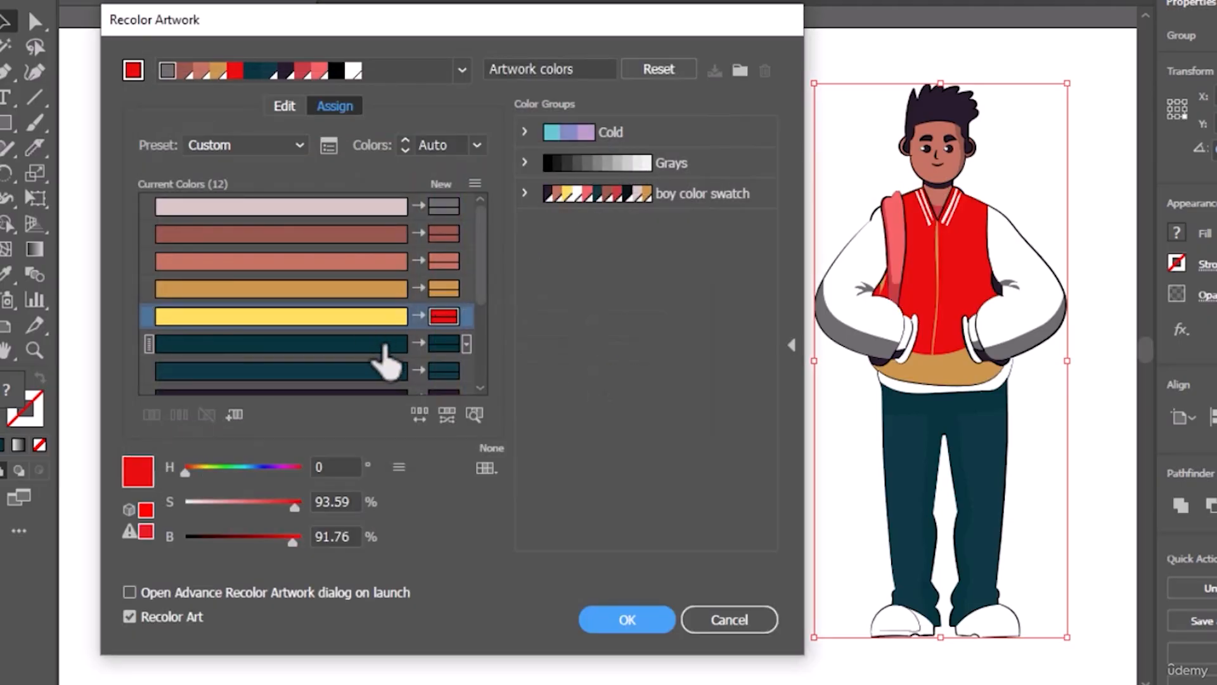
- Replace the ochre jacket shadow colour with dark red at hue 0°, saturation 93.86% and brightness 44.71%
double_click(445, 288)
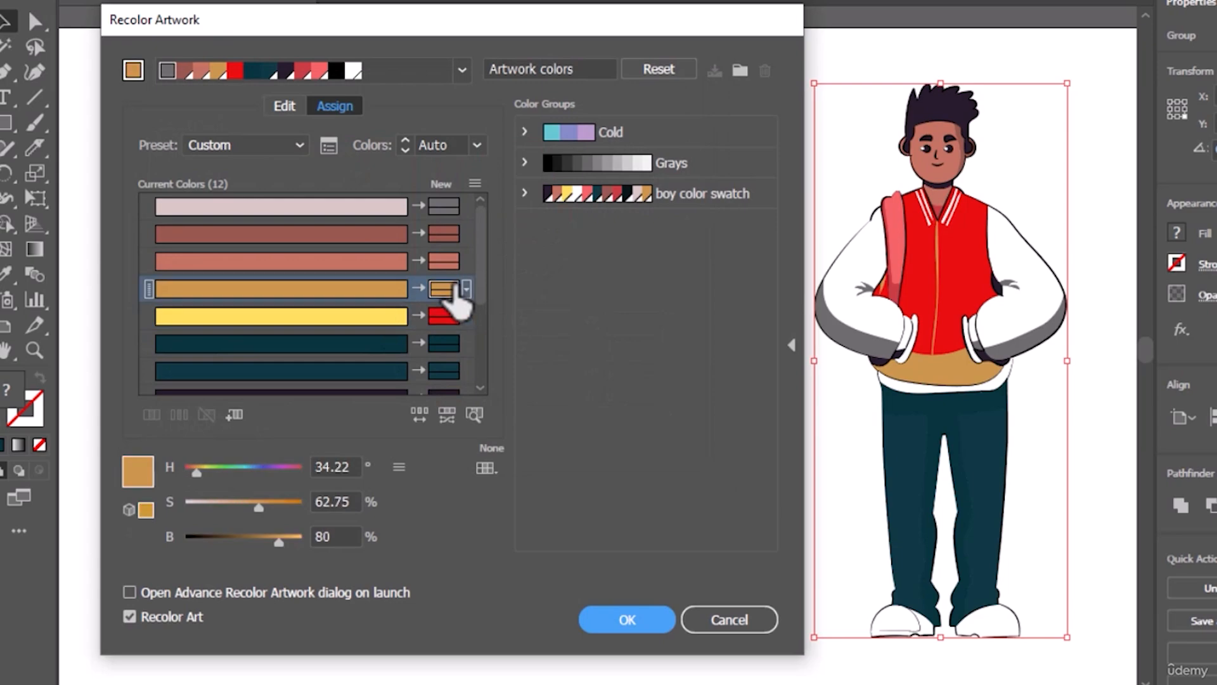
left_click_drag(451, 167, 452, 141)
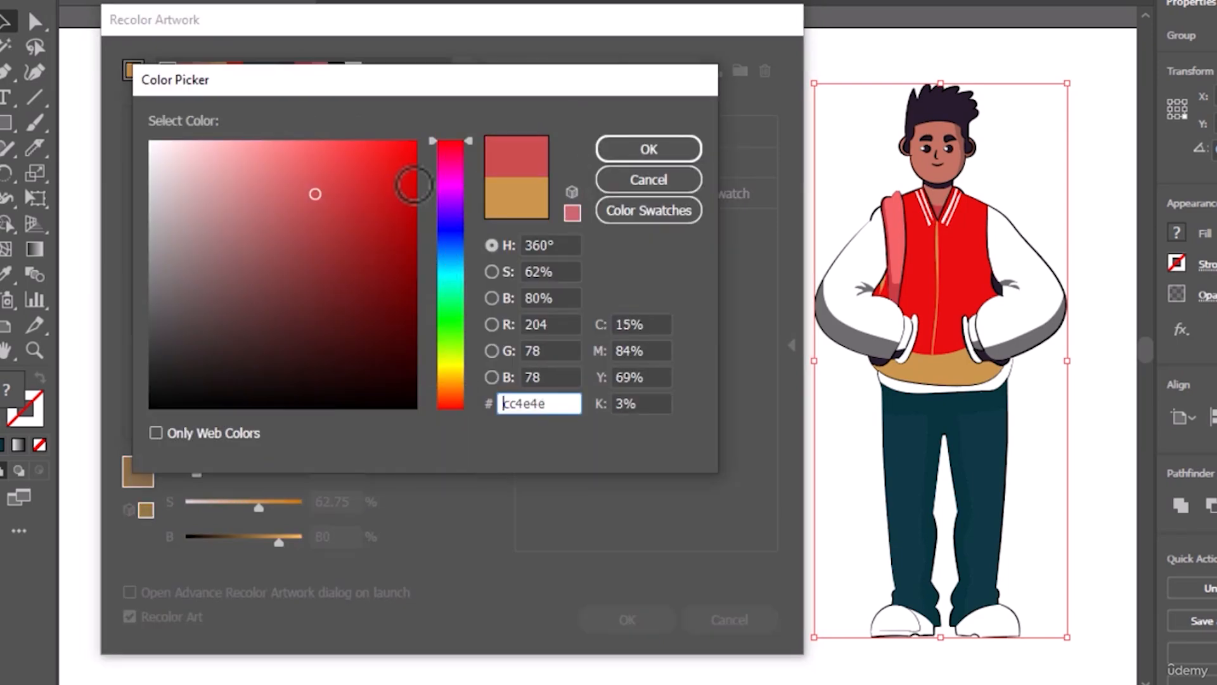
left_click(411, 235)
left_click_drag(410, 235, 401, 287)
left_click(604, 153)
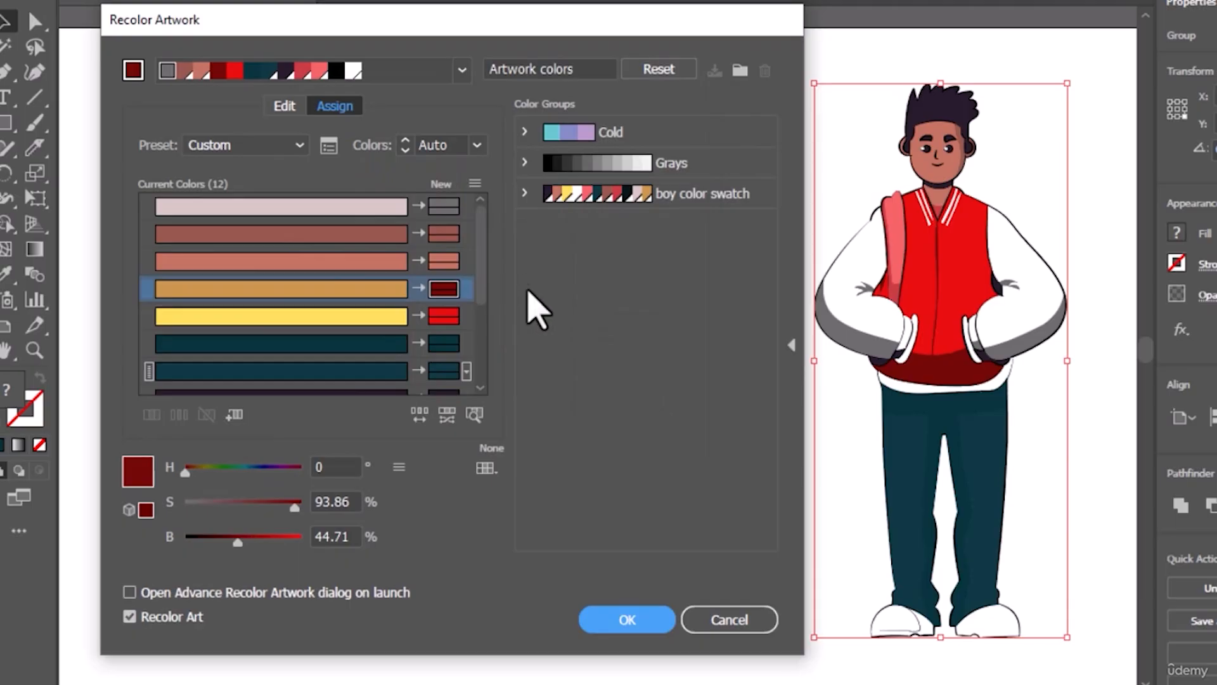
- Replace the light red of the shoulder strap with pale orange at hue 35.29°, saturation 40% and brightness 100%
left_click_drag(482, 274, 481, 348)
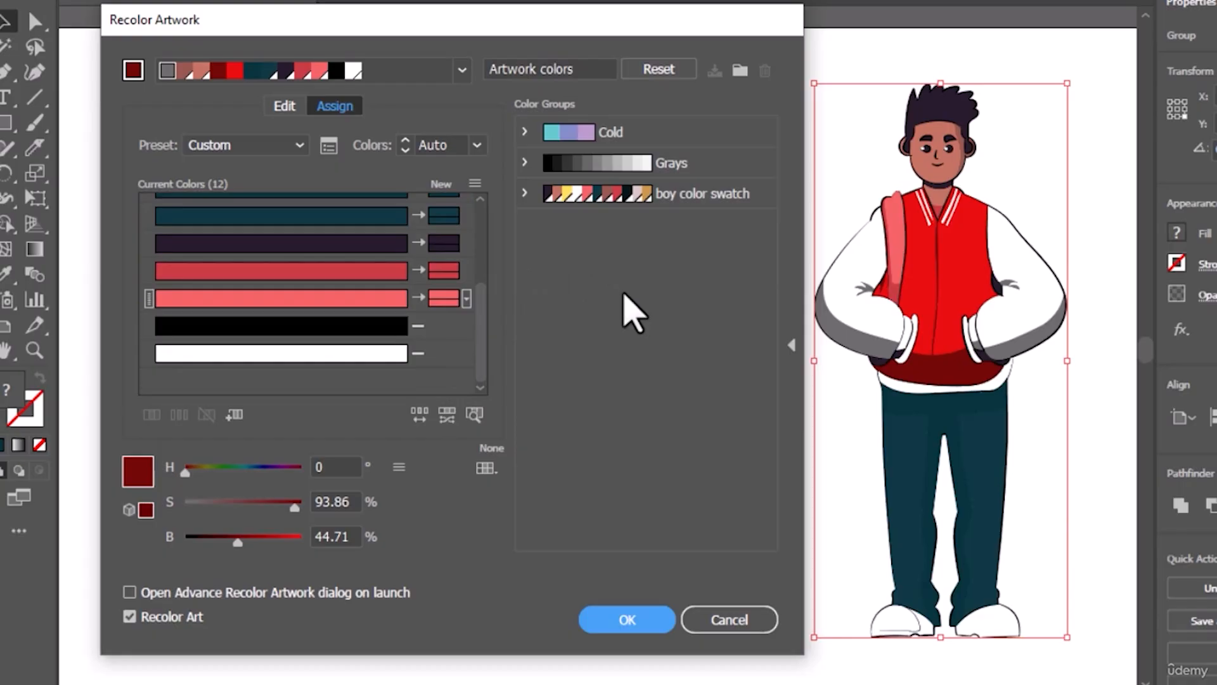
double_click(443, 298)
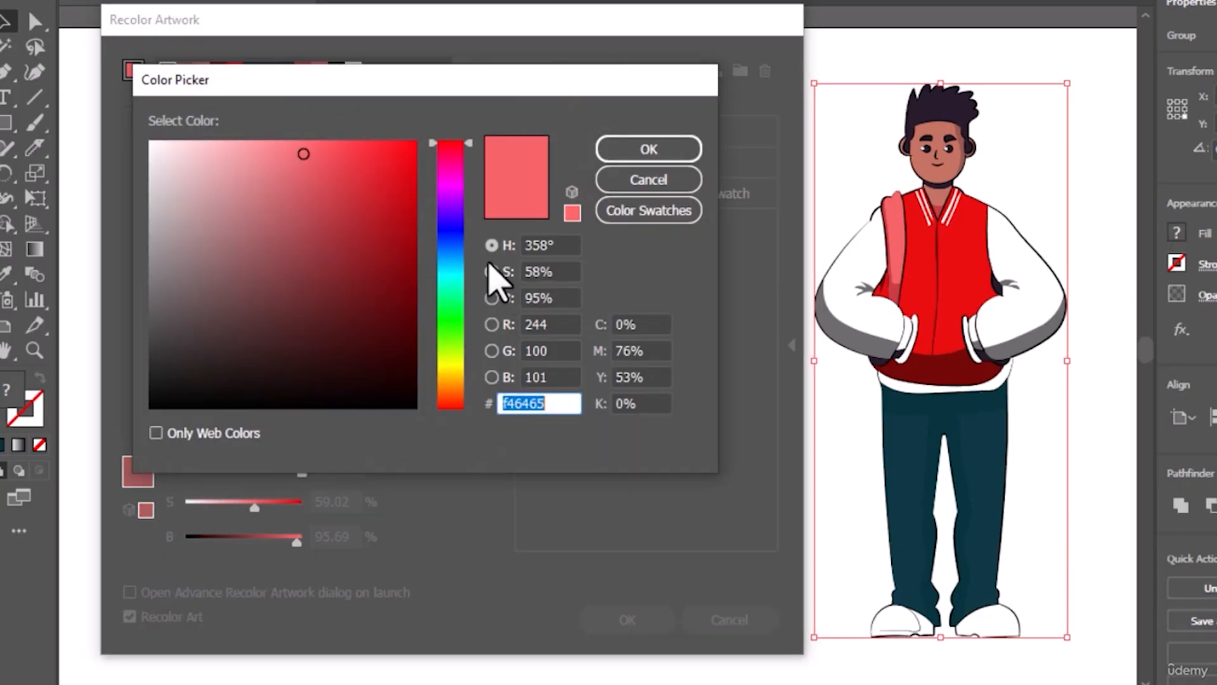
left_click_drag(294, 144, 255, 136)
left_click_drag(455, 380, 452, 384)
left_click(621, 159)
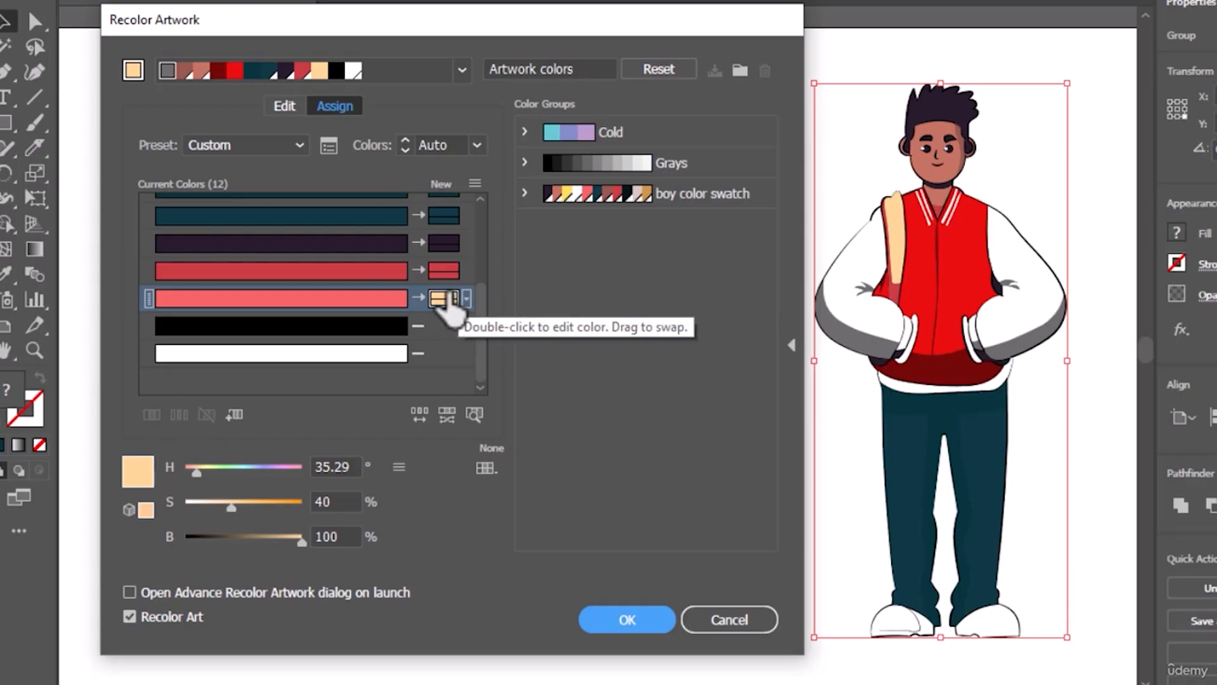
- Change the shoulder strap's new colour to pink #fc90aa
double_click(443, 299)
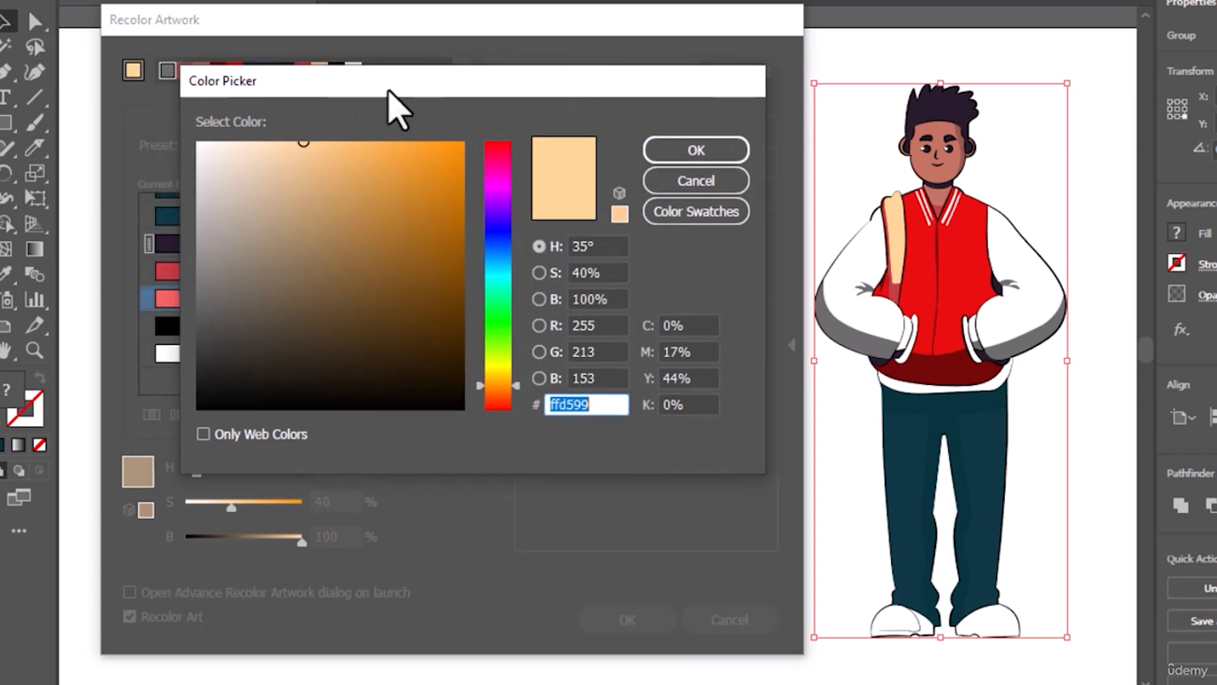
left_click_drag(398, 111, 526, 120)
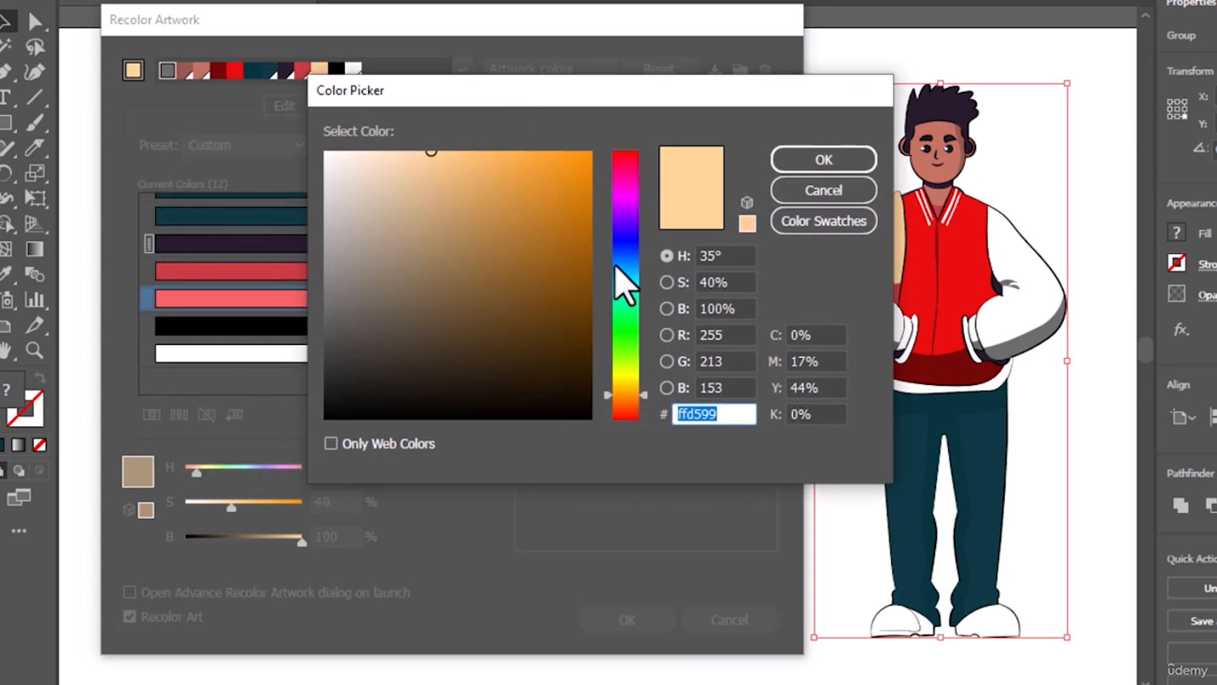
left_click(621, 183)
left_click_drag(620, 179, 623, 161)
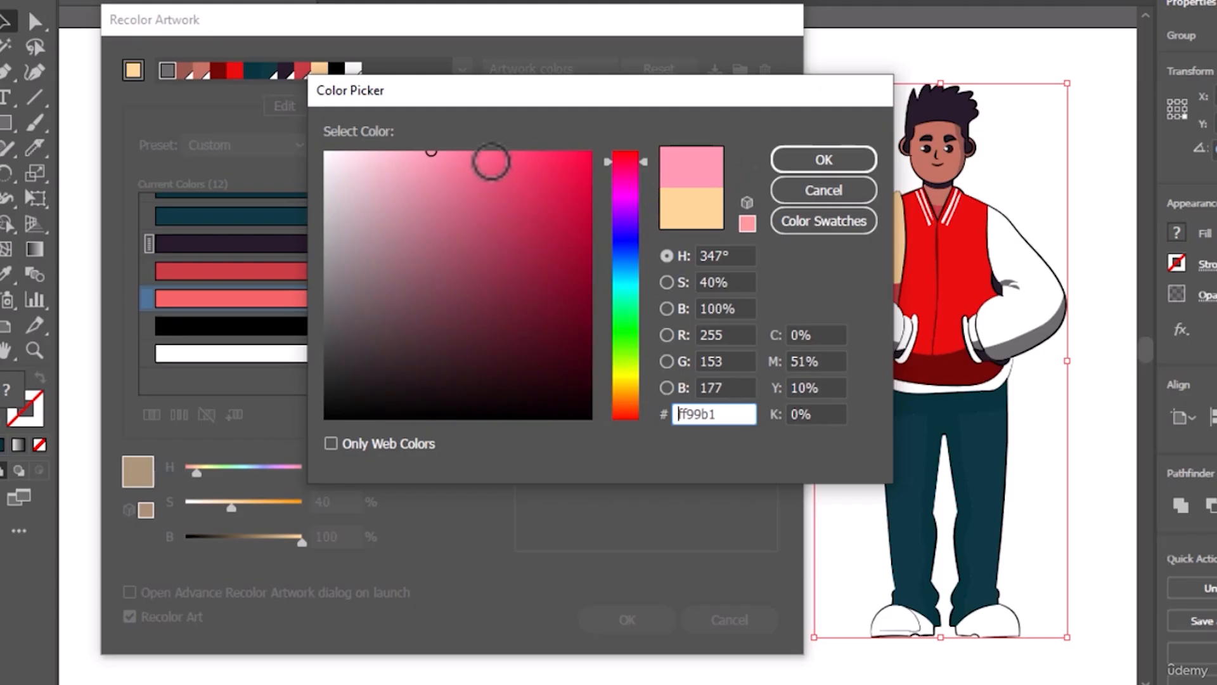
left_click(438, 153)
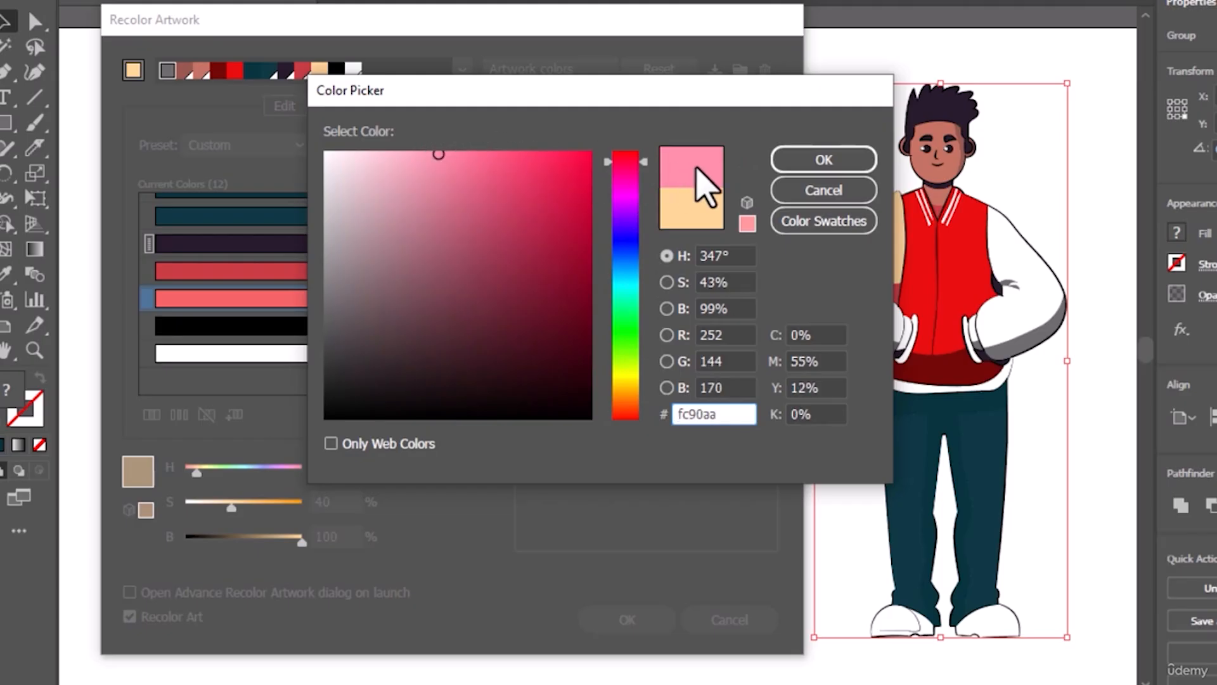
left_click(789, 163)
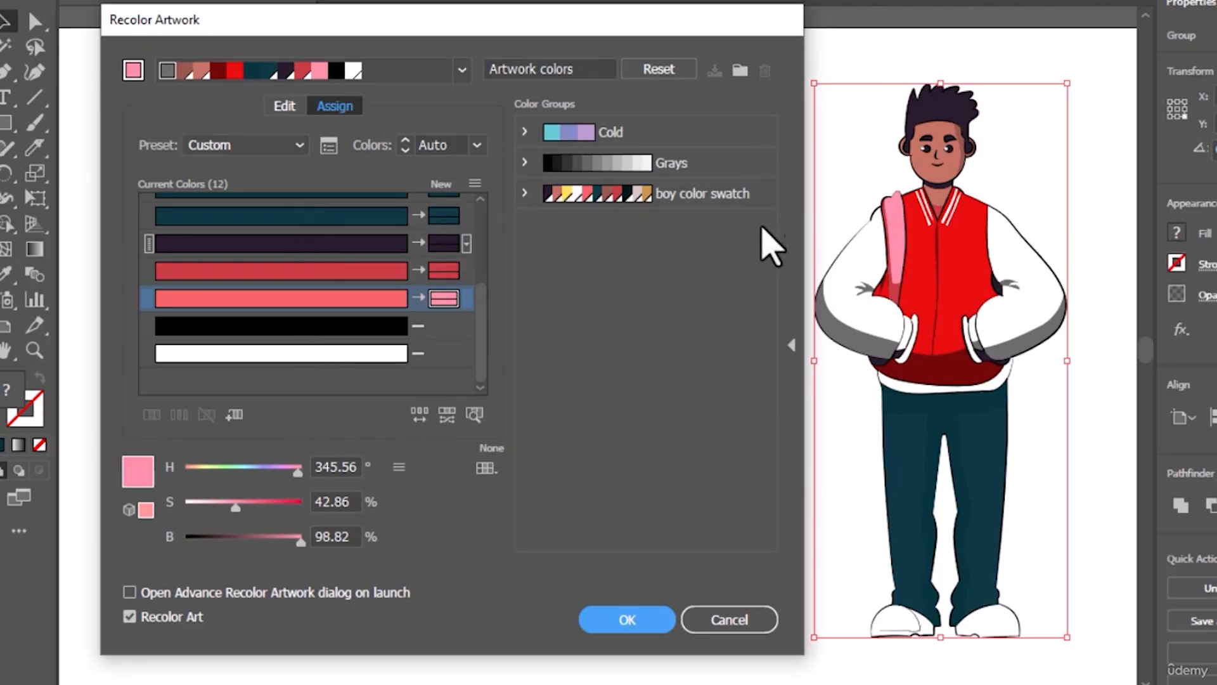
- Reset the recoloring to the original artwork colours, accept the dialog and deselect the character
left_click(672, 72)
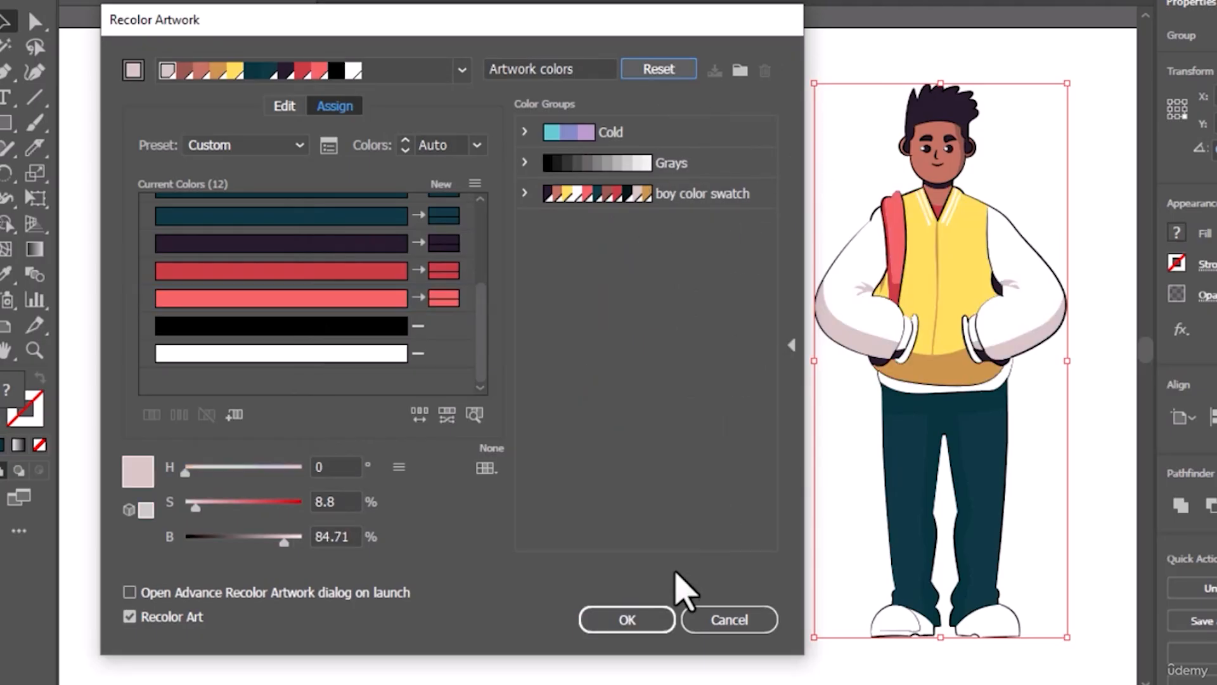
left_click(656, 616)
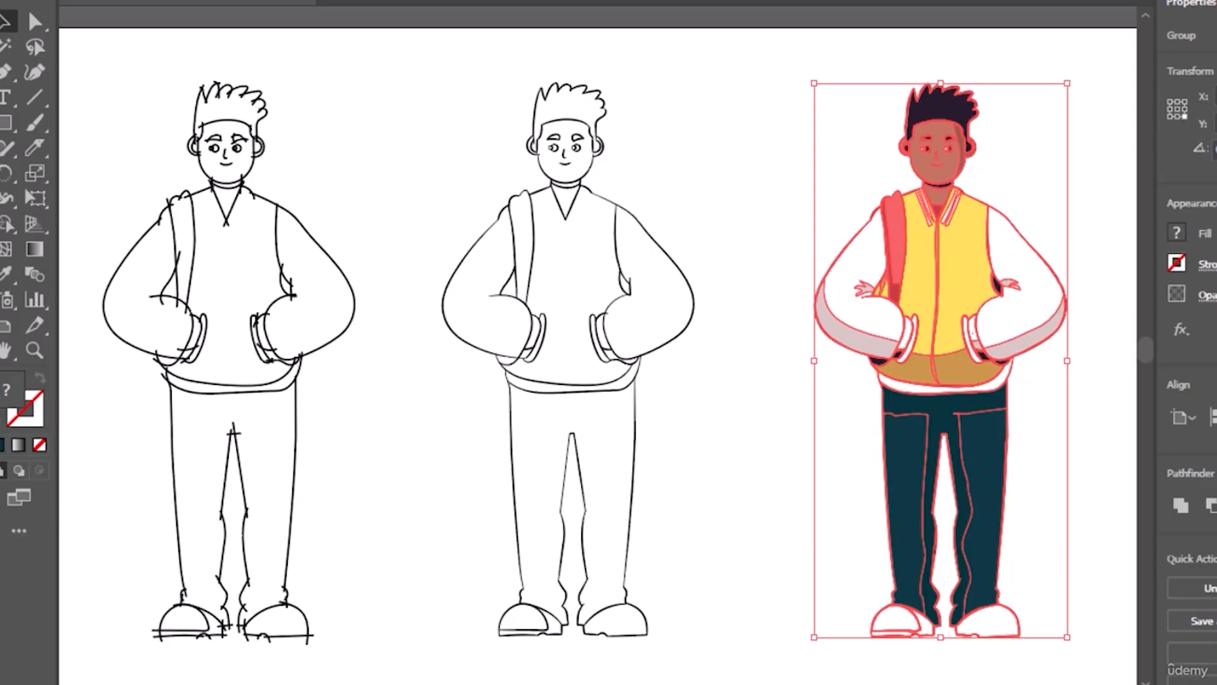
left_click(758, 253)
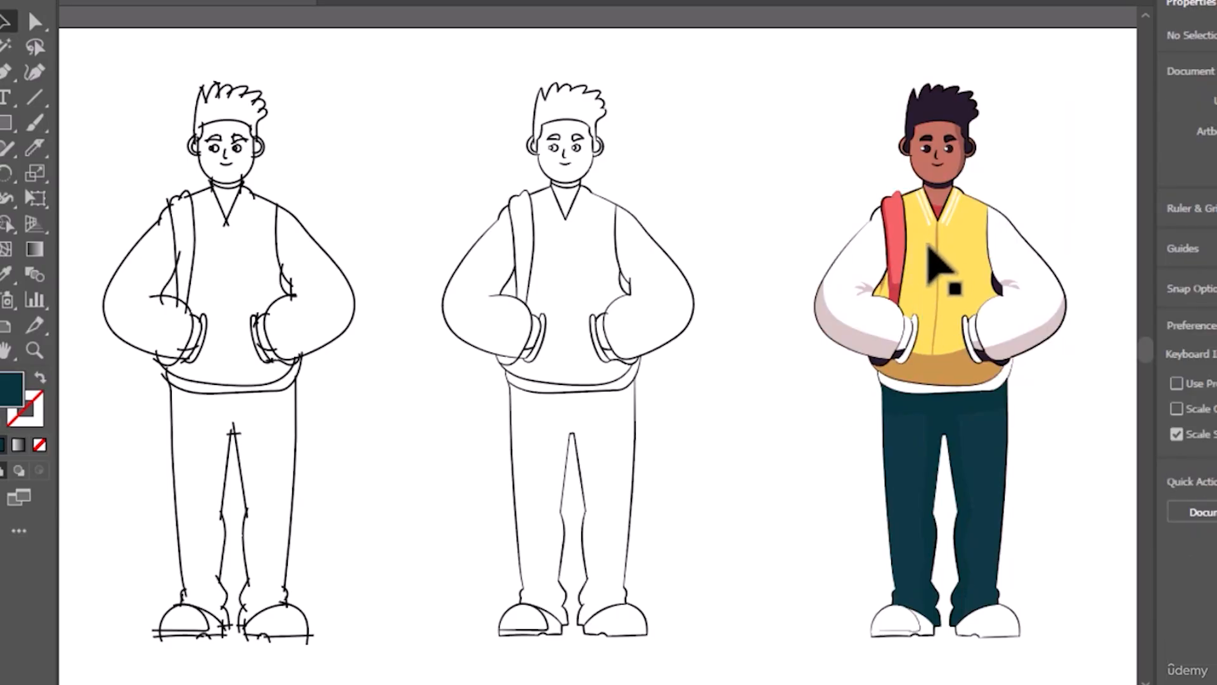
- Show the document's Swatches and place them over the middle line drawing, clear of the coloured character
left_click(398, 4)
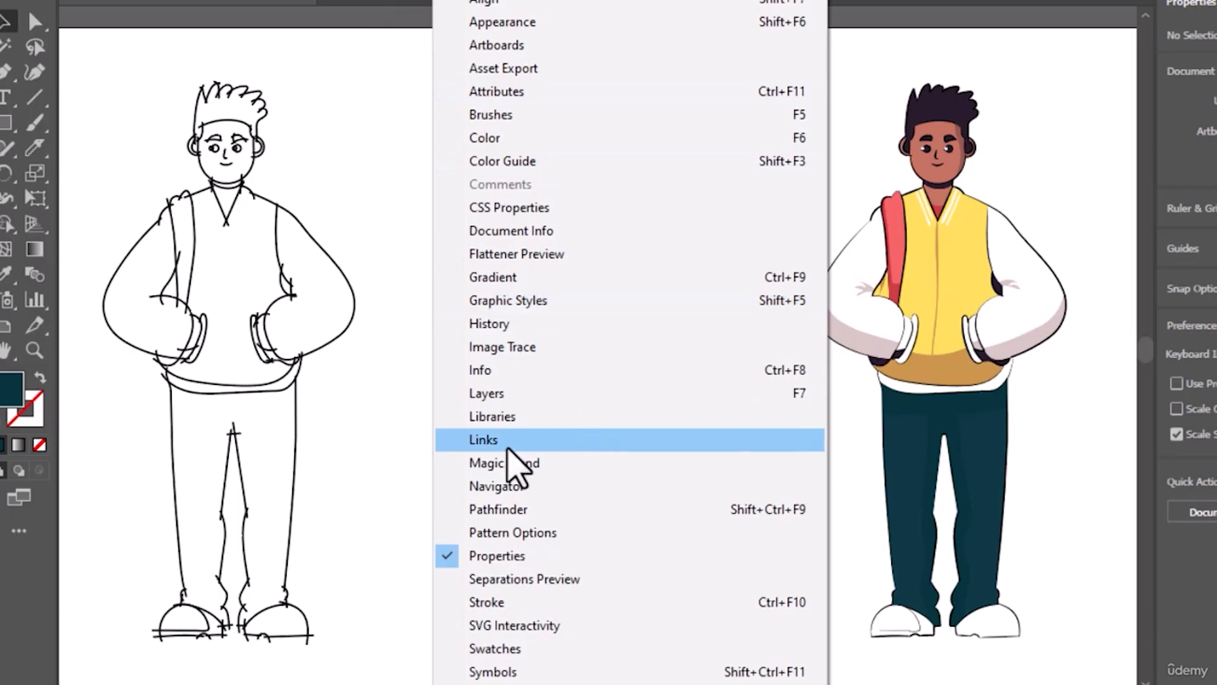
left_click(491, 652)
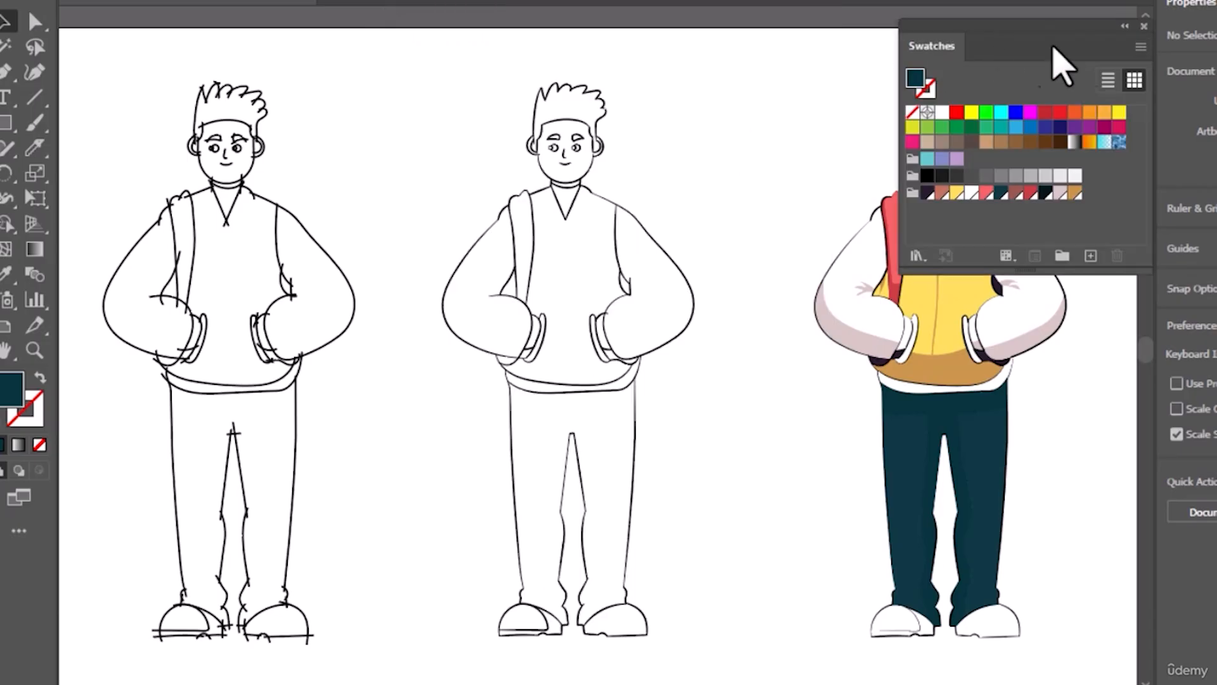
left_click_drag(1077, 48, 556, 89)
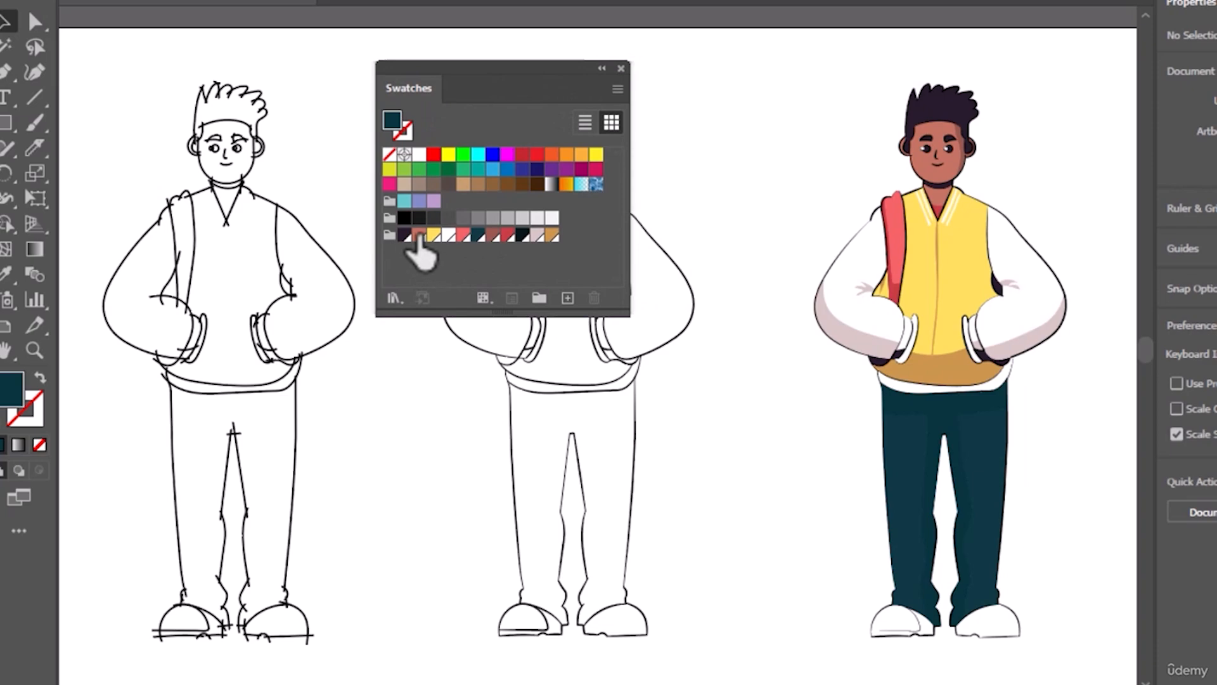
- Try the character's skin colour swatch at R=149 G=115 B=99 and cancel the change
left_click(419, 235)
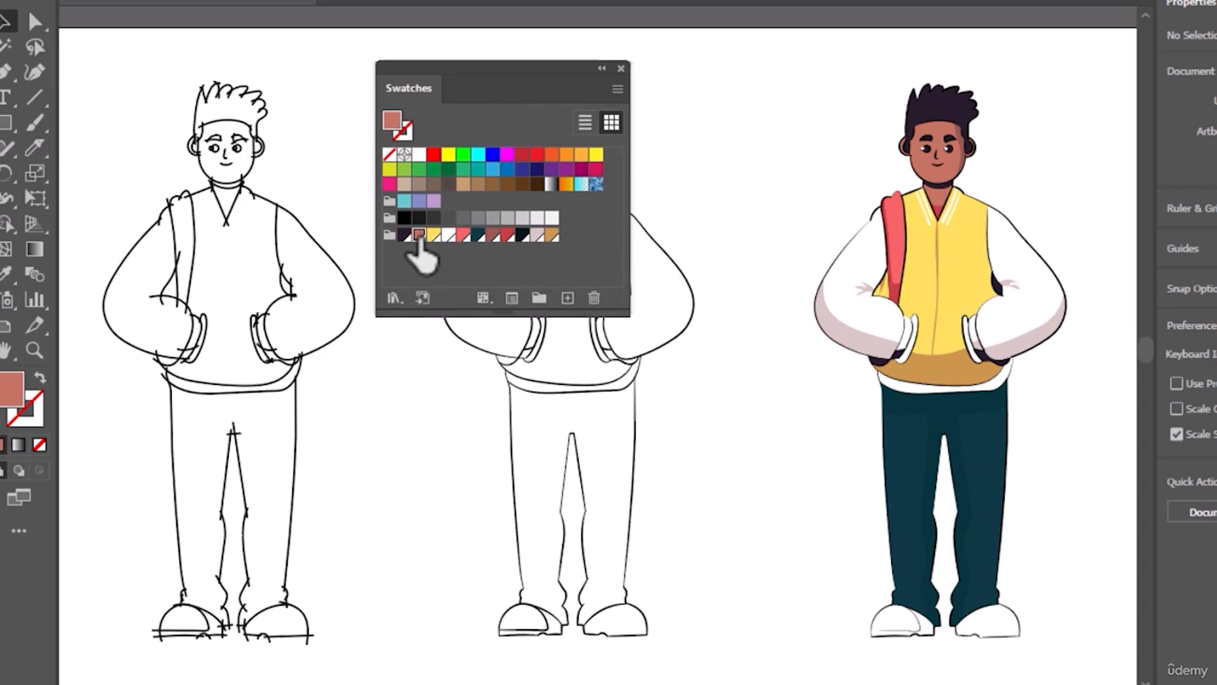
double_click(418, 235)
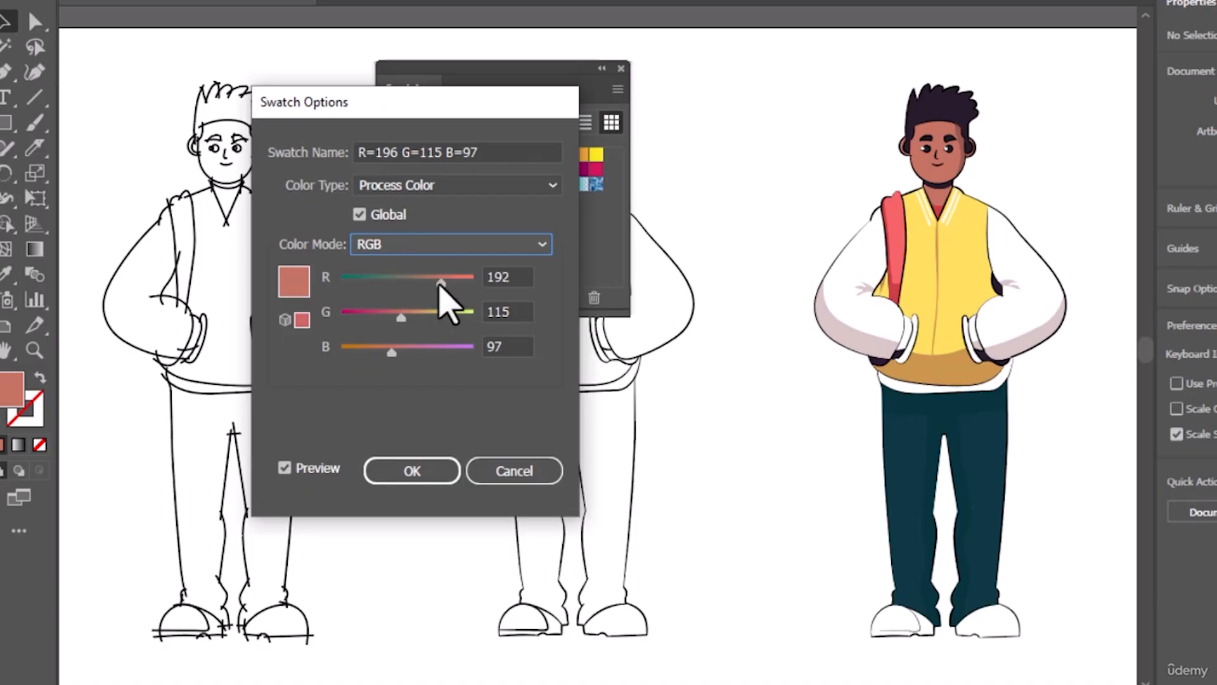
mouse_move(422, 284)
left_mouse_down()
mouse_move(355, 290)
mouse_move(423, 290)
left_mouse_up()
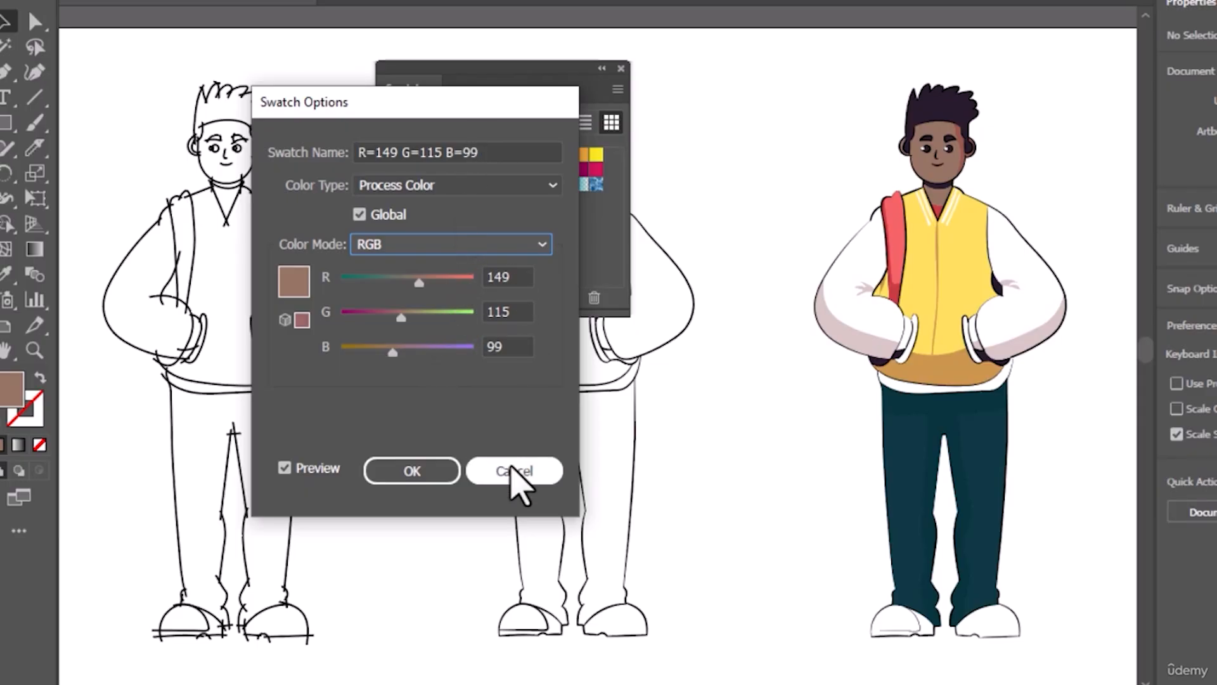
left_click(512, 475)
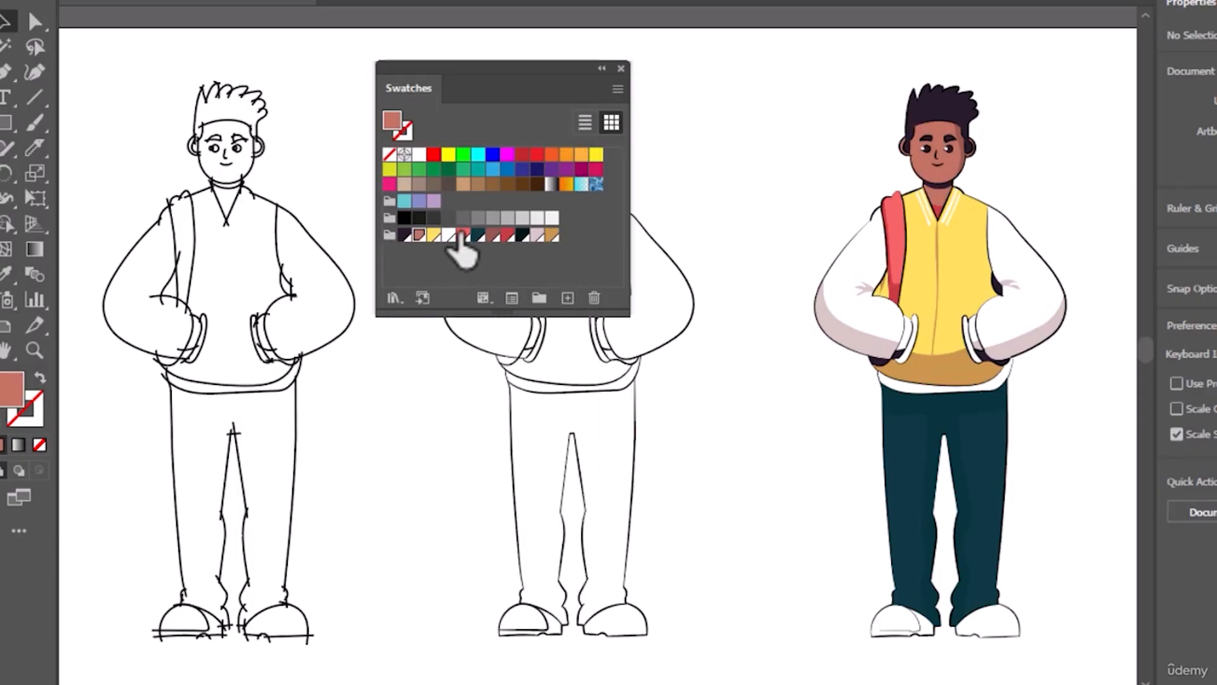
- Change the jacket's yellow global swatch to coral red R=254 G=72 B=92
double_click(433, 235)
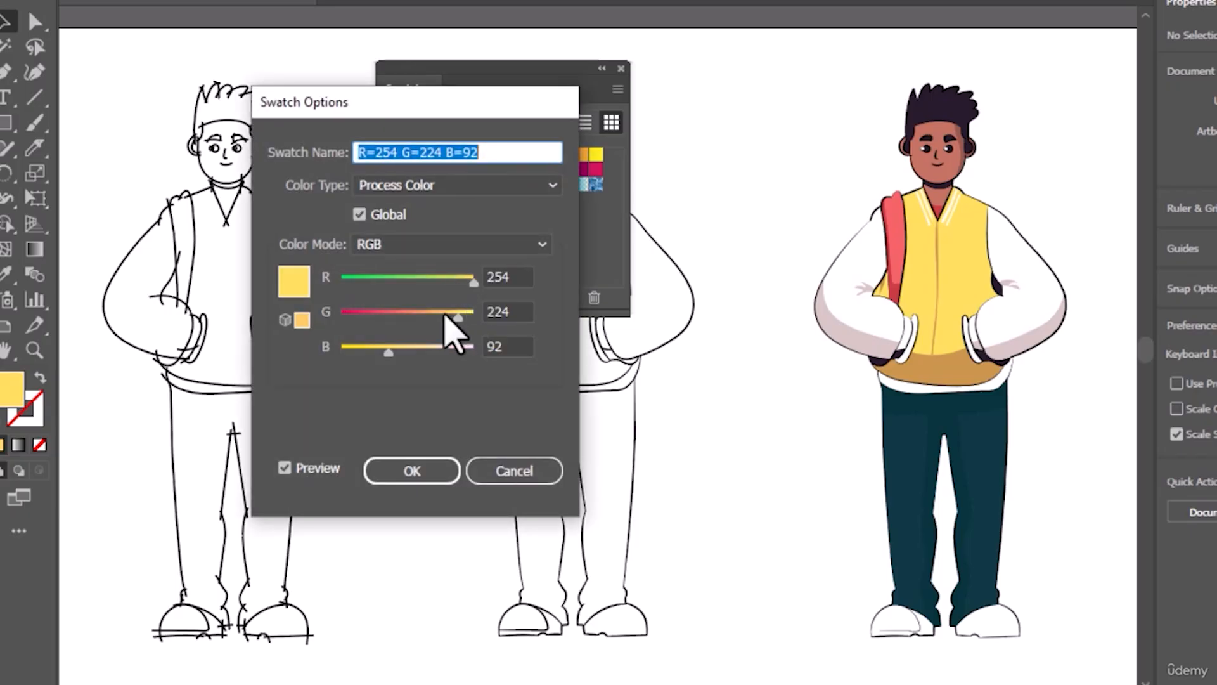
left_click_drag(457, 317, 384, 319)
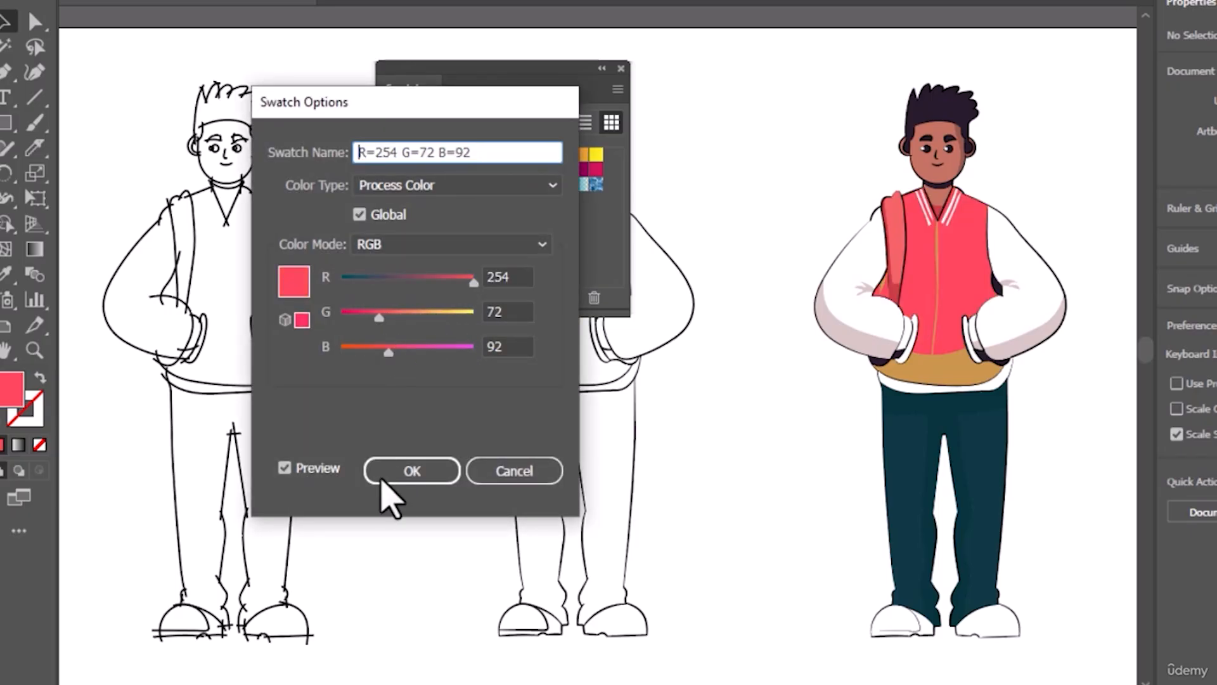
left_click(405, 476)
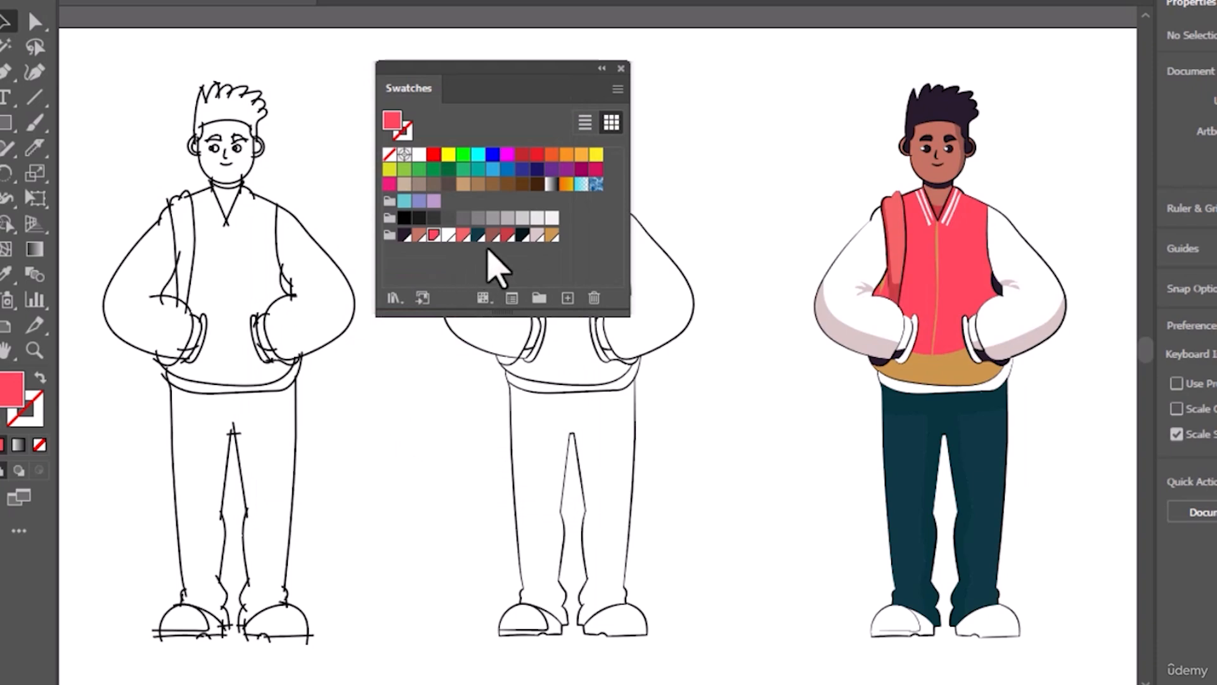
- Turn the ochre jacket shadow swatch into crimson by lowering its green value, and close the swatches
left_click(550, 235)
double_click(550, 235)
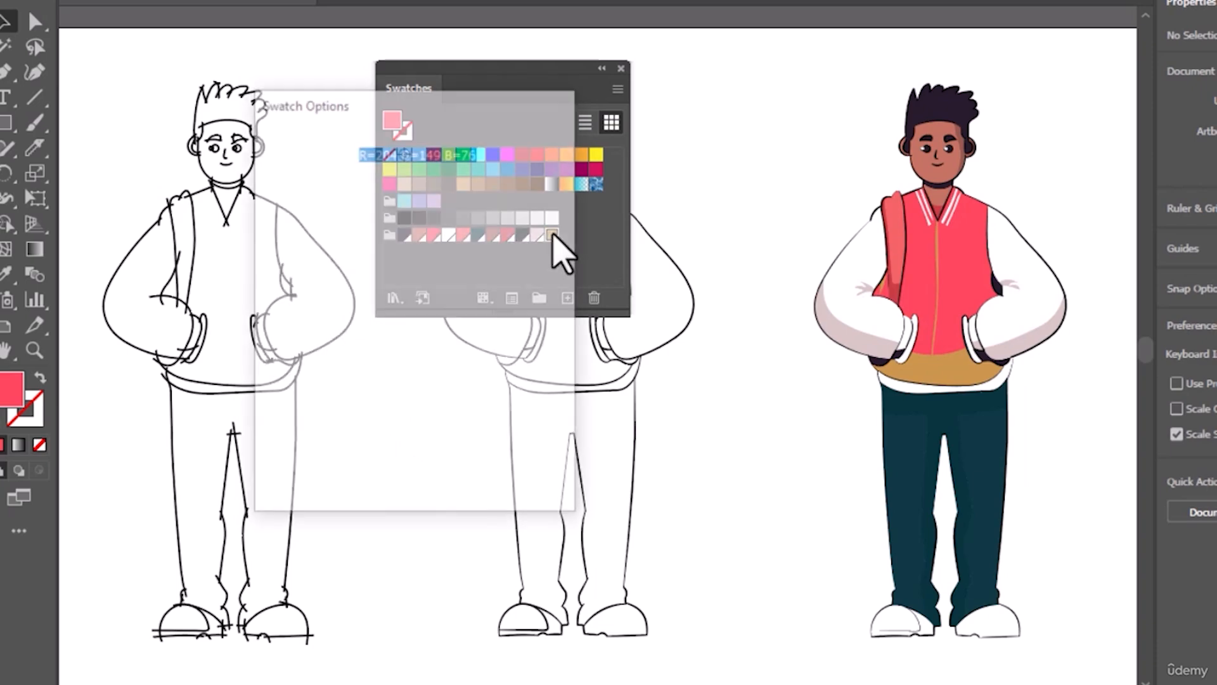
left_click_drag(417, 318, 362, 317)
left_click(408, 472)
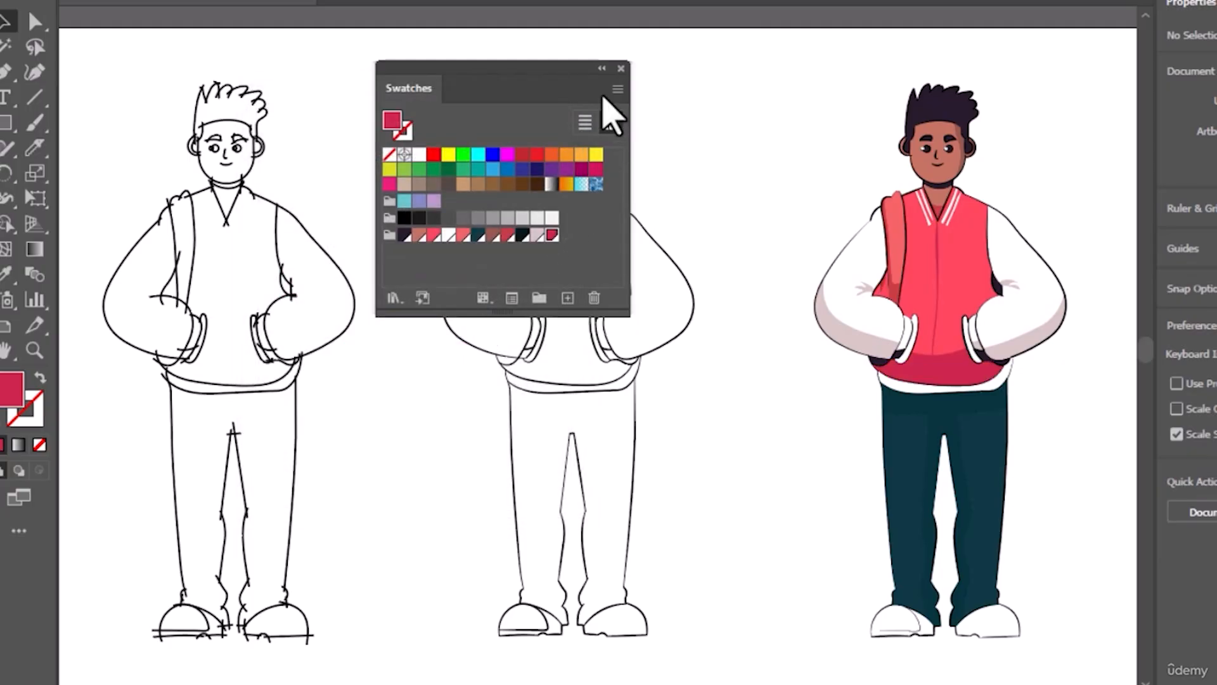
left_click(620, 68)
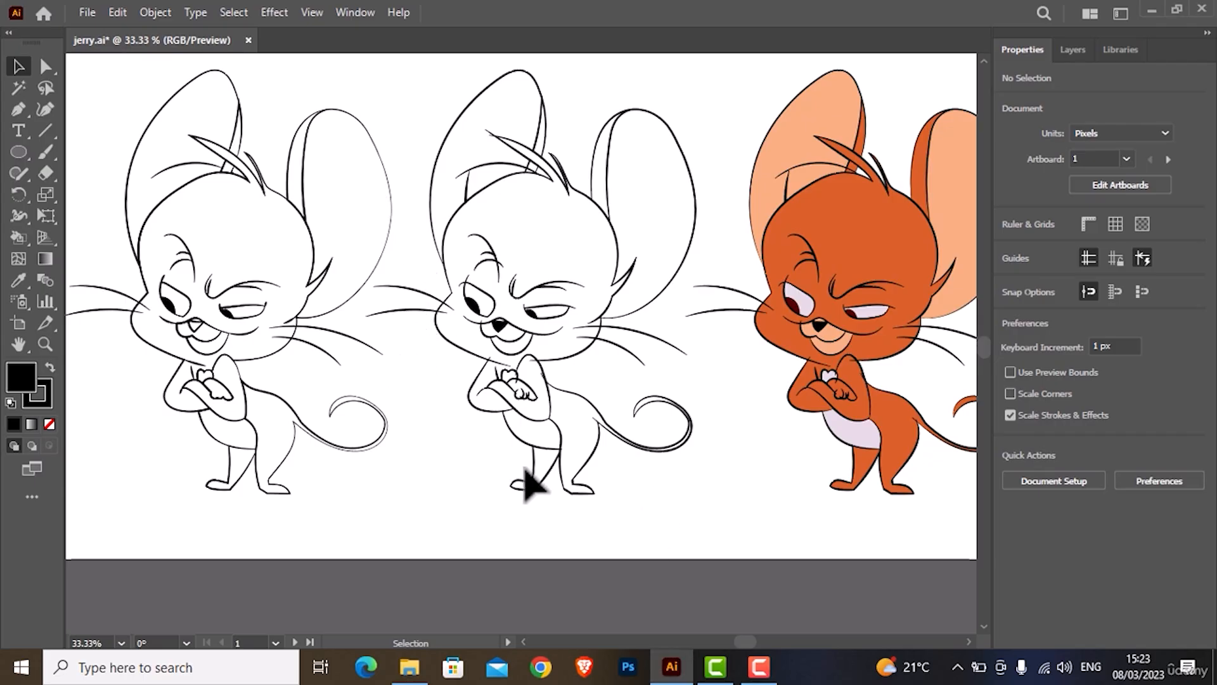
left_click_drag(630, 415, 585, 437)
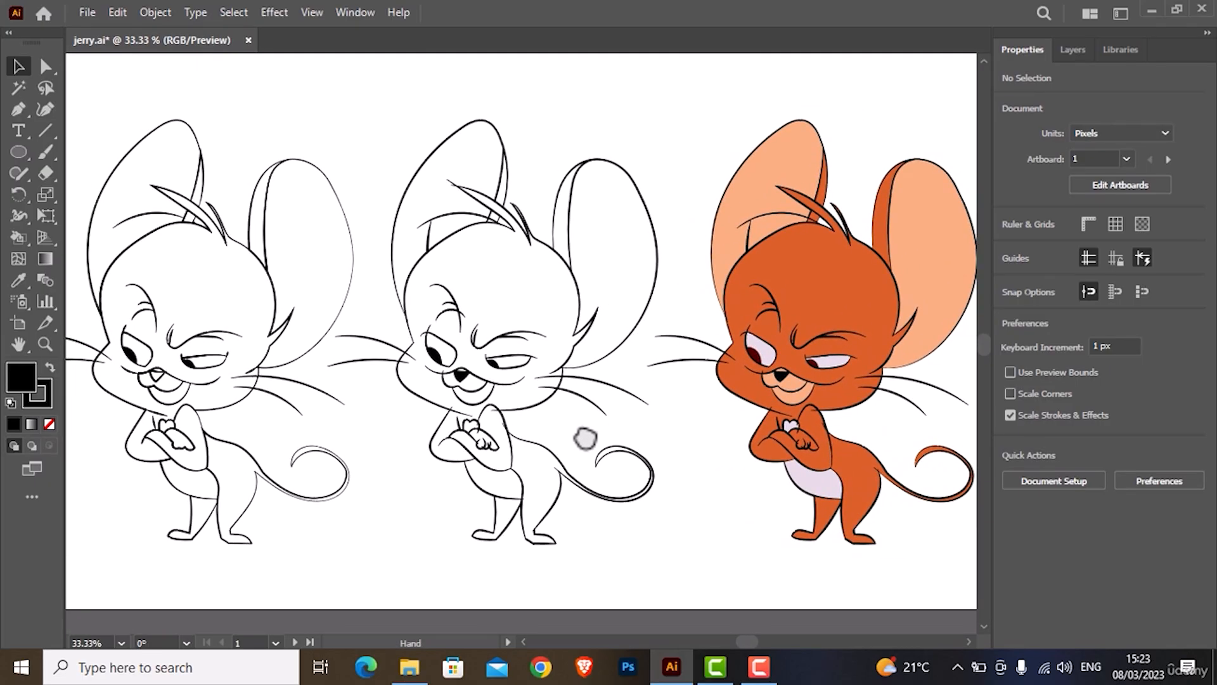
- Reshape the leftmost mouse's upper right whisker with Direct Selection, raising its outer tip and lowering the handle at its cheek end
scroll(571, 421, "down", 1)
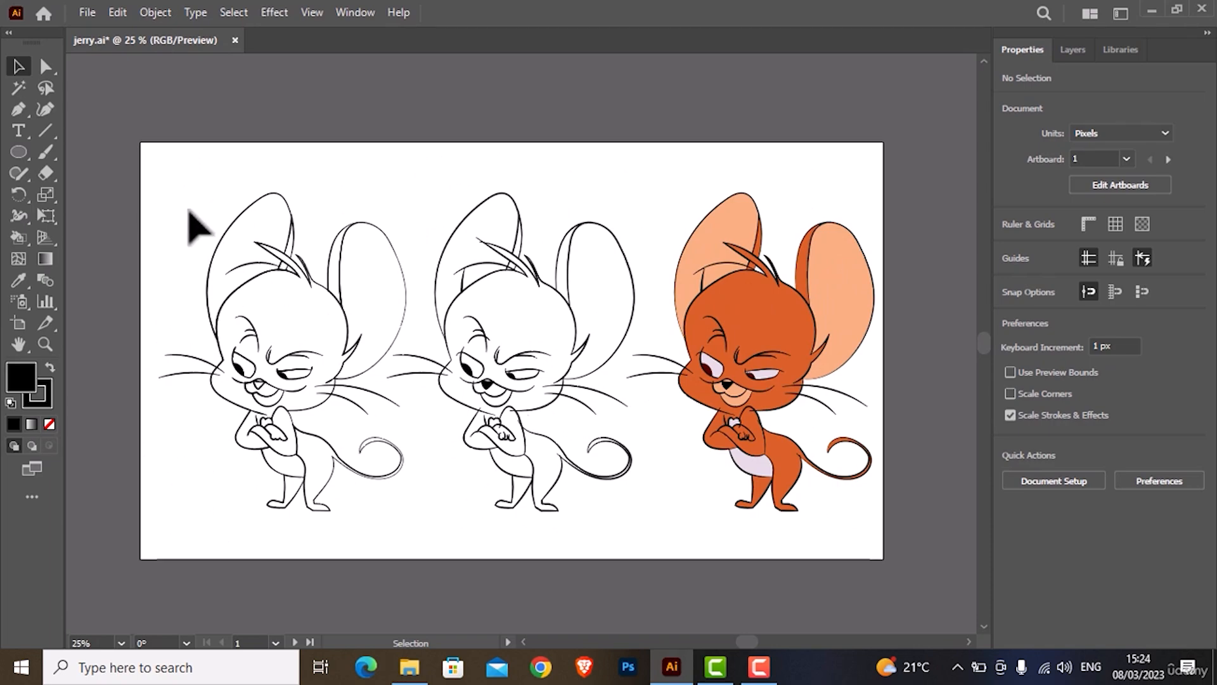
key("alt")
scroll(352, 307, "up", 1)
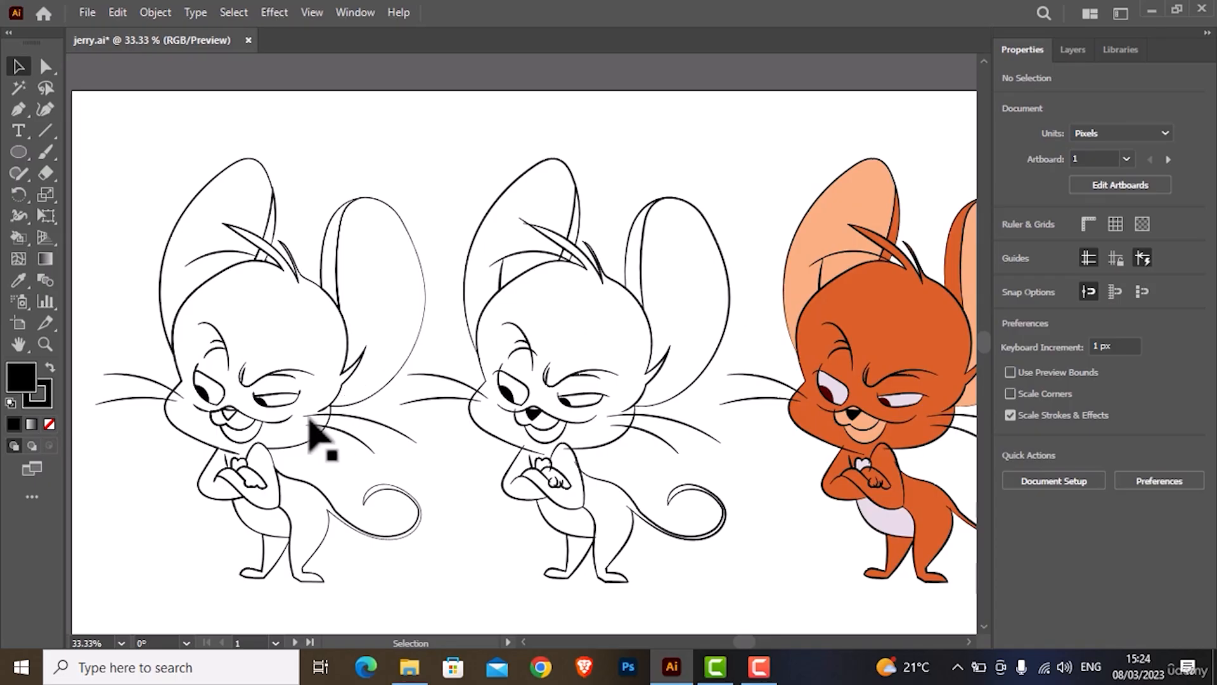
scroll(311, 419, "up", 1)
scroll(429, 419, "up", 3)
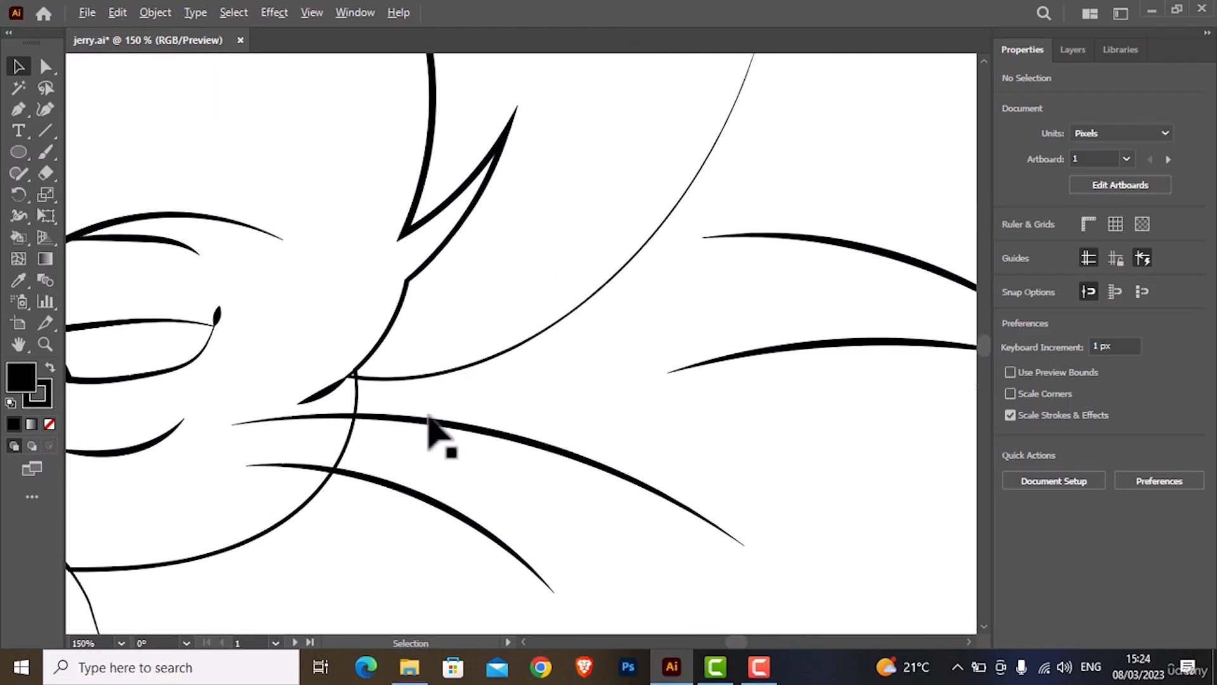
scroll(431, 419, "up", 1)
scroll(430, 413, "down", 1)
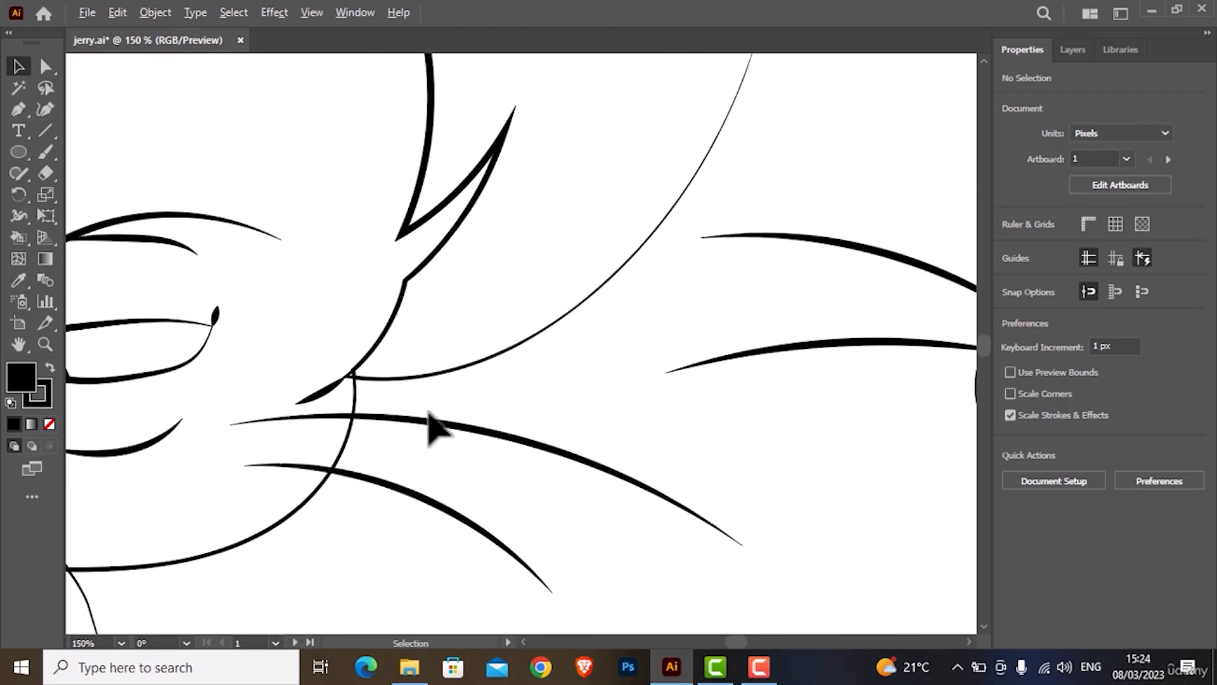
left_click_drag(498, 469, 433, 390)
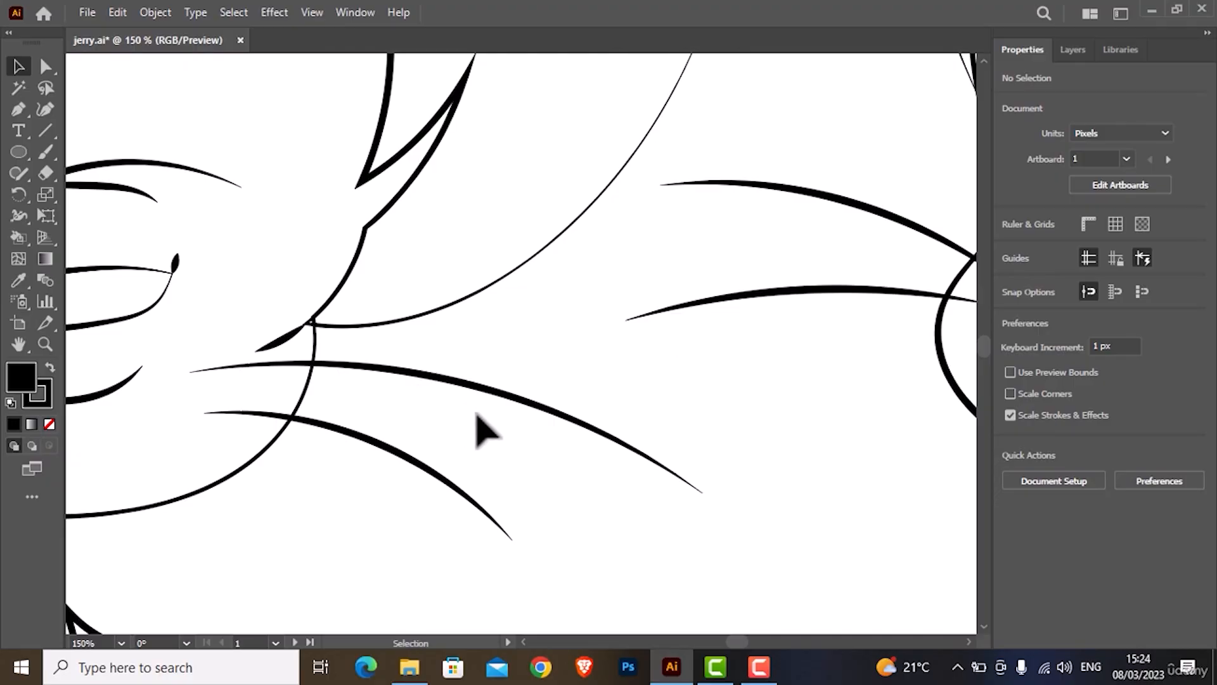
key("alt")
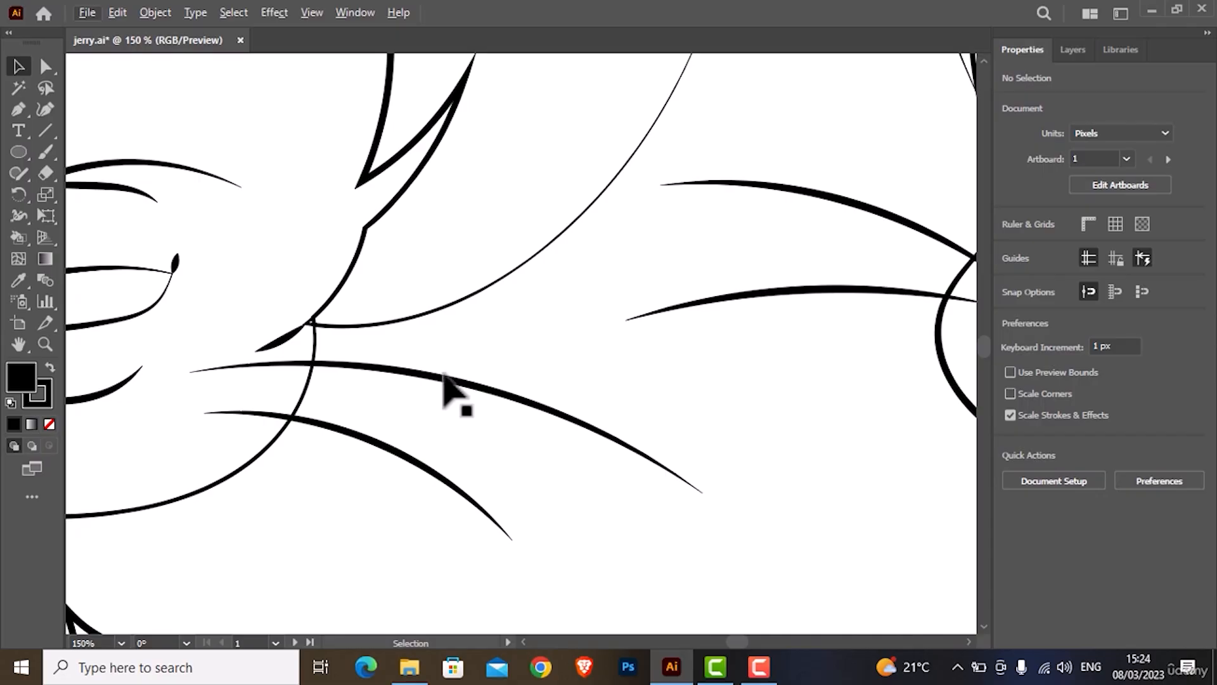
left_click(48, 69)
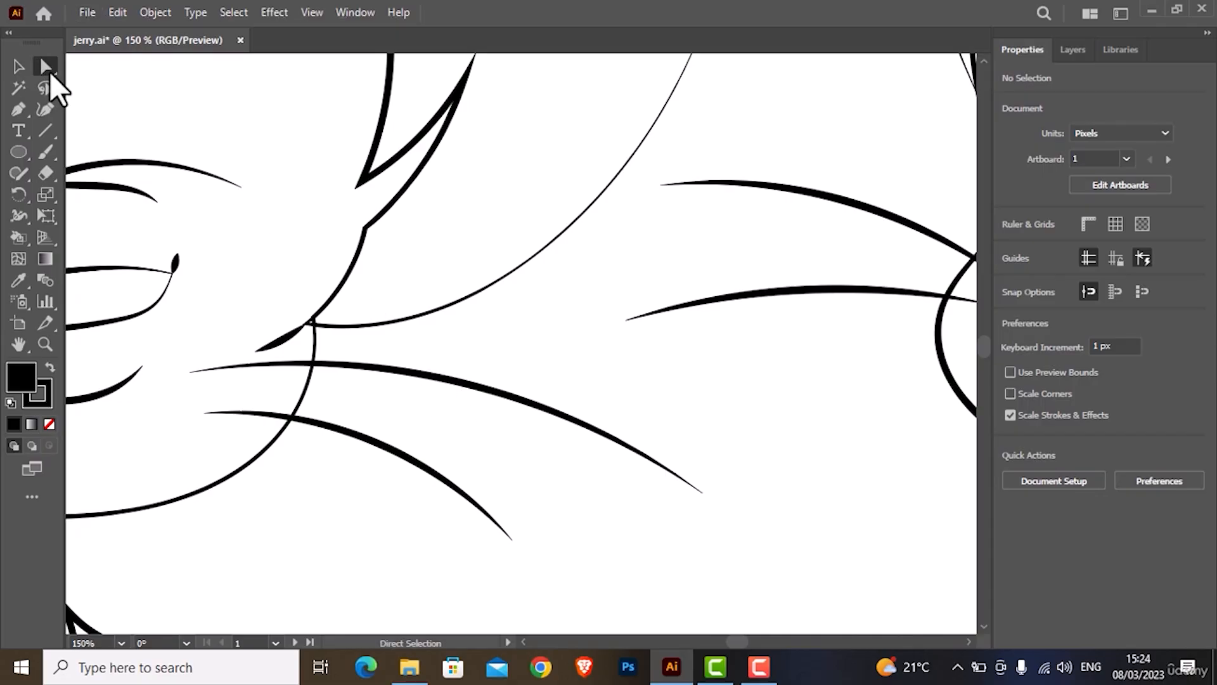
left_click(398, 374)
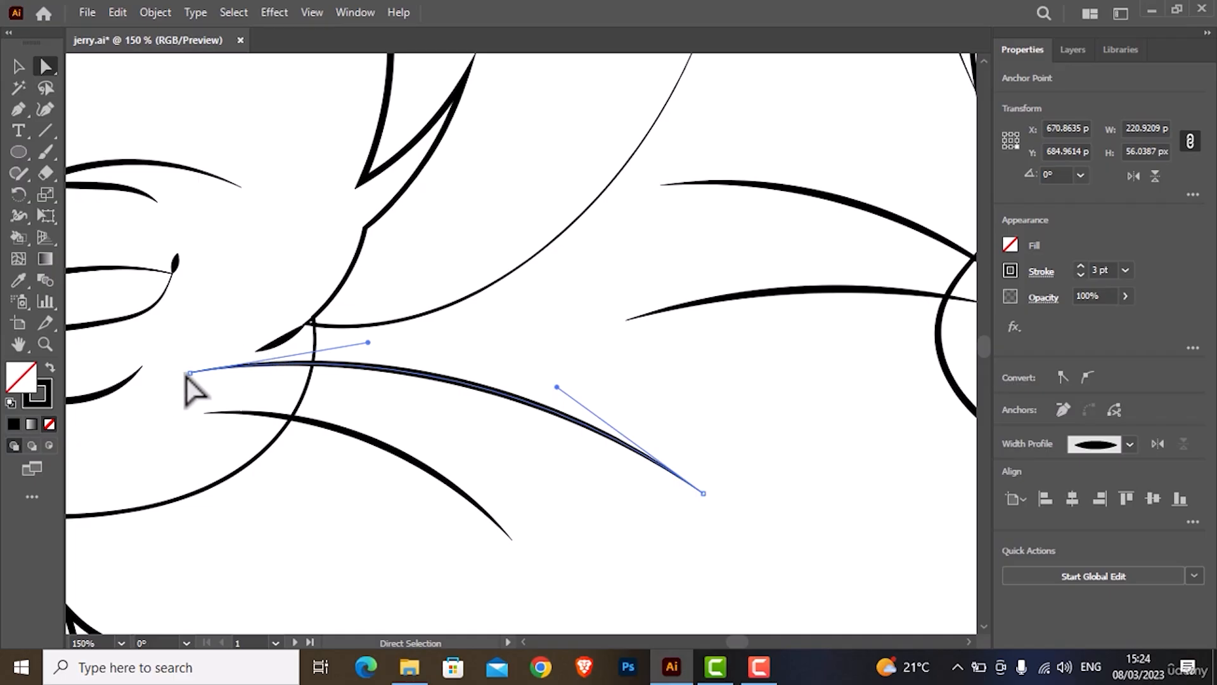
left_click_drag(369, 344, 394, 358)
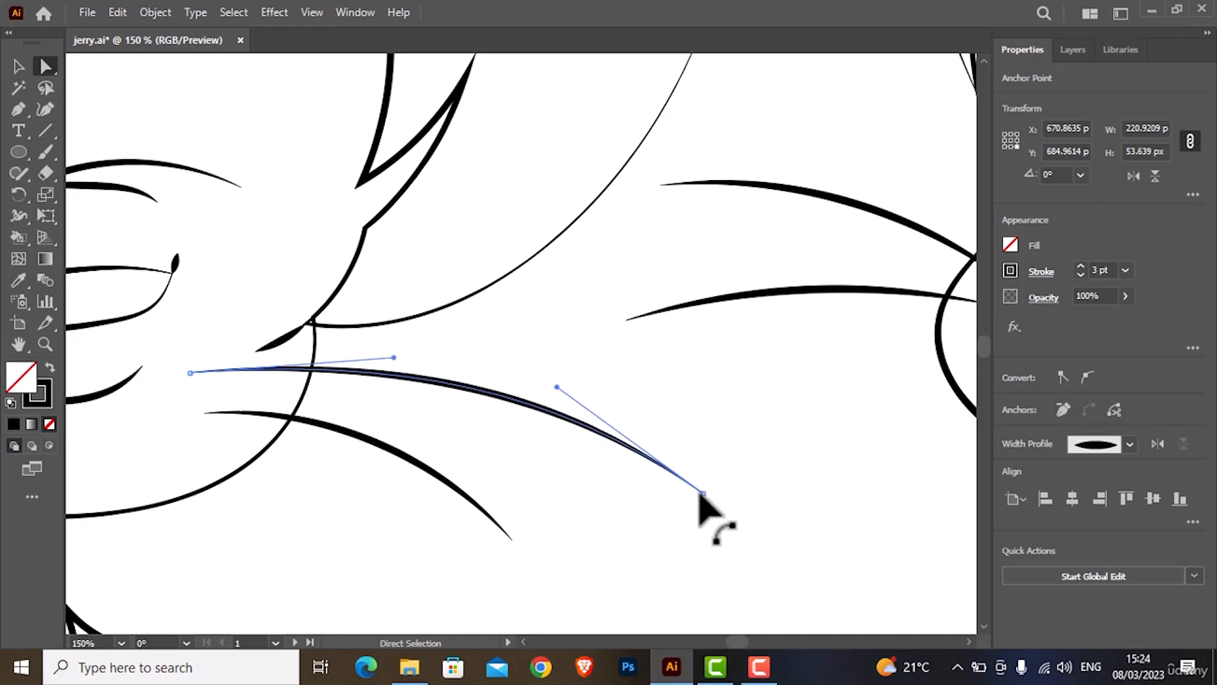
left_click_drag(703, 492, 713, 443)
left_click_drag(395, 359, 400, 375)
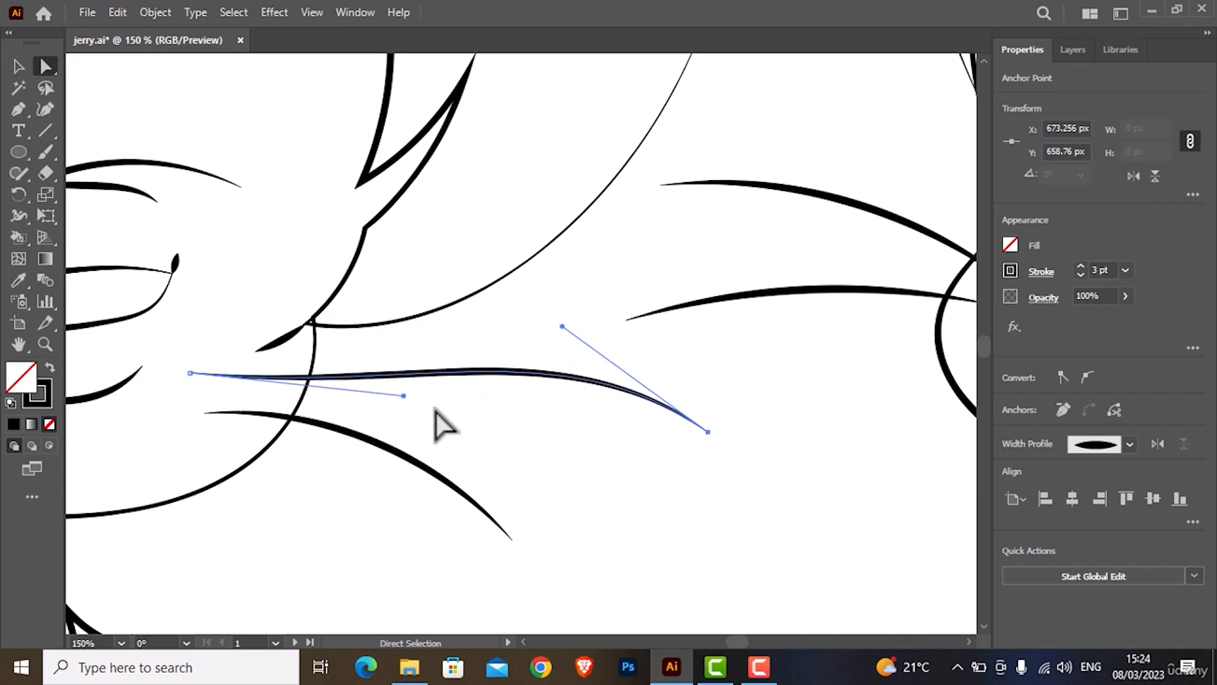
- Shorten the left mouse's curved cheek line below the right eye by moving its end anchor slightly inward and down
left_click(421, 448)
left_click_drag(264, 411, 572, 415)
left_click(438, 383)
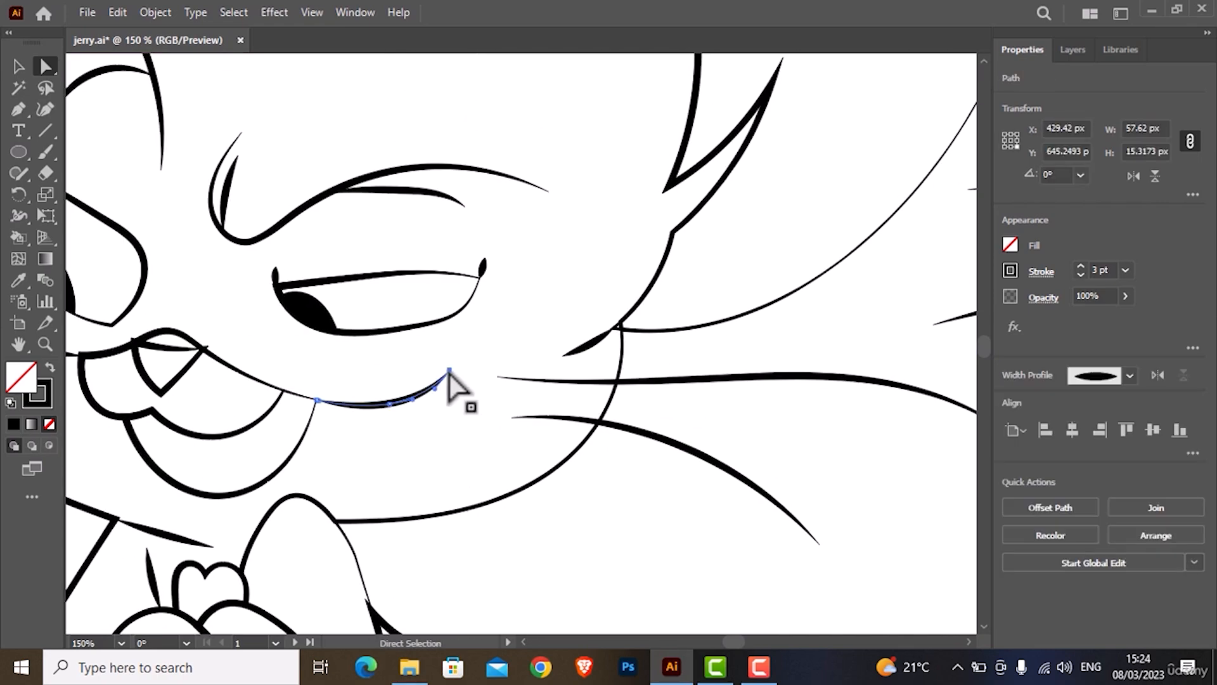
left_click_drag(449, 371, 437, 378)
left_click(579, 427)
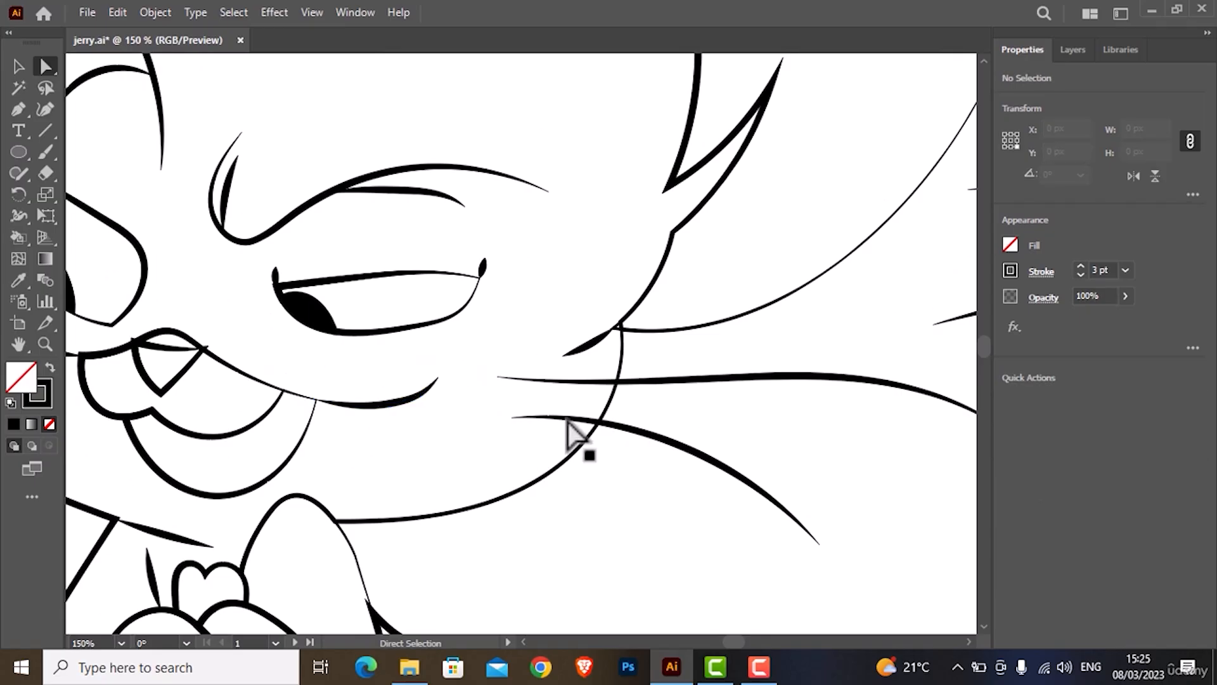
- Thicken the outer part of the middle mouse's upper right whisker by spreading its upper and lower anchors near the tip apart
scroll(579, 427, "down", 3)
left_click_drag(761, 472, 269, 404)
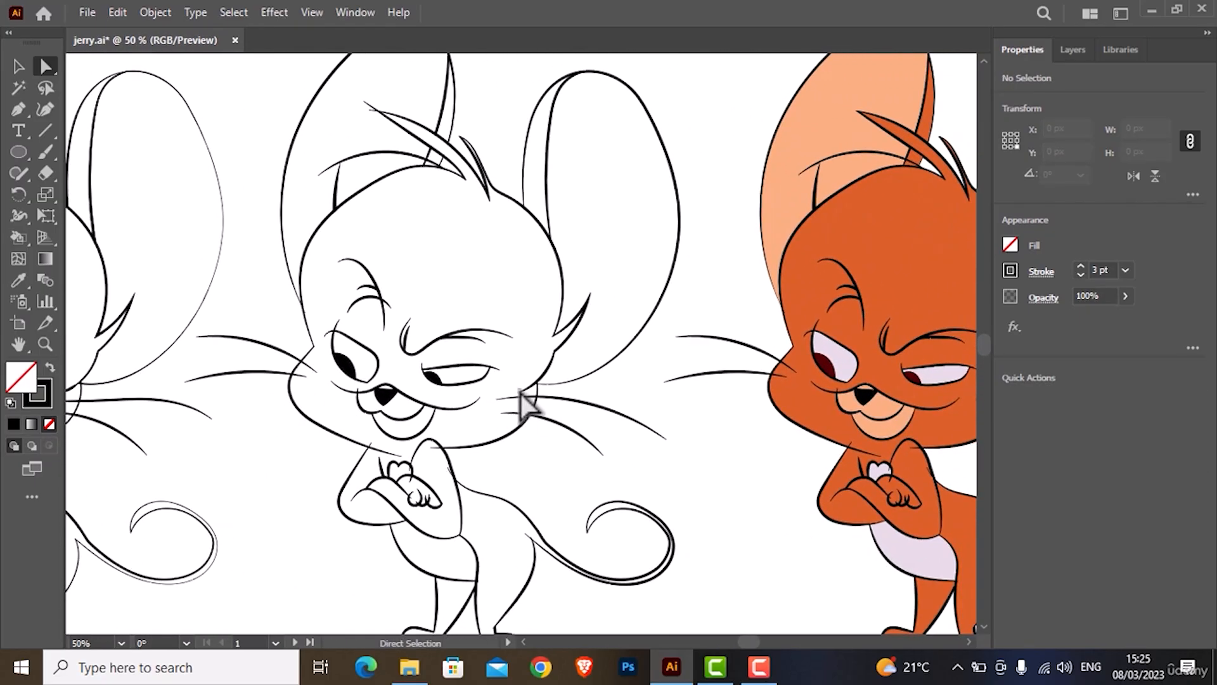
scroll(559, 406, "up", 3)
scroll(560, 403, "up", 3)
left_click(664, 405)
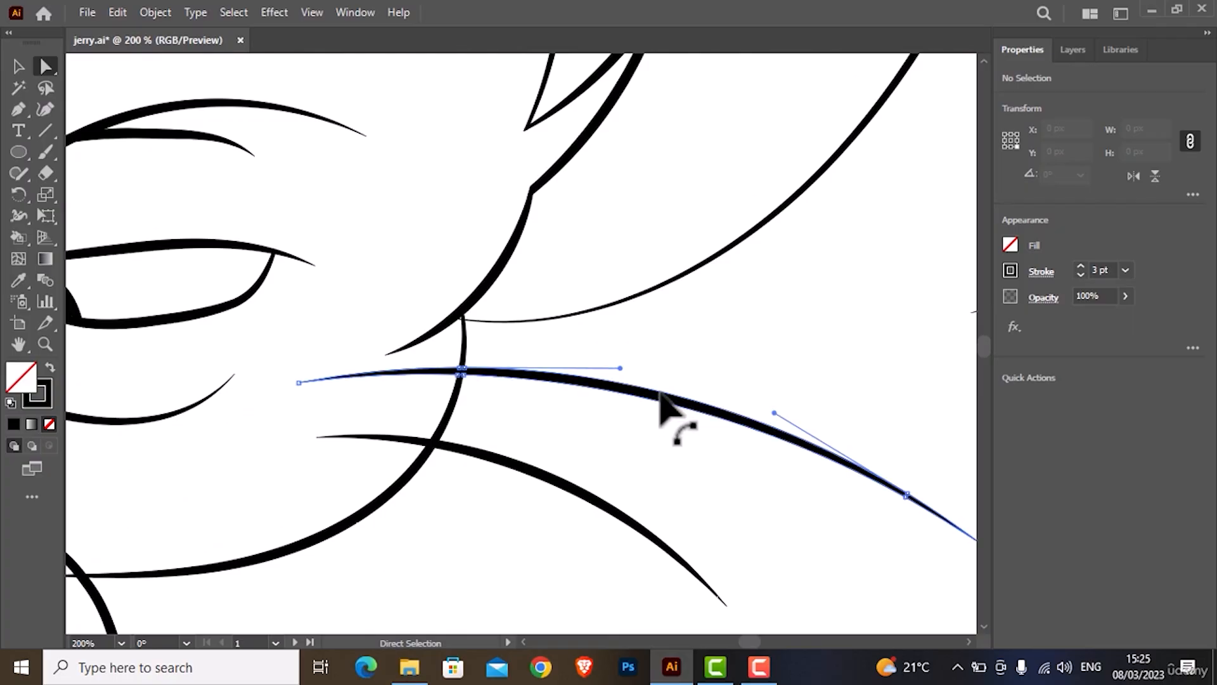
left_click_drag(547, 389, 440, 361)
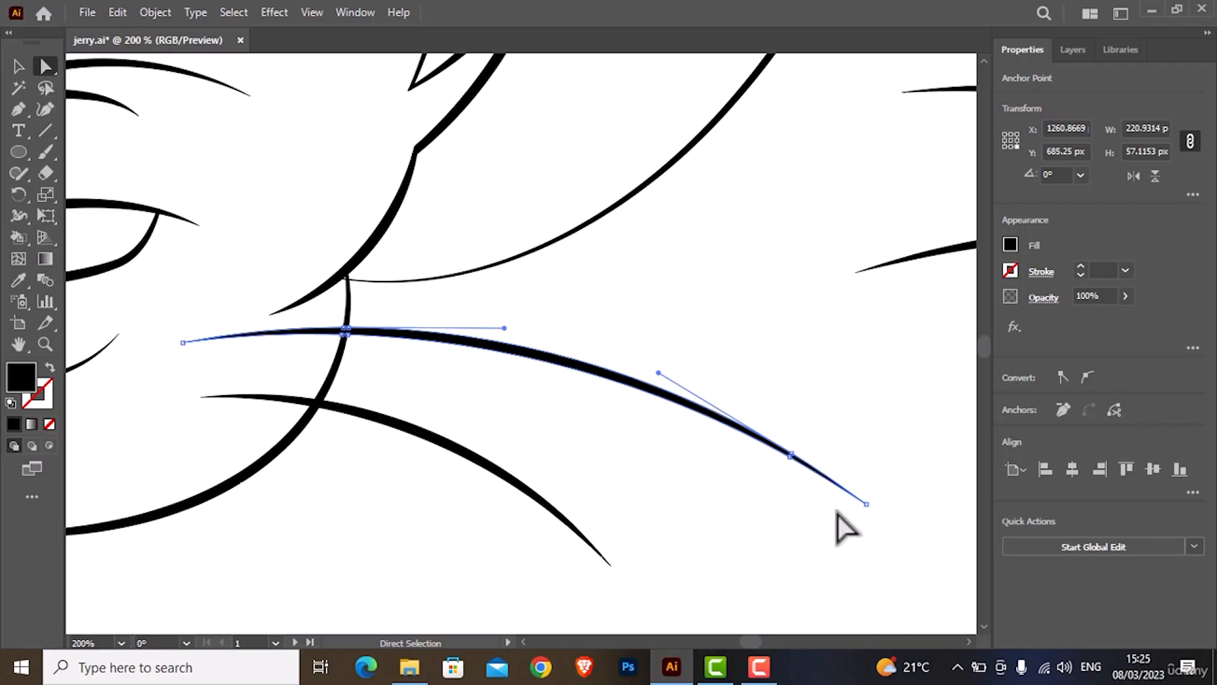
left_click(790, 455)
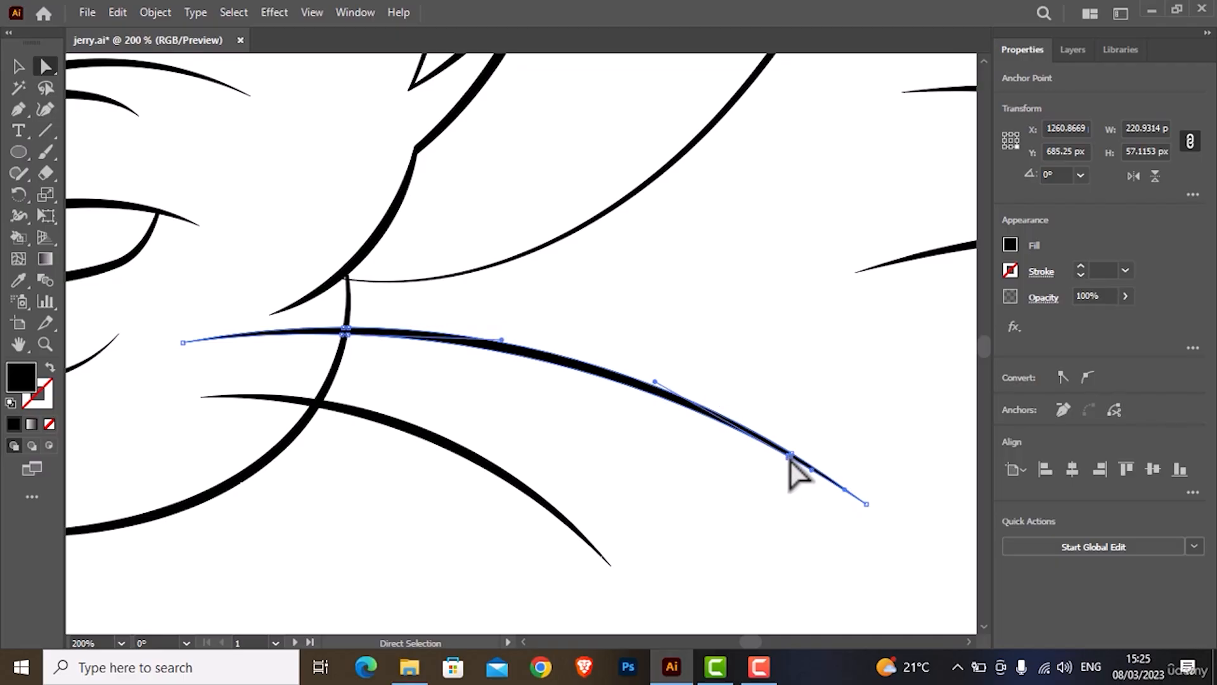
left_click_drag(785, 458, 775, 462)
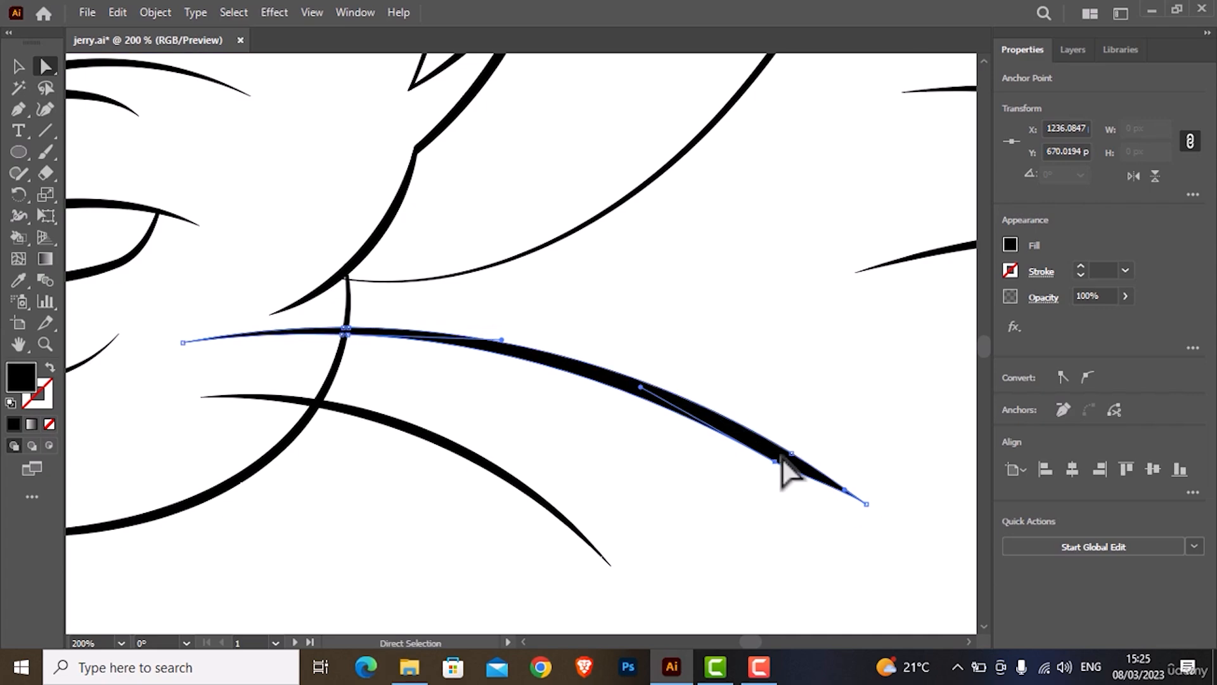
left_click(792, 454)
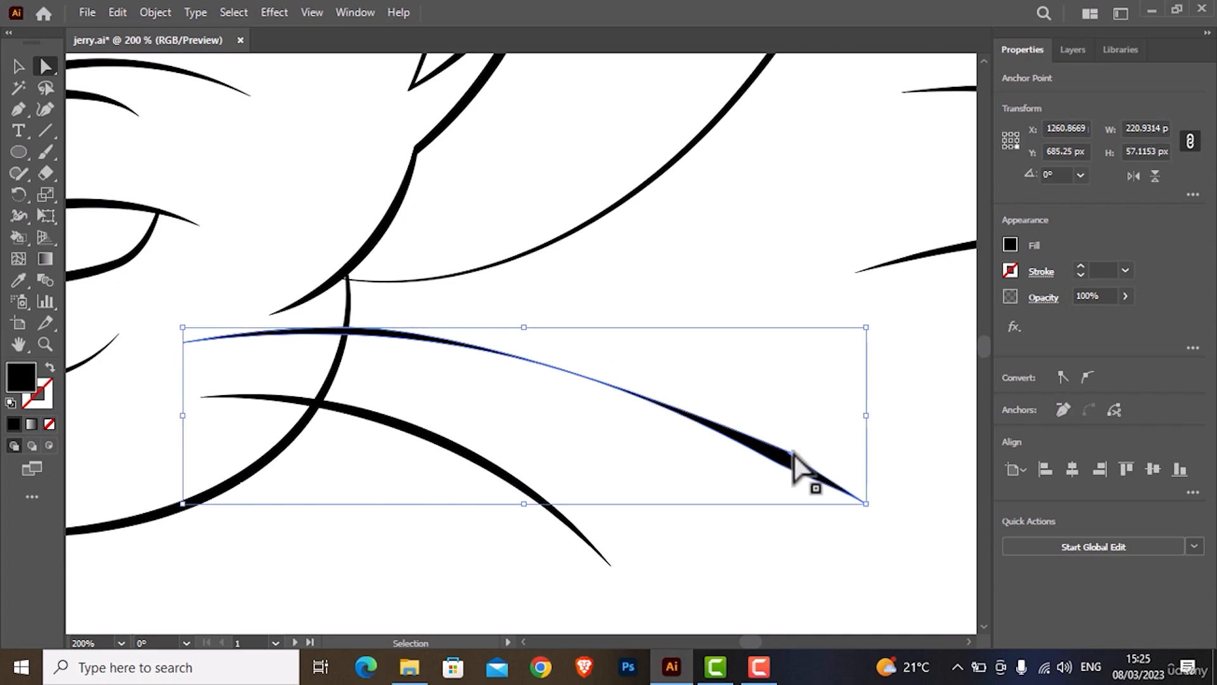
key("ctrl+z")
left_click_drag(791, 453, 769, 432)
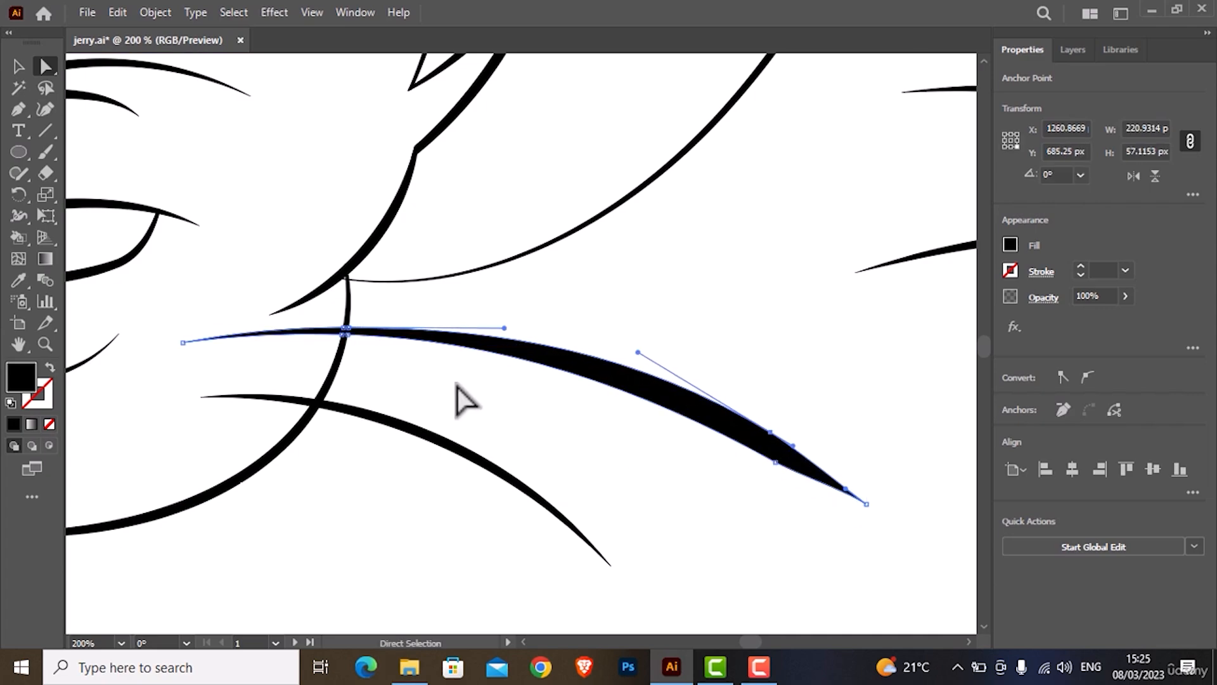
- Thicken the same whisker near the cheek by moving its lower-edge anchors down and away from the upper edge
left_click(347, 329)
left_click_drag(346, 334, 407, 367)
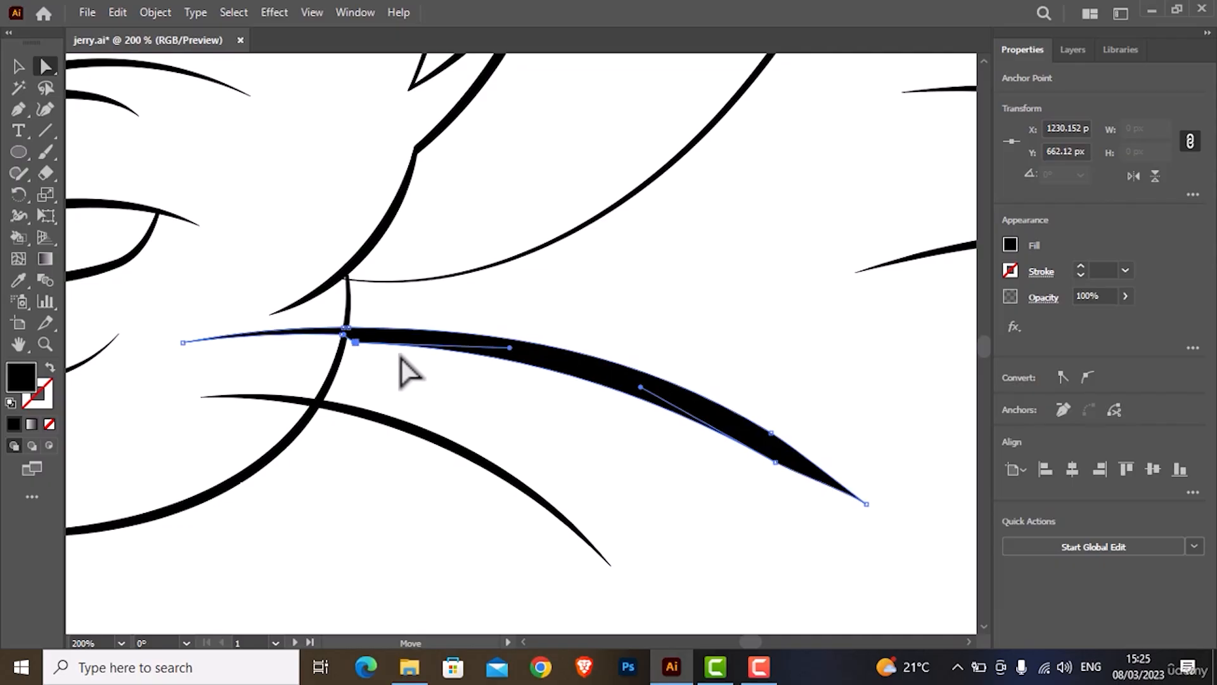
mouse_move(343, 332)
left_mouse_down()
mouse_move(359, 361)
mouse_move(337, 364)
mouse_move(326, 346)
mouse_move(353, 348)
left_mouse_up()
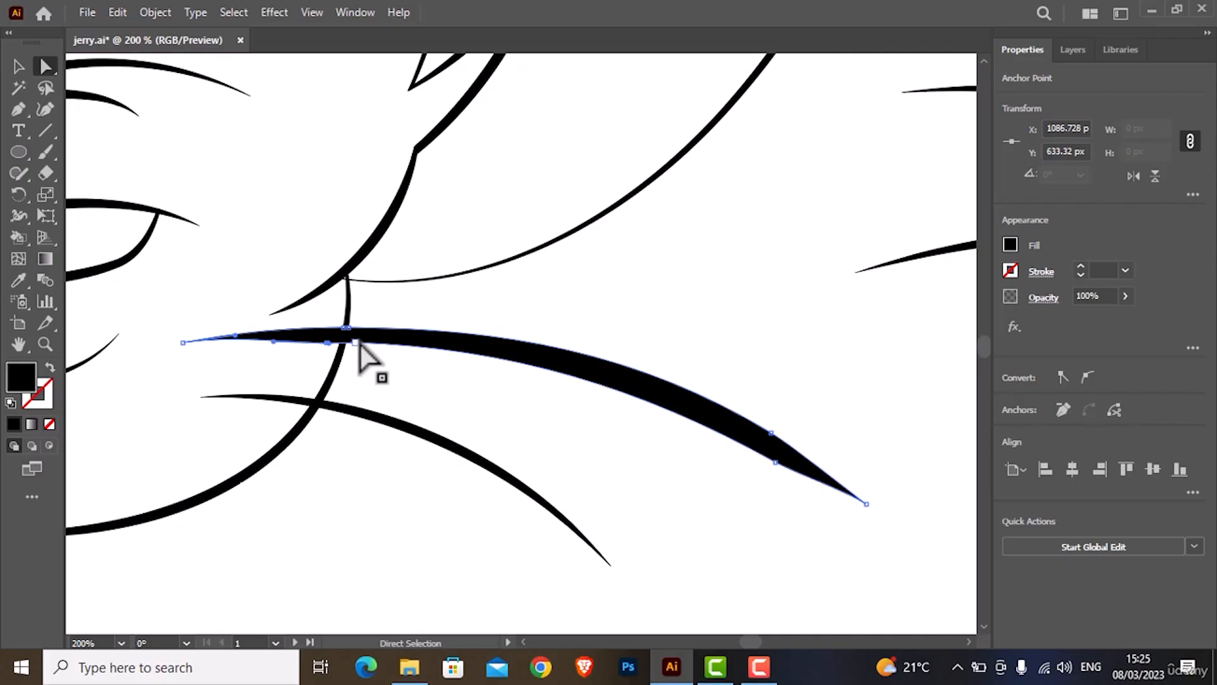
left_click_drag(866, 504, 860, 515)
left_click(808, 518)
scroll(720, 485, "down", 4, "alt")
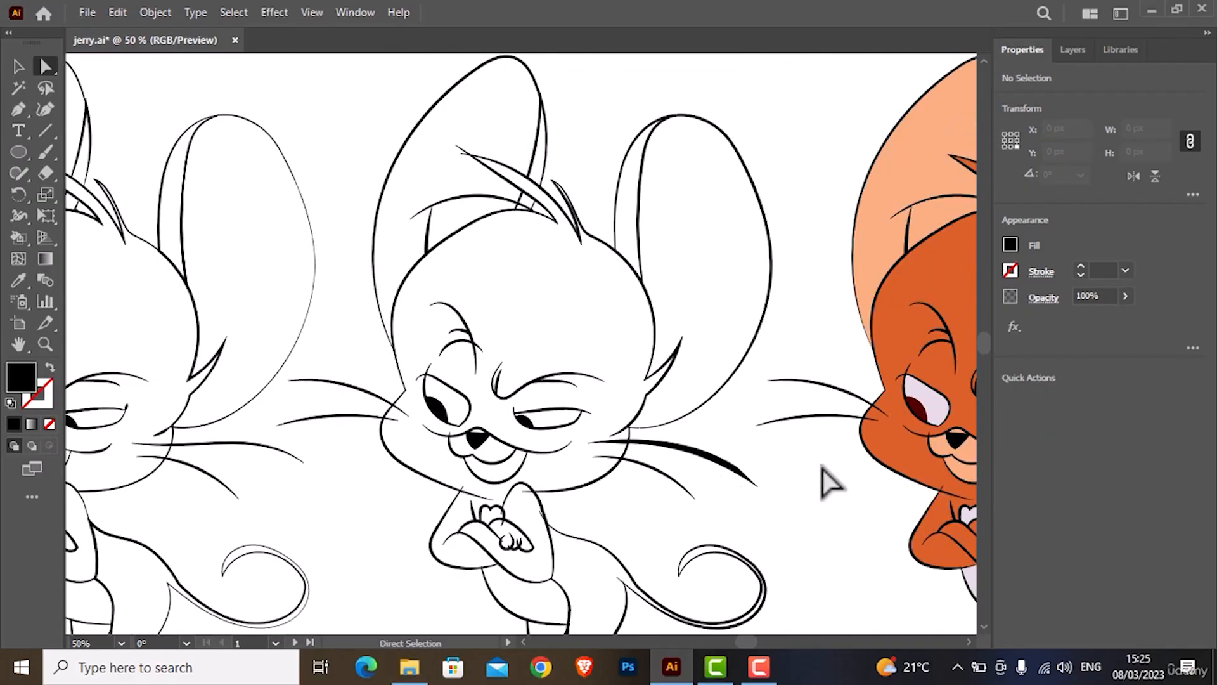
- Try to reshape the lower outer curve of the left mouse's right ear by pulling its direction handle slightly outward
scroll(830, 481, "up", 3, "alt")
left_click(494, 400)
left_click(607, 406)
left_click(279, 455)
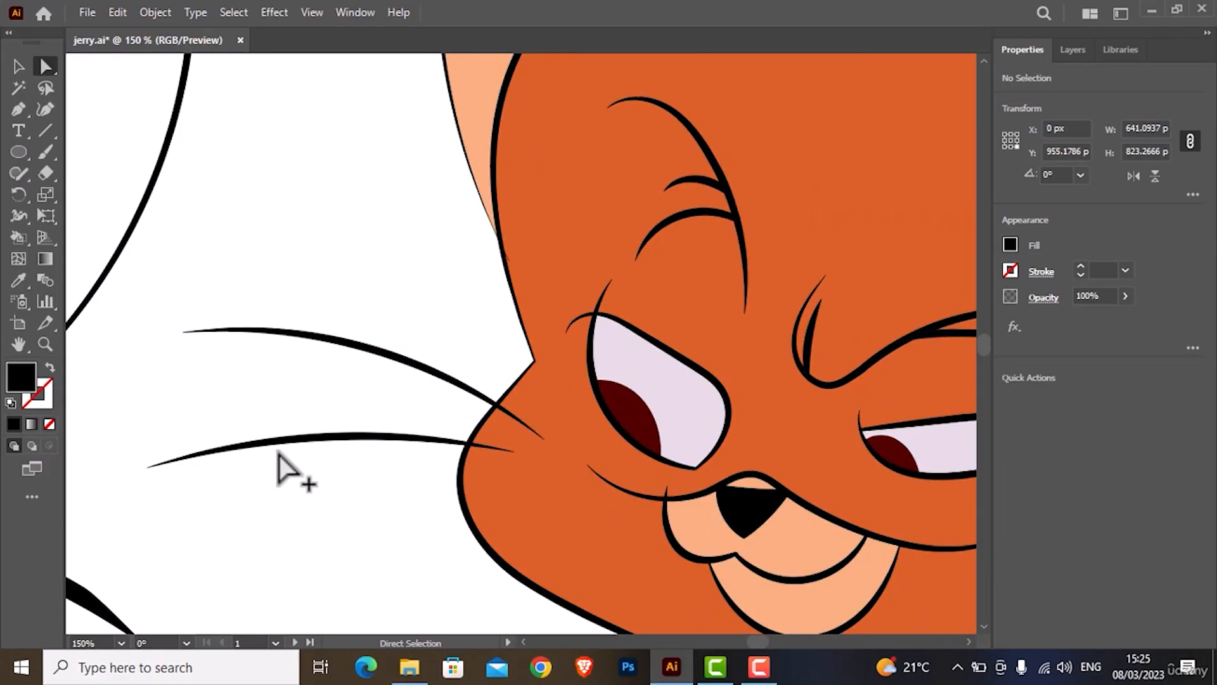
scroll(280, 455, "down", 3, "alt")
left_click_drag(426, 450, 560, 447)
scroll(435, 408, "up", 3, "alt")
left_click(422, 435)
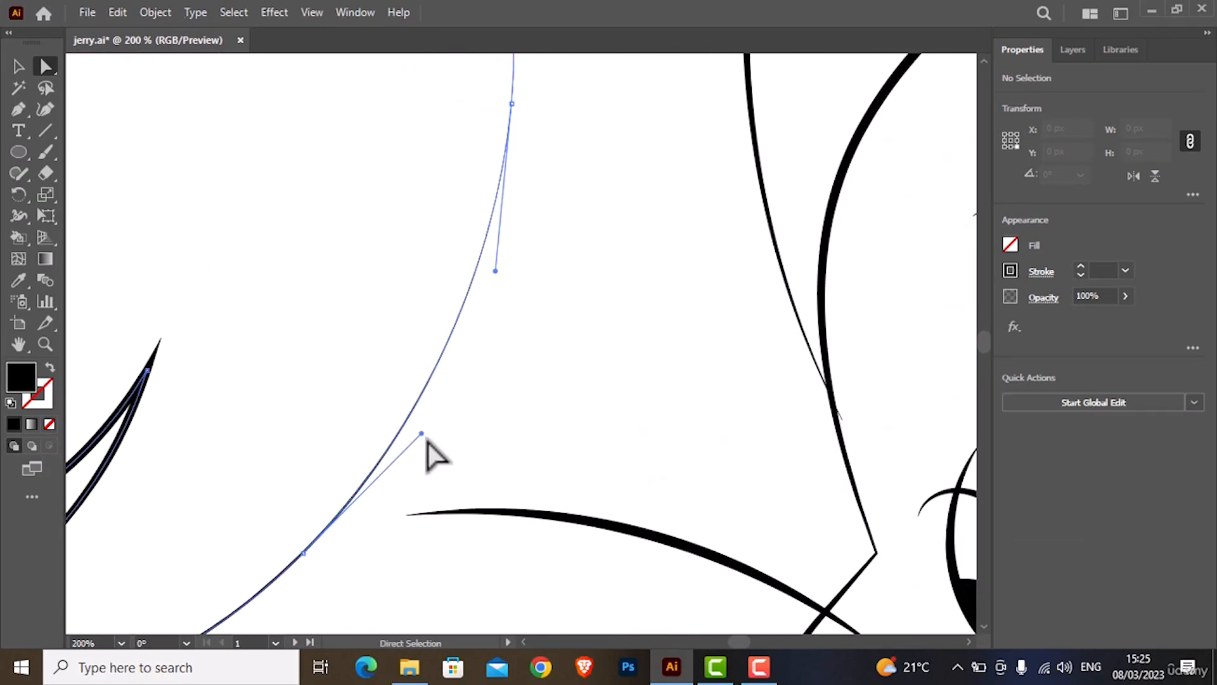
scroll(421, 435, "down", 1, "alt")
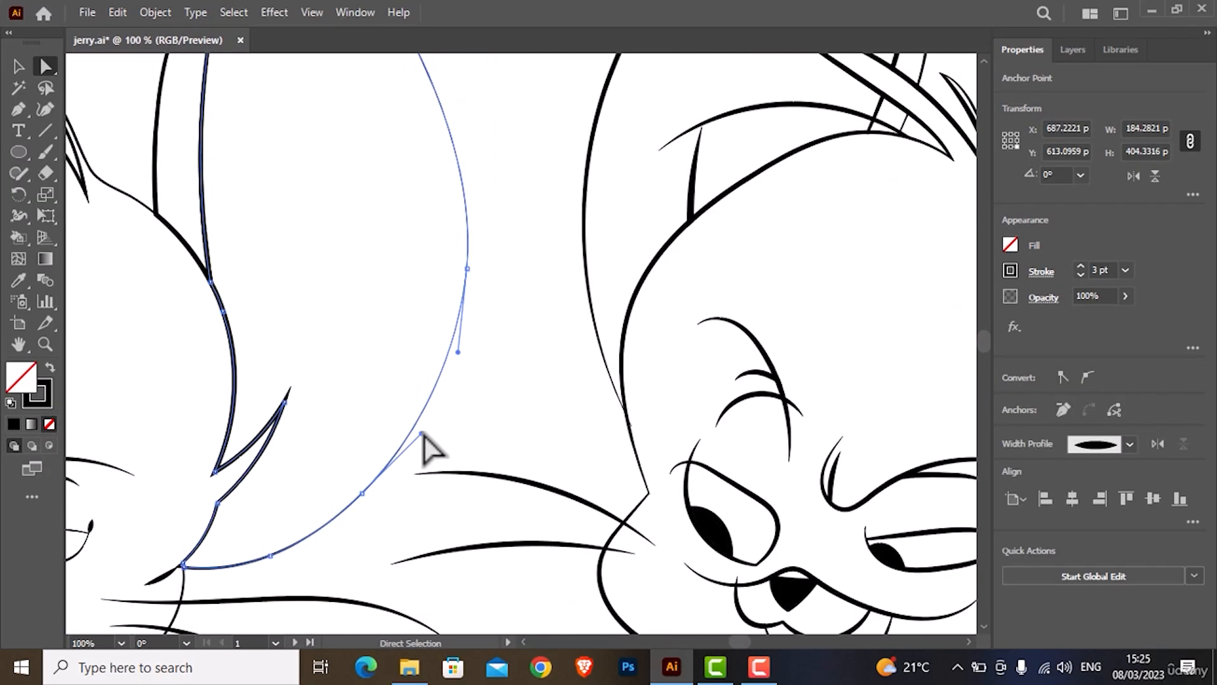
left_click(425, 434)
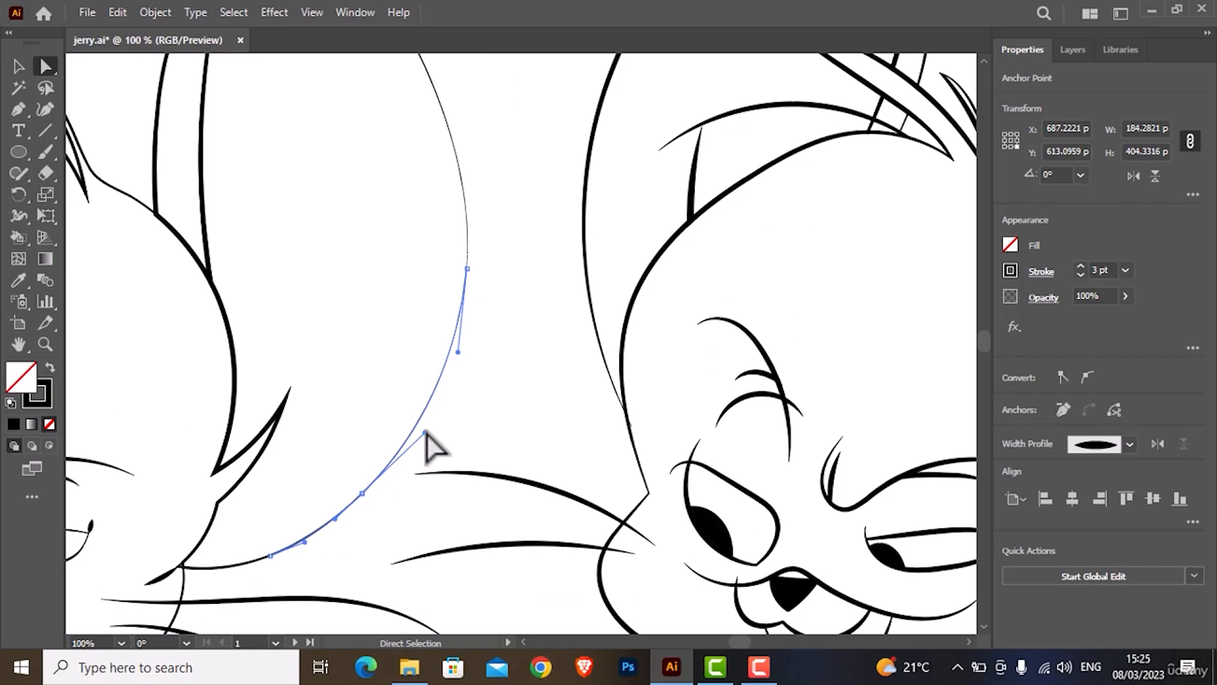
left_click_drag(425, 432, 428, 432)
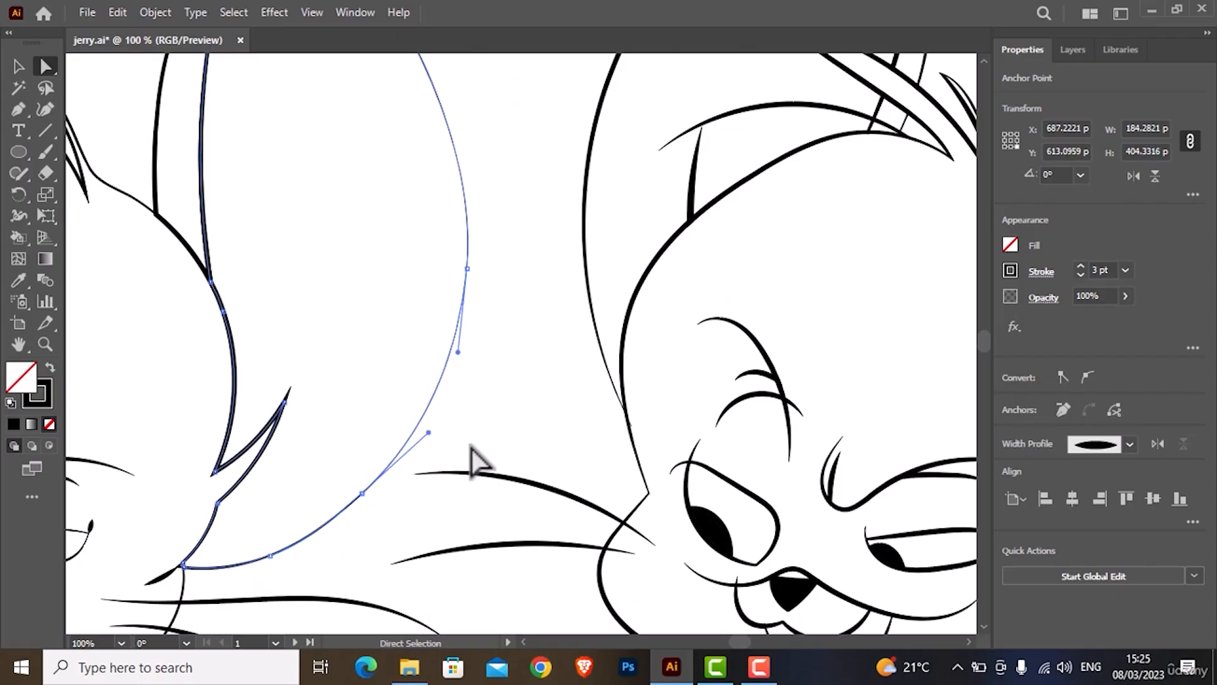
- Try to thicken the outer outline of the middle mouse's left ear by moving an inner-edge anchor inward
scroll(587, 346, "up", 2)
left_click(583, 331)
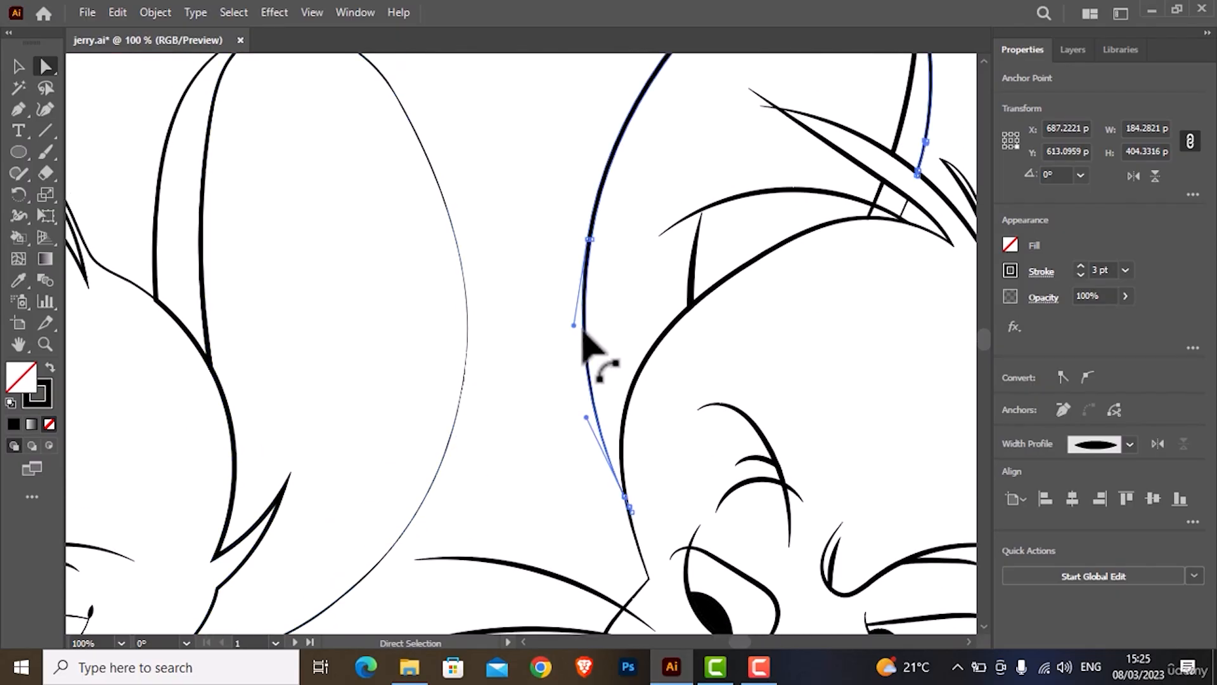
left_click_drag(588, 239, 604, 265)
scroll(580, 238, "up", 1)
key("ctrl+z")
key("ctrl+z")
key("ctrl+z")
key("ctrl+z")
key("ctrl+z")
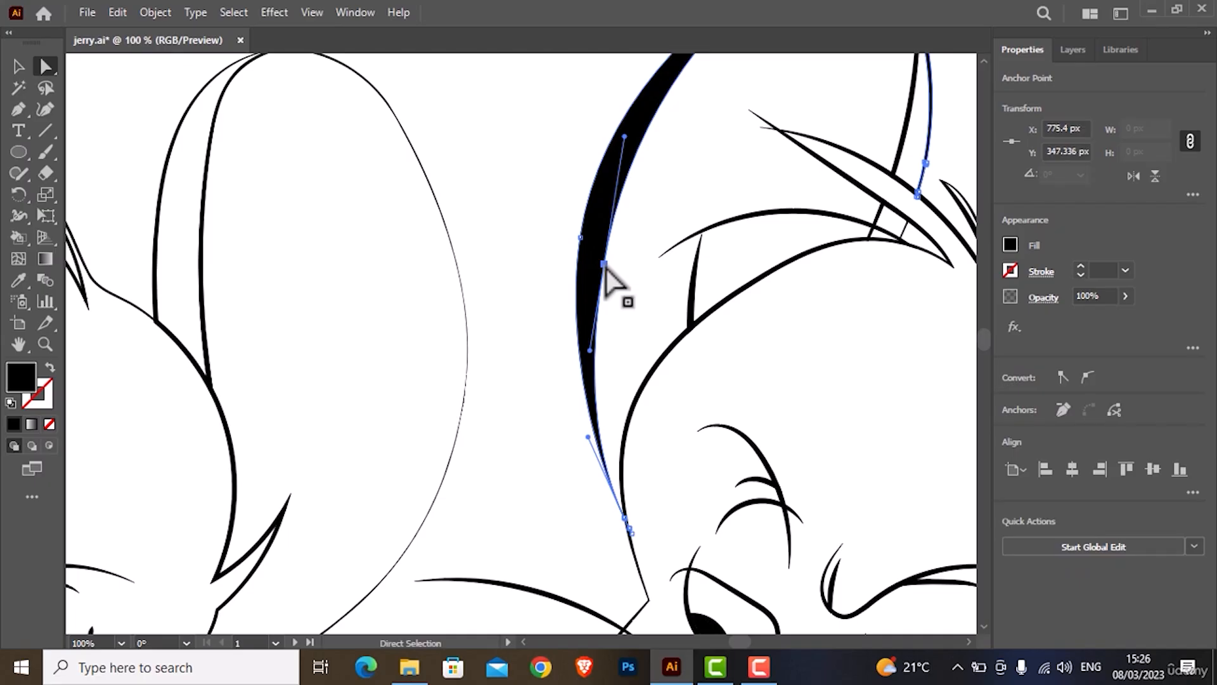
scroll(605, 279, "down", 2)
left_click(586, 261)
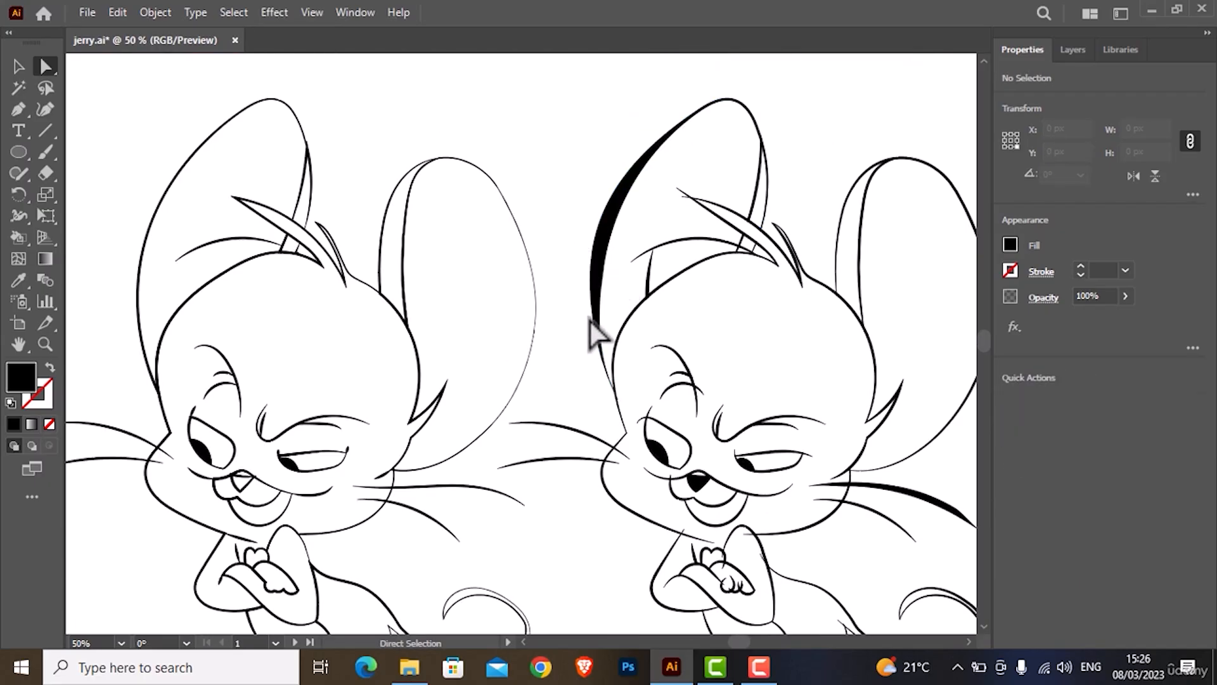
- Undo the recent ear outline edits on the middle and left mice and clear the selection
key("ctrl+z")
key("ctrl+z")
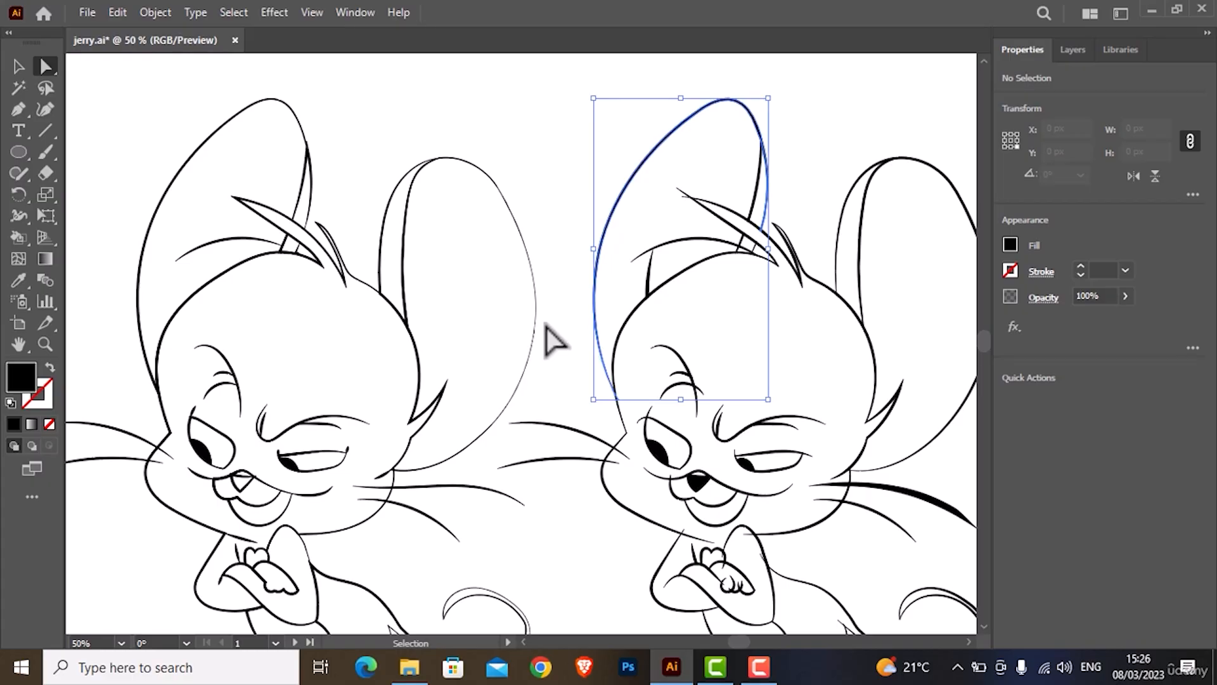
left_click(558, 336)
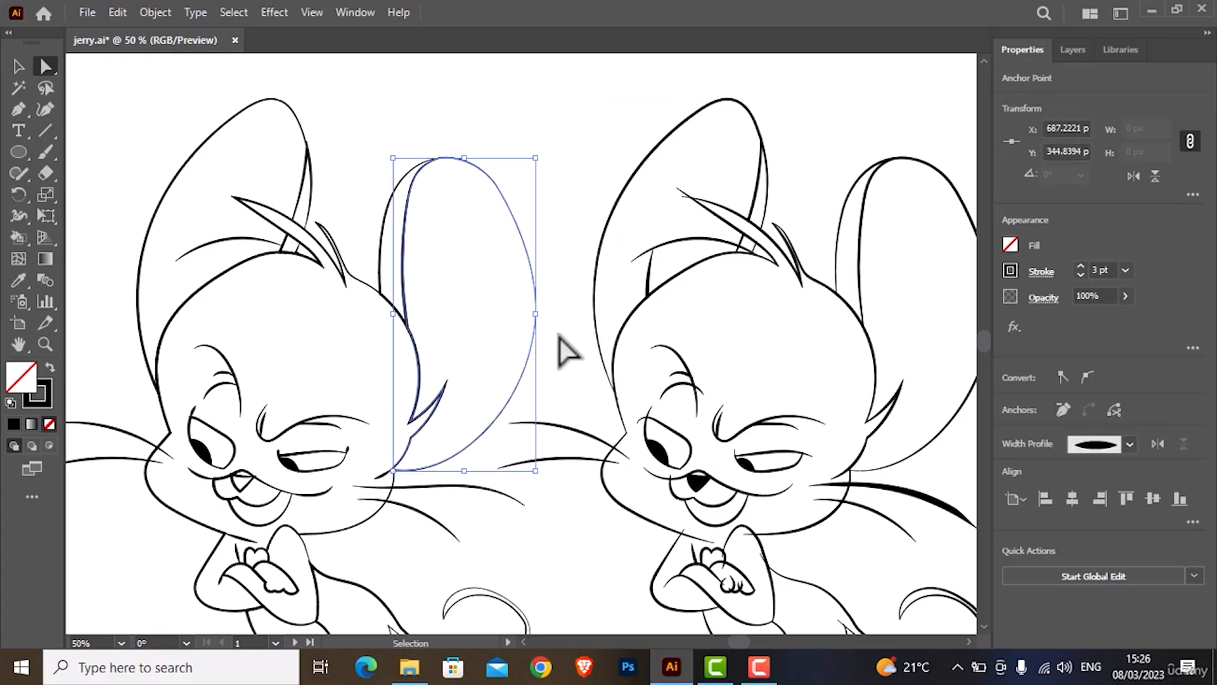
left_click(523, 399)
- Expand the appearance of the entire left mouse group to turn its stroke lines into editable outlines
key("ctrl+minus")
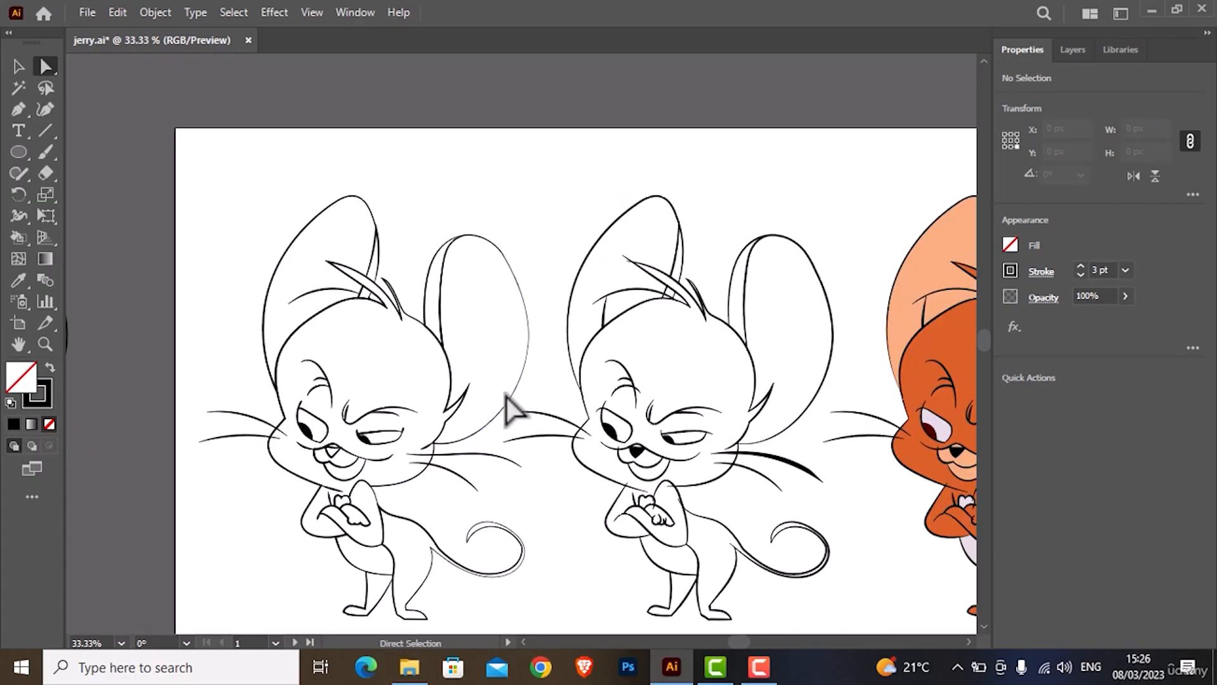
scroll(501, 400, "down", 2)
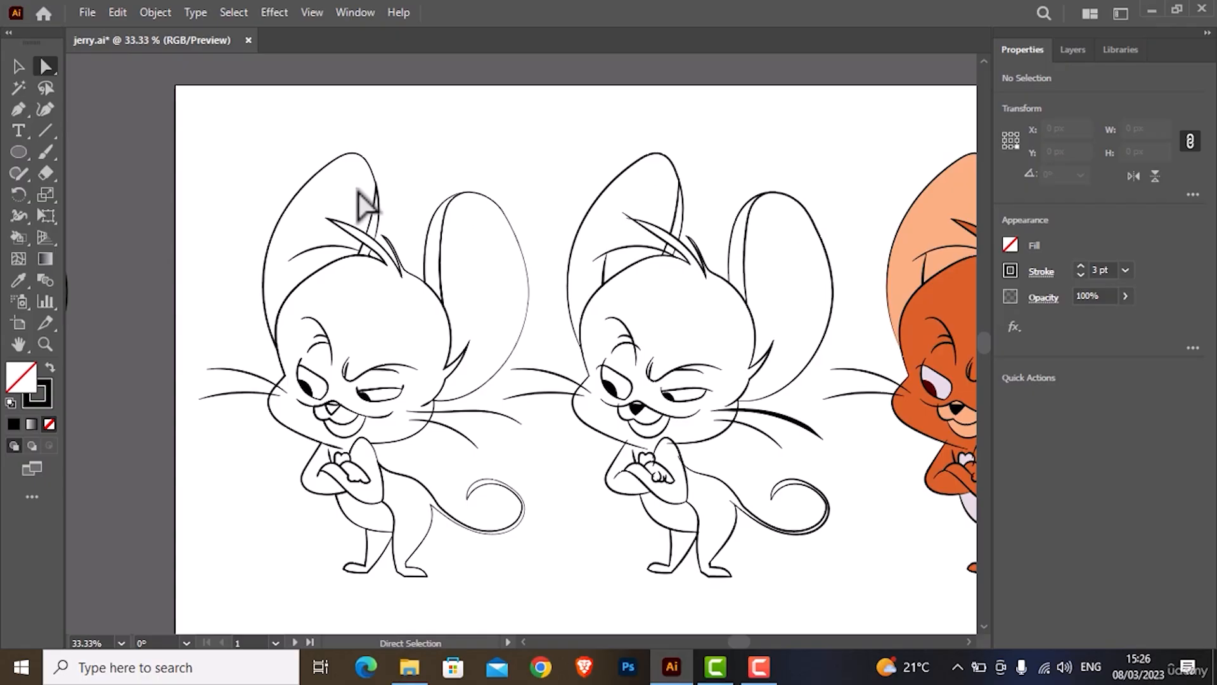
left_click(17, 69)
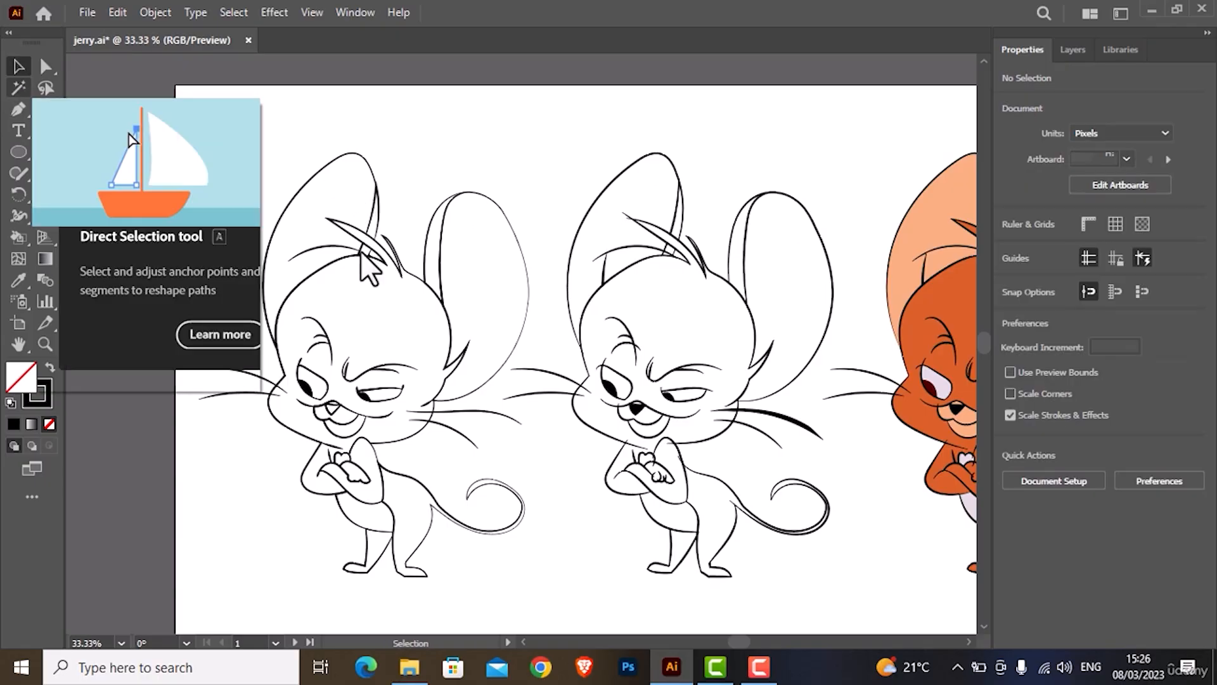
left_click(364, 254)
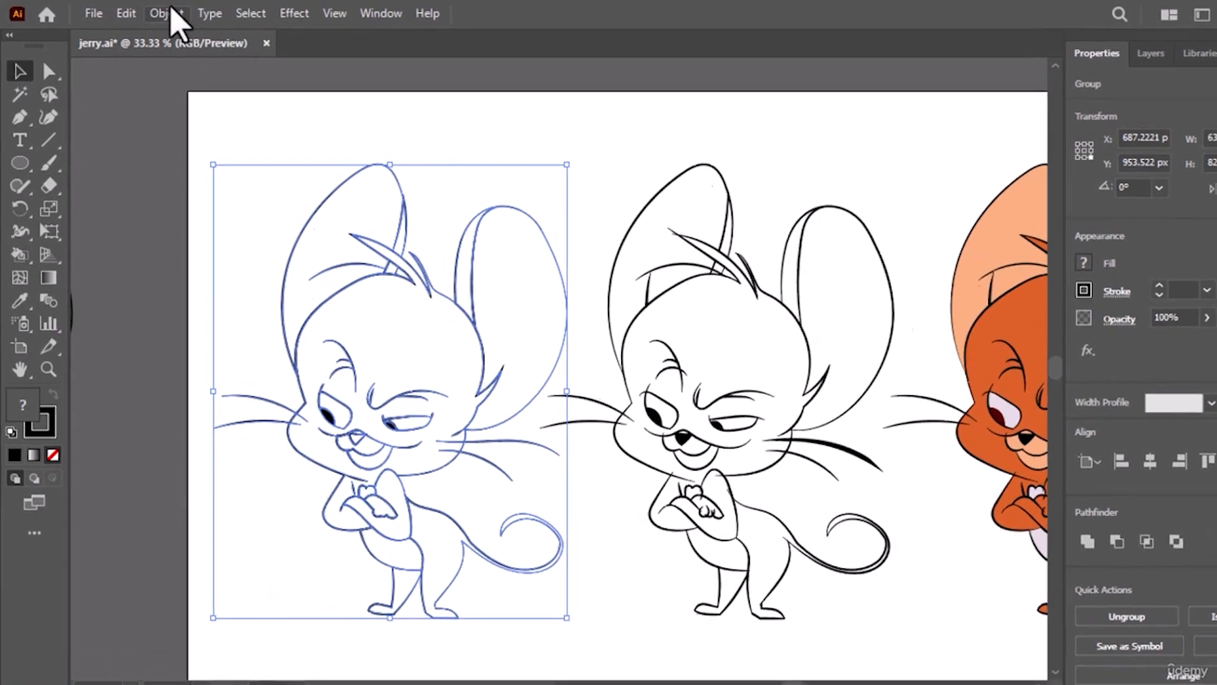
left_click(157, 12)
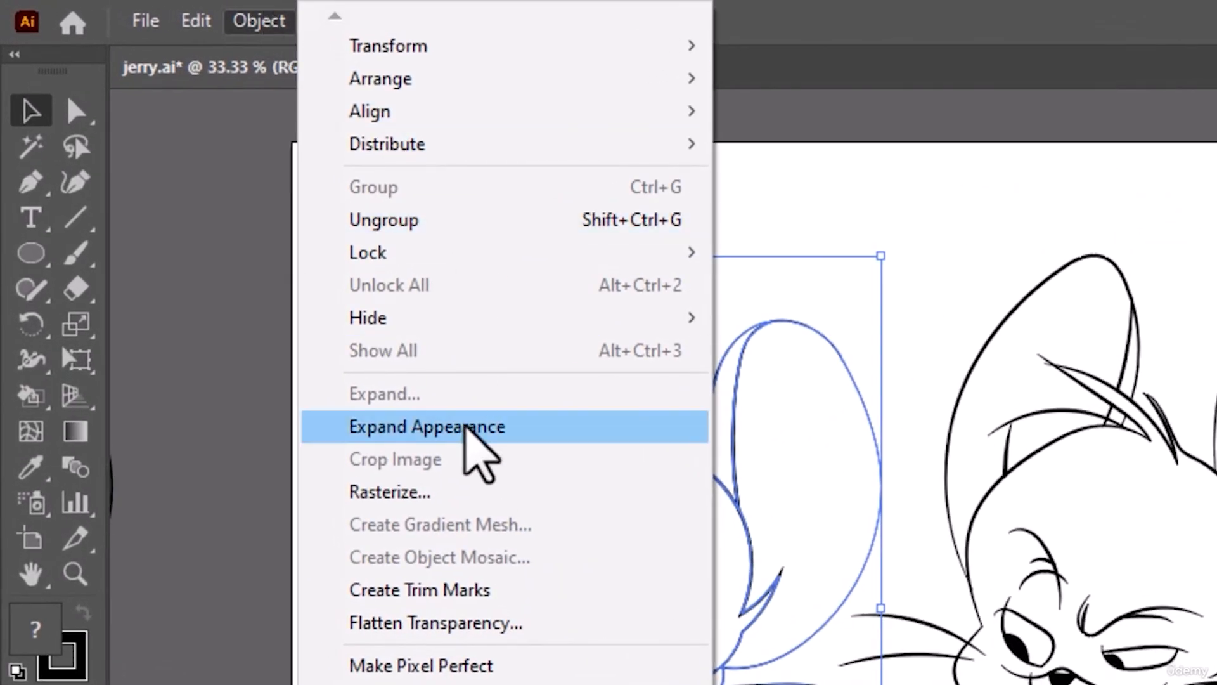
left_click(470, 425)
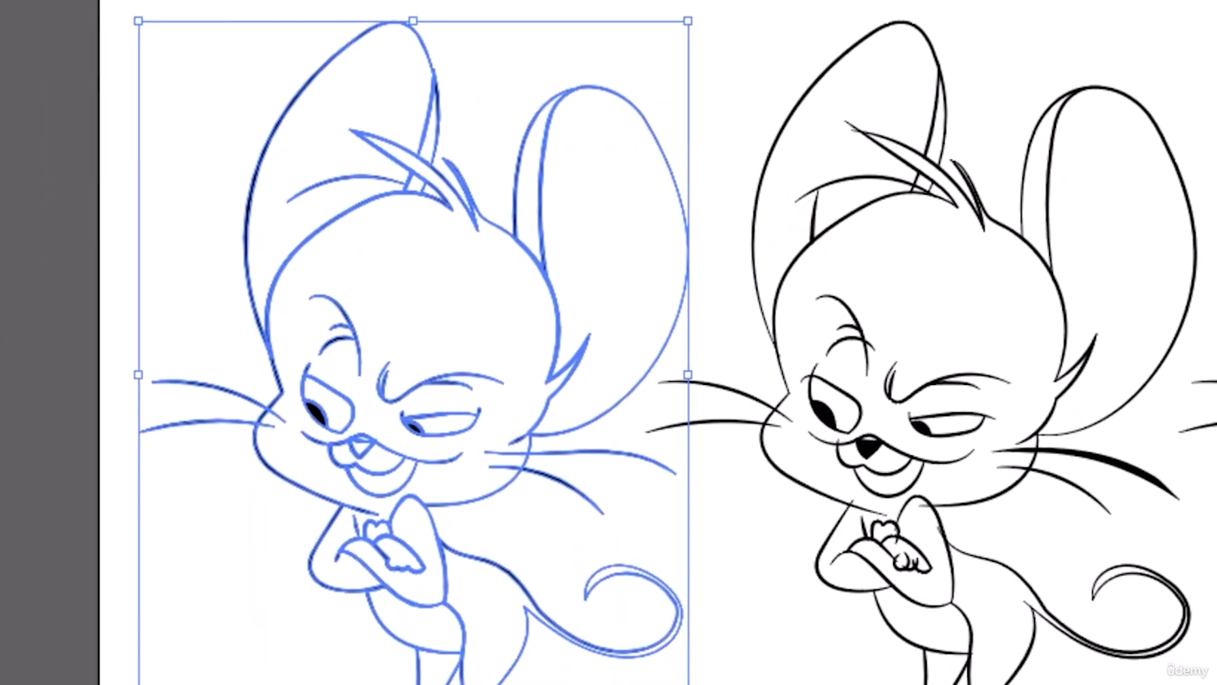
- Thin the middle of the left mouse's upper right whisker by moving its upper-edge anchor down toward the lower edge
key("a")
left_click(216, 180)
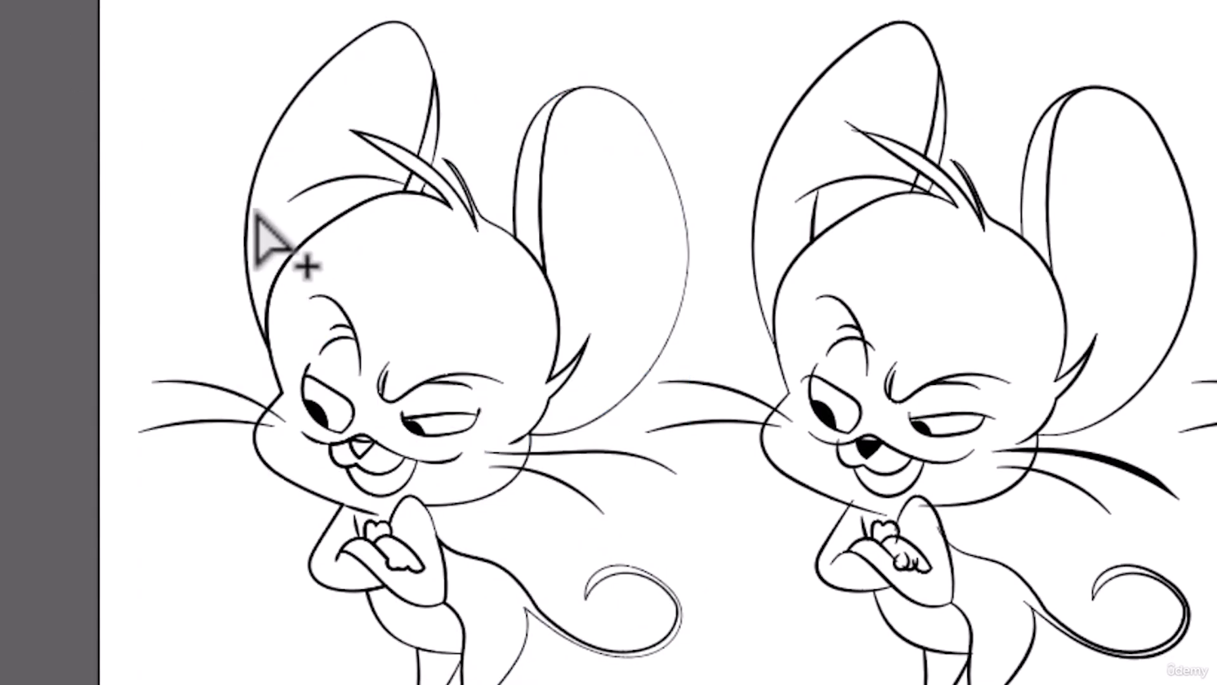
scroll(251, 211, "up", 2)
scroll(933, 612, "down", 3)
scroll(1005, 599, "up", 4)
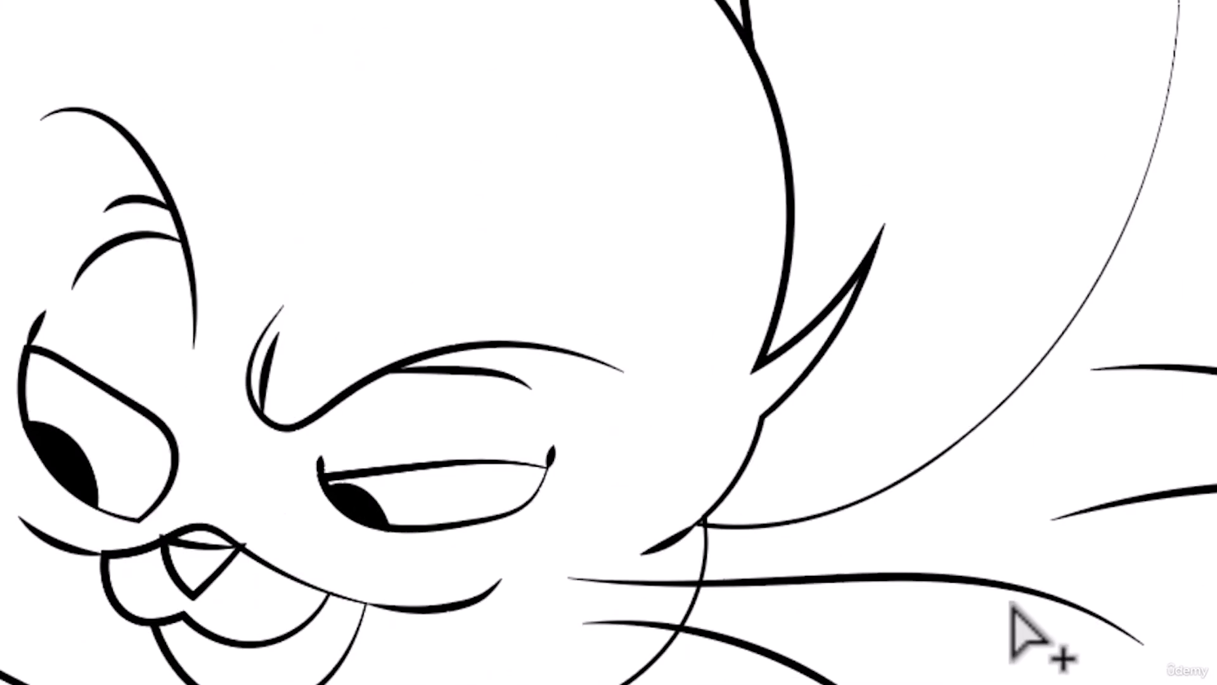
left_click(858, 538)
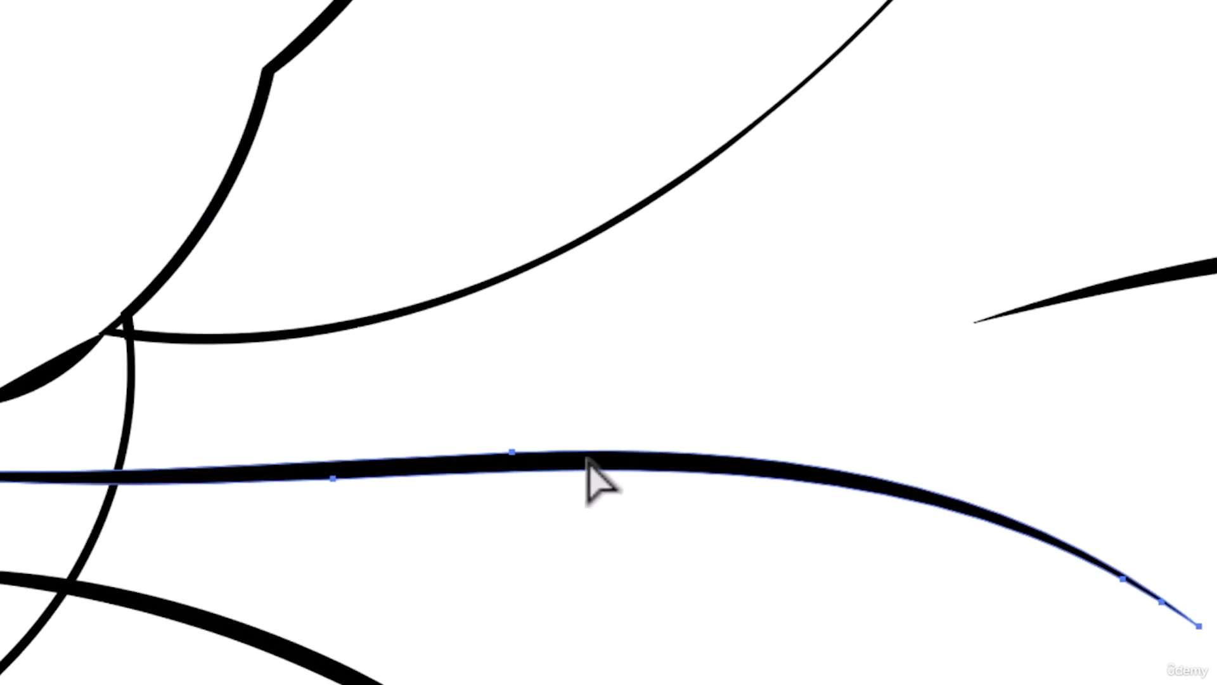
left_click(516, 452)
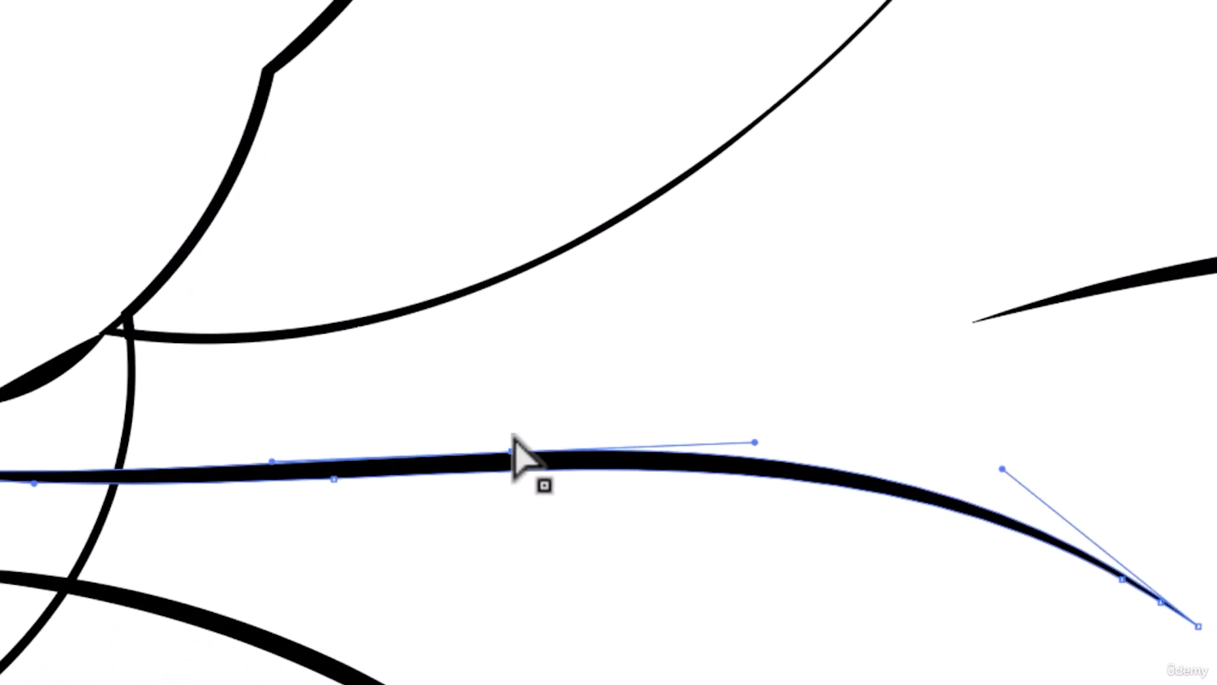
mouse_move(516, 452)
left_mouse_down()
mouse_move(514, 426)
mouse_move(524, 466)
left_mouse_up()
left_click(525, 497)
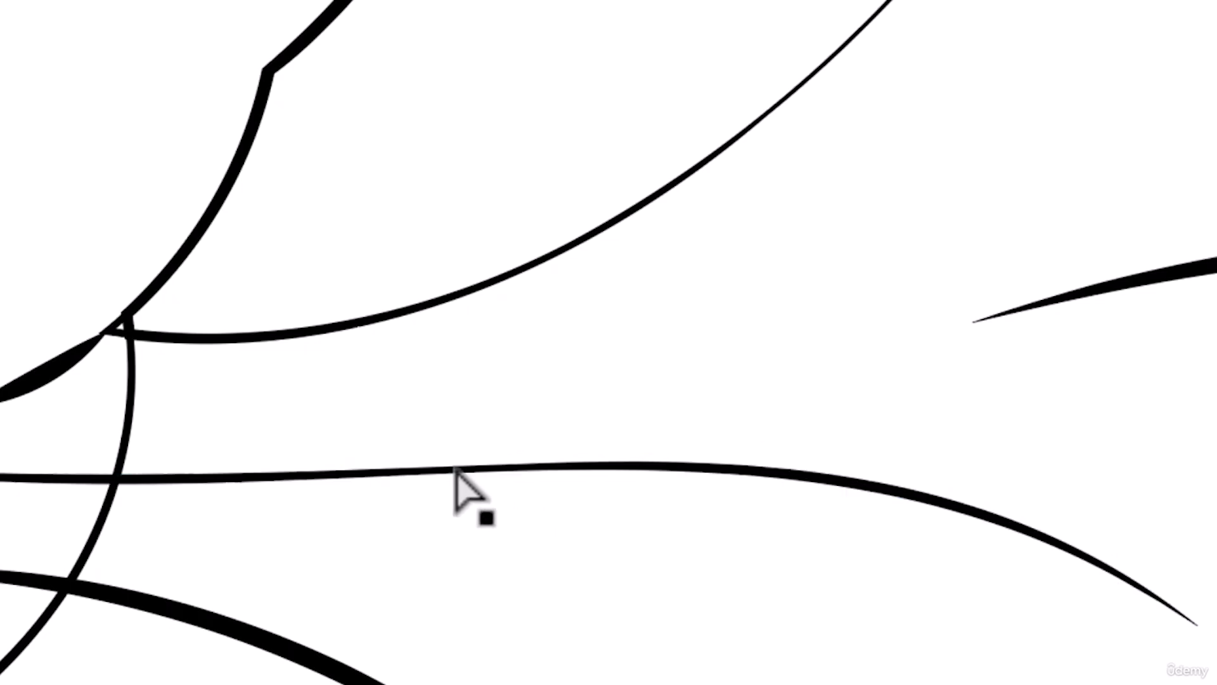
- Adjust the lower-edge anchor of that whisker to vary its thickness along the length
left_click(315, 476)
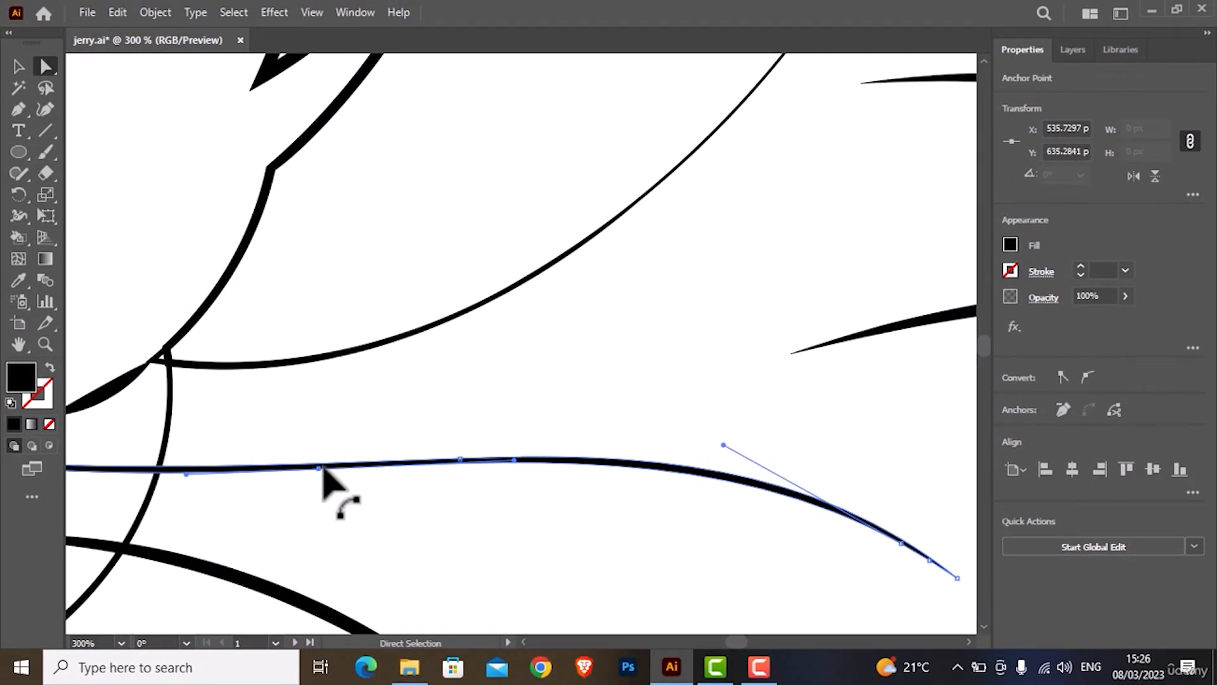
left_click_drag(320, 468, 324, 470)
left_click(360, 497)
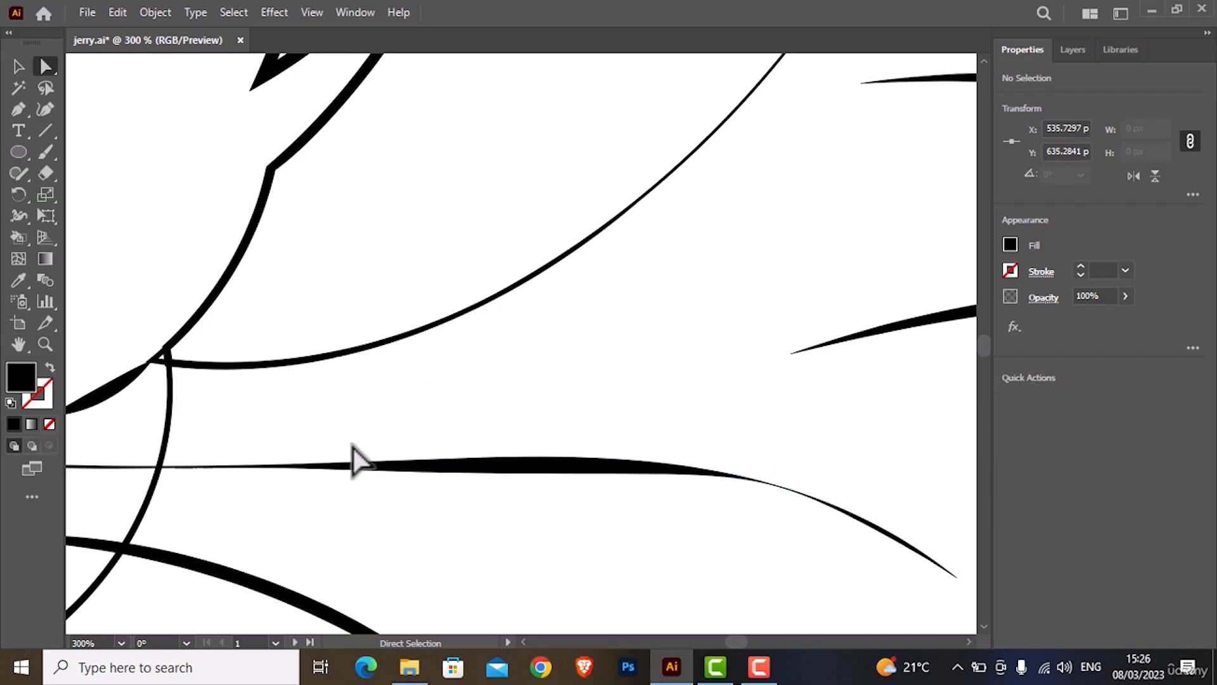
scroll(348, 447, "down", 5)
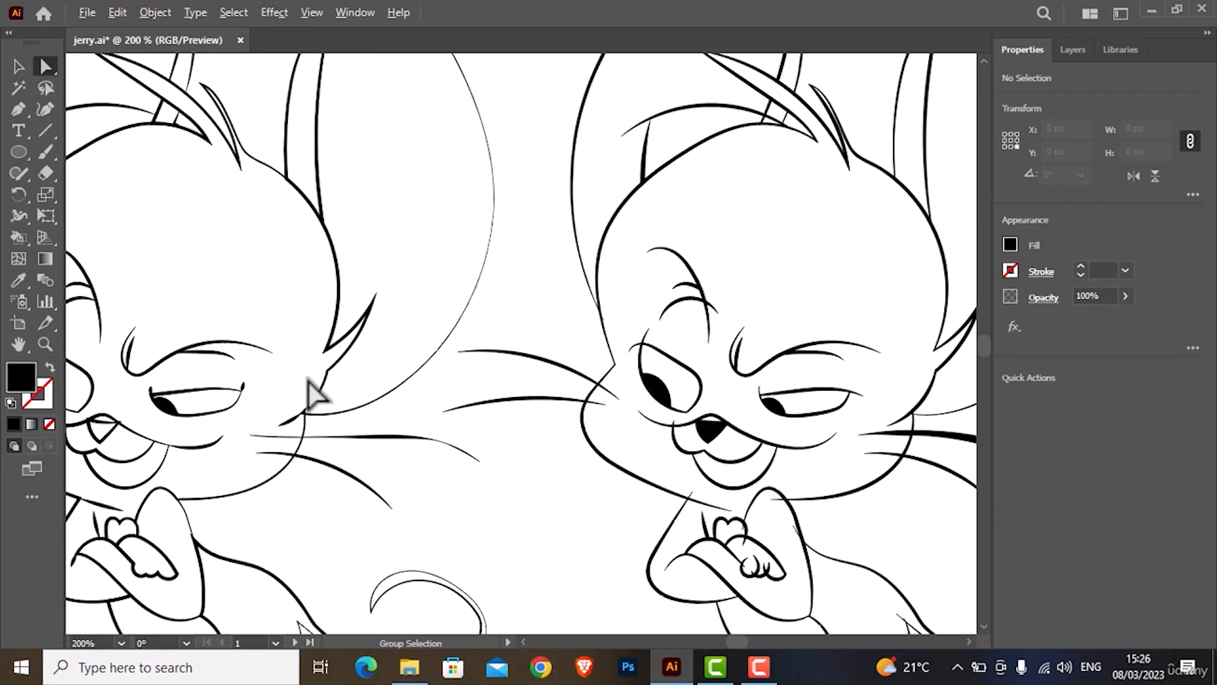
scroll(440, 429, "up", 3)
scroll(544, 438, "down", 4)
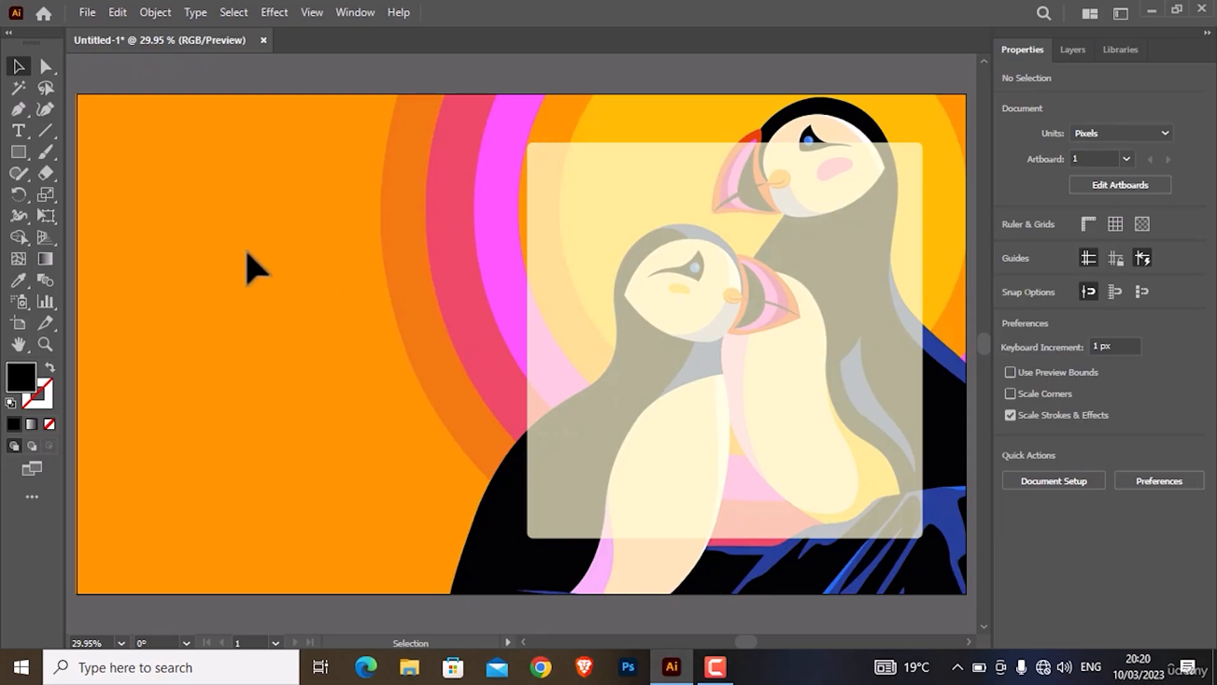
- Activate the Type tool and set the font family to Microsoft Tai Le
left_click(24, 125)
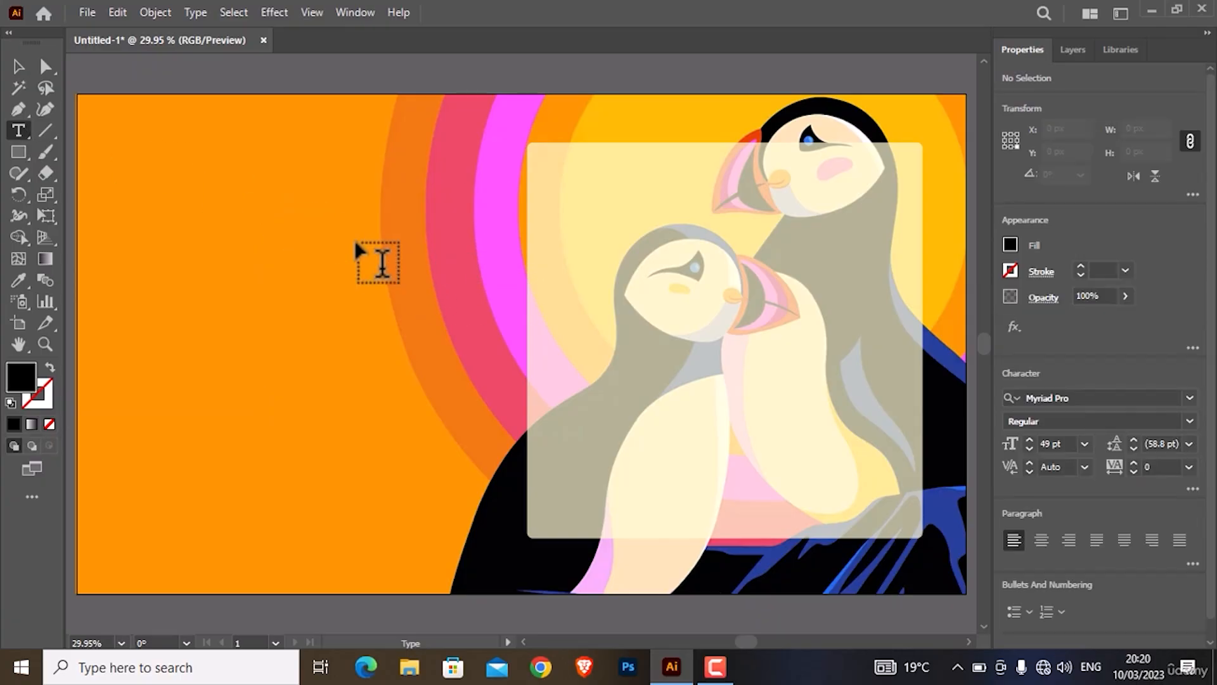
key("t")
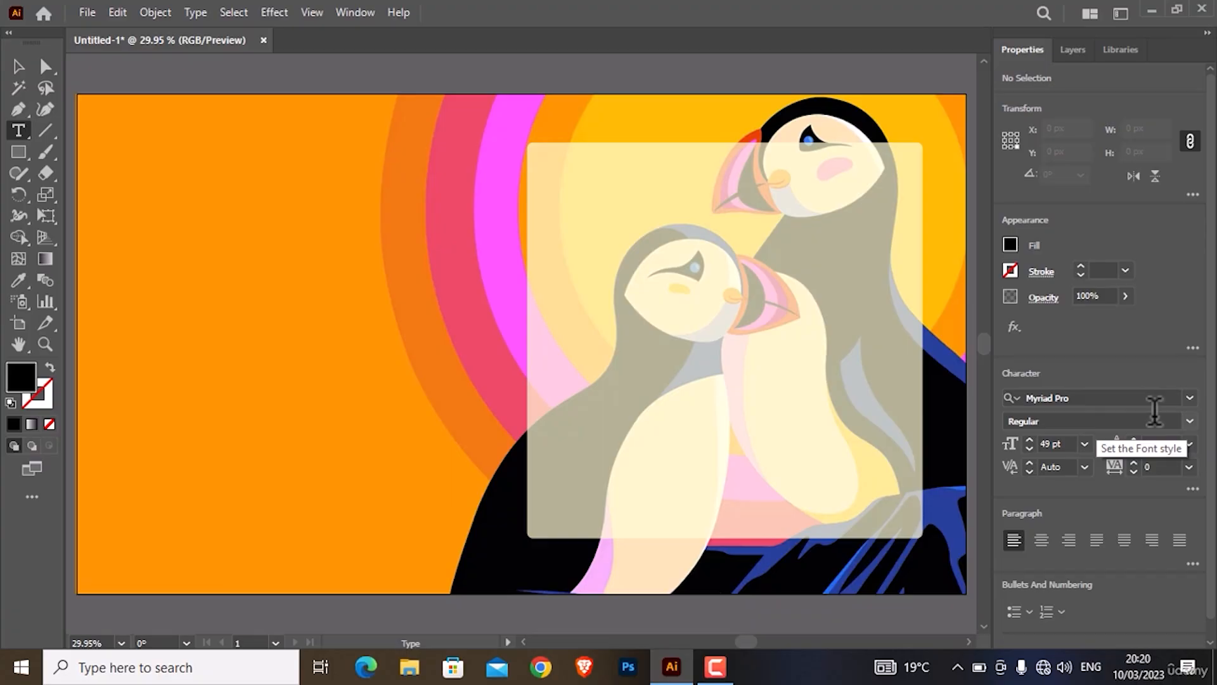
left_click(1193, 396)
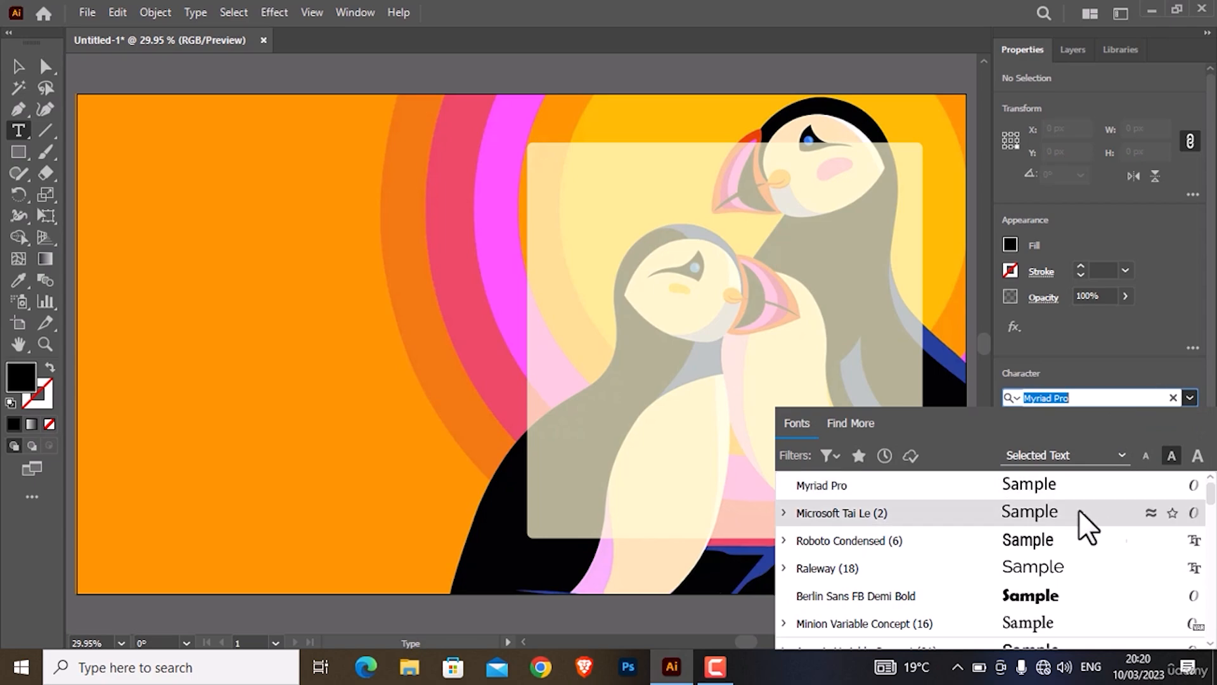
left_click_drag(1212, 516, 1212, 540)
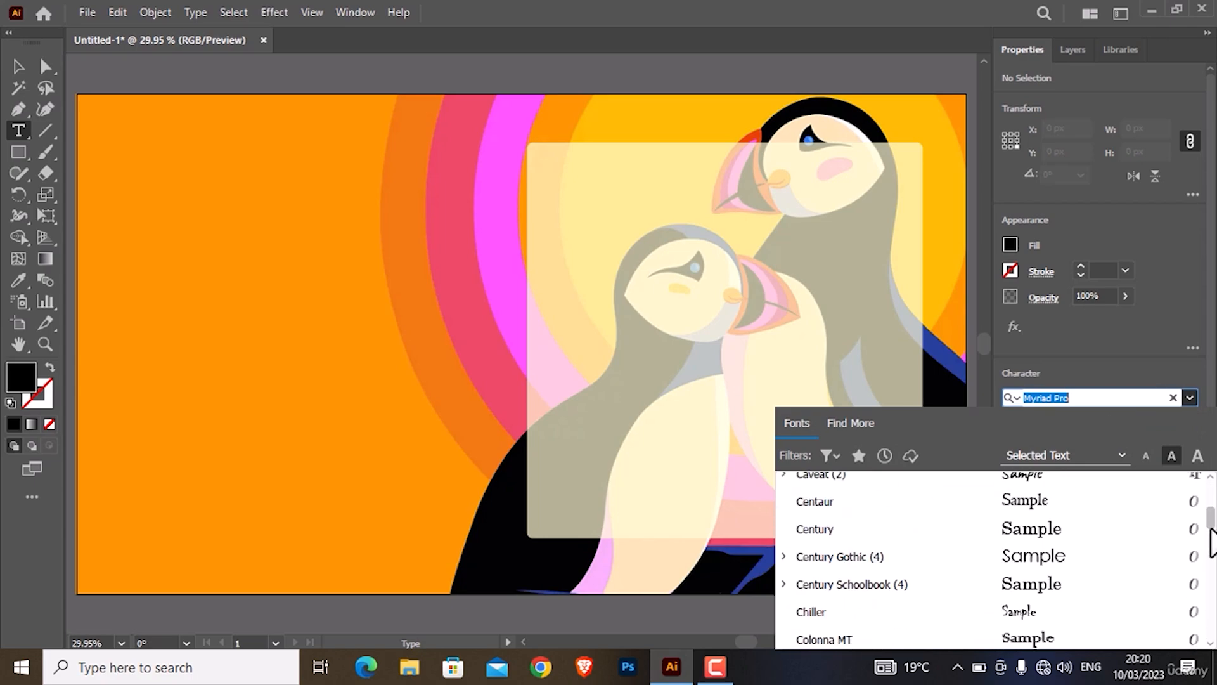
left_click(1165, 375)
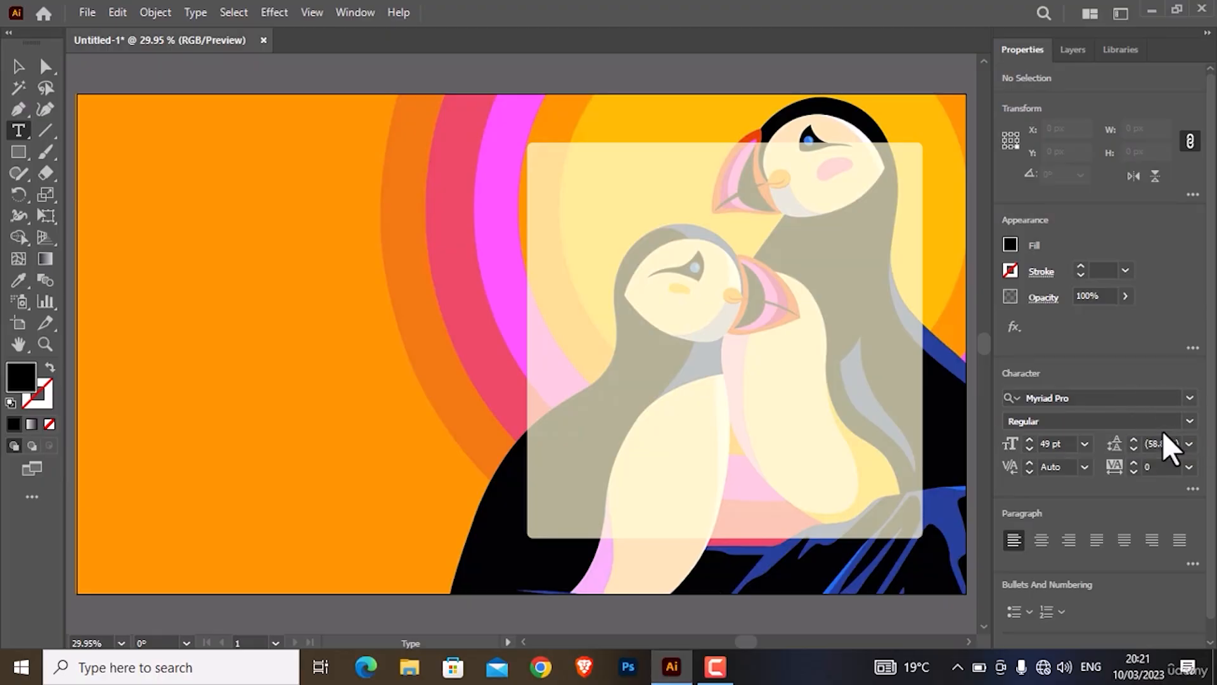
left_click(1190, 405)
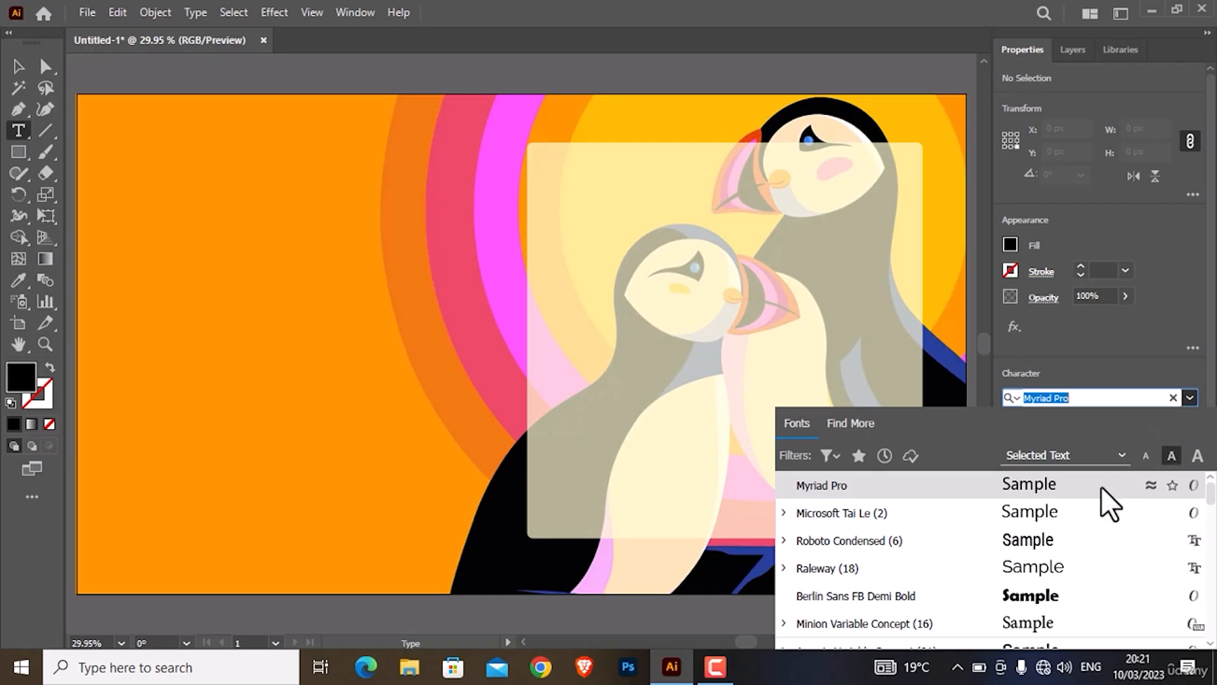
left_click(1080, 514)
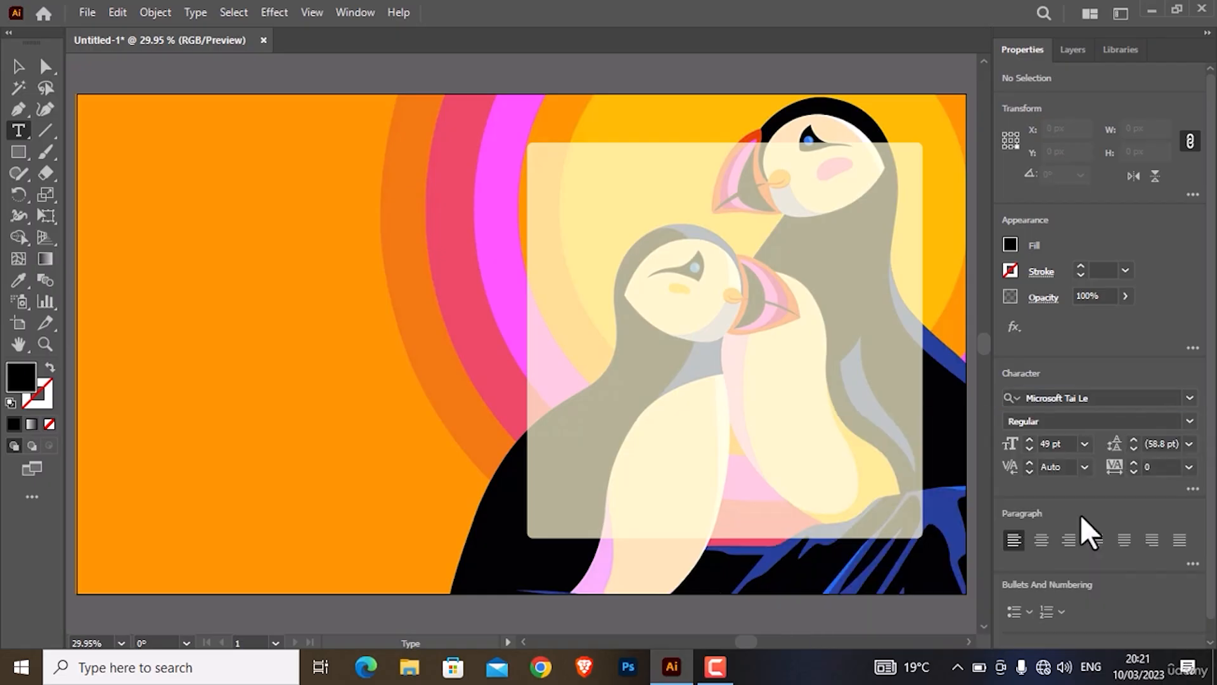
- Set the font style to Bold and the font size to 60 pt
left_click(1189, 424)
left_click(1095, 452)
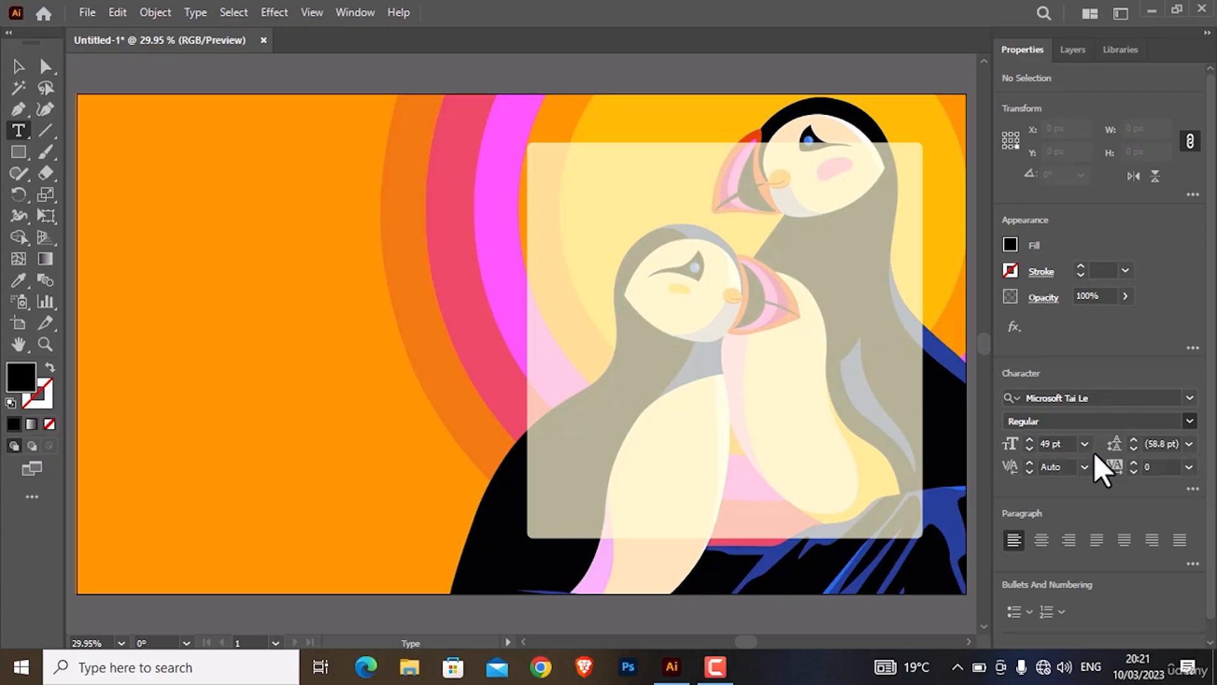
left_click(1029, 440)
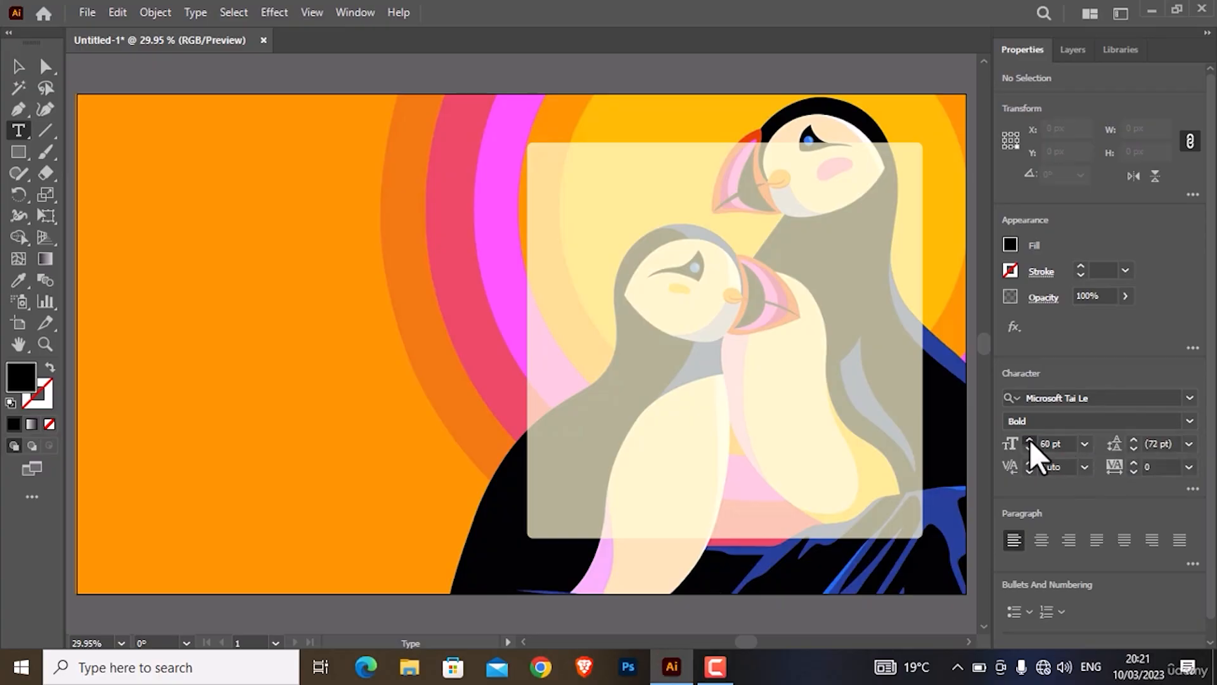
left_click(1030, 440)
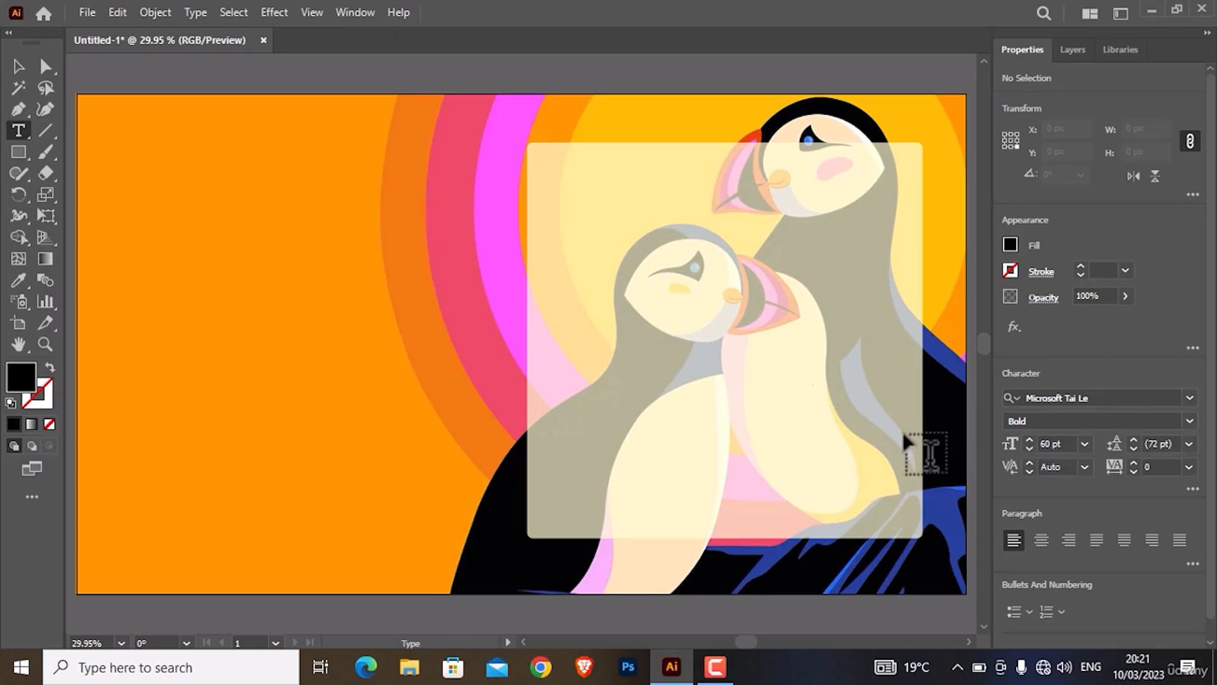
- Place the heading "Text Tool is easy to learn!" in the artboard's upper left orange area and shift it slightly left
left_click(145, 181)
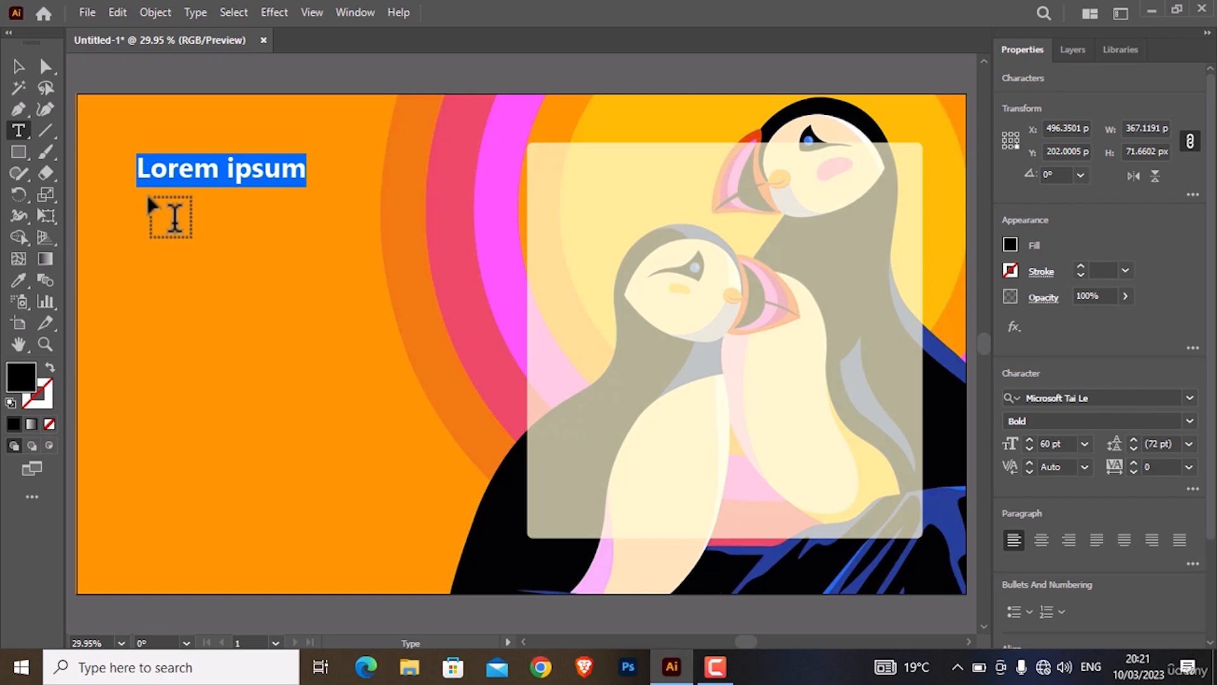
type("Tex")
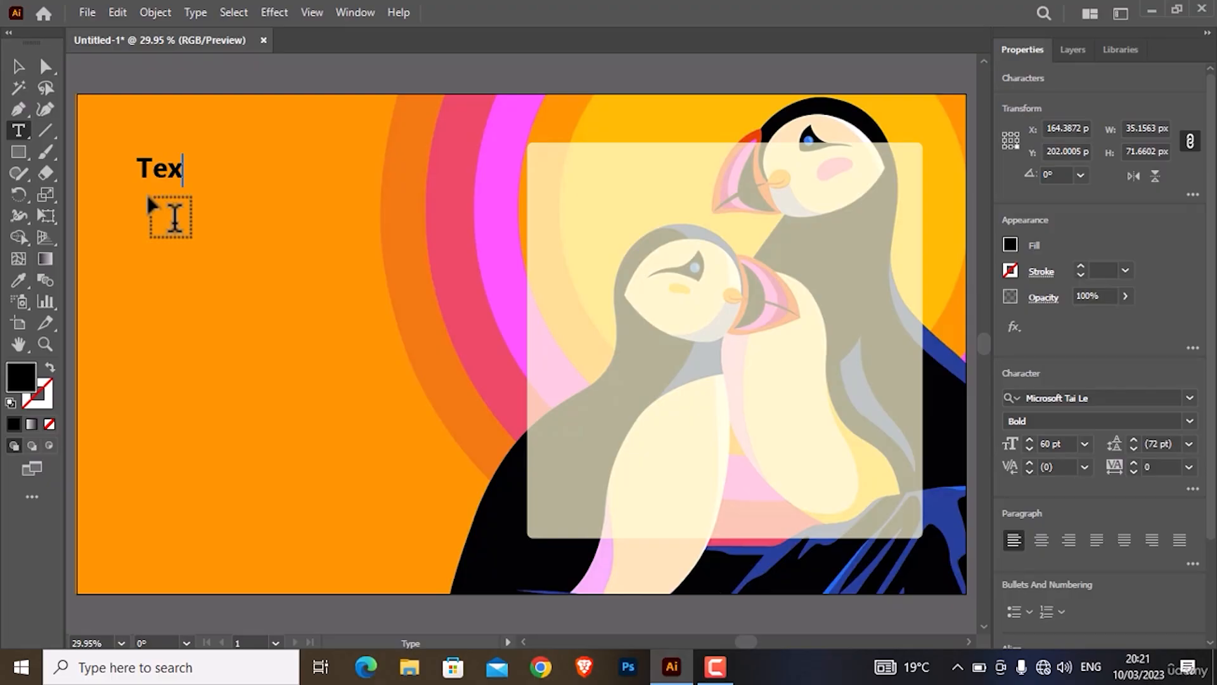
type("t Tool is easy to learn!")
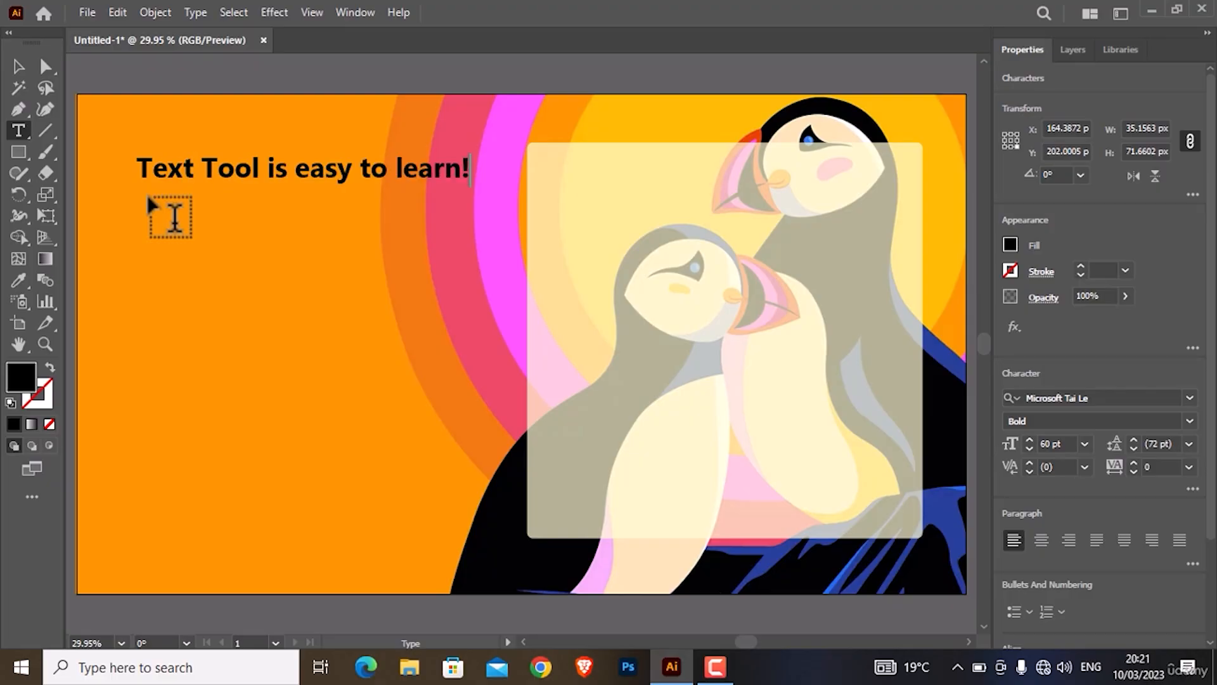
left_click(20, 69)
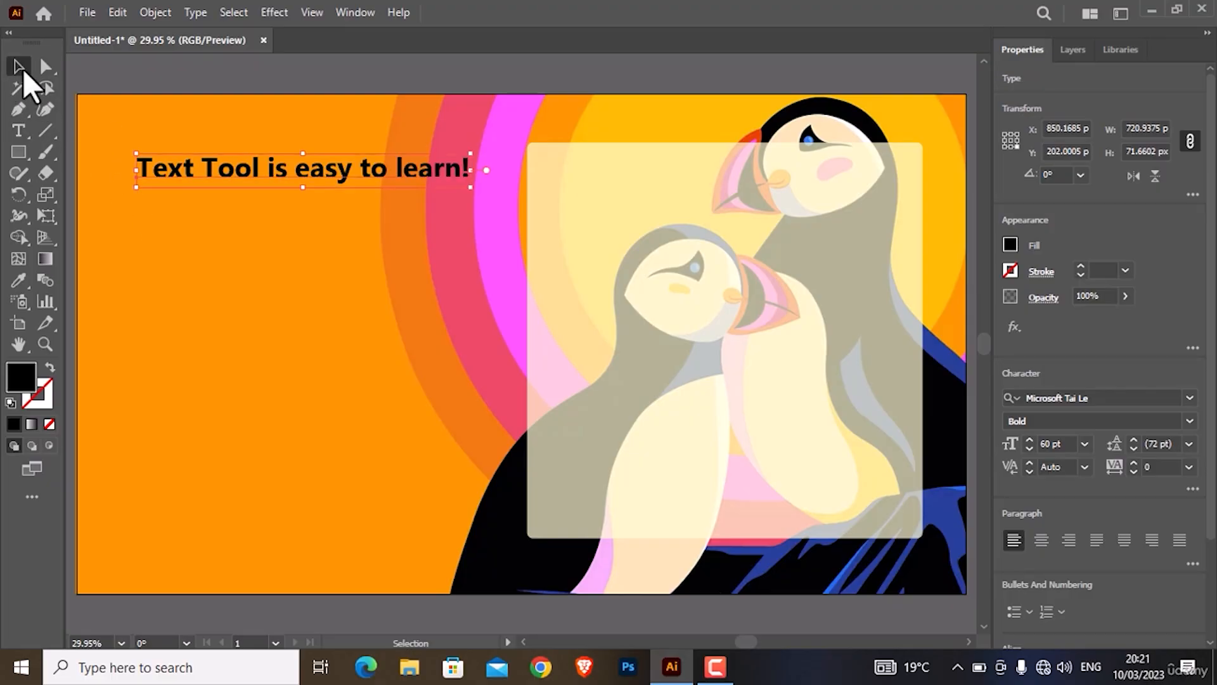
left_click_drag(178, 175, 147, 173)
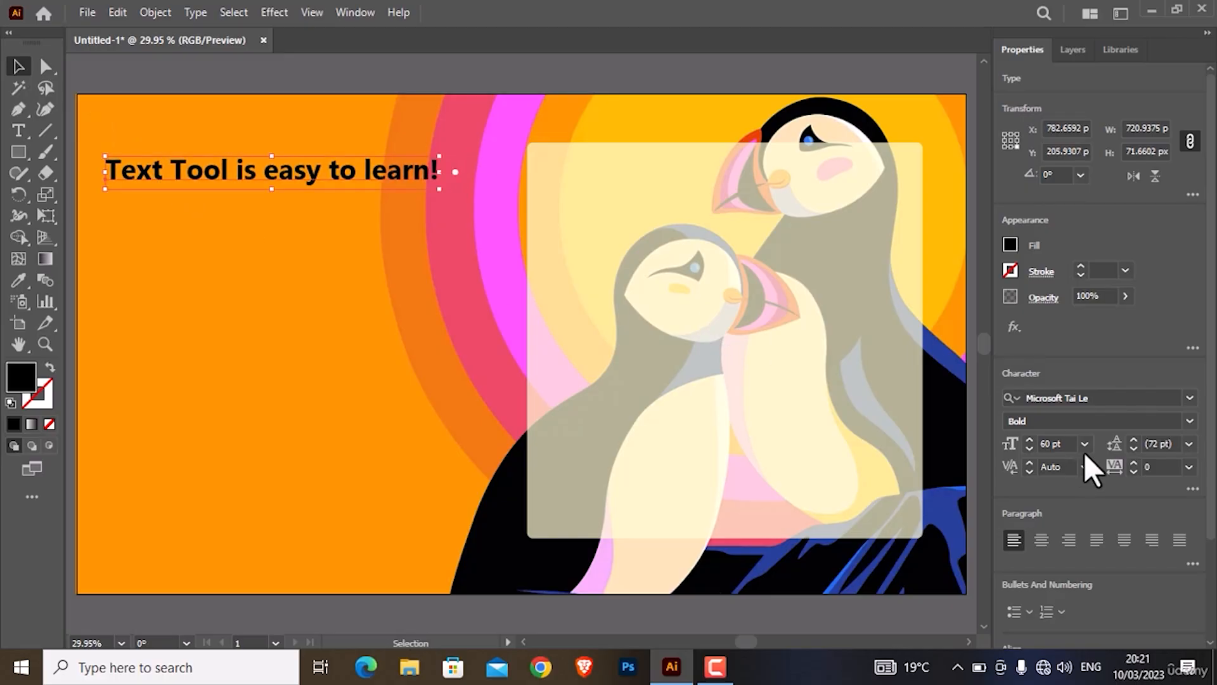
- Adjust the heading's font size to 57 pt
left_click(1029, 438)
left_click(1029, 438)
left_click(1029, 438)
left_click(1029, 439)
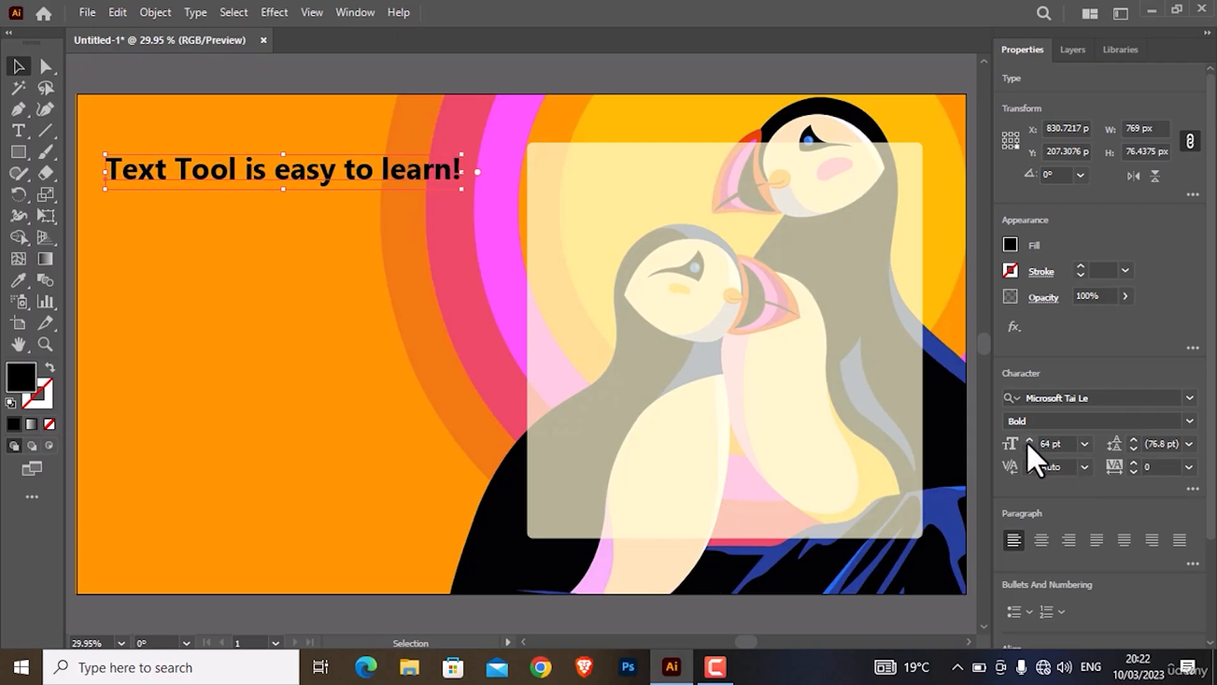
left_click(1027, 446)
left_click(1027, 446)
left_click(1027, 446)
left_click(1027, 446)
left_click(1027, 446)
left_click(1027, 447)
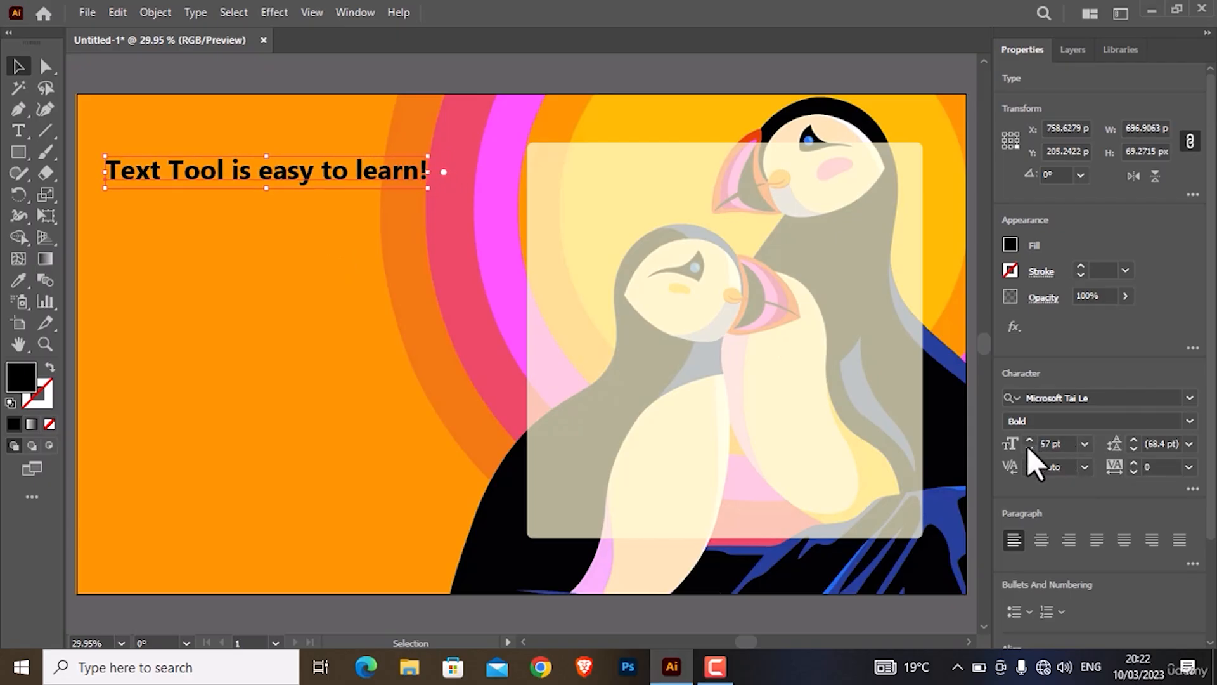
left_click(1027, 446)
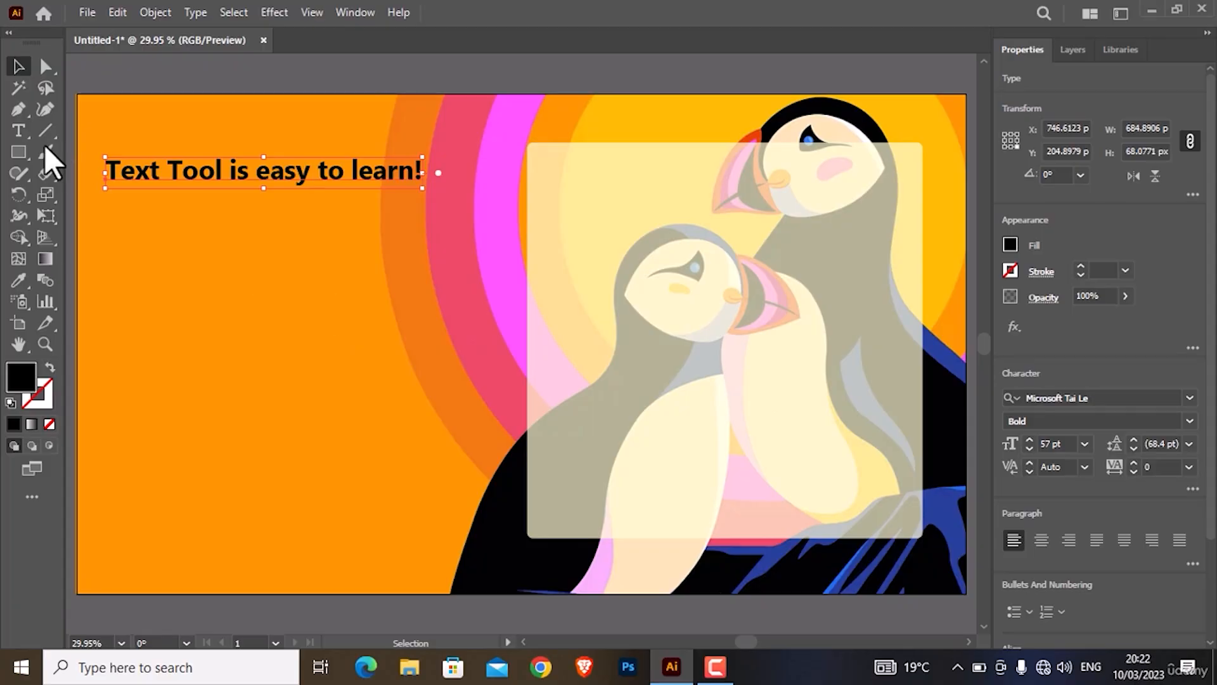
left_click(24, 133)
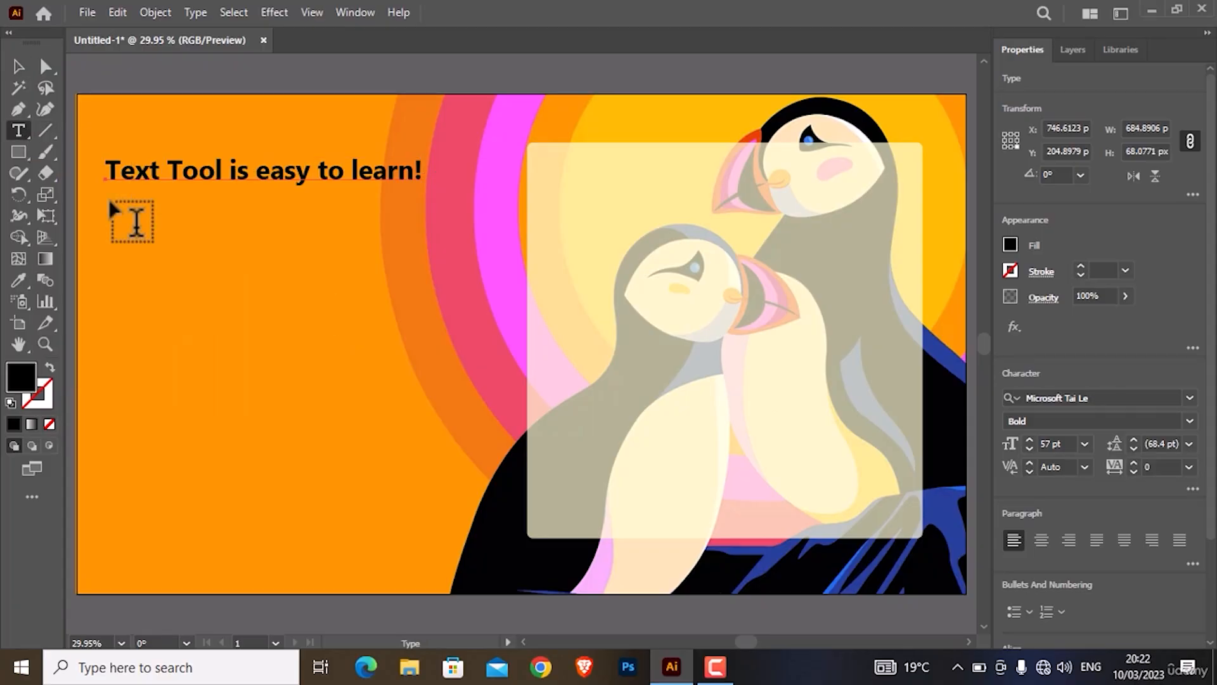
left_click(119, 270)
key("ctrl+v")
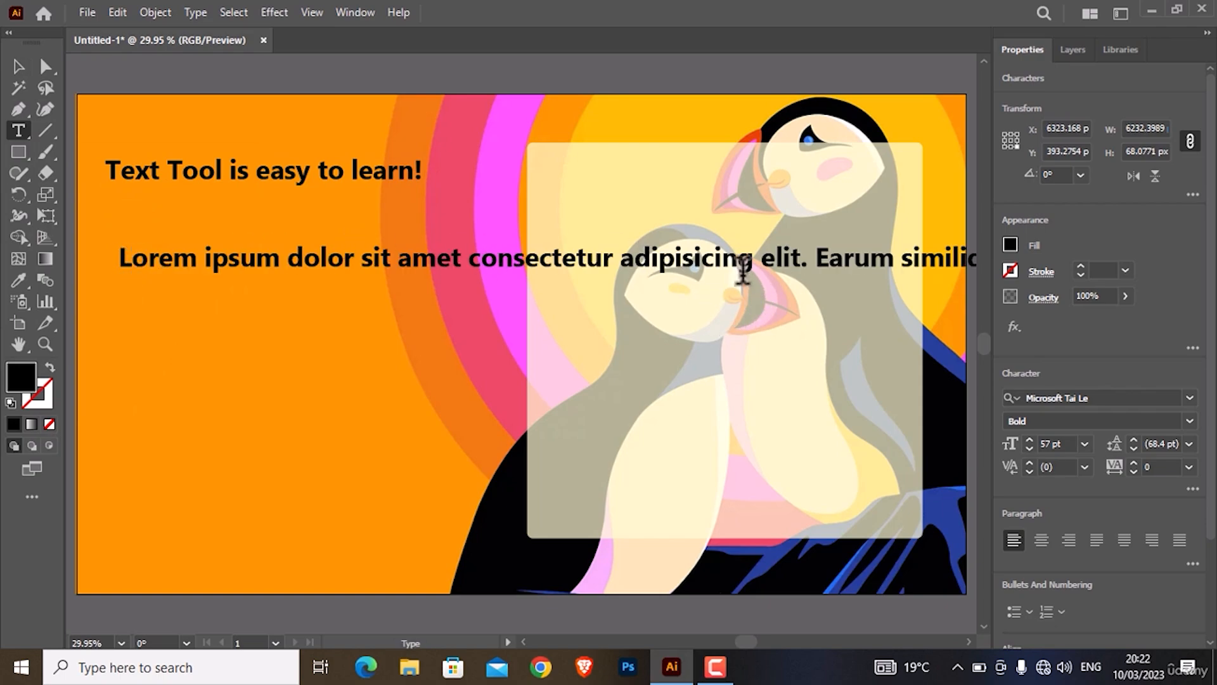
key("ctrl+z")
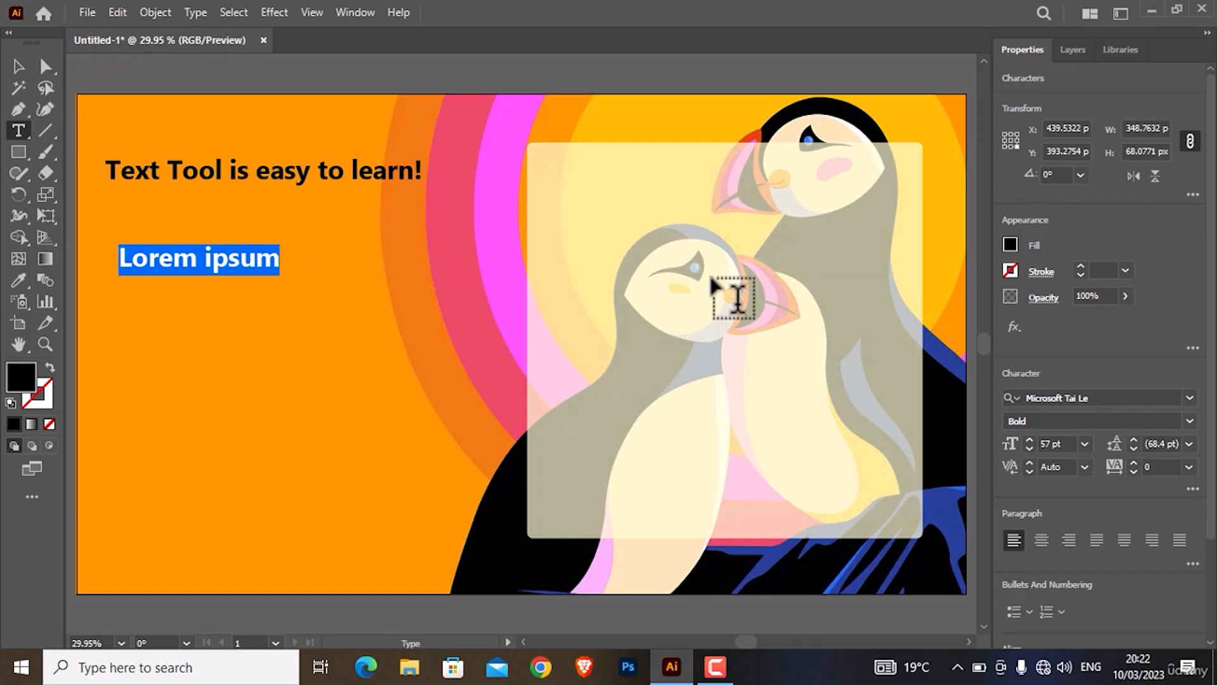
key("BackSpace")
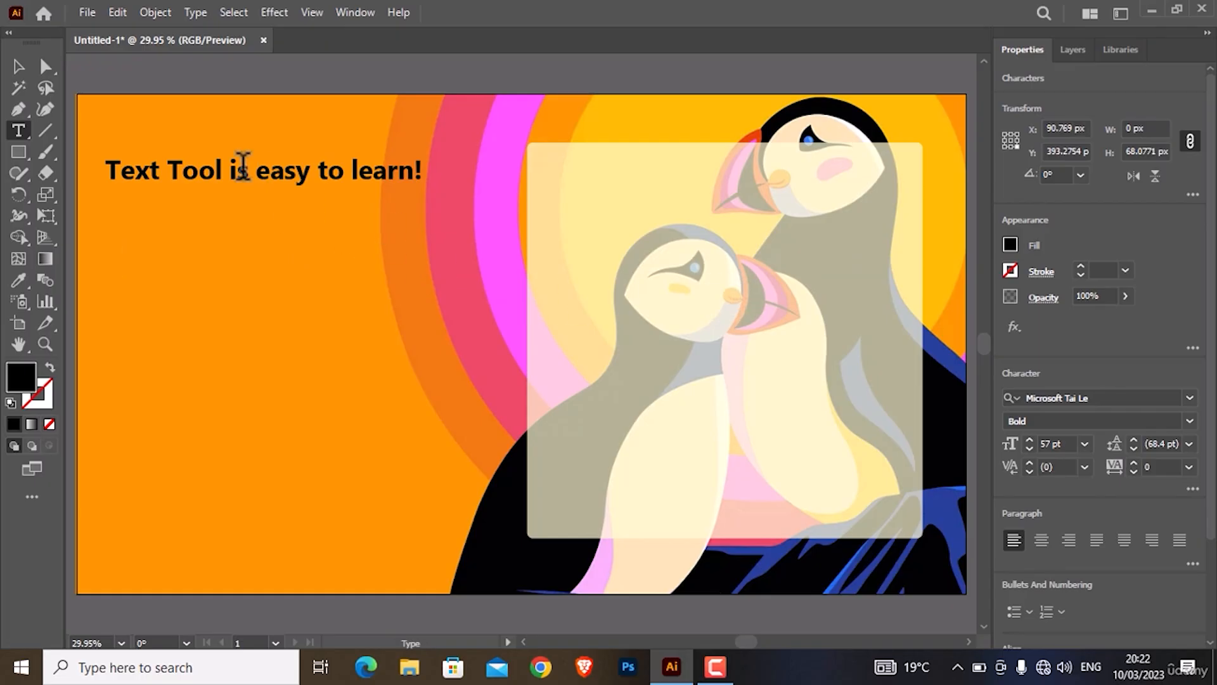
left_click(18, 66)
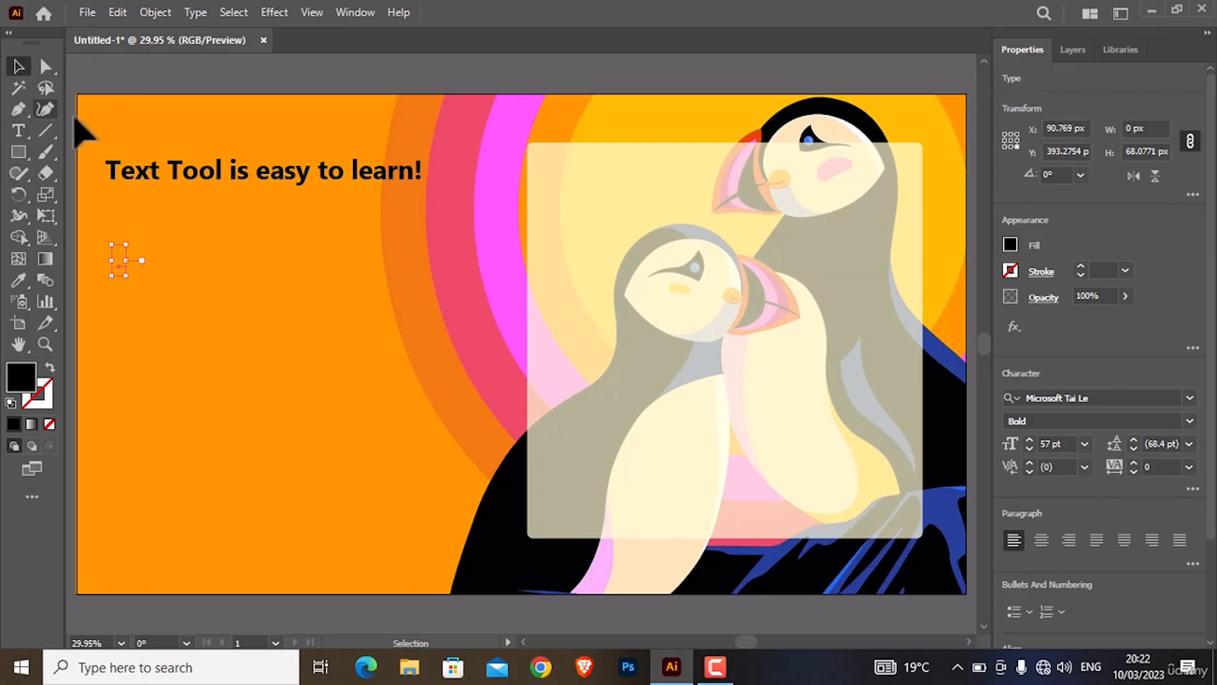
left_click(104, 285)
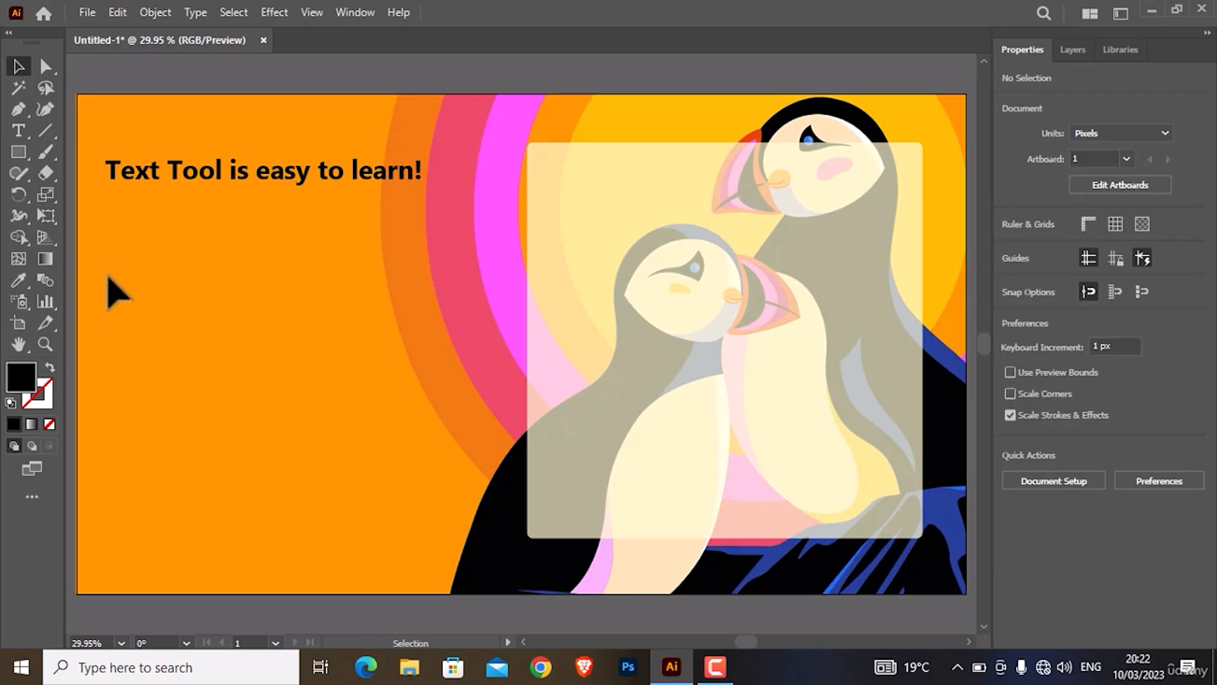
- Draw a text area about 712 by 665 px below the heading, paste the Lorem ipsum paragraph into it, and move it up slightly
key("t")
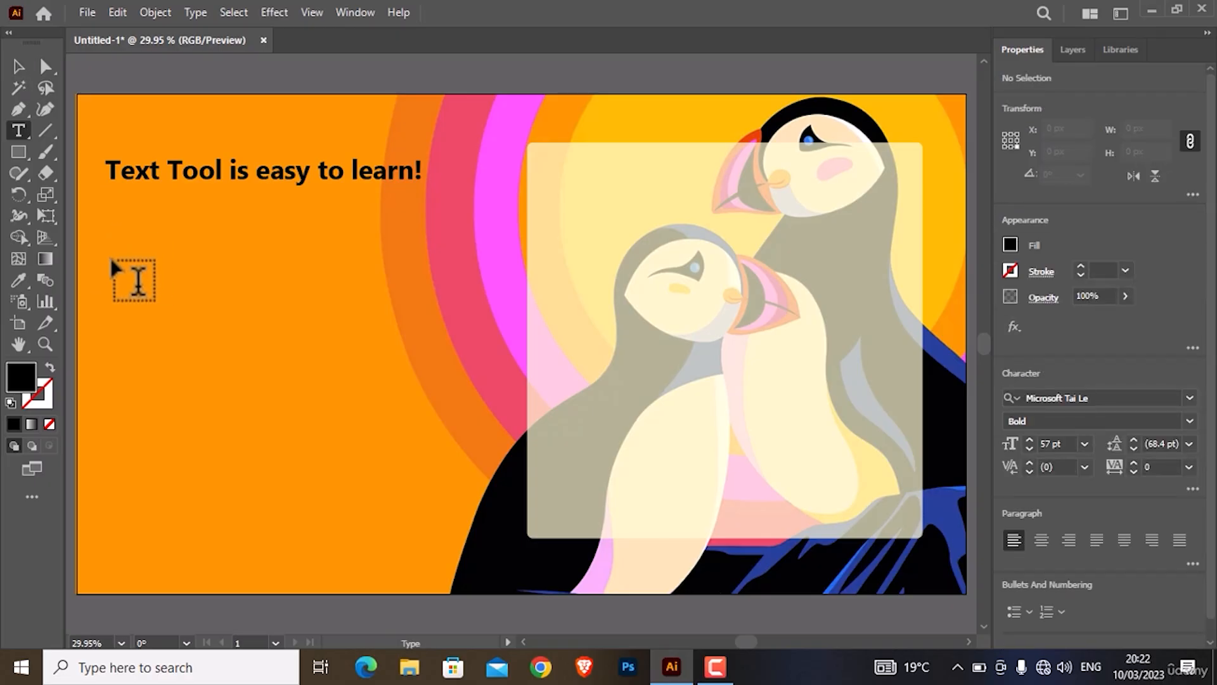
left_click_drag(111, 260, 444, 570)
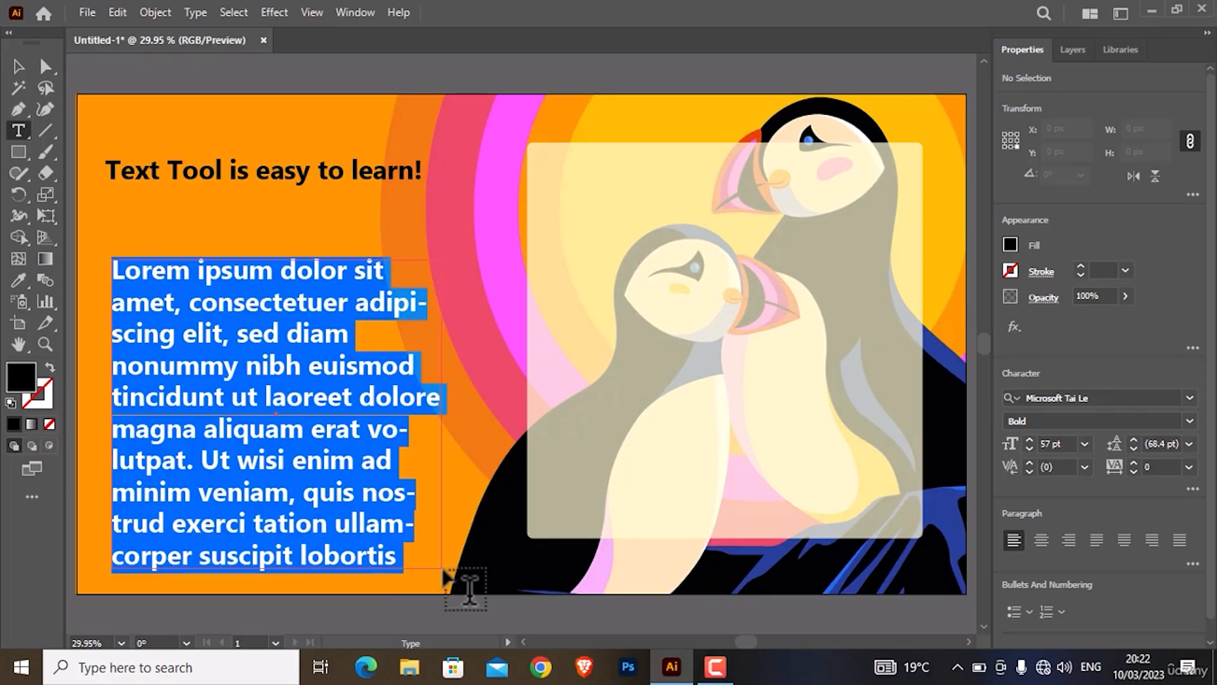
type("Lorem ipsum dolor sit amet consectetur adipisicing elit. Earum similique et sunt natus eveniet suscipit blanditiis possimus, aliquid cupiditate! Nobis laboriosam veritatis accusamus iste ipsa non fugiat asperiores nostrum praesentium?")
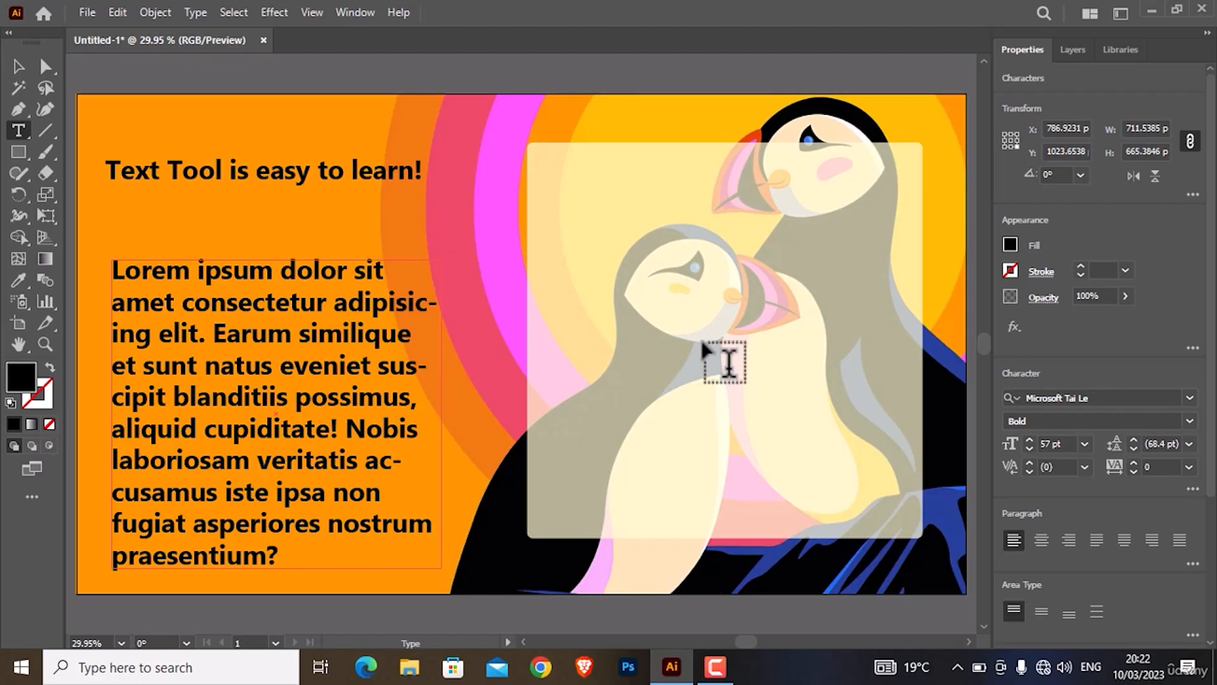
left_click(18, 66)
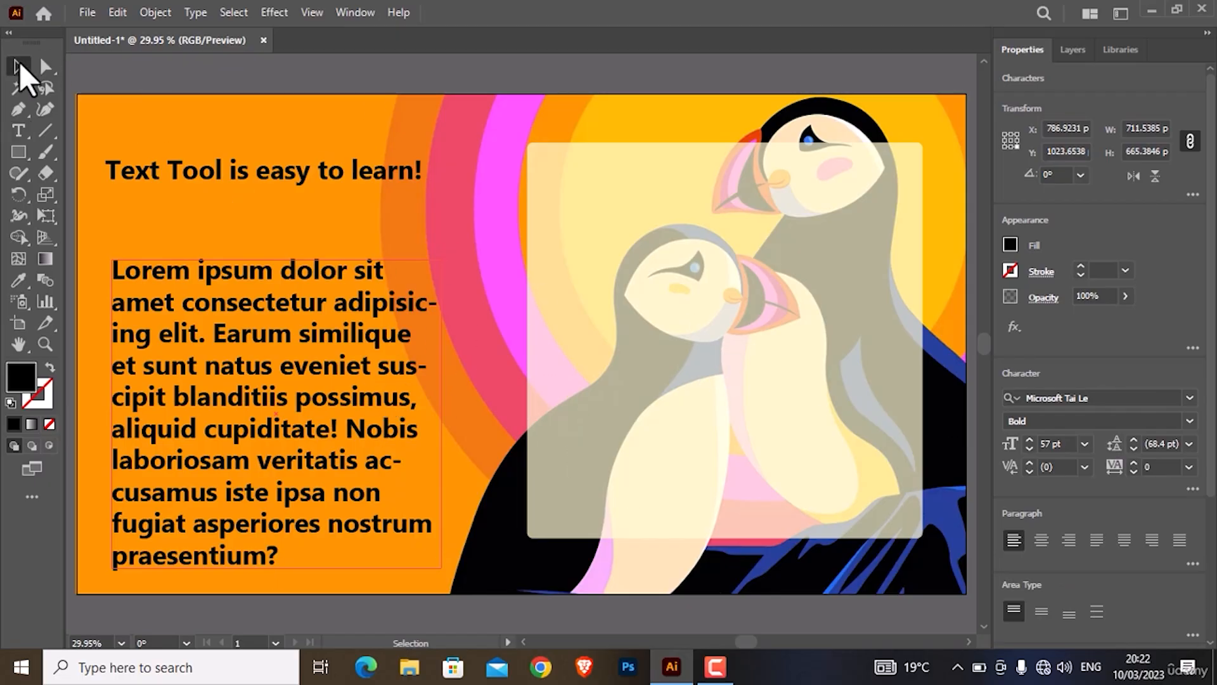
left_click_drag(252, 273, 248, 248)
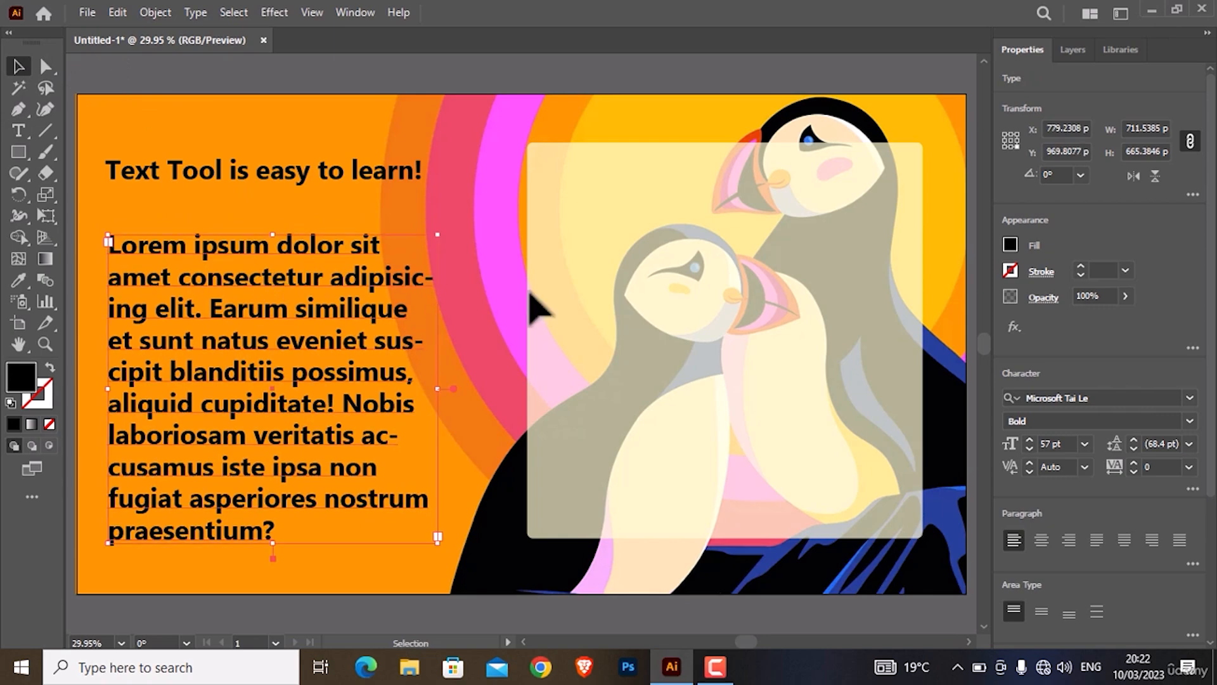
- Set the Lorem ipsum paragraph to 40 pt in the Regular style and clear the selection
left_click(1029, 450)
left_click(1031, 452)
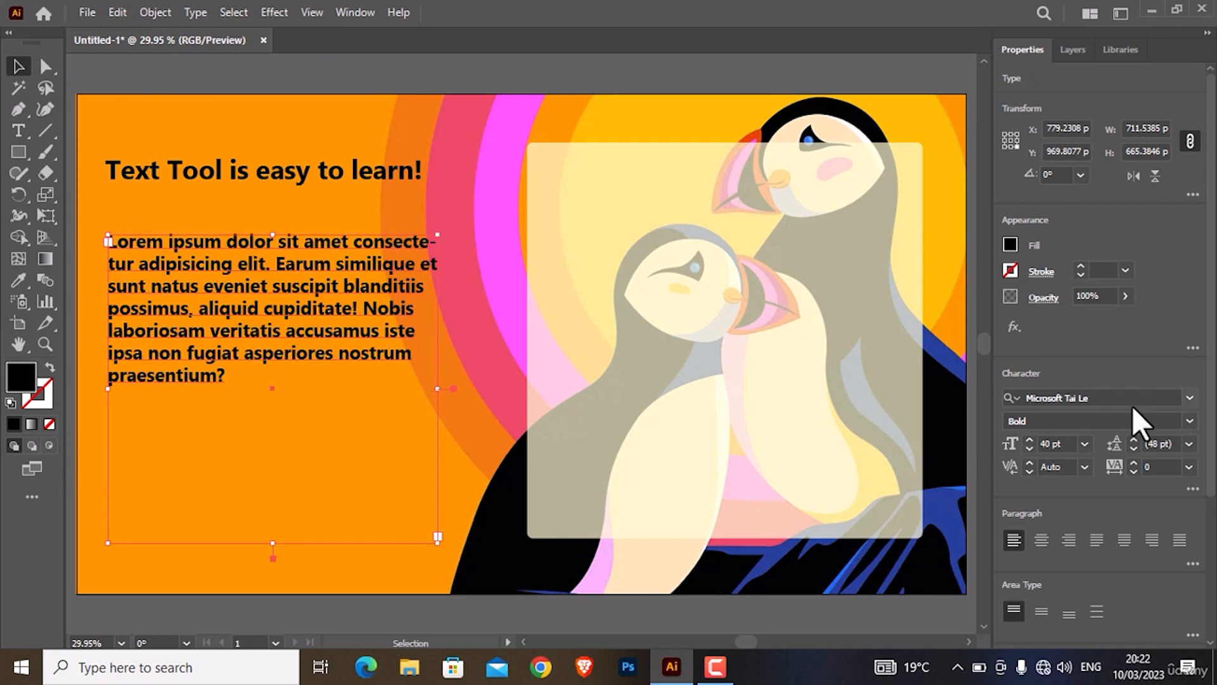
left_click(1189, 423)
left_click(1131, 435)
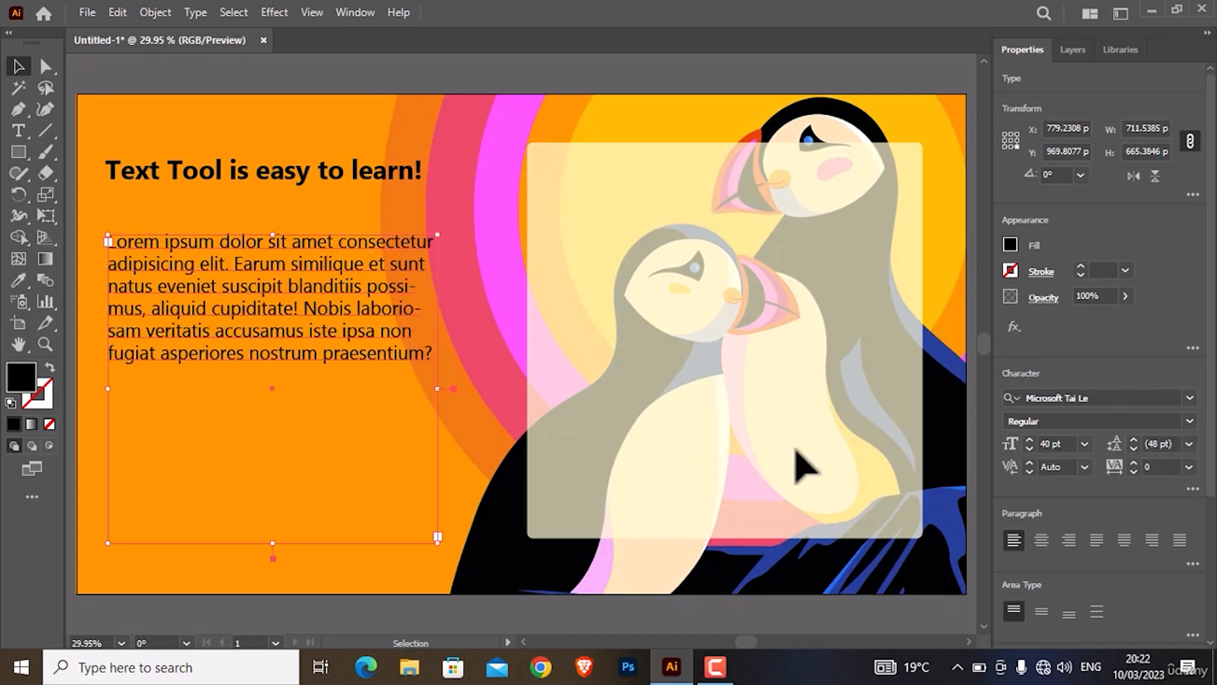
left_click(464, 418)
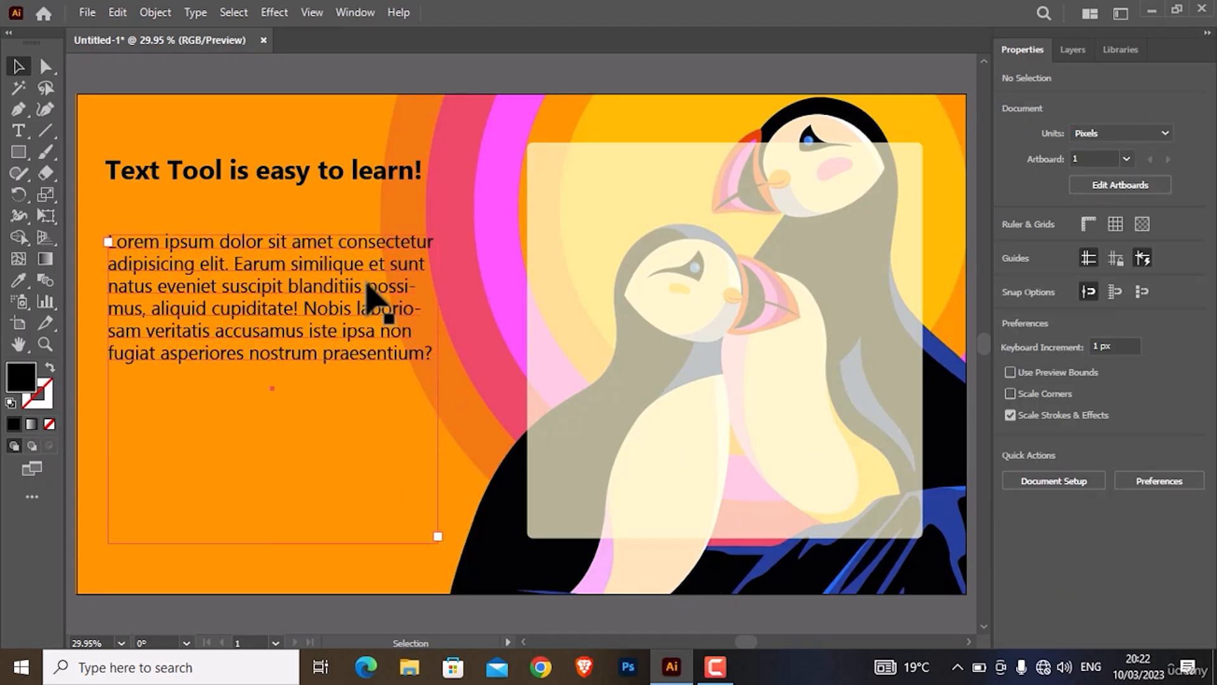
- Narrow the paragraph's text area by moving its right edge inward so the lines rewrap, and deselect it
left_click(440, 393)
left_click_drag(440, 394, 390, 396)
left_click(429, 420)
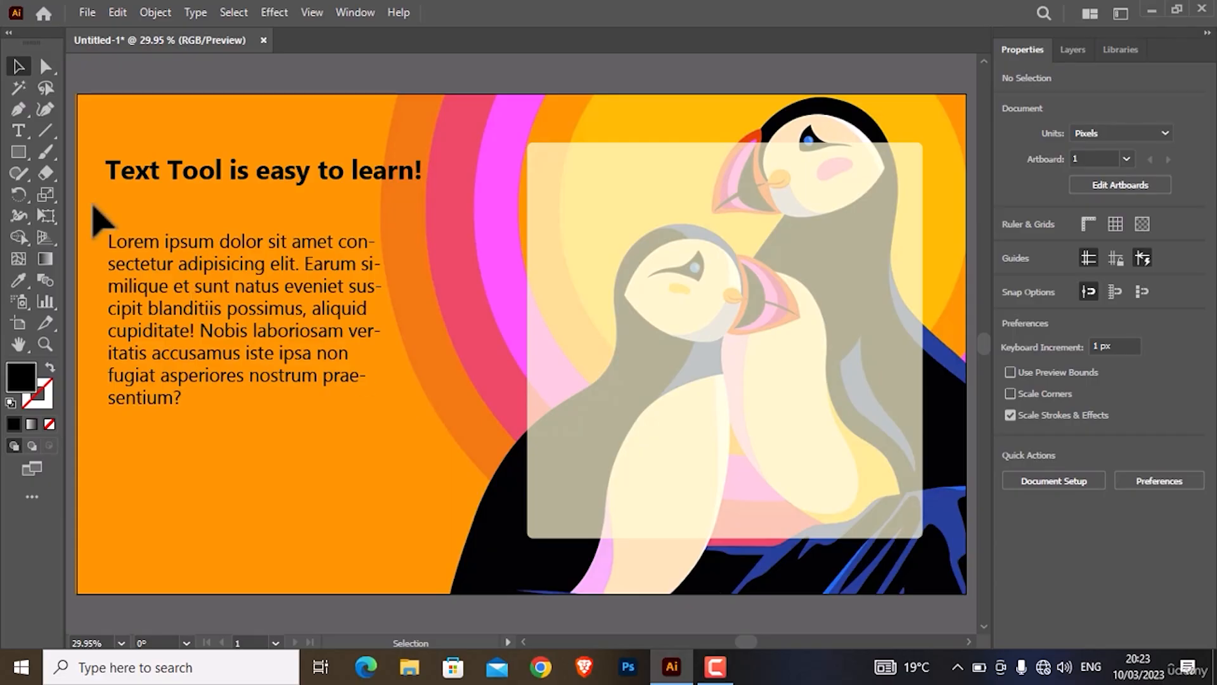
- Draw an open wavy path about 788 by 500 px across the pale square with the Pen tool
left_click(20, 111)
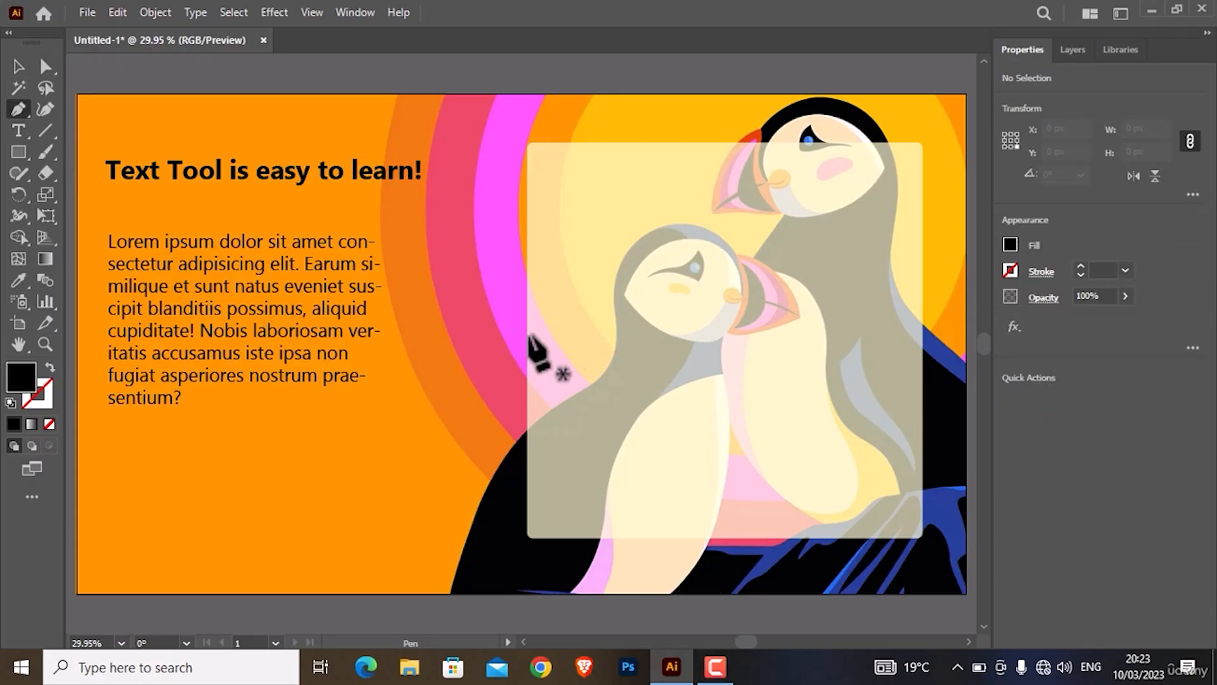
left_click(532, 409)
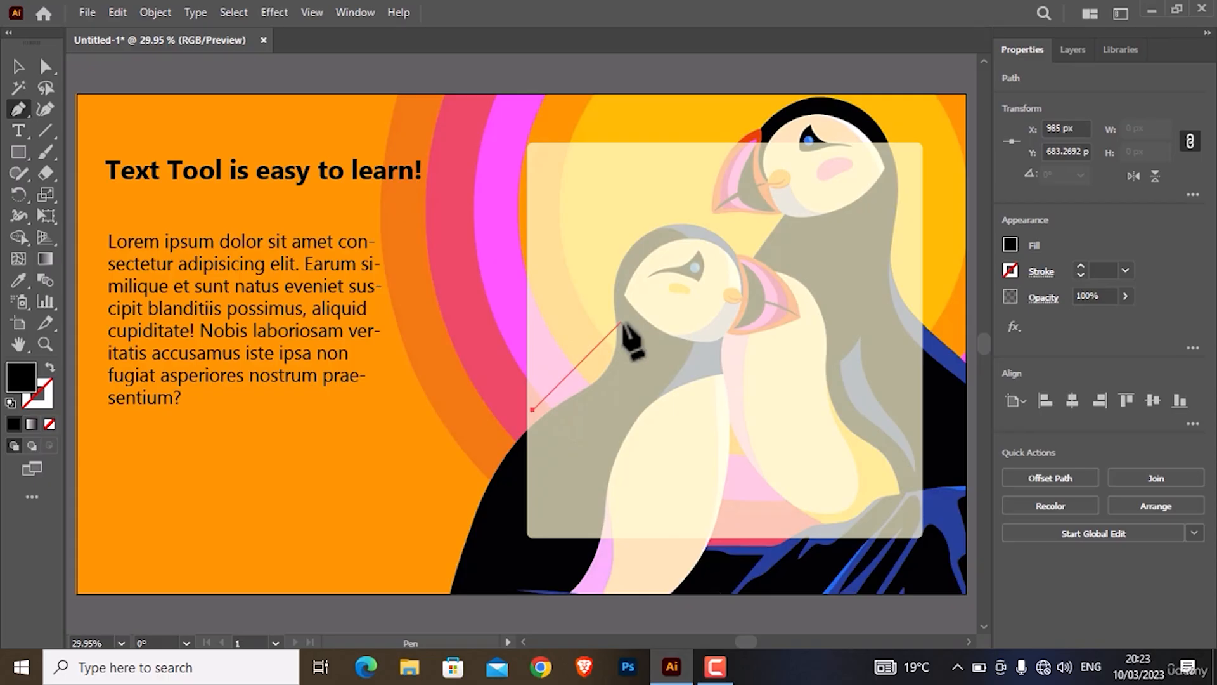
left_click_drag(621, 321, 685, 321)
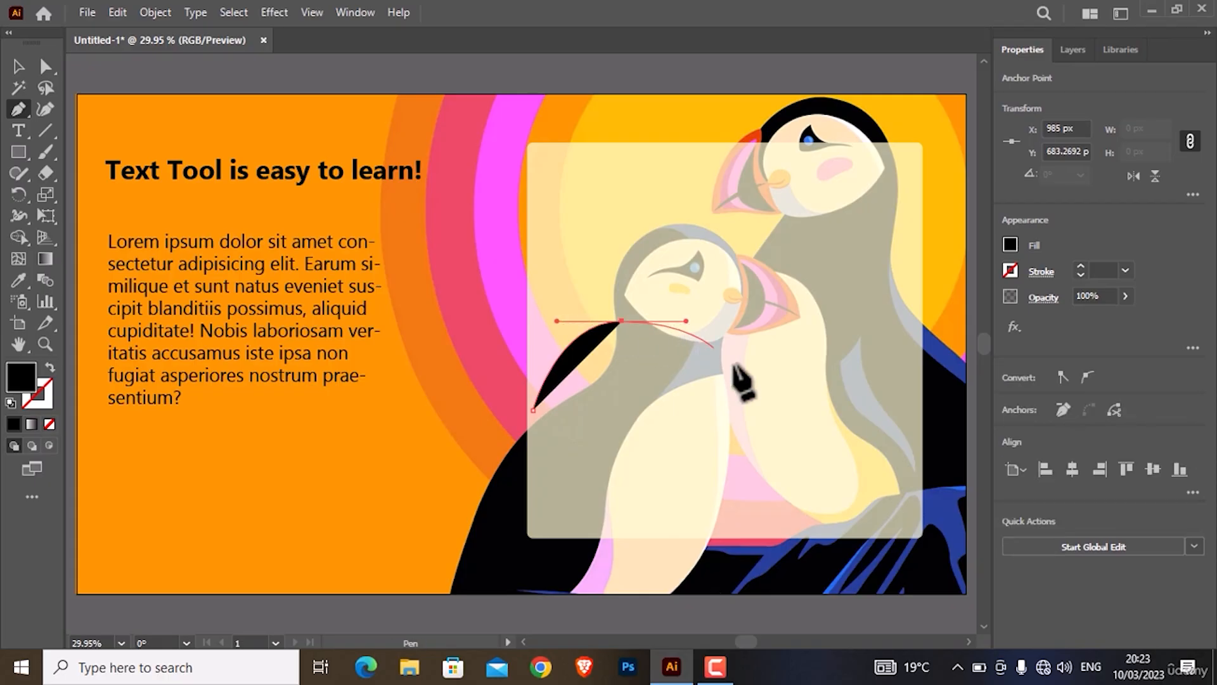
left_click_drag(762, 408, 838, 408)
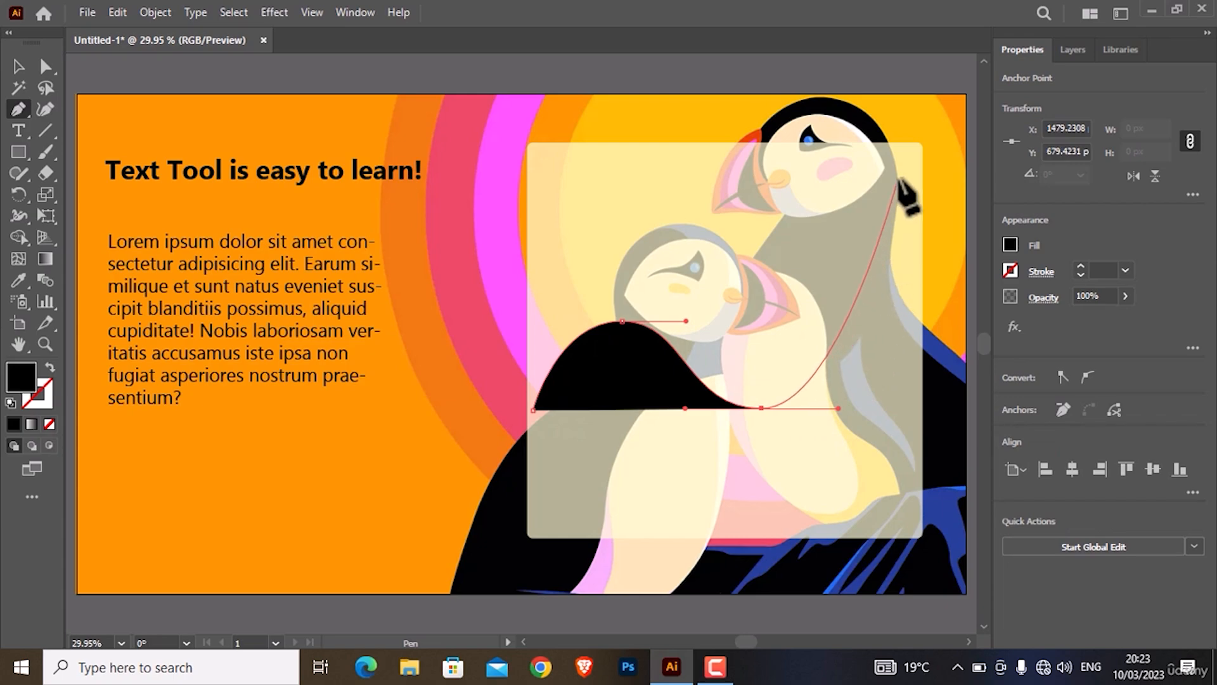
mouse_move(899, 180)
left_mouse_down()
mouse_move(900, 132)
mouse_move(899, 190)
left_mouse_up()
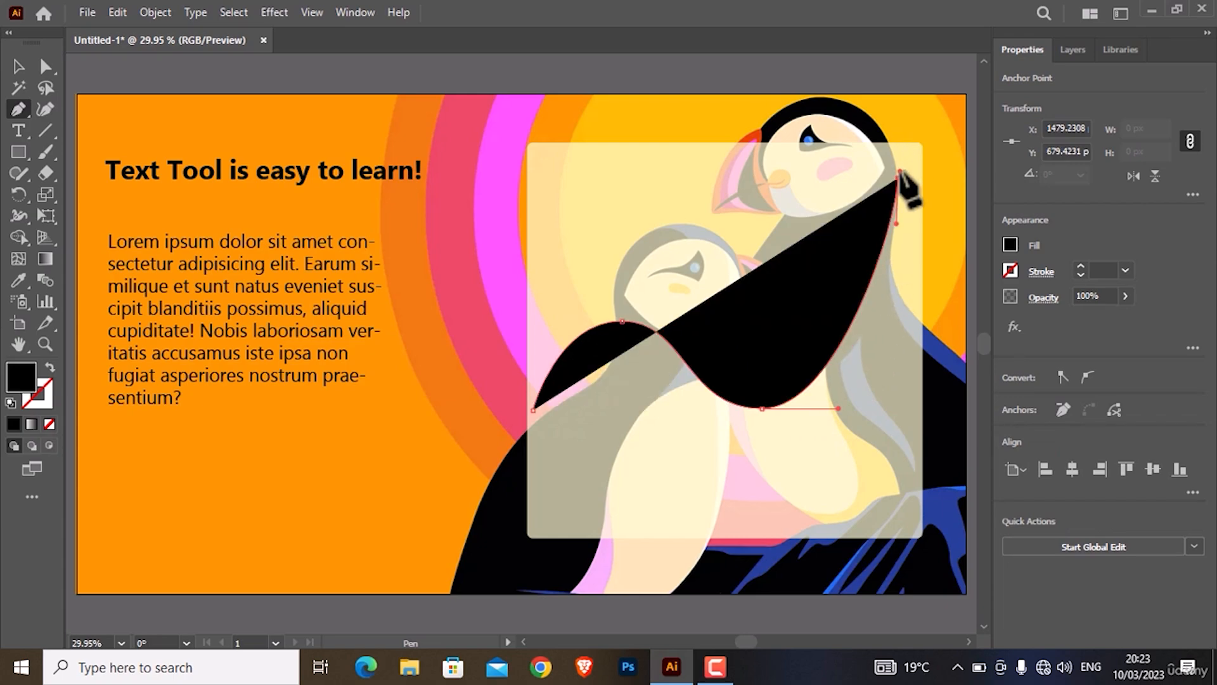
- Remove the wavy path's fill and give it a 2 pt black stroke
left_click(1010, 245)
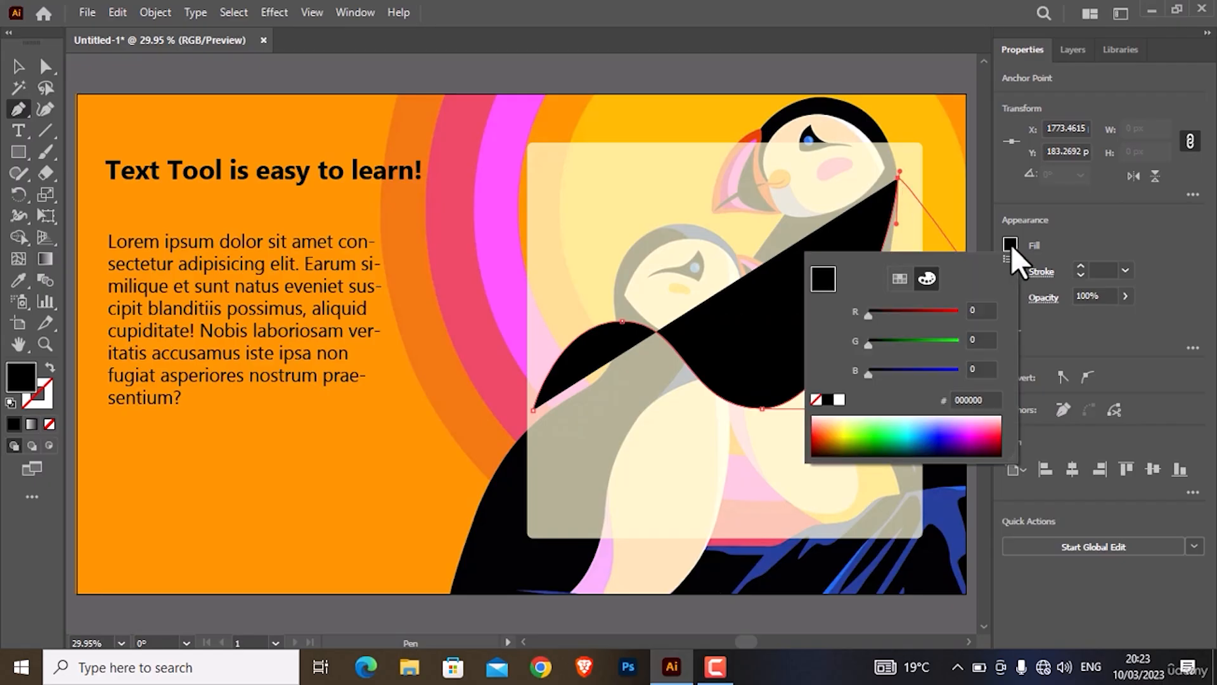
left_click(816, 400)
left_click(900, 278)
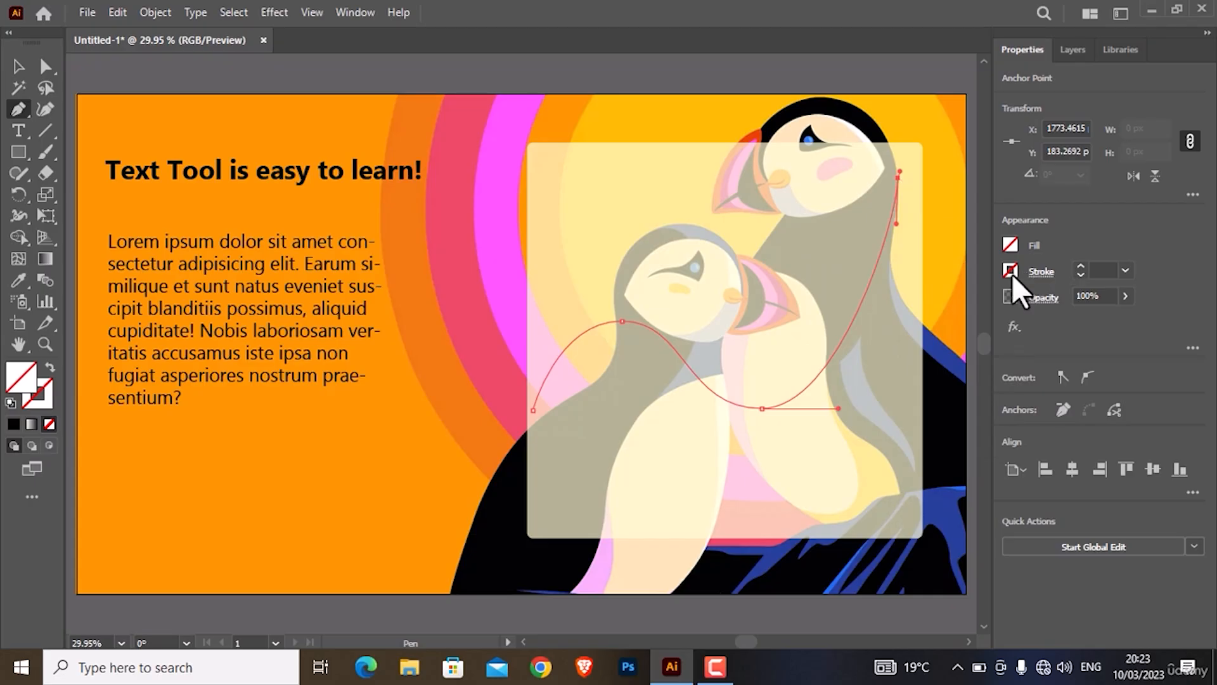
left_click(1013, 274)
left_click(1080, 265)
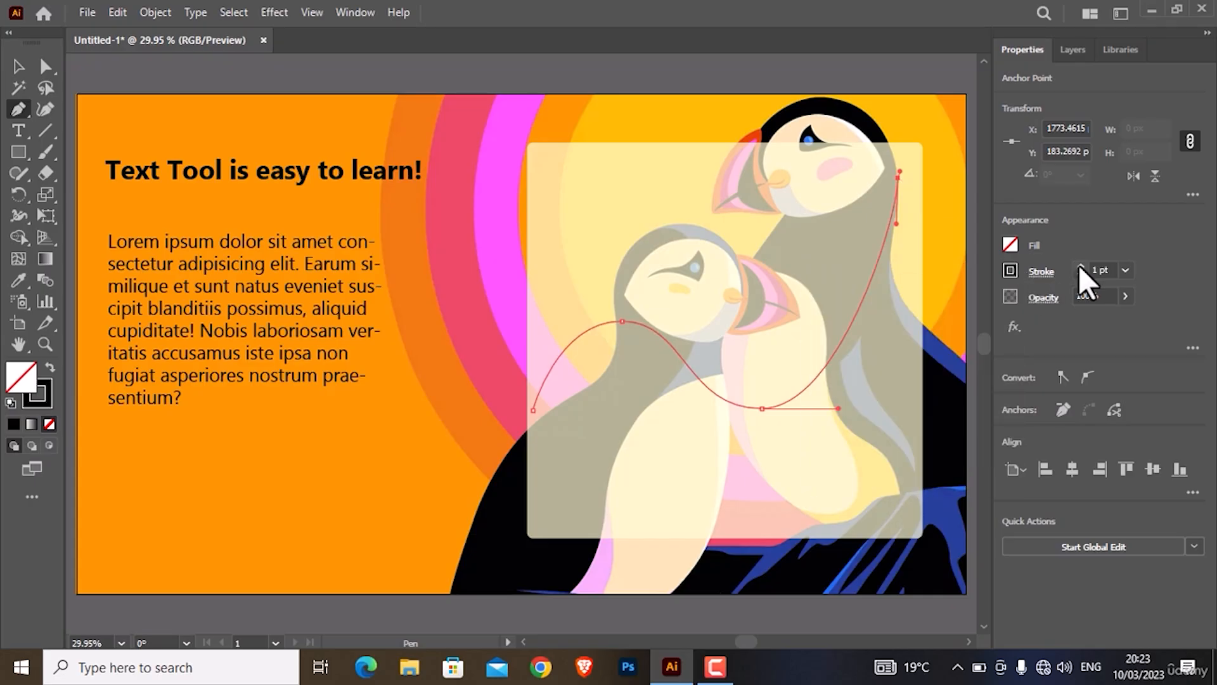
left_click(1080, 265)
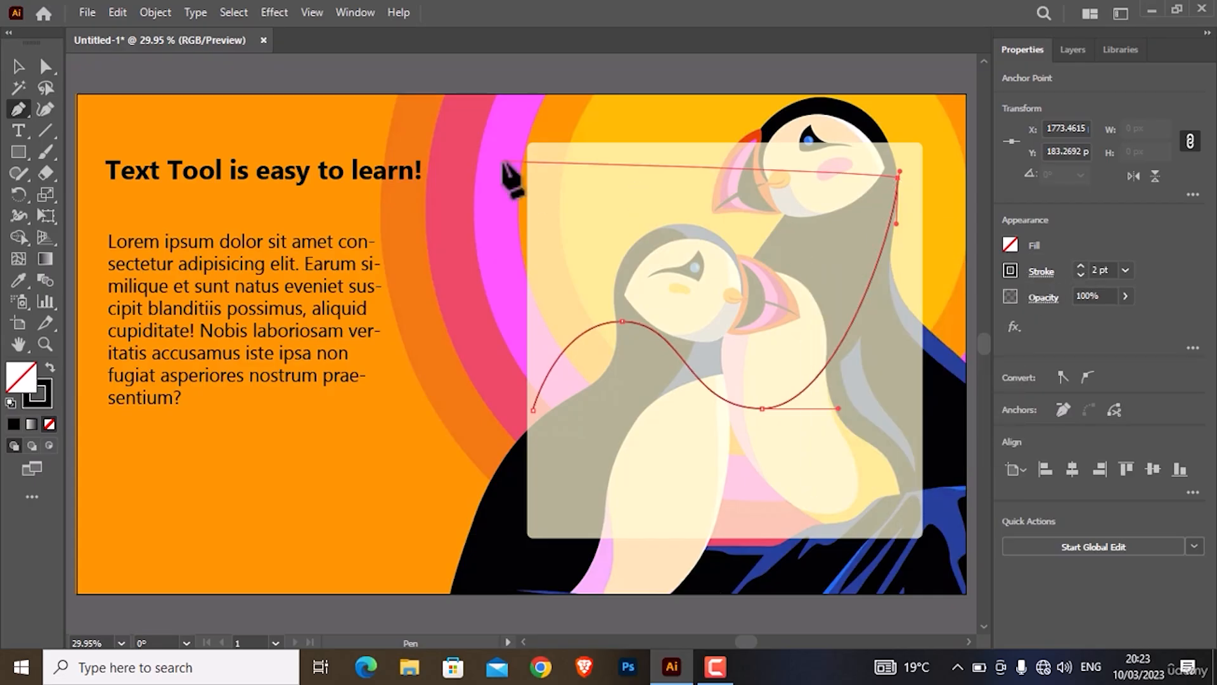
- Place placeholder type along the wavy path, starting near its lower-left end, and set its font size to 47 pt
left_click(18, 130)
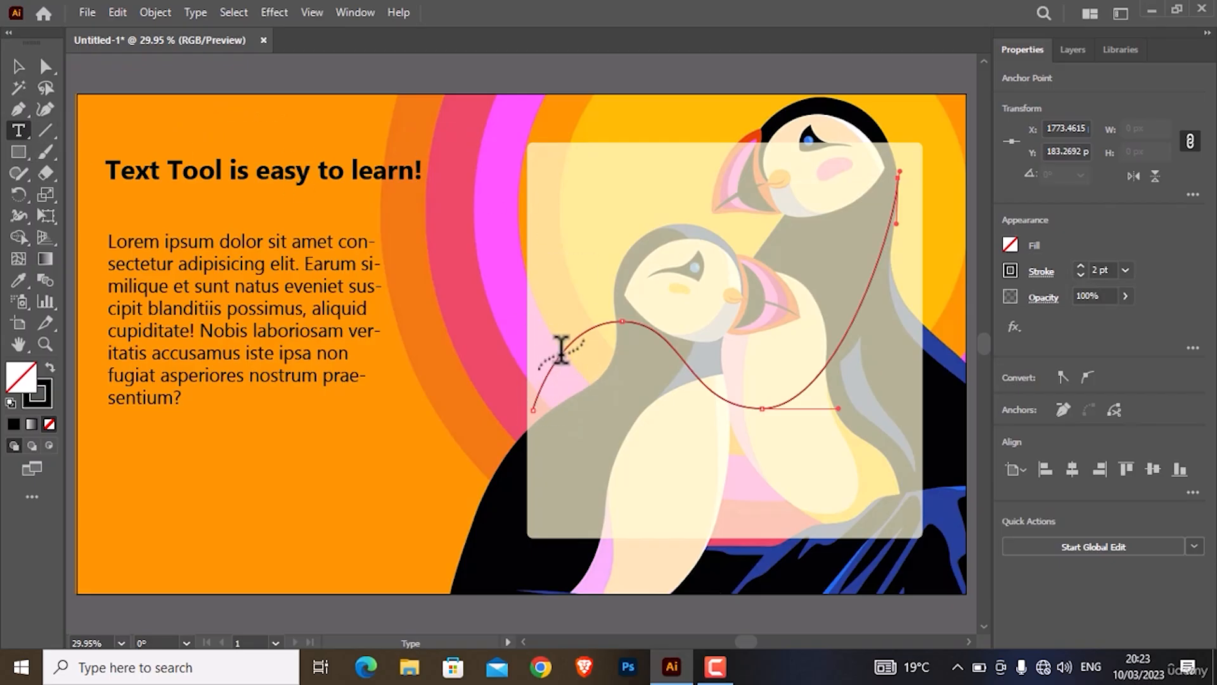
left_click(551, 367)
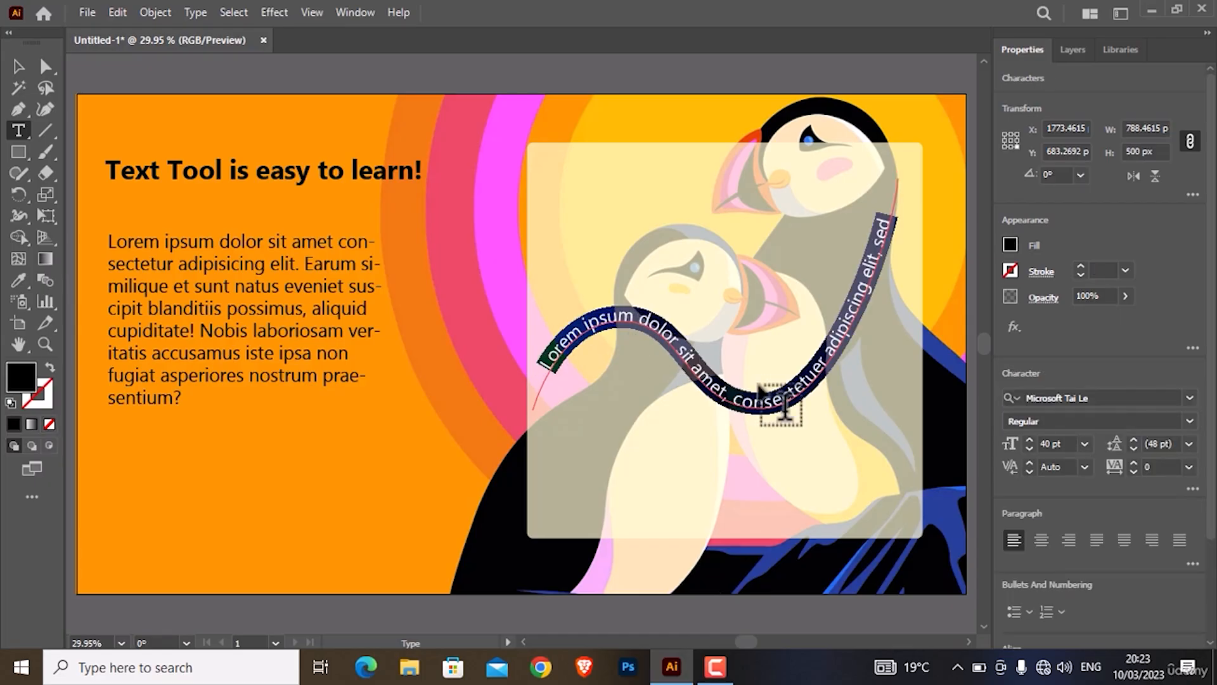
left_click(1027, 440)
left_click(1027, 439)
left_click(1027, 439)
left_click(1027, 440)
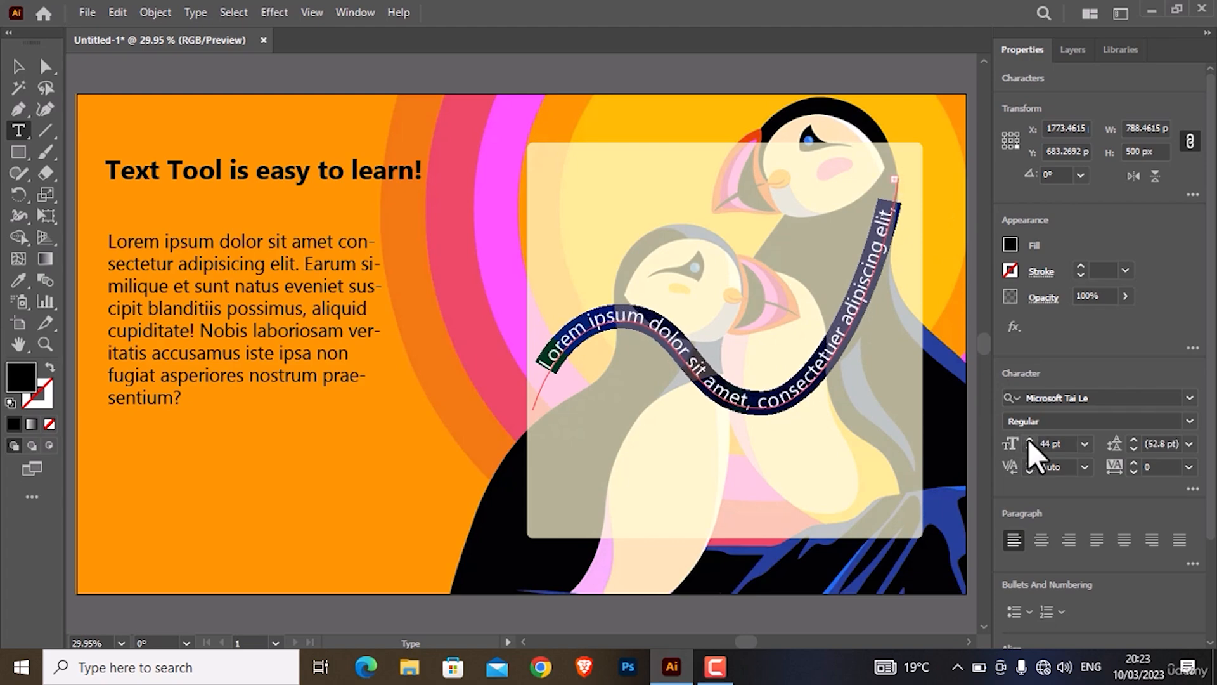
left_click(1028, 439)
left_click(1028, 439)
left_click(1028, 439)
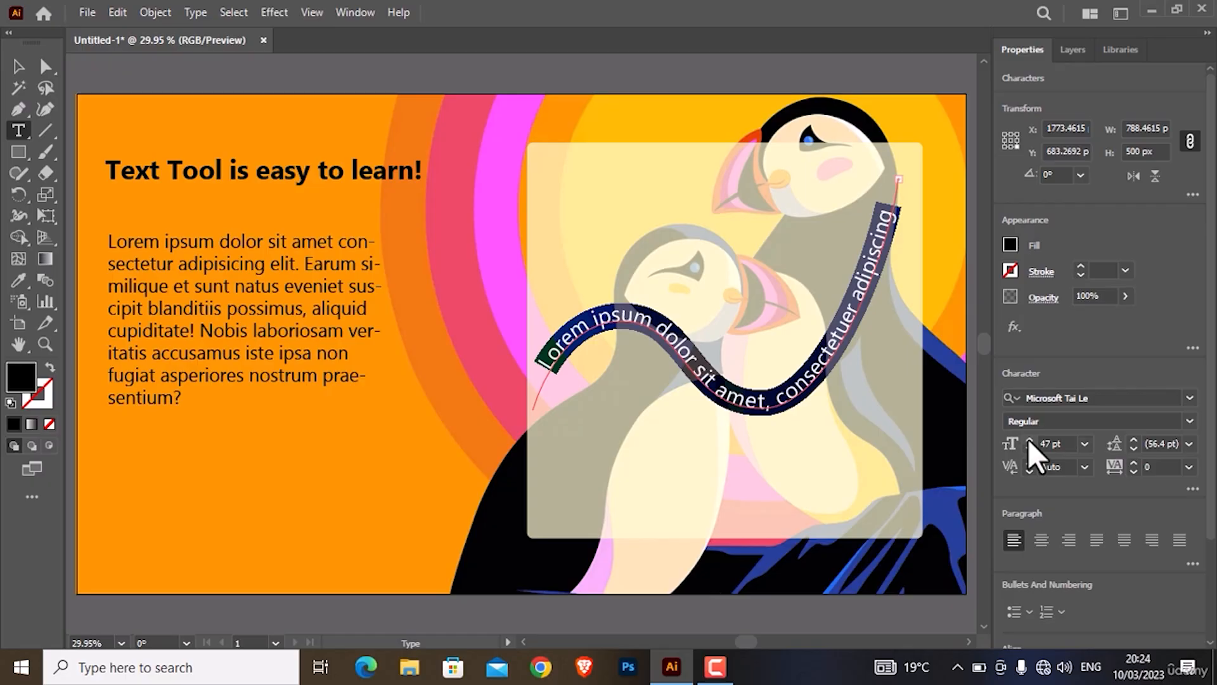
- Set the curved text to the Bold style and deselect it
left_click(1189, 421)
left_click(1106, 458)
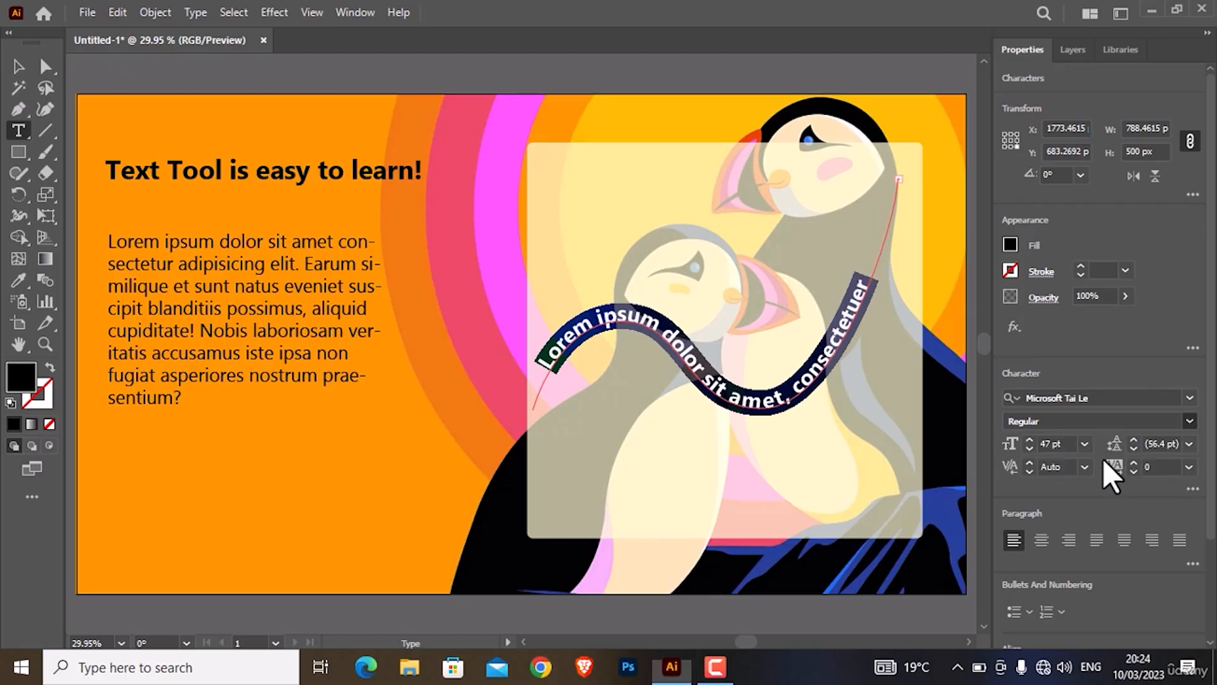
left_click(18, 66)
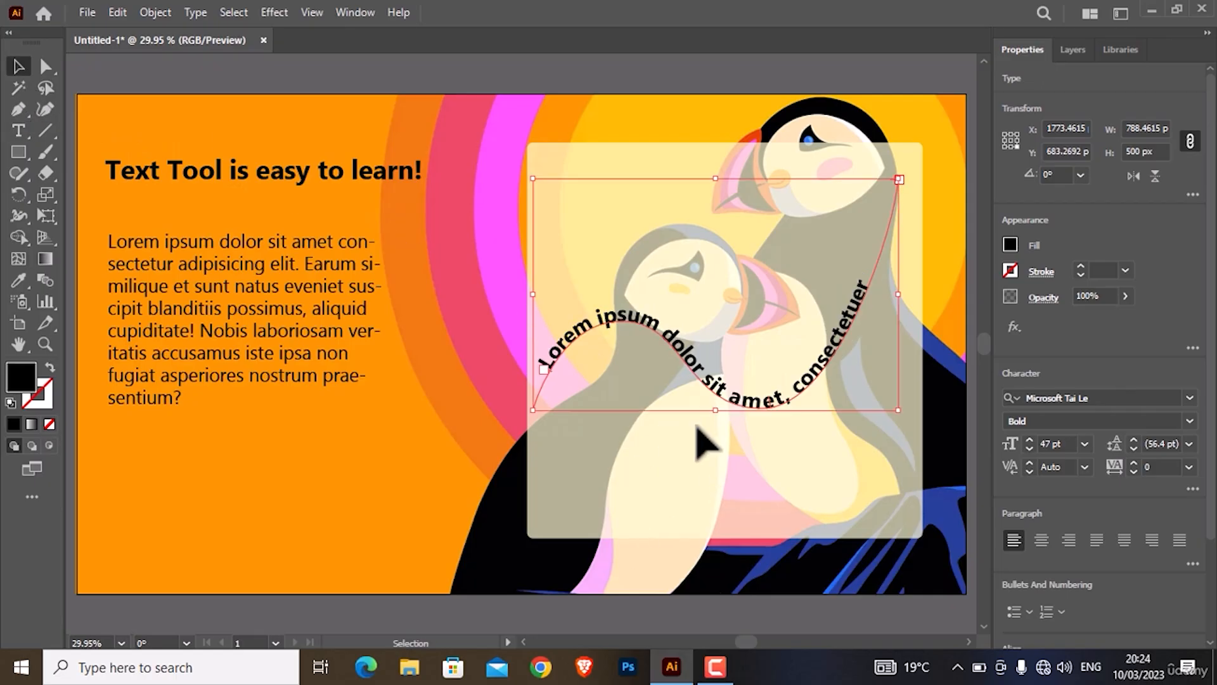
left_click(689, 447)
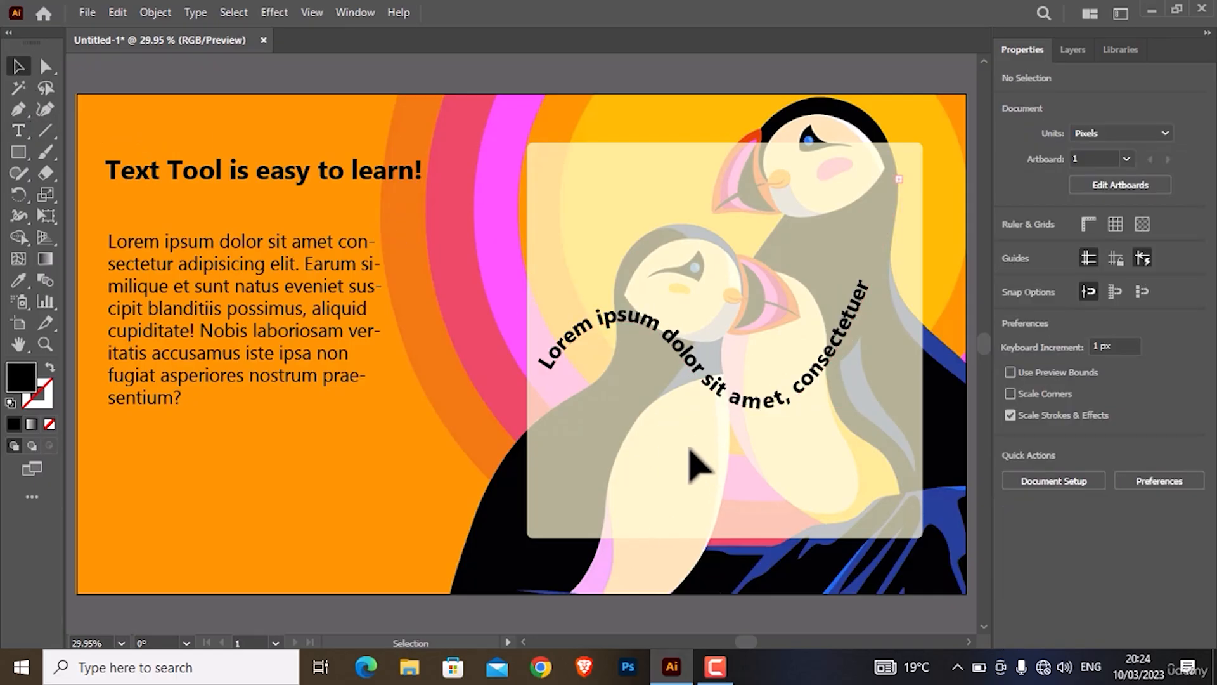
- Slide the start of the curved text closer to the path's lower-left end, adjust its middle bracket slightly, and deselect it
left_click(712, 393)
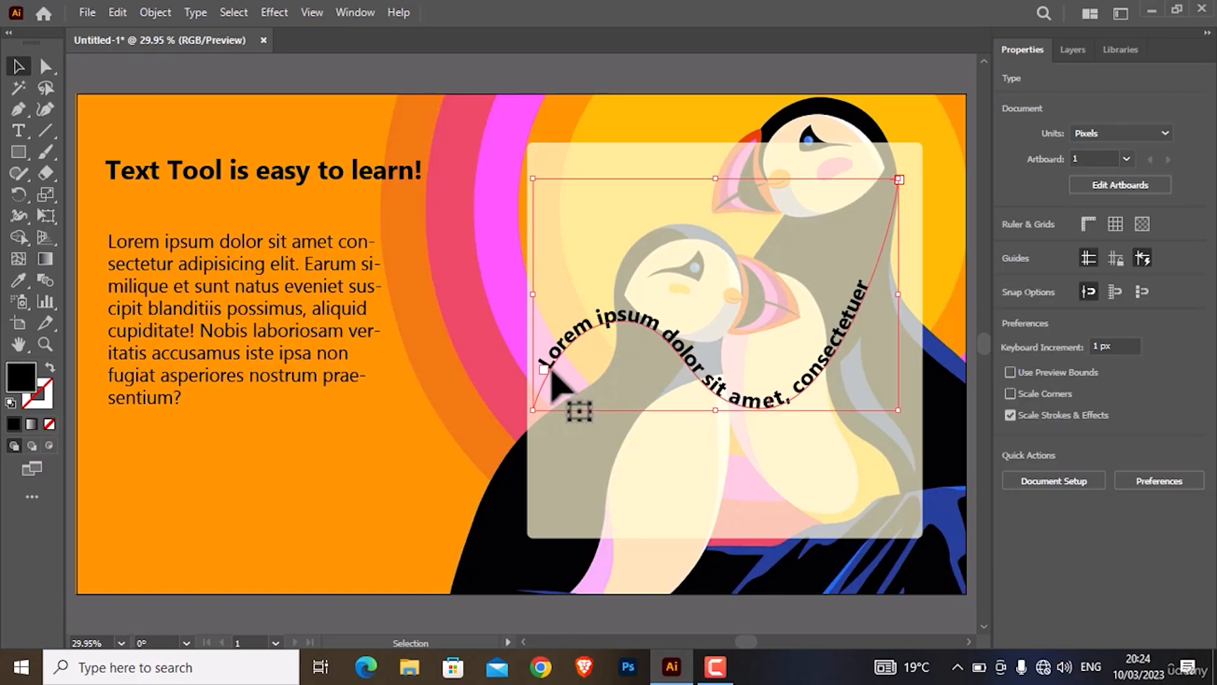
mouse_move(554, 374)
left_mouse_down()
mouse_move(642, 335)
mouse_move(640, 355)
mouse_move(568, 374)
mouse_move(558, 389)
left_mouse_up()
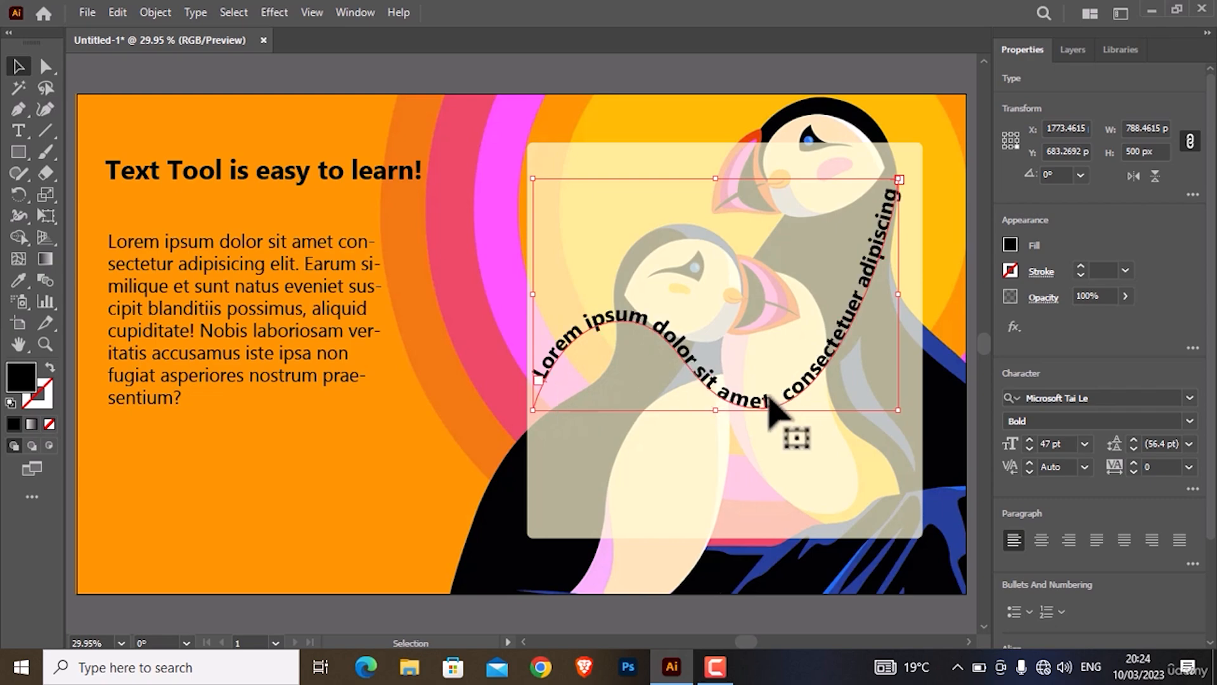
mouse_move(767, 406)
left_mouse_down()
mouse_move(766, 420)
mouse_move(768, 396)
left_mouse_up()
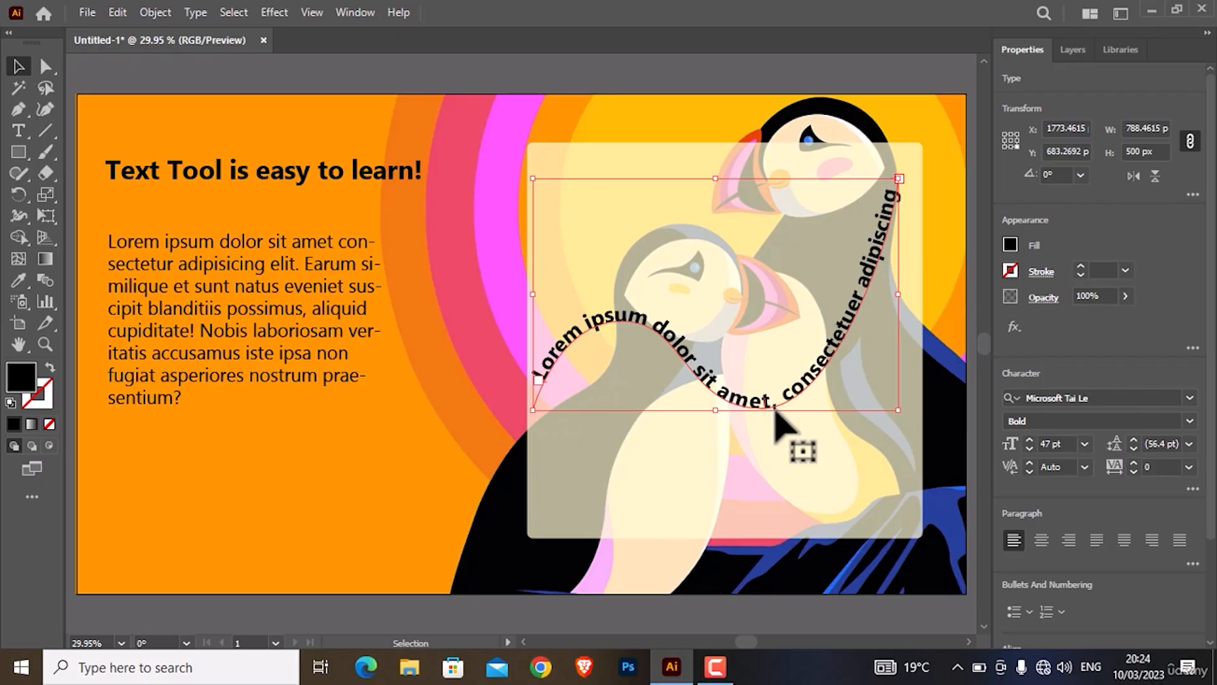
left_click(726, 461)
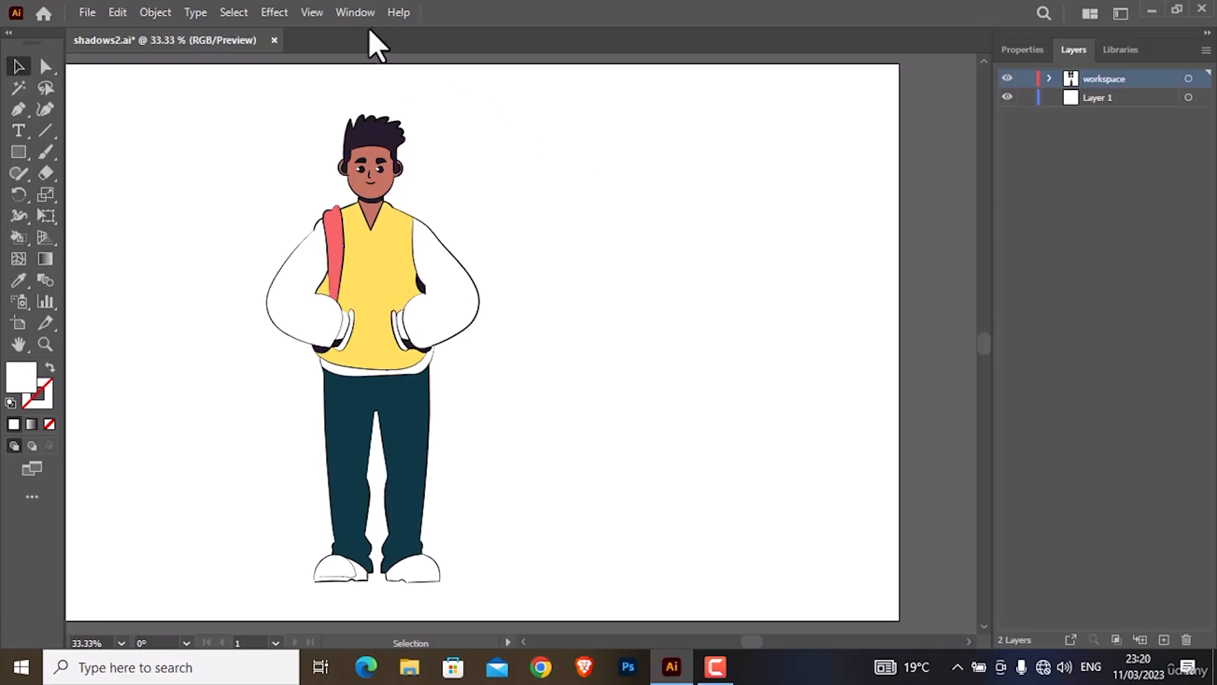
- Show the Swatches in the shadows2.ai document and move them into the empty space beside the character
left_click(356, 13)
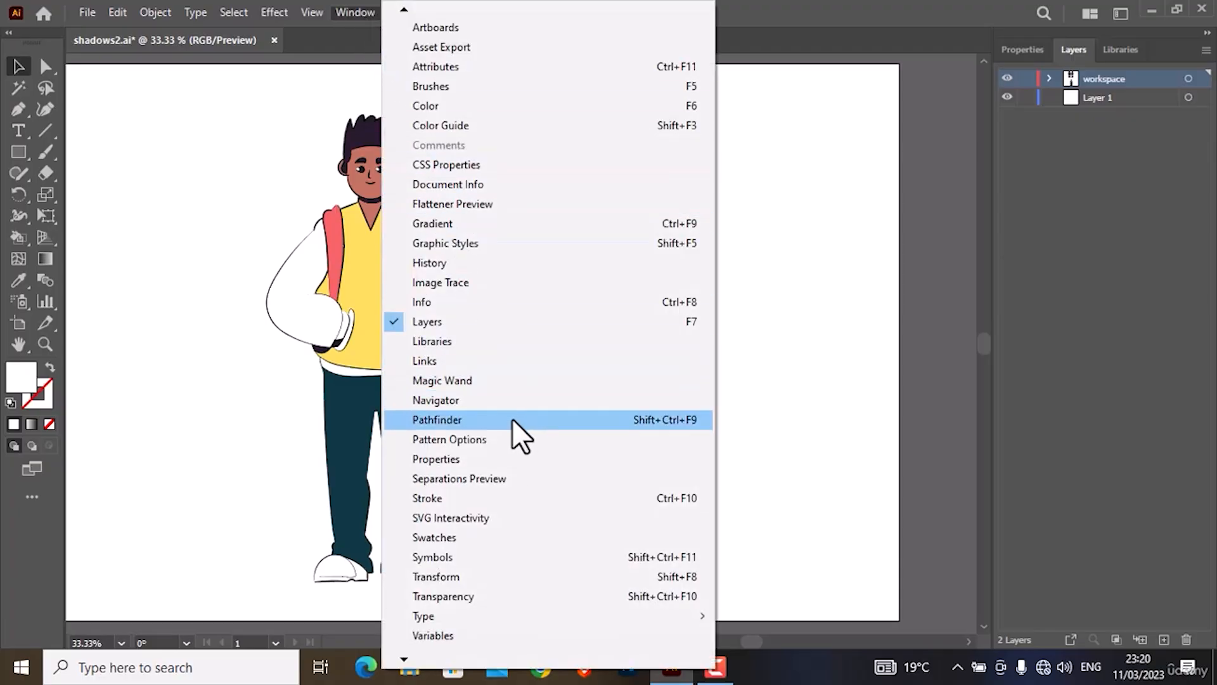
left_click(460, 537)
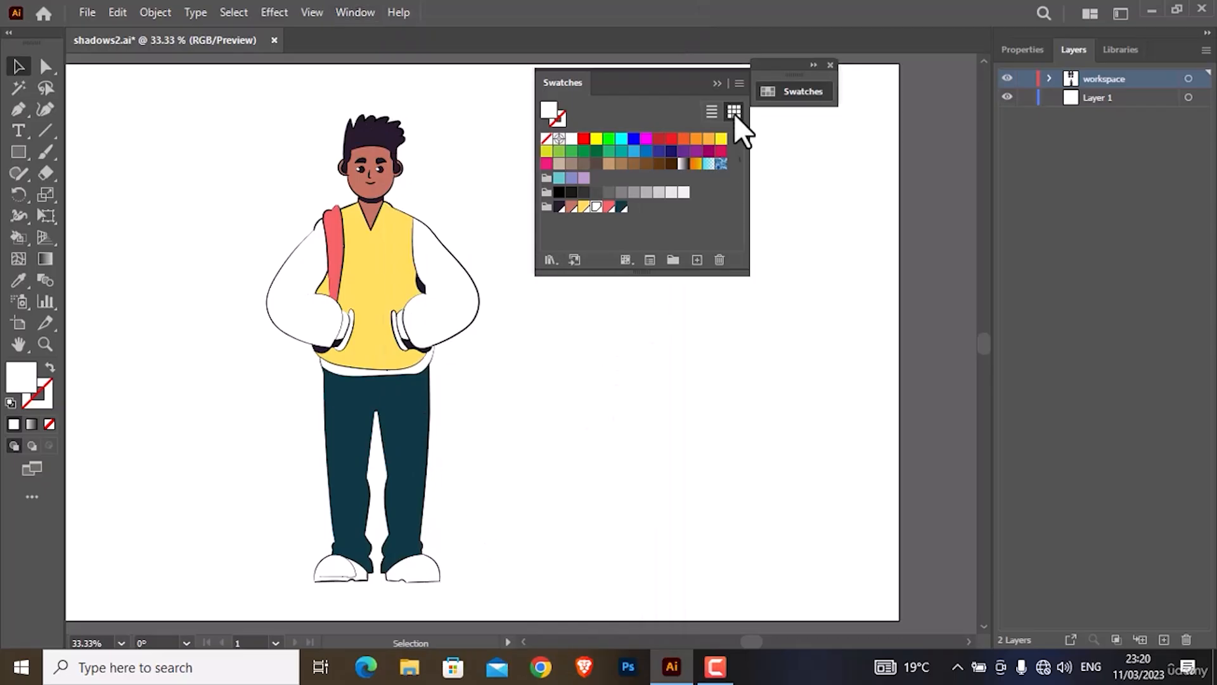
left_click_drag(761, 87, 877, 93)
left_click(877, 93)
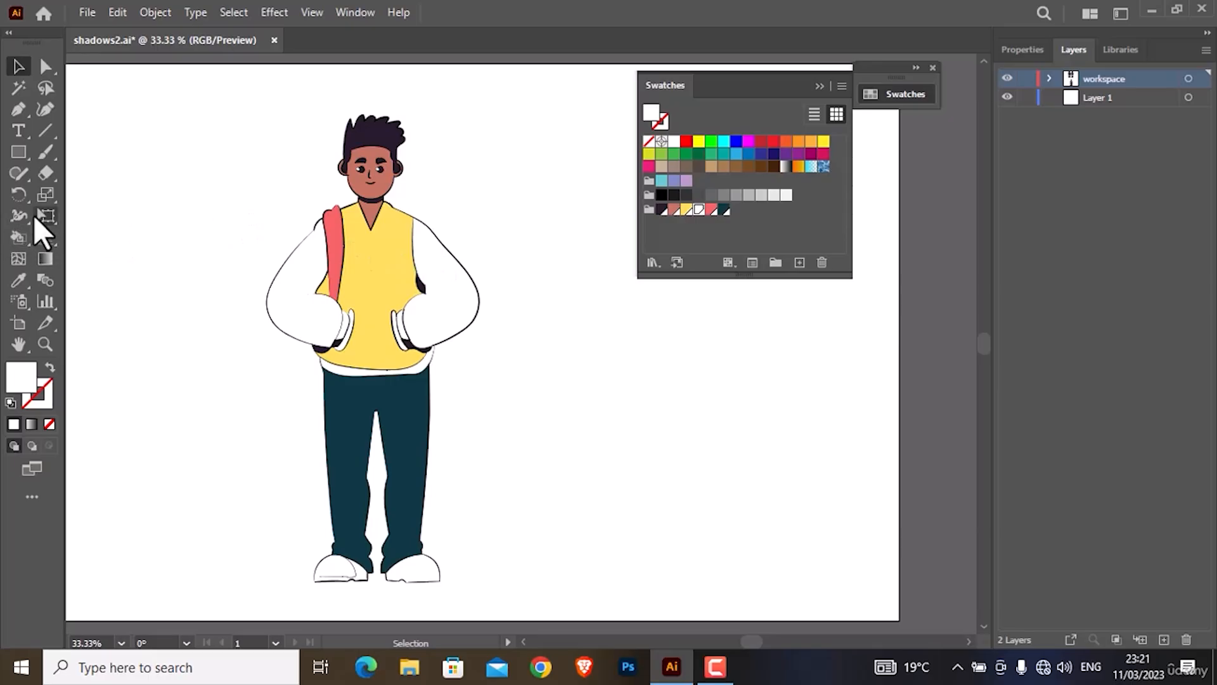
- Sample the character's skin color from the face and darken the fill to #99584d by lowering its brightness
left_click(15, 273)
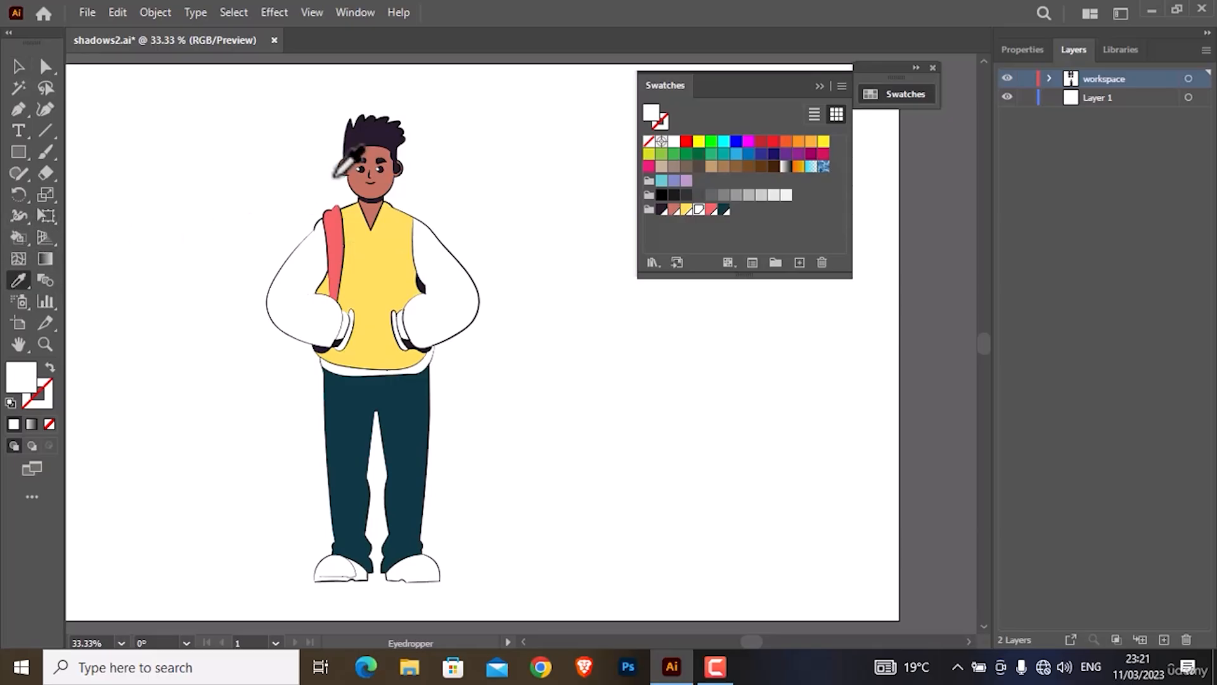
left_click(371, 151)
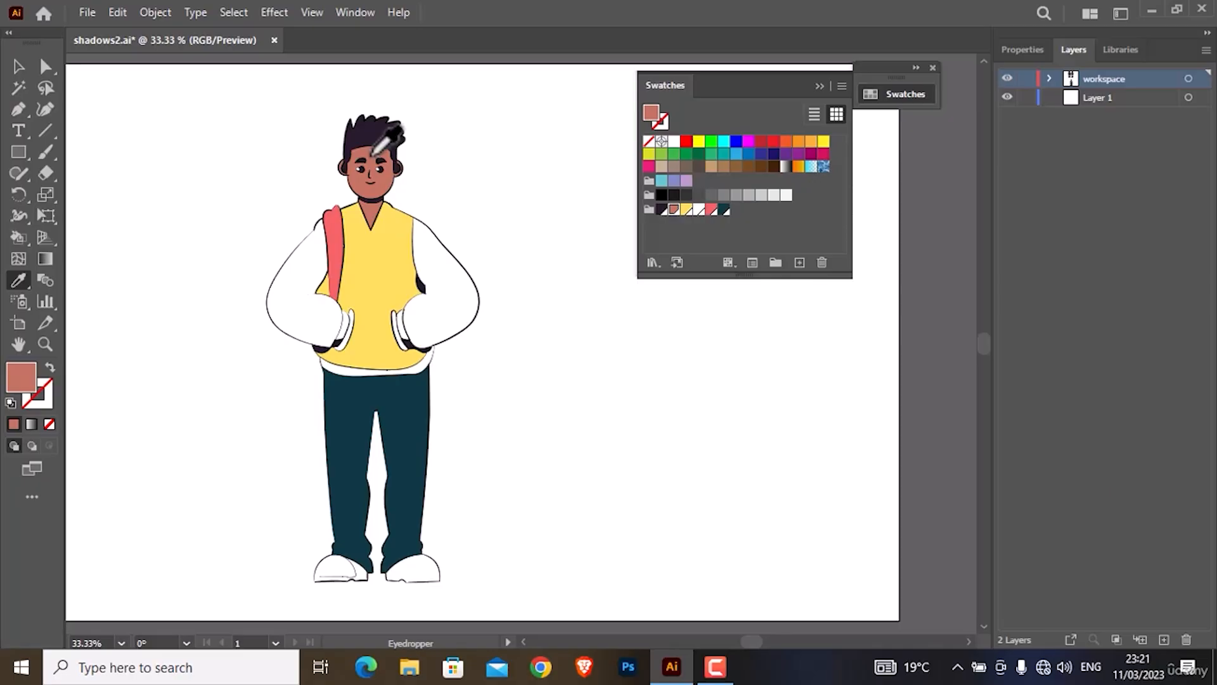
double_click(651, 115)
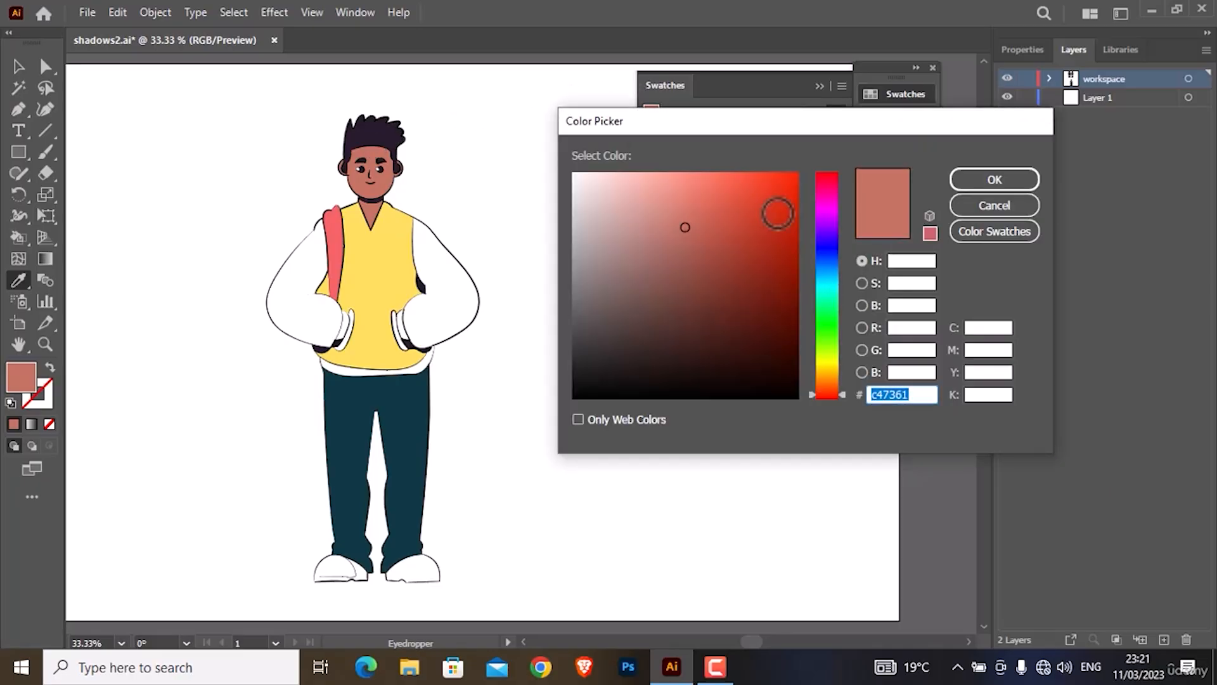
left_click(912, 298)
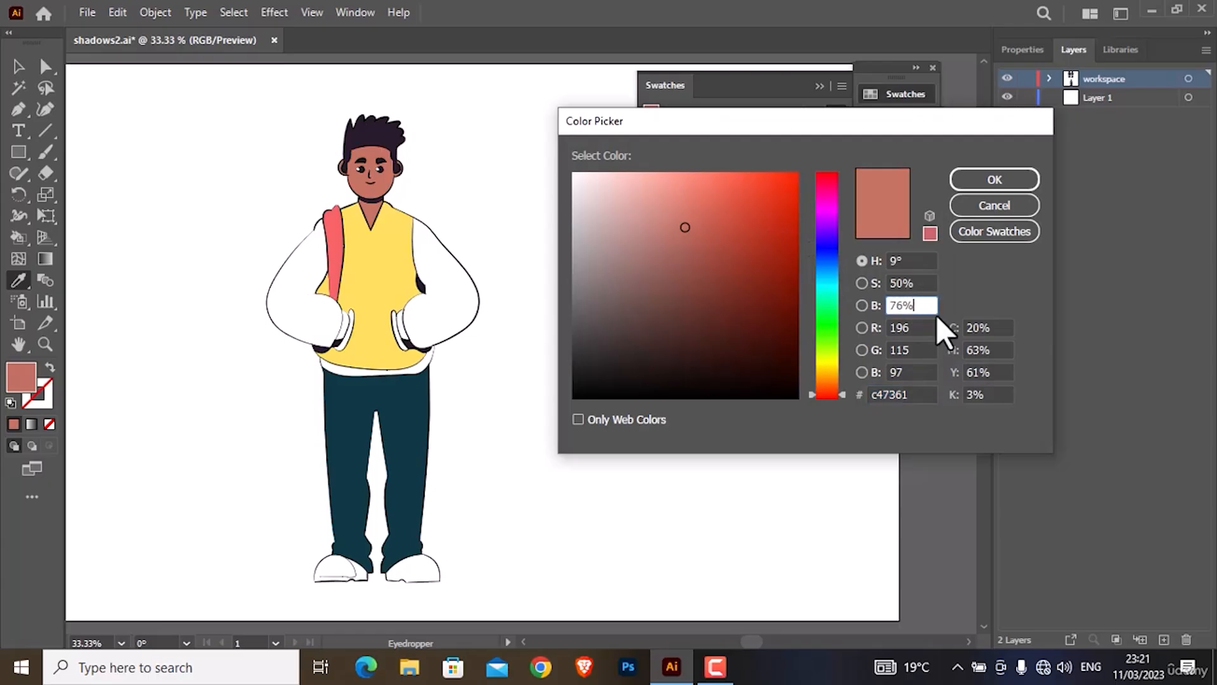
key("shift+Down")
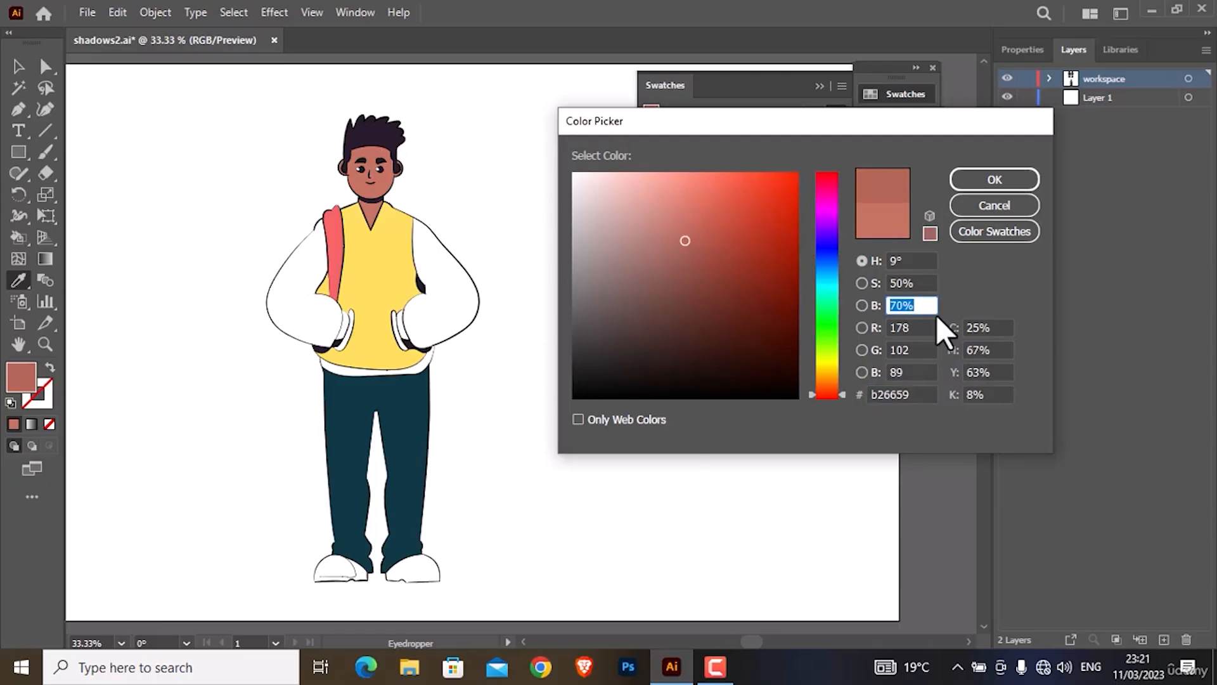
left_click(964, 184)
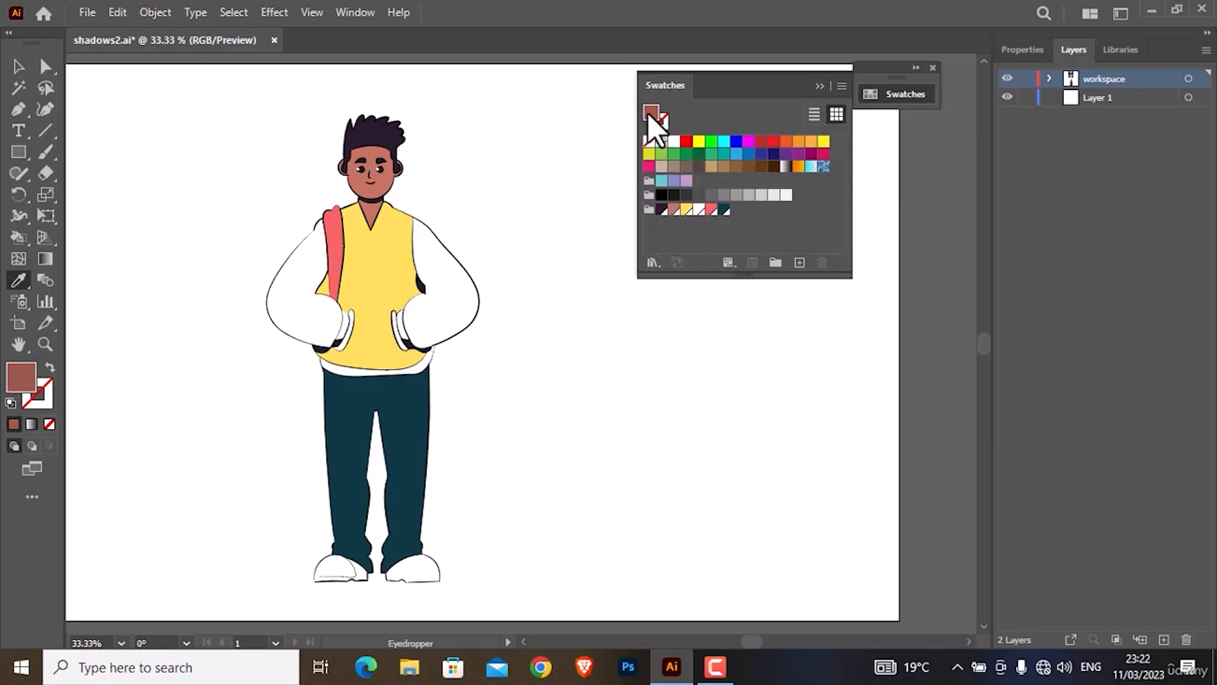
- Add the darkened skin color to the character's swatch group after the dark teal and make it a global swatch
left_click_drag(649, 114, 737, 215)
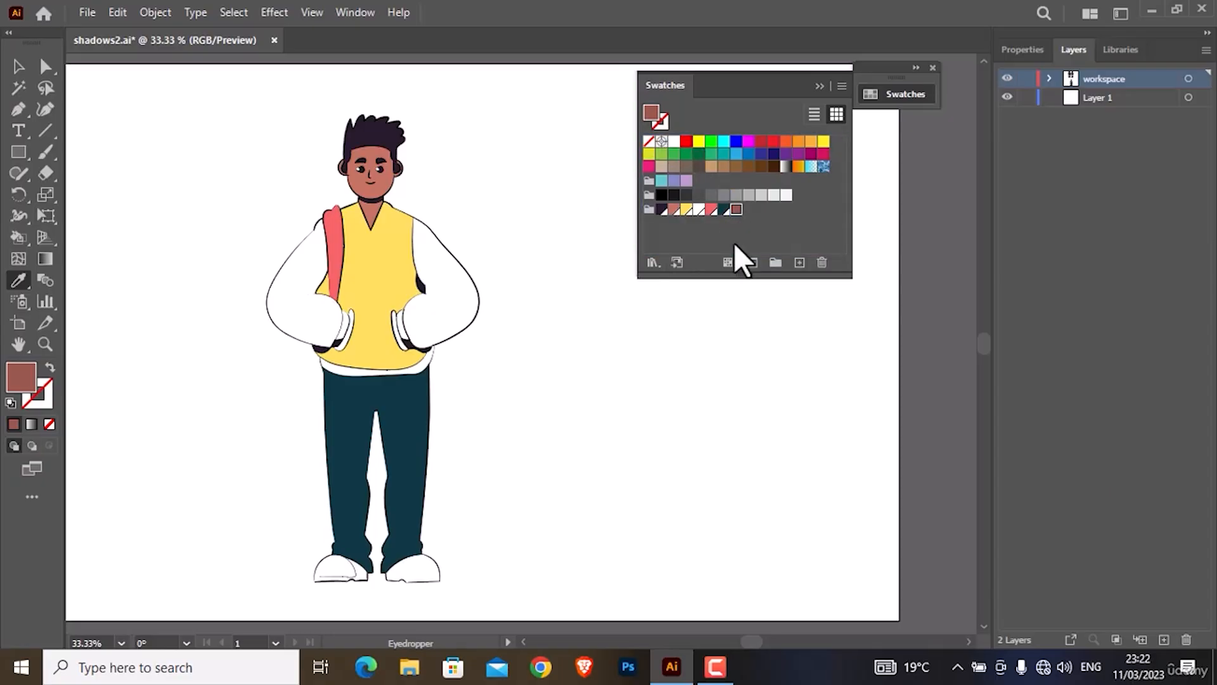
double_click(736, 211)
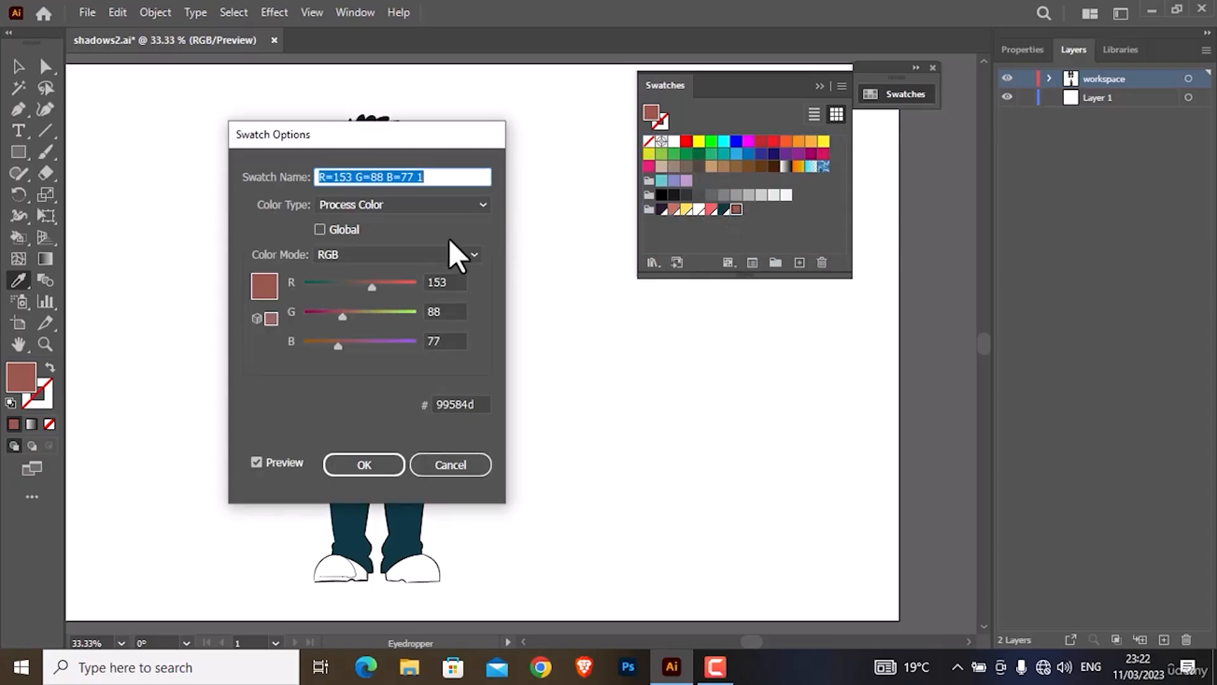
left_click(329, 230)
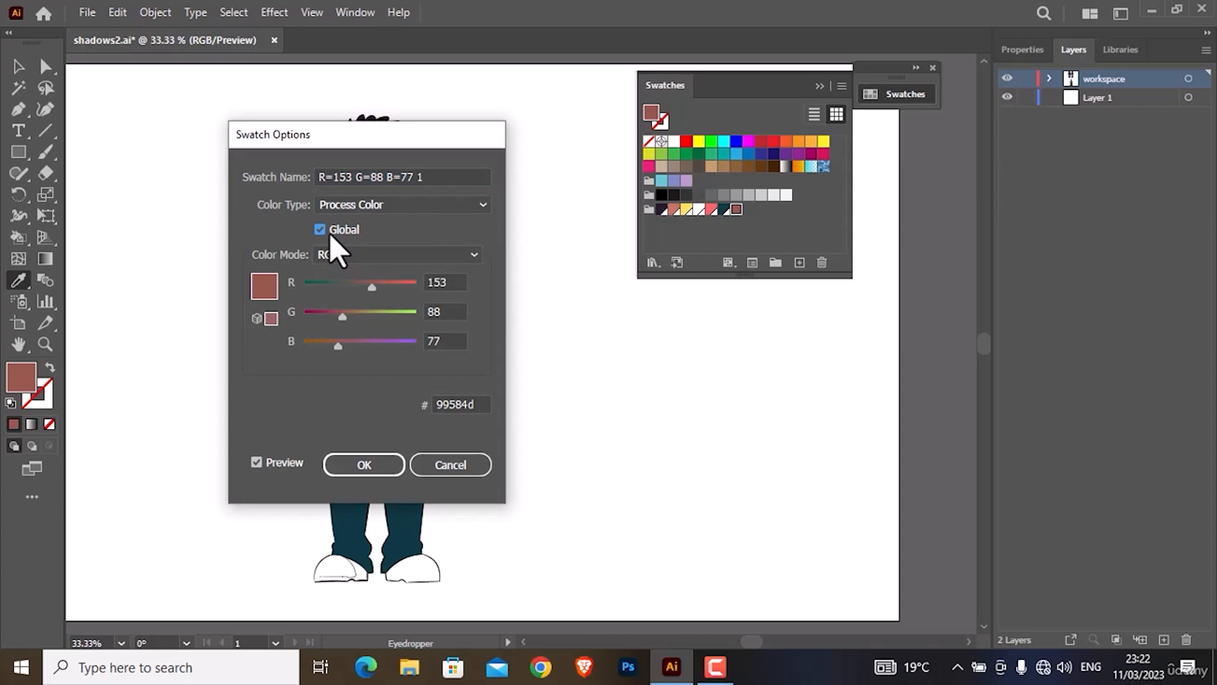
left_click(364, 446)
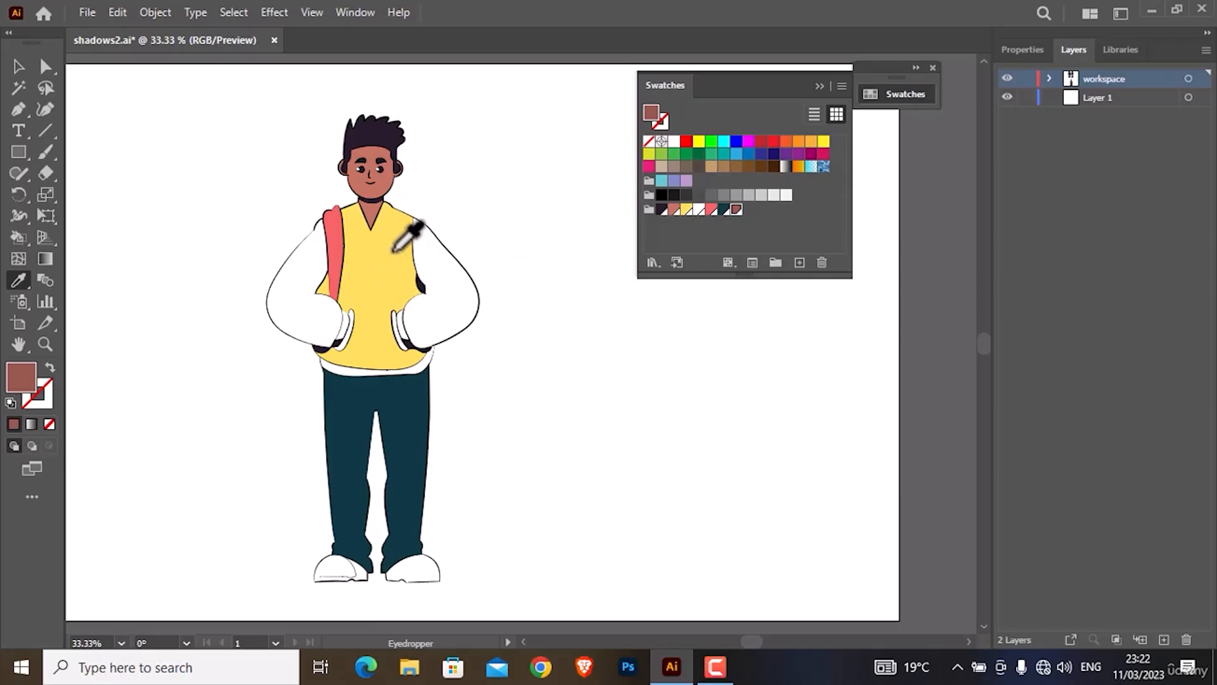
- Sample the coral color from the bag strap and darken the fill to #c93d44
left_click(330, 245)
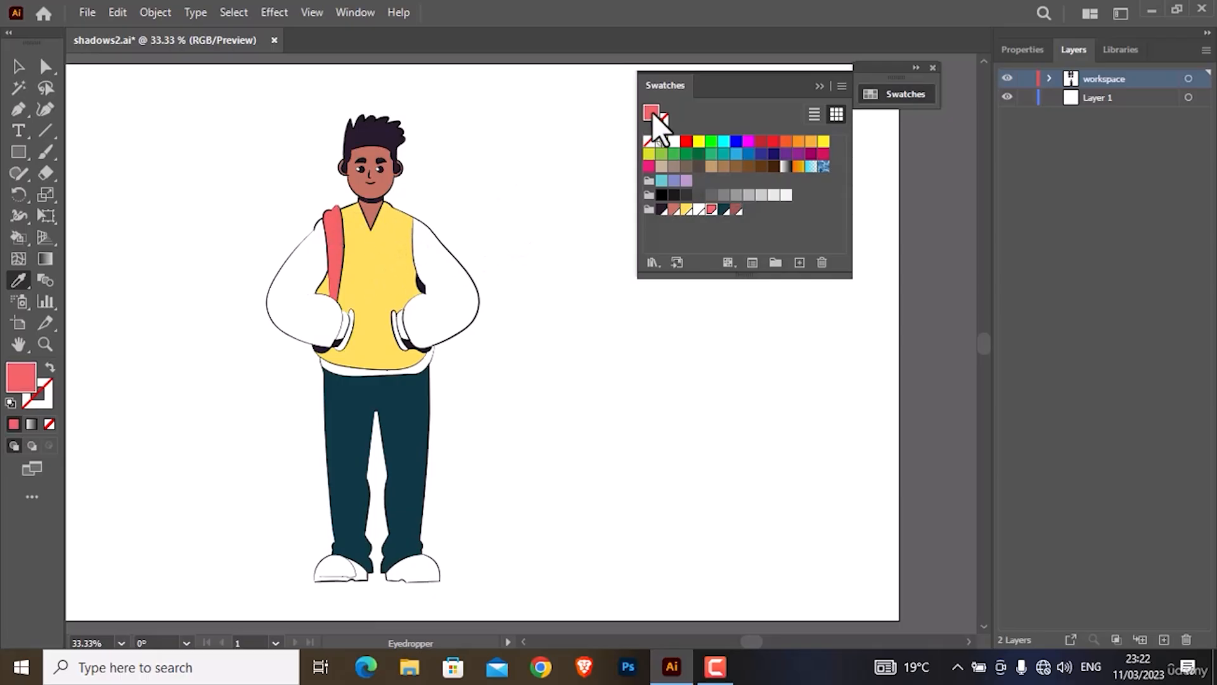
double_click(652, 112)
left_click(916, 305)
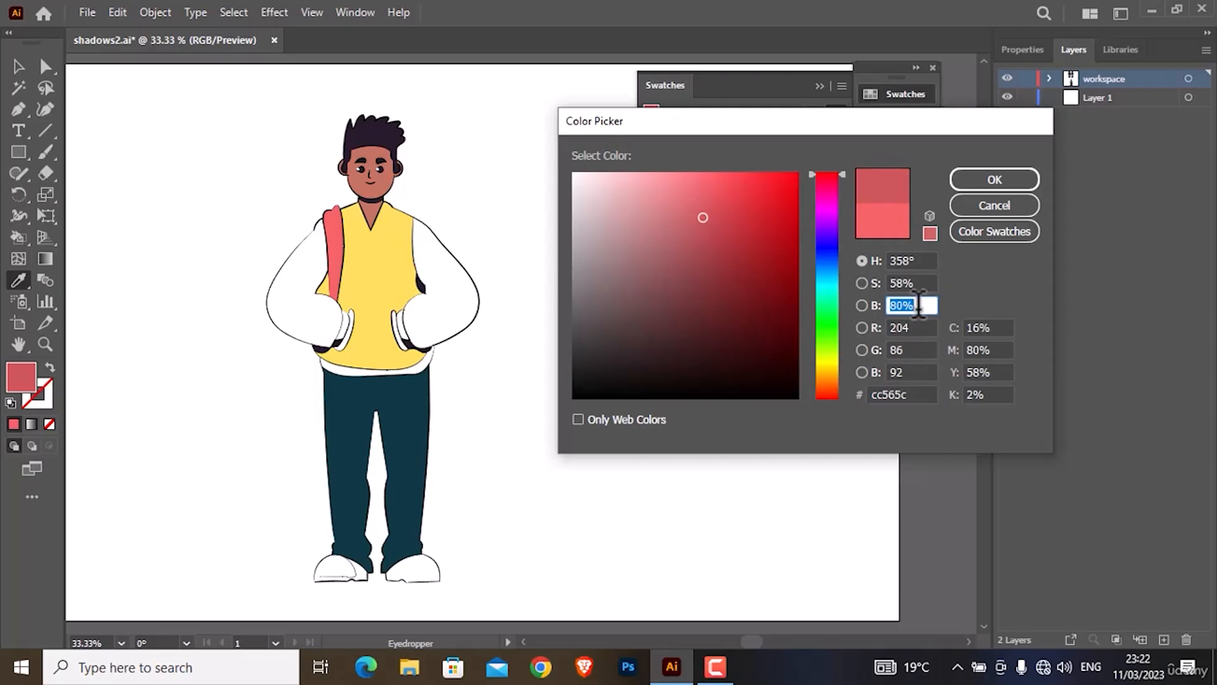
left_click_drag(703, 215, 731, 219)
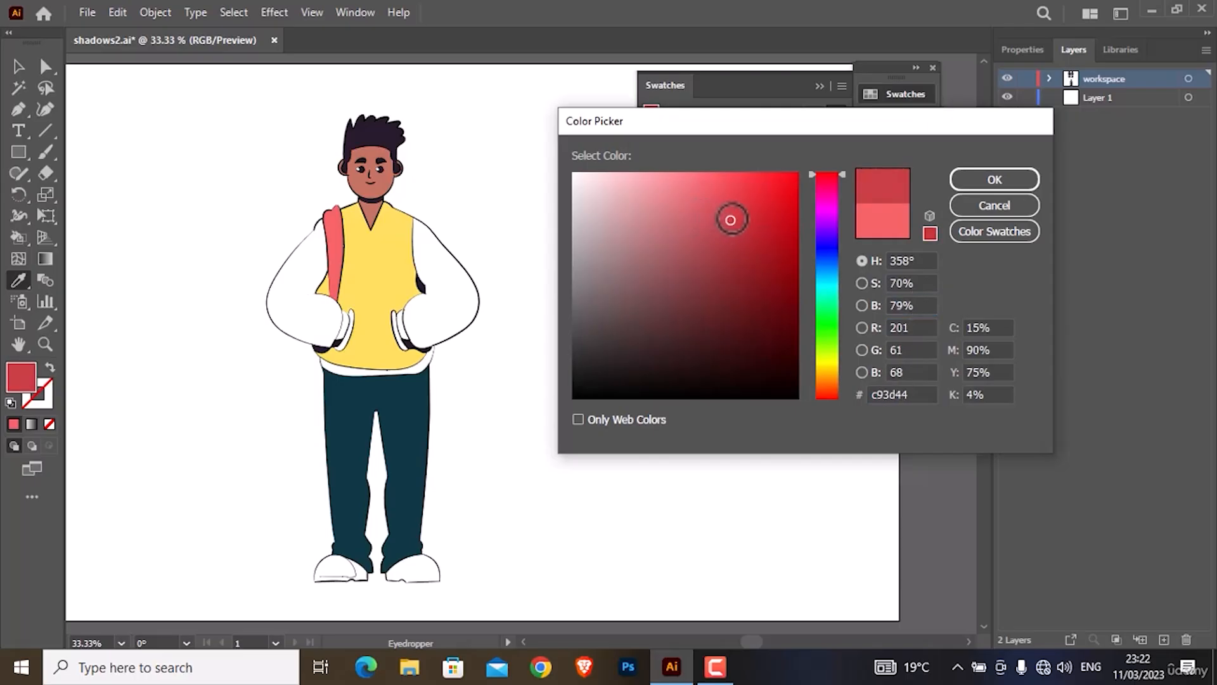
left_click(1012, 179)
- Add the dark red to the character's swatch group after the darkened skin color and make it a global swatch
left_click_drag(646, 108, 739, 209)
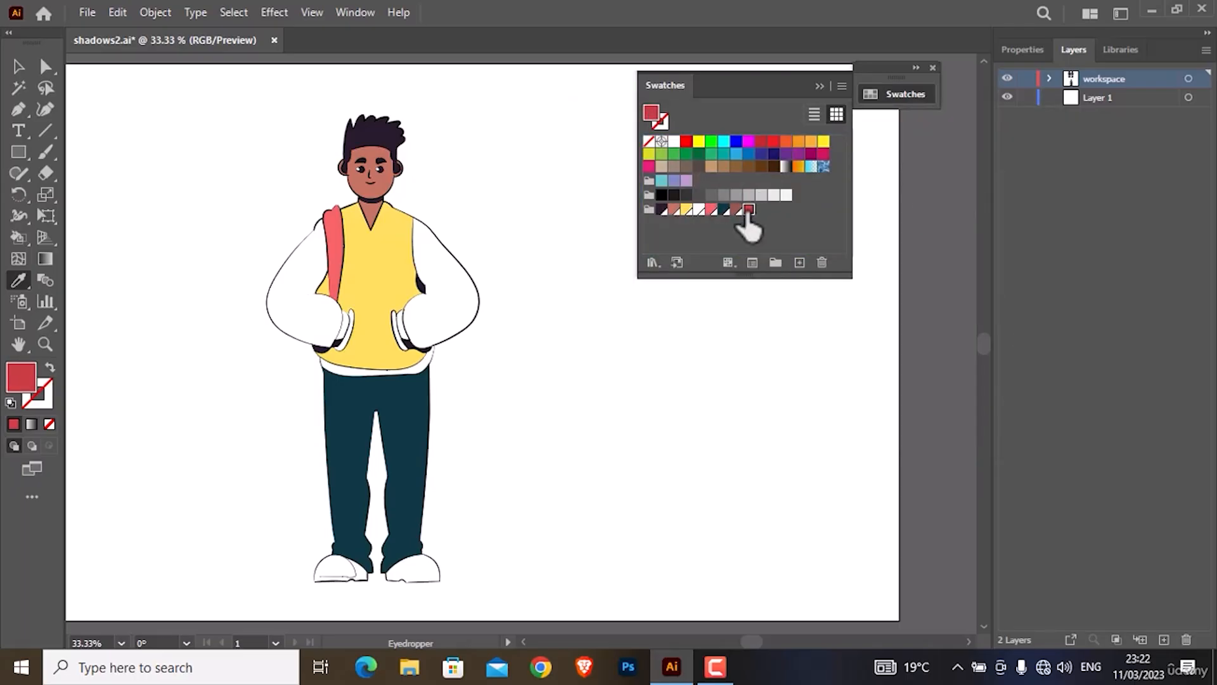
double_click(748, 210)
left_click(370, 447)
- Sample the teal from the pants and lower the fill's brightness to 10%
left_click(382, 400)
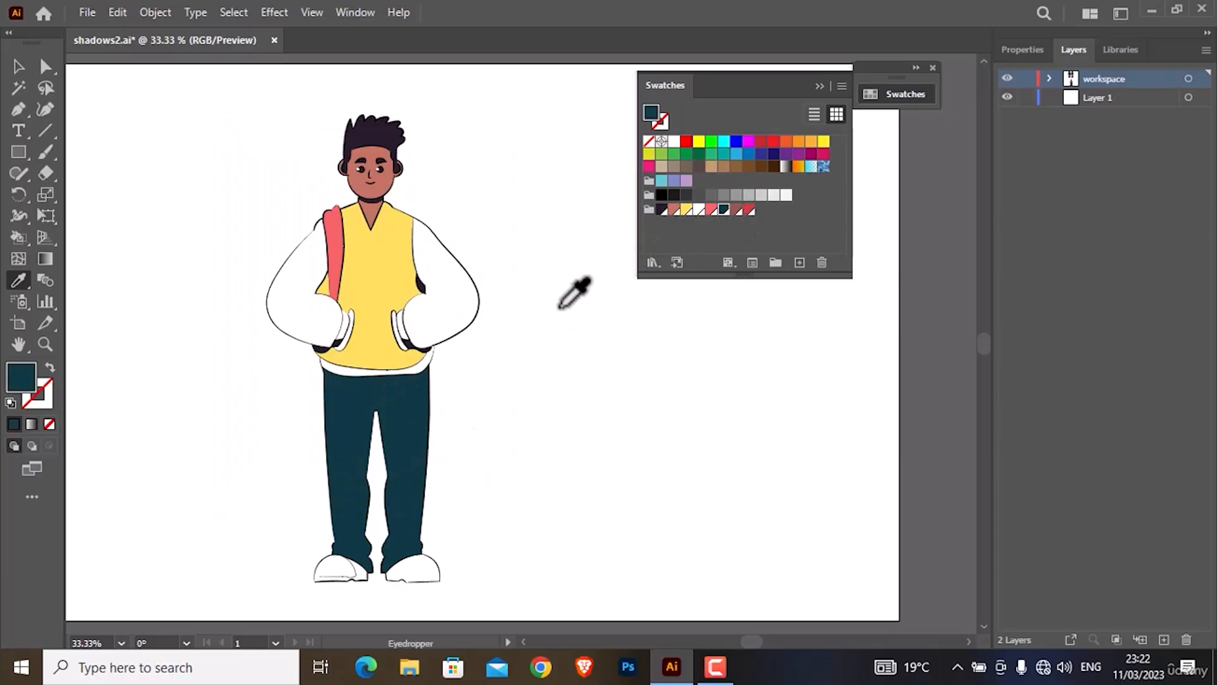
double_click(653, 111)
left_click(918, 305)
type("10")
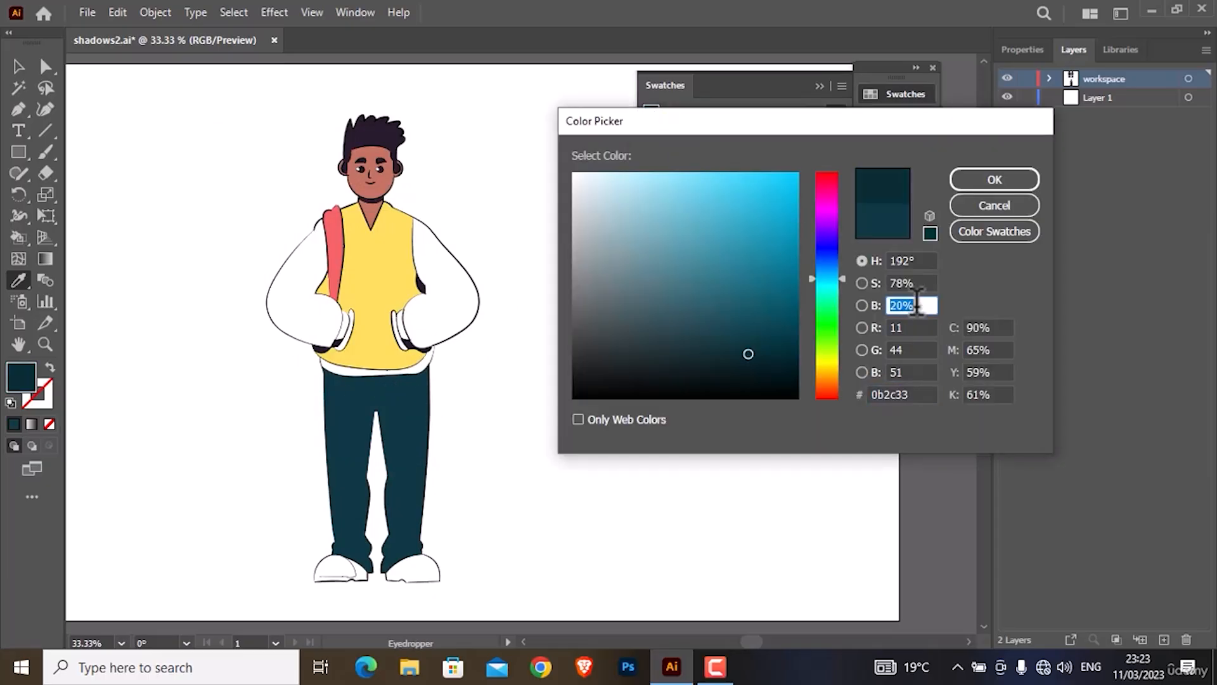
left_click(963, 183)
- Add the very dark teal to the character's swatch group after the dark red and make it a global swatch
left_click_drag(652, 113, 761, 210)
double_click(761, 210)
left_click(323, 232)
left_click(375, 447)
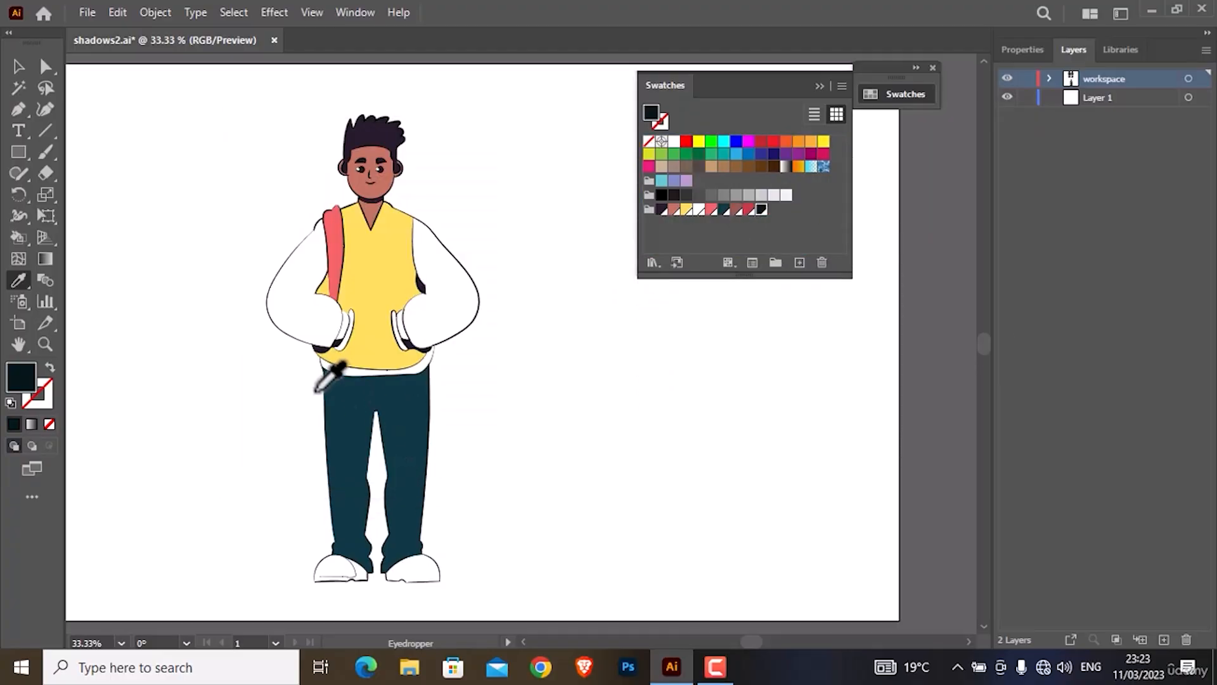
- Sample the white from the clothing and change the fill to a light pinkish grey by adjusting its brightness, hue and saturation
left_click(426, 328)
double_click(657, 118)
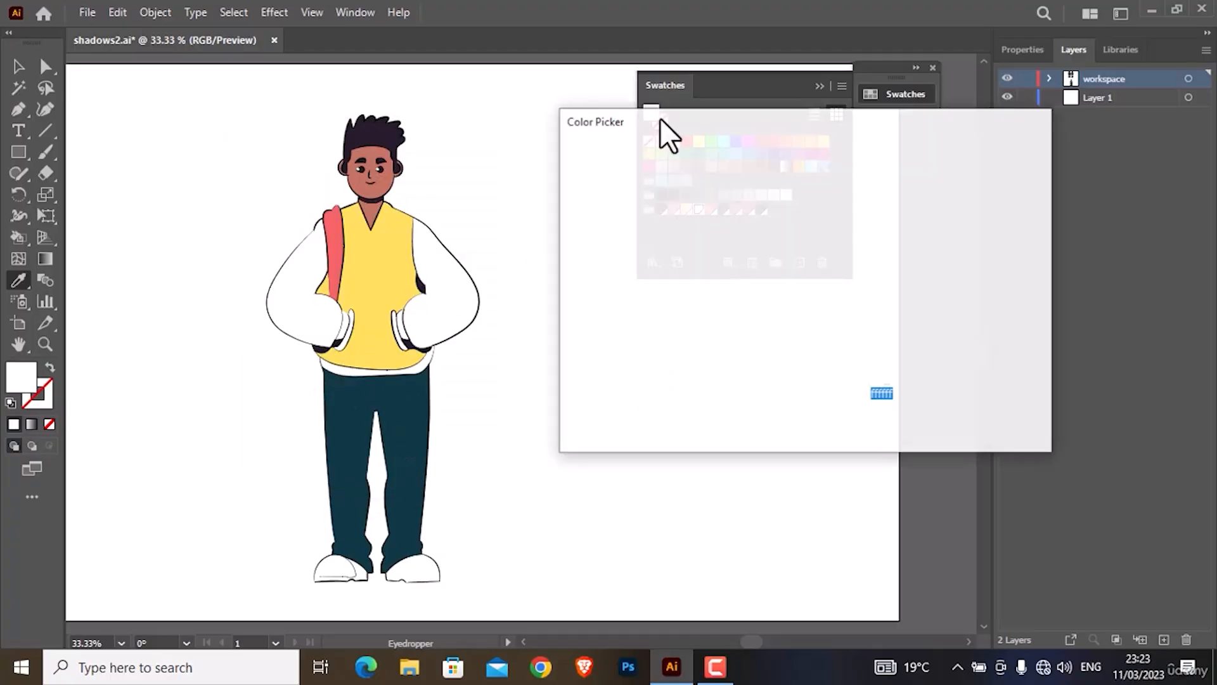
left_click(910, 303)
type("80")
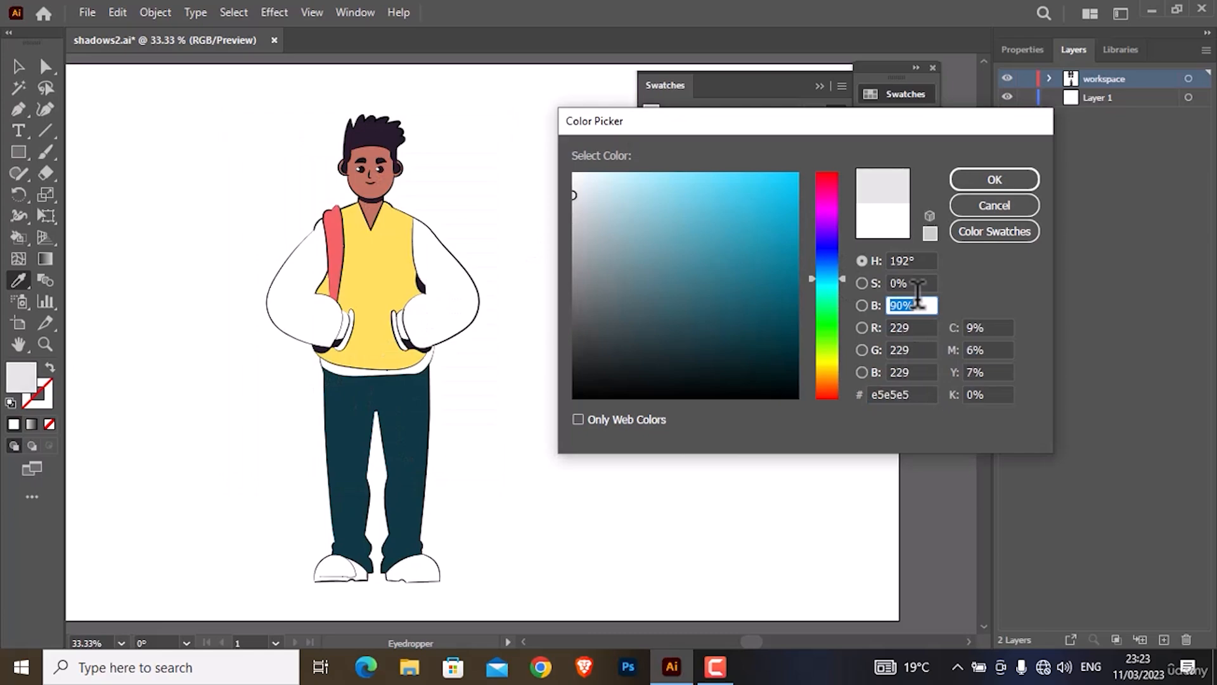
left_click(578, 201)
left_click_drag(842, 279, 832, 163)
left_click_drag(581, 203, 592, 206)
left_click(993, 180)
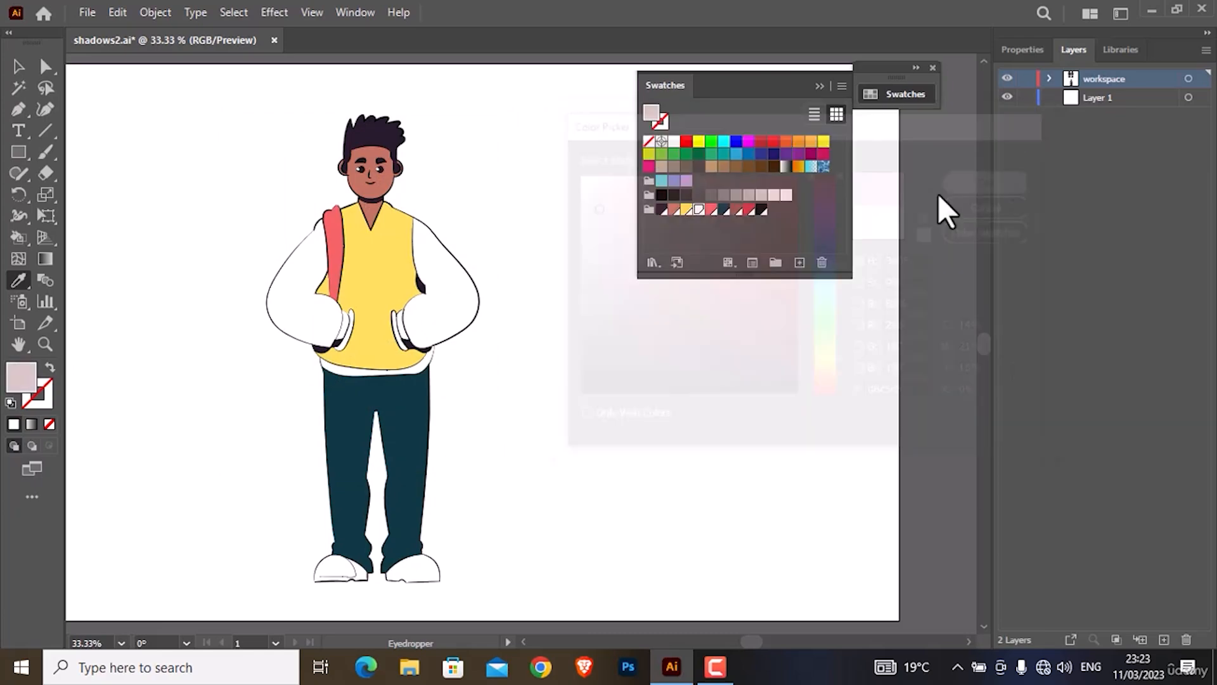
- Add the pinkish grey to the end of the character's swatch group and make it a global swatch
left_click_drag(652, 111, 770, 208)
double_click(773, 210)
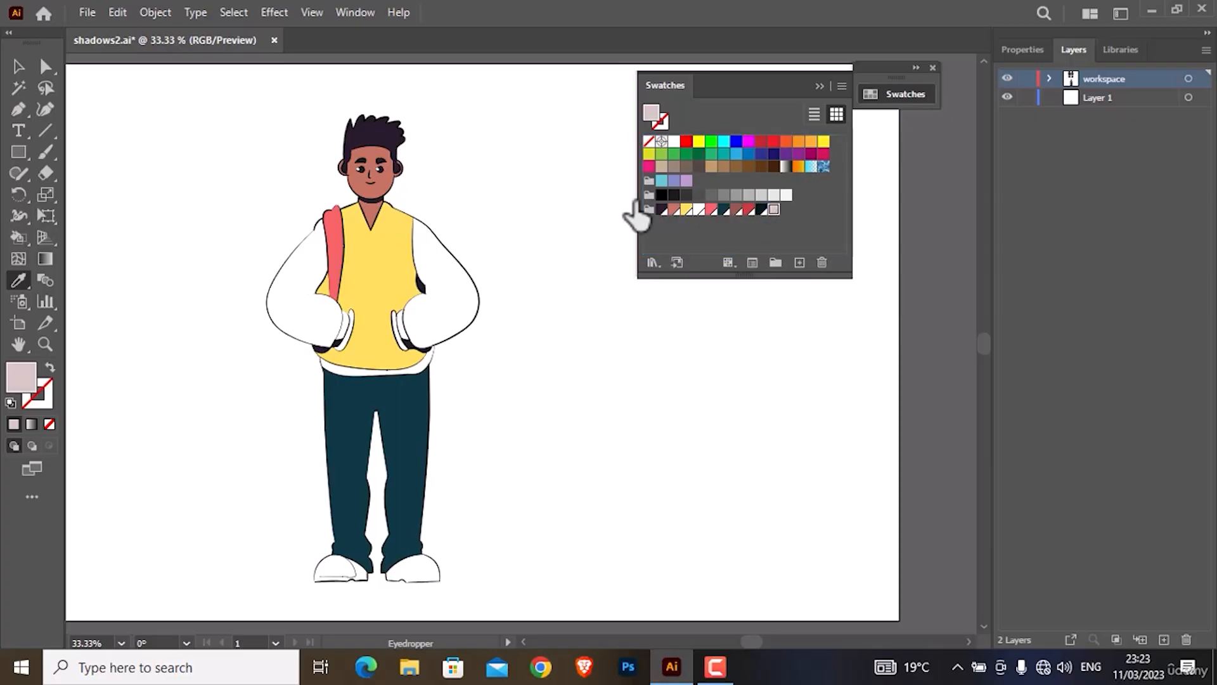
left_click(324, 230)
left_click(379, 444)
- Sample the yellow from the vest and change the fill to #cc924c, with 80% brightness and a 33° hue
left_click(382, 360)
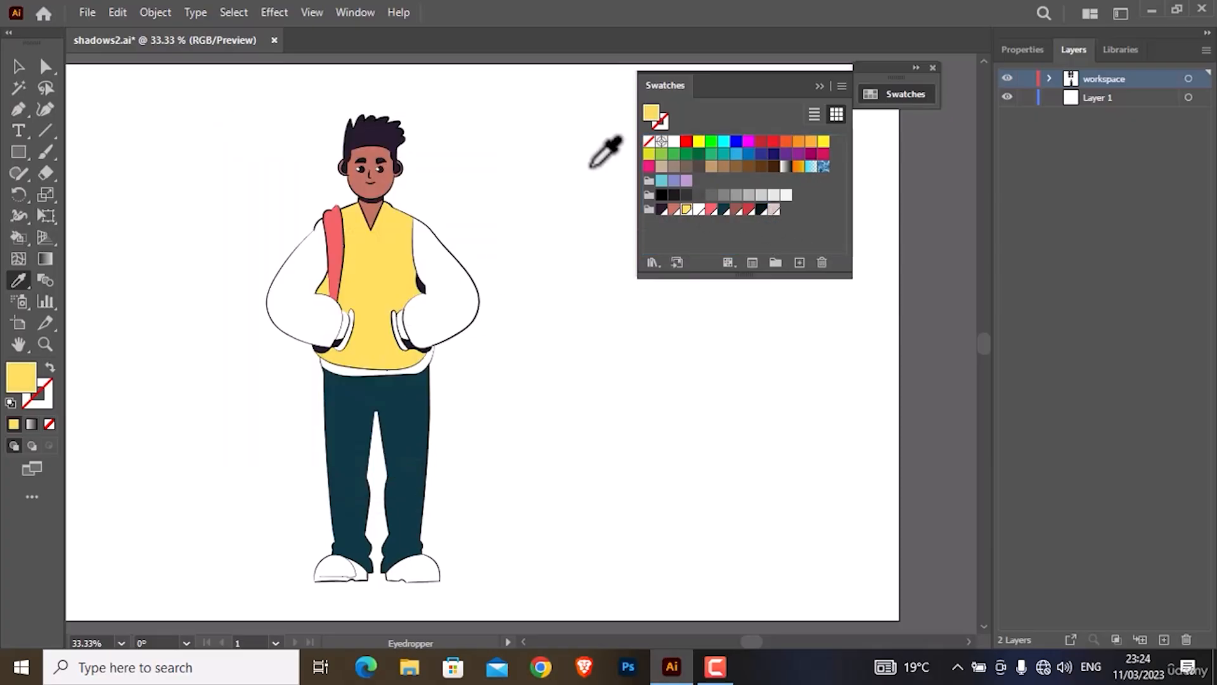
double_click(651, 113)
left_click(915, 324)
left_click(916, 305)
key("shift+Down")
key("shift+Down")
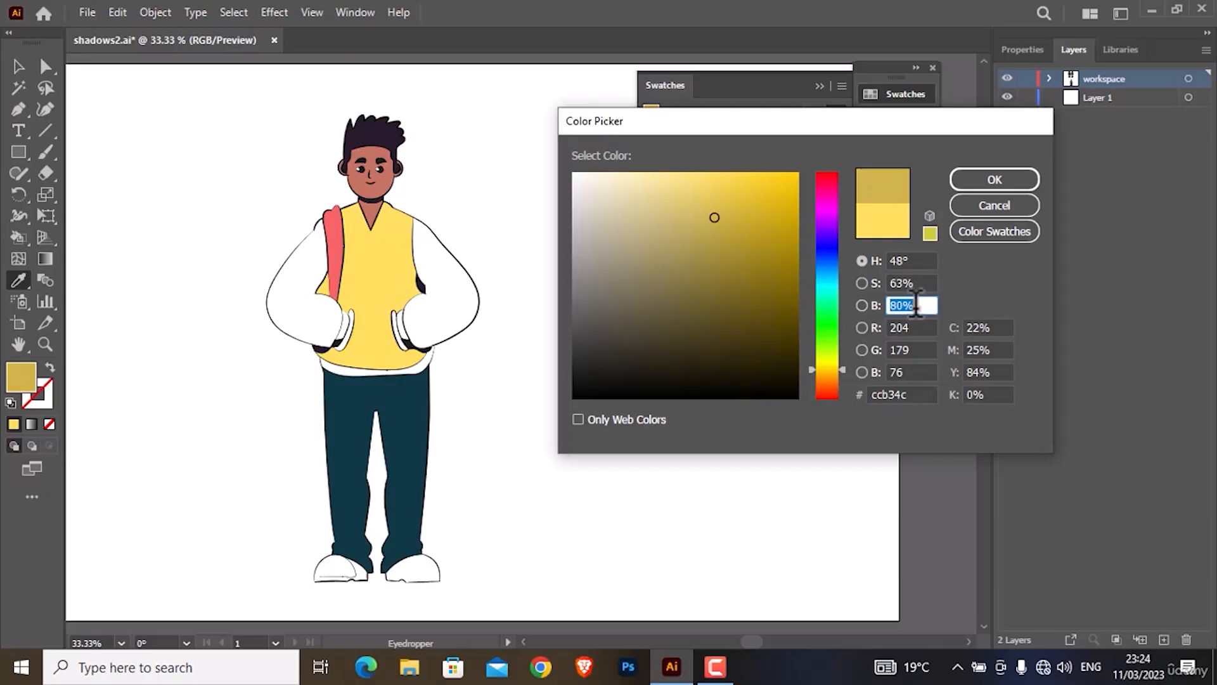
left_click_drag(842, 368, 844, 377)
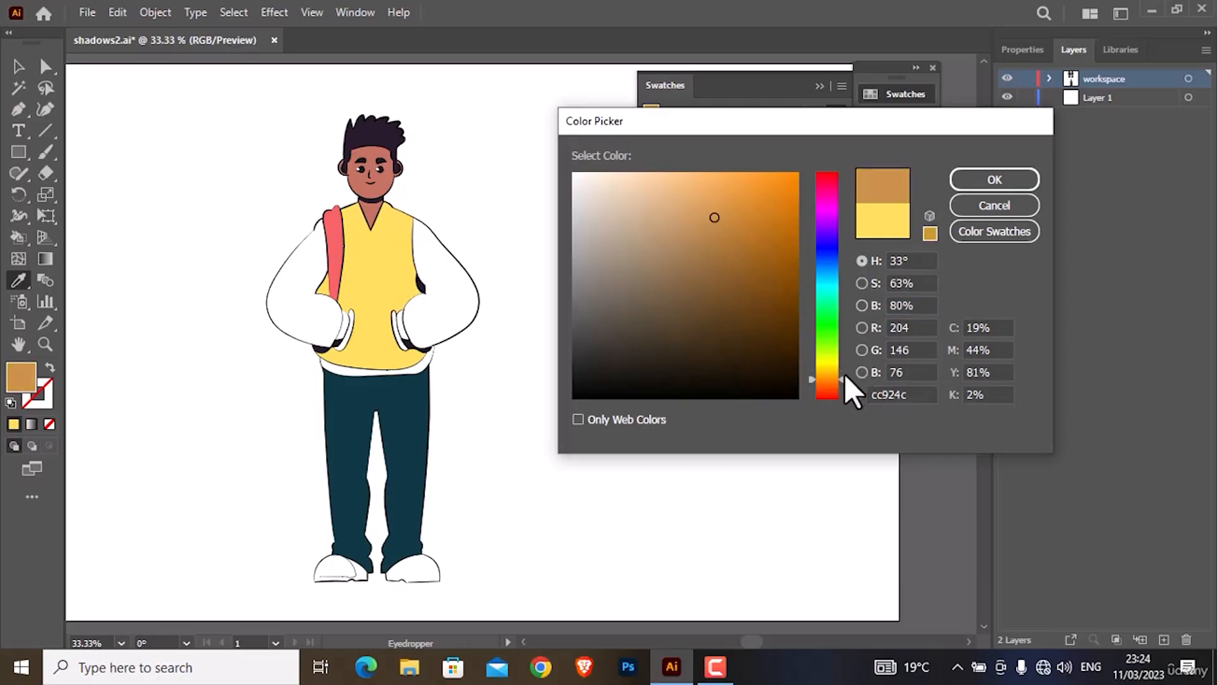
left_click(957, 181)
- Add the ochre shadow color after the pinkish grey in the character's swatch group and make it a global swatch
left_click_drag(652, 114, 783, 210)
double_click(785, 210)
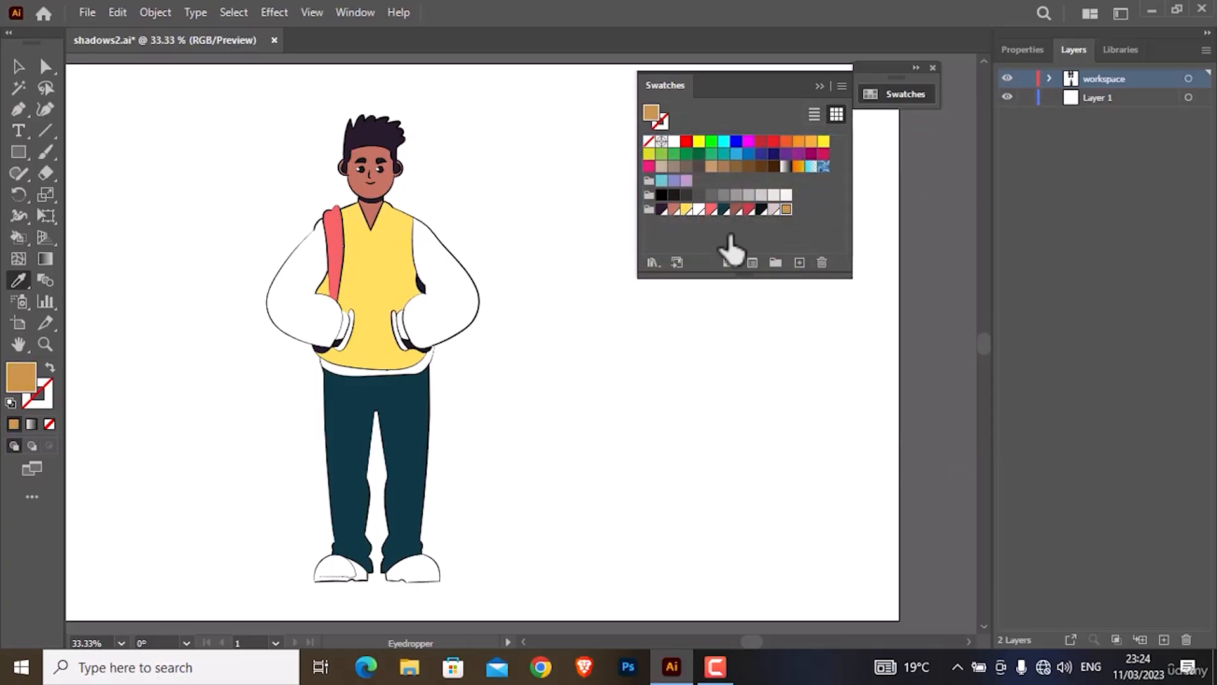
key("Return")
- Select the whole character and expand it into ordinary editable shapes
left_click(18, 67)
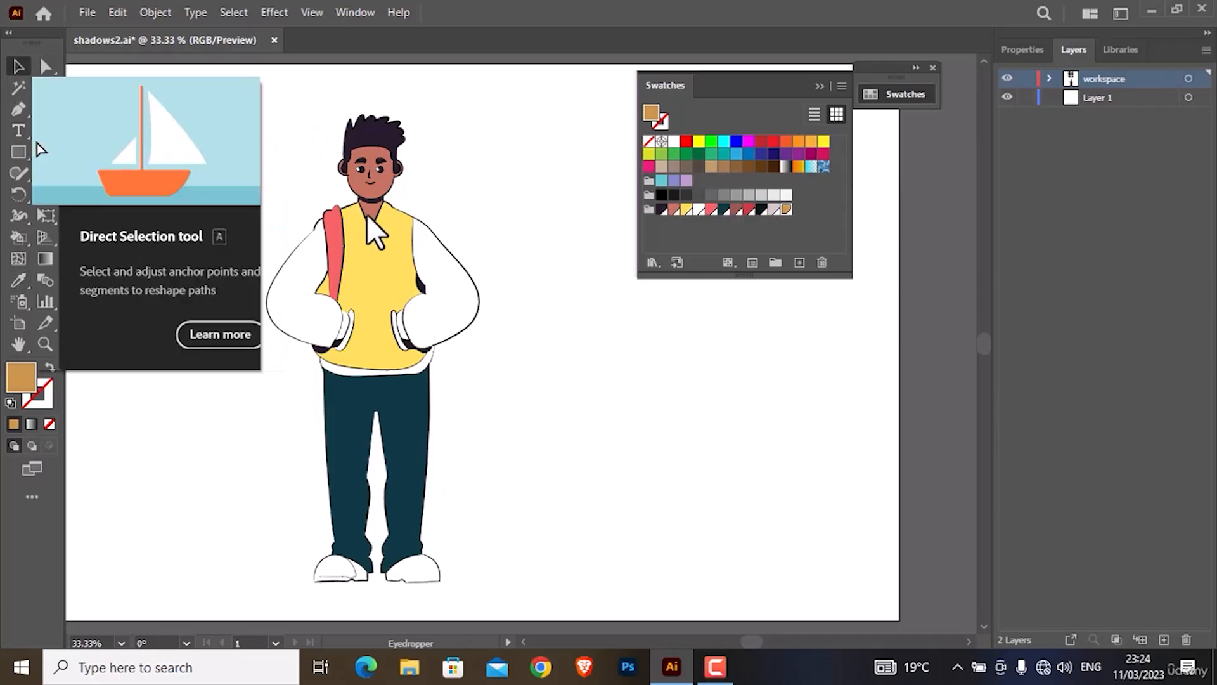
left_click(386, 239)
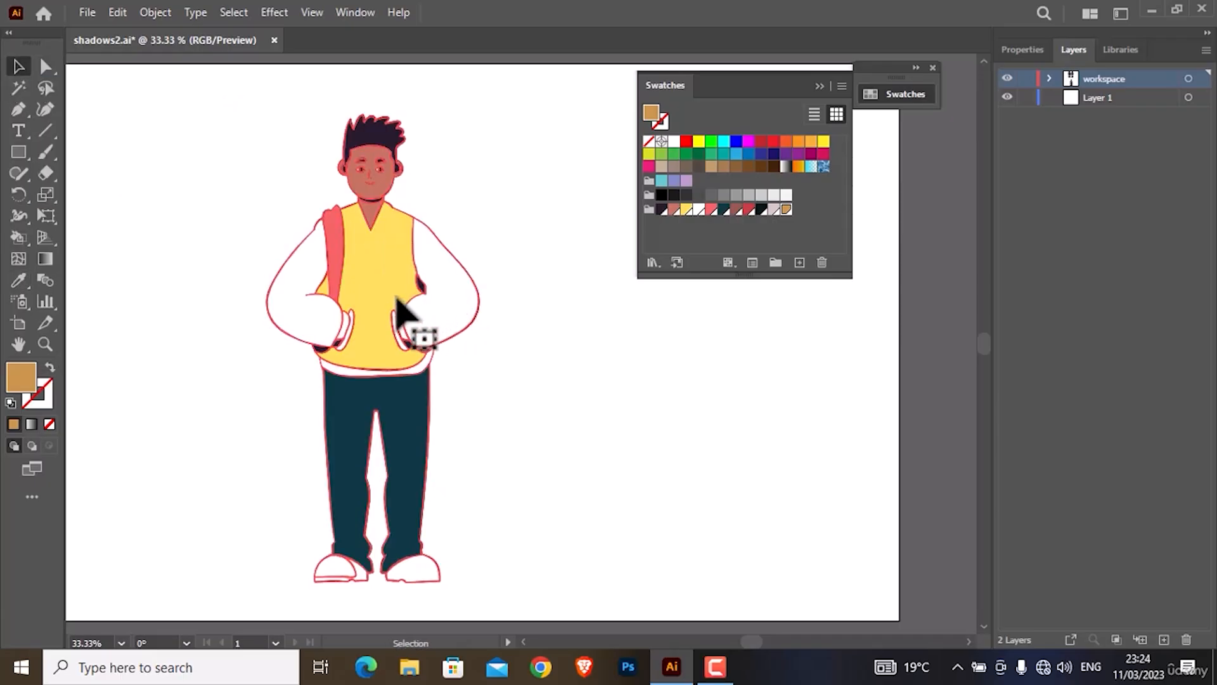
left_click(399, 269)
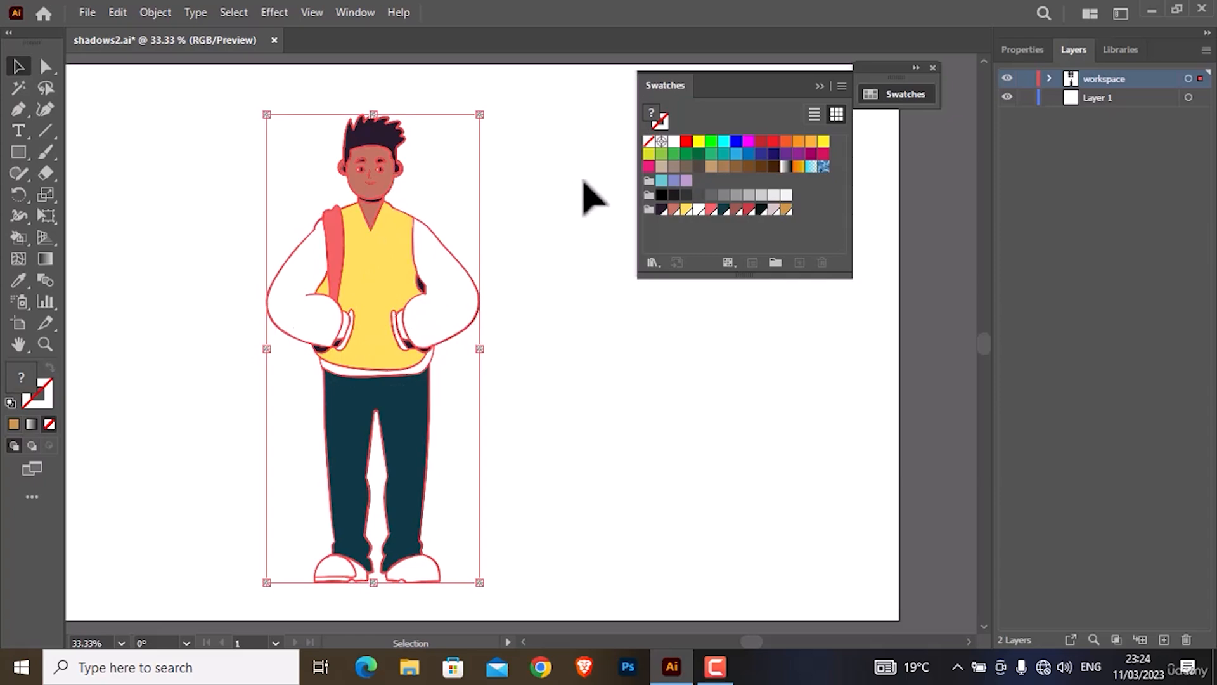
left_click(1014, 49)
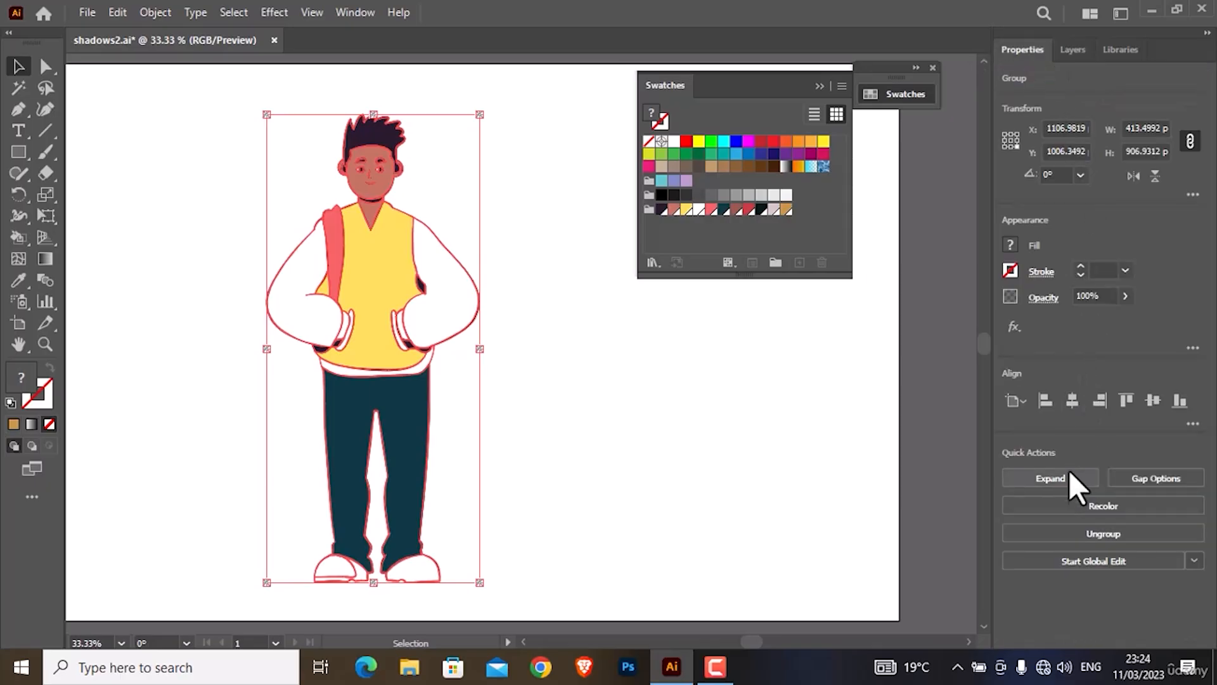
left_click(1071, 477)
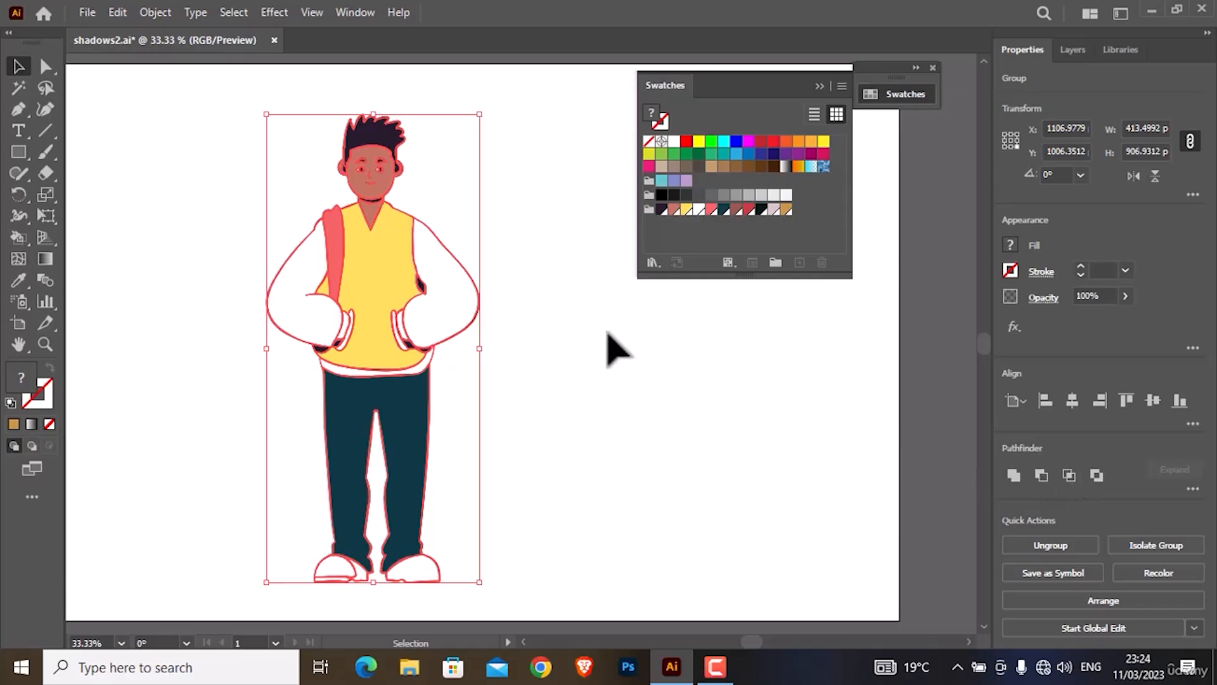
- Select the yellow vest shape on its own with the Direct Selection tool to check that the parts are separately selectable
left_click(554, 330)
left_click(398, 241)
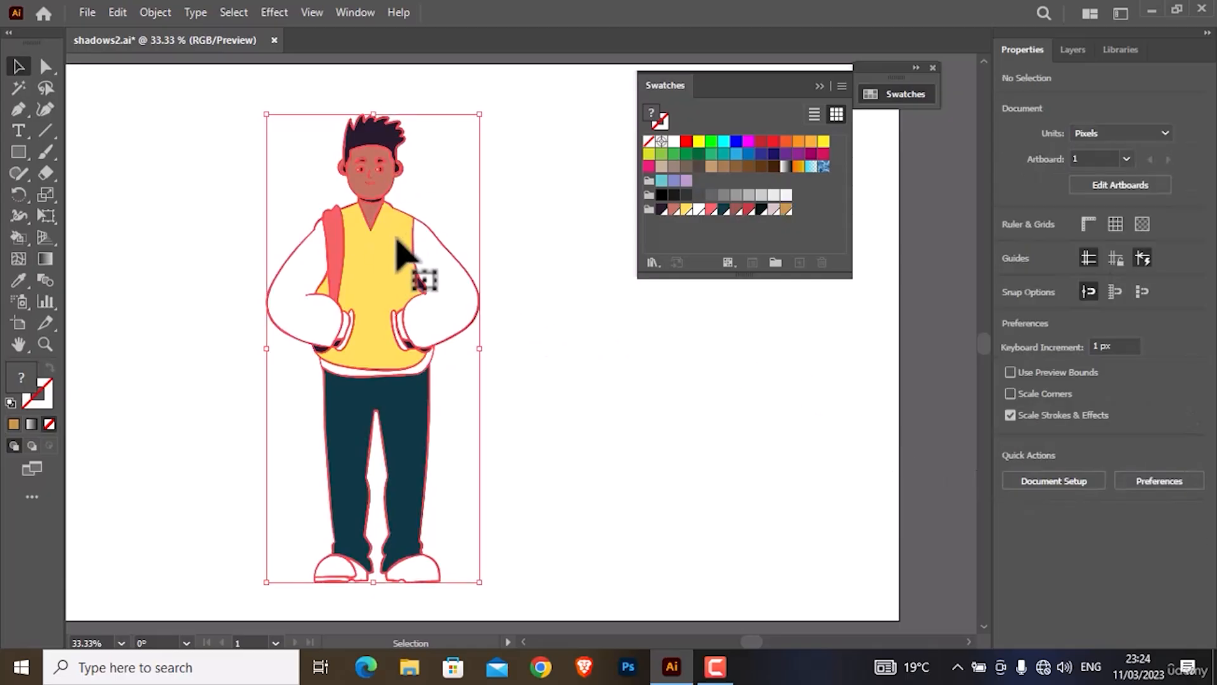
left_click(45, 68)
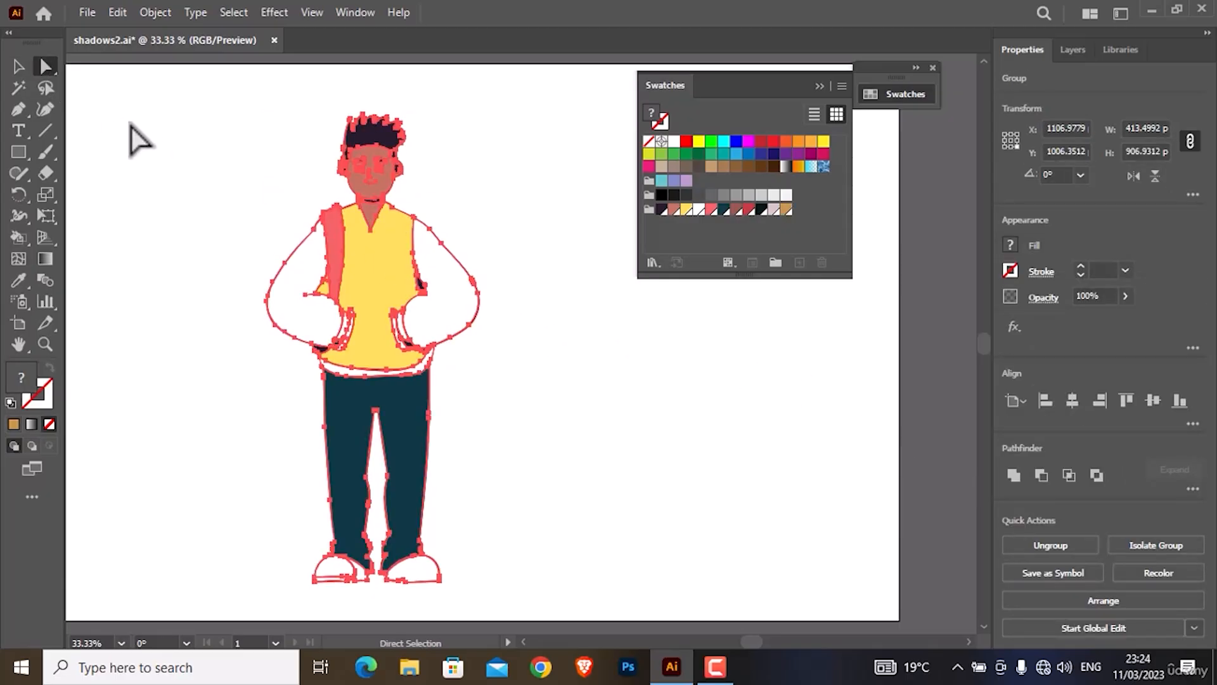
left_click(431, 307)
left_click_drag(421, 285, 391, 276)
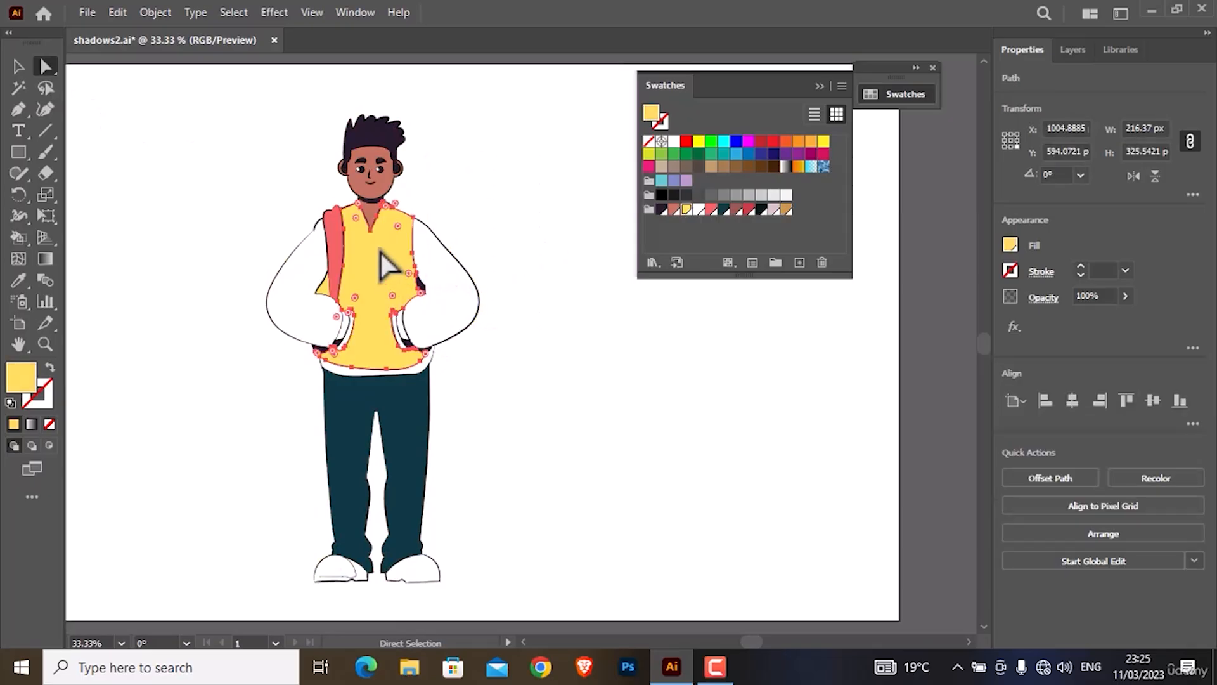
- Select the face's skin shape and cut it with the Knife along a curve from the forehead past the eyebrow to the jaw
scroll(374, 166, "up", 4)
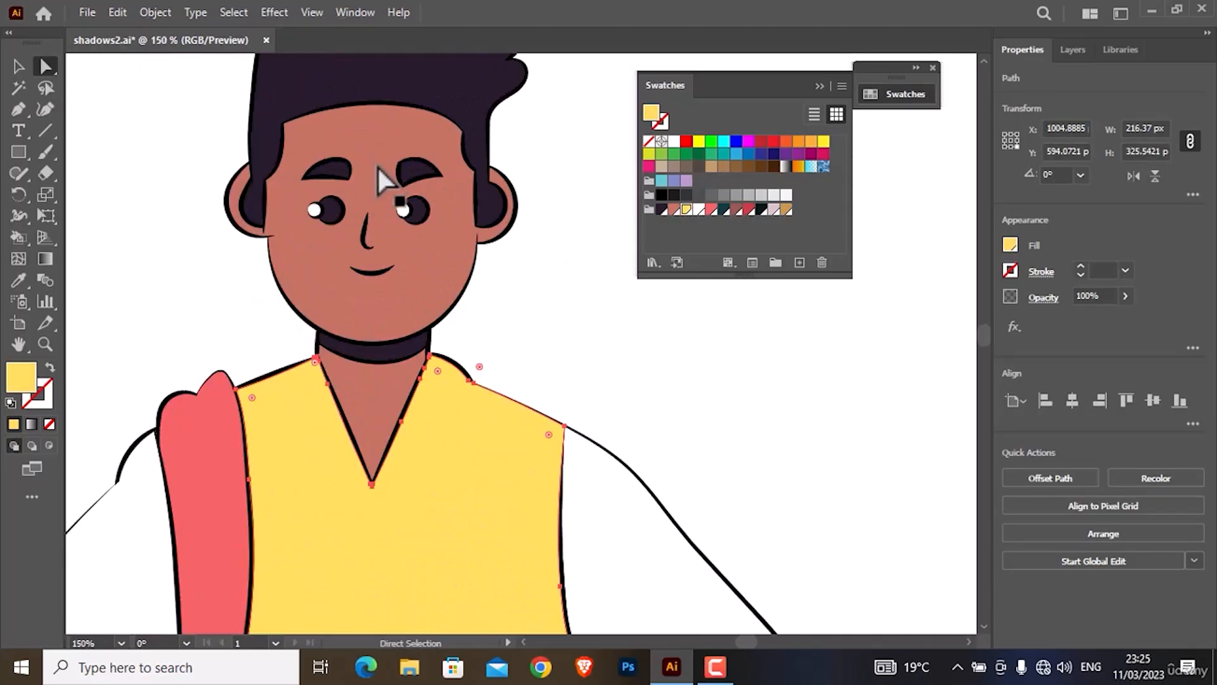
key("alt")
scroll(374, 158, "up", 1)
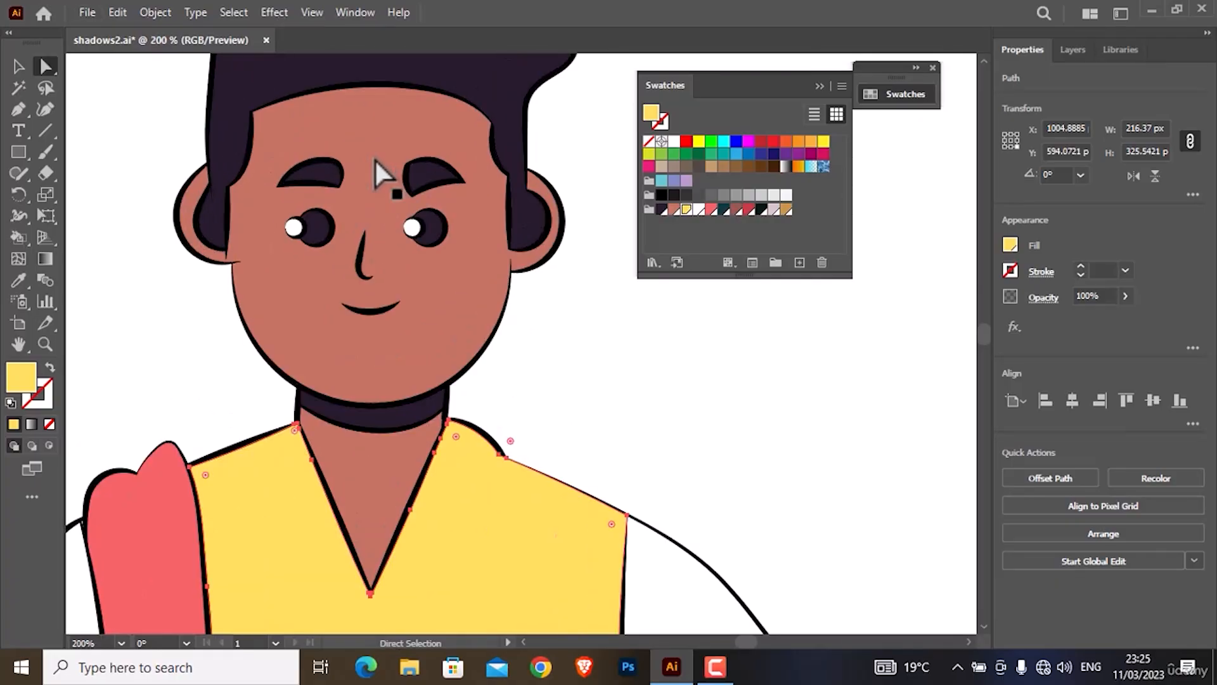
left_click(469, 143)
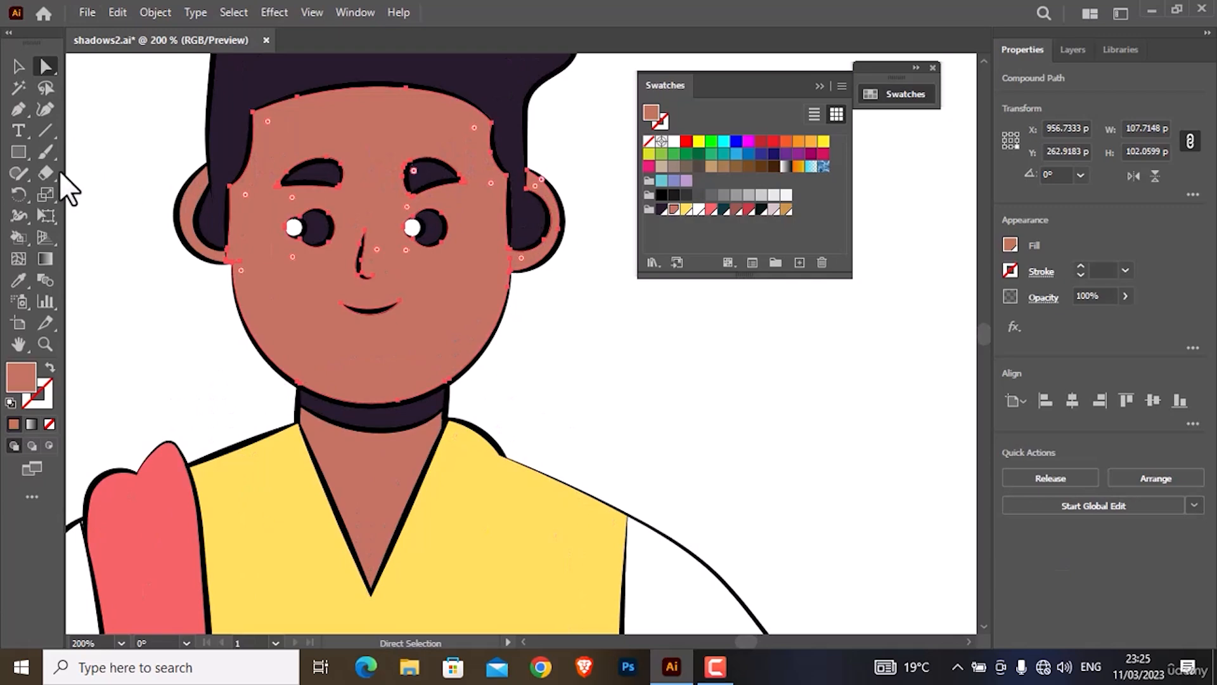
mouse_move(47, 169)
left_mouse_down()
mouse_move(101, 177)
mouse_move(117, 215)
left_mouse_up()
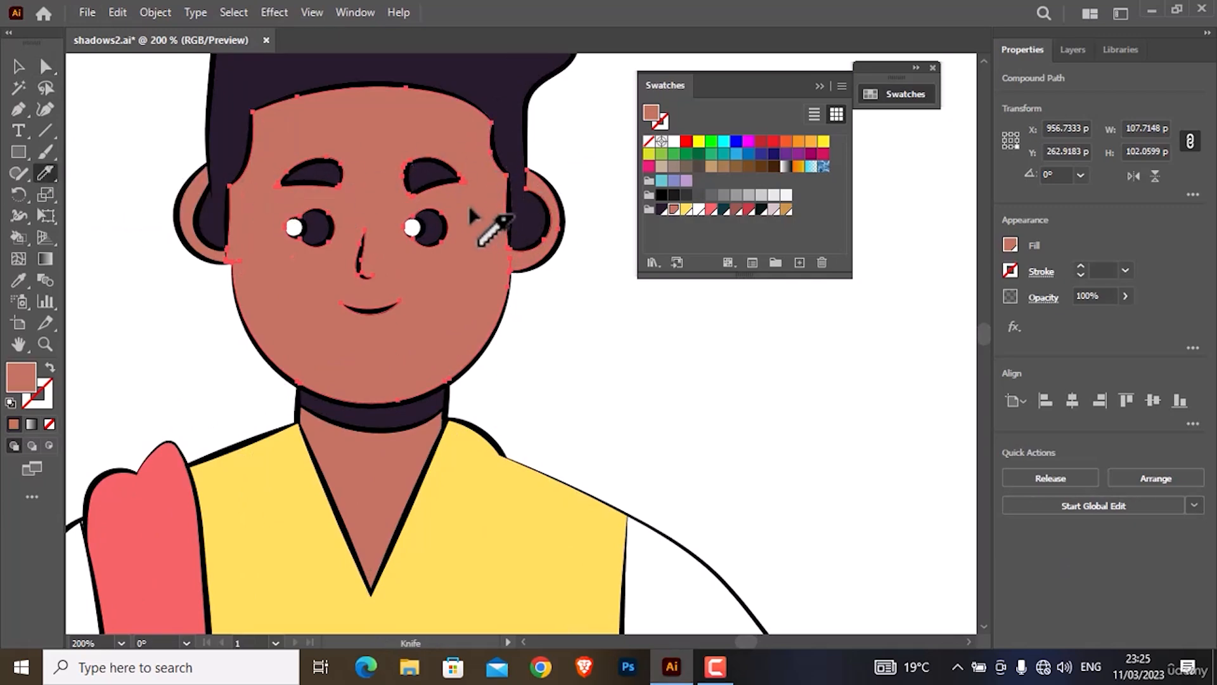
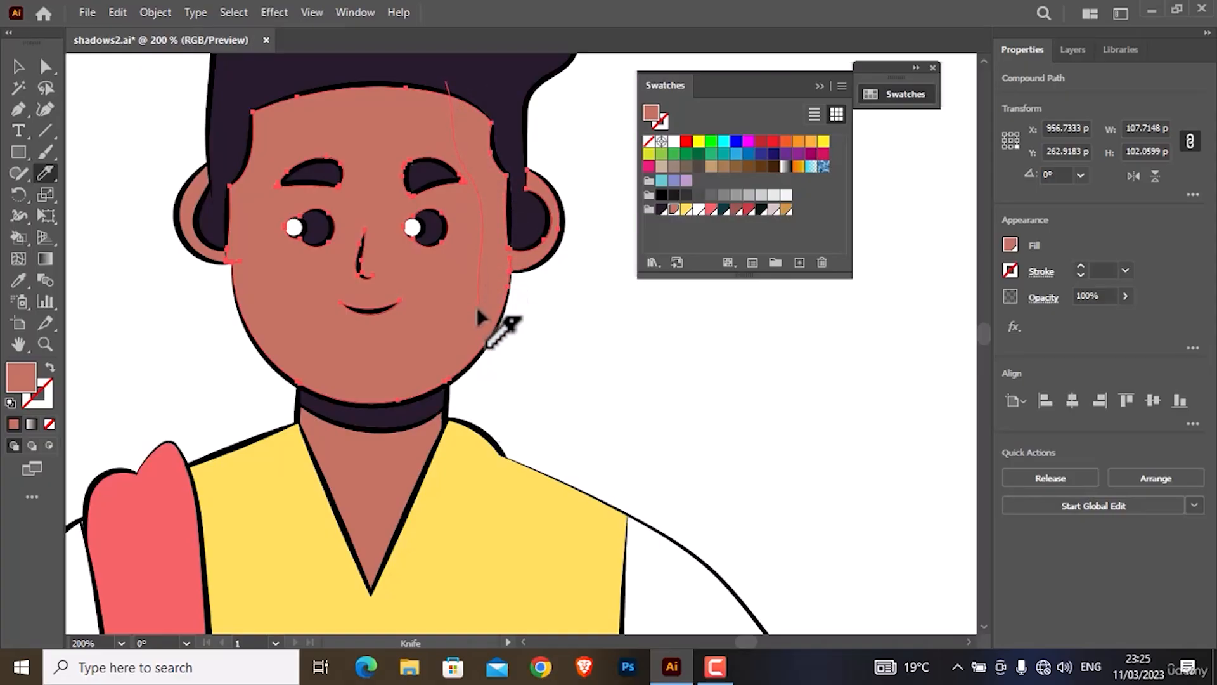
mouse_move(477, 306)
left_mouse_down()
mouse_move(449, 398)
mouse_move(467, 412)
left_mouse_up()
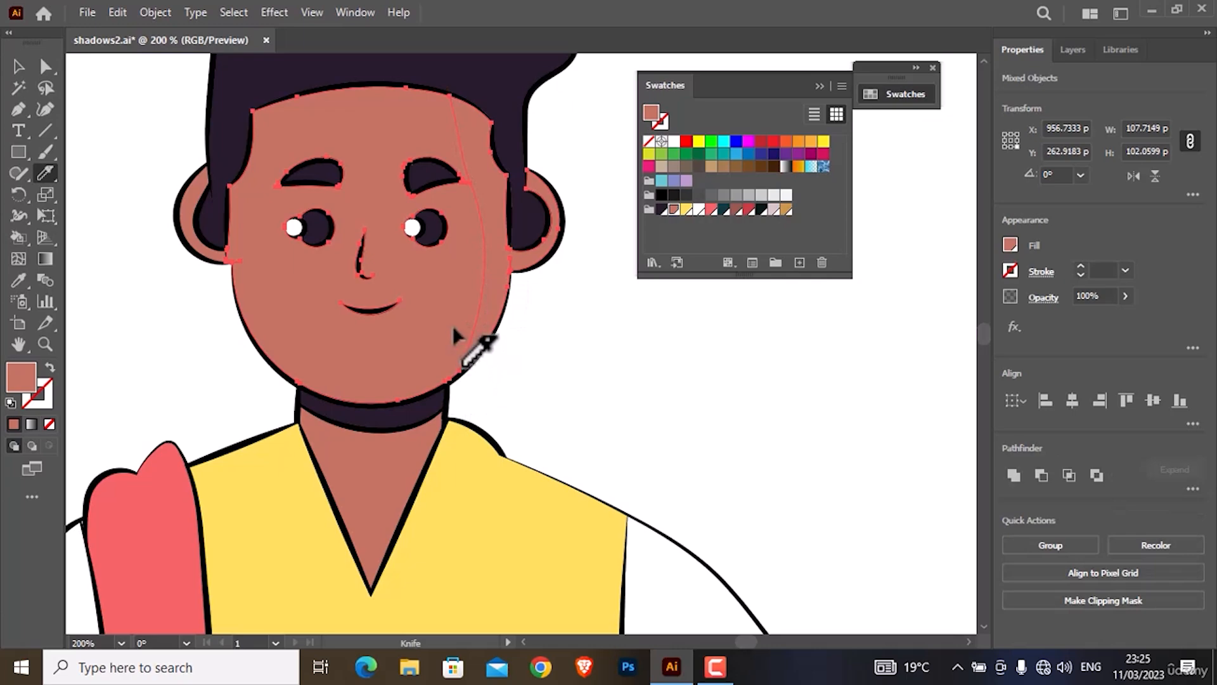
- Fill the cut strip on the ear side of the face with the darkened skin swatch and deselect it
key("a")
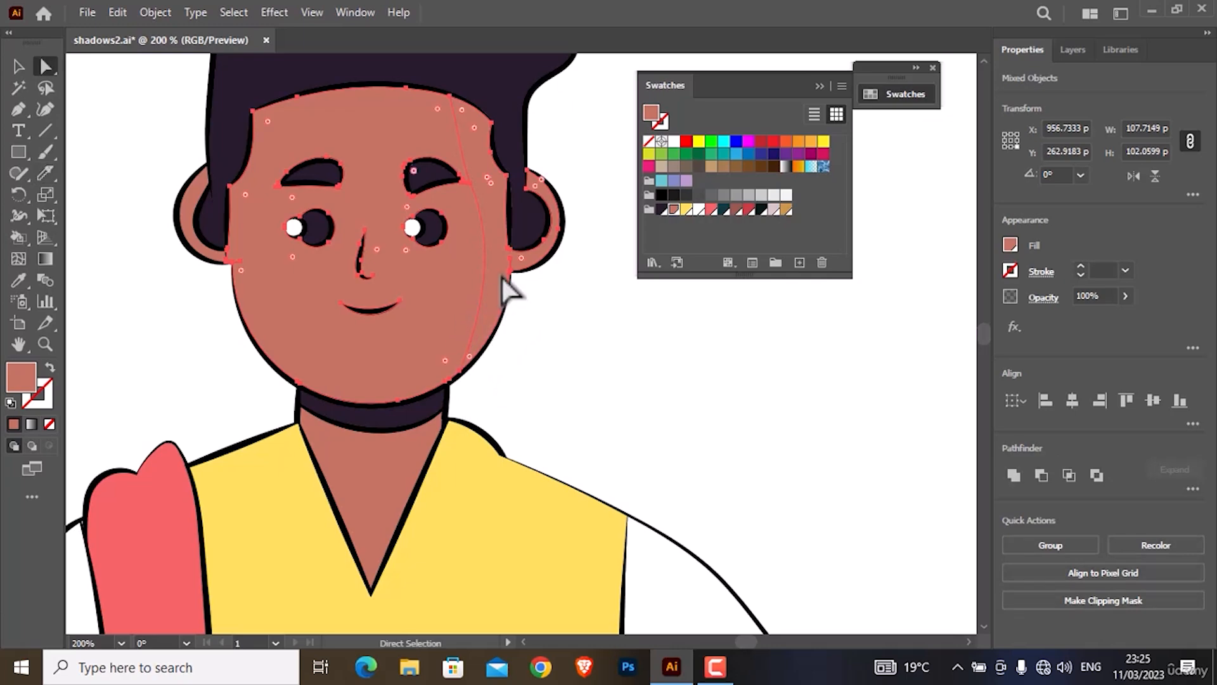
left_click(524, 312)
left_click(498, 283)
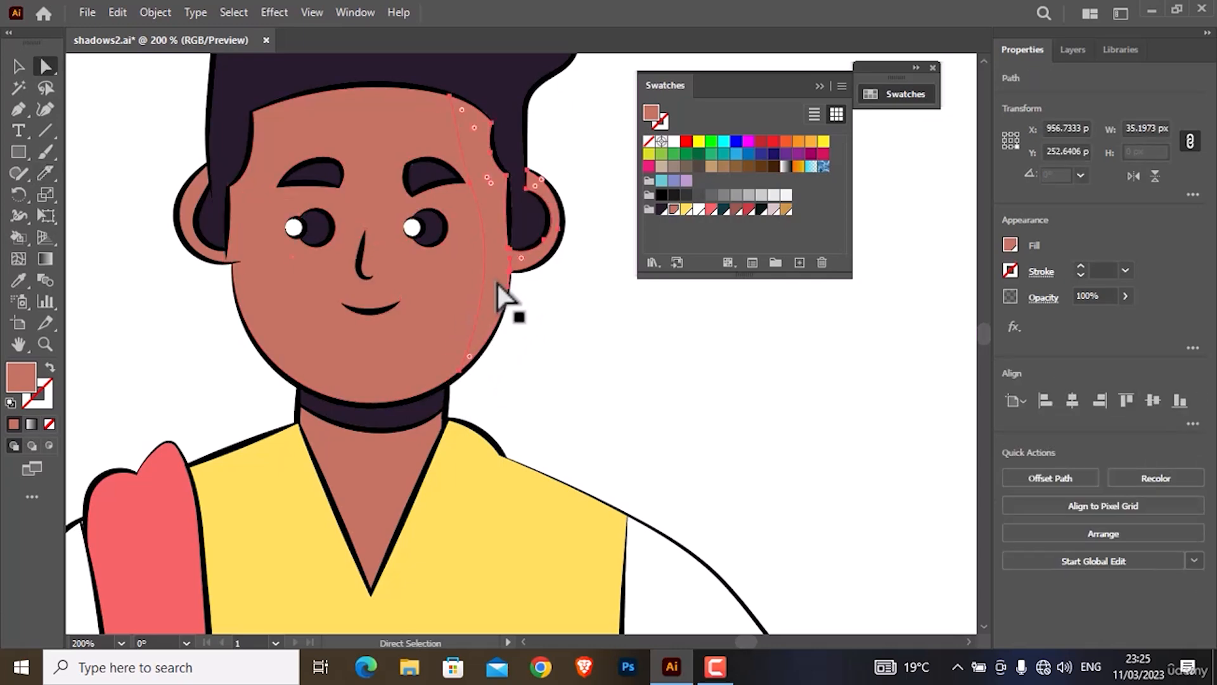
left_click(737, 209)
left_click(559, 309)
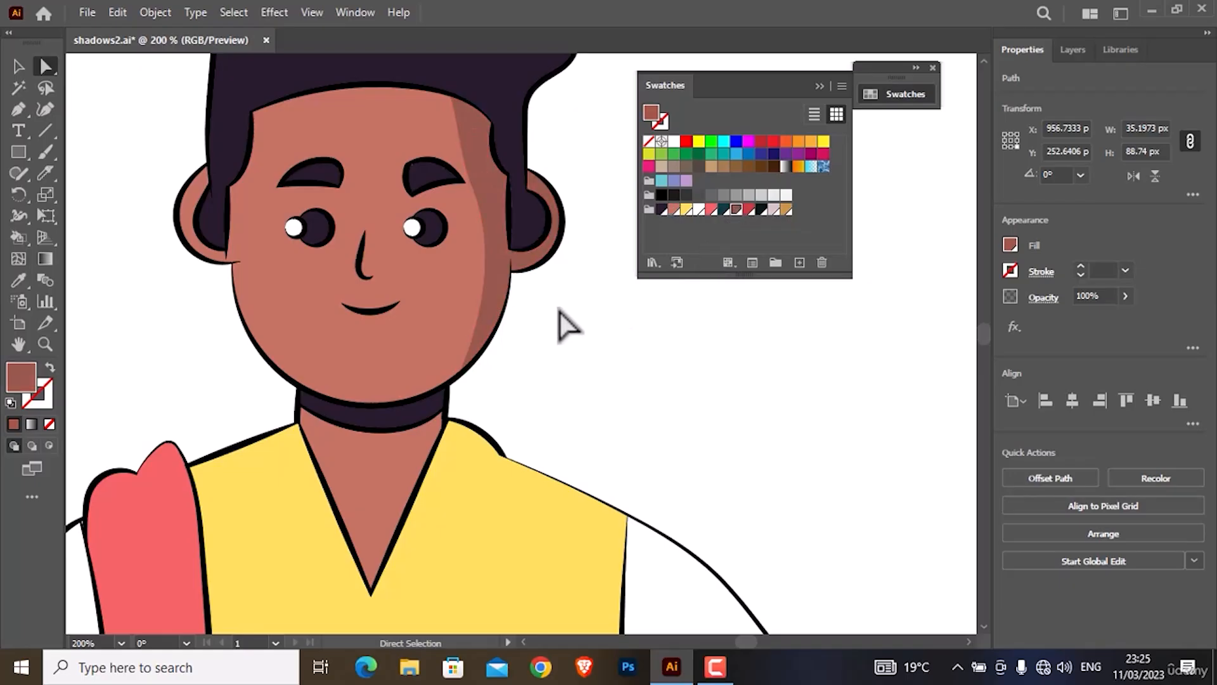
- Select the neck's skin shape and cut it across the middle of the V-neck opening with the Knife
scroll(535, 315, "down", 1)
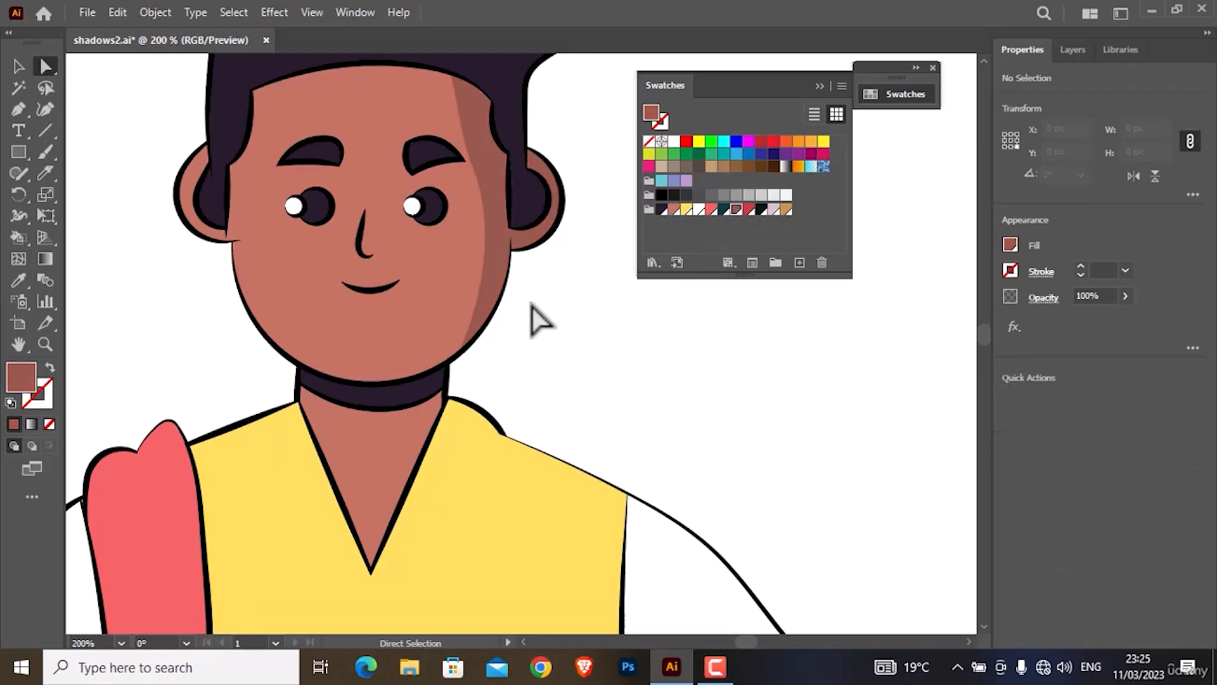
left_click(365, 487)
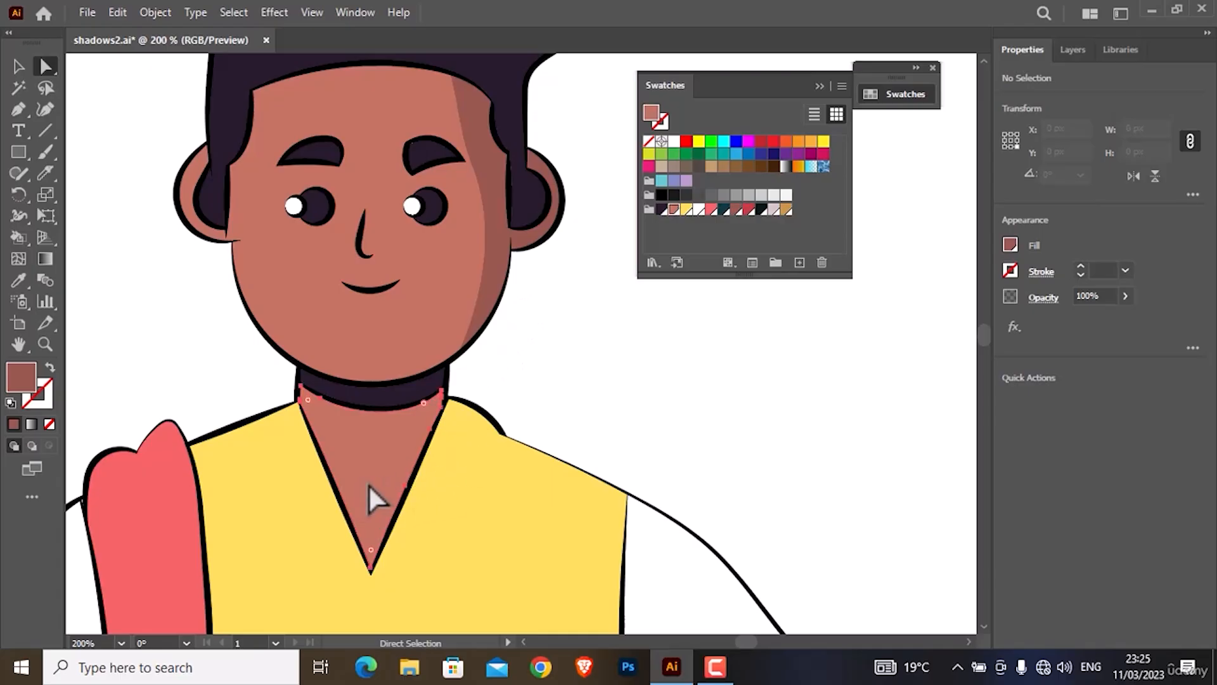
left_click(45, 173)
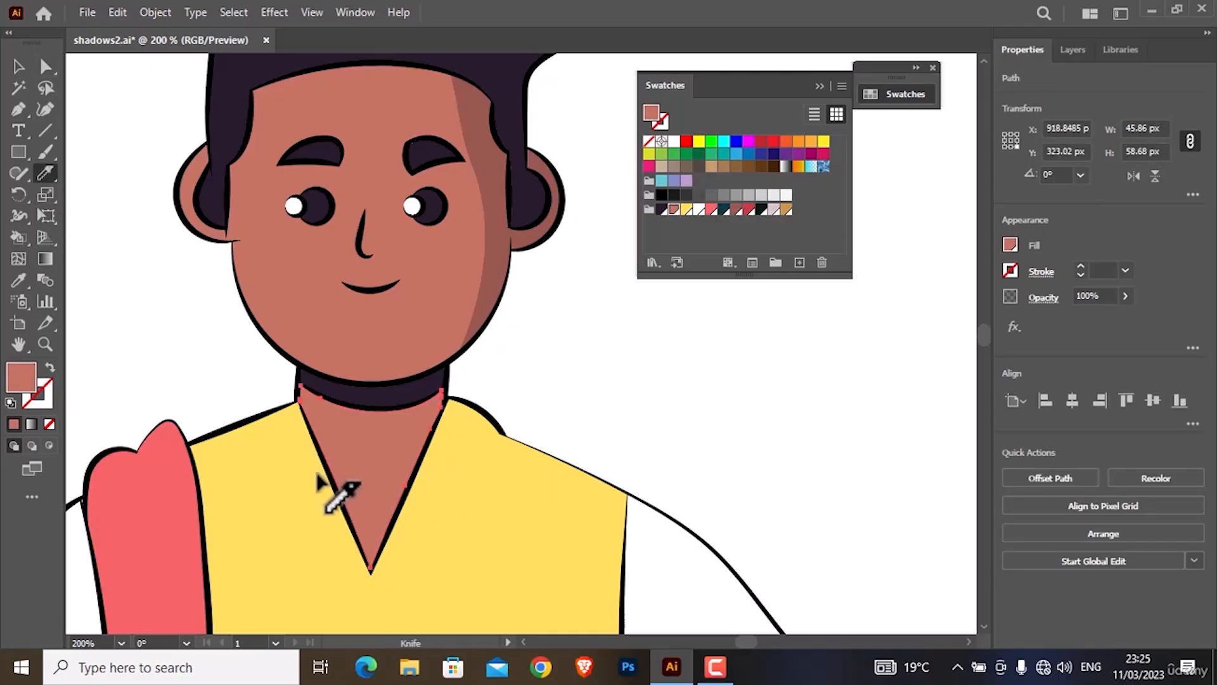
mouse_move(317, 474)
left_mouse_down()
mouse_move(398, 497)
mouse_move(445, 451)
left_mouse_up()
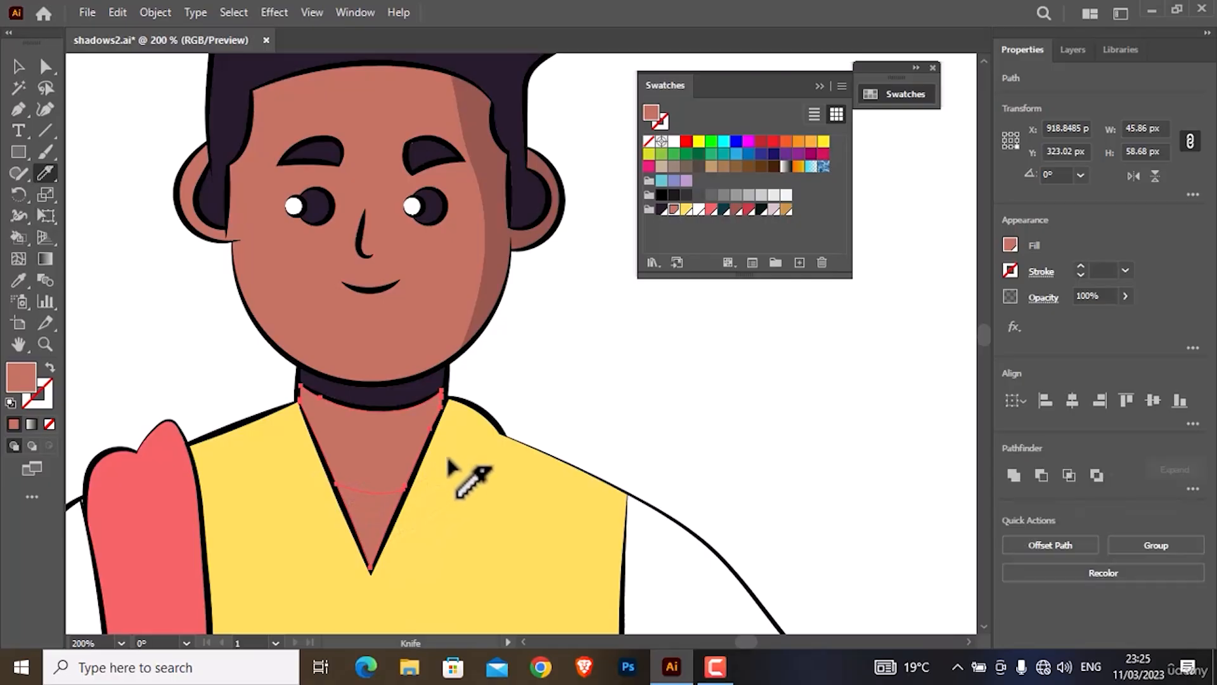
- Fill the pointed lower piece of the neck opening with the dark red swatch and deselect it
left_click(600, 398, "ctrl")
left_click(367, 514, "ctrl")
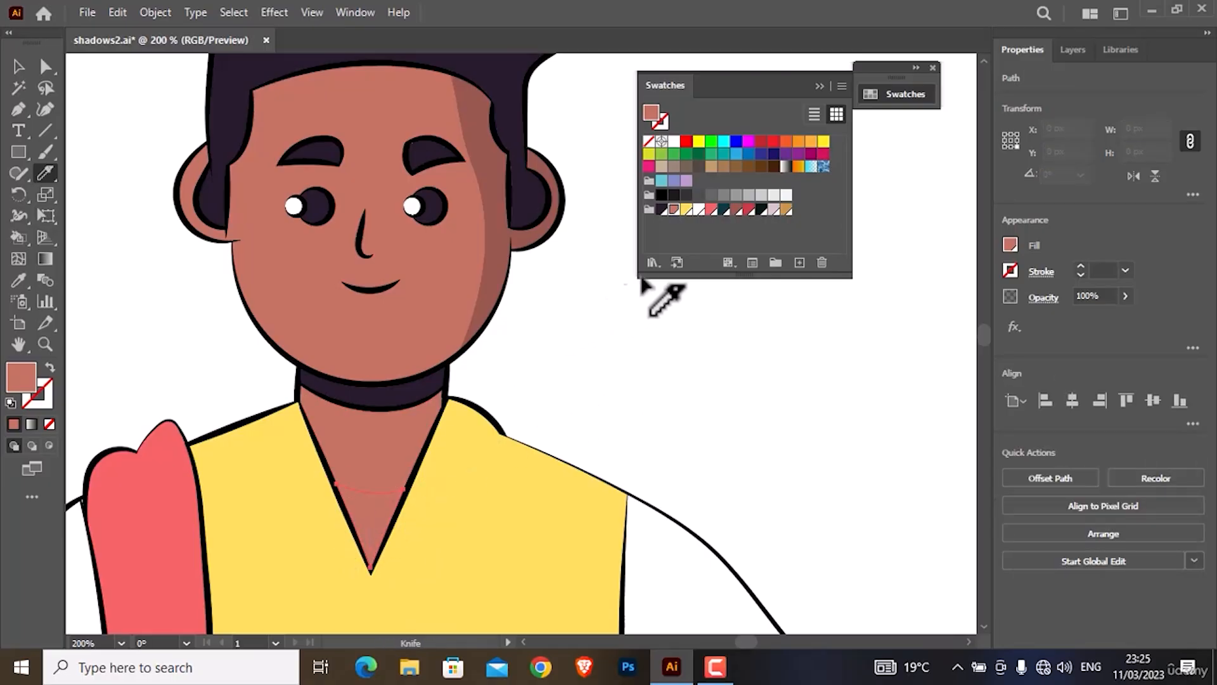
left_click(748, 209)
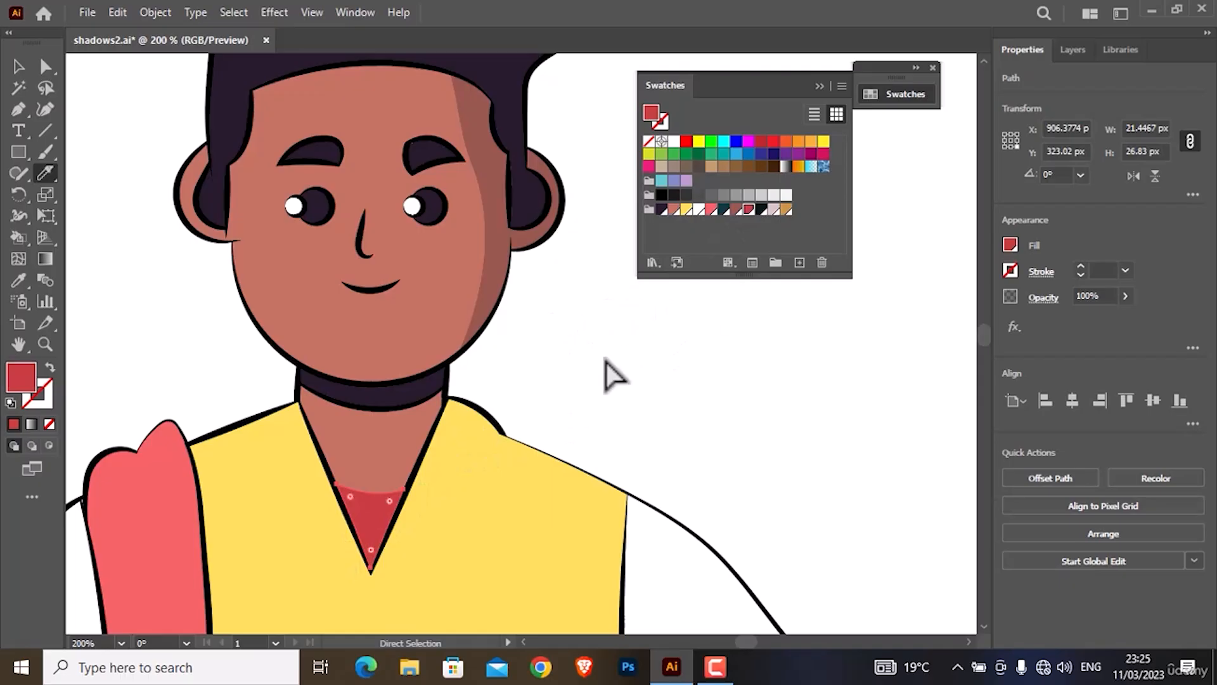
left_click(597, 405, "ctrl")
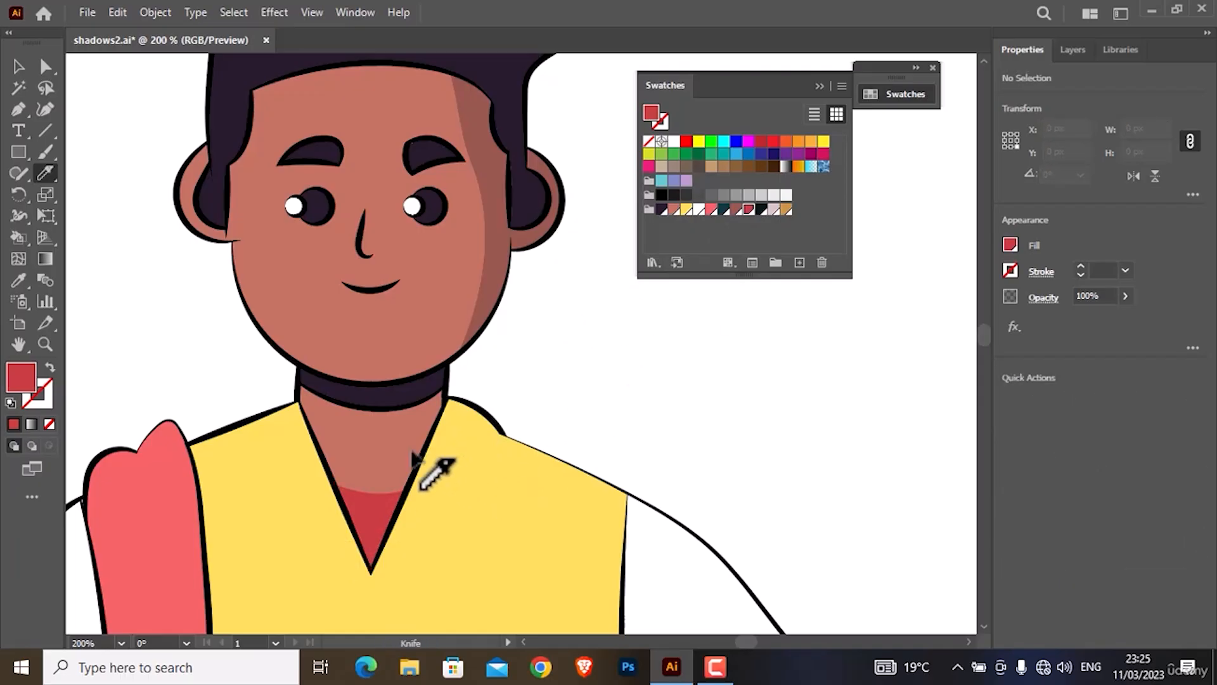
- Cut a narrow stripe from the yellow vest beside the V-neck, on the side away from the red strap, and fill it white
scroll(418, 443, "down", 5)
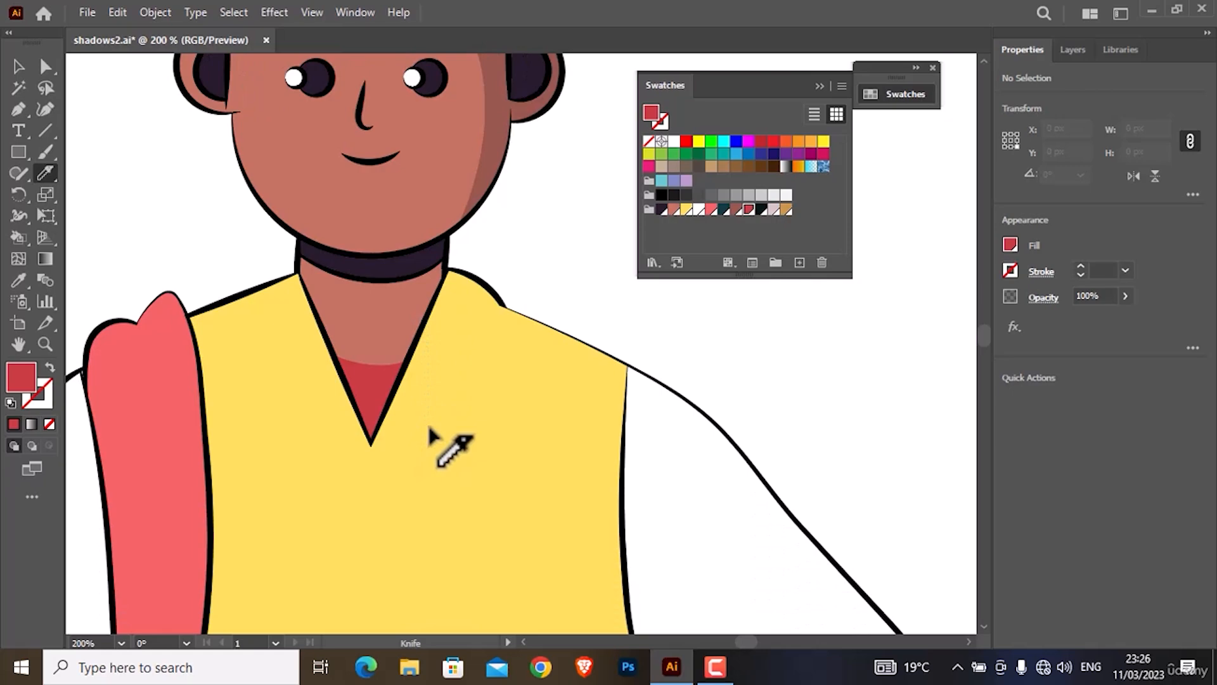
left_click(42, 66)
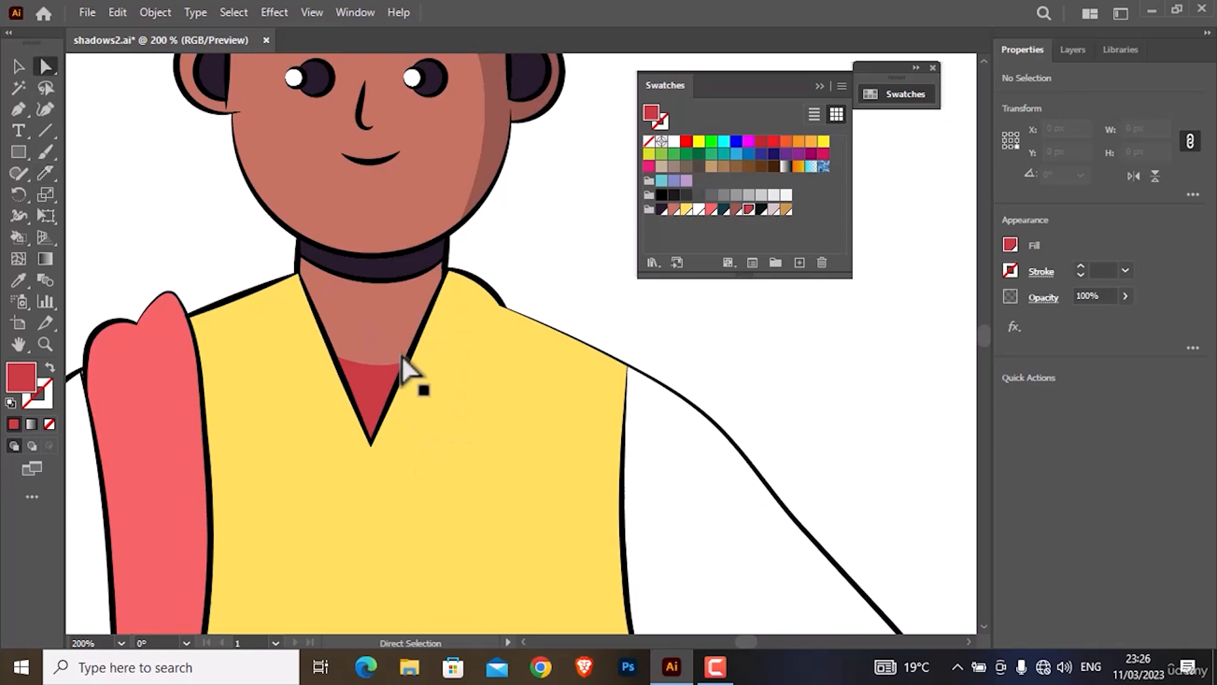
left_click(441, 386)
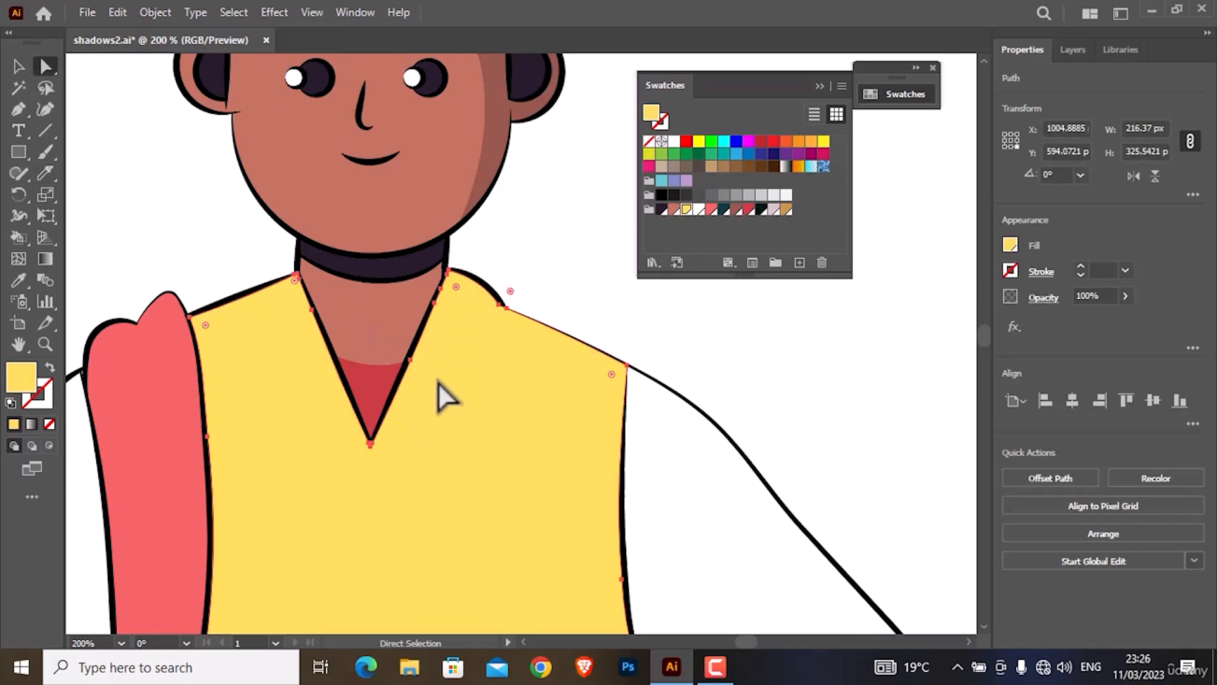
left_click(45, 173)
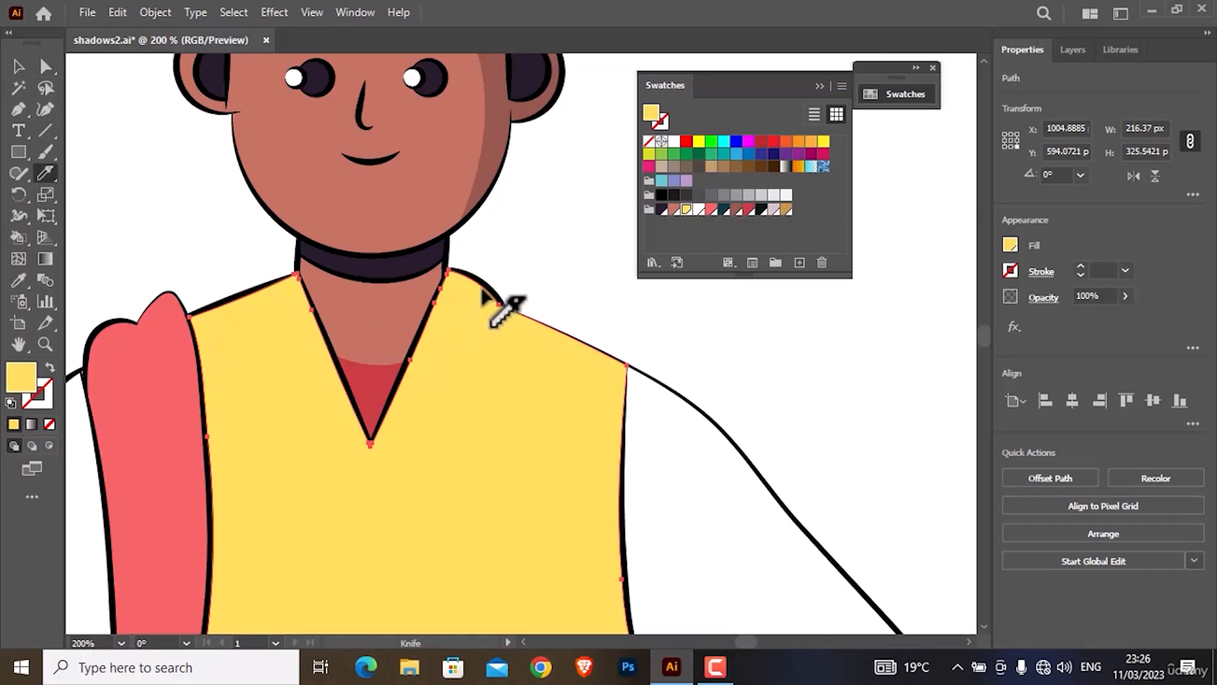
mouse_move(467, 257)
left_mouse_down()
mouse_move(380, 448)
mouse_move(399, 460)
mouse_move(470, 318)
mouse_move(481, 255)
left_mouse_up()
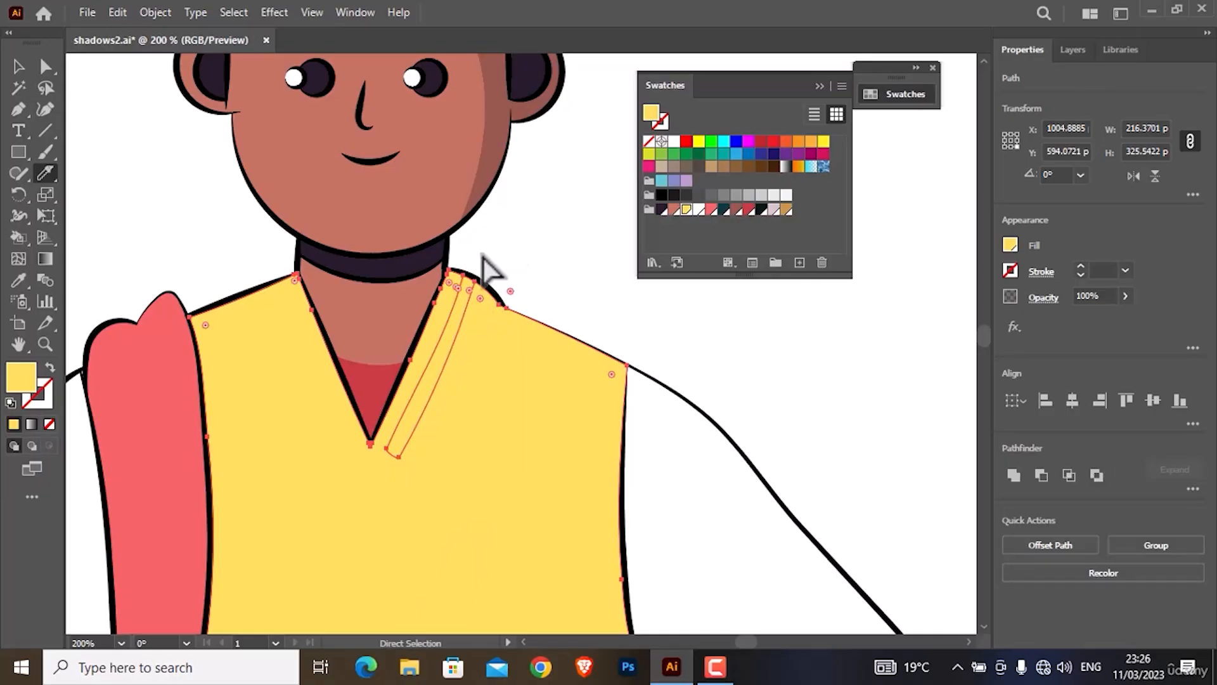
left_click(483, 265, "ctrl")
left_click(464, 303, "ctrl")
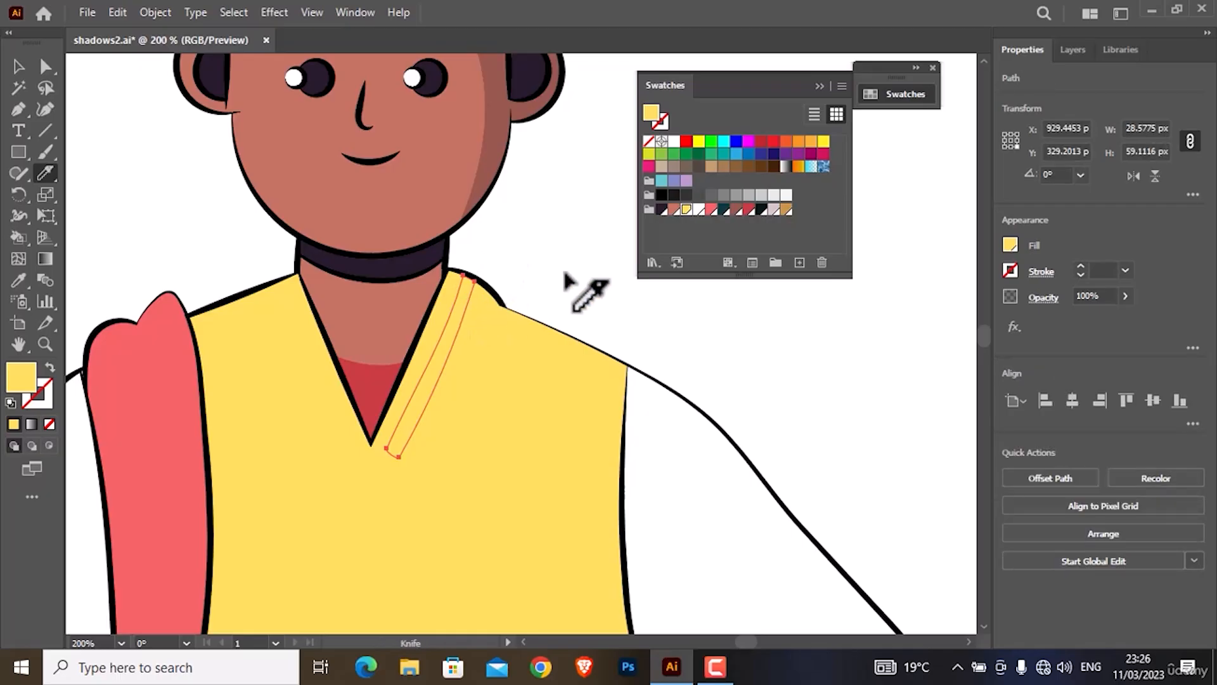
left_click(700, 210)
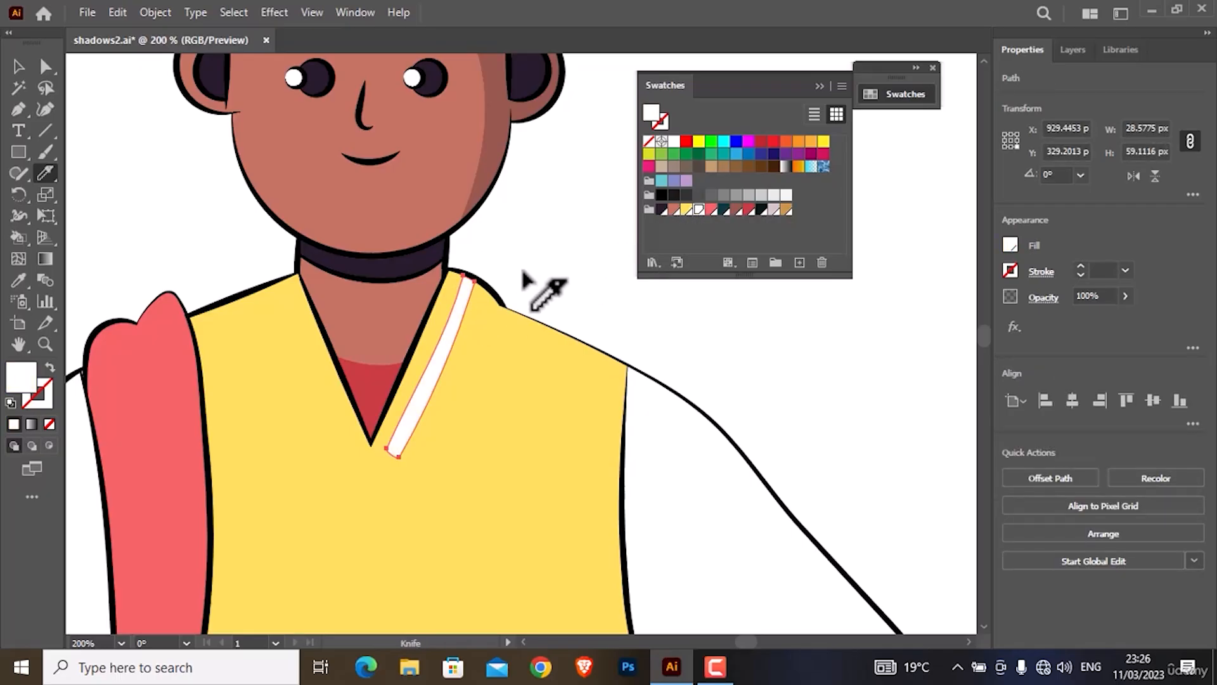
- Cut a second narrow stripe from the vest parallel to the first one, fill it with the white swatch and deselect it
left_click(489, 349, "ctrl")
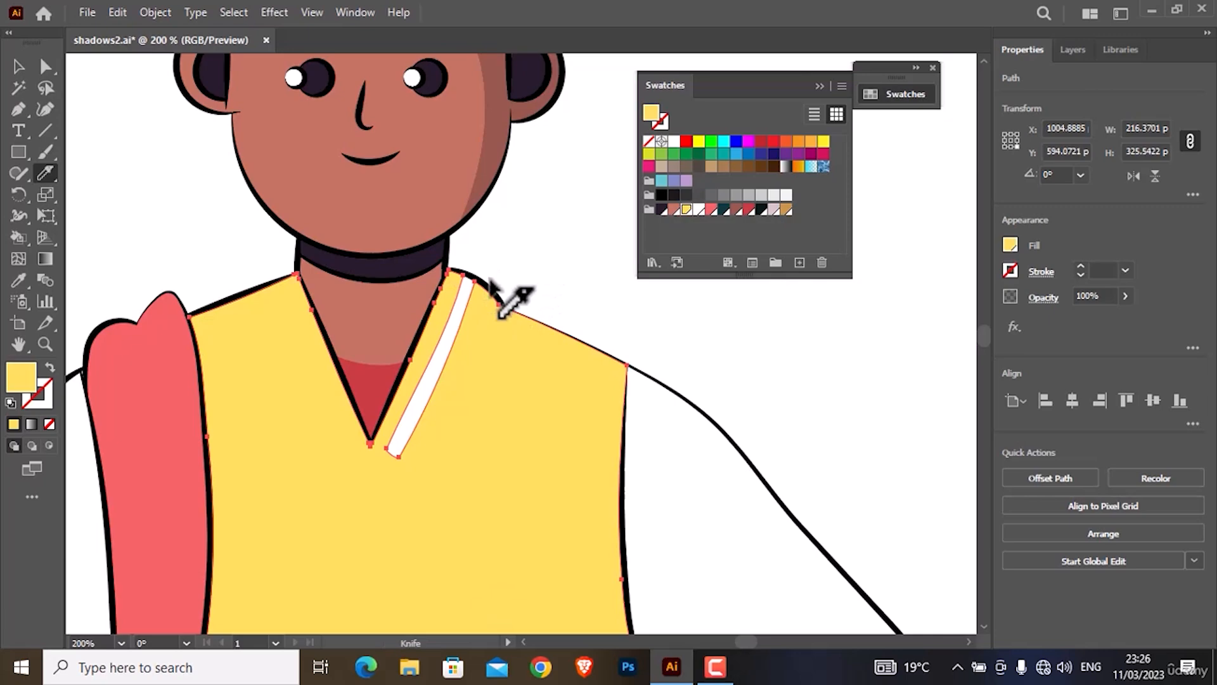
mouse_move(491, 273)
left_mouse_down()
mouse_move(413, 469)
mouse_move(467, 380)
mouse_move(502, 275)
left_mouse_up()
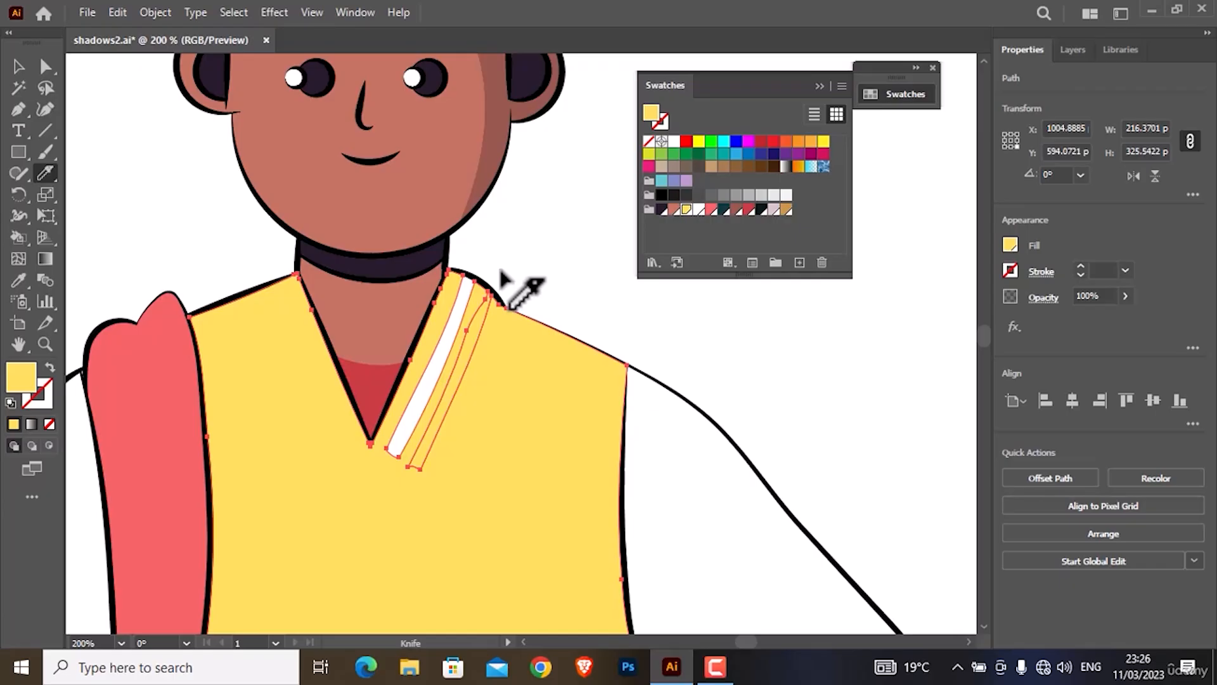
key("a")
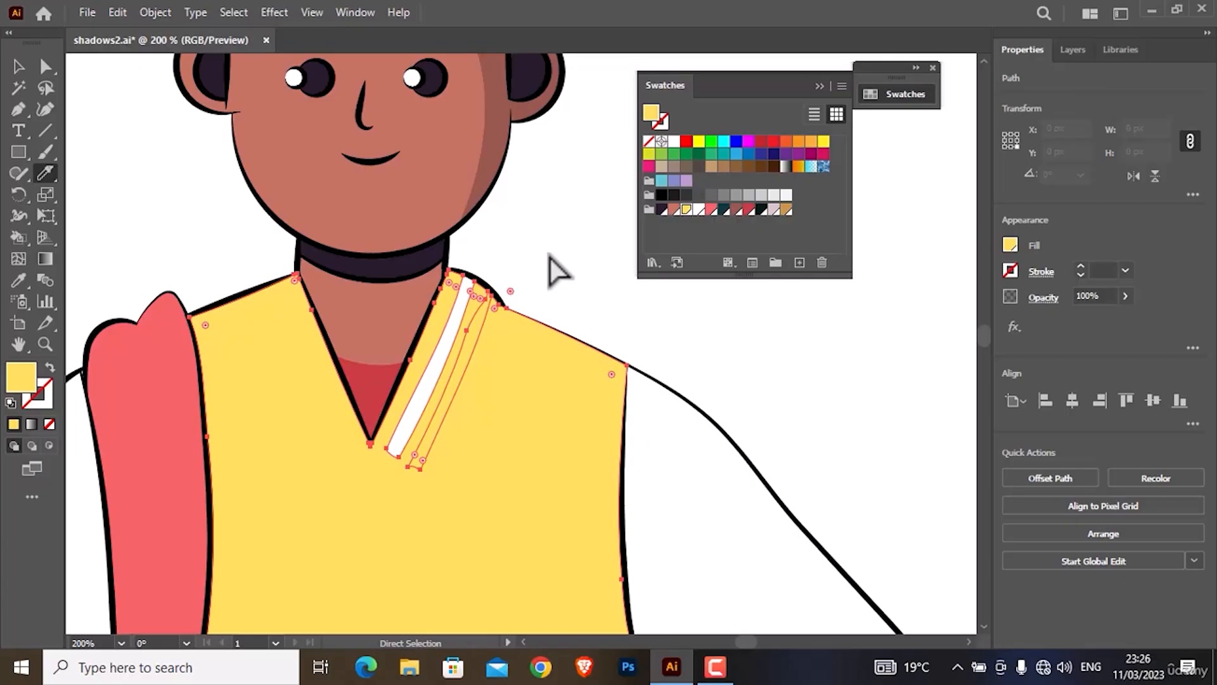
left_click(552, 269, "ctrl")
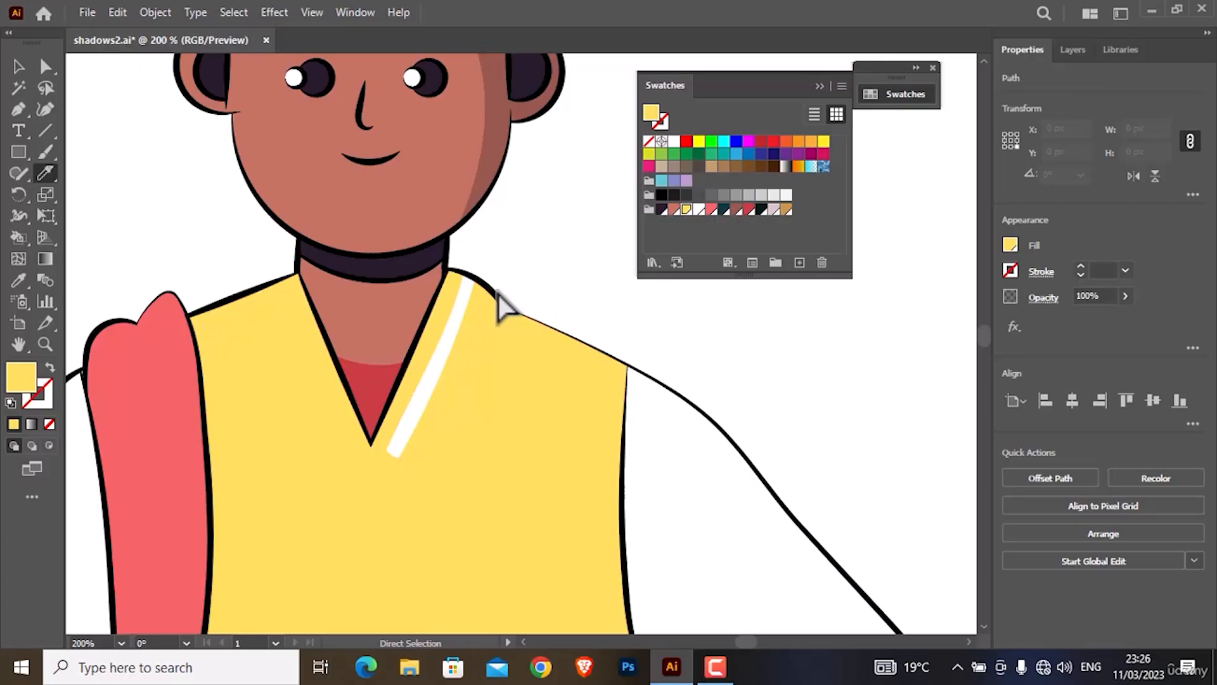
left_click(480, 336, "ctrl")
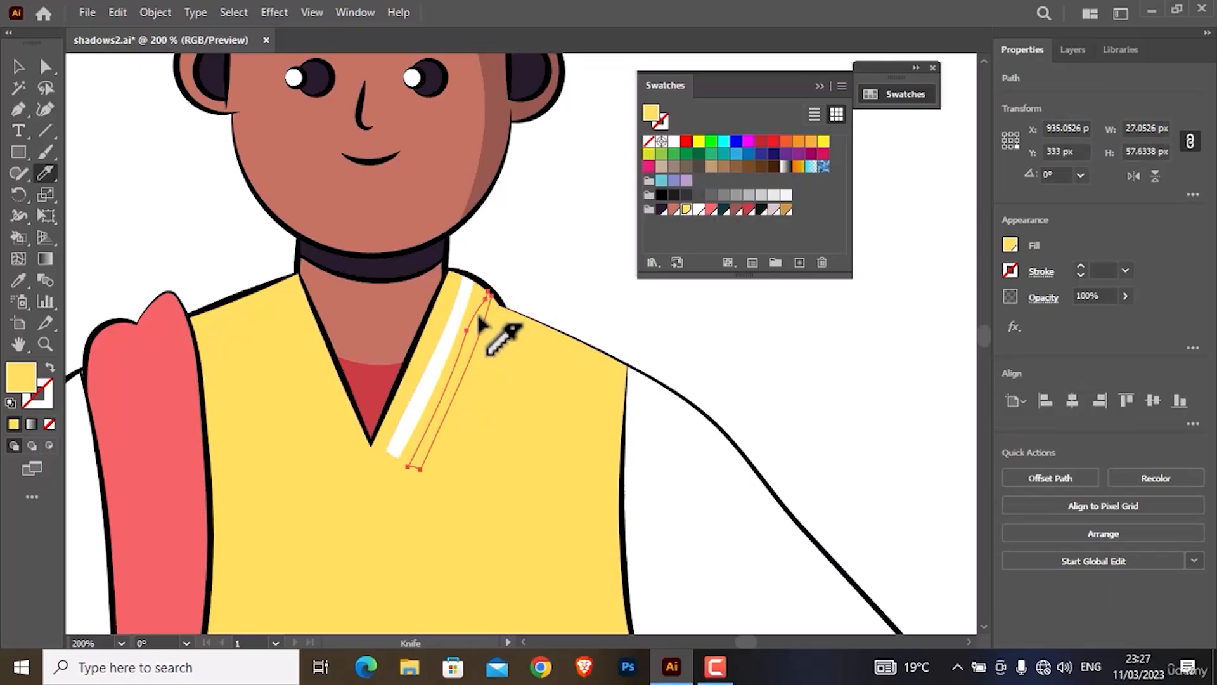
left_click(698, 210)
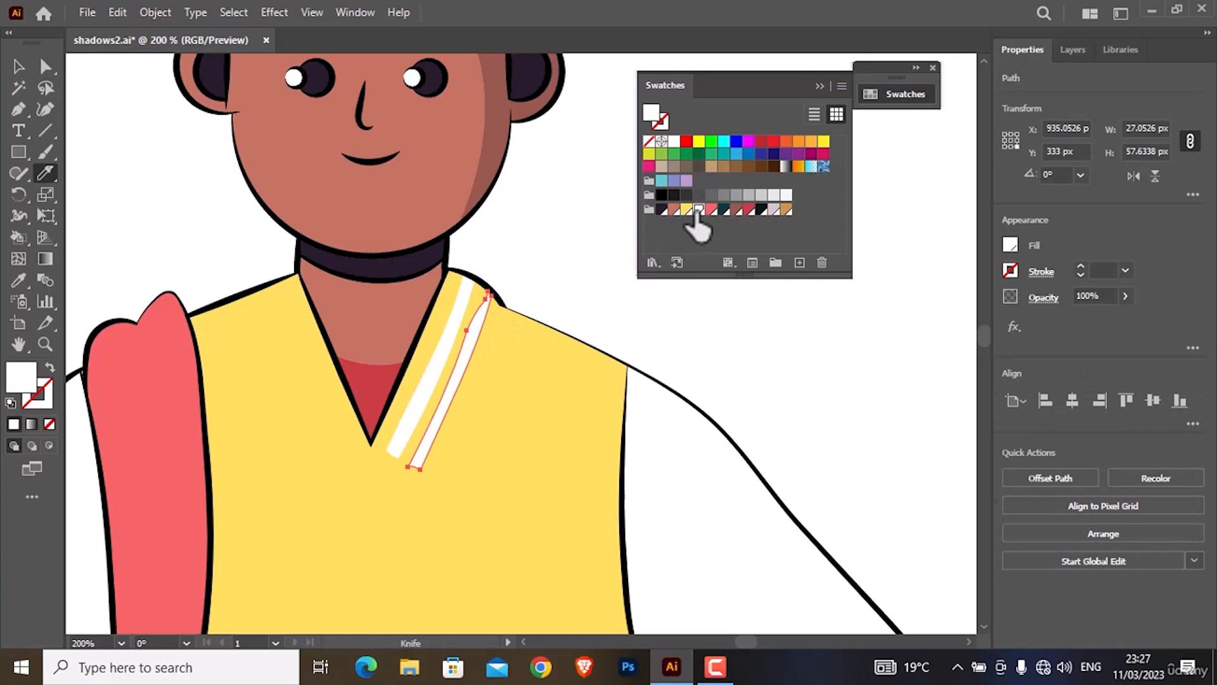
left_click(557, 293, "ctrl")
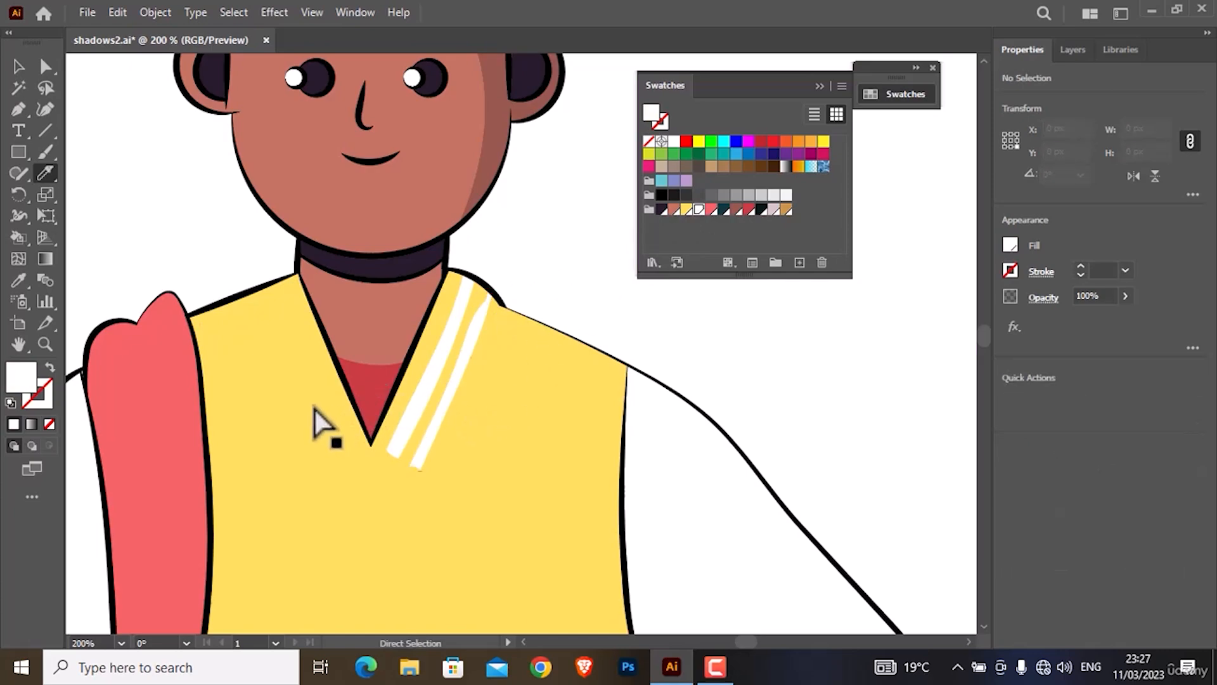
- Cut two matching stripes along the V-neck on the strap side of the vest and fill both with white
left_click(313, 421, "ctrl")
left_click_drag(284, 264, 333, 403)
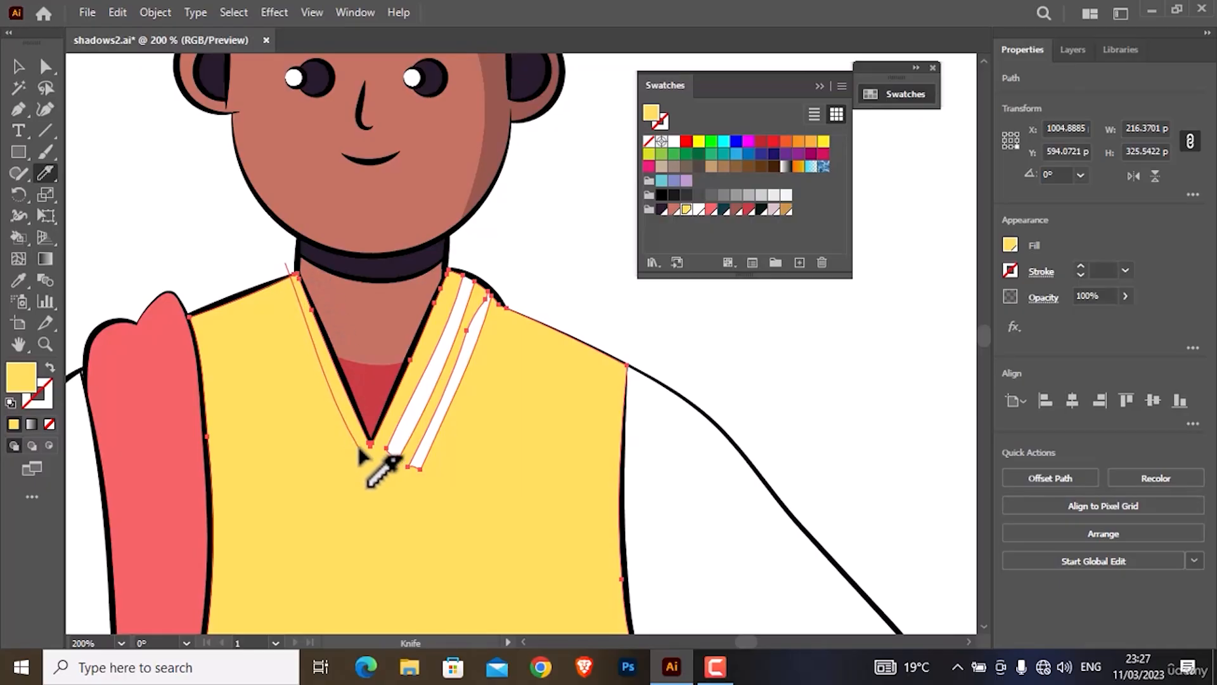
left_click_drag(357, 448, 294, 327)
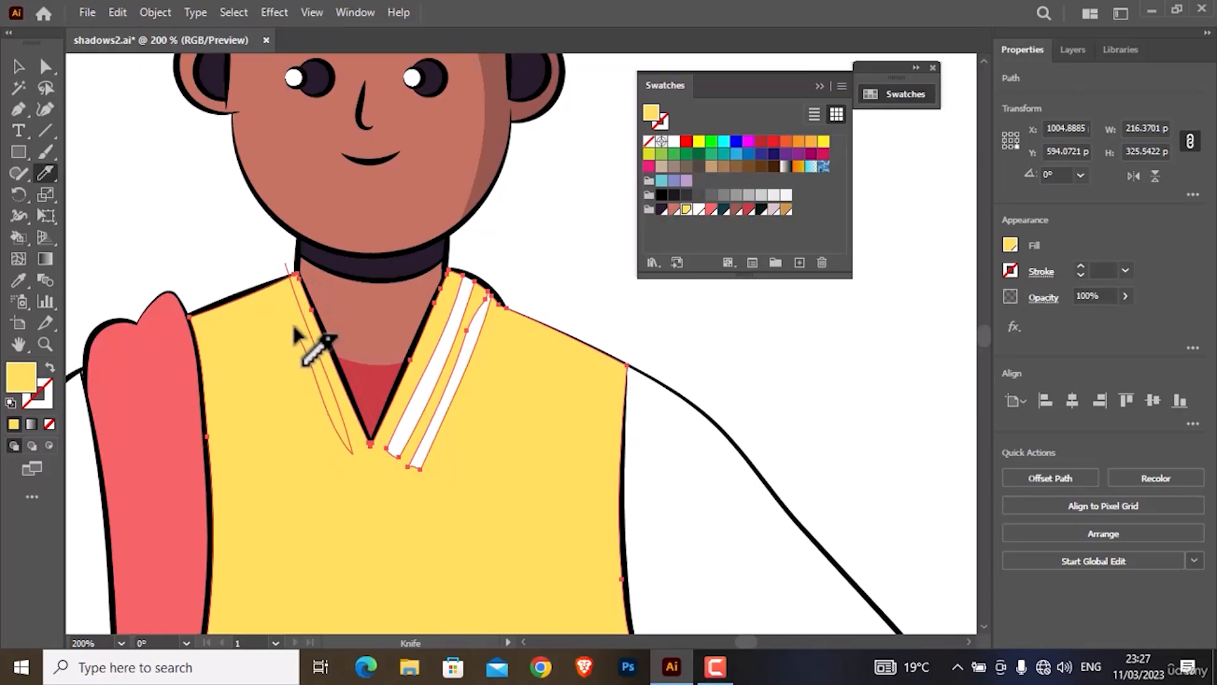
mouse_move(271, 263)
left_mouse_down()
mouse_move(279, 322)
mouse_move(342, 465)
mouse_move(327, 471)
mouse_move(252, 262)
mouse_move(263, 285)
left_mouse_up()
left_click(699, 210)
left_click(699, 210)
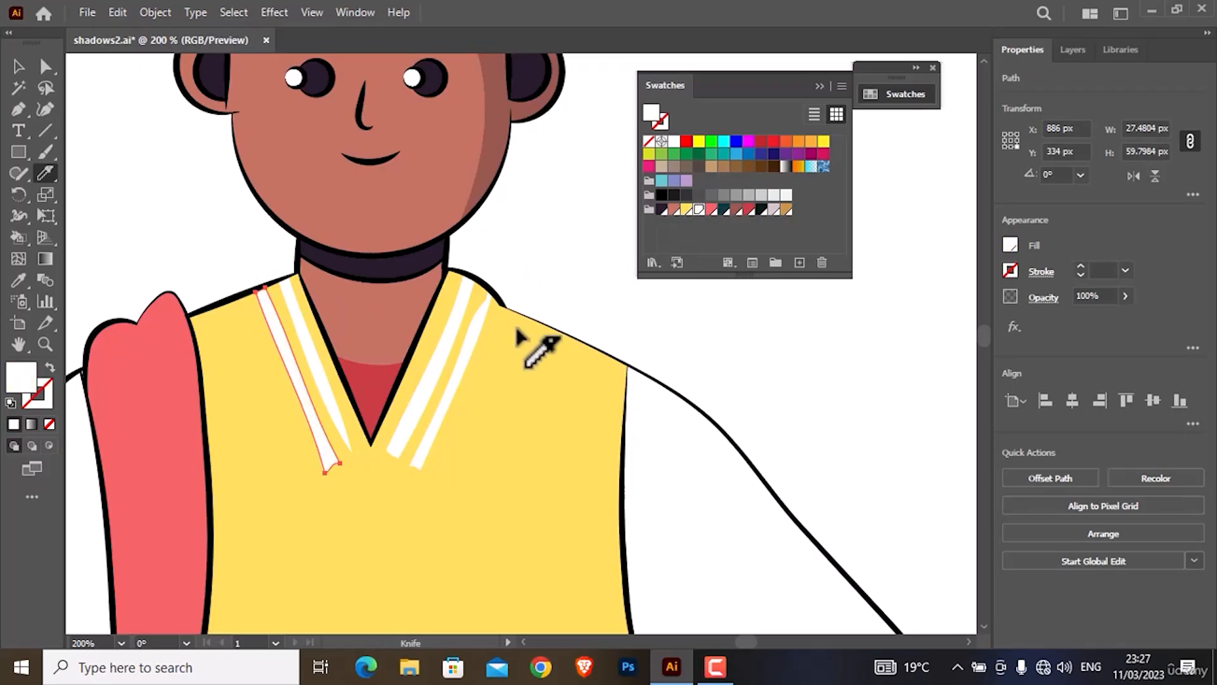
- Select the yellow vest and cut a thin center strip with the Knife, running from the hem to the V-neck point and back
scroll(433, 370, "down", 6)
left_click(371, 372, "ctrl")
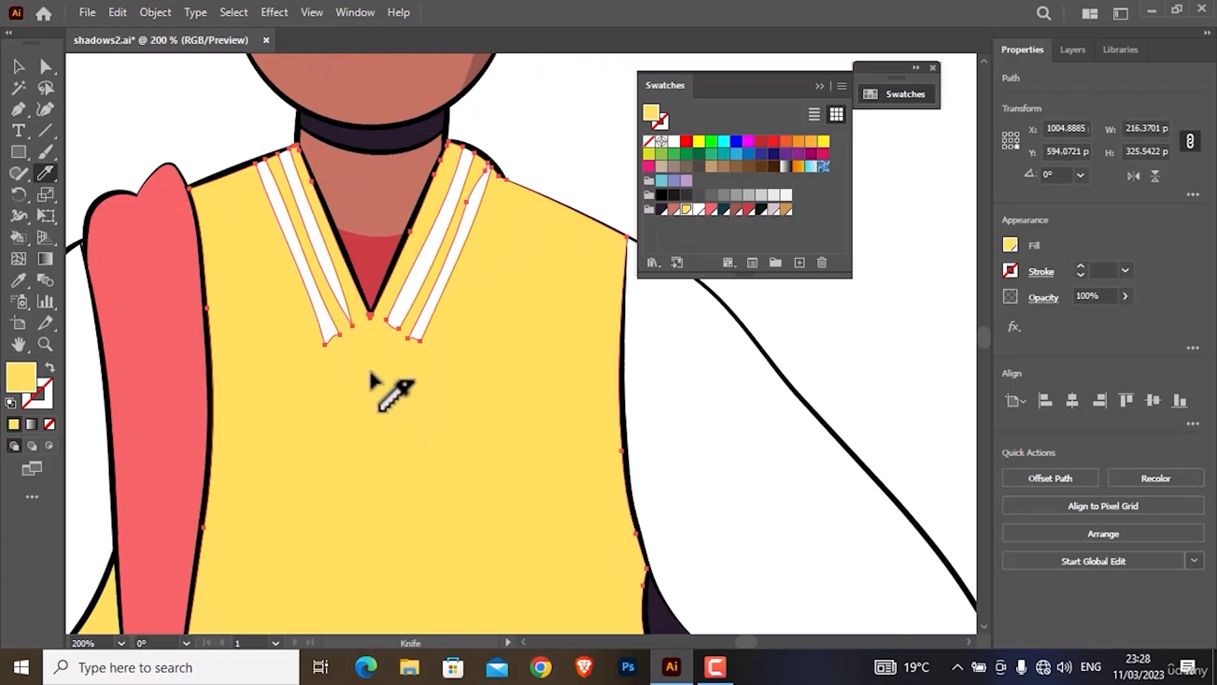
scroll(399, 330, "down", 4)
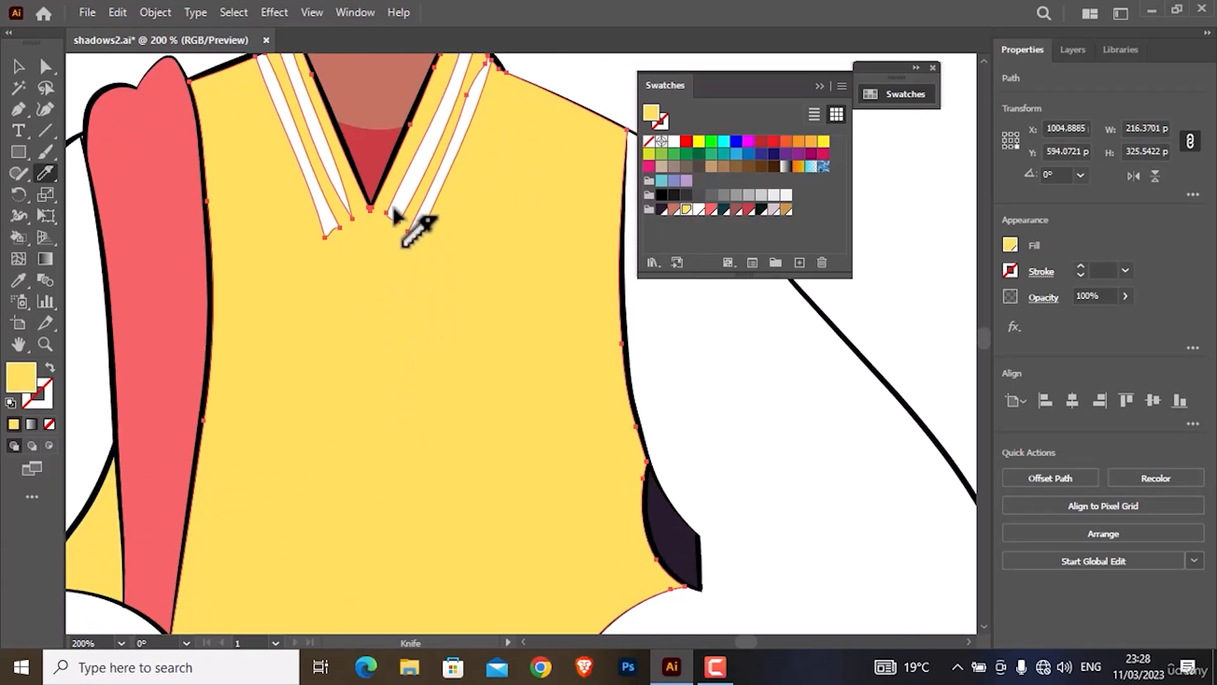
scroll(393, 211, "down", 1)
scroll(391, 209, "down", 5)
scroll(389, 263, "down", 1)
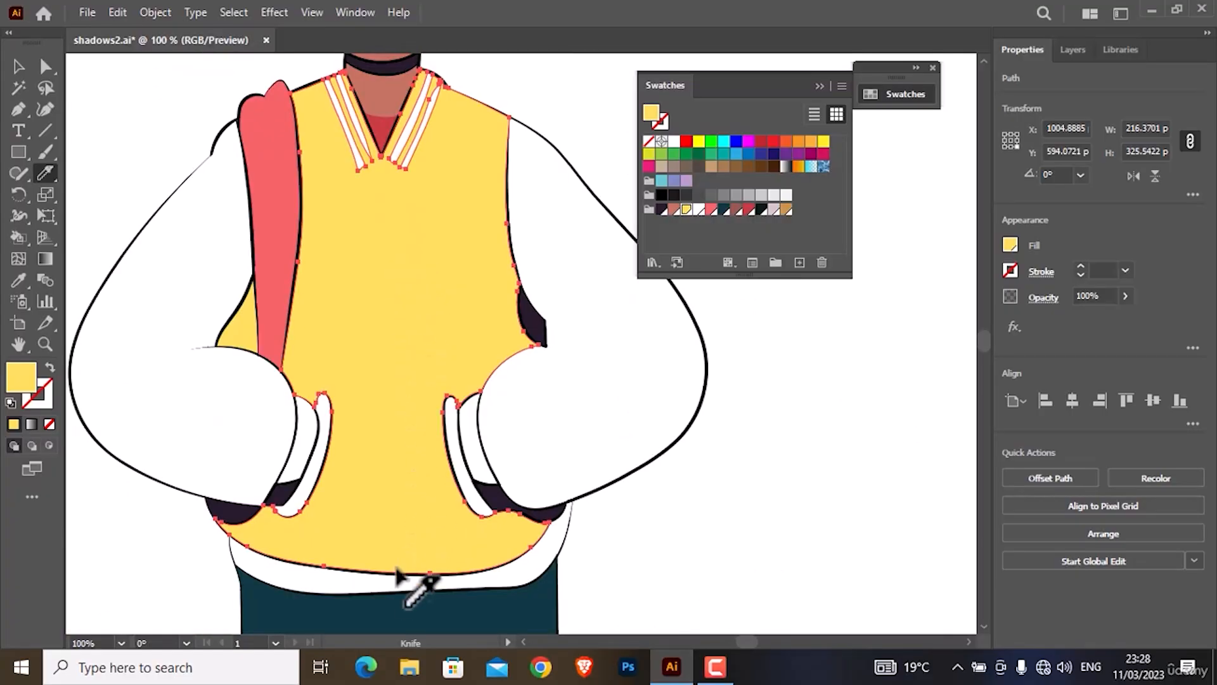
left_click_drag(390, 579, 362, 504)
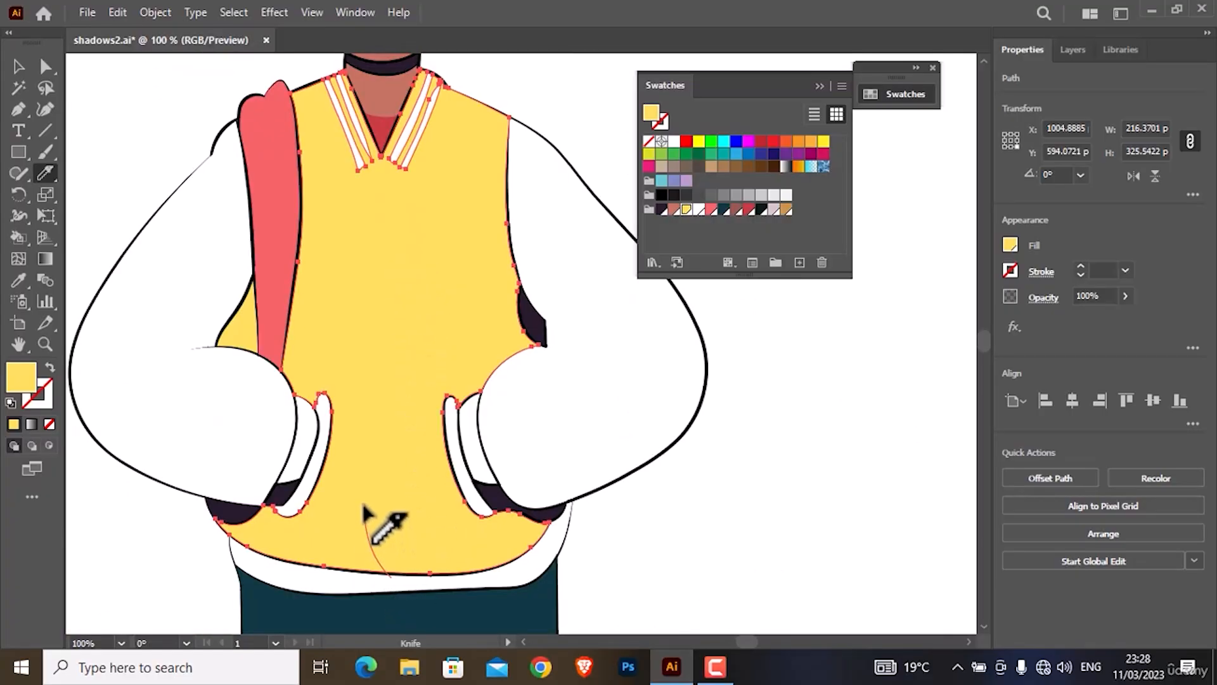
left_click_drag(370, 456, 379, 338)
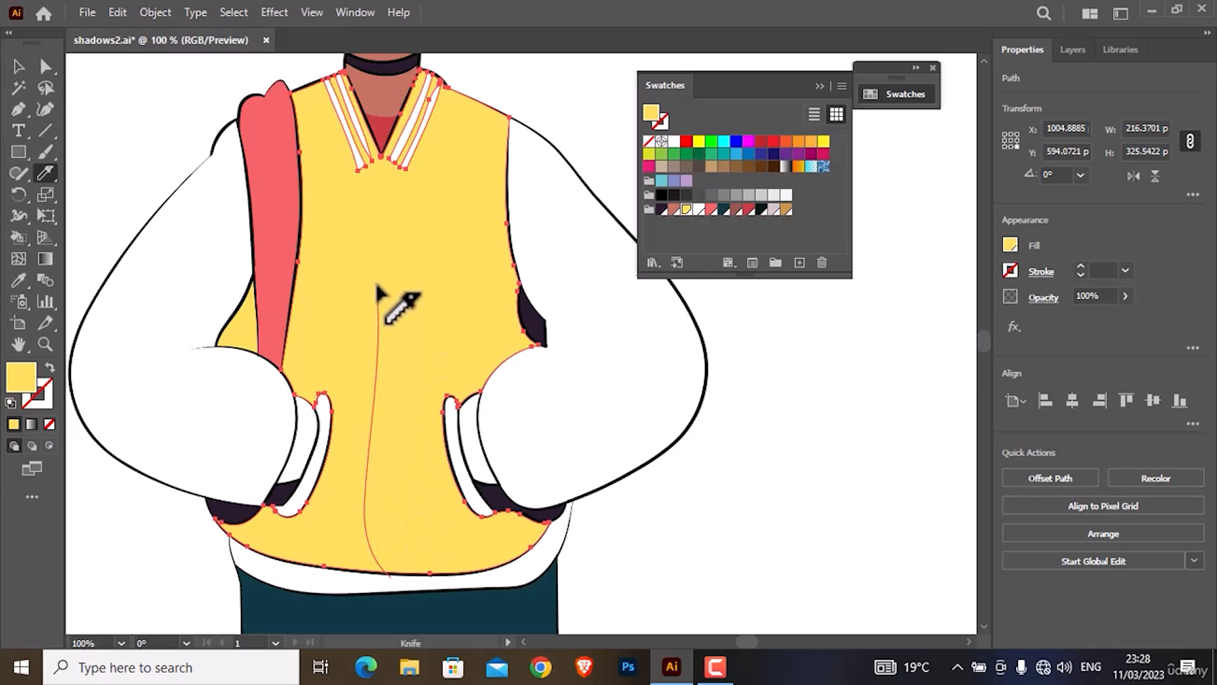
mouse_move(374, 222)
left_mouse_down()
mouse_move(381, 137)
mouse_move(382, 162)
left_mouse_up()
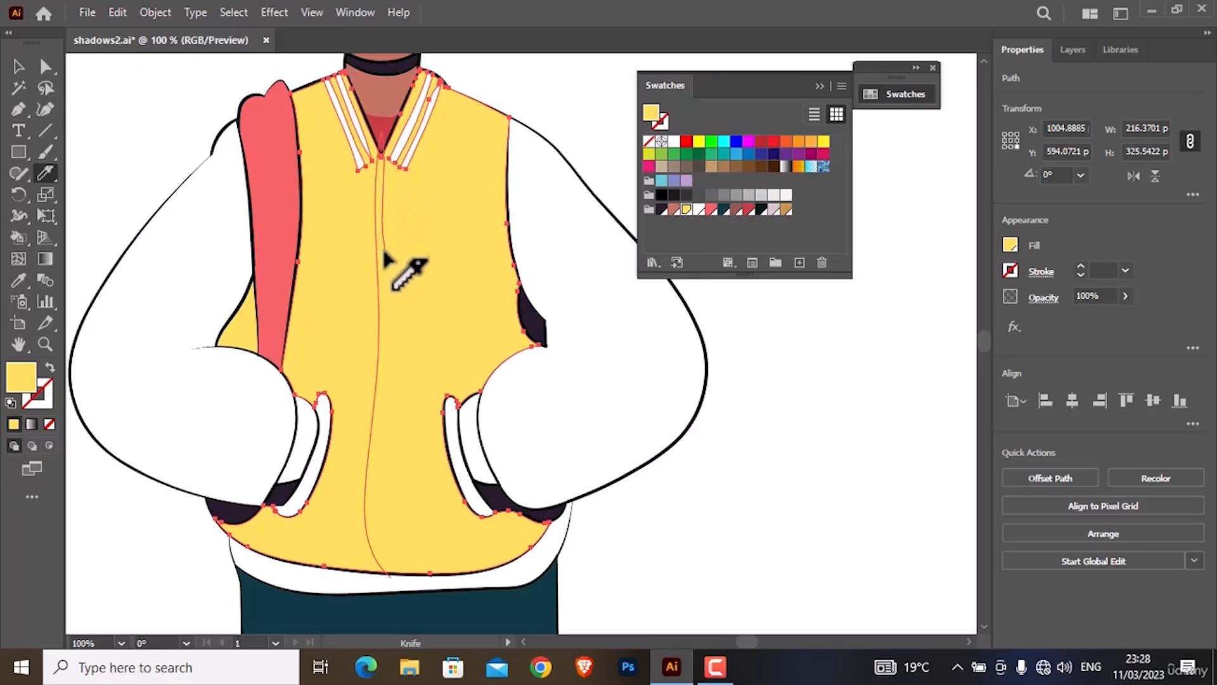
left_click_drag(384, 252, 385, 287)
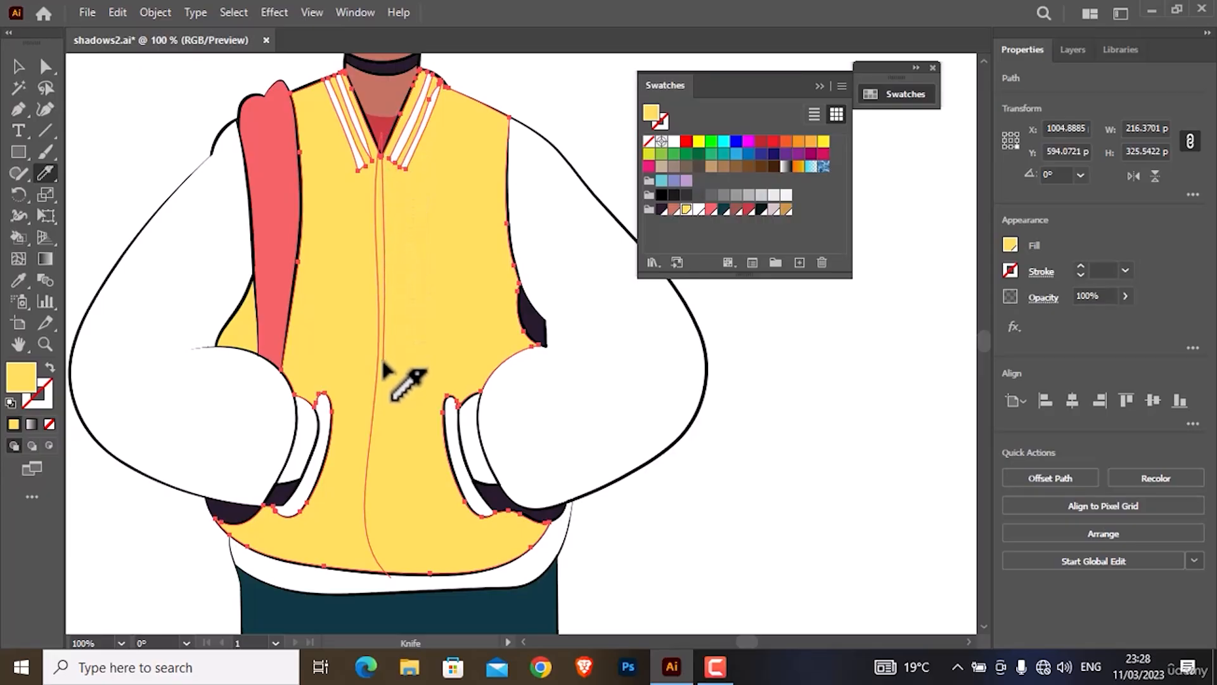
mouse_move(380, 384)
left_mouse_down()
mouse_move(368, 486)
mouse_move(398, 586)
left_mouse_up()
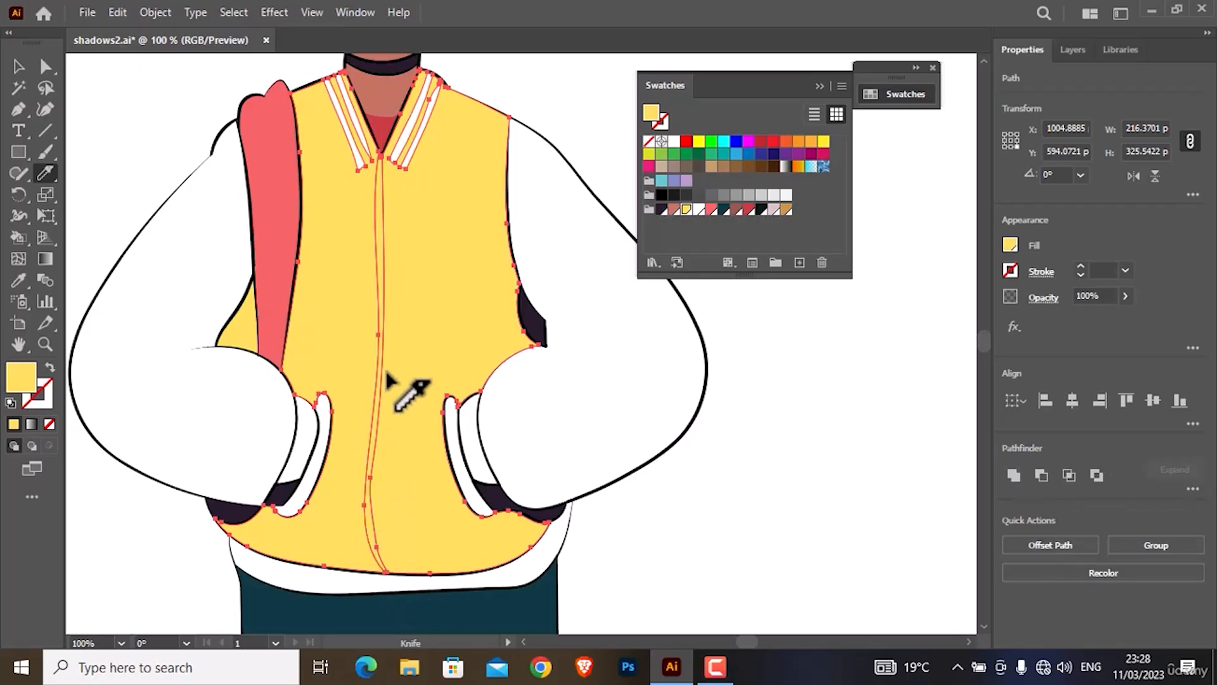
- Select all the vest pieces, cut across the lower vest between the pockets with the Knife, and fill the hem area with the tan swatch
left_click(646, 578, "ctrl")
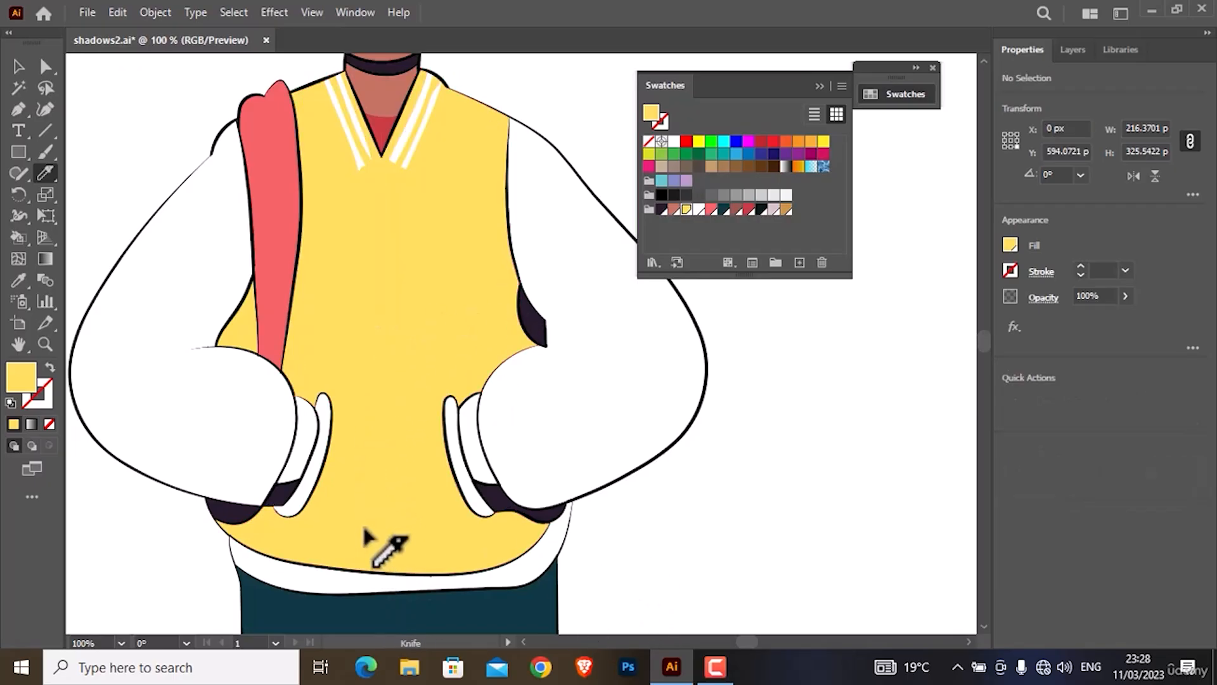
left_click(371, 523)
left_click(371, 523)
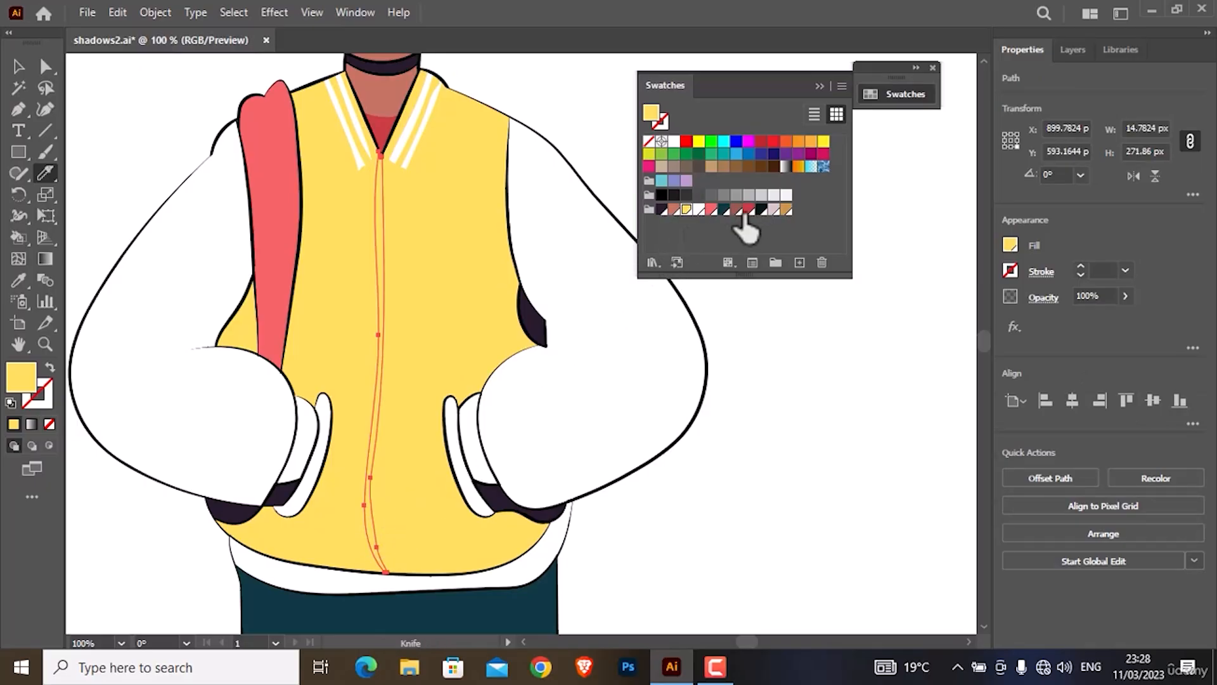
left_click(664, 533, "ctrl")
left_click(409, 507, "ctrl")
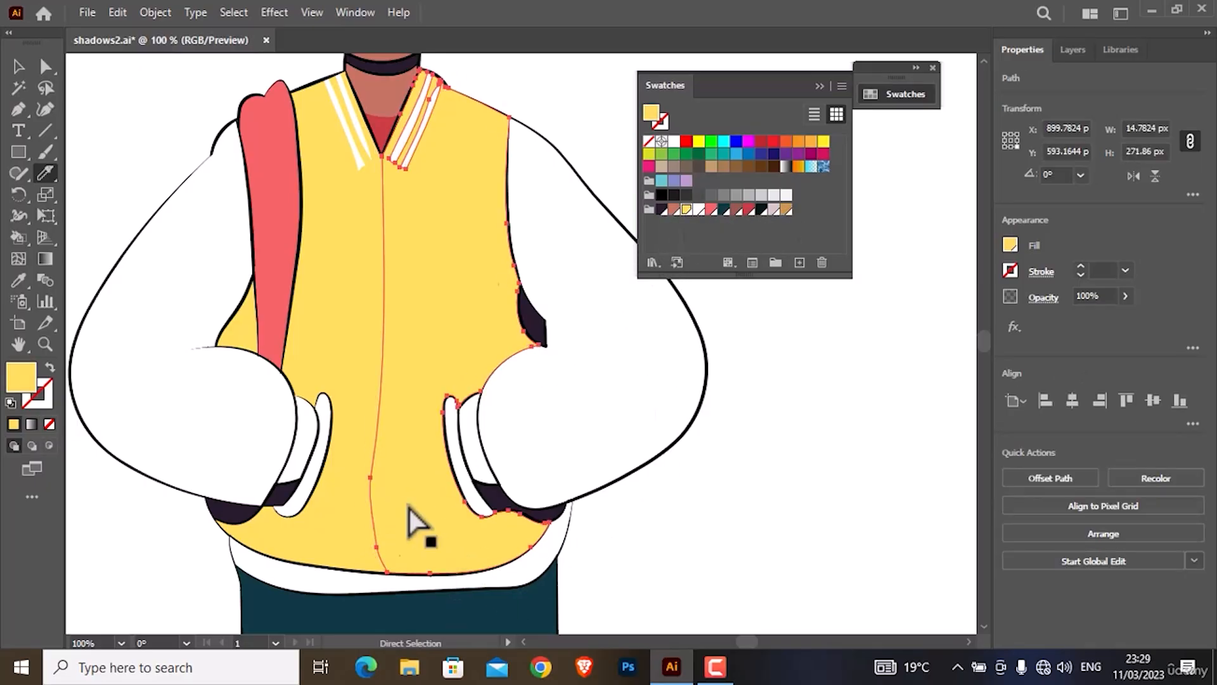
left_click(355, 523, "ctrl+shift")
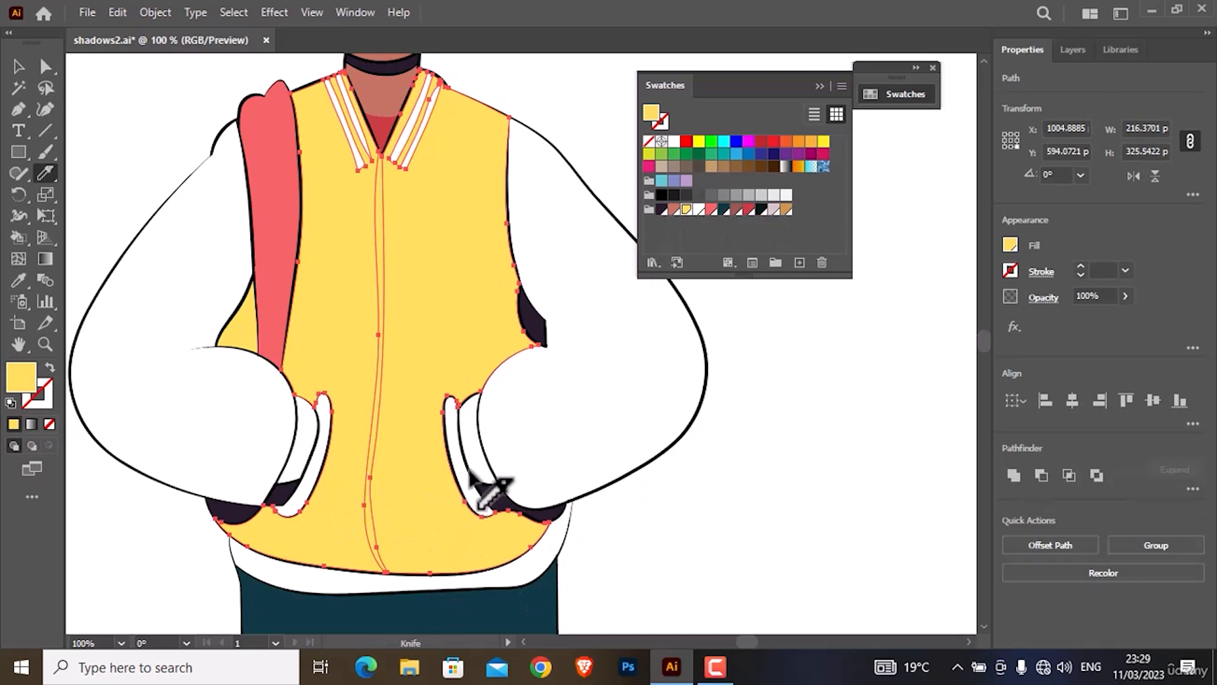
mouse_move(475, 481)
left_mouse_down()
mouse_move(411, 493)
mouse_move(273, 475)
left_mouse_up()
left_click(647, 543, "ctrl")
left_click(321, 540, "ctrl")
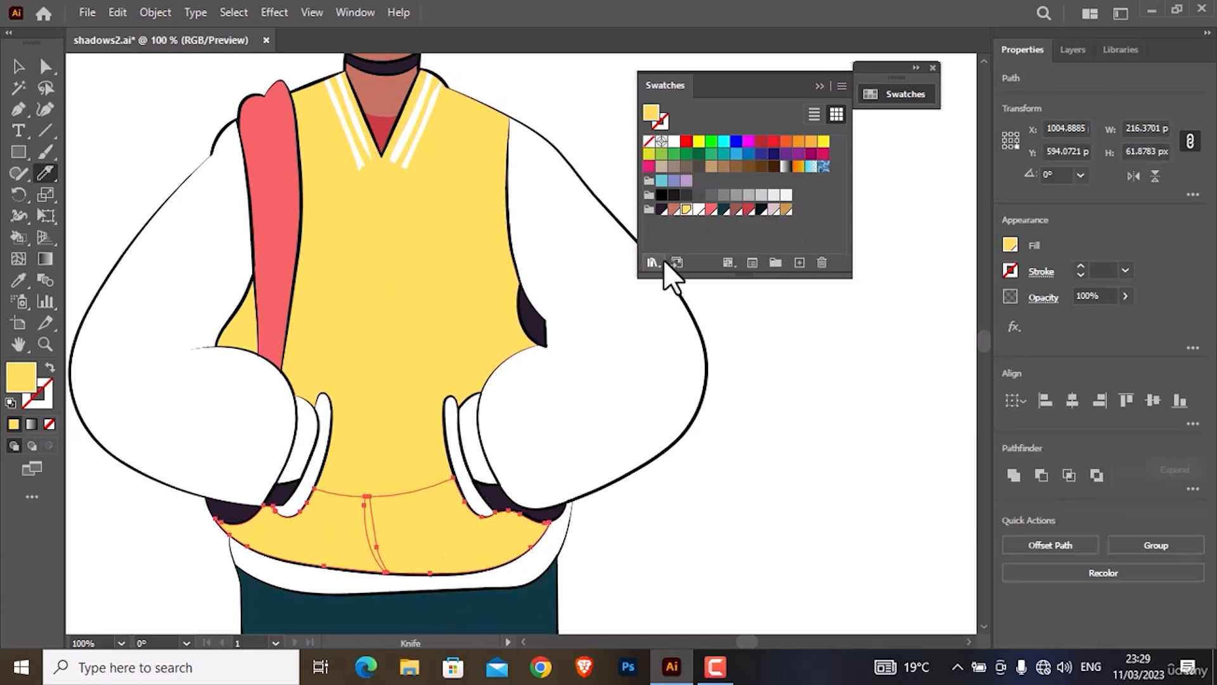
left_click(786, 209)
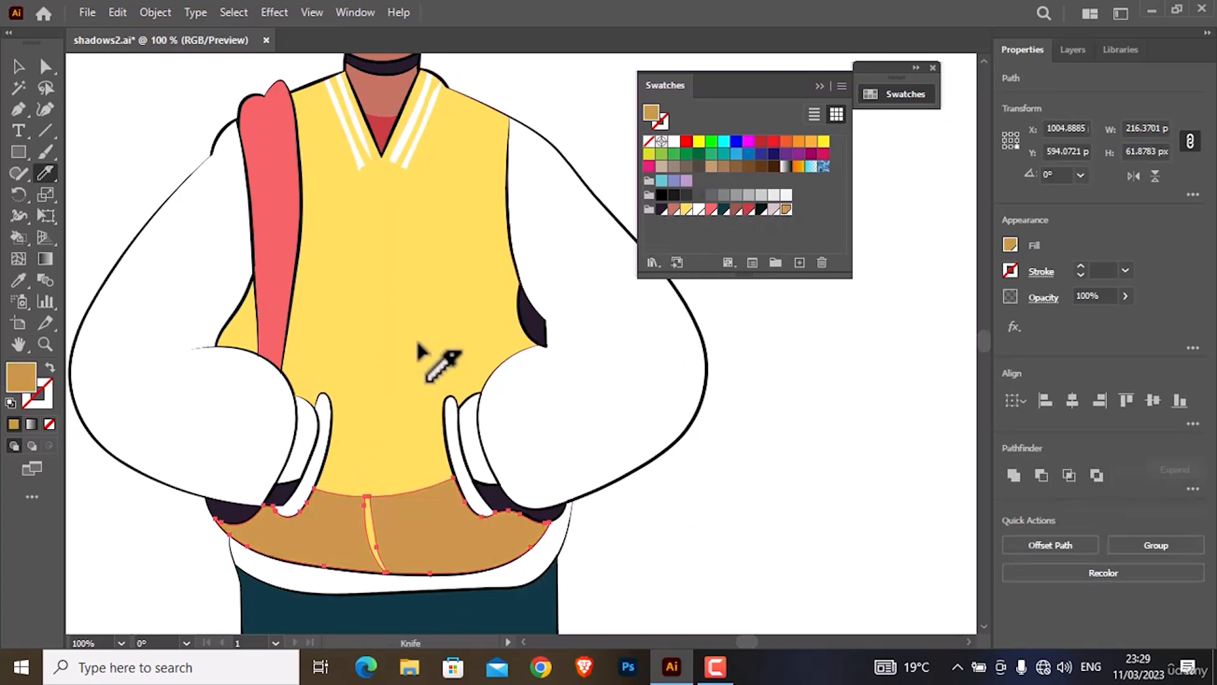
- Cut a shadow piece along the outer edge and lower end of the red strap and fill it with the dark red swatch
left_click(272, 104, "ctrl")
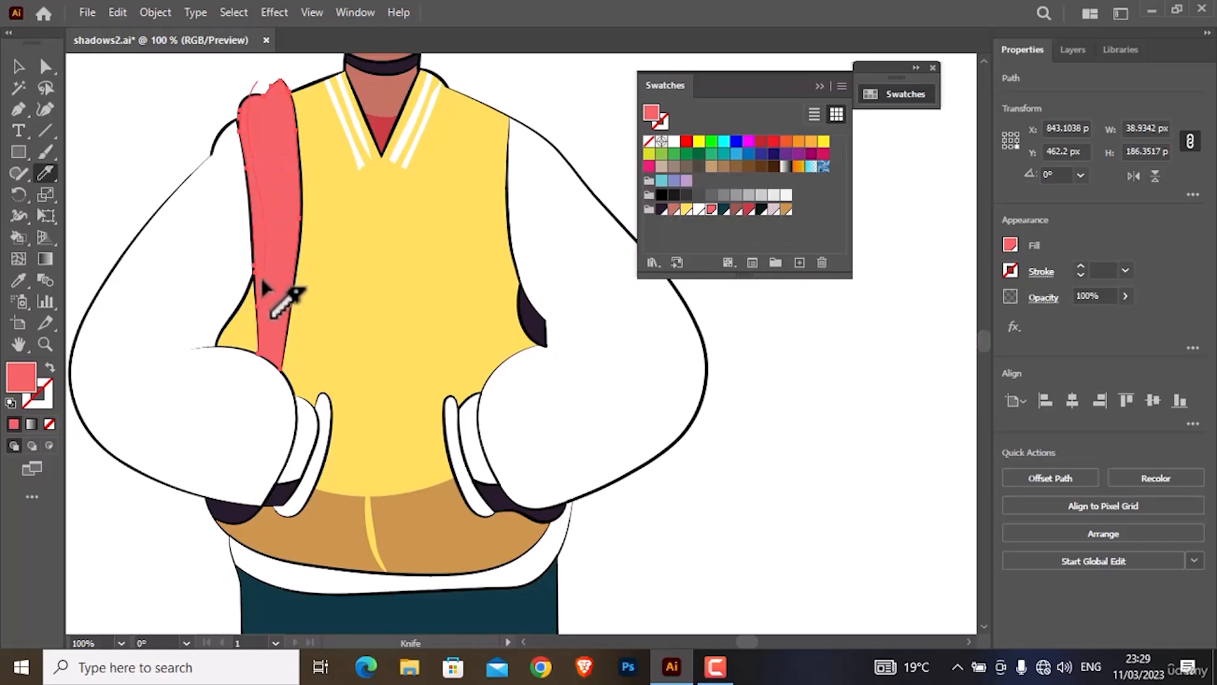
left_click_drag(287, 315, 303, 316)
left_click(179, 166, "ctrl")
left_click(277, 336, "ctrl")
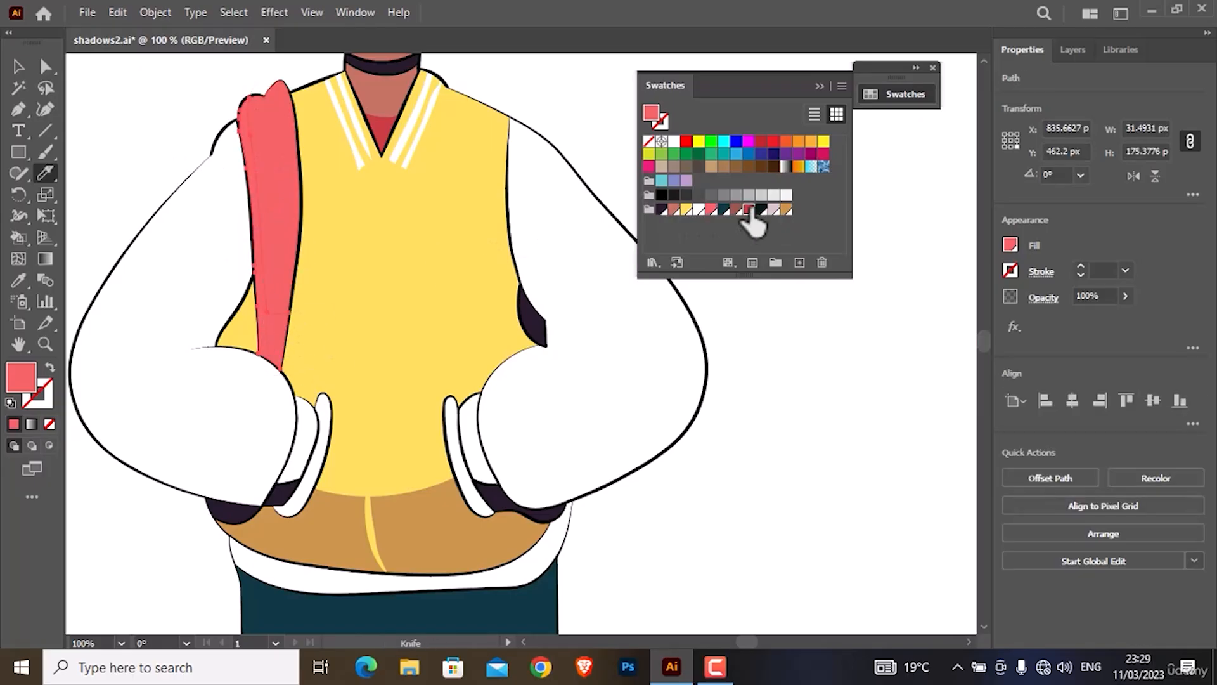
left_click(748, 210)
- Cut a small fold out of the yellow vest area between the strap and the sleeve and fill it with the tan swatch
left_click(239, 329, "ctrl")
left_click_drag(253, 279, 222, 360)
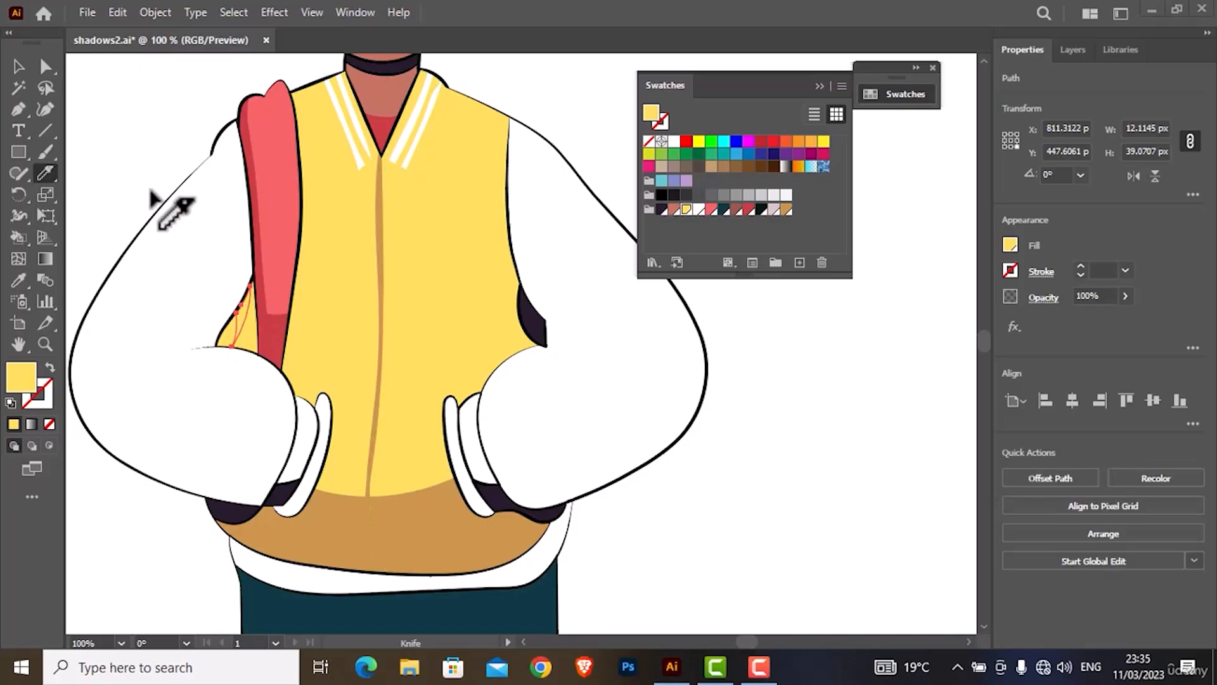
left_click(245, 314, "ctrl")
left_click(786, 210)
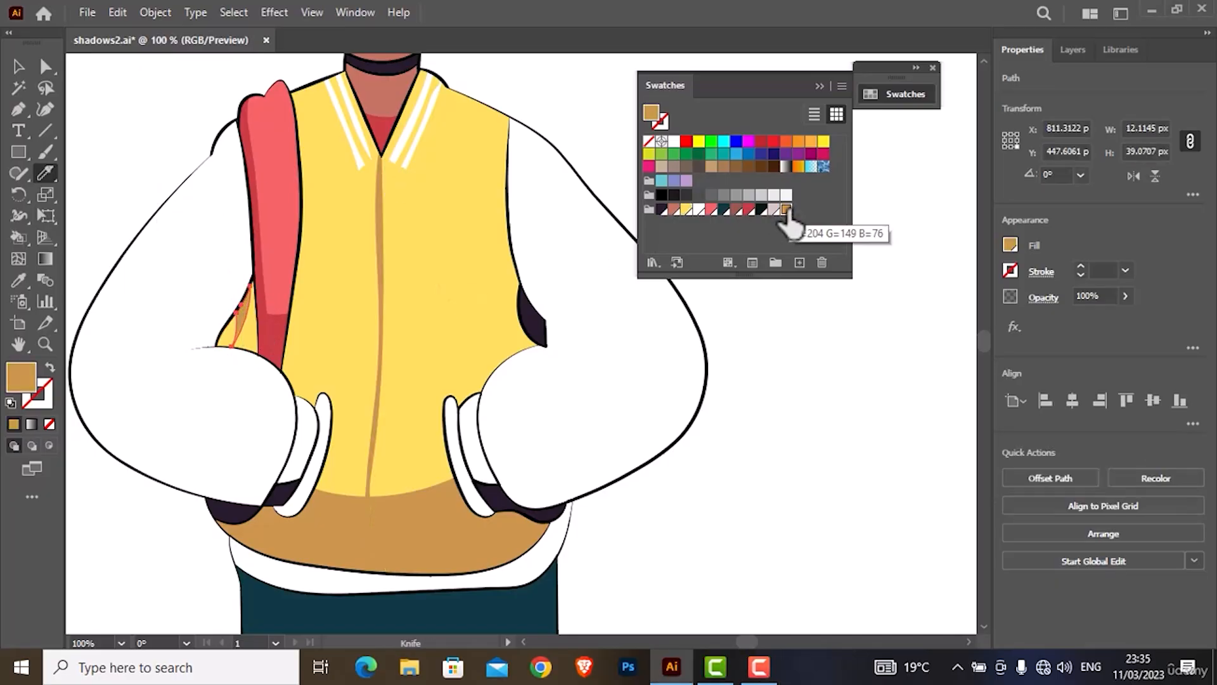
- Cut a curved shadow band along the lower outer edge of both white sleeves and fill the bands with the pale pink swatch
left_click(258, 440, "ctrl")
mouse_move(293, 465)
left_mouse_down()
mouse_move(114, 396)
mouse_move(93, 303)
left_mouse_up()
left_click(698, 209)
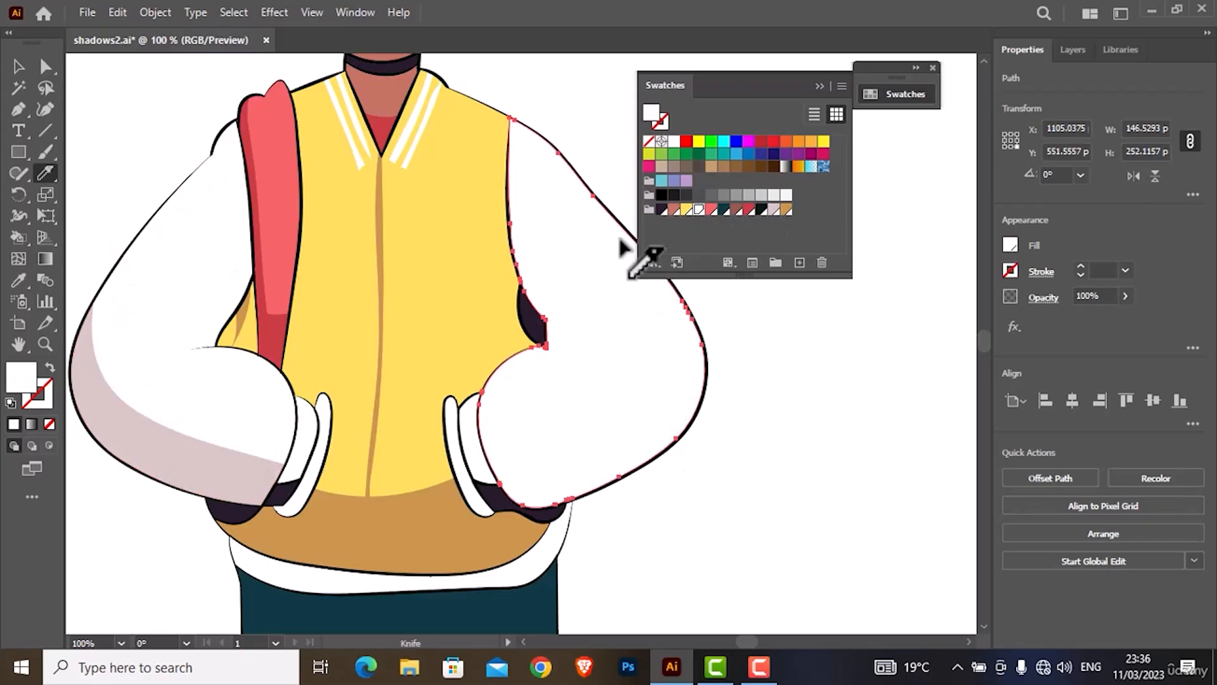
left_click_drag(716, 327, 492, 496)
left_click(774, 210)
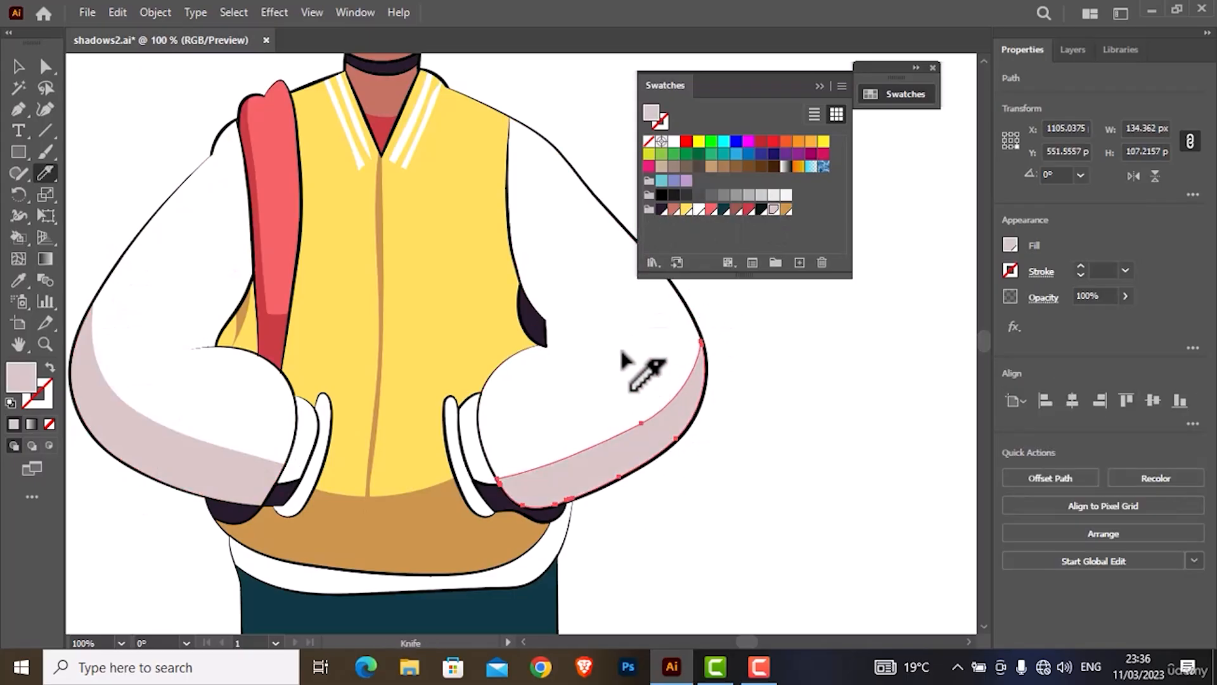
- Cut pointed crease shadows at the inner elbows of both sleeves, fill them with the pale pink swatch and deselect
left_click(620, 349, "ctrl")
mouse_move(531, 319)
left_mouse_down()
mouse_move(587, 313)
mouse_move(576, 326)
left_mouse_up()
left_click(773, 210)
left_click(250, 359, "ctrl")
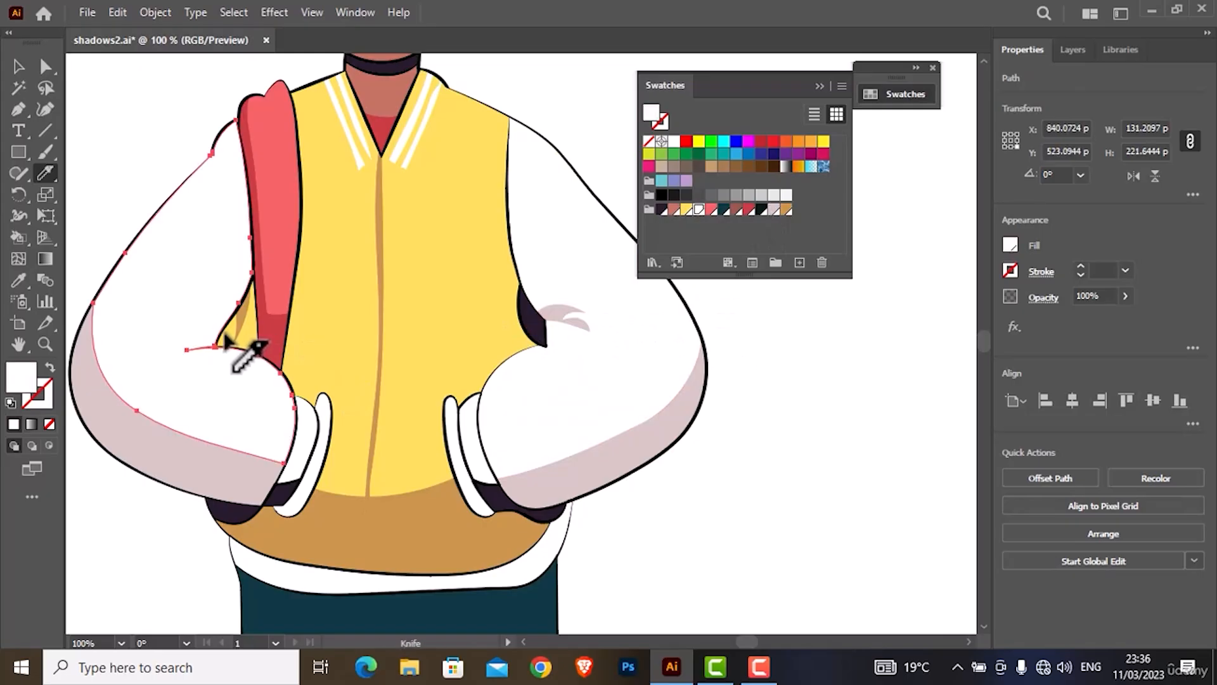
mouse_move(231, 348)
left_mouse_down()
mouse_move(202, 318)
mouse_move(178, 330)
mouse_move(176, 348)
mouse_move(219, 346)
left_mouse_up()
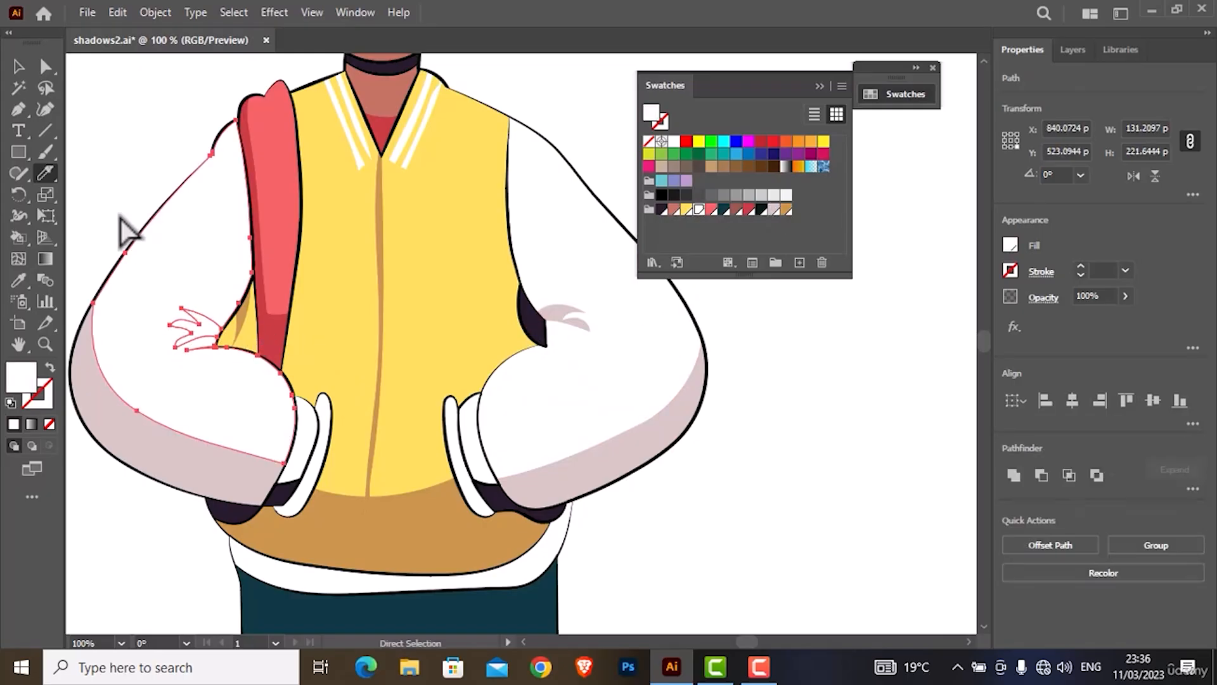
left_click(119, 219, "ctrl")
left_click(208, 328, "ctrl")
left_click(774, 210)
left_click(718, 379, "ctrl")
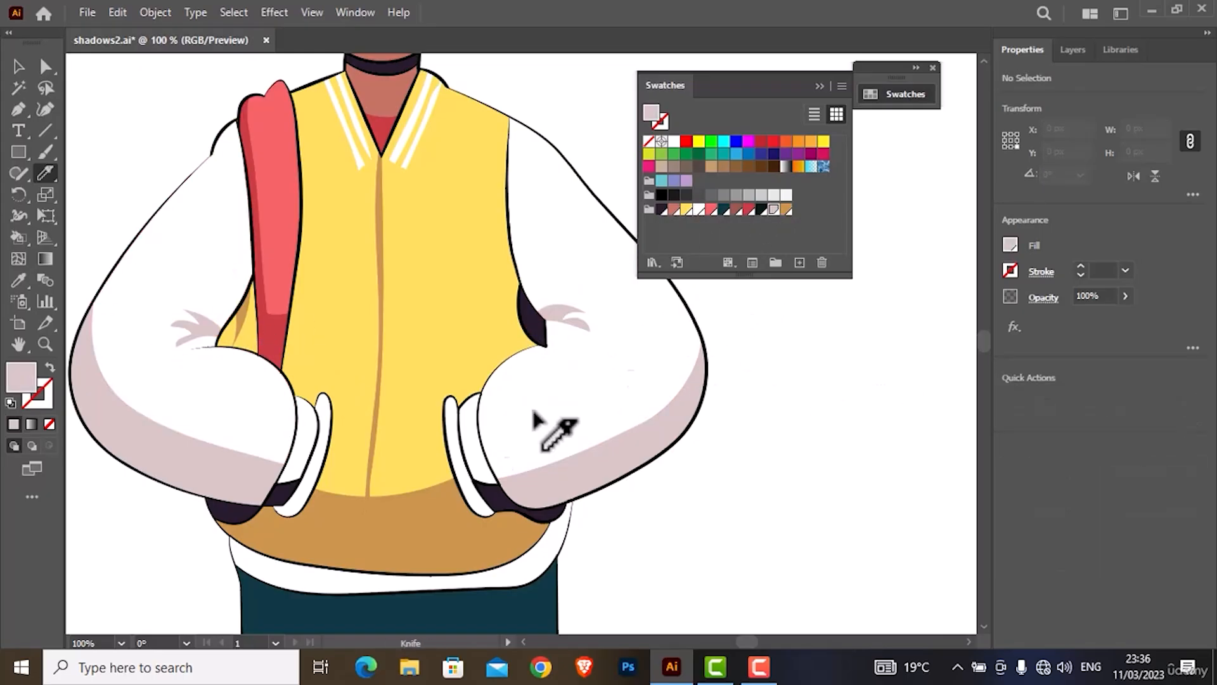
- Cut off the lower part of the white cuff on the side away from the strap and fill it with the pale pink swatch
left_click(470, 442)
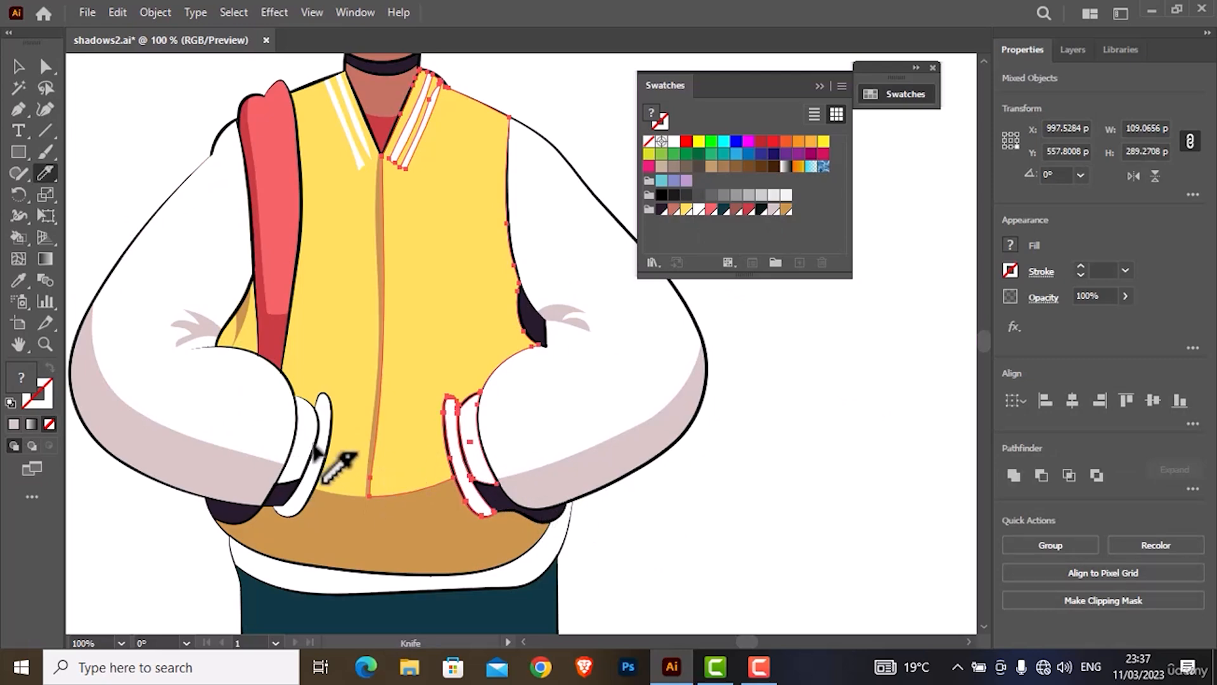
left_click_drag(487, 453, 460, 458)
left_click(483, 470, "ctrl")
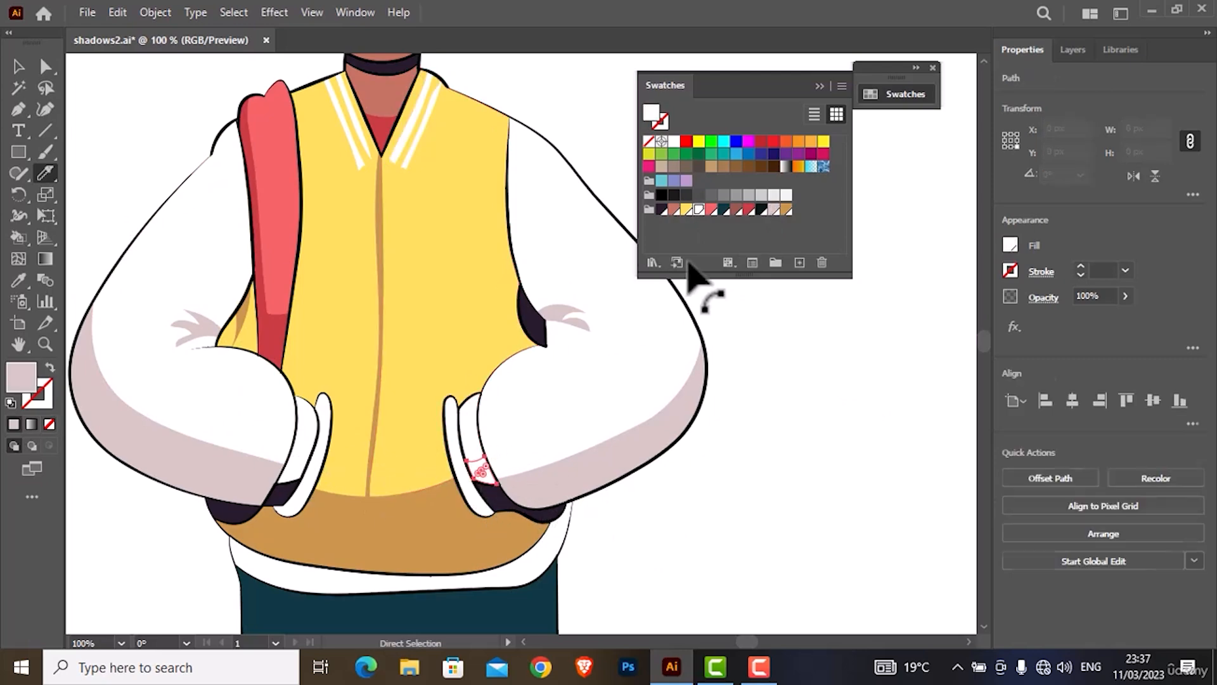
left_click(774, 209)
left_click(592, 553, "ctrl")
- Cut the inner part of the shoe on the side away from the strap and fill the inner pieces of both shoes with pale pink
scroll(485, 500, "down", 5)
scroll(477, 475, "down", 1)
scroll(476, 474, "down", 3)
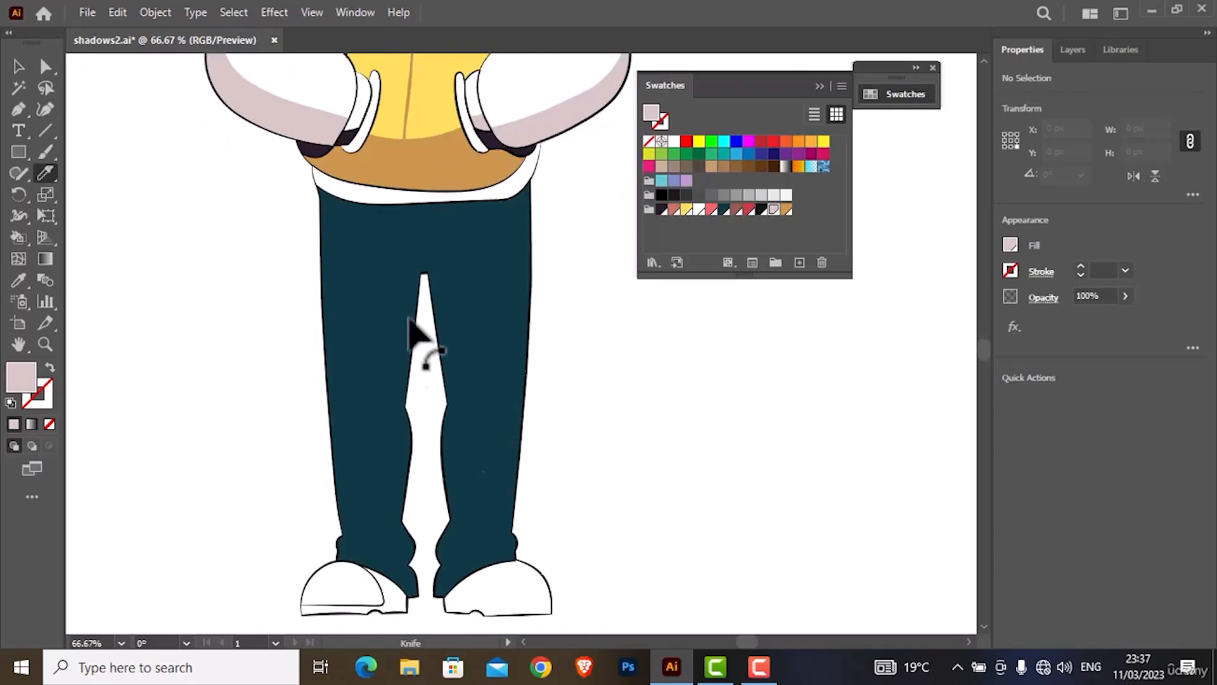
mouse_move(542, 510)
left_mouse_down()
mouse_move(504, 587)
mouse_move(456, 616)
left_mouse_up()
left_click(518, 592, "ctrl")
left_click(590, 528, "ctrl")
left_click(459, 597, "ctrl")
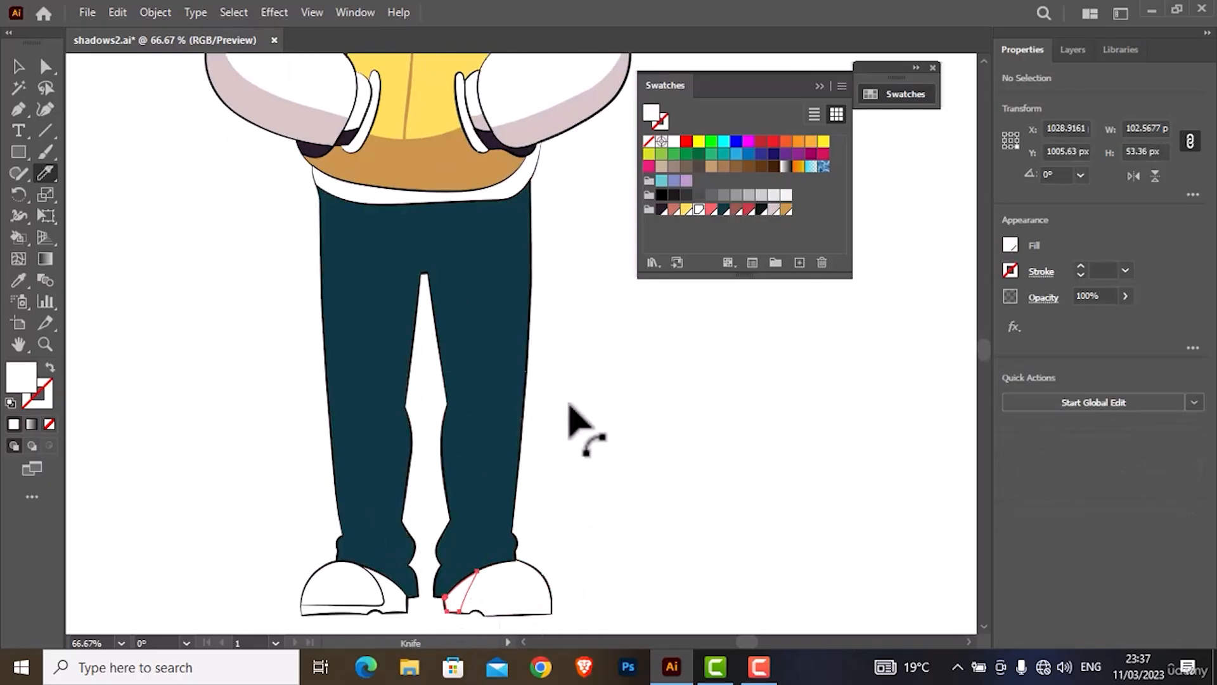
left_click(773, 210)
left_click(390, 603, "ctrl")
left_click(772, 210)
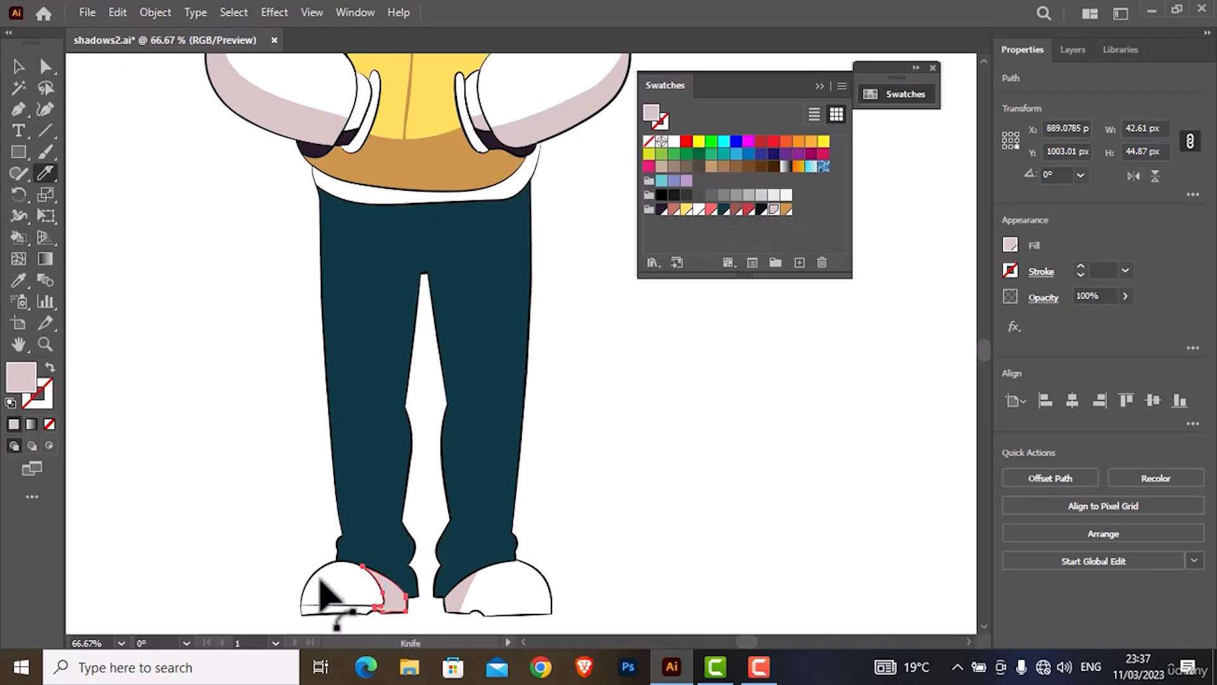
- Cut shadow pieces along the waist and inner legs of the teal trousers, fill them with the near-black swatch and deselect
left_click(382, 513, "ctrl")
mouse_move(397, 596)
left_mouse_down()
mouse_move(393, 400)
mouse_move(408, 230)
mouse_move(331, 217)
mouse_move(307, 193)
left_mouse_up()
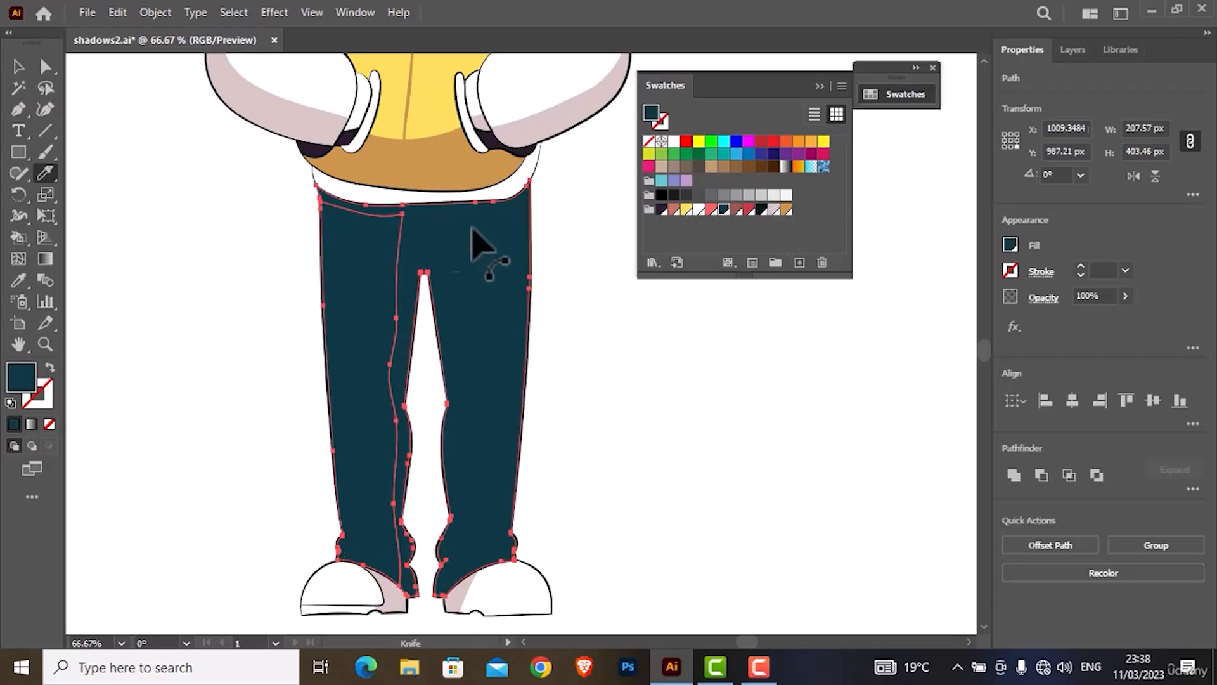
mouse_move(546, 185)
left_mouse_down()
mouse_move(437, 279)
mouse_move(468, 521)
mouse_move(464, 624)
left_mouse_up()
key("ctrl+shift+a")
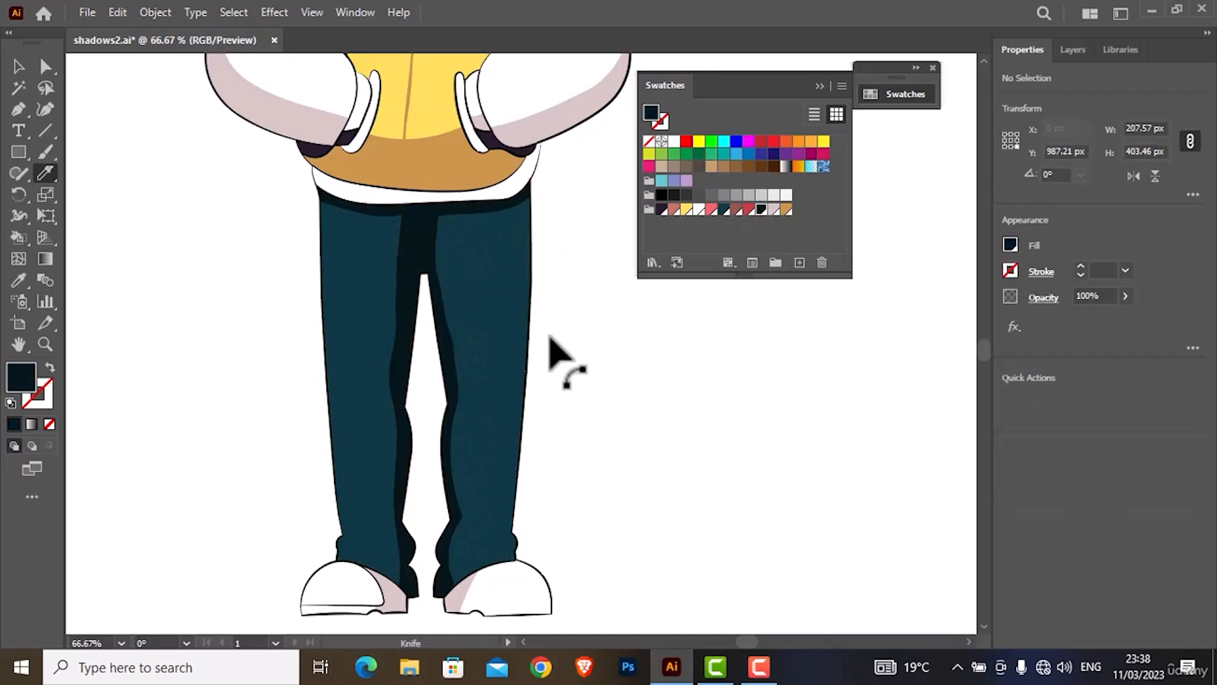
scroll(549, 348, "down", 2)
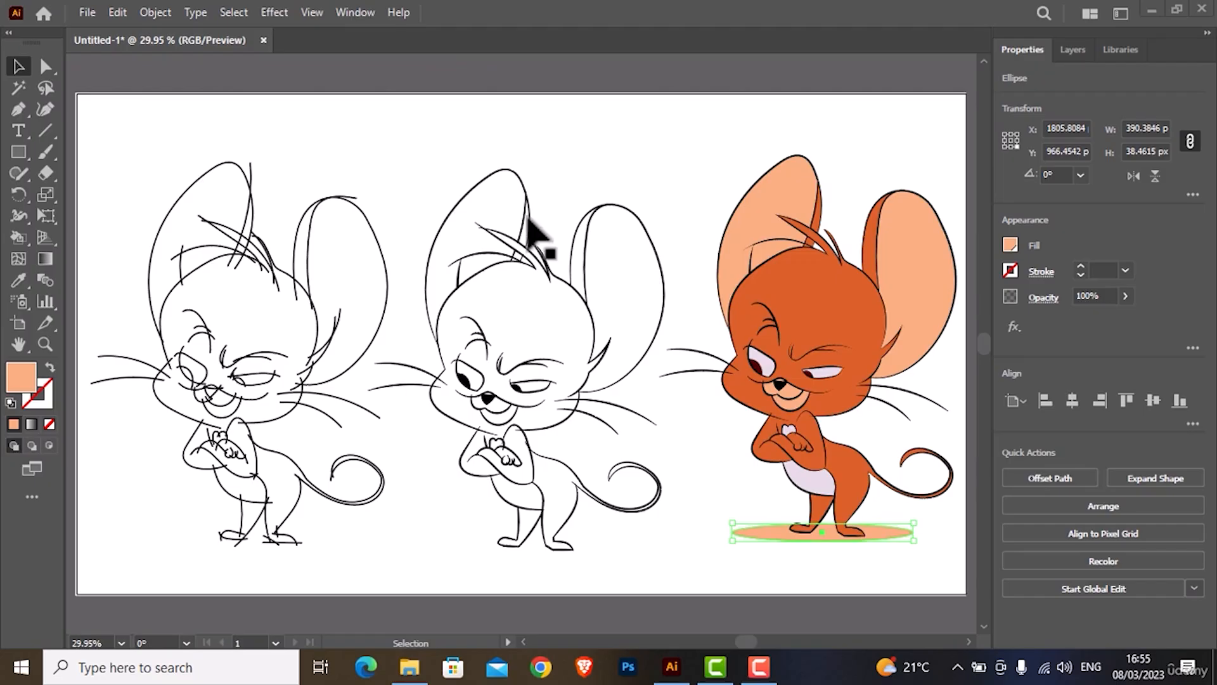
- Deselect the ellipse under the colored mouse and display the layers of the mouse document
left_click(575, 141)
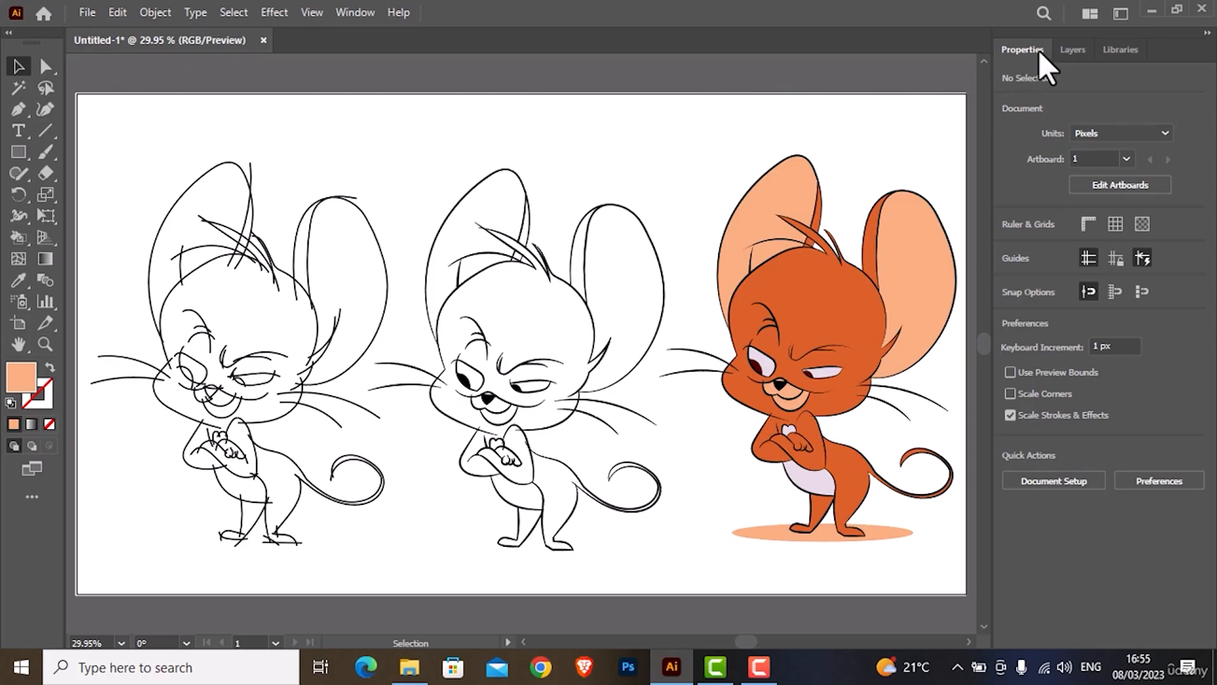
left_click(1063, 51)
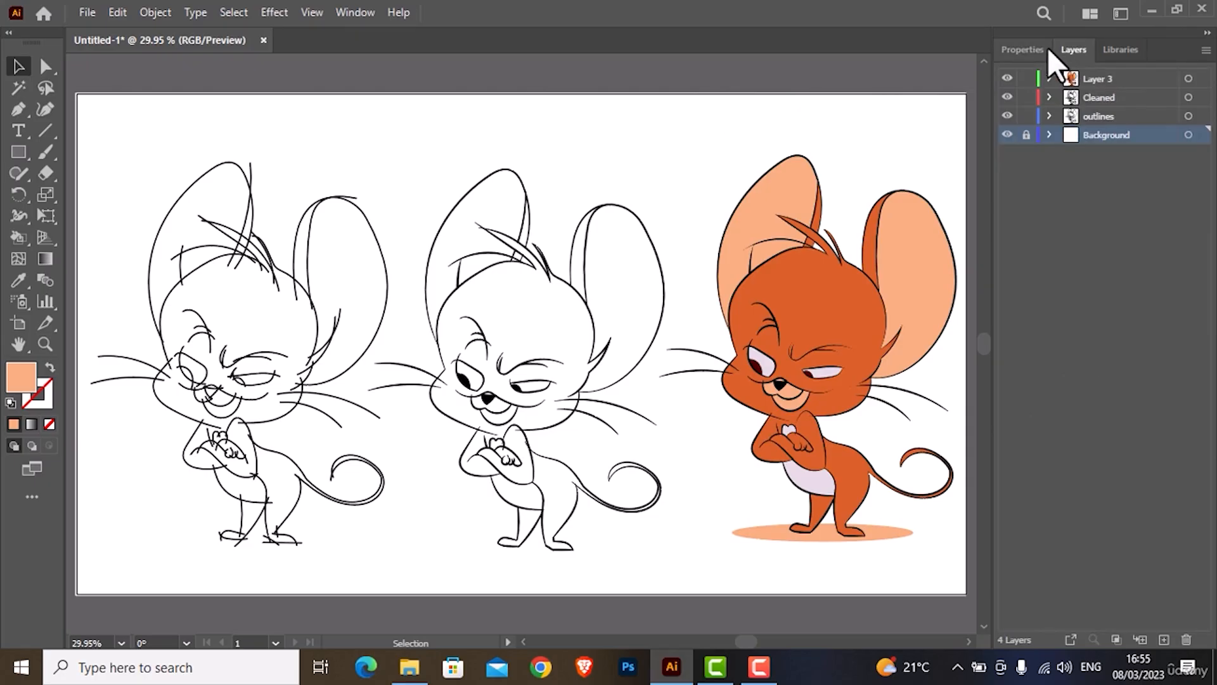
key("F7")
left_click(1062, 46)
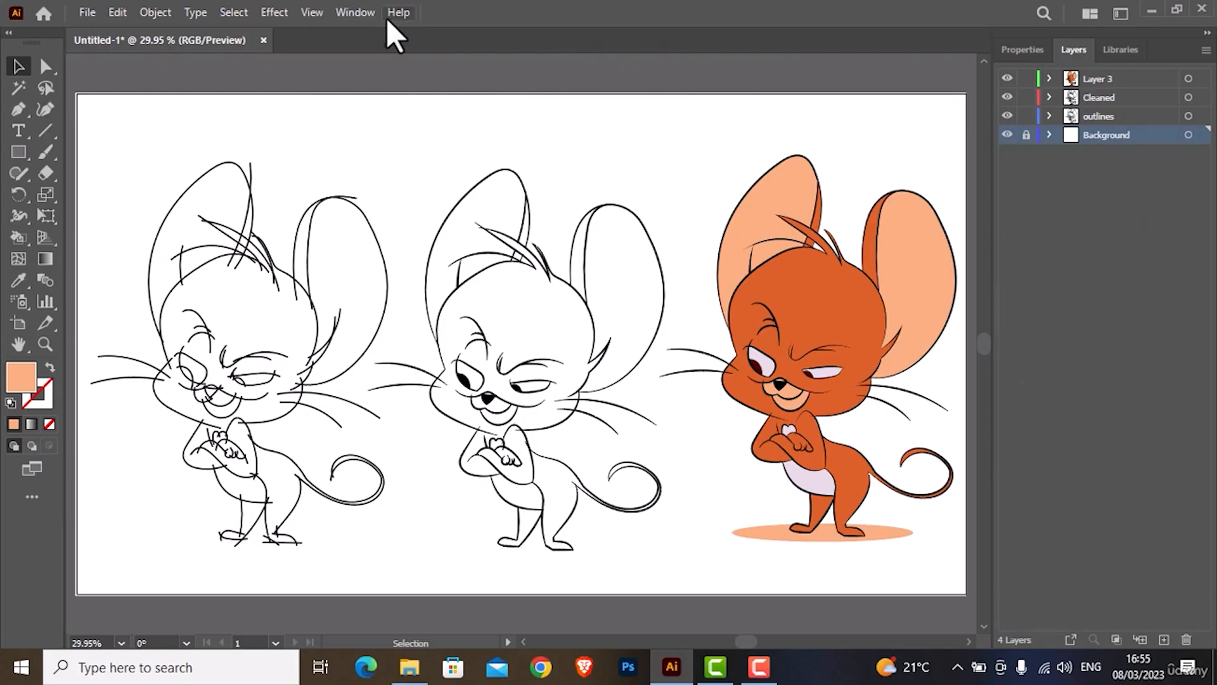
- Hide the Layers panel and show it again
left_click(355, 13)
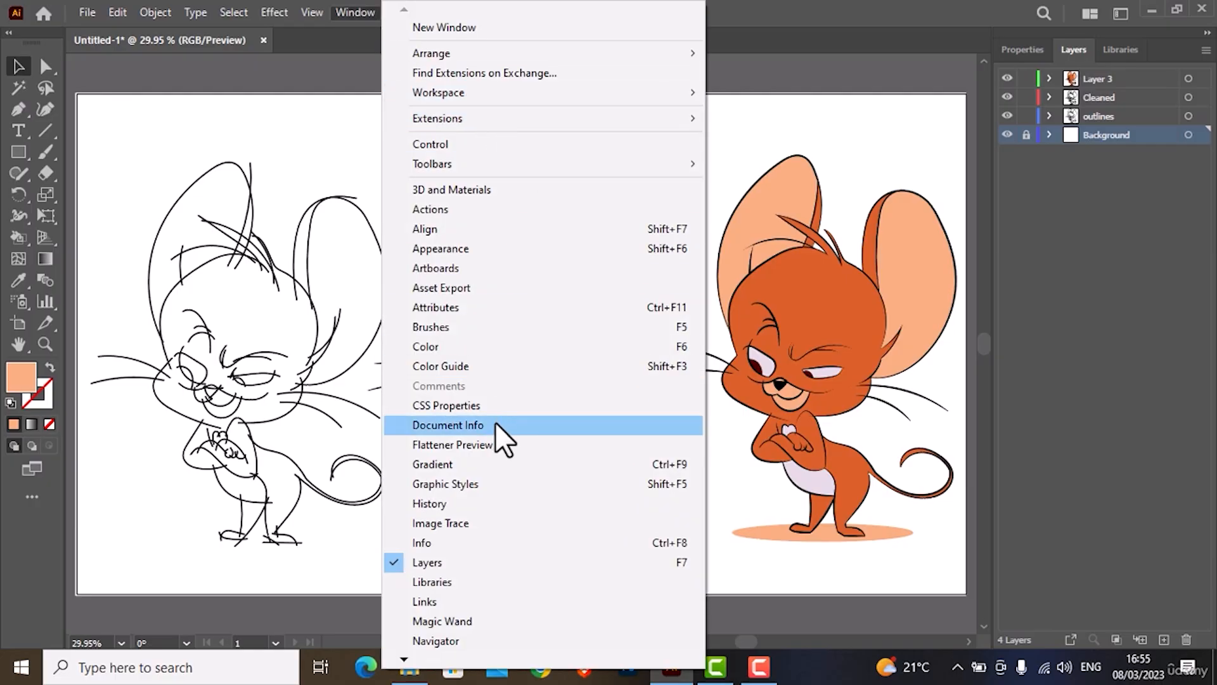
left_click(481, 562)
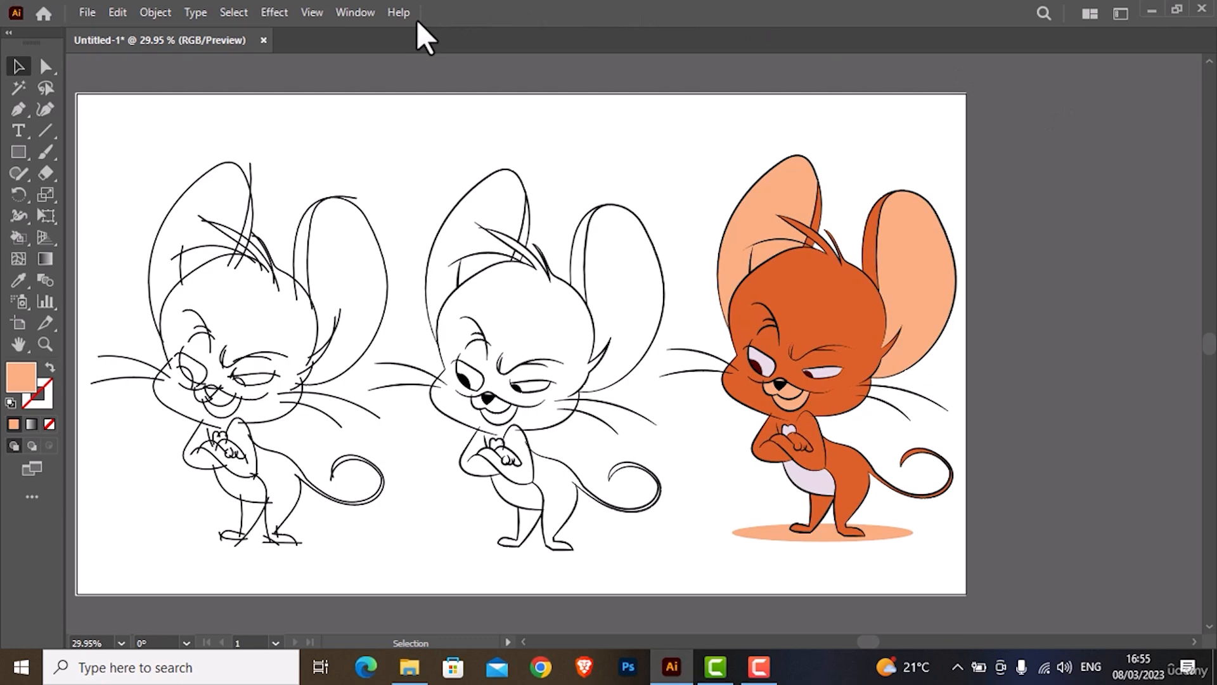
left_click(362, 14)
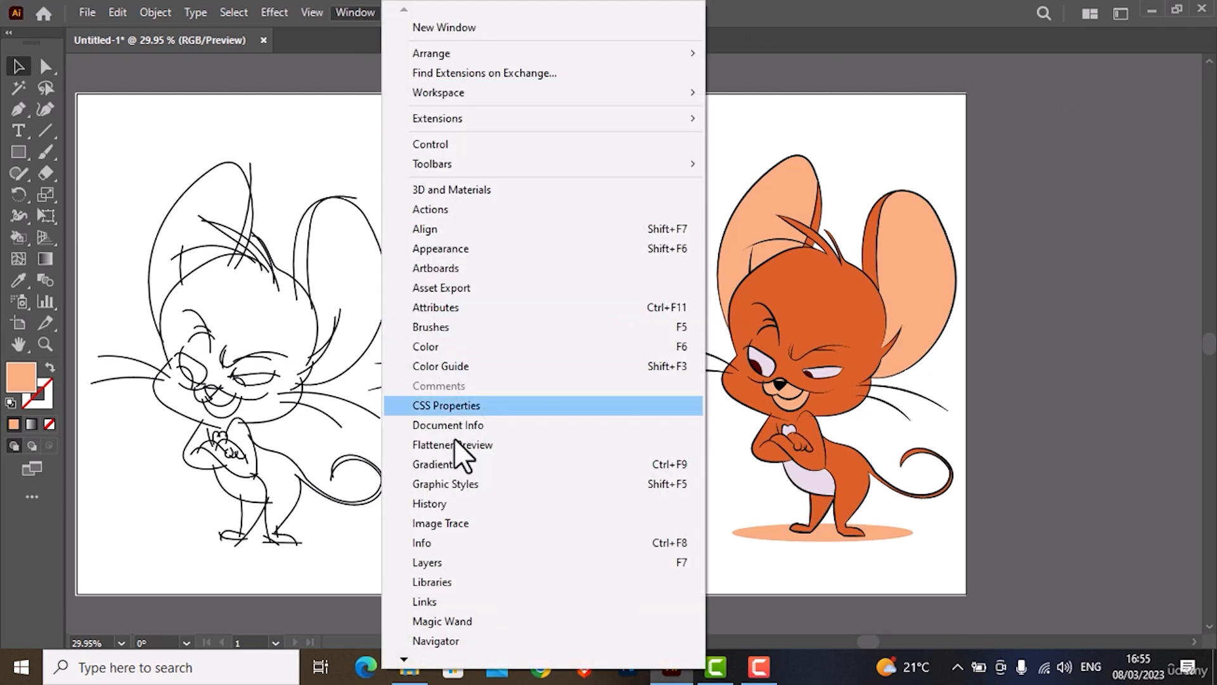
left_click(468, 561)
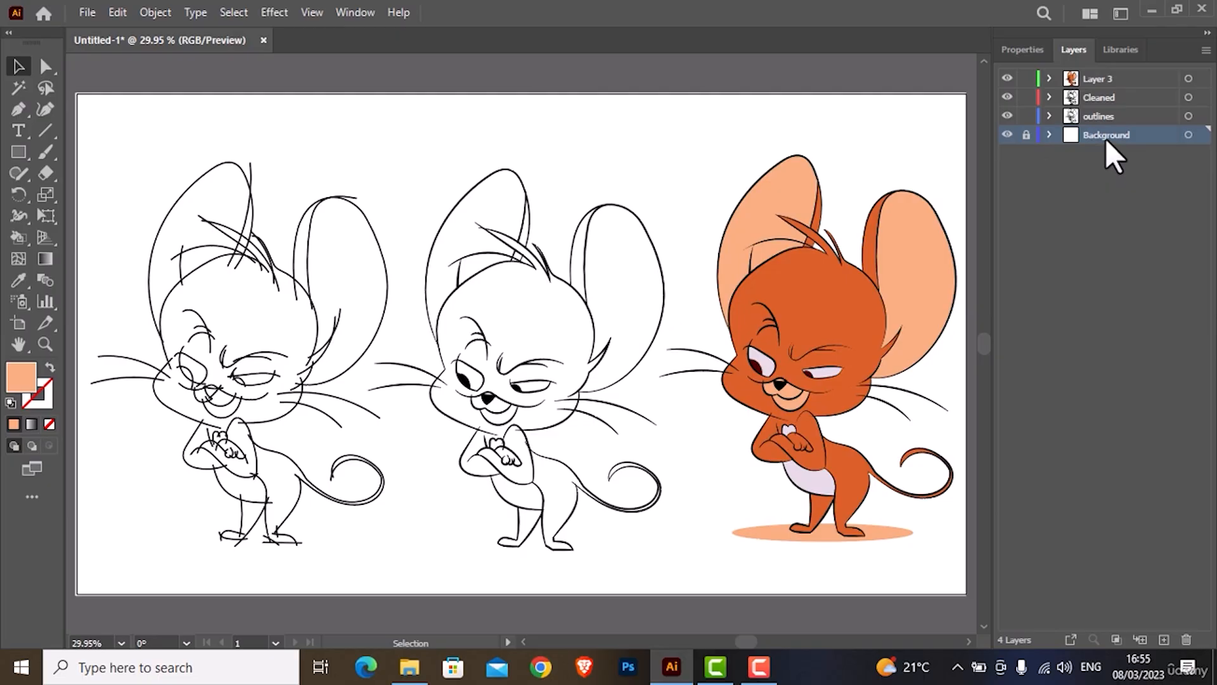
- Go through the outlines, Cleaned and Layer 3 layers and rename Layer 3 as Color
left_click(1106, 119)
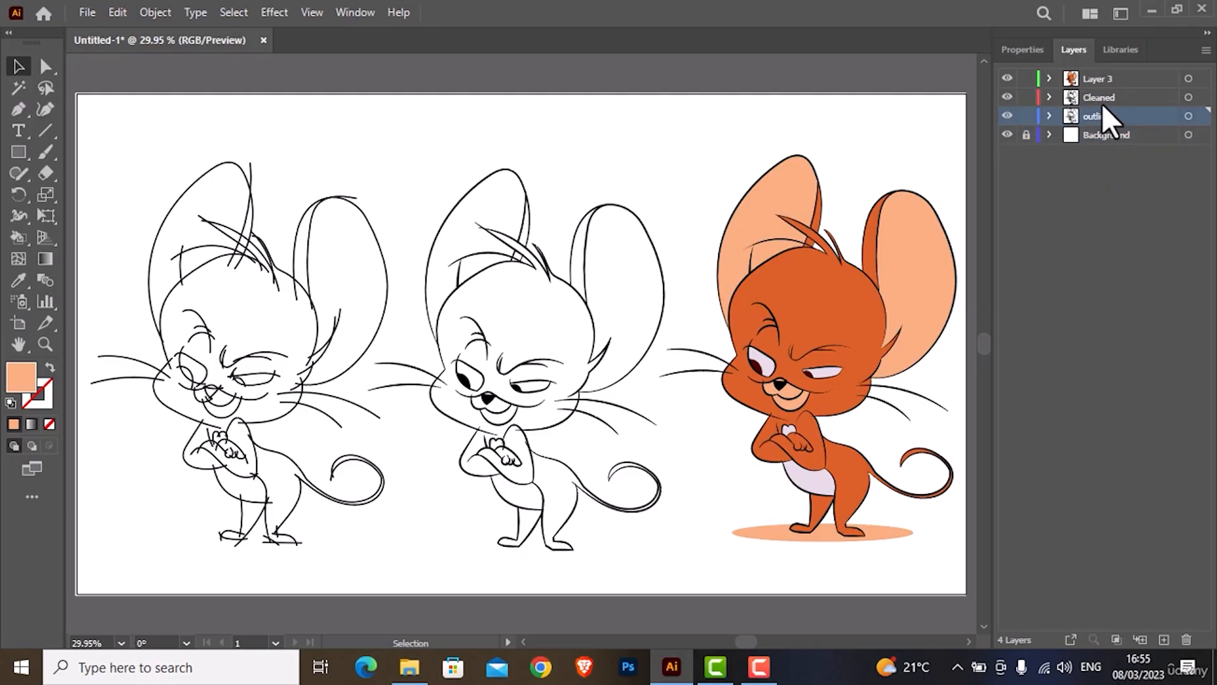
left_click(1101, 104)
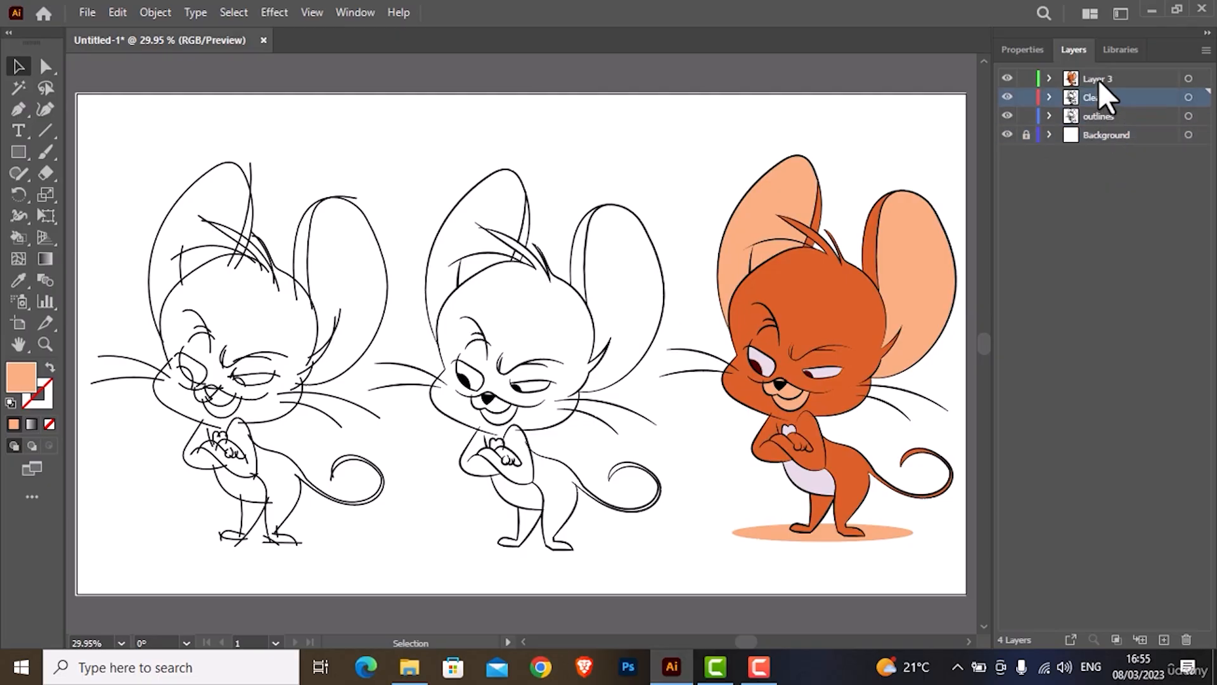
left_click(1097, 79)
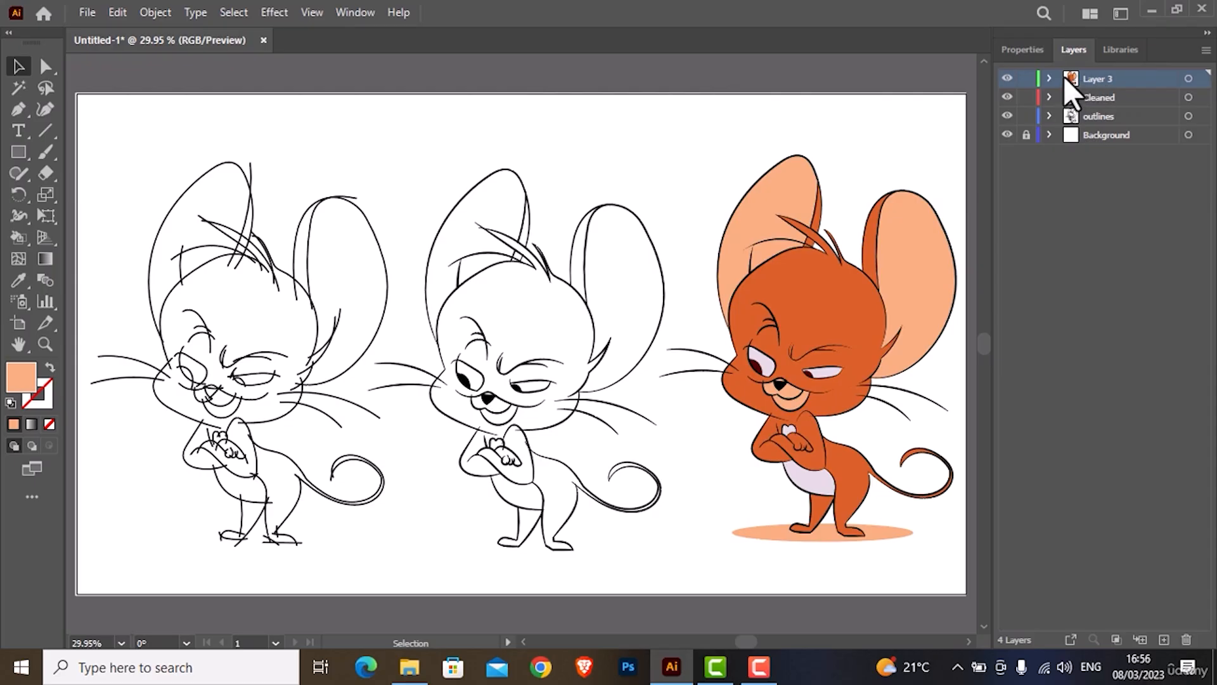
double_click(1098, 80)
key("Return")
- Select ear shapes of the colored mouse and an ear line of the cleaned mouse to check which layer each belongs to
left_click(802, 272)
left_click(912, 254)
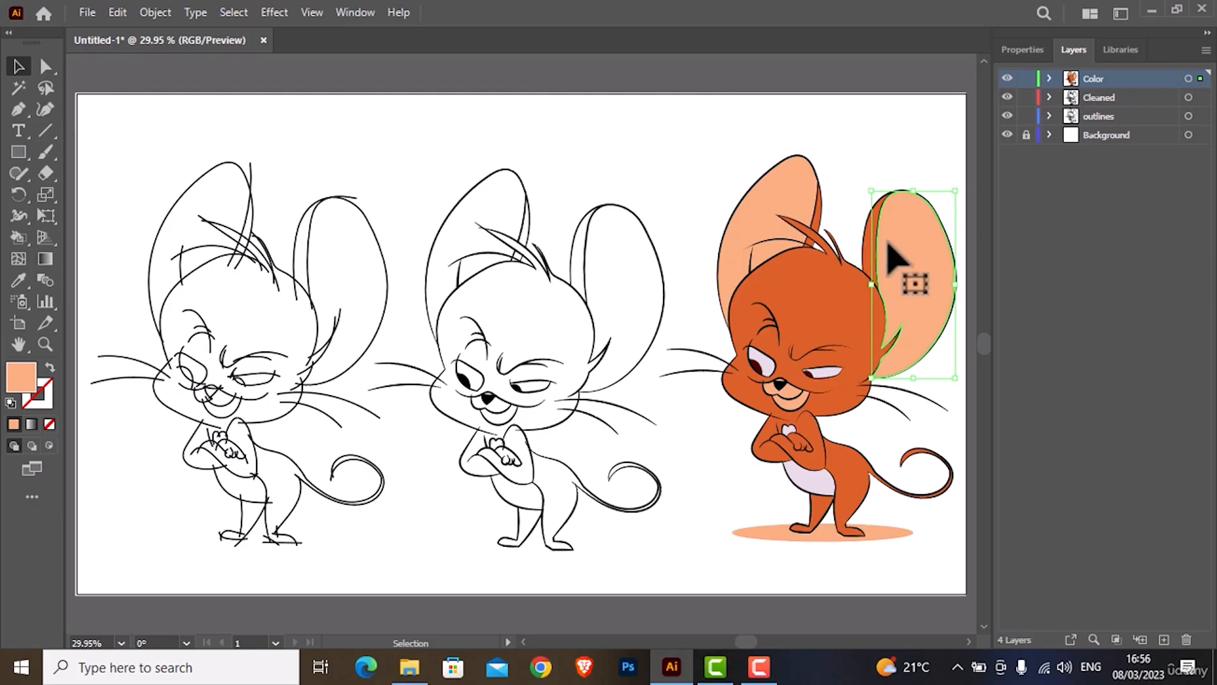
left_click(868, 238)
left_click(589, 248)
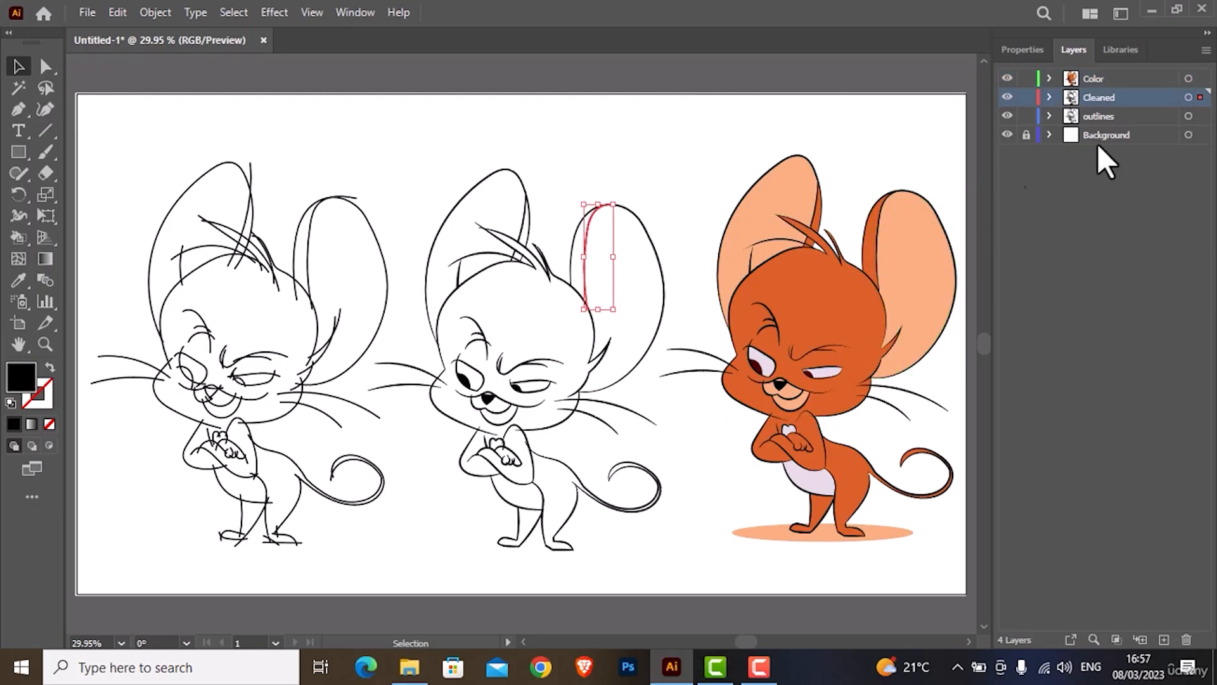
- Select a sketch ear line and the full artwork of the Color, Cleaned and outlines layers in turn, ending with the colored mouse
left_click(308, 236)
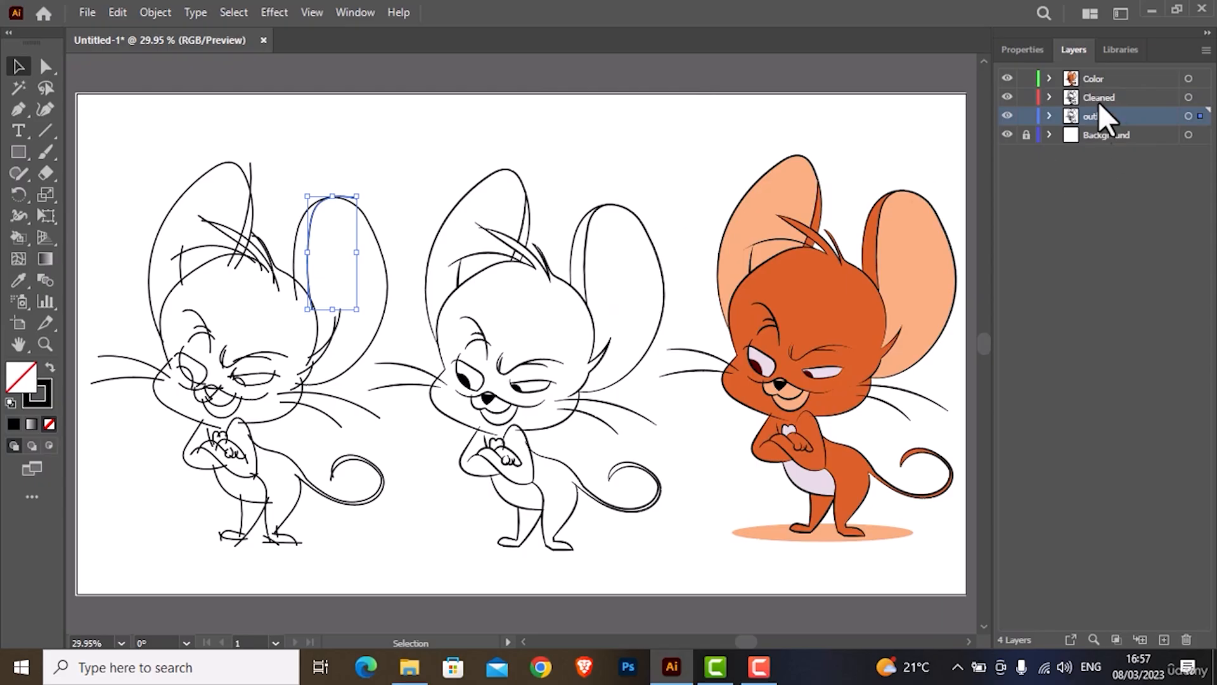
left_click(1086, 82)
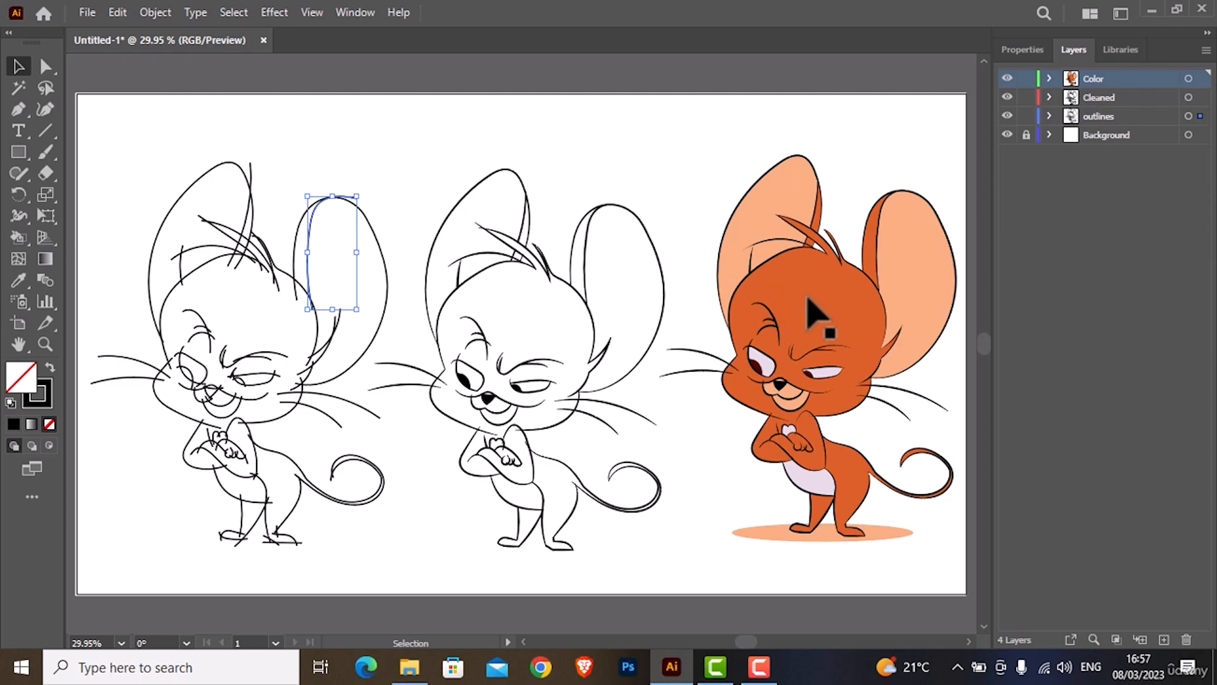
left_click(1138, 79, "alt")
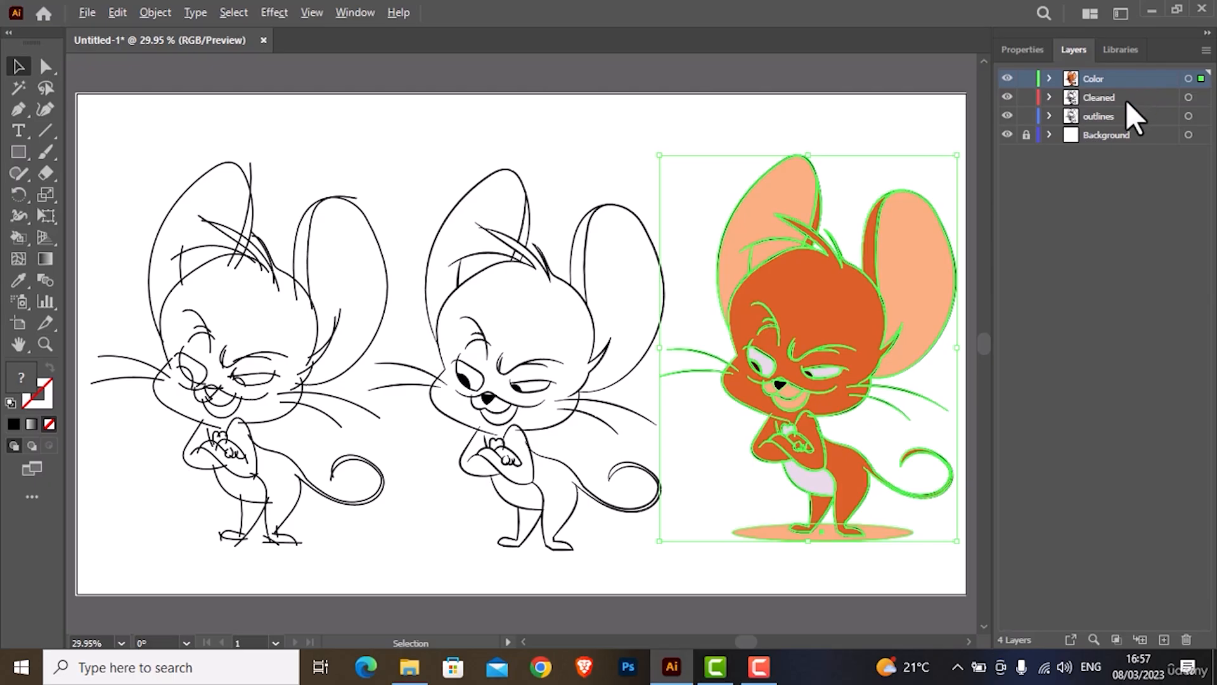
left_click(1126, 101, "alt")
left_click(1118, 123, "alt")
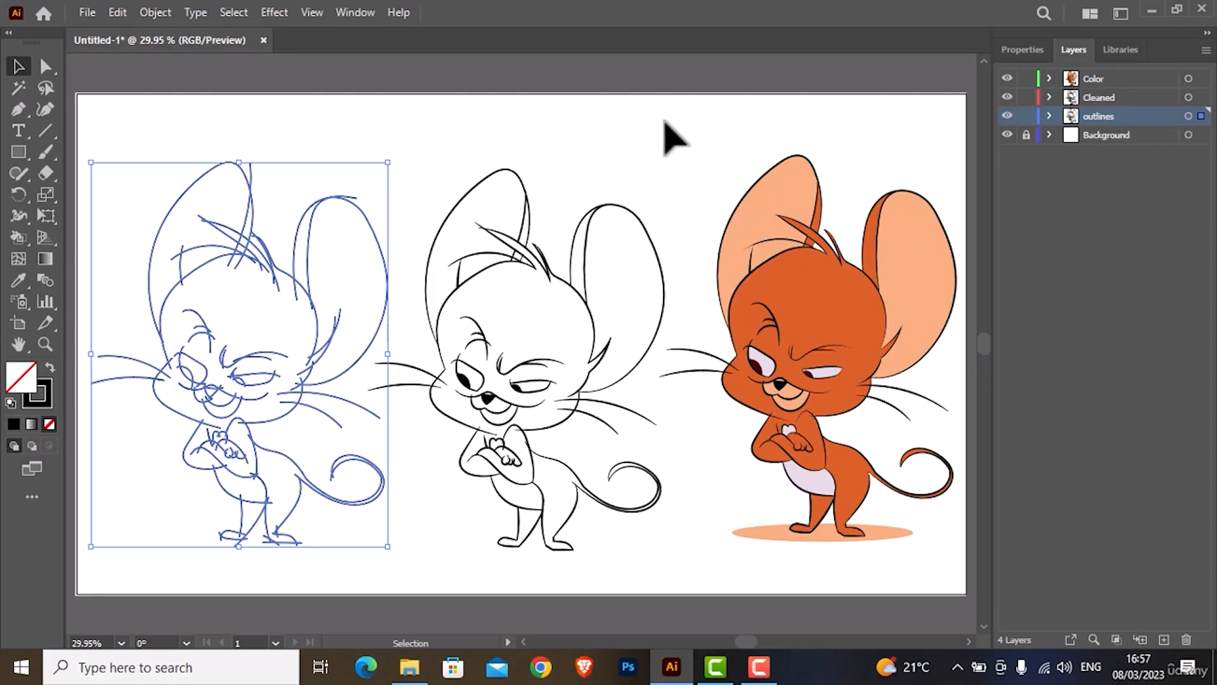
left_click_drag(671, 131, 958, 565)
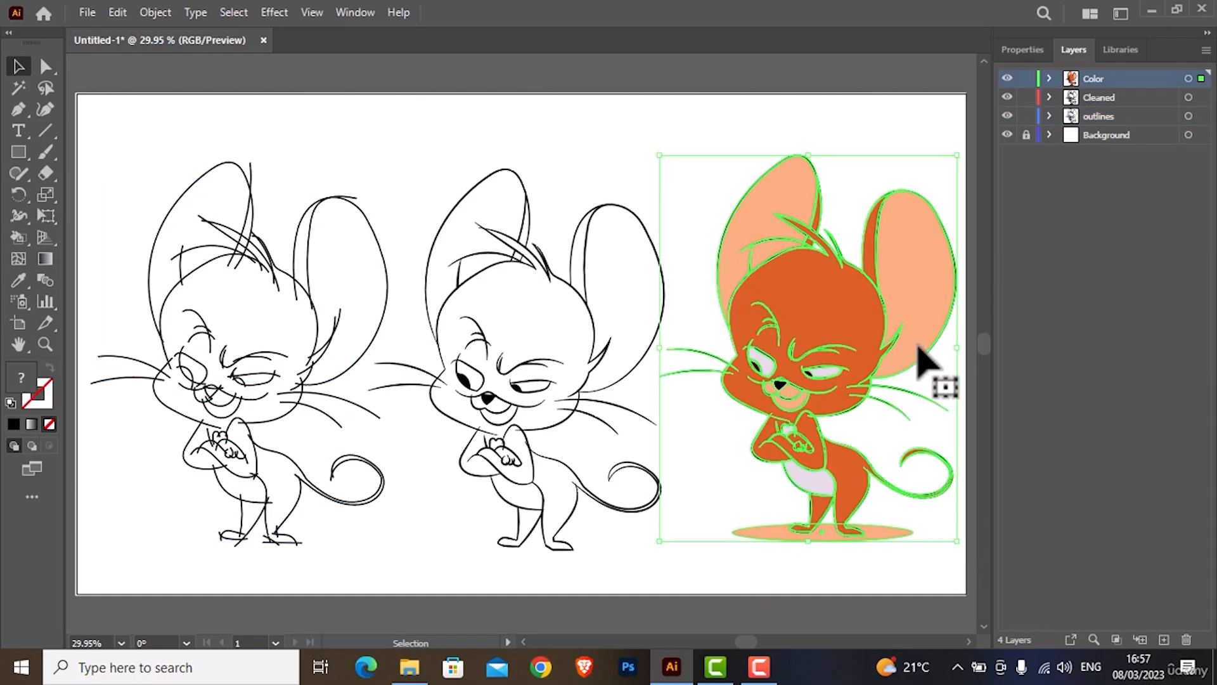
- Delete the outlines layer together with its artwork and undo the deletion
left_click(1090, 115)
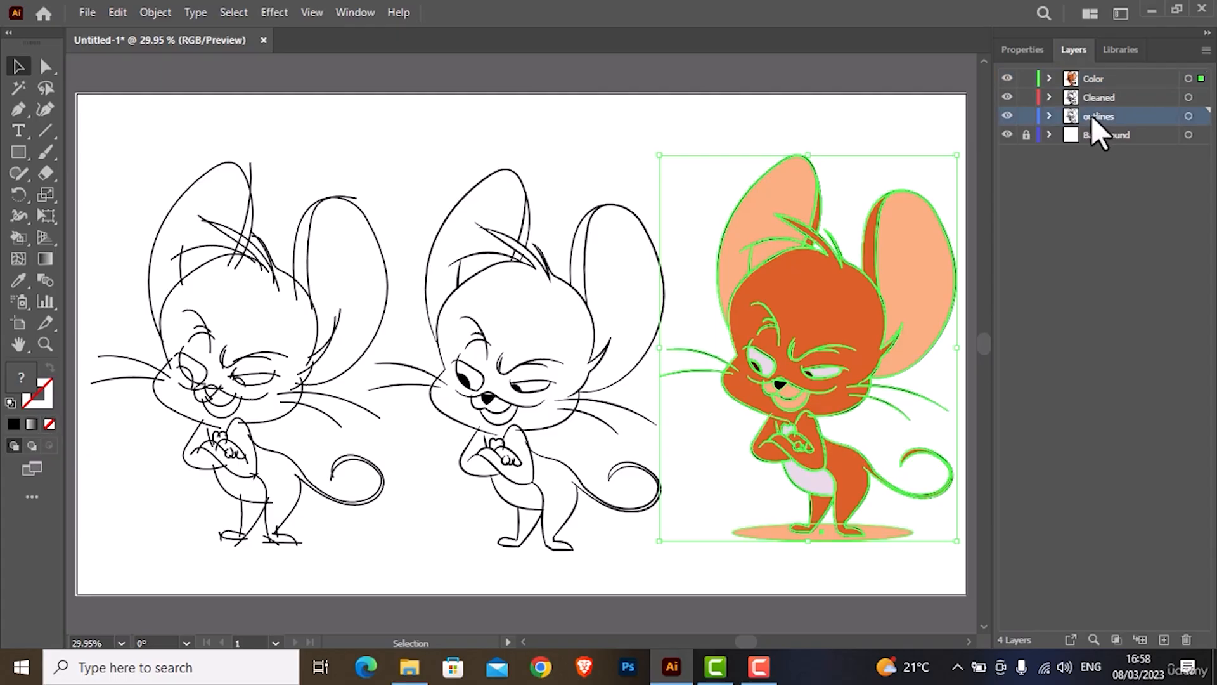
left_click(1184, 640)
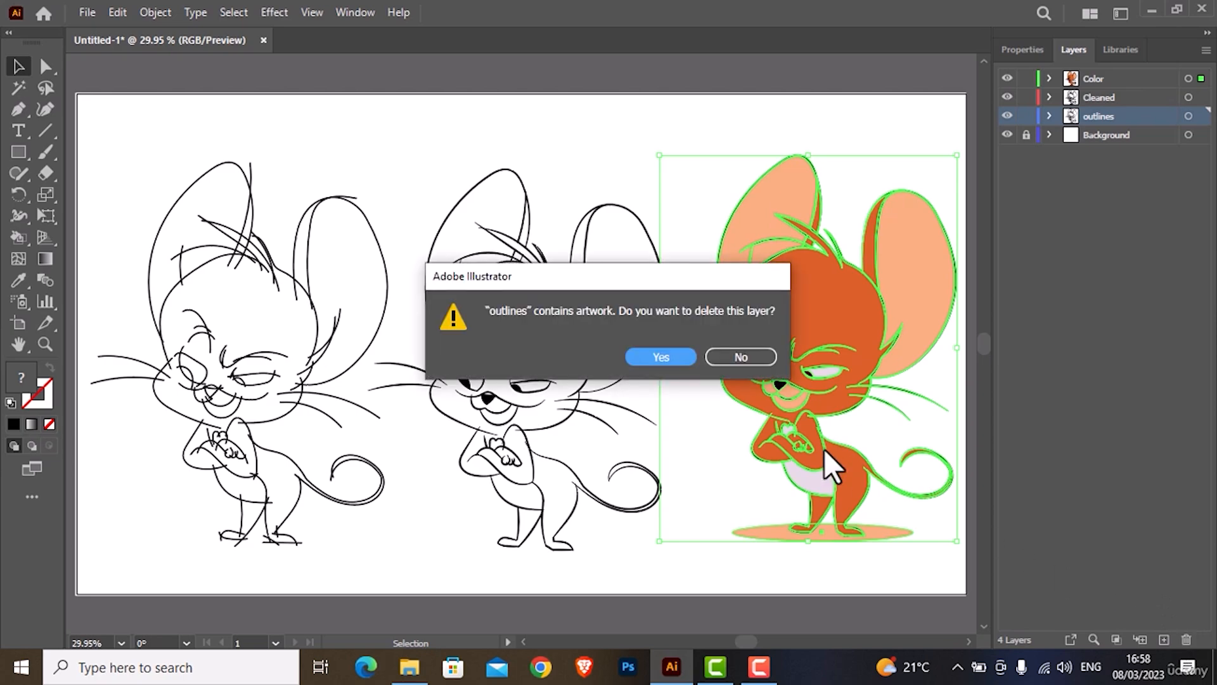
left_click(663, 356)
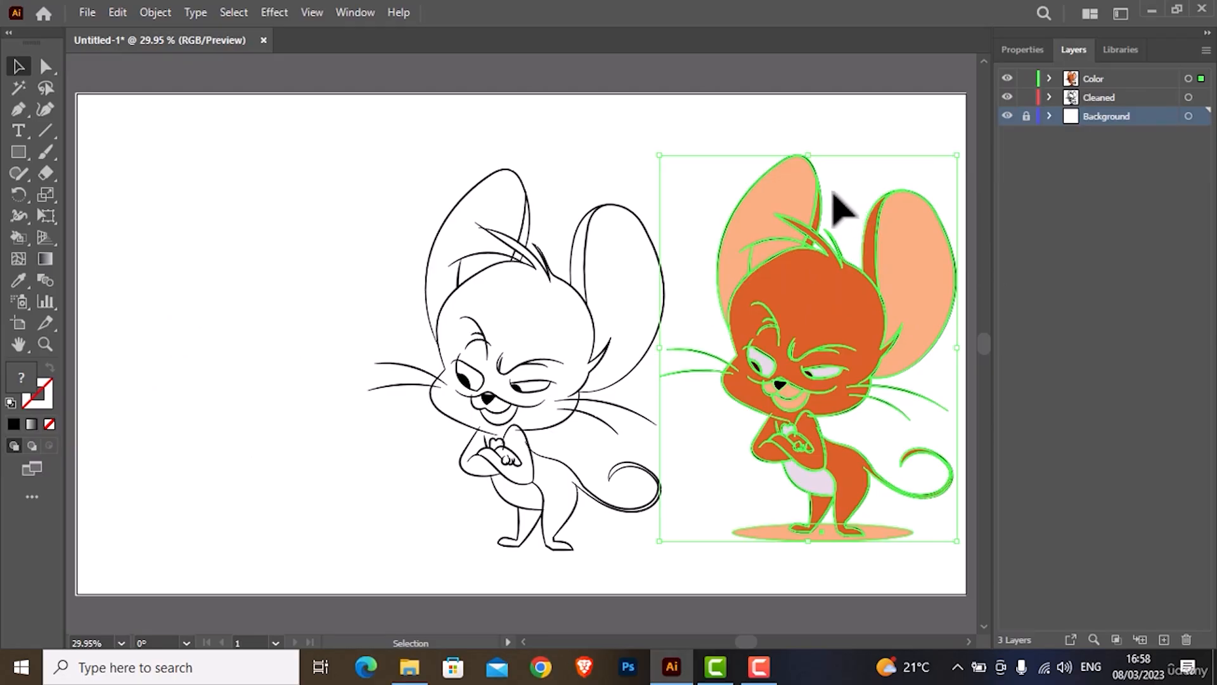
key("ctrl+z")
key("ctrl+z")
key("ctrl+z")
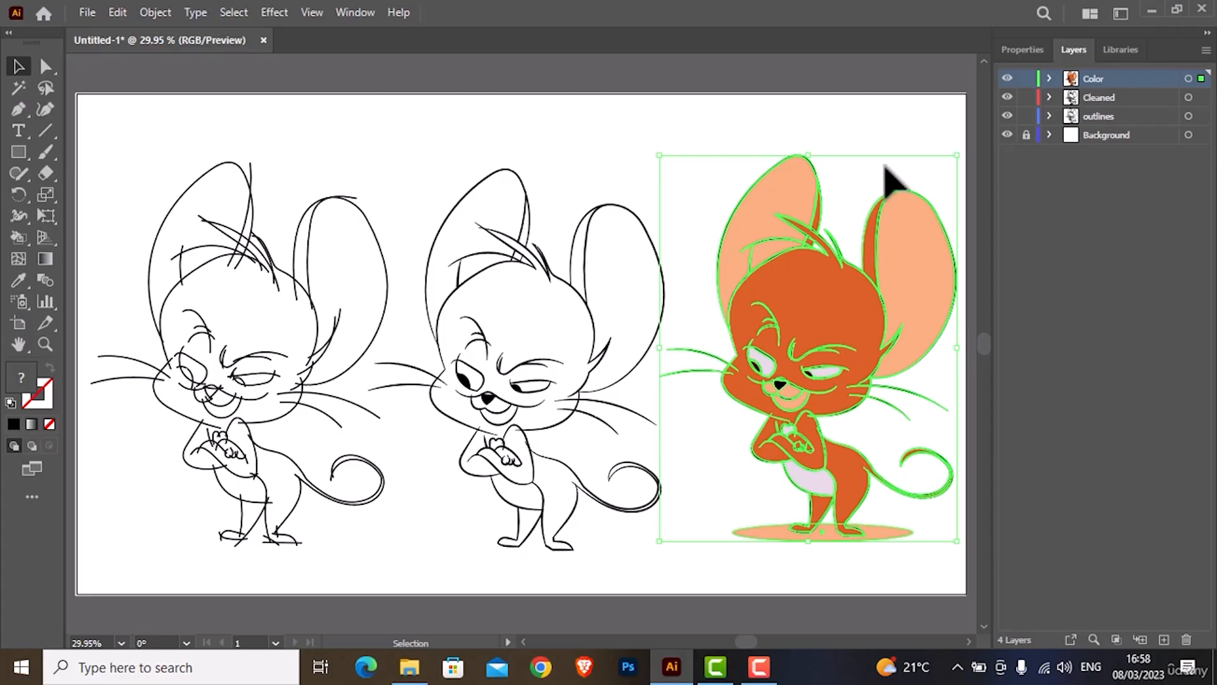
- Clear the selection, target the artwork of the Color and outlines layers in turn, and make Cleaned the active layer
left_click(1033, 176)
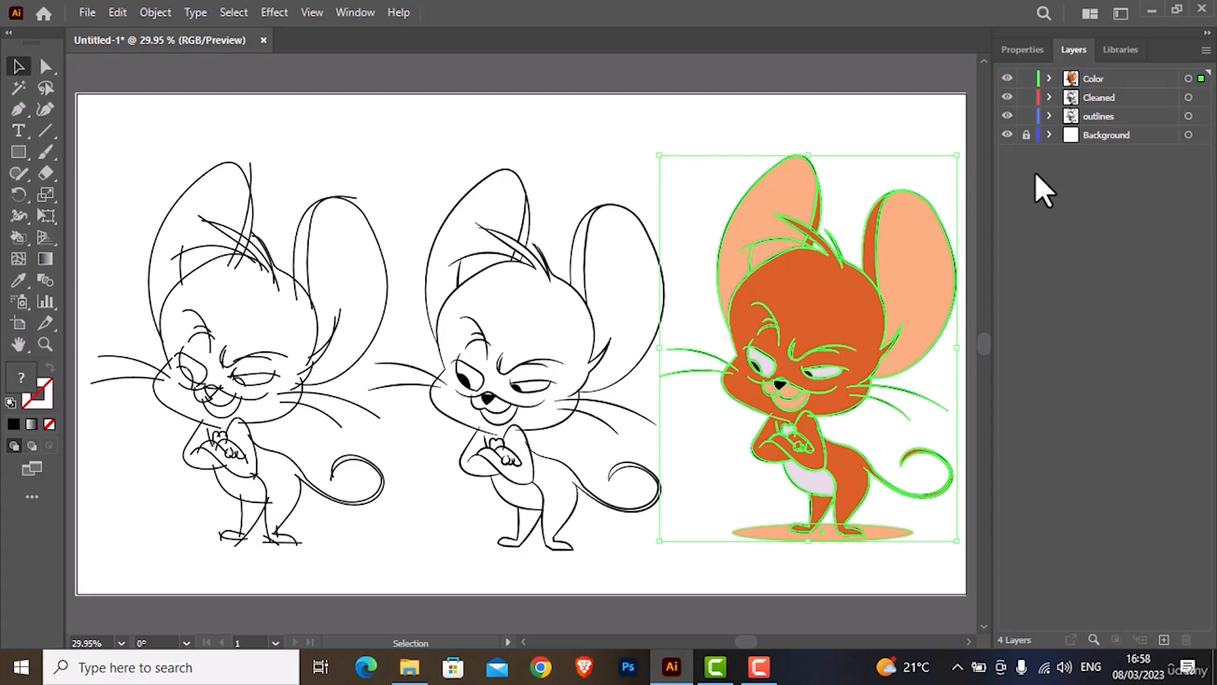
left_click(929, 139)
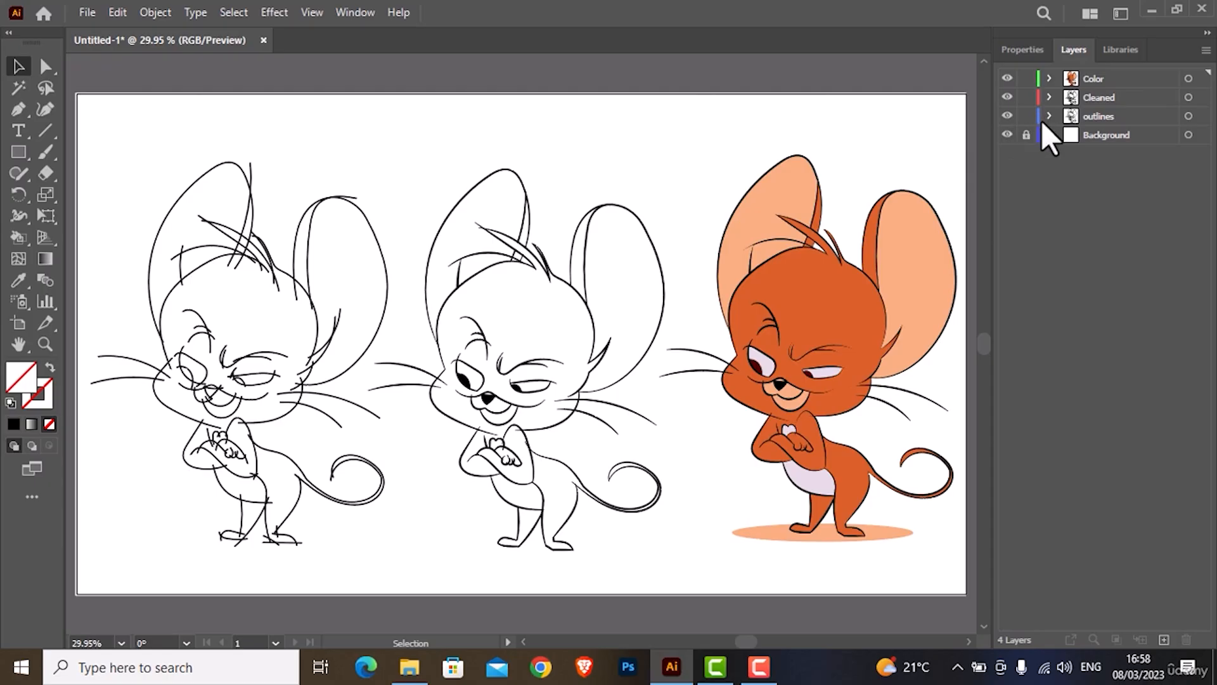
left_click(1188, 78)
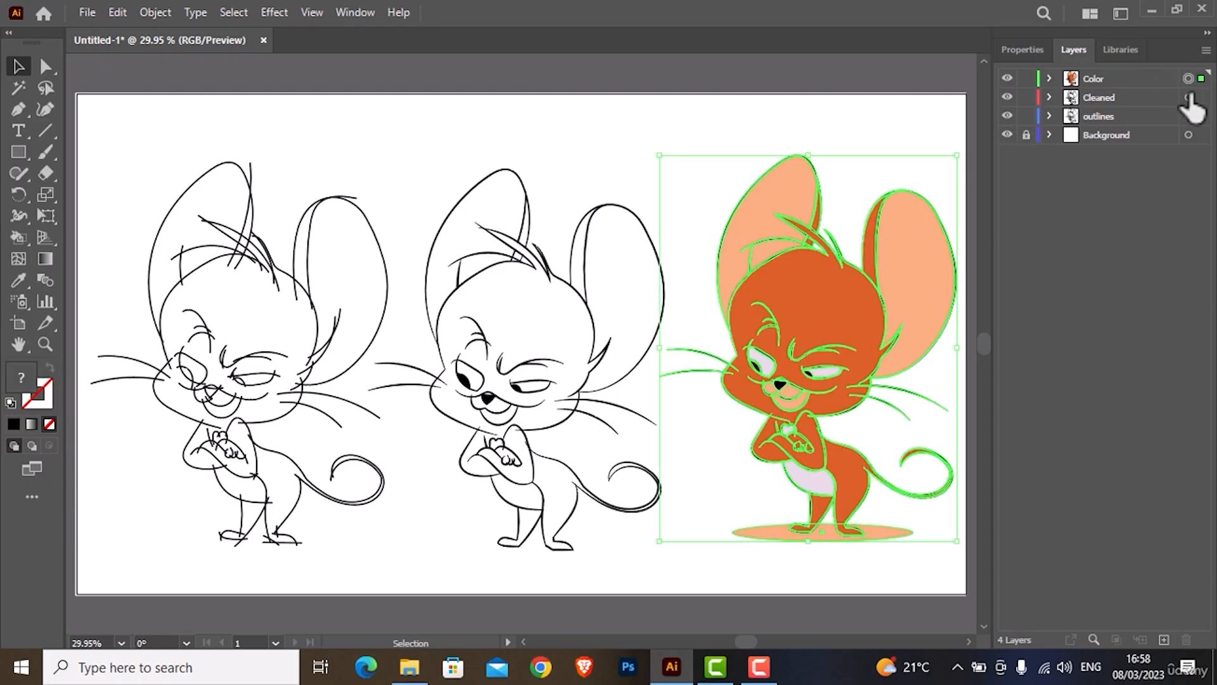
left_click(1153, 75)
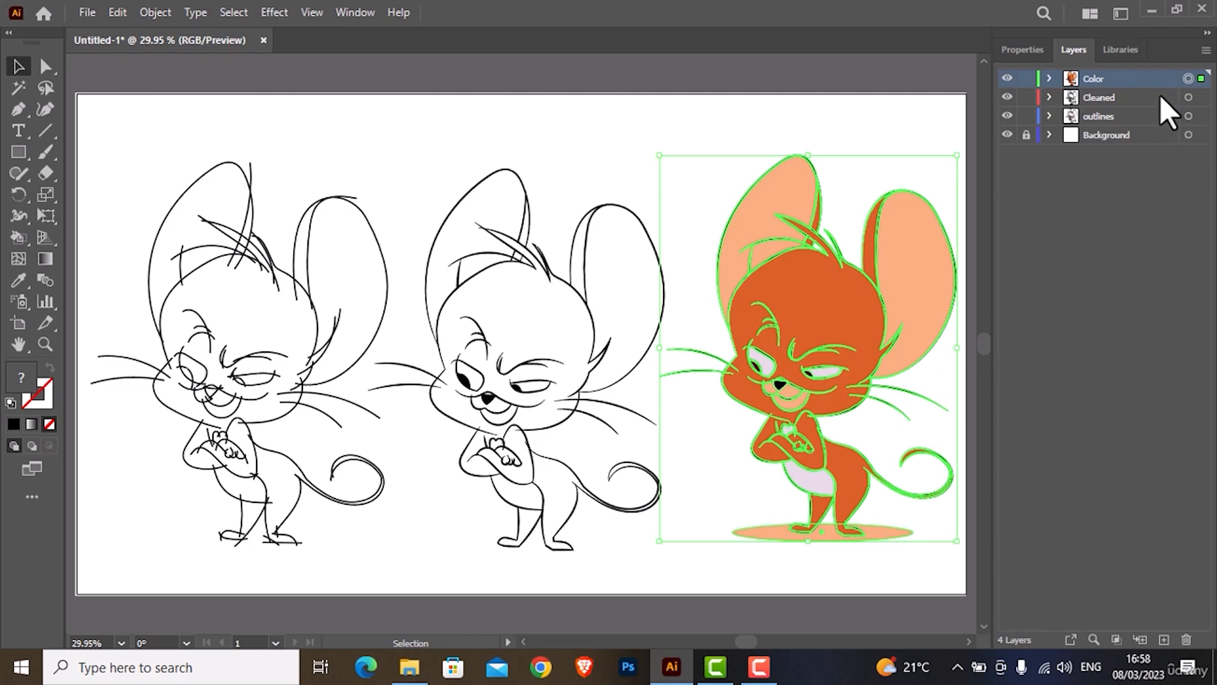
left_click(1155, 95)
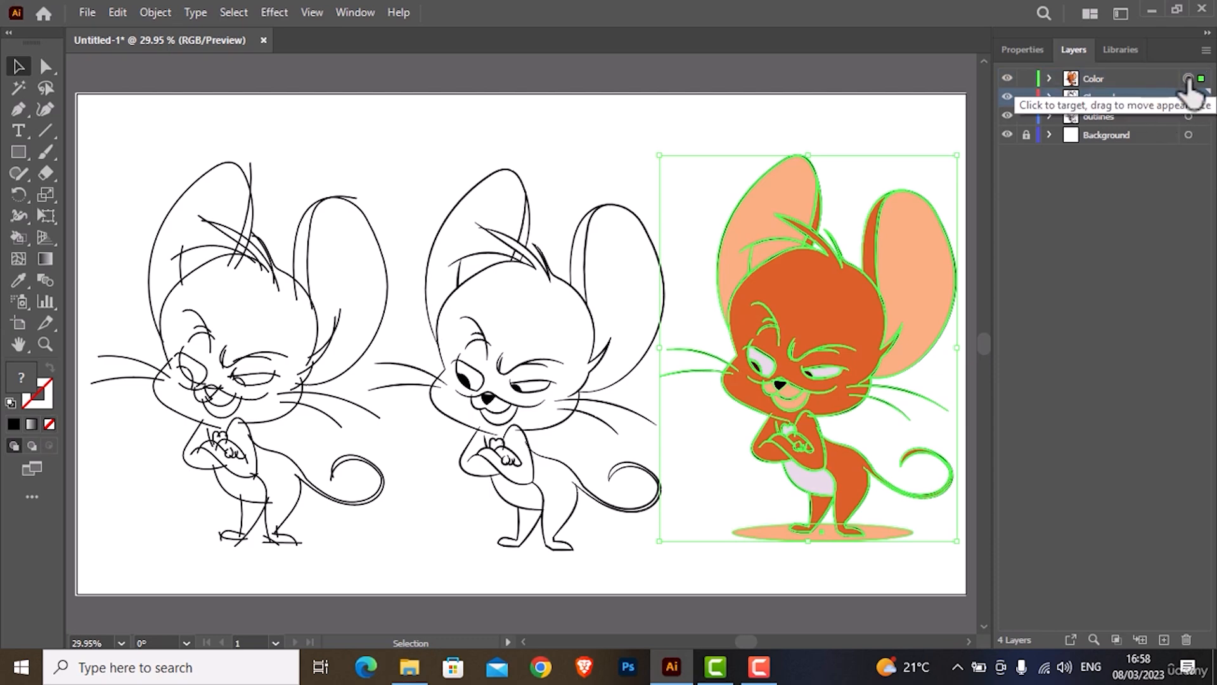
left_click(1135, 116)
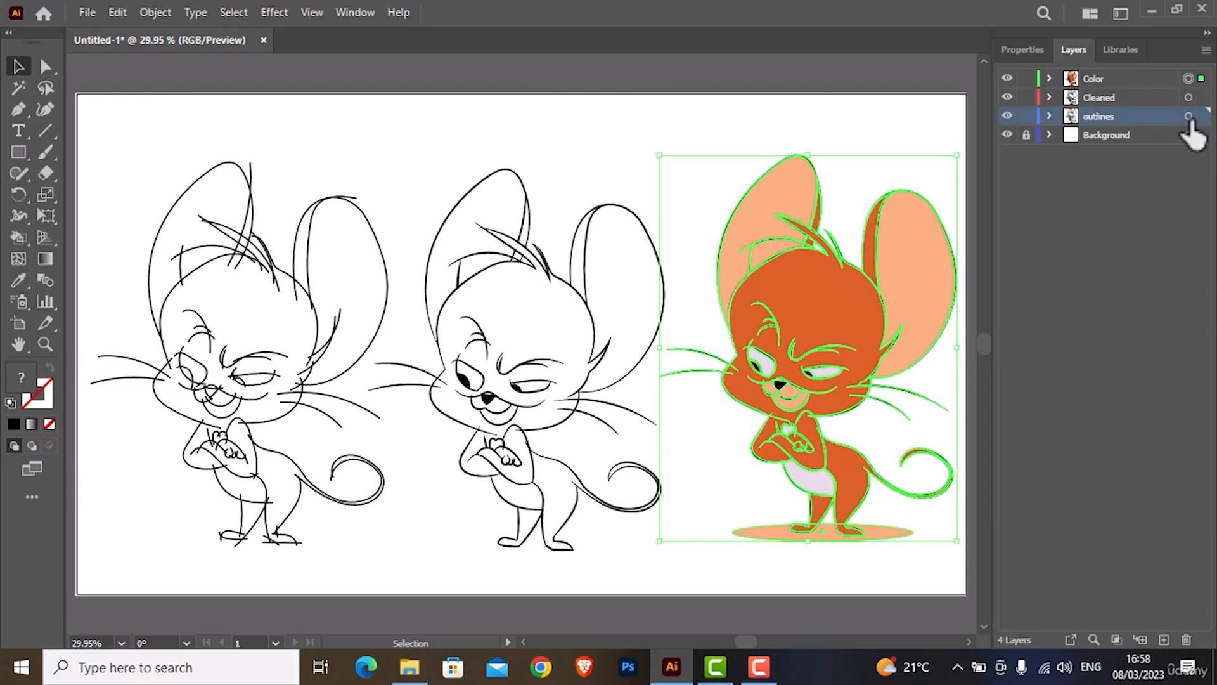
left_click(1188, 117)
left_click(1158, 101)
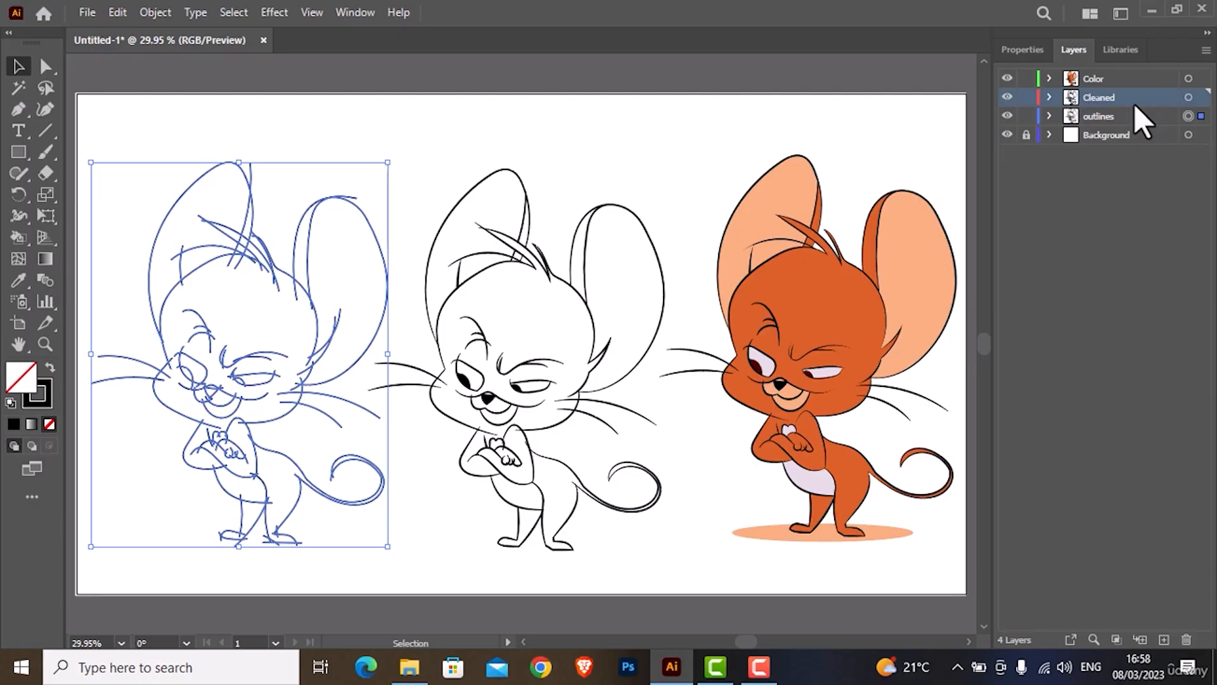
- Hide the Cleaned layer, show it again and deselect the sketch mouse
left_click(1007, 98)
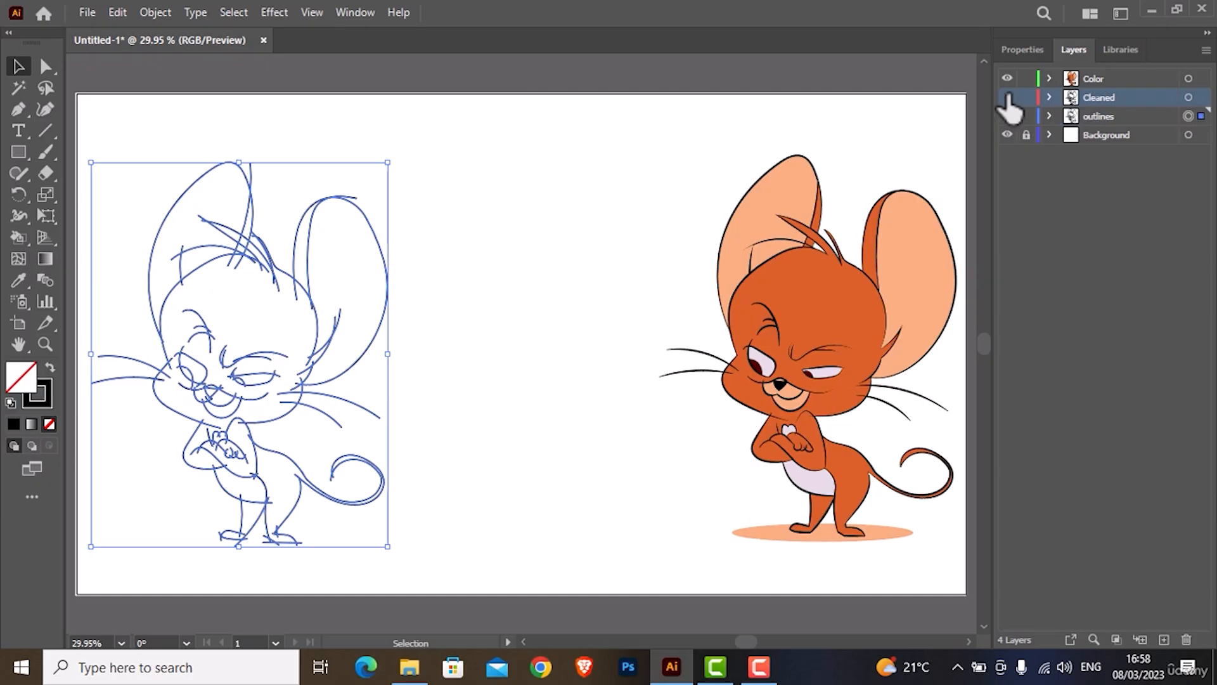
left_click(1007, 97)
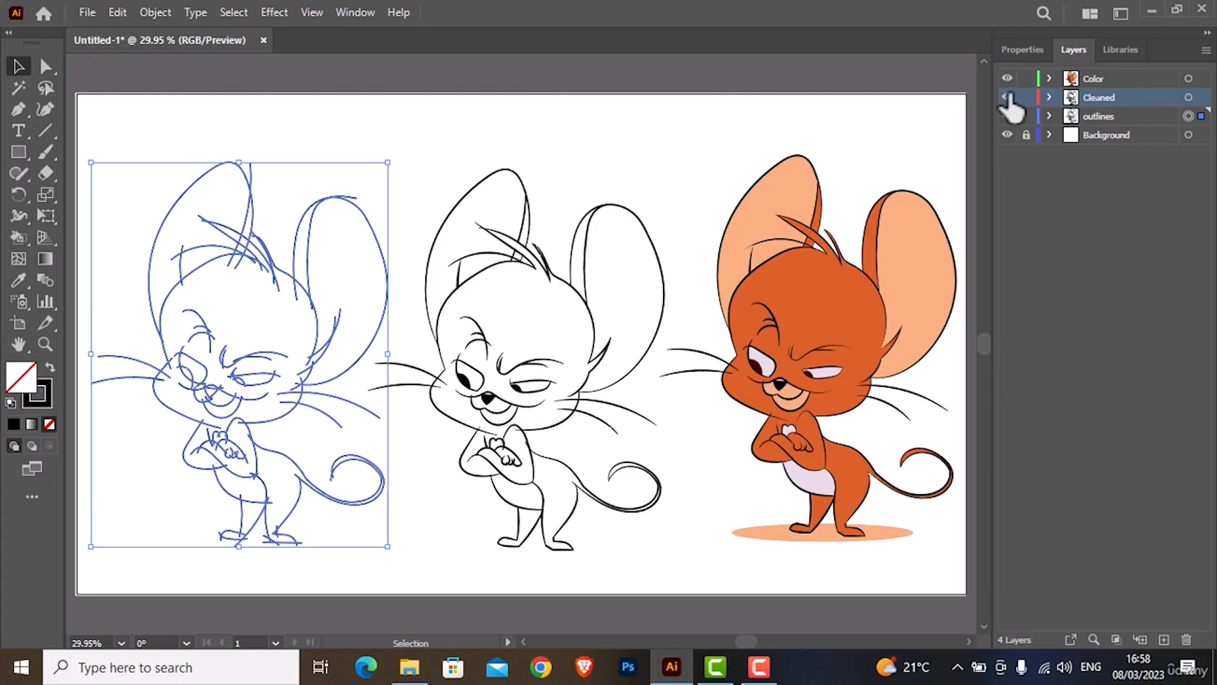
left_click(788, 121)
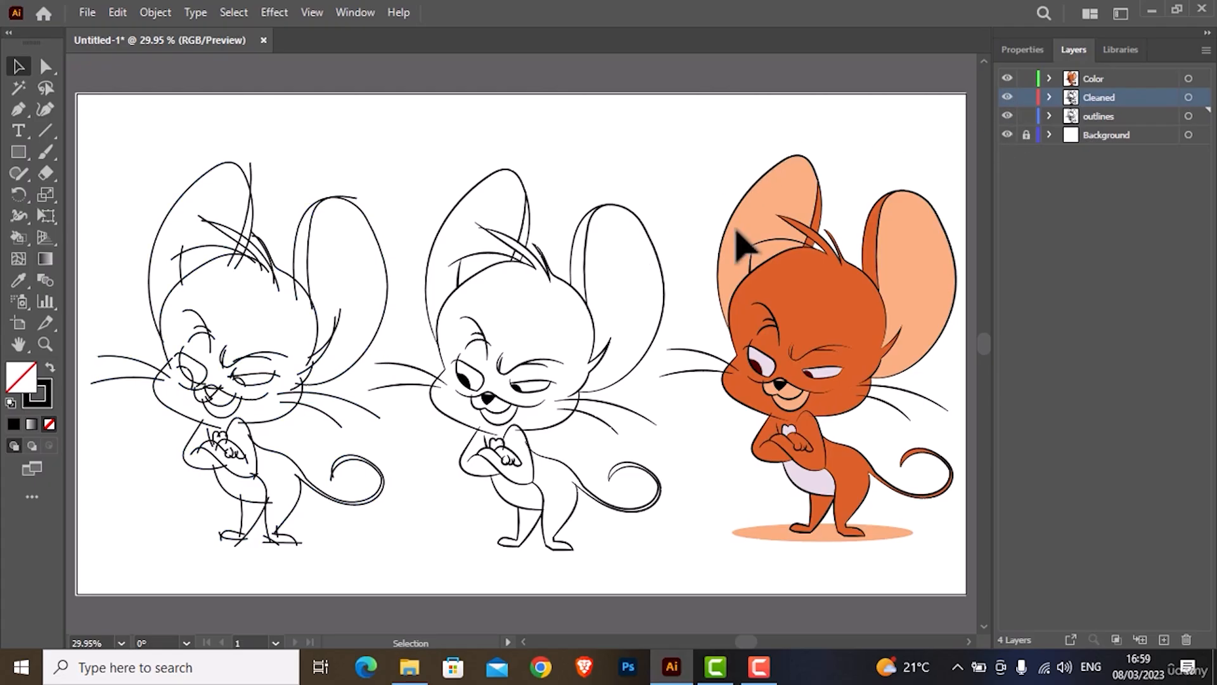
- Move the head and ear fills away from the colored mouse's outlines, undo the moves and deselect
left_click(1097, 136)
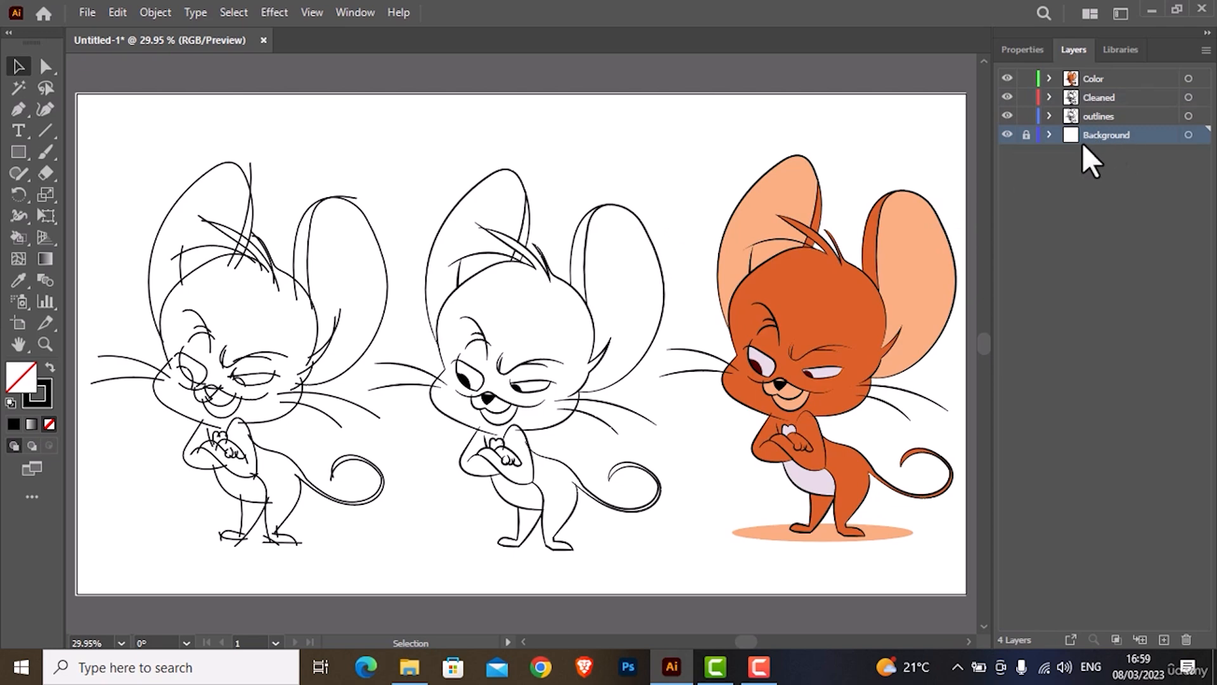
left_click(1025, 136)
left_click_drag(830, 229, 761, 221)
left_click_drag(810, 272, 736, 240)
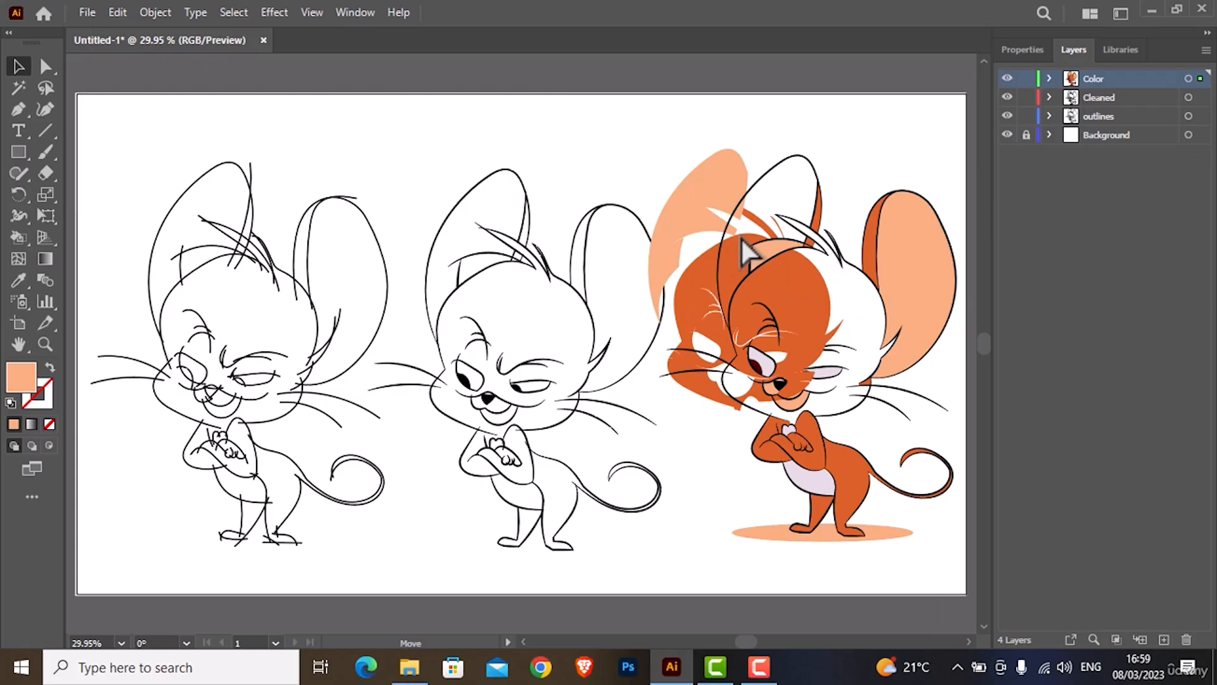
key("ctrl+z")
key("ctrl+z")
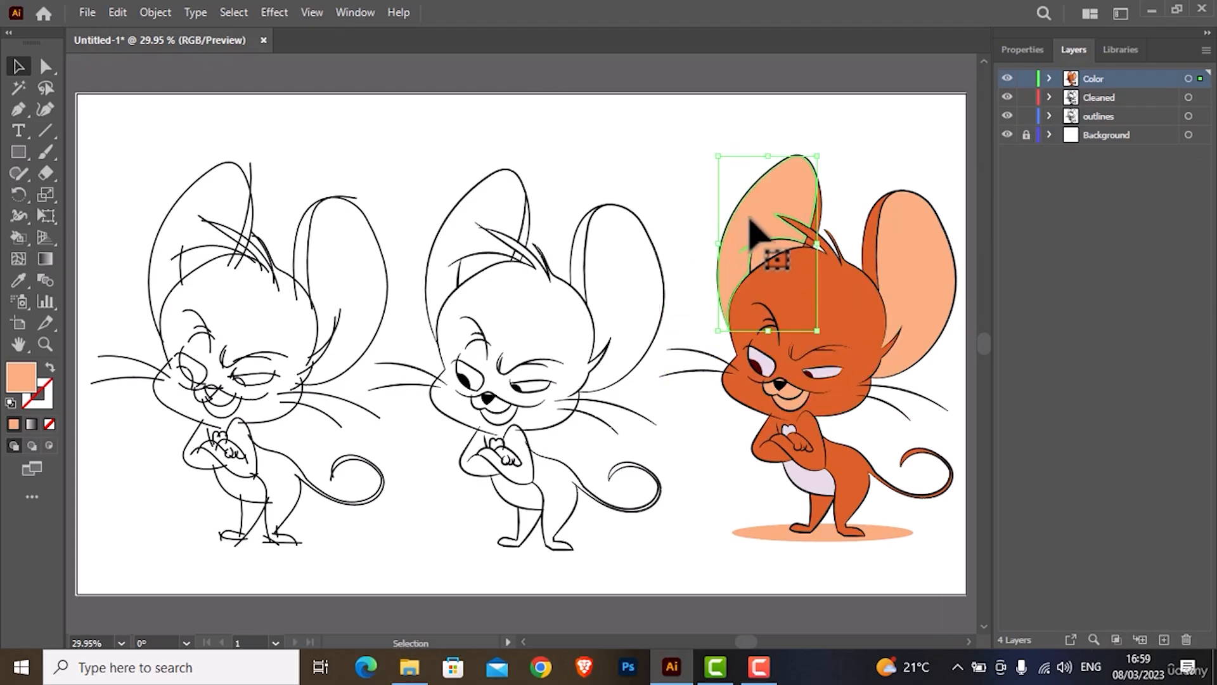
left_click(728, 141)
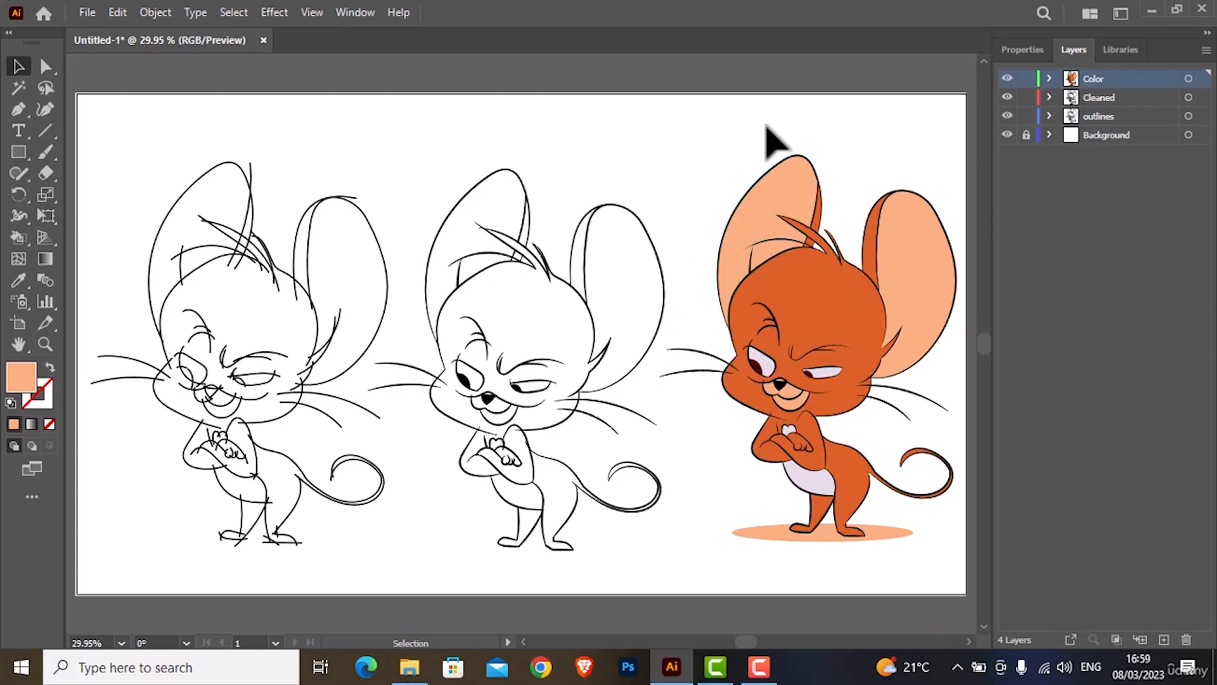
- Unlock the Background layer and move its white rectangle slightly off the artboard and back into place
left_click(1028, 135)
left_click_drag(840, 117, 788, 103)
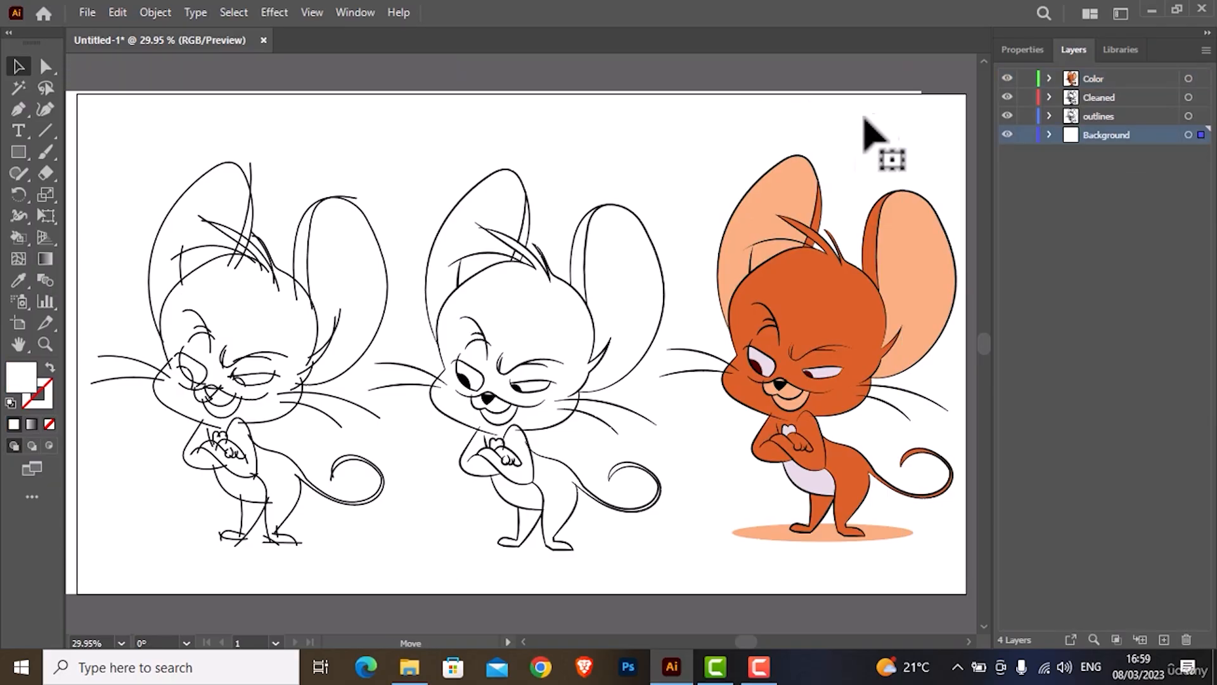
left_click_drag(880, 120, 910, 111)
- Try green and lime green swatches as the background rectangle's fill and settle on the teal green swatch
left_click(1001, 56)
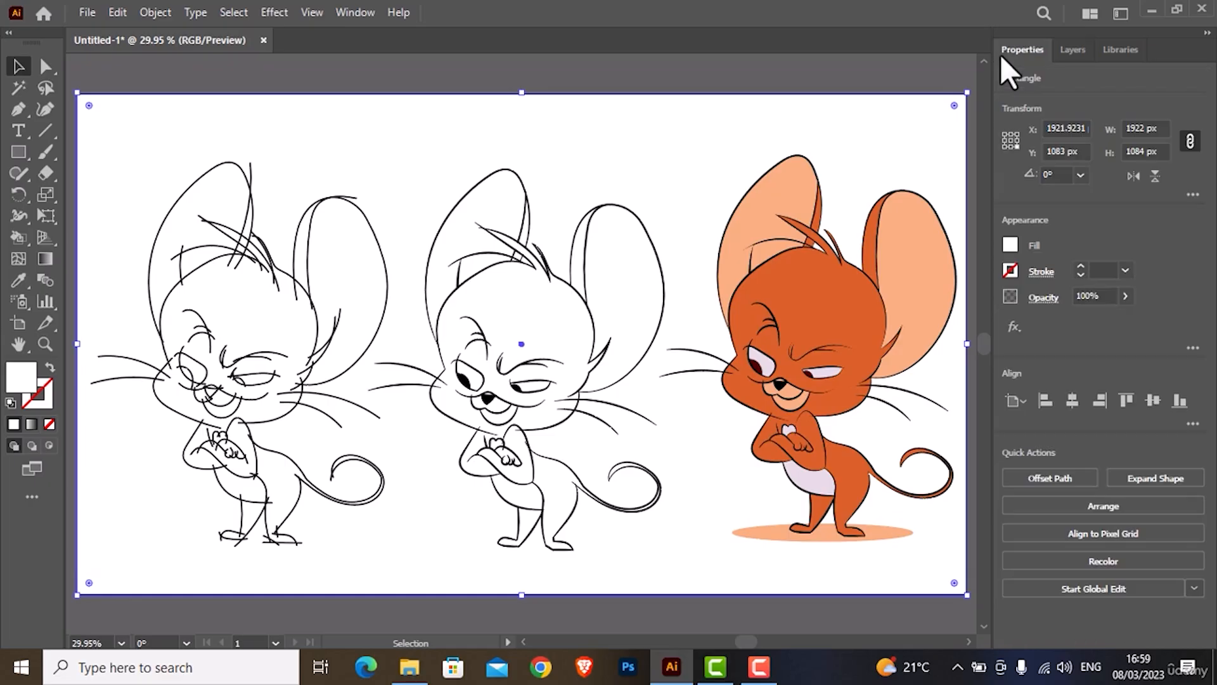
left_click(1009, 245)
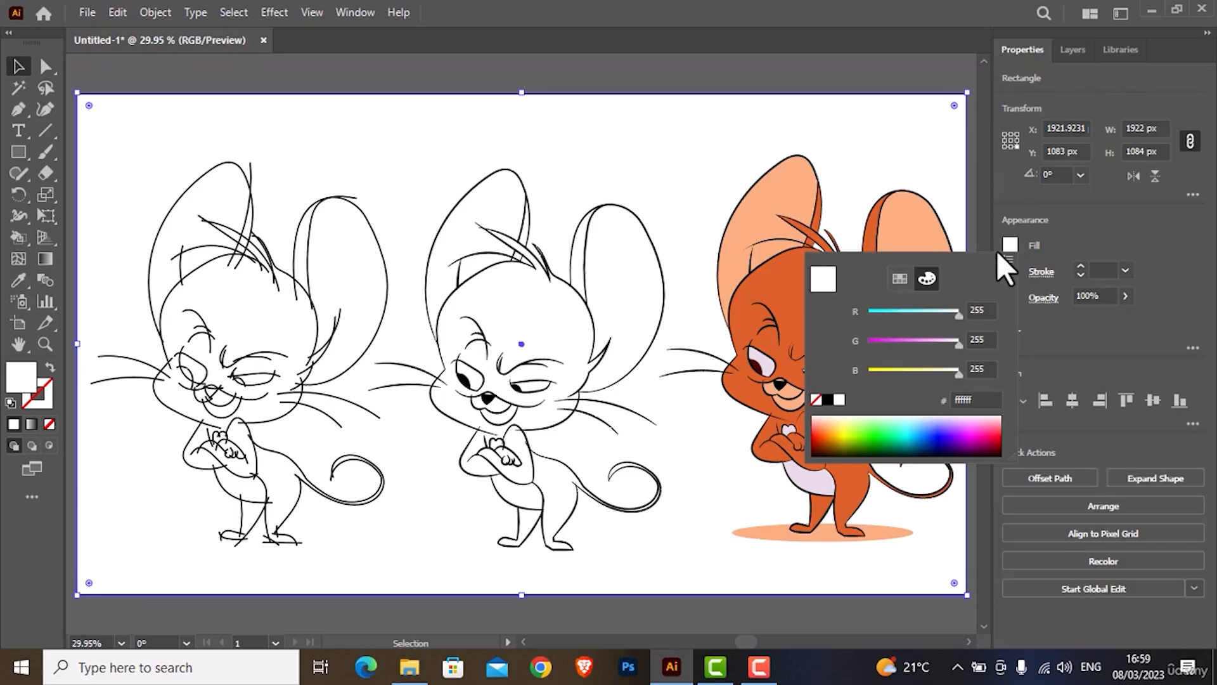
left_click(899, 278)
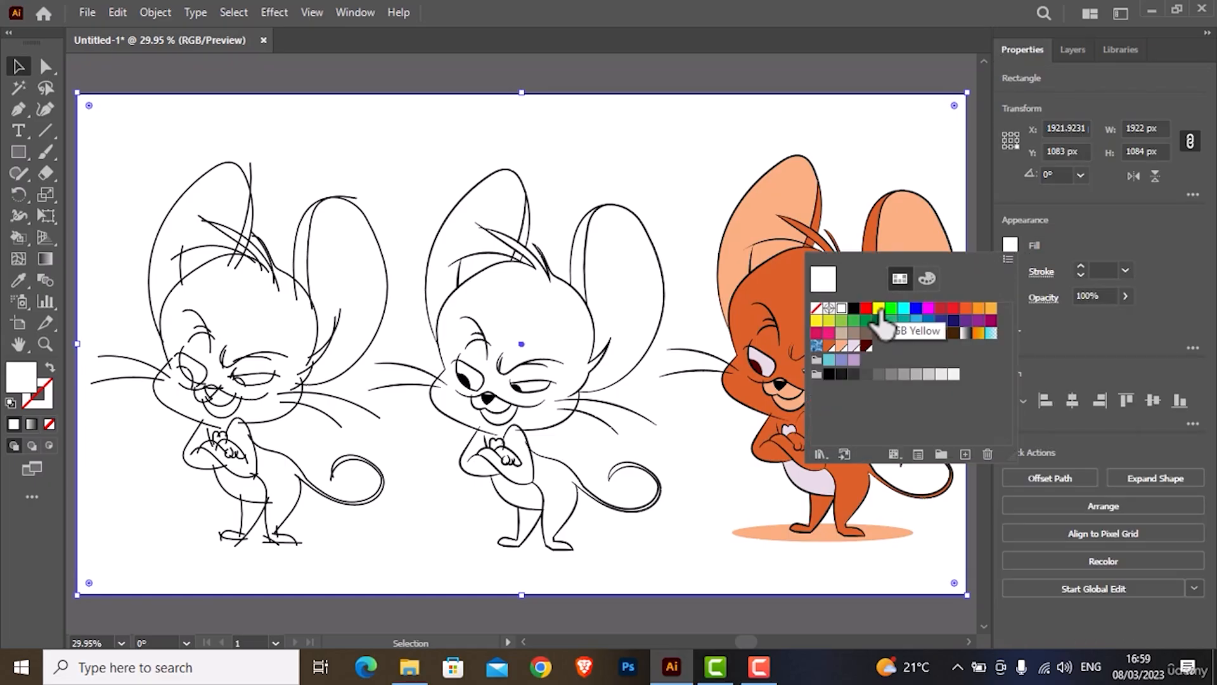
left_click(854, 320)
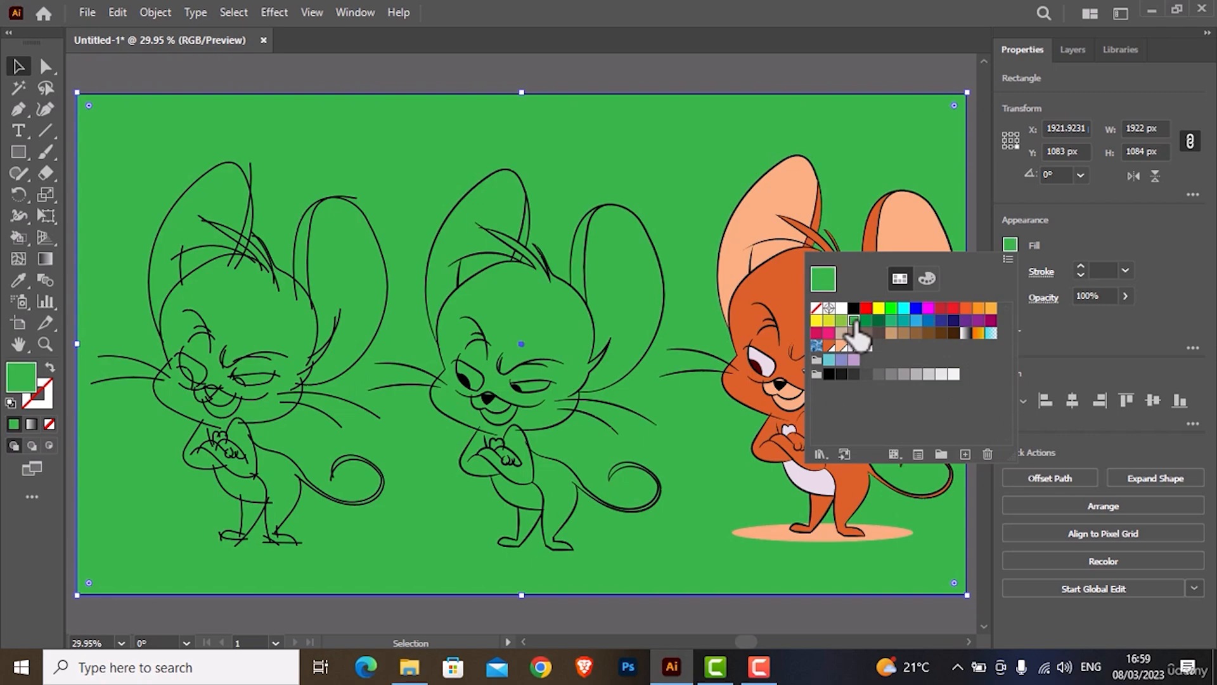
left_click(841, 321)
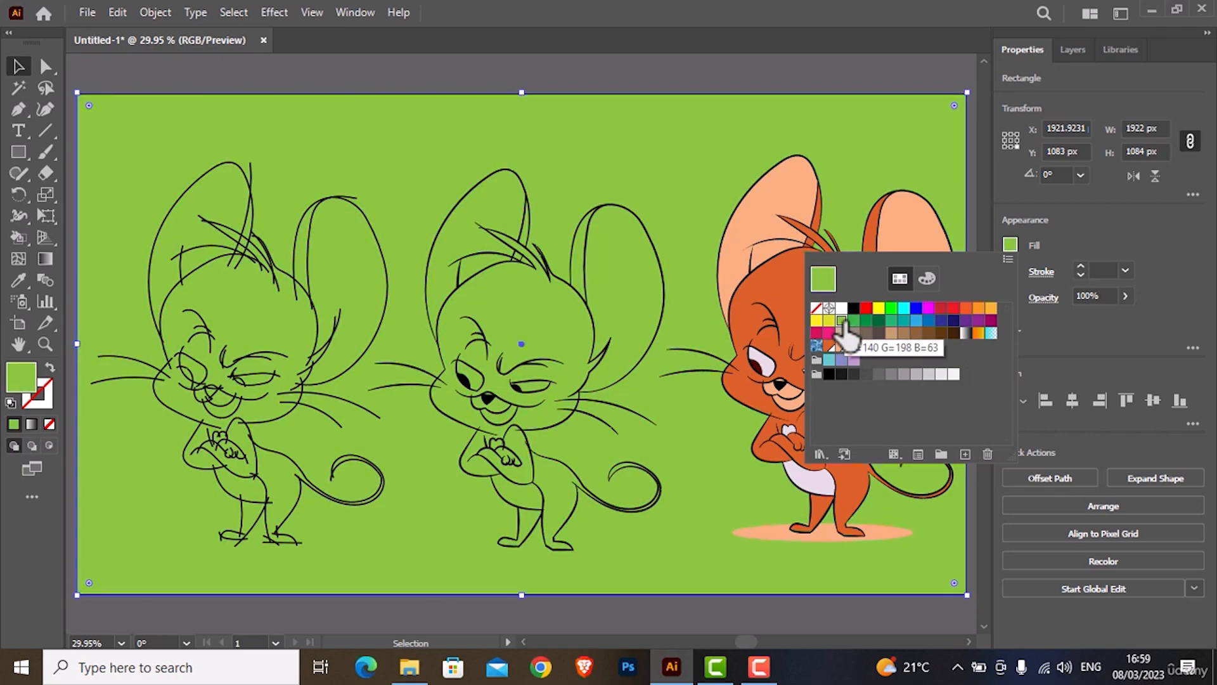
left_click(891, 320)
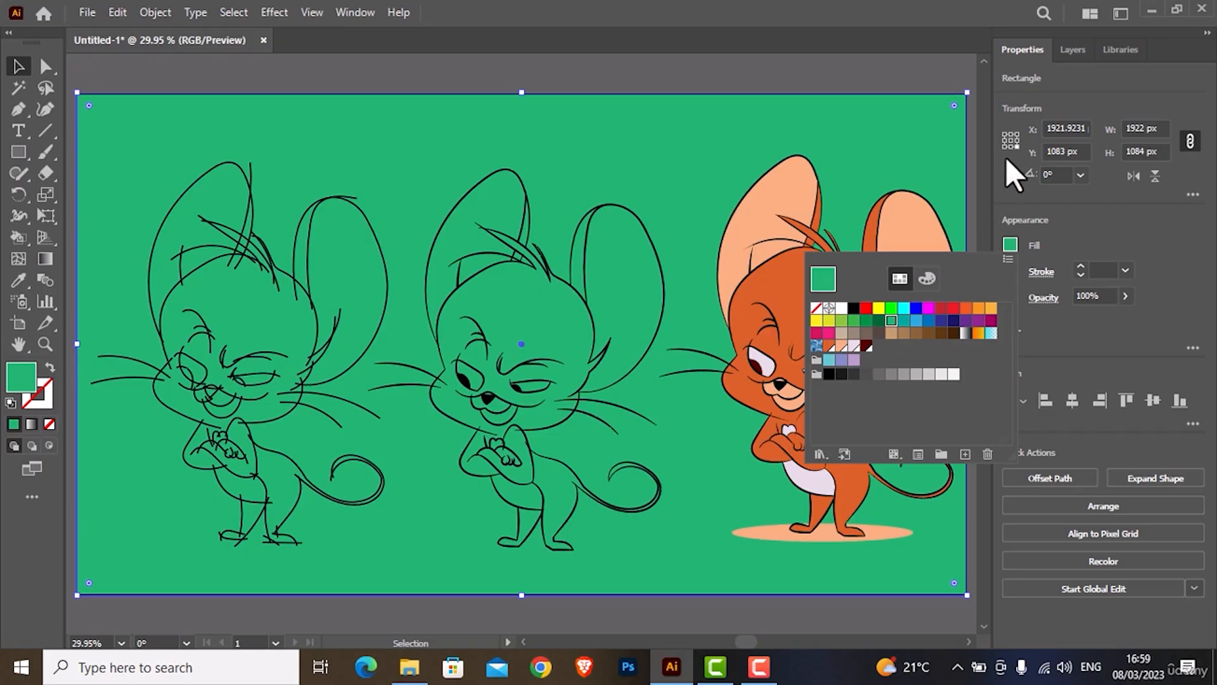
- Display the layers again and lock the Background layer
left_click(1063, 55)
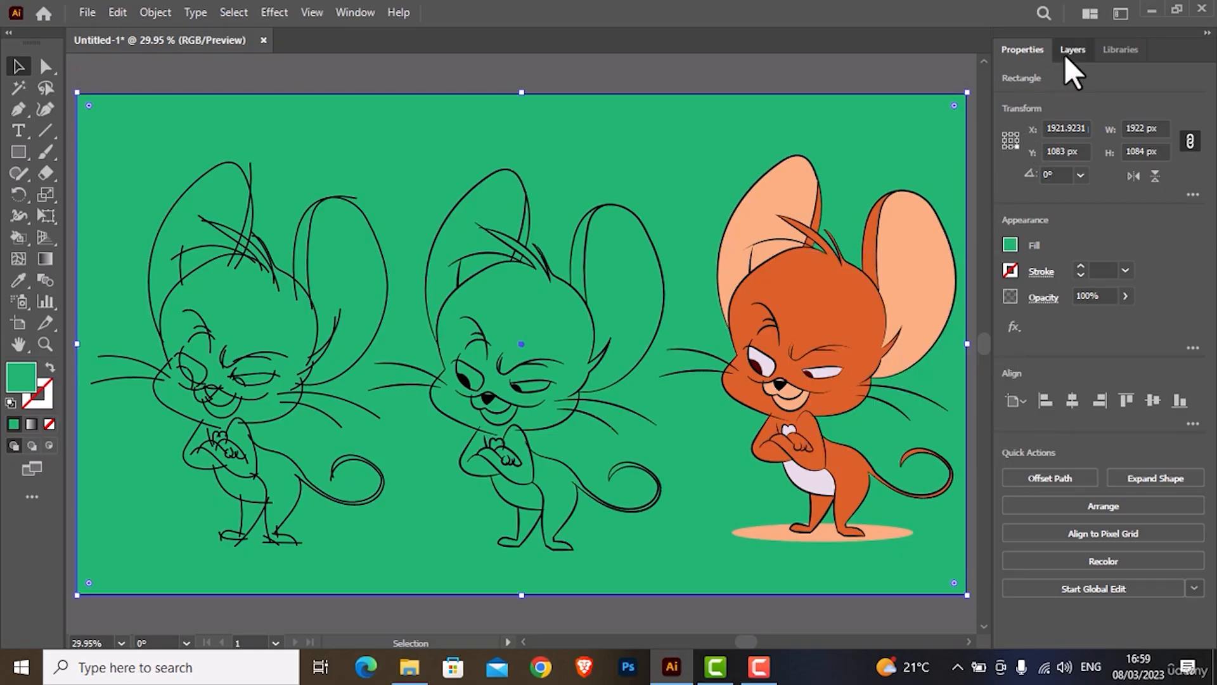
left_click(1072, 49)
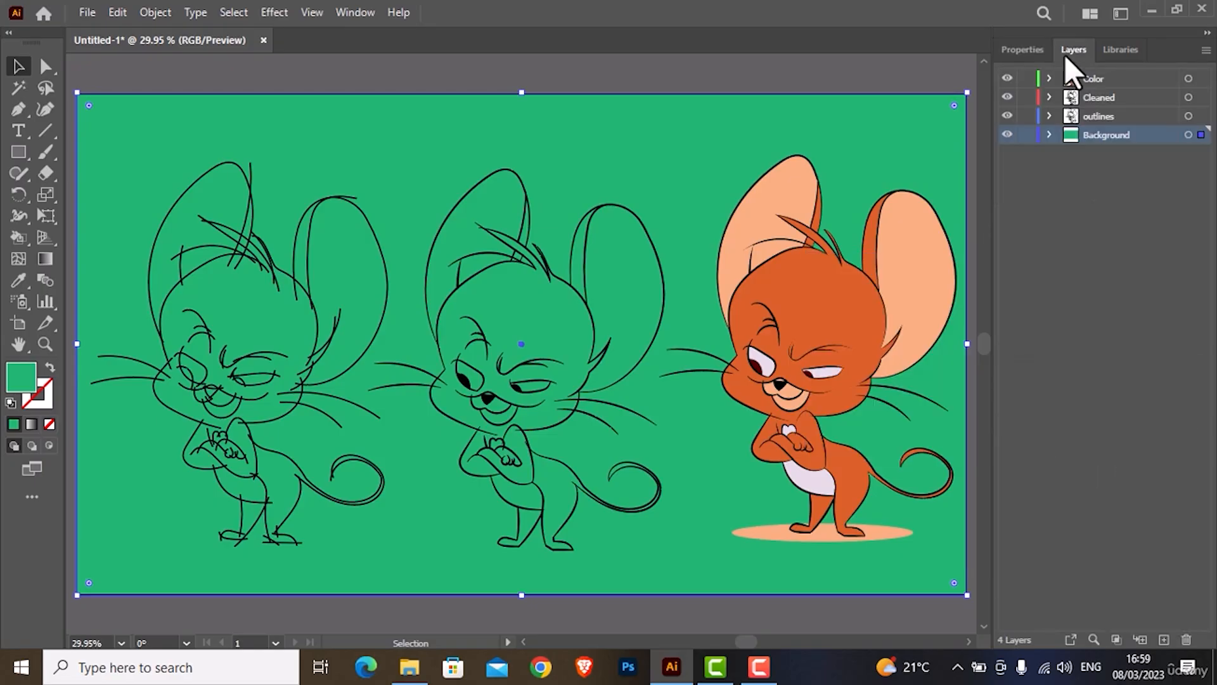
left_click(1025, 135)
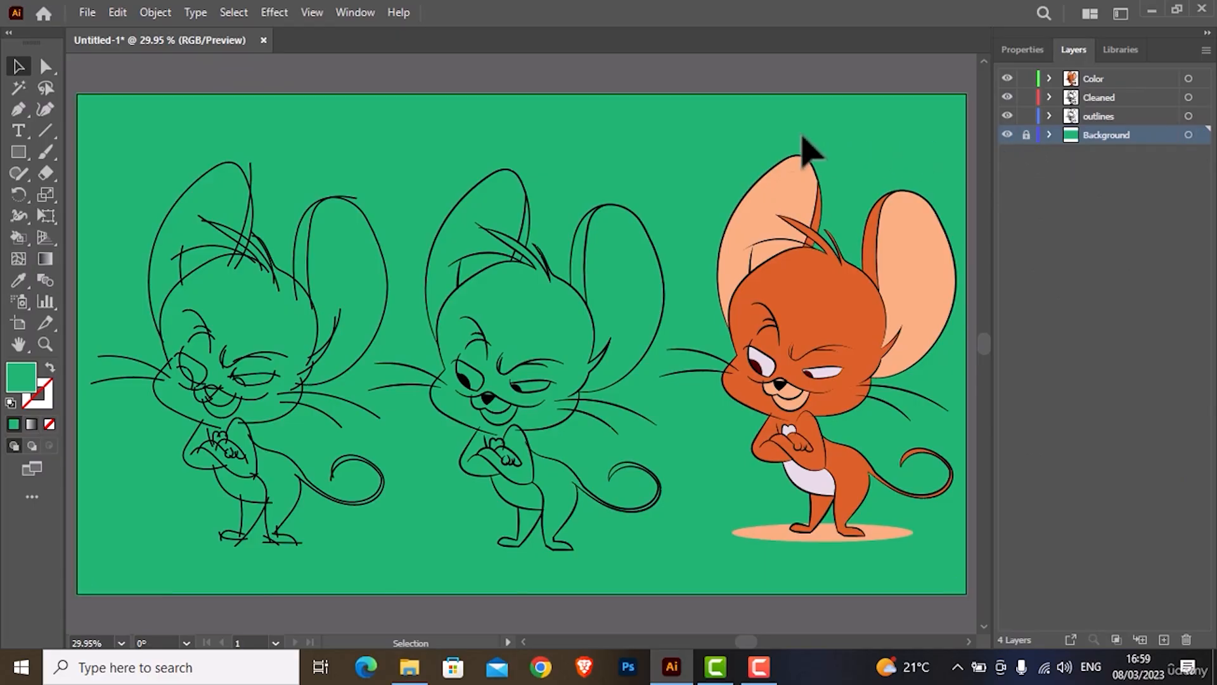
- Unlock the Background layer, shift its green rectangle up and to the right off the artboard, and make Color the active layer
left_click(1025, 135)
left_click_drag(863, 143, 905, 131)
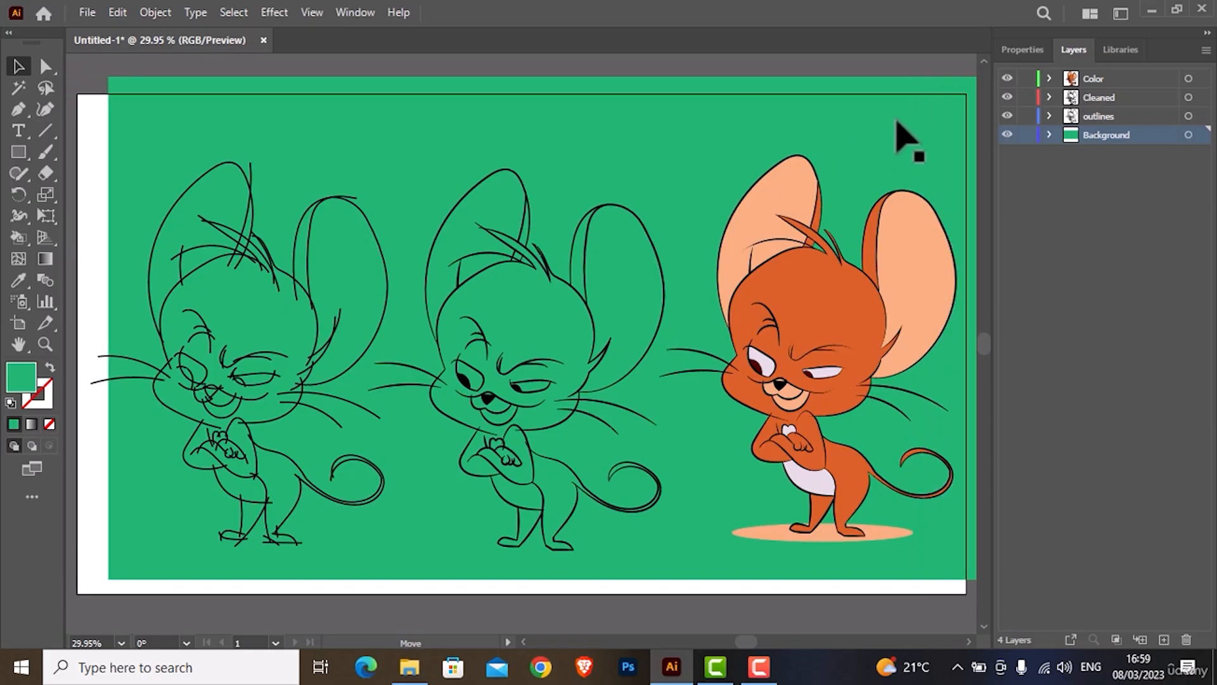
left_click(1090, 75)
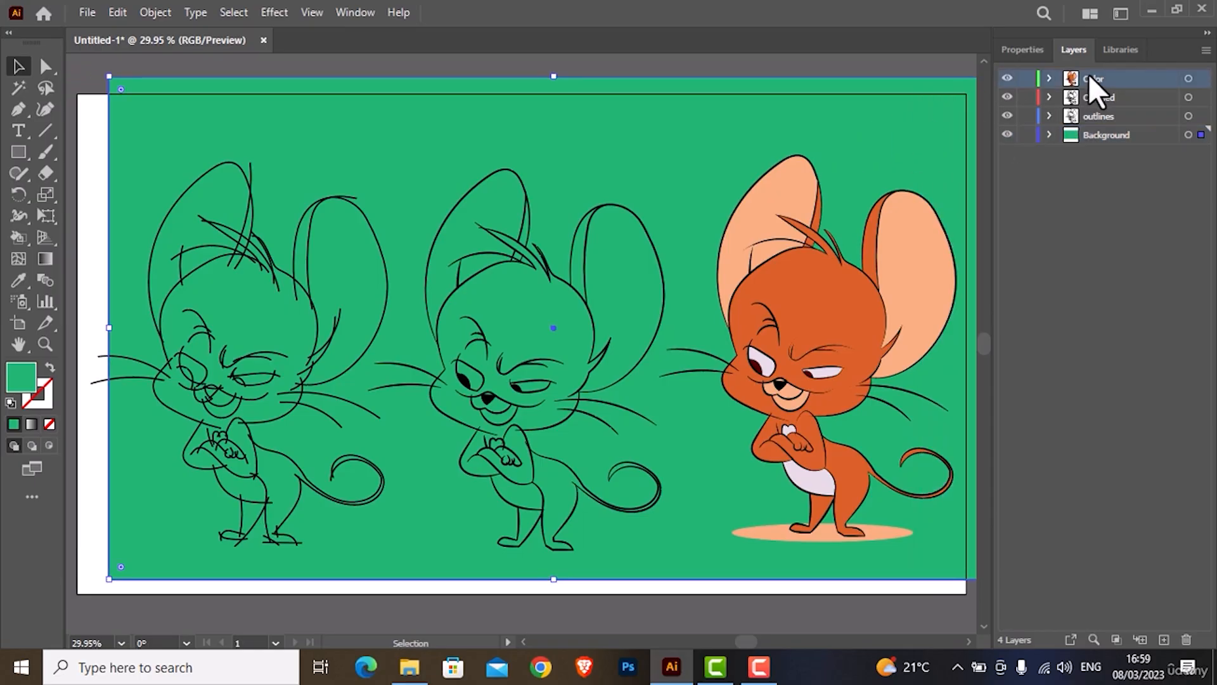
- Try moving the colored mouse's head, undo it, and repeat the move attempt with the Color layer locked
left_click_drag(858, 271, 801, 248)
key("ctrl+z")
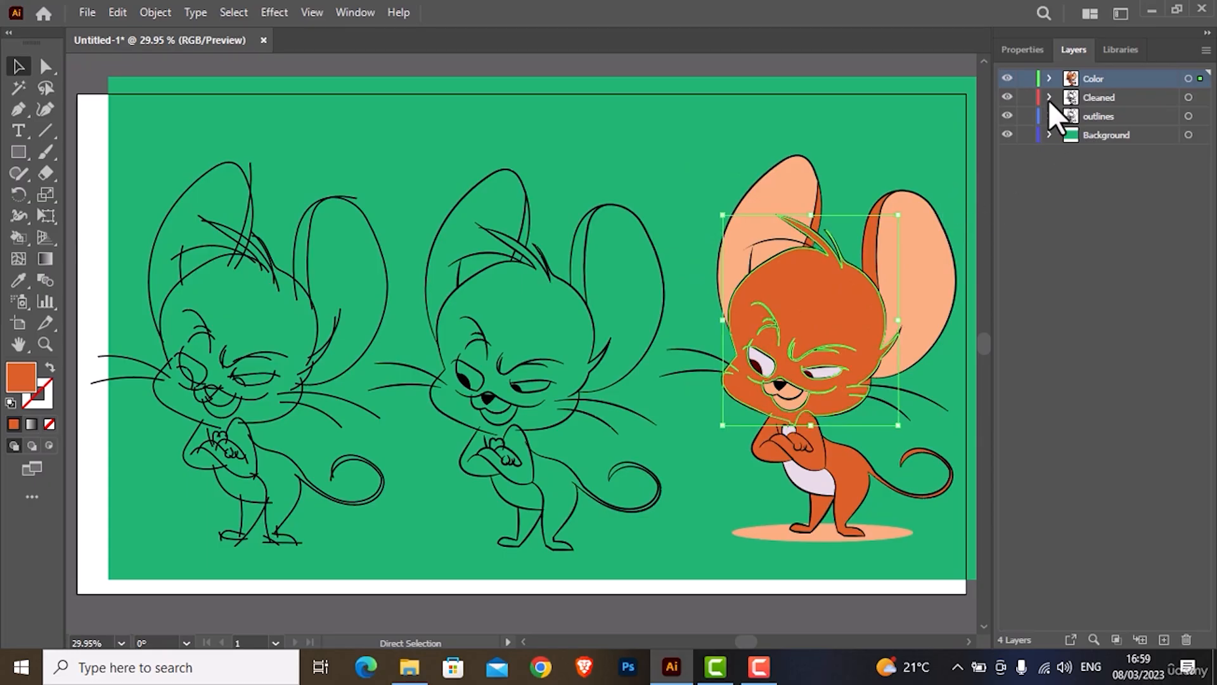
left_click(1026, 78)
left_click_drag(828, 276, 813, 311)
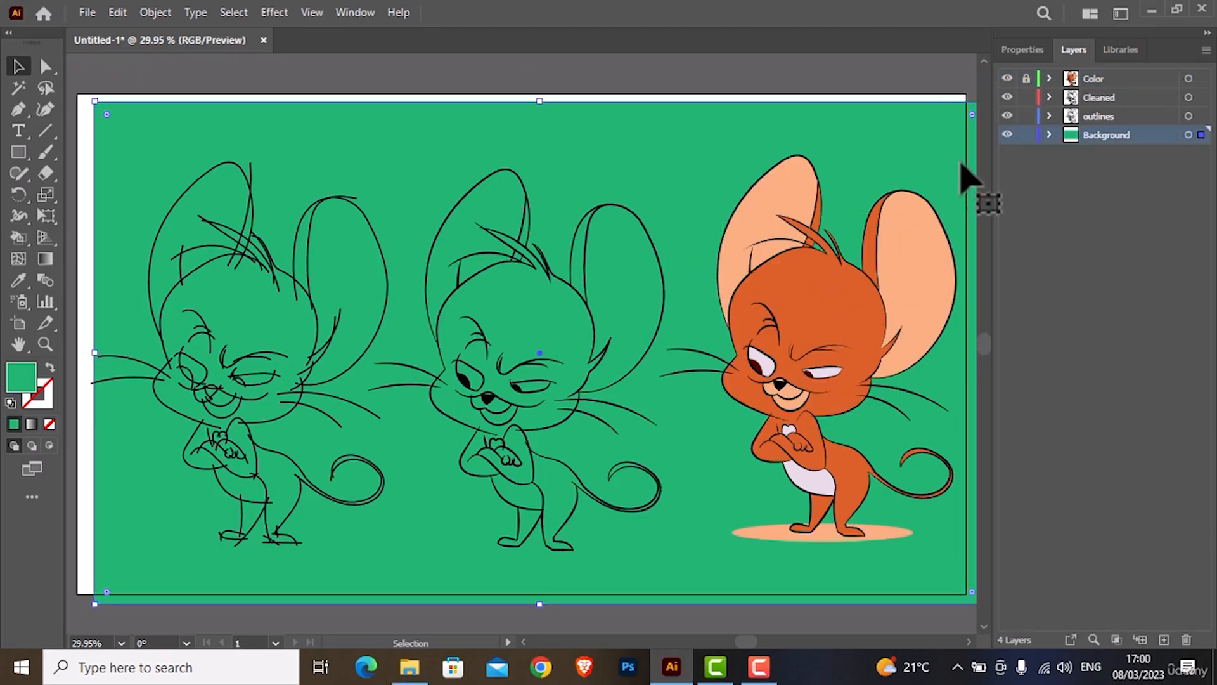
- Hide the Background layer and unlock the Color layer
left_click(1007, 134)
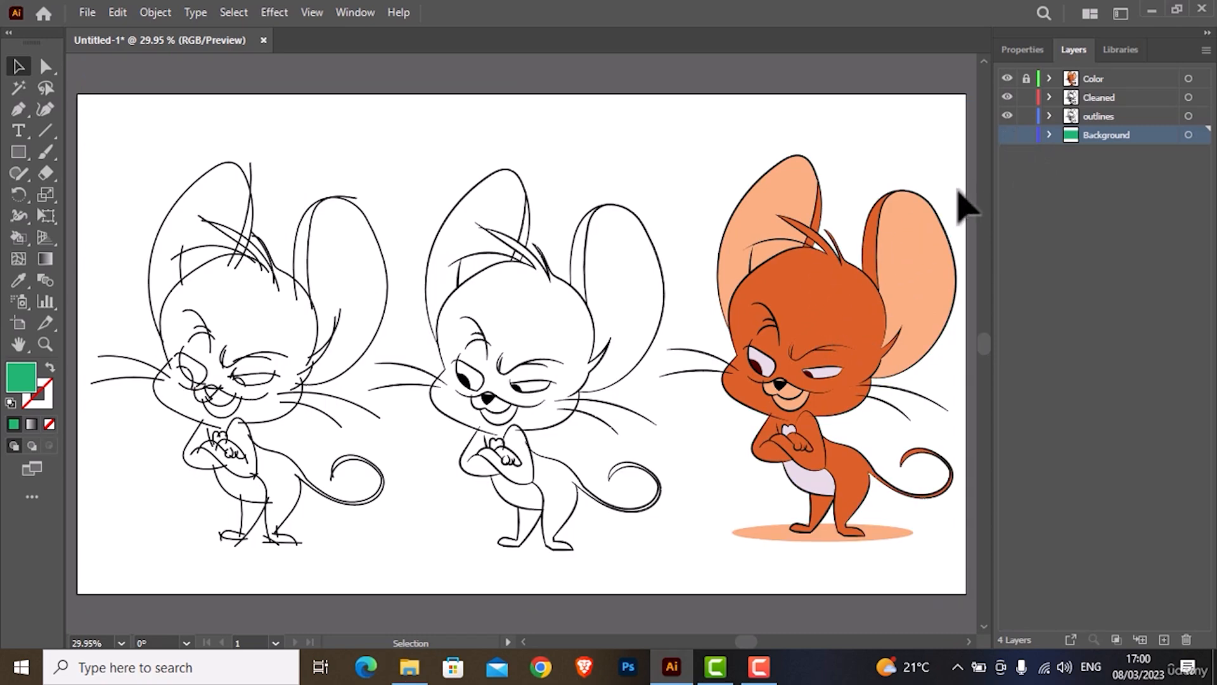
left_click(1026, 78)
- Select the colored head, a cleaned head line and a rough ear line in turn to compare each layer's highlight color
left_click(834, 310)
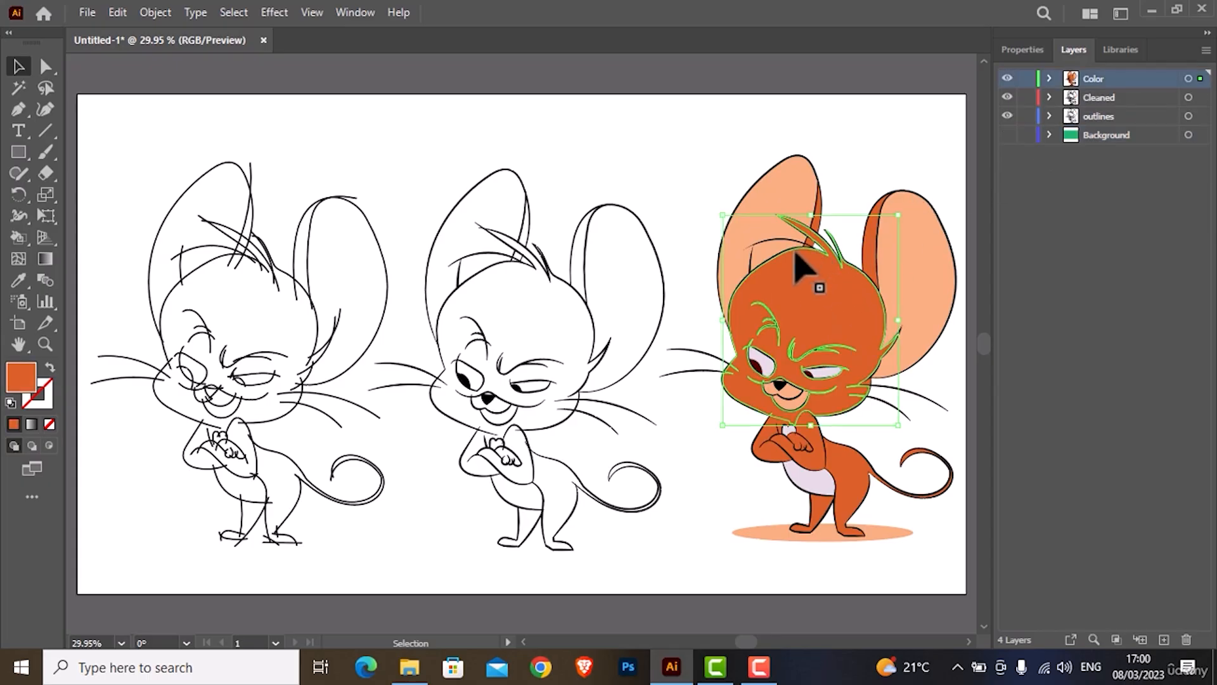
left_click(592, 322)
left_click(592, 321)
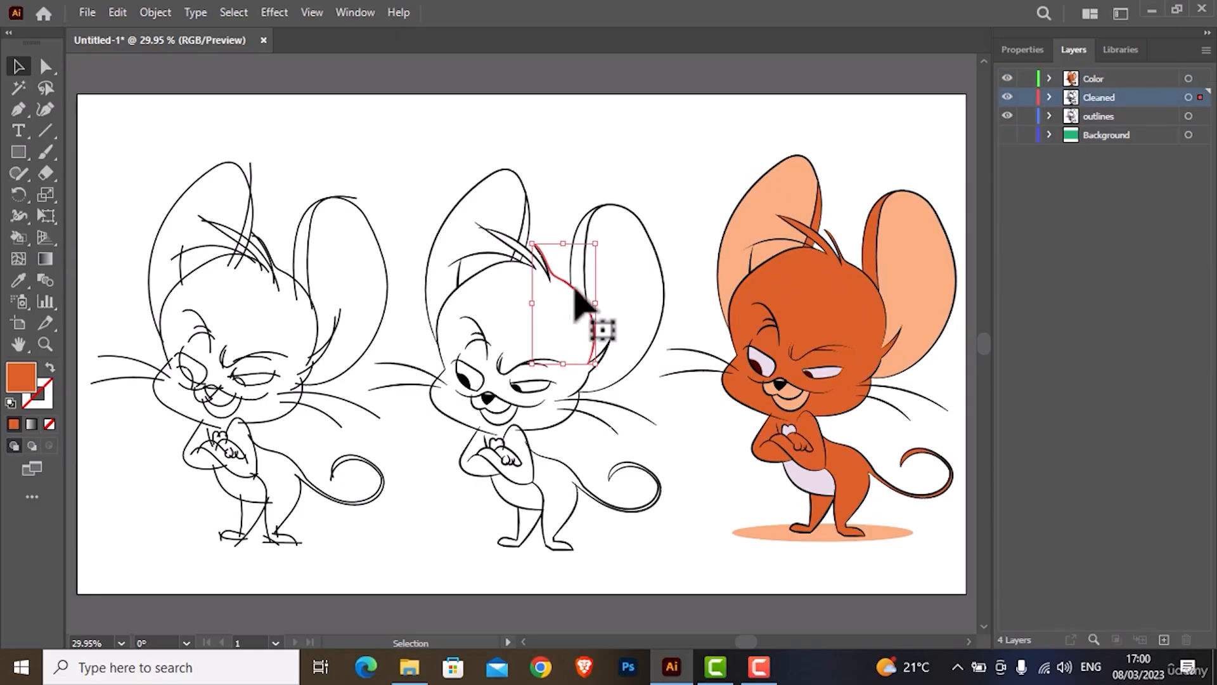
left_click(309, 304)
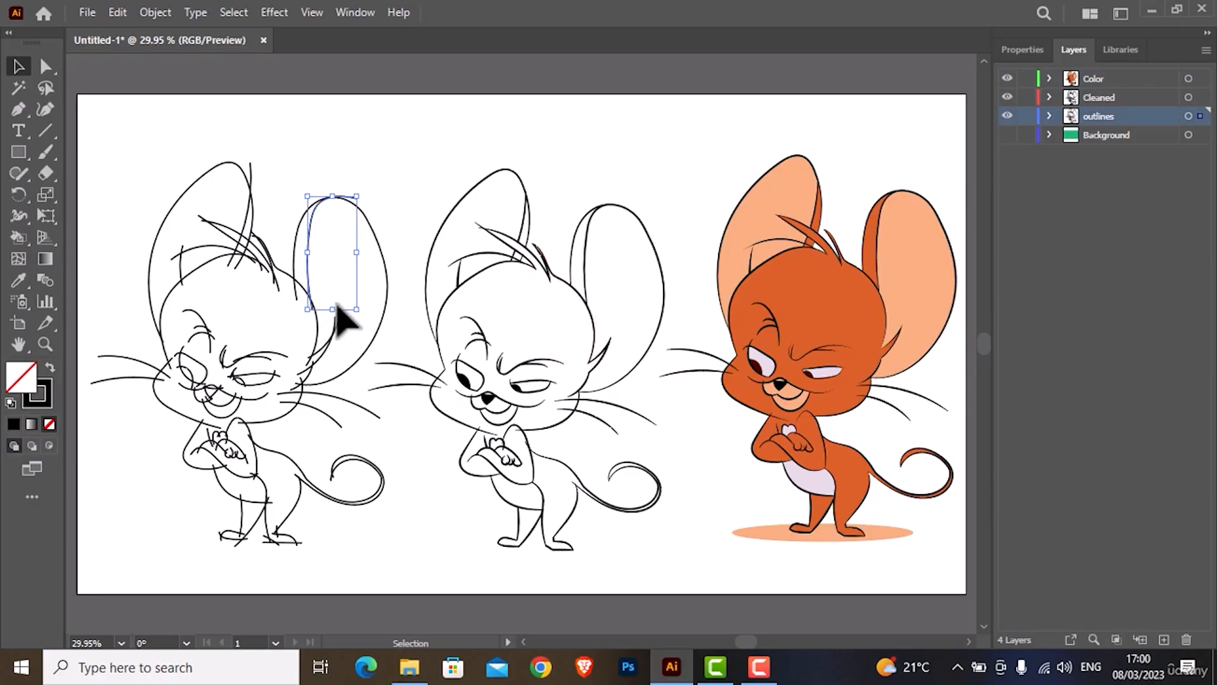
- Try Medium Blue and Black as the Color layer's highlight color in its layer options and settle on Pink
left_click(1090, 76)
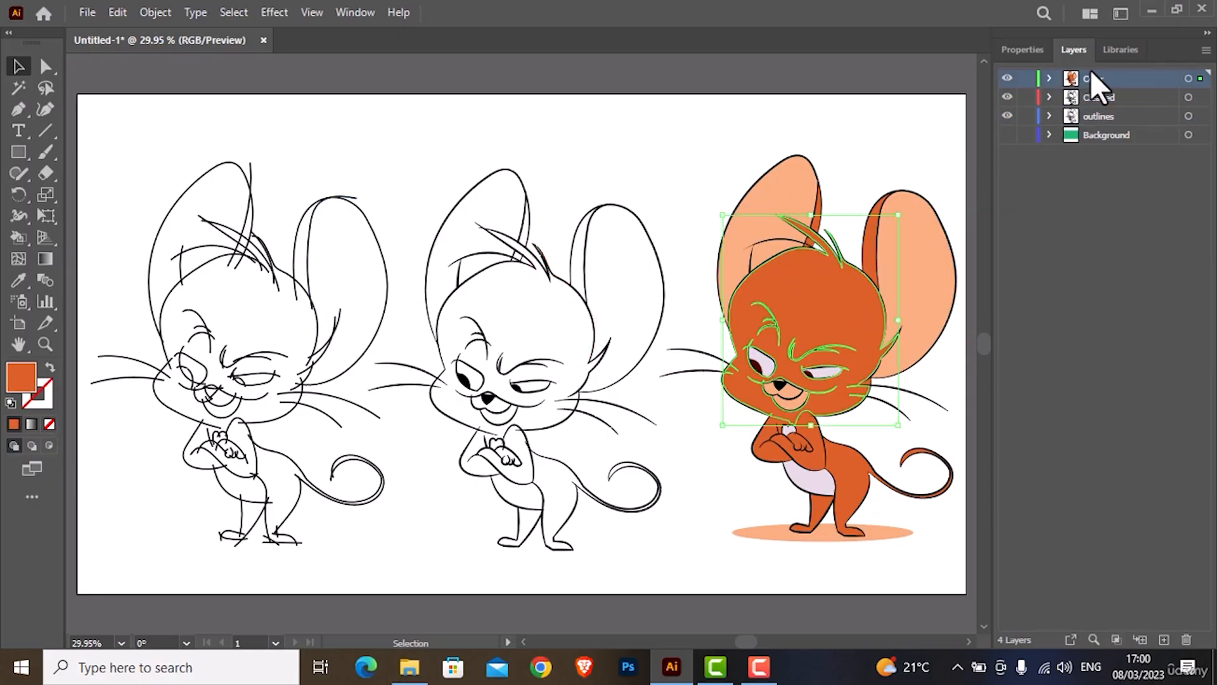
double_click(1165, 77)
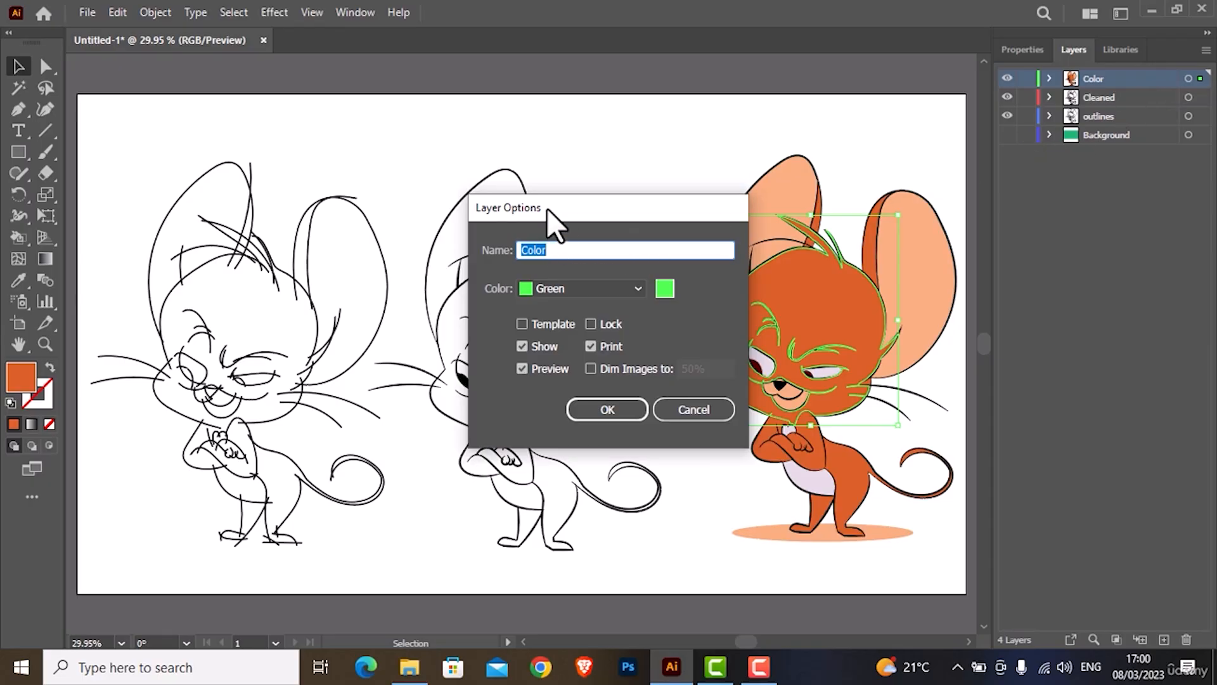
left_click_drag(546, 208, 972, 189)
left_click(965, 272)
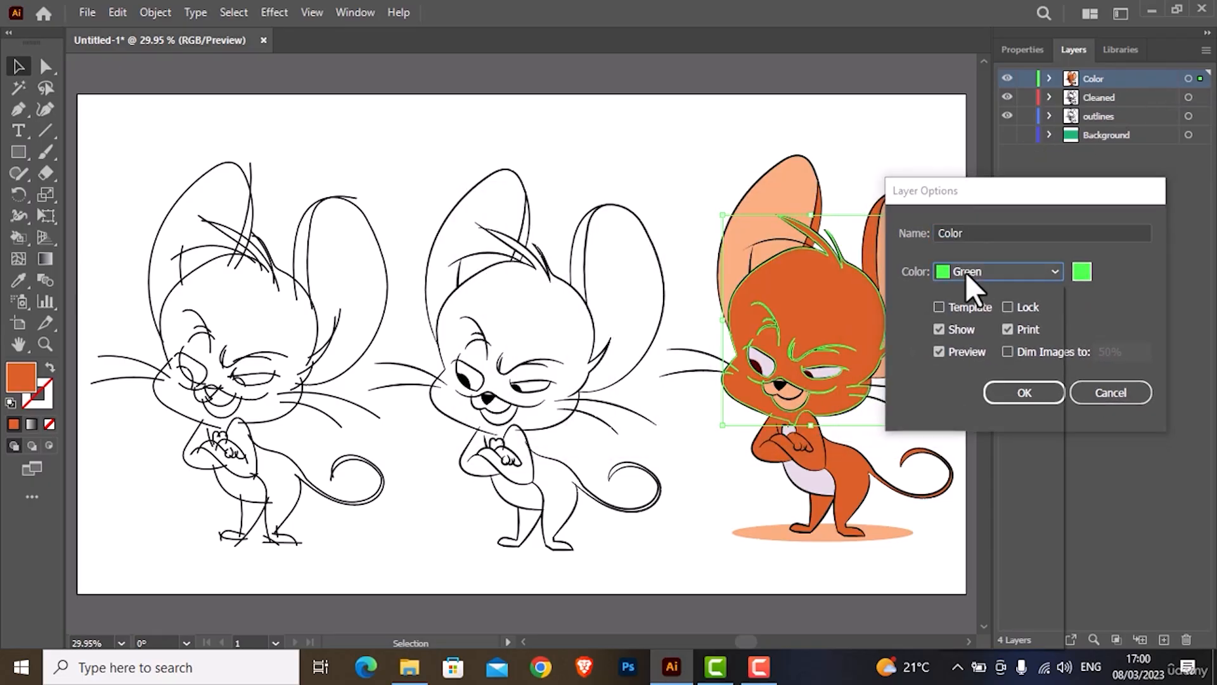
left_click(967, 309)
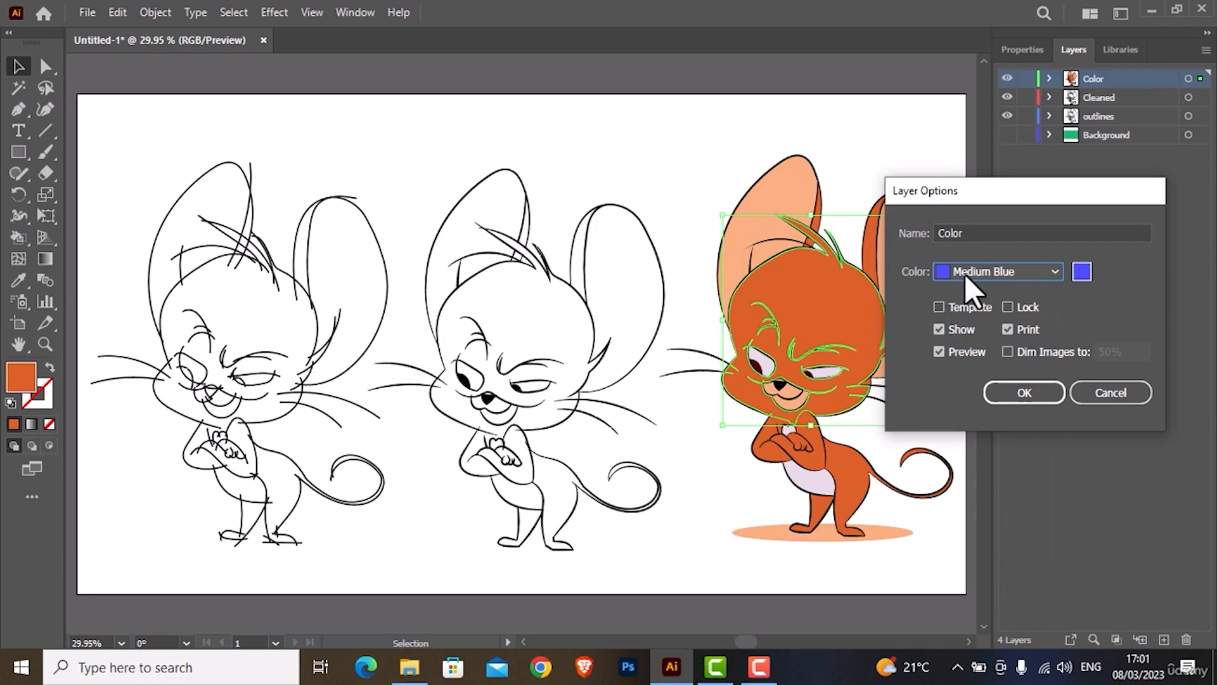
left_click(965, 274)
left_click(972, 368)
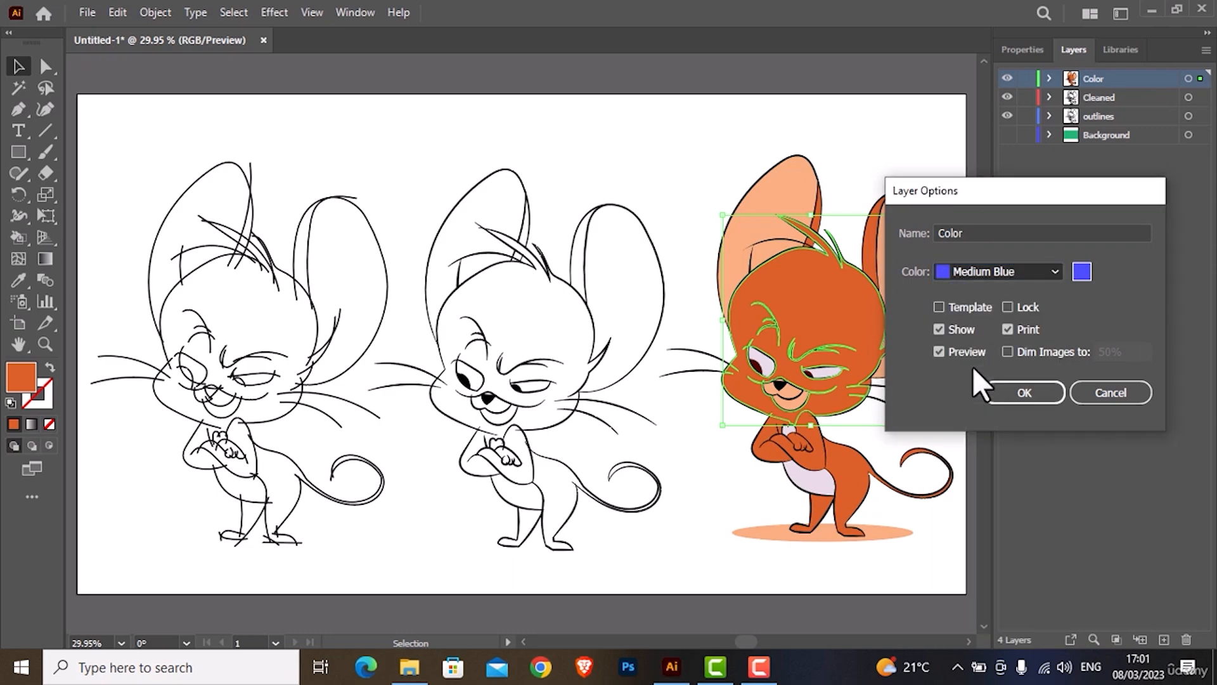
left_click(972, 274)
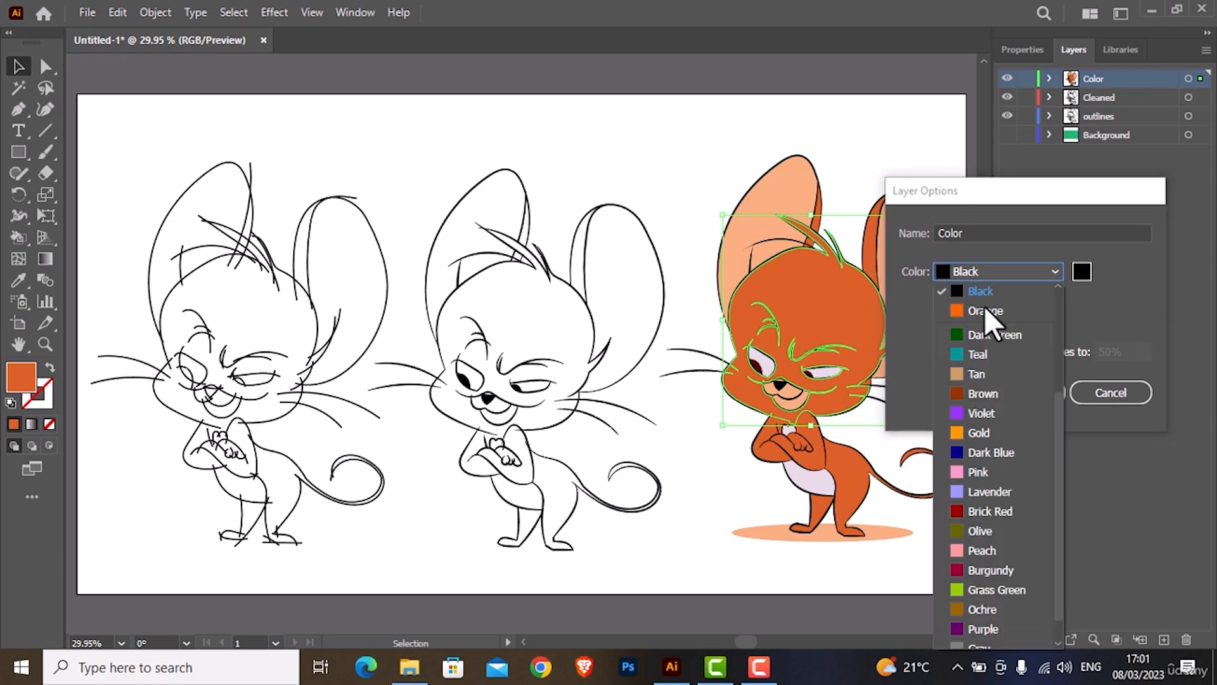
left_click(988, 475)
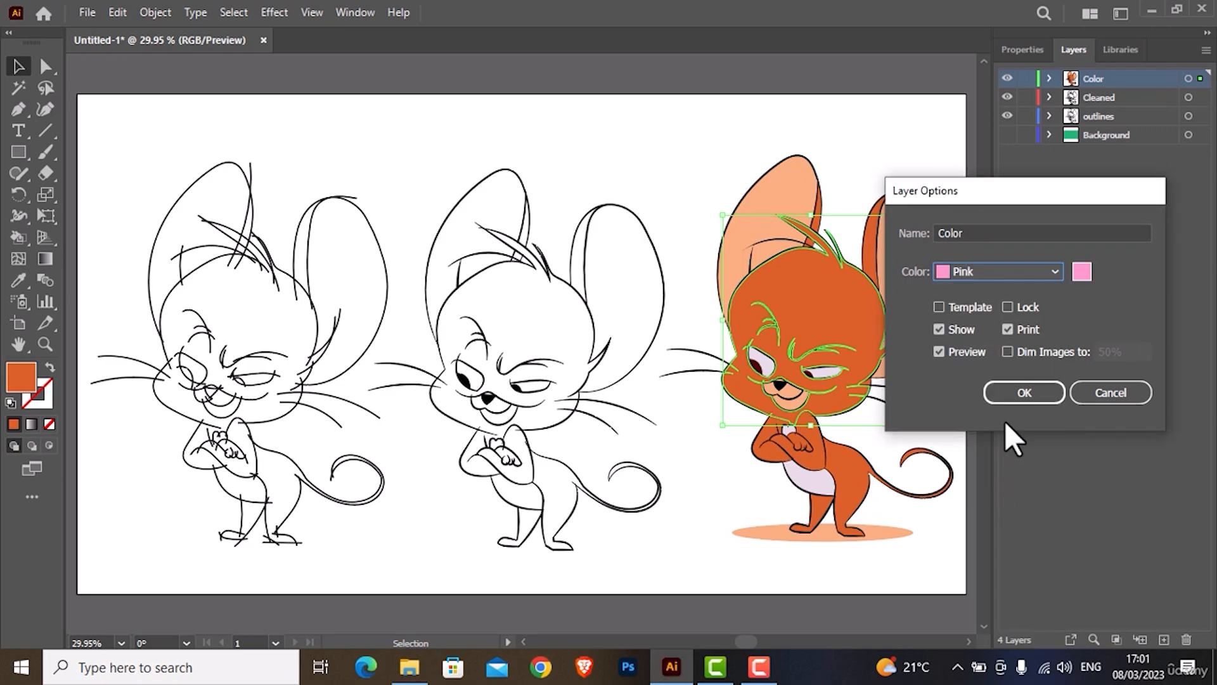
left_click(1025, 392)
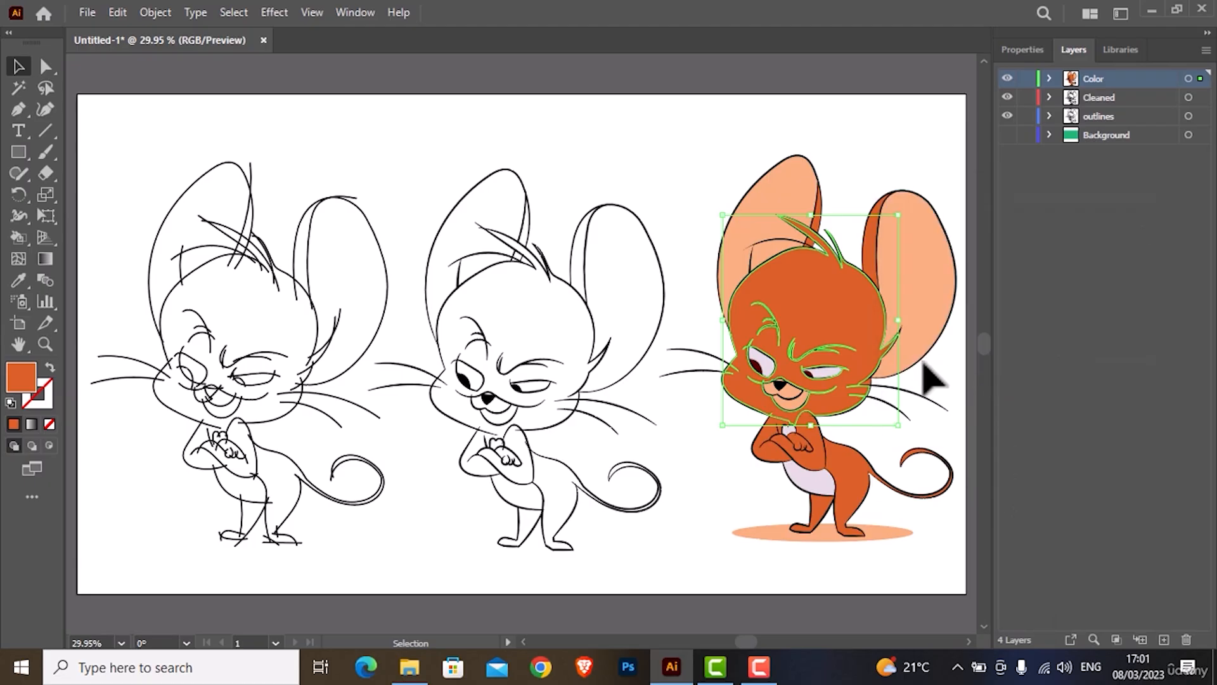
- Select the colored mouse's large ear shape and its darker edge to check the layer's pink highlight color
left_click(1026, 215)
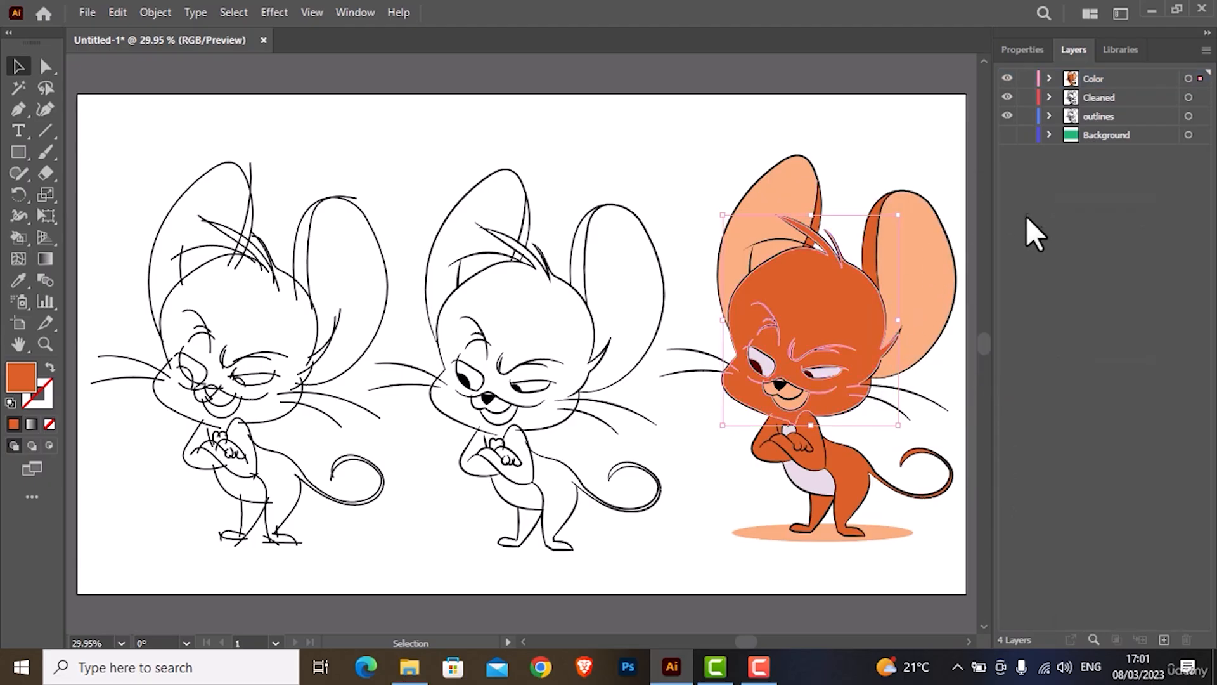
left_click(900, 295)
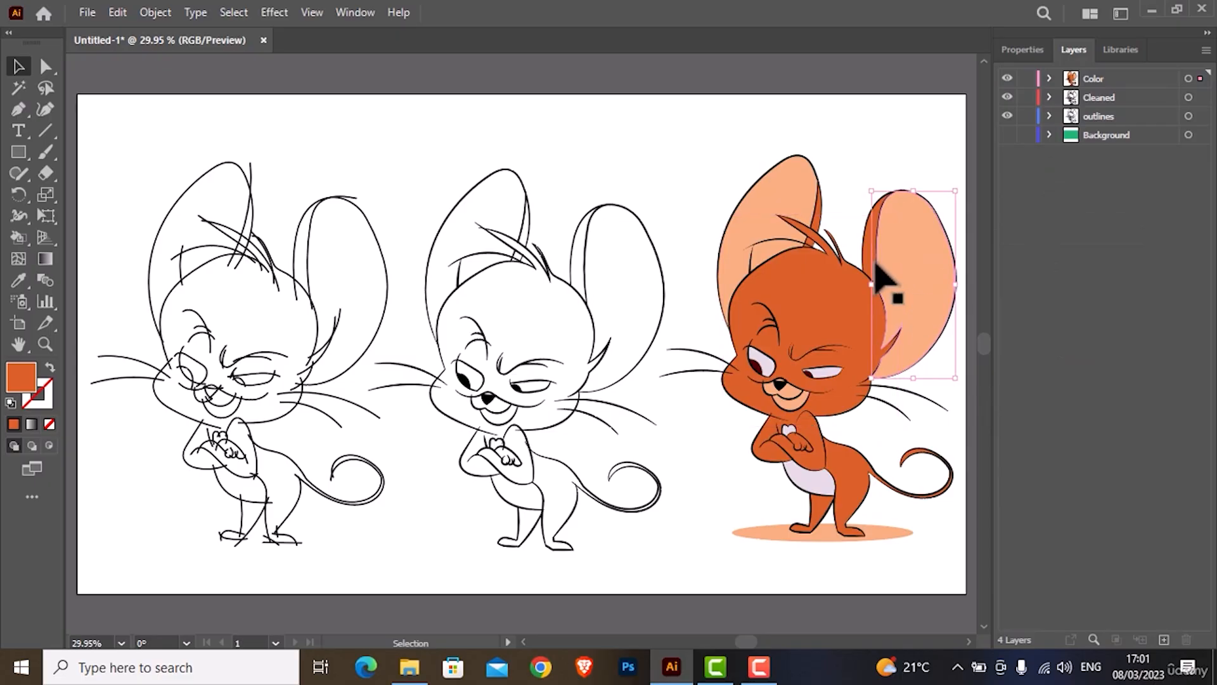
left_click(880, 269)
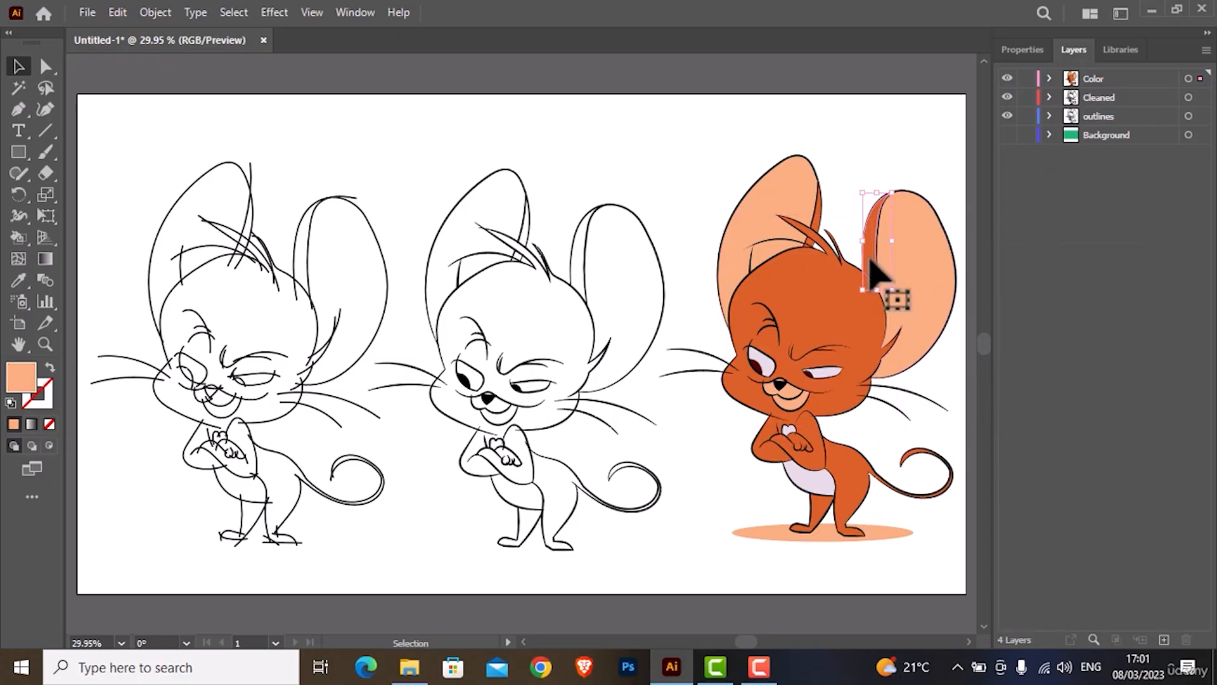
- Set the Cleaned layer's highlight color to Magenta and select a head line of the cleaned mouse to check it
left_click(1090, 97)
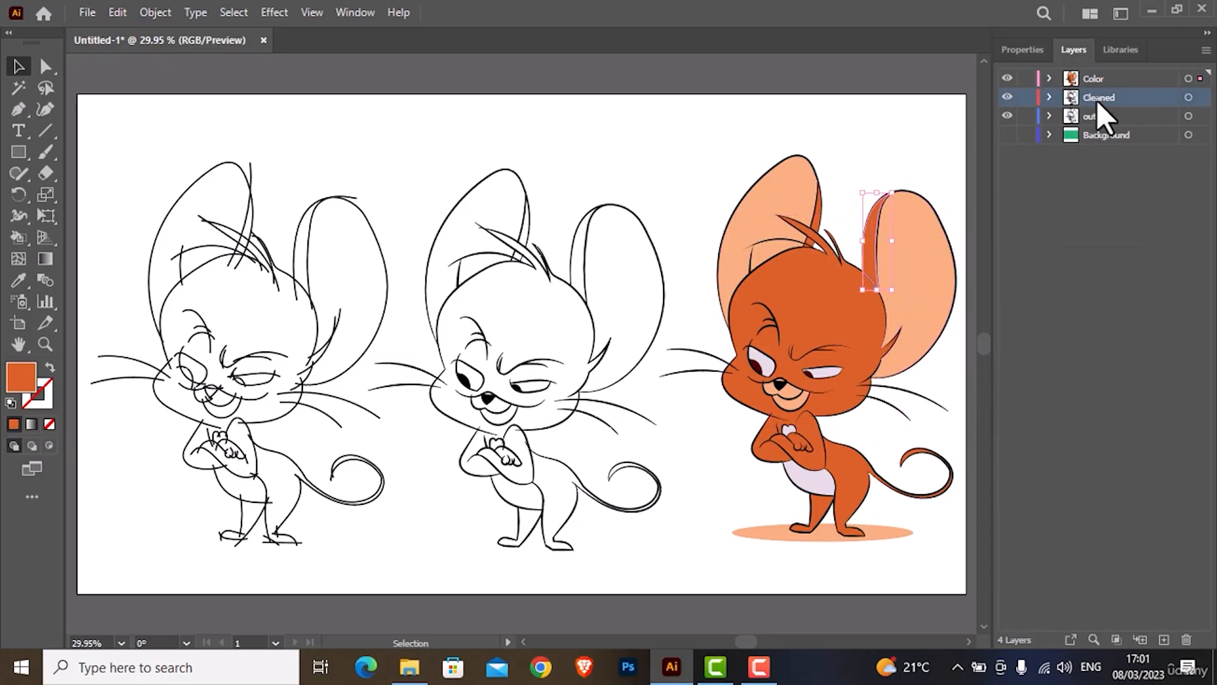
double_click(1165, 98)
left_click(960, 273)
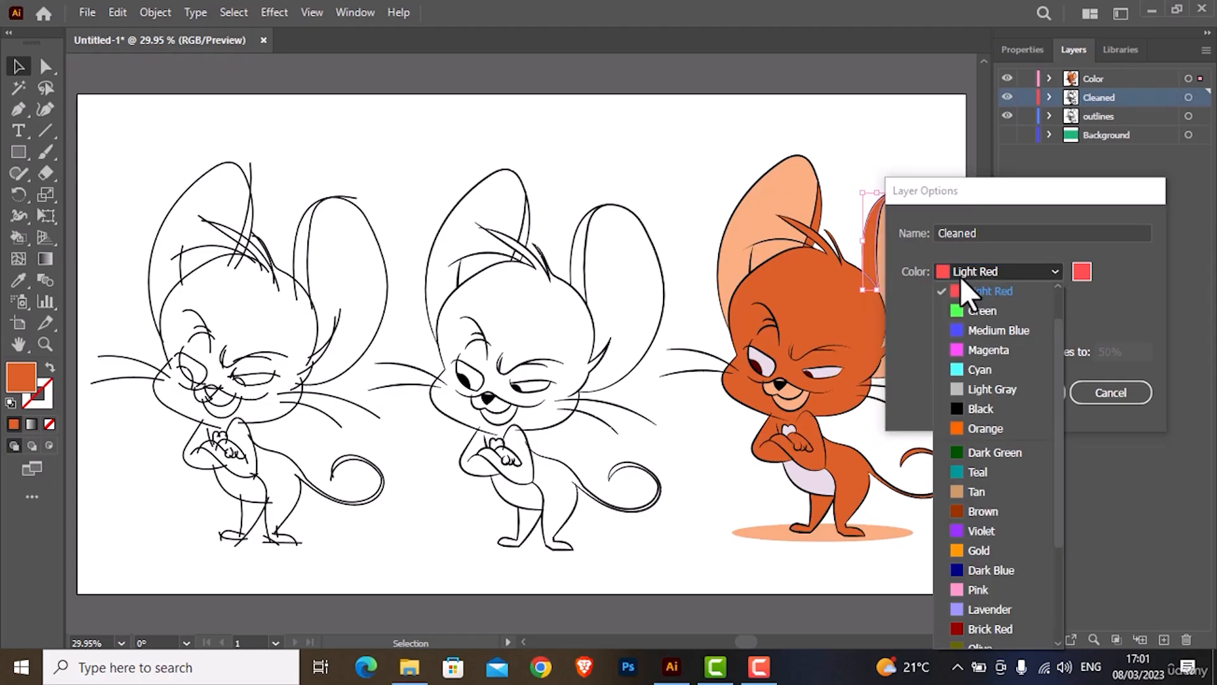
left_click(971, 351)
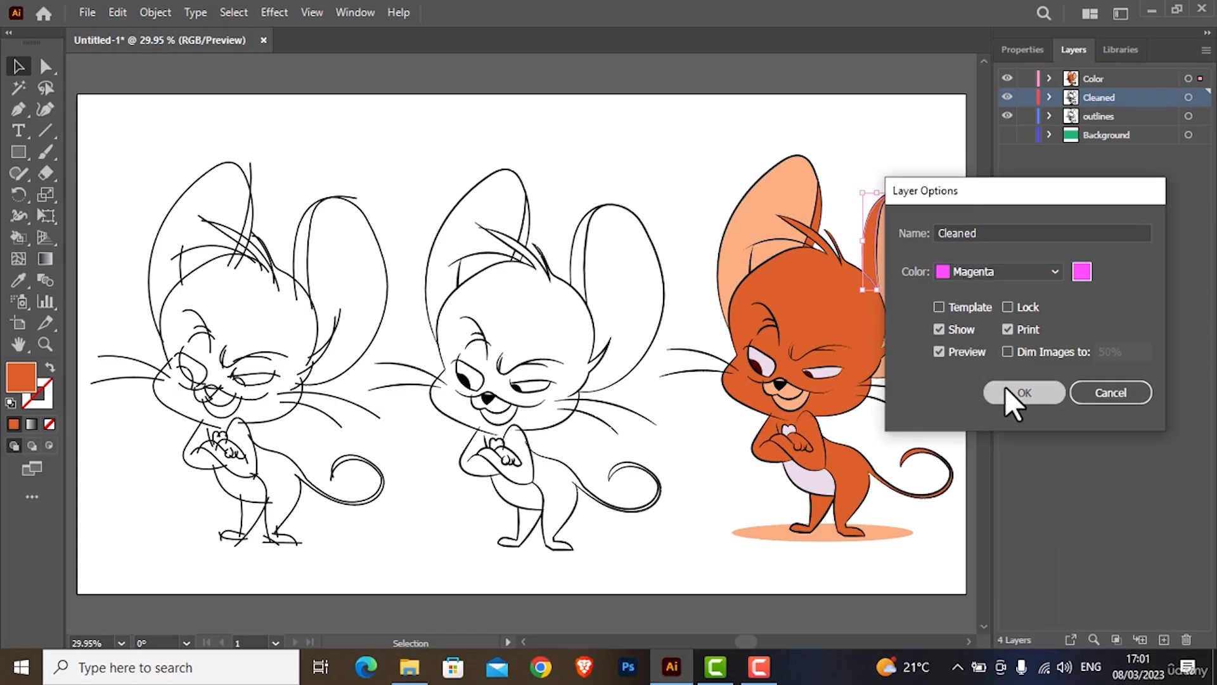
left_click(1012, 403)
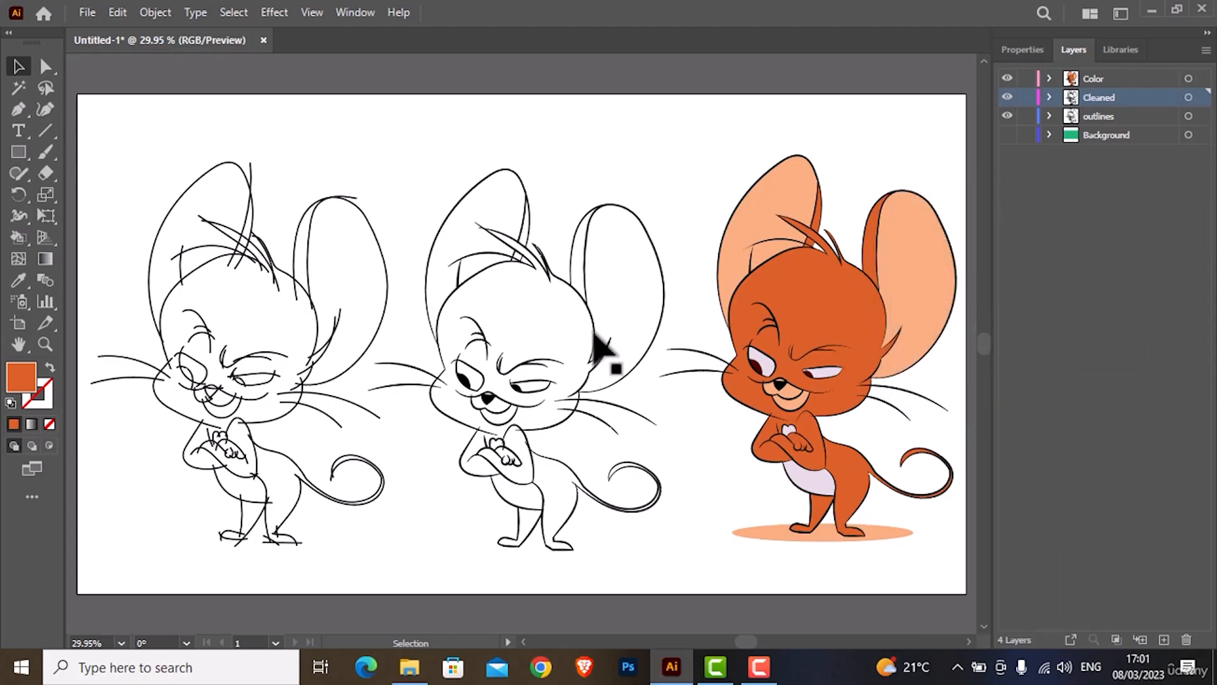
left_click(596, 329)
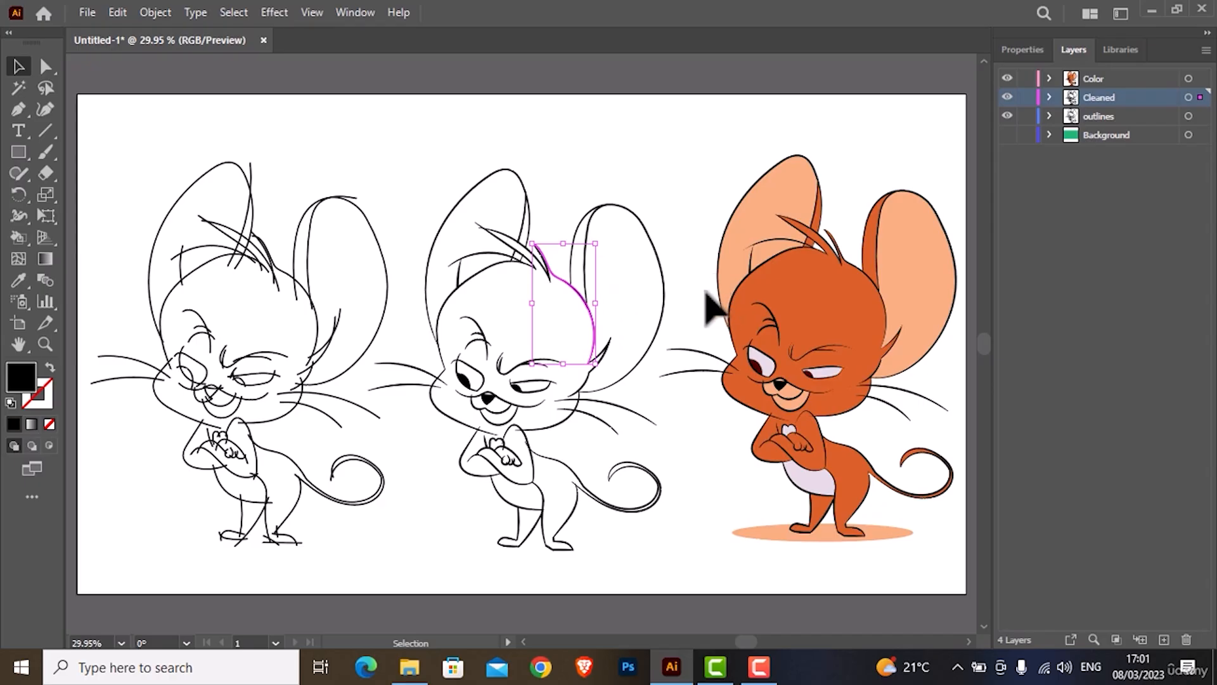
left_click(761, 666)
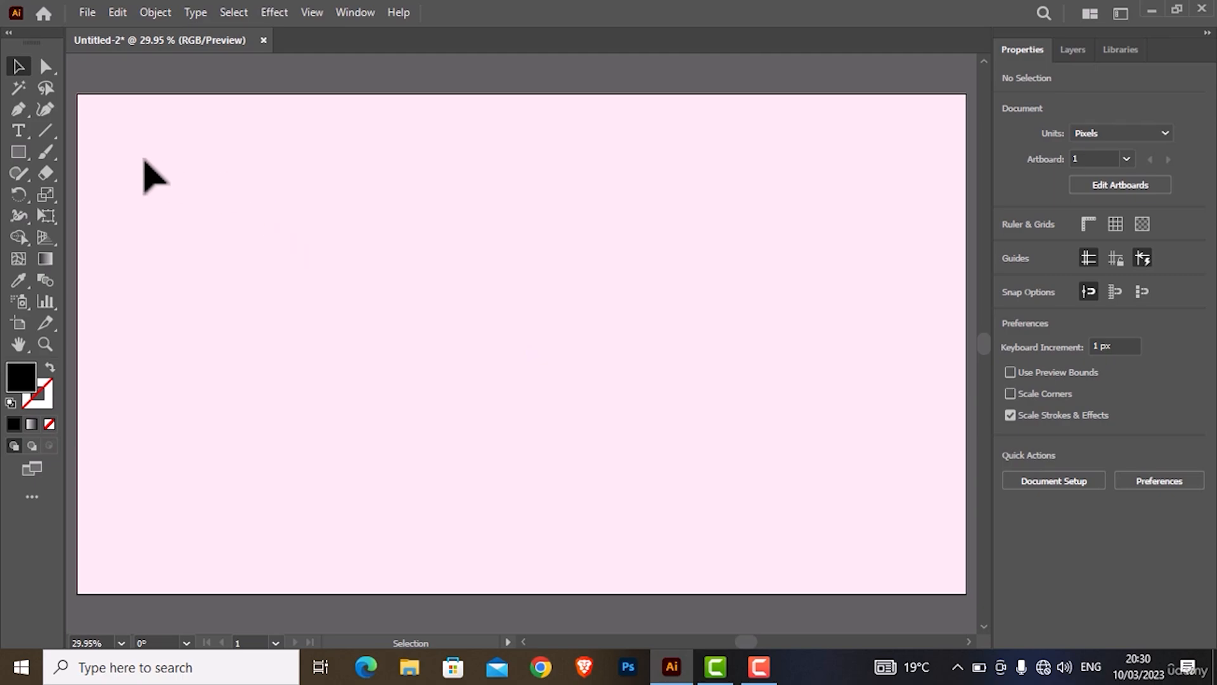
- Add the text "warp" in Britannic Bold at 120 pt on the pink artboard
left_click(19, 131)
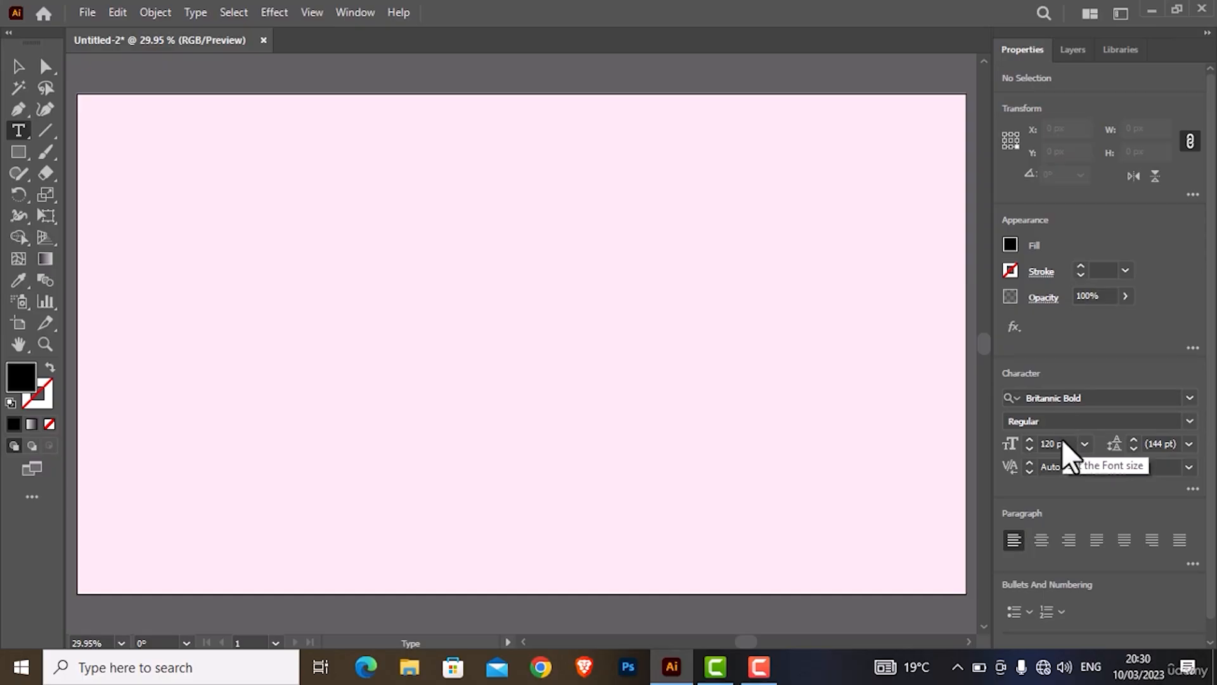
left_click(267, 334)
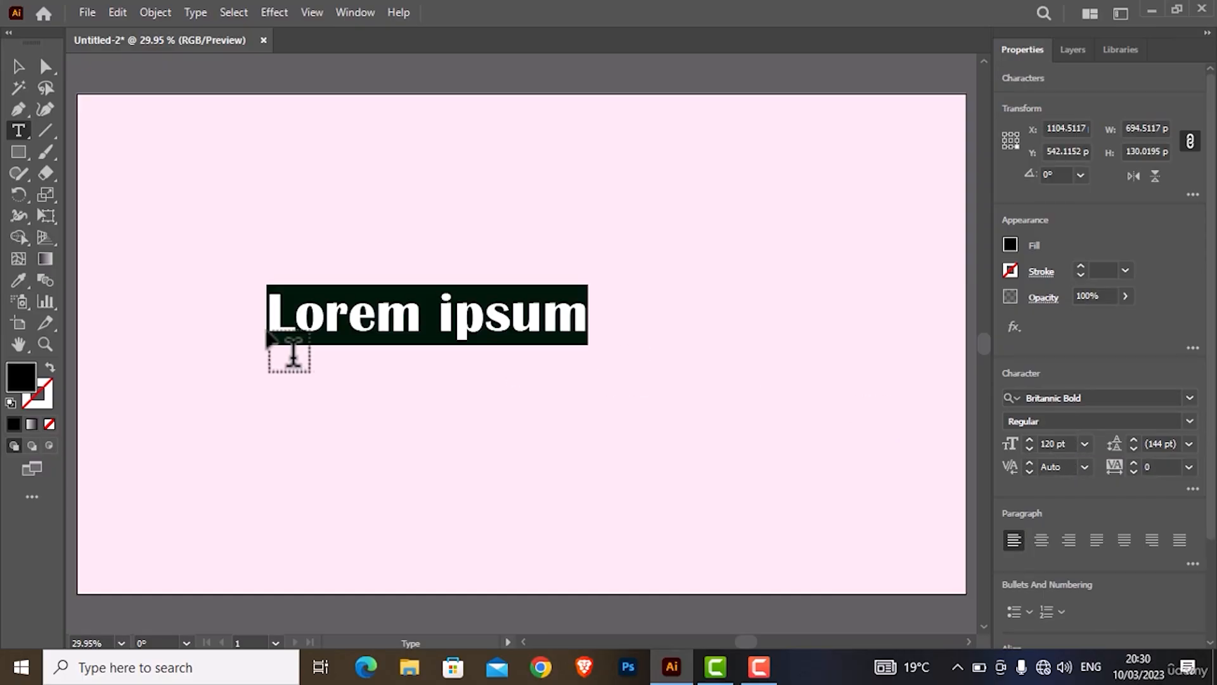
type("war")
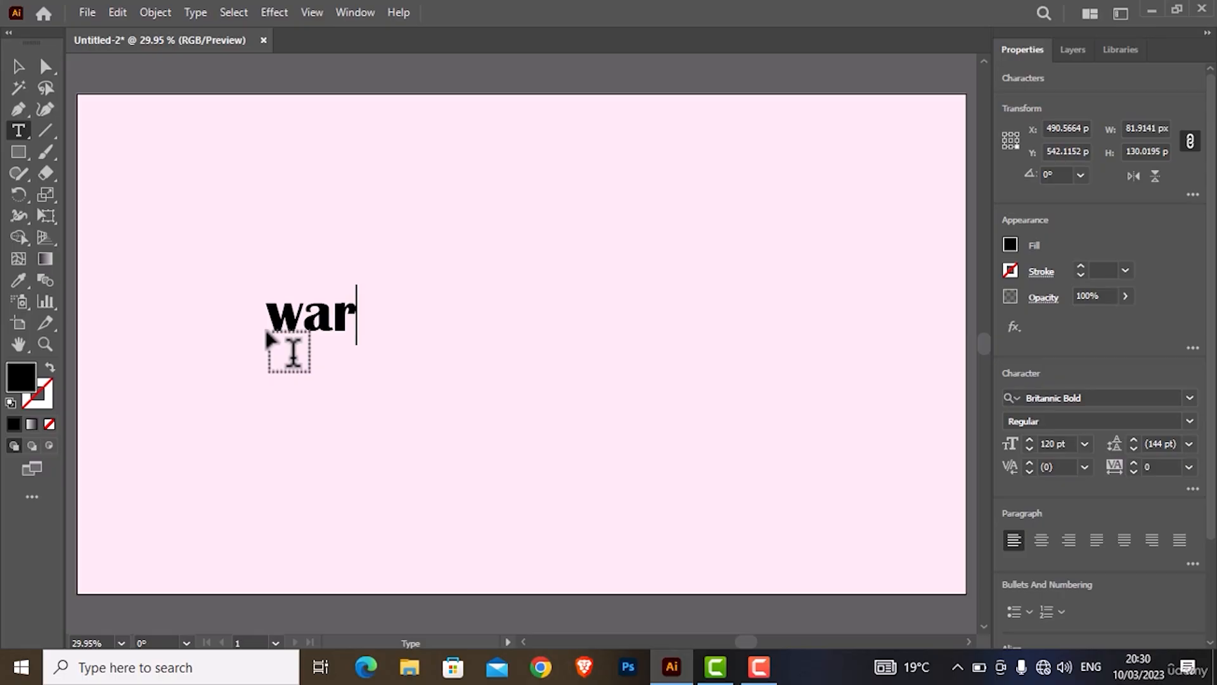
type("p")
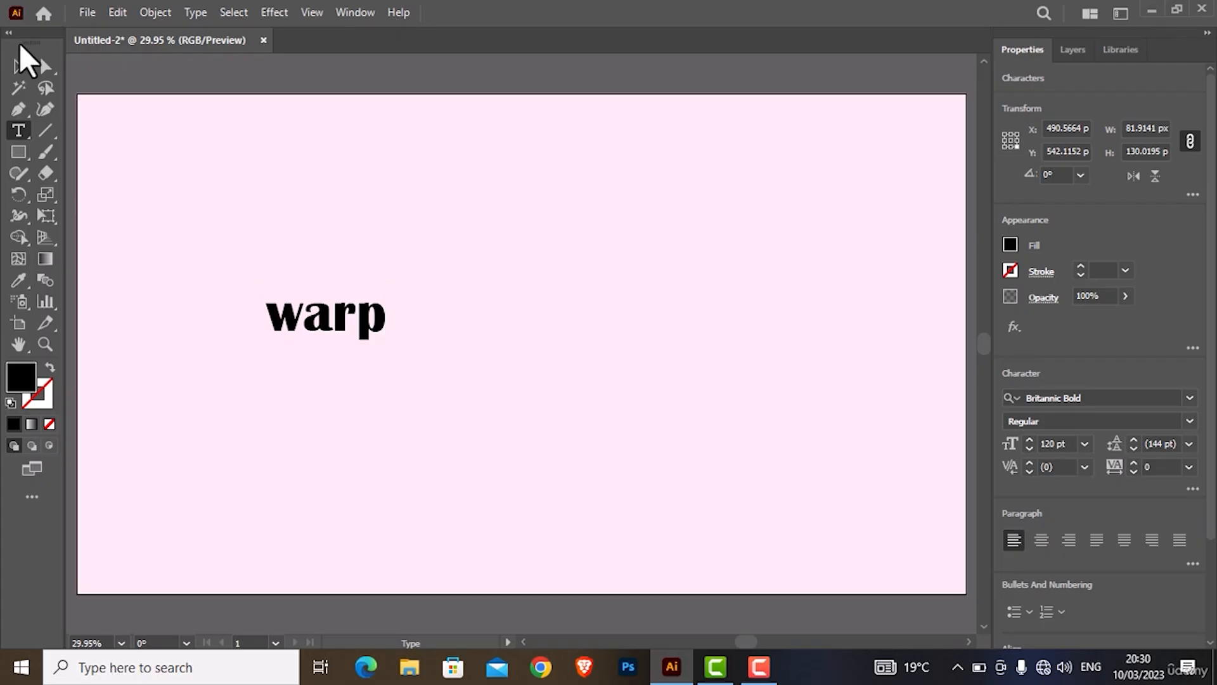
left_click(19, 63)
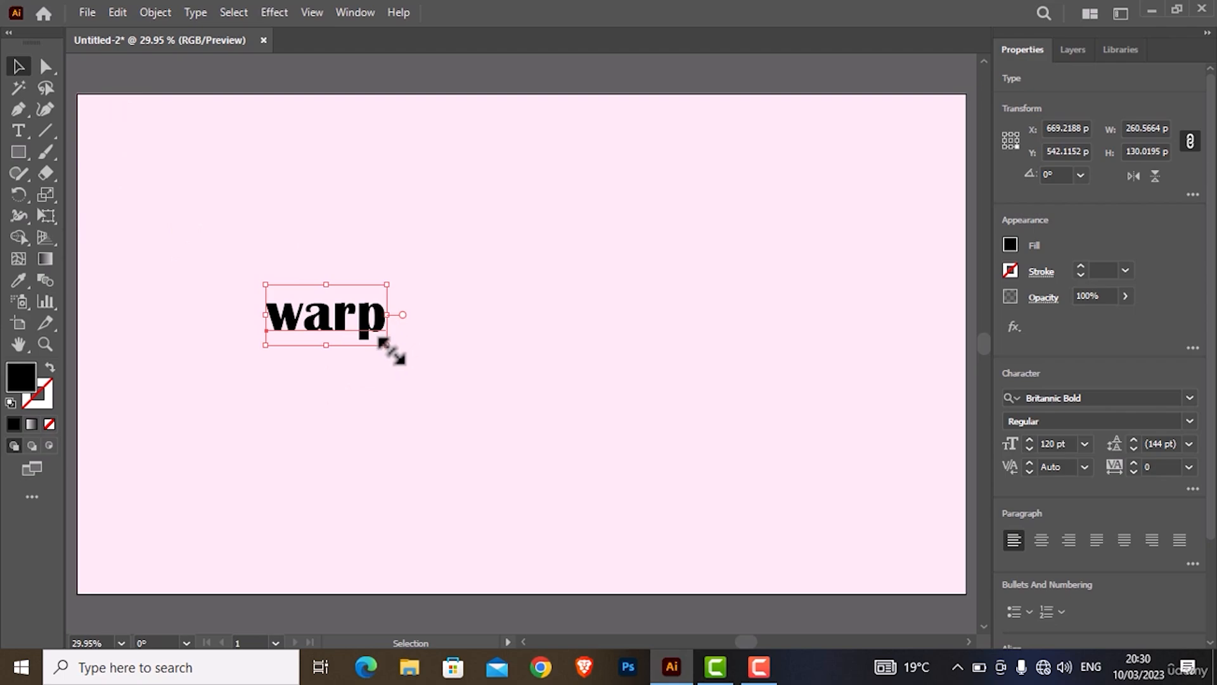
- Scale the "warp" text up proportionally to about 603 pt and place it near the middle of the artboard
left_click_drag(397, 348, 733, 382)
key("ctrl+z")
left_click_drag(387, 346, 877, 589)
left_click_drag(780, 524, 711, 374)
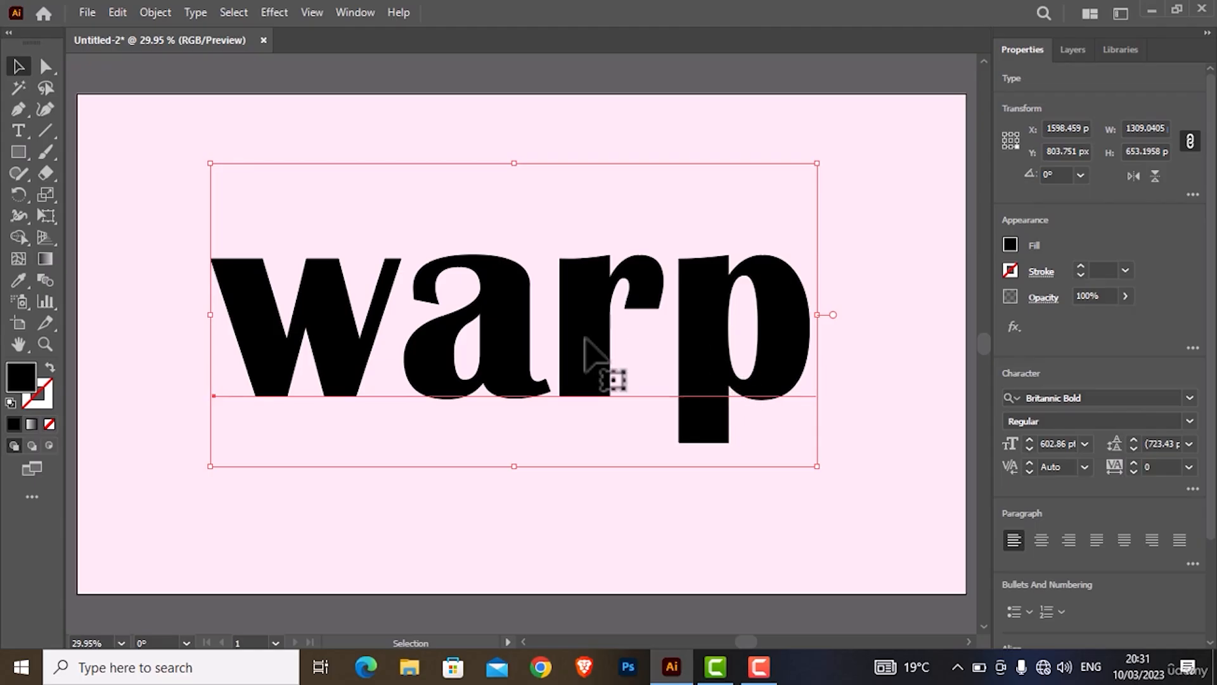
- Convert the "warp" text to outlines
key("ctrl")
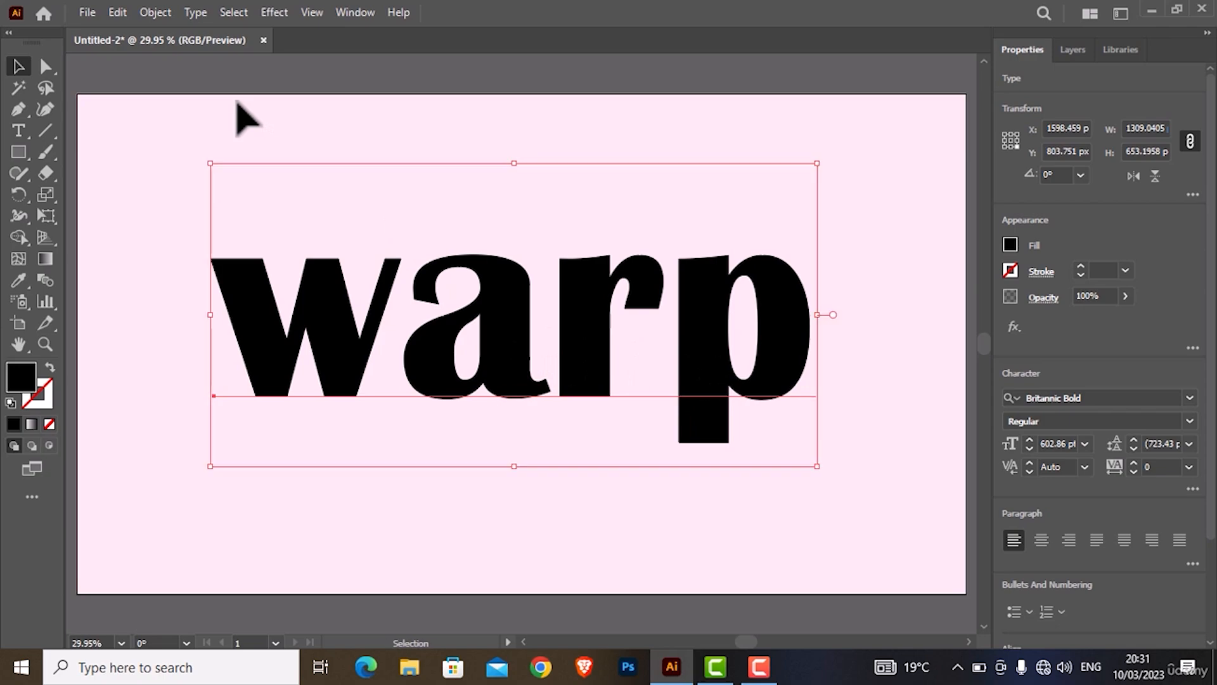
key("ctrl")
key("ctrl")
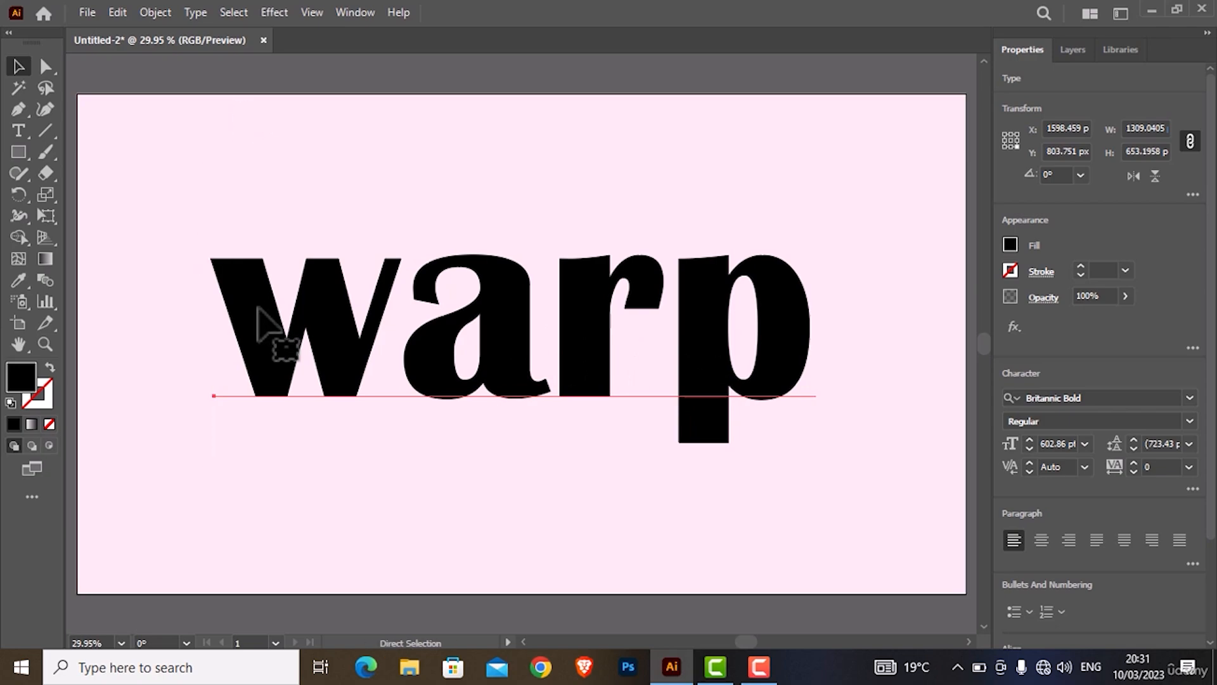
key("ctrl+shift+o")
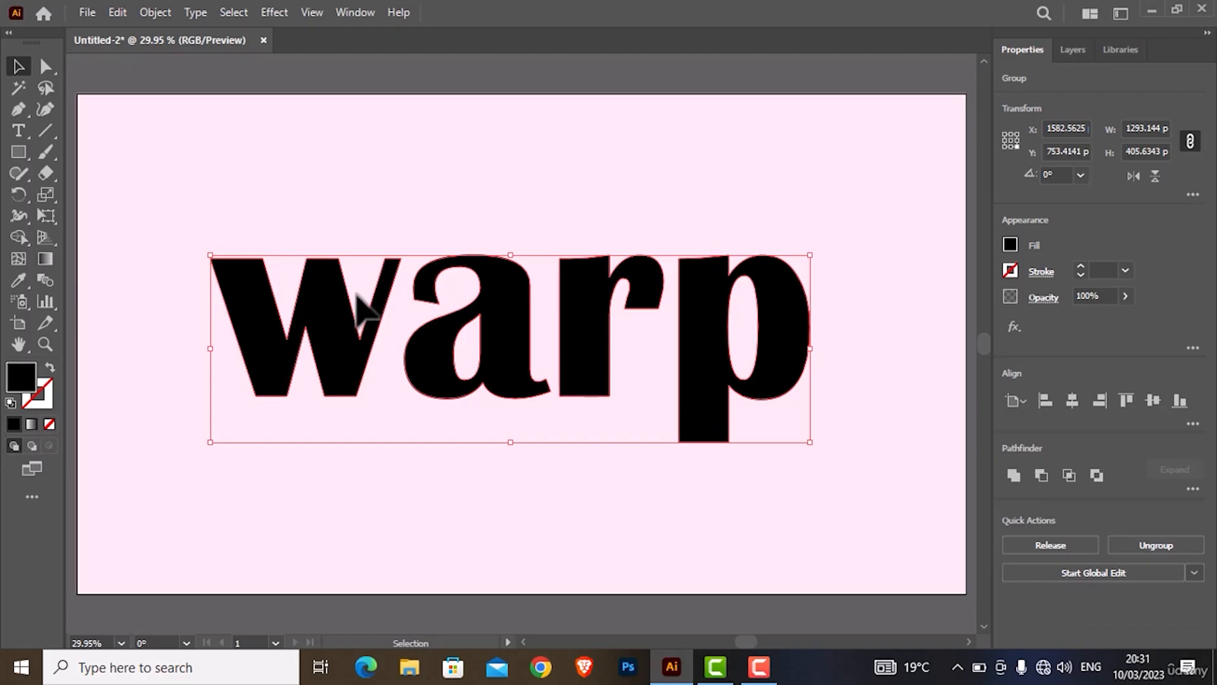
- Ungroup the outlined "warp" word and select the letters w and a individually to check the separation
left_click(366, 240)
left_click(338, 296)
key("ctrl+8")
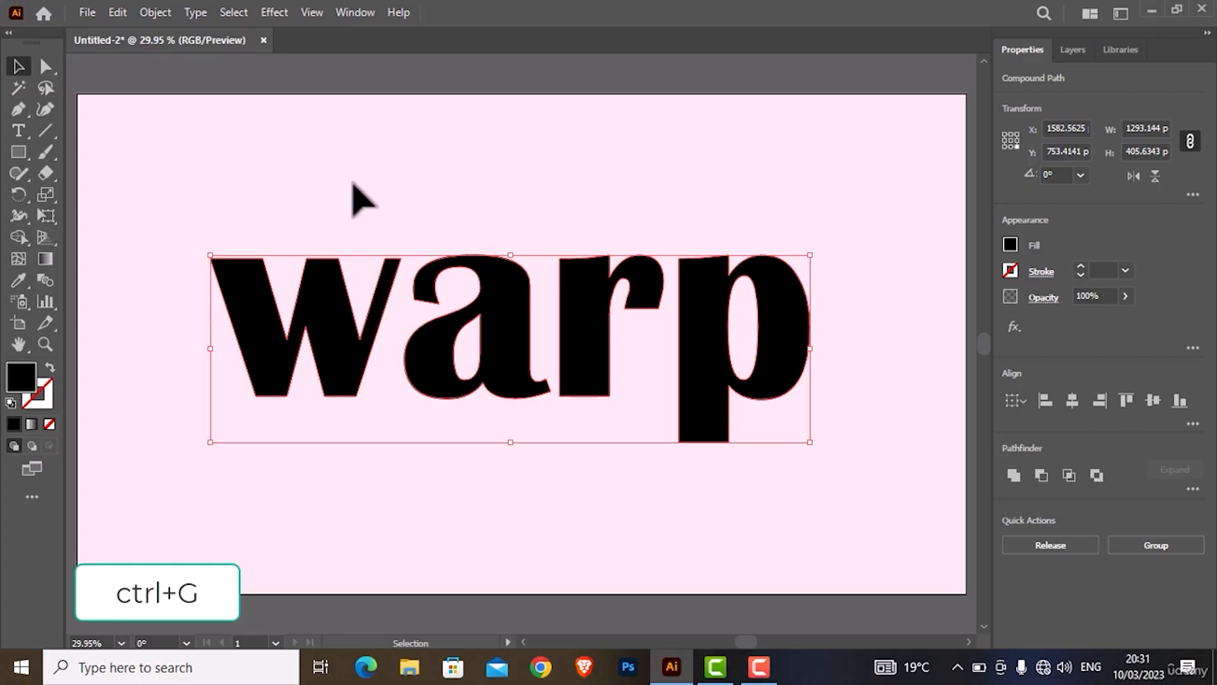
left_click(353, 183)
left_click(340, 298)
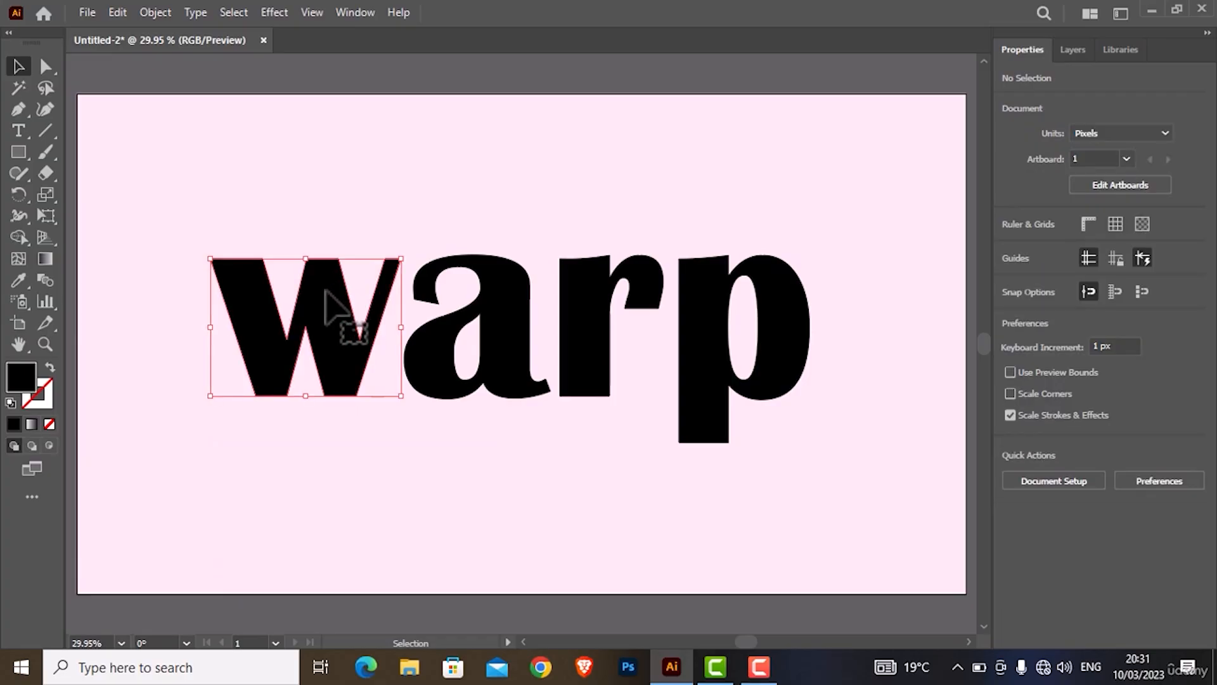
left_click(443, 279)
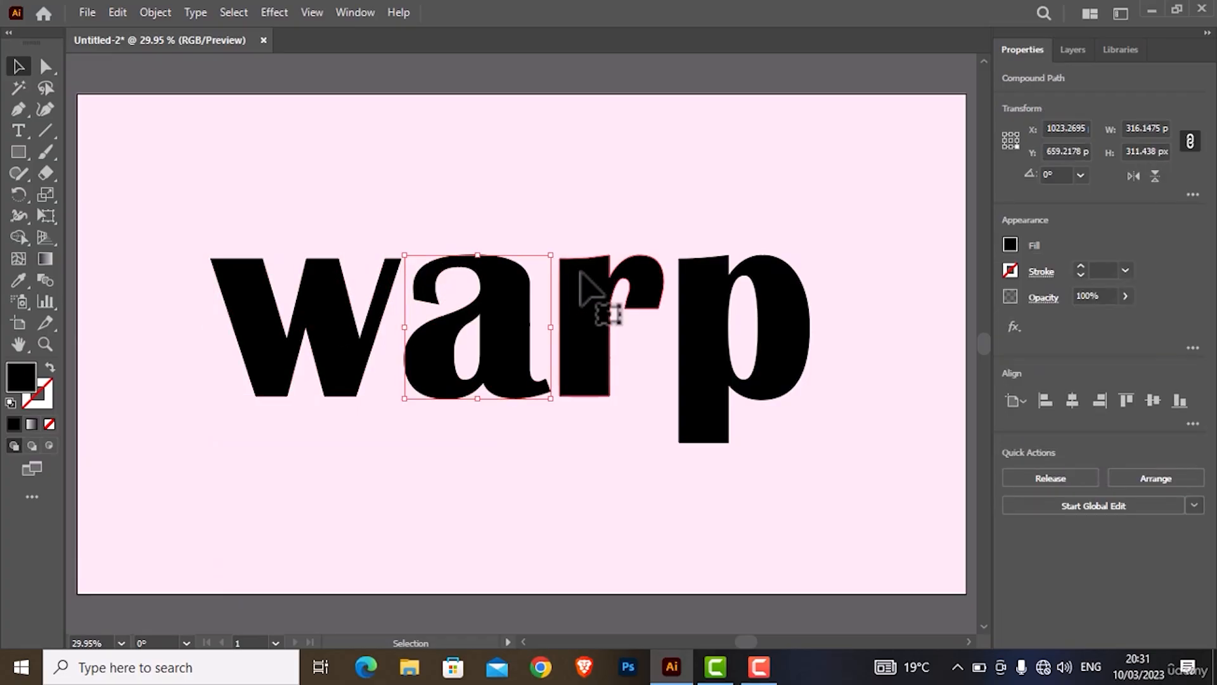
- Select the outlined letter w with the Direct Selection tool so its anchor points can be edited
left_click(159, 122)
left_click(46, 66)
left_click(313, 293)
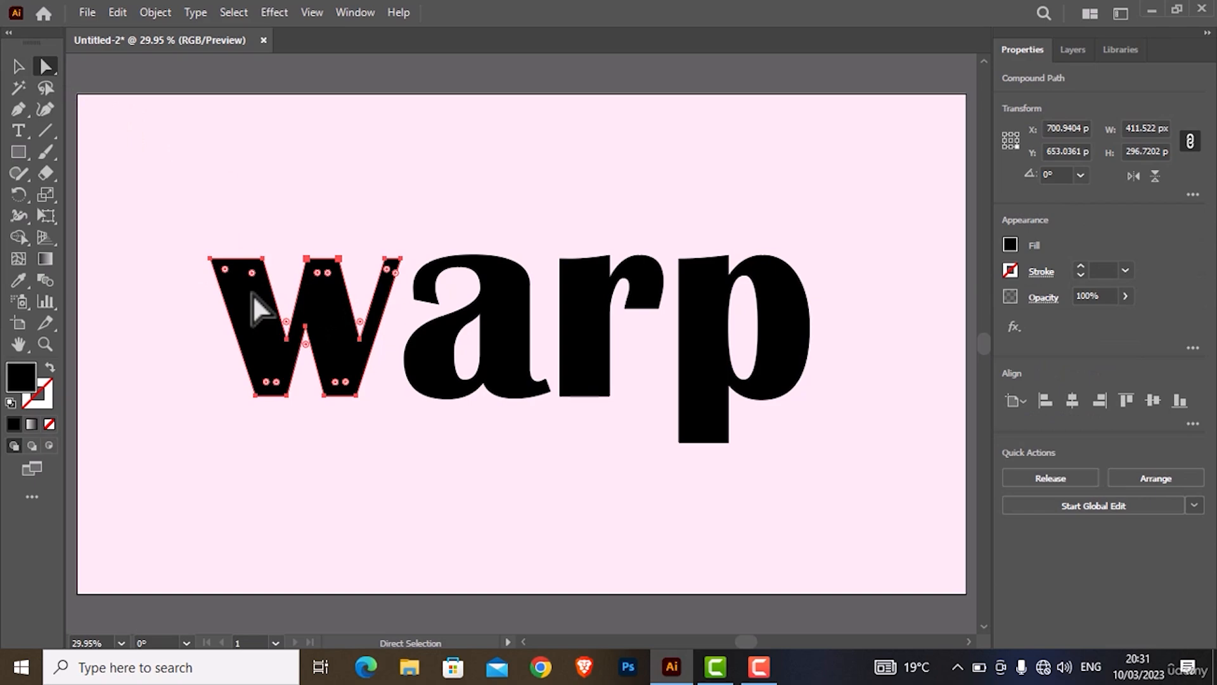
key("ctrl+plus")
key("ctrl+plus")
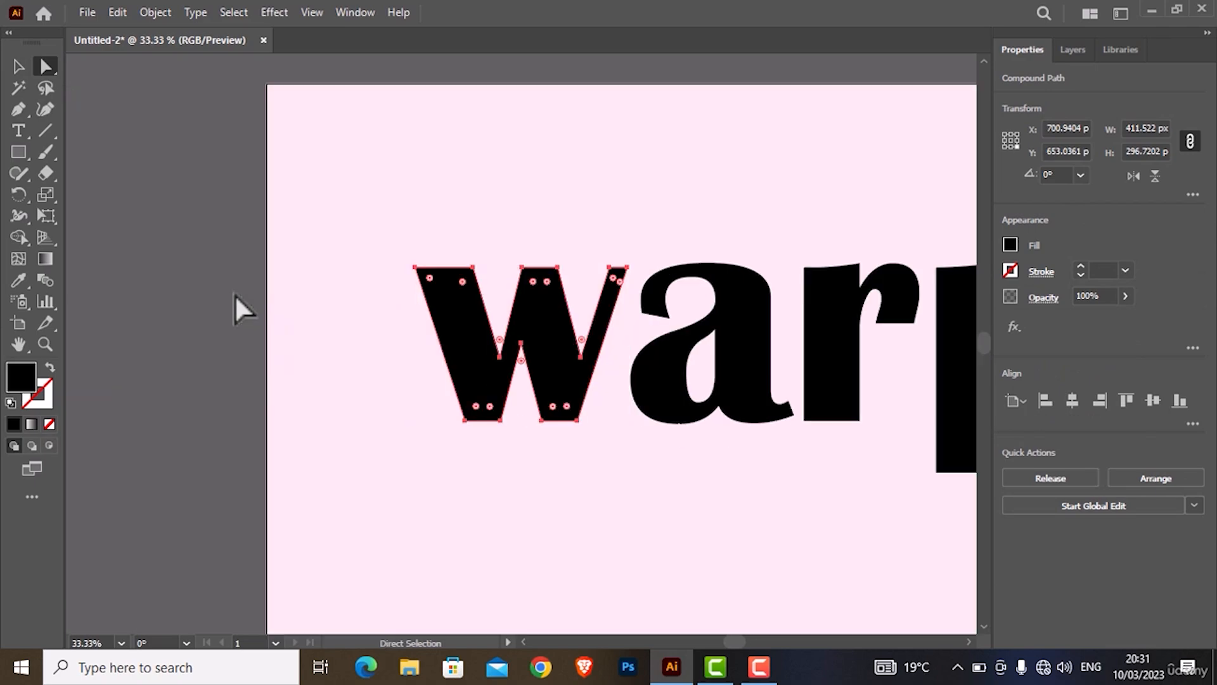
key("ctrl+plus")
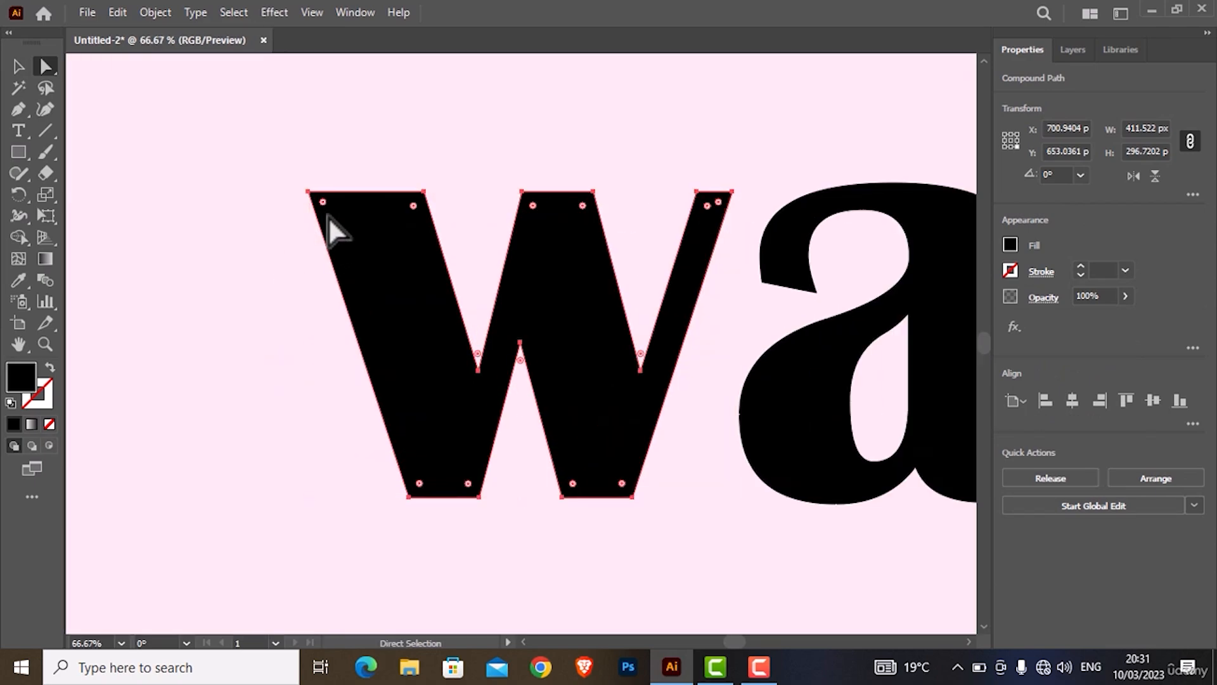
- Try pulling the upper-left corner anchor of the w outward and down, and undo the move
left_click_drag(312, 195, 184, 276)
key("ctrl+z")
left_click(309, 192)
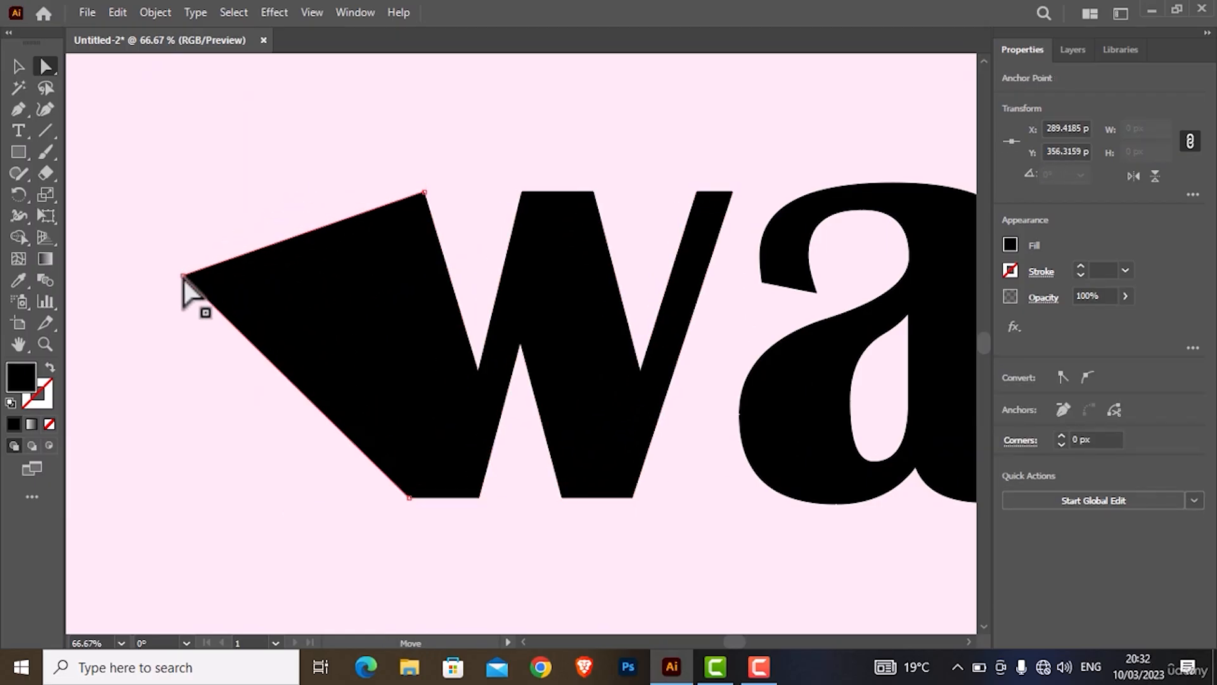
key("ctrl+z")
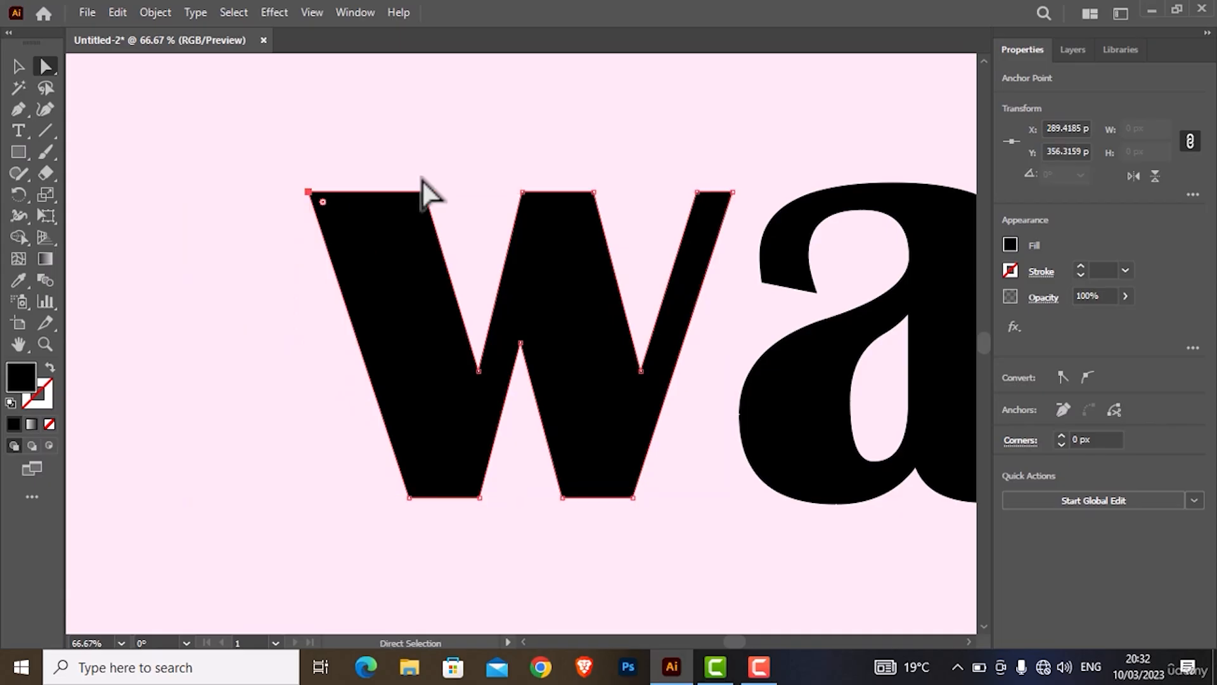
- Raise the two upper notch anchors of the w to about Y 475 px and nudge the second notch anchor 4 px to the right
left_click(481, 376)
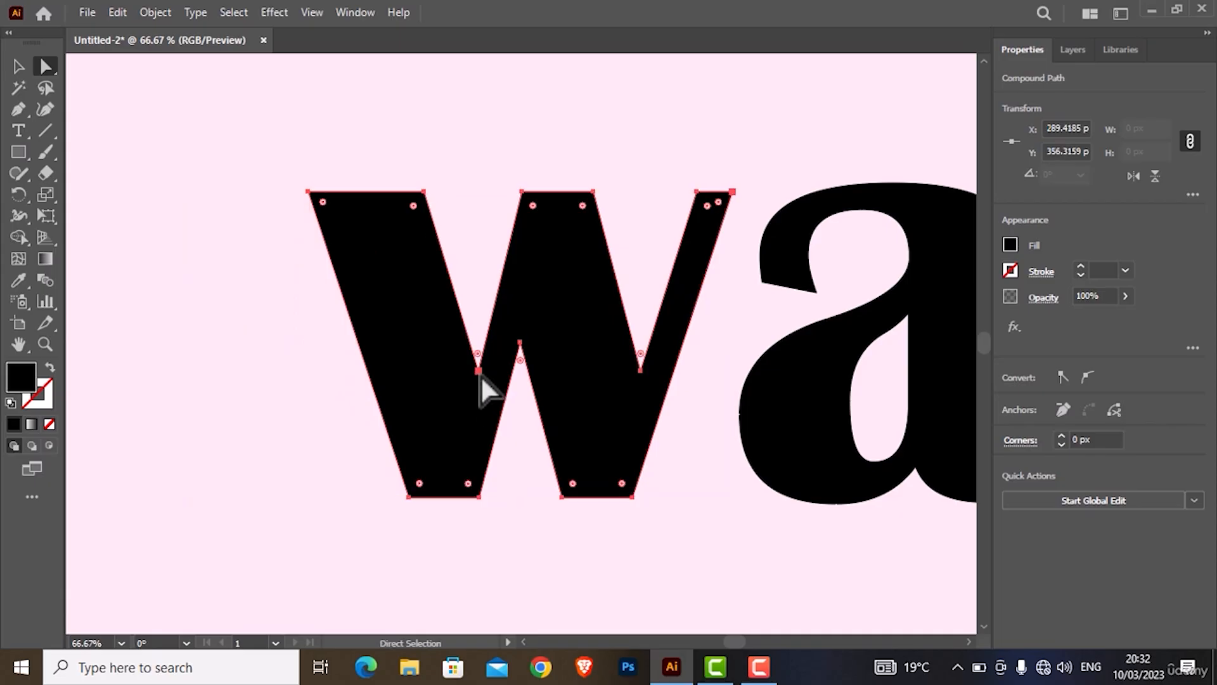
left_click(477, 369)
left_click_drag(474, 367, 472, 315)
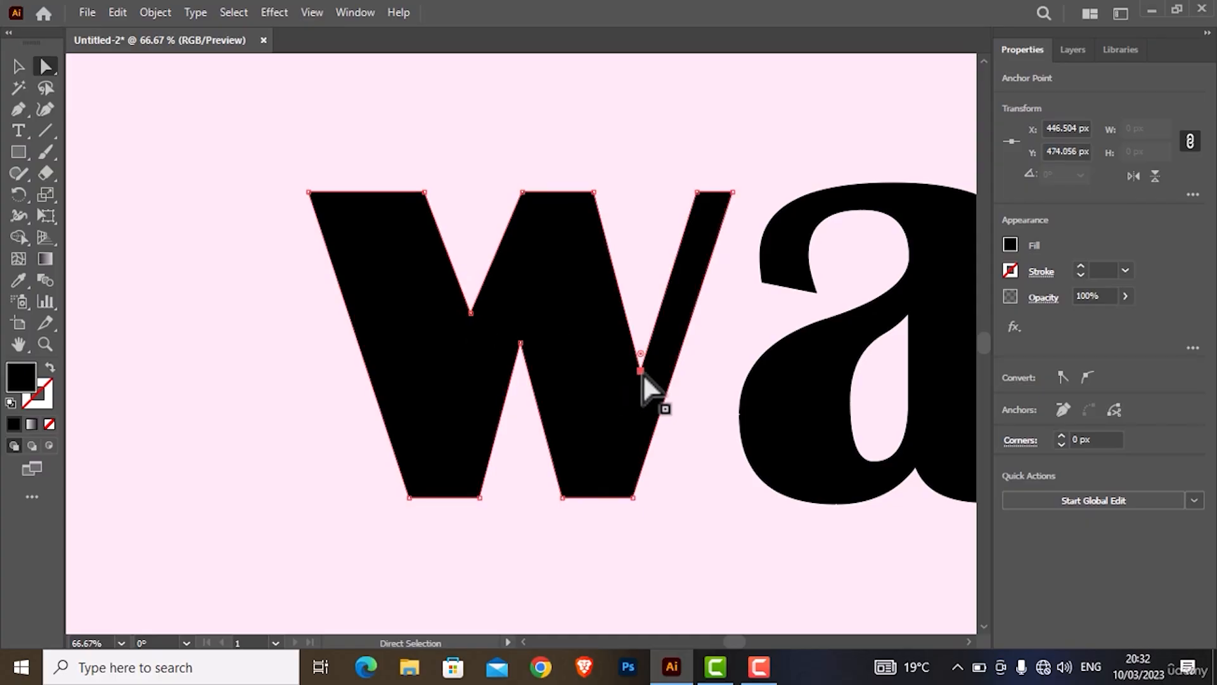
left_click_drag(643, 373, 646, 316)
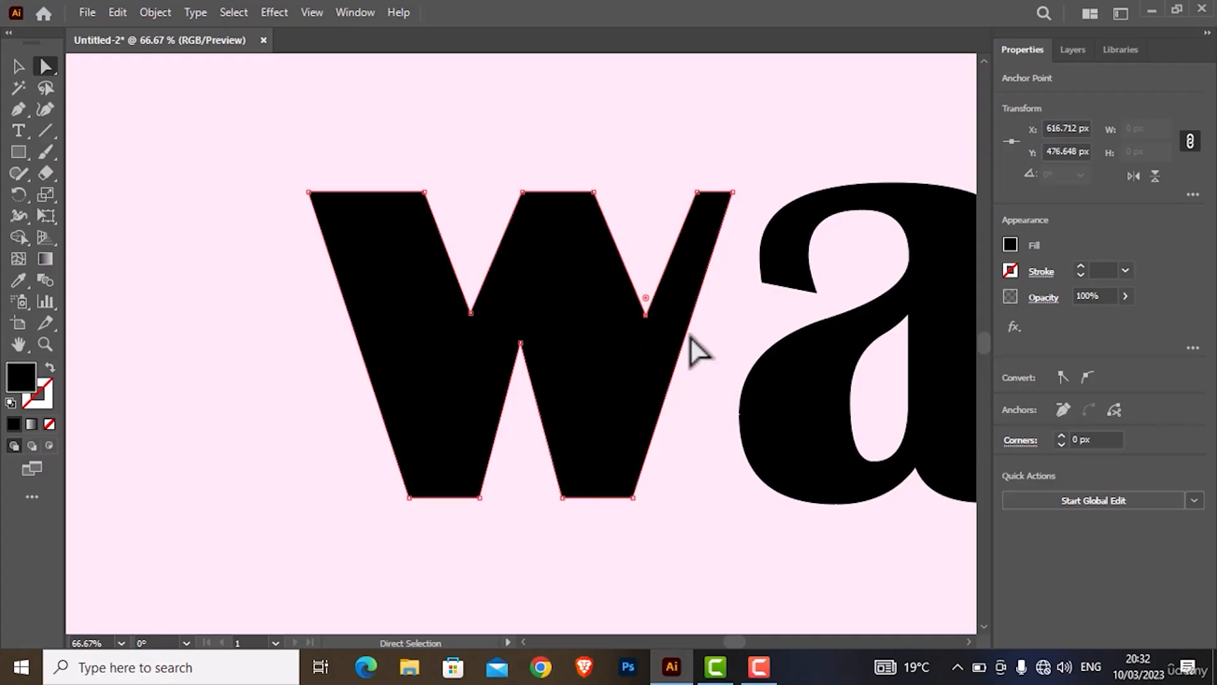
key("Right")
key("Right")
key("Right")
key("Right")
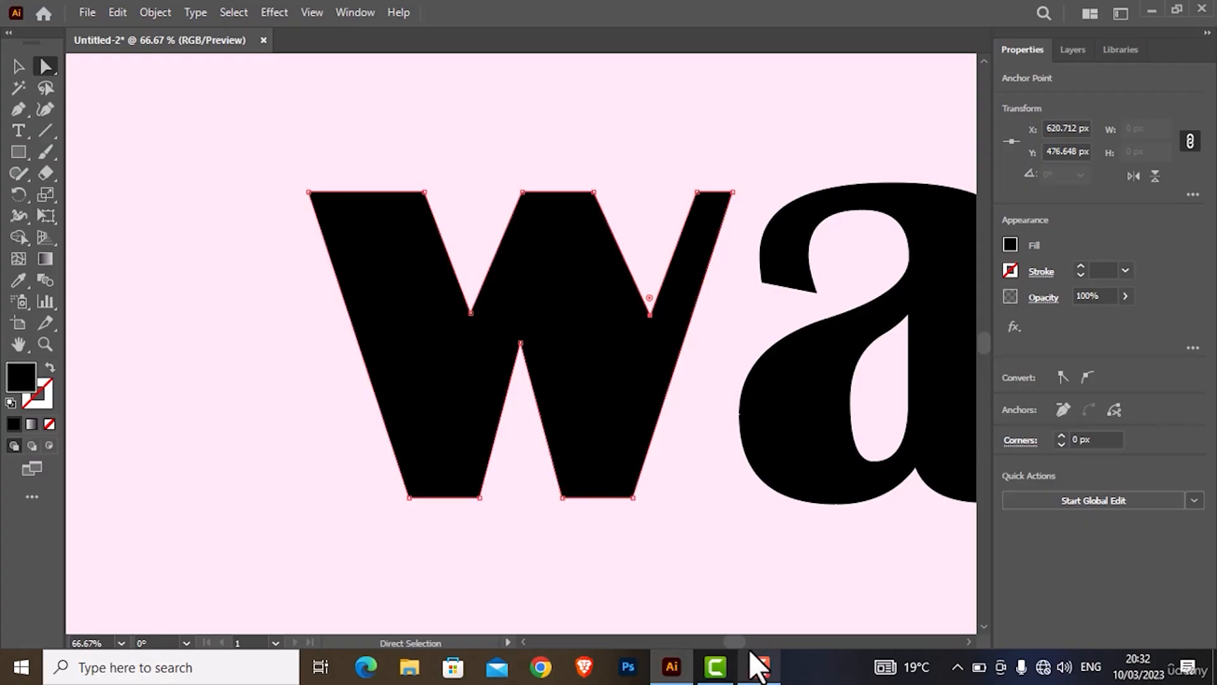
- Delete the enclosed counter shape inside the letter a so that the letter's lower bowl is solid
left_click_drag(739, 643, 747, 642)
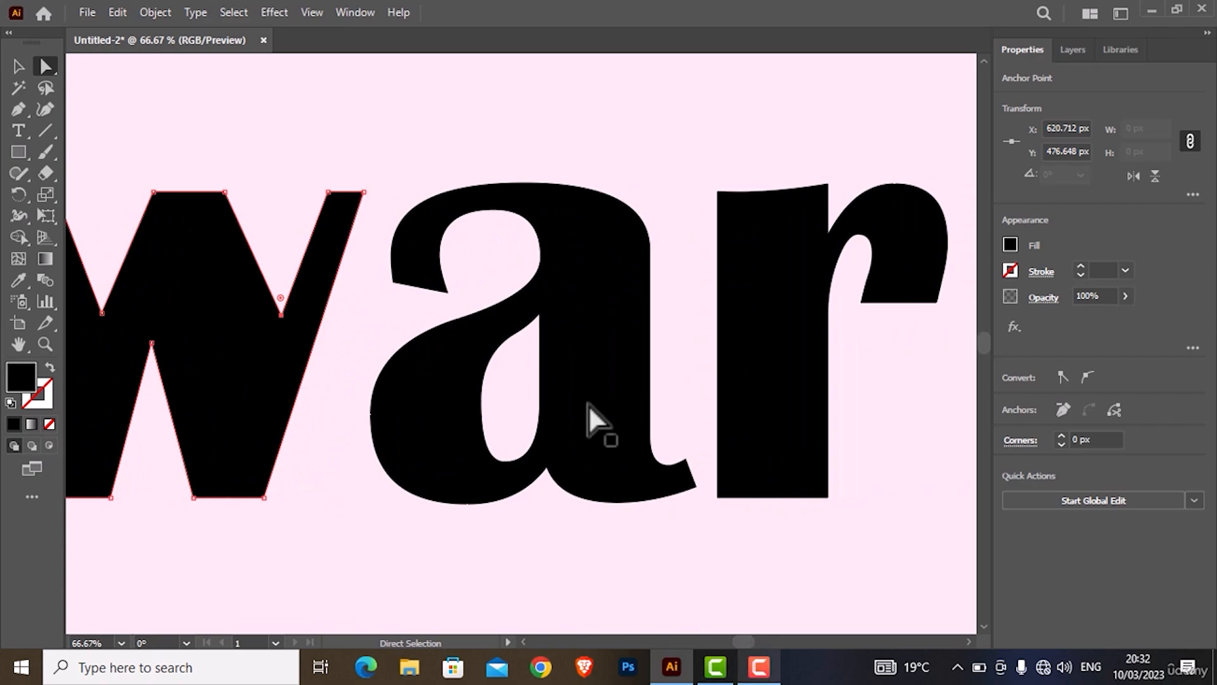
left_click(527, 325)
left_click(538, 313)
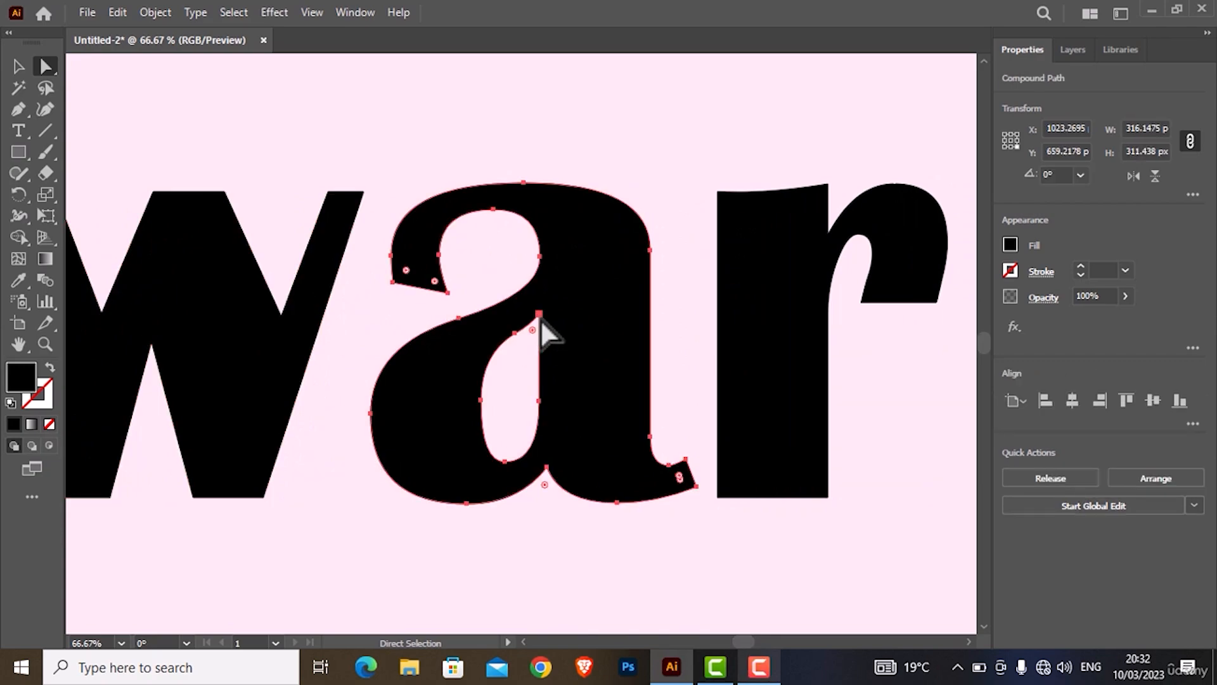
key("Delete")
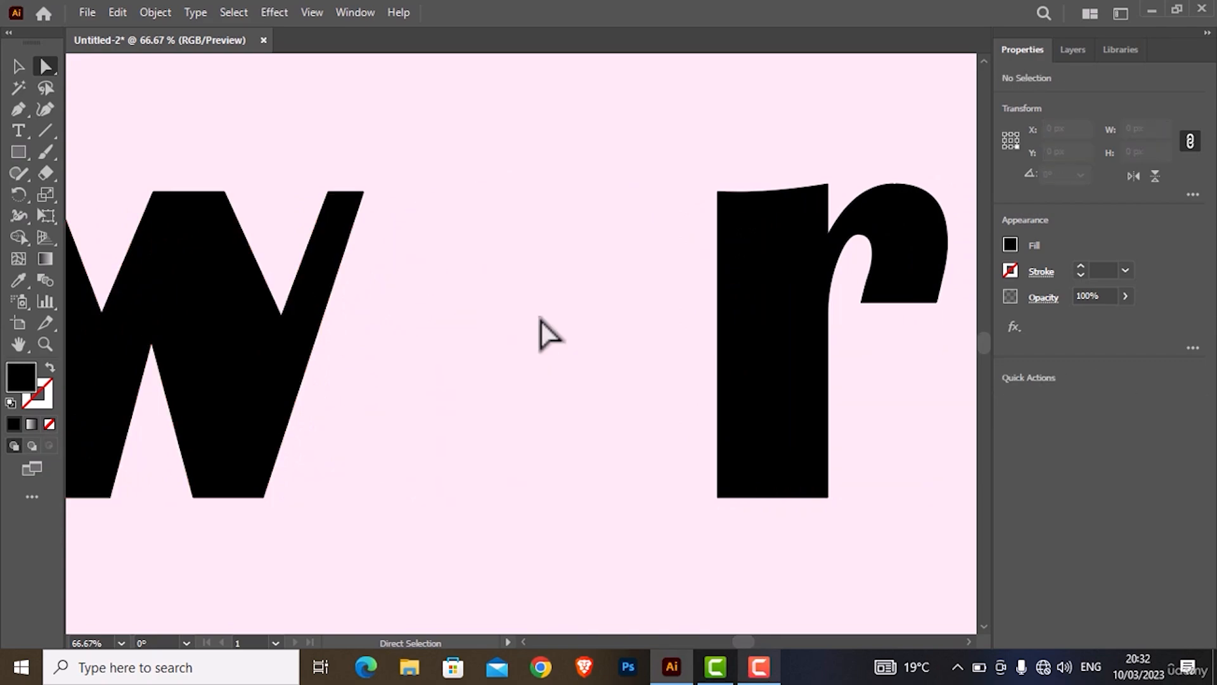
key("ctrl+z")
left_click(539, 313)
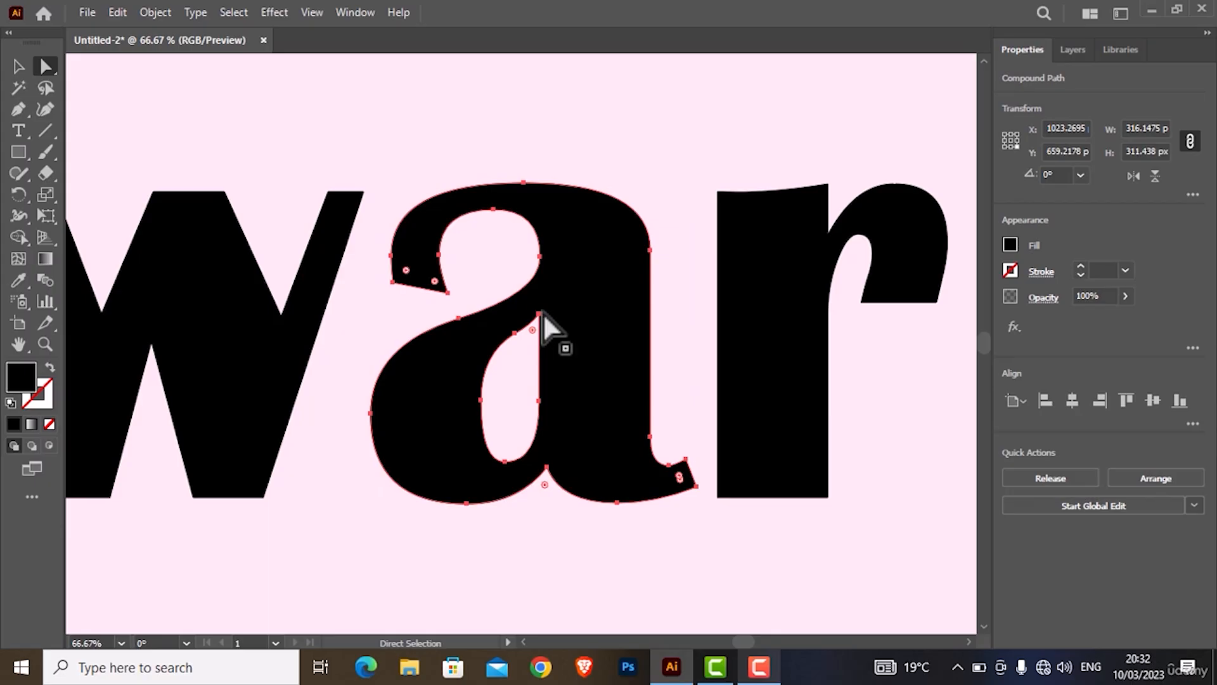
key("Delete")
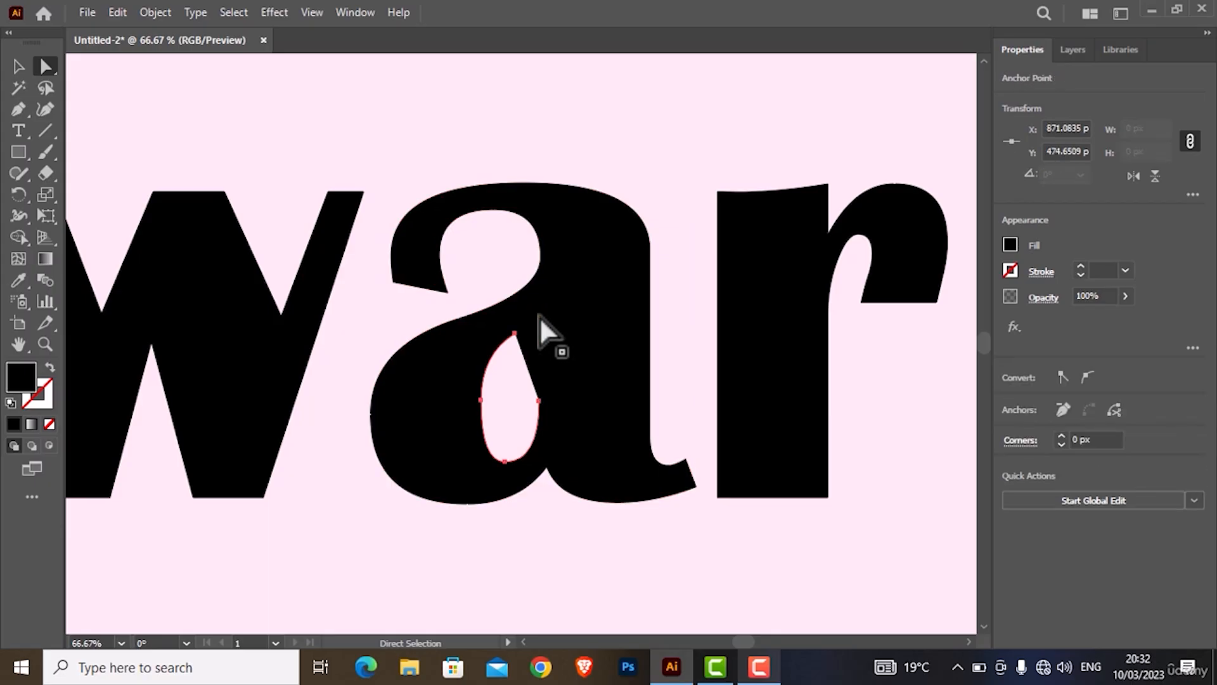
key("Delete")
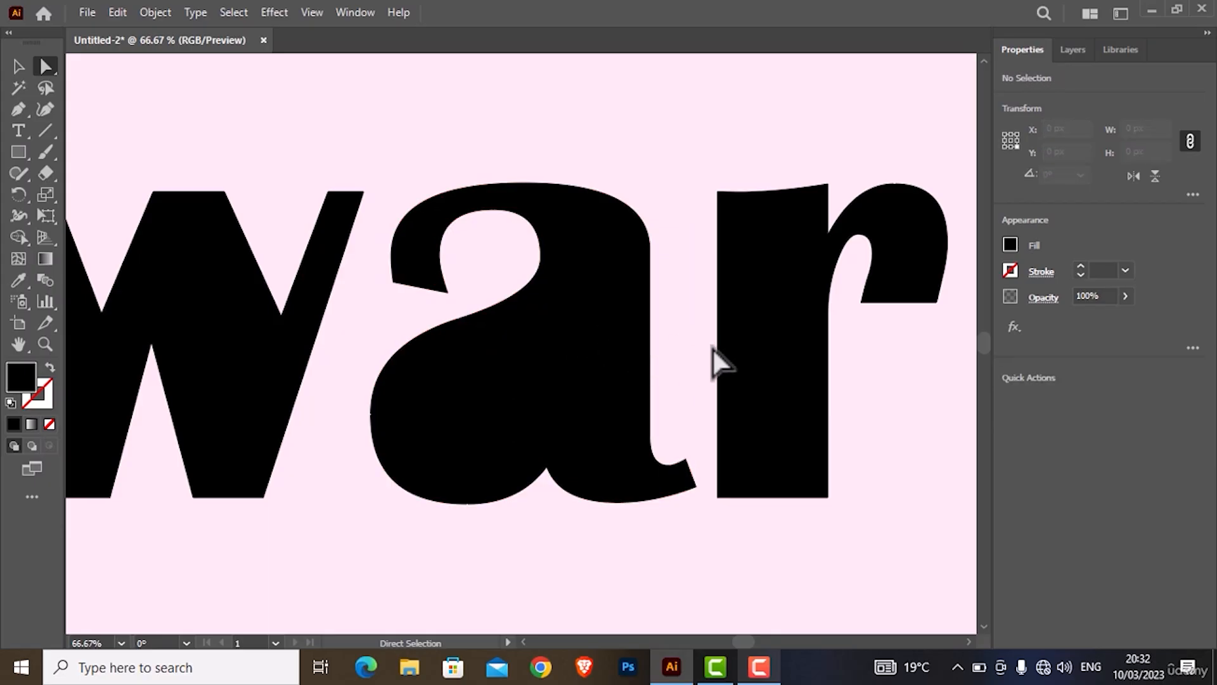
- Redraw the top edge of the letter a freehand with the Pencil tool as curved flames, making the letter about 426 px tall
key("ctrl+minus")
key("ctrl+minus")
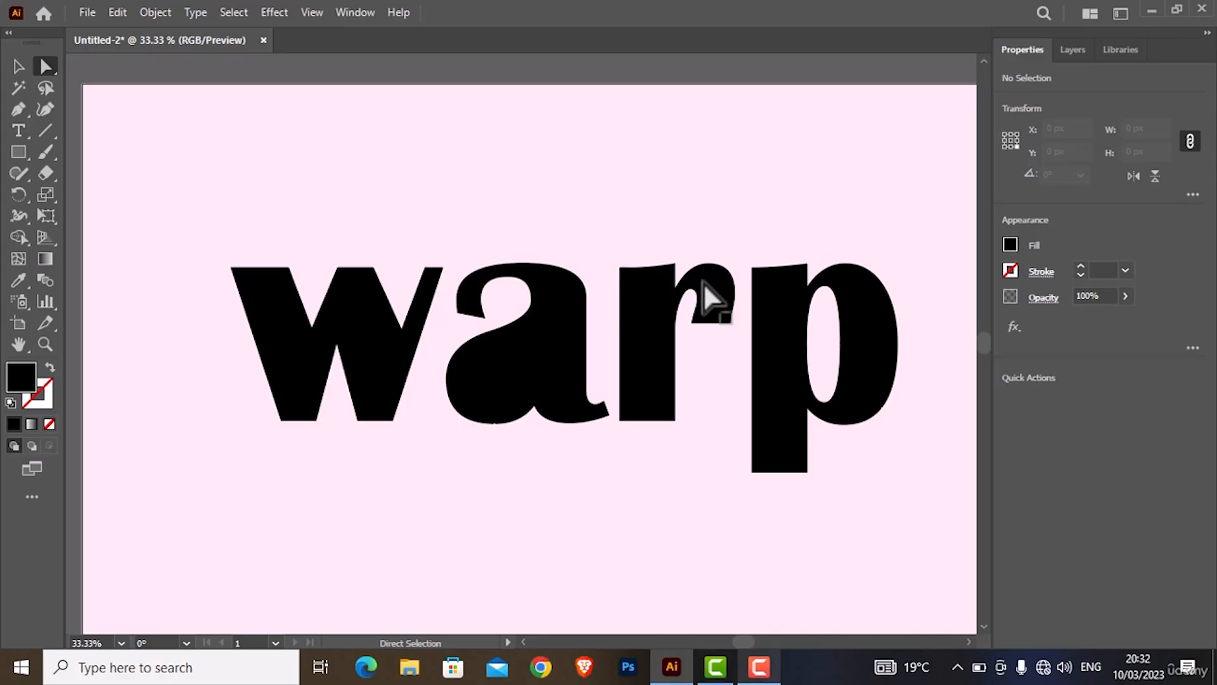
left_click(561, 306)
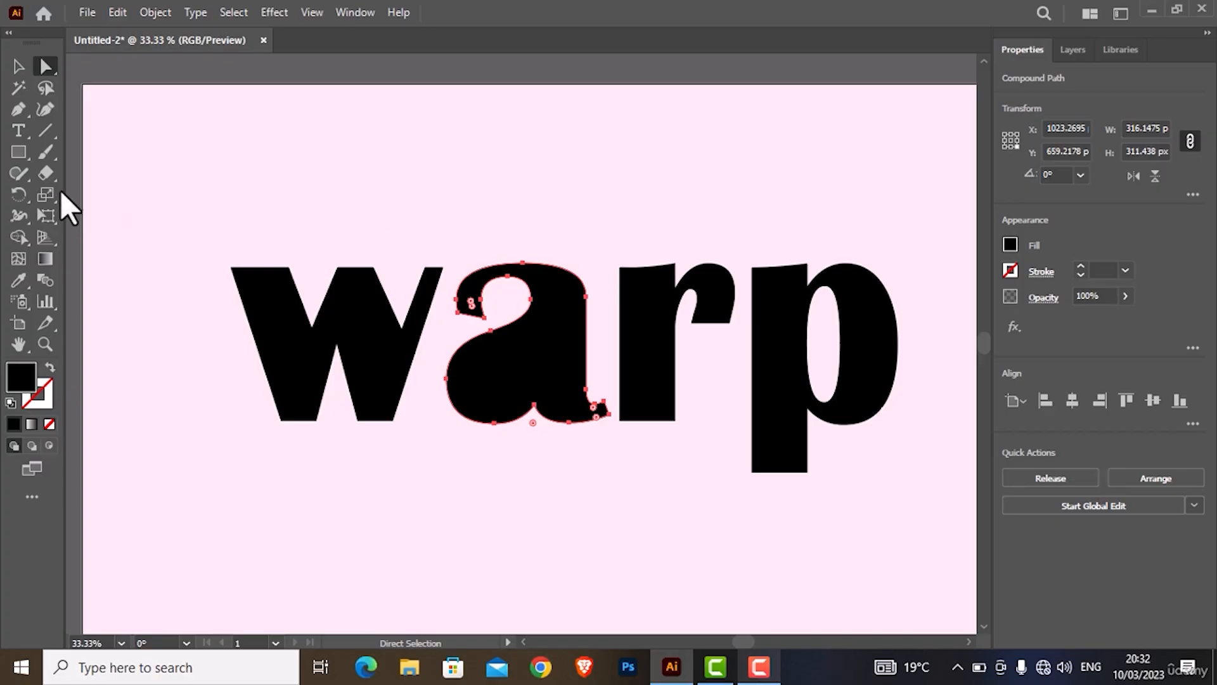
left_click(17, 170)
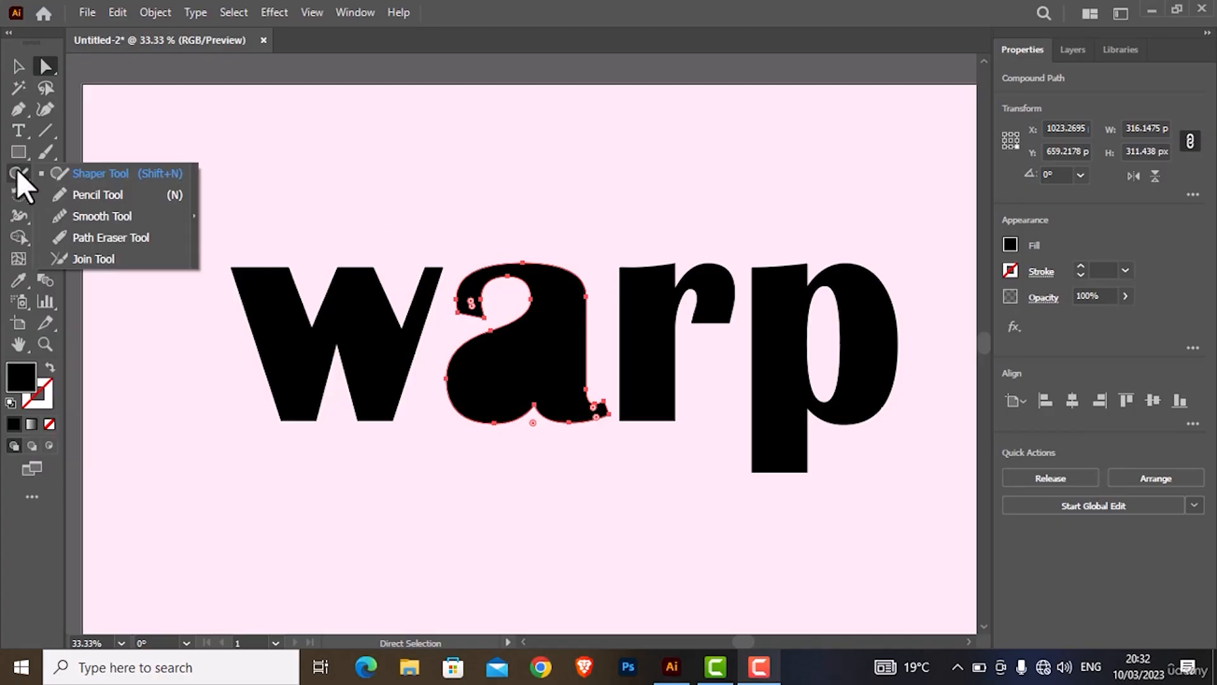
left_click(78, 192)
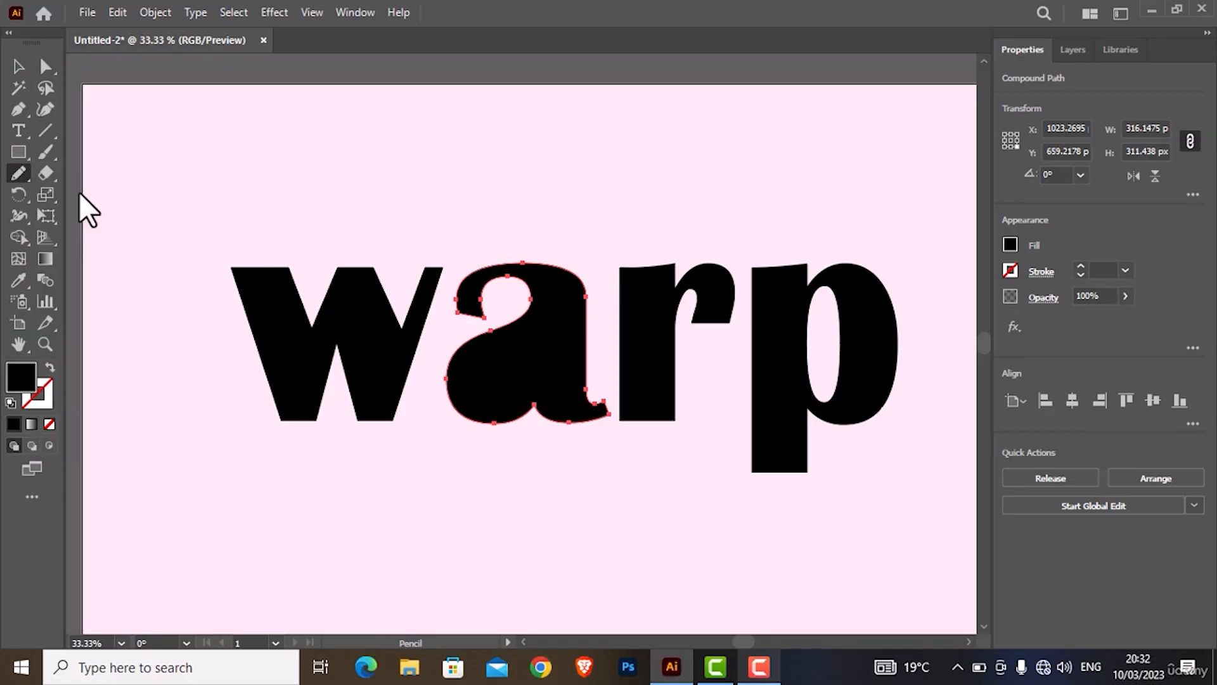
key("ctrl+equal")
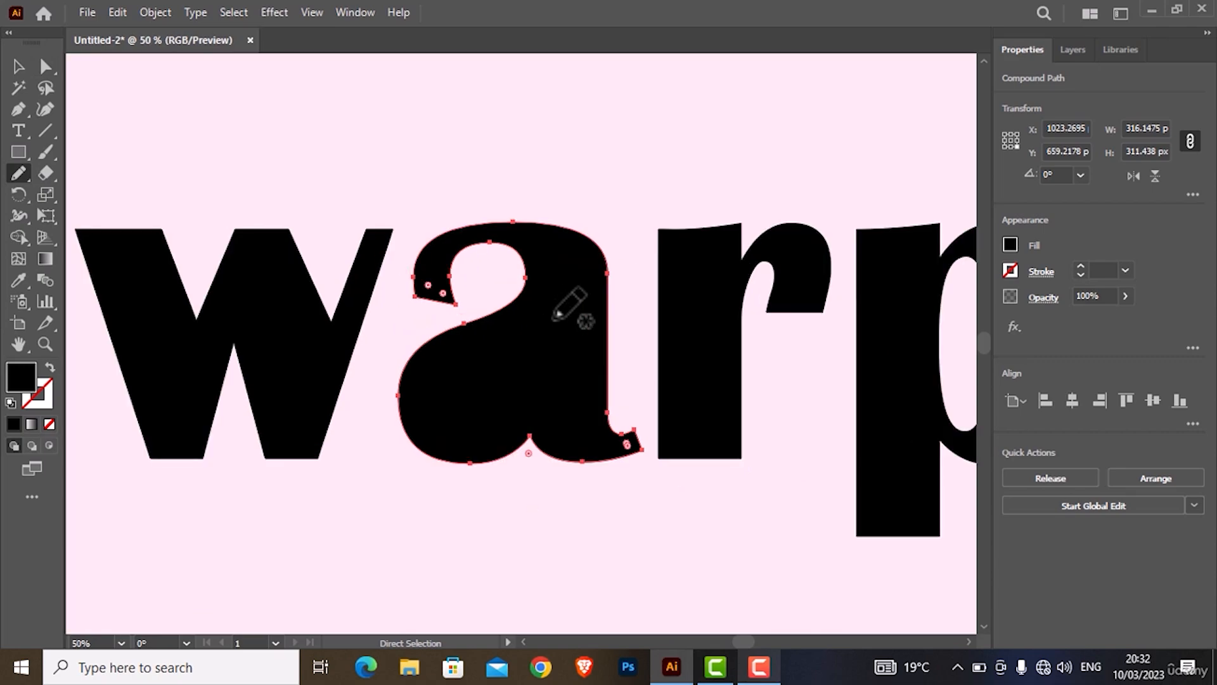
key("ctrl+equal")
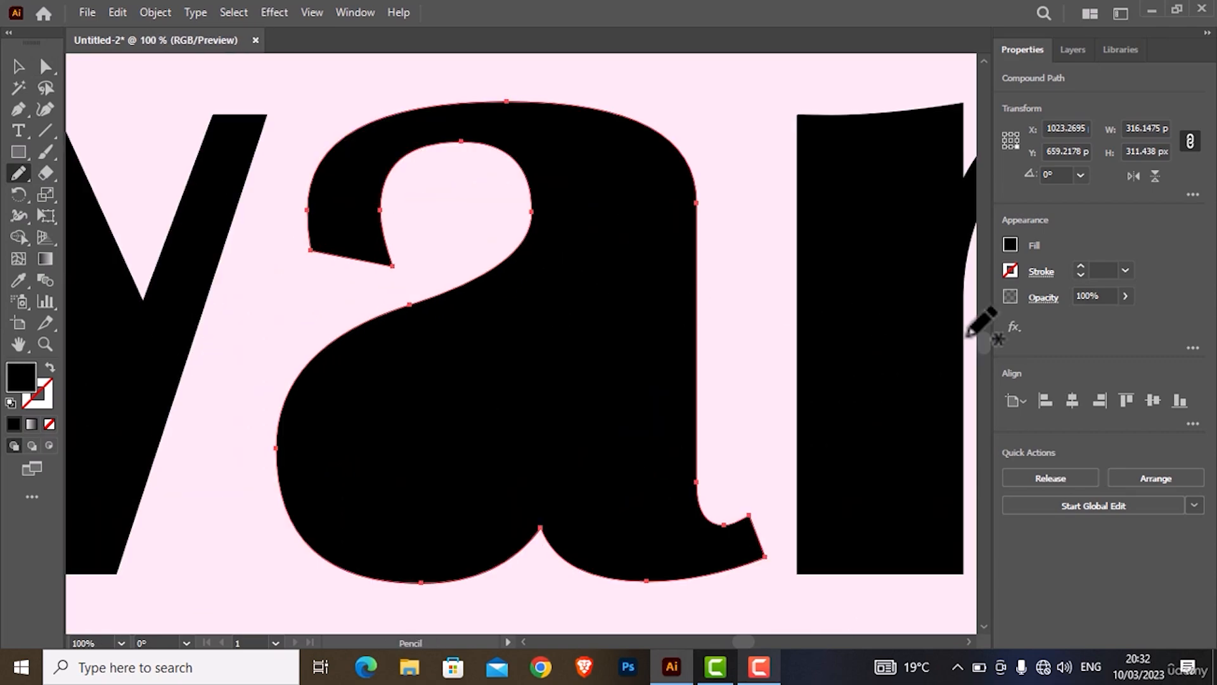
scroll(982, 346, "up", 5)
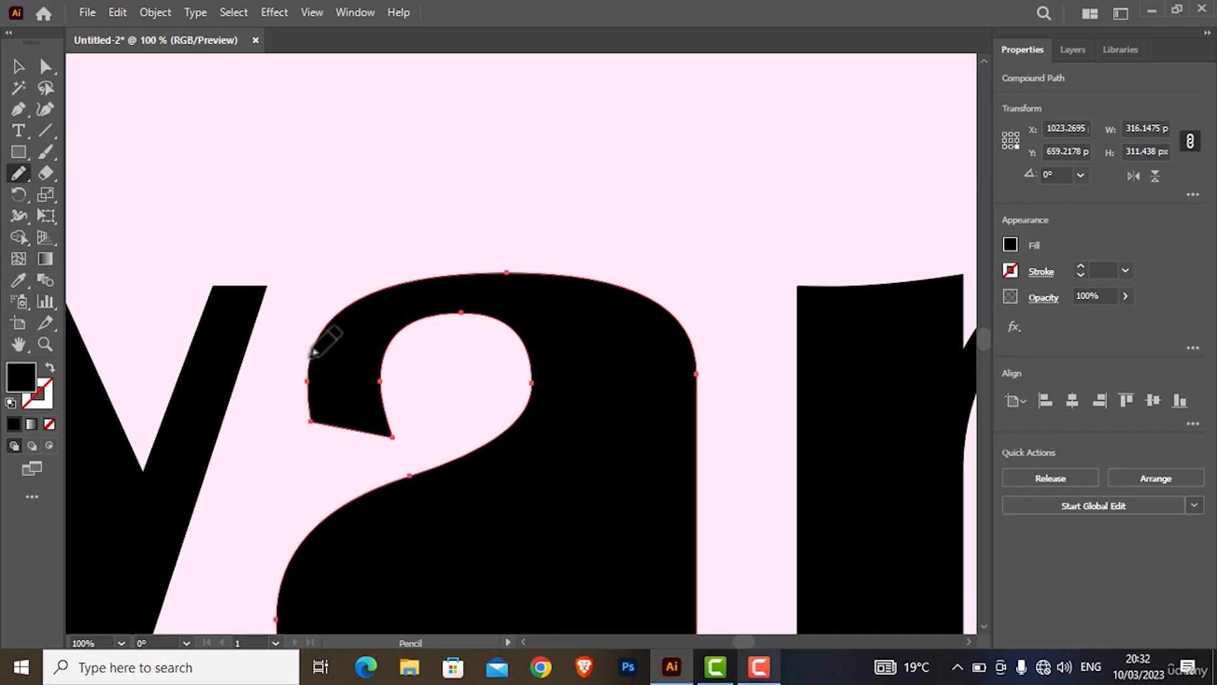
mouse_move(311, 327)
left_mouse_down()
mouse_move(344, 231)
mouse_move(317, 203)
mouse_move(291, 201)
mouse_move(361, 211)
mouse_move(373, 256)
mouse_move(385, 170)
mouse_move(407, 183)
mouse_move(423, 232)
mouse_move(456, 161)
mouse_move(457, 112)
mouse_move(439, 98)
mouse_move(488, 117)
mouse_move(517, 208)
mouse_move(540, 178)
mouse_move(588, 173)
mouse_move(568, 199)
mouse_move(590, 237)
mouse_move(631, 204)
mouse_move(624, 179)
mouse_move(642, 224)
mouse_move(618, 263)
mouse_move(680, 247)
mouse_move(666, 287)
mouse_move(693, 336)
left_mouse_up()
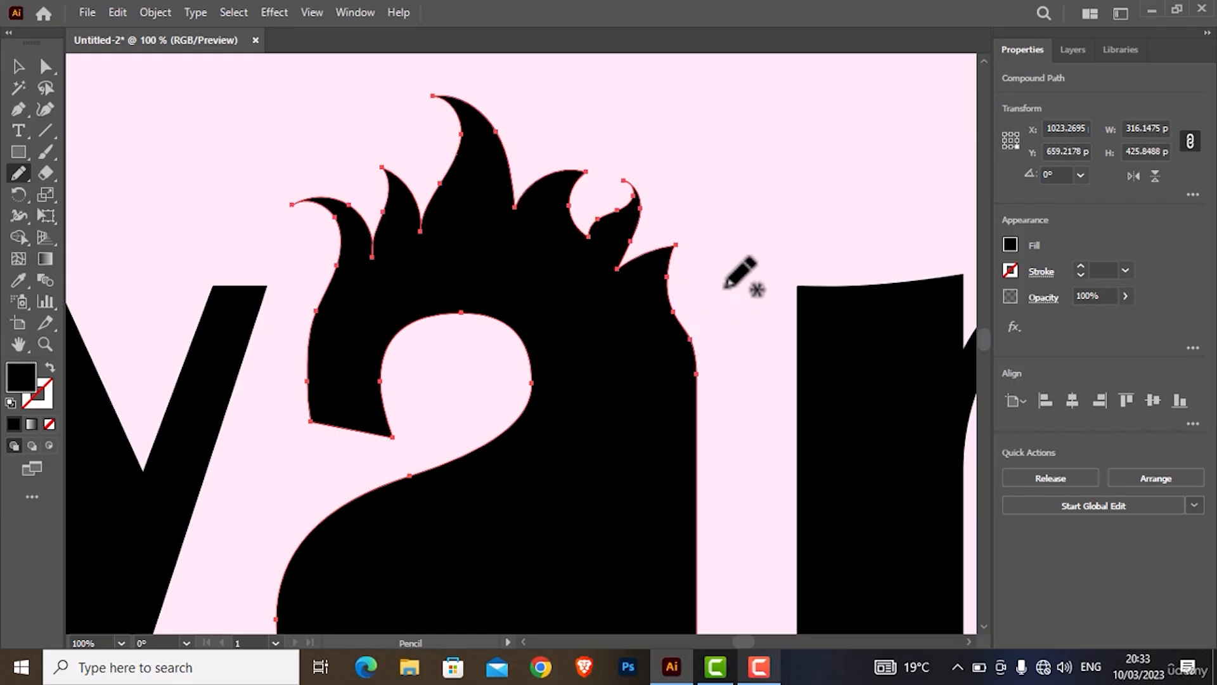
key("ctrl+shift+a")
- Redraw the top of the letter r's stem as pointed flames with the Pencil tool, making the letter about 378 px tall
key("ctrl+minus")
key("ctrl+minus")
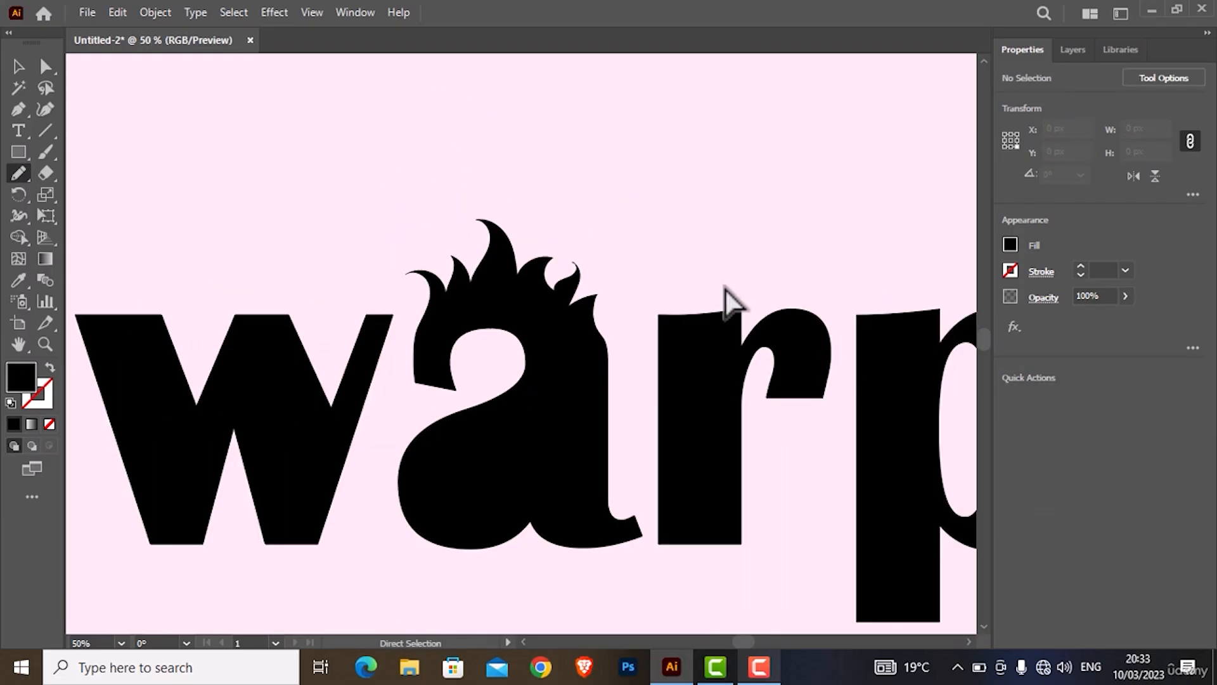
left_click(661, 315, "ctrl")
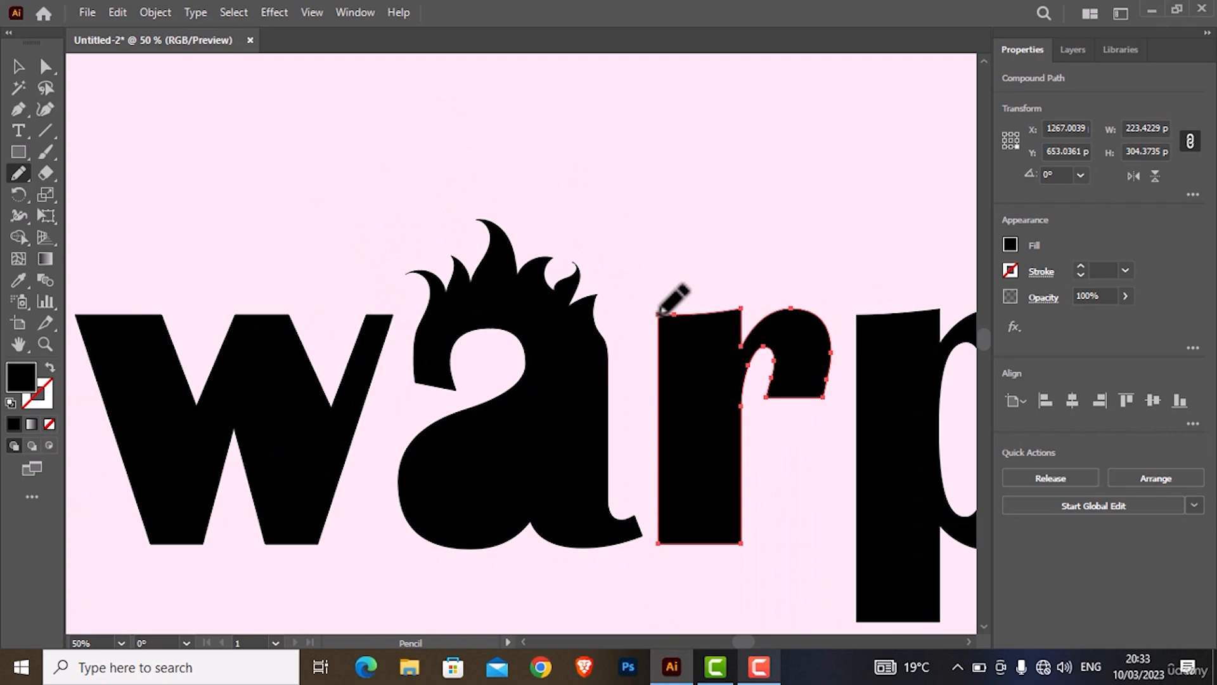
mouse_move(659, 313)
left_mouse_down()
mouse_move(627, 251)
mouse_move(669, 267)
mouse_move(693, 302)
mouse_move(699, 265)
mouse_move(720, 255)
mouse_move(706, 272)
mouse_move(709, 305)
left_mouse_up()
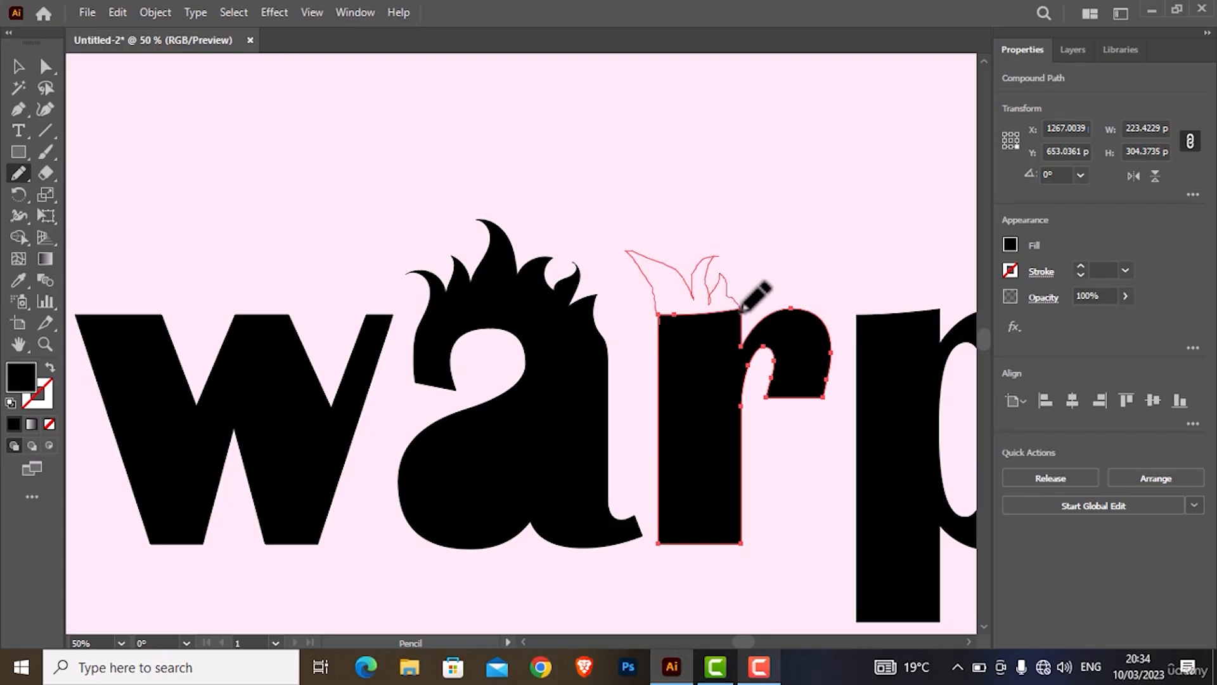
left_click_drag(742, 311, 741, 312)
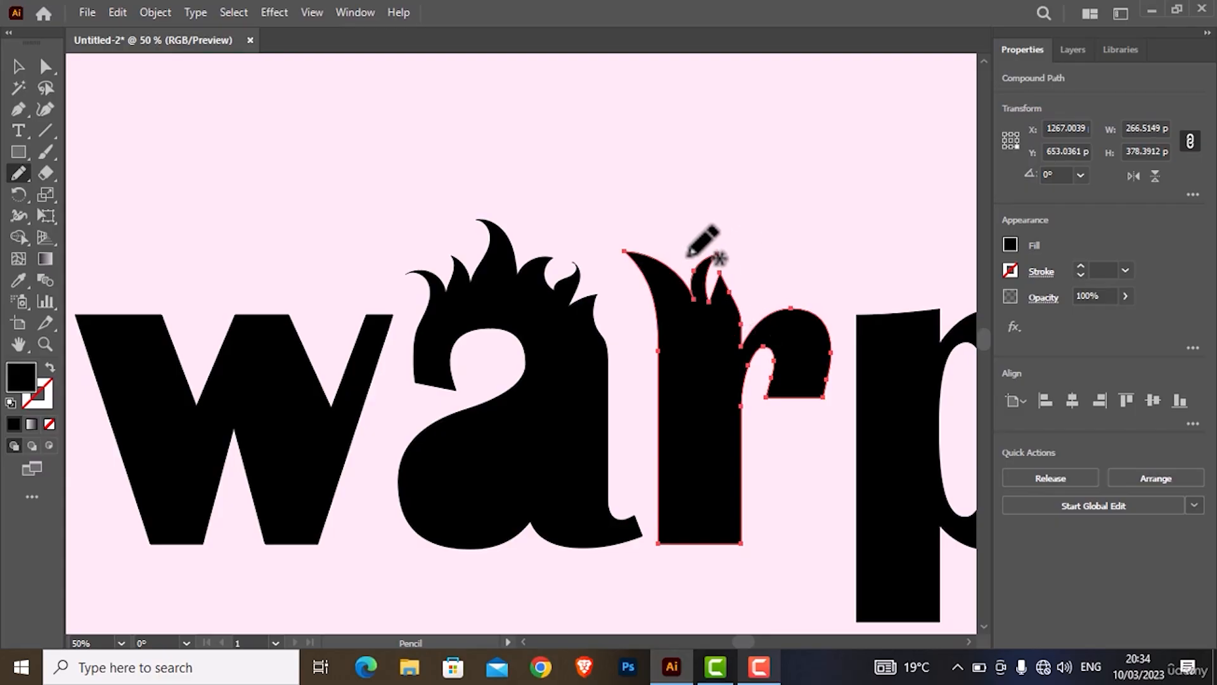
- Draw a separate curved flame sliver about 48 by 41 px above the r and fill it with black 000000
mouse_move(681, 260)
left_mouse_down()
mouse_move(717, 230)
mouse_move(695, 225)
mouse_move(683, 261)
left_mouse_up()
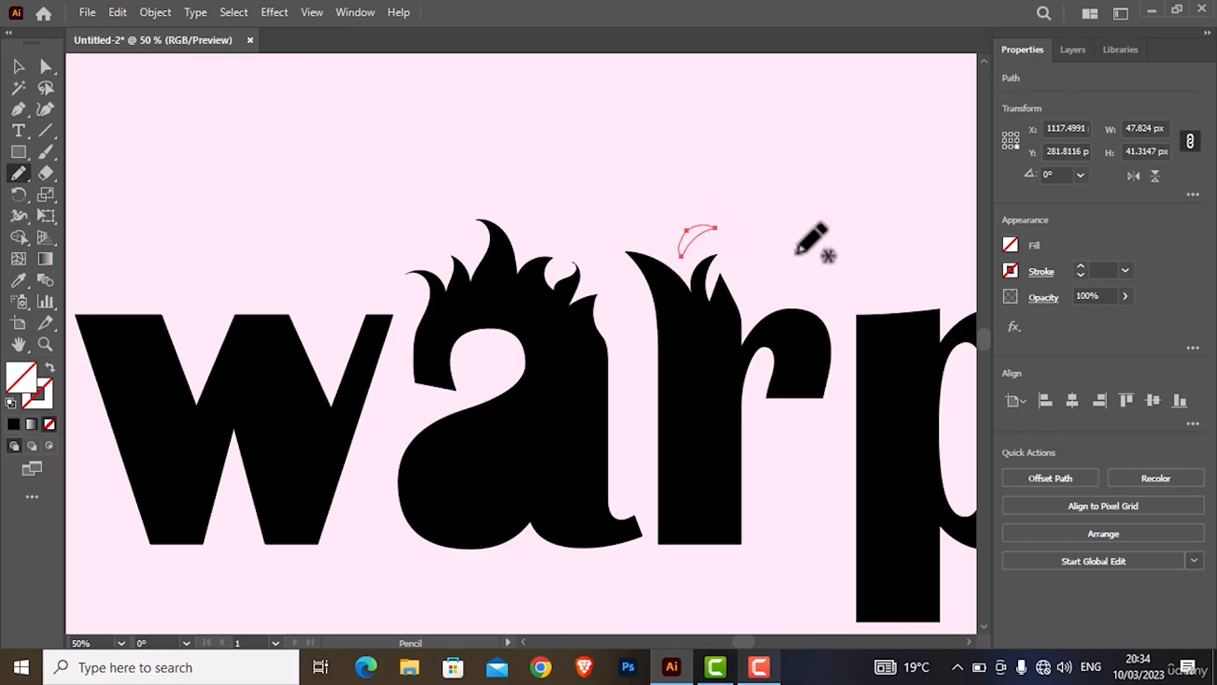
left_click(1010, 245)
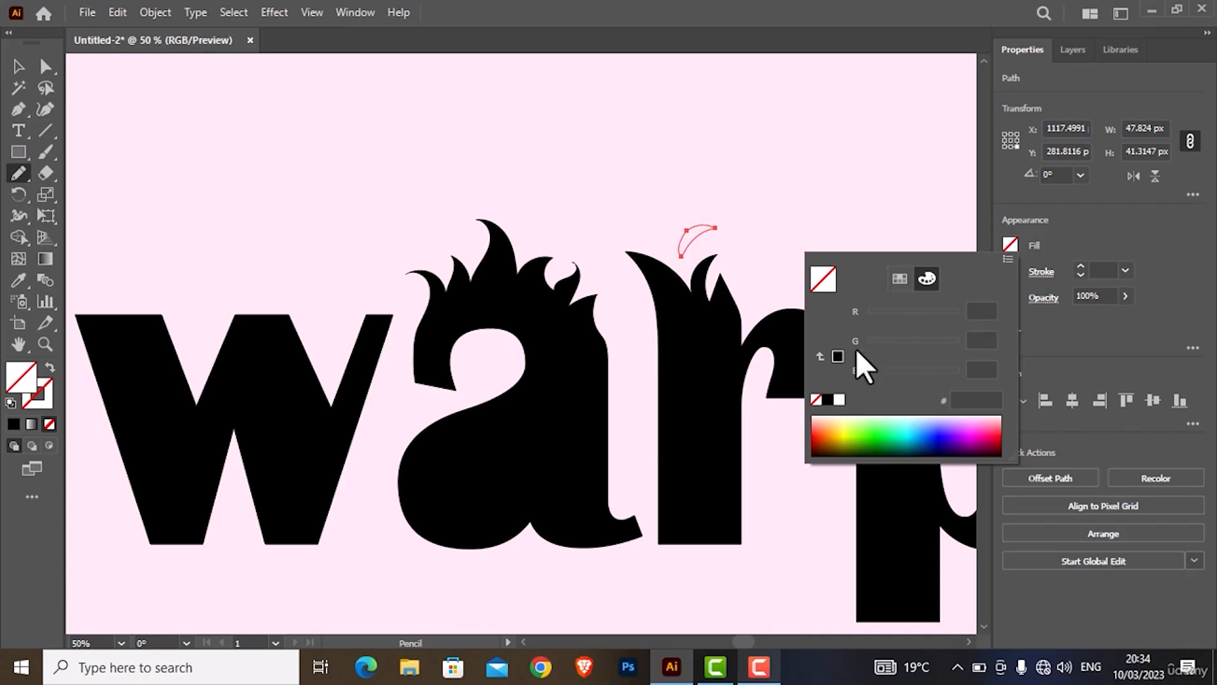
left_click(837, 357)
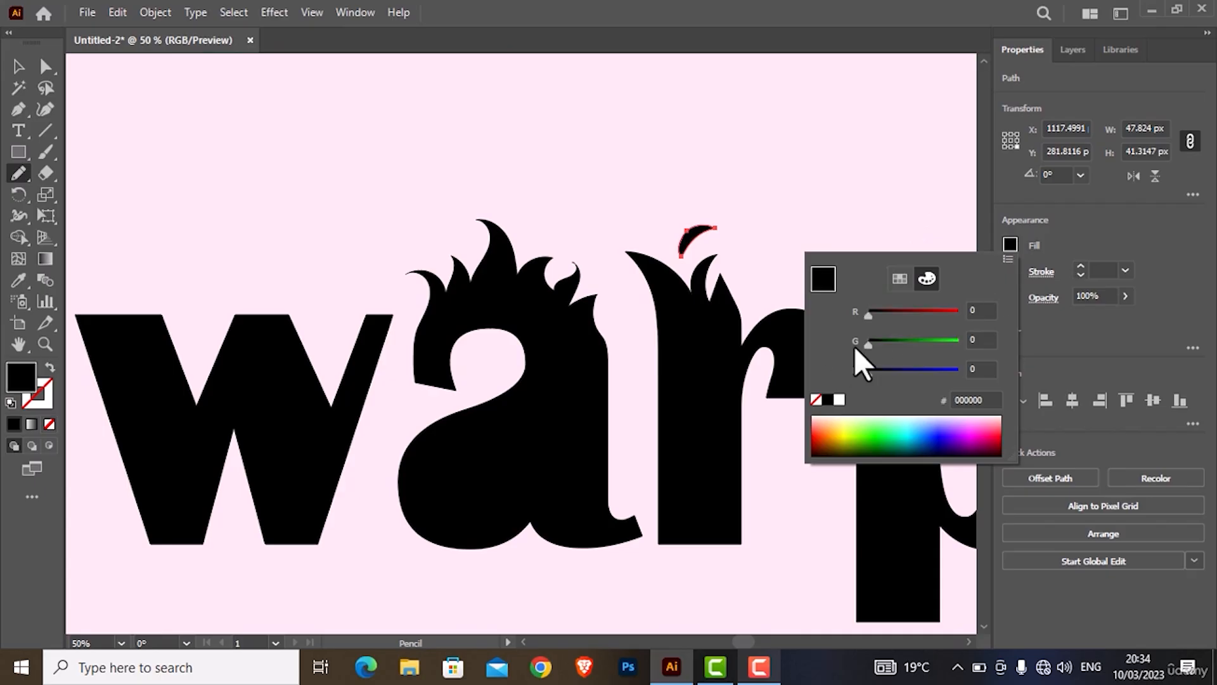
left_click(1048, 226)
left_click(881, 251, "ctrl")
key("ctrl+0")
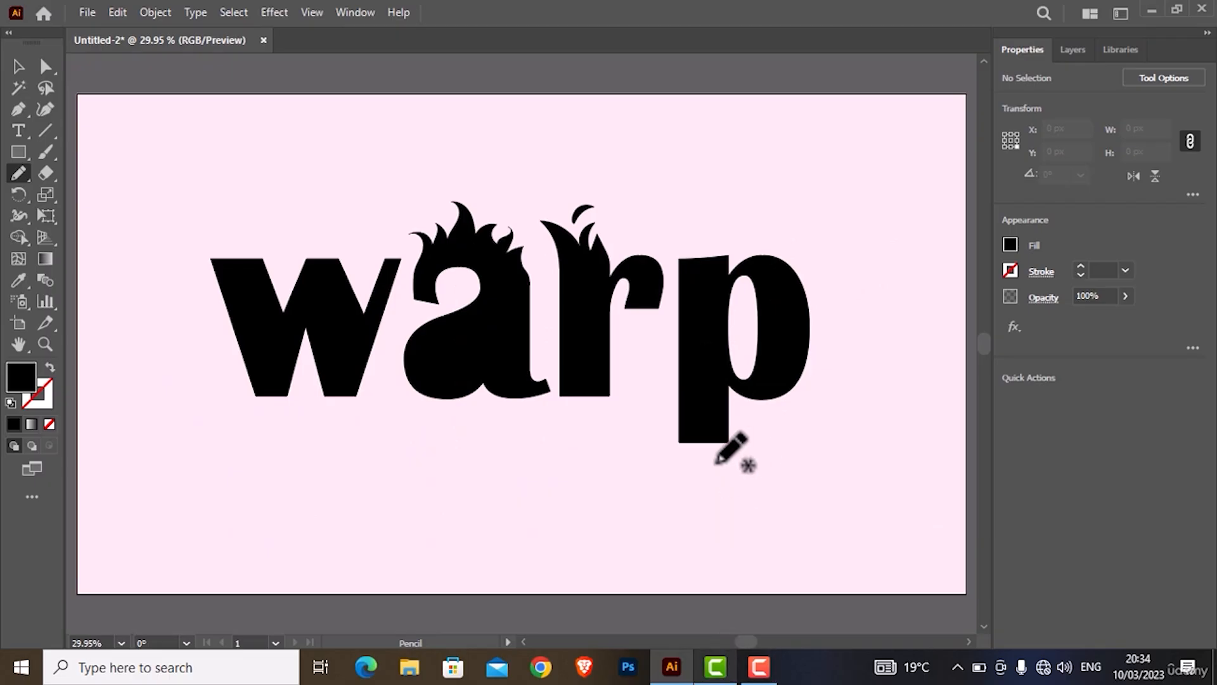
- Redraw the three top ends of the letter w as flames with the Pencil tool, making the letter about 396 px tall
left_click(318, 281, "ctrl")
key("ctrl+equal")
key("ctrl+equal")
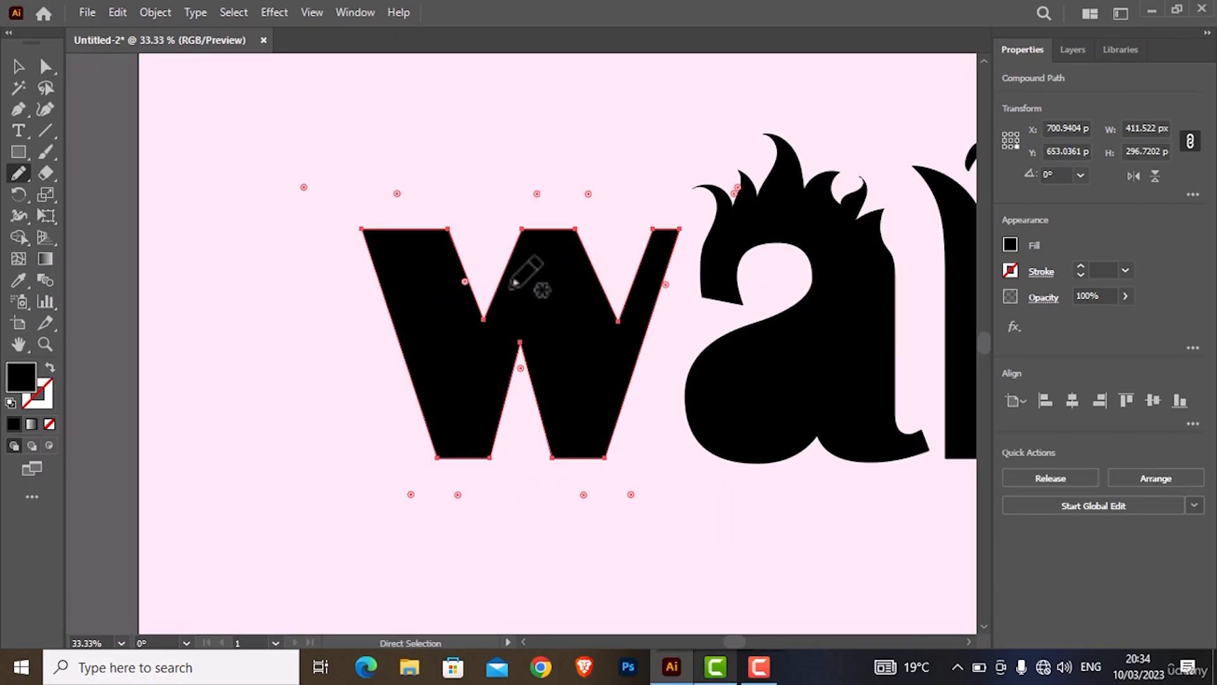
key("ctrl+equal")
mouse_move(362, 231)
left_mouse_down()
mouse_move(317, 186)
mouse_move(374, 205)
mouse_move(377, 173)
mouse_move(419, 151)
mouse_move(398, 170)
mouse_move(399, 189)
mouse_move(435, 216)
mouse_move(436, 188)
mouse_move(451, 237)
mouse_move(523, 204)
mouse_move(512, 189)
mouse_move(540, 206)
mouse_move(543, 170)
mouse_move(550, 202)
mouse_move(577, 193)
mouse_move(578, 225)
left_mouse_up()
mouse_move(653, 228)
left_mouse_down()
mouse_move(652, 201)
mouse_move(634, 190)
mouse_move(654, 190)
mouse_move(659, 204)
mouse_move(668, 175)
mouse_move(676, 207)
left_mouse_up()
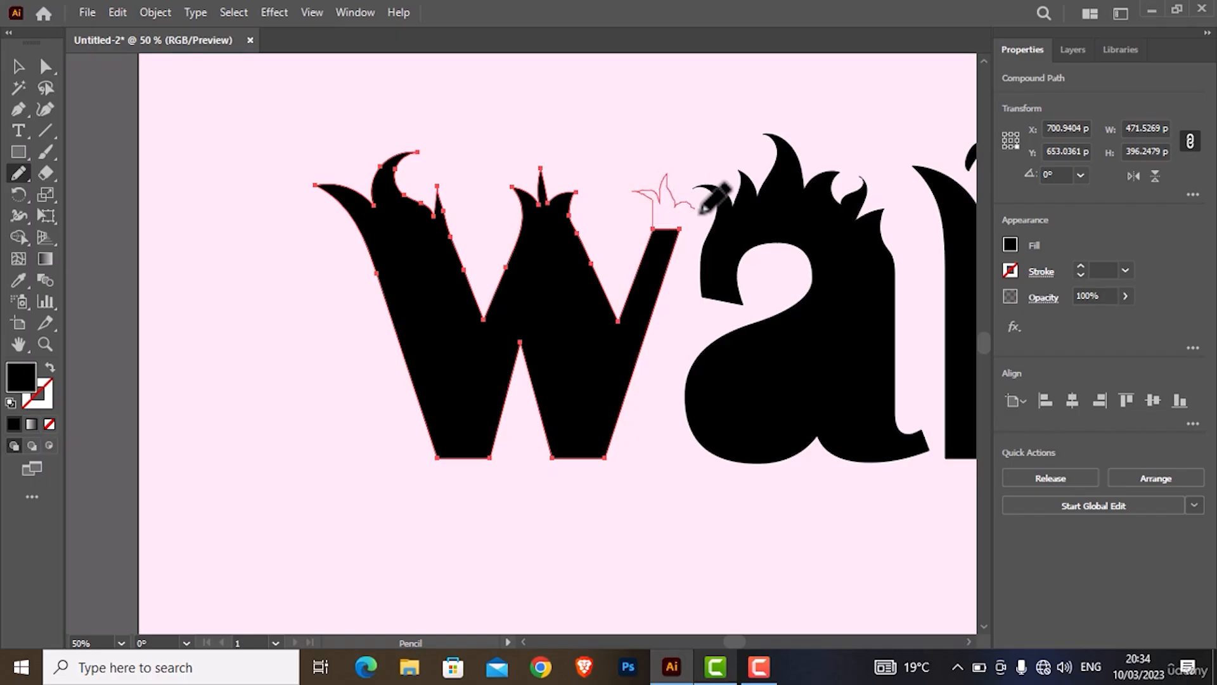
left_click_drag(680, 236, 679, 236)
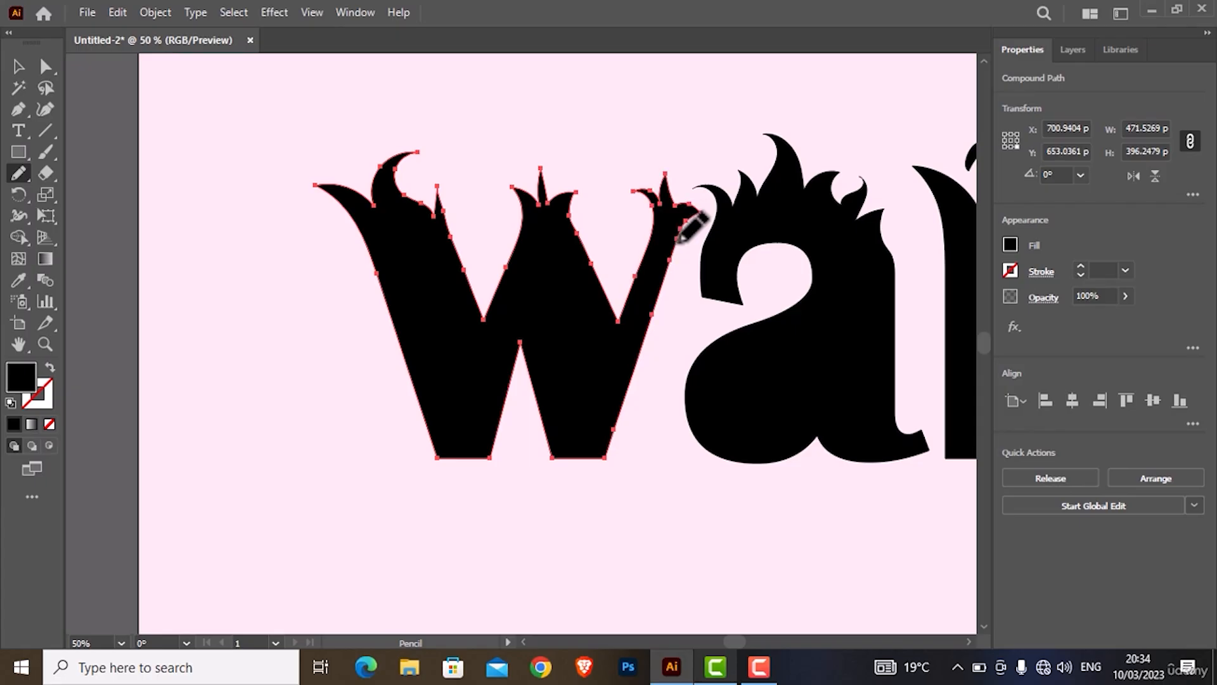
- Redraw the tops of the letter p's stem and bowl as flames with the Pencil tool, making the letter about 506 px tall
left_click(969, 642)
scroll(968, 645, "right", 10)
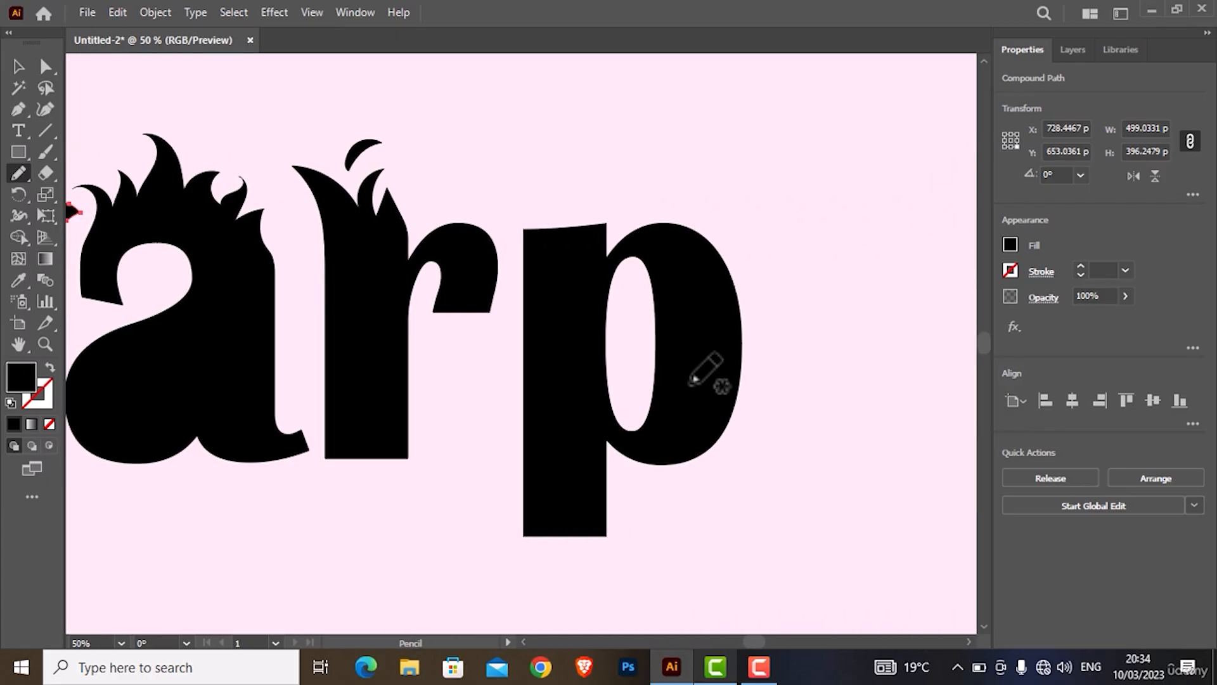
left_click(587, 249, "ctrl")
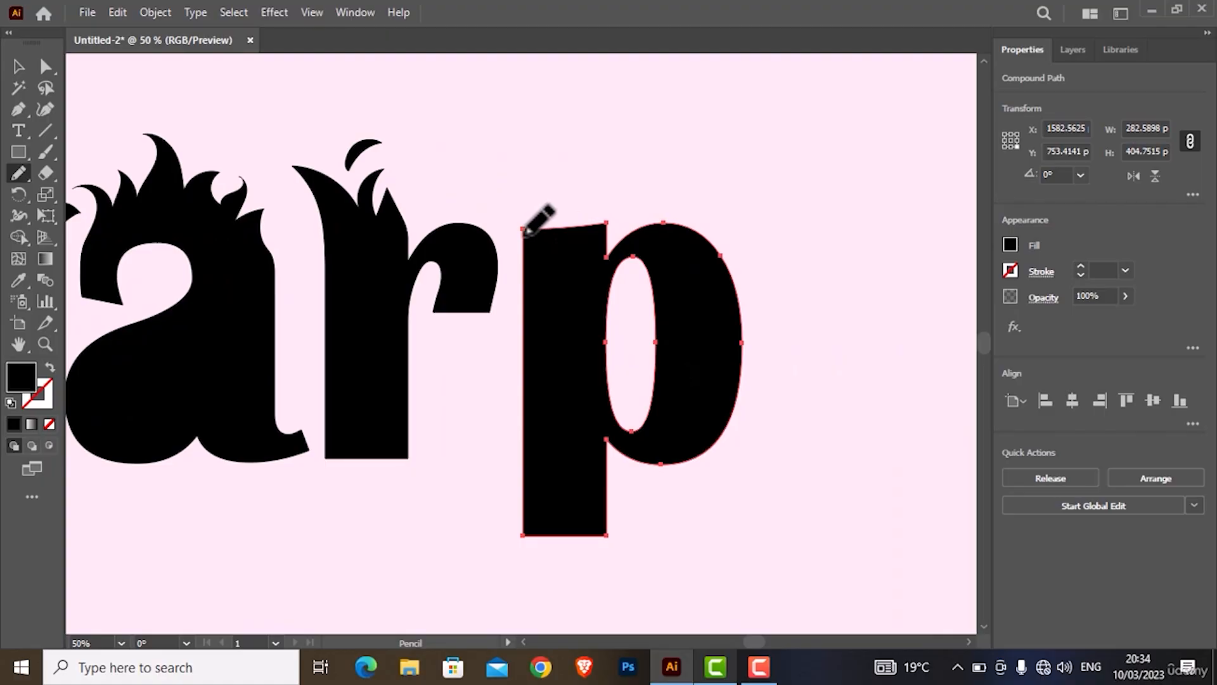
mouse_move(523, 232)
left_mouse_down()
mouse_move(501, 182)
mouse_move(528, 183)
mouse_move(547, 204)
mouse_move(551, 166)
mouse_move(579, 146)
mouse_move(599, 158)
mouse_move(575, 172)
mouse_move(588, 206)
mouse_move(600, 184)
mouse_move(625, 182)
mouse_move(608, 239)
mouse_move(665, 218)
mouse_move(676, 201)
mouse_move(653, 166)
mouse_move(688, 189)
mouse_move(694, 214)
mouse_move(719, 187)
mouse_move(706, 209)
mouse_move(721, 257)
left_mouse_up()
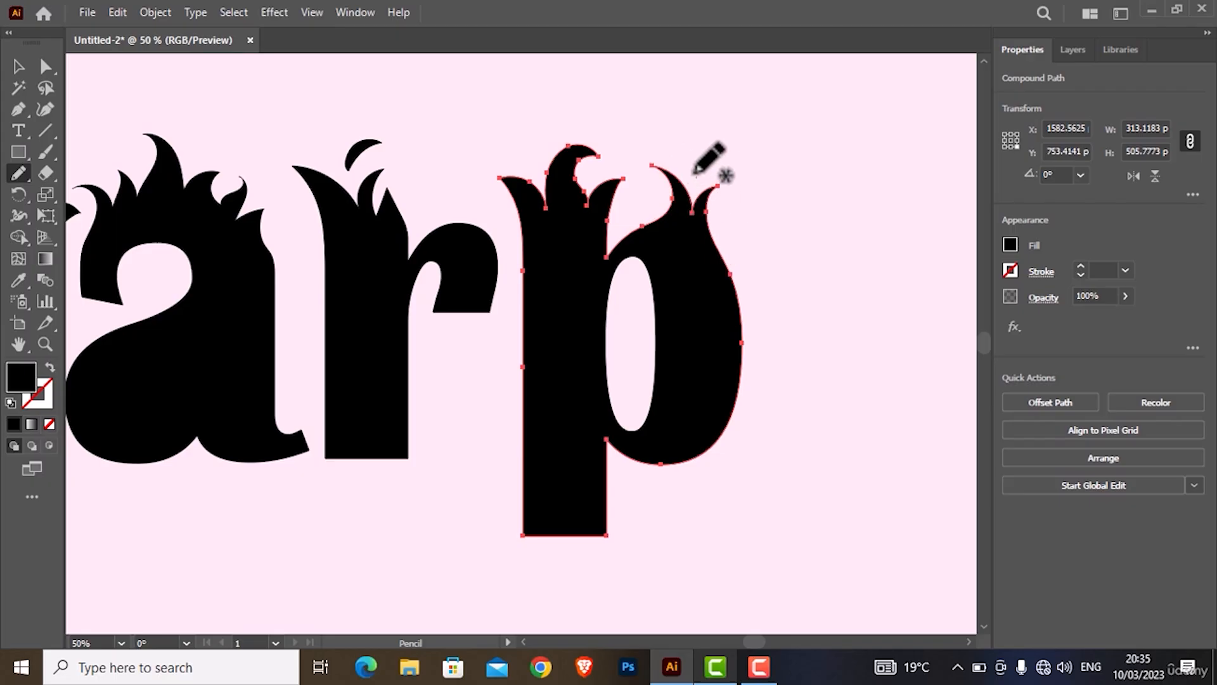
- Draw a separate curved flame sliver about 42 by 53 px above the p and fill it with black
mouse_move(694, 172)
left_mouse_down()
mouse_move(703, 137)
mouse_move(719, 136)
mouse_move(707, 137)
mouse_move(703, 191)
left_mouse_up()
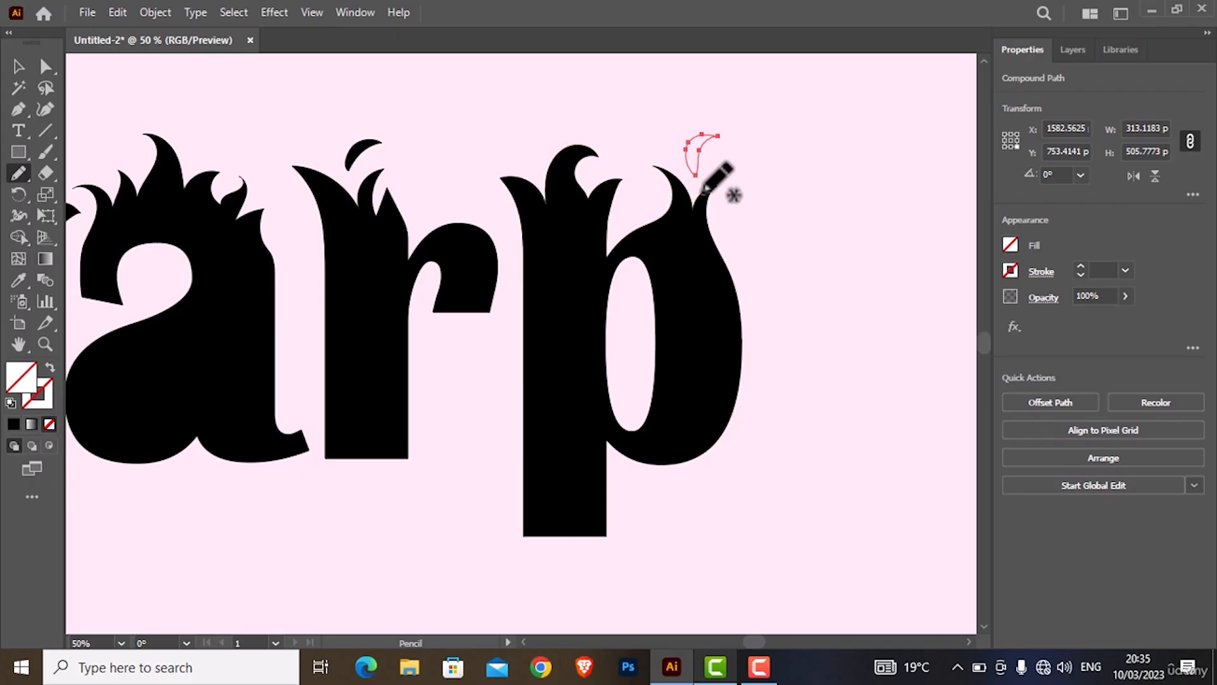
left_click(1009, 244)
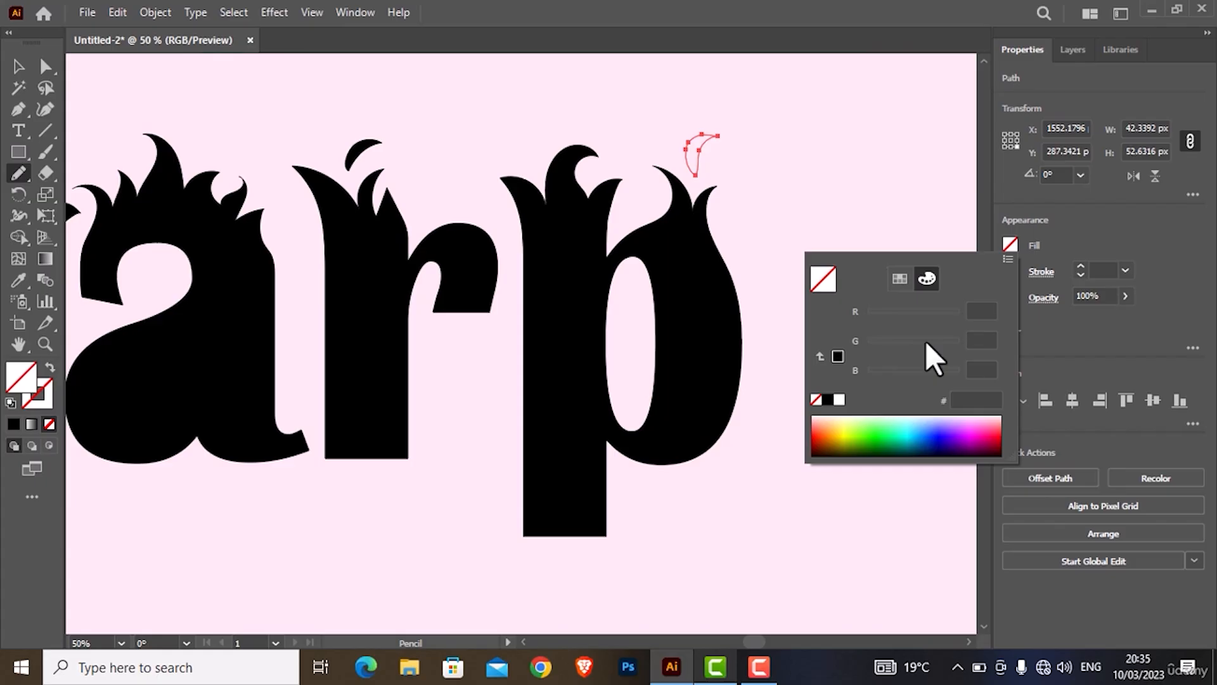
left_click(827, 399)
key("ctrl+0")
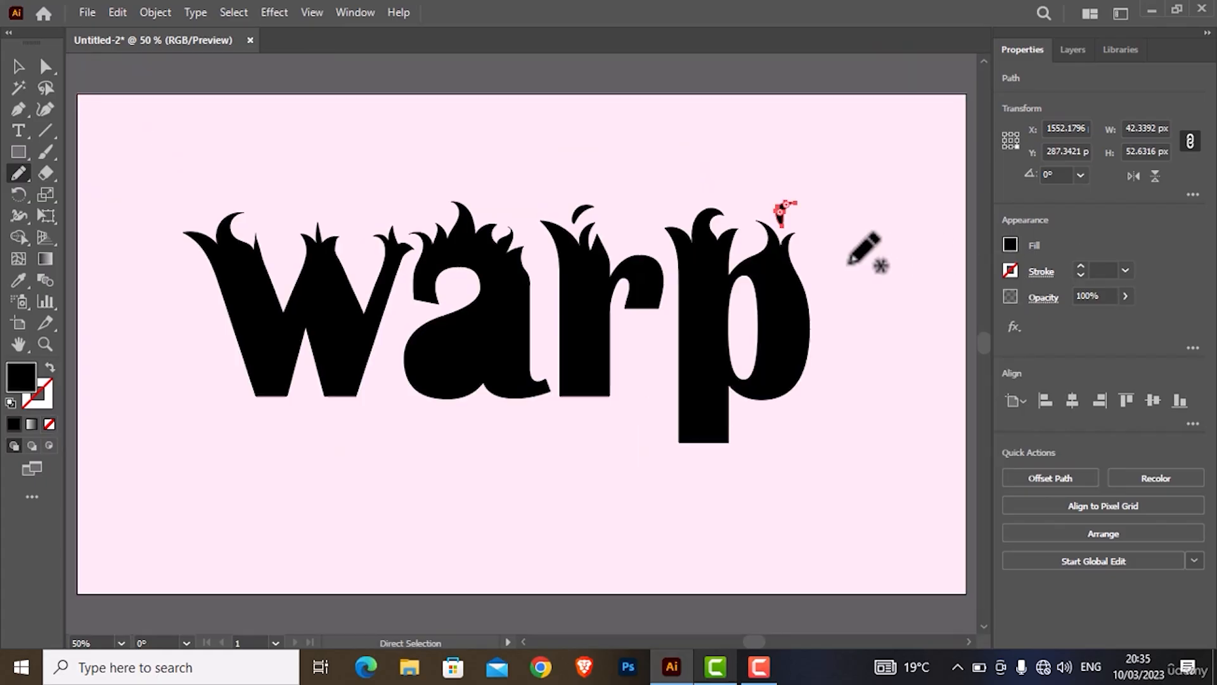
left_click(838, 374, "ctrl")
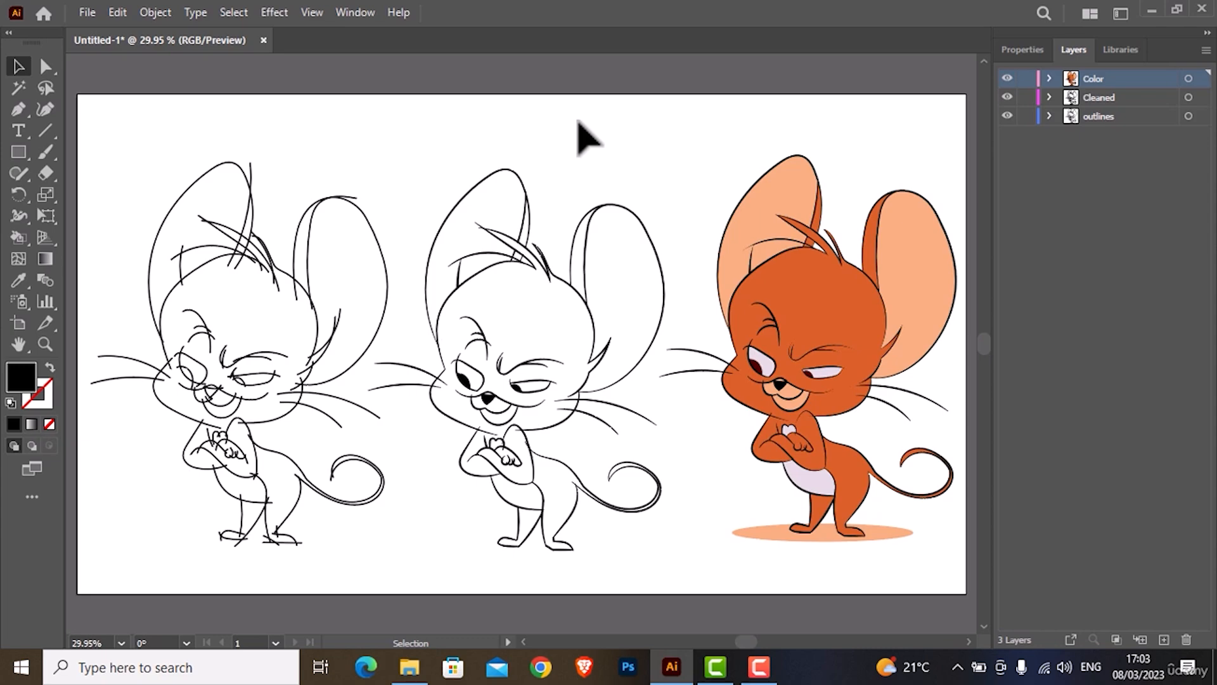
- Move the colored mouse's ear, face and body fills one at a time, undoing each move
mouse_move(767, 204)
left_mouse_down()
mouse_move(739, 196)
mouse_move(751, 192)
left_mouse_up()
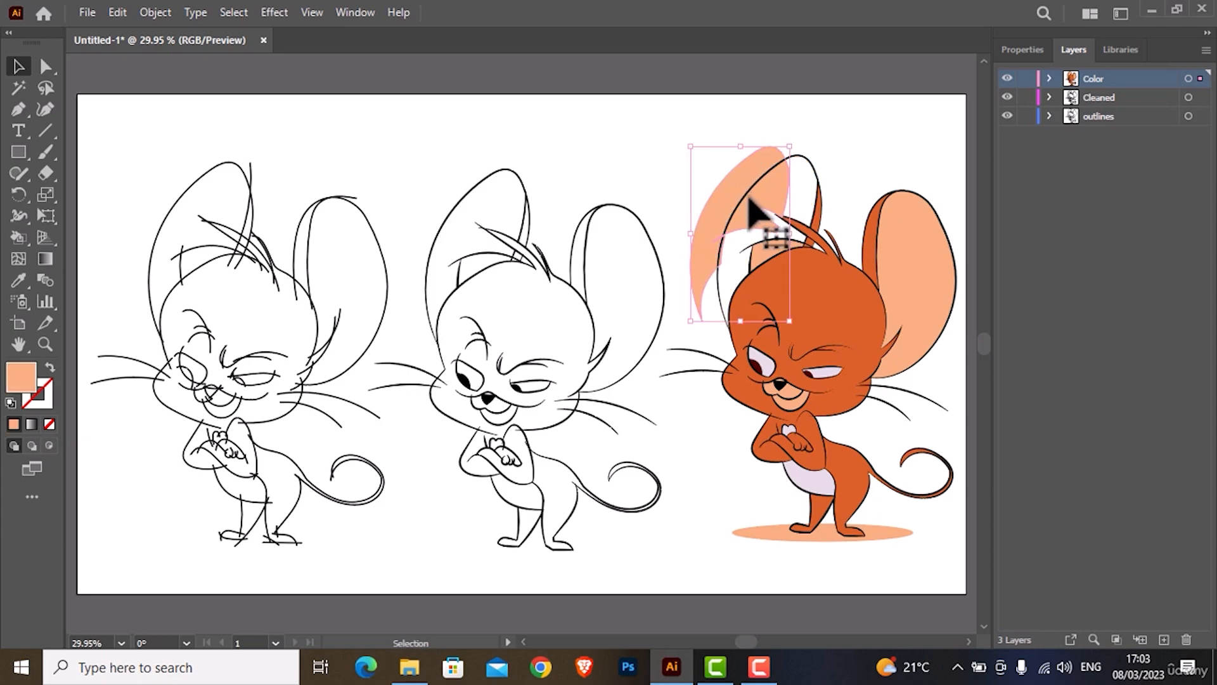
key("ctrl+z")
left_click_drag(796, 295, 752, 262)
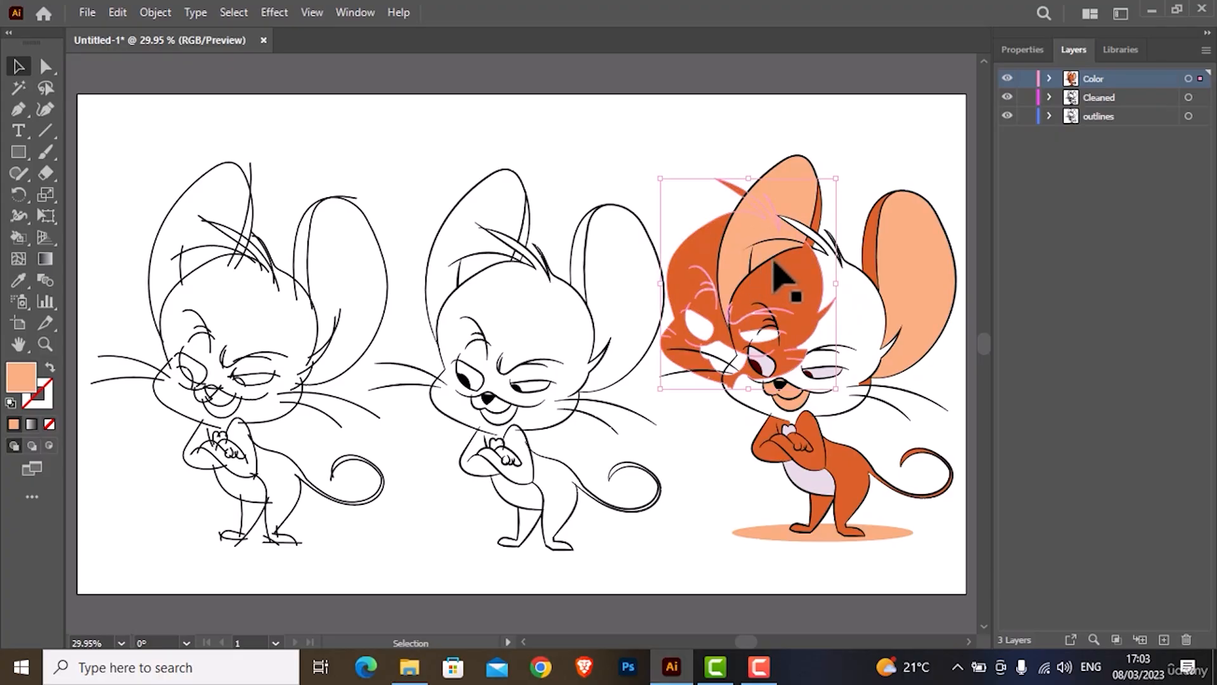
key("ctrl+z")
left_click_drag(923, 271, 870, 247)
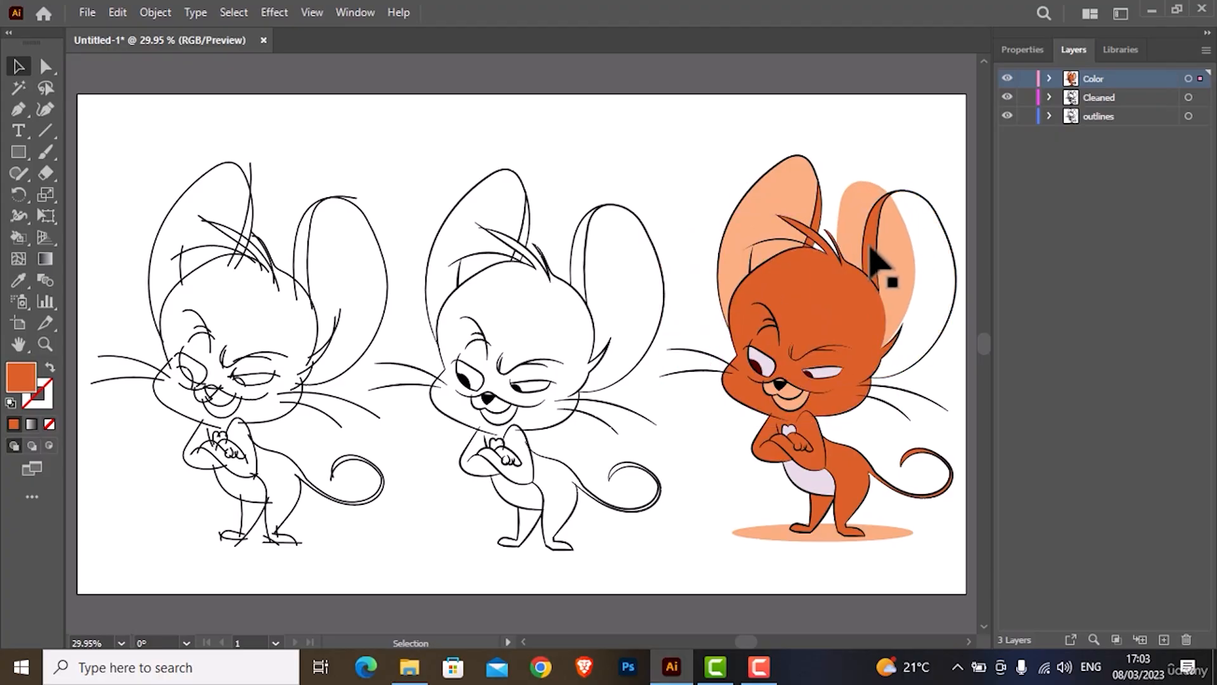
key("ctrl+z")
left_click_drag(847, 468, 779, 471)
key("ctrl+z")
key("ctrl+z")
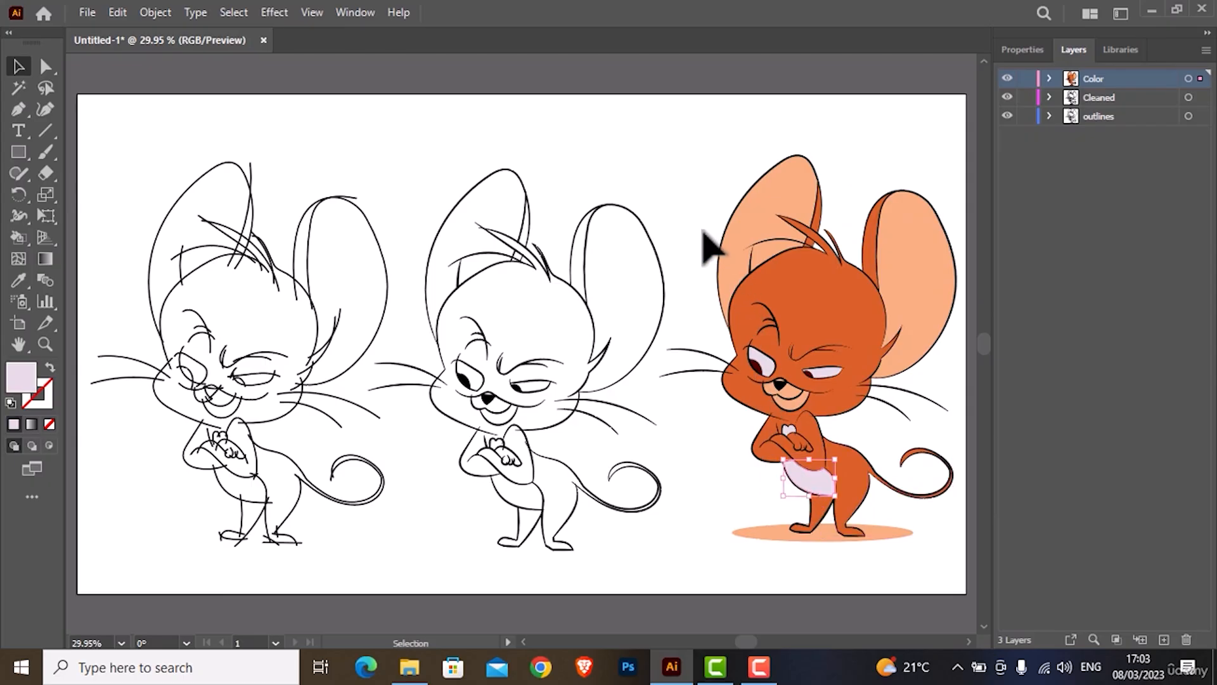
left_click(688, 162)
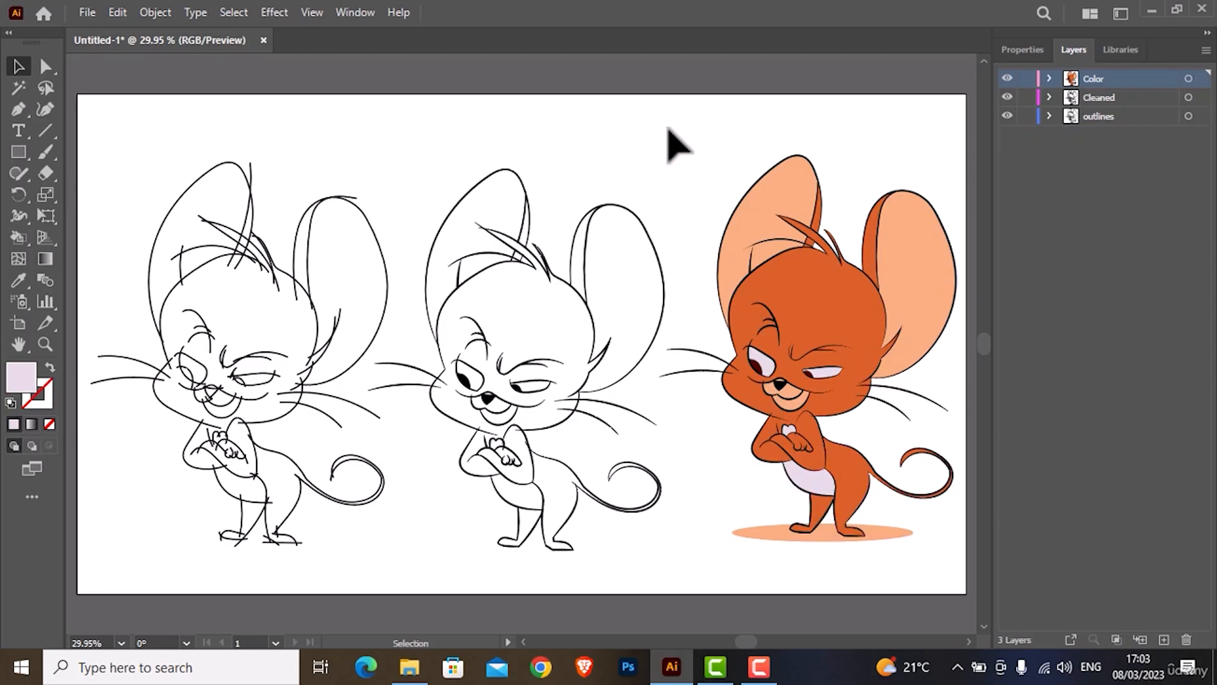
- Select all parts of the colored mouse and group them into one object
left_click_drag(669, 128, 732, 233)
left_click_drag(815, 382, 959, 558)
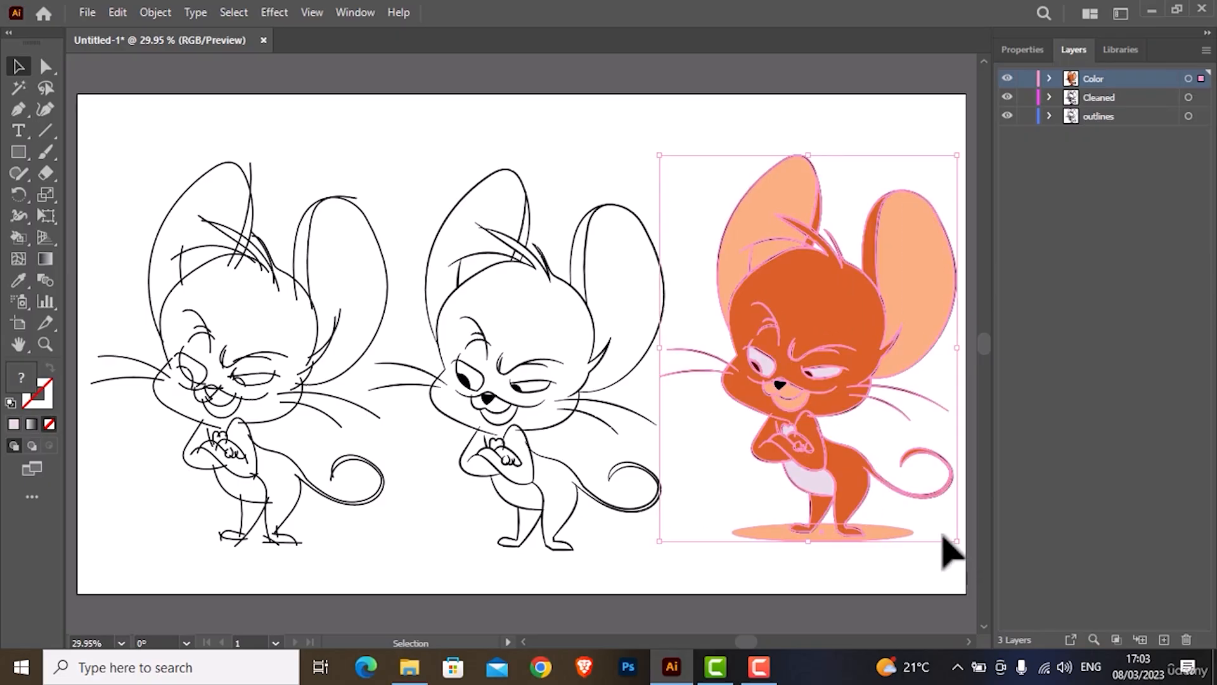
key("ctrl+g")
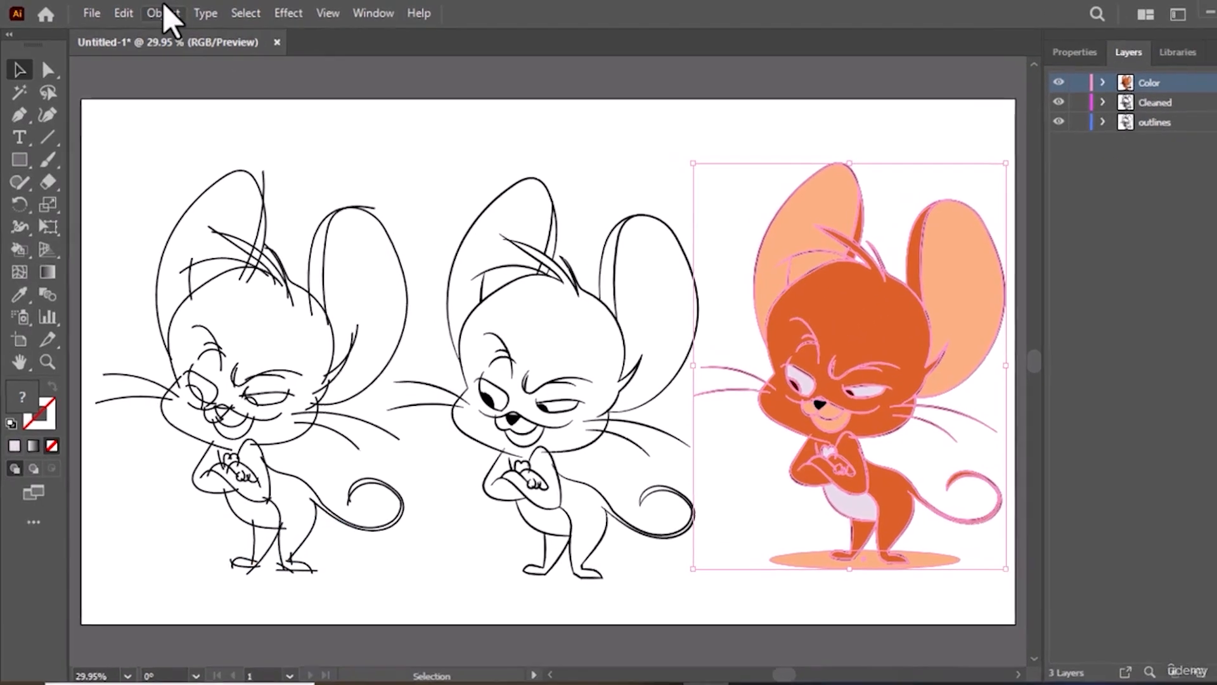
left_click(158, 14)
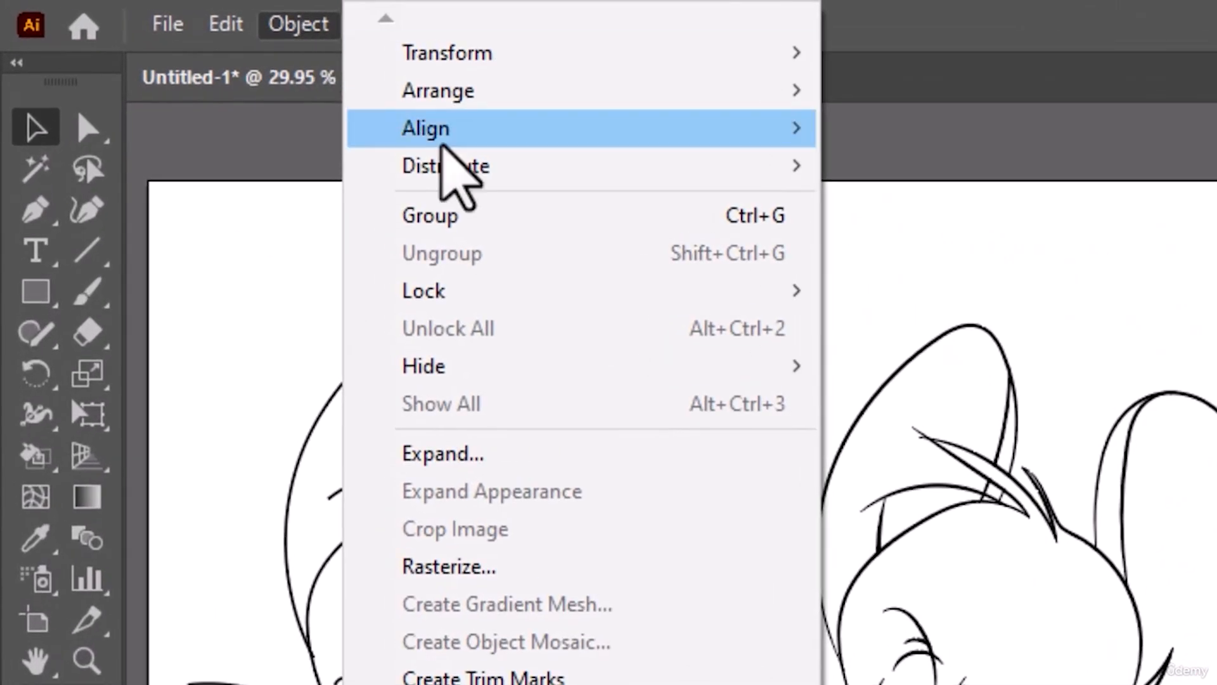
left_click(580, 225)
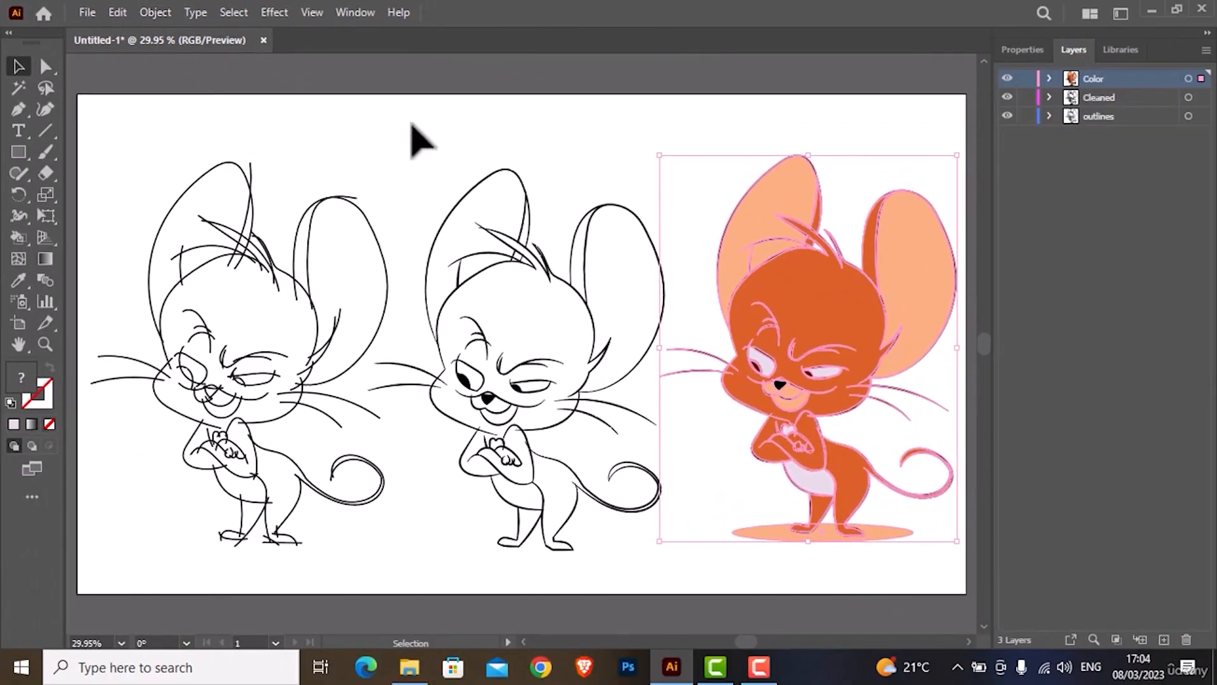
left_click(515, 128)
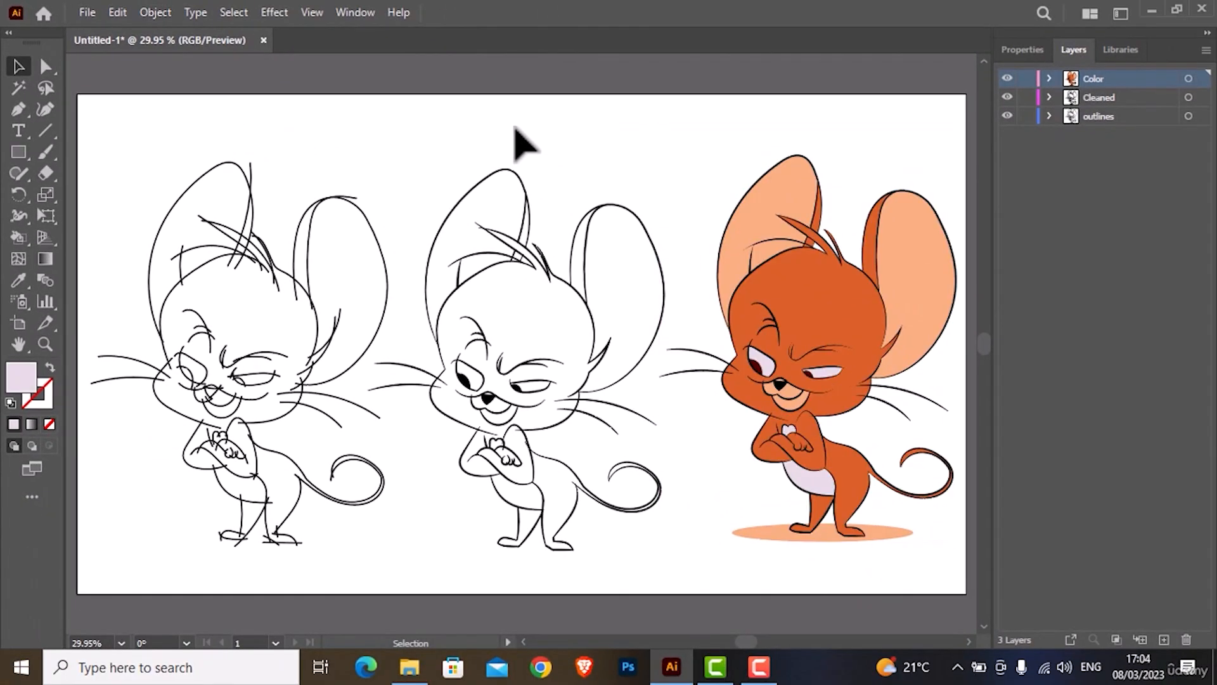
- Move the grouped colored mouse as one unit over the middle drawing and back to its place beside it
left_click(781, 276)
mouse_move(780, 276)
left_mouse_down()
mouse_move(723, 253)
mouse_move(701, 215)
left_mouse_up()
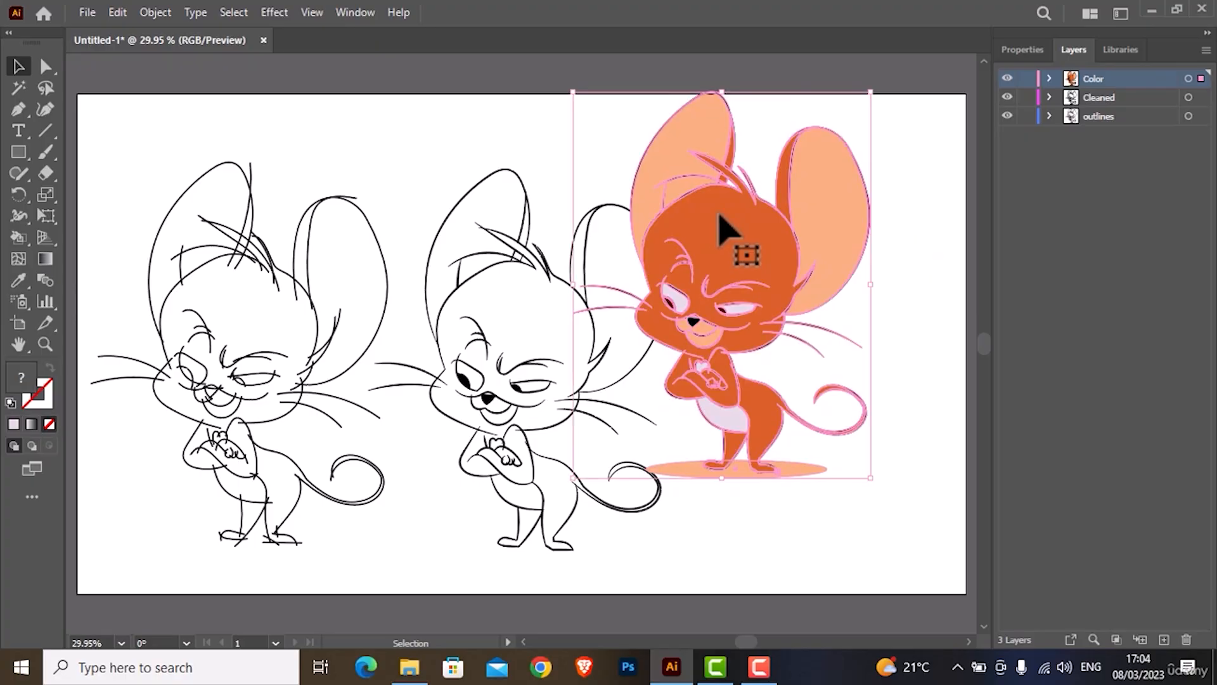
mouse_move(741, 252)
left_mouse_down()
mouse_move(788, 337)
mouse_move(795, 325)
mouse_move(637, 322)
mouse_move(647, 336)
mouse_move(614, 335)
mouse_move(804, 332)
left_mouse_up()
left_click(557, 196)
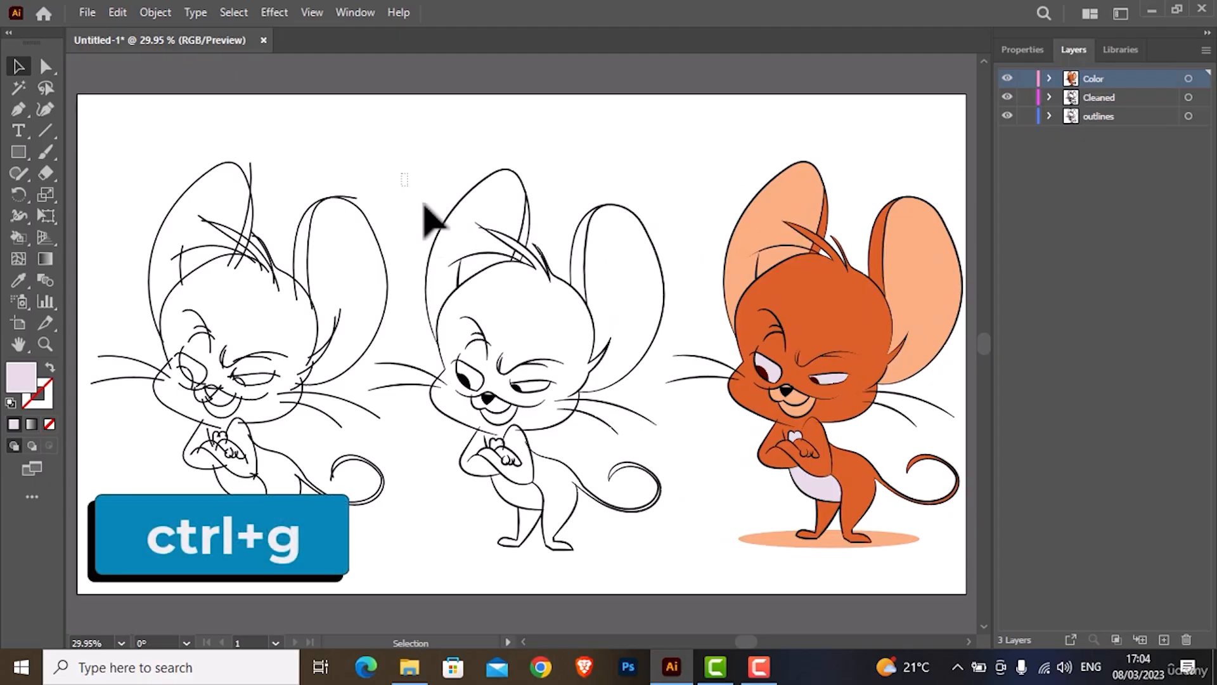
- Group the parts of the middle cleaned drawing, and separately group the parts of the rough outline sketch
left_click_drag(422, 202, 666, 567)
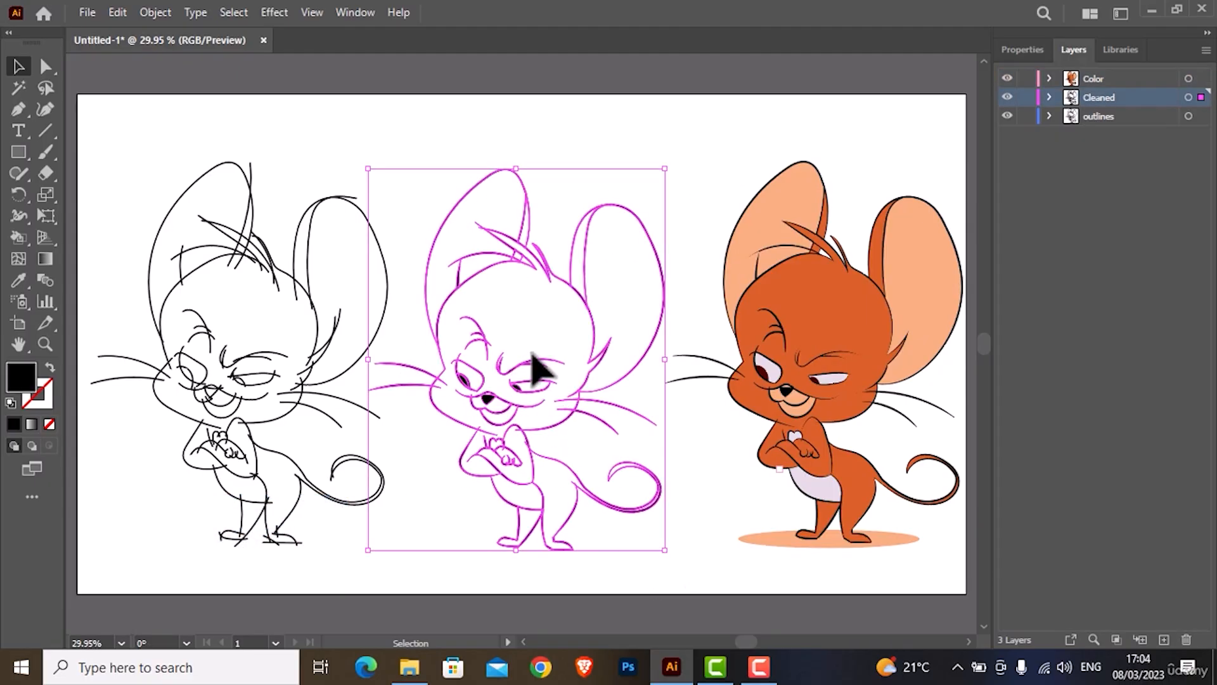
left_click(145, 155)
left_click_drag(144, 154, 359, 551)
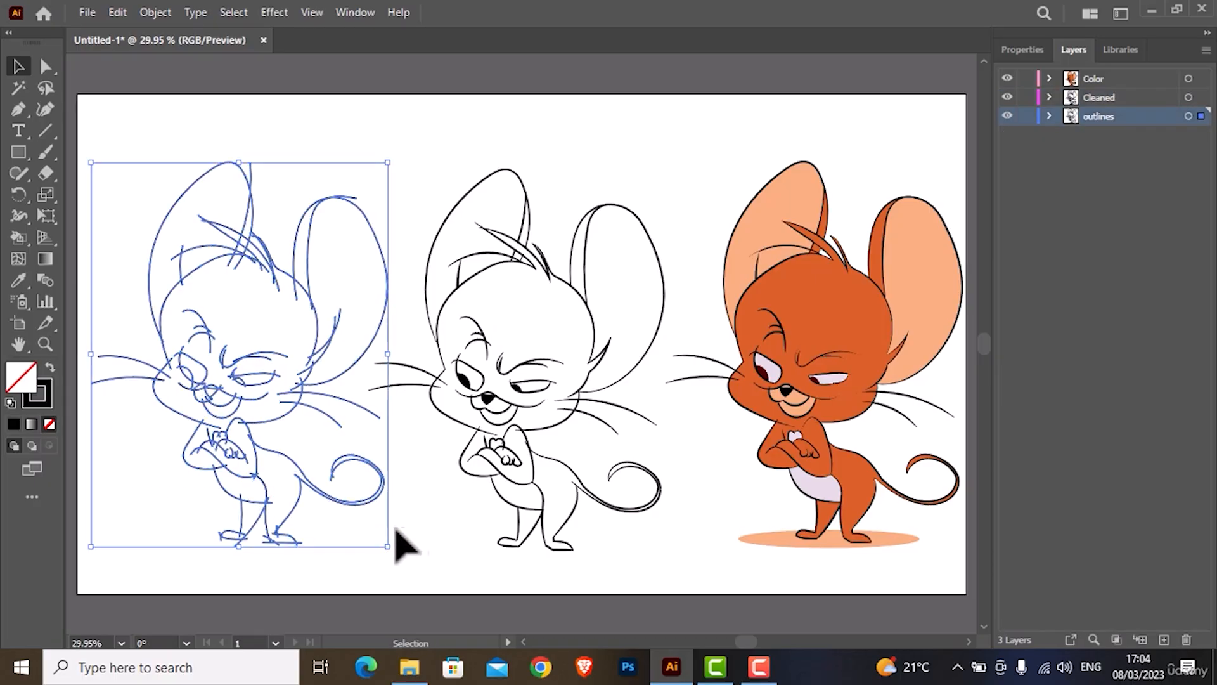
left_click(422, 542)
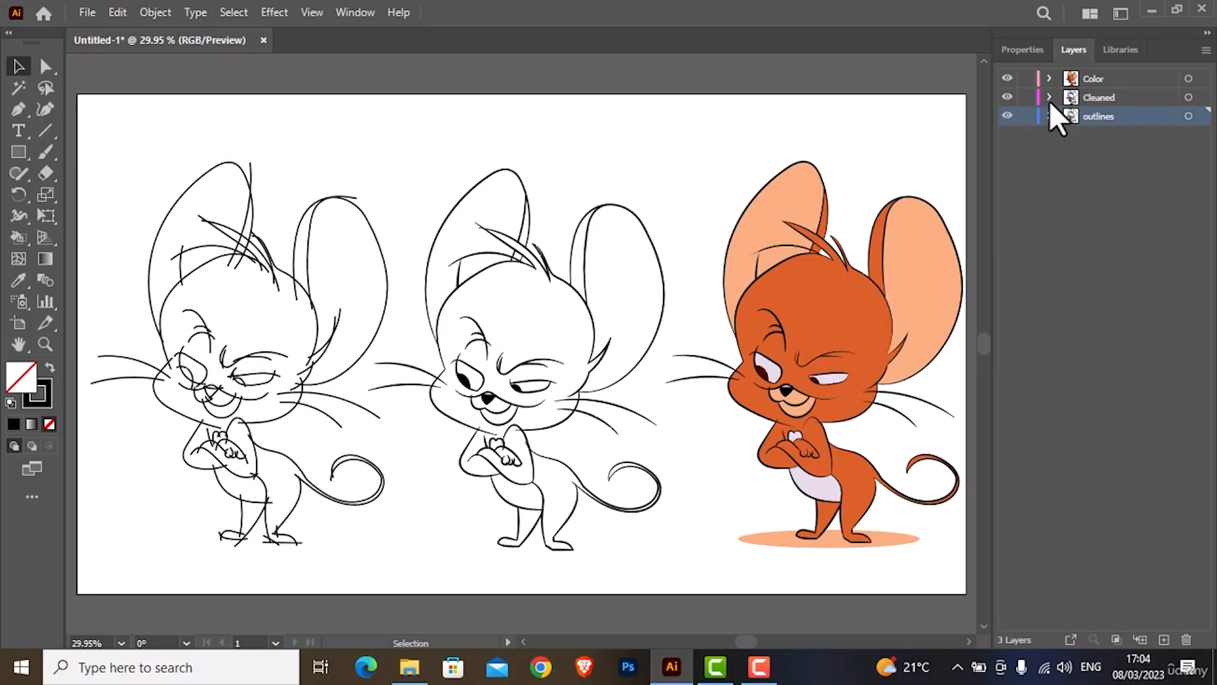
- Expand the Color, Cleaned and outlines layers and target the group inside each to check which drawing it holds
left_click(1082, 83)
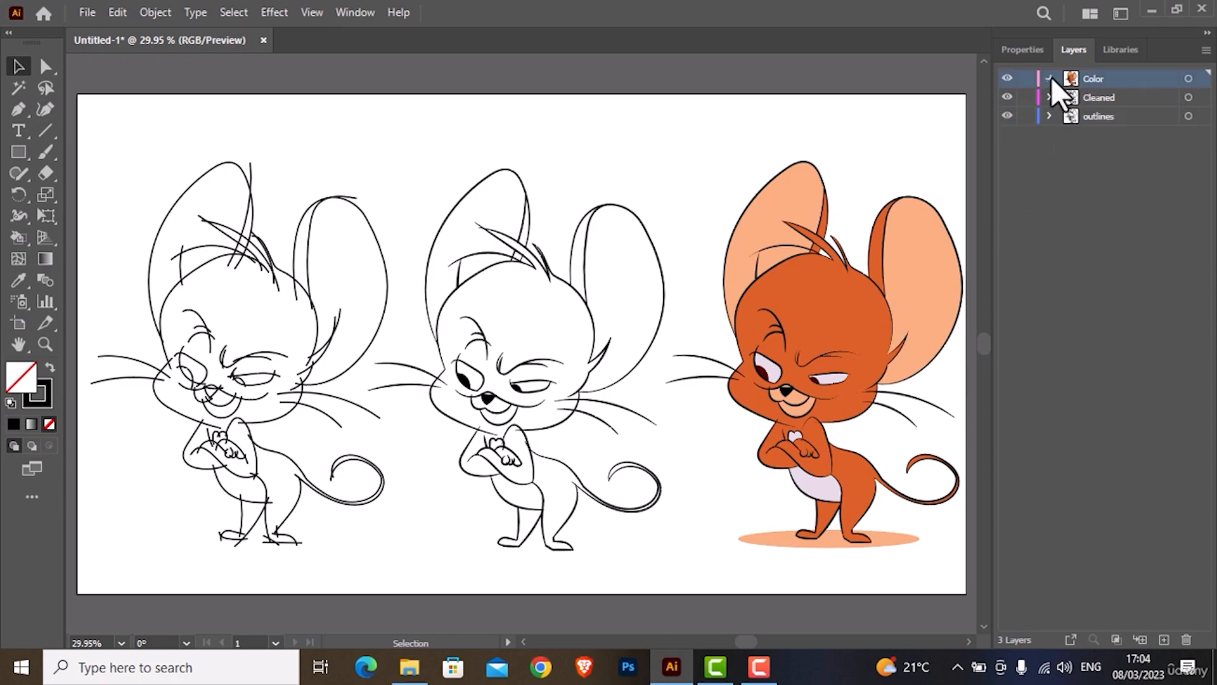
left_click(1049, 78)
left_click(1122, 97)
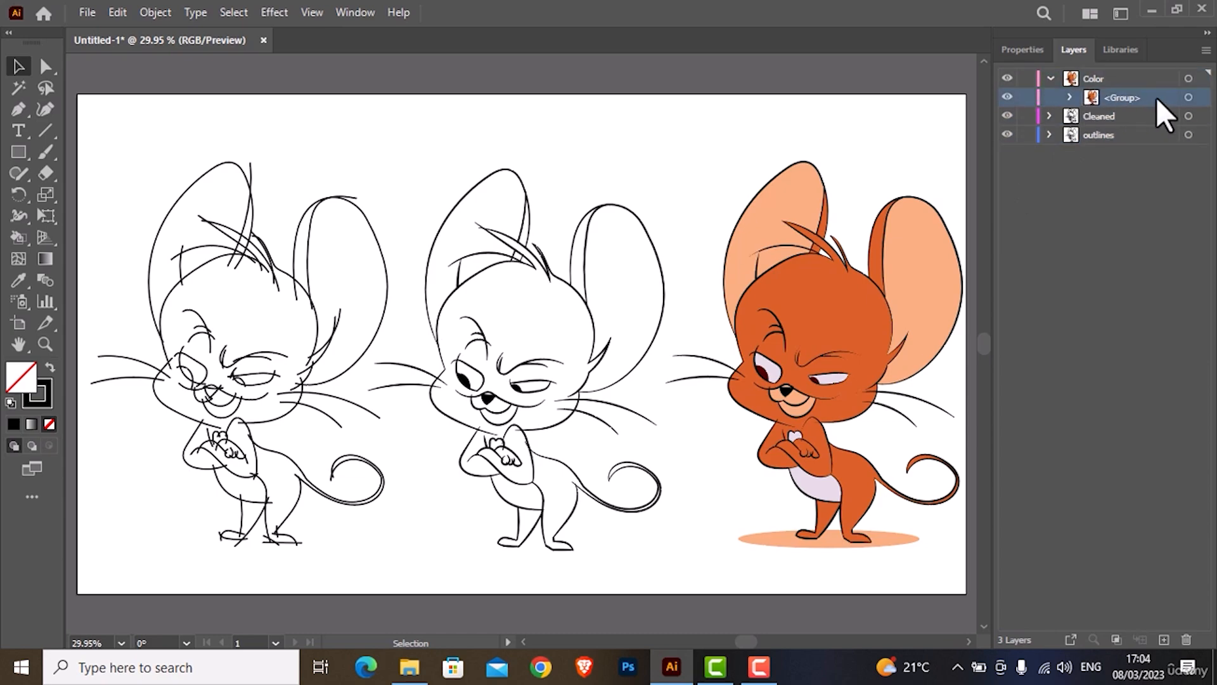
left_click(1188, 97)
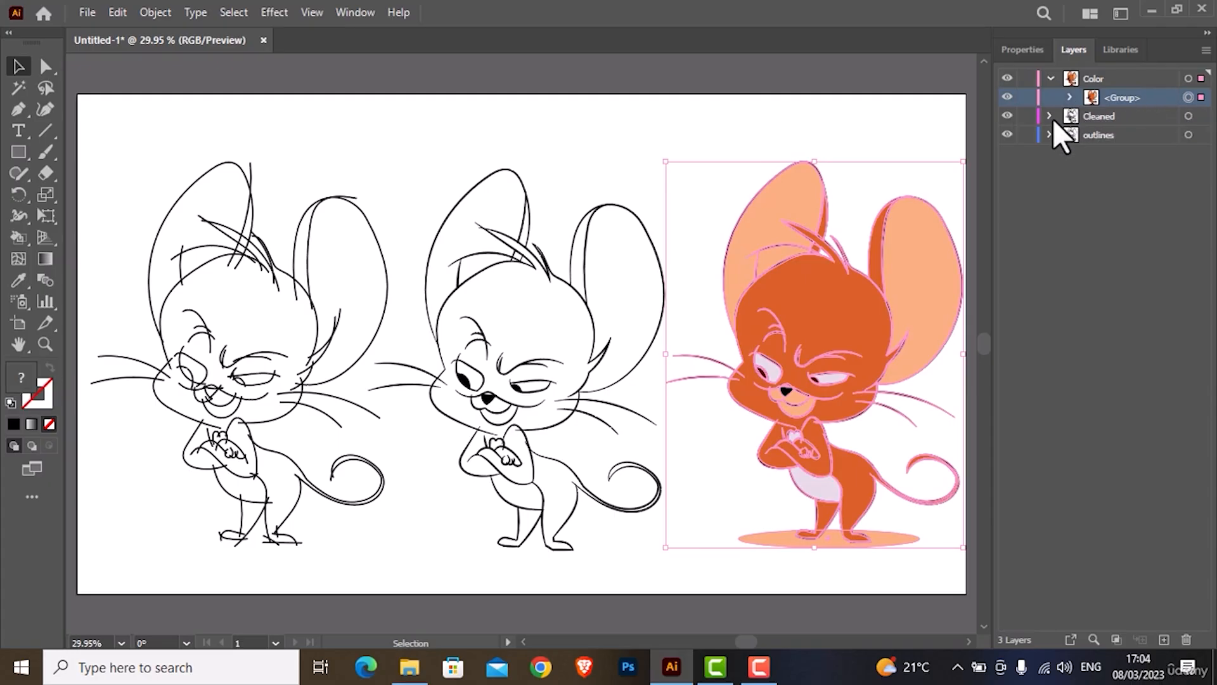
left_click(1049, 116)
left_click(1188, 134)
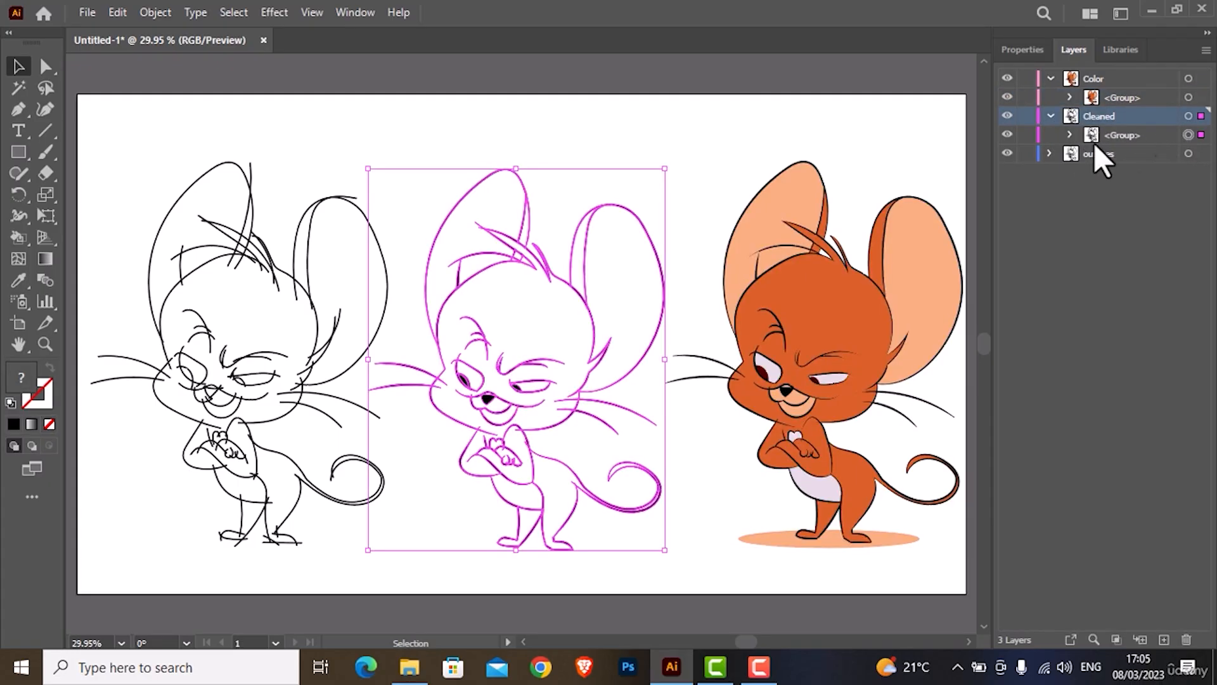
left_click(1188, 173)
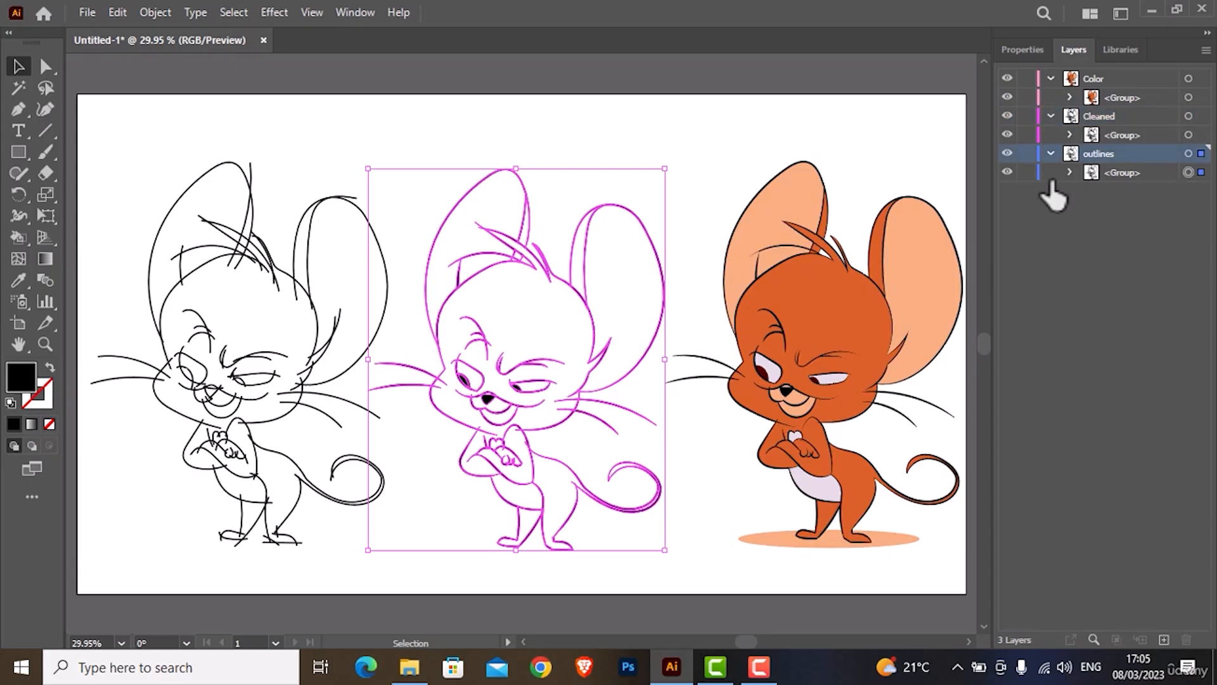
left_click(627, 122)
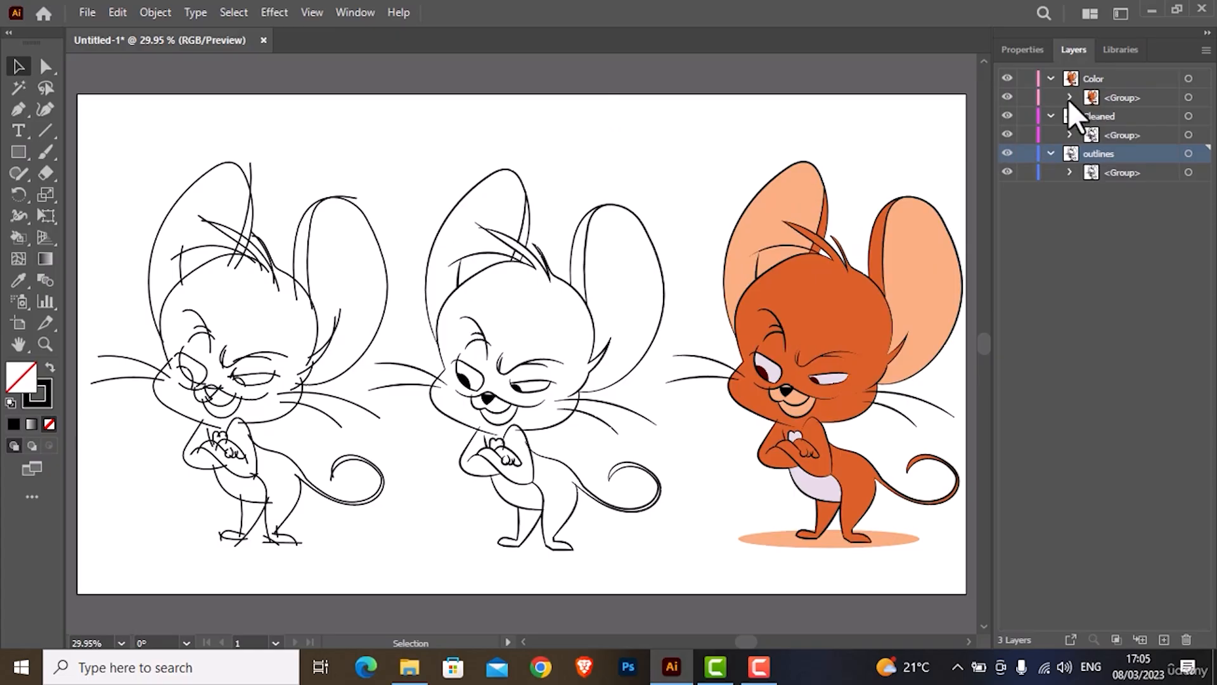
- Expand the group in the Color layer and look through all the paths it contains
left_click(1091, 95)
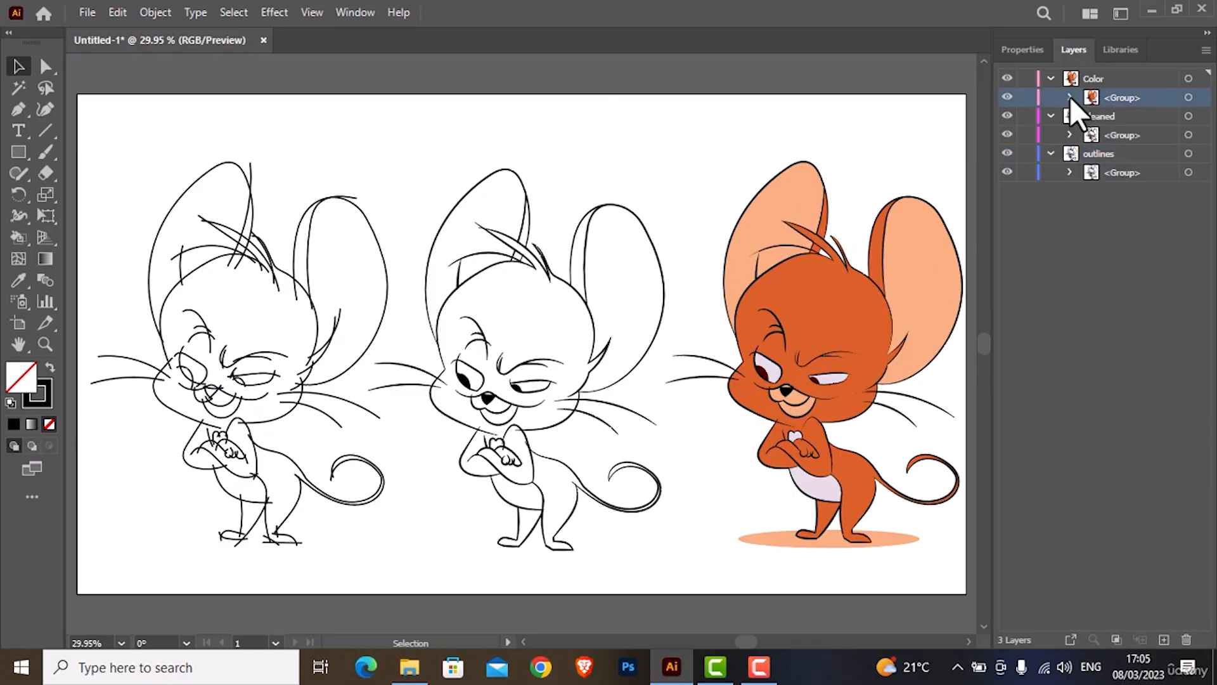
left_click(1070, 97)
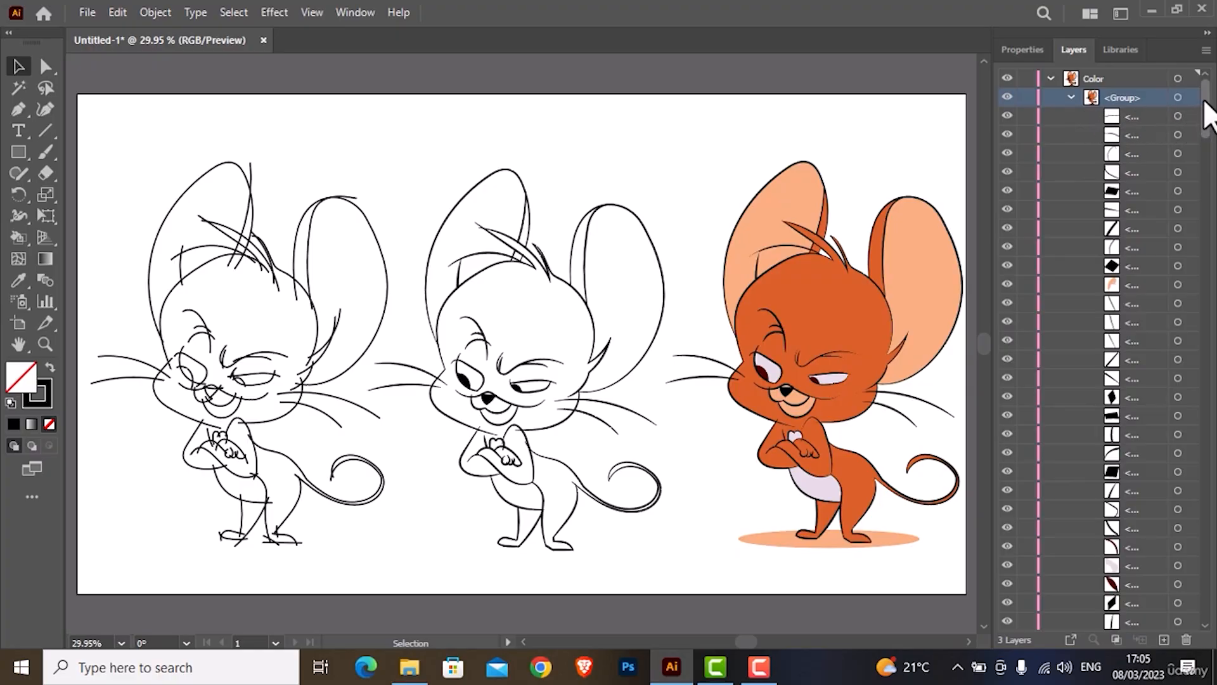
left_click_drag(1204, 121, 1202, 170)
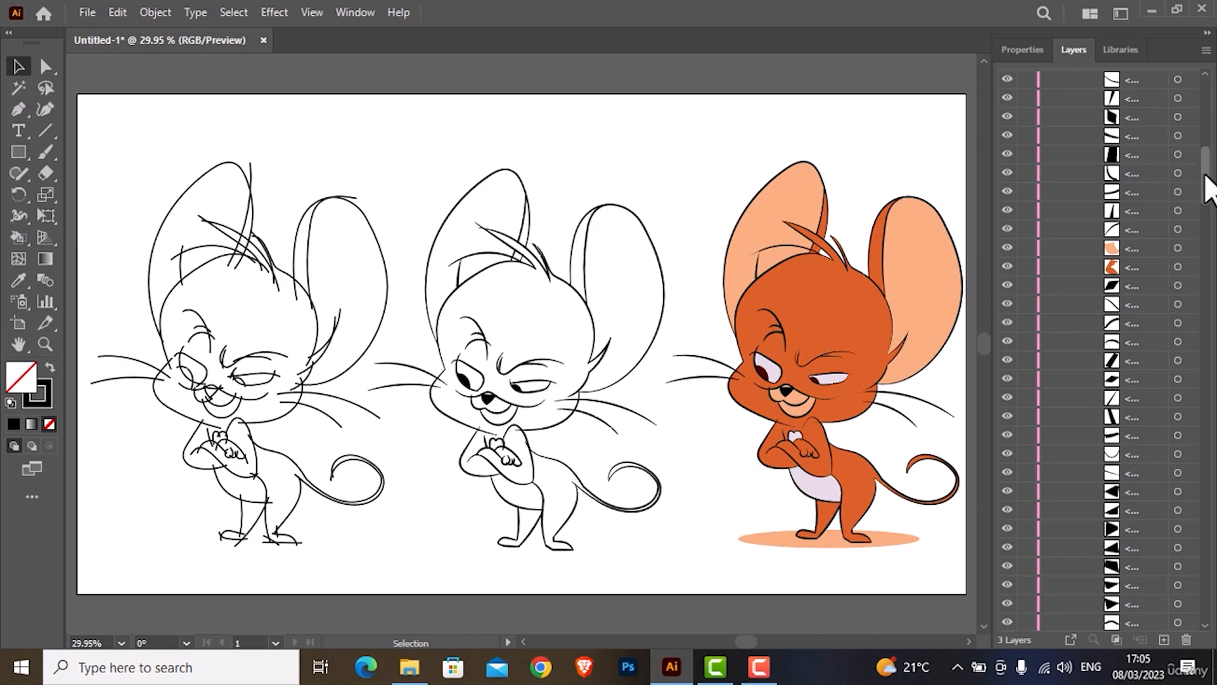
left_click_drag(1199, 200, 1194, 614)
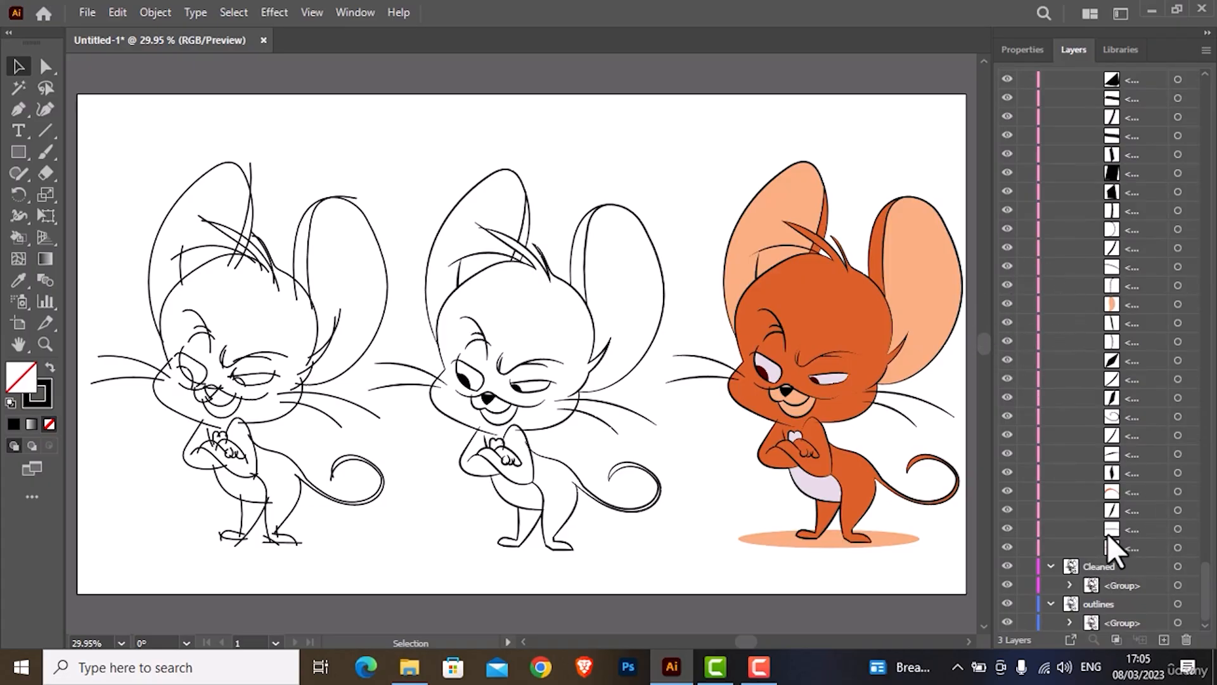
scroll(1109, 511, "up", 5)
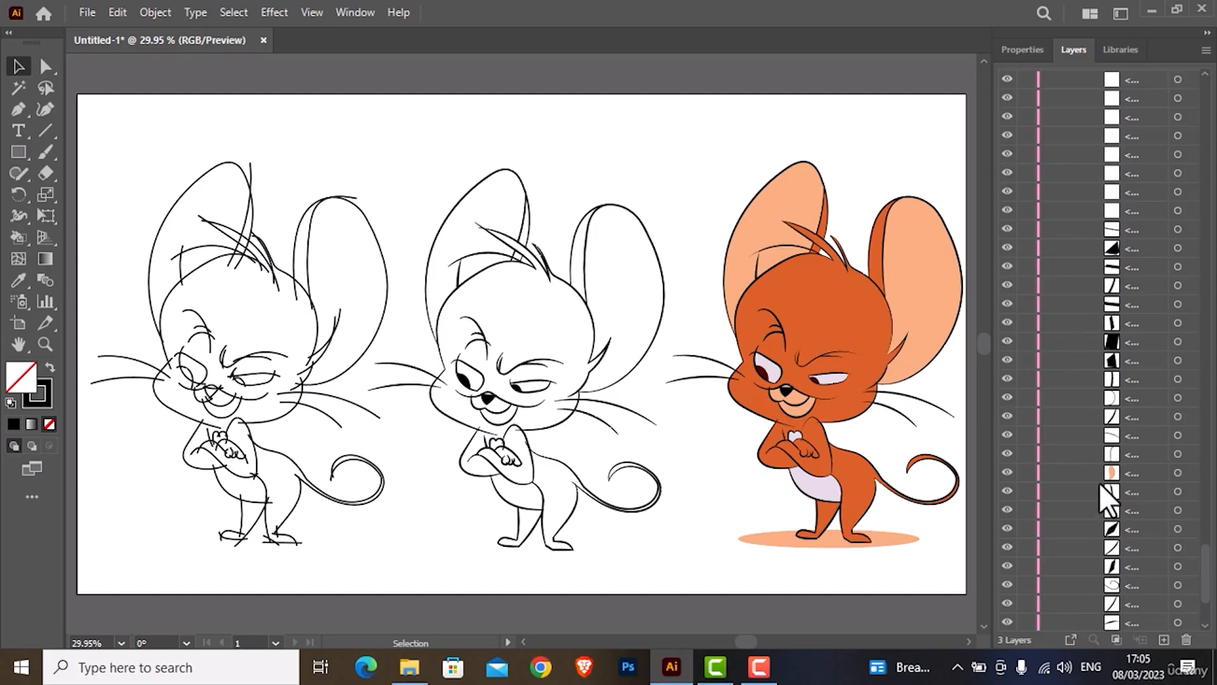
scroll(1141, 500, "down", 3)
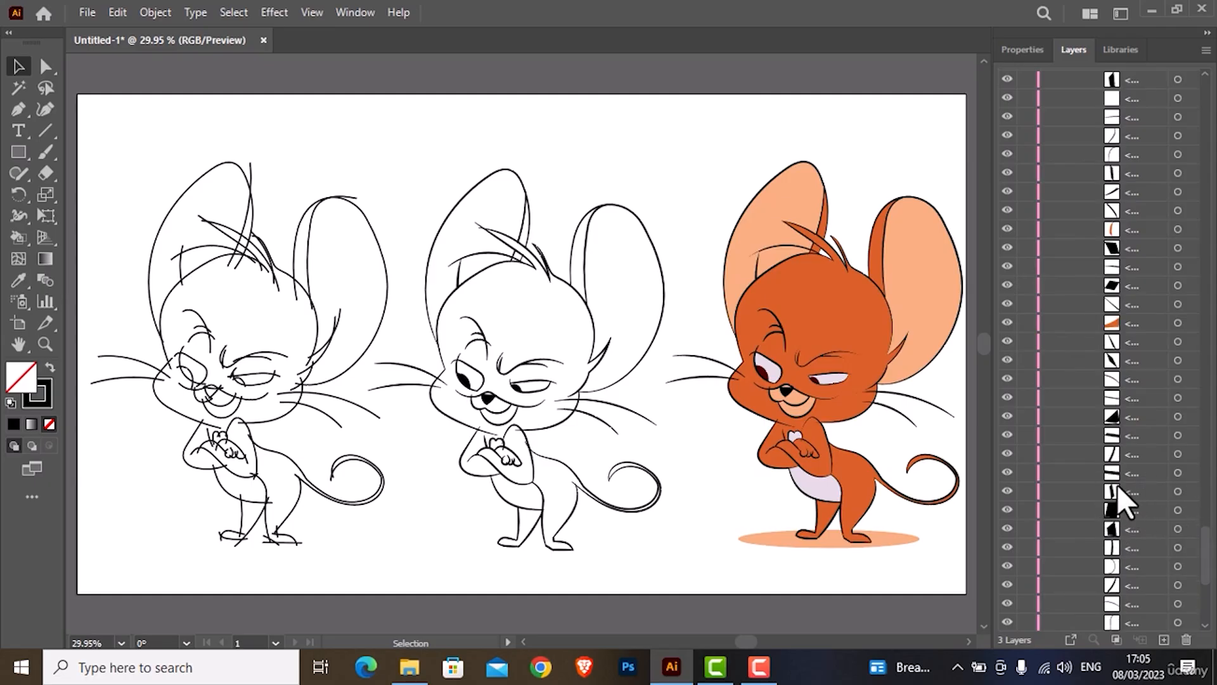
left_click_drag(1206, 580, 1198, 89)
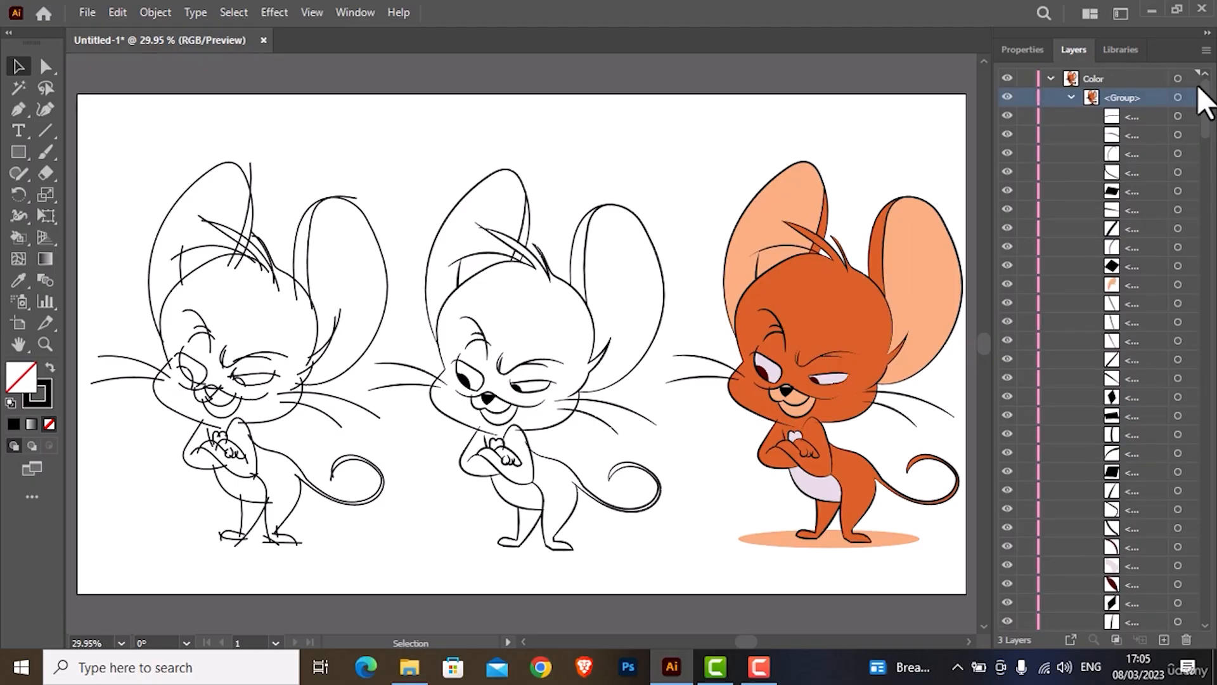
- Collapse the group in the Color layer and fold up the Color, Cleaned and outlines layers
left_click(1071, 97)
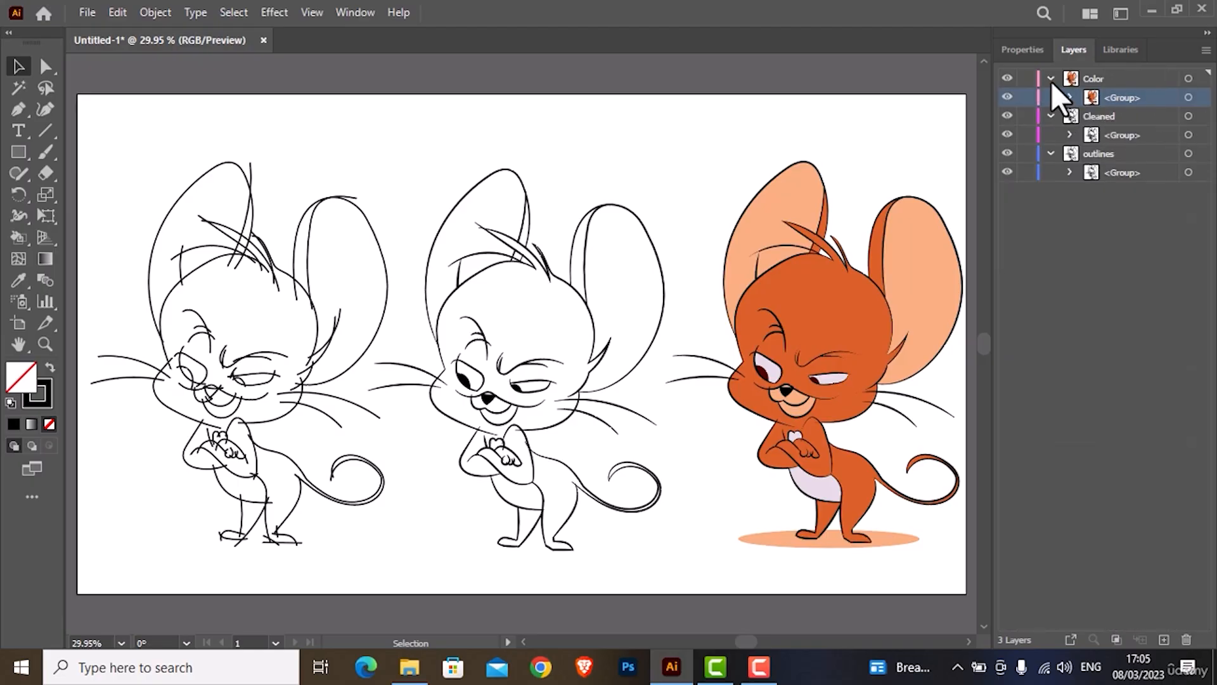
left_click(1050, 79)
left_click(1050, 97)
left_click(1051, 116)
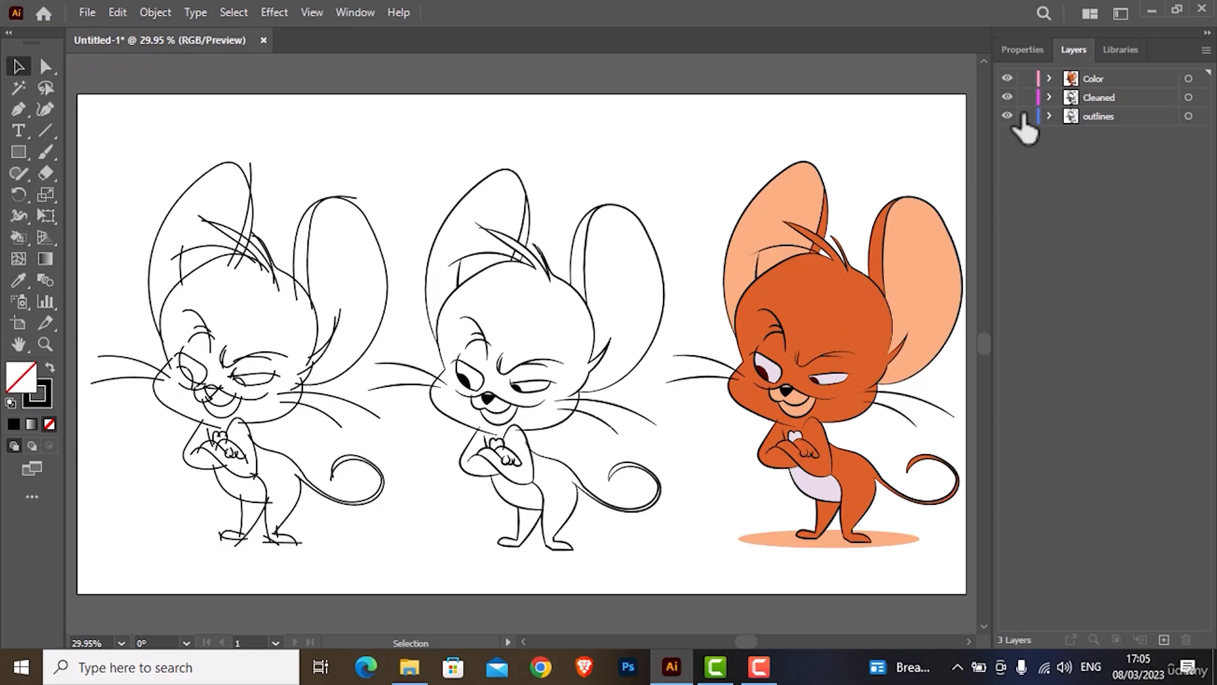
- Select all the artwork on the outlines layer through its layer entry, and deselect it again
left_click(1071, 116, "alt")
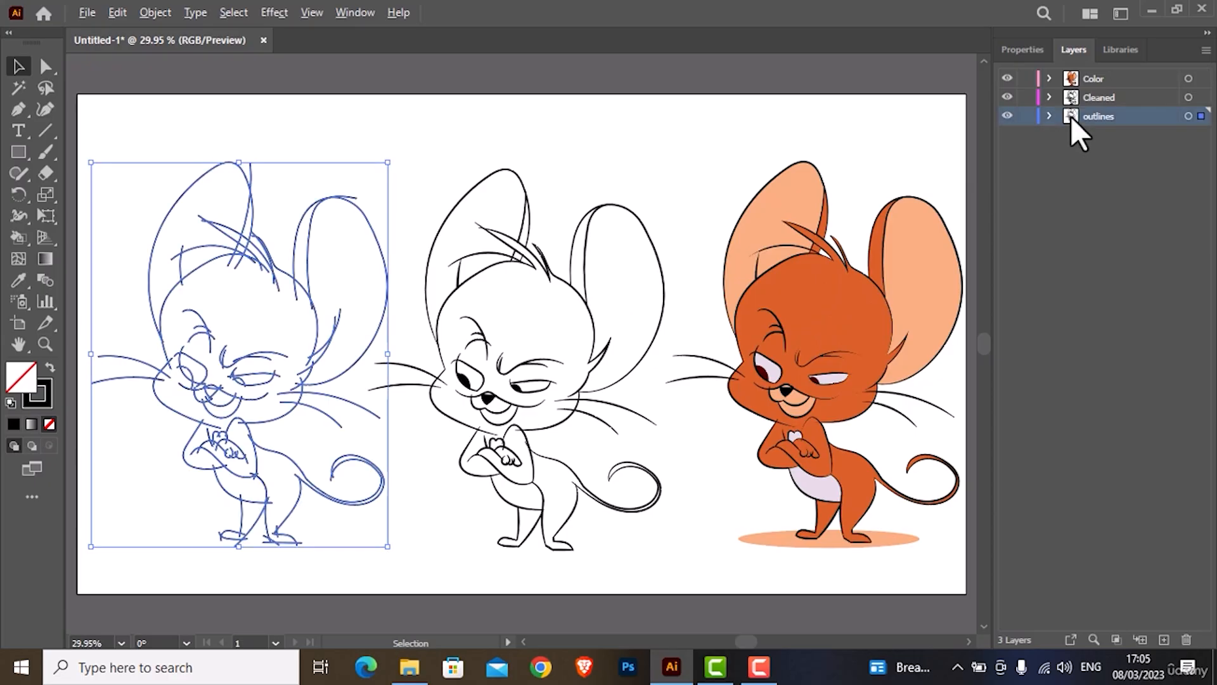
left_click(1059, 130)
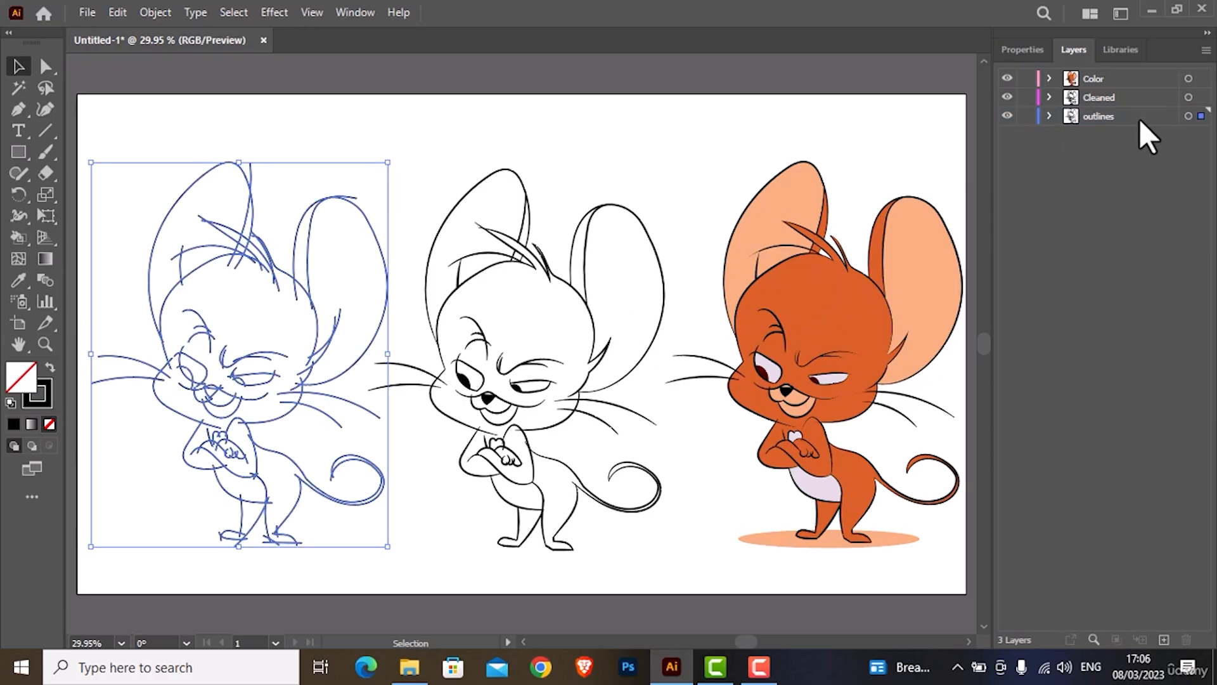
left_click(890, 141)
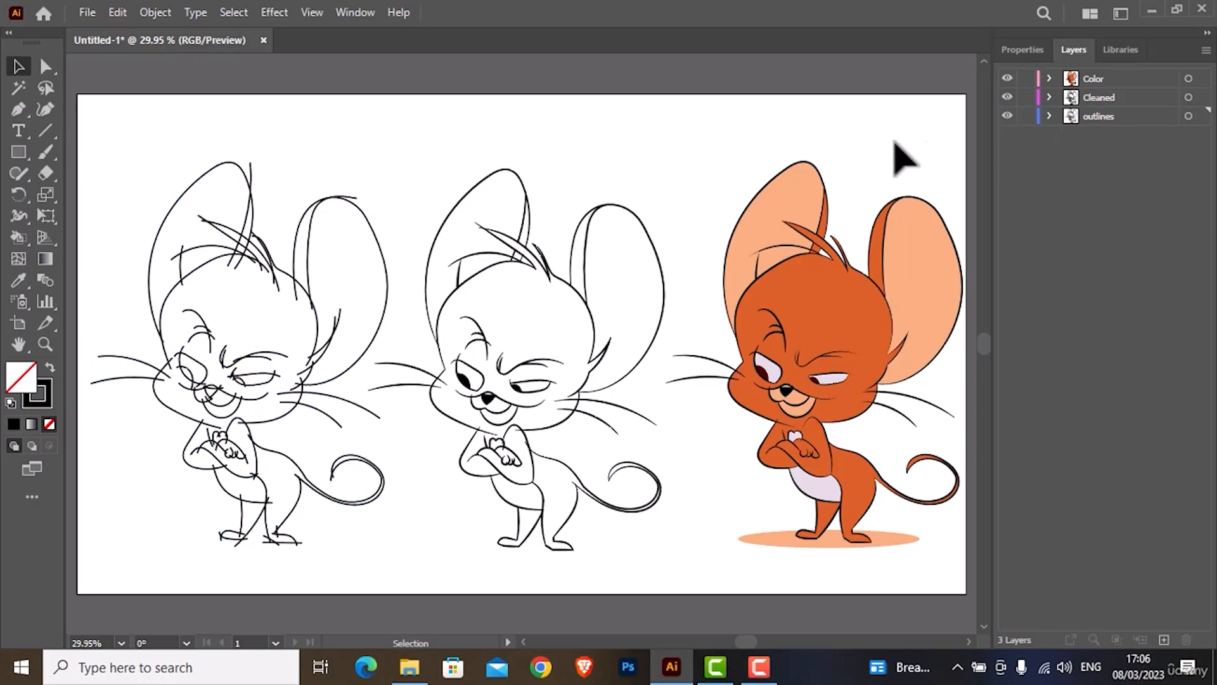
- Show only the outlines layer and restore all layers, and do the same check with the Cleaned layer
left_click(1007, 115, "alt")
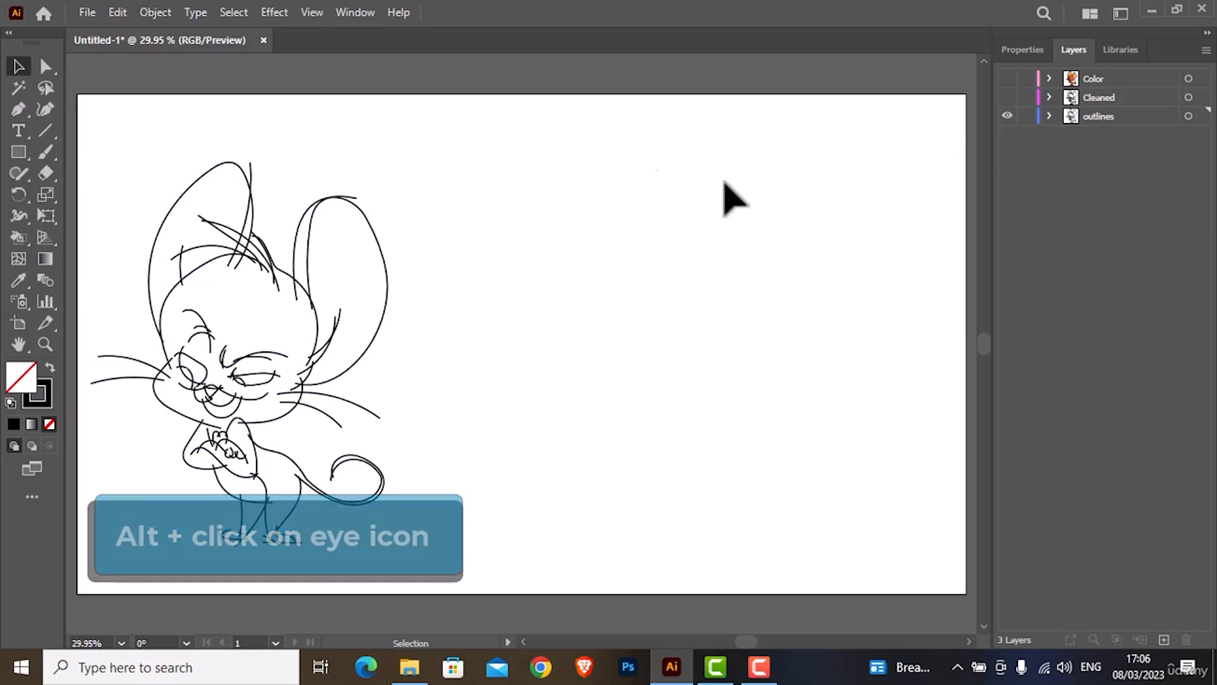
left_click(1007, 115, "alt")
left_click(1007, 97, "alt")
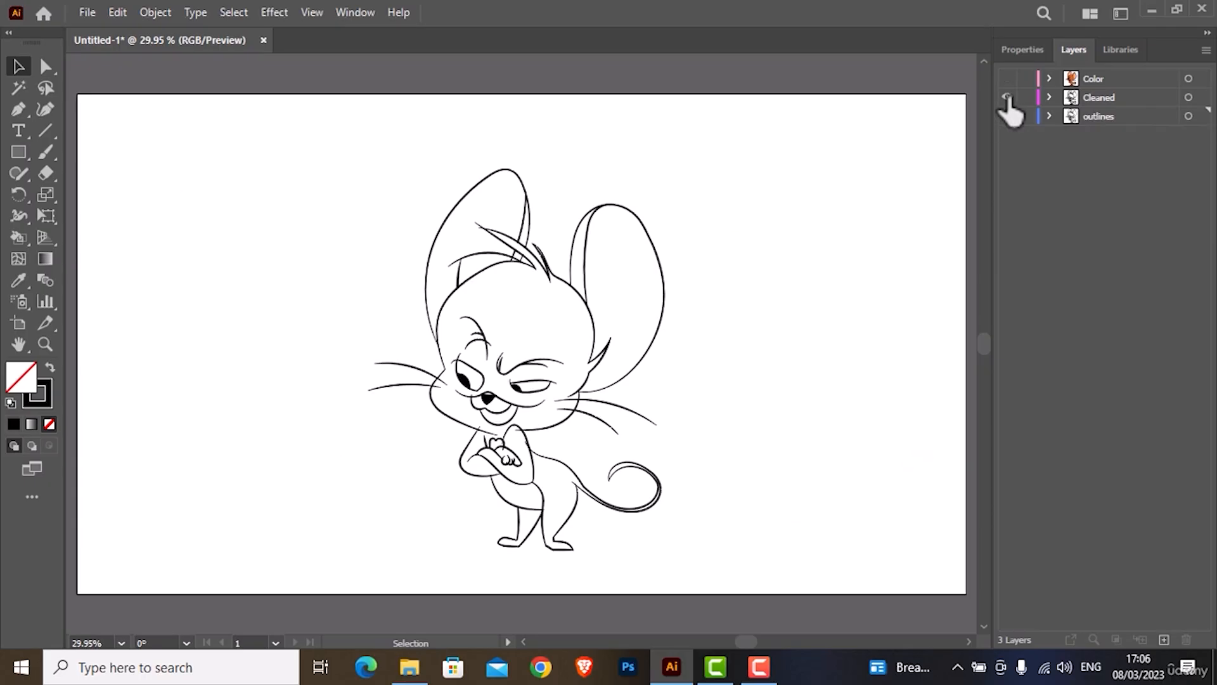
left_click(1007, 97, "alt")
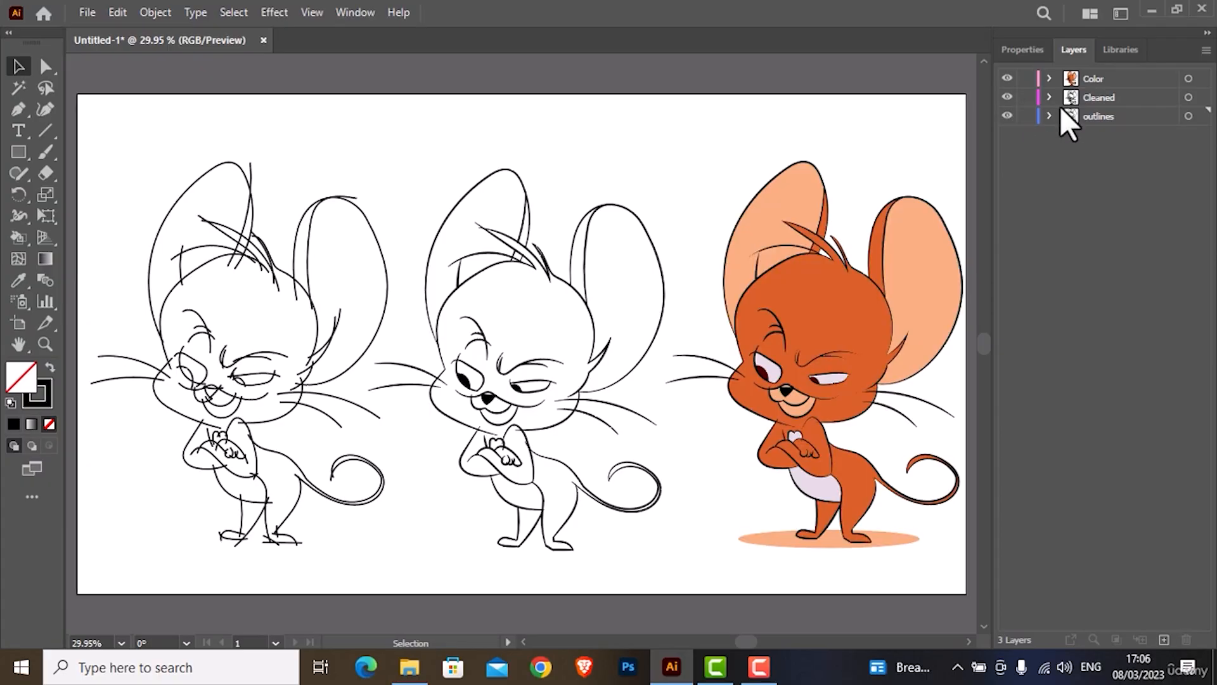
- Move the colored mouse over the middle drawing and place the Color layer below the Cleaned layer
left_click_drag(827, 316, 514, 324)
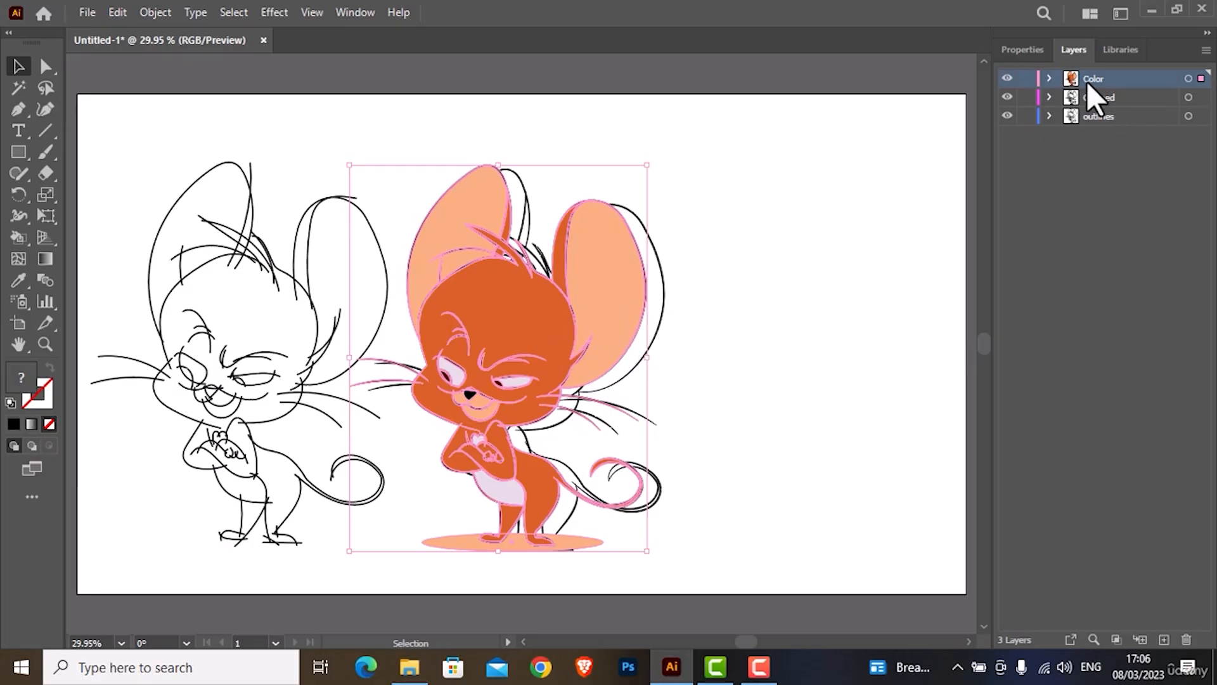
left_click_drag(1093, 81, 1100, 113)
left_click(751, 233)
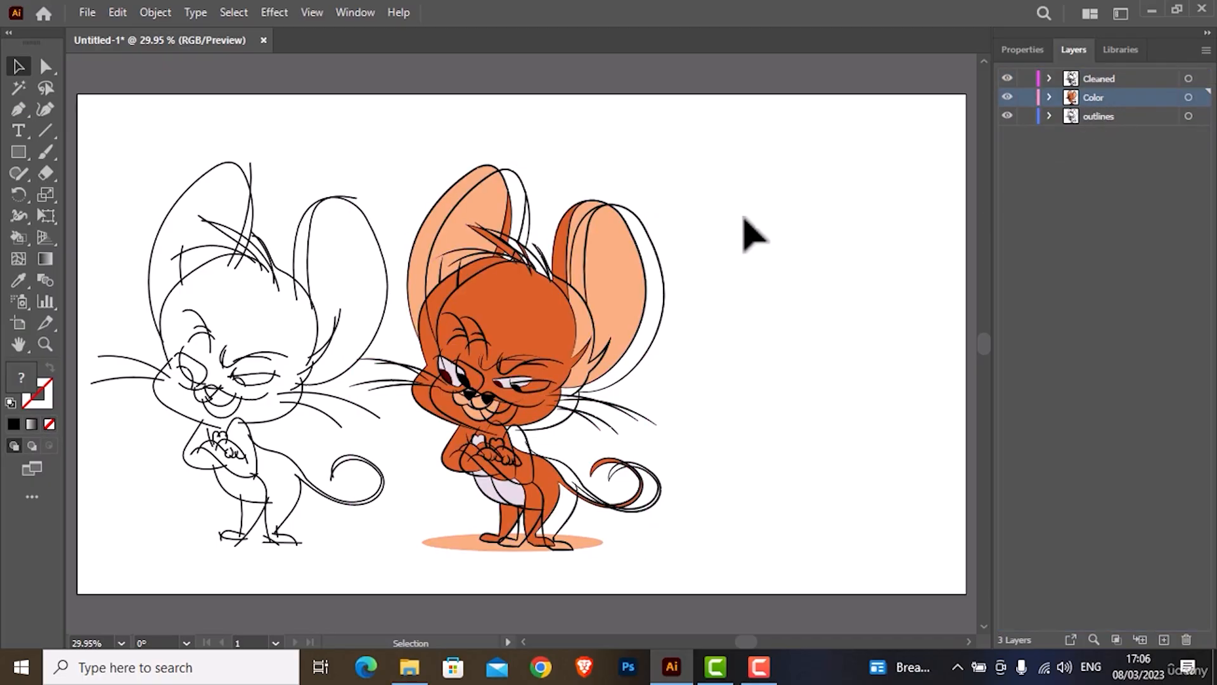
- Shift the colored mouse partly off the middle drawing toward the empty side, and put the Color layer back above Cleaned
mouse_move(620, 304)
left_mouse_down()
mouse_move(708, 328)
mouse_move(739, 321)
mouse_move(770, 288)
mouse_move(764, 236)
mouse_move(729, 294)
left_mouse_up()
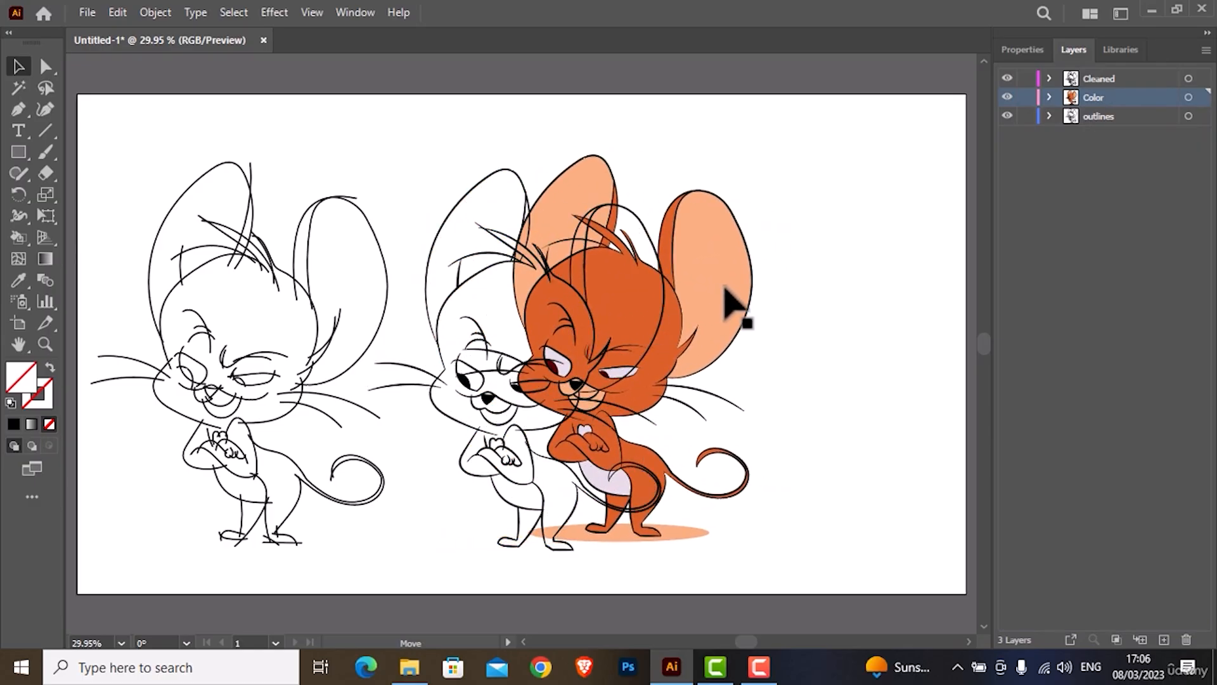
left_click_drag(1142, 101, 1132, 74)
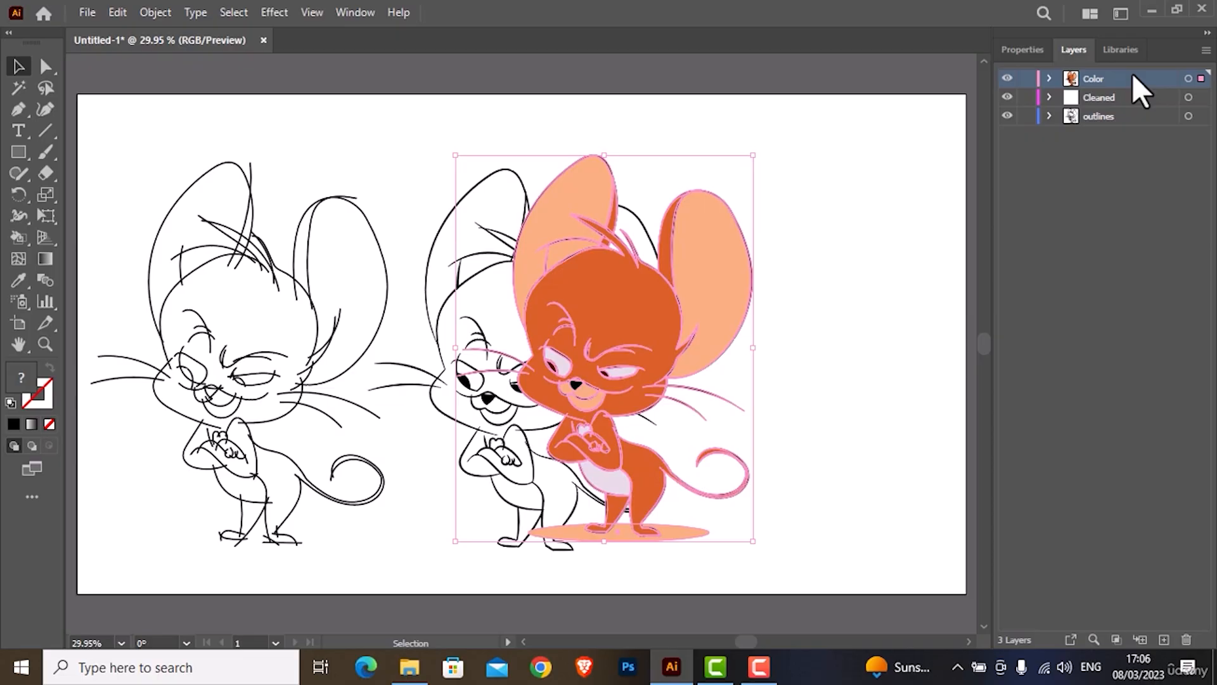
left_click(852, 263)
- Select the colored mouse to view its anchor points with Direct Selection, compare the Cleaned and Color layer entries, and deselect everything
left_click(627, 306)
key("a")
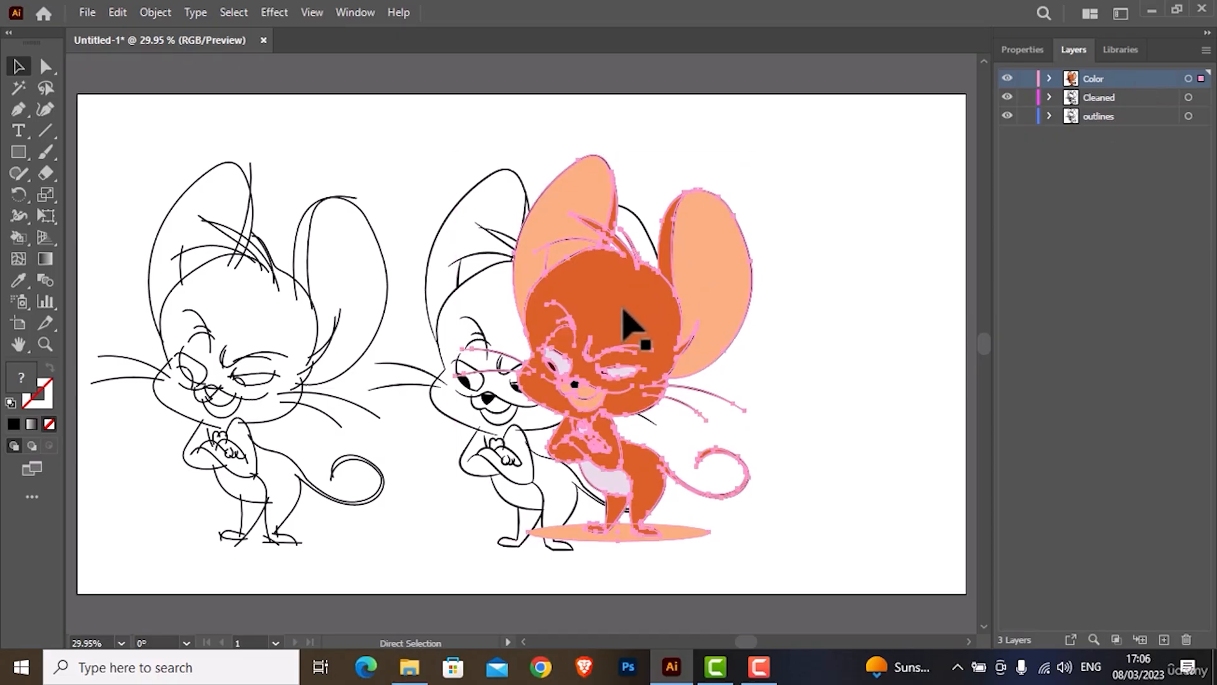
key("ctrl")
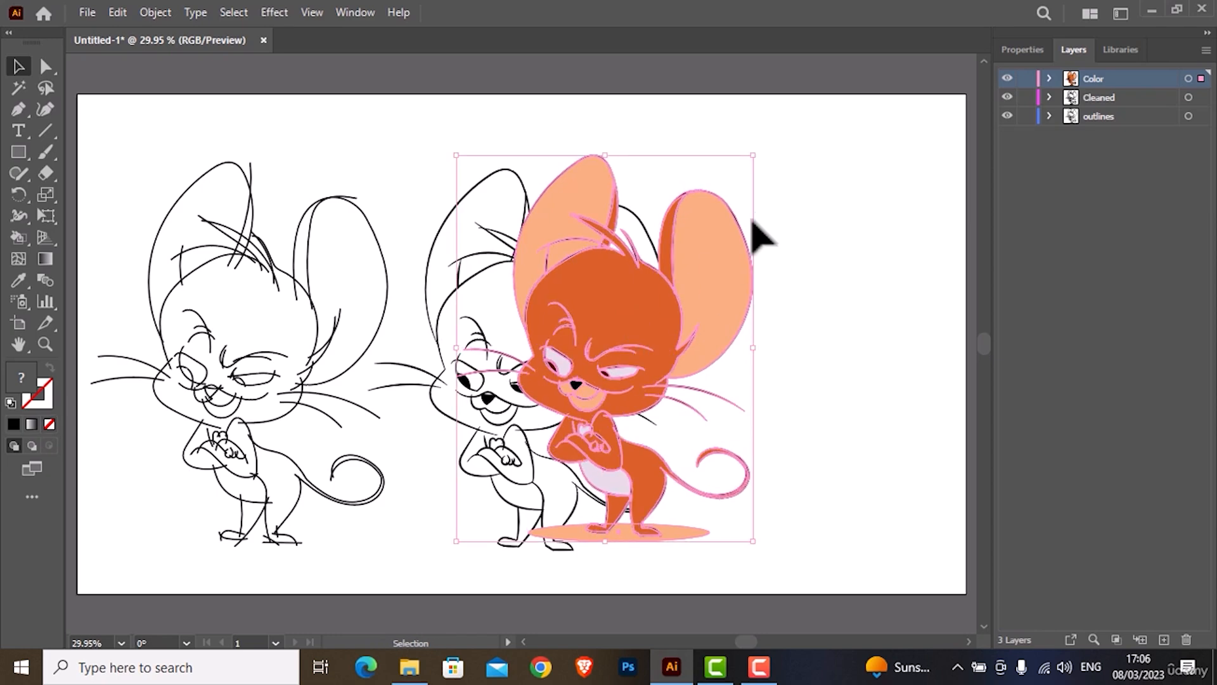
left_click(1102, 98)
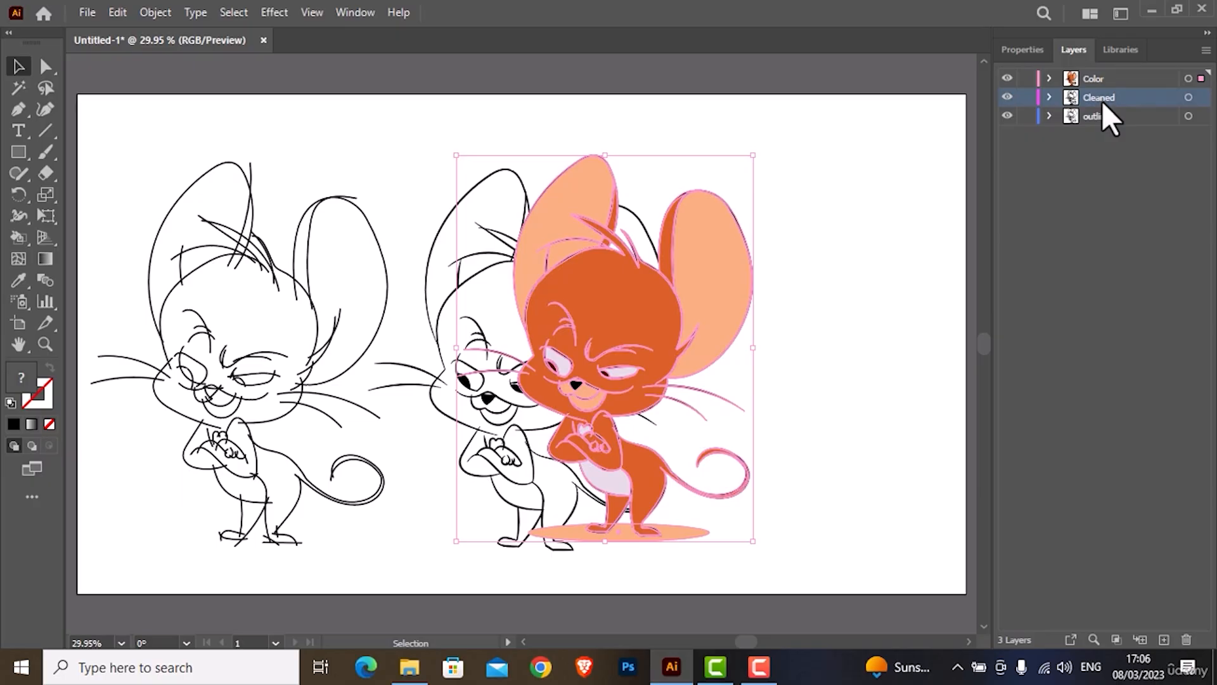
left_click(1102, 79)
left_click(875, 244)
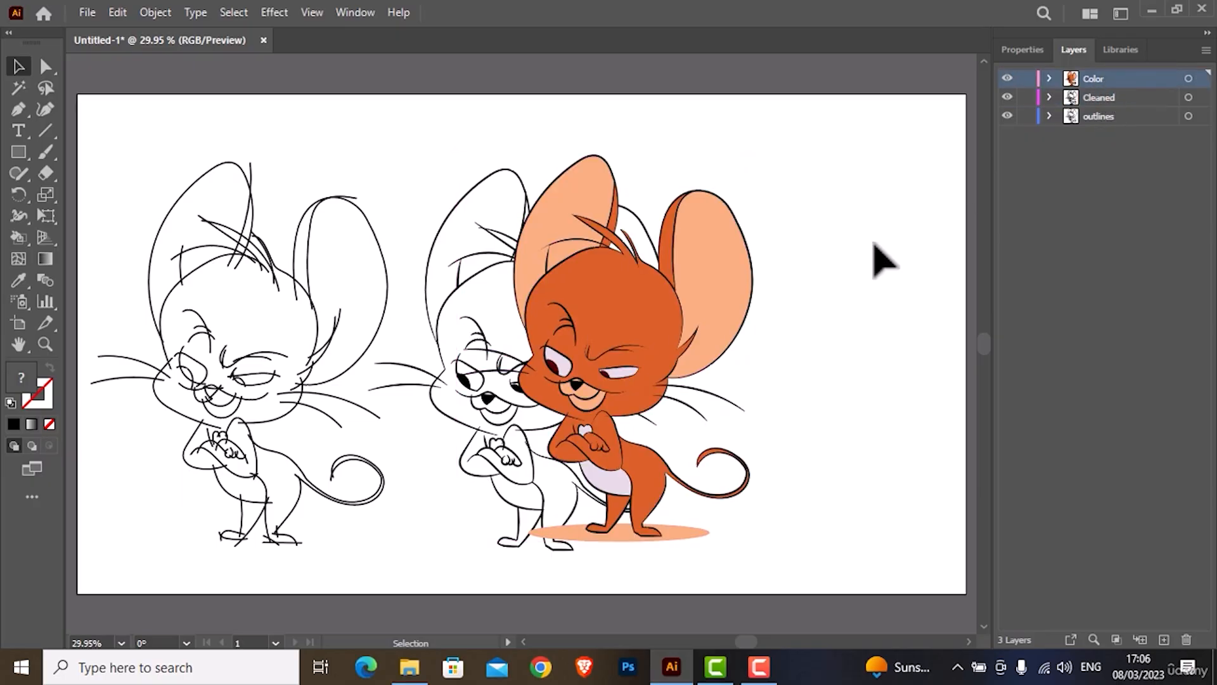